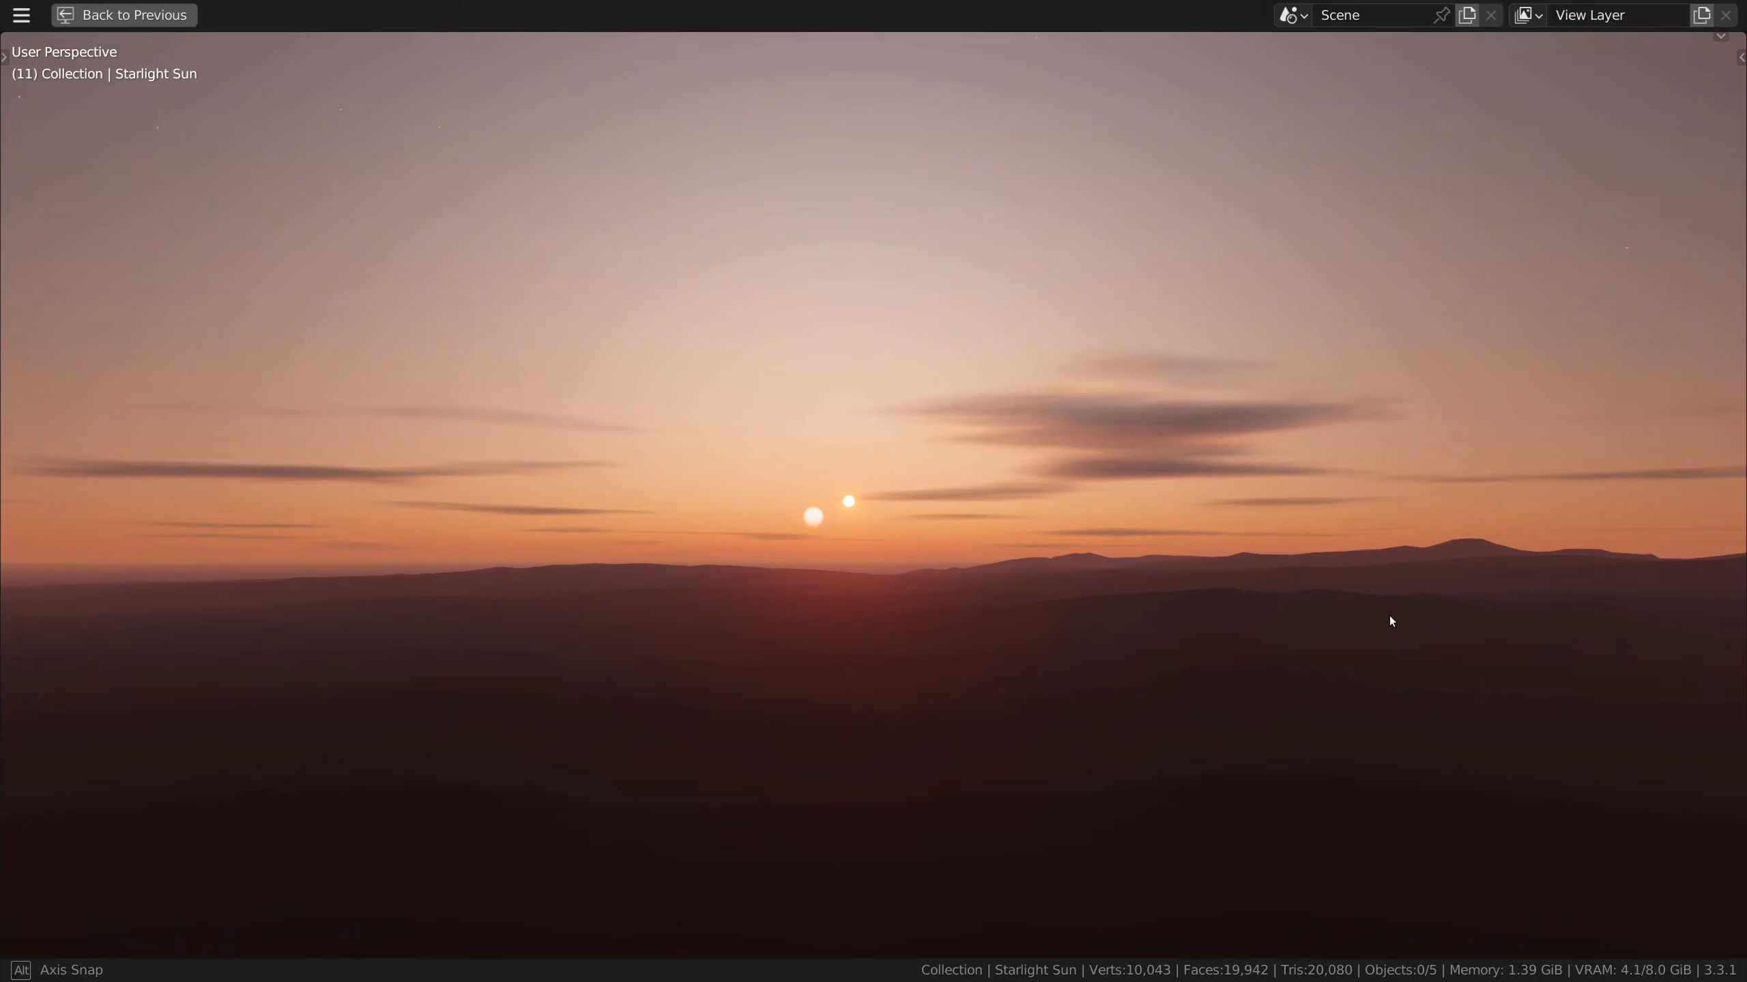
Adjust the sun's angular diameter and the thickness of the procedural clouds in the Physical Atmosphere settings.
middle_click_drag(1384, 621, 1322, 648)
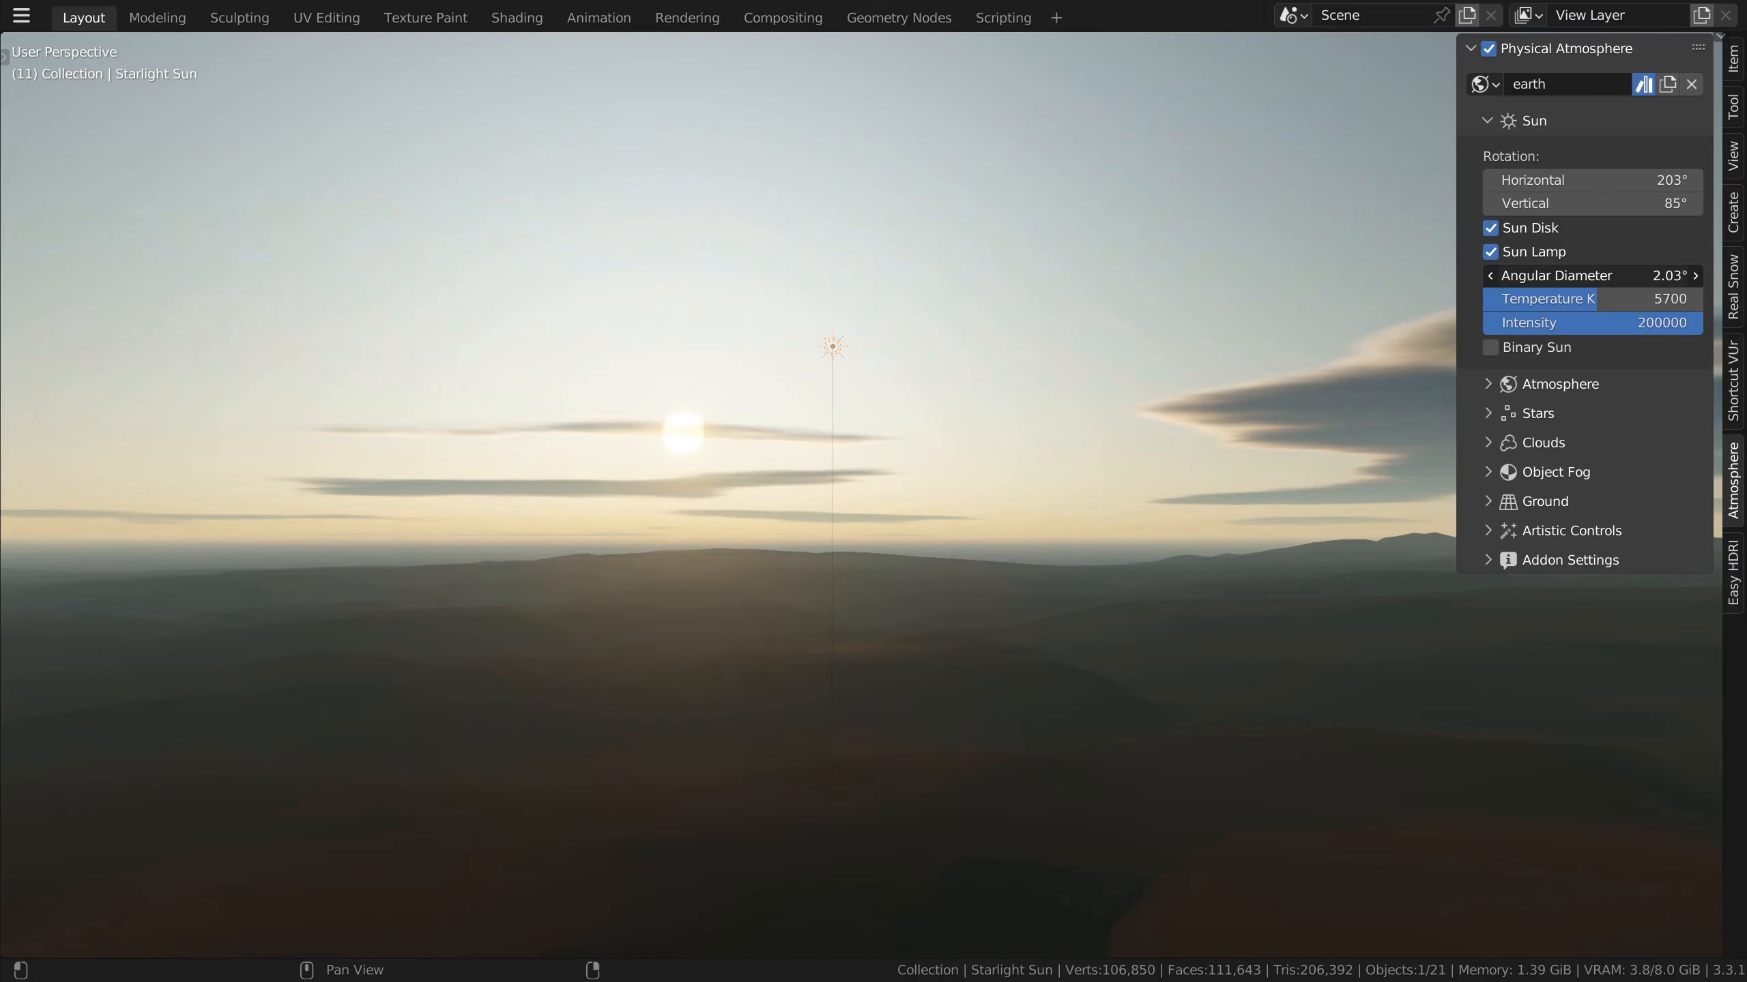
left_click_drag(1582, 275, 1637, 274)
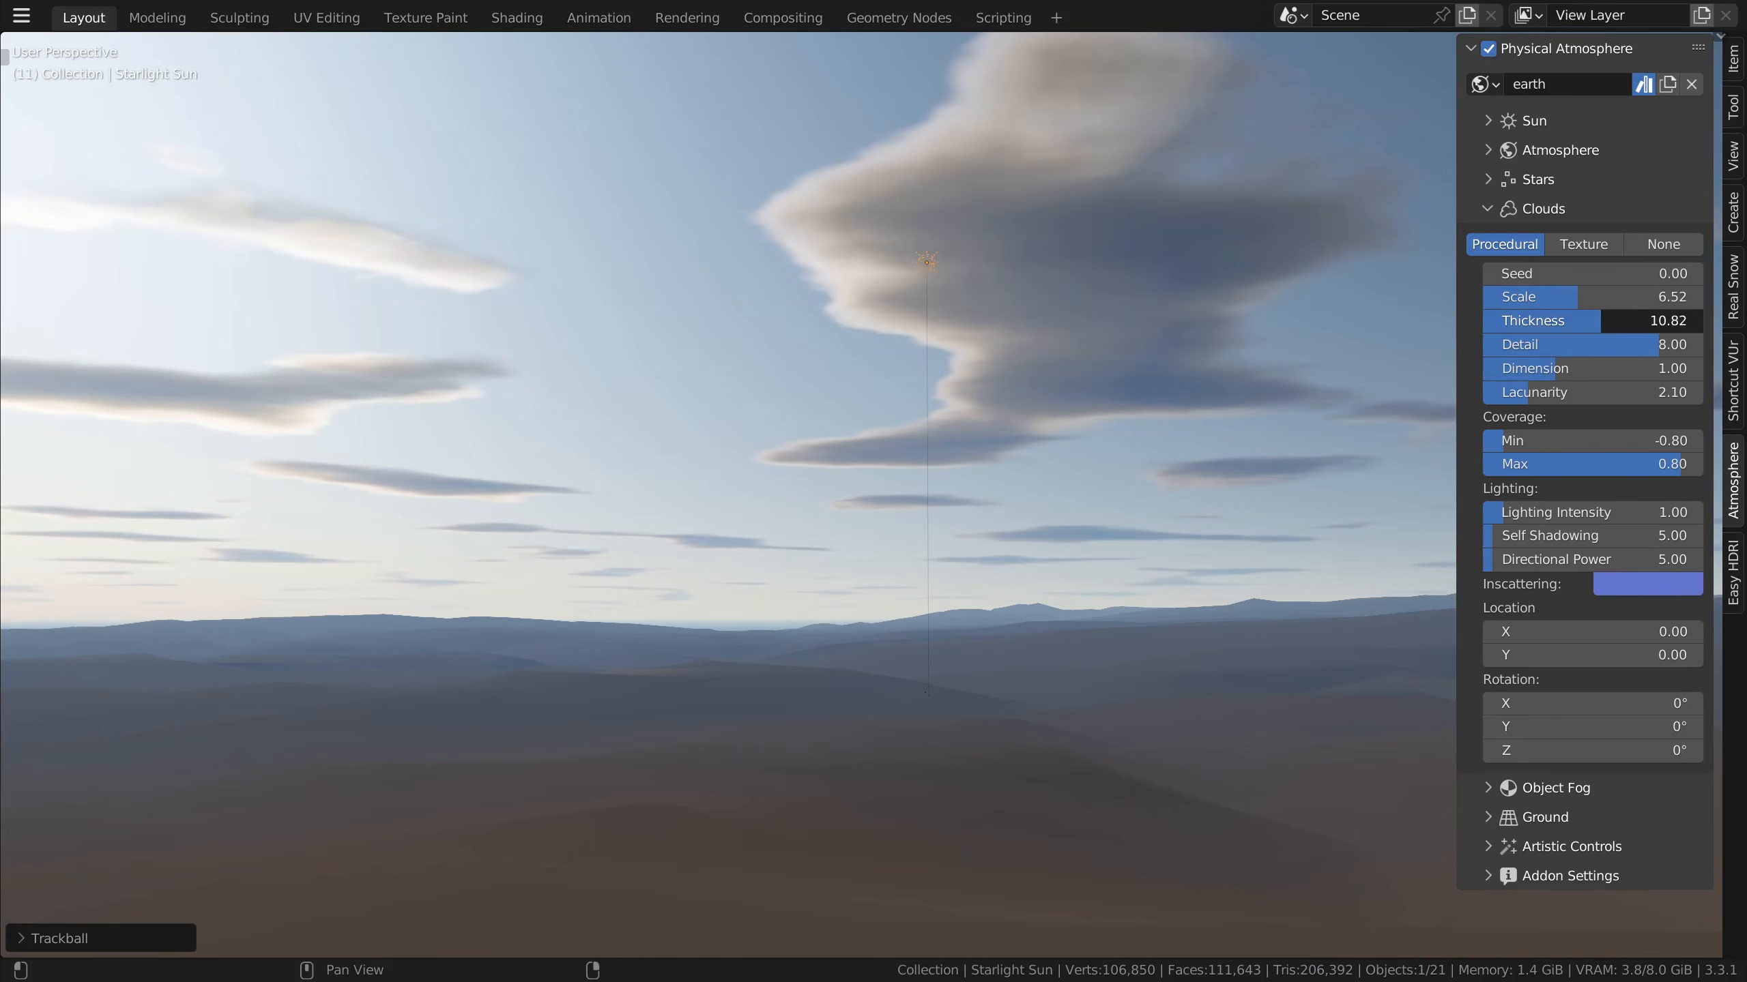
mouse_move(1596, 320)
left_mouse_down()
mouse_move(1548, 321)
mouse_move(1582, 321)
left_mouse_up()
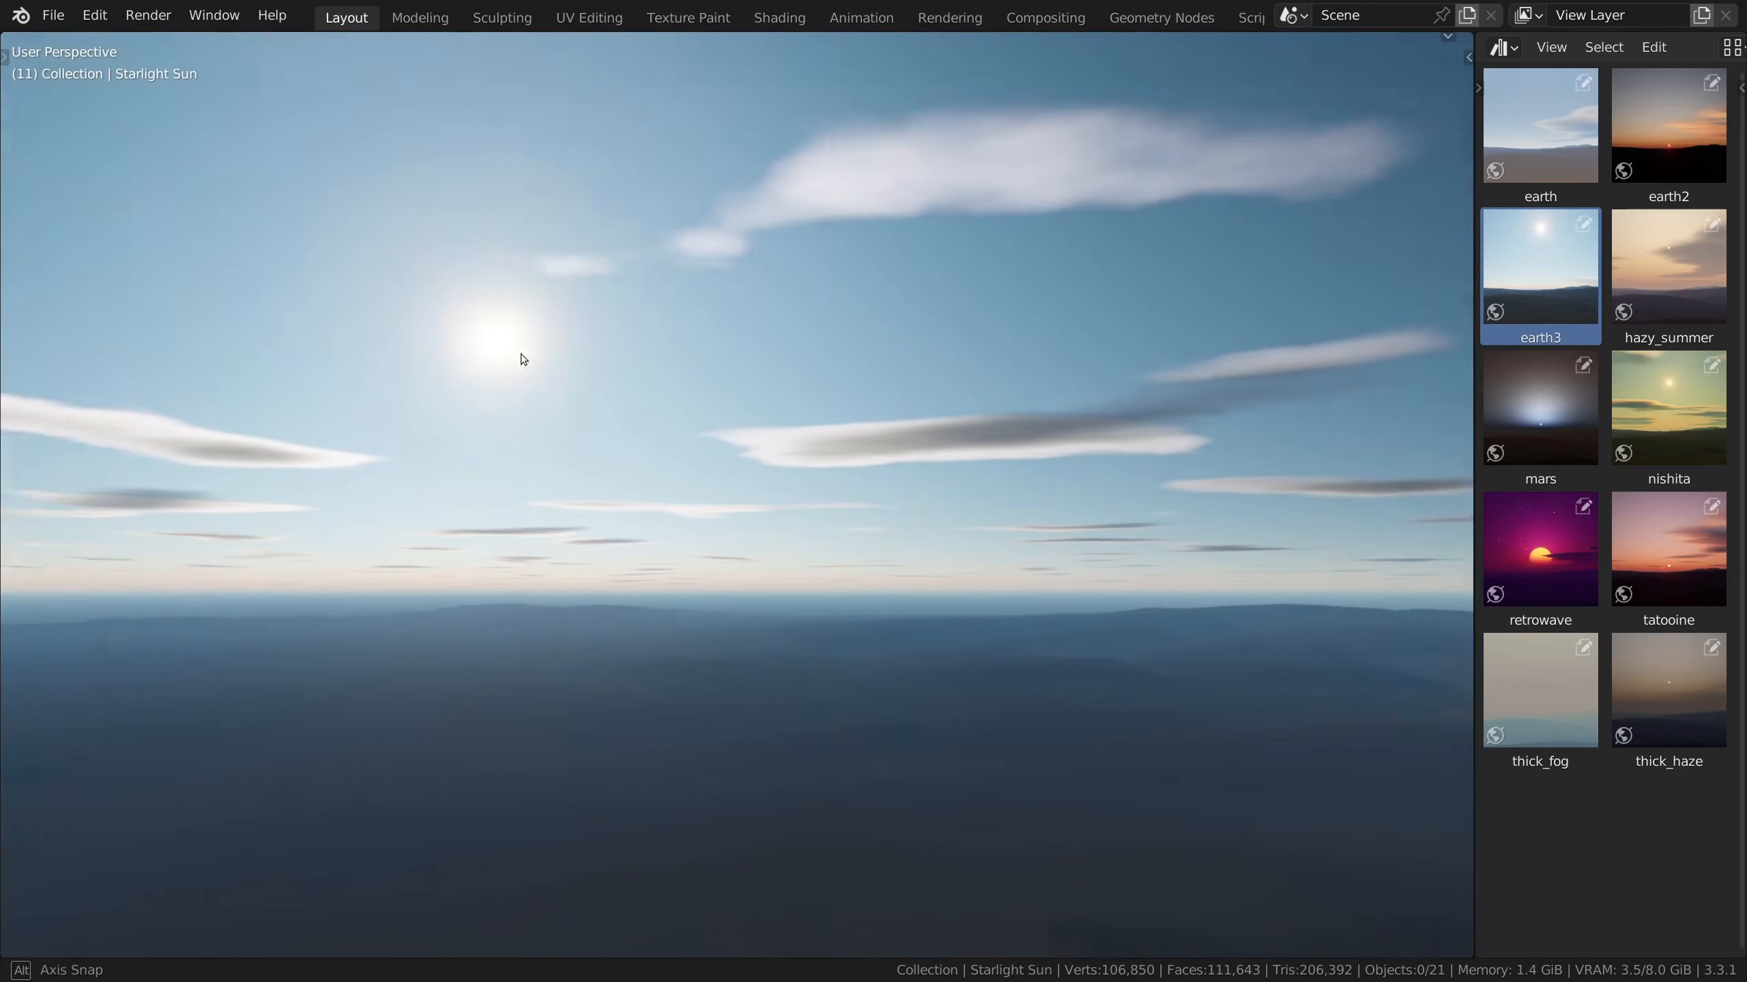
Try out the earth2, hazy_summer and mars world presets from the asset library on the scene.
left_click_drag(1668, 127, 825, 289)
middle_click_drag(713, 573, 884, 580)
left_click_drag(1668, 268, 959, 427)
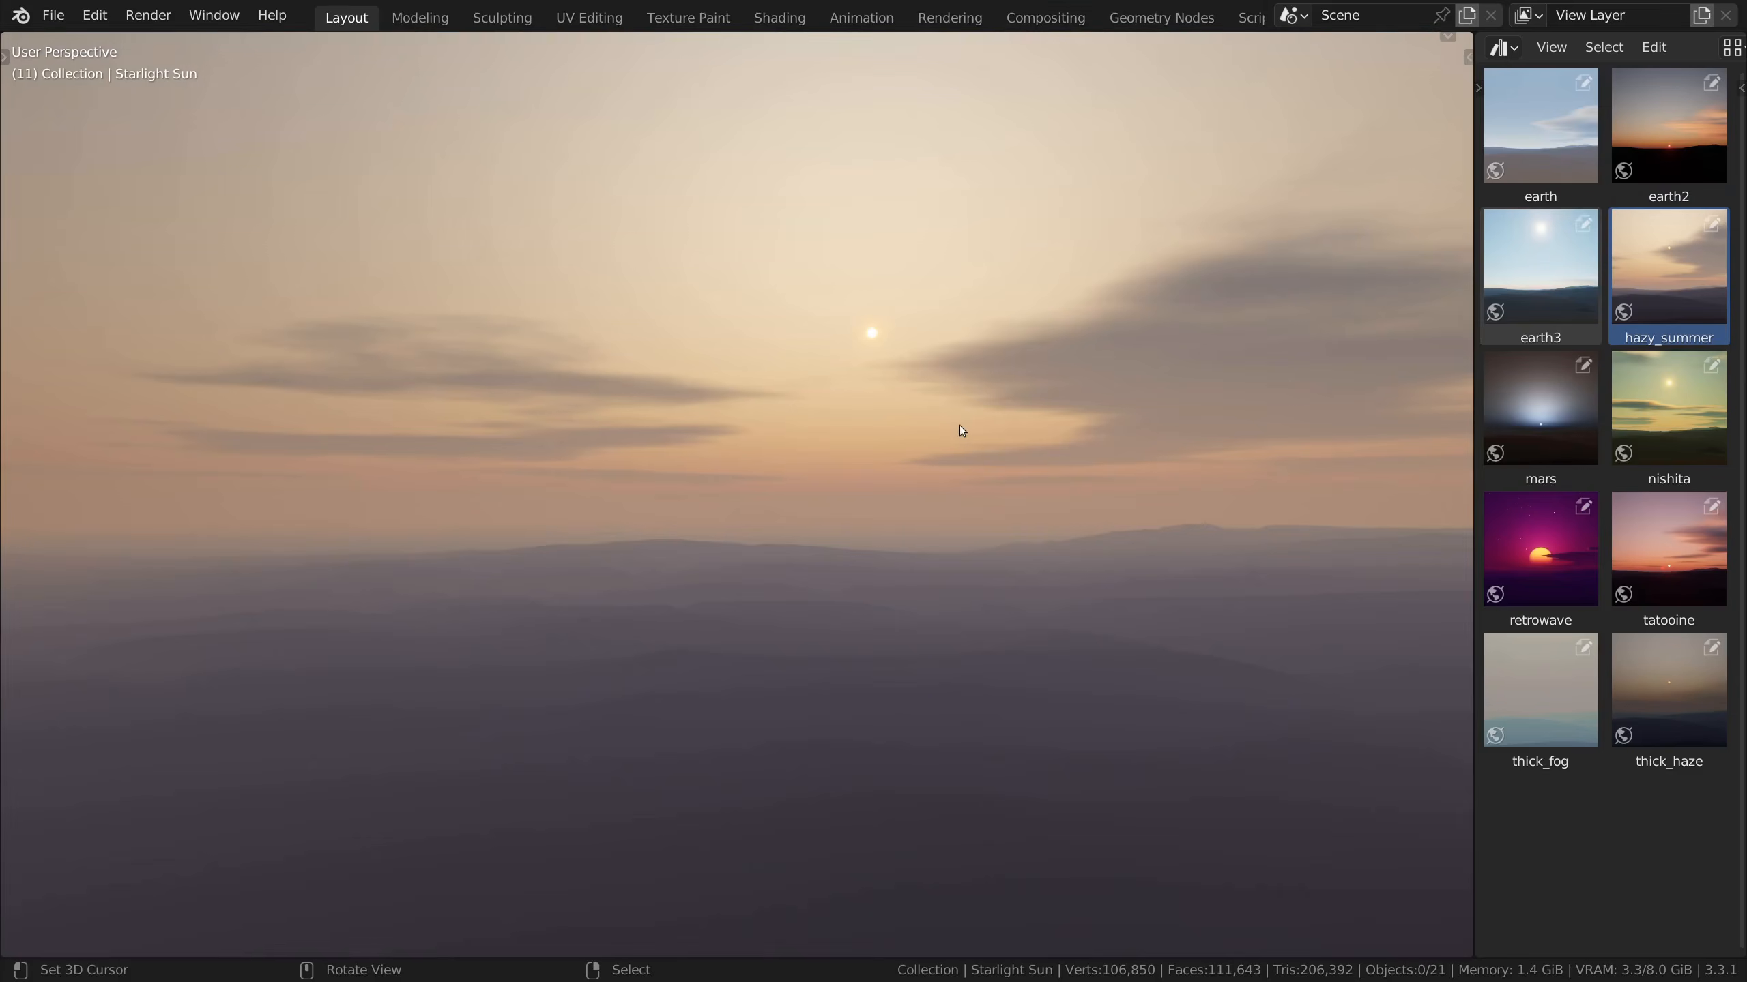
middle_click_drag(959, 428, 969, 393)
left_click_drag(1541, 410, 895, 479)
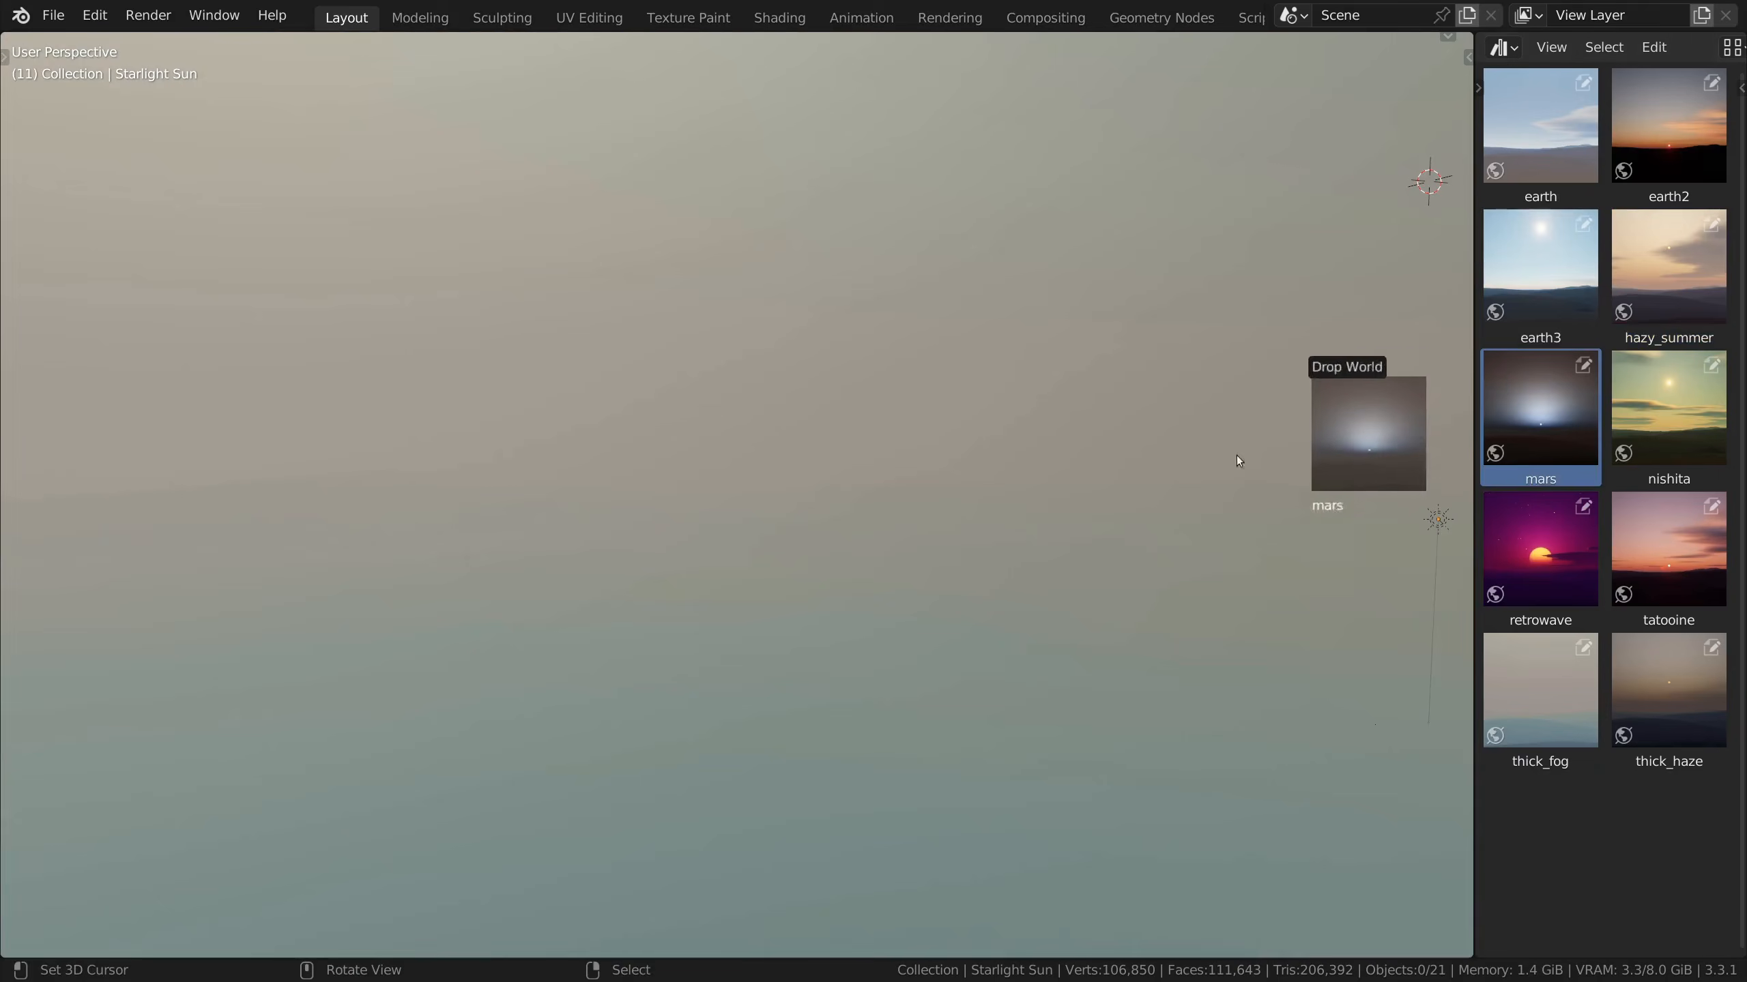
middle_click_drag(895, 479, 823, 480)
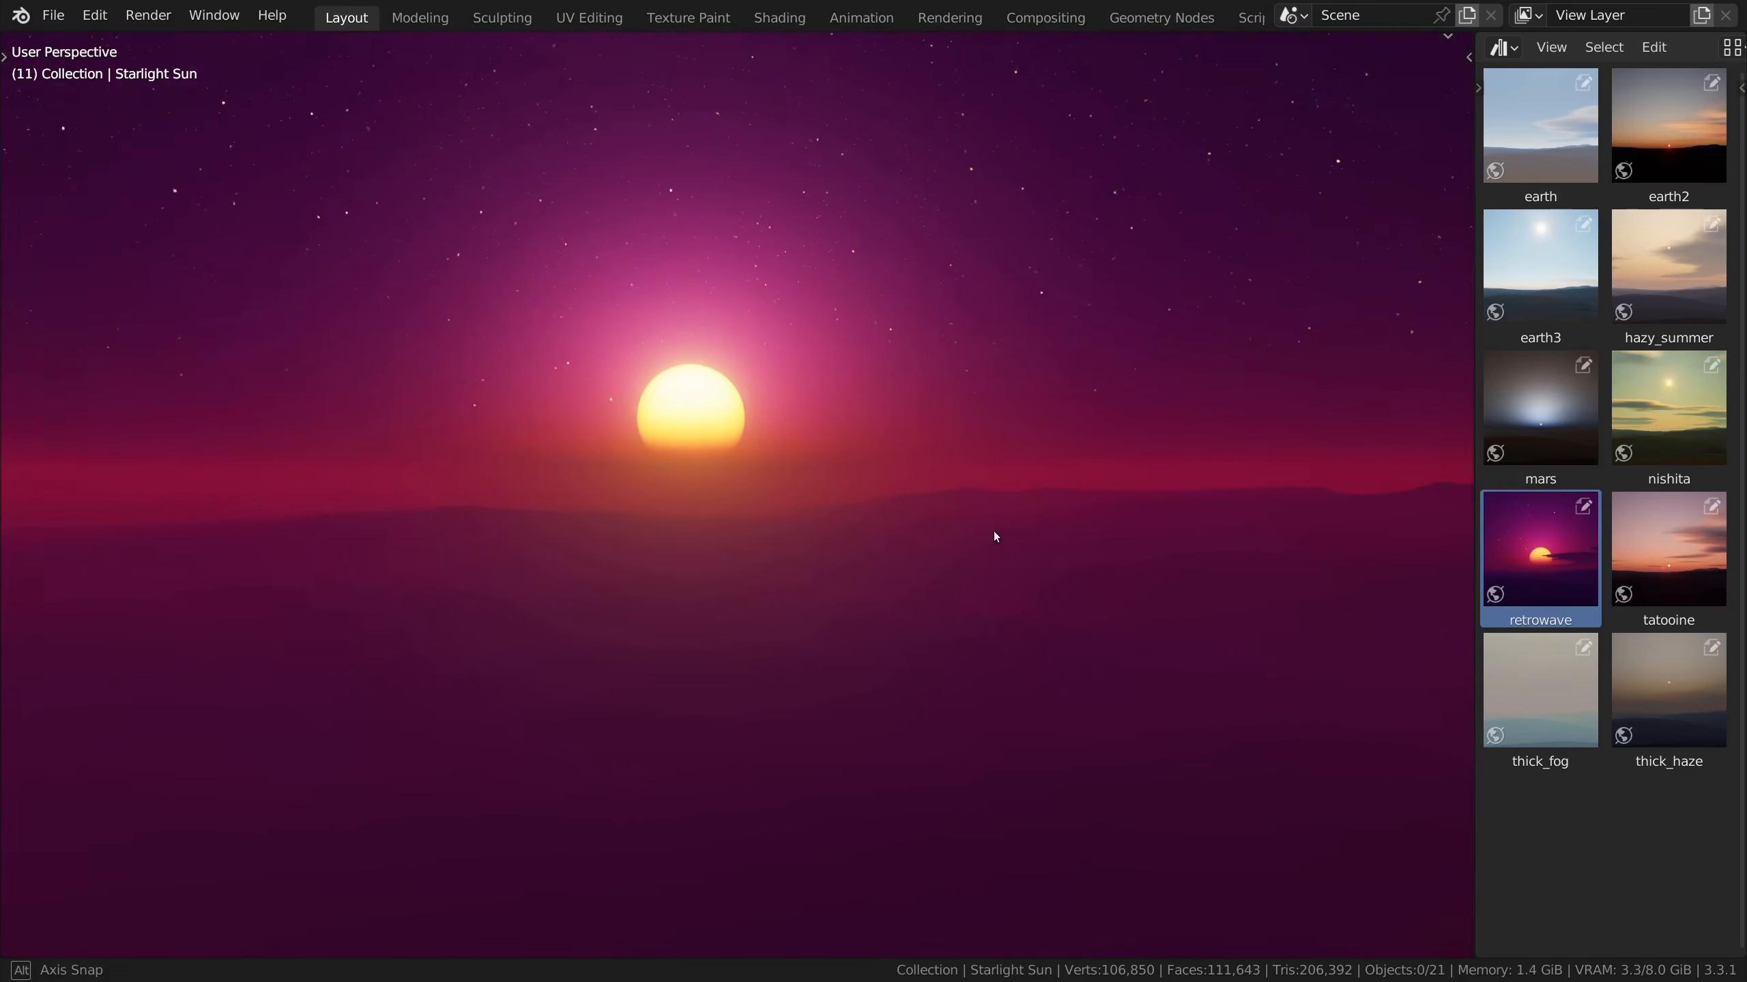
mouse_move(993, 537)
middle_mouse_down()
mouse_move(982, 514)
mouse_move(1014, 514)
middle_mouse_up()
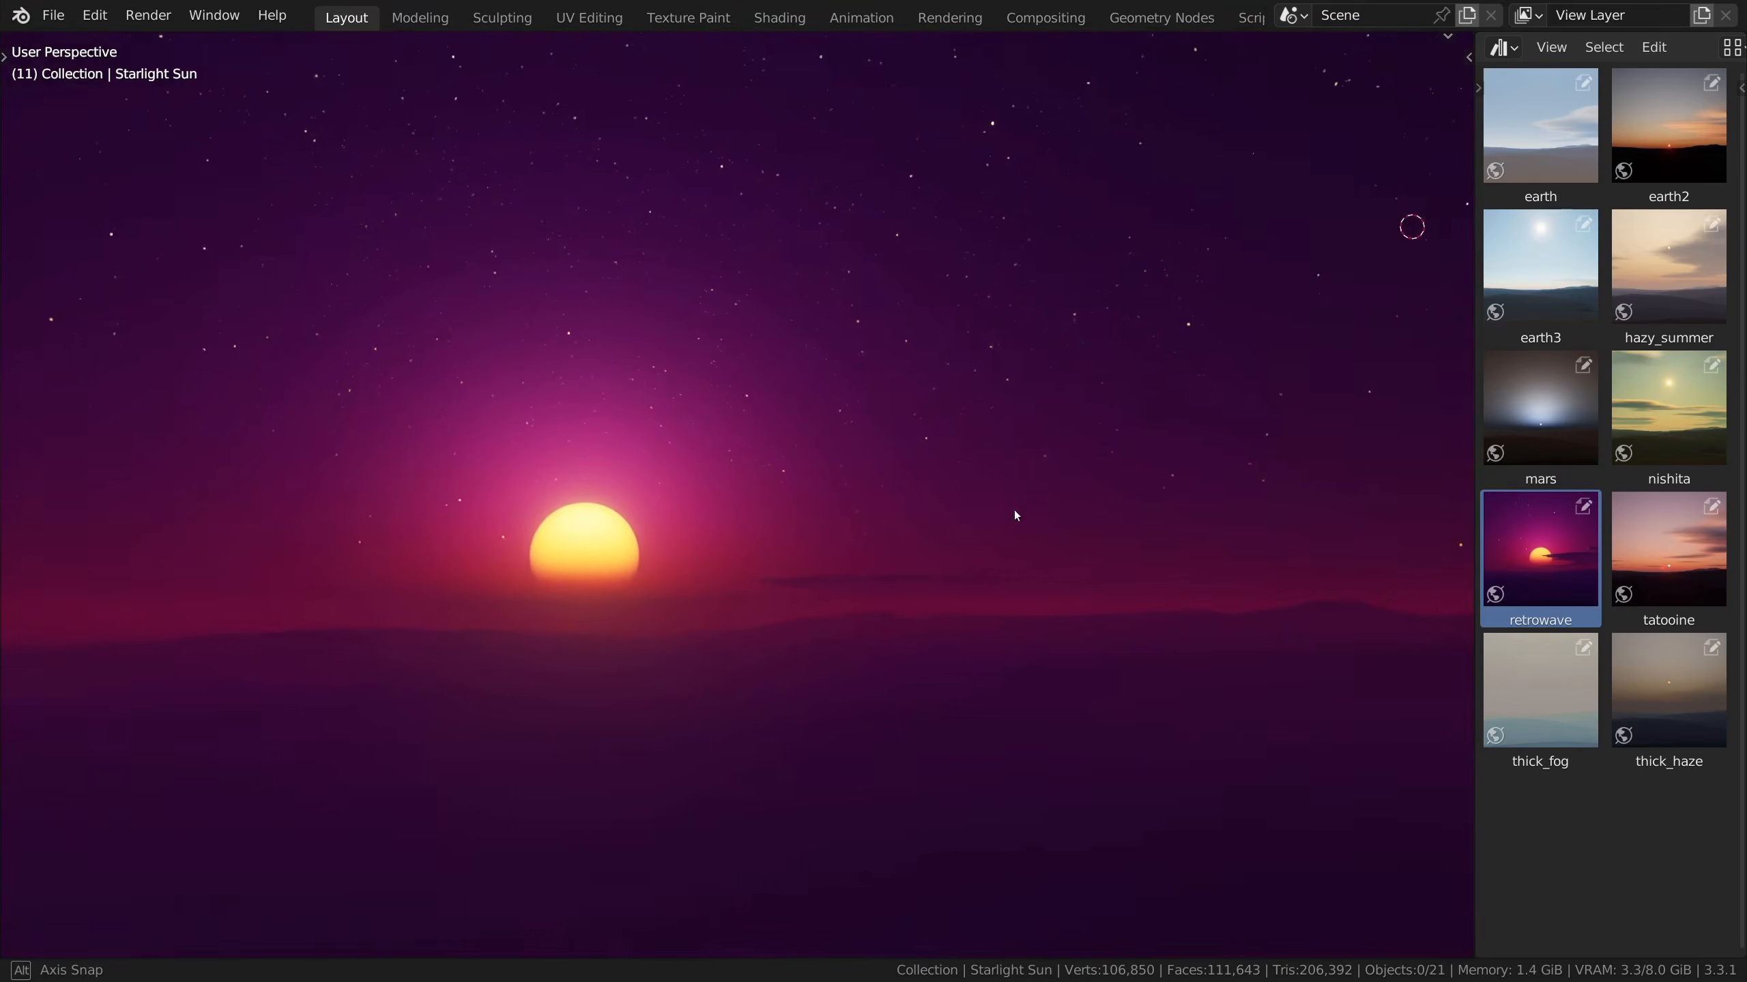
key("r")
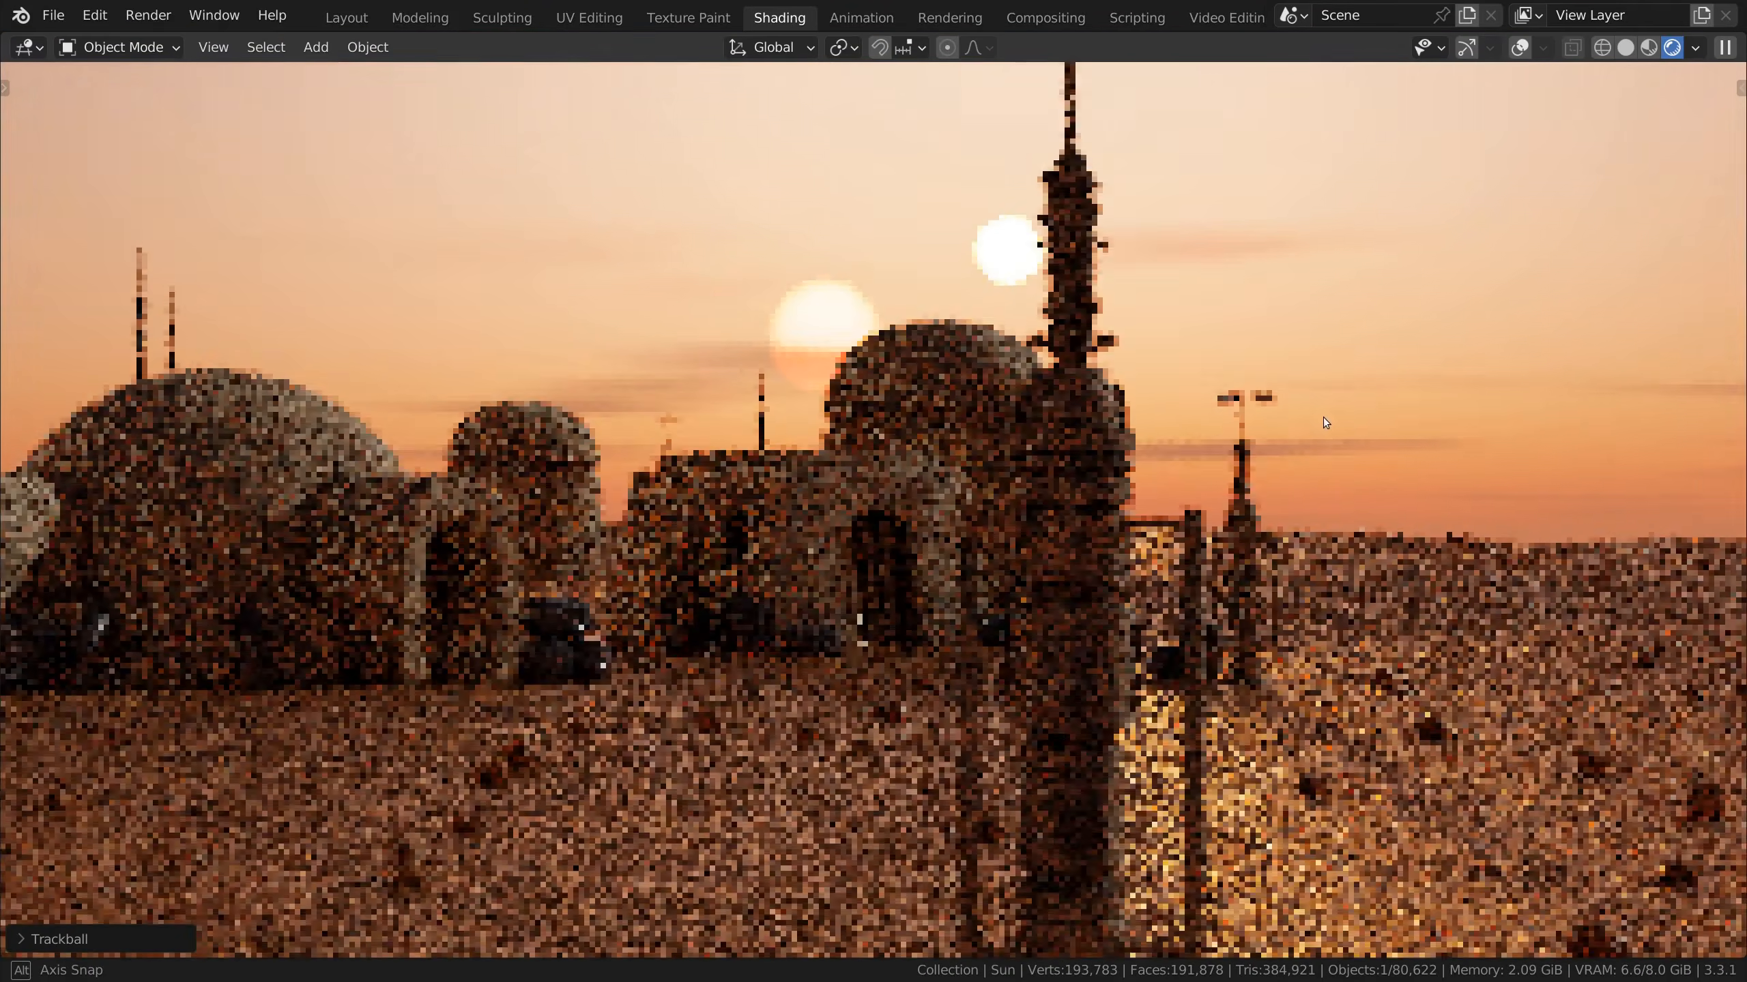
middle_click_drag(1324, 418, 1350, 419)
scroll(1350, 419, "down", 2)
key("KP_0")
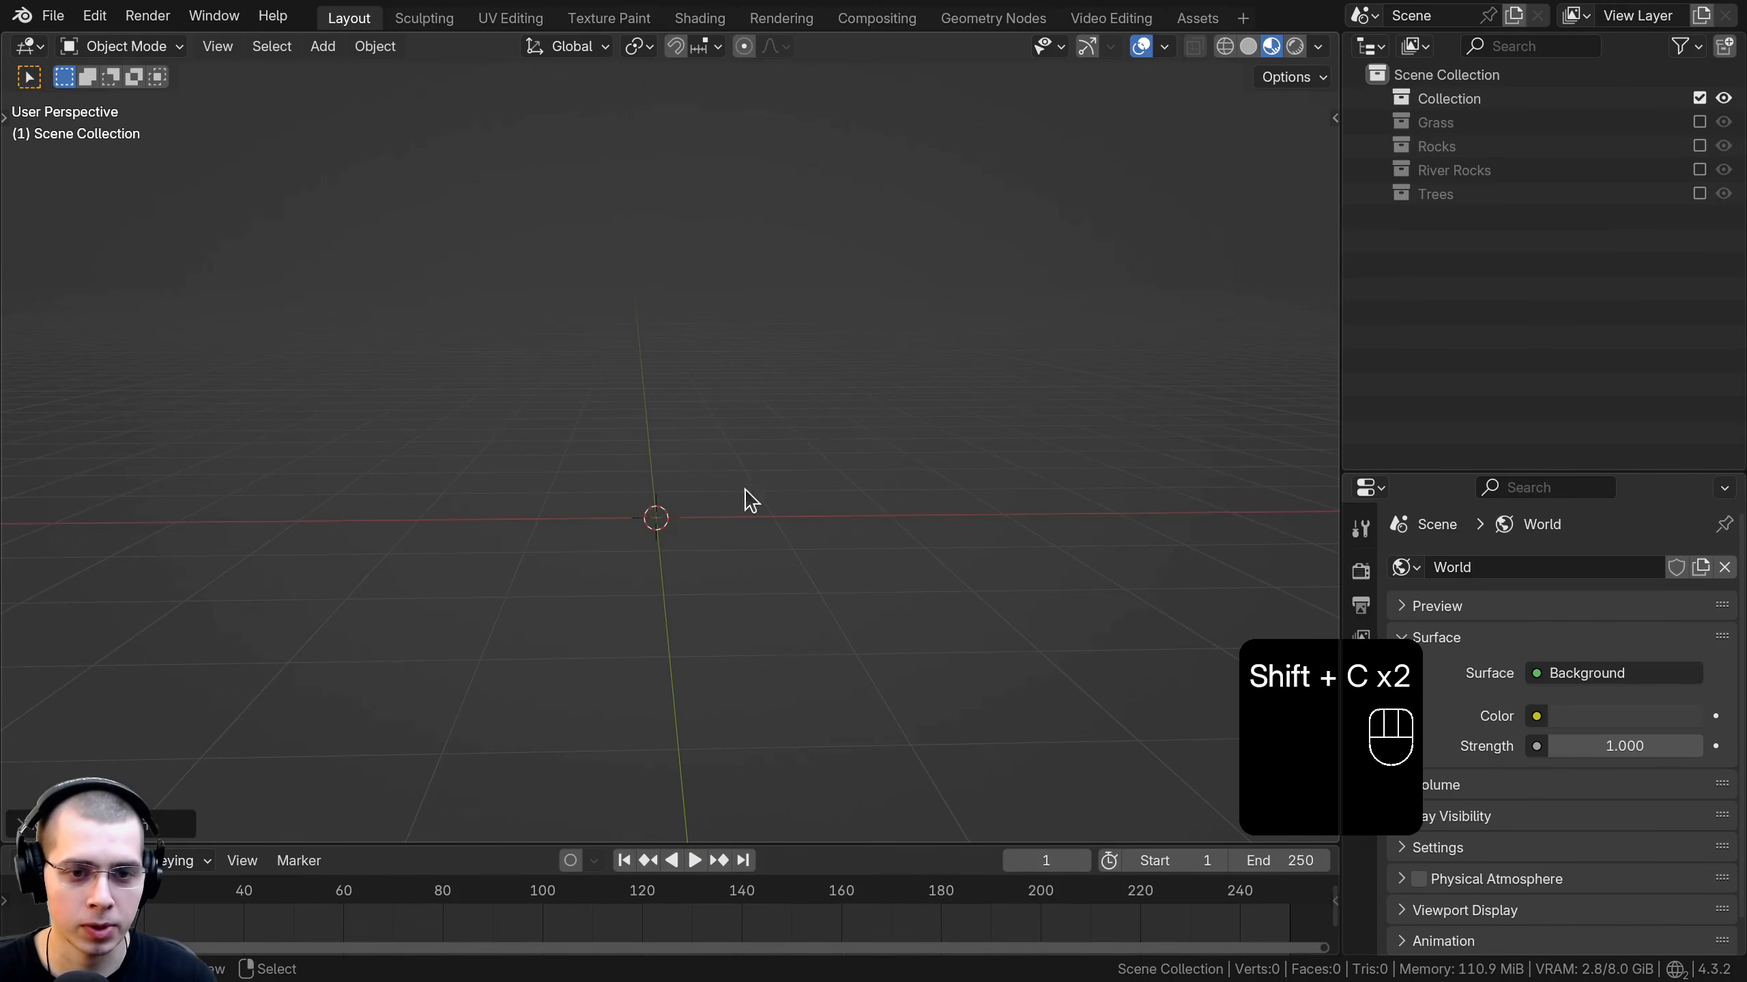
Add a mesh cylinder with 8 vertices, a radius of 1 m and a depth of 2 m at the origin.
key("shift+a")
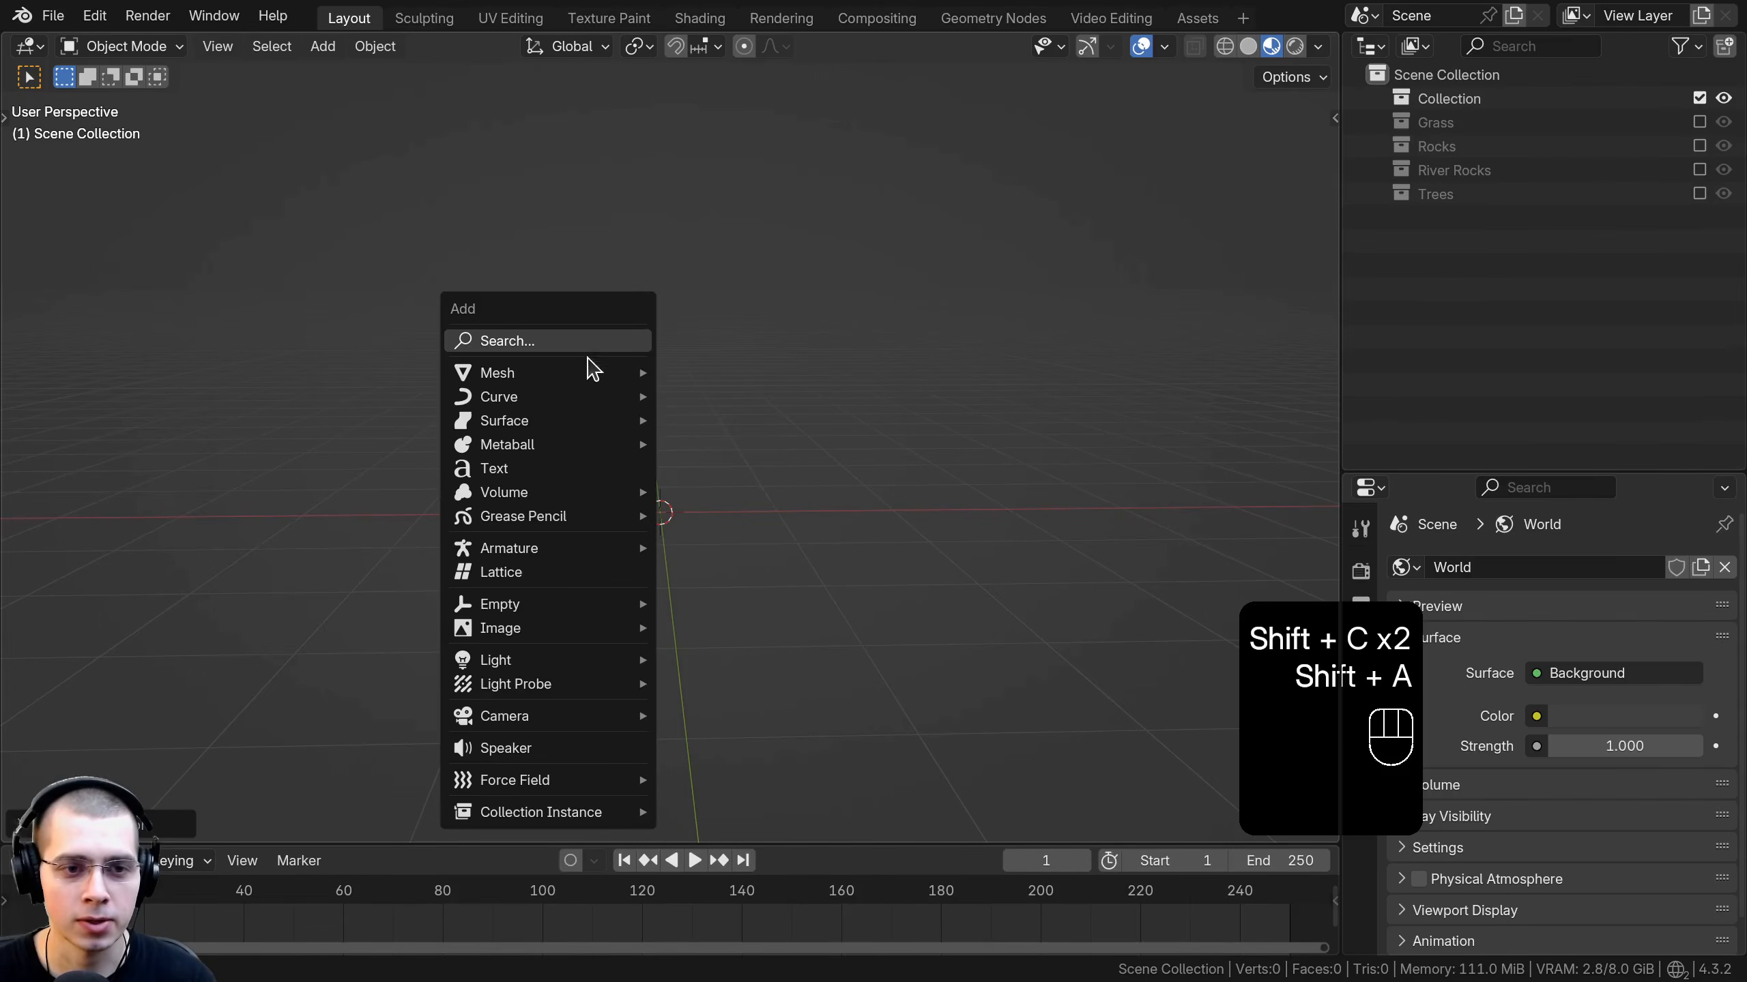
mouse_move(570, 376)
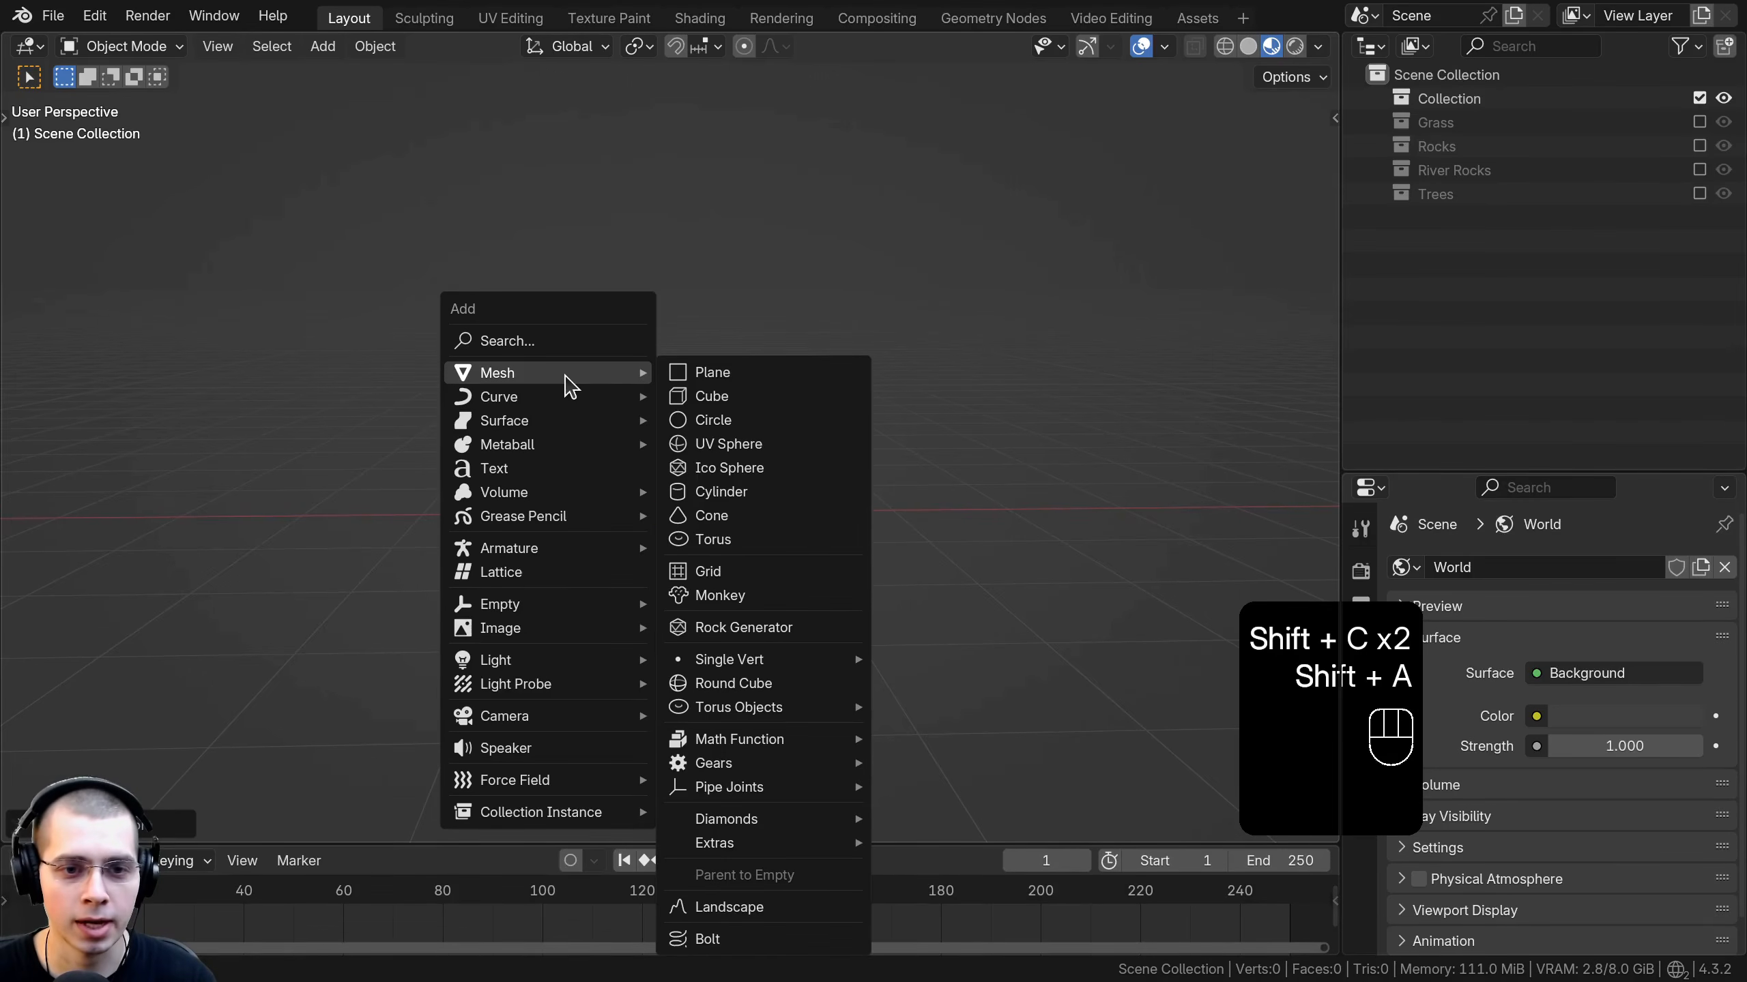
left_click(762, 492)
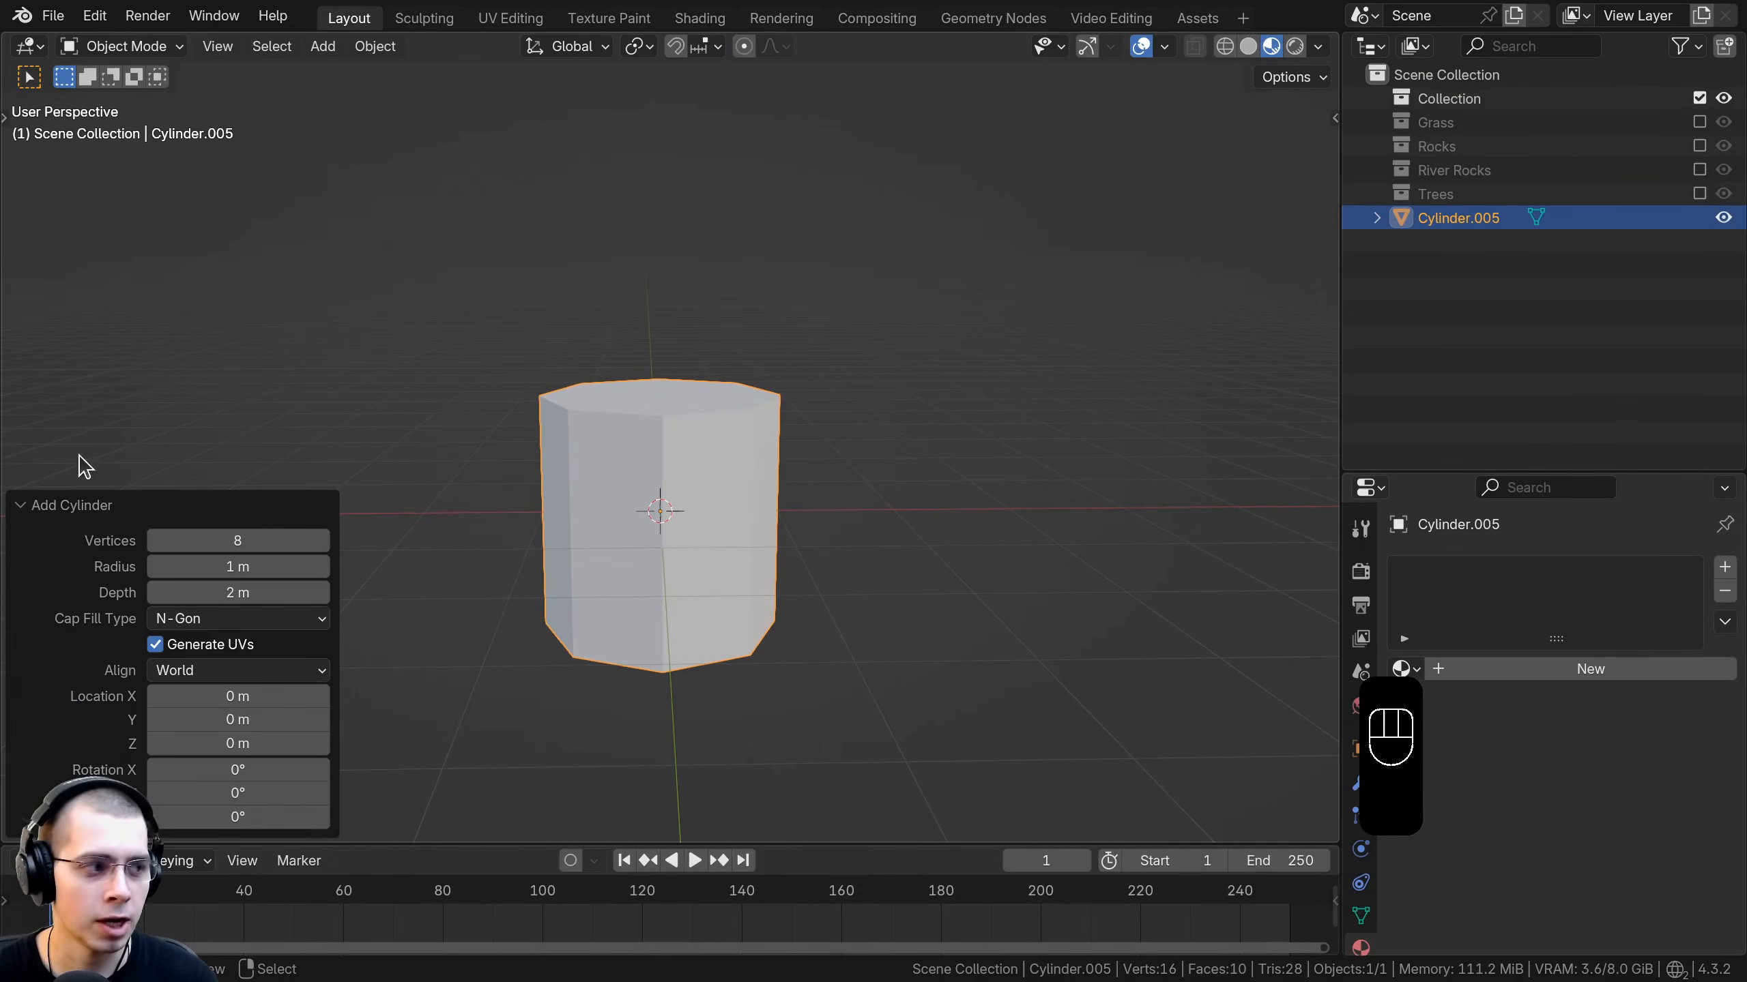
scroll(505, 554, "up", 2)
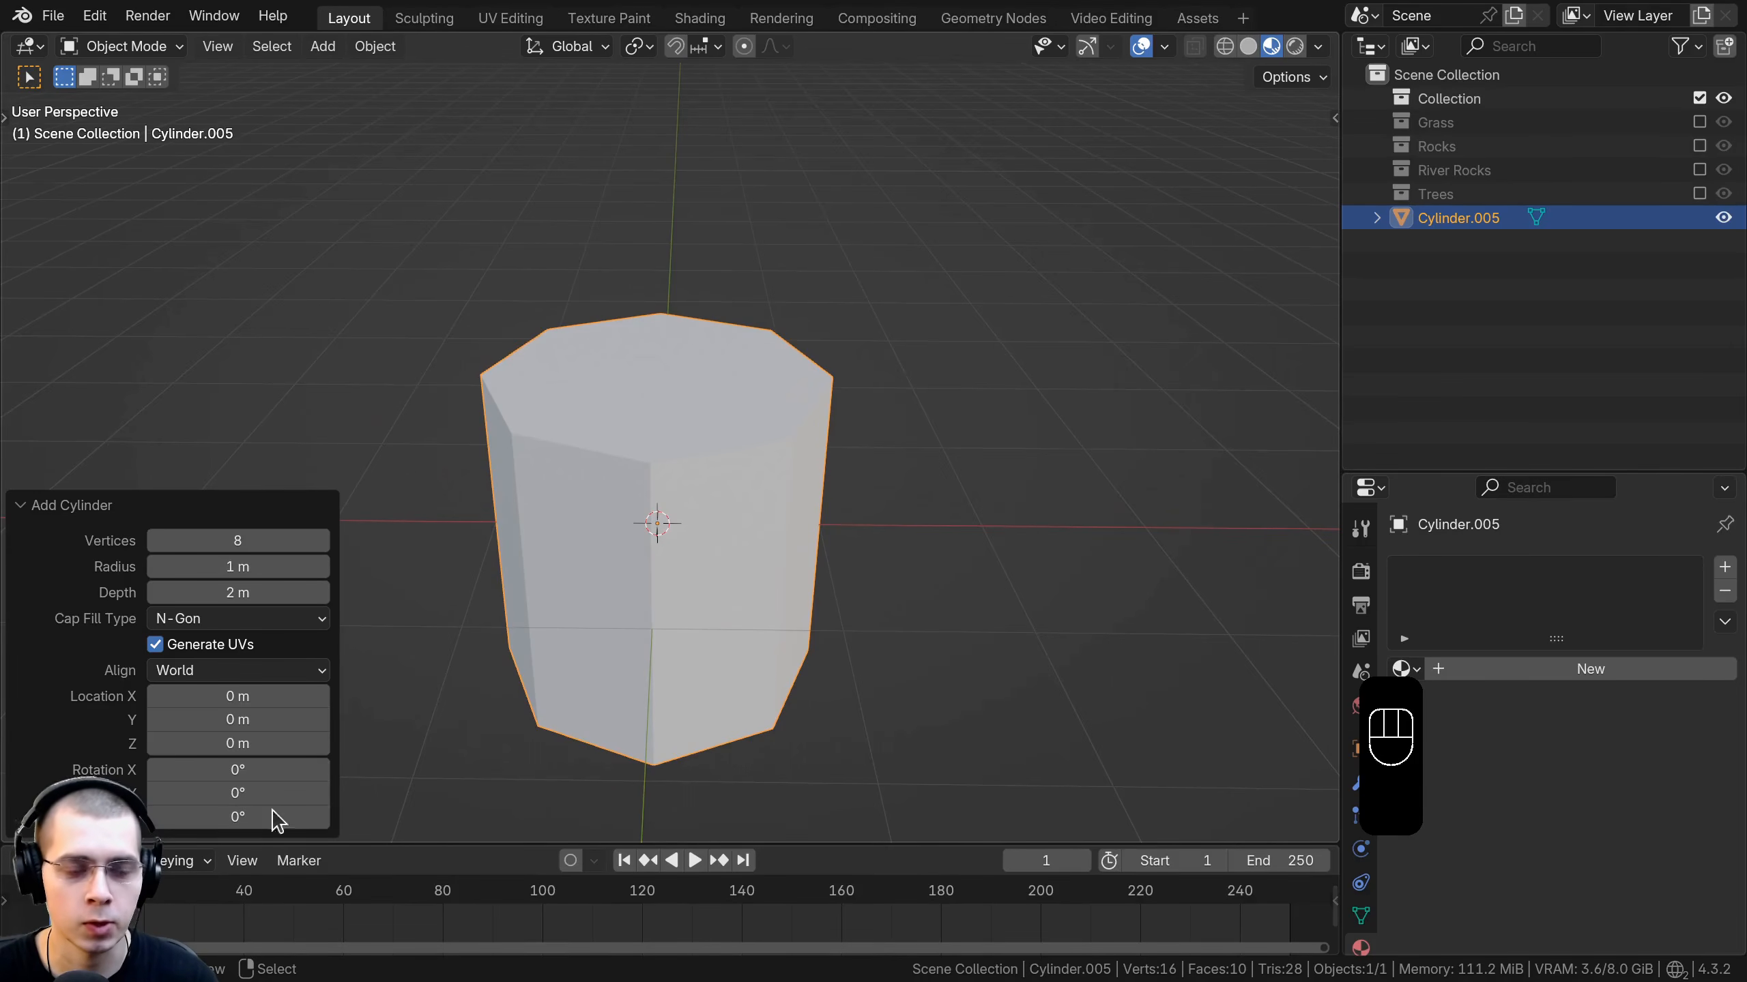
Scale the cylinder to 0.2 of its size and apply the object transform.
type("s")
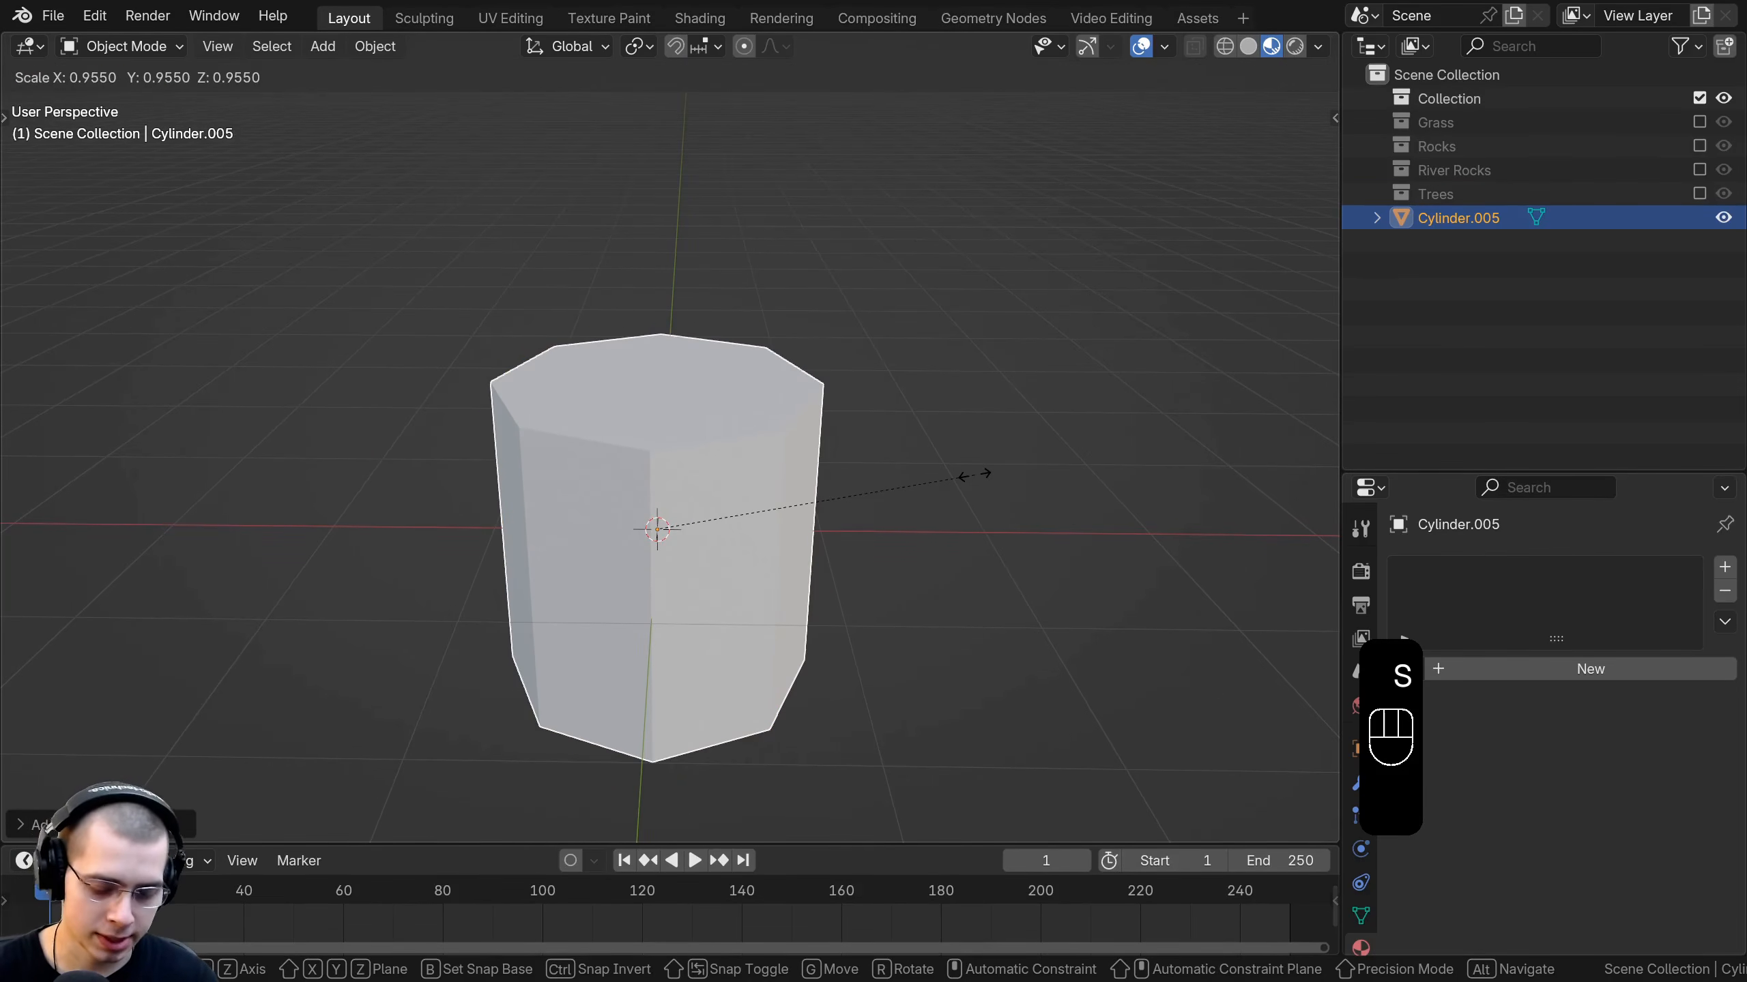
type(".2")
key("Return")
scroll(973, 476, "up", 4)
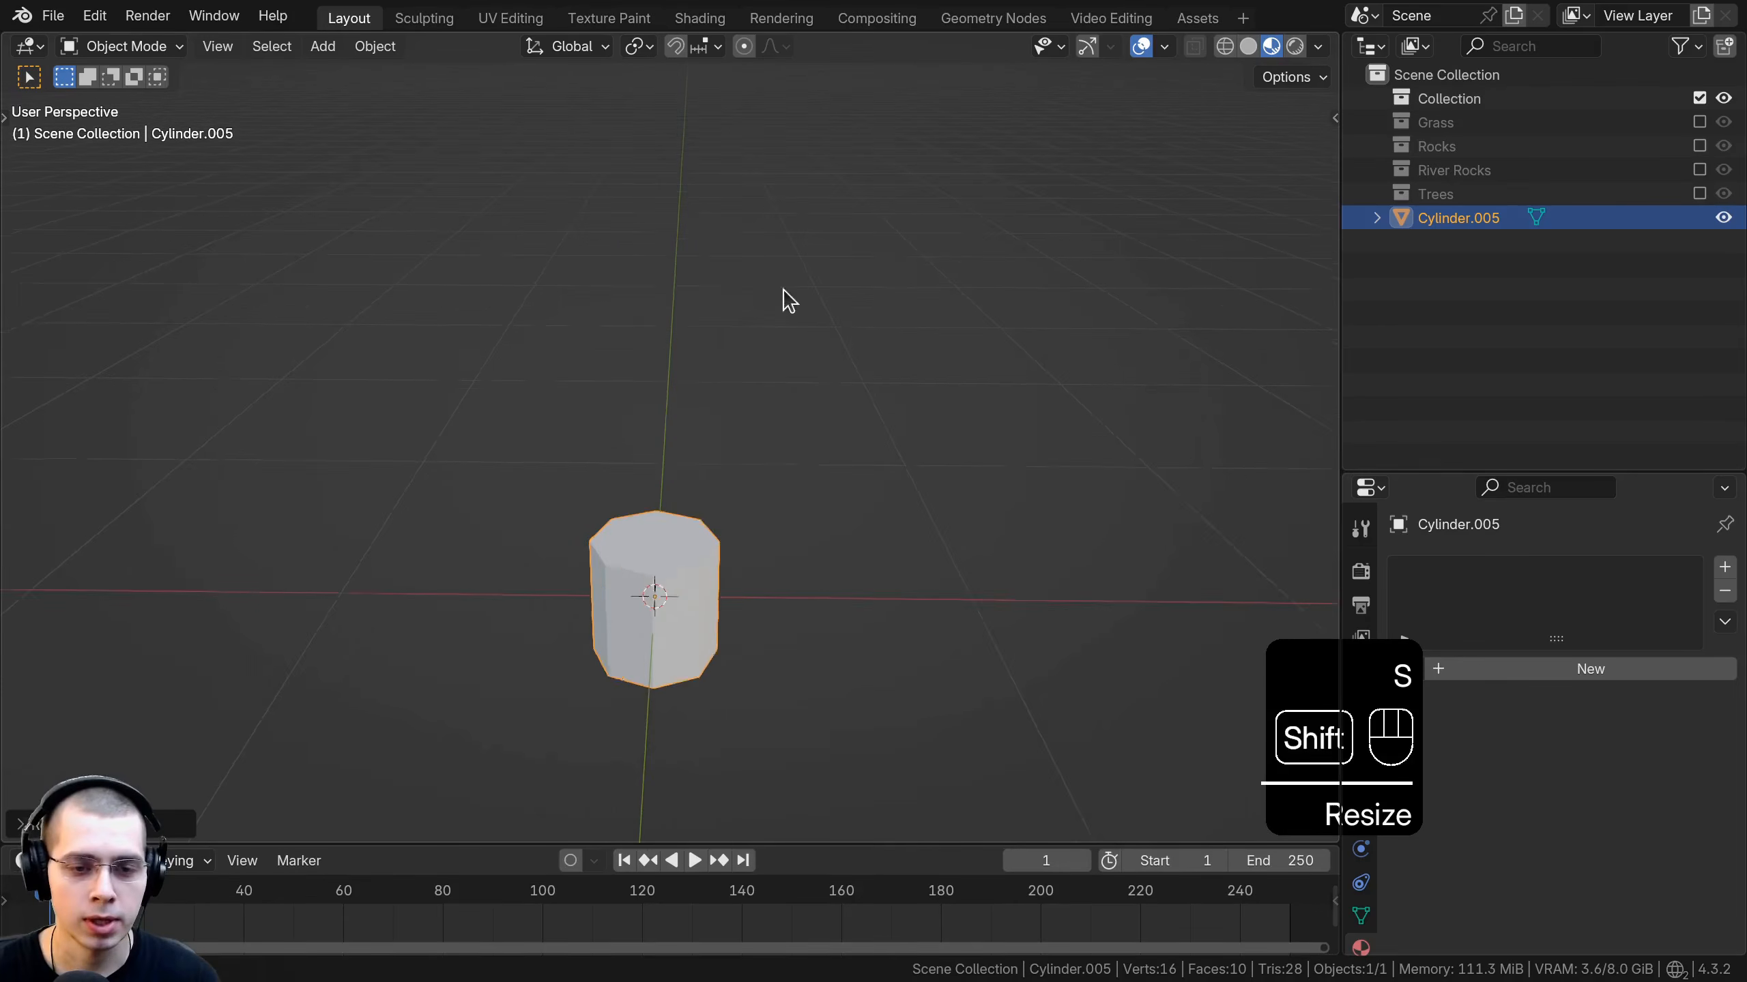
middle_click_drag(782, 293, 789, 218, "shift")
key("ctrl+a")
left_click(777, 221)
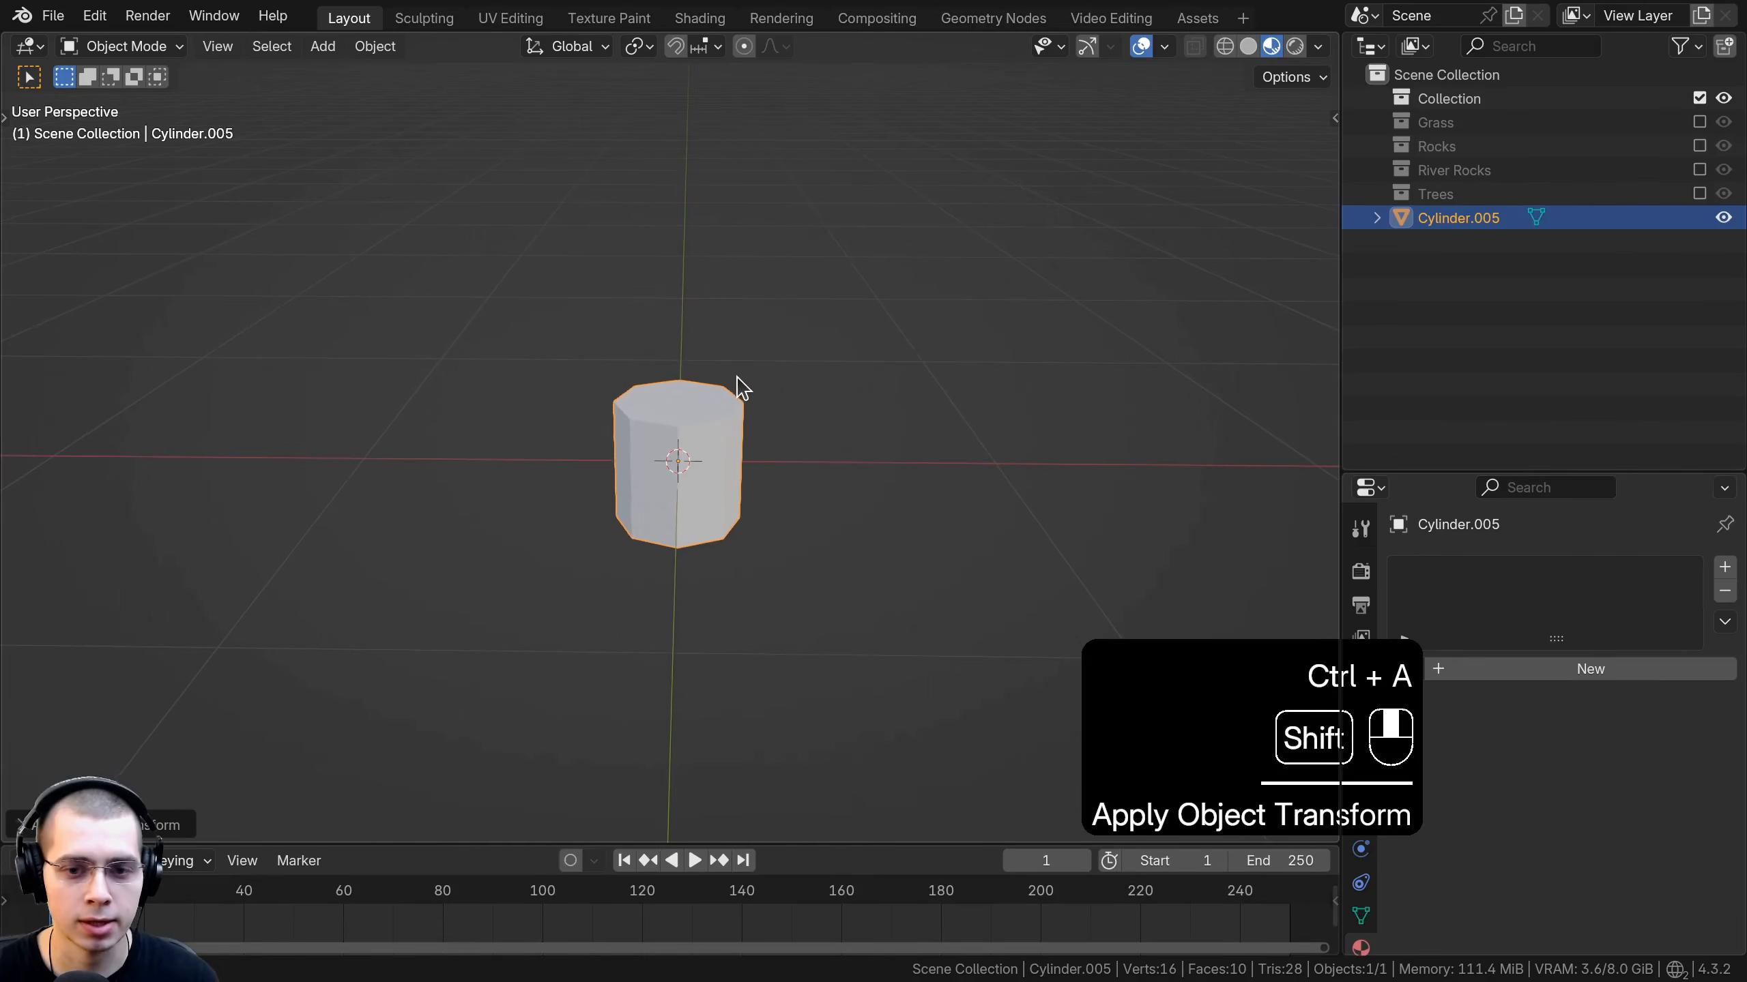
In Edit Mode, rotate the whole cylinder mesh around the global Y axis so it lies along X.
key("Tab")
key("r")
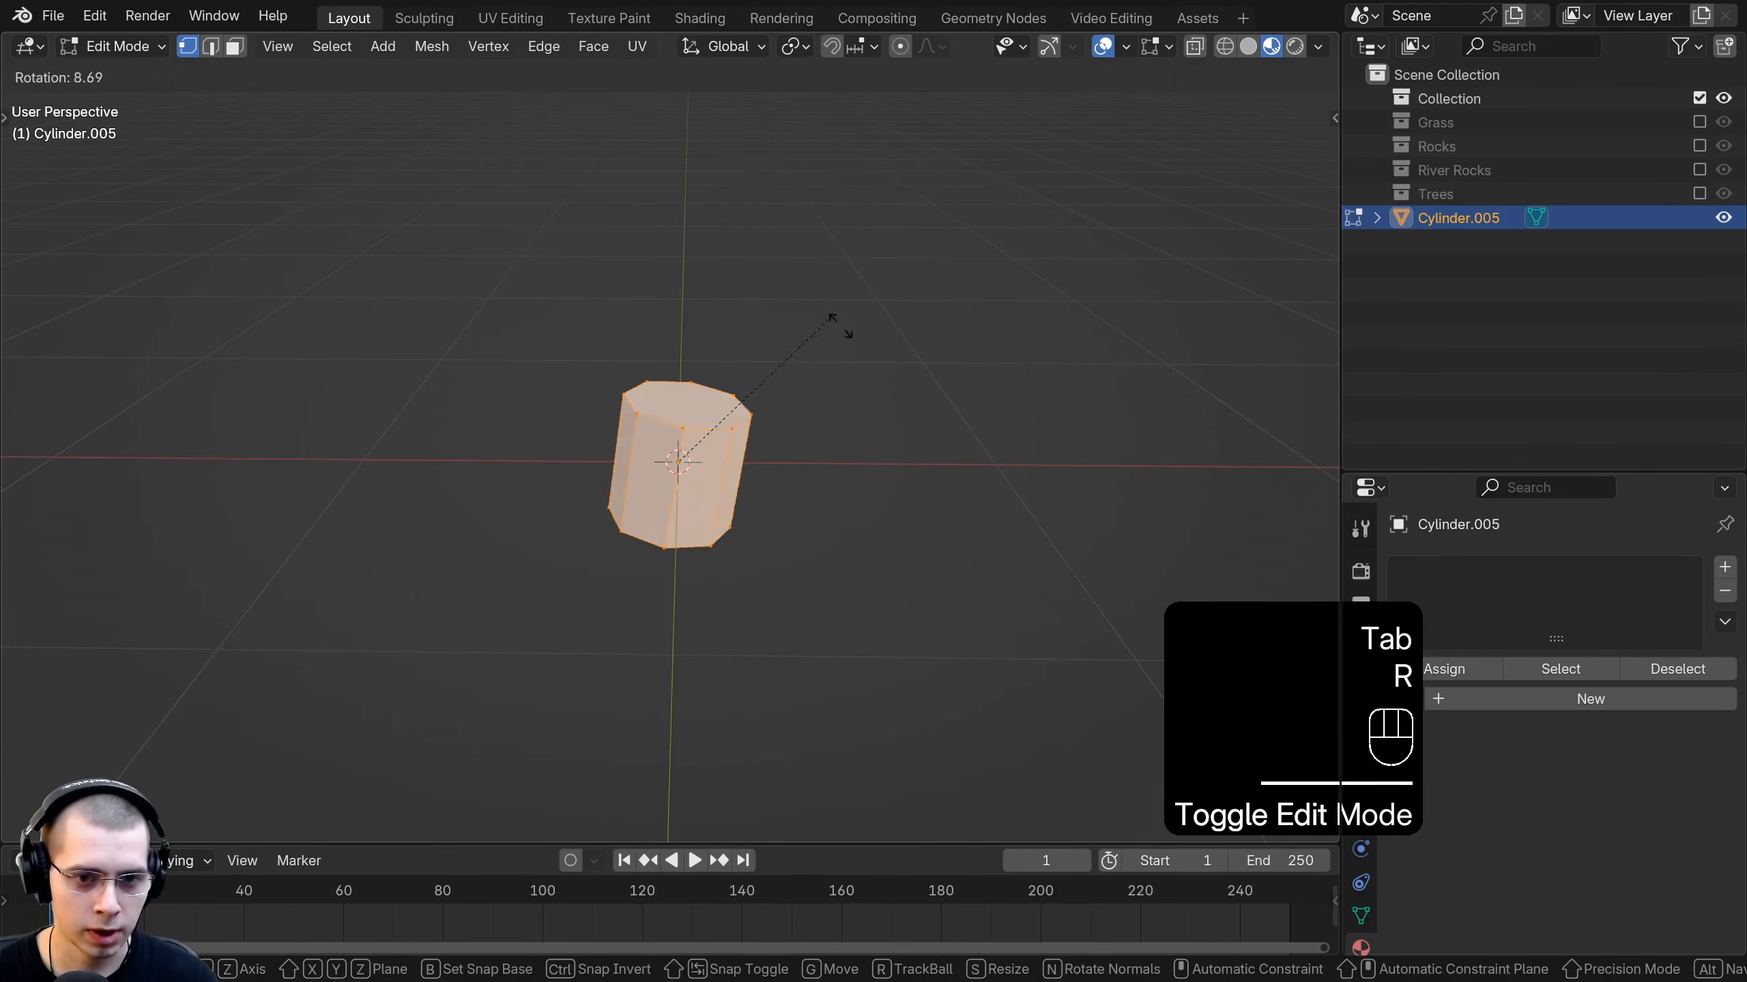
key("x")
key("y")
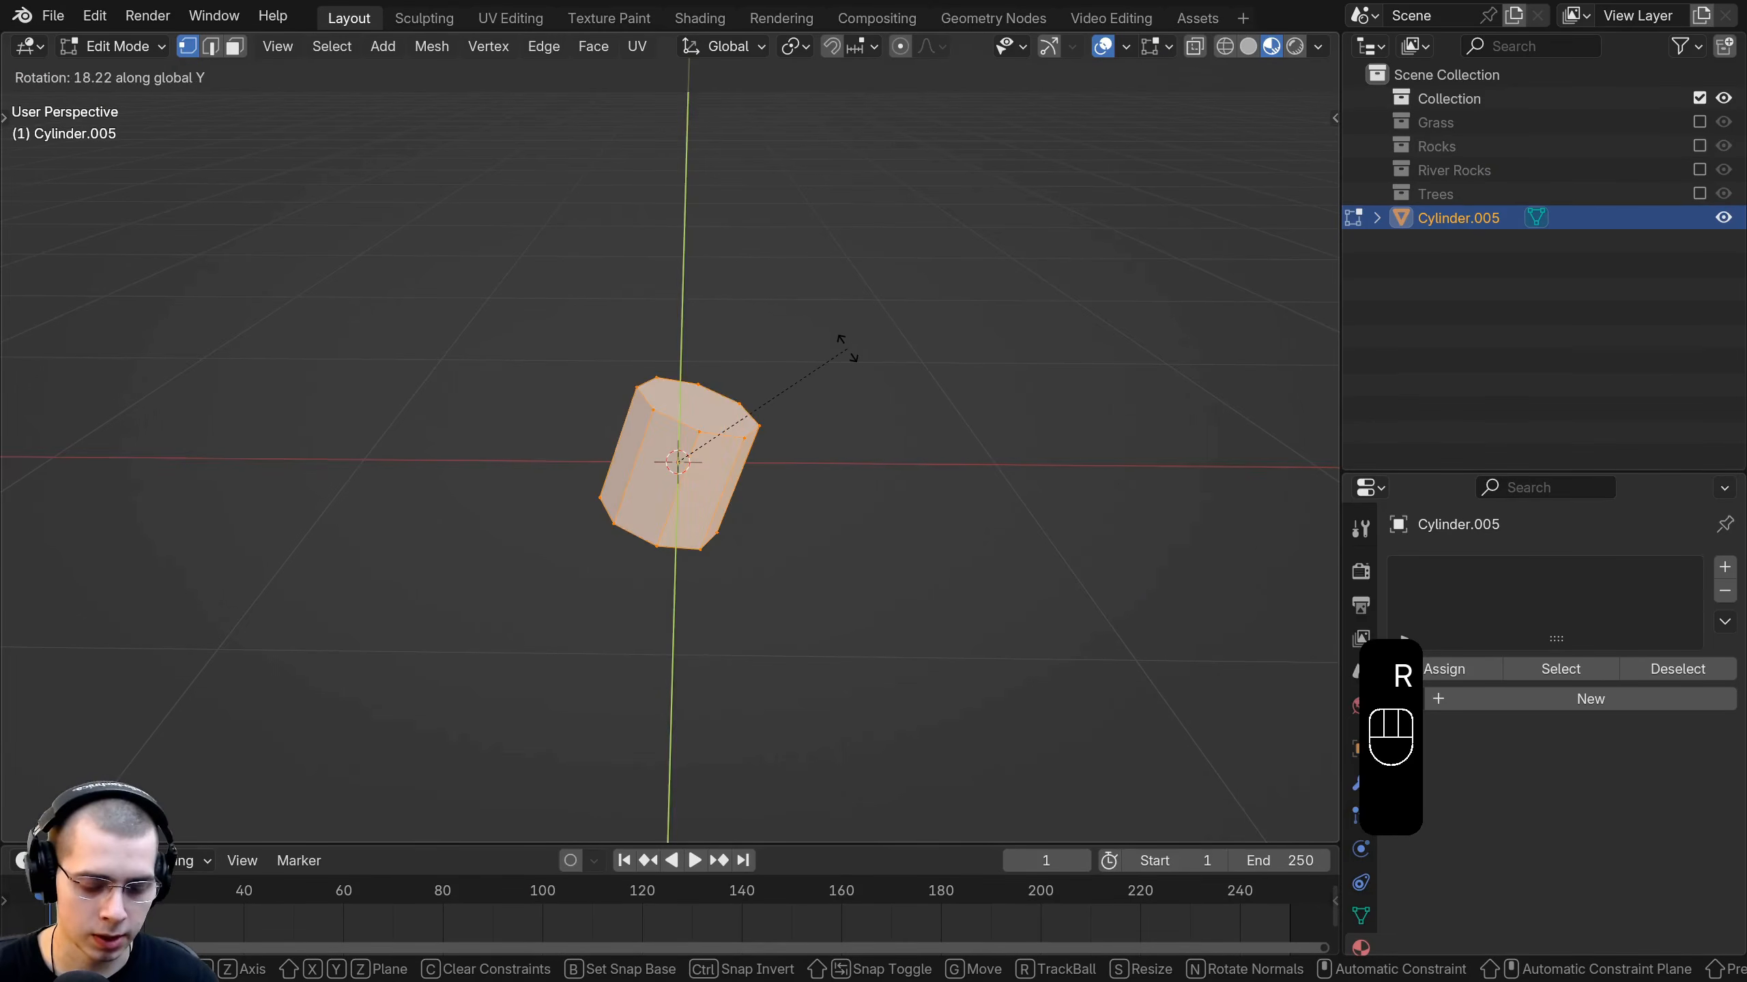
key("Return")
Move the cylinder mesh about 0.63 m from the origin in the negative X direction.
key("g")
key("x")
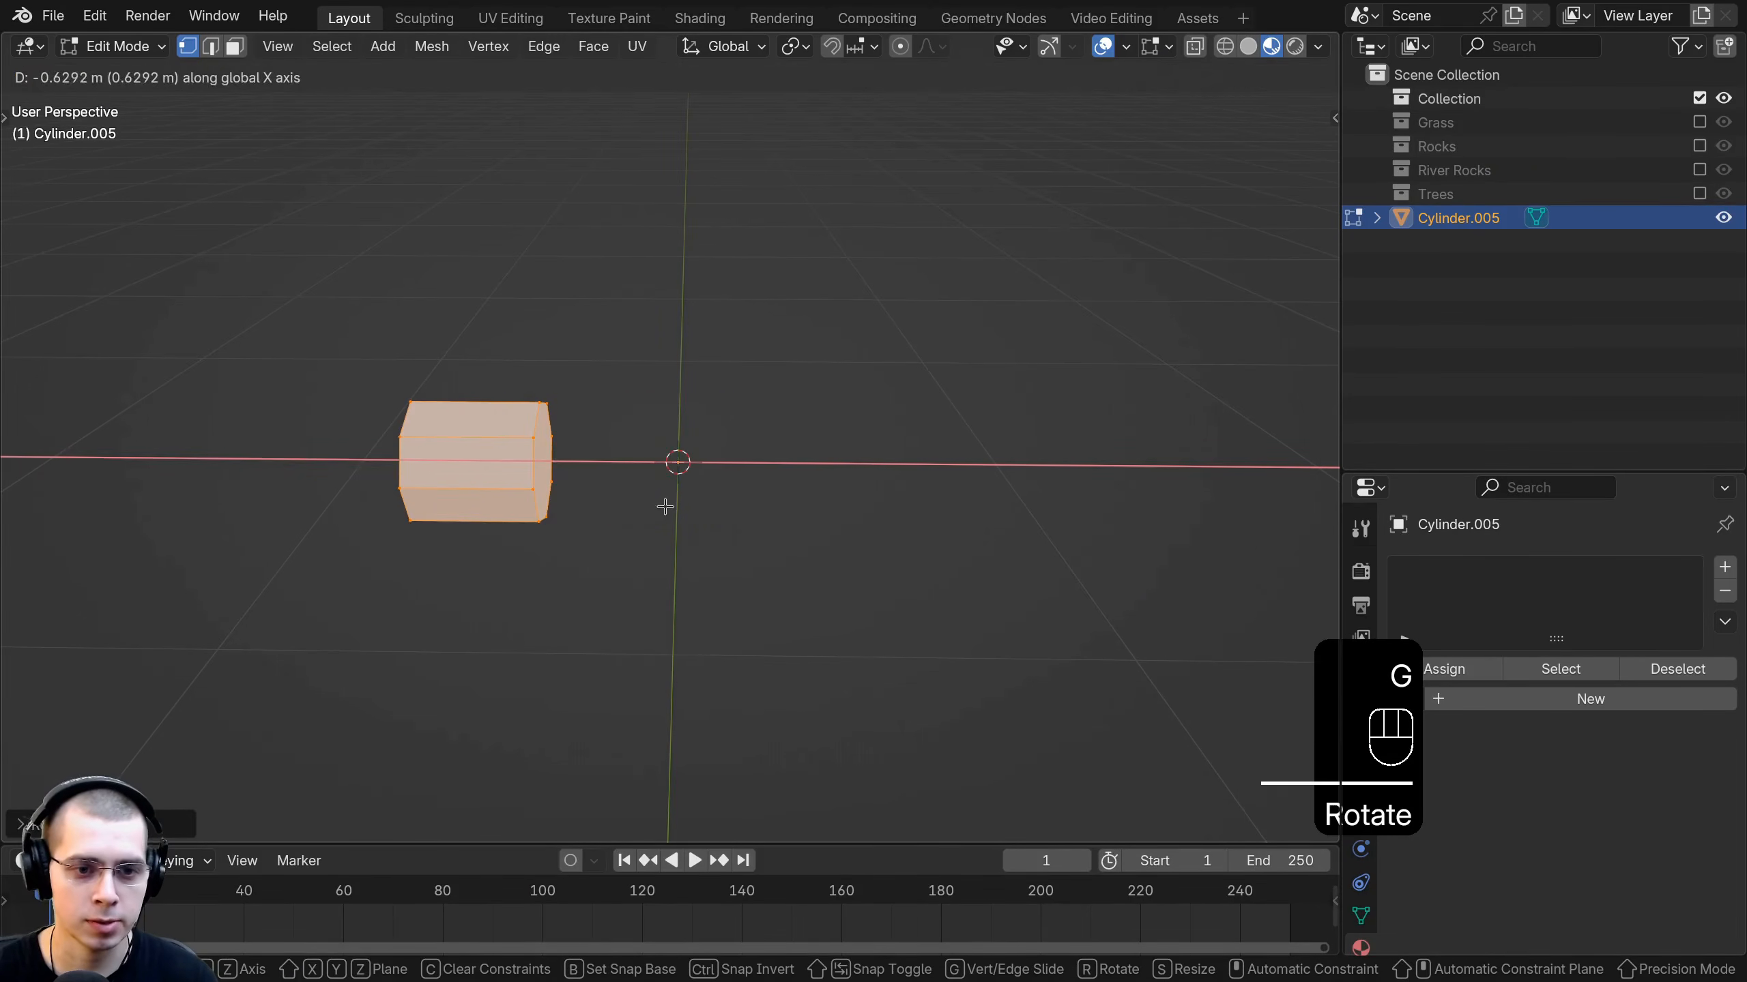
left_click(665, 506)
scroll(746, 489, "down", 2)
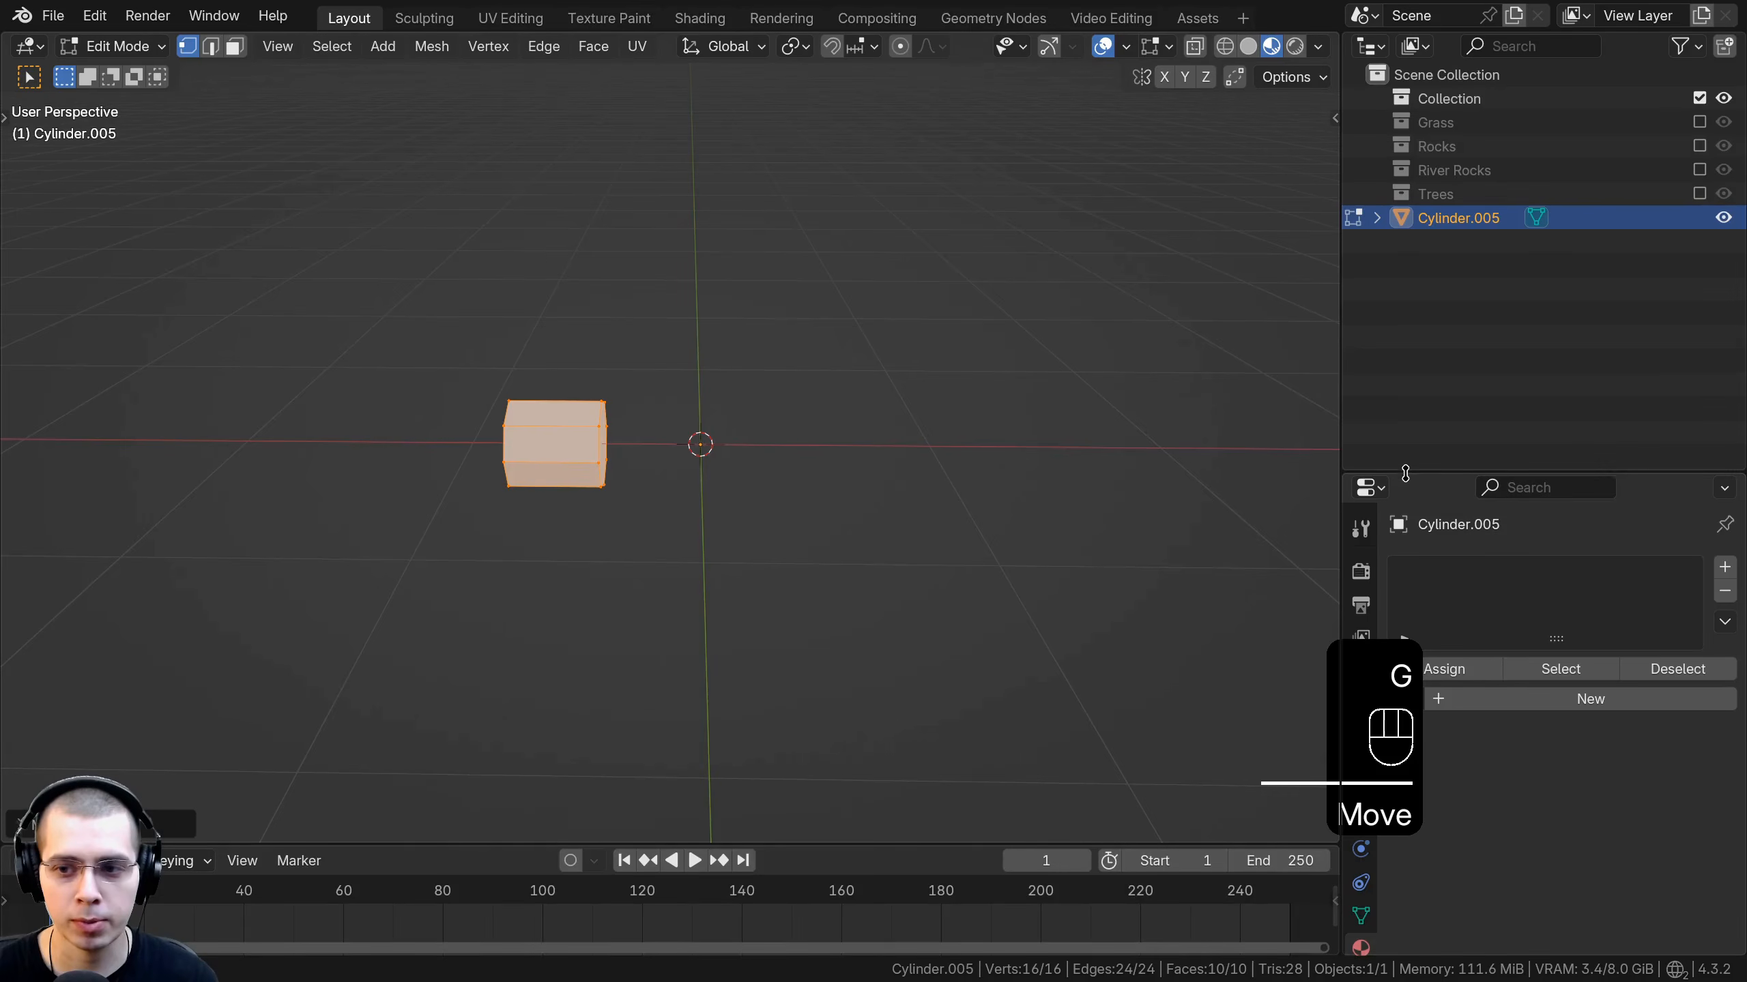
Add a Mirror modifier on the X axis to the cylinder.
left_click_drag(1405, 473, 1404, 303)
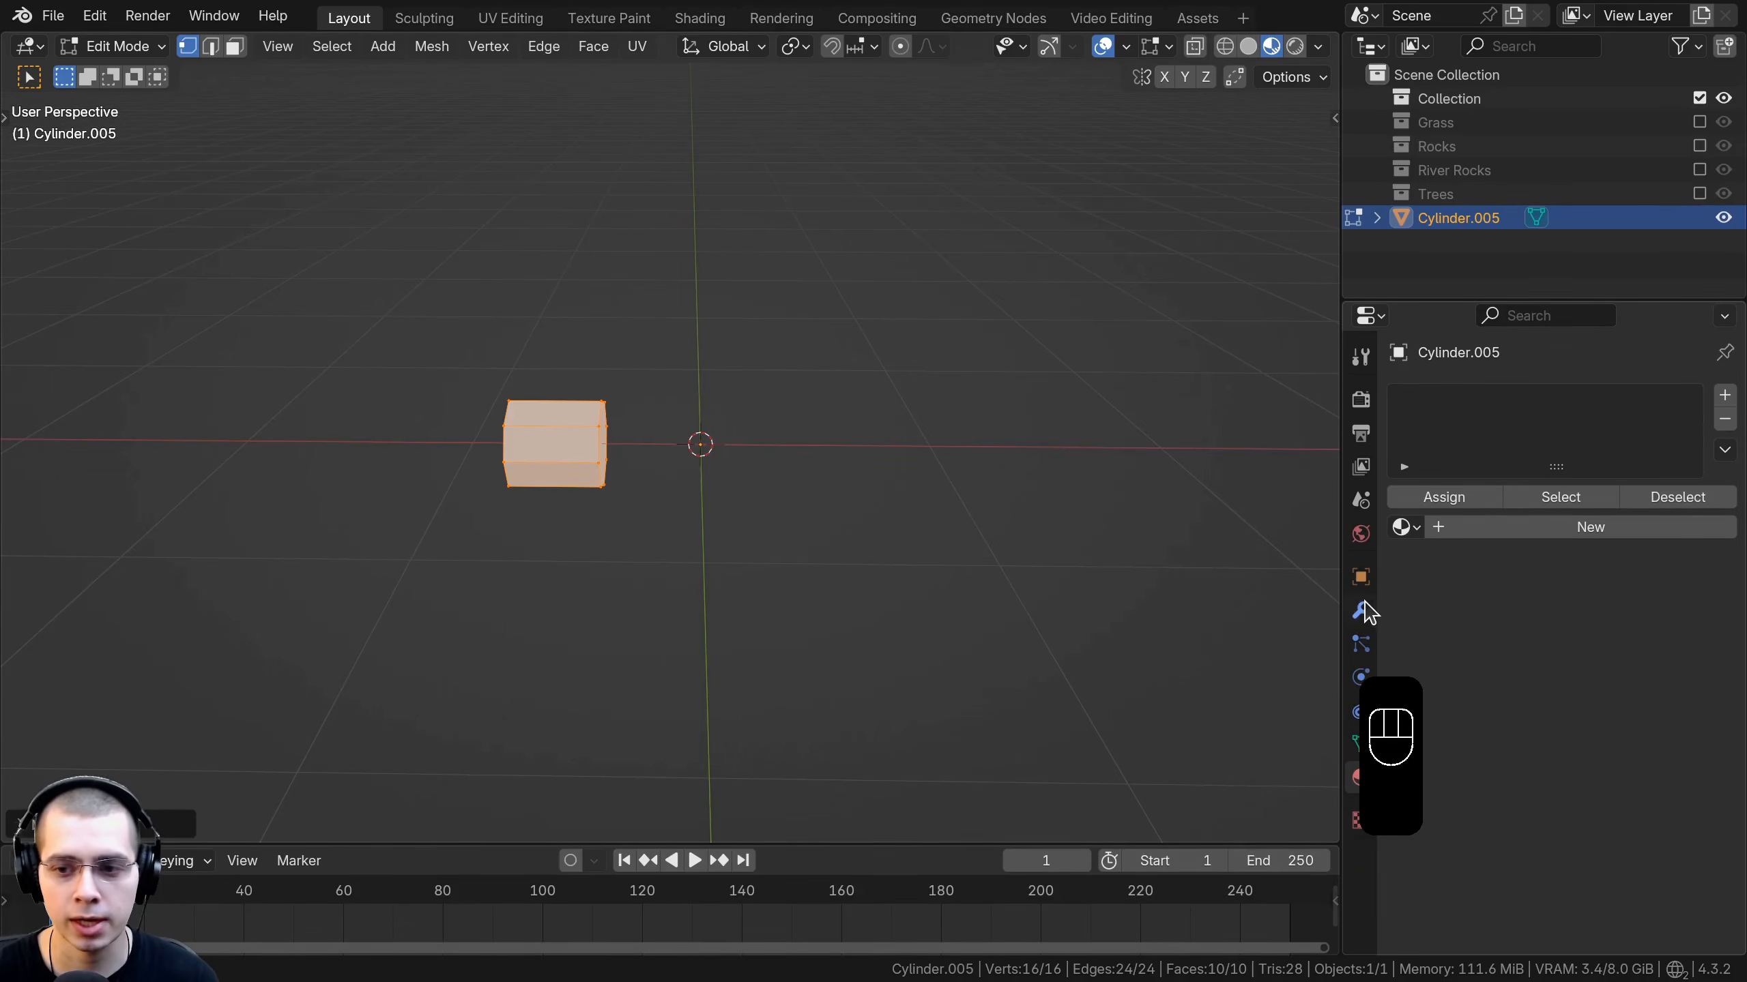
left_click(1361, 610)
left_click_drag(1341, 612, 1389, 612)
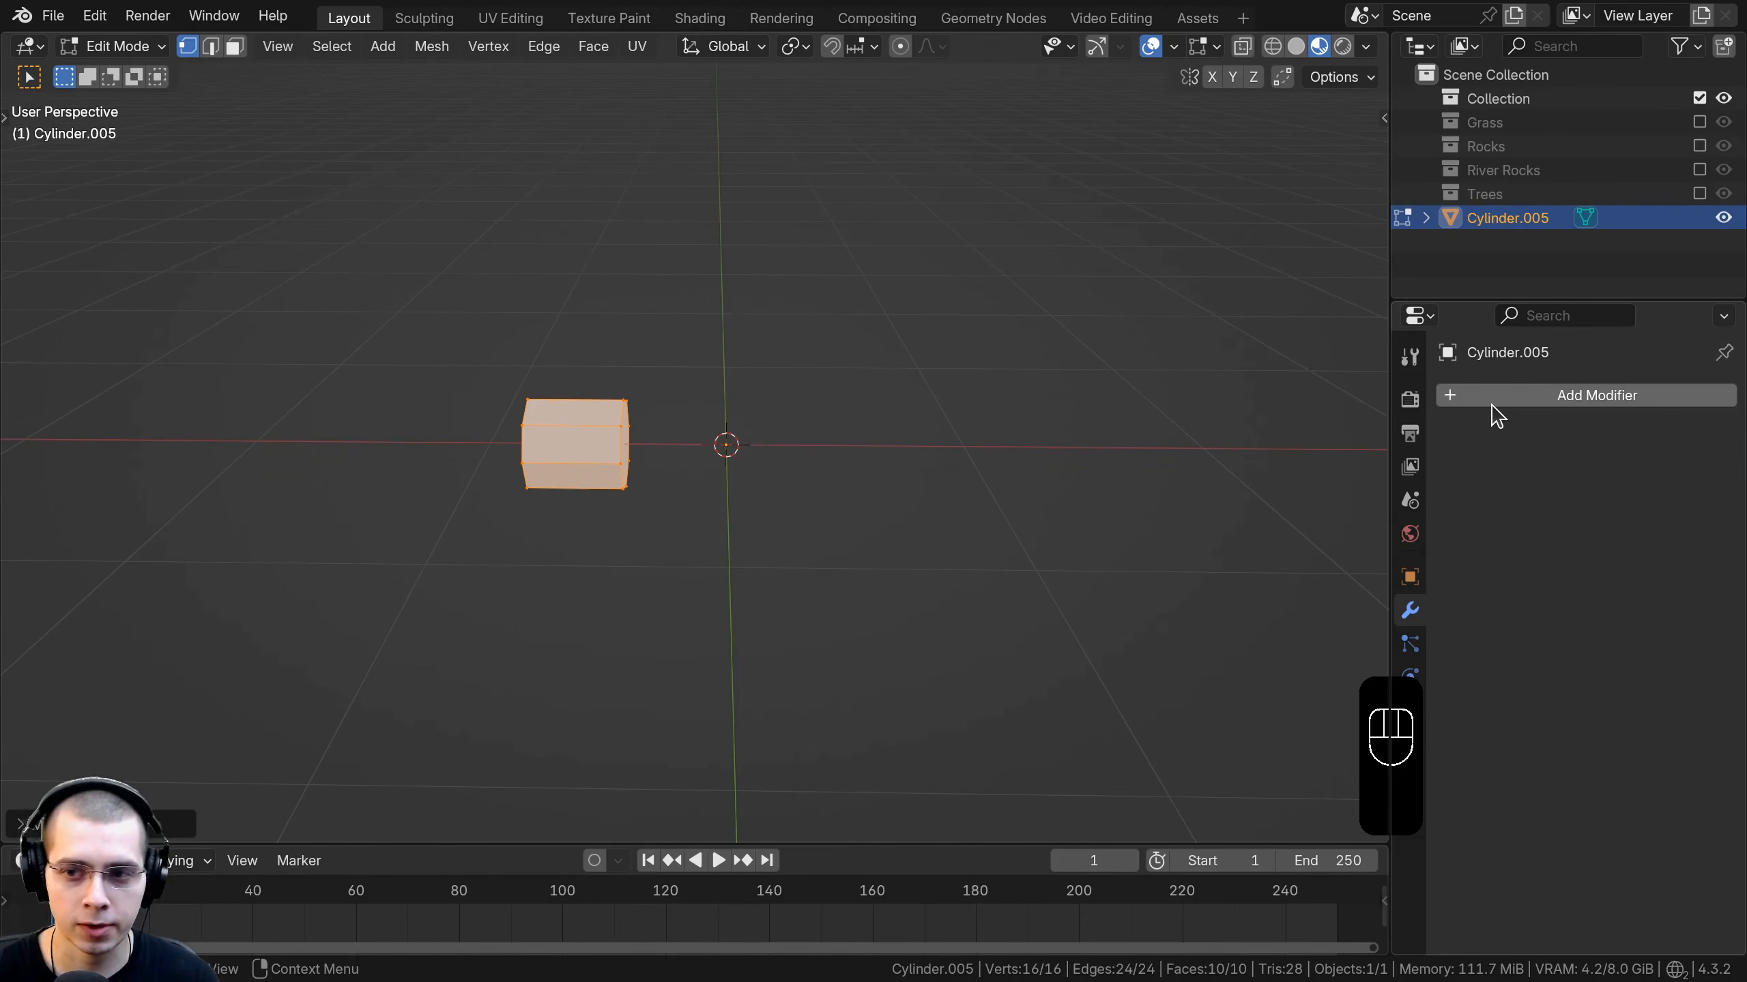
left_click(1509, 395)
type("mi")
key("Return")
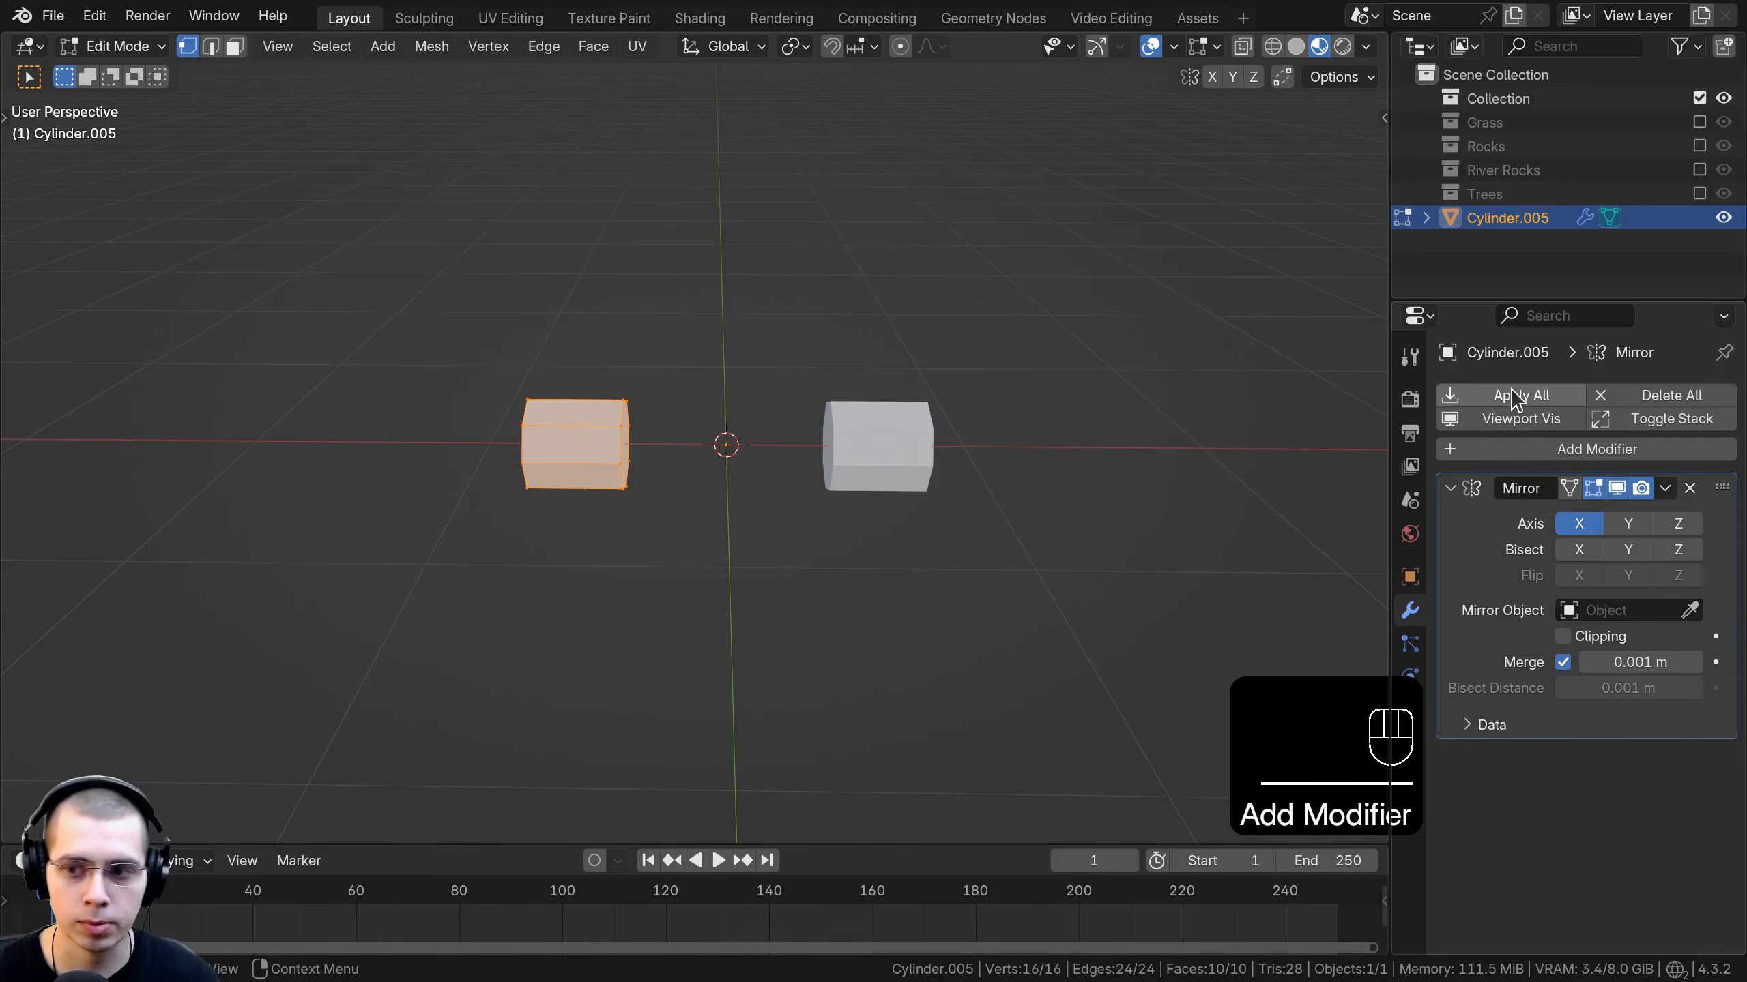
Move the cylinder mesh about 1.4 m in the negative Y direction.
middle_click_drag(1248, 535, 531, 466)
middle_click_drag(717, 503, 592, 353)
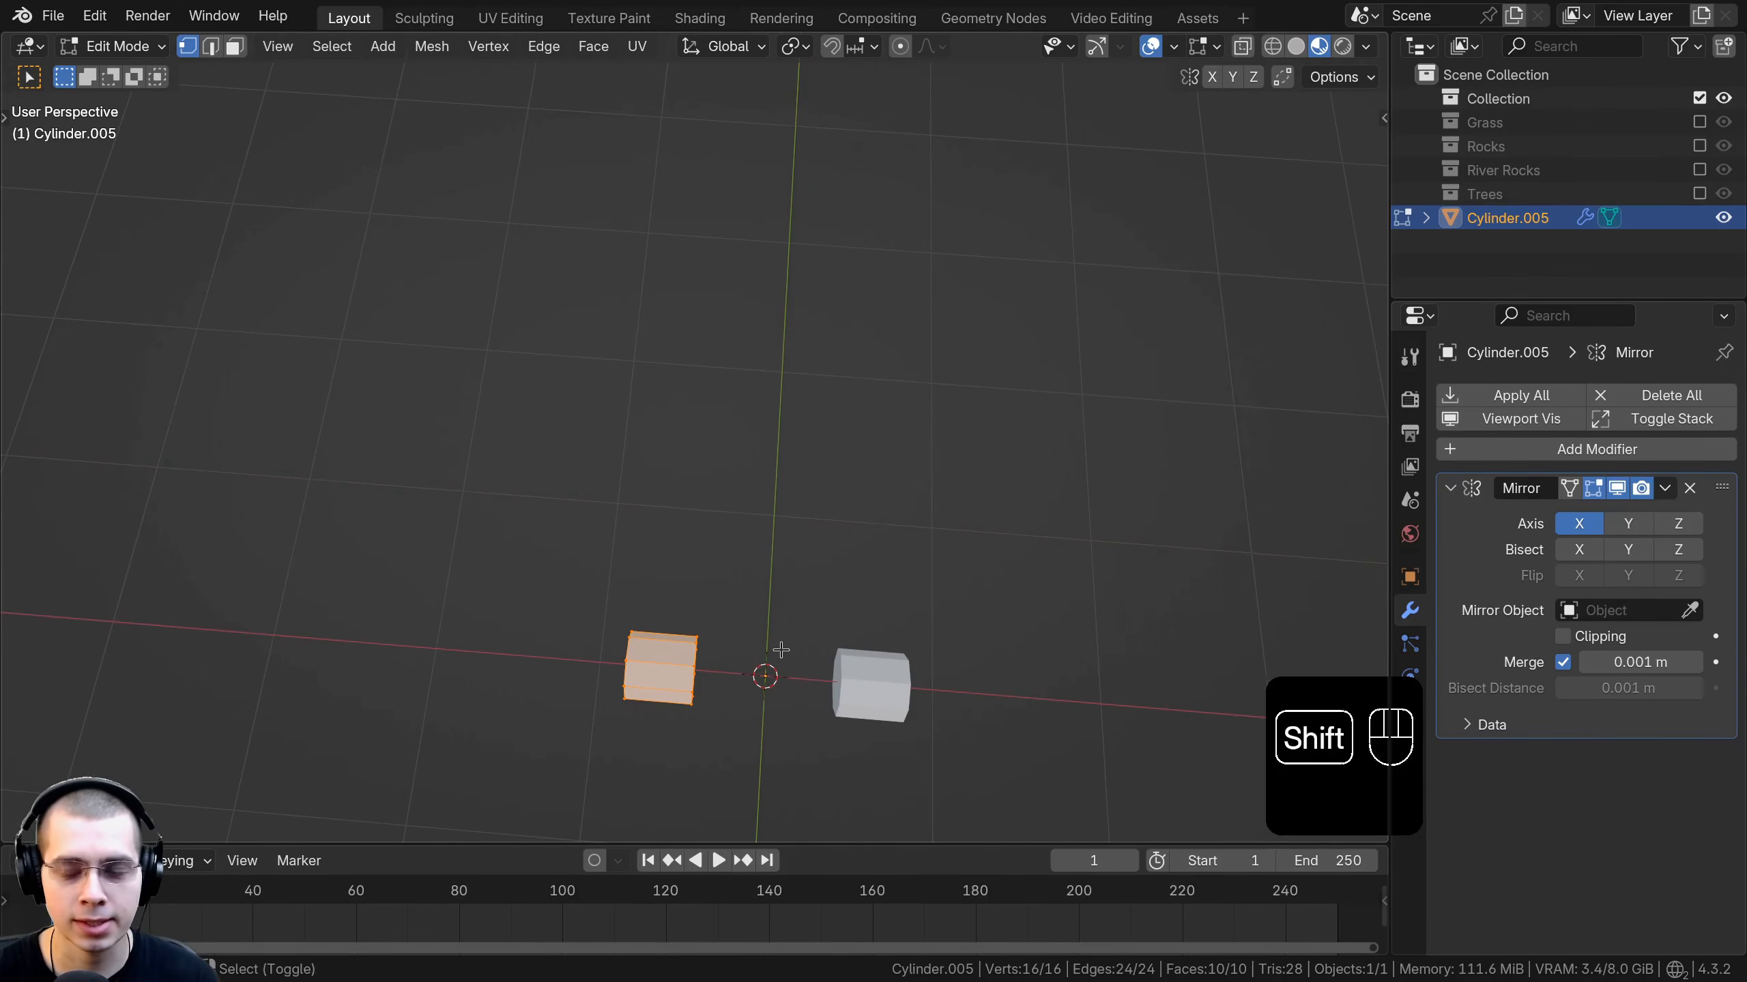
middle_click_drag(780, 650, 735, 327, "shift")
key("g")
key("y")
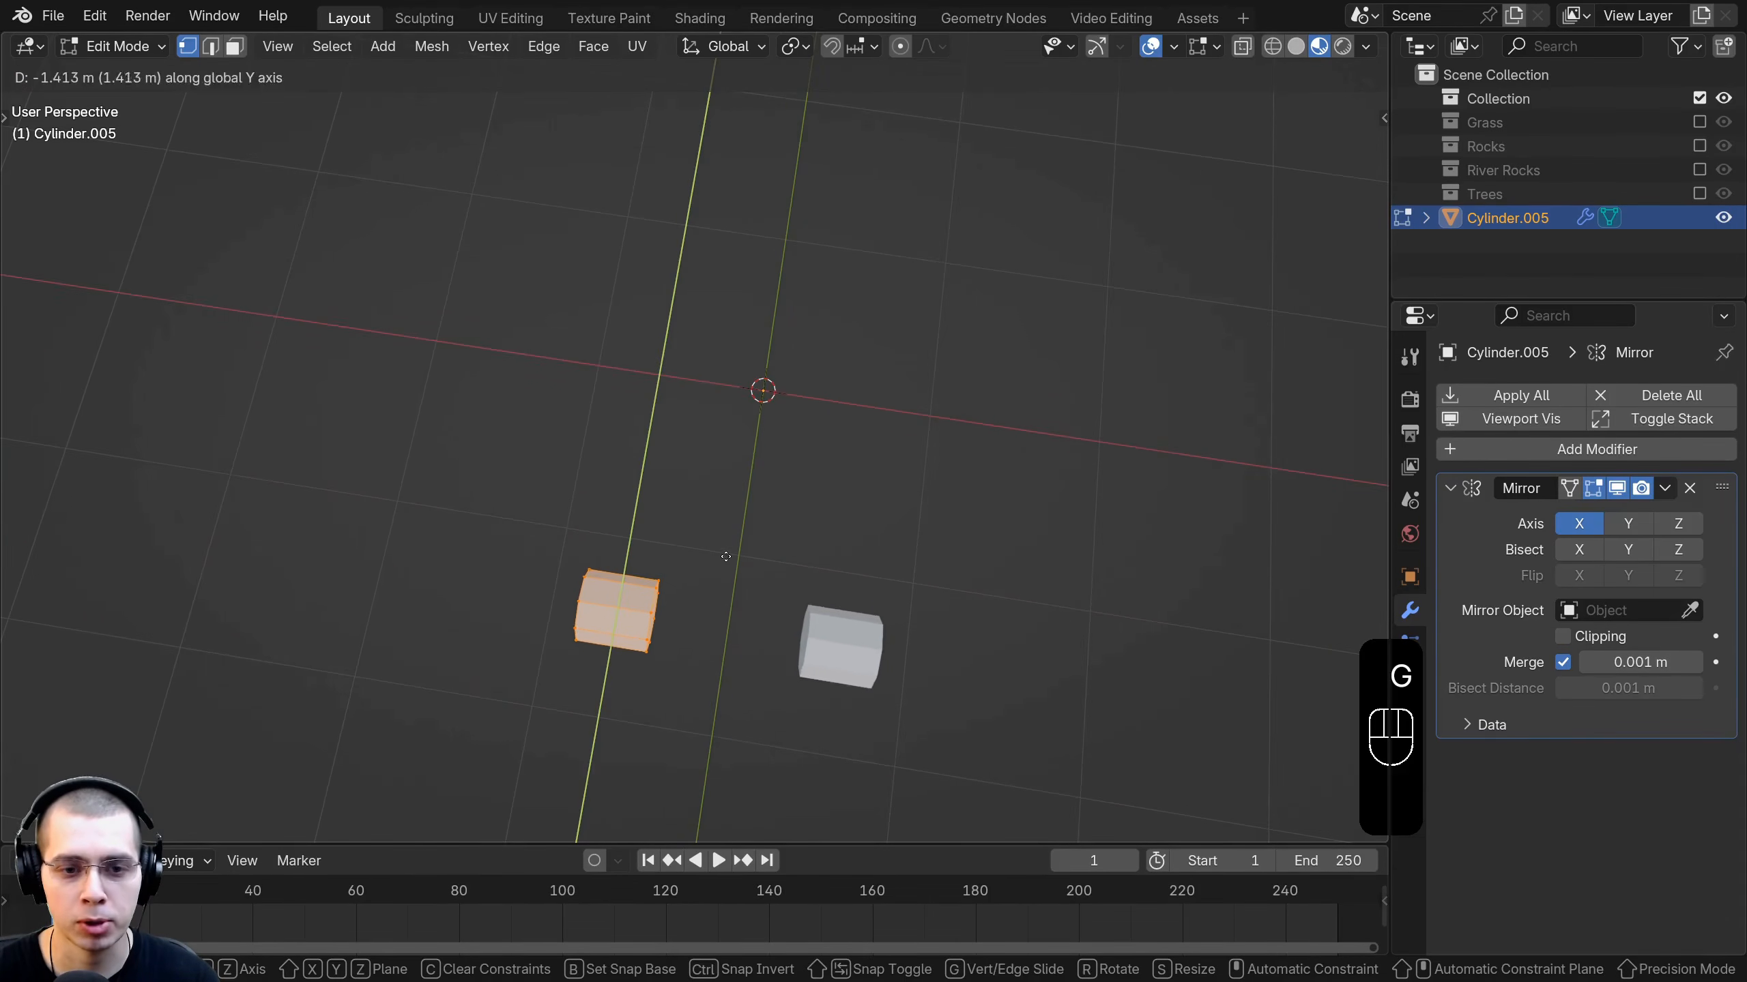
left_click(729, 553)
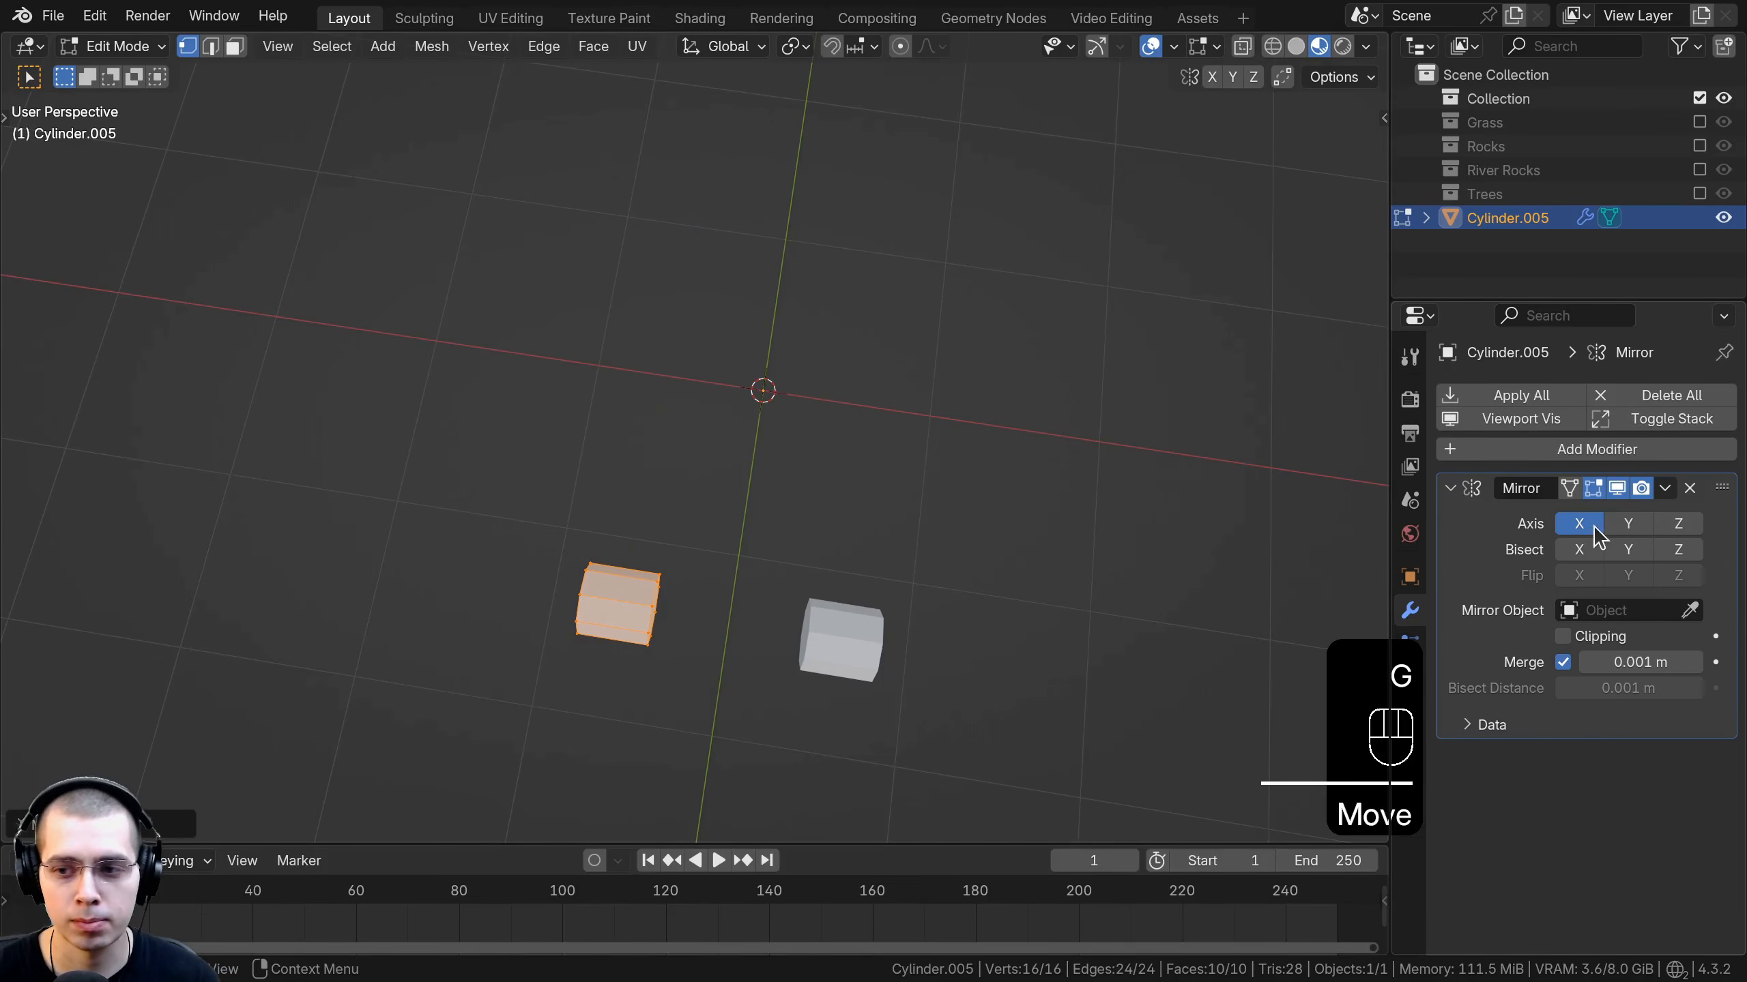
Mirror the cylinder across the Y axis as well and move its mesh farther out from the centre.
key("g")
key("x")
left_click(405, 500)
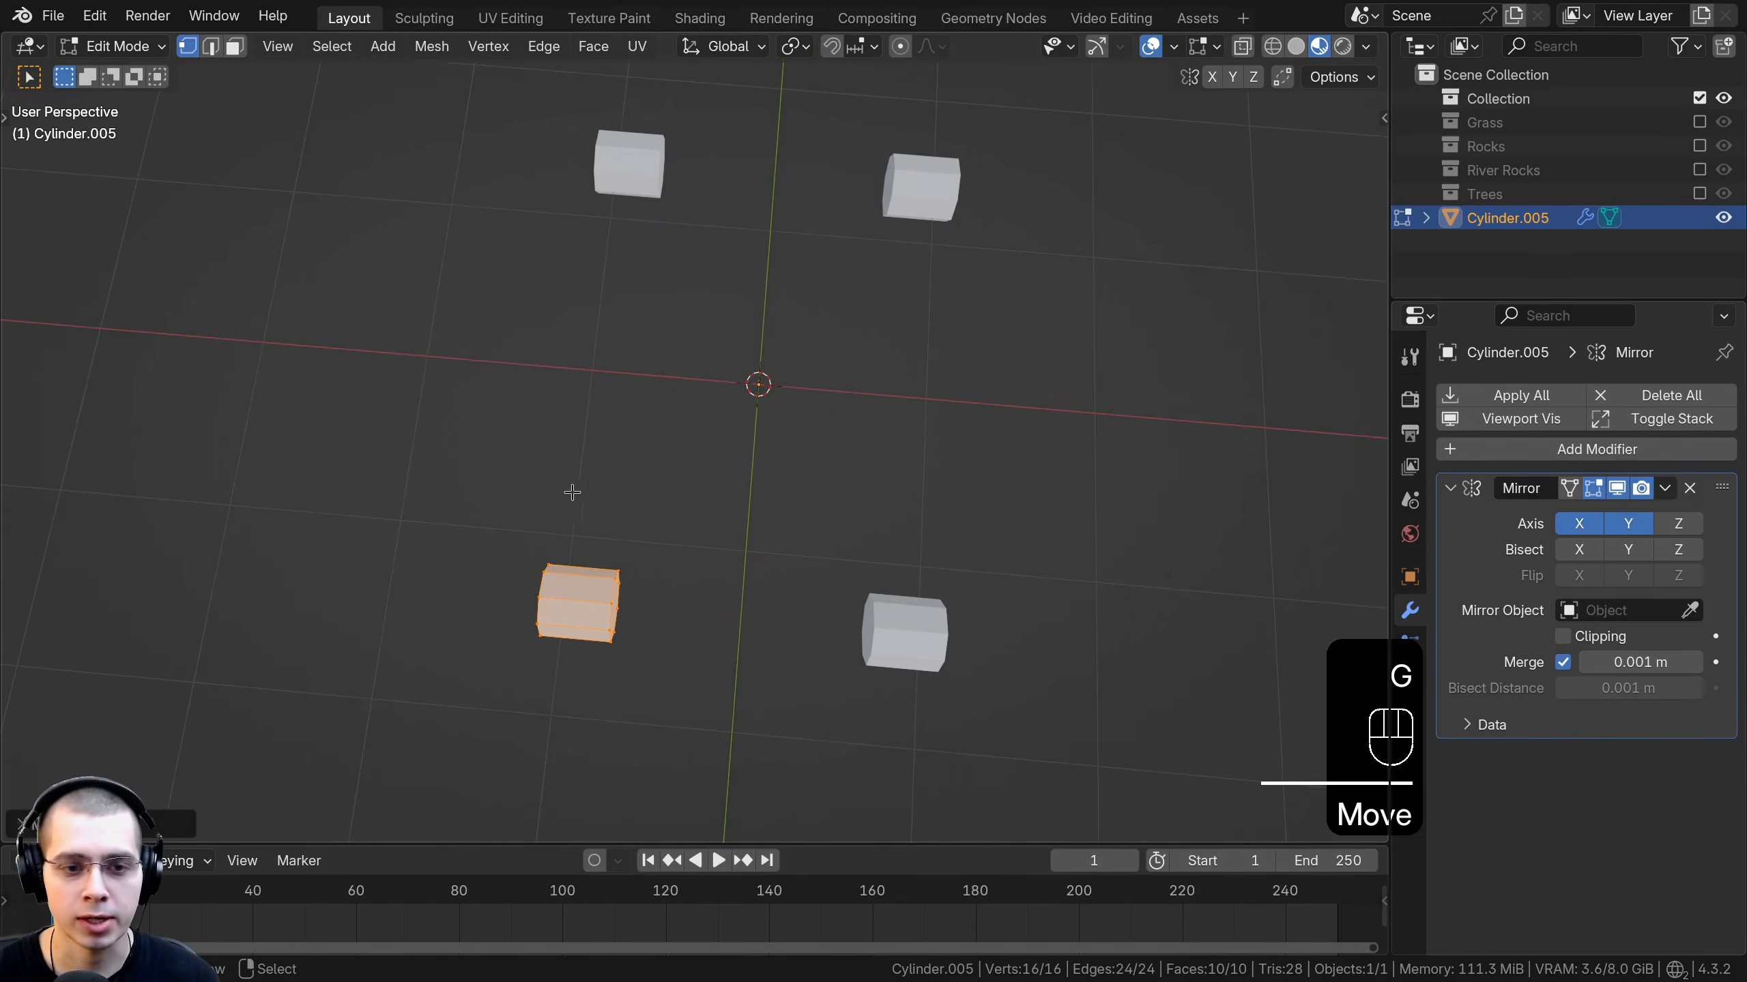
scroll(568, 513, "up", 1)
key("g")
left_click(528, 586)
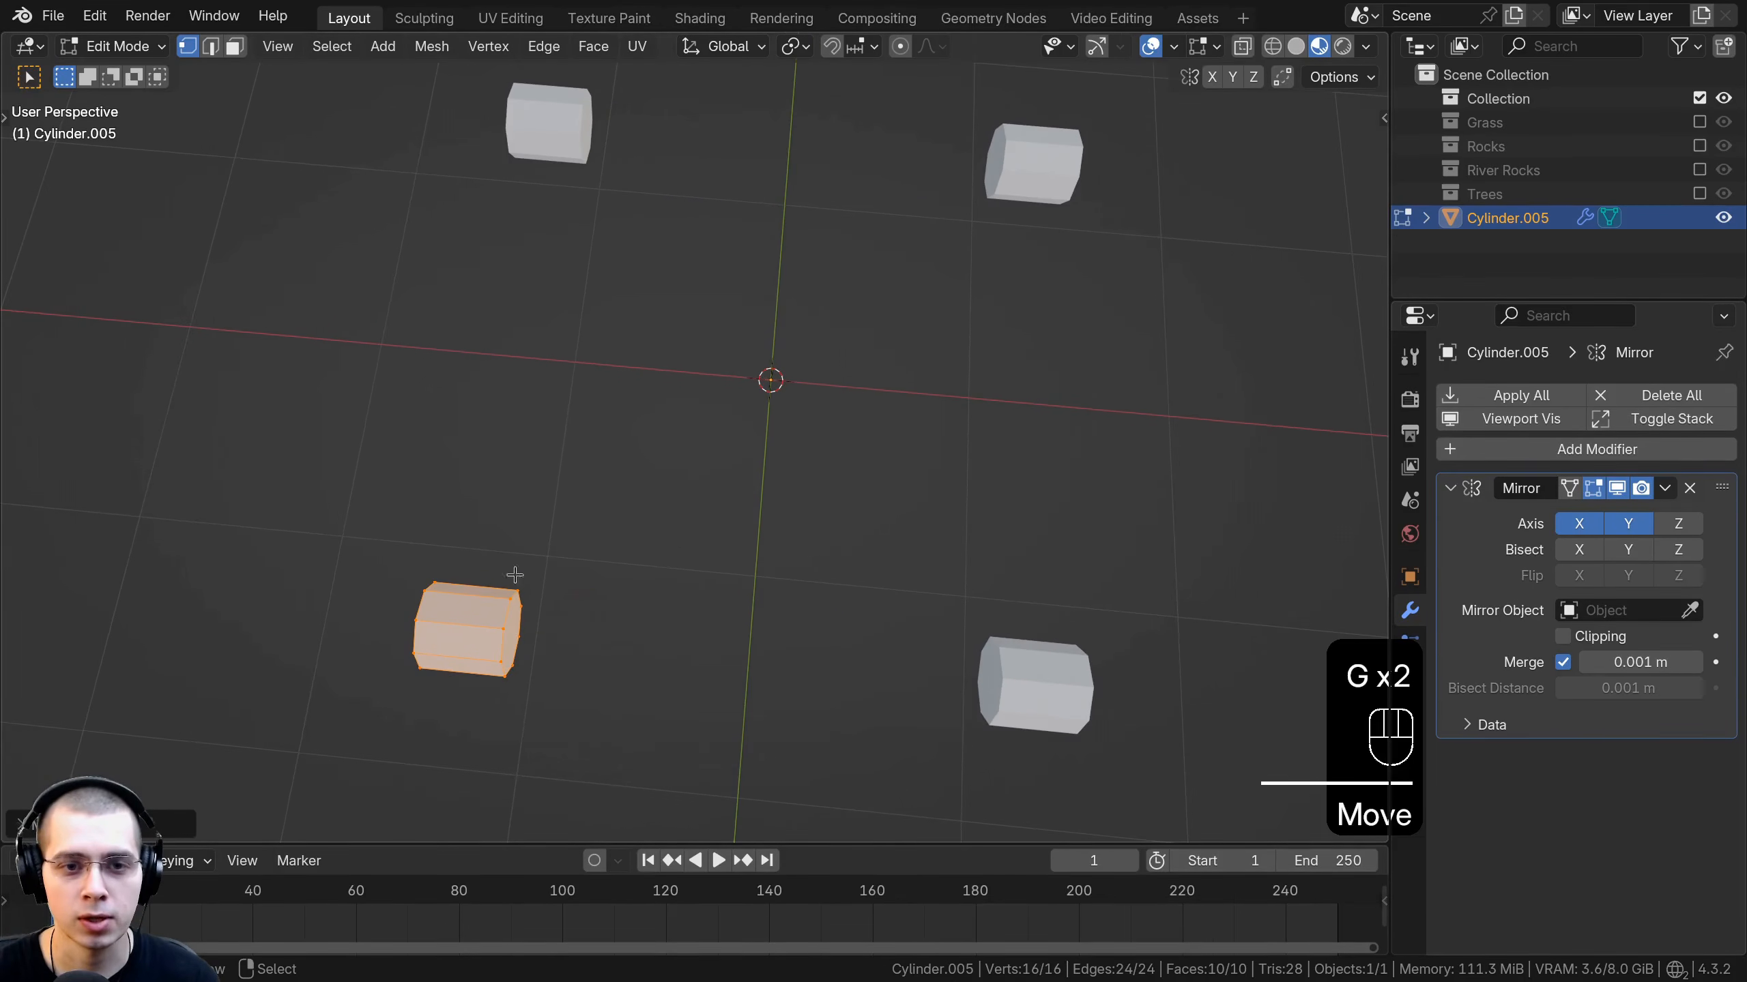
Stretch the cylinder mesh along the X axis by a factor of about 4.5 and reposition it.
middle_click_drag(638, 545, 581, 491)
scroll(600, 485, "down", 1)
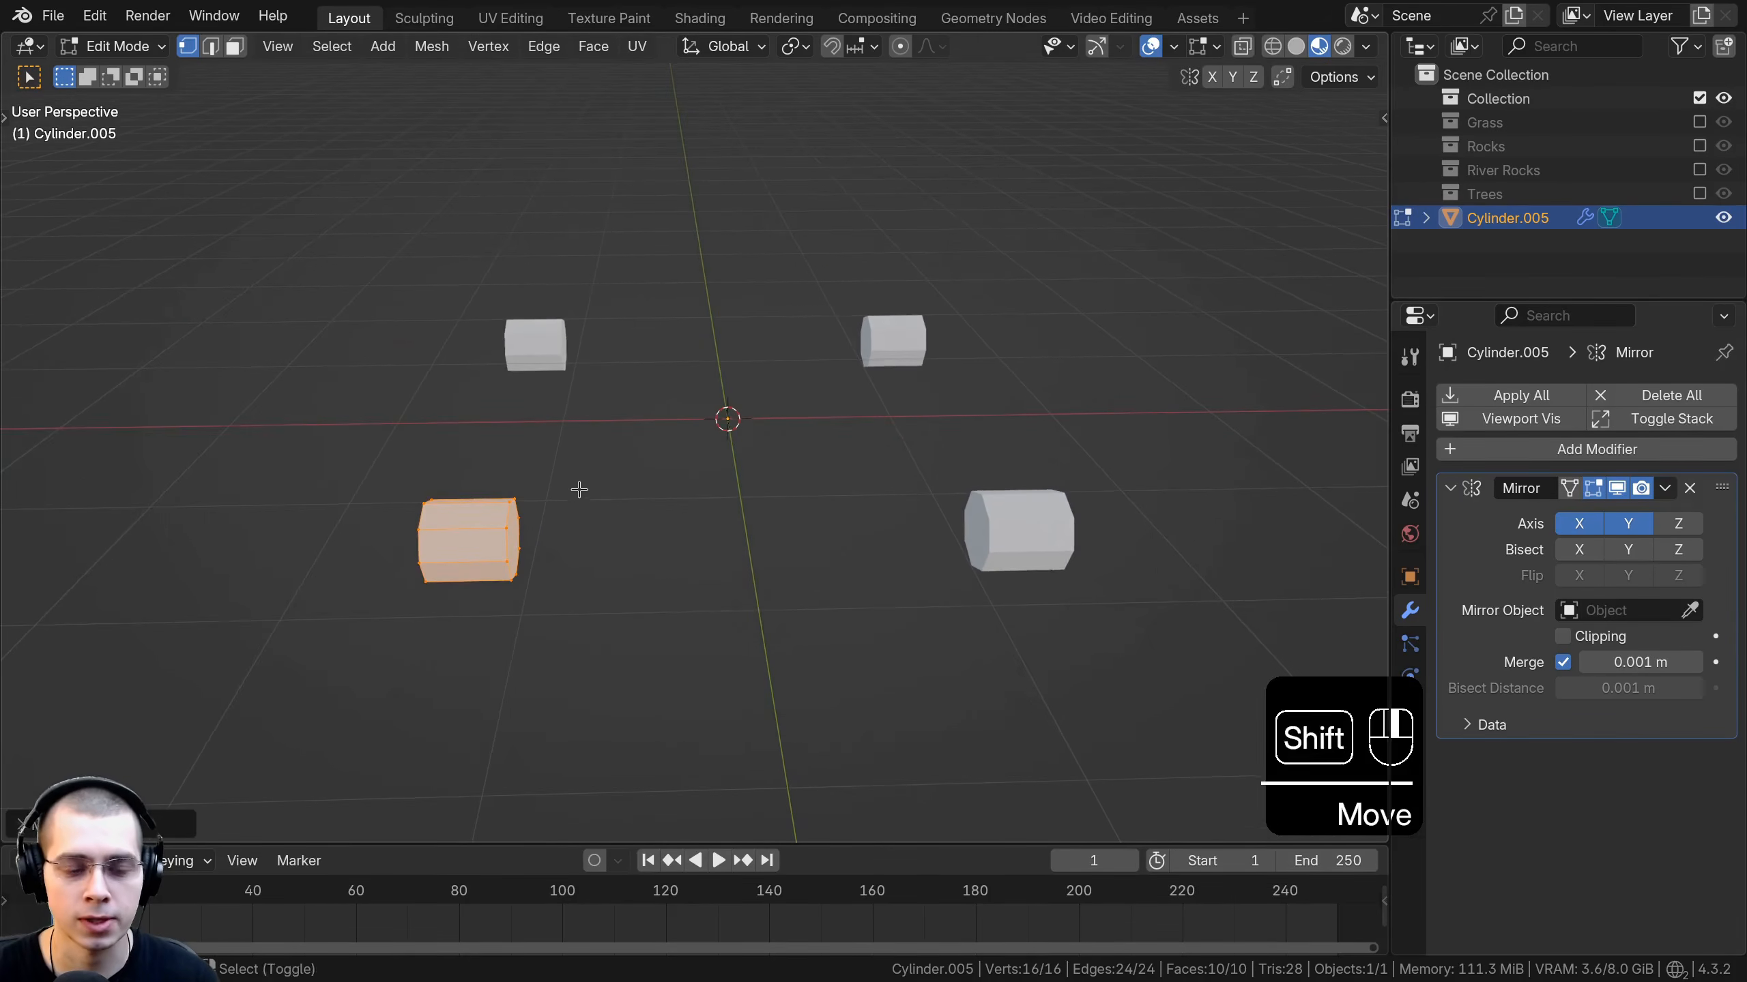
key("s")
key("x")
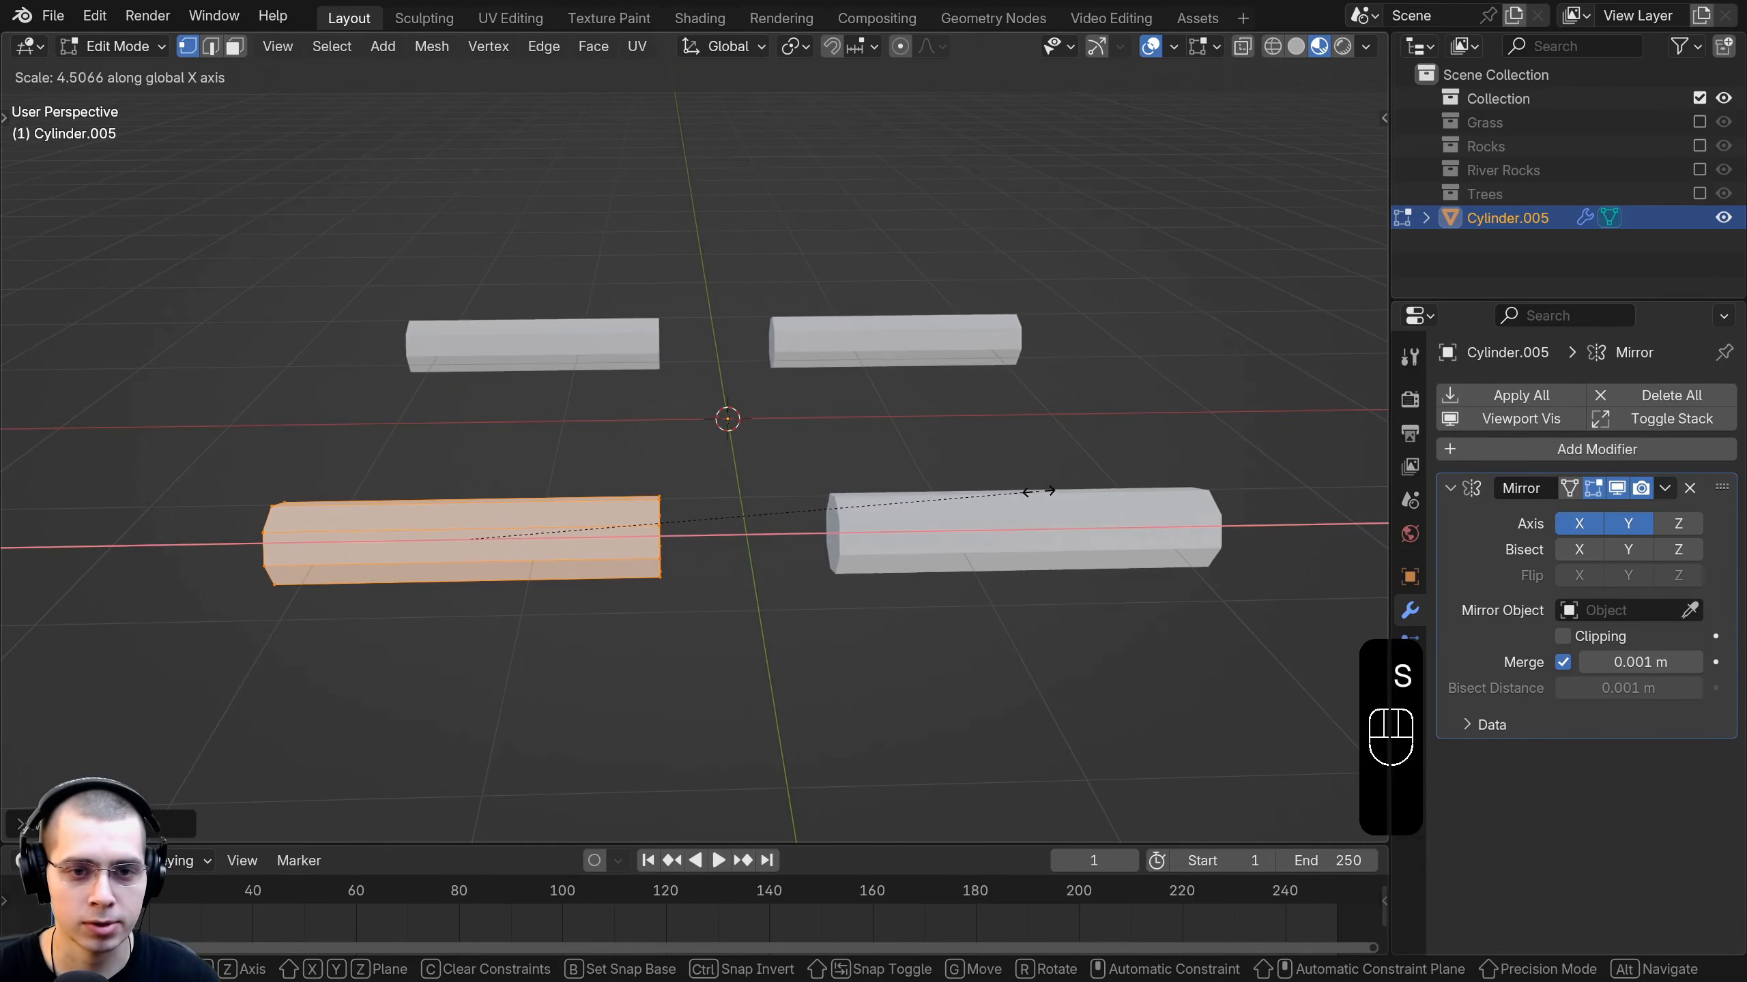
key("g")
left_click(858, 504)
Delete the cylinder's end face that faces its X-mirrored copy and select all remaining faces.
middle_click_drag(852, 482, 525, 411)
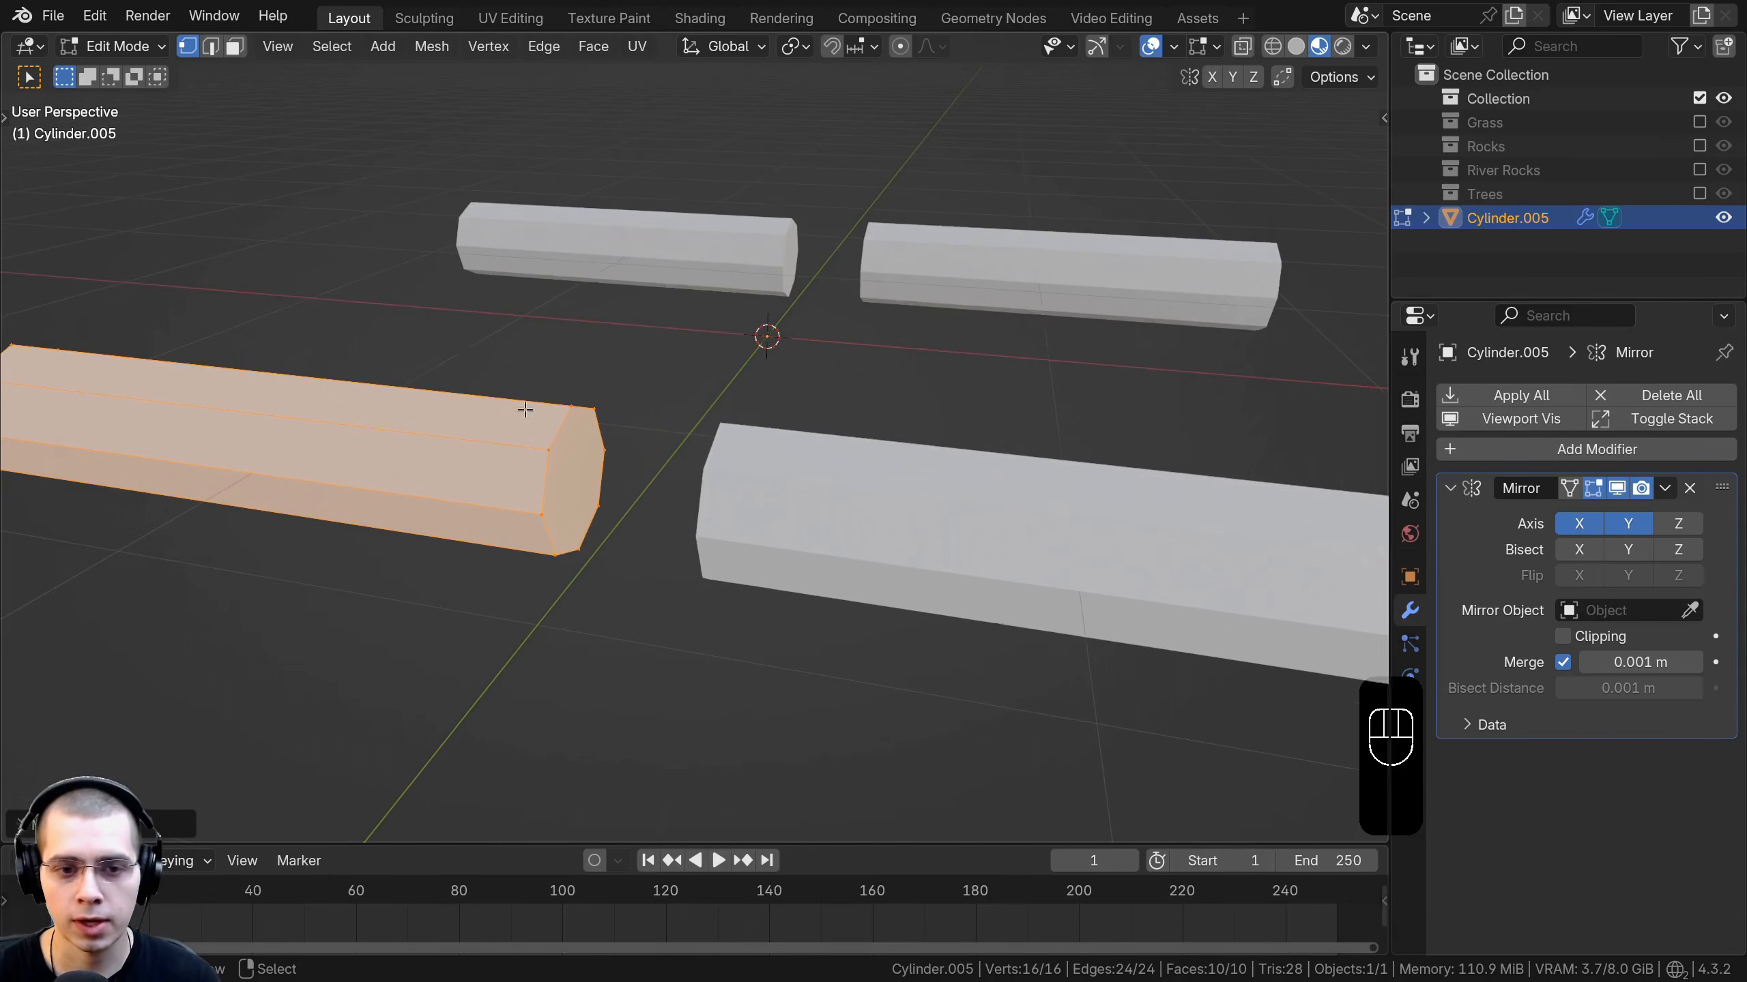
left_click(236, 47)
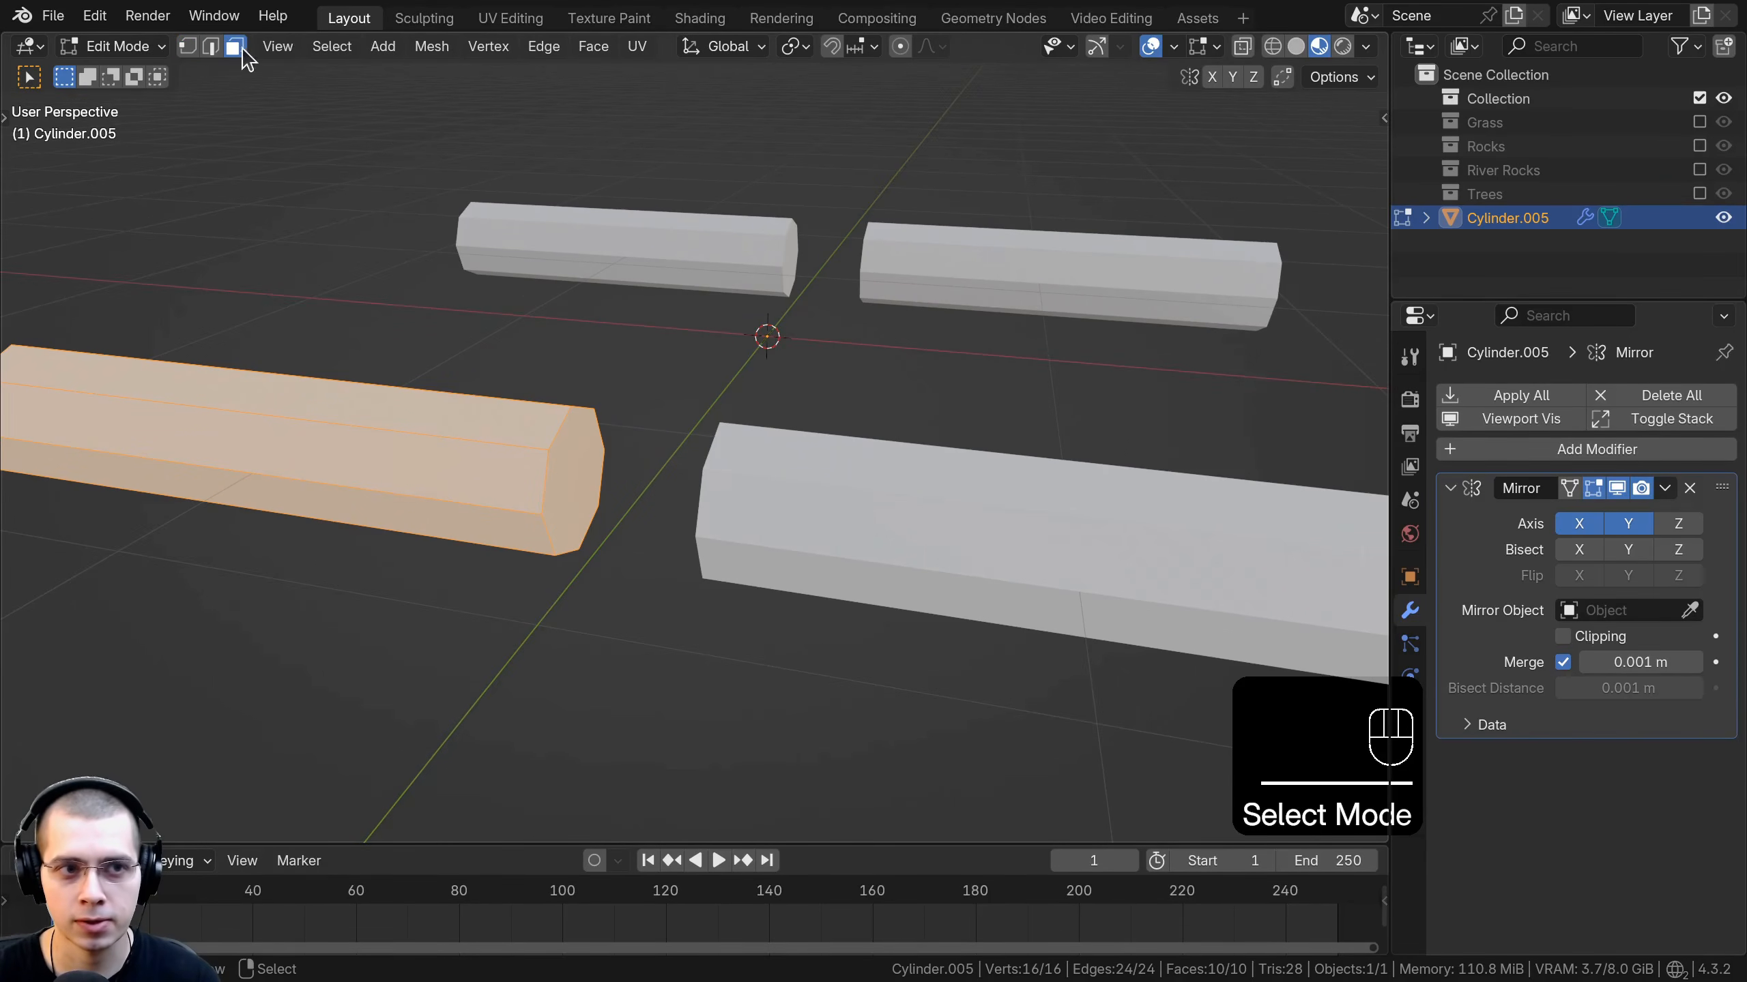
left_click(557, 440)
key("x")
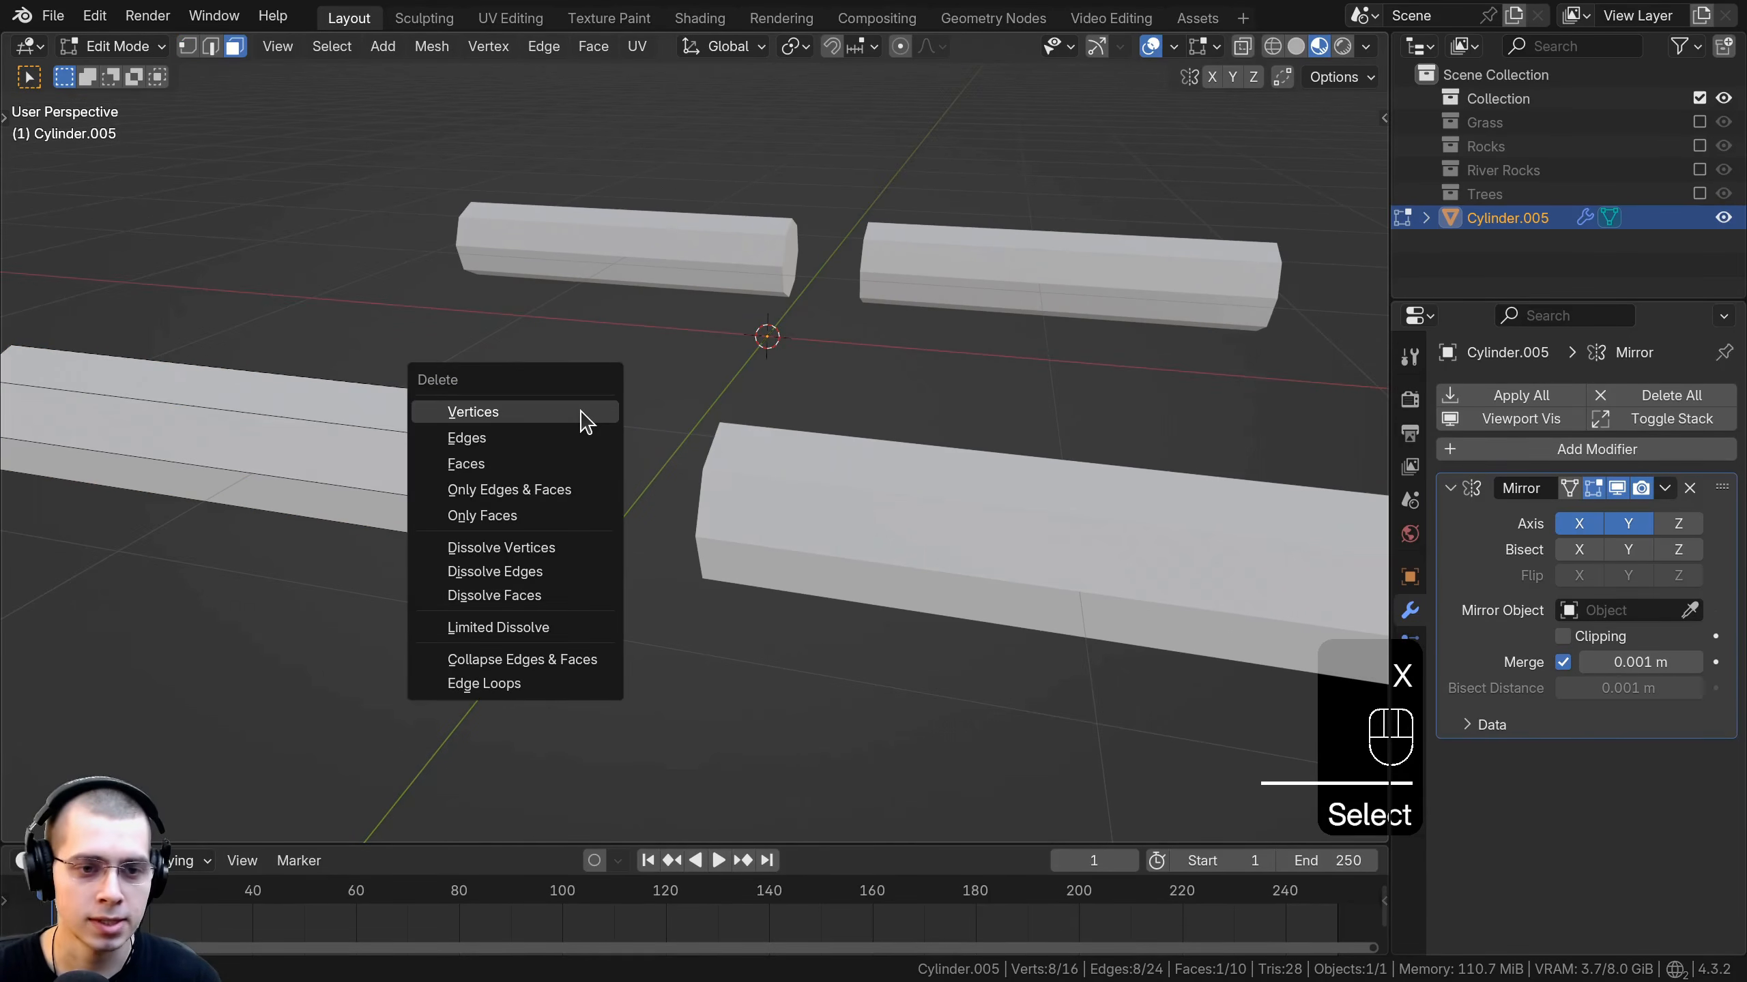
left_click(528, 467)
key("a")
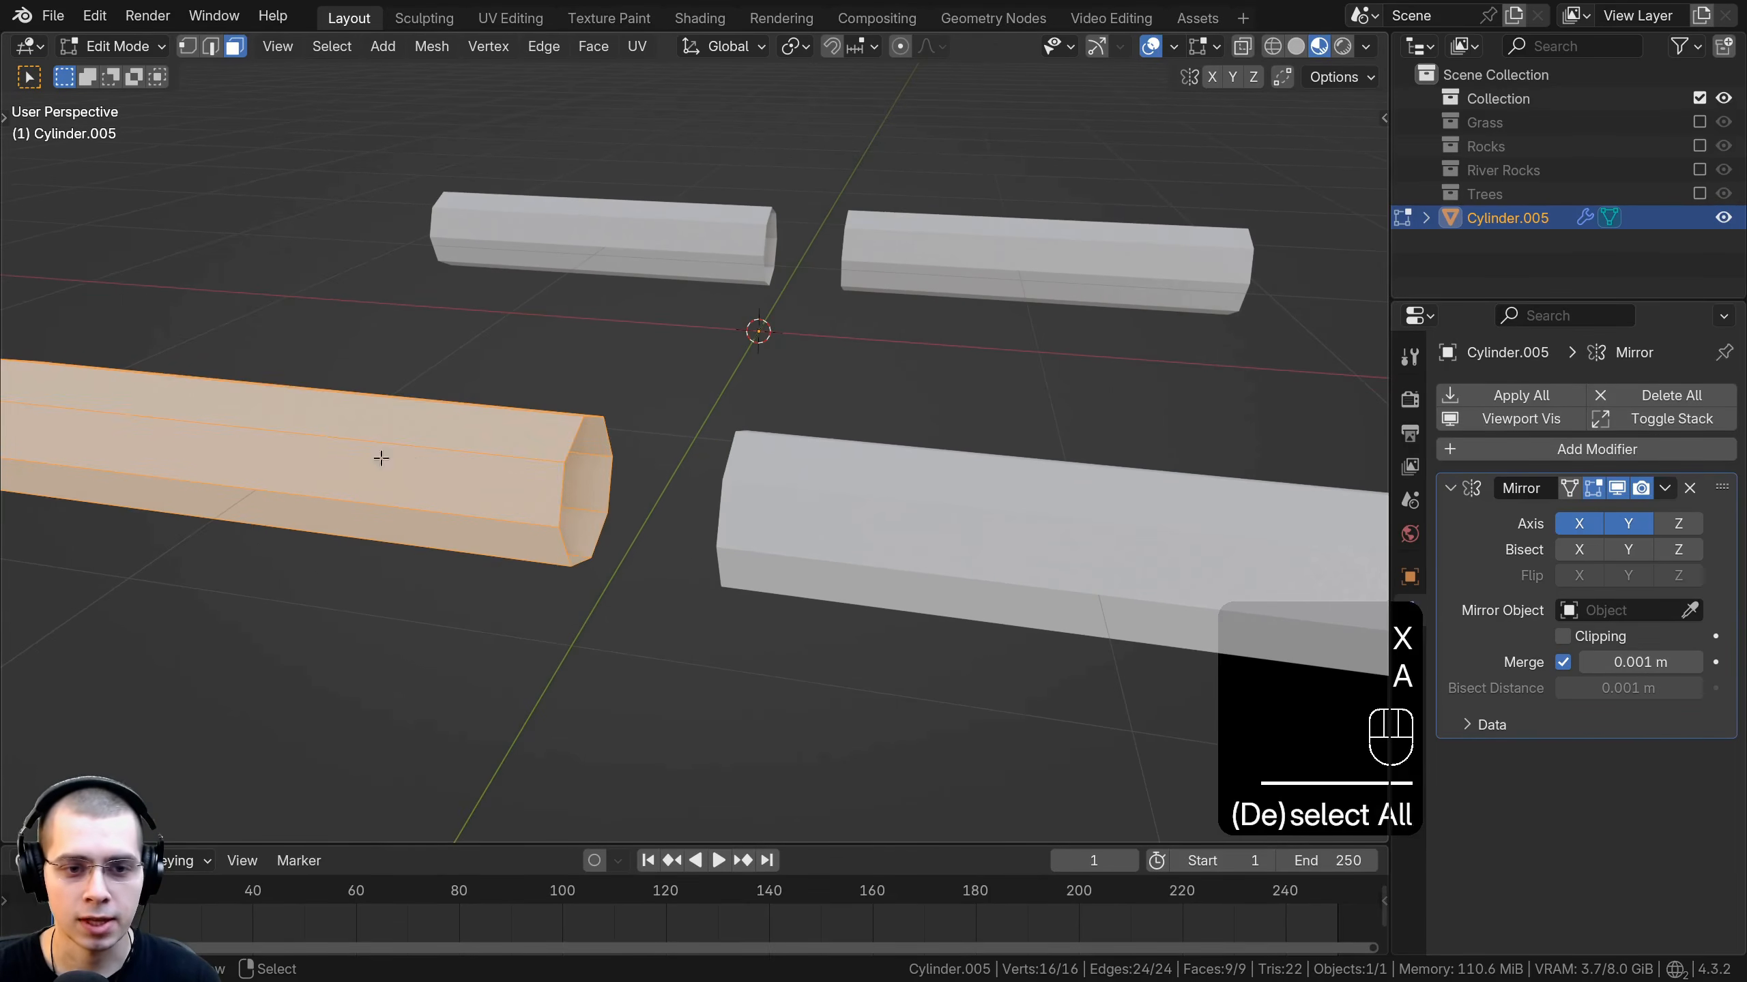
middle_click_drag(435, 356, 605, 311, "shift")
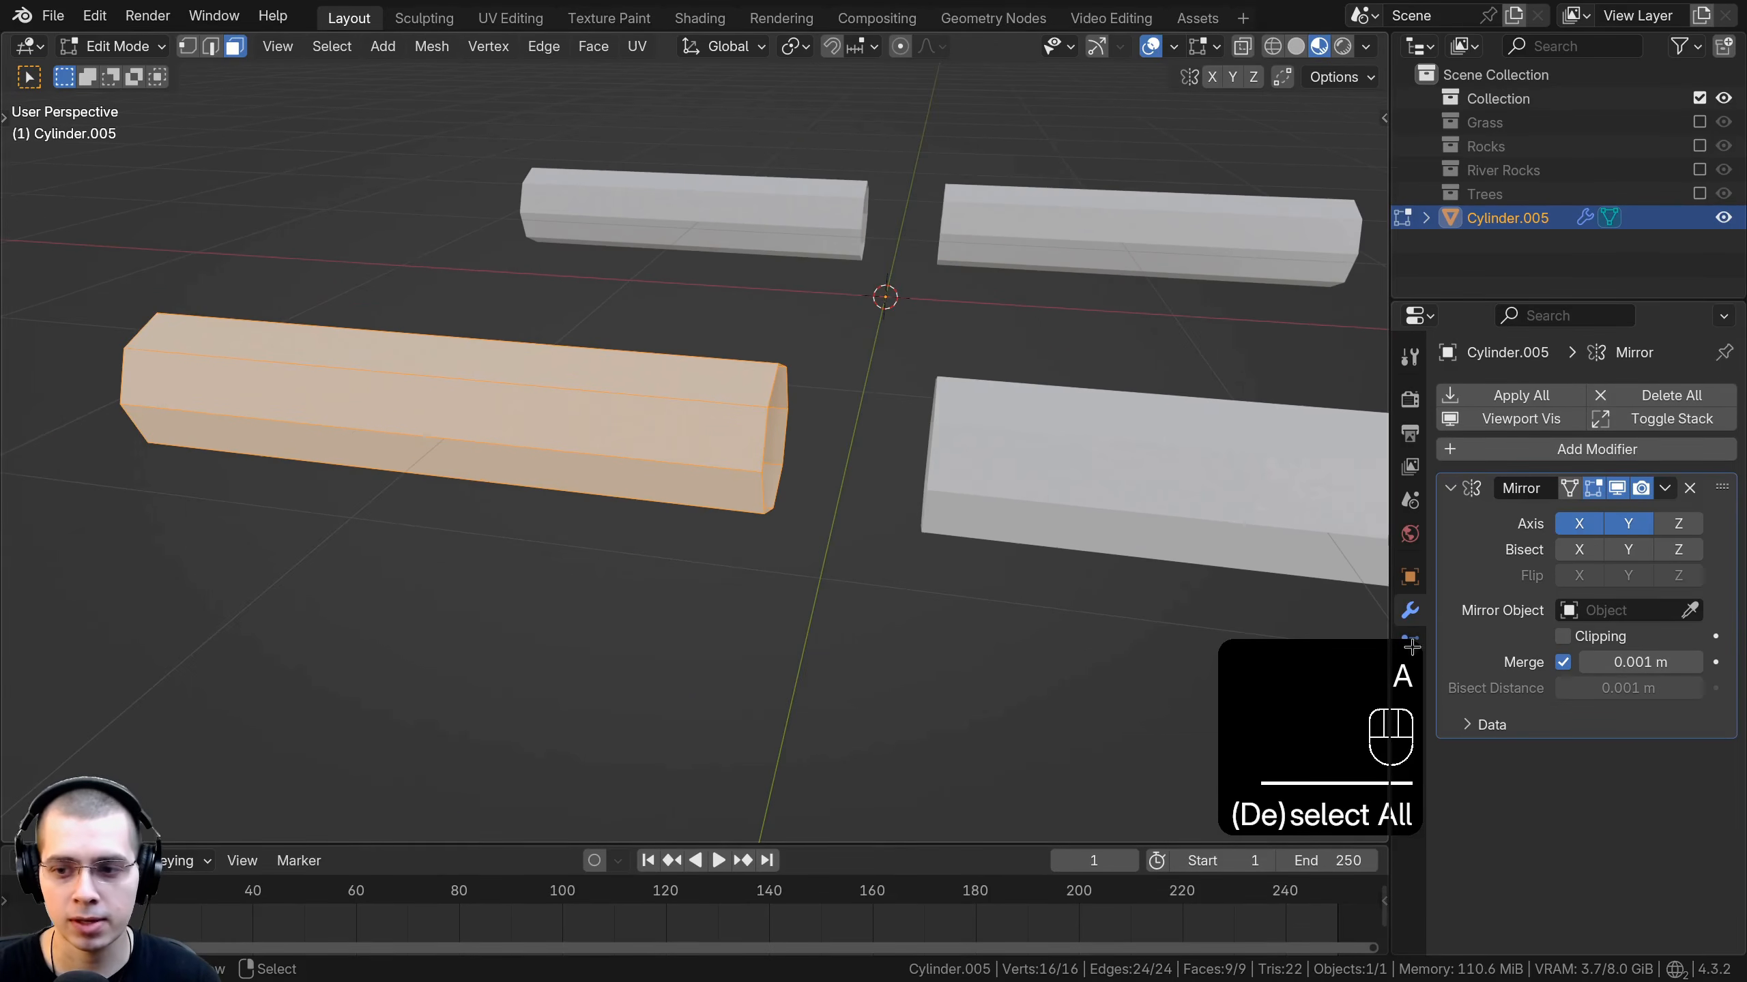
Enable clipping on the Mirror modifier and move the beam along X until it joins its mirrored copy.
left_click(1594, 642)
key("g")
key("x")
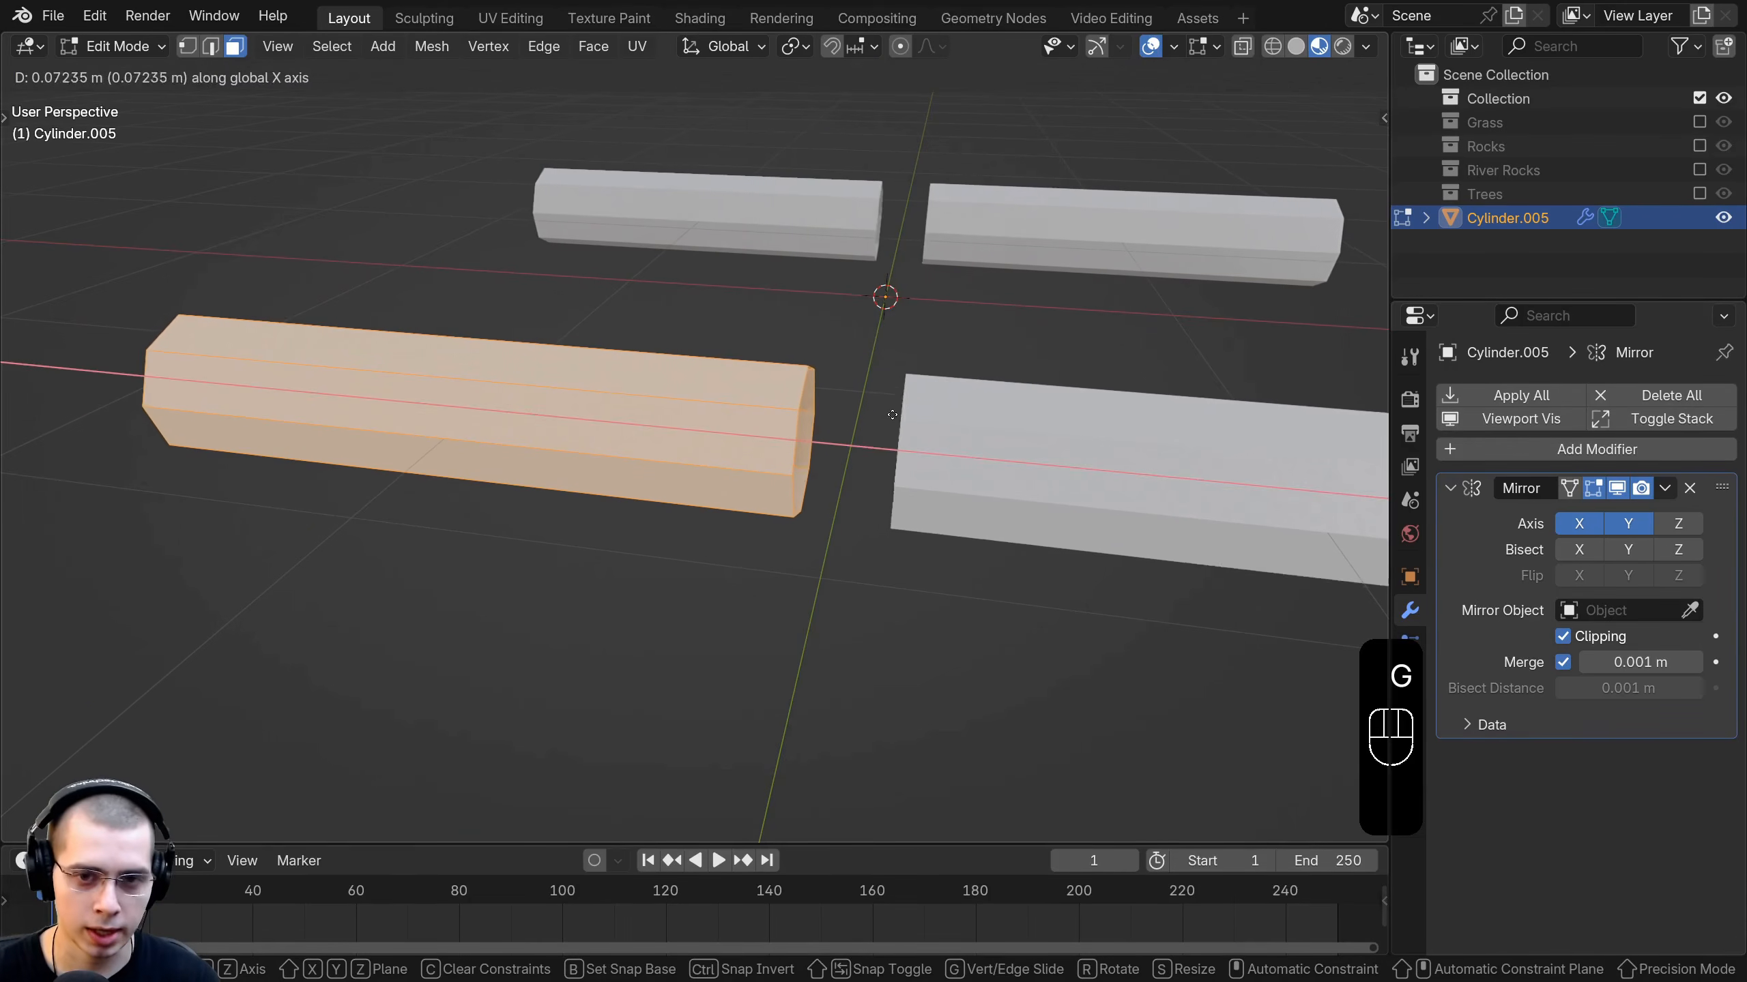
left_click(918, 415)
scroll(772, 444, "down", 4)
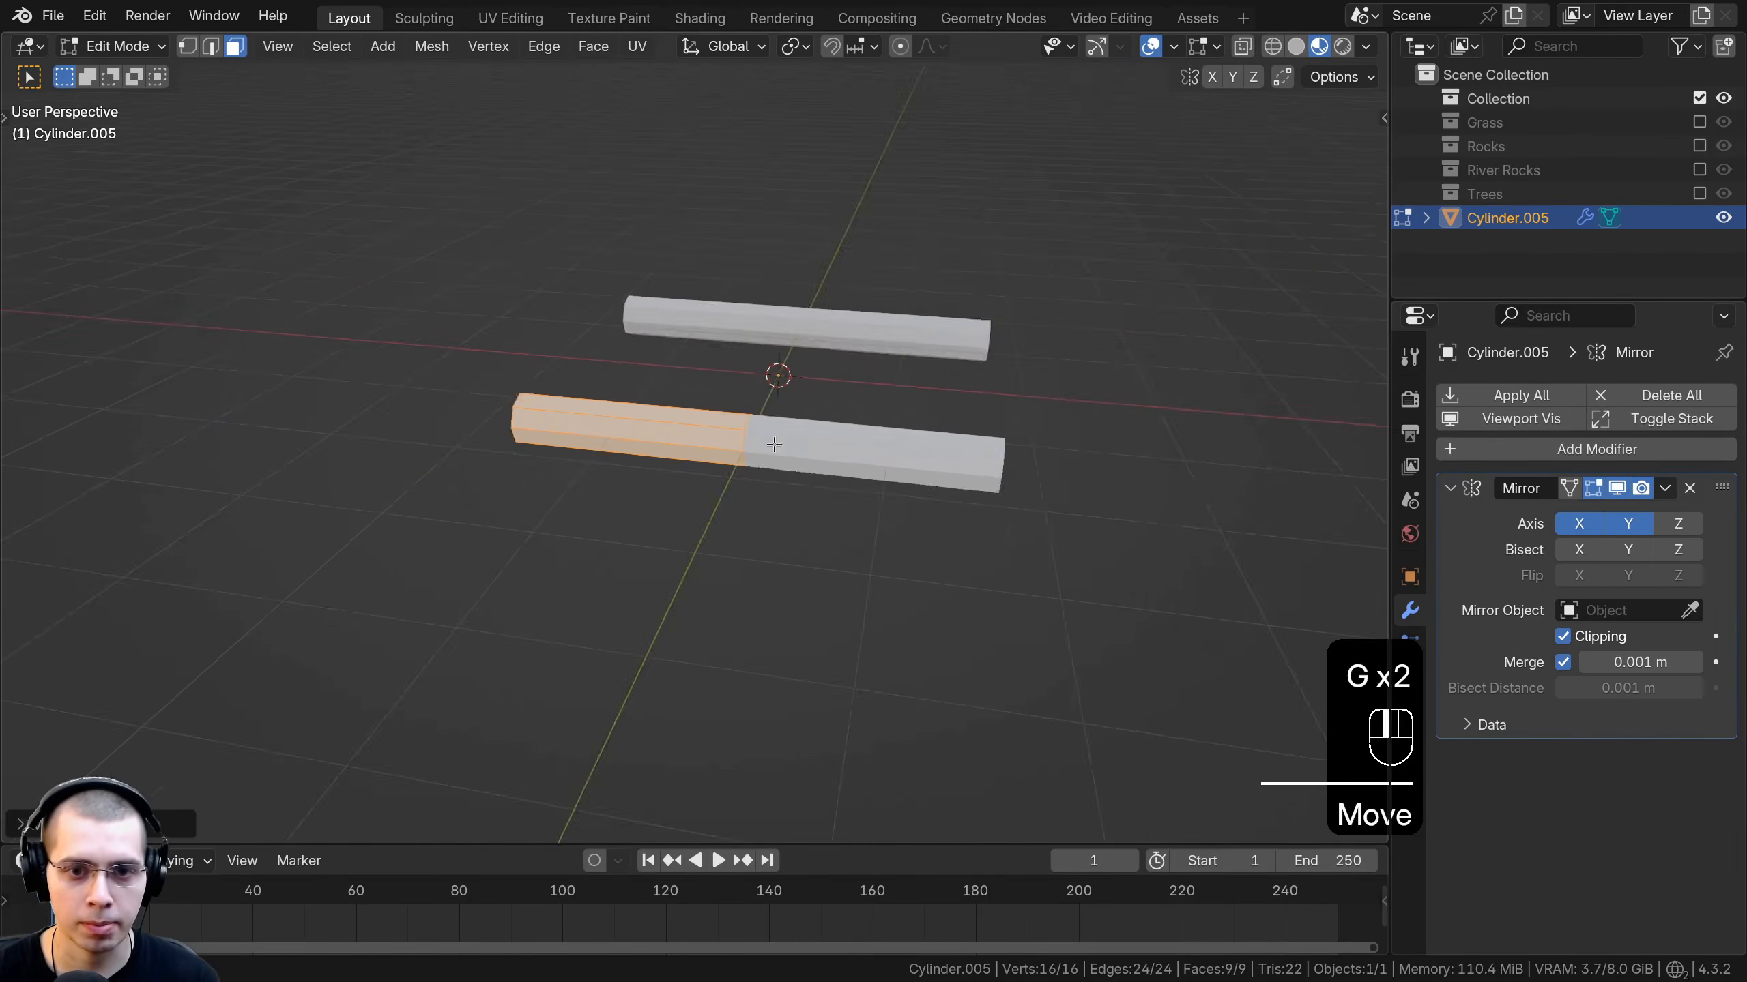
Move the beam along the Y axis away from its mirrored copy and lengthen it outward along X.
key("g")
key("y")
mouse_move(773, 445)
middle_mouse_down()
mouse_move(643, 512)
mouse_move(644, 561)
mouse_move(883, 508)
mouse_move(757, 390)
mouse_move(729, 316)
mouse_move(794, 458)
middle_mouse_up()
left_click(616, 536)
middle_click_drag(701, 327, 734, 443)
key("g")
key("x")
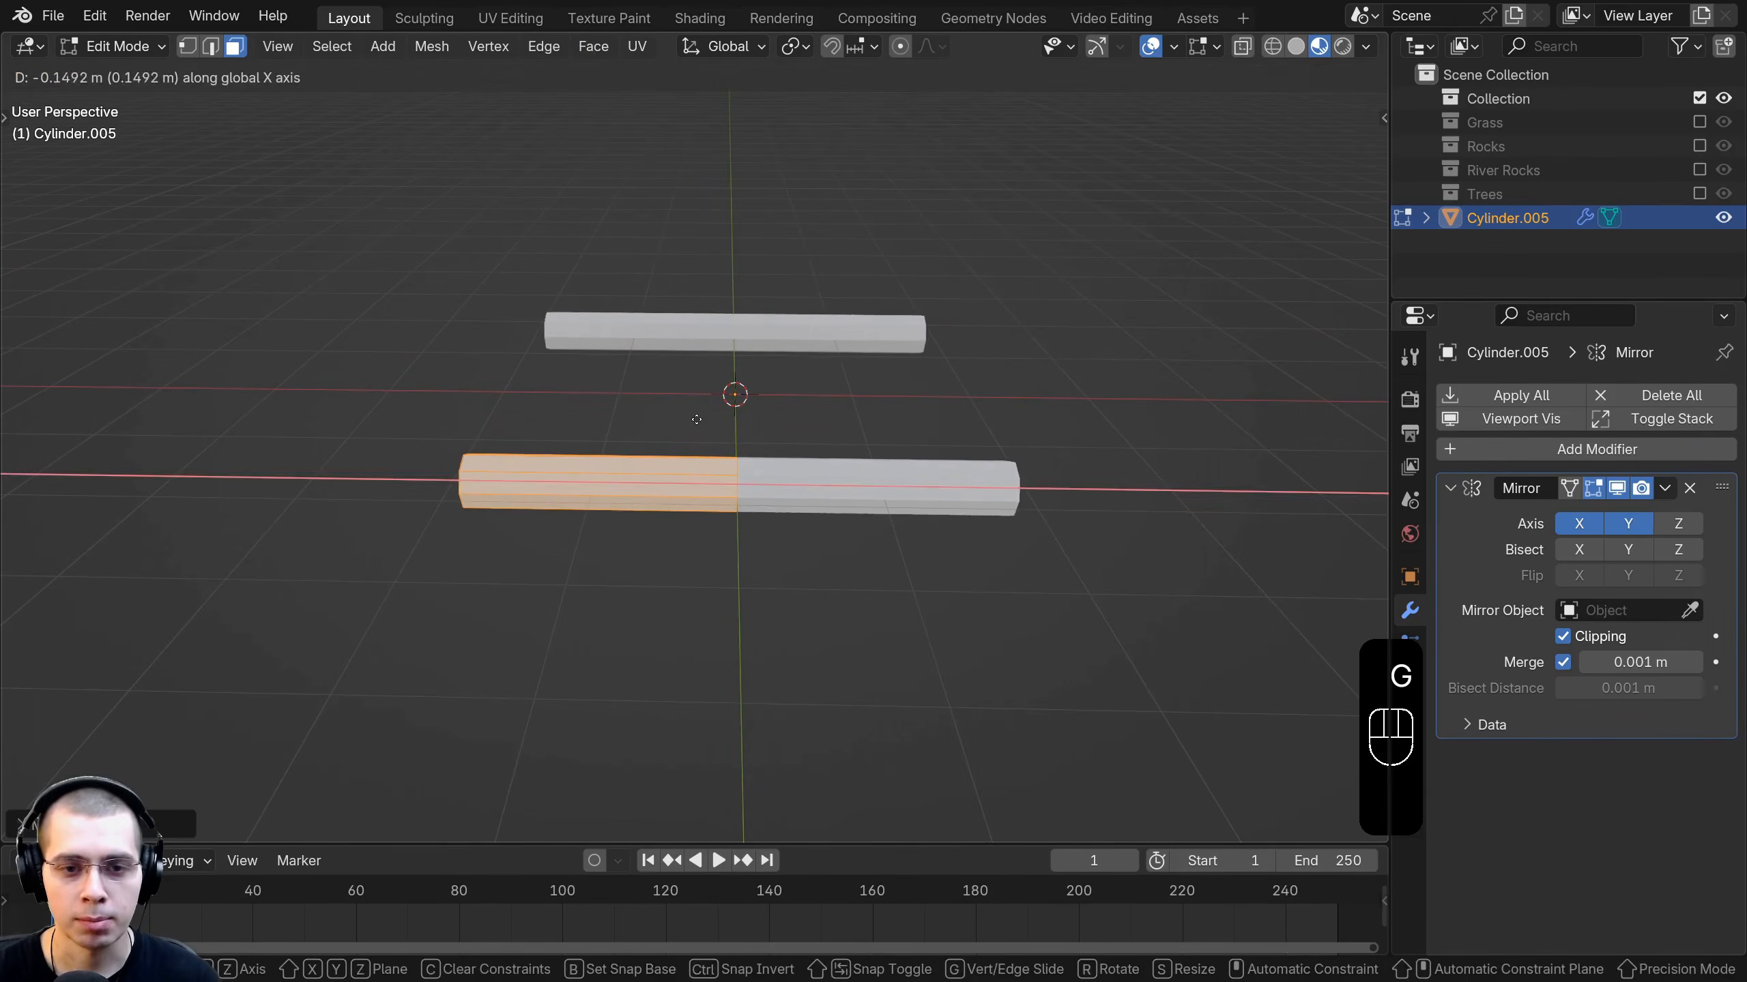
left_click(694, 416)
middle_click_drag(652, 255, 717, 332)
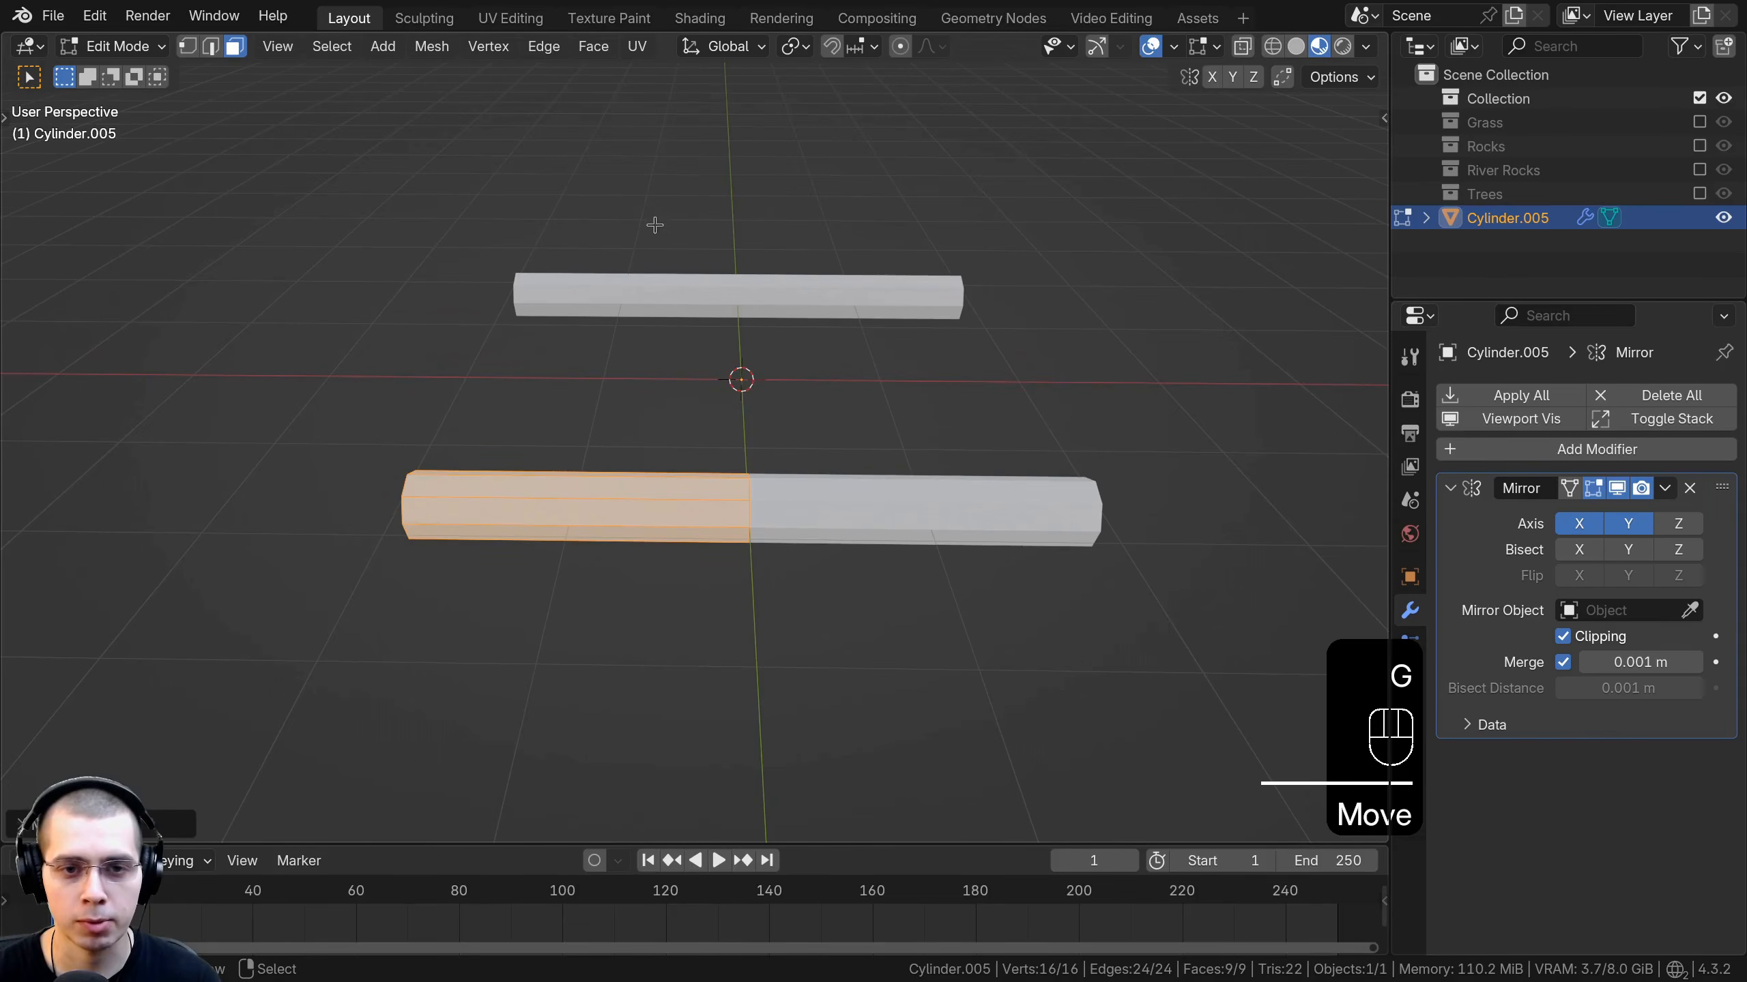
Fine-tune the beam's length and its distance from the opposite beam with a few more moves.
middle_click_drag(690, 396, 906, 496, "shift")
key("g")
left_click(685, 408)
scroll(730, 465, "down", 2)
key("g")
key("y")
left_click(916, 555)
key("g")
left_click(732, 518)
key("g")
left_click(716, 494)
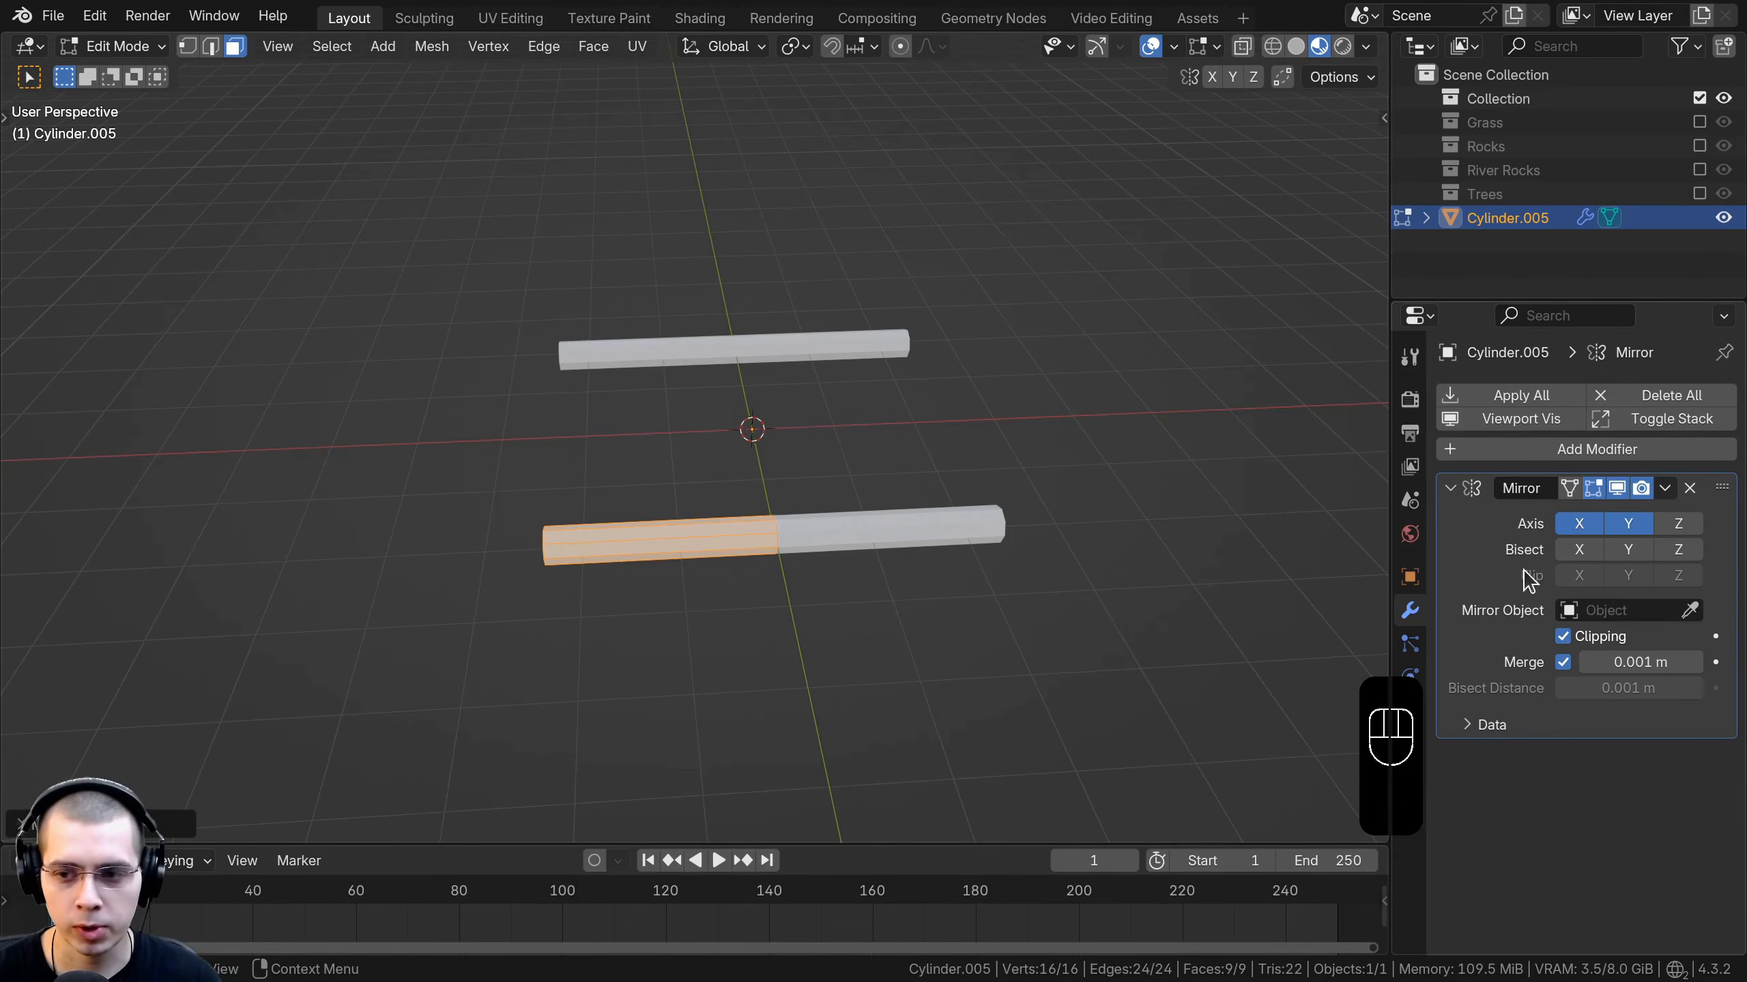
Duplicate the beam toward its outer end with mirror clipping off, re-enable clipping and rotate the copy 90° about Z.
key("shift+d")
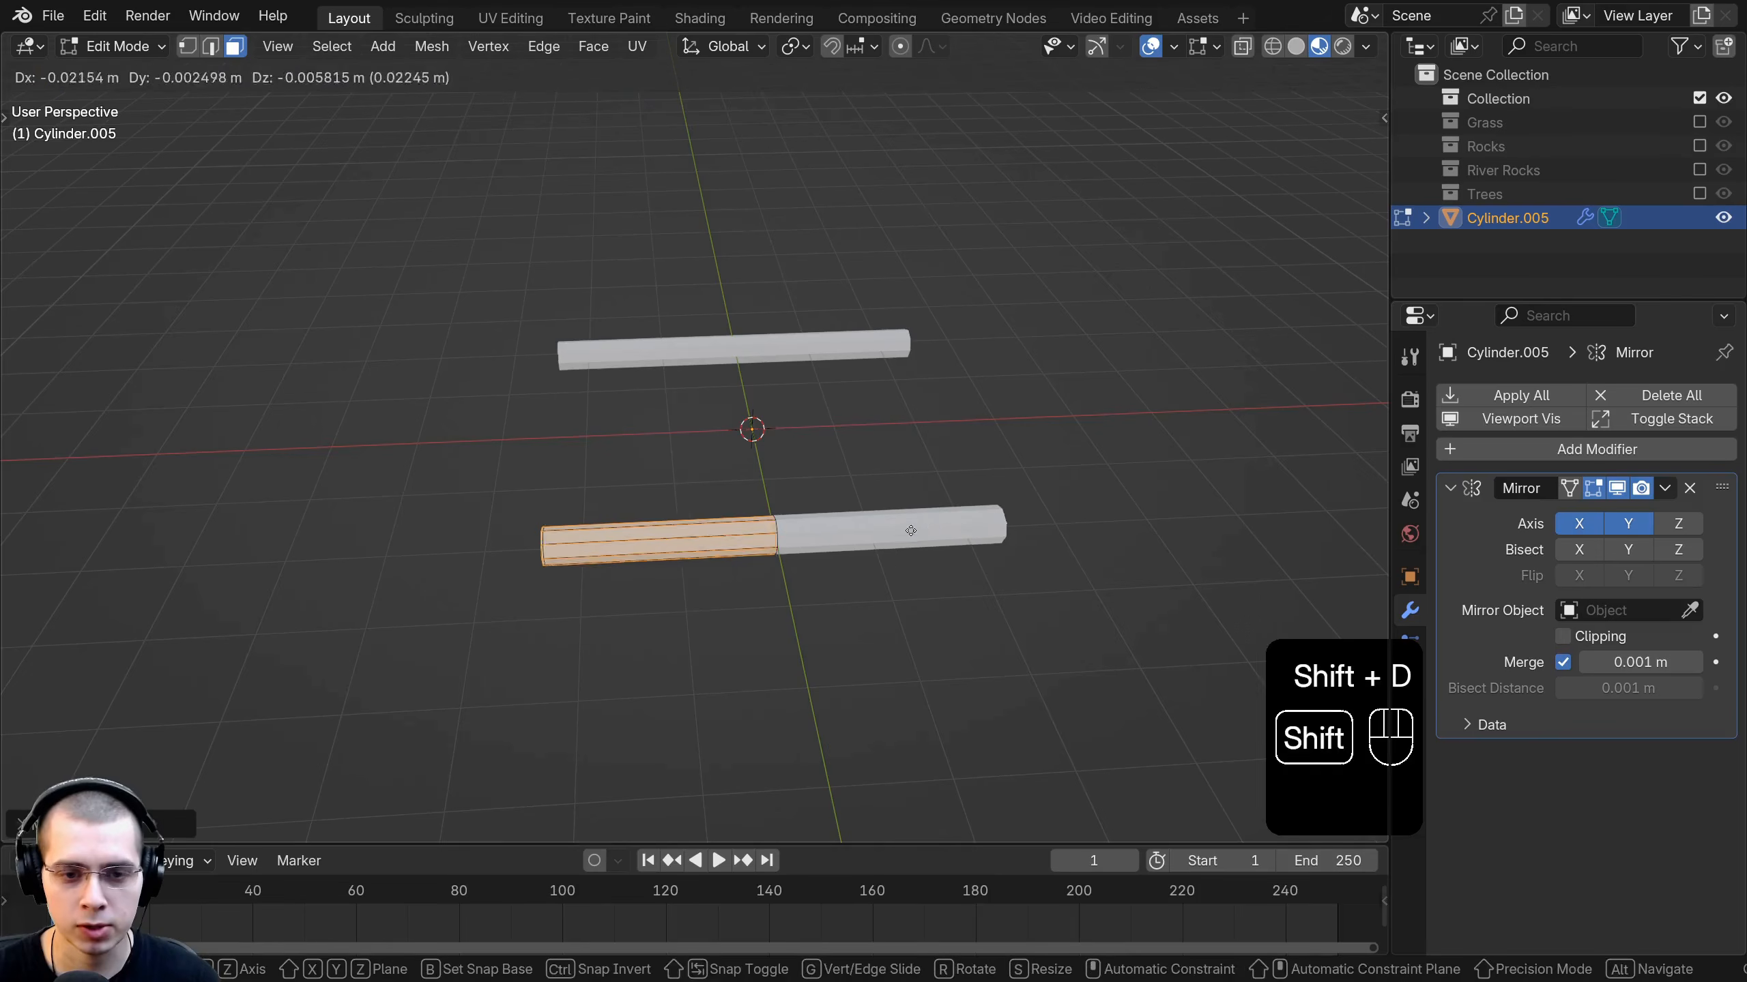
left_click(862, 501)
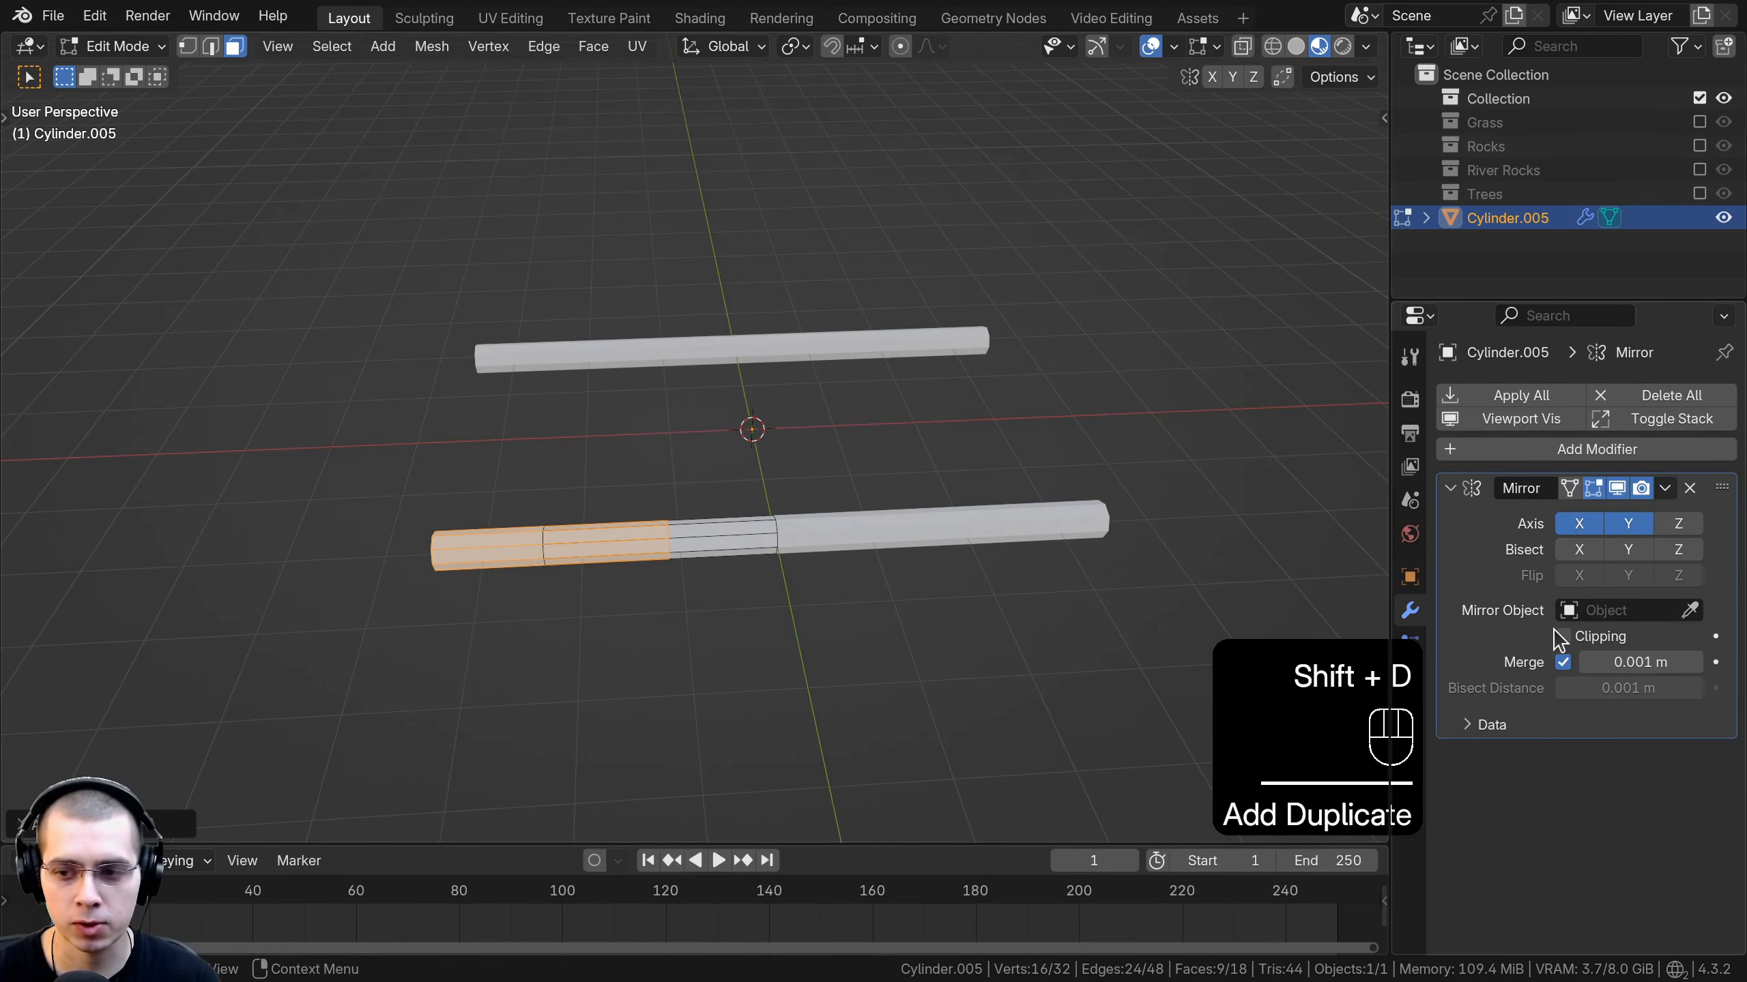
middle_click_drag(762, 497, 827, 444, "shift")
scroll(826, 444, "up", 2)
type("rz")
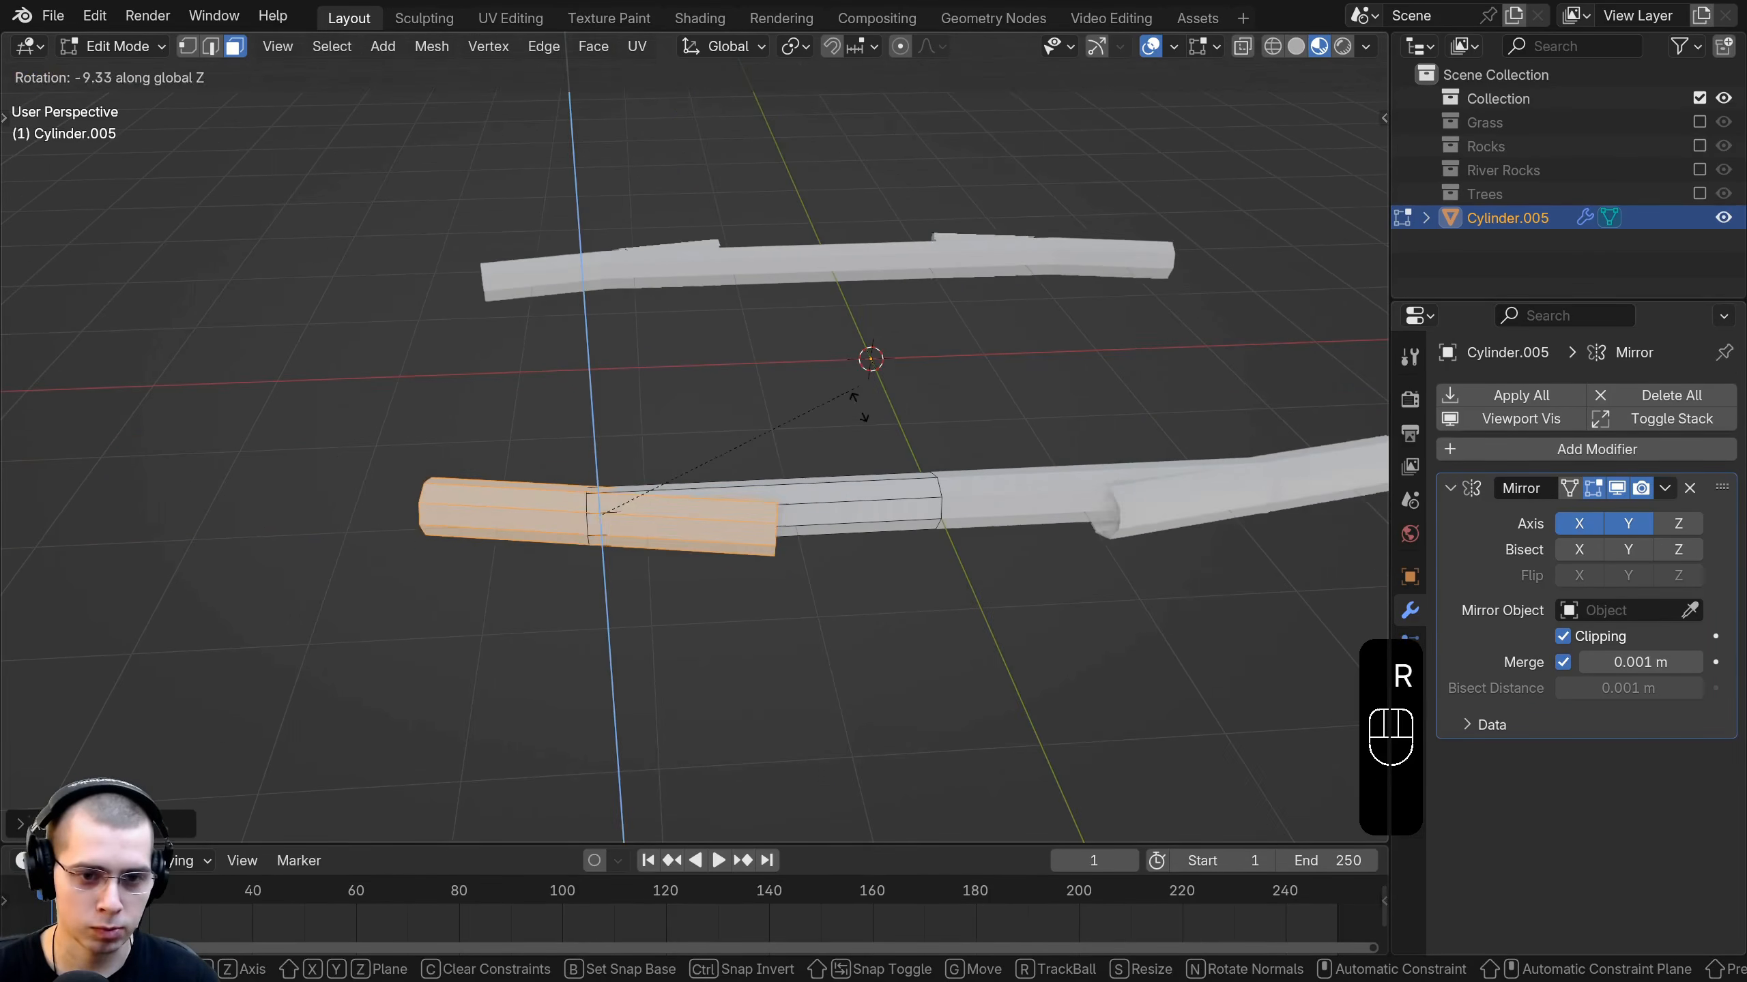
type("90")
key("Return")
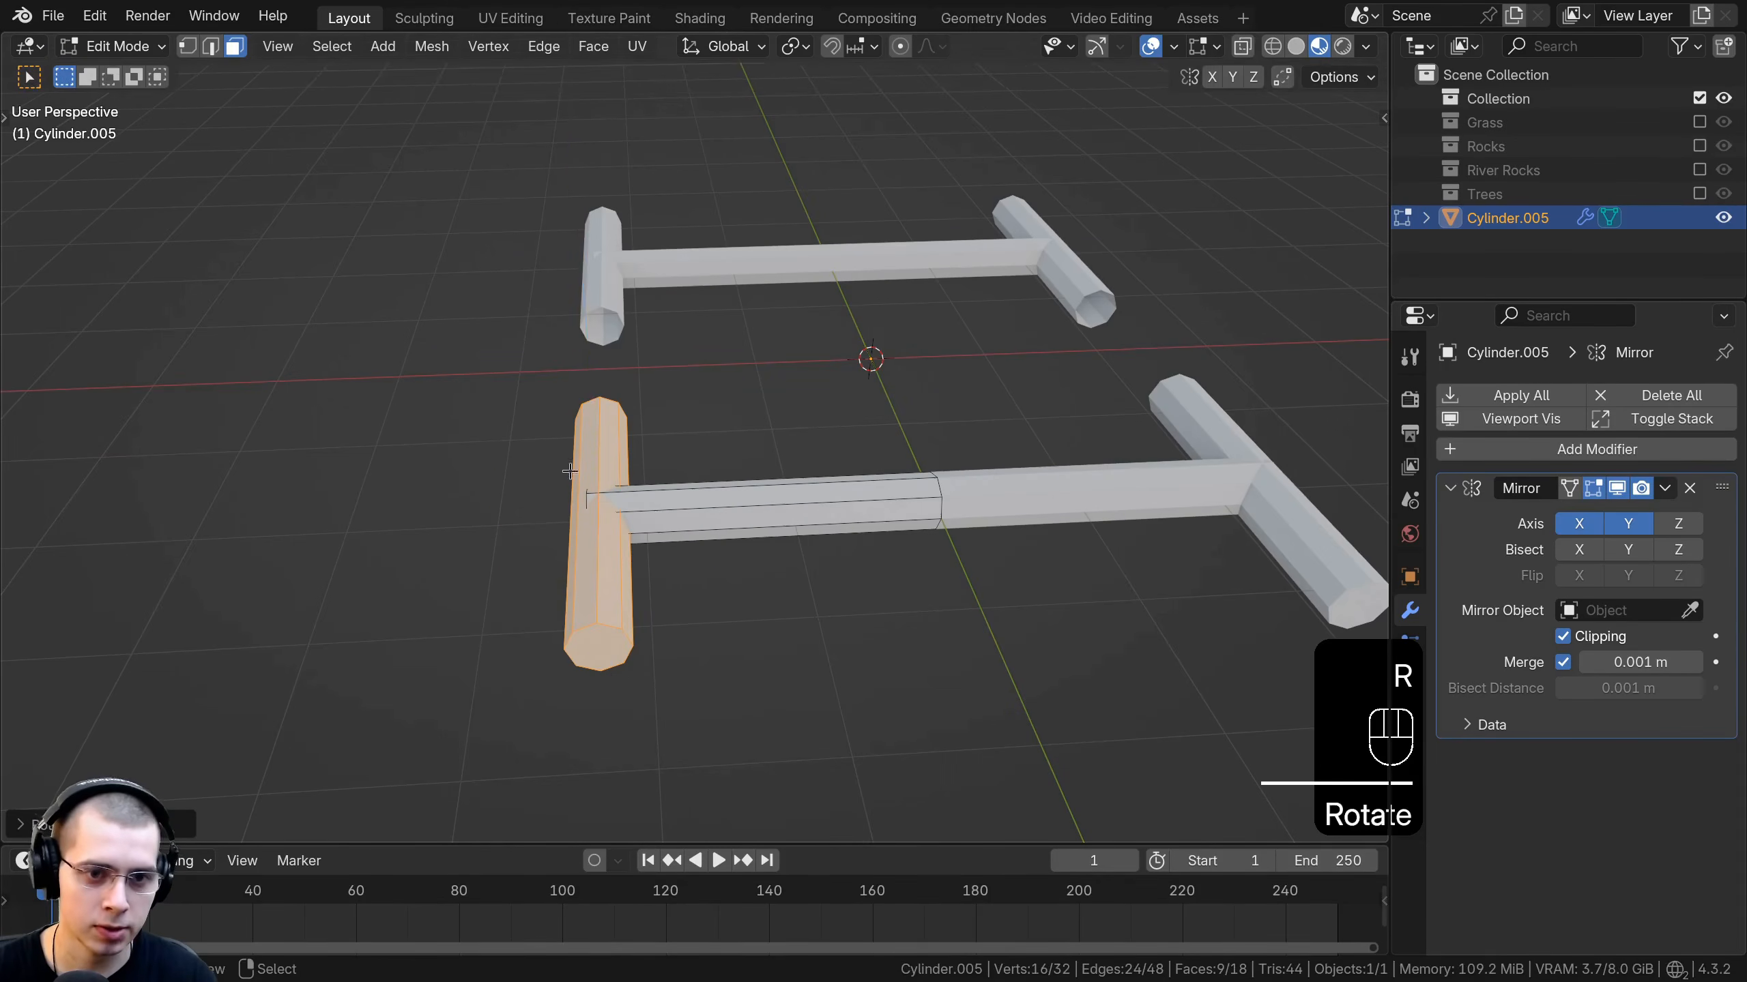
Move the rotated beam along the Y axis until it meets its mirrored copy.
middle_click_drag(839, 428, 935, 475)
key("g")
key("y")
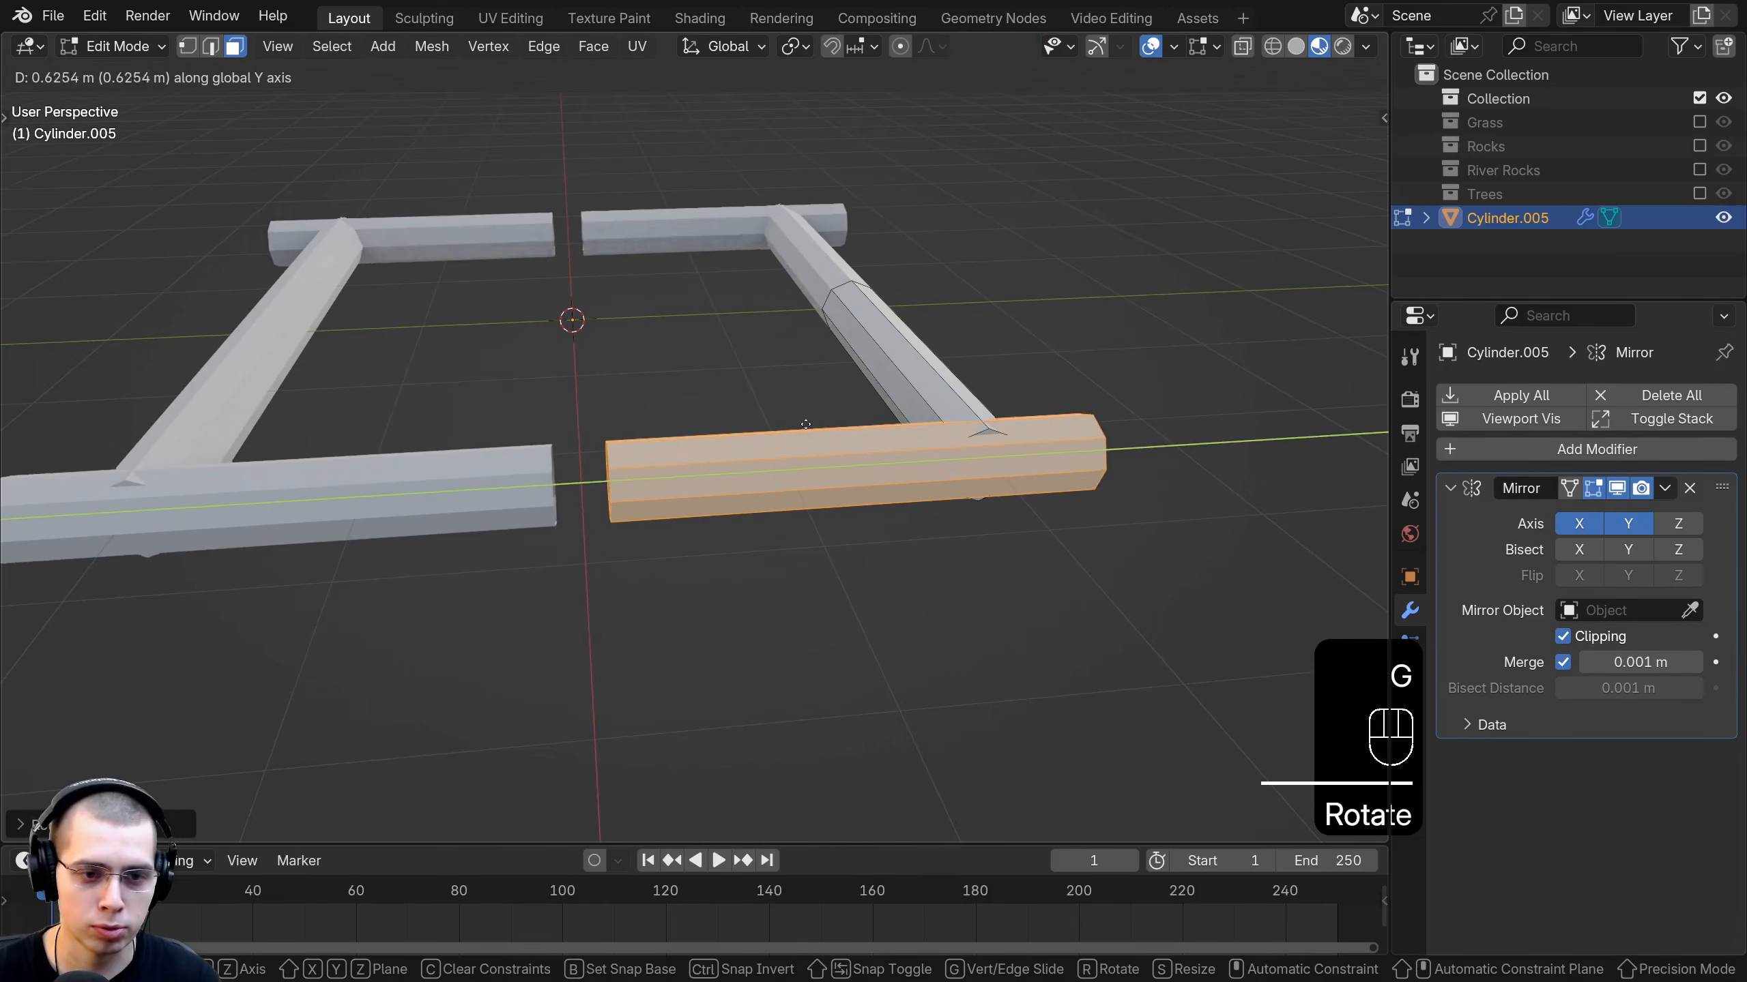
left_click(764, 422)
scroll(784, 422, "down", 2)
middle_click_drag(843, 423, 760, 545)
scroll(791, 456, "up", 2)
Nudge the rotated side beam into line with the long beam to close the frame's corner.
key("g")
key("z")
left_click(810, 460)
key("g")
key("z")
left_click(761, 546)
Select both beams and enlarge the frame by moving them outward along Y and X, ending with about 0.27 m in negative Y.
key("a")
key("a")
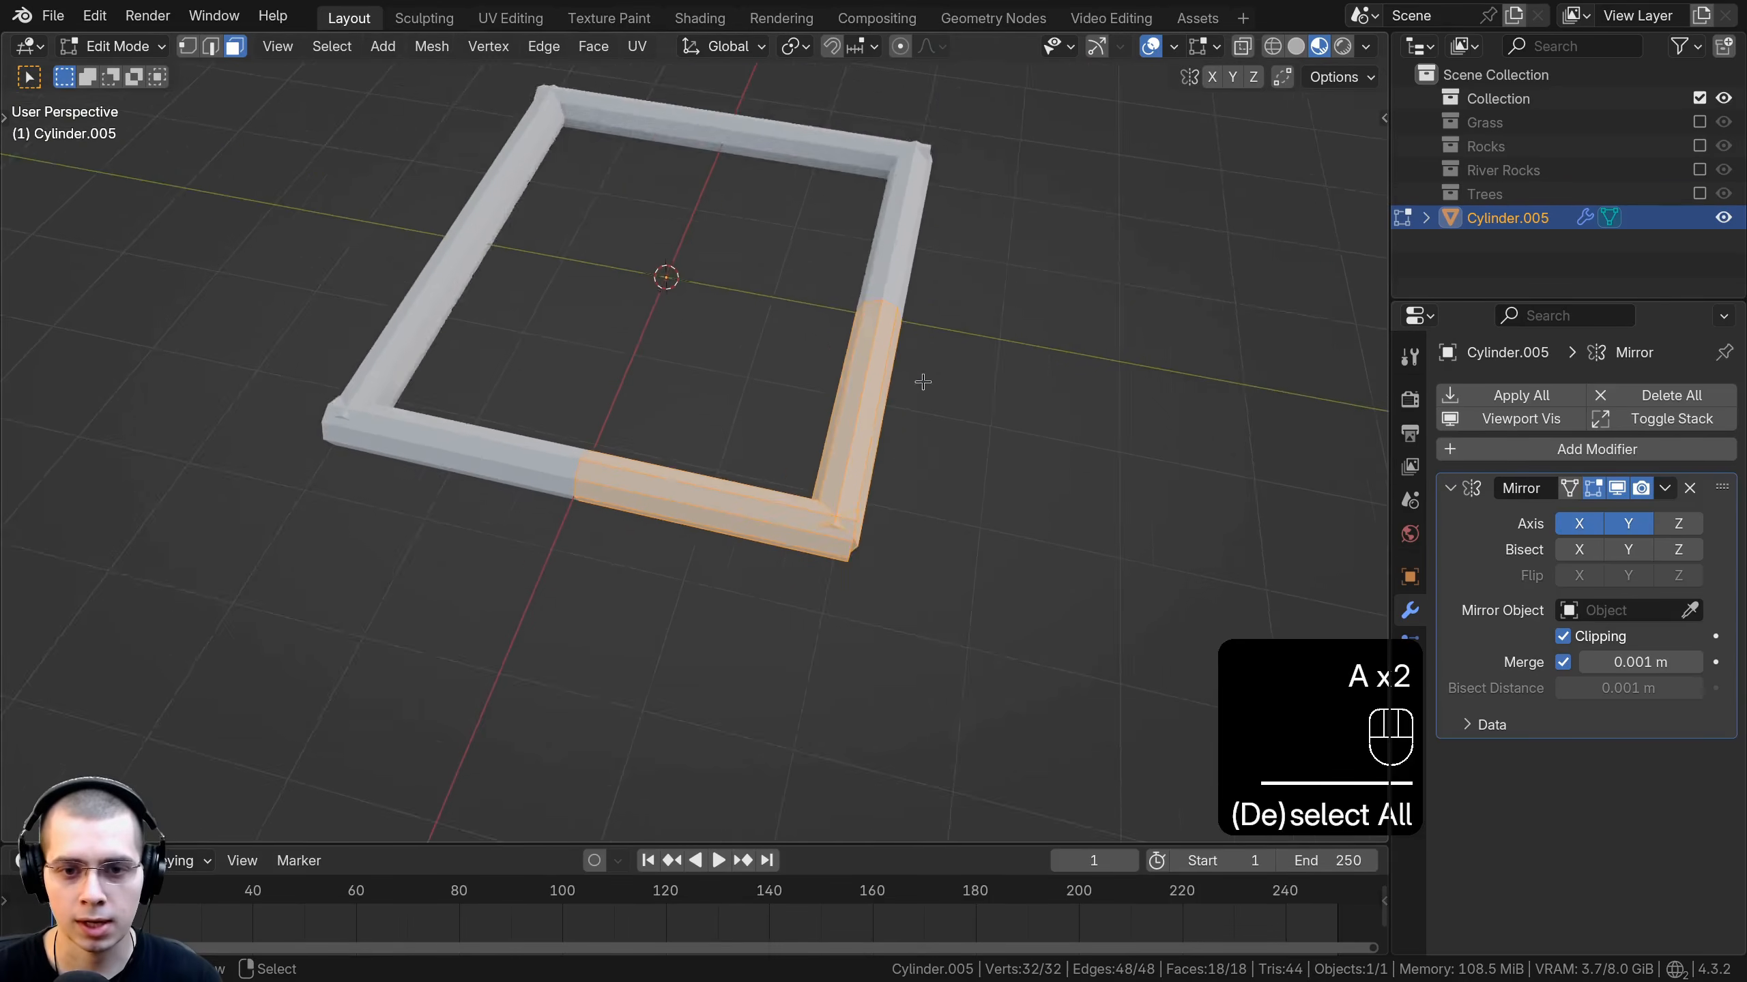
key("g")
middle_click_drag(923, 382, 910, 549)
key("y")
left_click(992, 492)
key("g")
key("x")
left_click(646, 496)
key("g")
key("y")
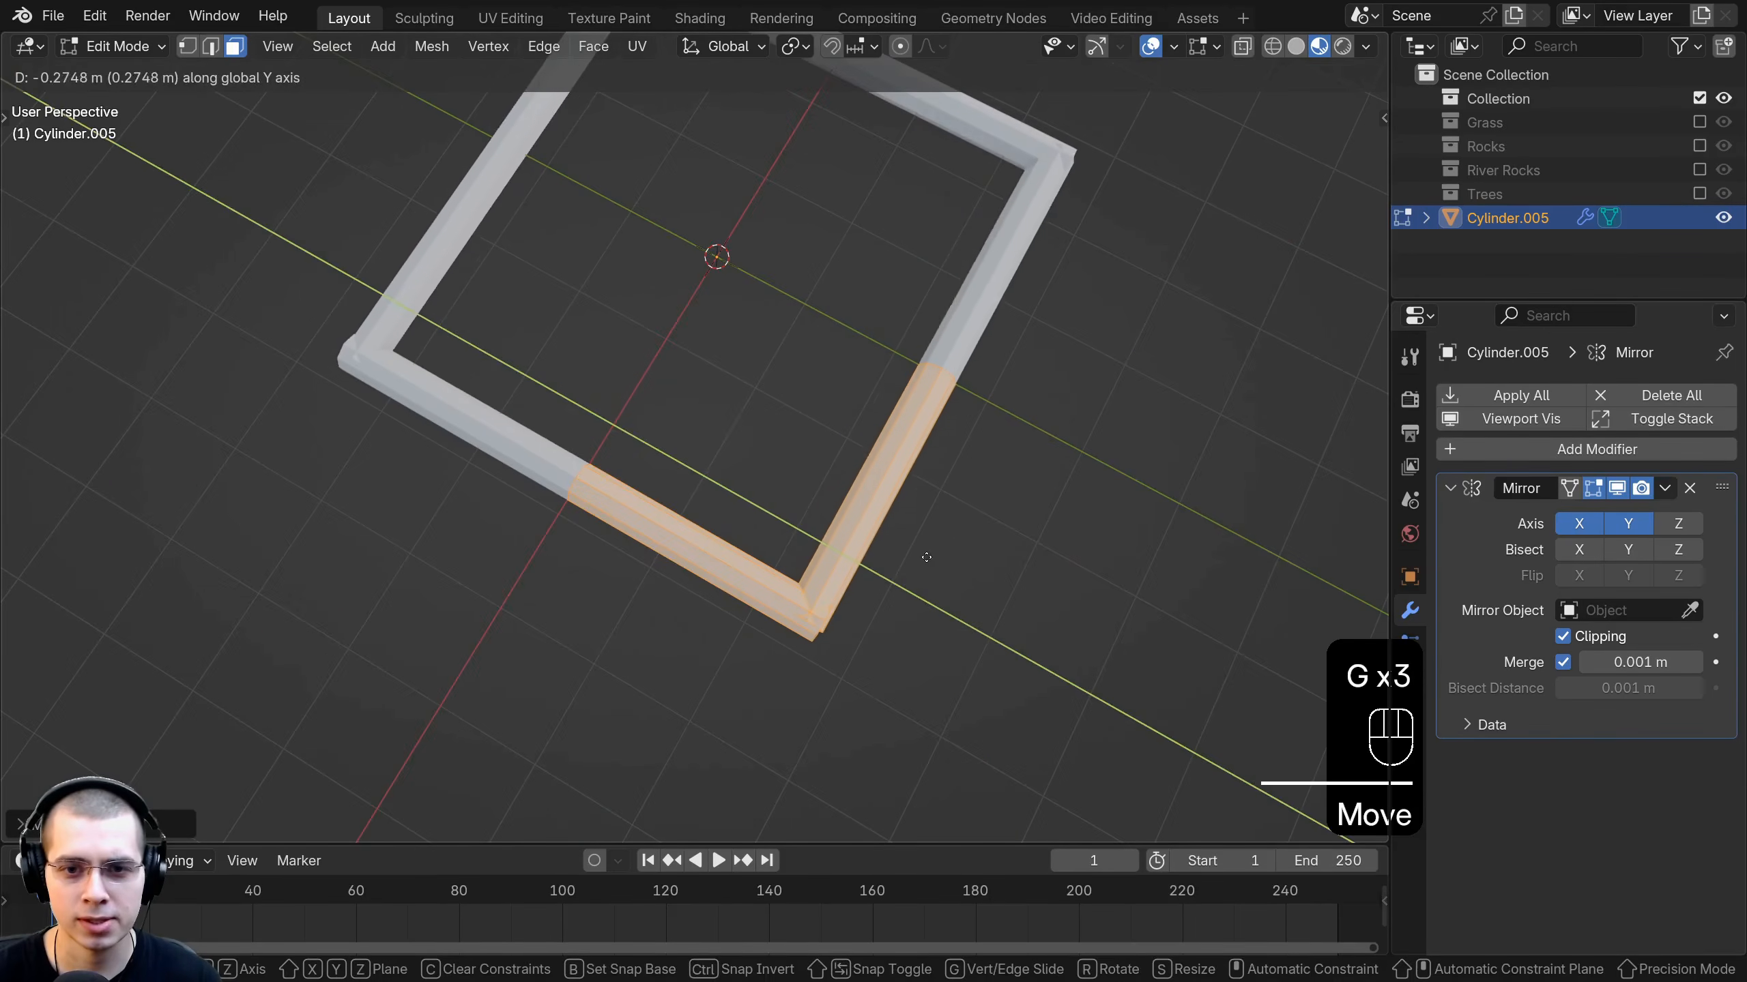
left_click(924, 558)
Adjust the frame's proportions with further moves of both beams along X and Y.
scroll(859, 544, "down", 2)
middle_click_drag(717, 519, 943, 518)
key("g")
key("x")
left_click(681, 499)
key("g")
key("y")
left_click(954, 581)
key("g")
key("y")
left_click(894, 541)
Select only the side beam and move it along Y and X so its end butts against the long beam.
key("a")
key("l")
key("g")
key("y")
left_click(1073, 595)
key("g")
key("x")
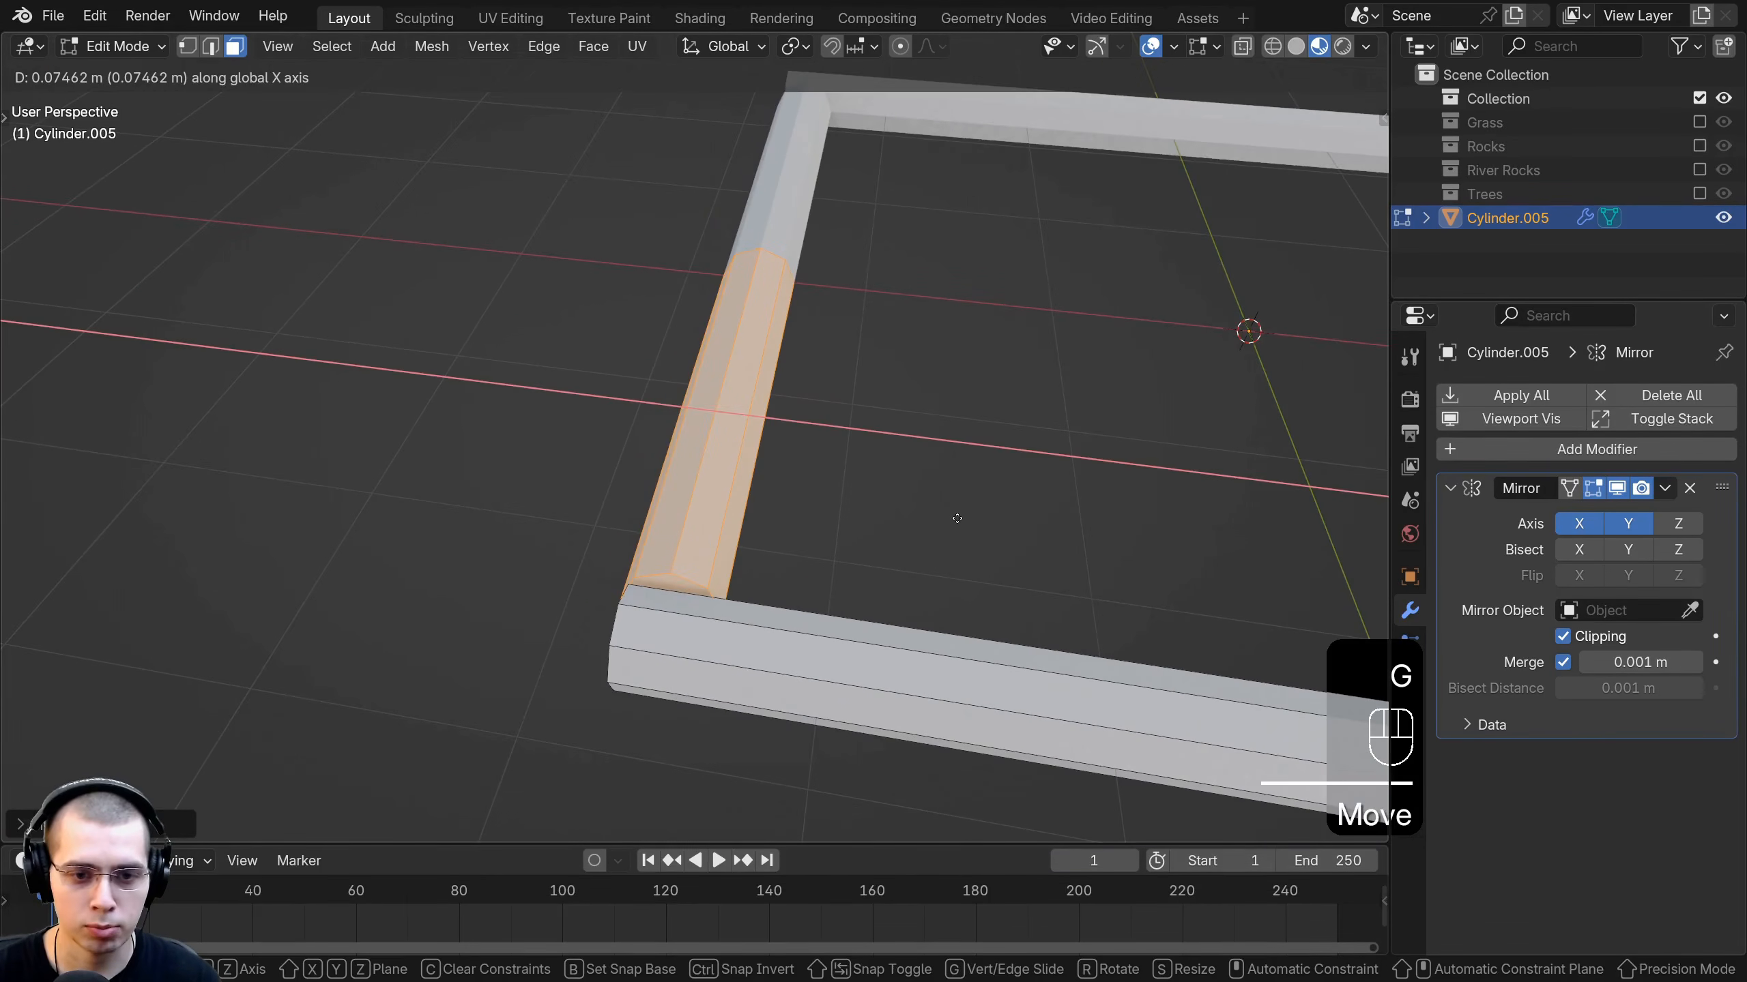
left_click(983, 520)
Select the long beam and stack a duplicate directly above it along Z, working in front view.
scroll(962, 524, "down", 1)
middle_click_drag(845, 620, 798, 504)
scroll(862, 596, "down", 2)
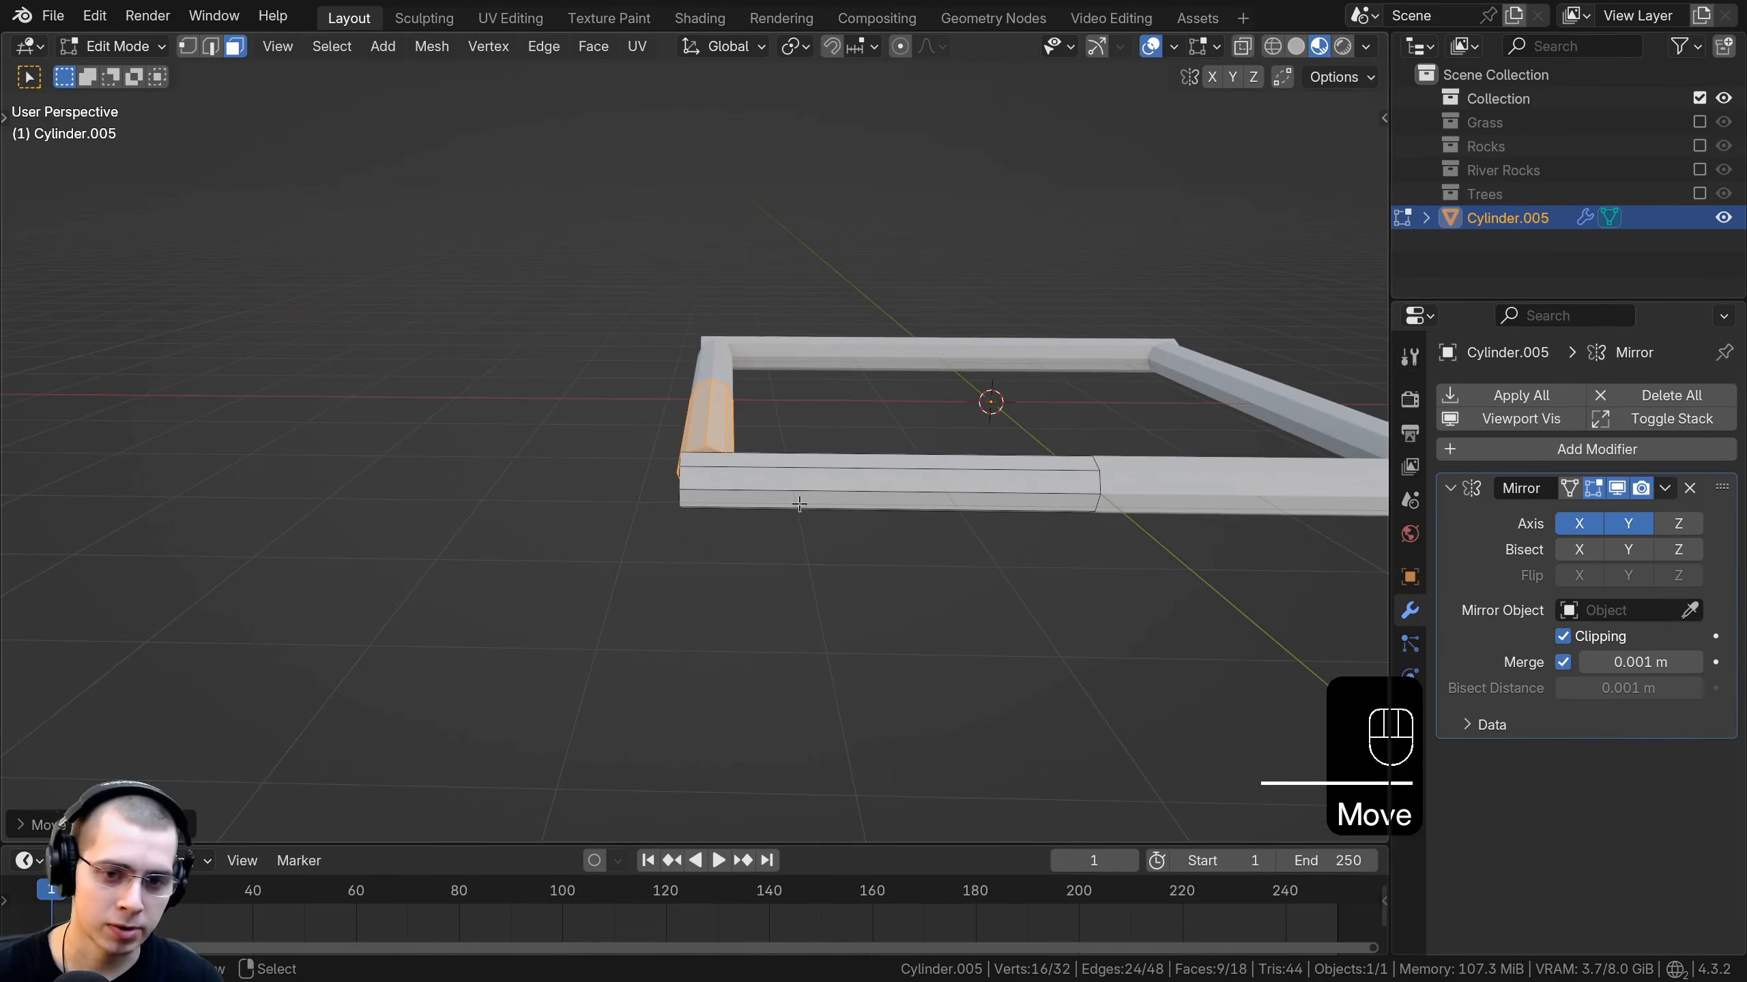
middle_click_drag(761, 442, 753, 466, "shift")
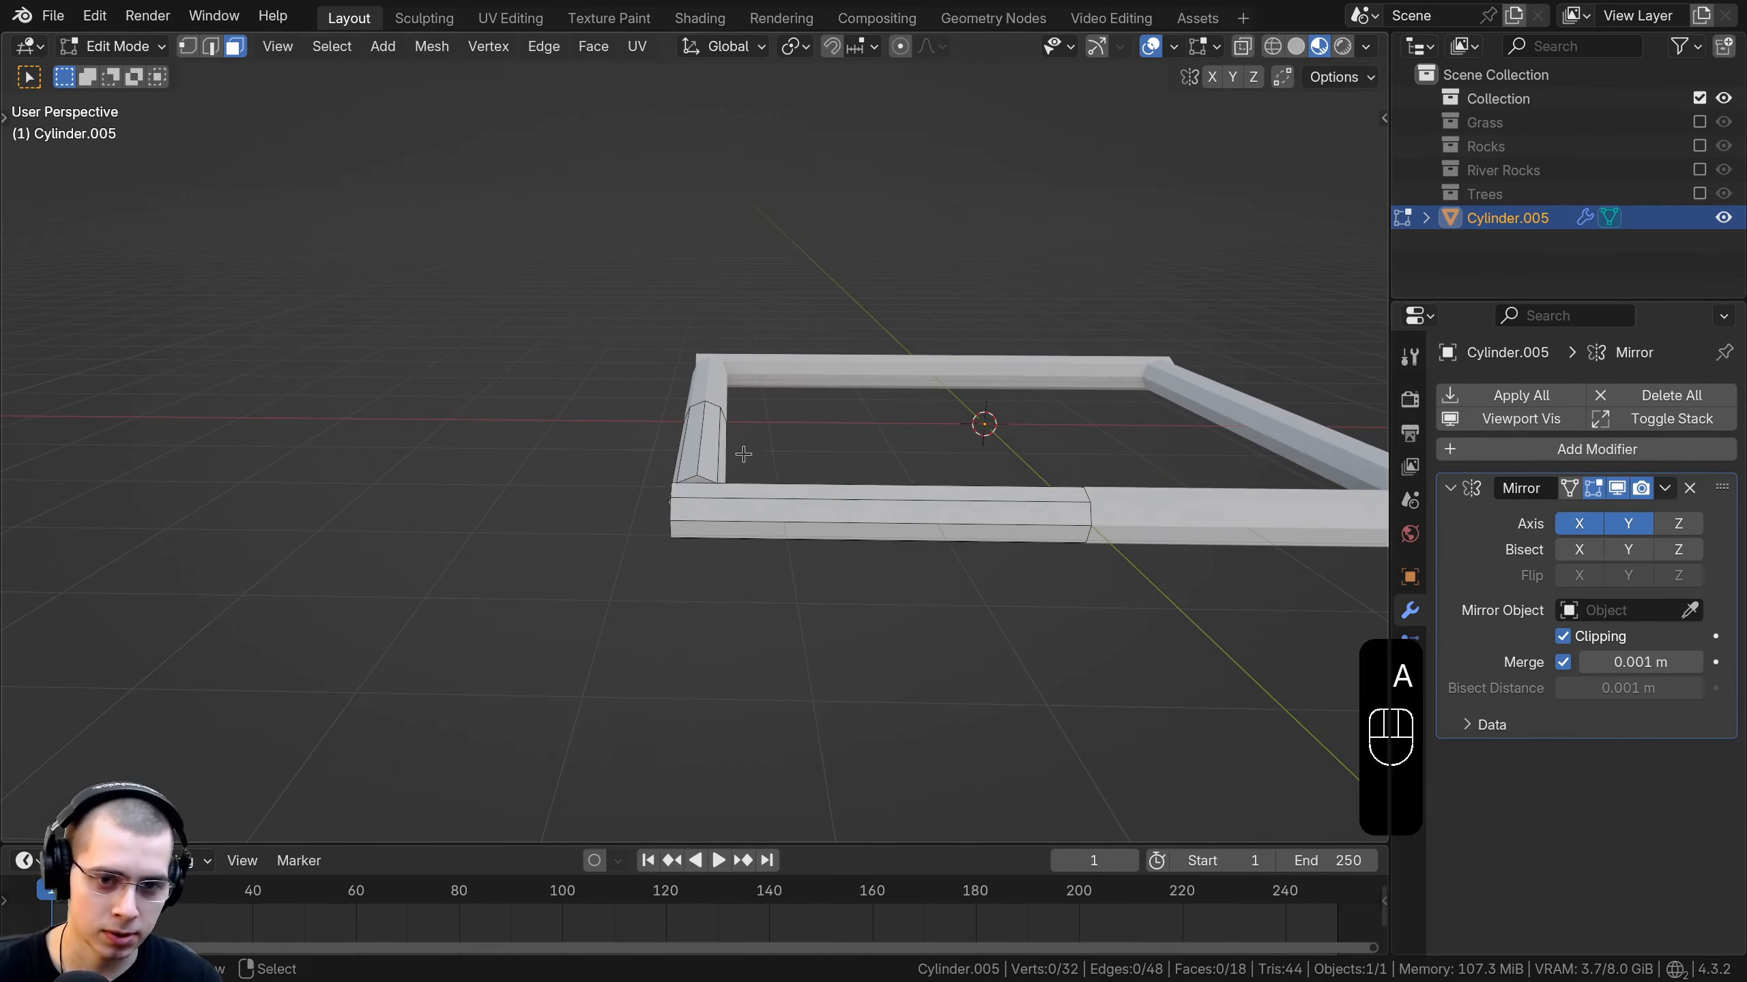
key("l")
mouse_move(759, 508)
middle_mouse_down()
mouse_move(752, 484)
mouse_move(758, 515)
middle_mouse_up()
key("KP_1")
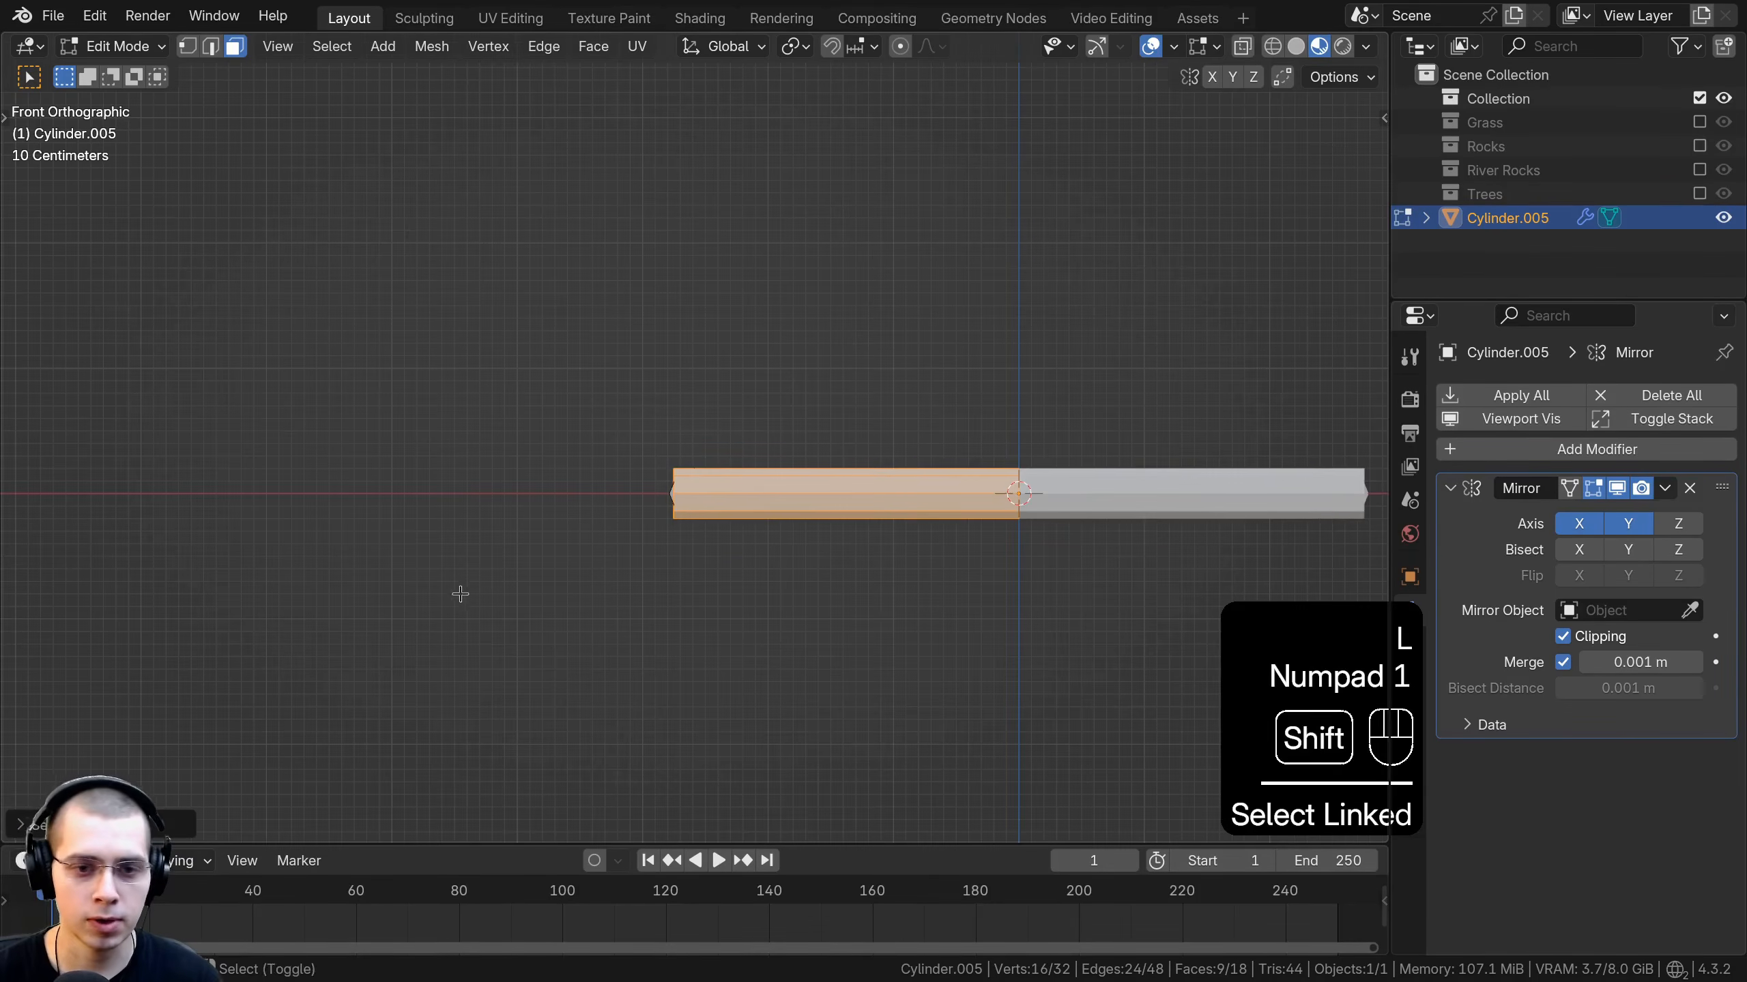
scroll(834, 605, "up", 3)
middle_click_drag(875, 603, 840, 617, "shift")
key("shift+d")
key("z")
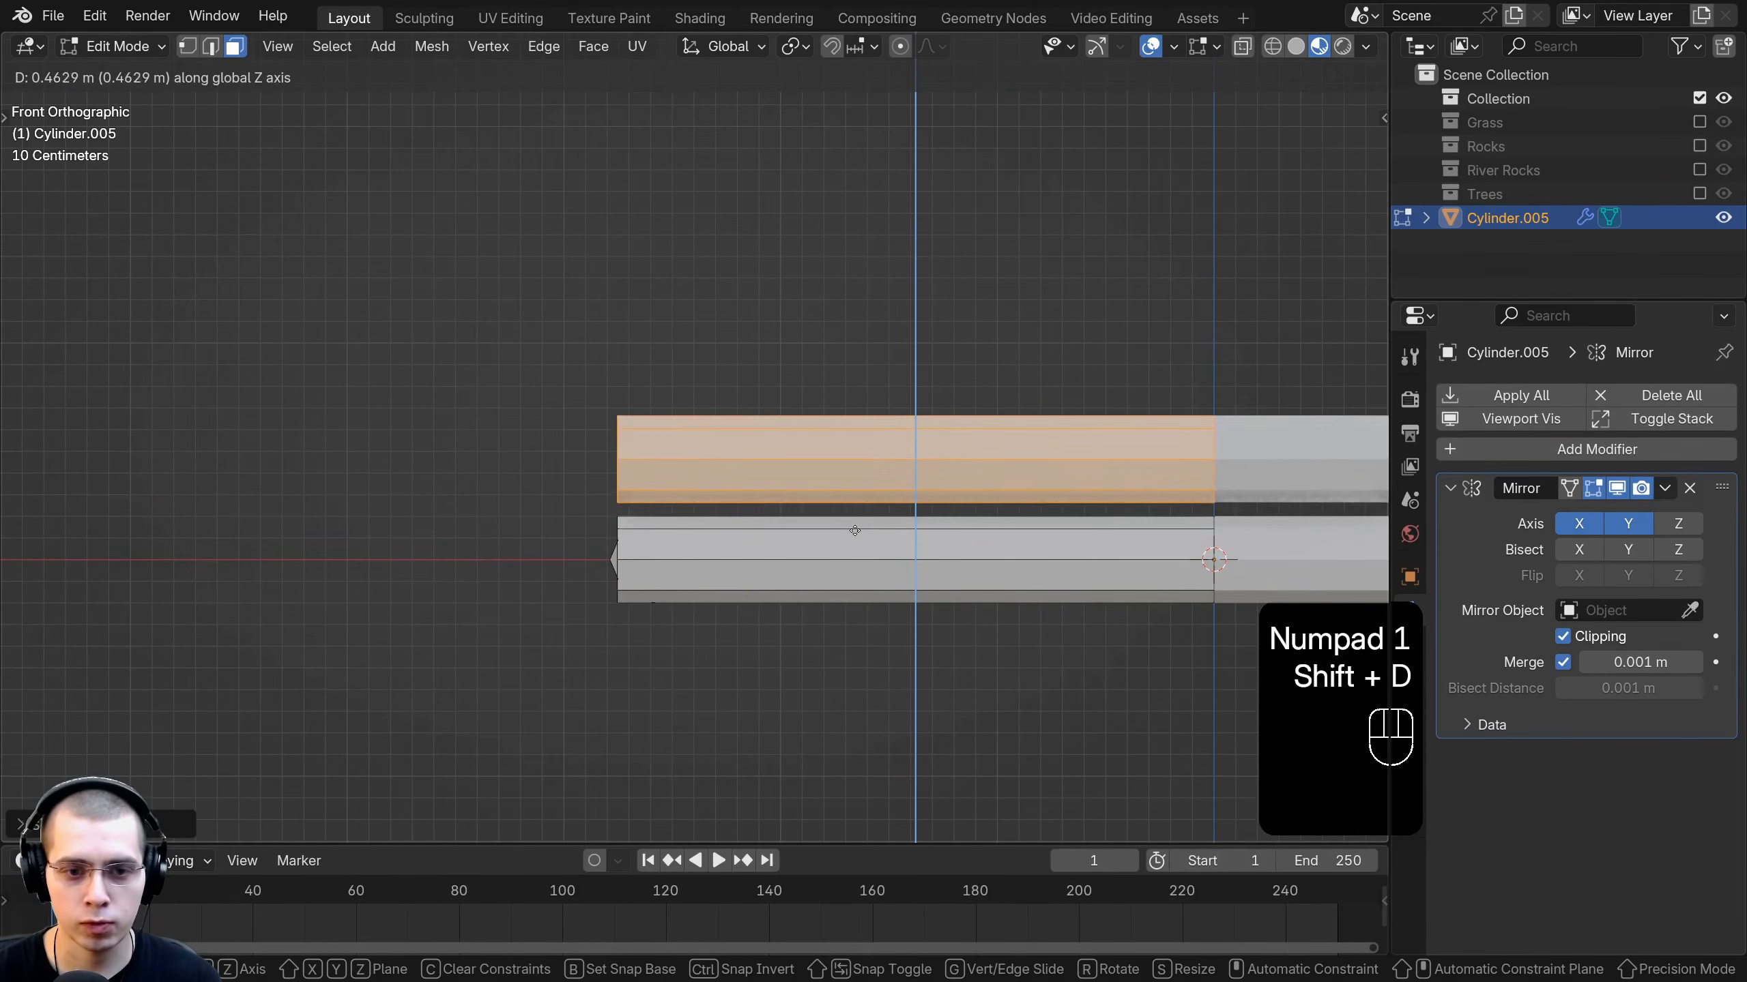
left_click(855, 536)
Duplicate the top long beam twice more along Z to reach four stacked rows.
key("shift+d")
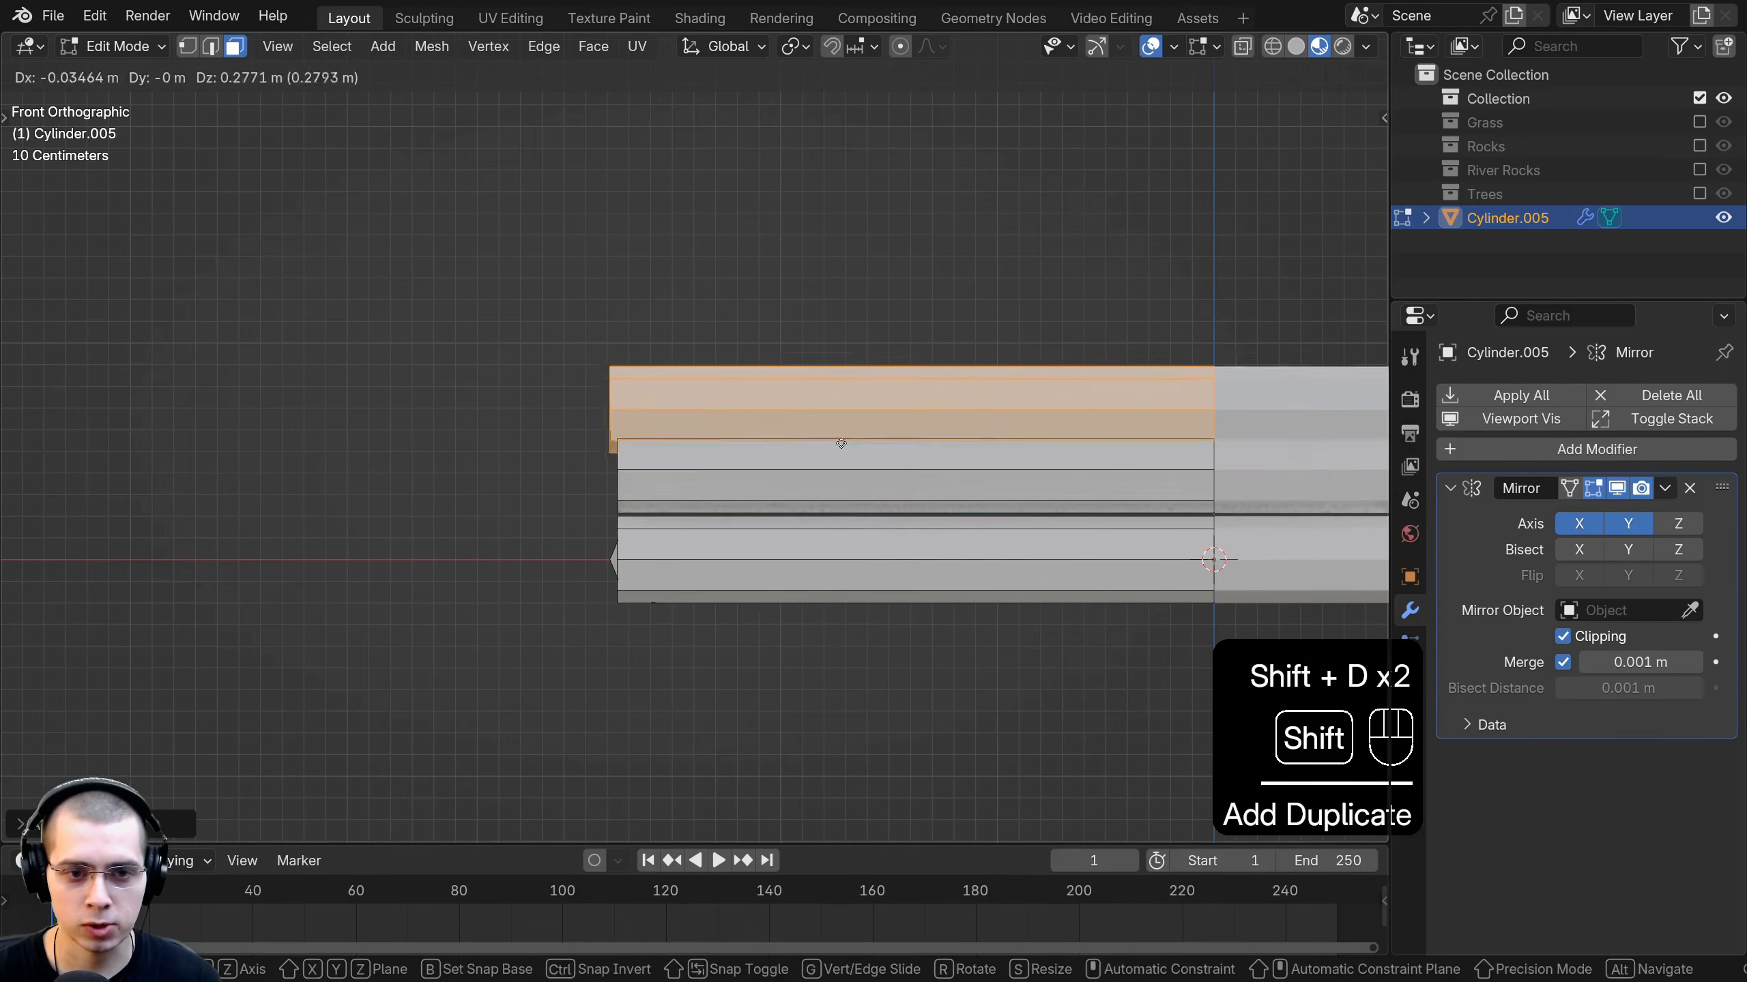
key("z")
left_click(838, 445)
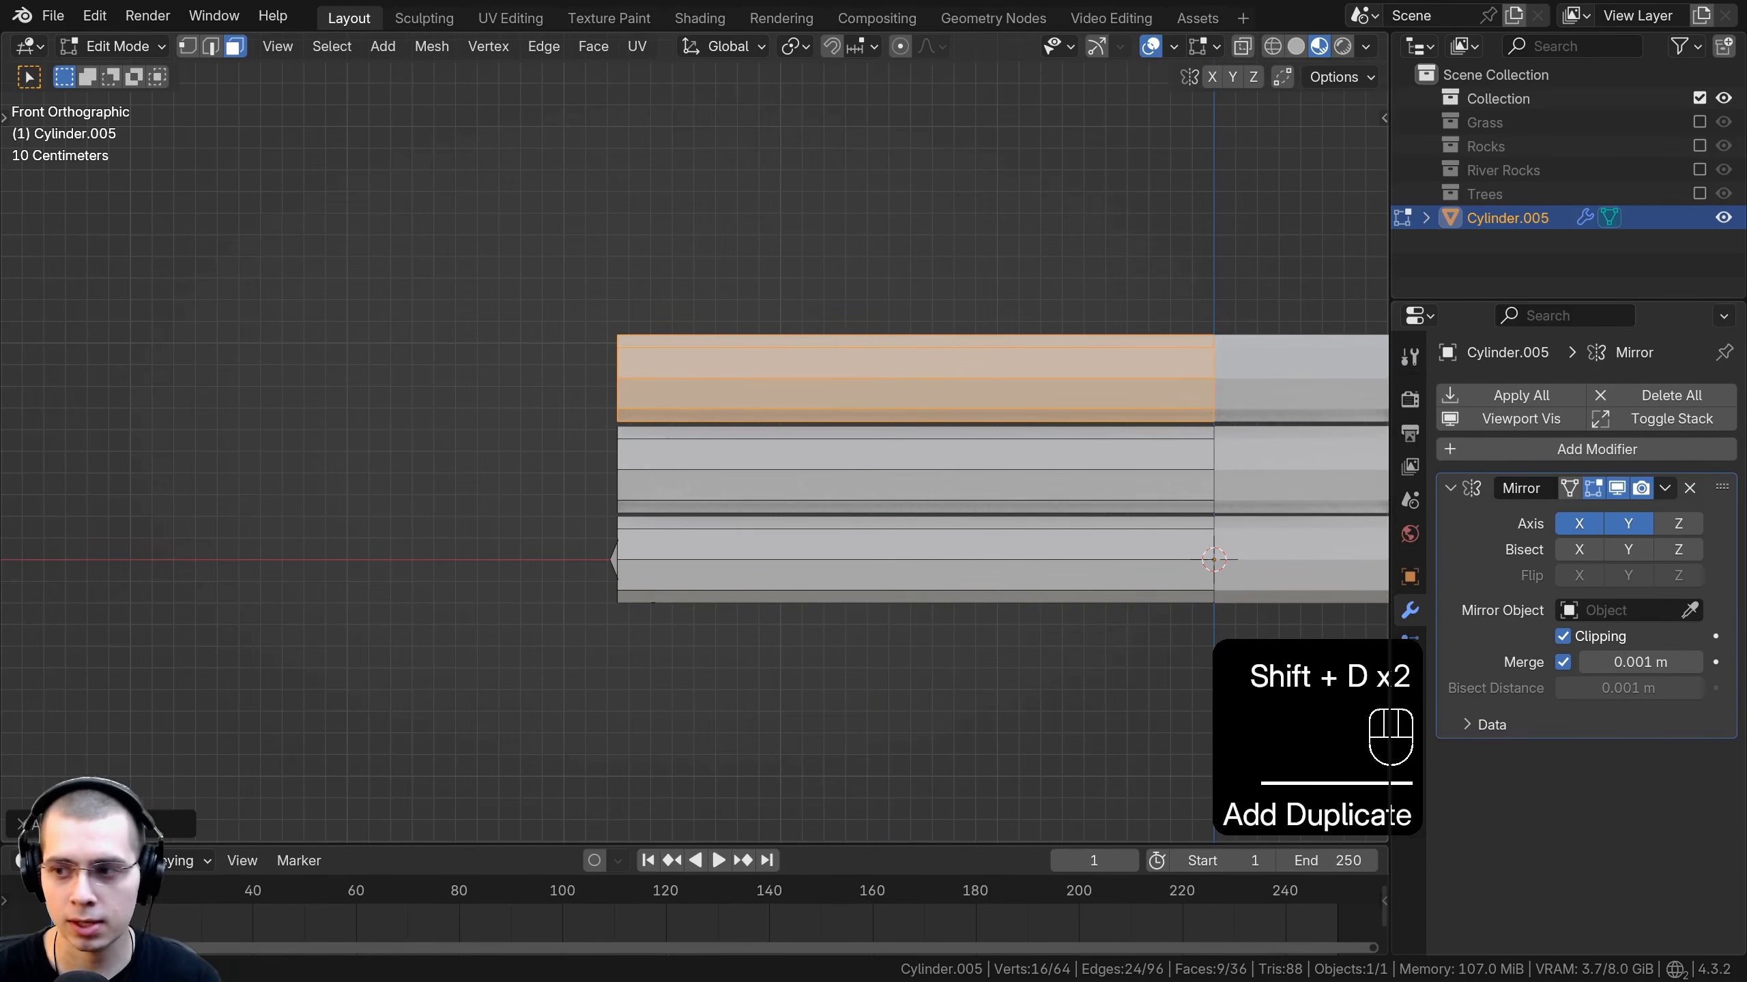
key("shift+d")
mouse_move(867, 480)
middle_mouse_down("shift")
mouse_move(887, 595)
mouse_move(881, 492)
middle_mouse_up("shift")
right_click(885, 506)
key("g")
left_click(889, 456)
Add three more duplicates of the top long beam along Z to complete a seven-row wall.
key("shift+d")
middle_click_drag(881, 492, 881, 427)
left_click(887, 419)
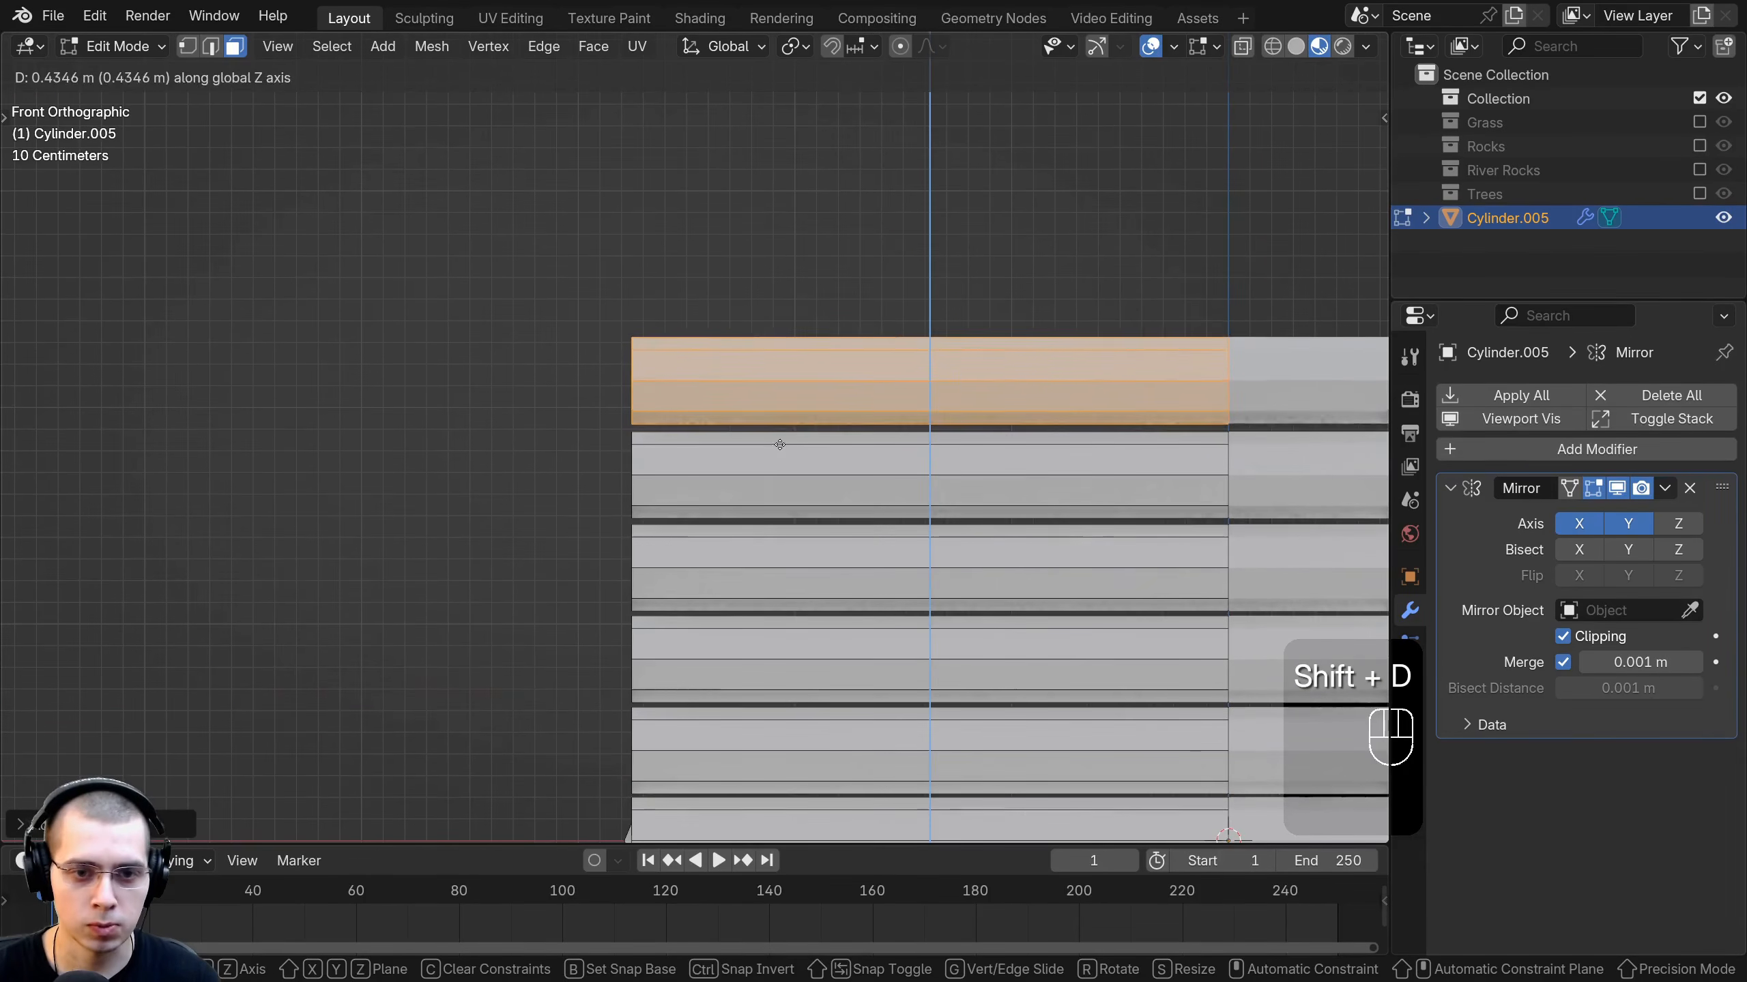
left_click(780, 447)
key("shift+d")
middle_click_drag(777, 443, 780, 320, "shift")
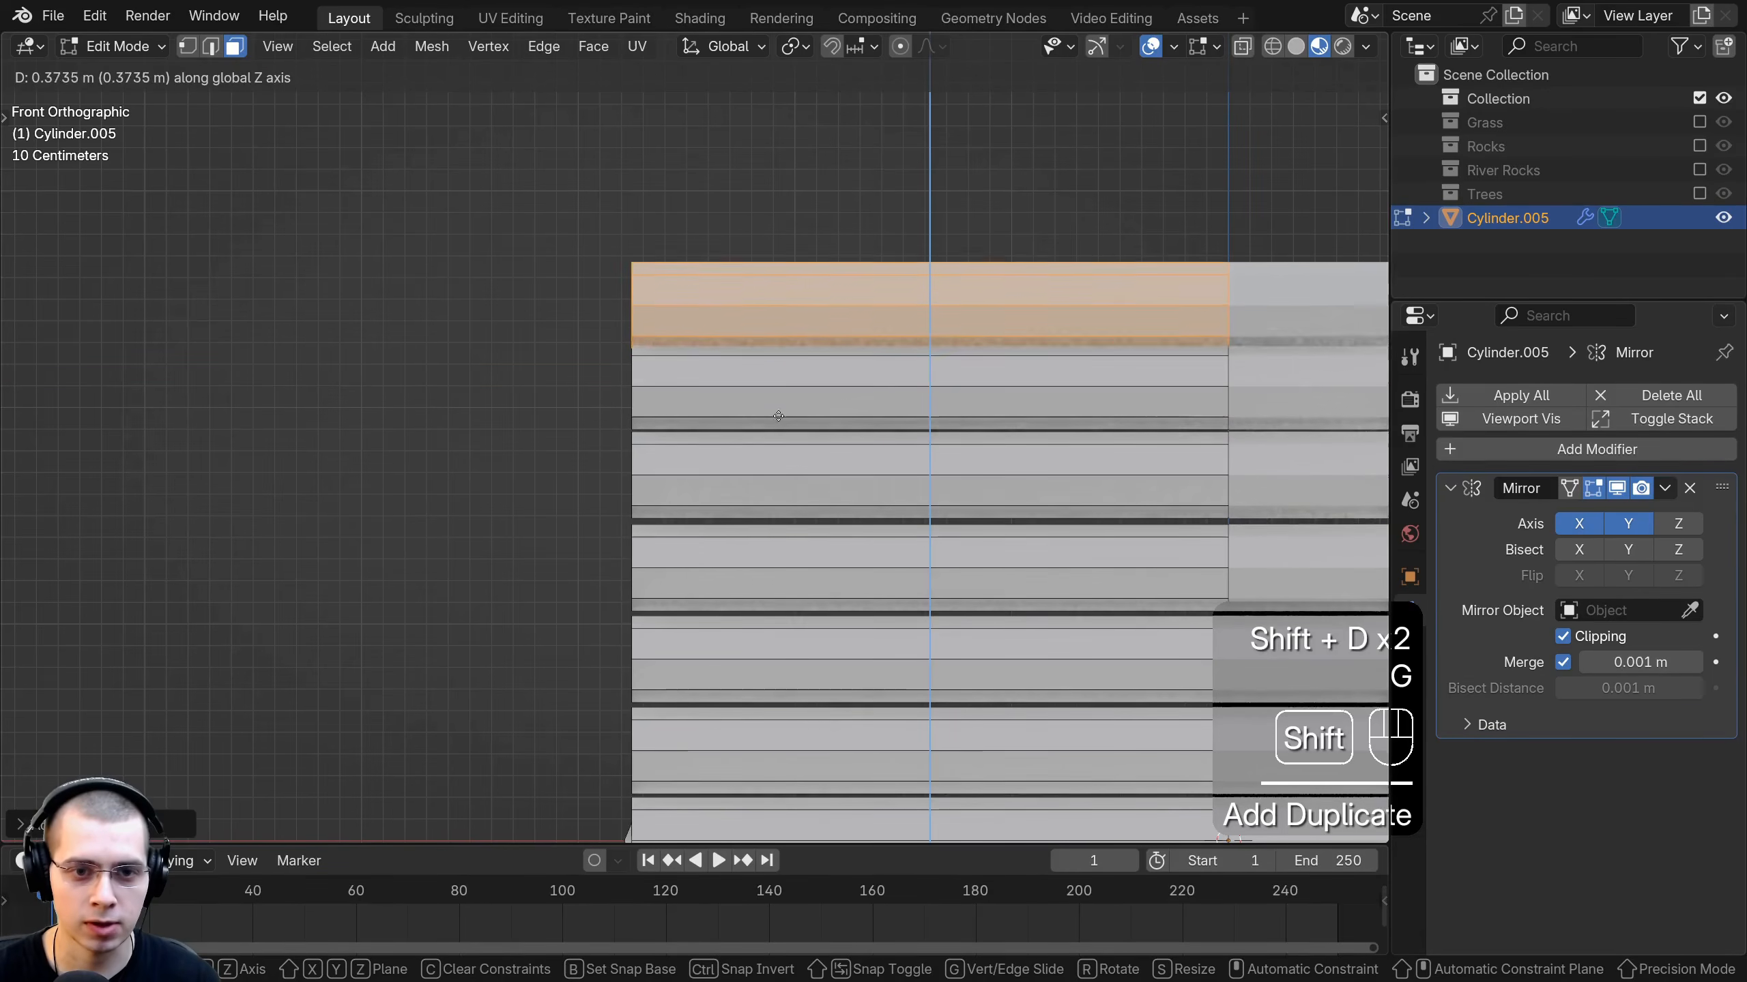
left_click(780, 364)
Select the bottom side beam, duplicate it and place the copy directly above it.
scroll(802, 431, "down", 2)
middle_click_drag(803, 432, 819, 499)
scroll(698, 593, "down", 1)
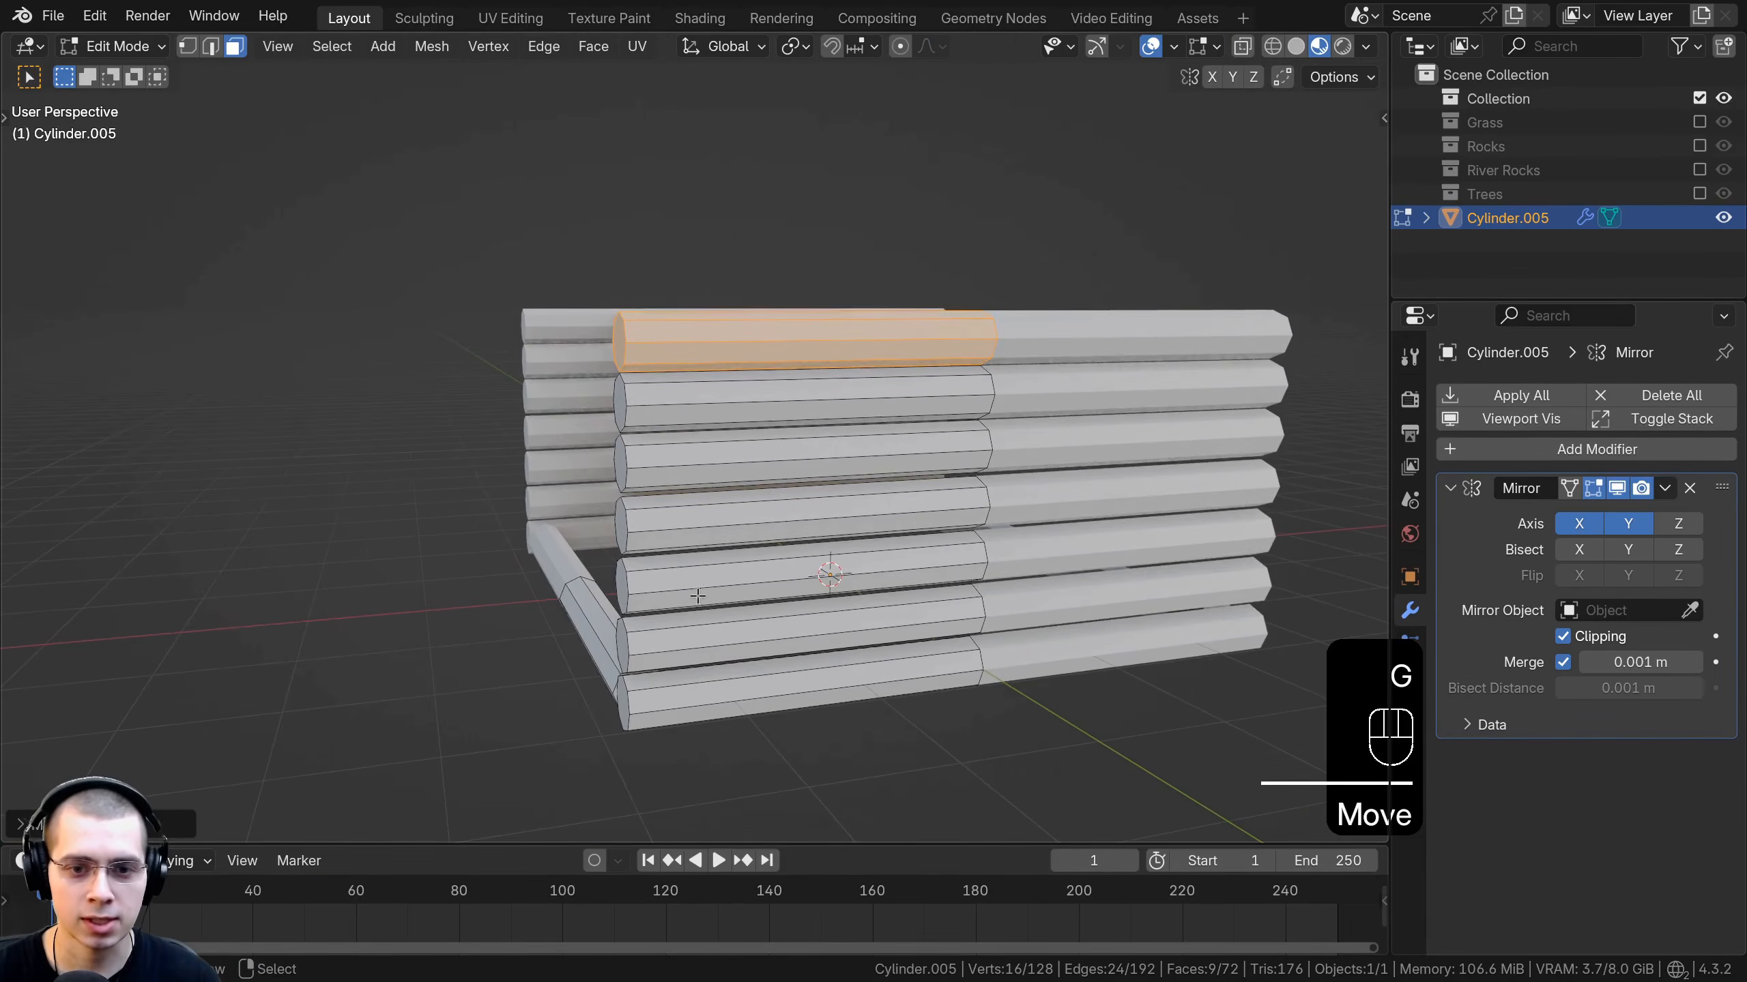
scroll(791, 616, "up", 1)
middle_click_drag(757, 608, 823, 601)
middle_click_drag(761, 670, 821, 600, "shift")
key("a")
key("a")
key("l")
key("shift+d")
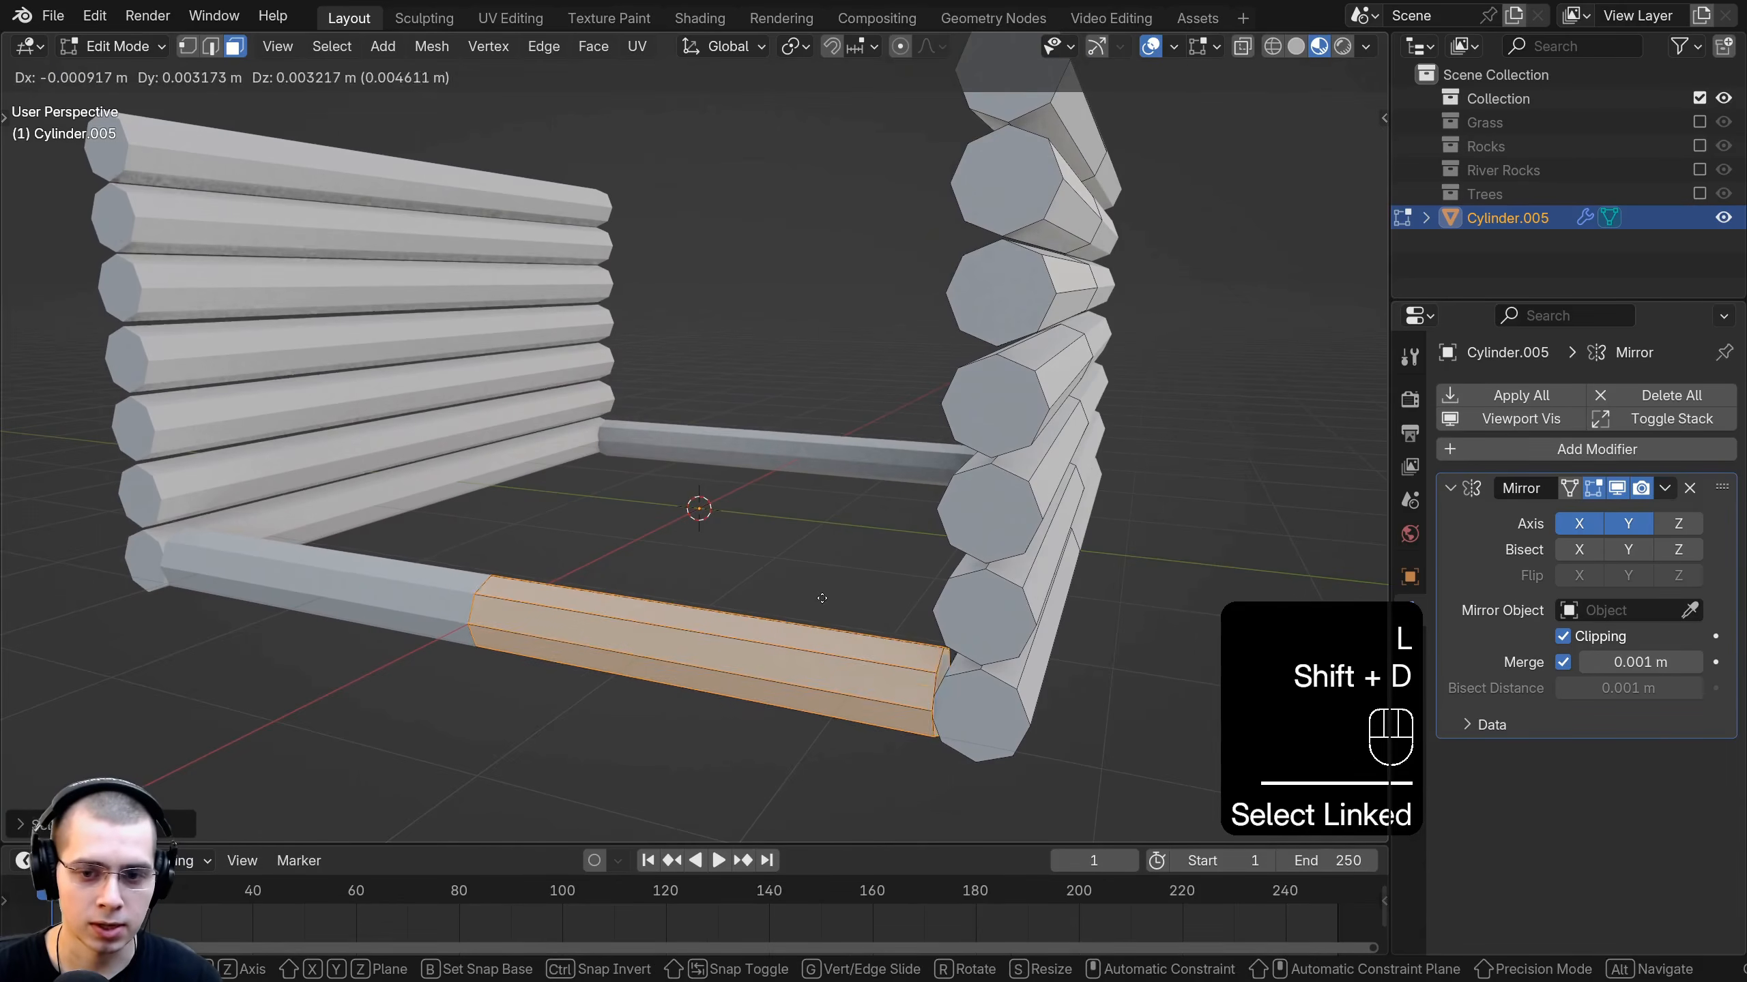
left_click(824, 521)
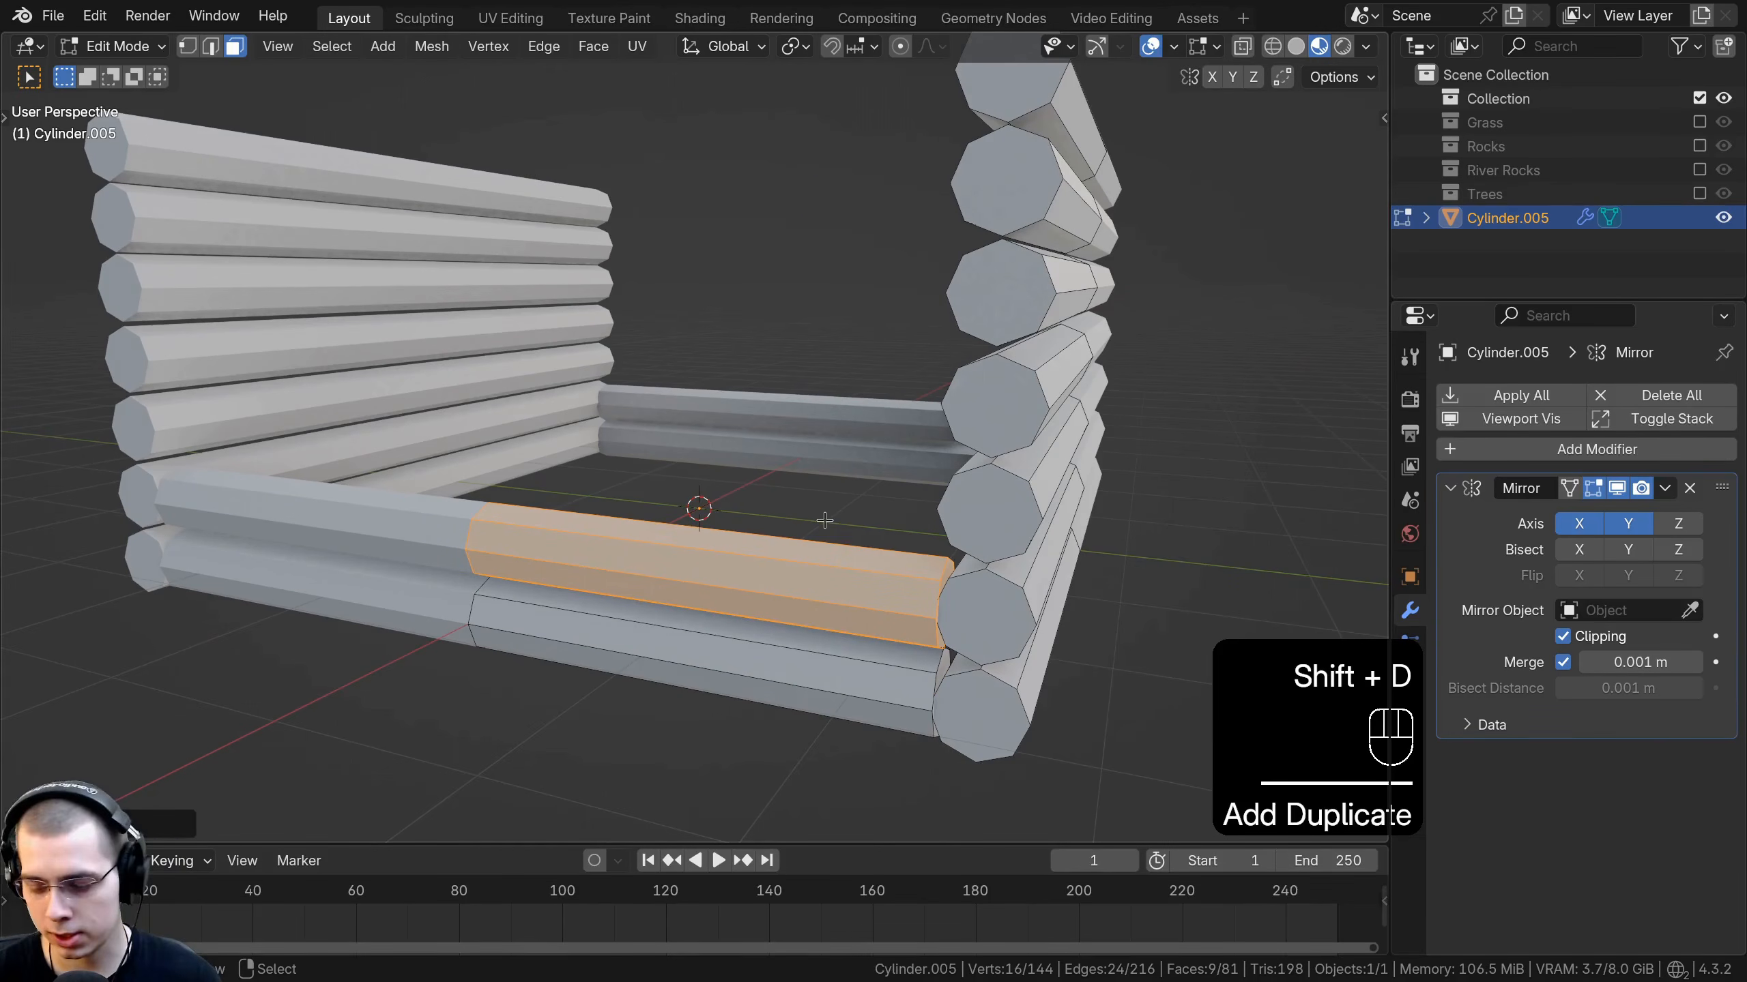
Fine-tune the duplicated side beam's height in right view to line up with the second row.
key("KP_3")
key("g")
middle_click(682, 530)
left_click(680, 526)
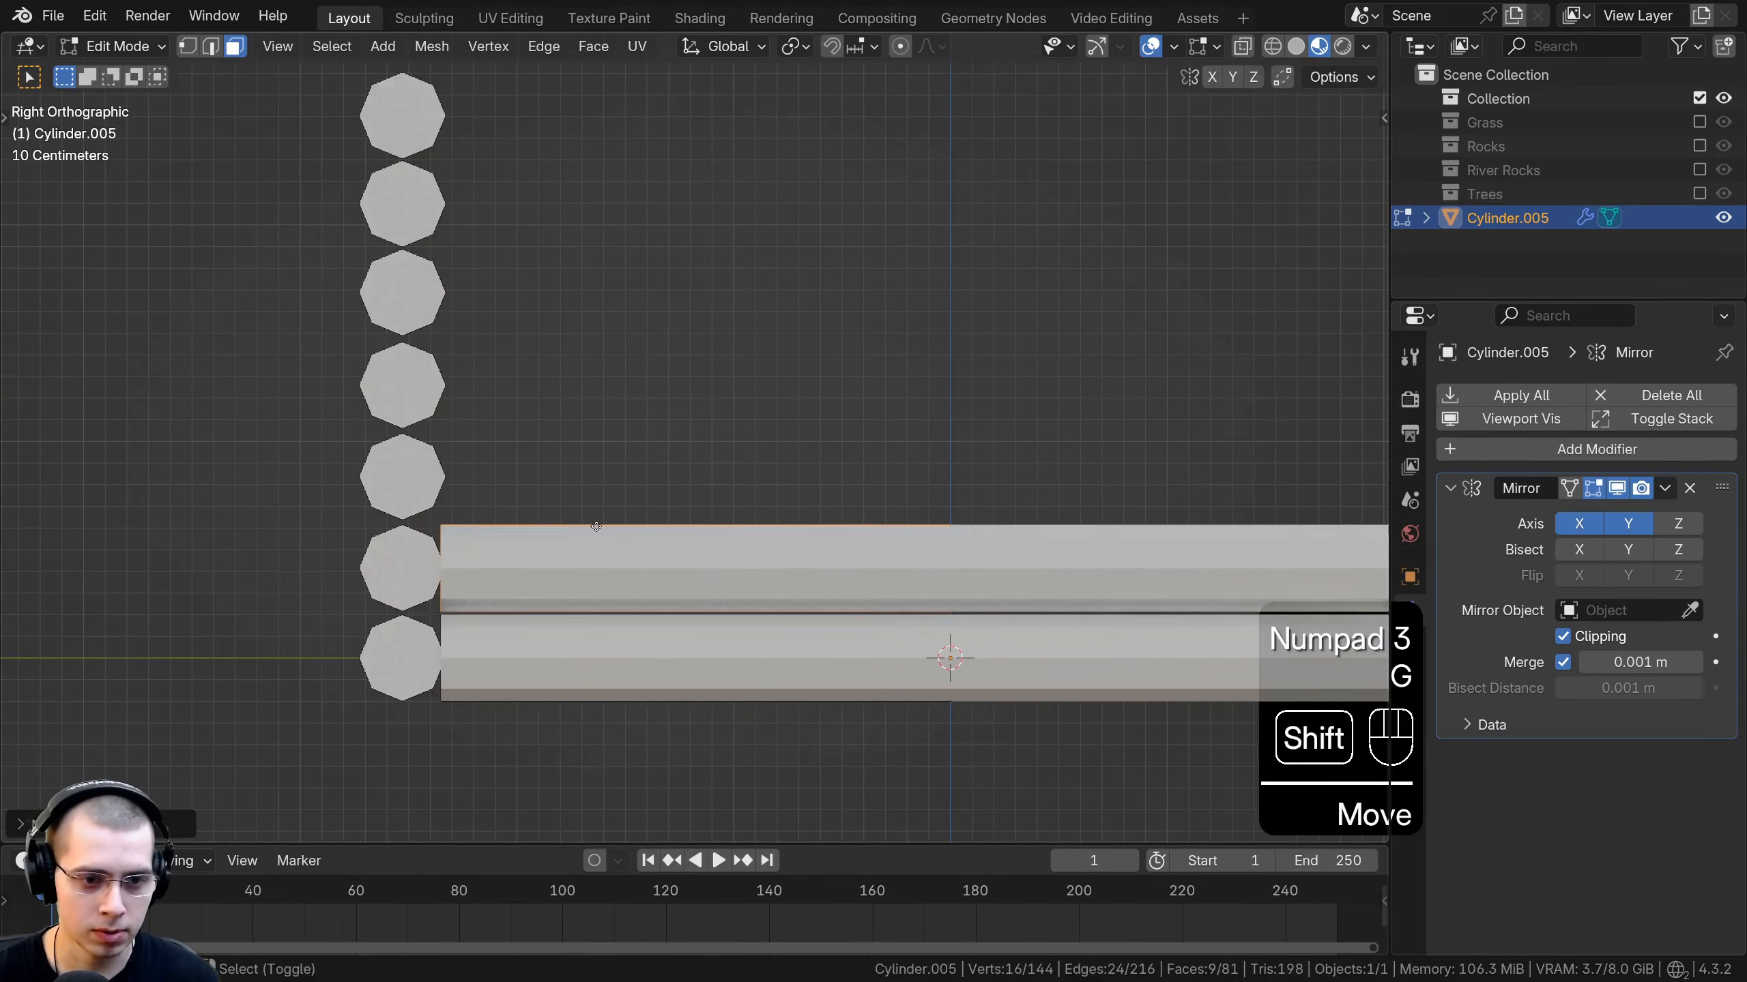
Duplicate the side beam upward as a third row and adjust its height to match the neighbouring beam end.
key("shift+d")
middle_click(605, 457)
left_click(604, 442)
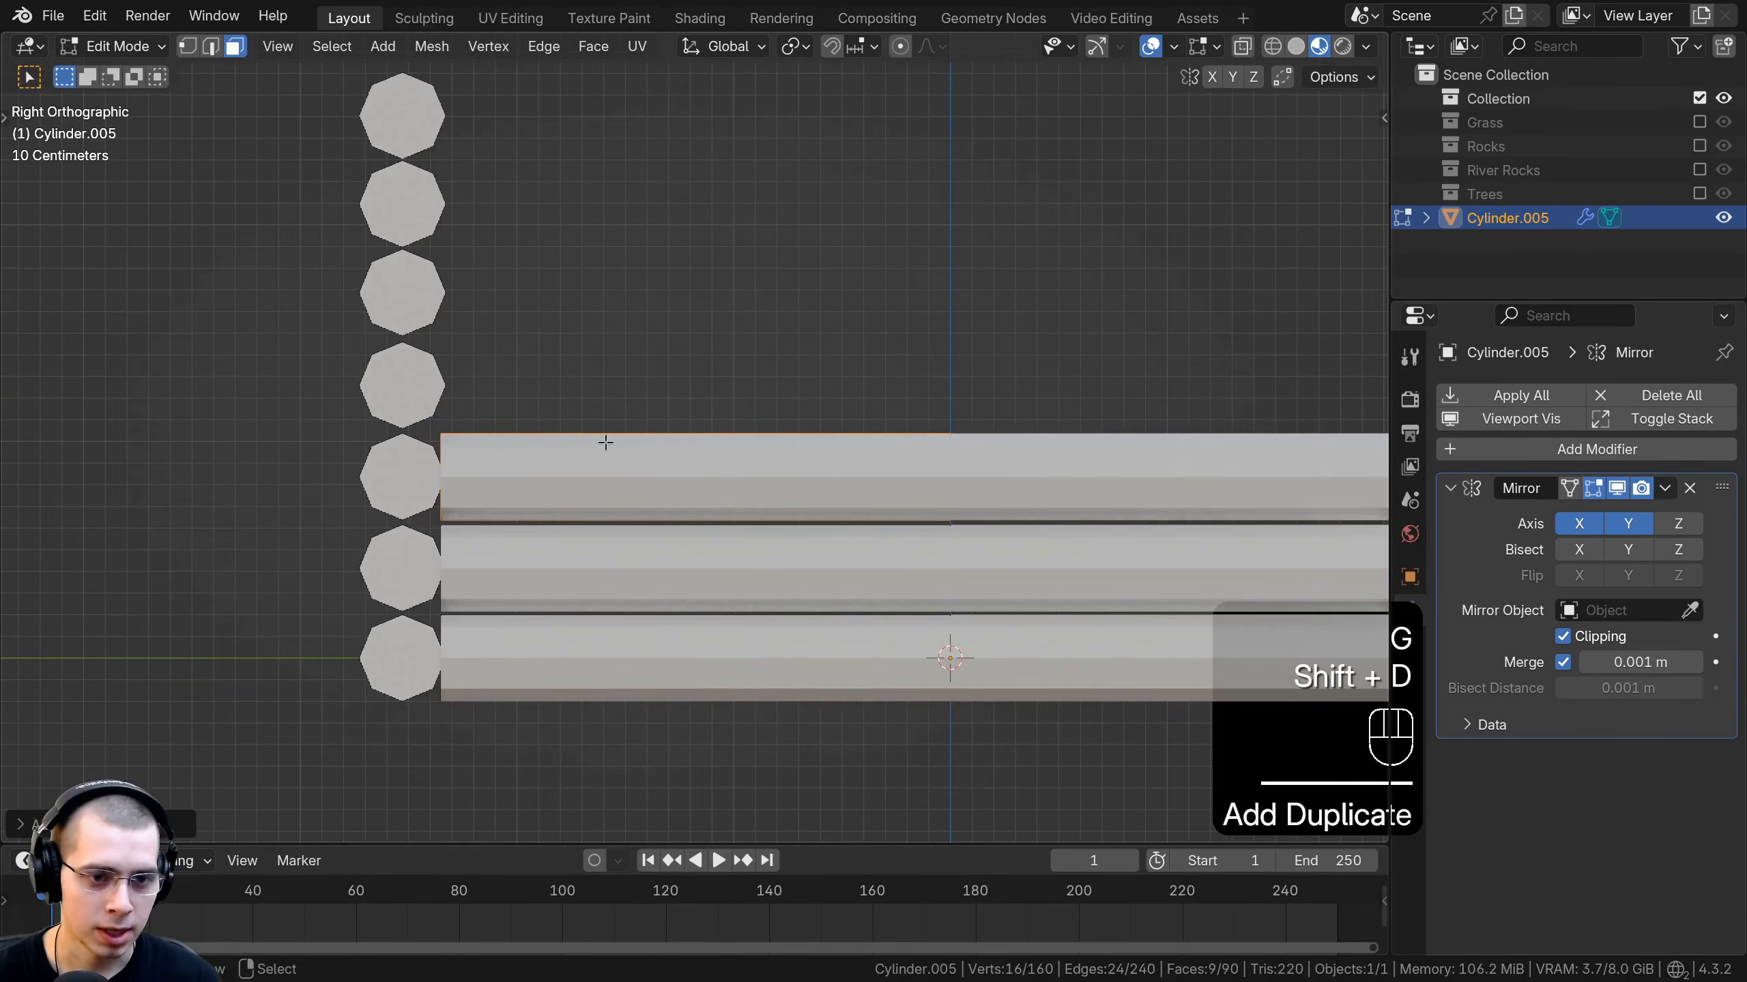
middle_click_drag(606, 443, 693, 448, "shift")
scroll(719, 451, "up", 2)
key("g")
middle_click(721, 454)
left_click(695, 431)
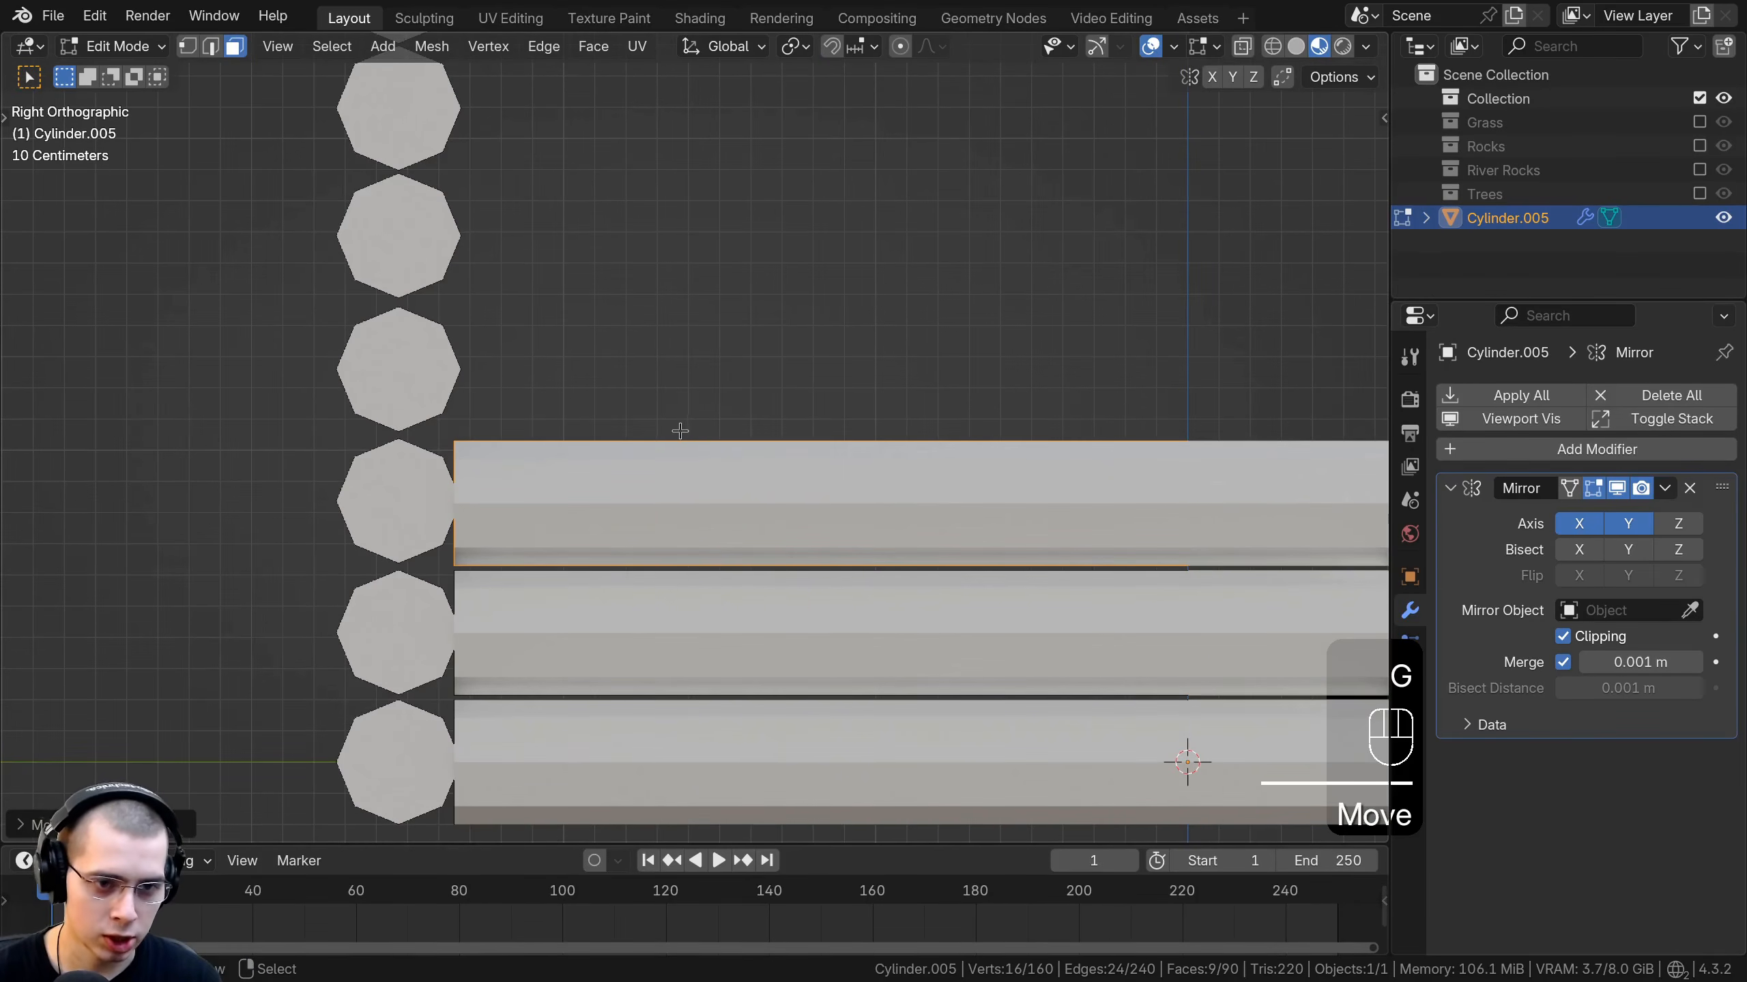
Duplicate the side beam upward as a fourth row and repeat that duplication three times to fill seven rows.
key("shift+d")
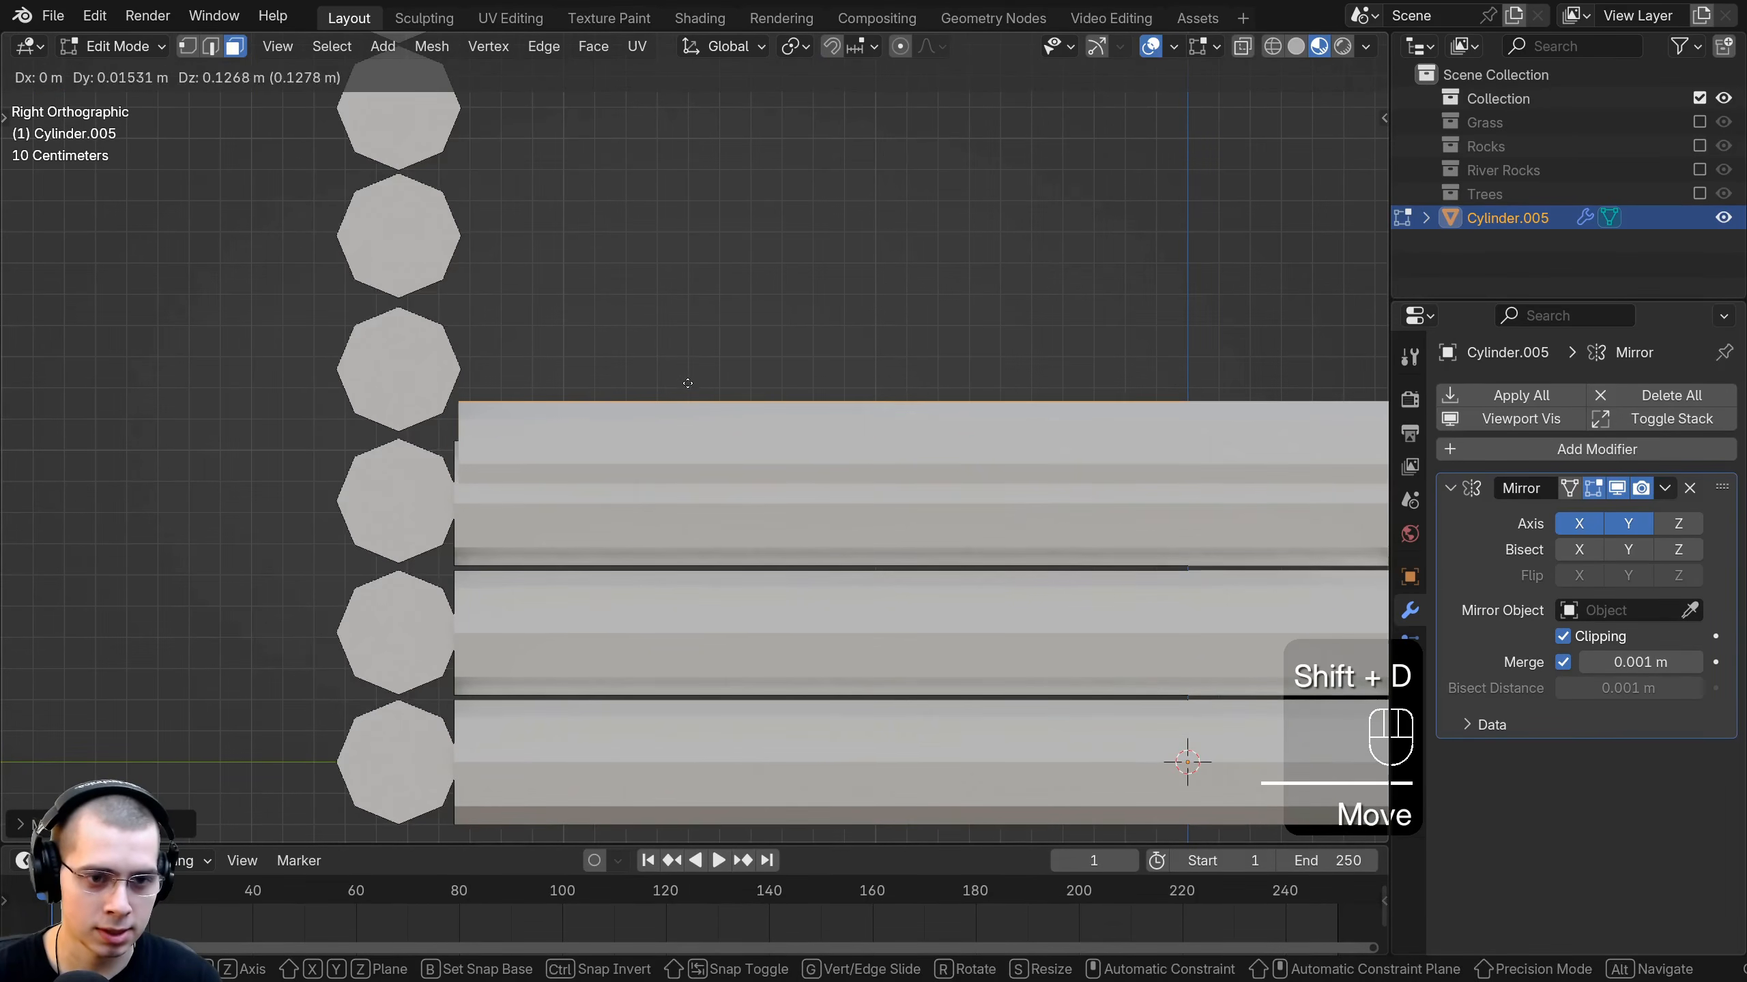
left_click(708, 300)
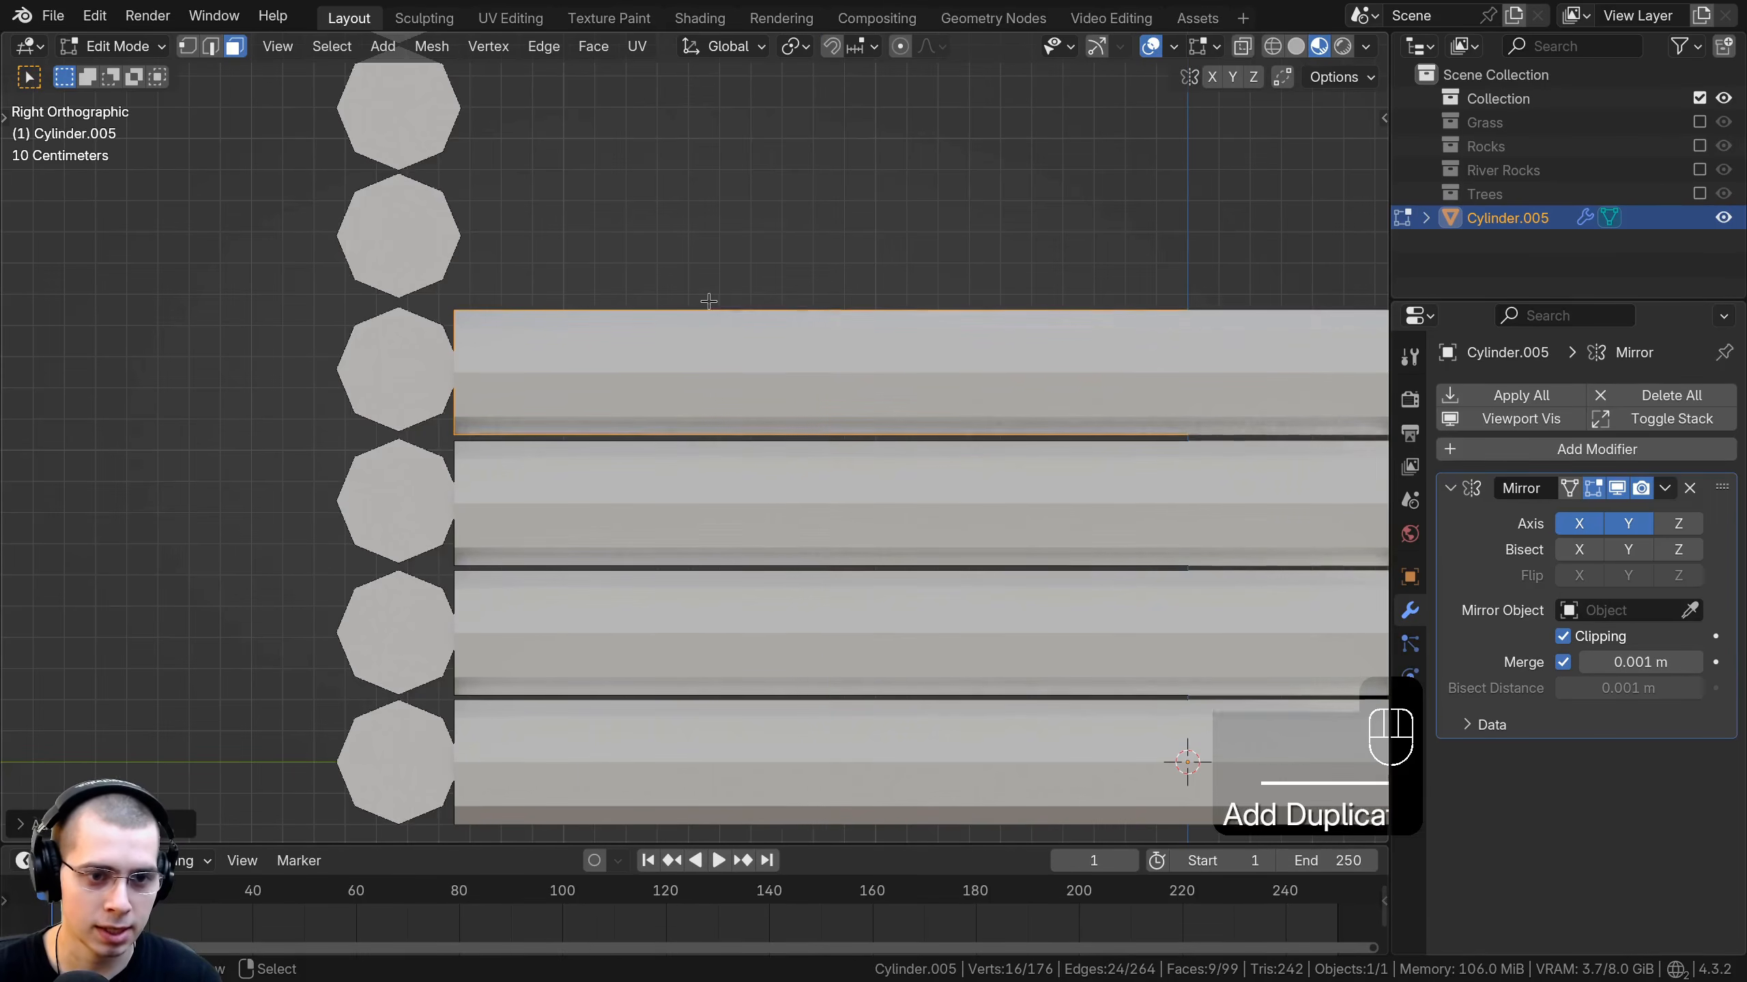
middle_click_drag(541, 379, 536, 463, "shift")
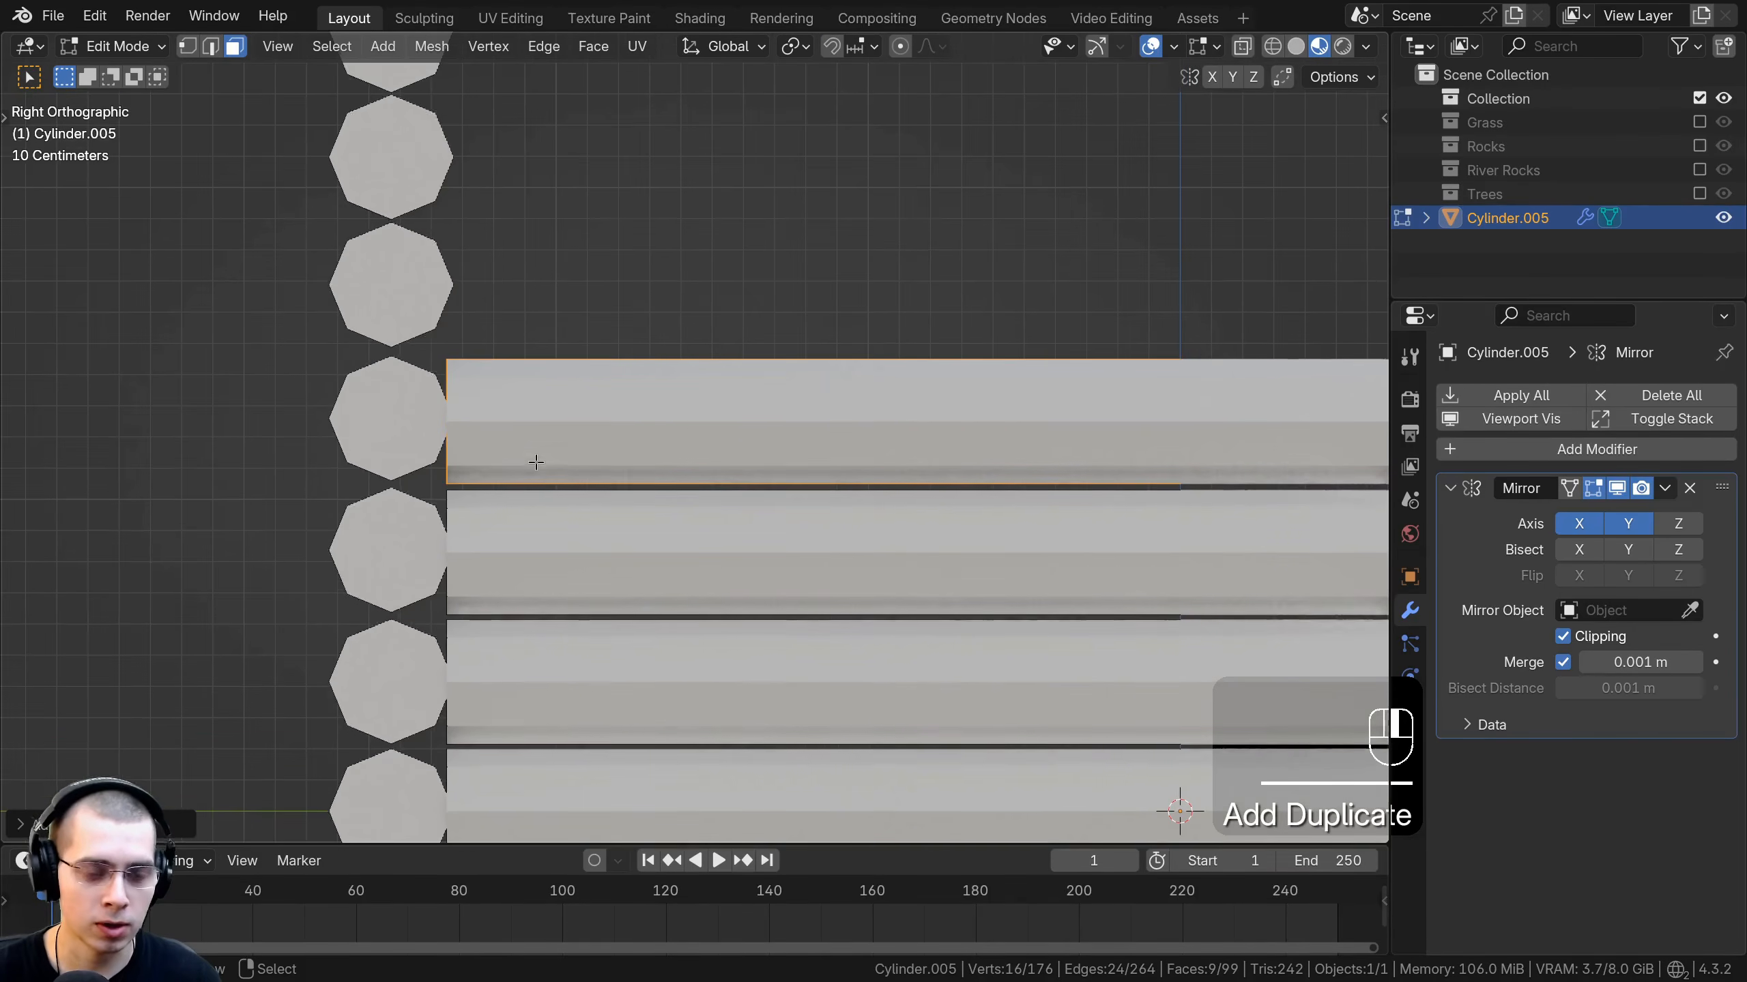
scroll(536, 462, "down", 1)
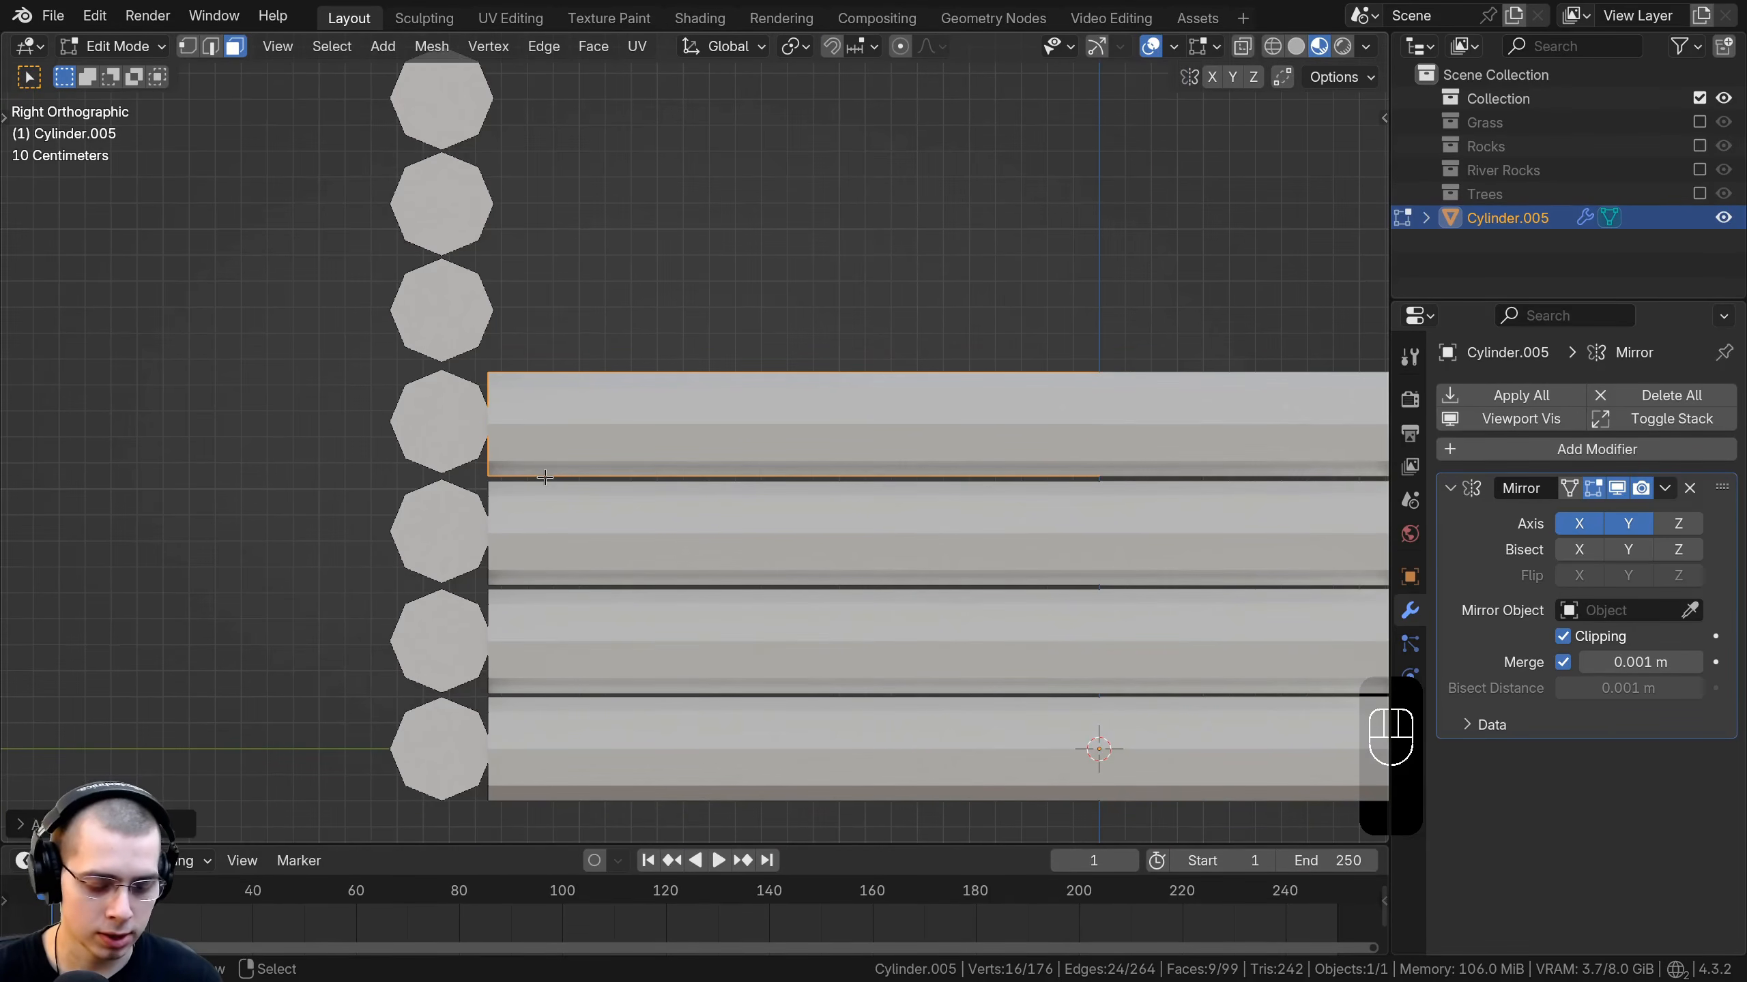
key("shift+r")
middle_click_drag(551, 316, 545, 451, "shift")
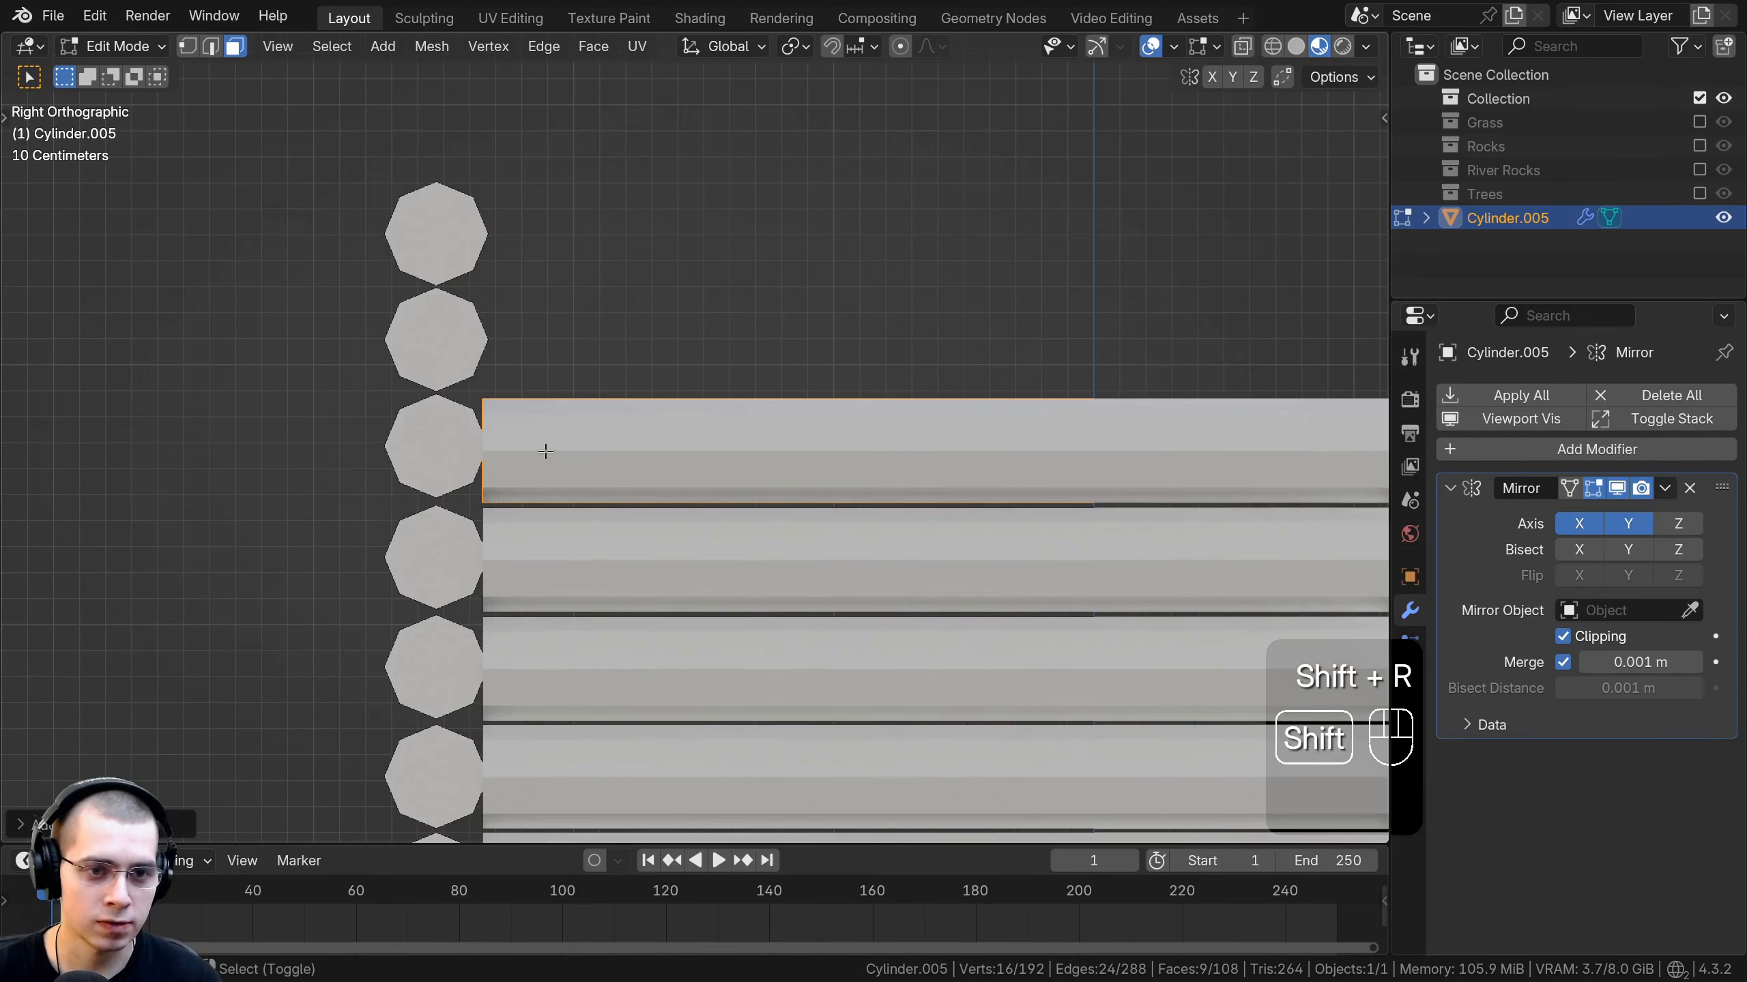
key("shift+r")
key("shift+r")
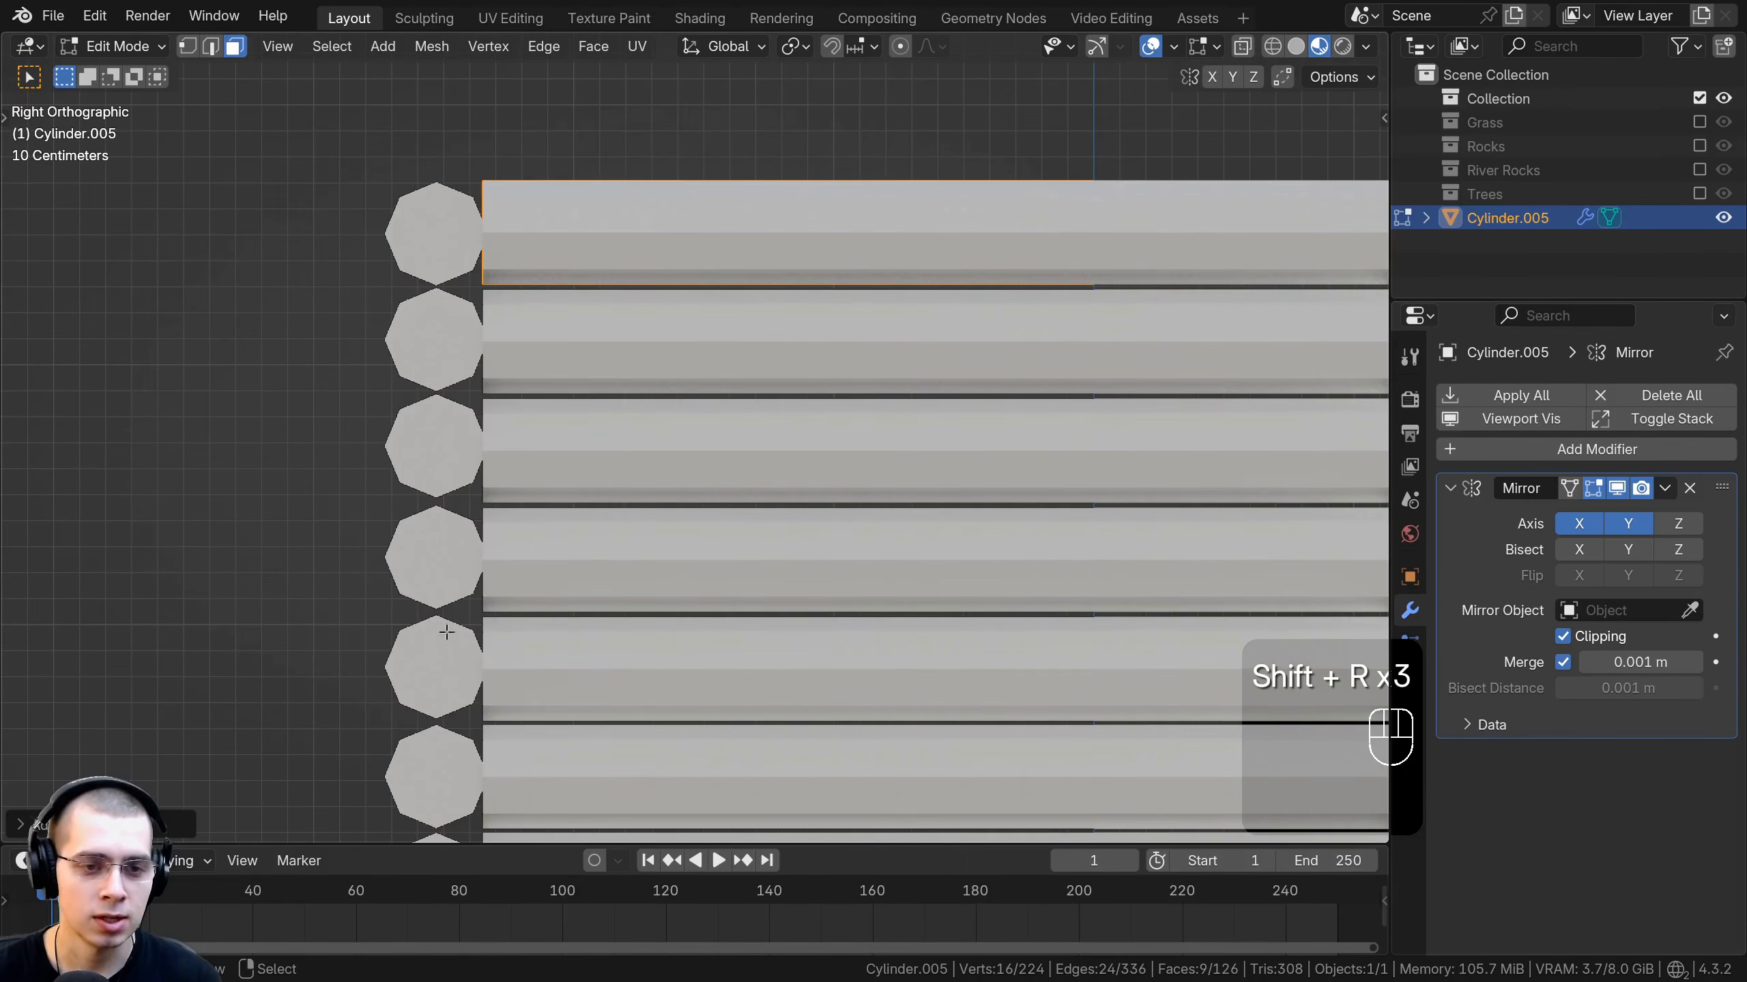
Examine how the stacked beams meet at the corner of the log walls.
scroll(971, 745, "down", 2)
middle_click_drag(971, 745, 1101, 770)
scroll(990, 619, "down", 4)
middle_click_drag(929, 519, 860, 522, "shift")
middle_click_drag(860, 522, 415, 228)
scroll(757, 463, "up", 5)
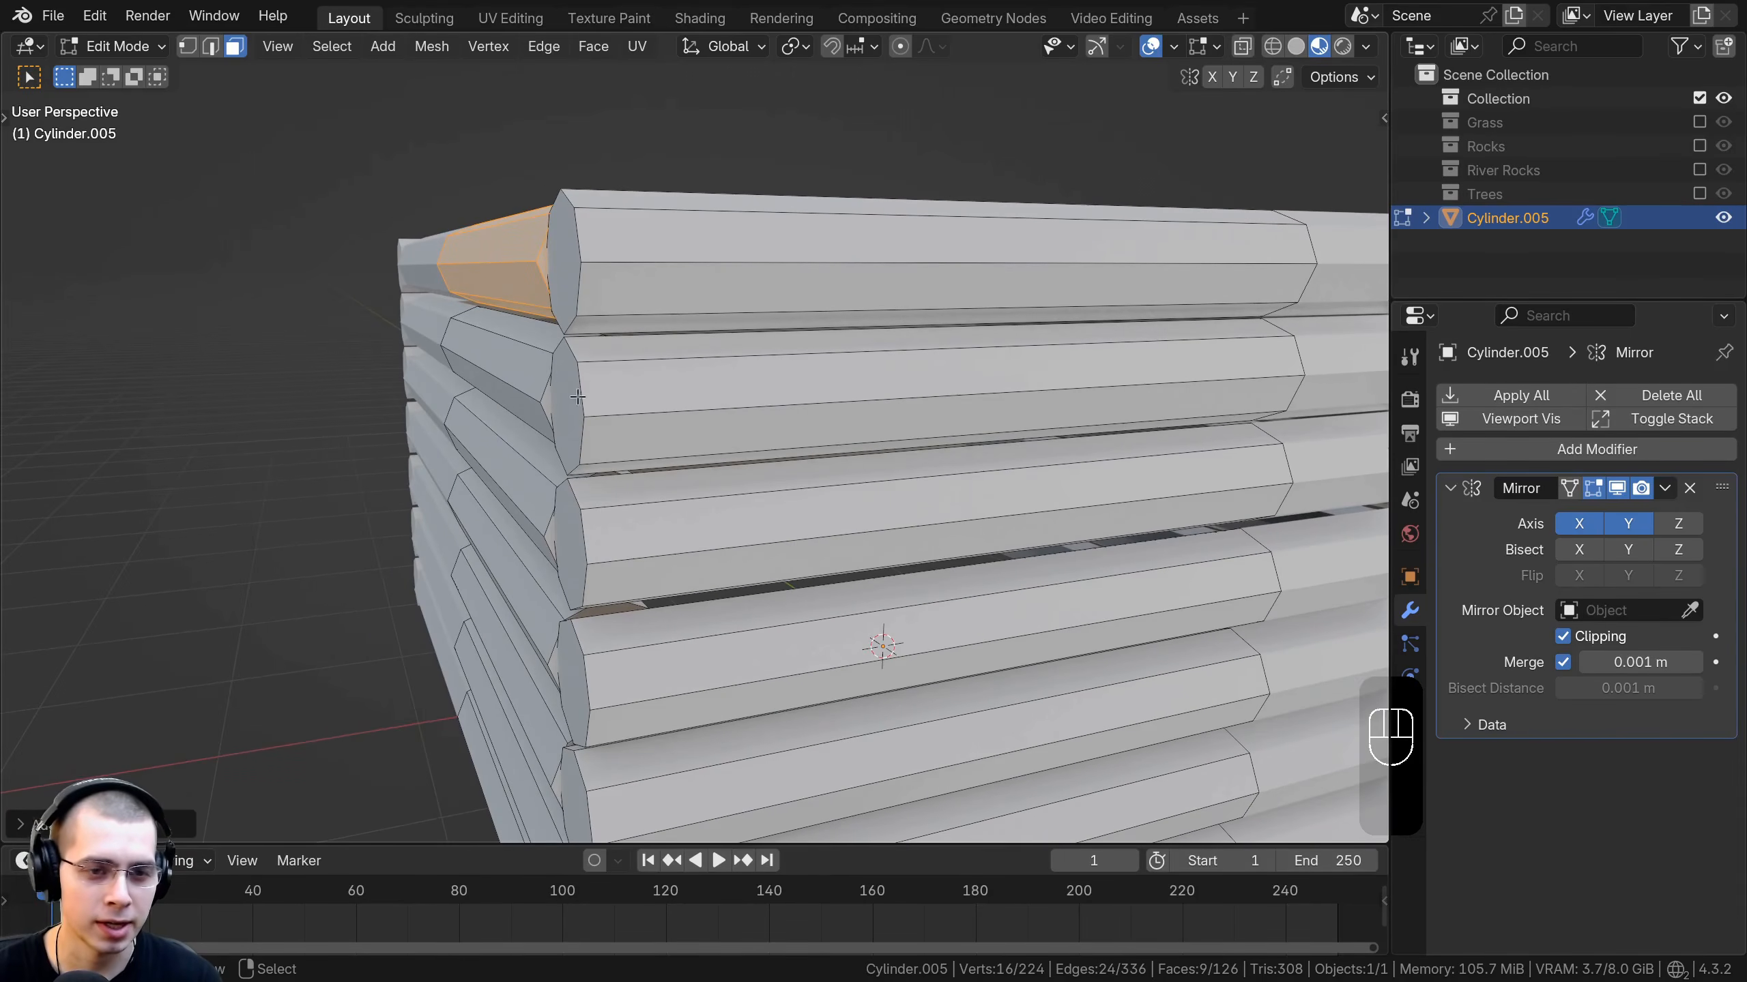
middle_click_drag(571, 390, 608, 370)
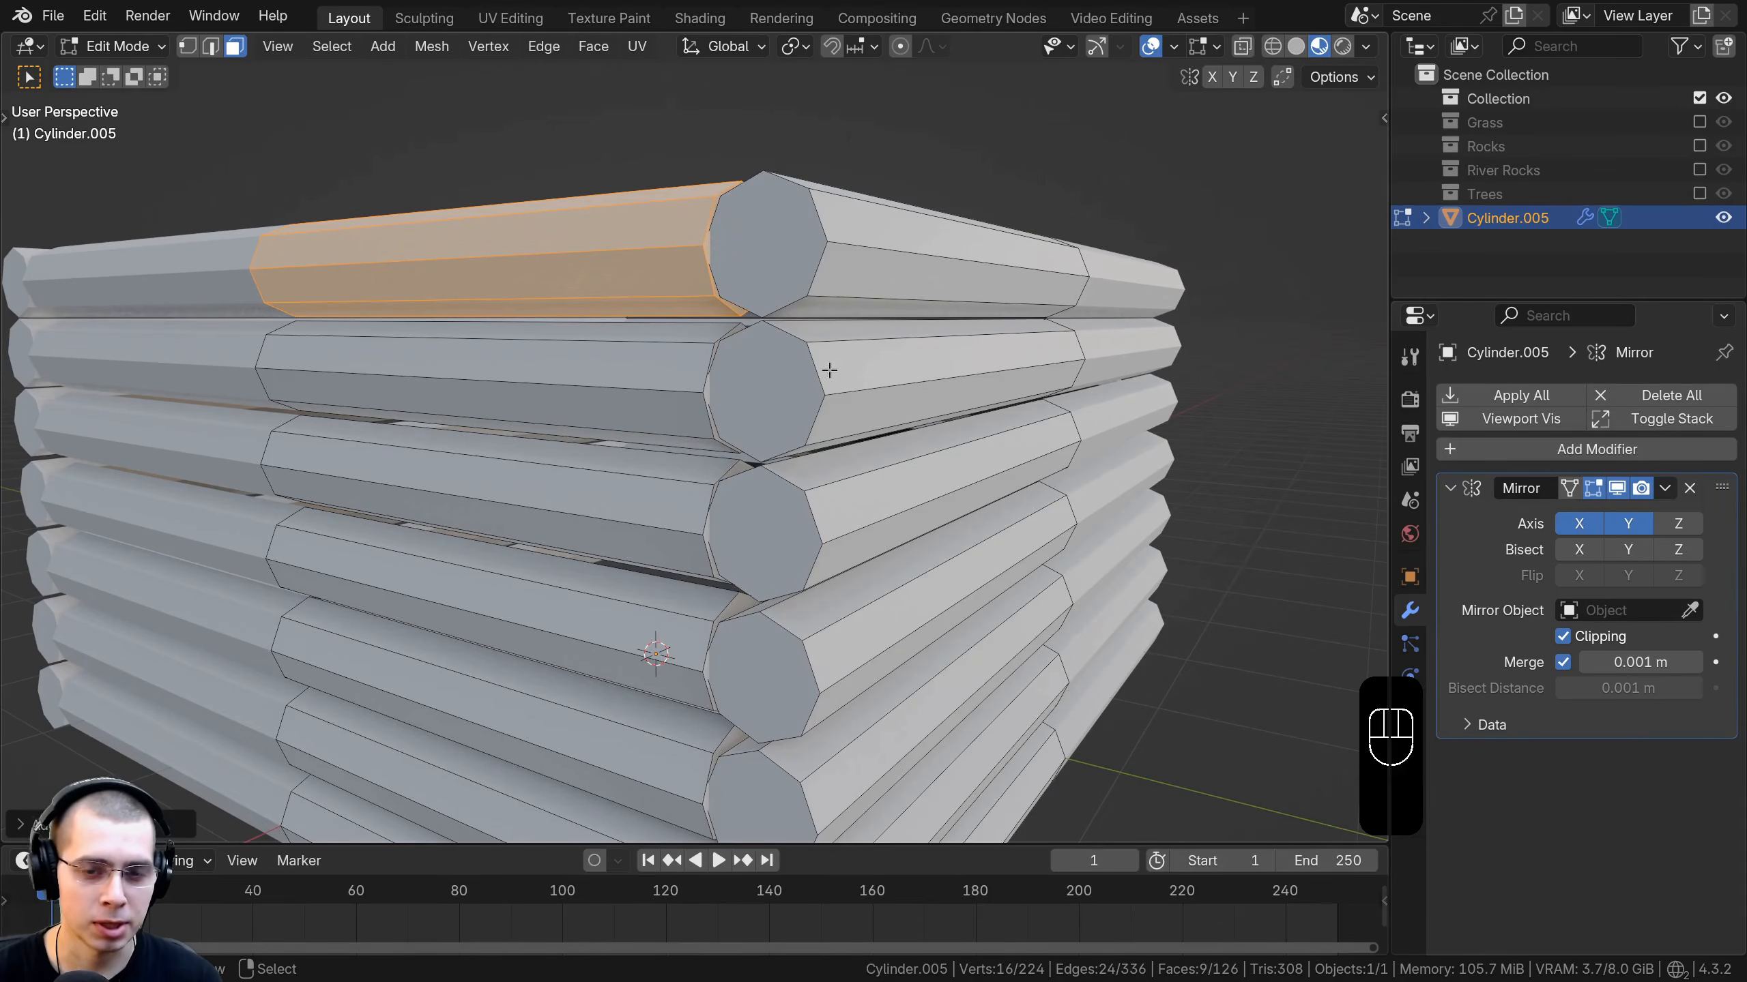
Select the corner end faces of the front-wall beams in the second, fourth and sixth rows and move them inward along X.
scroll(914, 410, "down", 4)
scroll(739, 371, "up", 4)
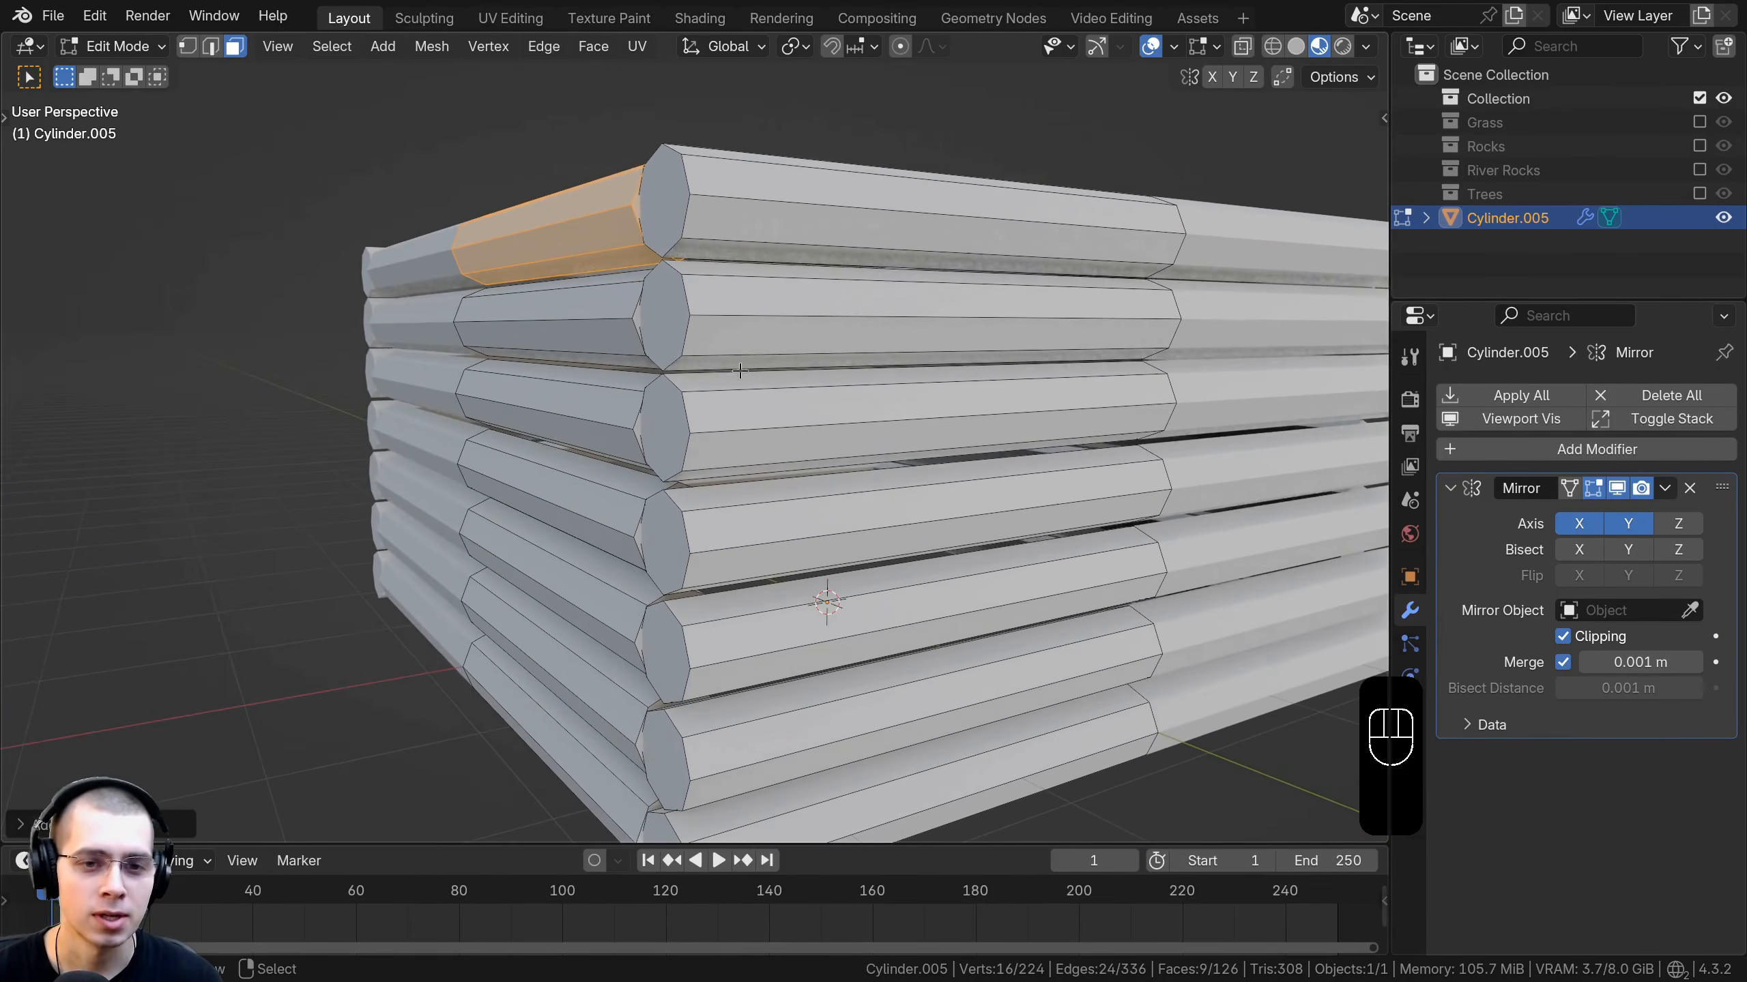
left_click(662, 316)
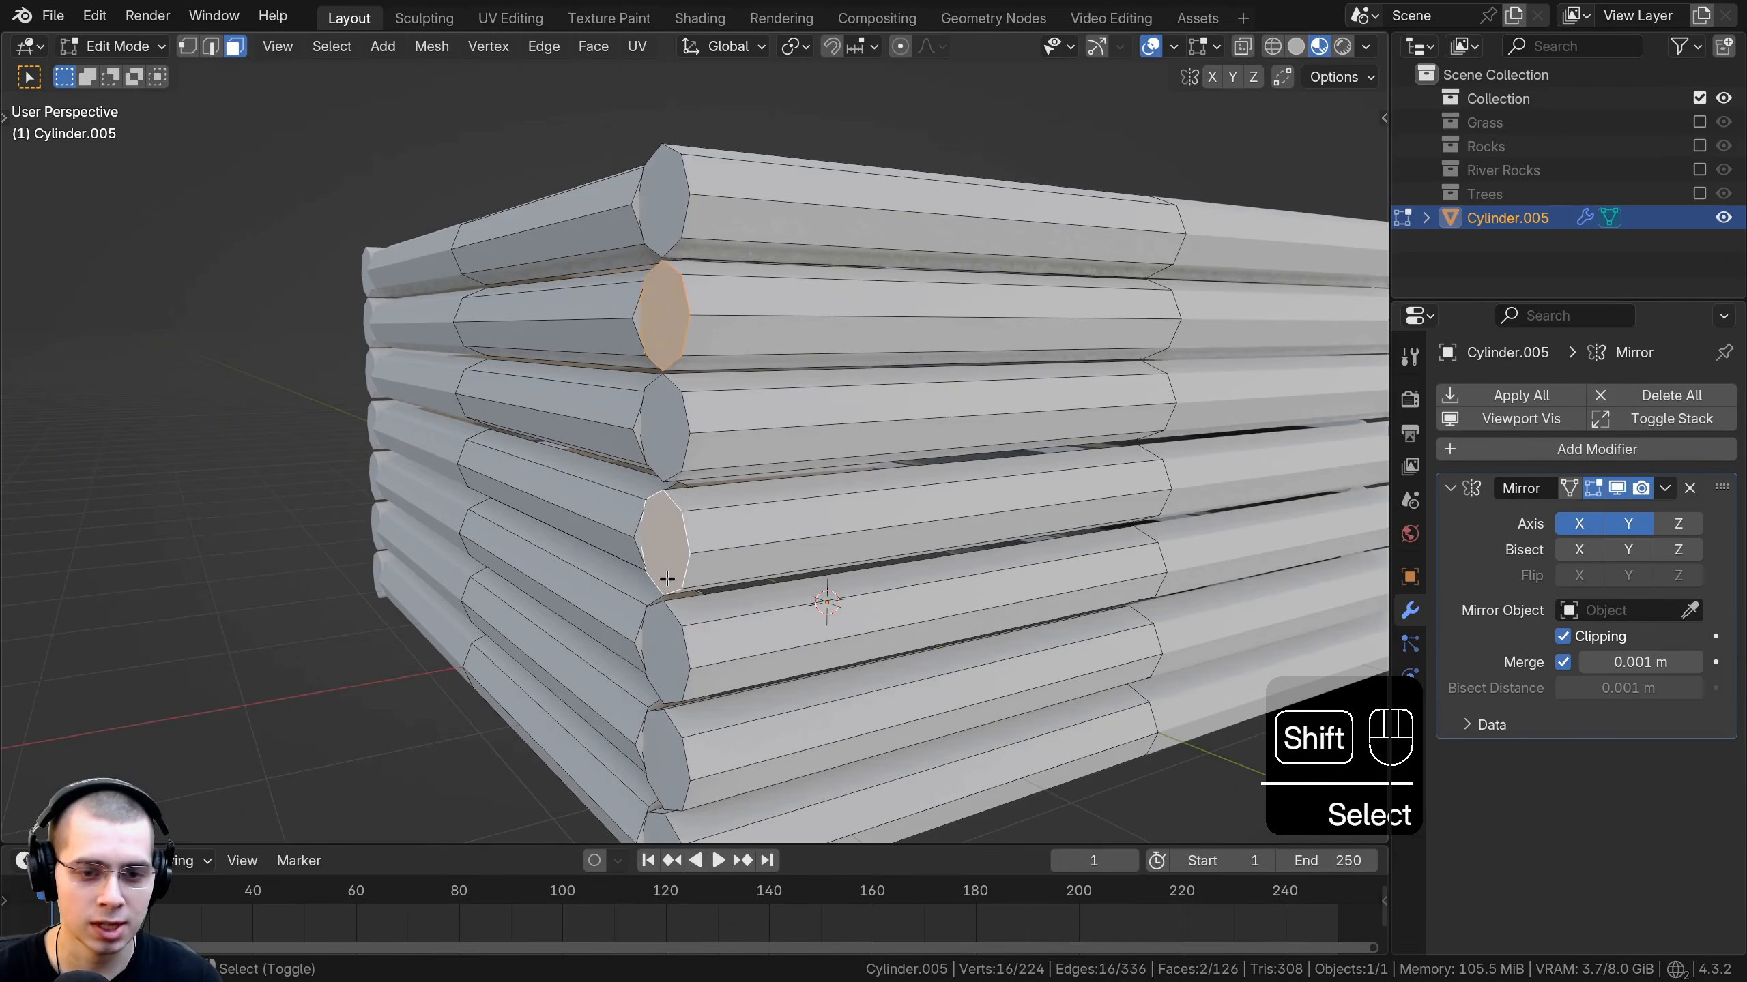
left_click(670, 764, "shift")
middle_click_drag(650, 490, 691, 421, "shift")
key("g")
key("x")
left_click(710, 334)
Select the side beams' end faces in the same alternate rows and move them out past the corner so the logs interlock.
left_click(690, 422, "shift")
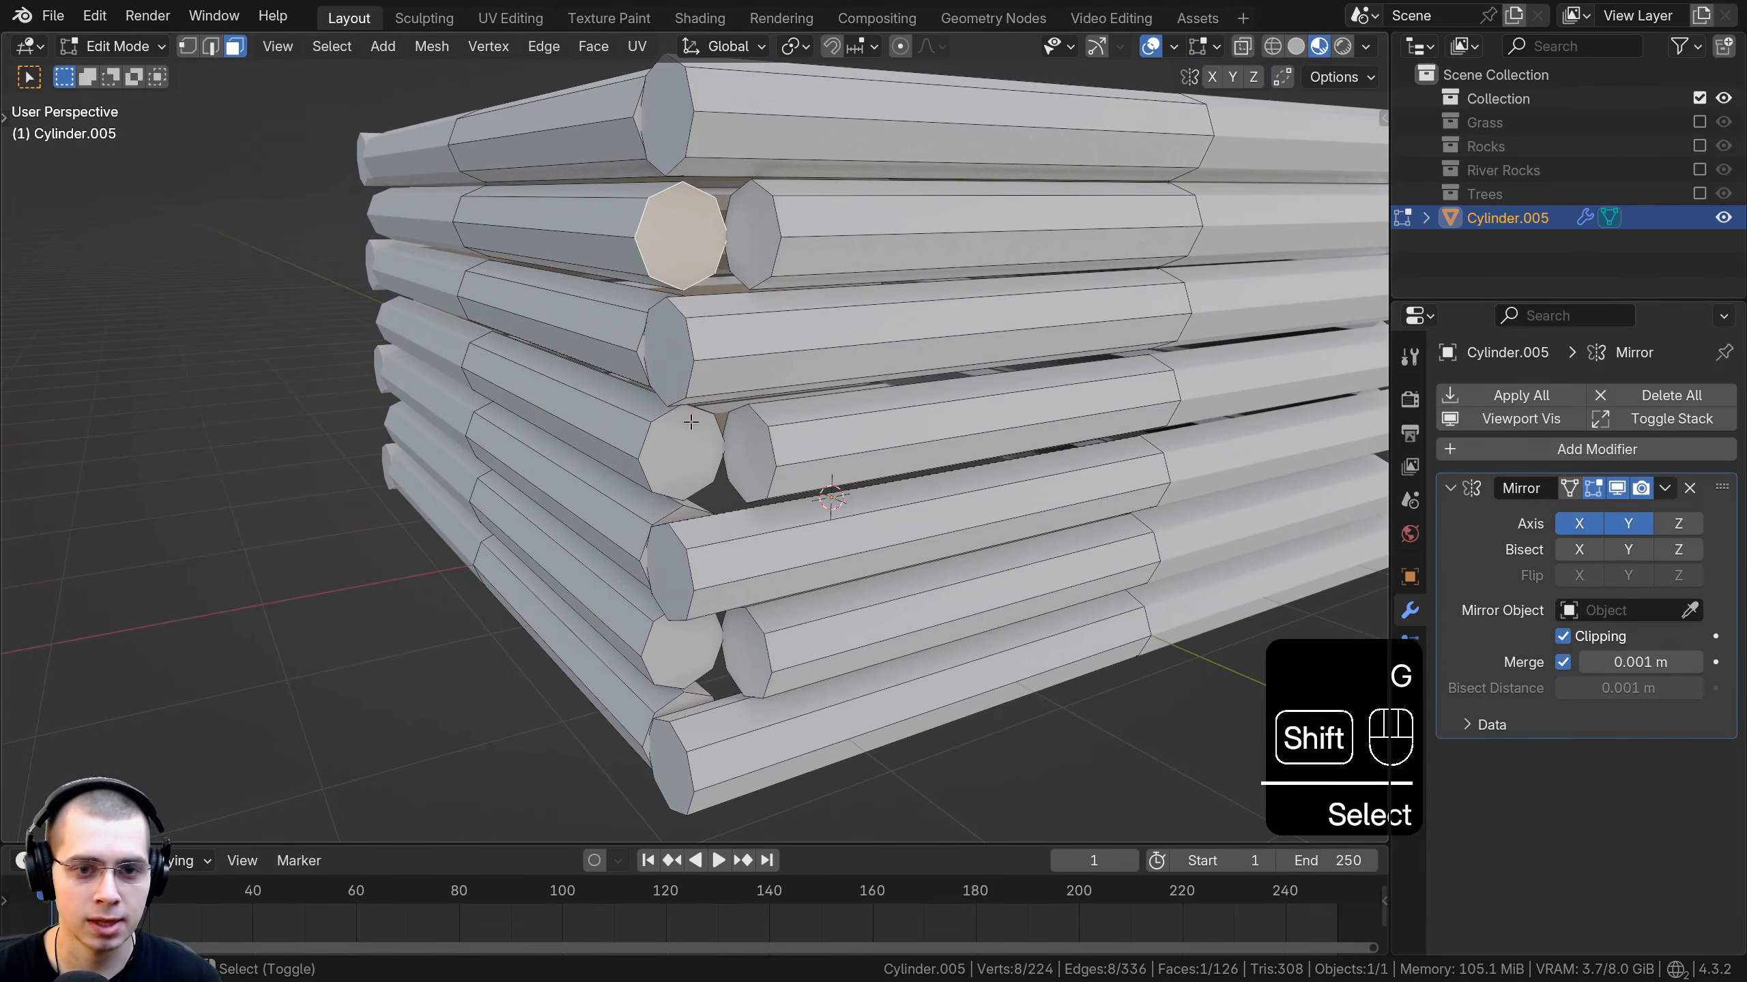
middle_click_drag(691, 642, 676, 285)
key("g")
left_click(1013, 365)
key("Tab")
scroll(854, 359, "down", 4)
middle_click_drag(634, 540, 949, 427)
key("Tab")
key("g")
left_click(955, 402)
key("Tab")
middle_click_drag(832, 363, 759, 342)
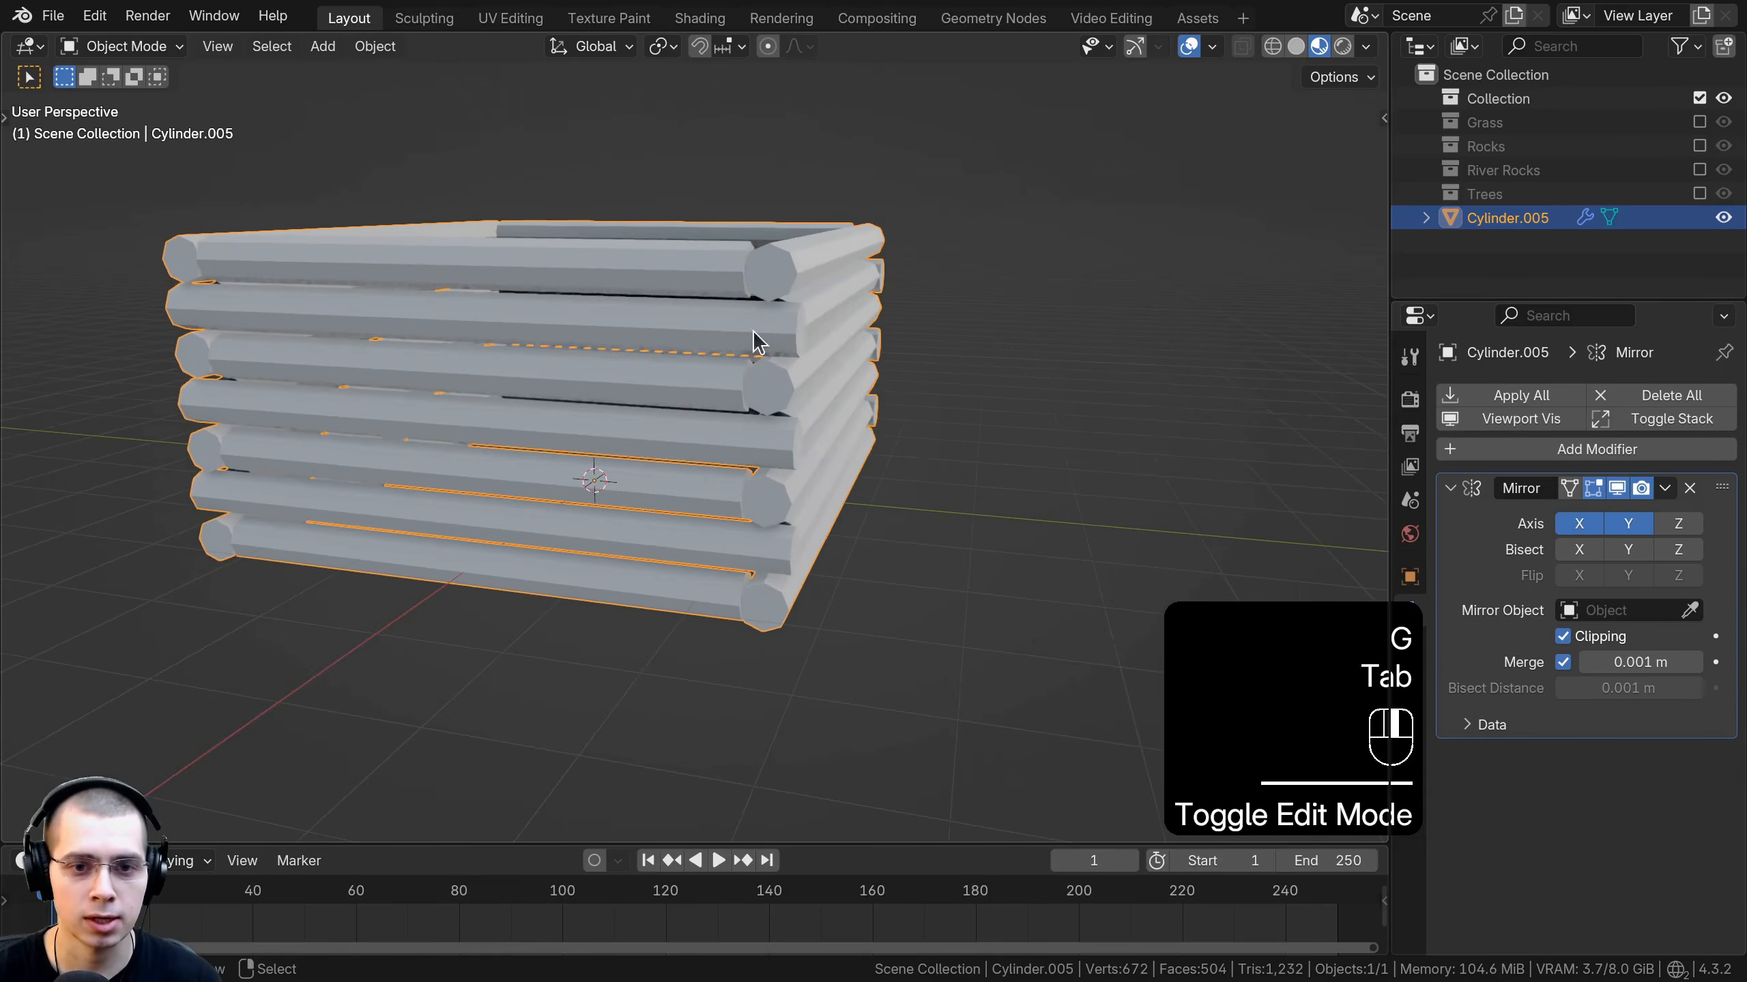
Select one front-wall beam and duplicate it above the top row to start an eighth row.
middle_click_drag(674, 253, 612, 272)
middle_click_drag(632, 279, 538, 406, "shift")
scroll(757, 317, "down", 2)
scroll(585, 389, "up", 2)
middle_click_drag(639, 375, 678, 434, "shift")
scroll(618, 384, "up", 2)
key("Tab")
key("a")
key("l")
key("shift+d")
left_click(590, 345)
Adjust the duplicated front beam along X and Z to sit on the row below, and clear the selection.
key("g")
key("x")
left_click(646, 373)
key("g")
key("z")
left_click(604, 354)
key("a")
Duplicate an extended side beam about 0.78 m upward along Z to complete the eighth row.
key("k")
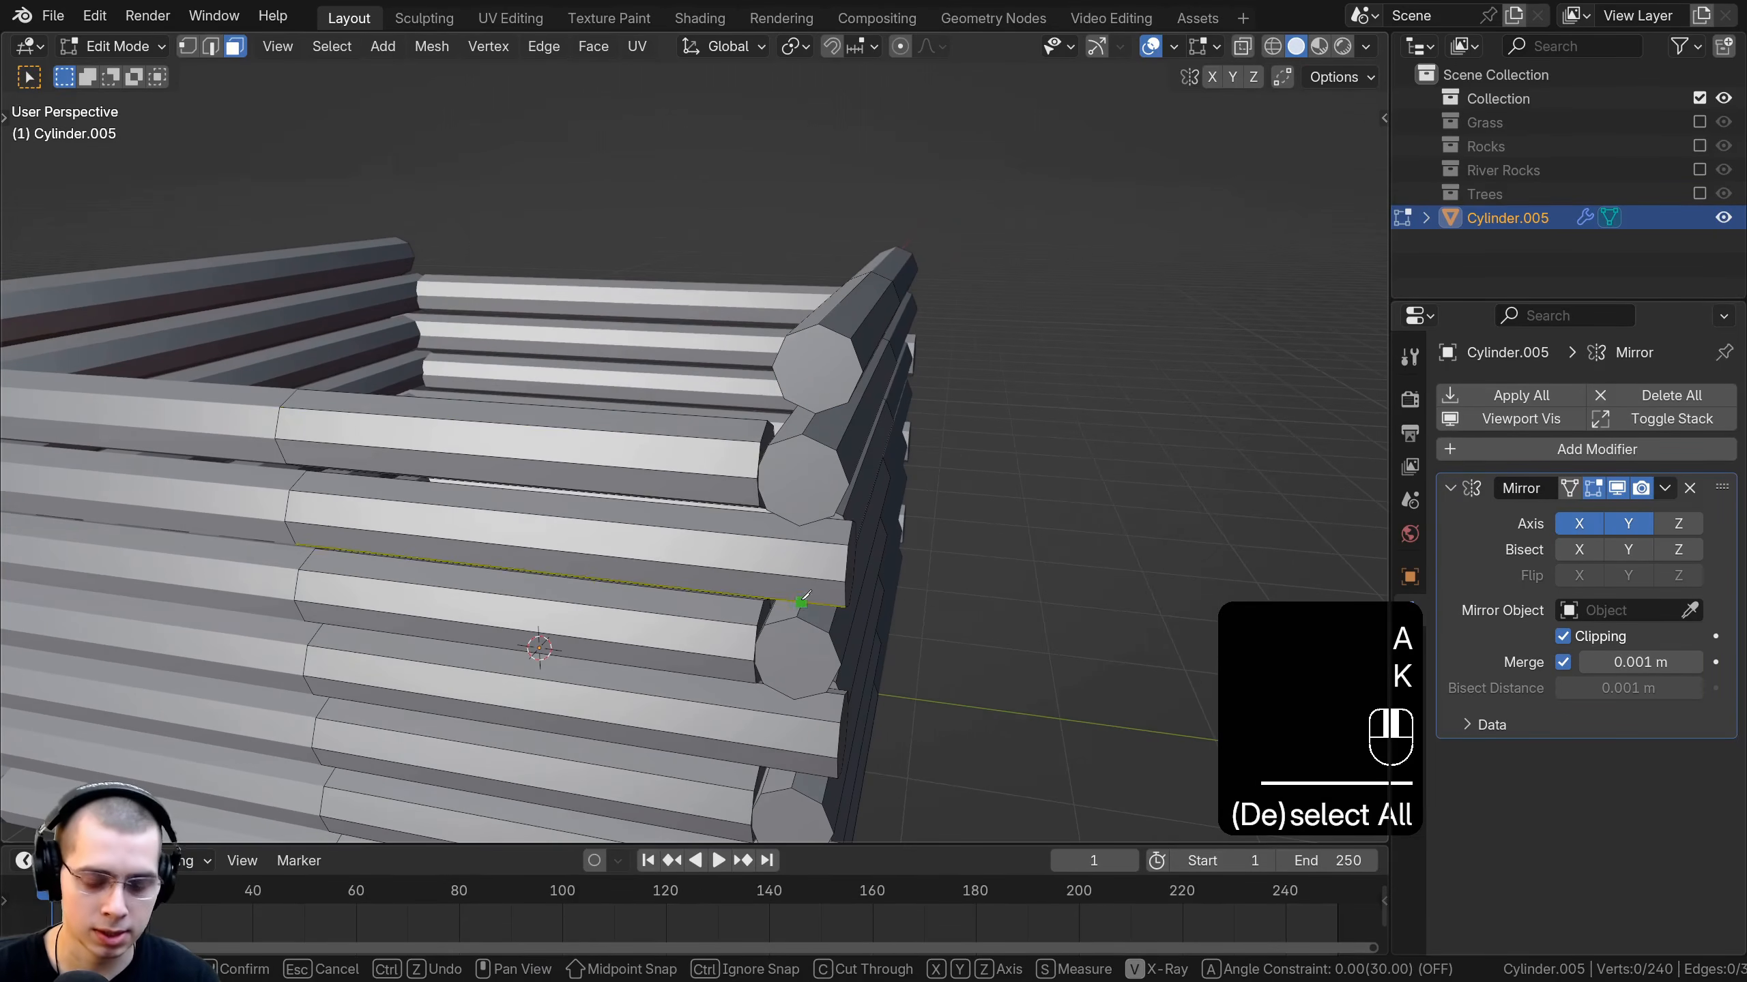
right_click(806, 606)
key("l")
middle_click_drag(690, 554, 688, 522)
key("shift+d")
key("z")
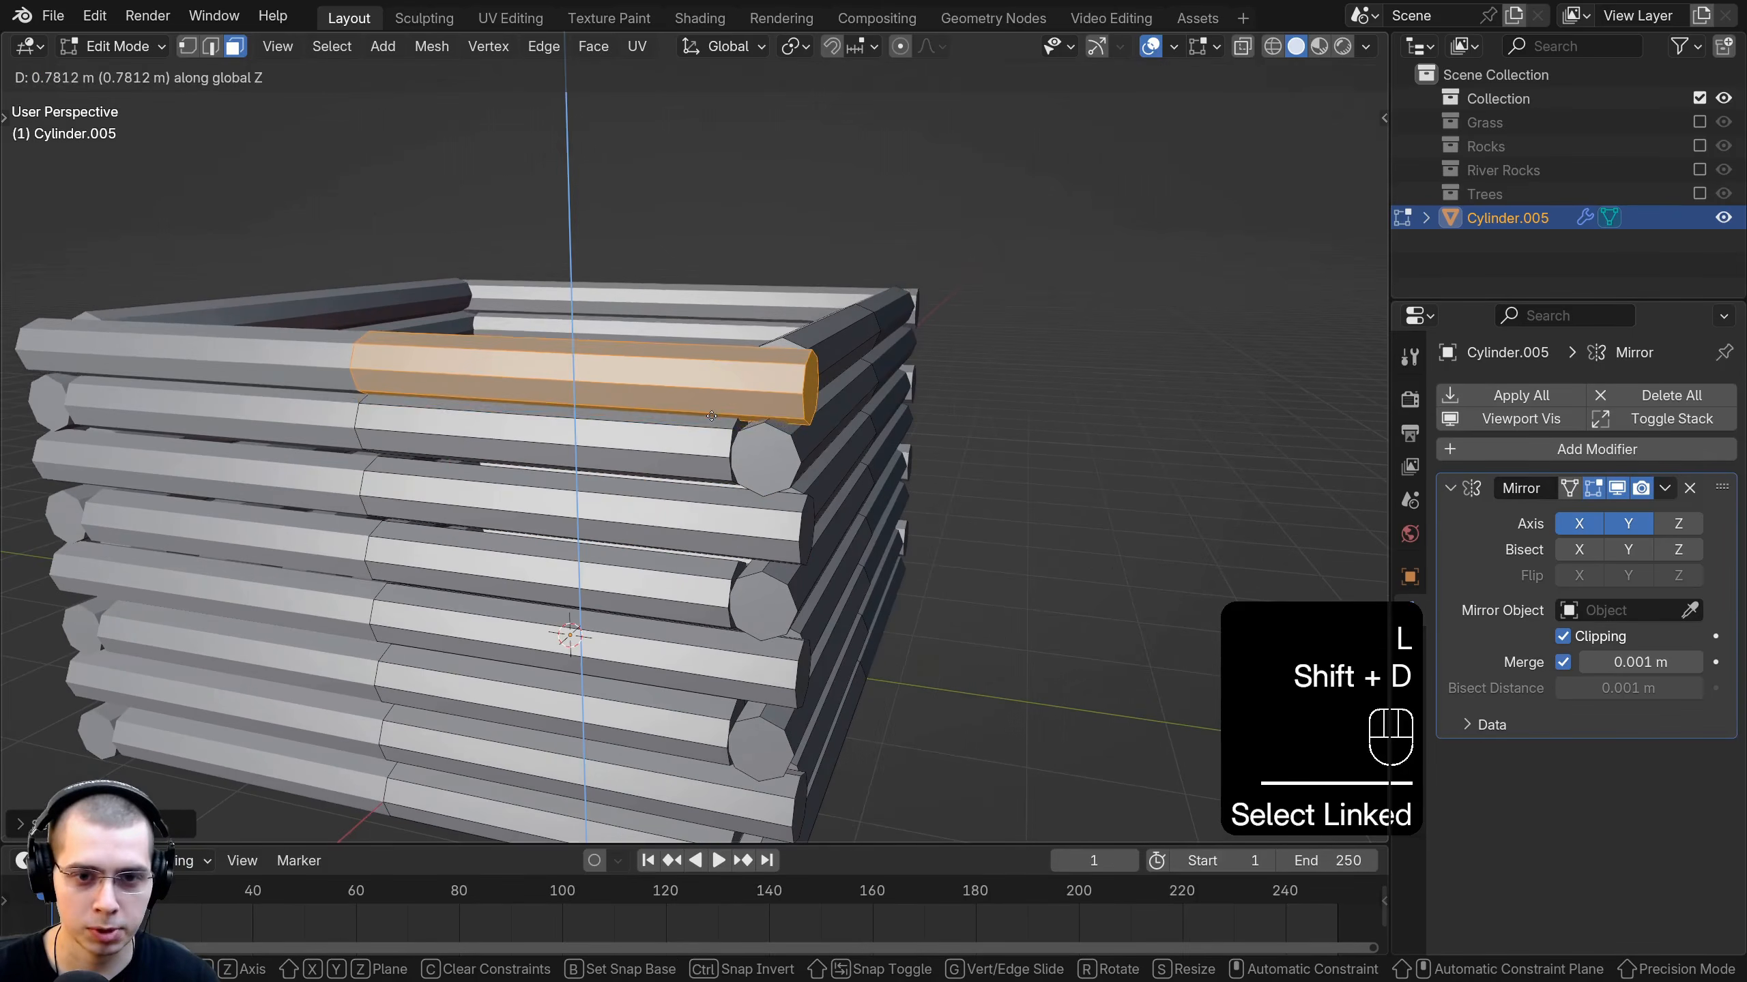
left_click(718, 410)
middle_click_drag(718, 410, 496, 325)
key("z")
right_click(667, 388)
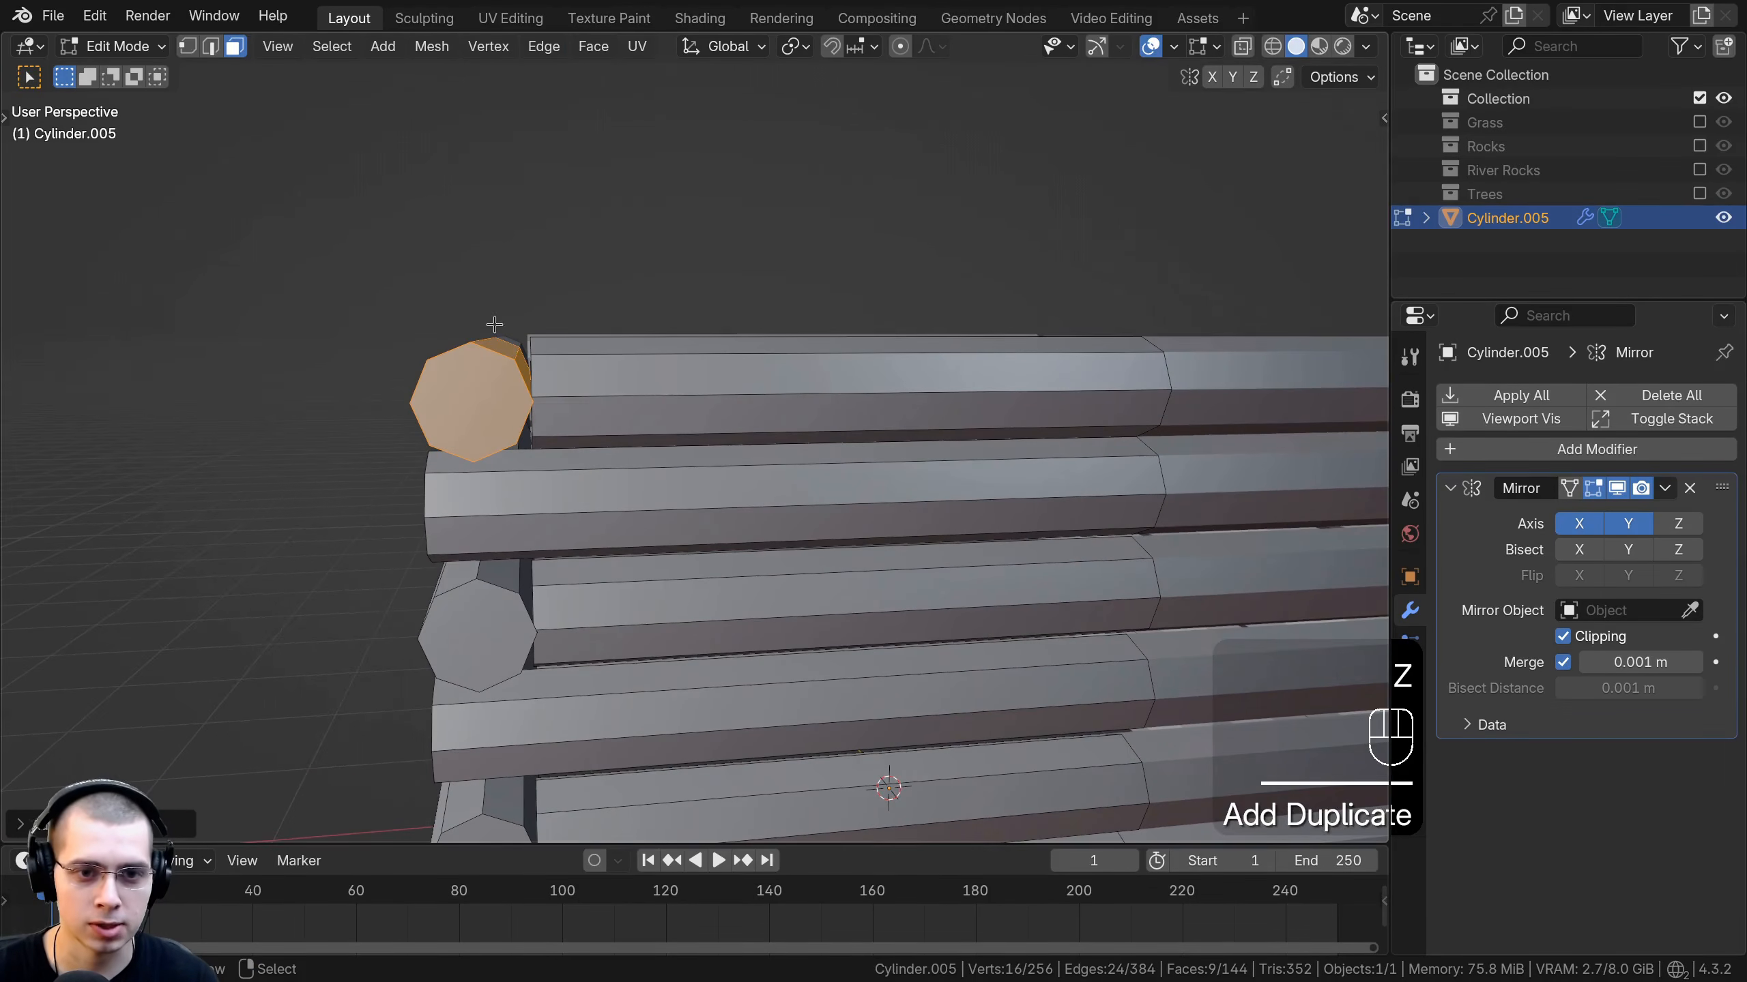
Nudge the duplicated side beam to line up with the neighbouring beam at the top corner.
middle_click_drag(640, 184, 623, 272)
middle_click_drag(623, 271, 599, 388, "shift")
scroll(503, 388, "down", 3)
scroll(601, 389, "up", 3)
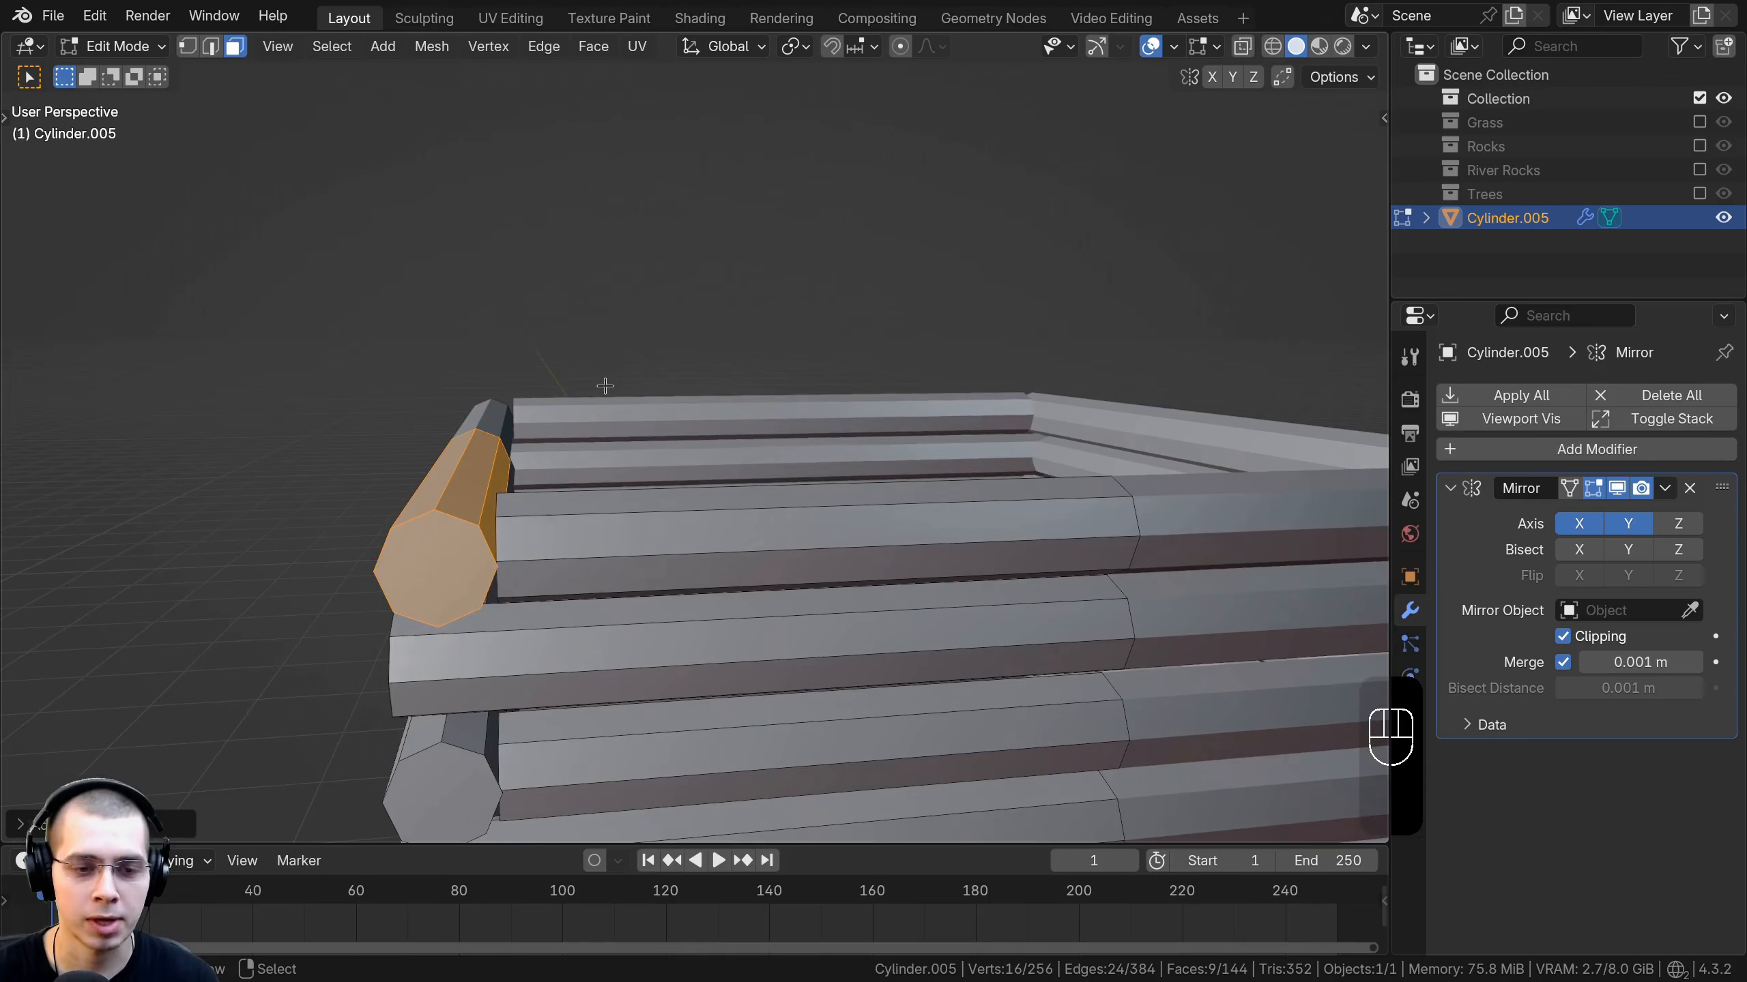
key("g")
left_click(609, 380)
scroll(674, 475, "down", 1)
Duplicate both beams of the top row upward along Z and separate the copies into their own object.
right_click(698, 510)
key("l")
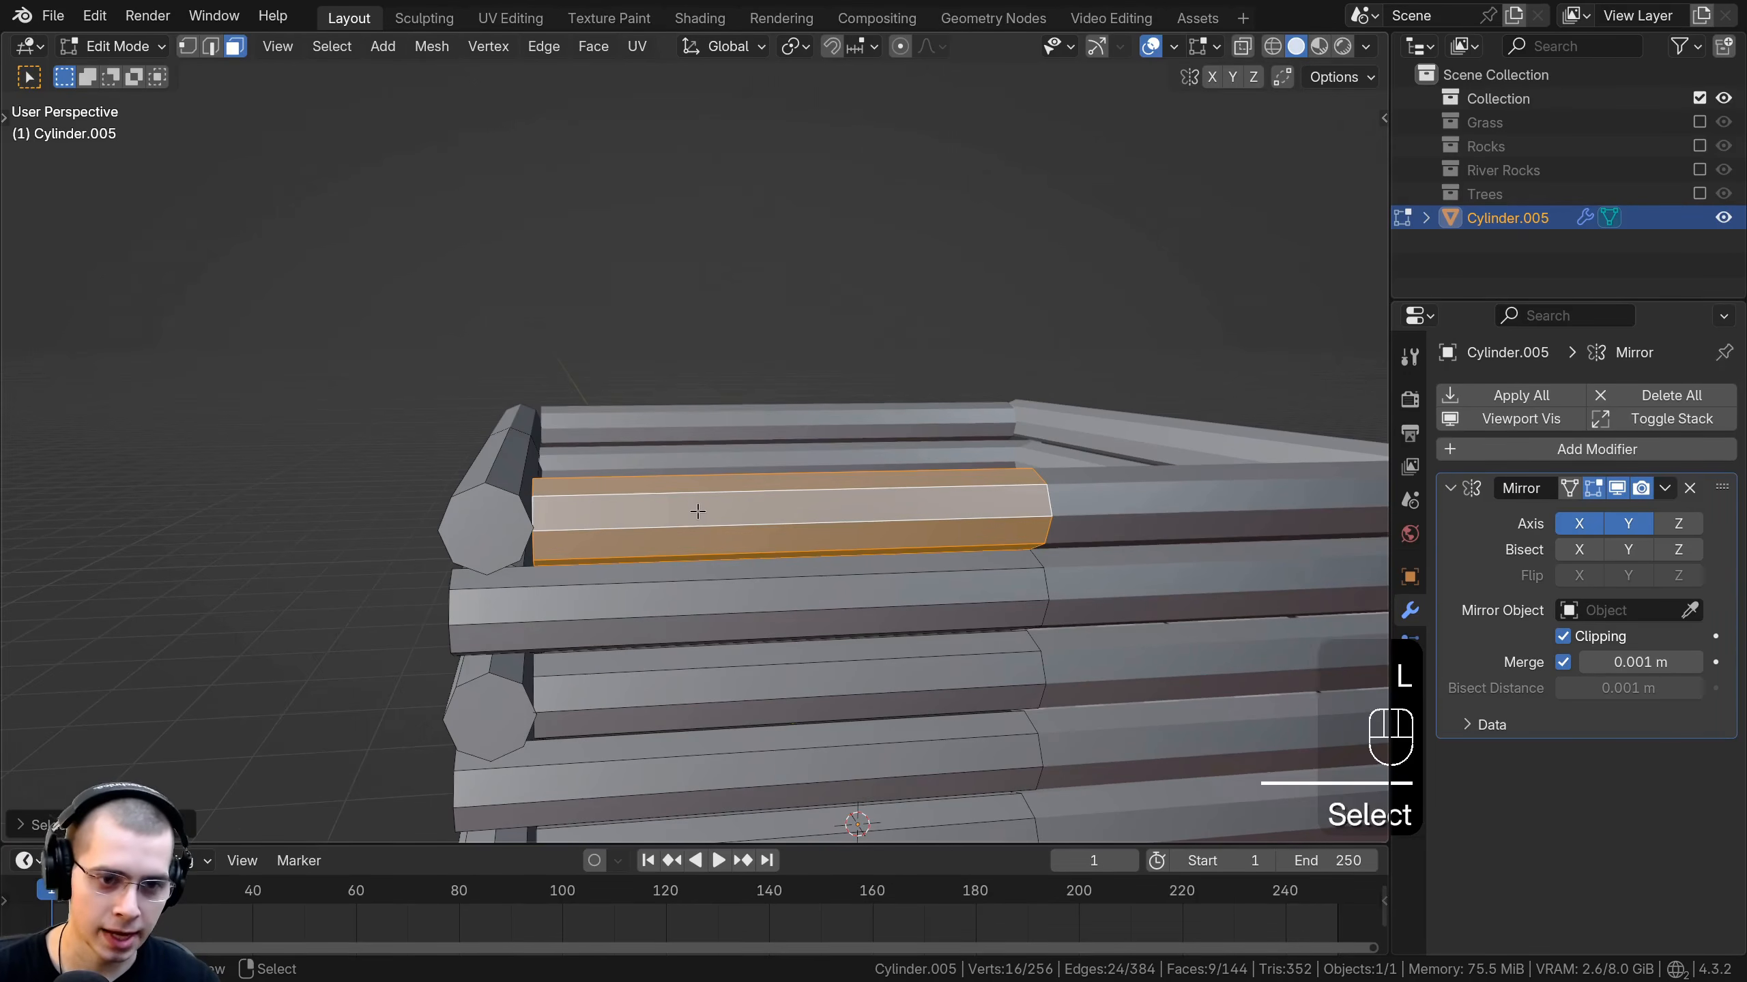
key("l")
middle_click_drag(506, 485, 543, 502)
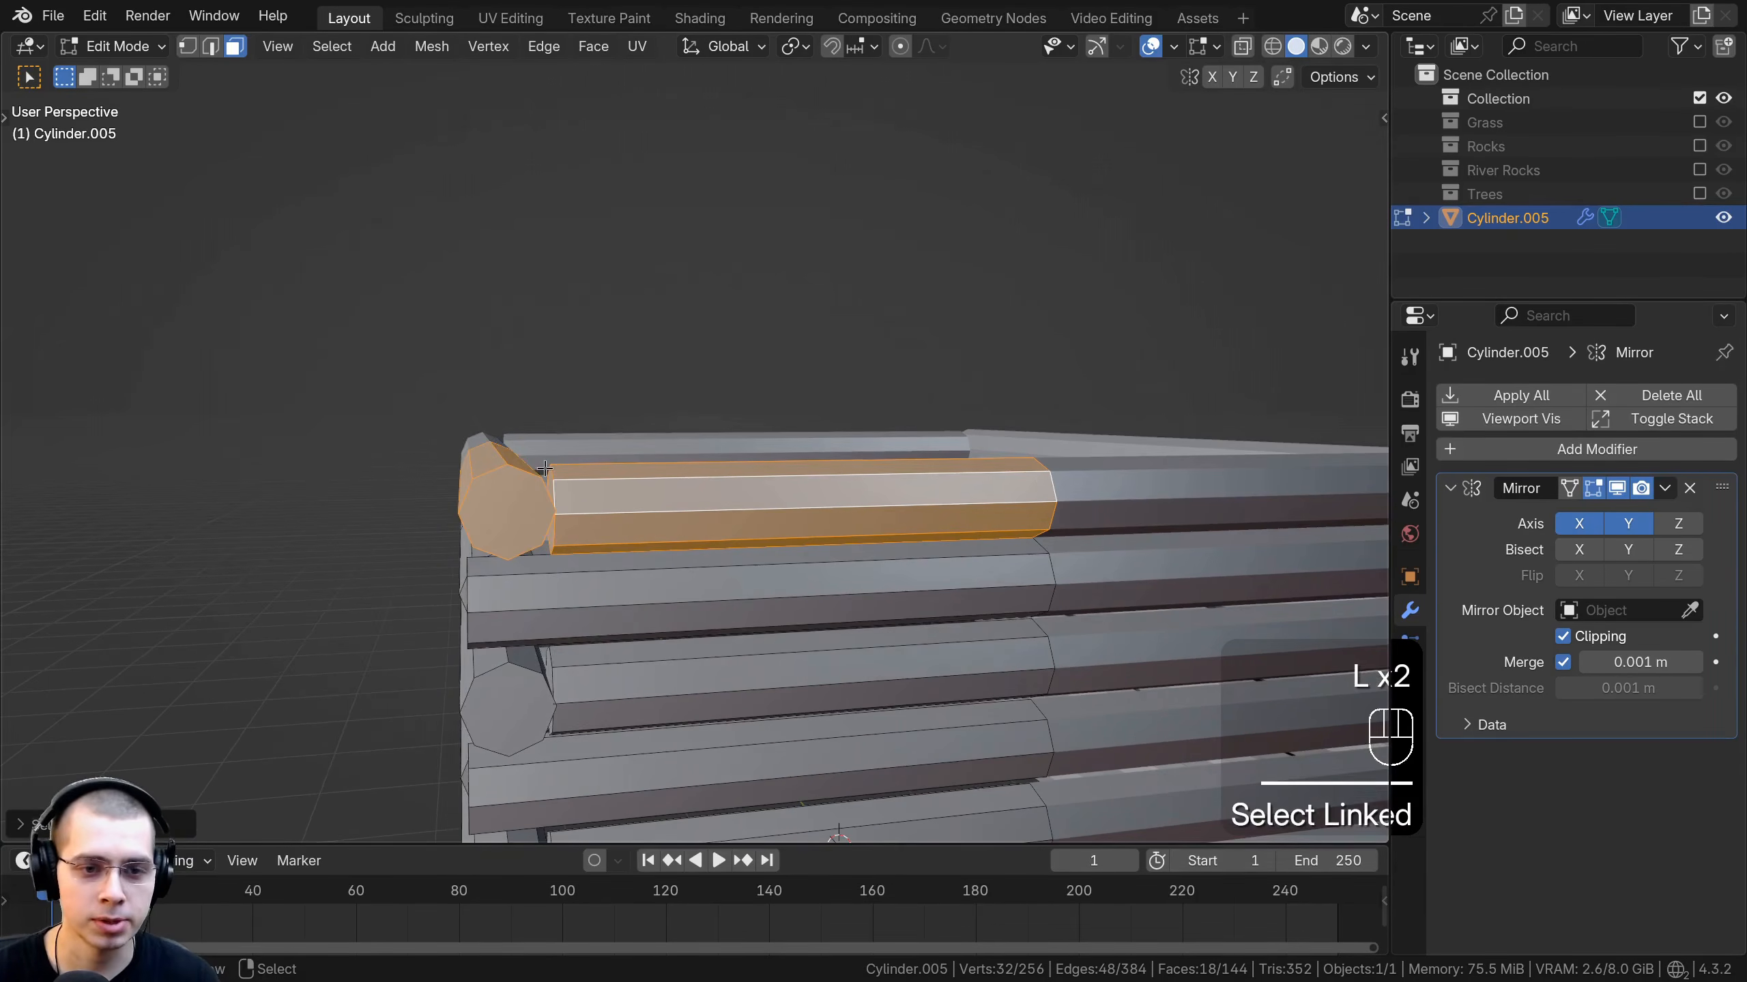
key("shift+d")
key("z")
left_click(544, 288)
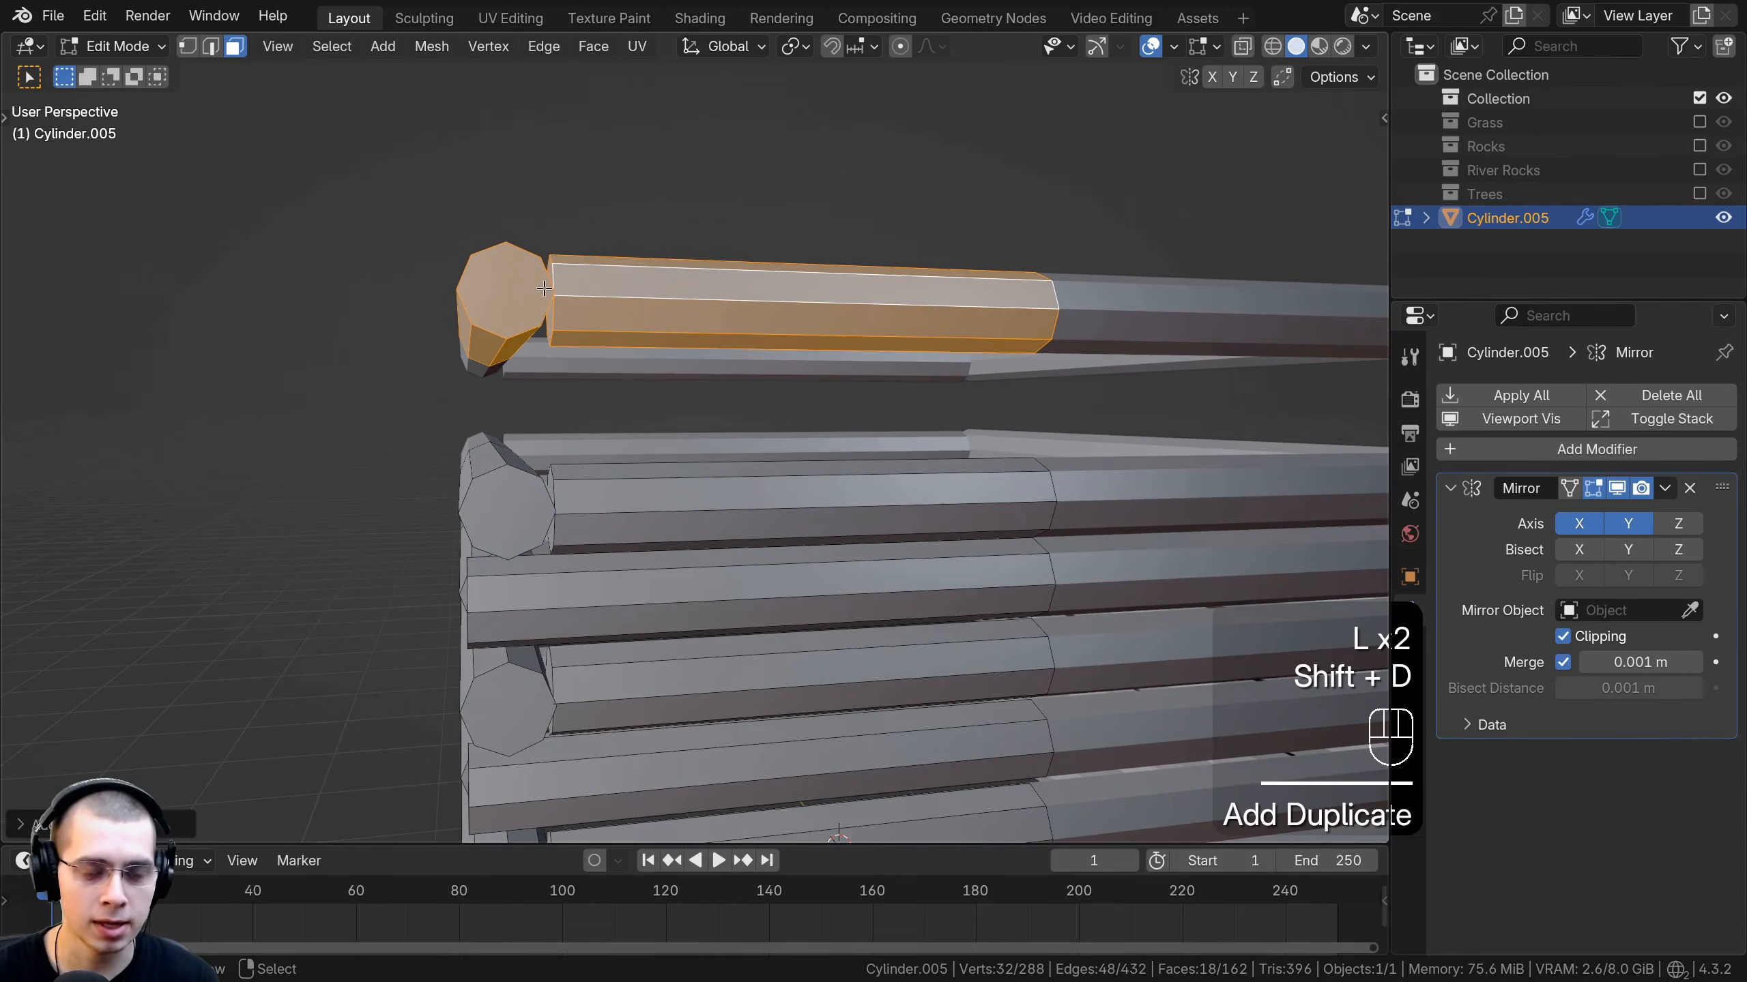
key("p")
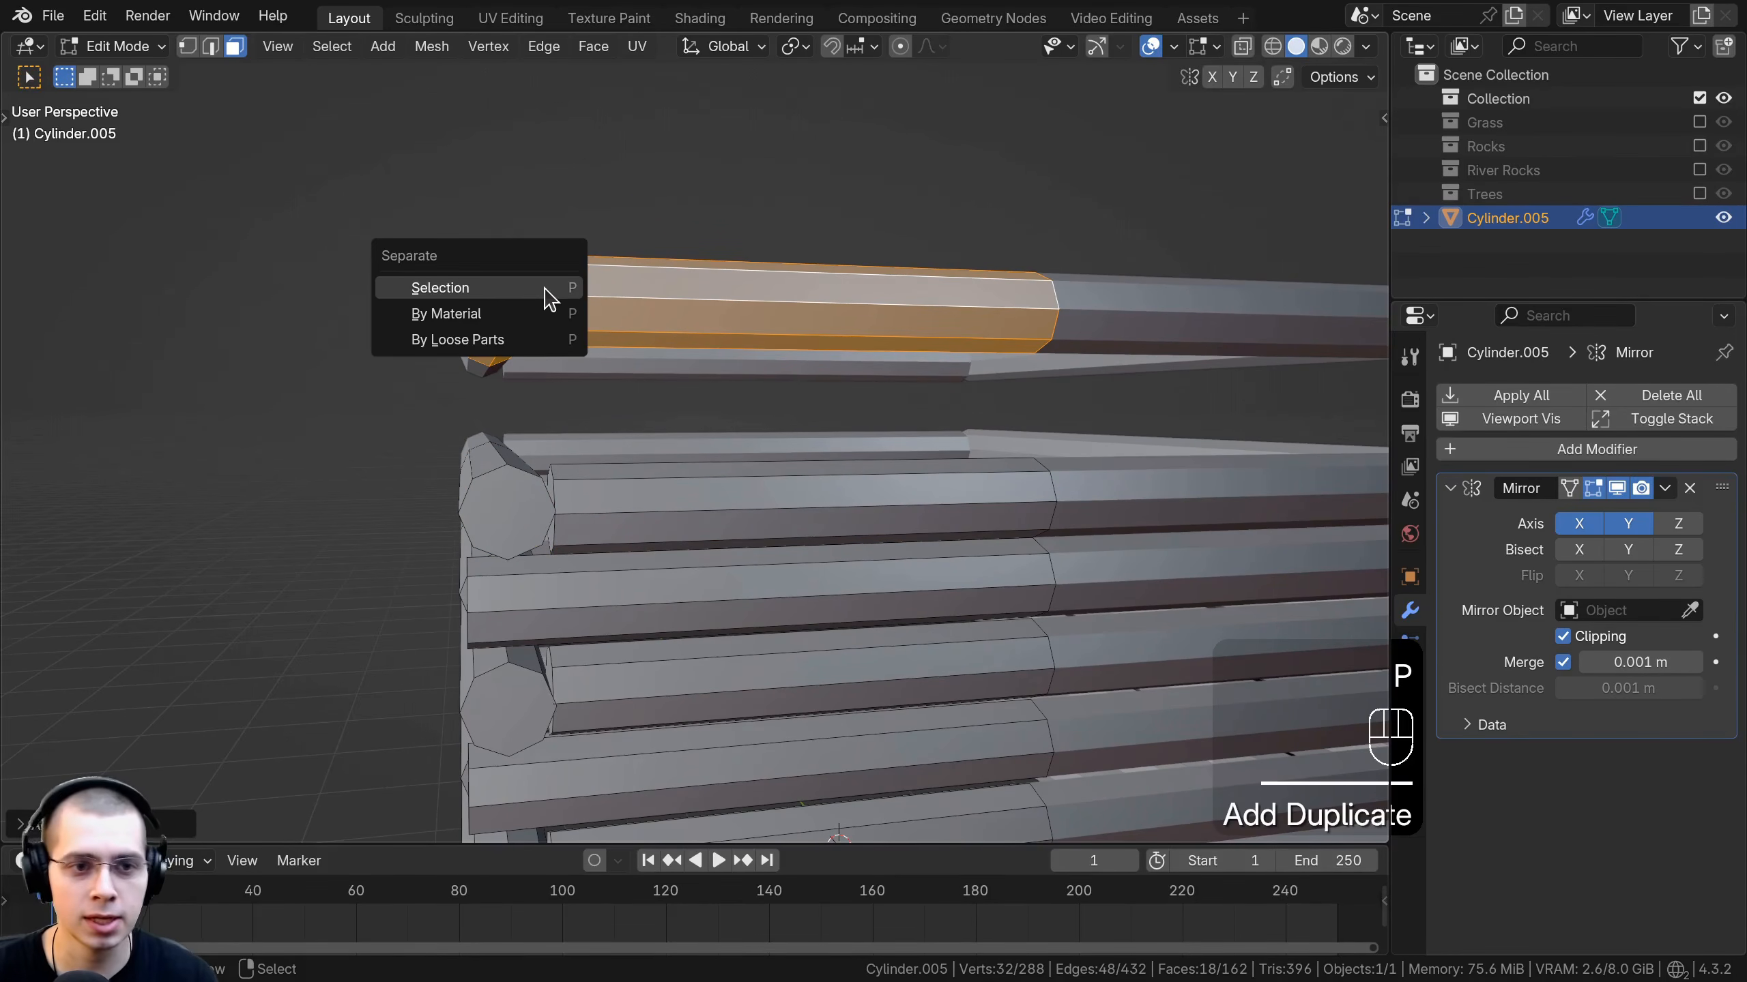
left_click(485, 303)
In Object Mode, select the separated beam ring and move it onto the top of the walls.
key("Tab")
left_click(614, 360)
key("g")
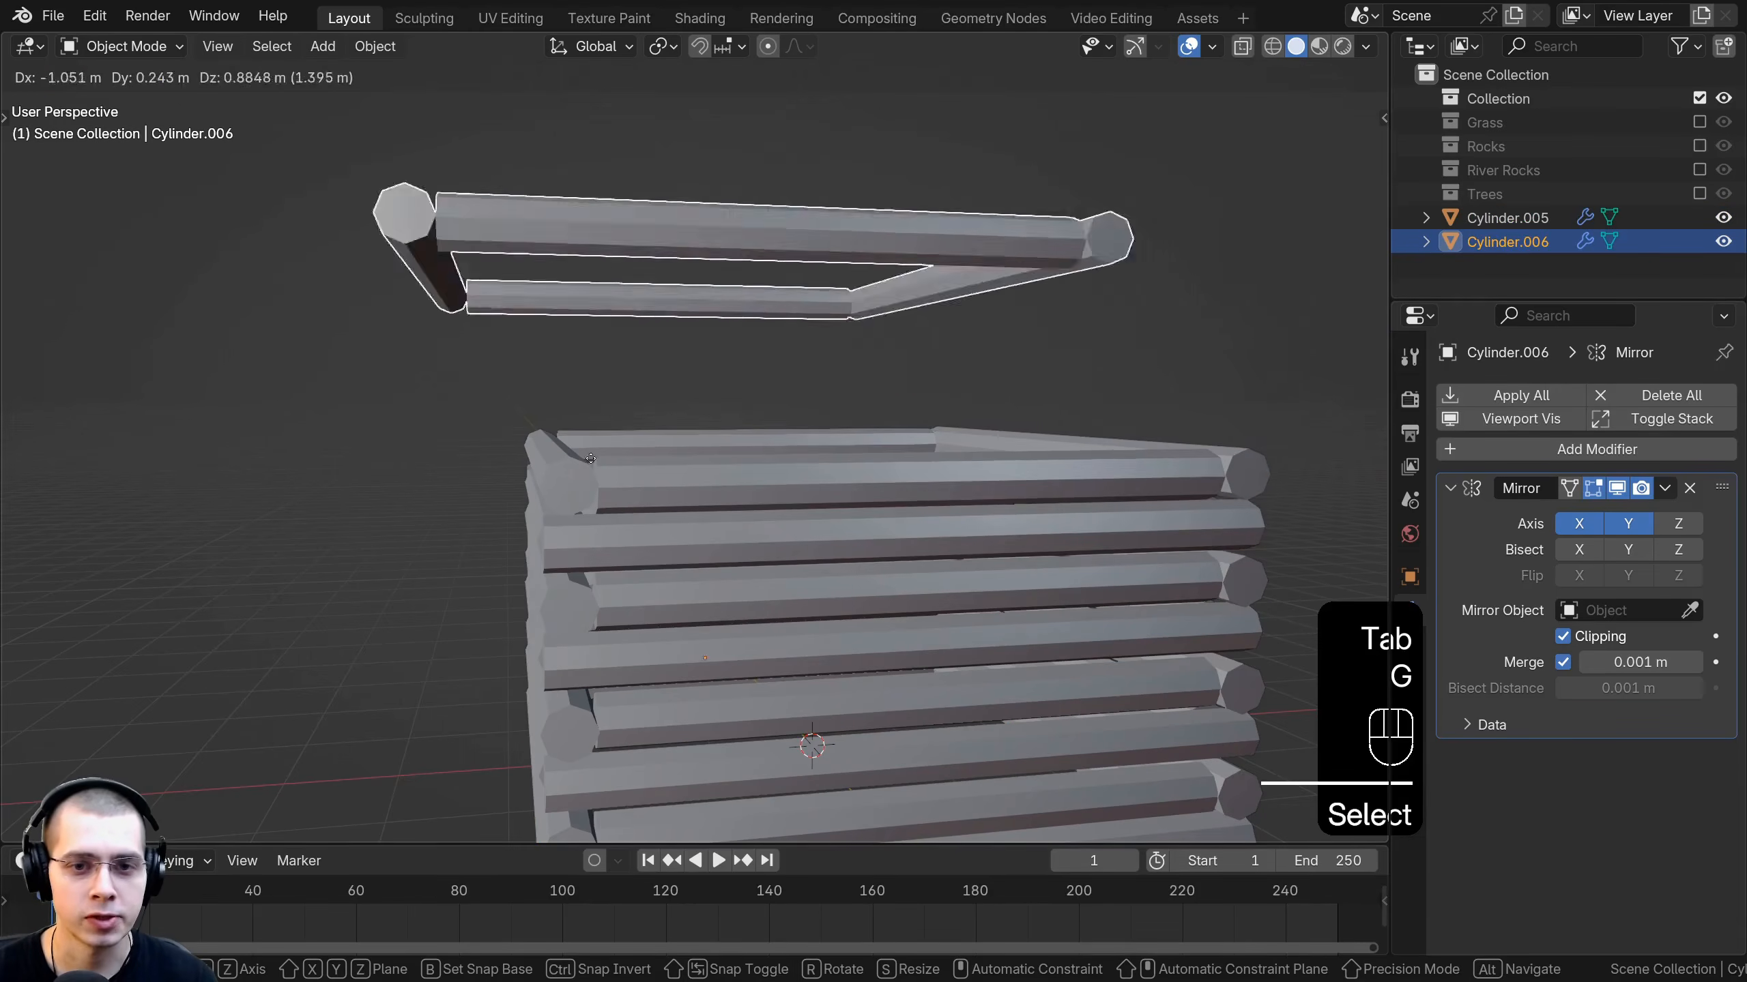
left_click(771, 440)
scroll(745, 338, "up", 2)
middle_click_drag(771, 439, 620, 326)
key("g")
middle_click(746, 344)
left_click(758, 393)
Move all of the separated ring's beams inward along X and fine-tune their position on the top wall row.
key("Tab")
key("a")
key("g")
middle_click(606, 299)
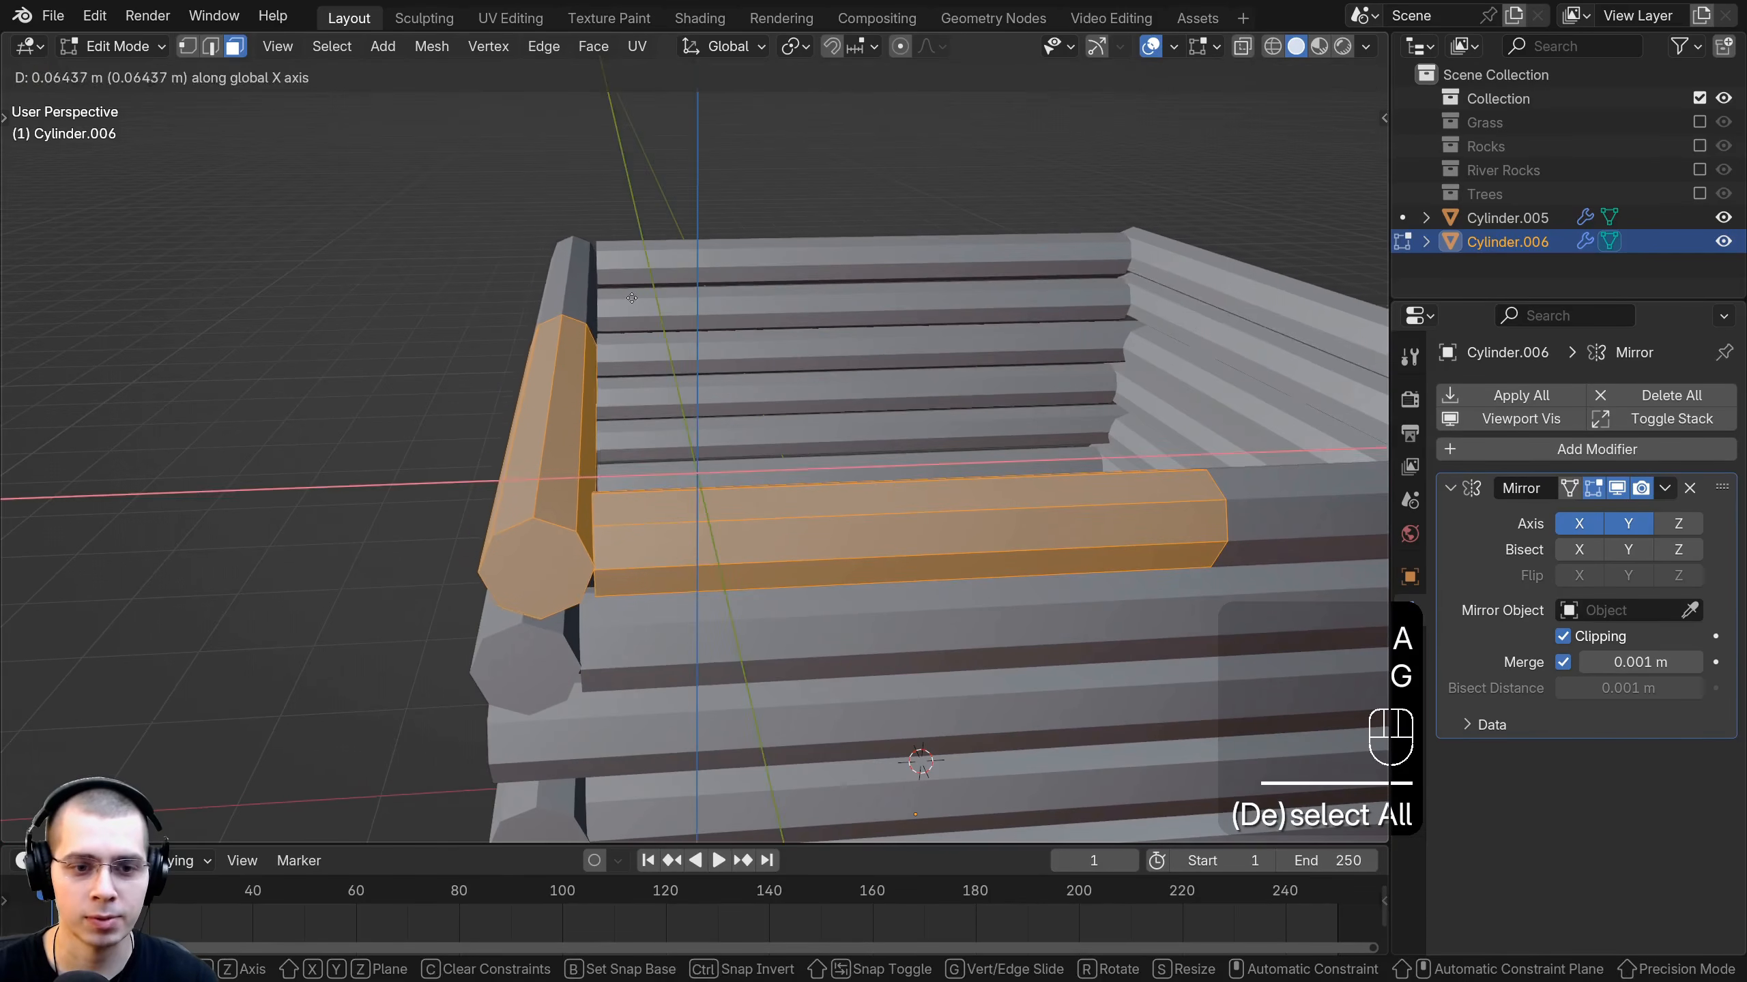
left_click(687, 303)
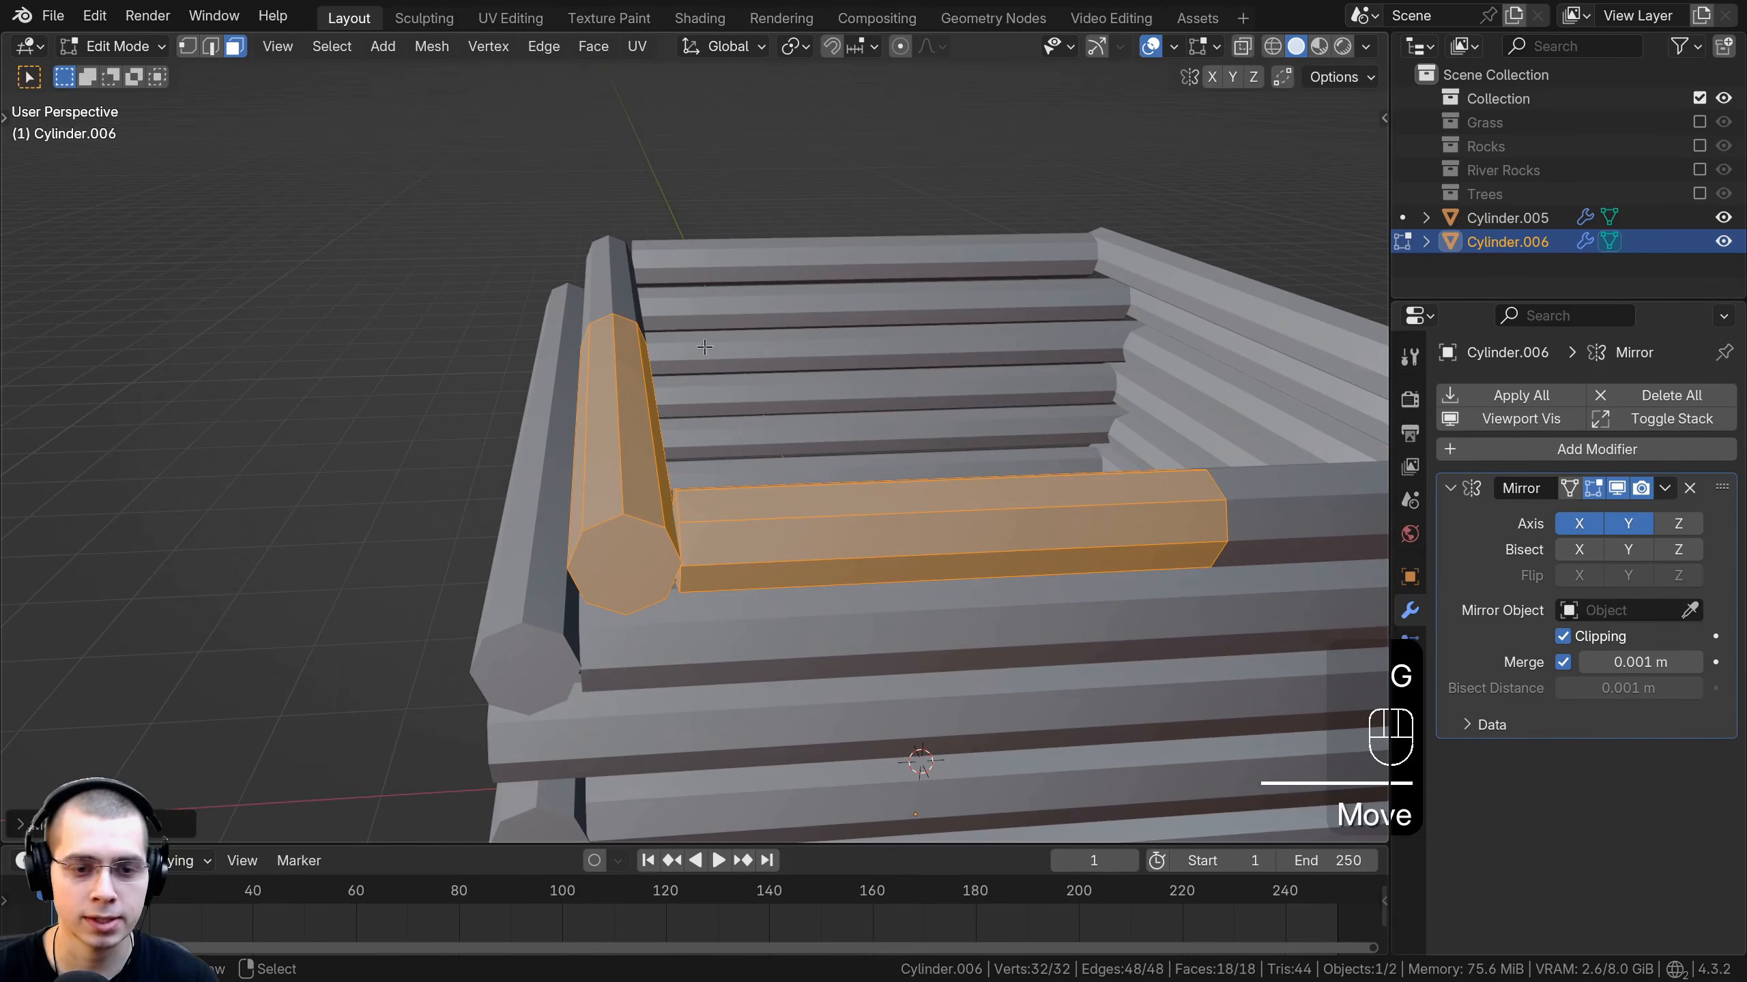
middle_click_drag(688, 303, 691, 372)
key("g")
middle_click(688, 373)
left_click(688, 375)
middle_click_drag(609, 520, 591, 507)
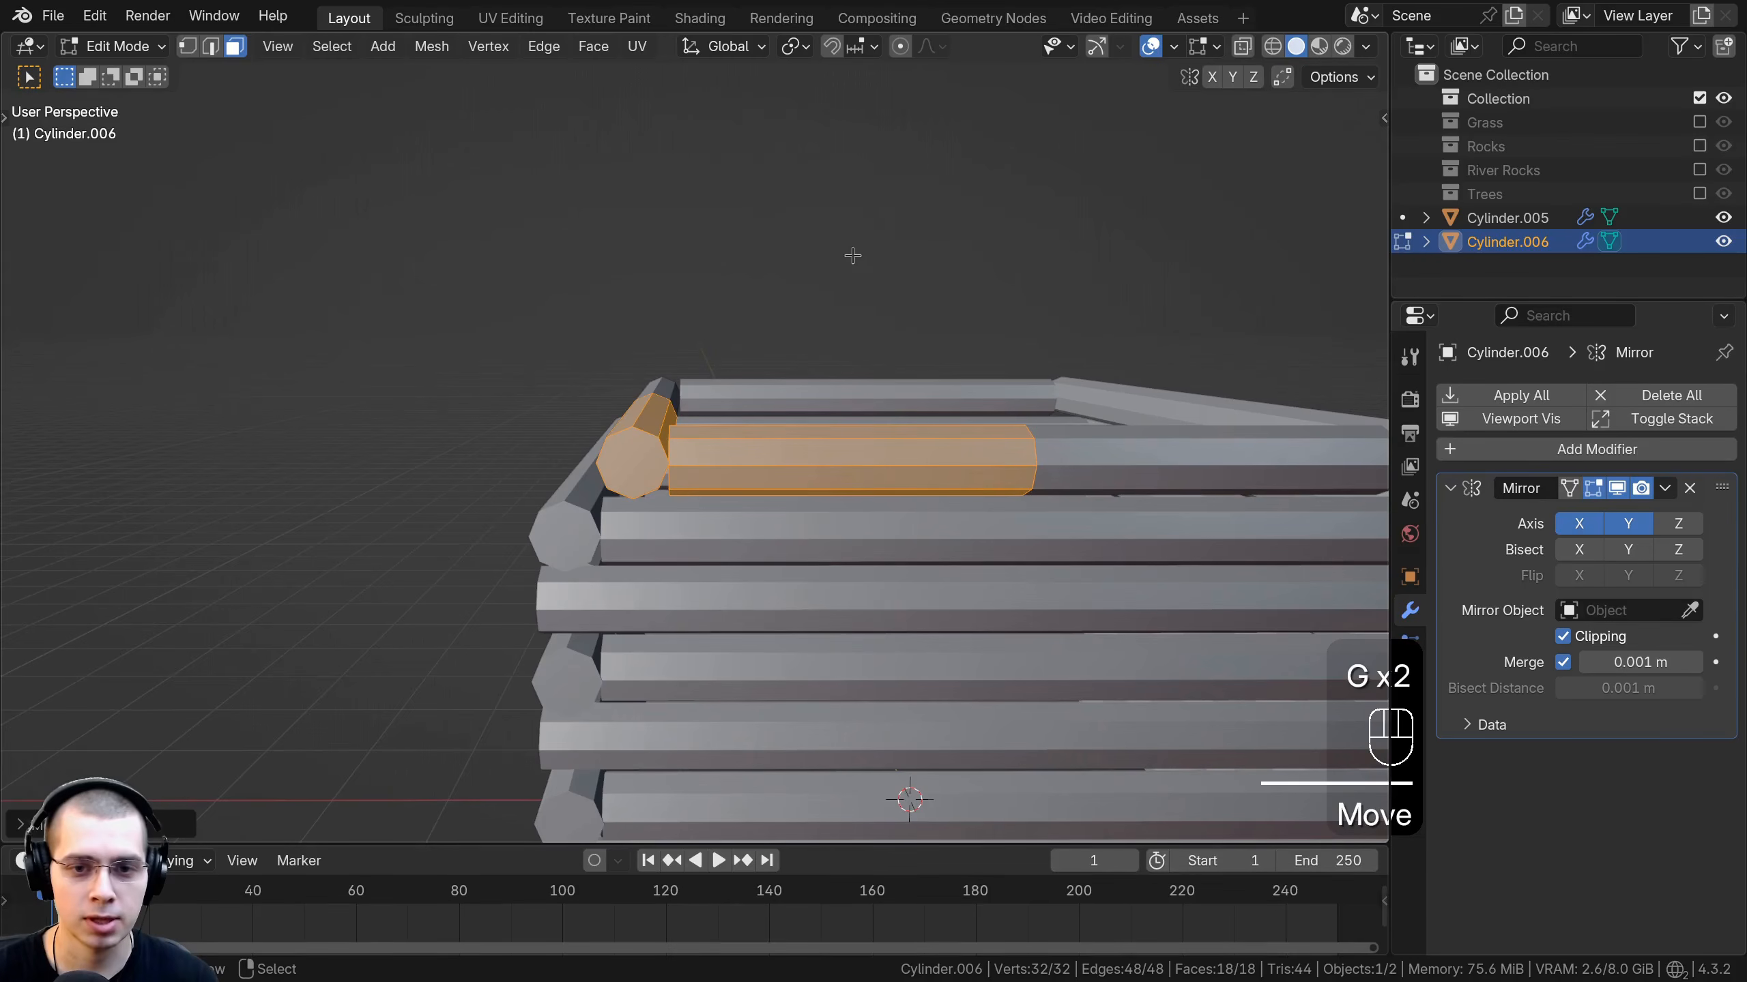
middle_click_drag(674, 428, 672, 442)
In front view, duplicate the roof beams upward as a second gable row and shift the copy inward along X.
key("KP_1")
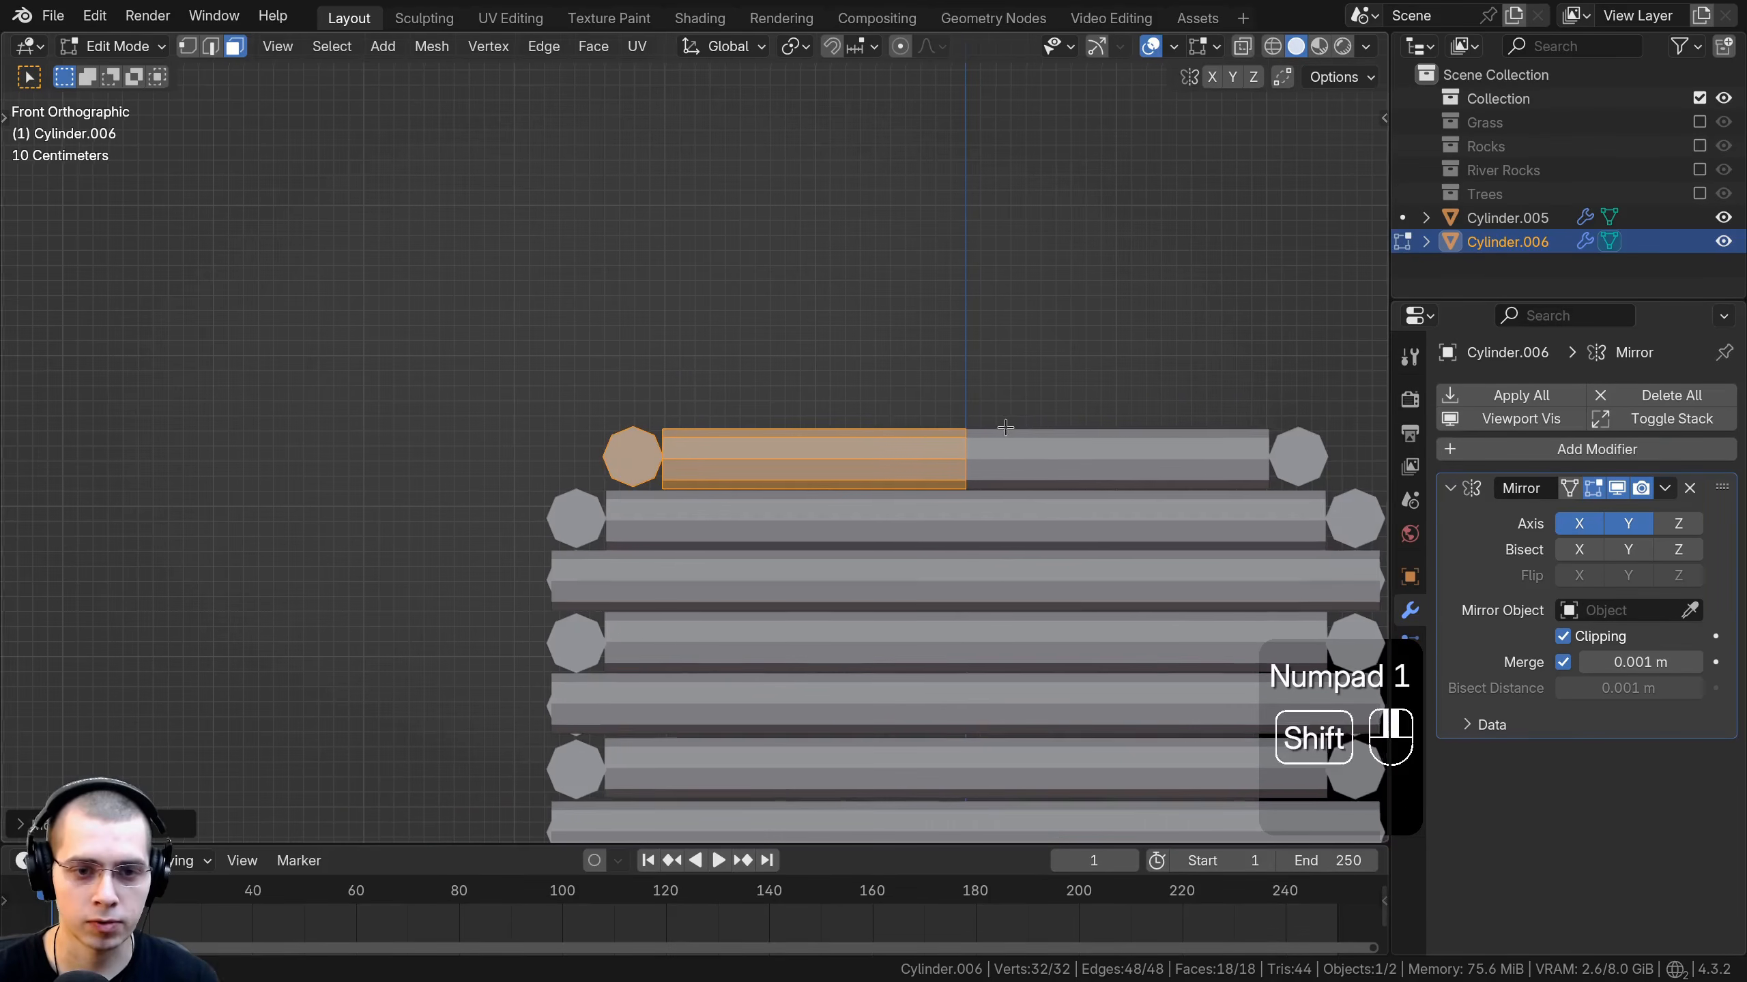
middle_click_drag(1005, 428, 997, 427, "shift")
key("shift+d")
left_click(644, 316)
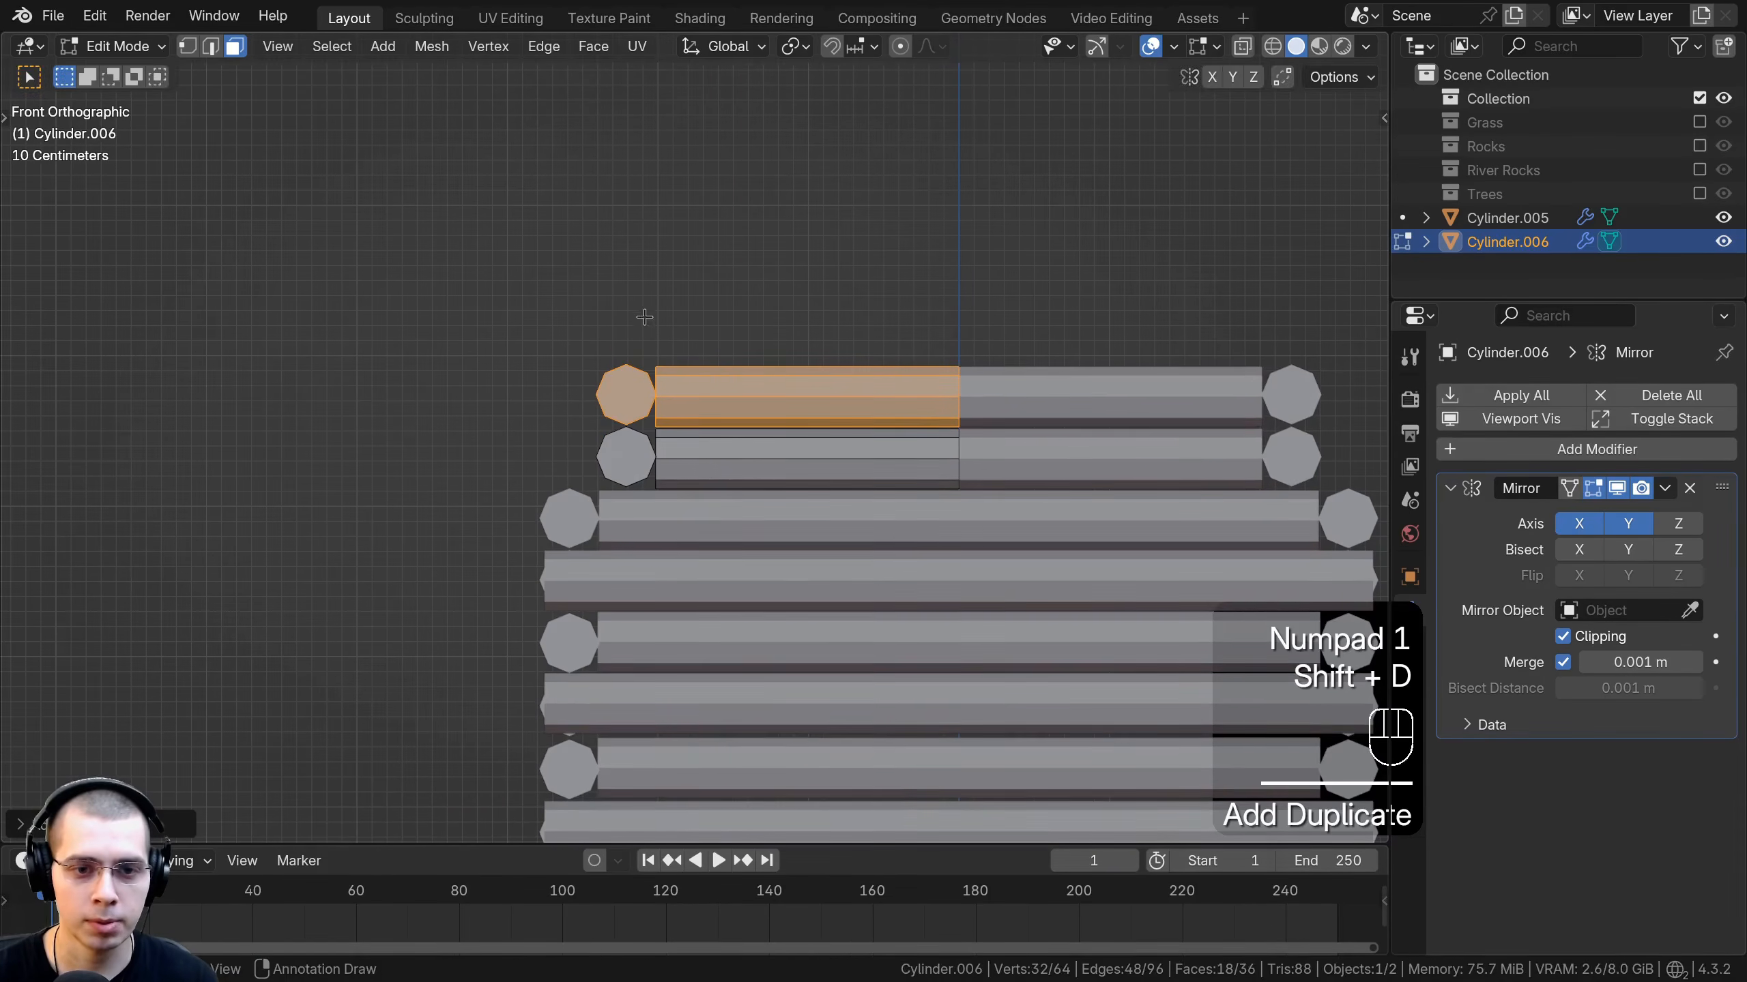
key("g")
middle_click(687, 322)
left_click(702, 328)
Duplicate the second gable row about 0.4 m upward as a third row and step it inward along X.
middle_click_drag(702, 328, 670, 386, "shift")
scroll(715, 406, "up", 2)
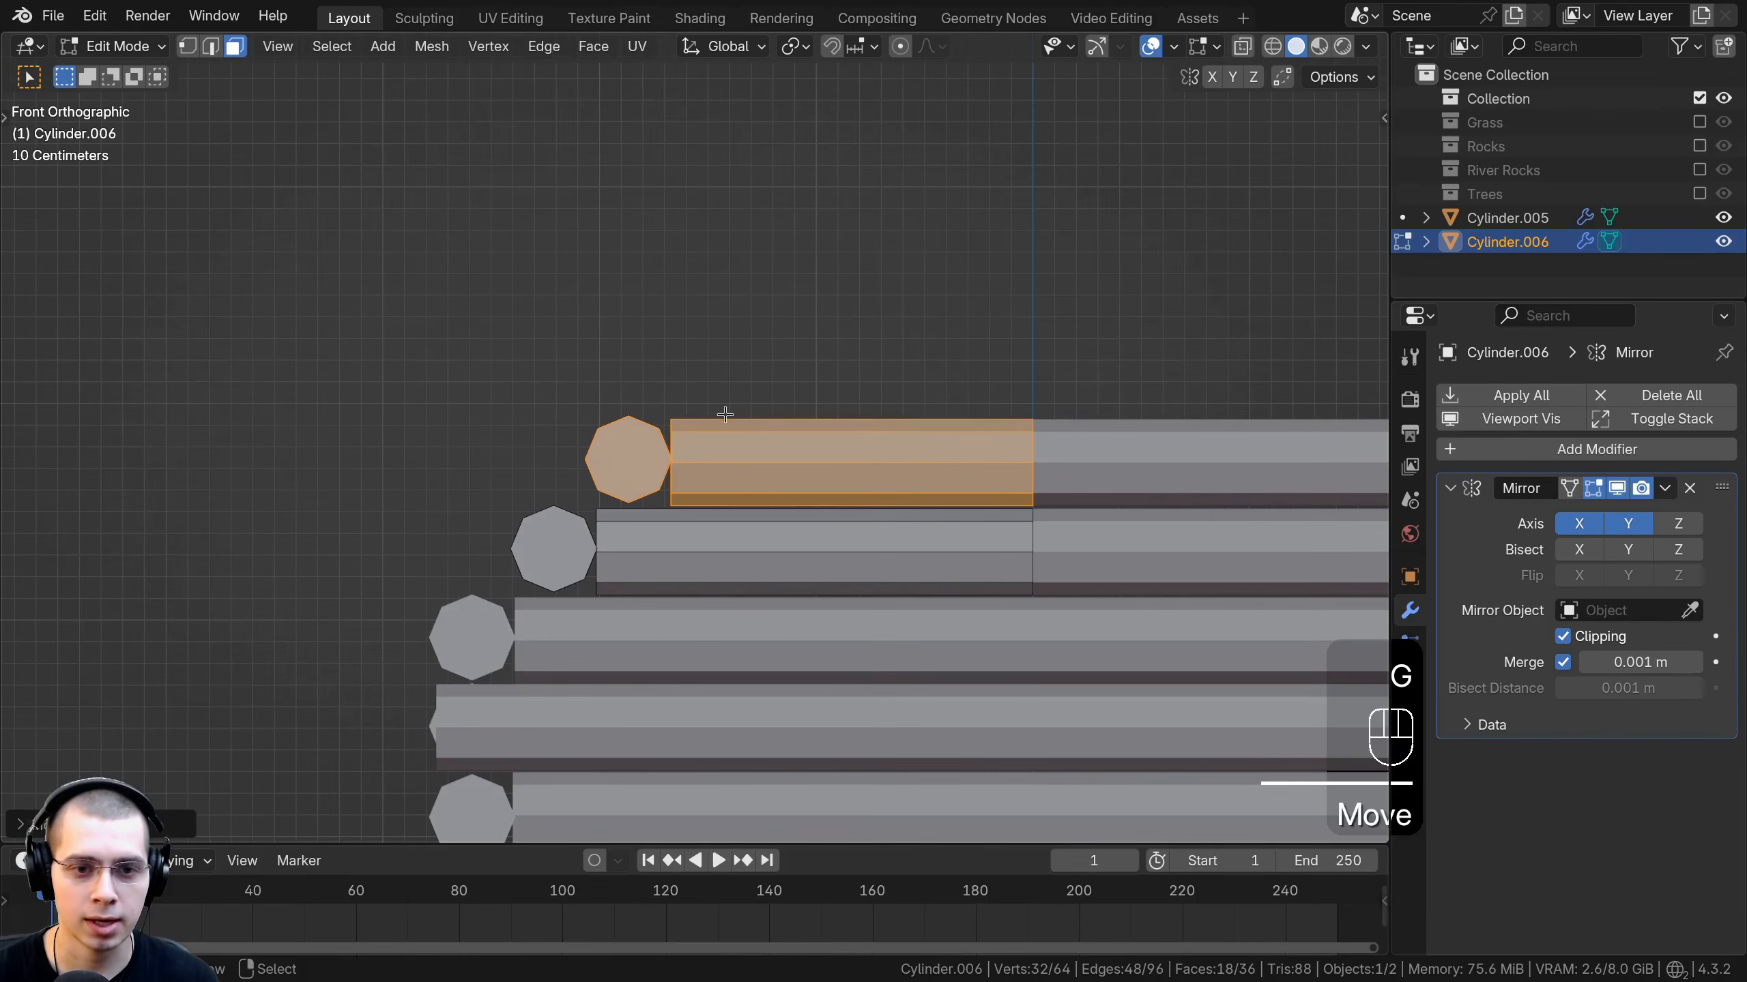
key("shift+d")
middle_click(735, 310)
middle_click(741, 278)
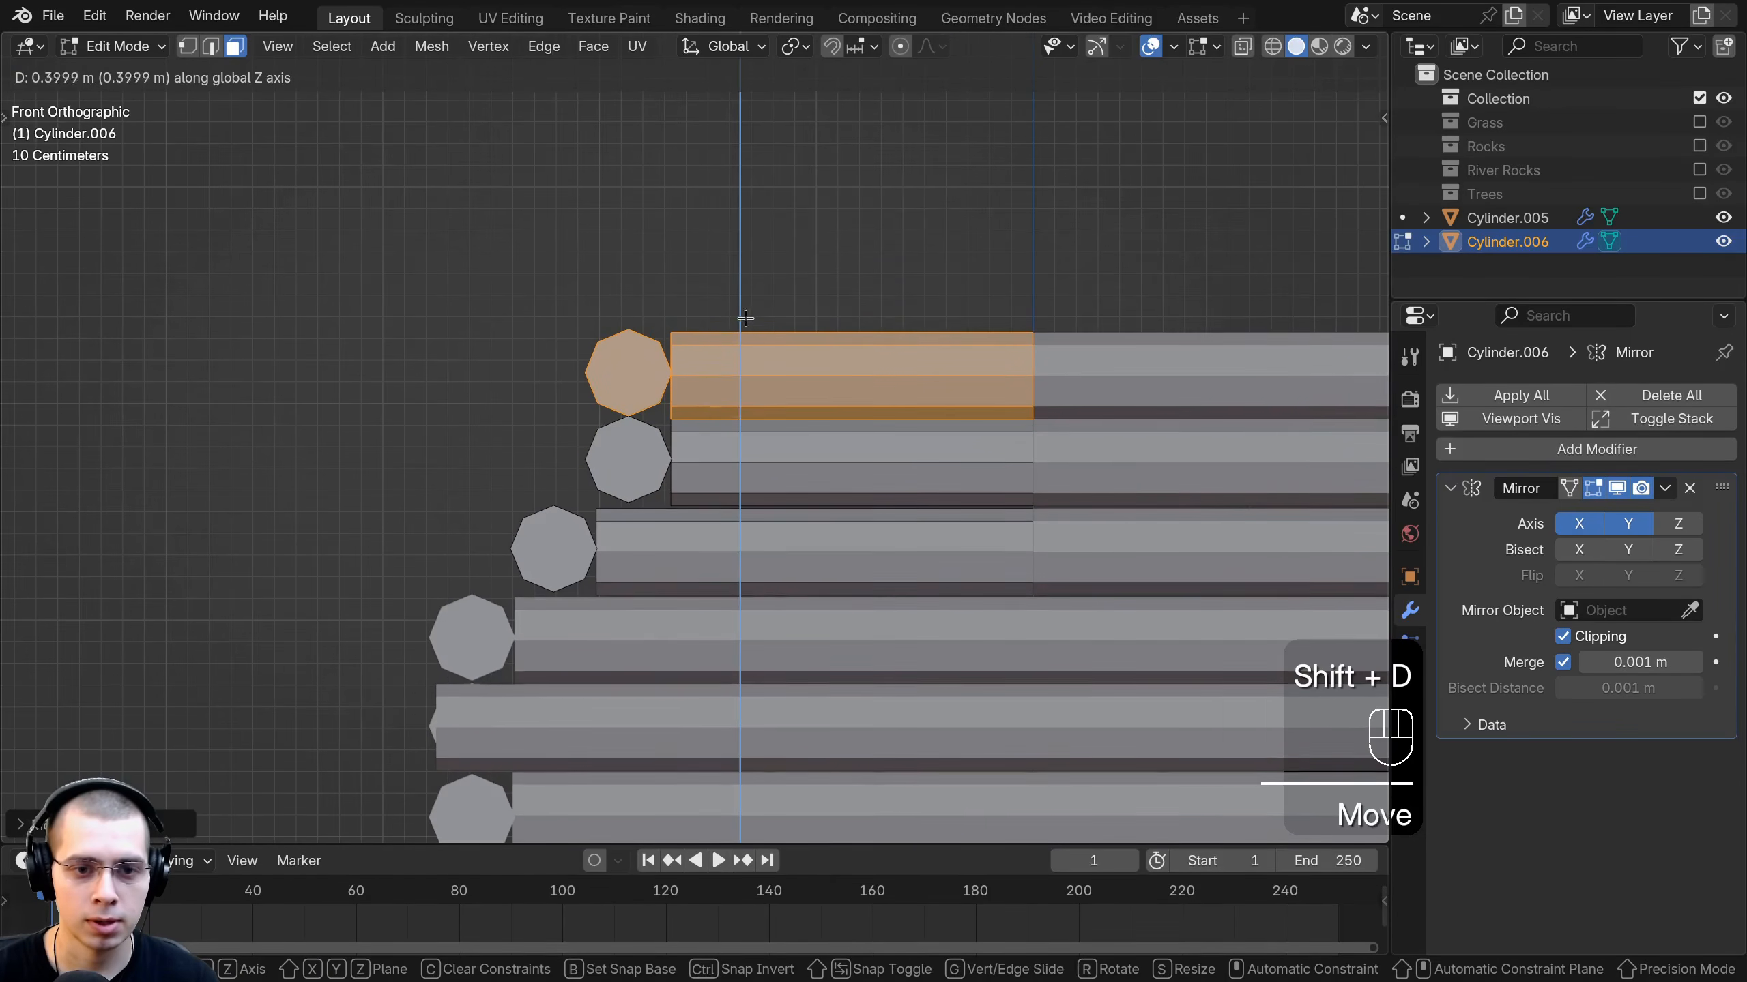
left_click(790, 326)
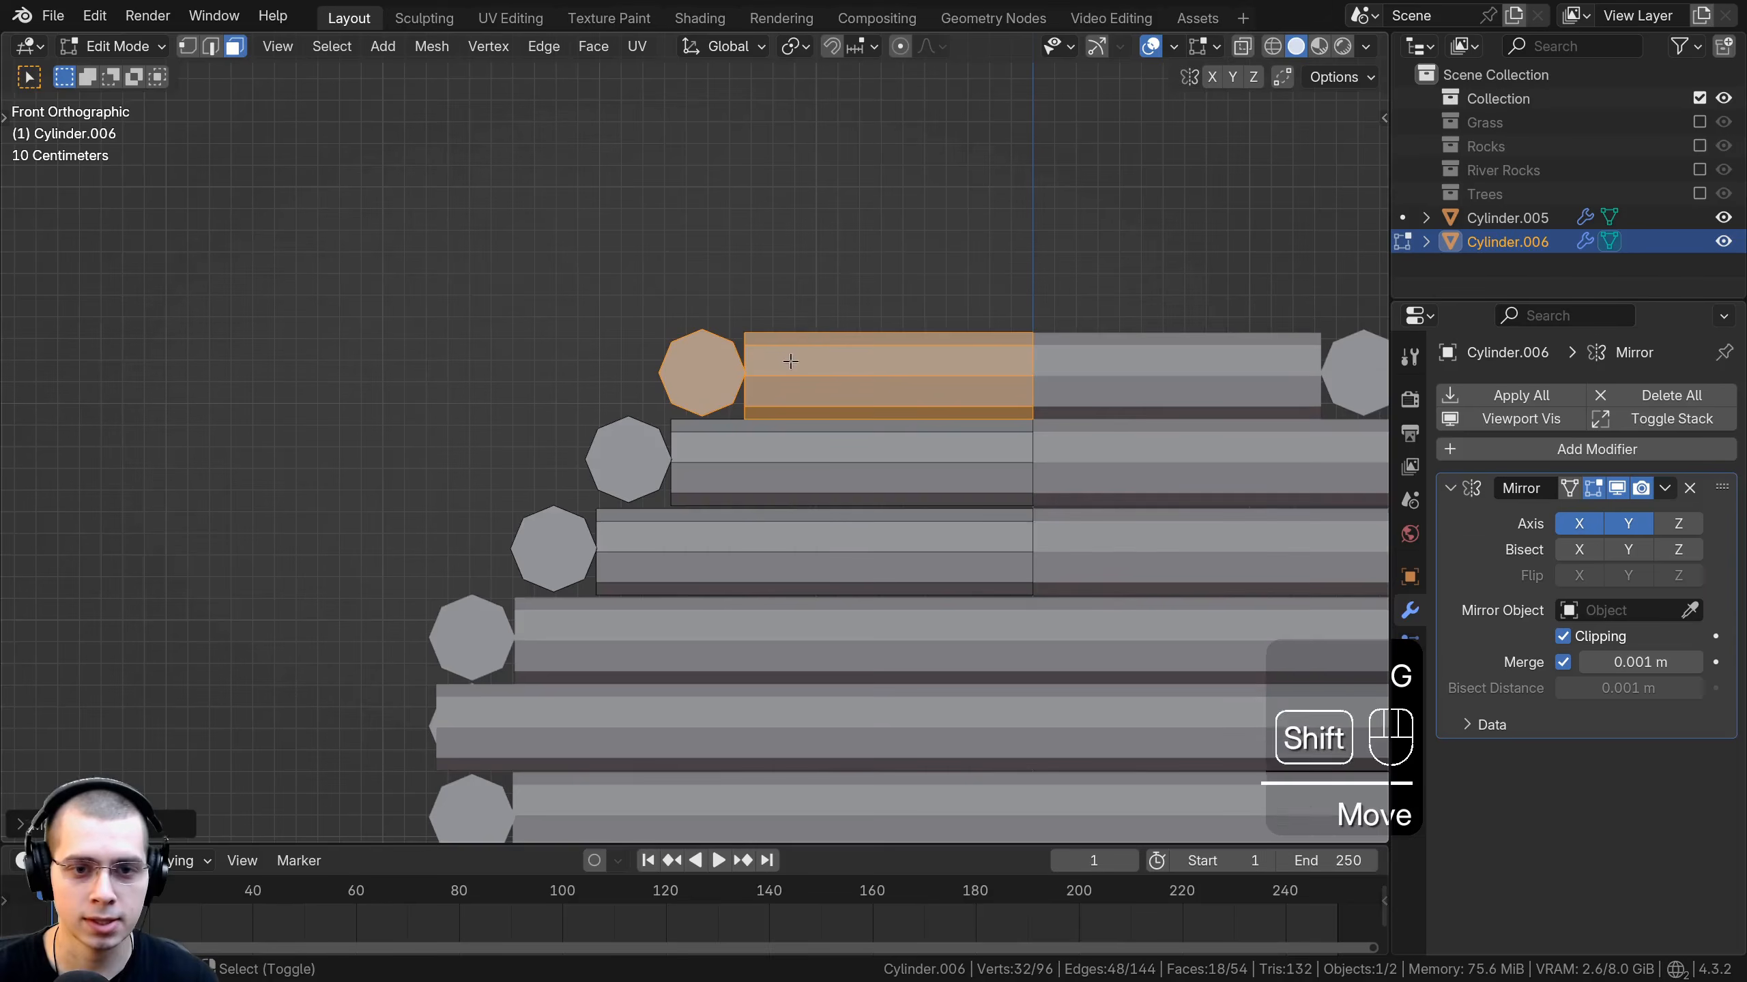
Duplicate the third gable row upward as a fourth row and step it inward along X.
middle_click_drag(790, 325, 698, 364, "shift")
key("shift+d")
middle_click(715, 337)
left_click(726, 316)
key("g")
middle_click(784, 324)
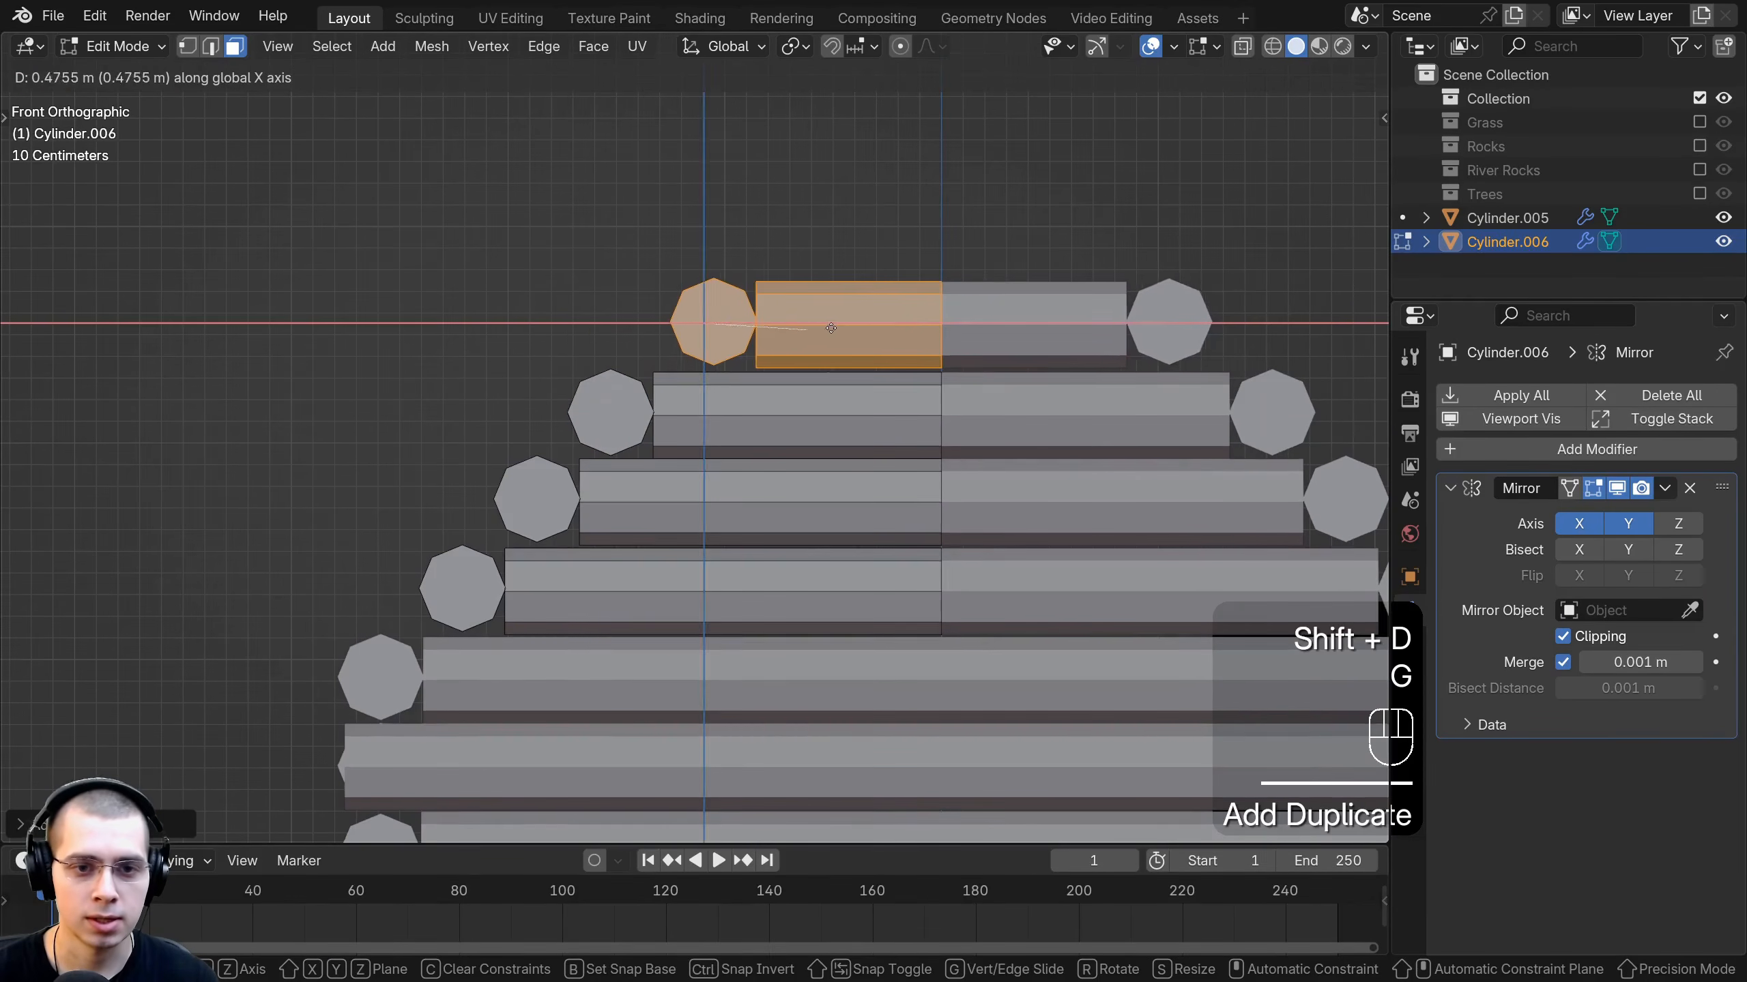
left_click(810, 332)
Duplicate the fourth gable row upward as a fifth row and shift it about 0.31 m inward along X.
middle_click_drag(808, 333, 773, 411, "shift")
key("shift+d")
middle_click(772, 330, "shift")
right_click(760, 363)
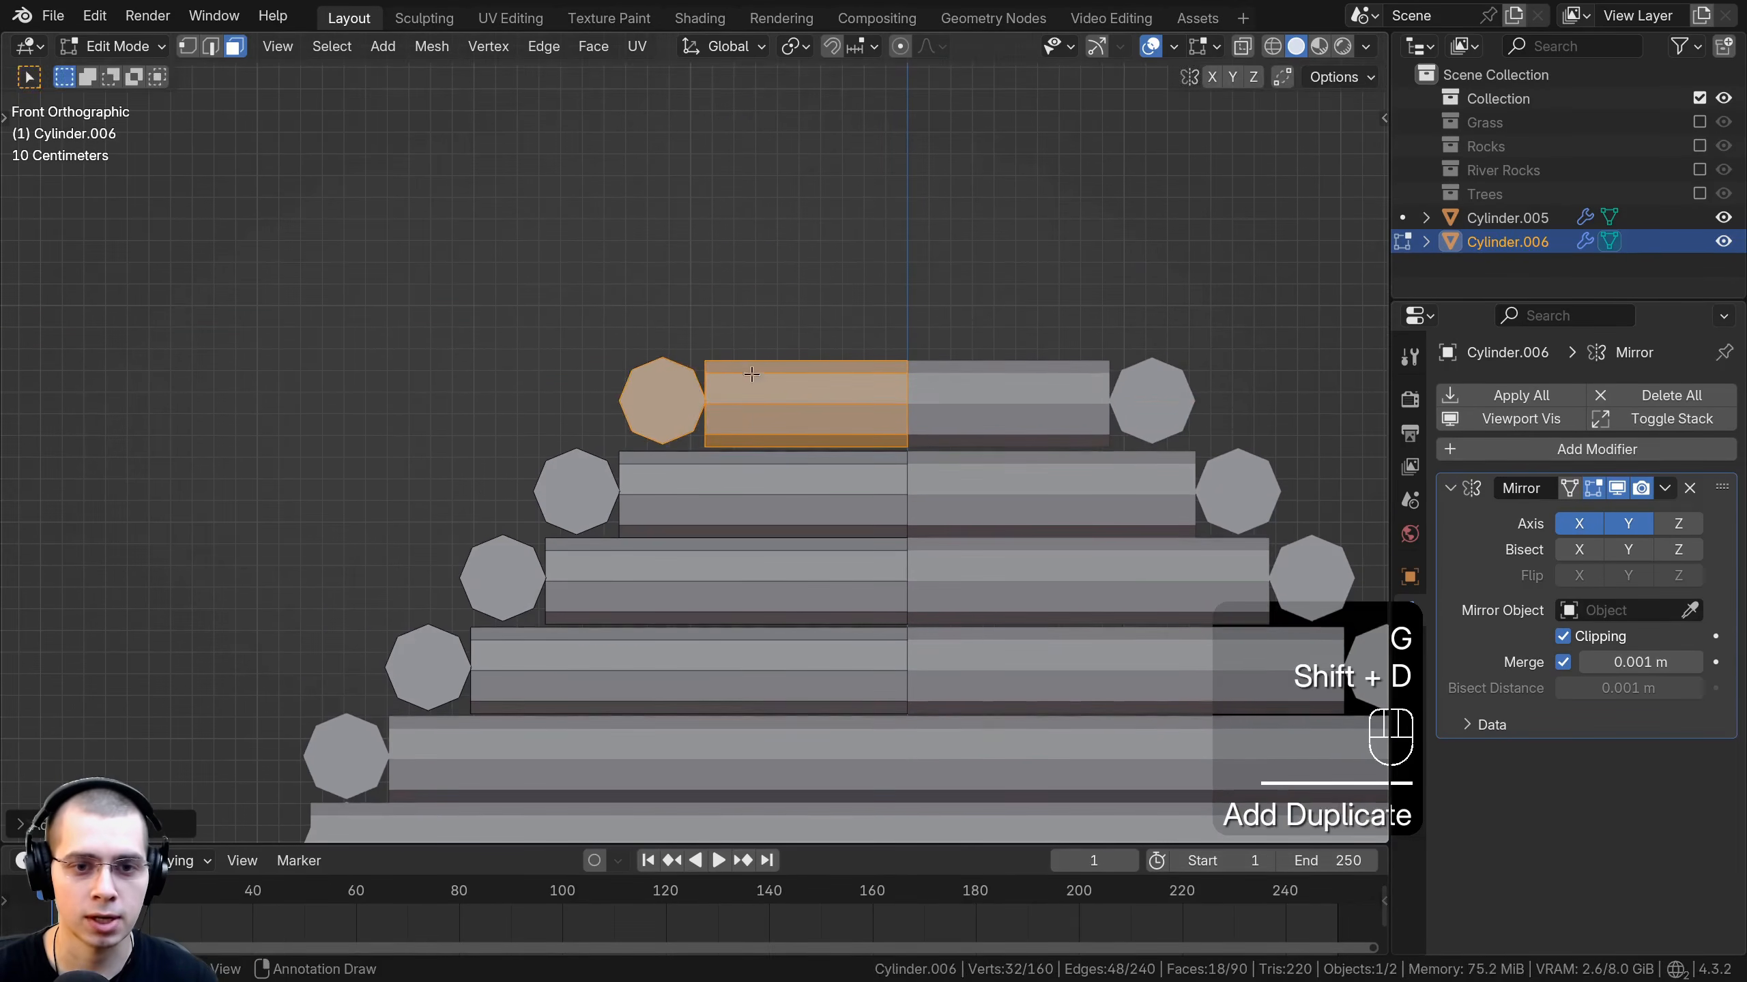
key("g")
middle_click(757, 337)
left_click(760, 285)
key("g")
middle_click(798, 294)
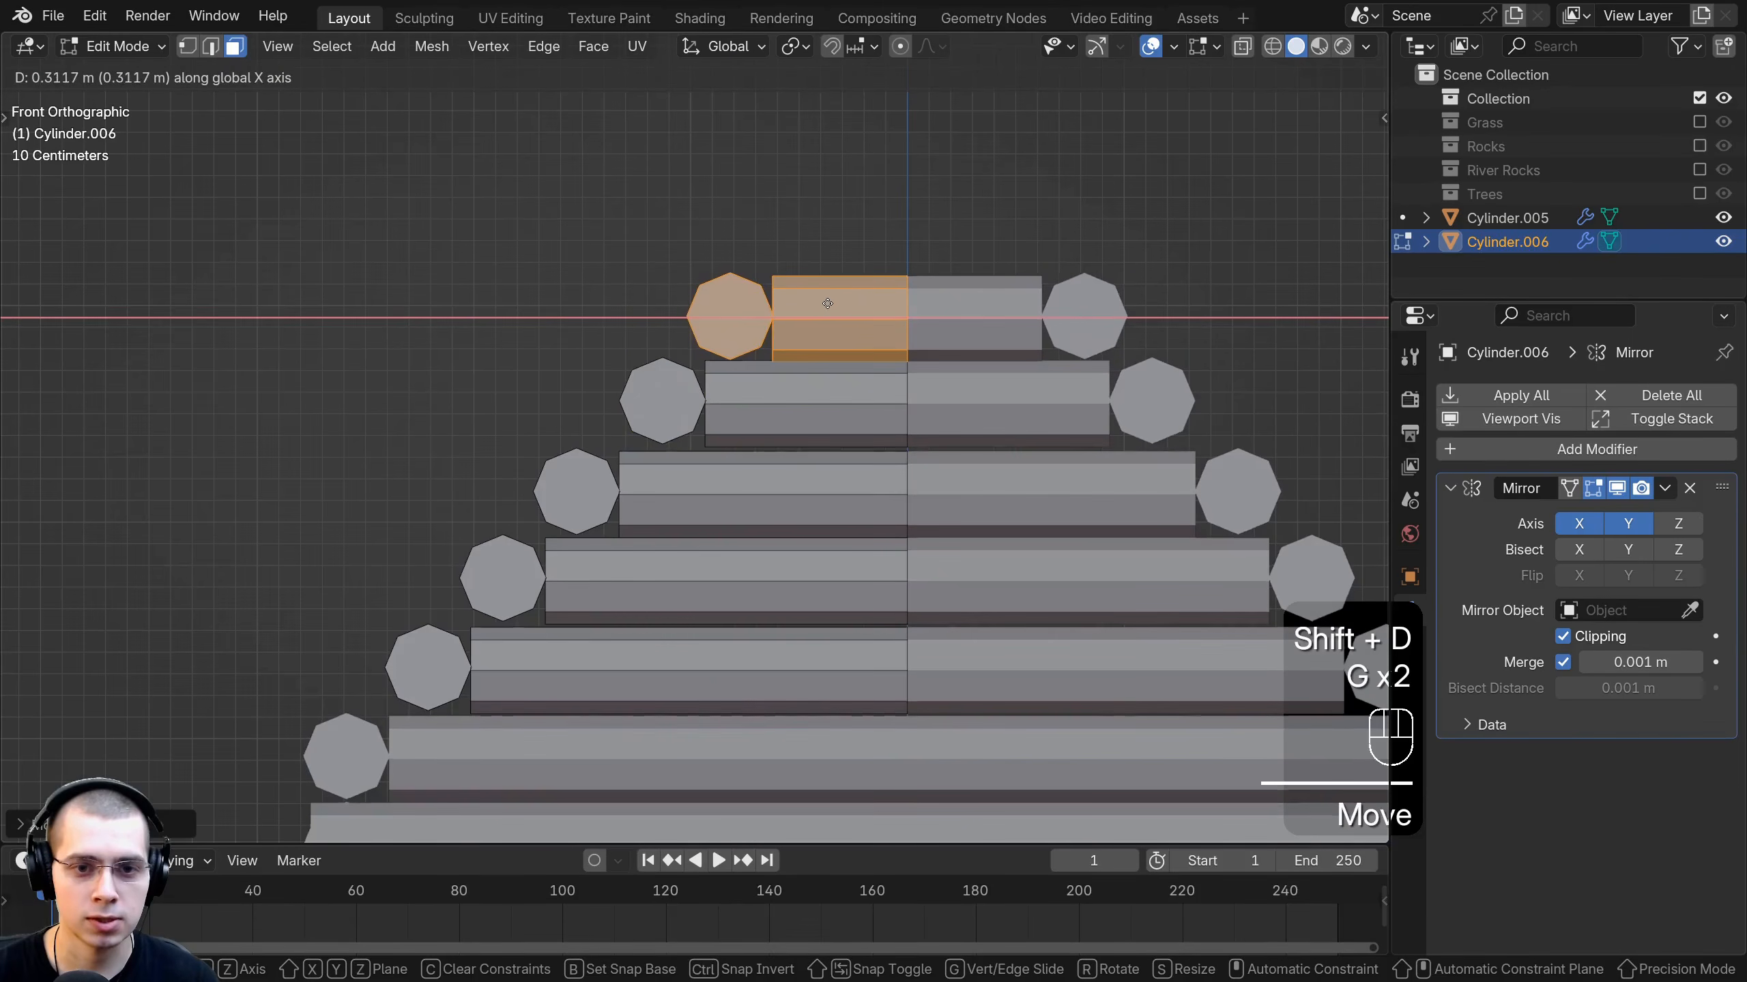
left_click(829, 306)
Duplicate the fifth gable row upward as a sixth row, step it inward along X and fine-tune its position.
middle_click_drag(817, 304, 762, 407, "shift")
key("shift+d")
middle_click(763, 358)
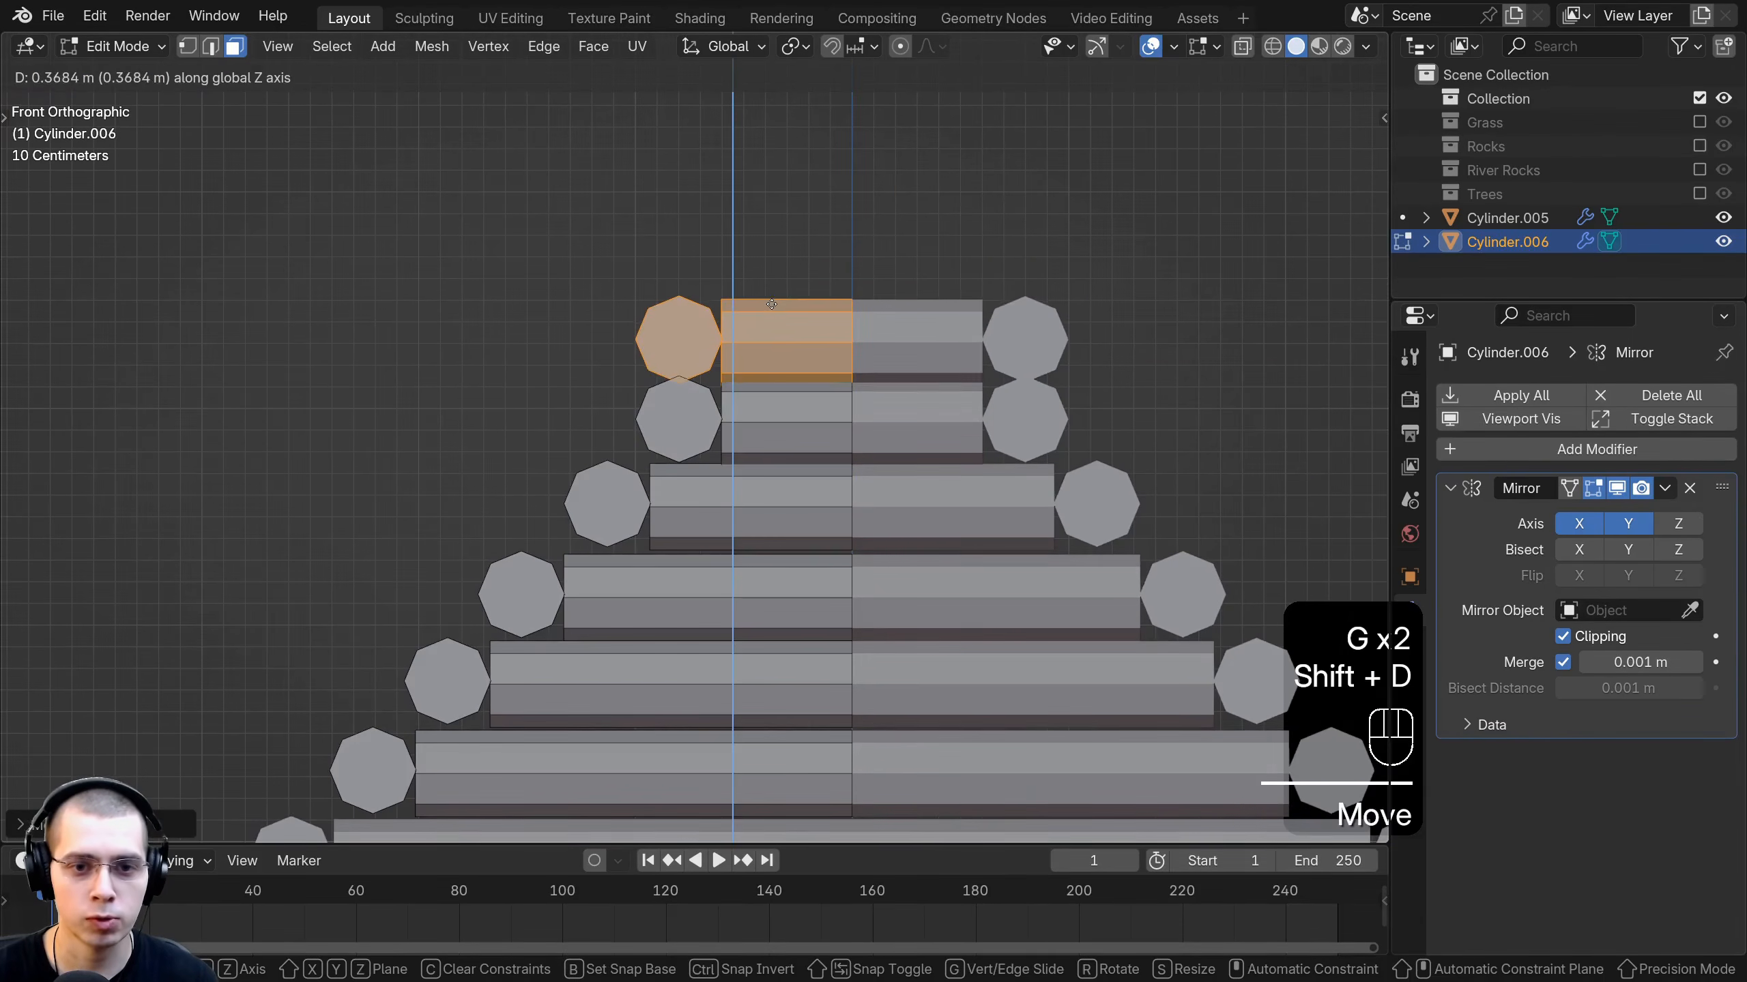
left_click(761, 314)
key("g")
middle_click(794, 315)
left_click(816, 313)
key("g")
left_click(818, 320)
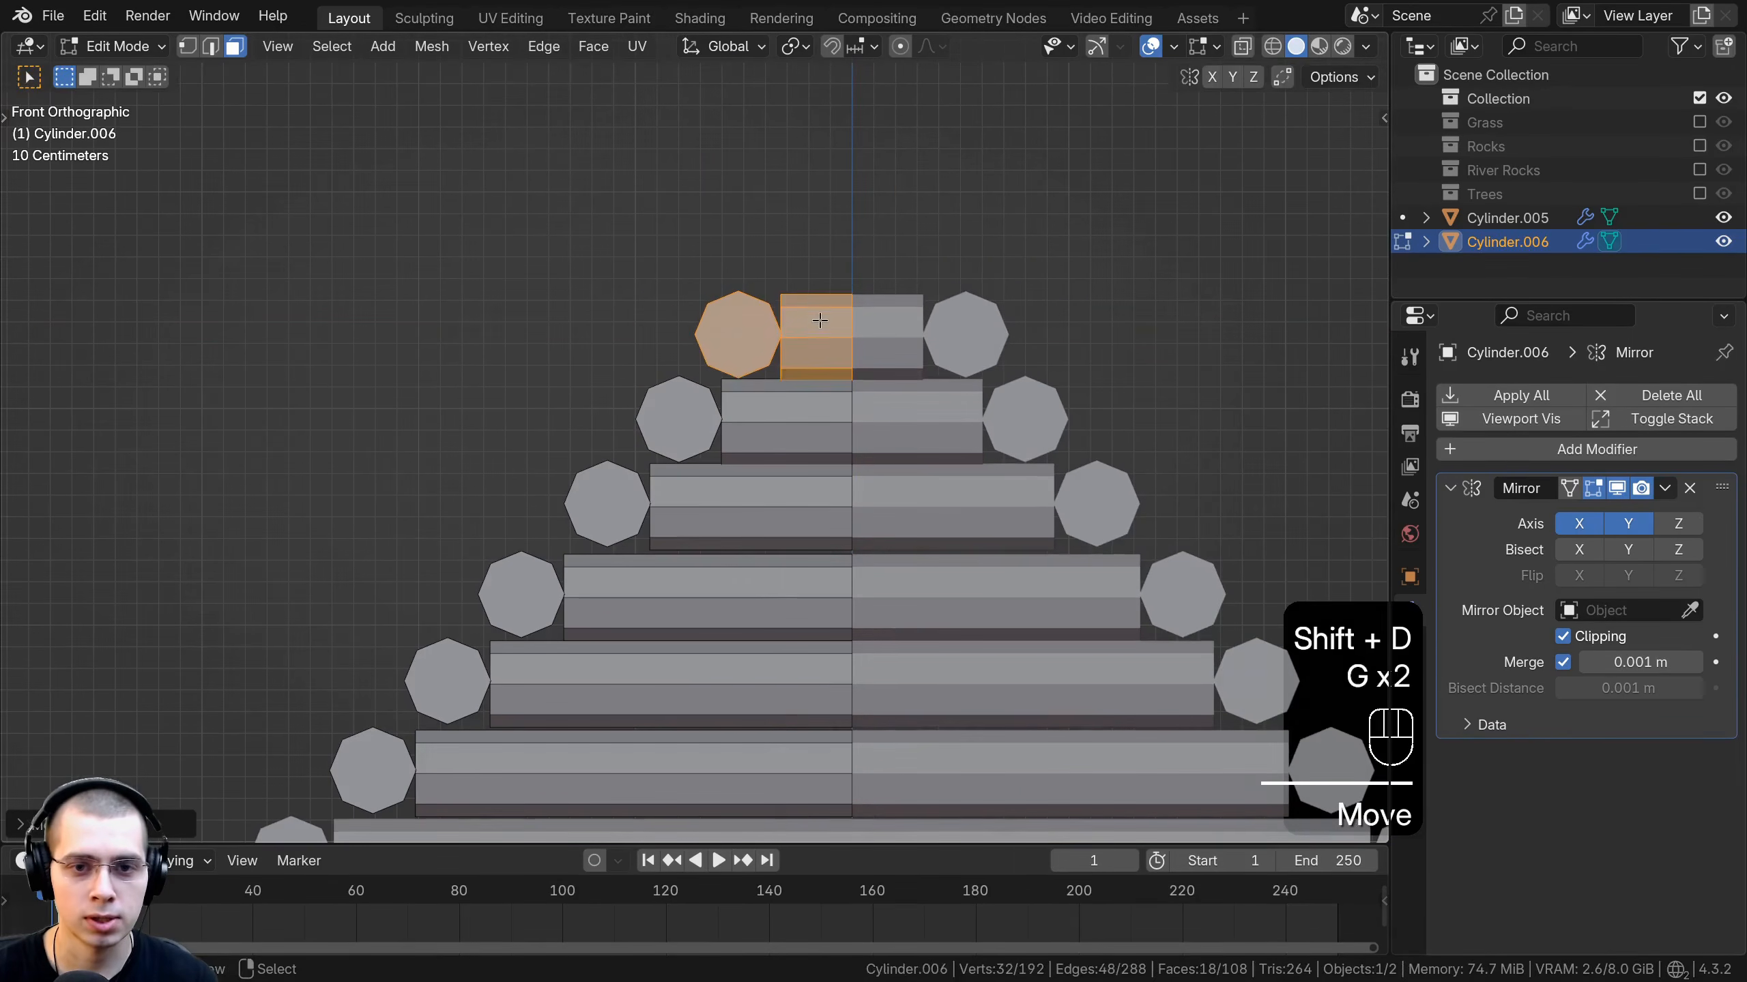
Select only the side beam of the sixth gable row and duplicate it above, close to the centre line.
key("a")
middle_click_drag(812, 257, 762, 338, "shift")
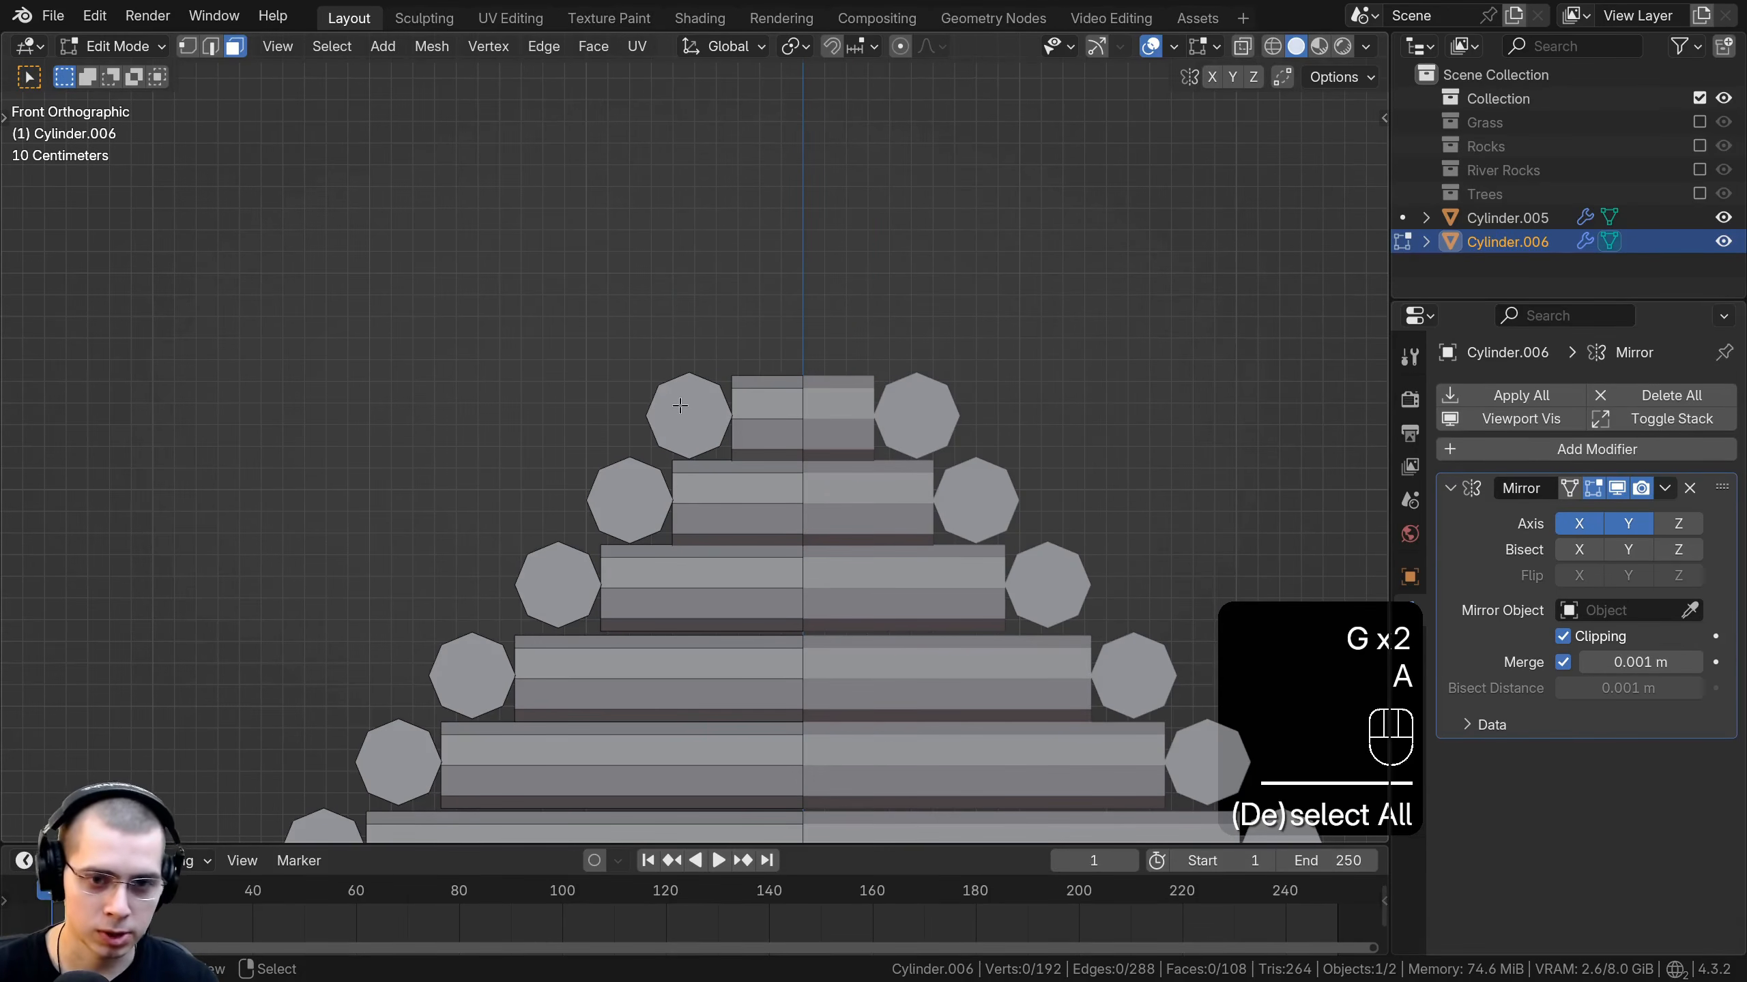
scroll(688, 416, "up", 1)
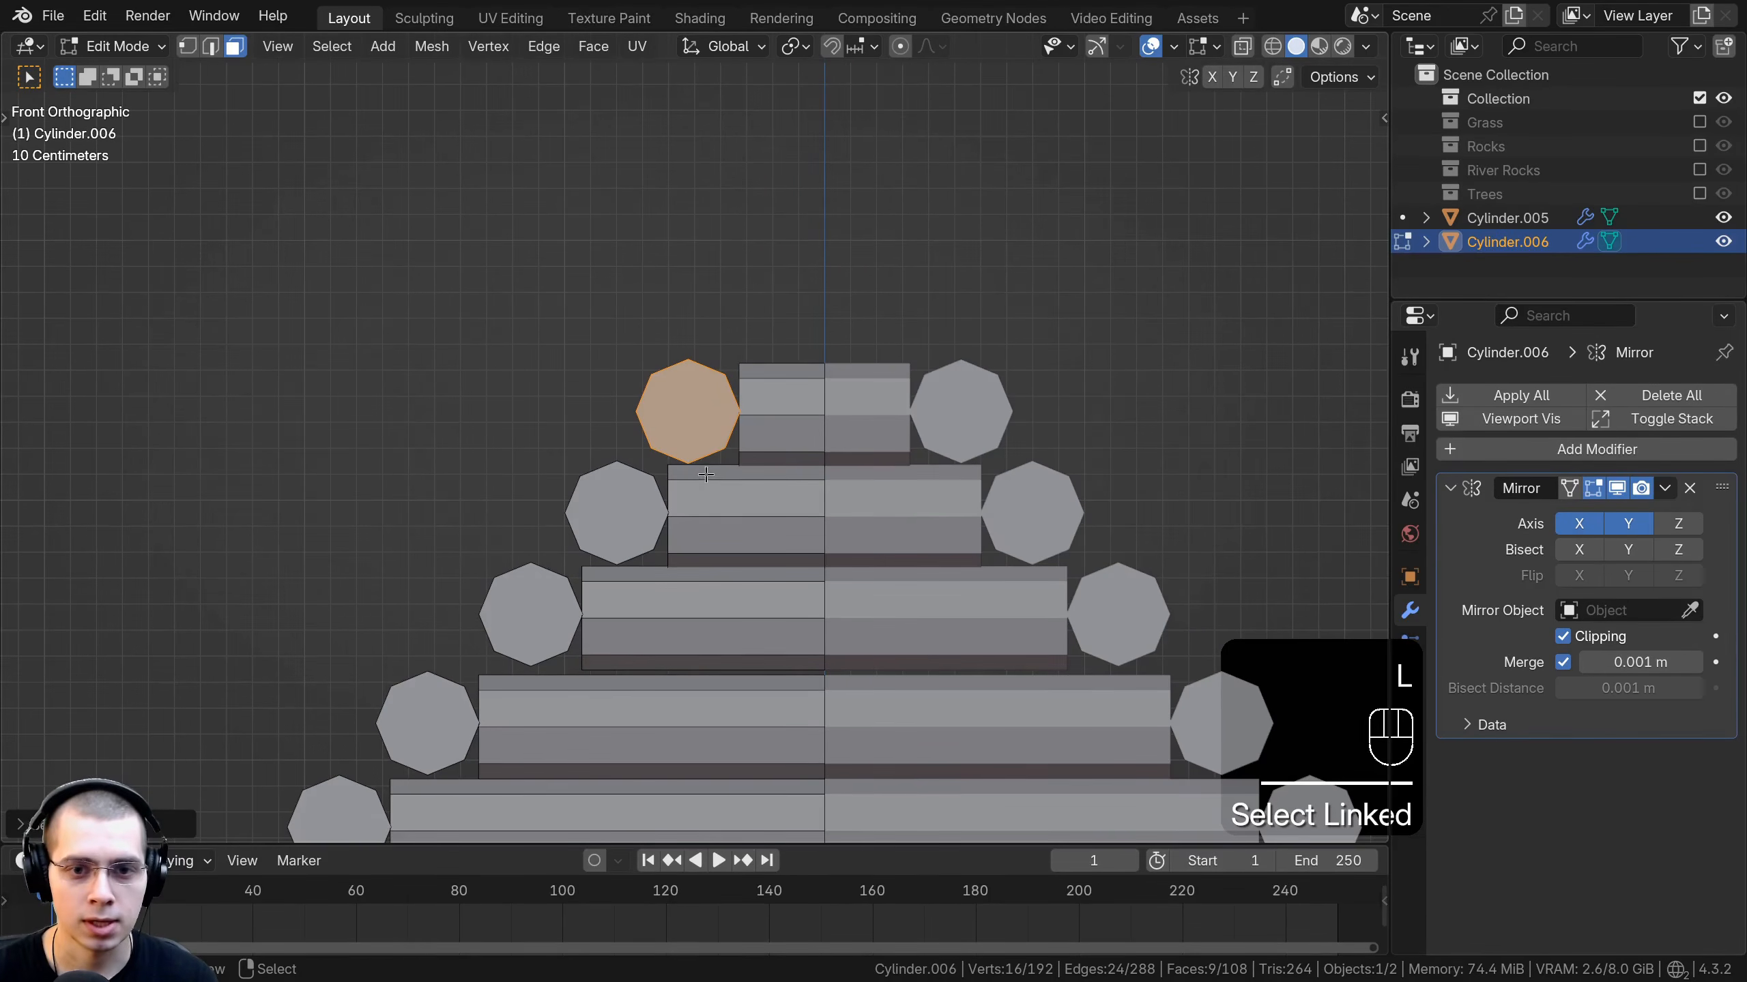
key("shift+d")
left_click(848, 381)
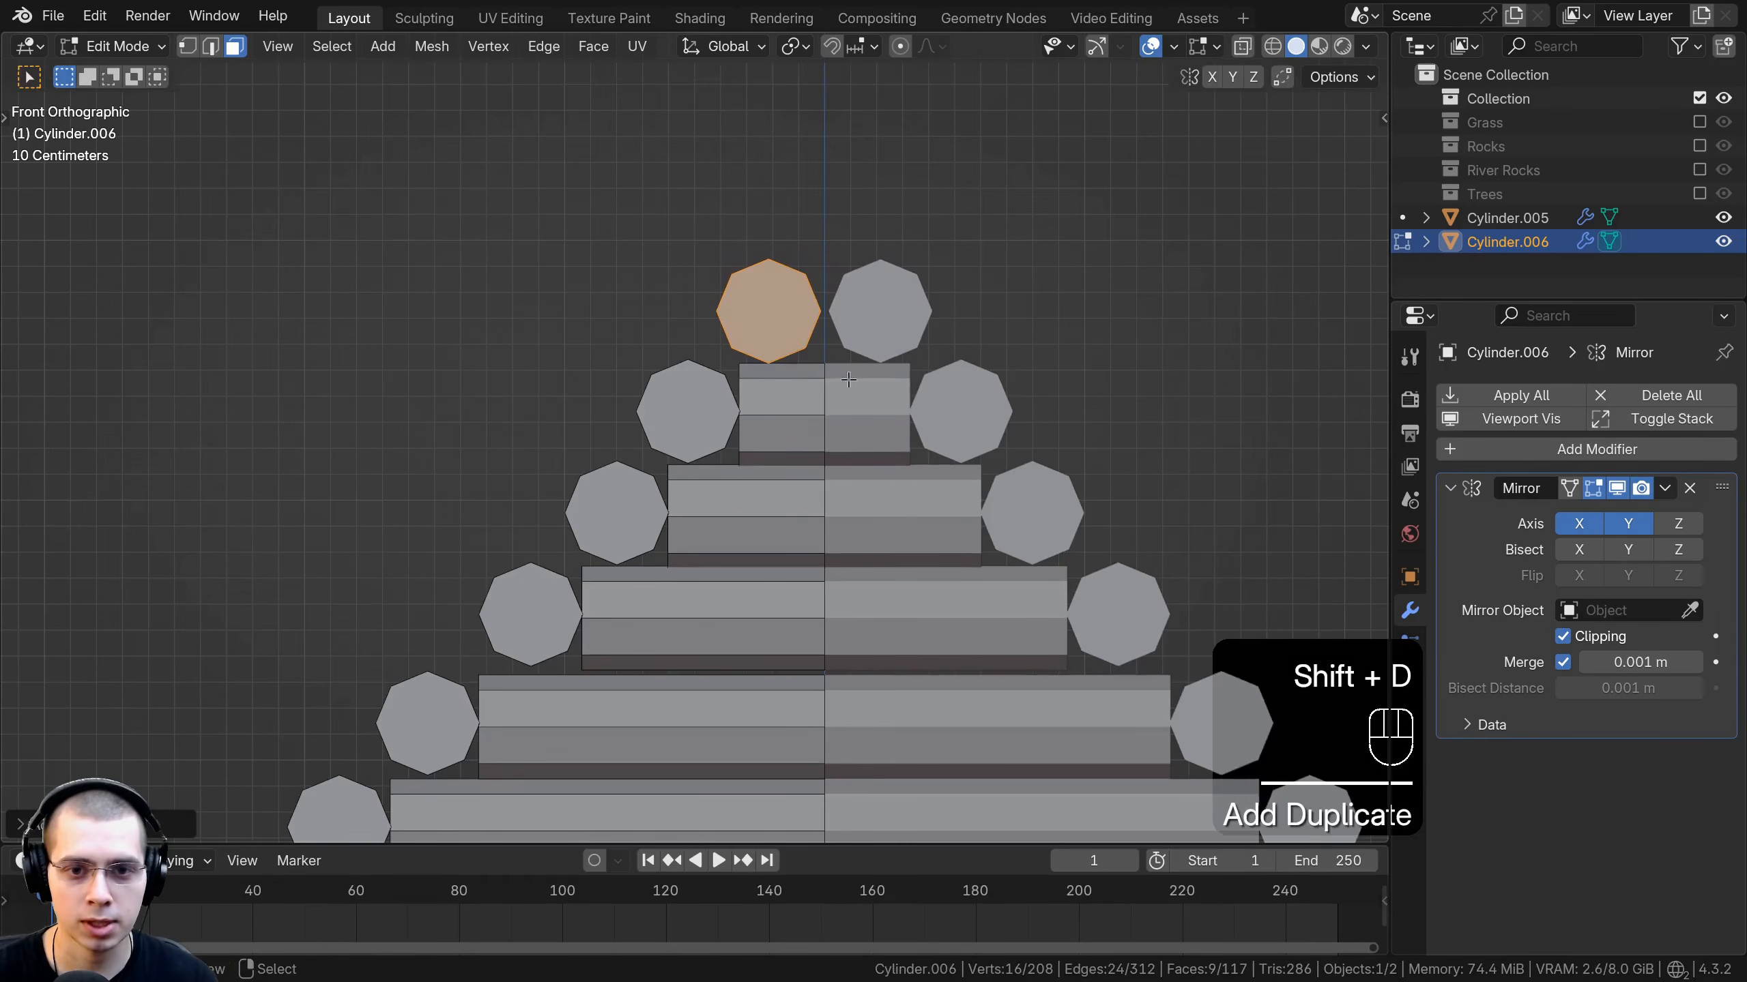
Rotate the duplicated ridge beam about -22° to level its flat side and lower it onto the row below, near the centre line.
scroll(851, 358, "up", 3)
key("r")
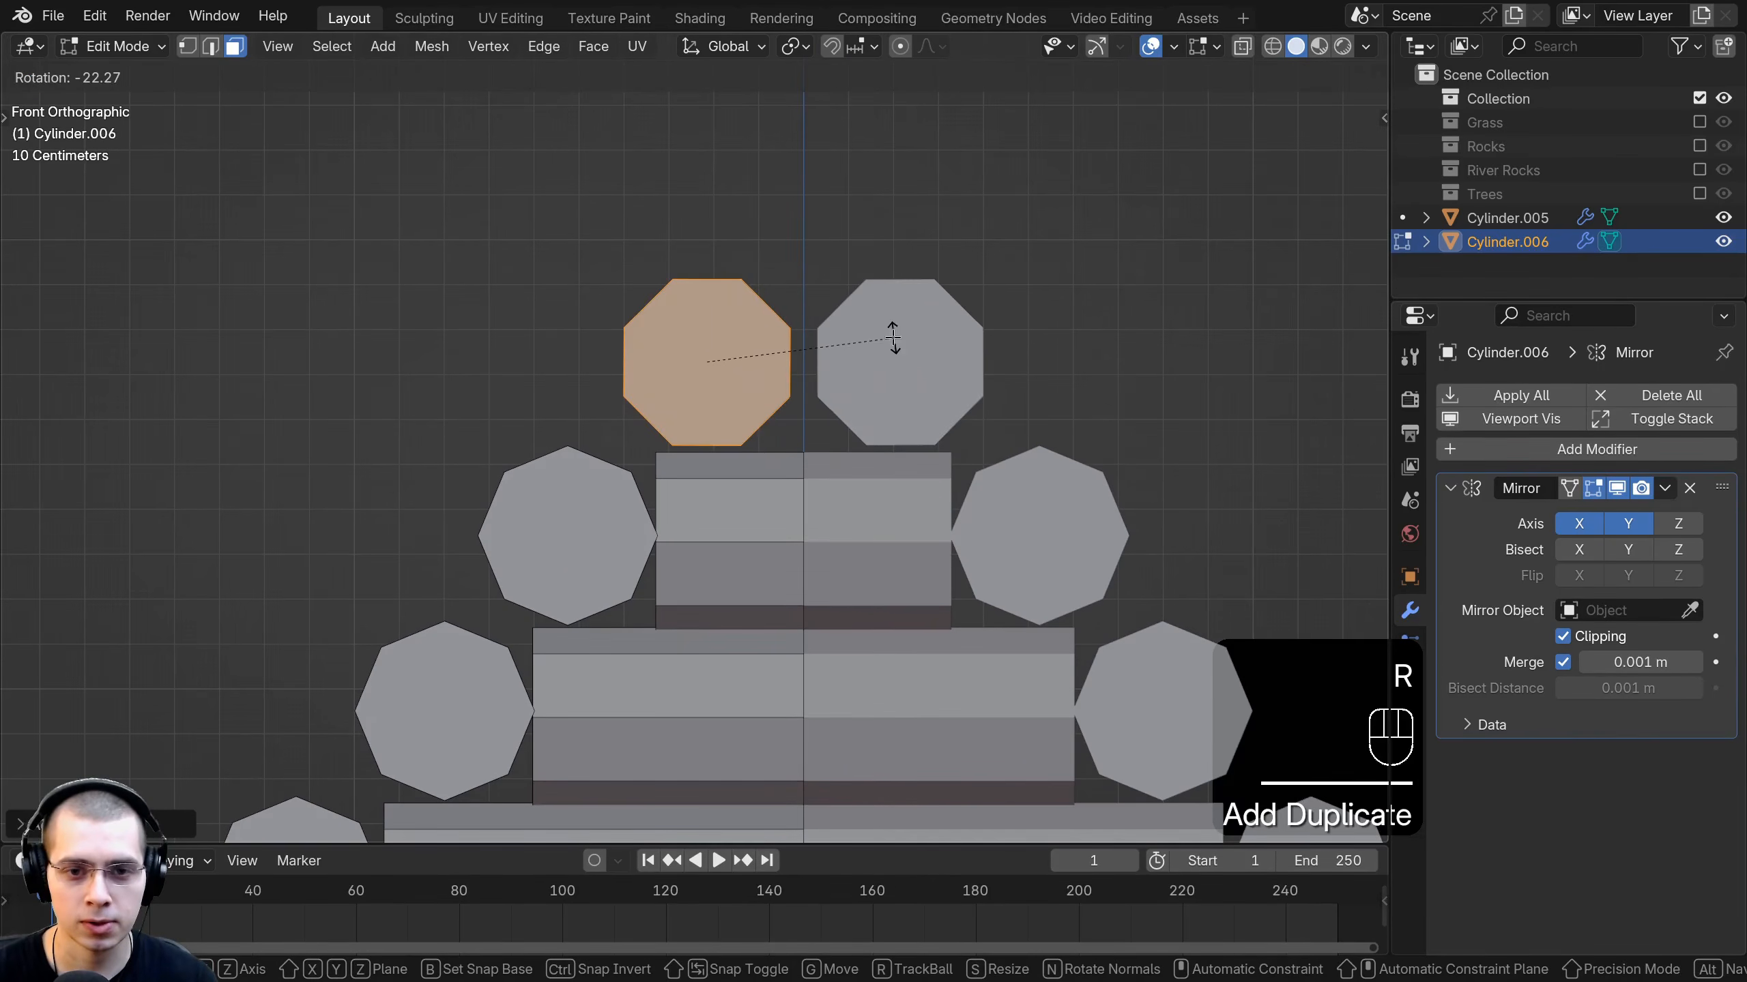
left_click(894, 339)
key("g")
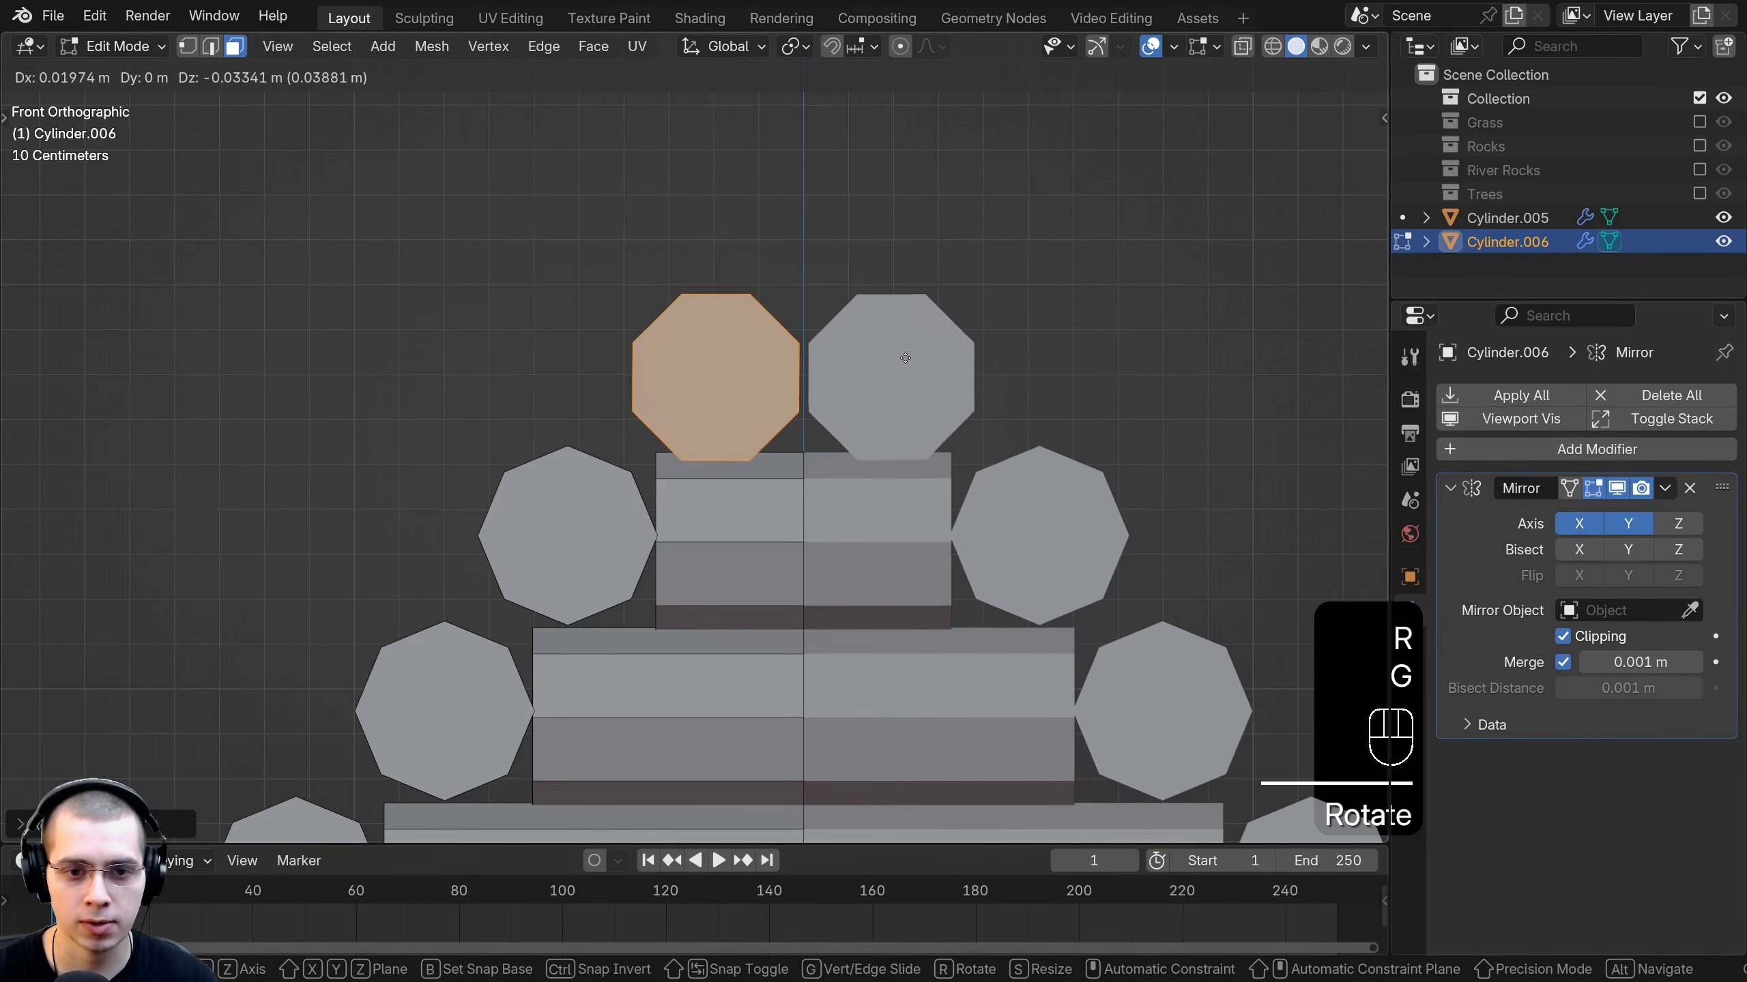
left_click(905, 357)
Duplicate the upper beam about 0.39 m upward along Z and rotate the copy about -31°.
scroll(905, 358, "down", 3)
middle_click_drag(904, 358, 872, 468)
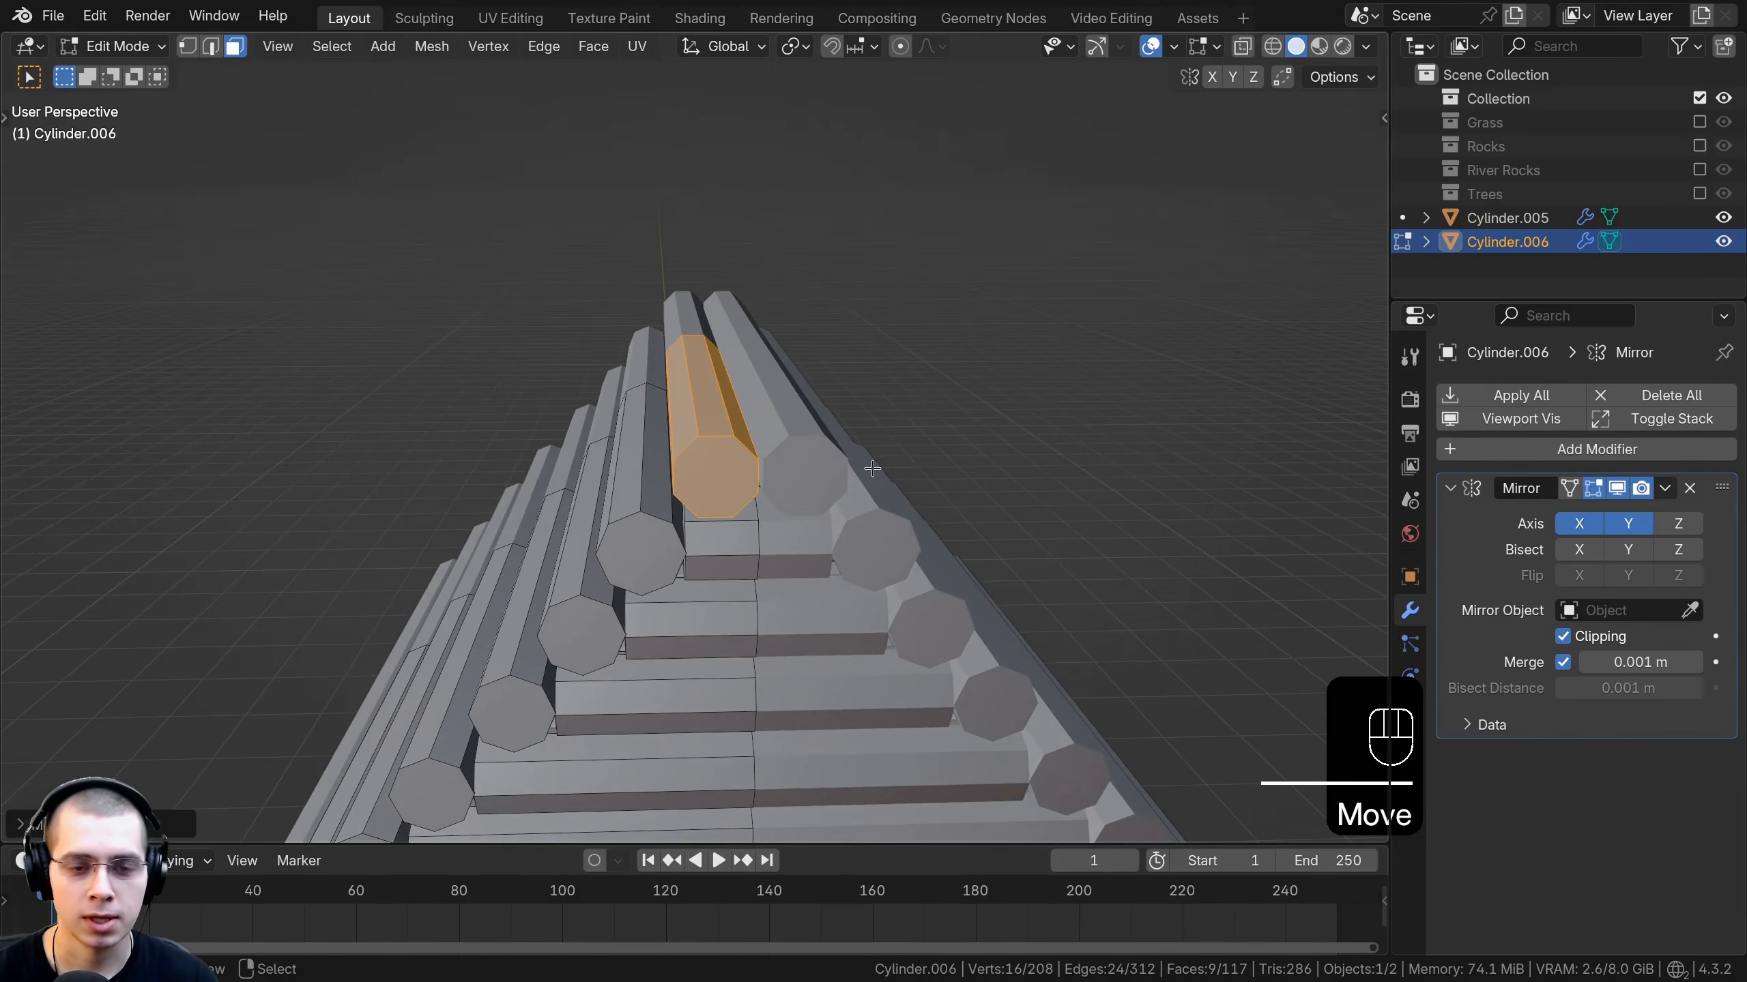
key("KP_1")
scroll(872, 469, "up", 4)
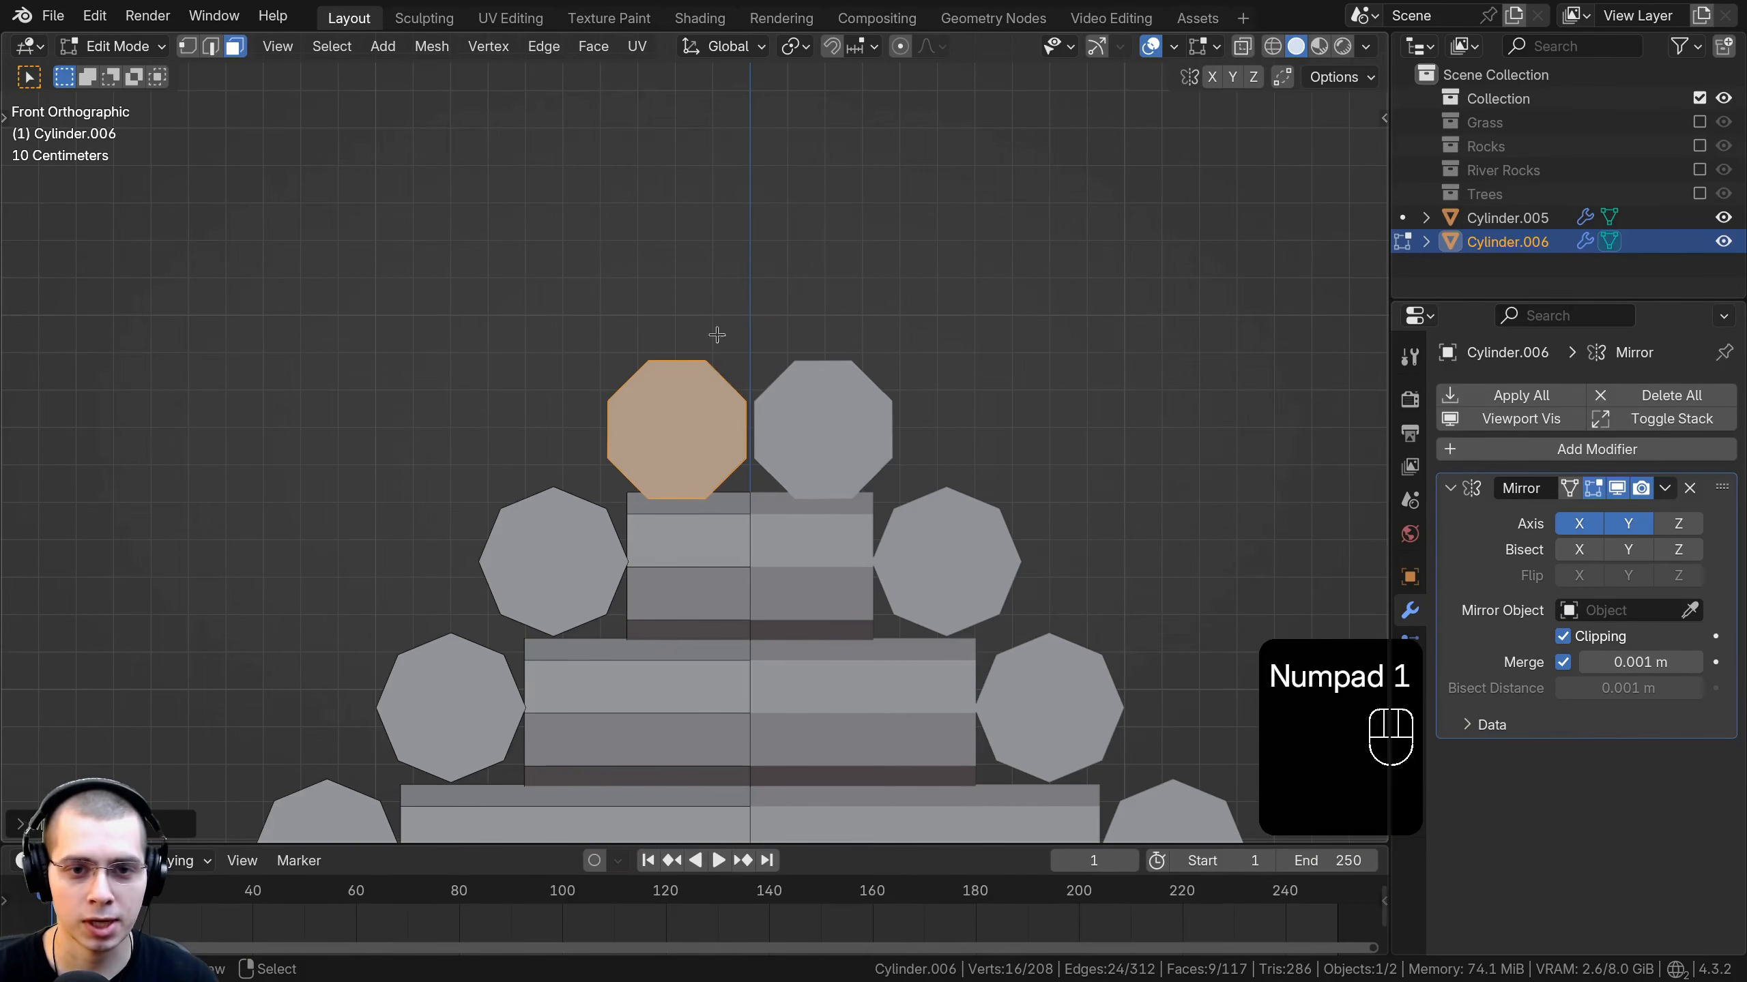
key("shift+d")
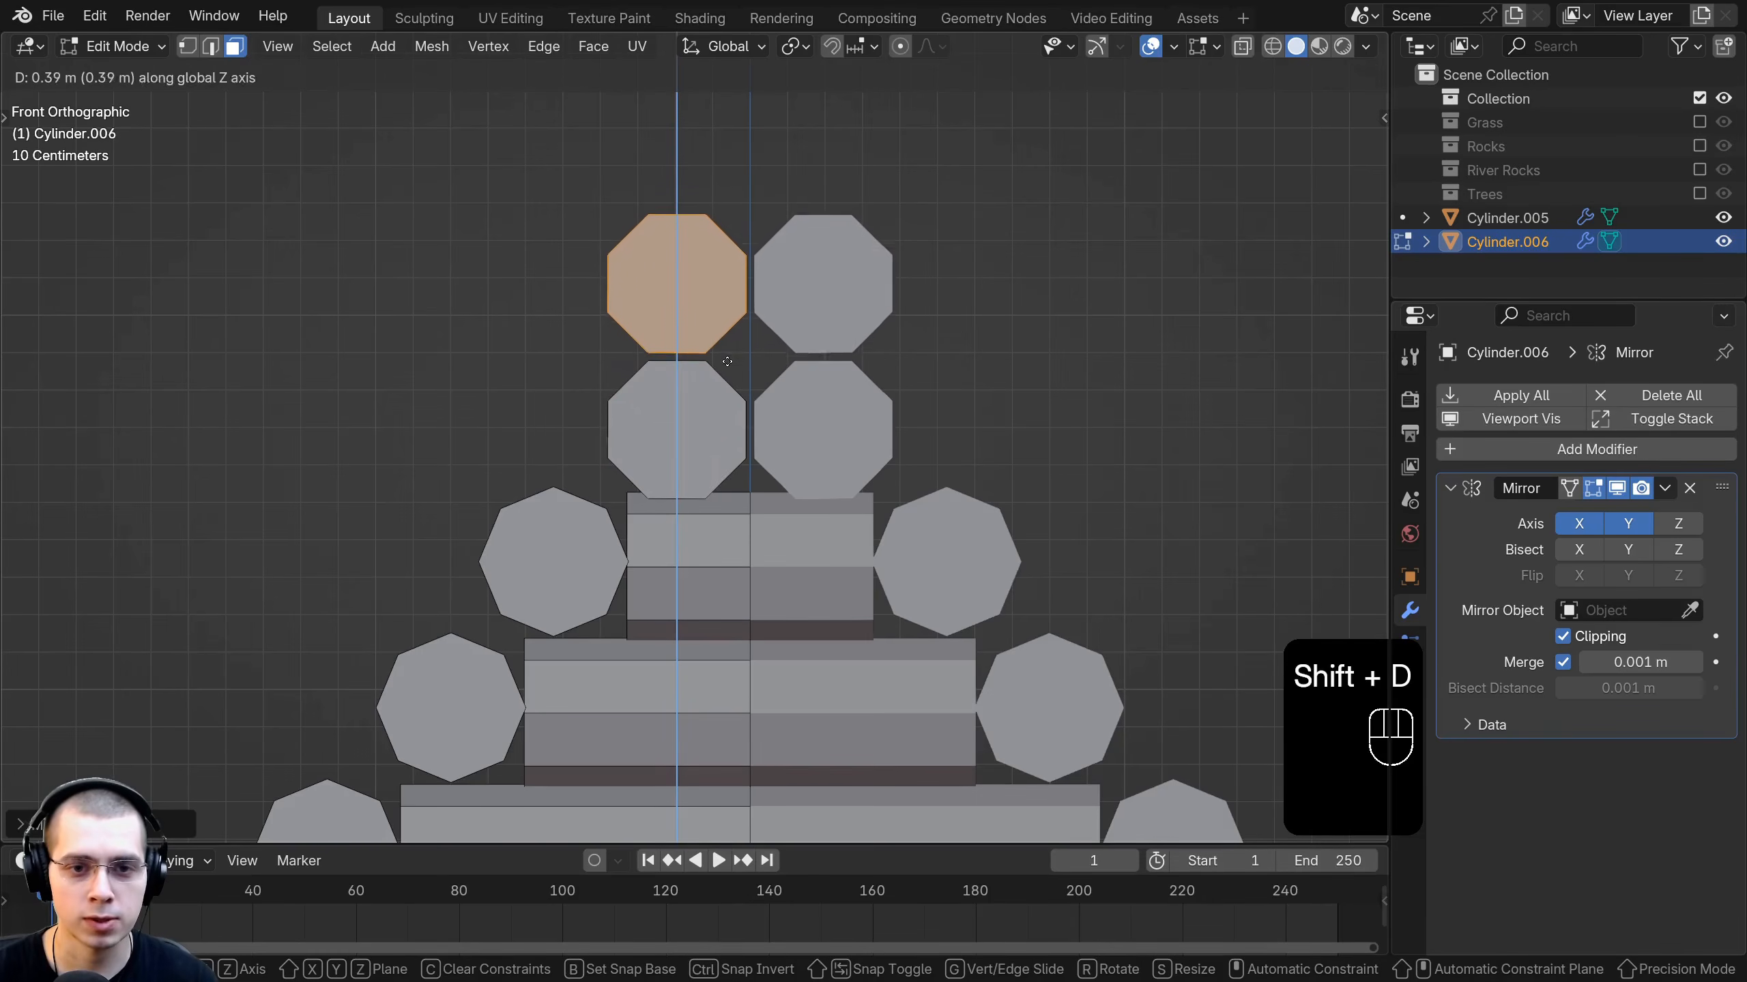
left_click(729, 376)
key("r")
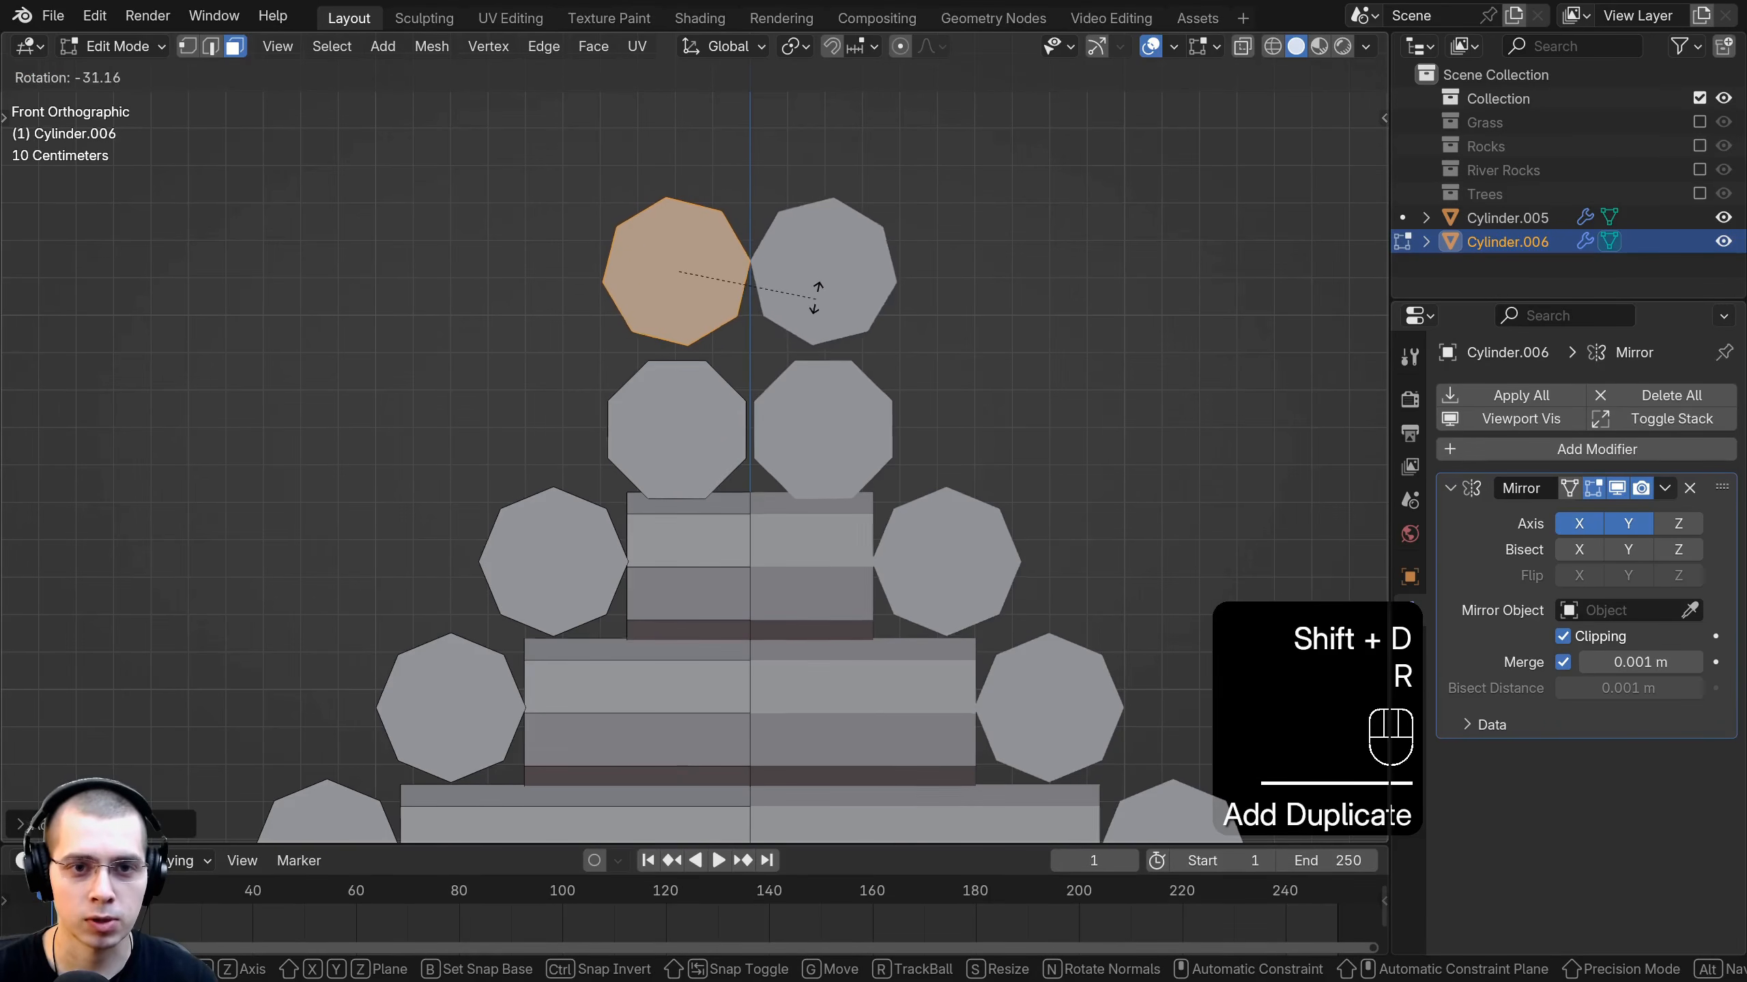
left_click(815, 300)
key("g")
left_click(812, 309)
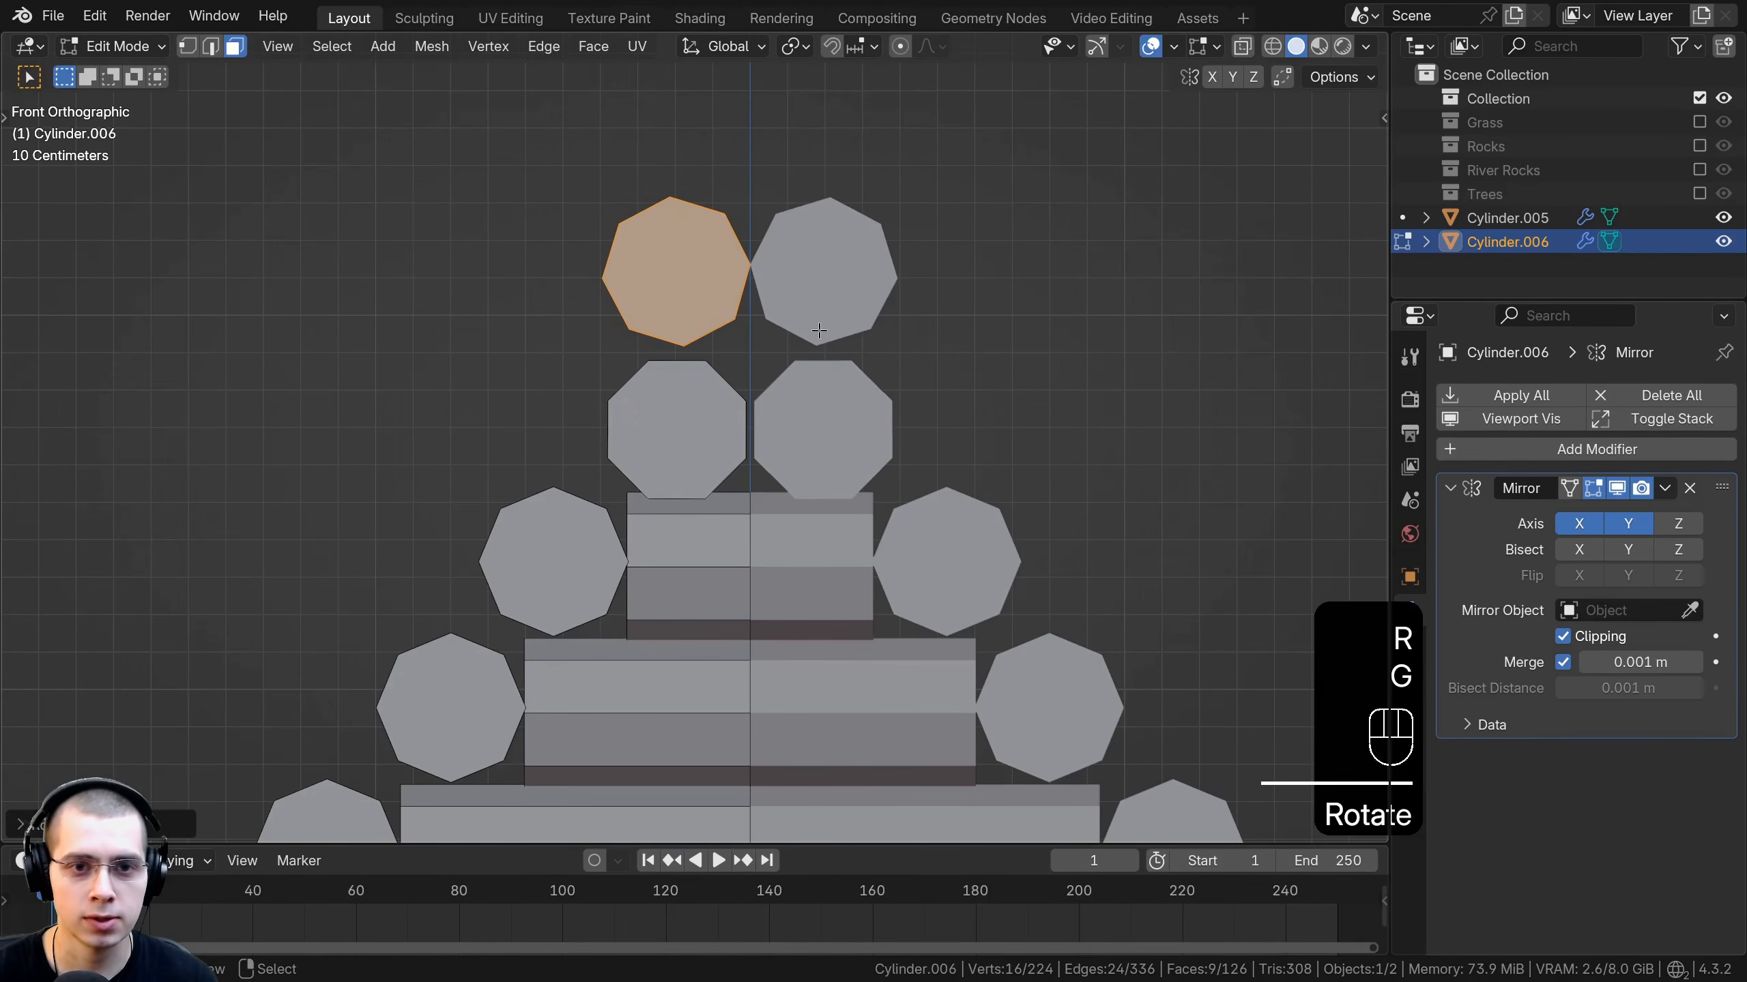
Delete the vertices on the half of the uppermost beam that faces the centre line, working in wireframe.
key("1")
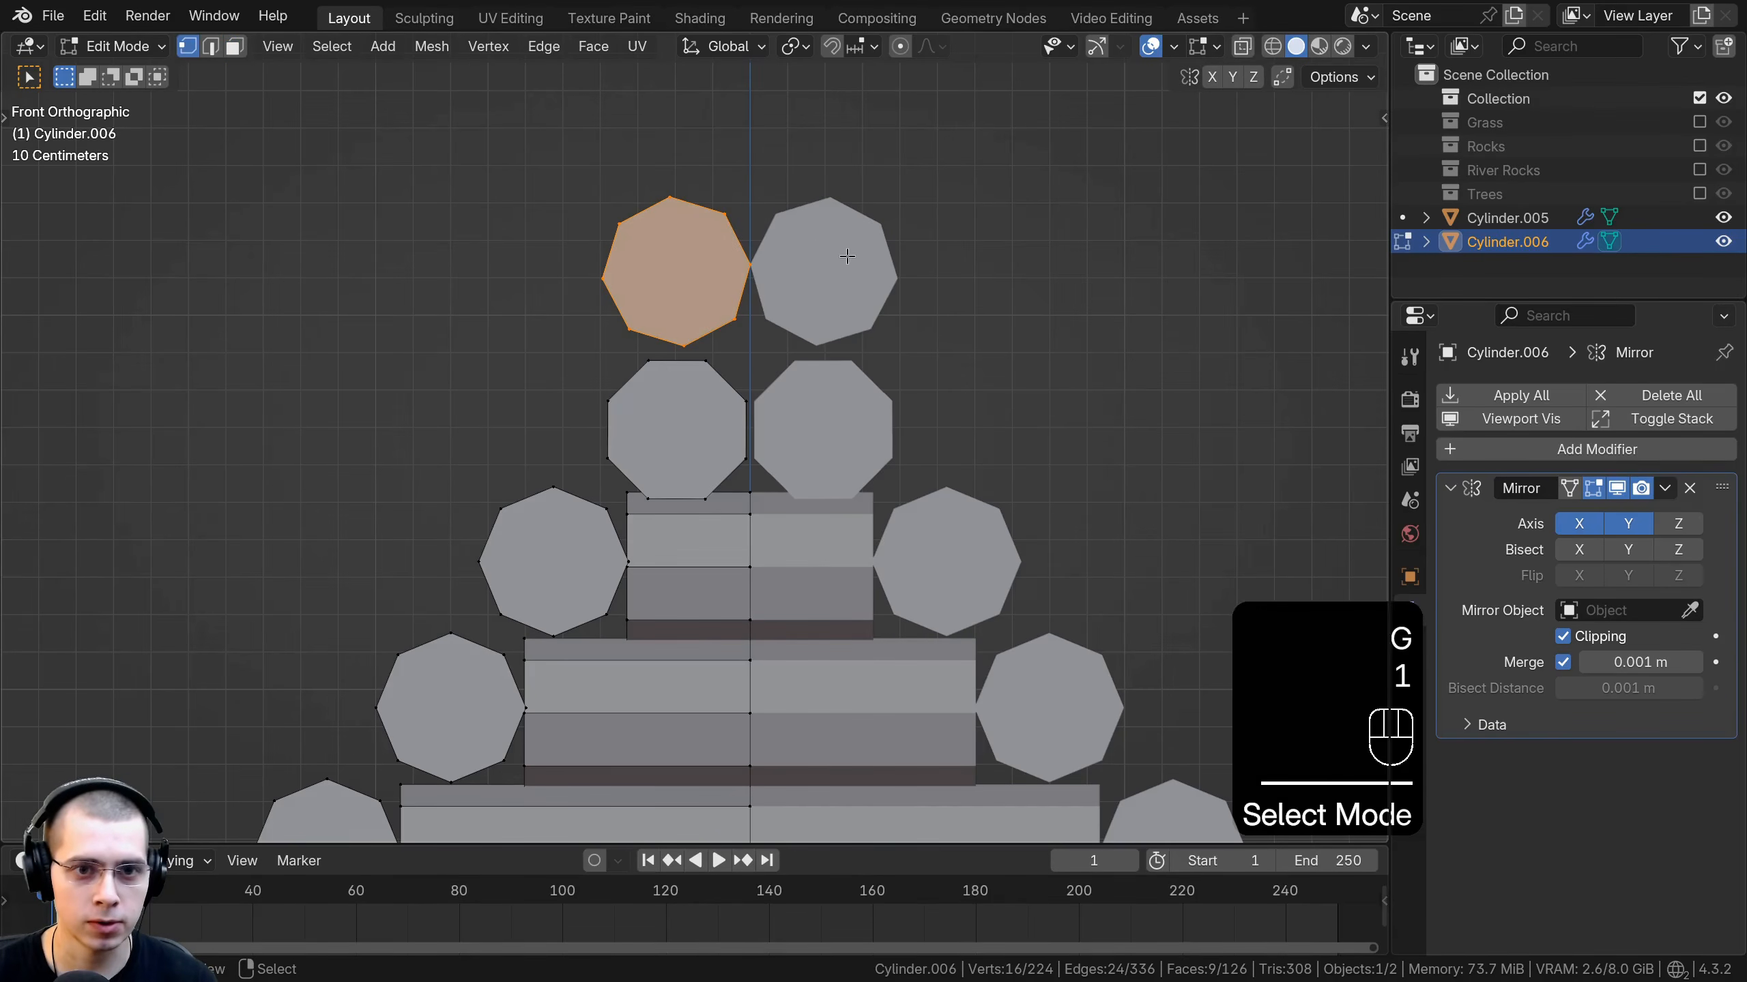
key("z")
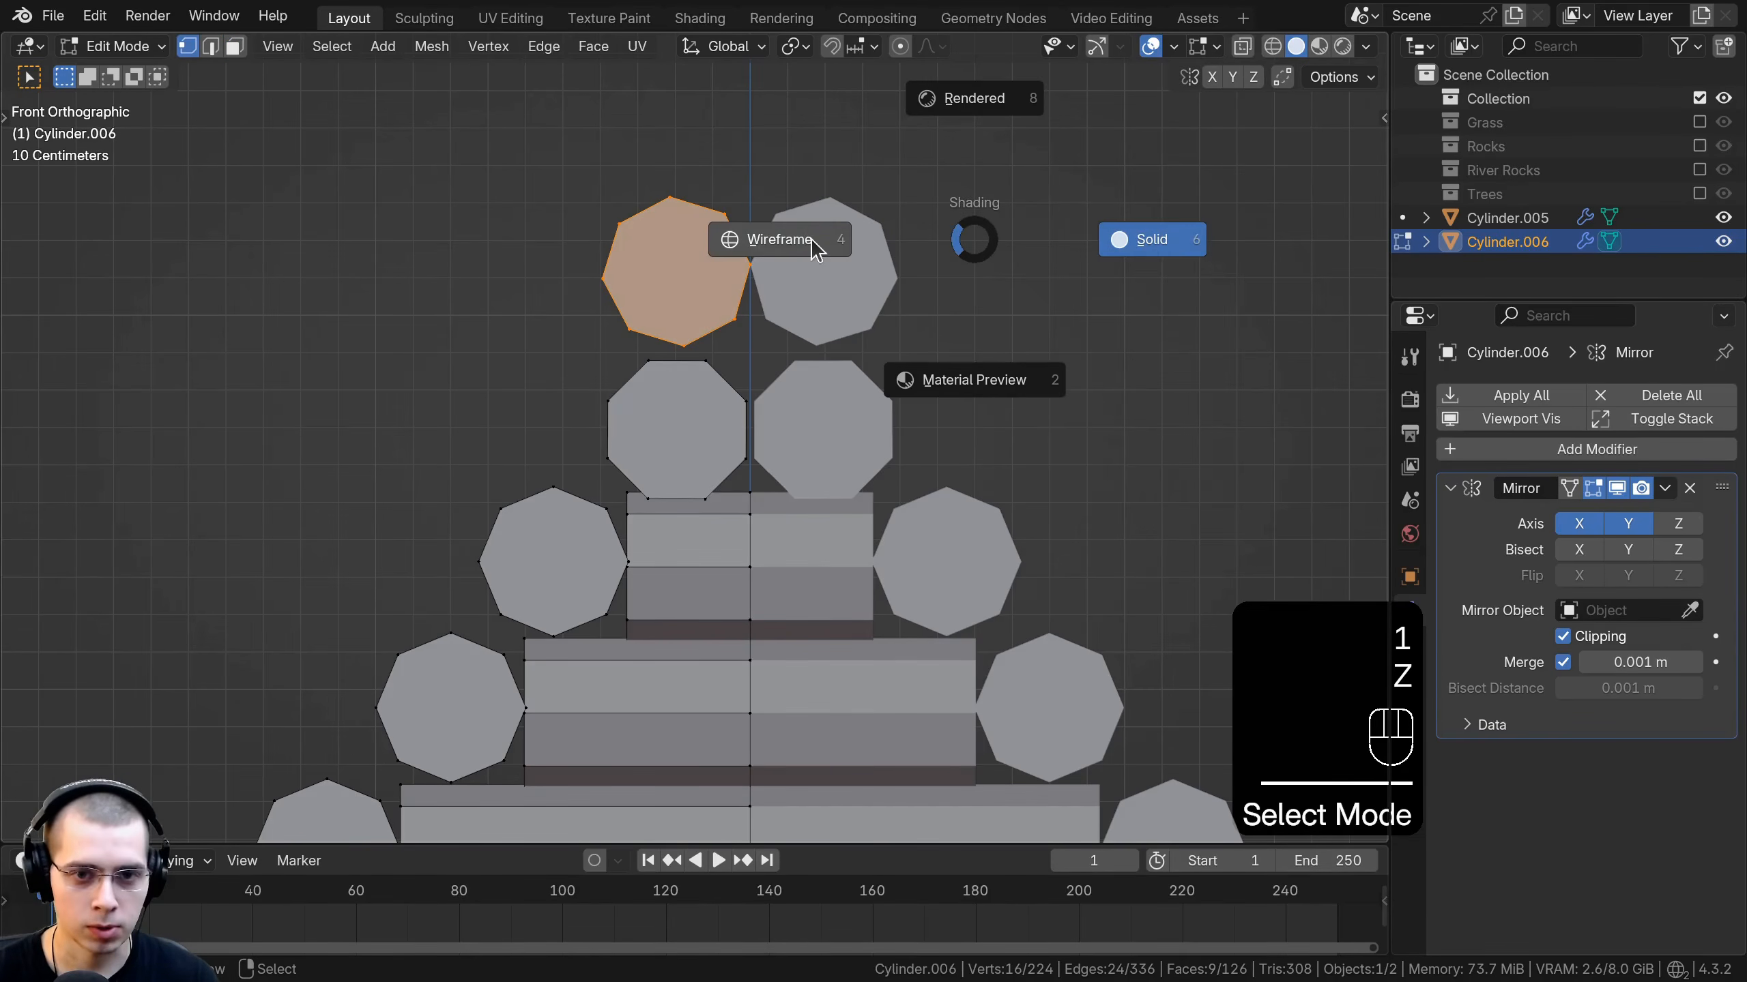
left_click(725, 241)
key("a")
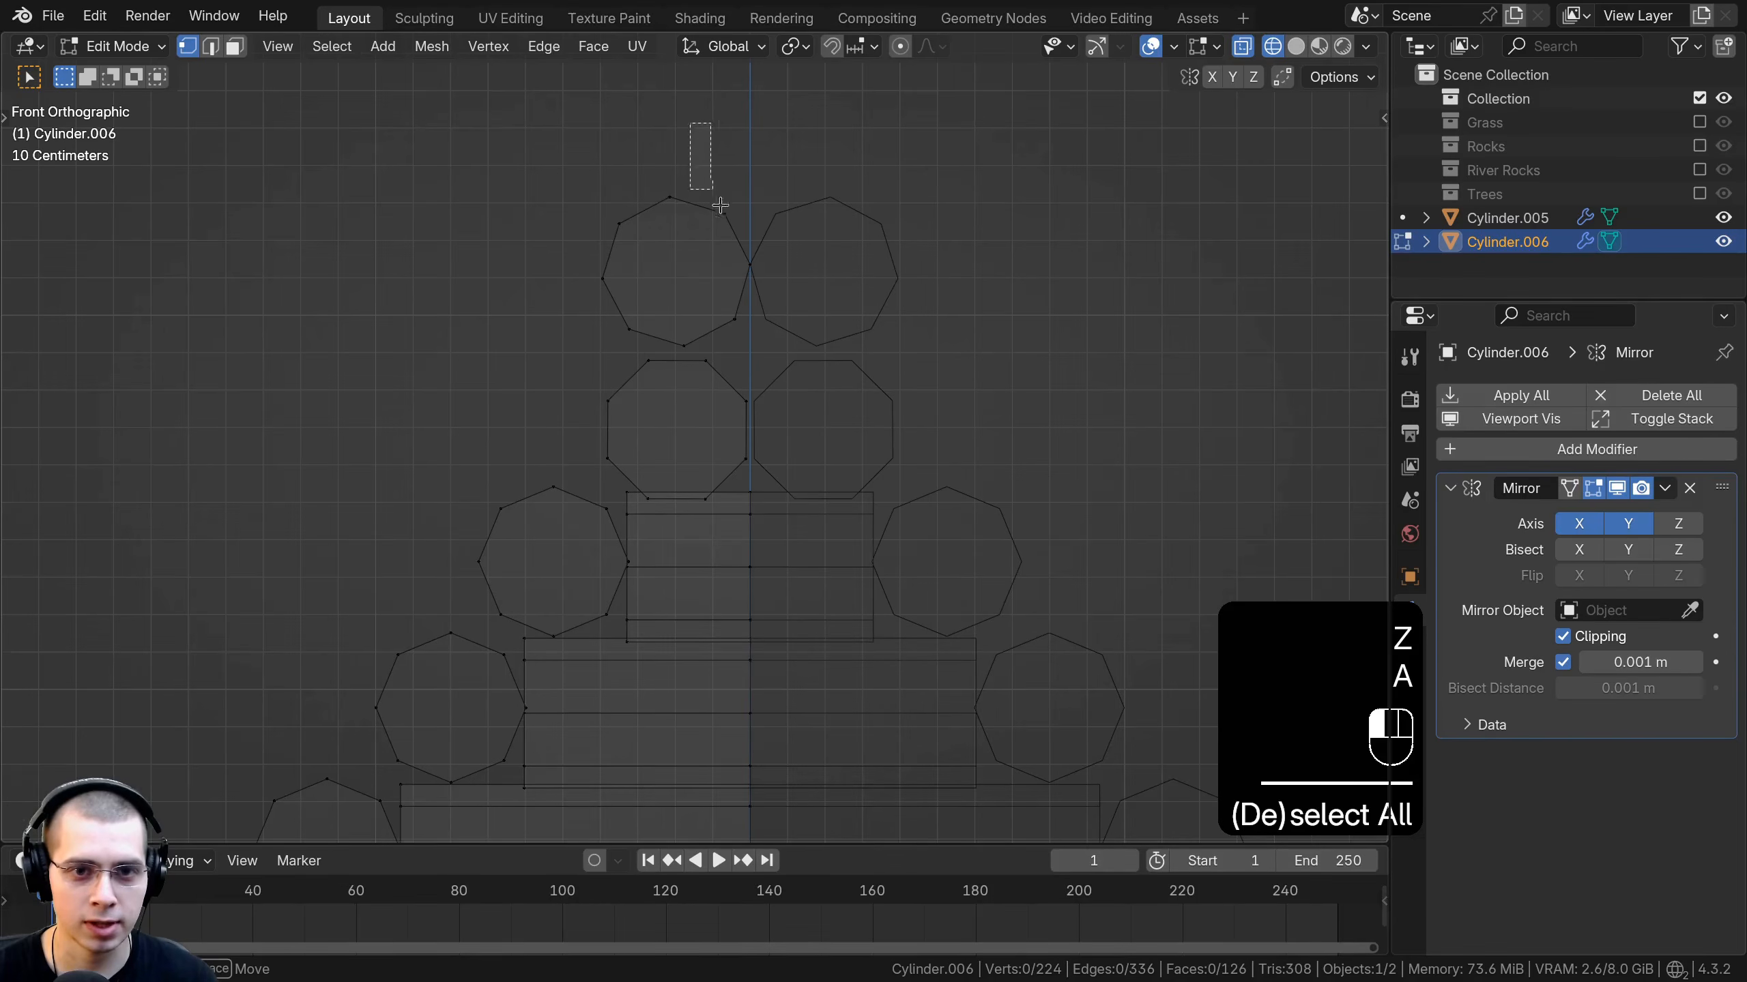
left_click_drag(720, 205, 777, 347)
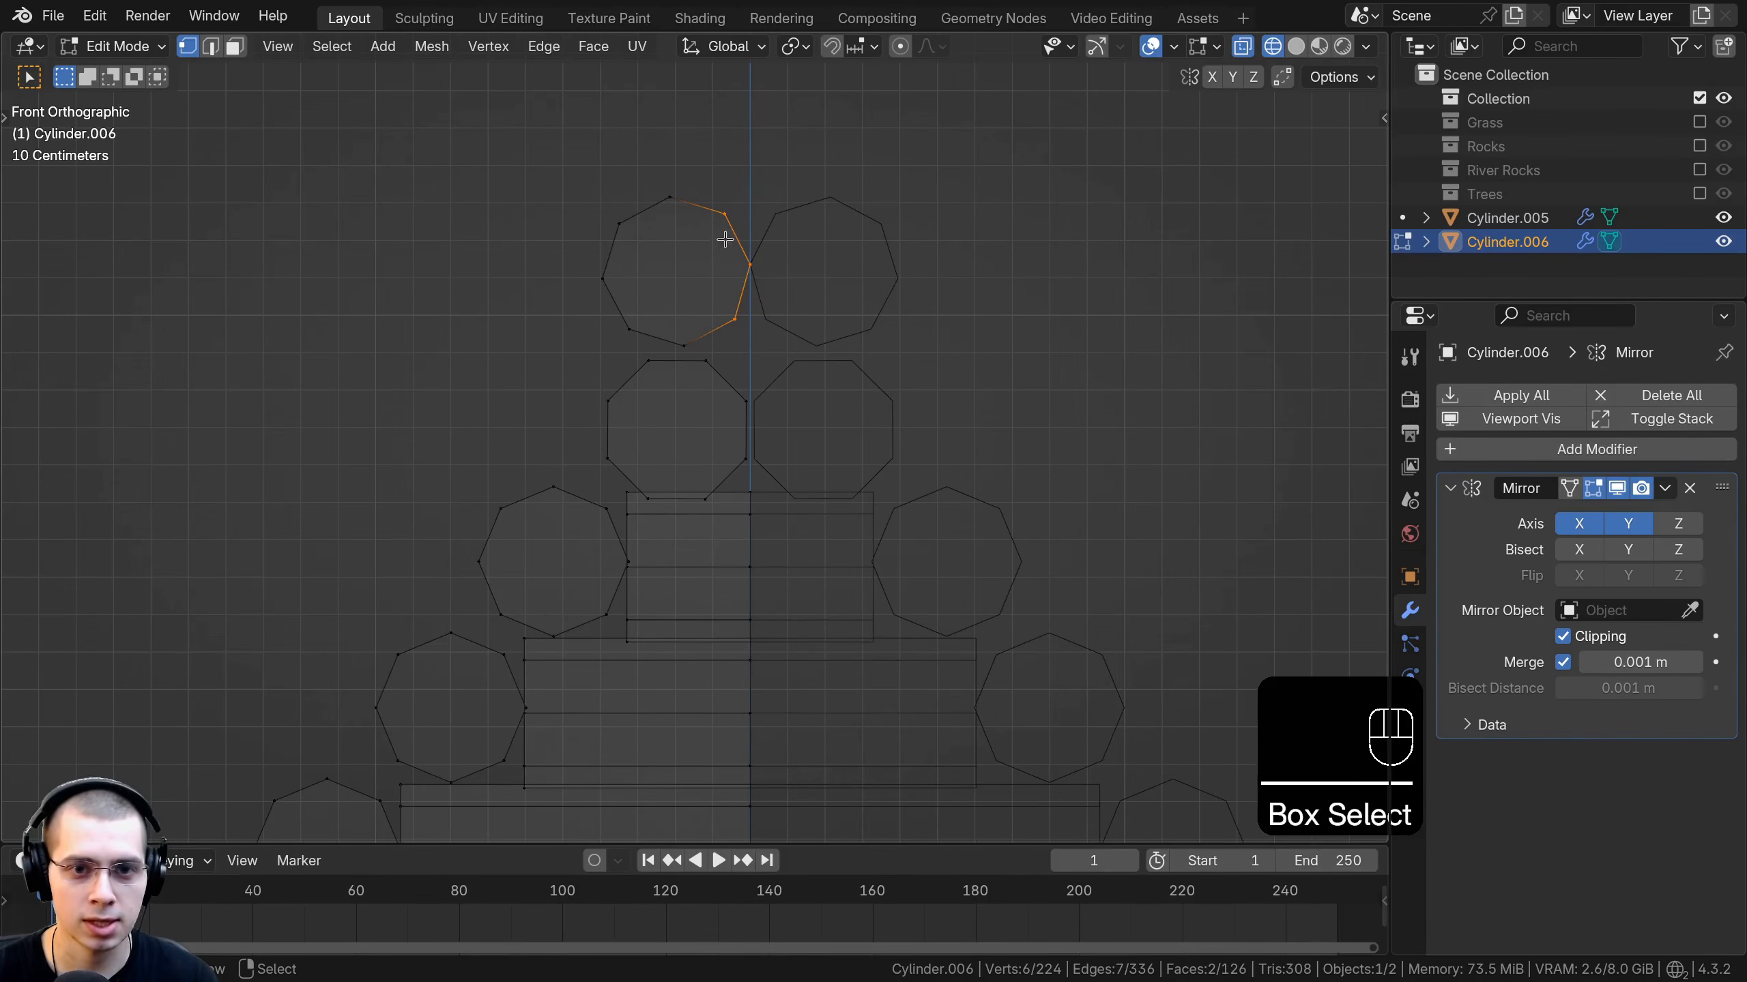
scroll(713, 332, "up", 2, "shift")
scroll(686, 171, "up", 1)
key("x")
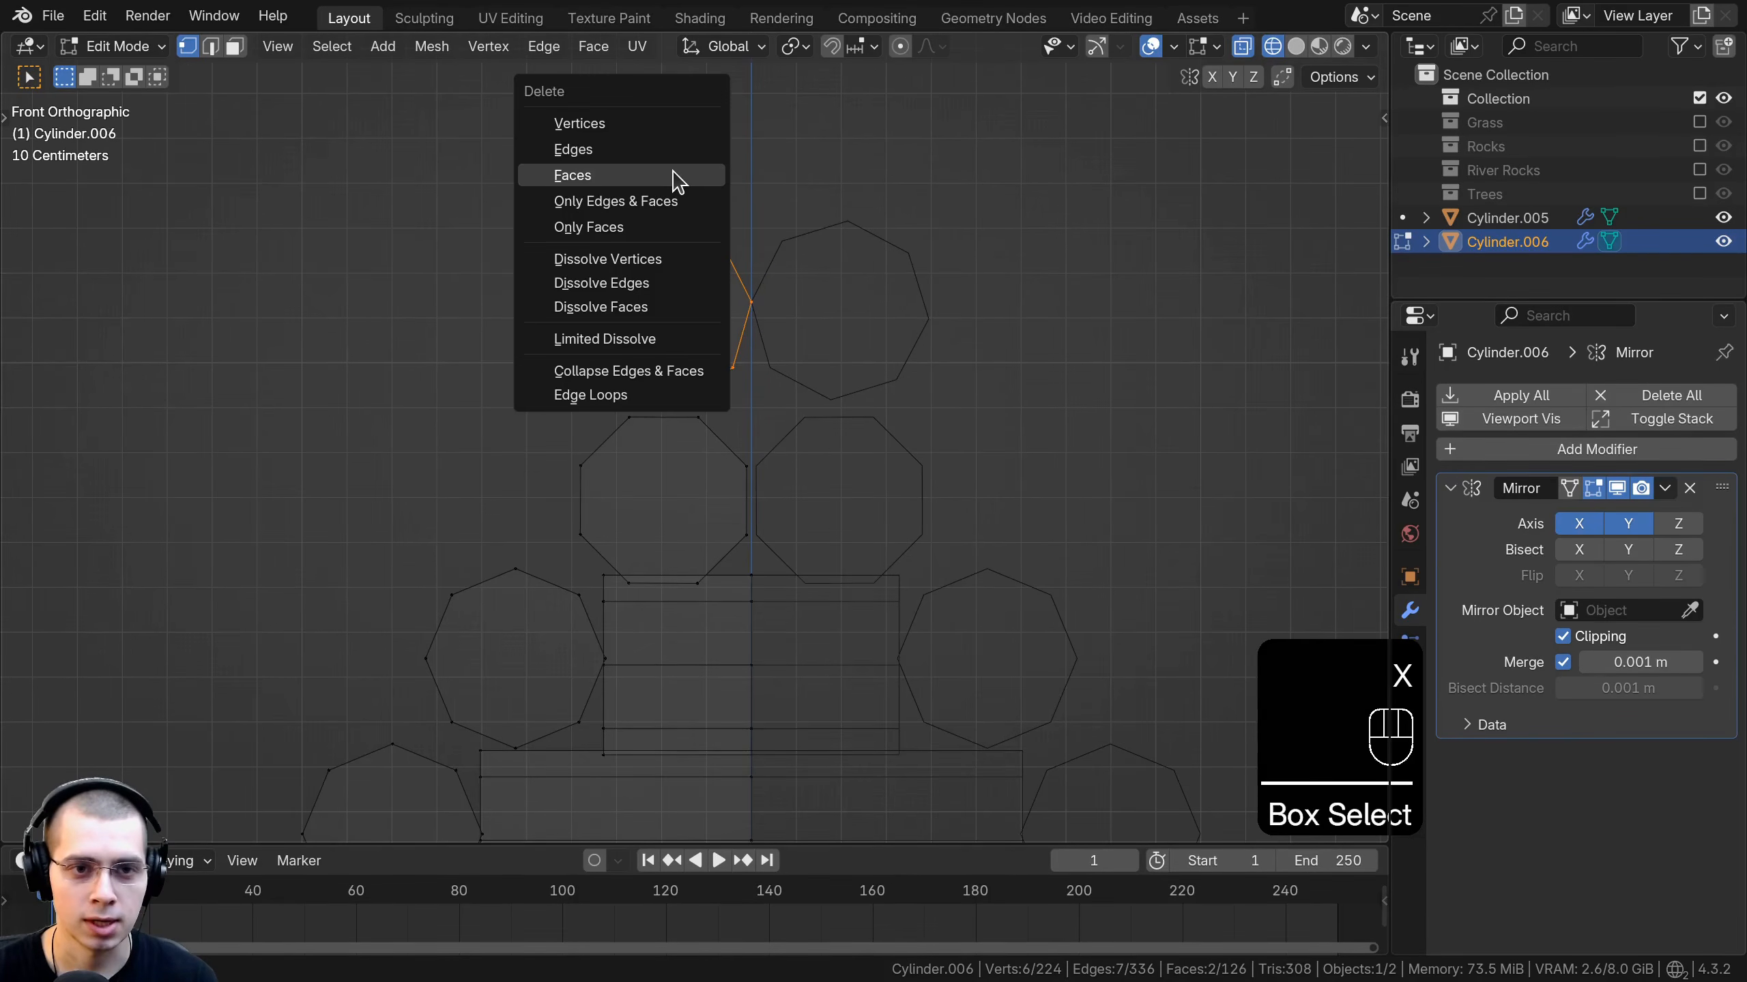
left_click(640, 128)
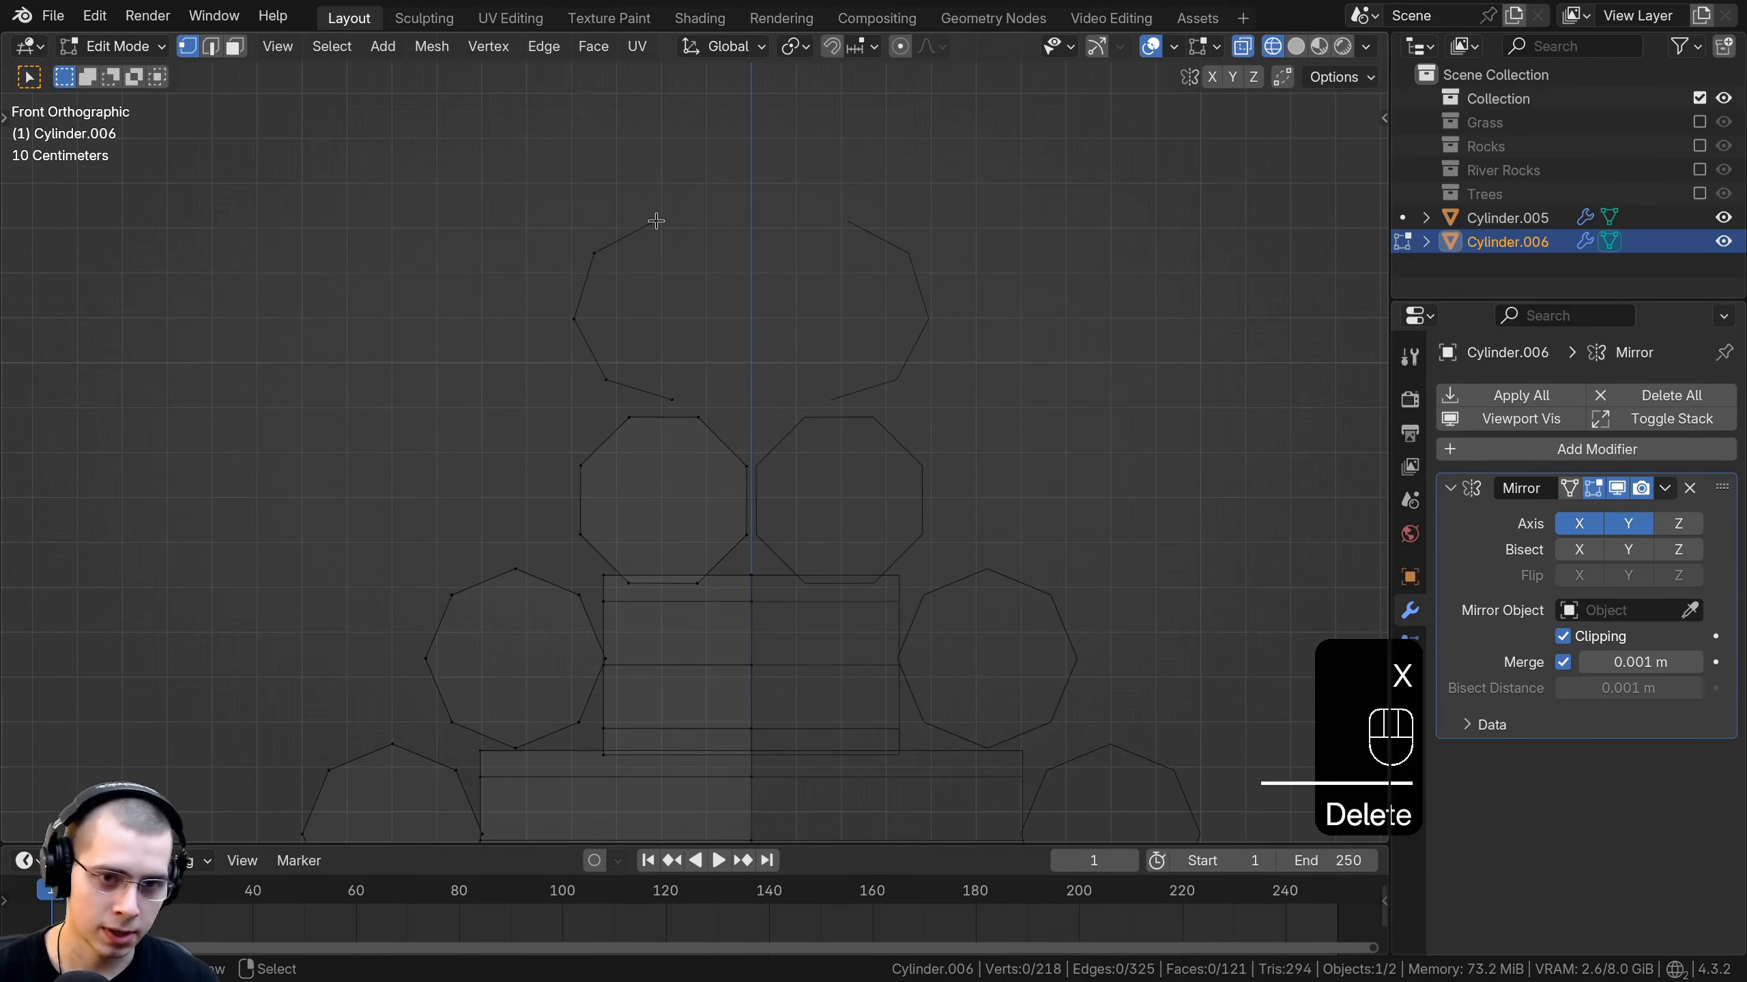
Move the remaining half-beam inward until it joins its mirror on the centre line, lower it onto the beams below, and restore solid shading.
key("l")
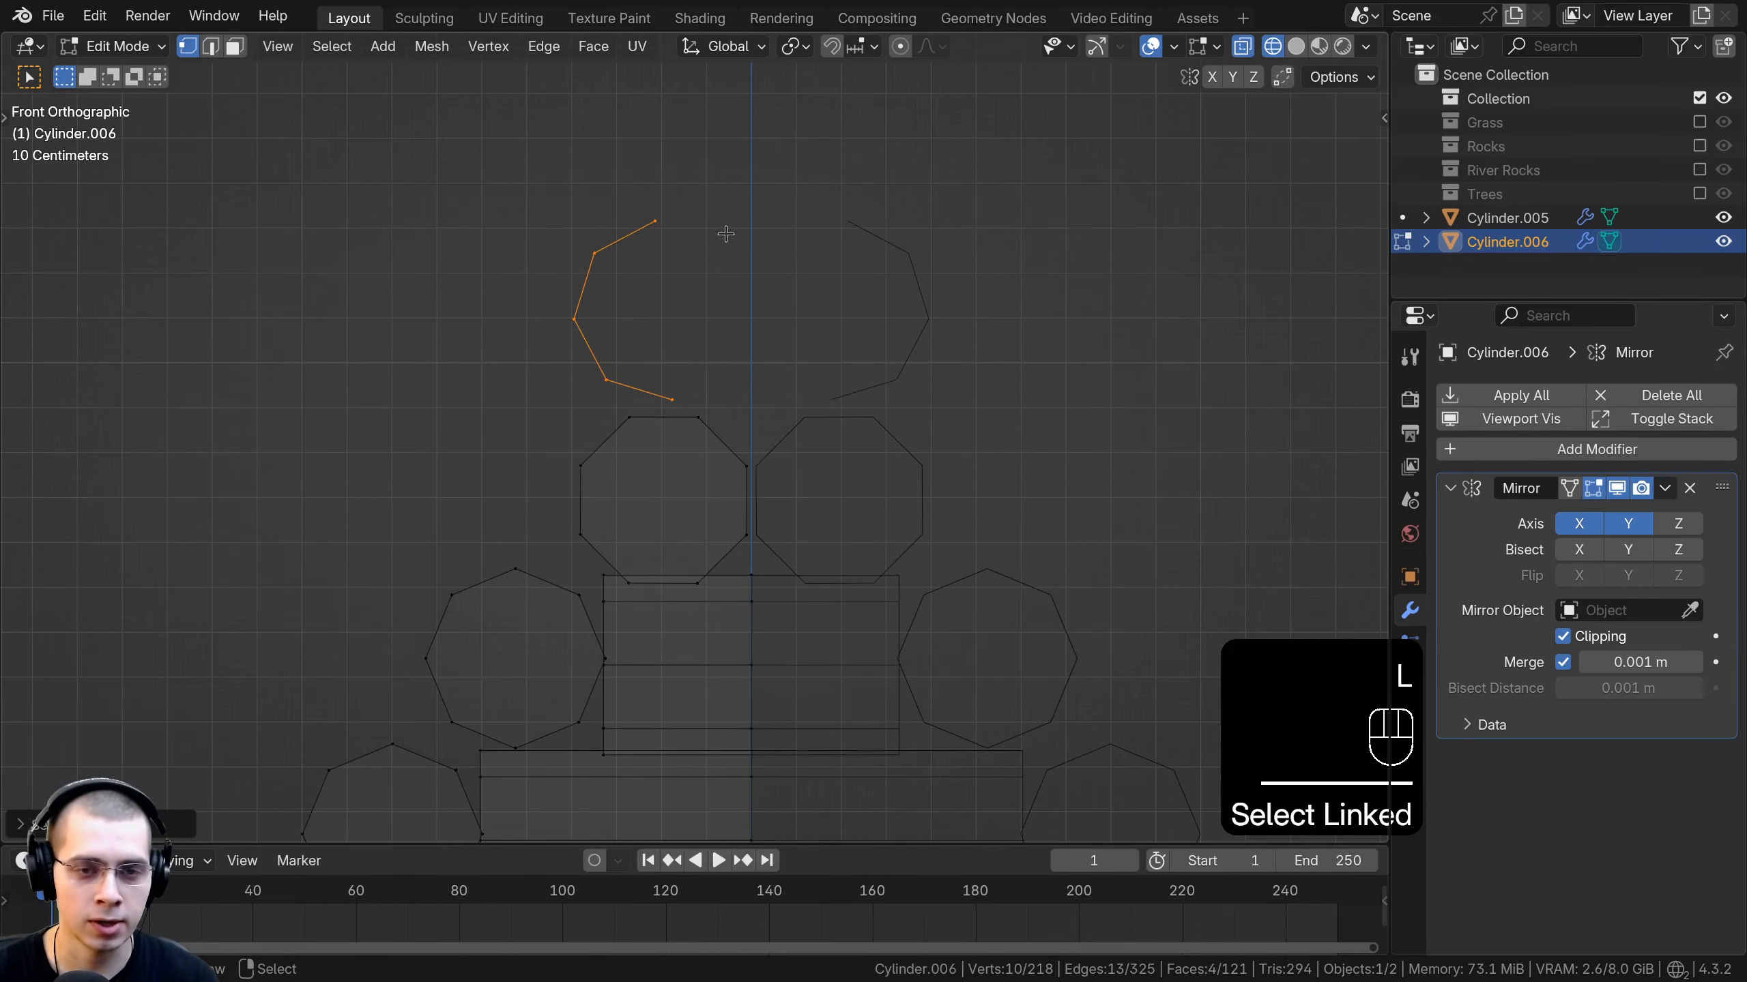
key("g")
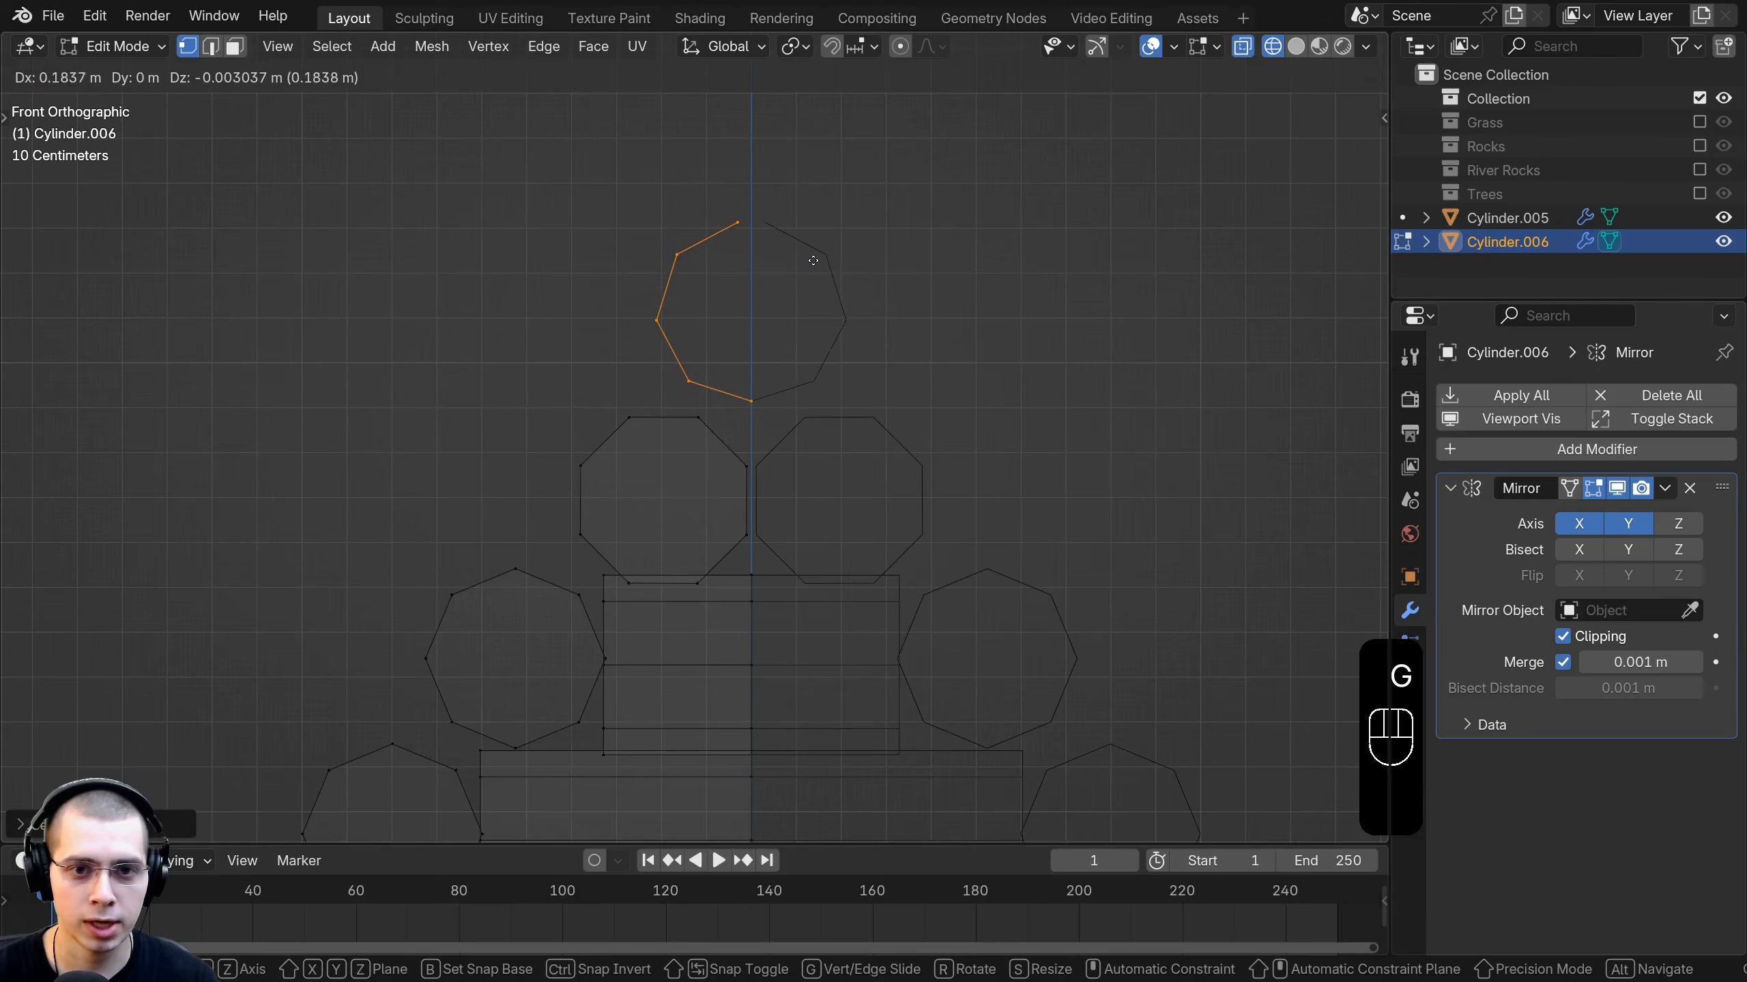
key("g")
key("g")
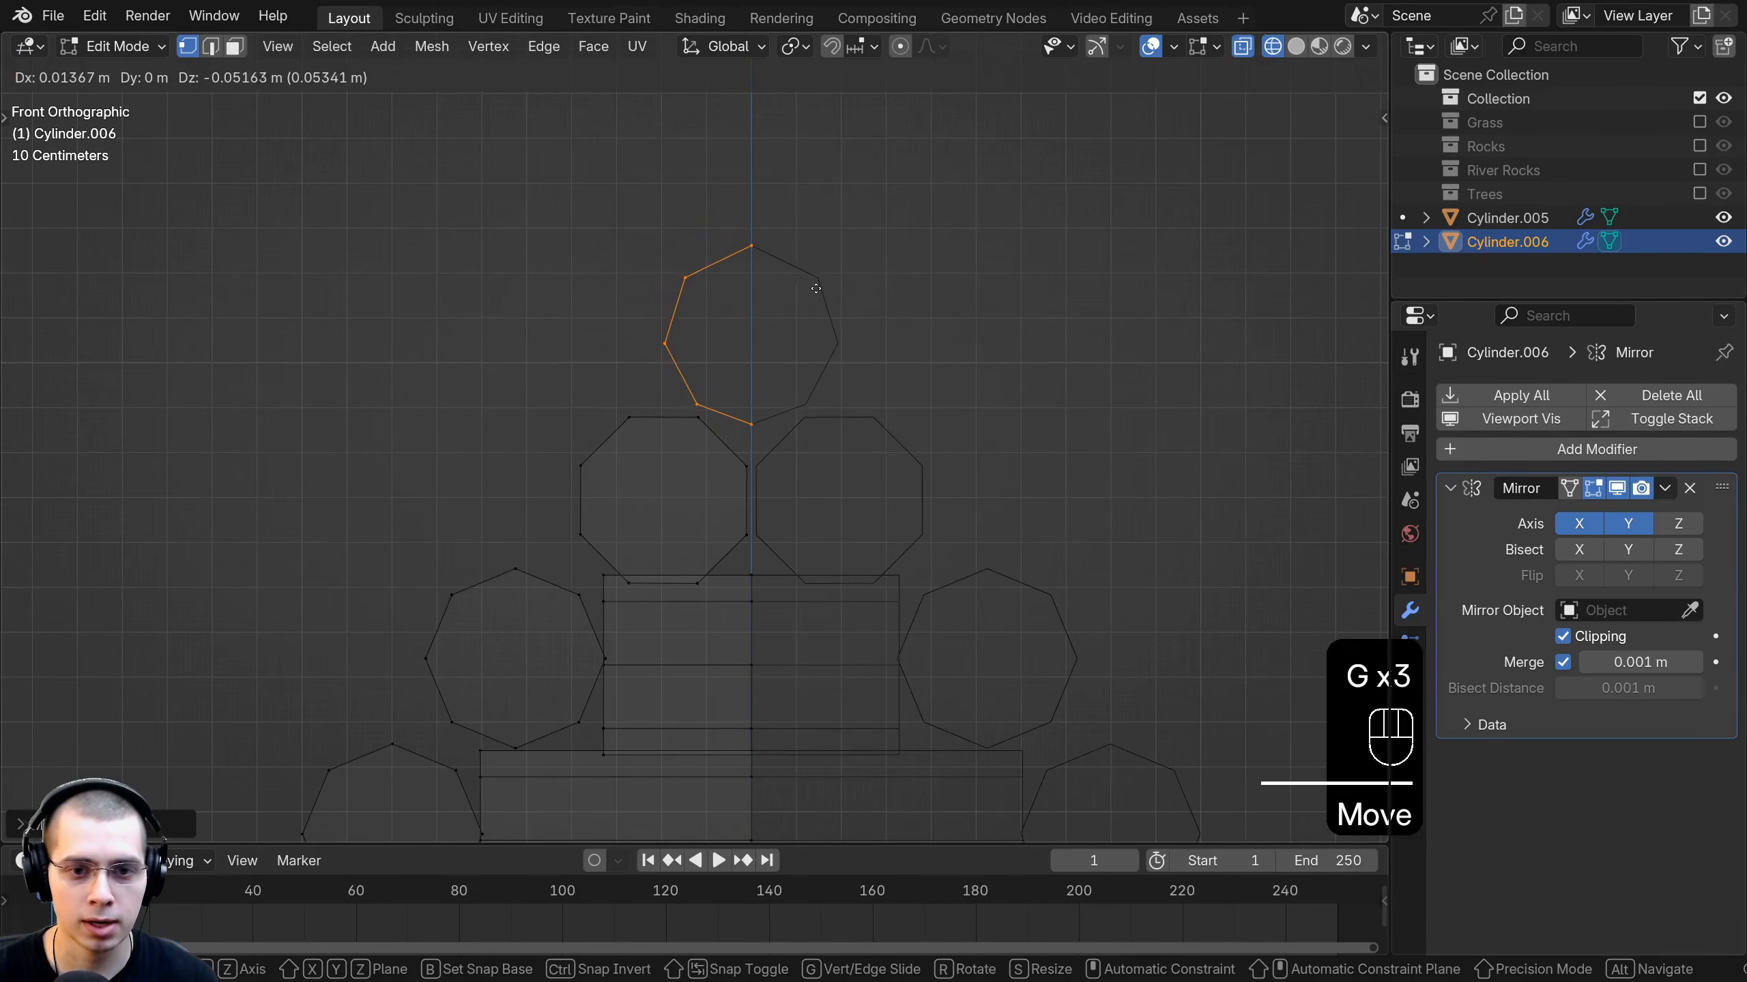
left_click(815, 298)
key("z")
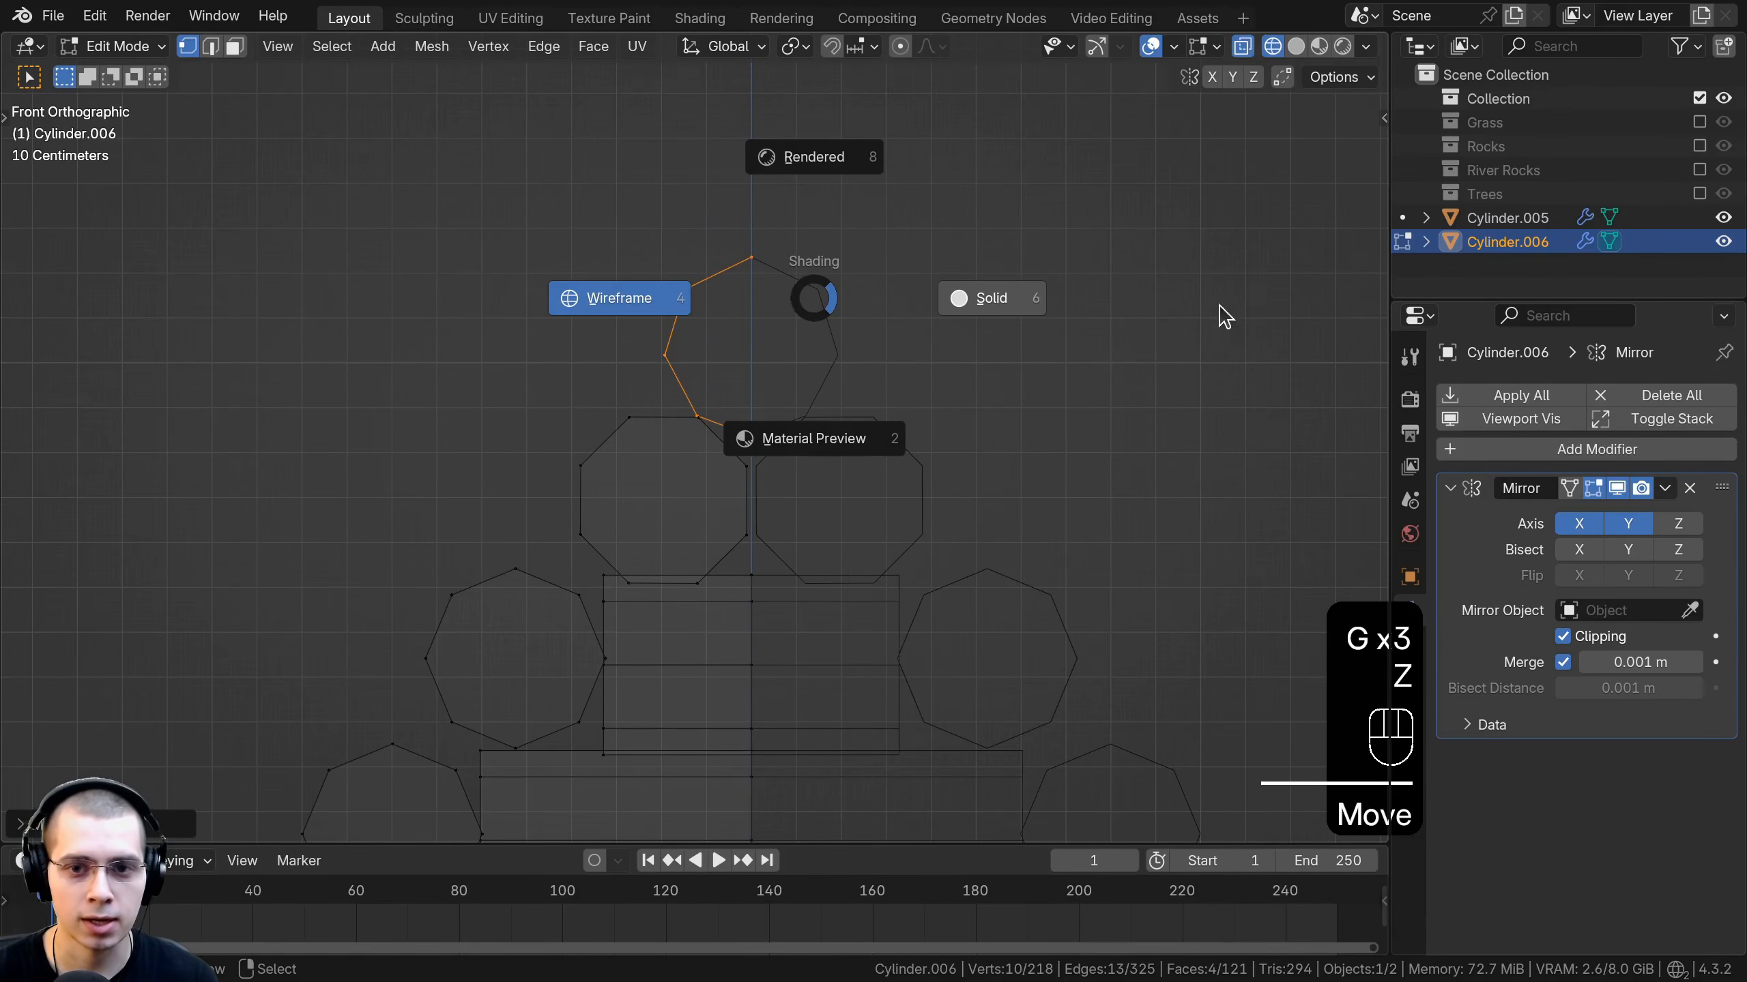
left_click(1221, 316)
Fill the open end of the ridge beam with a face and leave Edit Mode with everything deselected.
mouse_move(571, 330)
middle_mouse_down()
mouse_move(758, 417)
mouse_move(843, 421)
middle_mouse_up()
key("alt+a")
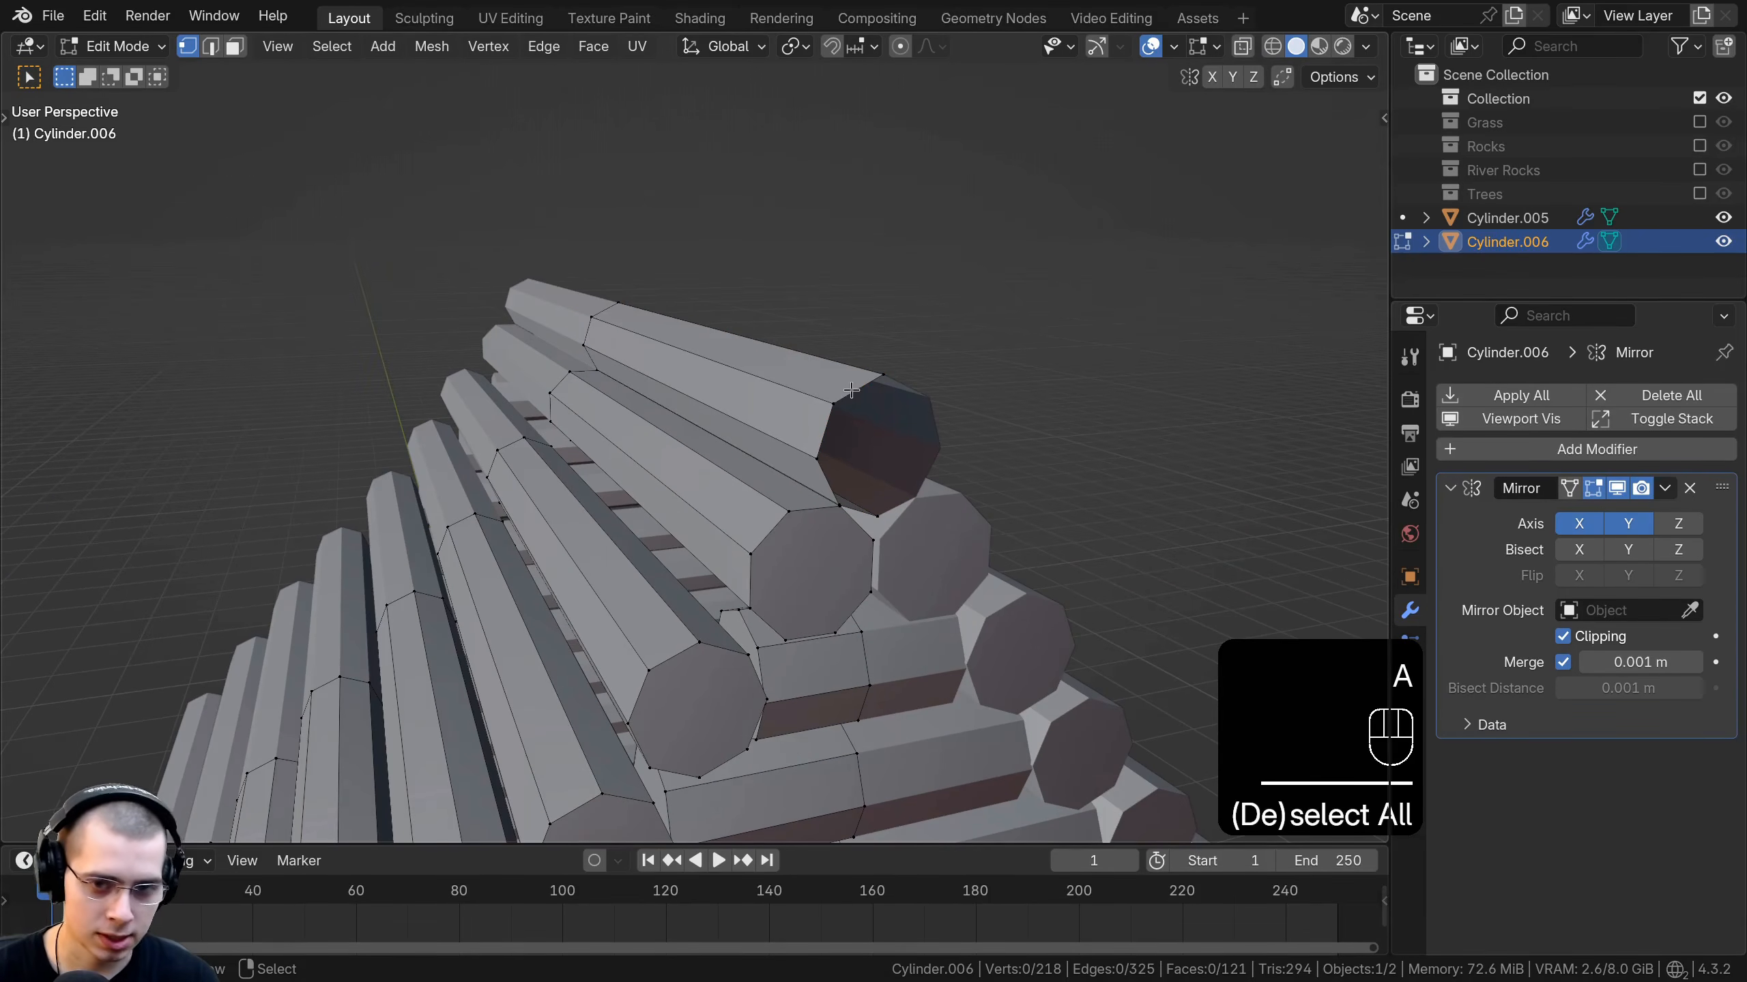
left_click(849, 391, "alt")
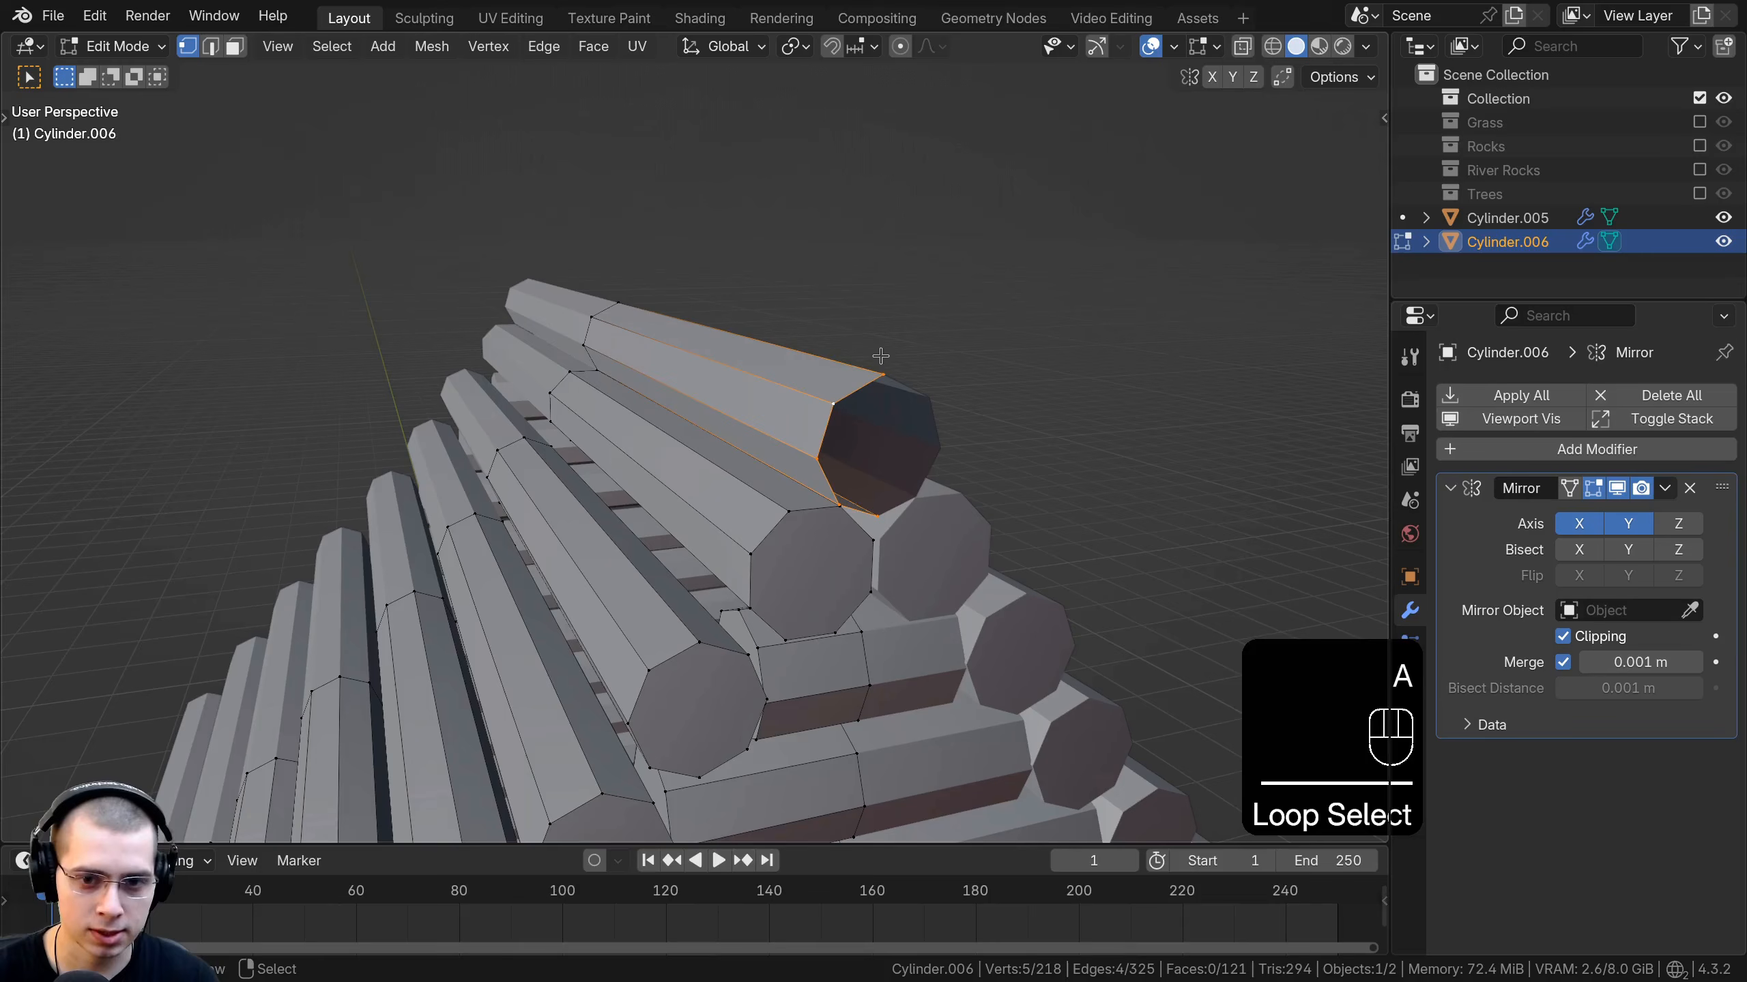
middle_click_drag(881, 355, 797, 372, "shift")
key("f")
scroll(784, 413, "down", 4)
key("Tab")
middle_click_drag(771, 447, 623, 423)
scroll(623, 423, "down", 5)
key("a")
scroll(695, 537, "up", 2)
mouse_move(715, 537)
middle_mouse_down()
mouse_move(833, 586)
mouse_move(736, 549)
mouse_move(739, 530)
middle_mouse_up()
Select the wall-log object and apply its Mirror modifier.
left_click(715, 509)
key("g")
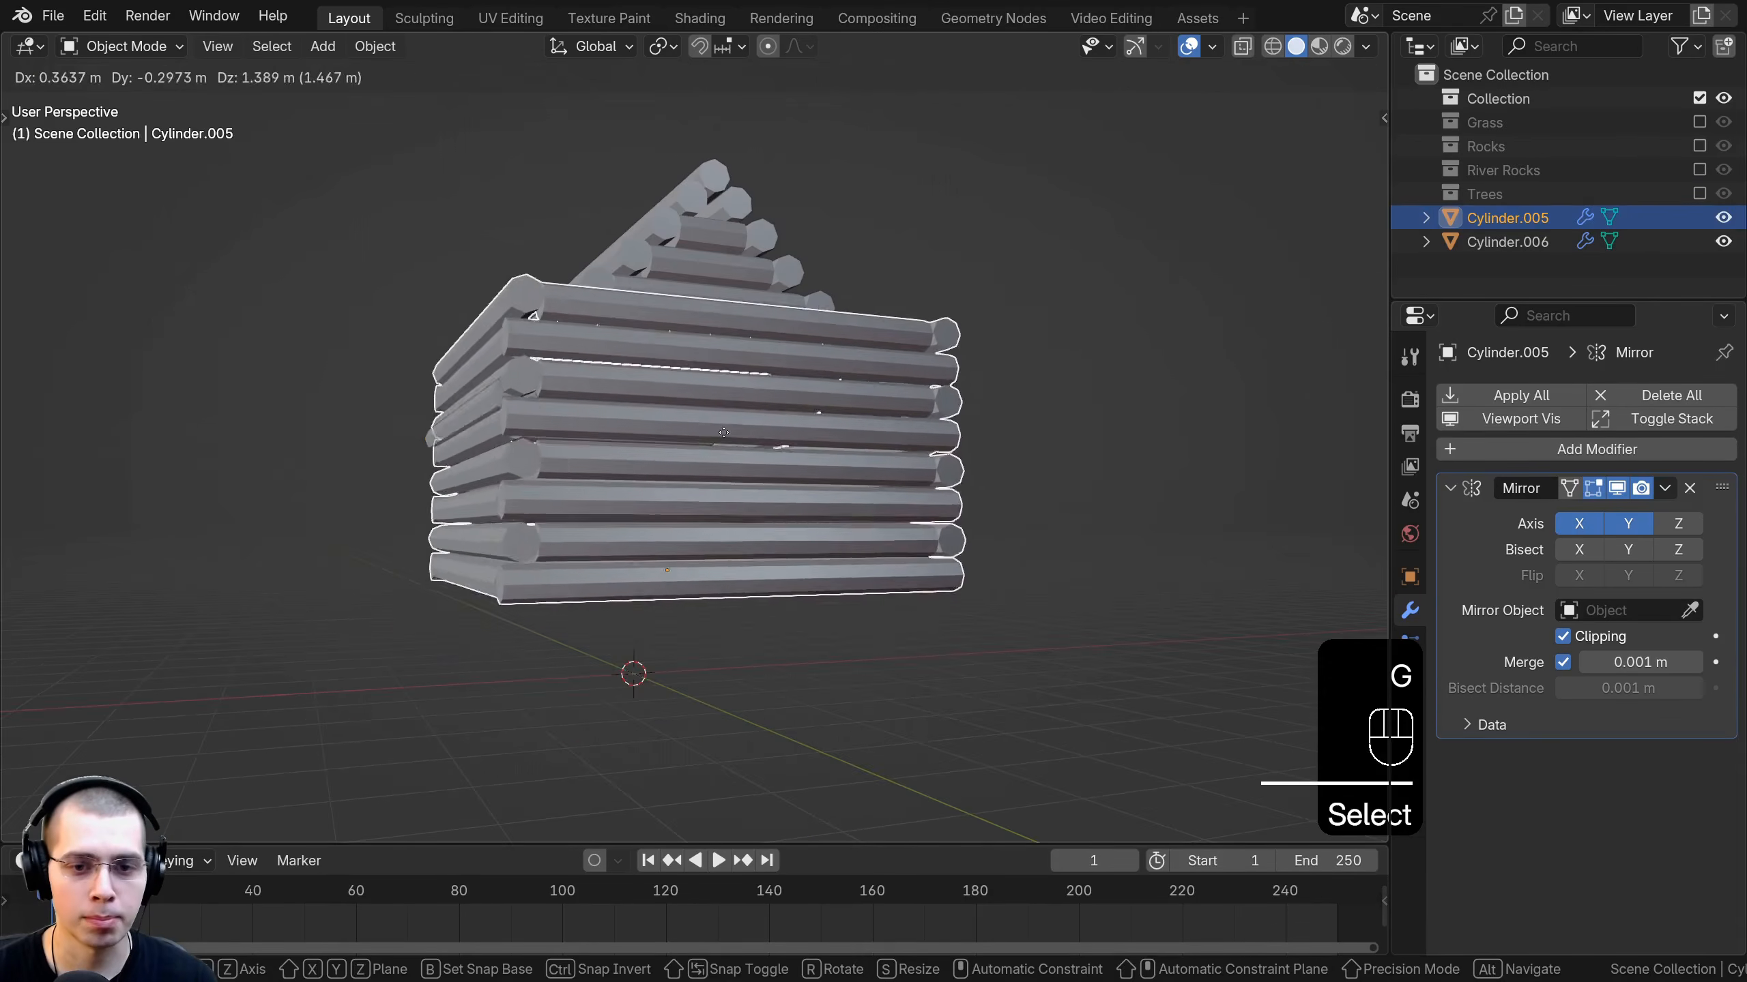
left_click(723, 432)
middle_click_drag(723, 432, 685, 534)
scroll(632, 637, "up", 3)
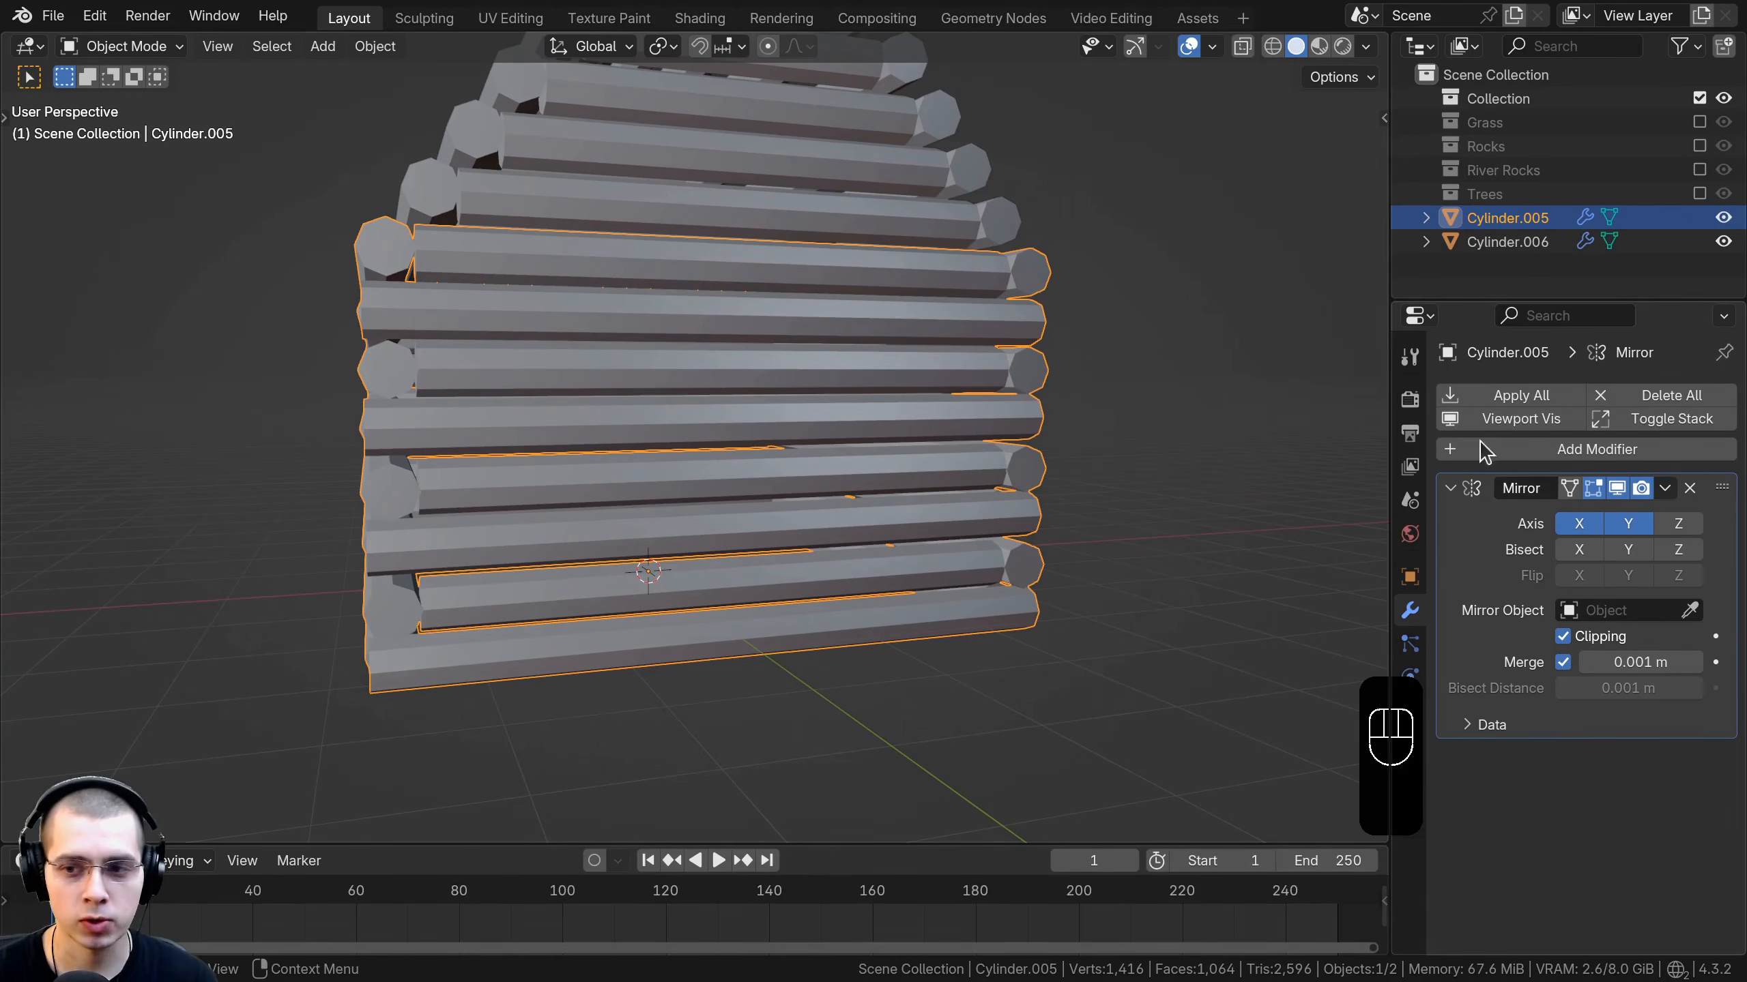
left_click_drag(1486, 300, 1485, 182)
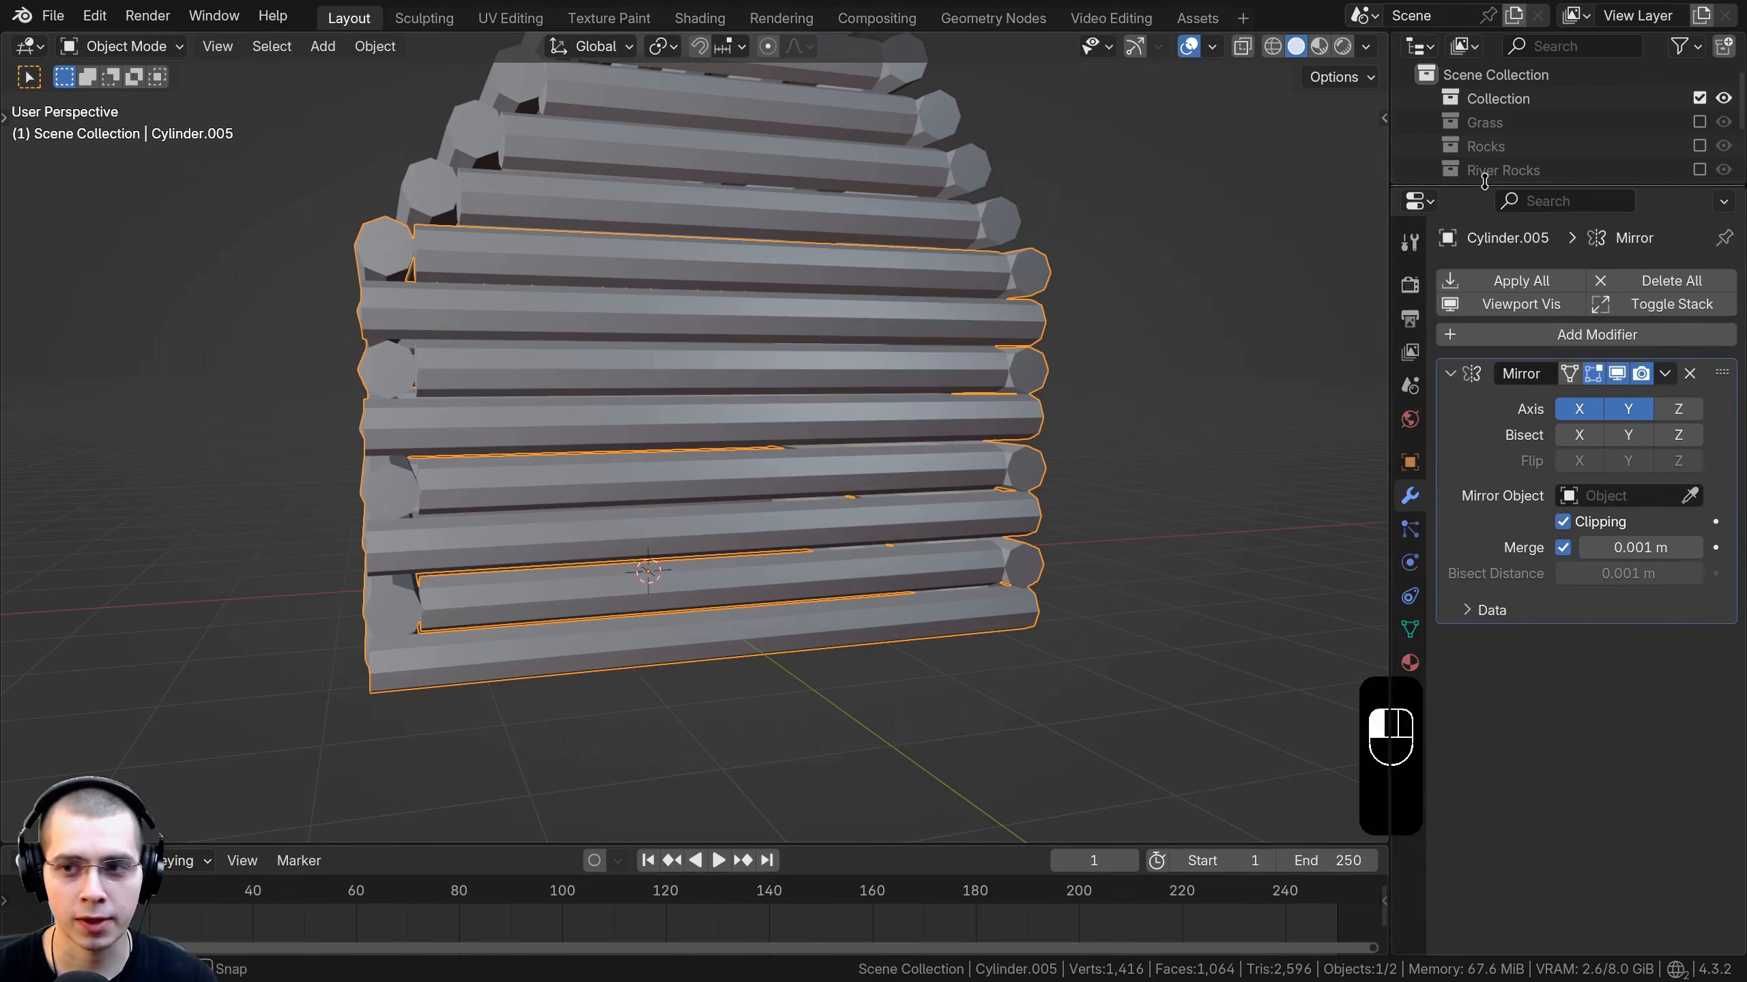
left_click(1664, 372)
left_click(1580, 401)
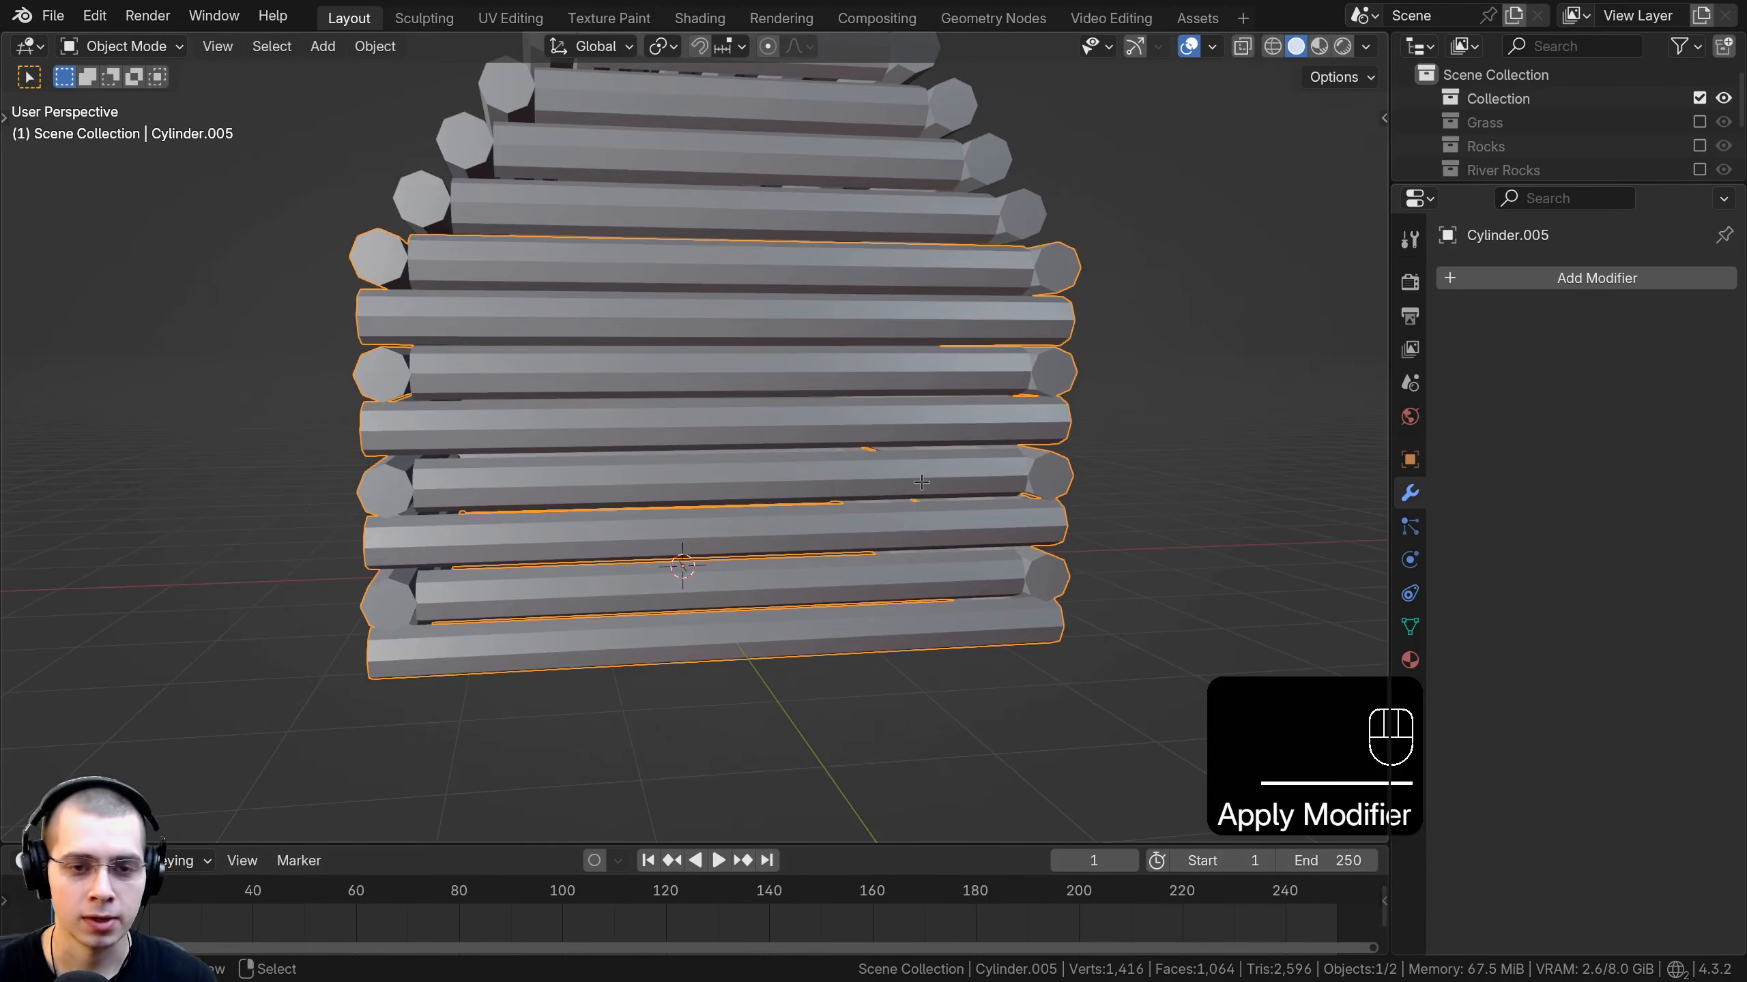
Bevel the centre edge loops of the front wall's lower seven logs into a door-wide band, leaving out the top log.
key("Tab")
scroll(744, 324, "up", 3)
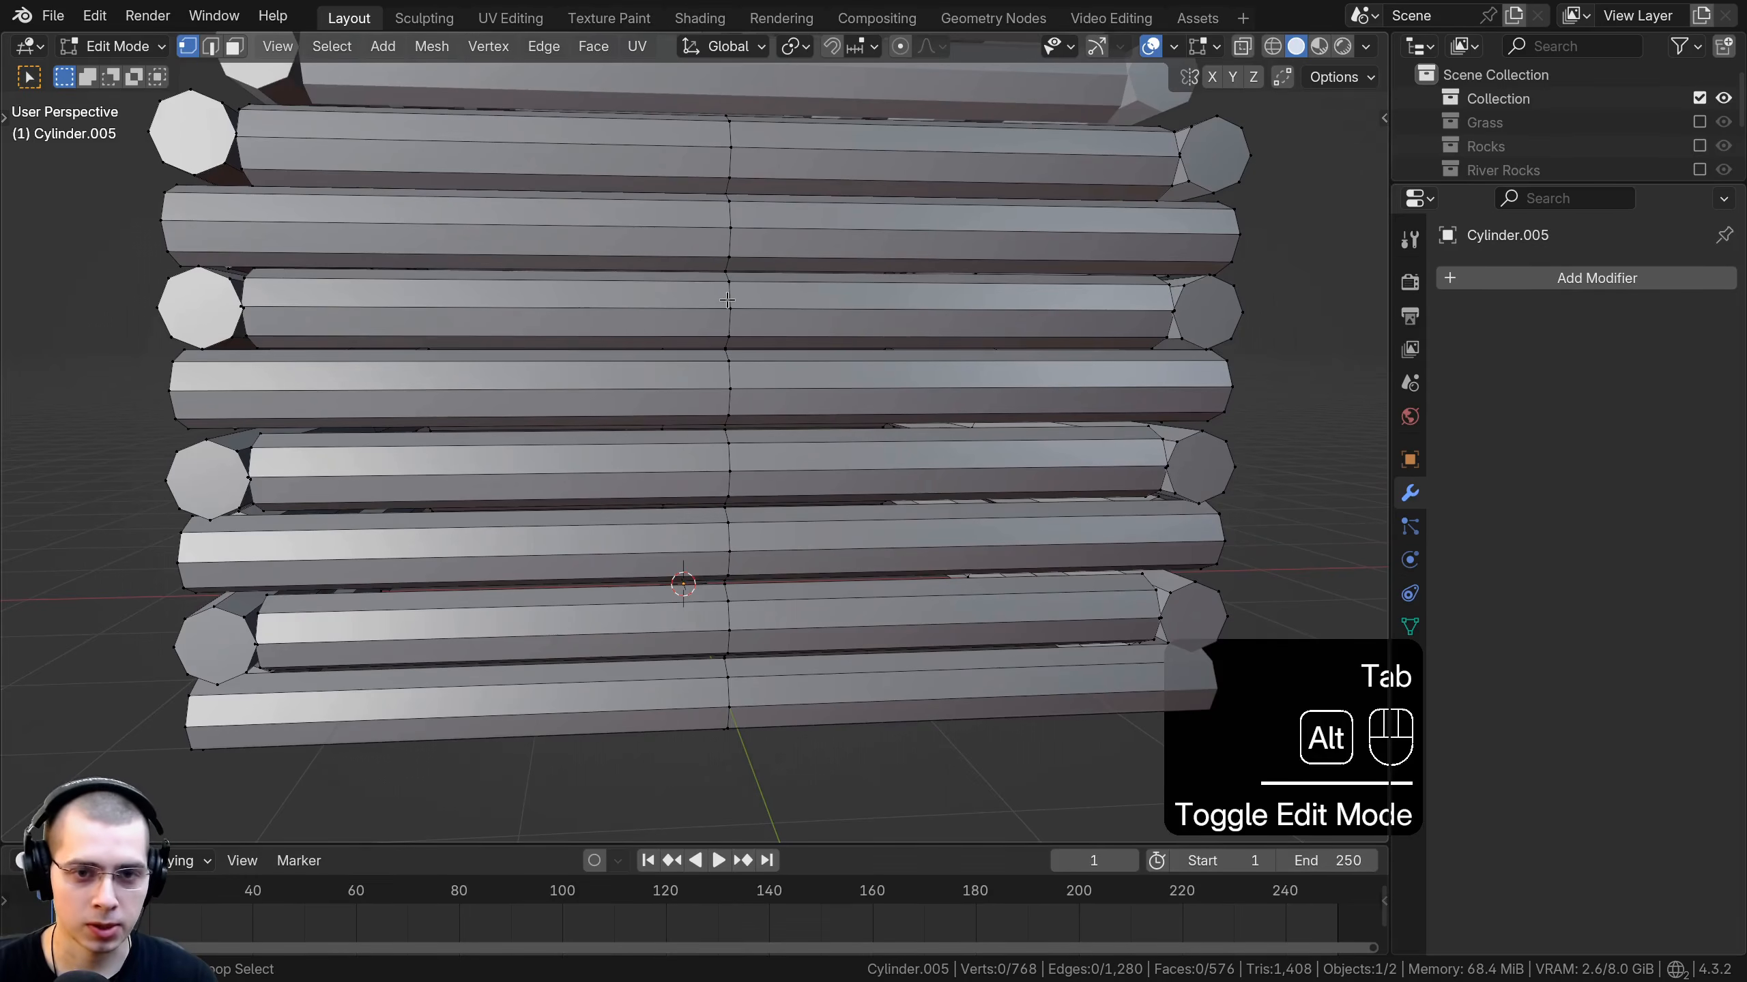
left_click(727, 303, "alt")
left_click(730, 396, "alt+shift")
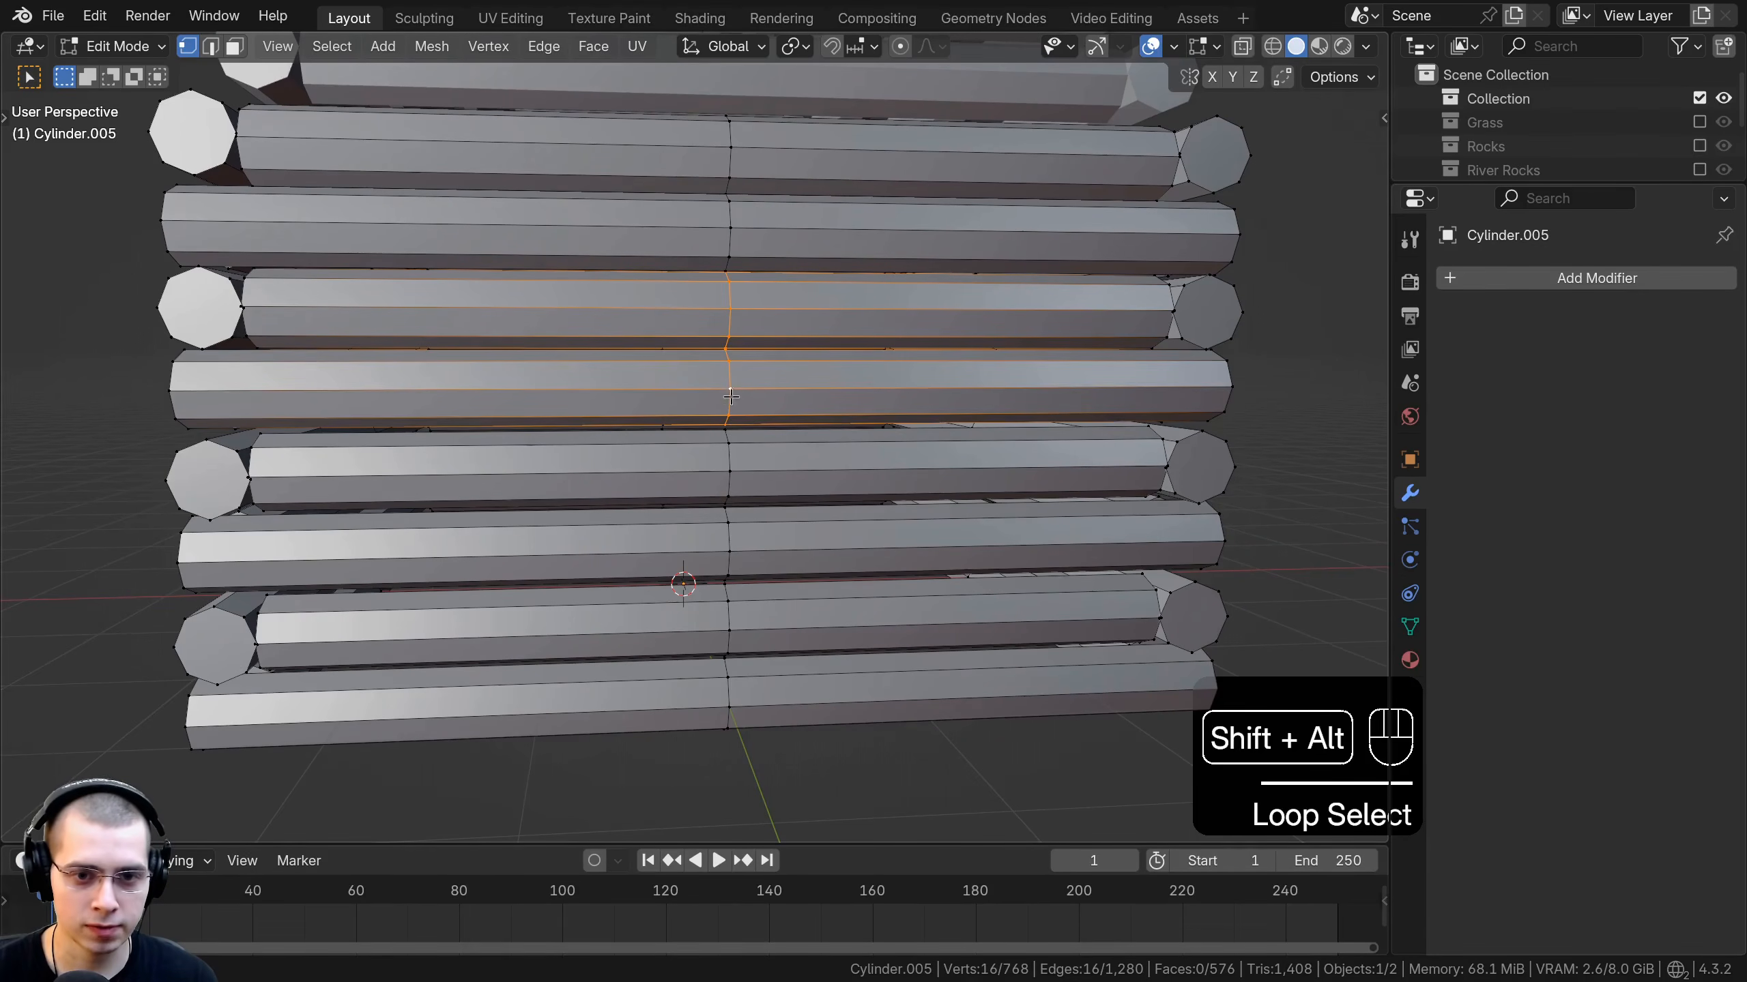
left_click(730, 460, "alt+shift")
left_click(729, 526, "alt+shift")
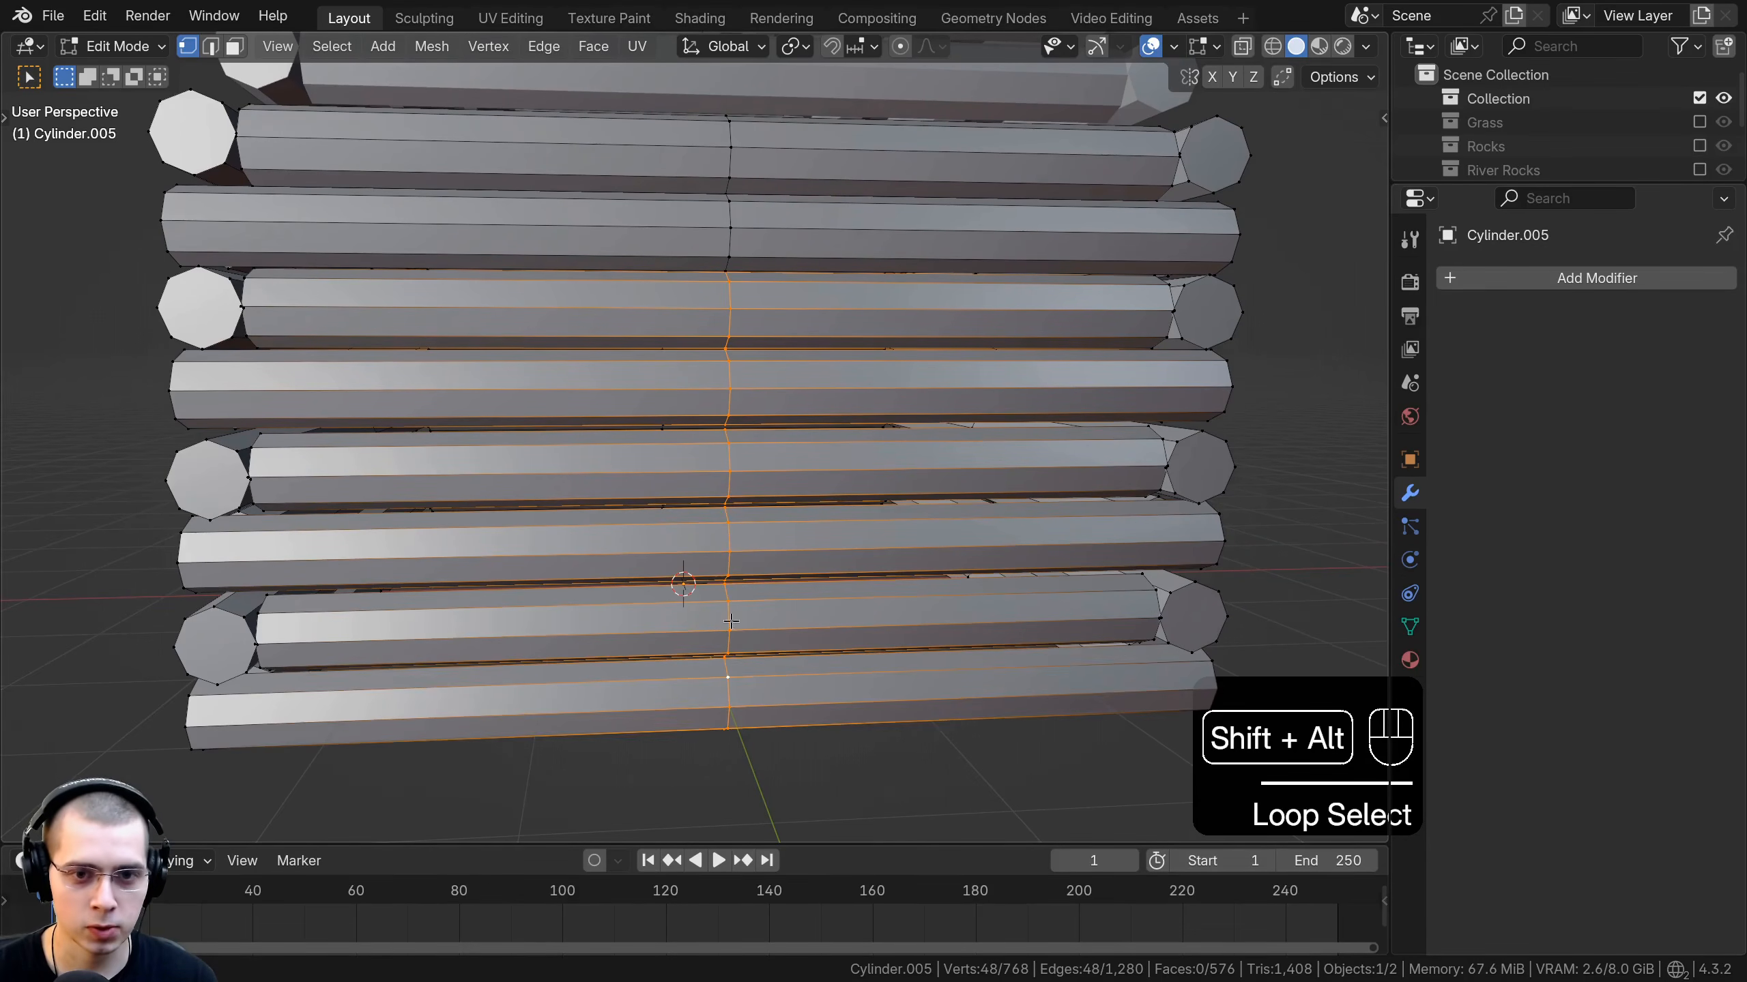
middle_click_drag(731, 469, 728, 507, "shift")
left_click(728, 276, "alt+shift")
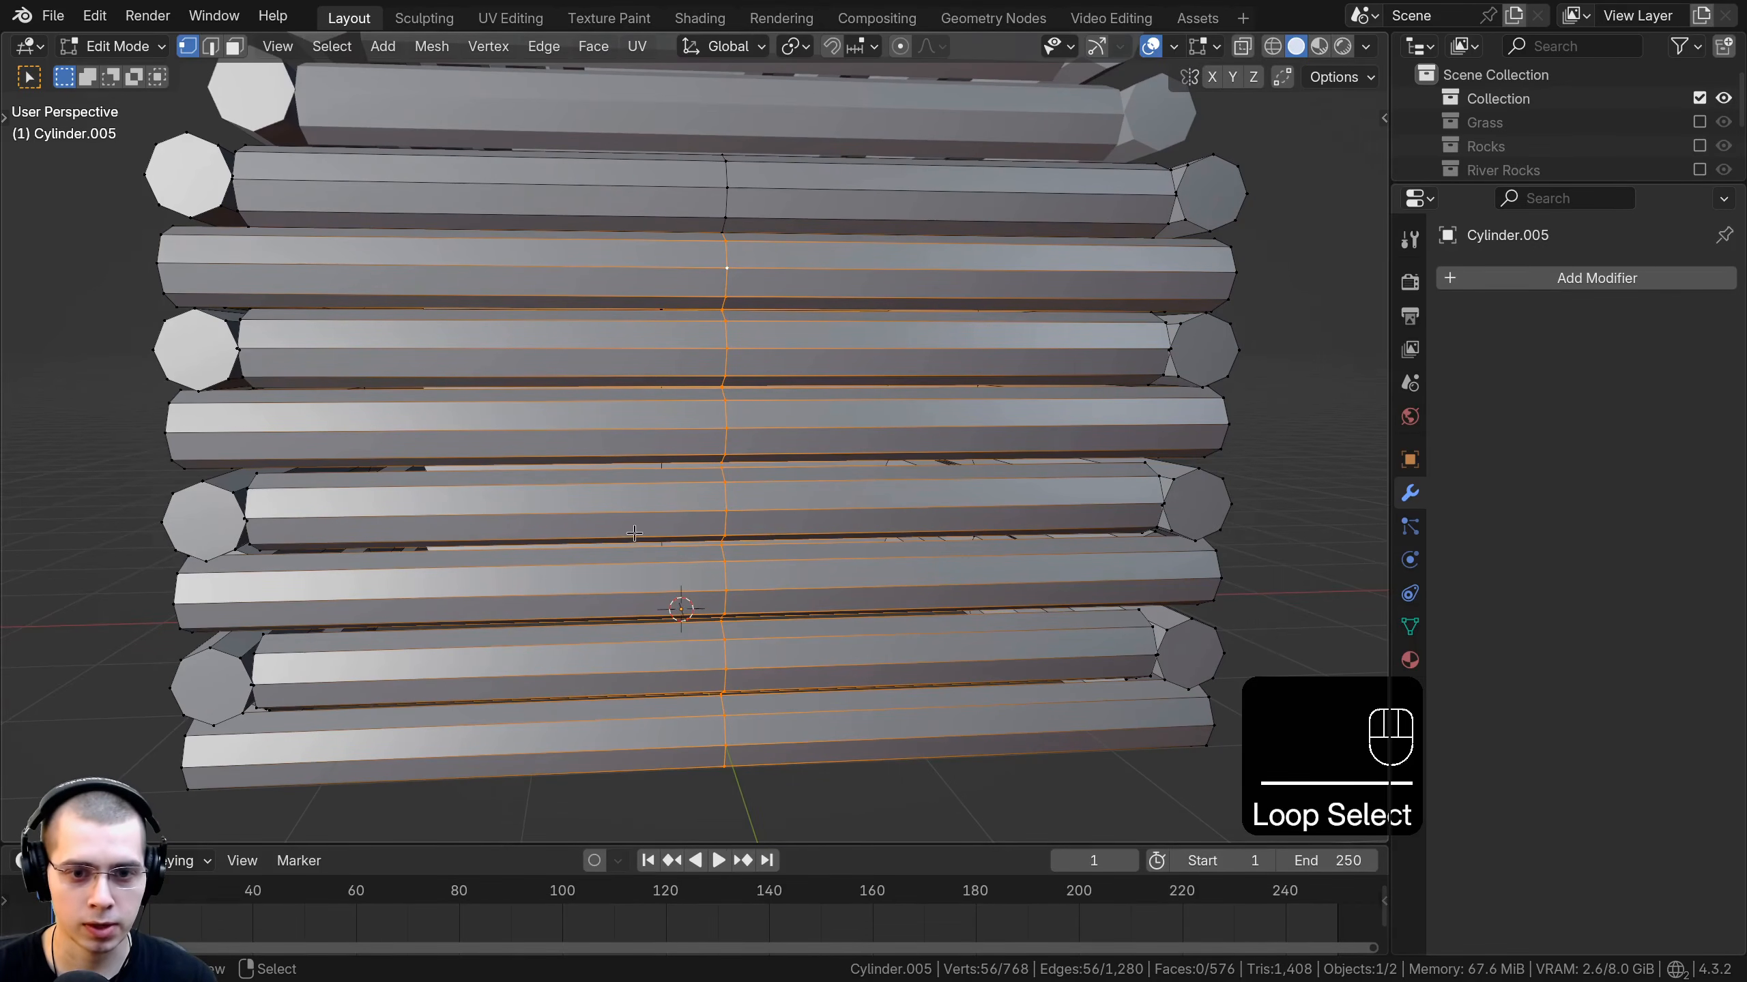
scroll(646, 726, "down", 3)
middle_click_drag(695, 489, 780, 446)
scroll(698, 526, "down", 2)
scroll(780, 445, "up", 2)
scroll(780, 446, "up", 3)
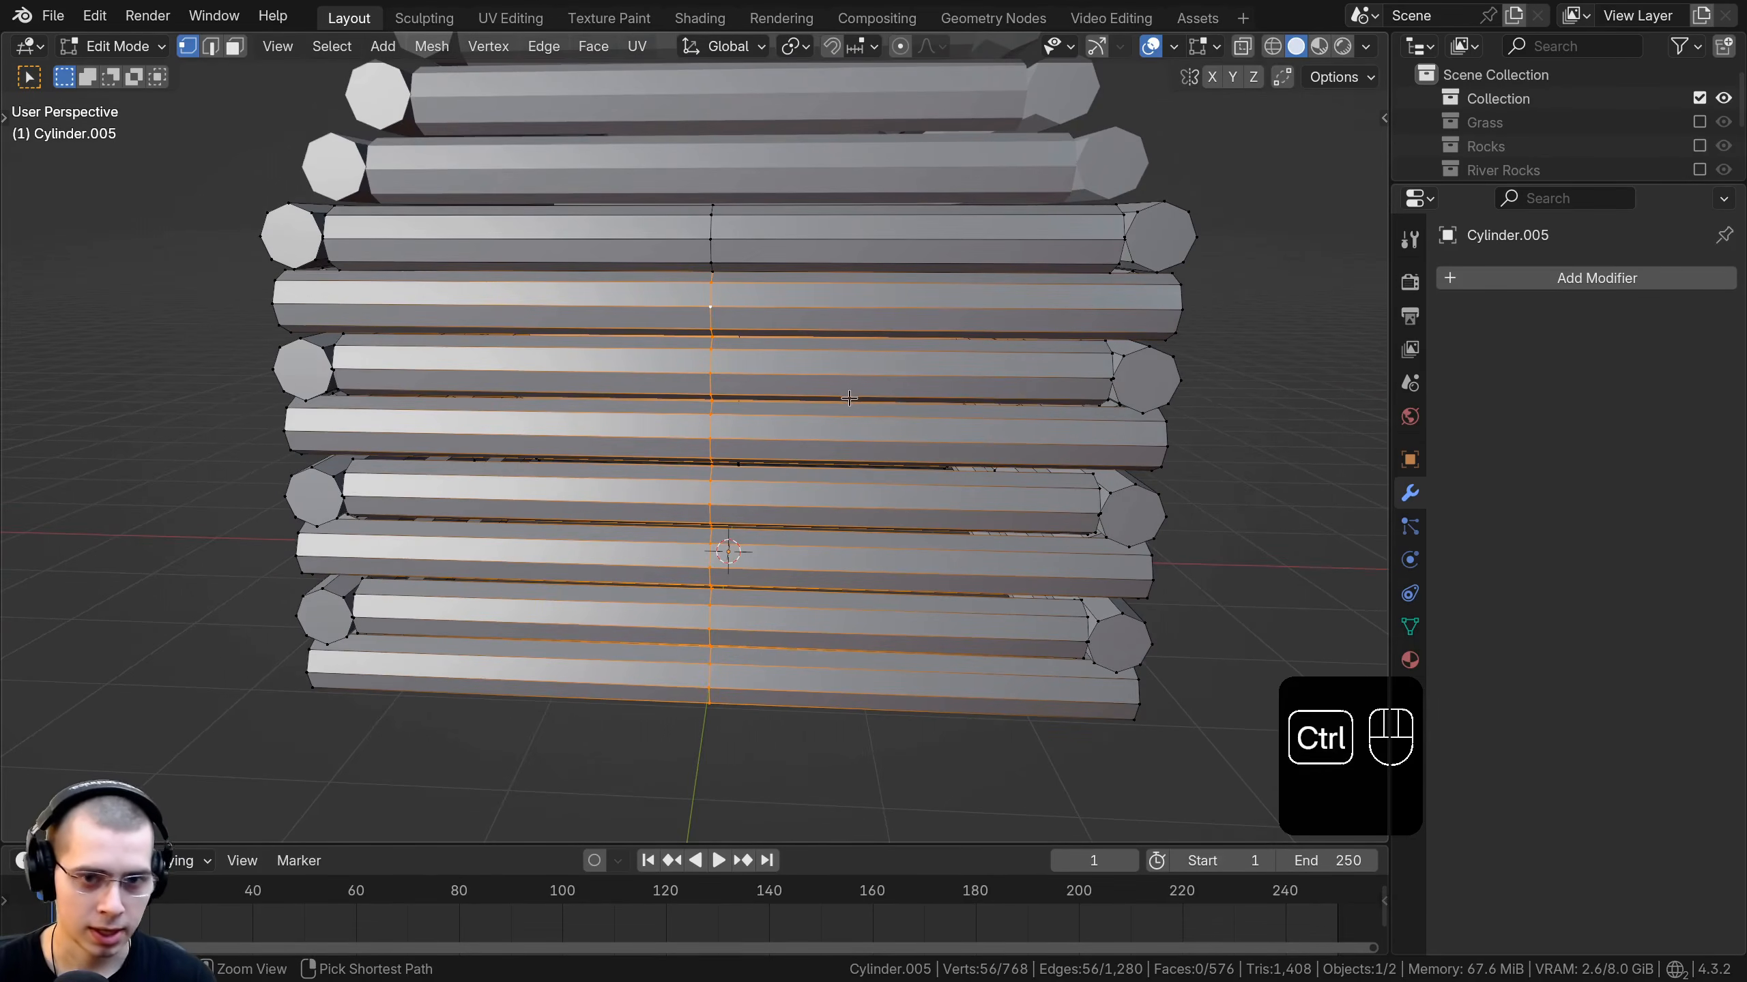
key("ctrl+b")
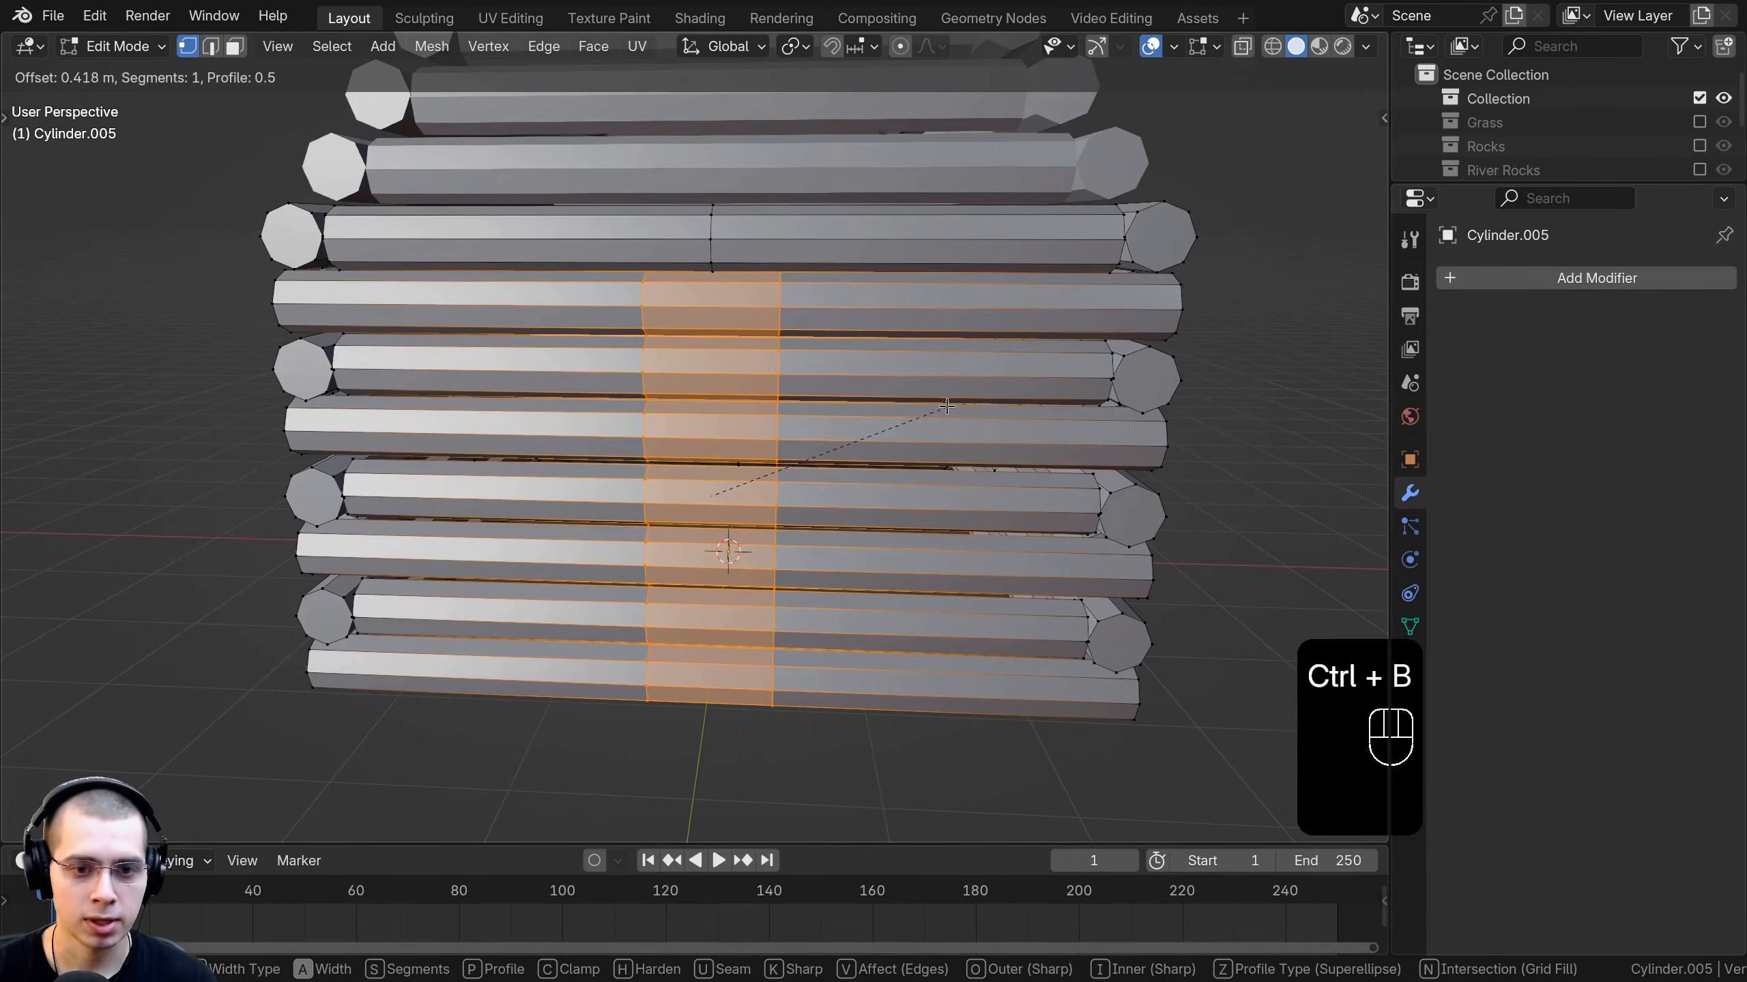
left_click(1000, 413)
Delete the faces of the beveled band to cut the doorway through the front wall.
scroll(743, 289, "down", 2)
key("x")
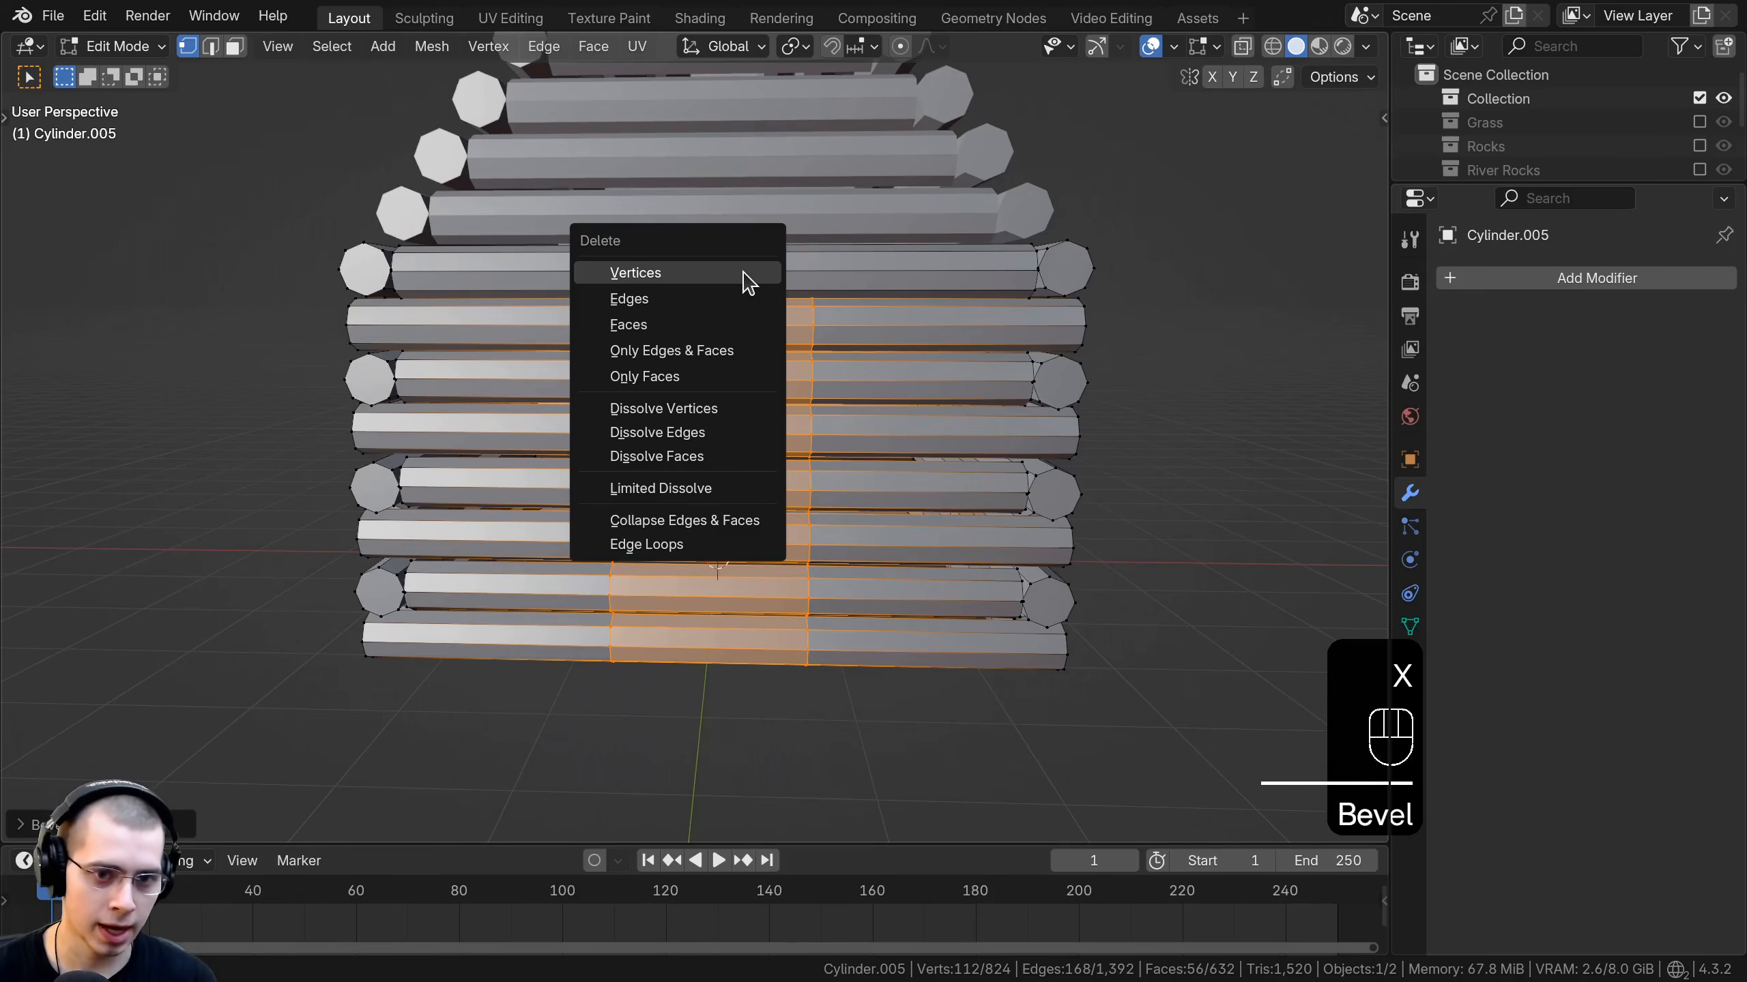
left_click(681, 329)
Cap the open log ends on both sides of the doorway with faces and return to Object Mode with nothing selected.
middle_click_drag(681, 333, 677, 323, "shift")
scroll(678, 323, "up", 2)
middle_click_drag(678, 324, 546, 337)
middle_click_drag(547, 337, 558, 315, "shift")
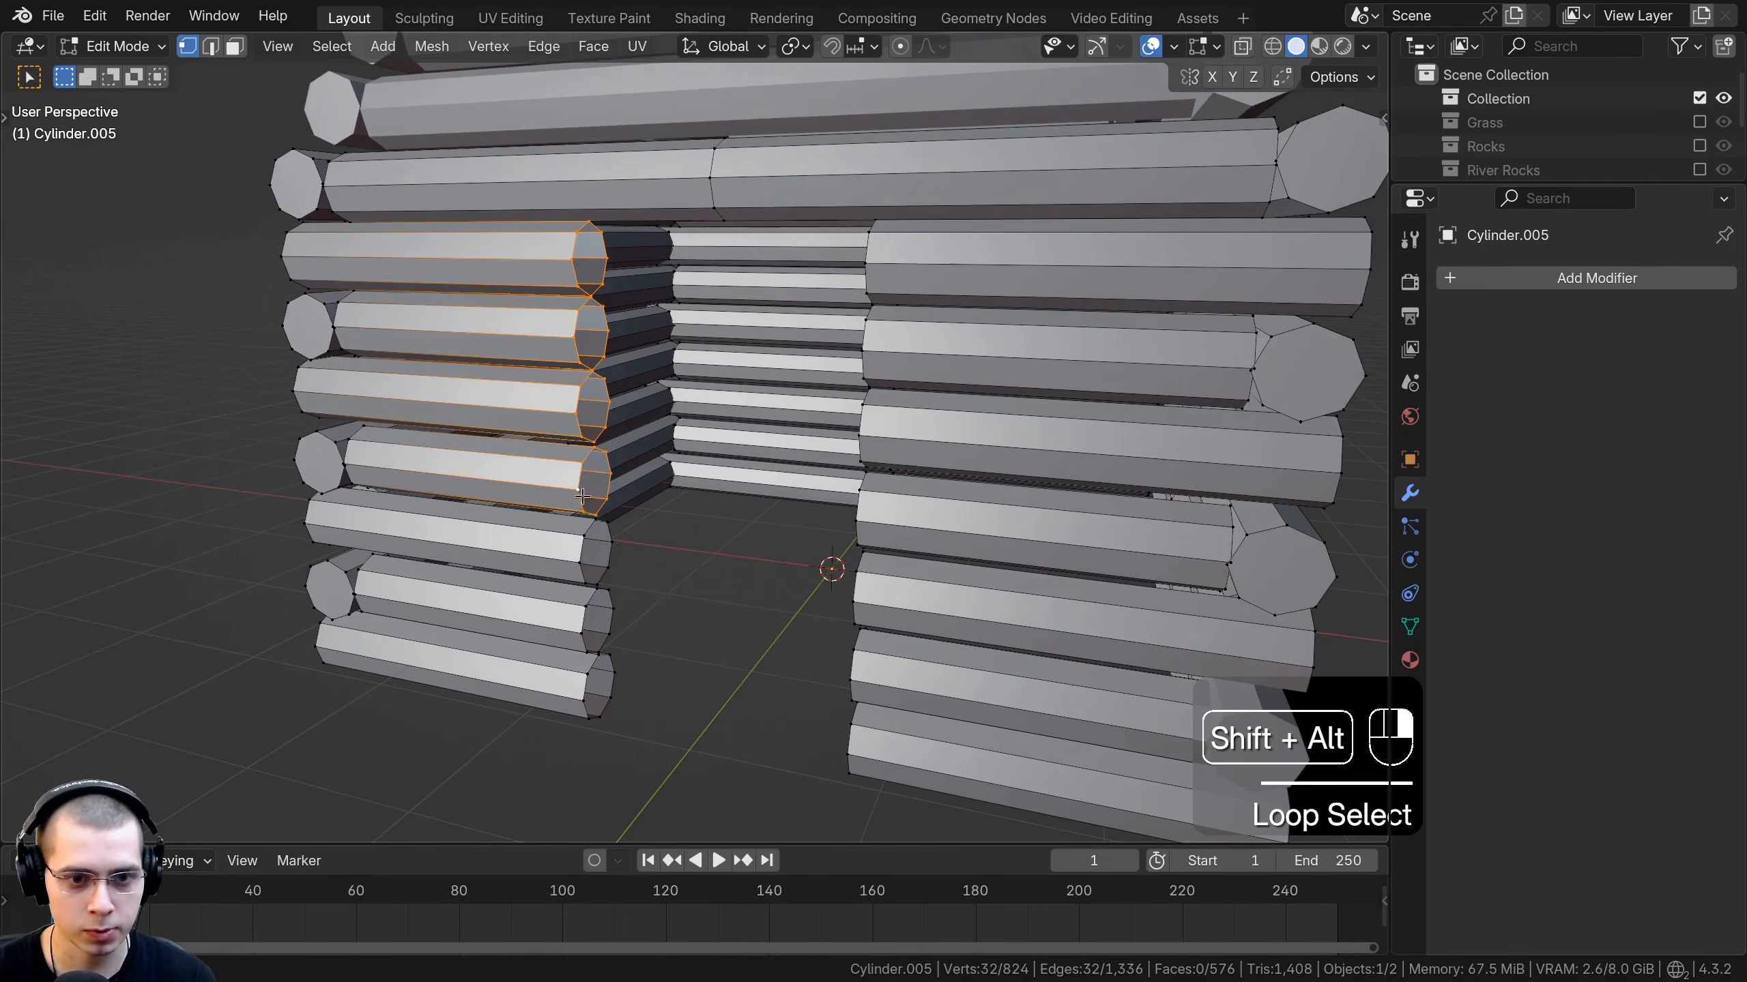
middle_click_drag(701, 505, 887, 253)
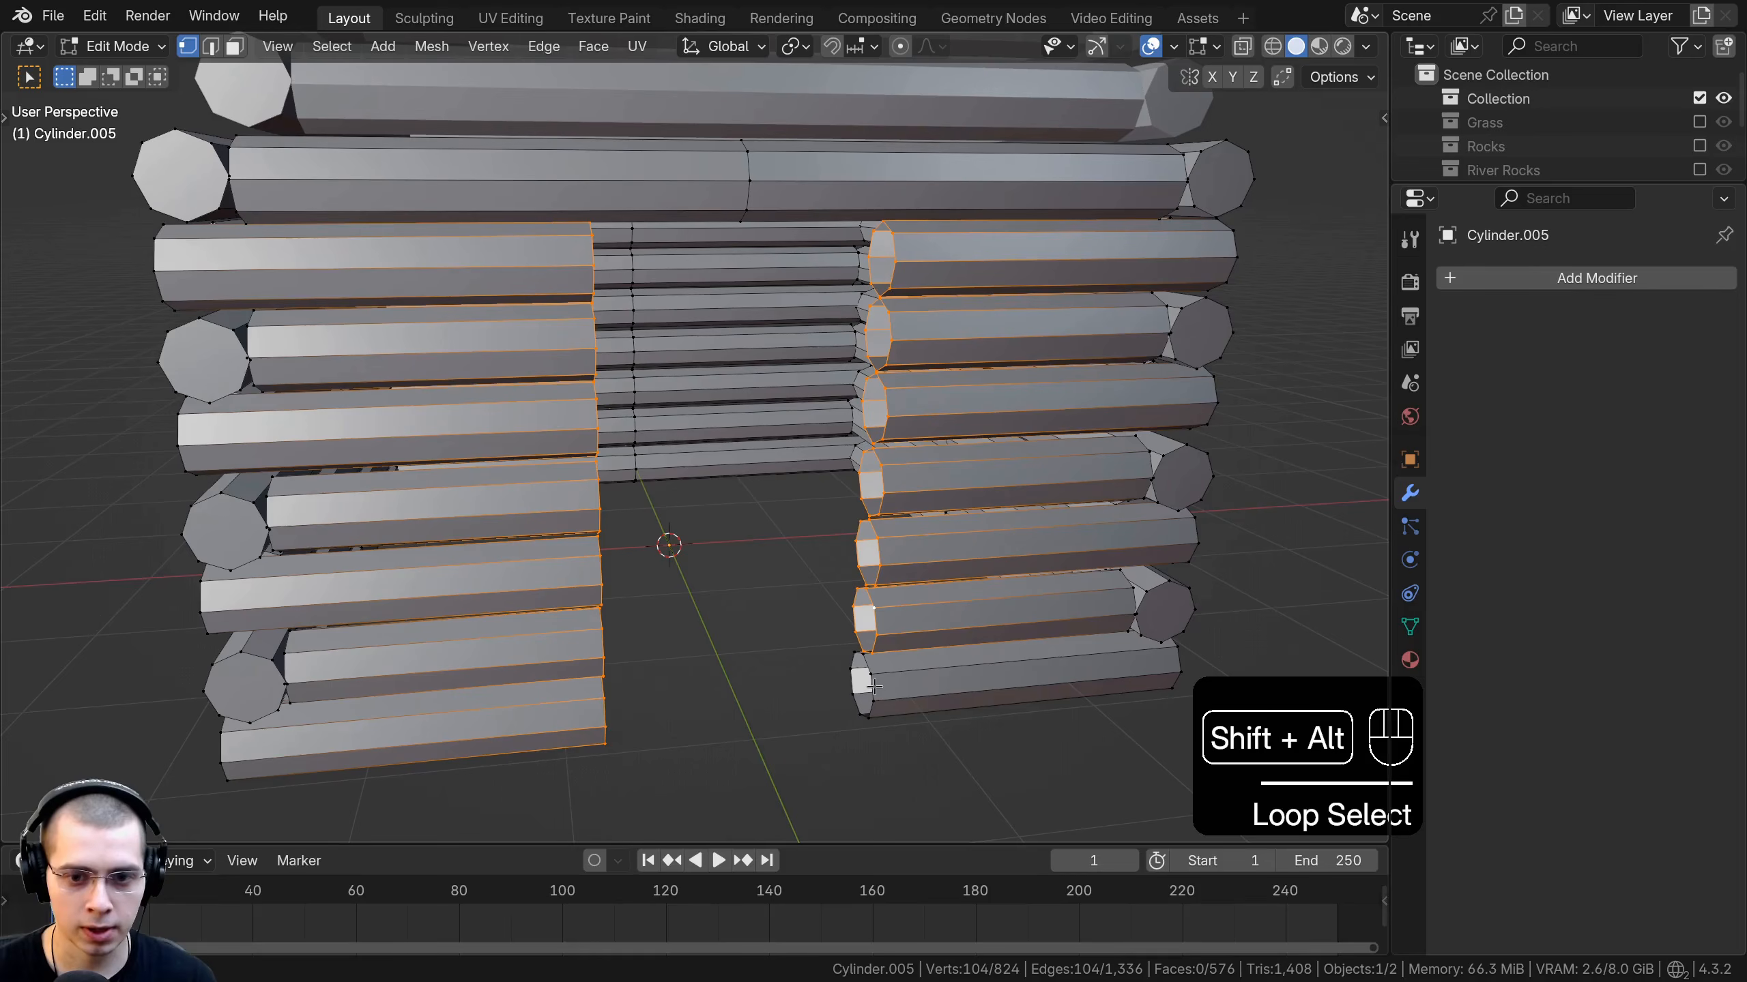
middle_click_drag(879, 601, 845, 179)
key("f")
key("Tab")
scroll(845, 178, "down", 5)
key("a")
Add a cube mesh, move it in front of the doorway and raise it about 1.45 m along Z.
middle_click_drag(773, 292, 663, 418)
scroll(822, 304, "up", 5)
scroll(800, 258, "down", 6)
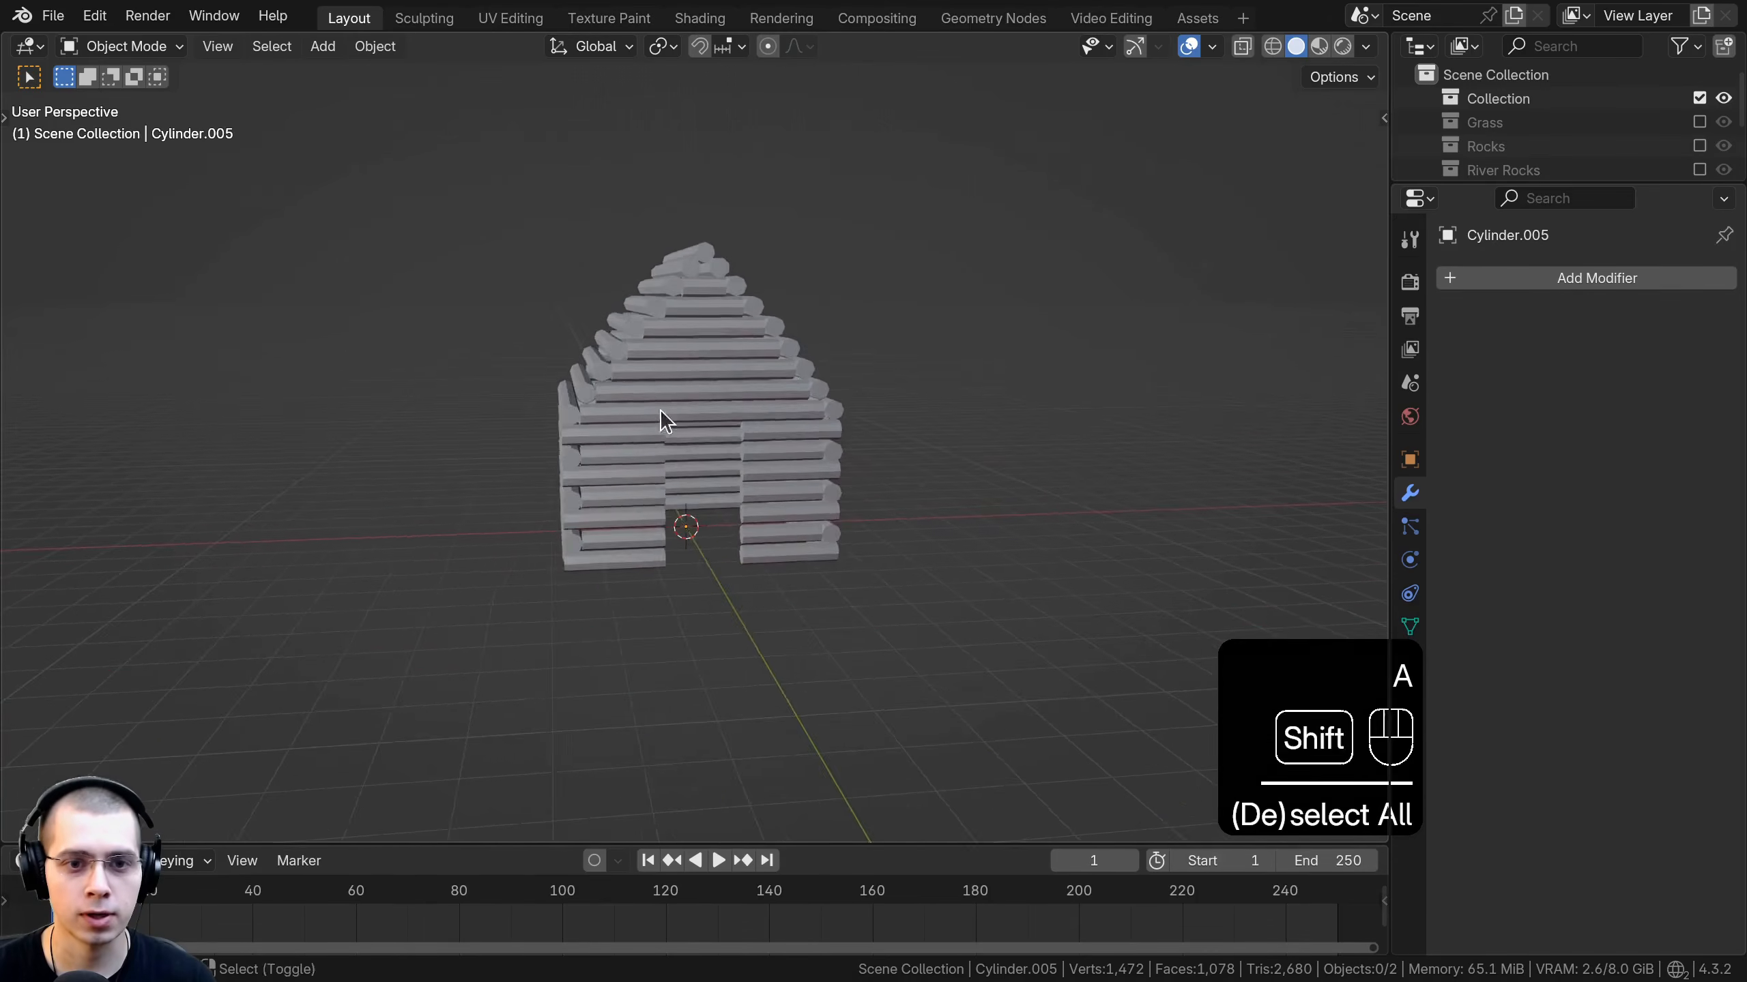
scroll(672, 420, "up", 4)
scroll(679, 423, "down", 2)
middle_click_drag(826, 390, 702, 136)
key("shift+a")
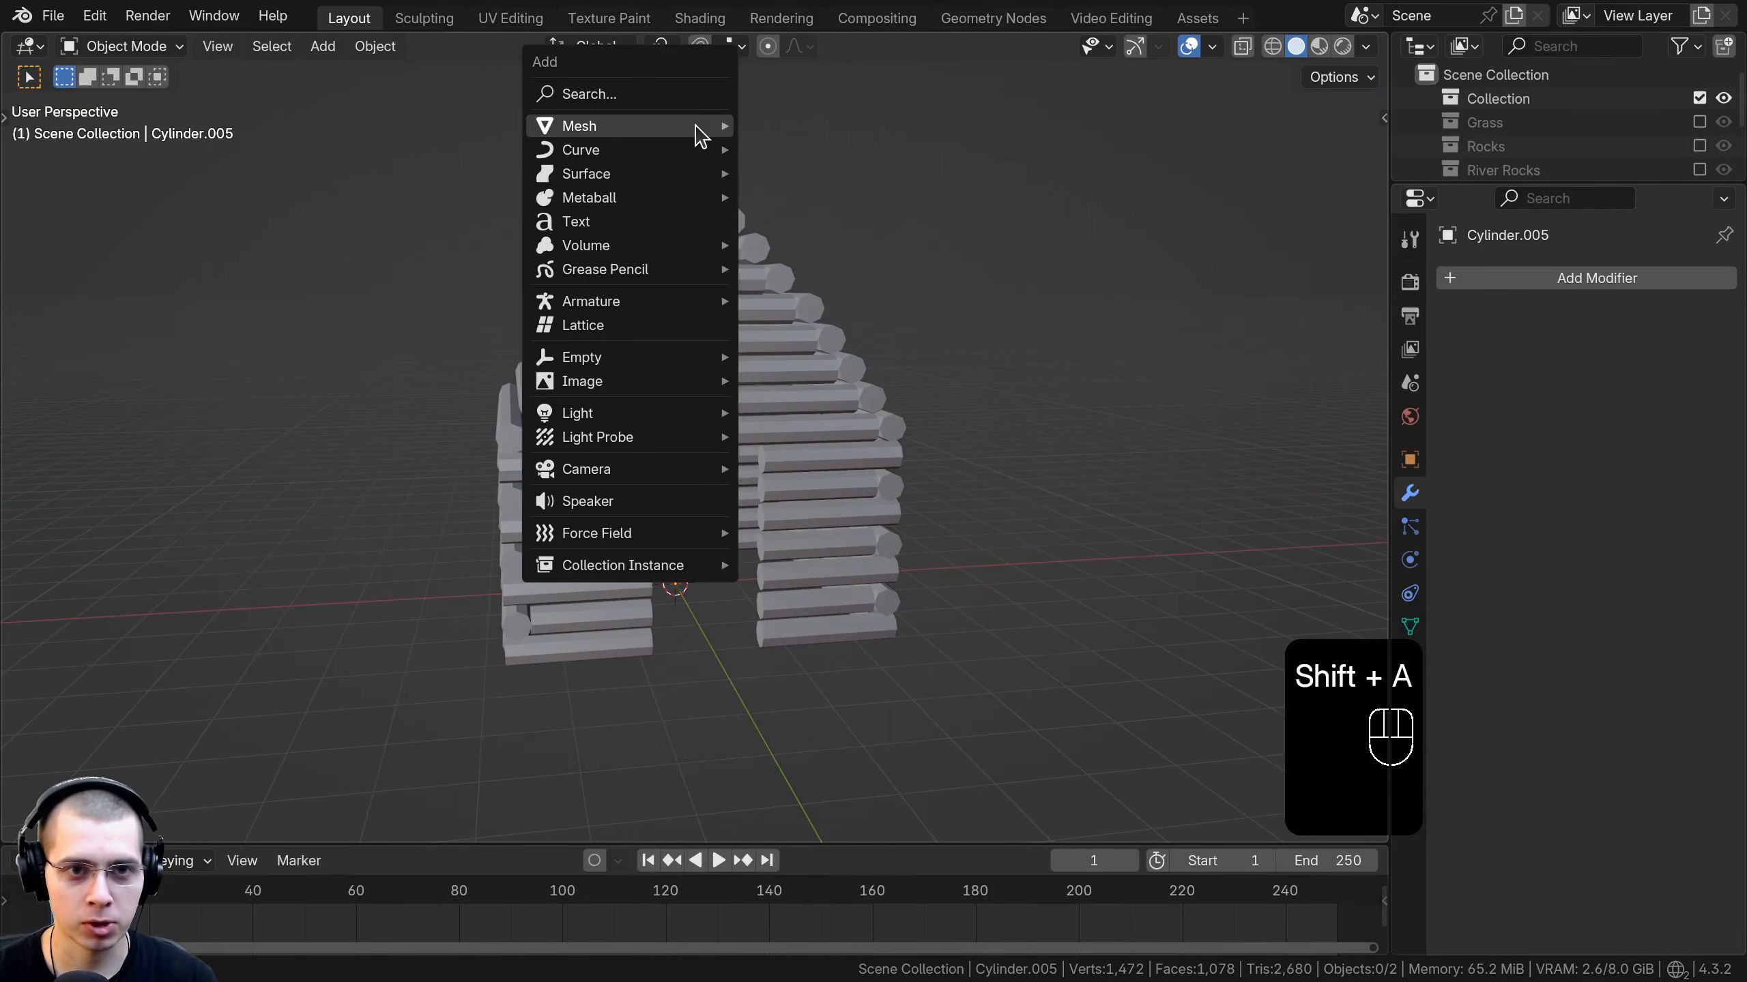
mouse_move(701, 131)
left_click(798, 149)
middle_click_drag(717, 418, 619, 516)
key("g")
key("g")
key("z")
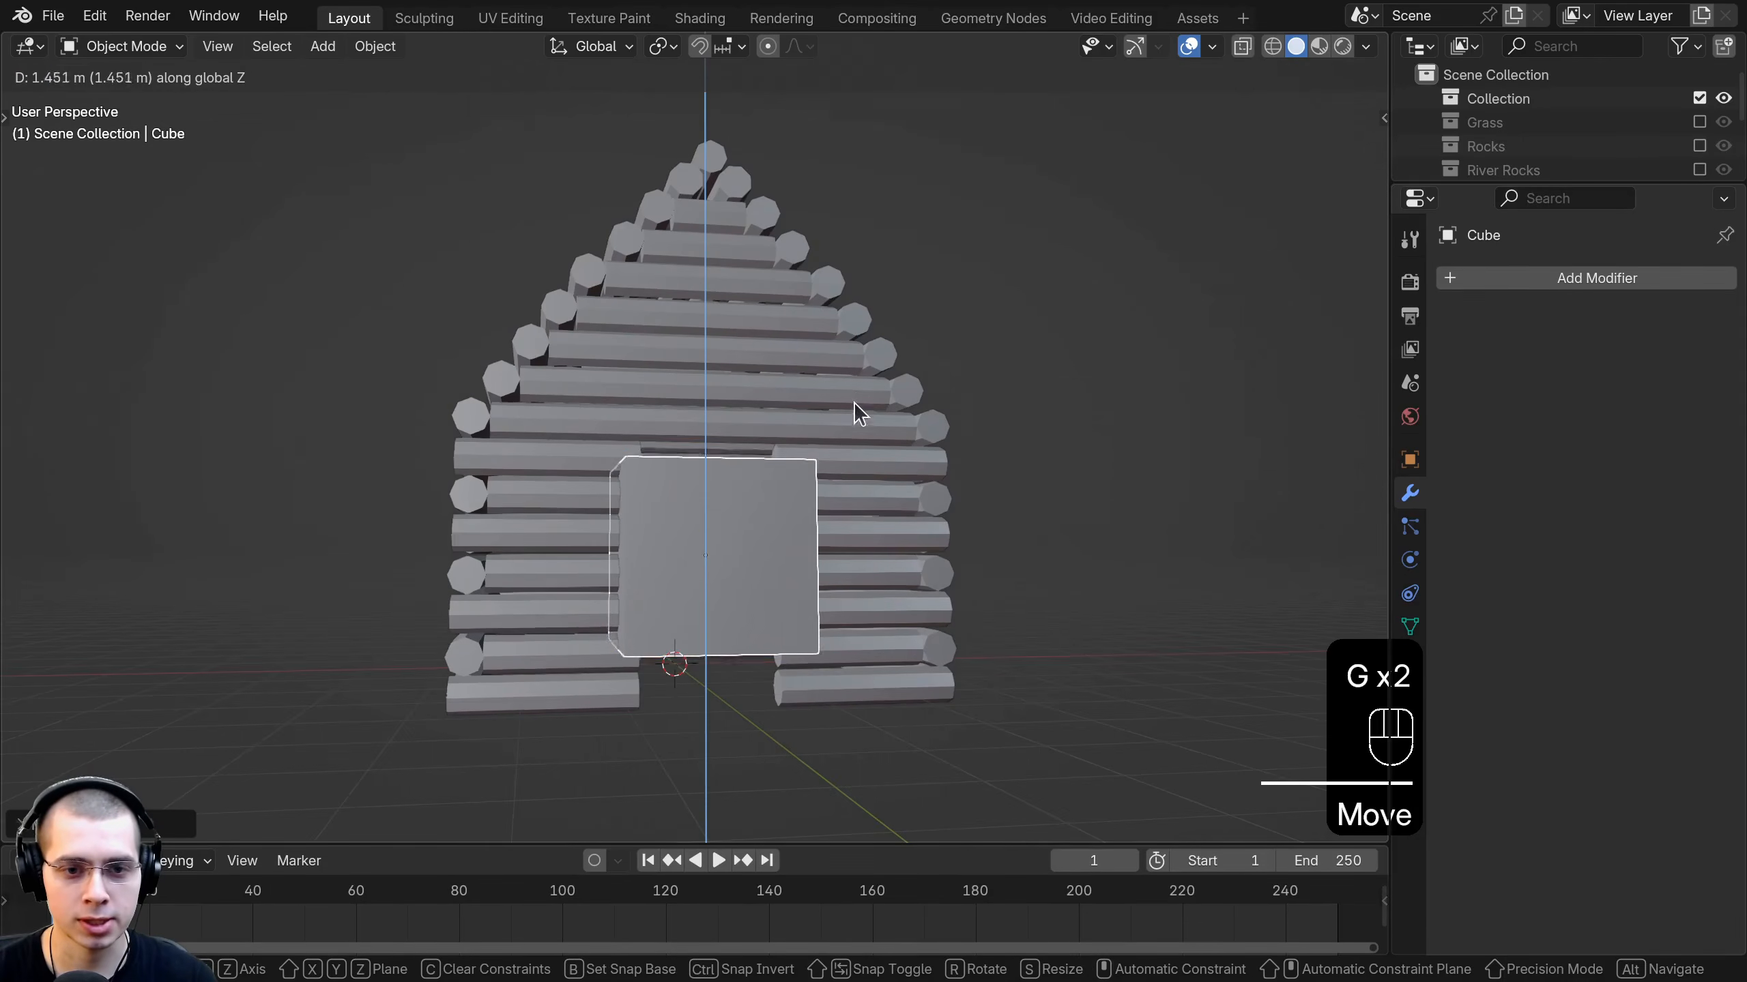
left_click(858, 409)
In Edit Mode, scale the cube's mesh along X to match the doorway's width.
middle_click_drag(858, 410, 993, 430)
key("Tab")
scroll(993, 430, "up", 3)
middle_click_drag(993, 430, 1118, 389, "shift")
key("s")
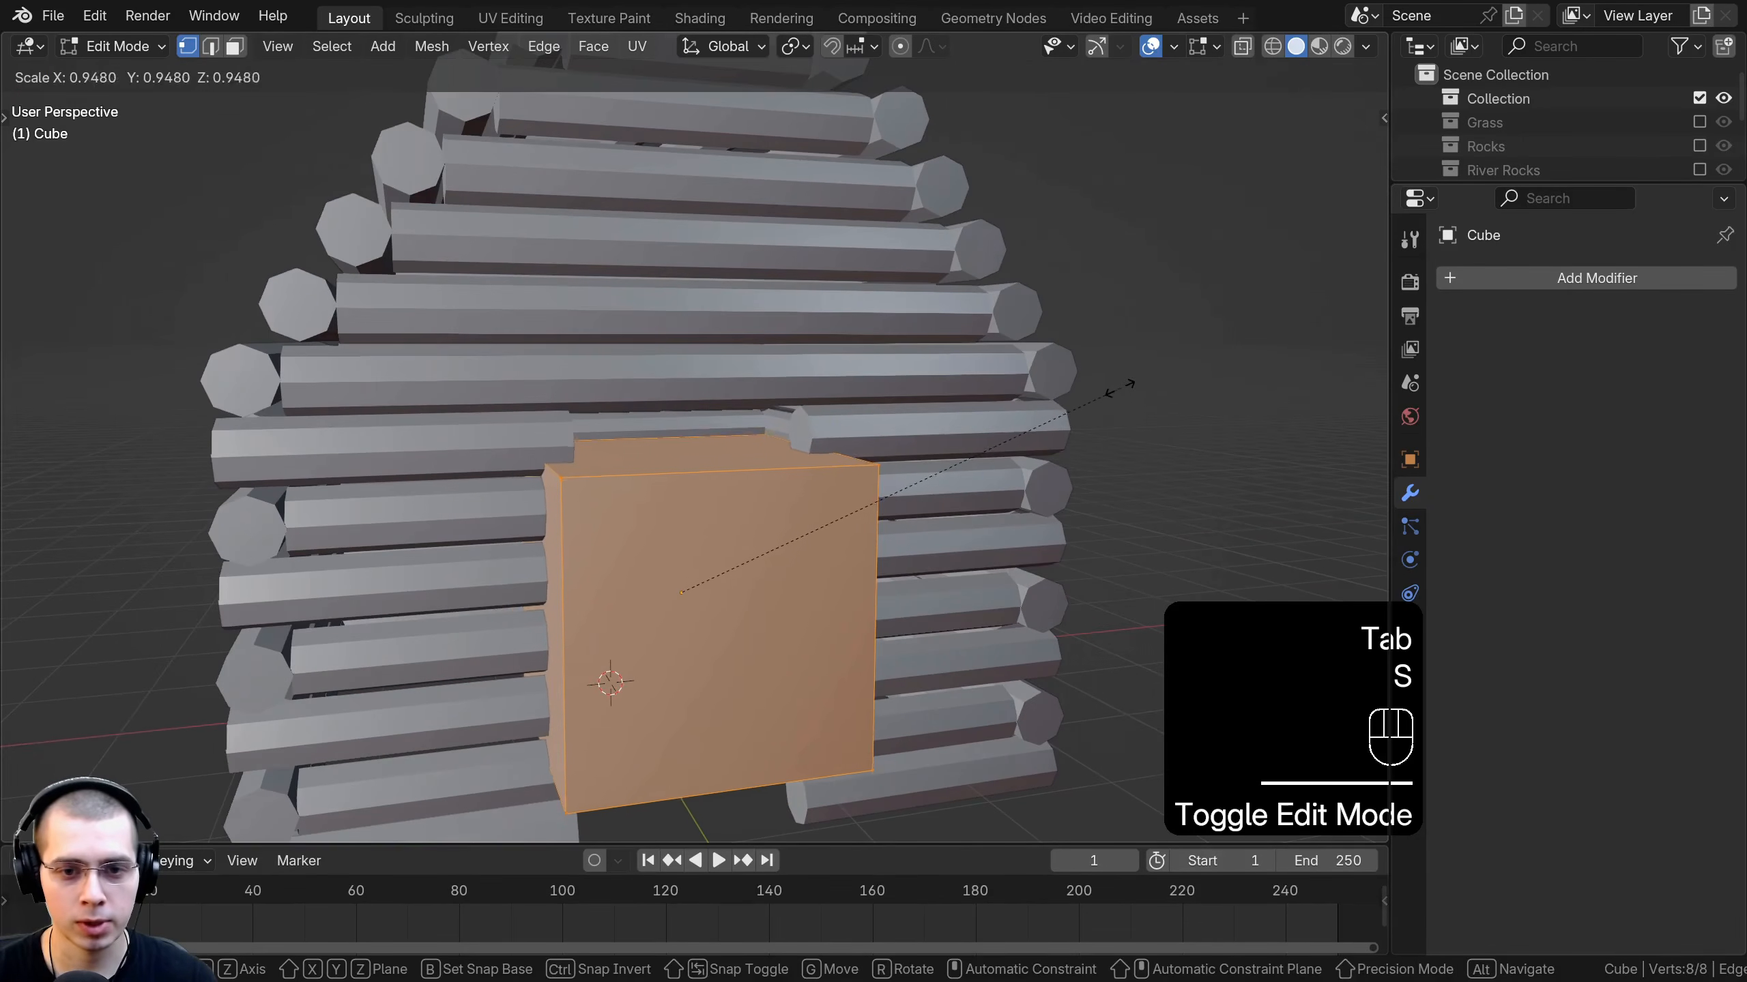
key("x")
left_click(1019, 411)
Thin the door block along Y into a slab about as deep as the log wall.
middle_click_drag(1019, 411, 1100, 509)
key("s")
key("y")
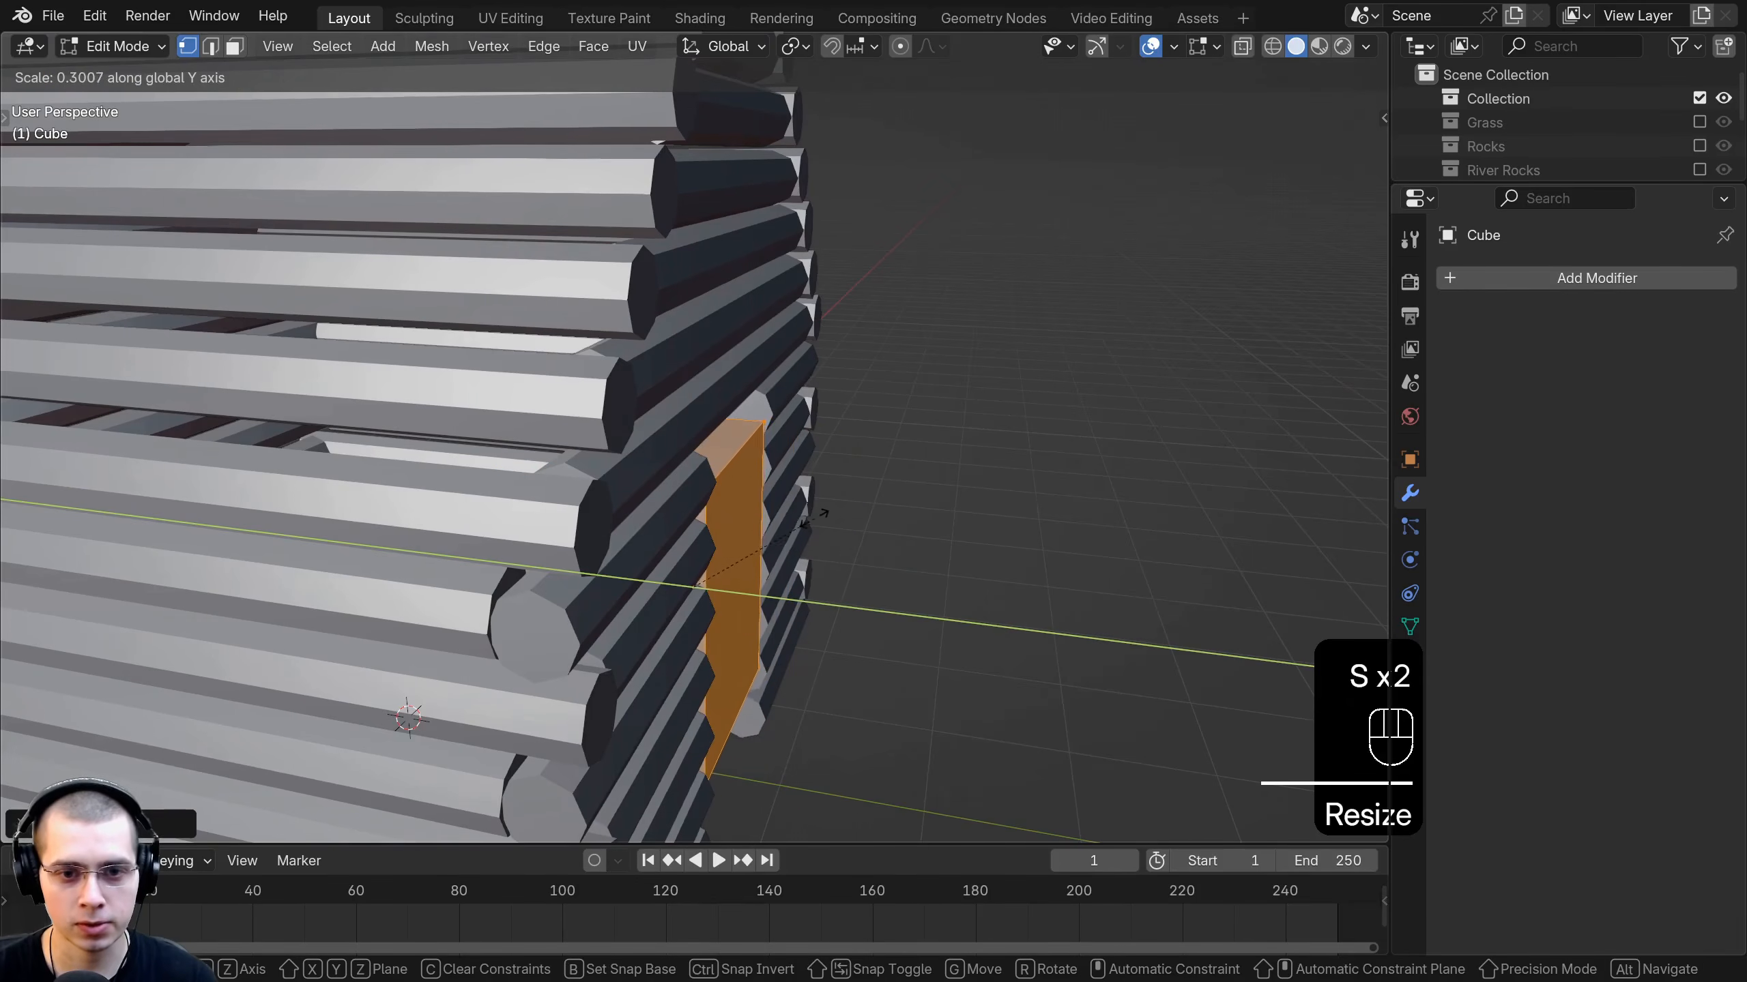
left_click(814, 520)
key("s")
key("y")
left_click(828, 537)
middle_click_drag(925, 526, 727, 398)
key("s")
key("y")
left_click(907, 554)
Move the door block along Y into the doorway in Object Mode, then refine its mesh thickness along Y.
key("Tab")
key("g")
key("y")
left_click(925, 556)
key("Tab")
scroll(929, 558, "up", 1)
key("s")
key("y")
left_click(859, 560)
Stretch the door block along Z and shift it vertically to fill the doorway's height.
key("s")
key("z")
left_click(744, 239)
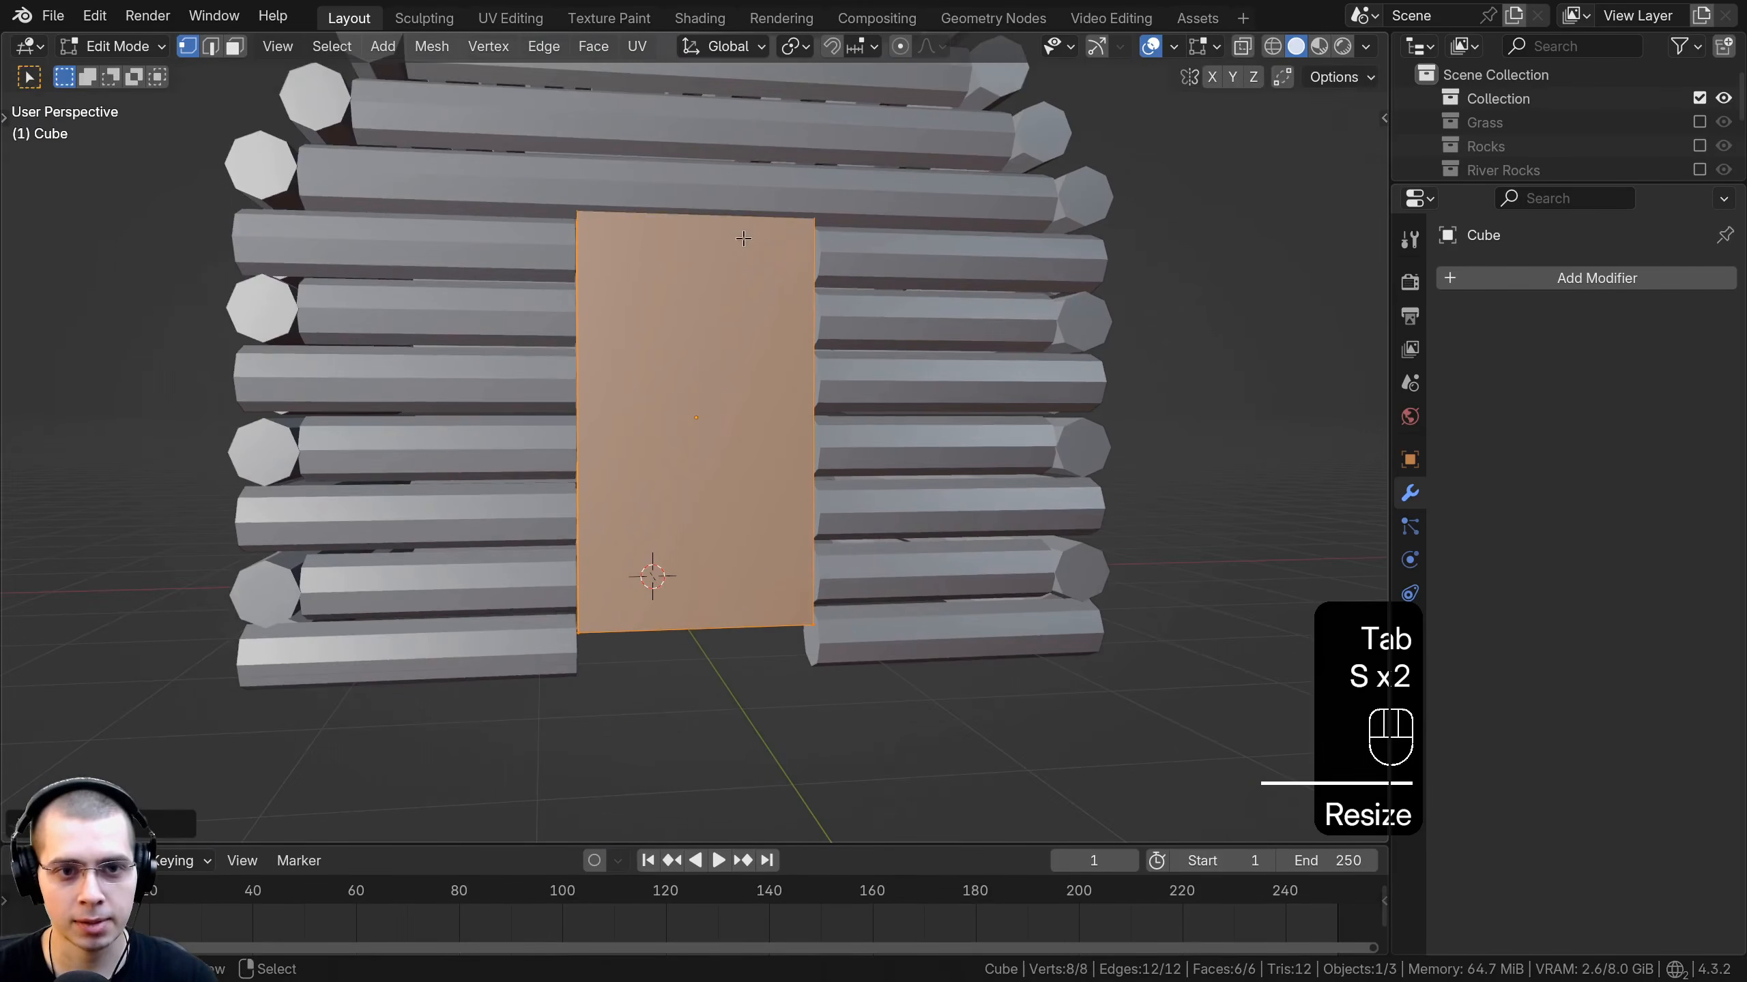
middle_click_drag(743, 239, 708, 237)
key("g")
key("z")
key("s")
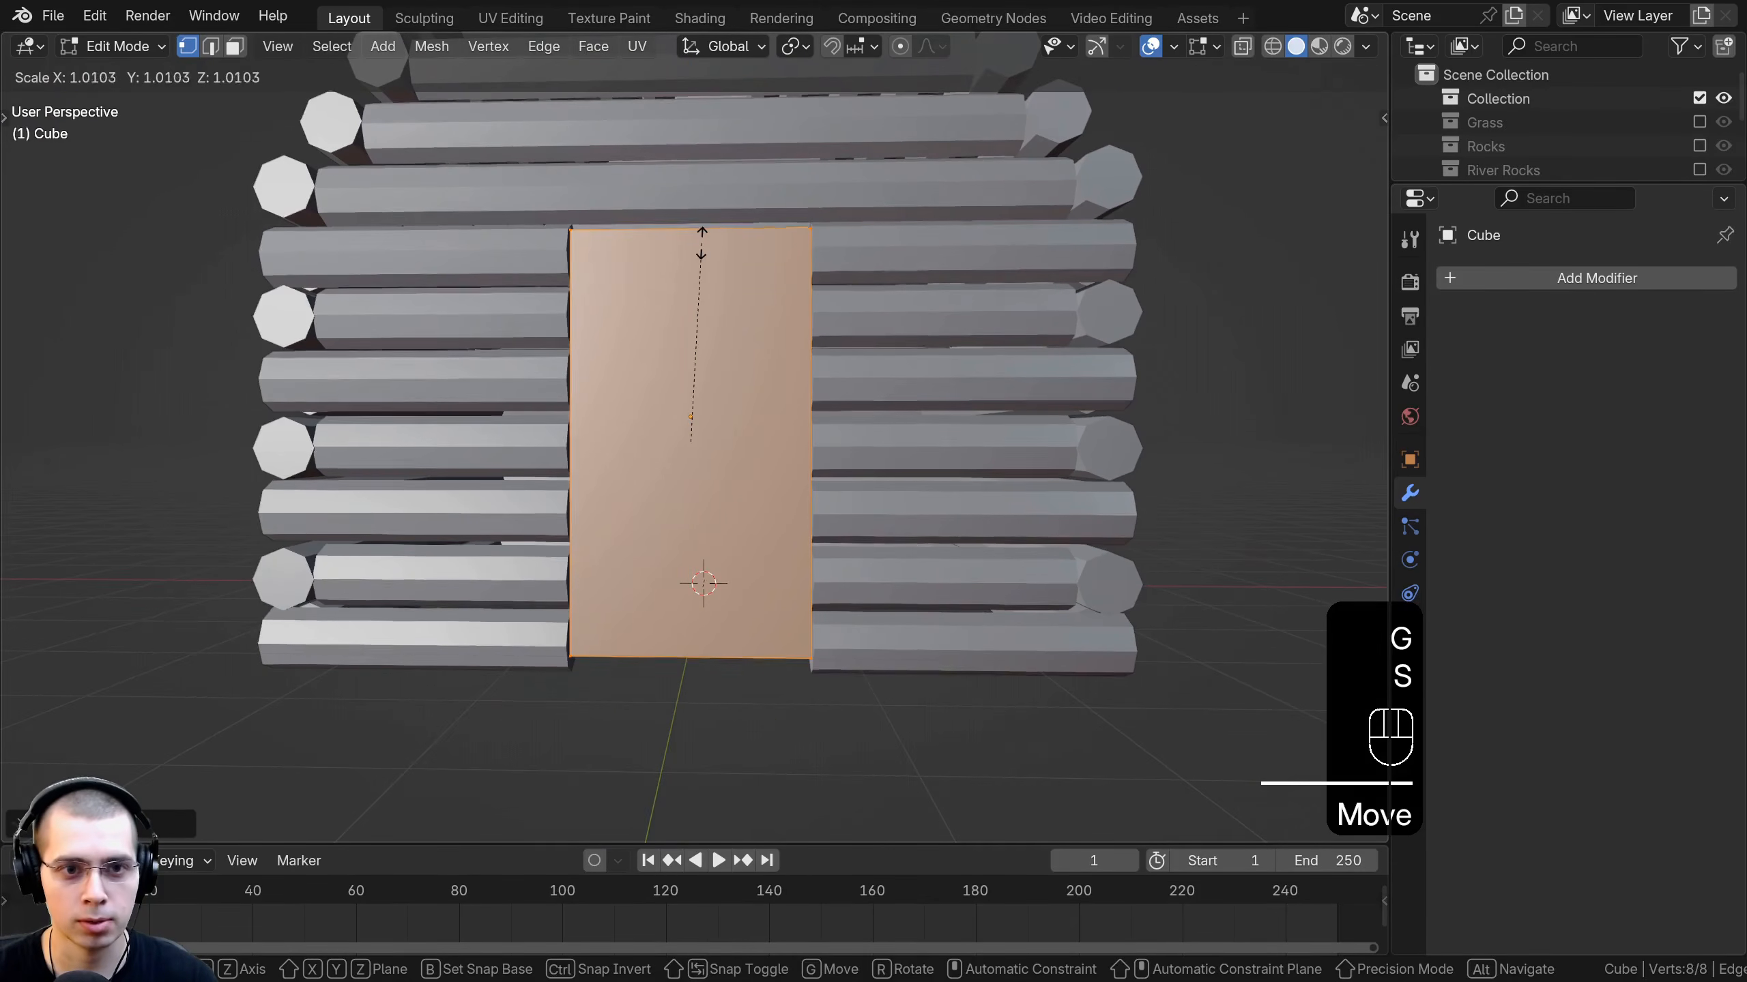
key("z")
left_click(701, 233)
Fine-tune the door block's vertical position and Z scale so its ends meet the doorway's top and bottom.
key("g")
key("z")
left_click(705, 237)
scroll(708, 241, "down", 1)
mouse_move(868, 289)
middle_mouse_down()
mouse_move(880, 351)
mouse_move(884, 304)
middle_mouse_up()
key("s")
key("z")
left_click(886, 349)
scroll(885, 347, "up", 1)
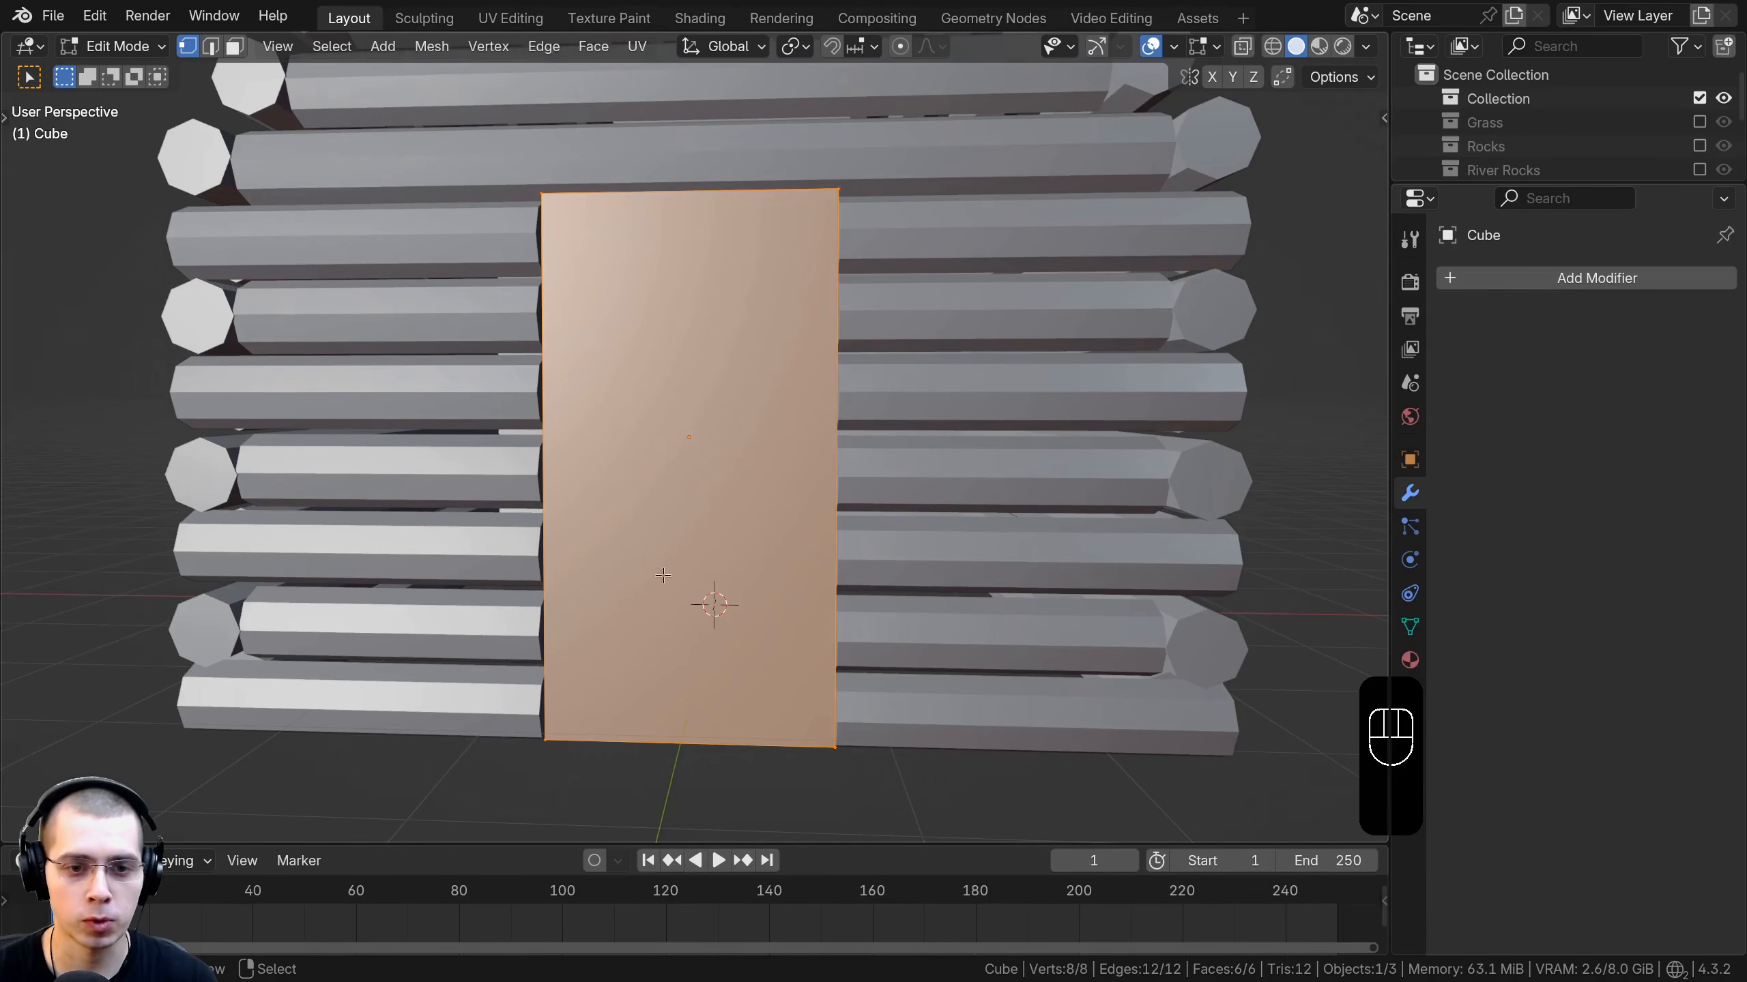
Select the door block's left-side vertices through the mesh and move them about 1.2 m along X, leaving a narrow plank.
middle_click_drag(577, 612, 583, 611)
key("z")
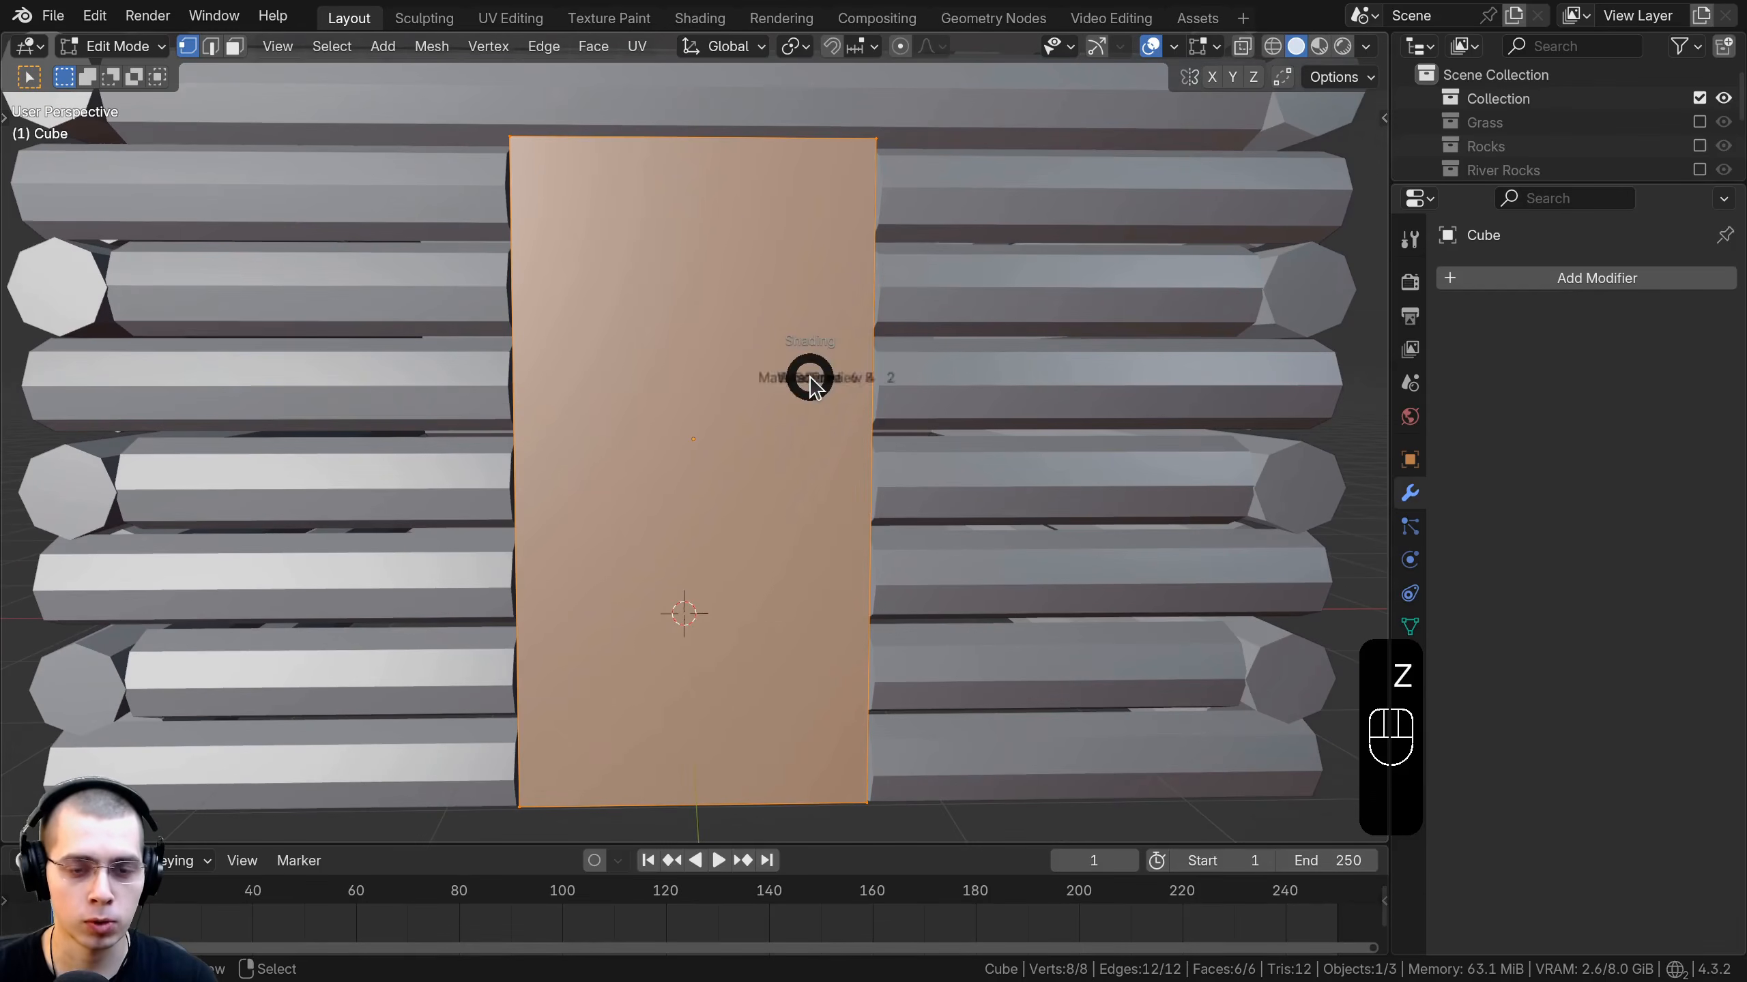
left_click(370, 378)
scroll(429, 393, "down", 3)
key("a")
left_click_drag(666, 159, 465, 843)
key("z")
left_click(1078, 437)
scroll(611, 333, "up", 3)
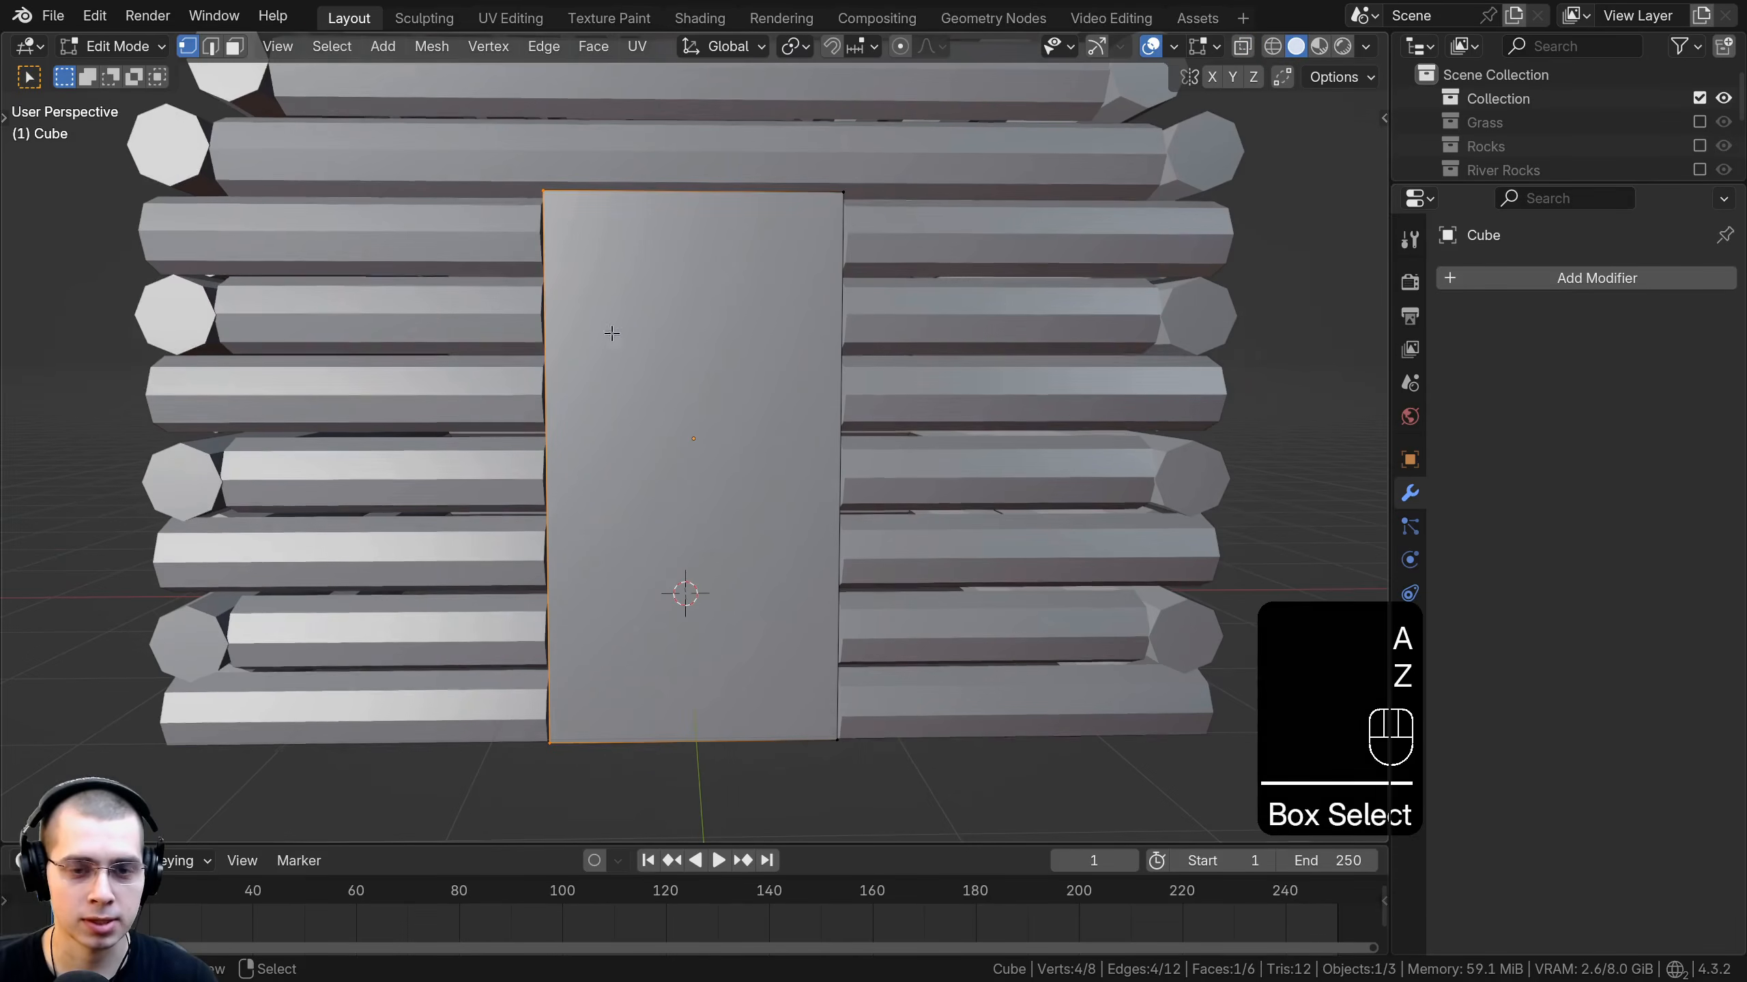
key("g")
key("x")
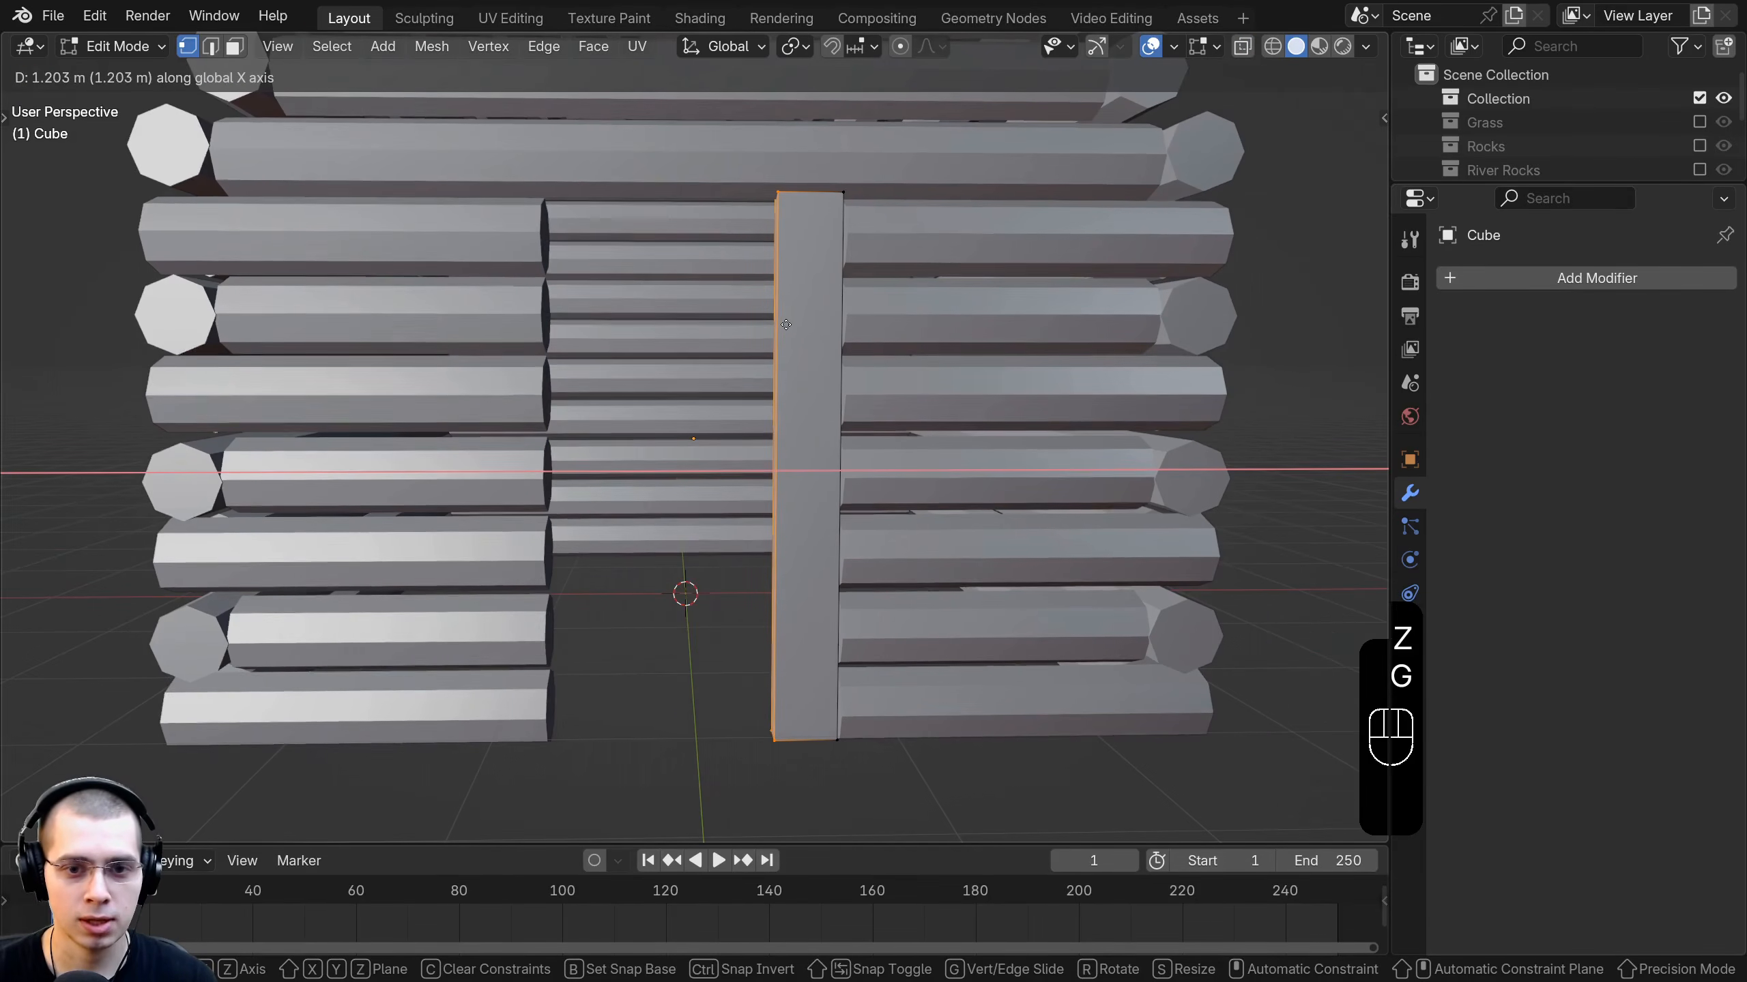
left_click(779, 325)
Duplicate the whole plank along X with a small gap and repeat the duplication twice, making a four-plank door.
key("a")
key("a")
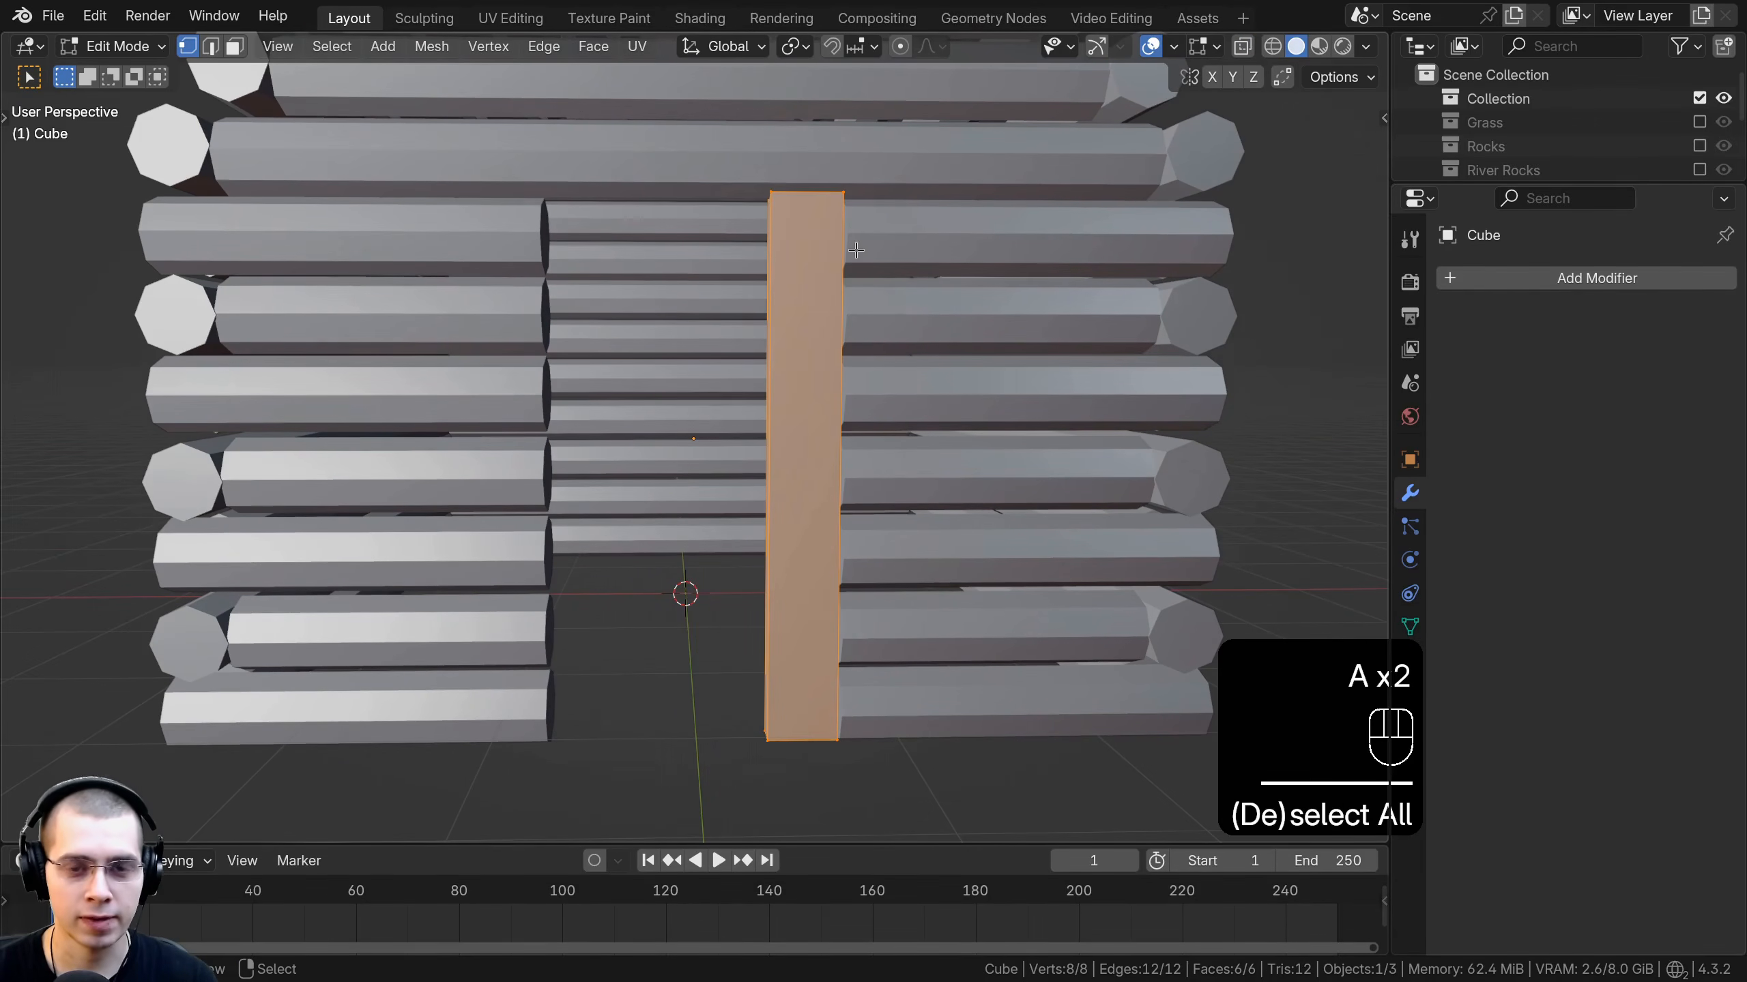
middle_click_drag(885, 254, 888, 272)
key("shift+d")
key("x")
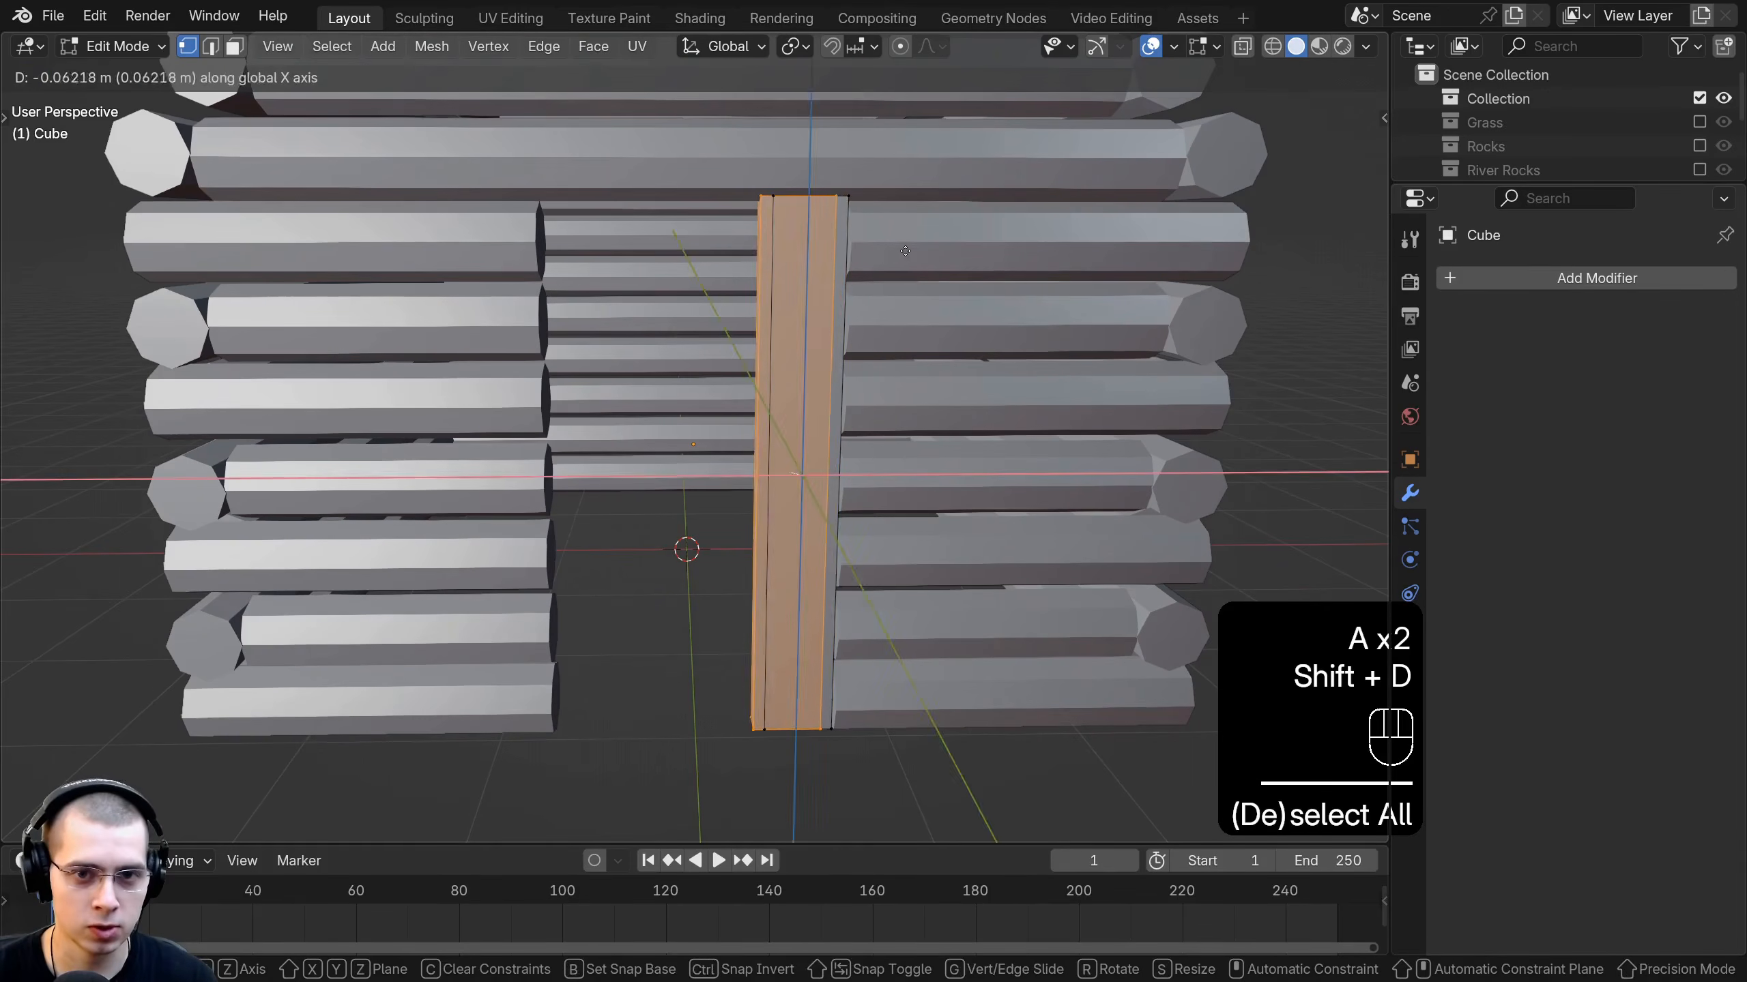
left_click(846, 256)
middle_click_drag(783, 326, 770, 362, "shift")
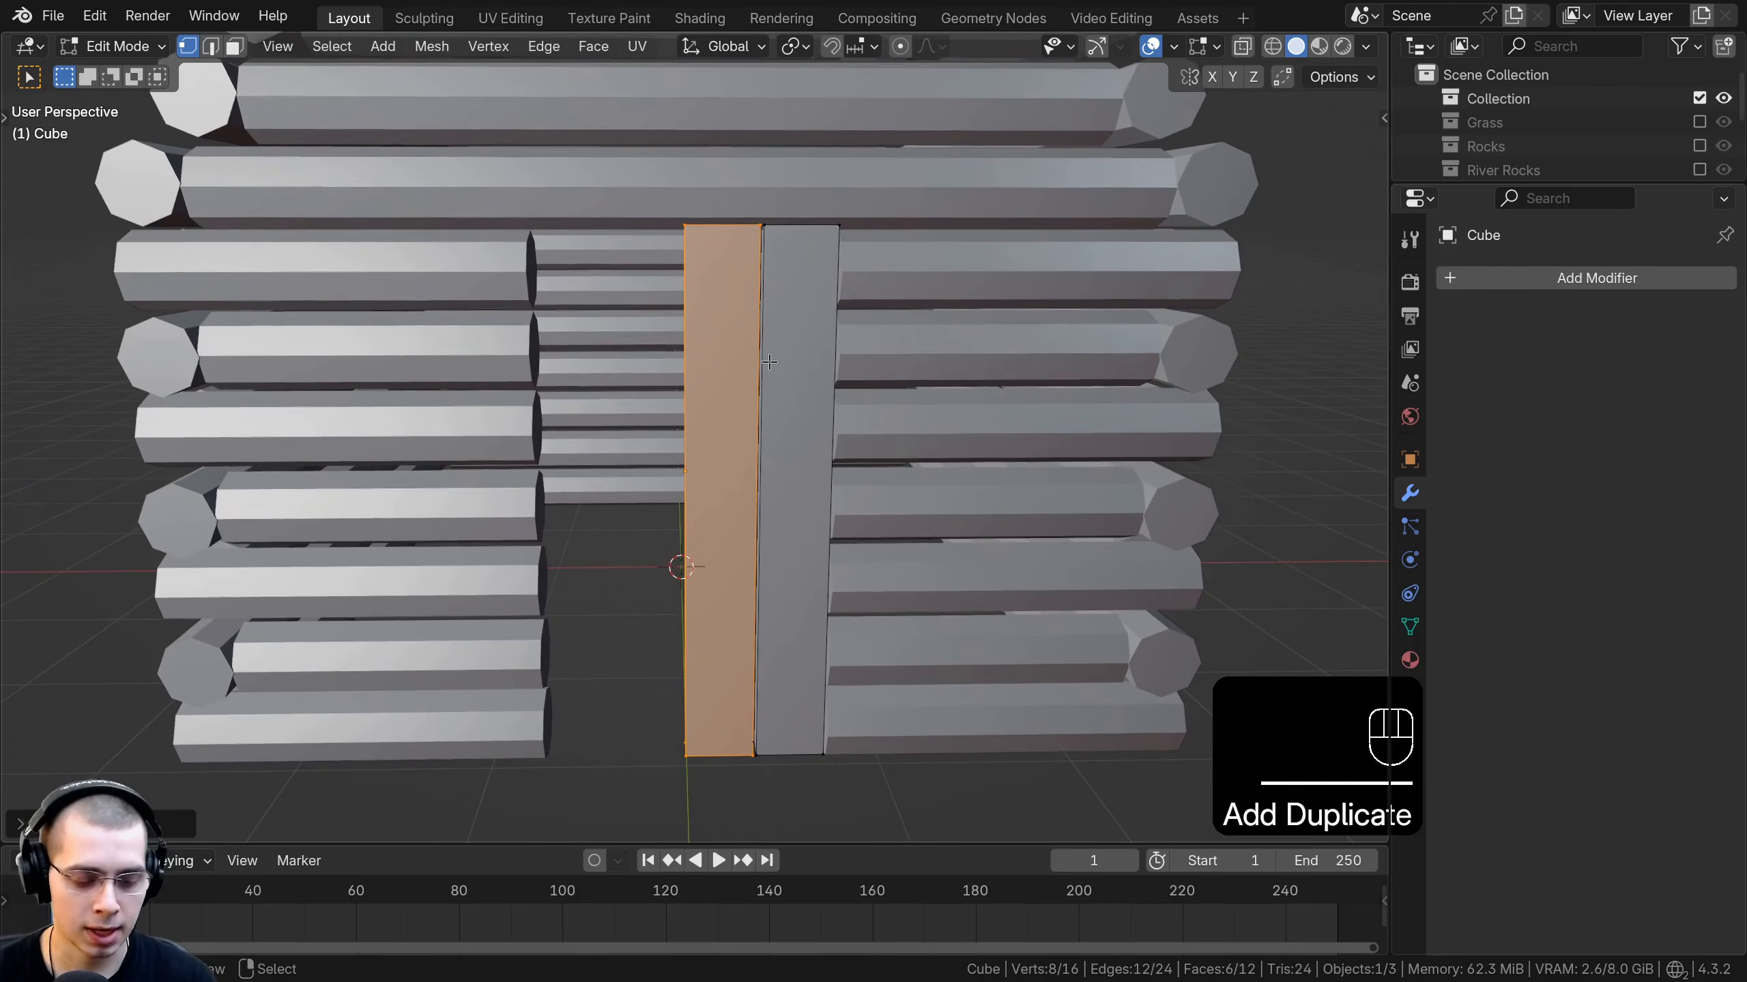
key("shift+r")
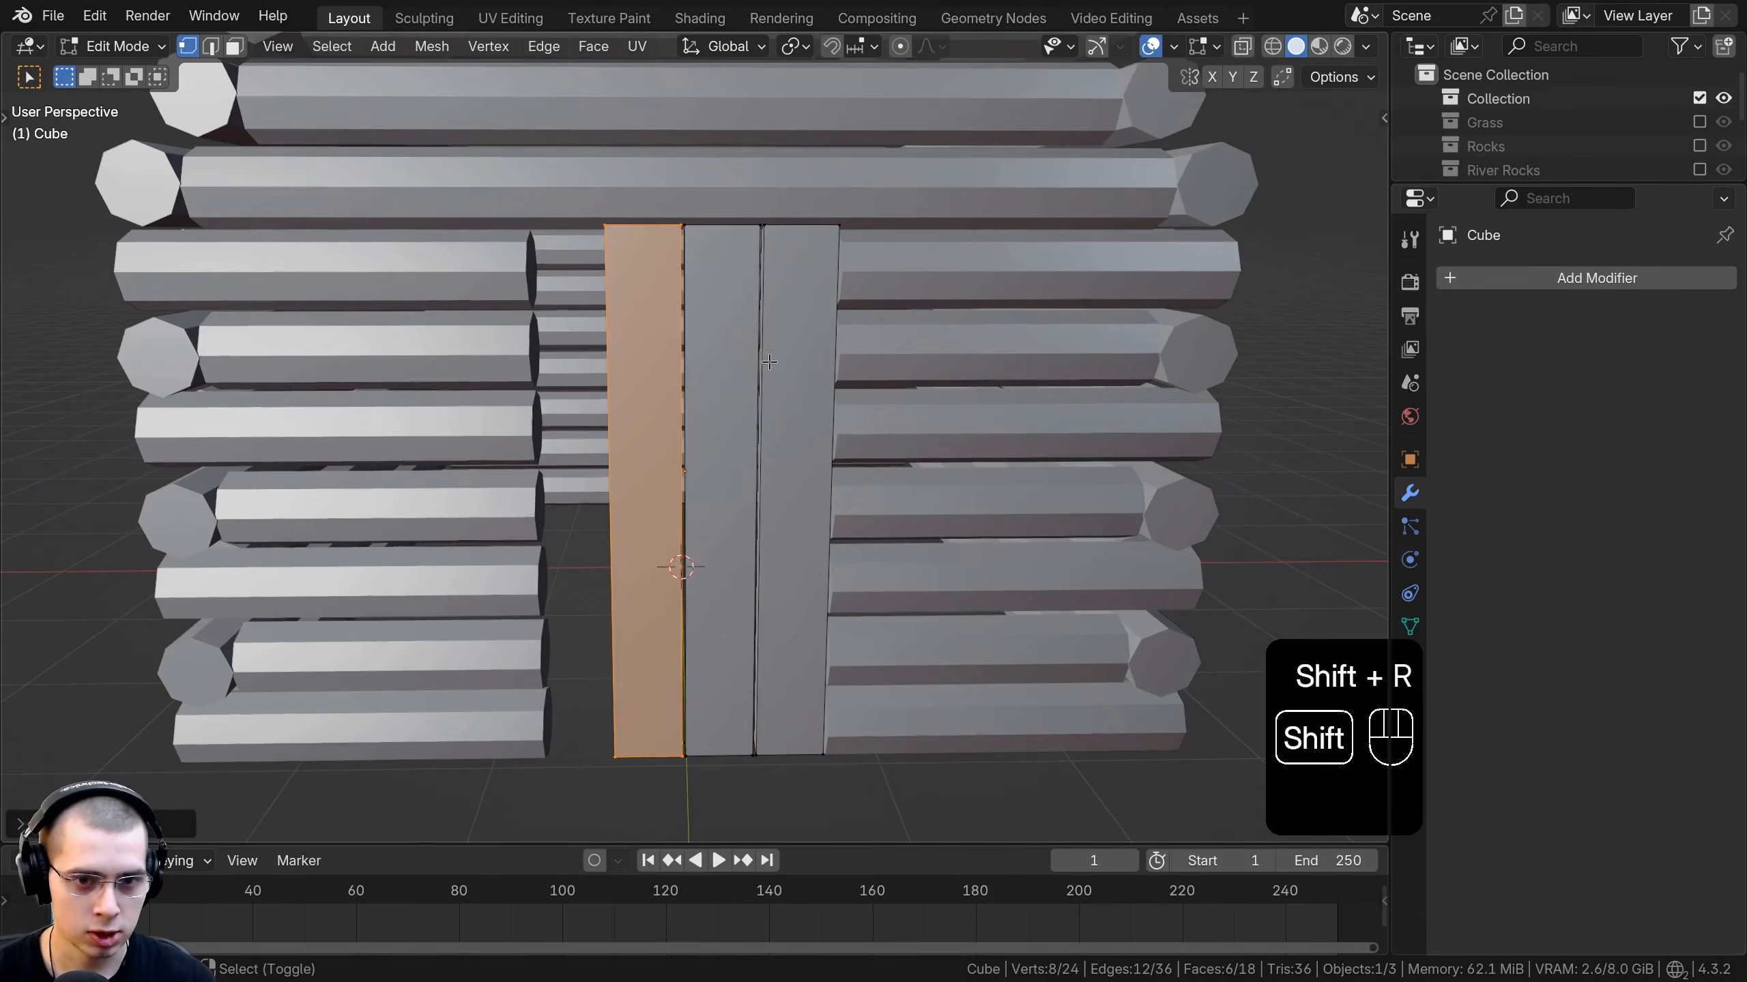
key("shift+r")
Select all four planks, then scale them slightly and shift them along X to centre them in the doorway.
key("a")
key("a")
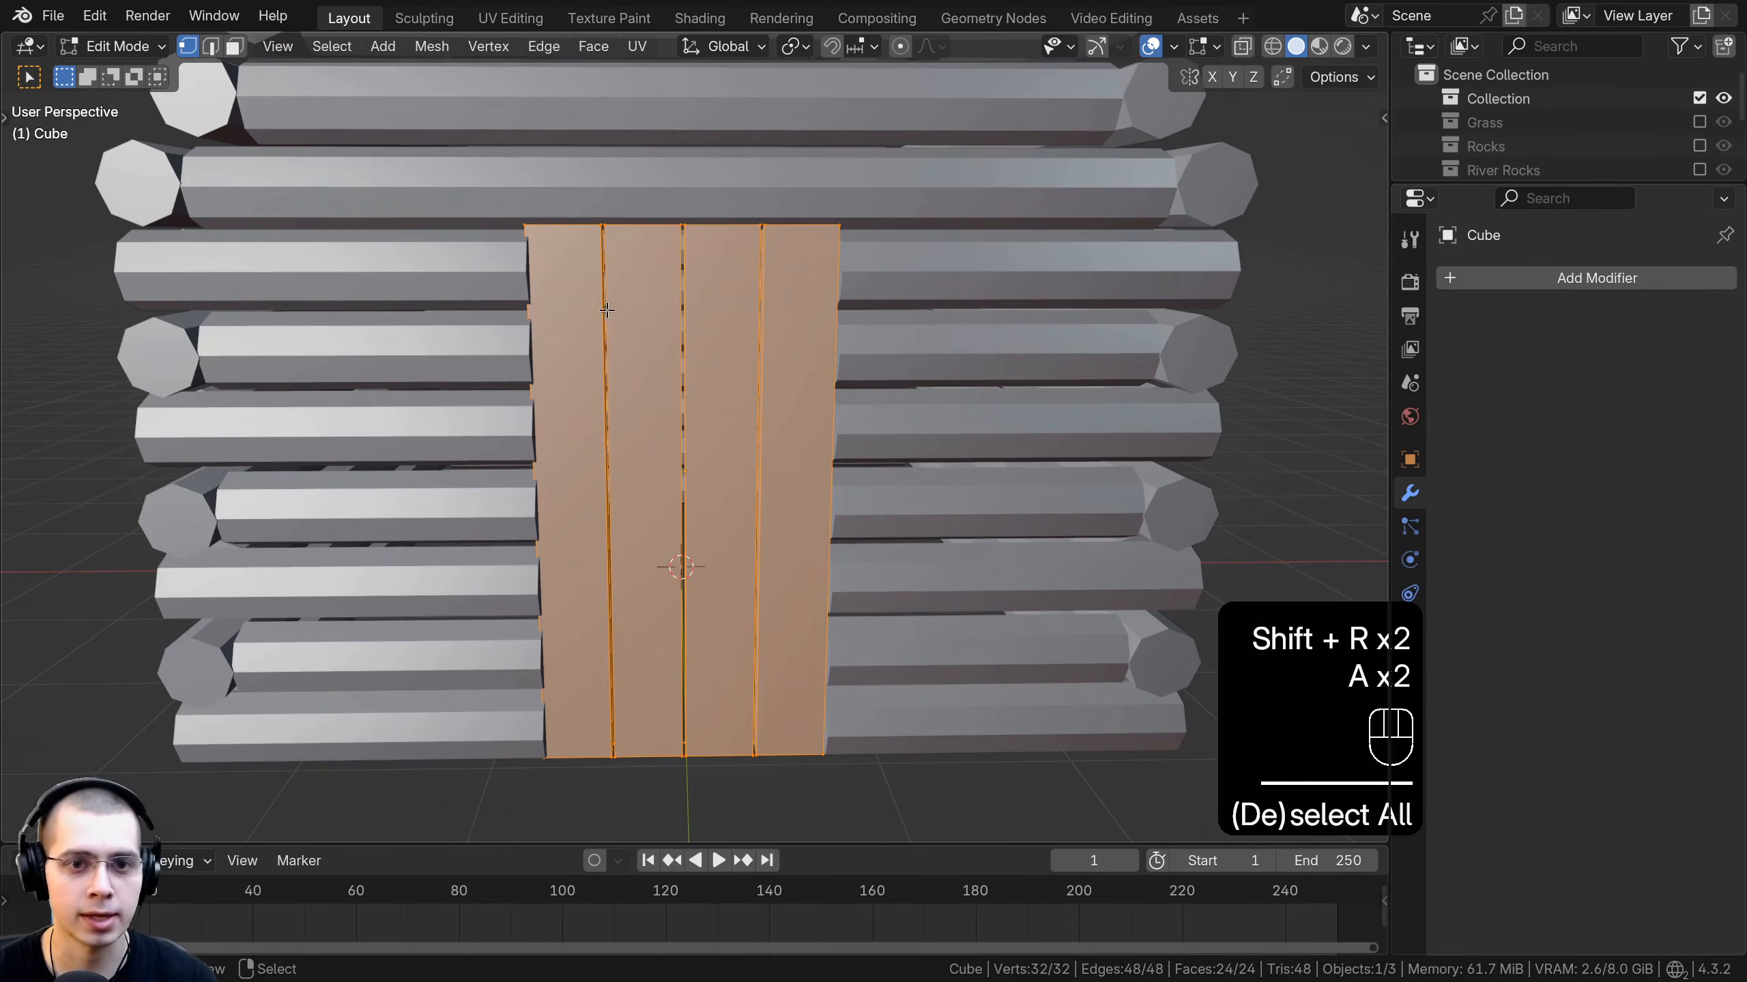
key("s")
key("g")
key("shift")
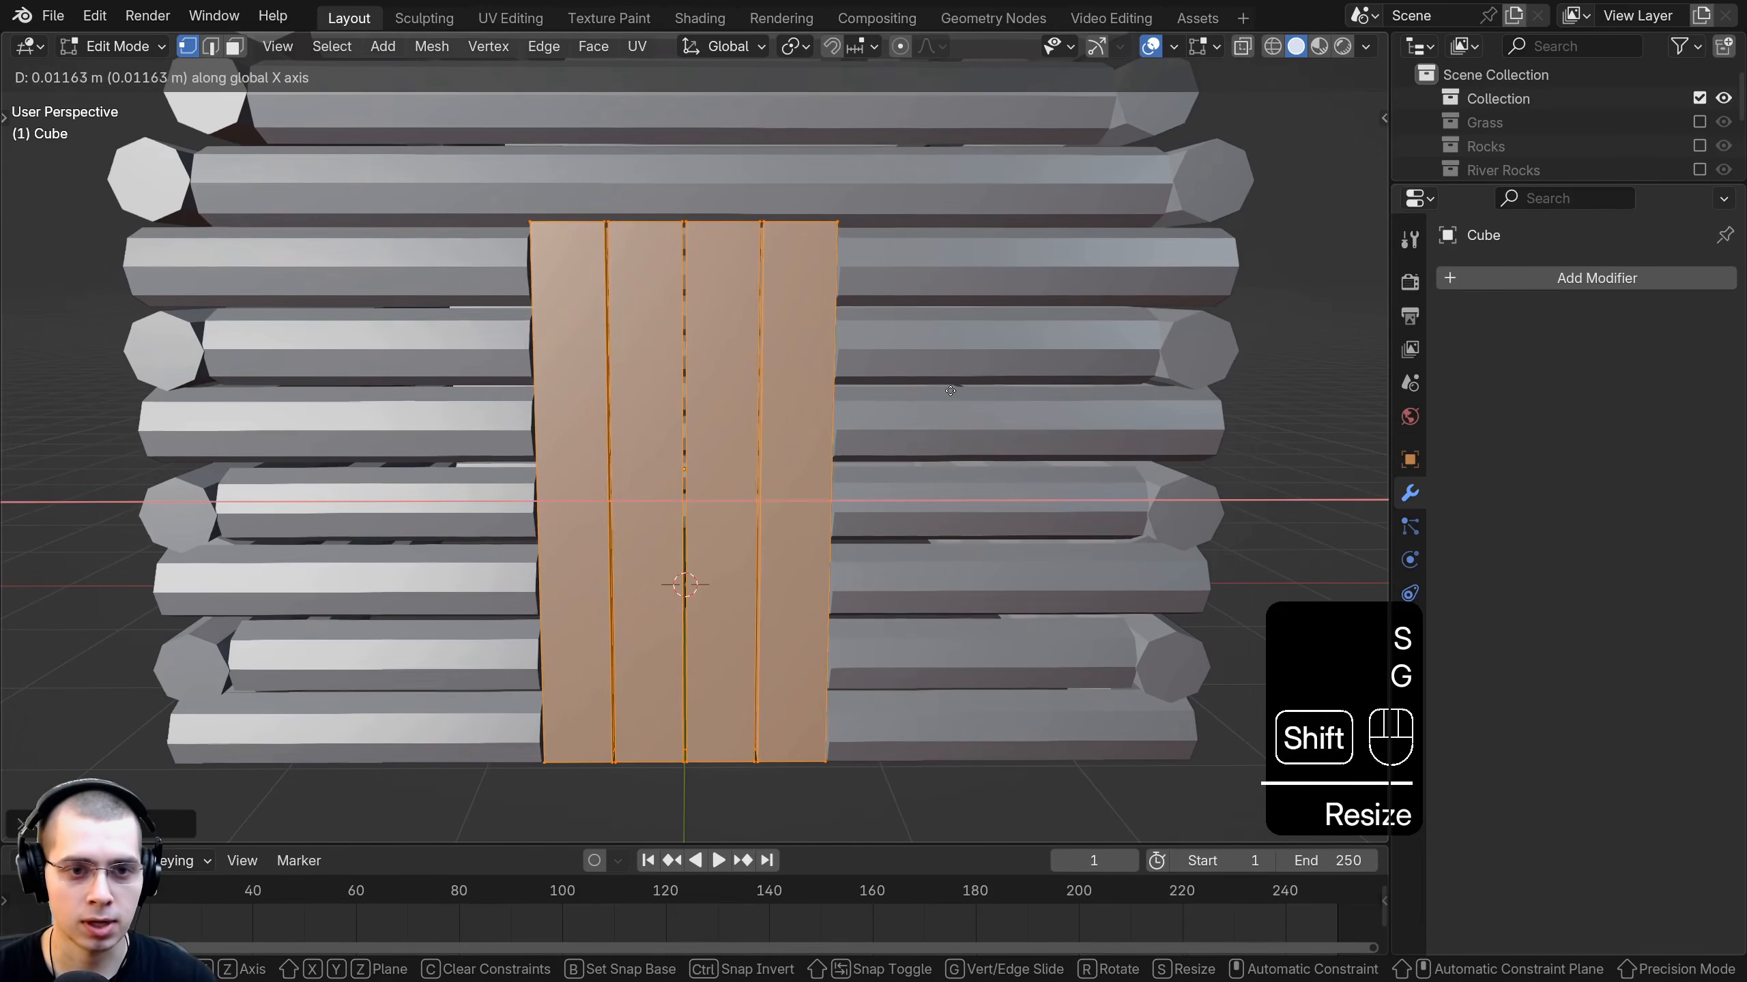
key("s")
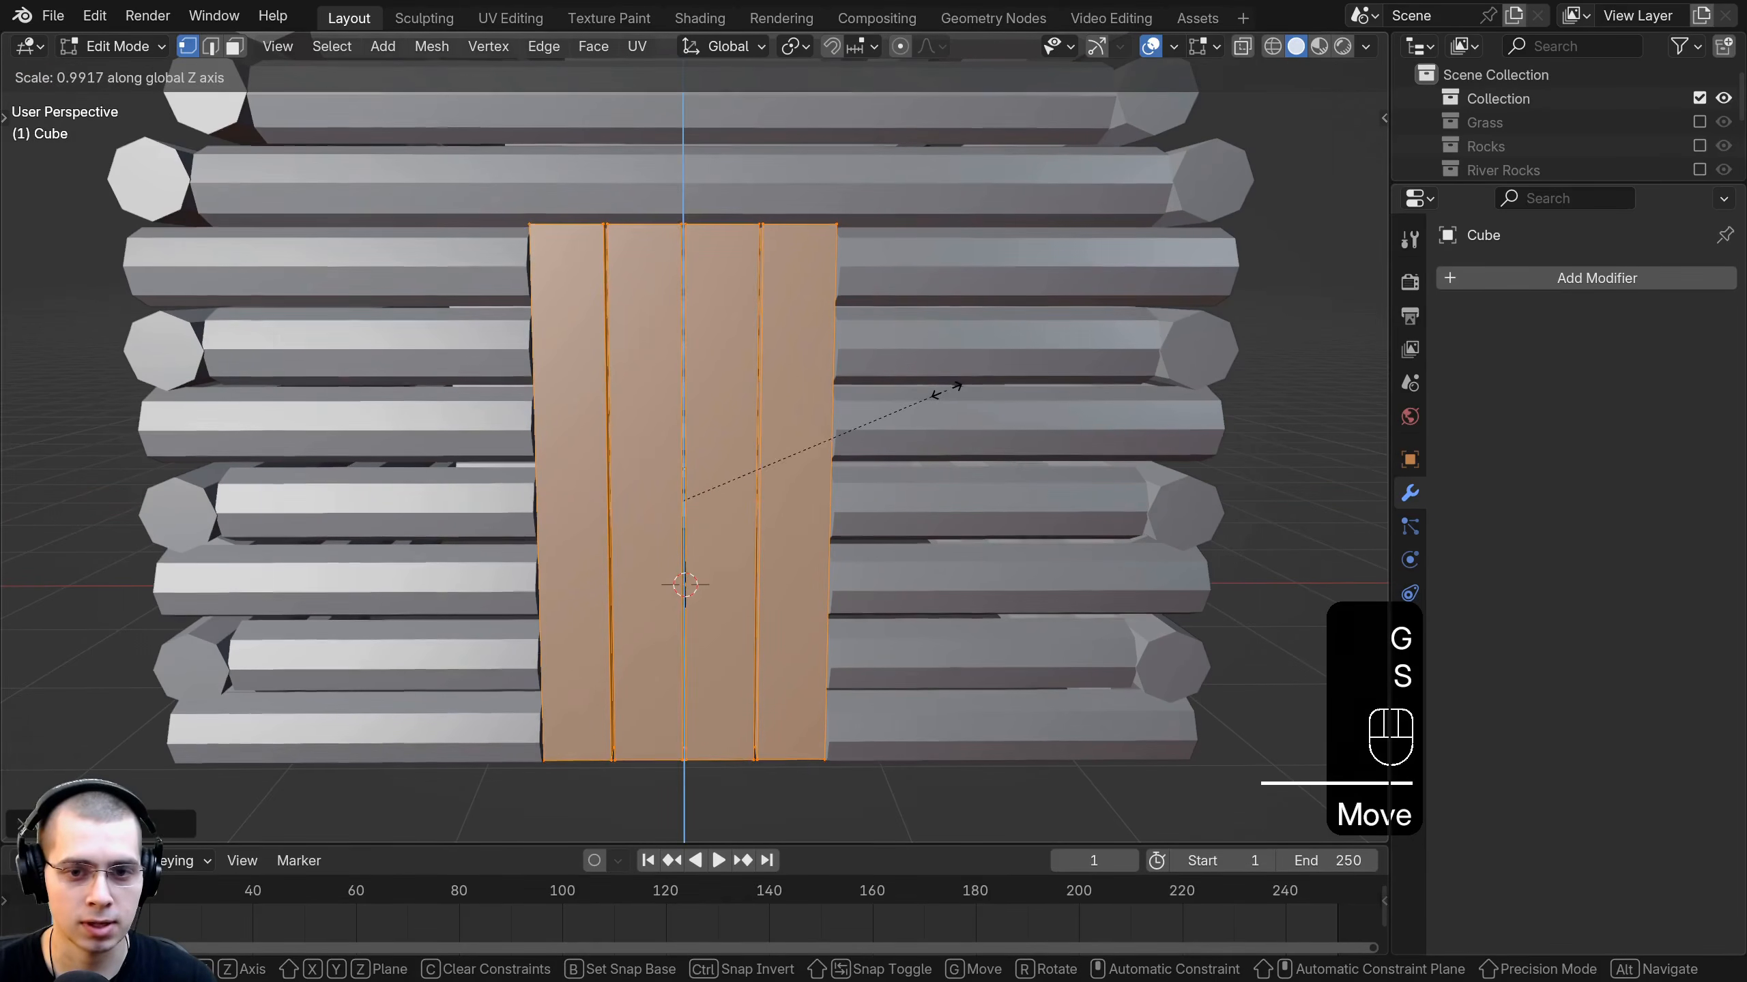
left_click(943, 391)
key("s")
double_click(961, 393)
key("s")
key("z")
key("Escape")
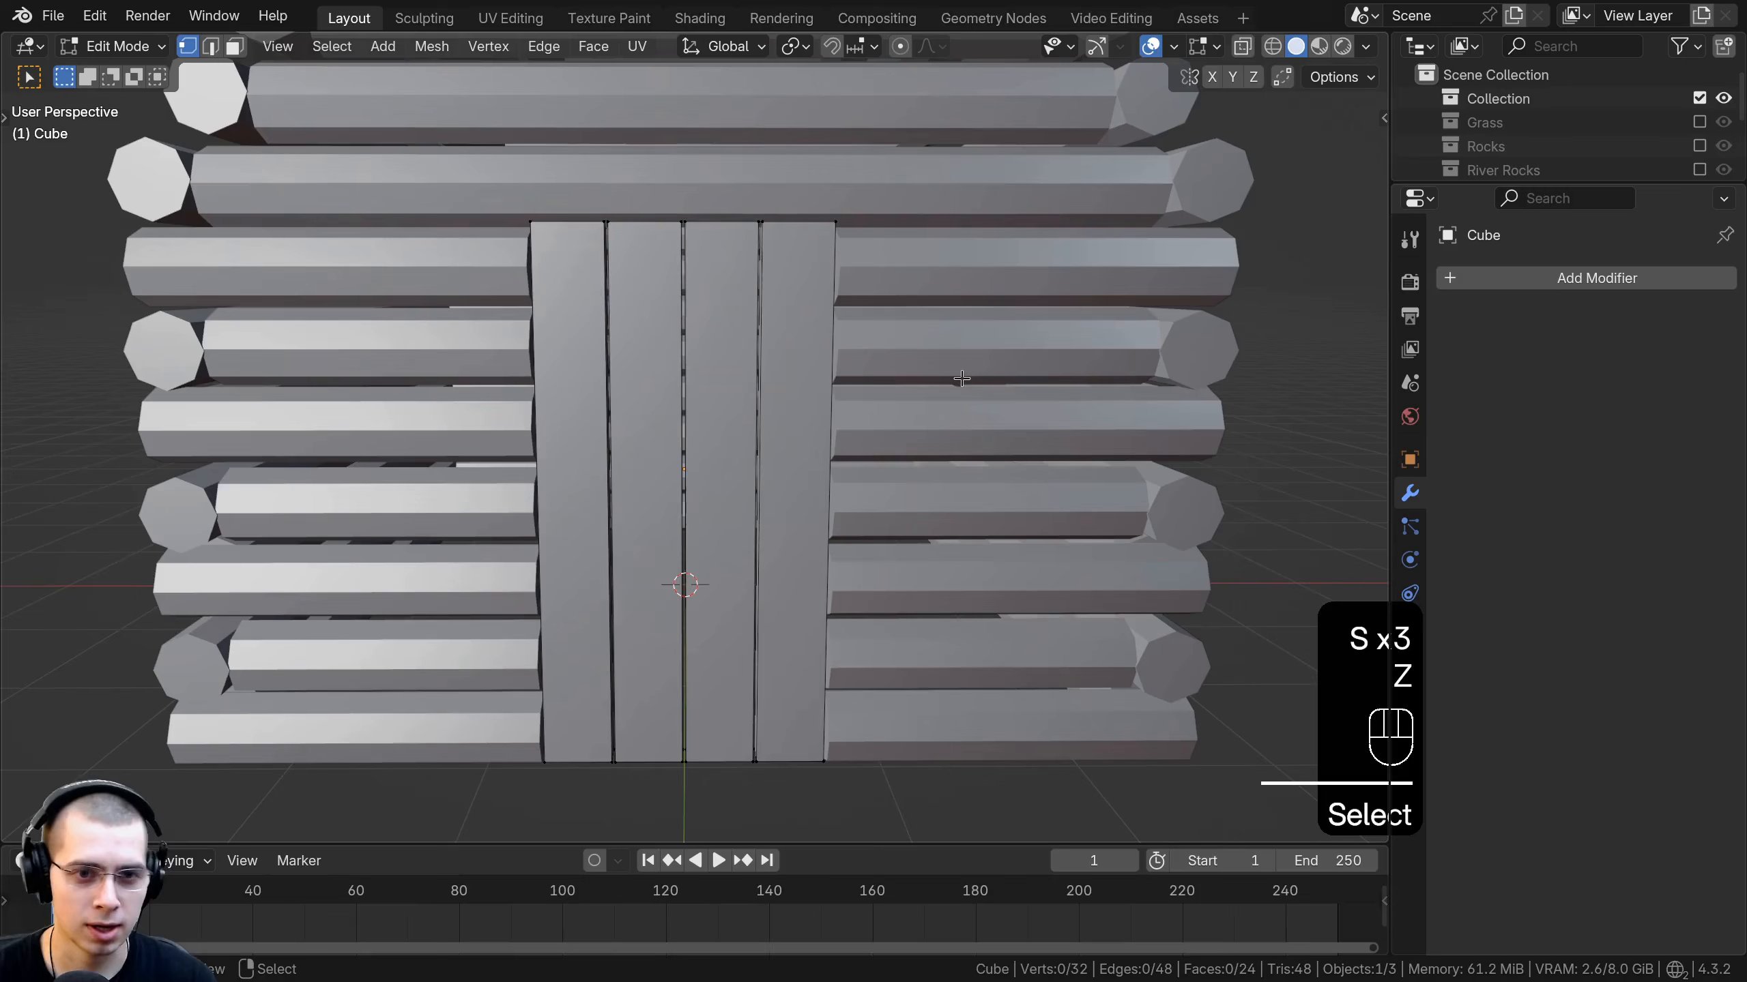
Select all the planks, fine-tune their height along Z and move them vertically to fit the doorway.
key("a")
key("s")
key("z")
key("shift")
left_click(1050, 362)
middle_click_drag(1050, 363, 949, 386)
key("g")
key("z")
left_click(833, 395)
Bevel all edges of the four planks by about 0.02 m with one segment.
middle_click_drag(571, 268, 559, 355, "shift")
scroll(560, 355, "up", 3)
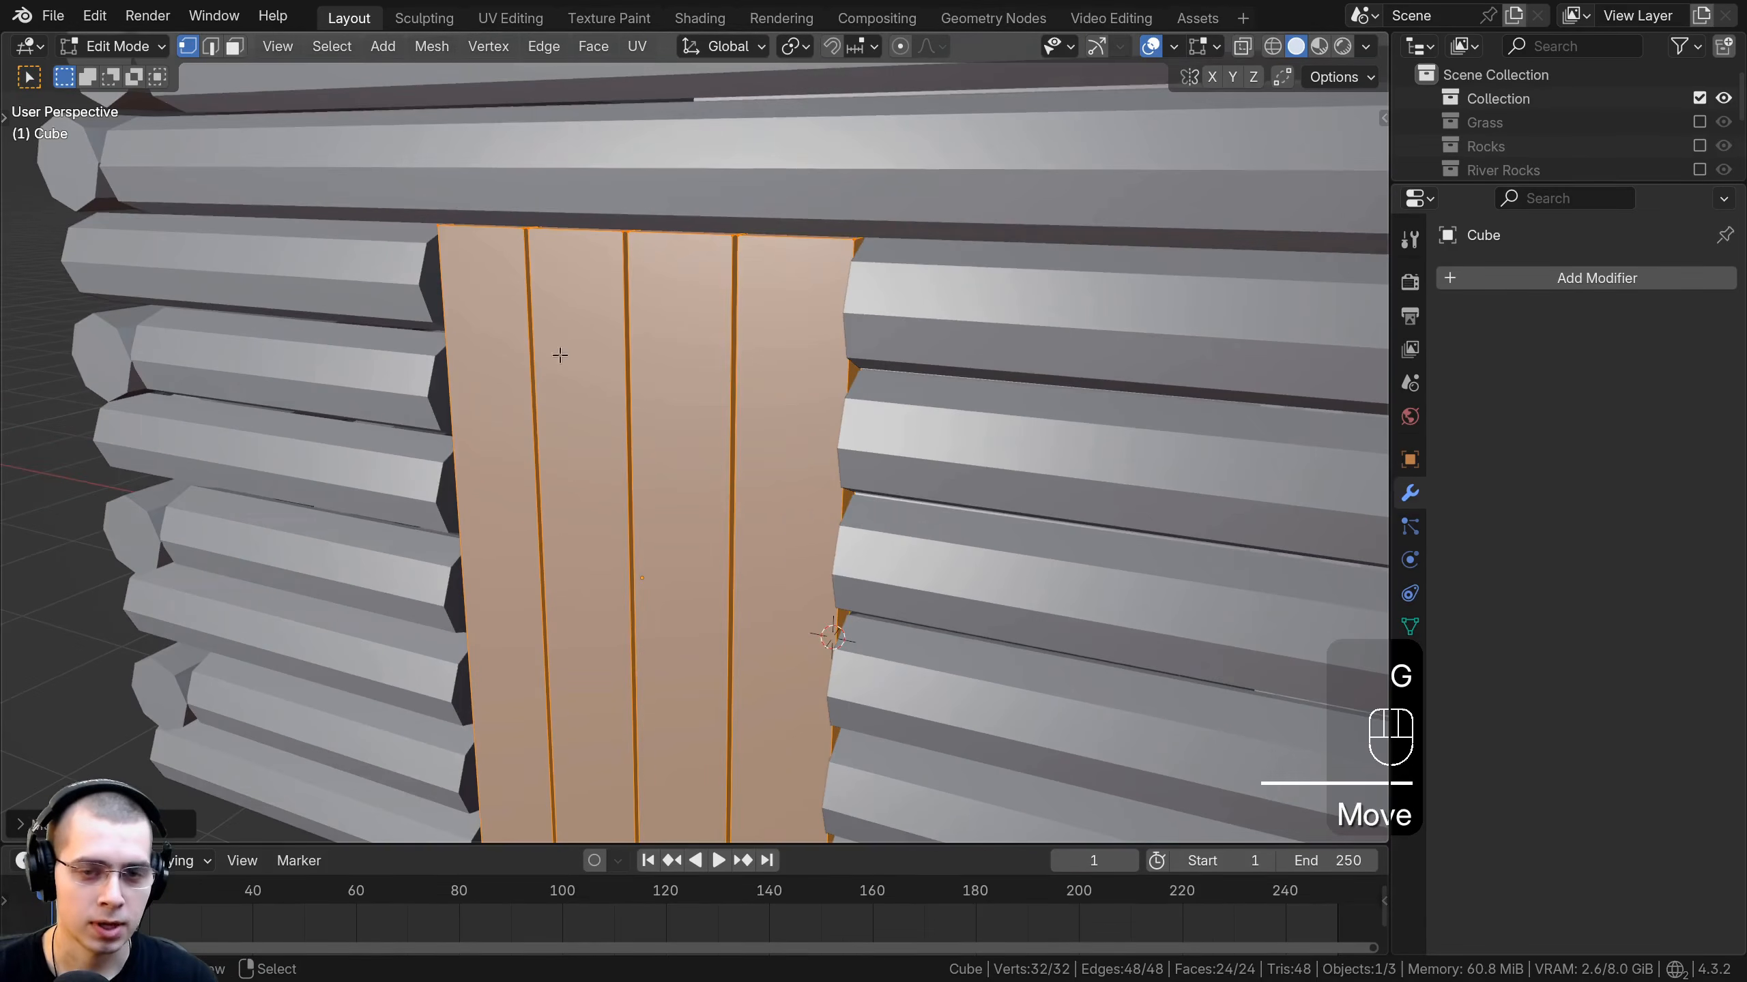
key("a")
key("a")
middle_click_drag(964, 270, 994, 442, "shift")
scroll(994, 443, "up", 2)
scroll(994, 443, "up", 1)
key("ctrl+b")
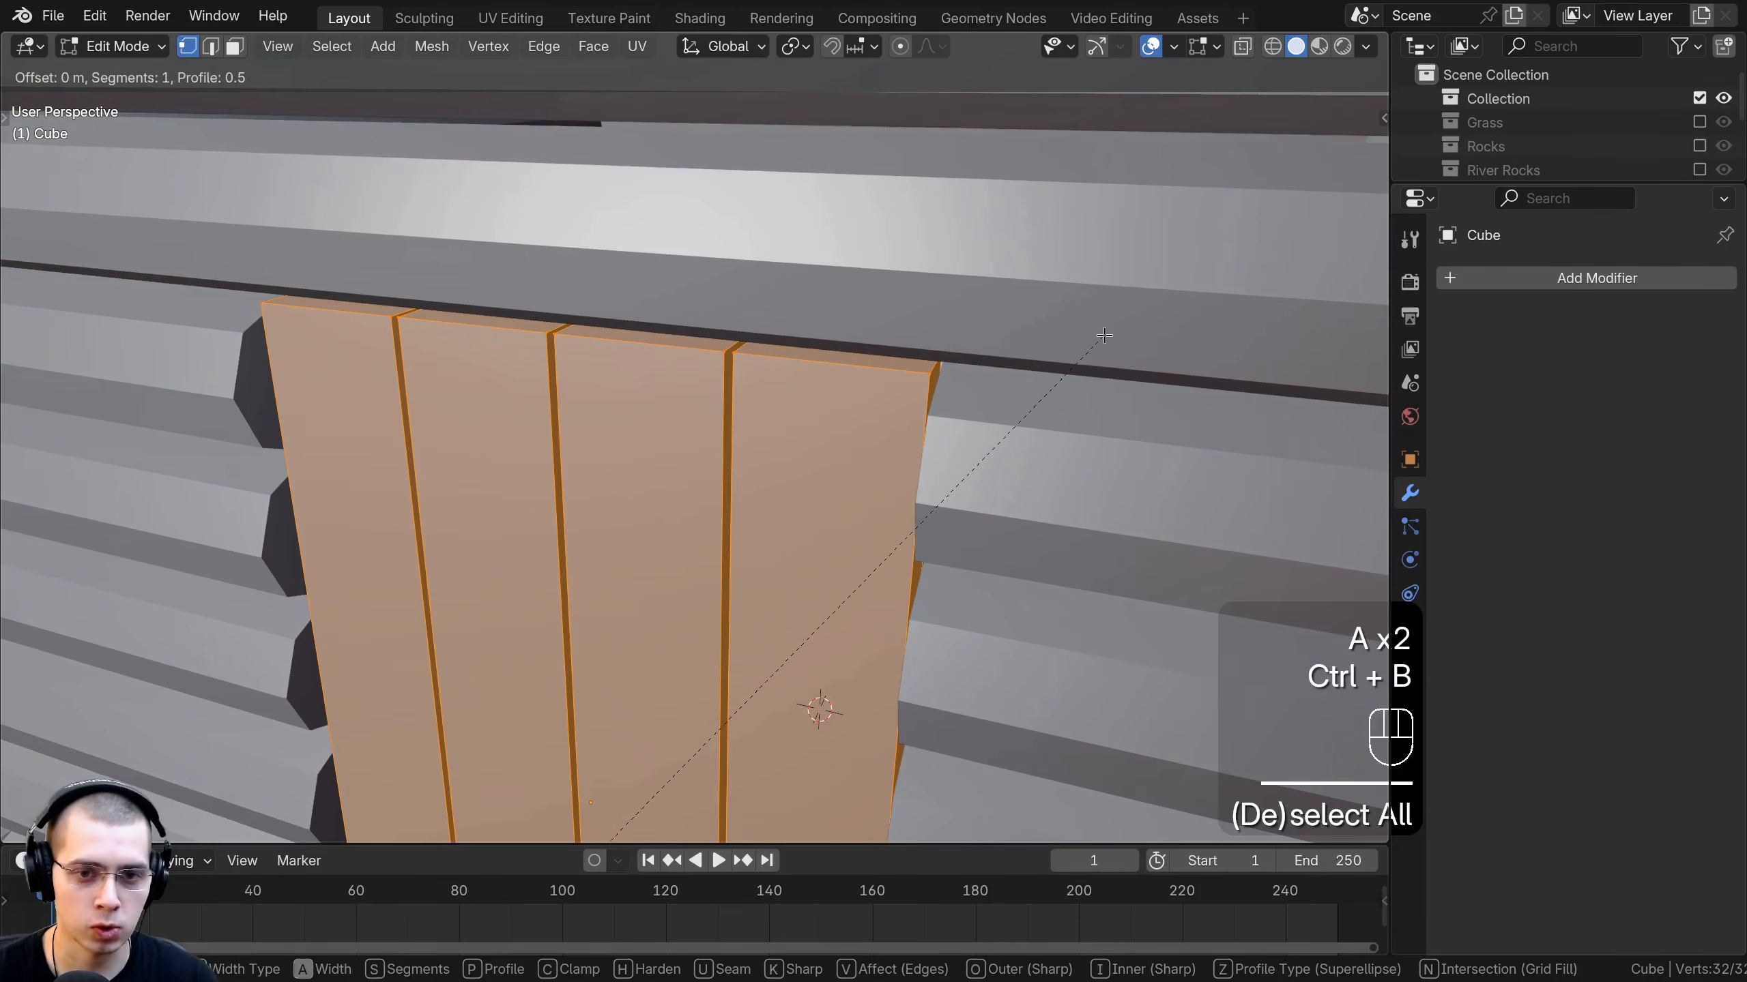
key("shift")
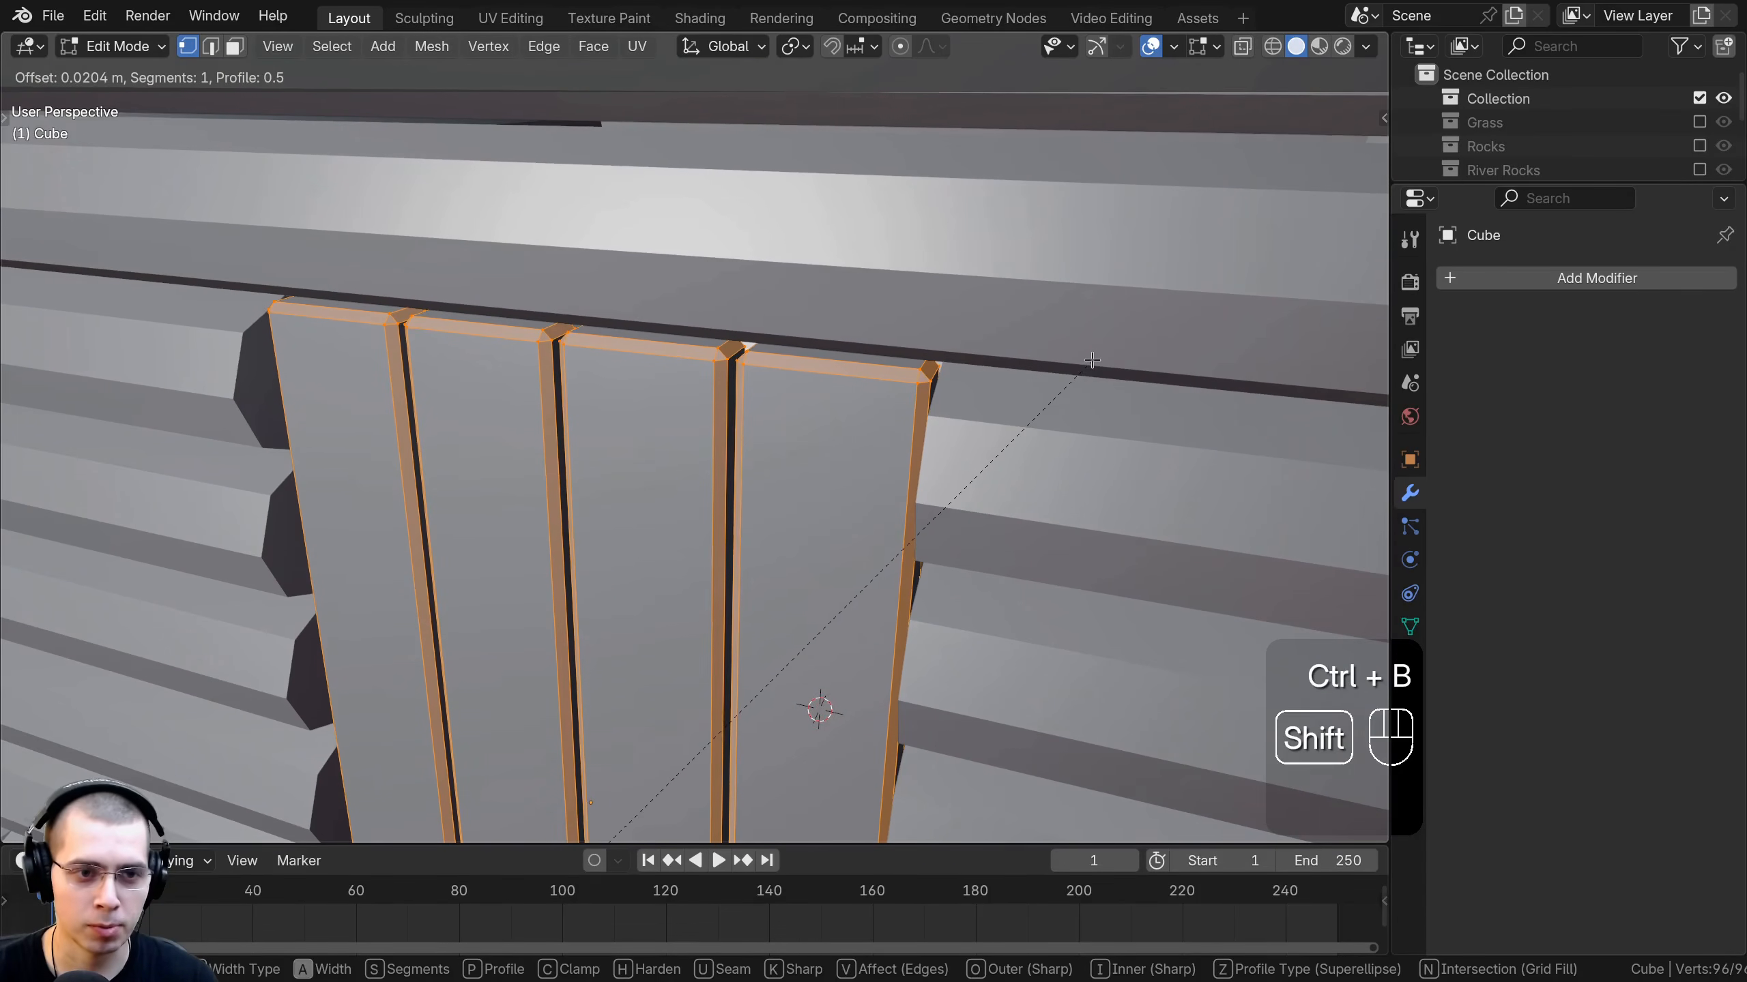
left_click(1089, 367)
scroll(772, 412, "down", 5)
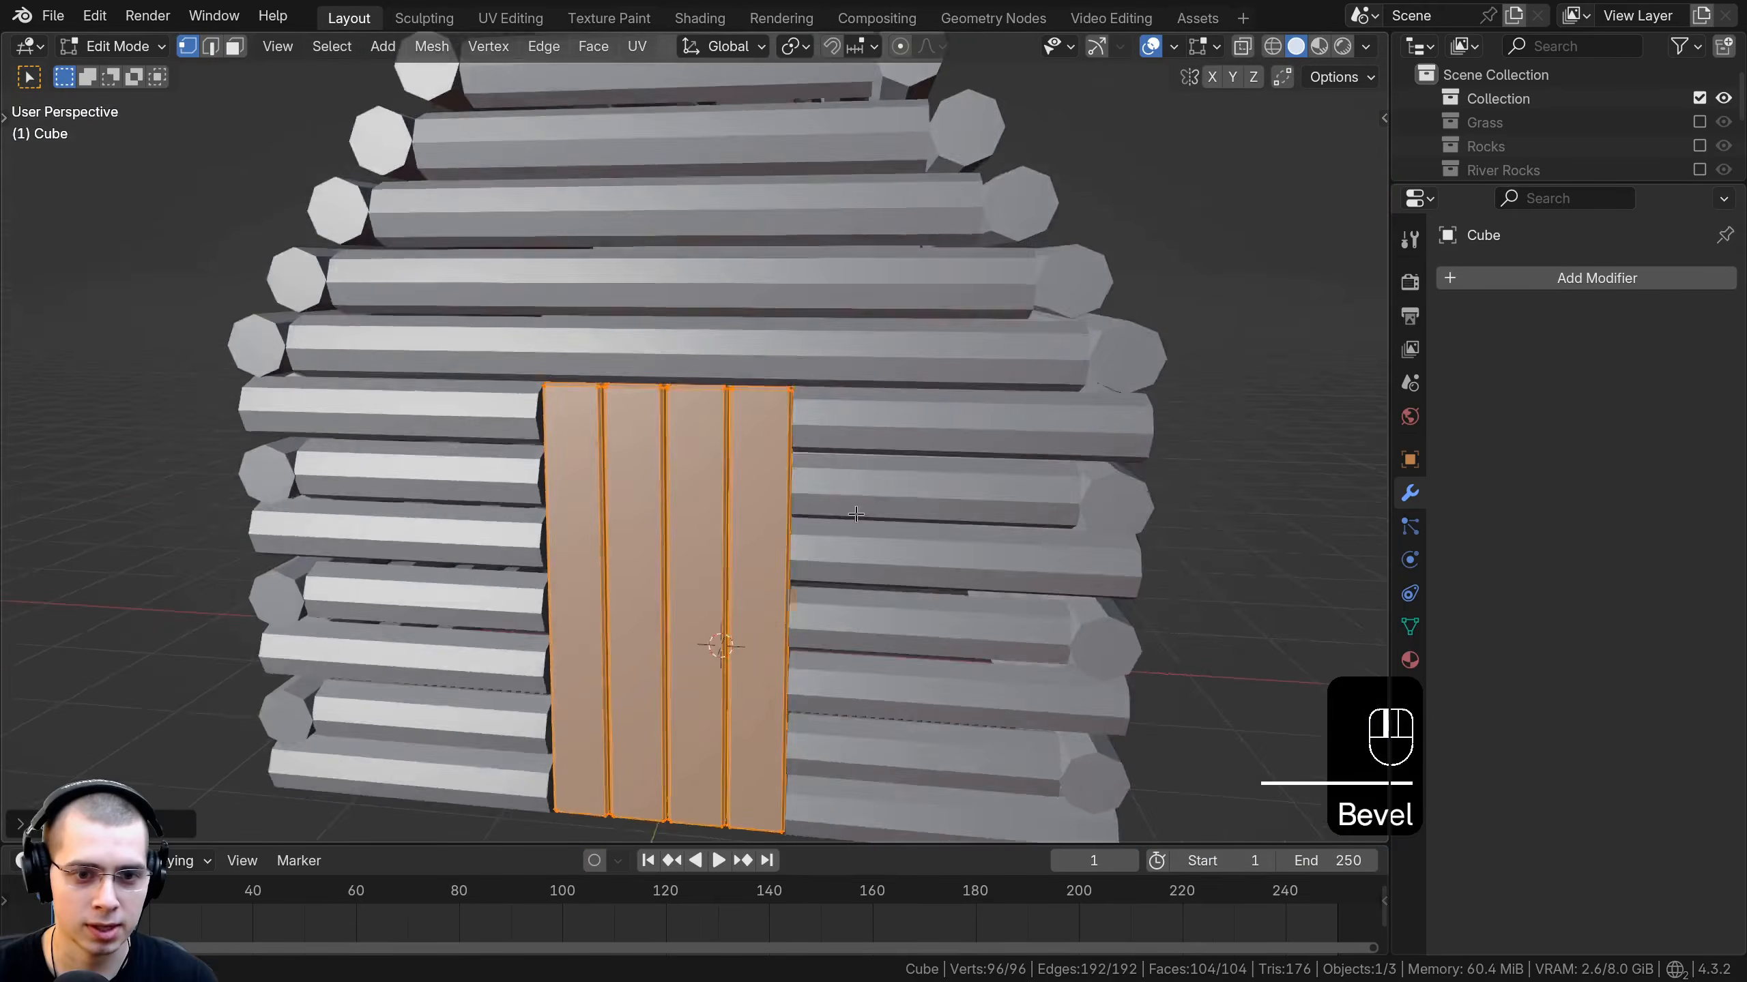
Examine the bevelled door planks and the gaps between them up close and from a distance.
key("Tab")
scroll(771, 411, "up", 4)
scroll(764, 404, "down", 5)
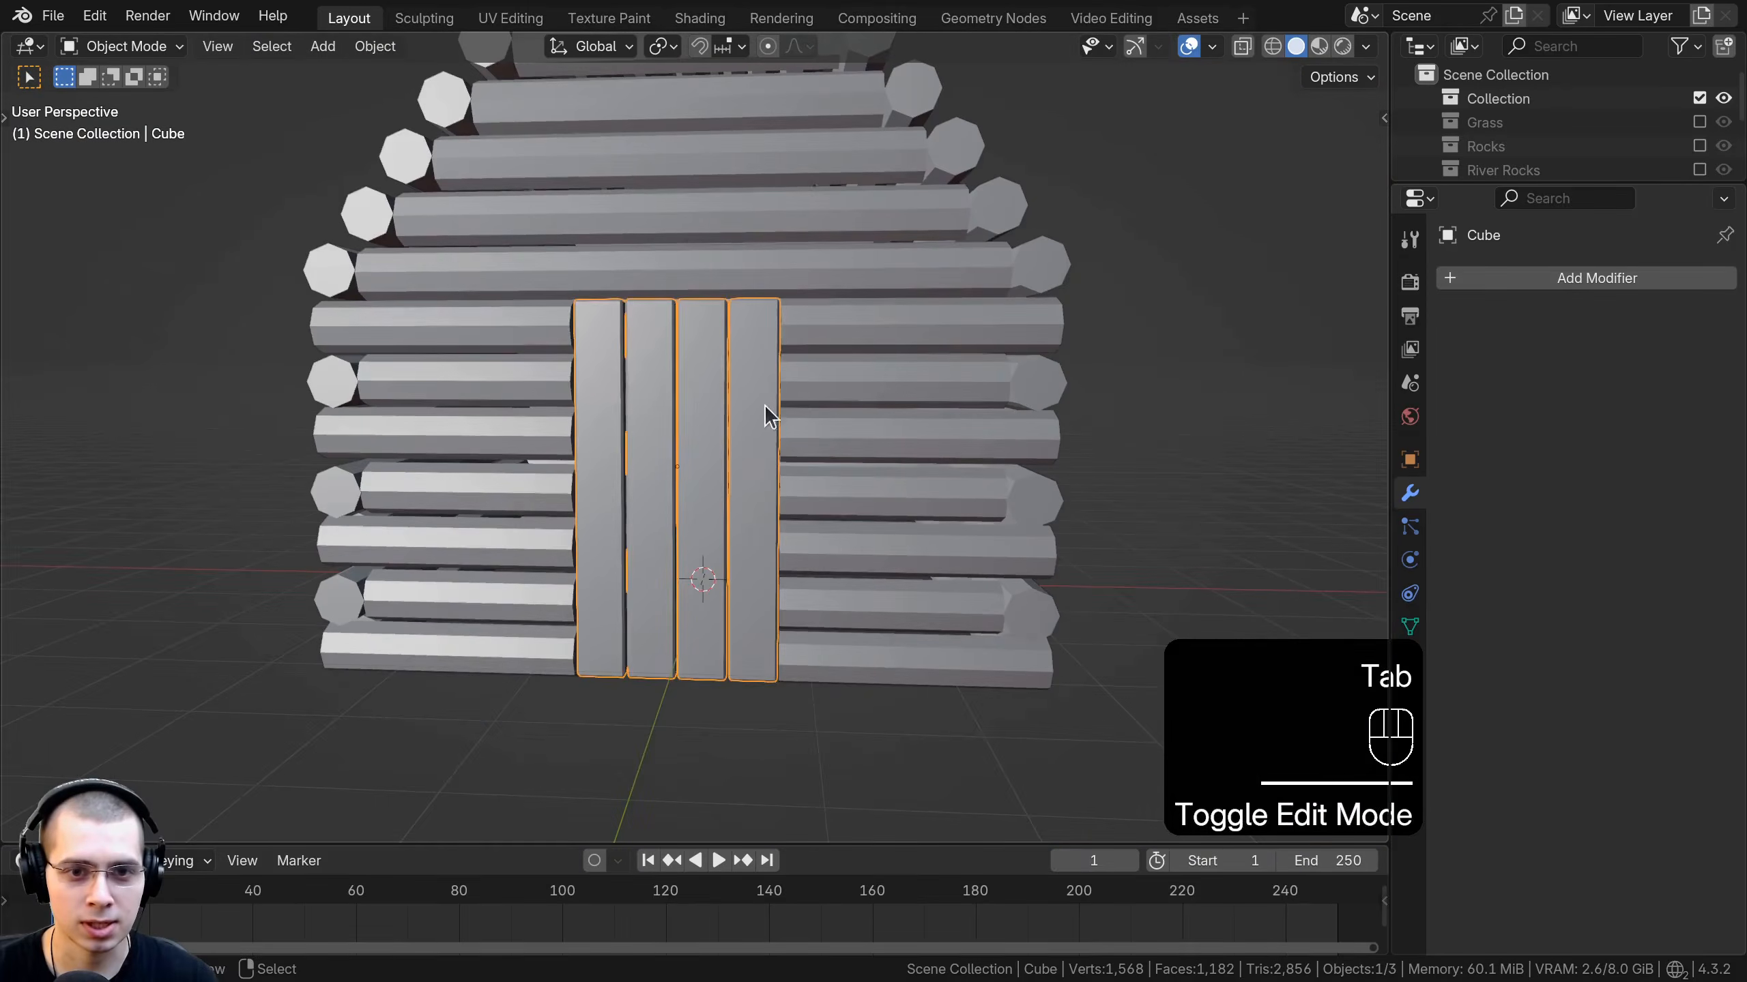
key("a")
middle_click_drag(764, 404, 824, 506)
scroll(825, 507, "down", 4)
middle_click_drag(825, 507, 850, 509)
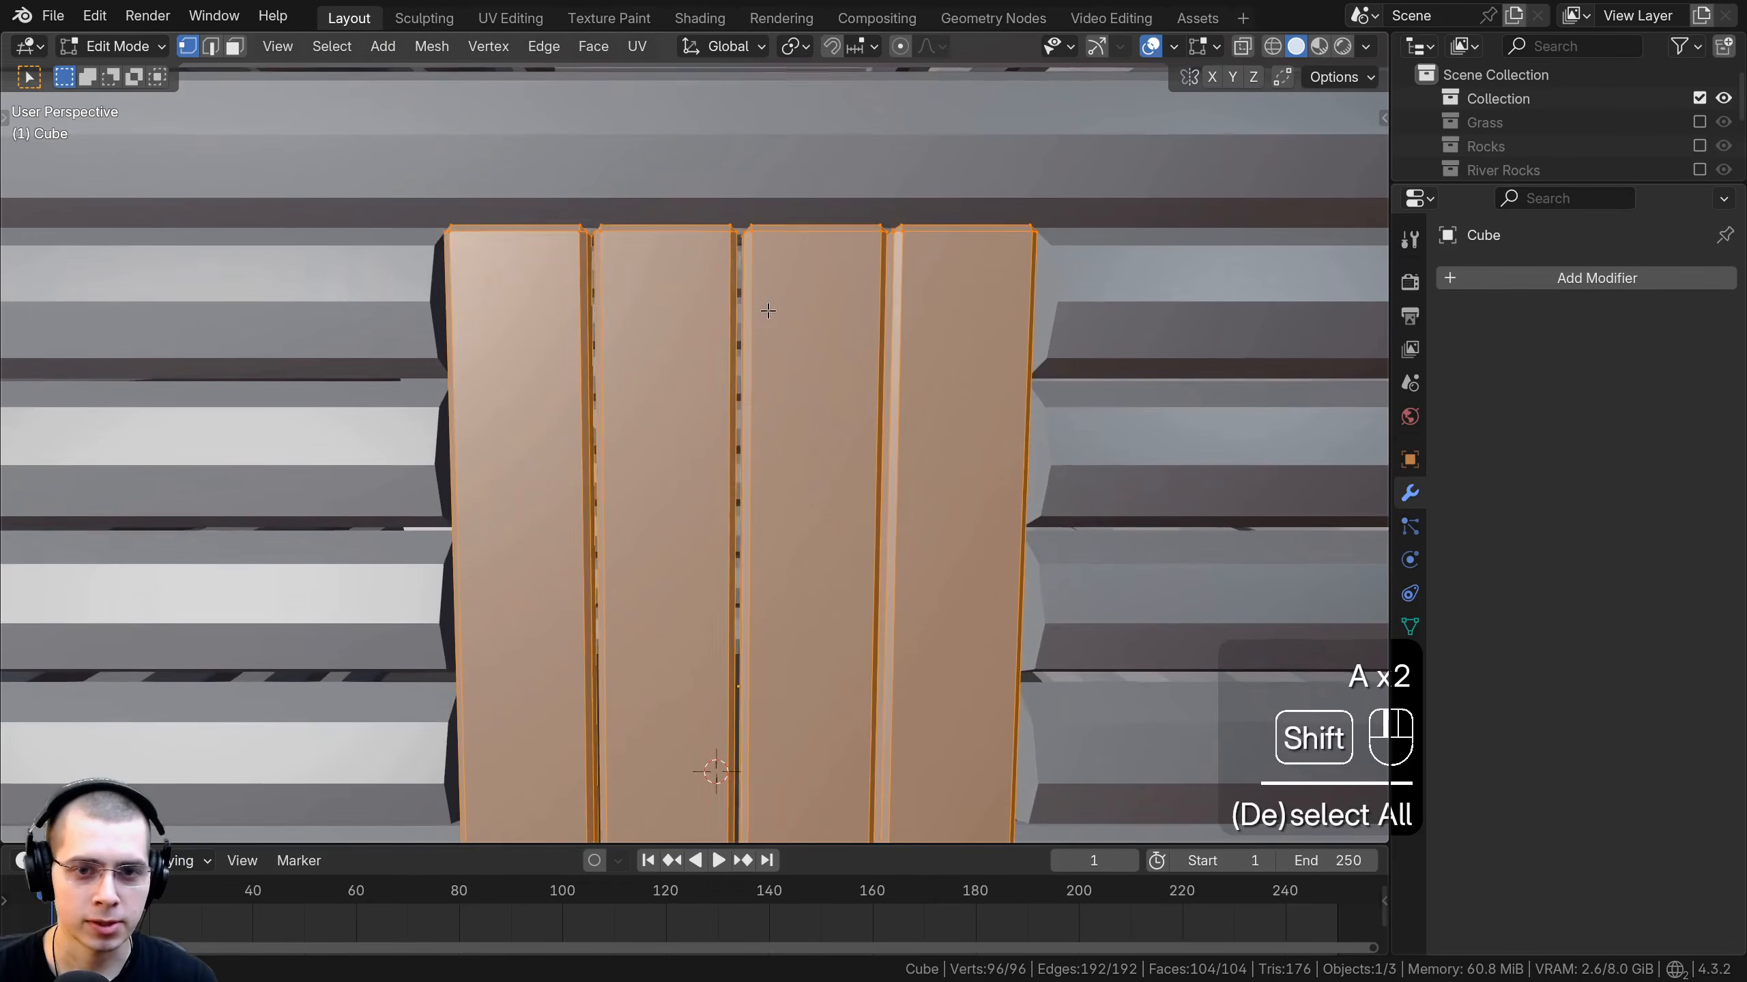
middle_click_drag(768, 309, 749, 297, "shift")
scroll(749, 297, "up", 4)
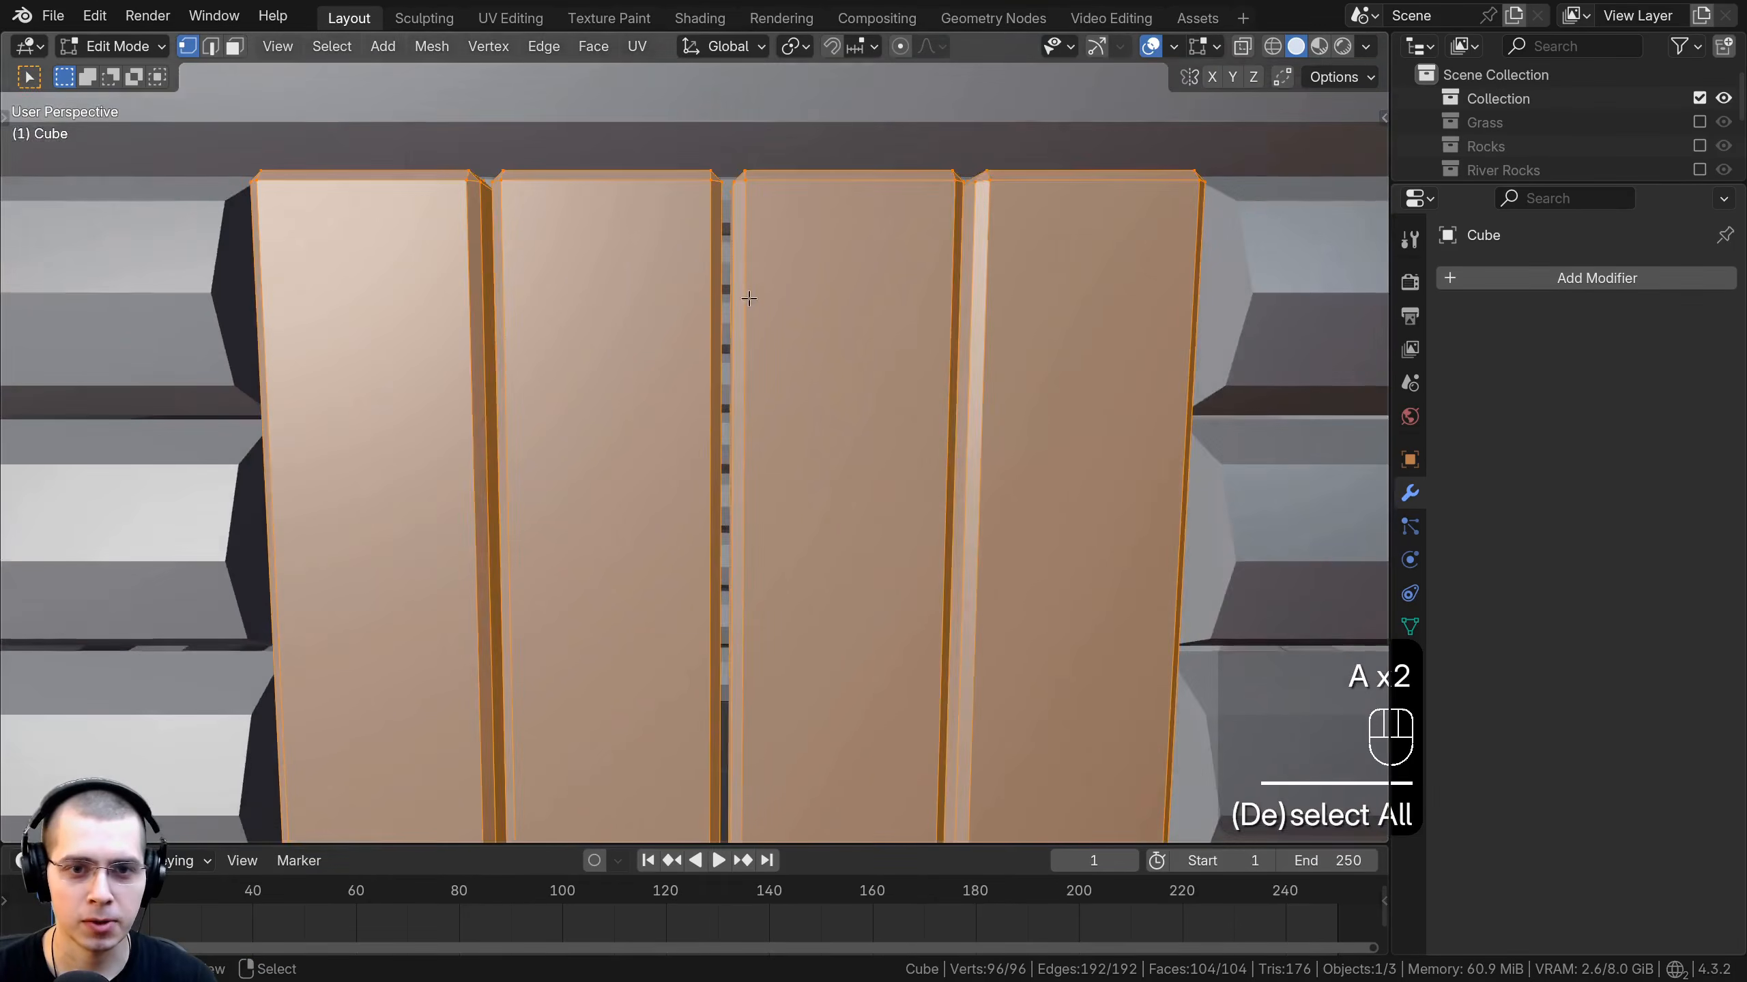
middle_click_drag(735, 178, 704, 232, "shift")
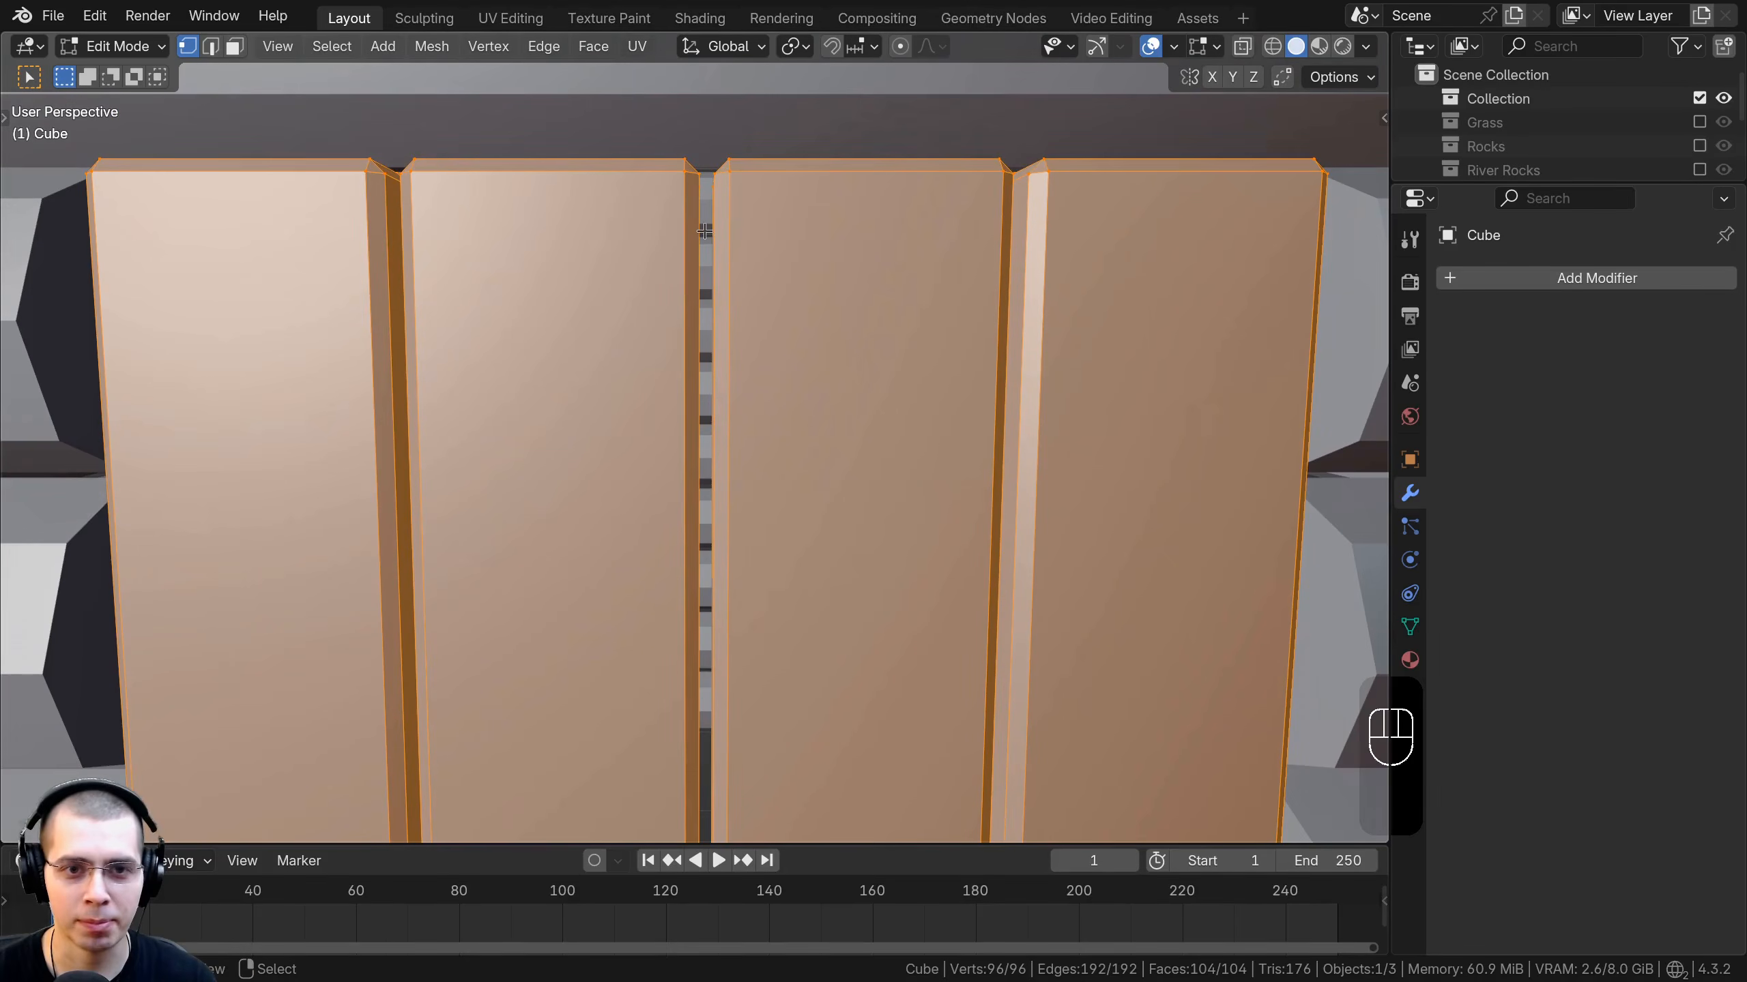
scroll(704, 232, "down", 5)
Set the pivot point to Individual Origins and scale all planks along X by about 1.045 to narrow the gaps.
key("a")
key("a")
scroll(662, 258, "up", 2)
key("a")
key("a")
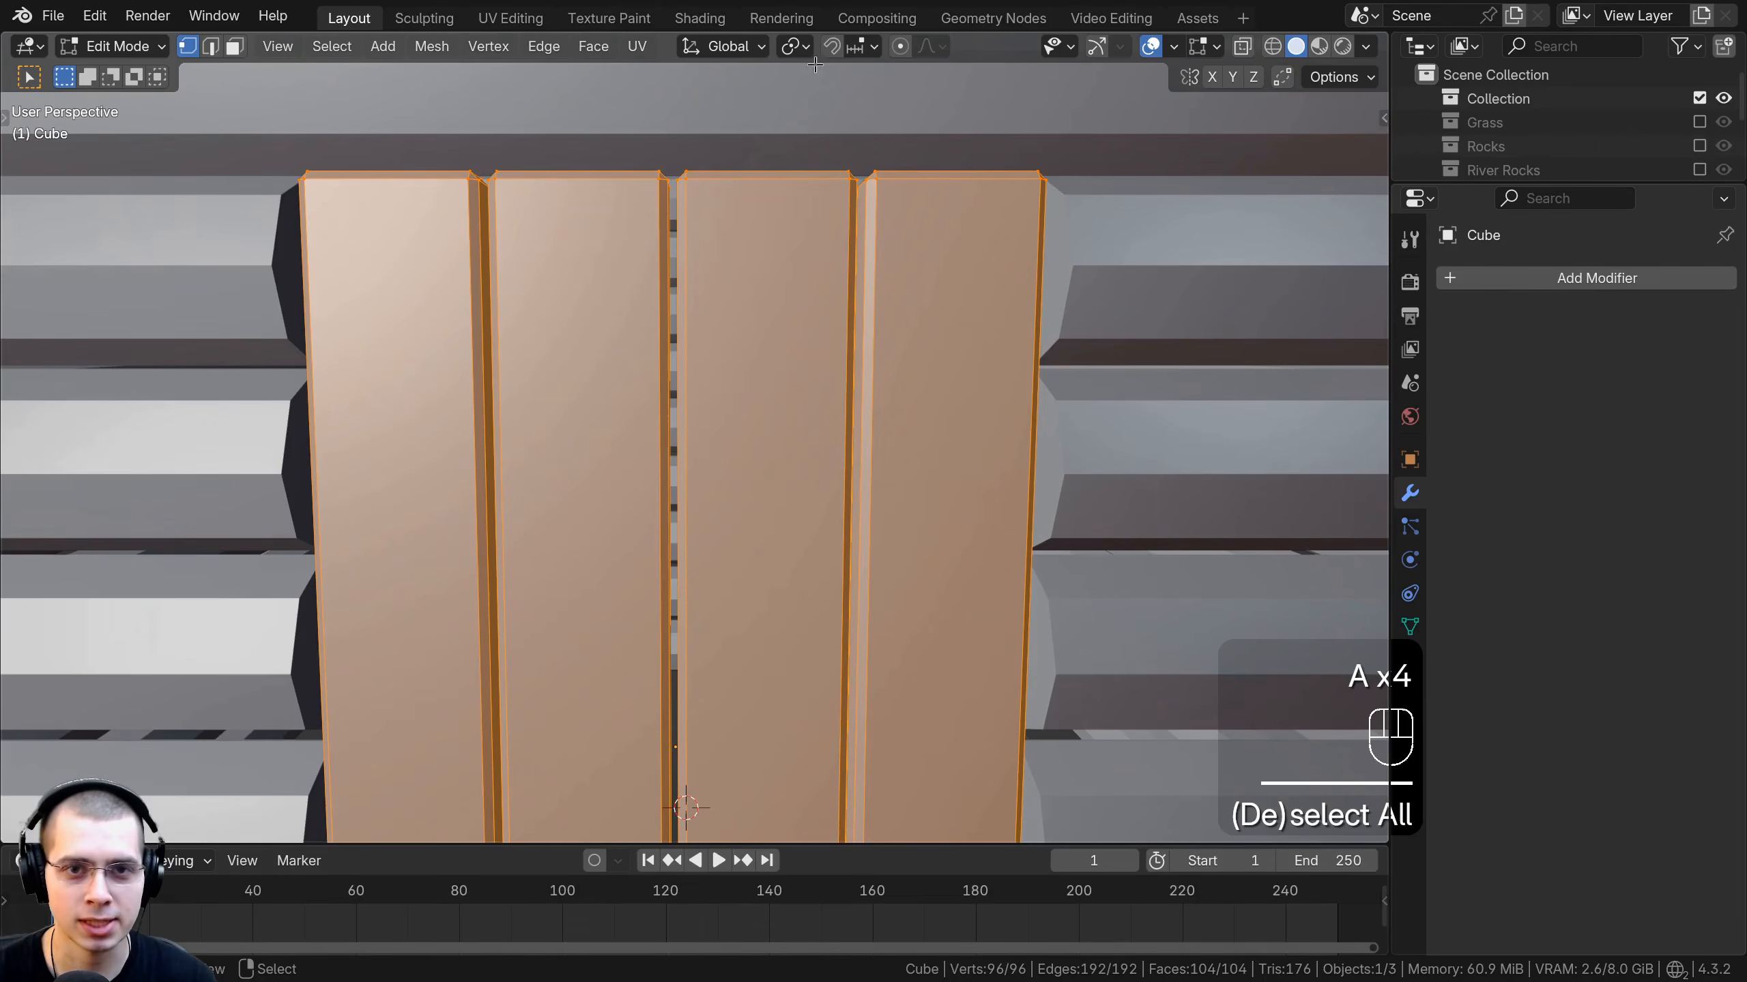
left_click(803, 52)
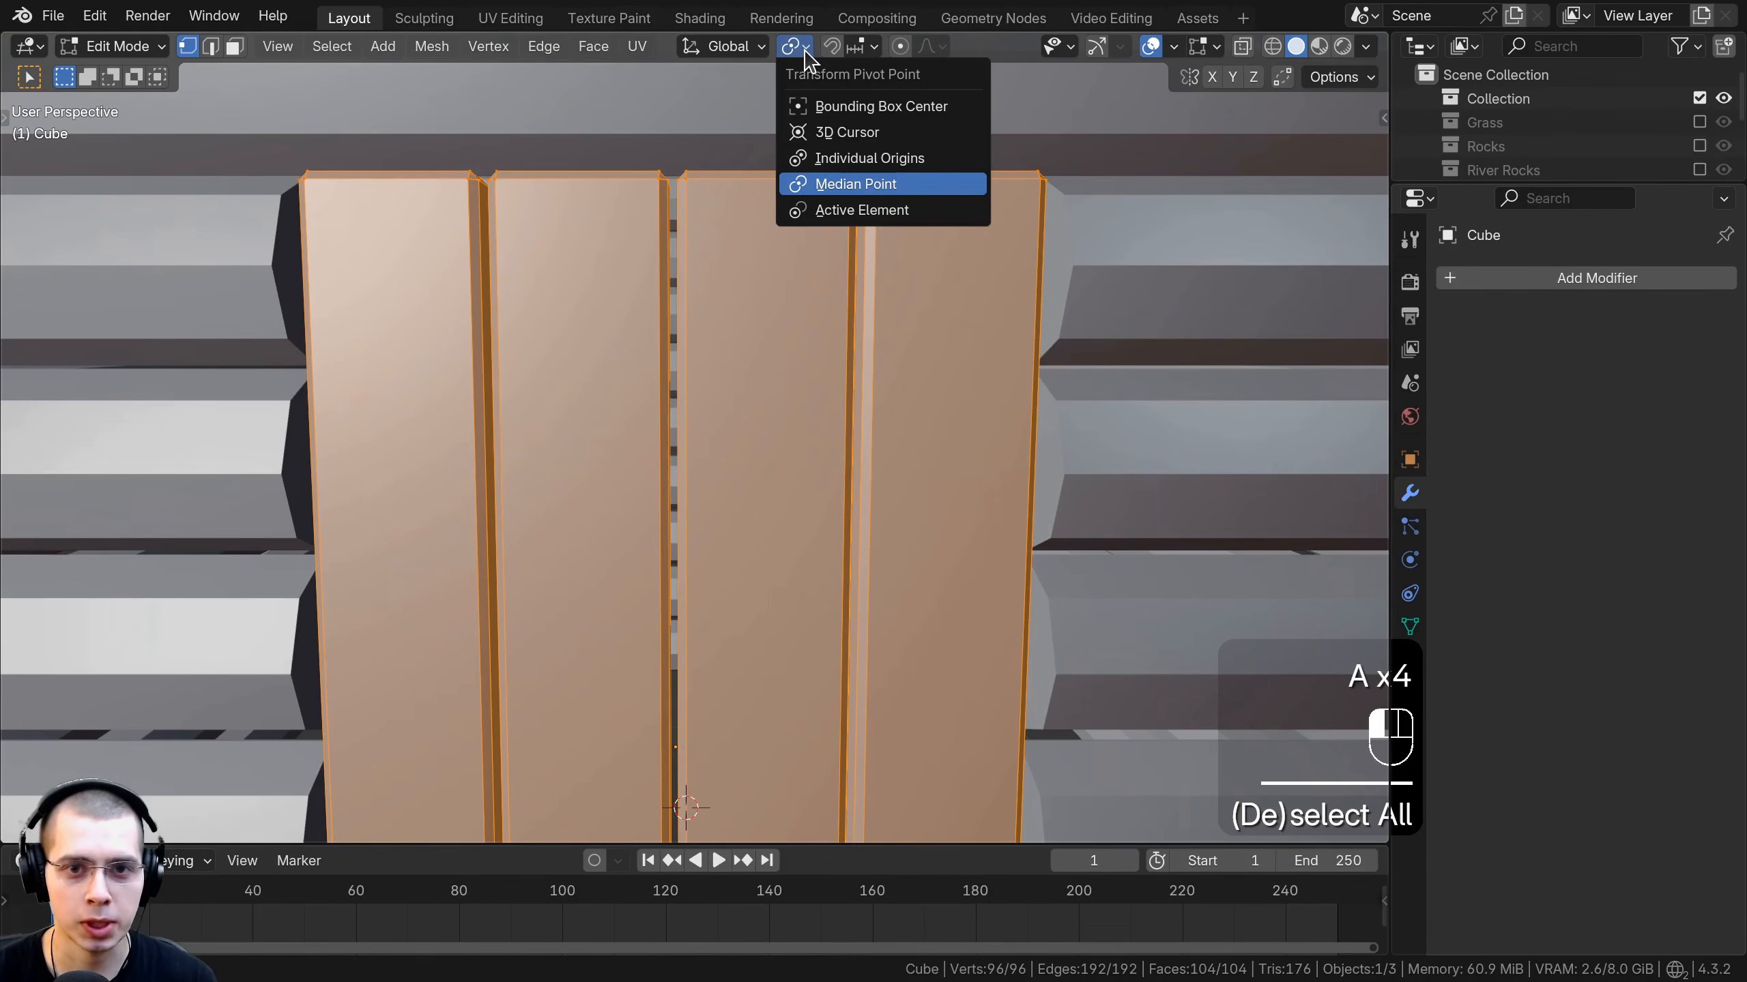
left_click(859, 157)
key("s")
key("x")
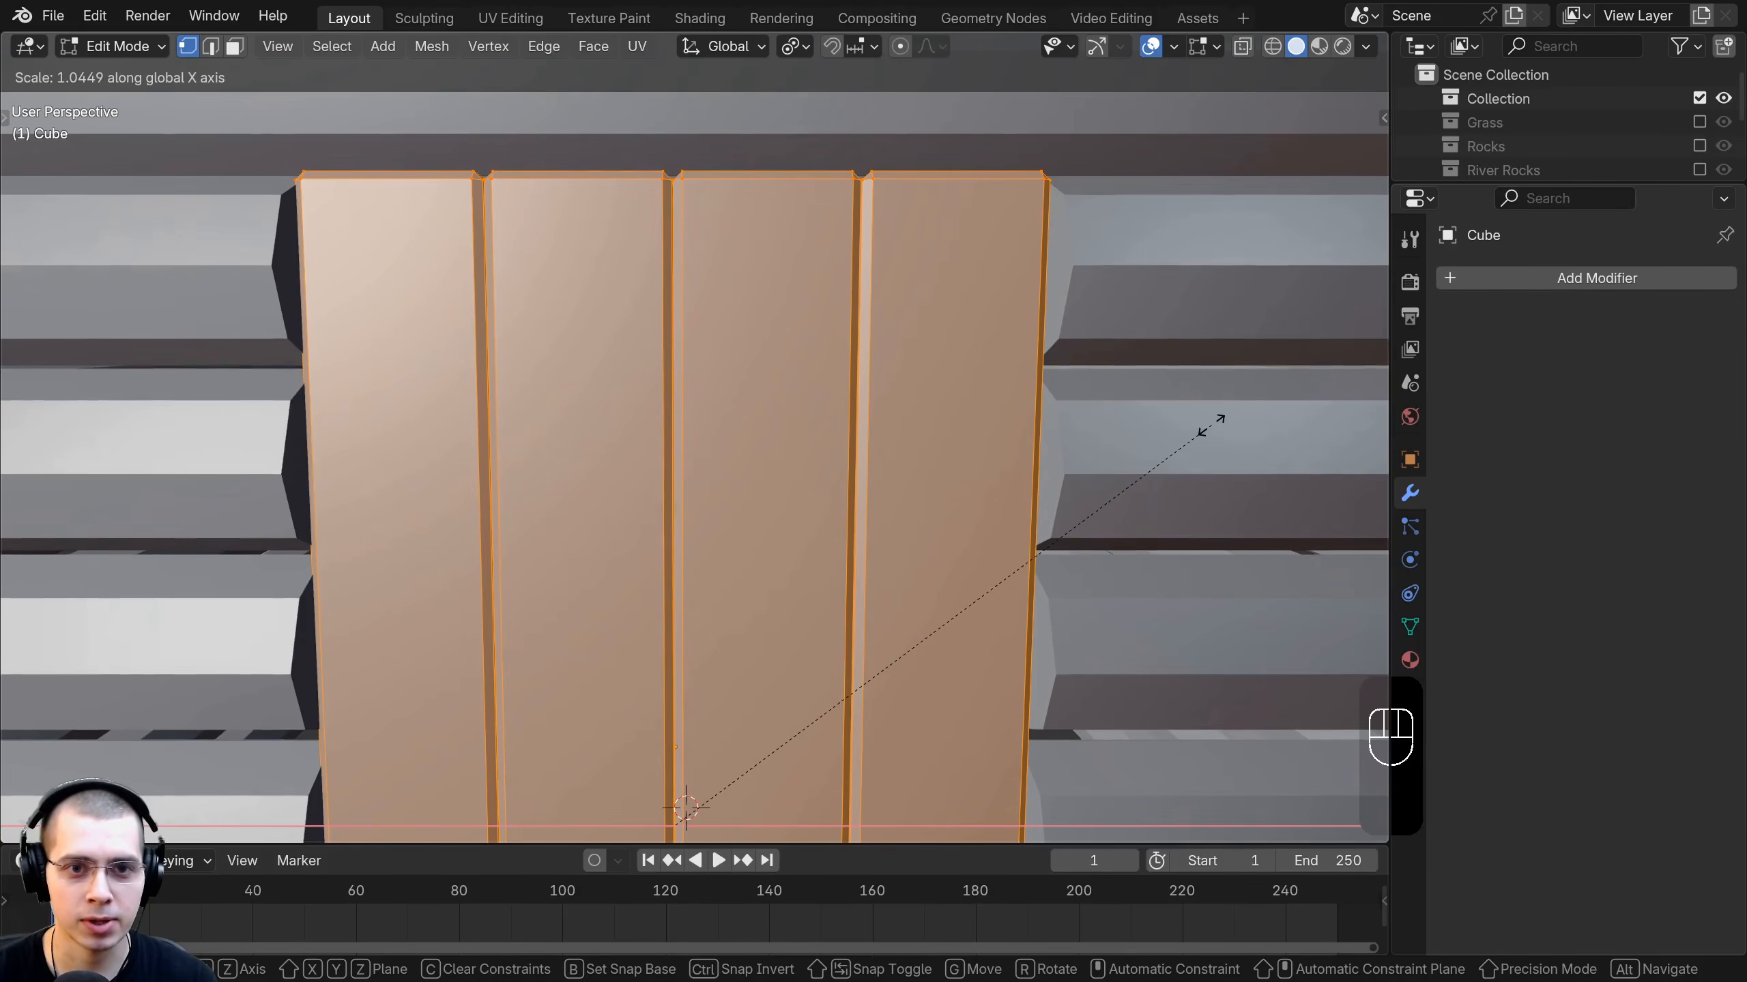
left_click(1210, 424)
Return to Object Mode, set the pivot point back to Median Point and deselect everything.
key("Tab")
middle_click_drag(797, 331, 761, 494)
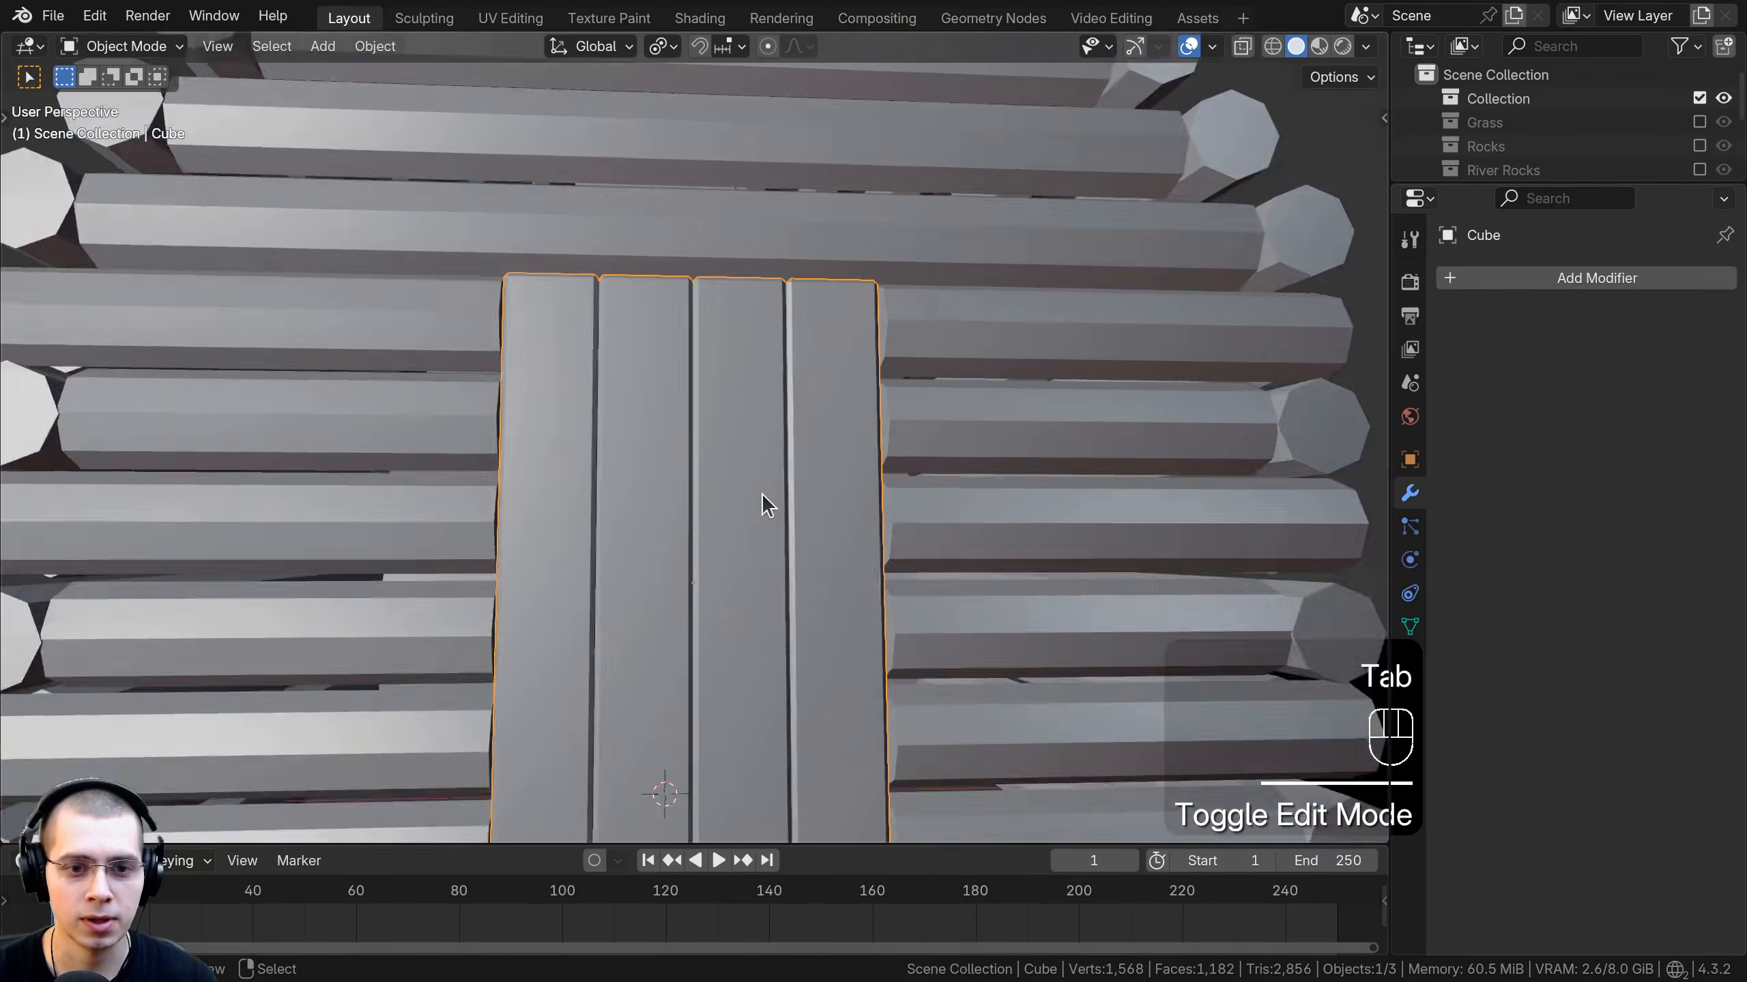
scroll(743, 537, "down", 3)
scroll(745, 461, "up", 5)
left_click(659, 47)
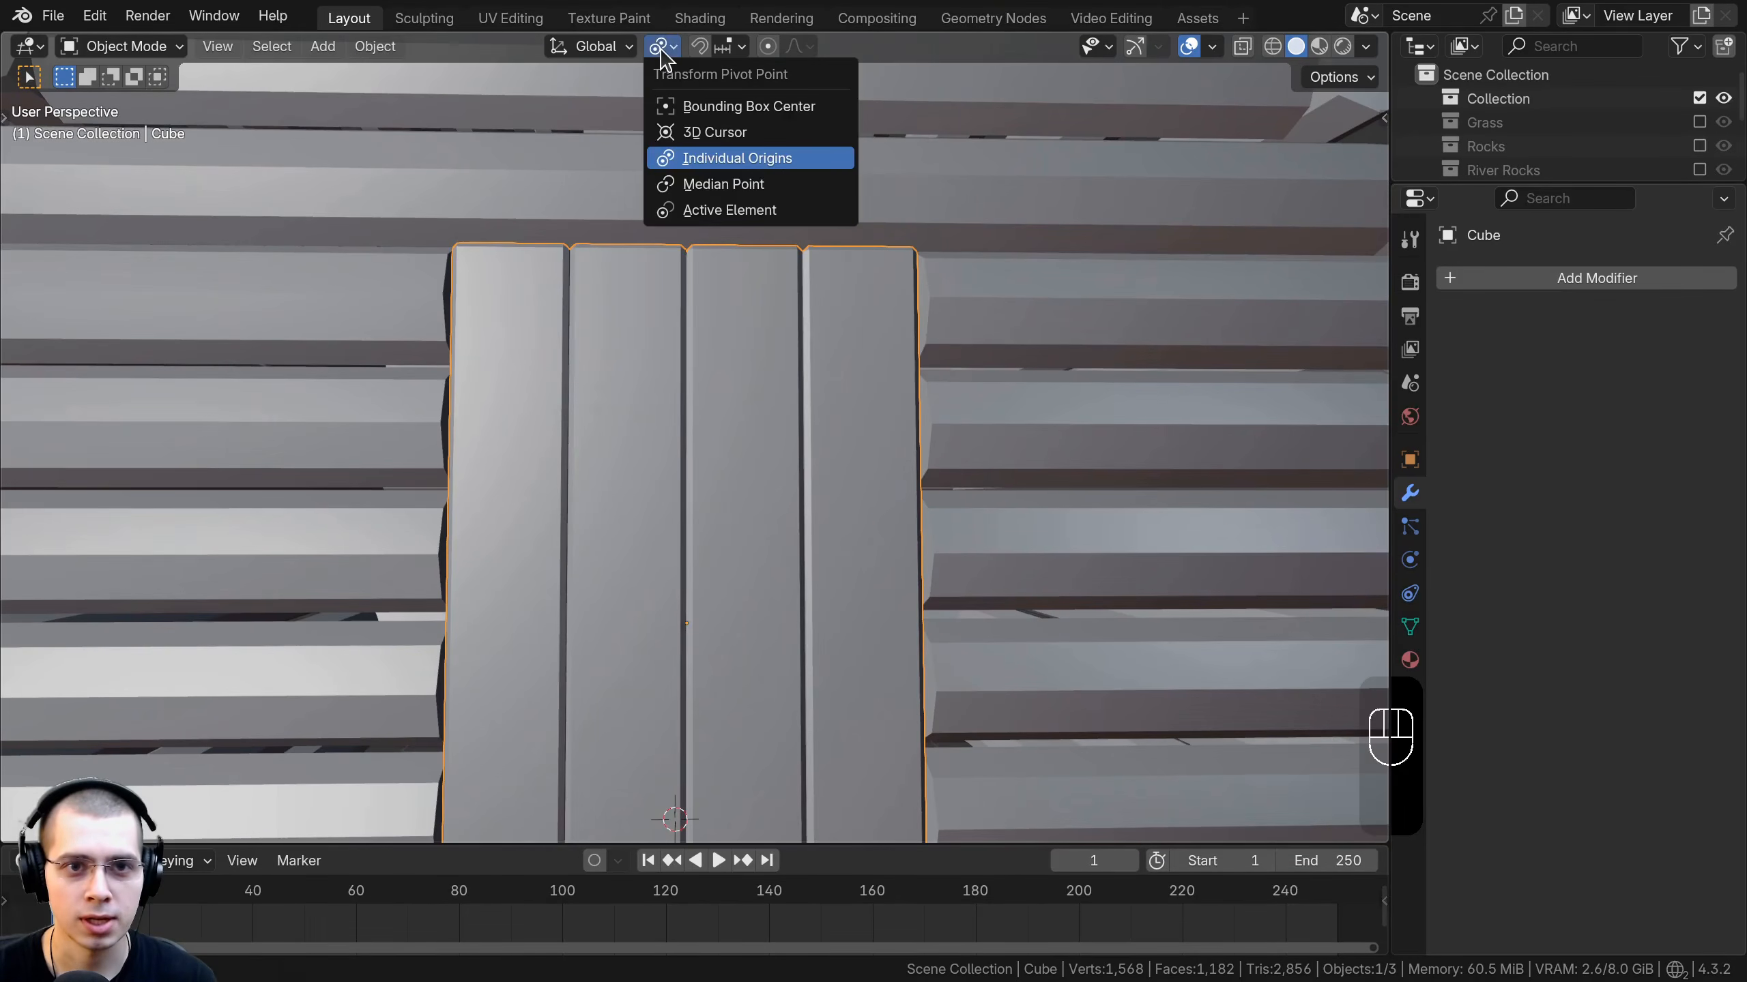
left_click(713, 199)
scroll(724, 580, "down", 5)
scroll(741, 447, "up", 4)
key("a")
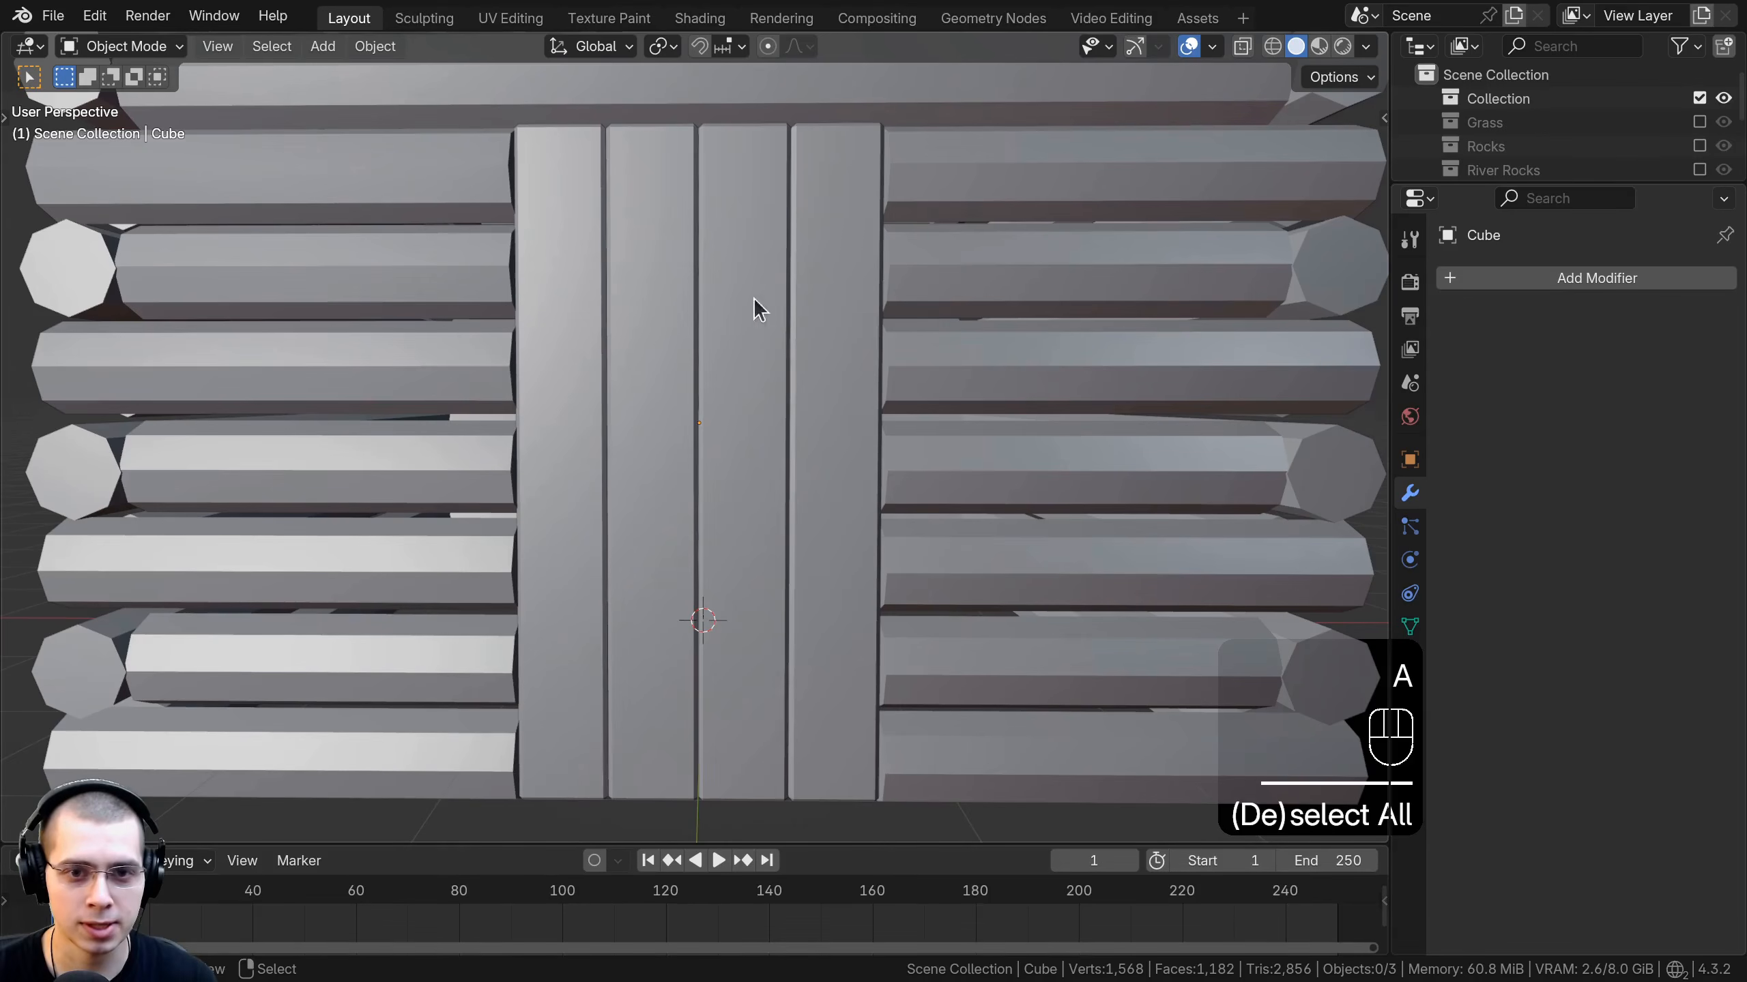
Reset the 3D cursor to the world origin, add a cube mesh there and move it along Y in front of the door.
scroll(760, 355, "up", 2)
scroll(715, 364, "down", 4)
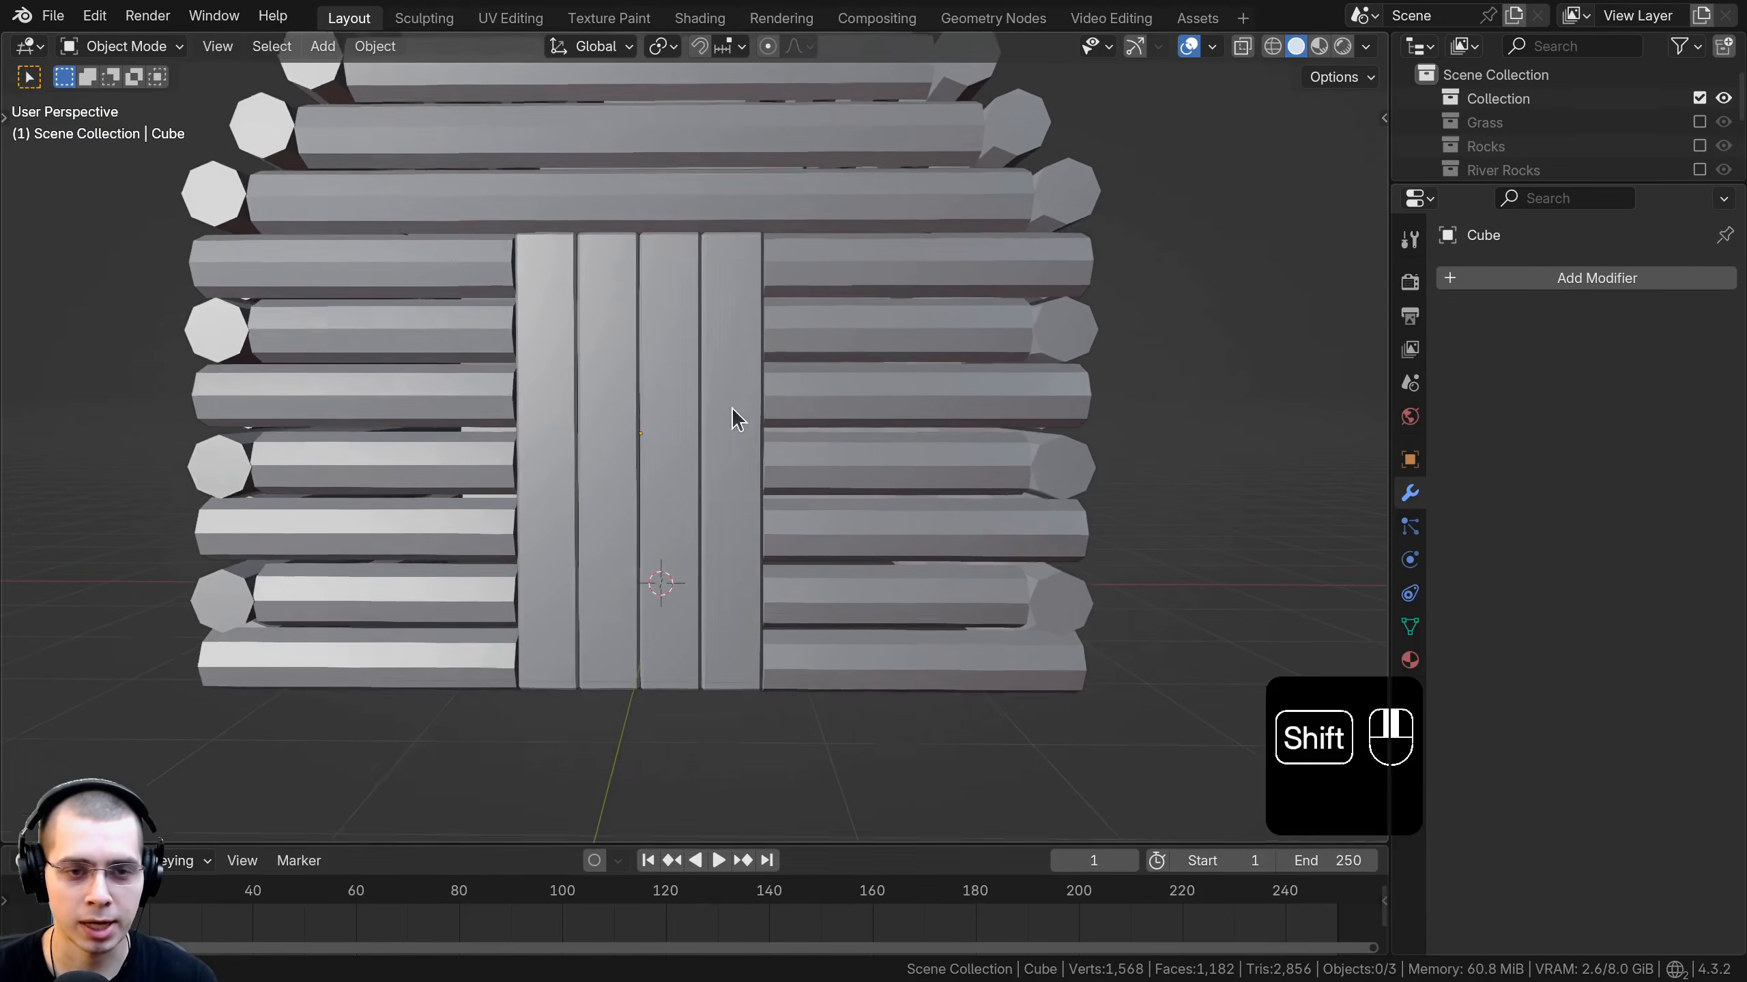
key("shift+c")
key("shift+a")
mouse_move(640, 237)
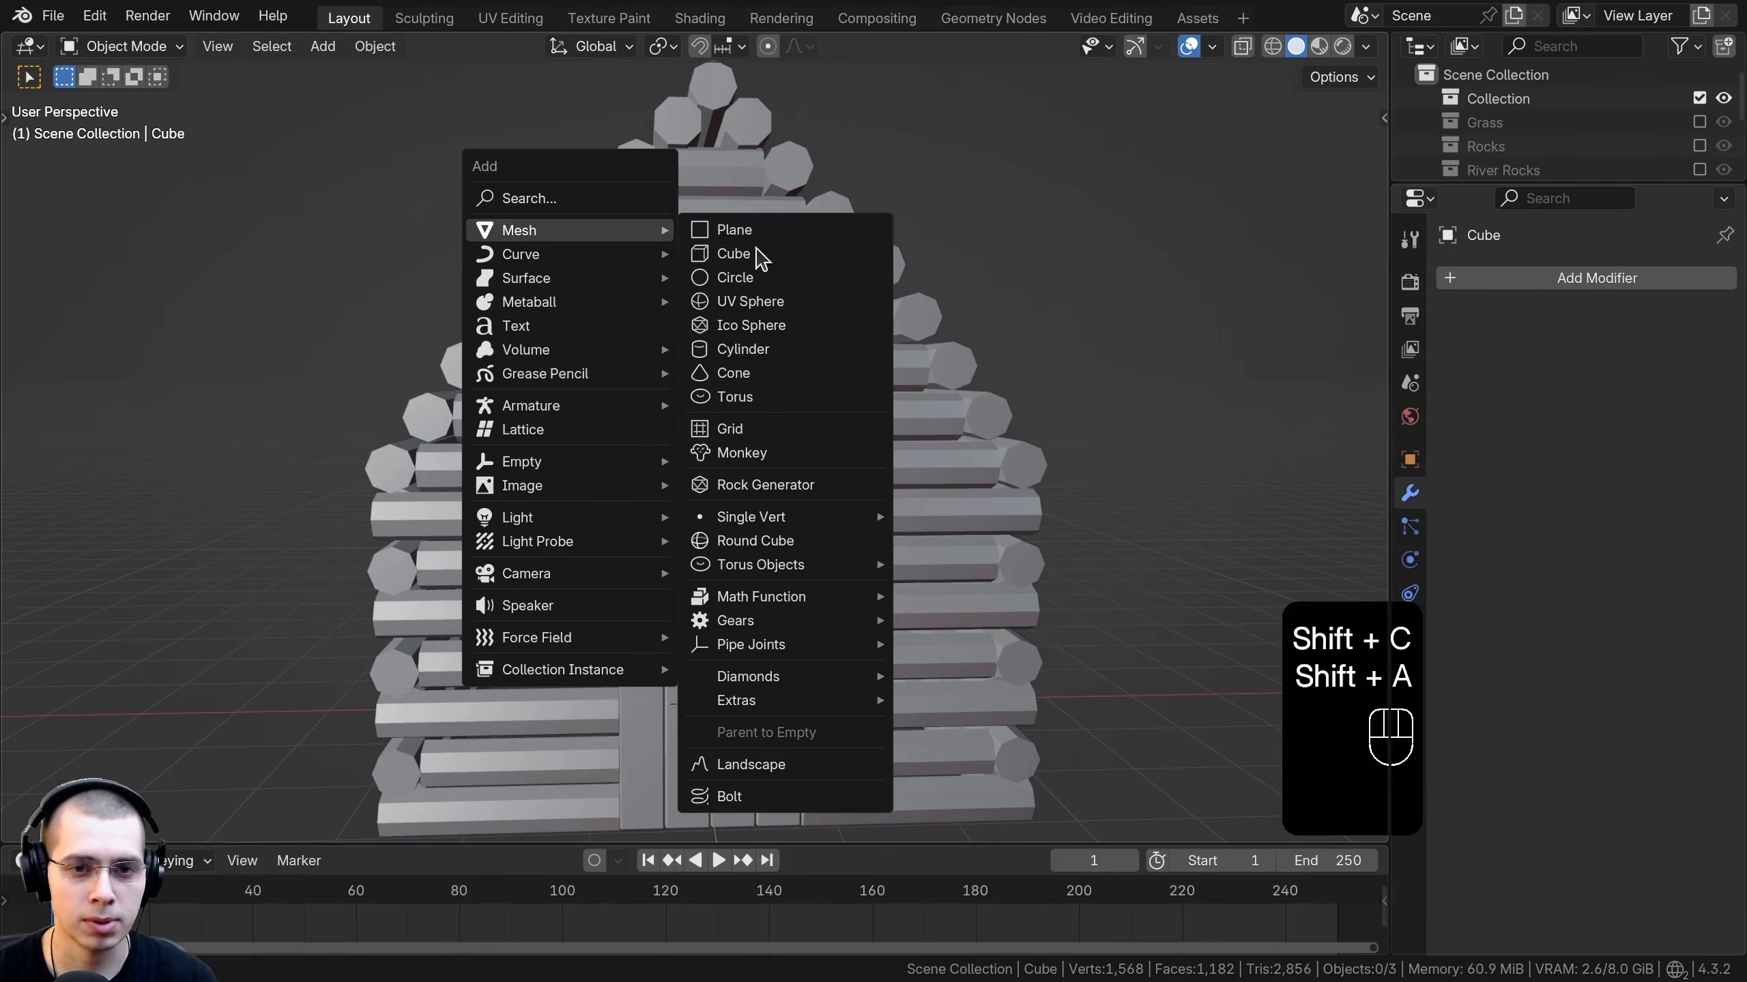
left_click(756, 249)
scroll(675, 375, "down", 1)
middle_click_drag(677, 482, 718, 532)
key("g")
key("y")
left_click(925, 688)
In front view, raise the new cube to the middle of the door and shrink its mesh to a block slightly narrower than a plank.
key("KP_1")
key("g")
left_click(772, 470, "shift")
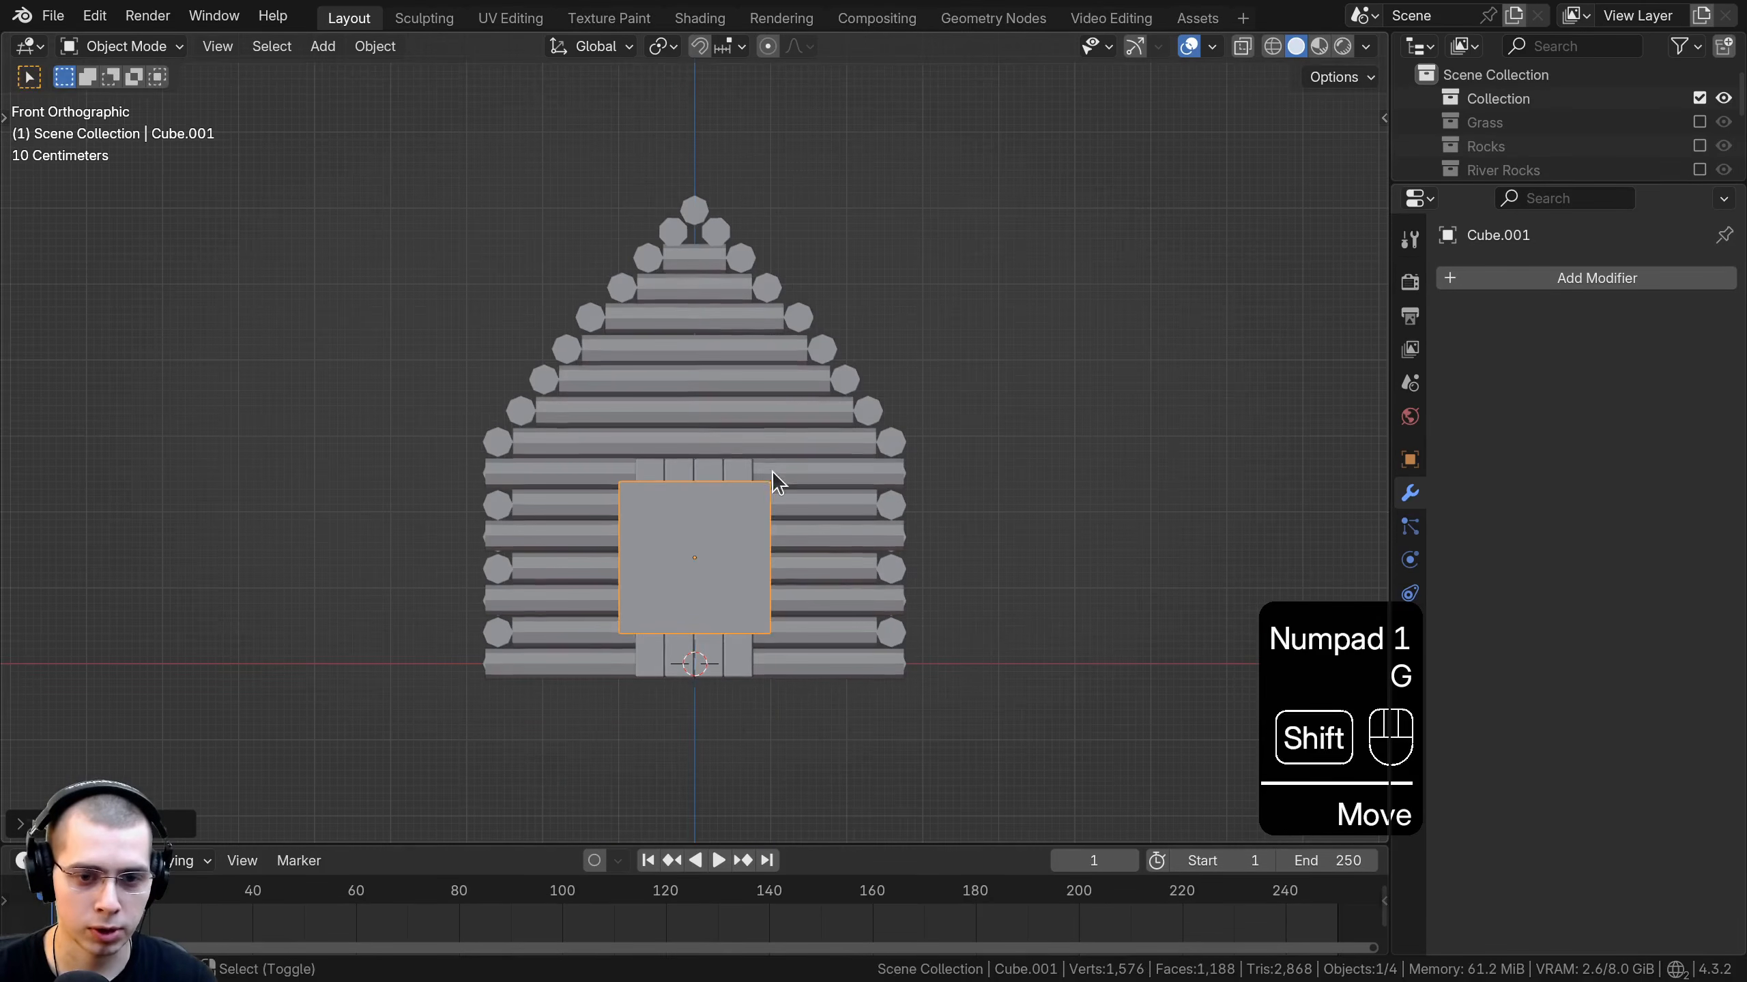
scroll(860, 446, "up", 4)
key("Tab")
key("s")
left_click(710, 543)
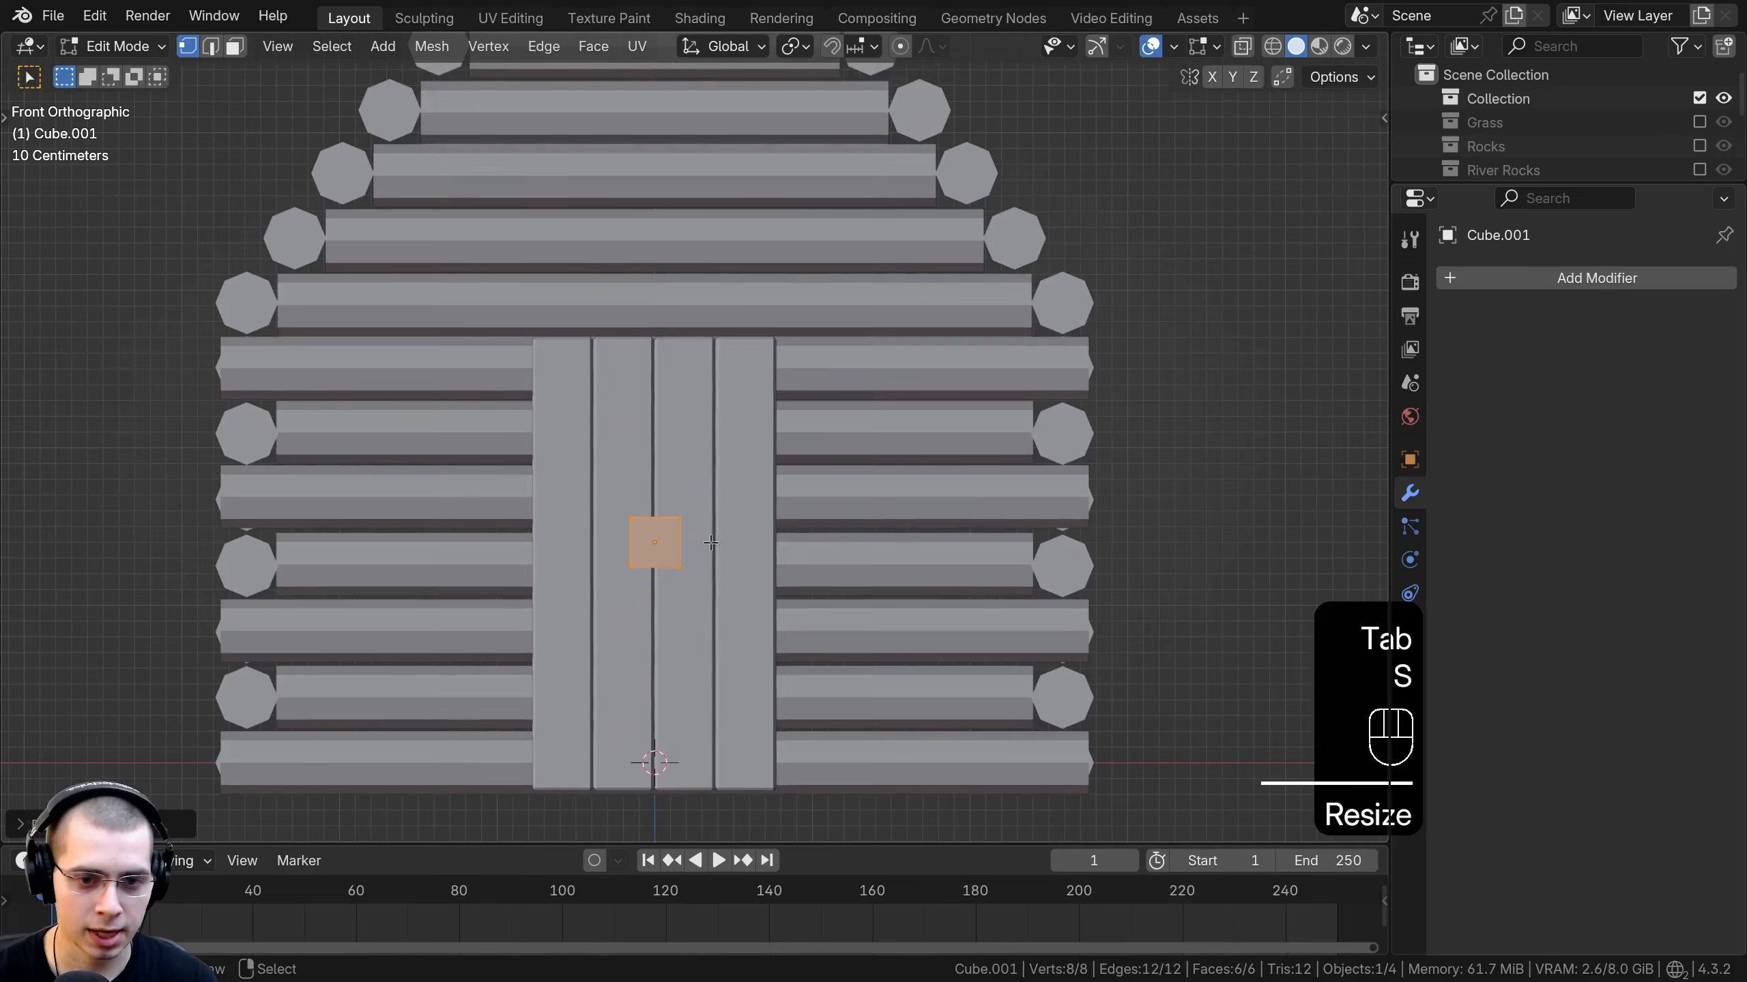
Raise the block along Z to the upper part of the door and stretch it along X across all four planks.
key("g")
key("z")
left_click(699, 440)
scroll(699, 440, "up", 2)
key("s")
key("x")
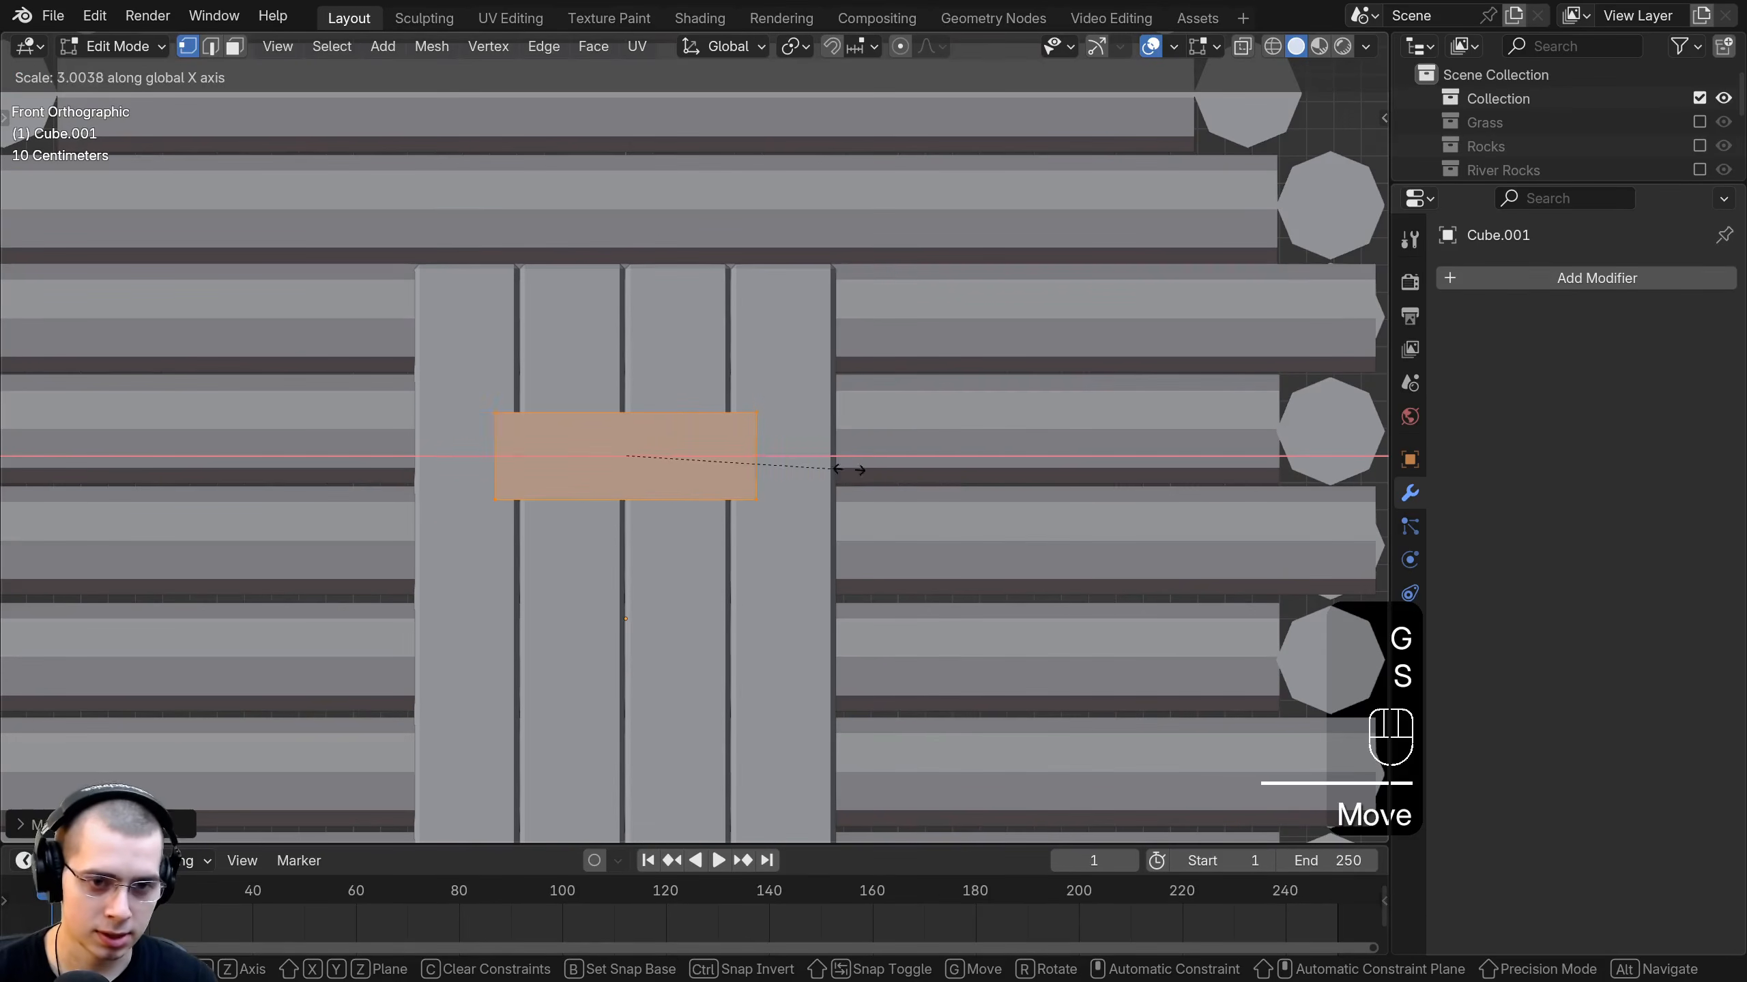
left_click(975, 484)
middle_click_drag(713, 473, 739, 331, "shift")
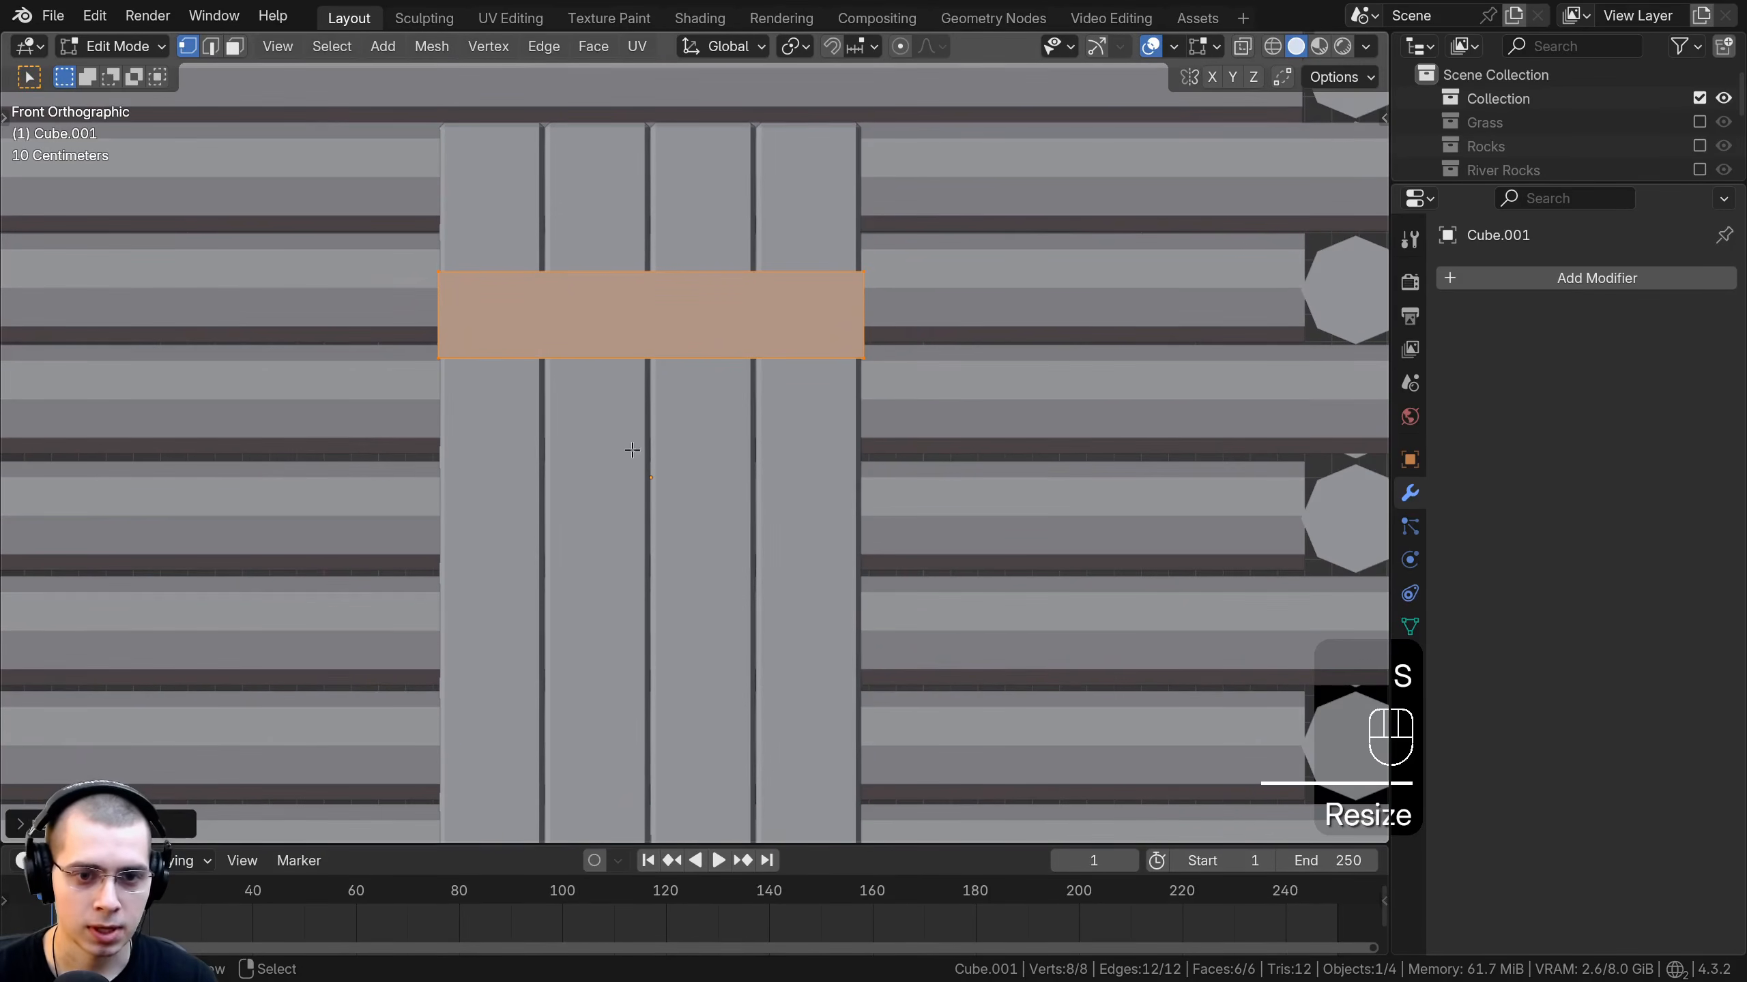
Add a Mirror modifier to the bar and set it to mirror on the Z axis only.
left_click(1589, 277)
type("mir")
key("Return")
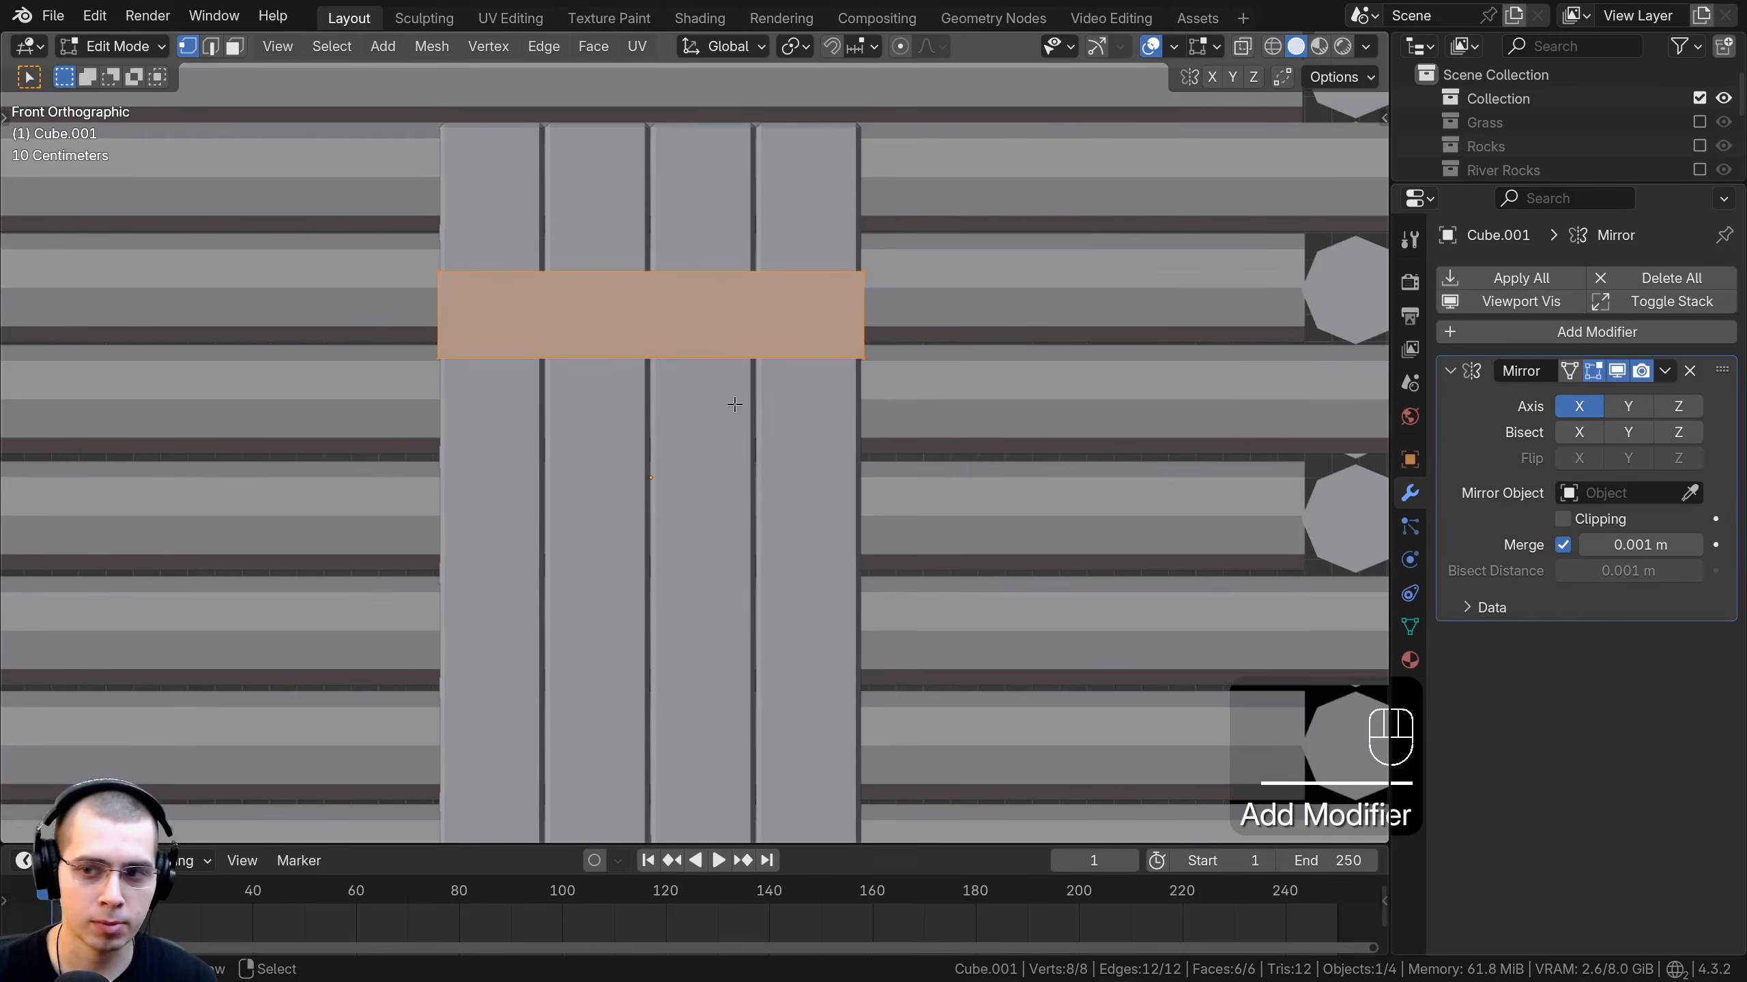
middle_click_drag(734, 404, 765, 362, "shift")
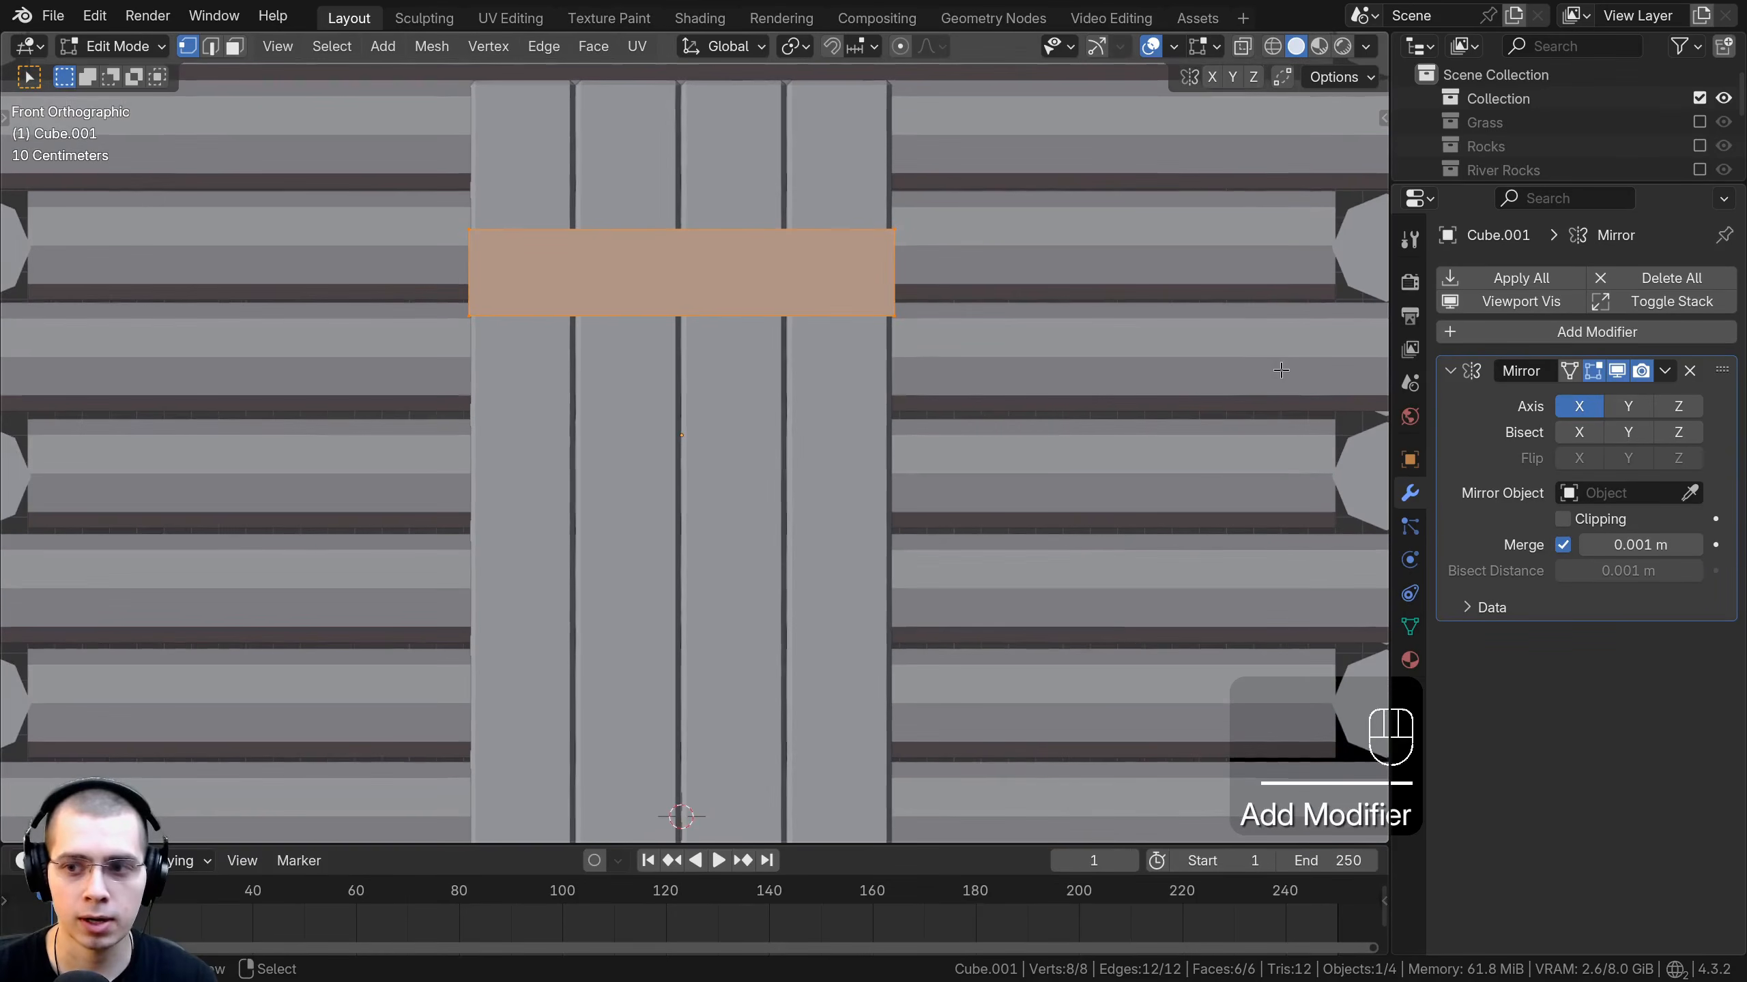
left_click(1680, 411, "shift")
Raise the bar's mesh about 0.17 m along Z and shift the mirrored pair vertically as an object on the door.
key("g")
key("z")
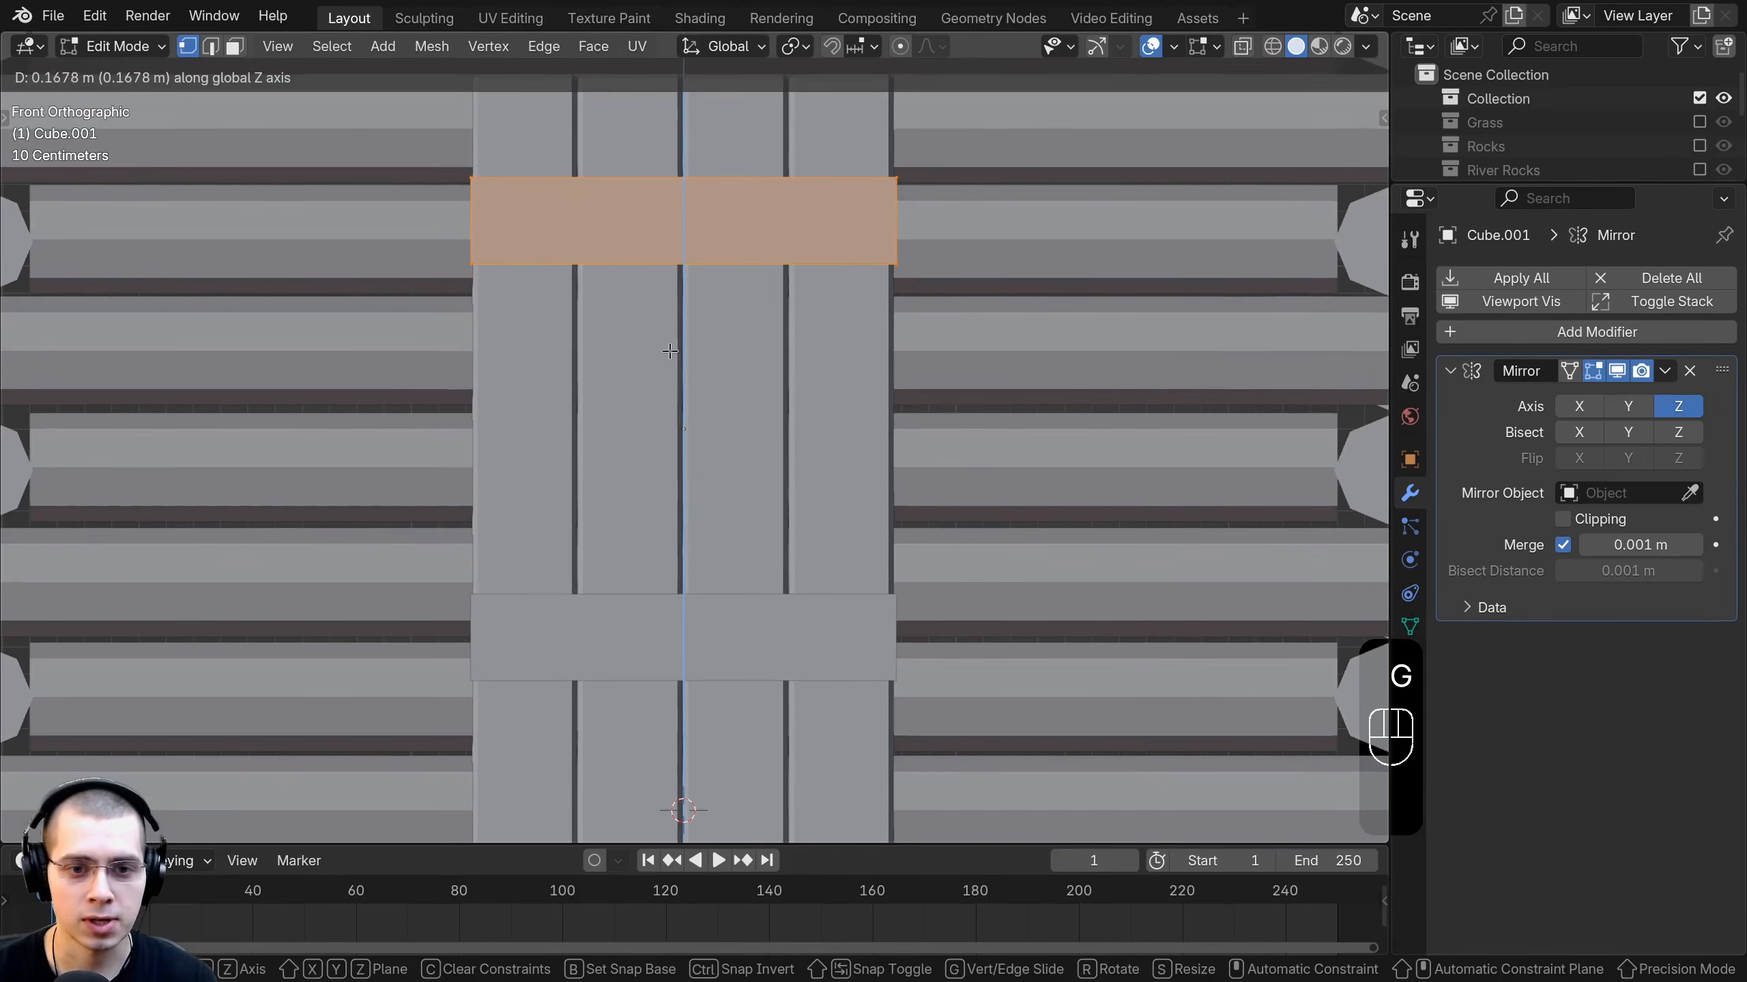
left_click(670, 351)
scroll(688, 365, "down", 2)
key("Tab")
key("g")
key("z")
left_click(711, 384)
In Edit Mode, lower the bar's mesh along Z and scale it down slightly.
key("Tab")
key("g")
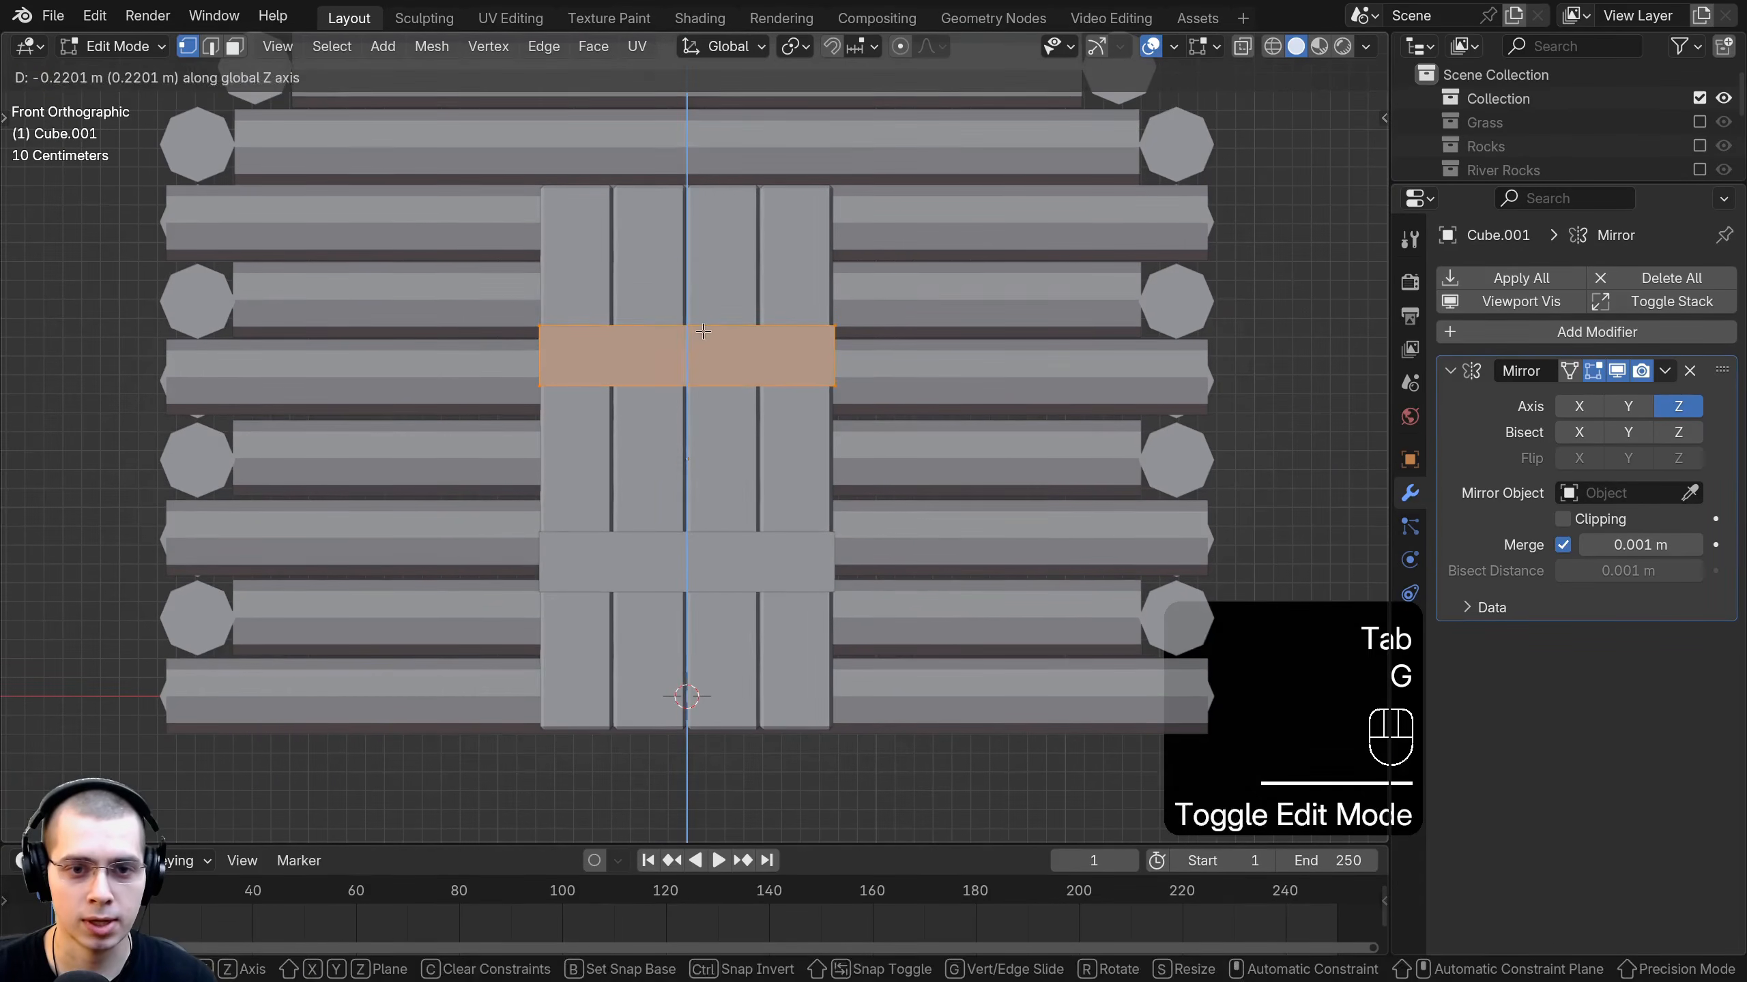
key("s")
left_click(832, 367)
Thin the bar along Y and reduce its height along Z.
middle_click_drag(668, 483, 974, 542)
key("KP_Decimal")
scroll(940, 552, "down", 5)
scroll(975, 542, "up", 2)
key("s")
key("y")
left_click(801, 471)
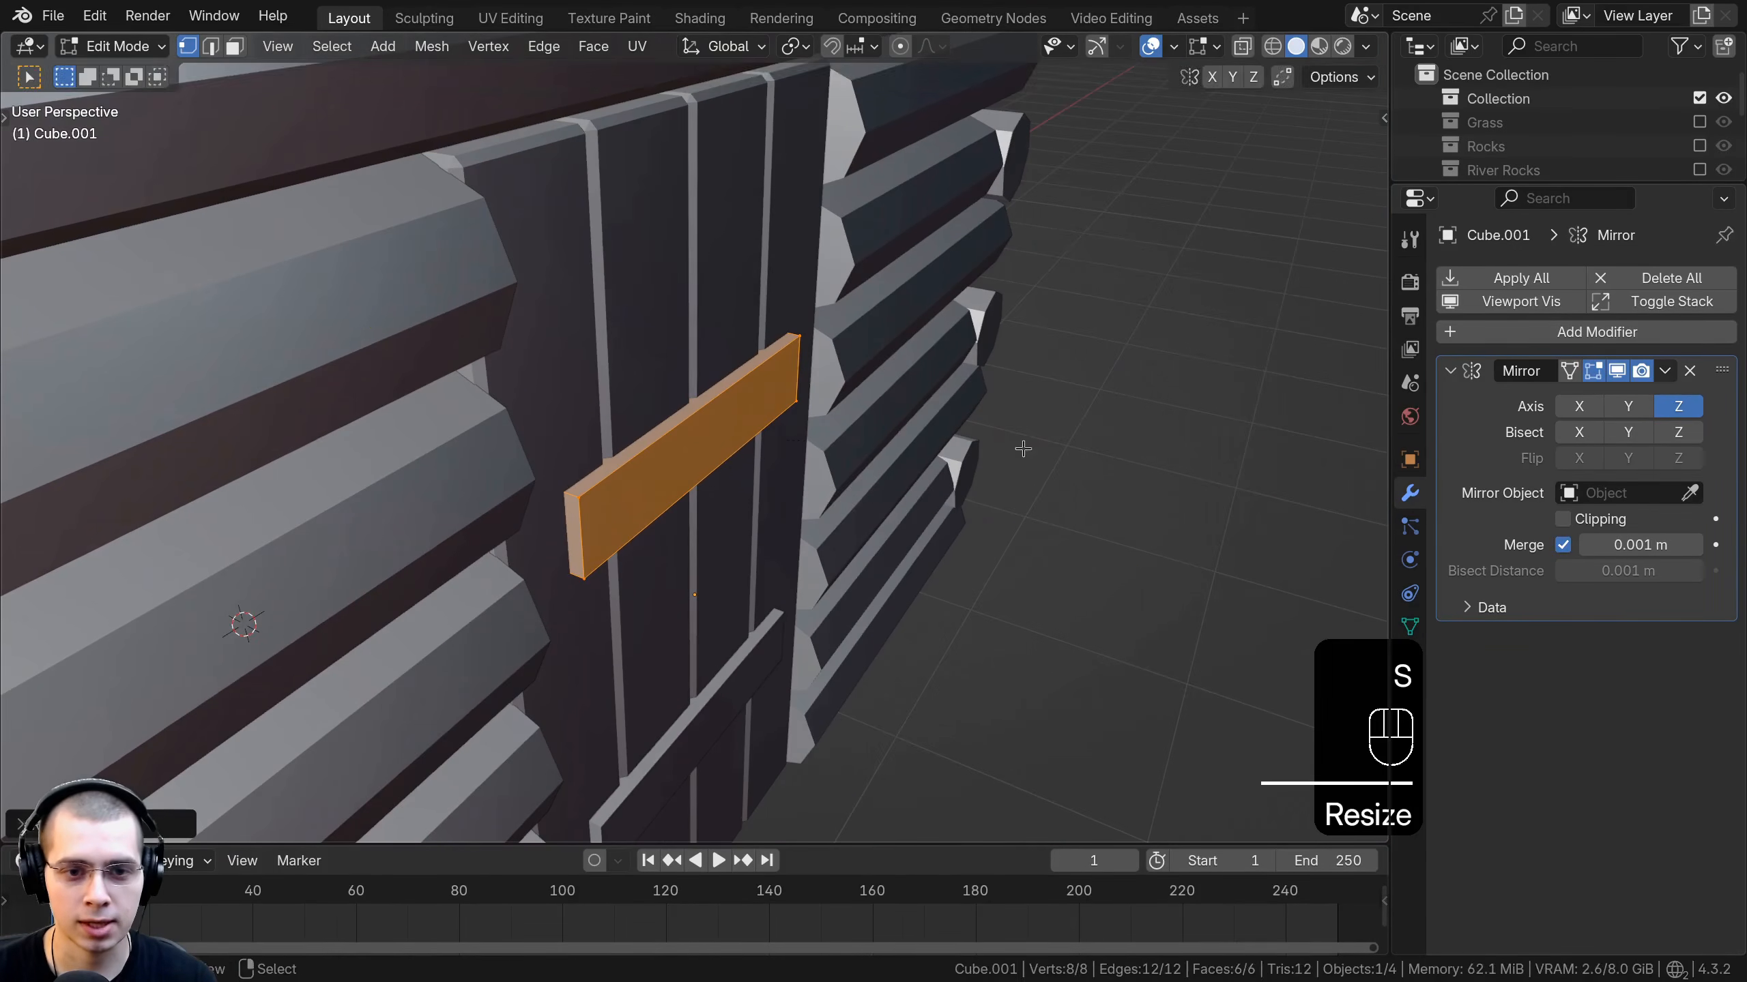
key("s")
key("z")
left_click(811, 439)
Flatten the bar further along Y and move it along Y to sit against the front of the planks.
middle_click_drag(811, 439, 949, 533)
key("g")
key("y")
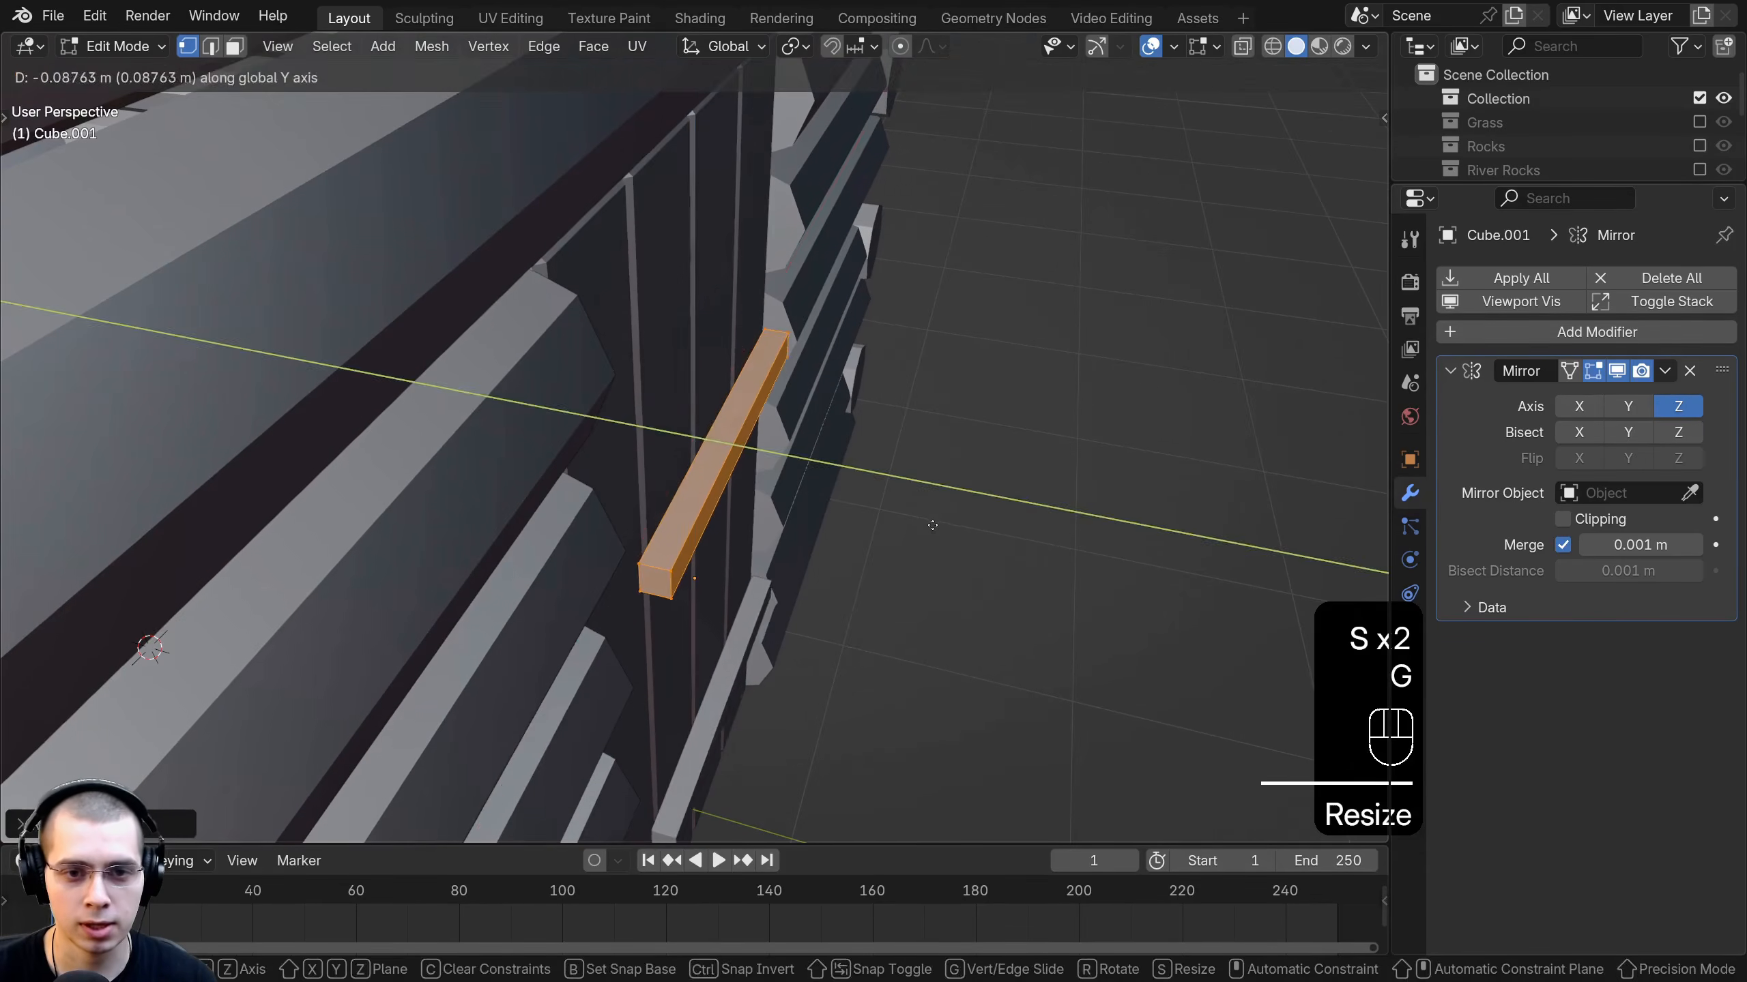
left_click(928, 525)
key("s")
key("y")
left_click(870, 511)
key("s")
left_click(865, 503)
key("g")
key("y")
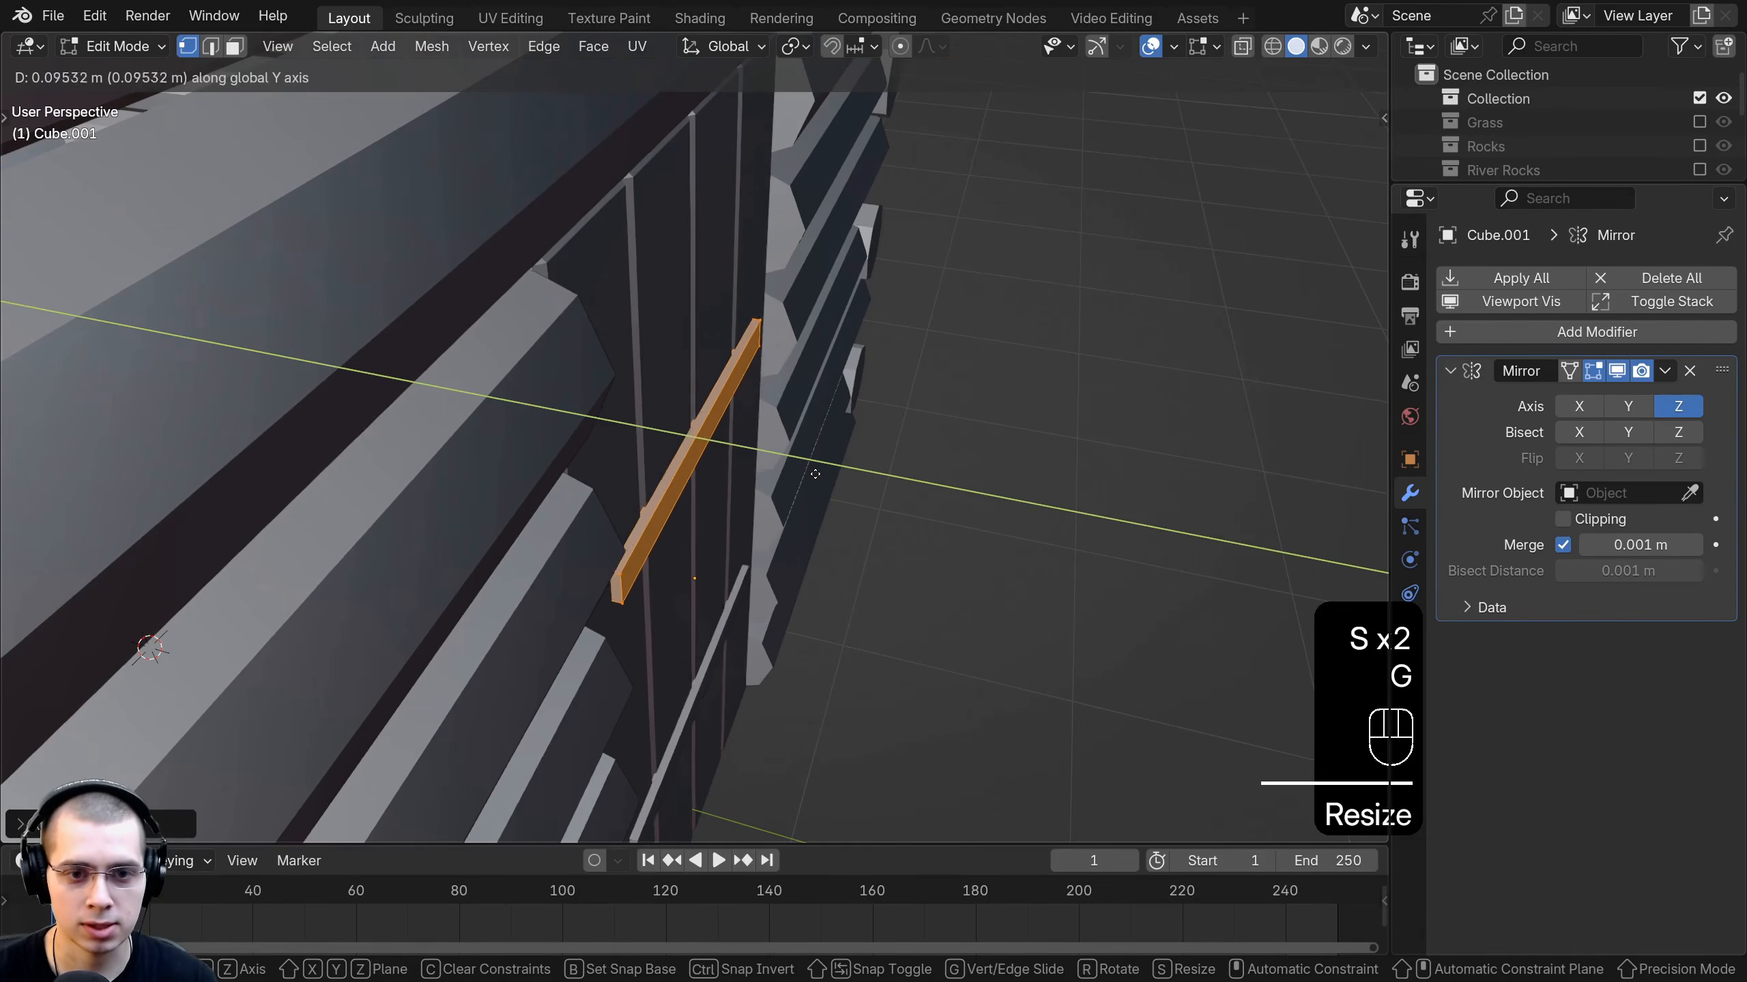
left_click(811, 473)
Adjust the bar's height along Z and widen it along X to nearly the full width of the door.
middle_click_drag(811, 475, 857, 421)
scroll(717, 465, "down", 1)
key("s")
key("z")
left_click(833, 360)
key("s")
key("x")
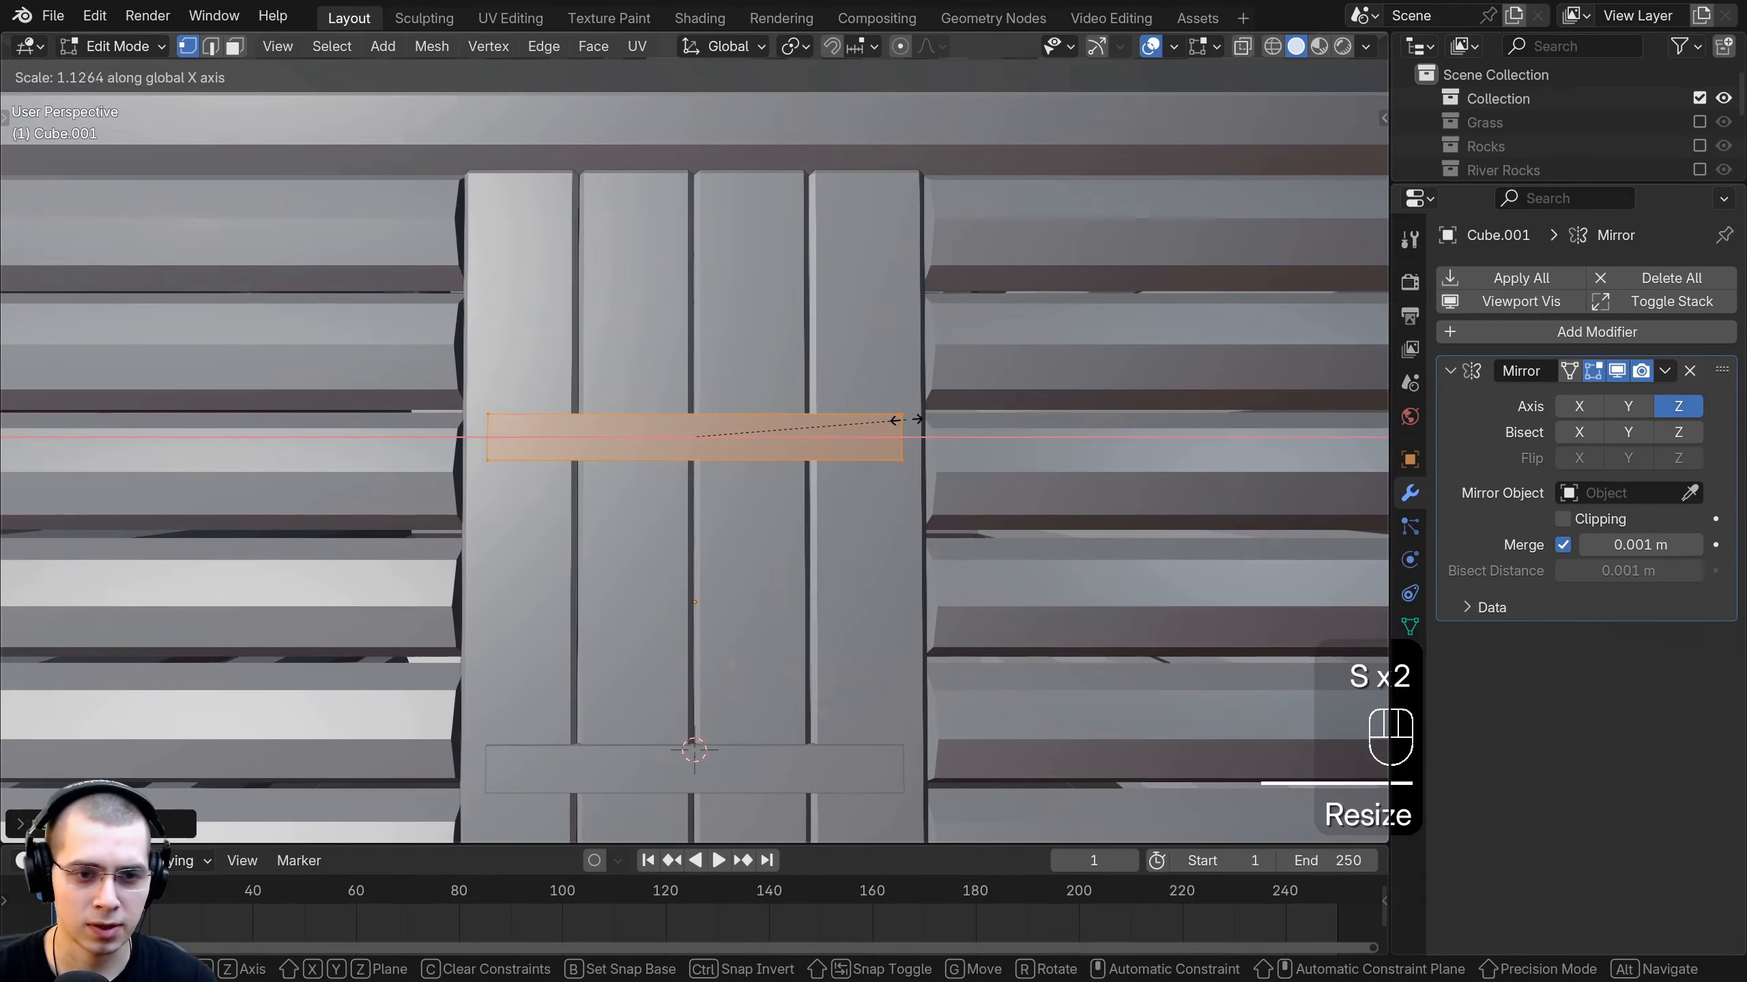
left_click(923, 415)
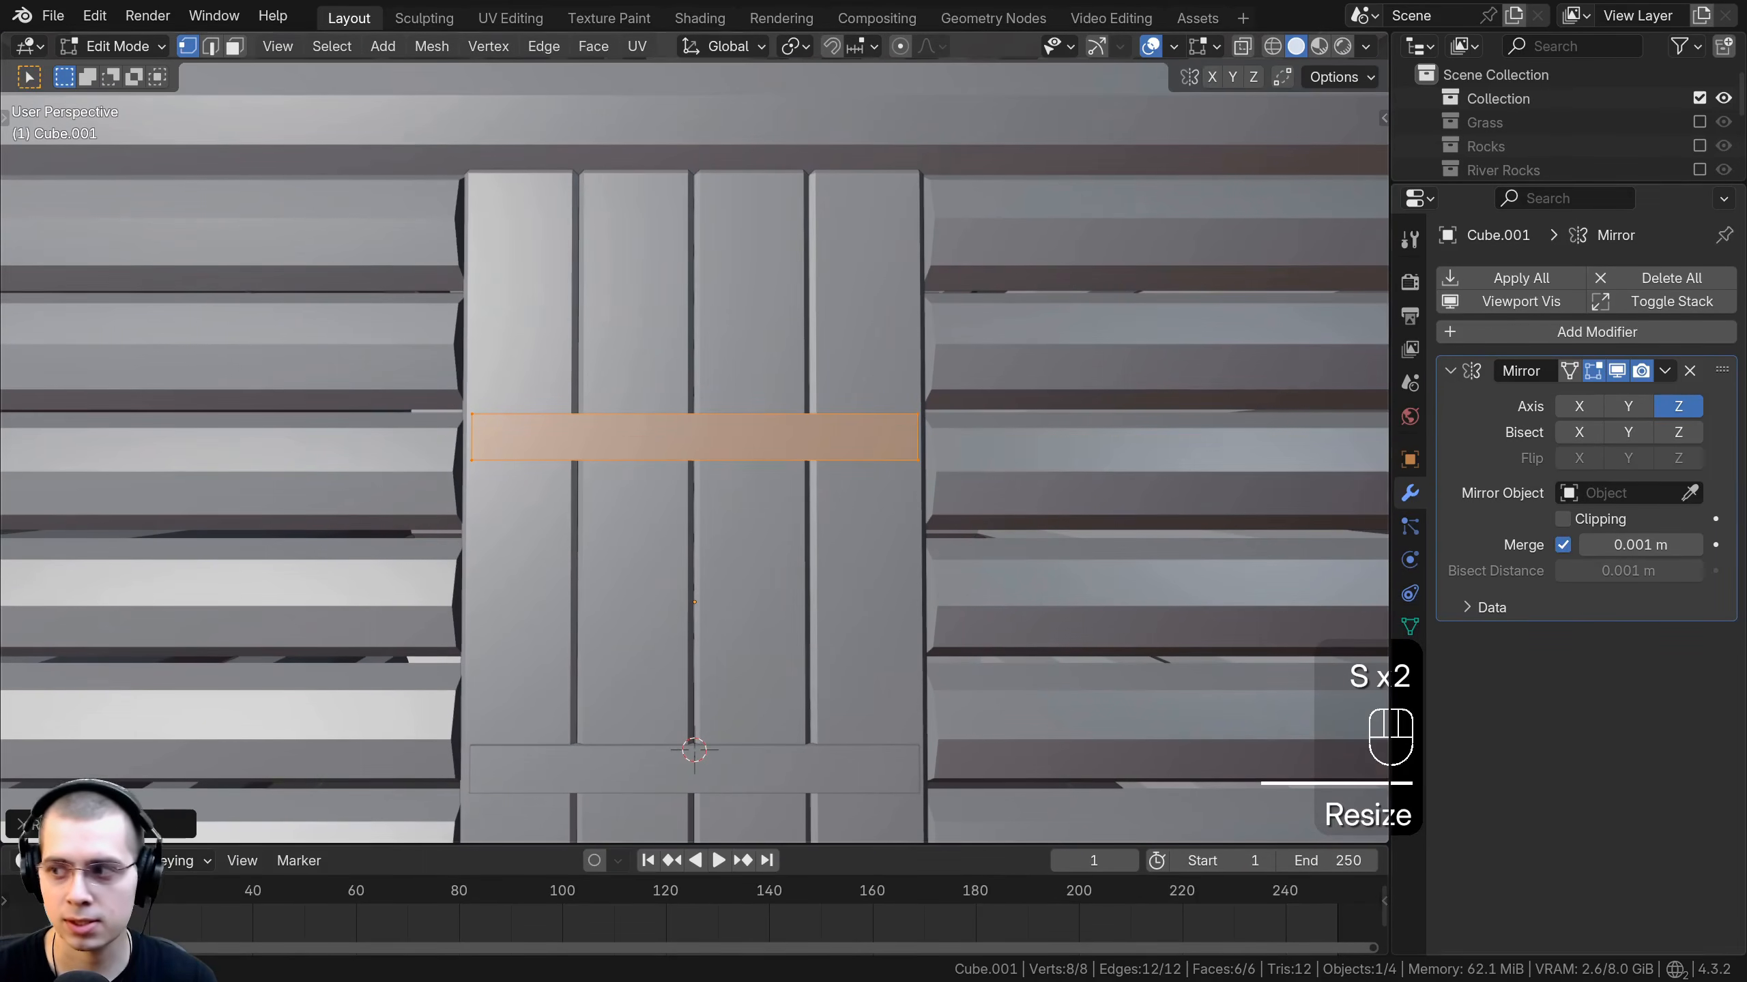
scroll(450, 418, "up", 2)
key("s")
key("z")
left_click(893, 387)
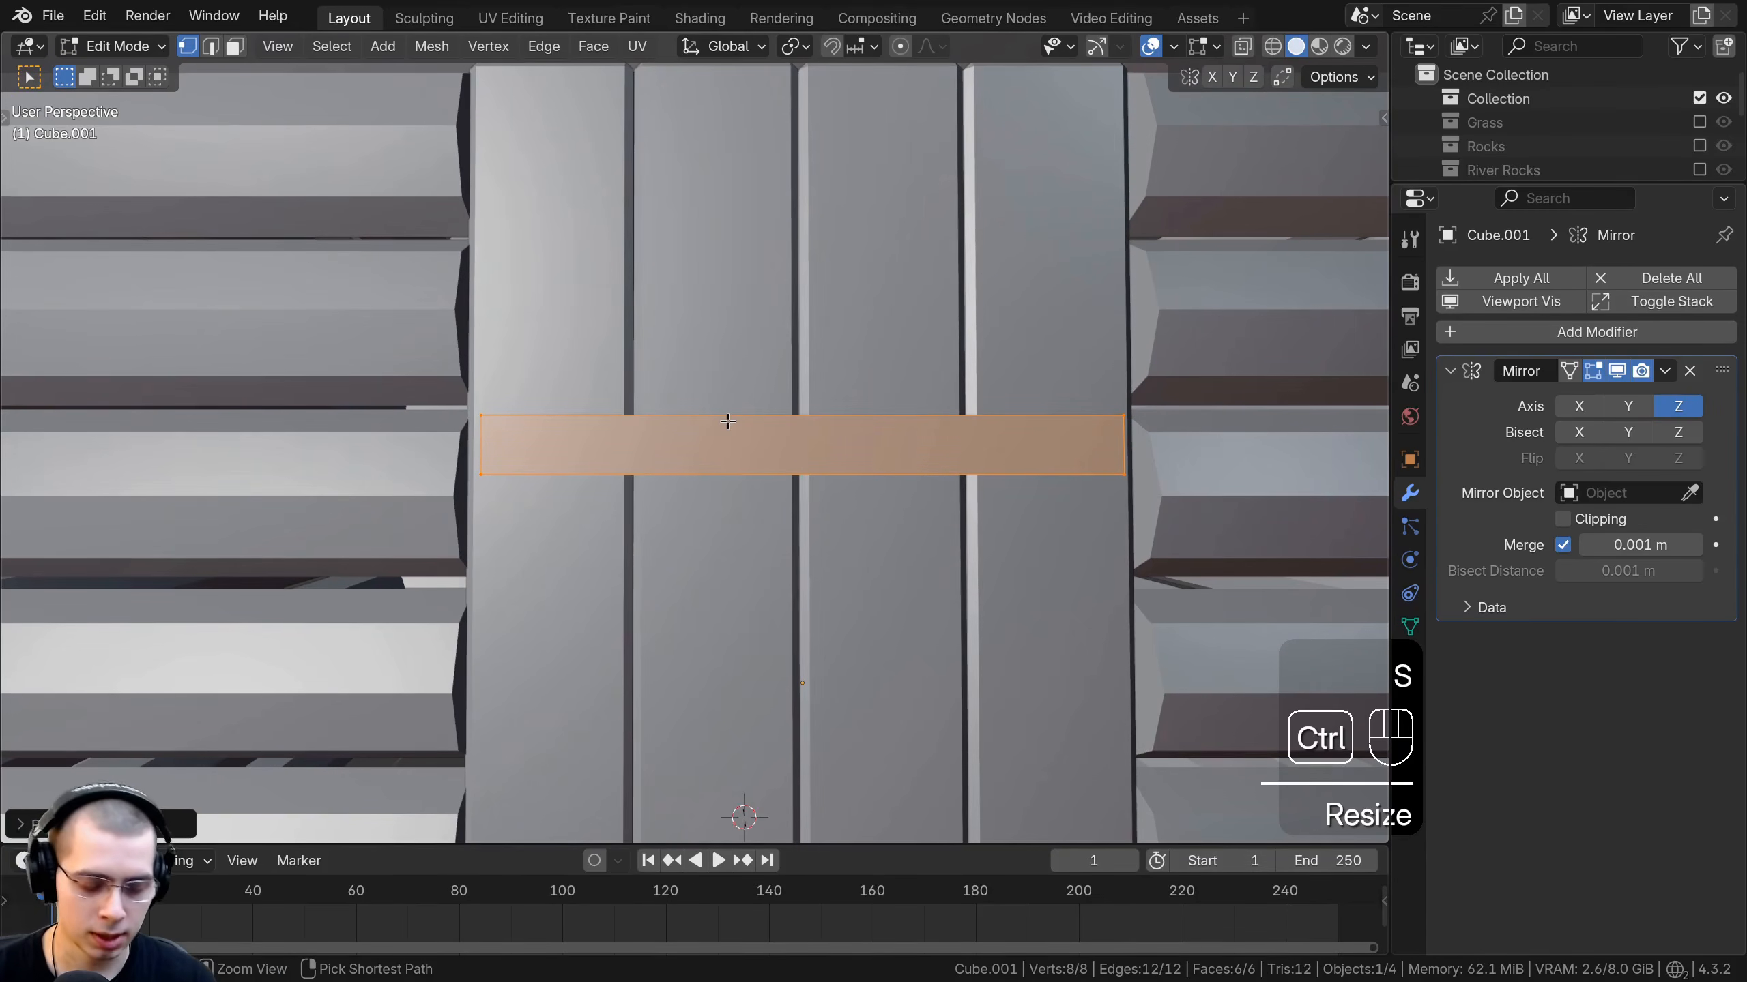
Add two loop cuts on the bar over the second plank and scale the second one up along Z to form a flare.
key("ctrl+r")
left_click(730, 421)
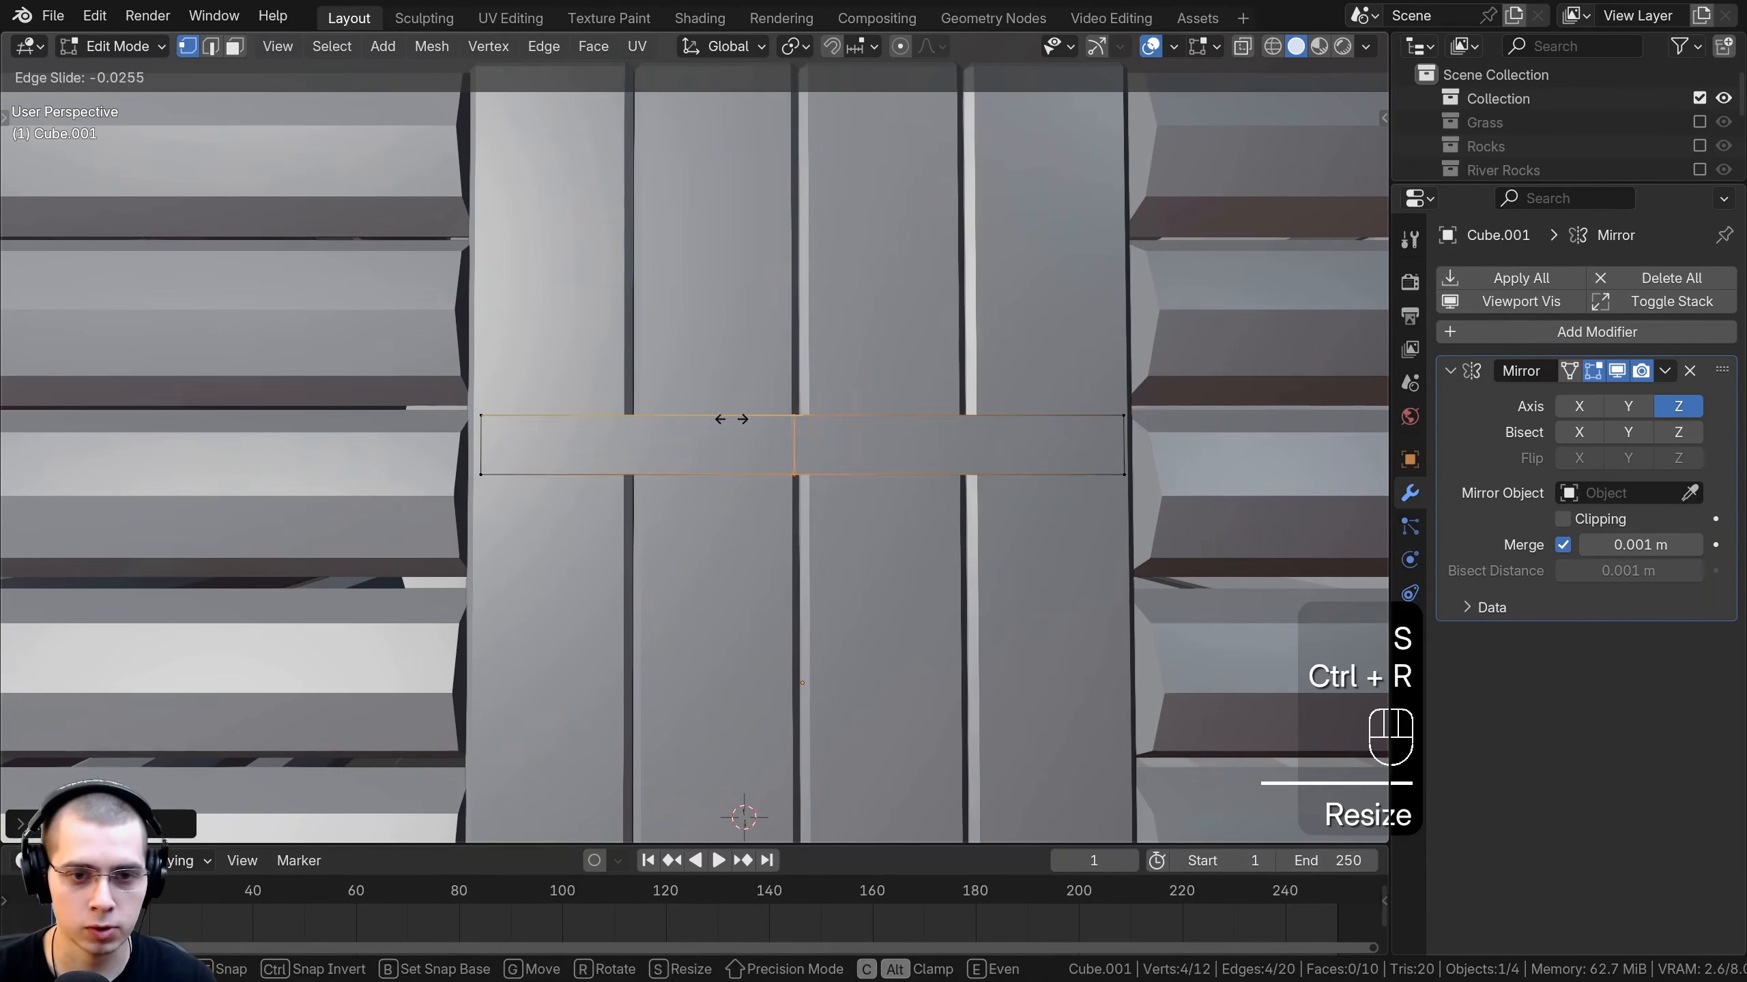
left_click(619, 412)
key("ctrl+r")
left_click(574, 413)
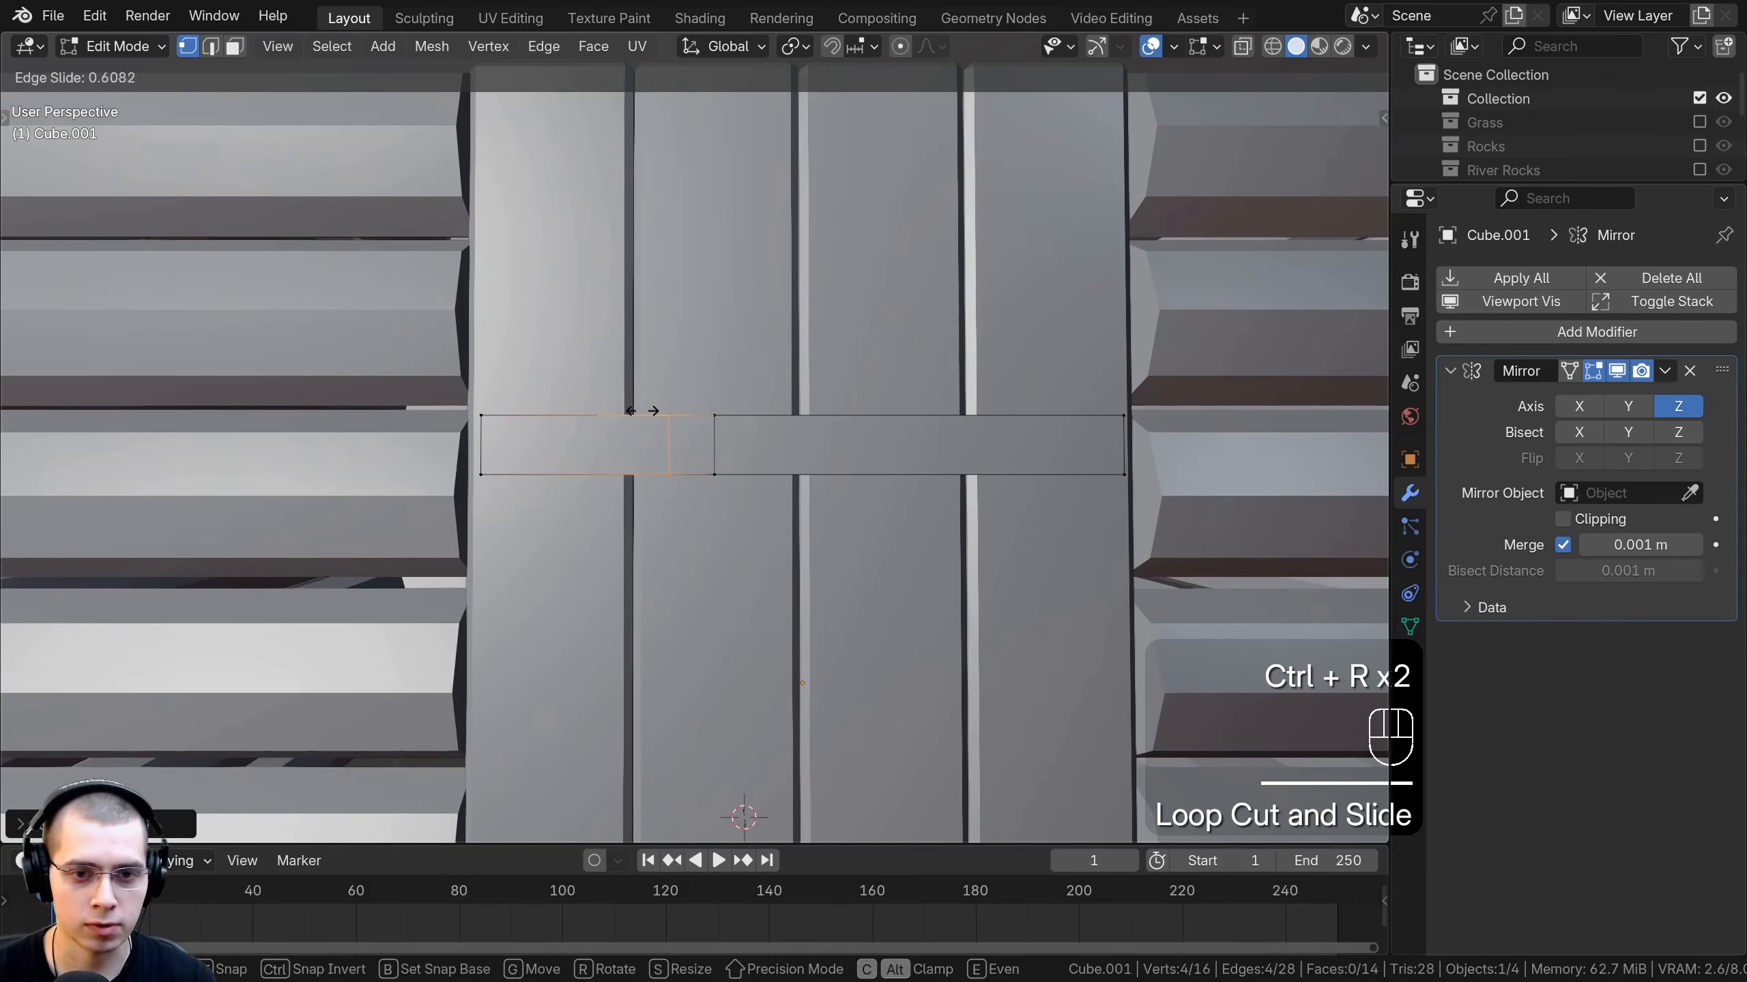
left_click(688, 367)
key("s")
key("z")
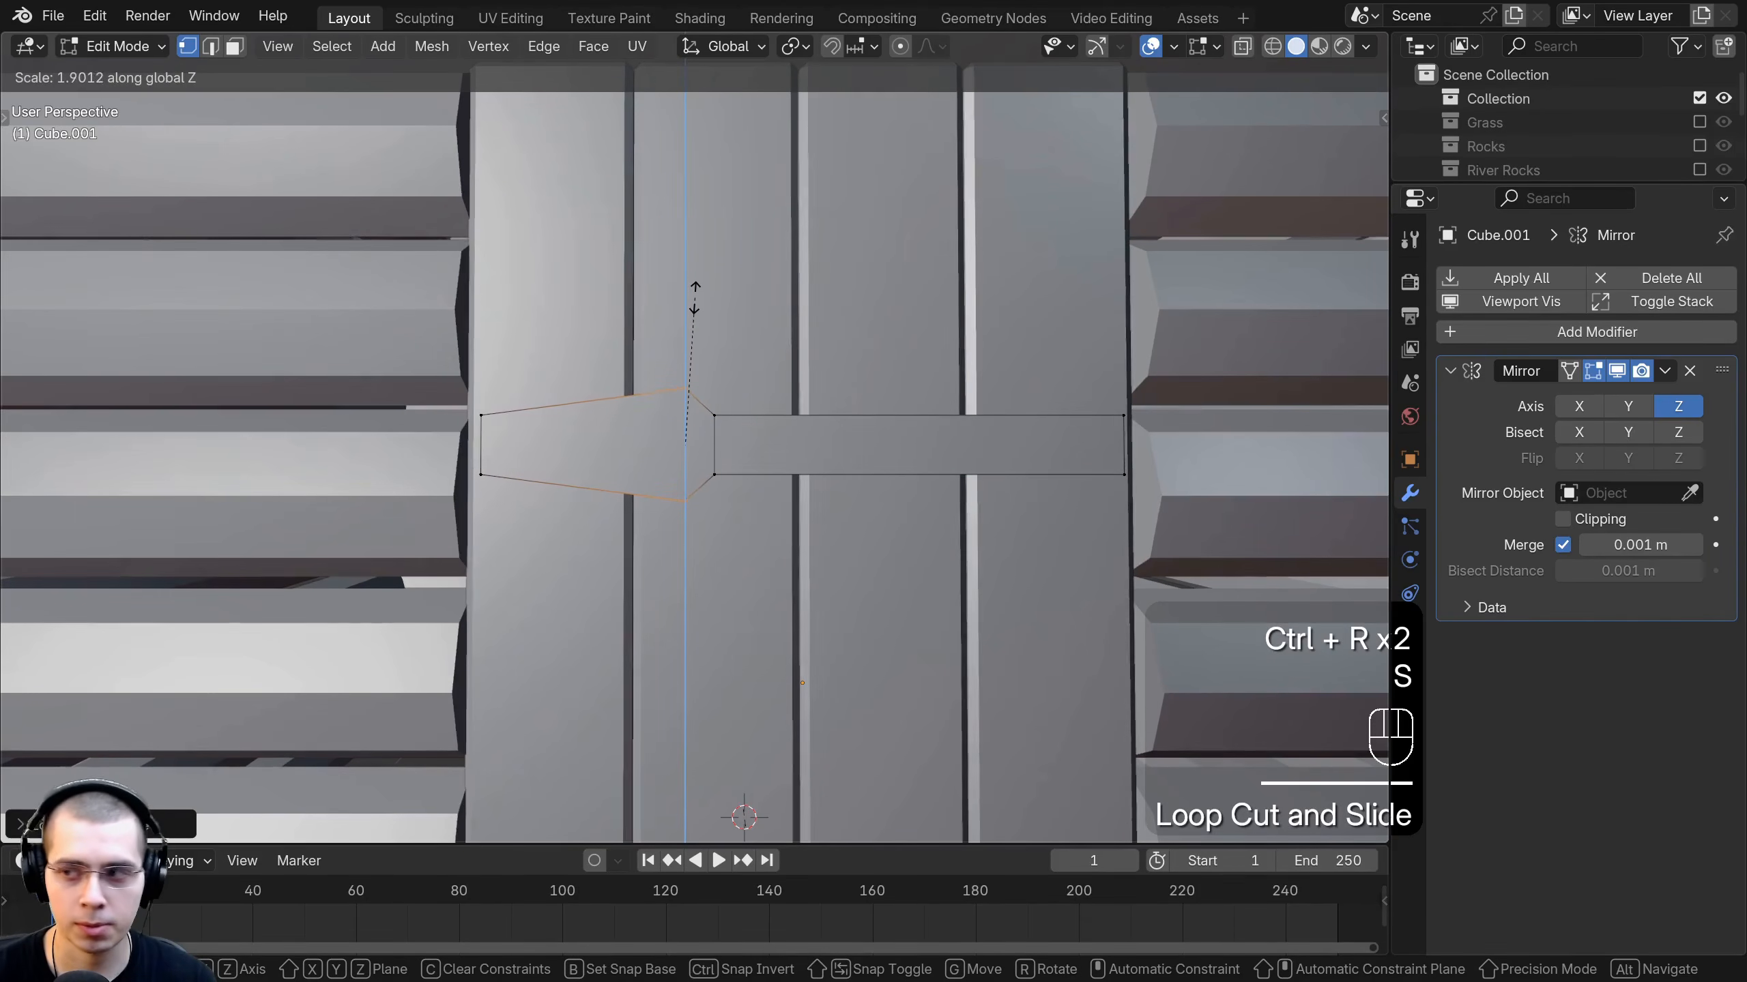
left_click(692, 316)
Add a loop cut on the tapered side of the flare and scale it down along Z to straighten the bar's end.
key("ctrl+r")
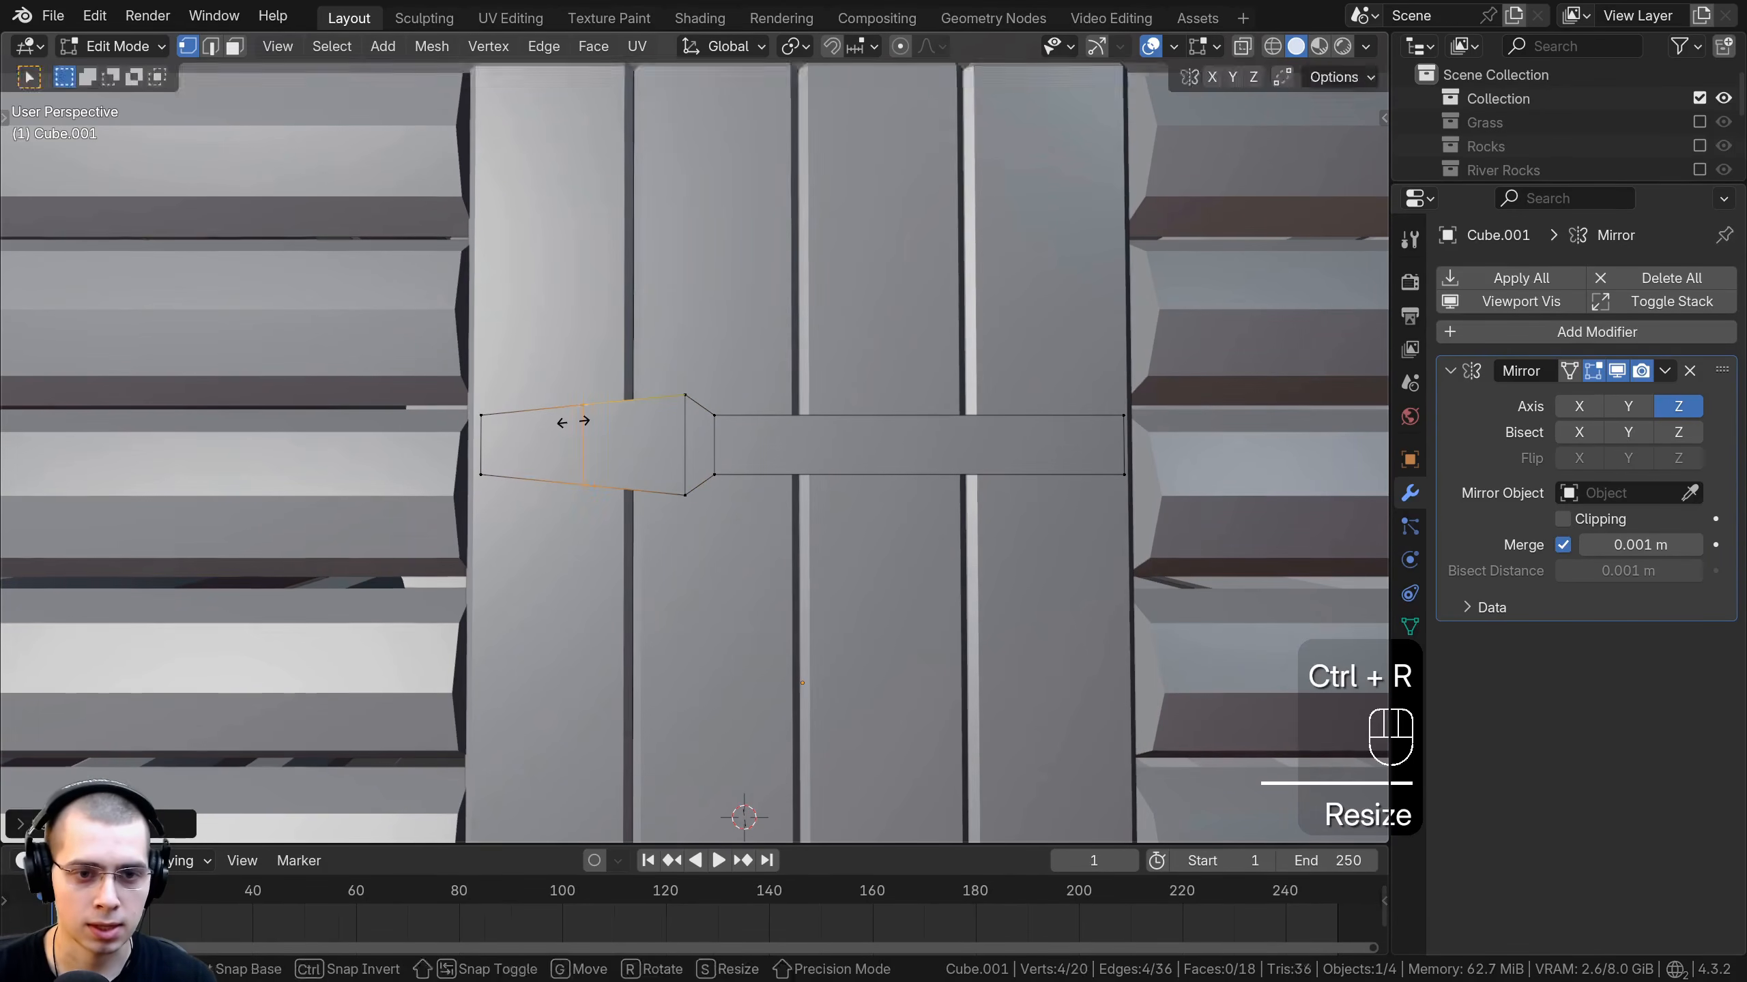
left_click(571, 420)
left_click(595, 421)
key("s")
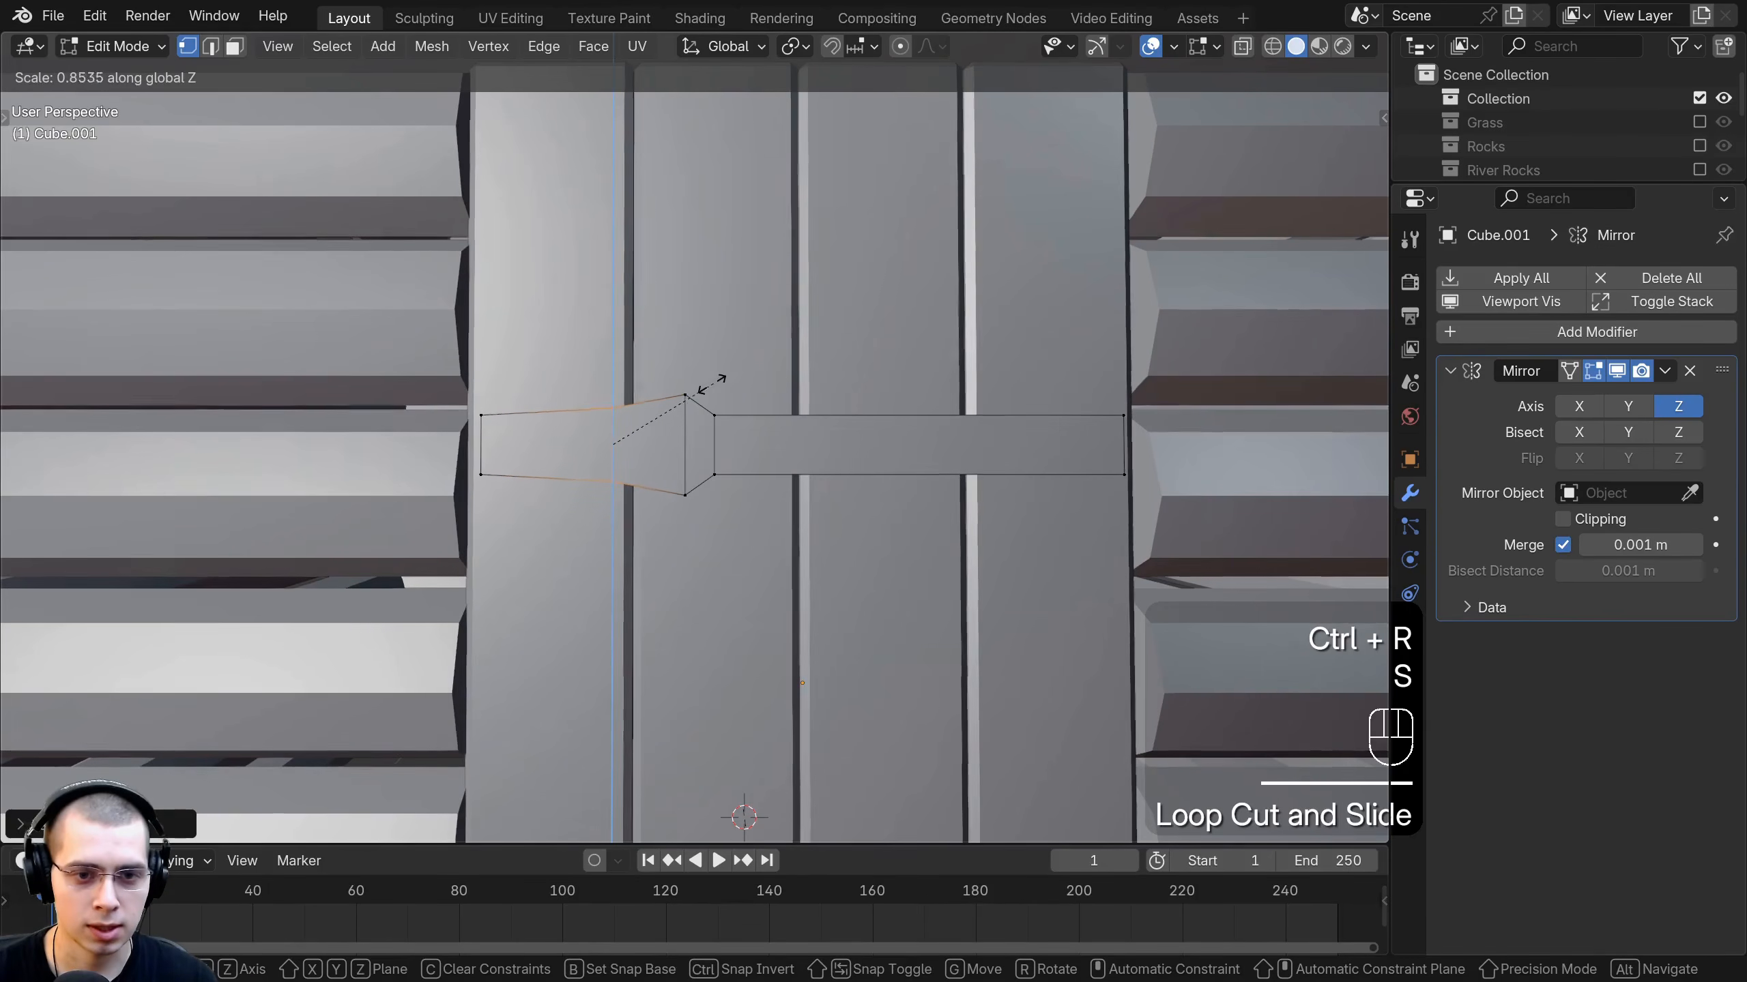
left_click(689, 397)
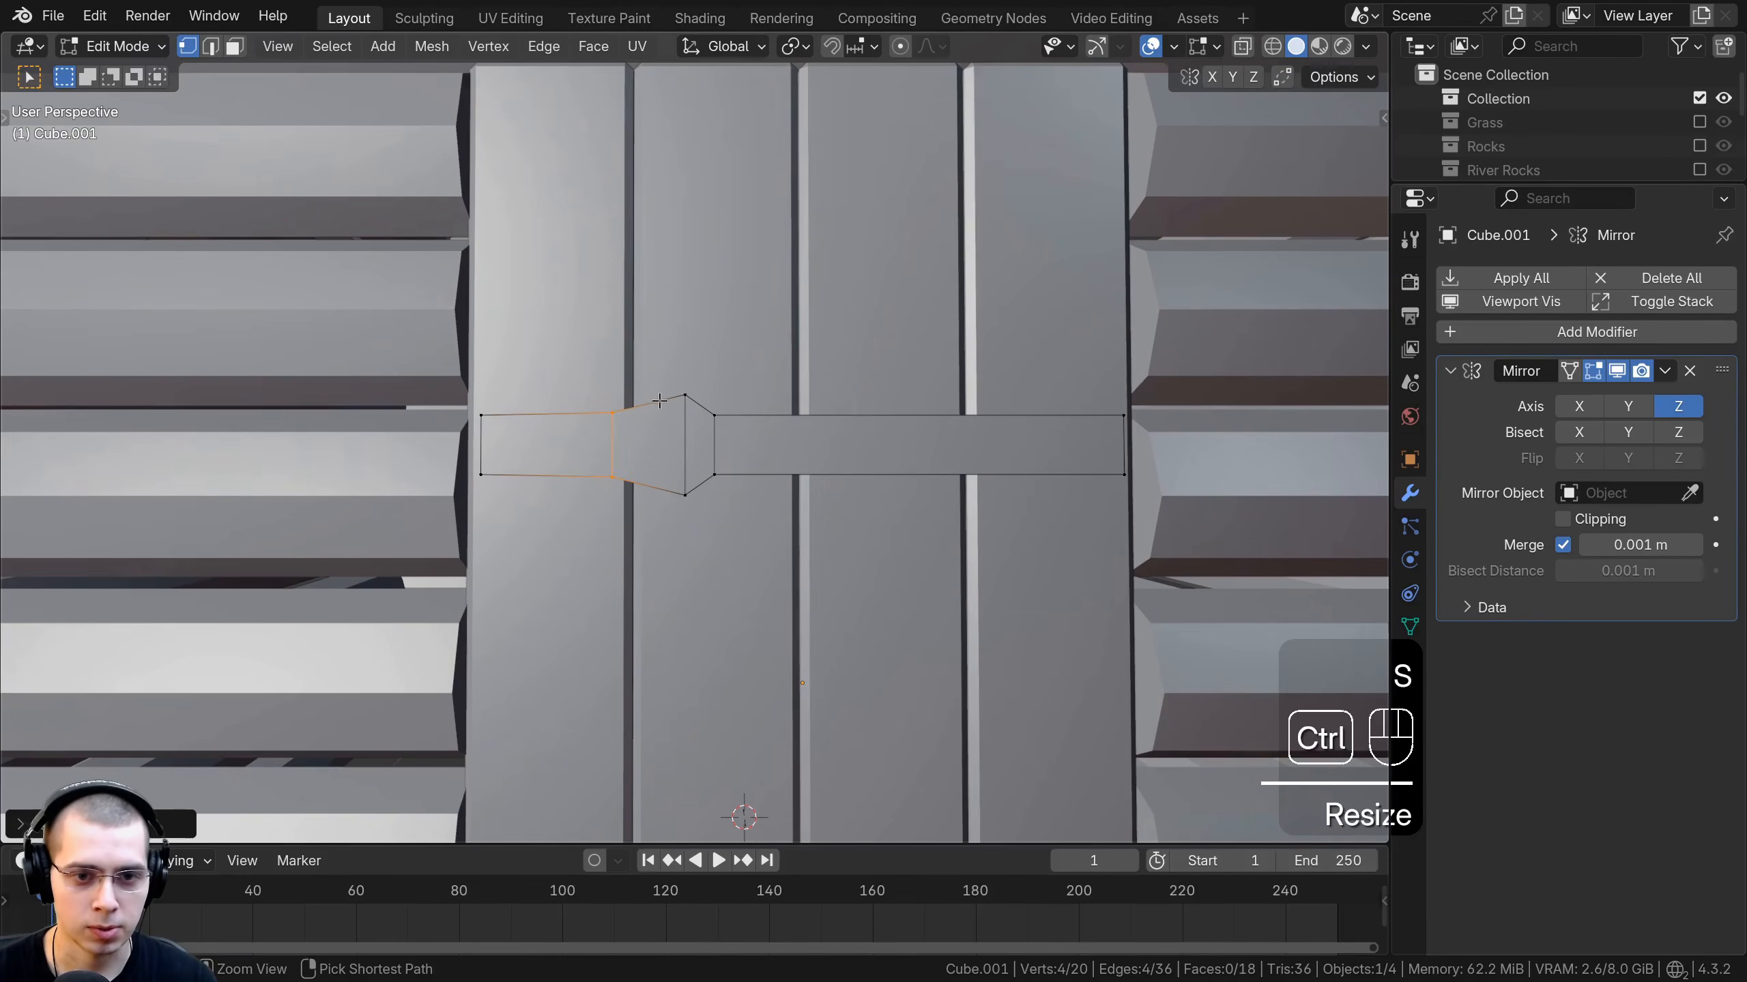
Add loop cuts within the flare and scale them up along Z to round its outline.
key("ctrl+r")
left_click(657, 406)
left_click(657, 406)
key("s")
key("z")
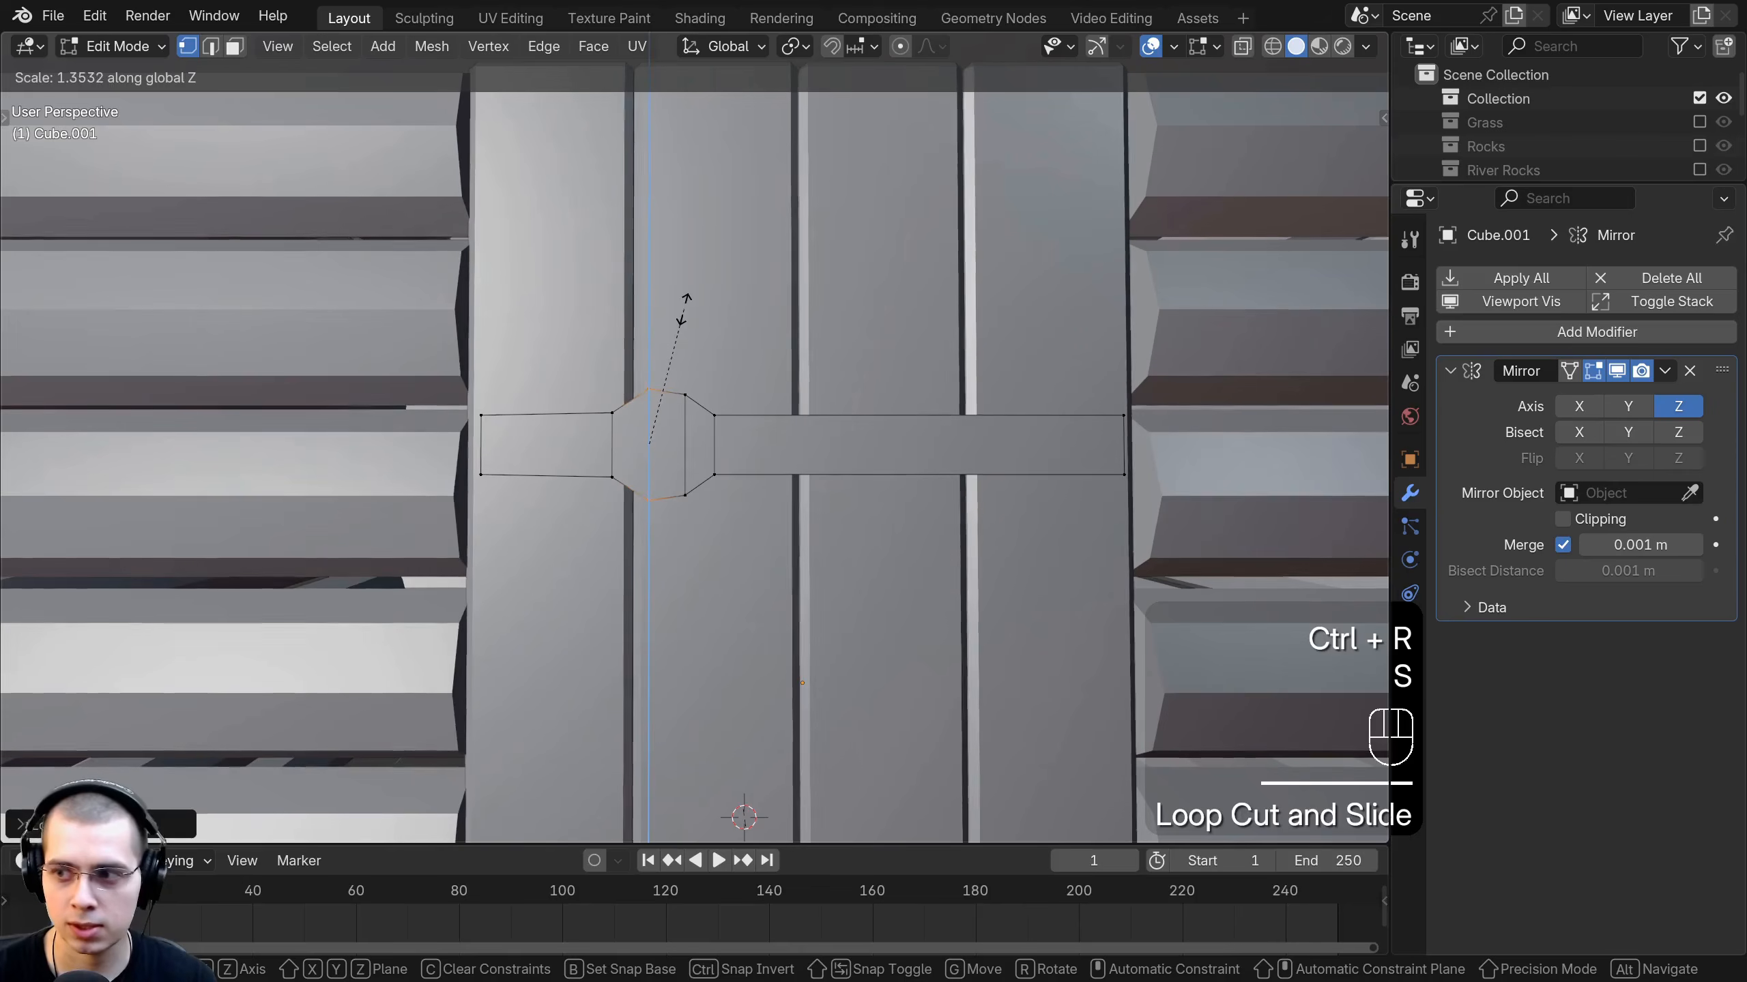
scroll(695, 313, "up", 2, "alt")
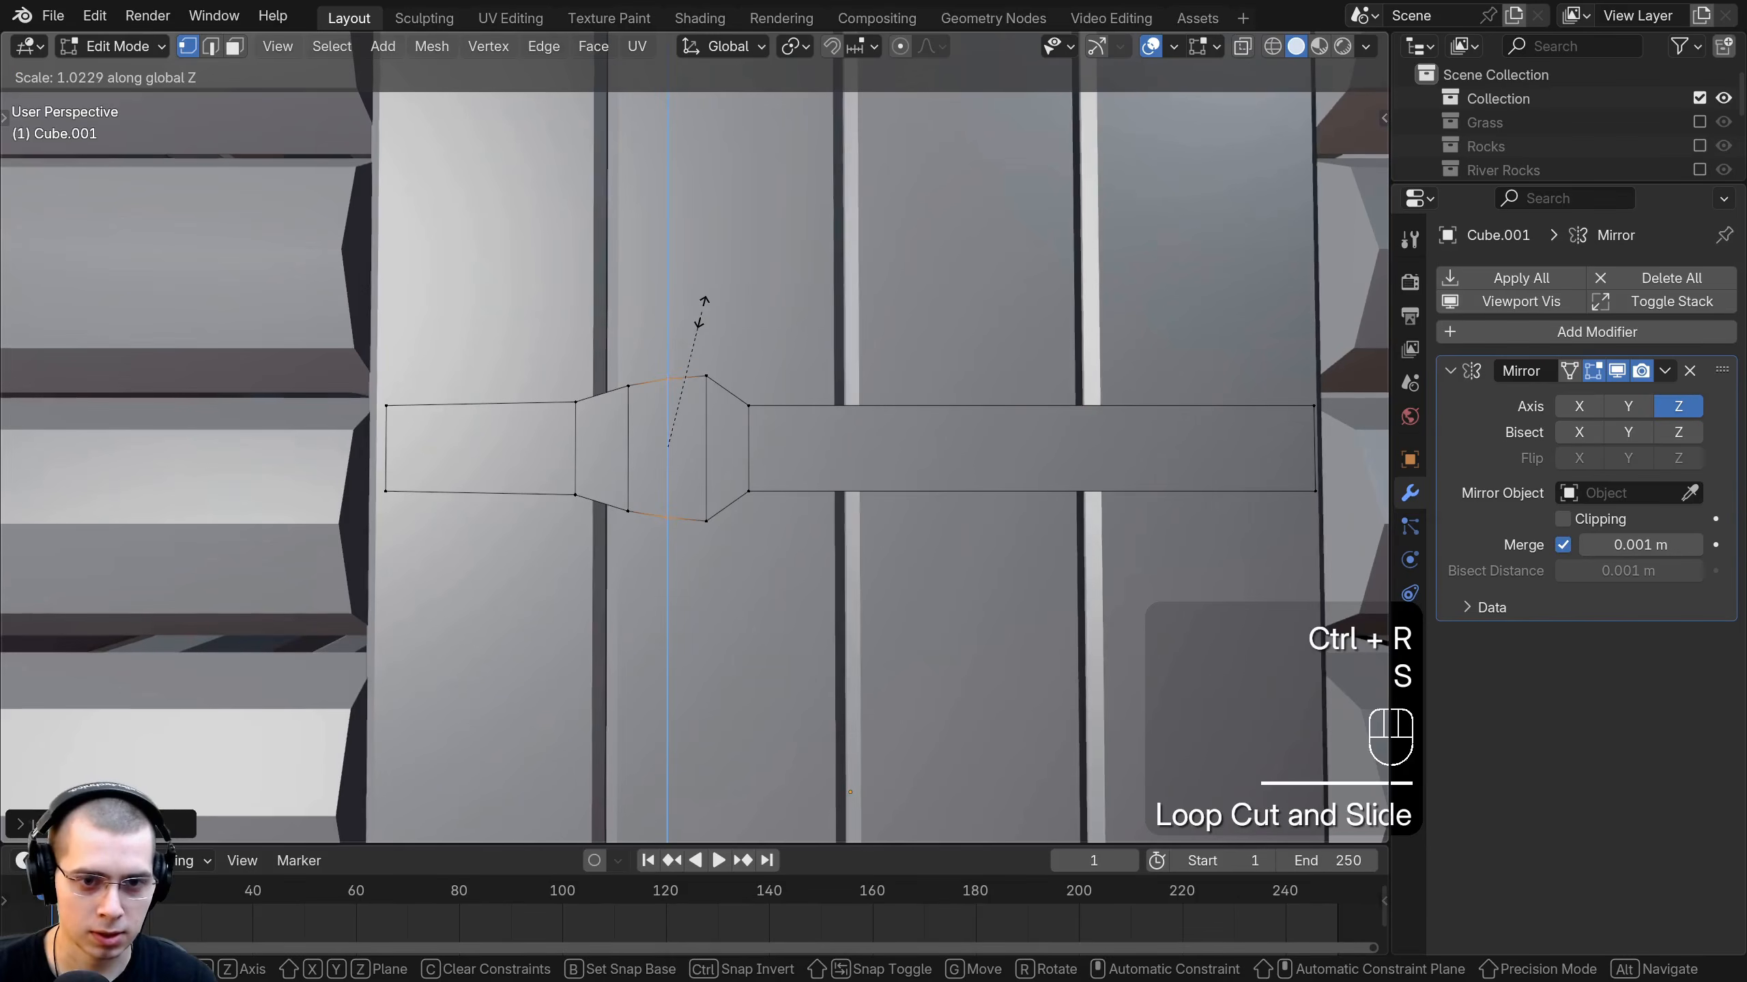
left_click(705, 300)
Select the rounded section of the bar in wireframe and scale it slightly wider along X.
key("z")
left_click_drag(499, 246, 859, 598)
key("z")
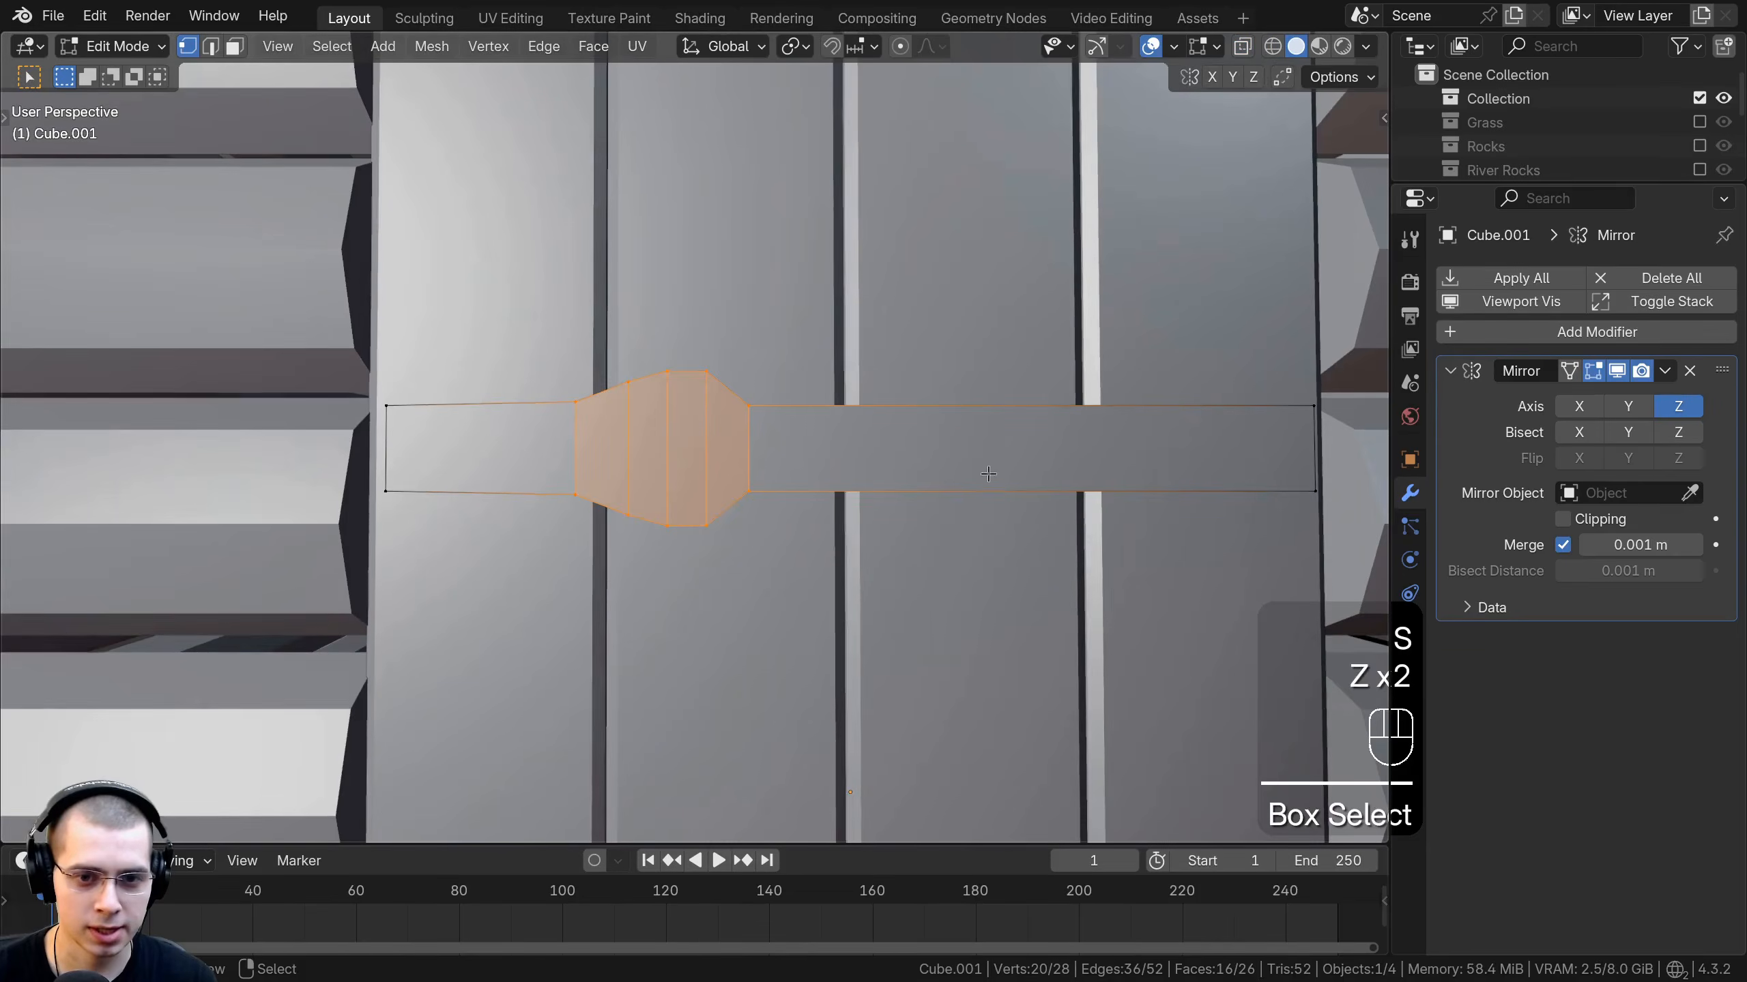
key("s")
key("x")
left_click(1032, 480)
Scale the whole bar down along Z, narrow its straight sections beside the rounded one, and deselect everything.
key("a")
key("a")
key("s")
key("z")
left_click(996, 483)
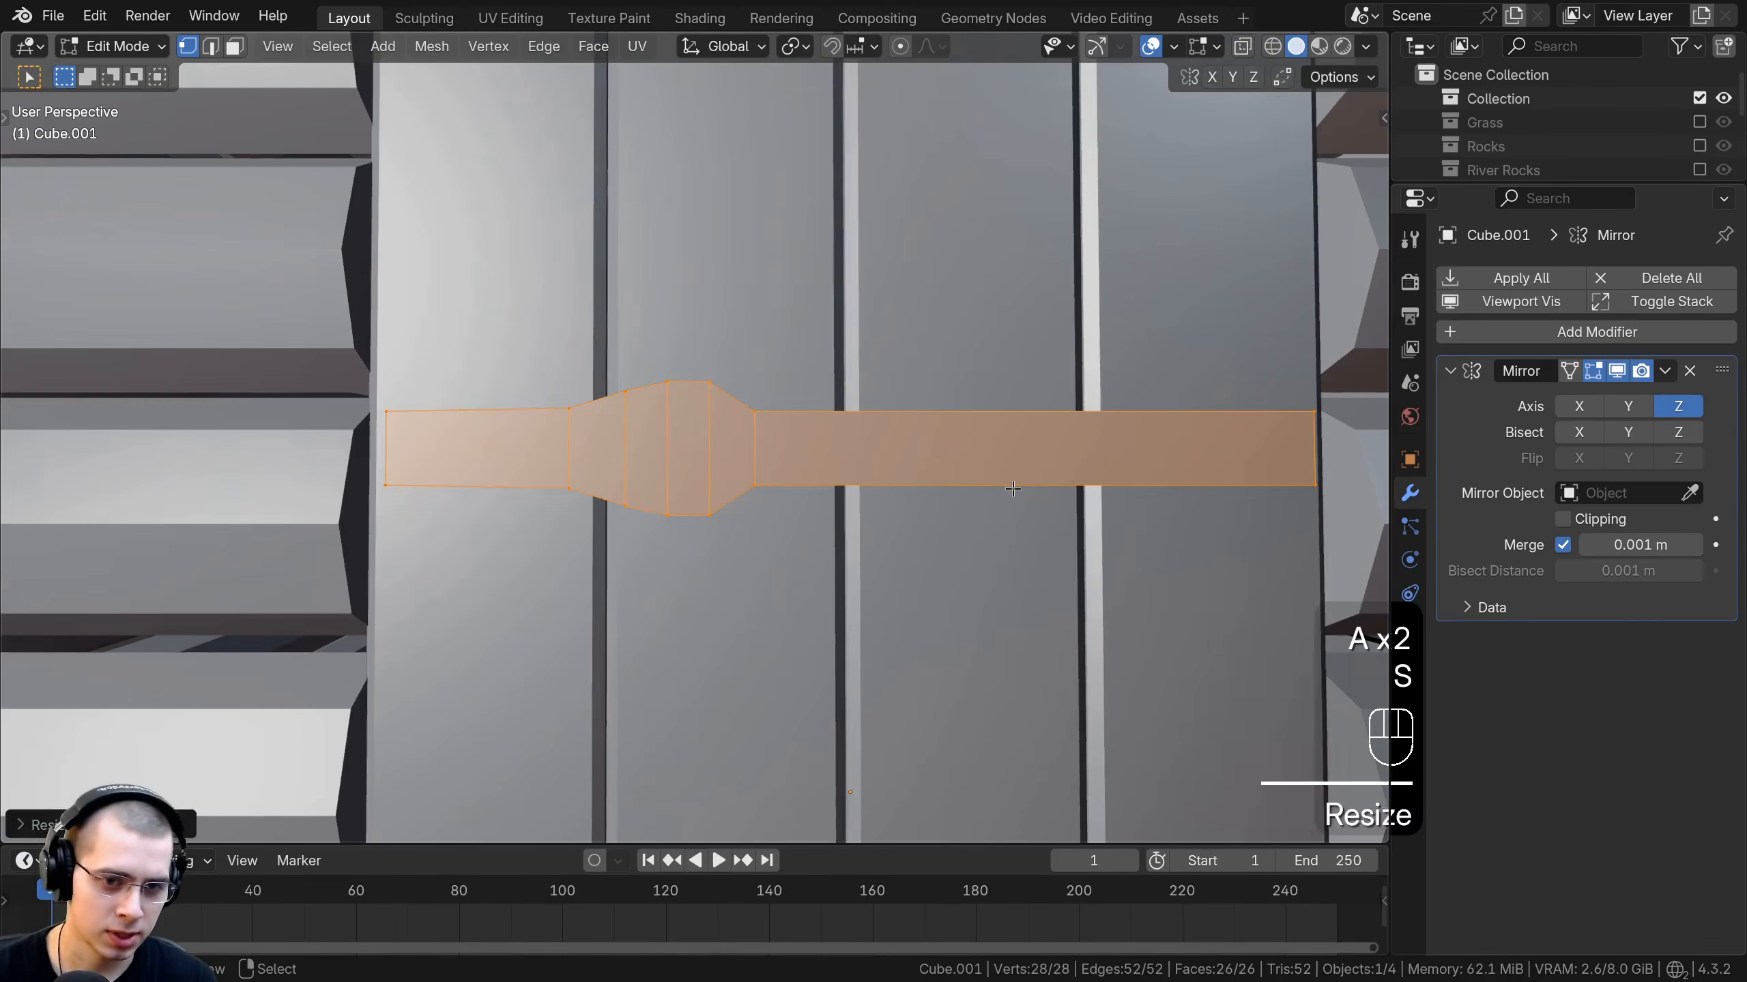
key("Tab")
scroll(943, 524, "down", 4)
middle_click_drag(943, 524, 956, 506)
scroll(955, 506, "up", 3)
key("Tab")
key("z")
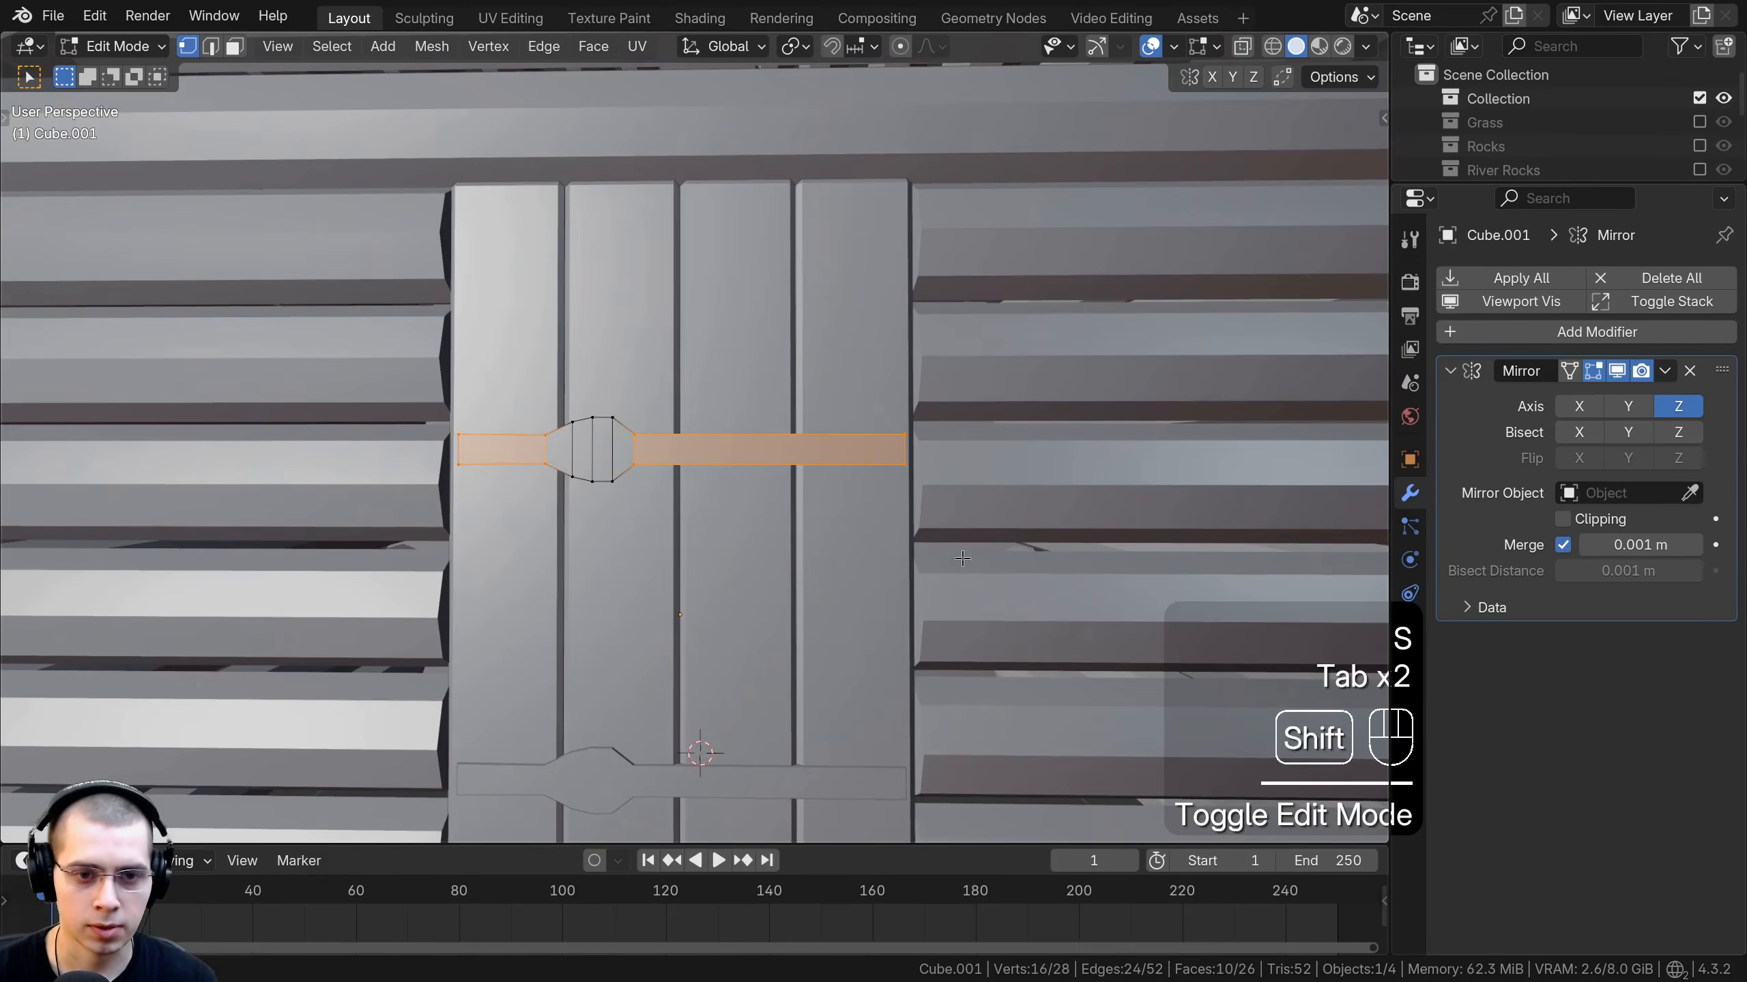
key("a")
Select the vertices at the bar's right end in wireframe and move them inward onto the last plank.
middle_click_drag(936, 609, 799, 606, "shift")
scroll(643, 399, "up", 3)
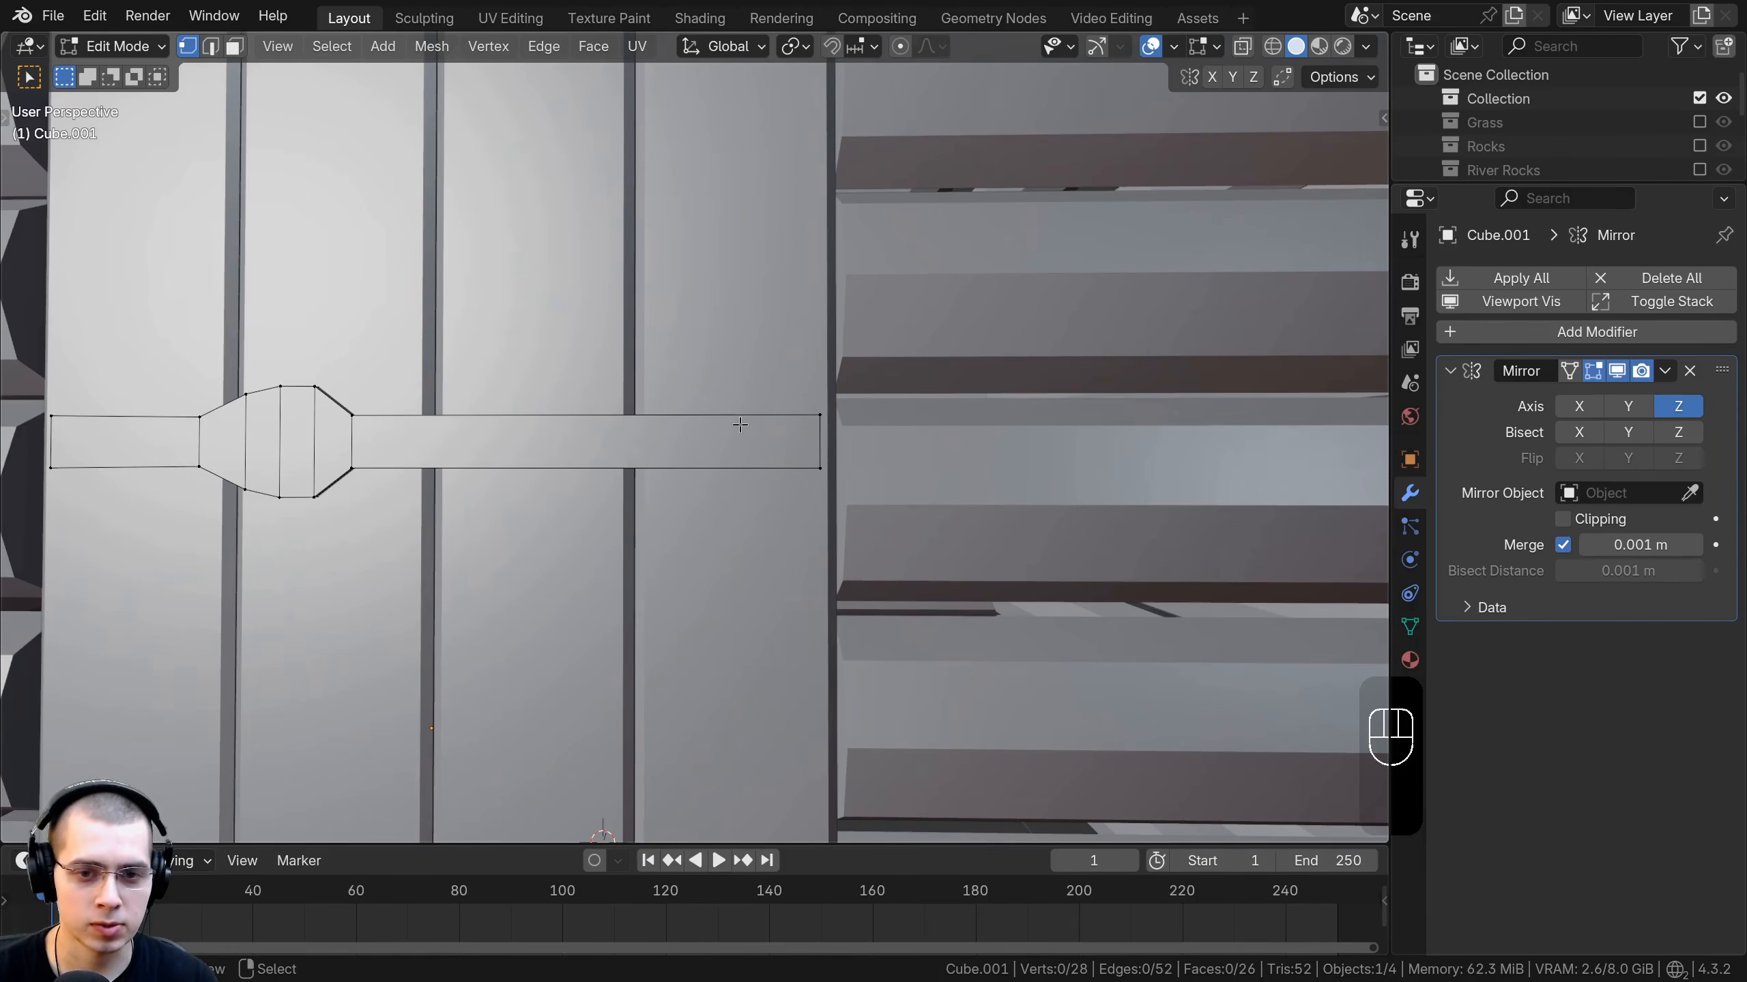
key("z")
left_click(678, 429)
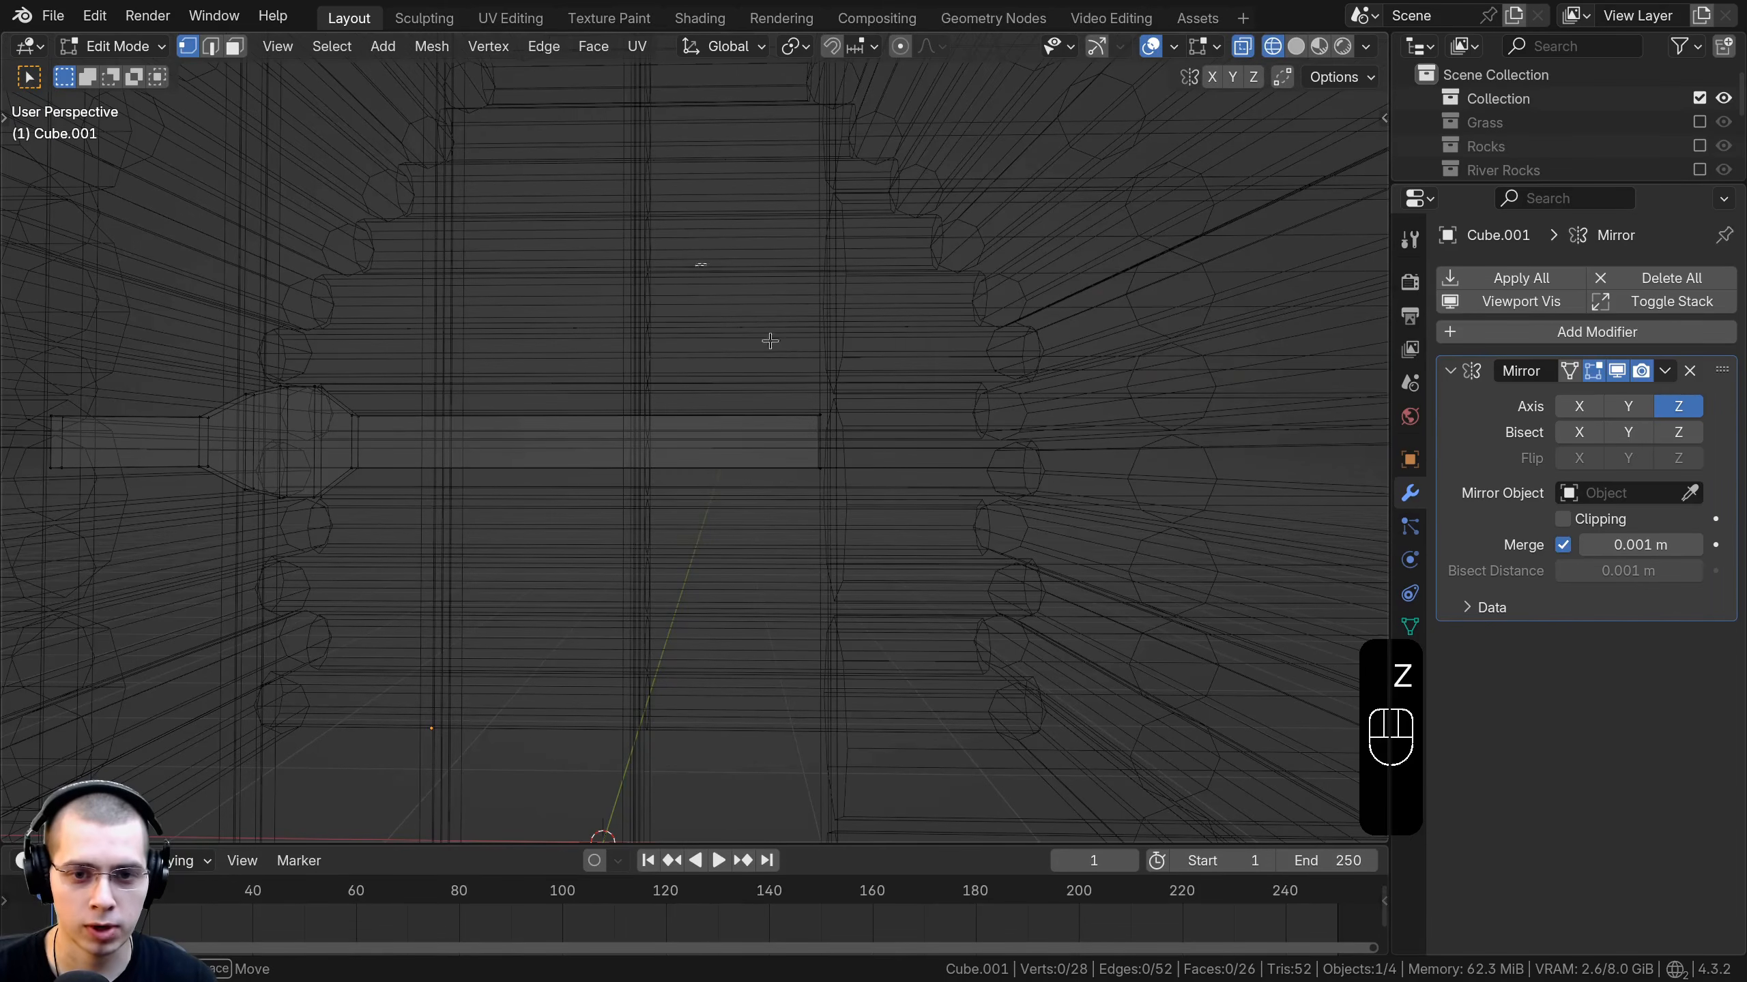
left_click_drag(694, 262, 988, 764)
key("g")
left_click(784, 457)
key("z")
left_click(844, 494)
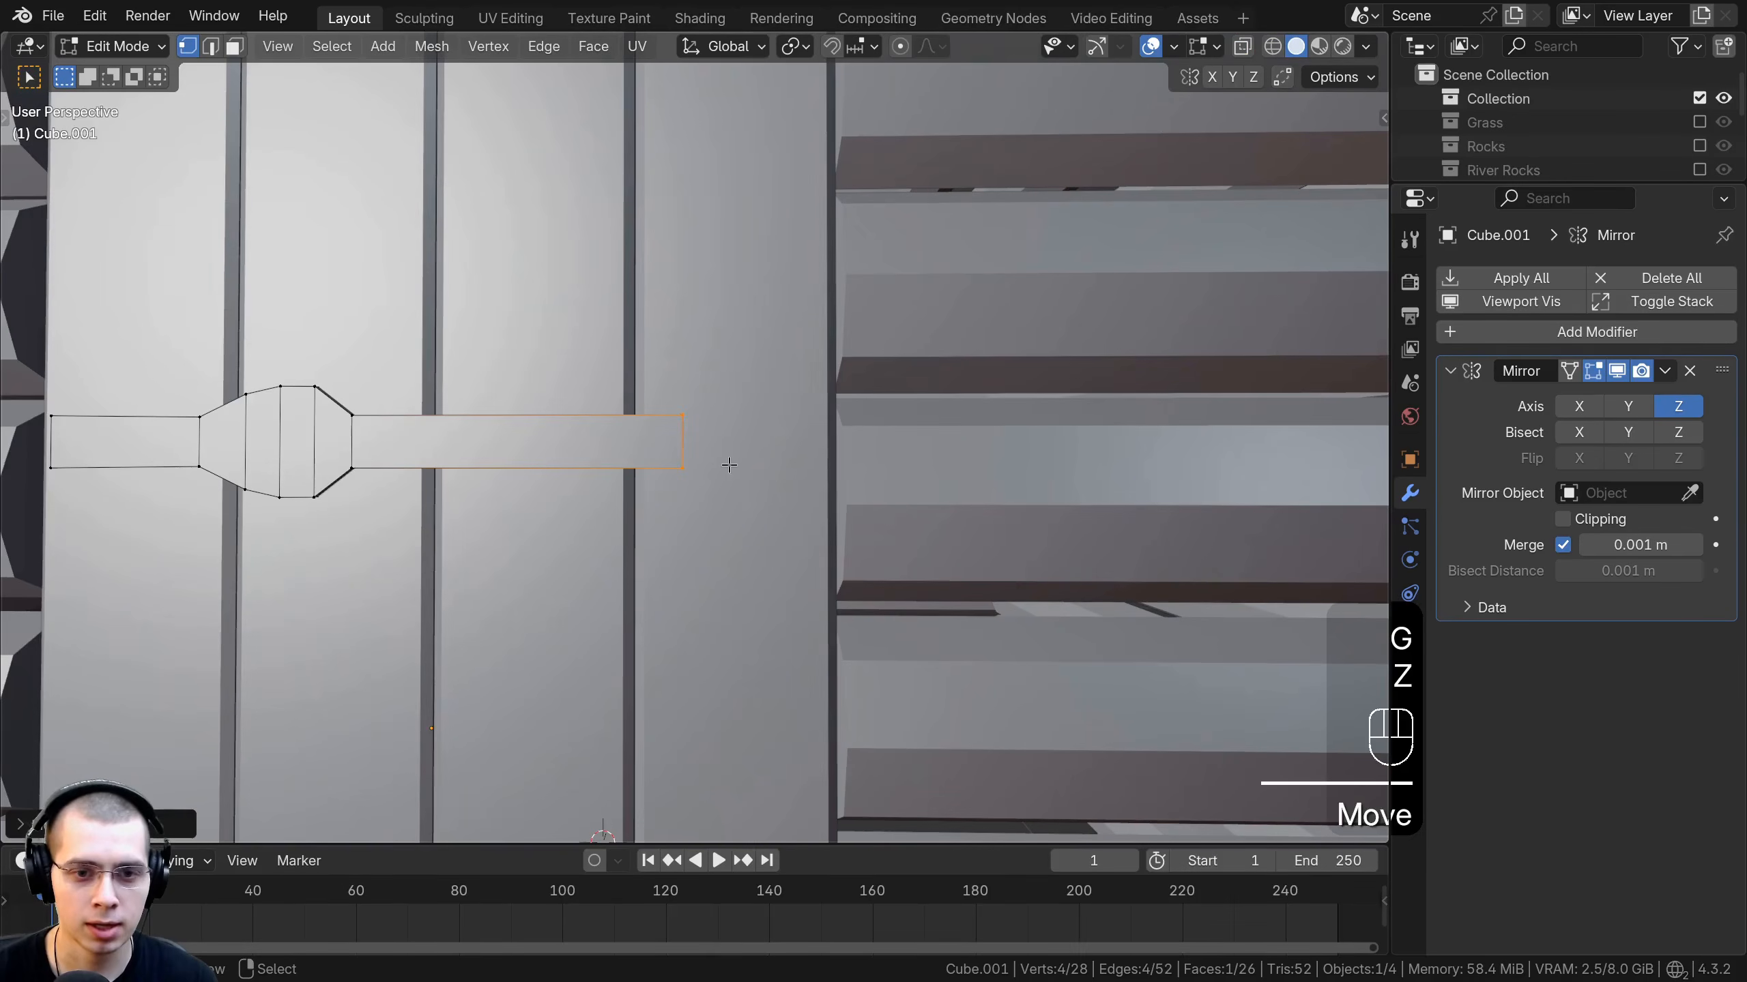
Extrude the bar's end three times, flaring the first section along Z and tapering the next two into an arrowhead.
key("e")
key("s")
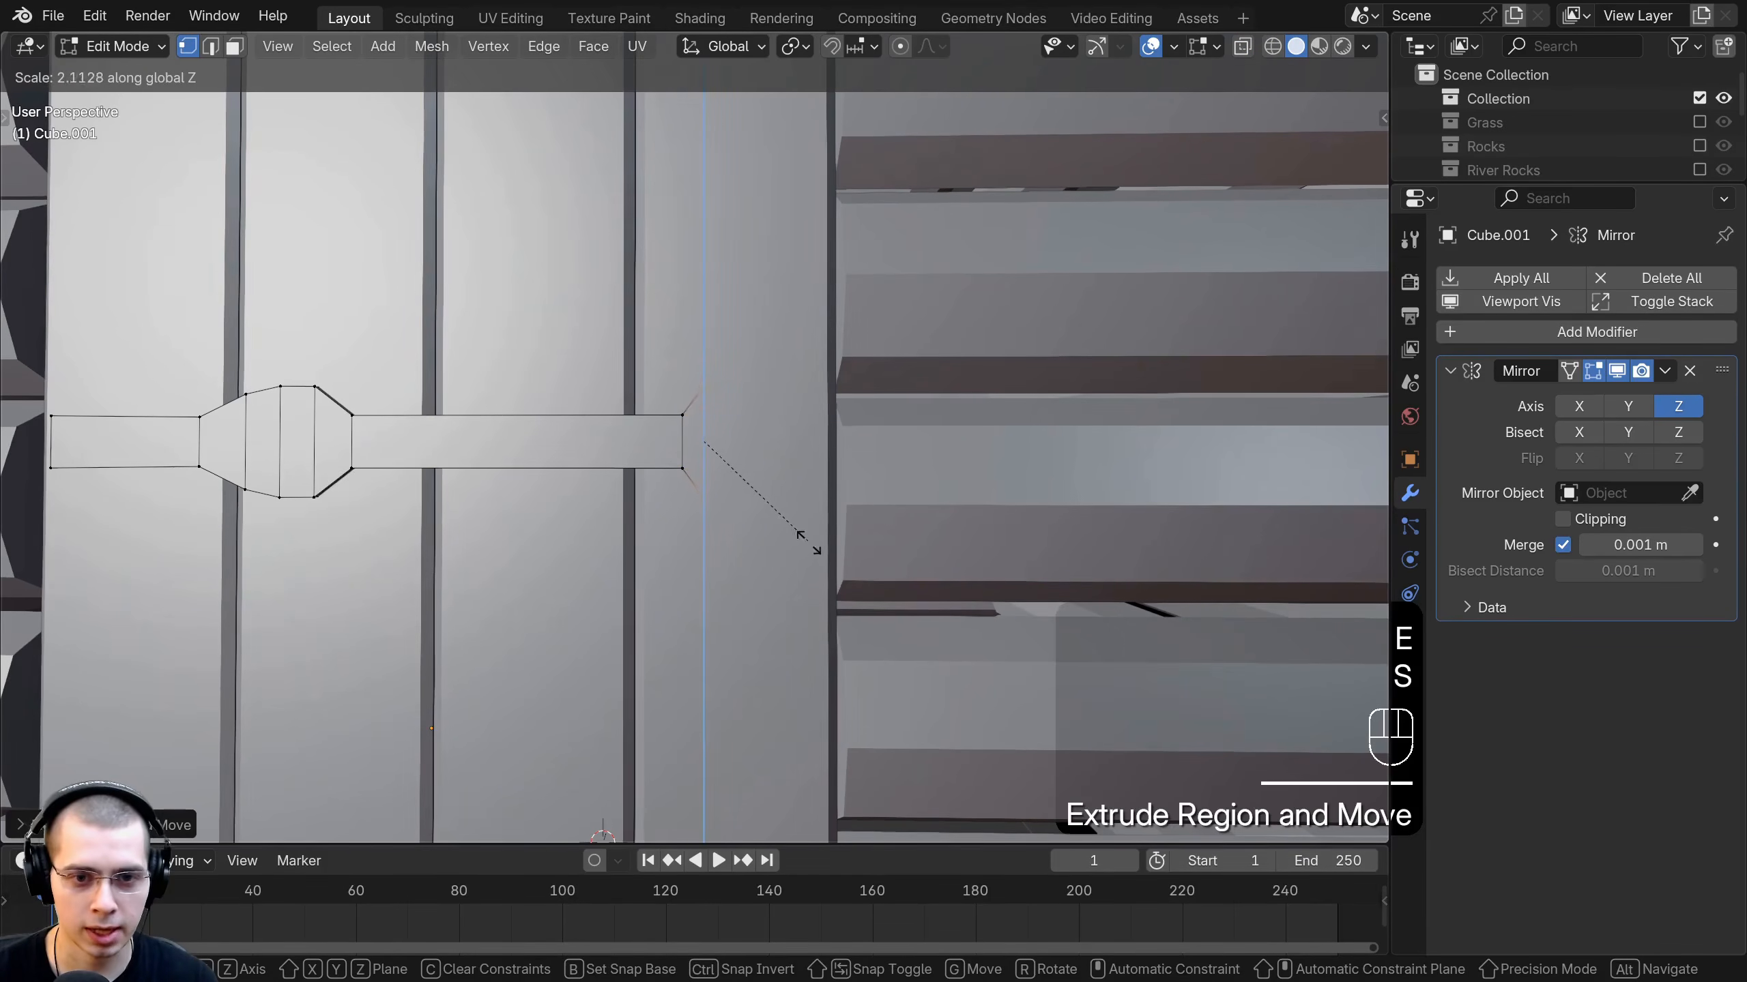
left_click(812, 551)
key("e")
key("s")
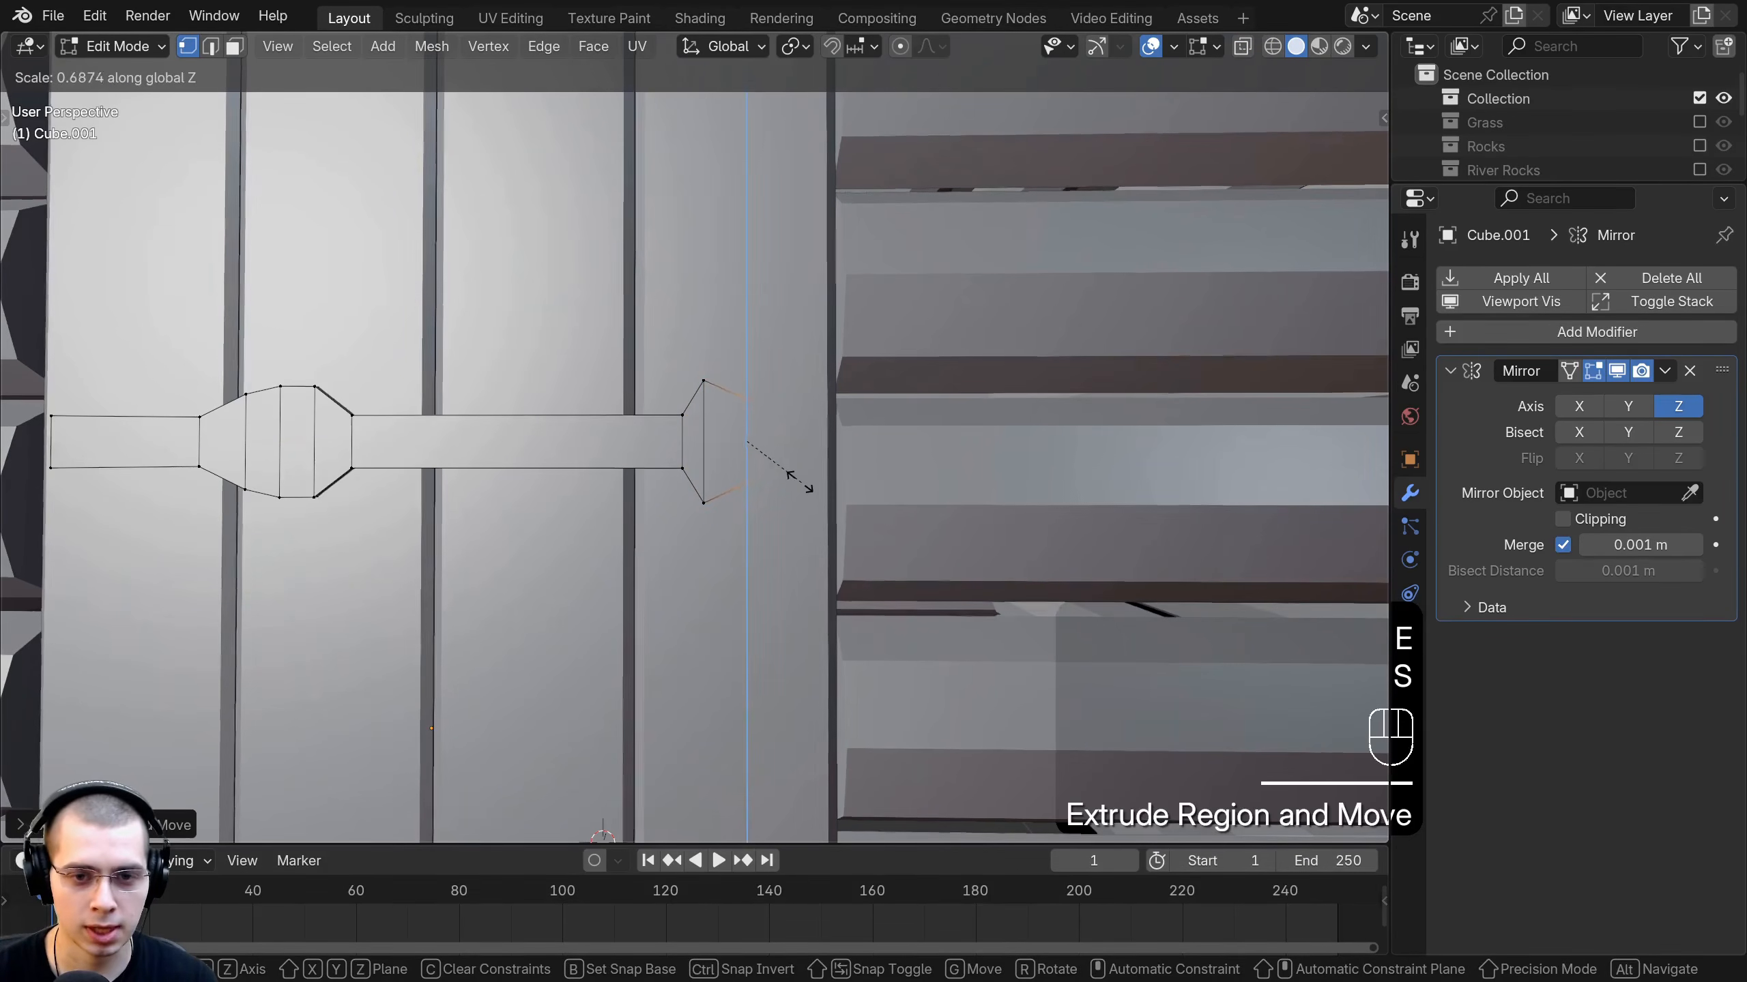
left_click(794, 477)
key("e")
key("s")
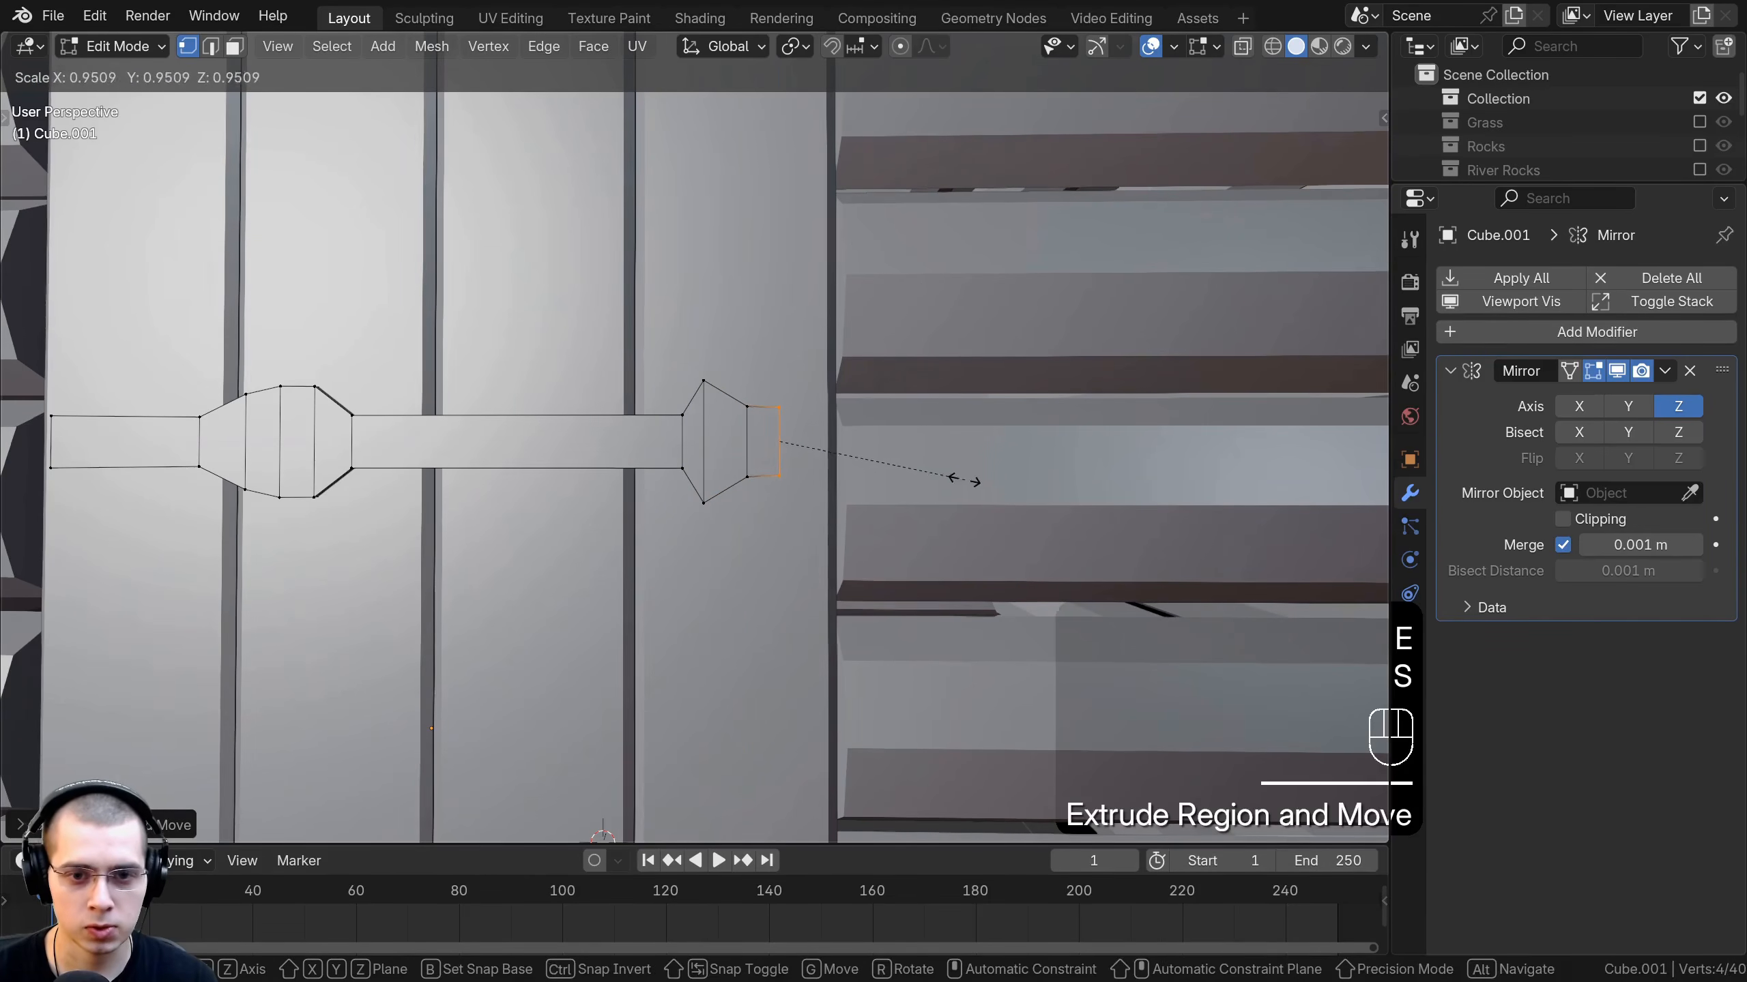
left_click(834, 463)
Scale down the arrowhead's widest edge loop.
scroll(724, 382, "up", 3)
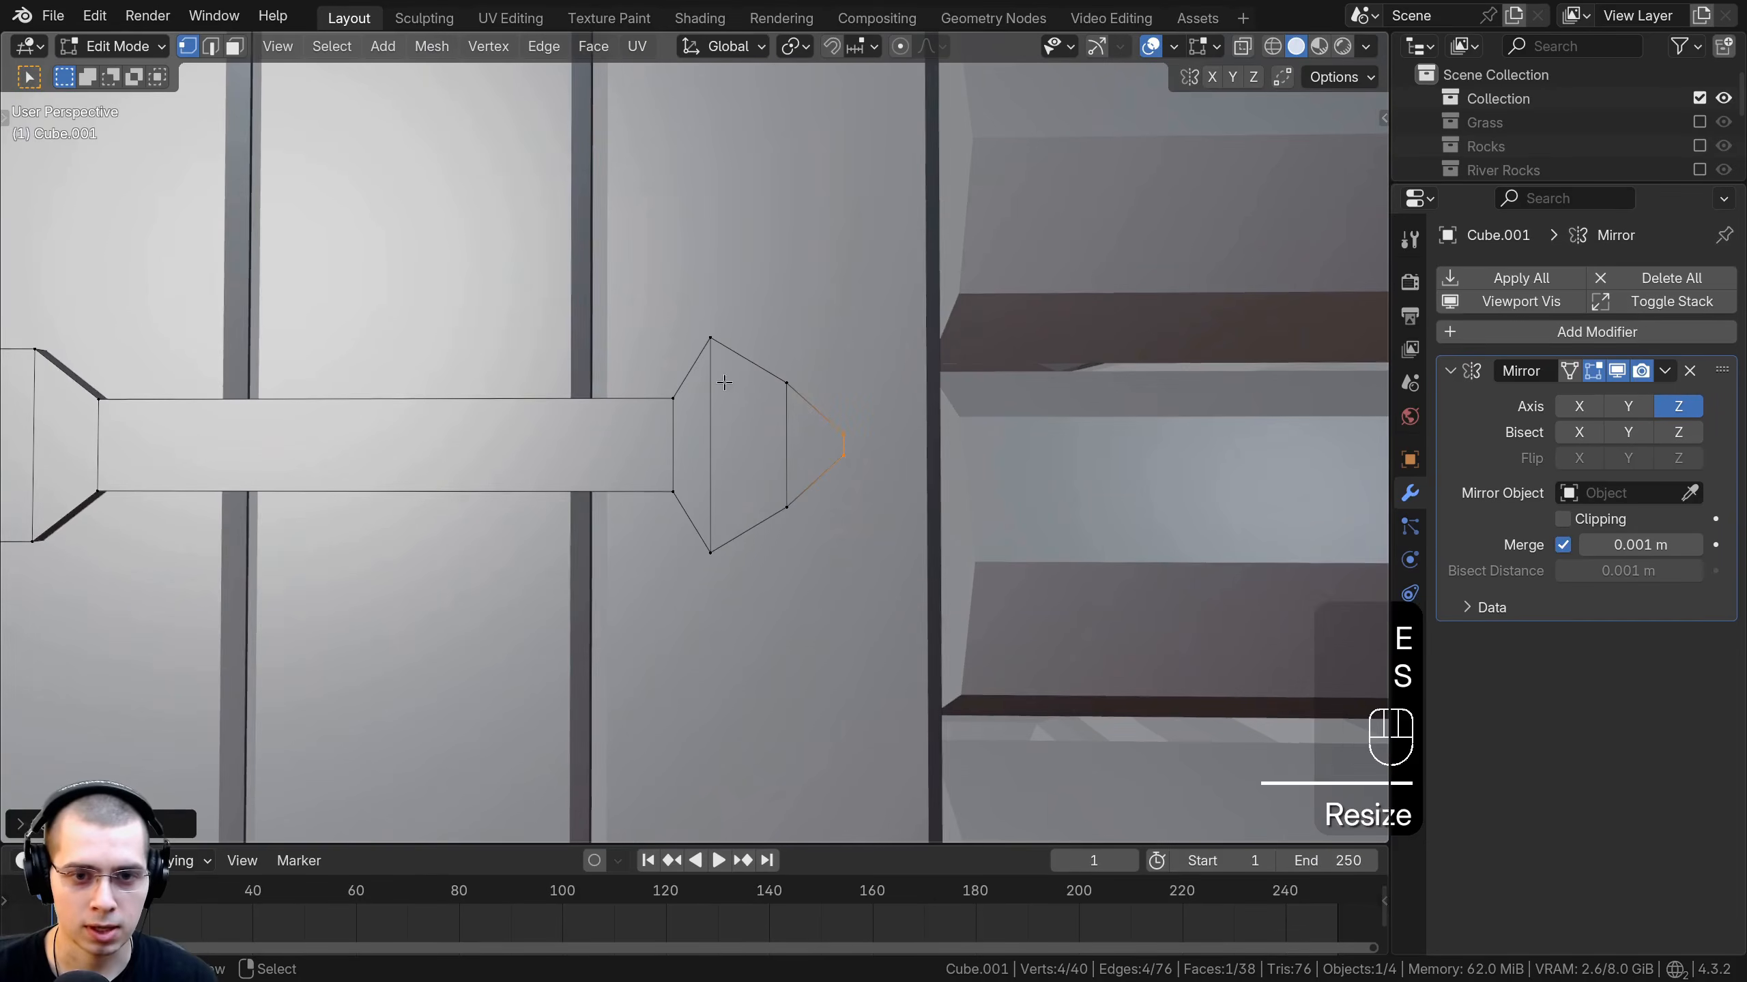
left_click(710, 392, "alt")
key("s")
left_click(730, 344)
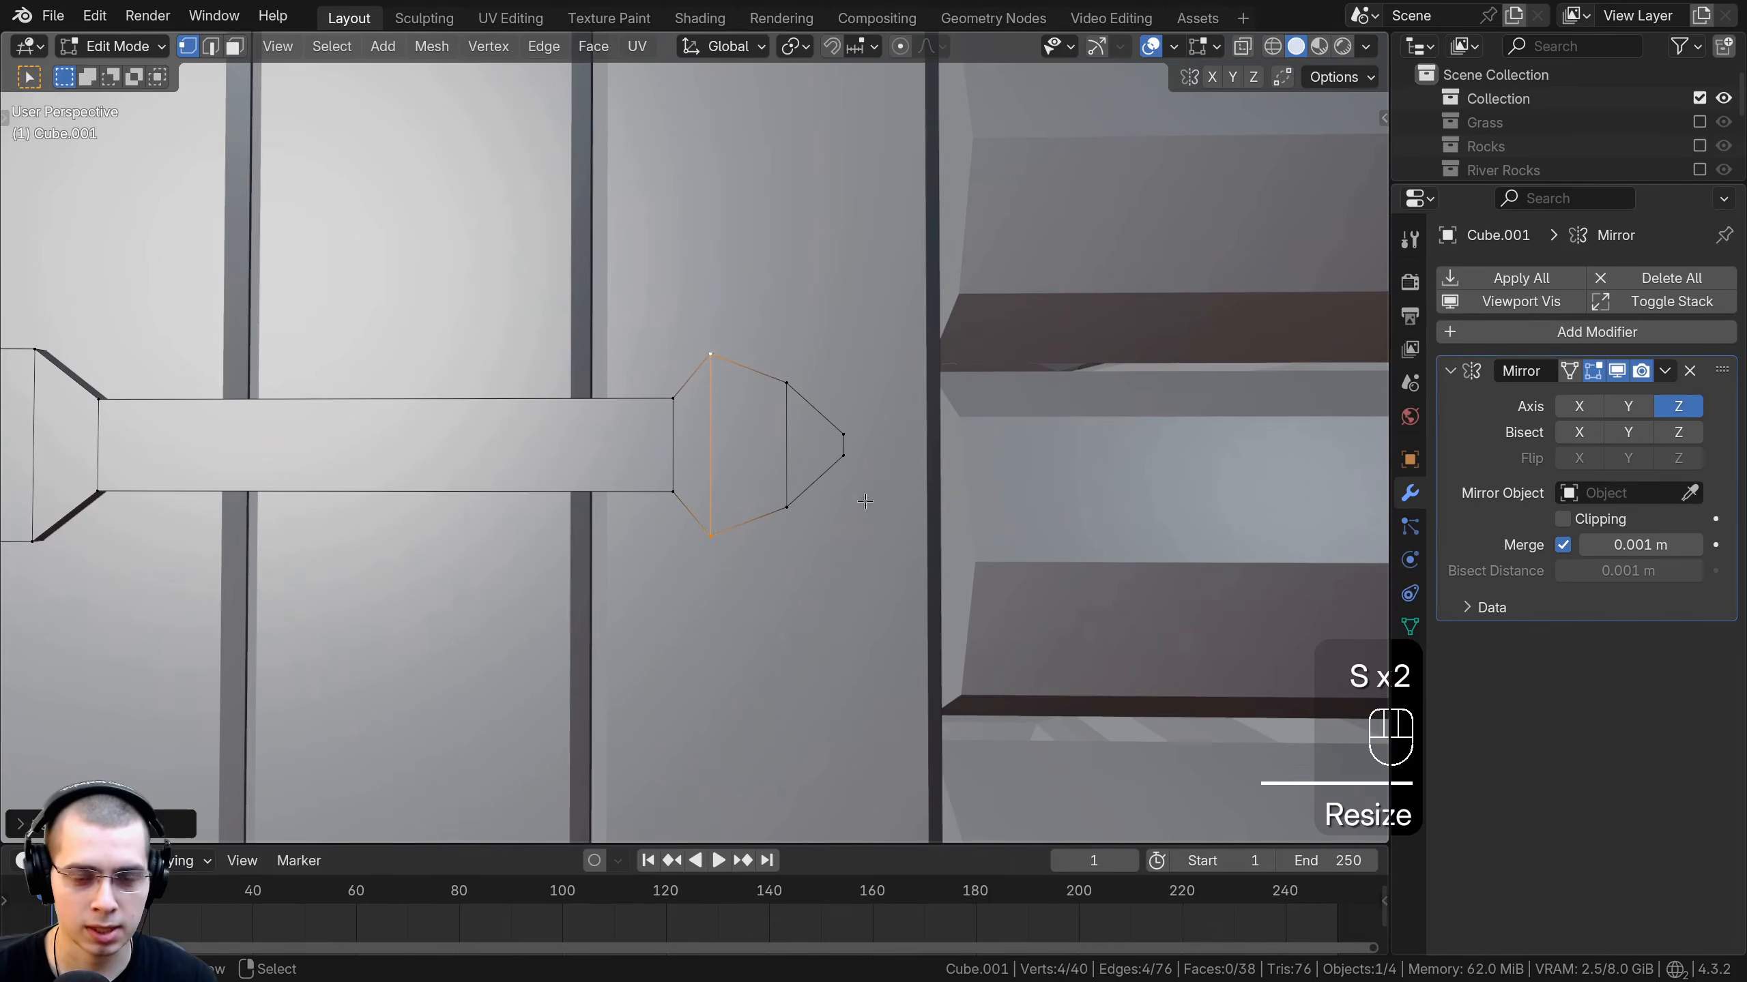
Select the whole arrowhead in wireframe and stretch it along X.
key("z")
left_click(524, 471)
left_click_drag(543, 259, 983, 657)
key("z")
left_click(1085, 487)
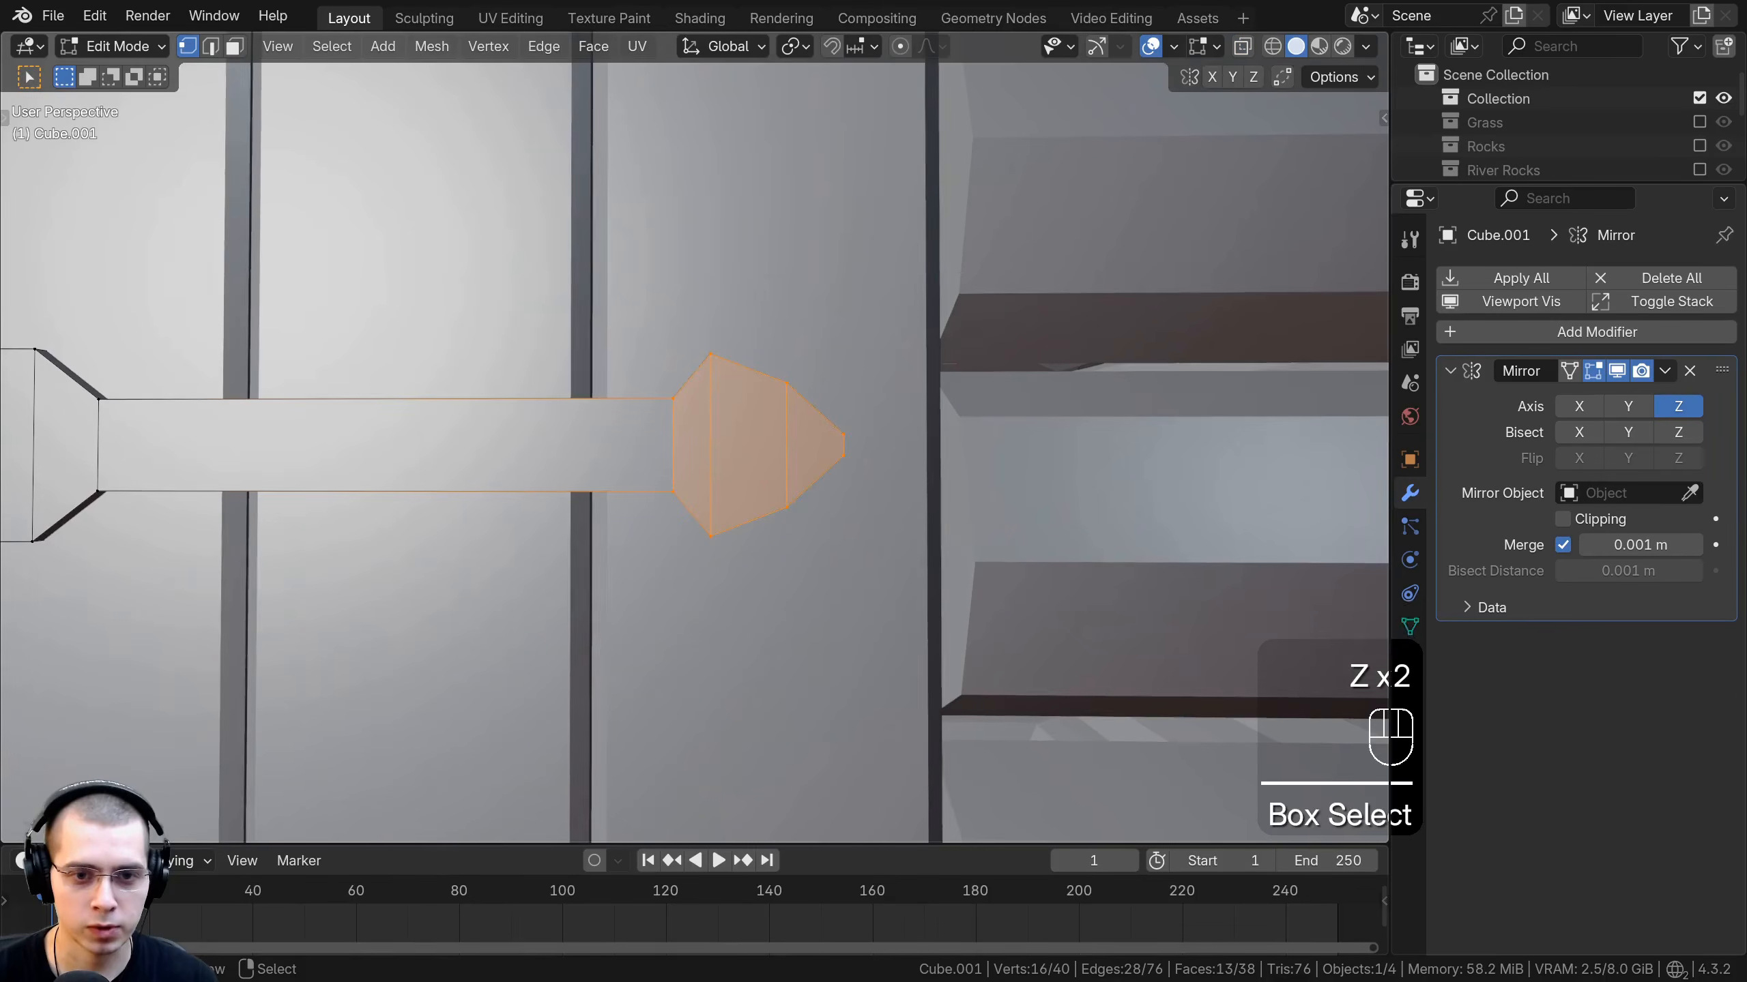
key("s")
key("x")
left_click(942, 456)
Select the arrowhead's tip vertices in wireframe and scale them along Z to sharpen the point.
middle_click_drag(1007, 494, 934, 502, "shift")
key("z")
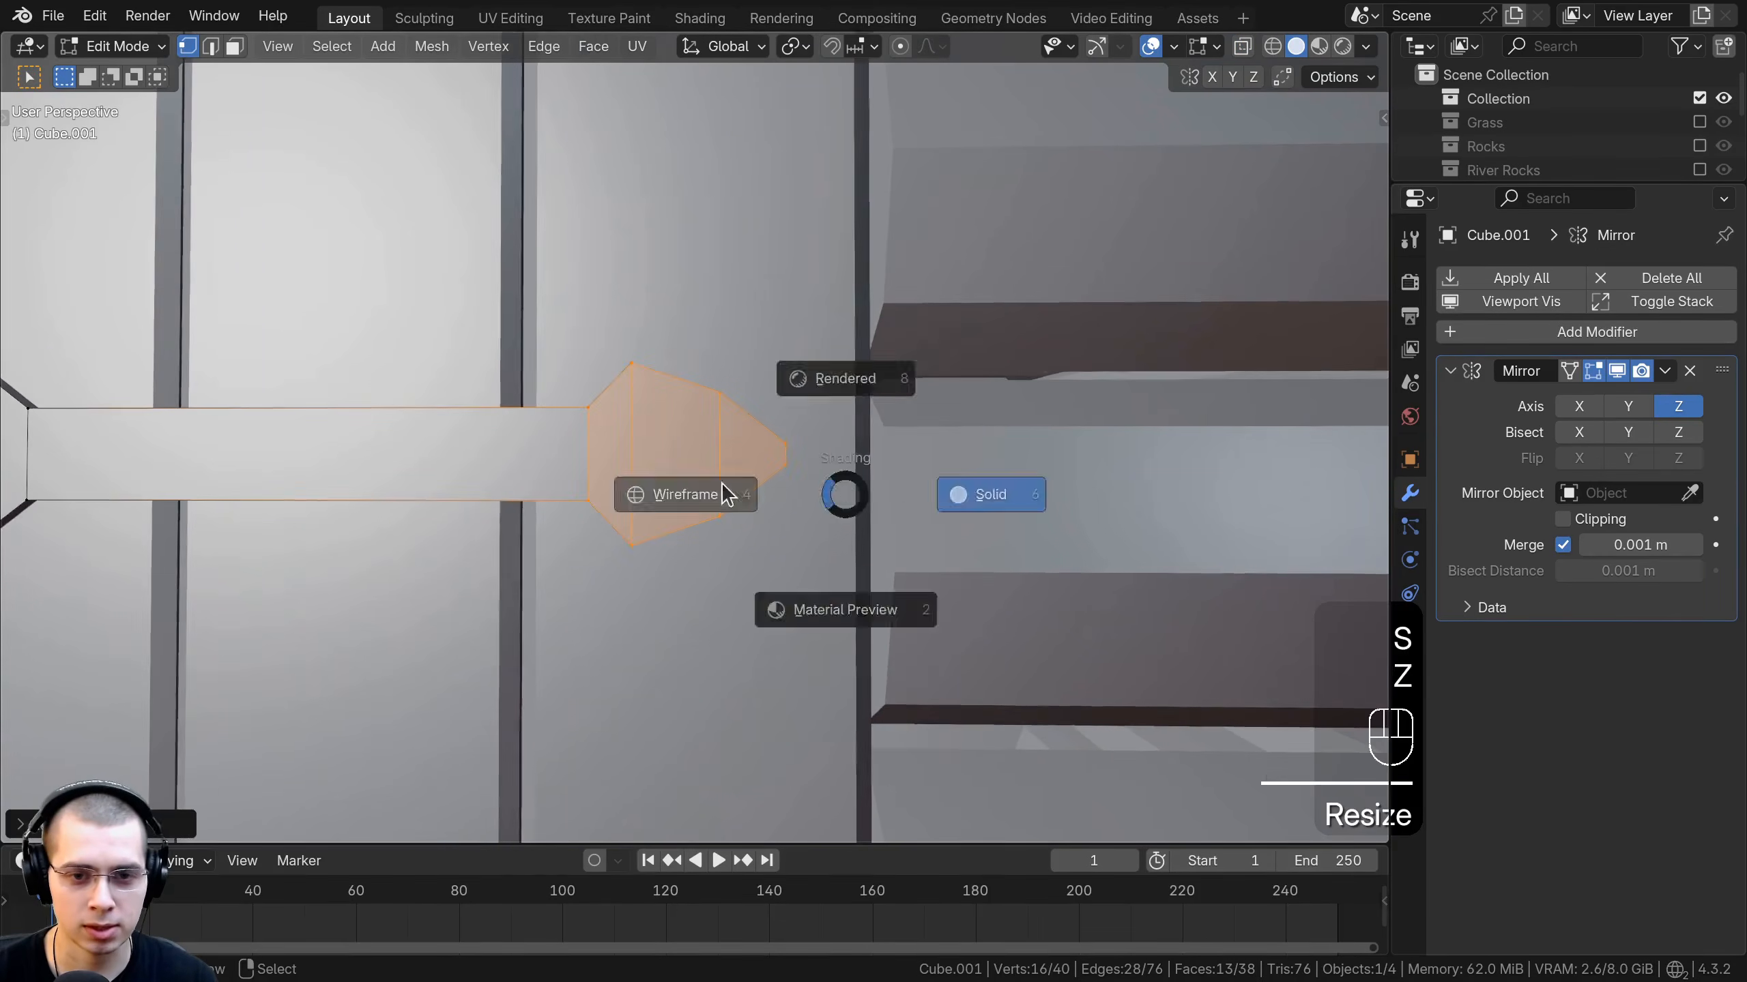
left_click(718, 495)
key("a")
left_click_drag(771, 355, 868, 604)
key("s")
key("z")
left_click(921, 544)
key("z")
left_click(1032, 526)
Select the whole strap hinge mesh, scale it down slightly along Z, and return to Object Mode.
scroll(850, 495, "down", 2)
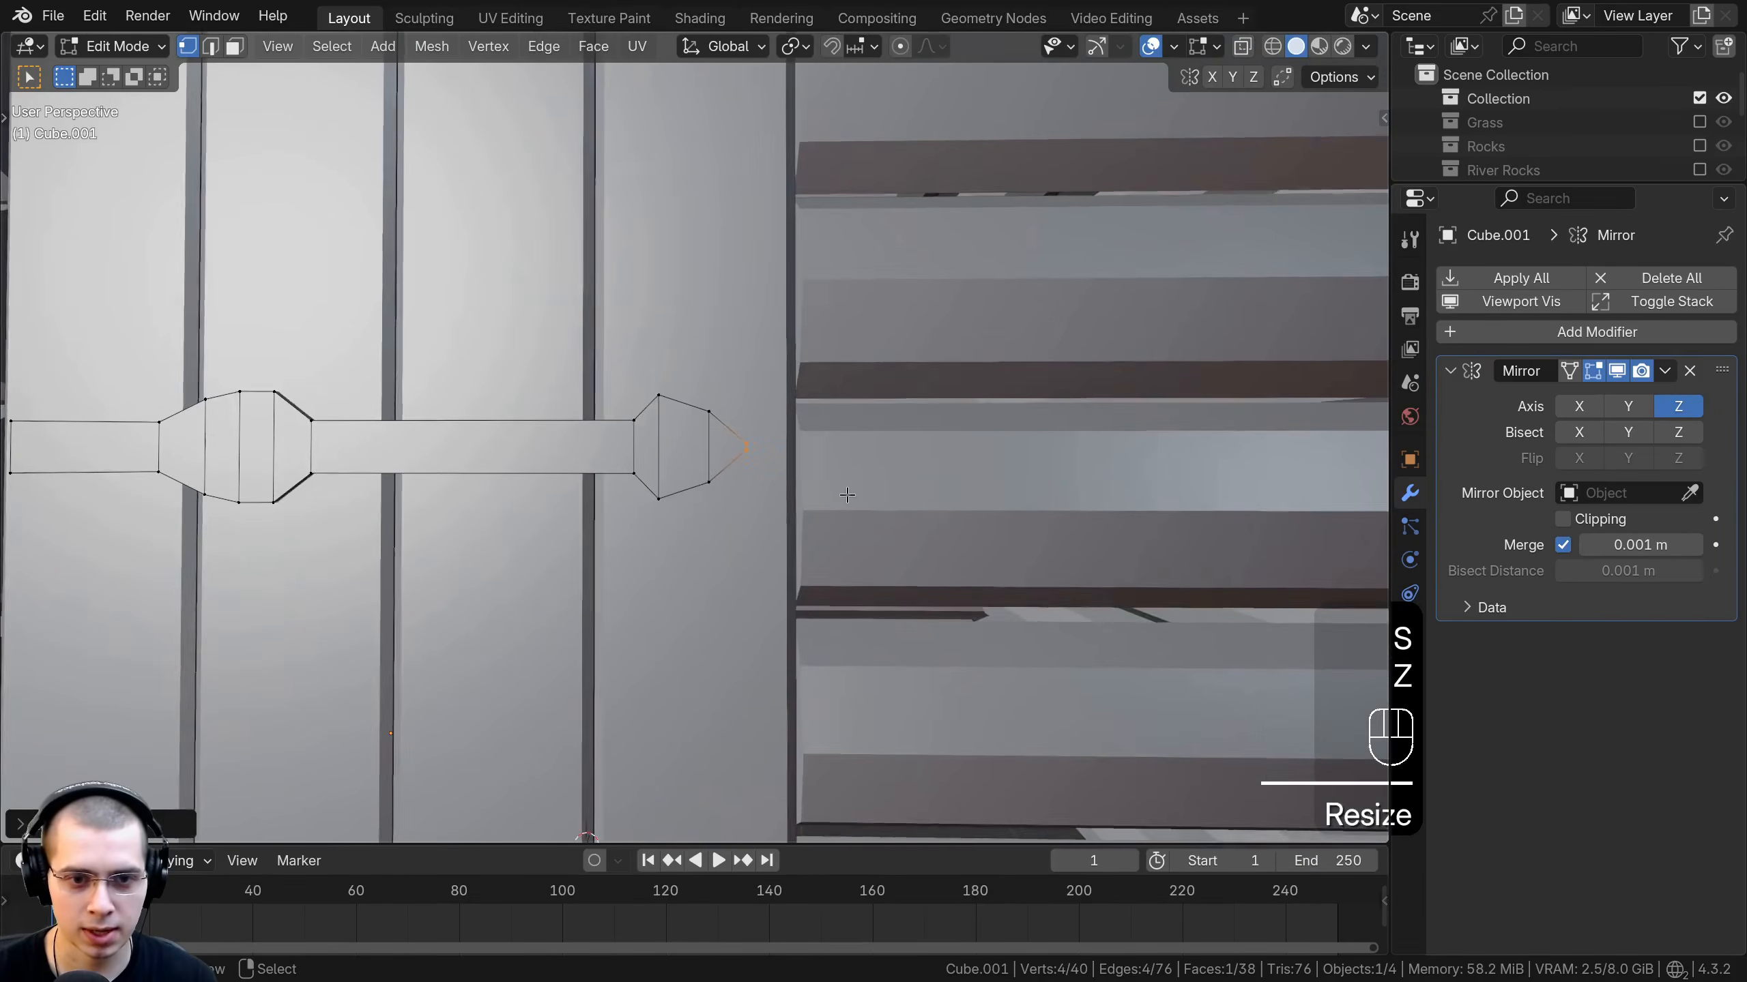
mouse_move(850, 495)
middle_mouse_down()
mouse_move(979, 596)
mouse_move(990, 545)
middle_mouse_up()
scroll(997, 605, "down", 4)
key("a")
key("s")
key("z")
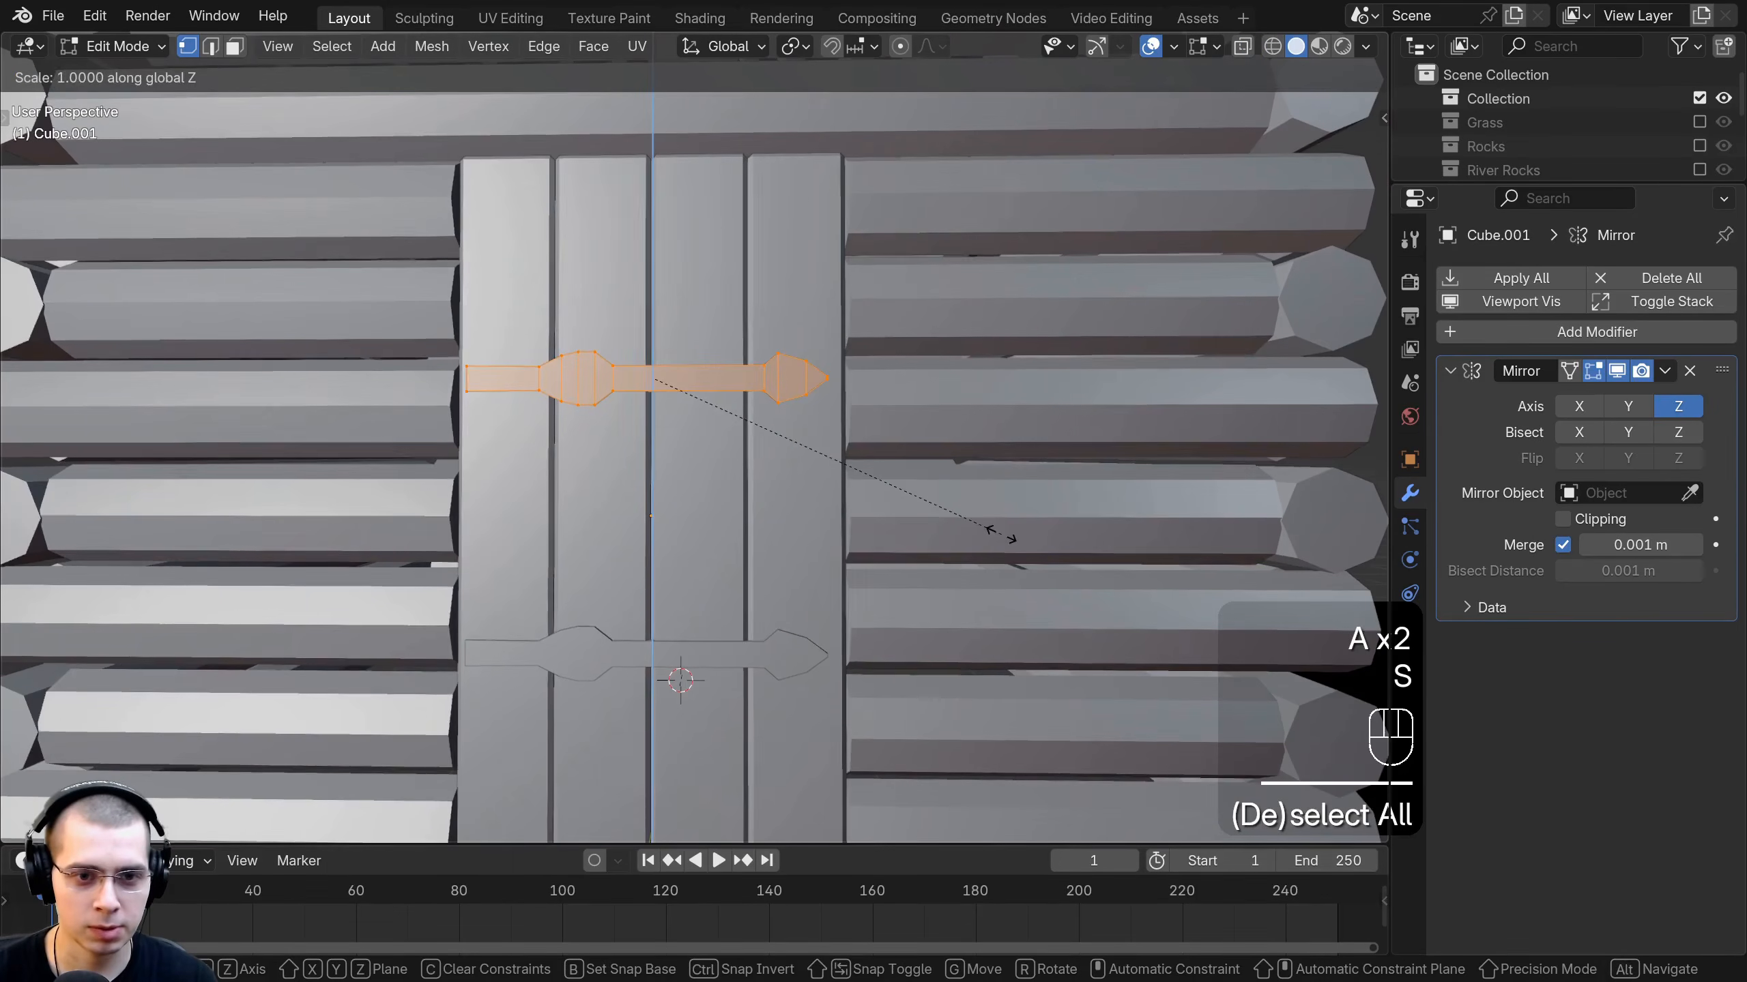
left_click(963, 529)
key("Tab")
scroll(928, 550, "down", 4)
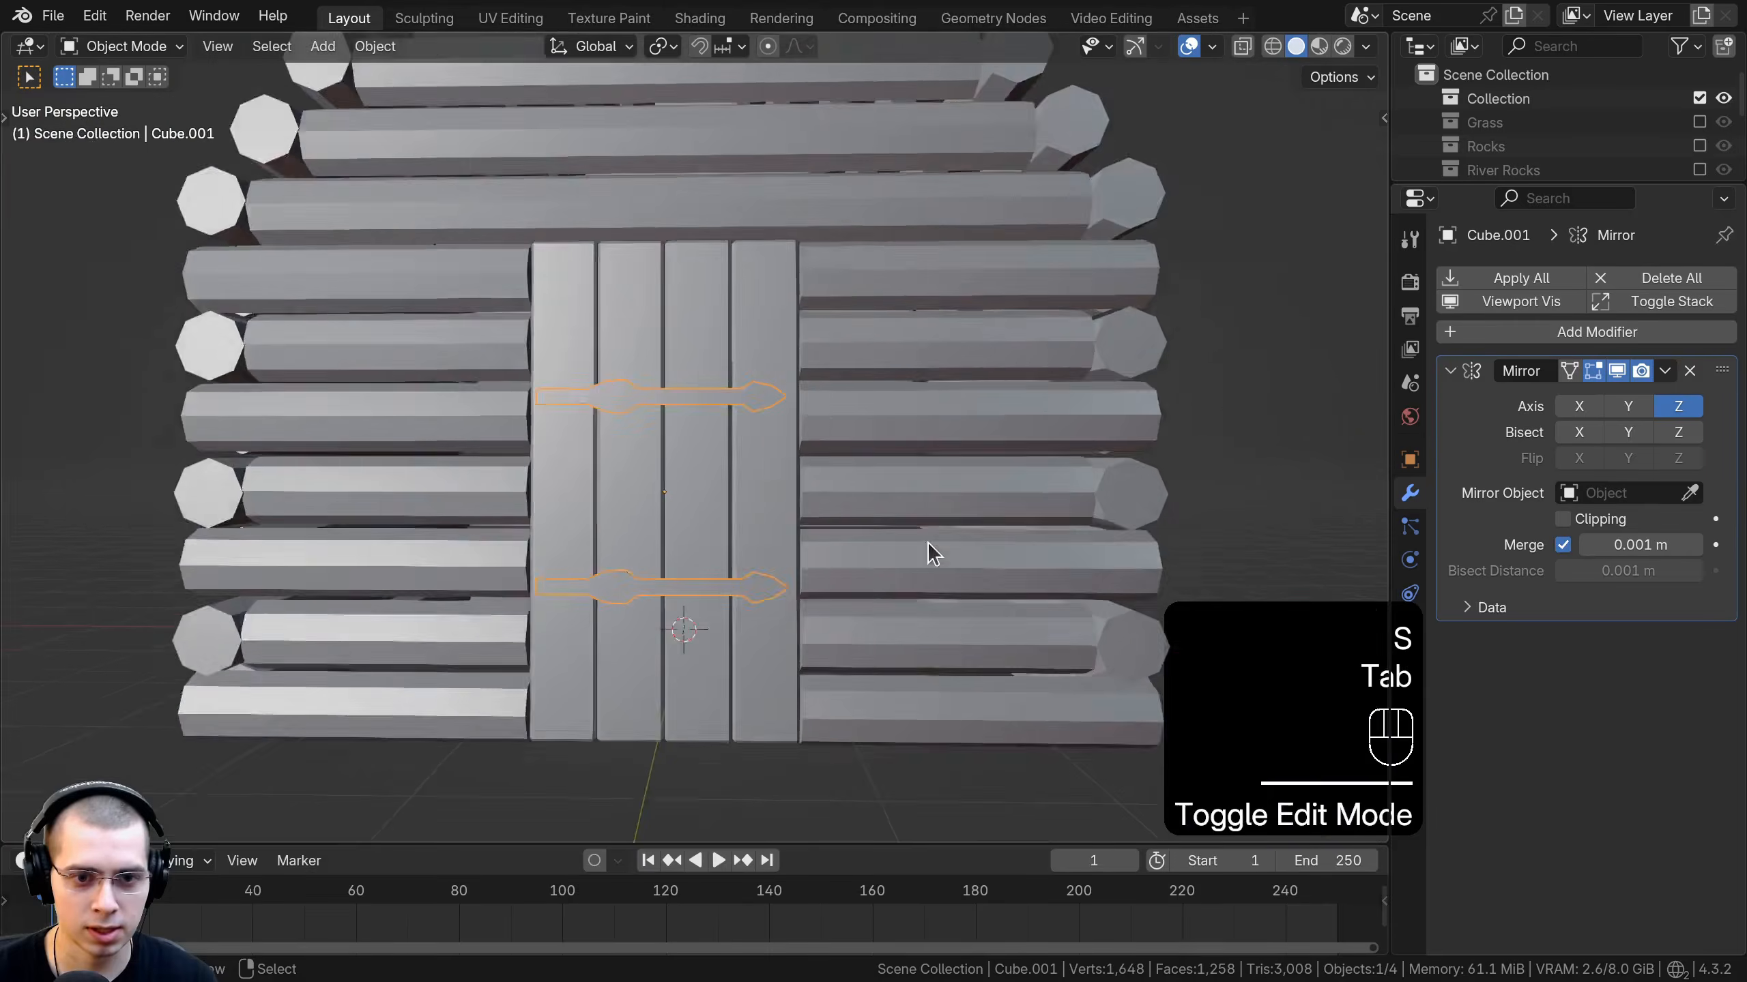
Add one centred loop cut running lengthwise through the strap hinge.
scroll(832, 471, "up", 8)
middle_click_drag(725, 403, 560, 437)
key("Tab")
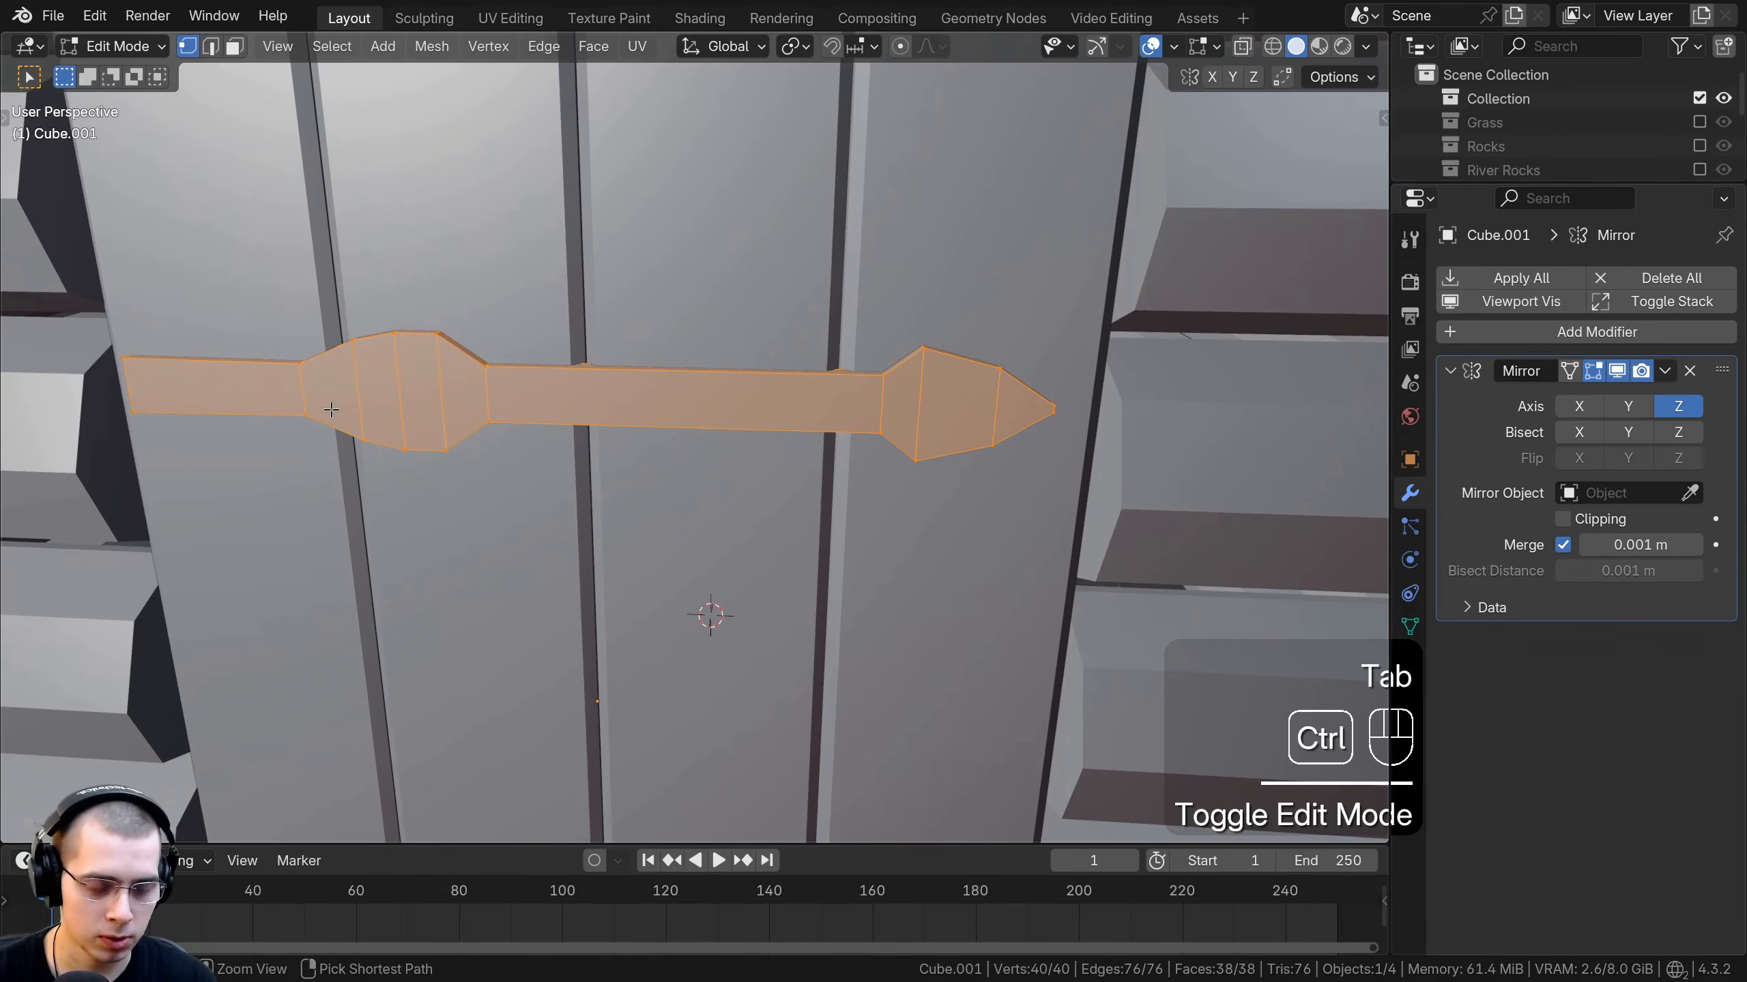
key("ctrl+r")
left_click(350, 397)
right_click(758, 400)
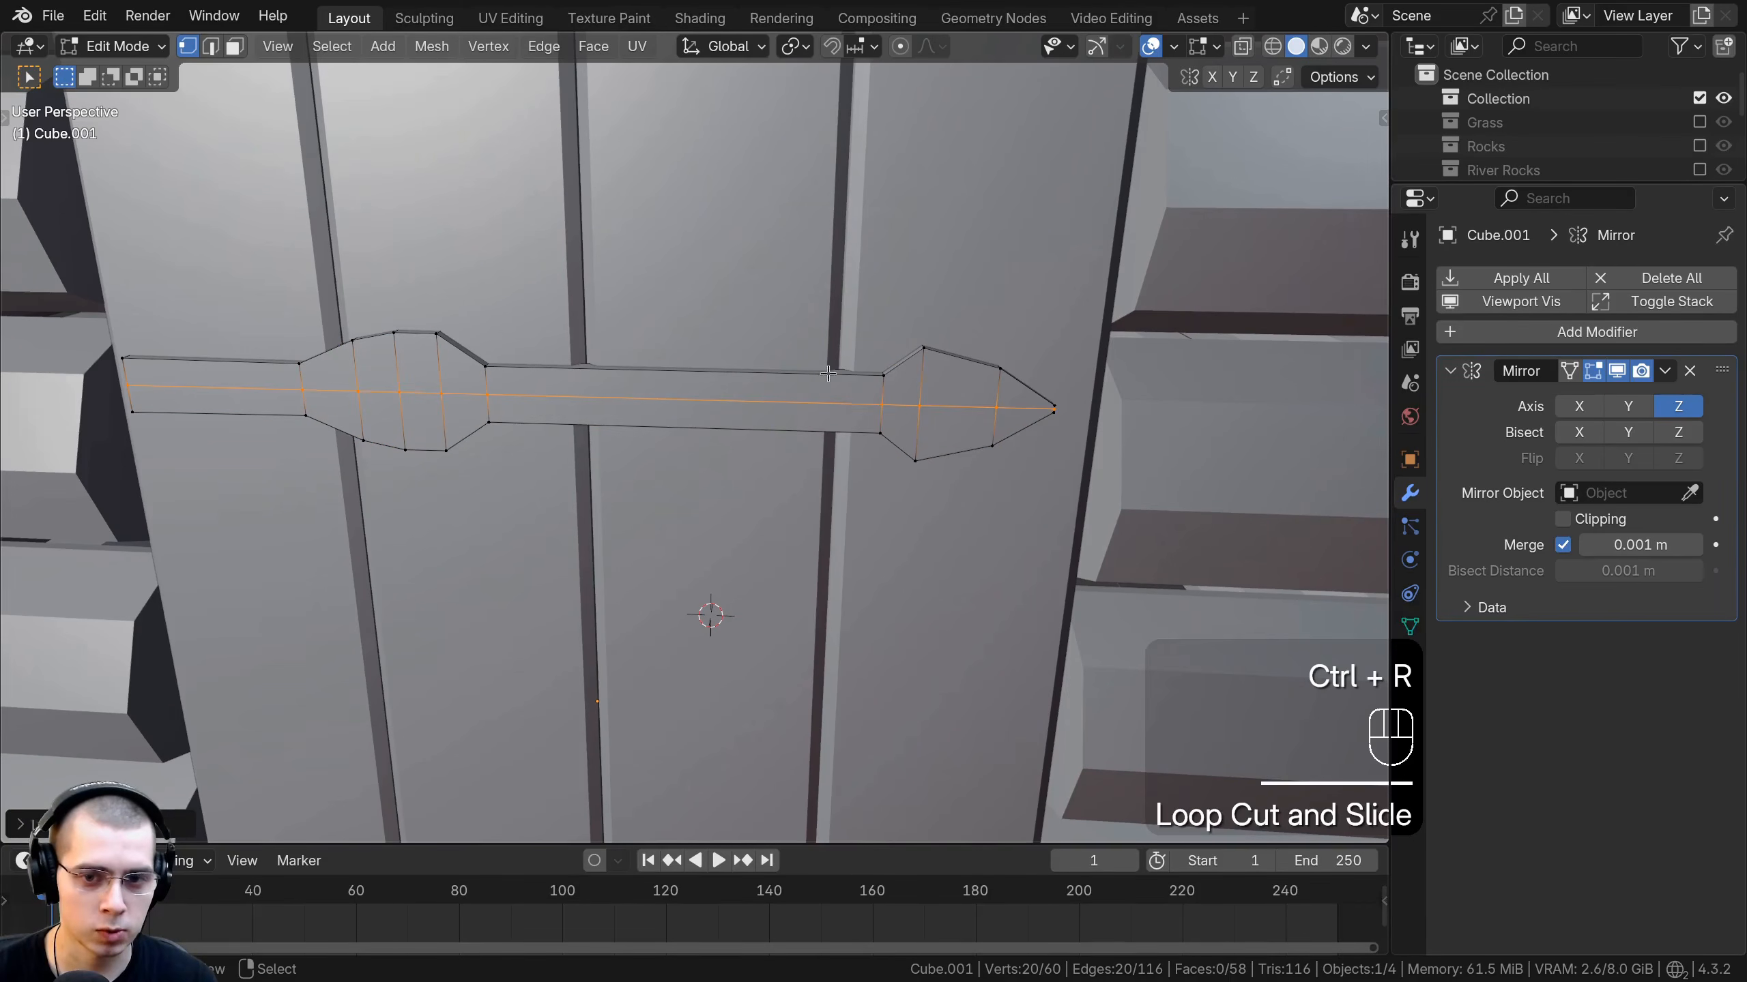
Move the hinge's central edge loop about 0.029 m outward along Y to form a raised ridge.
middle_click_drag(721, 393, 580, 383)
key("g")
key("y")
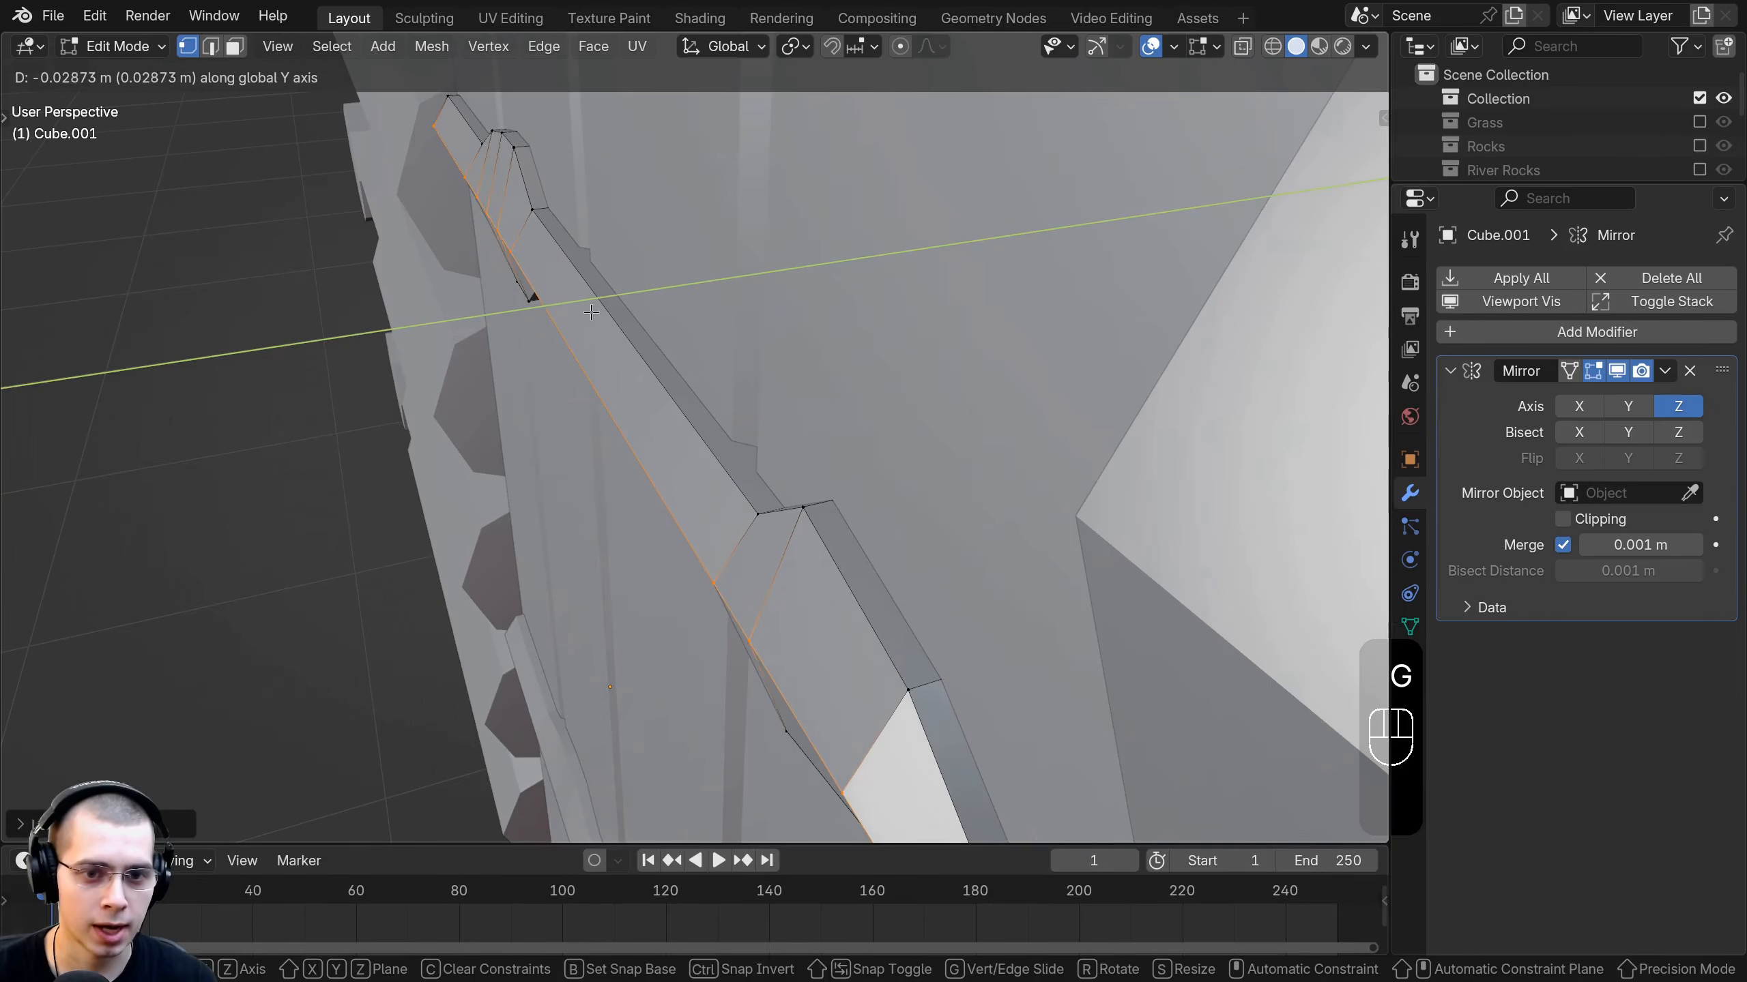
left_click(590, 312)
key("Tab")
scroll(776, 402, "down", 6)
Fine-tune the hinge ridge's depth along Y and deselect everything in Object Mode.
key("Tab")
scroll(671, 348, "up", 8)
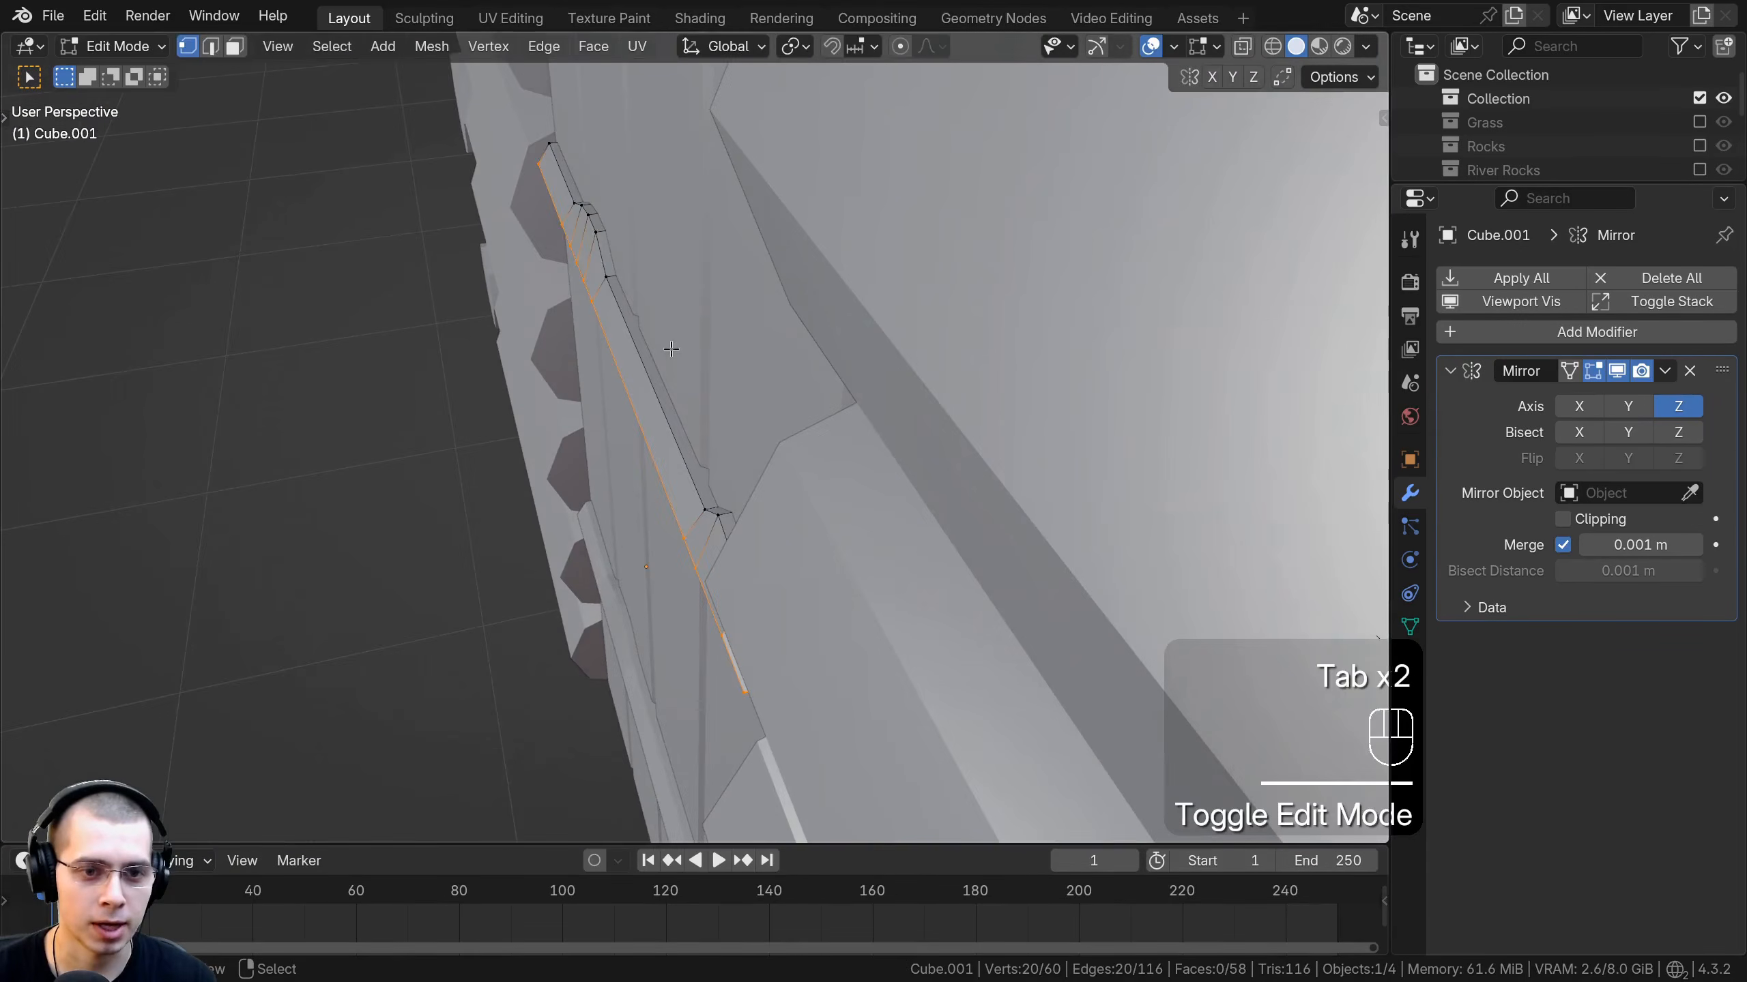
key("g")
key("y")
left_click(668, 352)
key("Tab")
scroll(671, 413, "down", 5)
key("a")
Place the 3D cursor on the door's rightmost plank between the hinges and add a cube there.
middle_click_drag(677, 475, 802, 408)
scroll(758, 403, "up", 2)
right_click(761, 398, "shift")
scroll(747, 408, "down", 2)
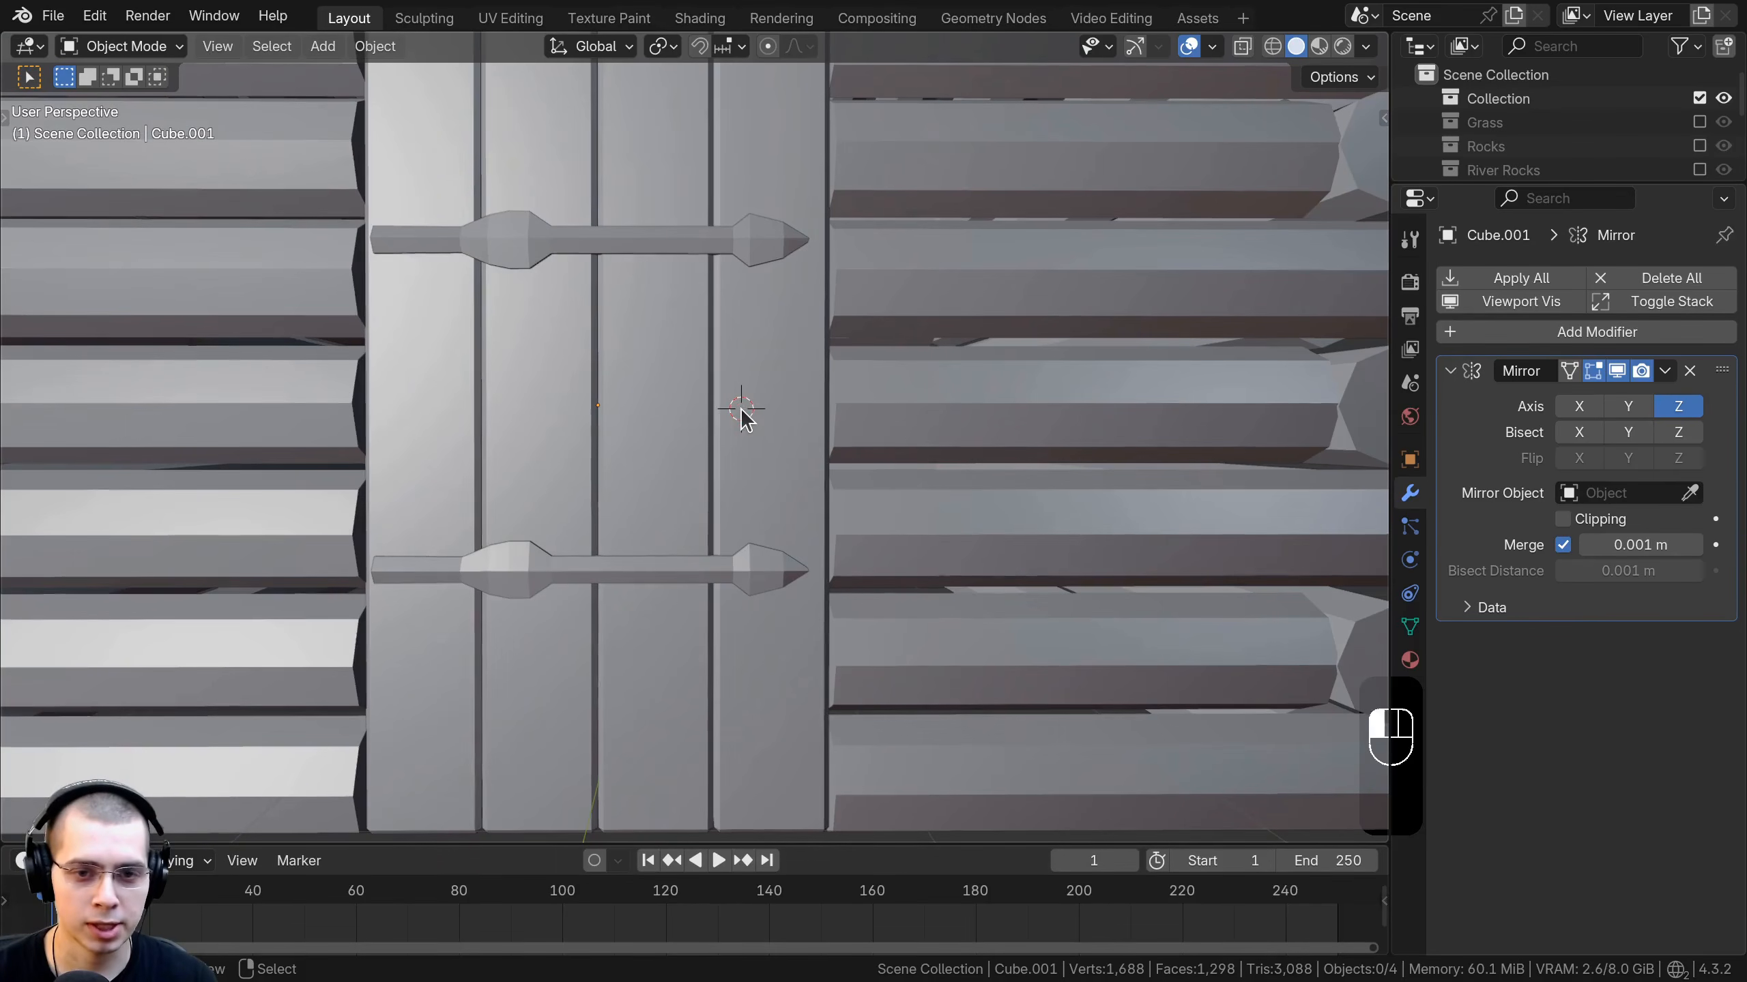
key("shift+a")
mouse_move(754, 398)
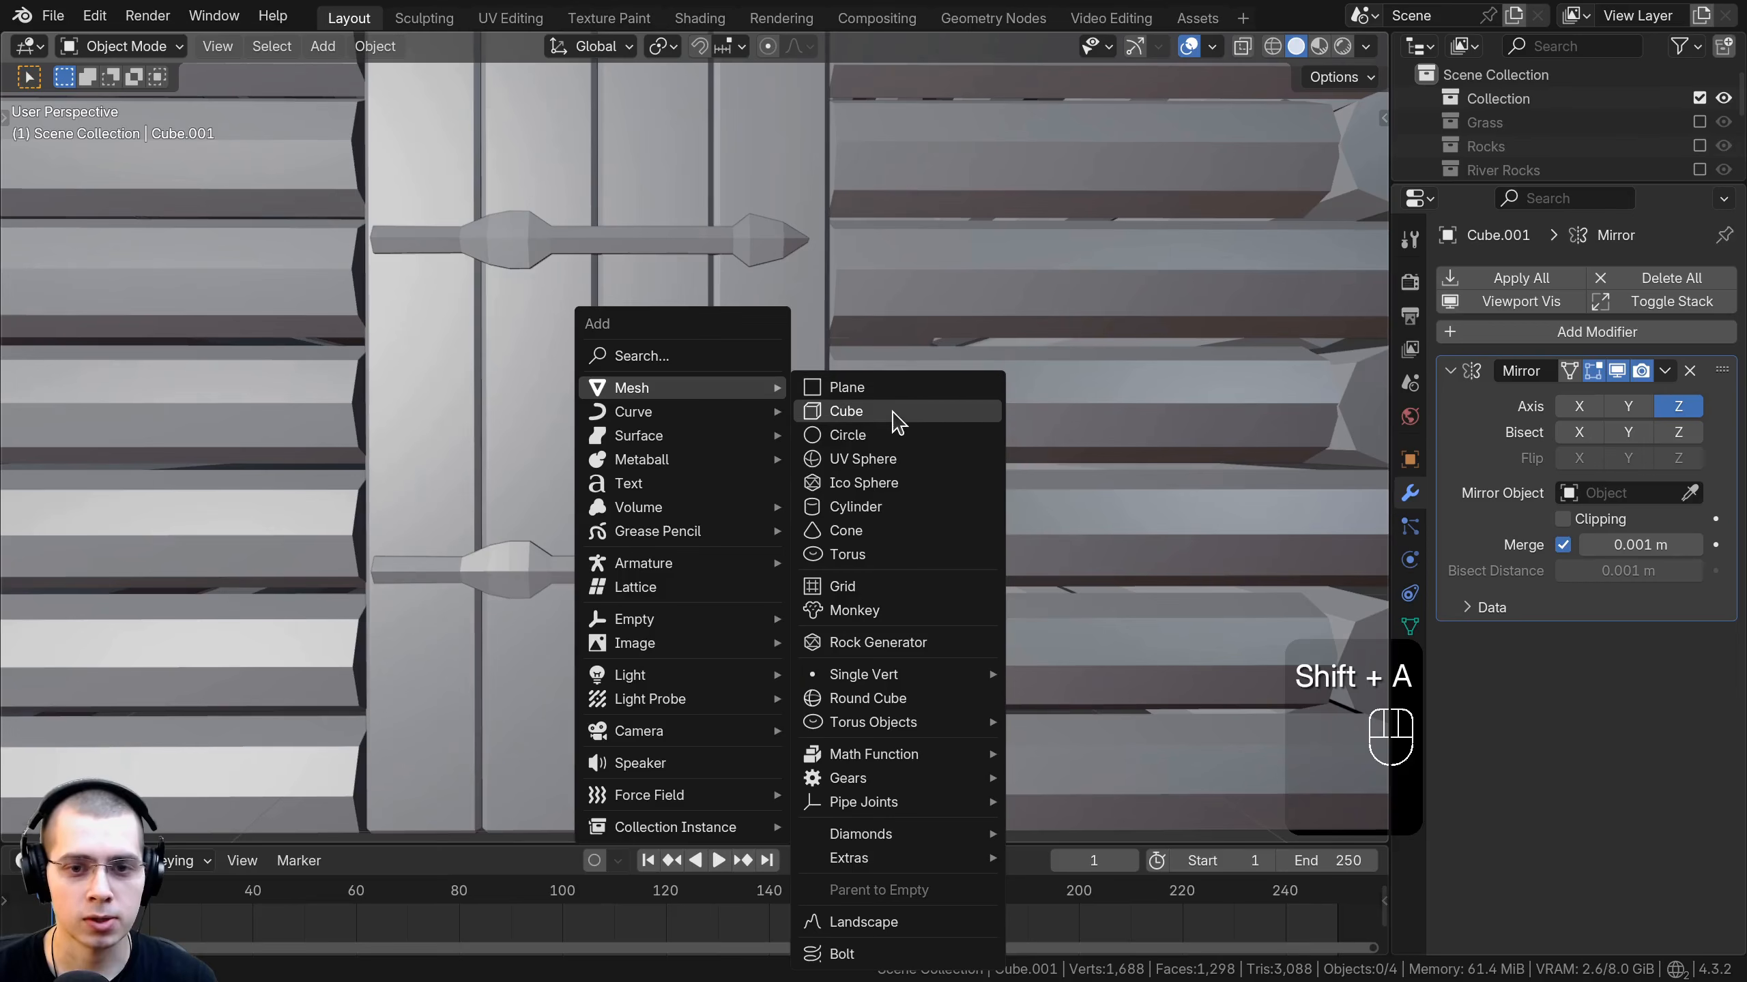
left_click(899, 424)
scroll(947, 477, "down", 3)
Scale the cube's mesh down to about 0.076 and stretch it slightly along X for a handle mount.
key("Tab")
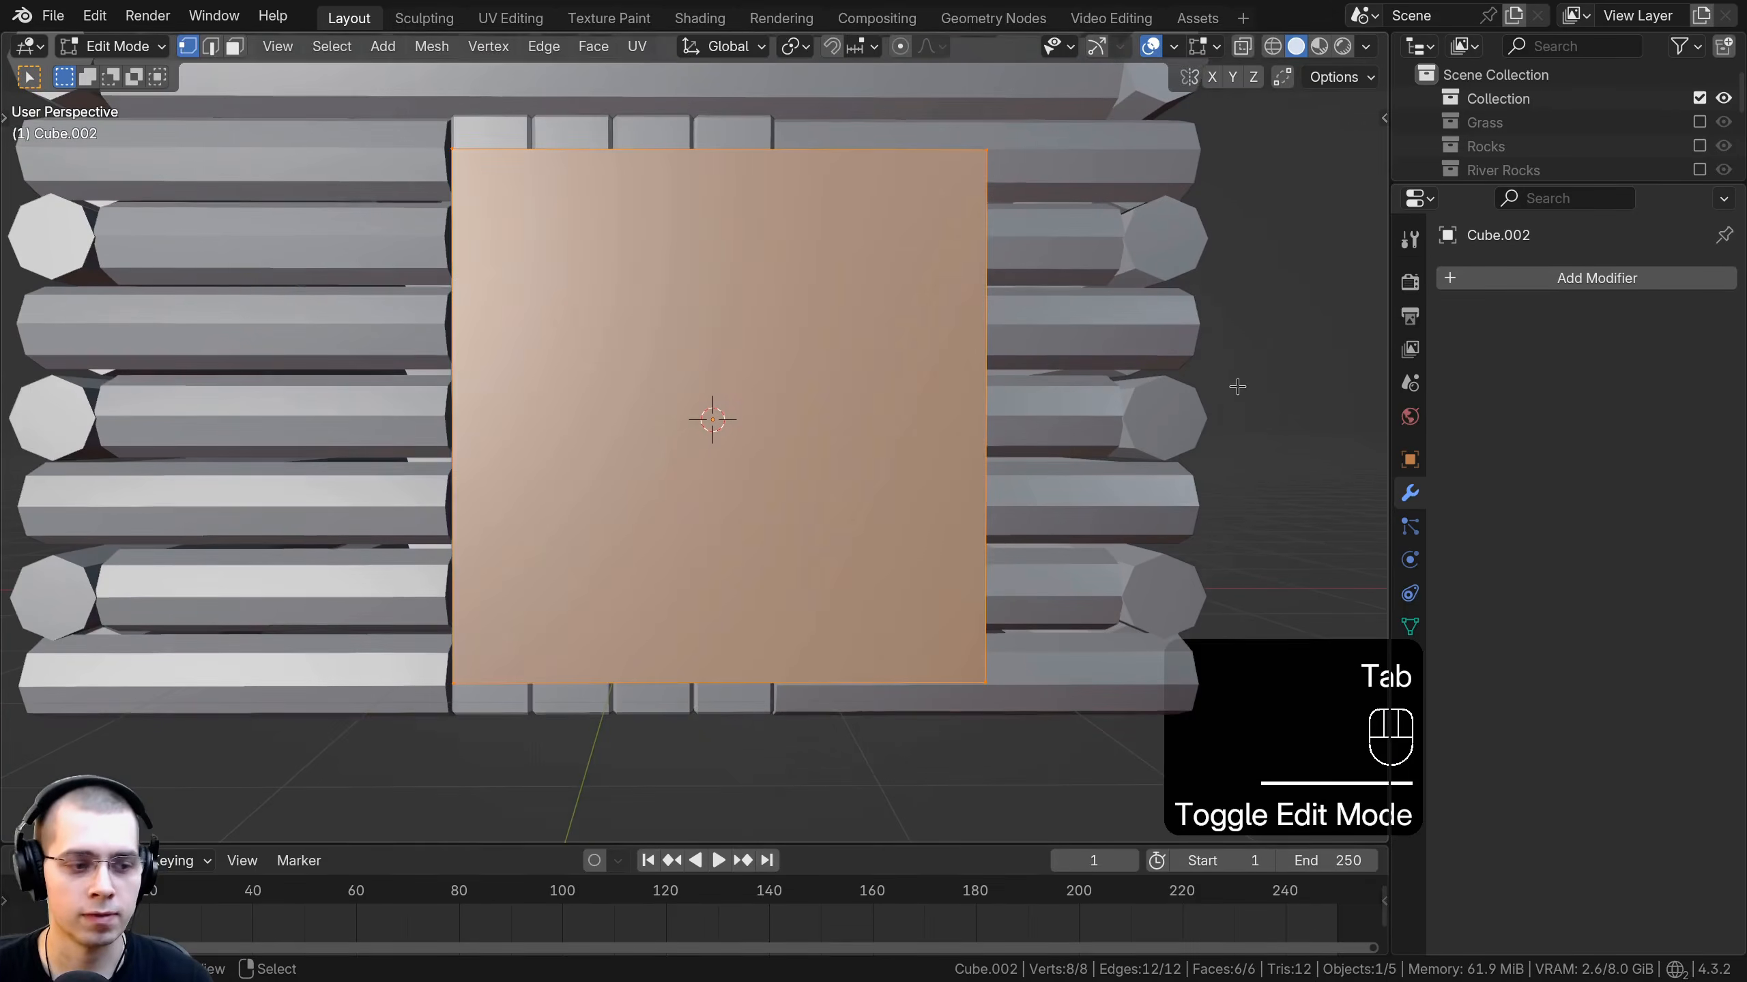
scroll(1308, 293, "up", 1)
key("s")
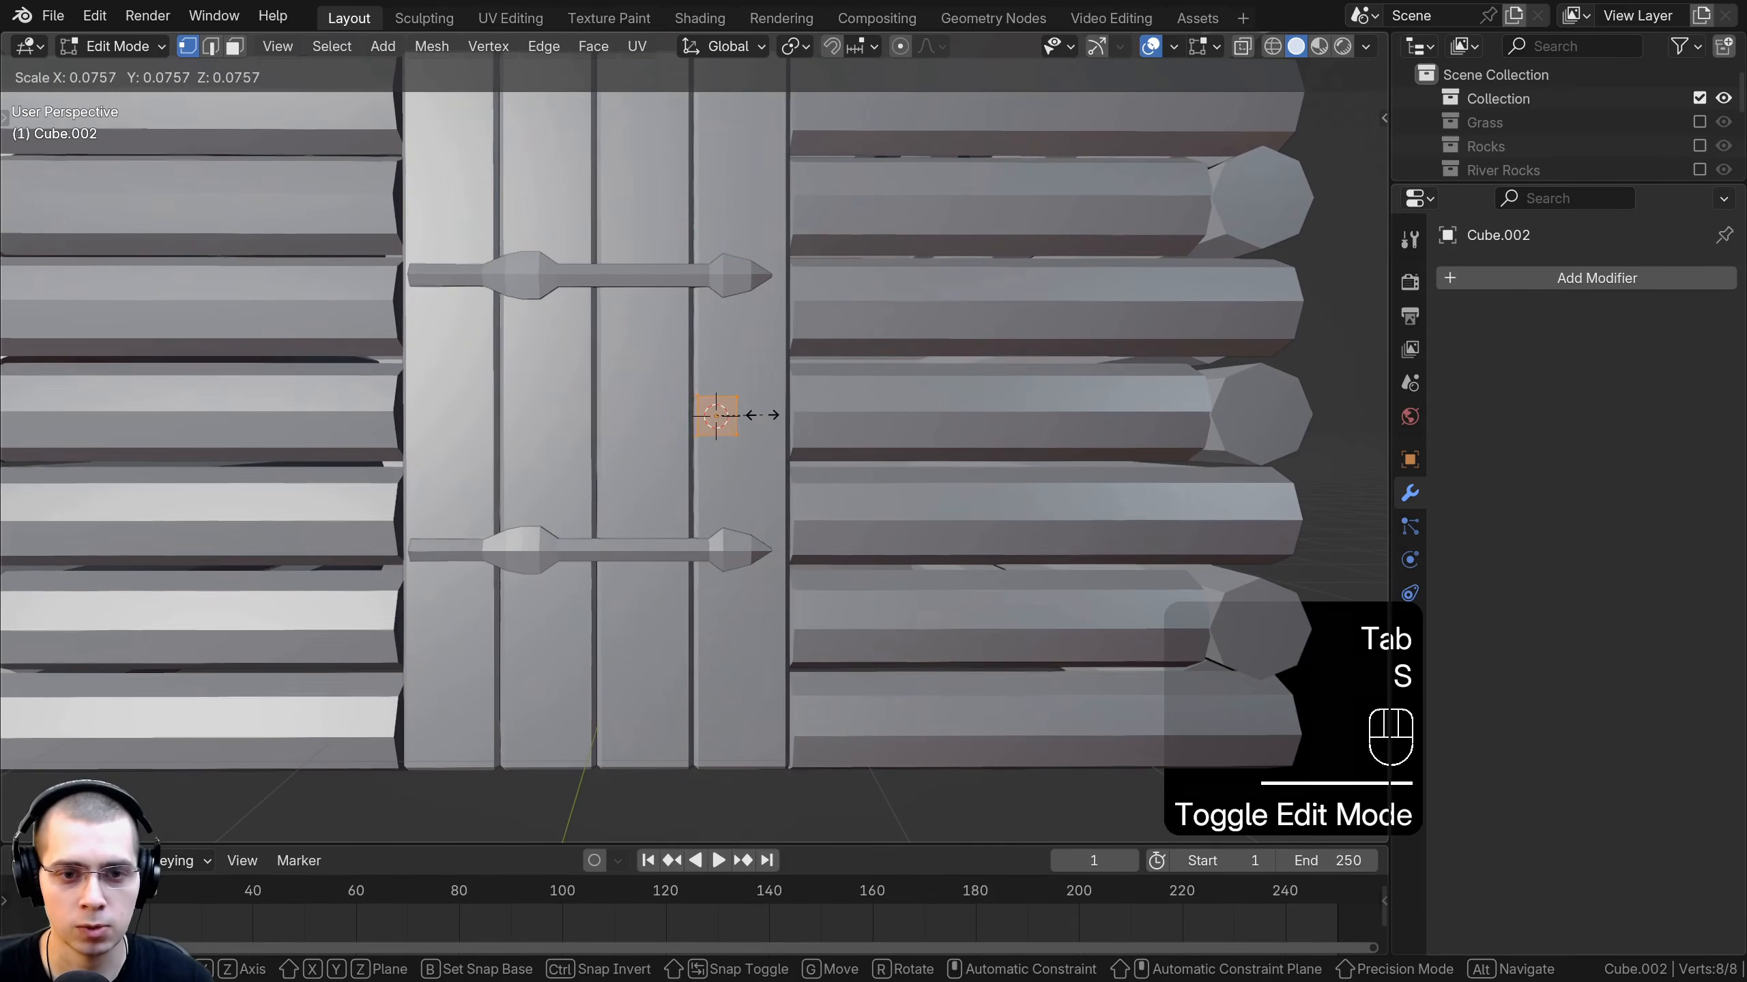
left_click(750, 416)
scroll(750, 415, "up", 1)
middle_click_drag(750, 415, 635, 521, "shift")
scroll(777, 475, "up", 5)
key("s")
key("x")
left_click(802, 448)
Move the handle block along Y against the door and bevel all its edges by about 0.015 m.
key("g")
key("y")
left_click(639, 516)
scroll(757, 343, "up", 4)
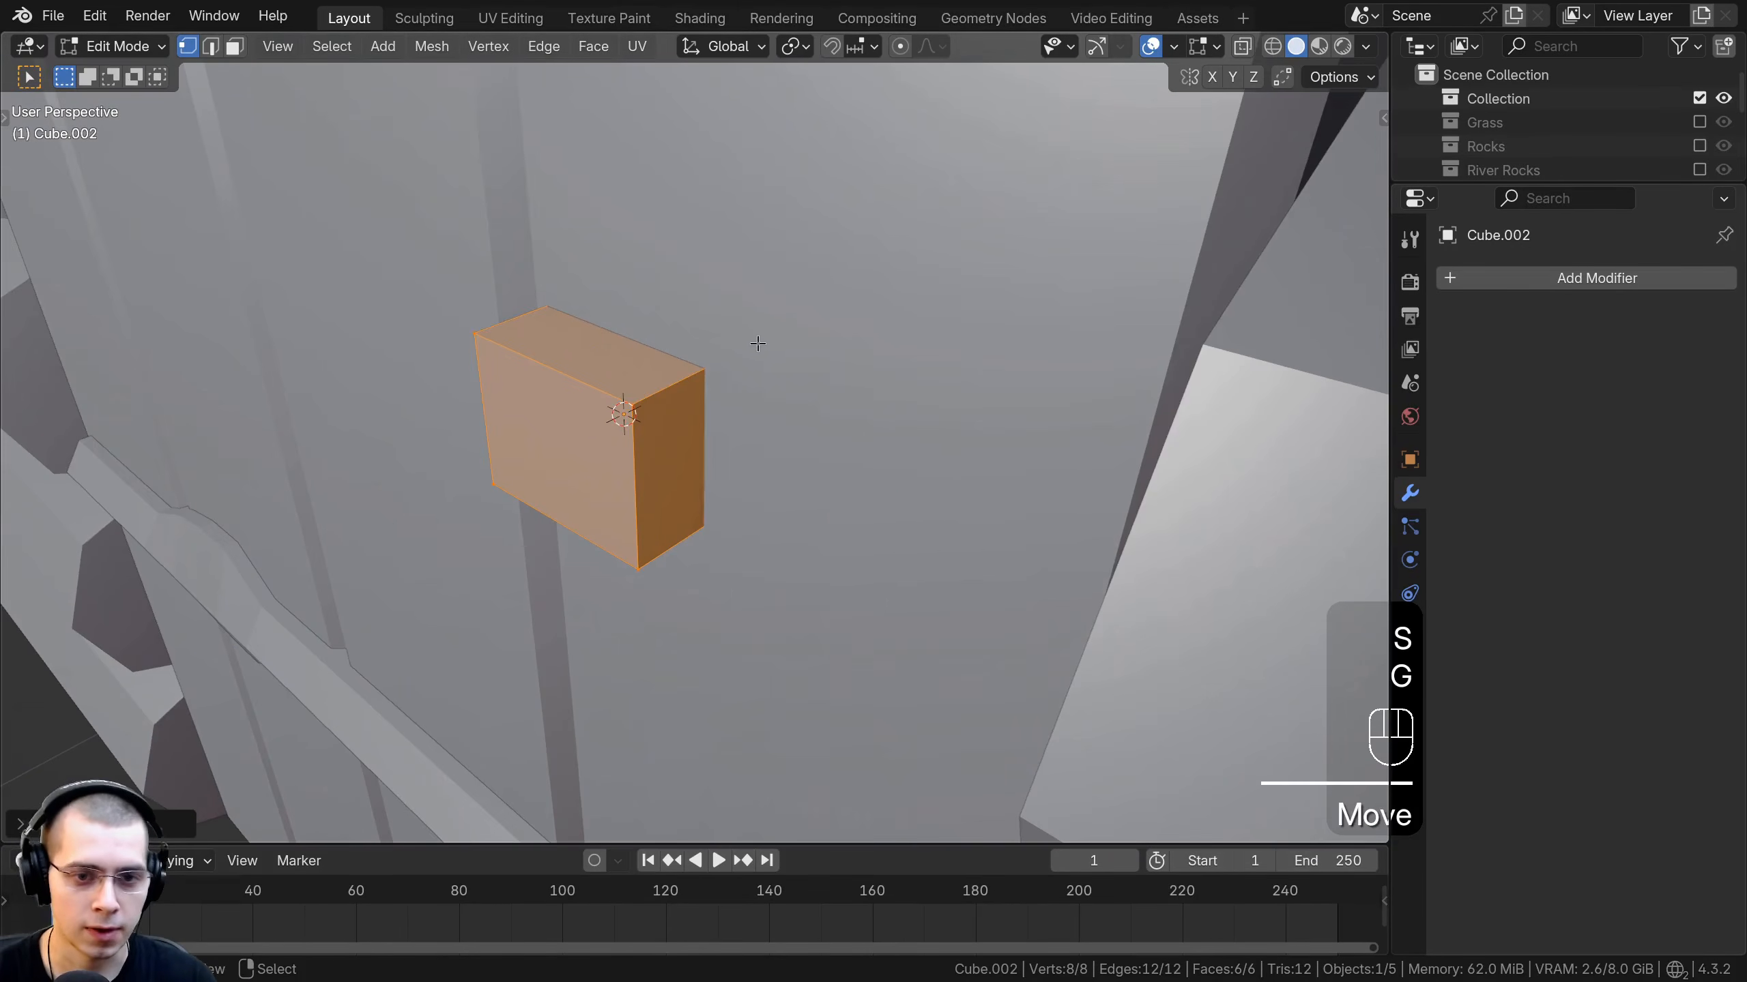
key("ctrl+b")
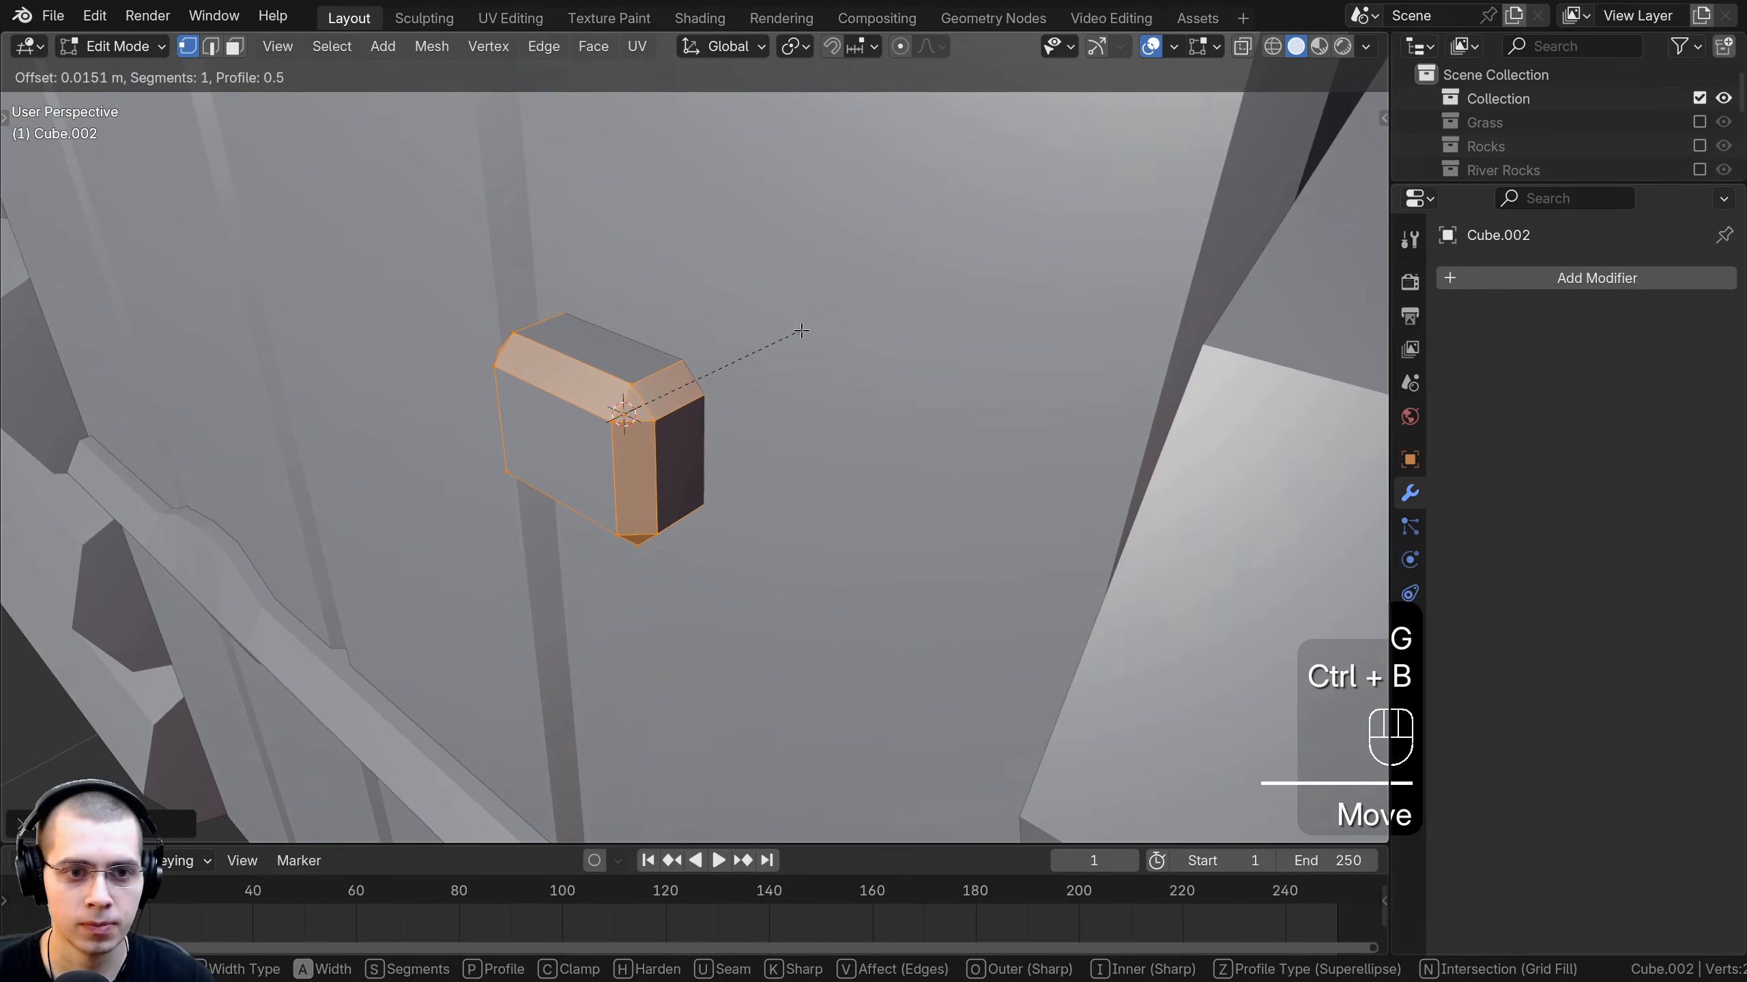
left_click(801, 330)
scroll(801, 331, "down", 4)
middle_click_drag(801, 331, 709, 344)
scroll(795, 425, "up", 4)
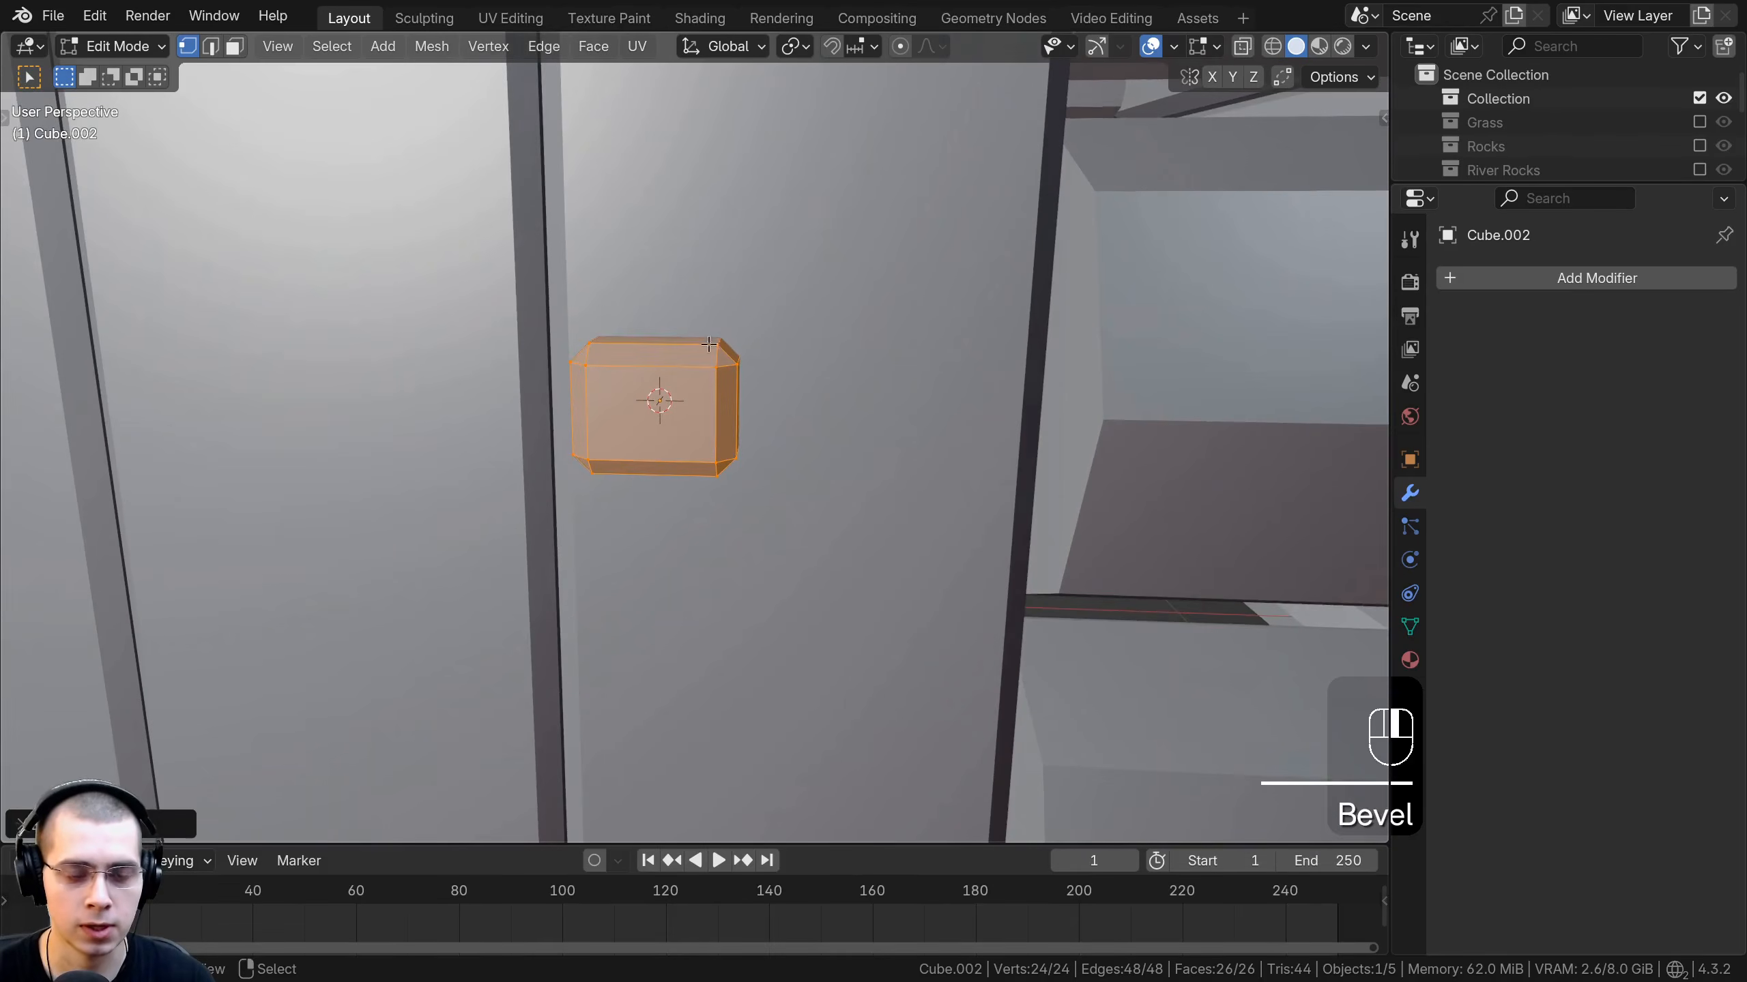
Add a torus to the handle block's mesh with 10 major segments and 6 minor segments.
key("shift+a")
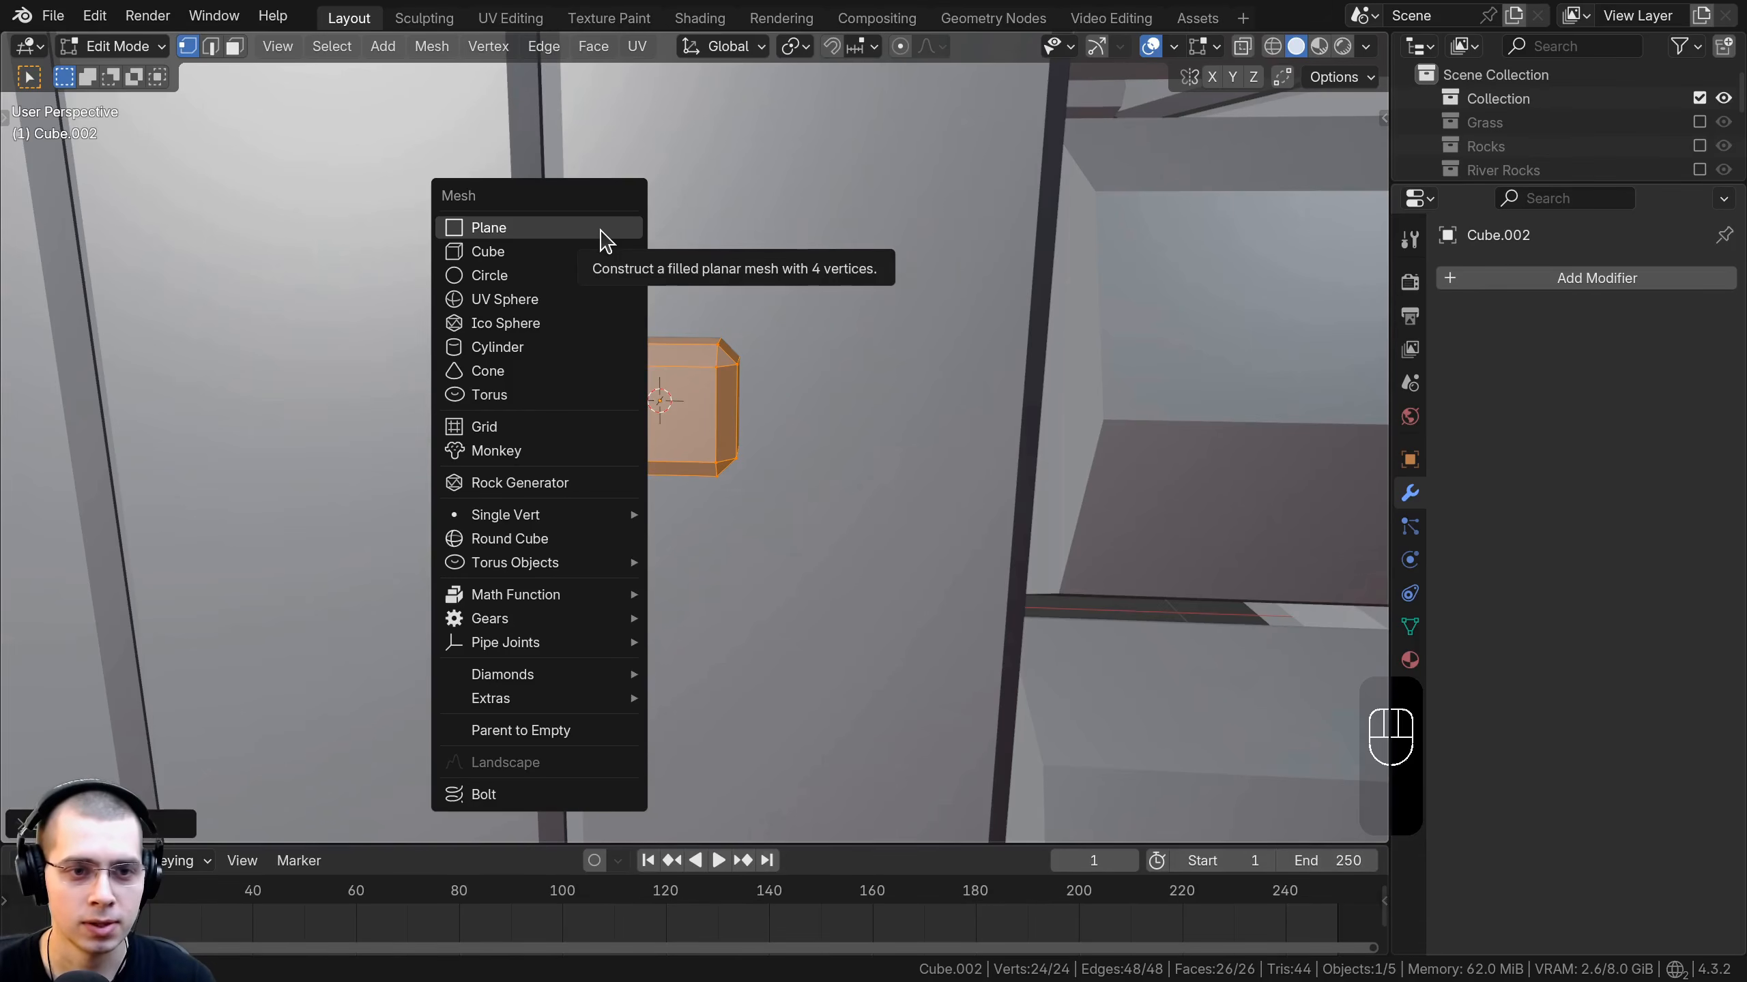
left_click(535, 405)
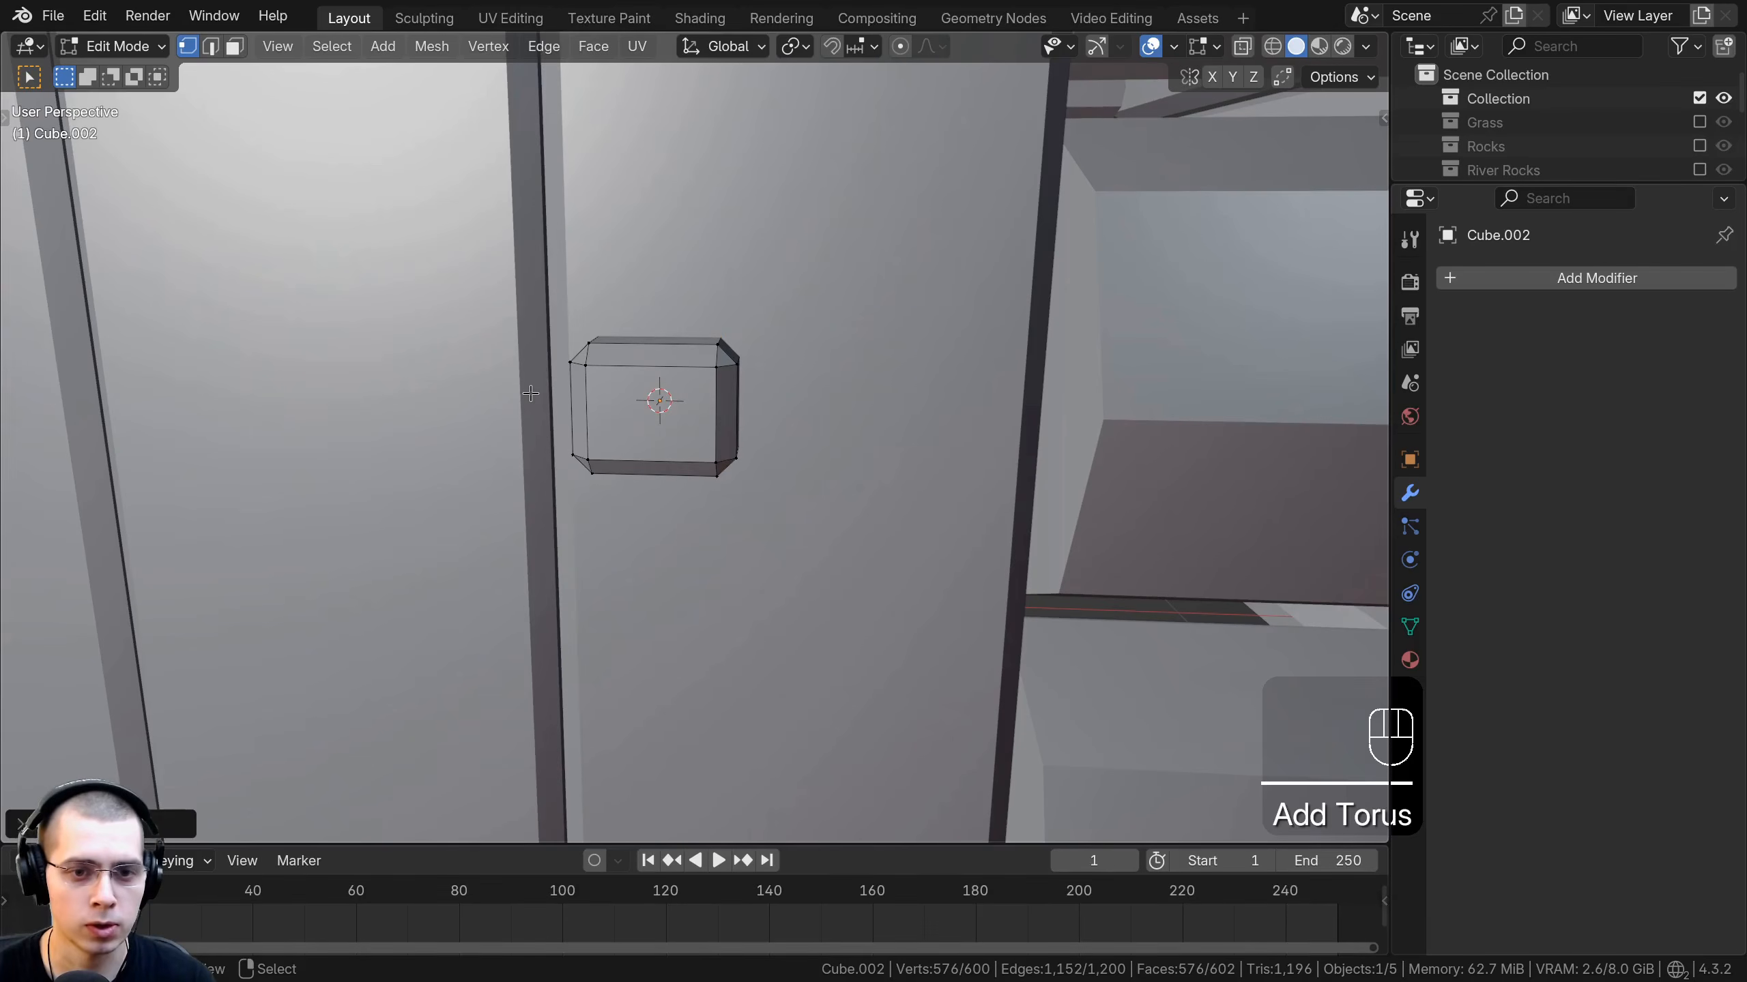
scroll(528, 310, "down", 6)
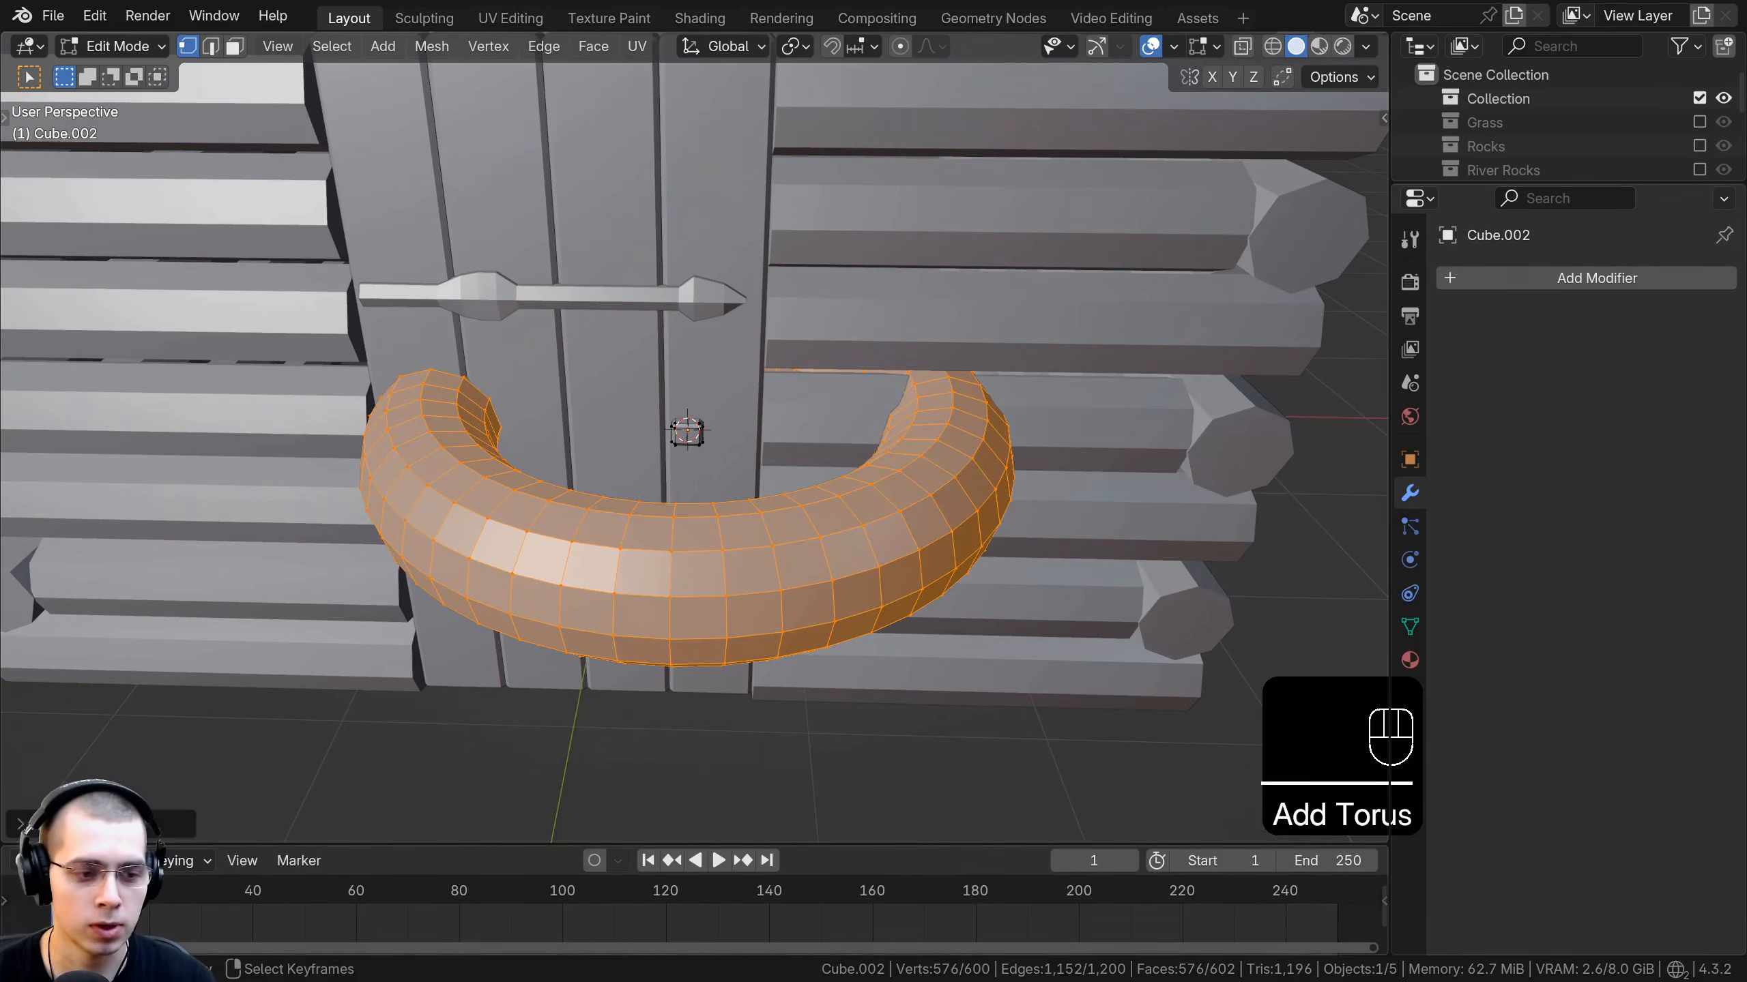
left_click(76, 825)
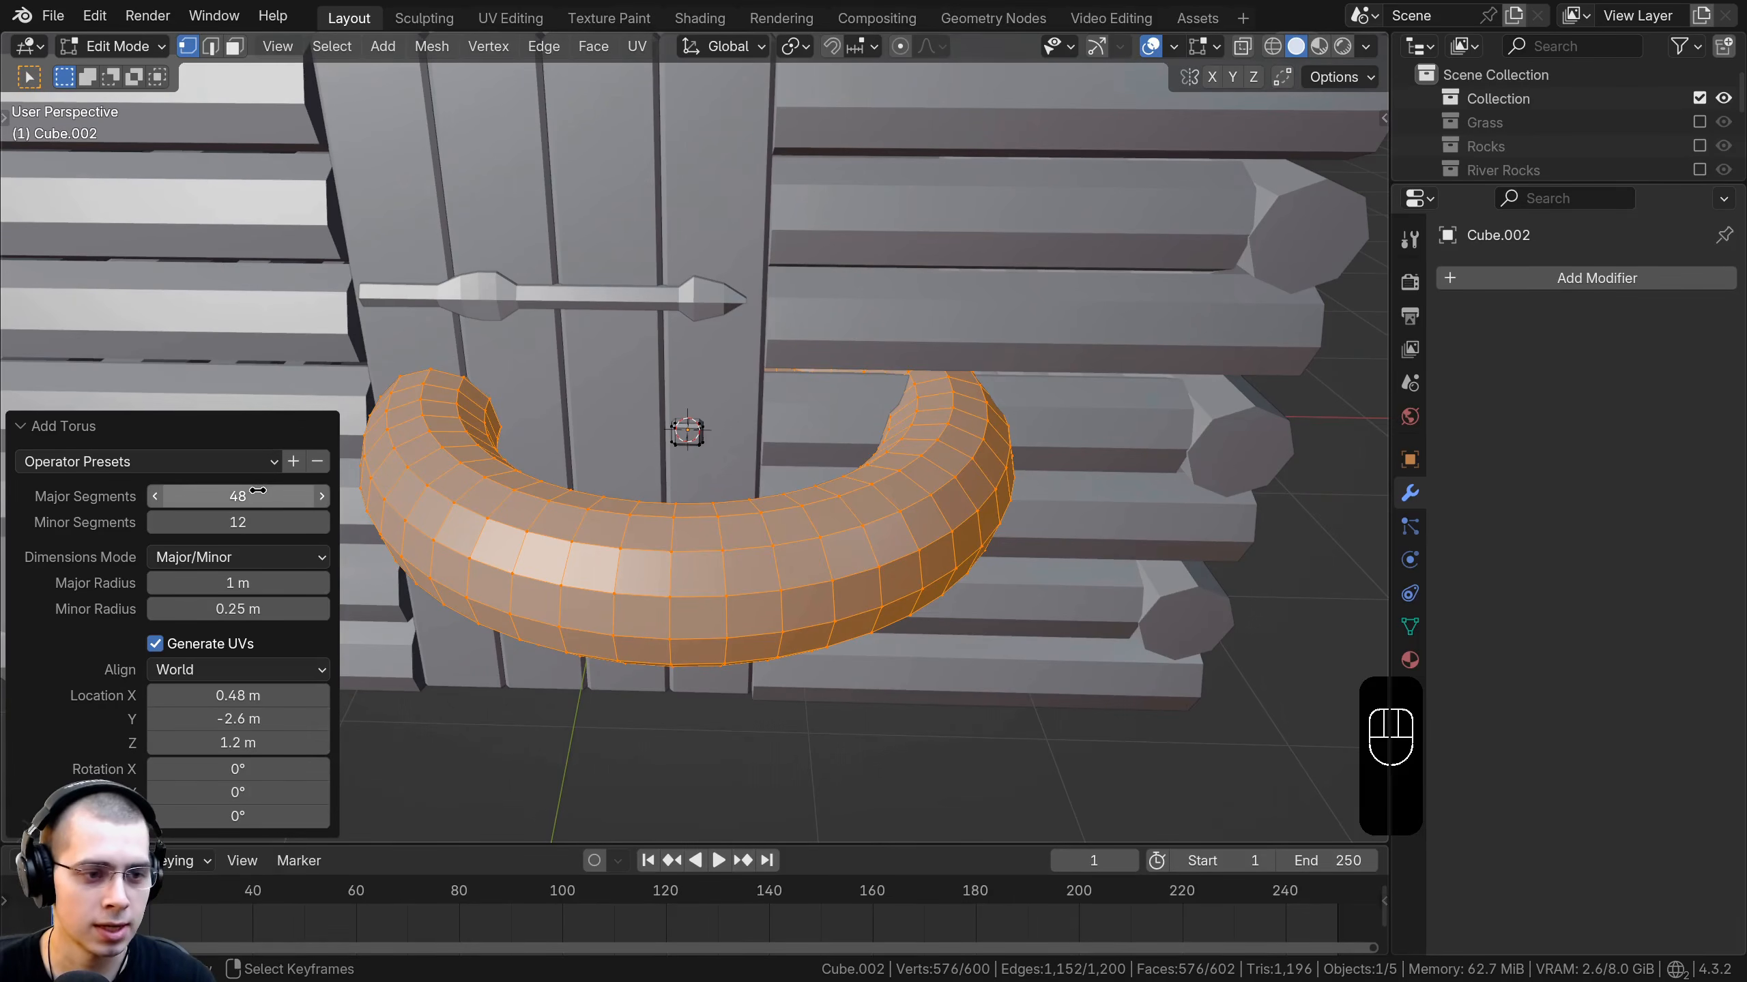
left_click_drag(1084, 485, 1075, 486, "shift")
left_click_drag(238, 523, 195, 530, "shift")
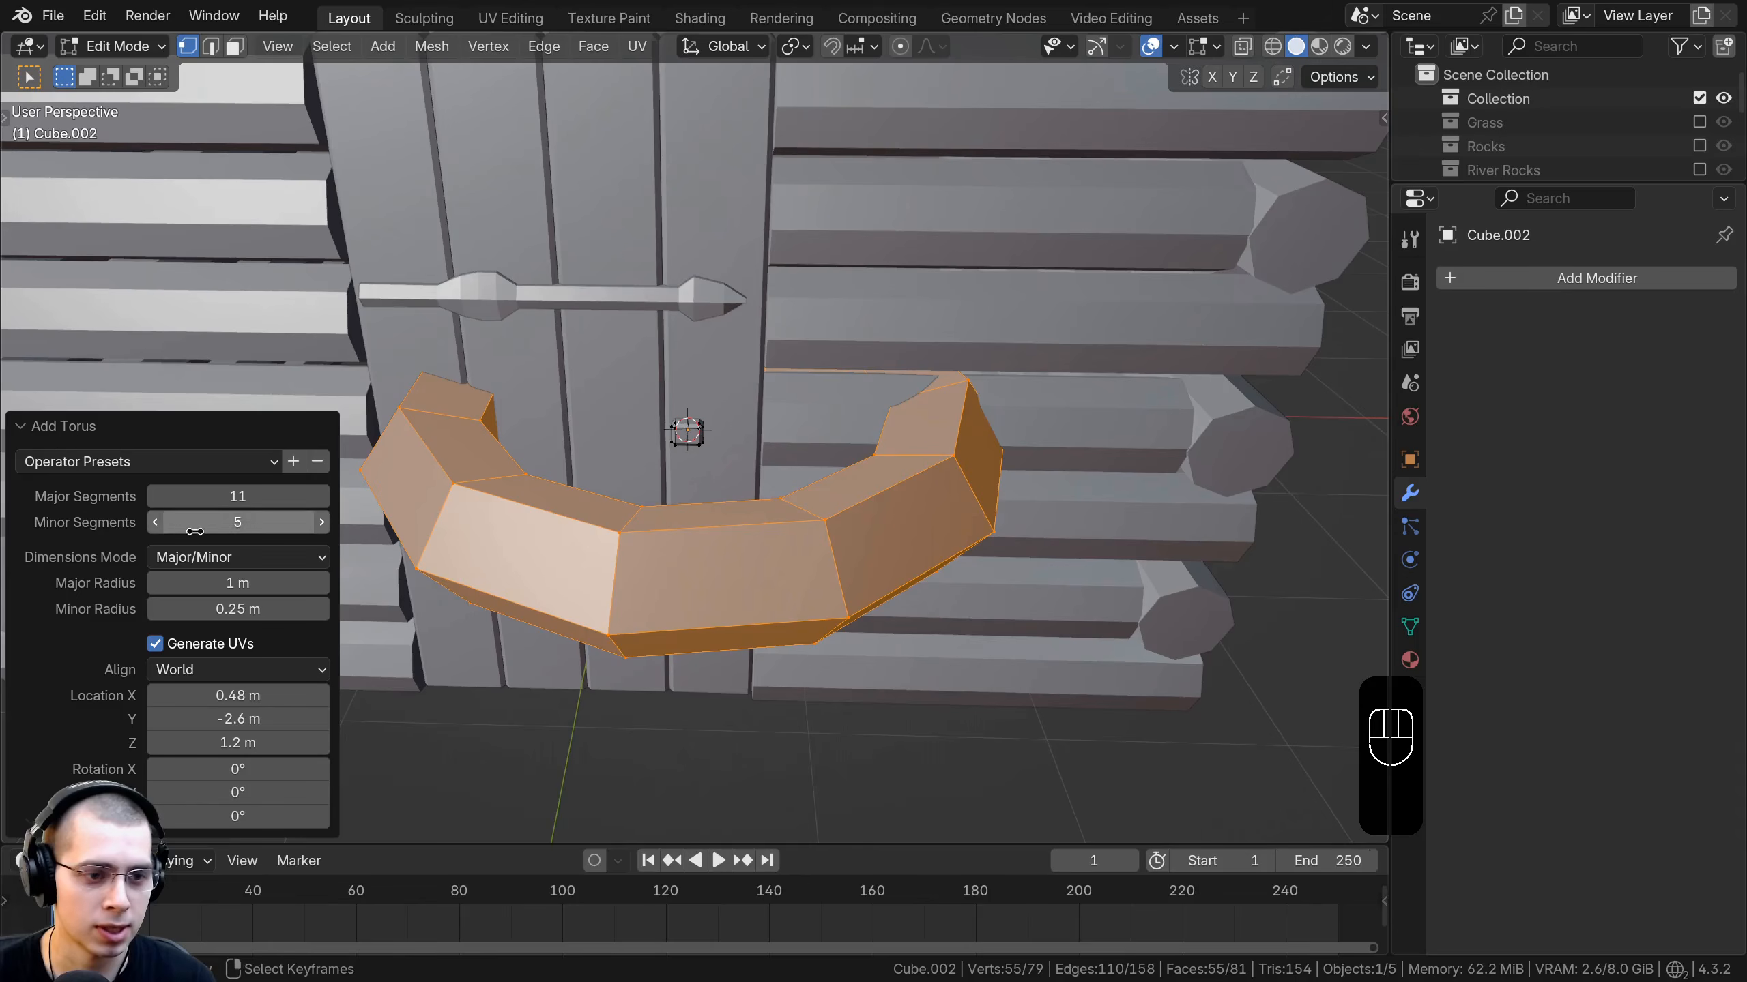
left_click(157, 522)
left_click(156, 497)
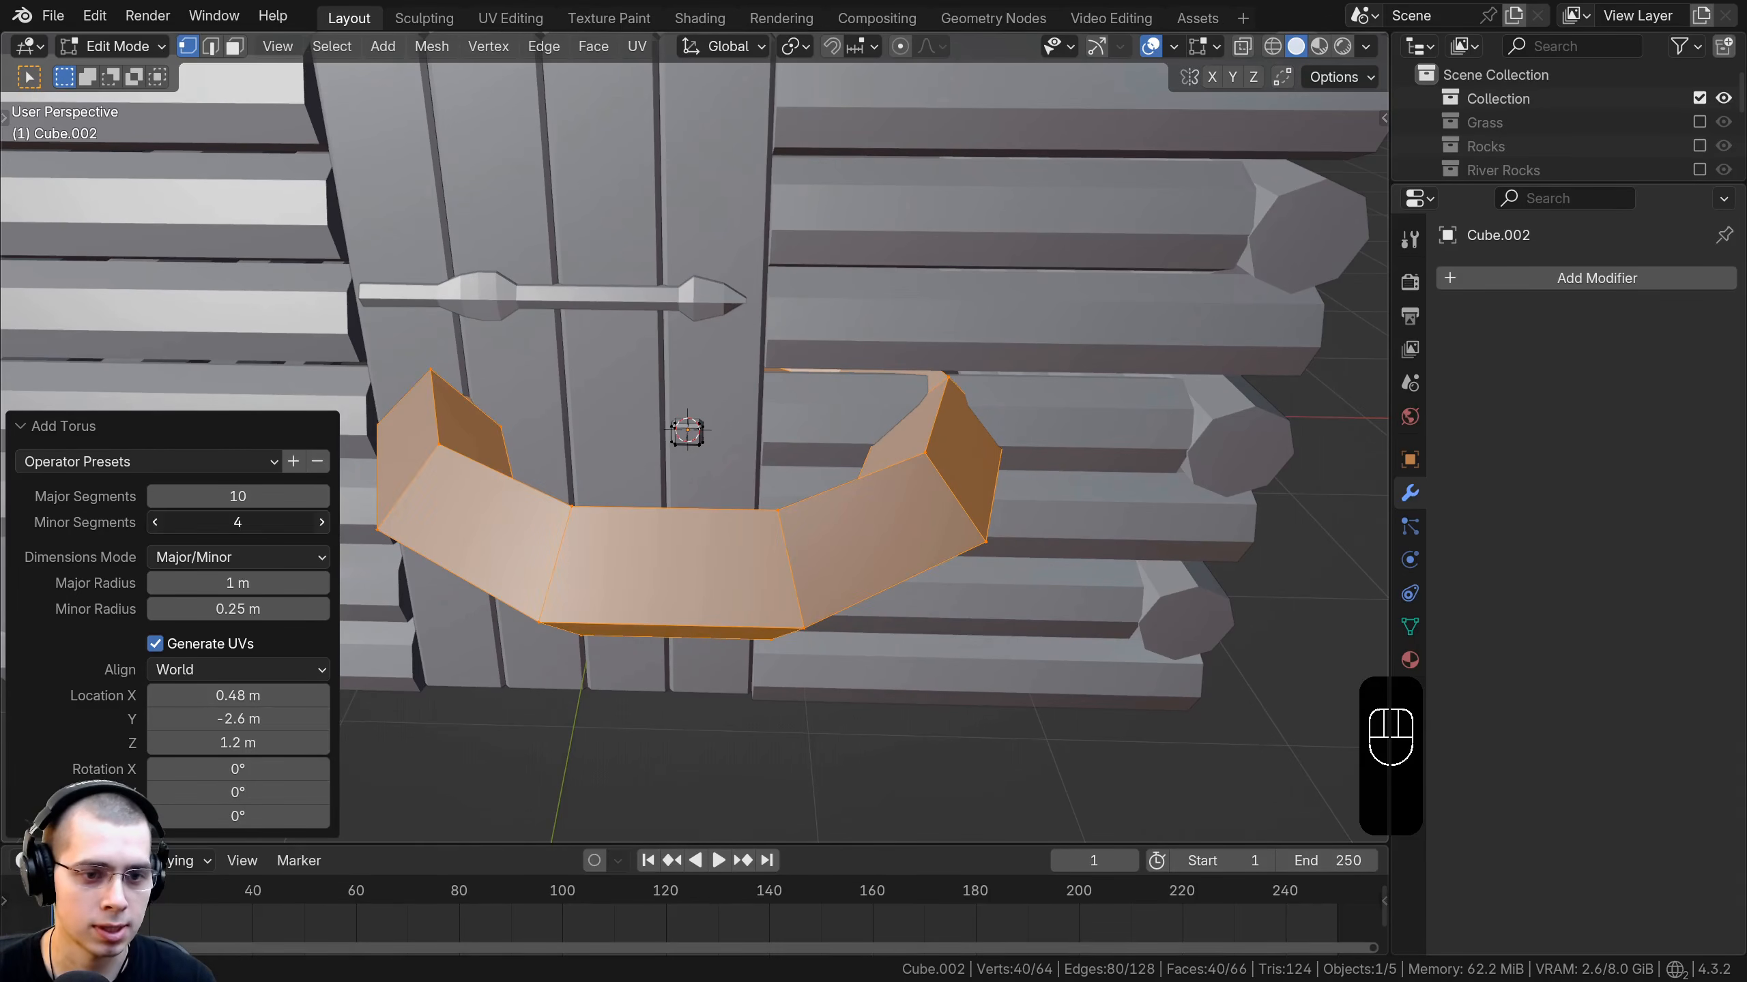
left_click(324, 523)
left_click(323, 525)
Try 9 major segments for the torus in wireframe and return to 10 in solid shading.
scroll(482, 481, "down", 1)
middle_click_drag(482, 482, 457, 502)
middle_click_drag(457, 502, 496, 464, "shift")
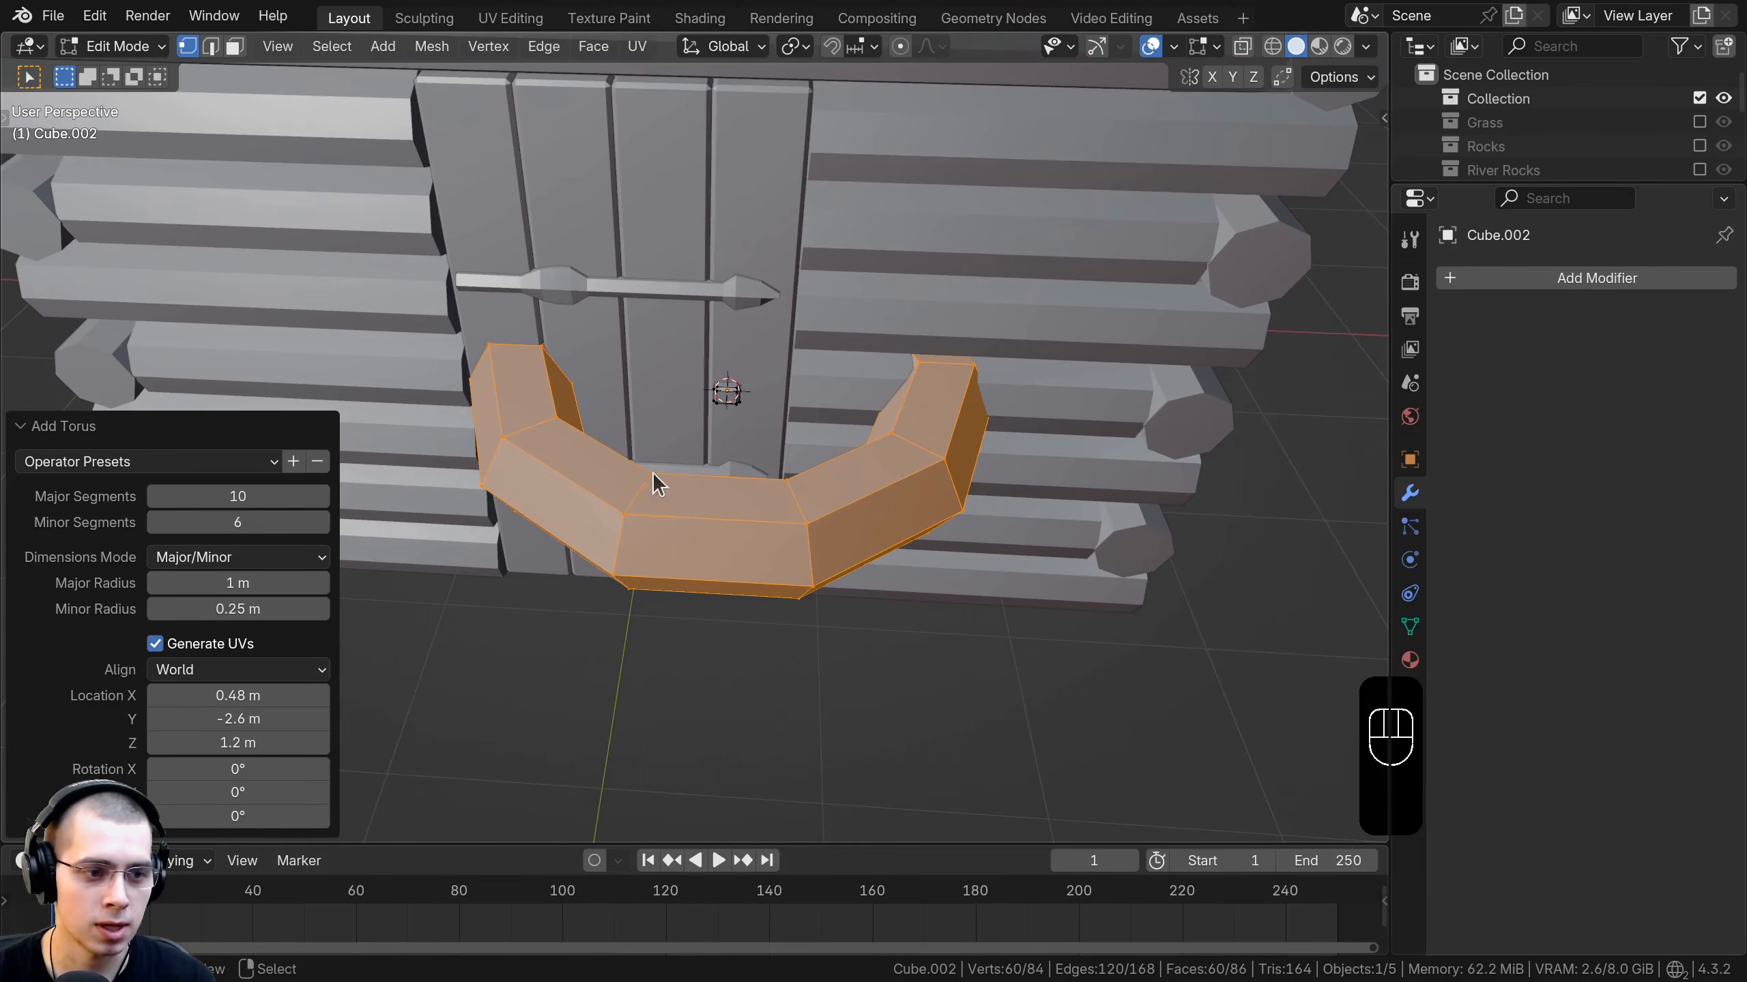
middle_click_drag(657, 484, 530, 609)
scroll(629, 511, "down", 3)
key("z")
left_click(351, 519)
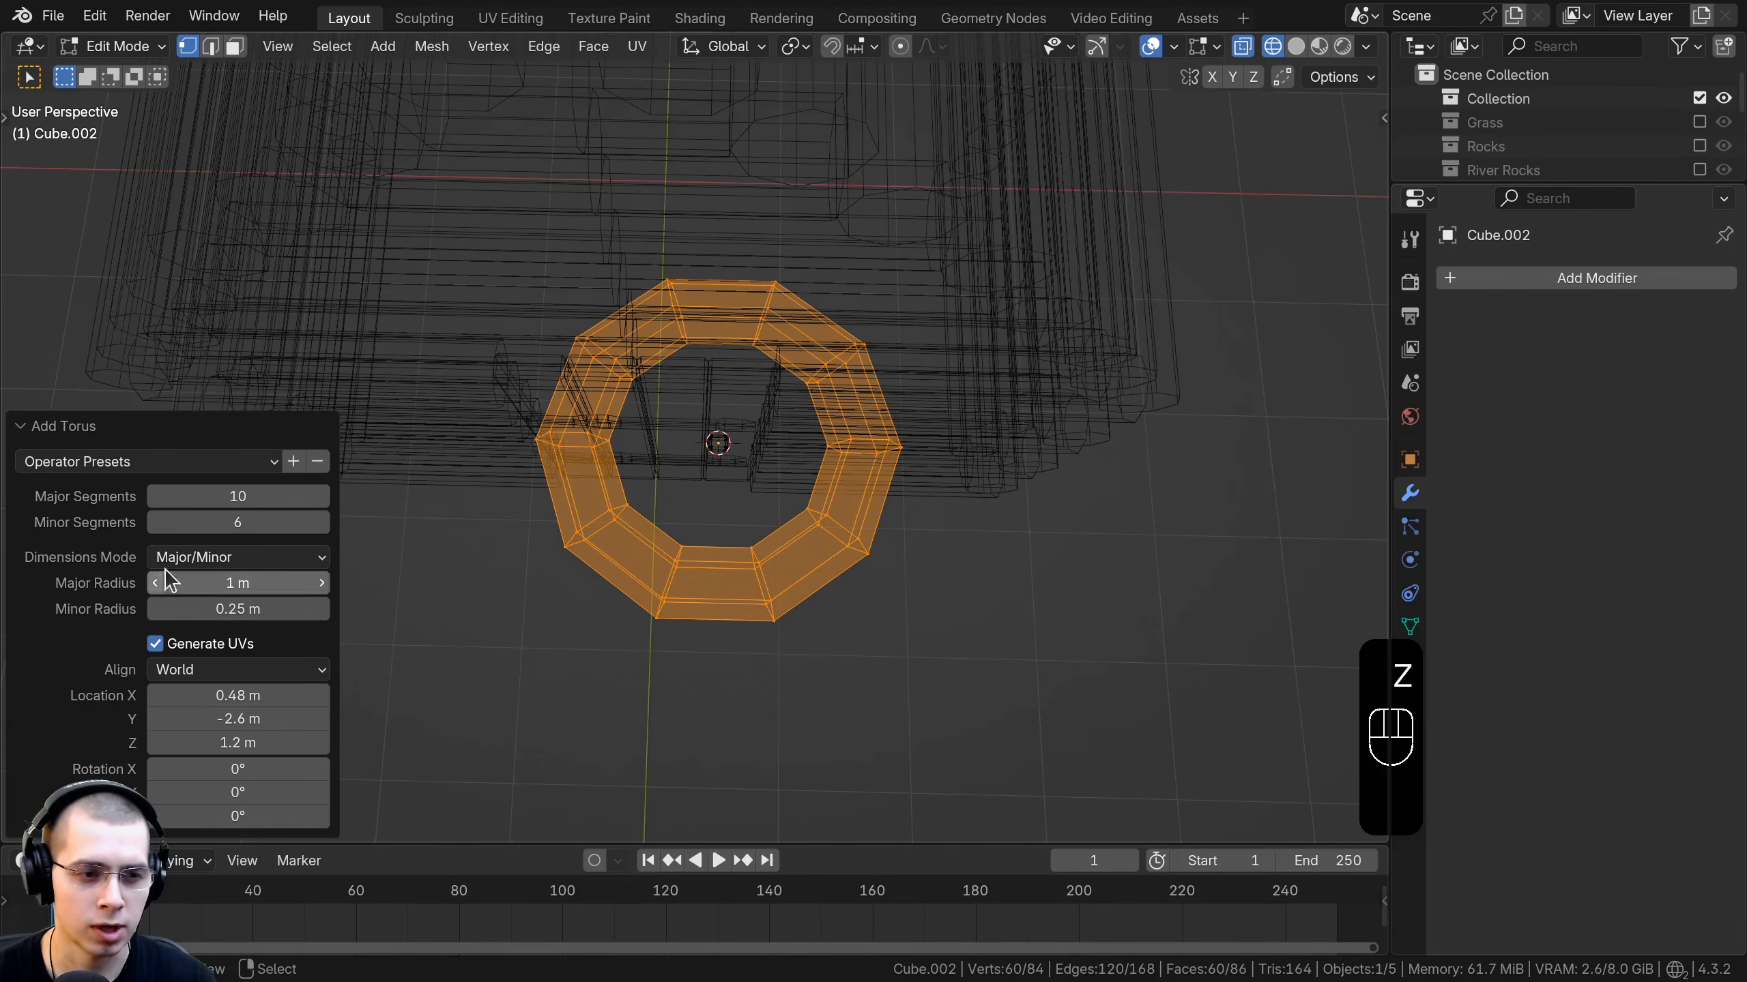
left_click(150, 497)
left_click(325, 498)
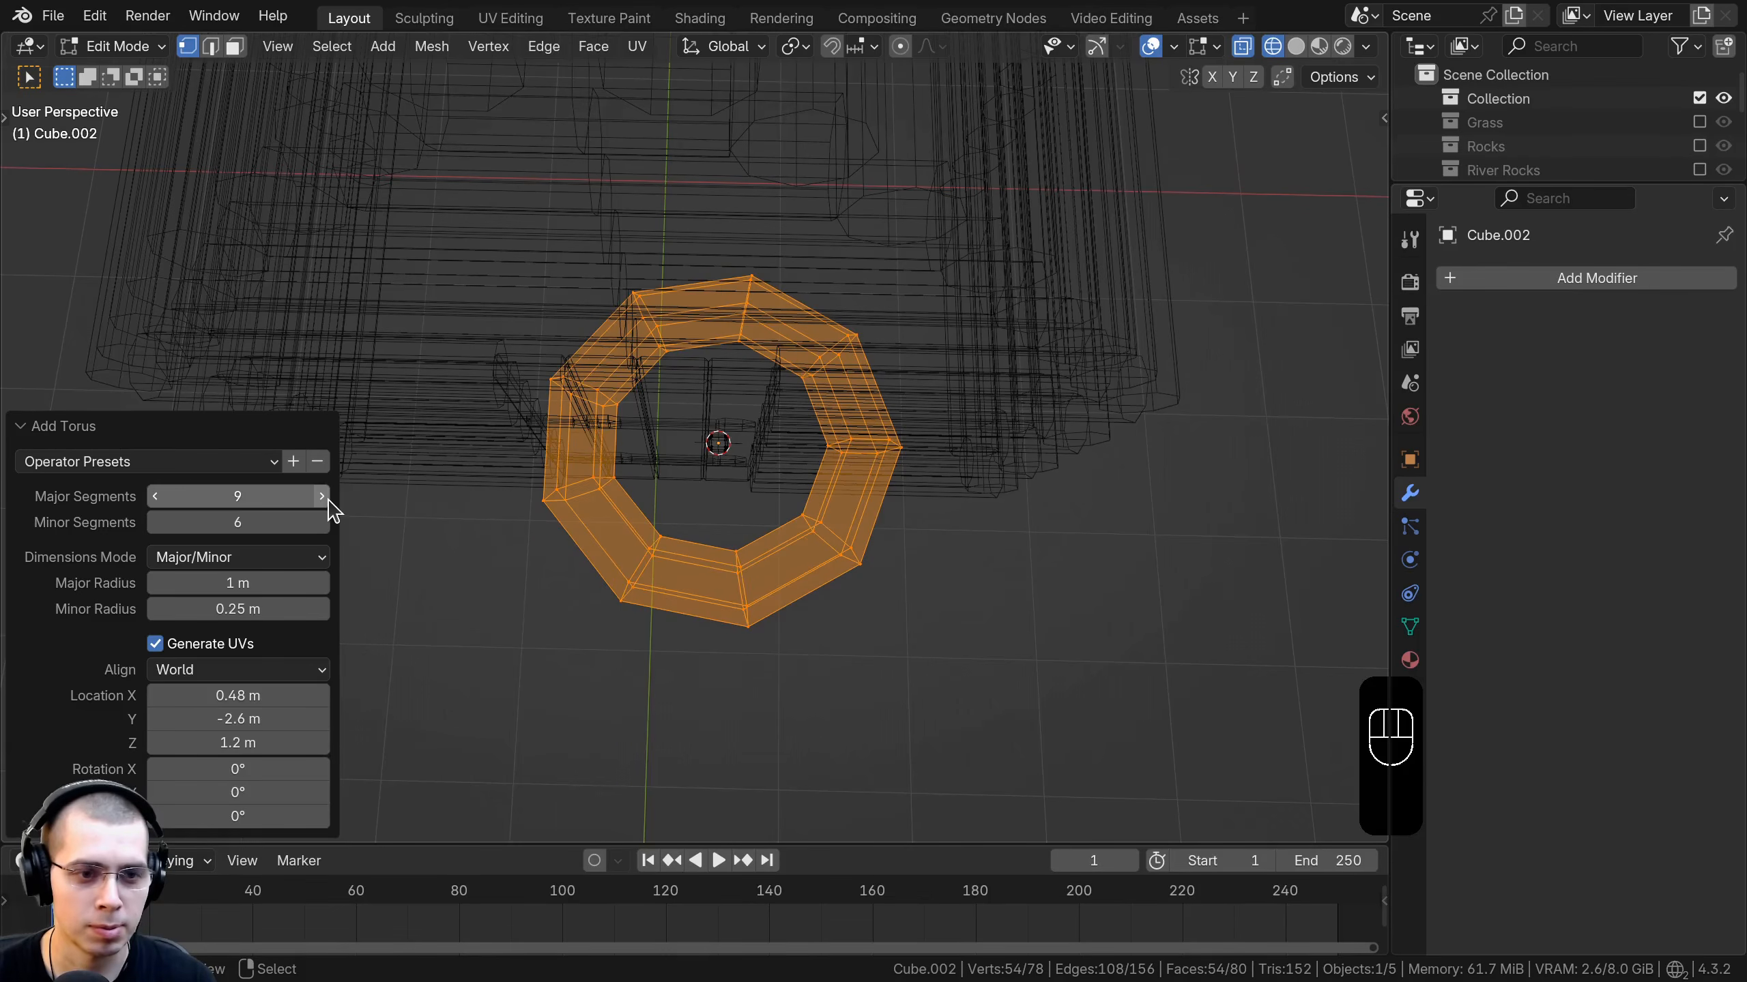
middle_click_drag(860, 557, 873, 540)
key("z")
left_click(986, 542)
middle_click_drag(986, 542, 993, 506)
scroll(994, 505, "up", 3)
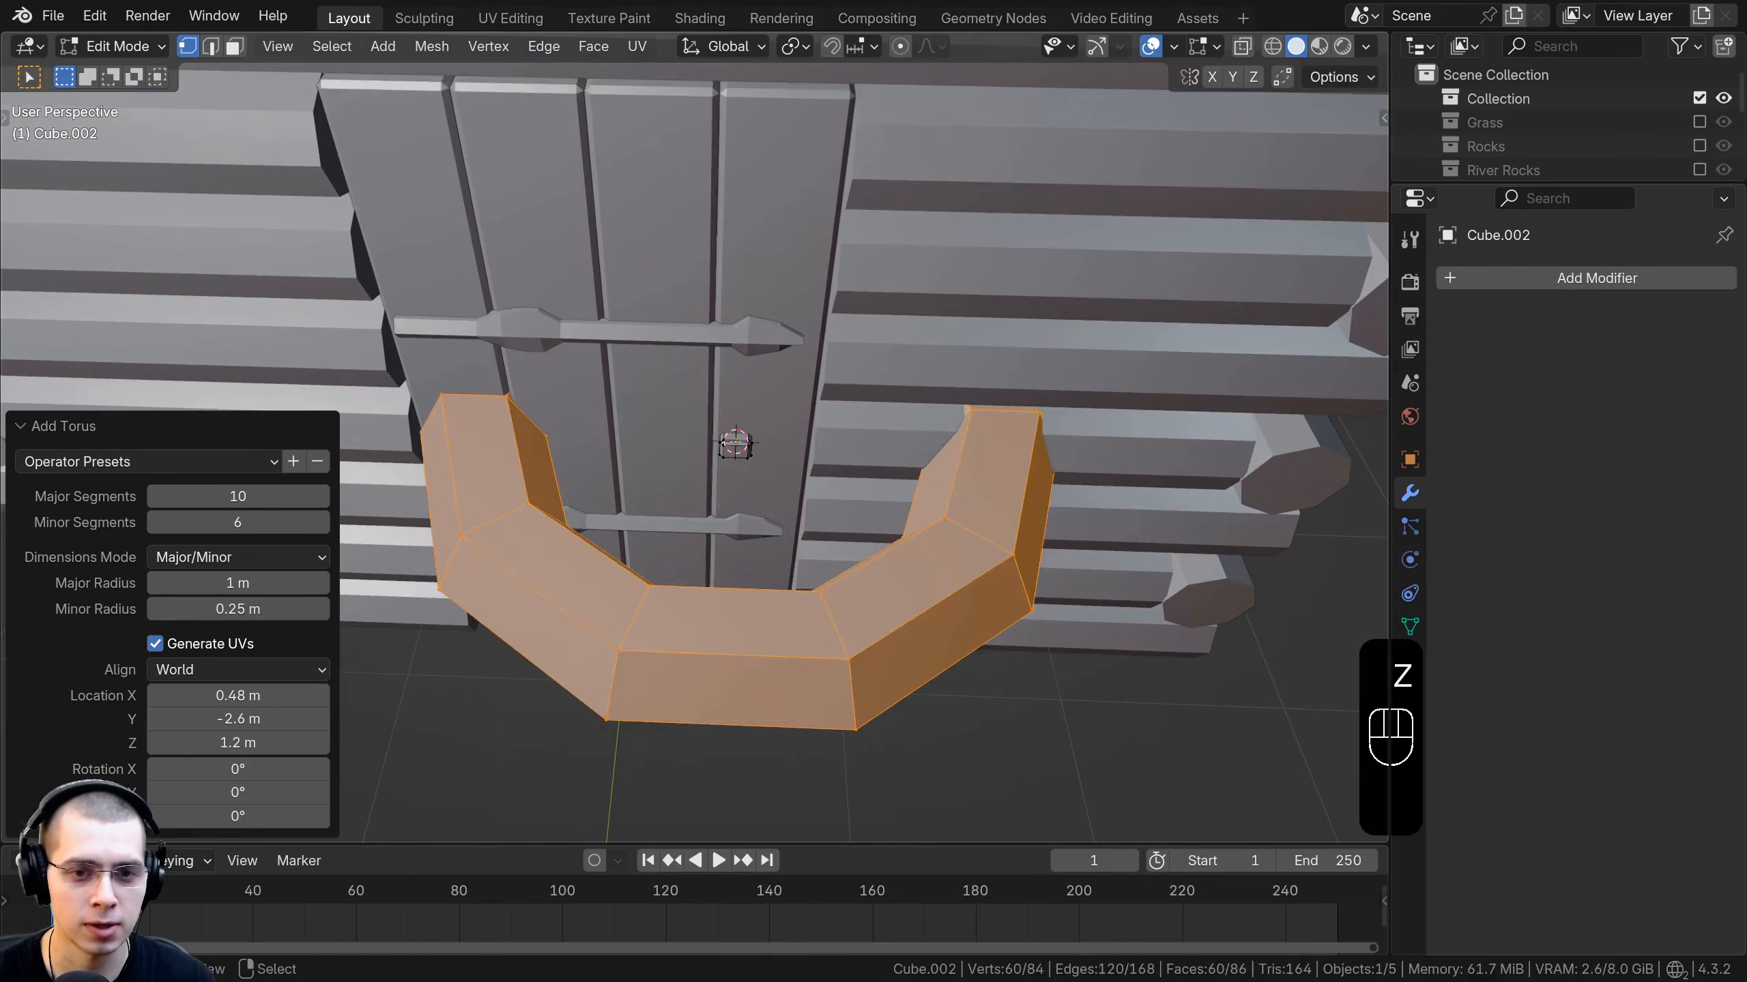
Scale the torus to about 0.149 and rotate it 90° around X to stand upright against the door.
key("s")
left_click(799, 430)
scroll(825, 433, "up", 5)
key("r")
key("x")
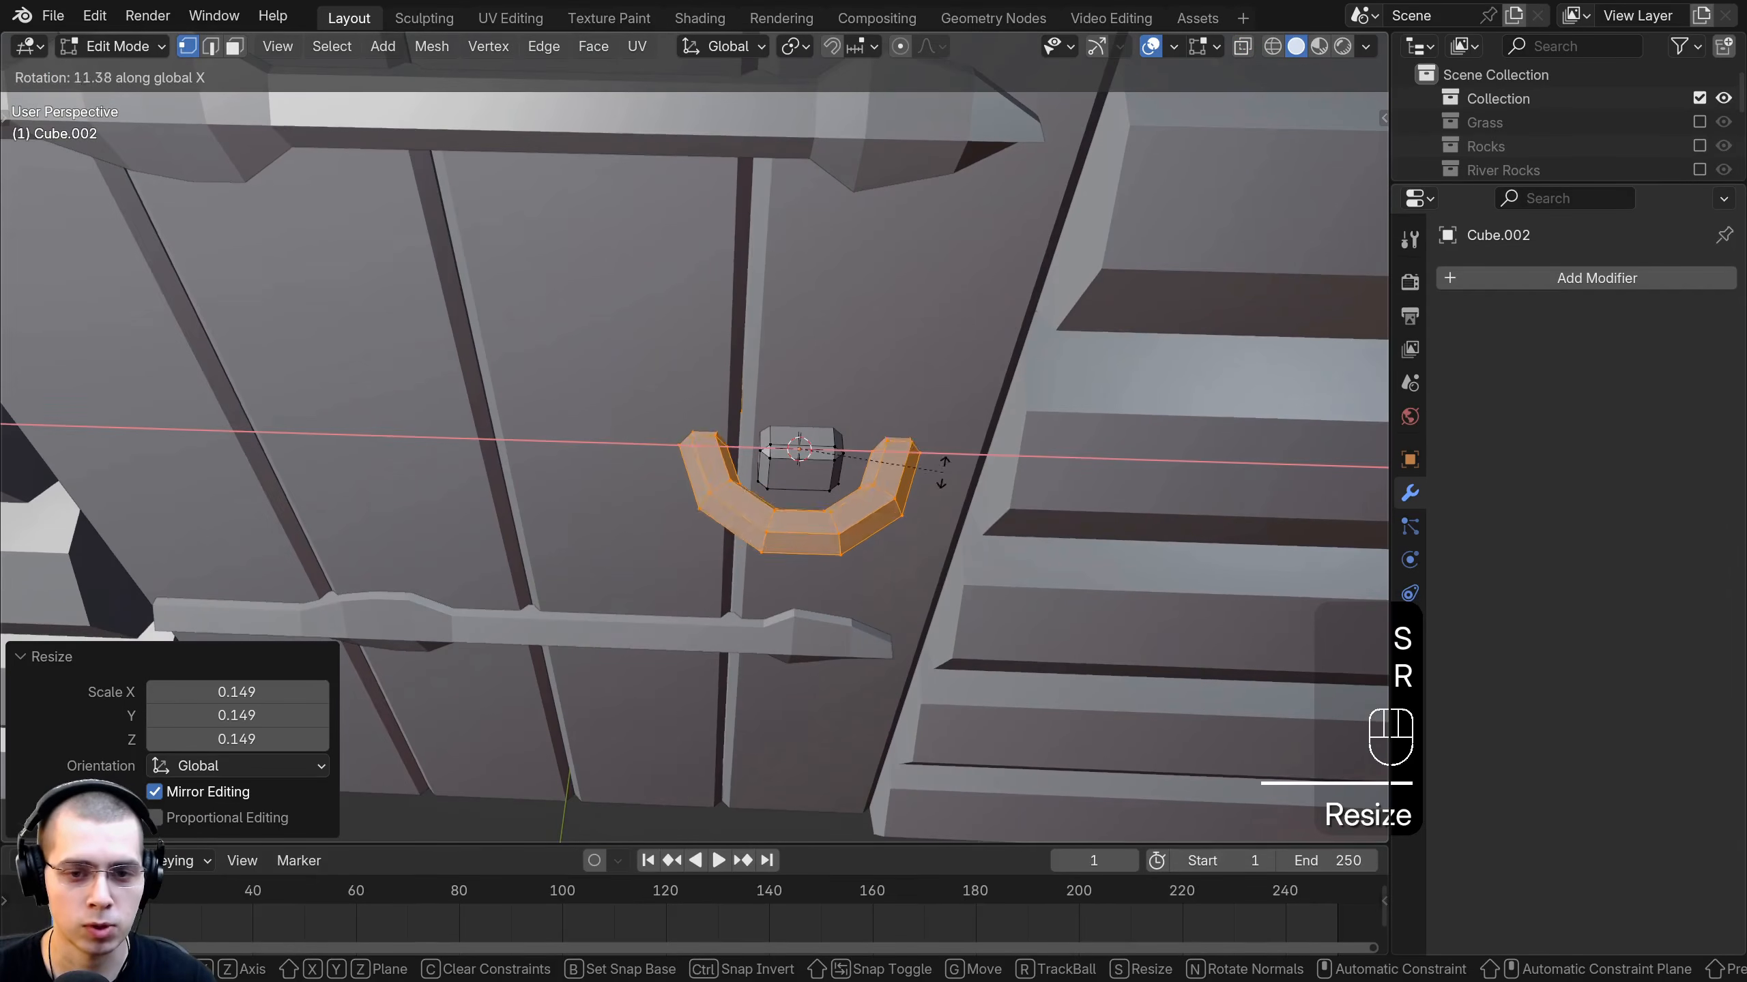
type("90")
left_click(927, 519)
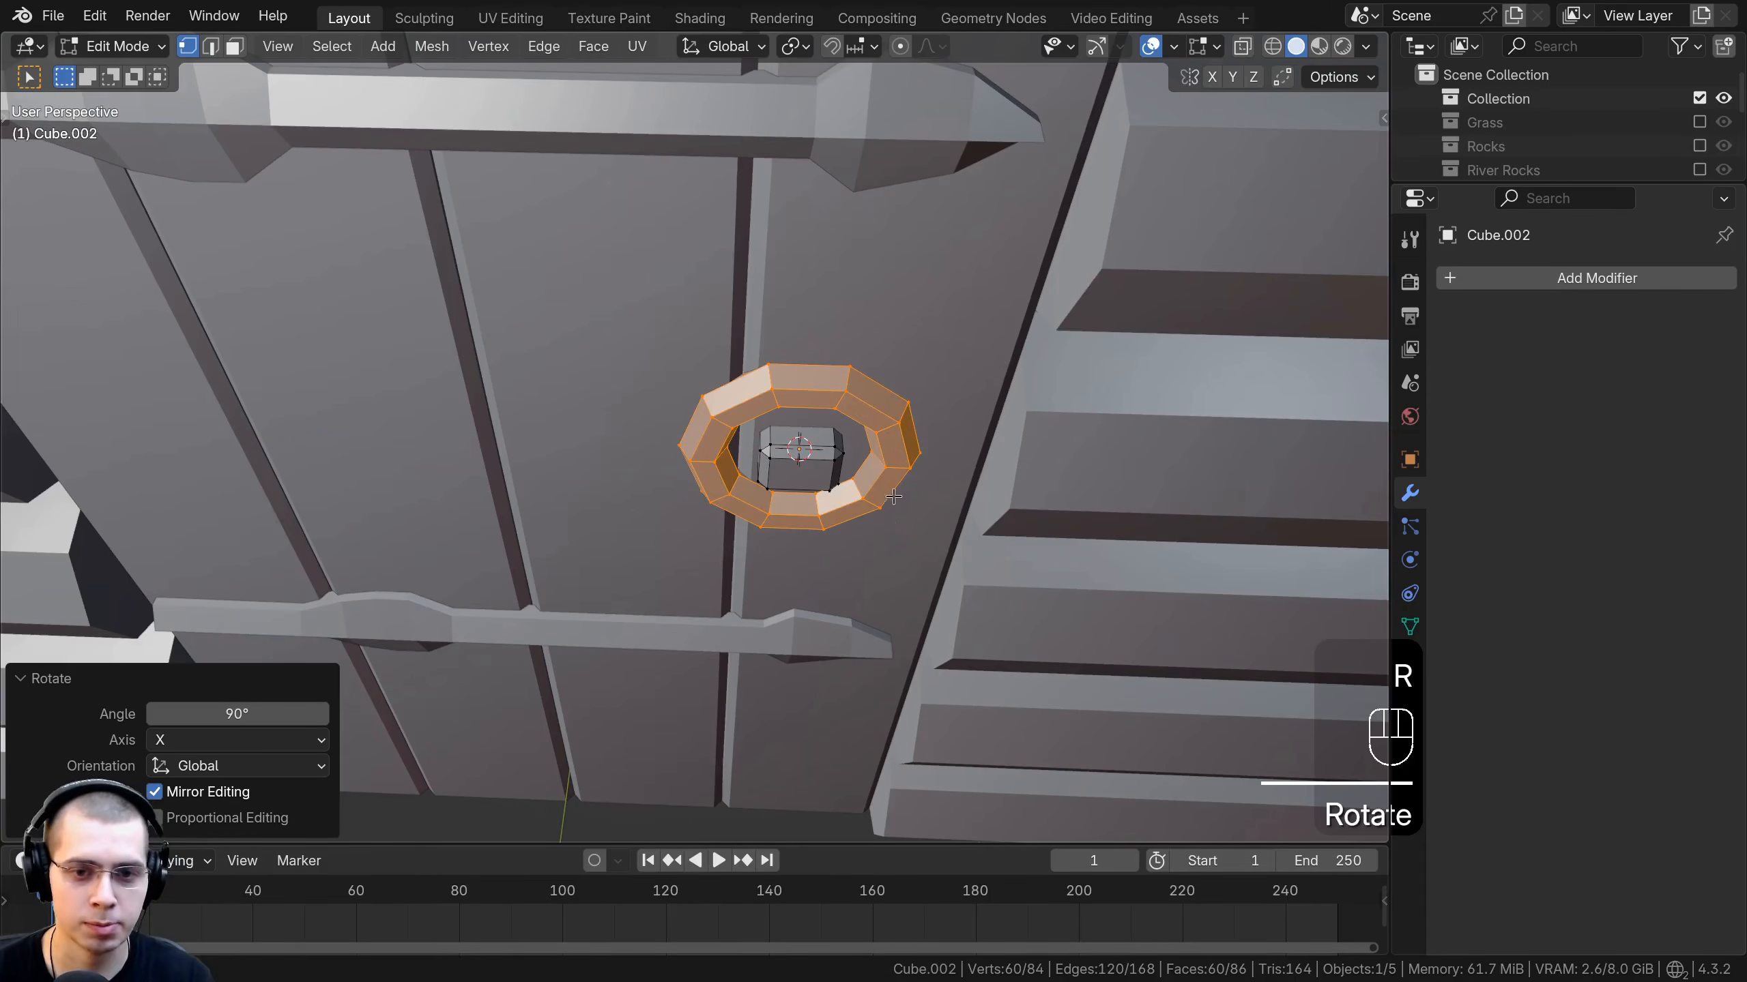
Move the ring about 0.131 m down along Z and scale it to about 0.776.
middle_click_drag(927, 520, 828, 413)
scroll(828, 413, "up", 1)
key("g")
key("z")
left_click(834, 501)
key("s")
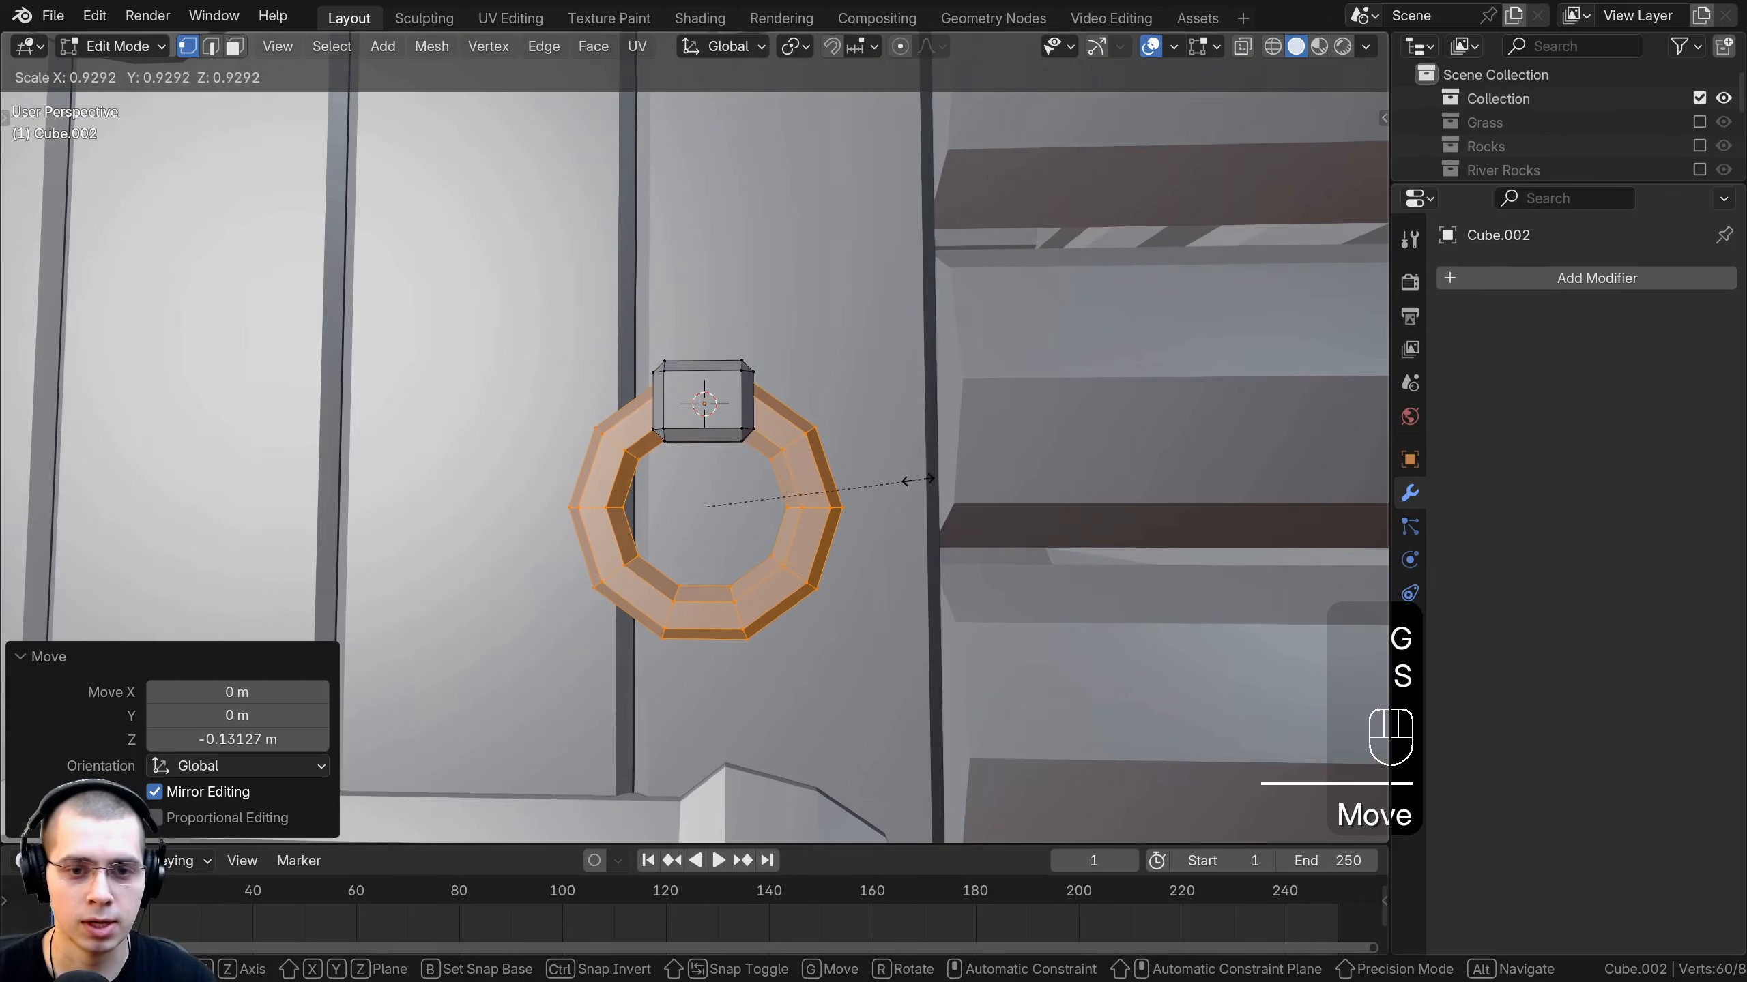
left_click(862, 490)
In front wireframe view, widen the ring along X and raise it slightly into the handle block.
key("KP_1")
key("s")
key("x")
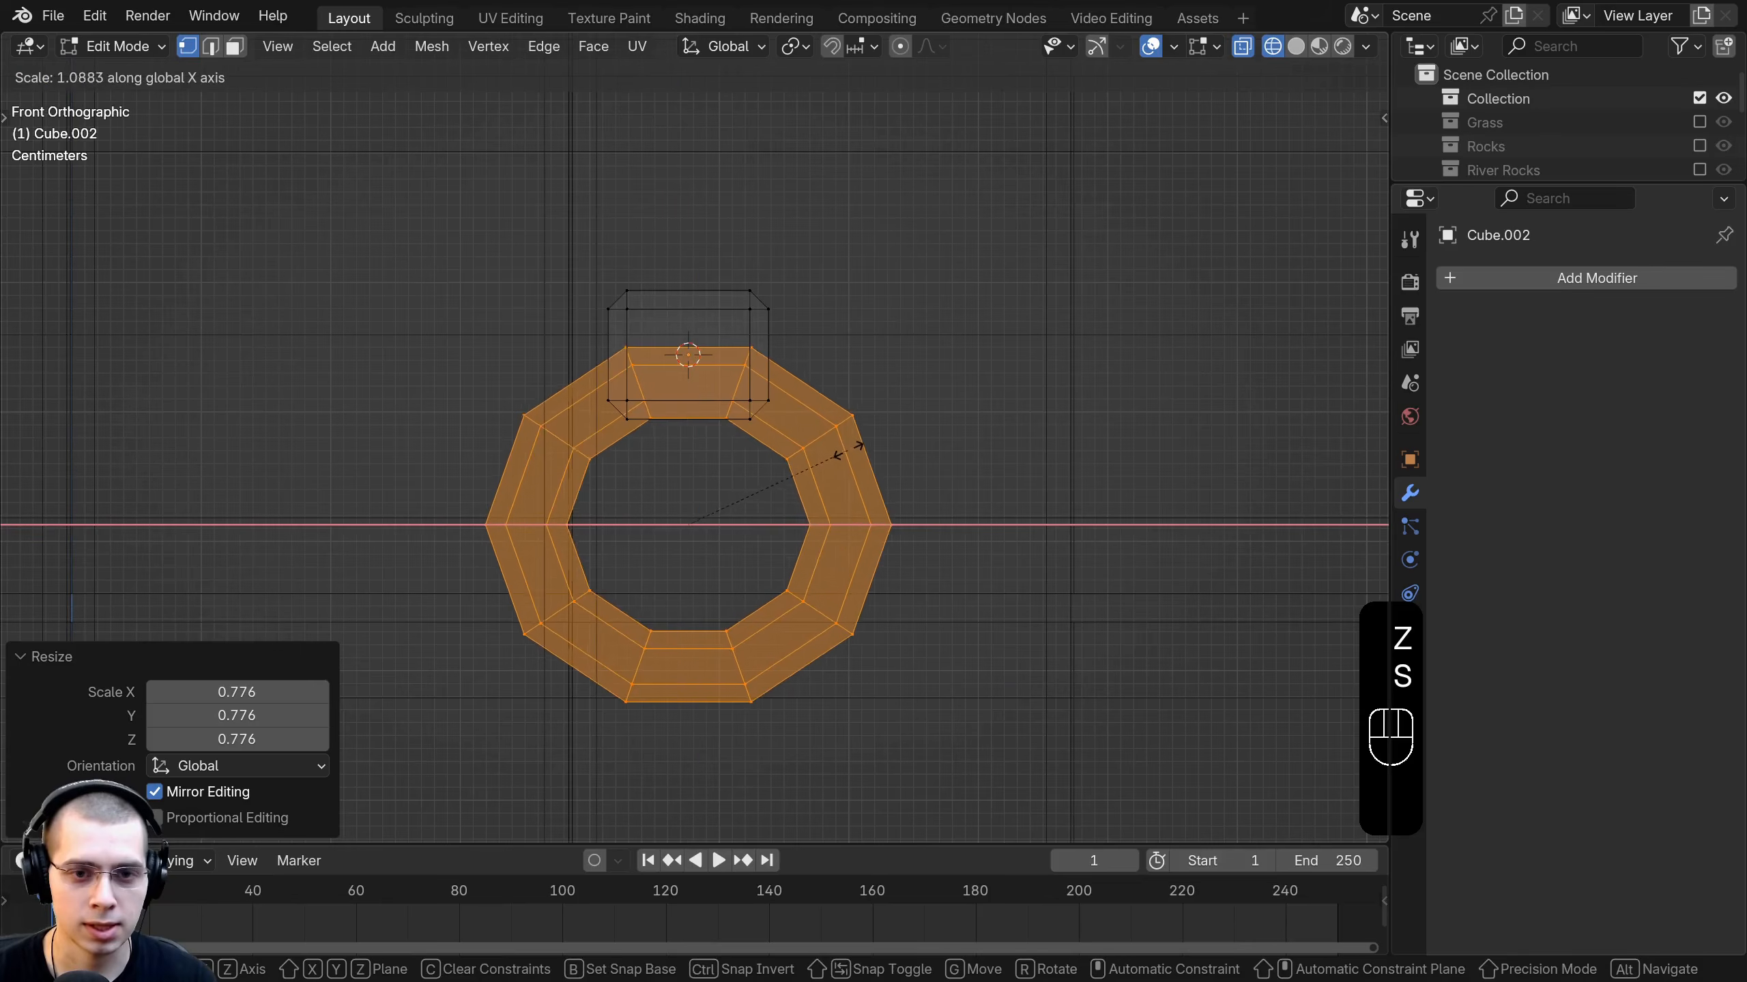
left_click(872, 438)
key("g")
key("z")
left_click(870, 428)
Select the ring's lower half and move it about 0.081 m down along Z to elongate the ring.
middle_click_drag(365, 517, 403, 413, "shift")
key("a")
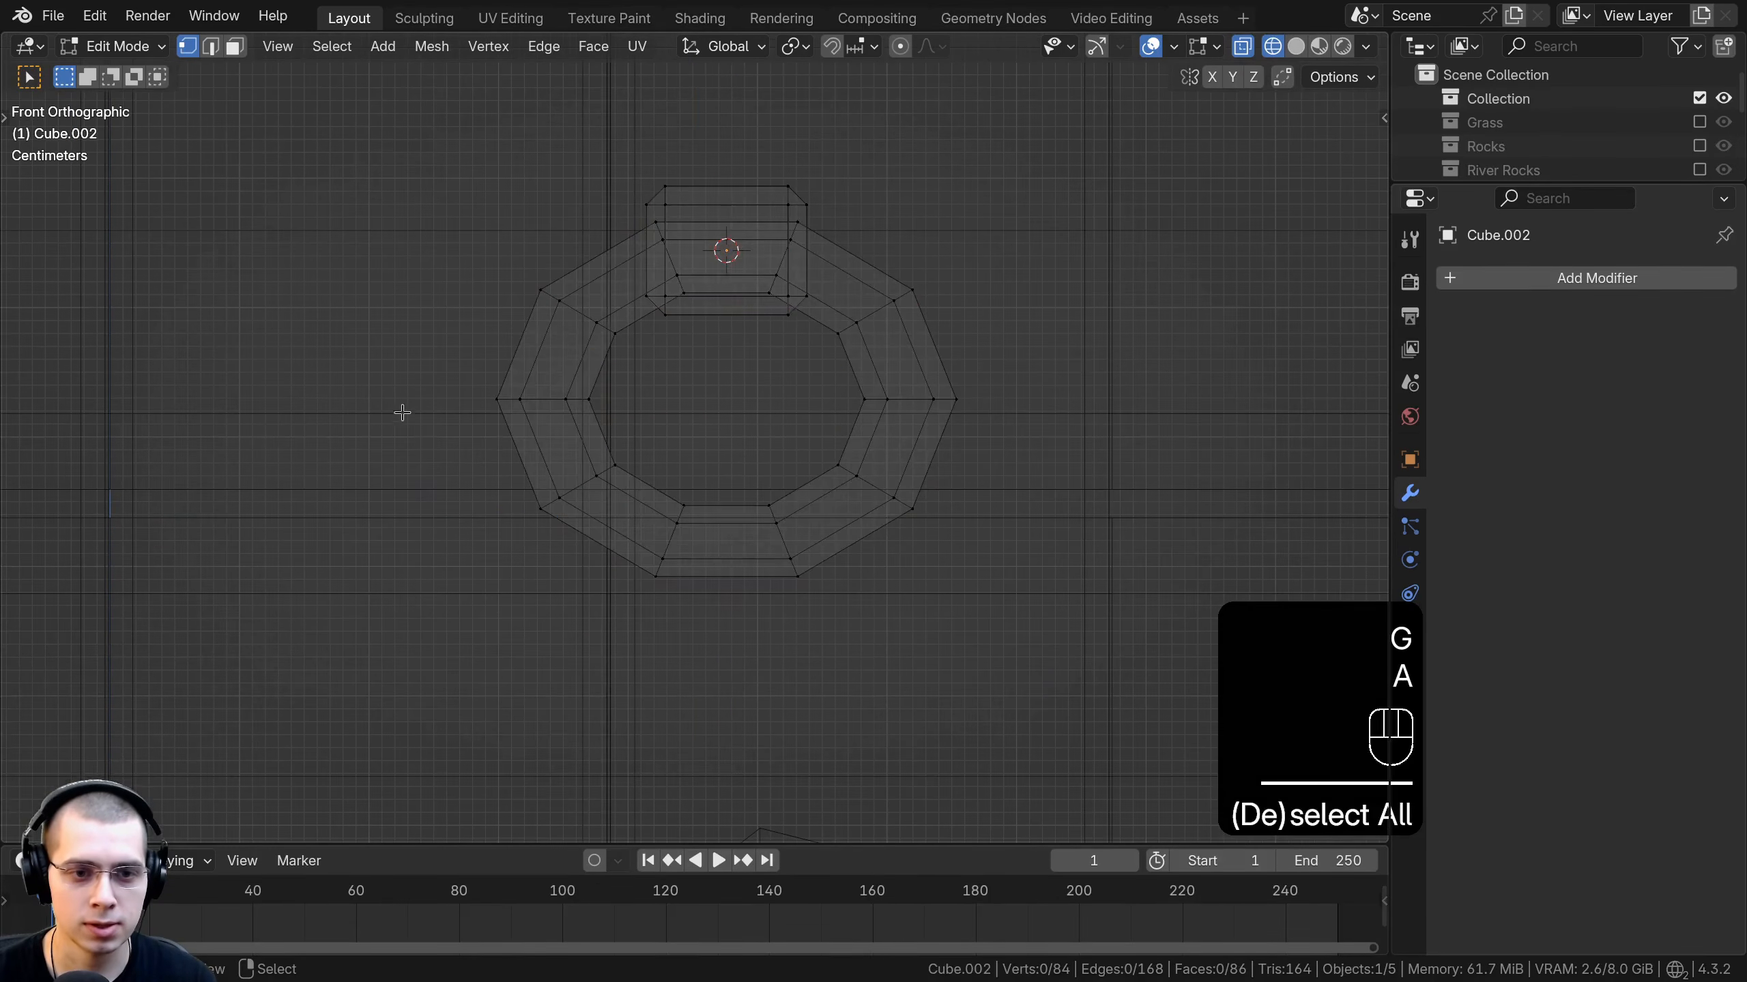
left_click_drag(375, 378, 1150, 538)
key("g")
key("z")
left_click(911, 527)
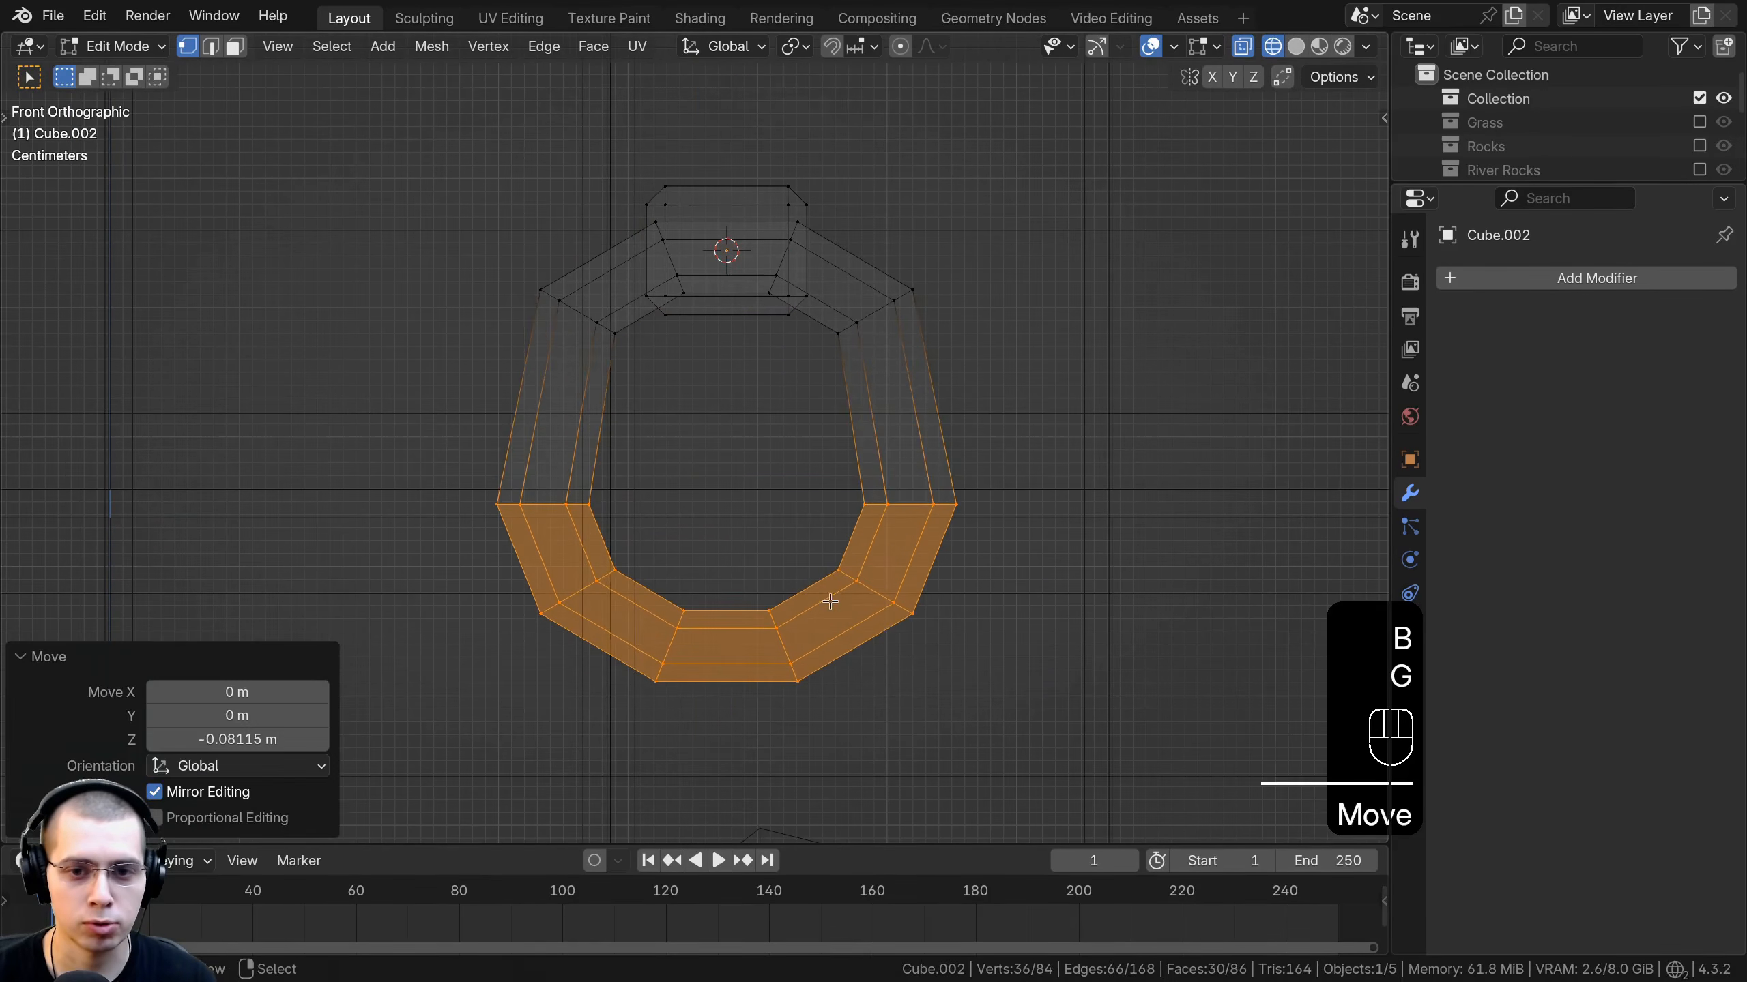
In solid shading, raise the ring's lower half by about 0.018 m along Z.
key("shift+z")
key("g")
key("z")
left_click(904, 489)
scroll(904, 488, "down", 2)
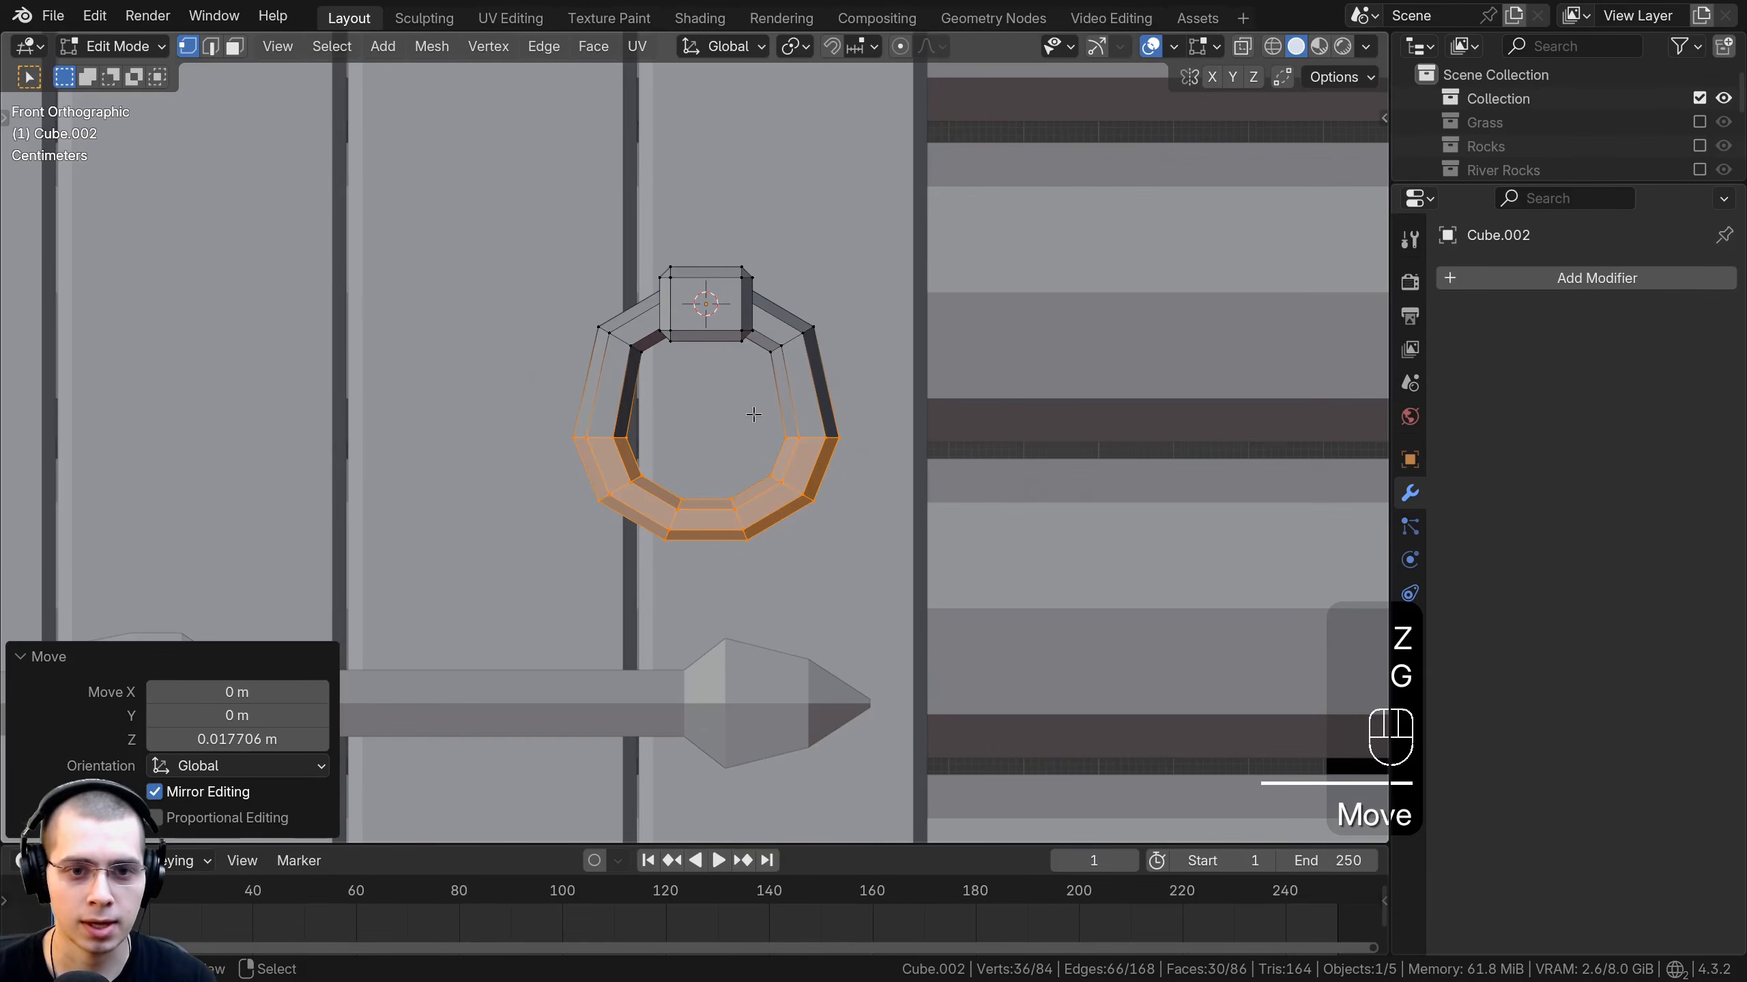
Select the whole linked ring, narrow it to about 0.861 along X, and nudge its position at the block.
left_click(794, 419)
key("l")
key("s")
left_click(868, 411)
key("g")
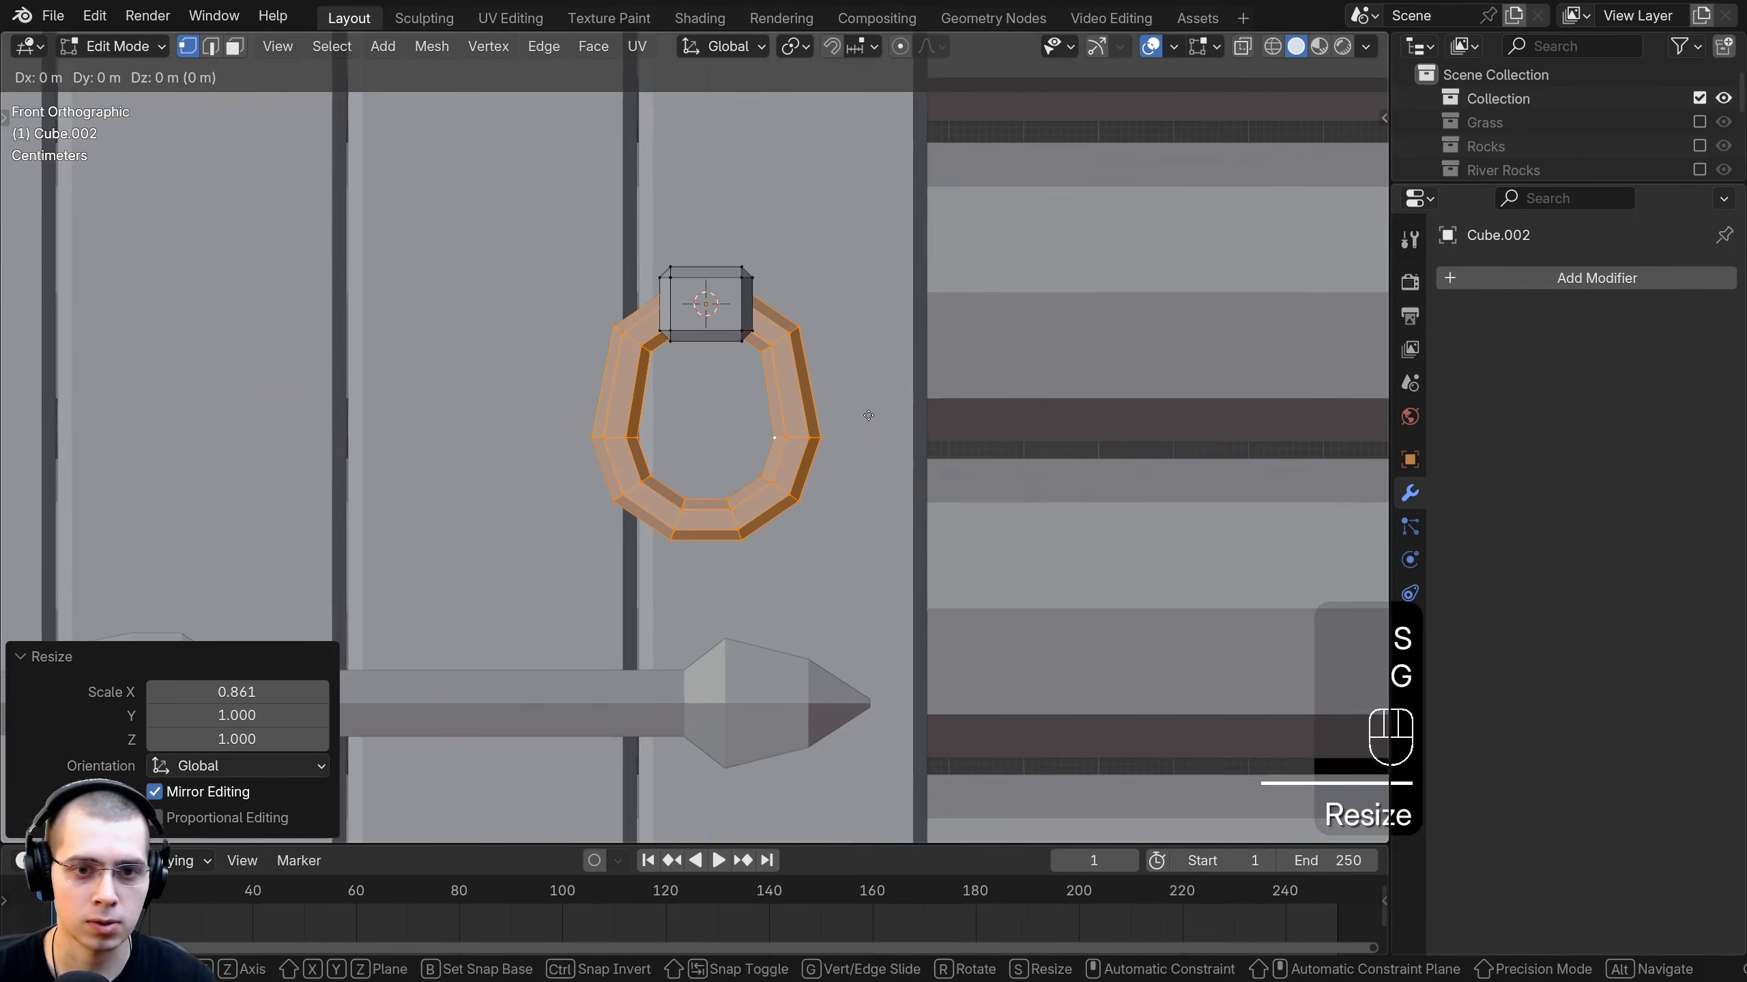
left_click(873, 403)
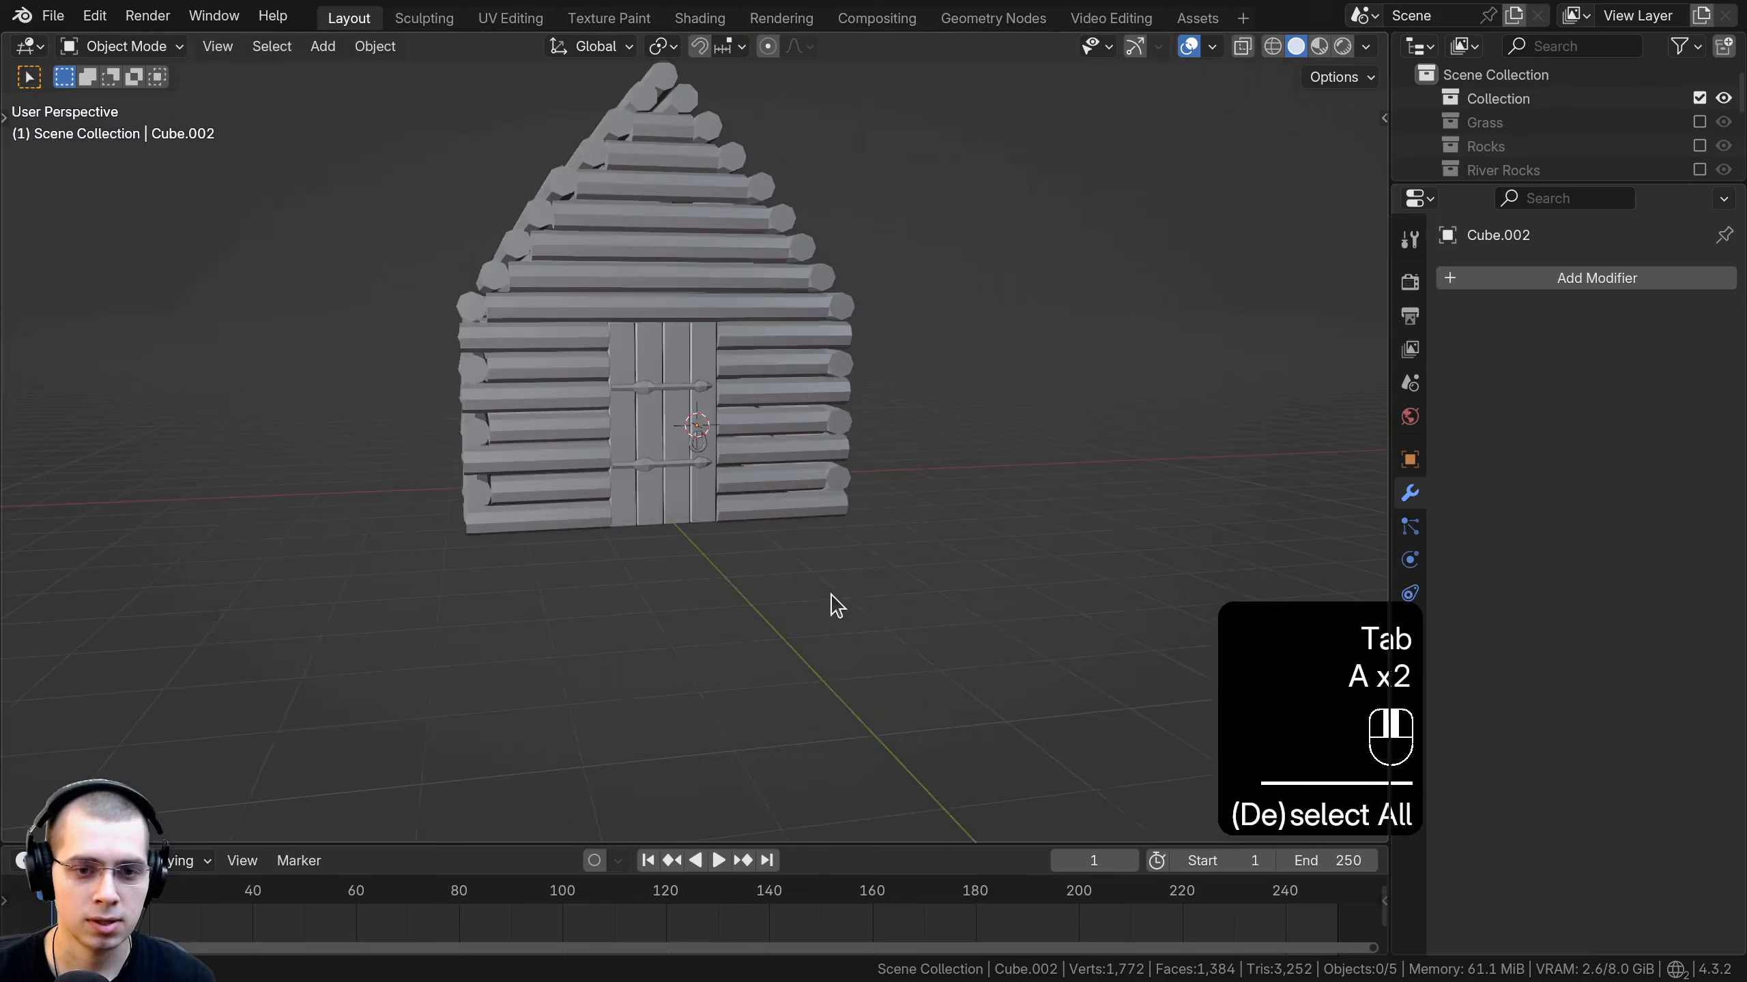
Move the 3D cursor away from the door and save the file with nothing selected.
middle_click_drag(831, 600, 819, 567)
right_click(934, 497, "shift")
scroll(770, 462, "up", 8)
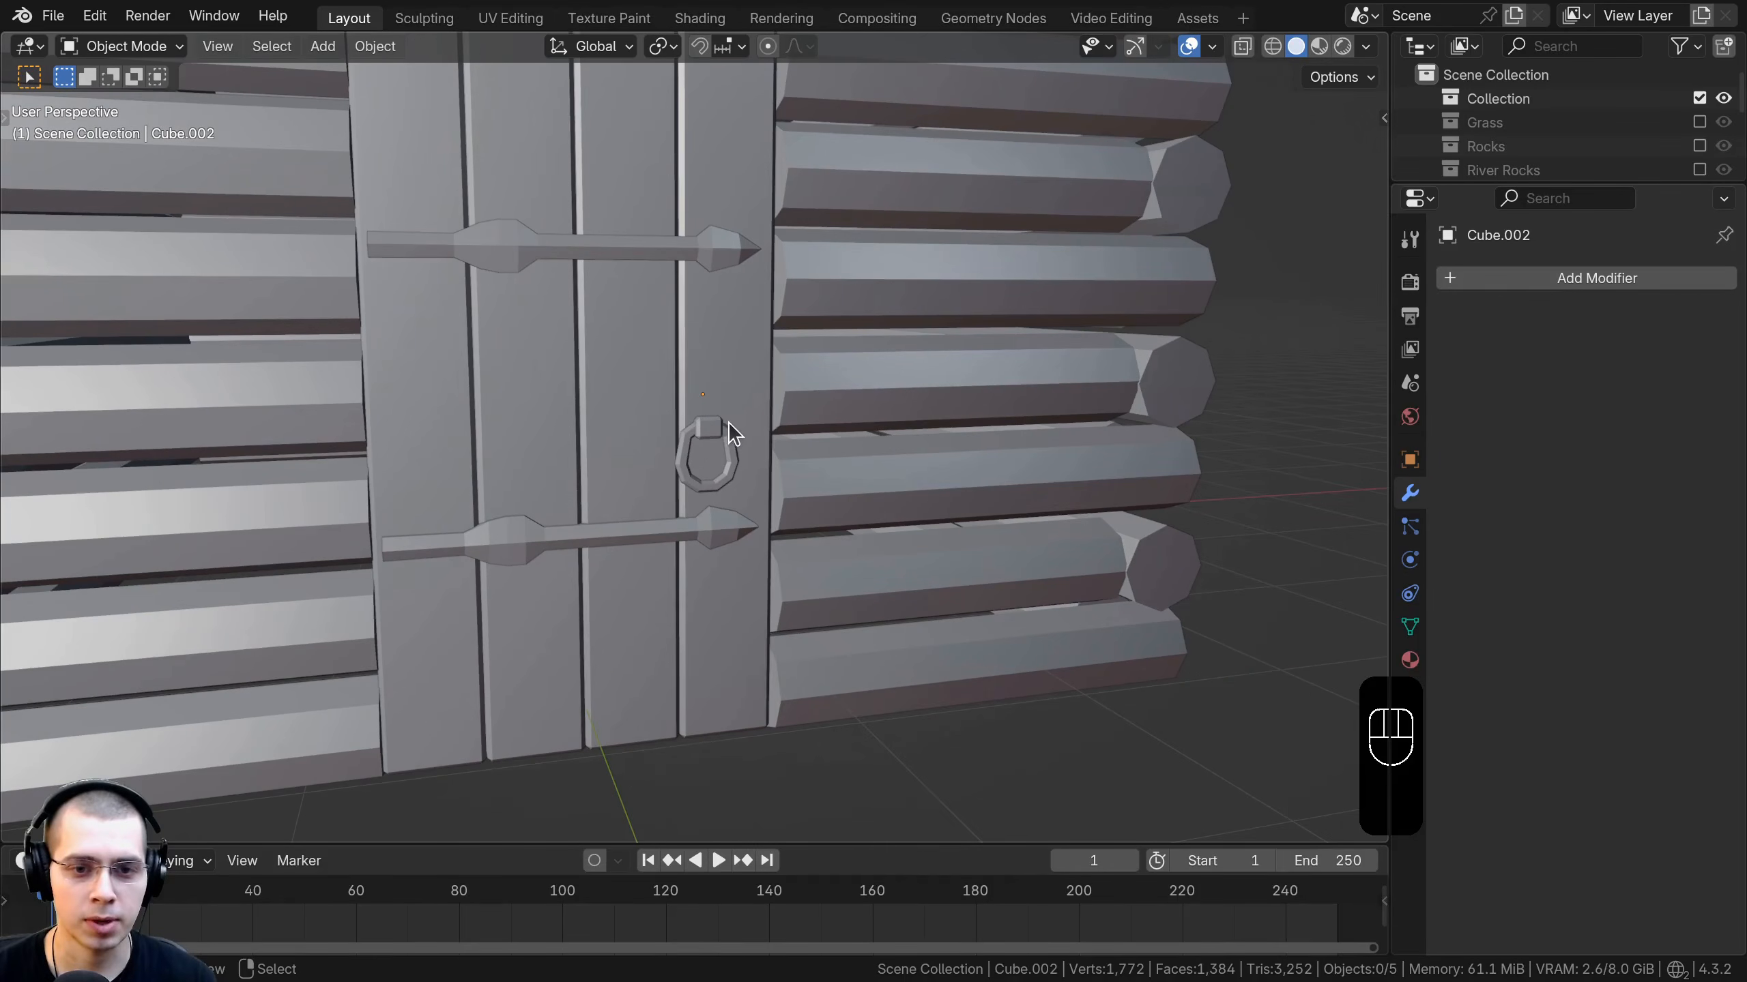
left_click(730, 430)
middle_click_drag(744, 467, 747, 490, "shift")
scroll(735, 522, "down", 6)
key("a")
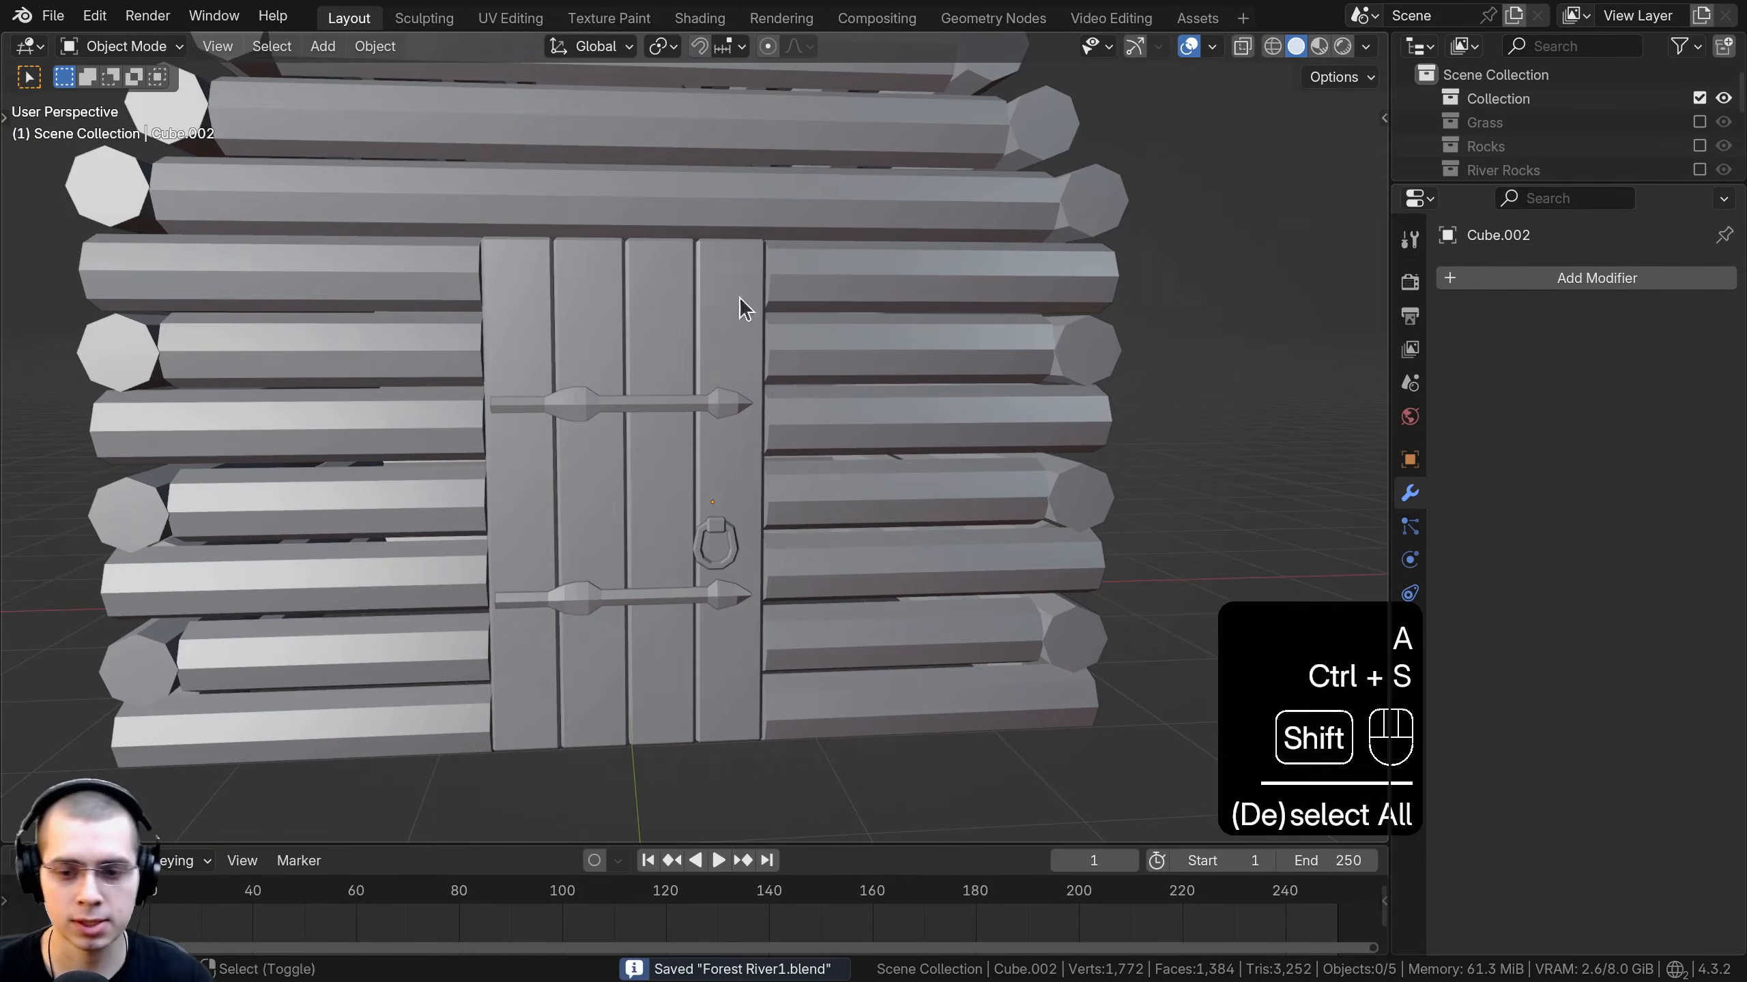
Reset the 3D cursor to the world origin, add a cube there, and raise it along Z to the roof ridge.
middle_click_drag(739, 298, 781, 345, "shift")
scroll(789, 428, "down", 1)
middle_click_drag(787, 428, 795, 511, "shift")
middle_click_drag(859, 269, 768, 332)
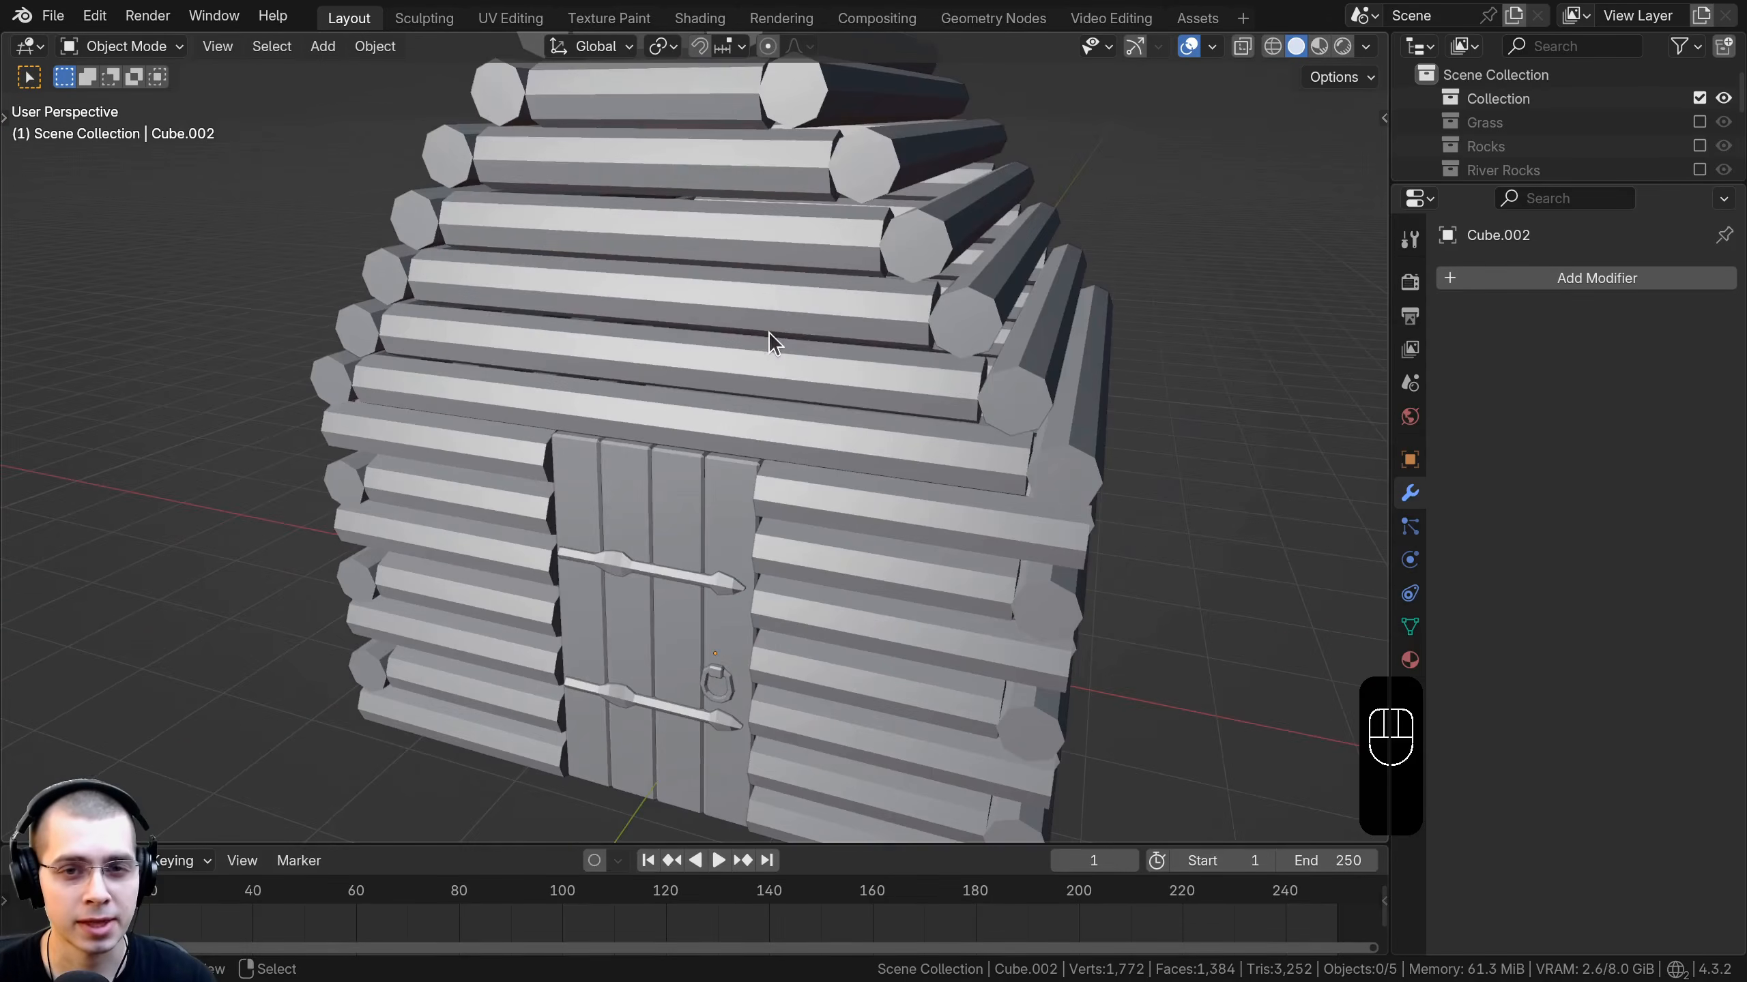
middle_click_drag(798, 254, 806, 457, "shift")
middle_click_drag(760, 330, 860, 359)
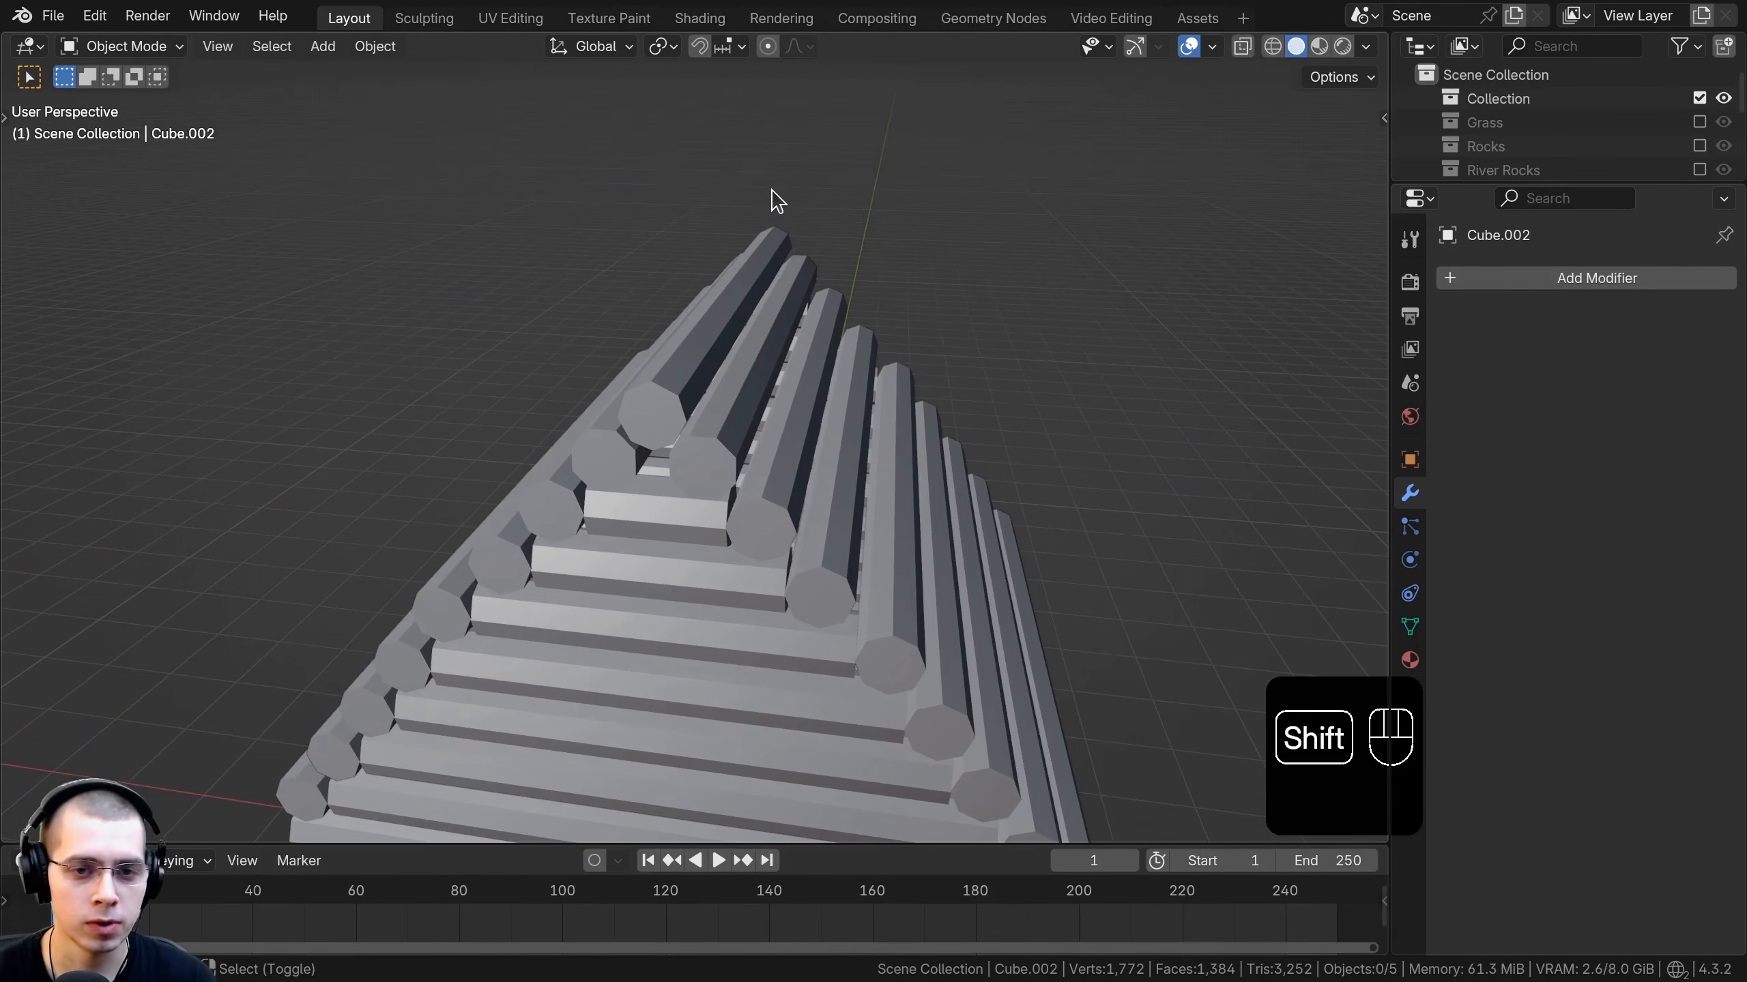
key("shift+c")
key("shift+a")
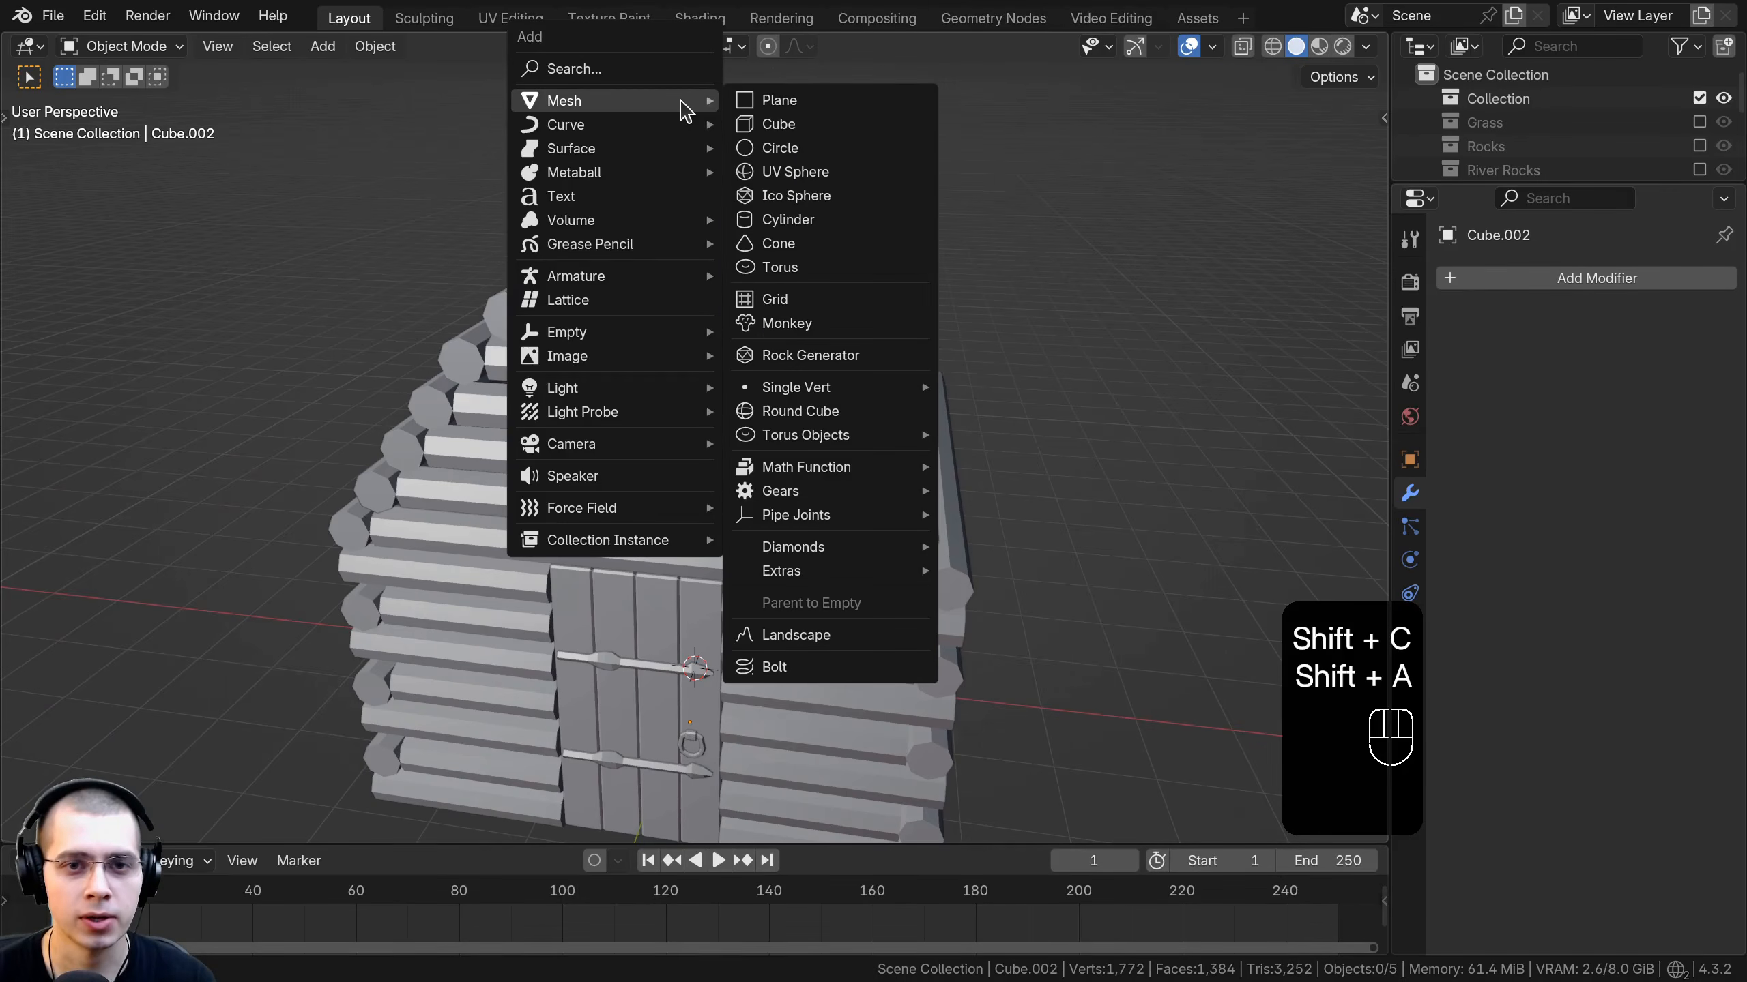
left_click(779, 125)
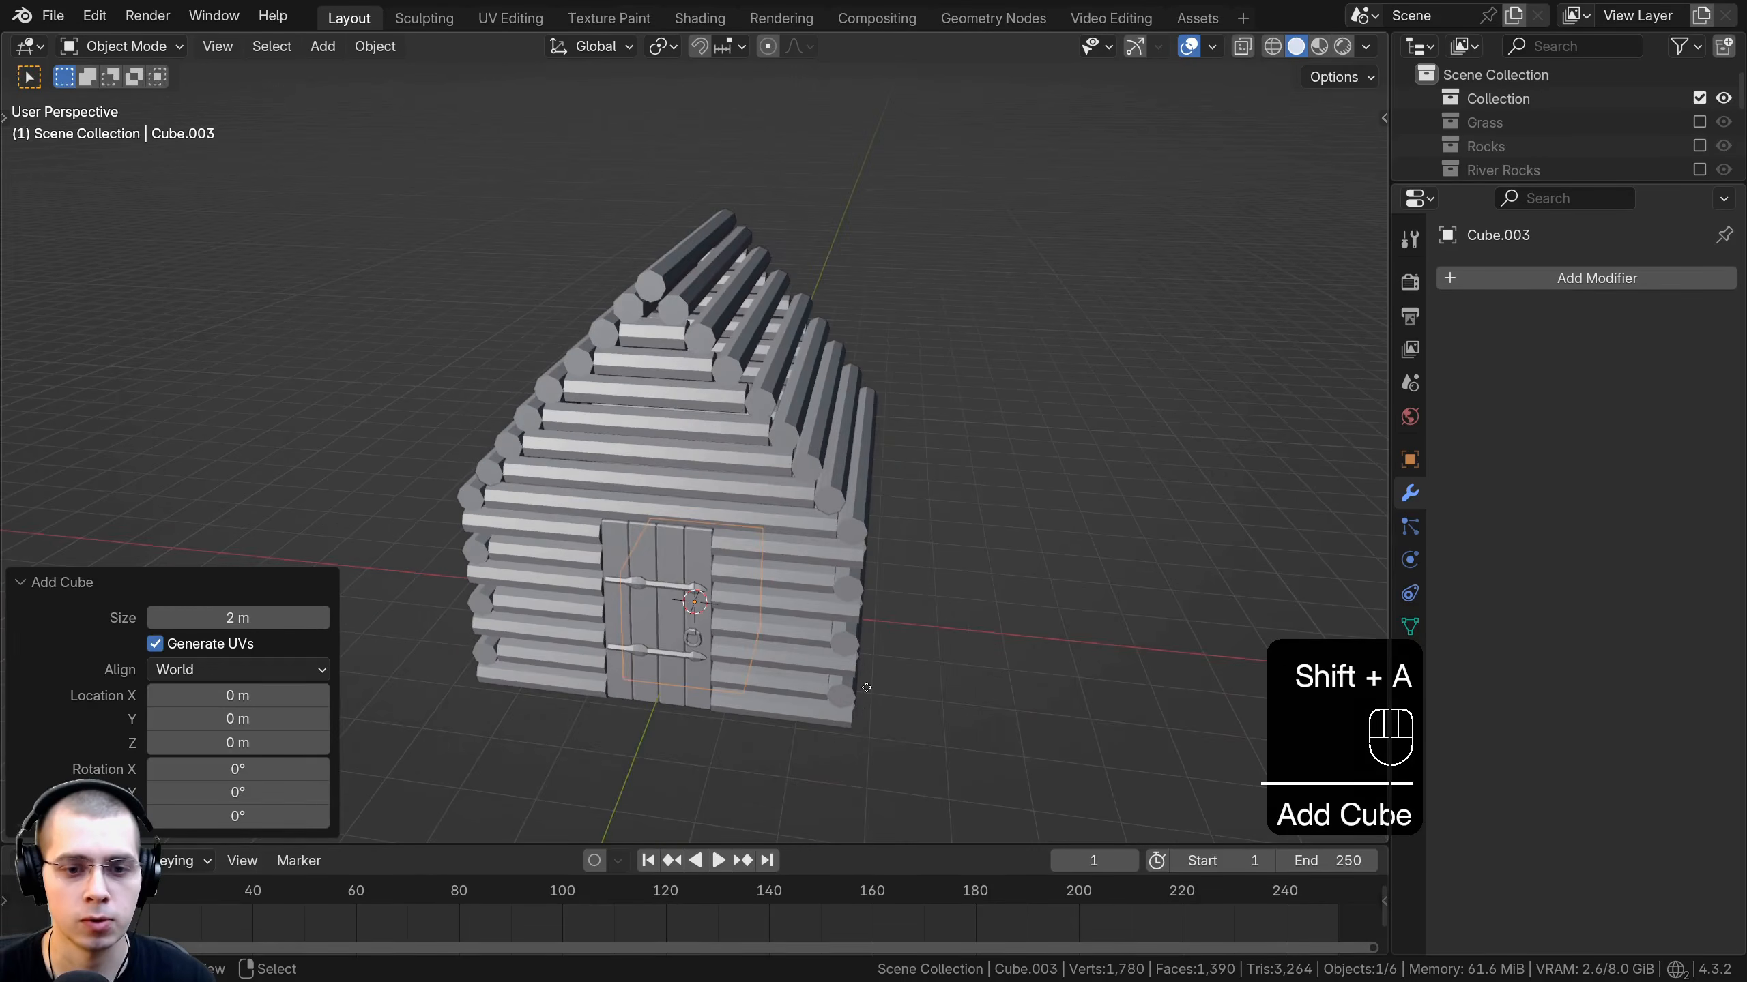
key("g")
key("z")
left_click(892, 328)
In Edit Mode, move the cube about 1.41 m along X and scale it uniformly to about 0.361.
key("Tab")
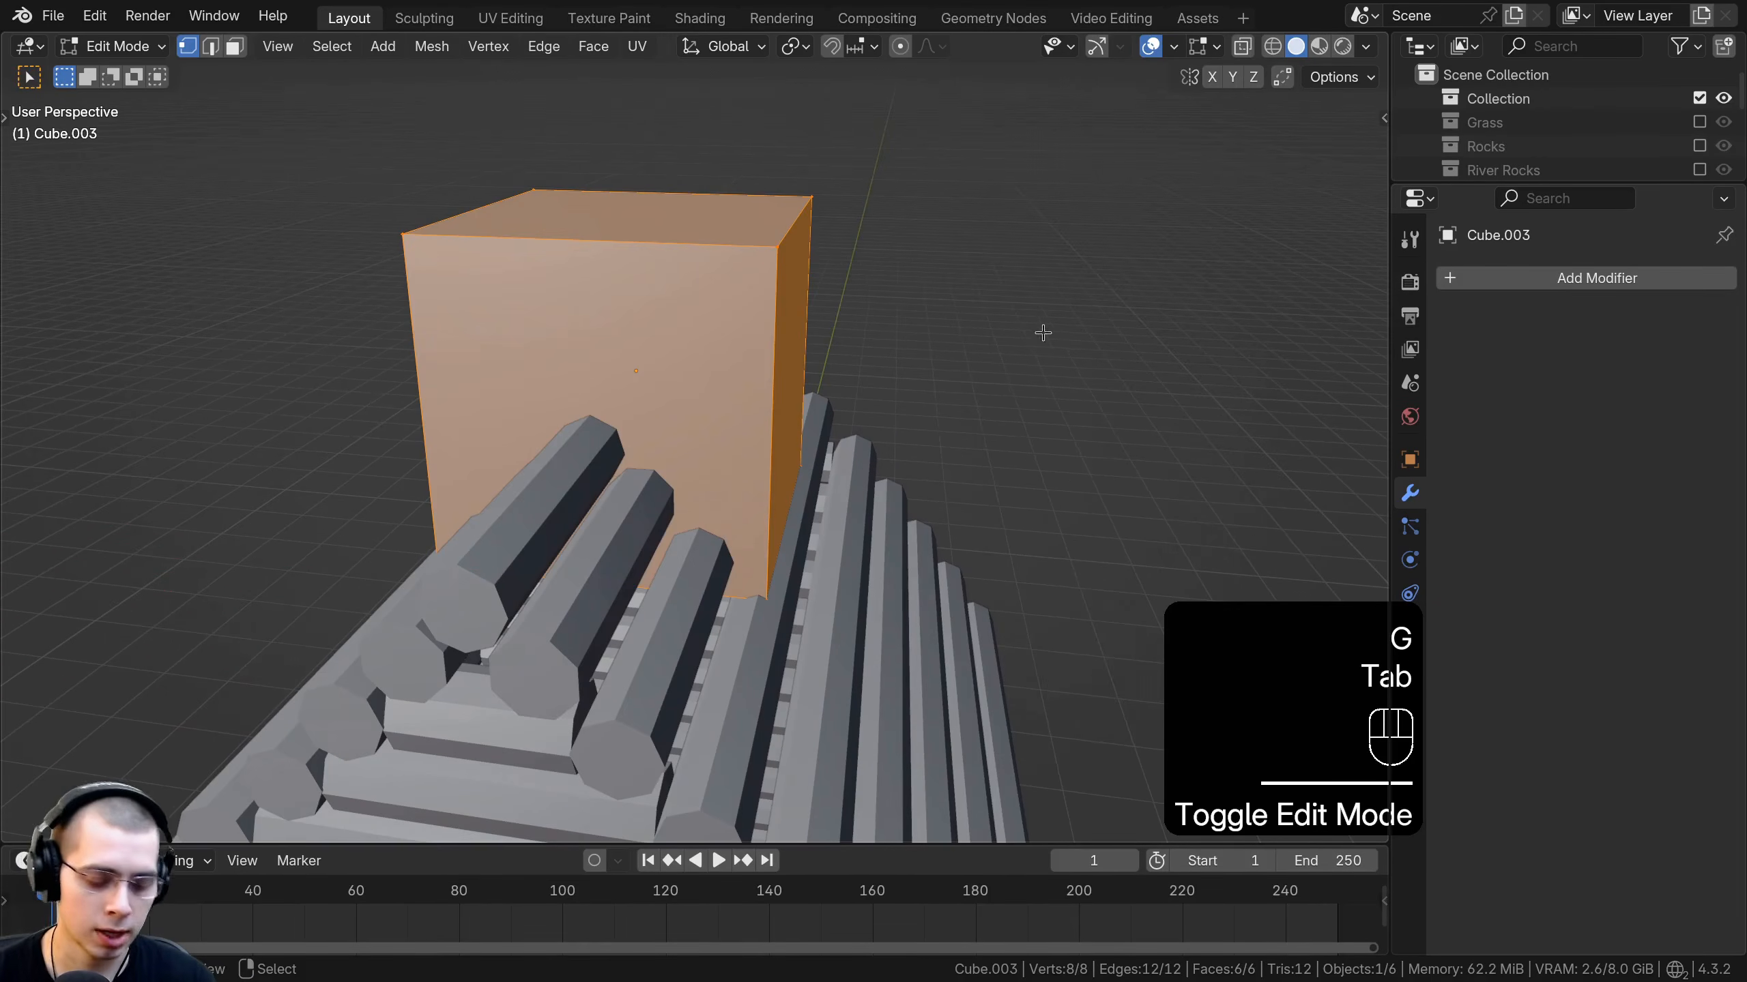
key("g")
left_click(1234, 347)
key("s")
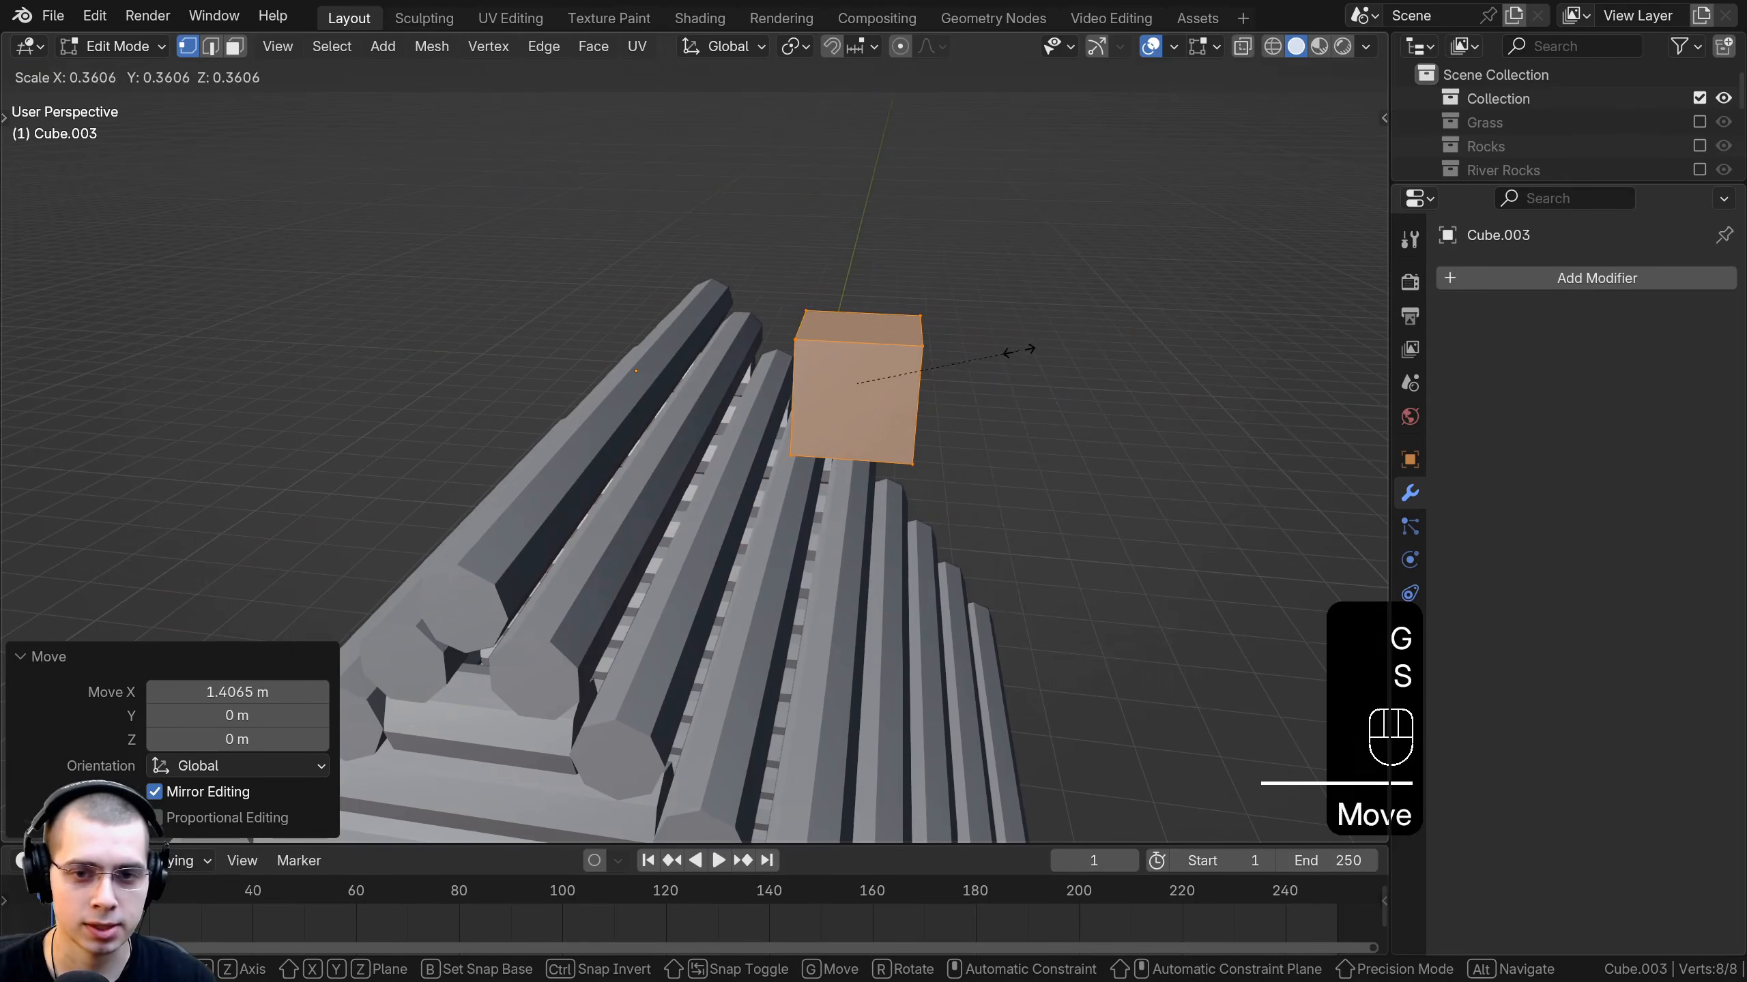
left_click(1018, 351)
Shape the cube into a thin shingle by flattening it along Z, widening it about 1.296 along X, and narrowing it along Y.
key("s")
key("z")
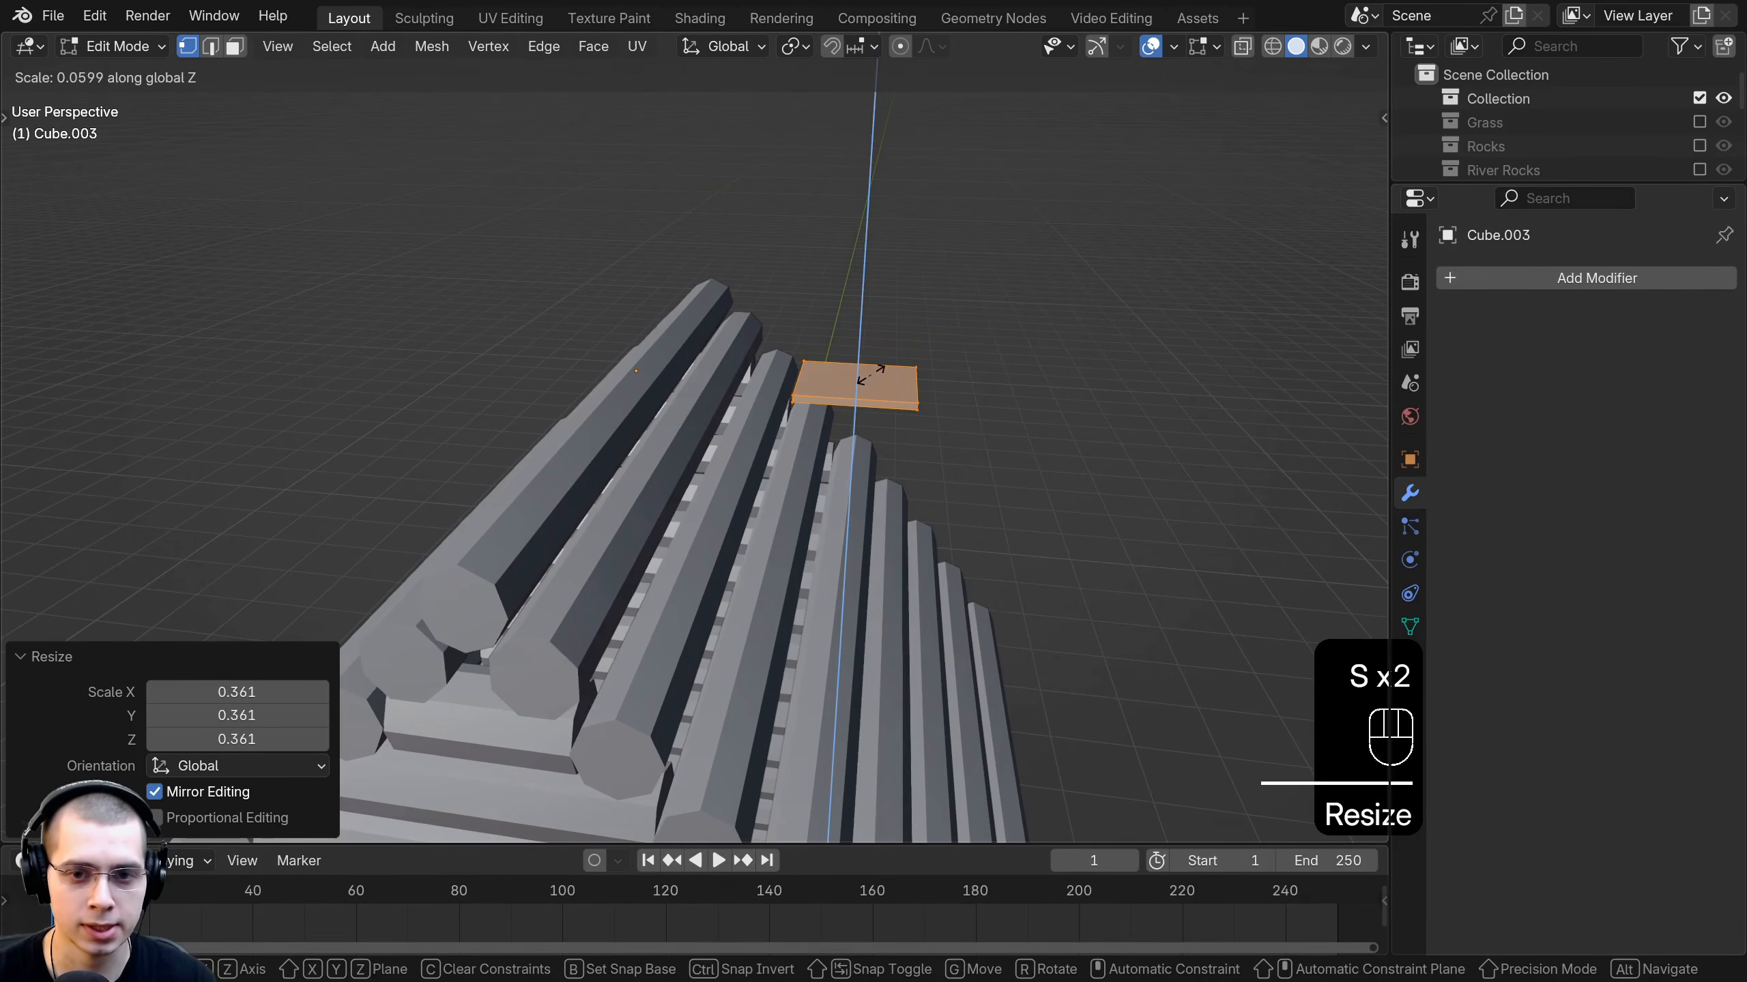
left_click(871, 376)
key("s")
key("x")
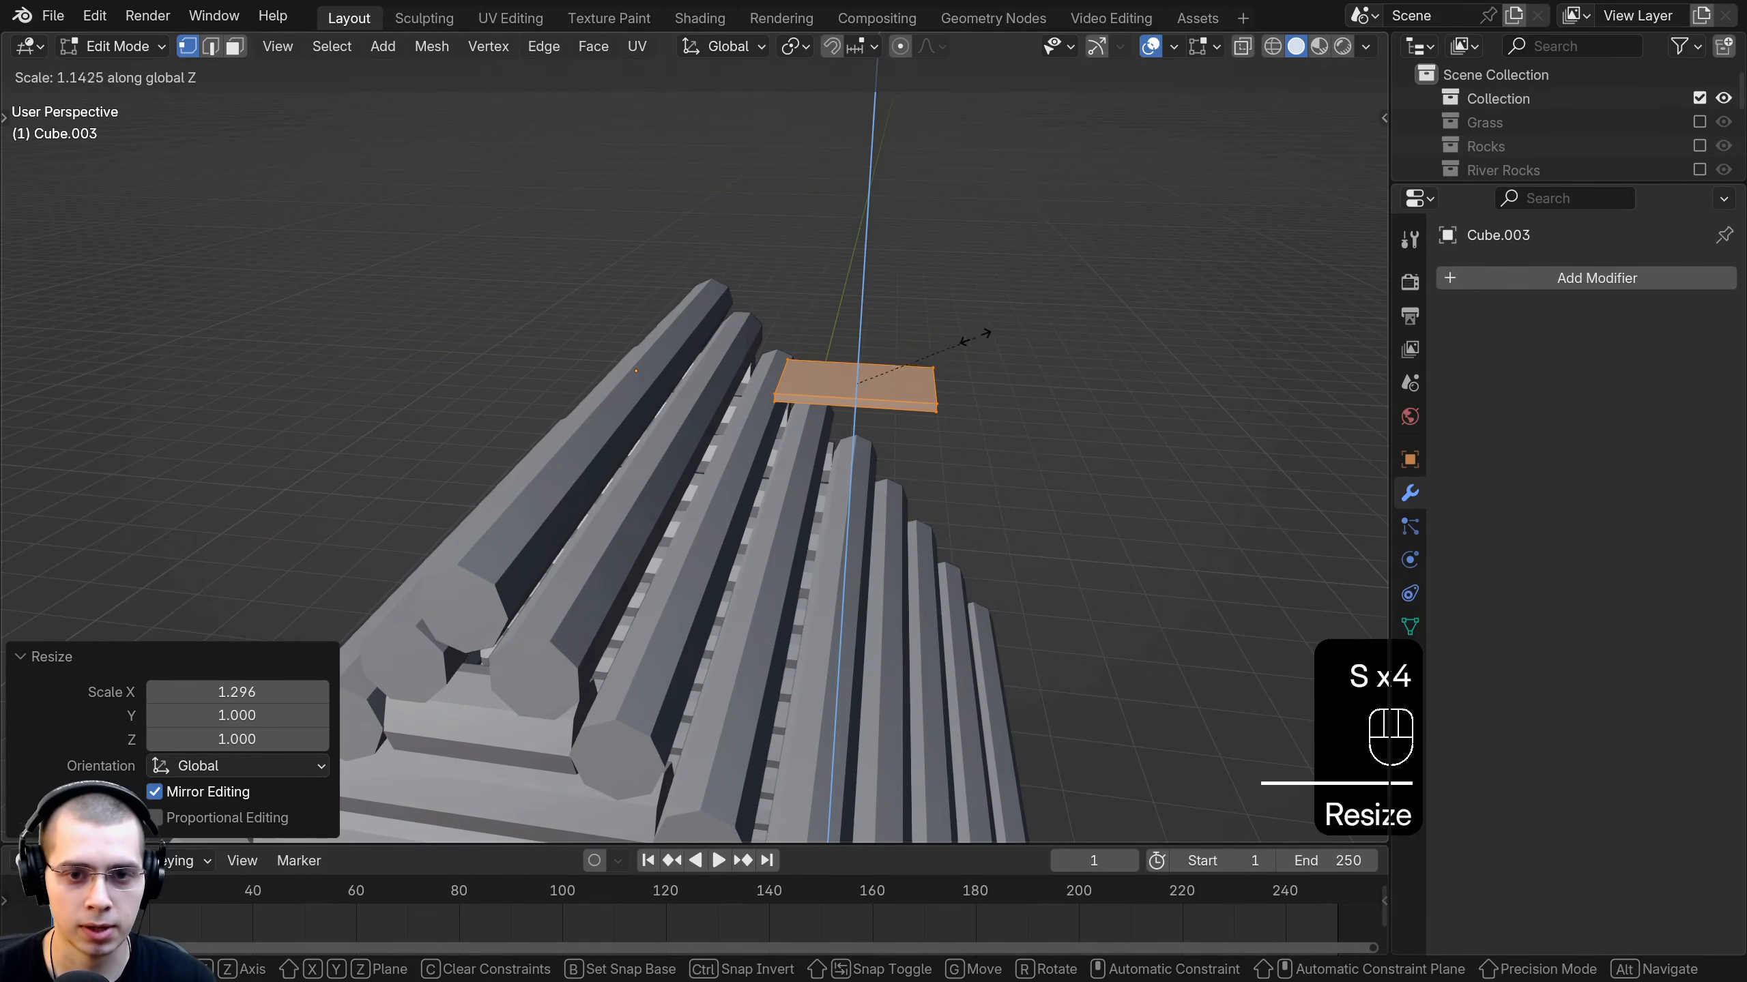
left_click(980, 336)
middle_click_drag(981, 336, 978, 502)
key("s")
key("y")
left_click(801, 498)
key("s")
left_click(1010, 347)
In front view, adjust the shingle's overall size and rotate it about 41.1° to follow the roof slope.
key("KP_1")
scroll(875, 392, "up", 4)
key("s")
left_click(1155, 359)
key("r")
left_click(1107, 480)
Move the shingle onto the ridge log and the log below it, fine-tuning its angle and position.
key("g")
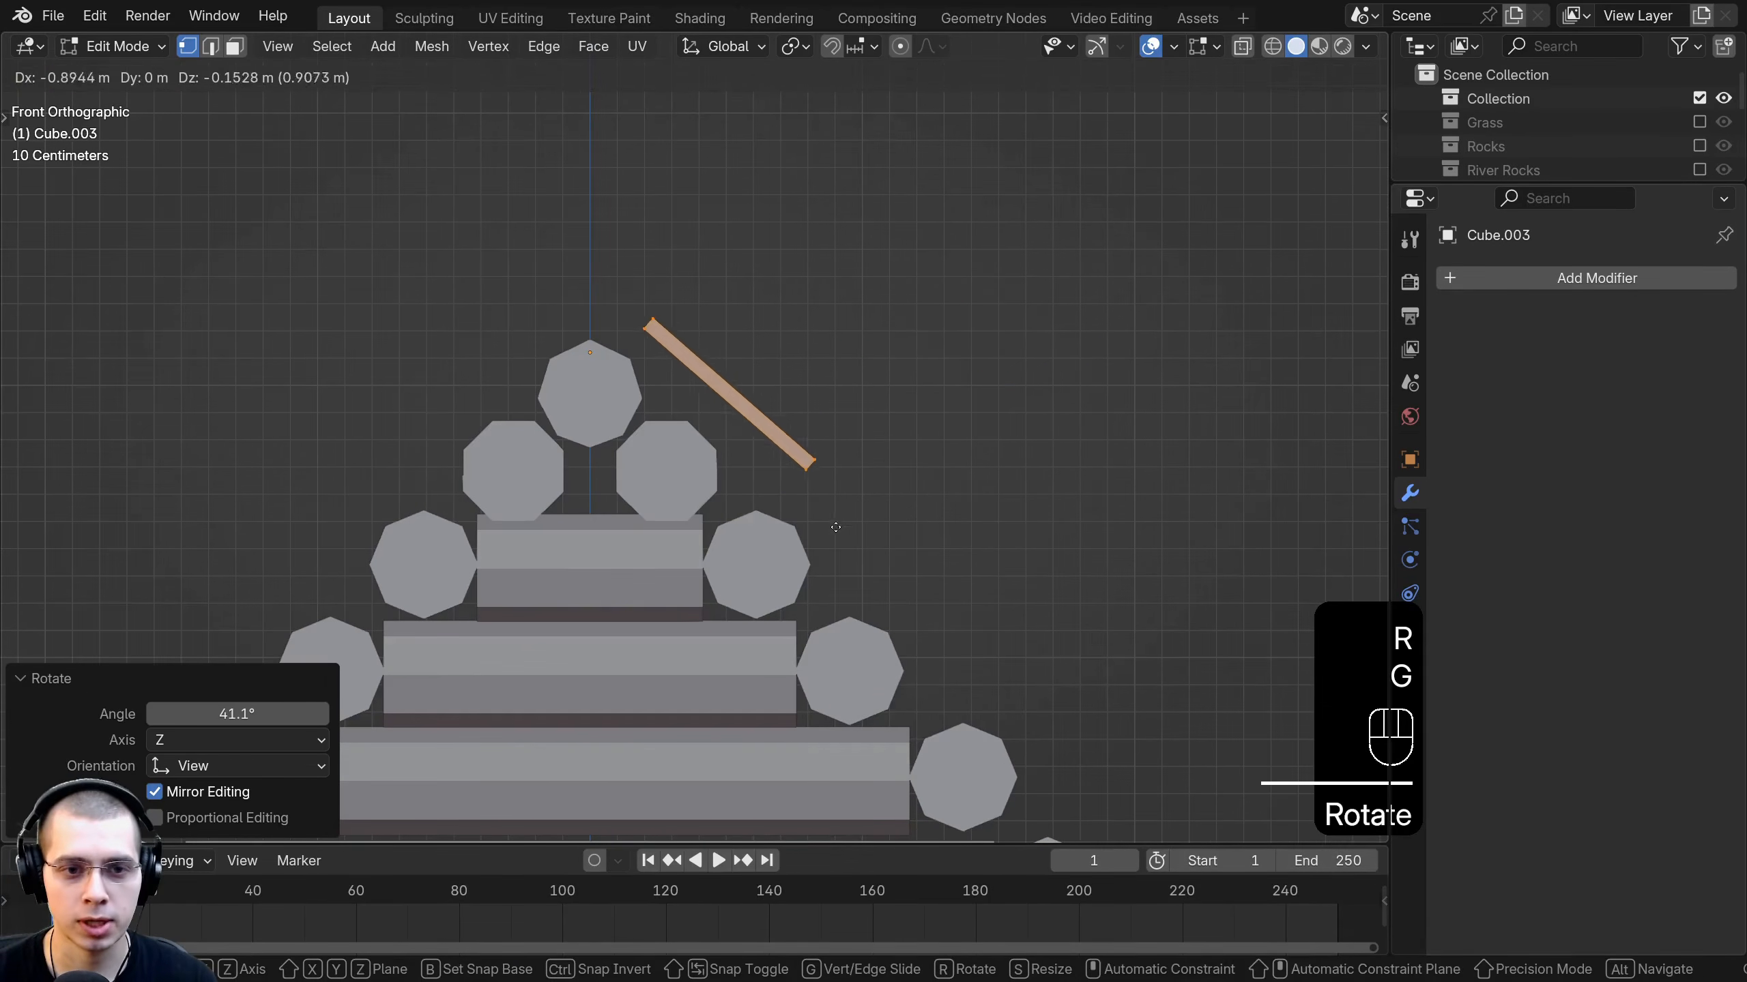
left_click(834, 526)
key("r")
left_click(856, 483)
key("g")
left_click(831, 479)
key("r")
left_click(818, 492)
key("r")
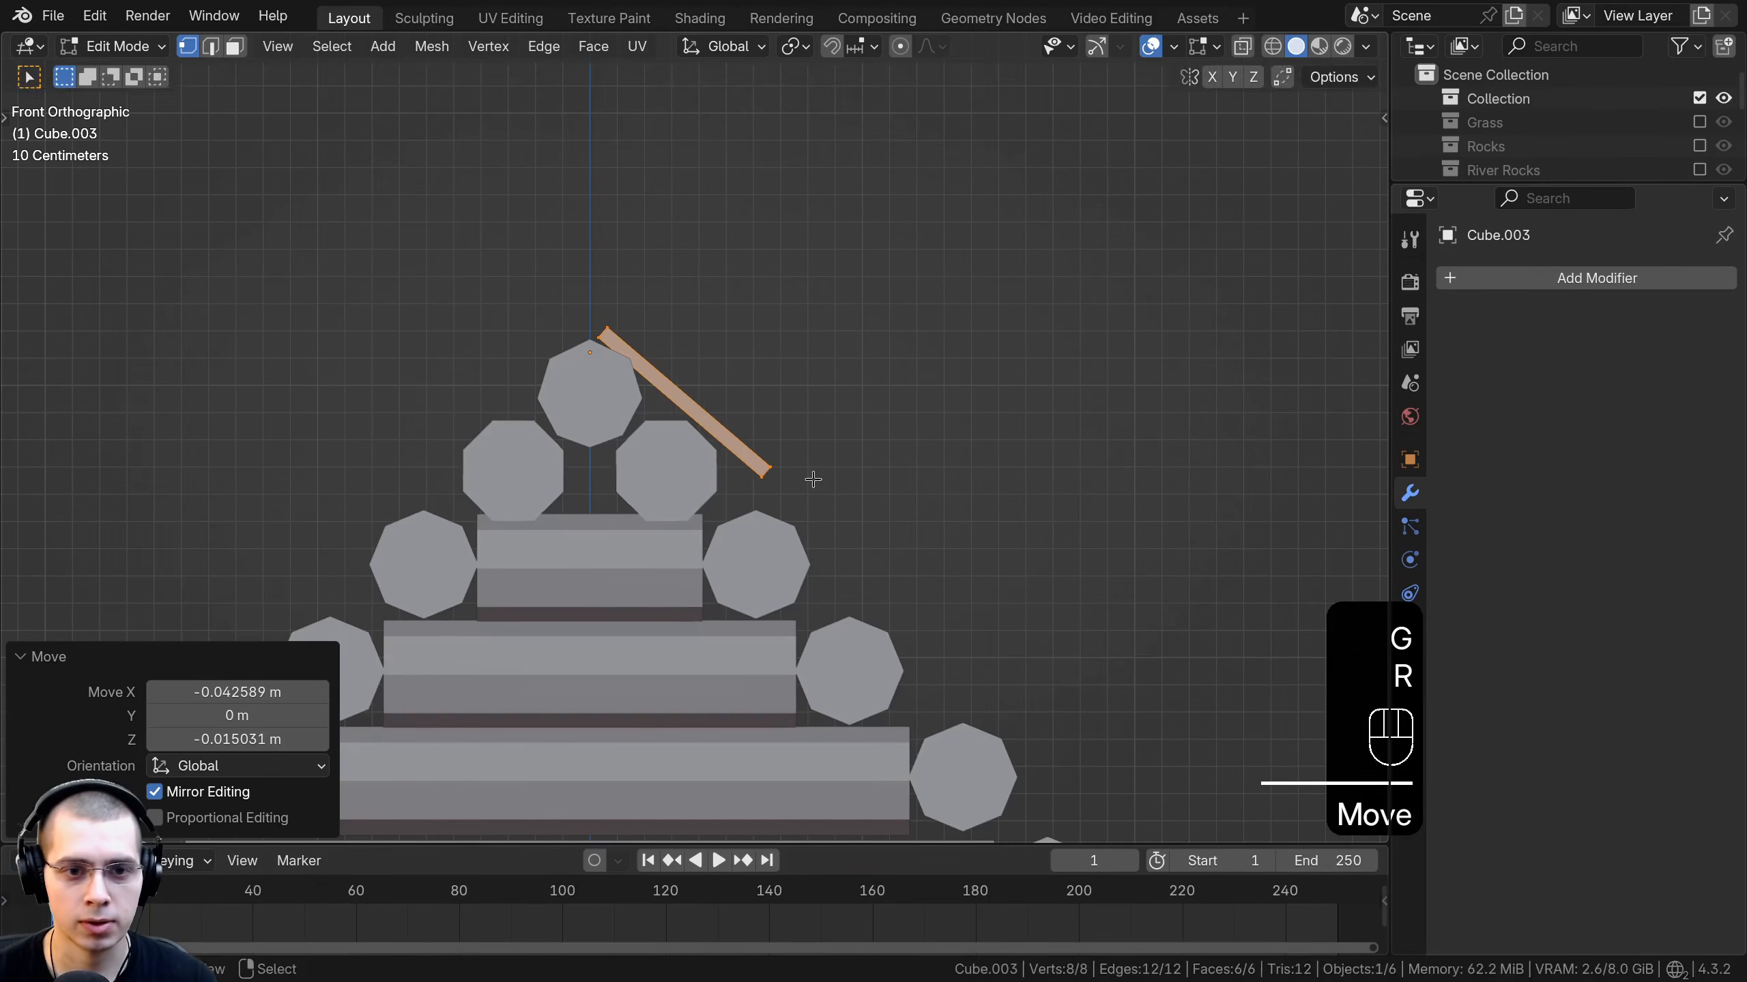
key("r")
left_click(808, 483)
key("g")
left_click(801, 484)
Move the shingle along Y to the front end of the roof, lining its edge up with the log ends.
middle_click_drag(816, 445, 513, 474, "shift")
scroll(514, 474, "down", 5)
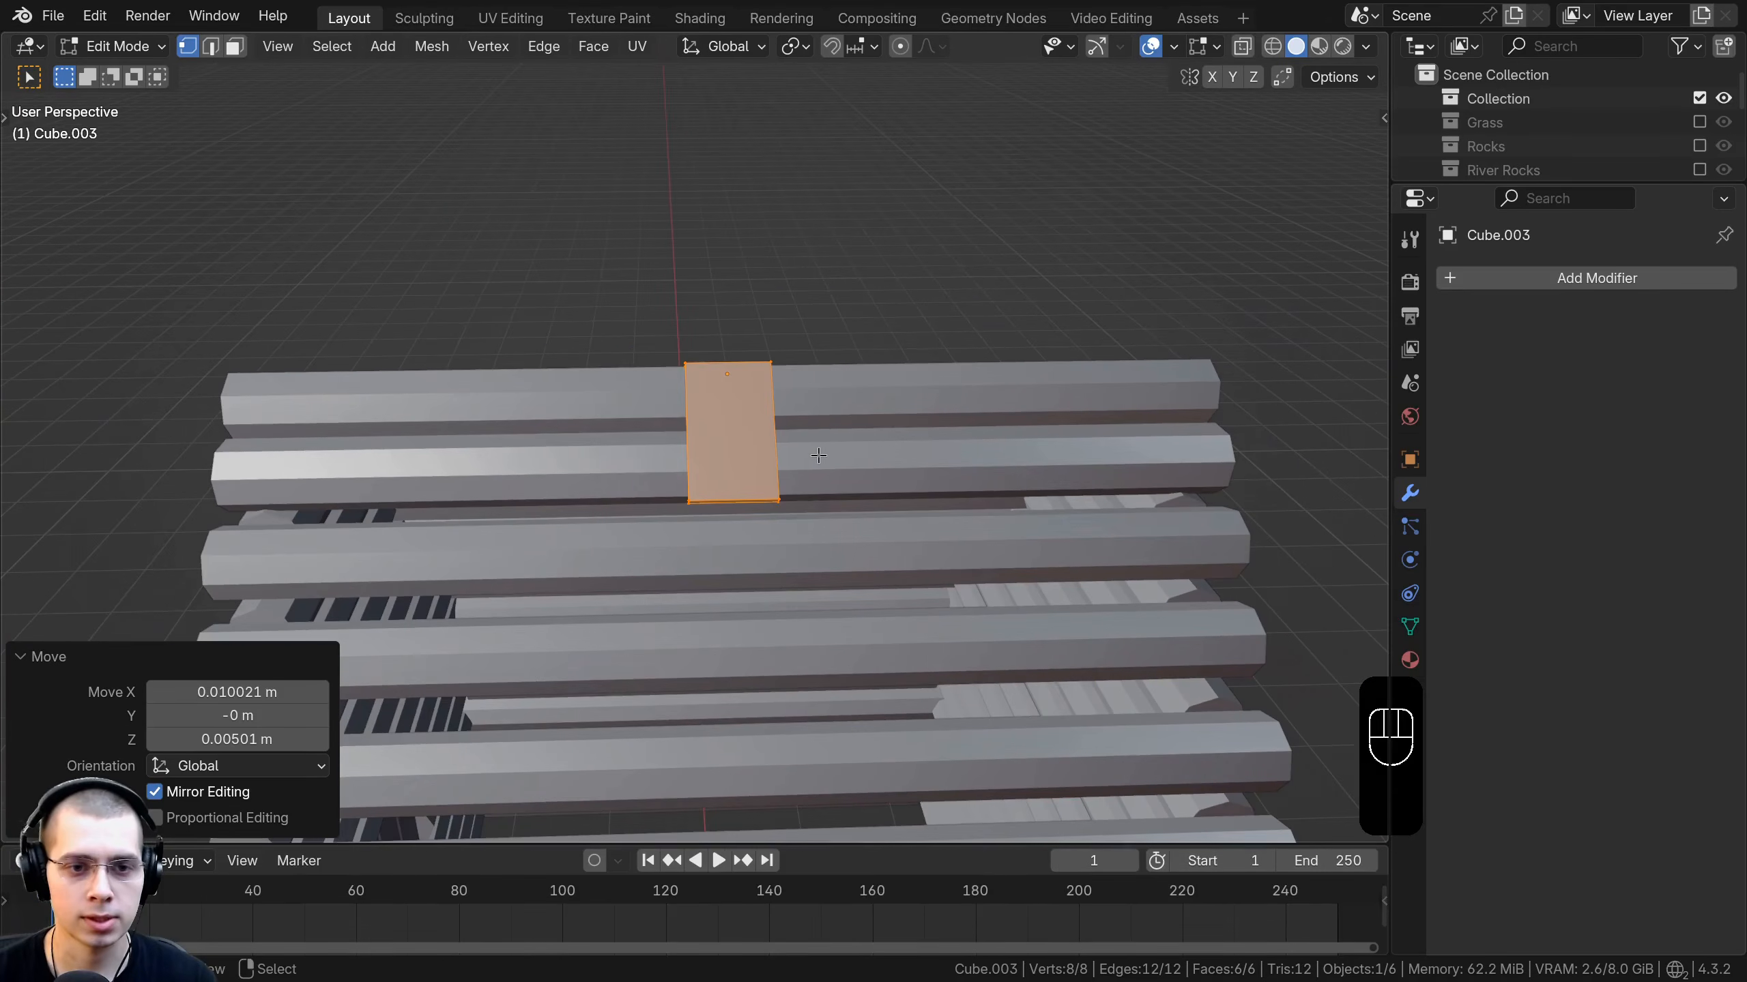
key("g")
key("y")
left_click(343, 432)
middle_click_drag(344, 432, 795, 420, "shift")
scroll(845, 484, "up", 1)
key("g")
key("y")
left_click(848, 484)
key("g")
key("y")
left_click(850, 483)
Bevel the shingle's edges with a single segment about 0.0128 m wide.
scroll(823, 419, "up", 3)
scroll(796, 421, "up", 1)
key("ctrl+b")
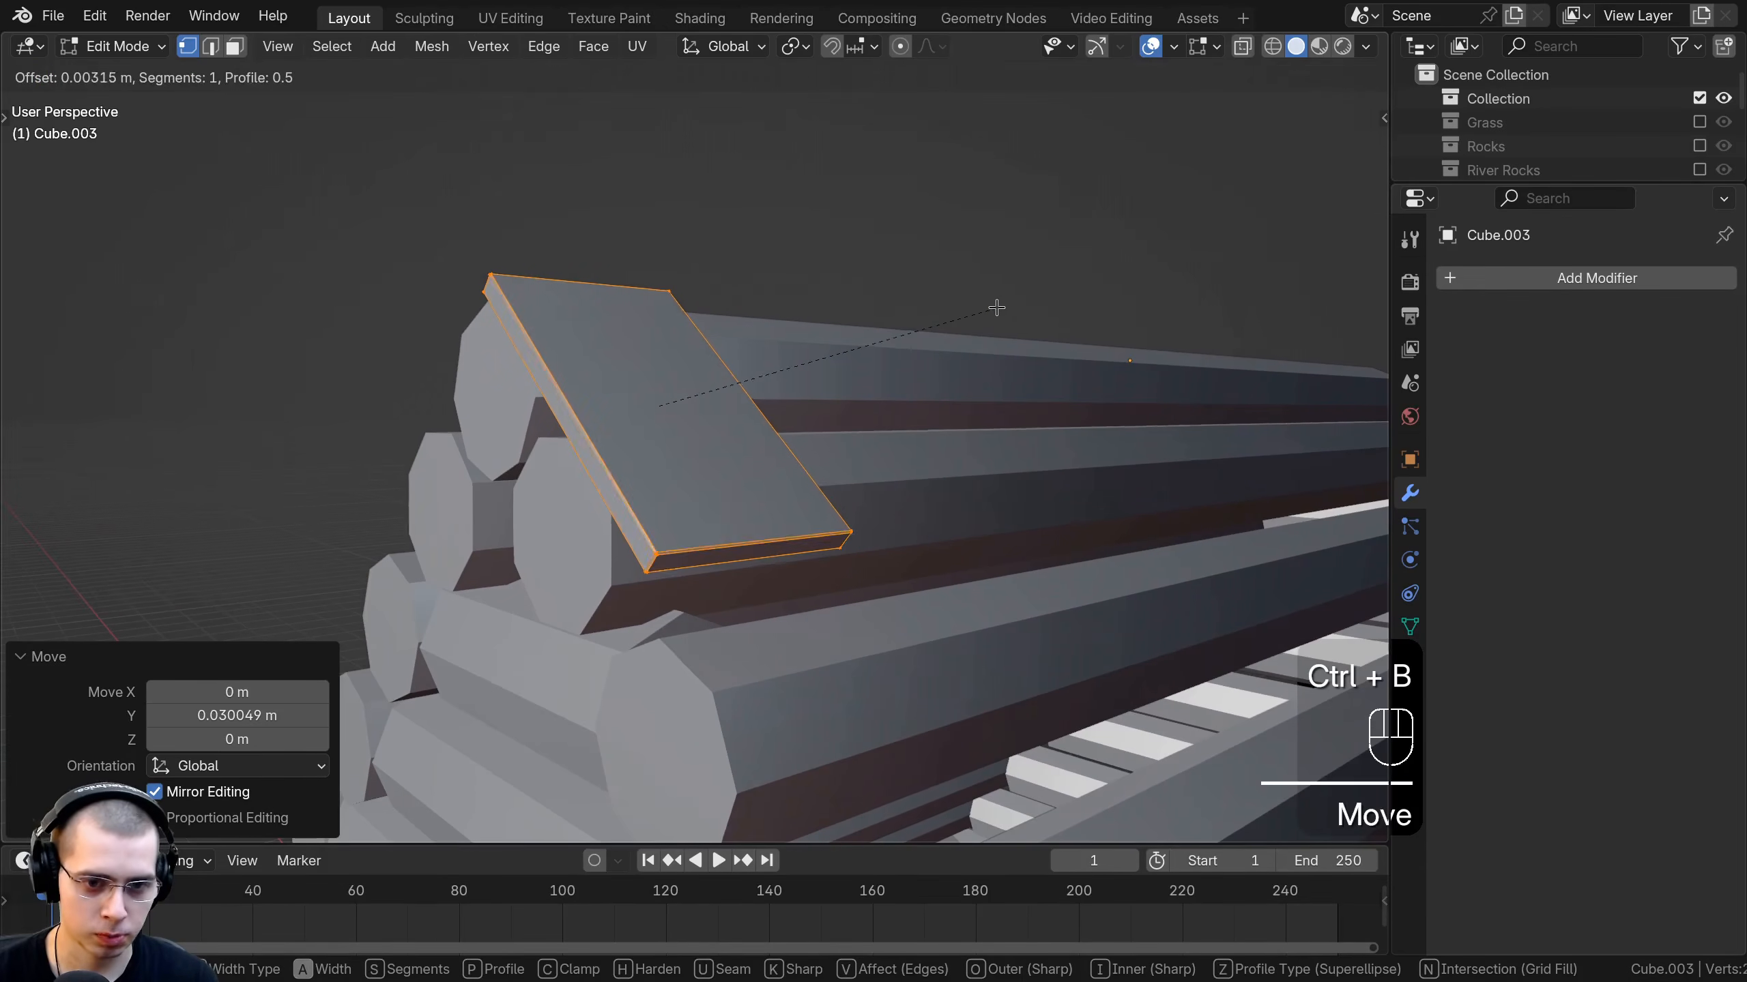
left_click(1010, 302)
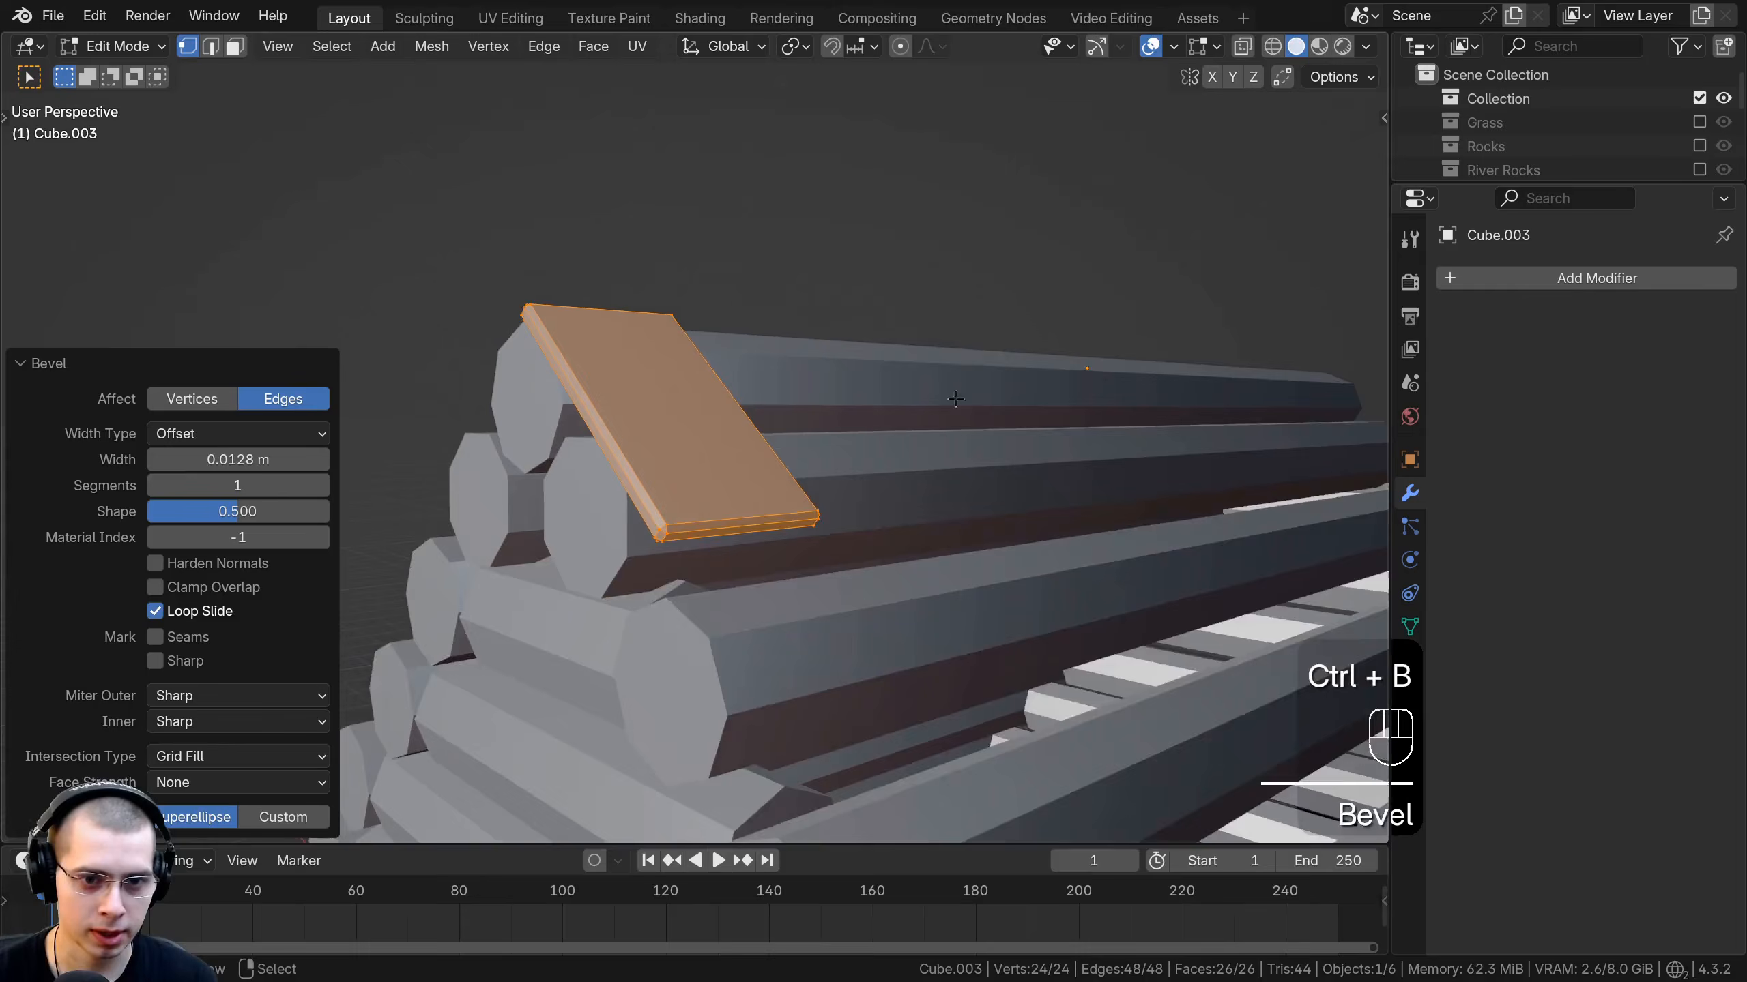
Select the whole shingle and duplicate it about 0.481 m along Y, directly beside the original.
middle_click_drag(955, 391, 895, 390)
key("a")
key("a")
key("shift+d")
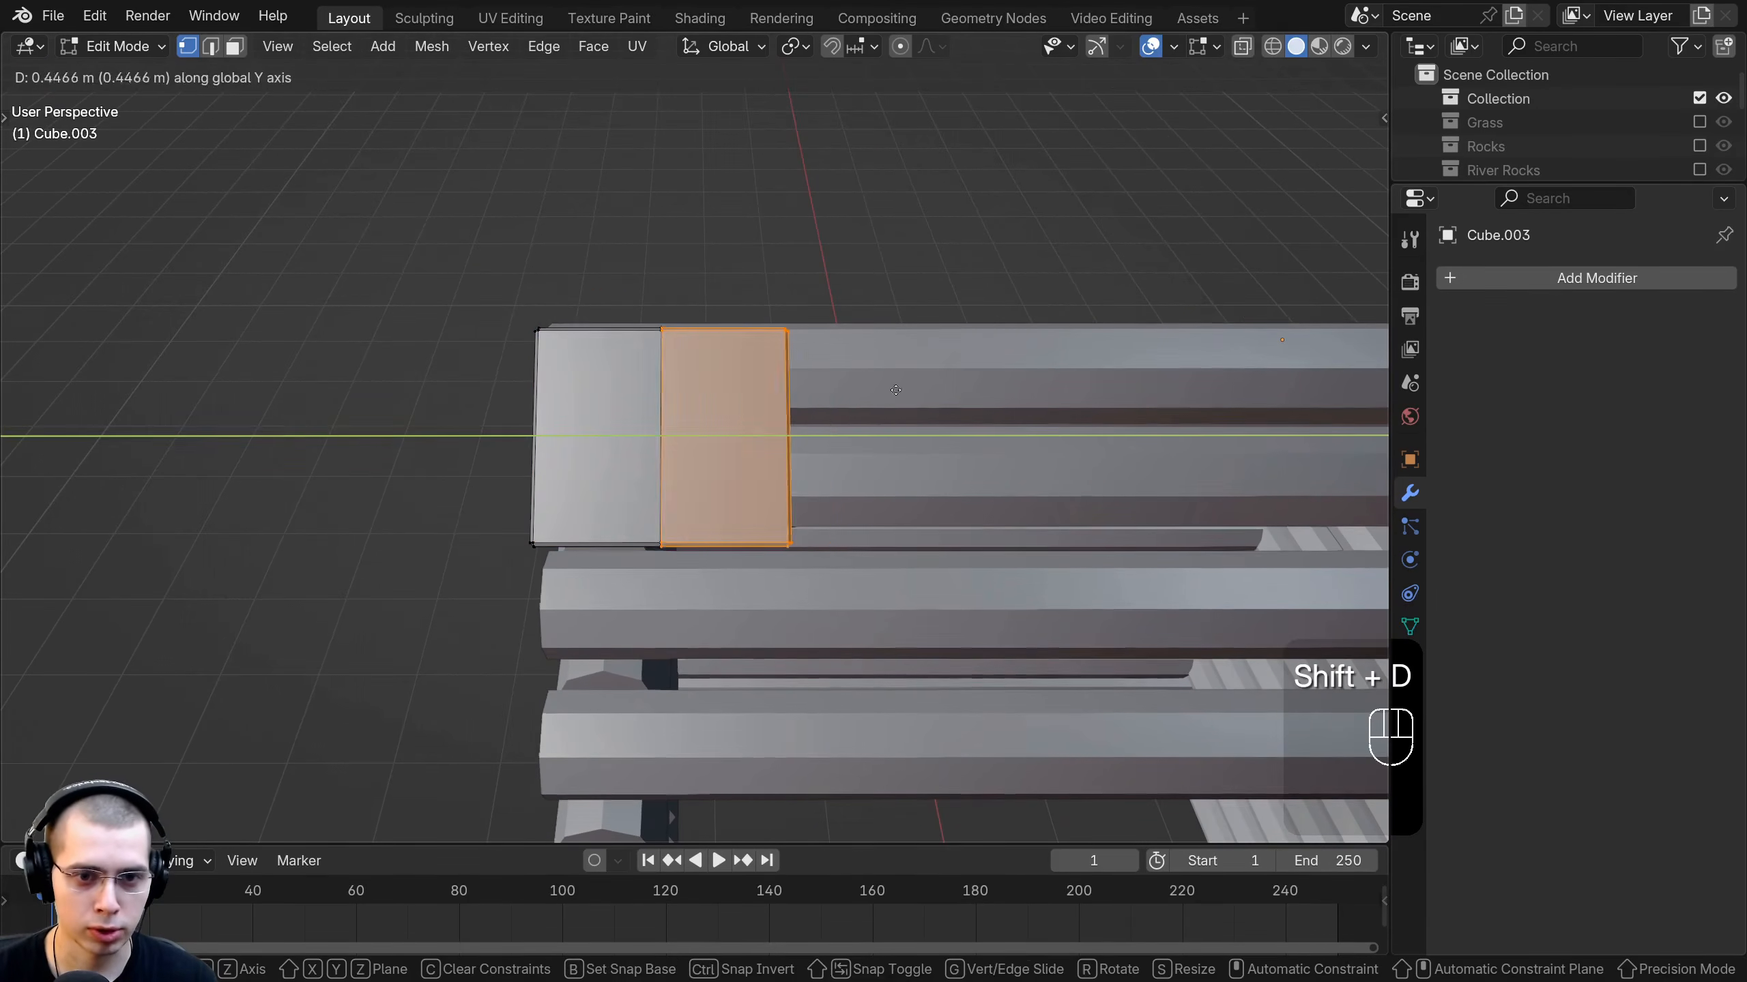
left_click(860, 385)
Repeat the shingle duplication along Y until a row of twelve shingles spans the ridge log.
middle_click_drag(767, 392, 548, 433, "shift")
scroll(679, 425, "down", 4)
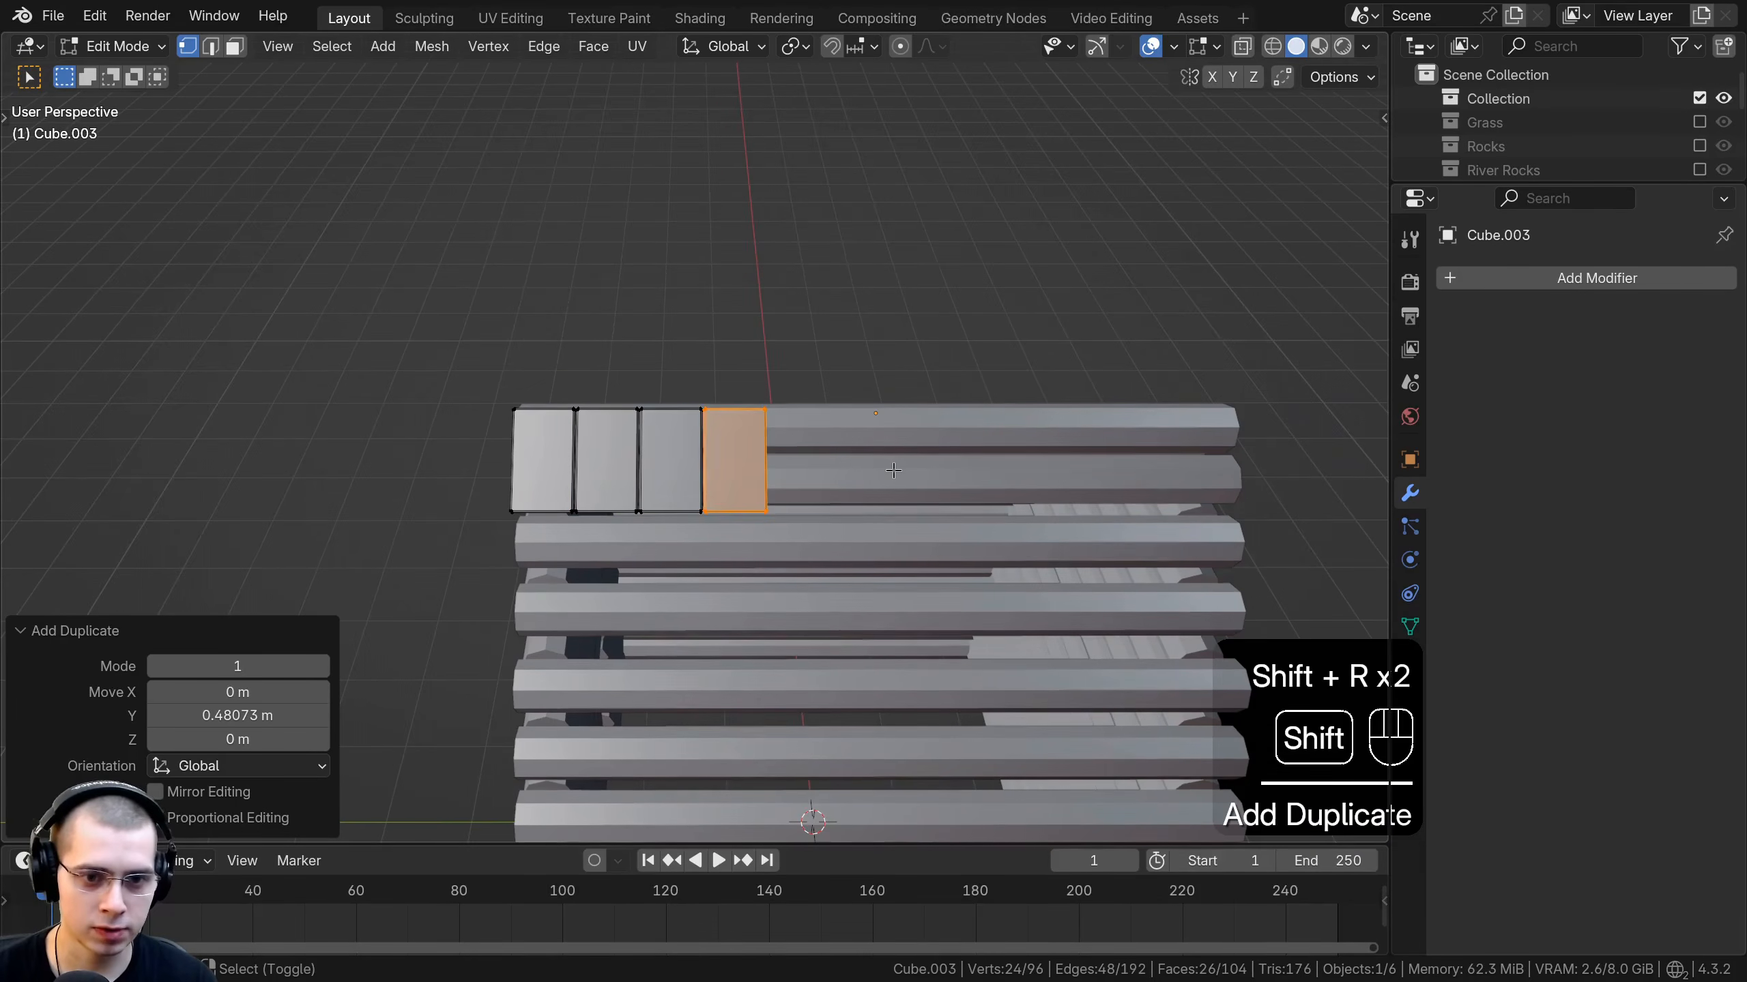
key("shift+r")
mouse_move(1006, 483)
middle_mouse_down("shift")
mouse_move(762, 471)
mouse_move(729, 390)
mouse_move(842, 452)
mouse_move(835, 395)
mouse_move(980, 469)
middle_mouse_up("shift")
key("shift+r")
key("shift+r")
key("shift+r")
key("shift+r")
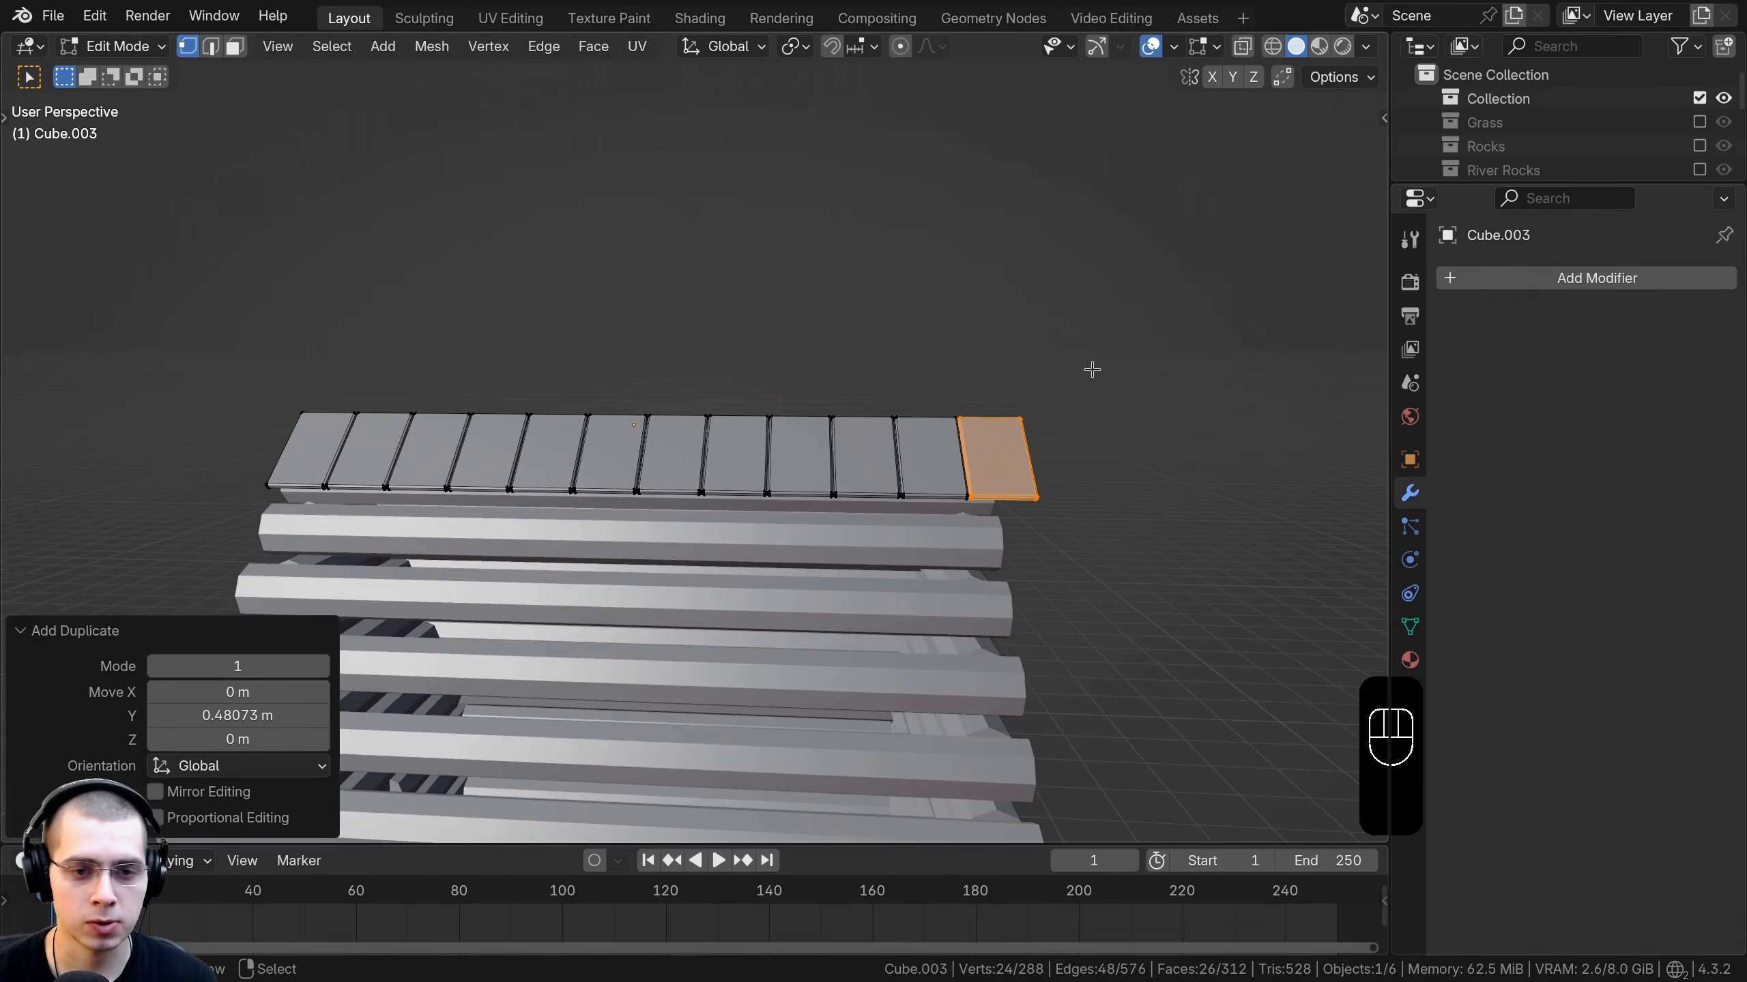
Select all the shingles and scale the row to about 0.957 along Y.
key("a")
key("a")
middle_click_drag(1004, 350, 1086, 377)
key("s")
key("y")
left_click(1059, 370)
key("g")
key("y")
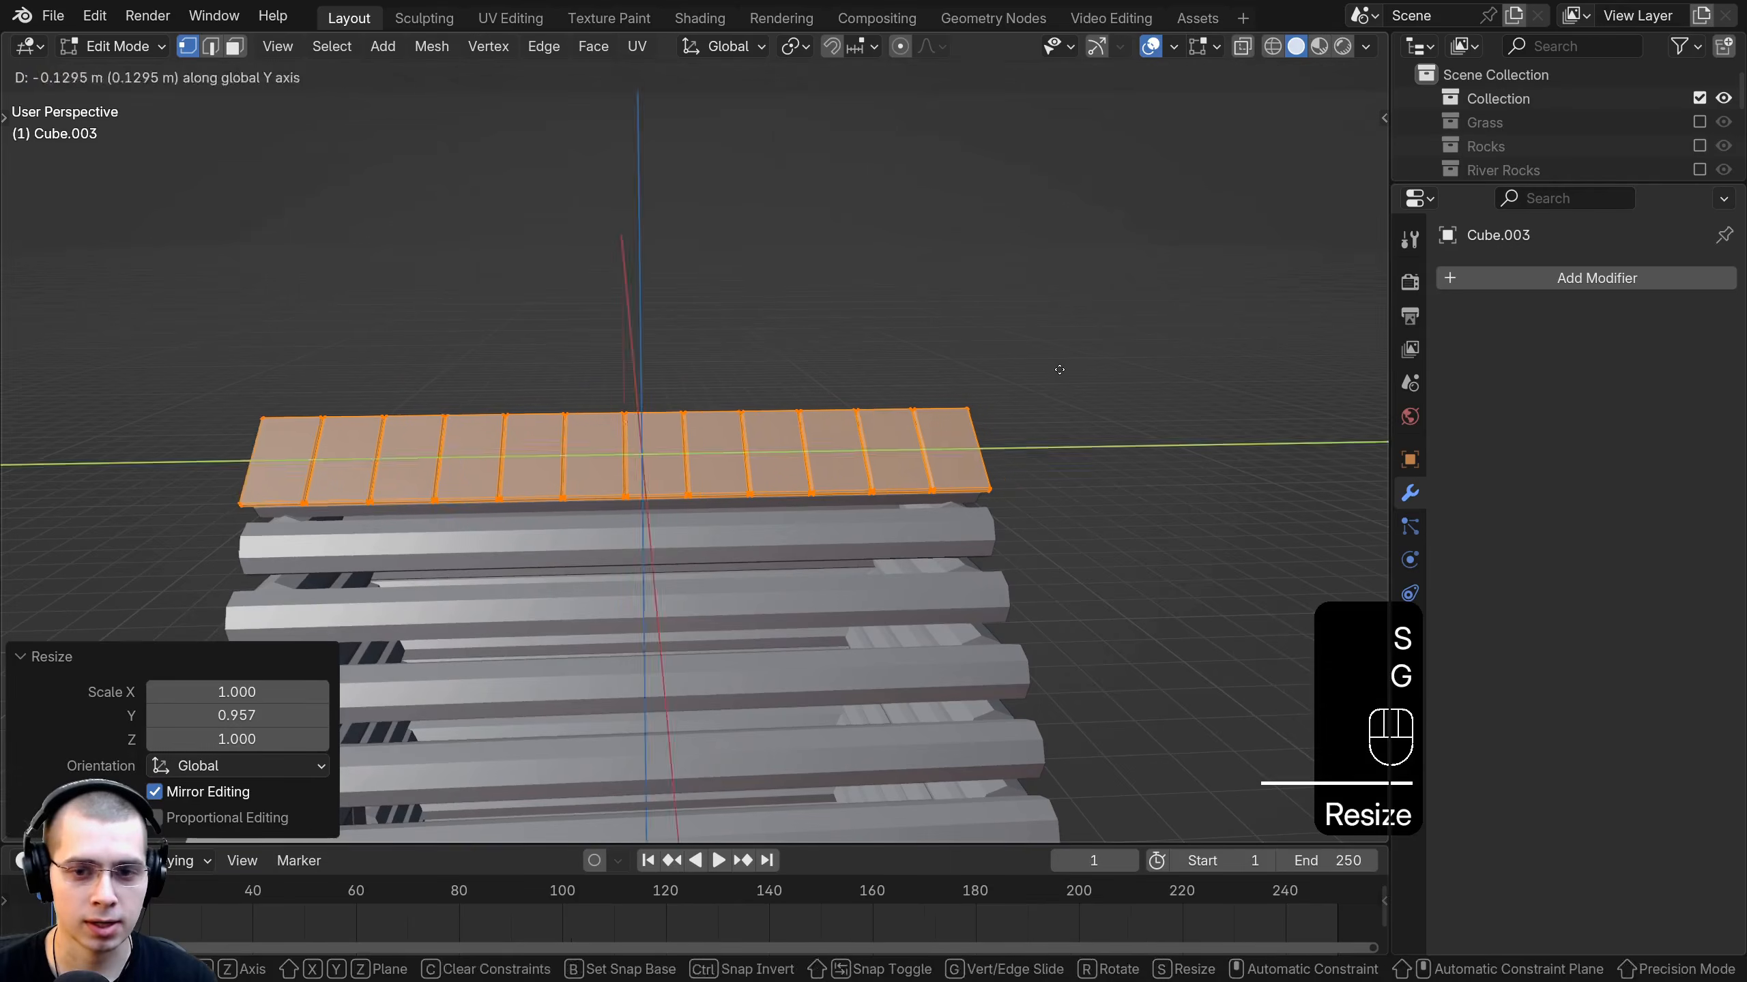
right_click(1055, 373)
Stretch the shingle row to about 1.026 along Y and shift it along the same axis.
key("s")
key("y")
left_click(1064, 376)
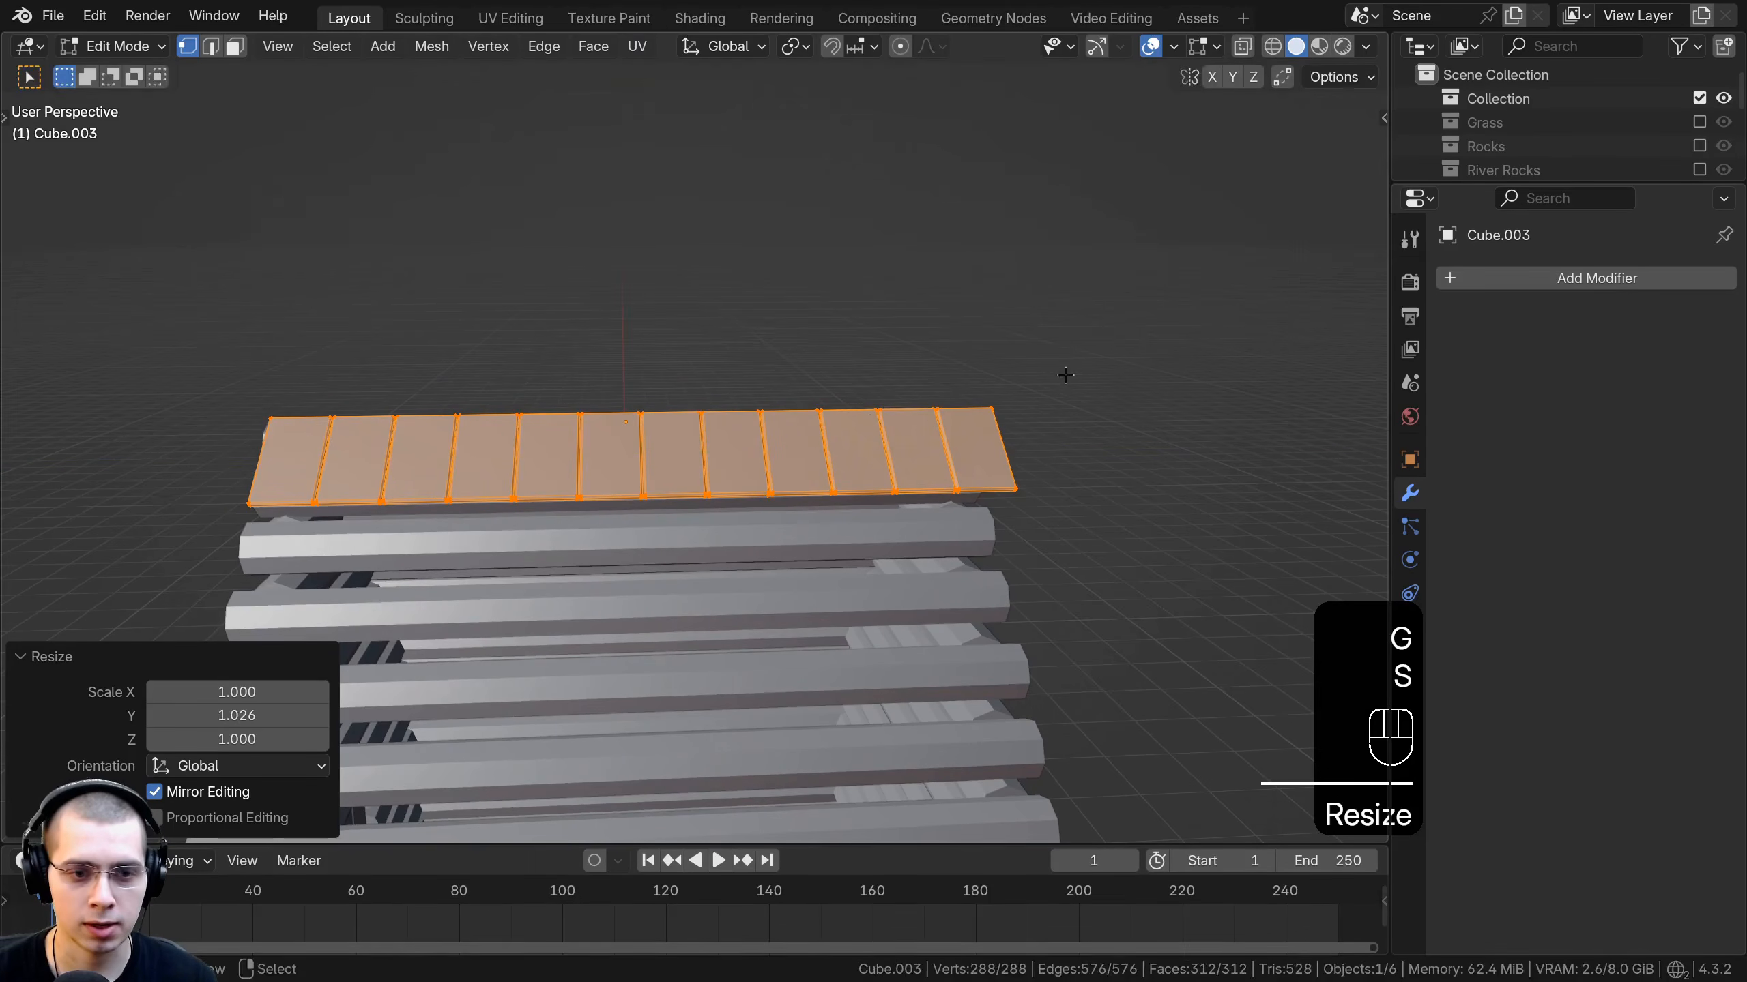
key("g")
key("y")
left_click(1071, 376)
Narrow the shingle row slightly along Y and move it about -0.072 m along Y.
key("s")
key("y")
left_click(1055, 373)
key("g")
key("y")
left_click(1041, 372)
Fine-tune the shingle row's length and position along Y to match the ridge log, and leave Edit Mode.
key("s")
key("y")
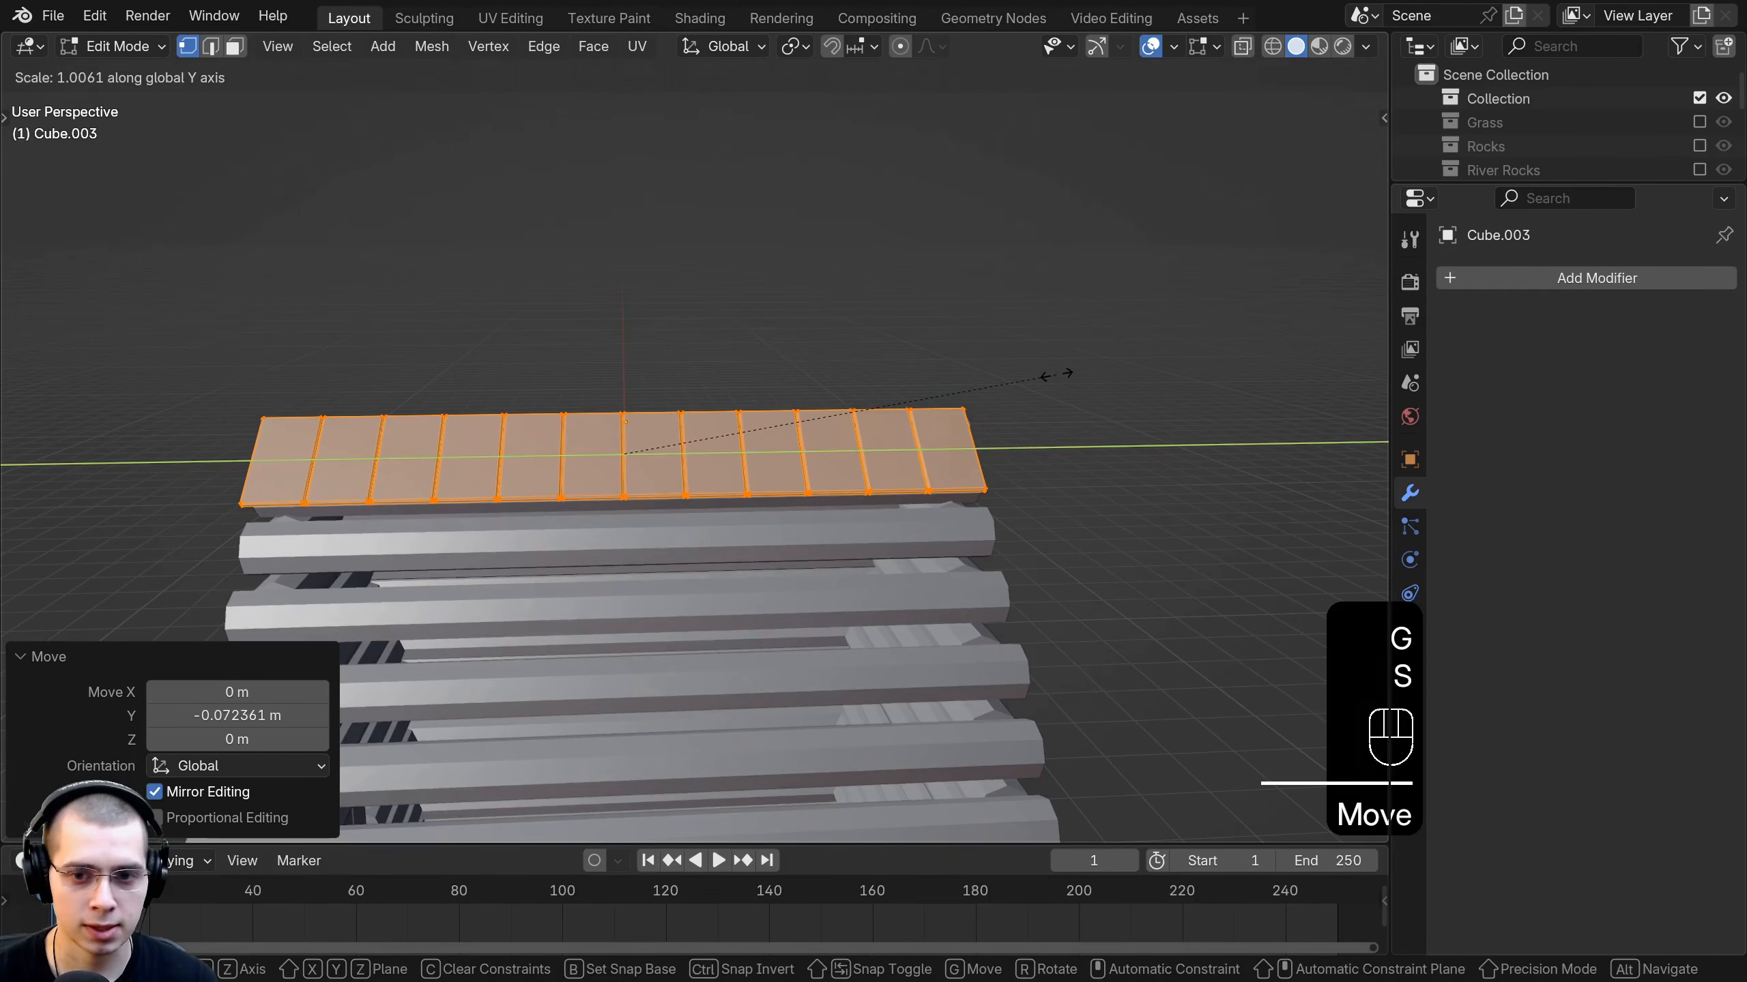
left_click(1058, 375)
key("g")
key("y")
left_click(1056, 374)
key("Tab")
Check the shingle row from above and rescale it along Y to fit the roof logs.
scroll(796, 421, "down", 4)
middle_click_drag(796, 422, 748, 639)
scroll(956, 492, "up", 4)
key("Tab")
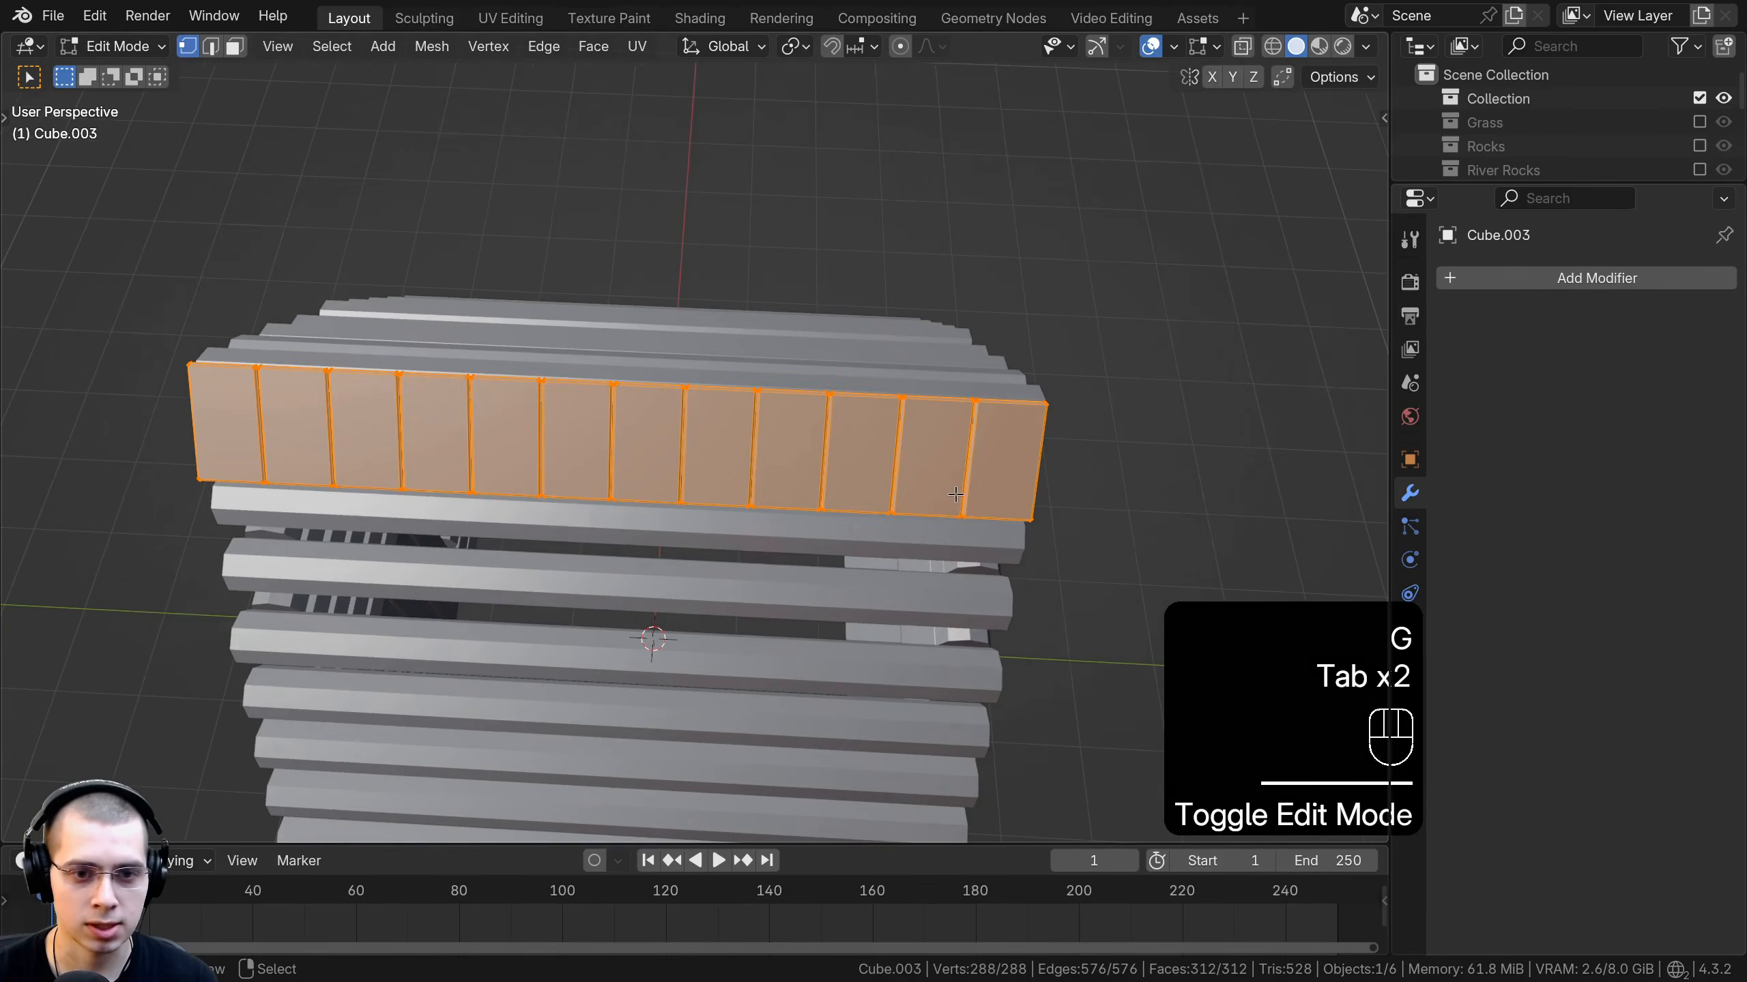
key("s")
key("y")
left_click(949, 487)
key("Tab")
Rescale the shingle row along Y once more and nudge it along Y to even out both ends.
middle_click_drag(891, 492, 1039, 488)
key("Tab")
key("s")
key("y")
left_click(1007, 472)
key("g")
key("y")
left_click(1018, 469)
key("Tab")
key("Tab")
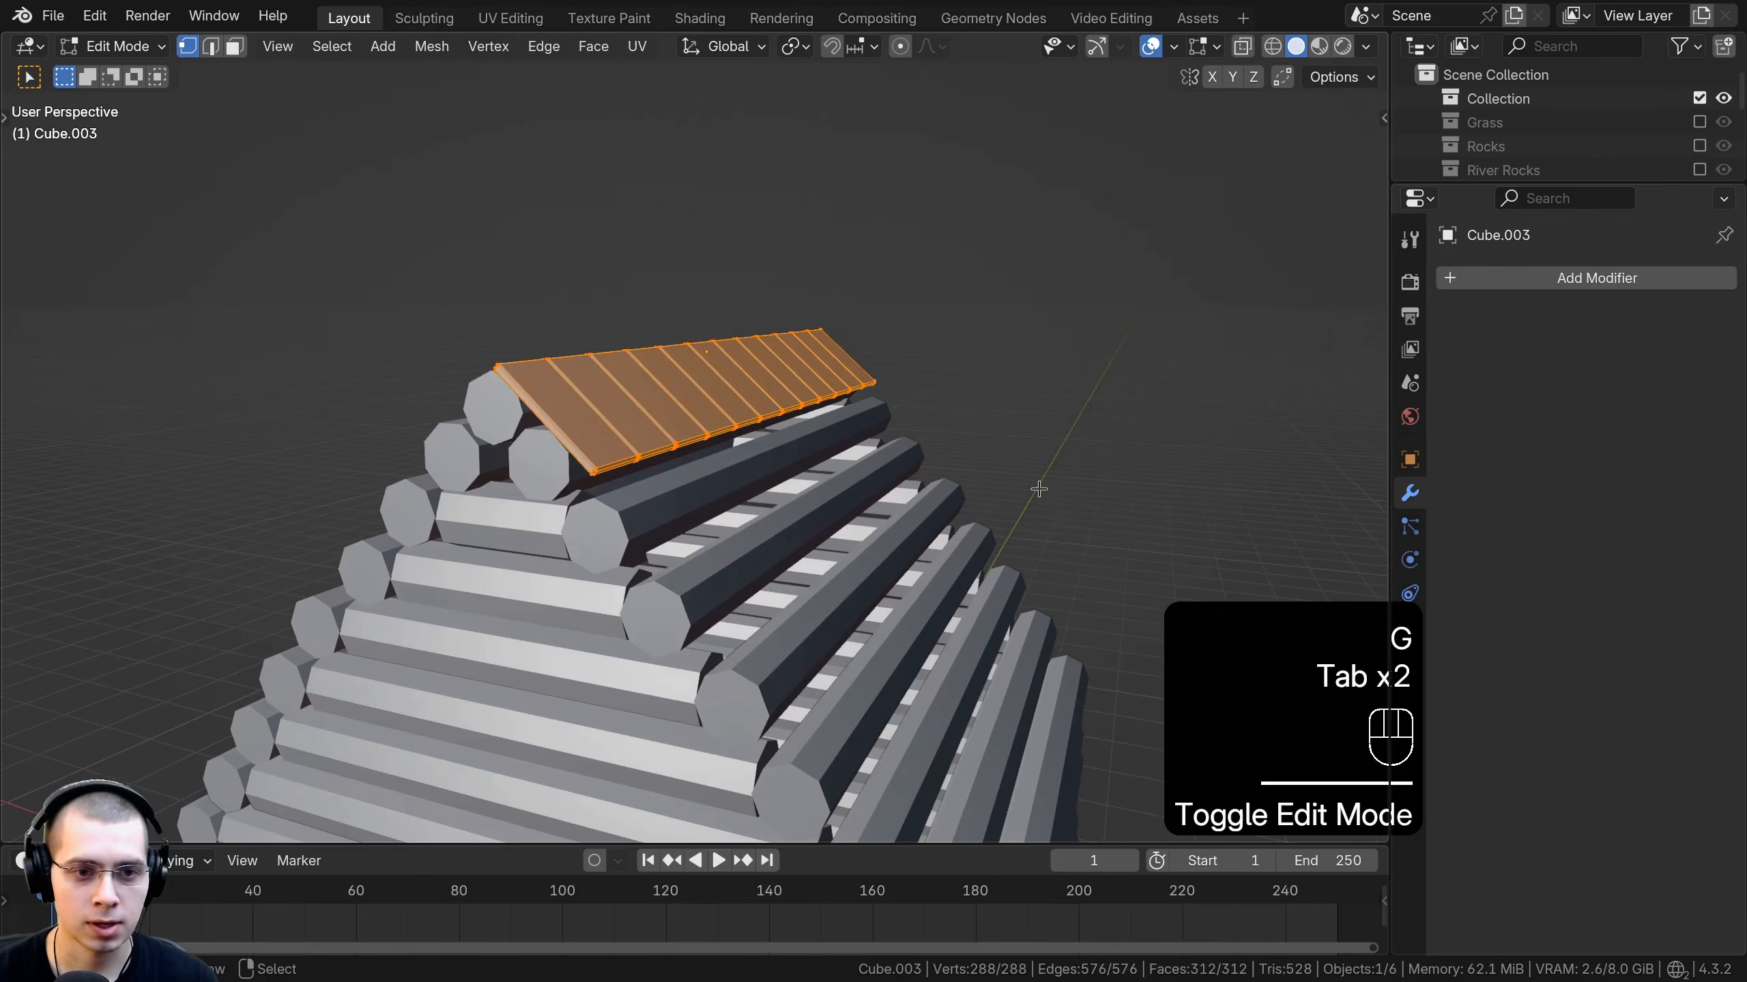
In front view, rotate and move the whole shingle row so that it lies at a slightly shallower slope on the upper logs.
key("KP_1")
key("a")
key("a")
scroll(780, 484, "up", 3)
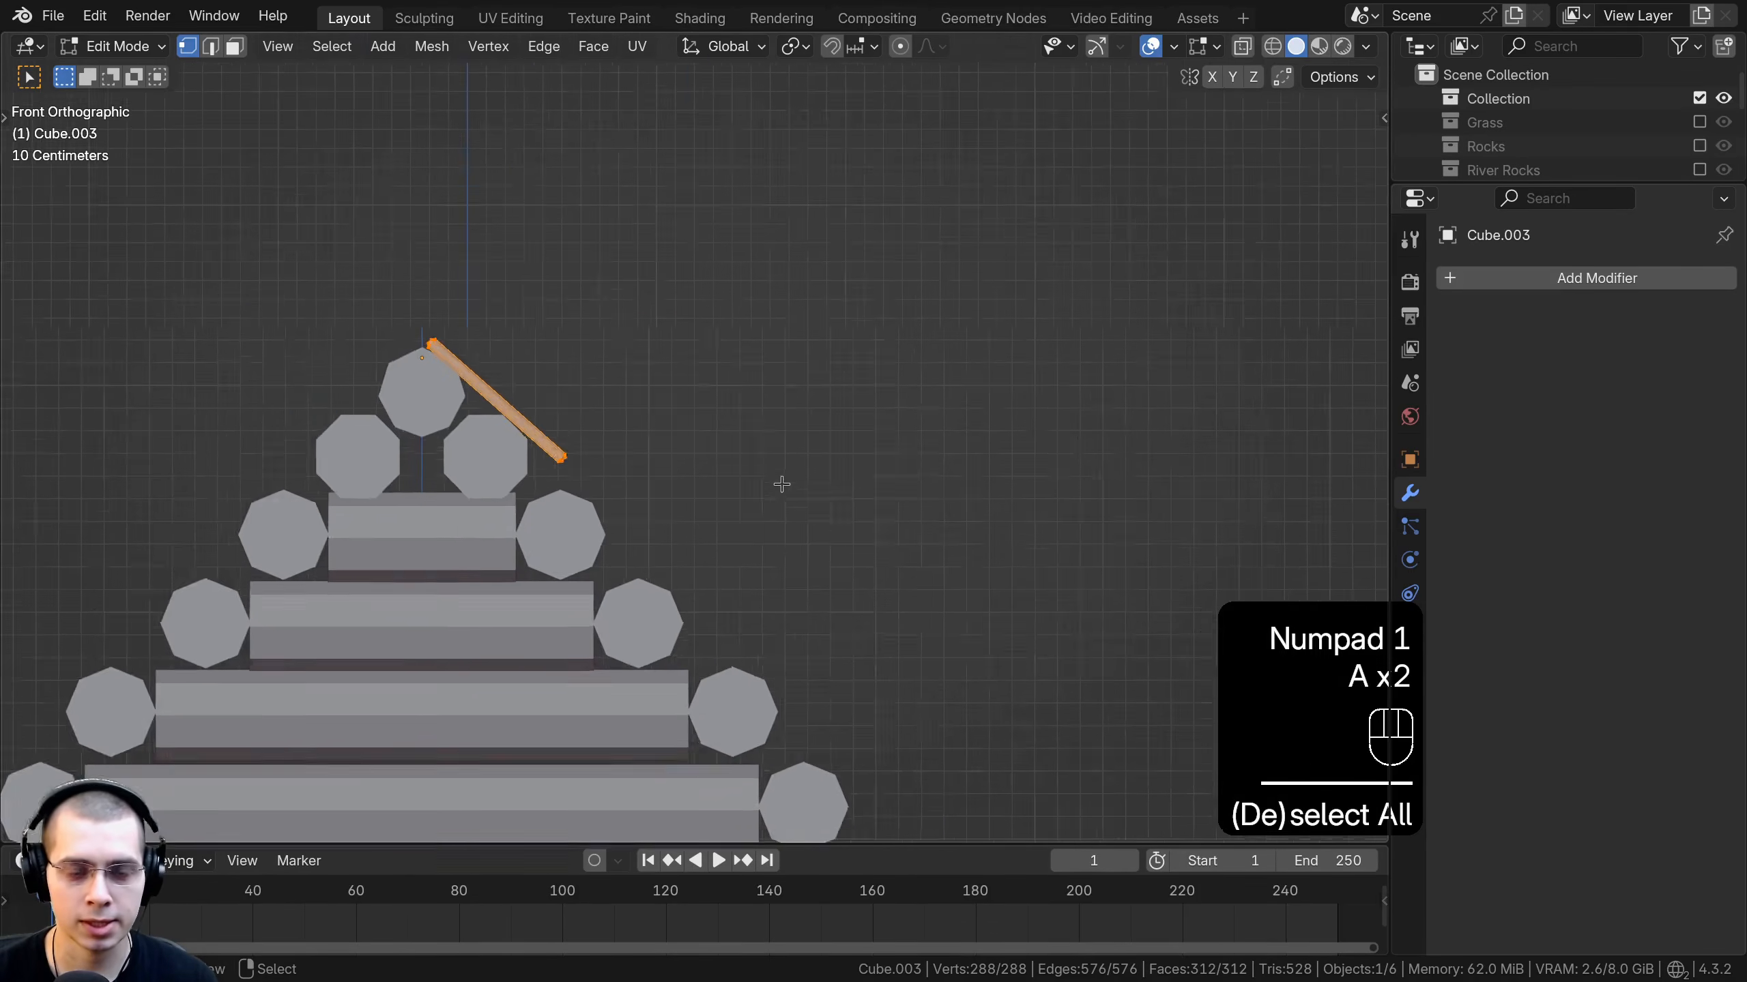
middle_click_drag(780, 484, 746, 335, "shift")
key("r")
left_click(741, 447)
key("g")
left_click(733, 436)
key("r")
left_click(750, 336)
Duplicate the shingle row down the slope, about 0.35 m along X and 0.34 m lower, tucked under the first row.
scroll(573, 318, "up", 1)
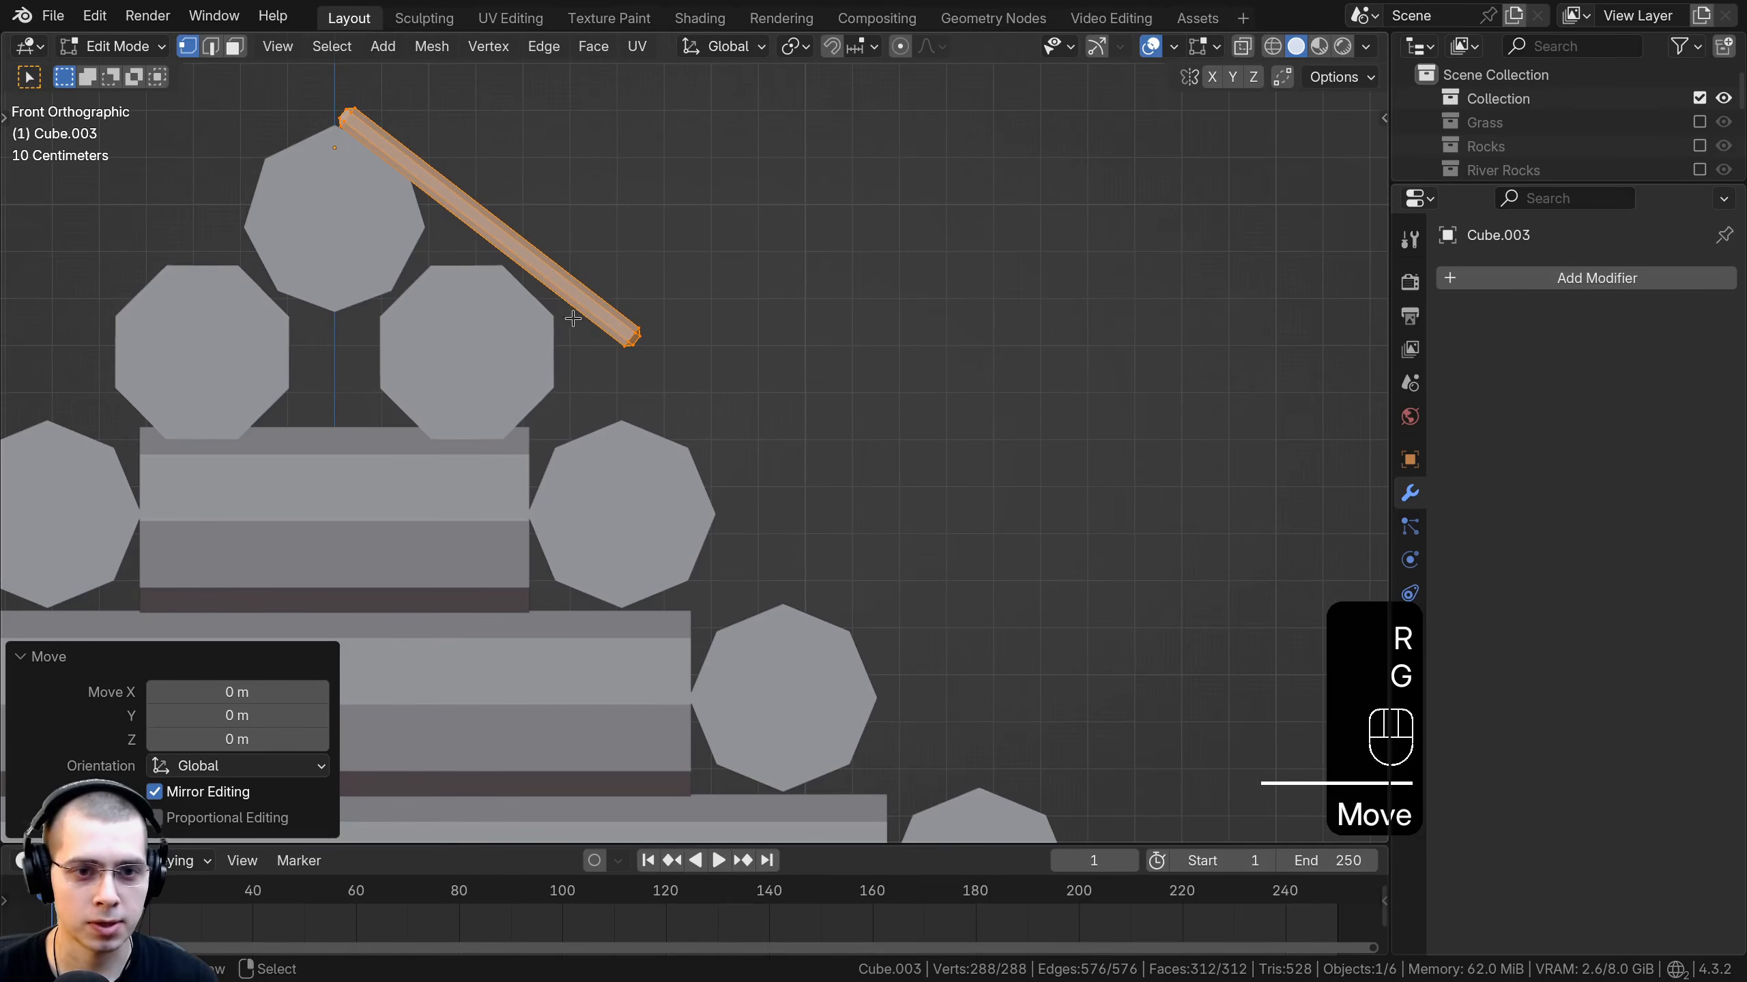
scroll(640, 379, "down", 1)
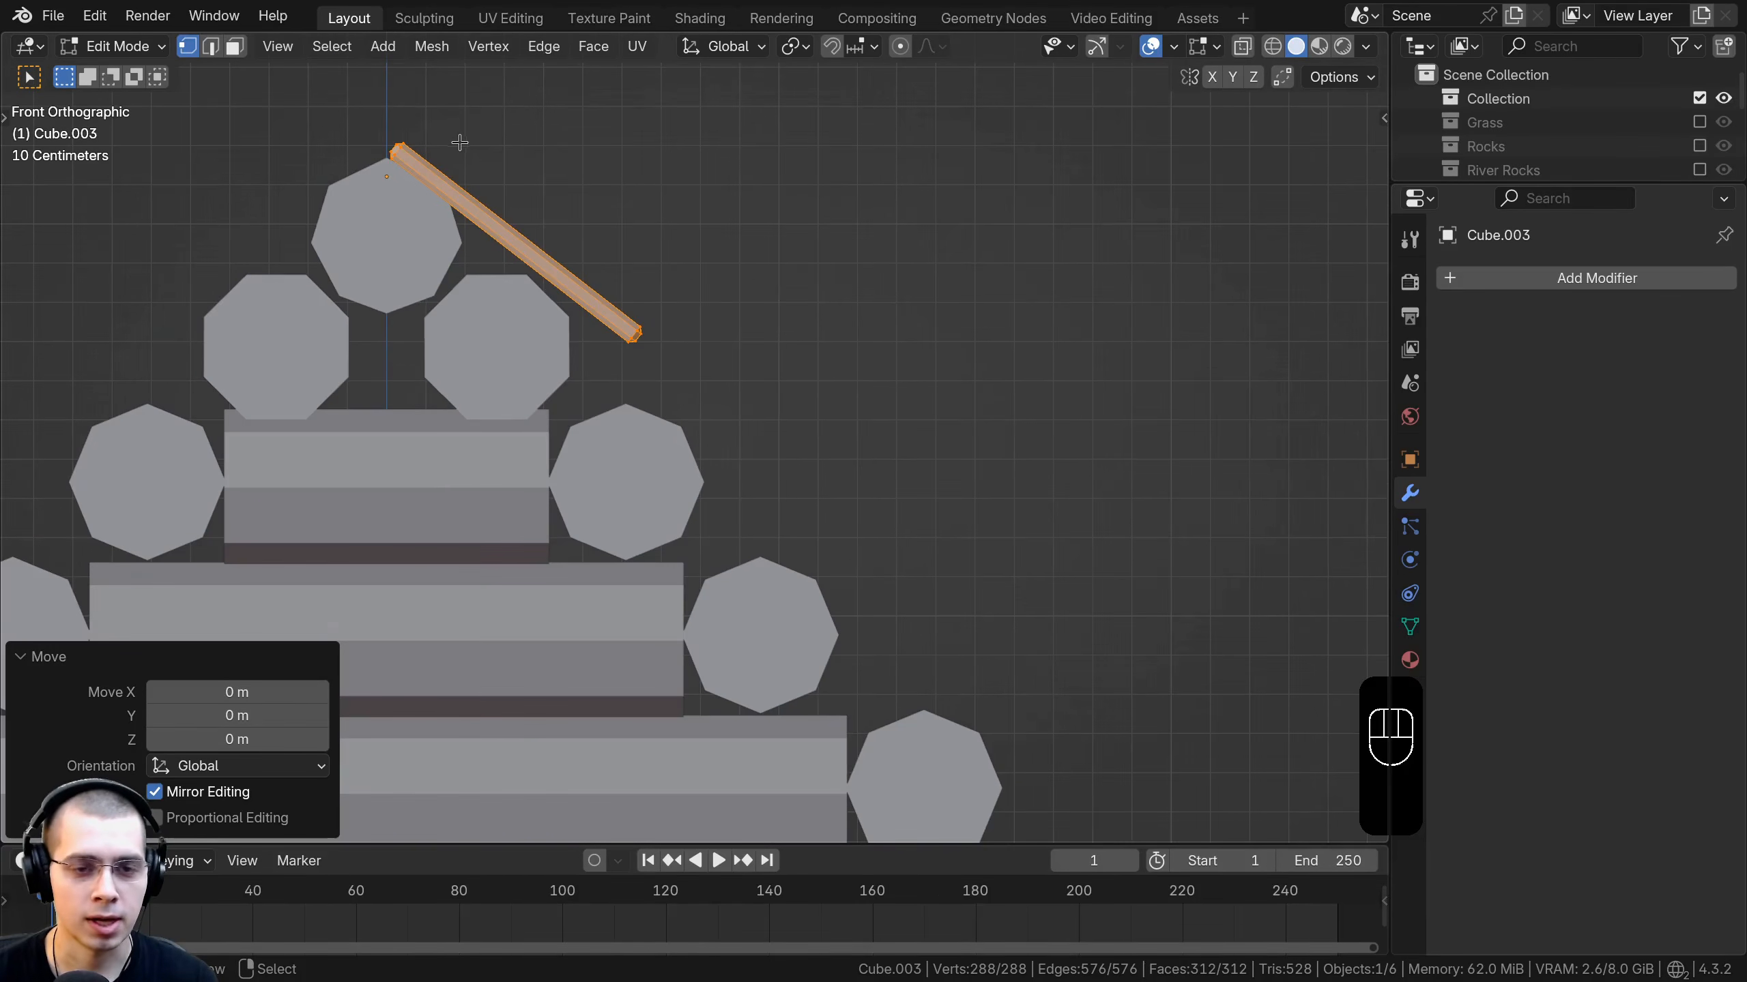
key("shift+d")
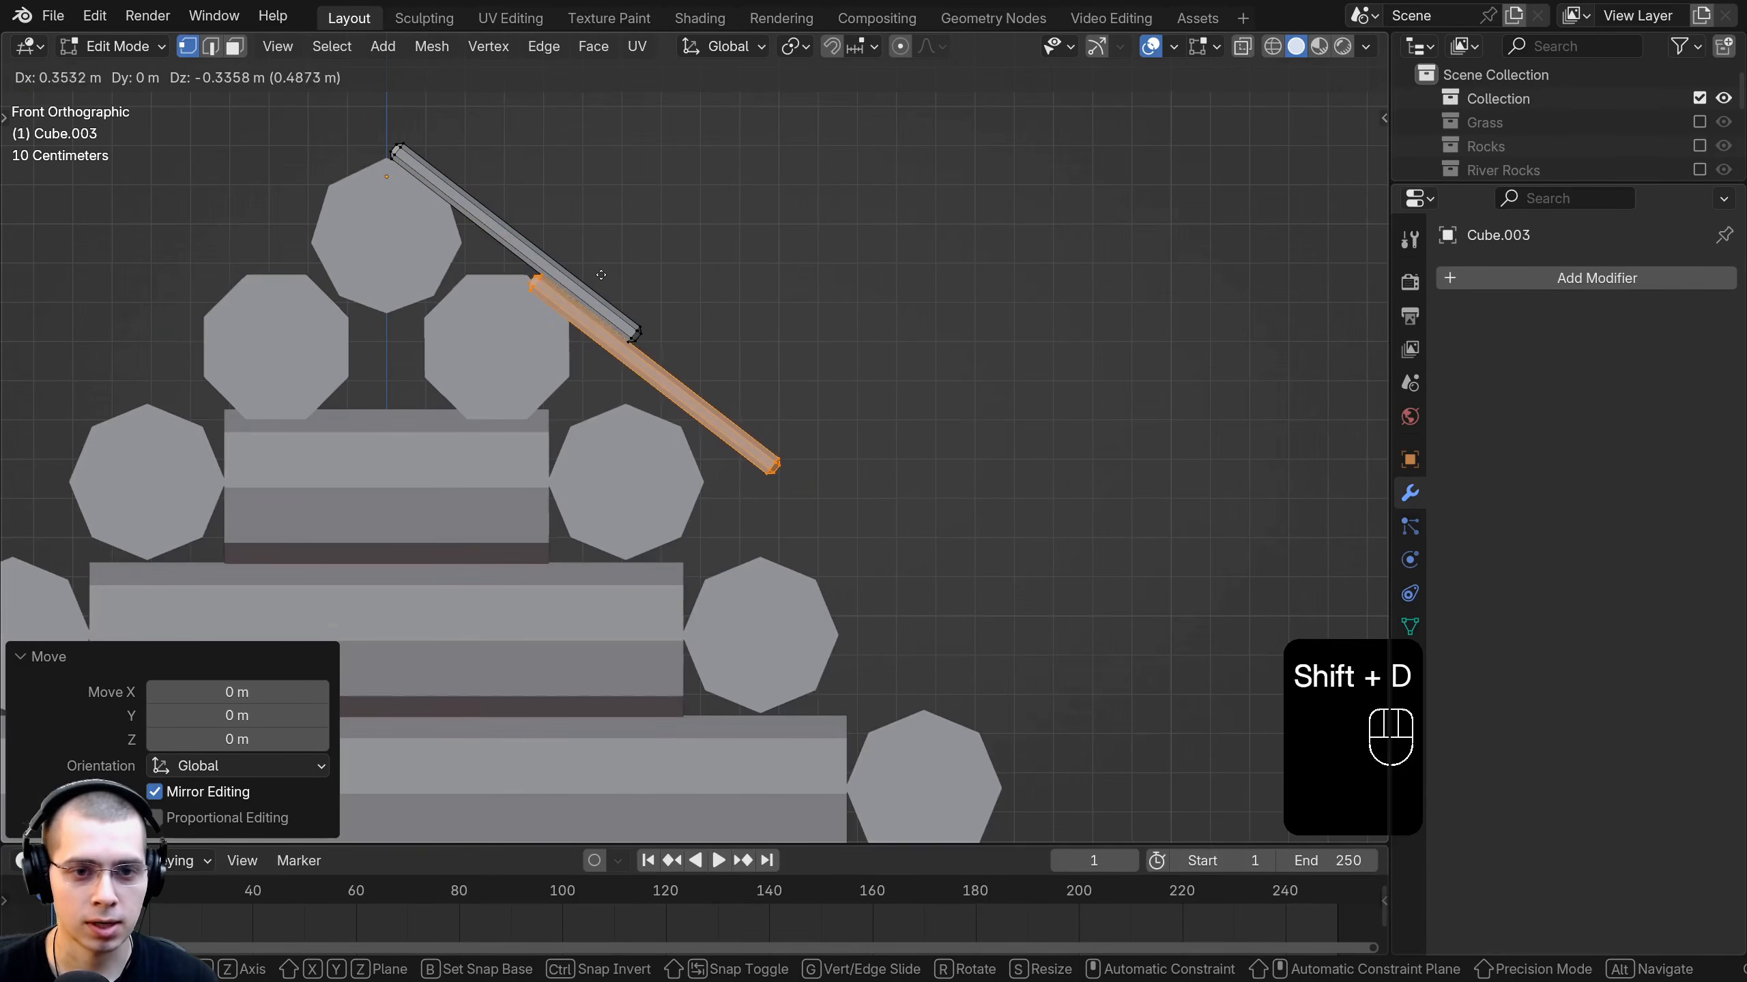
left_click(596, 272)
middle_click_drag(604, 271, 546, 226, "shift")
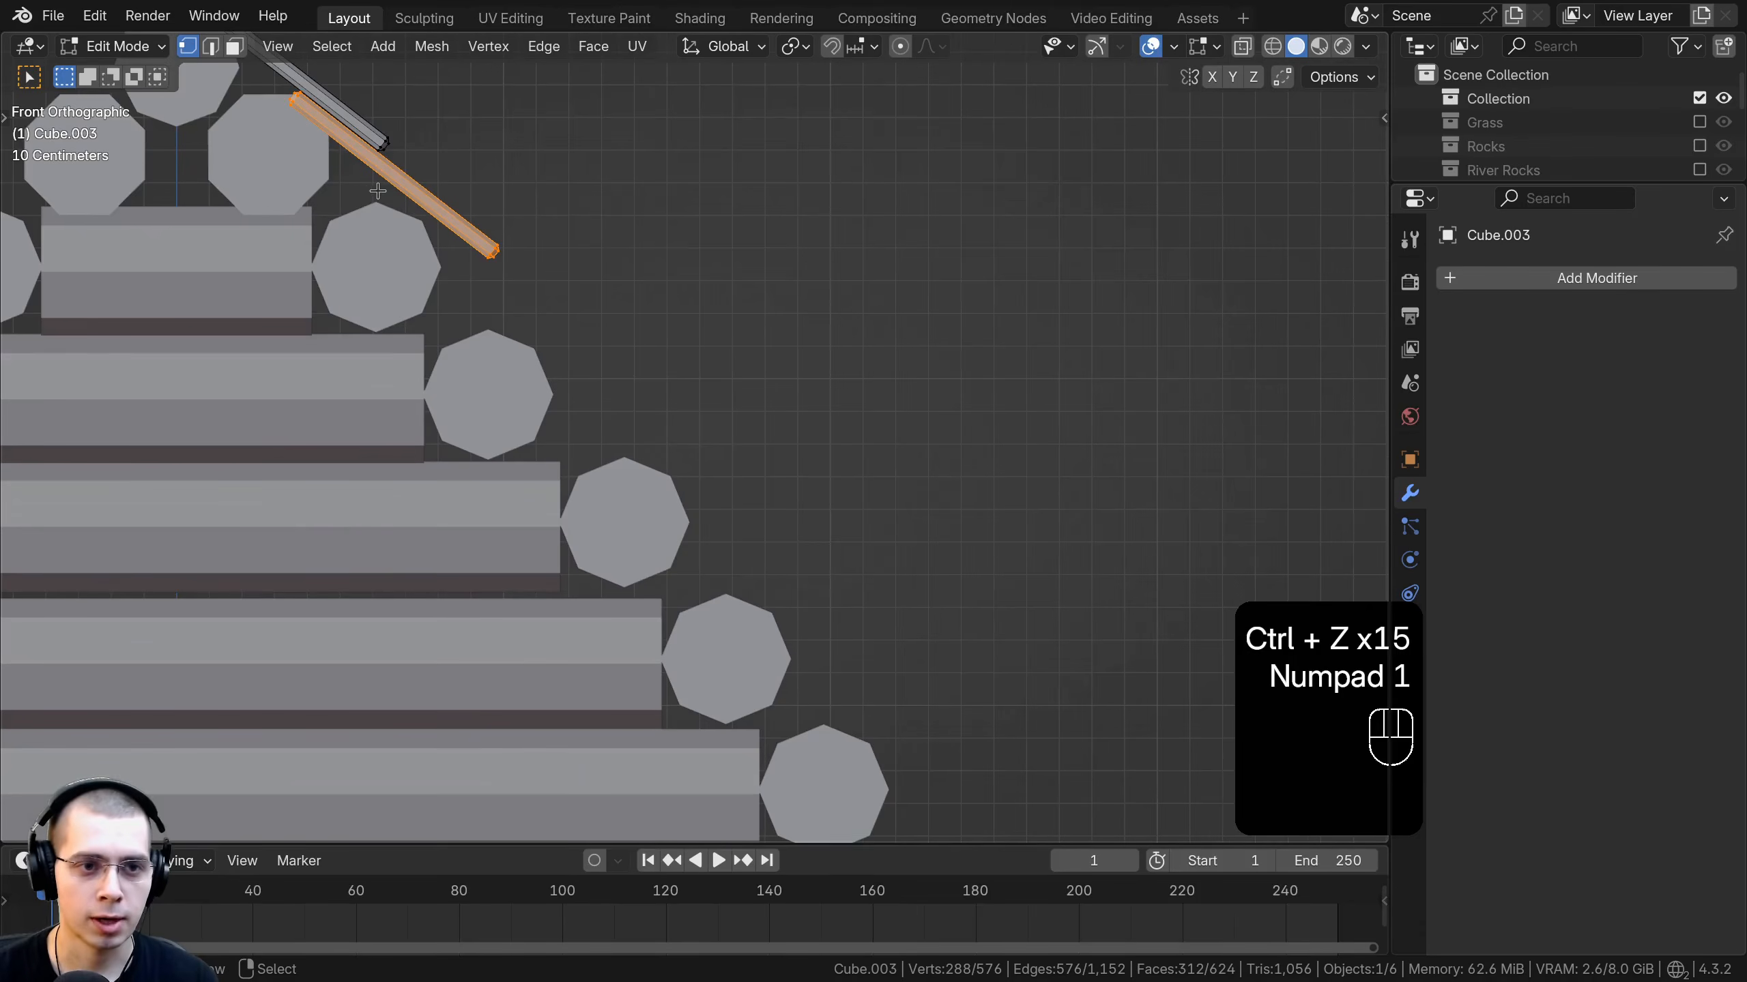
Offset the second shingle row about 0.257 m along Y to stagger its joints against the first row.
middle_click_drag(647, 375, 532, 360, "shift")
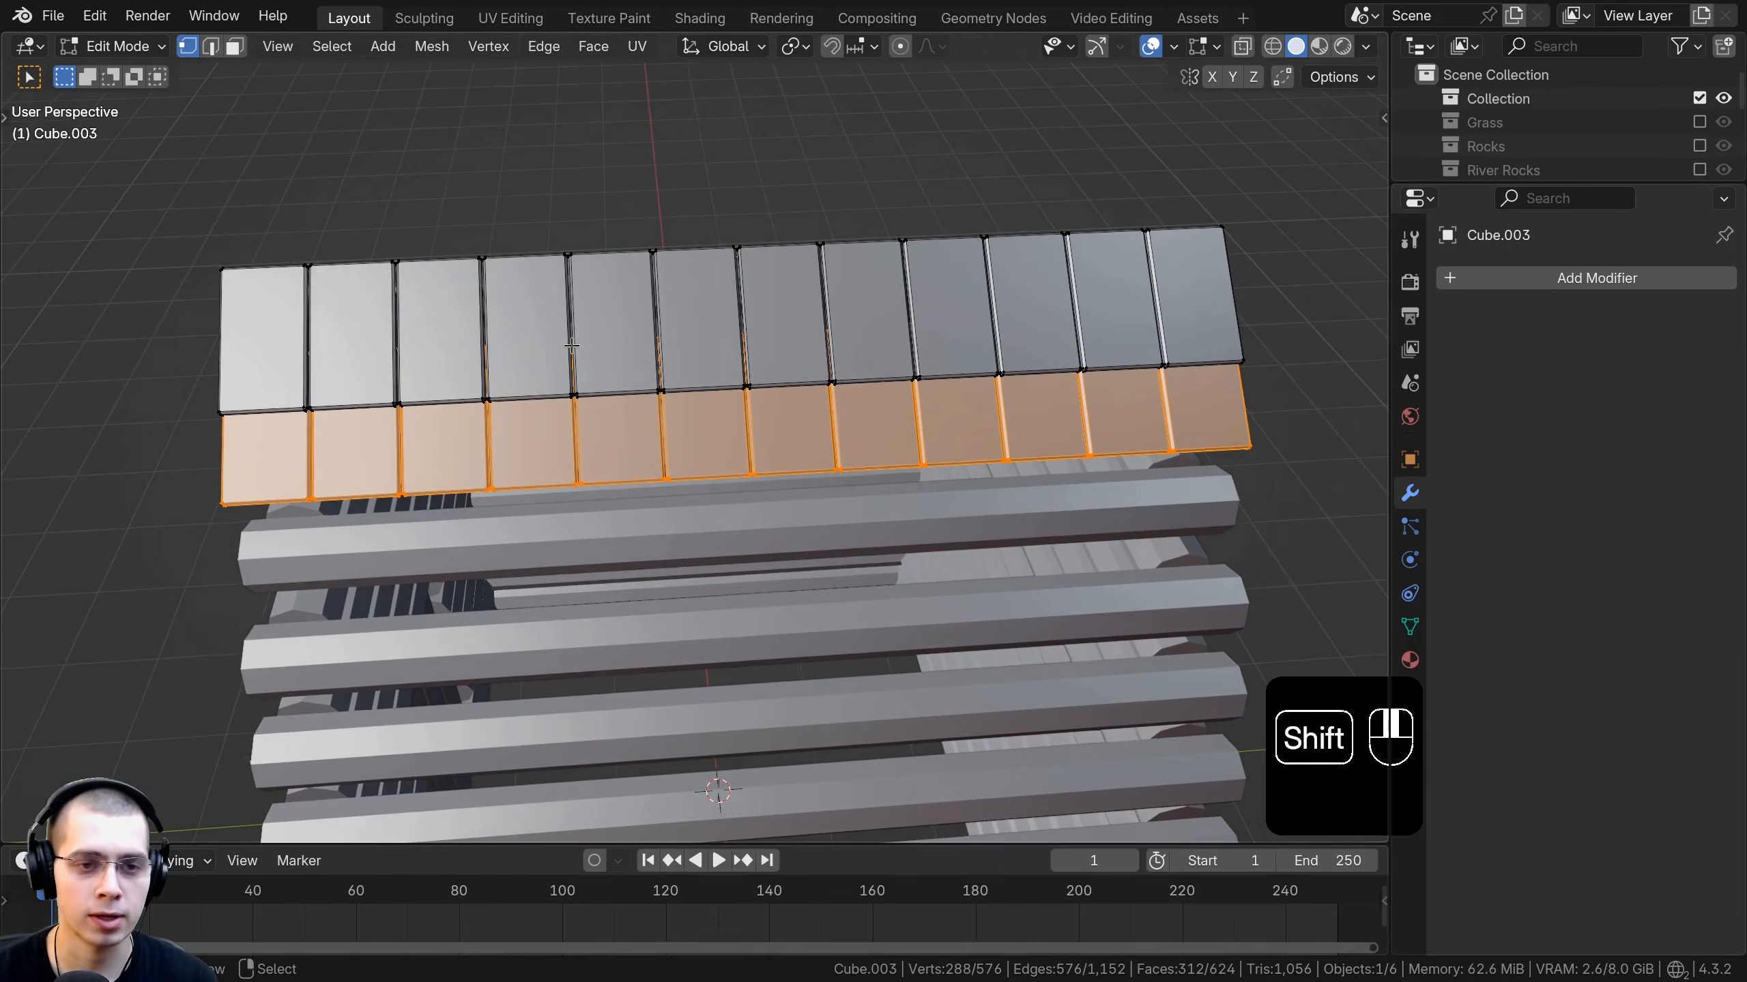
key("g")
key("y")
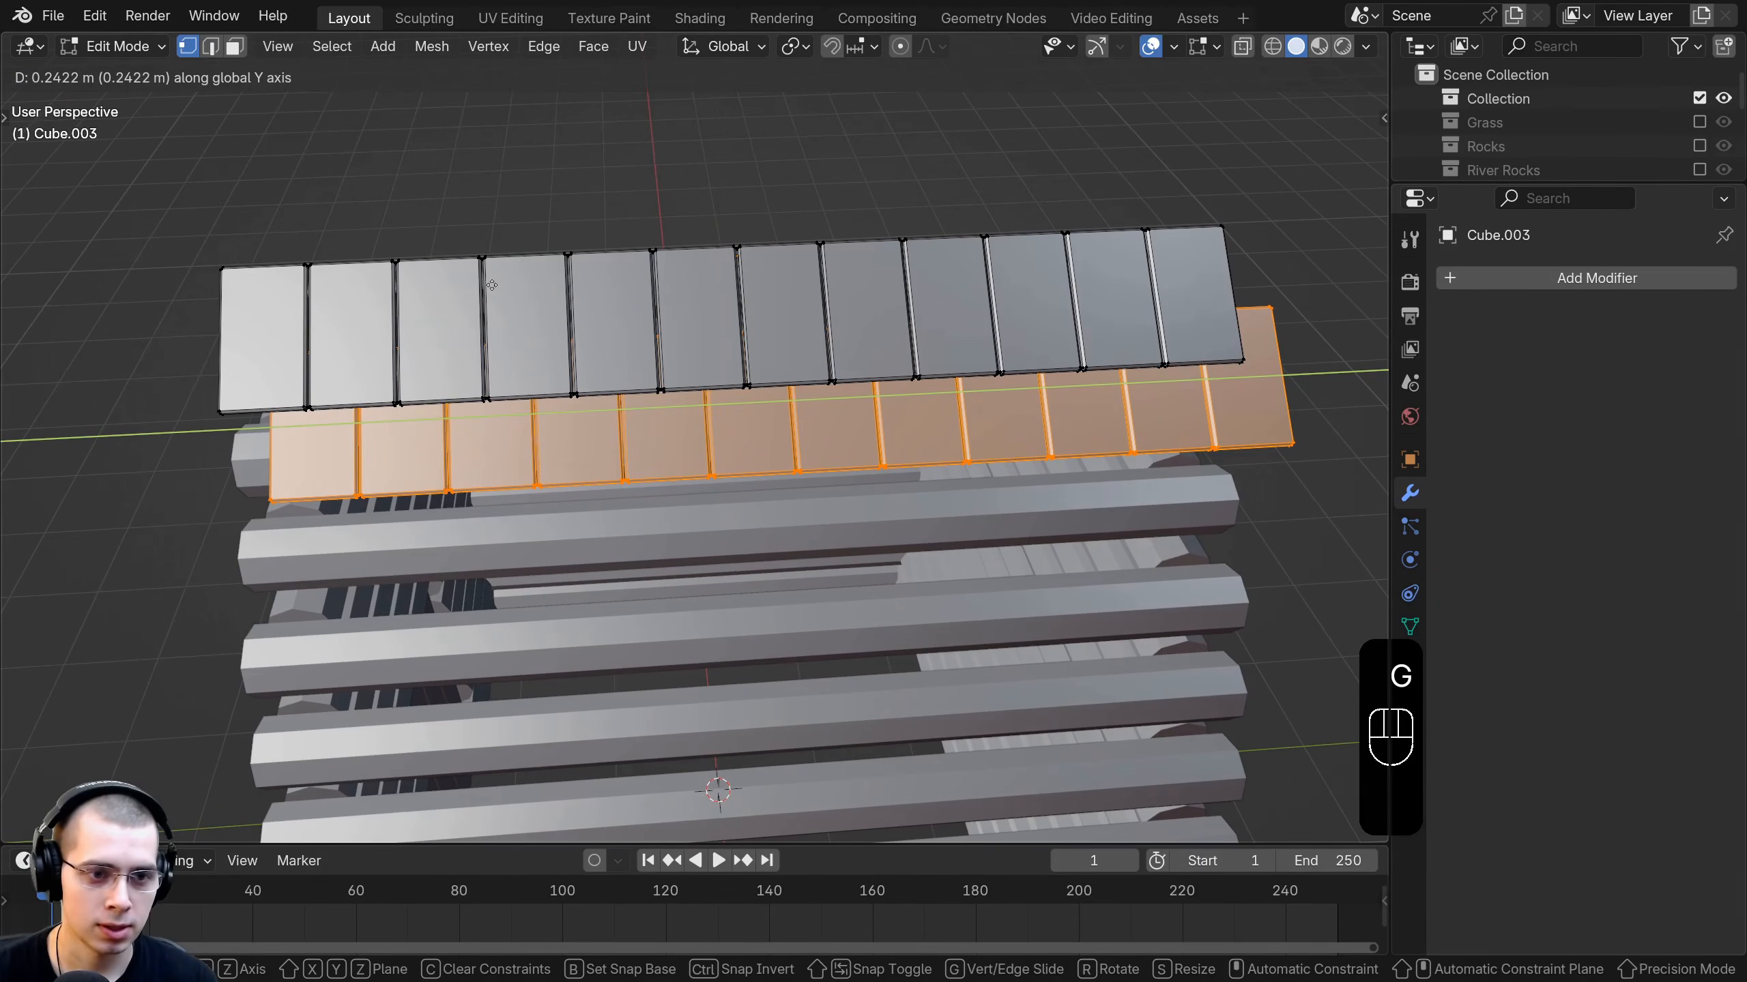
left_click(497, 300)
Select the overhanging end vertices of the second row in wireframe and move them about -0.247 m along Y, level with the upper row.
middle_click_drag(499, 304, 589, 411, "shift")
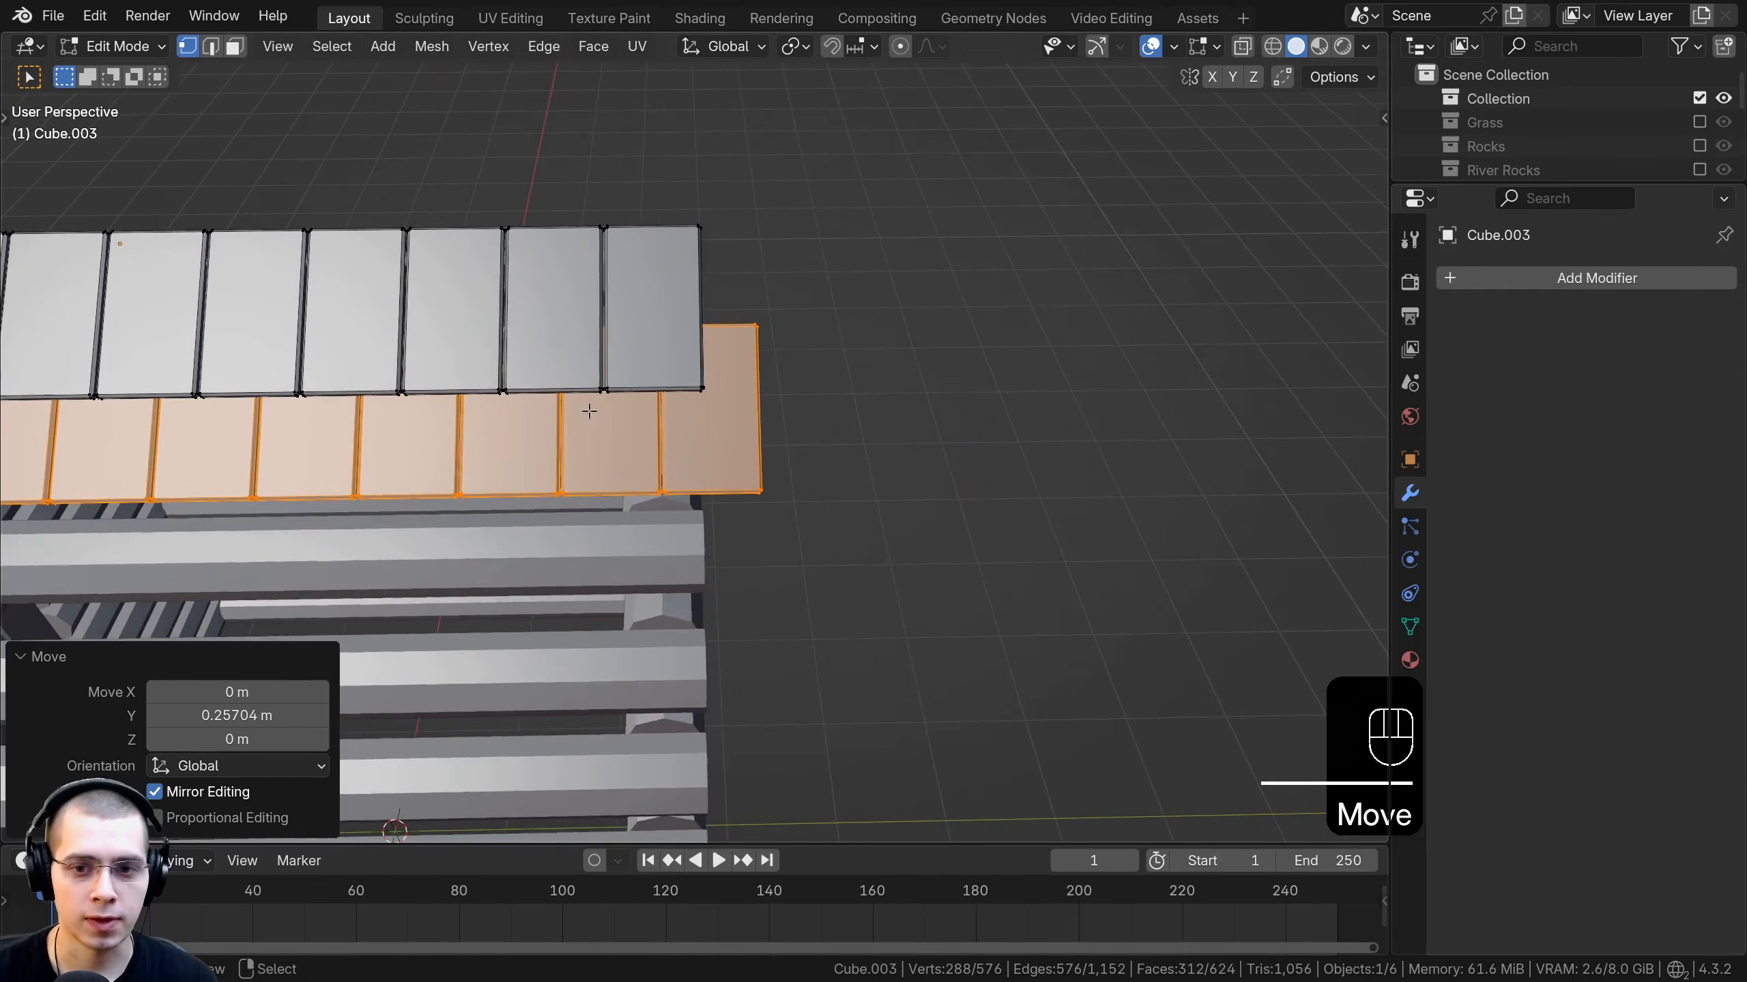
key("z")
left_click(756, 377)
key("alt+a")
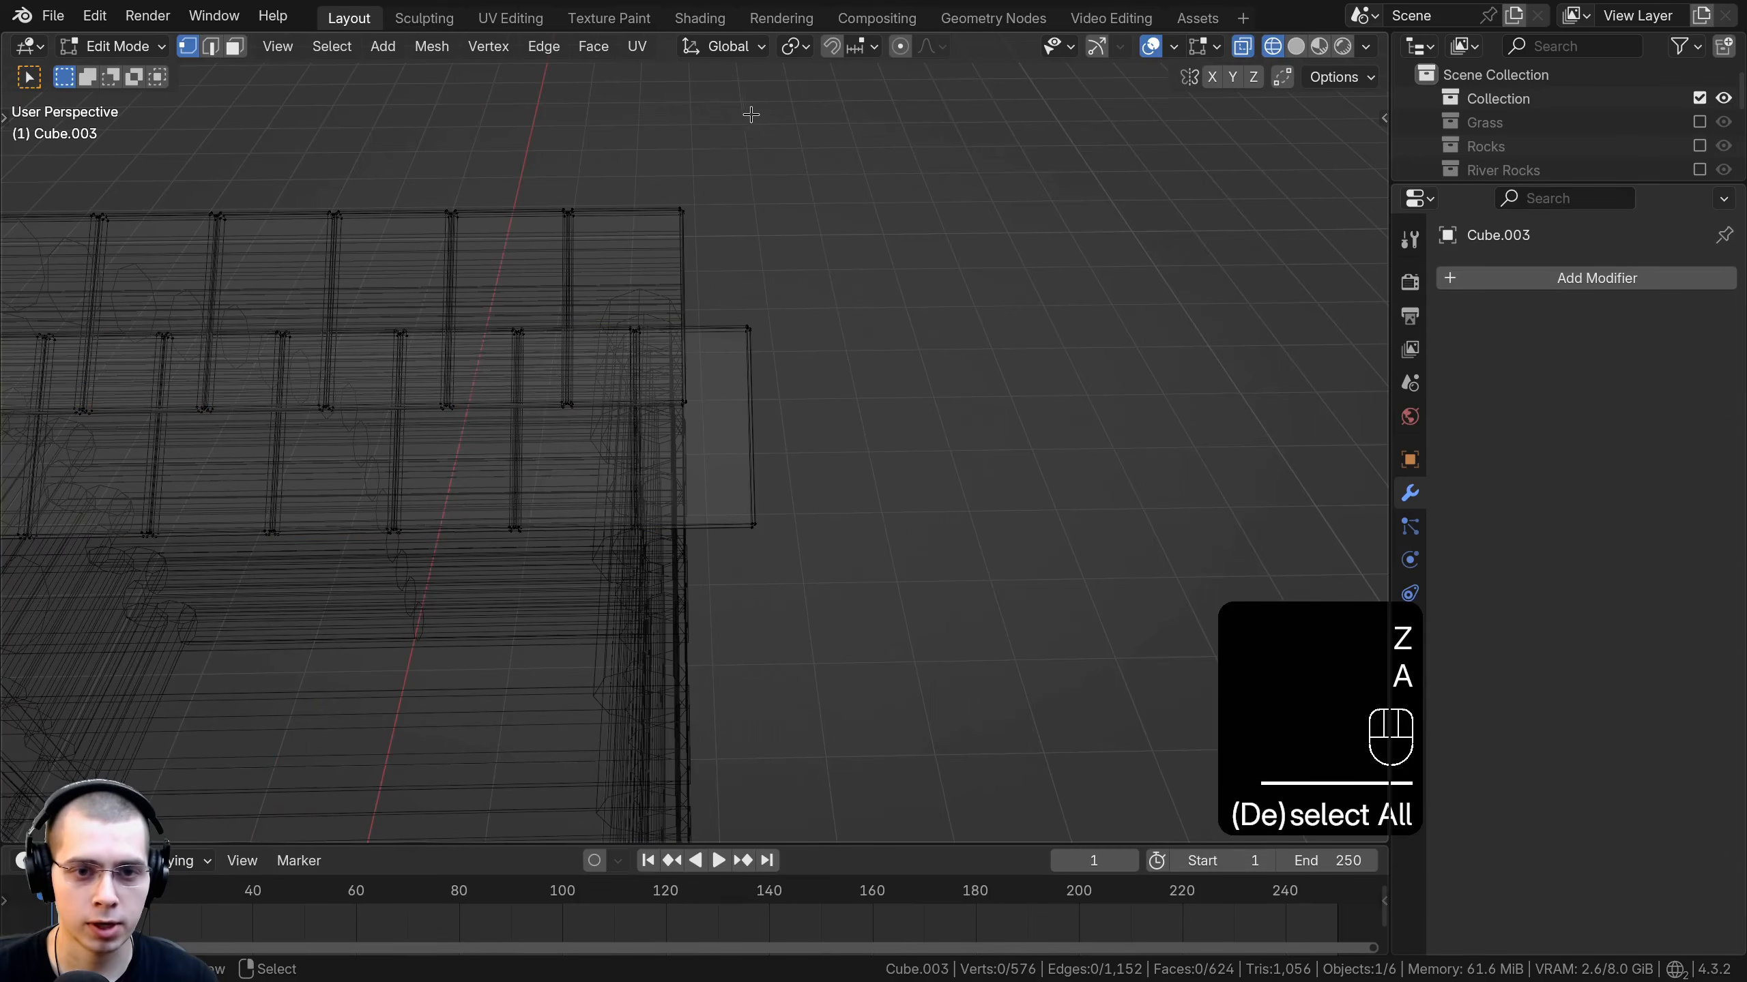
left_click_drag(746, 115, 899, 851)
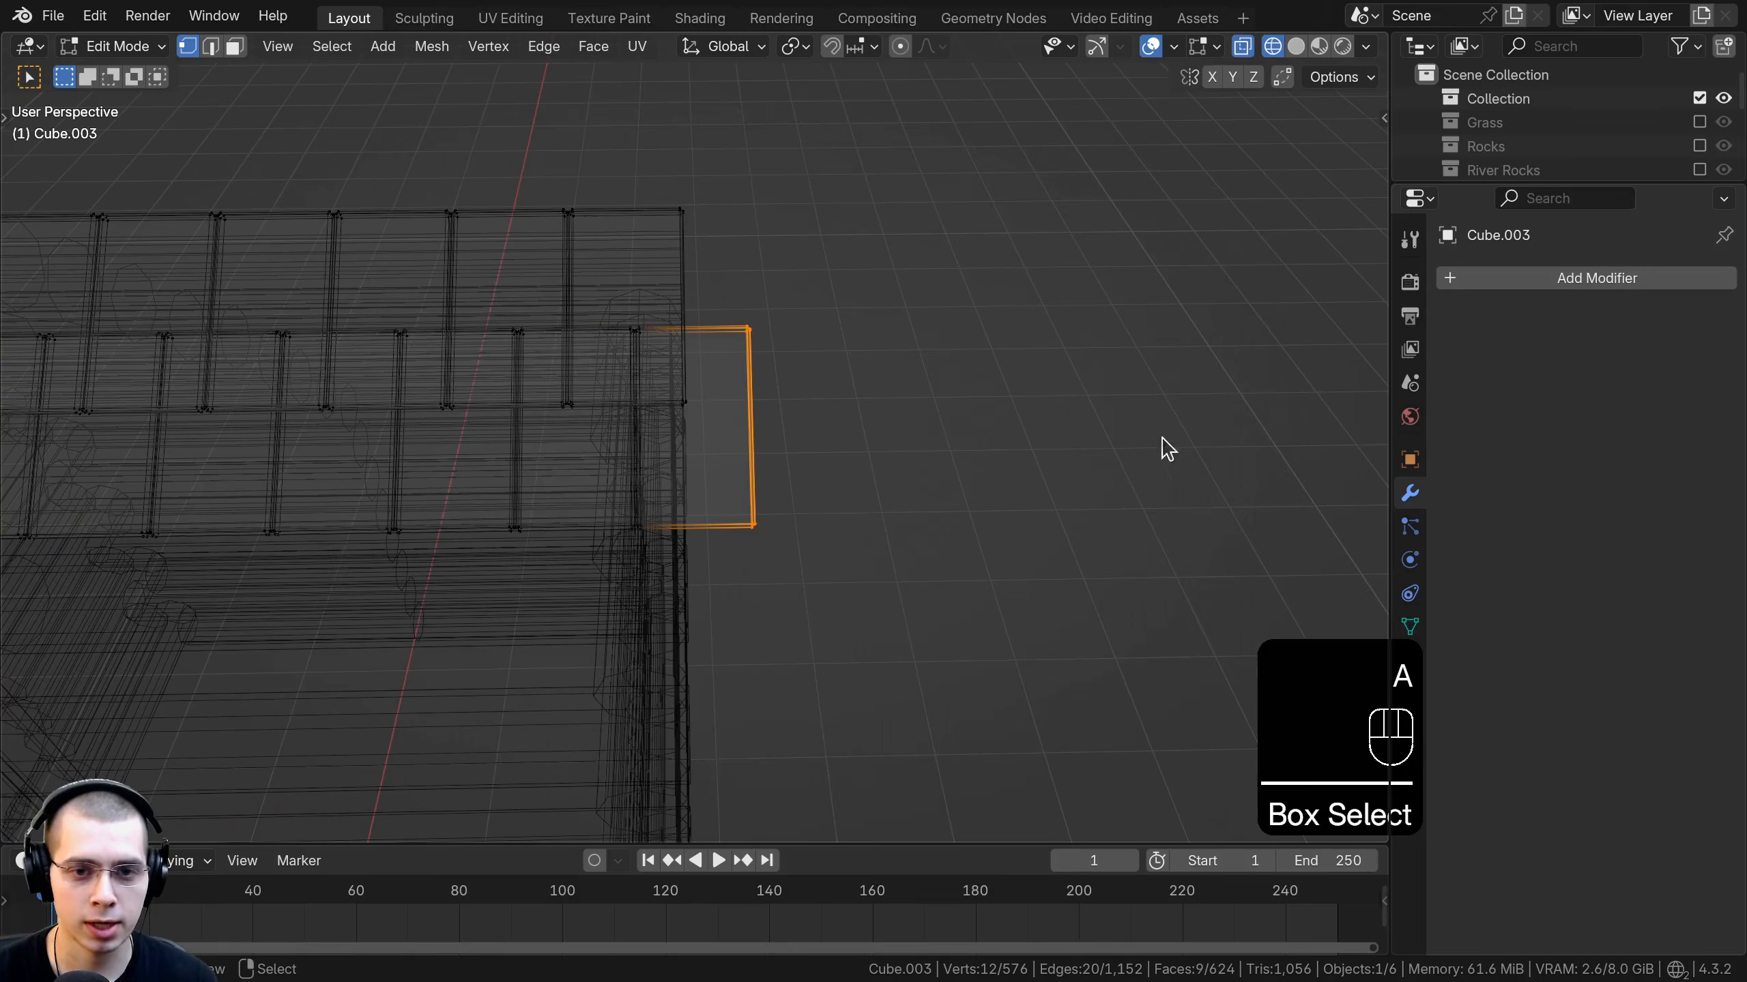
key("z")
key("g")
key("y")
left_click(972, 411)
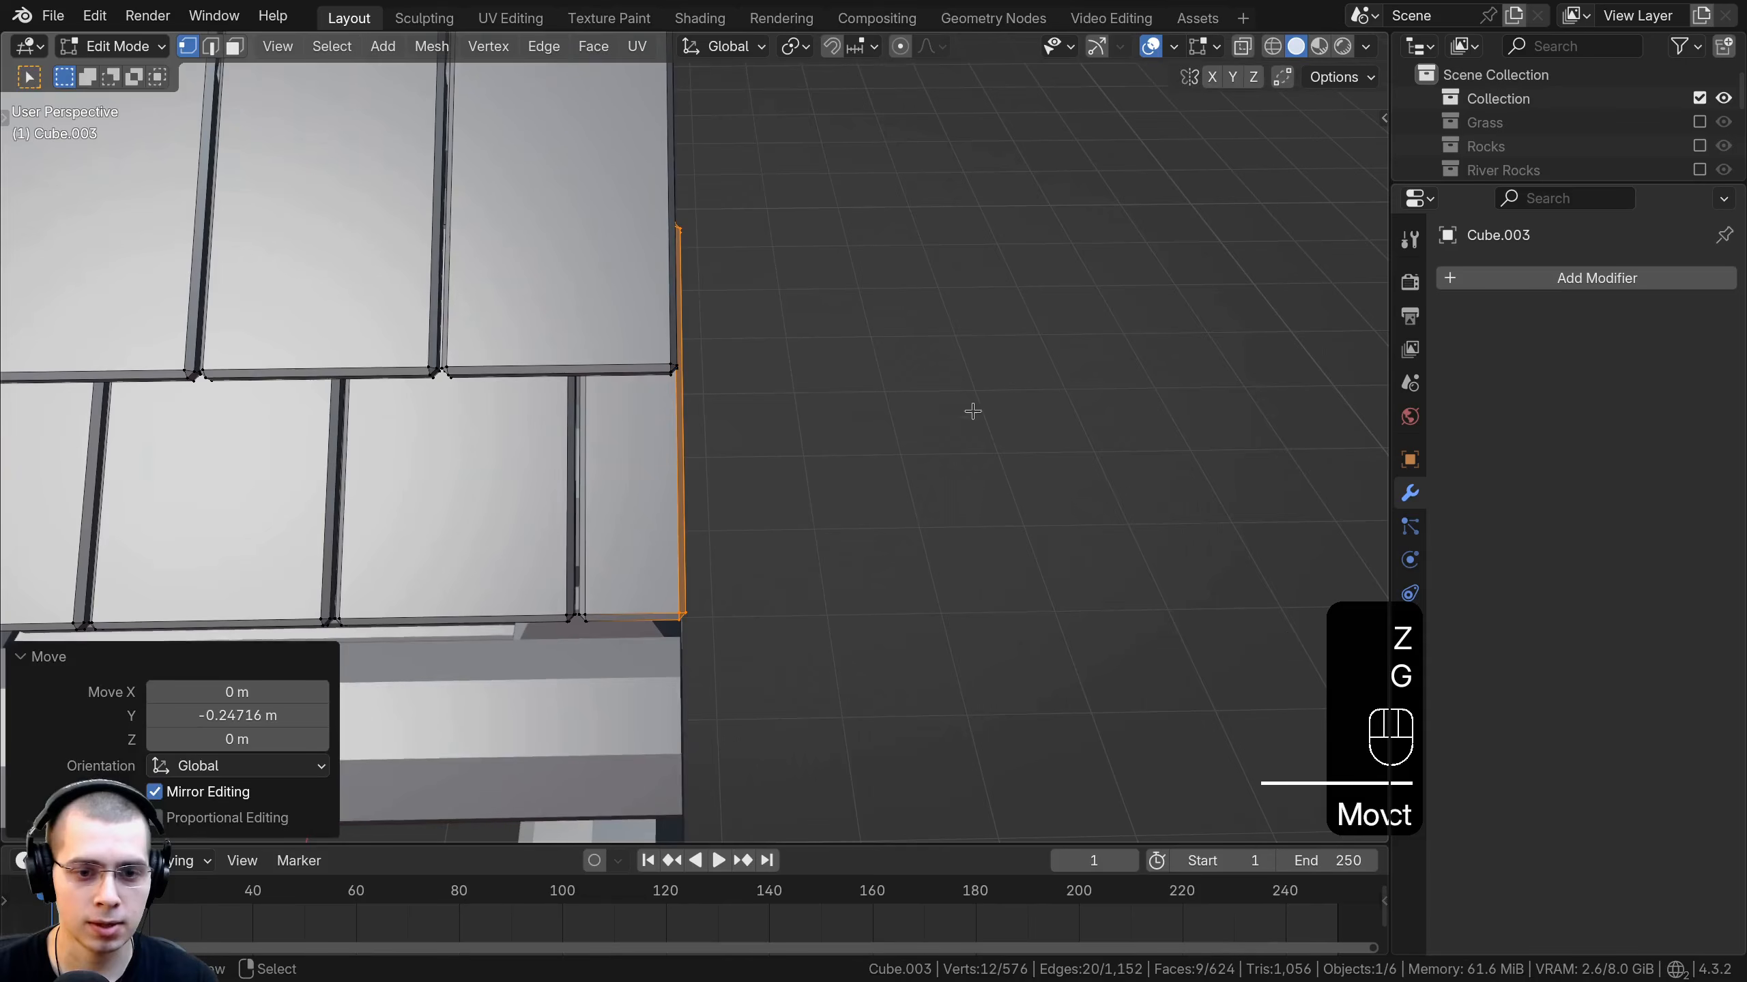
Duplicate the narrow end shingle of the second row along Y to the row's opposite end, about -5.24 m in total.
key("l")
scroll(619, 482, "down", 5)
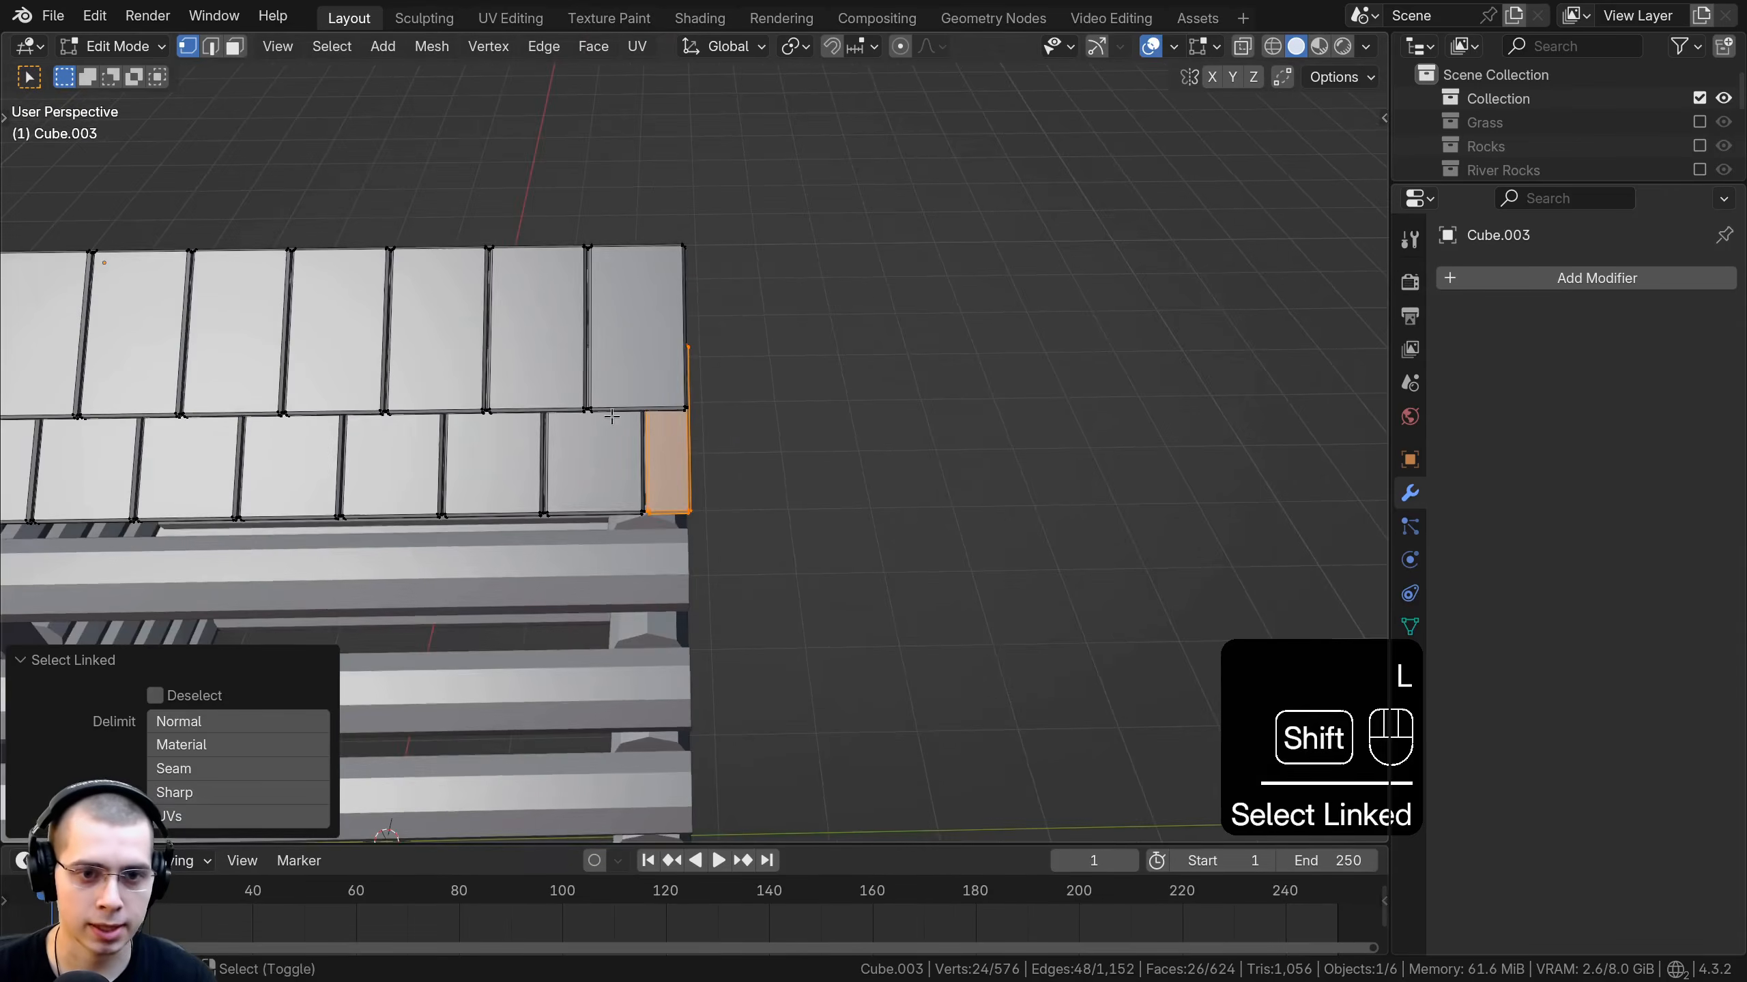
key("shift+d")
key("y")
left_click(350, 453)
middle_click_drag(440, 454, 950, 459, "shift")
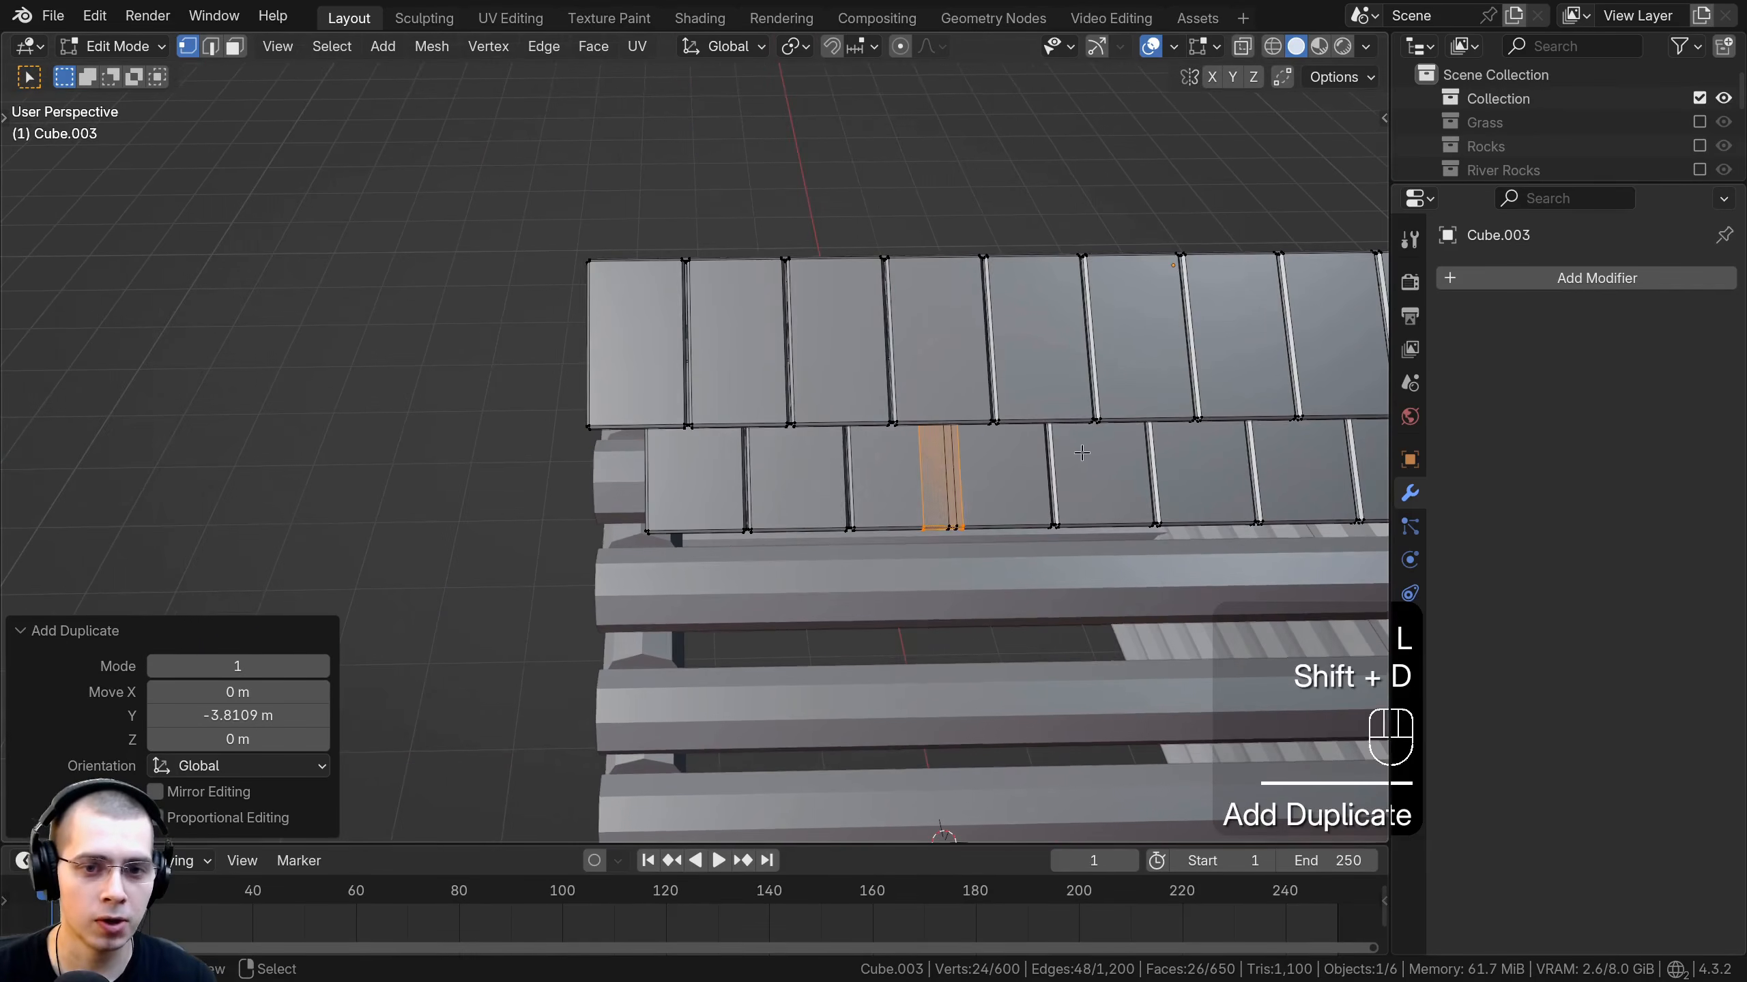
key("g")
key("y")
left_click(765, 430)
Scale the copied narrow shingle along Y and nudge it along Y so that it fills the gap at the row's end.
scroll(765, 430, "up", 4)
key("s")
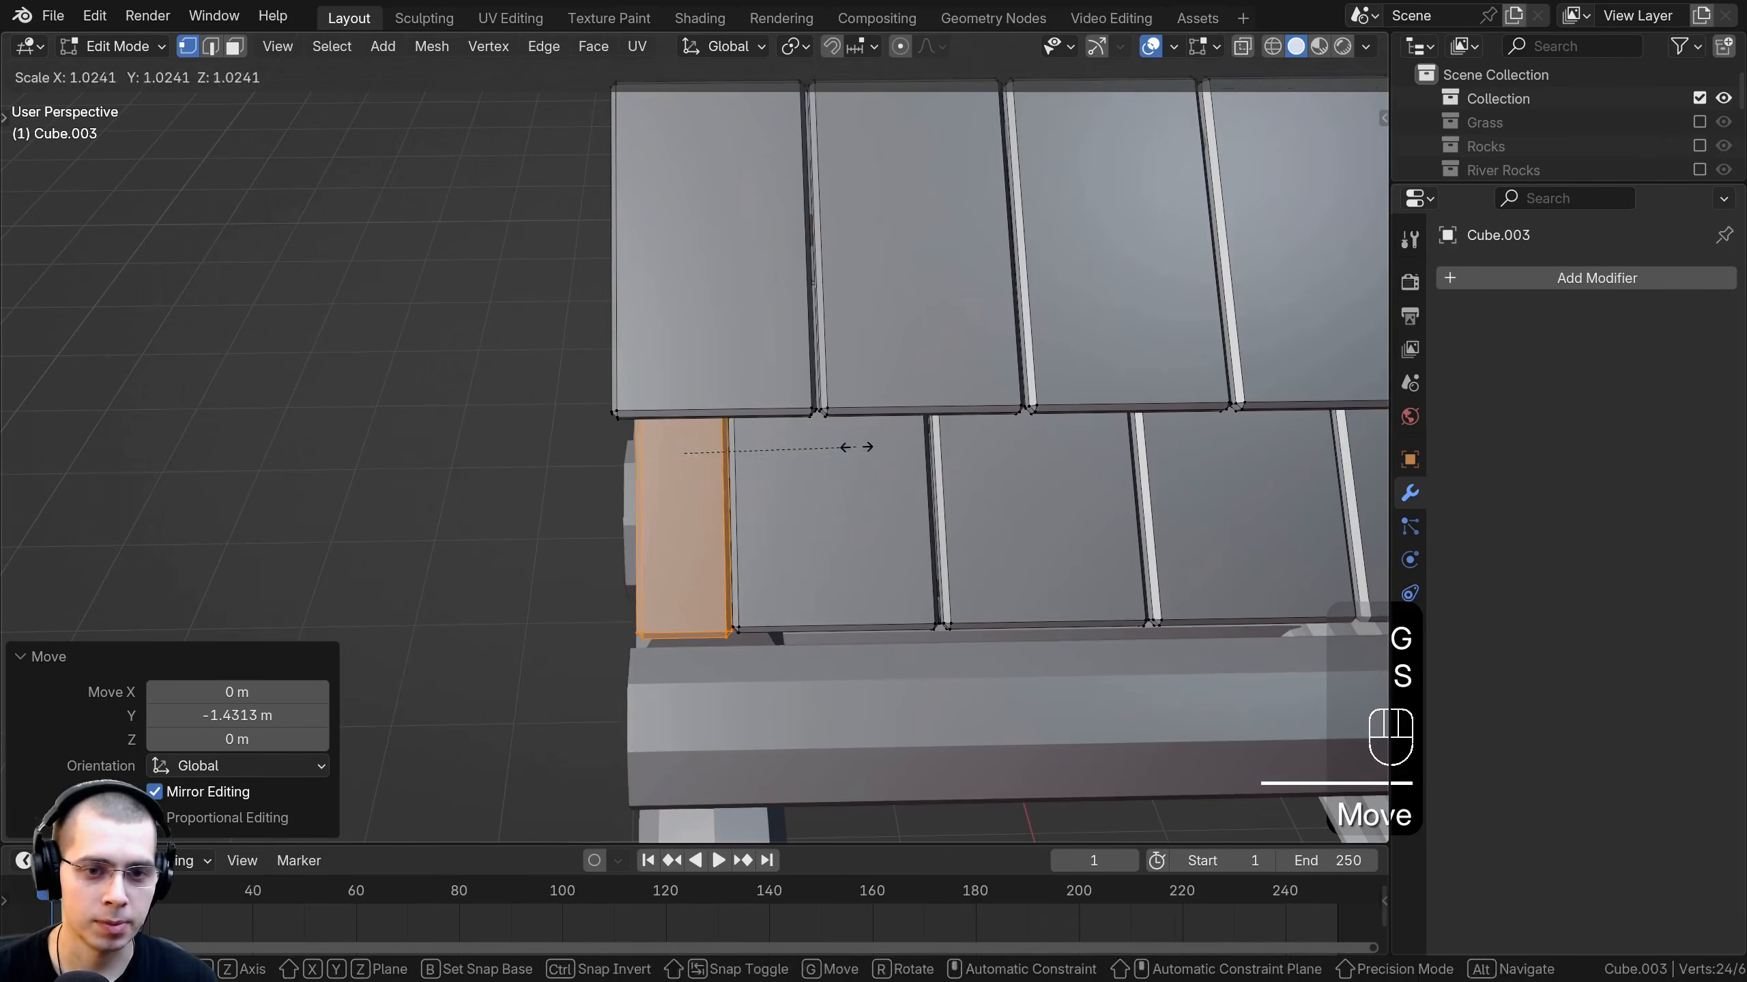
key("y")
left_click(850, 443)
key("g")
key("y")
left_click(847, 464)
key("Tab")
scroll(731, 543, "down", 6)
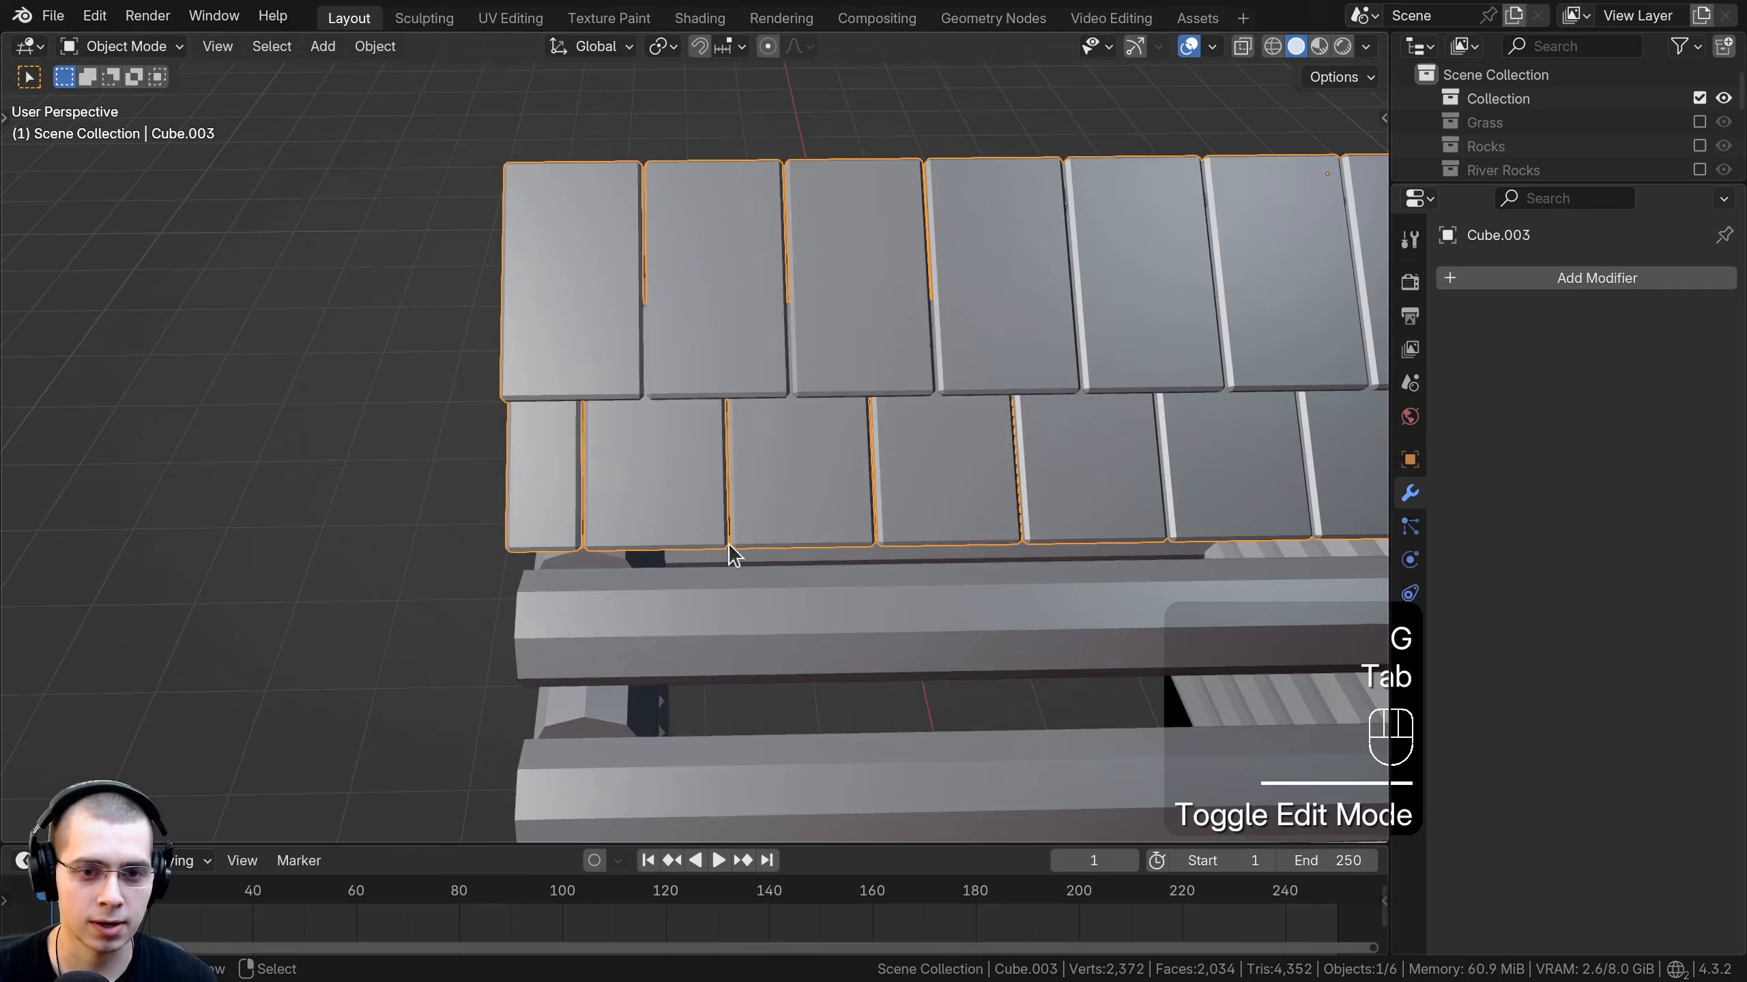
In front view, duplicate both shingle rows down the slope and fit the copy's position under the second row.
key("Tab")
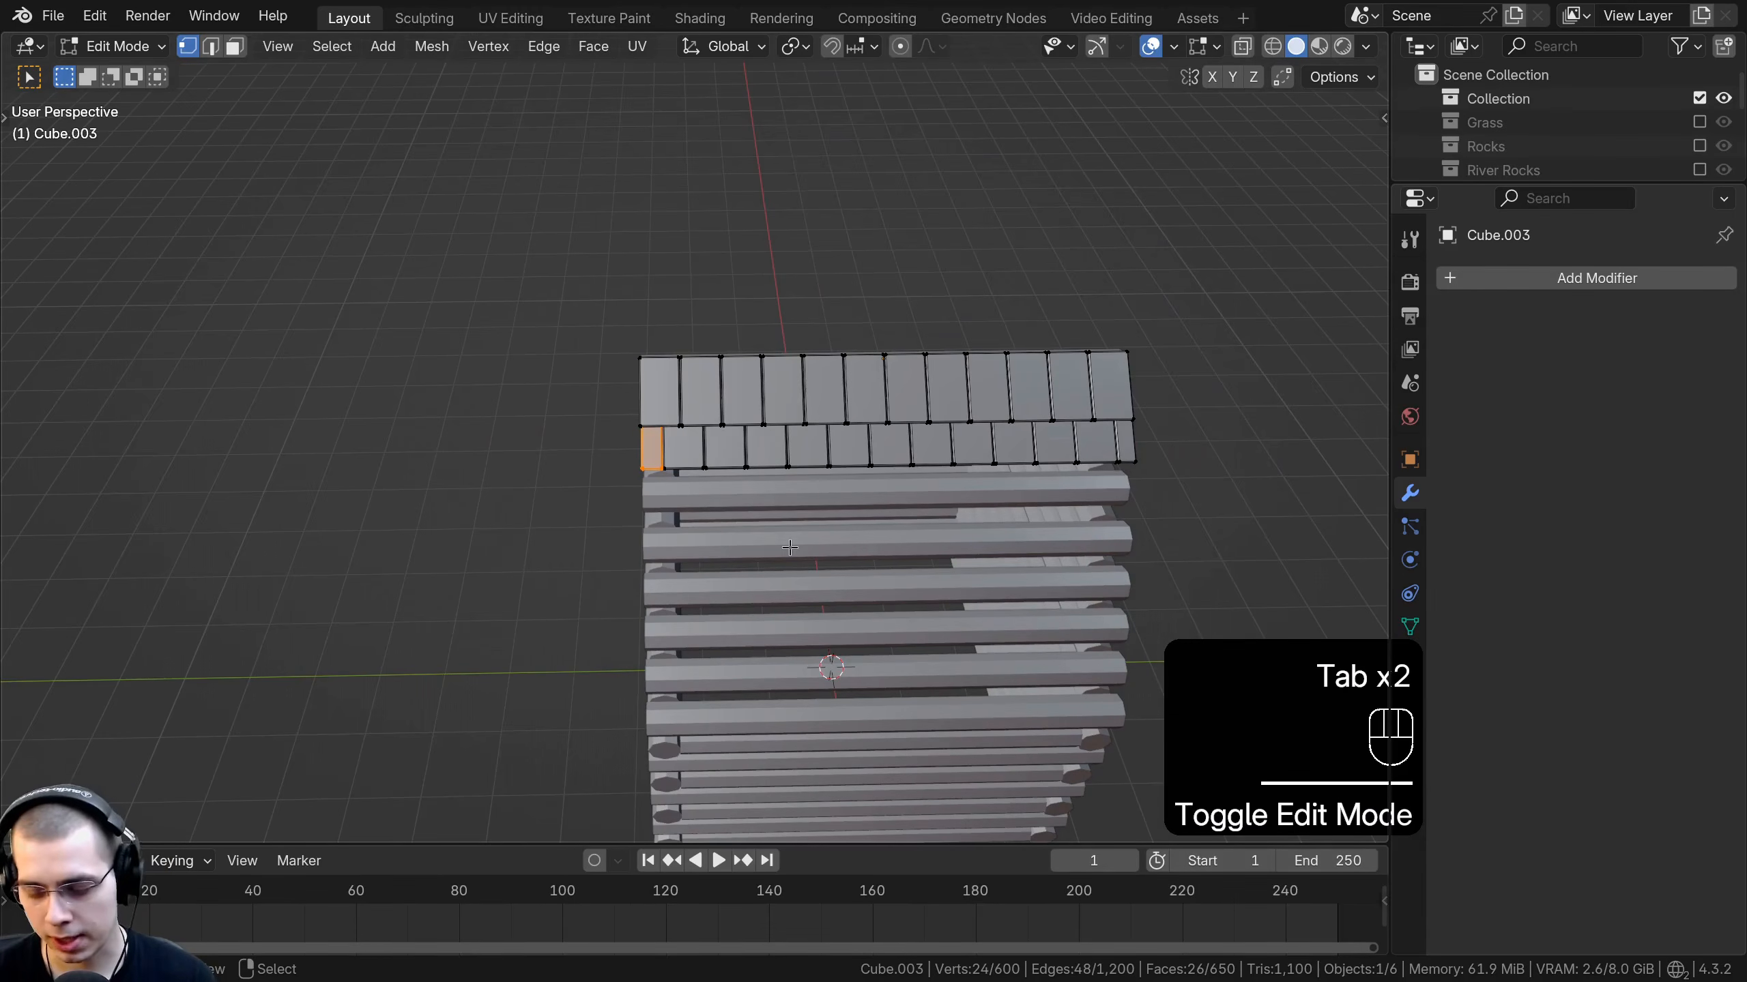
key("KP_1")
scroll(904, 312, "up", 3)
key("a")
key("a")
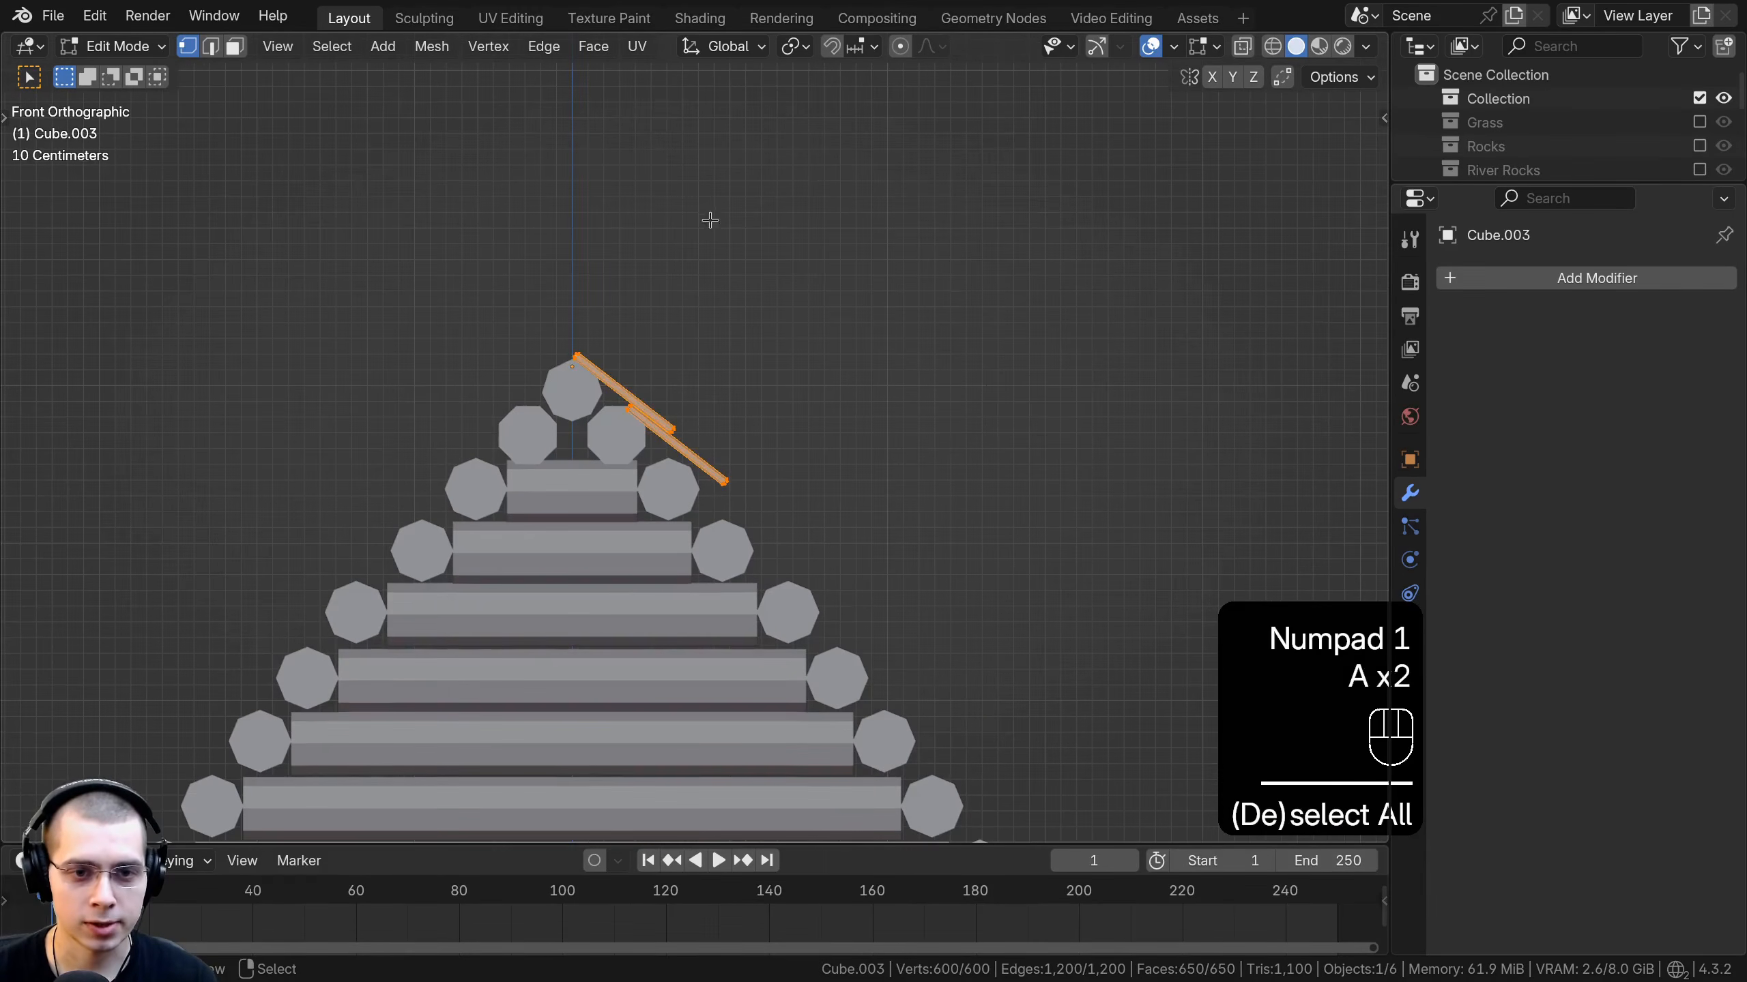
scroll(662, 251, "up", 2)
scroll(663, 251, "up", 1)
key("shift+d")
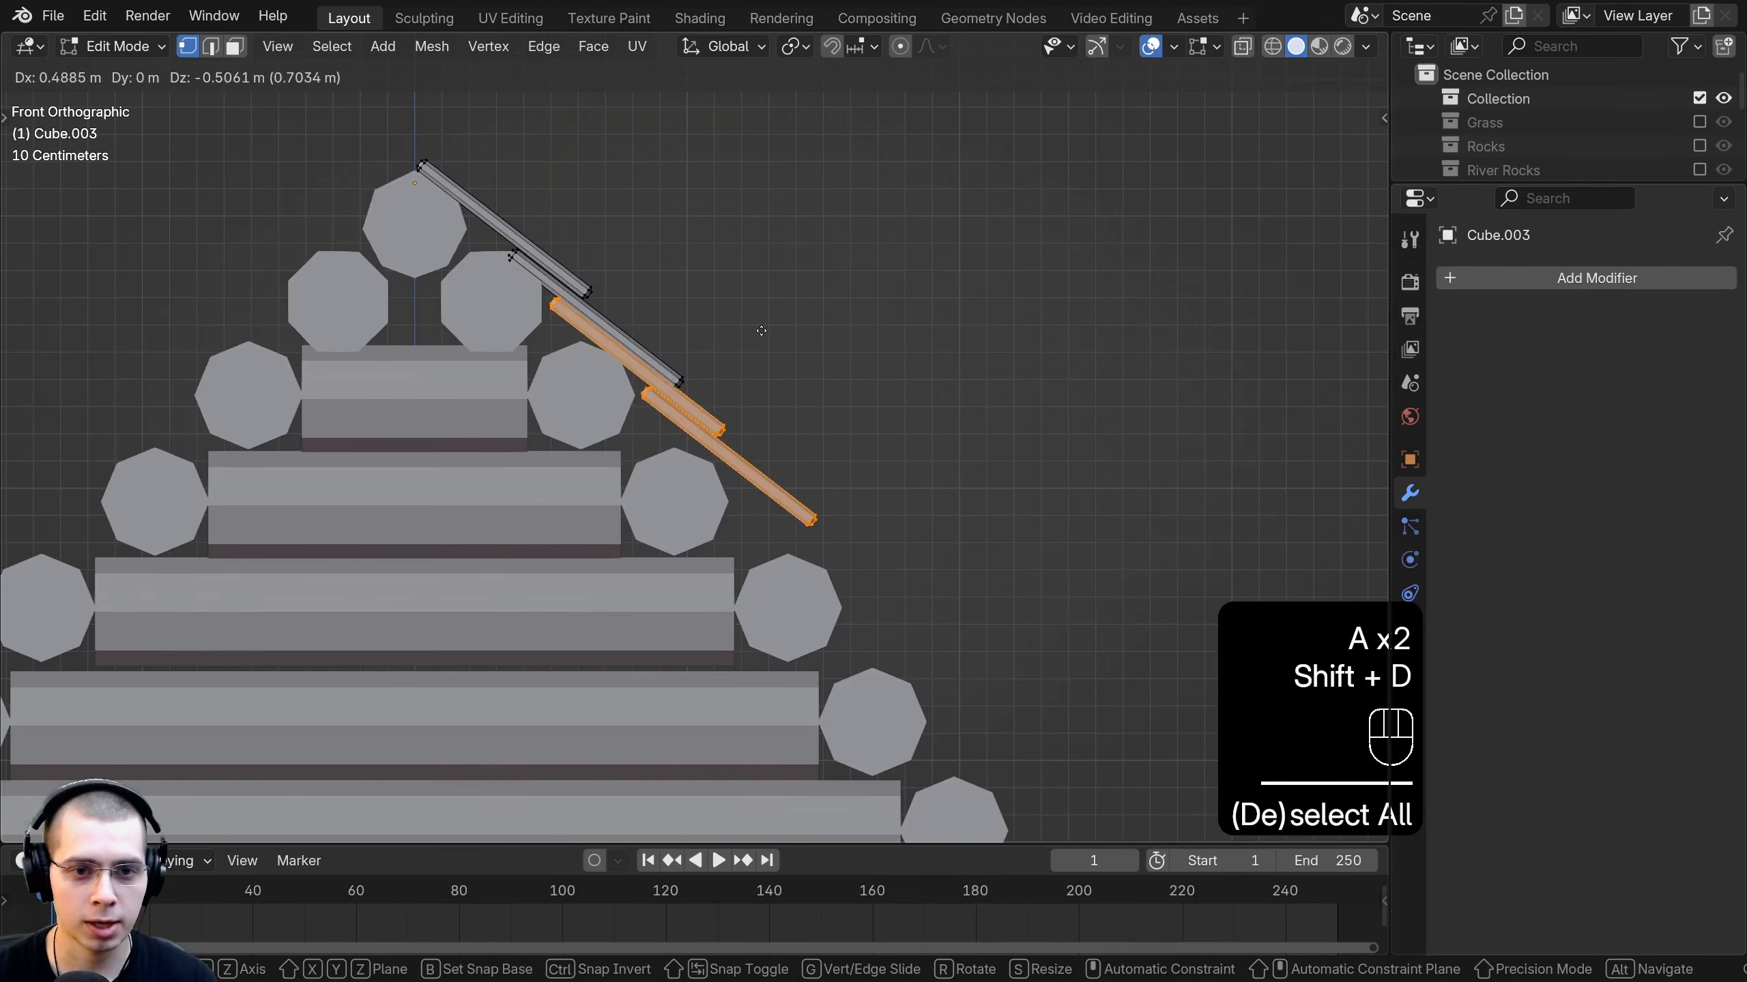
left_click(789, 359)
key("r")
key("g")
left_click(792, 348)
Duplicate the lowest row pair about 0.594 m along X and 0.596 m lower, adjust its rotation, and shift it about -0.01 m along X.
middle_click_drag(792, 347, 600, 271)
key("KP_1")
key("shift+d")
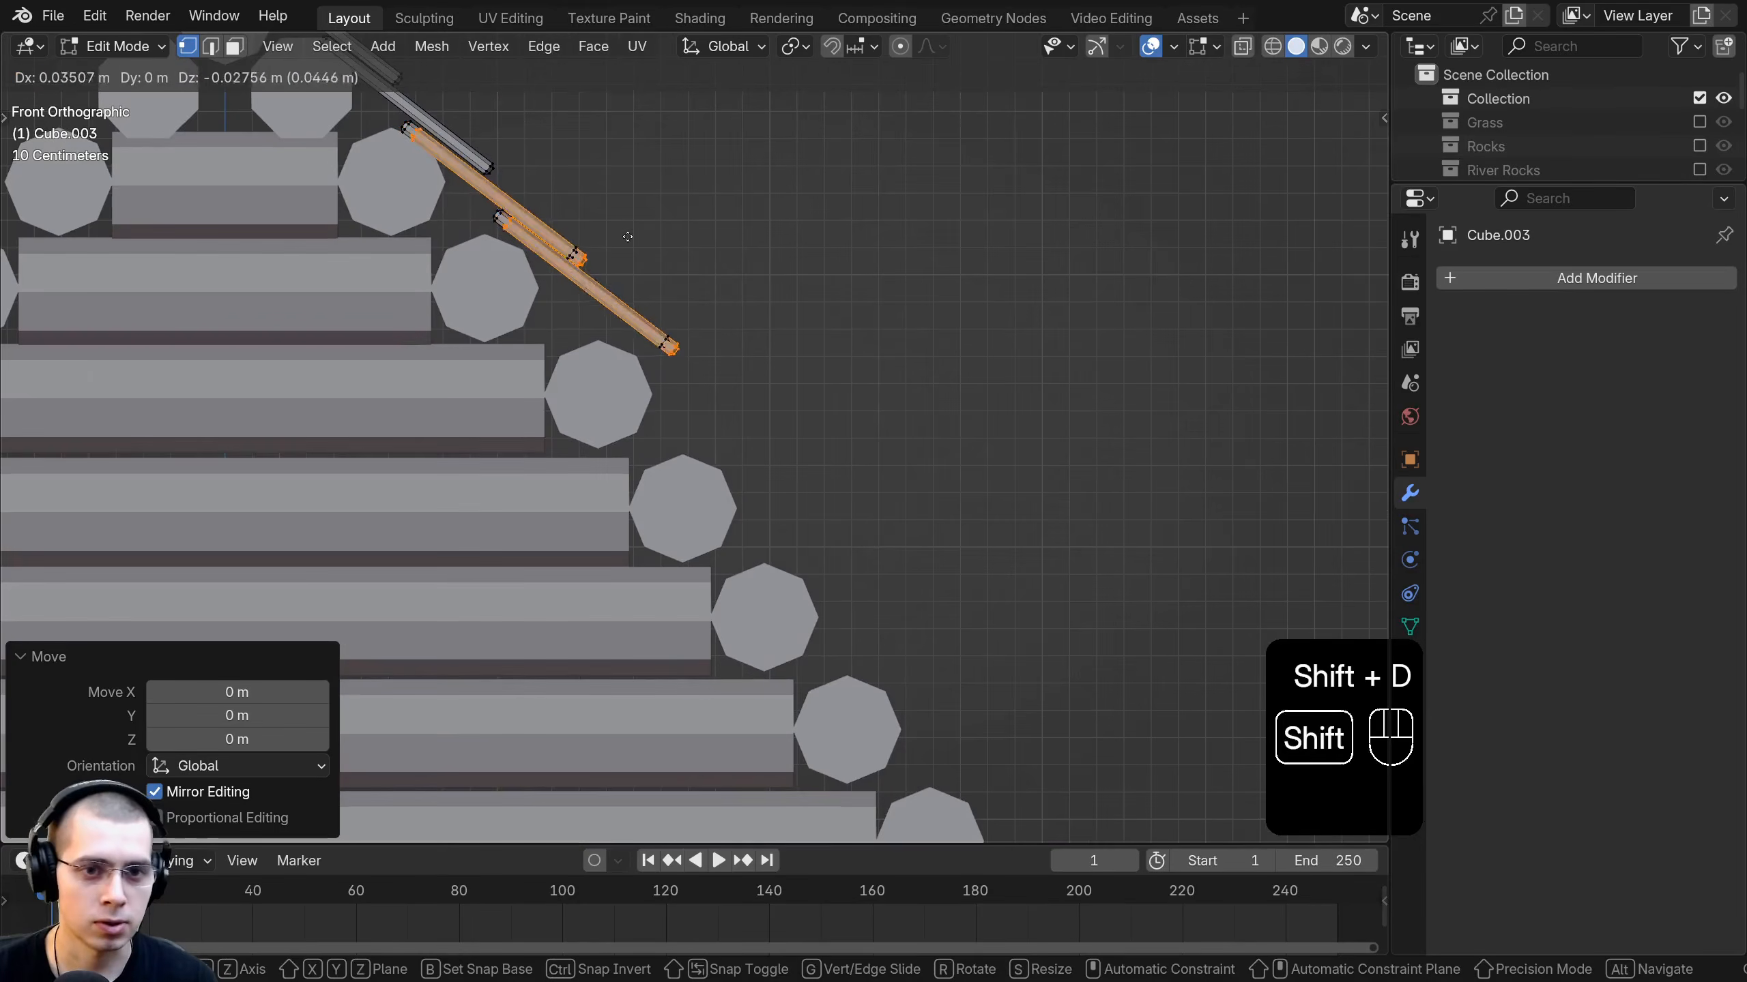
left_click(760, 376)
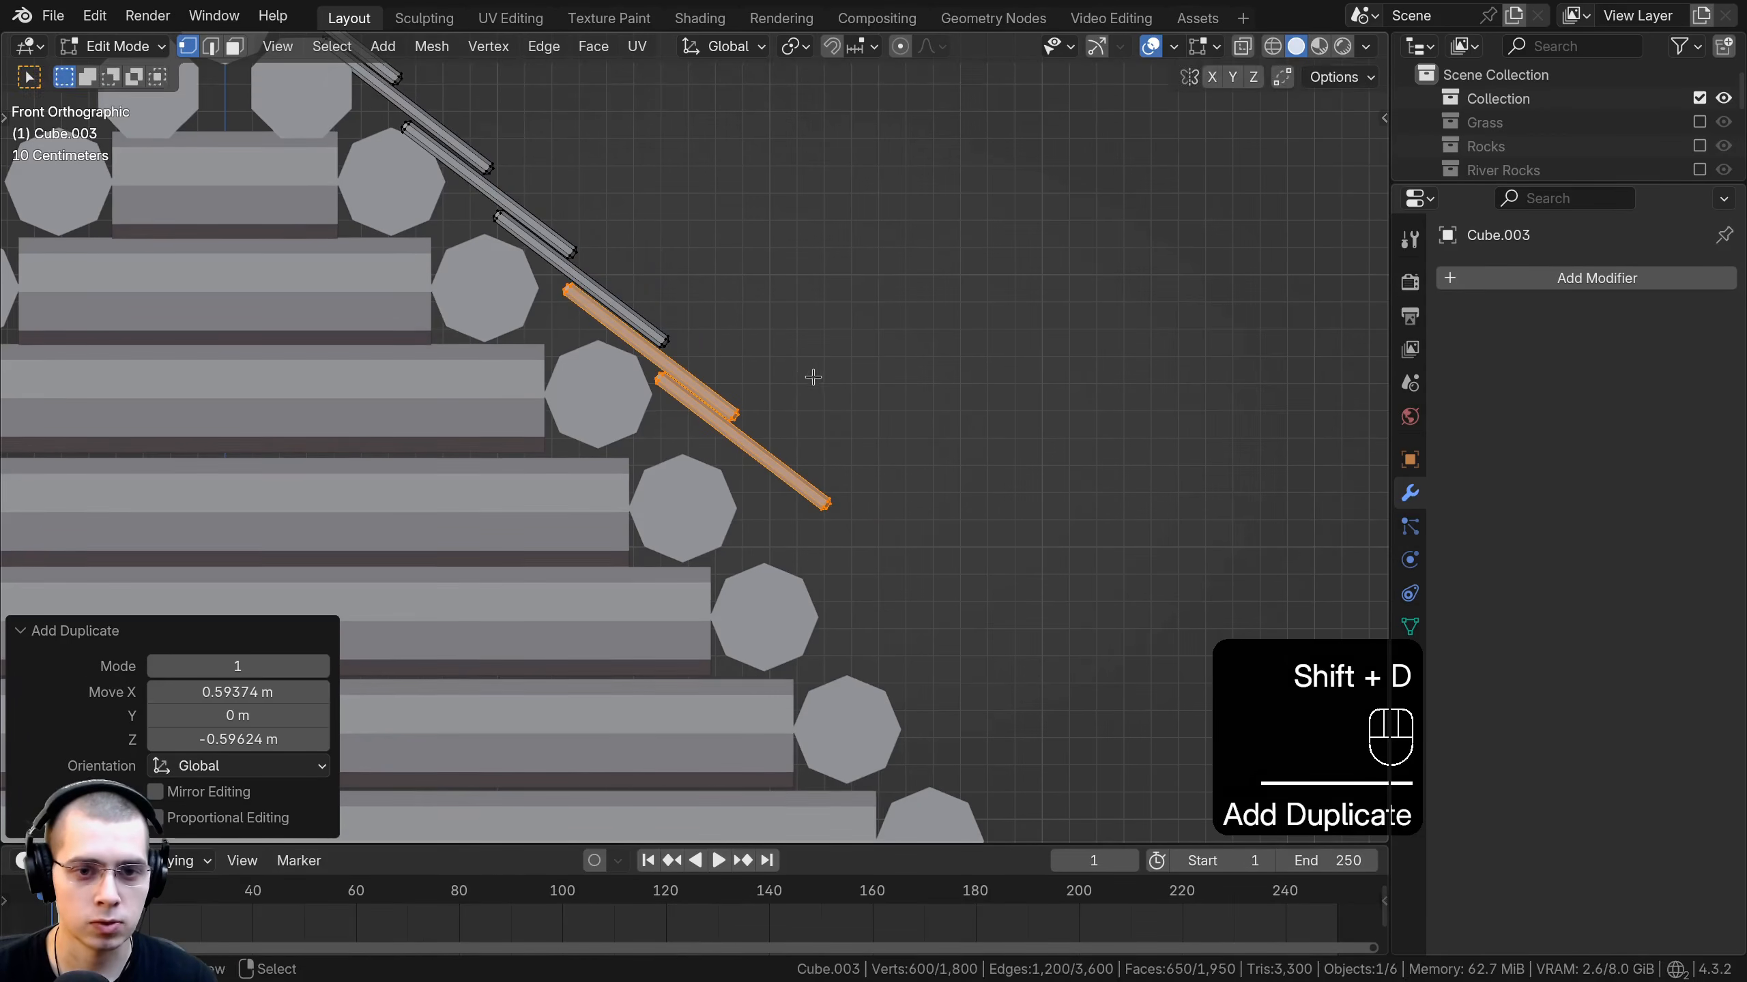
key("r")
left_click(818, 381)
key("g")
left_click(825, 384)
Add a fourth shingle pair by duplicating the third down the slope, rotate it about 1.46°, and move it close to the logs.
middle_click_drag(755, 340, 662, 249, "shift")
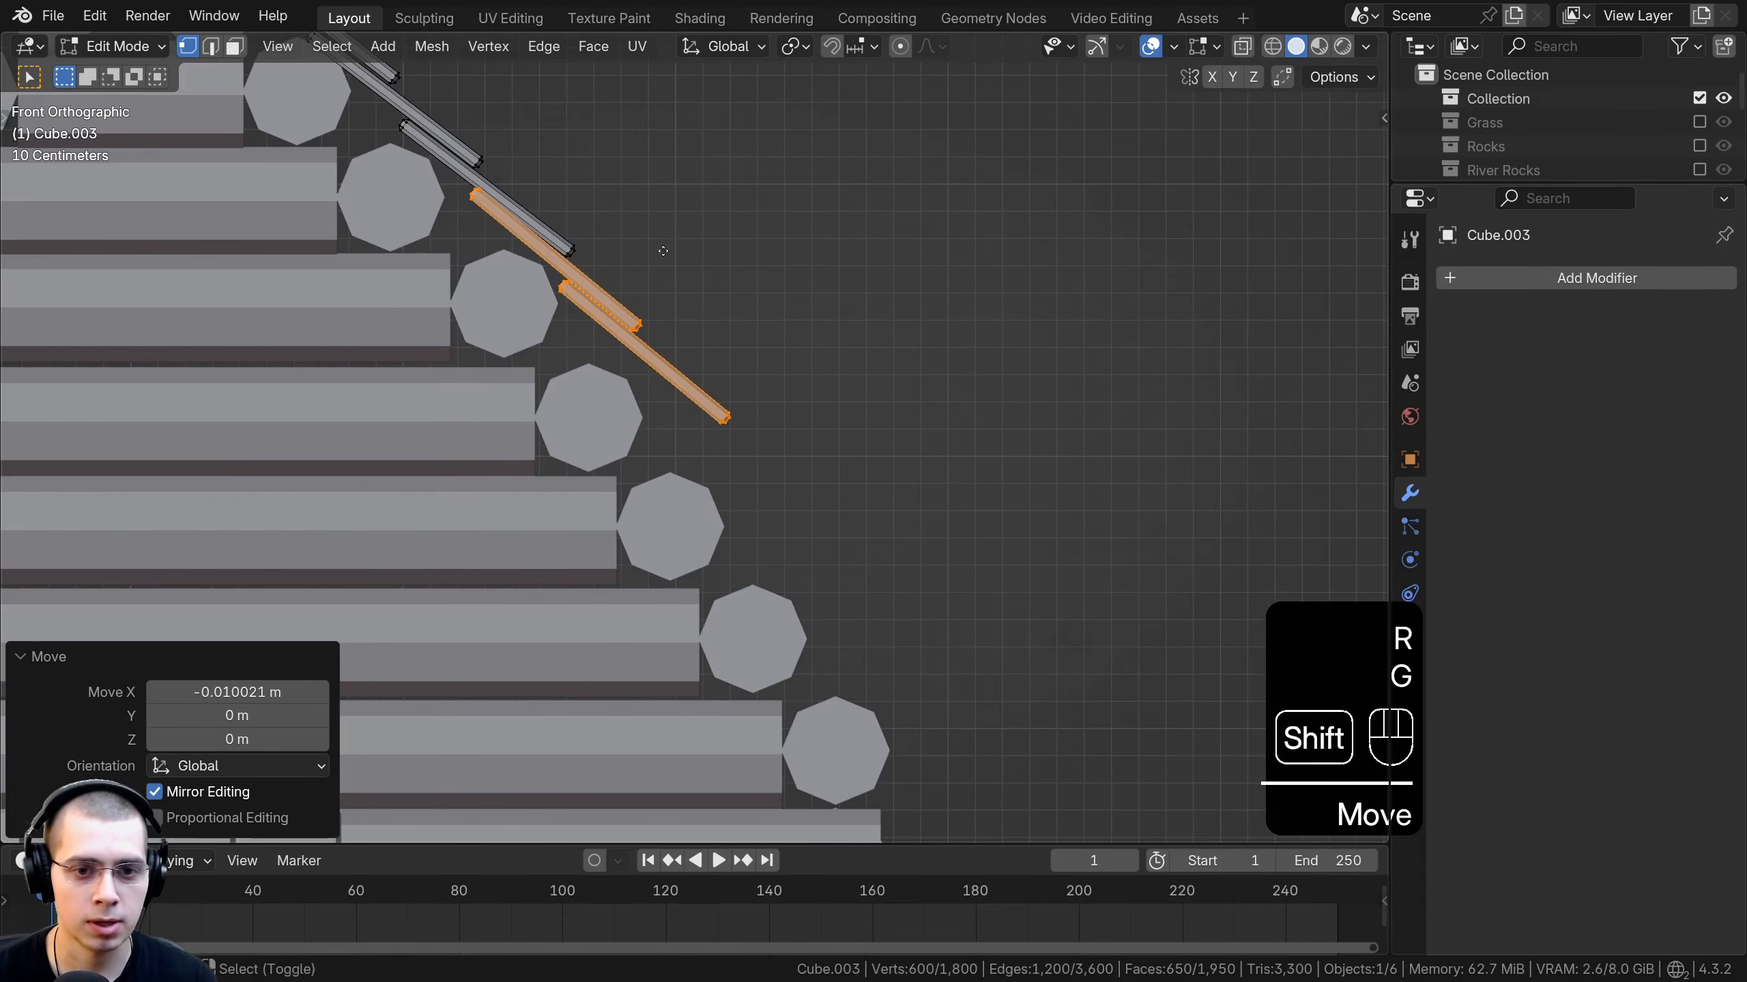
key("shift+d")
left_click(776, 389)
key("r")
left_click(796, 390)
key("g")
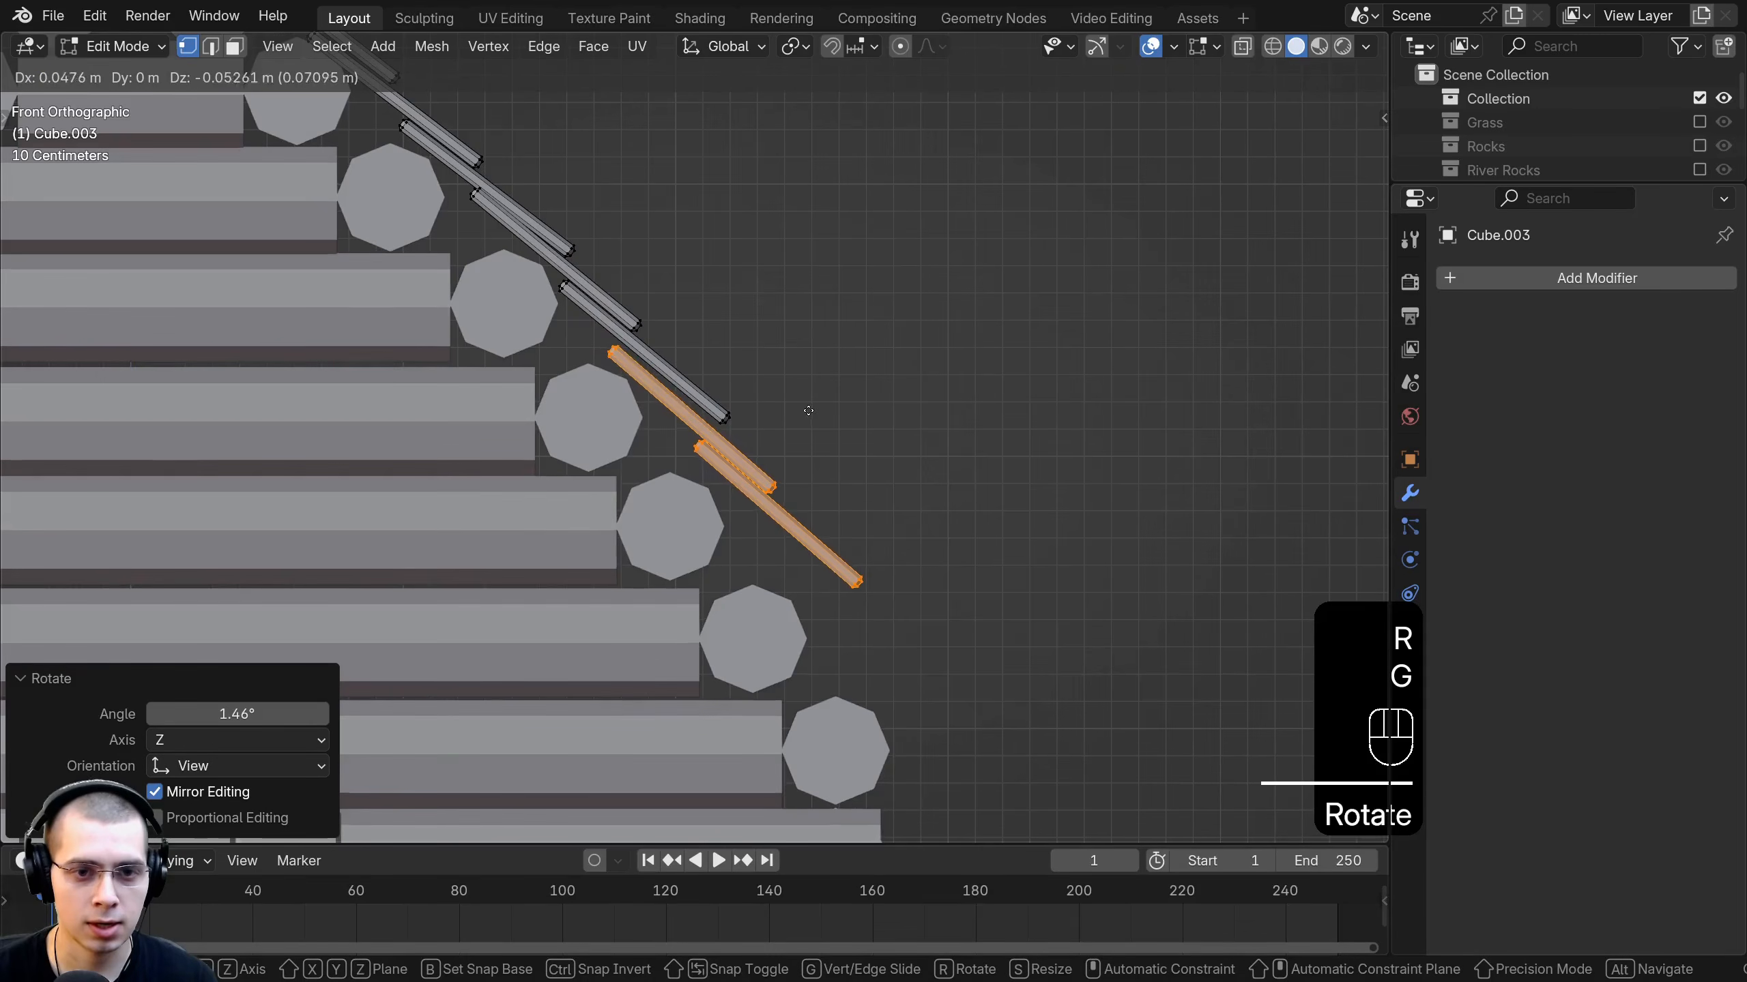
left_click(811, 408)
Duplicate the fourth pair about 0.413 m along X and 0.604 m lower, then rotate and move the copy to match the steeper slope.
middle_click_drag(776, 372, 704, 247, "shift")
key("shift+d")
left_click(853, 448)
key("r")
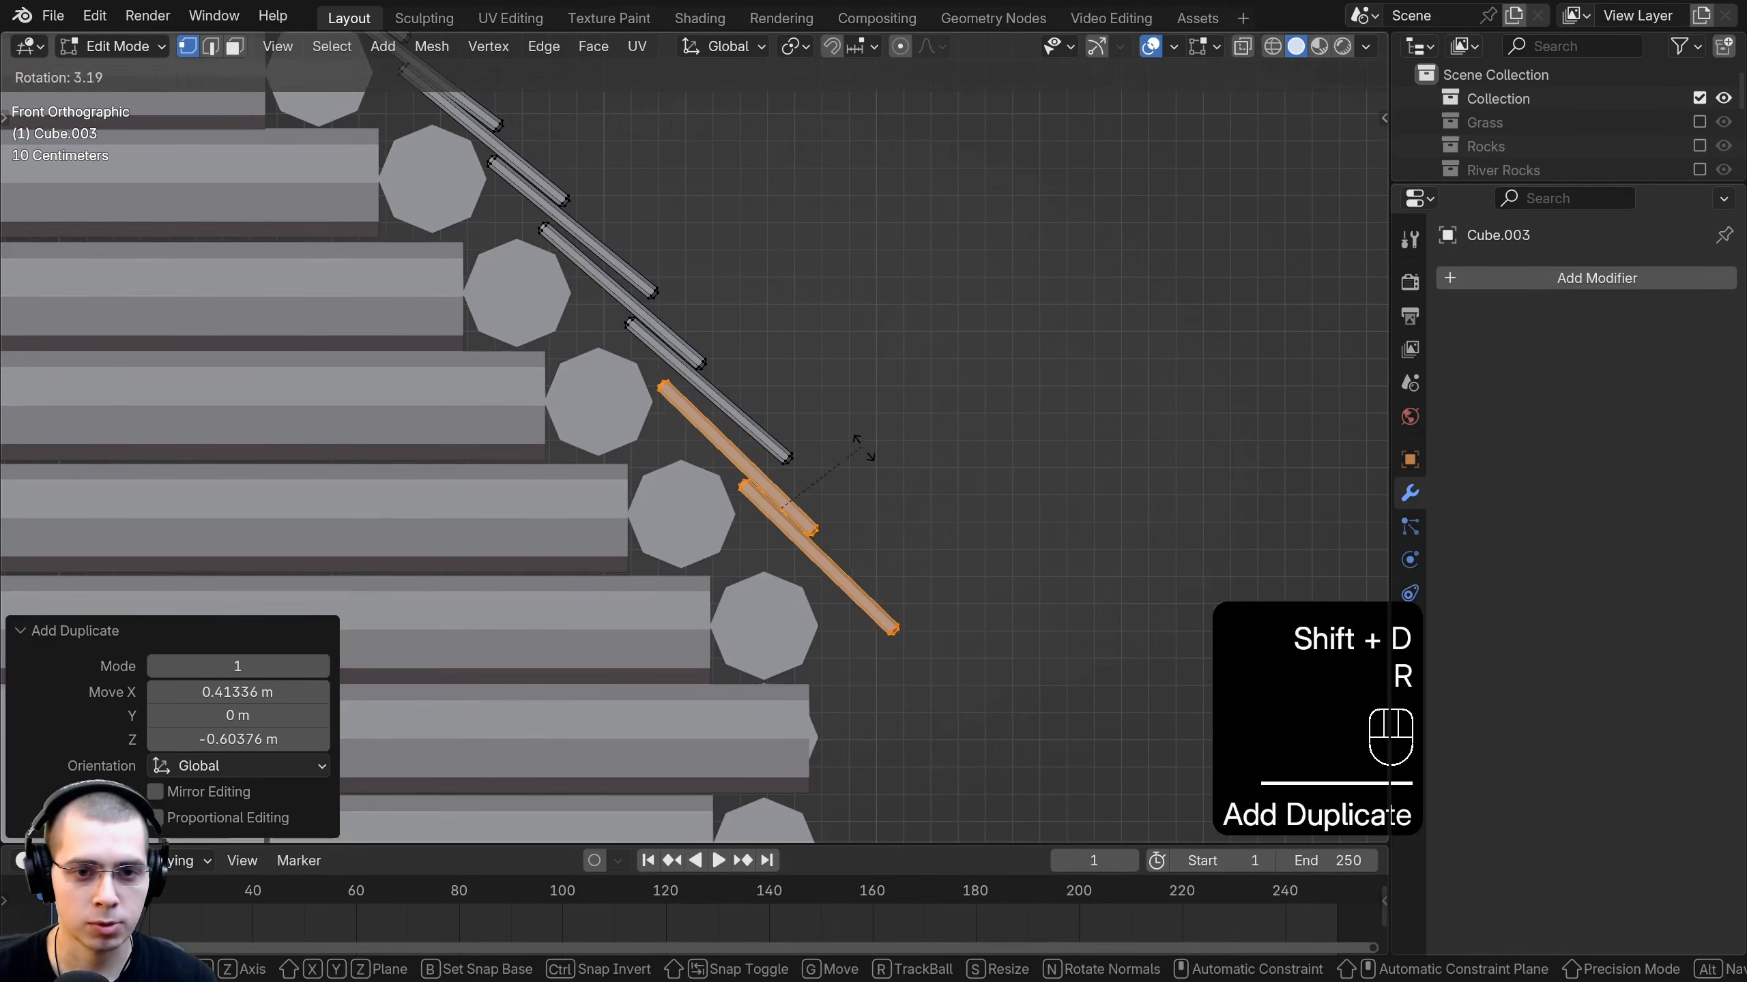
left_click(862, 472)
key("g")
left_click(865, 473)
key("r")
left_click(831, 476)
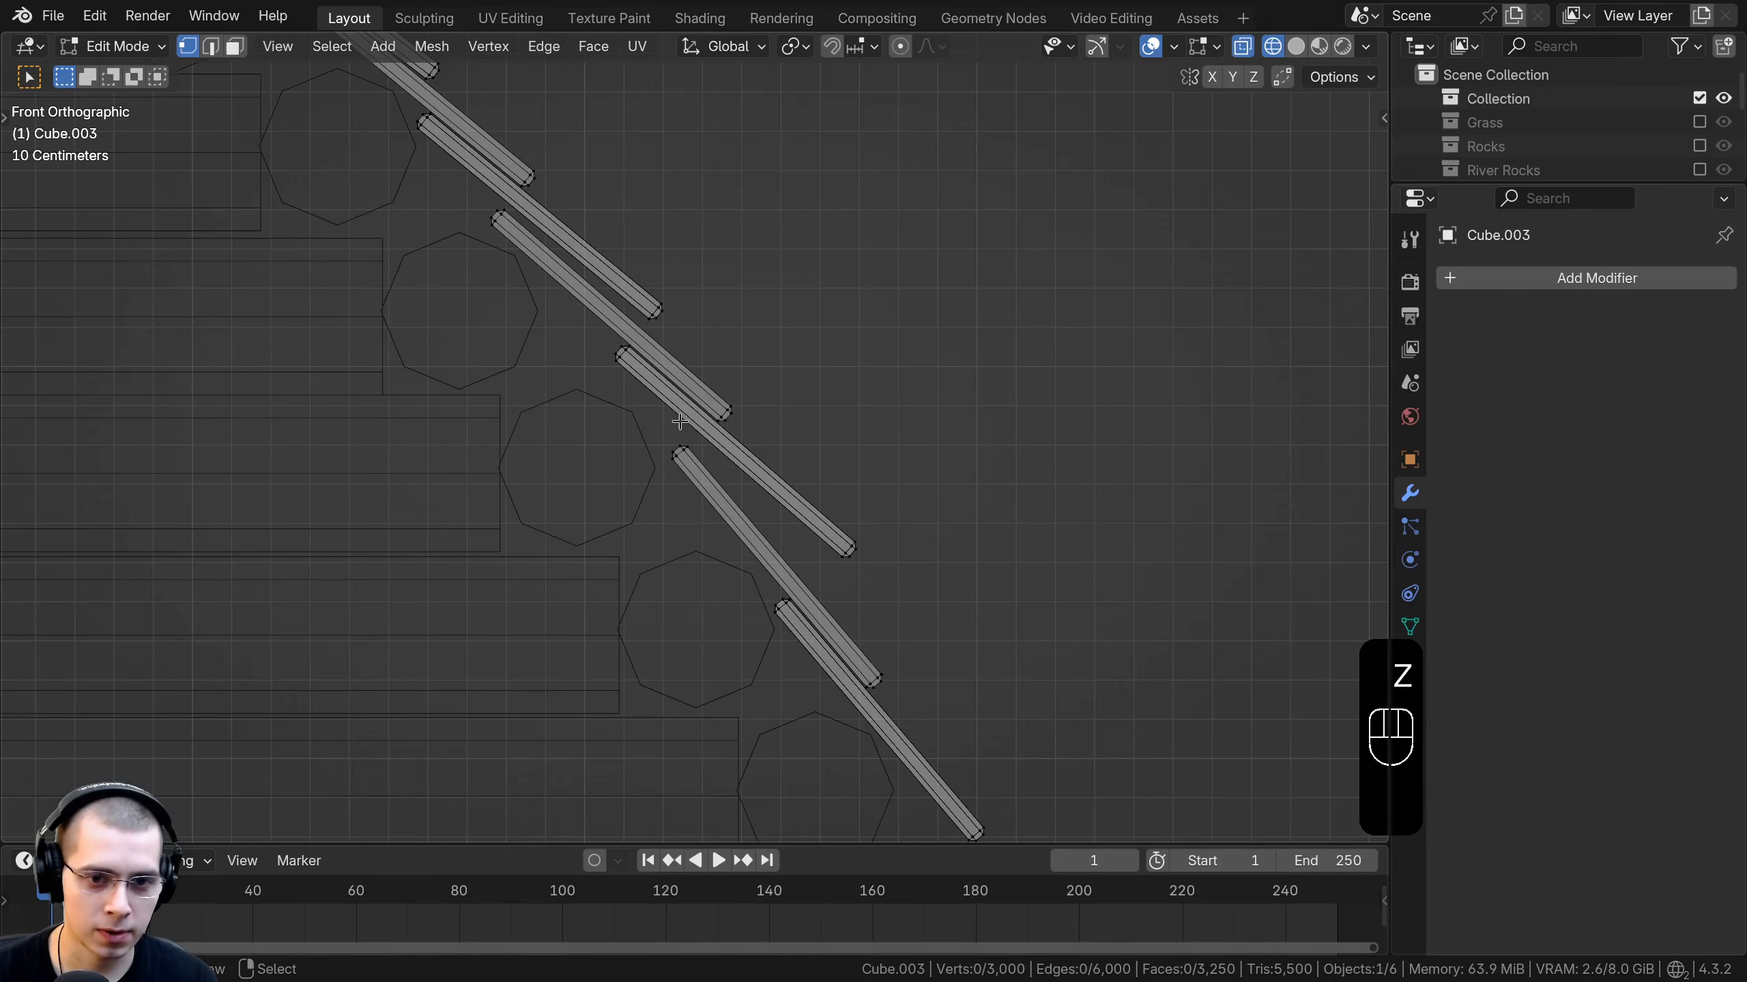
Box-select the fourth pair's lower row and its upper row's lower end in wireframe, then rotate and move them closer to the logs.
scroll(646, 423, "up", 2)
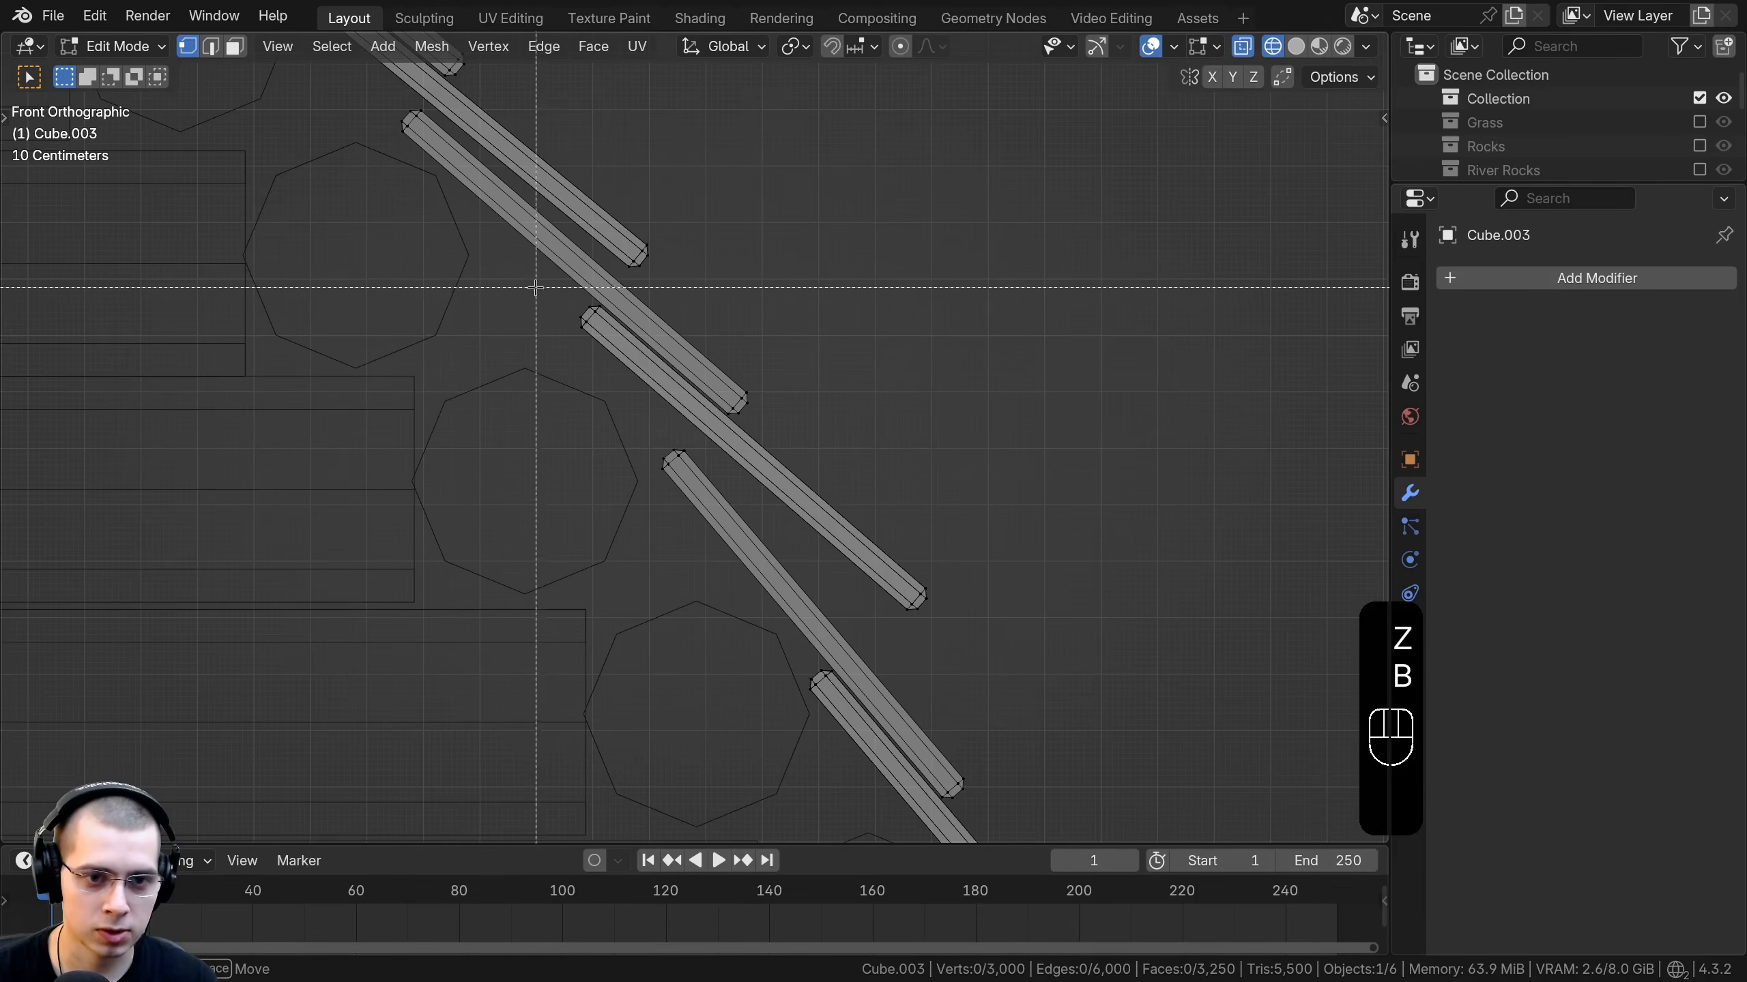
left_click_drag(794, 440, 795, 441)
key("b")
left_click_drag(797, 441, 869, 531)
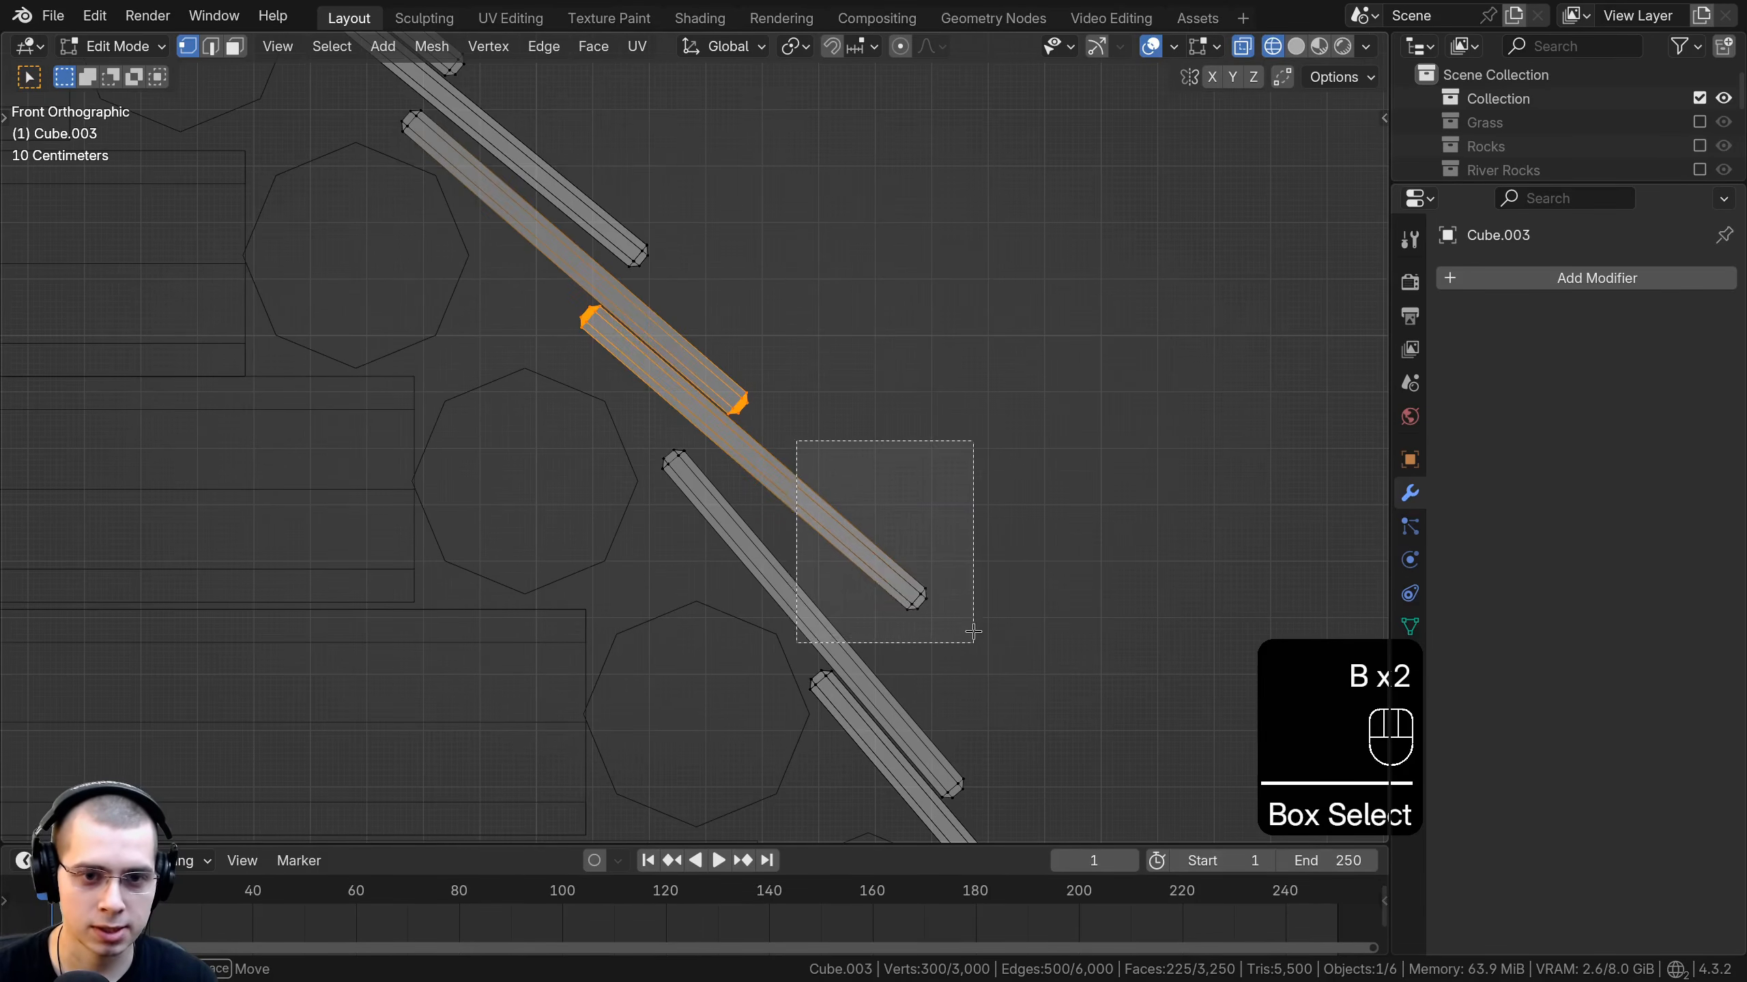
left_click_drag(973, 632, 974, 631)
key("r")
left_click(979, 465)
key("g")
left_click(958, 479)
key("r")
left_click(960, 471)
key("g")
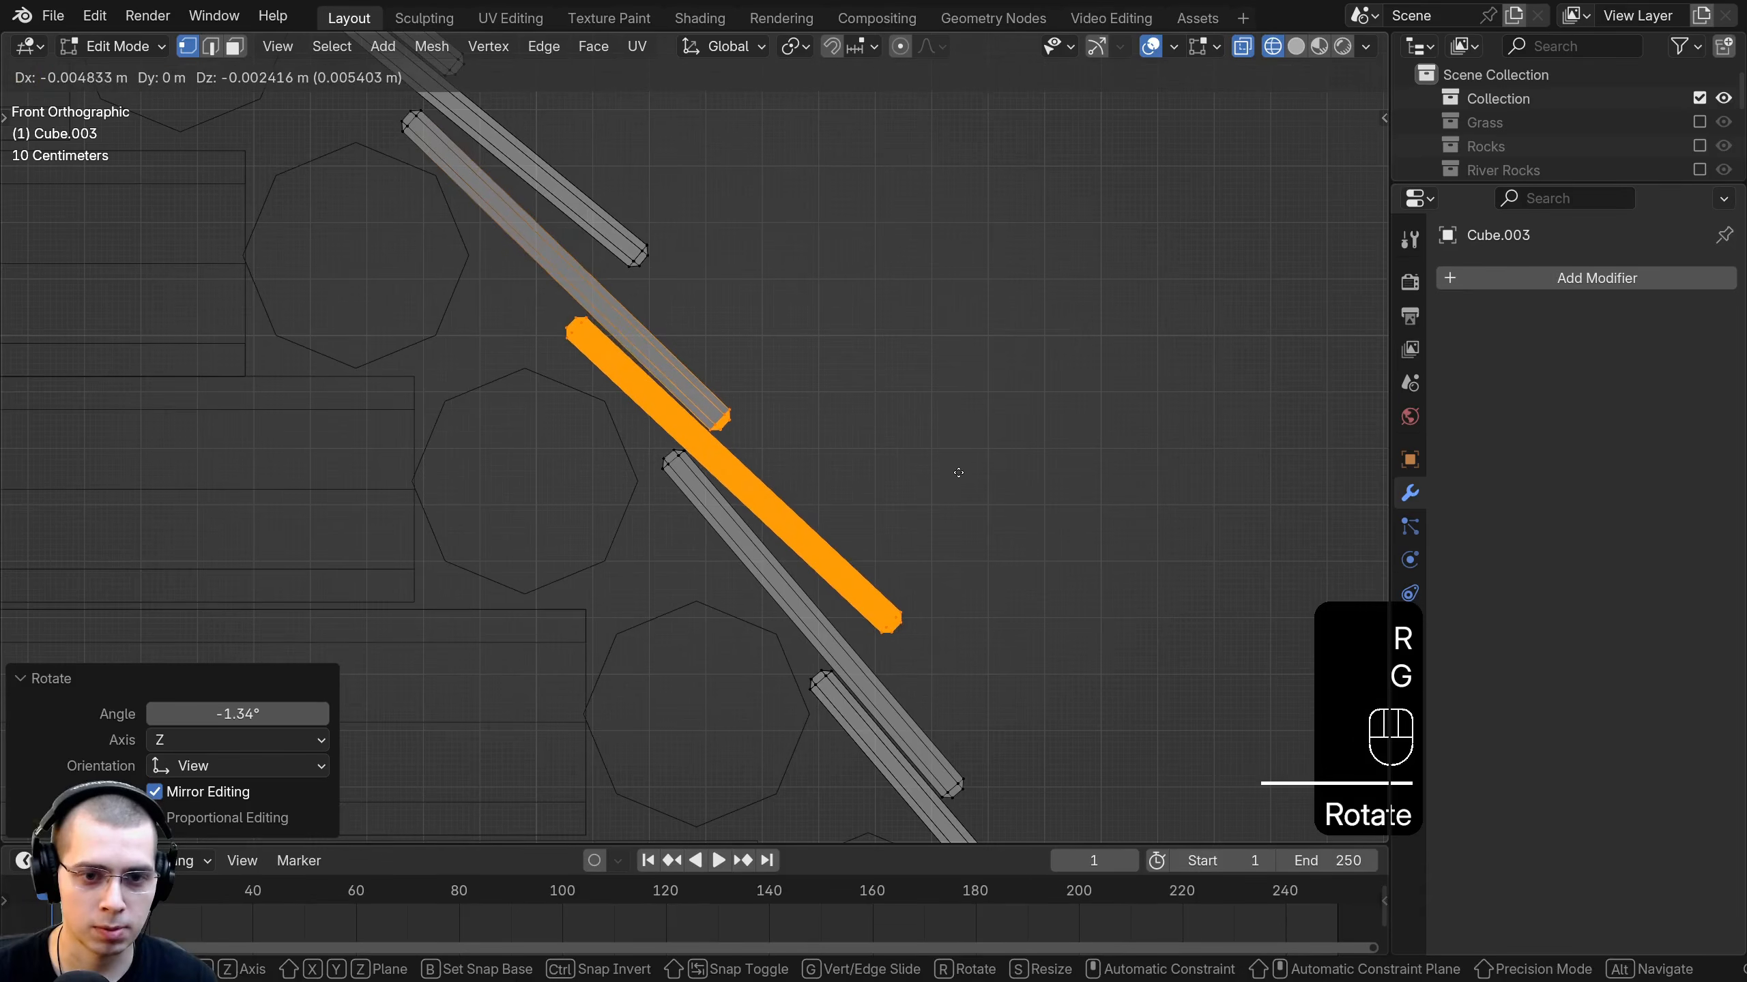
left_click(957, 473)
Box-select the lower edge of the third pair's lower row in wireframe and inspect the selection in solid shading.
middle_click_drag(653, 277, 706, 351, "shift")
key("a")
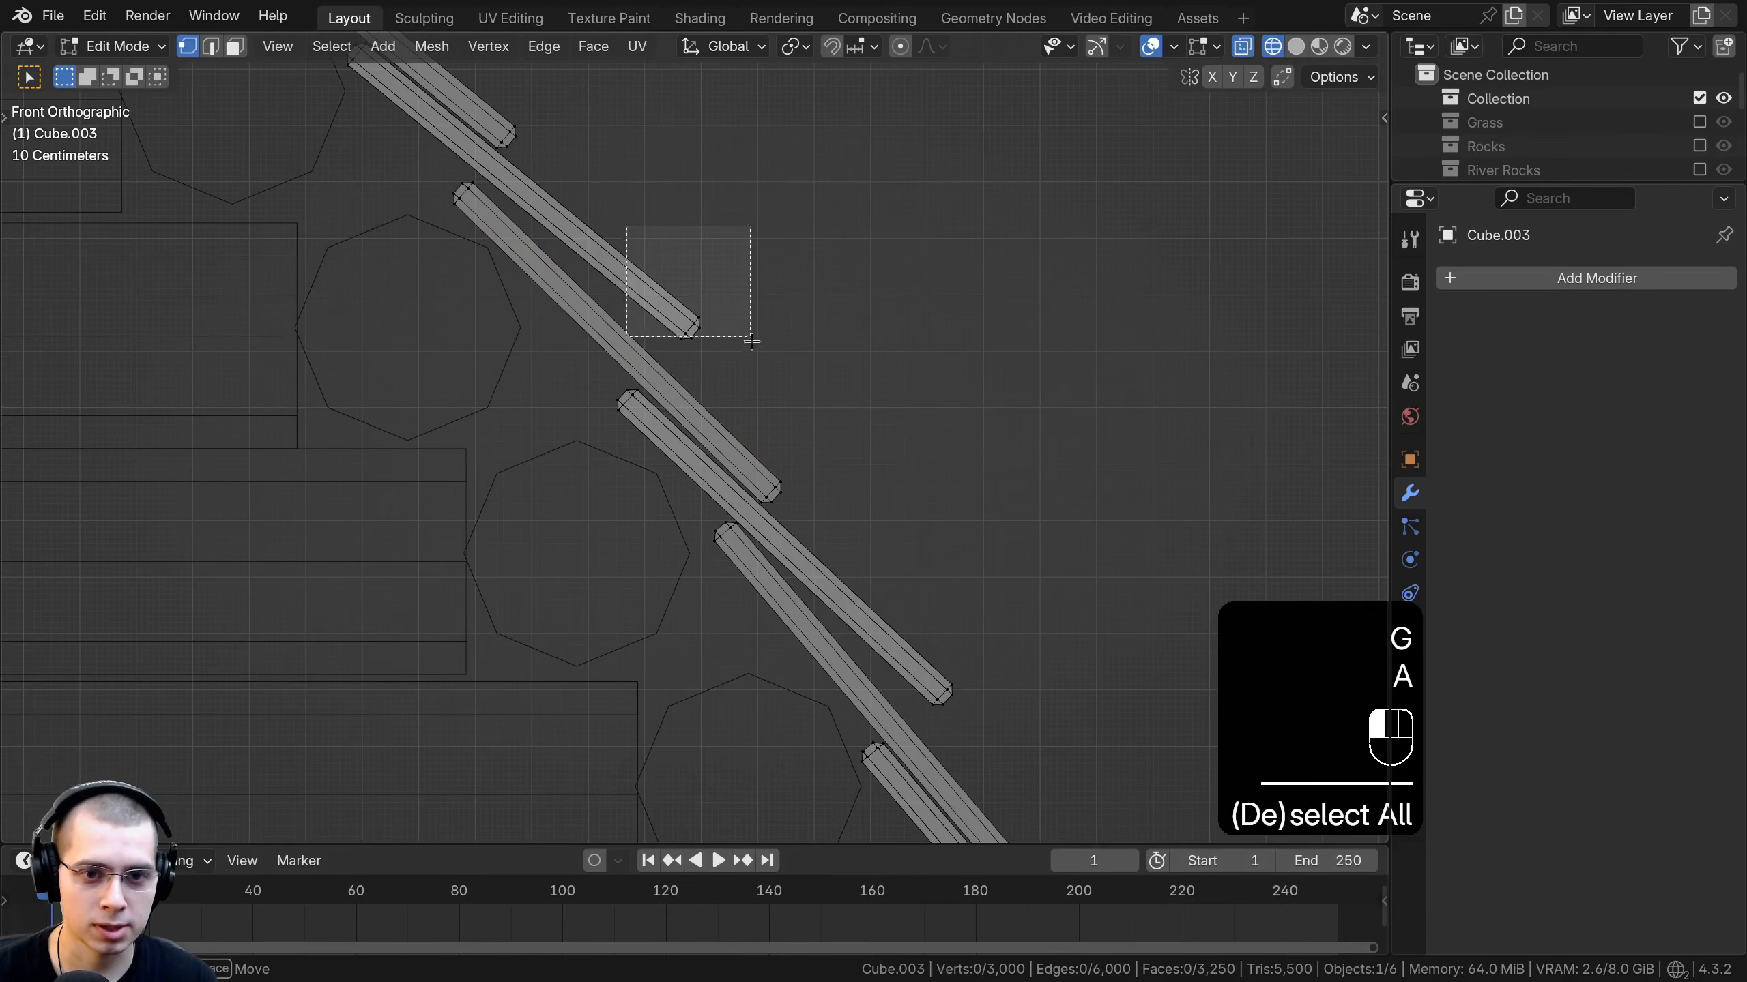
left_click_drag(756, 355, 756, 354)
key("z")
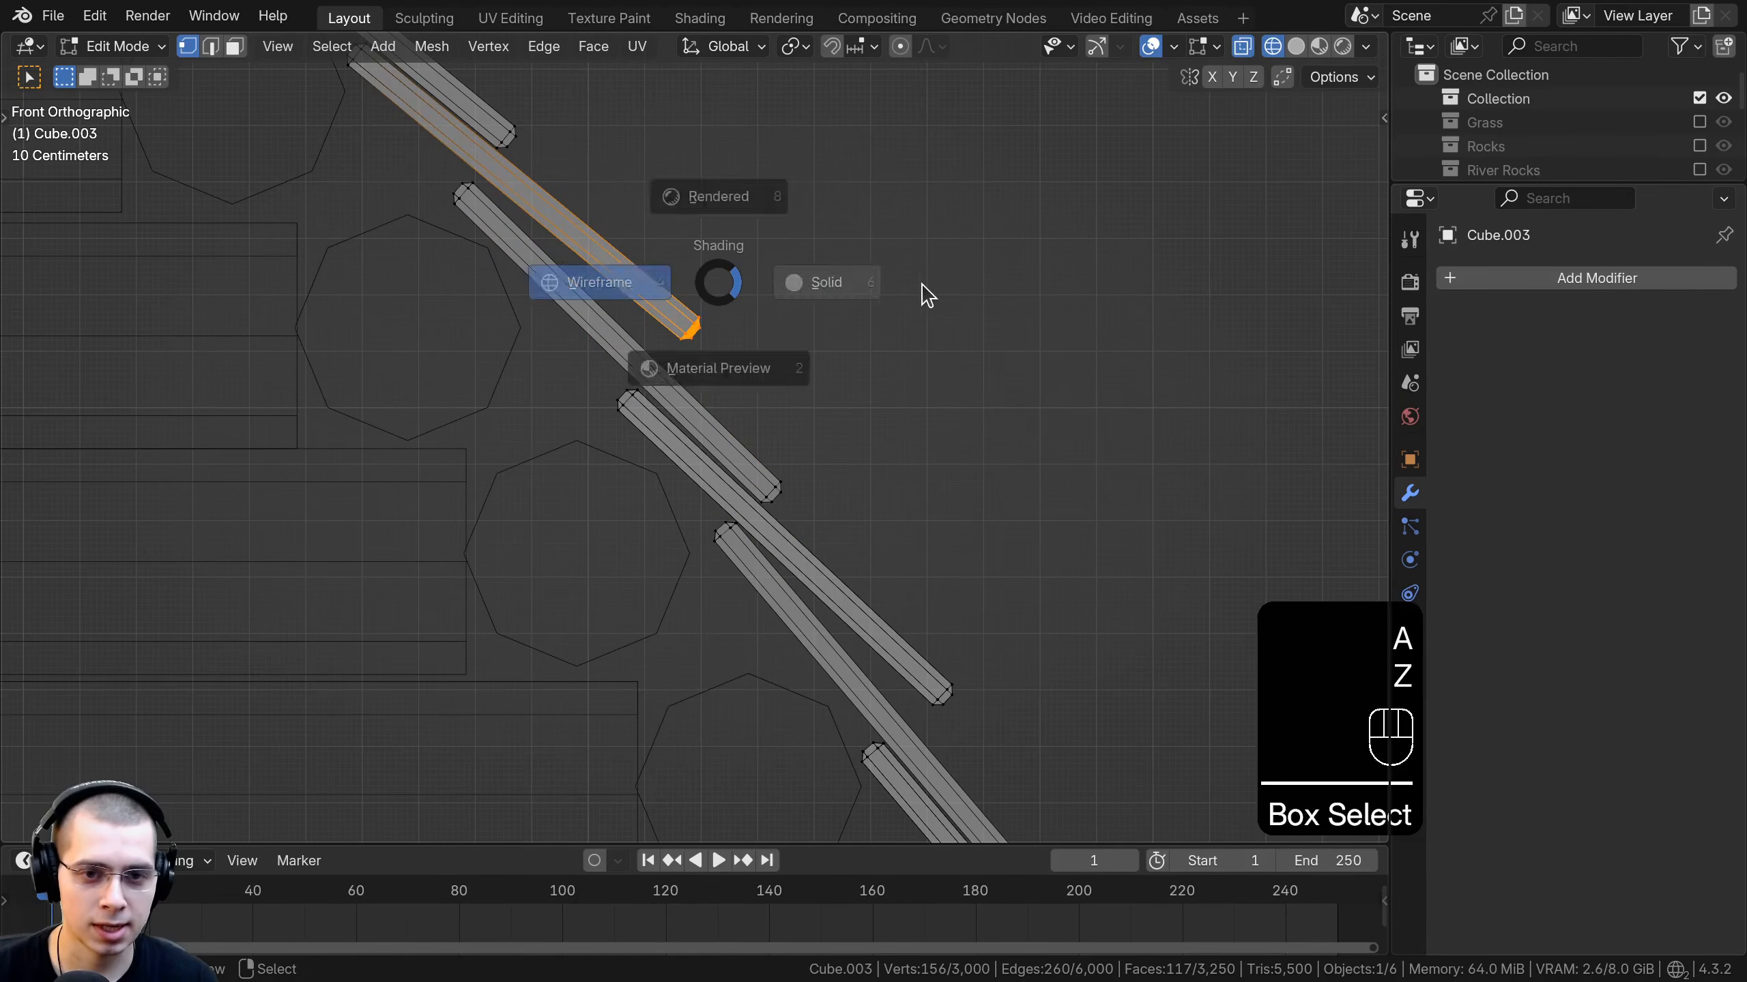
left_click(924, 293)
mouse_move(924, 296)
middle_mouse_down()
mouse_move(799, 343)
mouse_move(491, 384)
middle_mouse_up()
scroll(661, 361, "down", 2)
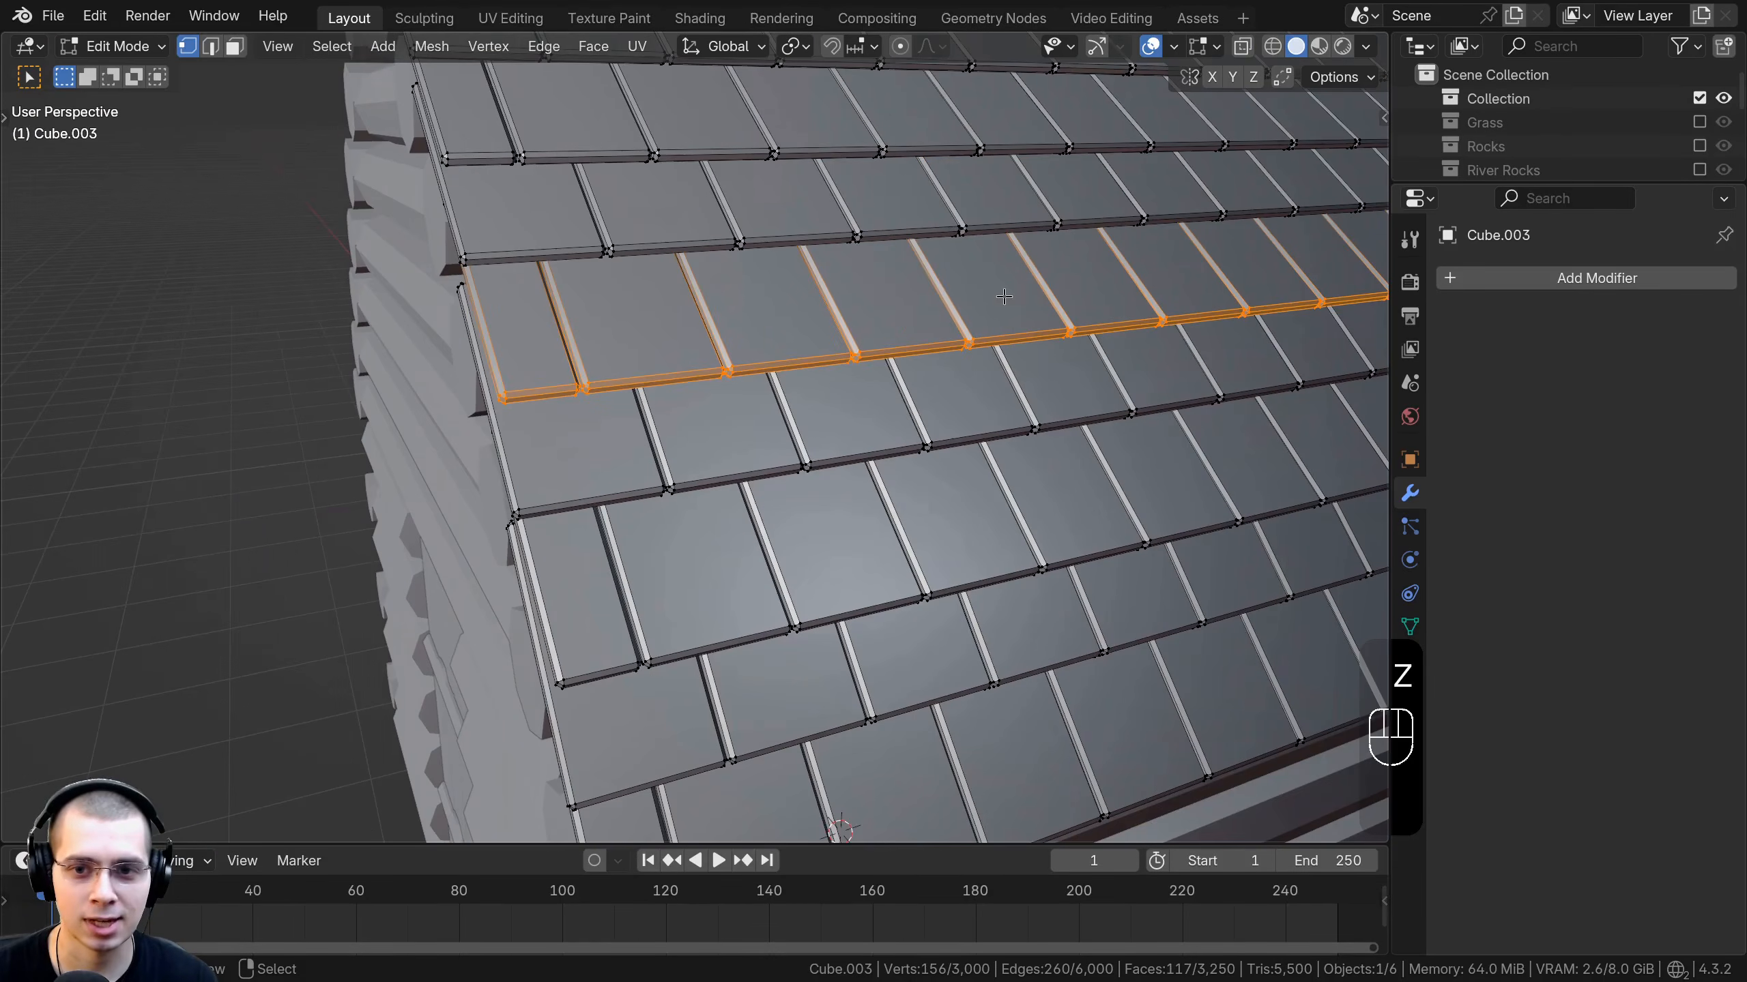
Try box-selecting the same lower shingle edge from the front in solid shading and inspect which vertices are selected.
key("KP_1")
key("a")
scroll(818, 312, "up", 4)
key("b")
left_click_drag(753, 218, 634, 333)
middle_click_drag(770, 331, 377, 318)
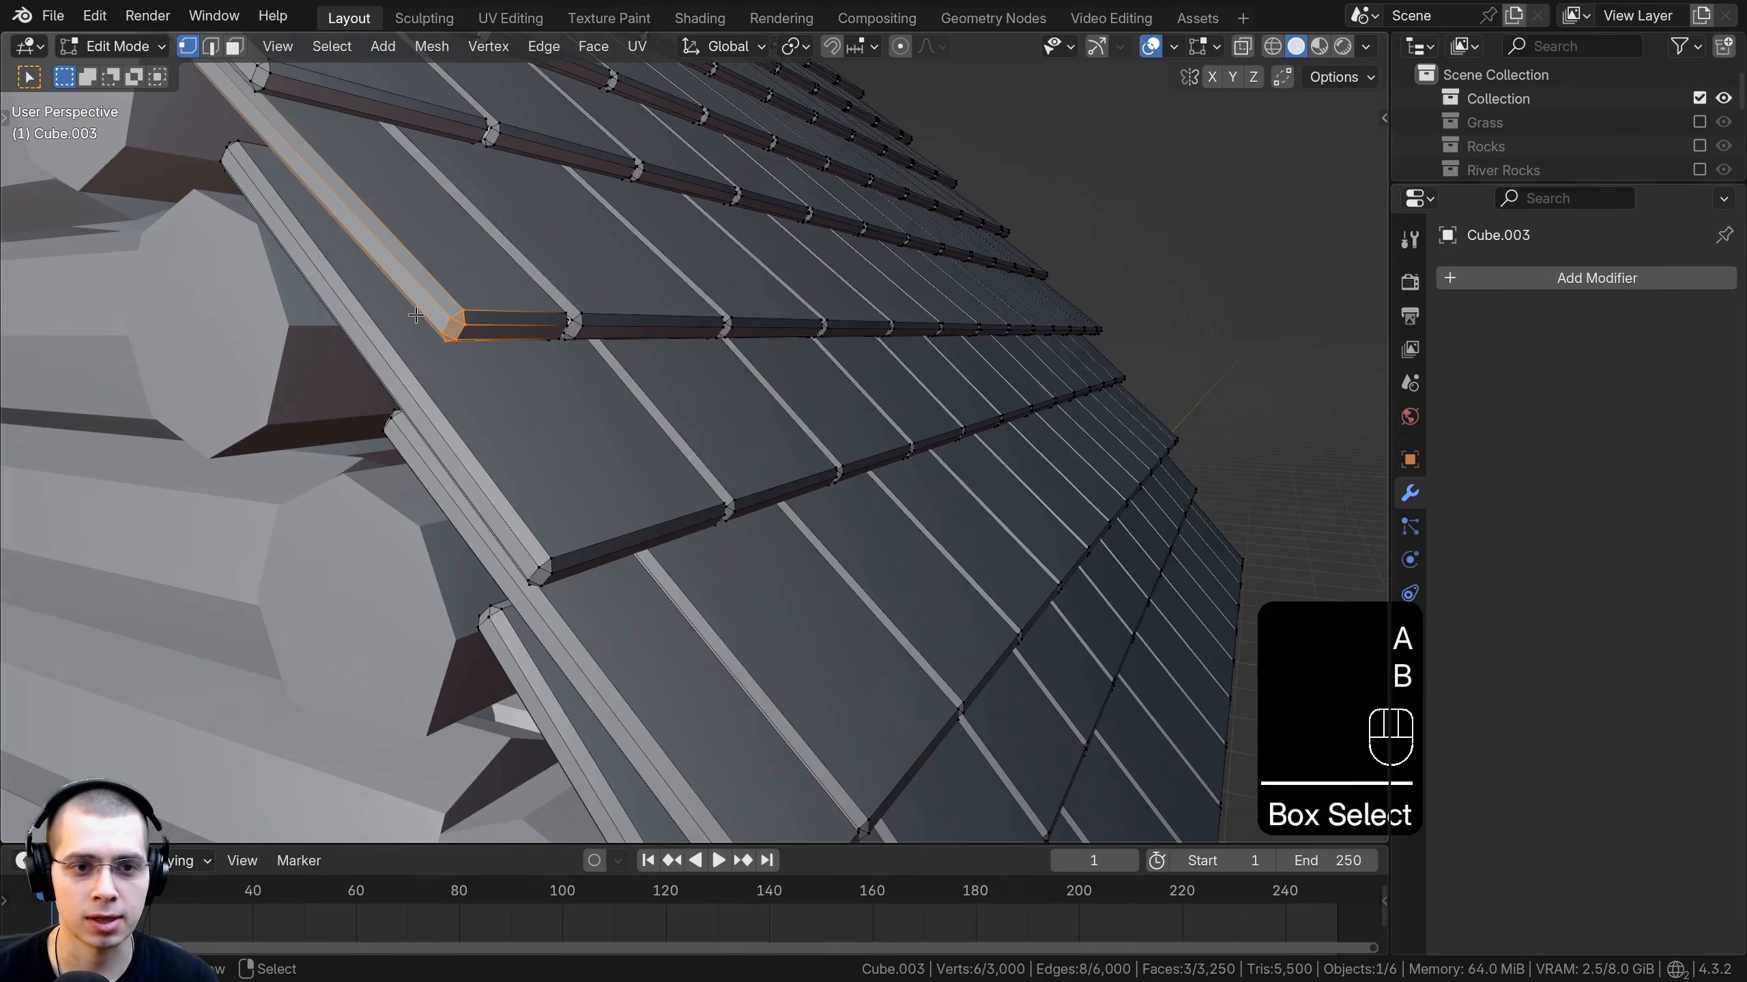
Reselect the third pair's bottom edge in wireframe, move it about -0.022 m along X and -0.021 m along Z, and return to solid shading.
key("KP_1")
key("z")
left_click(627, 235)
key("a")
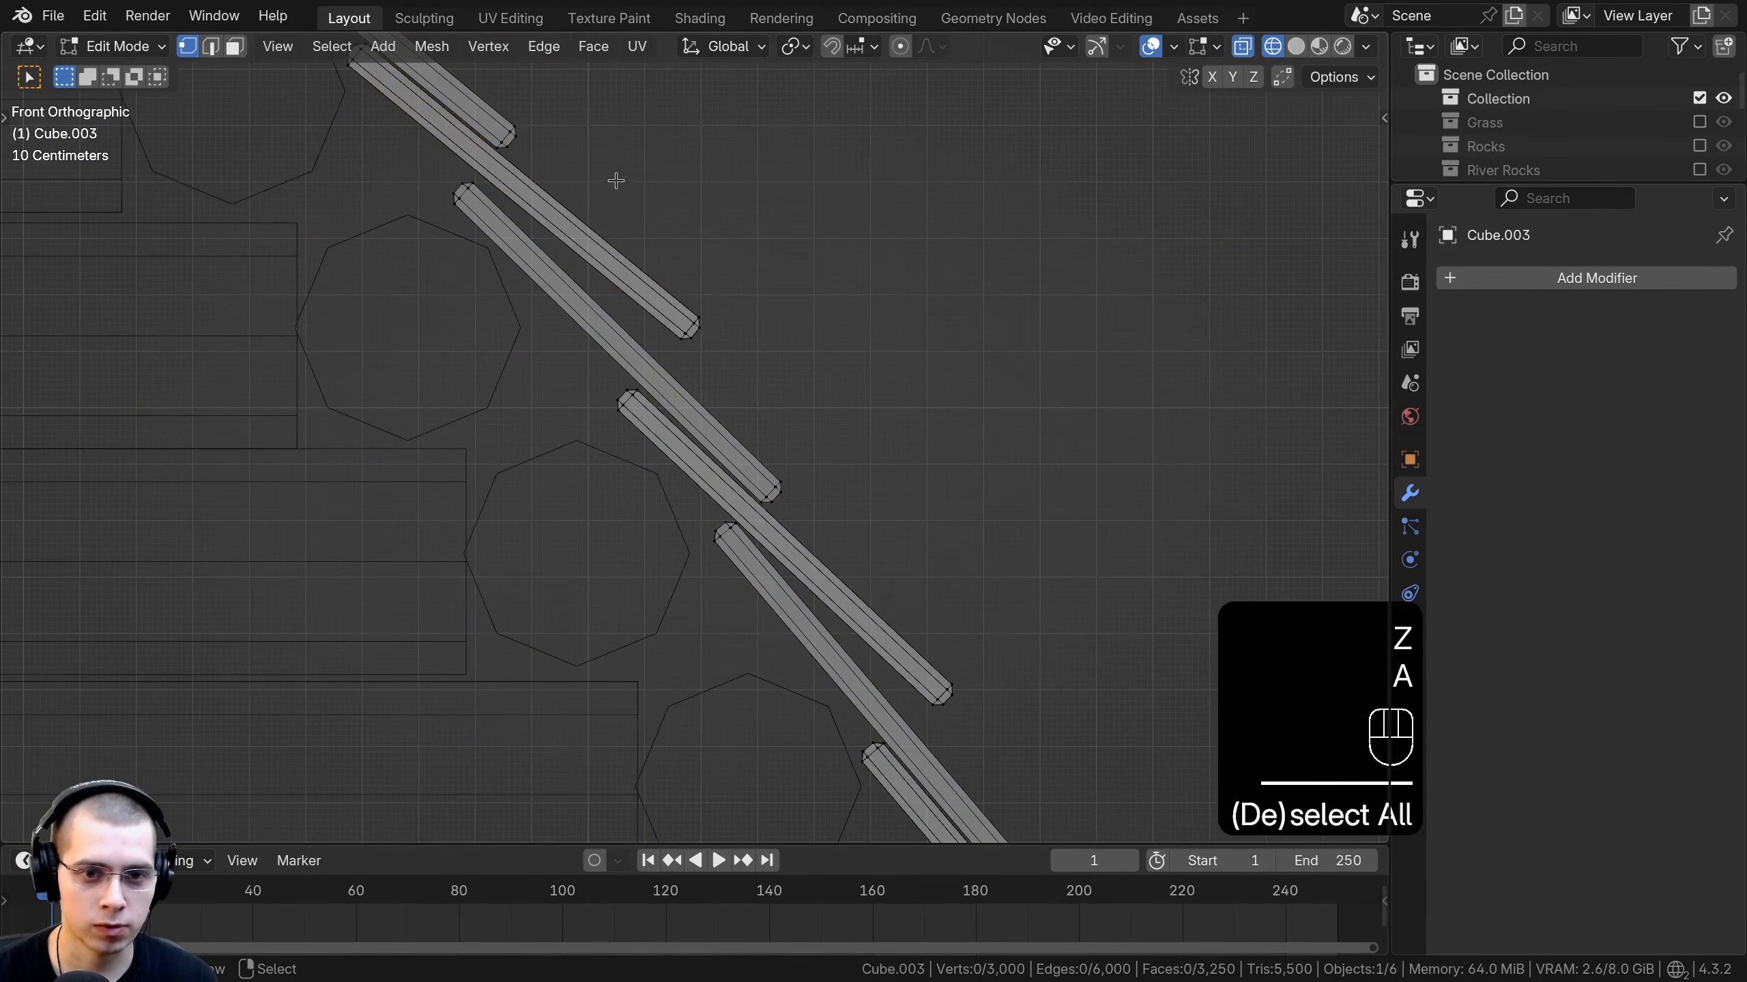
left_click_drag(615, 175, 715, 349)
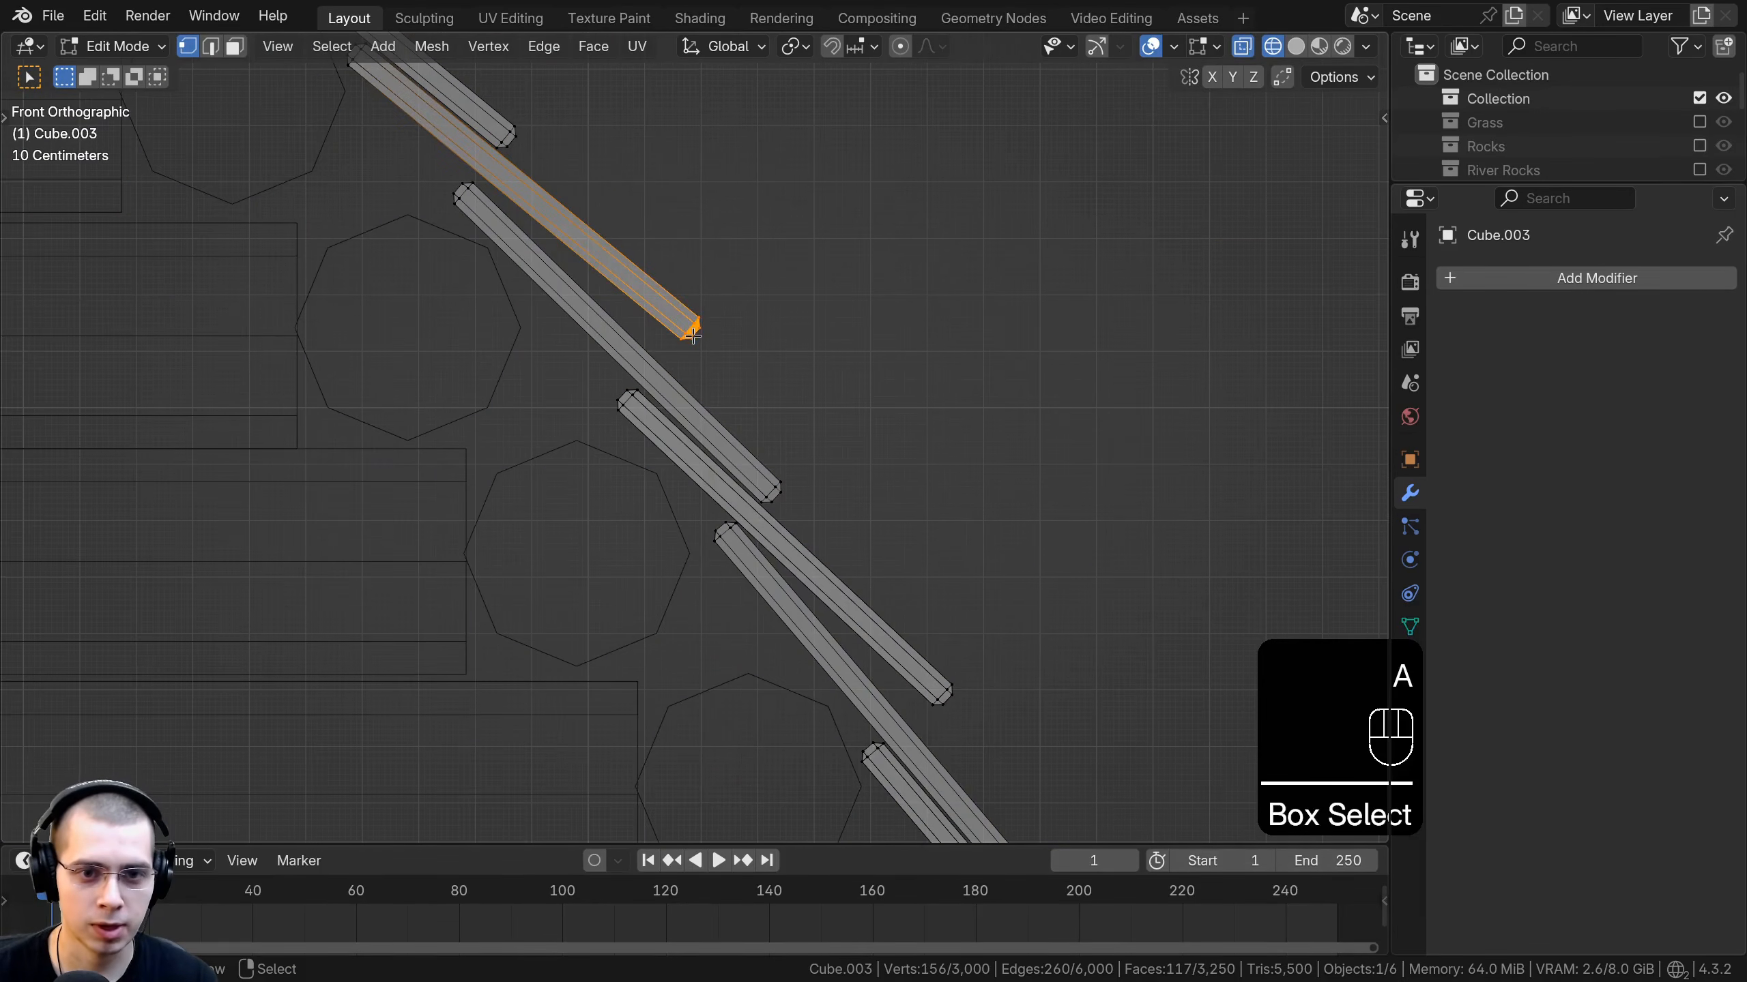
key("g")
left_click(688, 340)
key("z")
left_click(874, 354)
middle_click_drag(880, 362, 583, 423)
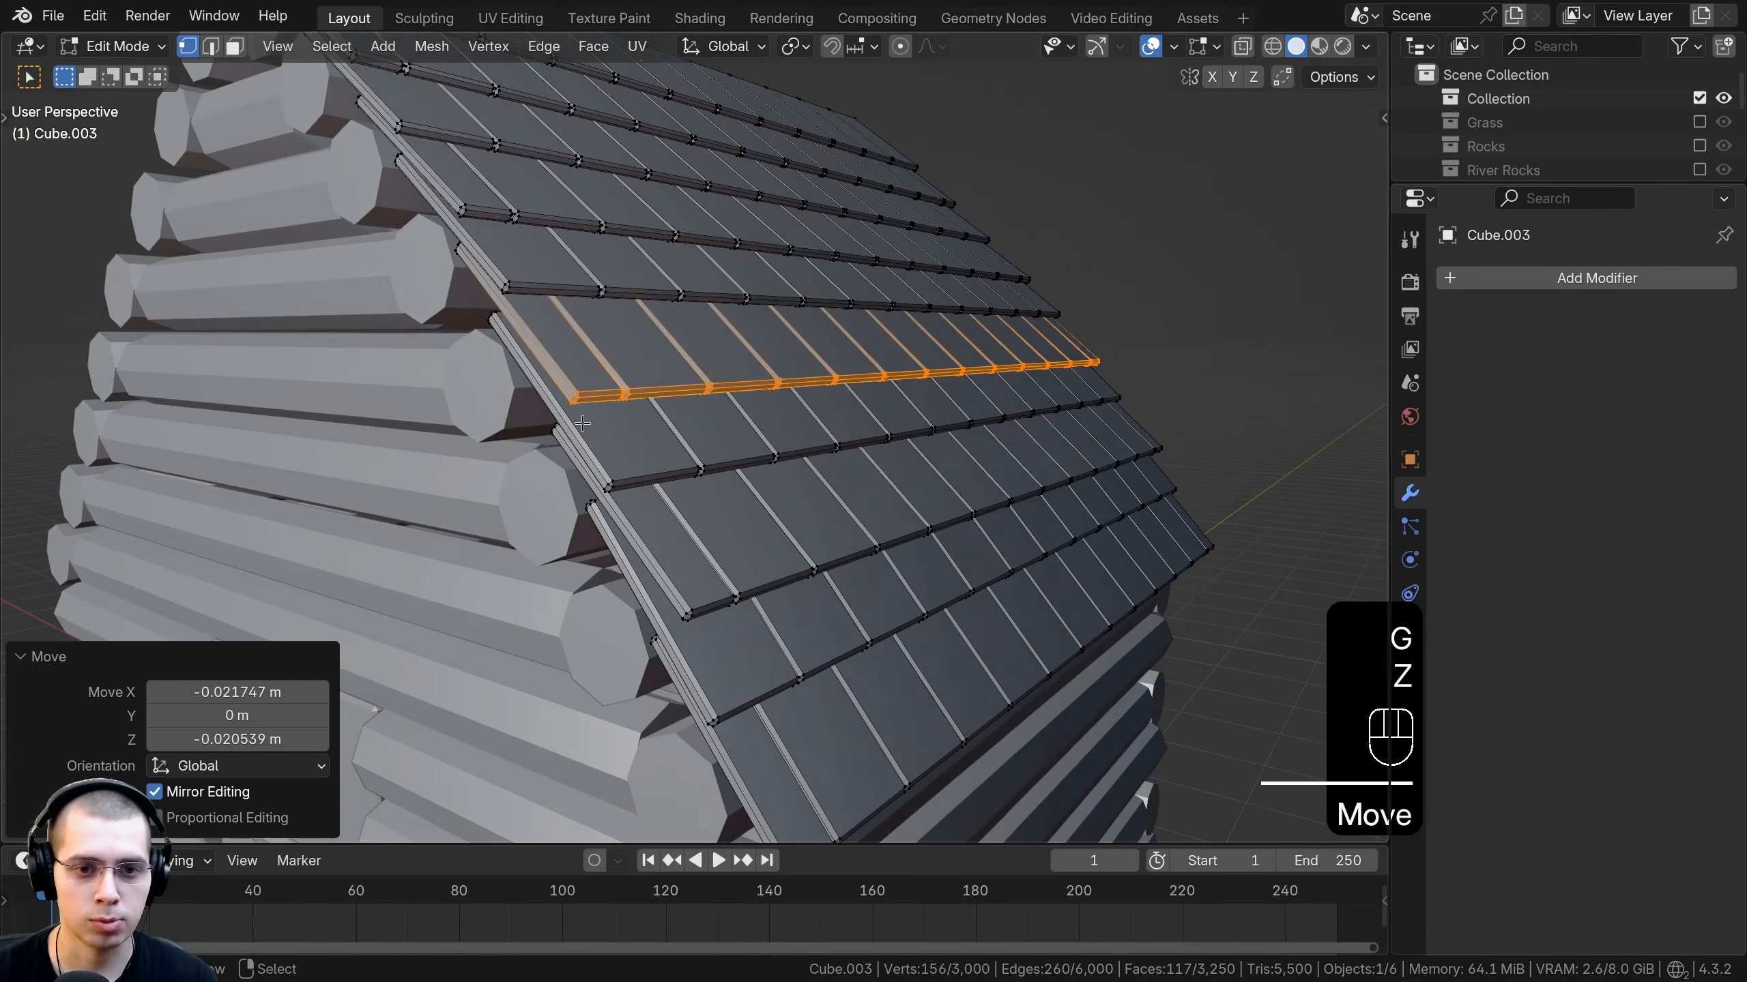
Leave mesh editing and add a Mirror modifier to the shingle object to cover the other roof side across the X axis.
scroll(1100, 341, "down", 4)
key("Tab")
middle_click_drag(1021, 355, 646, 475)
middle_click_drag(646, 475, 664, 462, "shift")
key("a")
middle_click_drag(777, 475, 780, 347)
scroll(804, 547, "up", 5)
left_click(730, 337)
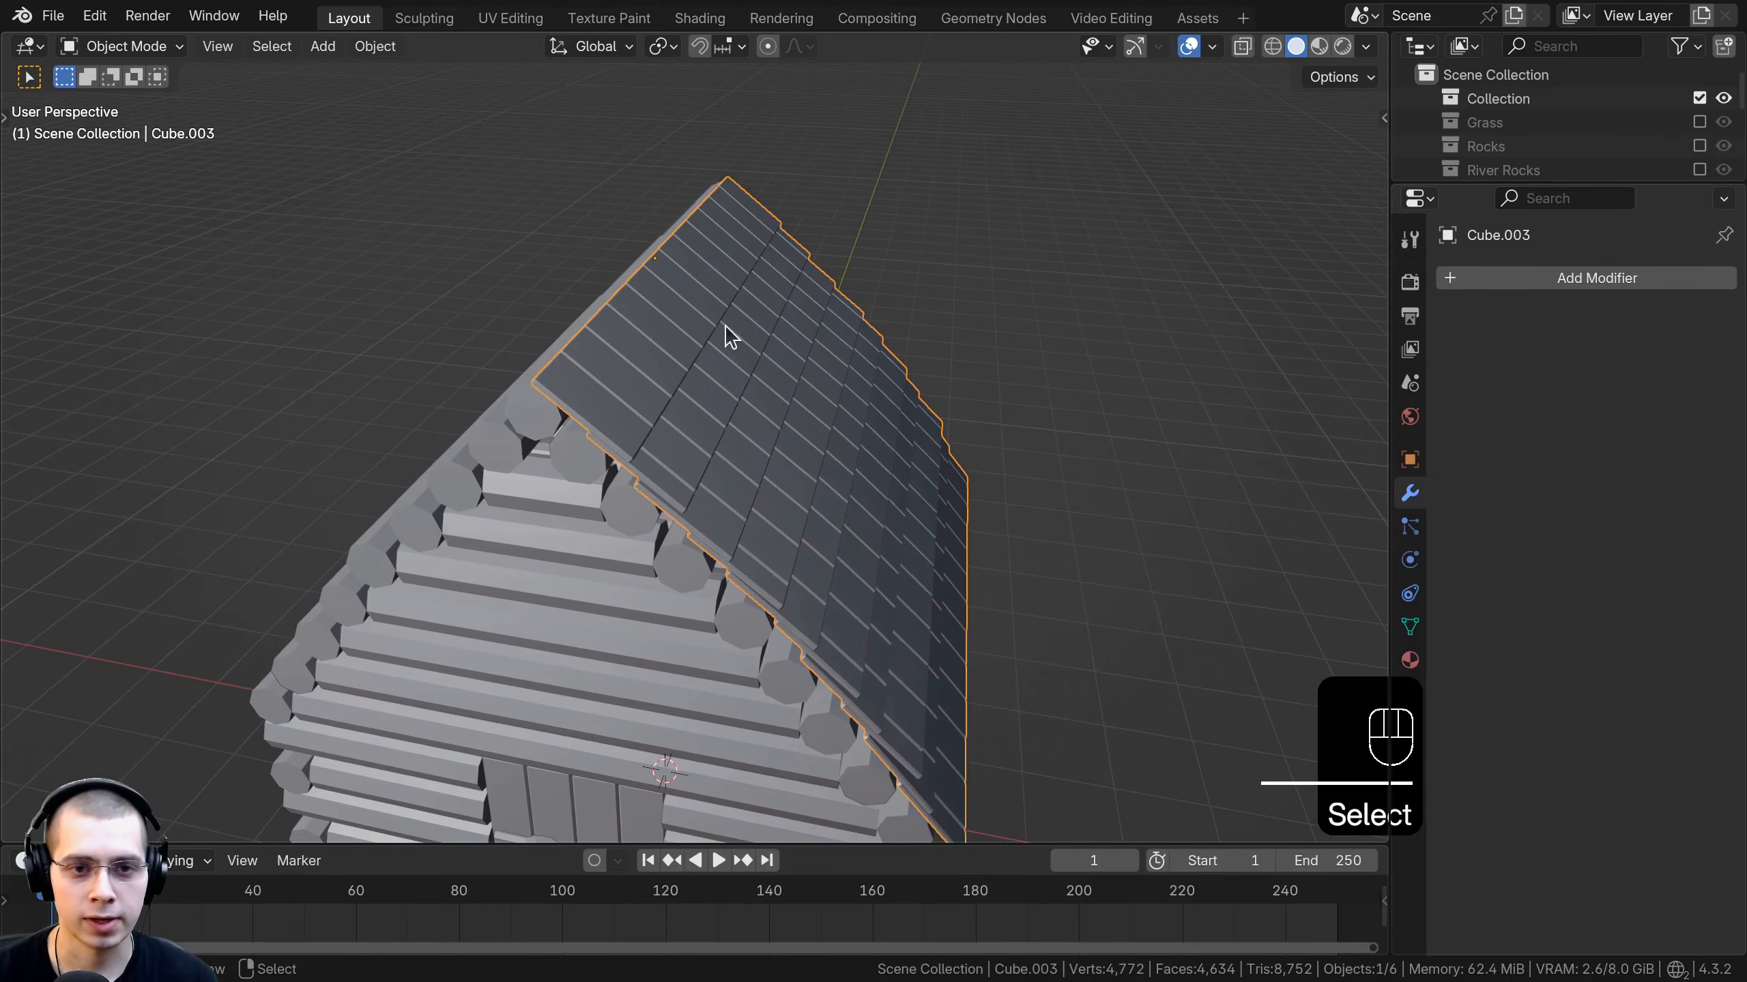
left_click(1573, 292)
type("m")
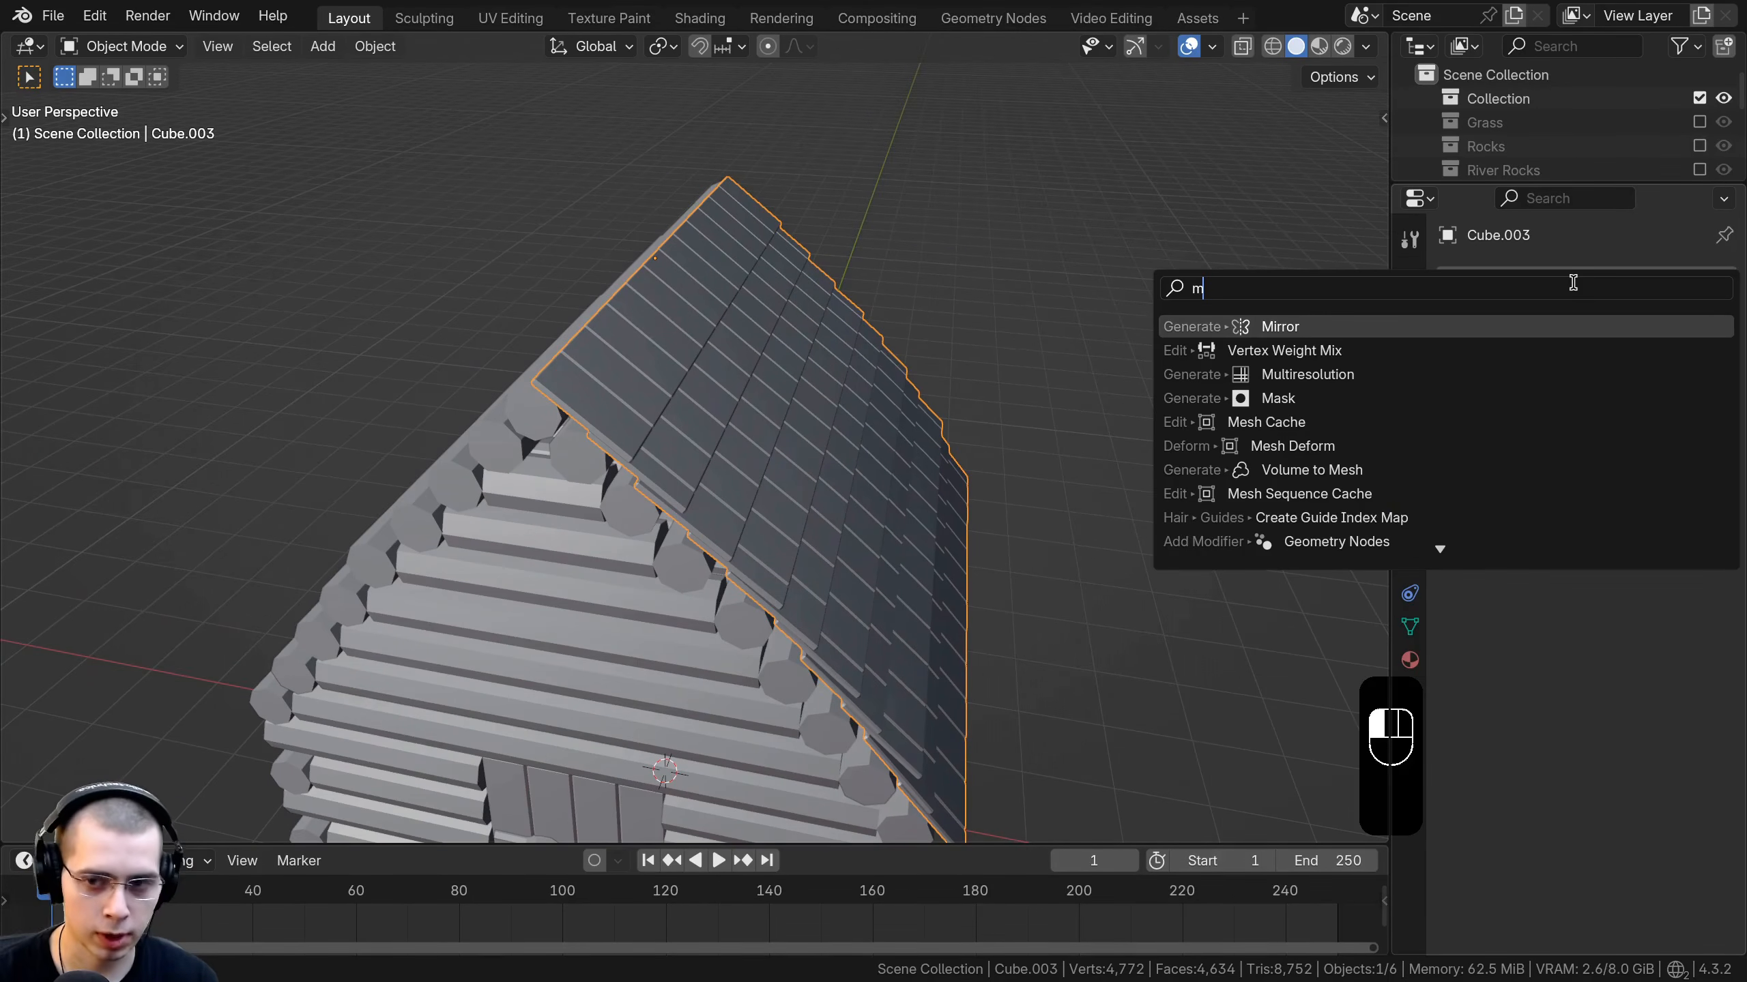
type("ir")
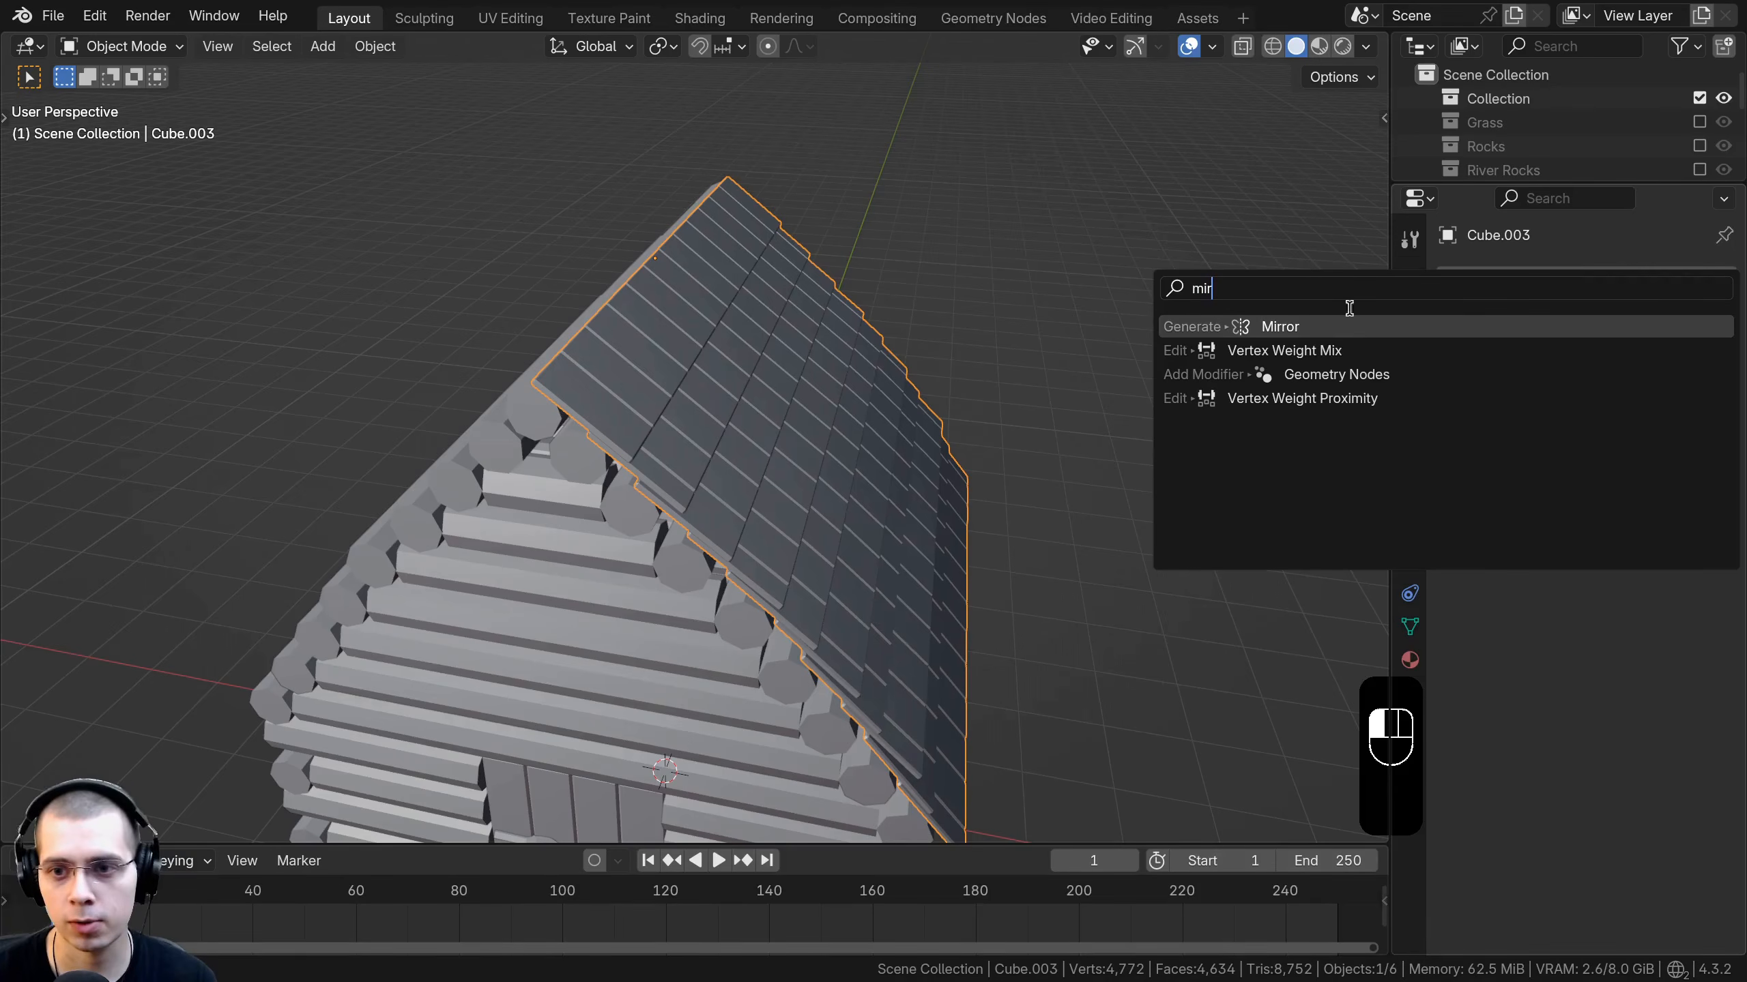
left_click(1324, 330)
Deselect the shingles and examine the mirrored roof from several sides.
middle_click_drag(896, 394, 1368, 410)
middle_click_drag(977, 464, 677, 365)
scroll(778, 459, "down", 5)
key("alt+a")
scroll(1160, 378, "up", 4)
scroll(694, 473, "down", 6)
middle_click_drag(550, 413, 647, 436)
scroll(647, 437, "up", 4)
Add an eight-sided mesh cylinder and move it up beside the roof's upper edge.
middle_click_drag(605, 310, 674, 388, "shift")
key("shift+a")
mouse_move(661, 331)
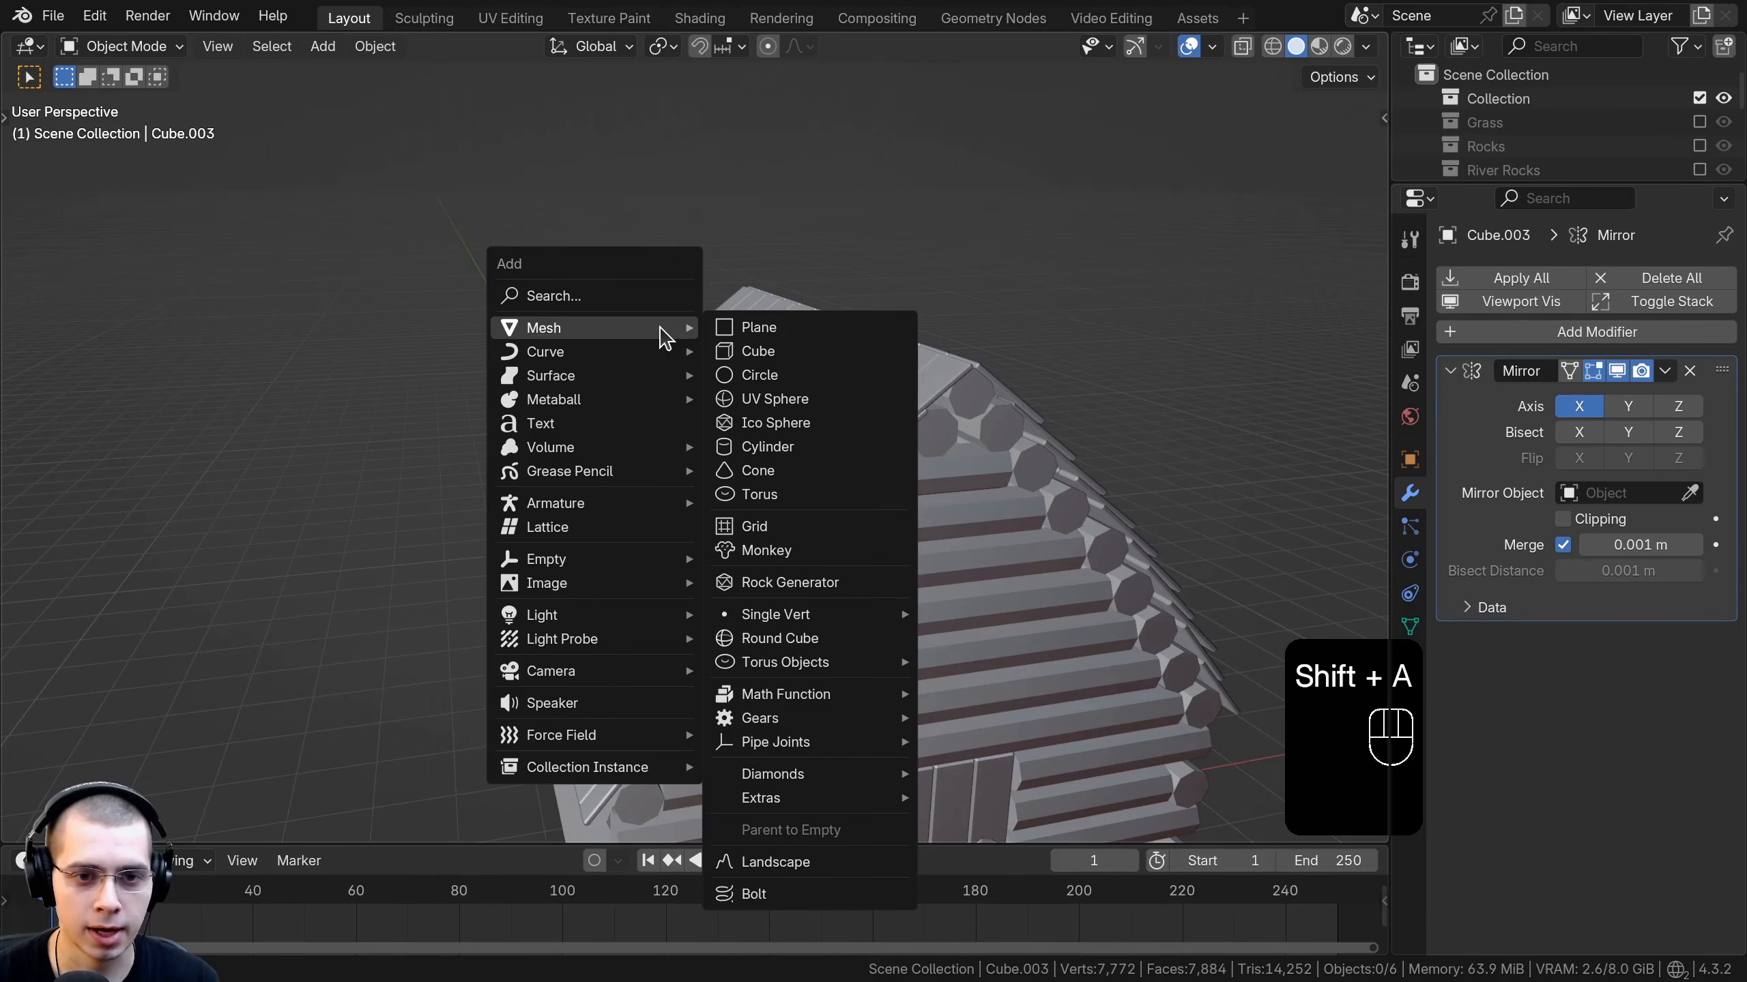
left_click(732, 449)
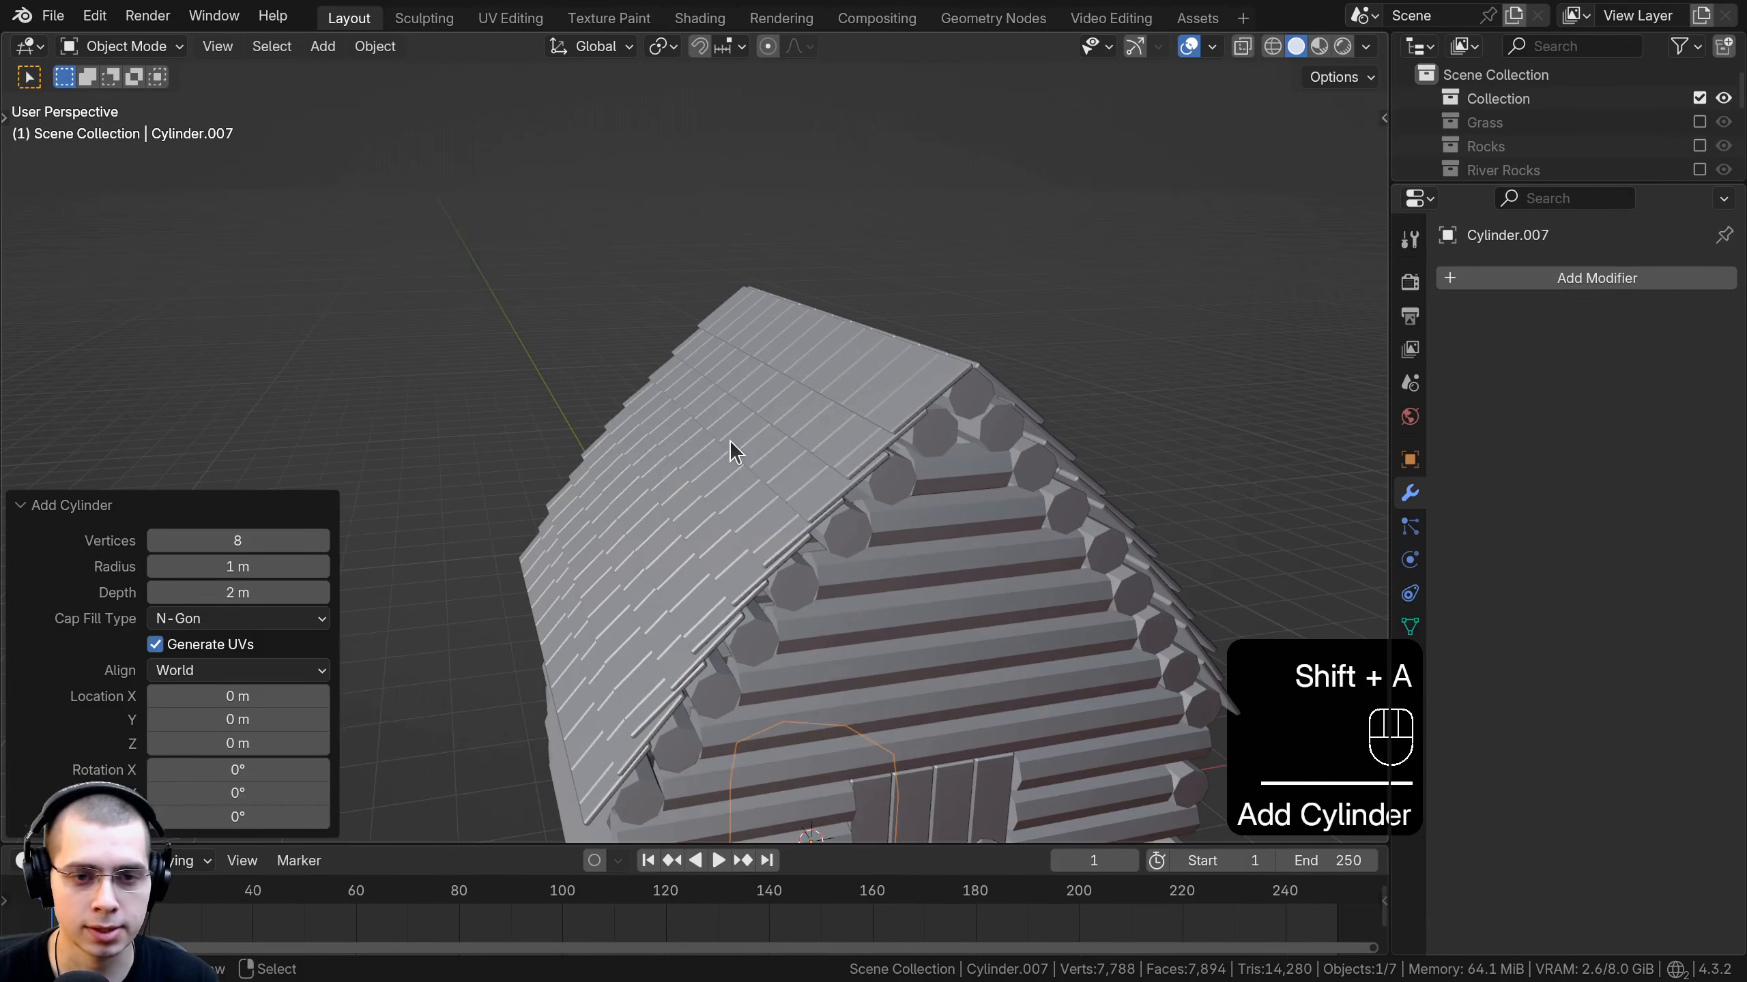
scroll(955, 676, "down", 3)
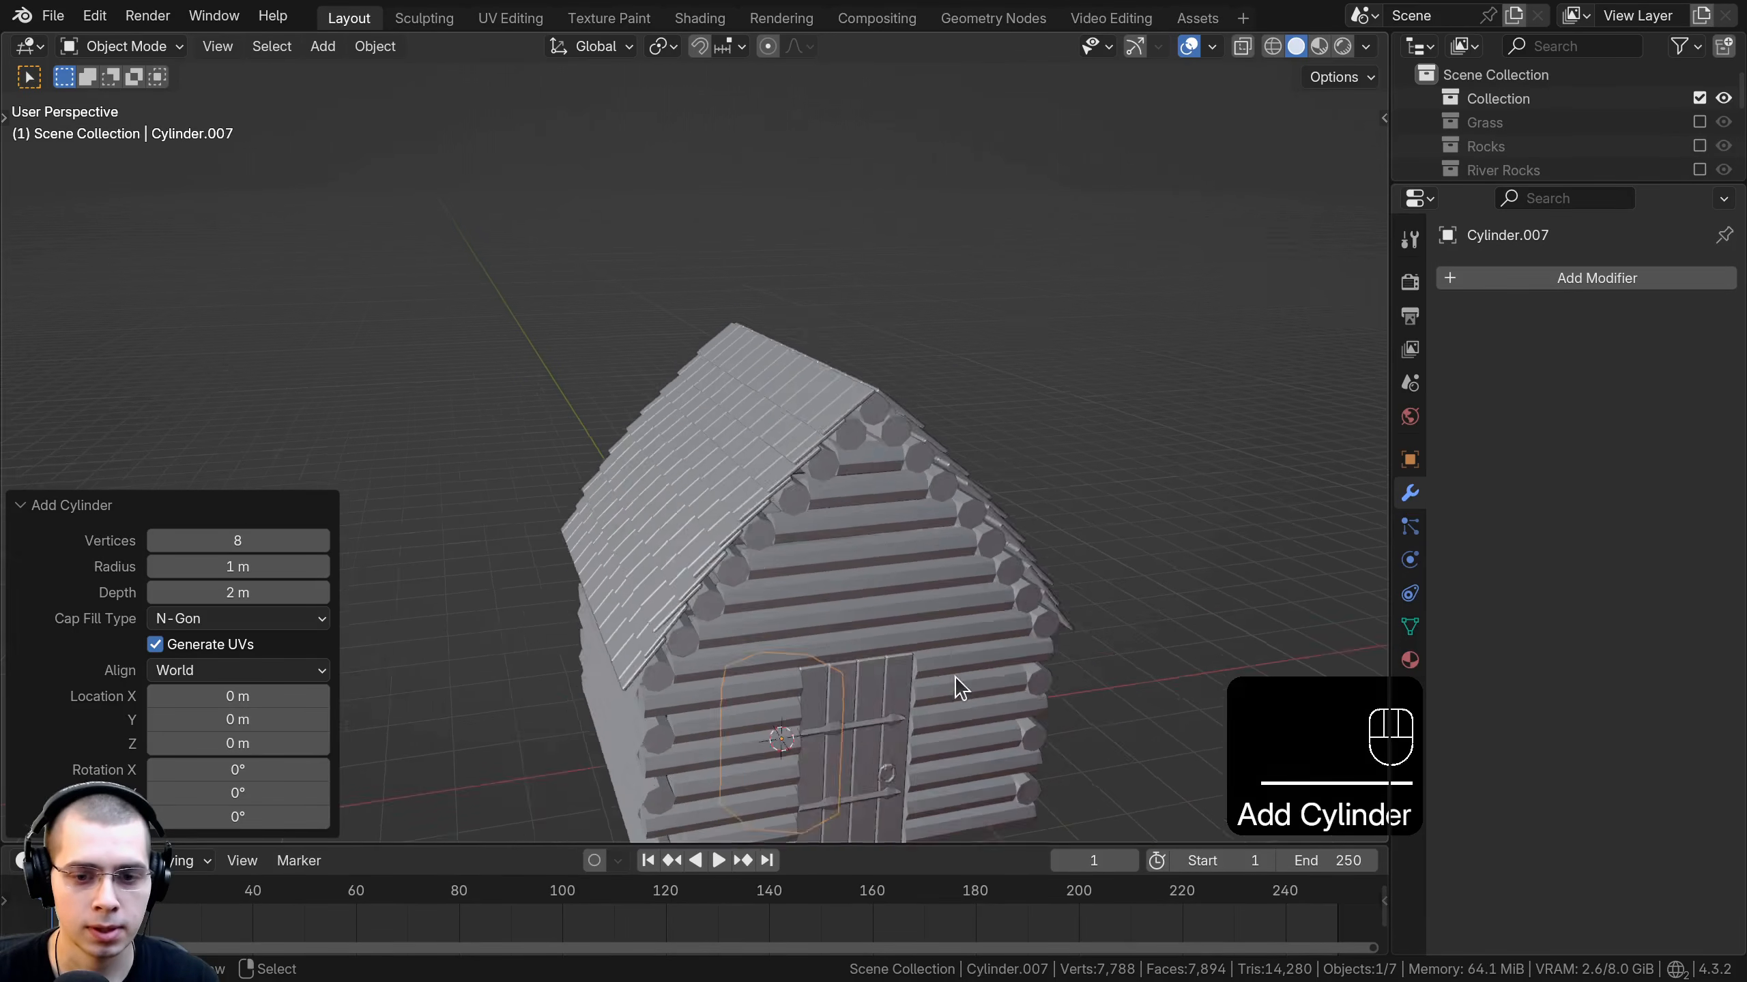
left_click(71, 509)
middle_click_drag(829, 625, 835, 634, "shift")
scroll(835, 635, "up", 1)
middle_click_drag(835, 635, 863, 626)
key("g")
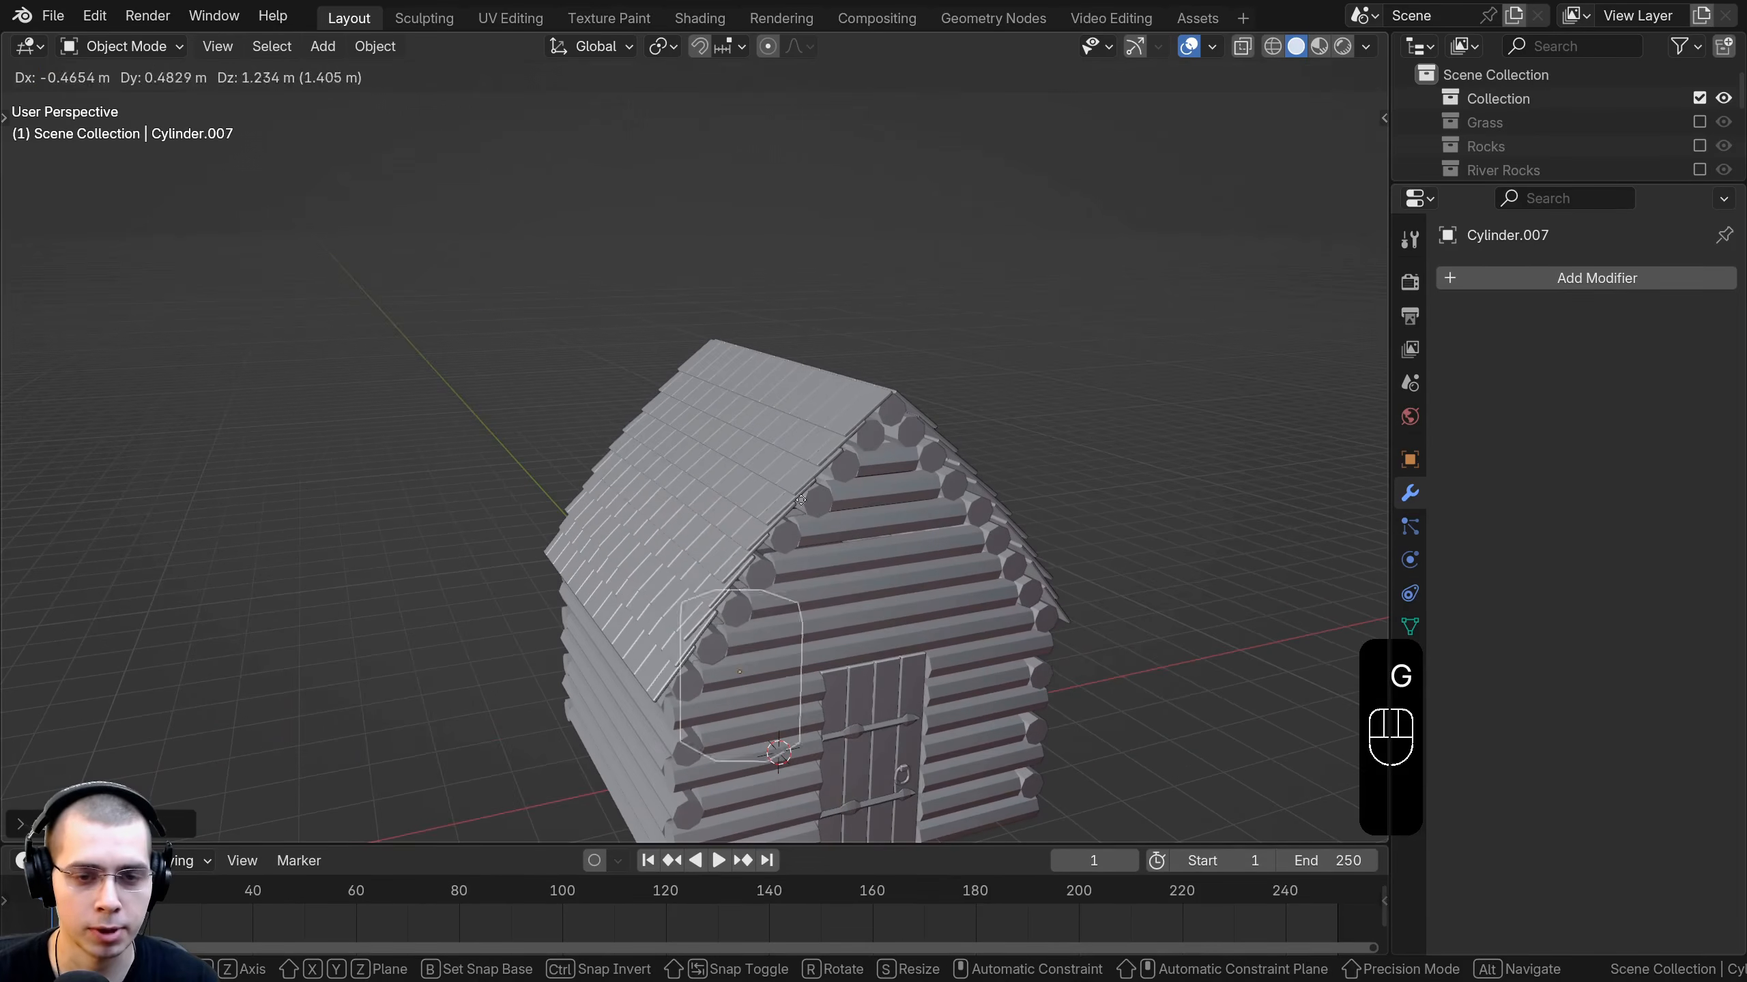
left_click(715, 289)
Scale the cylinder's mesh down to about 0.2, then shrink it slightly more in front wireframe view and leave mesh editing.
scroll(952, 293, "up", 4)
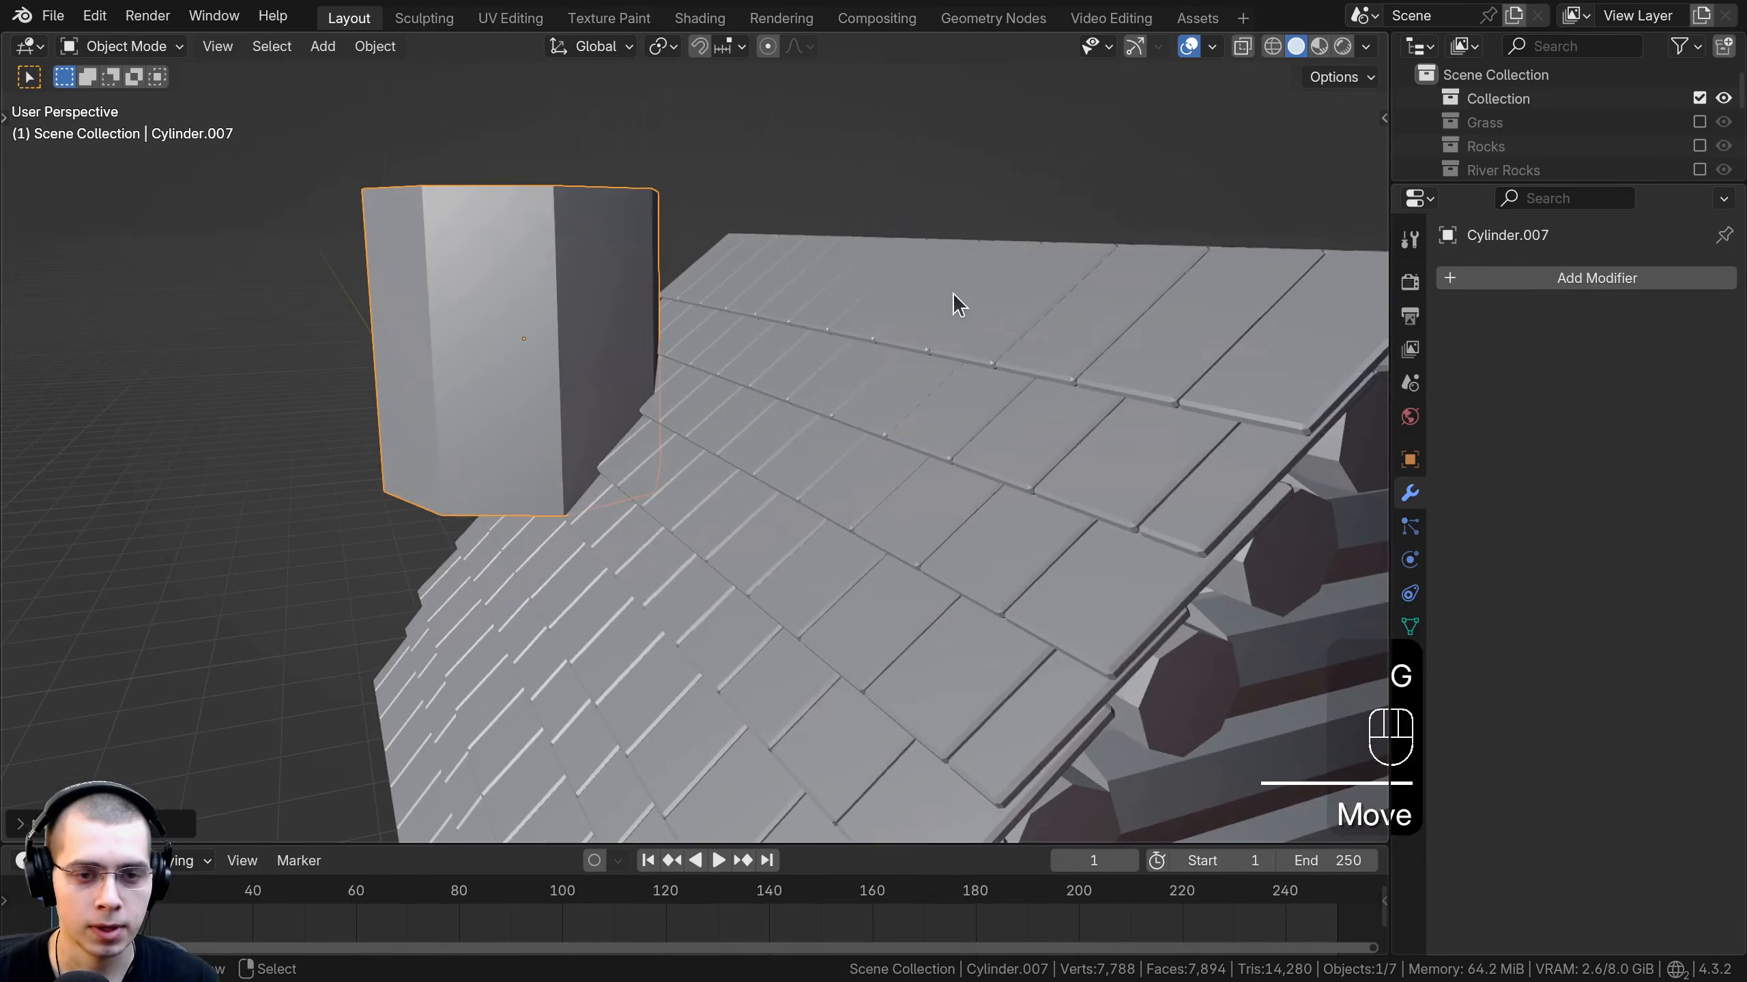
key("Tab")
key("s")
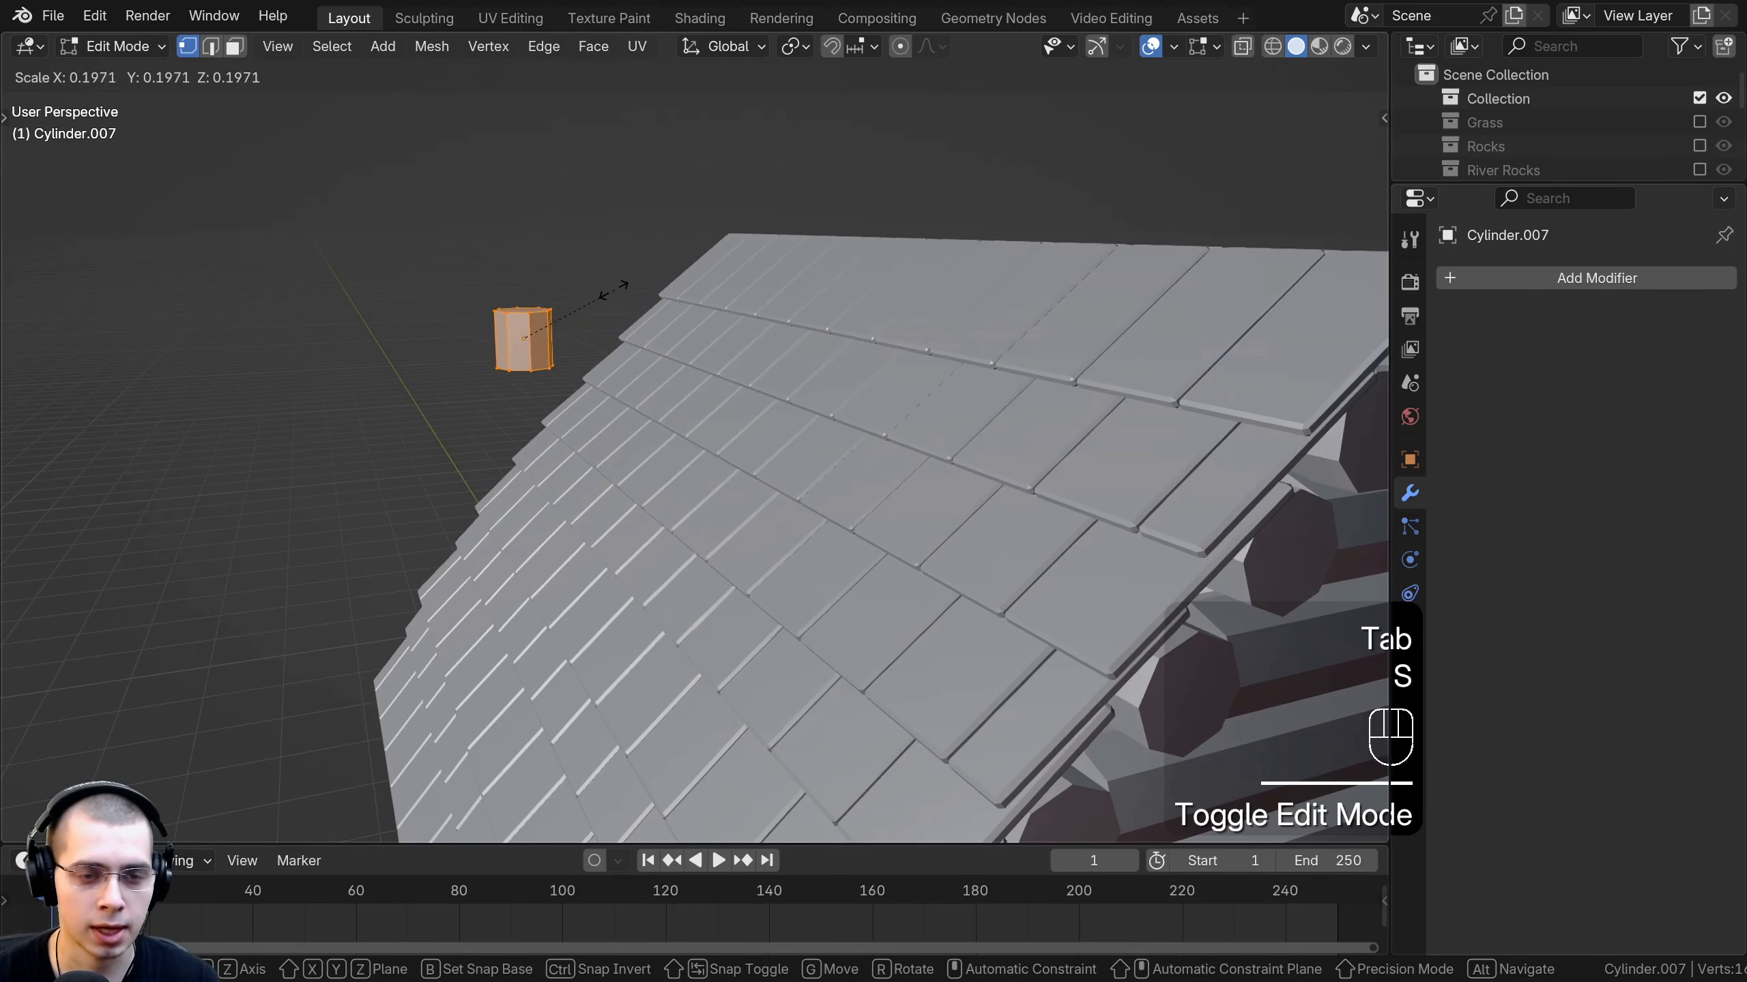
left_click(614, 289)
key("KP_1")
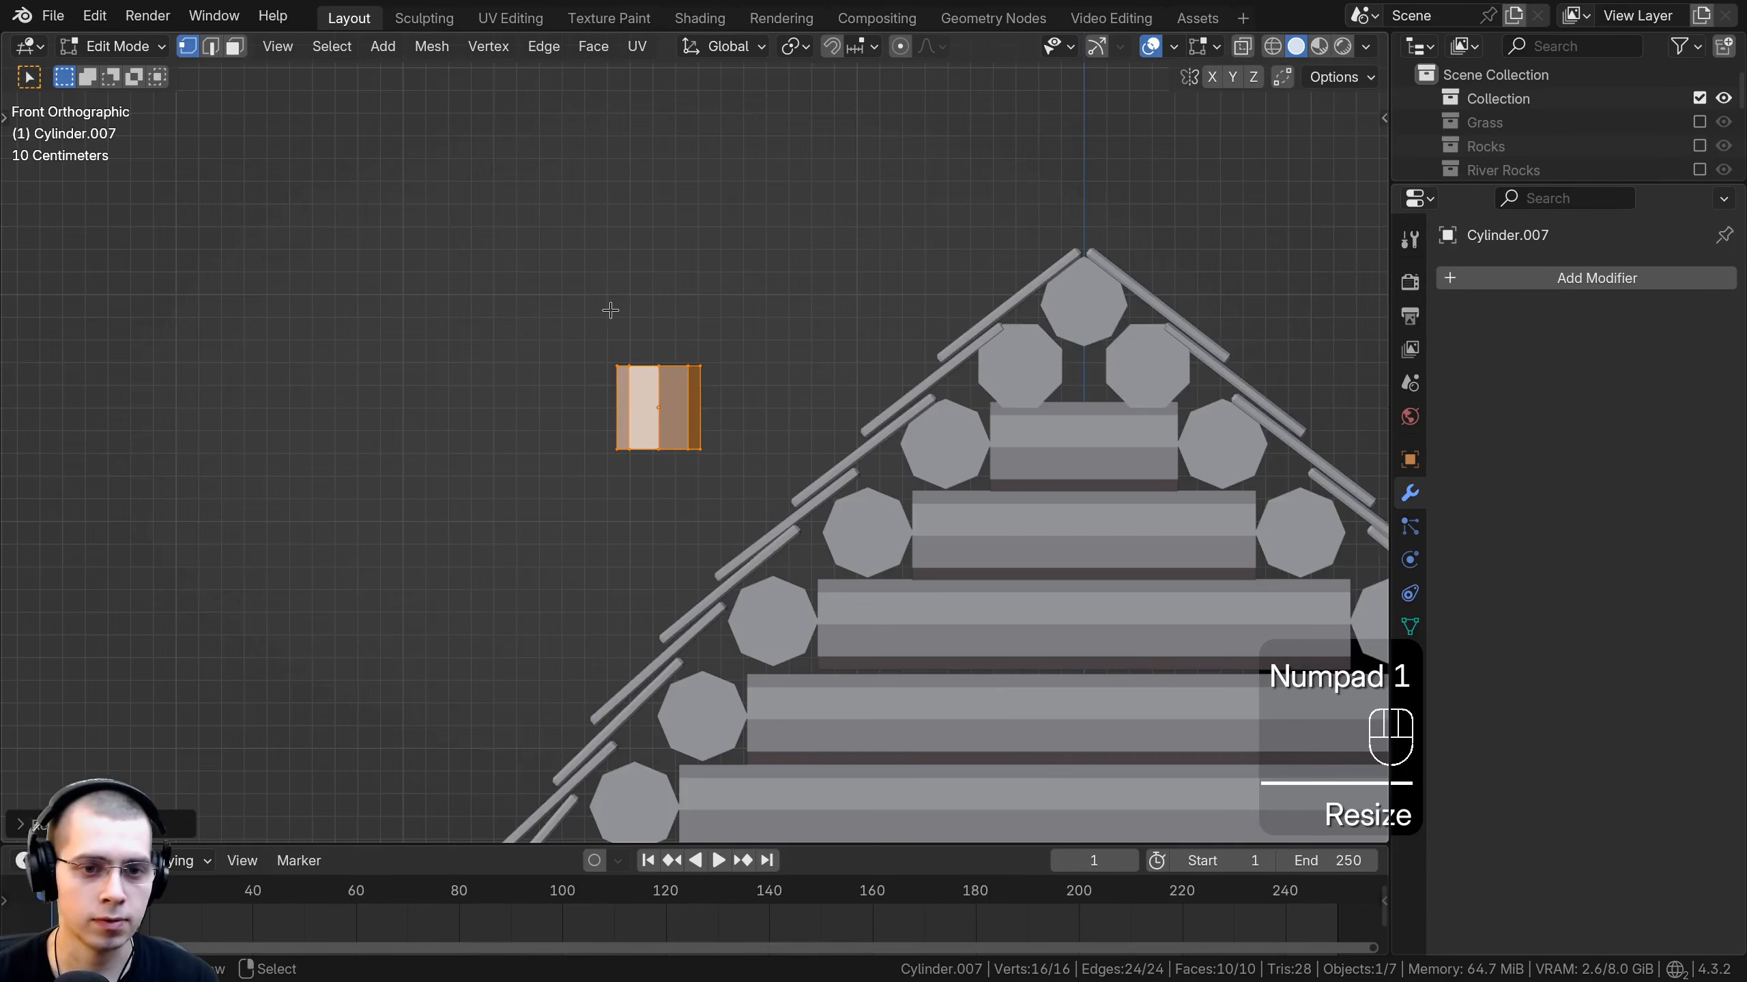
key("z")
left_click(368, 475)
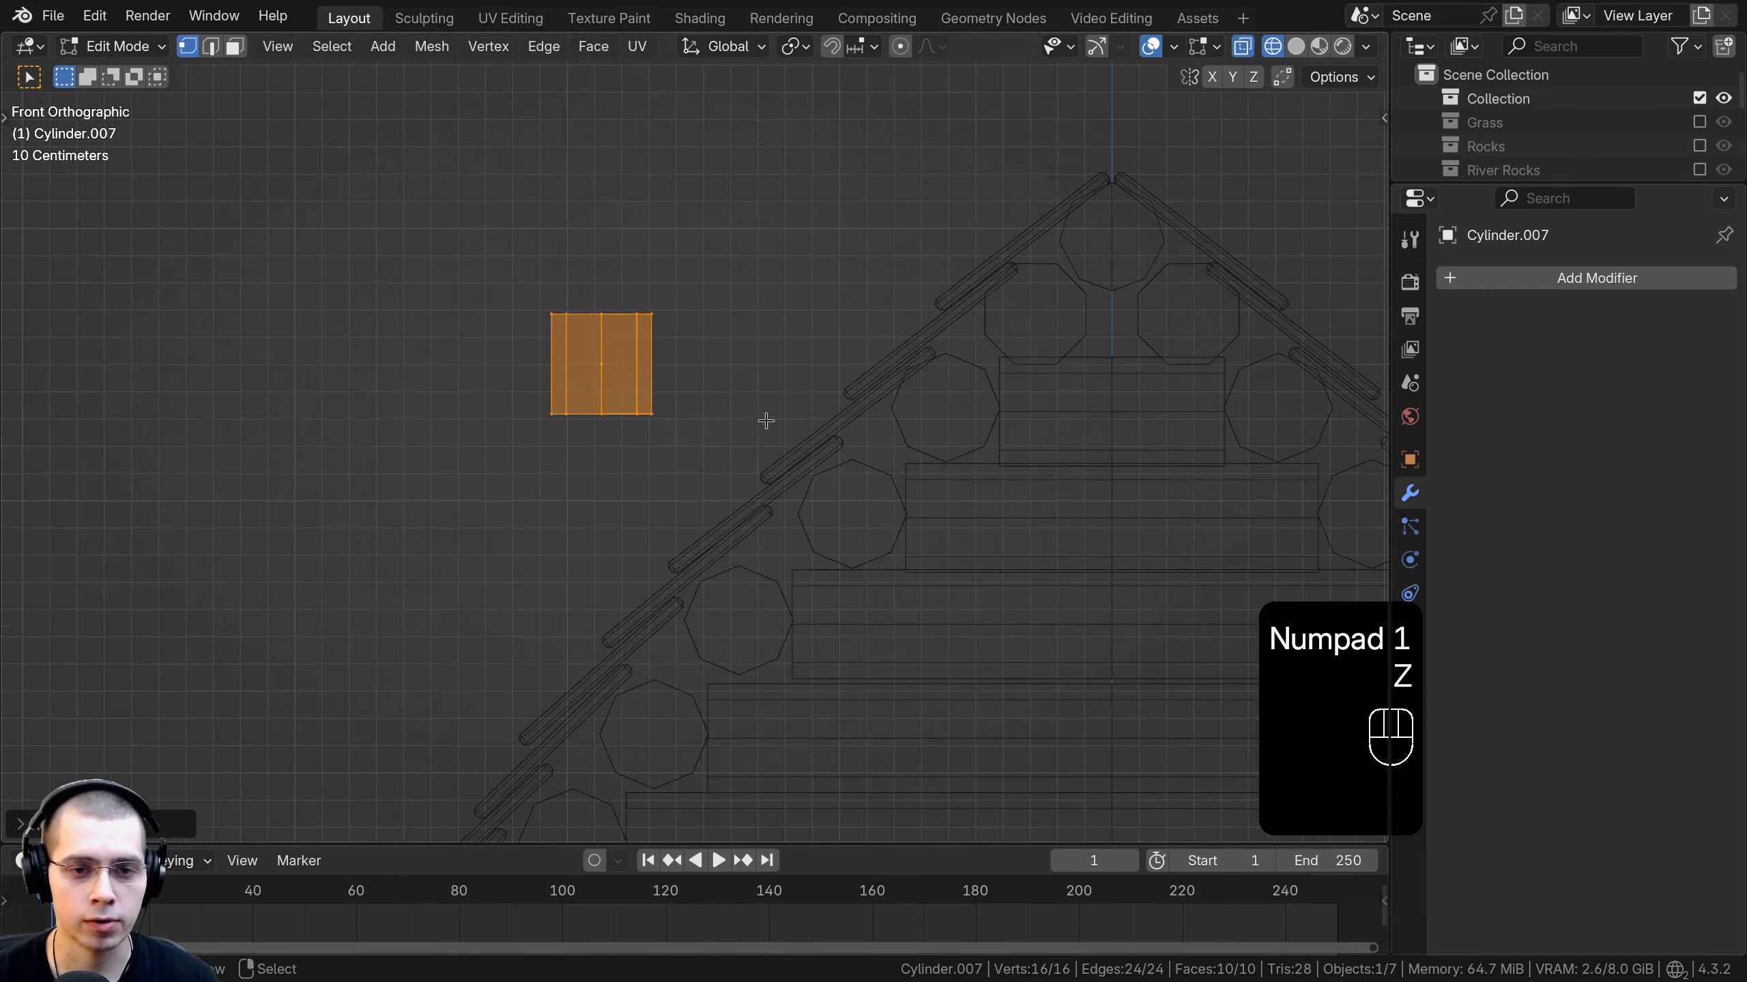
key("s")
left_click(520, 249)
key("Tab")
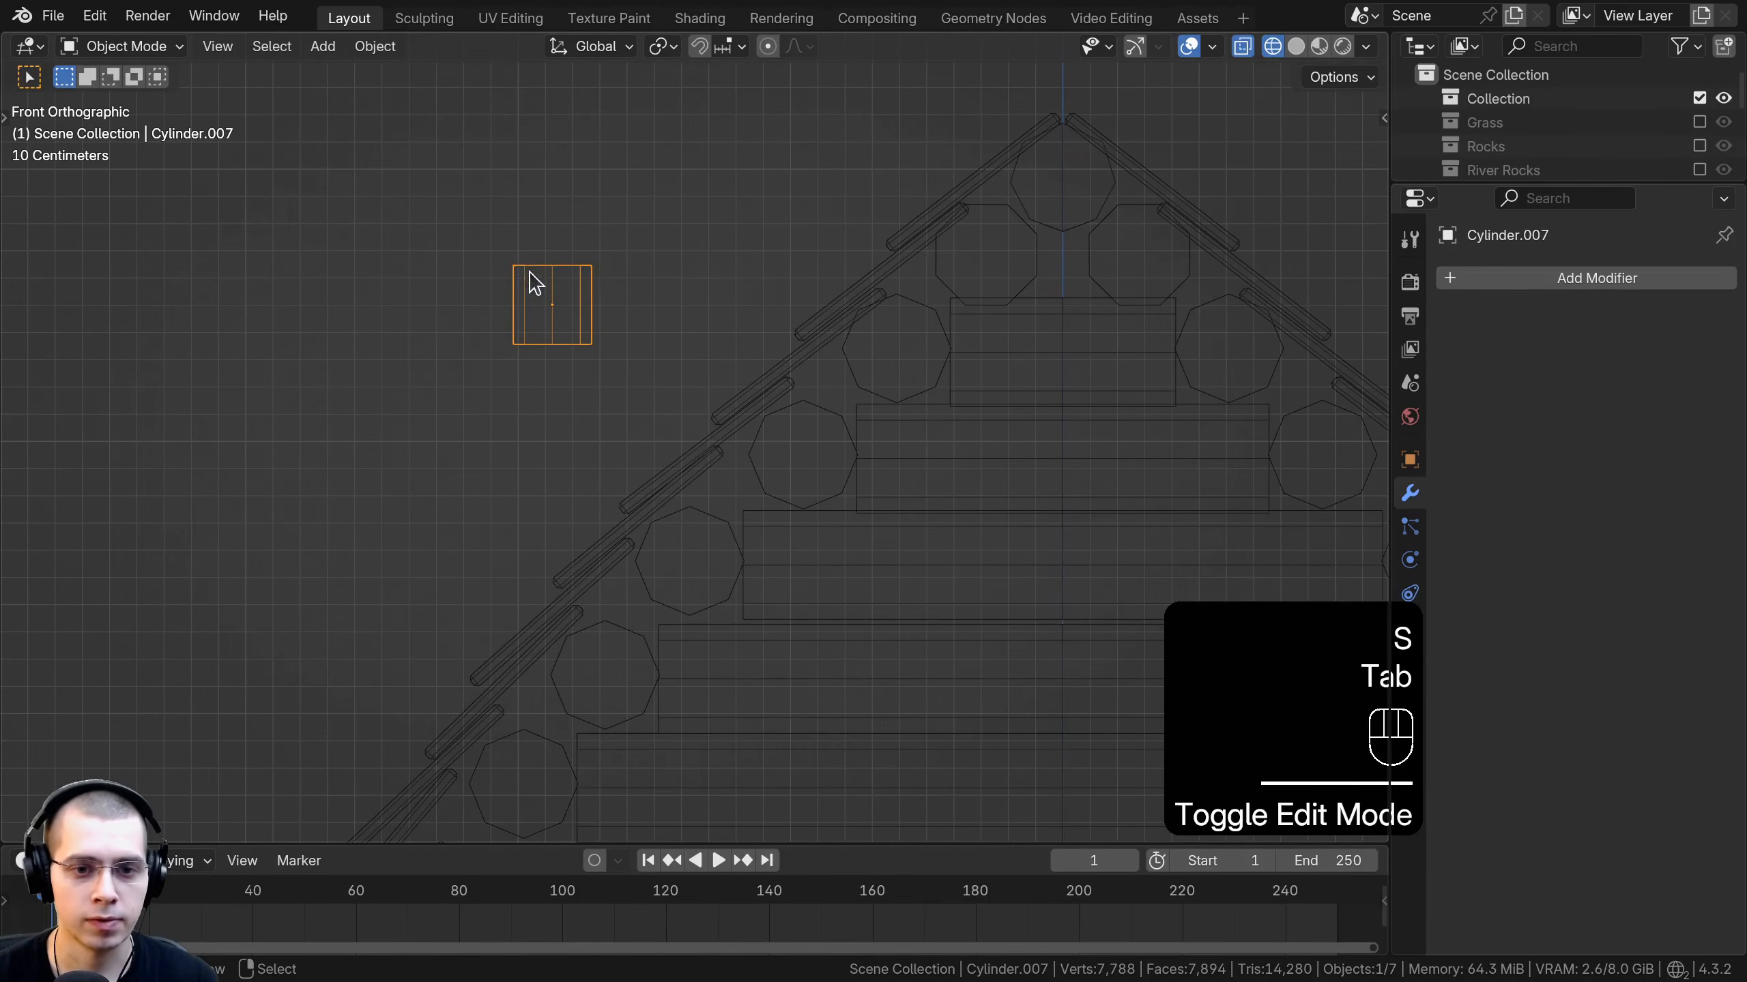
Move the cylinder next to the roof slope and shrink its mesh slightly in Edit Mode.
key("g")
left_click(644, 412)
scroll(706, 550, "up", 1)
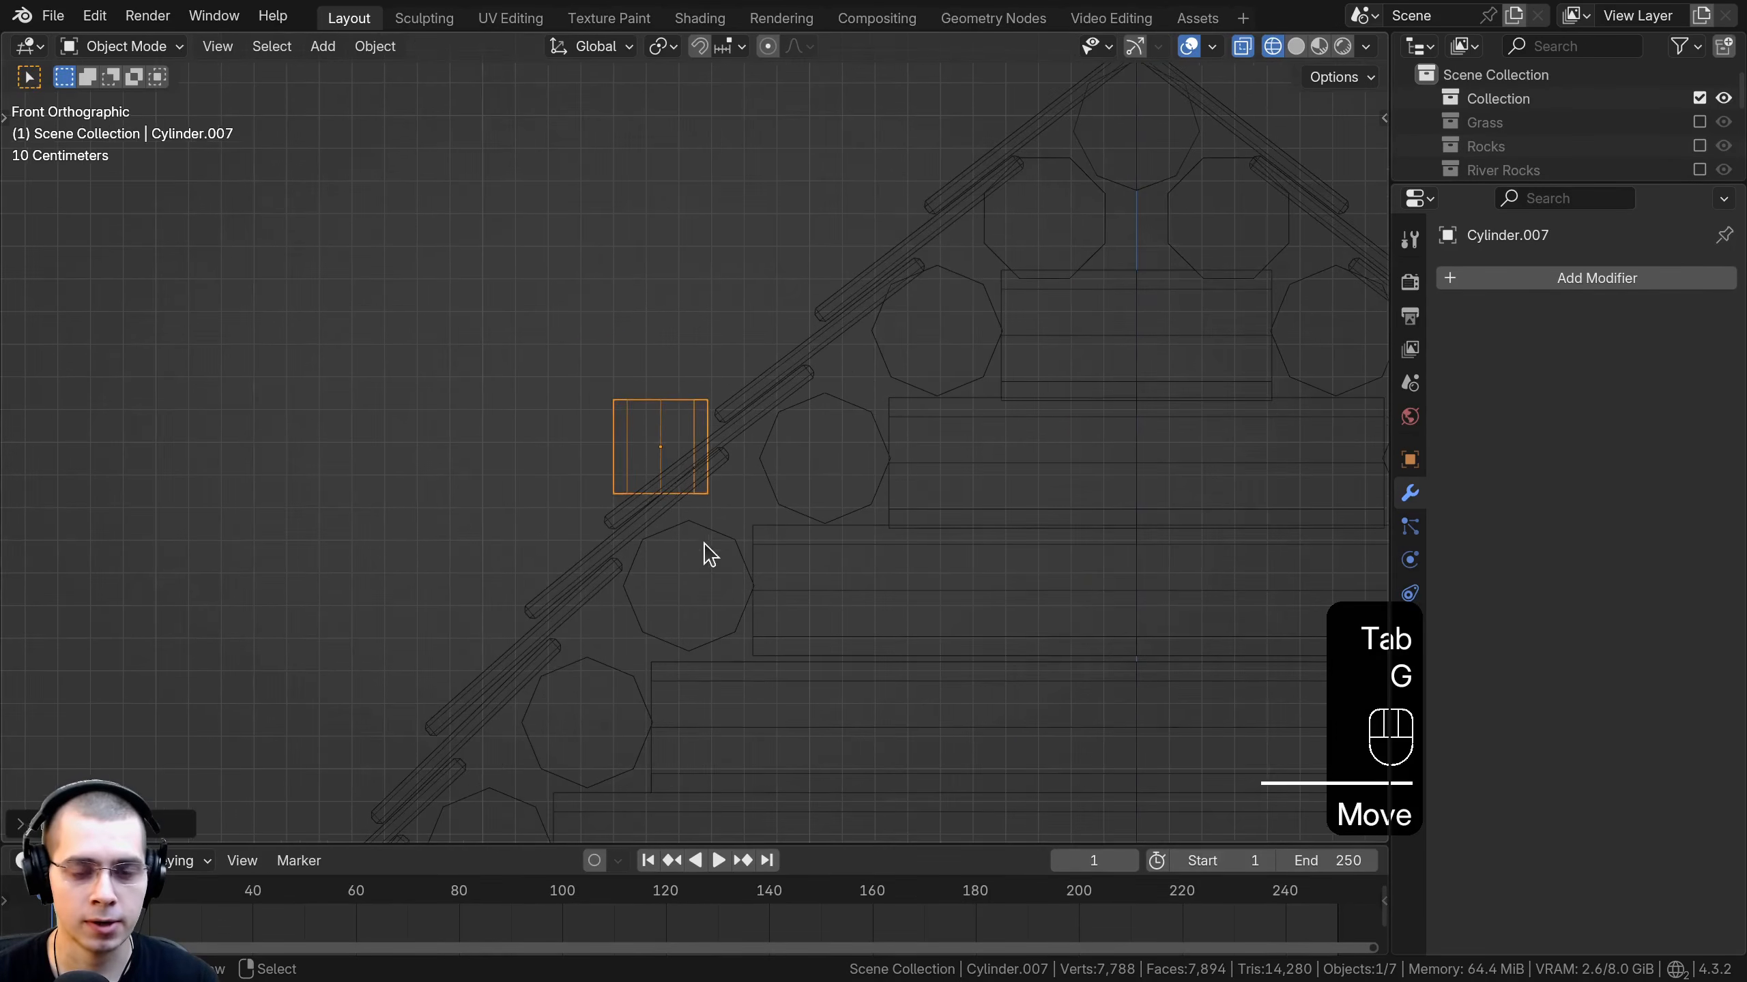
key("Tab")
key("s")
left_click(753, 547)
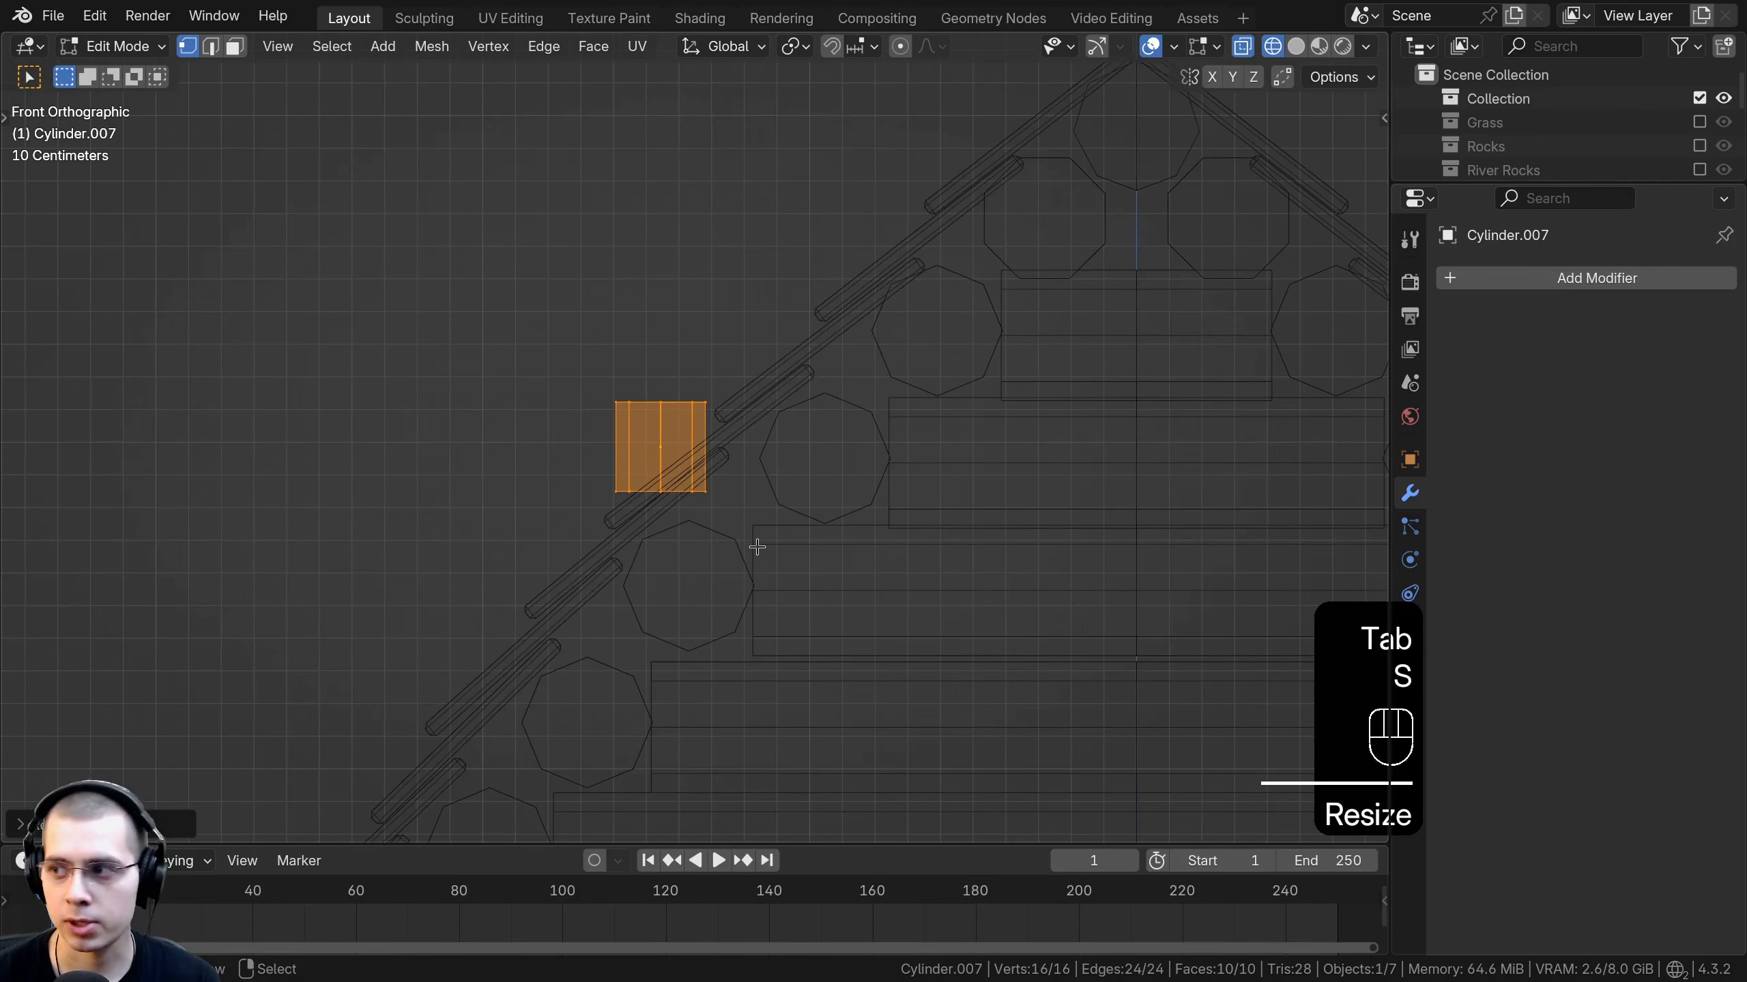
Tilt the cylinder mesh perpendicular to the roof slope, scale it slightly, and move it down so it sits beneath the shingles.
key("r")
left_click(797, 453)
key("s")
left_click(776, 461)
key("r")
left_click(772, 489)
key("g")
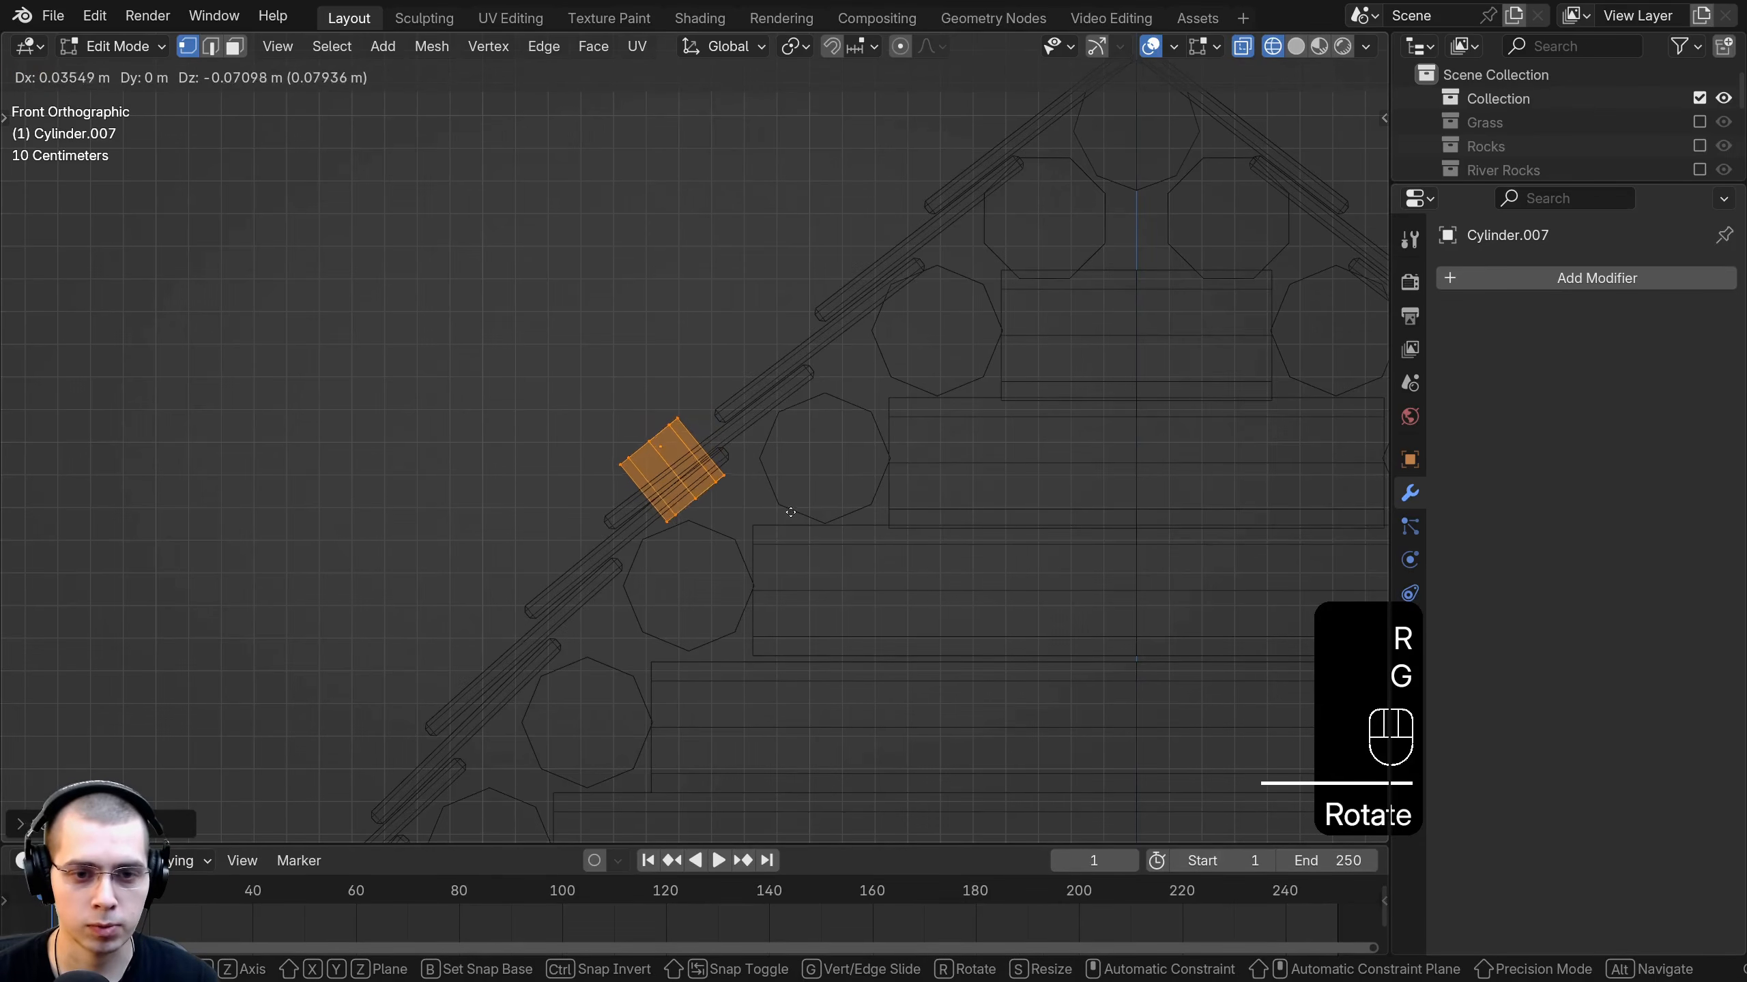
left_click(791, 525)
key("r")
left_click(804, 519)
left_click(845, 573)
Select the cylinder's upper end ring and move it outward through the roof by about 0.48 m to lengthen the pipe.
middle_click_drag(786, 508, 784, 485, "shift")
scroll(770, 475, "up", 2)
key("a")
left_click_drag(628, 437, 733, 534)
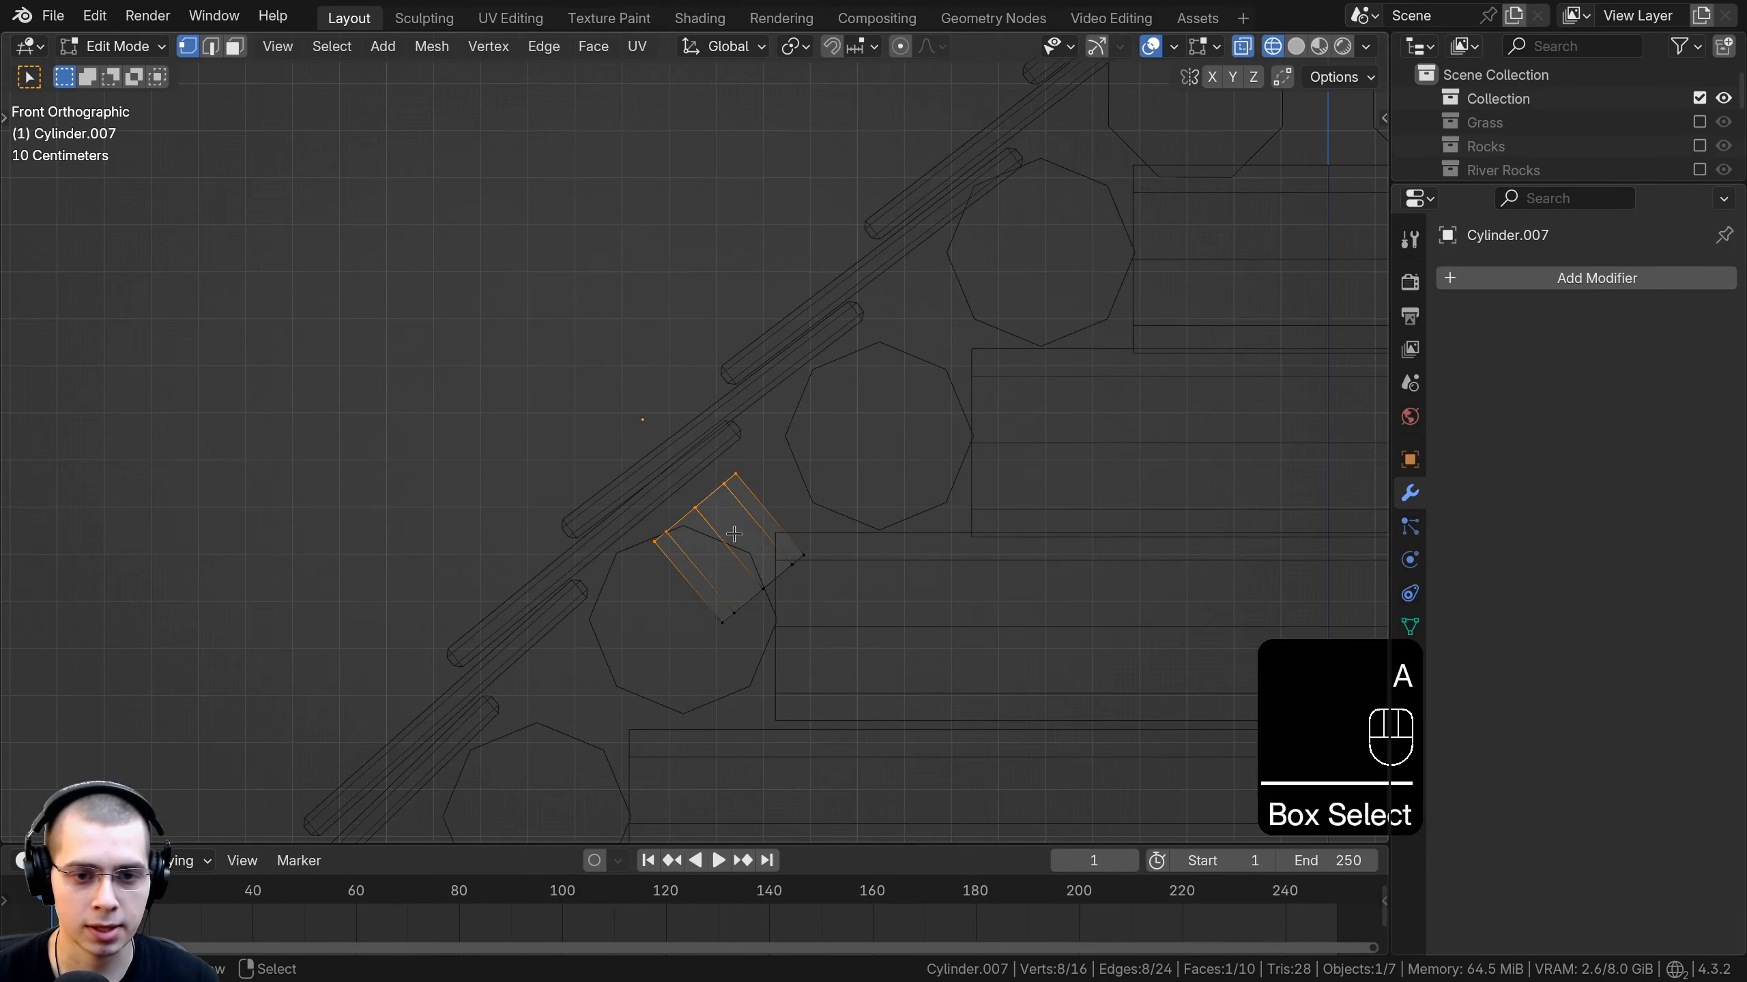
key("g")
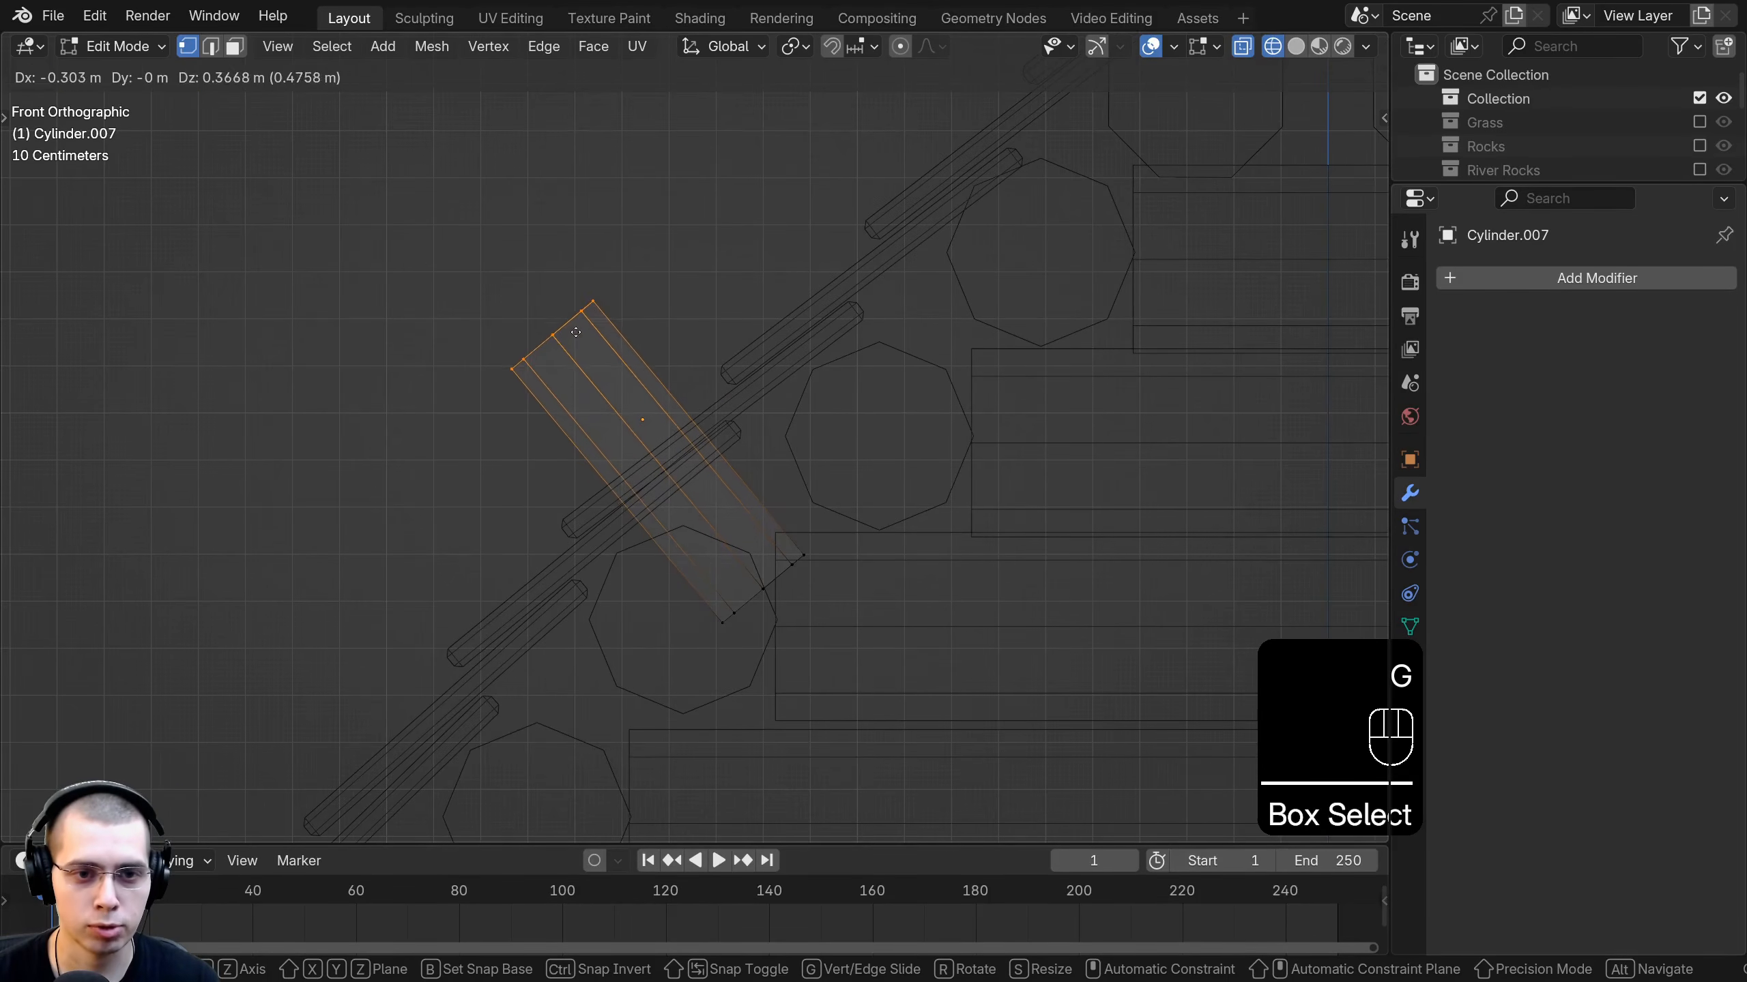
left_click(576, 332)
Extrude the pipe's upper end by a short segment, then rotate and shift the new ring to begin an upward bend.
middle_click_drag(576, 333, 656, 524, "shift")
key("e")
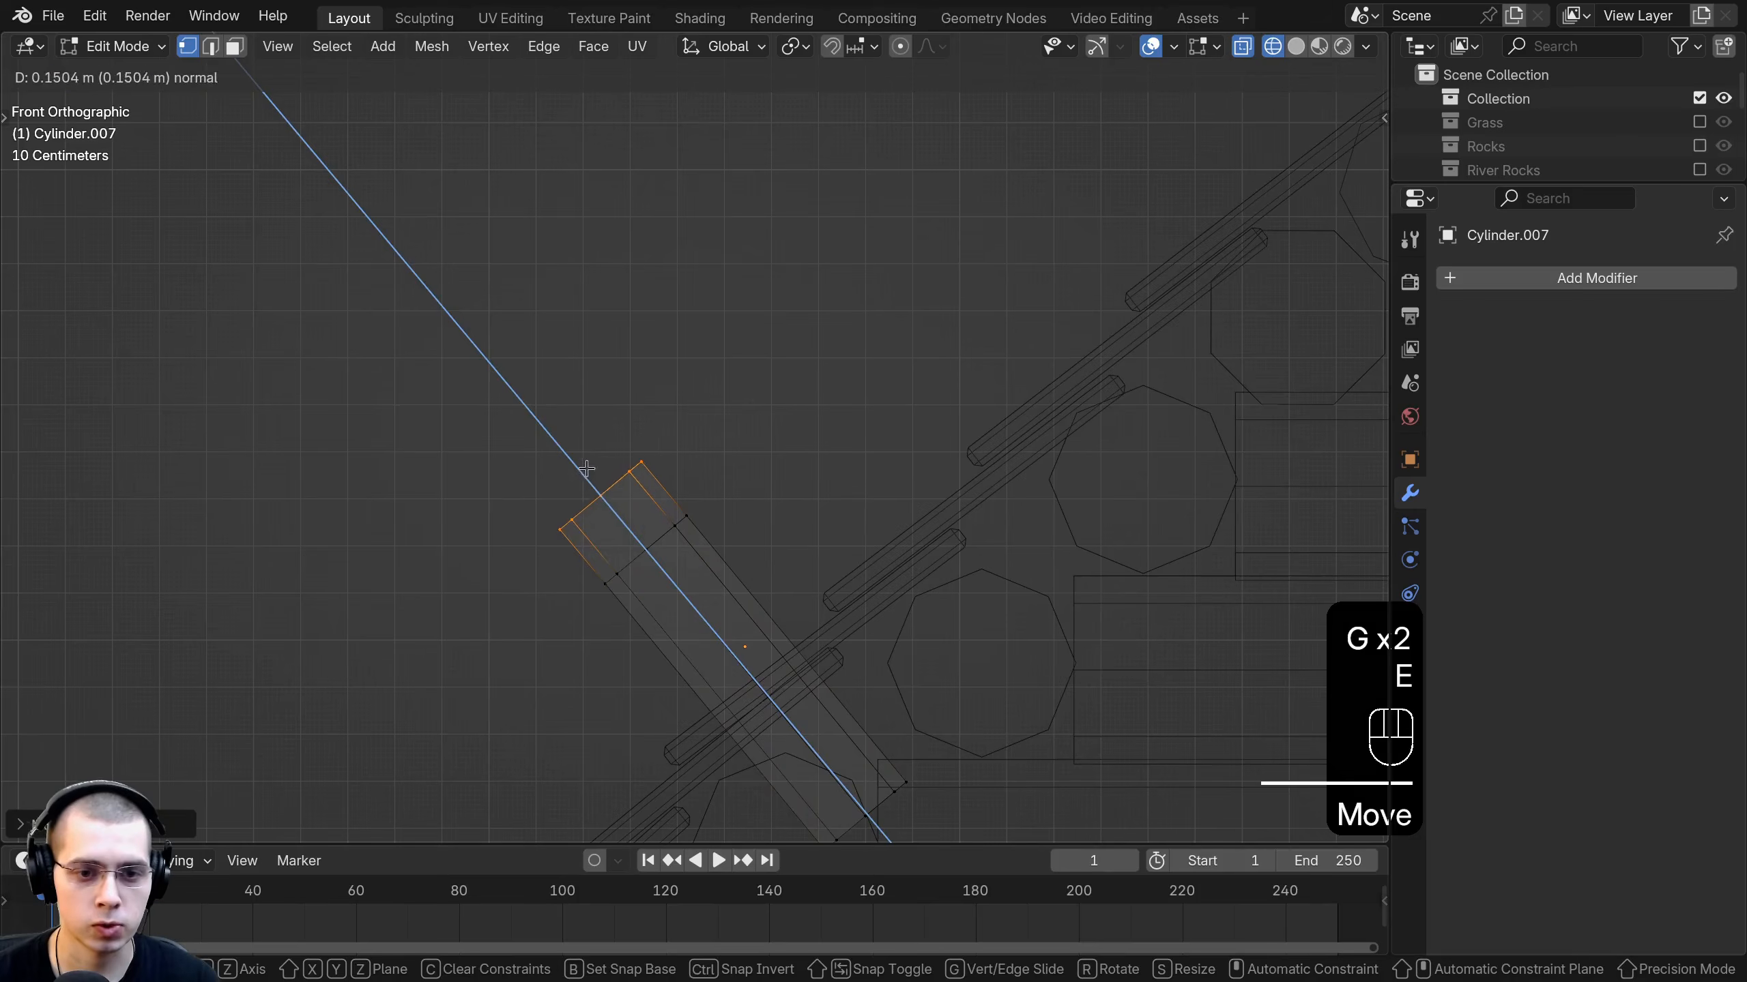
key("r")
key("g")
left_click(704, 486)
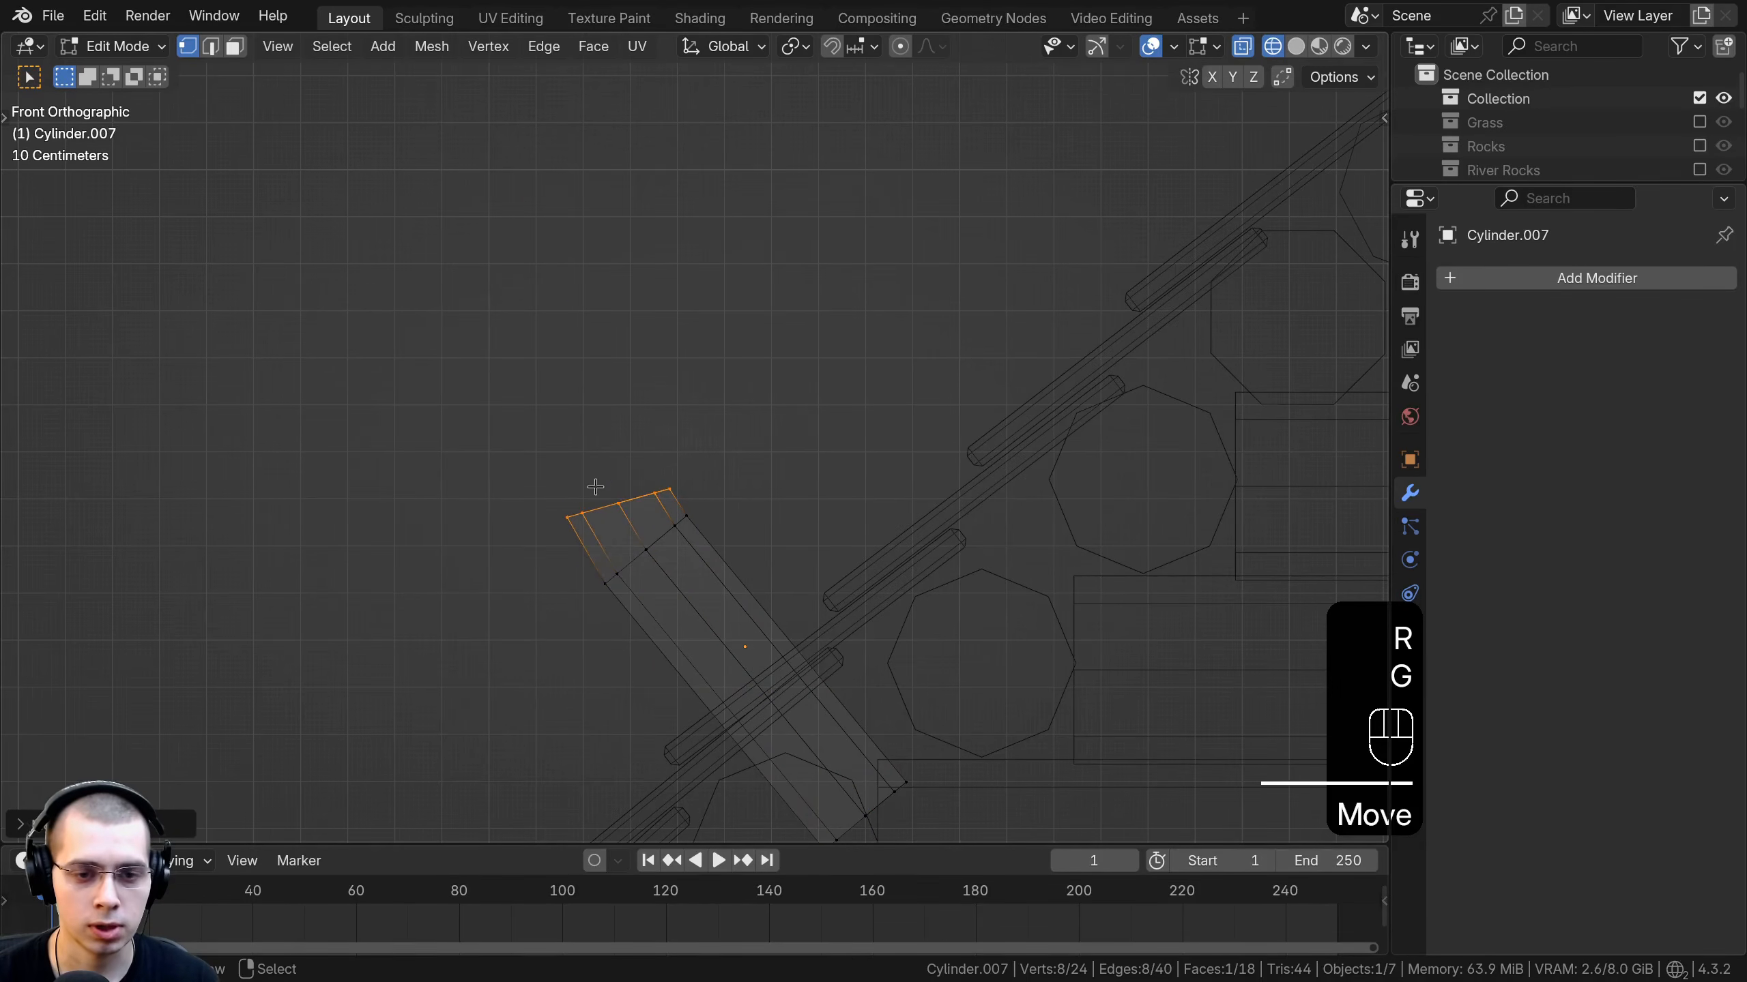
Extrude a second short bend segment from the pipe's end, rotate its ring toward horizontal and adjust its position.
key("e")
left_click(616, 418)
key("r")
left_click(695, 422)
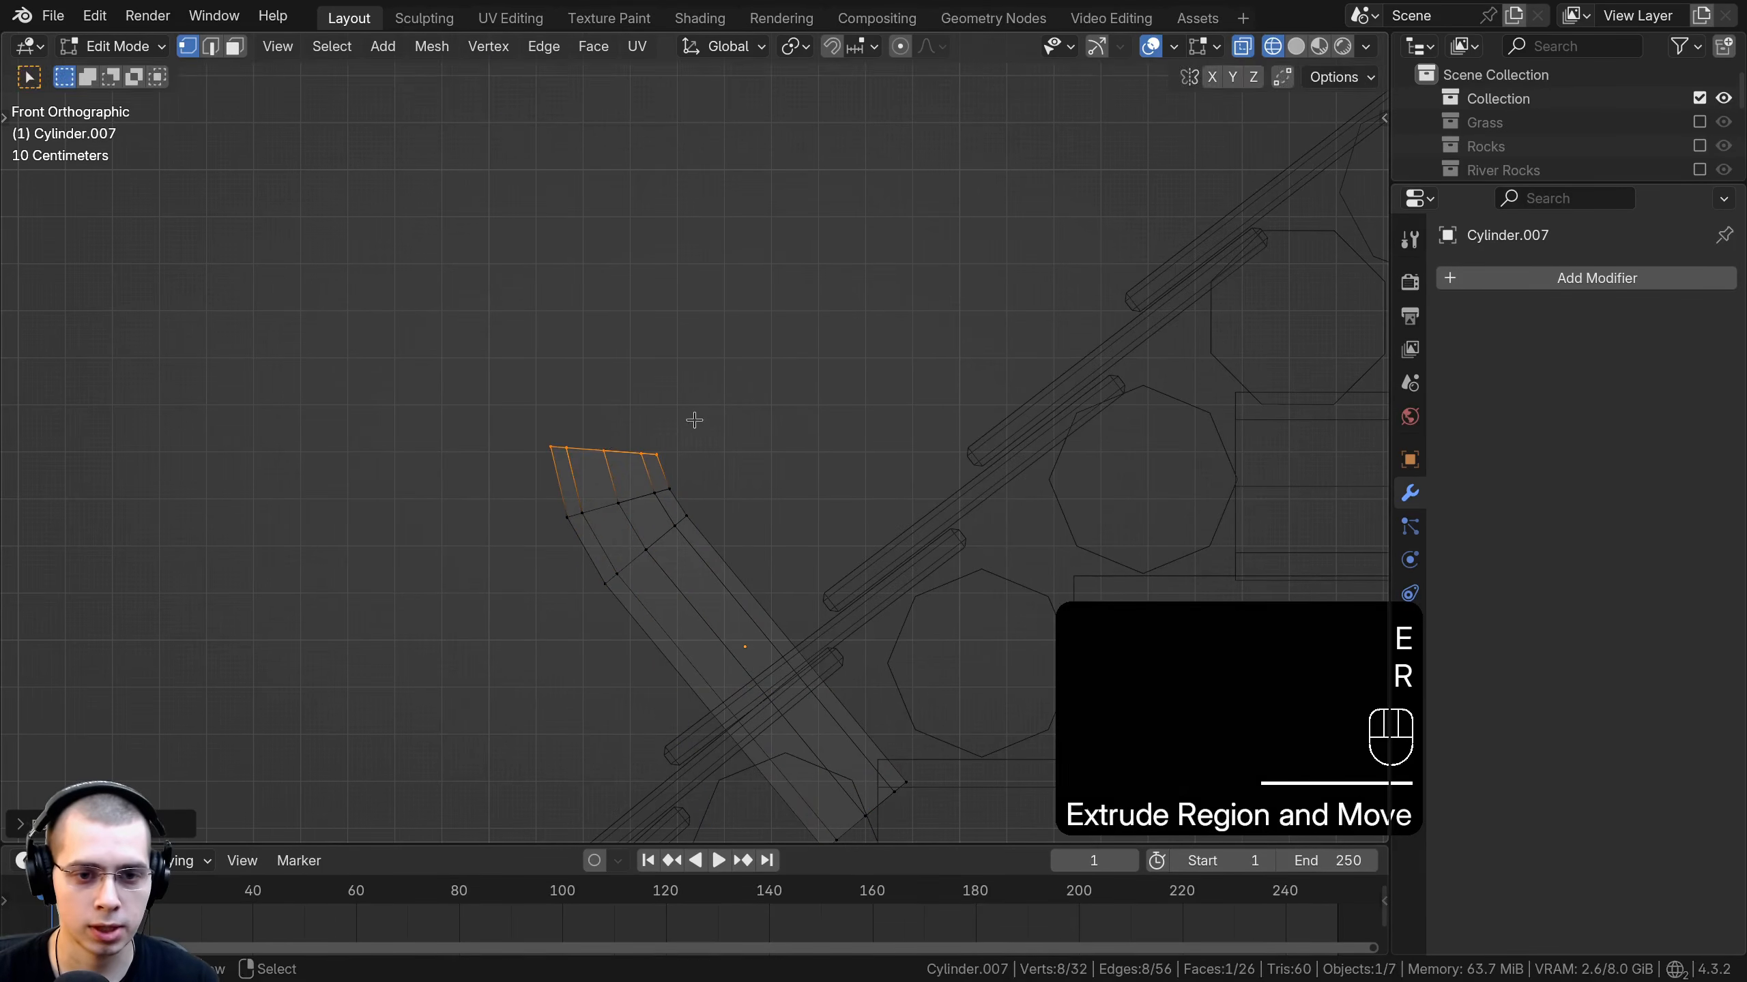
key("g")
left_click(695, 392)
Level the pipe's top ring by rotating it to horizontal and scaling it down along the Z axis.
key("r")
left_click(681, 324)
key("r")
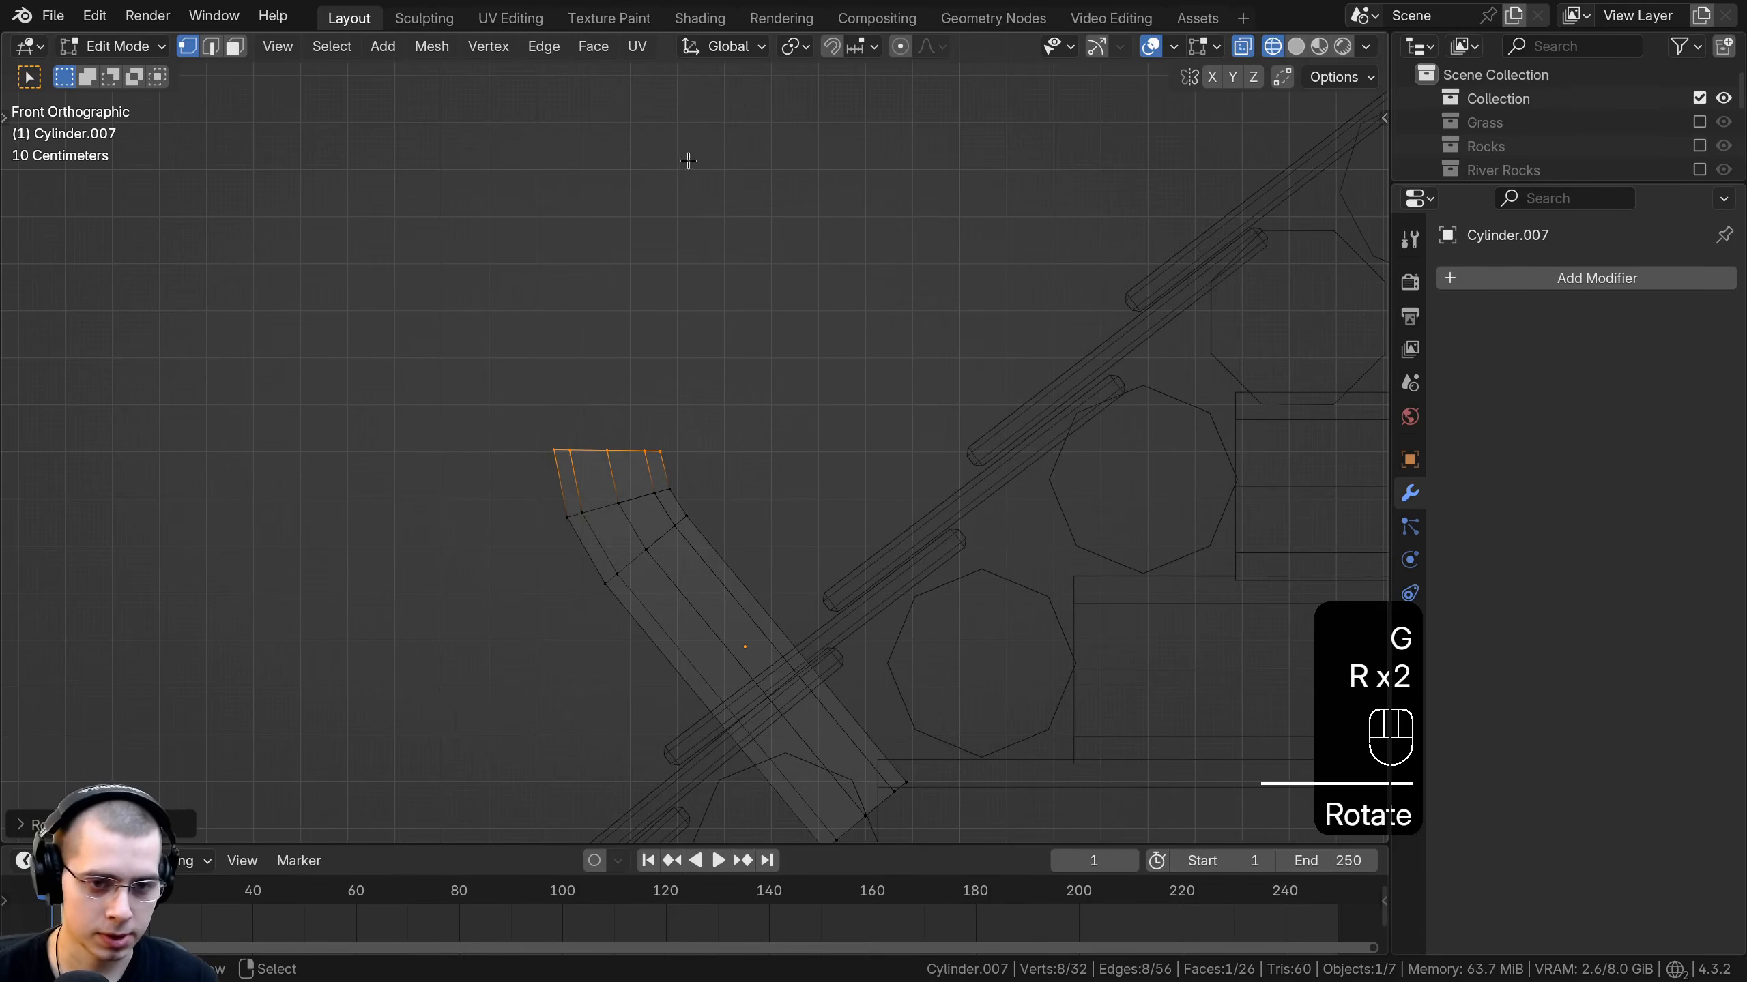
key("s")
key("z")
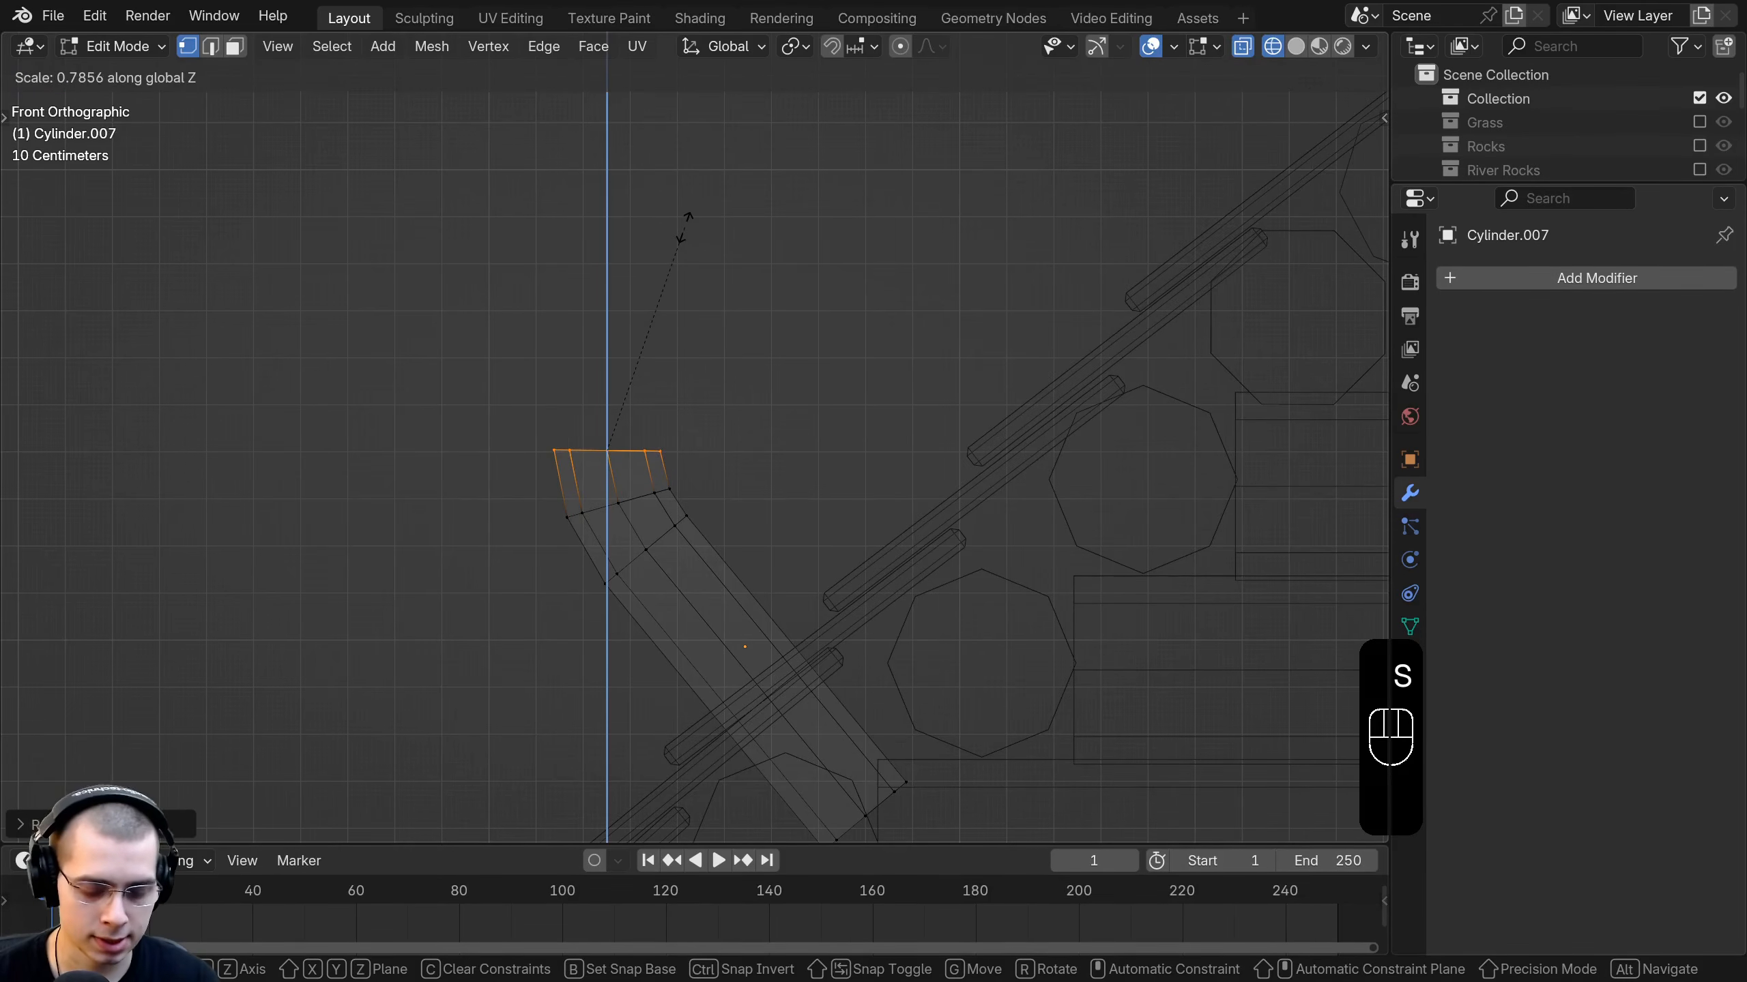
Finish leveling the chimney pipe's top ring along Z and extrude it straight up about 0.9 m.
left_click(683, 230)
scroll(653, 433, "down", 3)
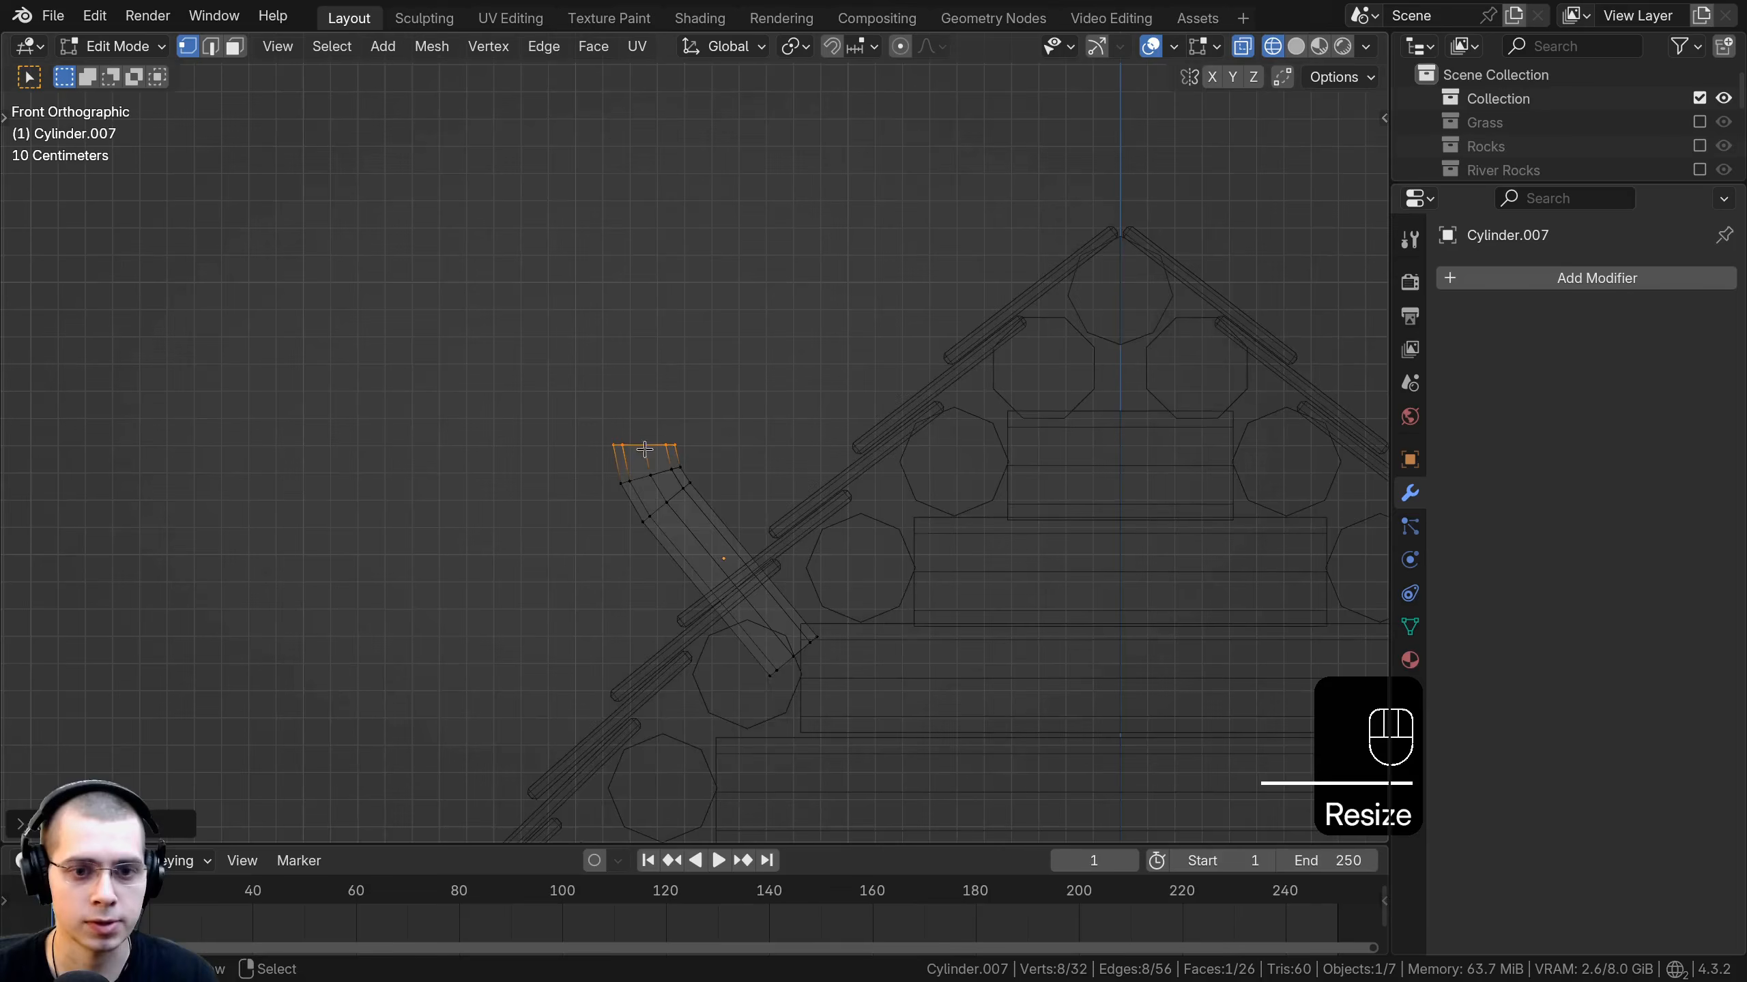
middle_click_drag(661, 494, 673, 646, "shift")
key("e")
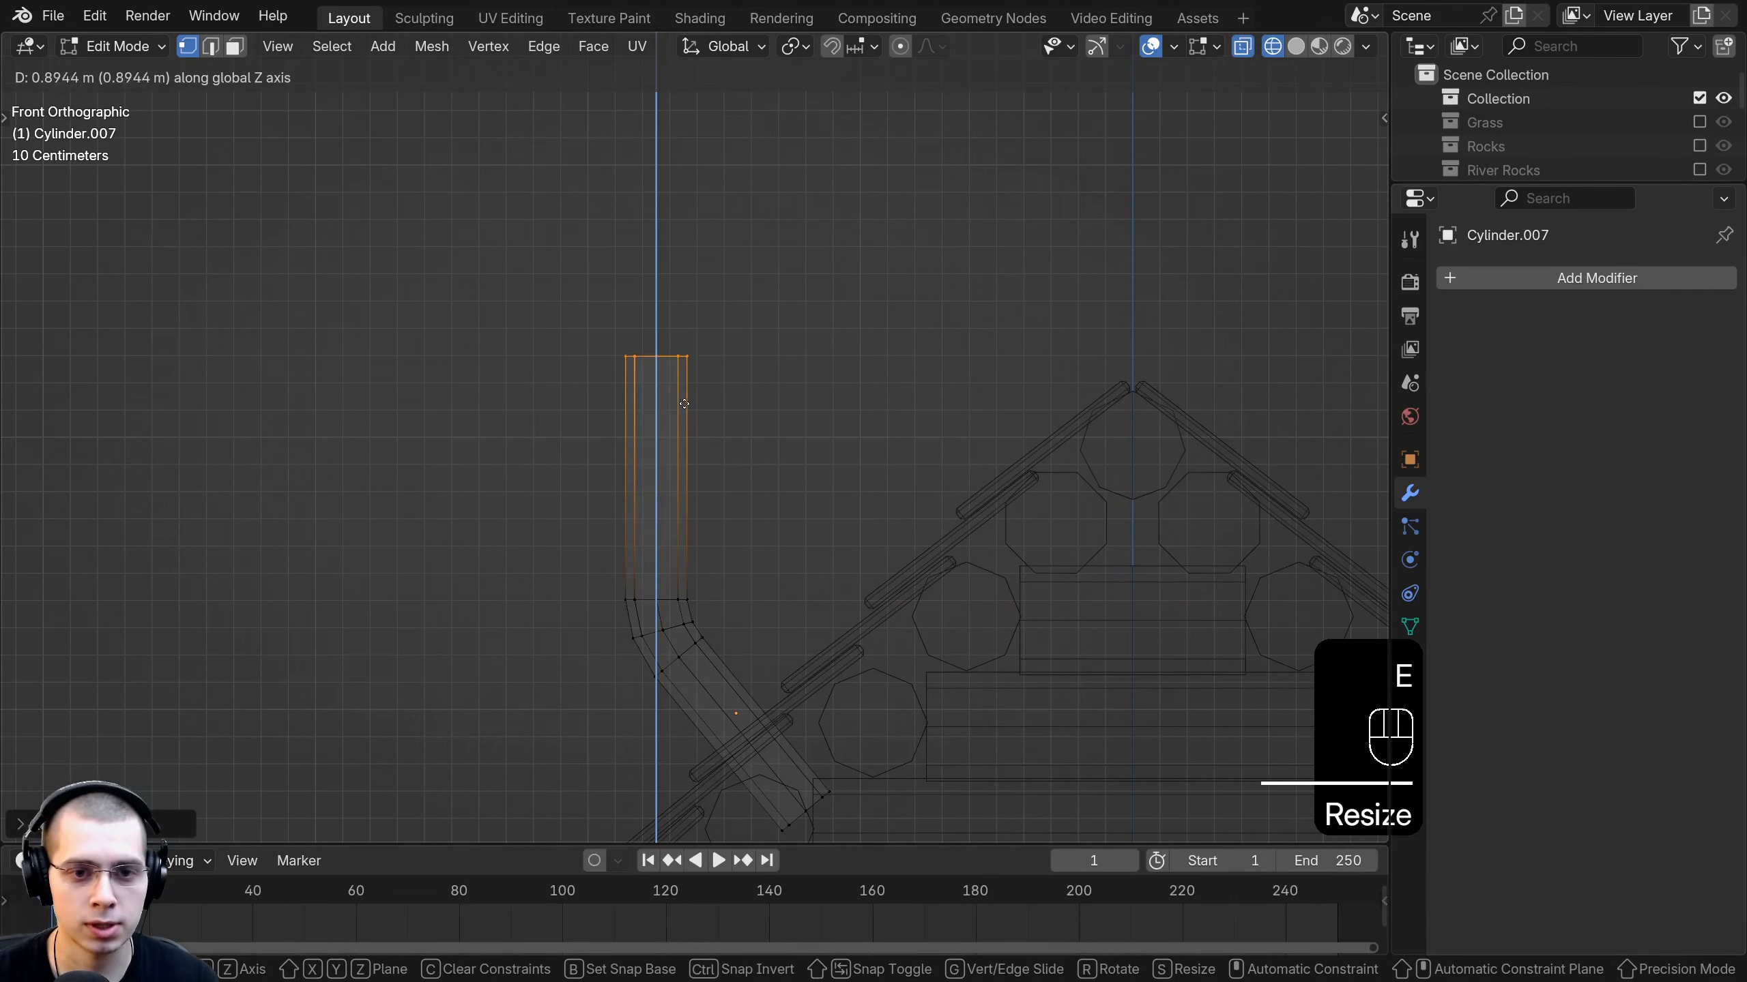
left_click(685, 398)
key("z")
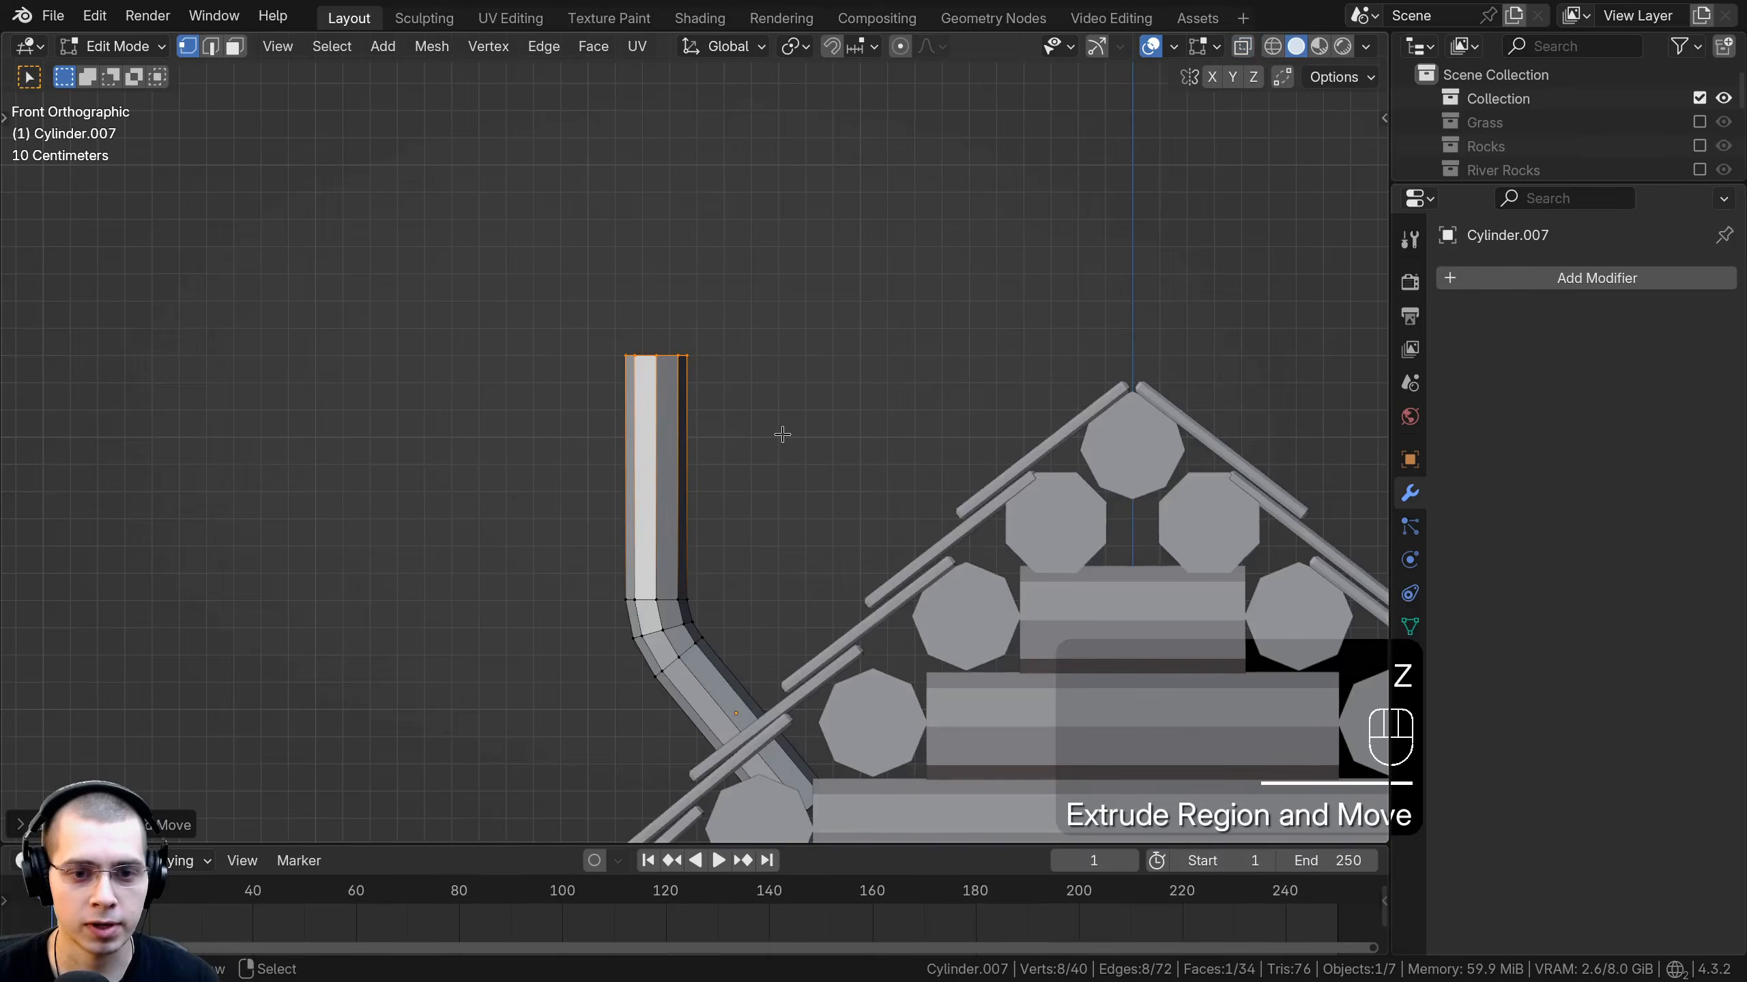
Inset the pipe's top face about 0.06 m to leave a small face in the middle.
mouse_move(780, 432)
middle_mouse_down()
mouse_move(861, 451)
mouse_move(728, 478)
middle_mouse_up()
middle_click_drag(550, 482, 762, 481, "shift")
middle_click_drag(619, 499, 754, 554)
scroll(754, 554, "up", 3)
key("KP_Decimal")
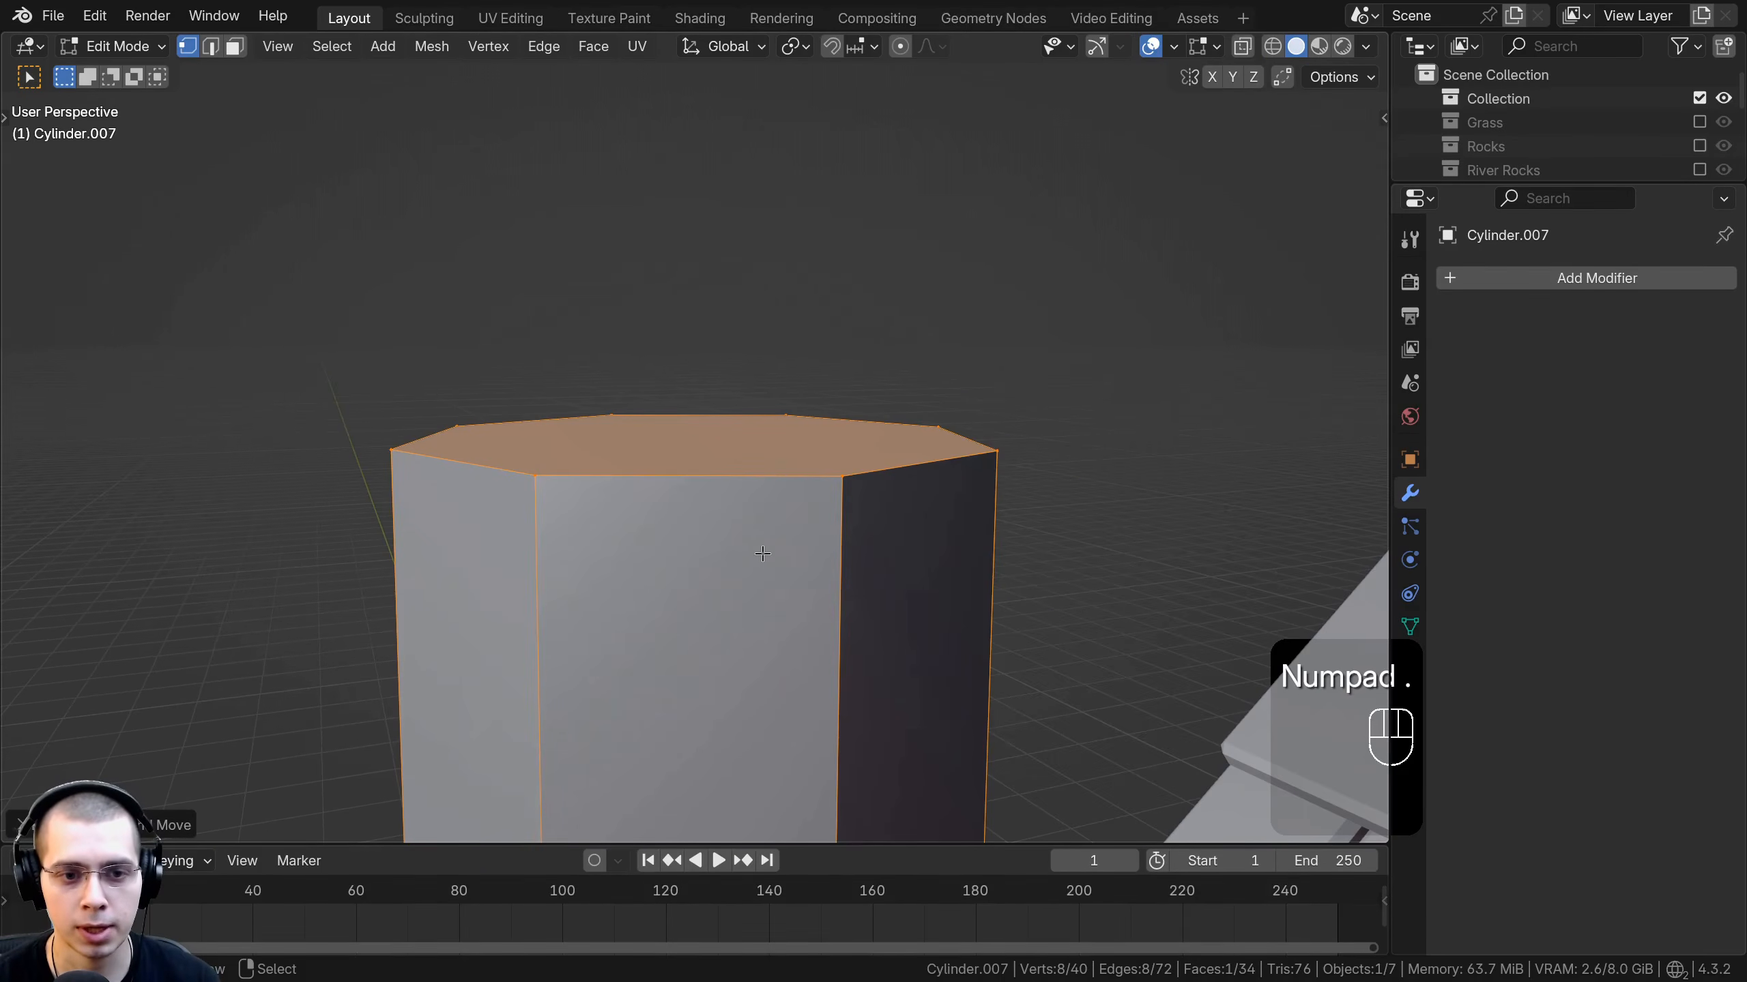
scroll(762, 554, "down", 5)
key("i")
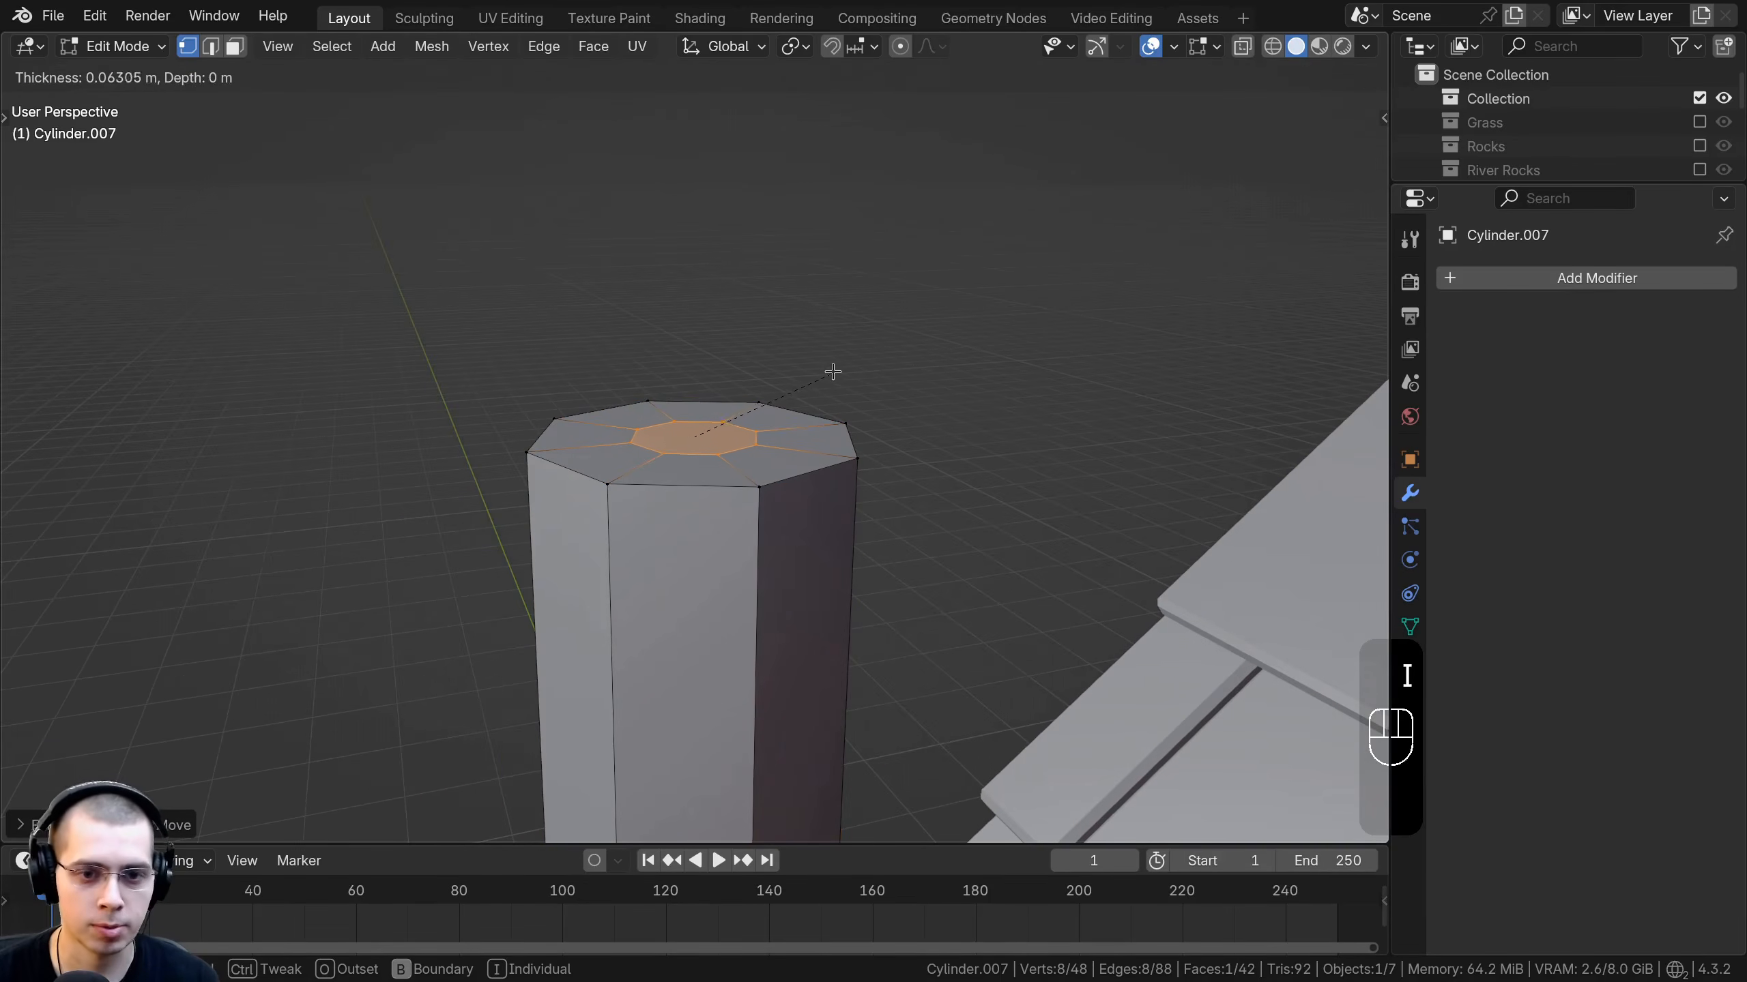
left_click(835, 372)
Extrude the small inset face upward about 0.08 m to form a narrow neck above the pipe.
middle_click_drag(835, 372, 805, 343)
key("e")
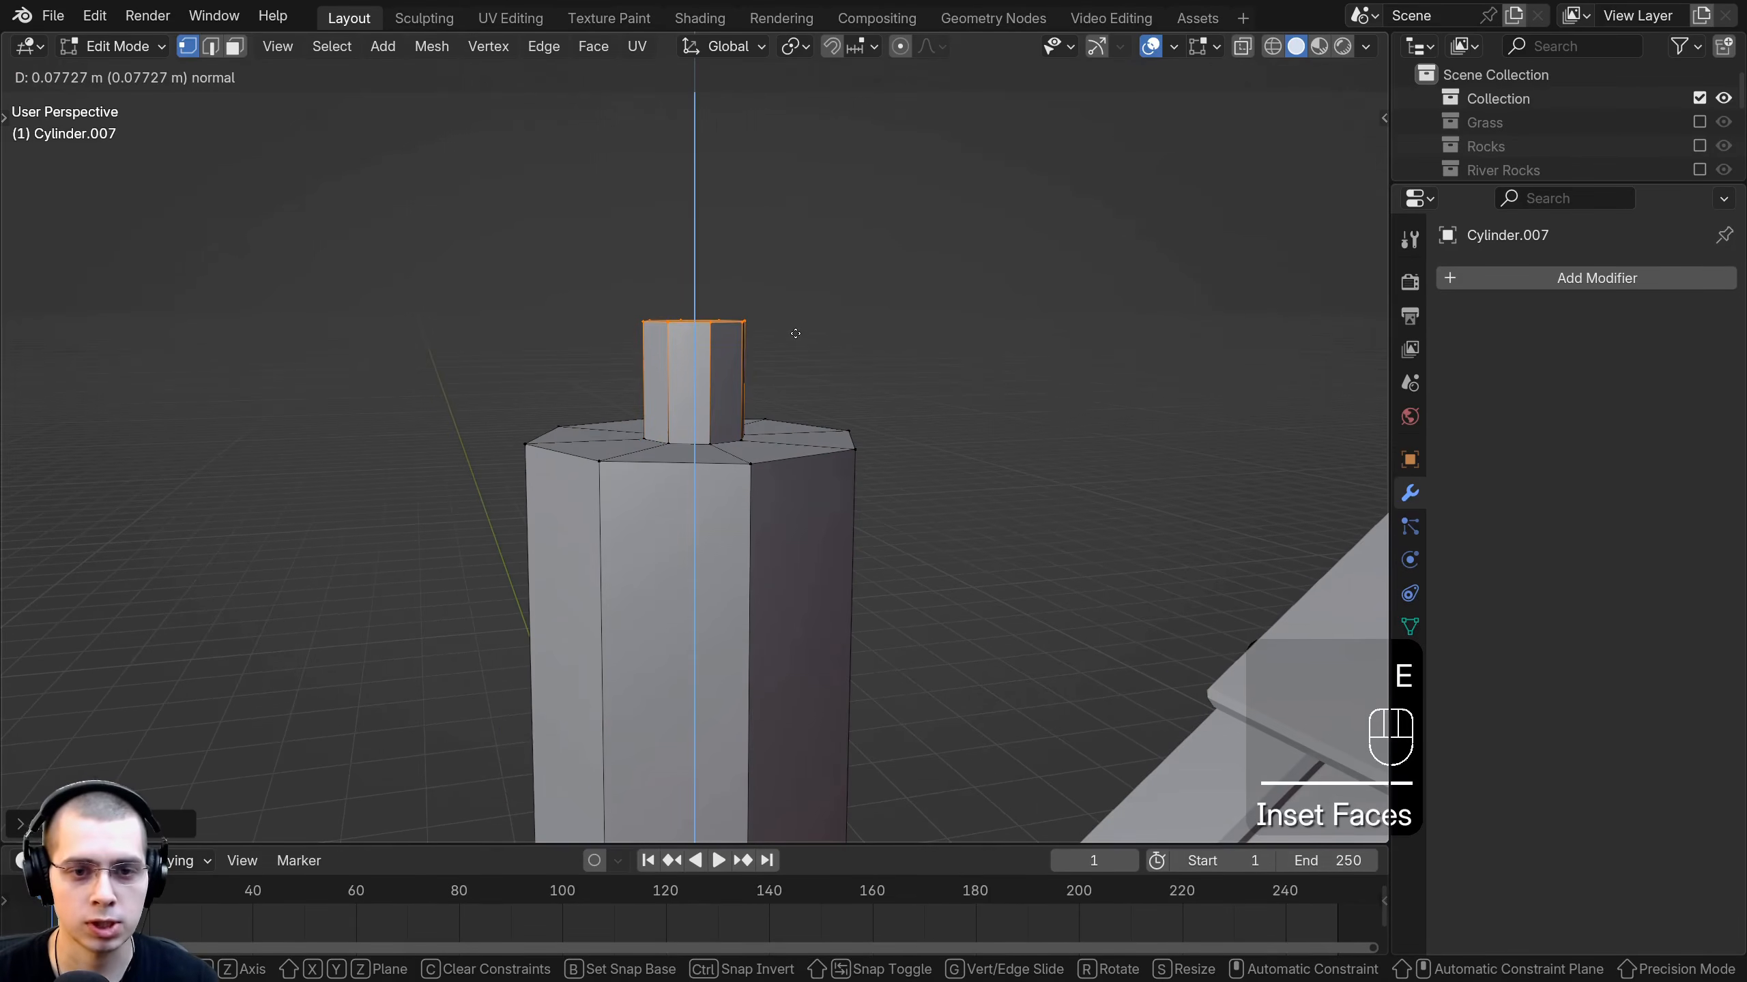
left_click(801, 318)
Extrude the neck's top face in place and scale it outward into a flat disc wider than the pipe.
scroll(798, 340, "down", 2)
key("e")
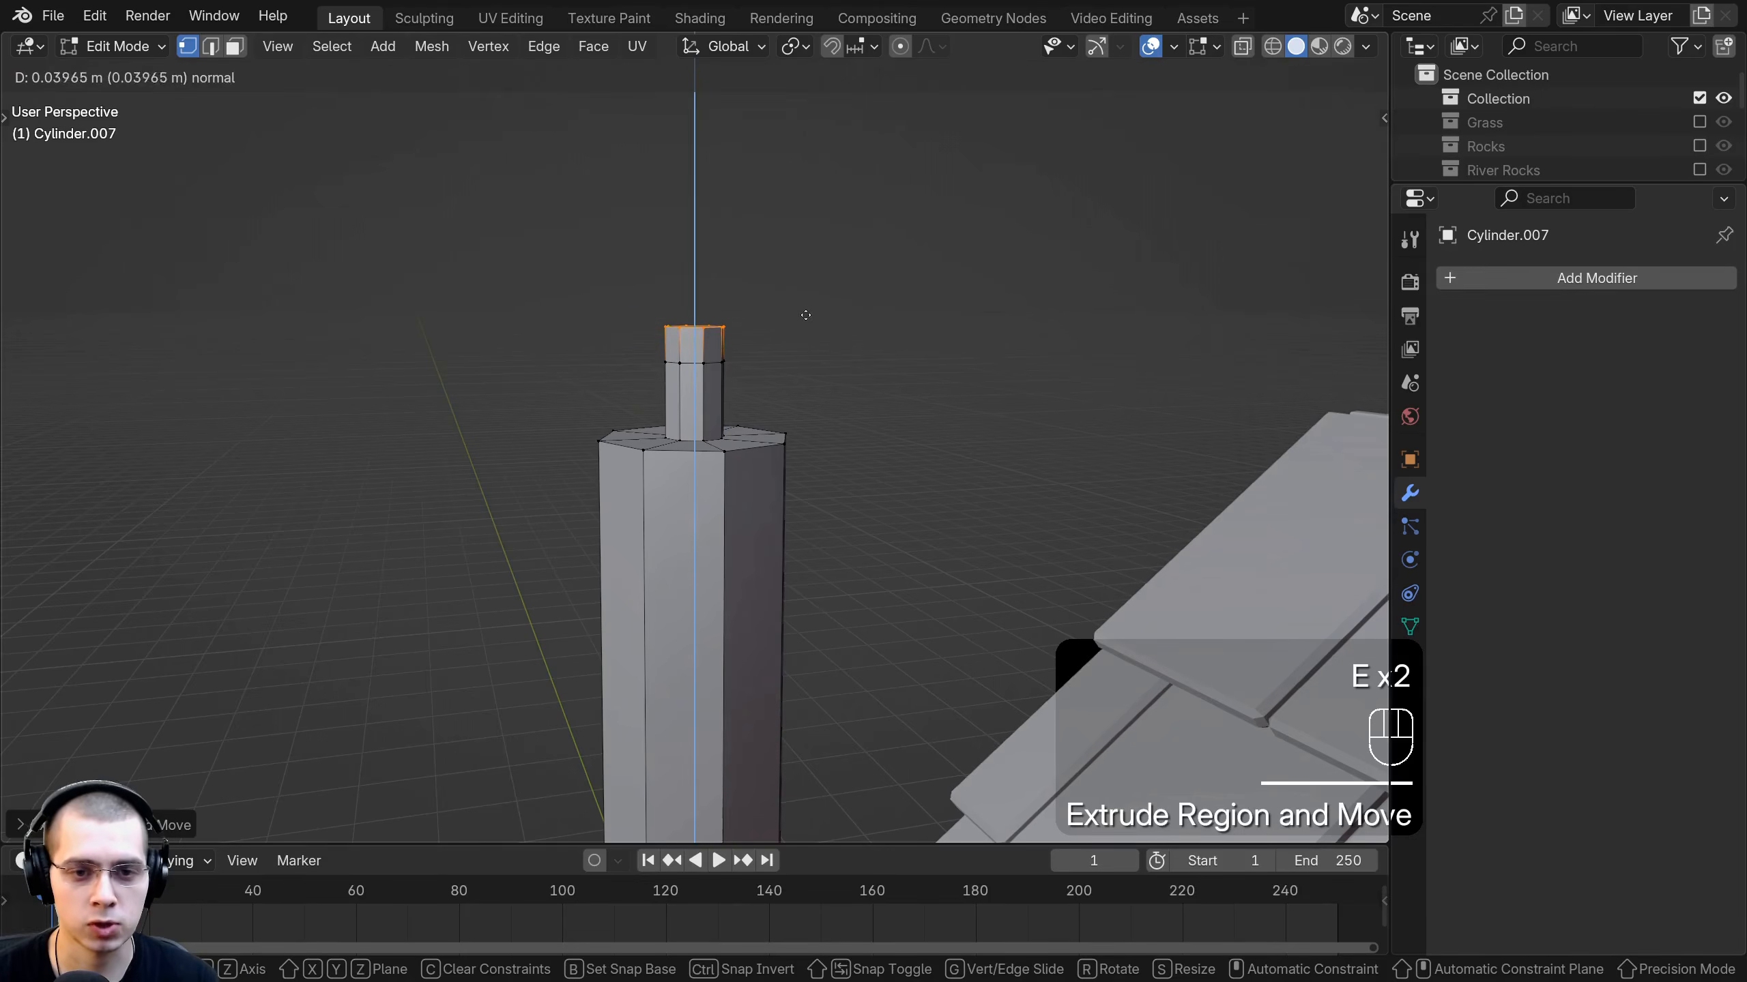
key("s")
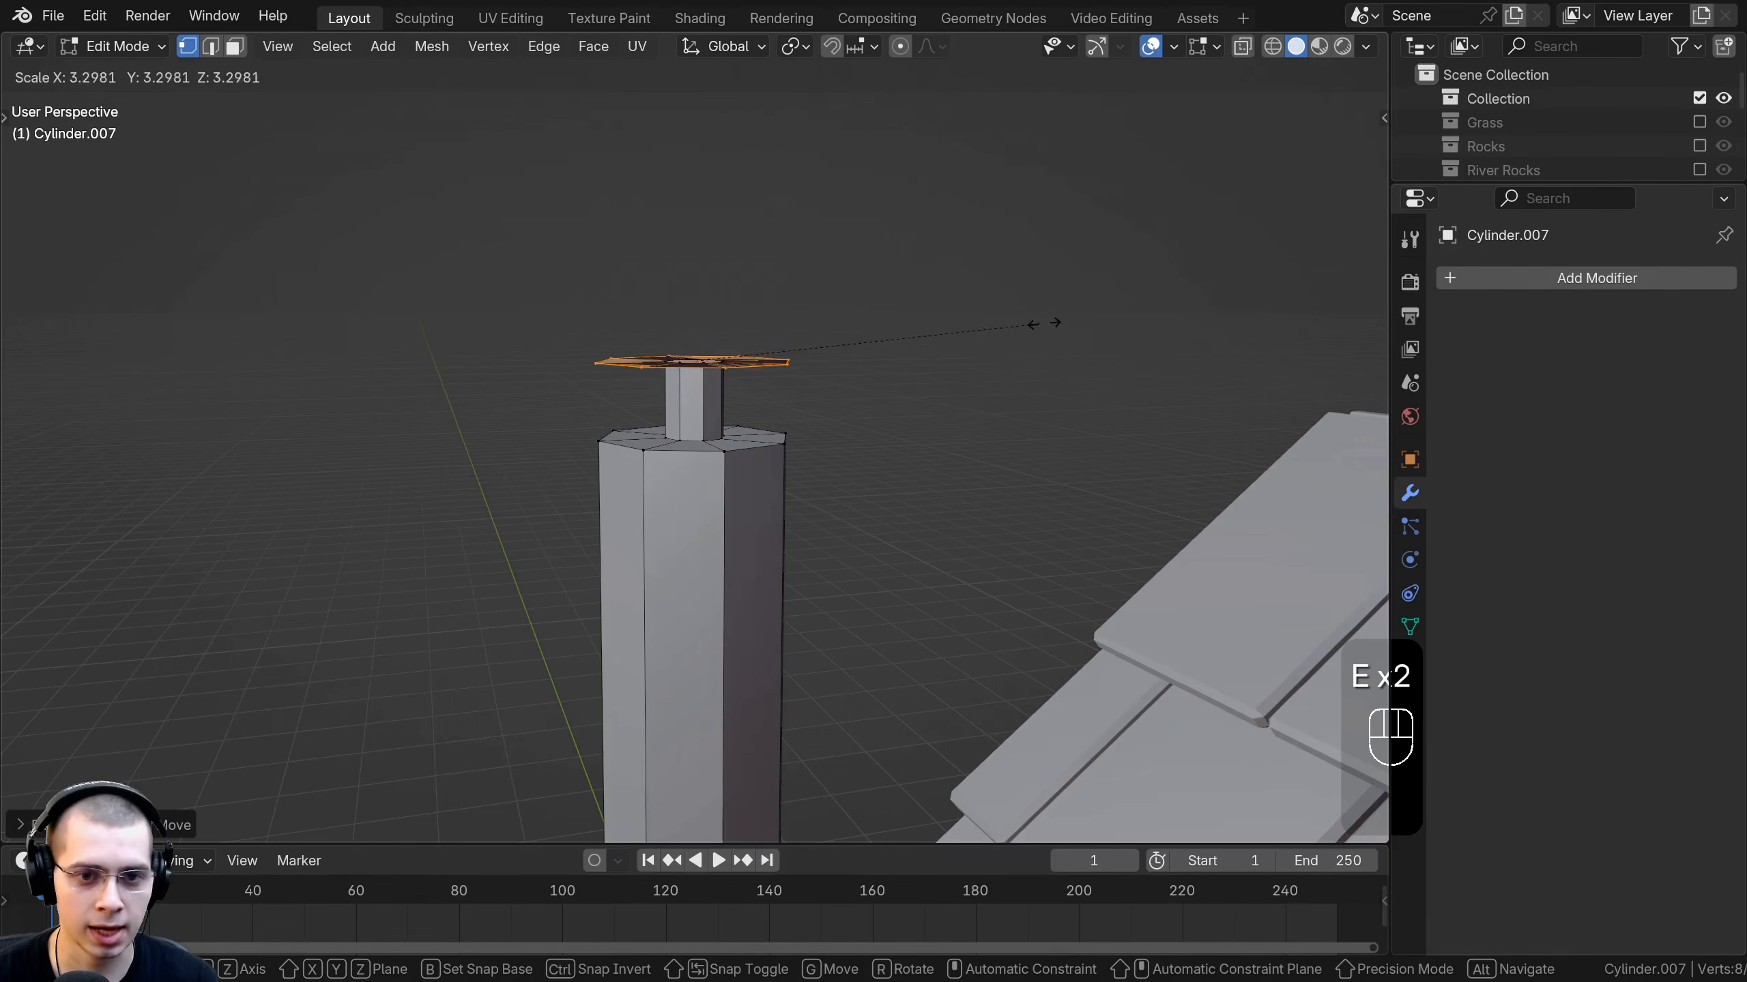
left_click(93, 335)
scroll(928, 383, "down", 3)
key("s")
left_click(927, 372)
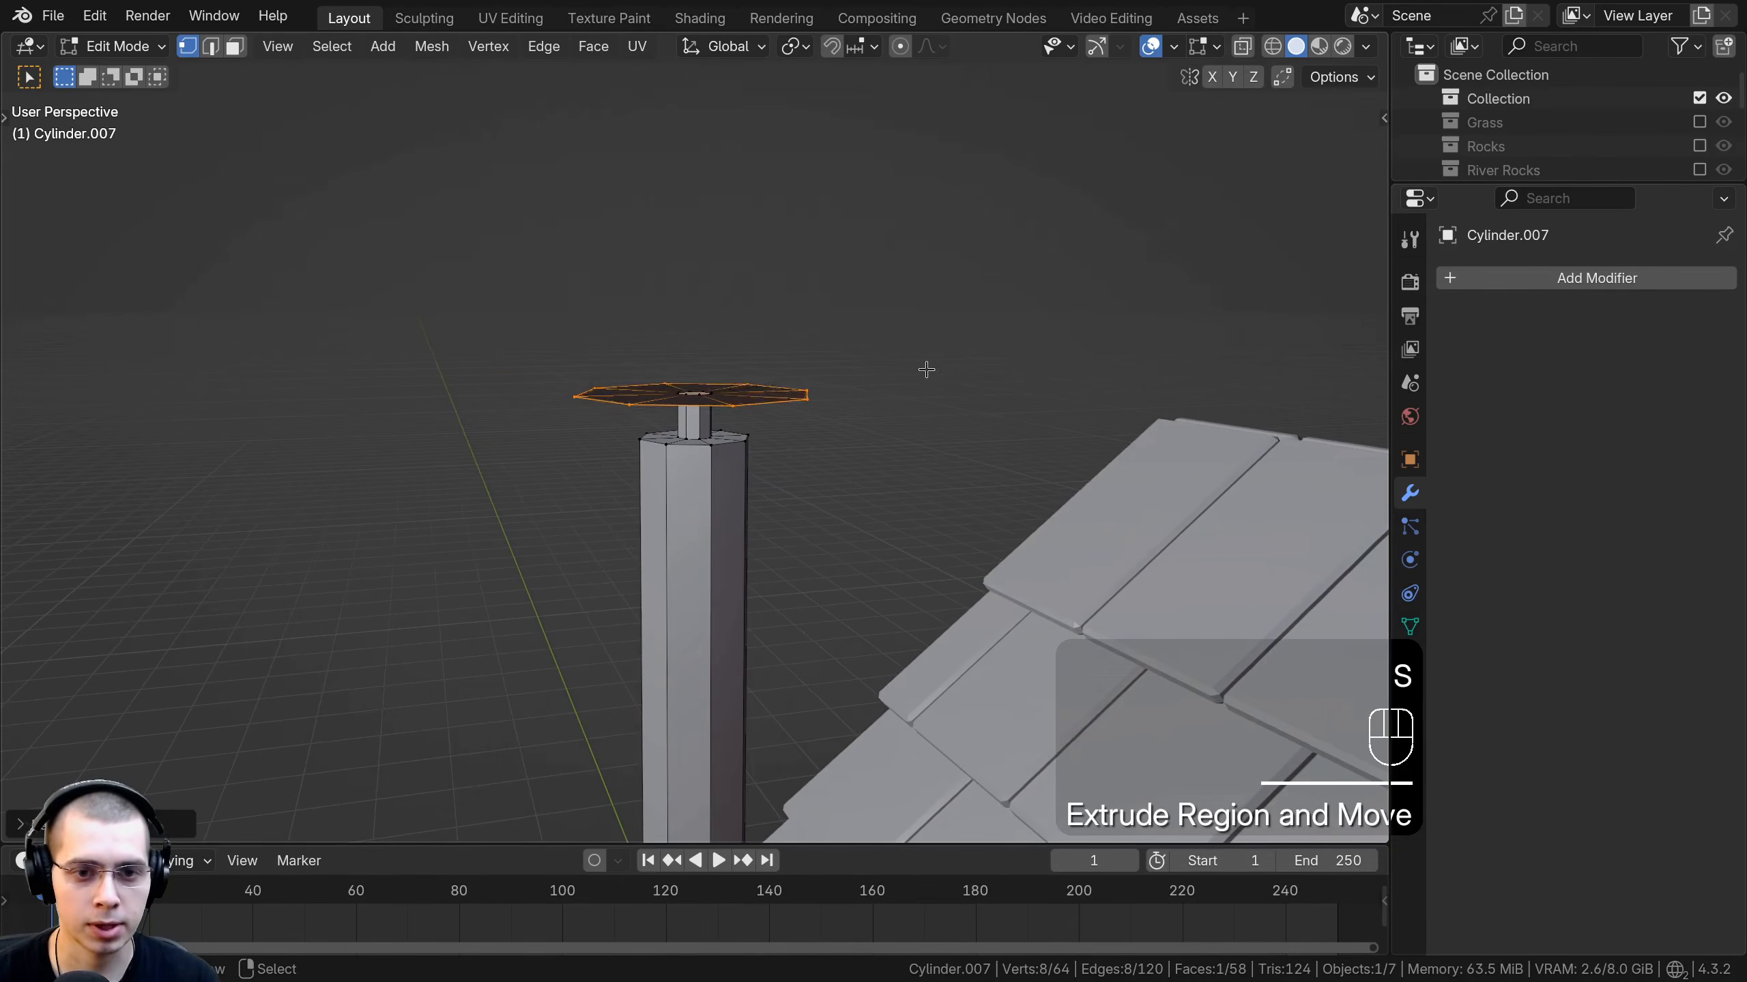
Extrude the disc upward about 0.18 m and scale its top face to 0 to form a pointed cap.
middle_click_drag(928, 372, 908, 403)
scroll(907, 411, "up", 2)
key("e")
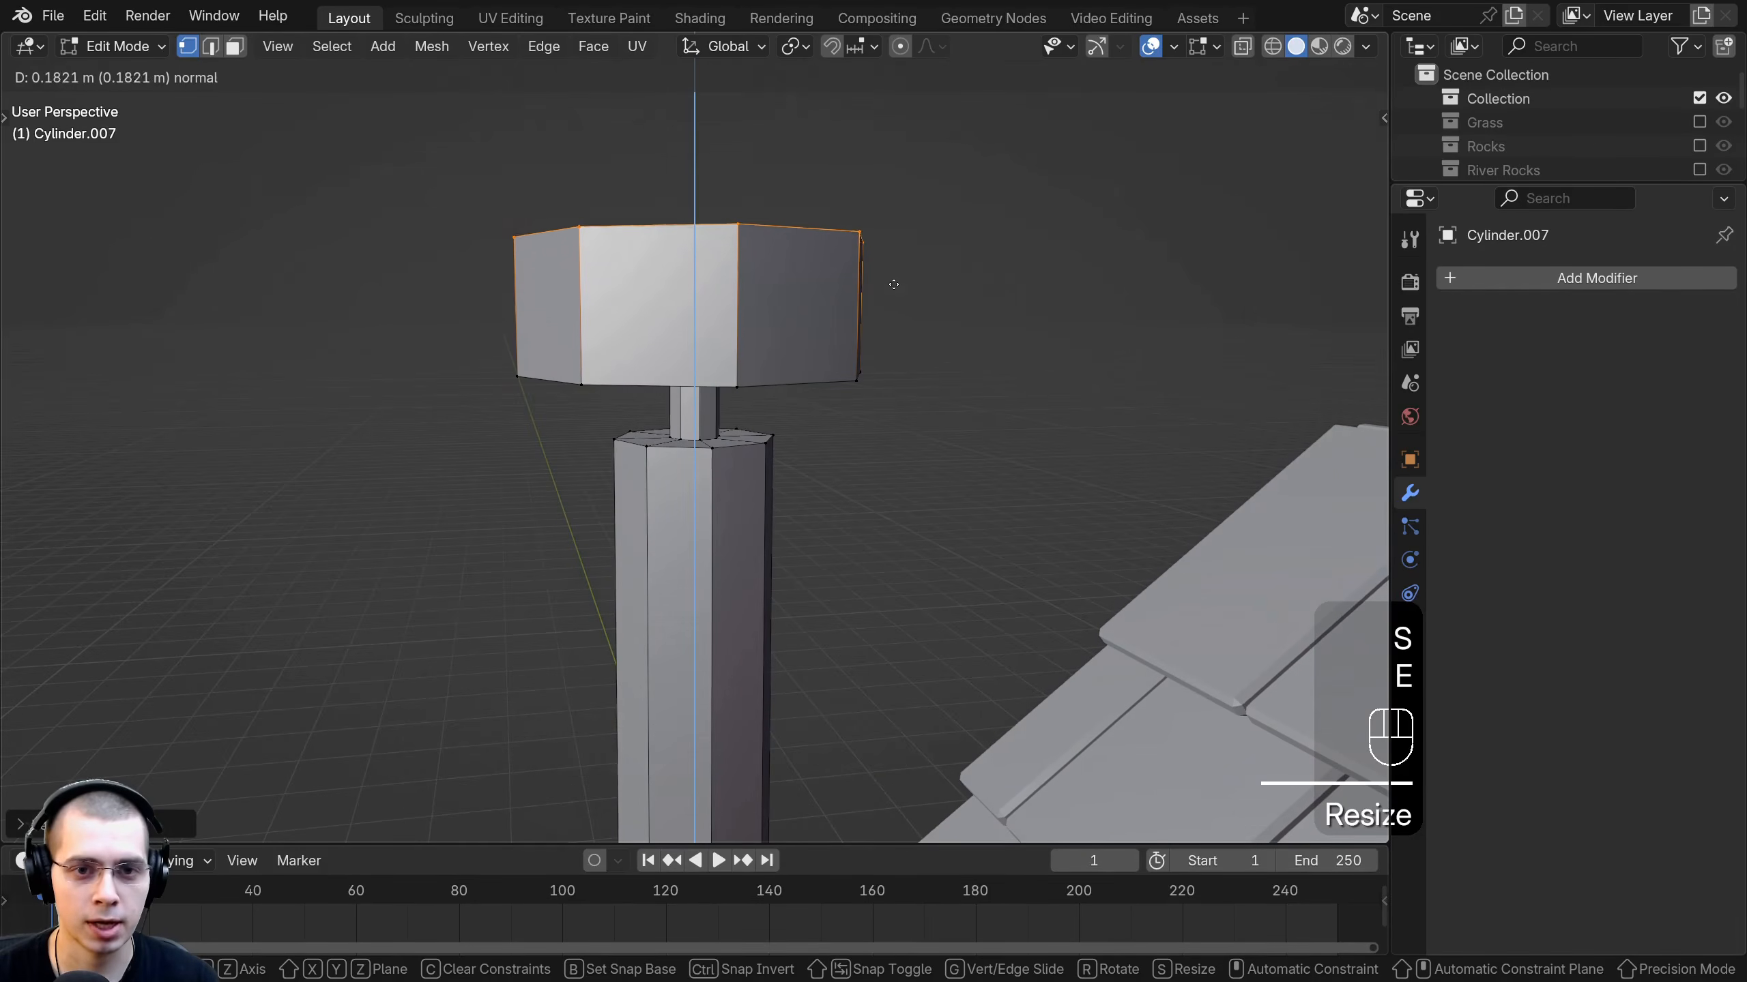
left_click(894, 284)
middle_click_drag(894, 284, 1027, 302)
key("s")
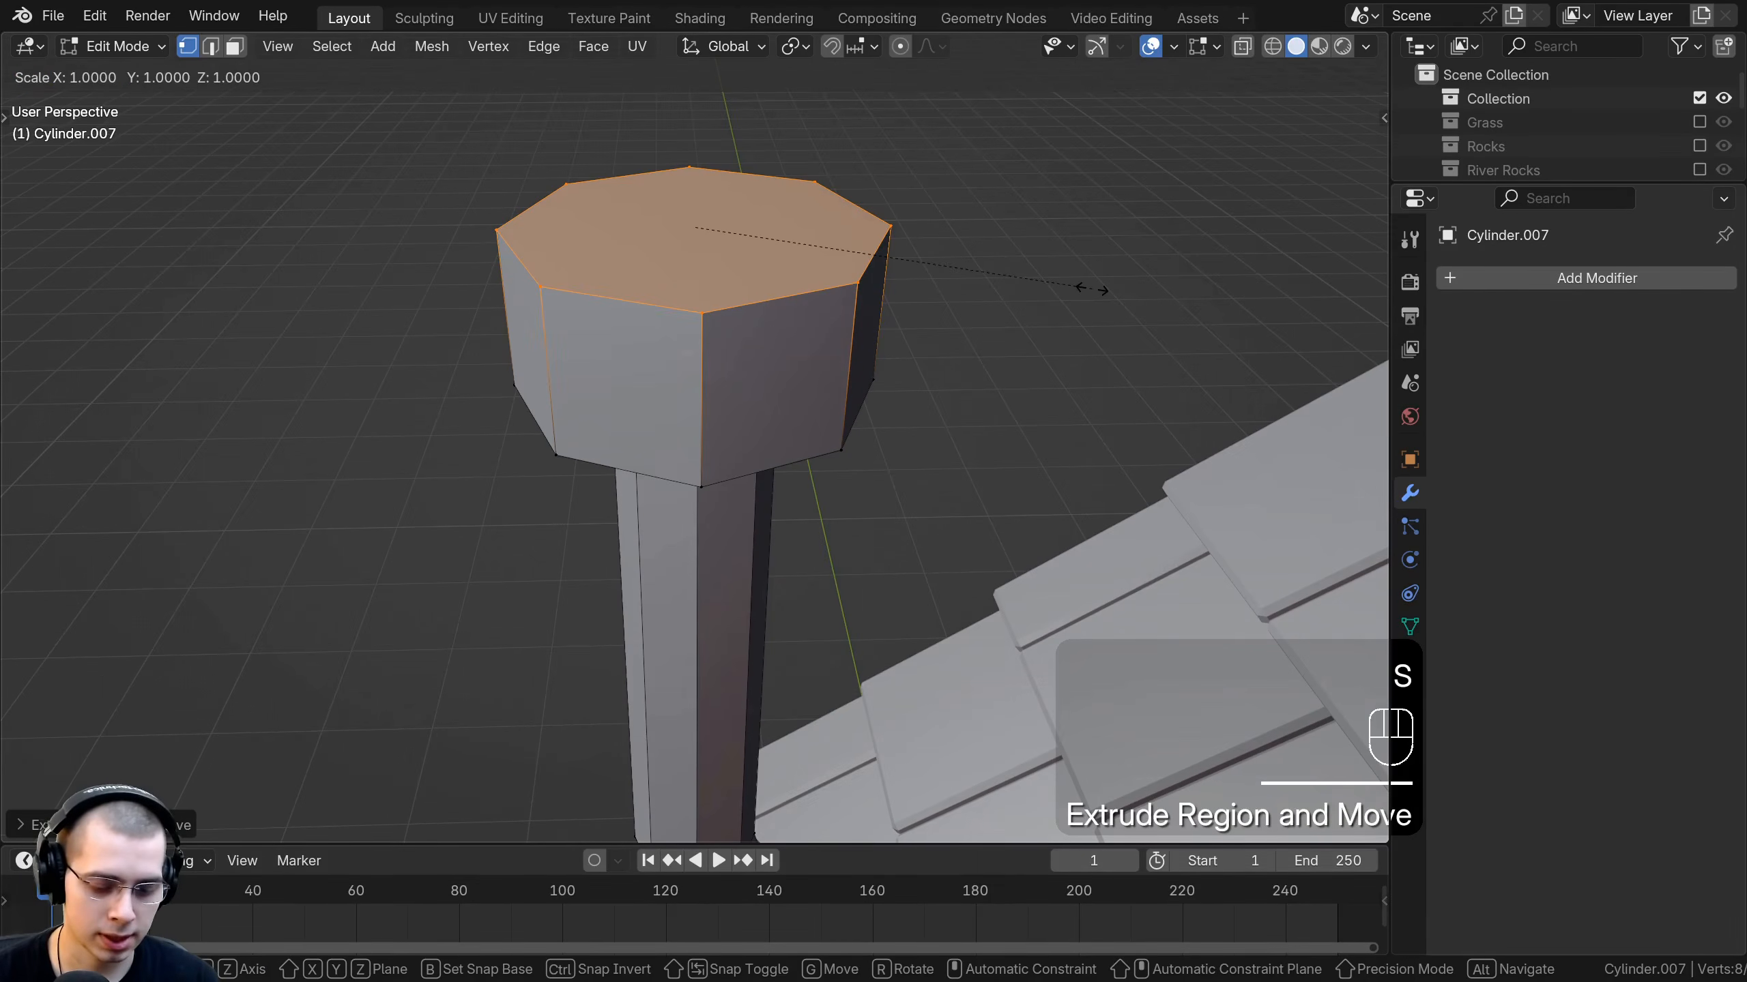
key("0")
left_click(1094, 289)
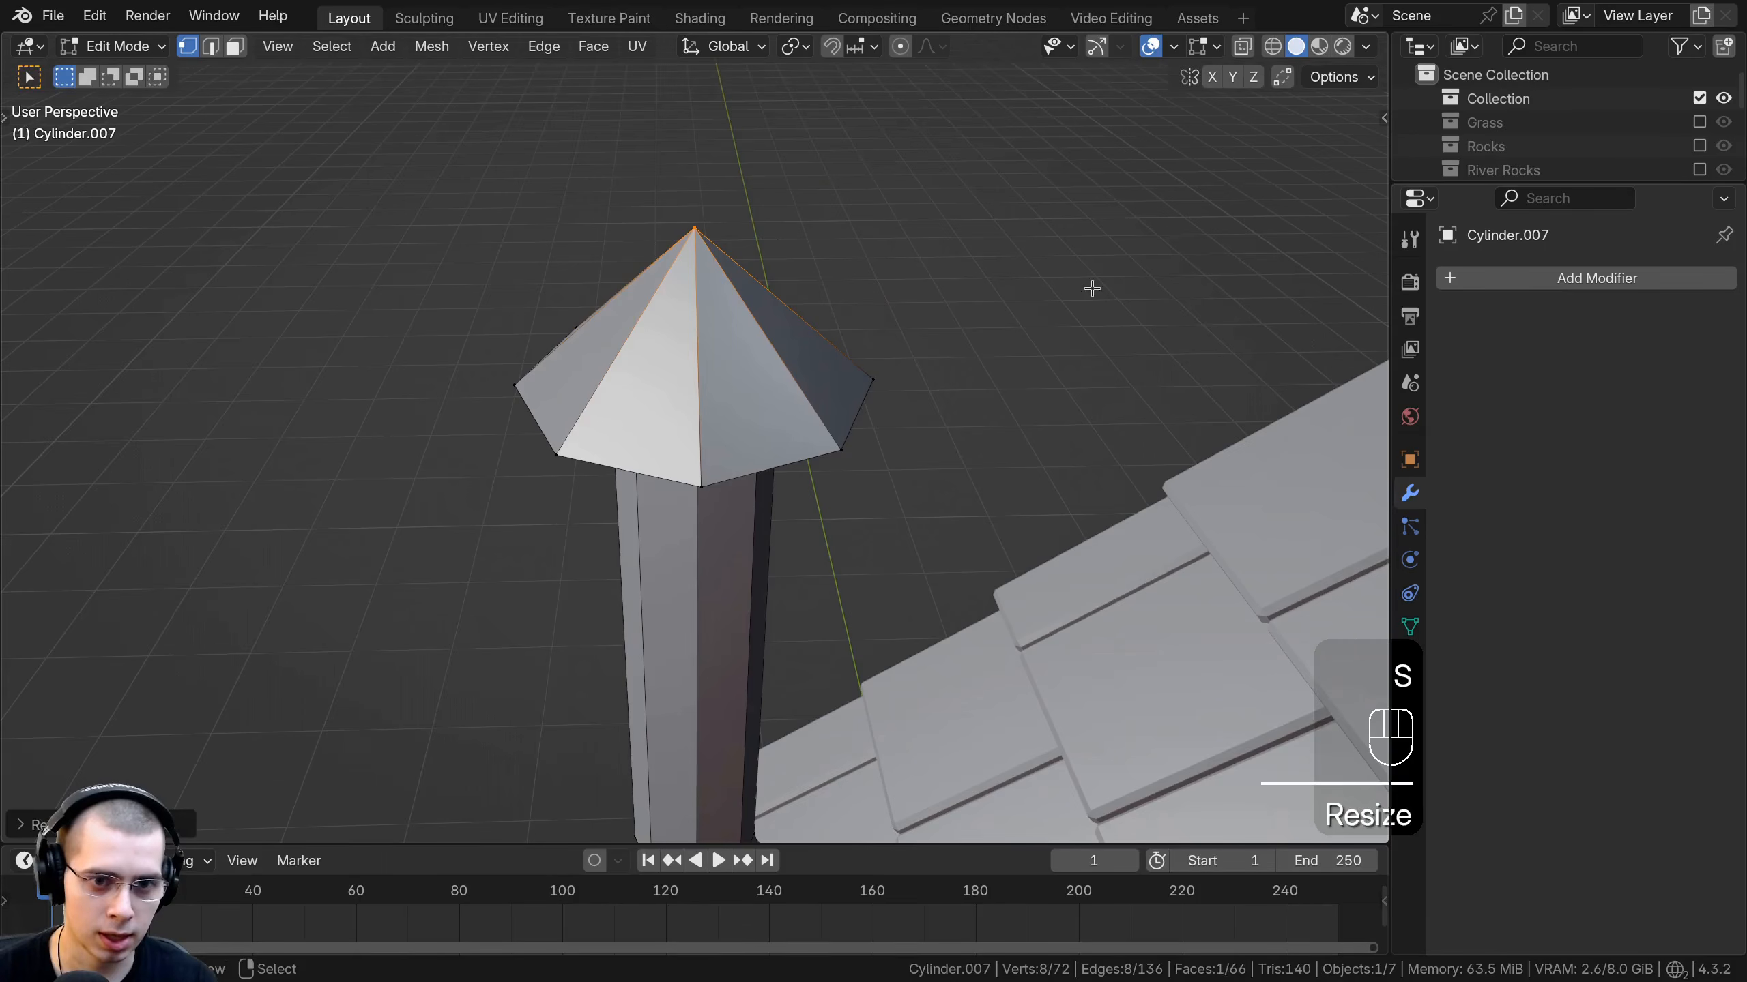
Test-move a single vertex at the cap's tip to check for overlapping vertices.
middle_click_drag(927, 350, 789, 416)
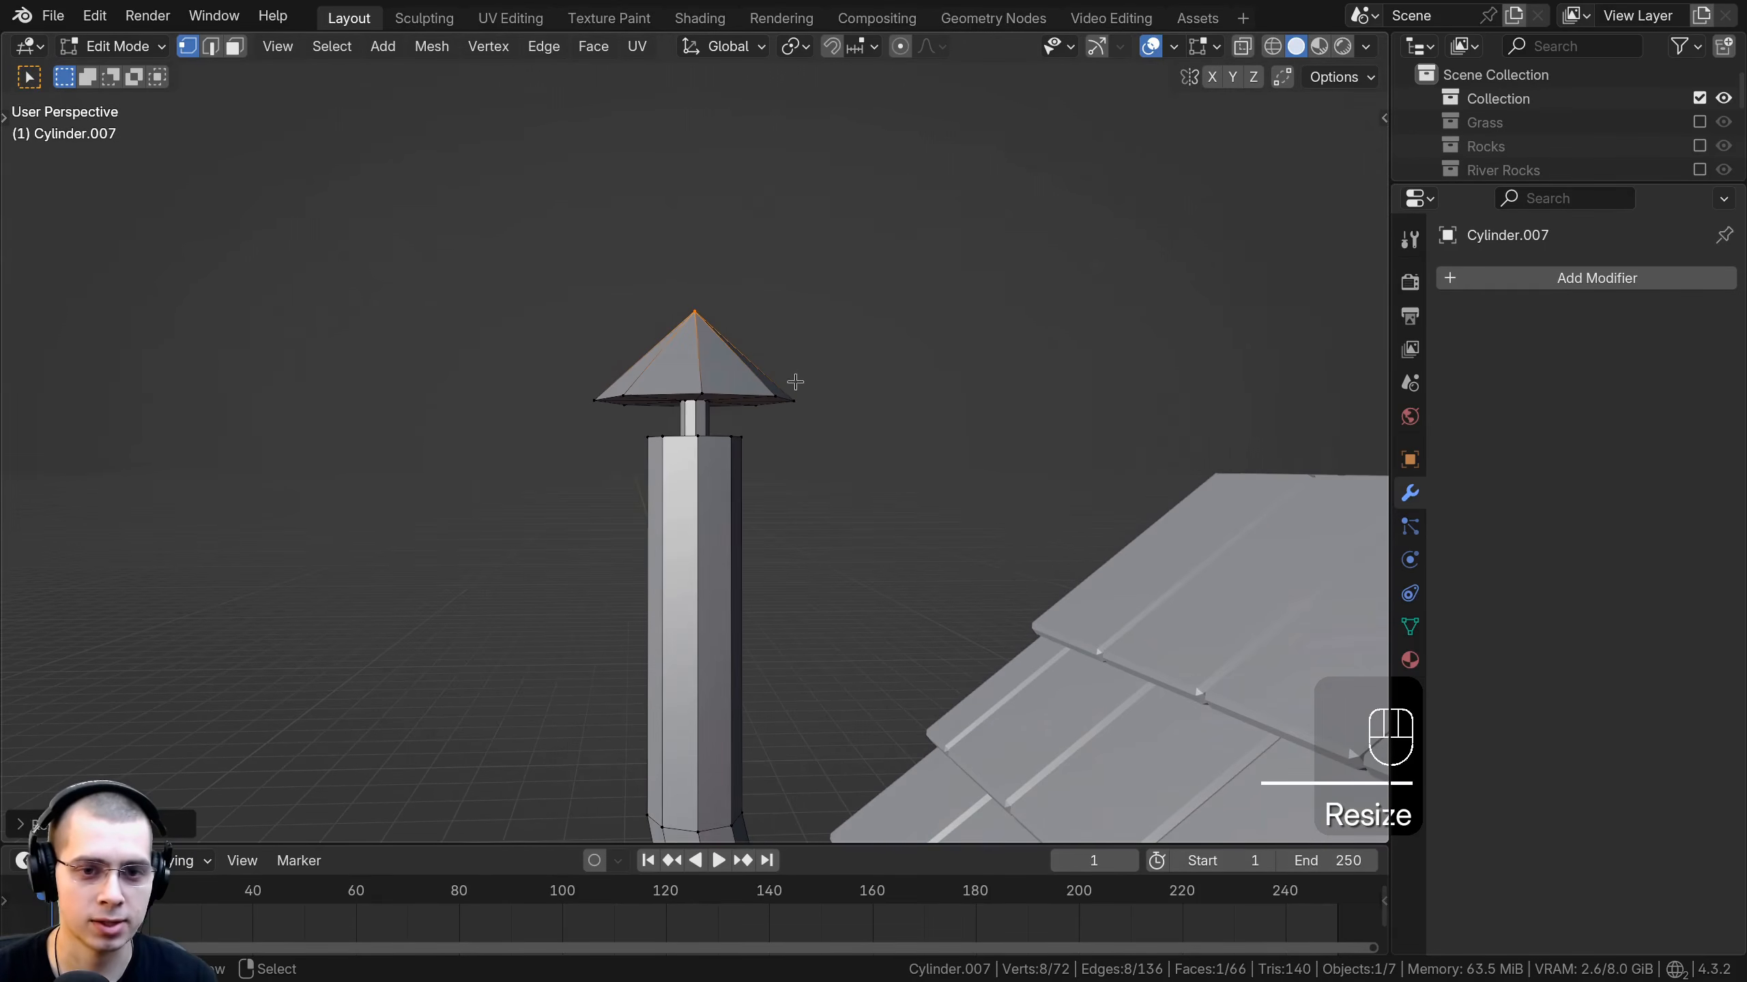
scroll(804, 413, "down", 4)
scroll(787, 460, "up", 7)
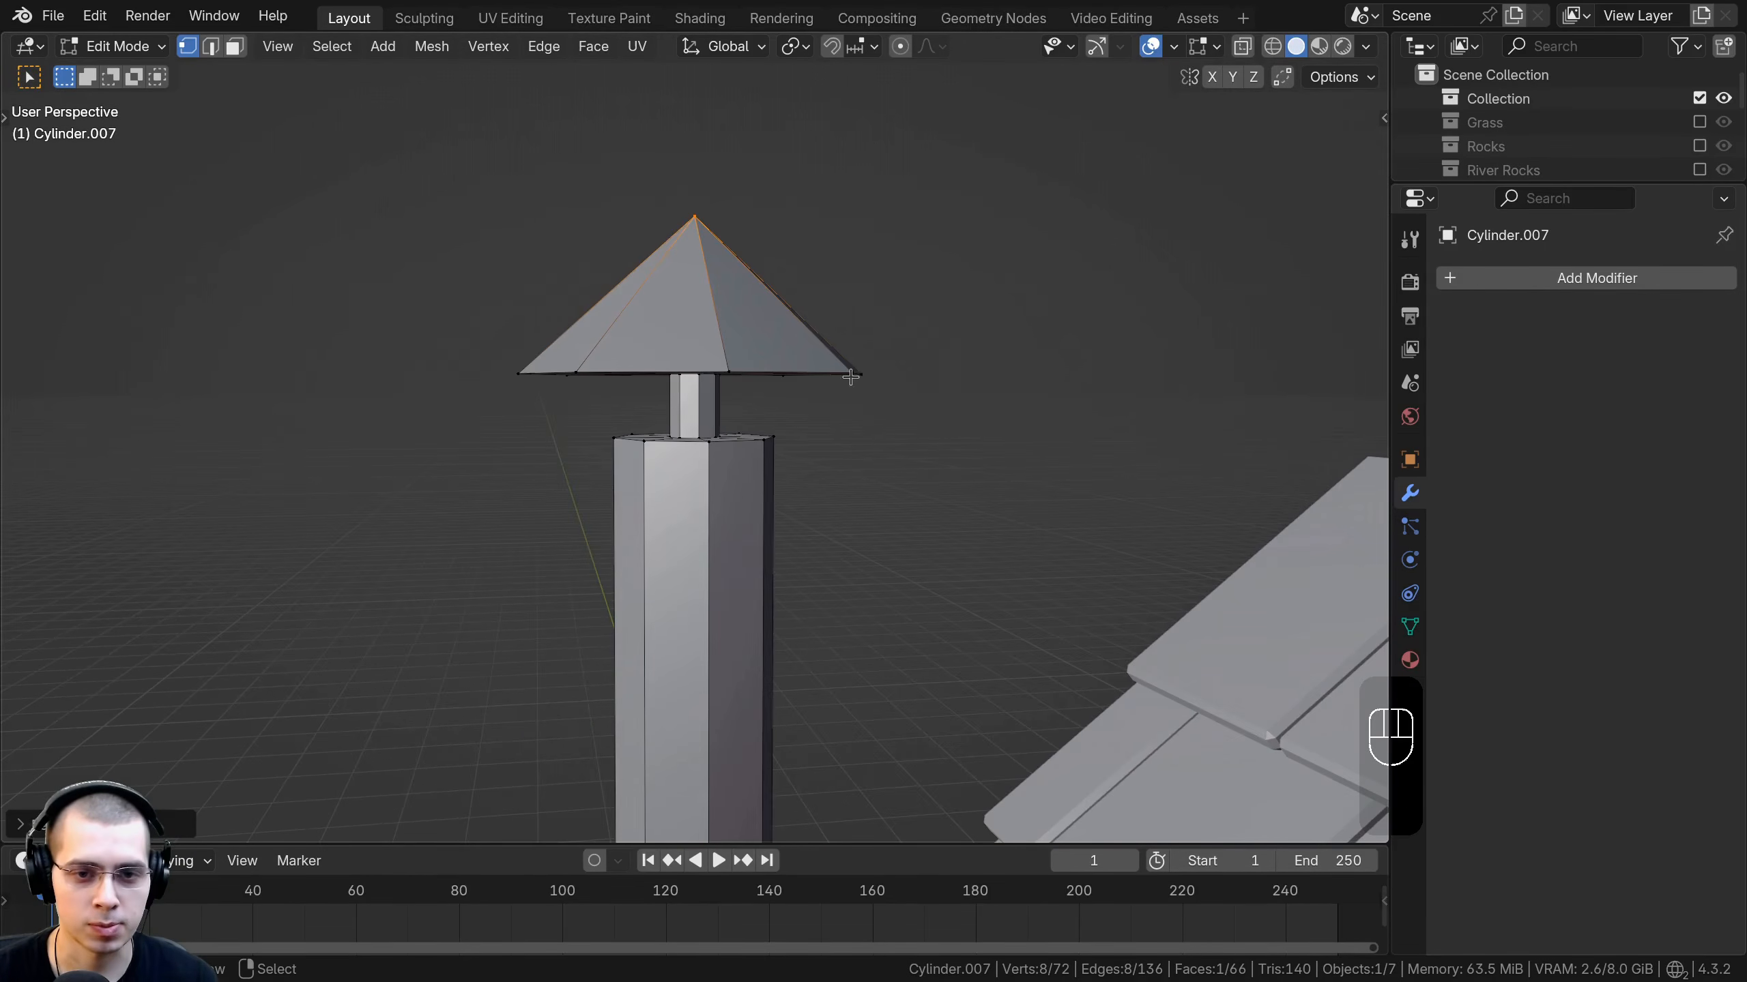
key("g")
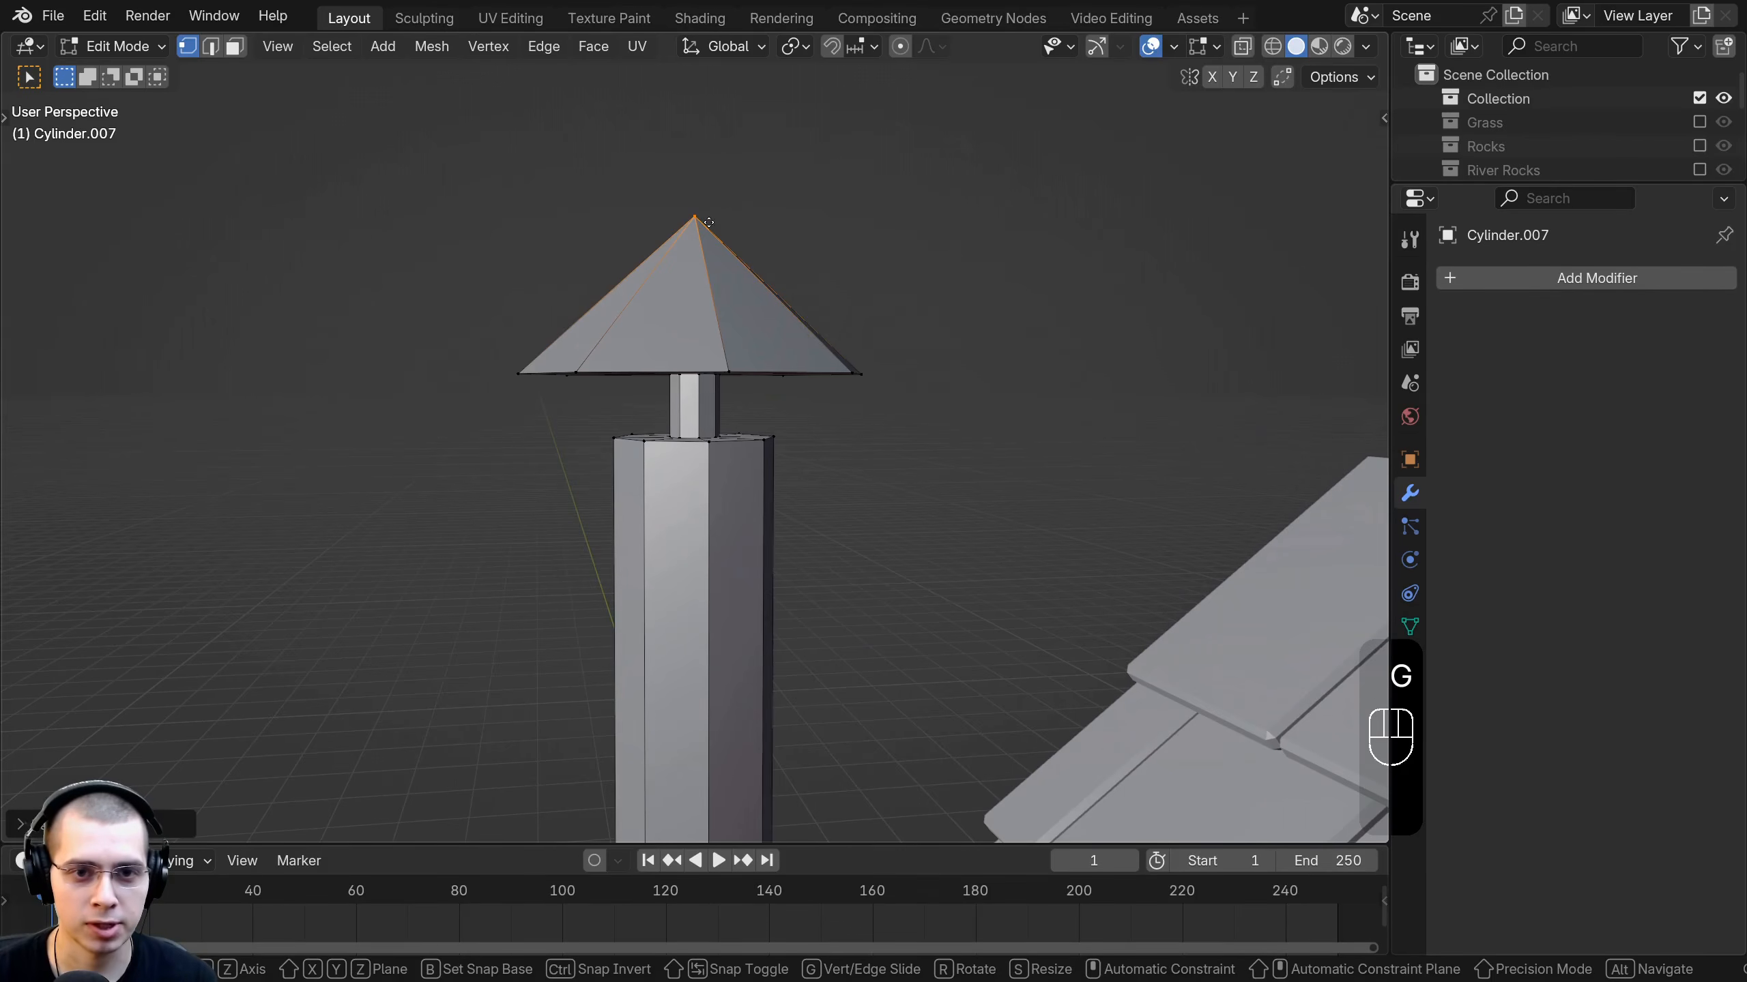
middle_click_drag(789, 333, 749, 440)
scroll(735, 405, "up", 1)
middle_click_drag(748, 440, 739, 506, "shift")
scroll(696, 258, "up", 1)
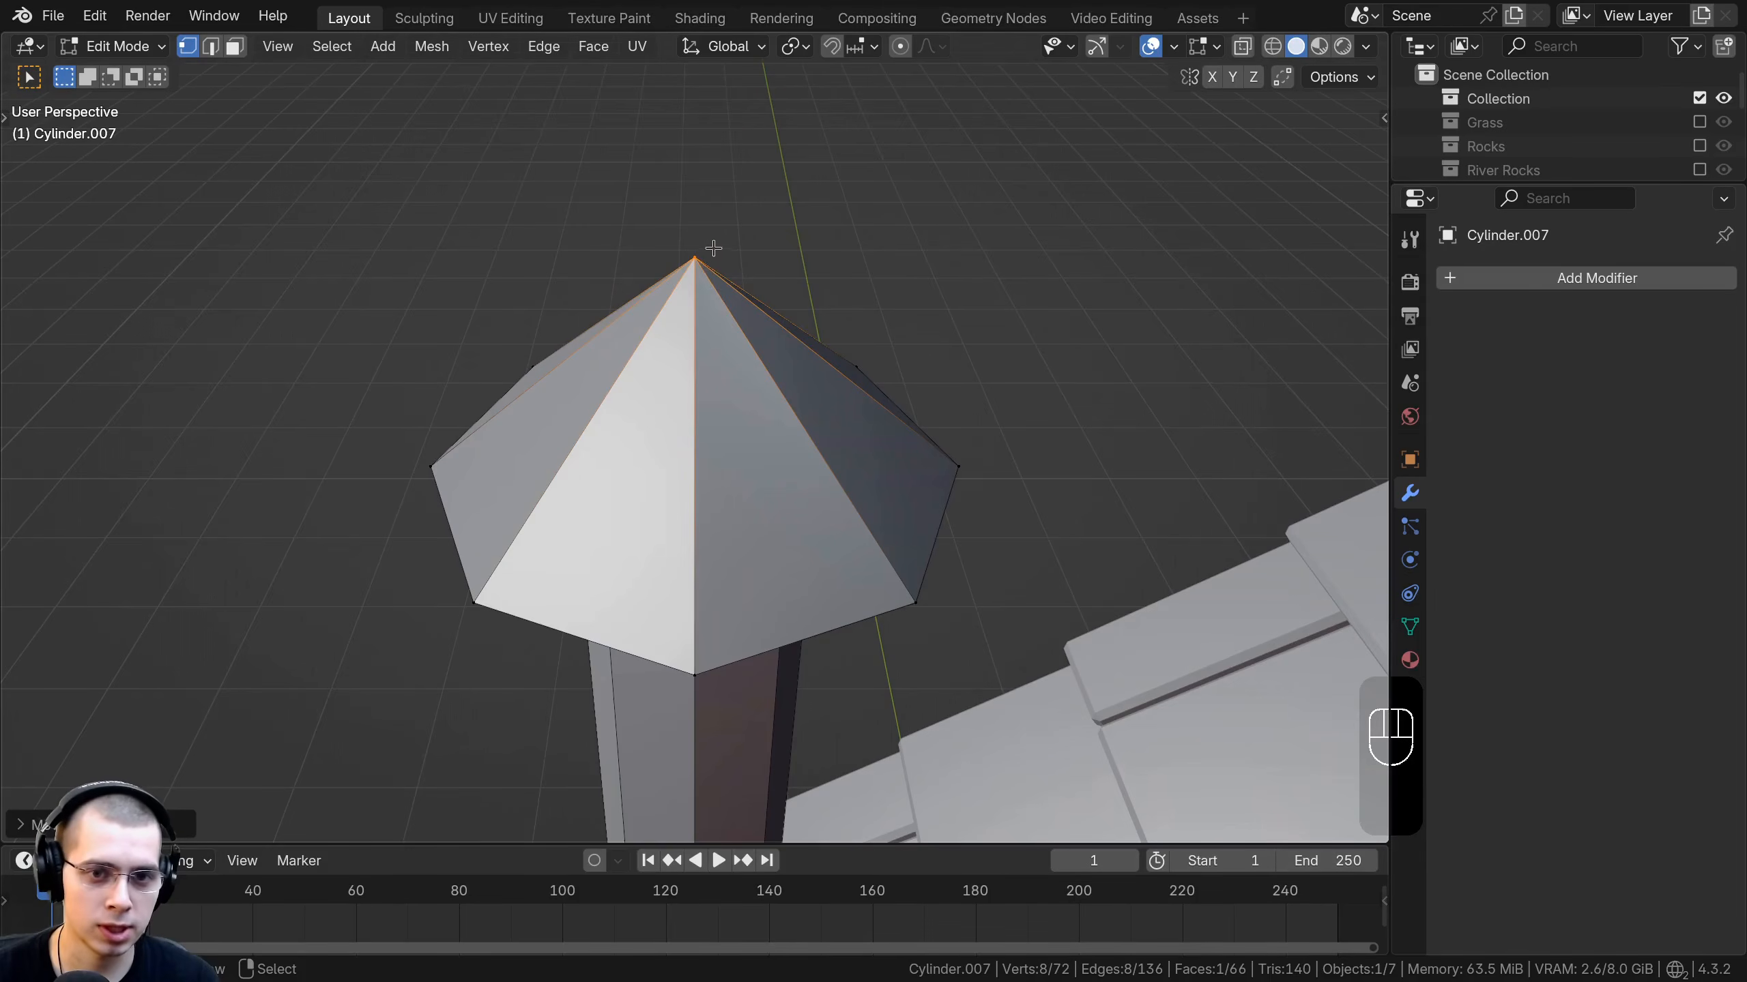
middle_click_drag(713, 248, 726, 308)
left_click(711, 318)
key("g")
key("g")
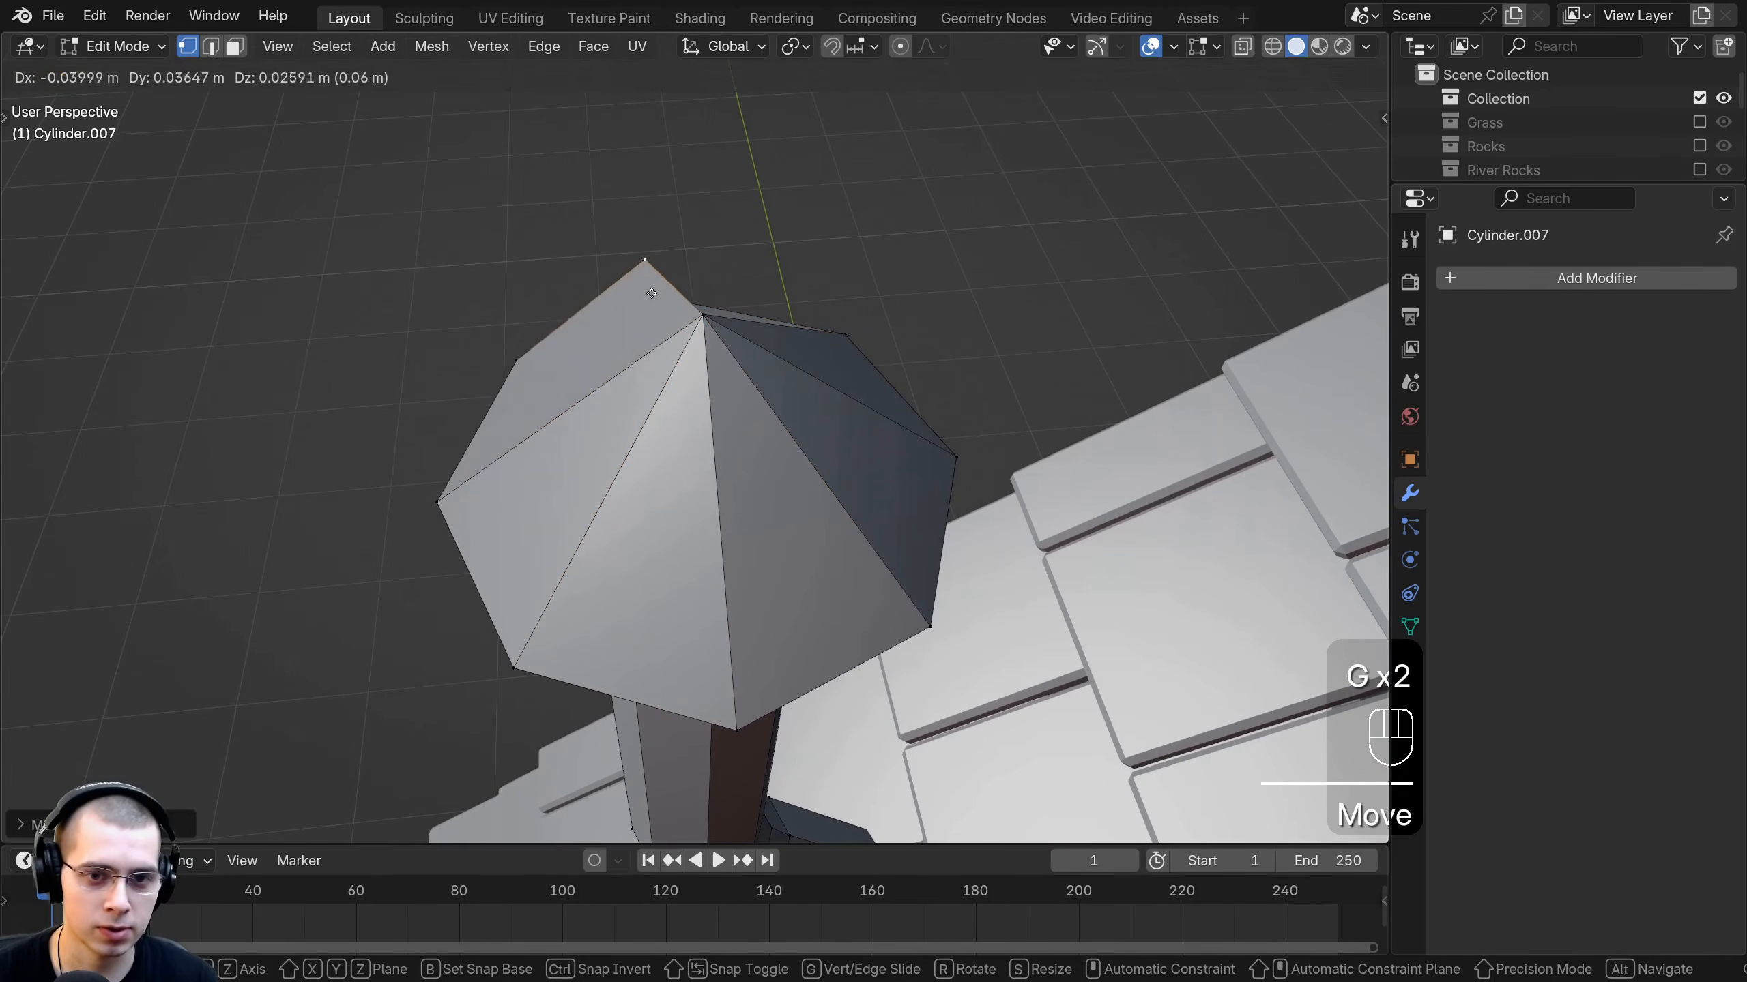
Select the whole chimney mesh and merge its overlapping vertices by distance.
key("a")
scroll(703, 294, "up", 1)
key("a")
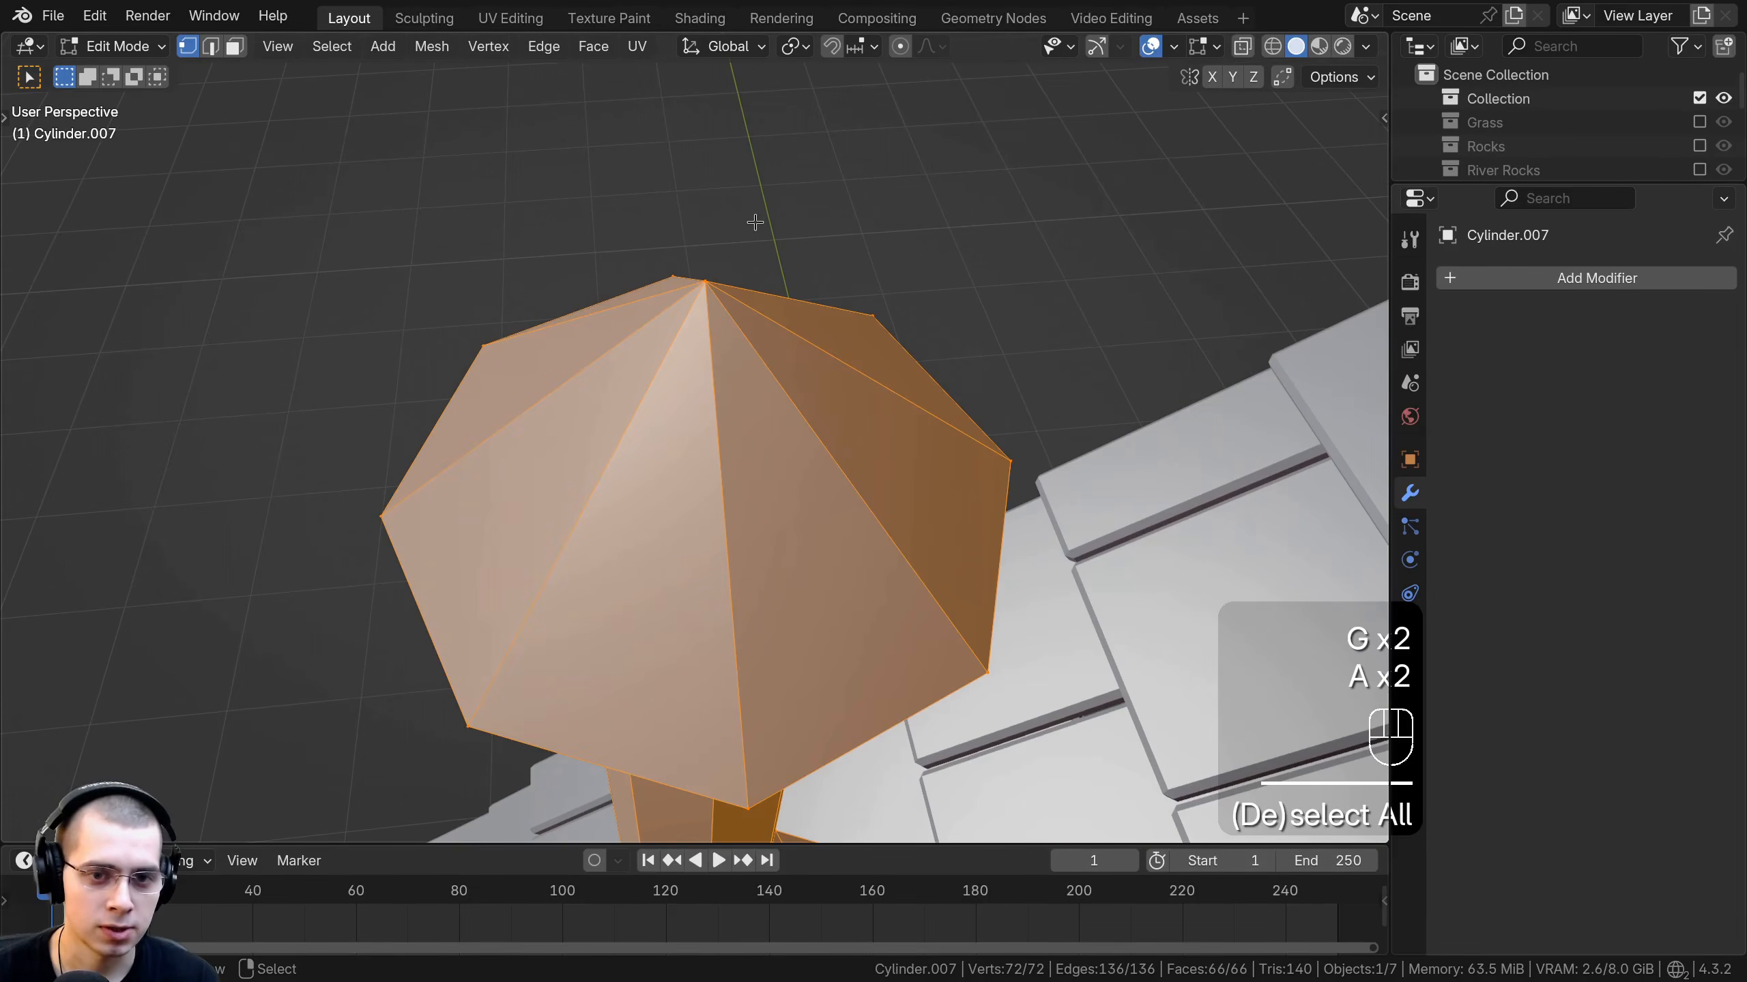
key("m")
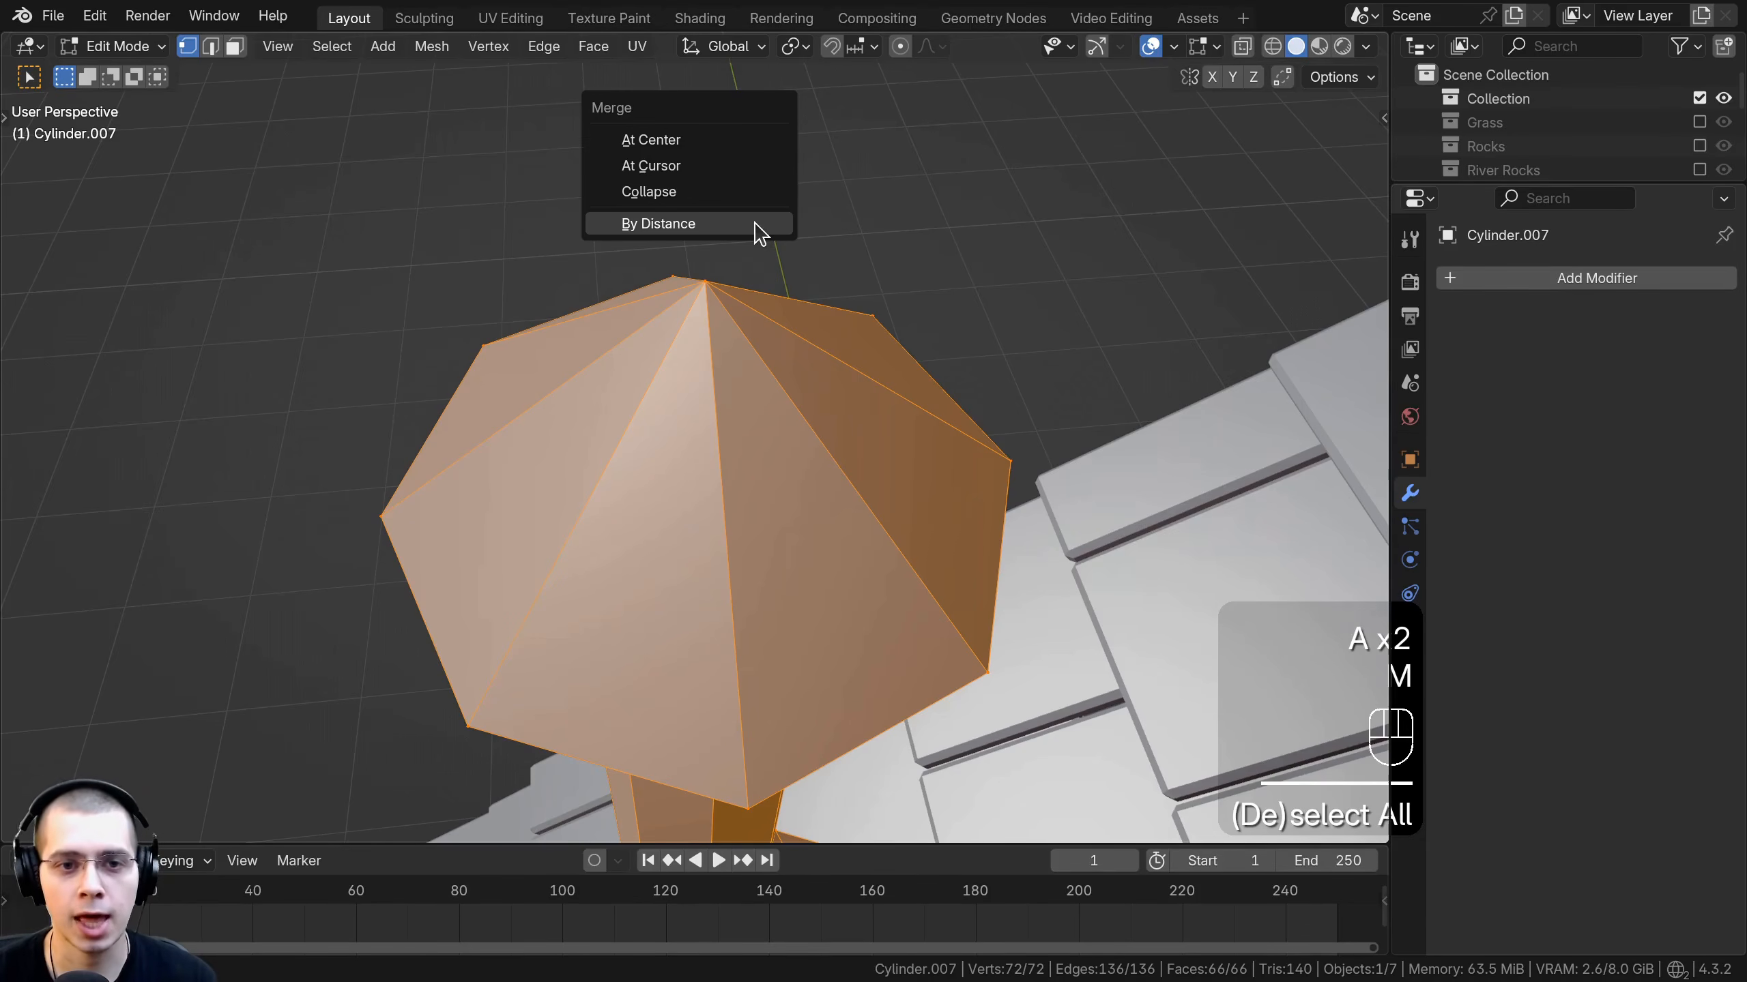
left_click(722, 224)
Select the ring of faces on the pipe's top around the neck and inset it about 0.007 m.
scroll(736, 475, "down", 5)
middle_click_drag(741, 499, 741, 413)
middle_click_drag(741, 413, 763, 368, "shift")
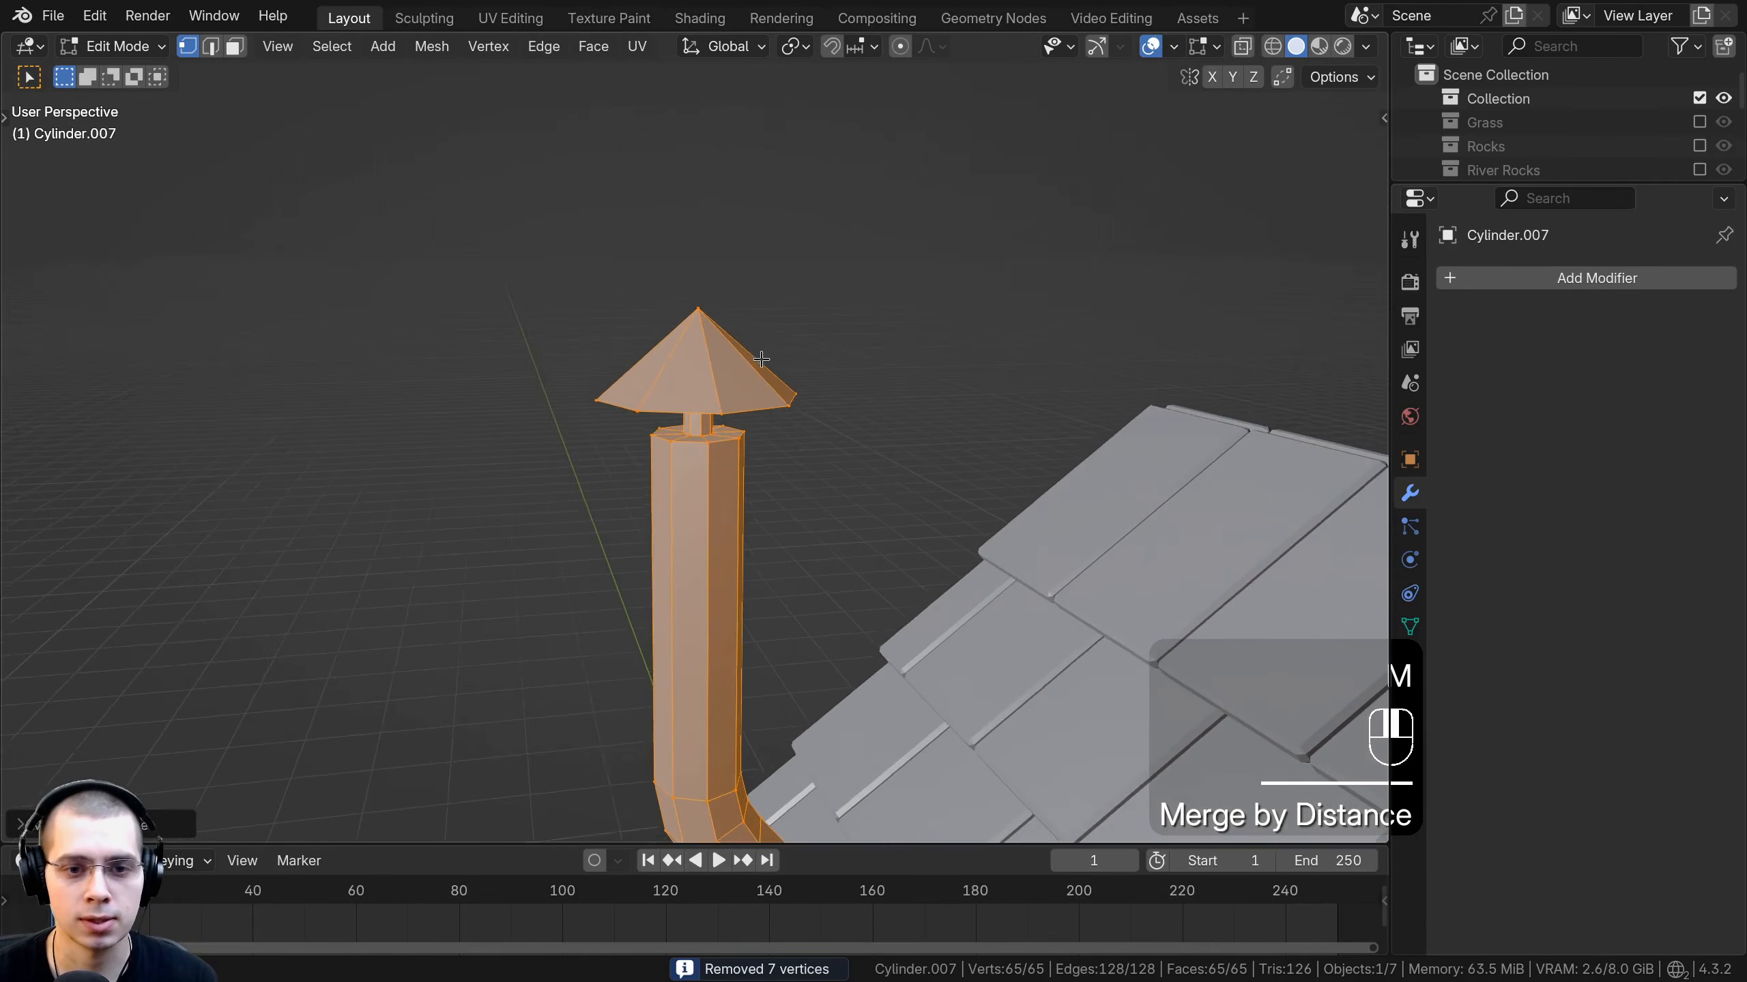
scroll(659, 378, "up", 5)
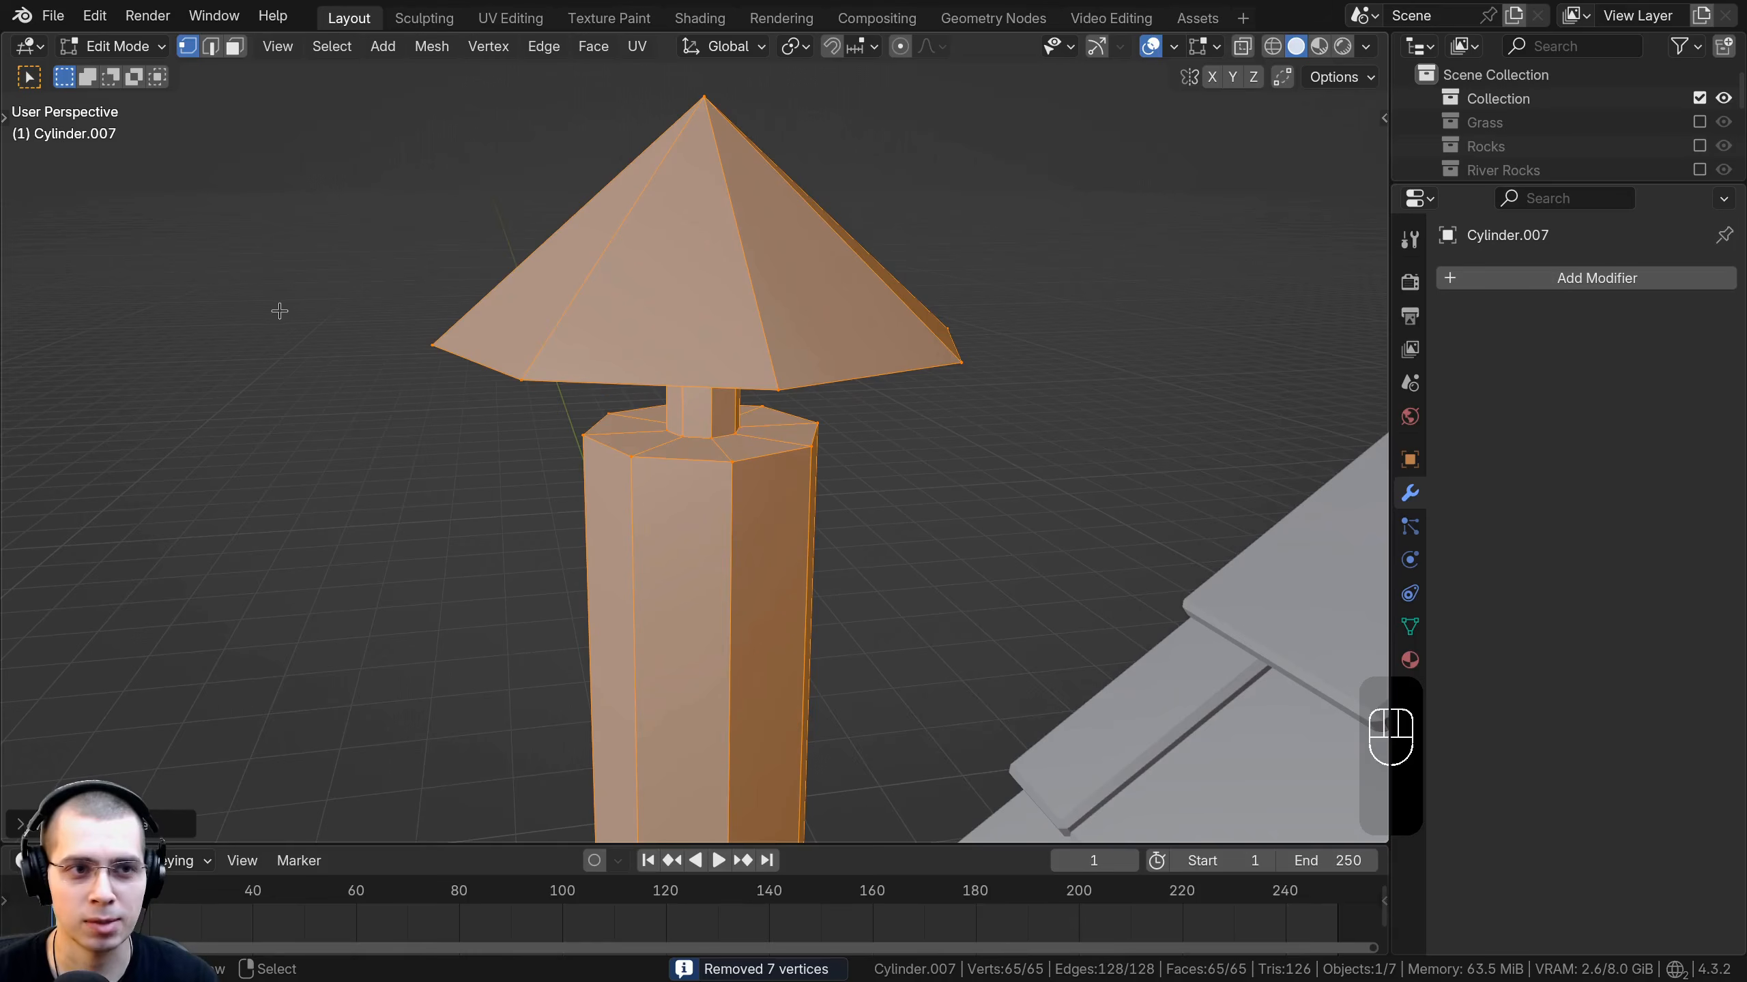
left_click(235, 46)
scroll(712, 506, "up", 2)
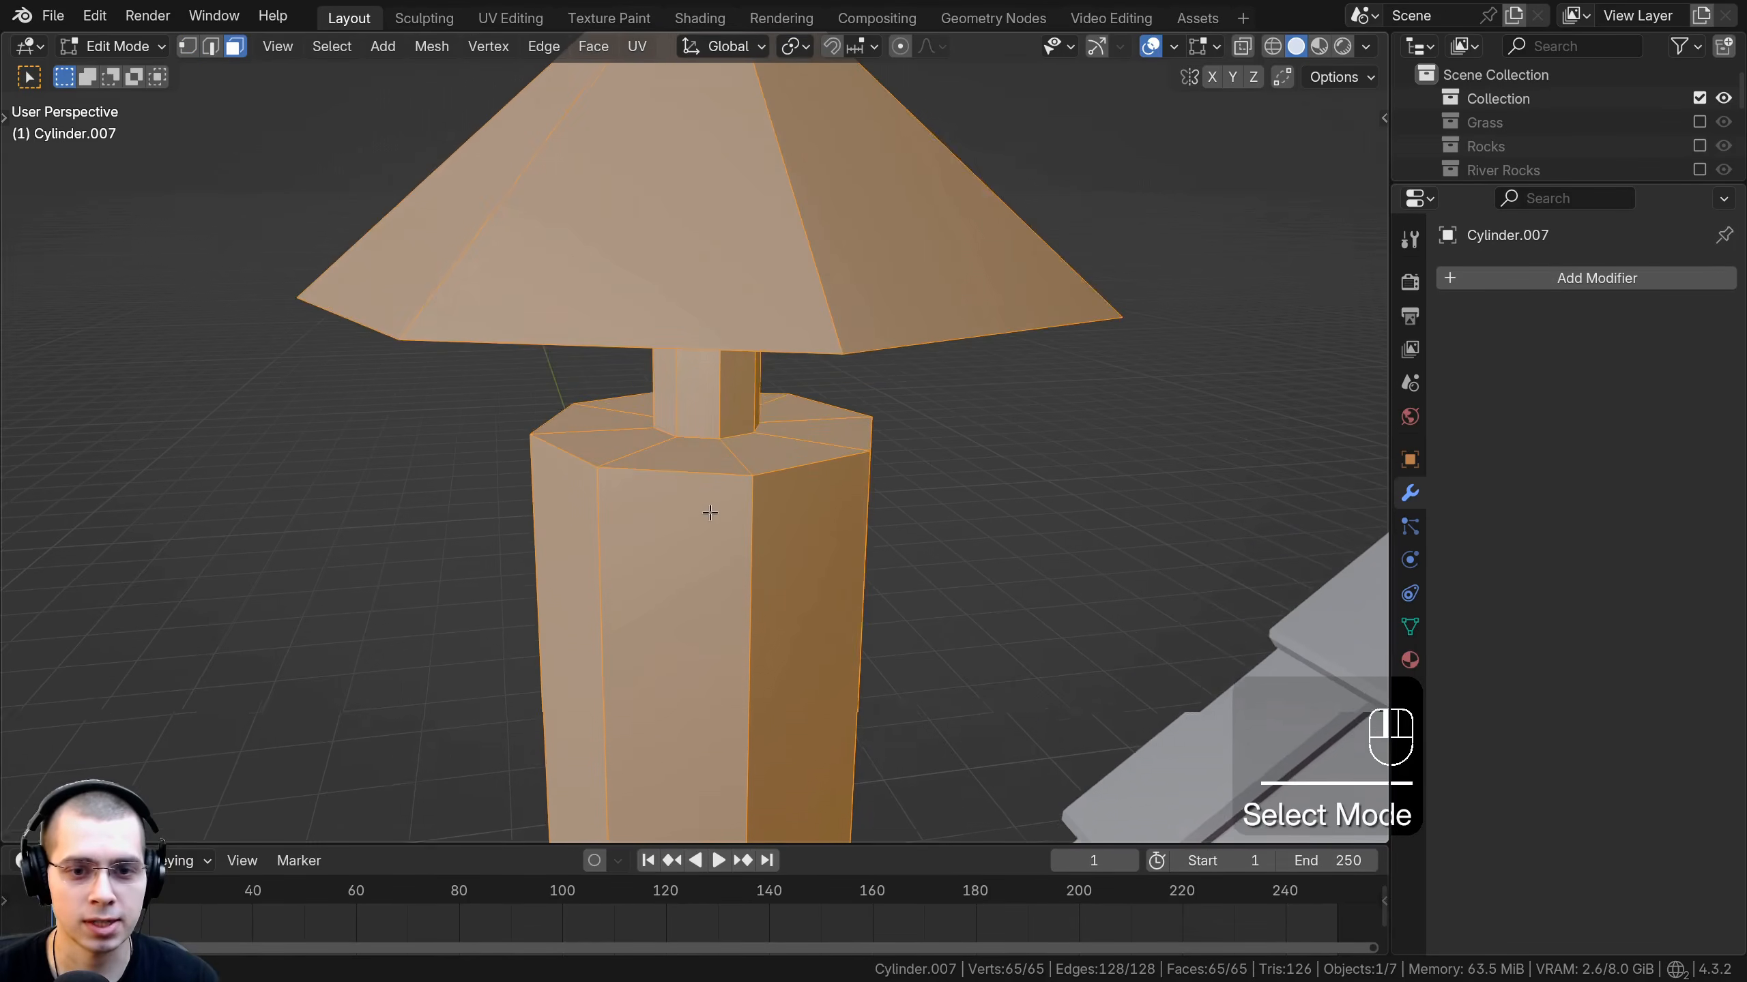
left_click(772, 485, "alt")
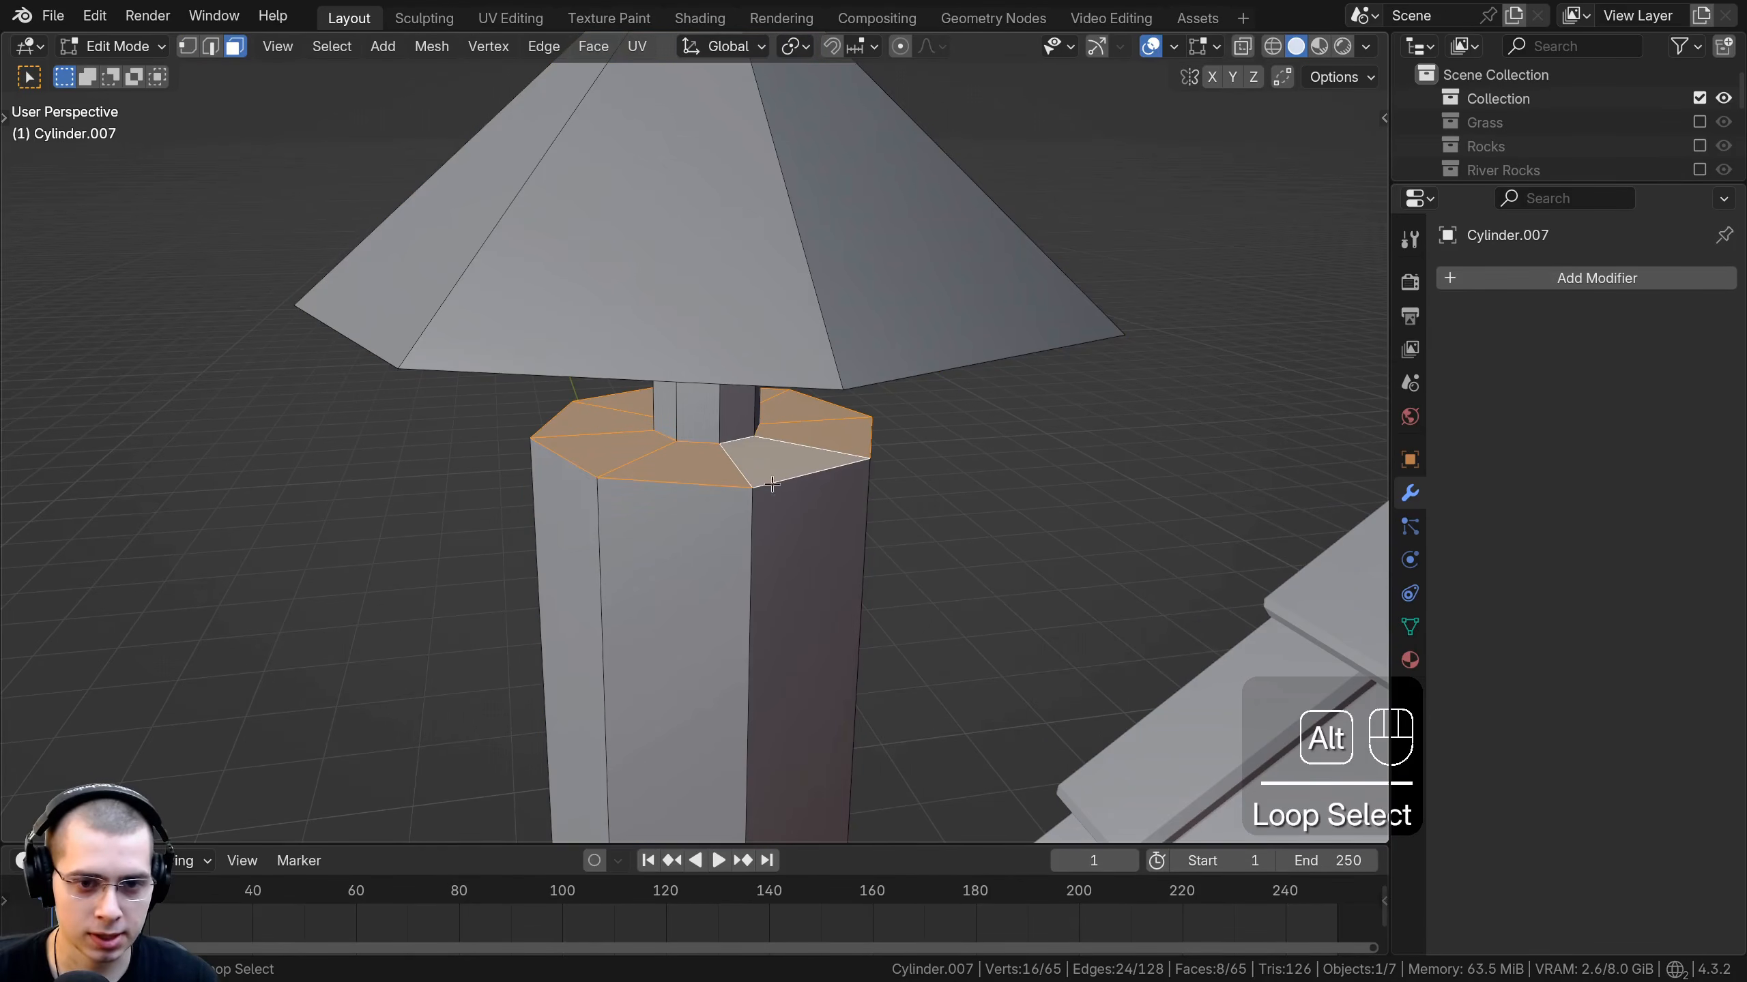
key("i")
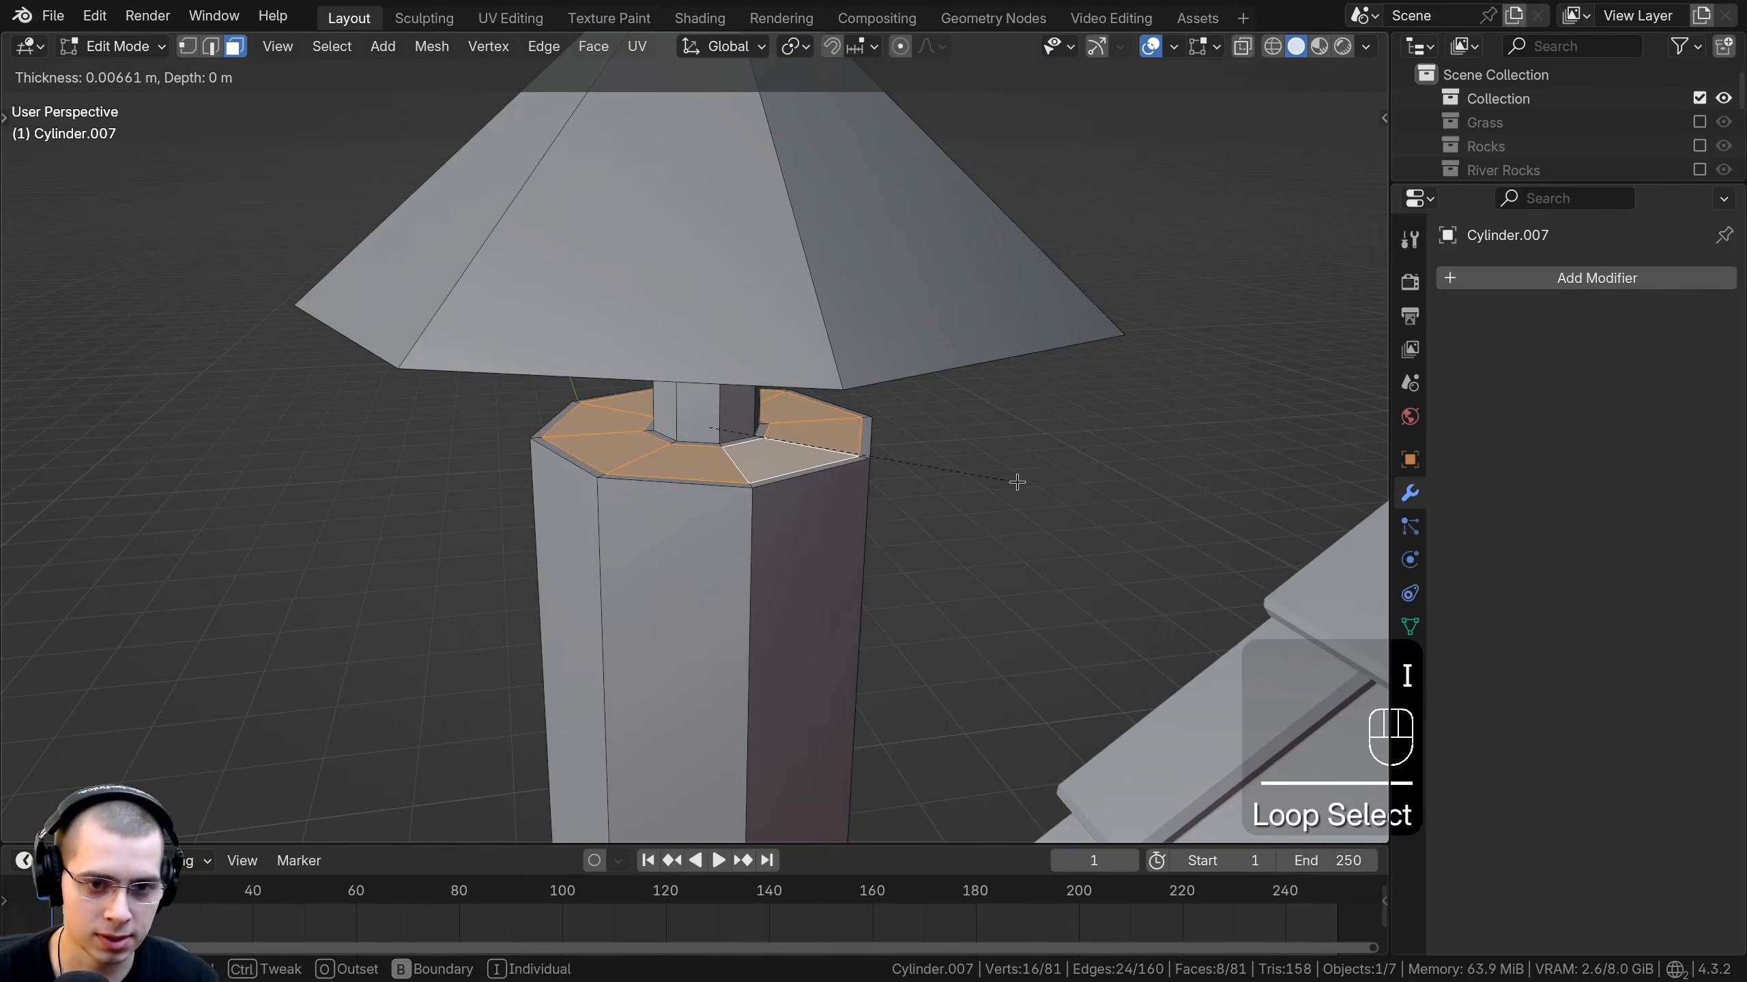
left_click(1014, 484)
Extrude the inset face ring downward and lower it along Z to hollow out the pipe's top.
key("e")
left_click(1006, 737)
scroll(990, 716, "down", 2)
key("g")
key("z")
mouse_move(869, 582)
middle_mouse_down("shift")
mouse_move(869, 303)
mouse_move(798, 429)
middle_mouse_up("shift")
left_click(921, 542)
key("z")
scroll(719, 511, "down", 2)
key("g")
middle_click(715, 564)
left_click(714, 583)
key("z")
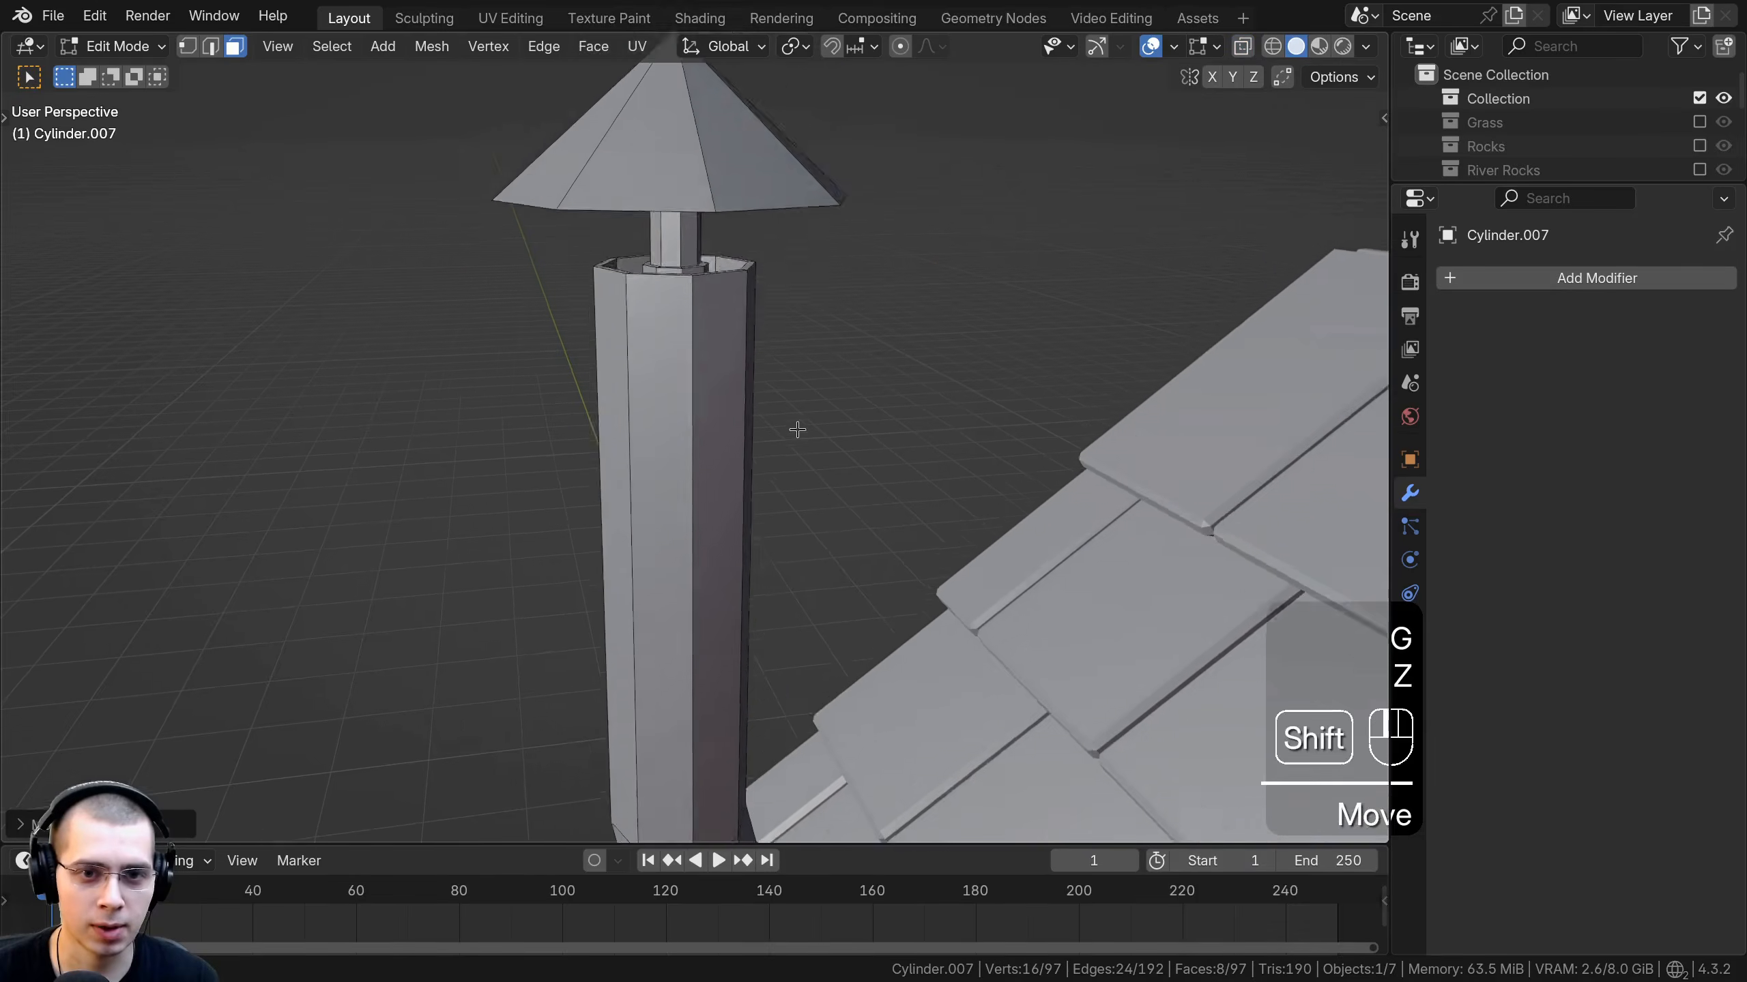
Leave Edit Mode and scale the whole chimney up by about 1.5 on the cabin roof.
scroll(763, 379, "up", 2)
middle_click_drag(695, 220, 721, 718)
scroll(715, 375, "up", 1)
key("Tab")
scroll(733, 391, "down", 10)
key("a")
scroll(701, 392, "down", 6)
scroll(748, 624, "up", 4)
middle_click_drag(726, 421, 674, 391)
left_click(674, 391)
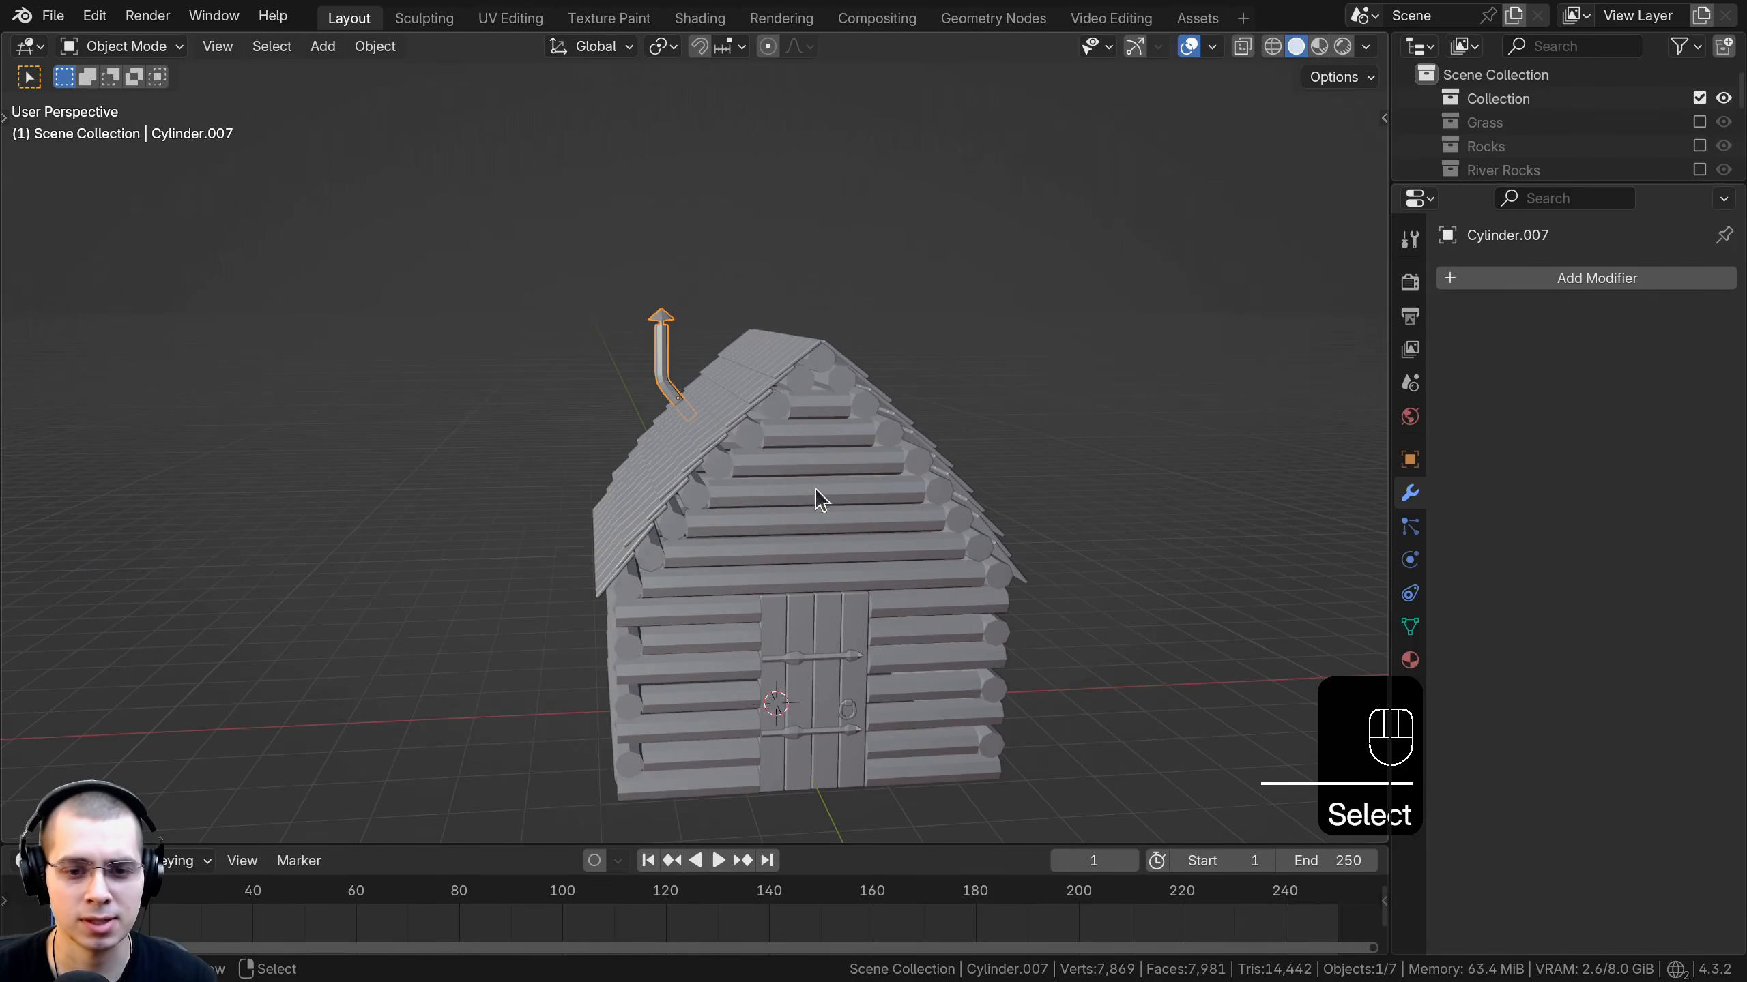
key("s")
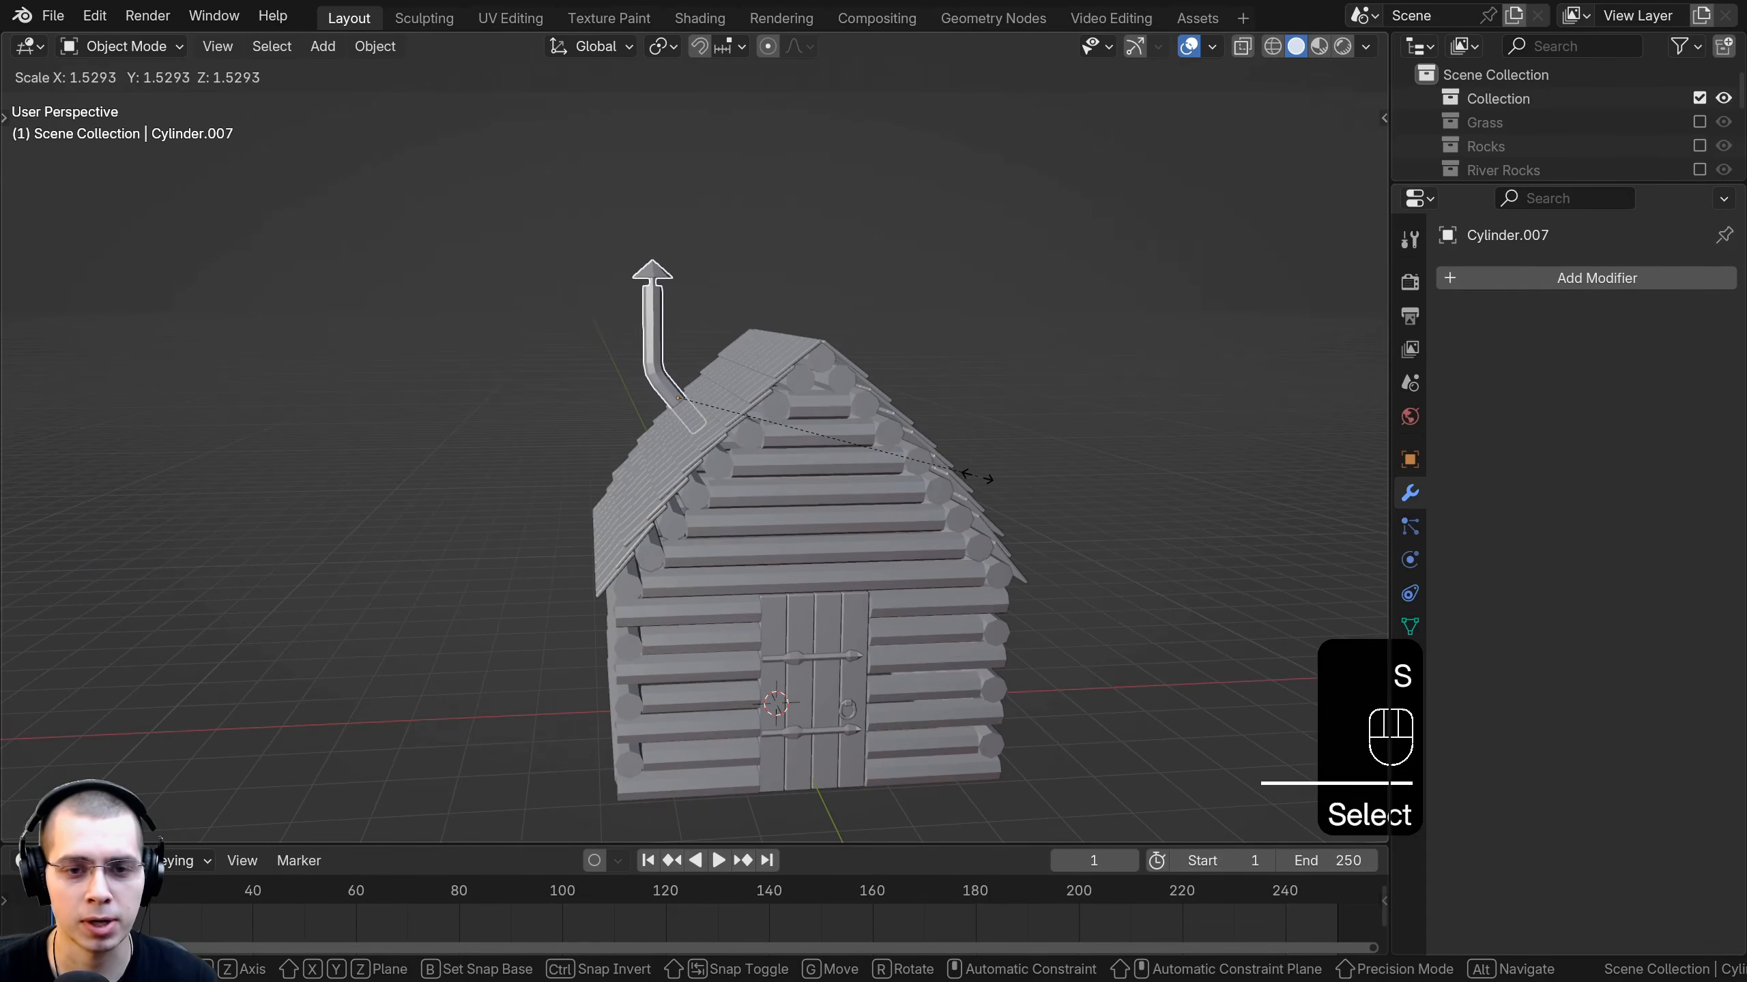
left_click(977, 477)
Fine-tune the chimney's scale and reposition it so its lower end sits in the roof slope.
key("s")
middle_click_drag(764, 413, 951, 476)
left_click(833, 397)
key("g")
left_click(849, 399)
key("g")
left_click(677, 413)
key("g")
left_click(783, 411)
key("g")
middle_click_drag(953, 477, 818, 428)
left_click(961, 478)
Examine where the chimney's lower end meets the roof shingles.
scroll(677, 398, "down", 4)
key("a")
scroll(677, 398, "up", 7)
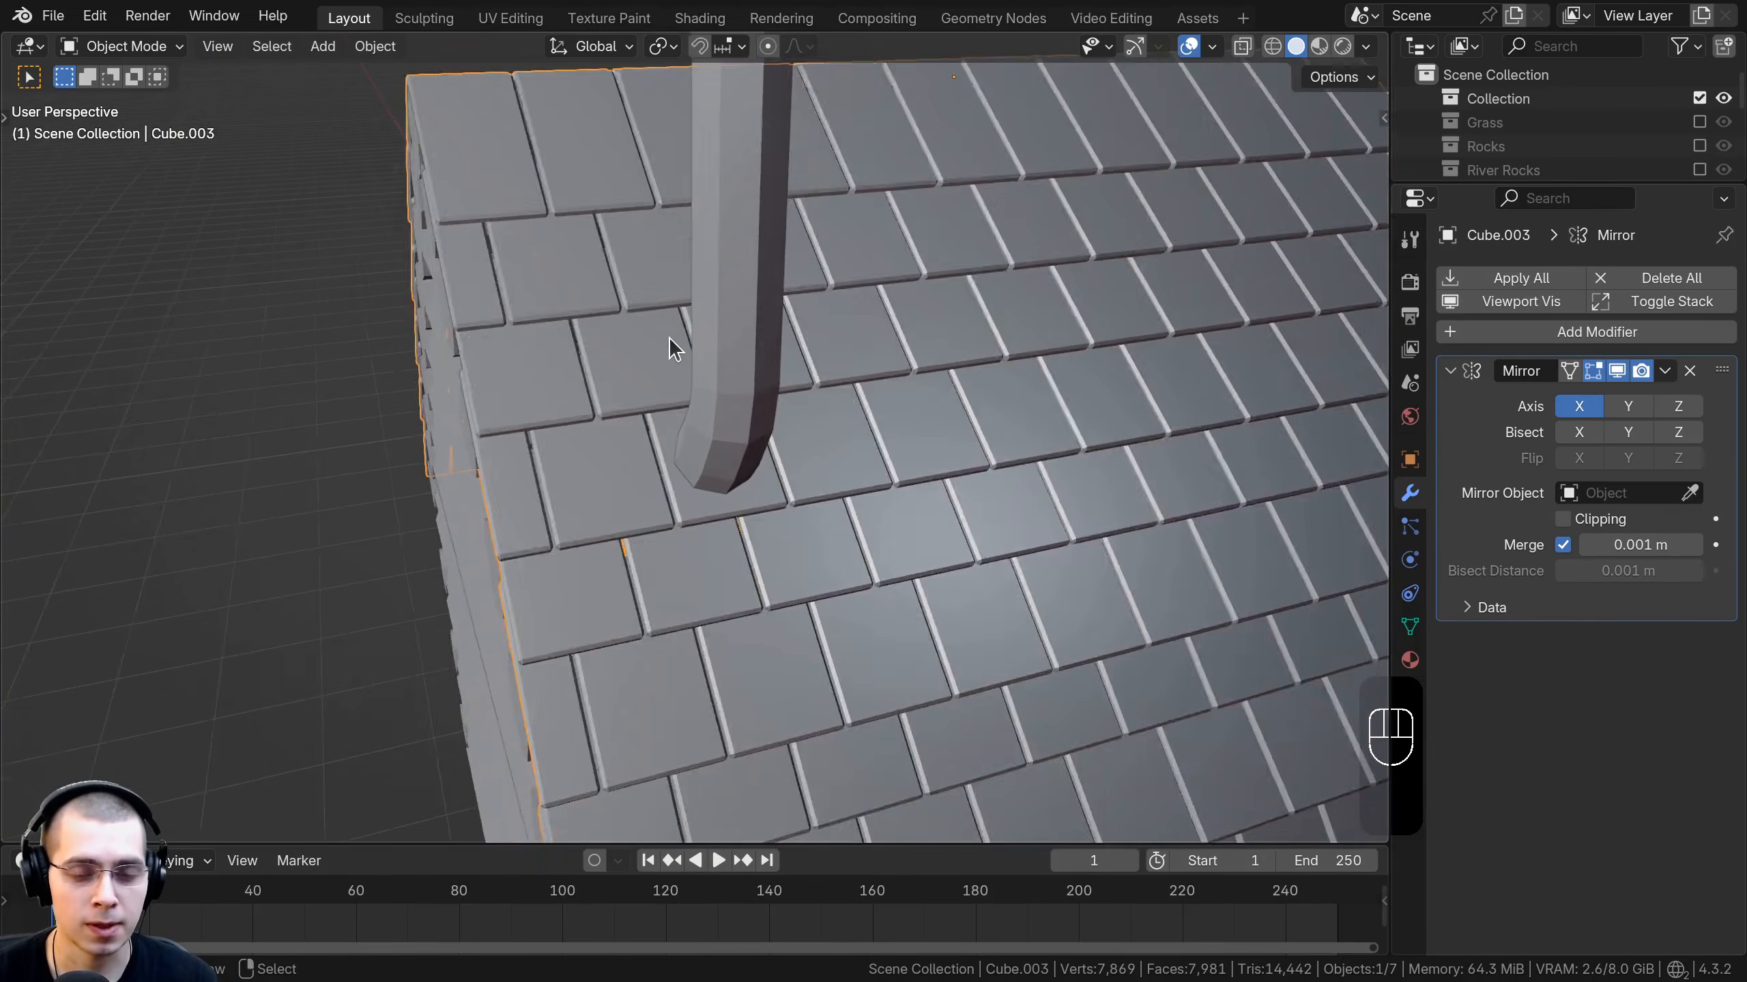
scroll(669, 337, "down", 3)
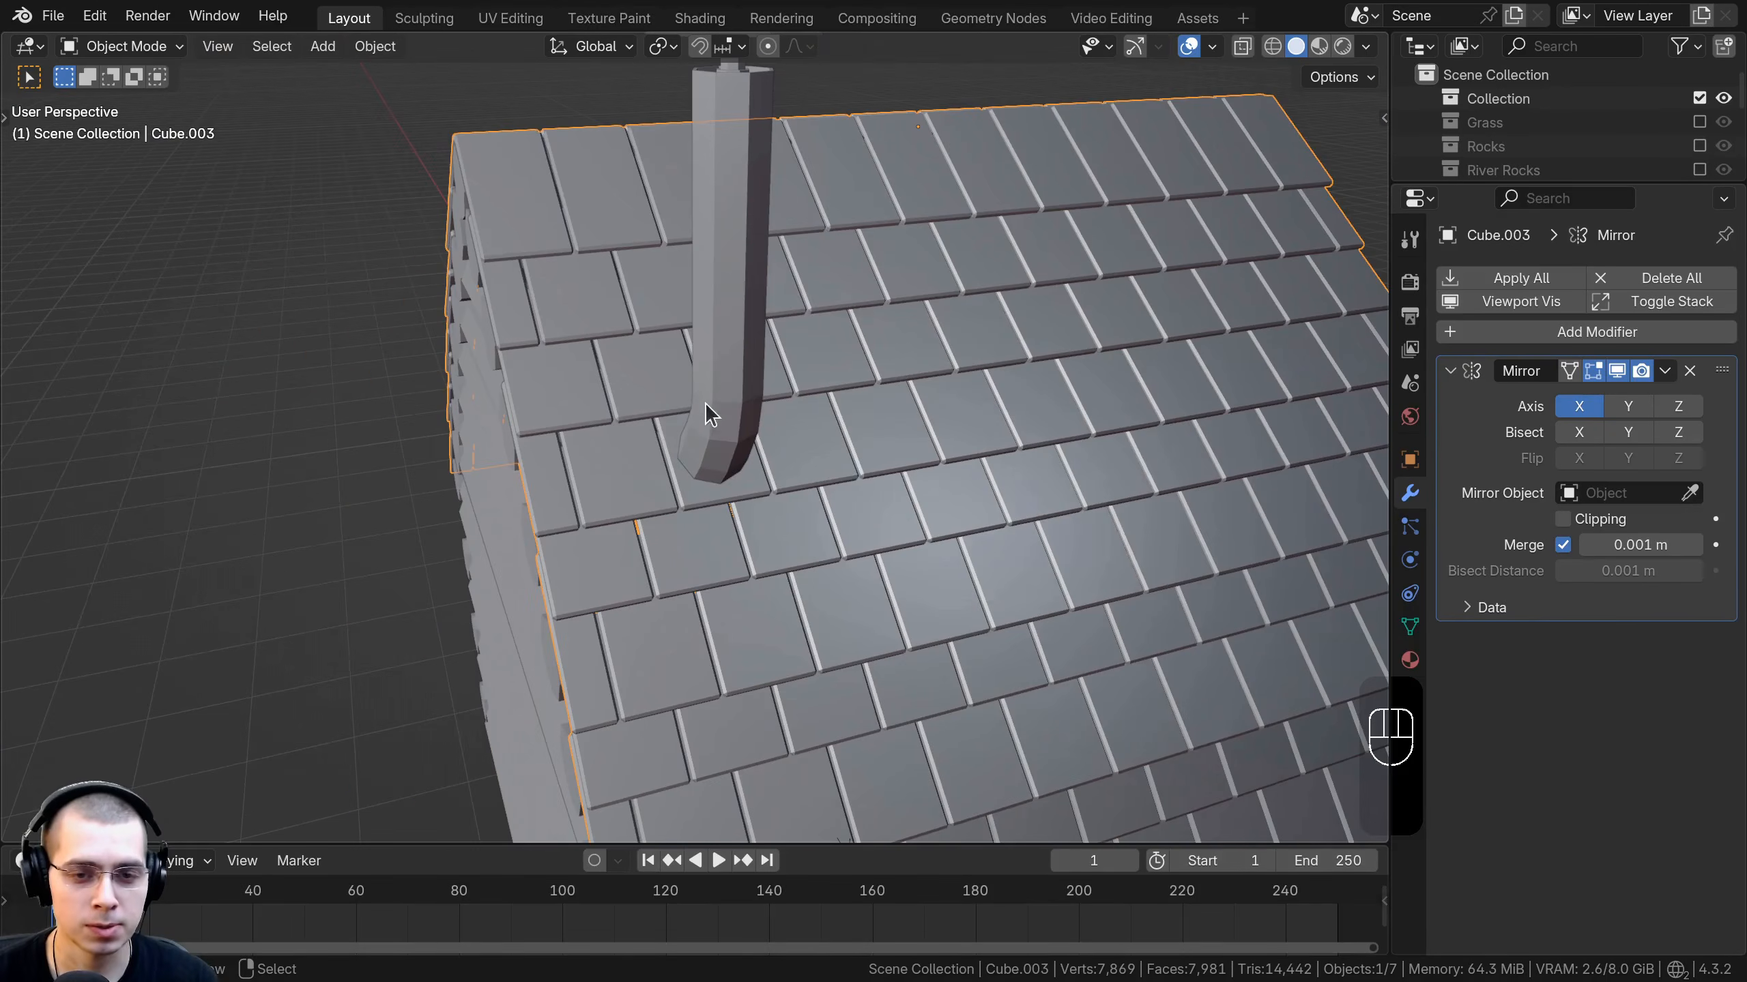
scroll(704, 402, "up", 3)
mouse_move(705, 402)
middle_mouse_down()
mouse_move(775, 421)
mouse_move(681, 447)
mouse_move(692, 405)
middle_mouse_up()
scroll(681, 448, "up", 2)
scroll(626, 355, "up", 3)
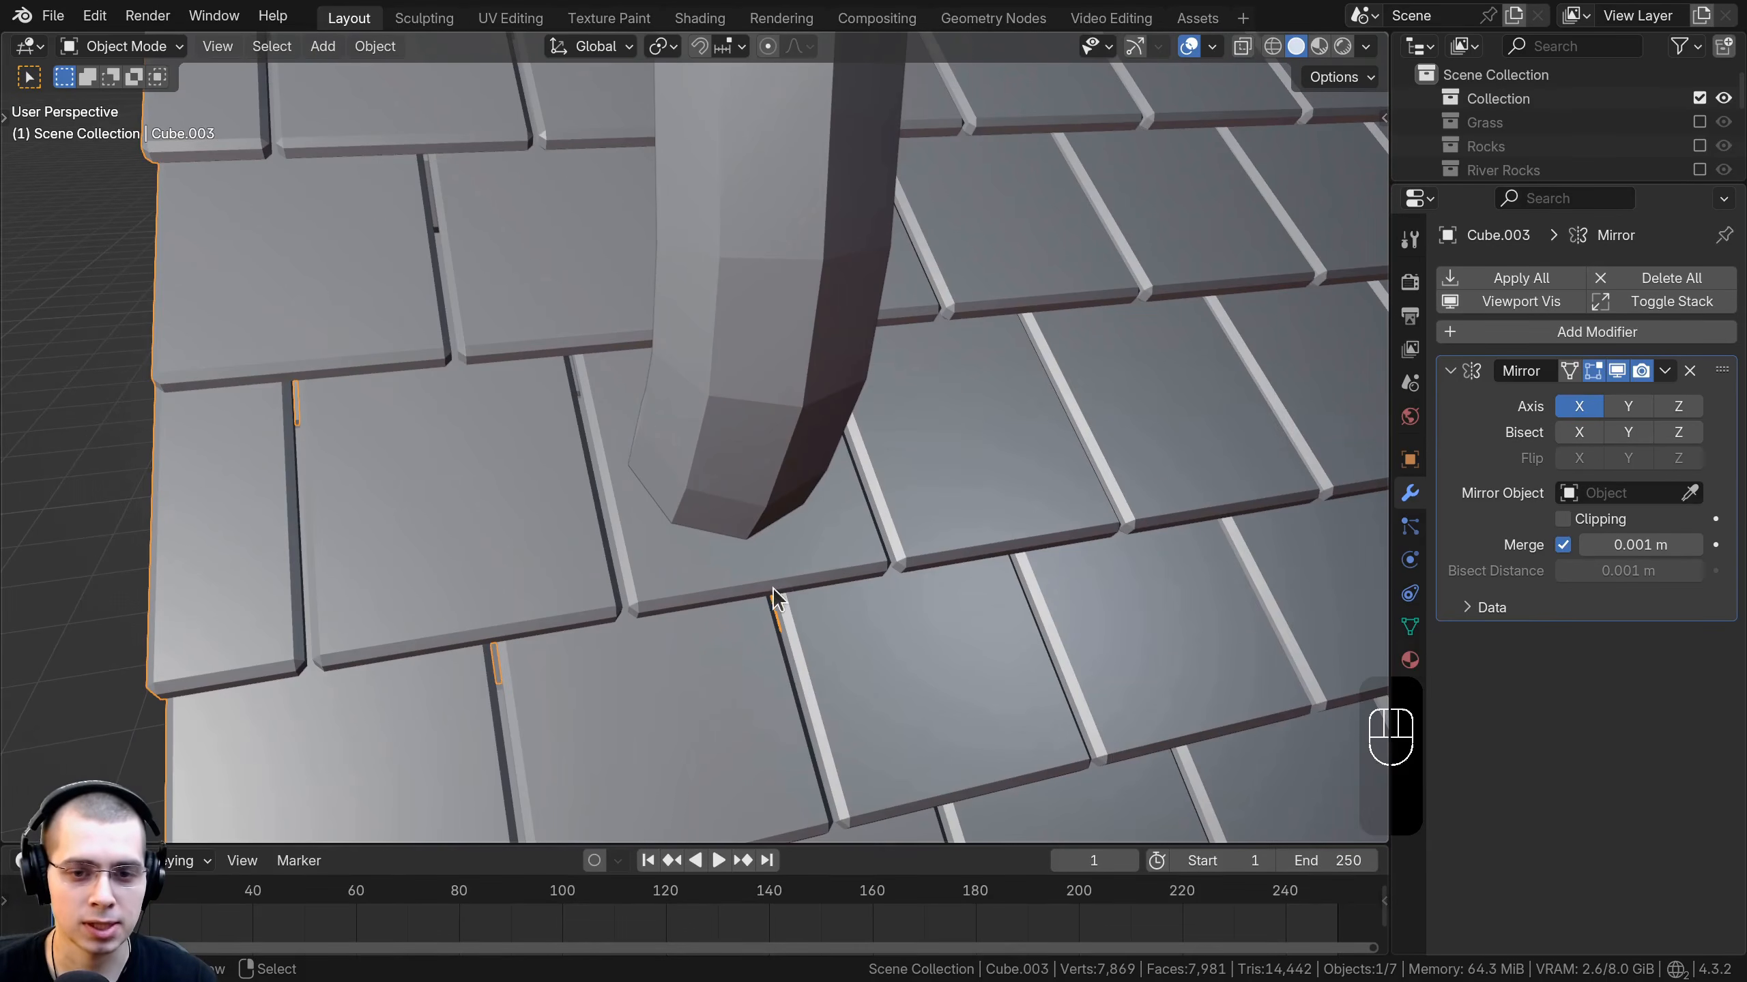
middle_click_drag(772, 586, 778, 457)
scroll(936, 409, "down", 7)
key("g")
right_click(1332, 285)
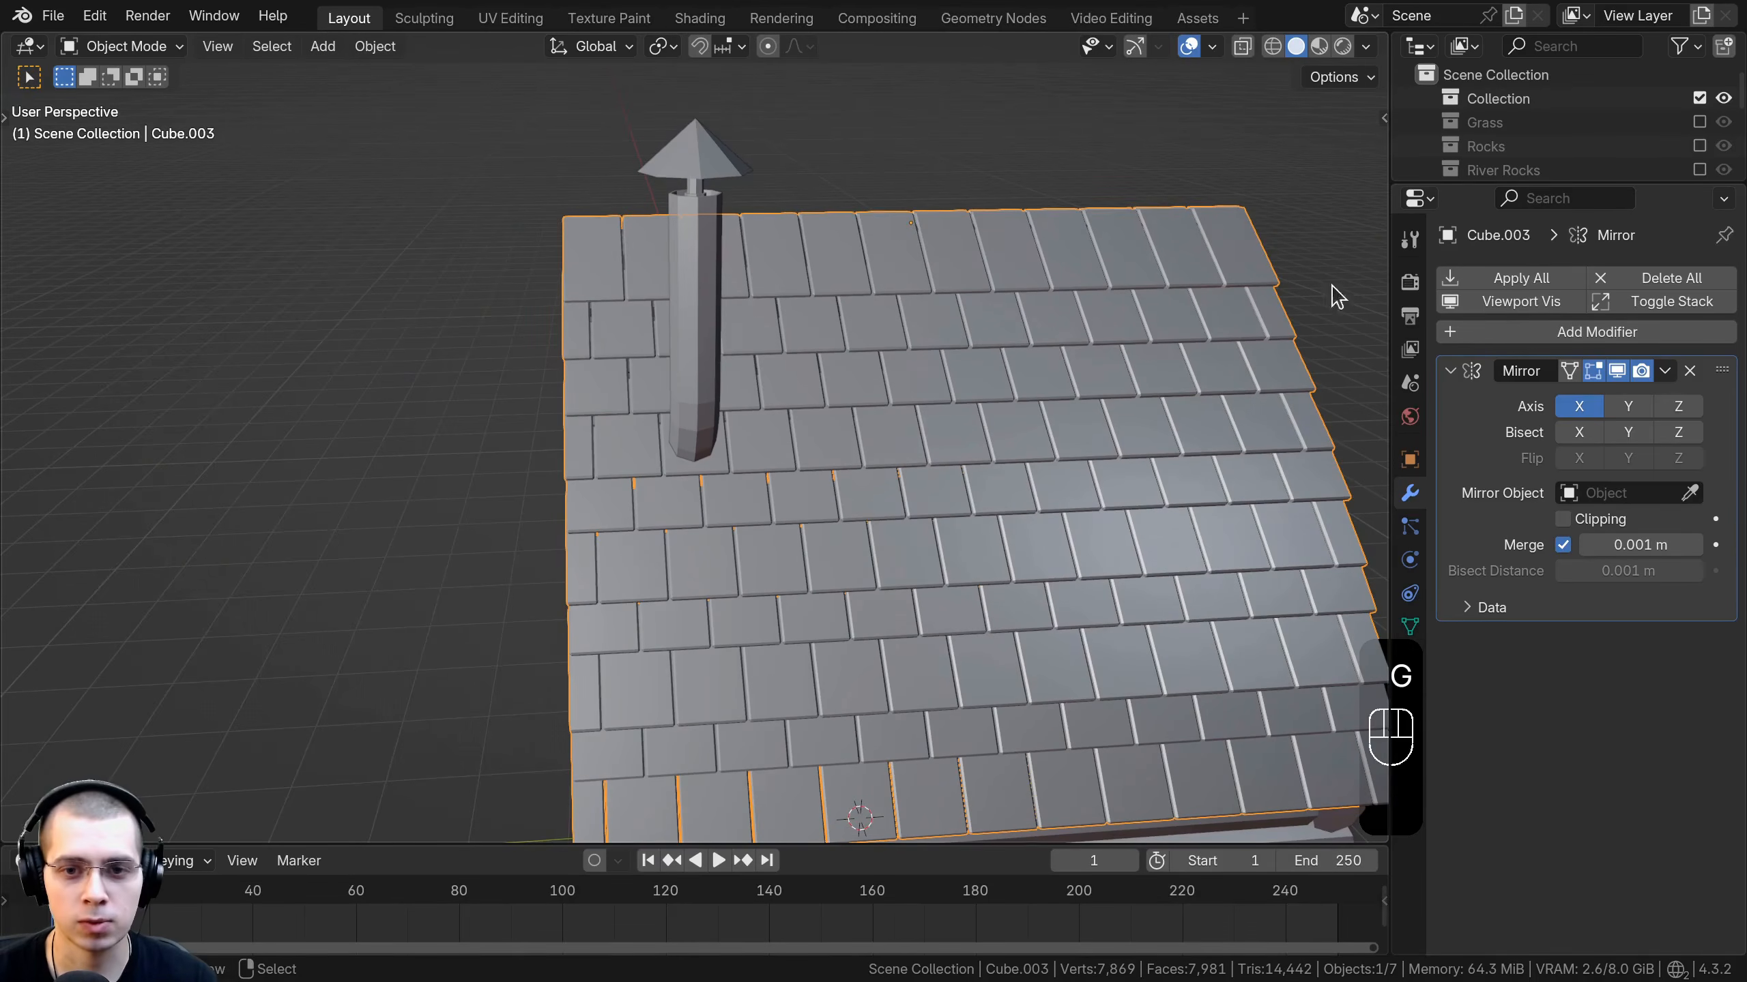
Apply the roof shingles' Mirror modifier and enter Edit Mode on them with nothing selected.
left_click(1663, 373)
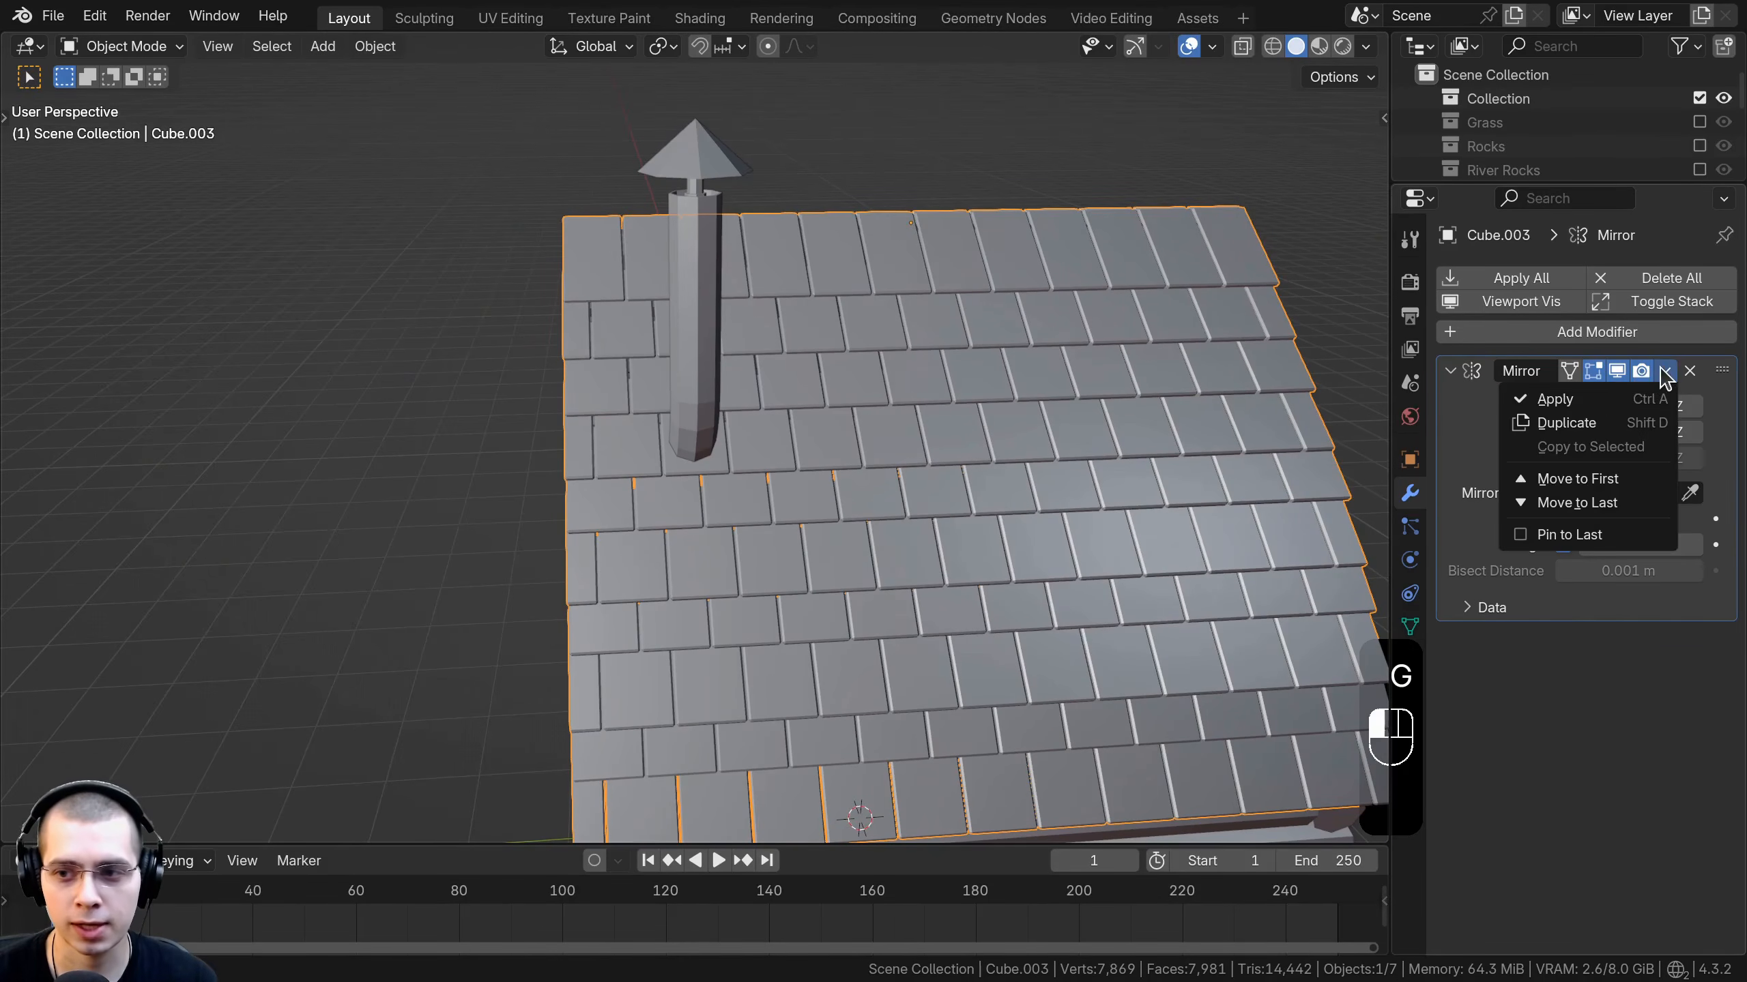
left_click(1554, 400)
scroll(772, 418, "up", 3)
key("Tab")
scroll(773, 418, "down", 4)
key("a")
key("a")
key("a")
Delete all vertices of the roof shingle that the chimney's lower end passes through.
scroll(833, 419, "up", 2)
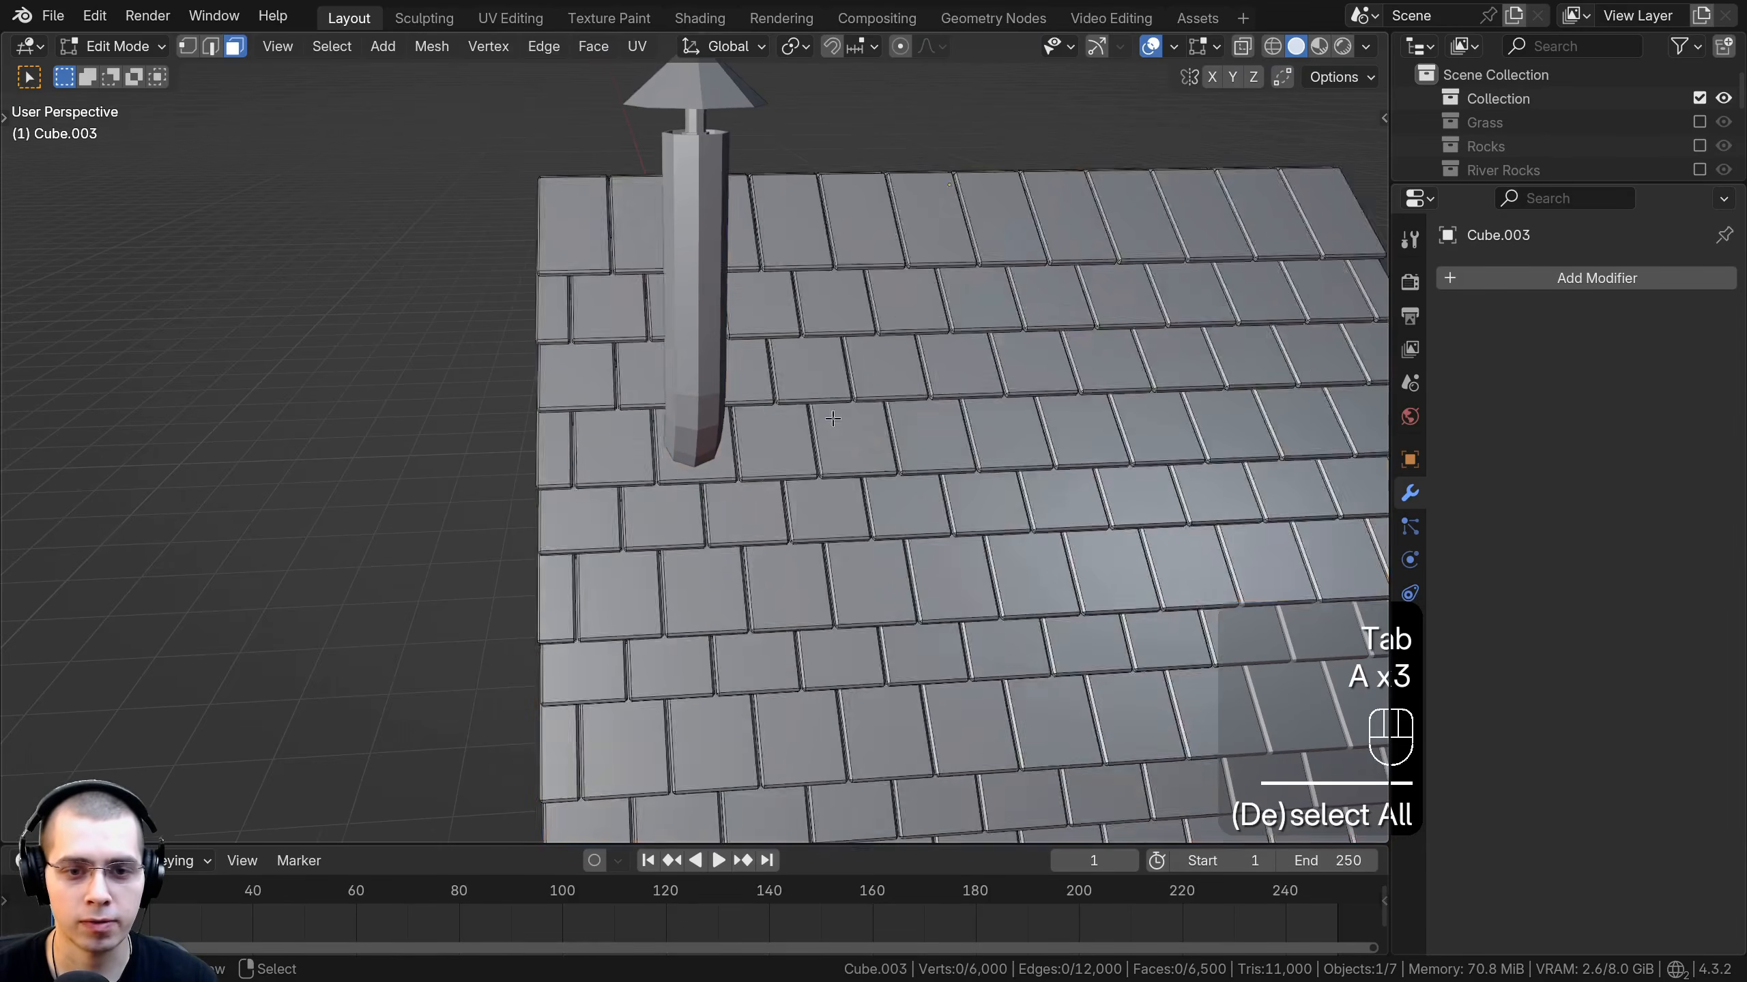
scroll(832, 418, "up", 5)
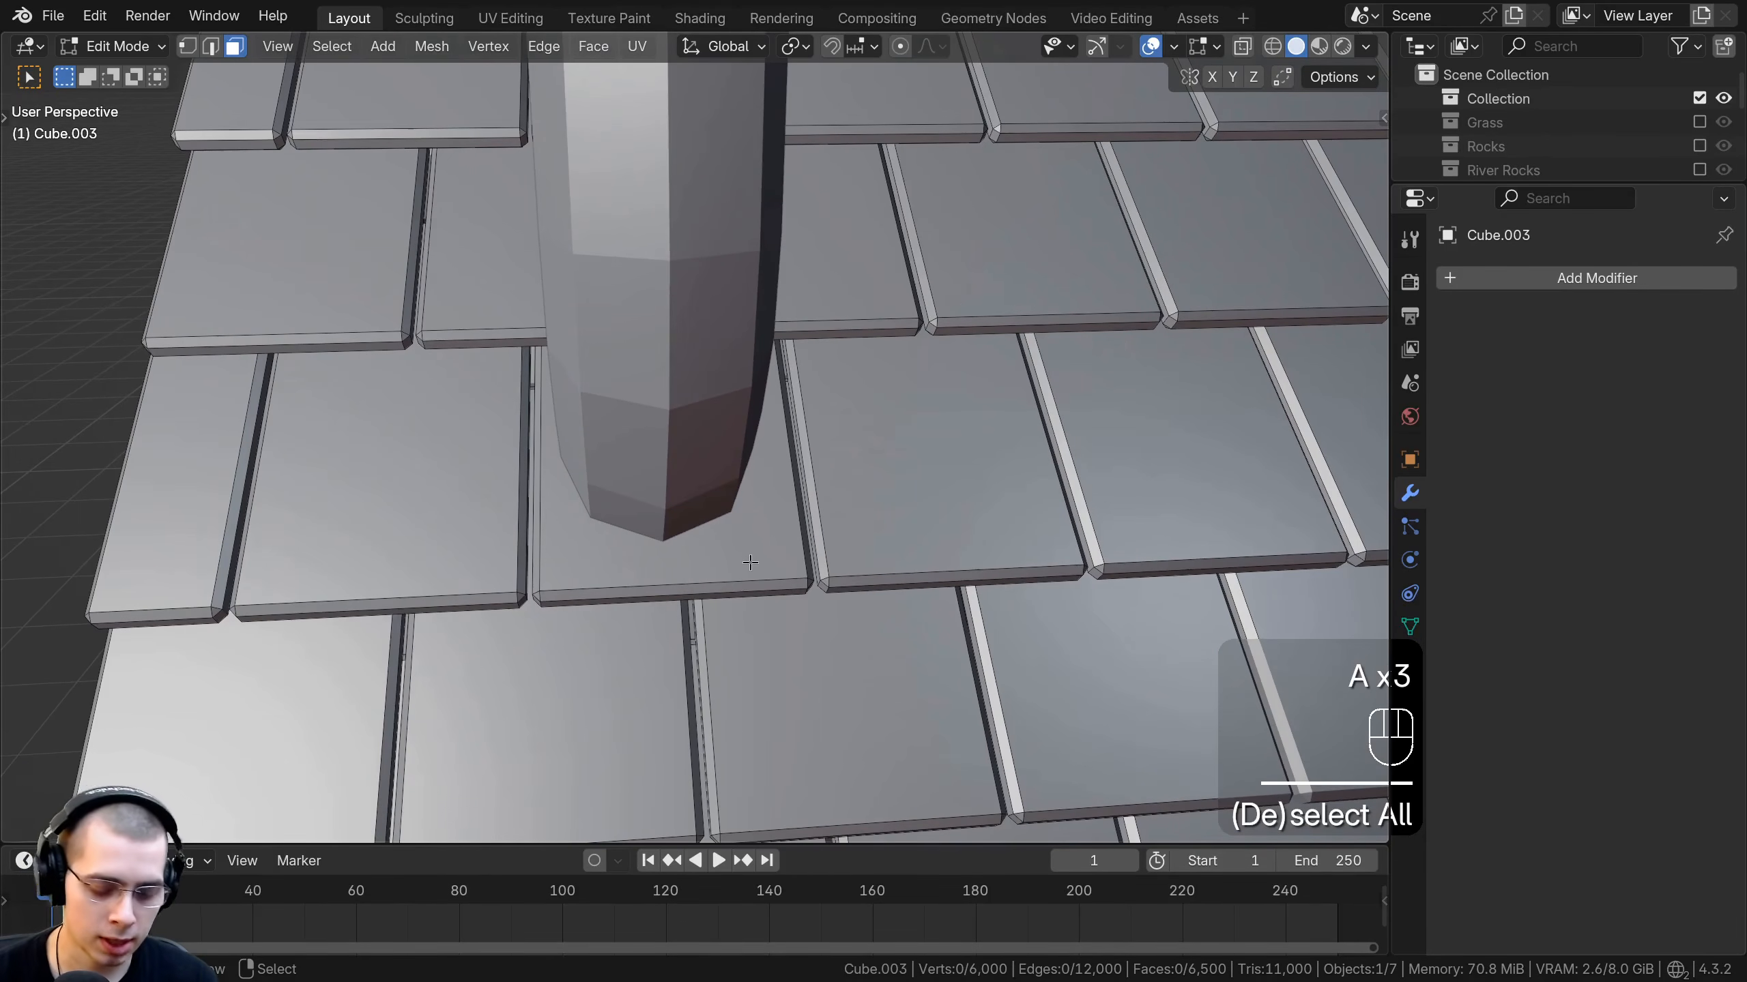
key("l")
middle_click_drag(753, 536, 650, 313)
key("x")
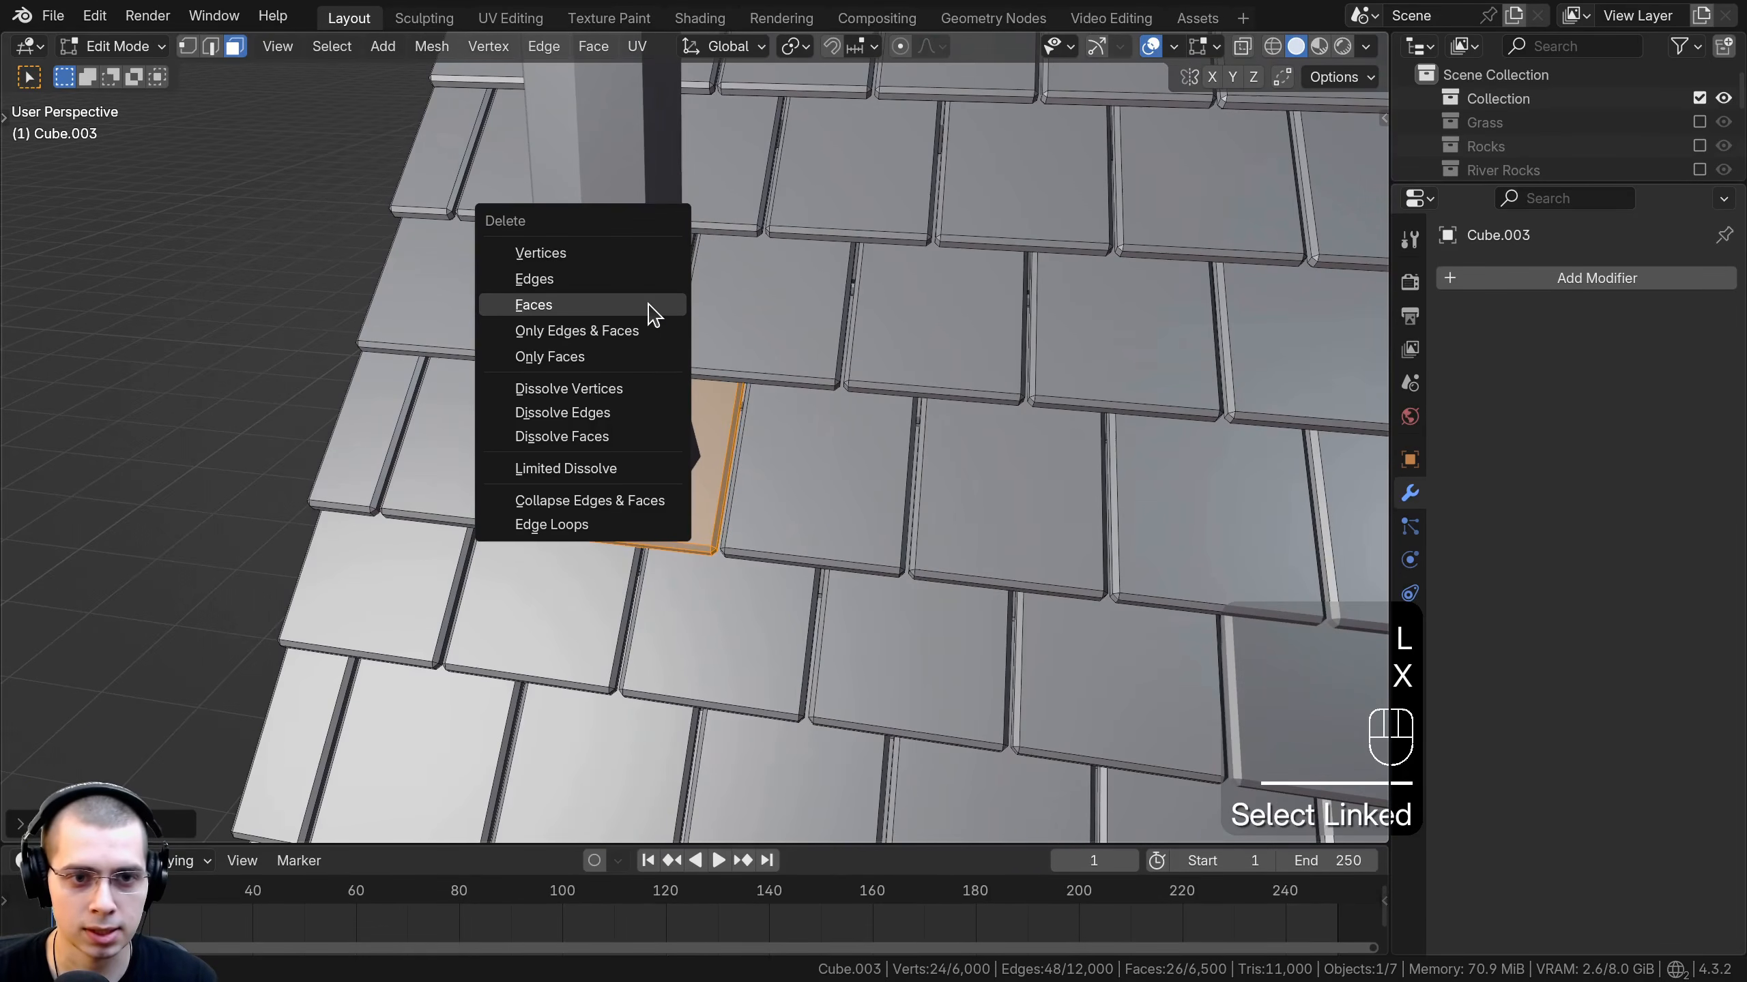
left_click(616, 253)
Narrow the shingle beside the chimney along the Y axis, then adjust its size and position within its row.
middle_click_drag(757, 386, 976, 461)
key("l")
key("s")
key("y")
left_click(979, 463)
key("g")
left_click(1002, 462)
key("s")
left_click(992, 463)
key("g")
left_click(997, 462)
Duplicate the narrowed shingle along the Y axis toward the chimney, then resize and position the copy in the gap.
key("shift+d")
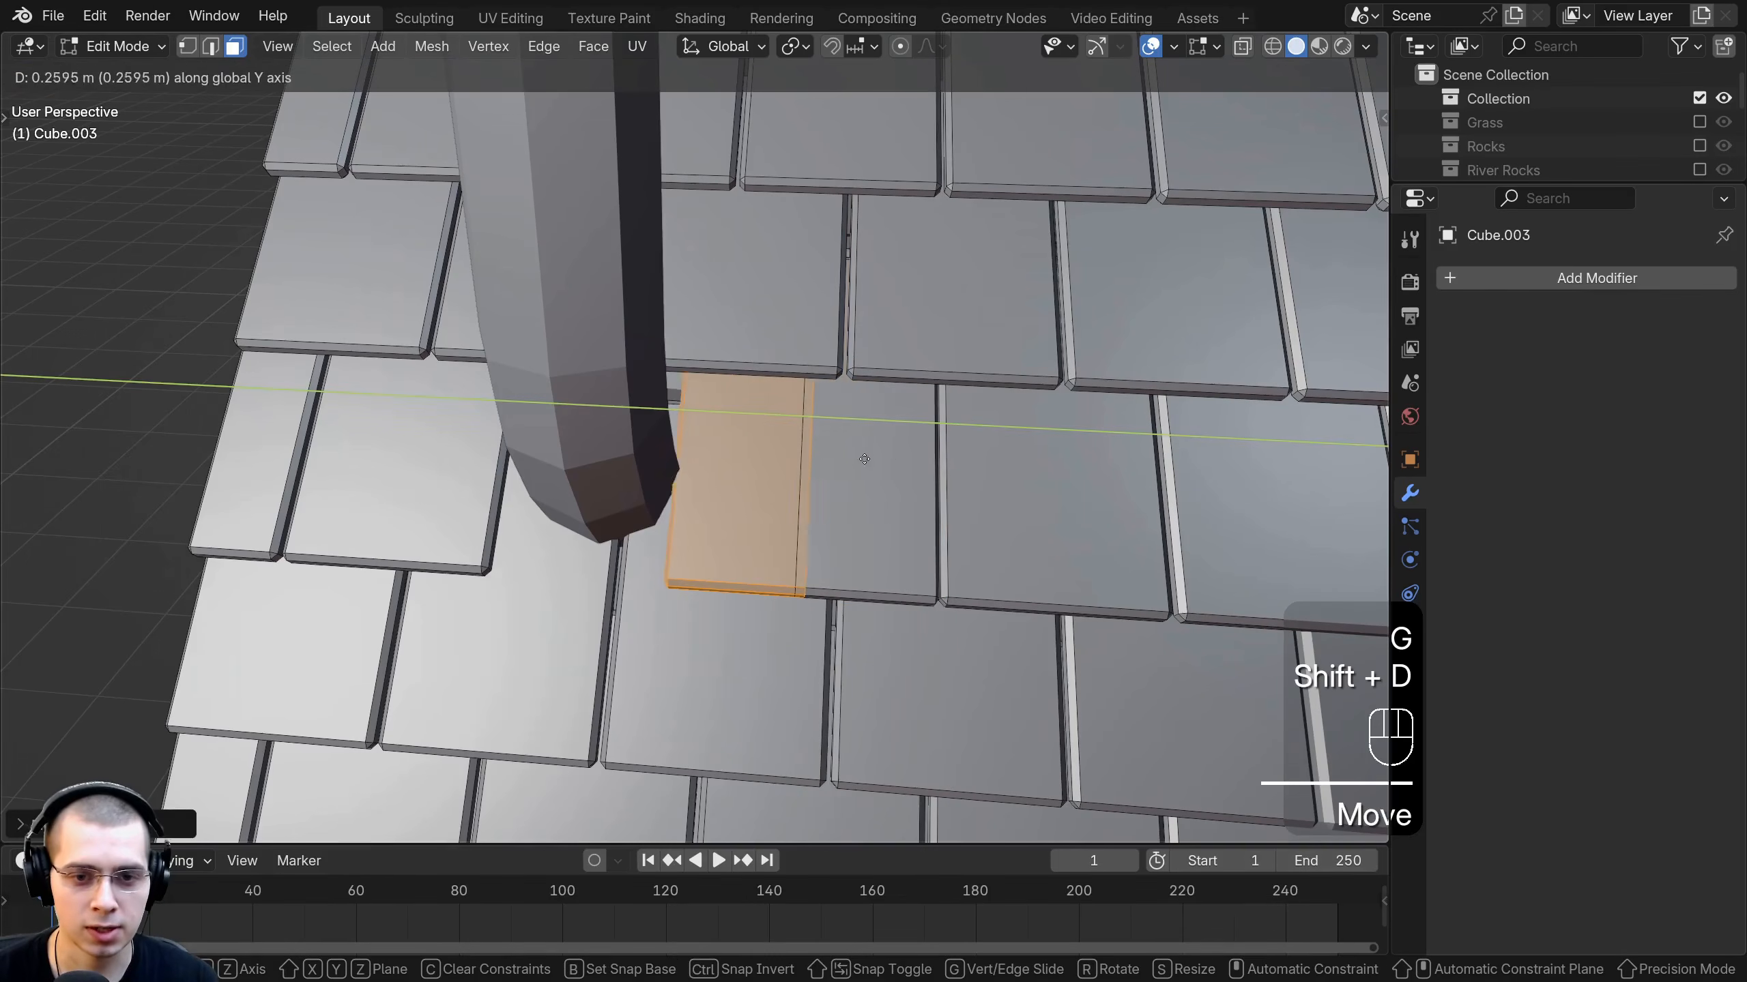
left_click(859, 458)
key("s")
middle_click_drag(858, 458, 867, 458)
left_click(868, 458)
key("g")
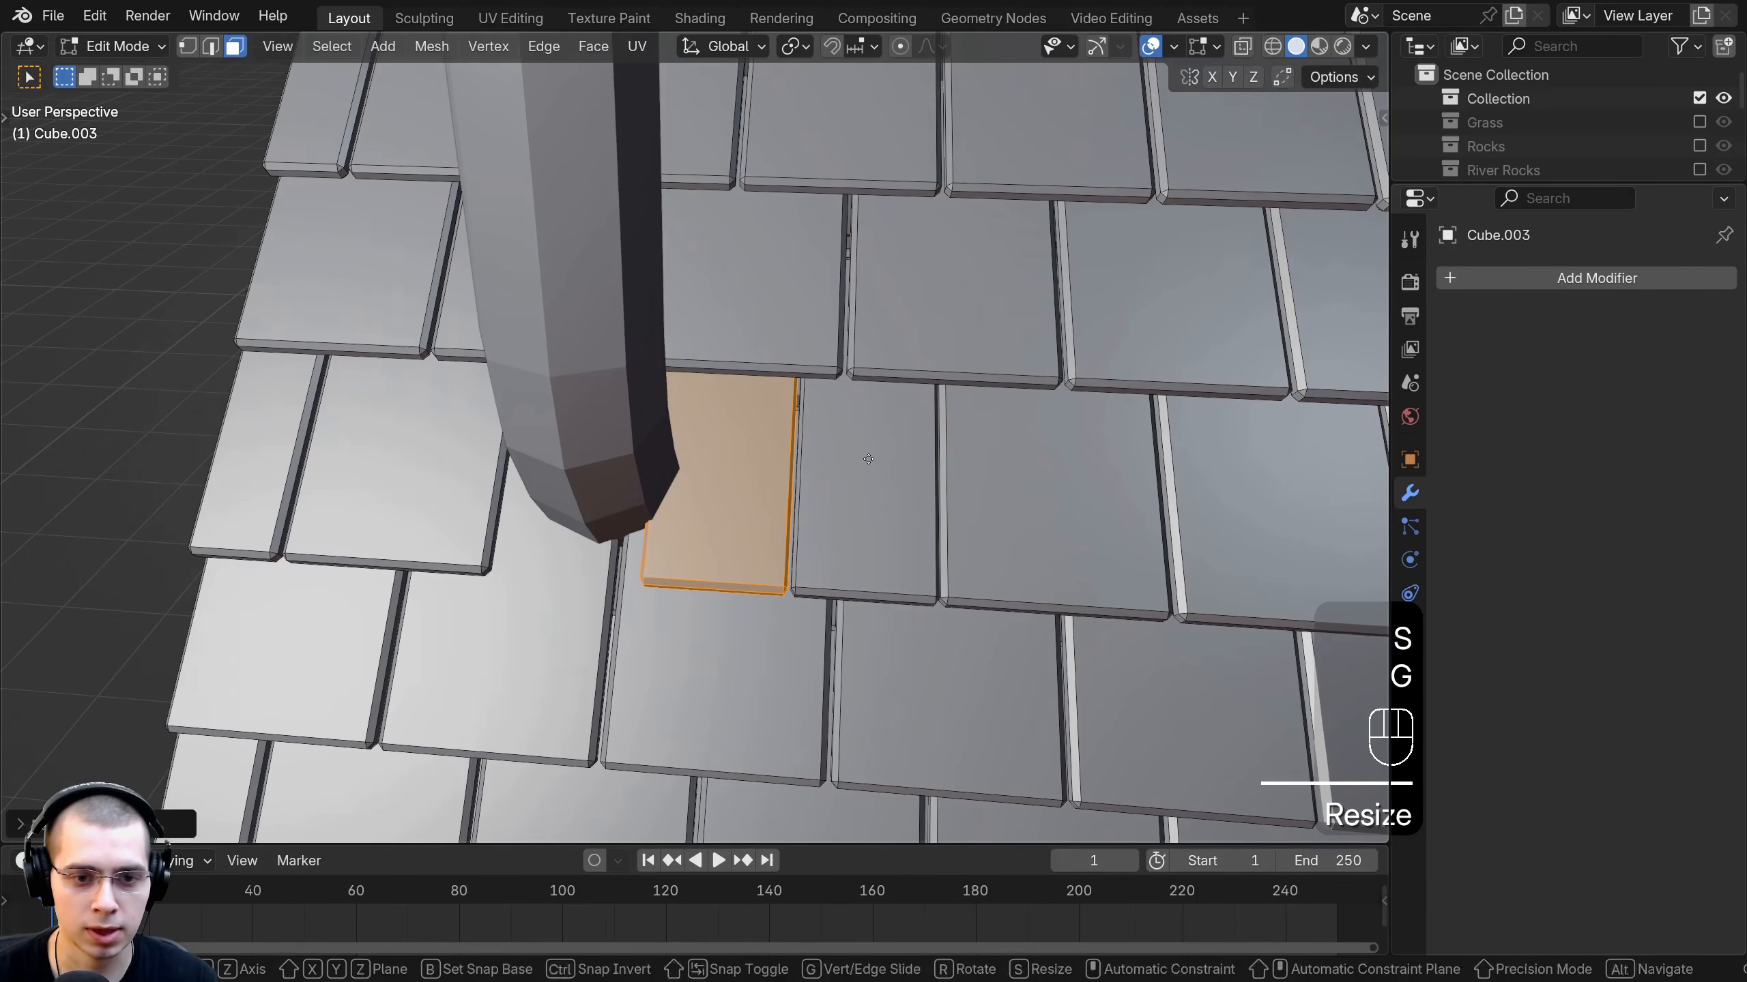
left_click(868, 458)
Leave Edit Mode and reposition the chimney in the opening between the shingles.
key("Tab")
middle_click_drag(480, 392, 565, 380, "shift")
left_click(683, 404)
key("g")
middle_click_drag(682, 404, 618, 436)
left_click(665, 397)
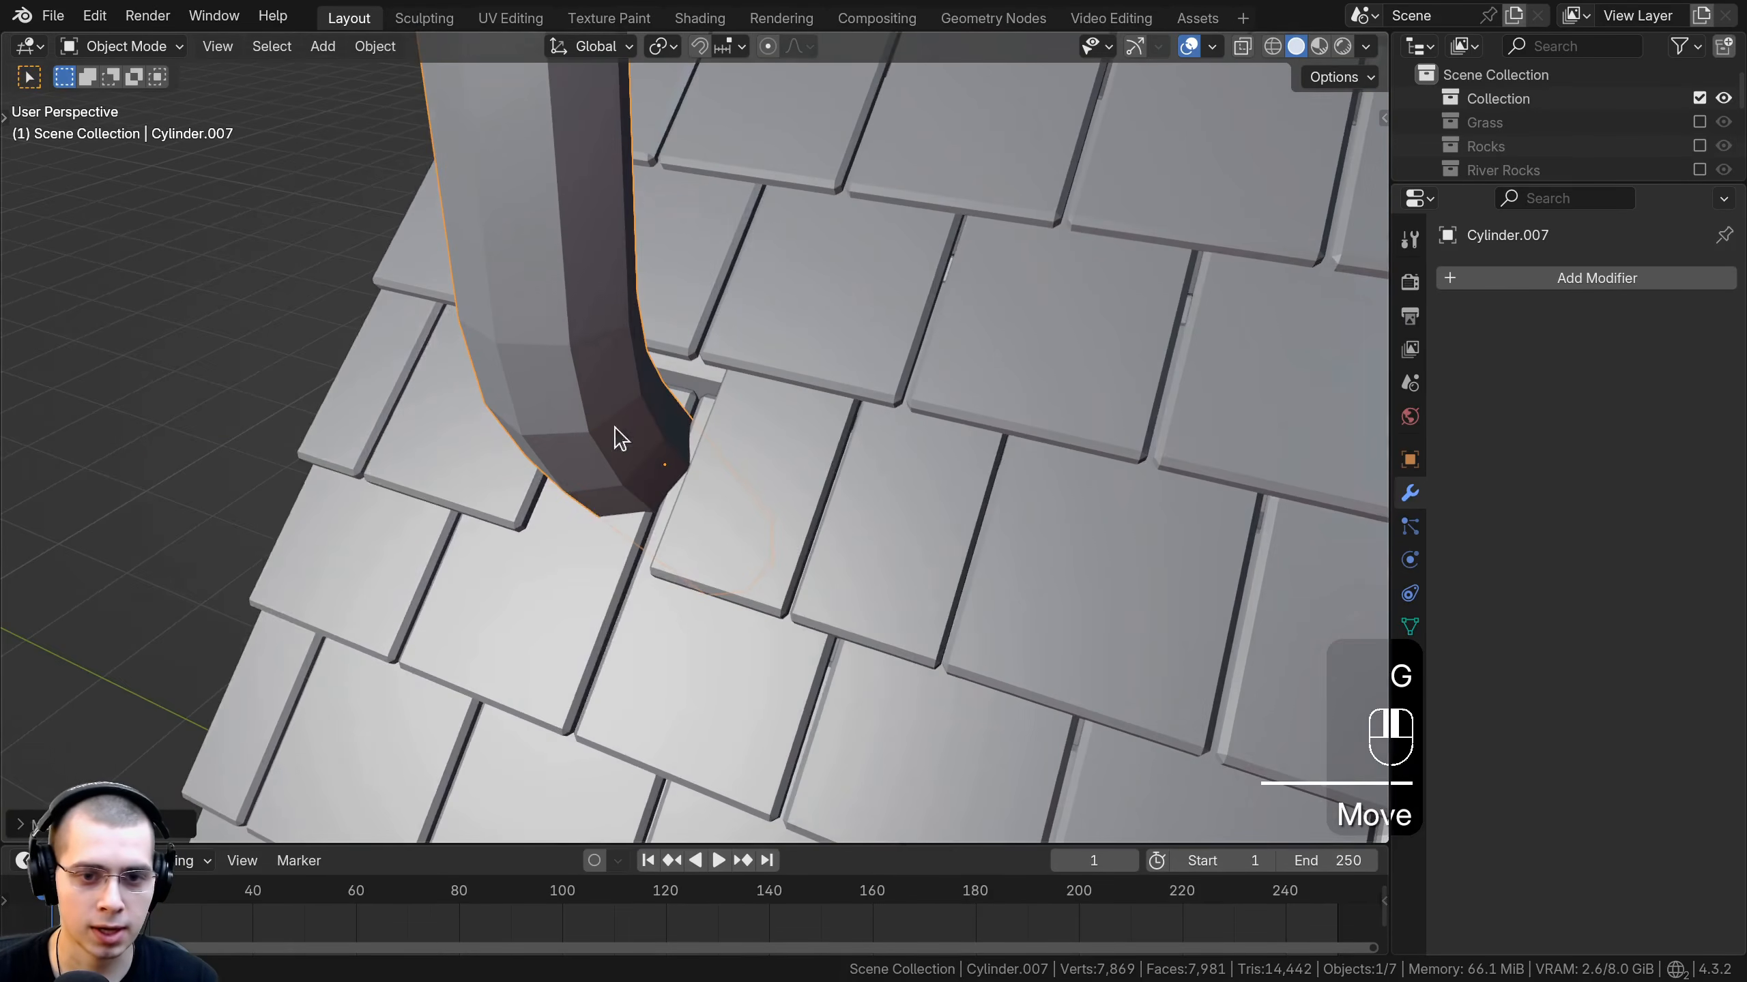
Return to editing the roof shingles in wireframe and select the whole shingle beneath the chimney's lower end.
left_click(575, 589)
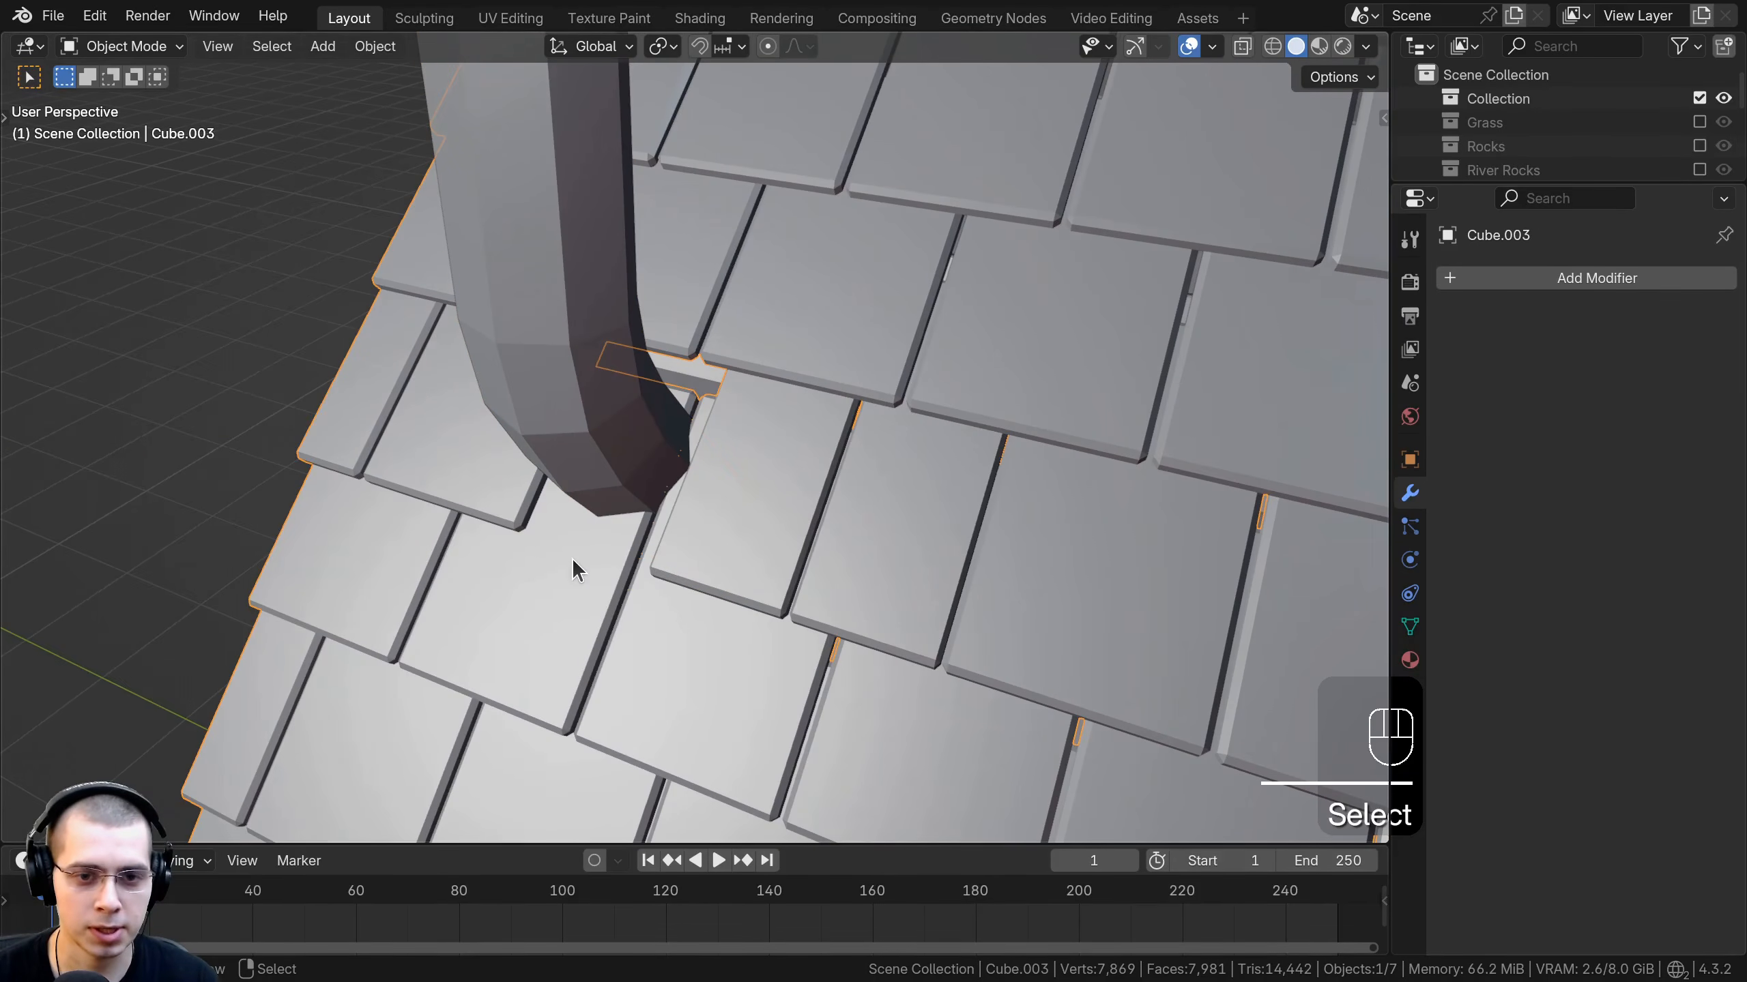
key("Tab")
mouse_move(592, 562)
middle_mouse_down()
mouse_move(701, 586)
mouse_move(732, 549)
middle_mouse_up()
left_click(627, 580, "shift")
key("a")
key("z")
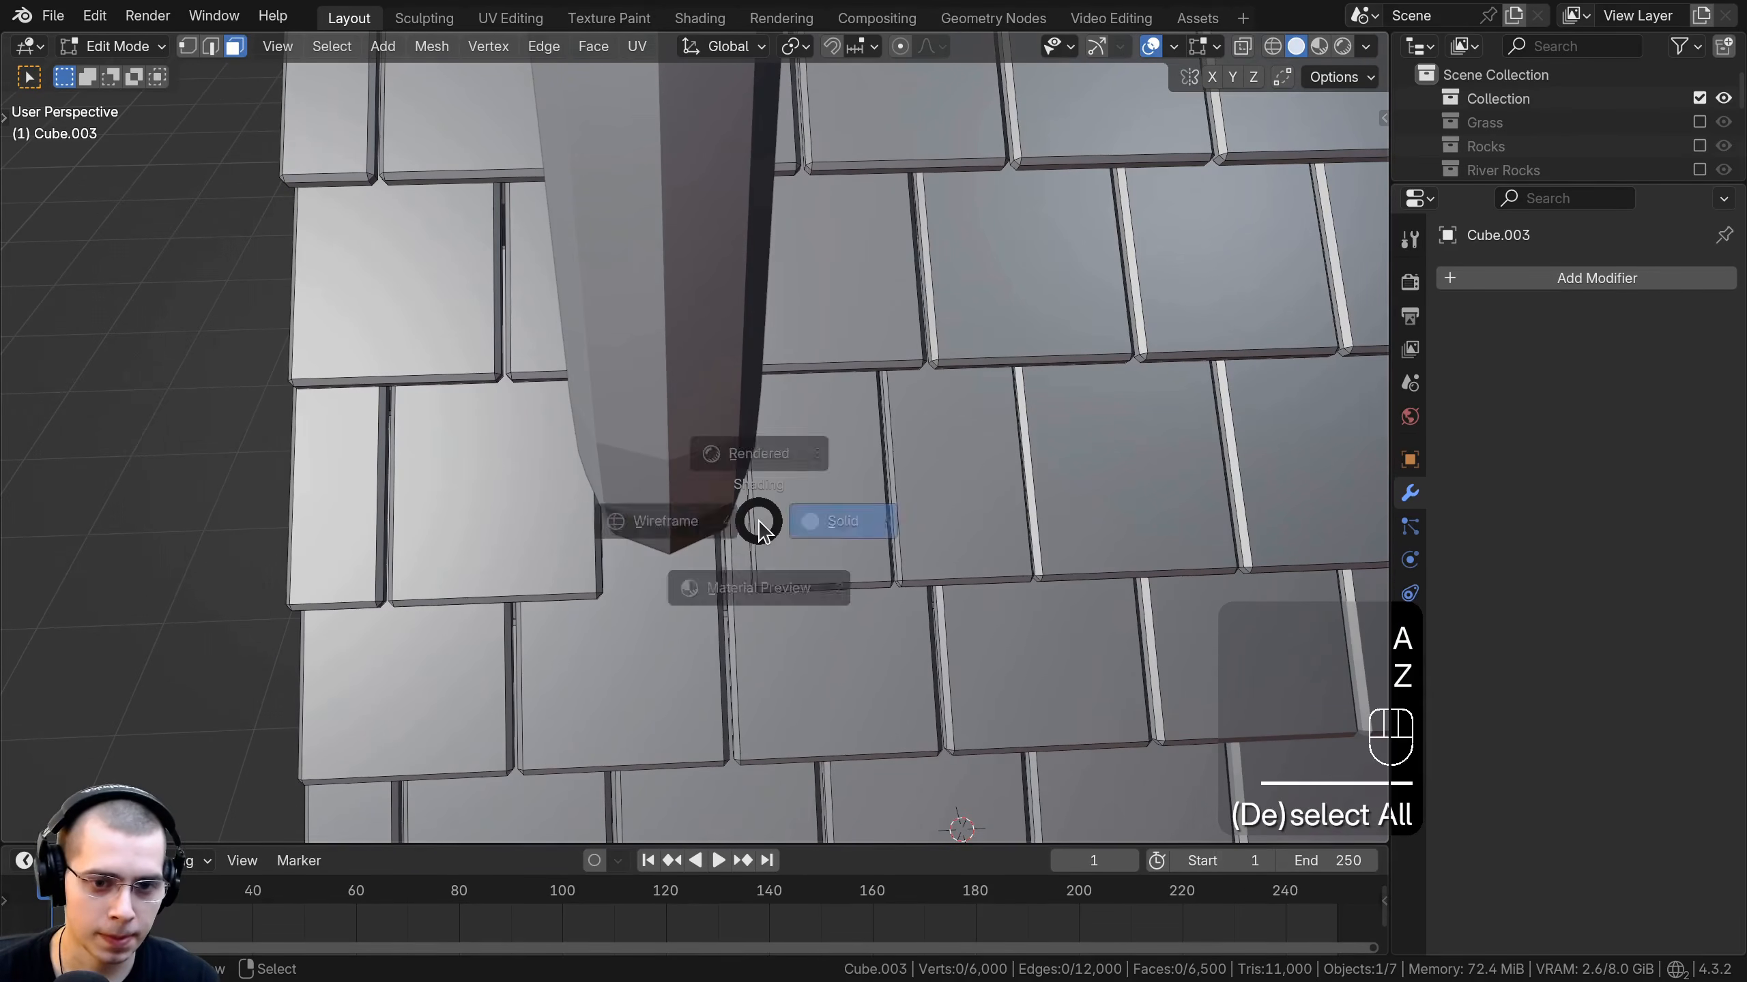
left_click(273, 516)
mouse_move(359, 479)
middle_mouse_down()
mouse_move(479, 476)
mouse_move(300, 464)
mouse_move(672, 539)
mouse_move(534, 495)
mouse_move(612, 391)
mouse_move(752, 429)
mouse_move(626, 271)
middle_mouse_up()
key("l")
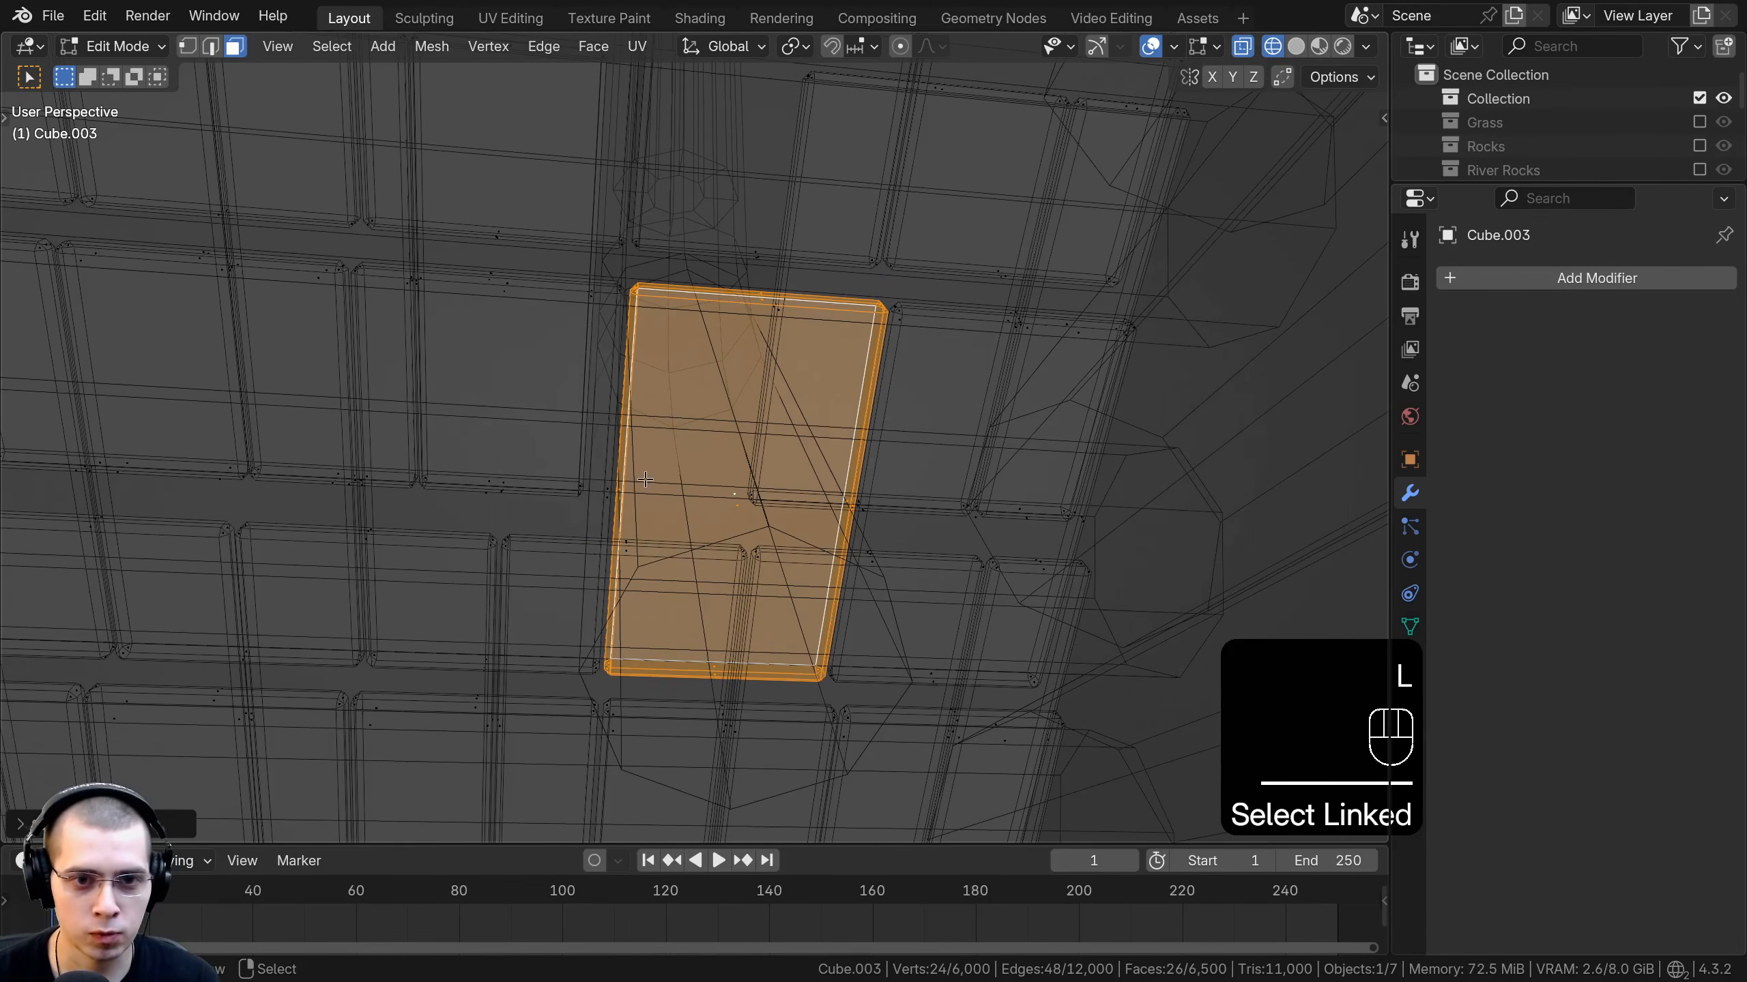
middle_click_drag(645, 480, 429, 268, "shift")
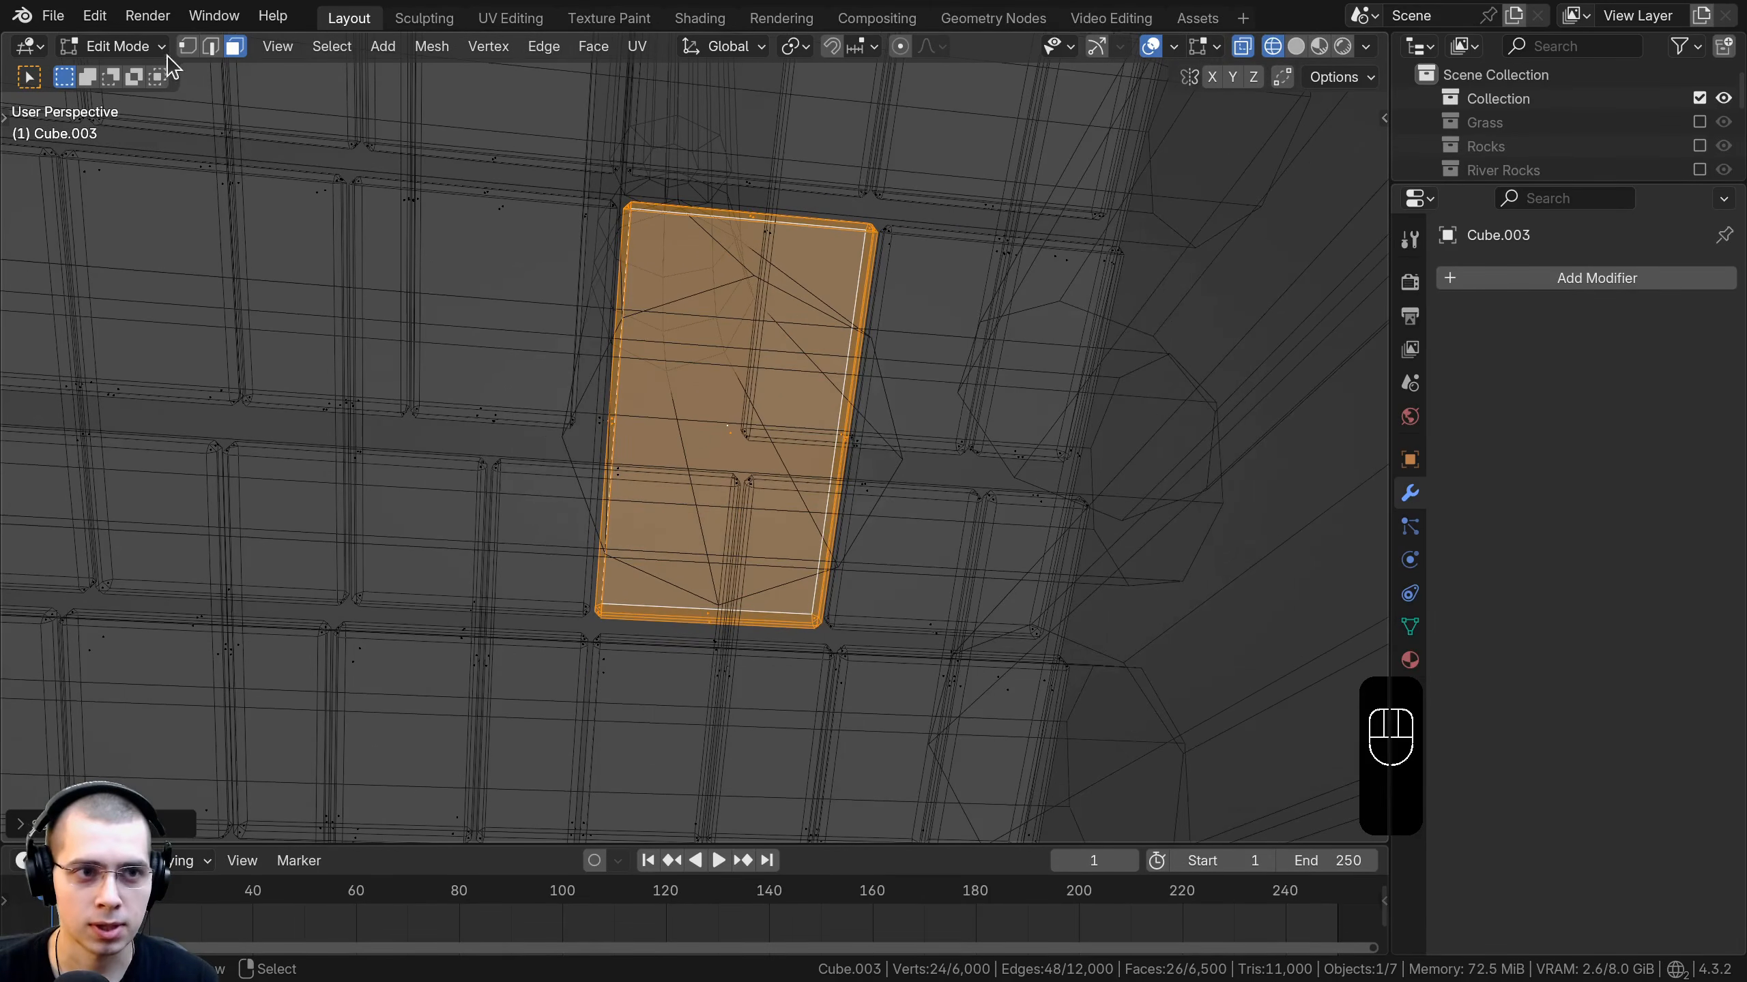
Reduce the selection to the vertices at the shingle's upper end and return to solid shading.
left_click(186, 46)
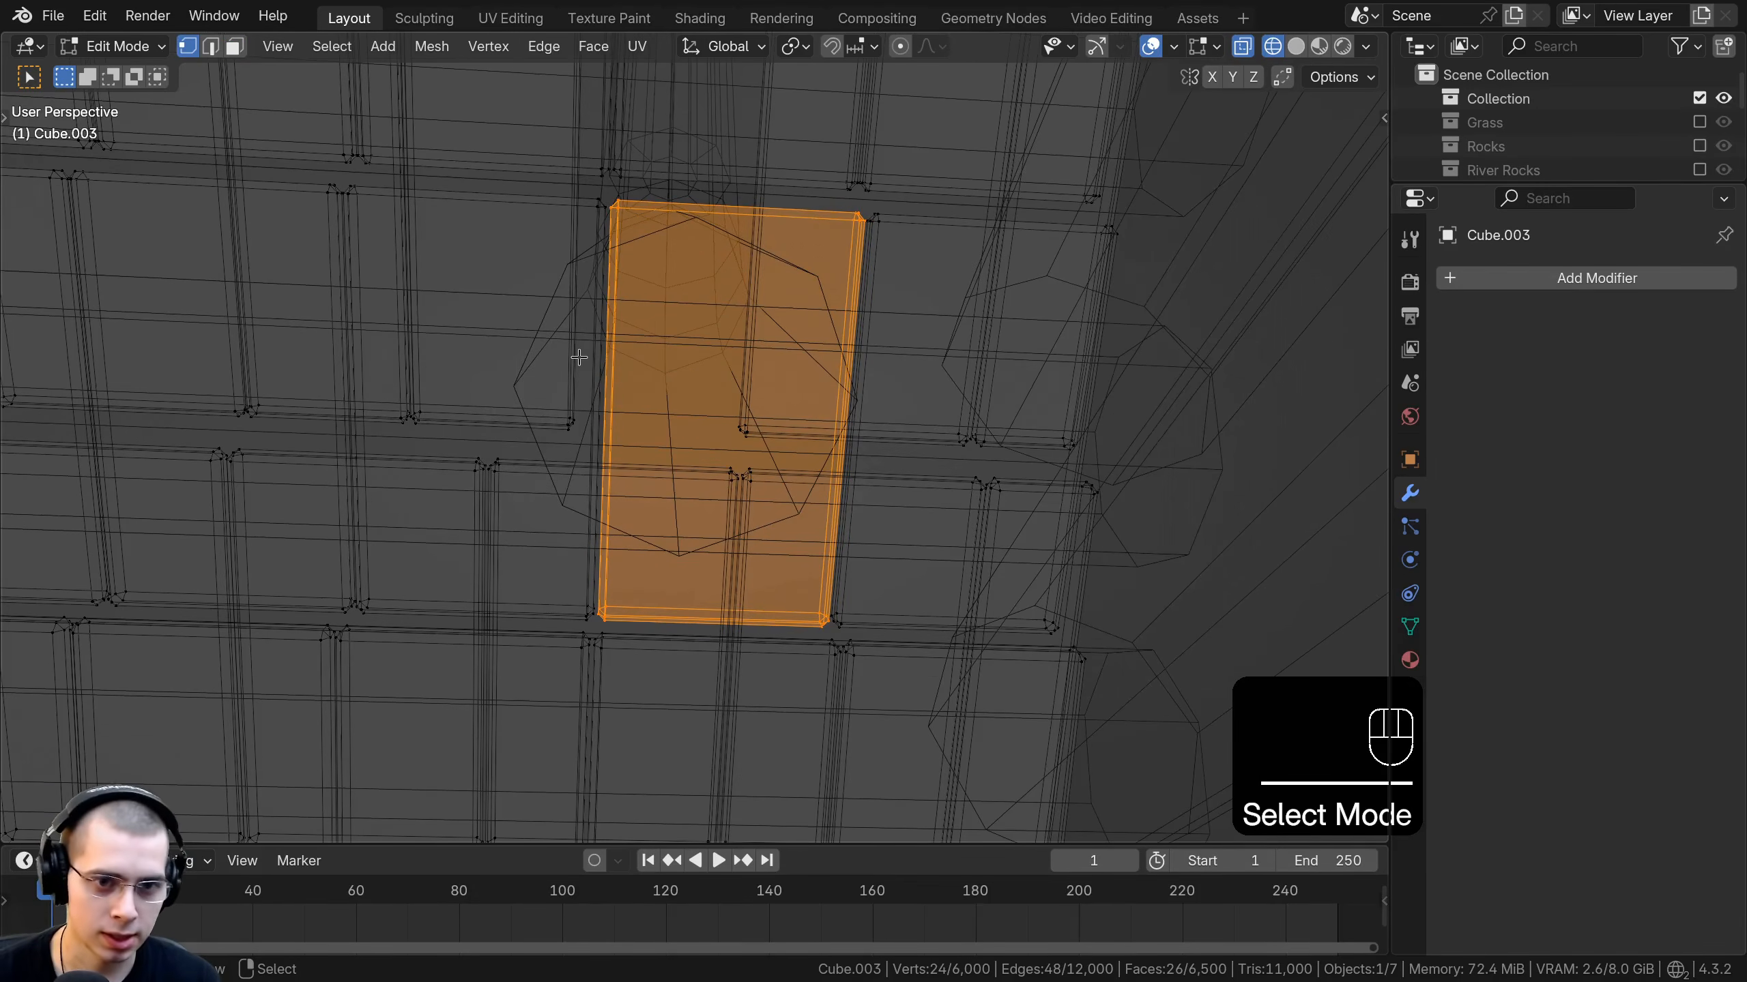
key("b")
left_click_drag(416, 320, 417, 320)
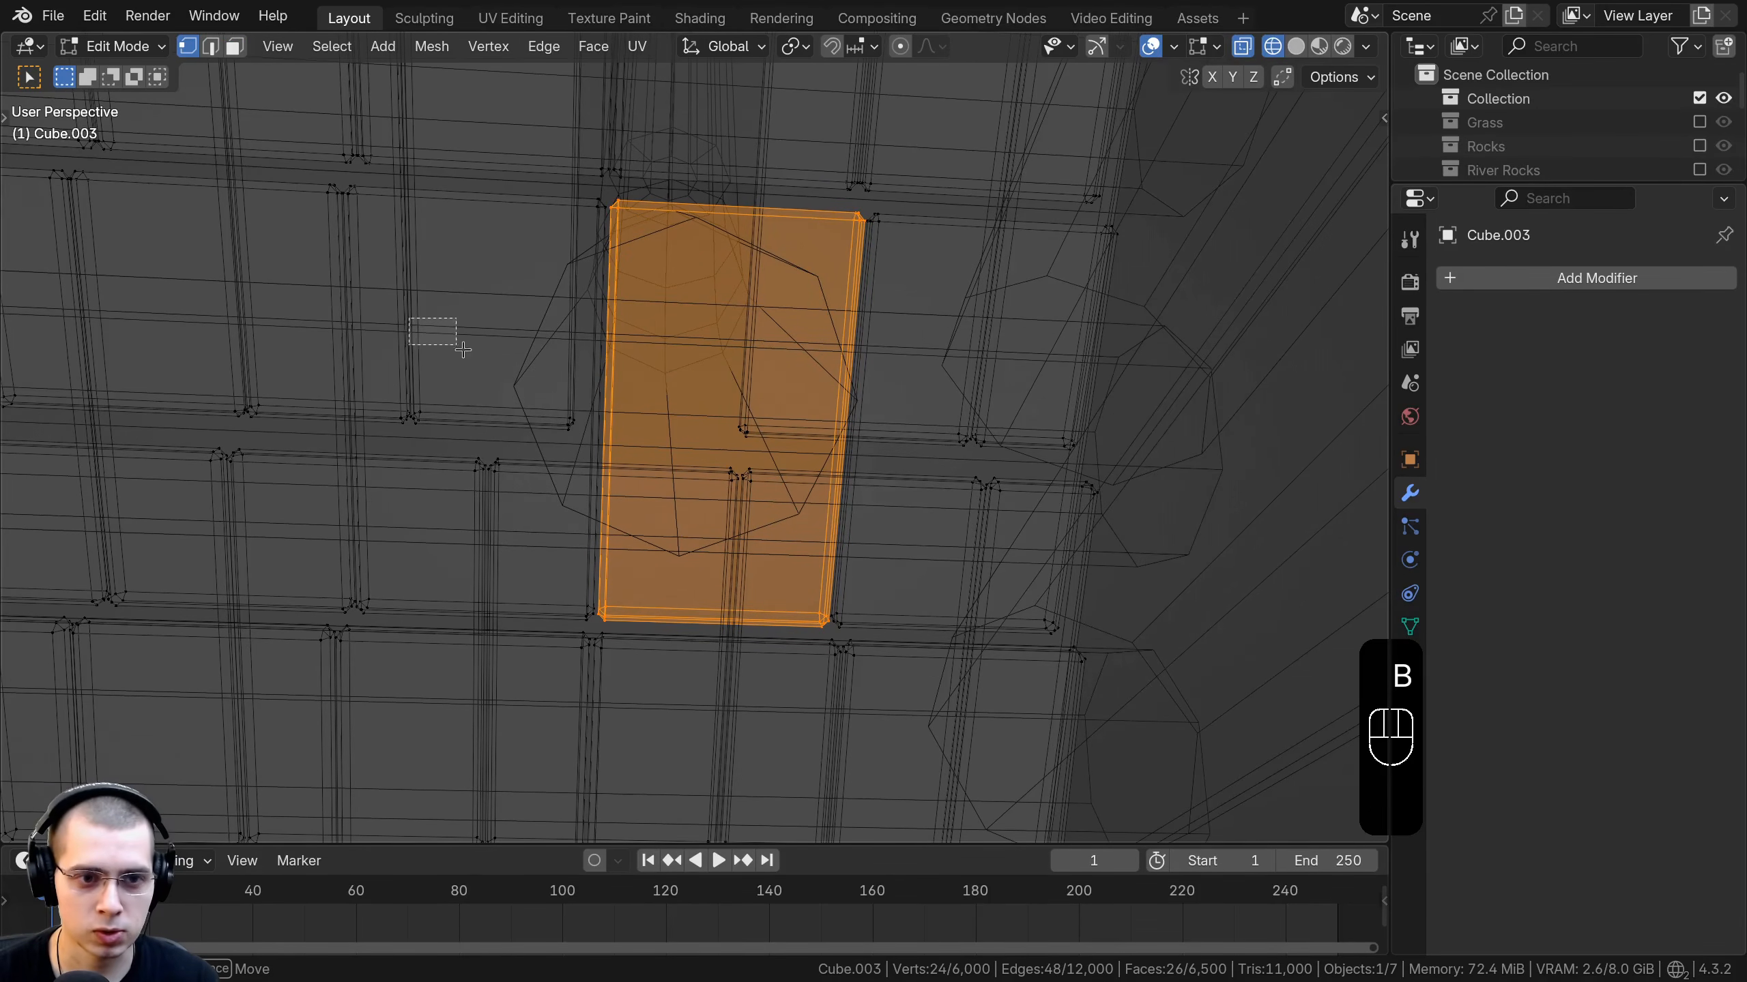
left_click_drag(593, 418, 911, 607)
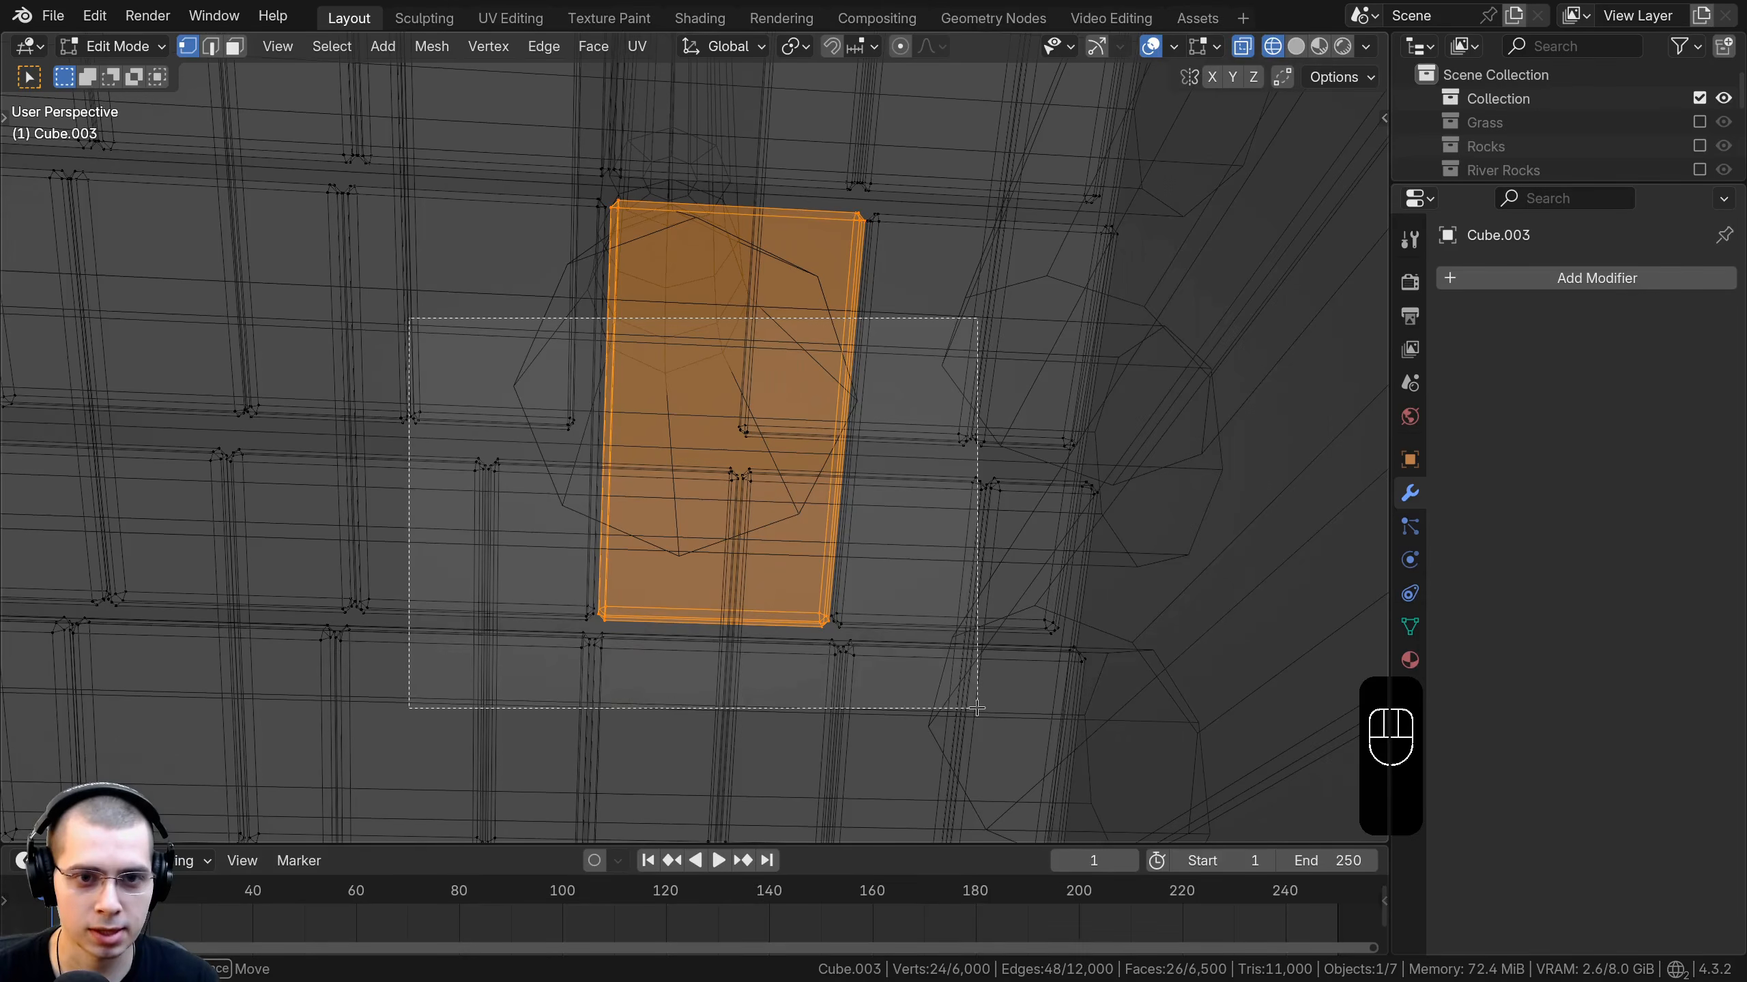
left_click_drag(976, 707, 976, 708)
middle_click_drag(892, 551, 624, 554)
key("z")
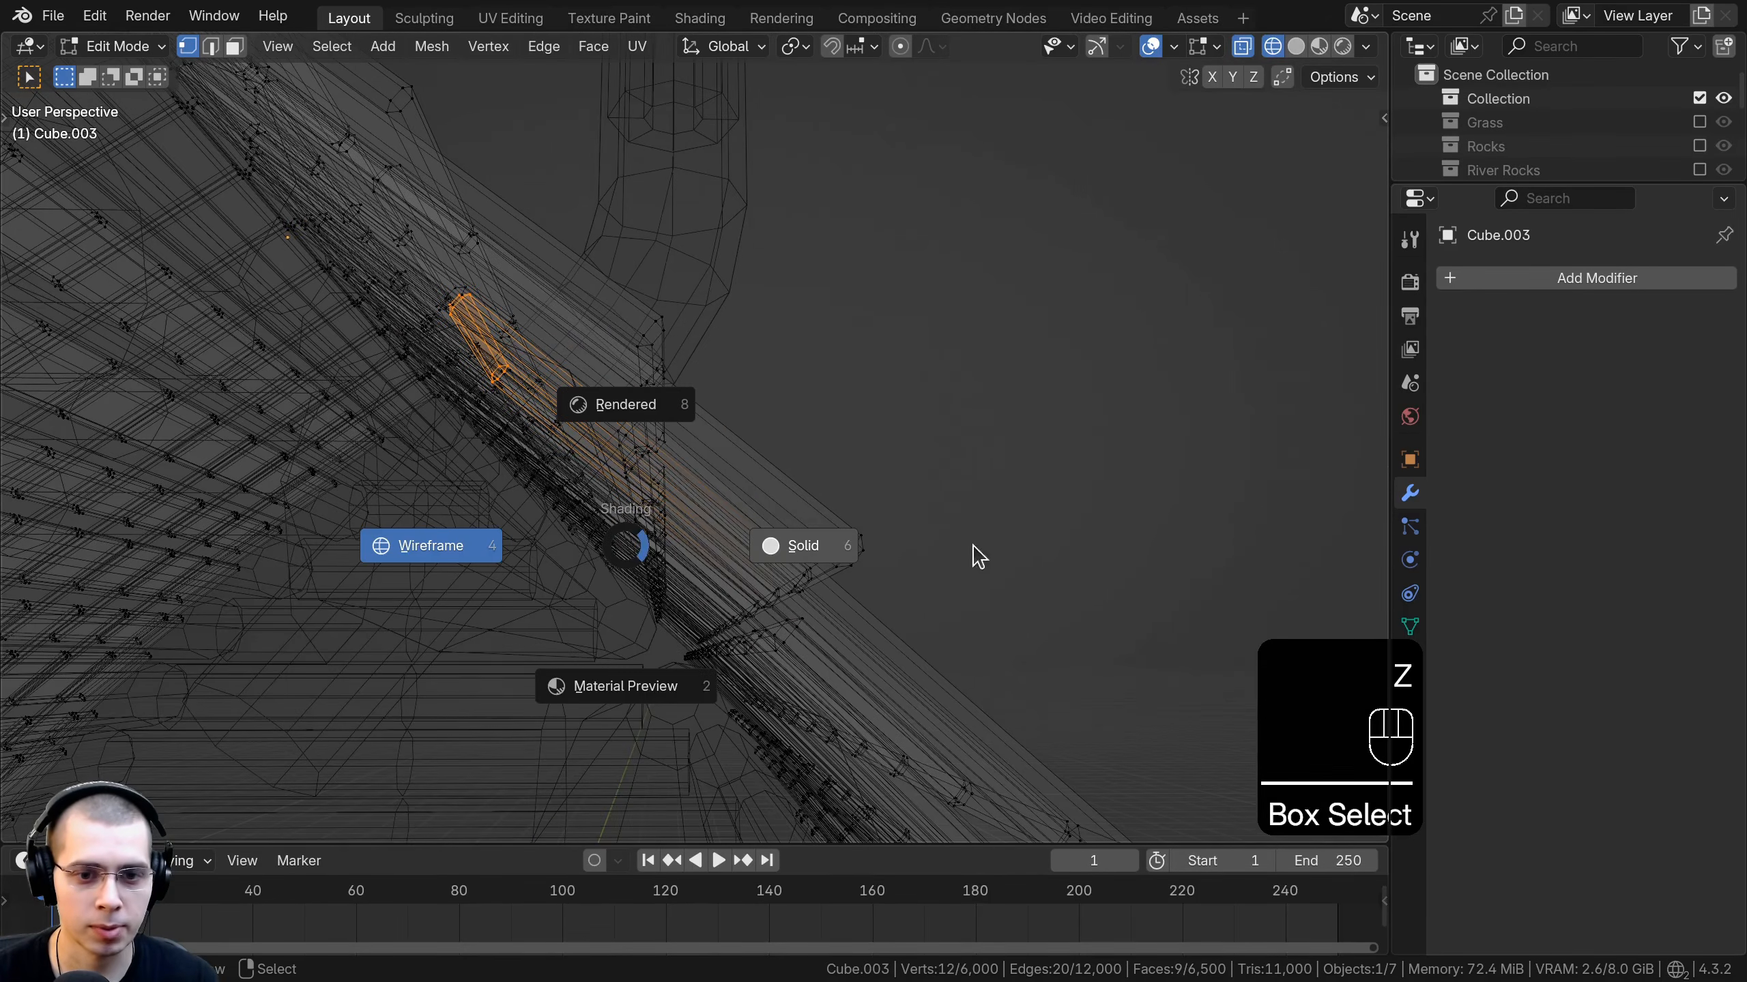
left_click(1001, 545)
Move the upper-end vertices down the roof slope to shorten the shingle below the chimney, fine-tuning the fit.
middle_click_drag(633, 349, 630, 384)
key("g")
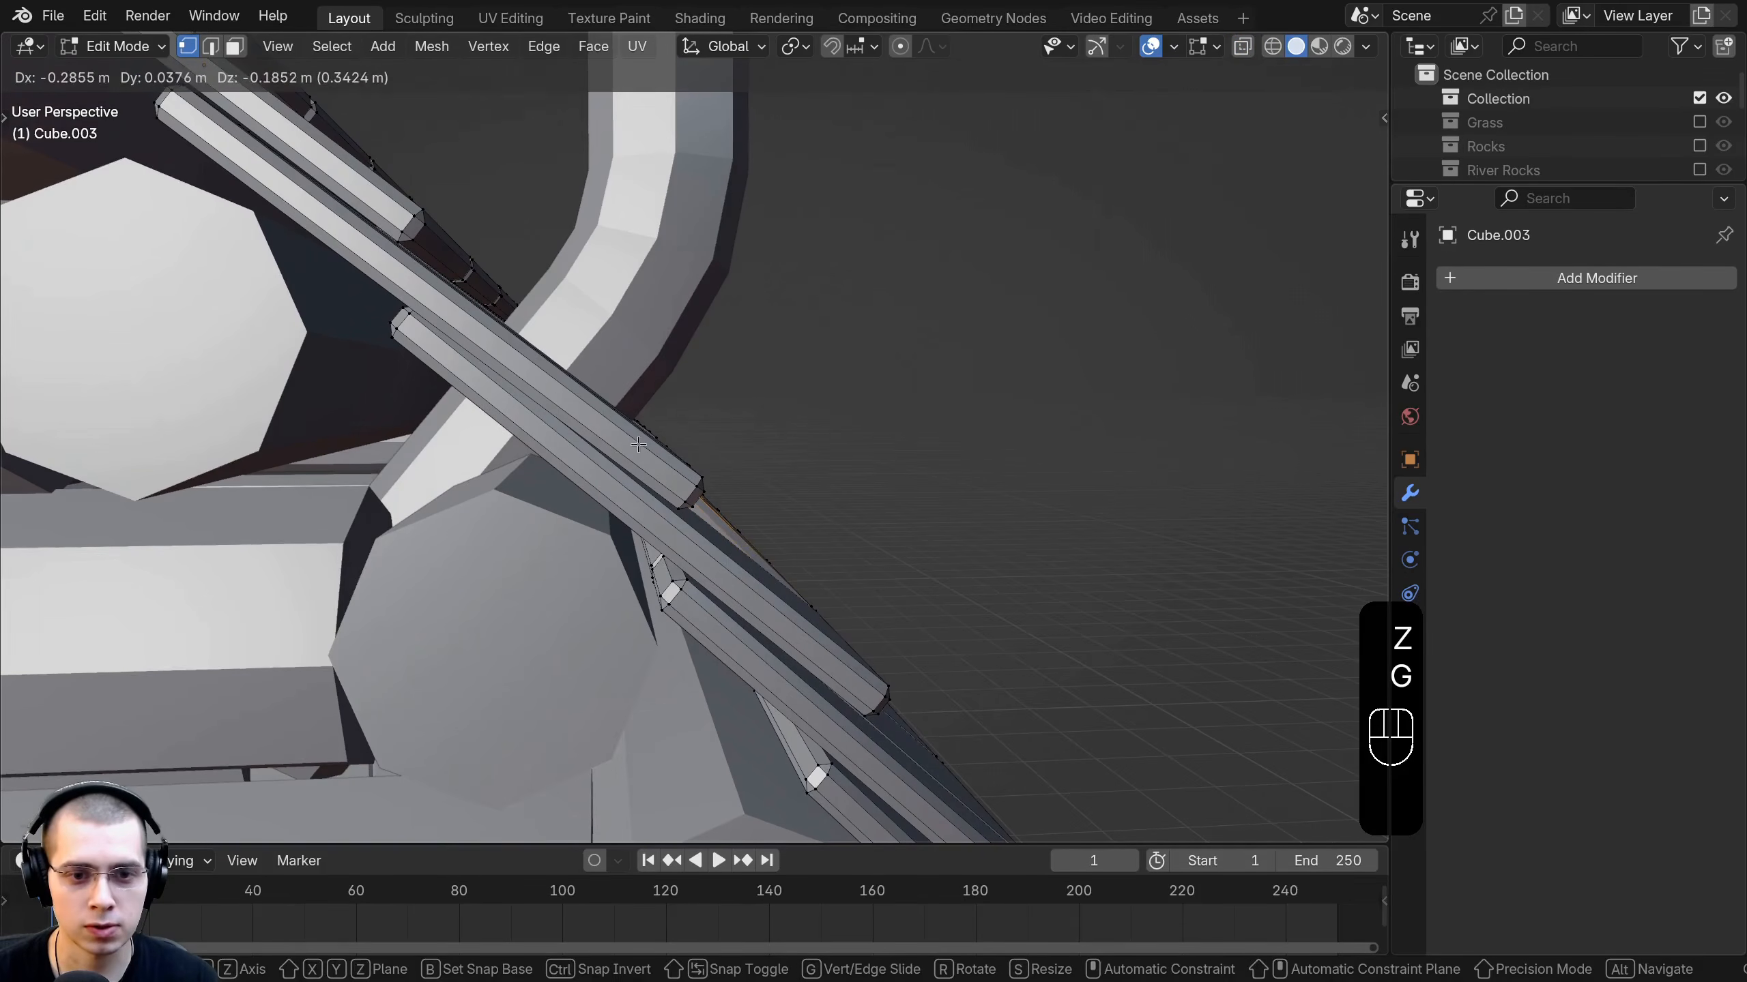
left_click(636, 446)
middle_click_drag(636, 446, 650, 503)
key("g")
left_click(662, 485)
middle_click_drag(846, 440, 907, 362)
key("g")
left_click(761, 496)
key("g")
left_click(764, 537)
key("g")
left_click(797, 440)
key("g")
left_click(874, 384)
Narrow the shingle on the chimney's other side to about 0.96 along the Y axis and nudge it away from the pipe.
key("l")
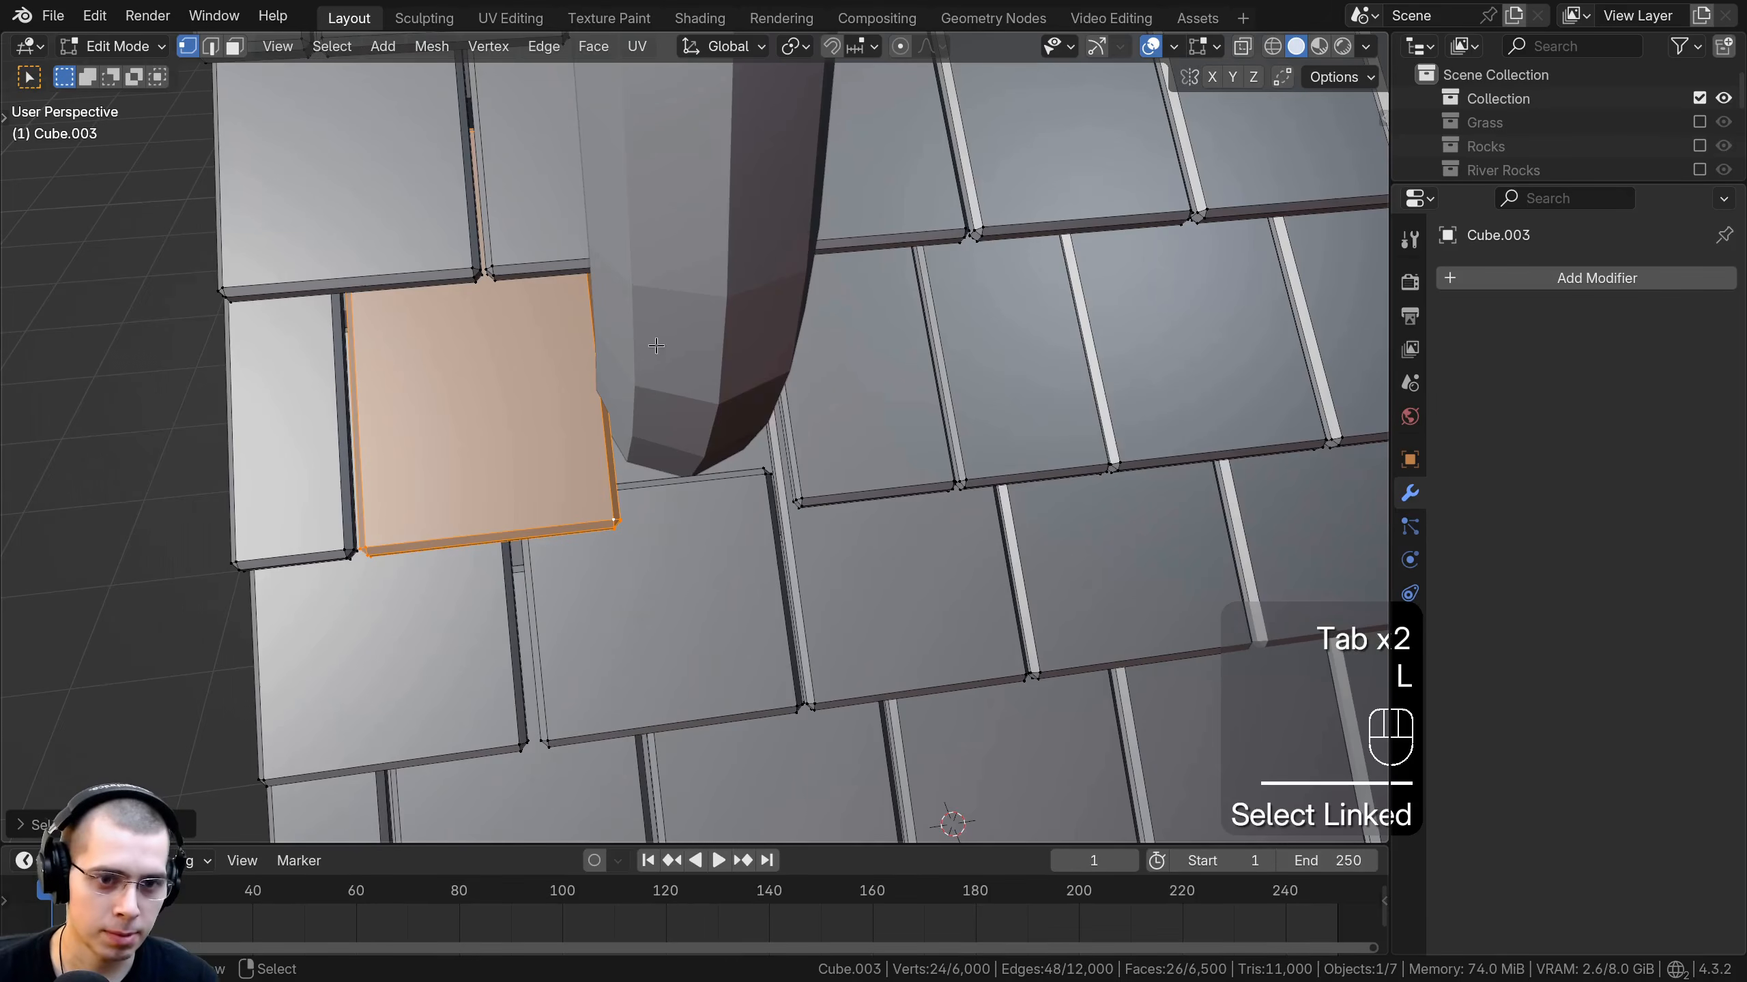
key("s")
key("y")
left_click(644, 346)
key("g")
left_click(639, 346)
key("s")
key("y")
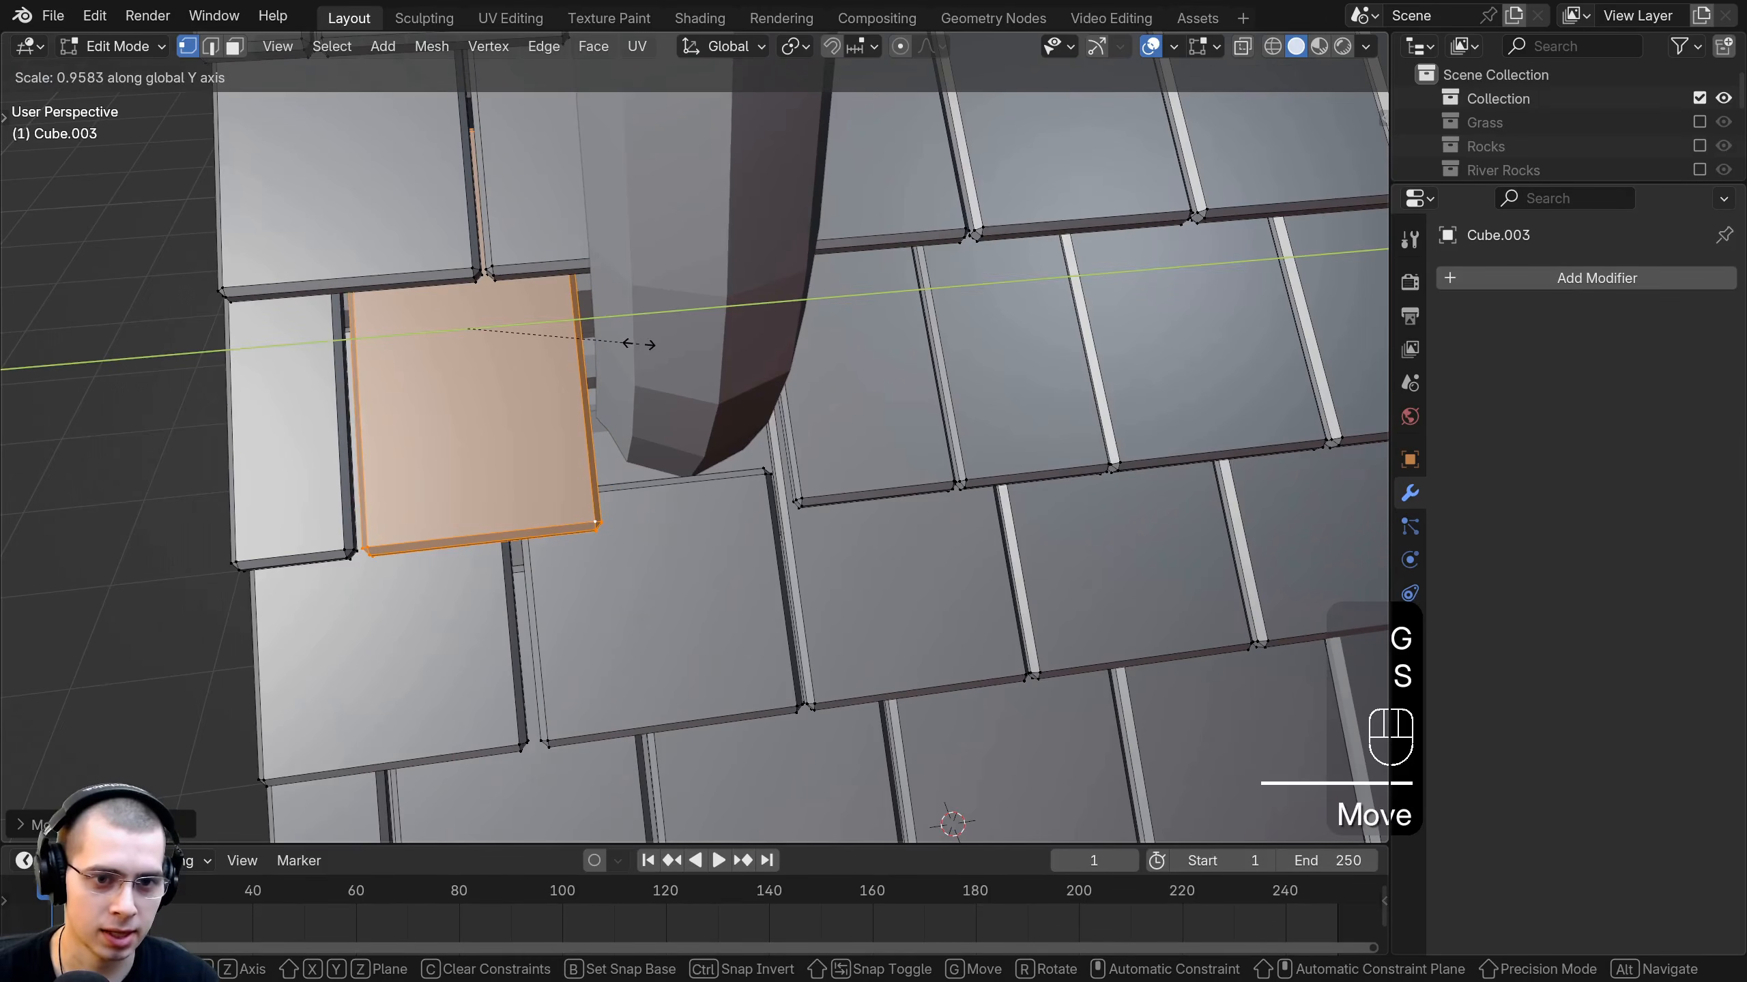
left_click(641, 343)
key("g")
left_click(641, 345)
Leave Edit Mode and adjust the chimney's position so it fits between the trimmed shingles.
key("Tab")
right_click(704, 370)
key("g")
left_click(608, 333)
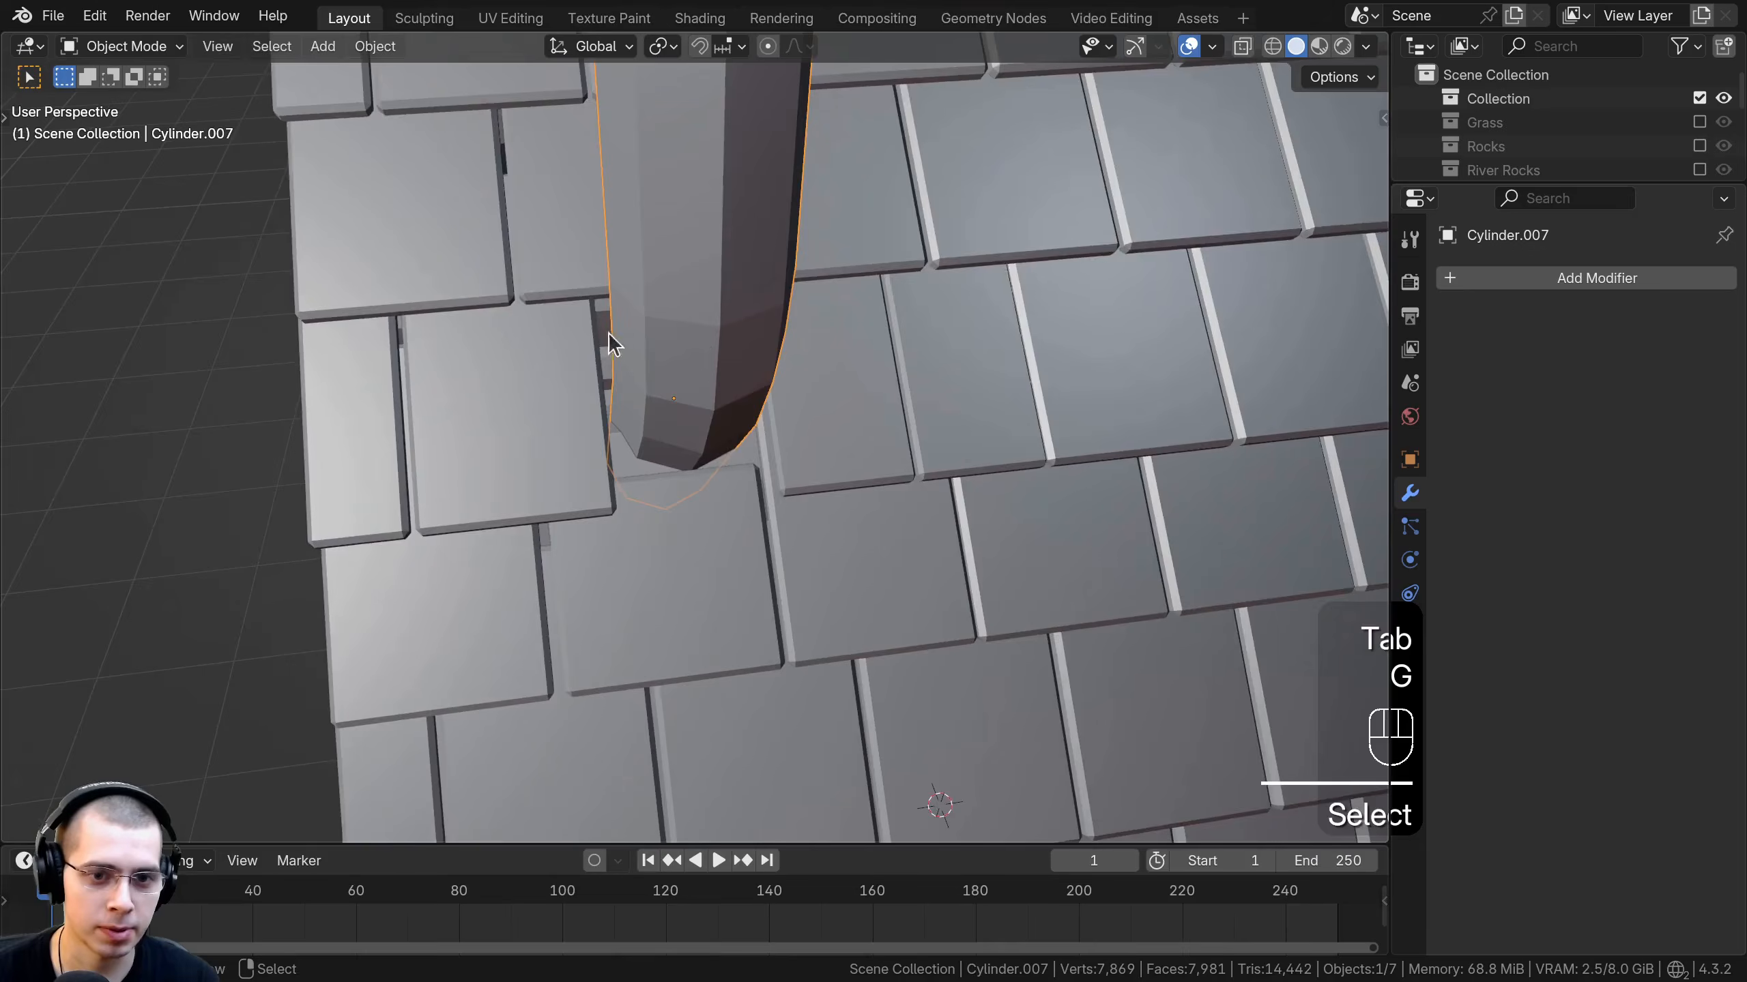
key("g")
middle_click_drag(609, 333, 800, 395)
left_click(720, 257)
Add a cube mesh and move it up to the cabin's front wall beside the door.
key("a")
scroll(810, 380, "down", 10)
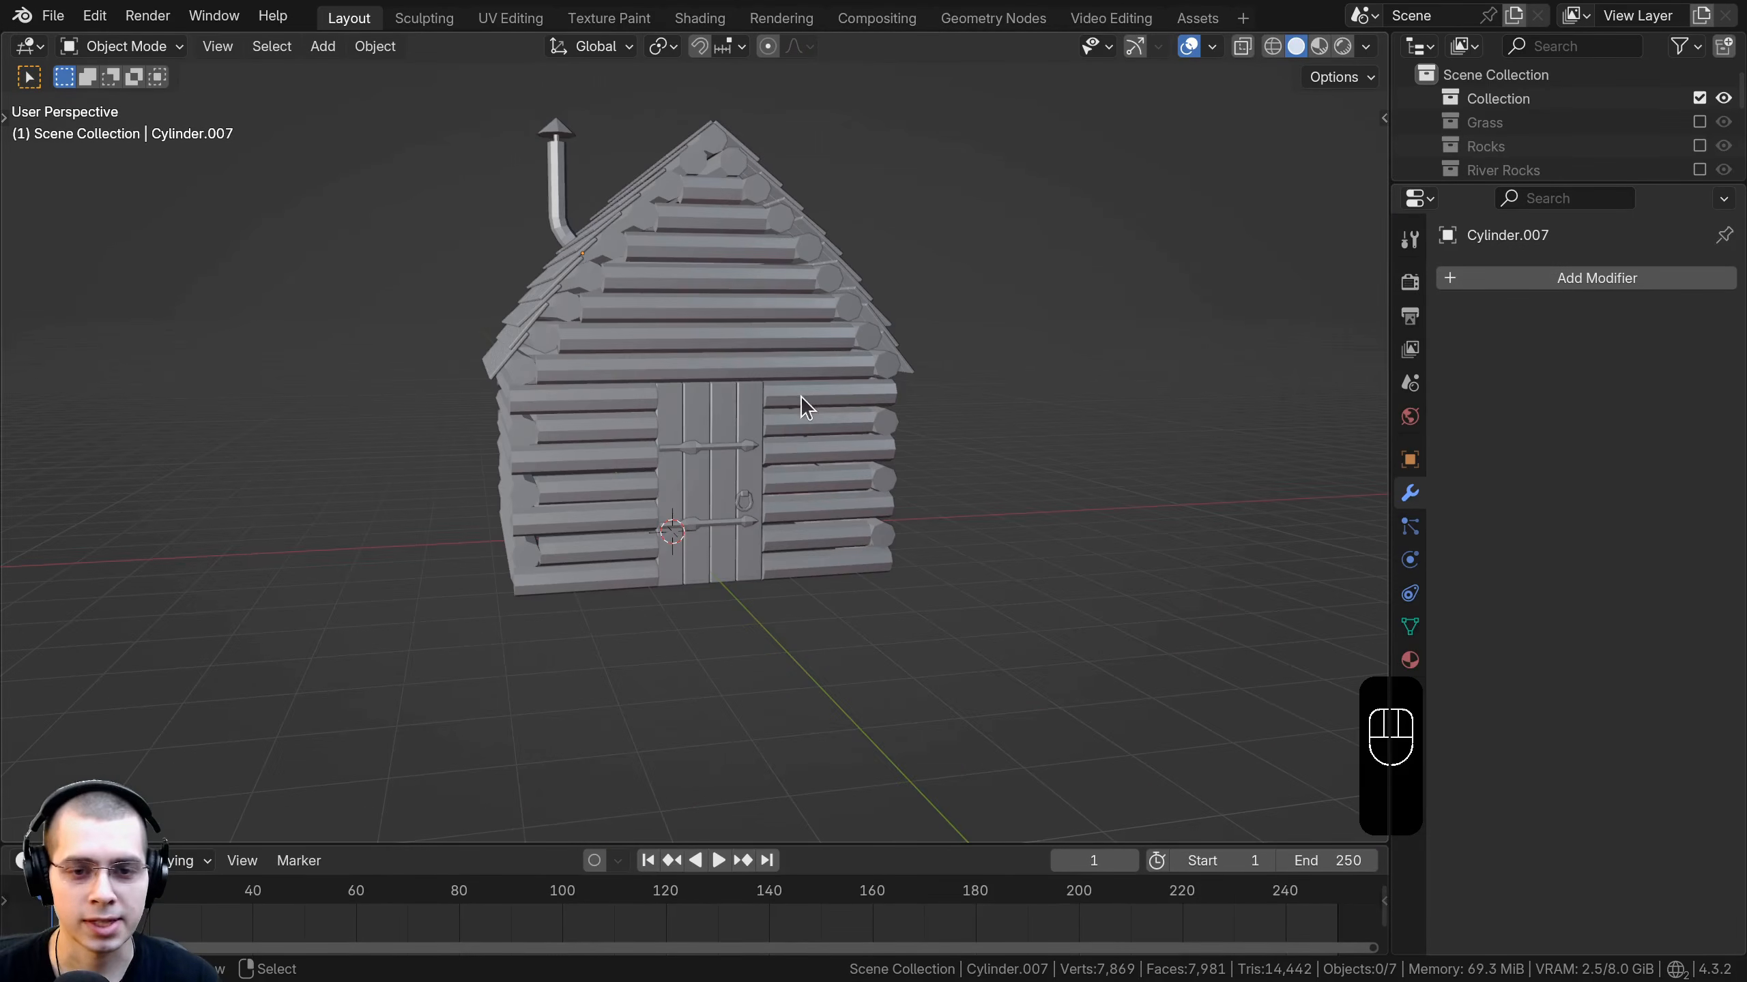
key("shift+a")
mouse_move(778, 248)
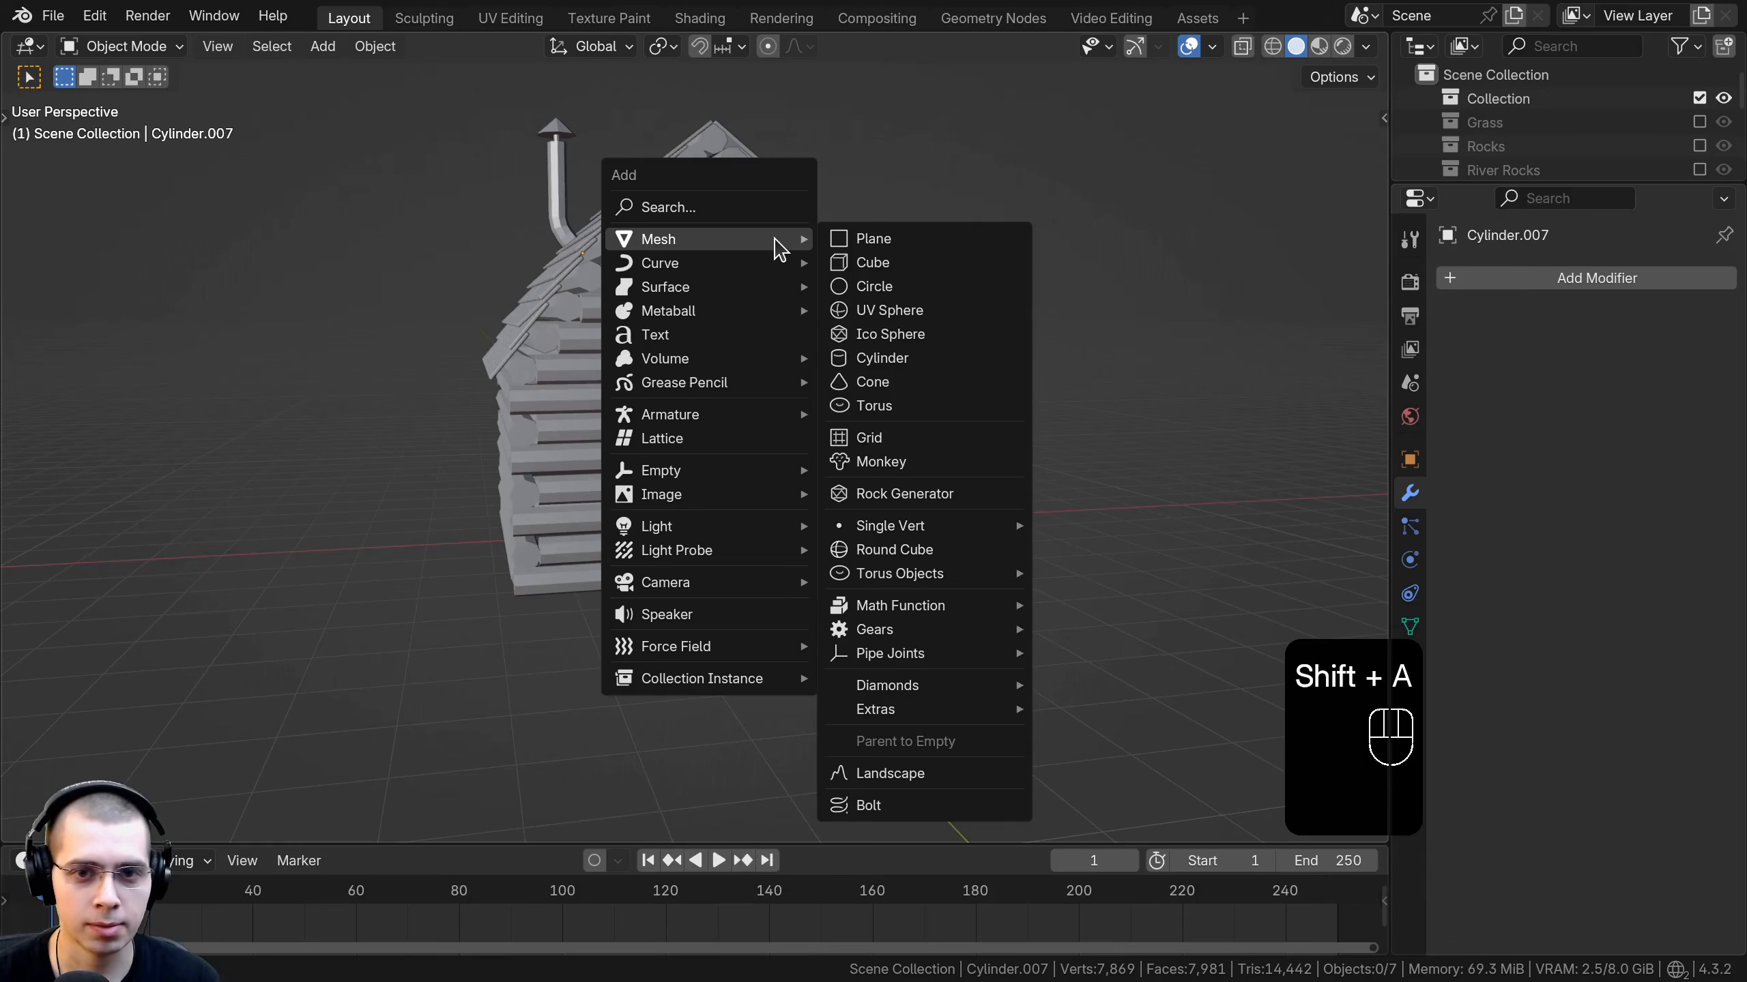
left_click(868, 273)
middle_click_drag(846, 293, 724, 549)
key("g")
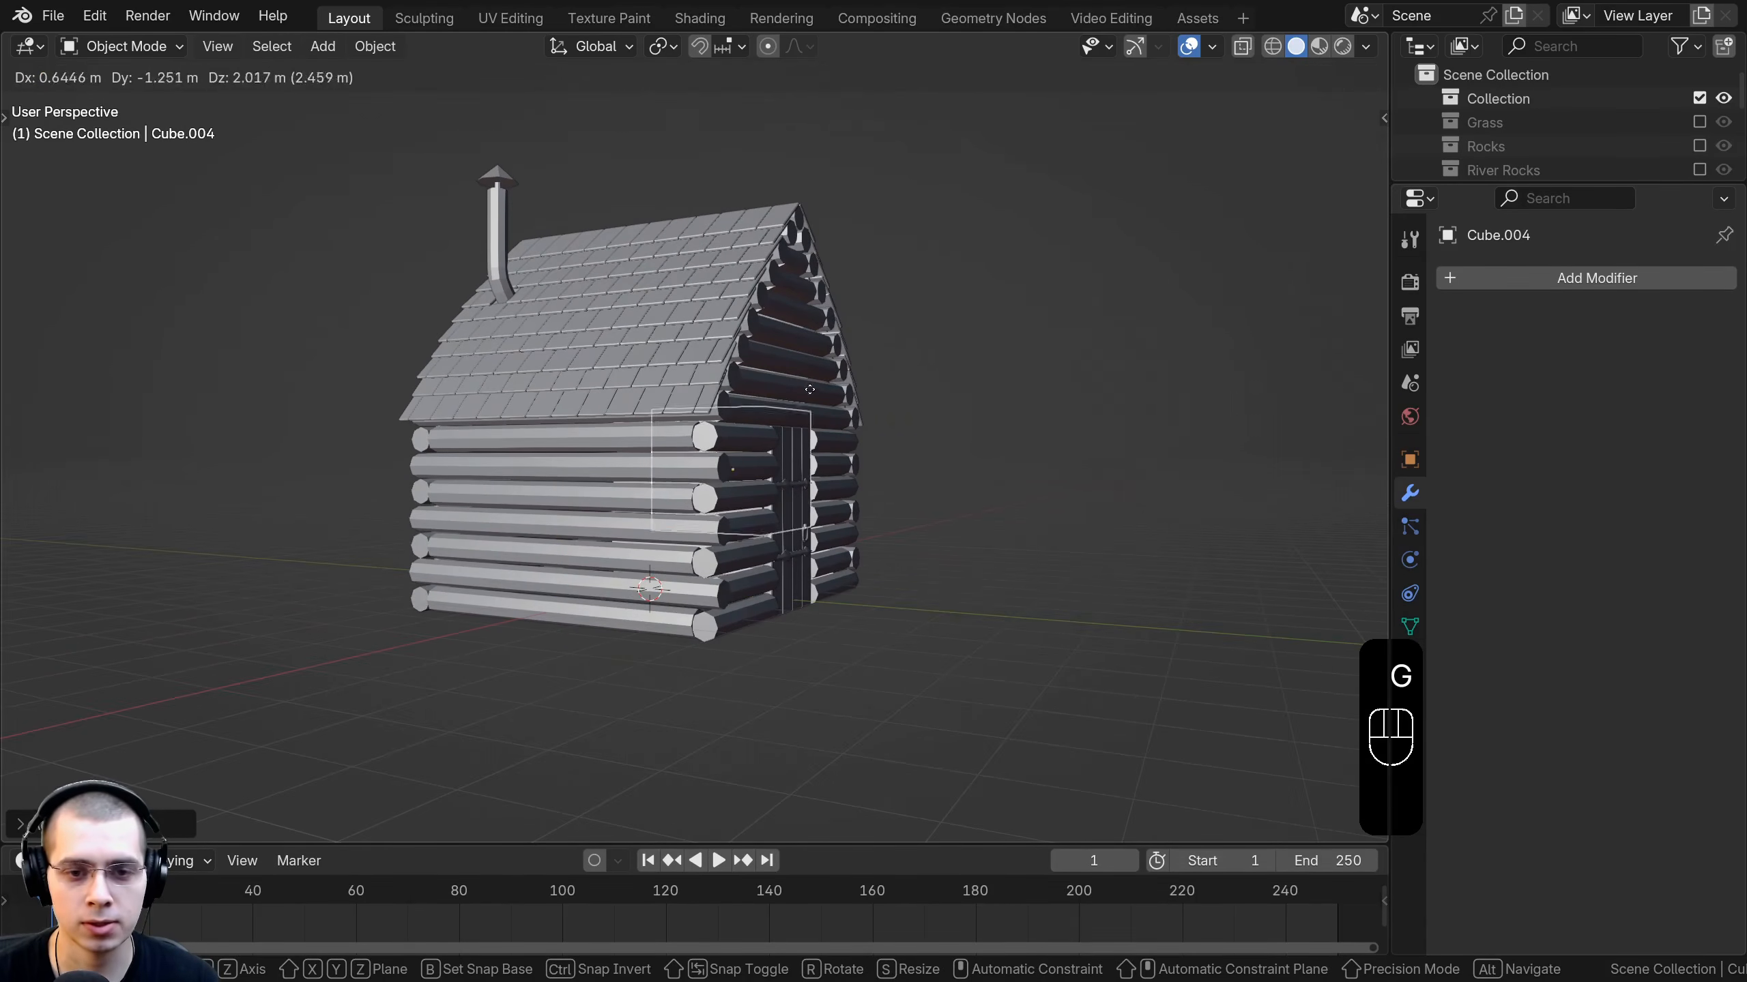
left_click(947, 359)
Enter Edit Mode on the cube and scale it down to about 0.12.
scroll(769, 507, "up", 6)
key("Tab")
scroll(769, 507, "up", 5)
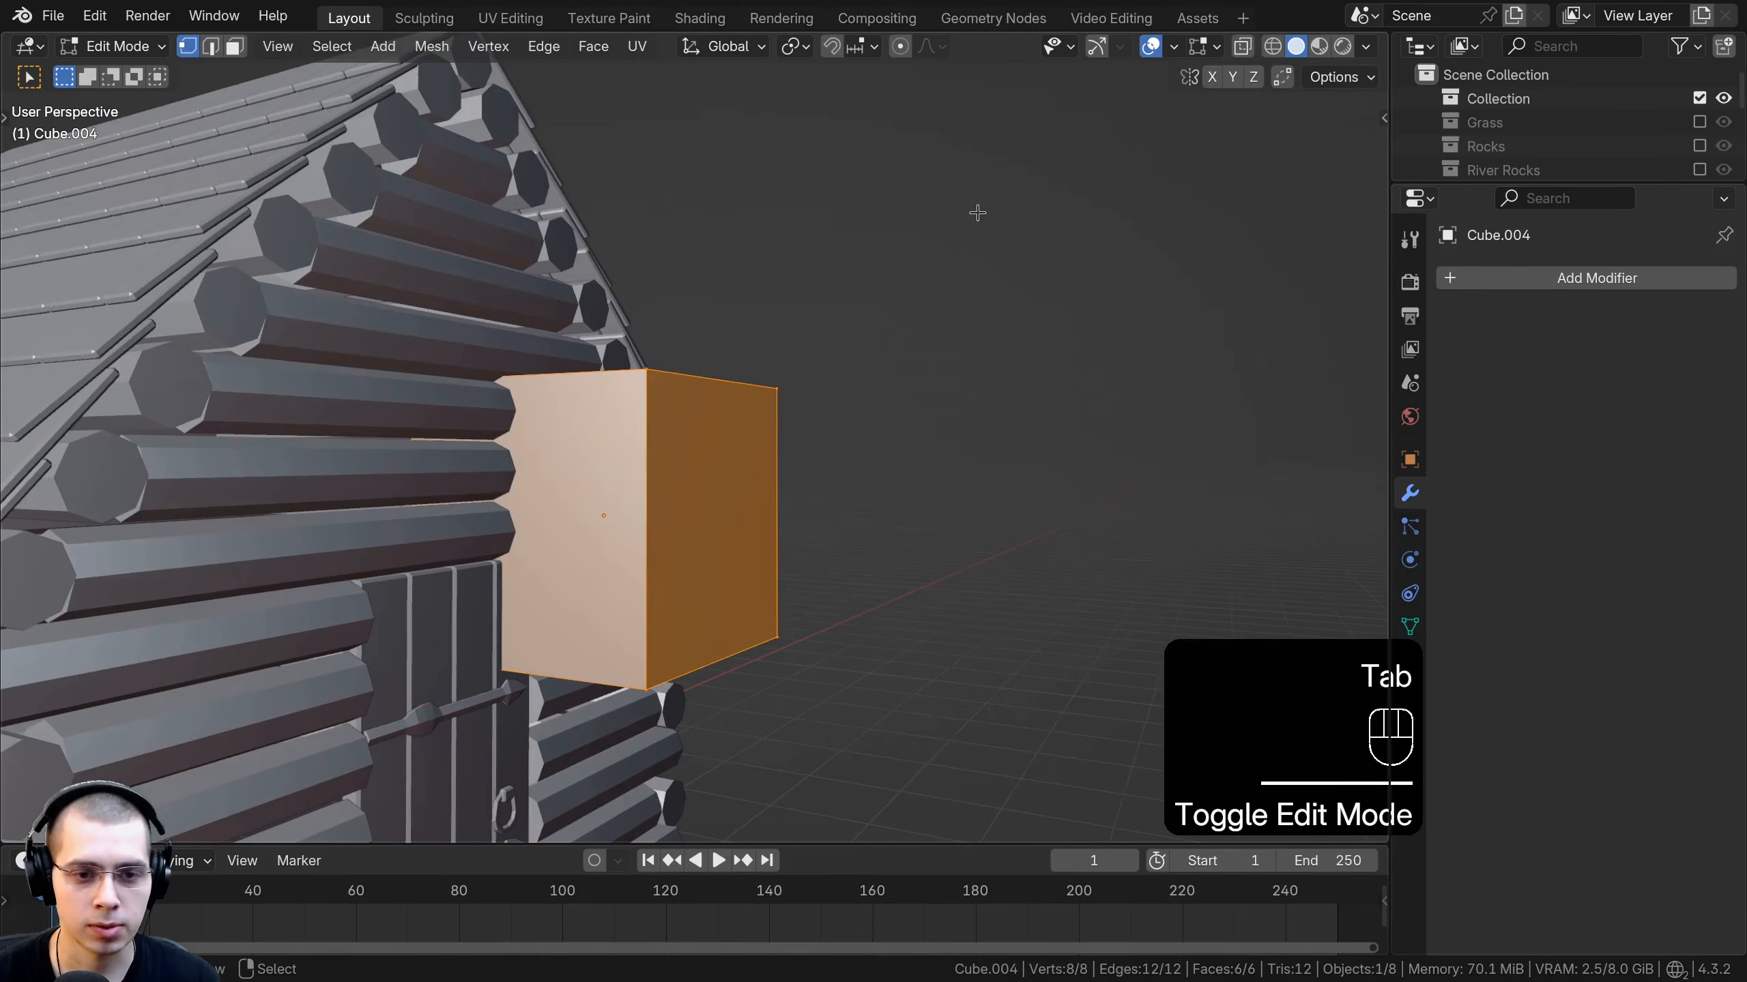
key("s")
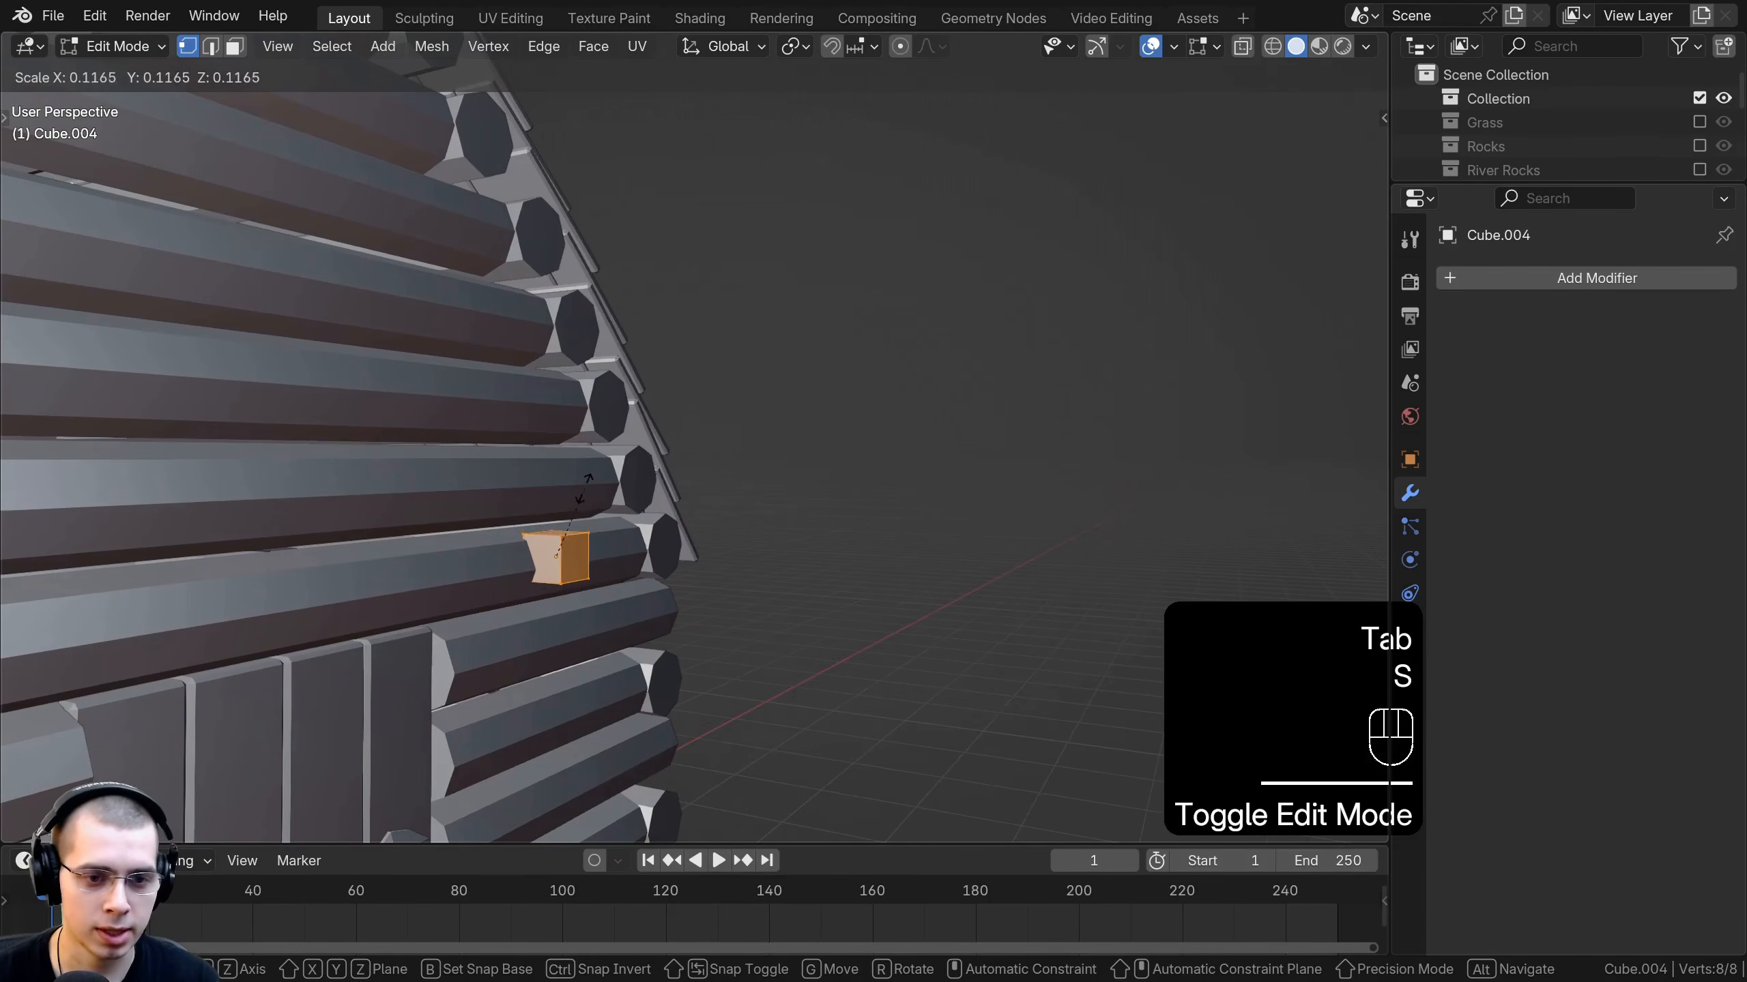
left_click(575, 508)
Stretch the small cube along the Y axis into a beam and adjust its overall size.
middle_click_drag(575, 508, 703, 636)
key("s")
key("y")
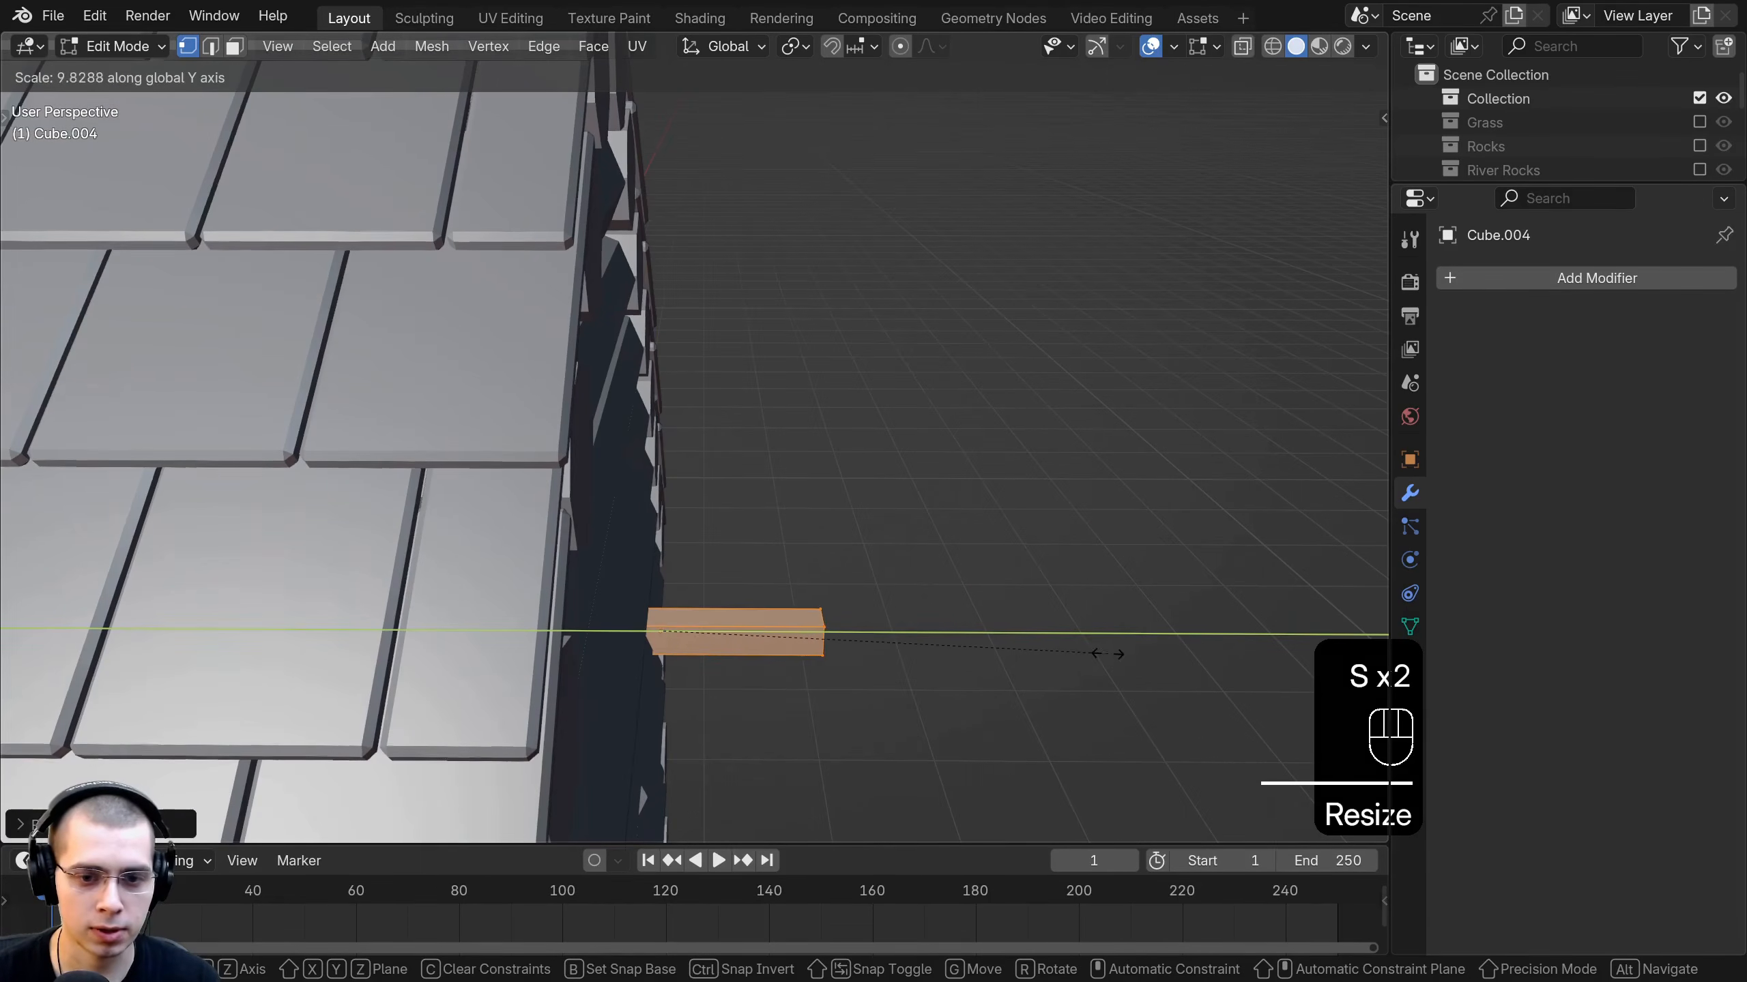
left_click(1029, 652)
middle_click_drag(1030, 651, 548, 576)
key("s")
left_click(743, 584)
Leave Edit Mode and position the beam so it projects from the front wall logs above and beside the door.
key("Tab")
key("g")
left_click(533, 547)
middle_click_drag(548, 576, 741, 293, "shift")
key("g")
left_click(606, 411)
key("g")
left_click(603, 420)
key("g")
left_click(730, 440)
key("a")
right_click(660, 422)
key("g")
left_click(661, 423)
key("a")
Add a cylinder mesh with 8 vertices, radius 1 m and depth 2 m.
key("shift+a")
mouse_move(741, 279)
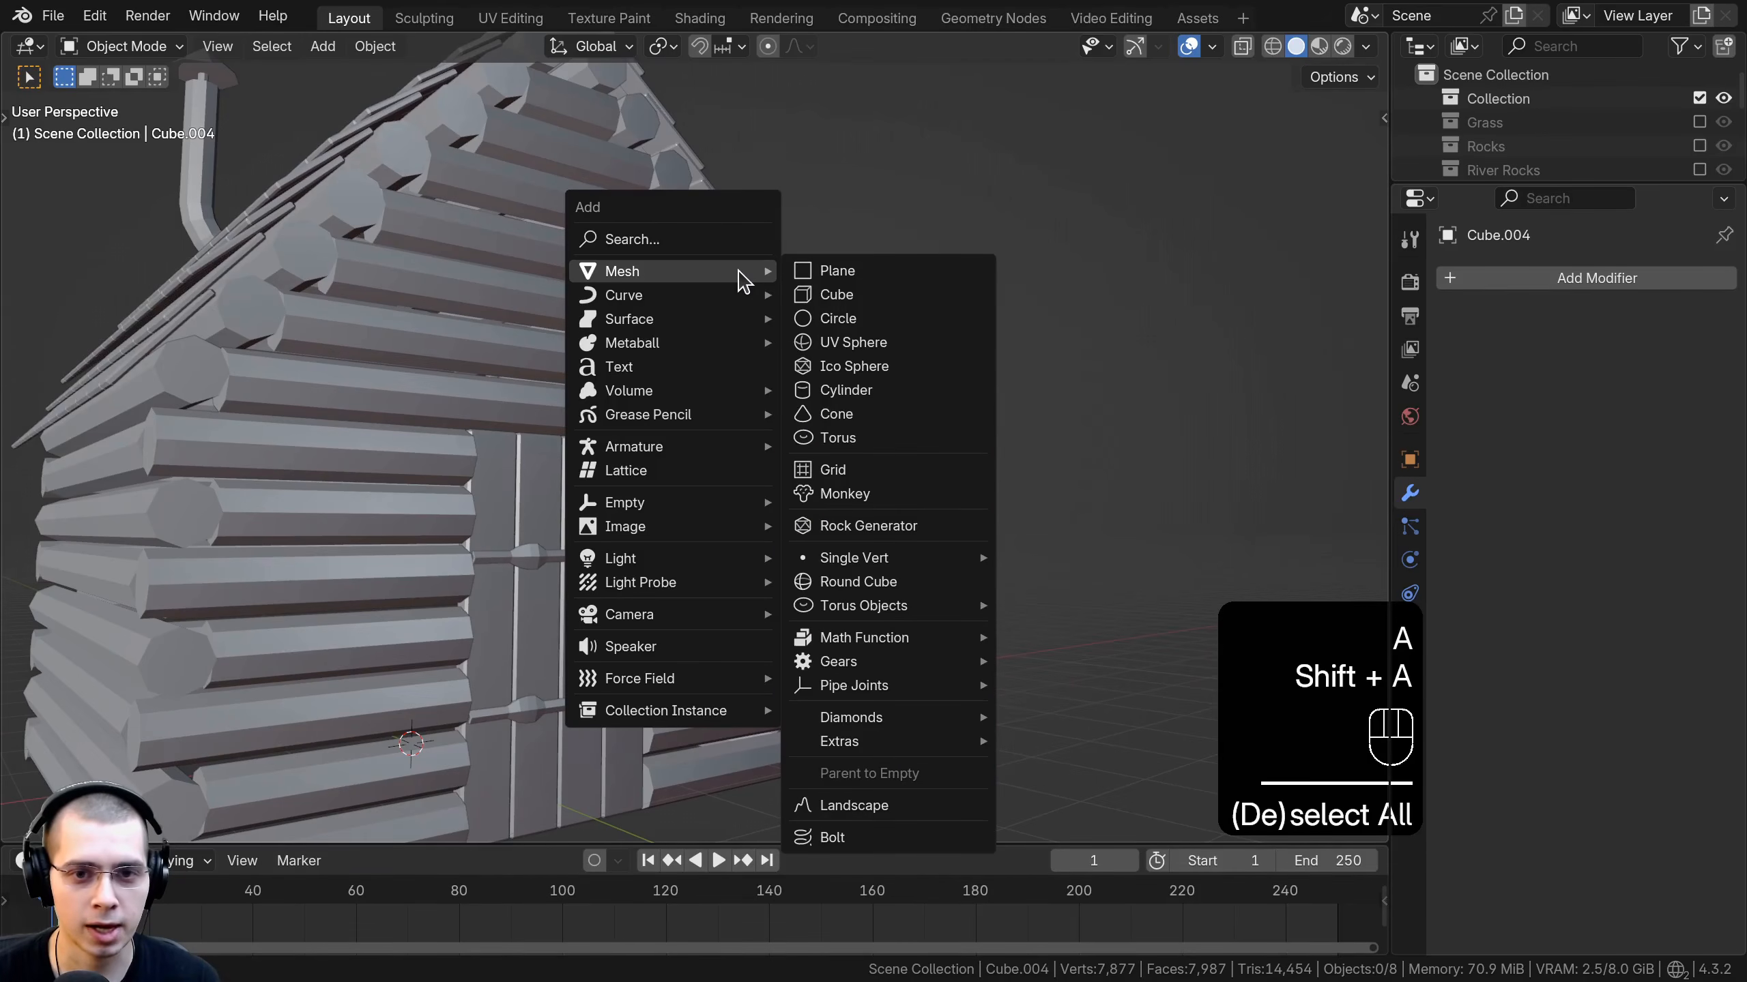
left_click(845, 389)
middle_click_drag(846, 389, 482, 688)
left_click(83, 824)
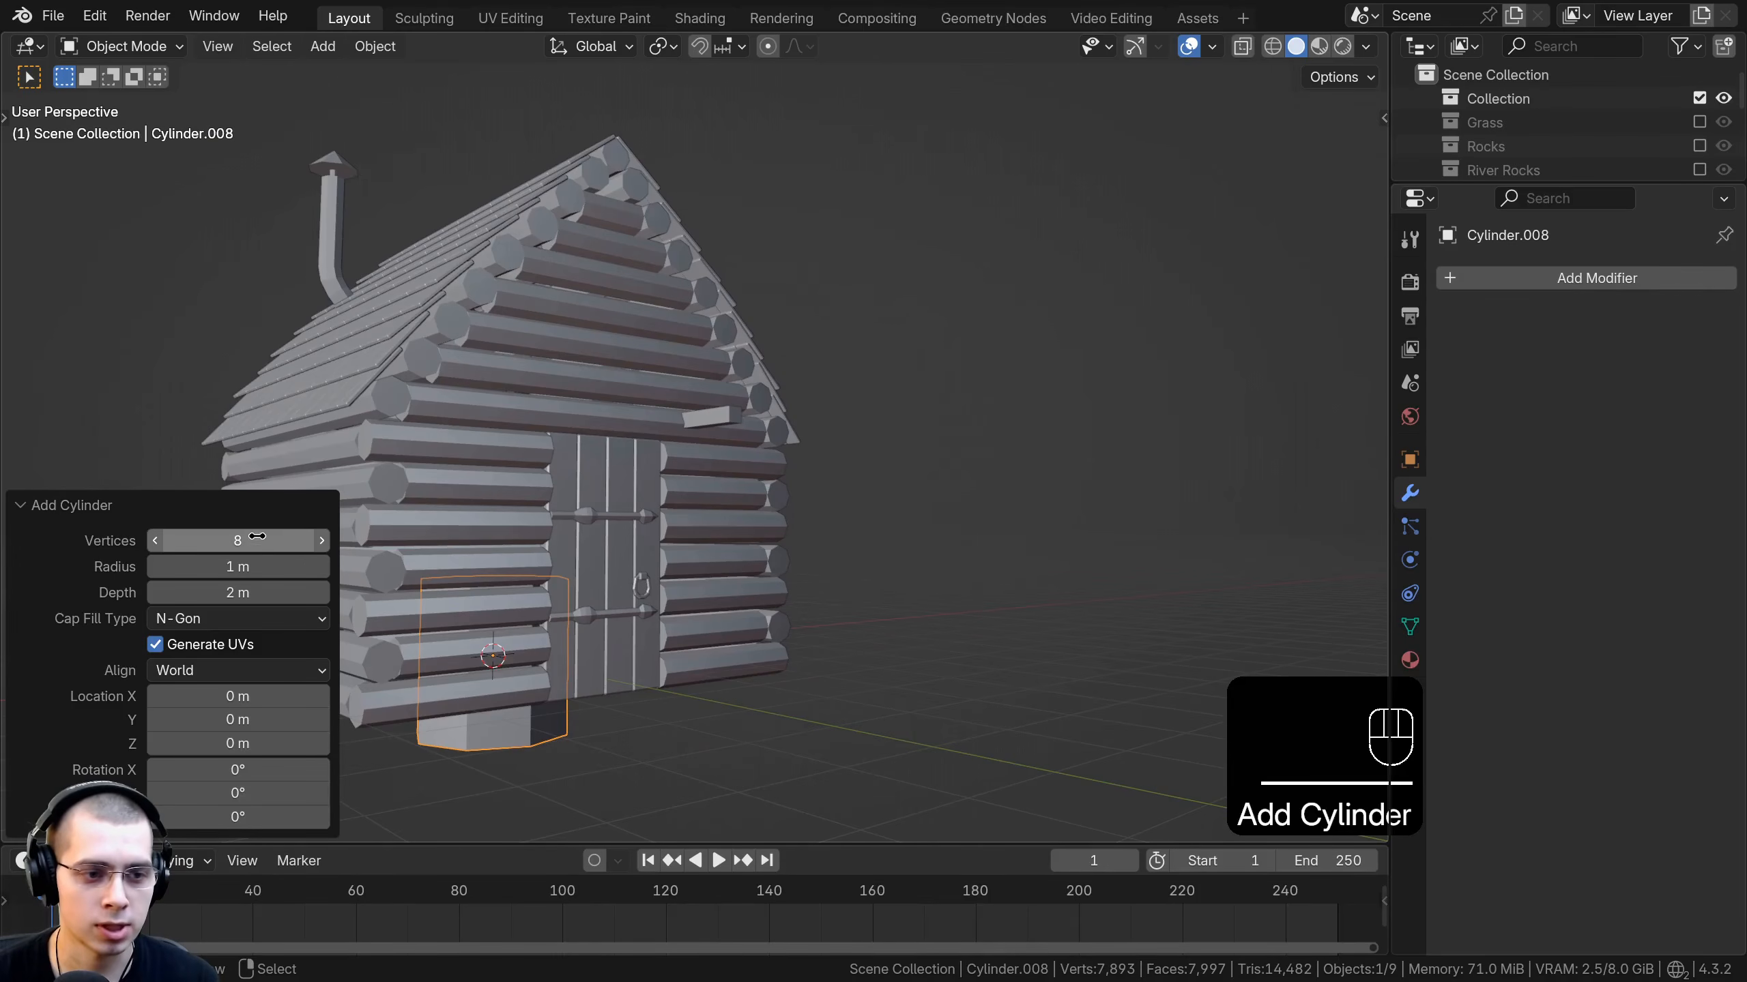
left_click(65, 510)
Move the cylinder to the front wall, scale it down and place it just below the projecting beam.
middle_click_drag(406, 595, 553, 611)
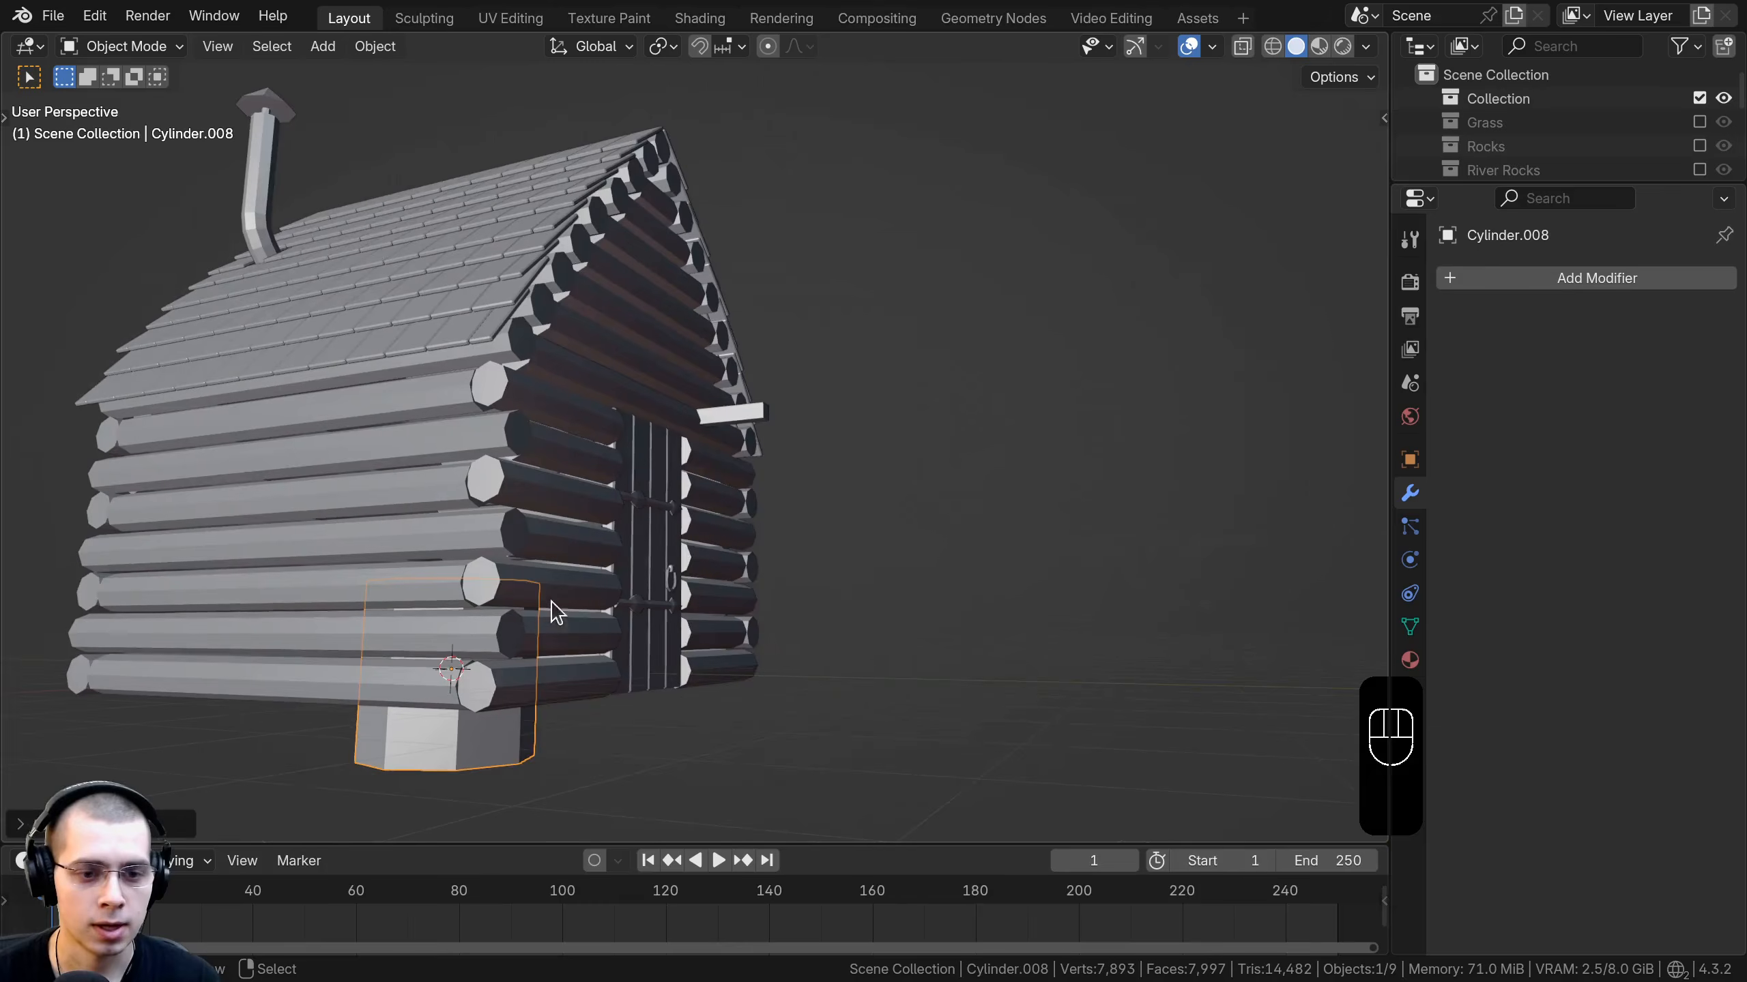
key("g")
left_click(902, 399)
middle_click_drag(902, 399, 739, 447)
scroll(743, 451, "up", 4)
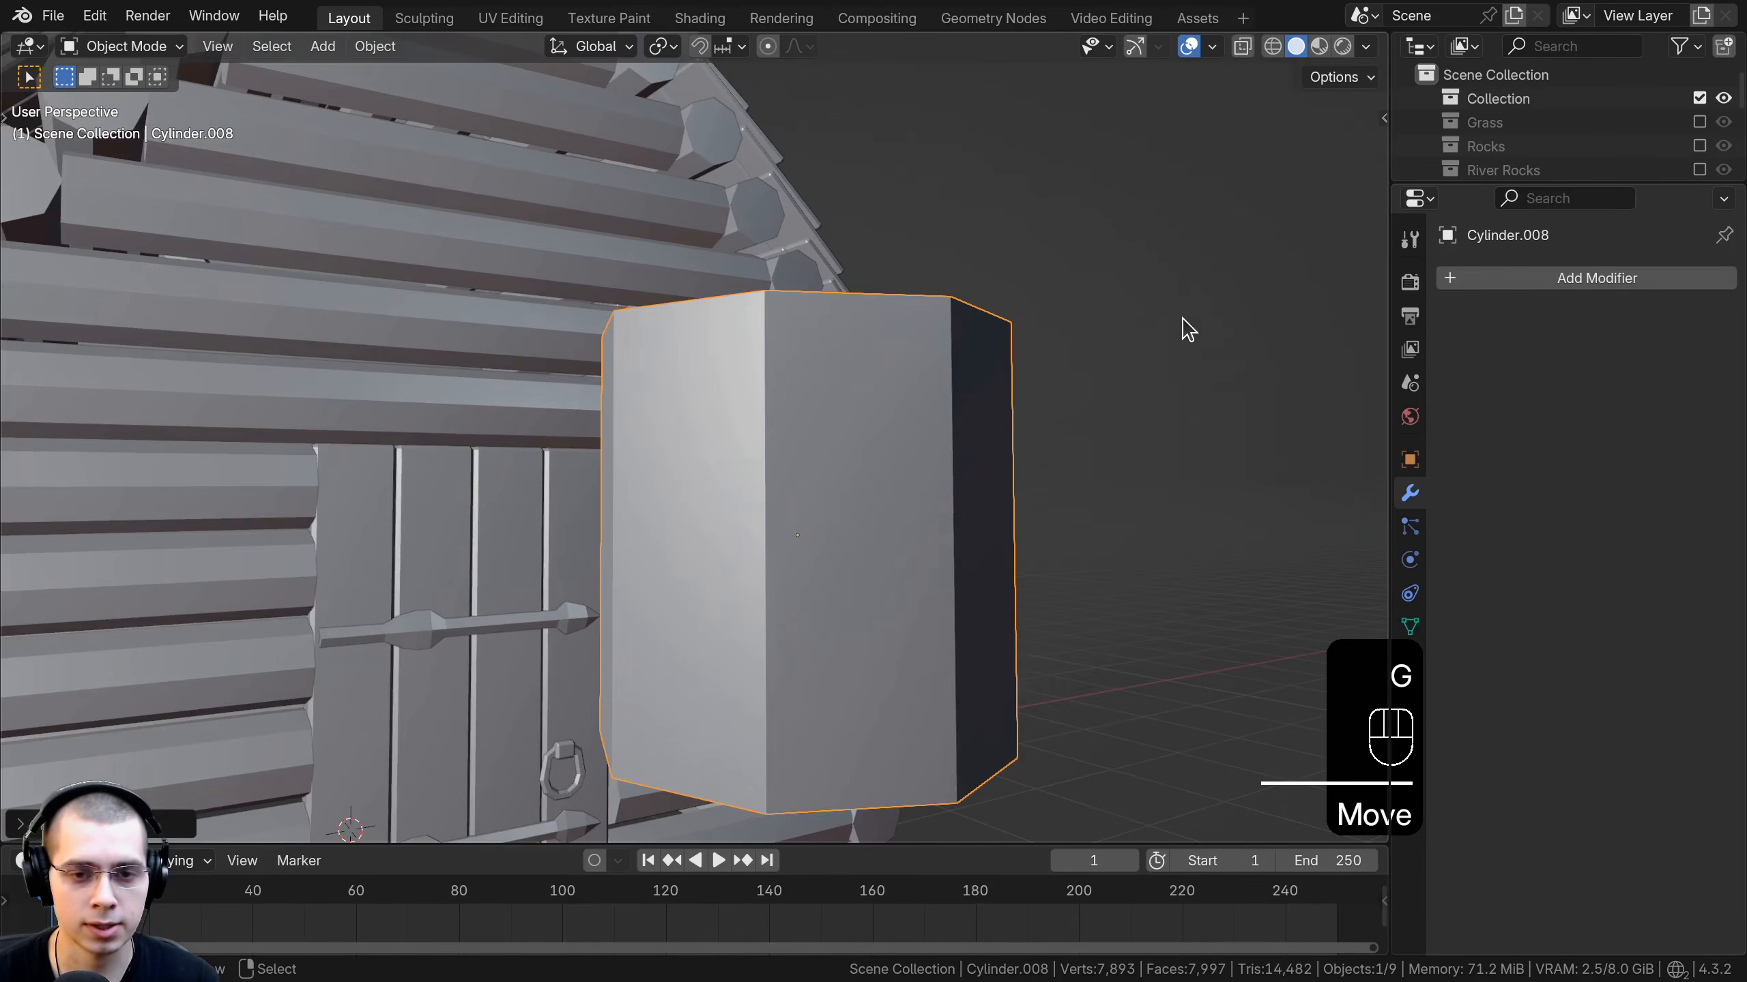
key("s")
left_click(852, 503)
key("g")
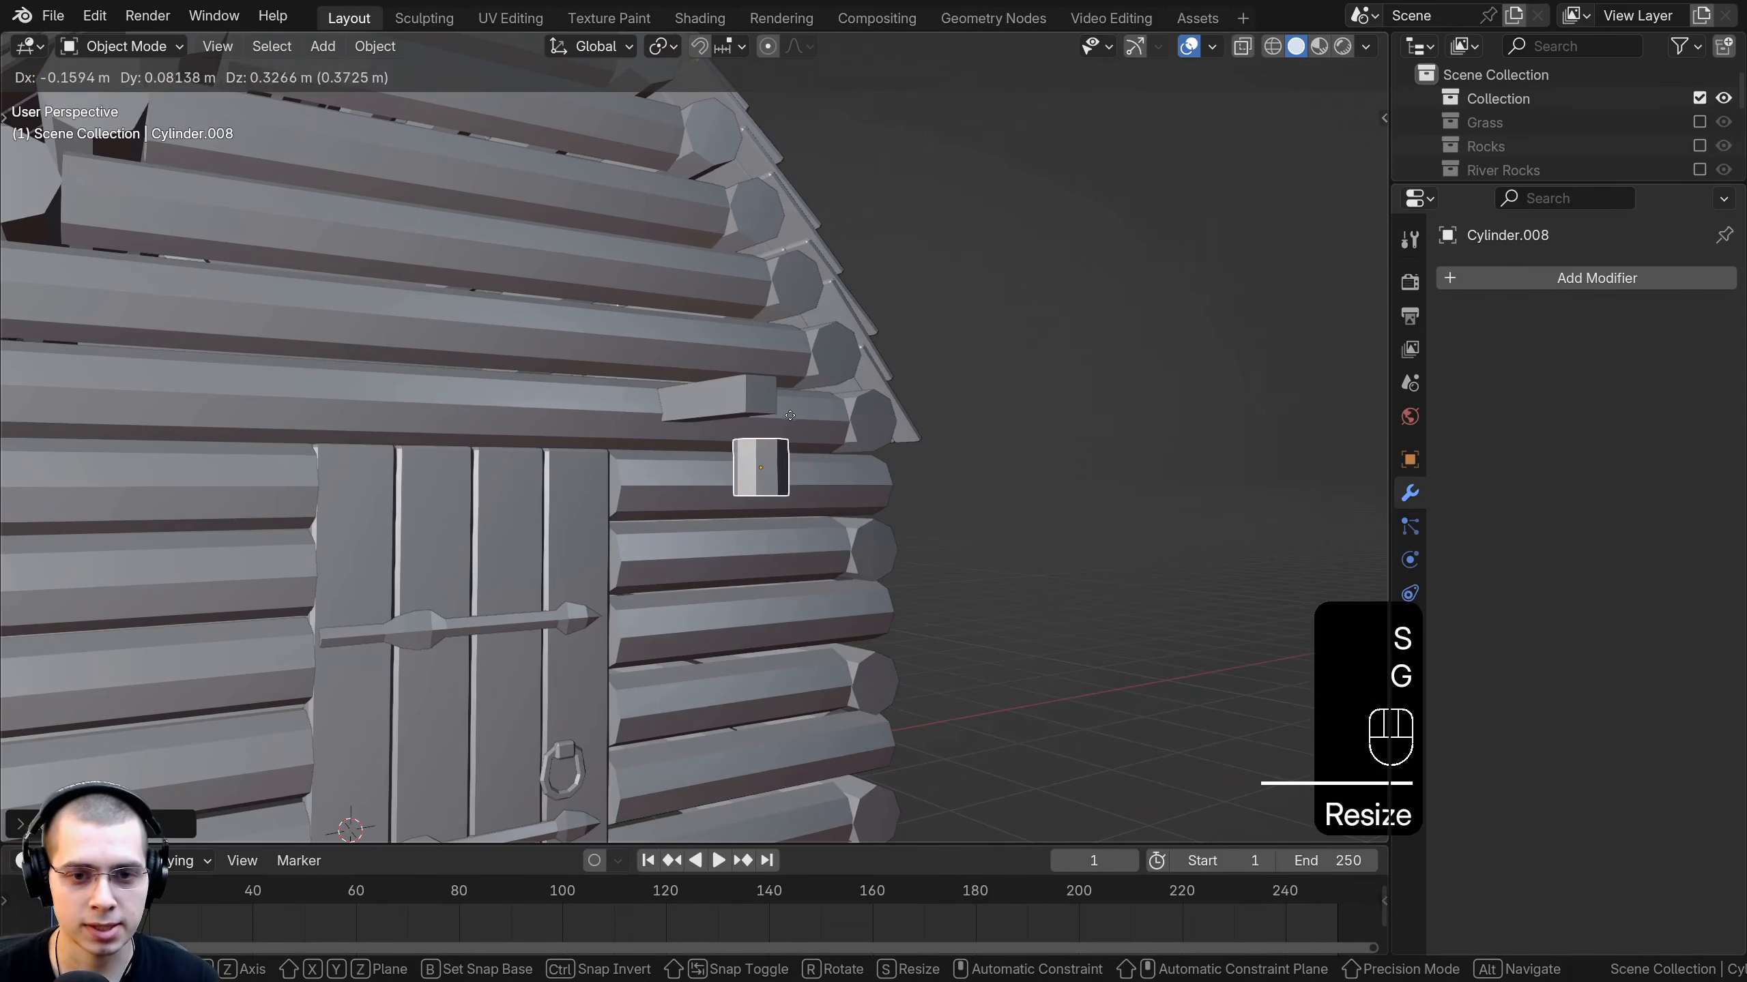
left_click(814, 429)
Apply the small cylinder's scale.
middle_click_drag(778, 409, 756, 375, "shift")
scroll(651, 398, "up", 5)
key("ctrl+a")
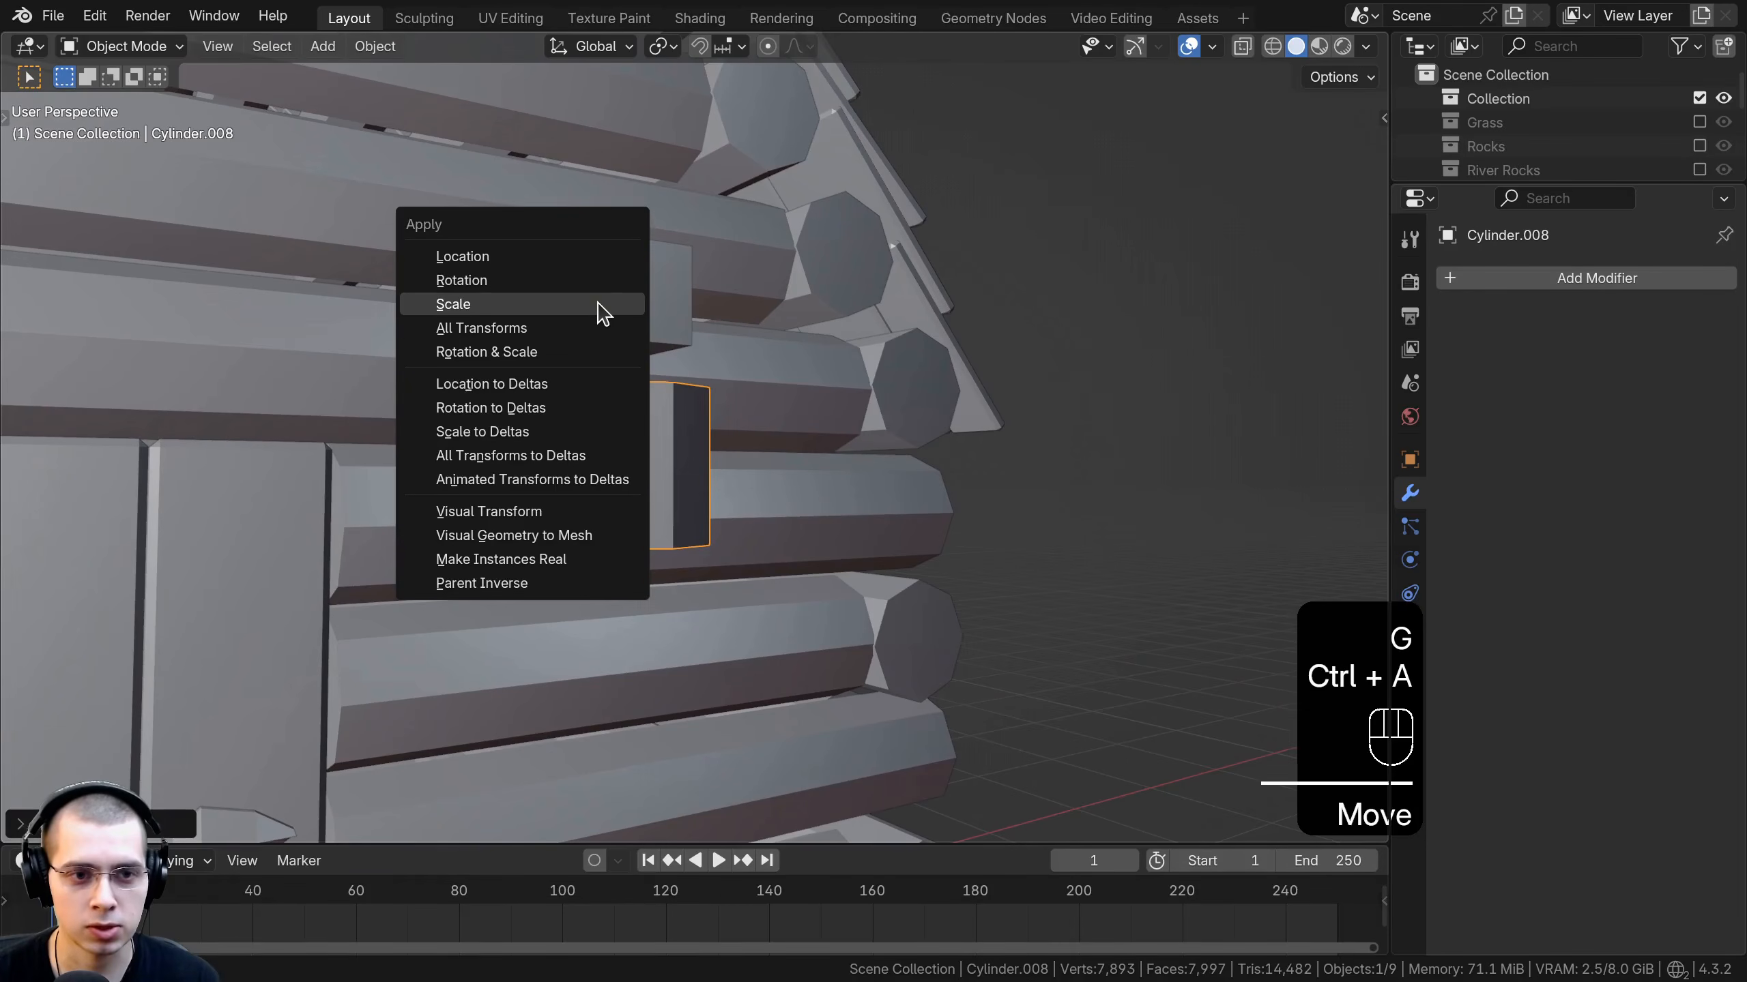
left_click(599, 303)
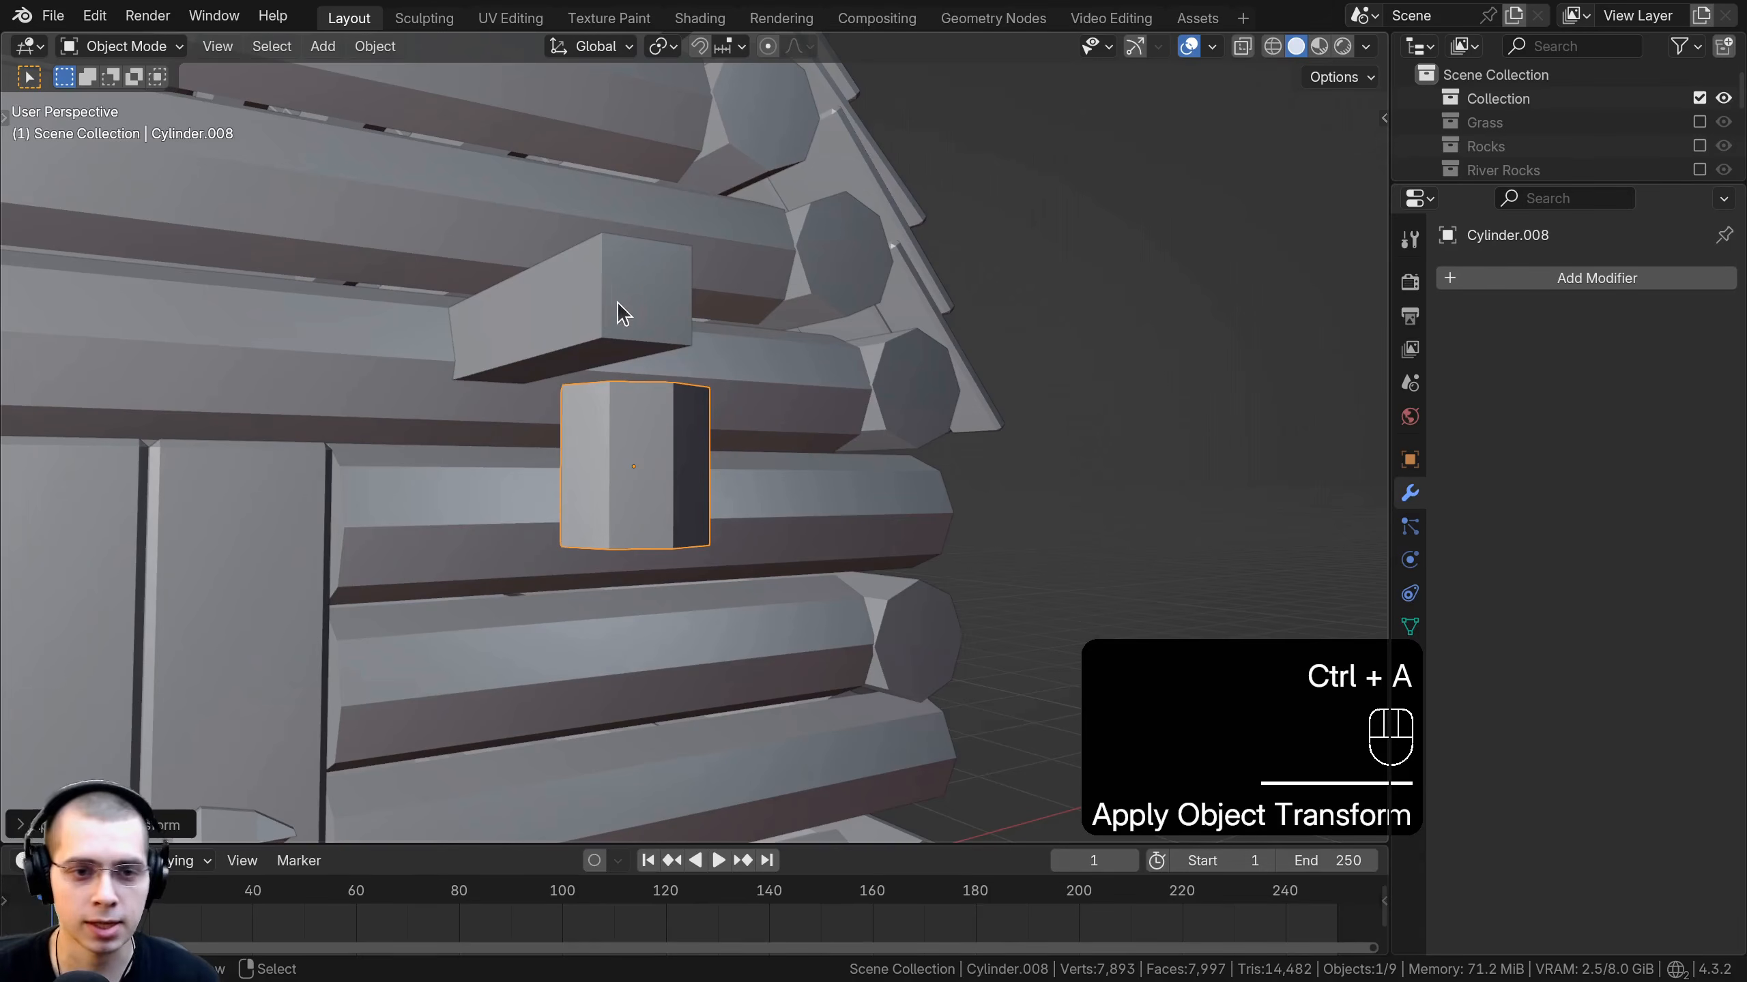
Enter Edit Mode on the cylinder in front wireframe view and select only its top ring of vertices.
middle_click_drag(616, 302, 557, 342)
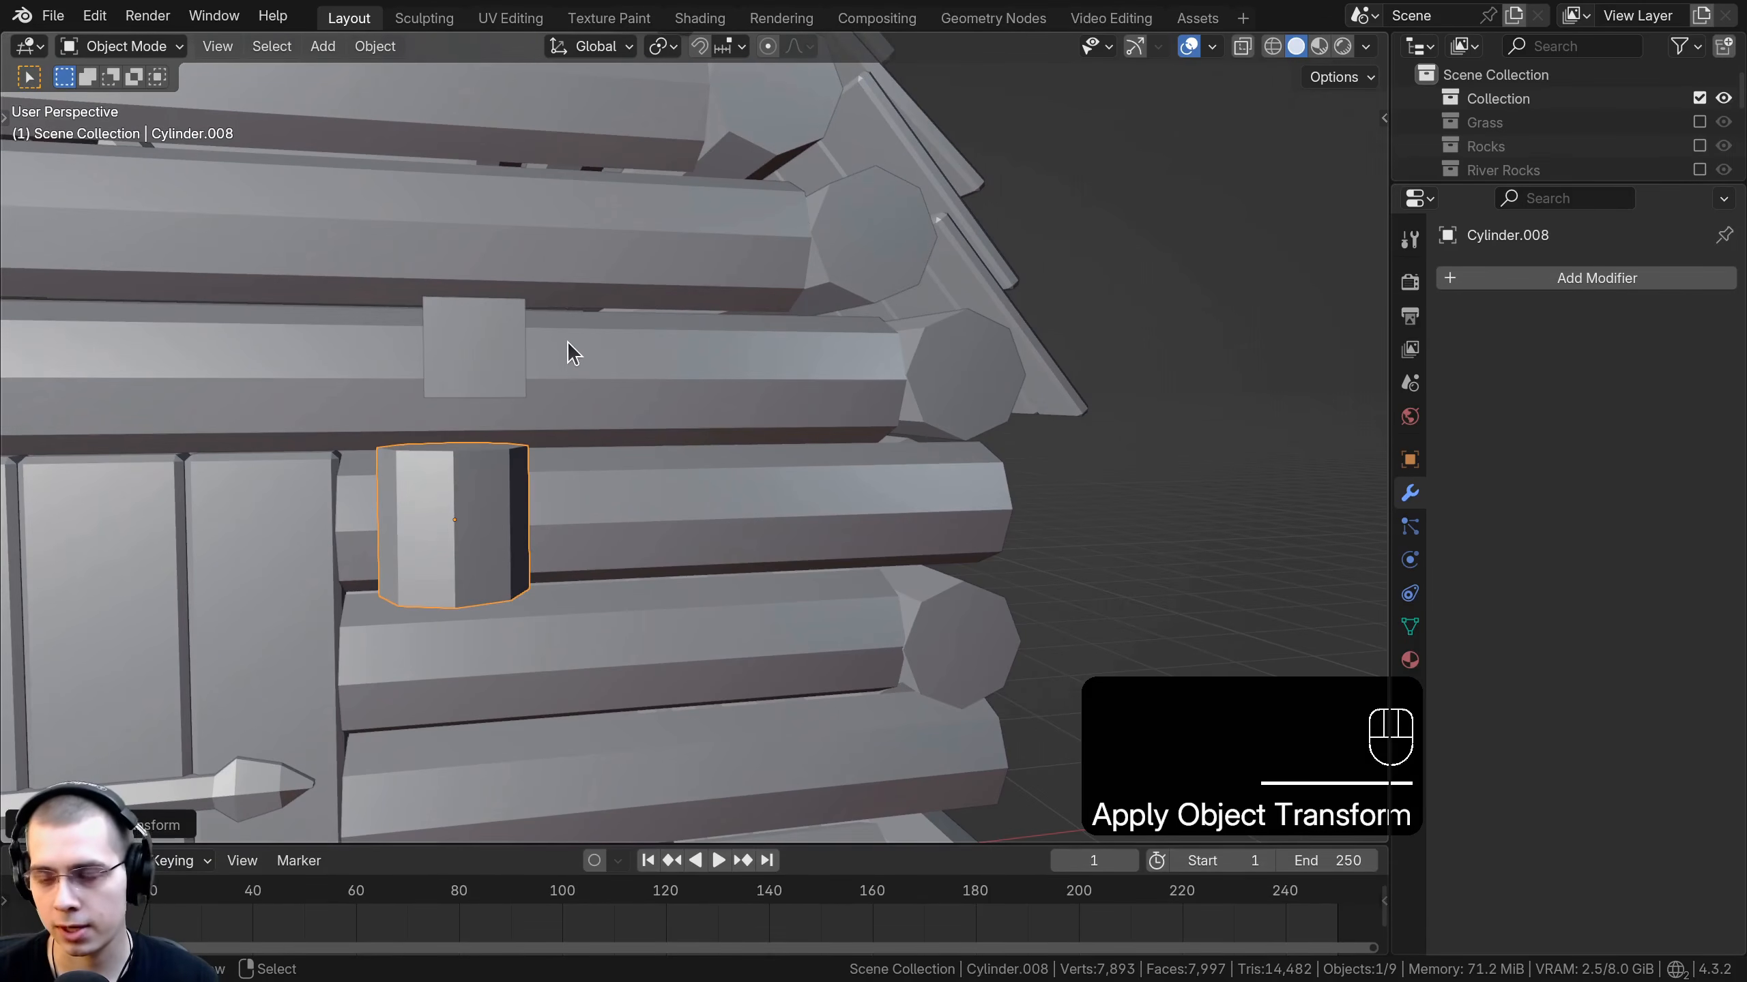
key("KP_1")
scroll(846, 344, "up", 6)
key("Tab")
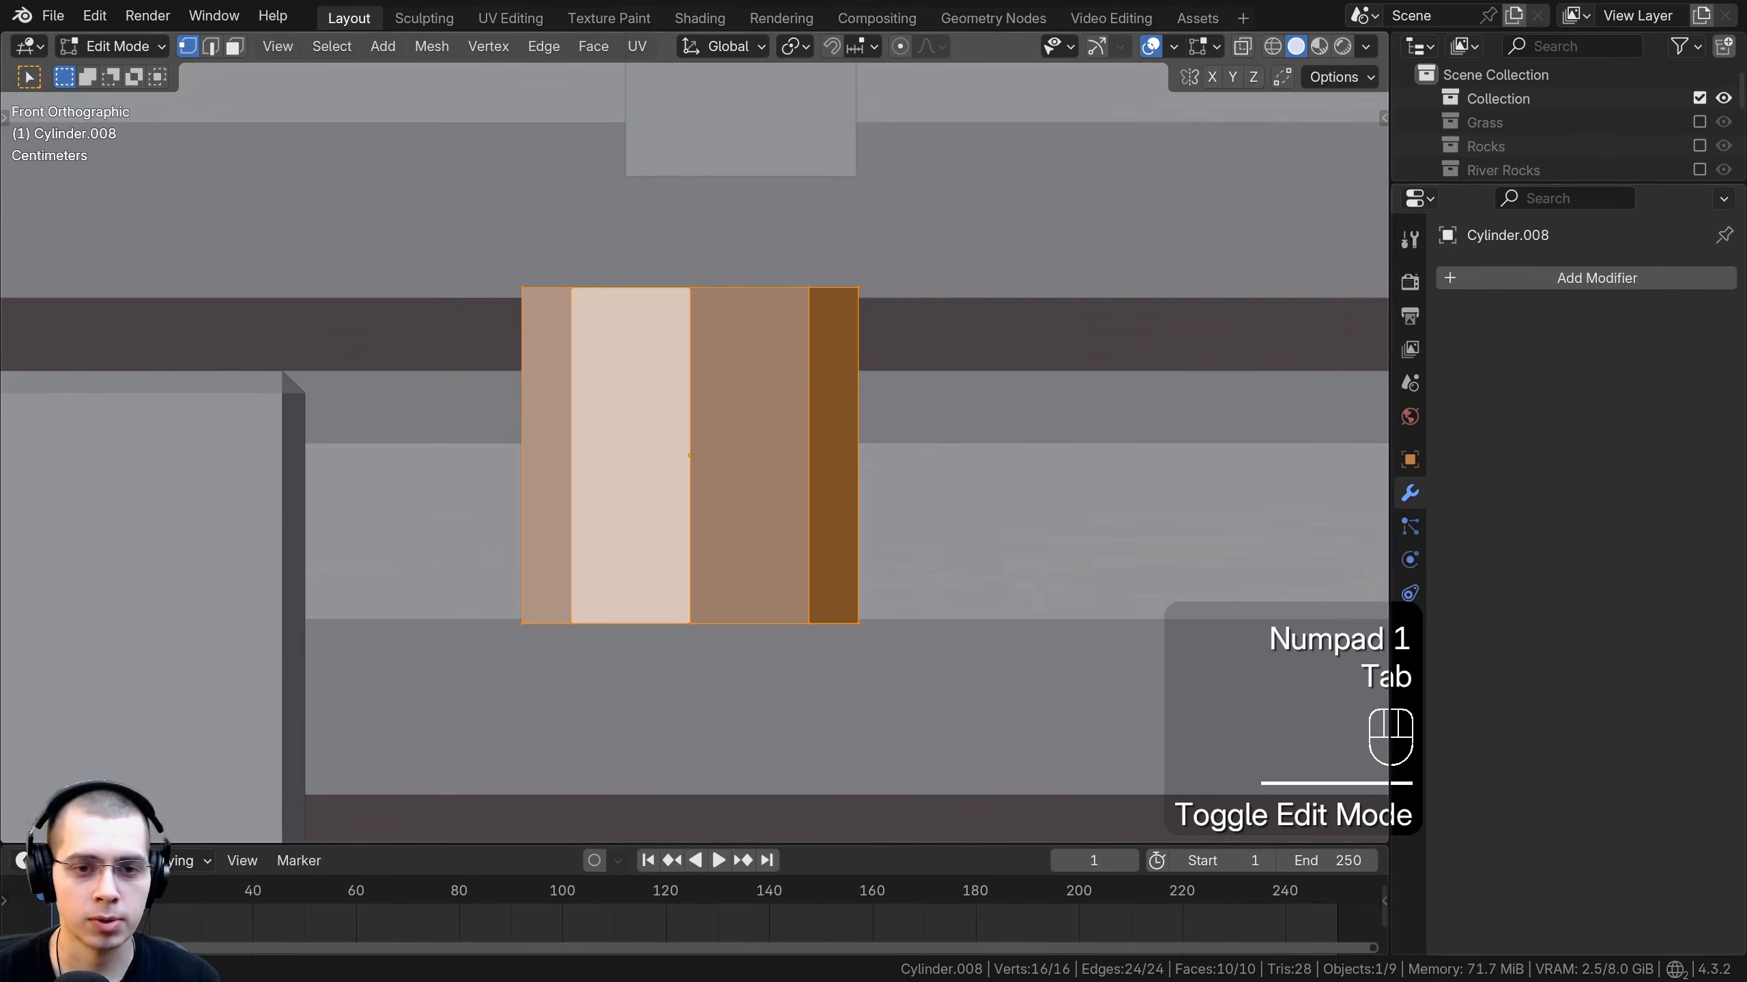
key("z")
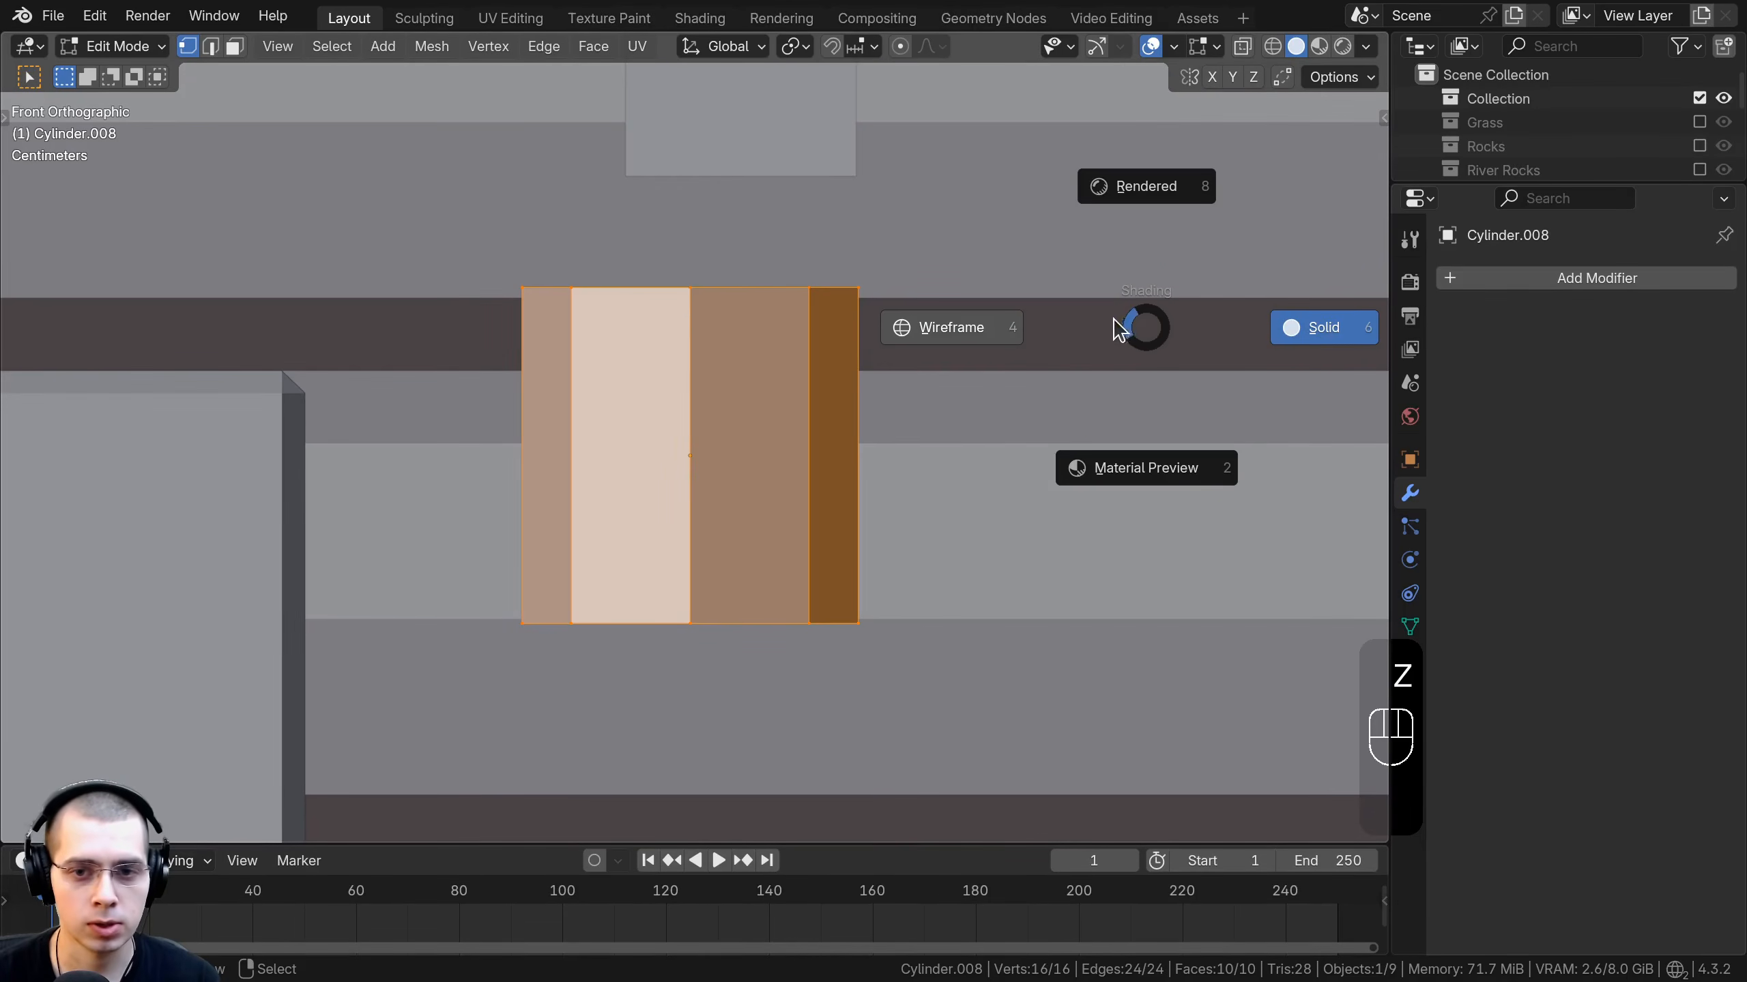
left_click(952, 323)
key("a")
left_click_drag(289, 178, 865, 324)
Reposition the cylinder's top vertex ring and scale it up to about 1.3 times so the body flares outward.
scroll(827, 413, "down", 4)
key("g")
left_click(810, 379)
key("s")
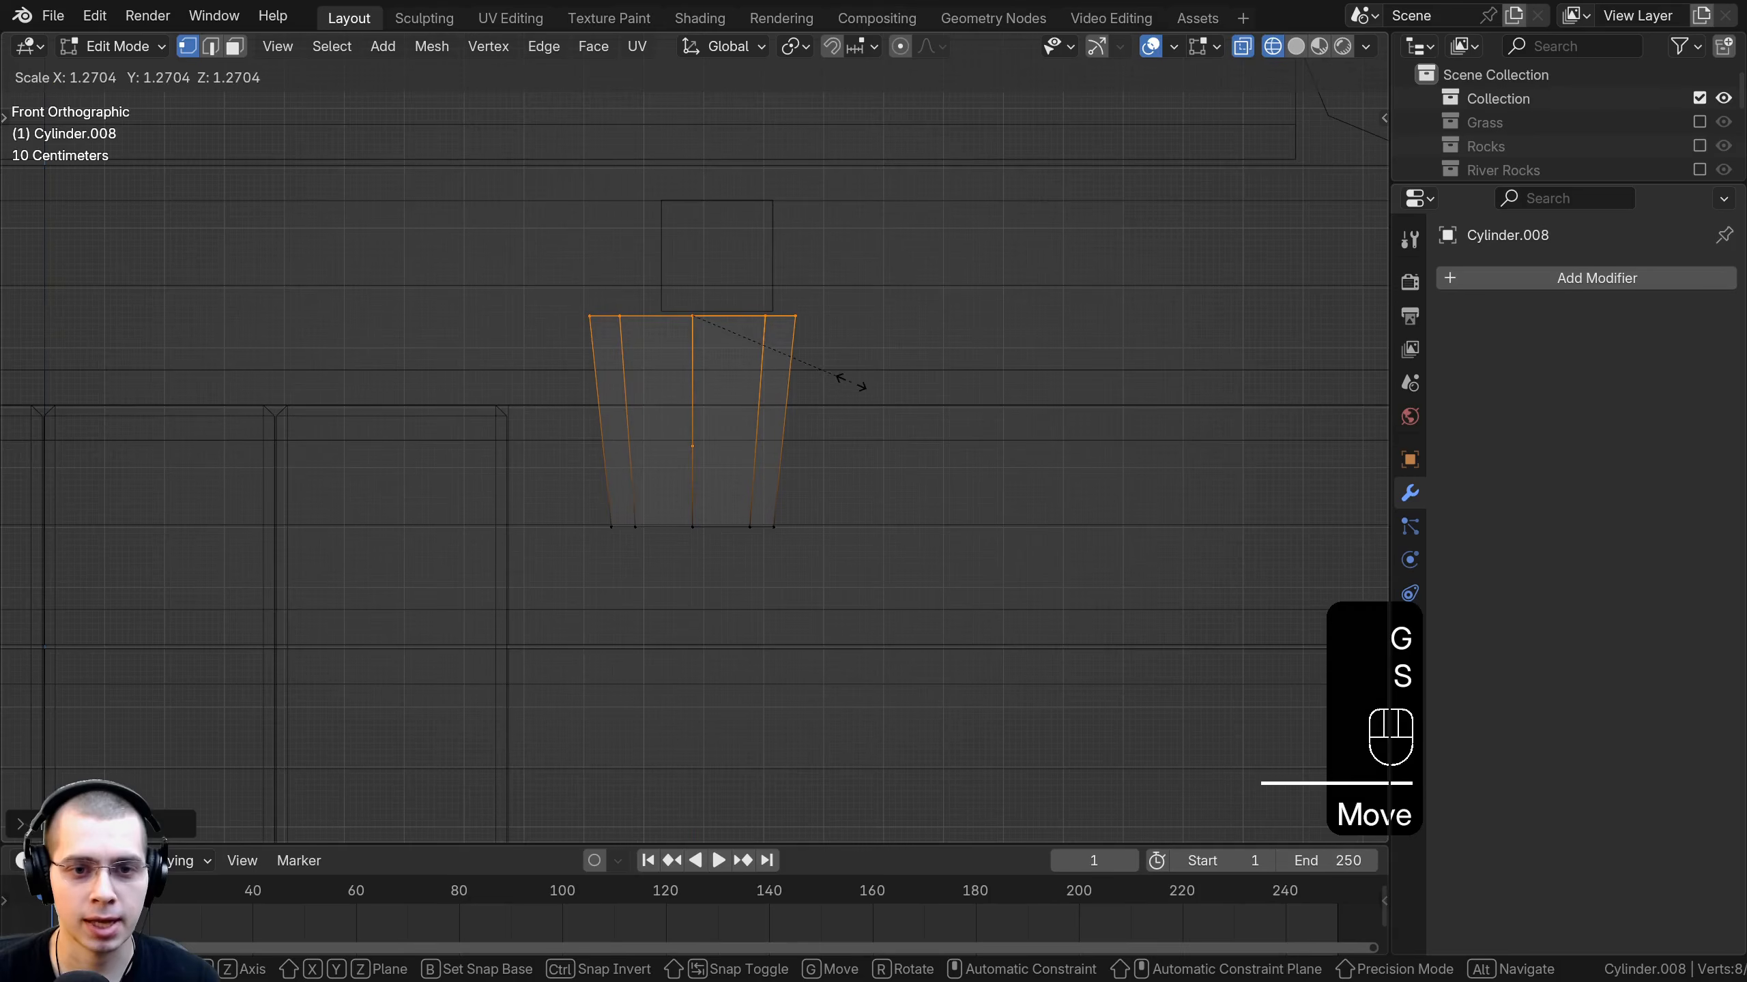
left_click(839, 379)
Select the cylinder's bottom vertex ring, lower it and scale it inward to strengthen the taper.
left_click_drag(355, 440, 783, 535)
key("g")
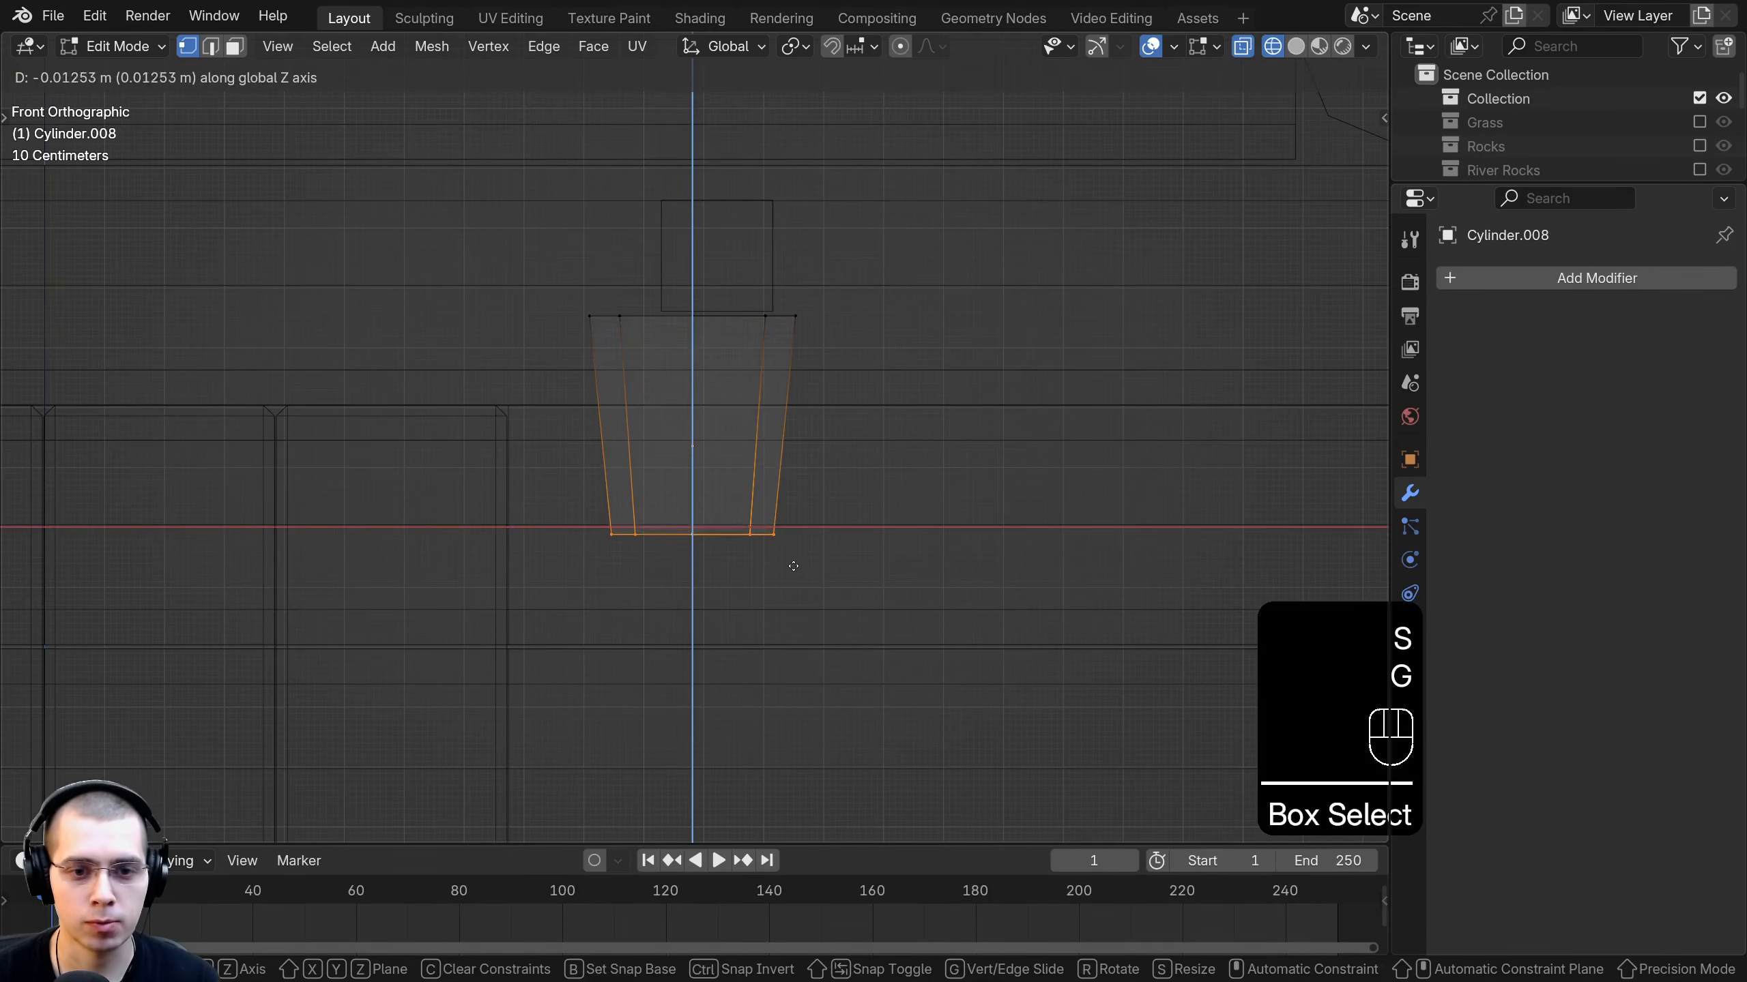
left_click(831, 577)
key("s")
left_click(826, 572)
Move the tapered cylinder down to centre it beneath the beam, and scale its whole mesh slightly smaller in Edit Mode.
key("Tab")
key("g")
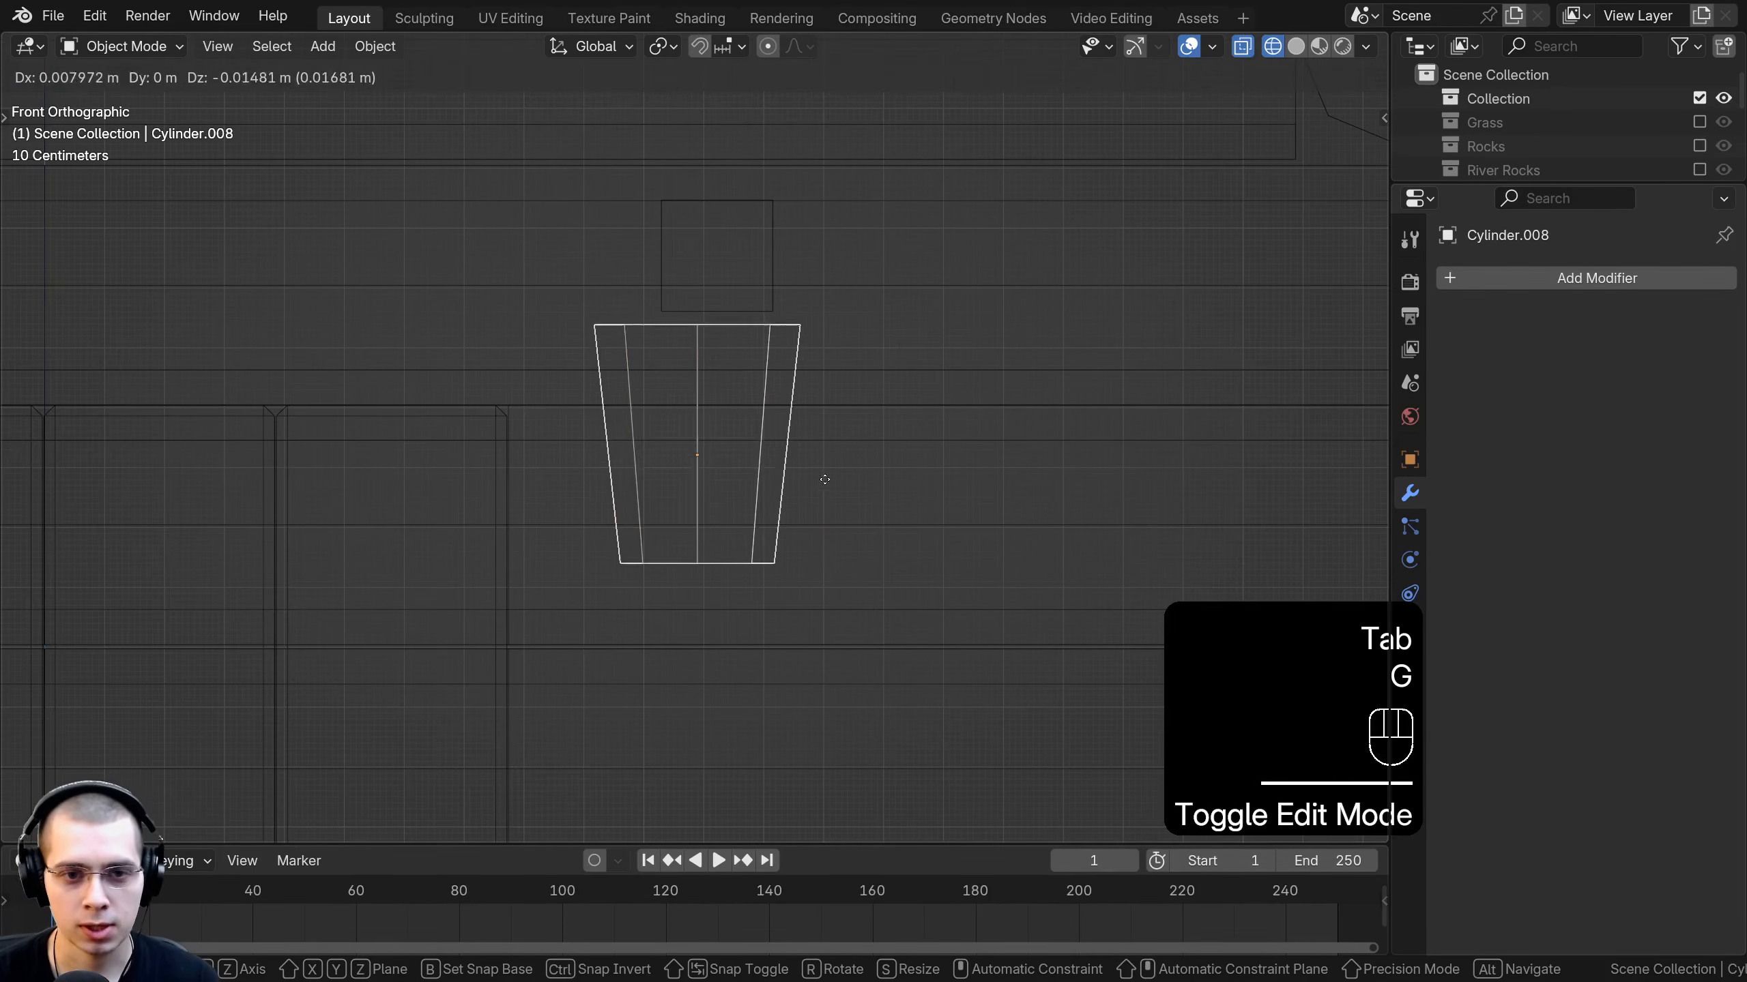
left_click(879, 502)
key("Tab")
key("a")
key("a")
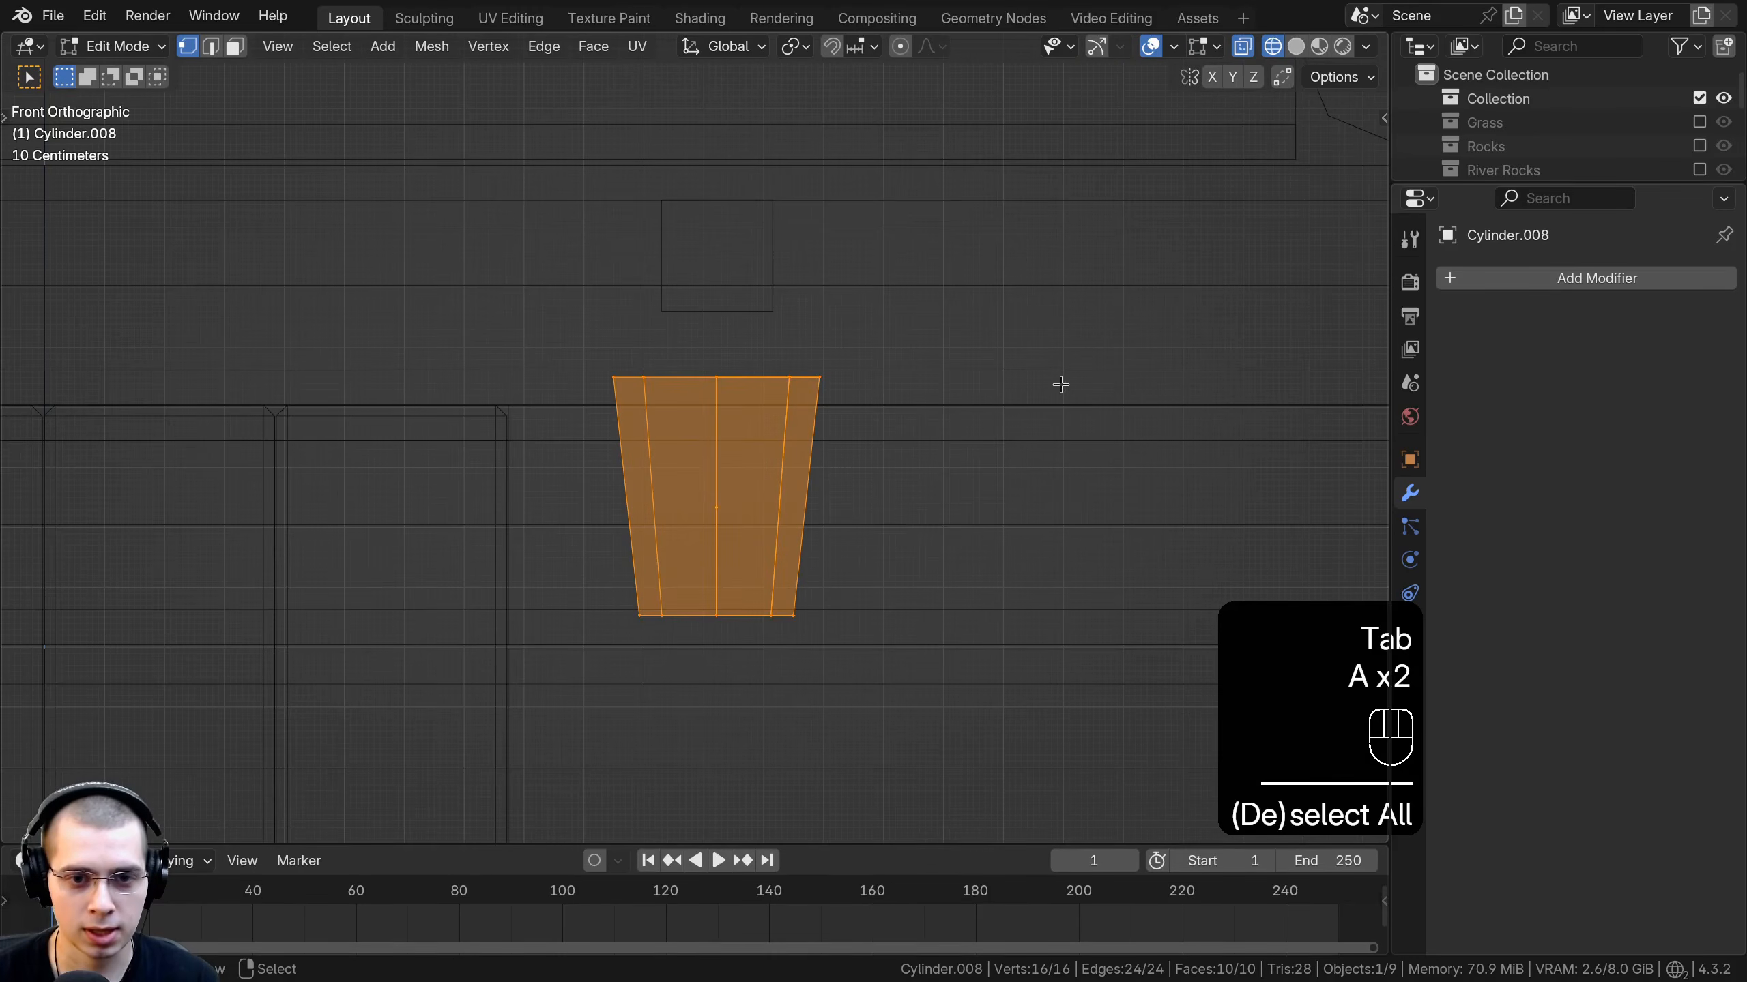
key("s")
left_click(1010, 405)
In solid view, extrude the cylinder's top face outward by scaling, and extrude it up about 0.04 m to form a rim.
key("z")
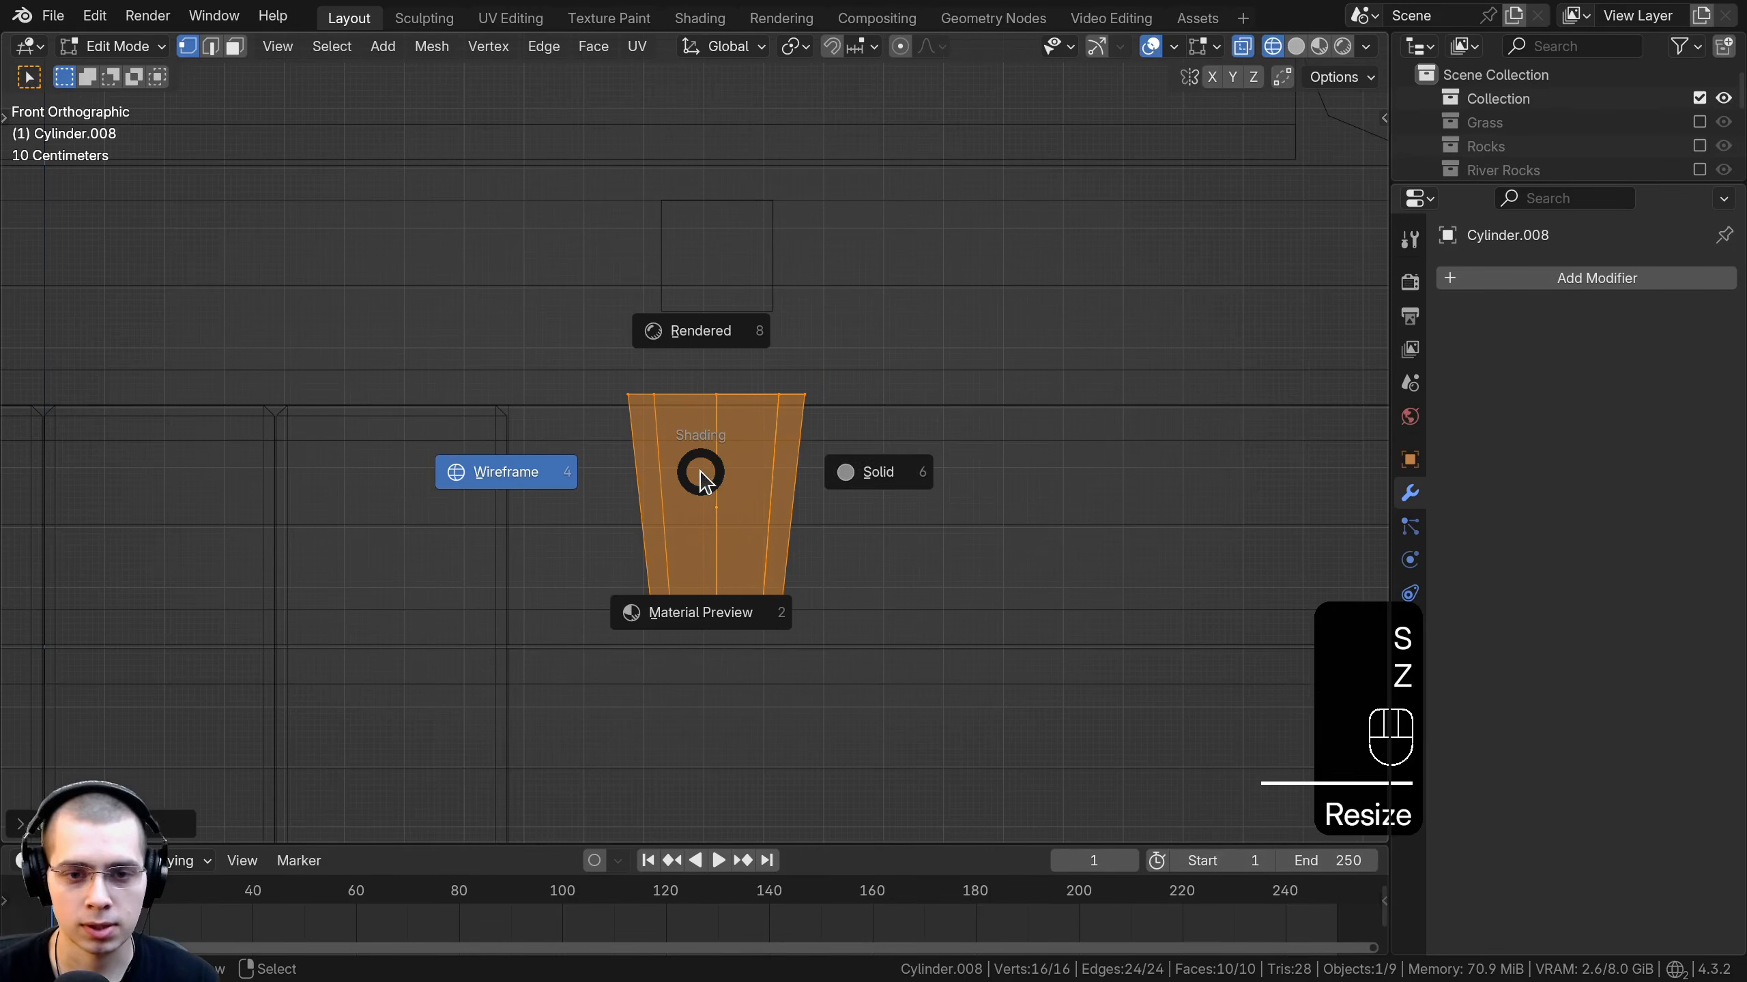
left_click(990, 468)
middle_click_drag(990, 471, 959, 578)
mouse_move(959, 578)
middle_mouse_down("shift")
mouse_move(936, 418)
mouse_move(905, 348)
middle_mouse_up("shift")
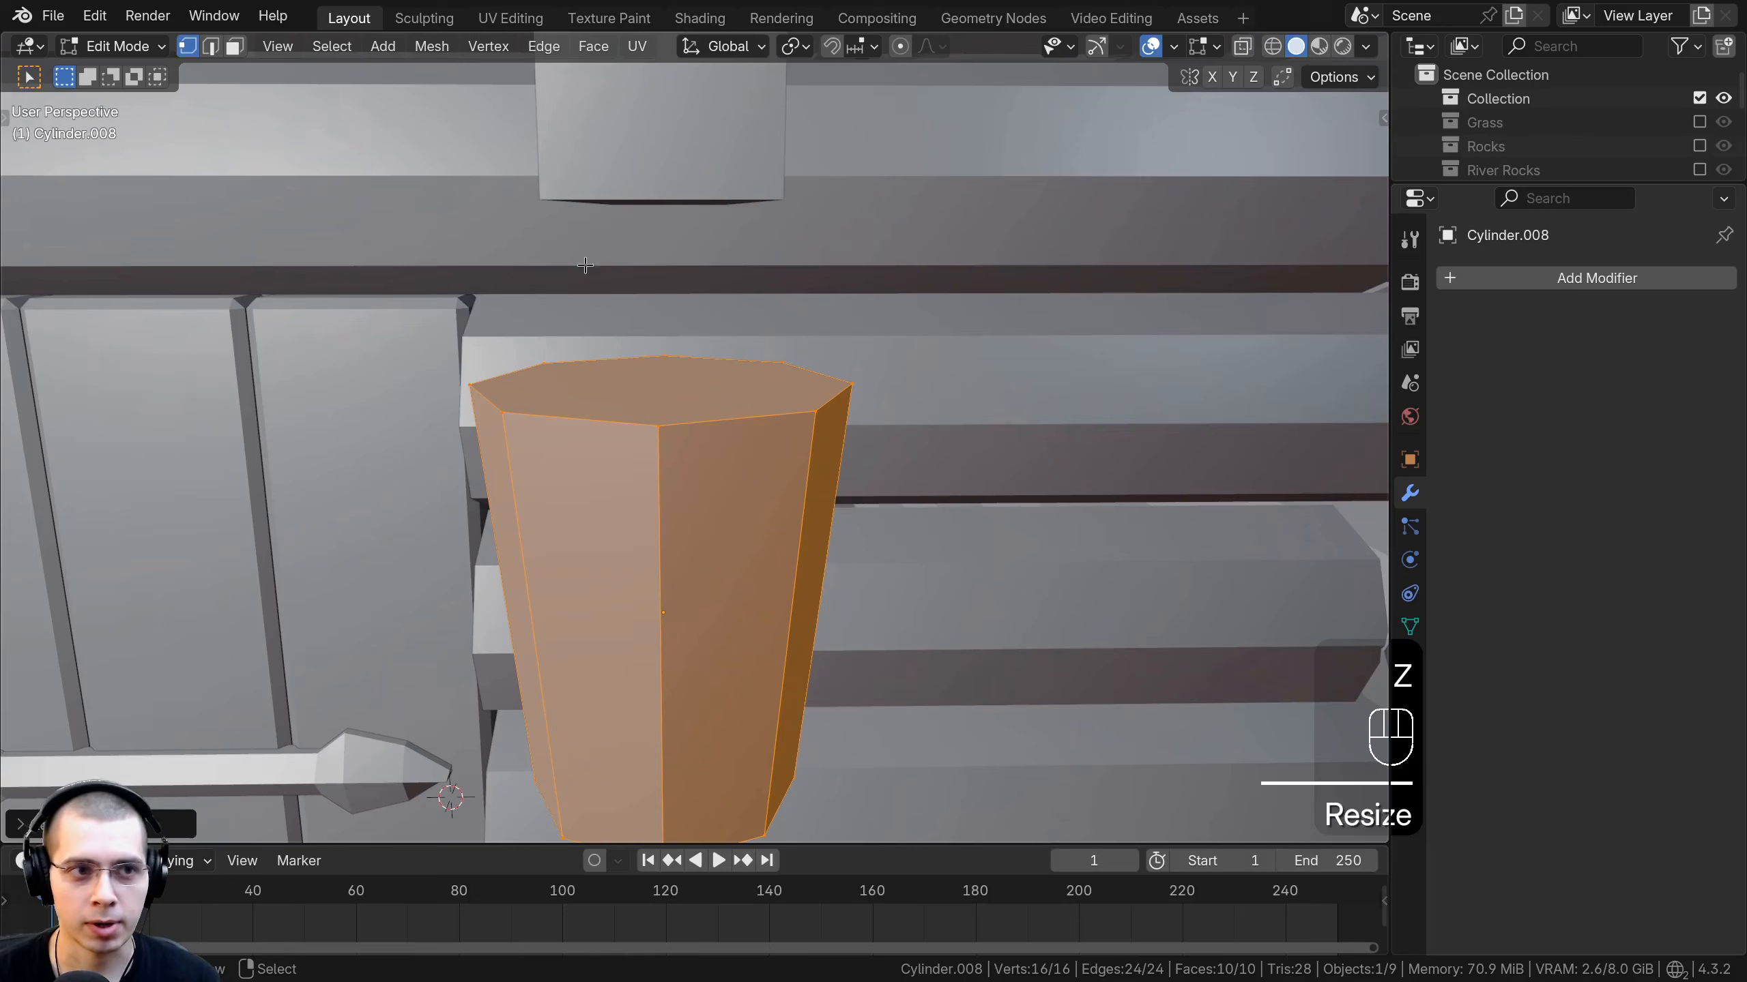
left_click(238, 47)
left_click(621, 377)
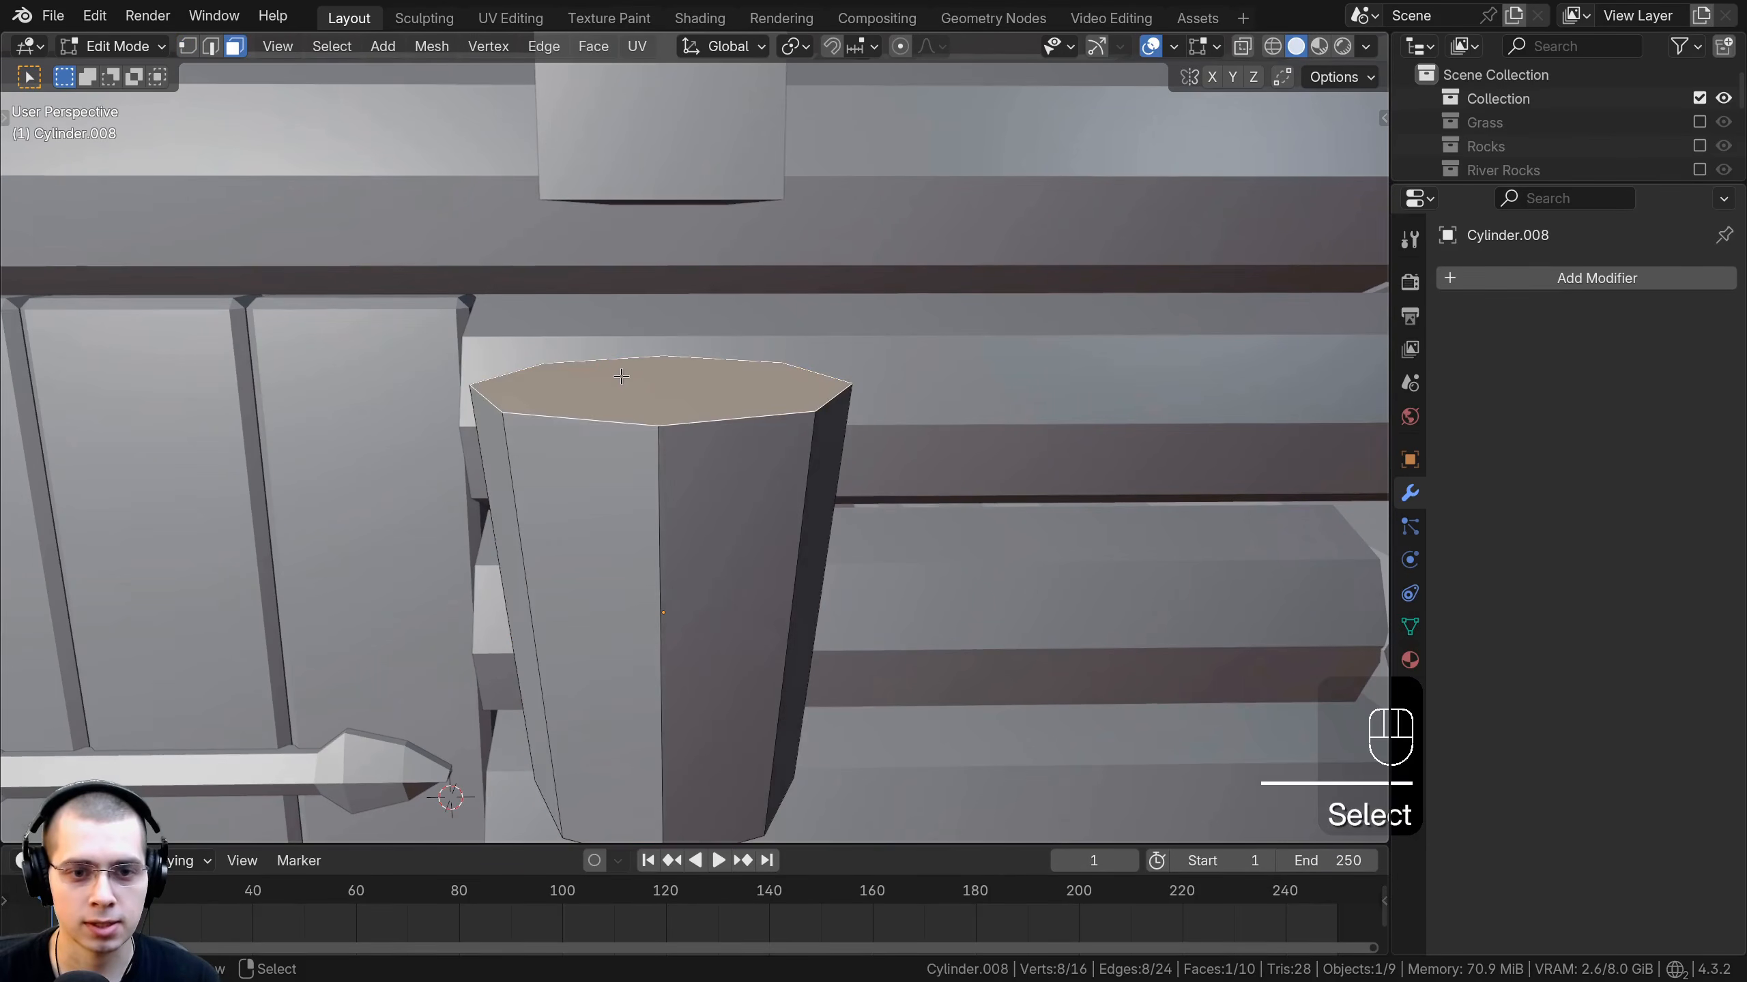
key("e")
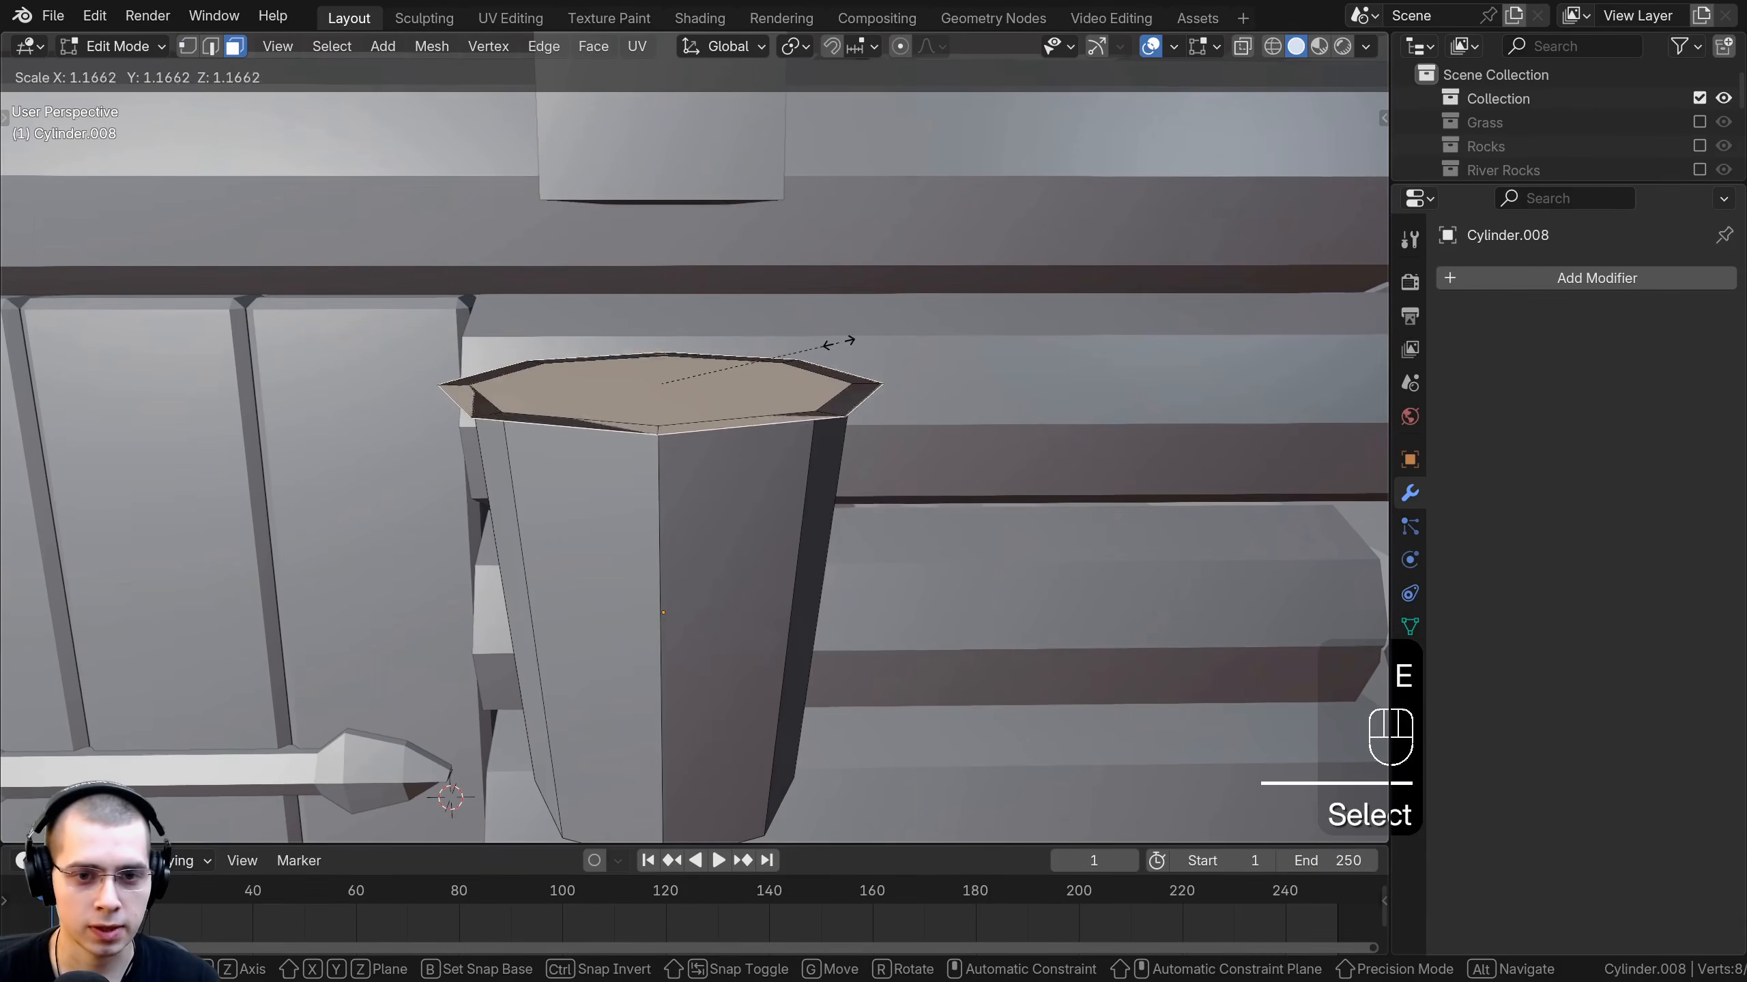
left_click(869, 345)
key("e")
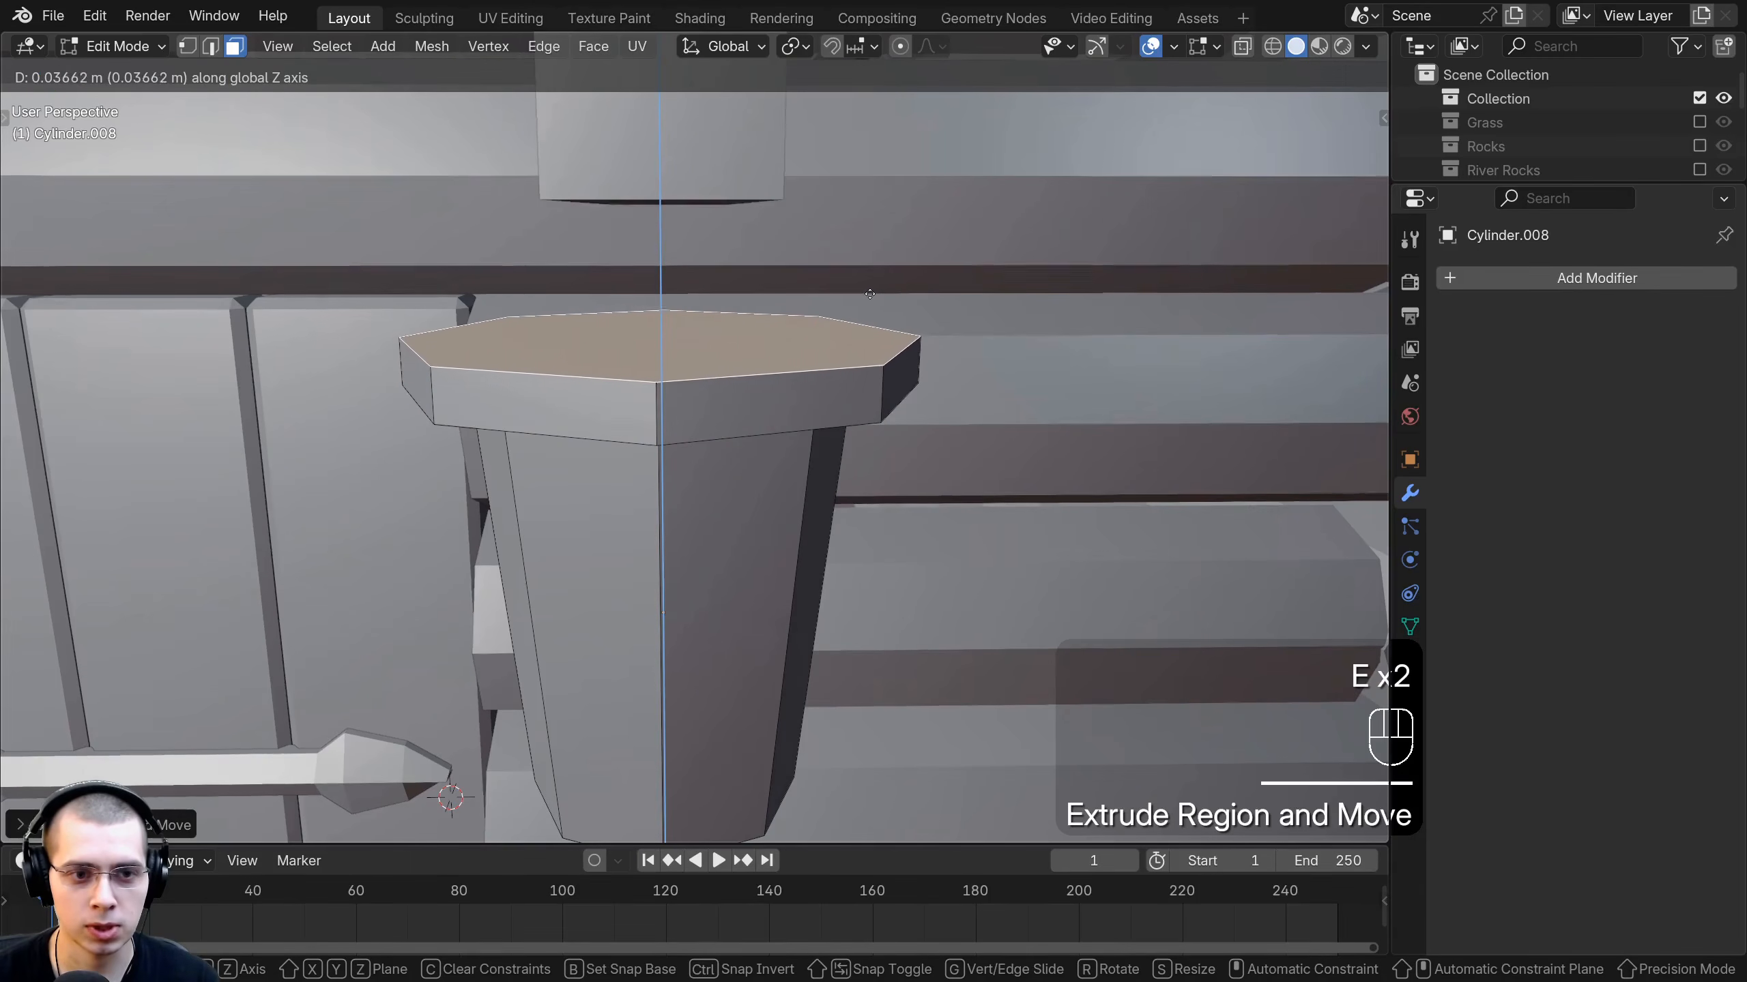
left_click(870, 290)
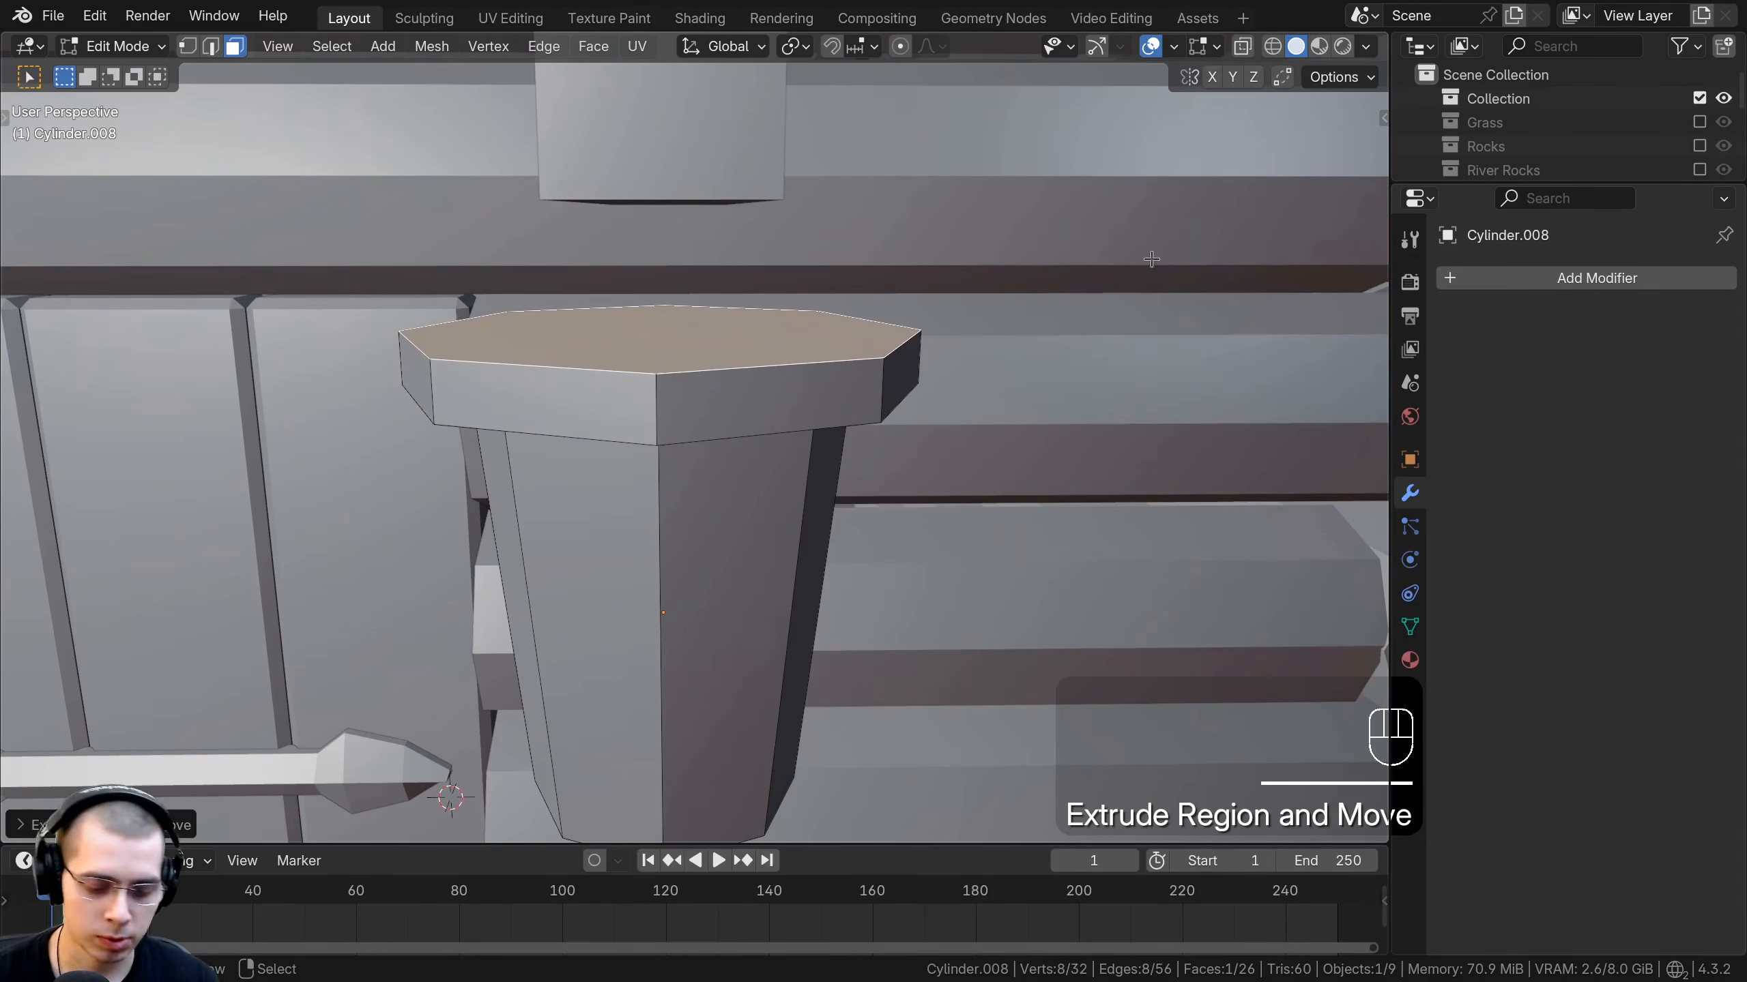
Inset the rim's top face about 0.03 m and extrude it upward, scaled inward, as a sloped cap tier.
key("i")
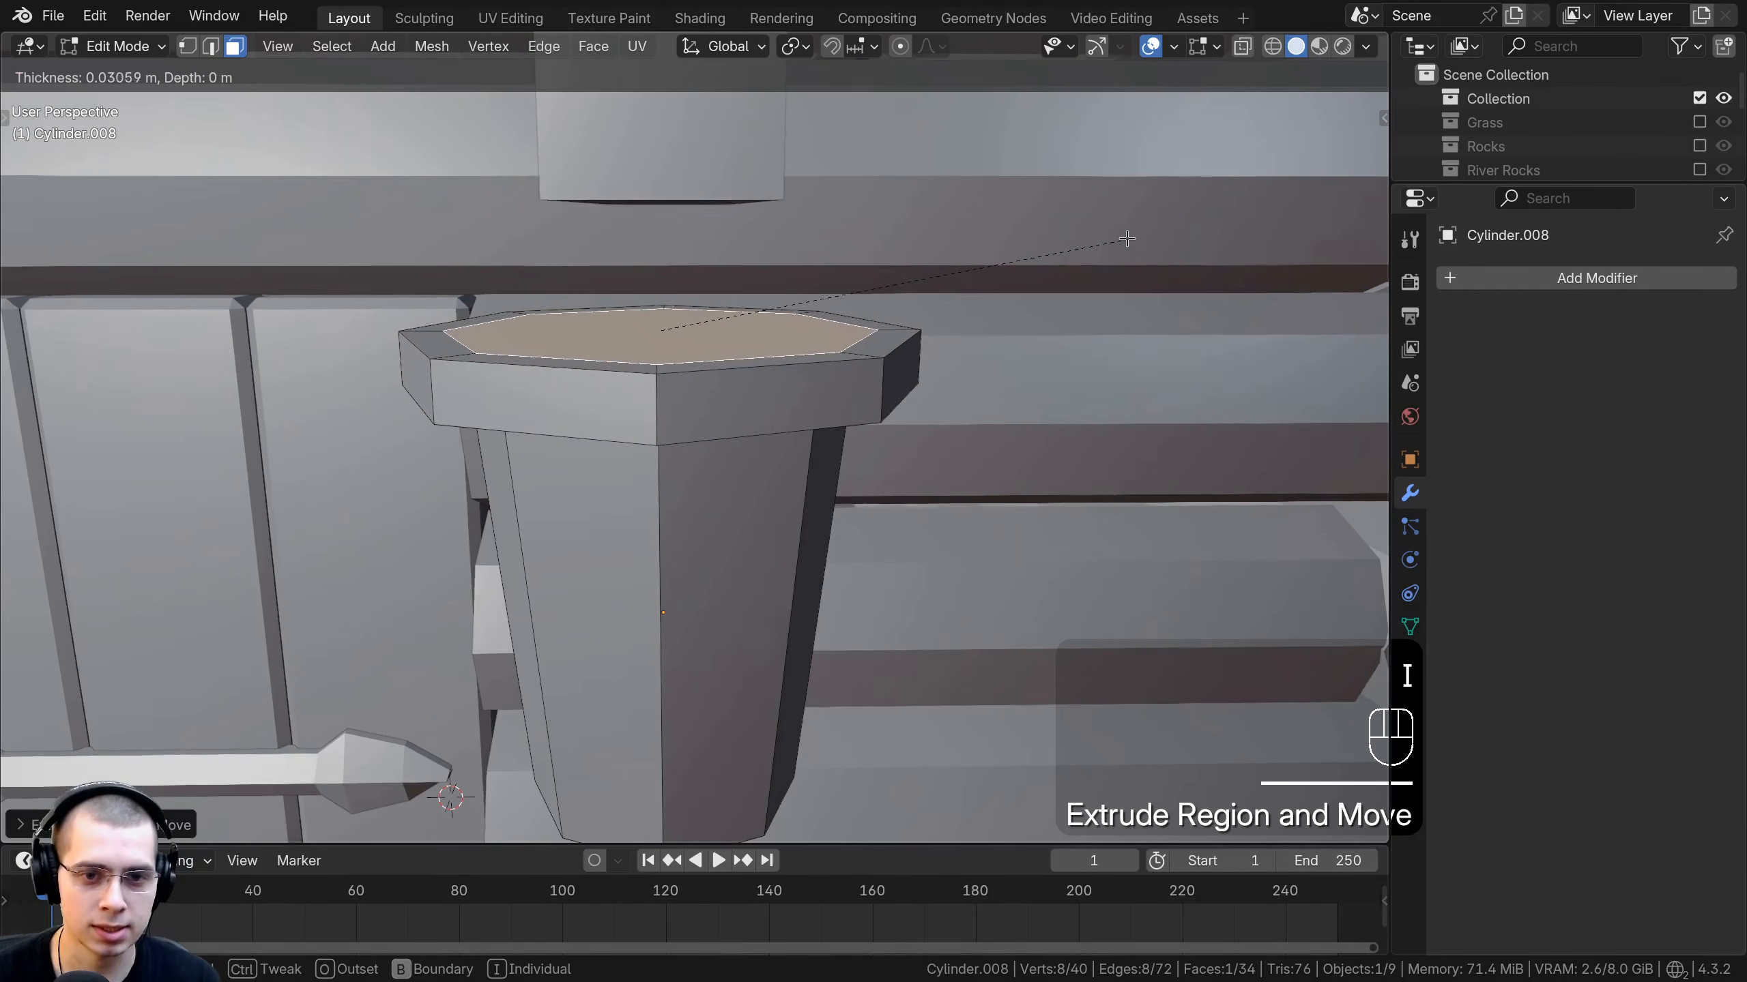
left_click(1126, 239)
middle_click_drag(928, 269, 928, 442, "shift")
key("e")
left_click(944, 379)
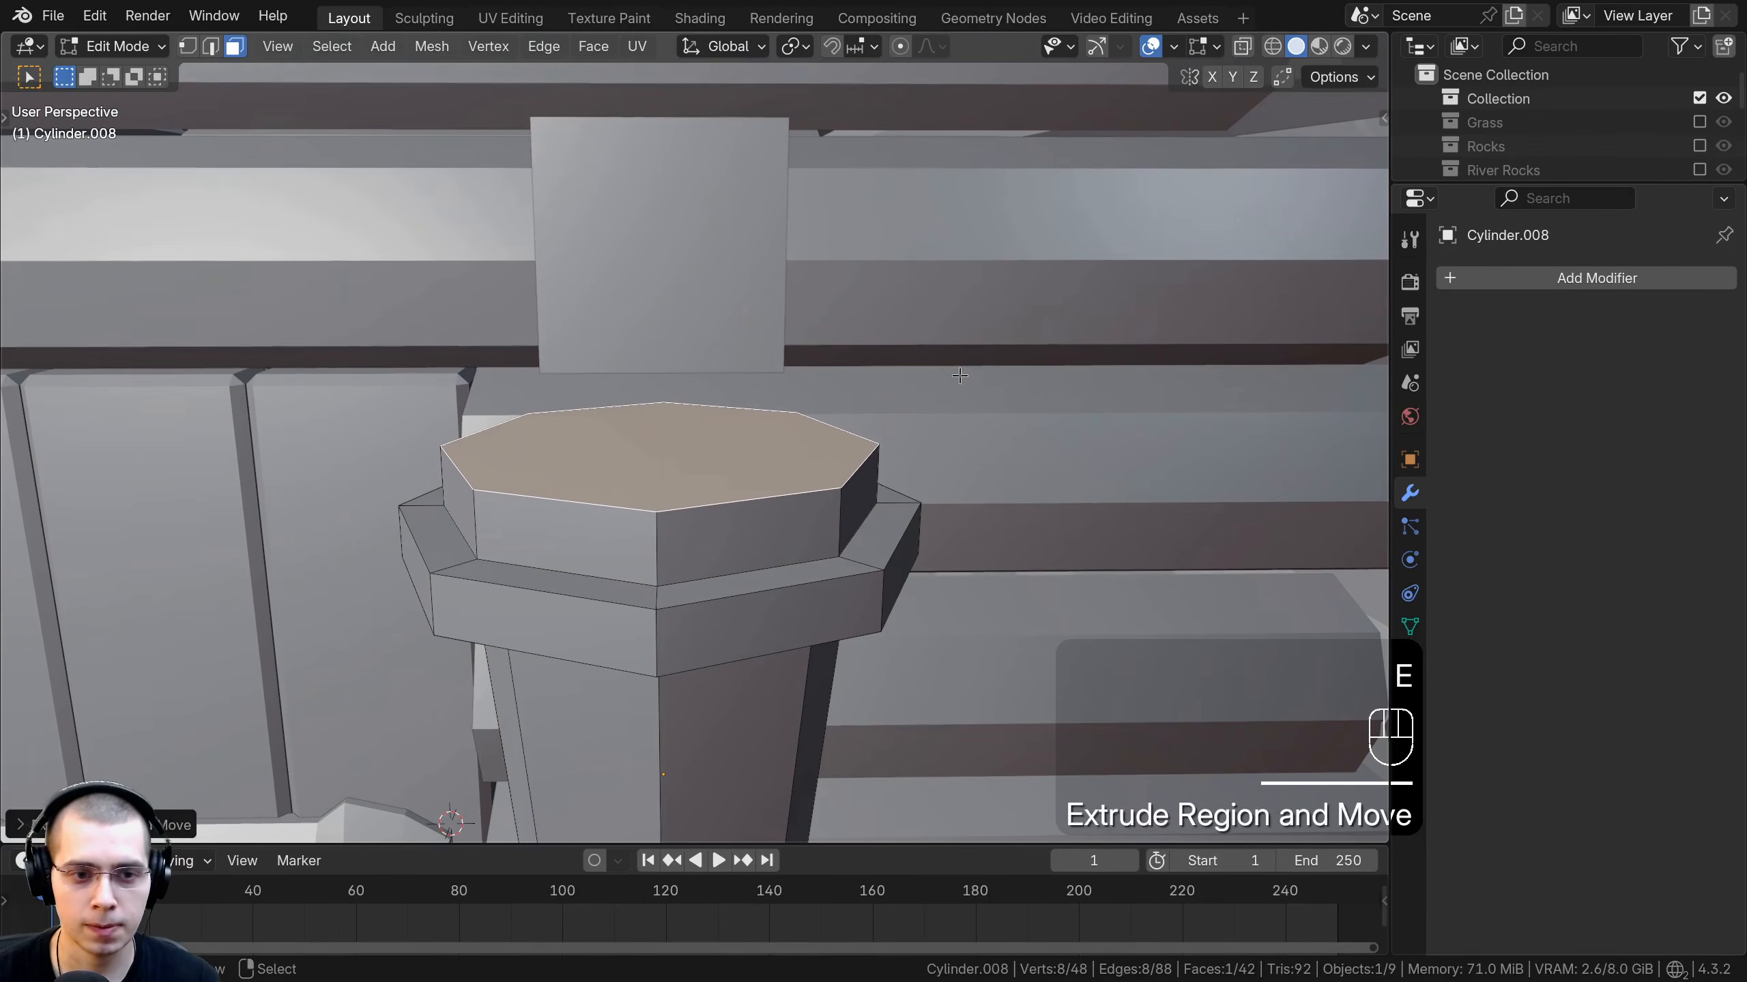
key("s")
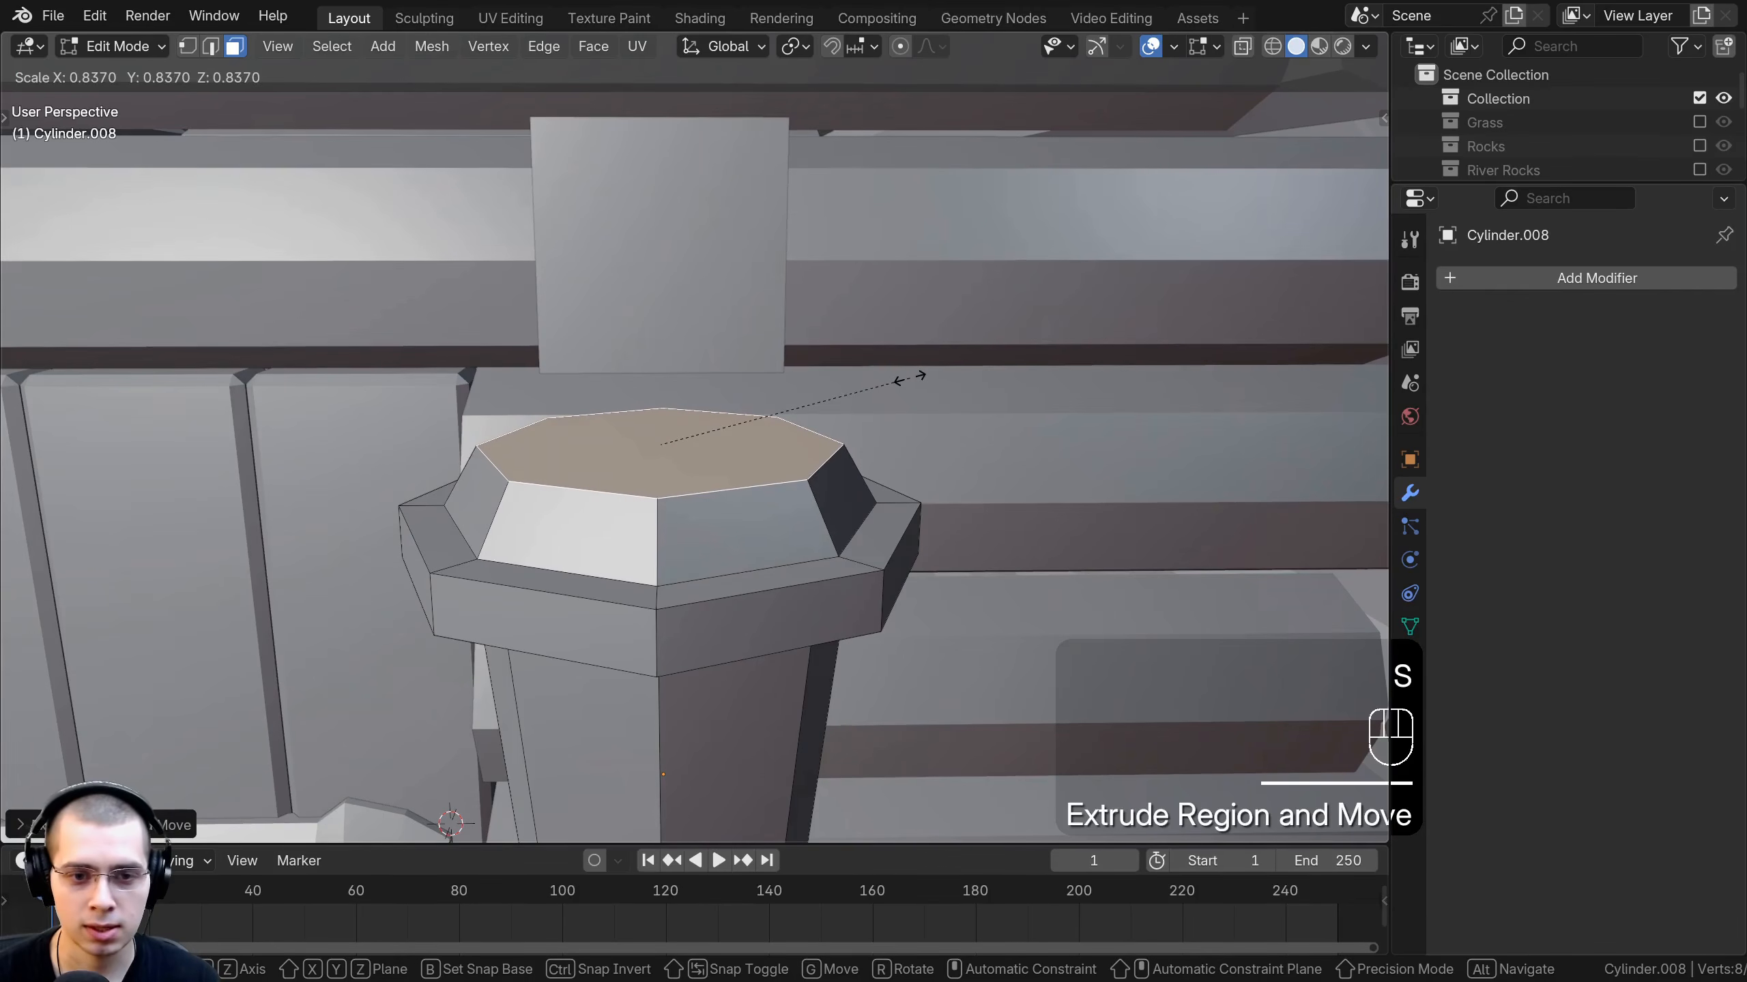
left_click(915, 383)
Extrude the cap's top face slightly upward and scale it to about 0.67 for a second, flatter tier.
key("e")
left_click(918, 365)
key("s")
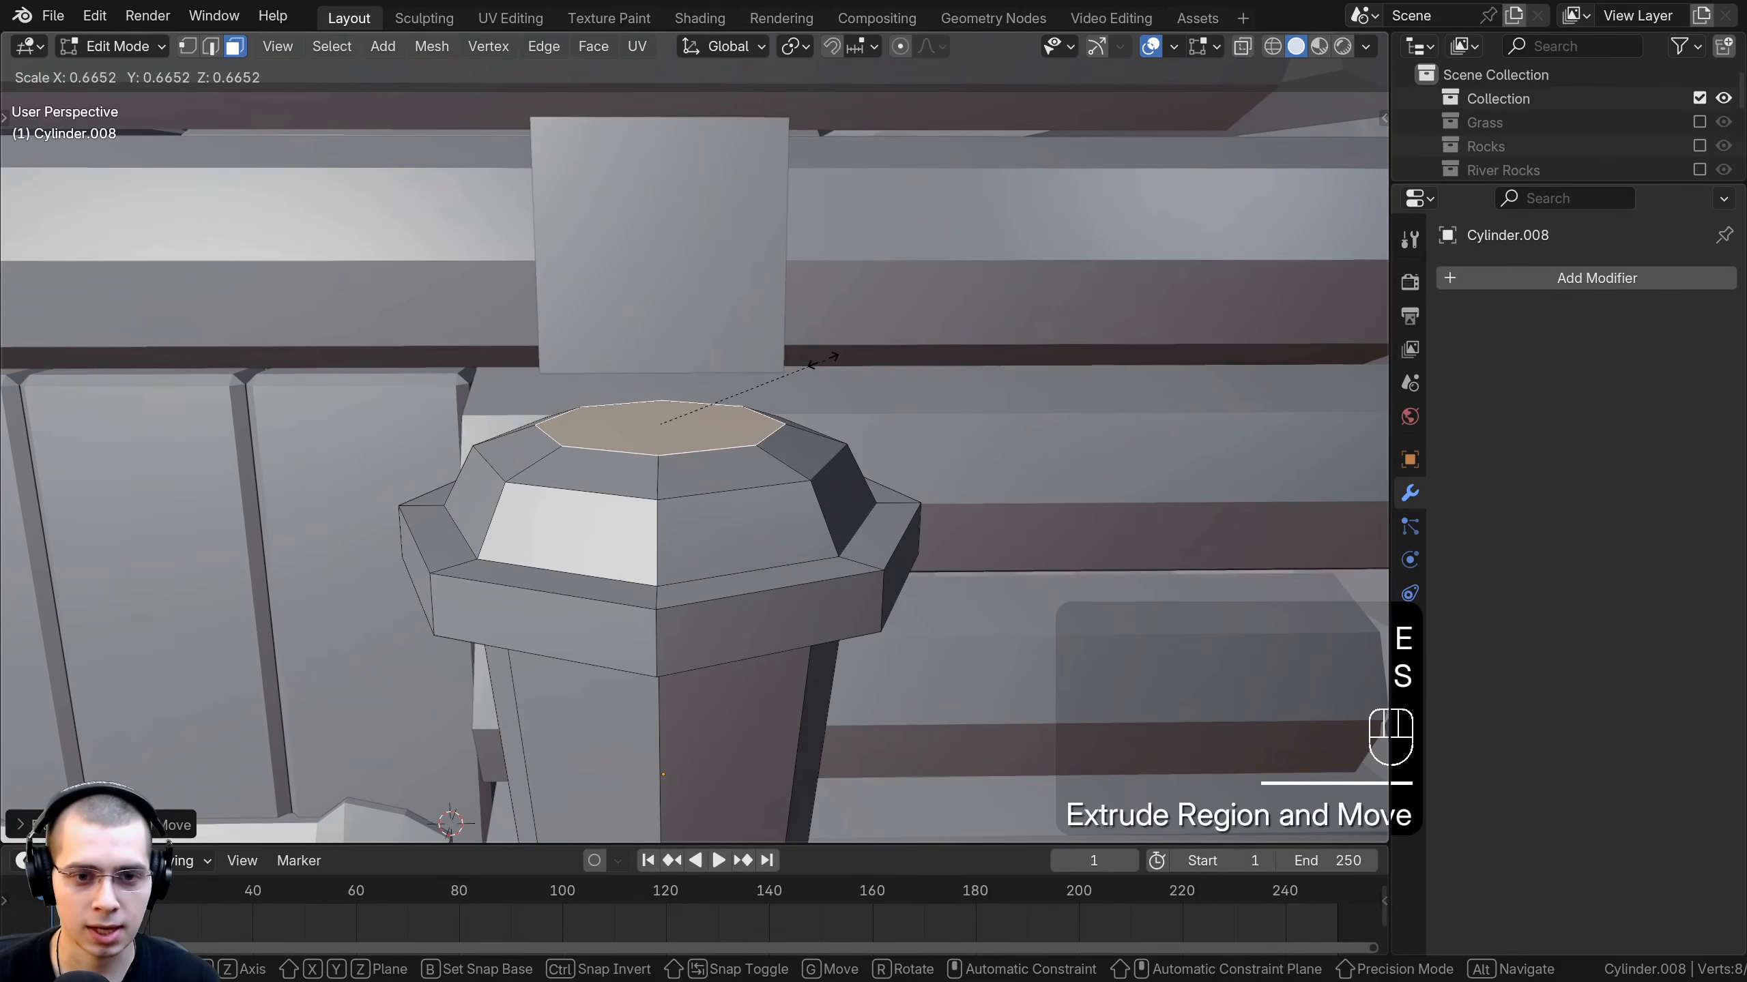
left_click(822, 359)
Inset the cap's top face to a small centre and extrude it upward into a thin hanging rod.
scroll(1022, 289, "up", 2)
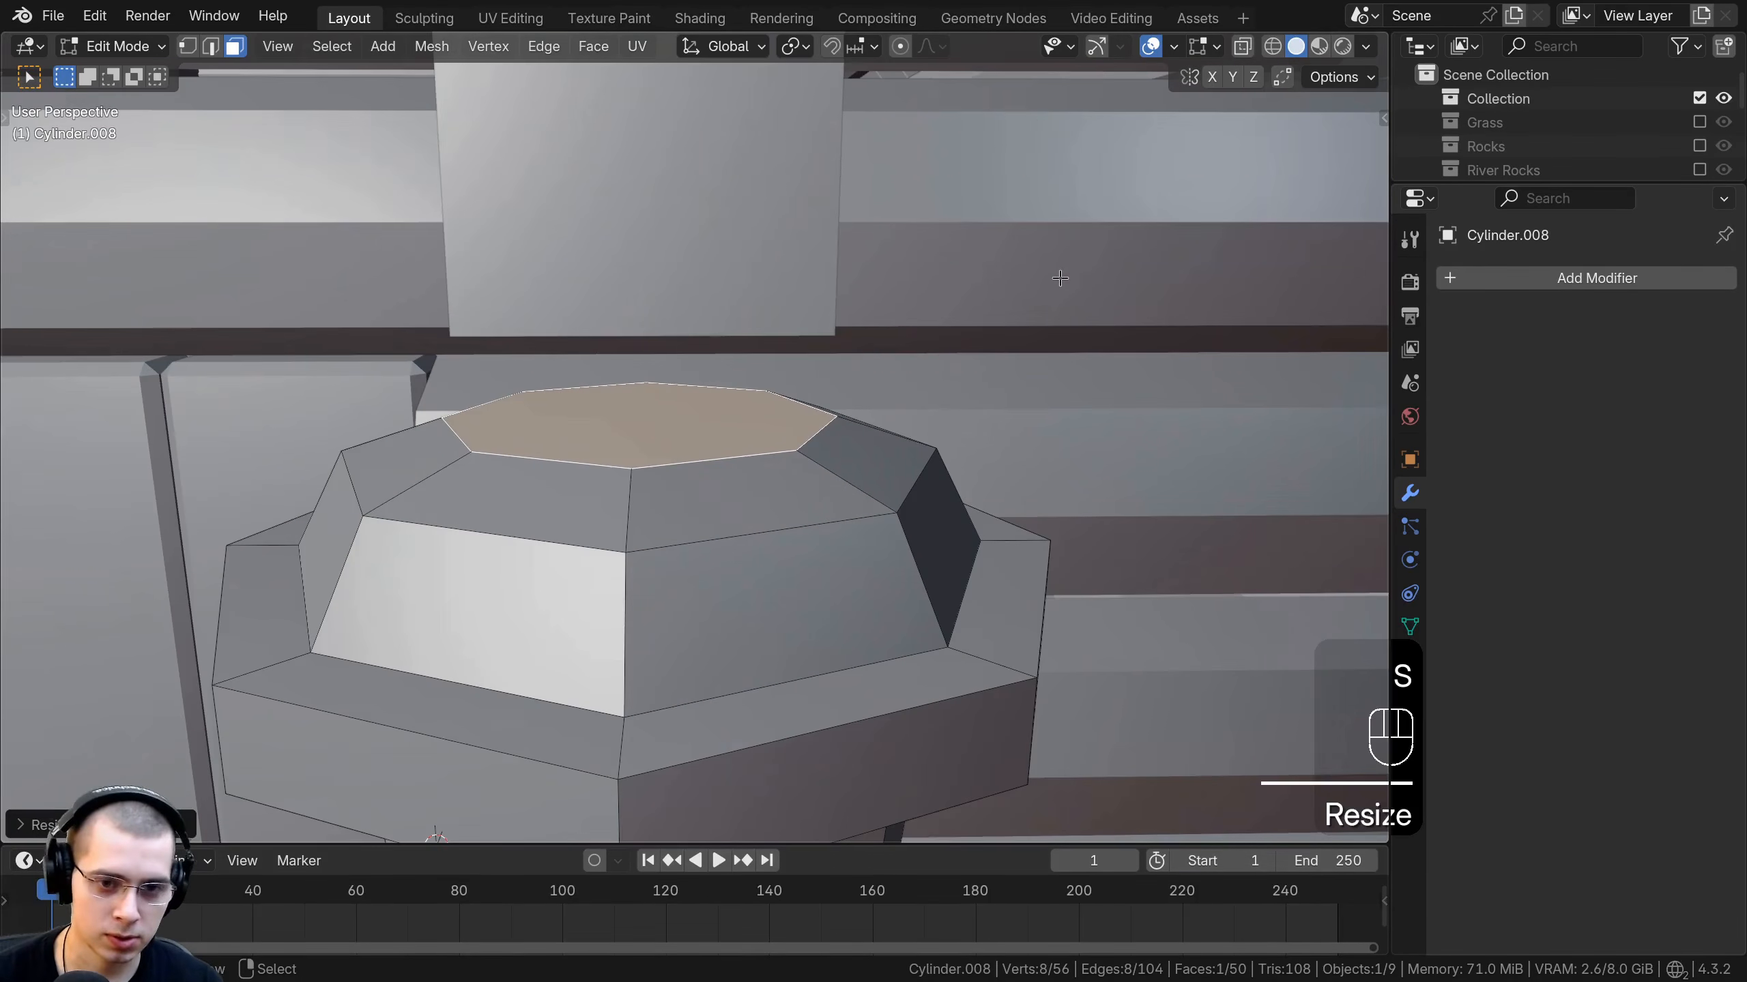
key("i")
left_click(907, 294)
scroll(825, 330, "down", 4)
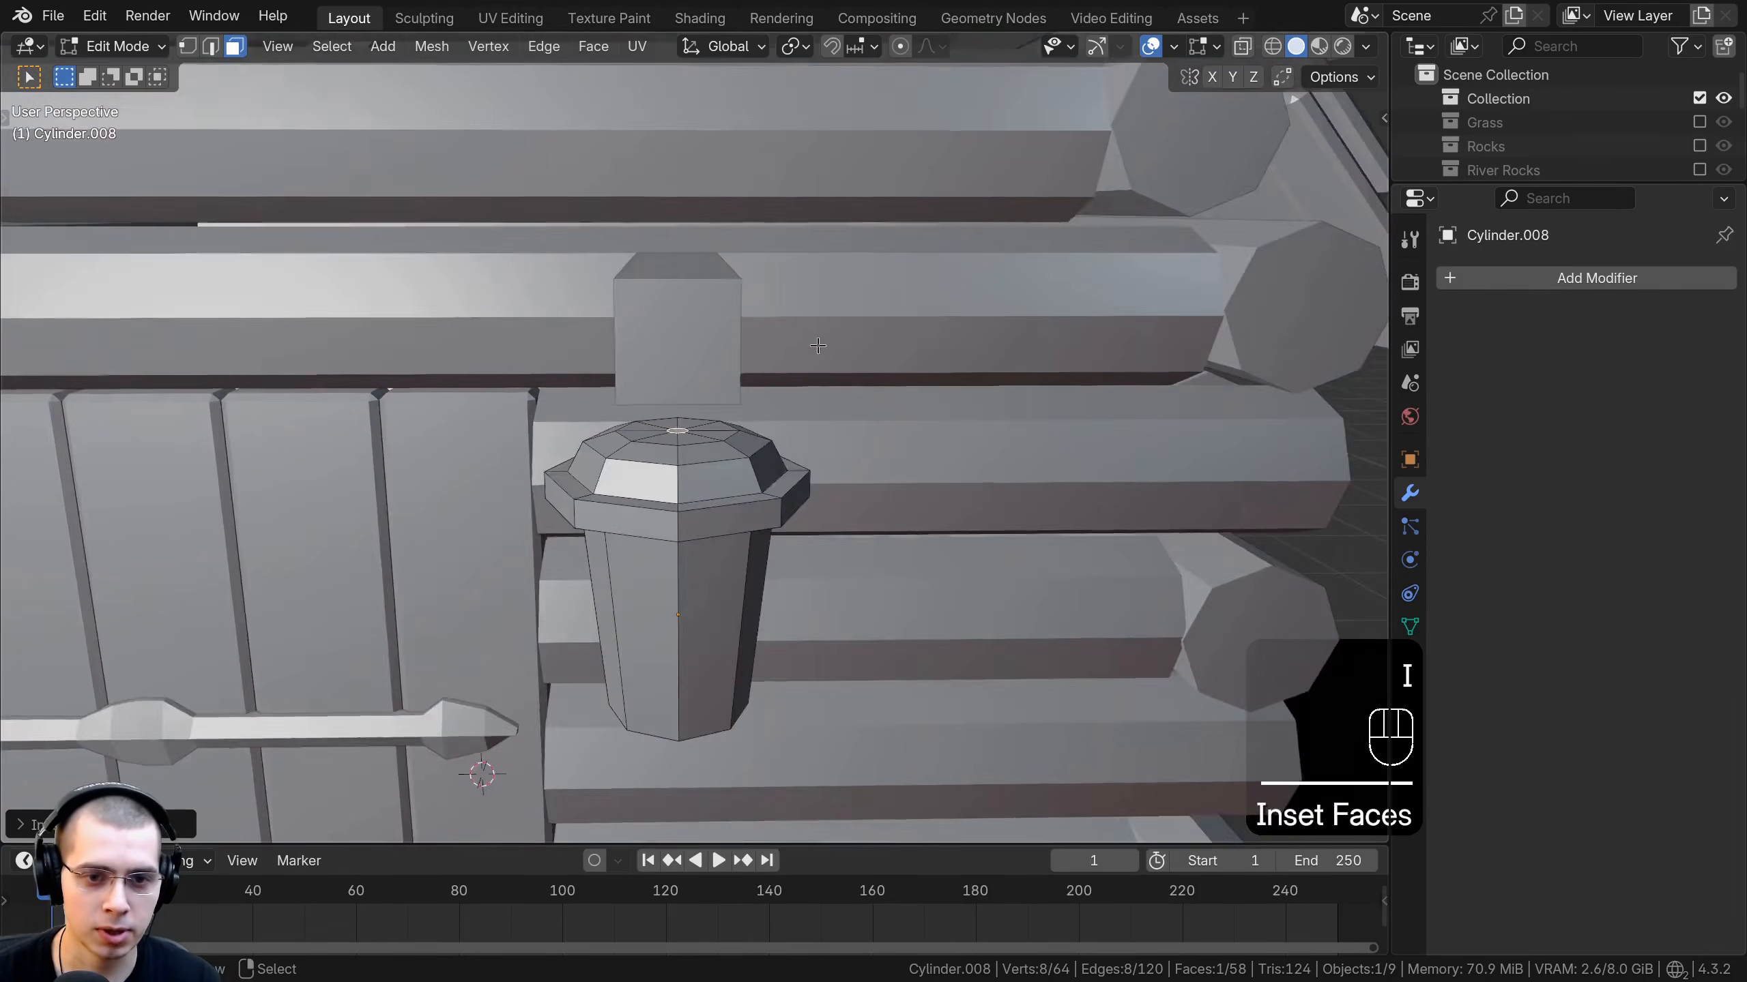
key("e")
left_click(784, 253)
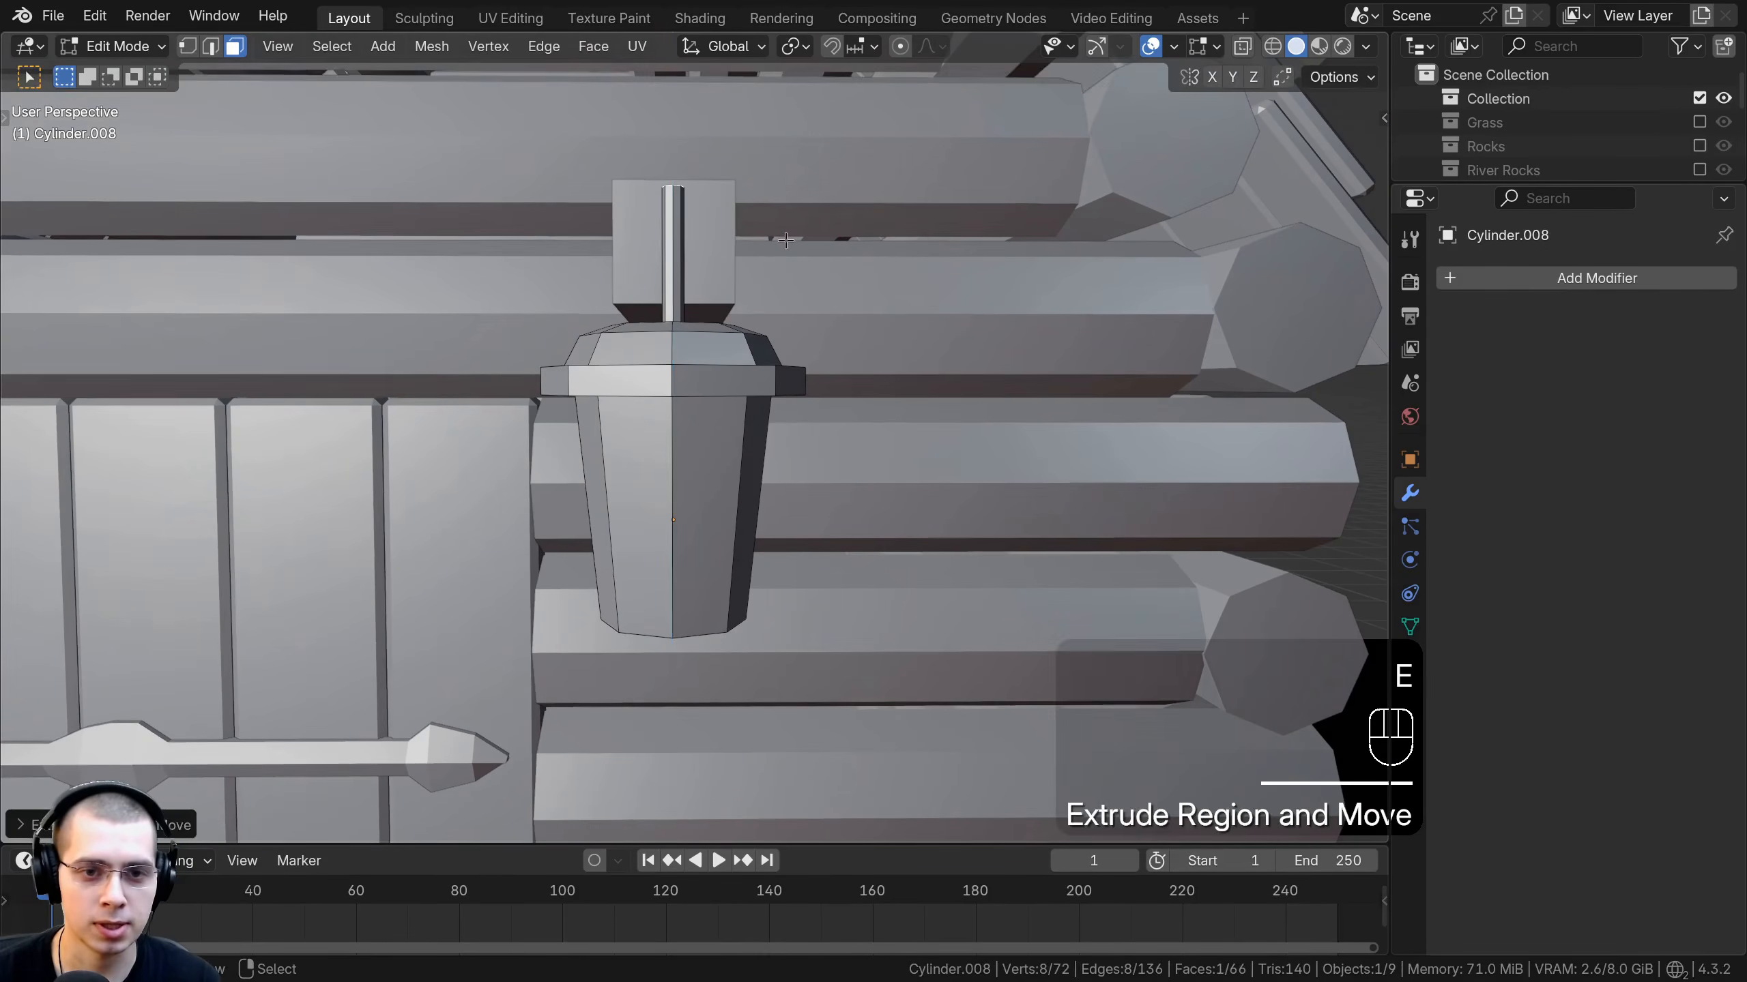
In Object Mode, lower the lantern along Z and shift it so its rod hangs from the projecting beam's underside.
key("Tab")
key("g")
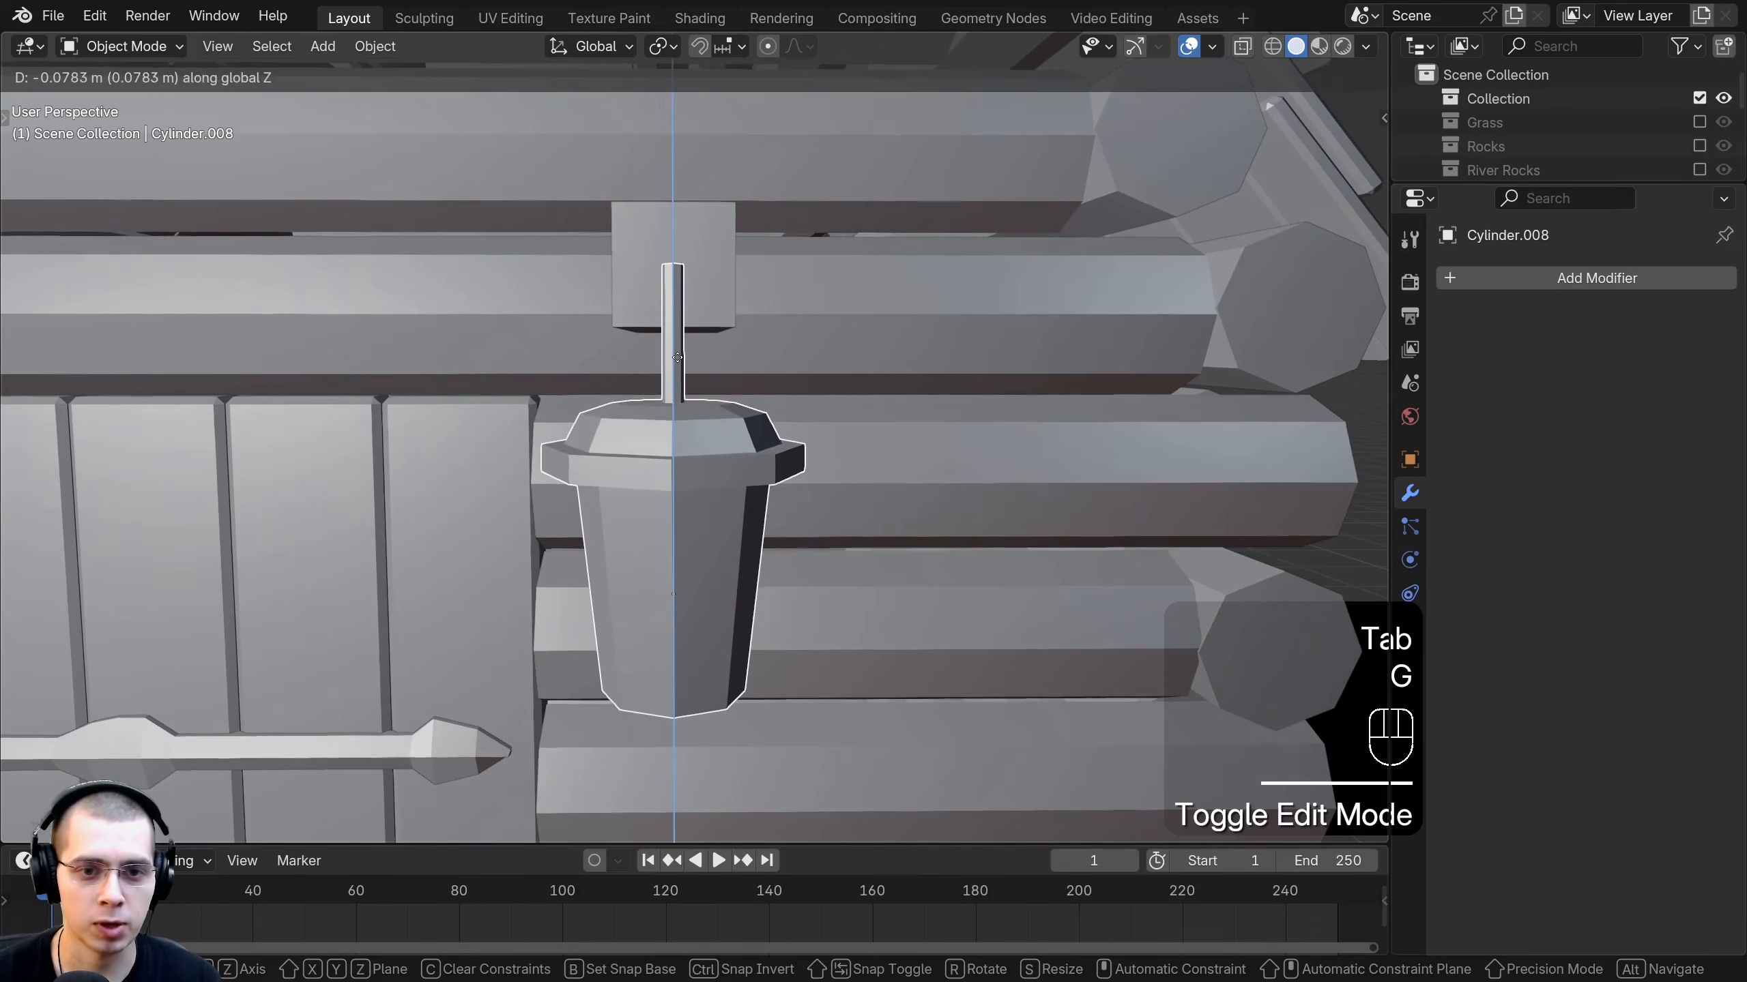
left_click(674, 363)
middle_click_drag(674, 363, 961, 410)
key("g")
middle_click(1008, 414)
left_click(963, 409)
key("g")
left_click(980, 413)
key("g")
middle_click(1045, 443)
left_click(1056, 447)
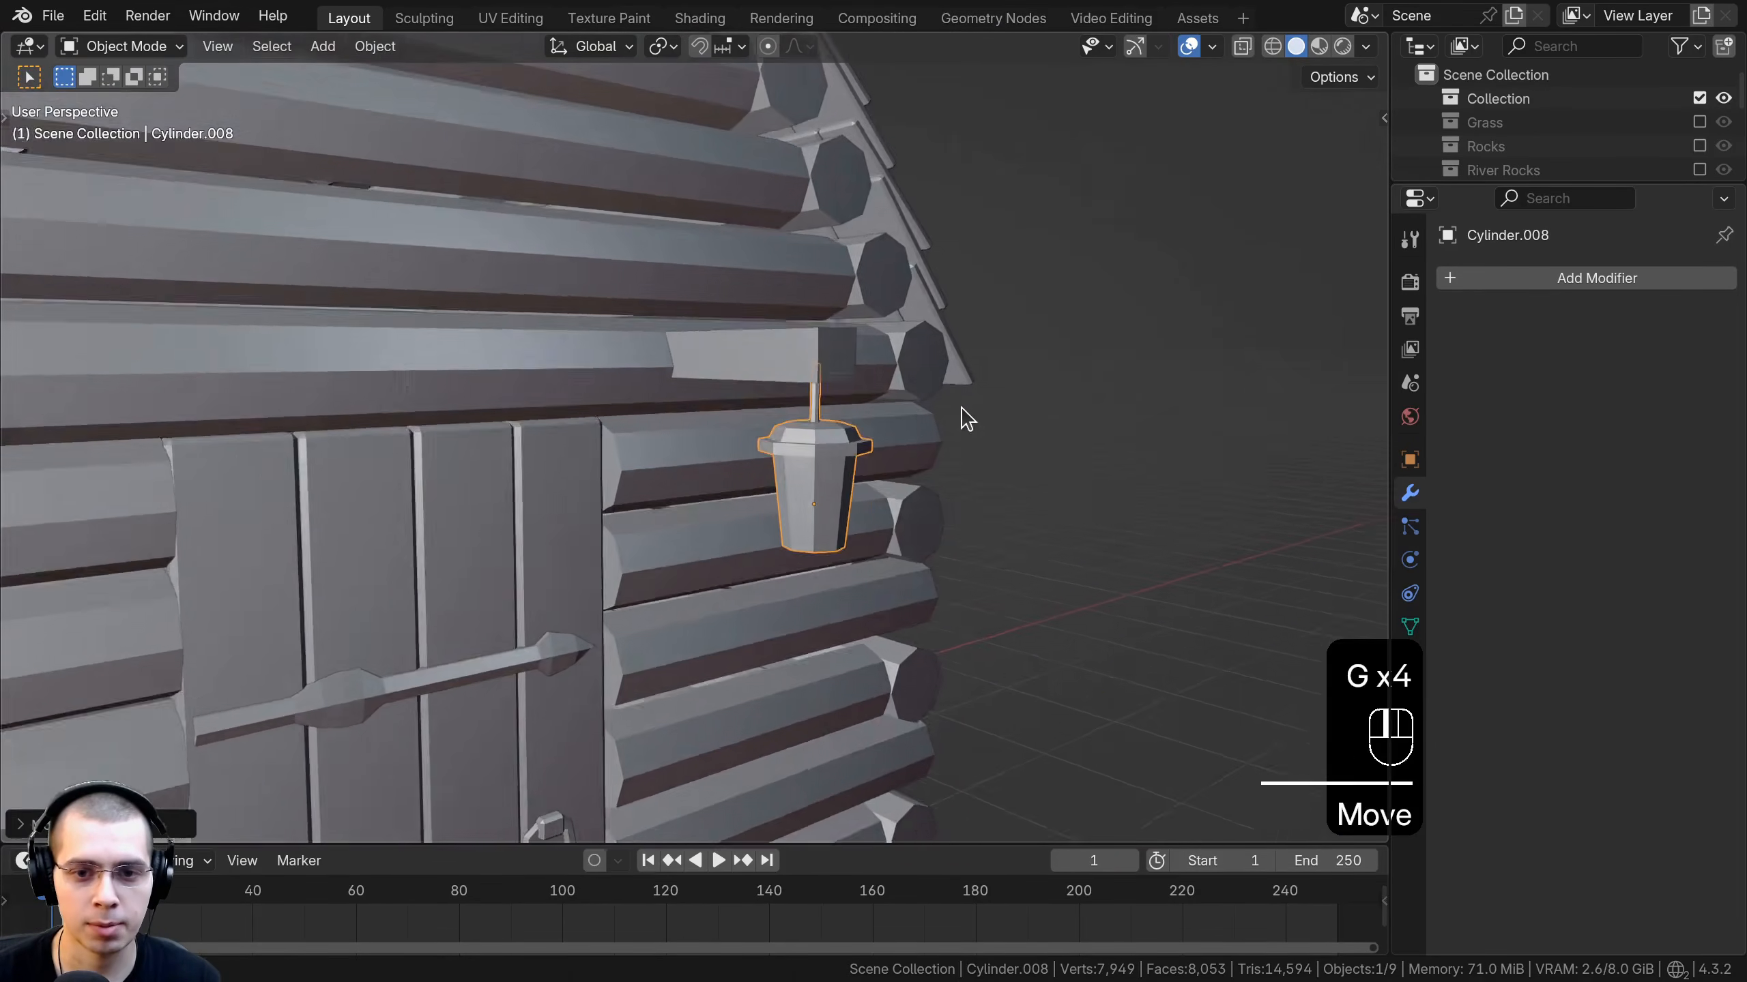
Enter Edit Mode on the lantern and select all eight side faces of its tapered body.
scroll(956, 410, "up", 5)
key("a")
right_click(644, 339)
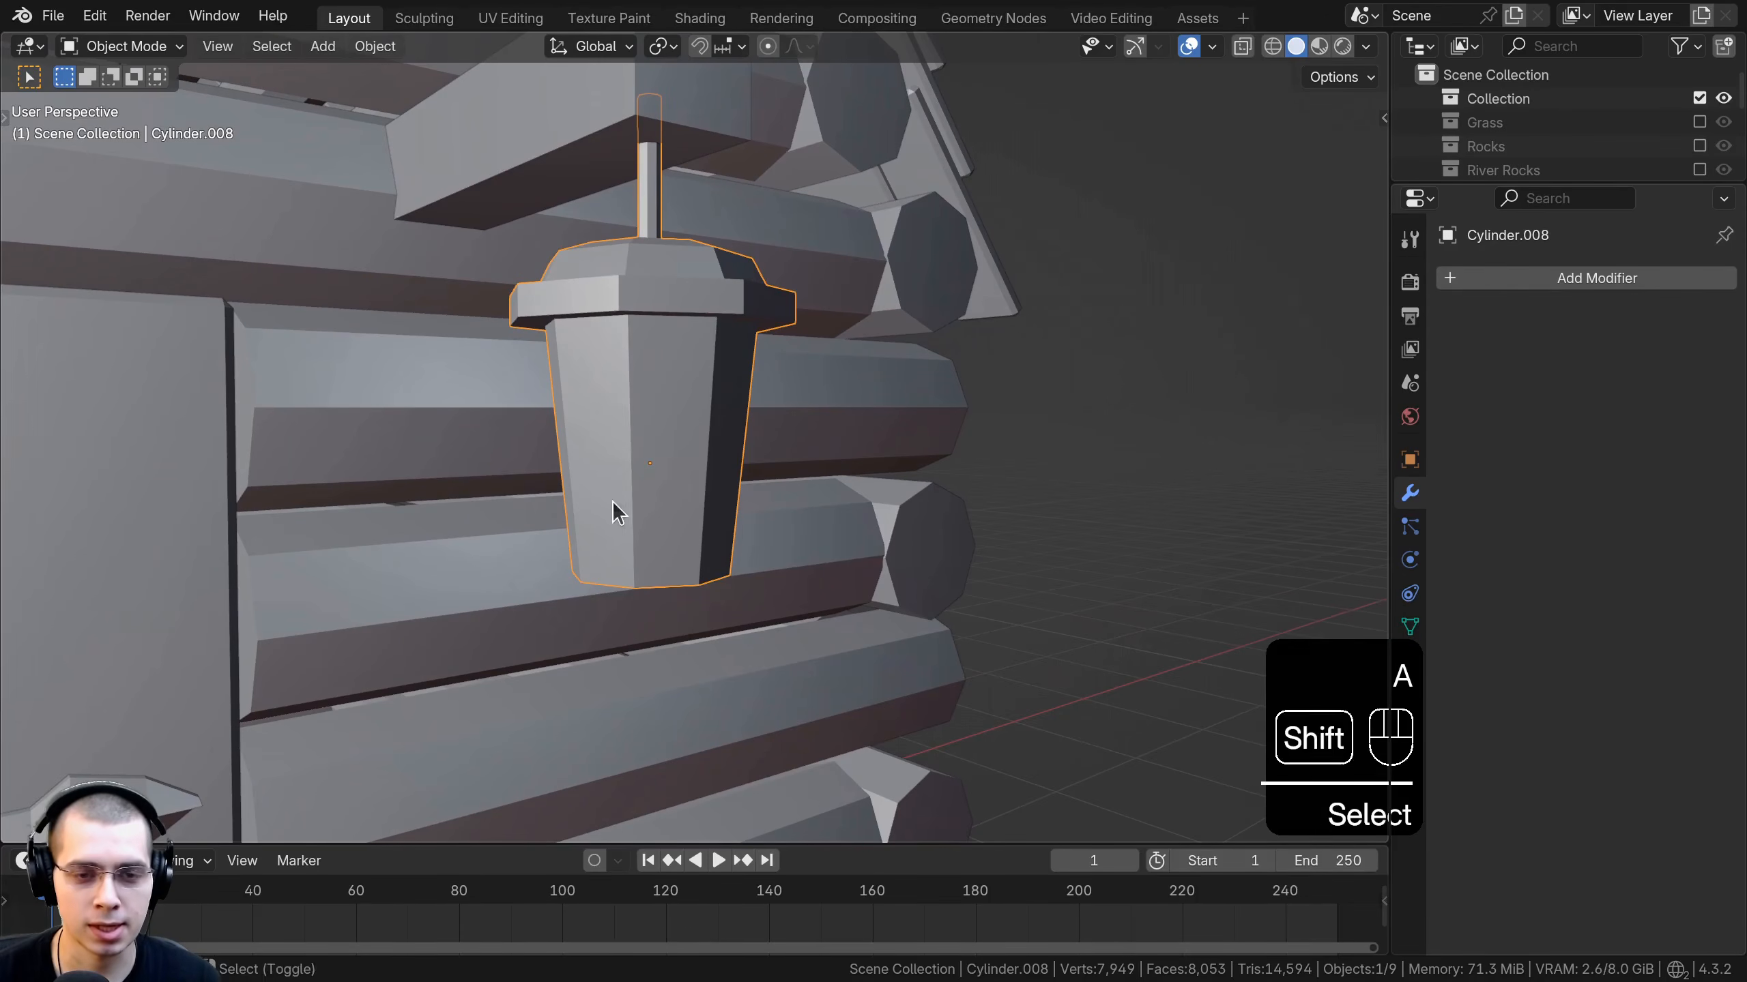
middle_click_drag(614, 510, 661, 514, "shift")
scroll(662, 513, "up", 3)
key("Tab")
scroll(677, 511, "down", 3)
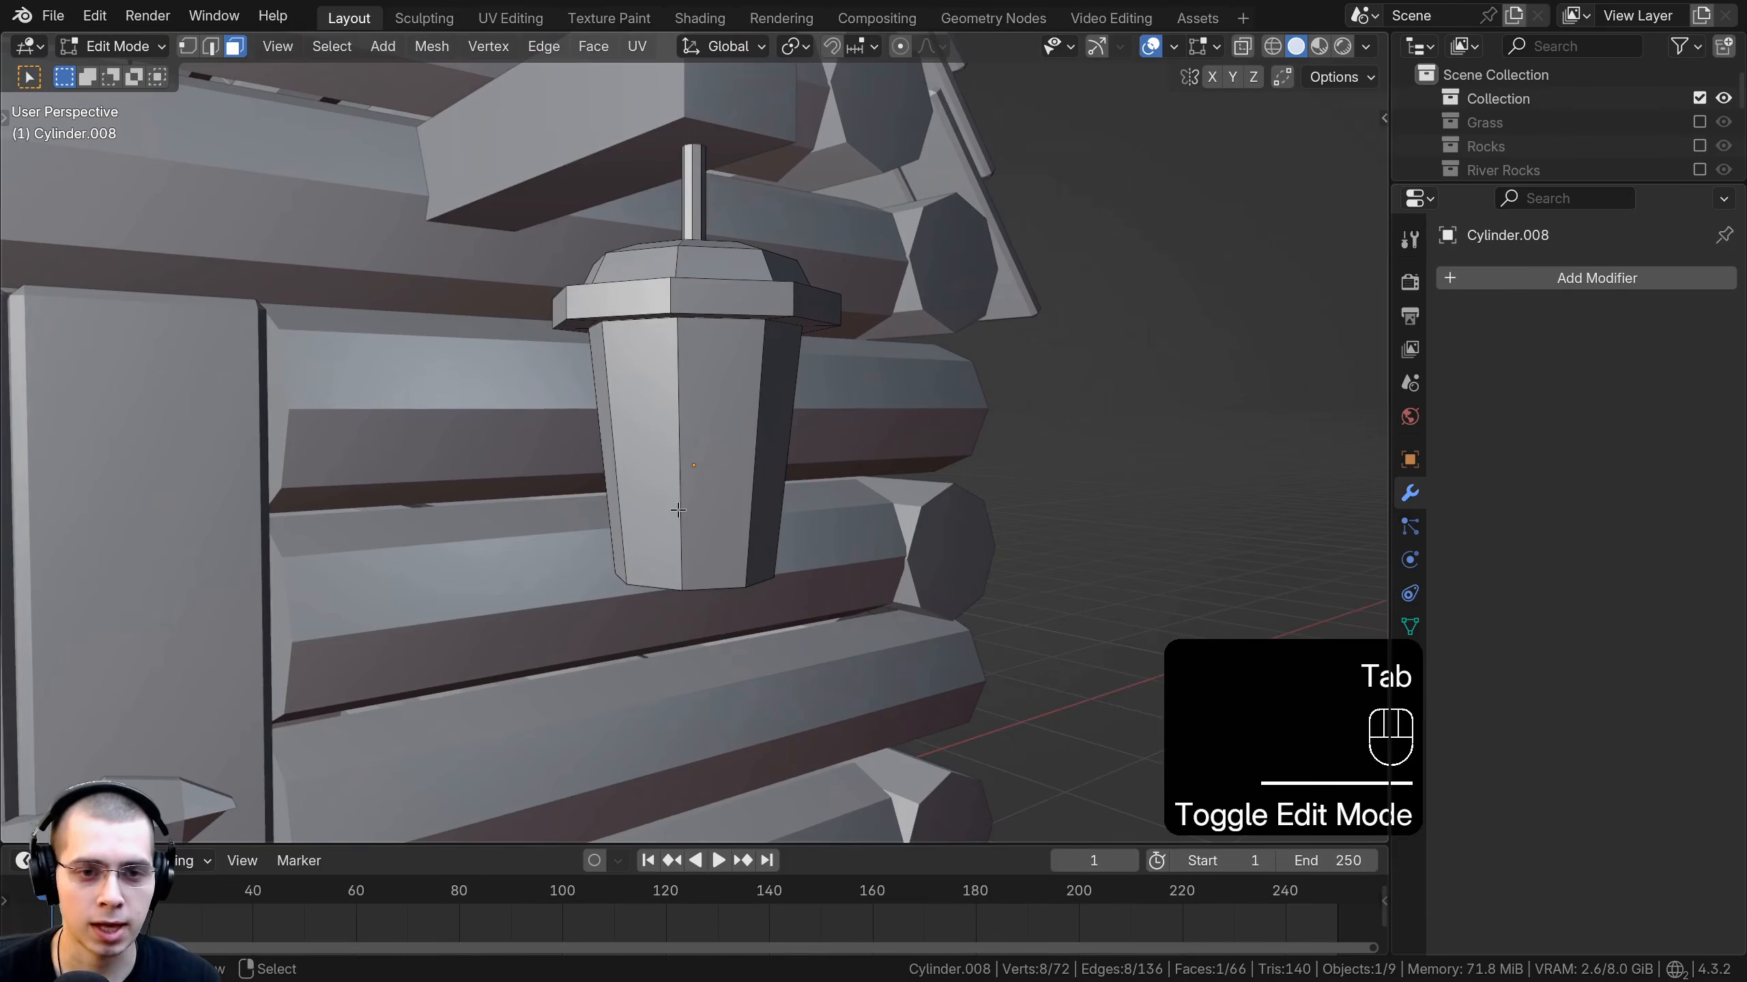
right_click(643, 436)
right_click(715, 440, "shift")
middle_click_drag(718, 442, 499, 455)
right_click(471, 468, "shift")
right_click(515, 468, "shift")
mouse_move(606, 465)
middle_mouse_down()
mouse_move(853, 447)
mouse_move(362, 433)
mouse_move(716, 466)
mouse_move(639, 468)
middle_mouse_up()
right_click(843, 444, "shift")
right_click(816, 422, "shift")
right_click(990, 476, "shift")
right_click(943, 472, "shift")
middle_click_drag(778, 475, 994, 445)
Inset the selected side faces individually by about 0.008 m to leave a narrow frame around each panel.
key("i")
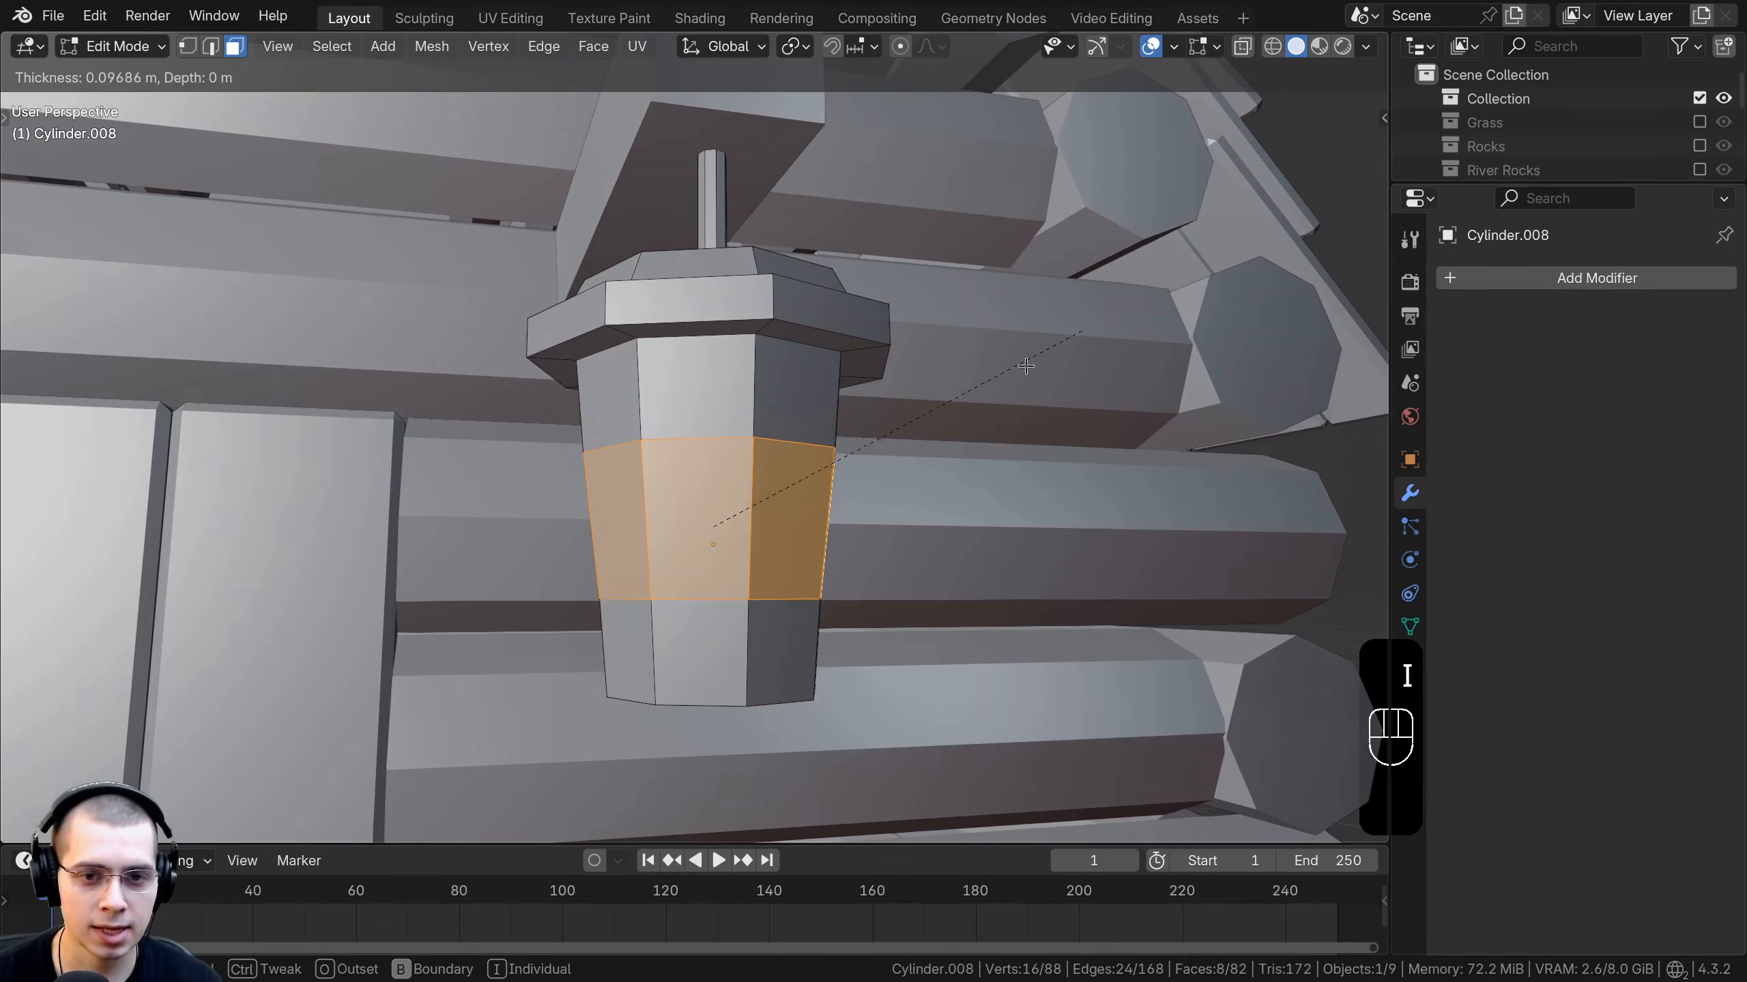
key("i")
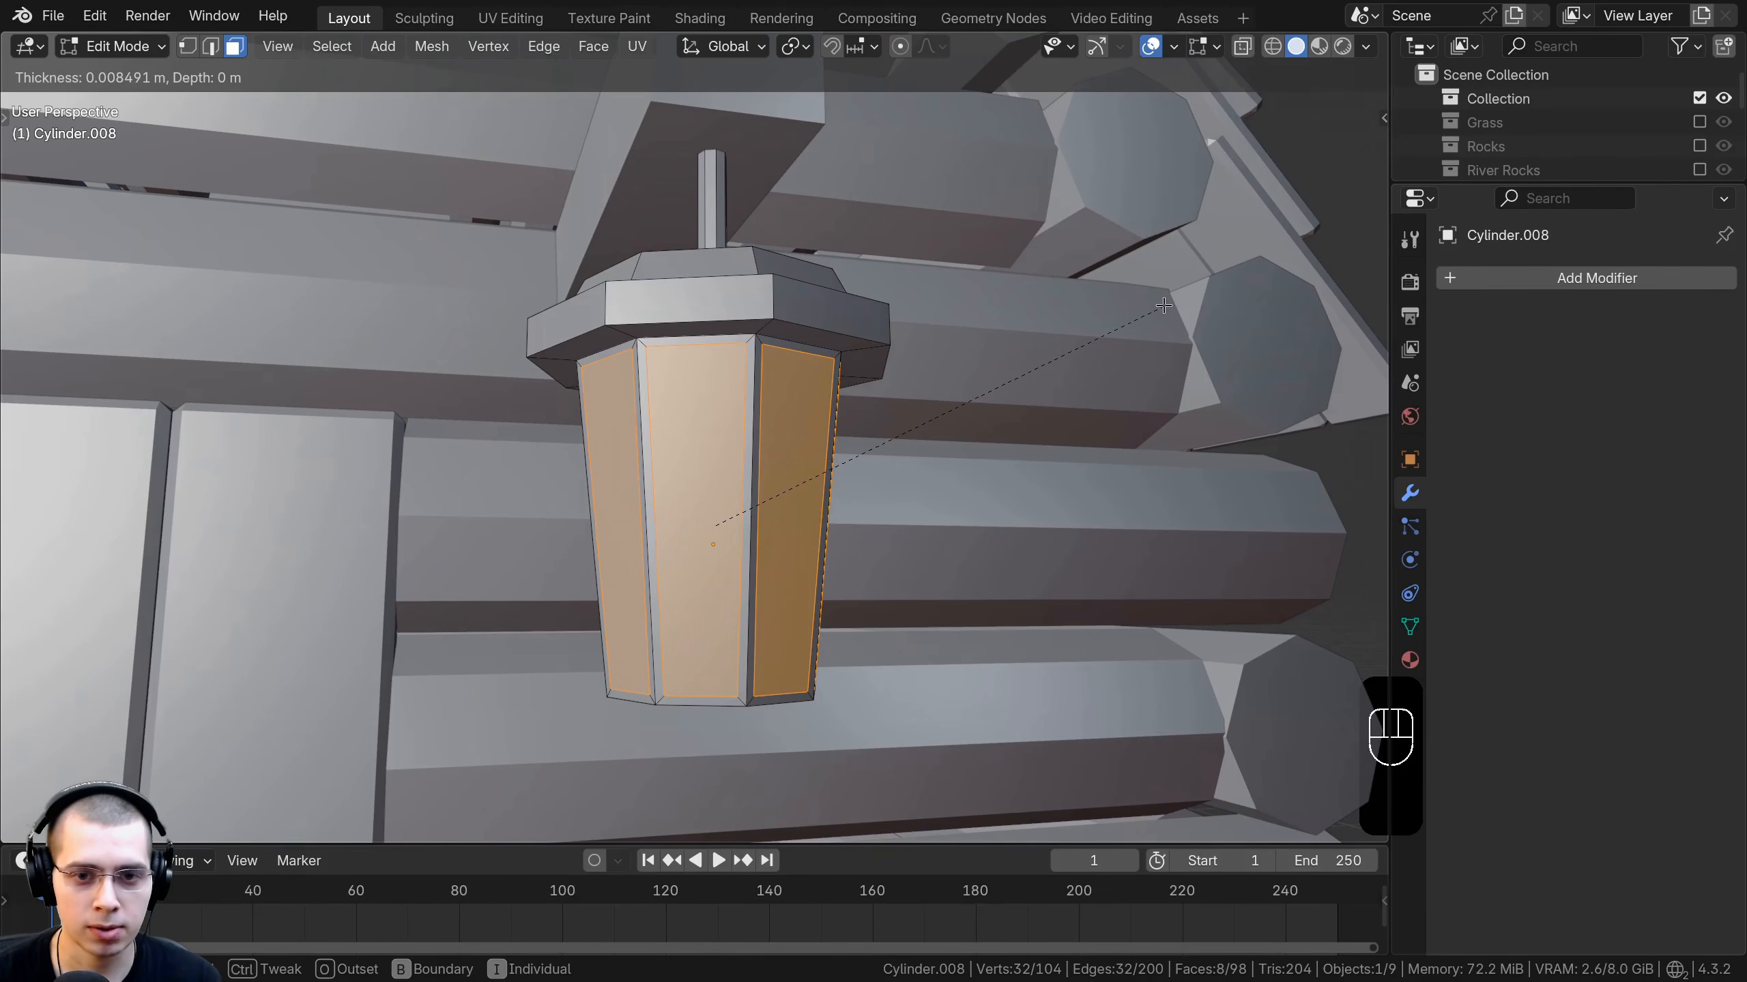
left_click(1163, 305)
Extrude the inset lantern panels and shrink them inward about 0.013 m, and return to Object Mode with nothing selected.
scroll(1129, 448, "up", 3)
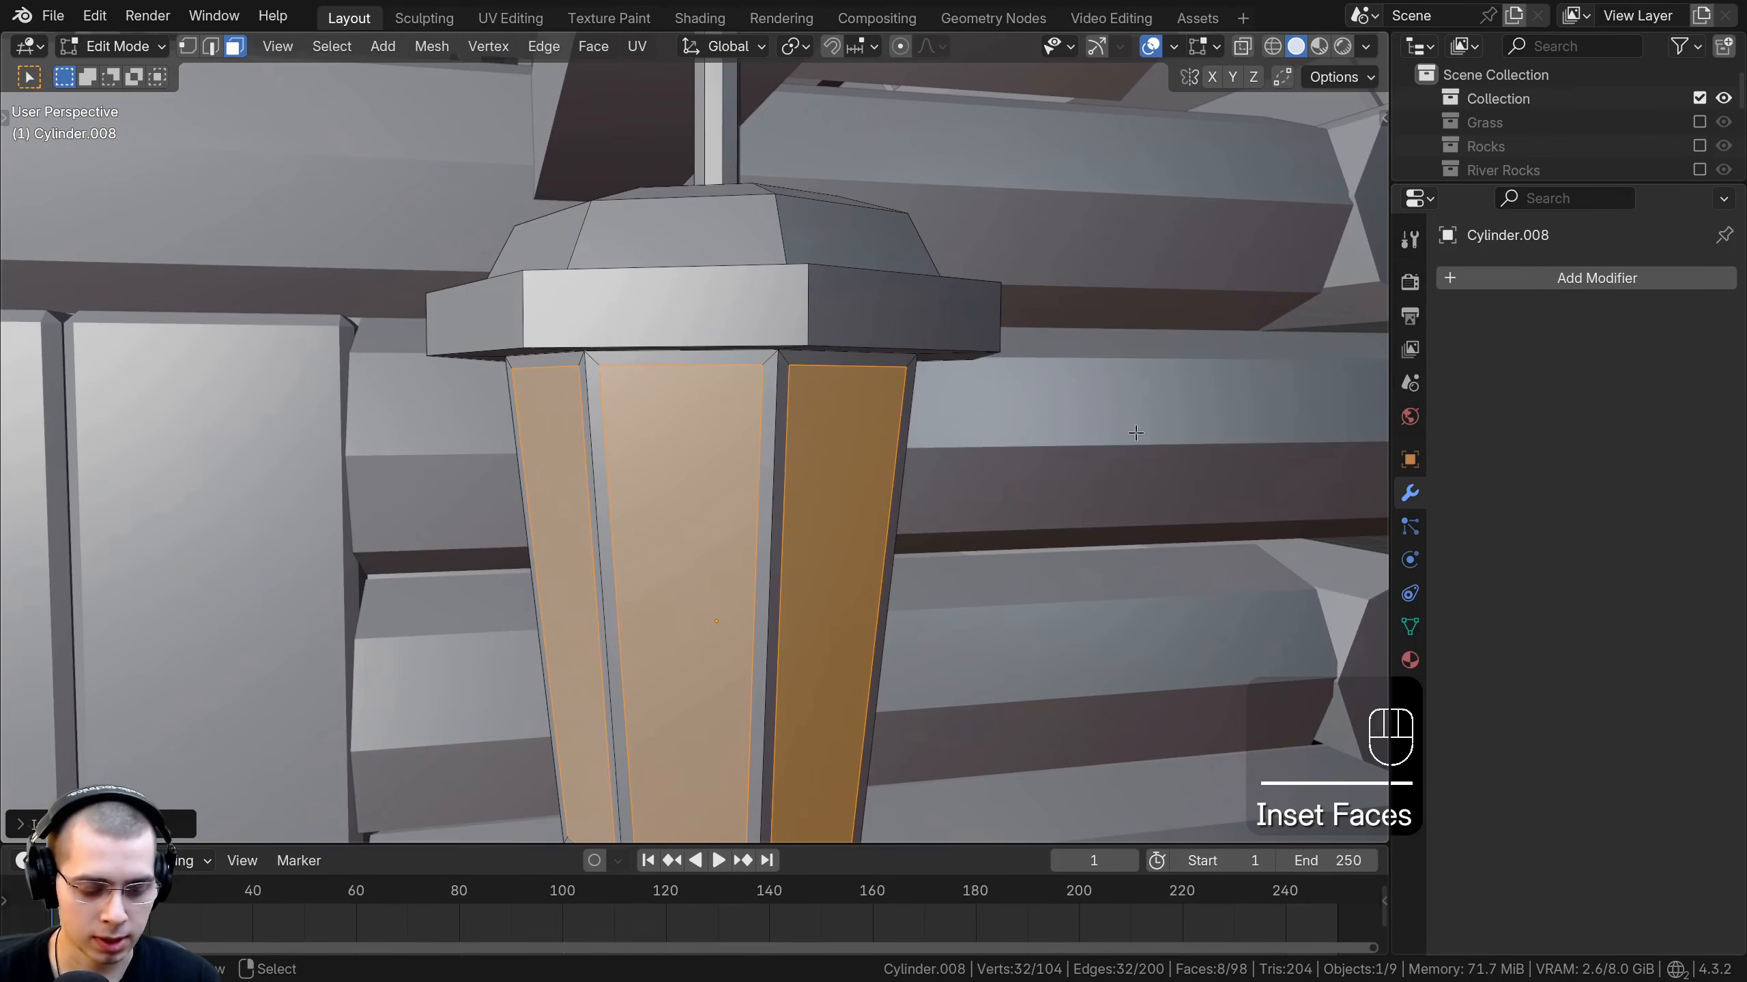
key("e")
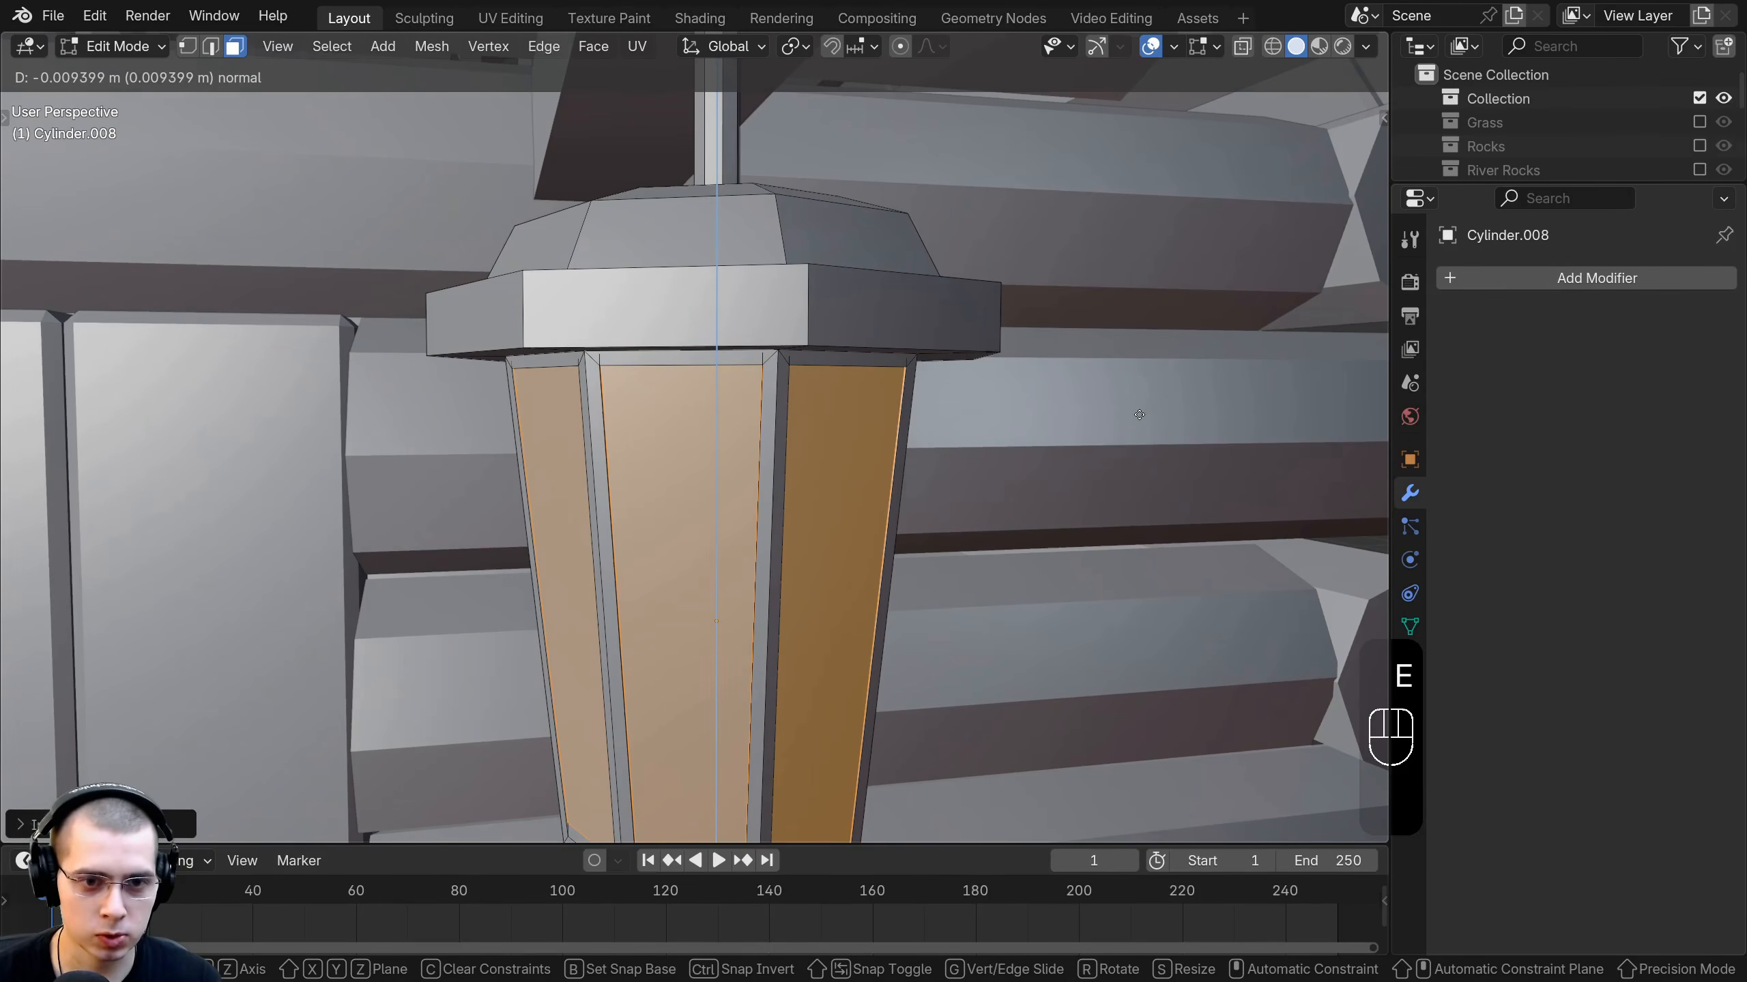
left_click(1145, 392)
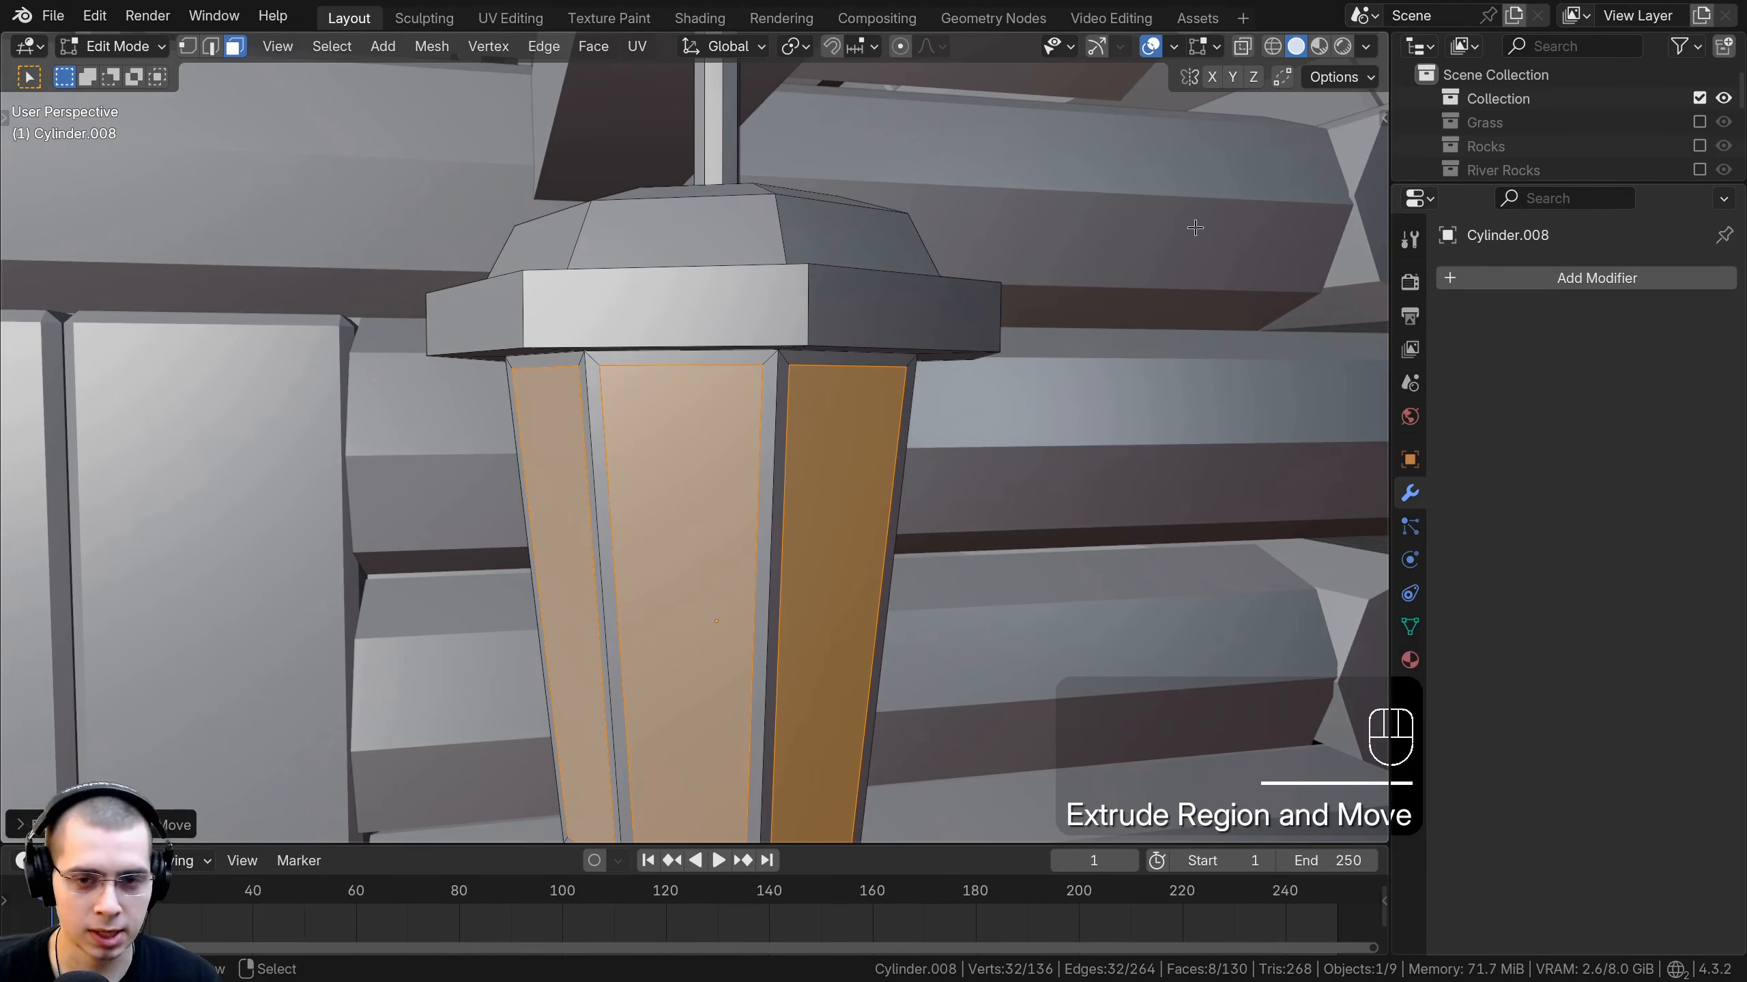
key("alt+s")
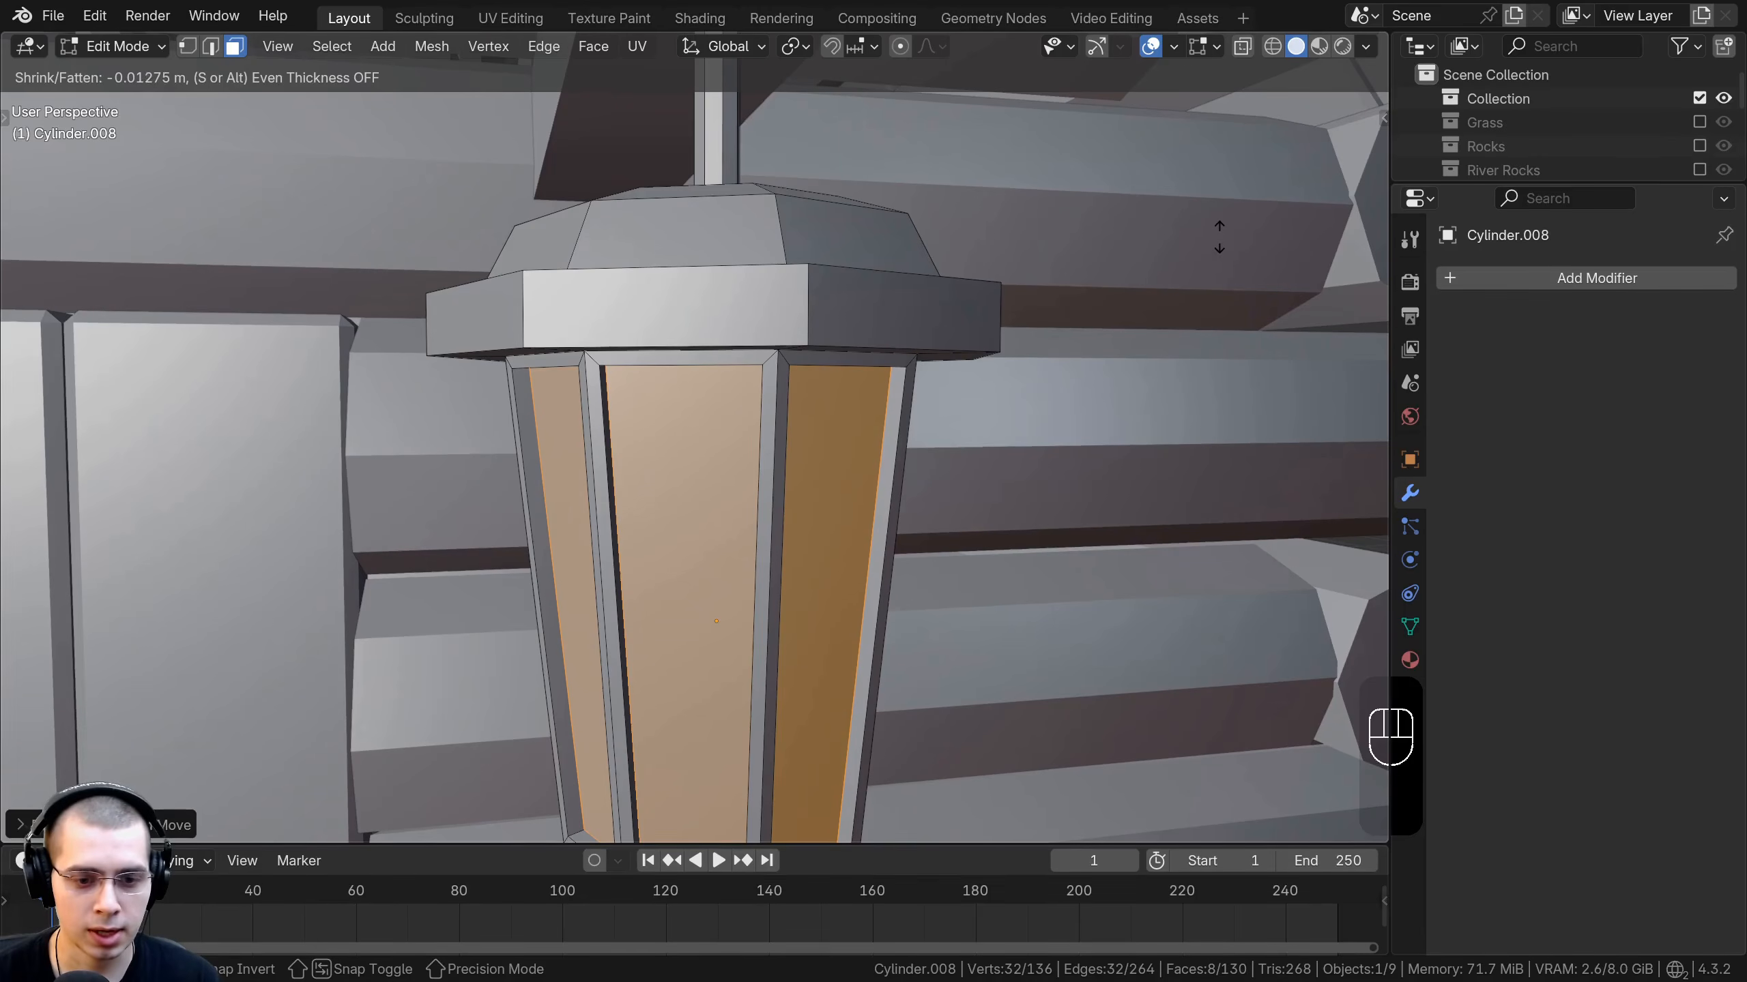
left_click(1219, 238)
scroll(1219, 237, "down", 4)
key("Tab")
middle_click_drag(901, 482, 636, 455, "shift")
scroll(912, 511, "down", 2)
scroll(658, 516, "down", 7)
key("a")
middle_click_drag(636, 455, 940, 490, "shift")
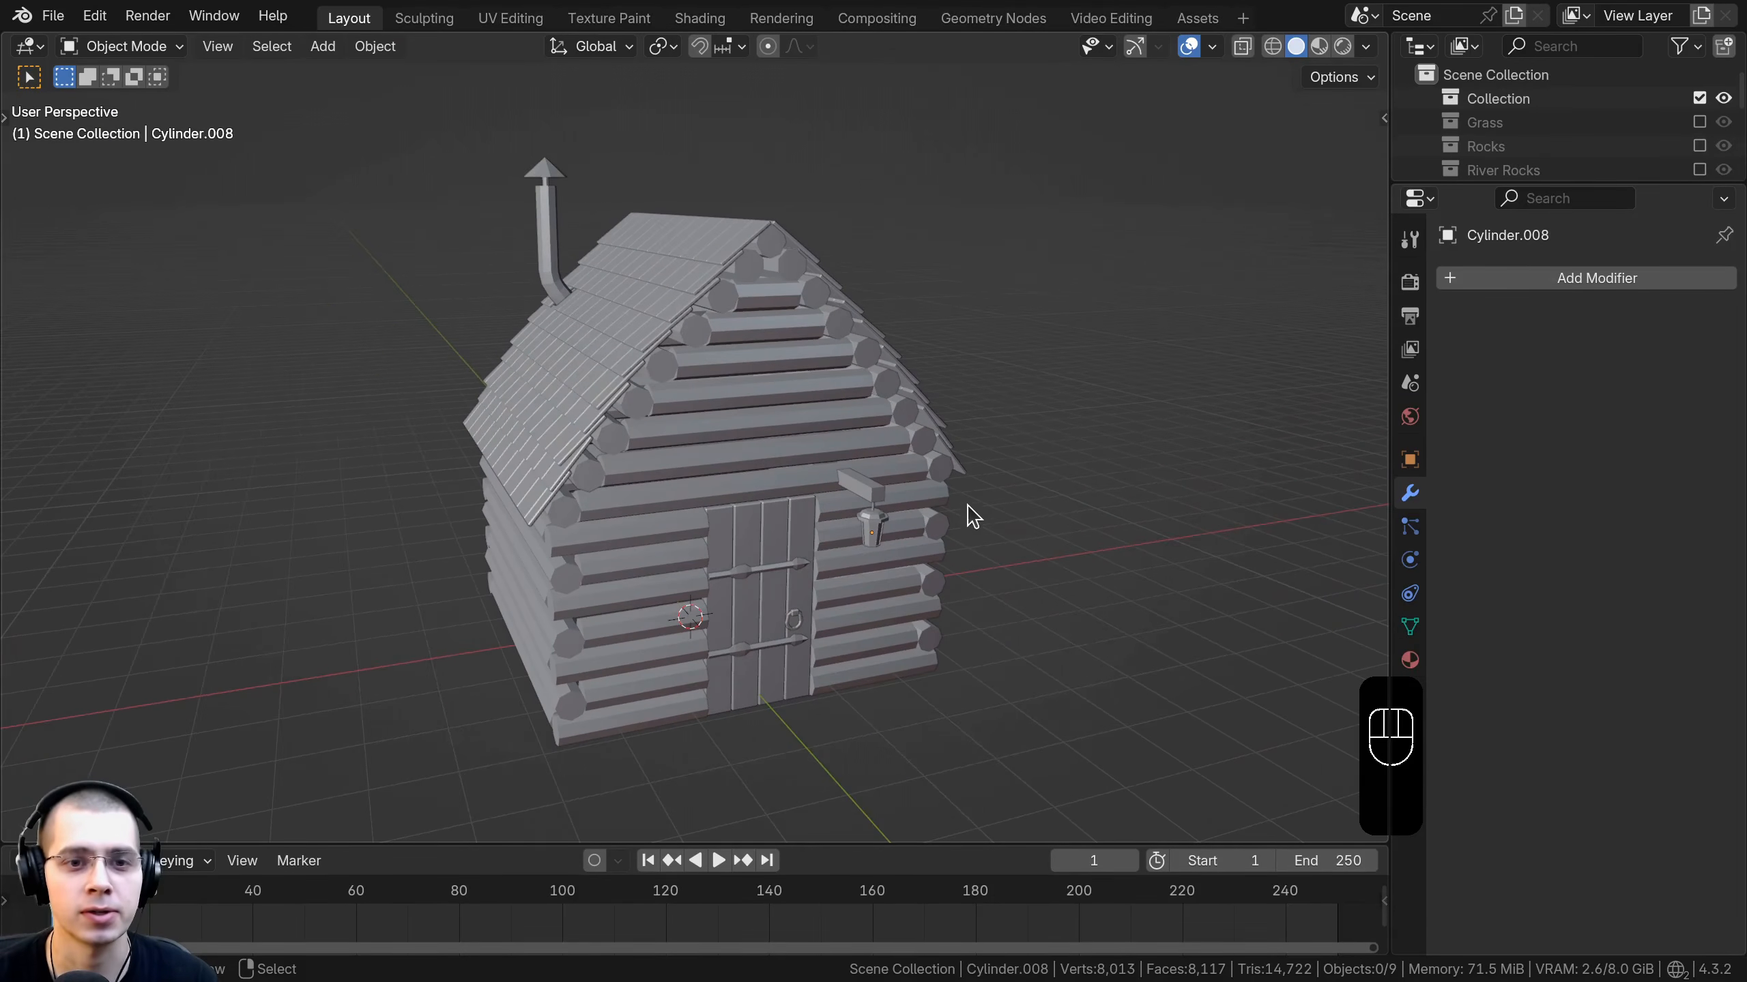
Switch to the Shading workspace and display the cabin in Material Preview.
left_click(699, 19)
scroll(370, 536, "down", 10)
middle_click_drag(370, 536, 386, 623)
key("z")
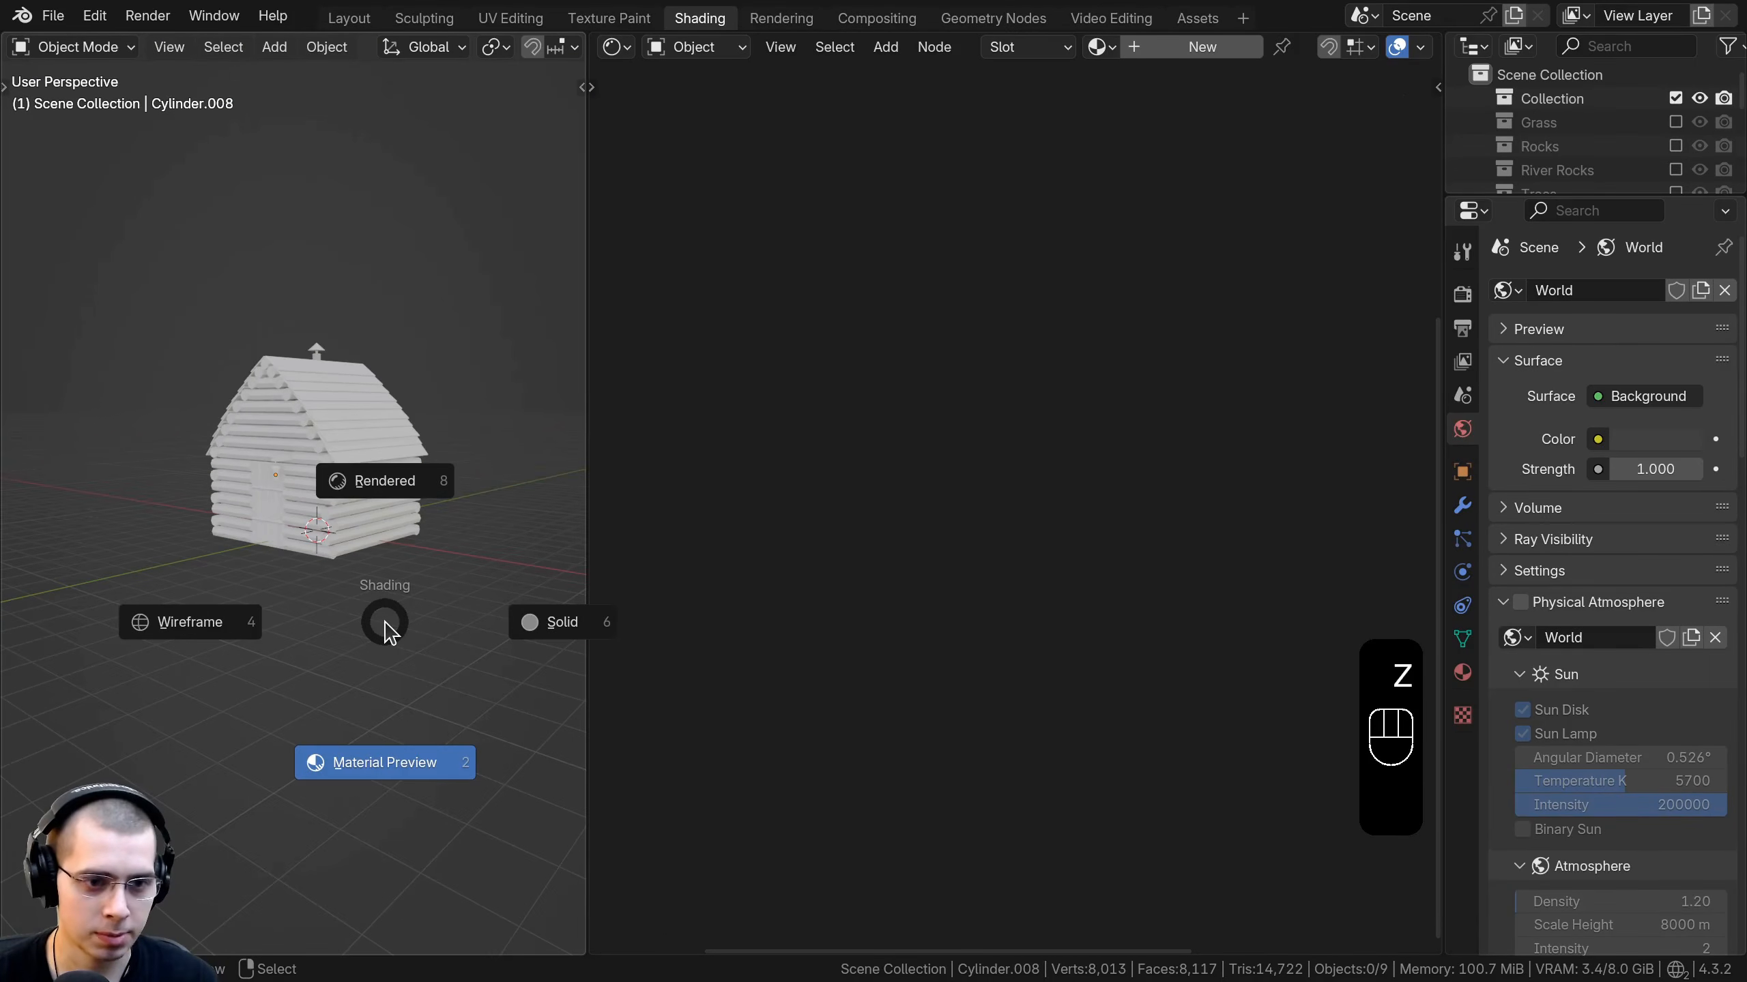
left_click(345, 851)
middle_click_drag(345, 851, 430, 744)
scroll(344, 640, "up", 4)
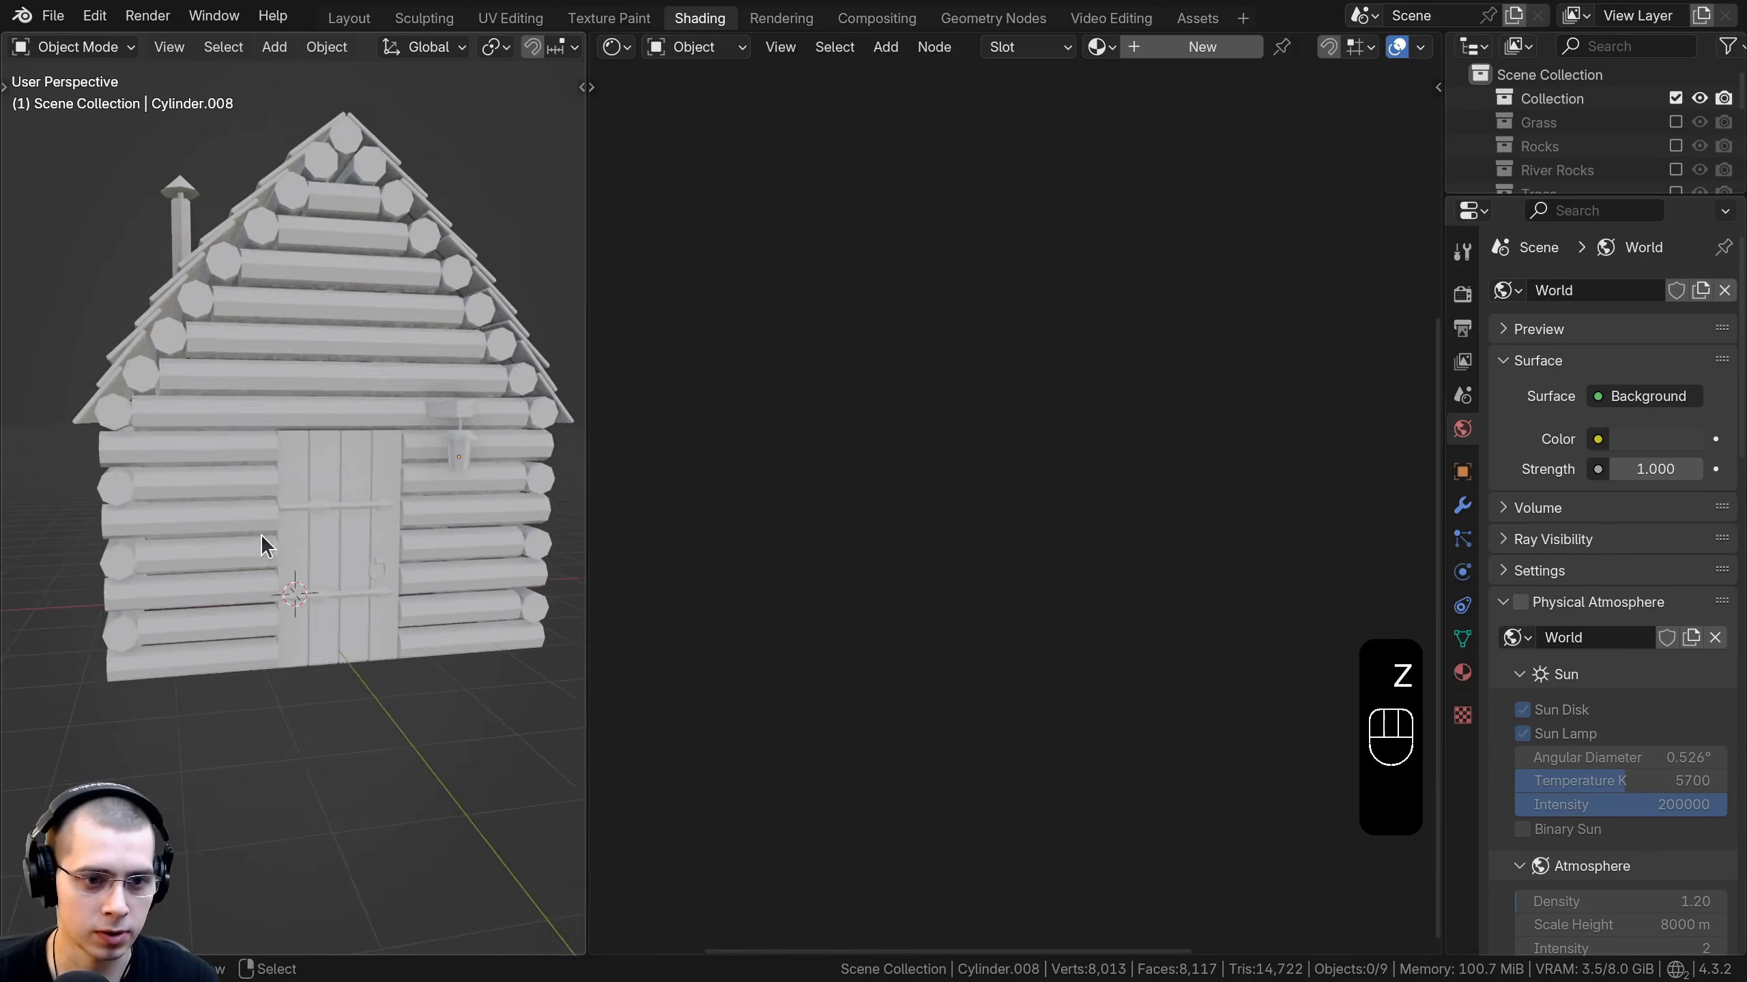
mouse_move(260, 537)
middle_mouse_down()
mouse_move(299, 523)
mouse_move(292, 483)
middle_mouse_up()
scroll(290, 524, "down", 1)
Select the front gable logs beneath the roof and give them a new material named Wood.
left_click(308, 386)
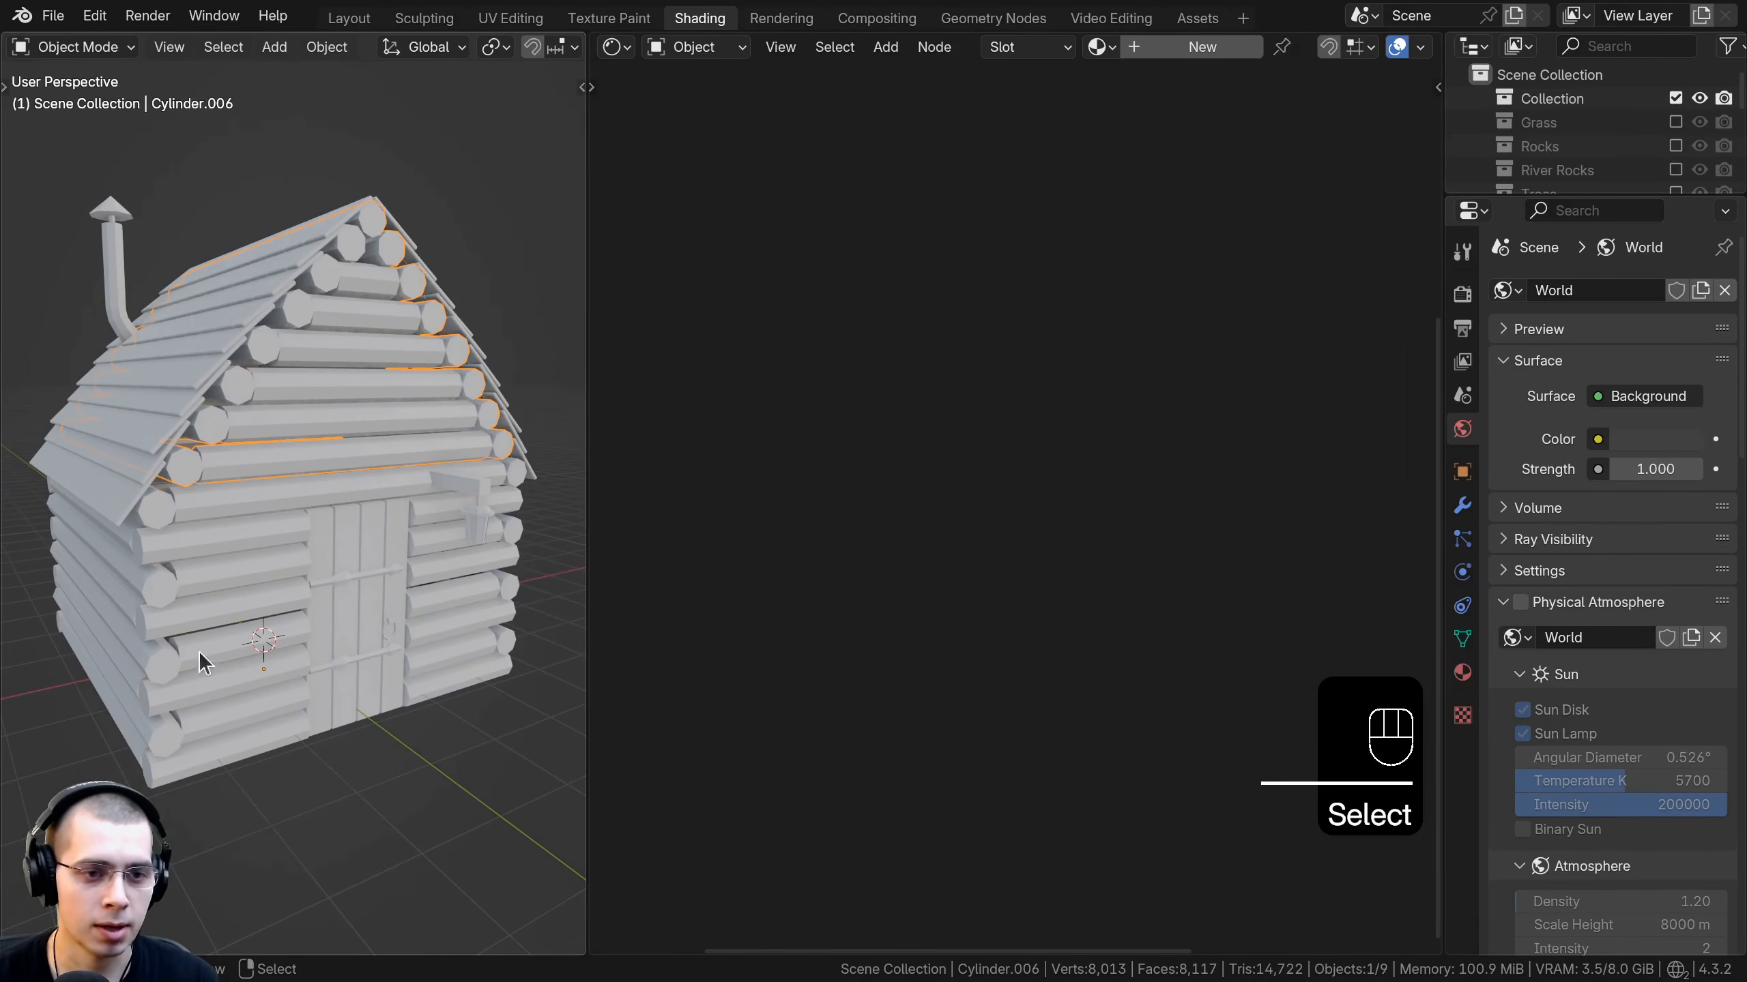
middle_click_drag(379, 383, 366, 306)
scroll(334, 407, "up", 3)
scroll(335, 406, "down", 2)
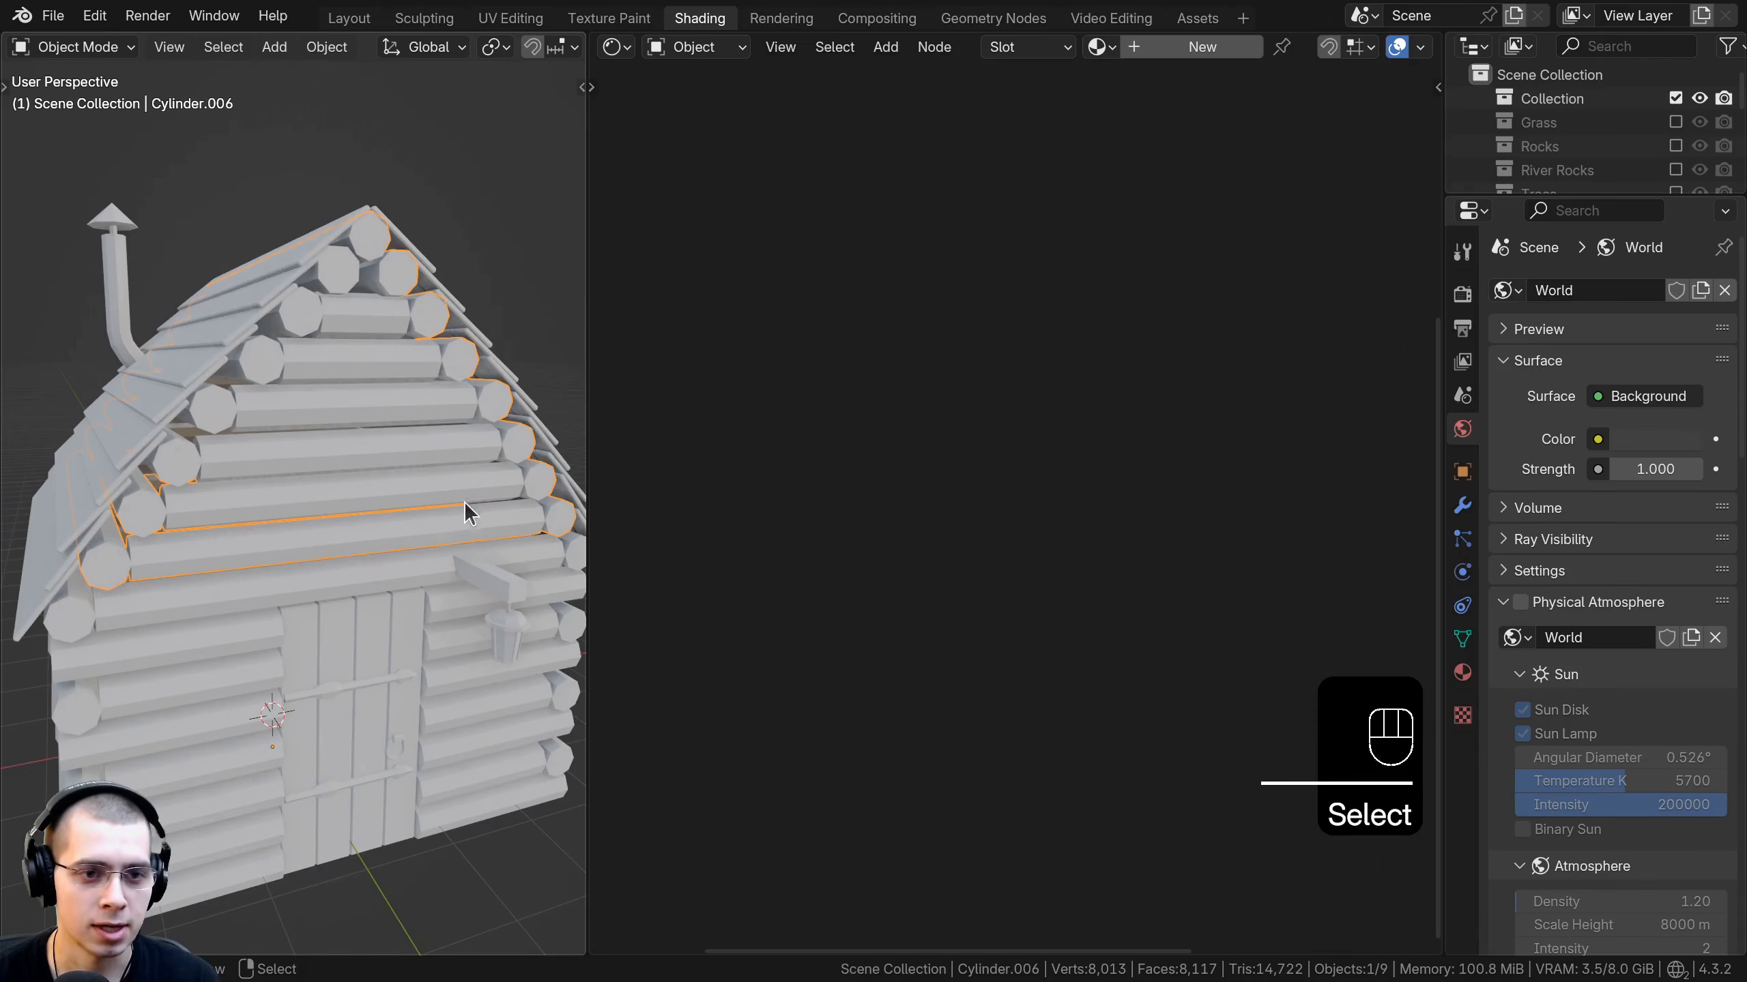
key("g")
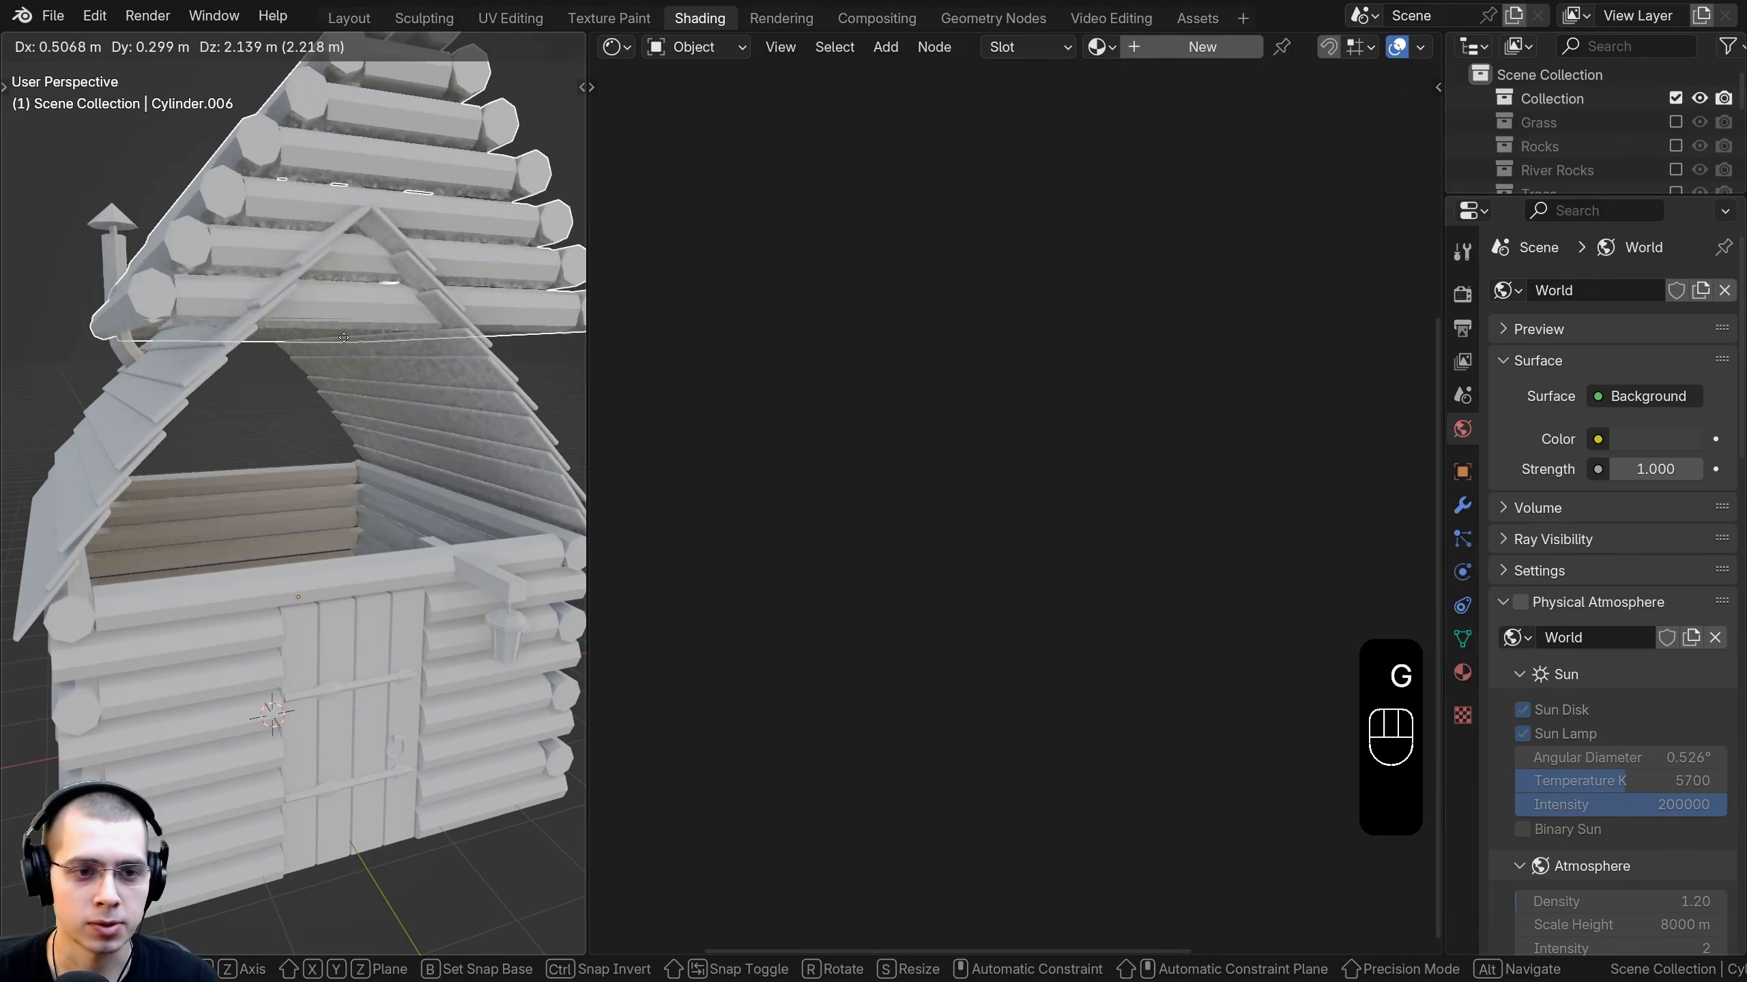
right_click(342, 348)
left_click(1250, 50)
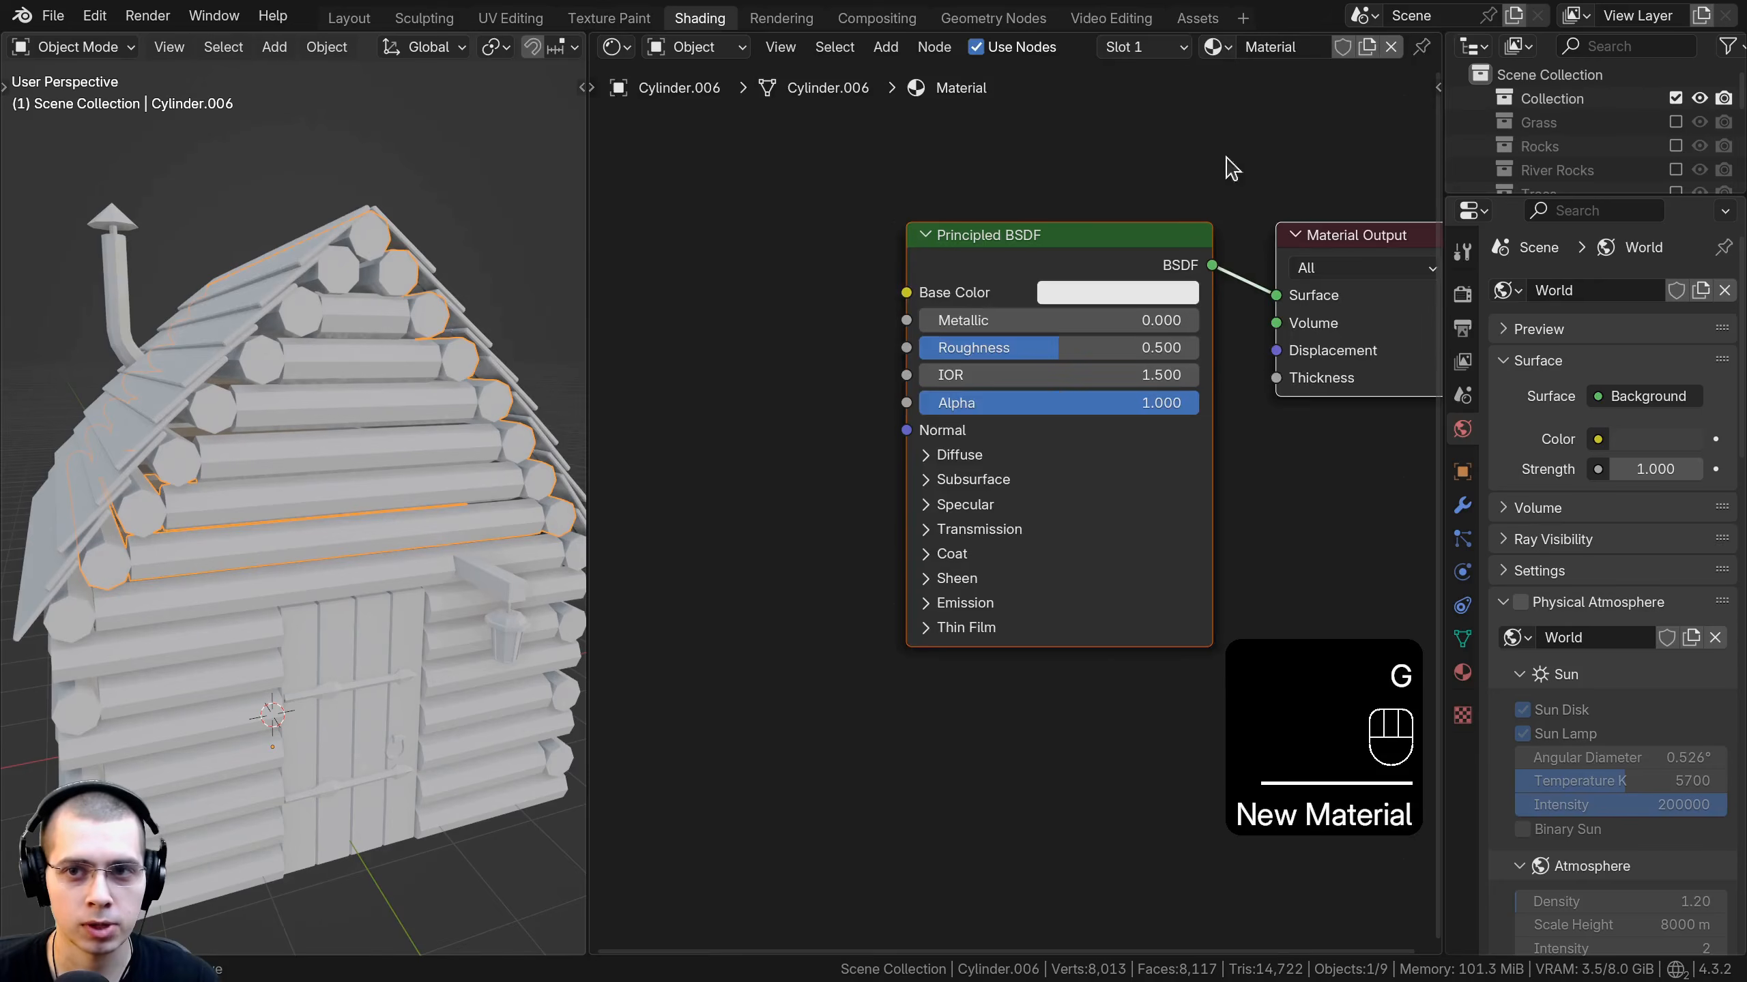
double_click(1306, 50)
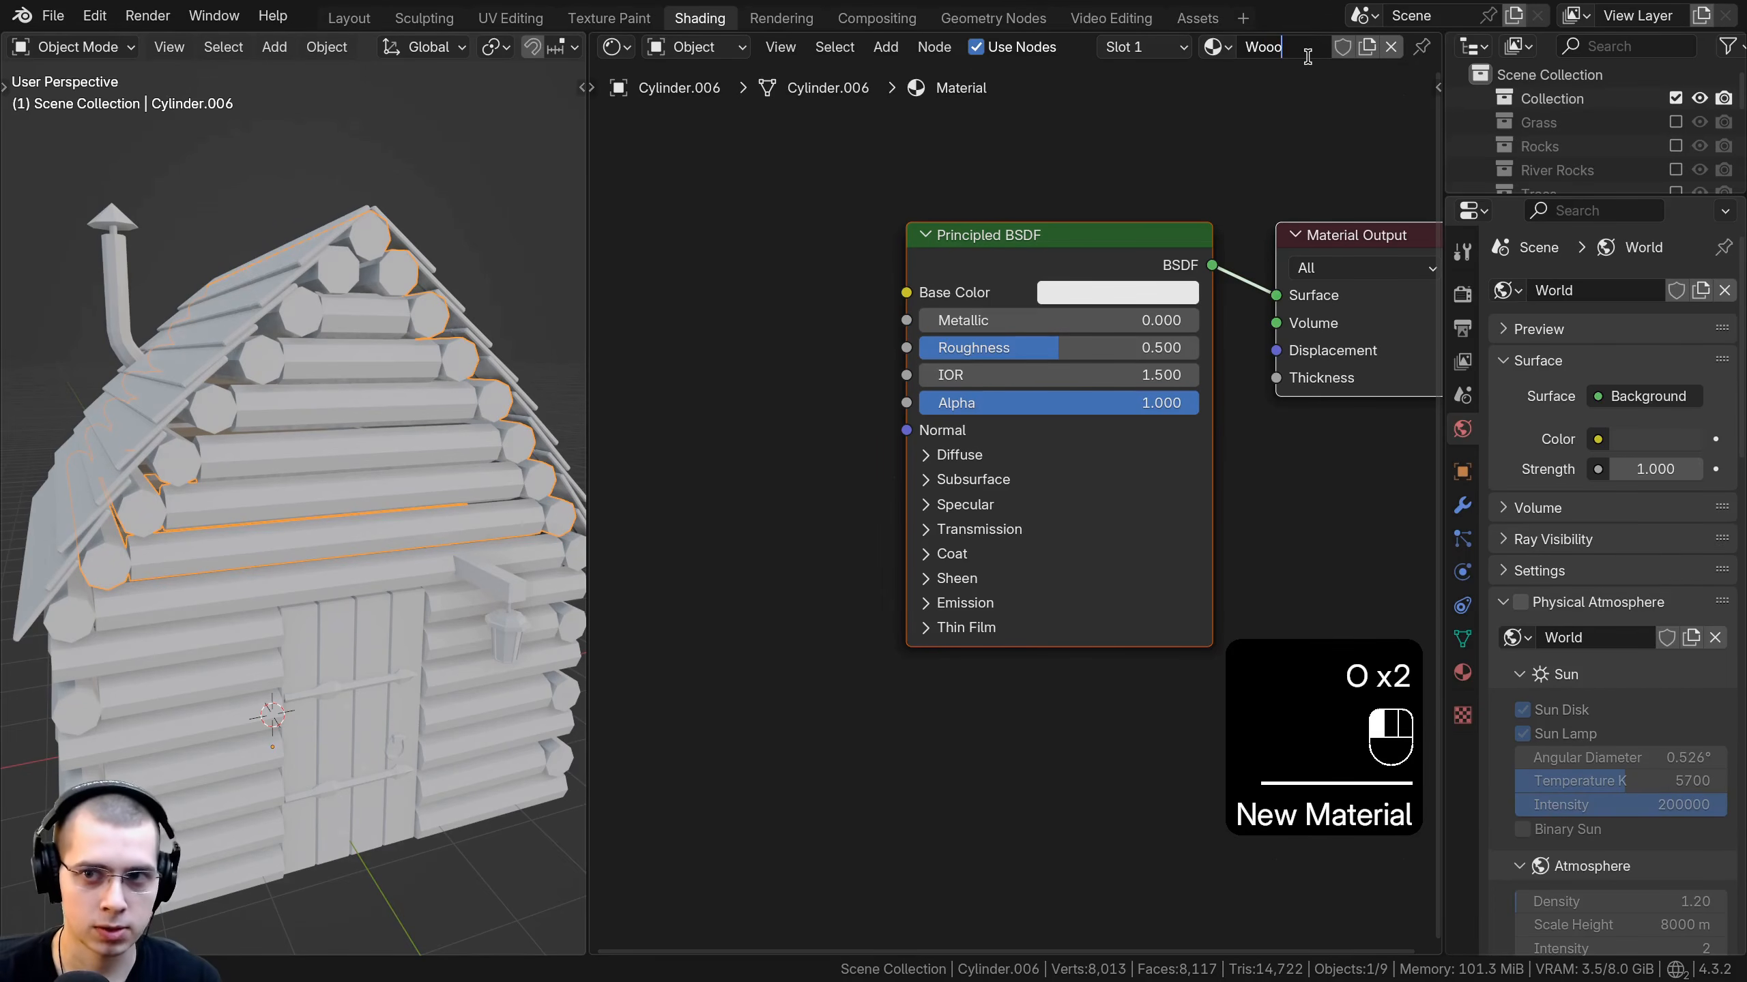
Add a Noise Texture node to the Wood material and place it in front of the Principled BSDF node.
scroll(1004, 427, "down", 1)
middle_click_drag(374, 497, 313, 491)
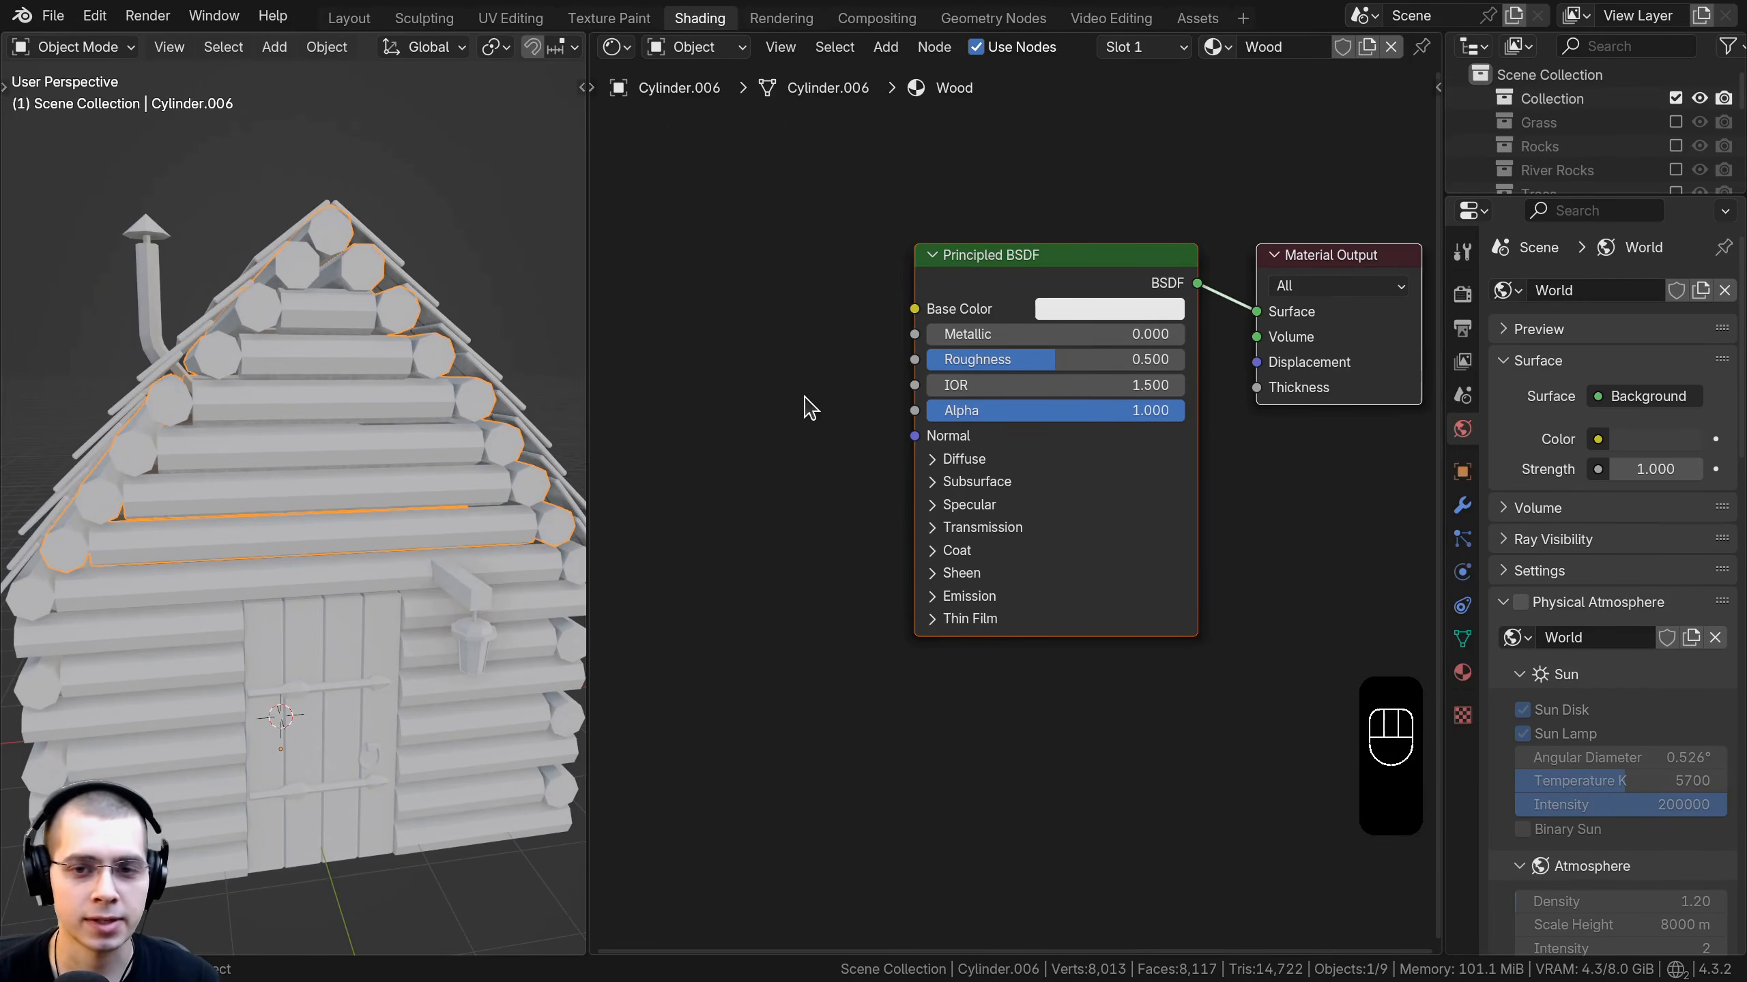
middle_click_drag(719, 246, 808, 230)
middle_click_drag(172, 461, 146, 460)
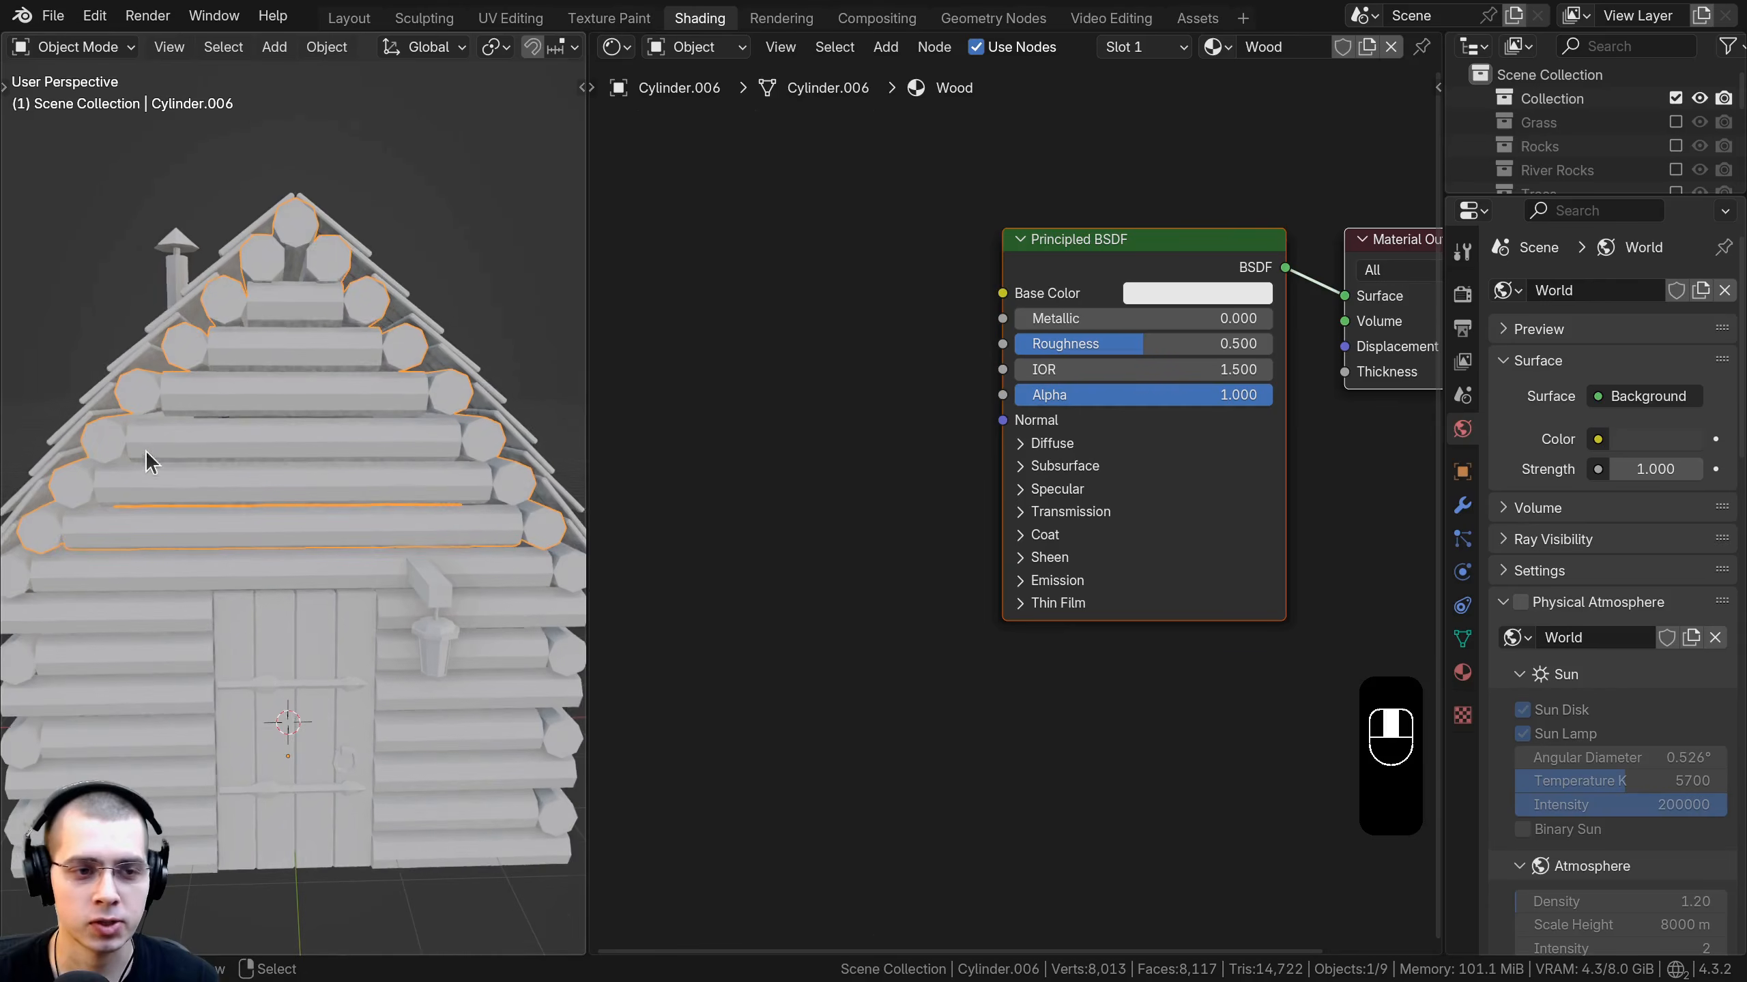
middle_click_drag(359, 438, 125, 384, "shift")
scroll(148, 402, "up", 3)
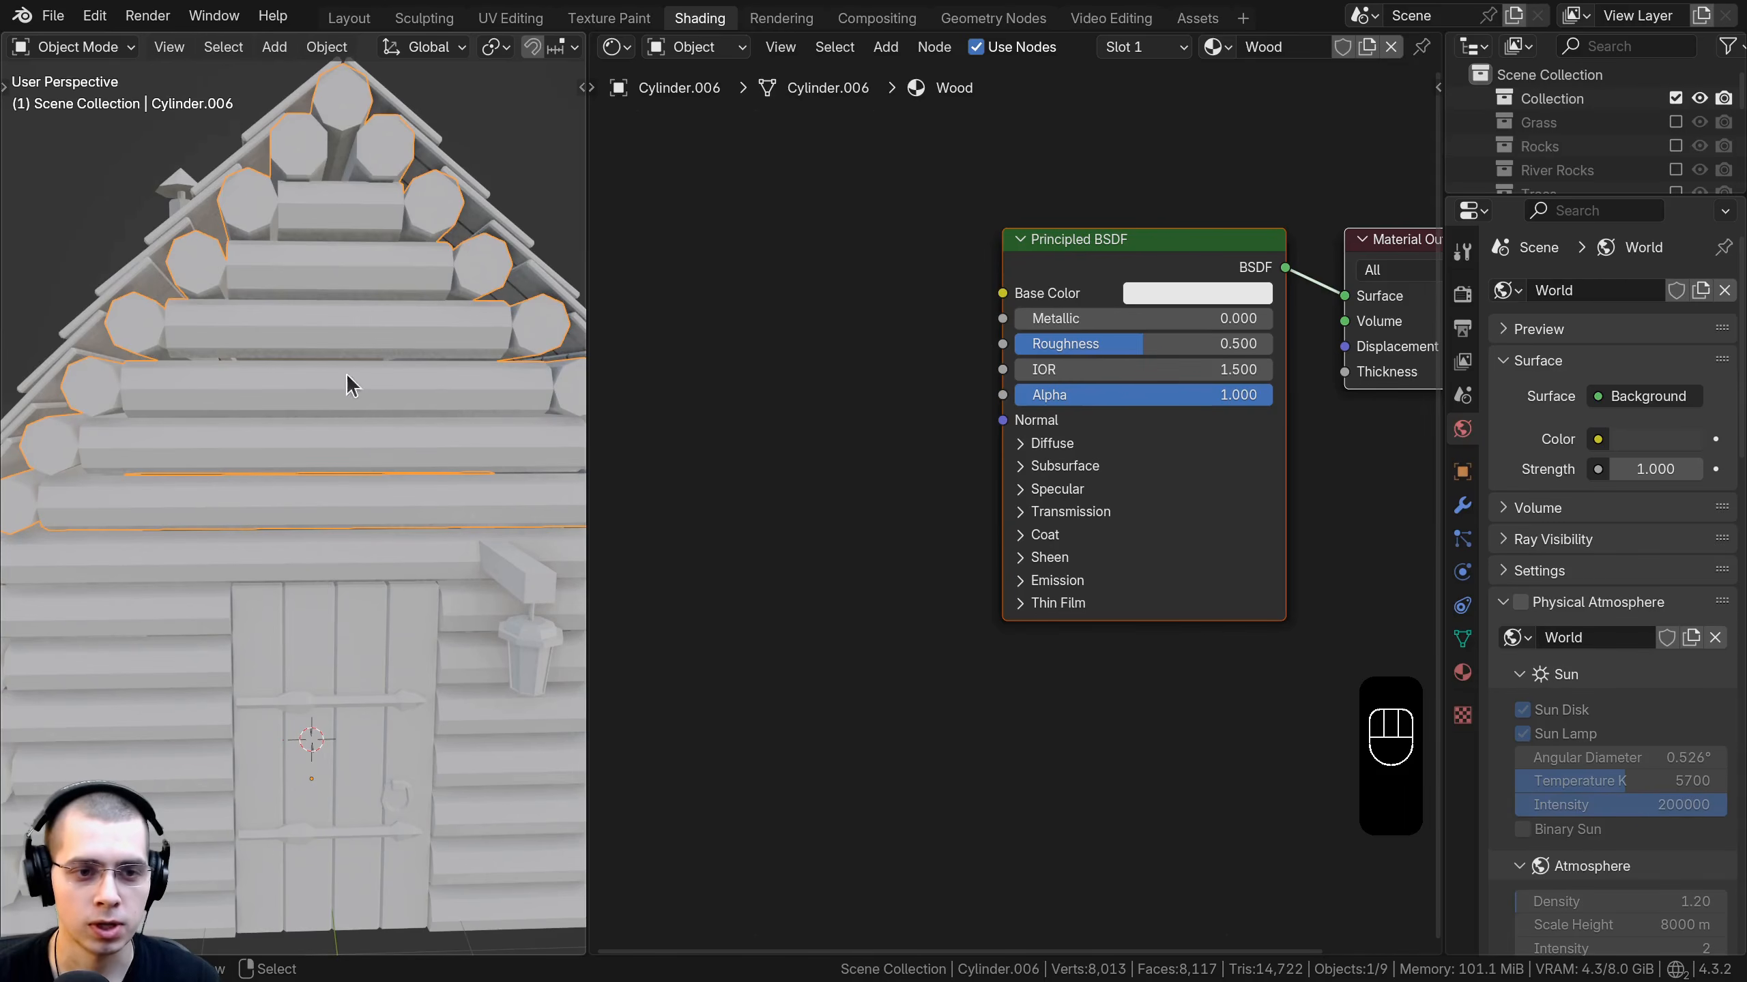
scroll(351, 438, "down", 2)
scroll(855, 363, "down", 2)
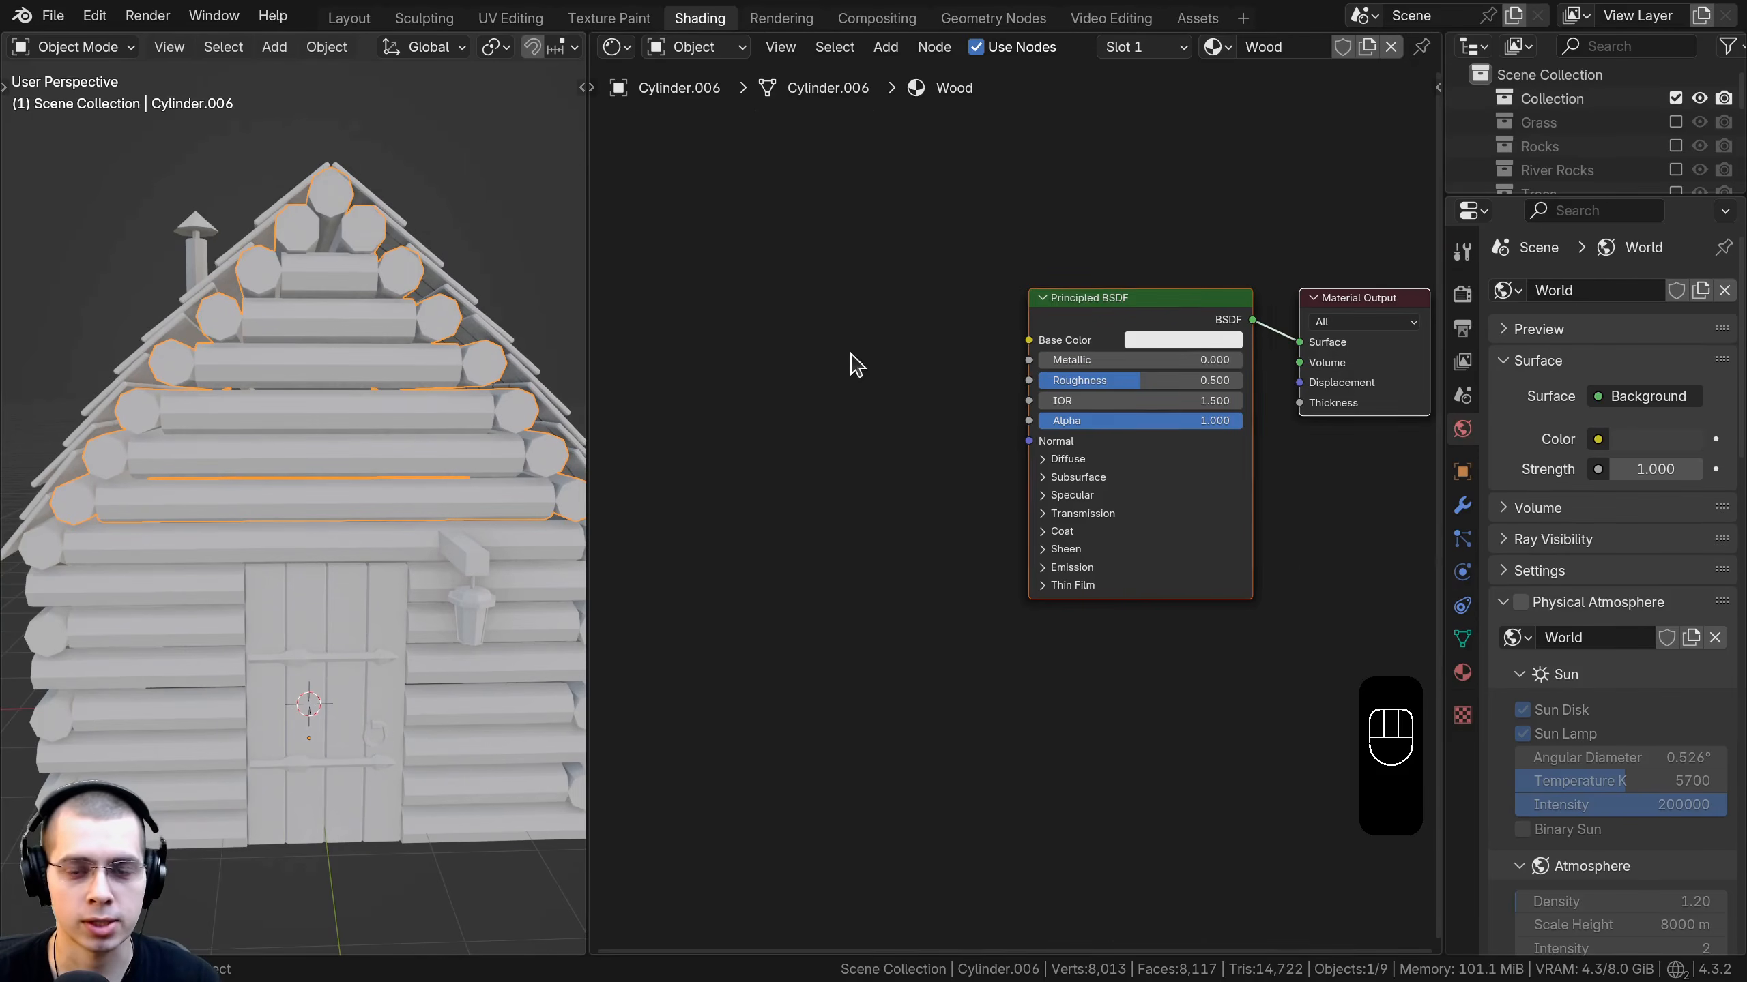
key("shift+a")
left_click(813, 306)
type("nois")
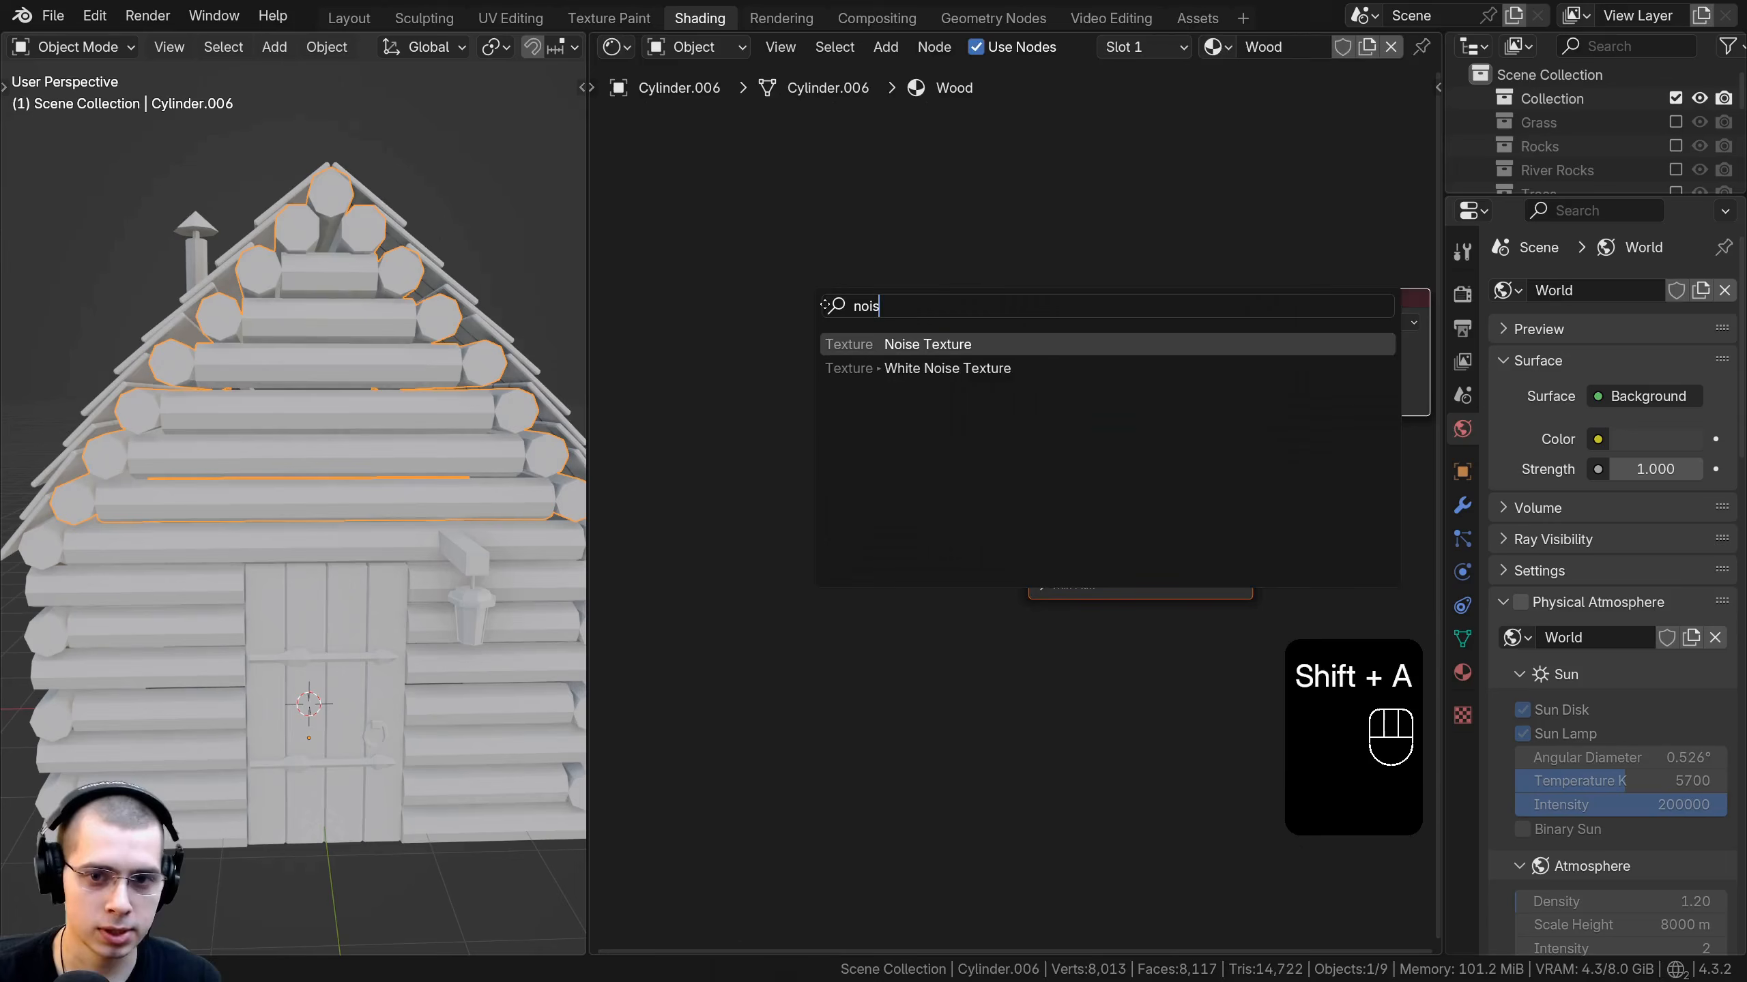
key("Return")
left_click(766, 327)
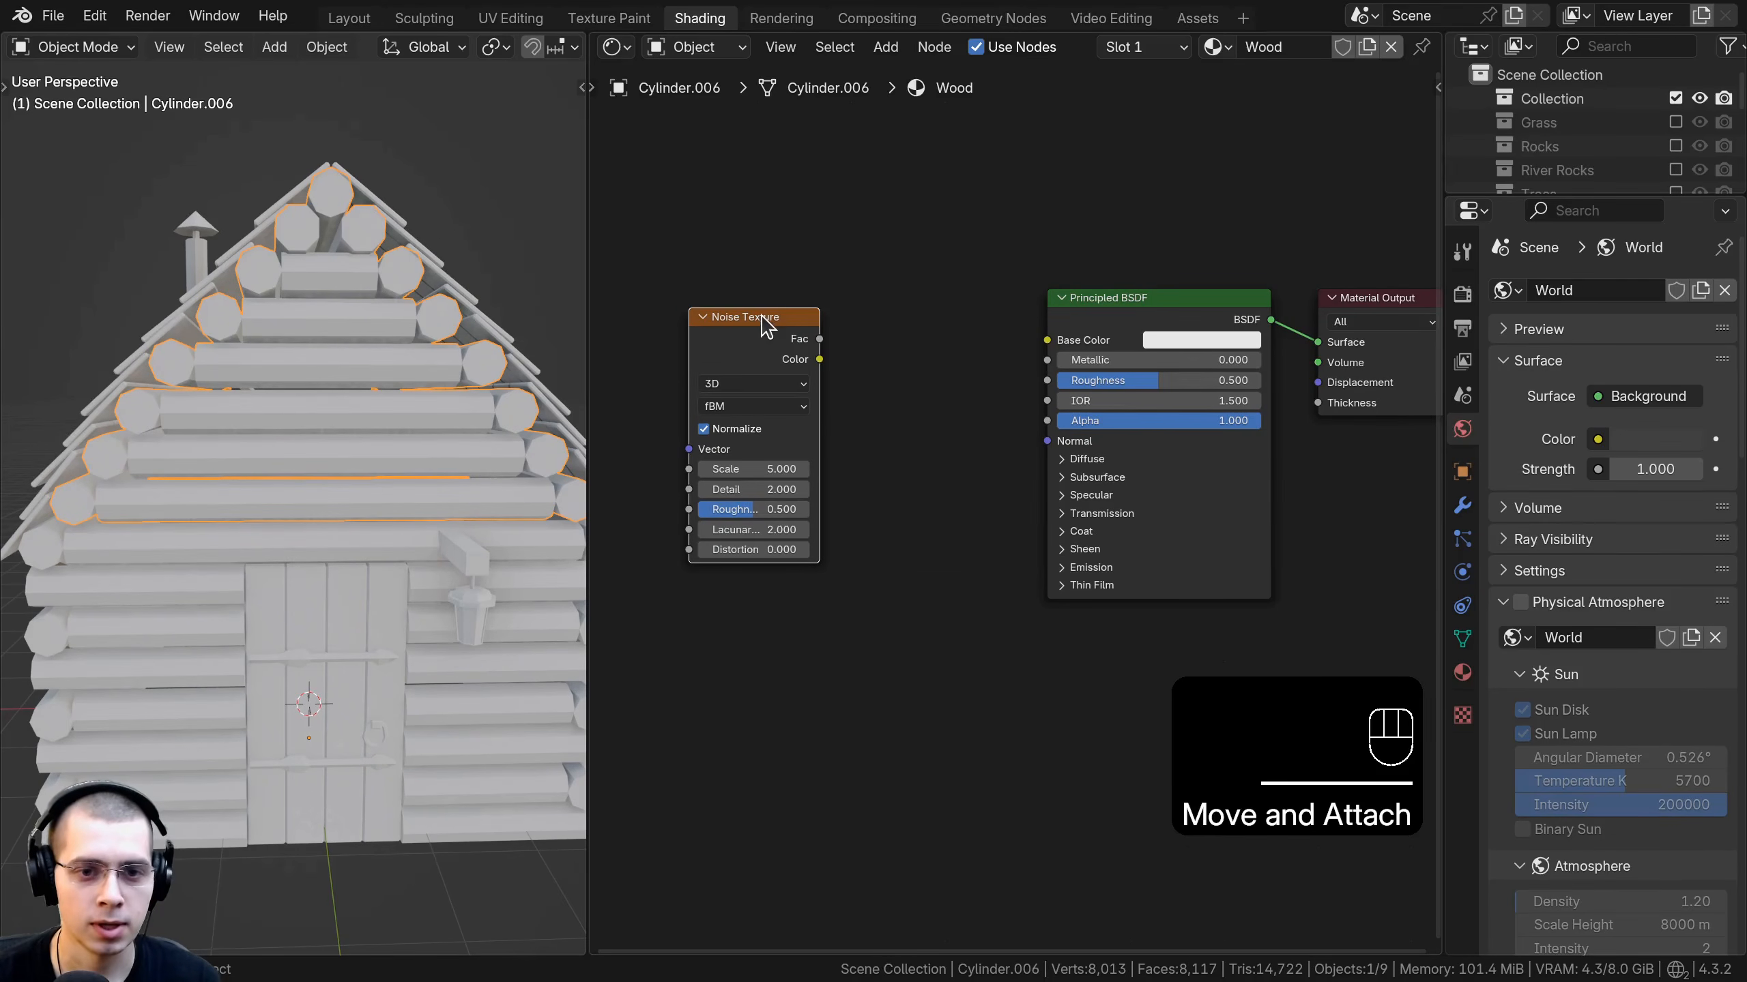
left_click_drag(758, 325, 763, 316)
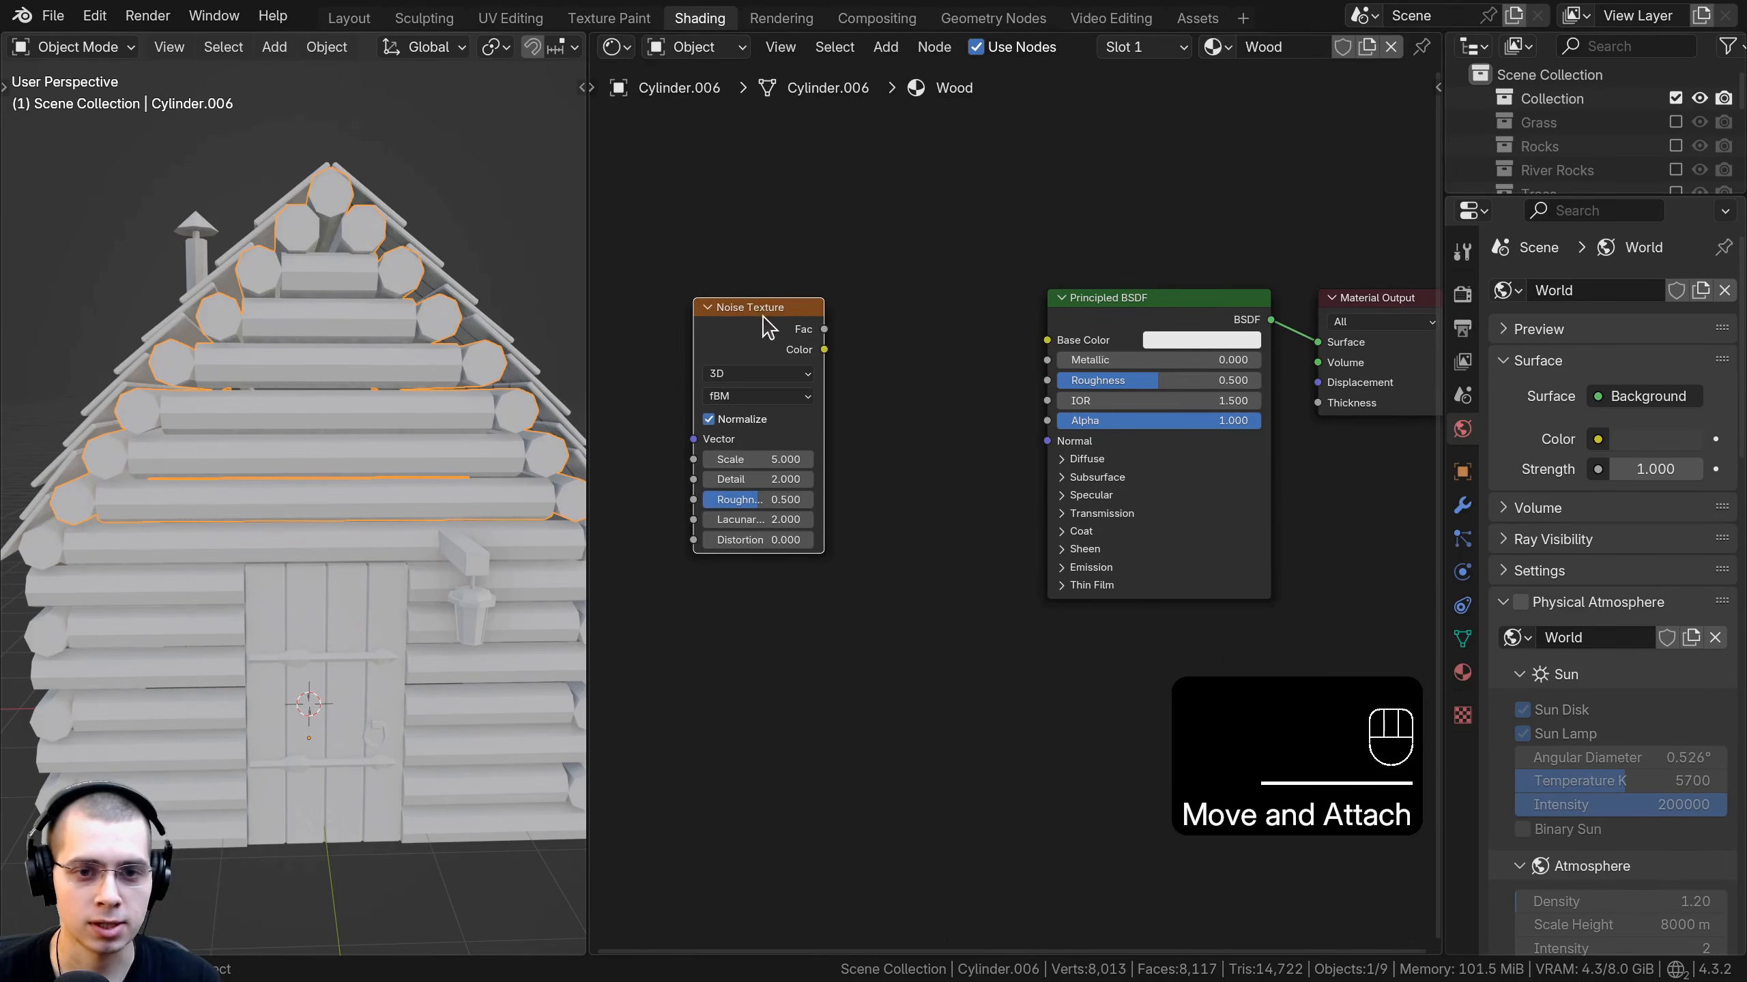
Check in the add-on preferences that Node Wrangler is enabled, and close the preferences.
left_click(95, 17)
left_click(152, 323)
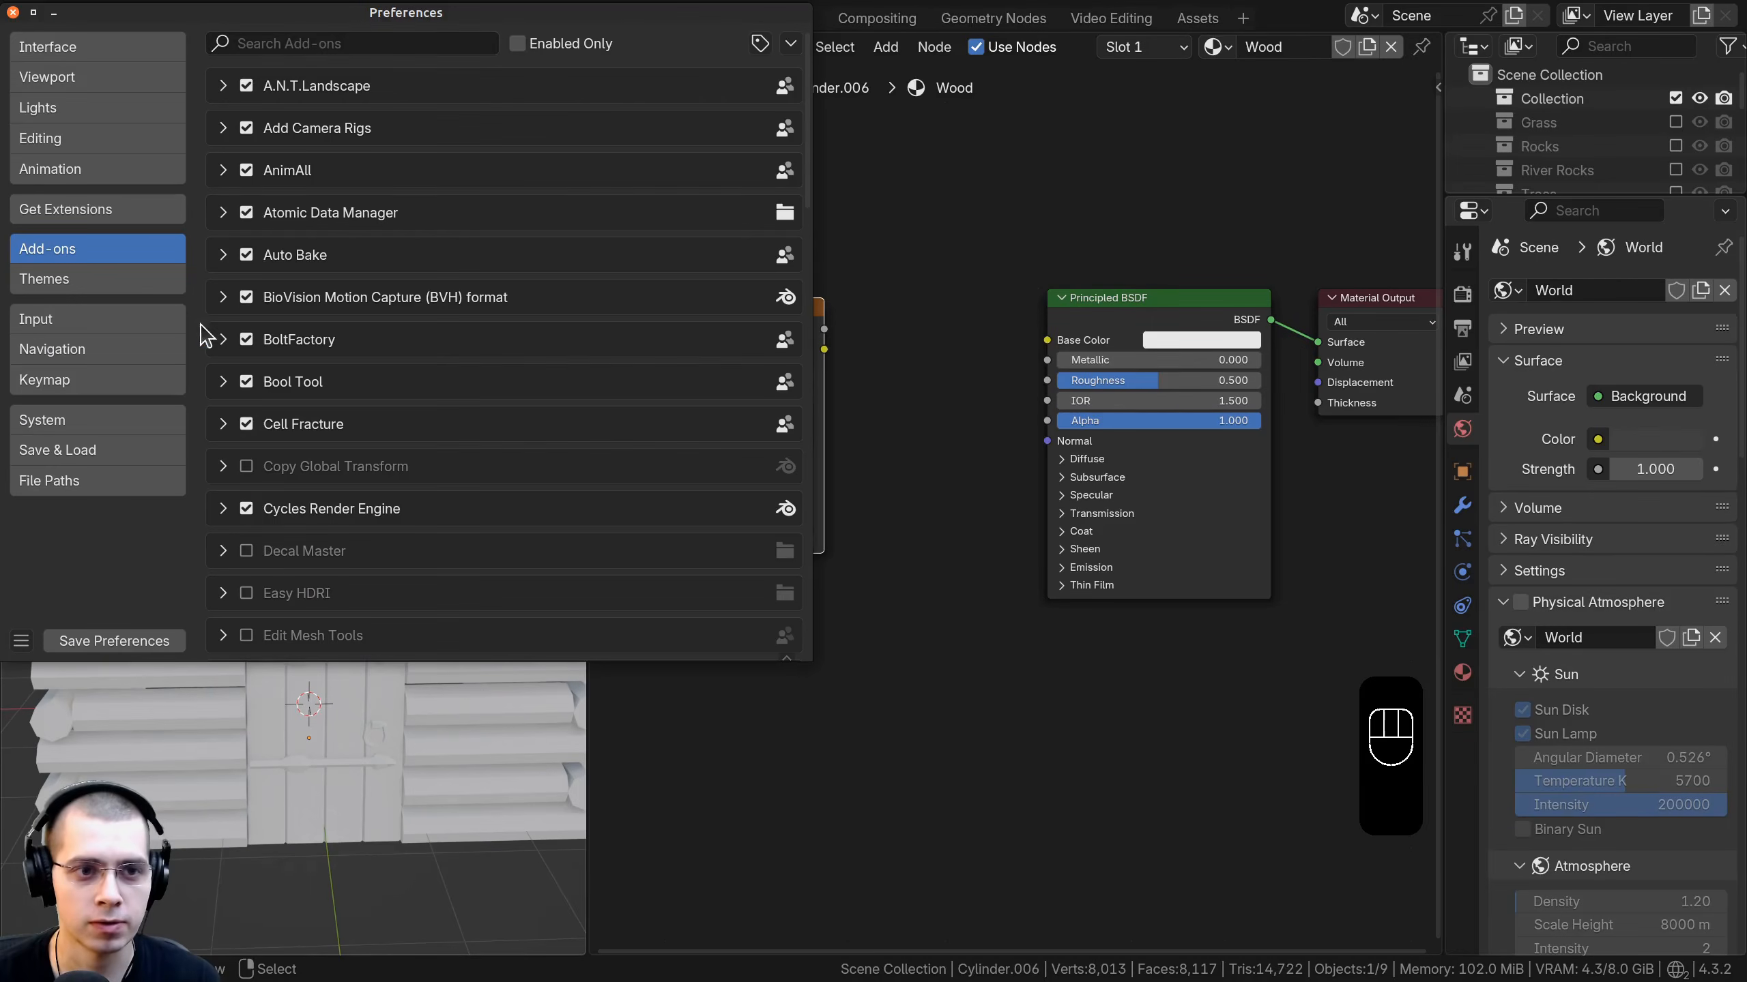
left_click_drag(308, 17, 586, 122)
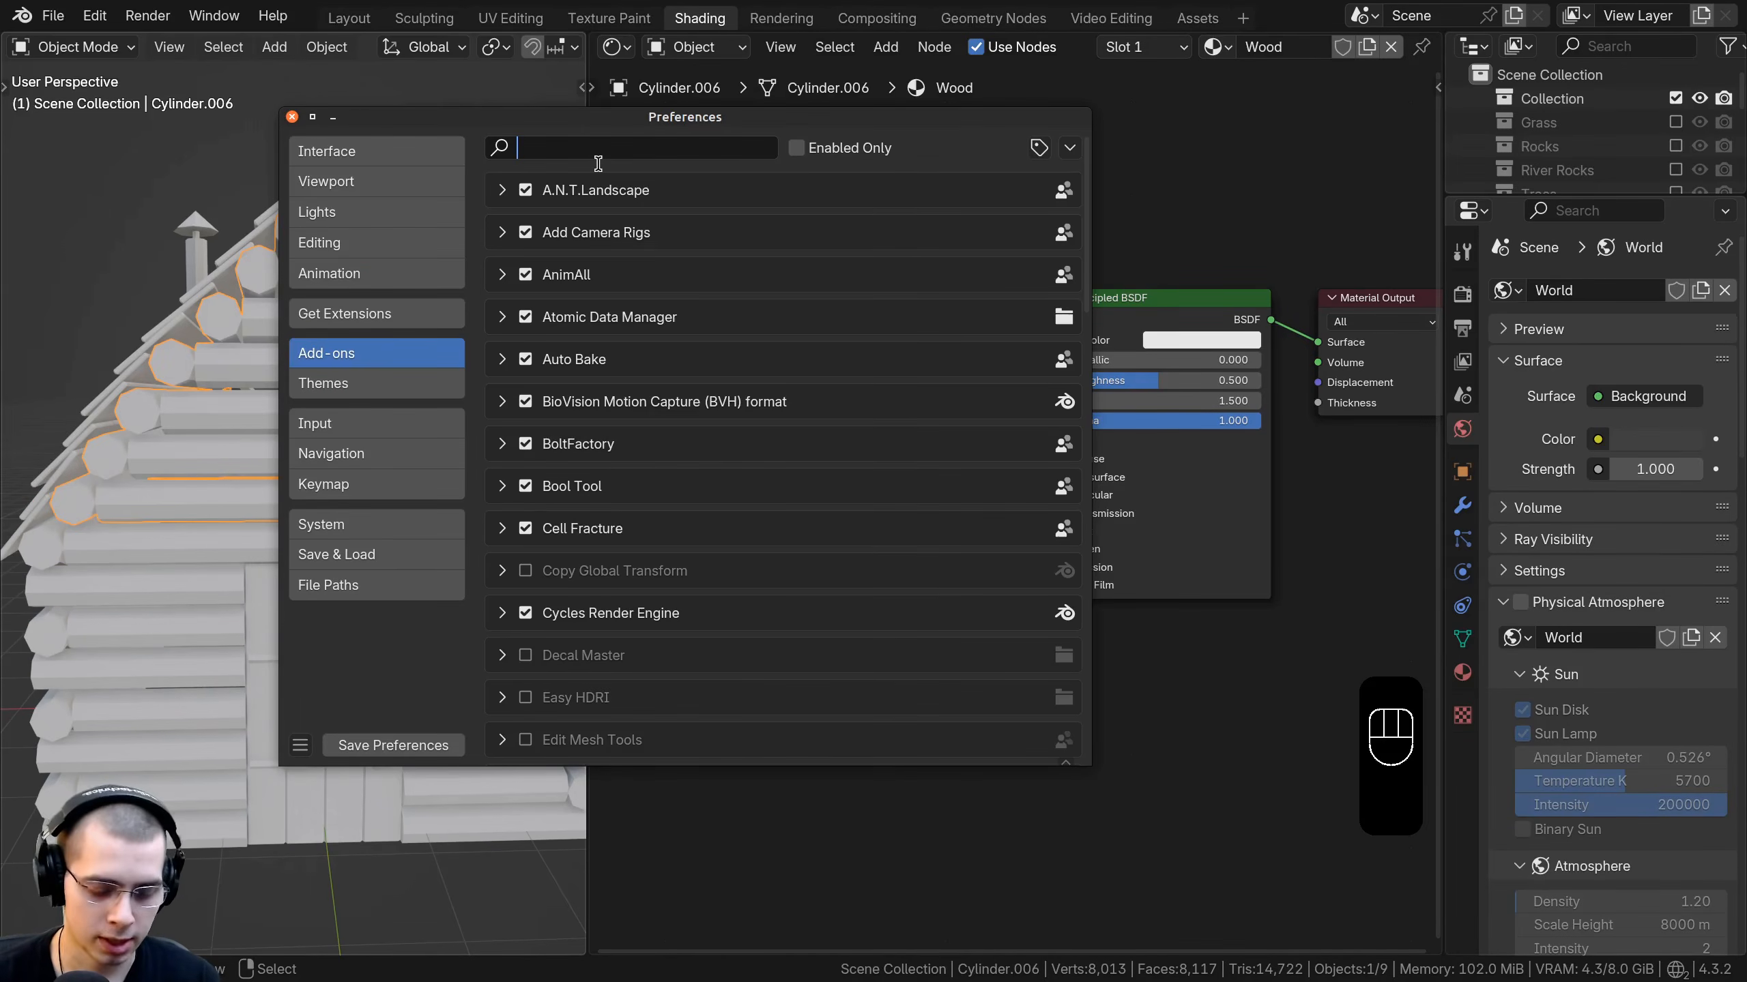
type("node")
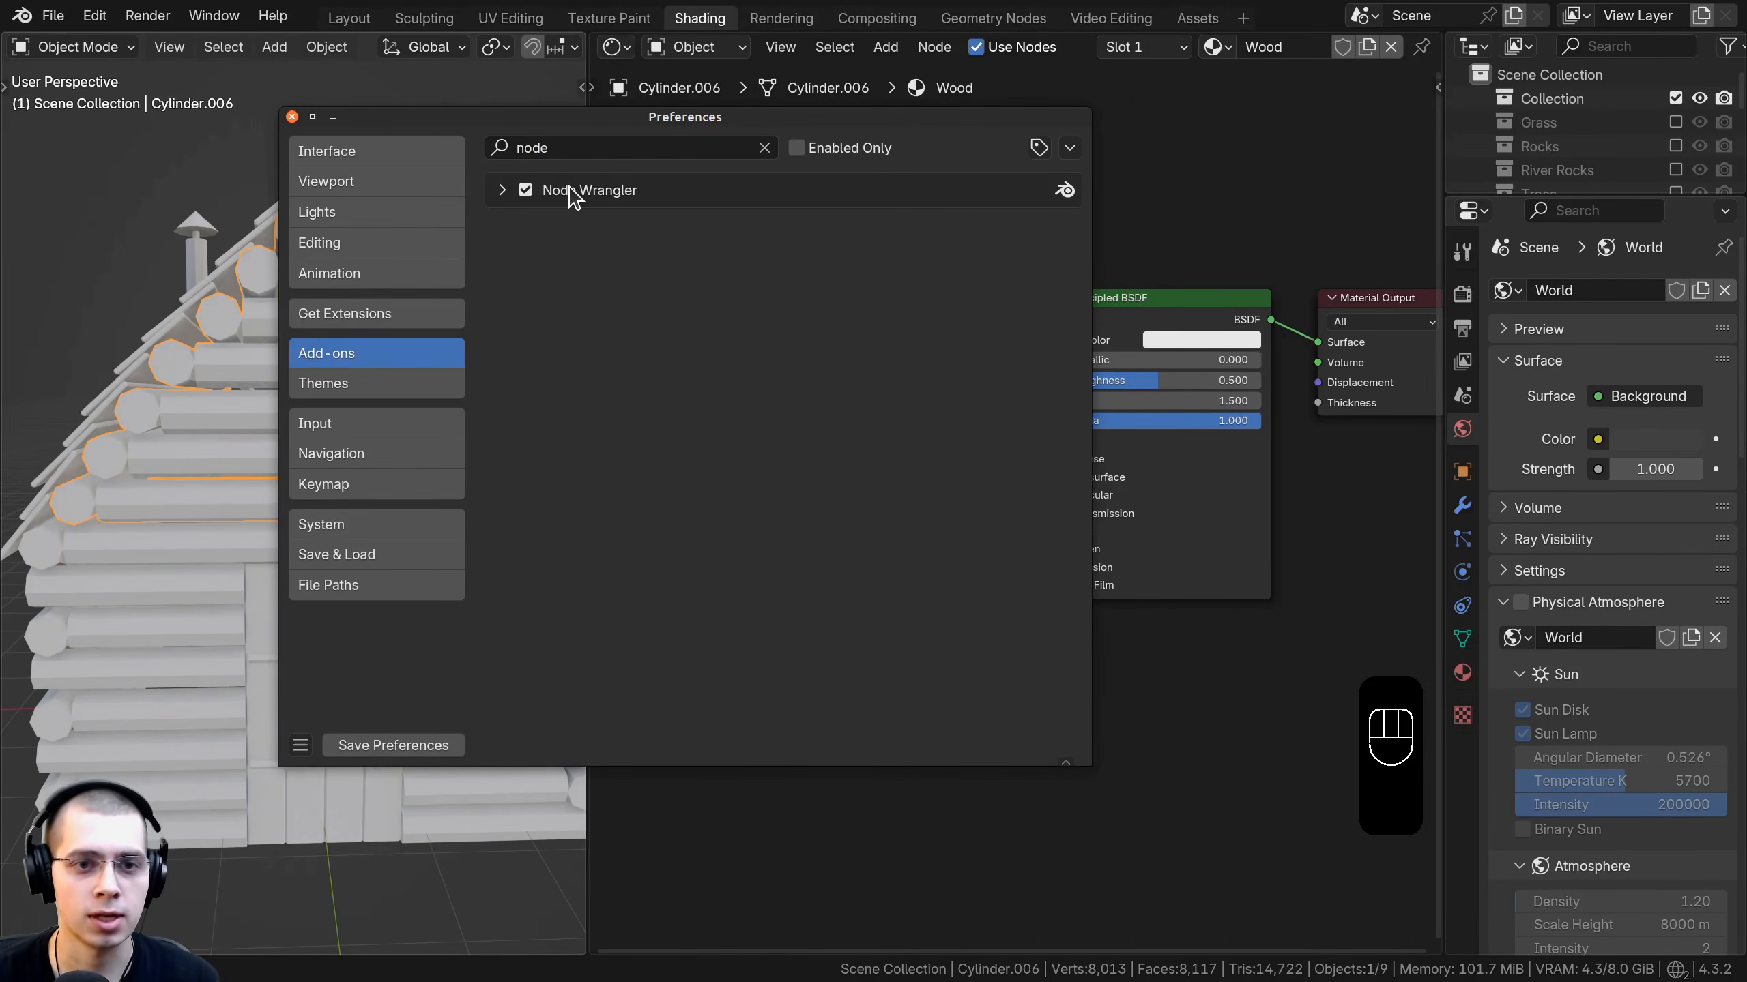
left_click(297, 116)
Reposition the Noise Texture node and add Mapping and Texture Coordinate nodes to it with Node Wrangler's Texture Setup.
middle_click_drag(748, 324, 856, 300)
left_click_drag(861, 297, 871, 281)
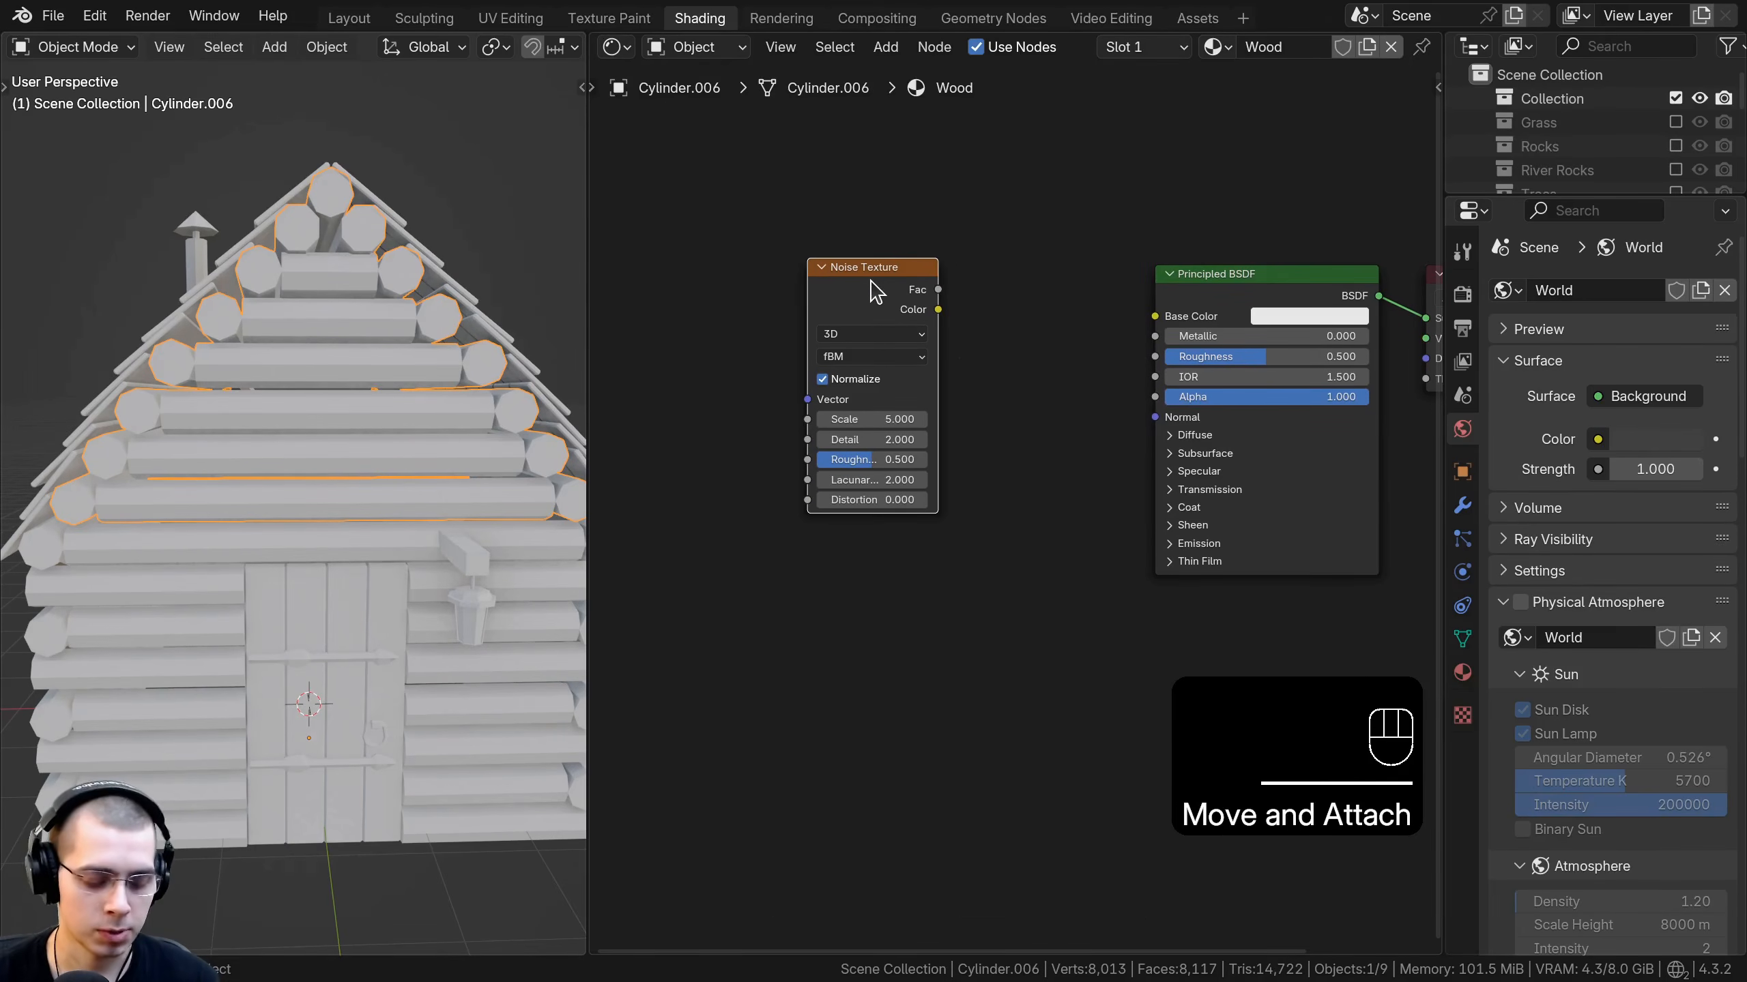
key("ctrl+t")
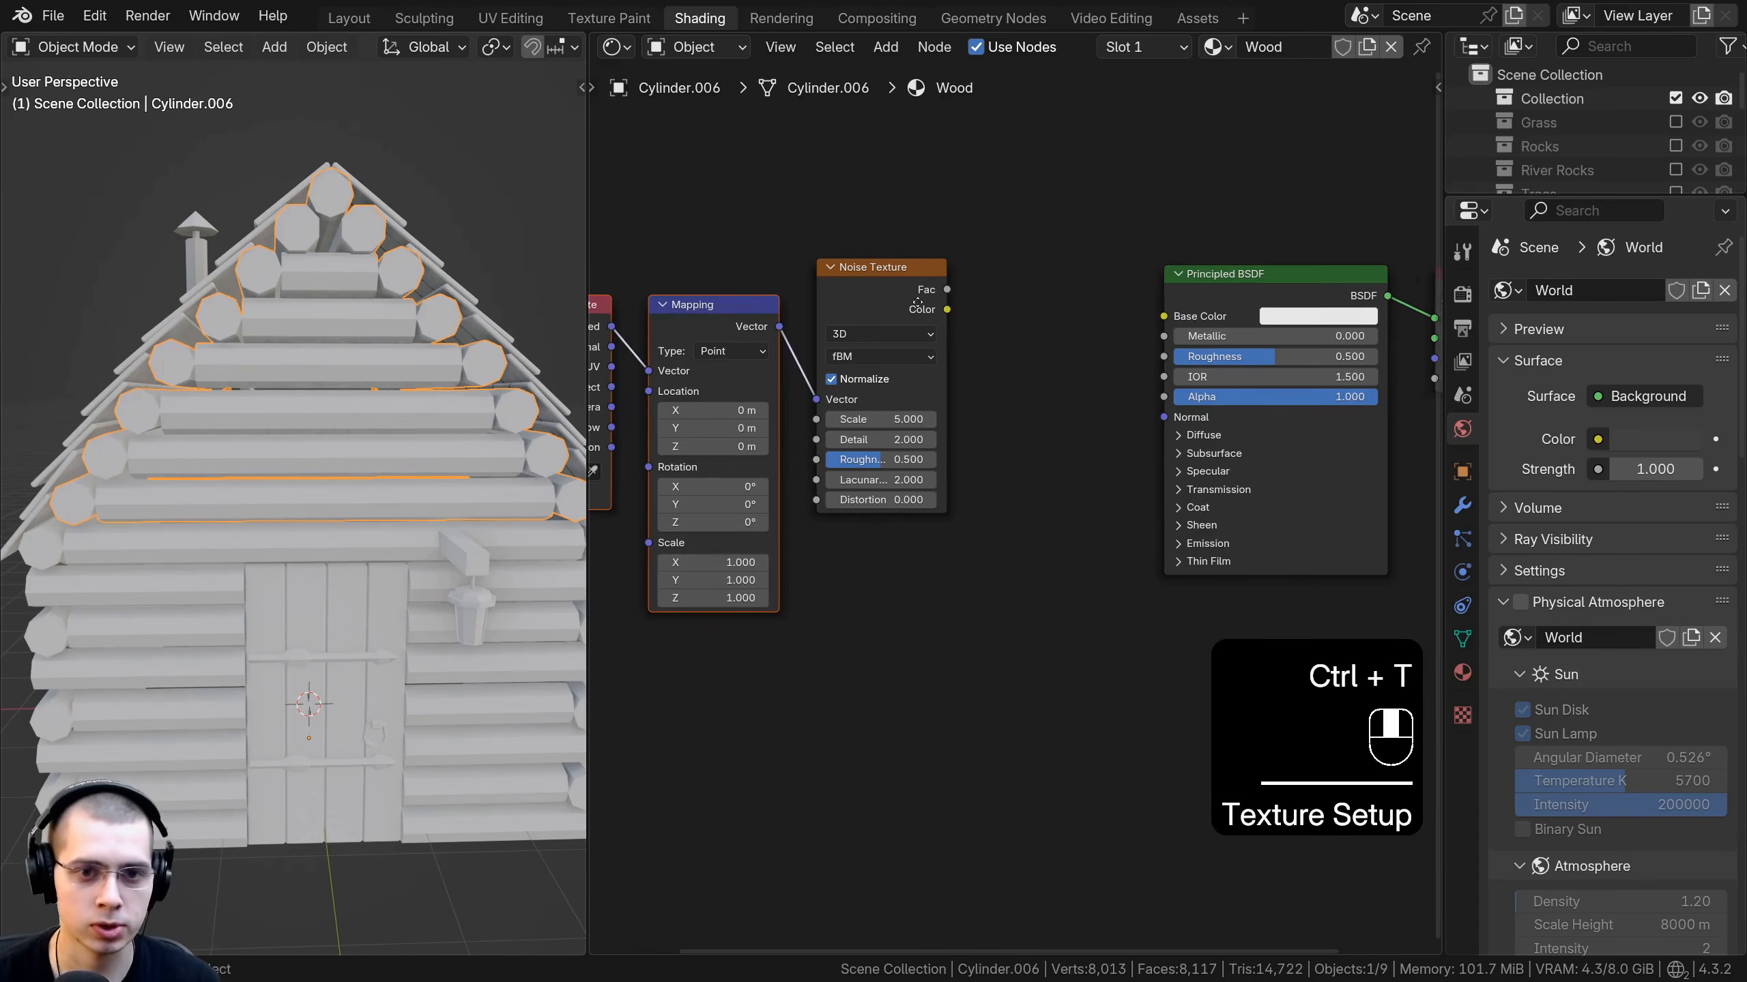
Arrange the Texture Coordinate, Mapping and Noise Texture nodes in a row and connect the UV output to the Mapping vector.
middle_click_drag(720, 360, 850, 331)
scroll(850, 331, "up", 1)
key("a")
left_click_drag(847, 276, 860, 227)
left_click_drag(626, 303, 689, 265)
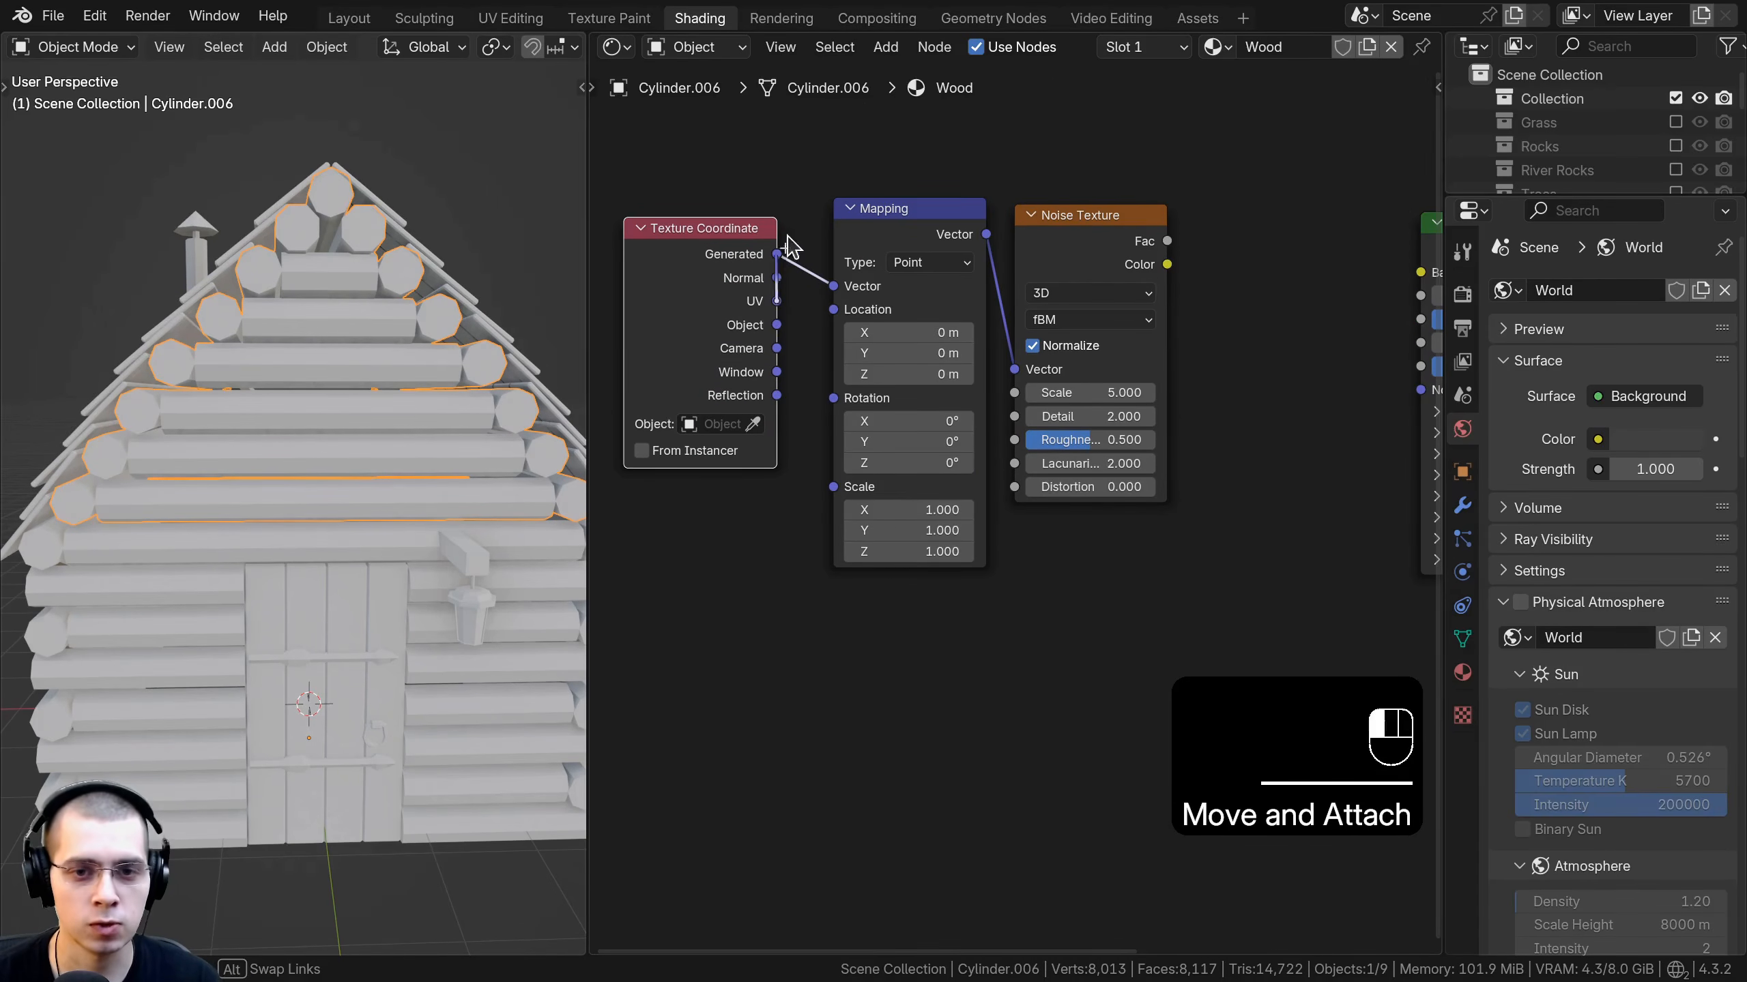
left_click_drag(758, 285, 773, 283)
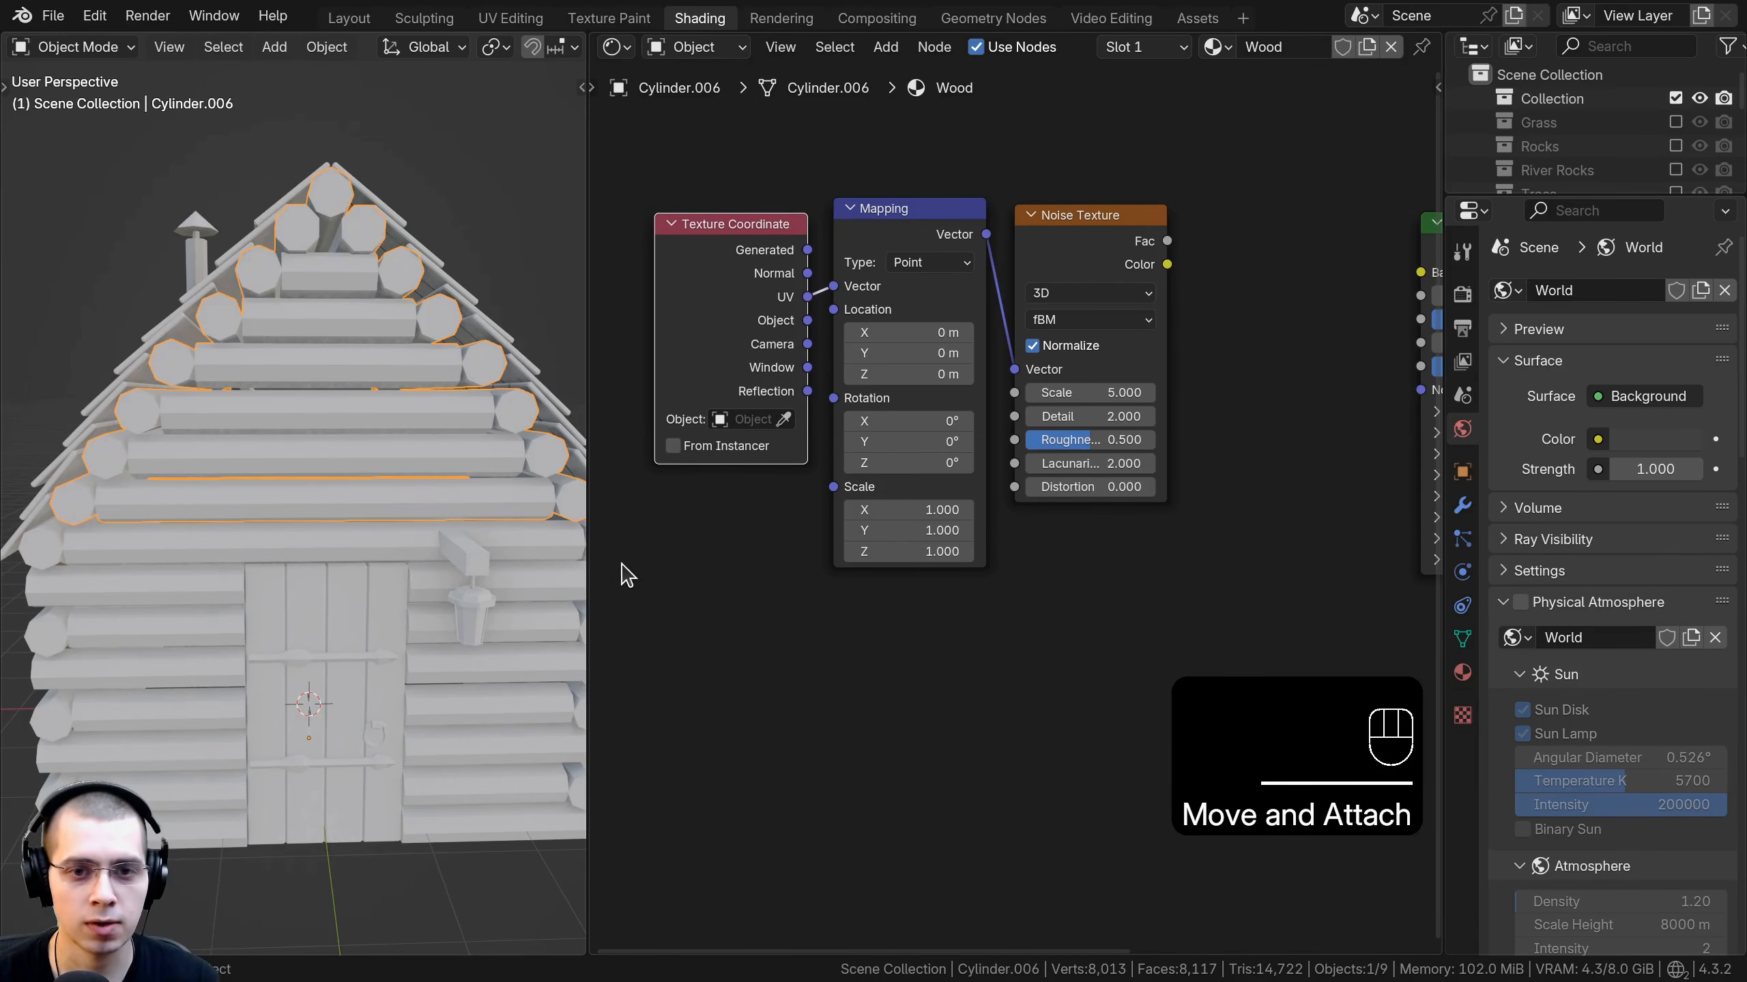
scroll(210, 462, "up", 3)
scroll(456, 327, "down", 2)
middle_click_drag(247, 371, 241, 440, "shift")
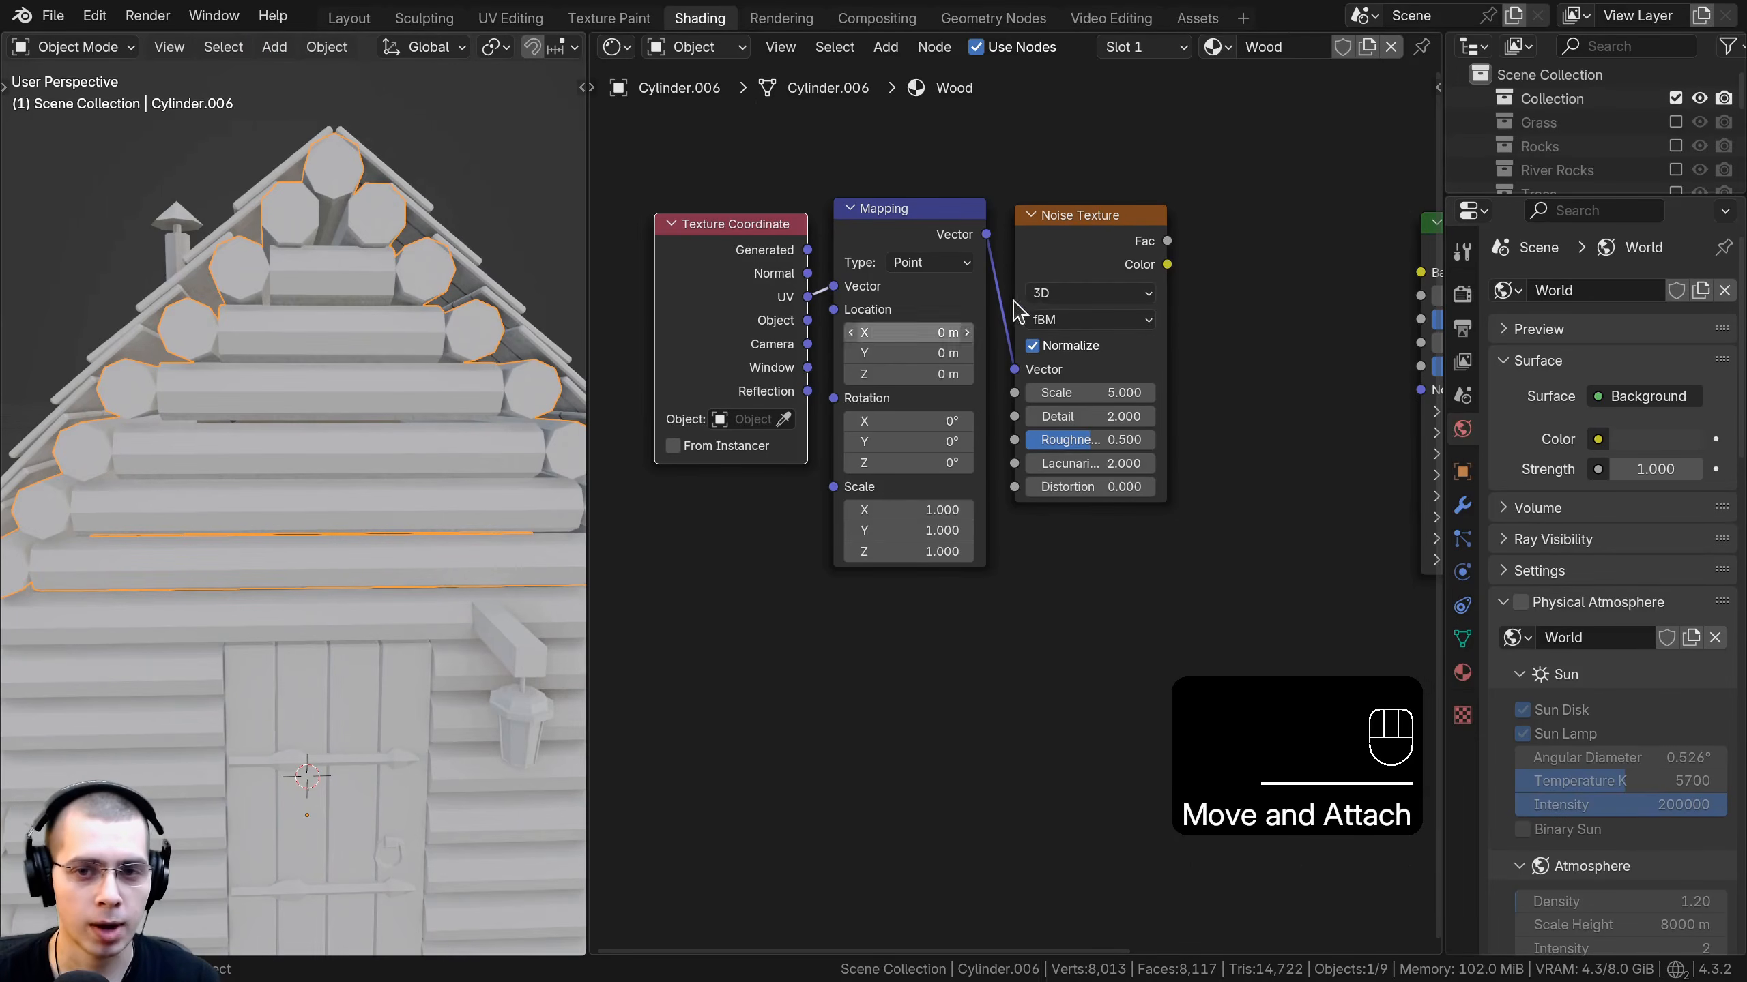
left_click_drag(1065, 255, 1060, 253)
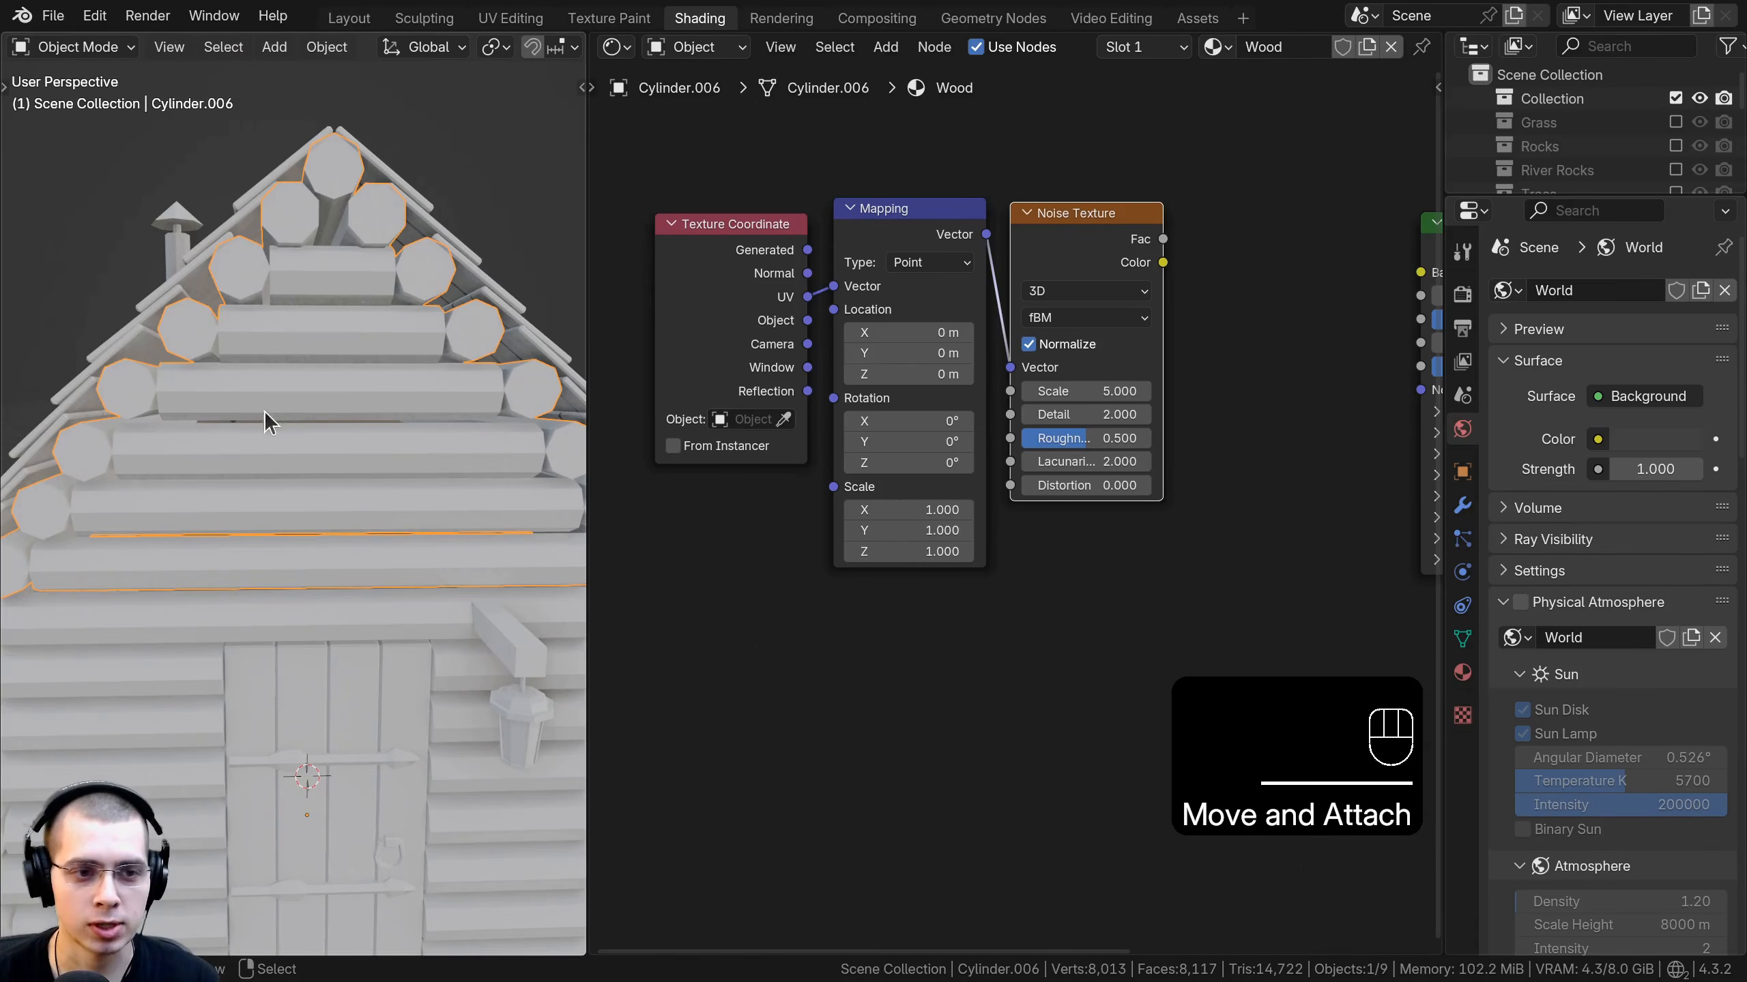
Connect the Noise Texture's Fac output to the Base Color of the Principled BSDF.
middle_click_drag(1176, 252, 869, 323)
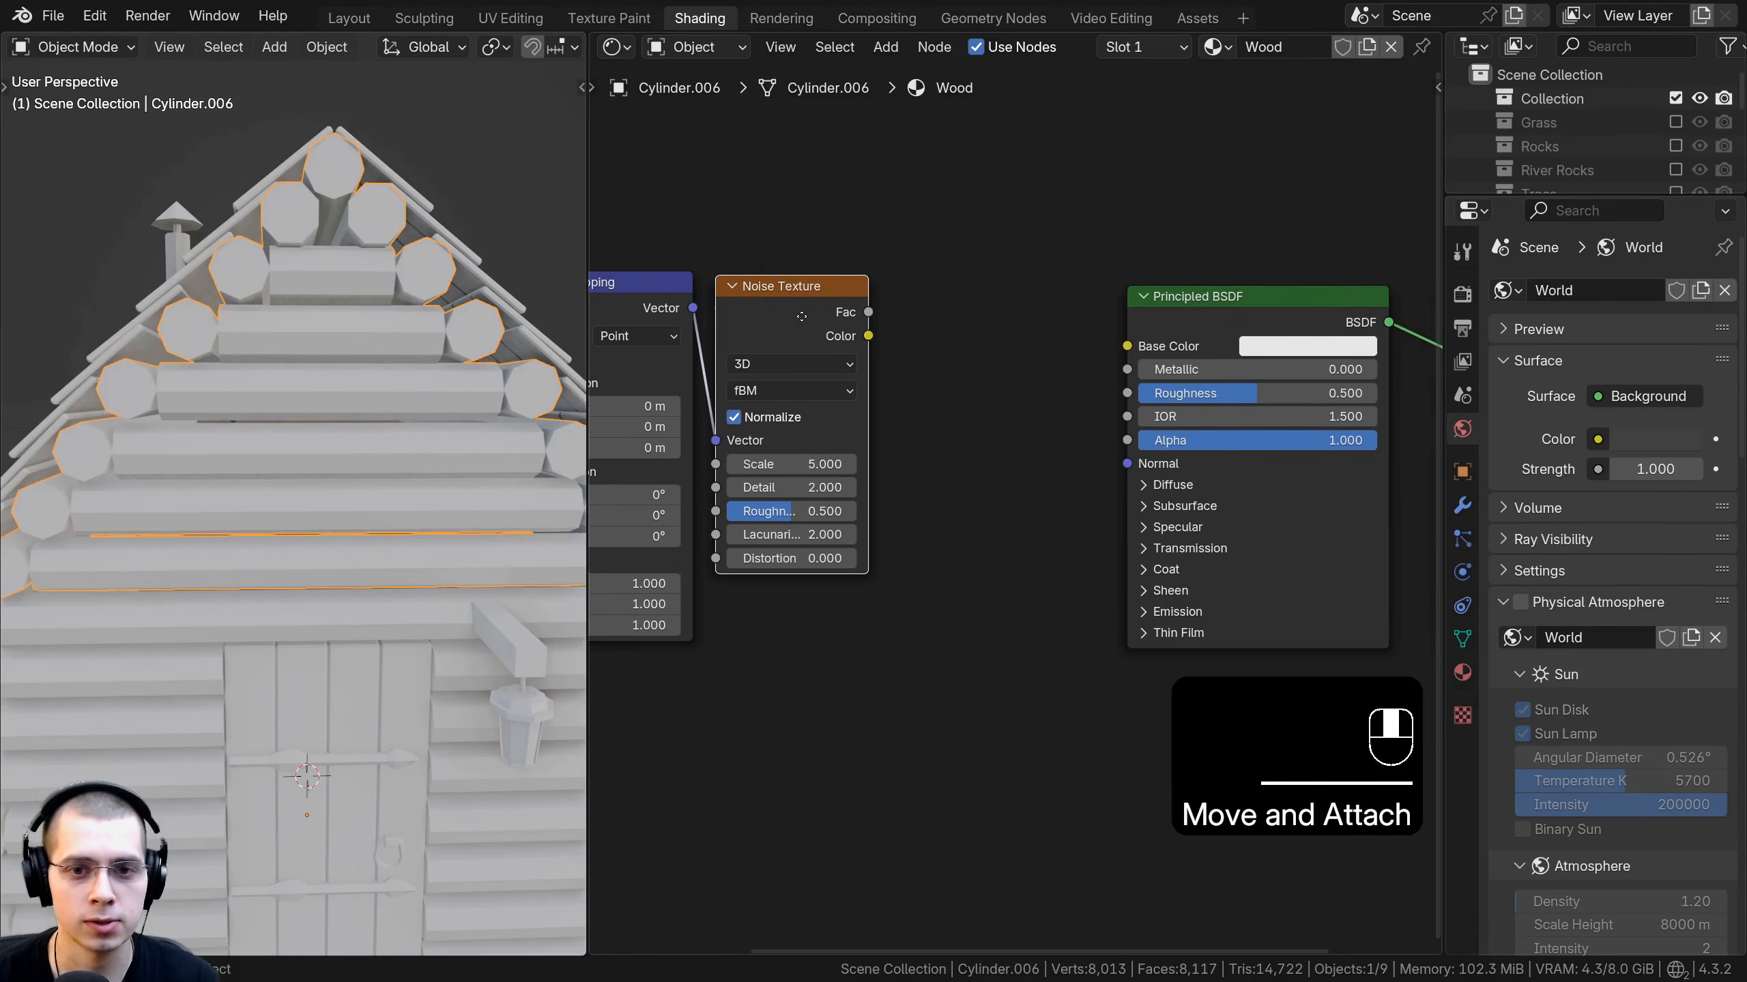
left_click_drag(868, 314, 1231, 323)
middle_click_drag(323, 482, 283, 398)
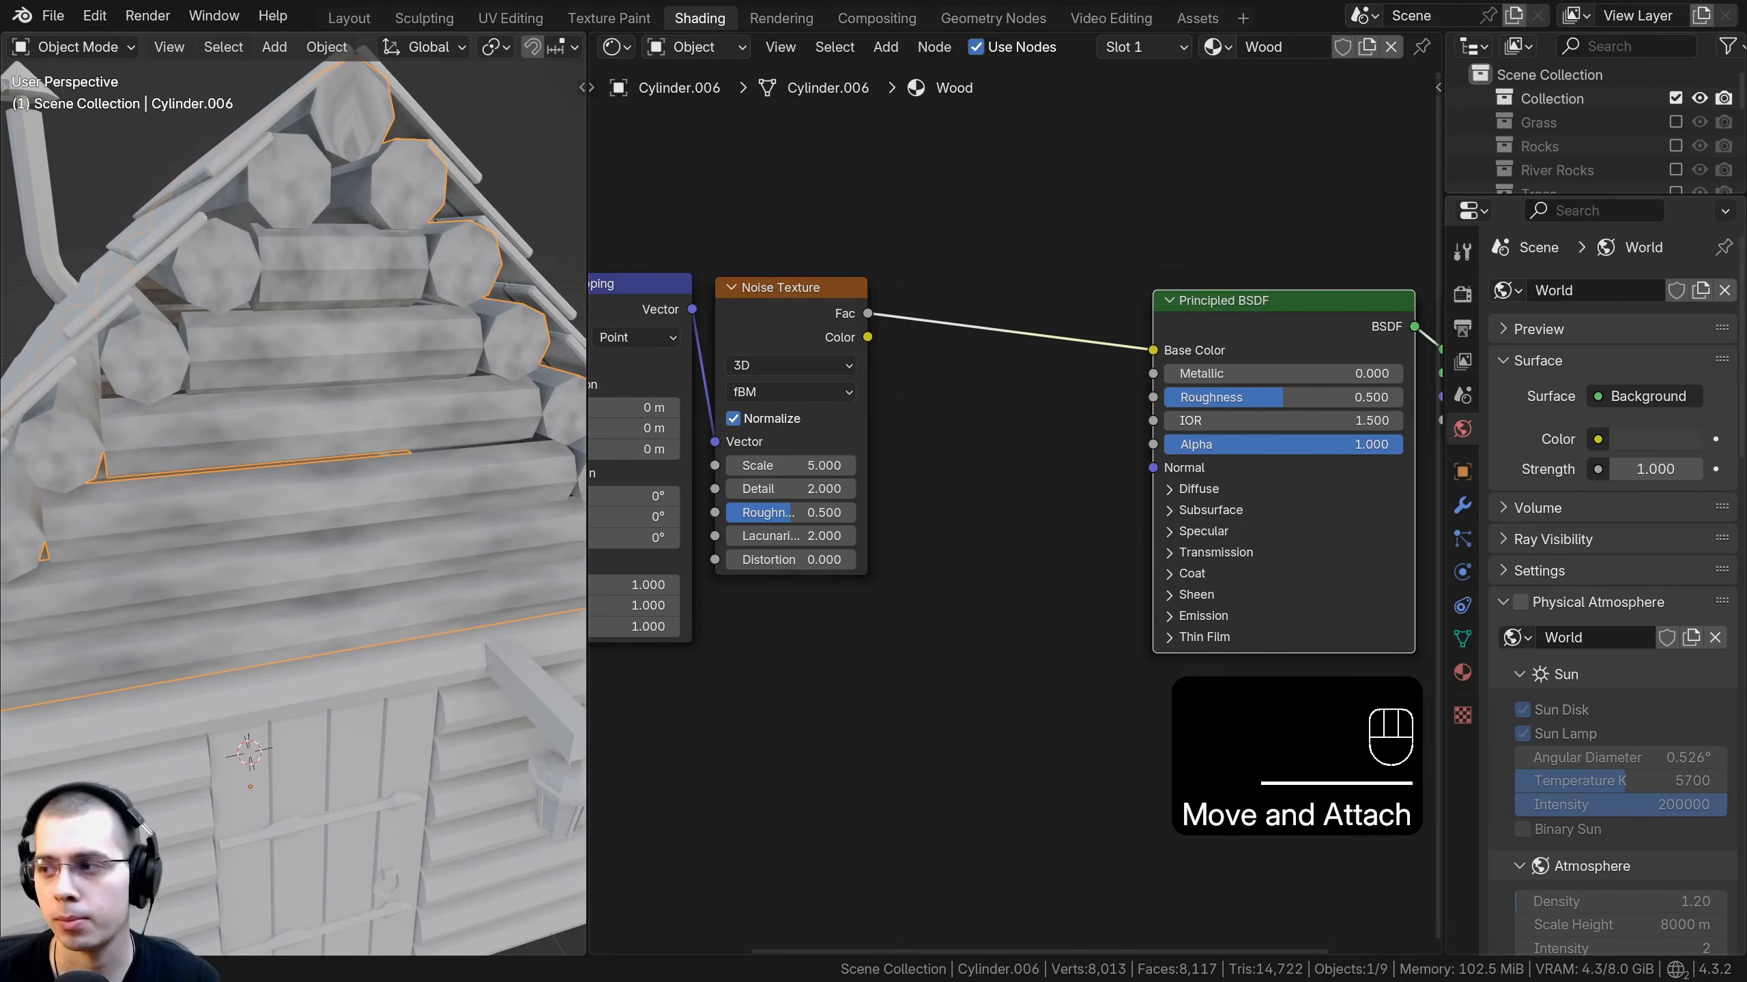
Set the Noise Texture's Scale to 7 and its Detail to 3.
scroll(678, 391, "up", 3)
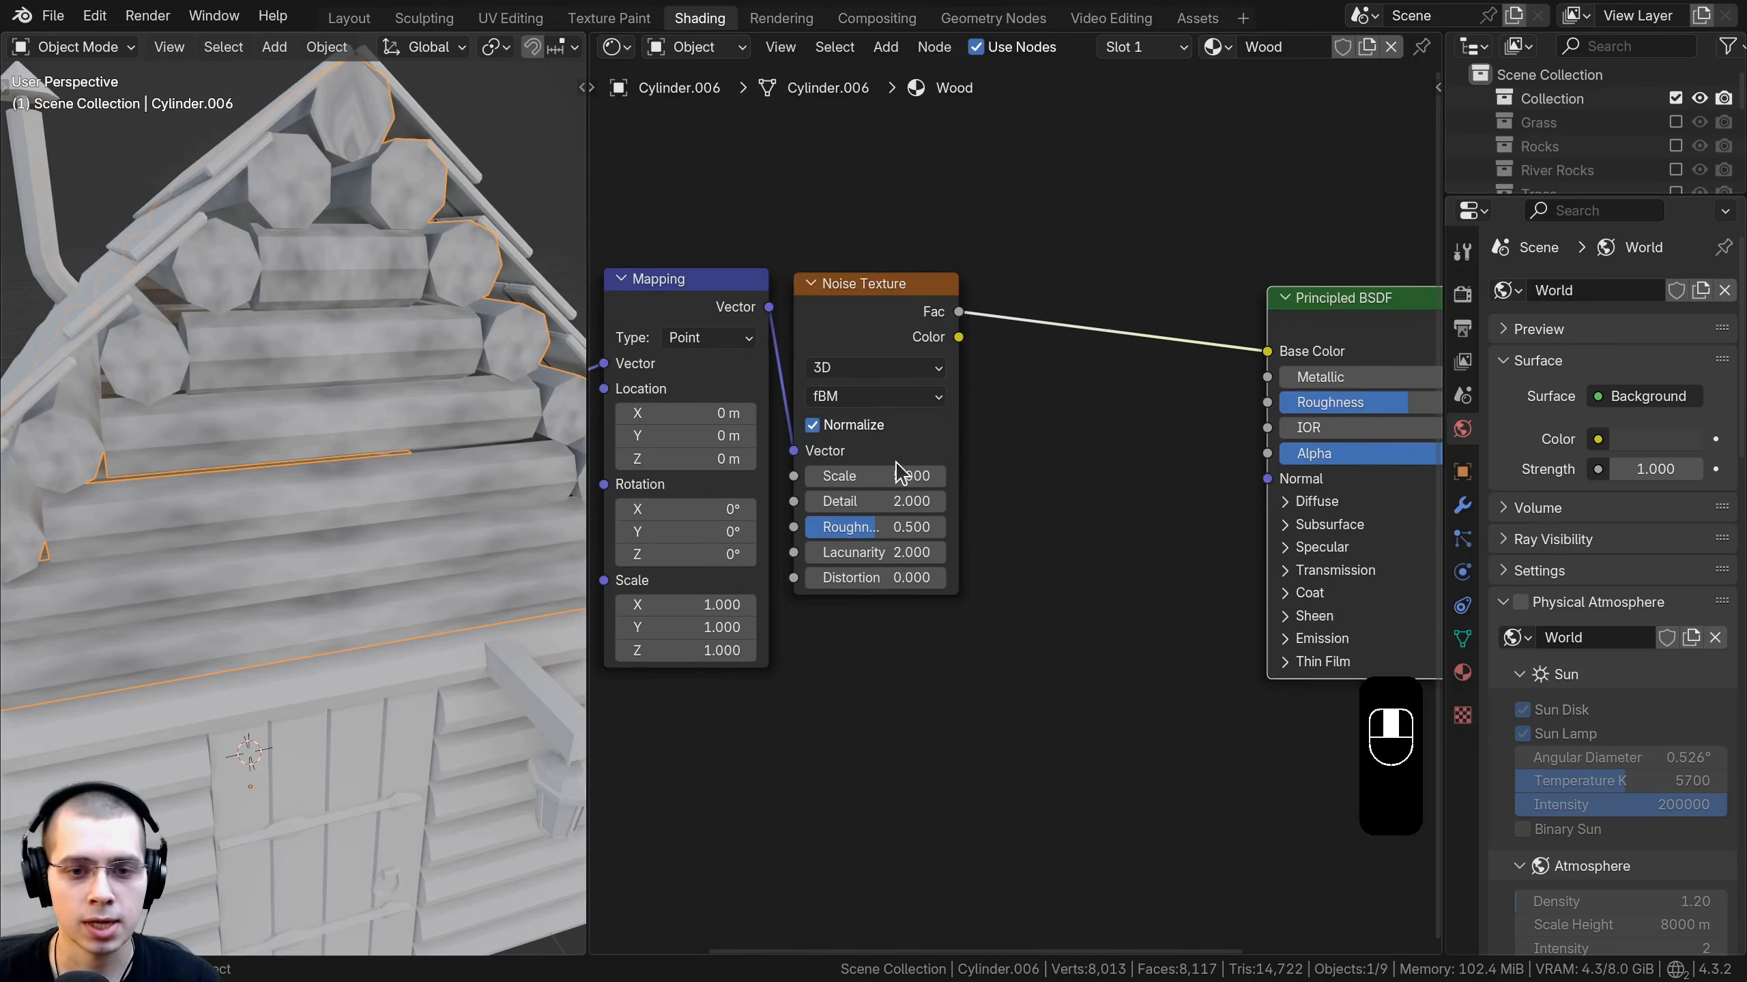
left_click_drag(879, 478, 990, 440)
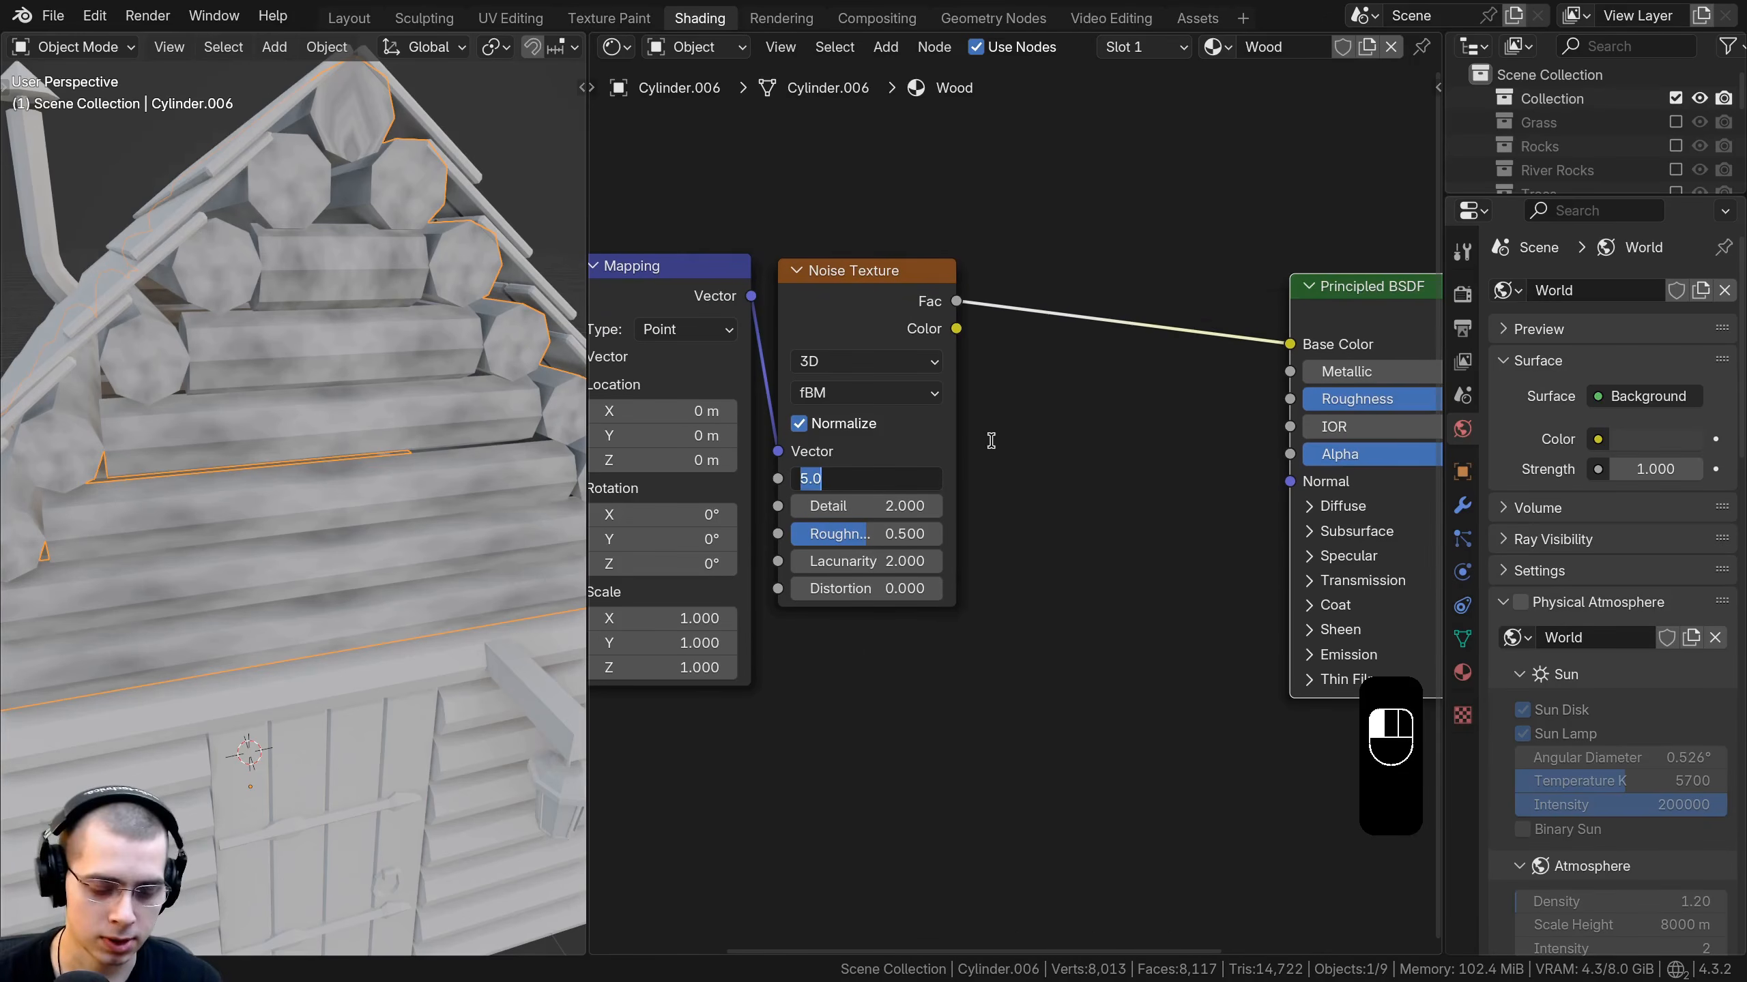
left_click(866, 505)
type("3")
key("Return")
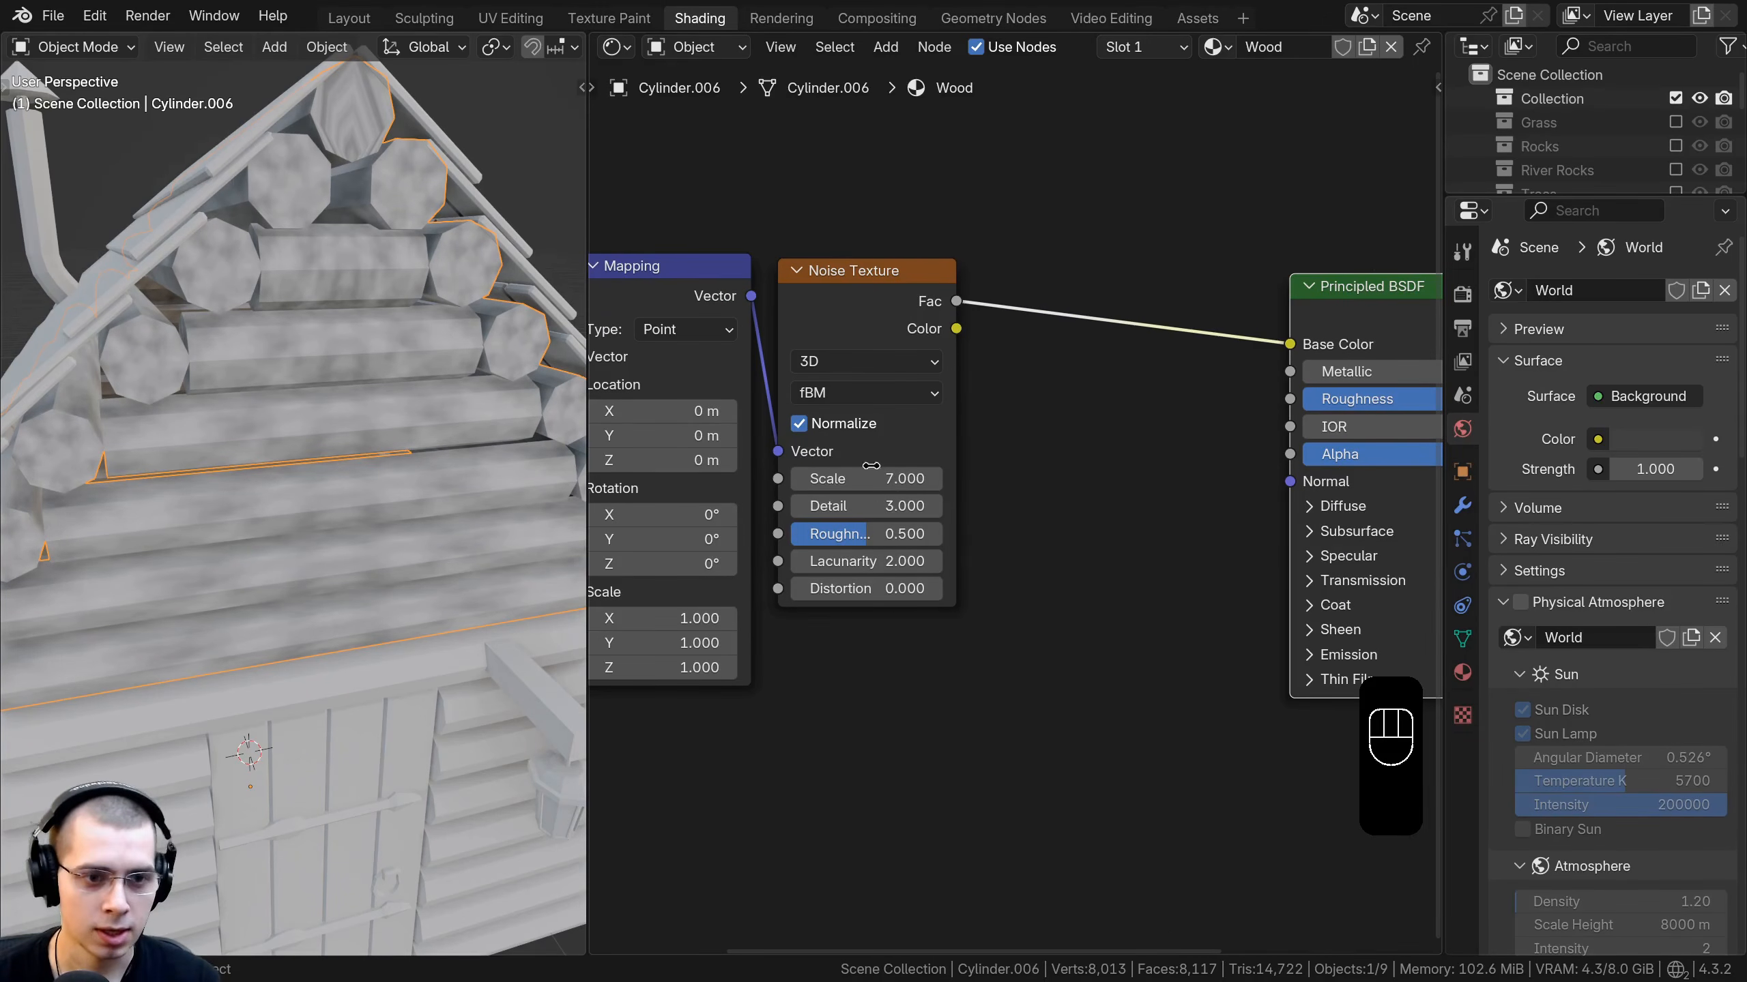
Set the Noise Texture's Roughness to 0.6 and its Distortion to 0.5, and inspect the pattern on the gable logs.
middle_click_drag(426, 565, 331, 215, "shift")
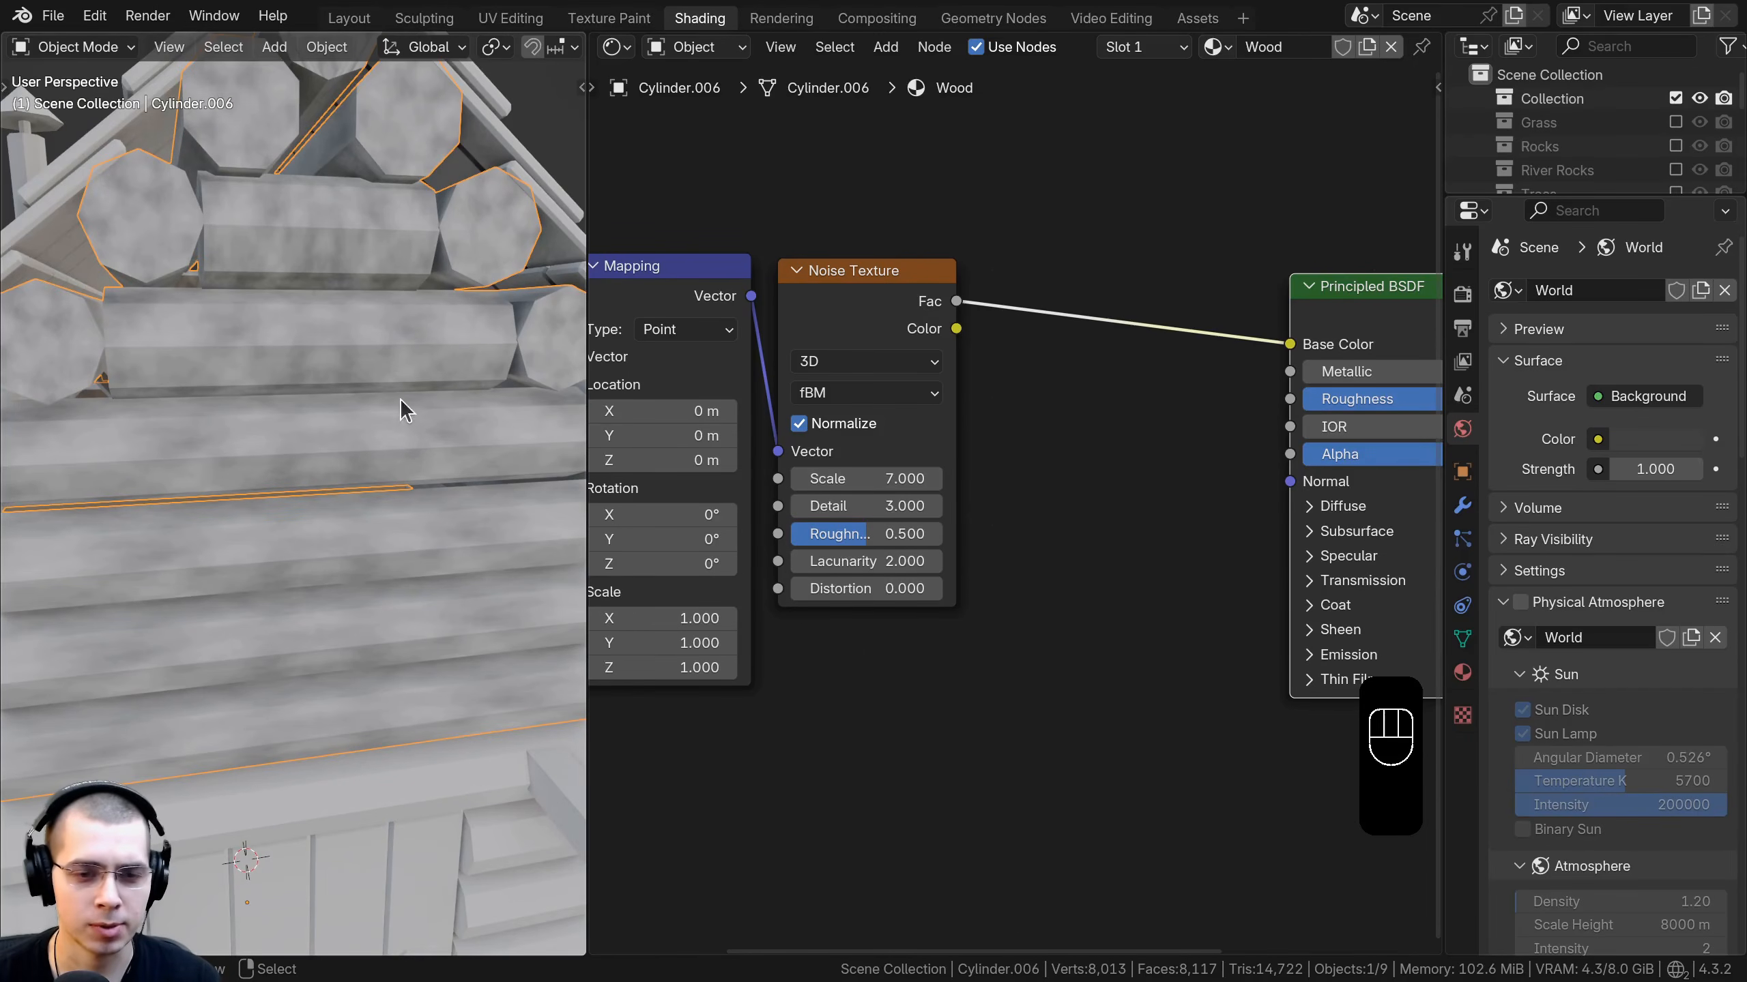
scroll(1073, 491, "down", 1)
middle_click_drag(1092, 516, 1104, 476)
scroll(1007, 492, "up", 2)
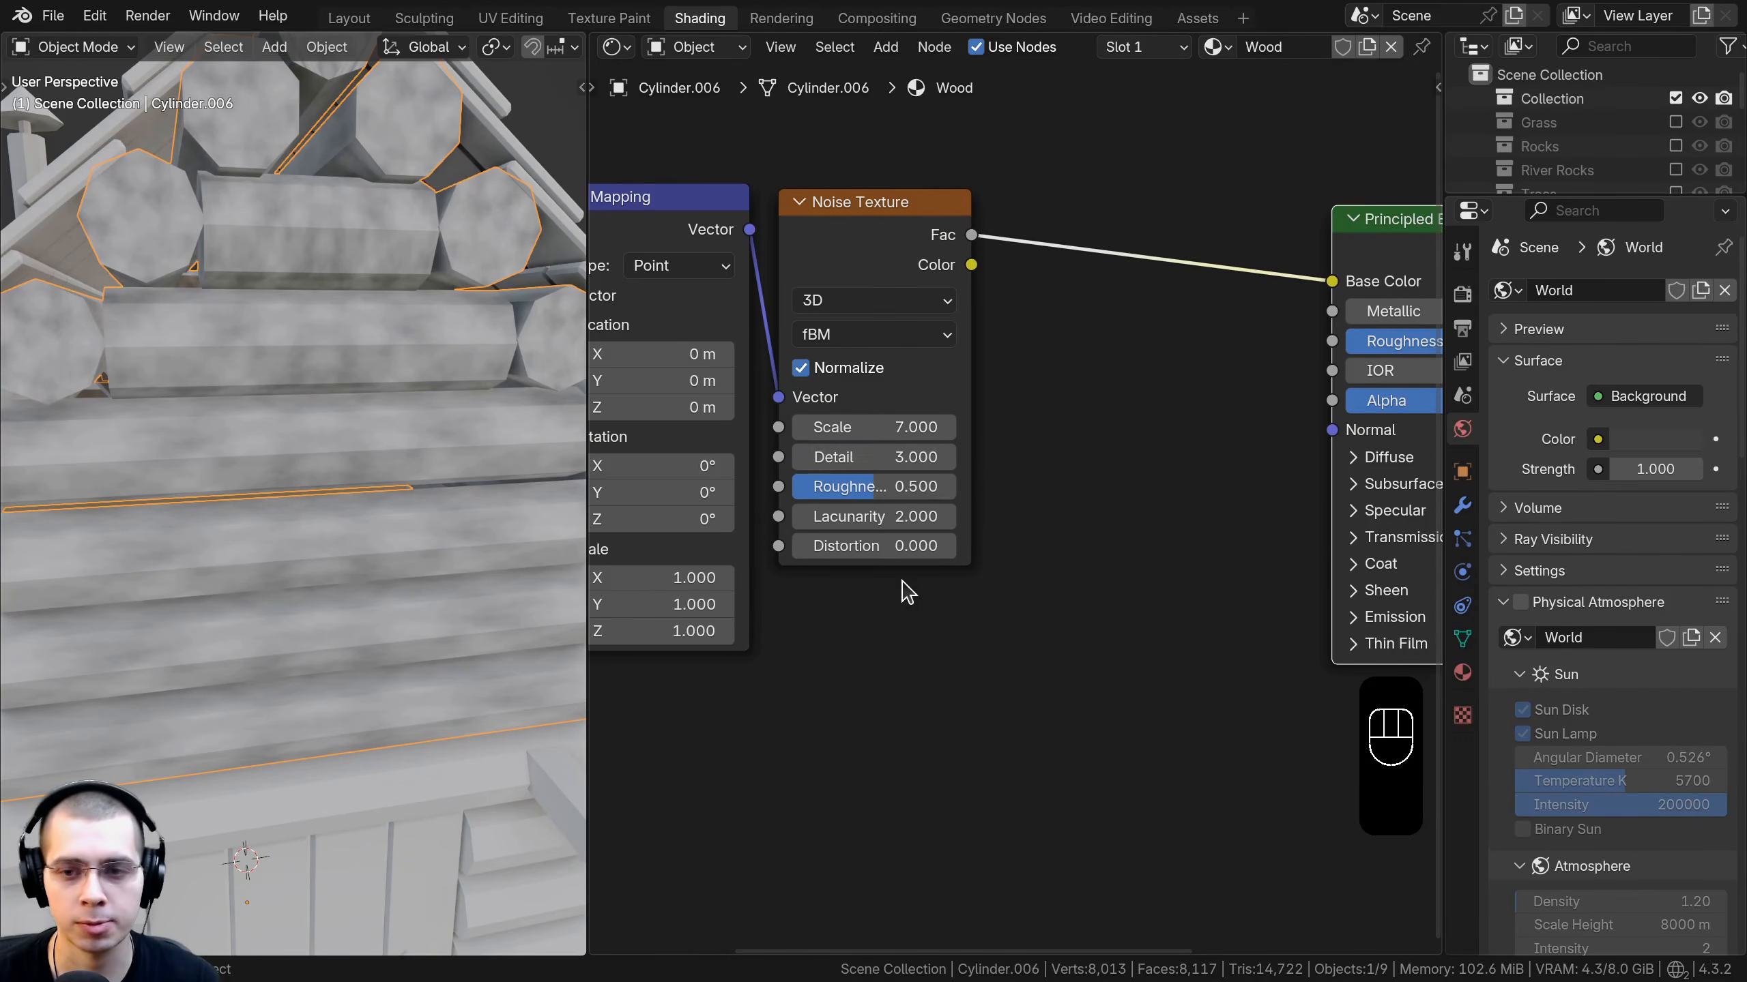
scroll(908, 592, "up", 1)
left_click(894, 485)
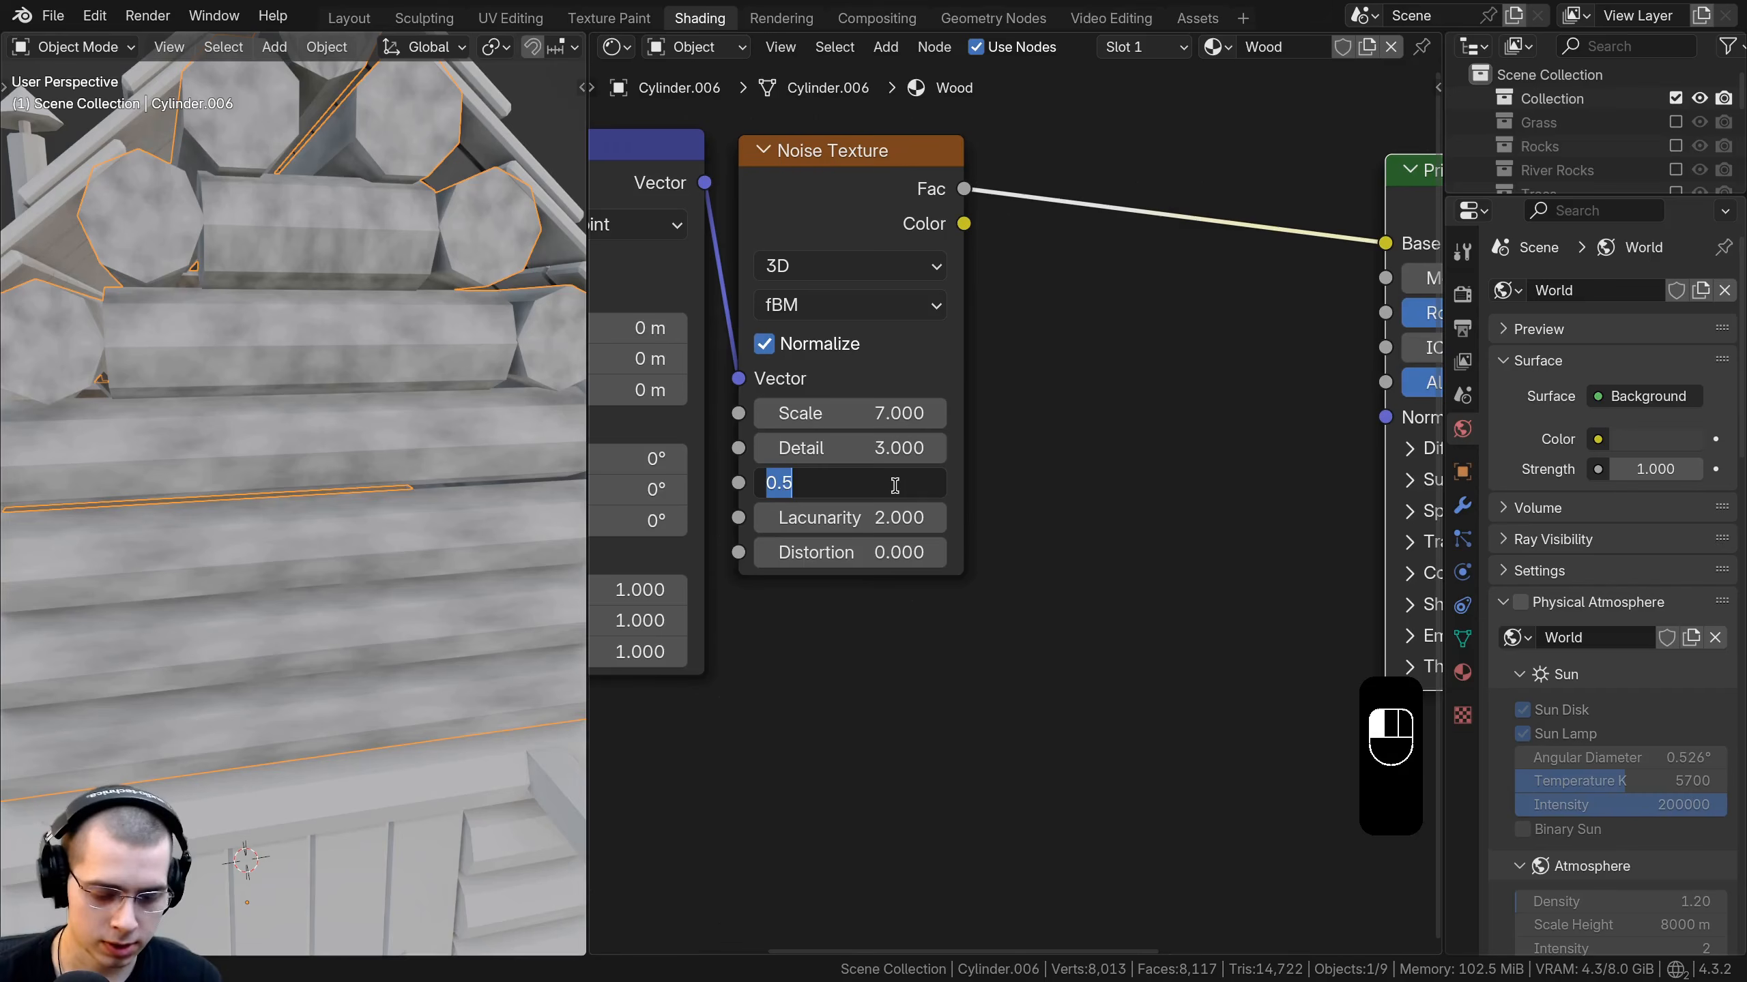
type("0.6")
key("Return")
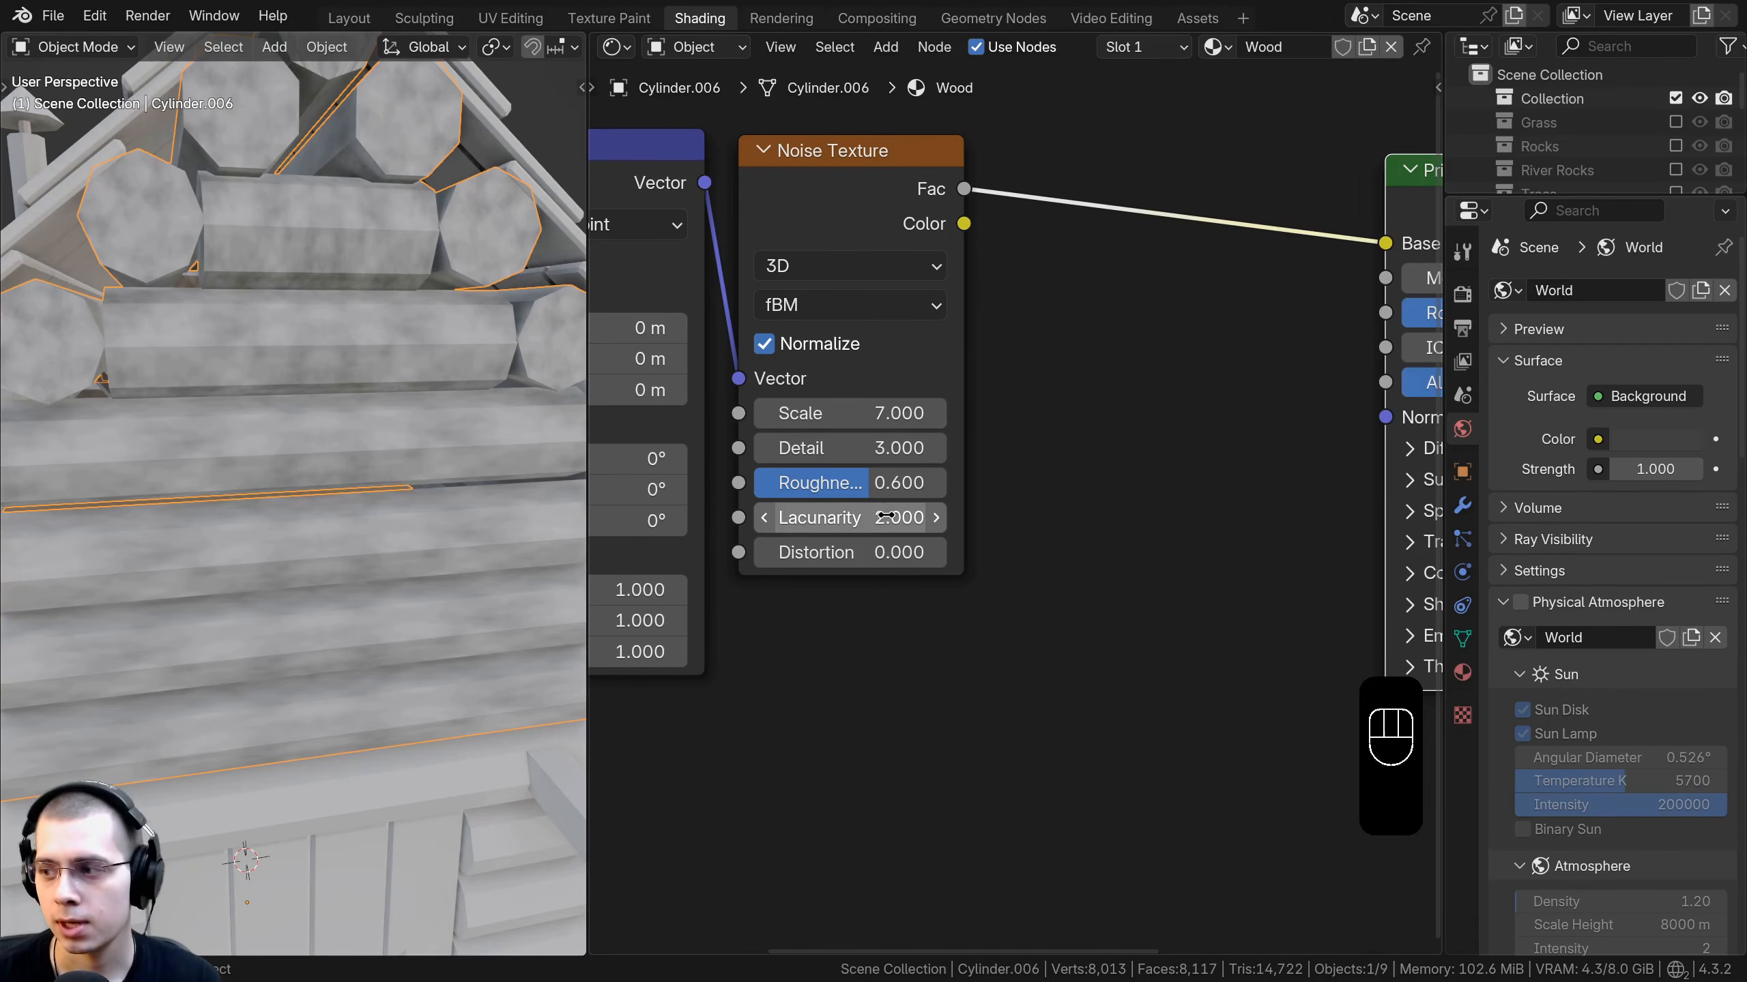
left_click(833, 554)
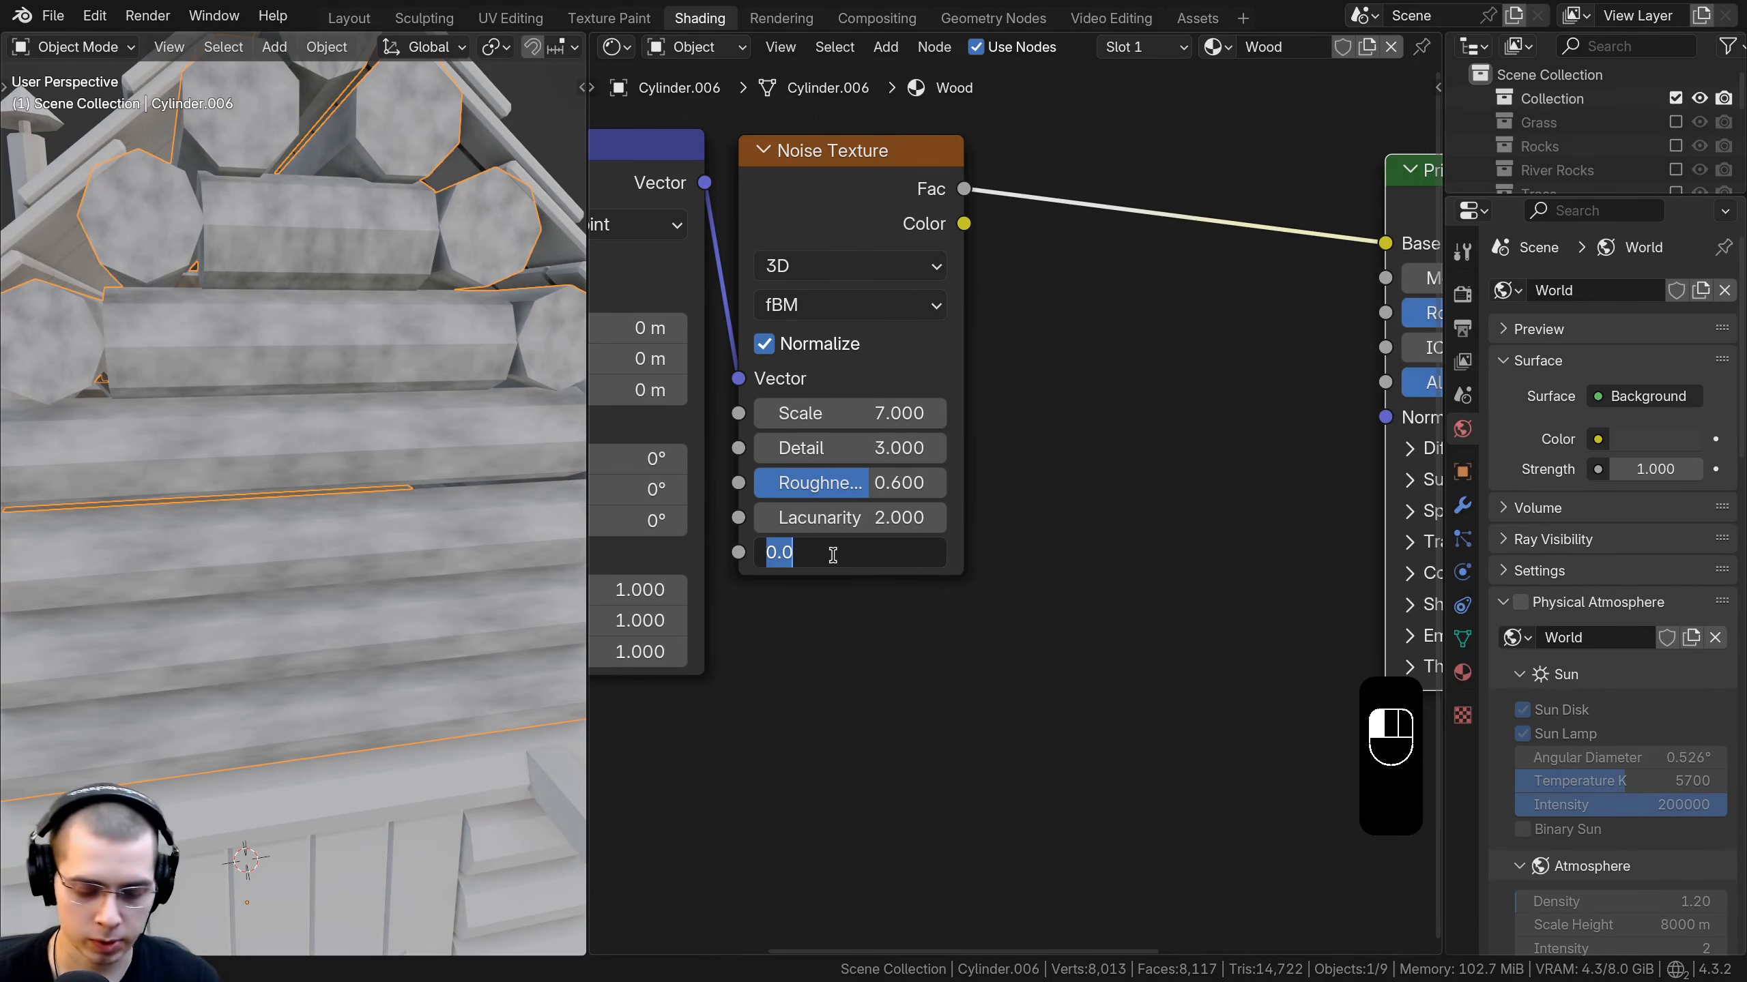
key("Return")
scroll(395, 543, "down", 4)
middle_click_drag(392, 542, 404, 541)
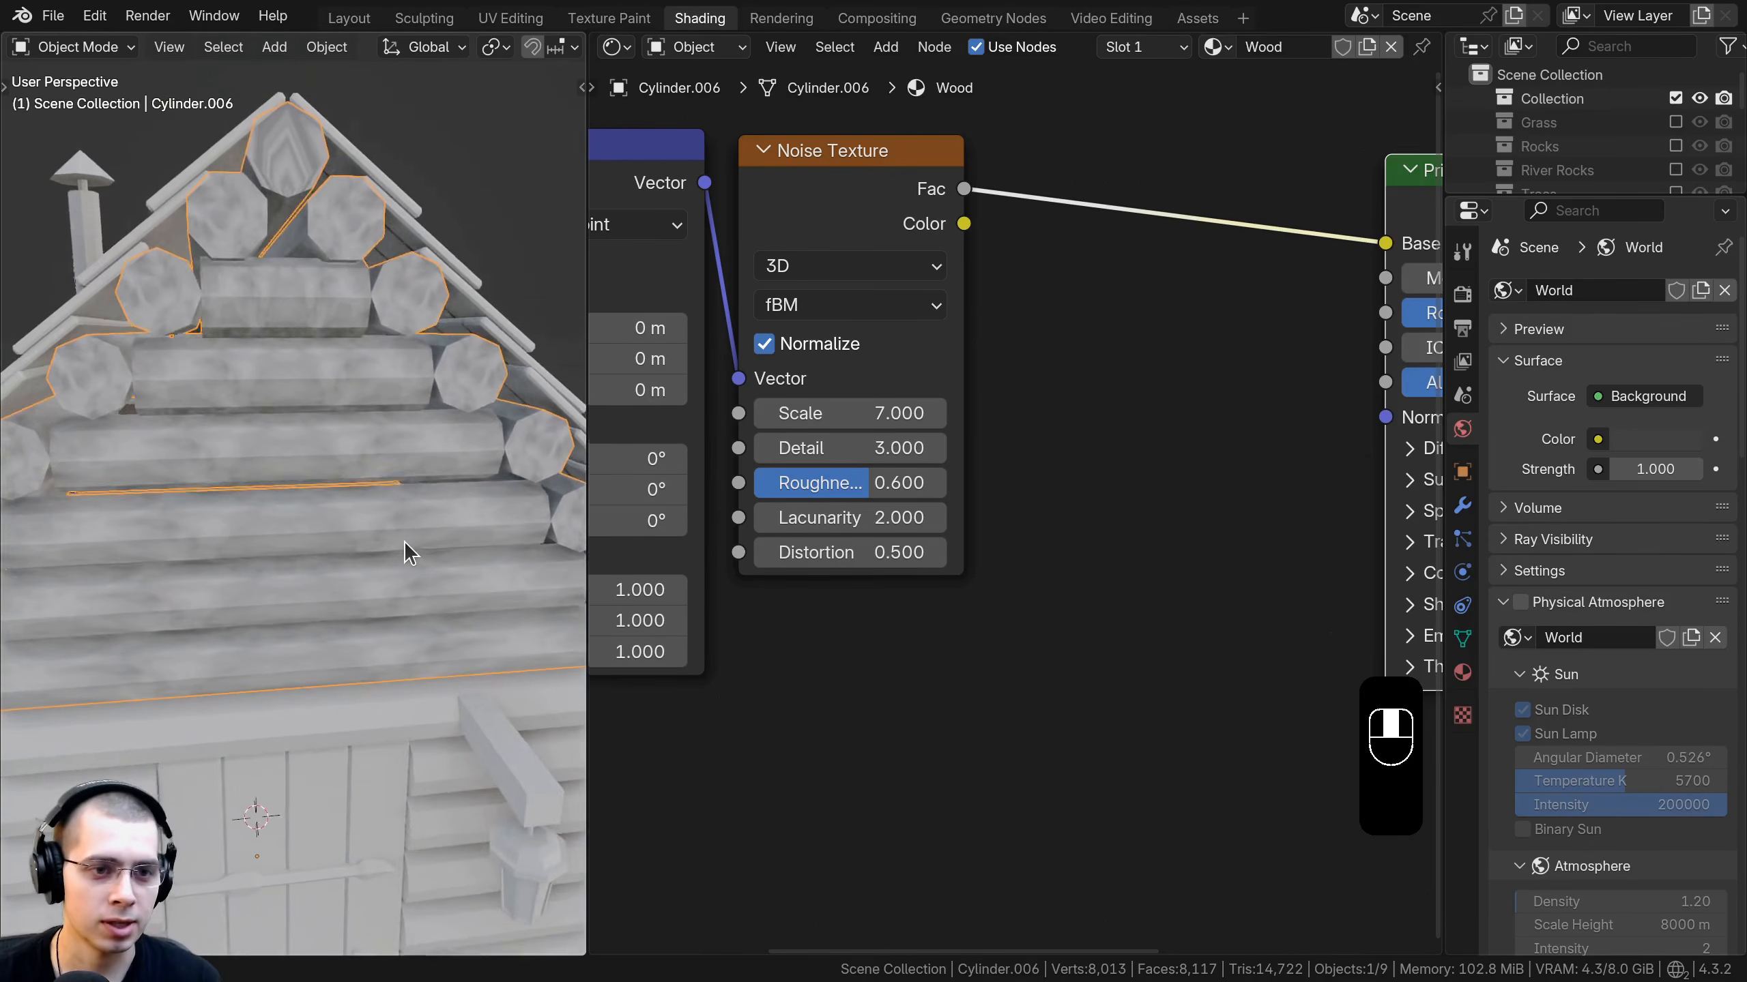
scroll(464, 529, "up", 4)
scroll(1023, 507, "down", 5)
Insert a Color Ramp node on the link between the Noise Texture's Fac output and the Principled BSDF's Base Color.
middle_click_drag(1080, 333, 853, 351)
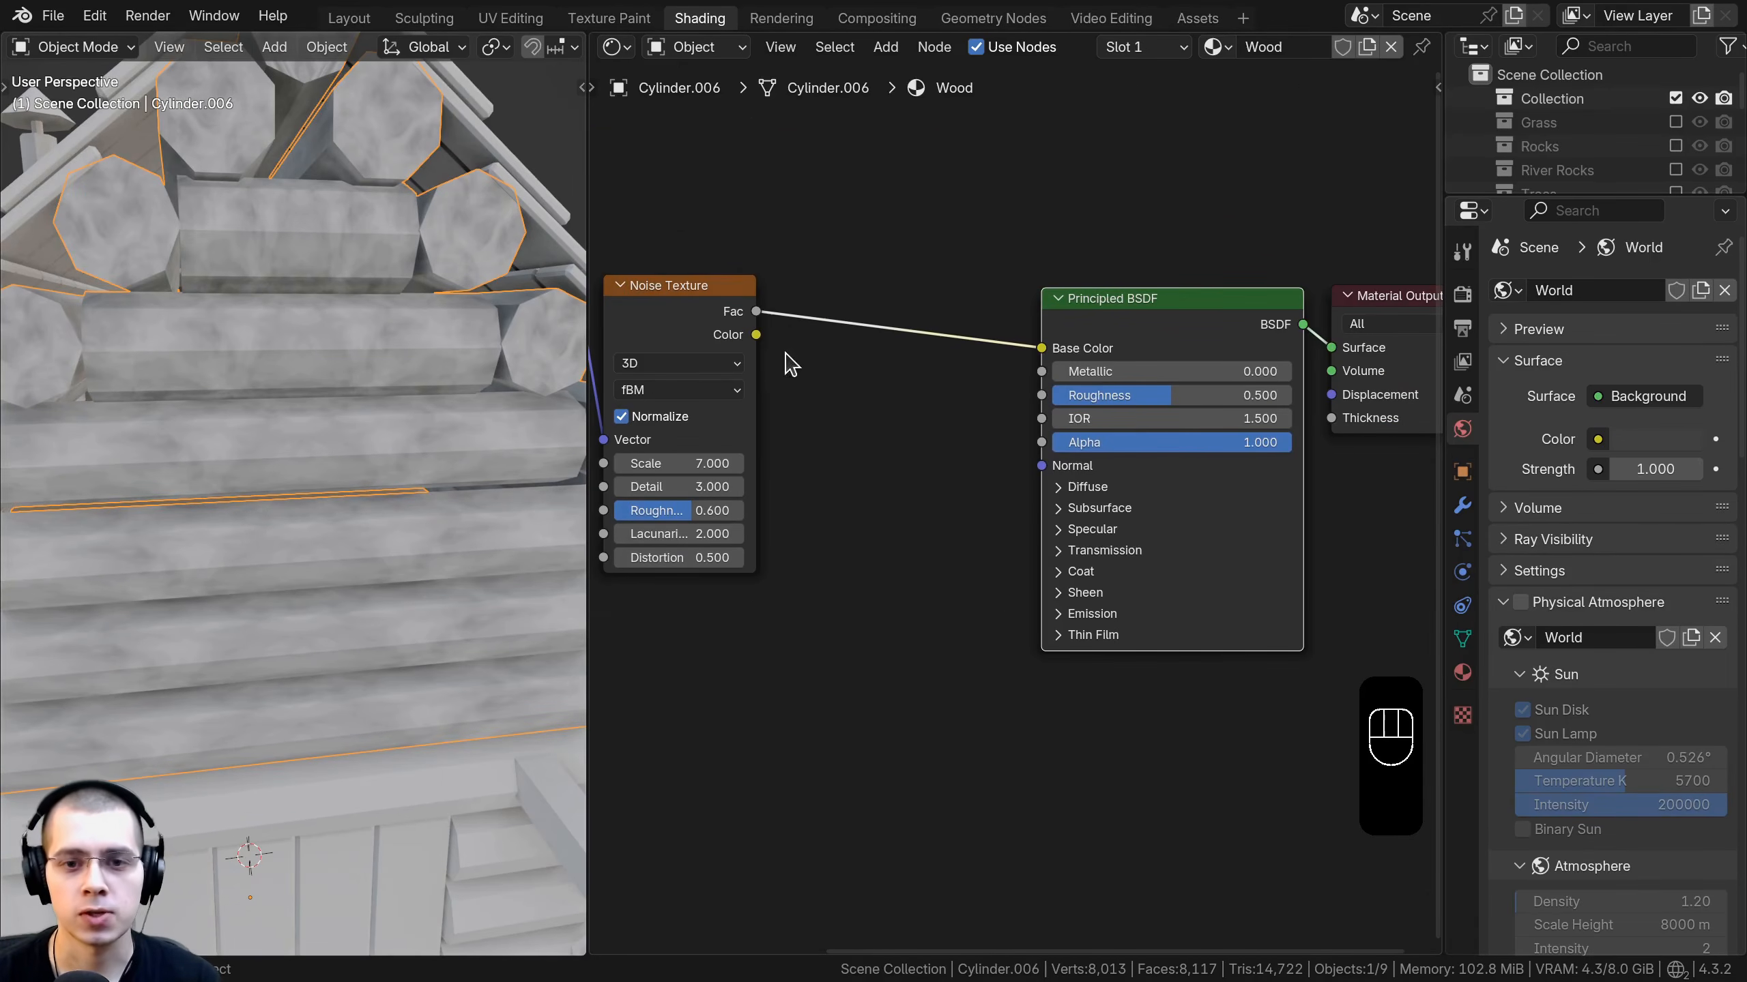
key("shift+a")
left_click(845, 254)
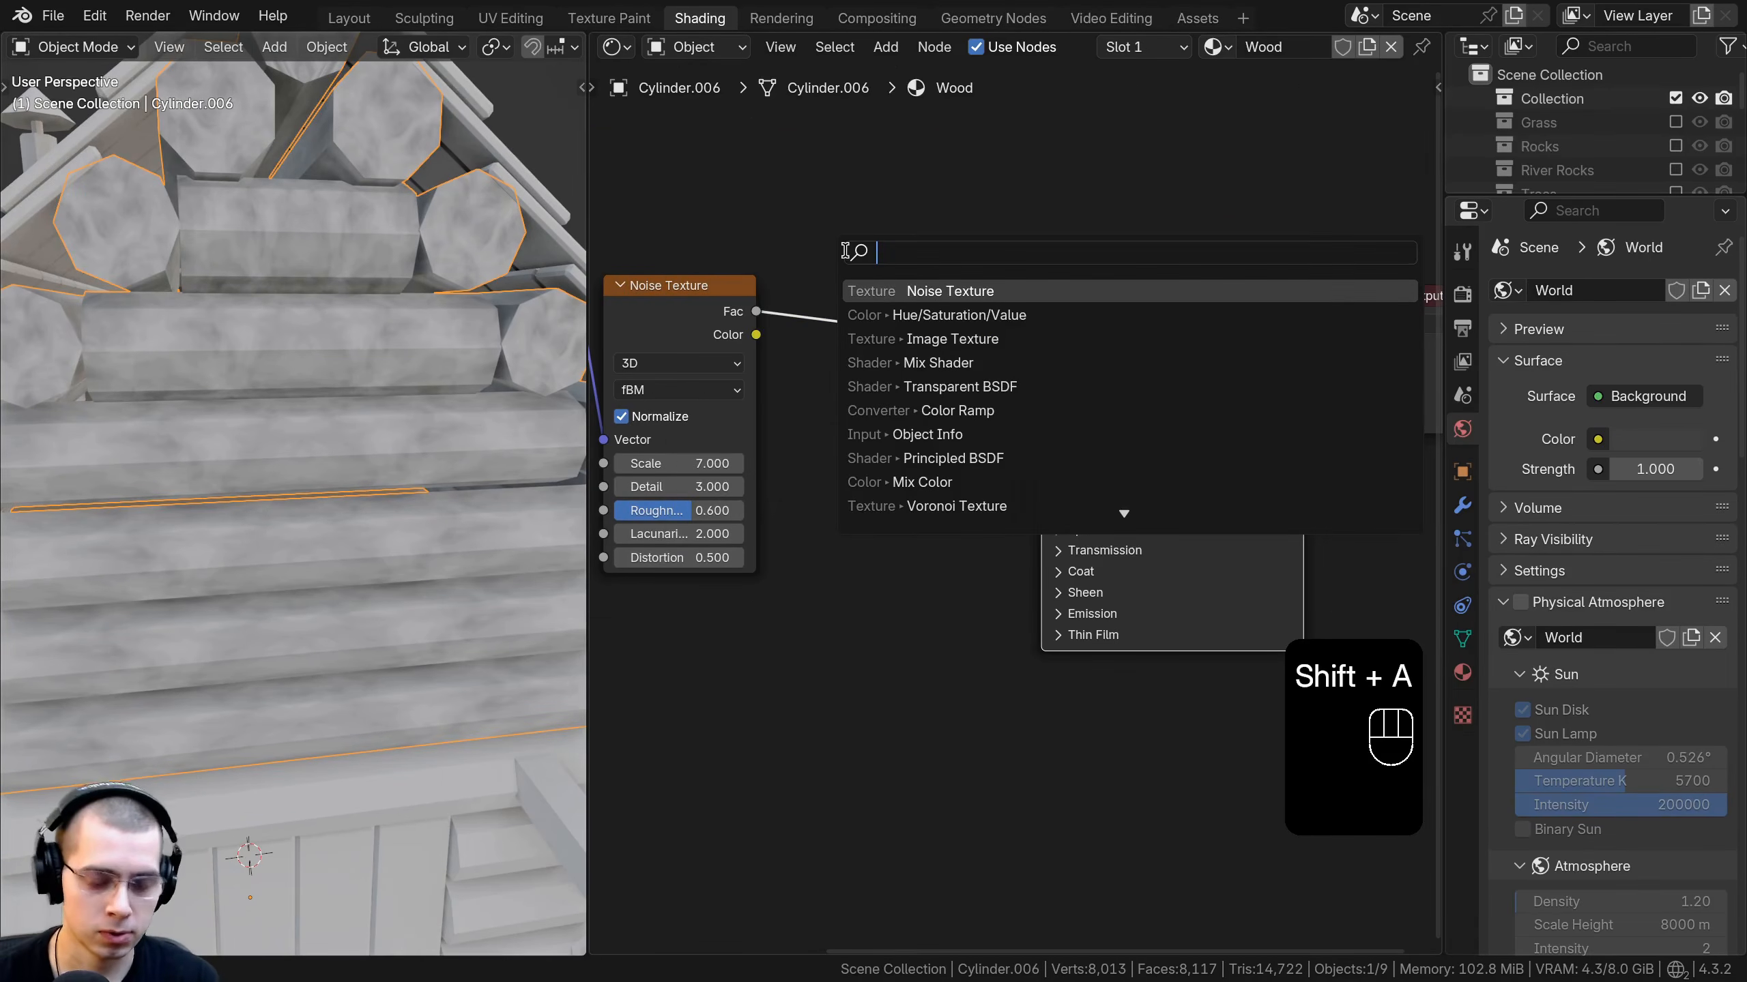
type("col")
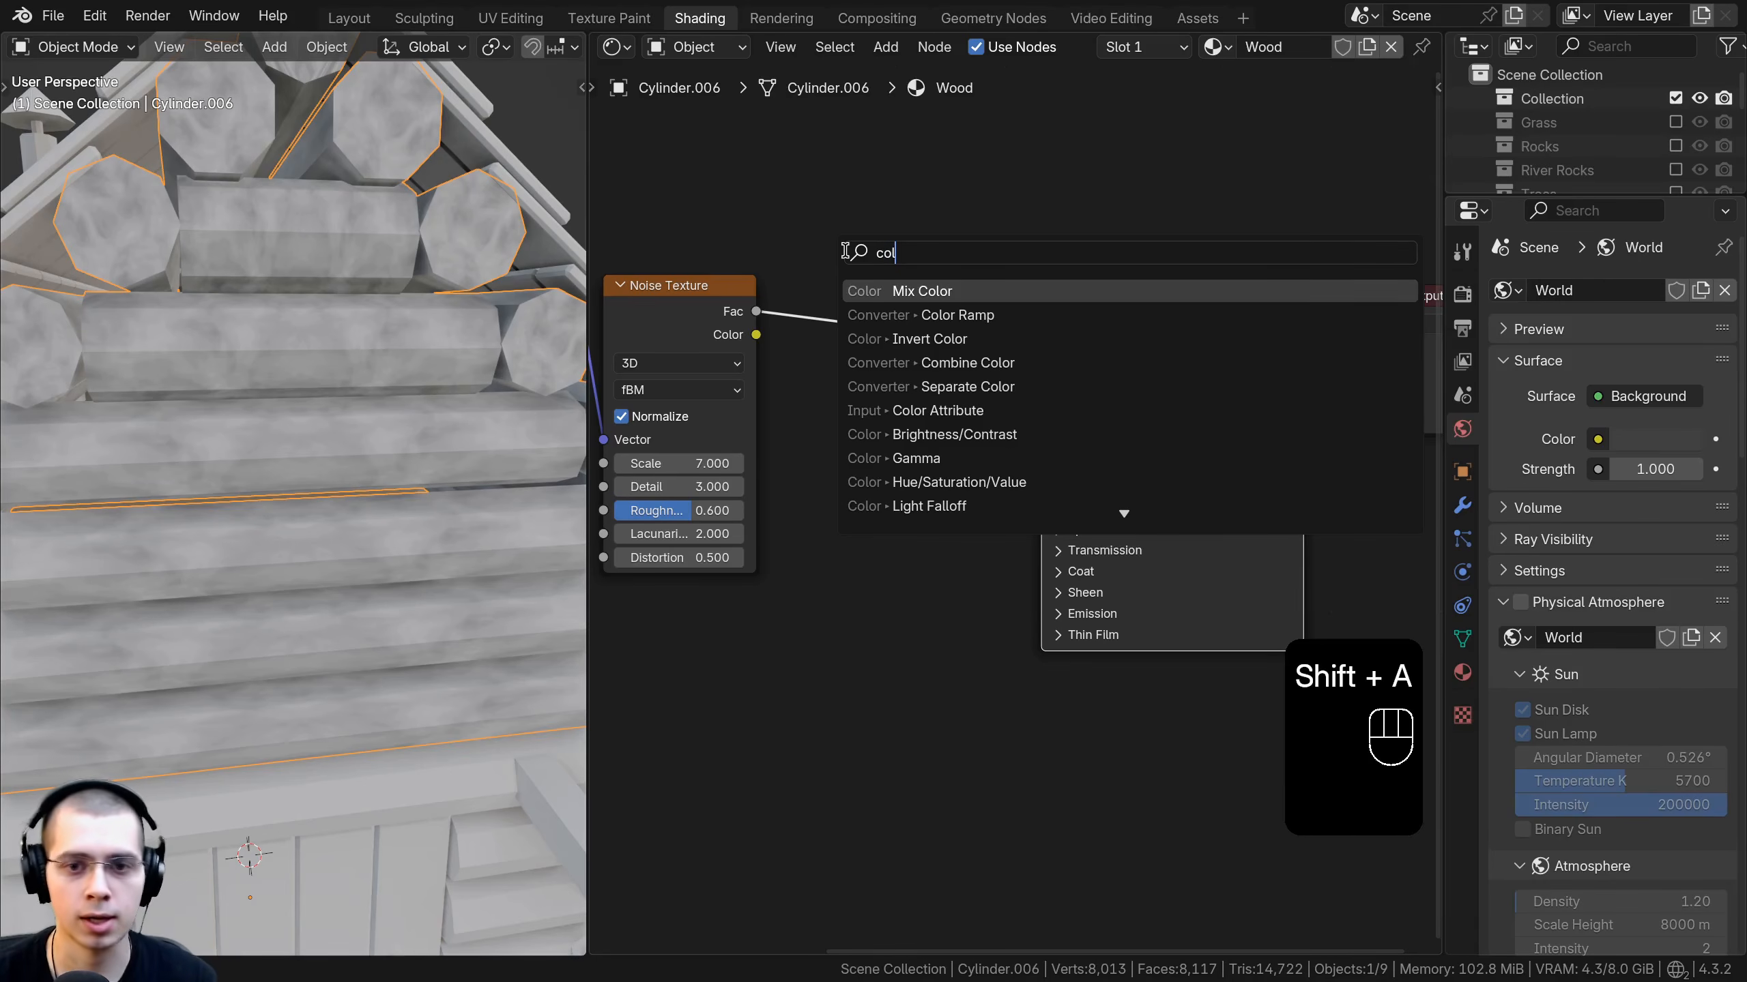
left_click(925, 315)
left_click(857, 275)
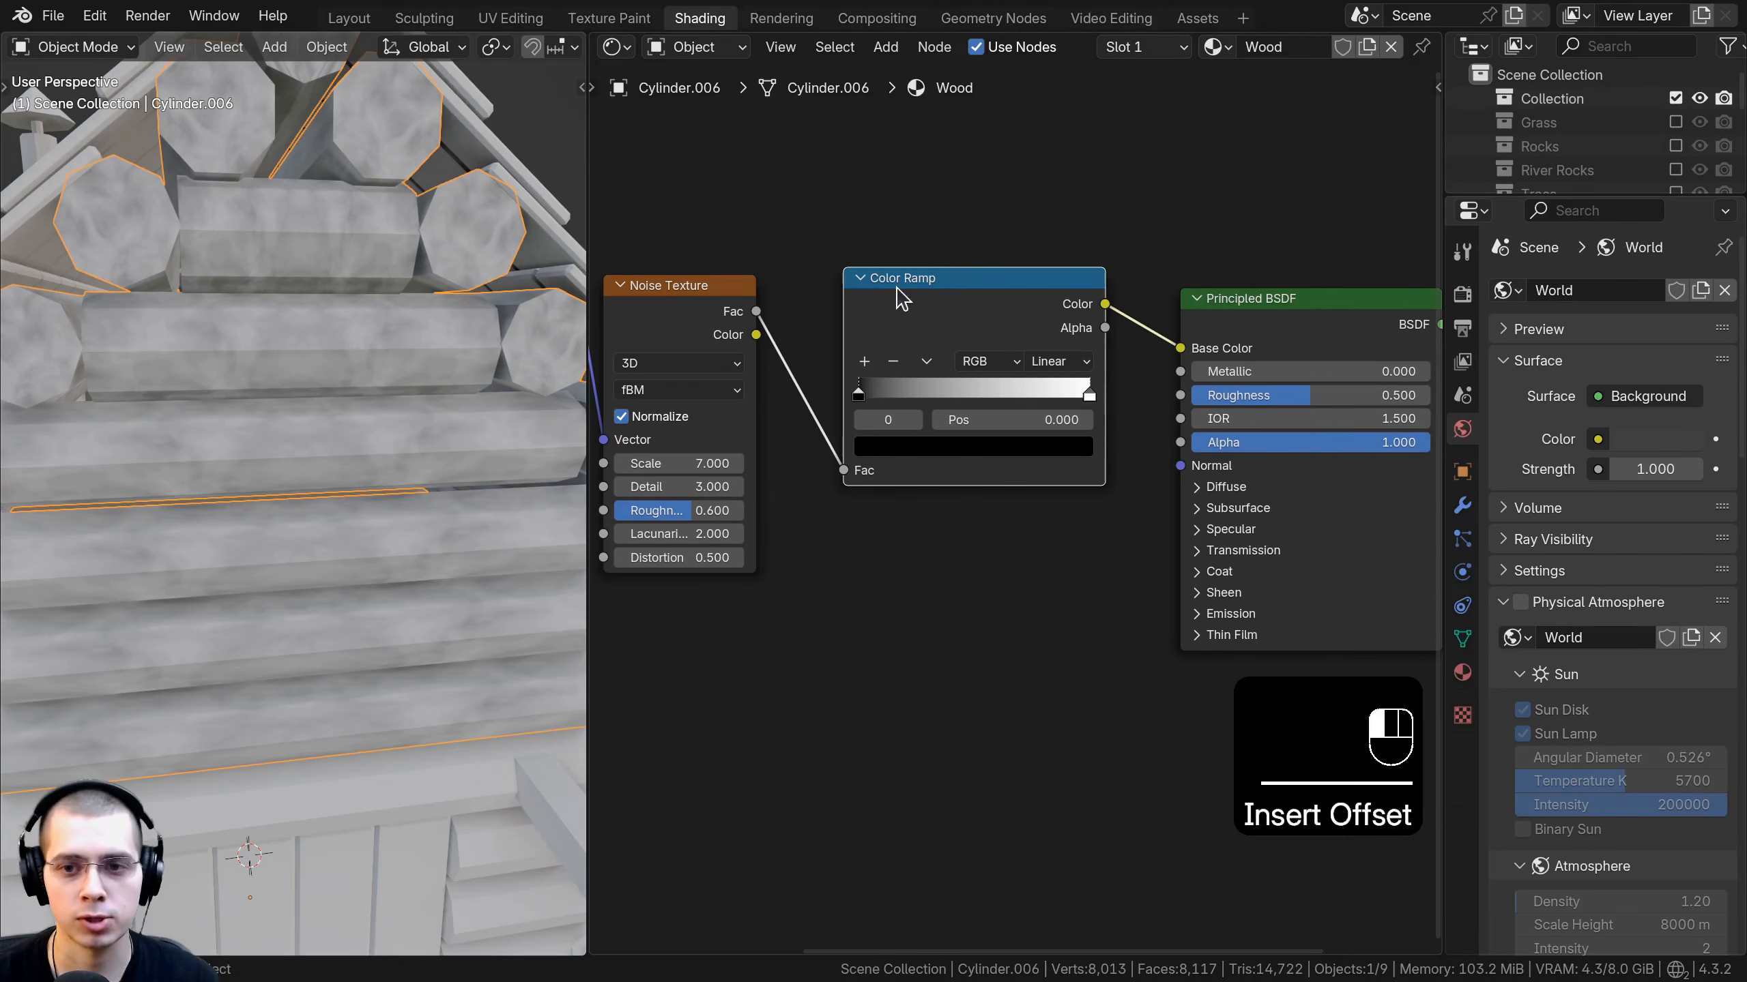
Move the Color Ramp's white stop to about 0.49 and give it the brown colour #7D4800.
scroll(1032, 482, "up", 2)
left_click_drag(1110, 337, 949, 339)
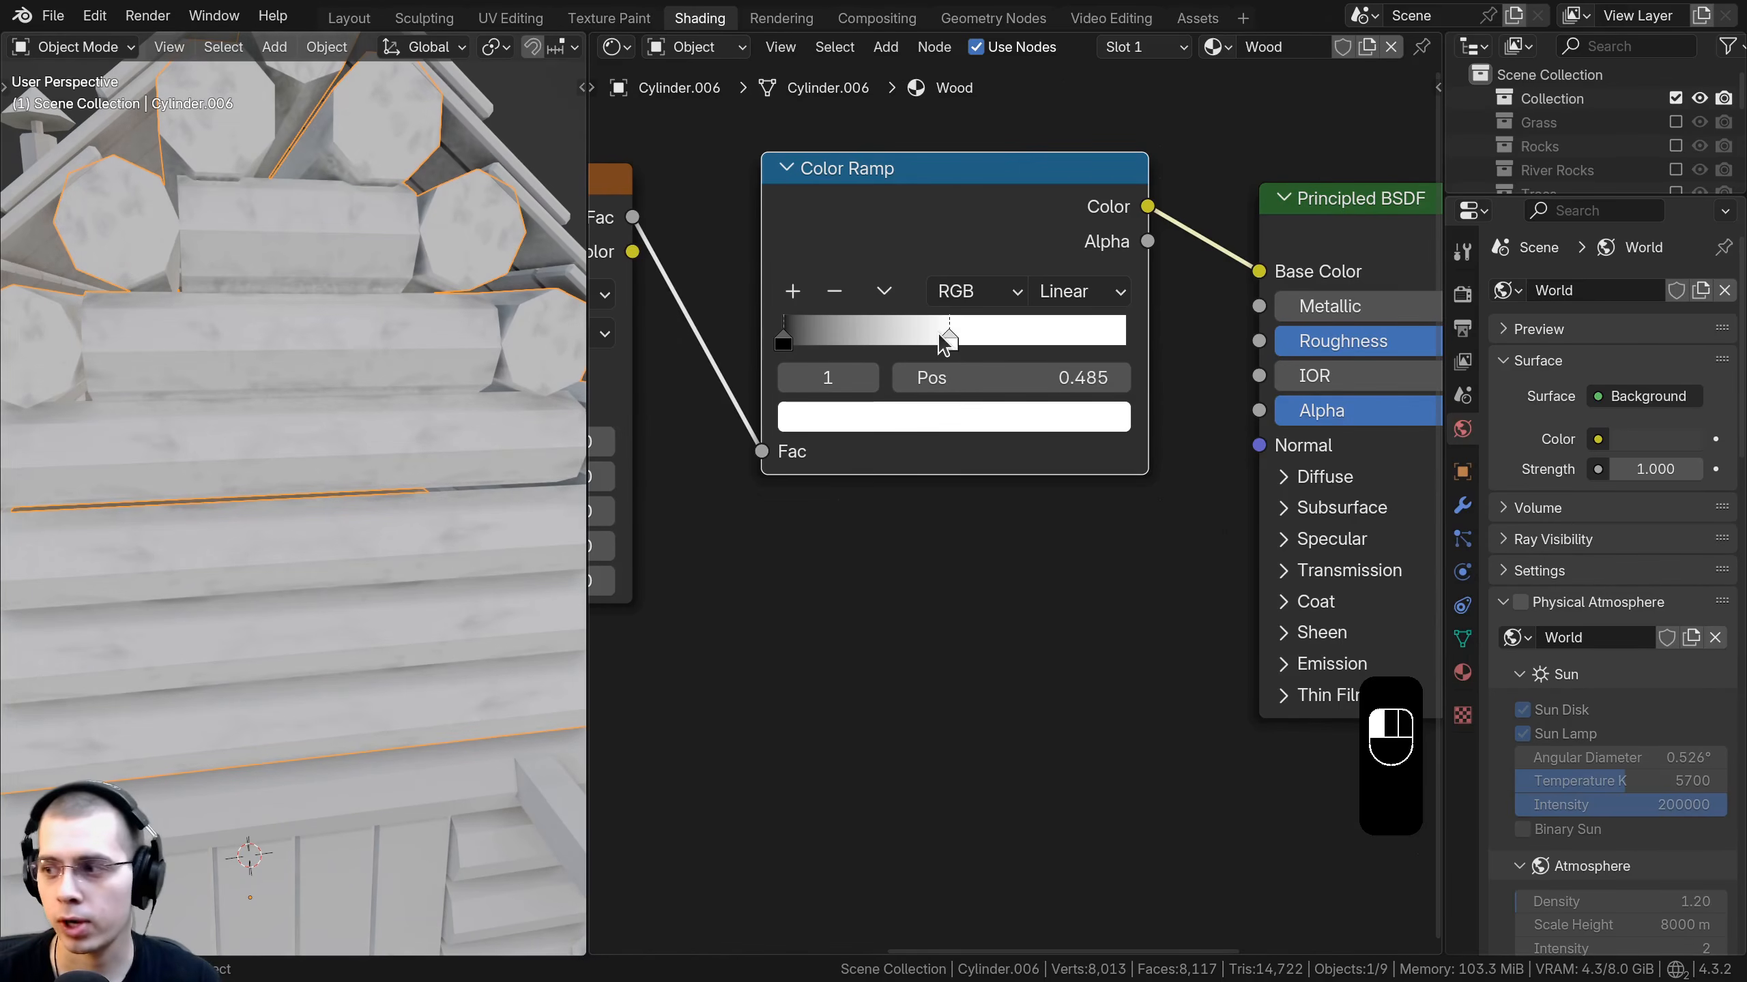
left_click(947, 426)
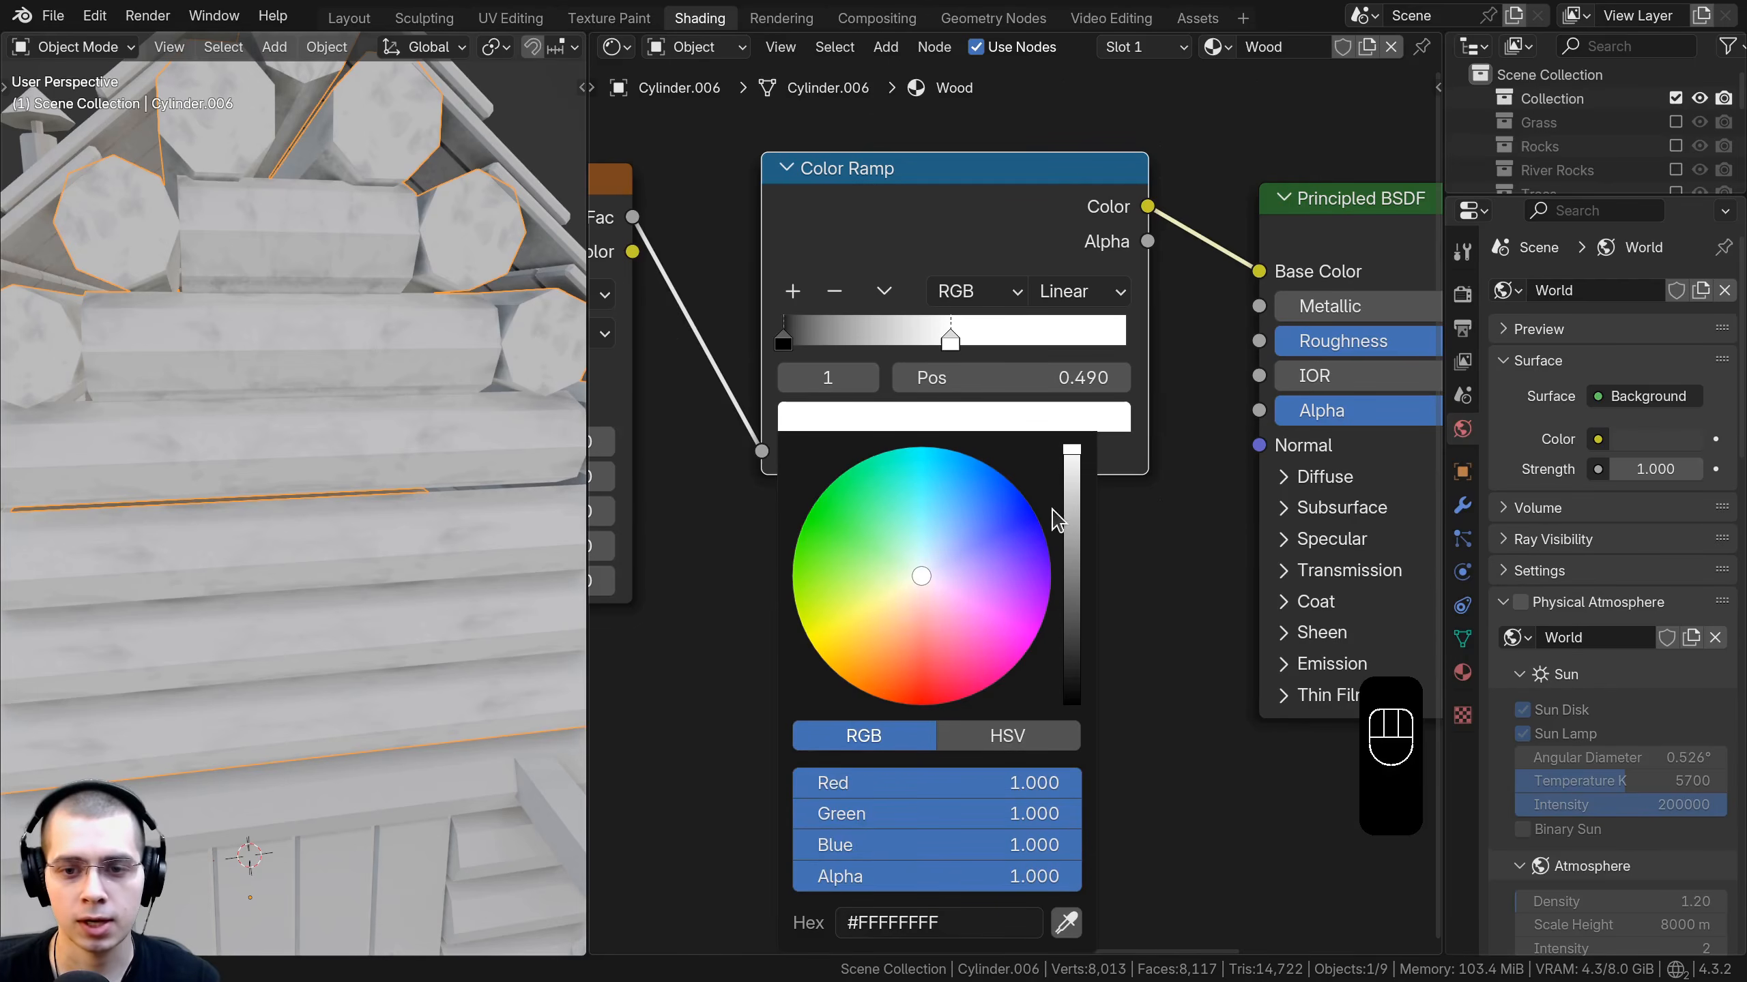
left_click_drag(922, 576, 874, 667)
scroll(874, 667, "down", 6)
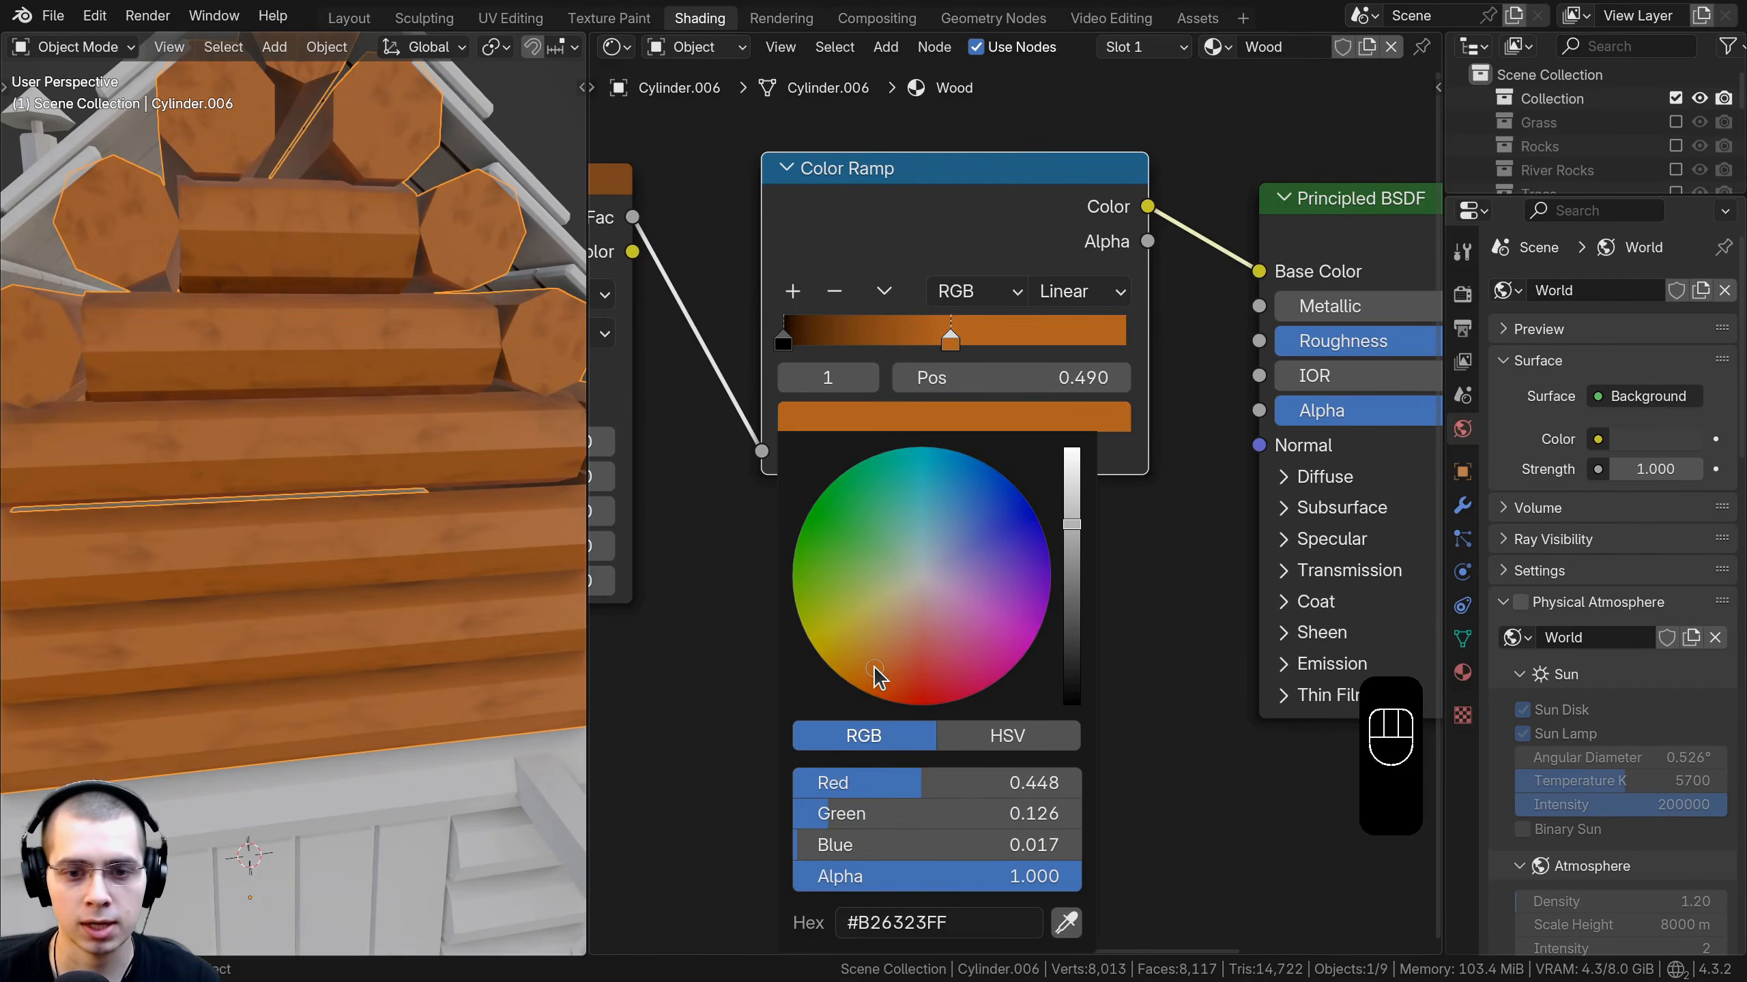
key("ctrl+v")
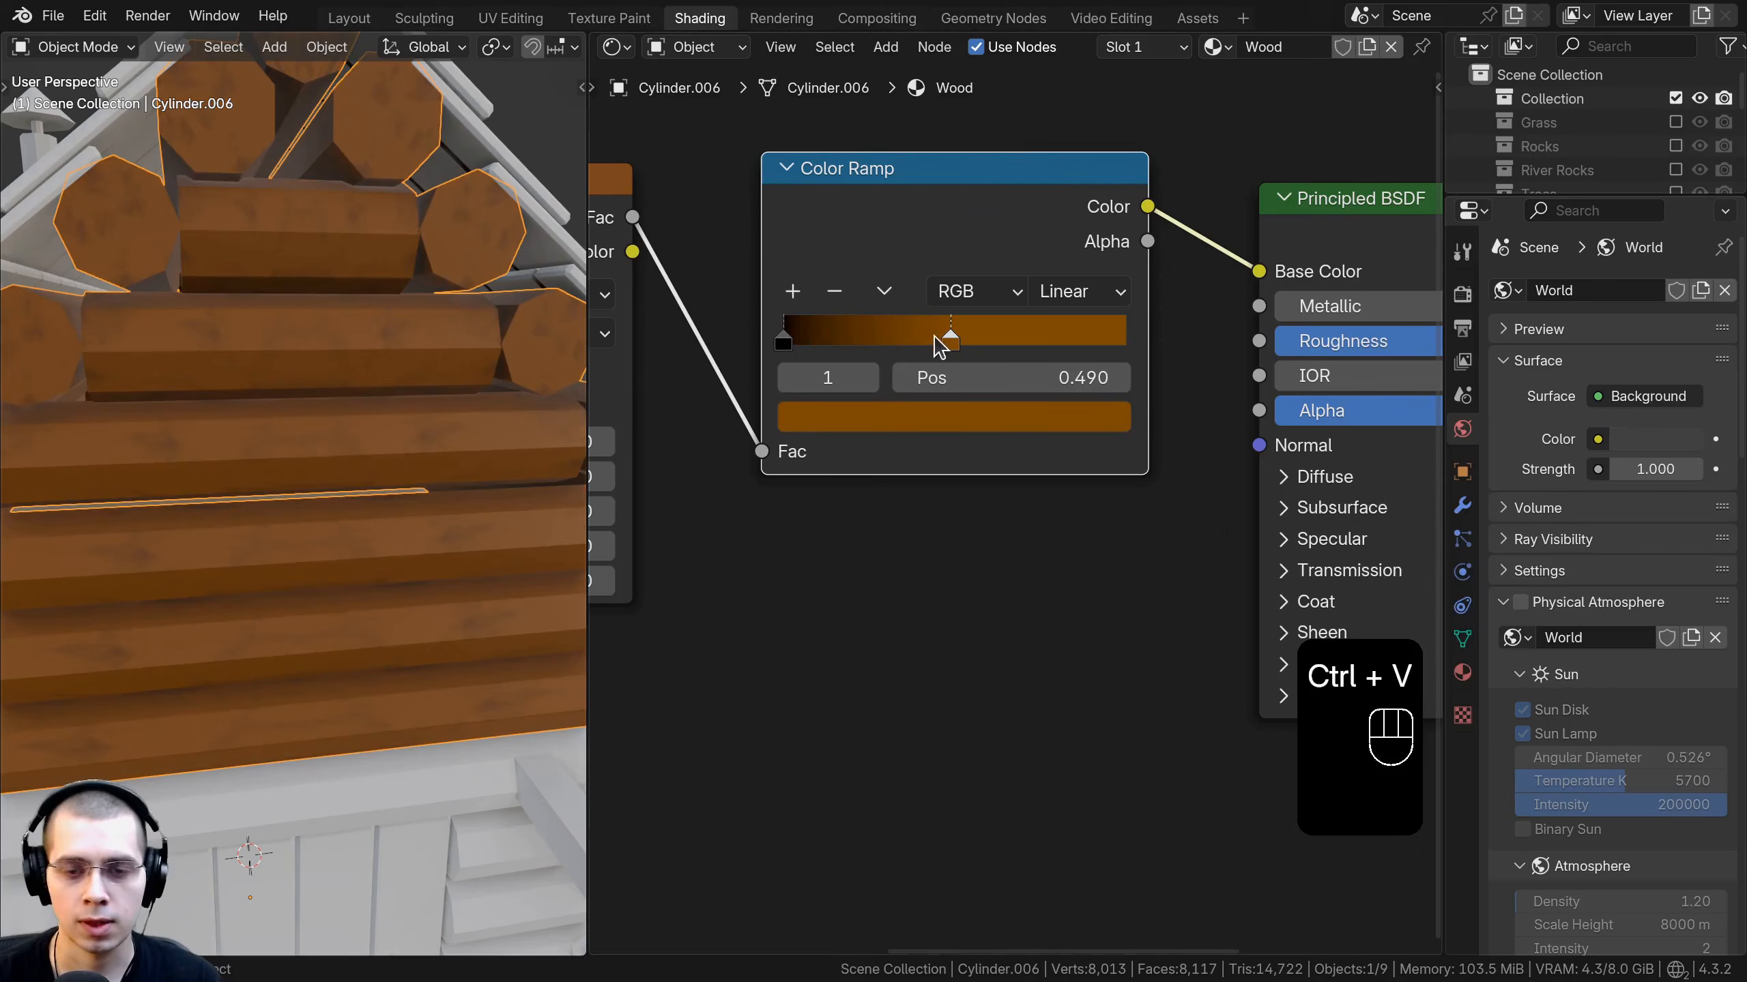
Add a middle stop at about 0.276 to the Color Ramp and give it the brown copied from the last stop.
left_click(873, 337, "ctrl")
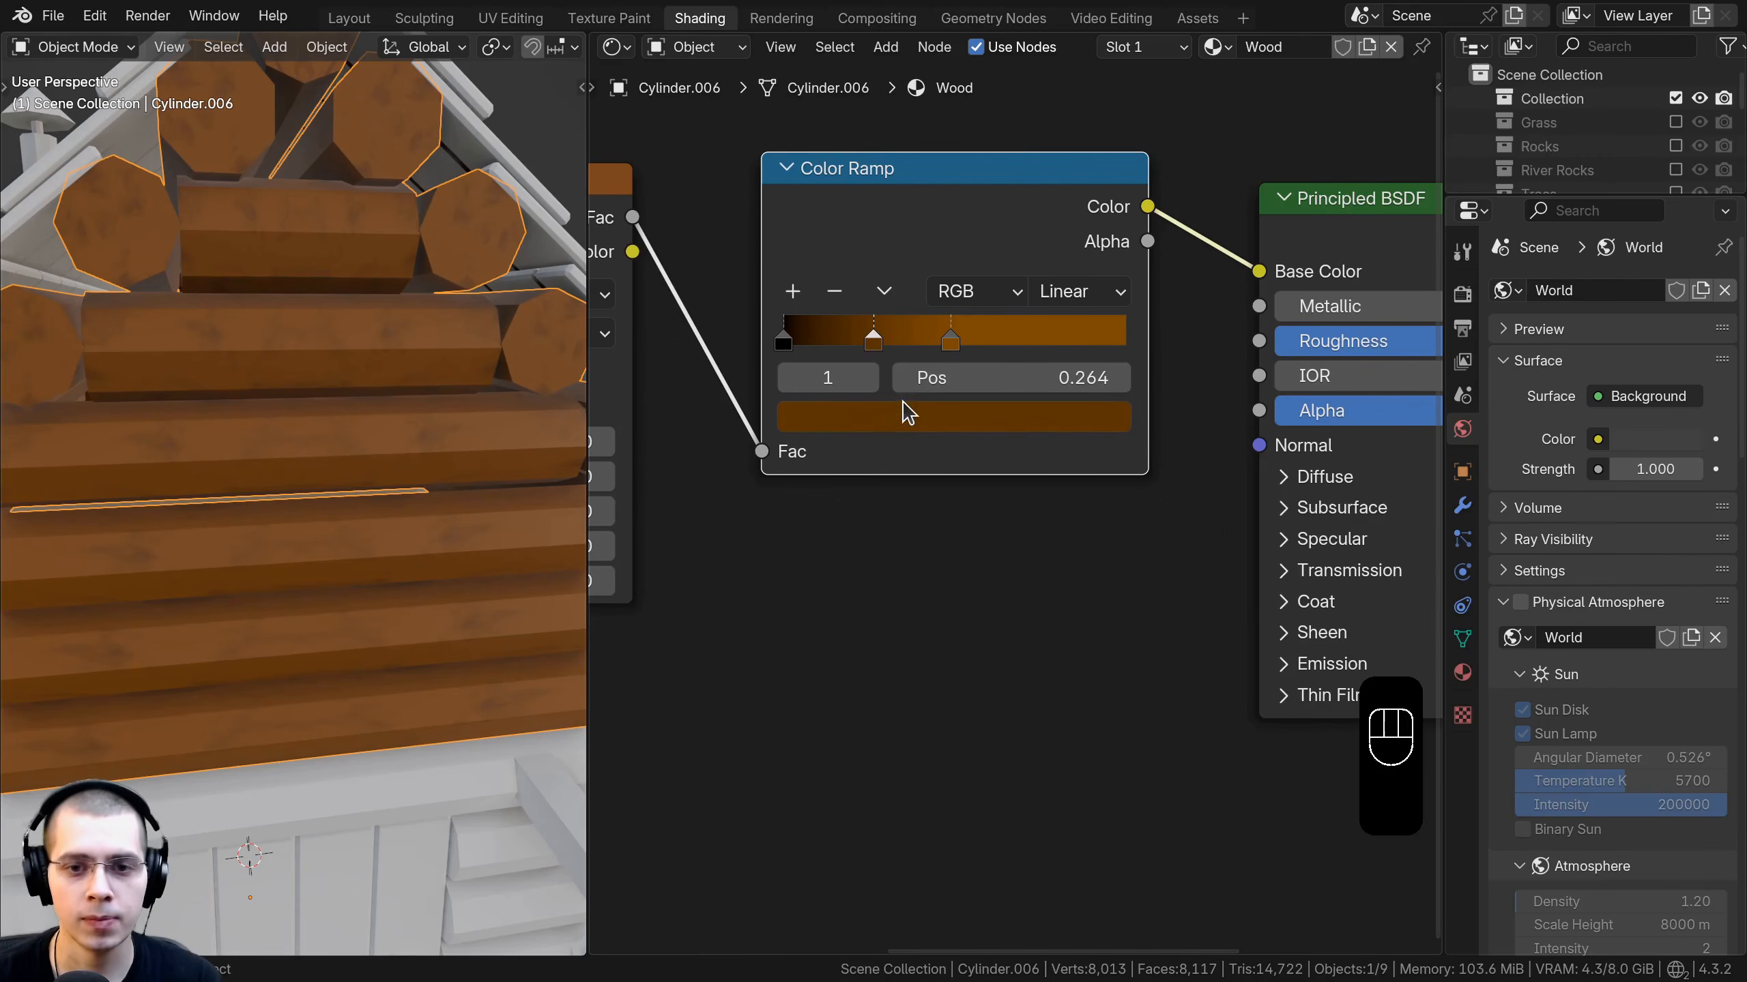
left_click(954, 339)
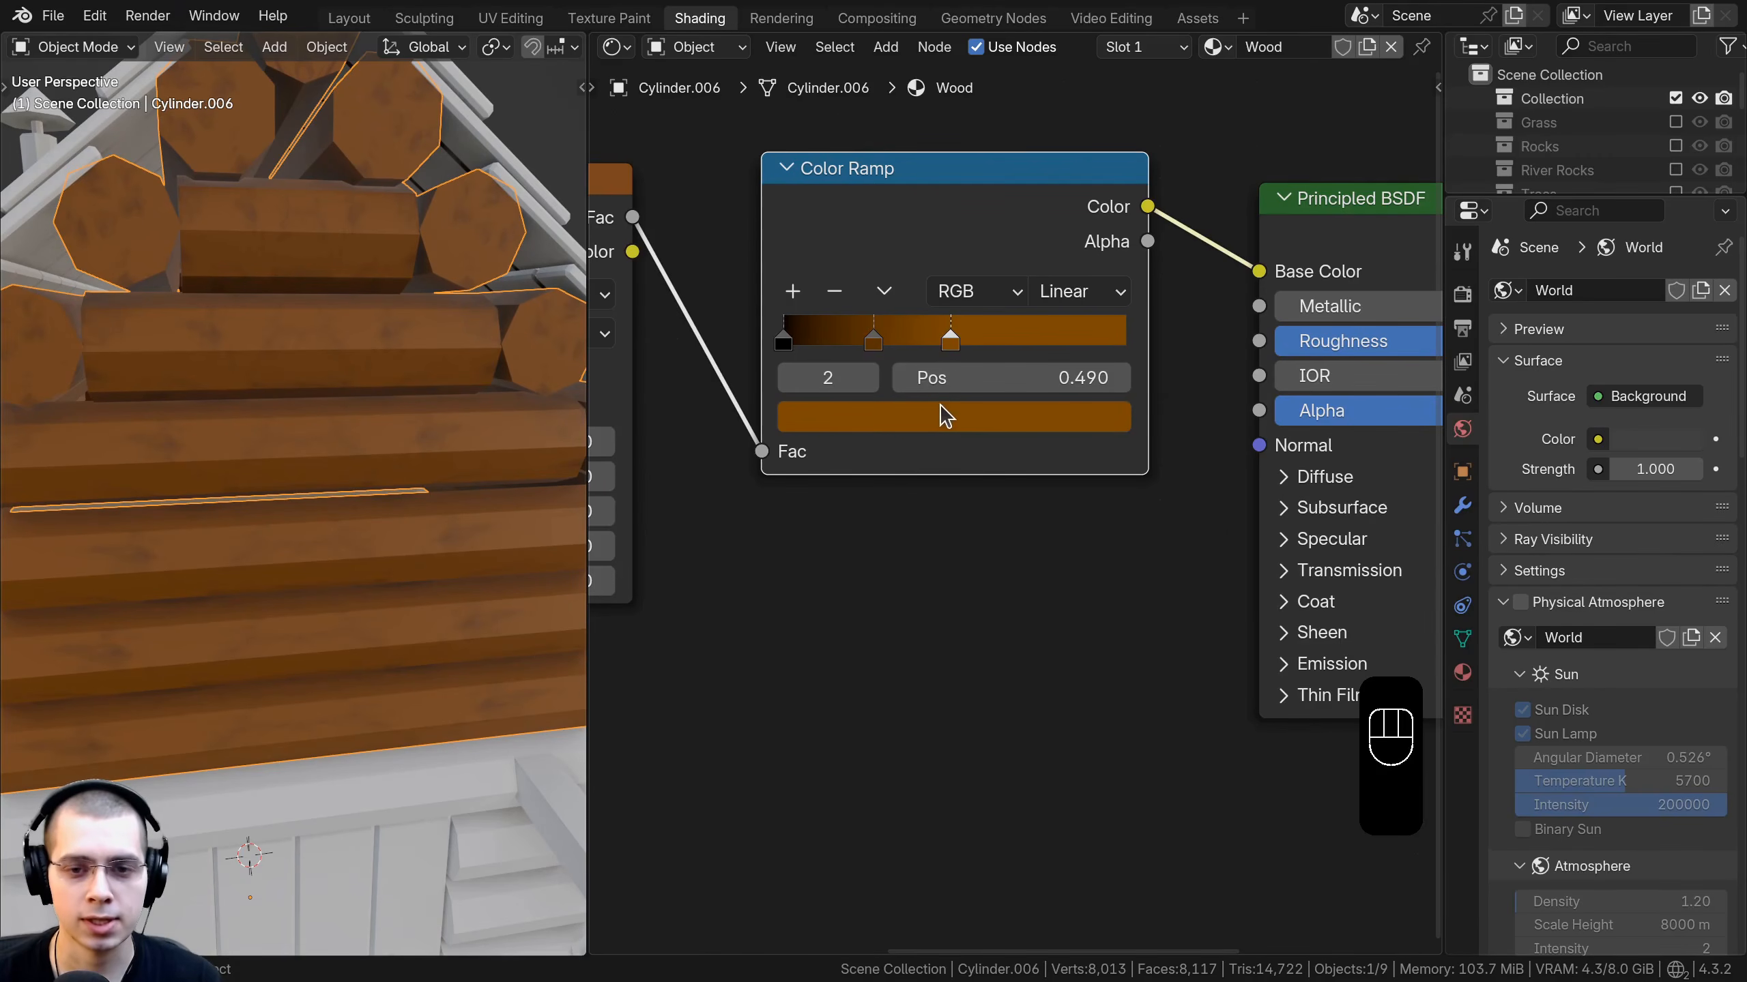
middle_click_drag(920, 426, 937, 430)
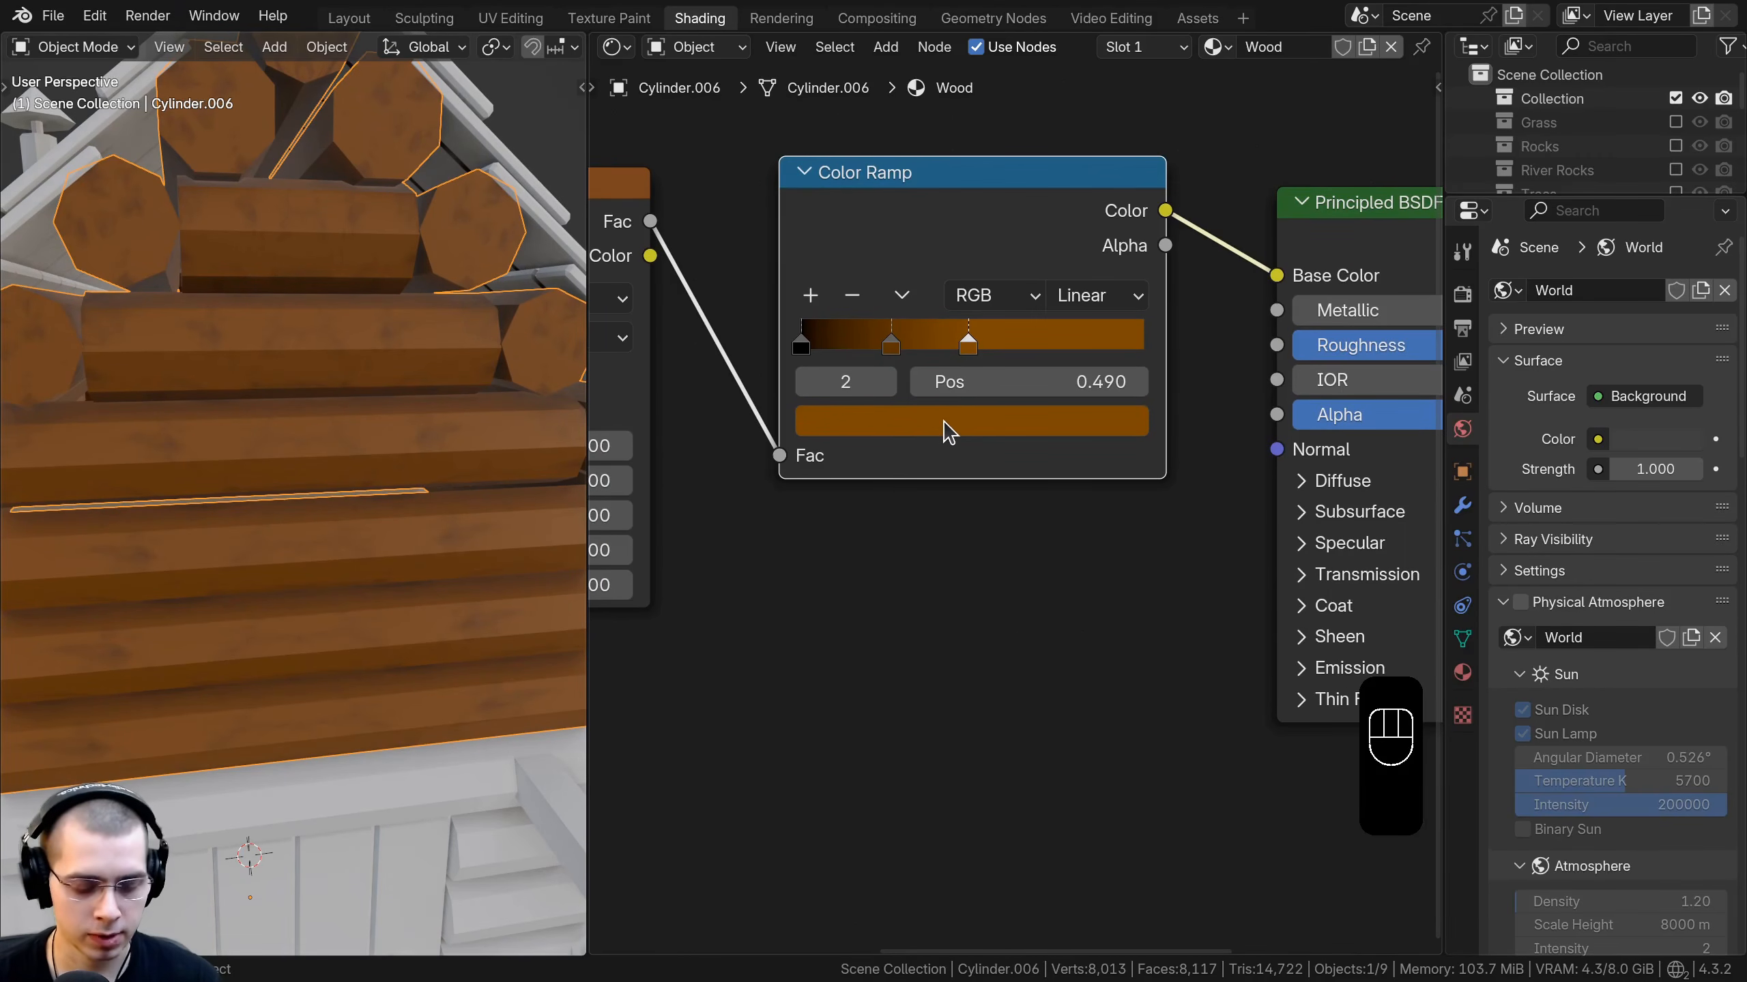
key("ctrl+c")
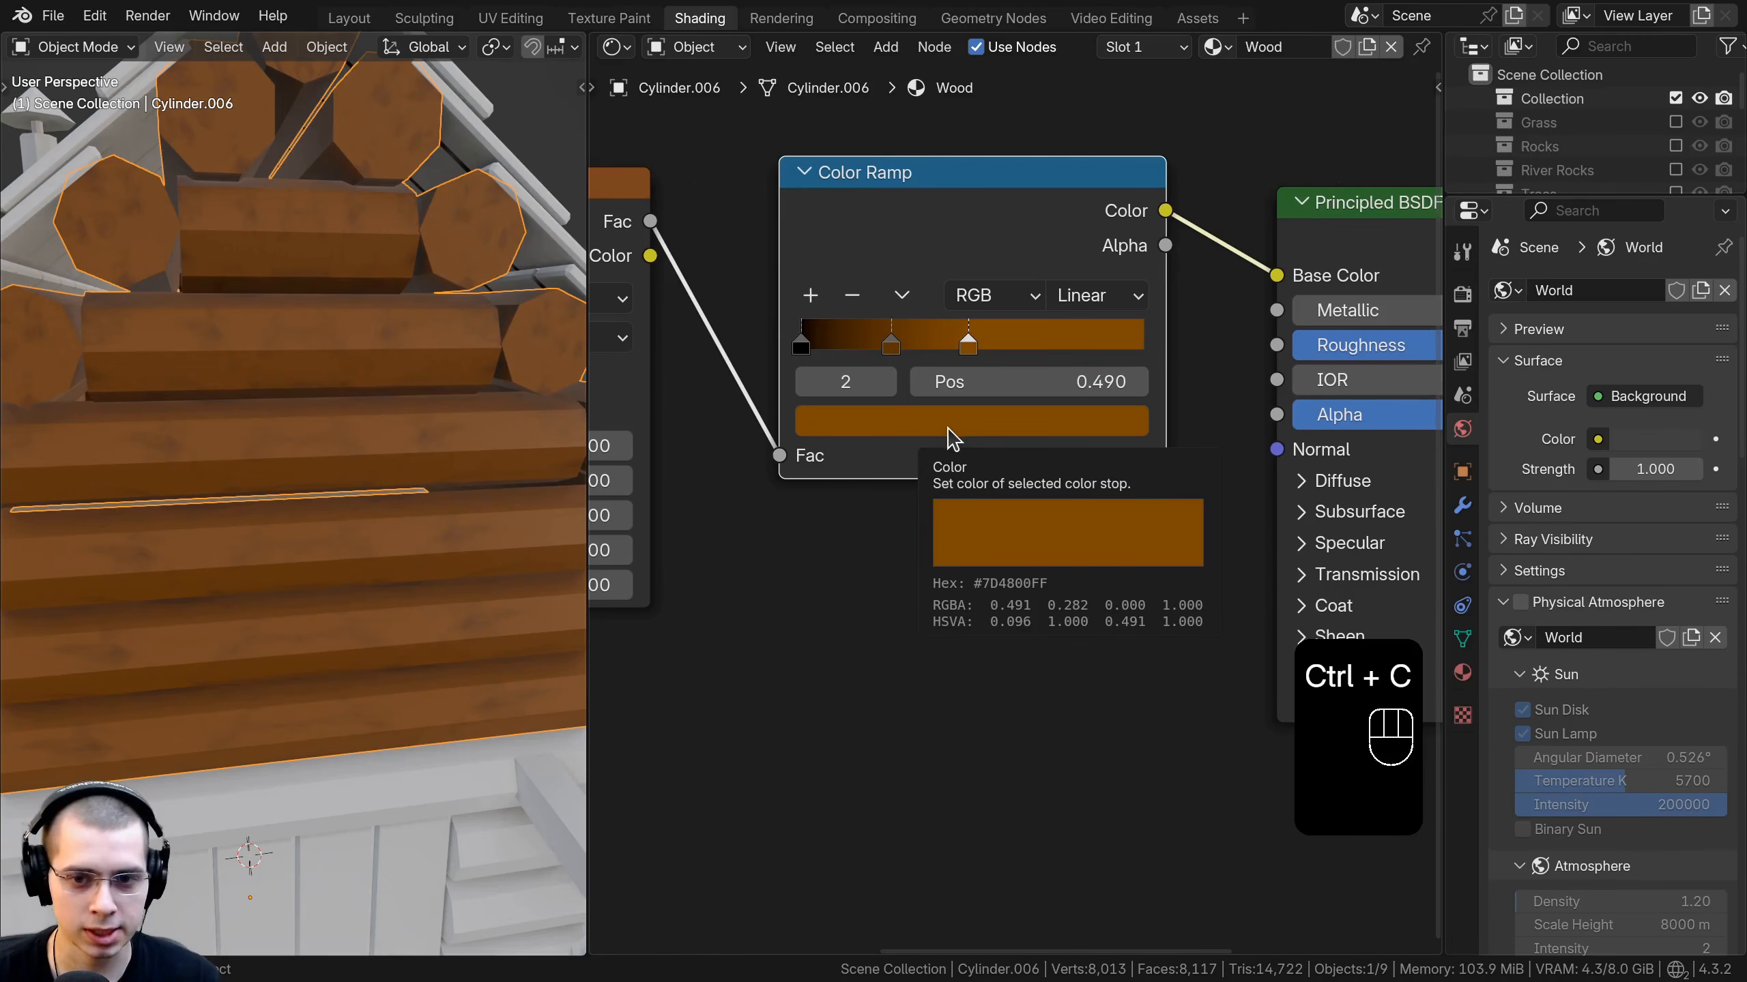
left_click(891, 344)
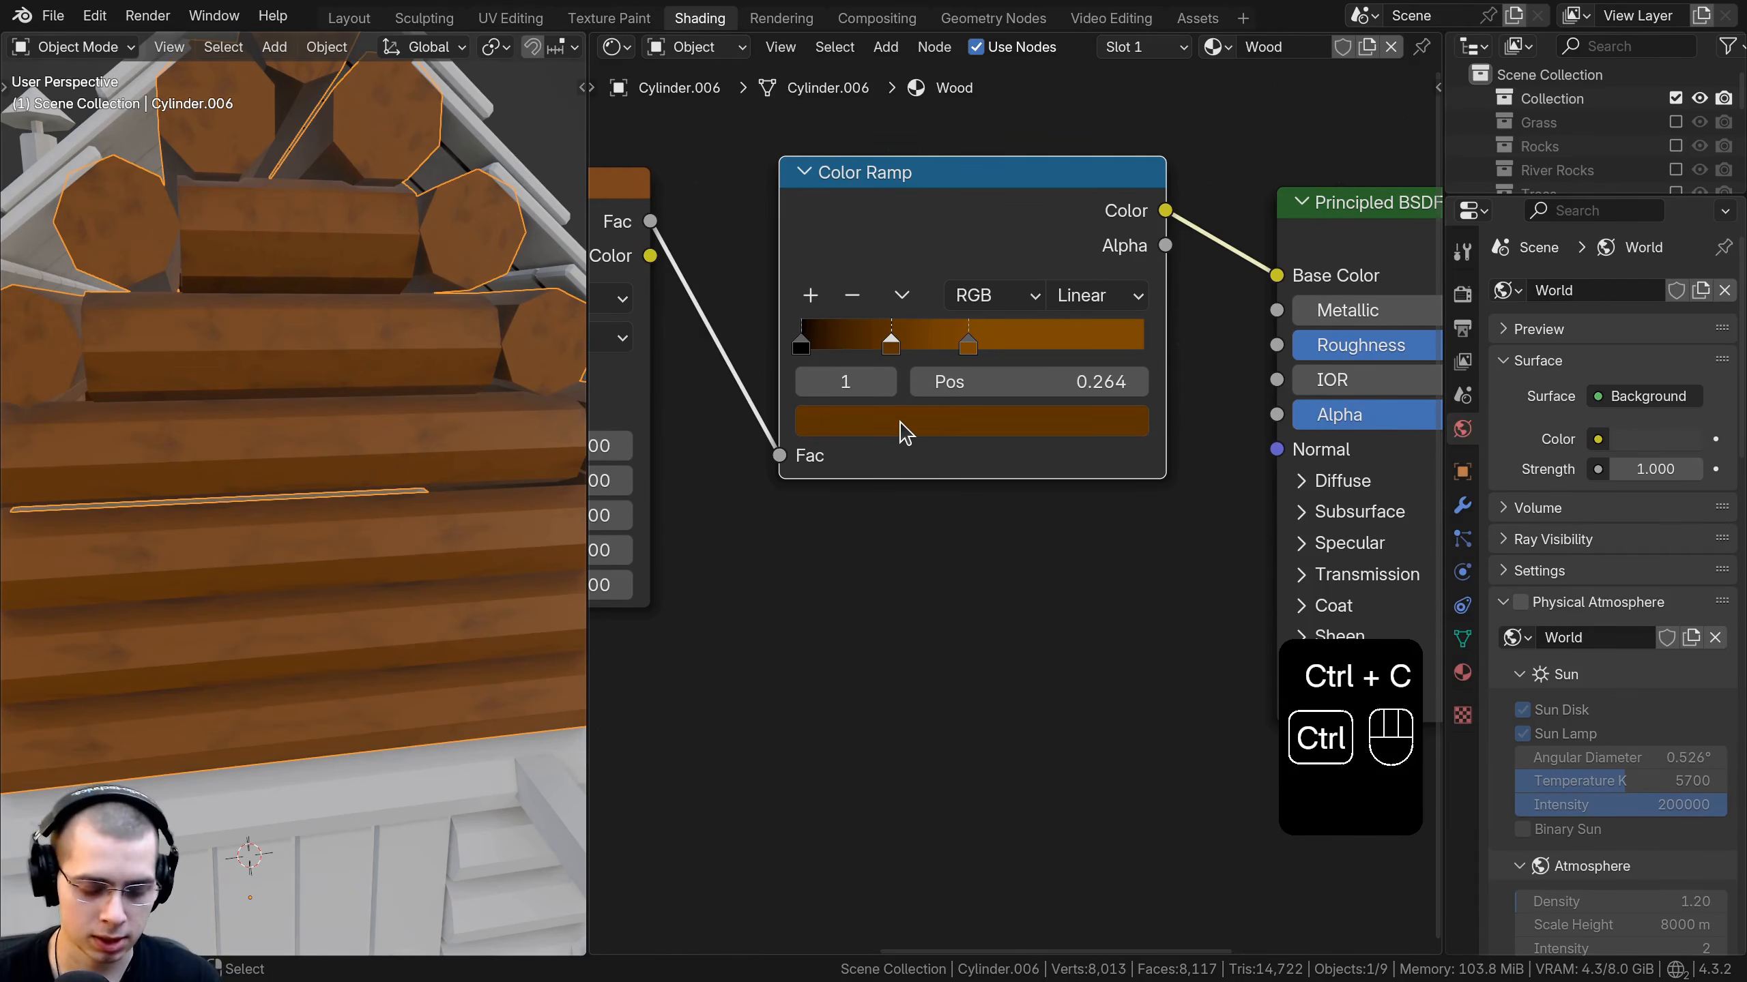
key("ctrl+v")
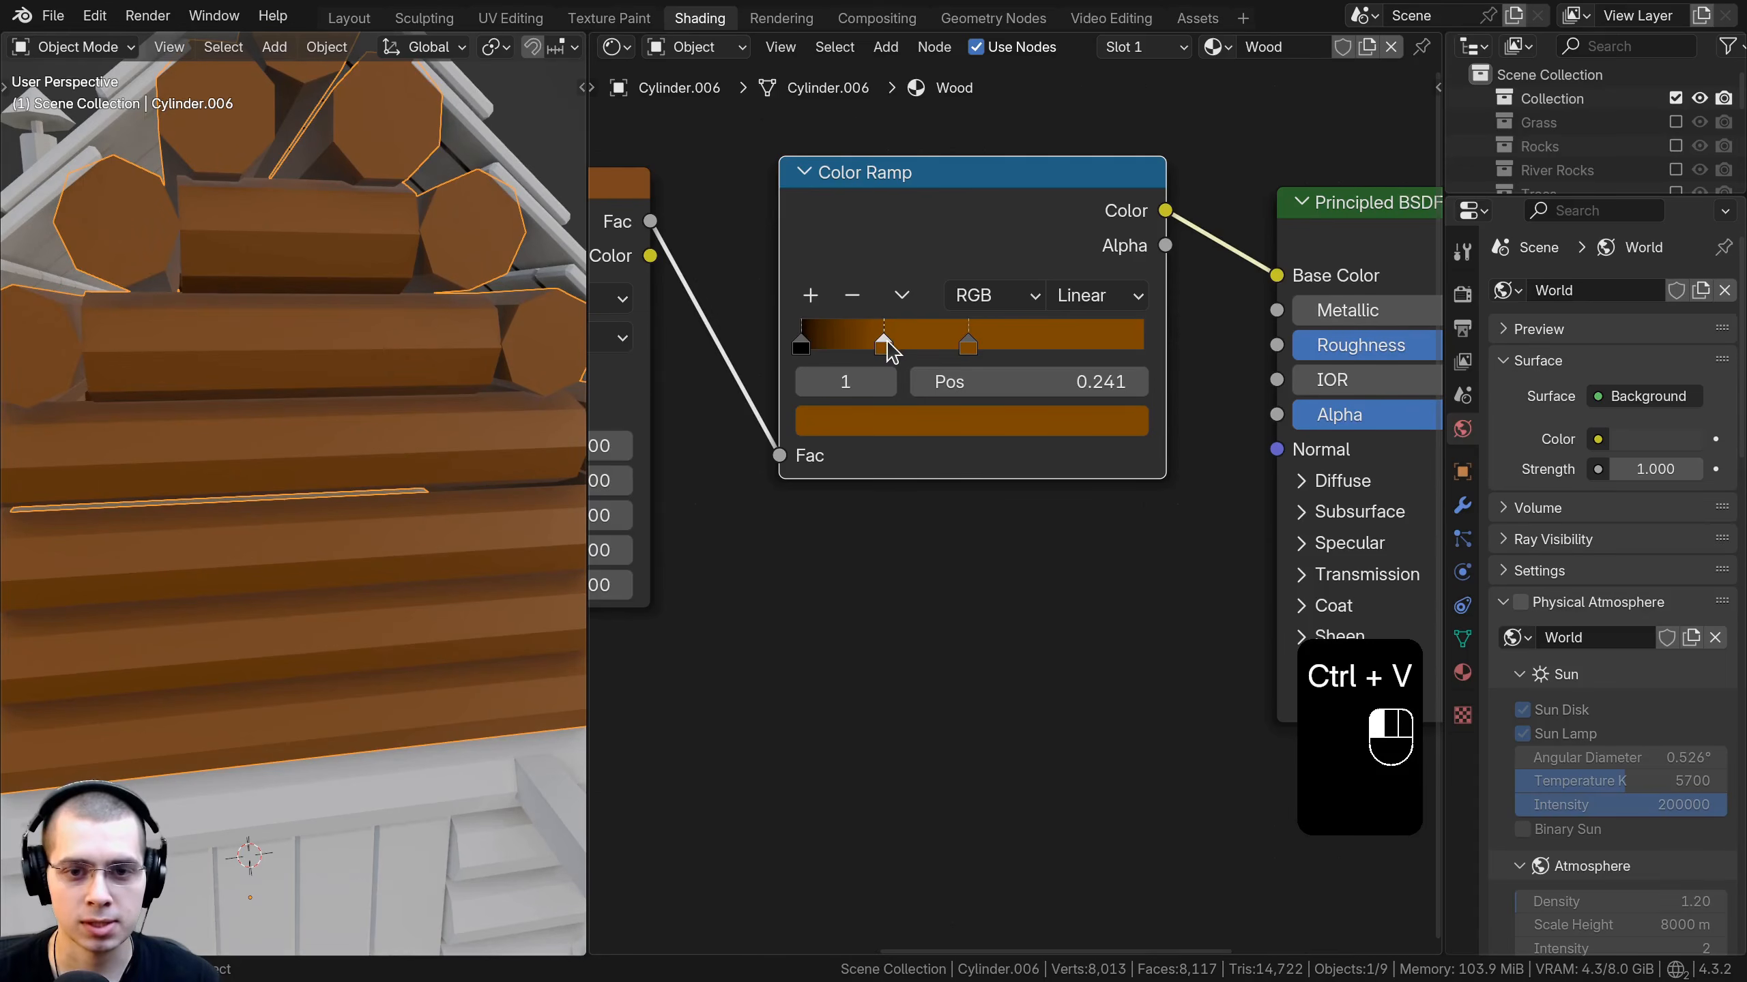
mouse_move(891, 350)
left_mouse_down()
mouse_move(975, 347)
mouse_move(894, 346)
left_mouse_up()
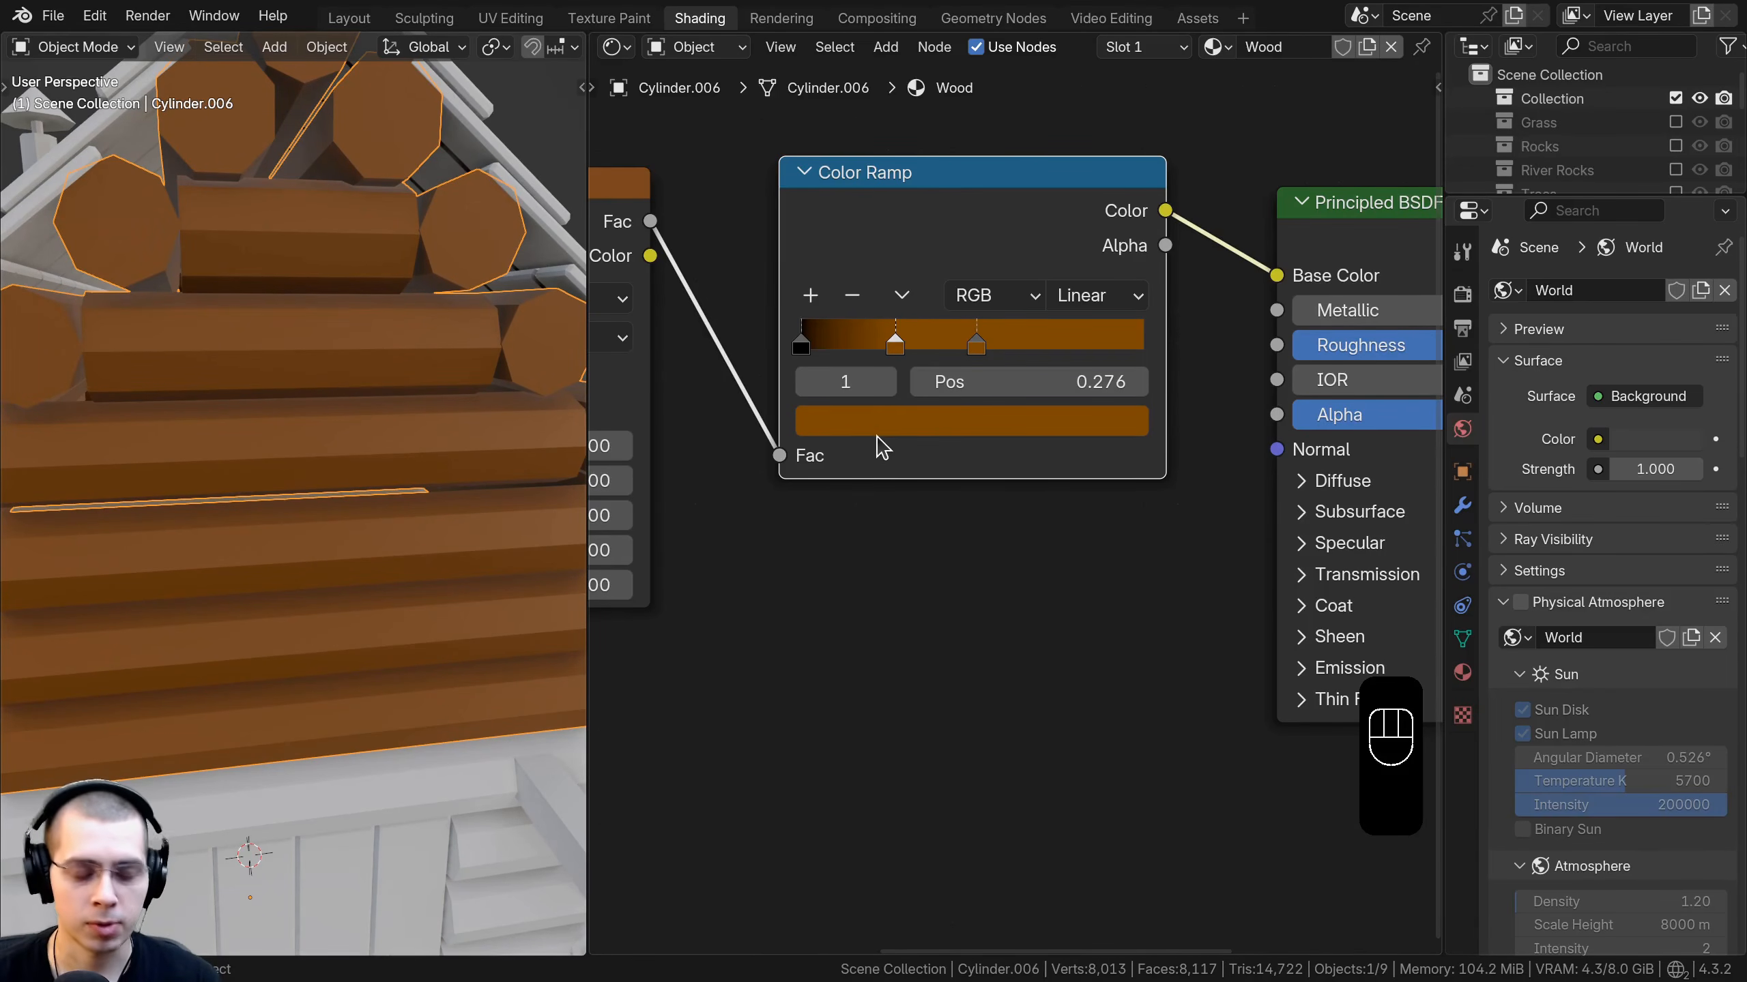
Add another Color Ramp stop at about 0.204 and darken its colour to a medium brown.
left_click(868, 347, "ctrl")
left_click_drag(868, 347, 871, 348)
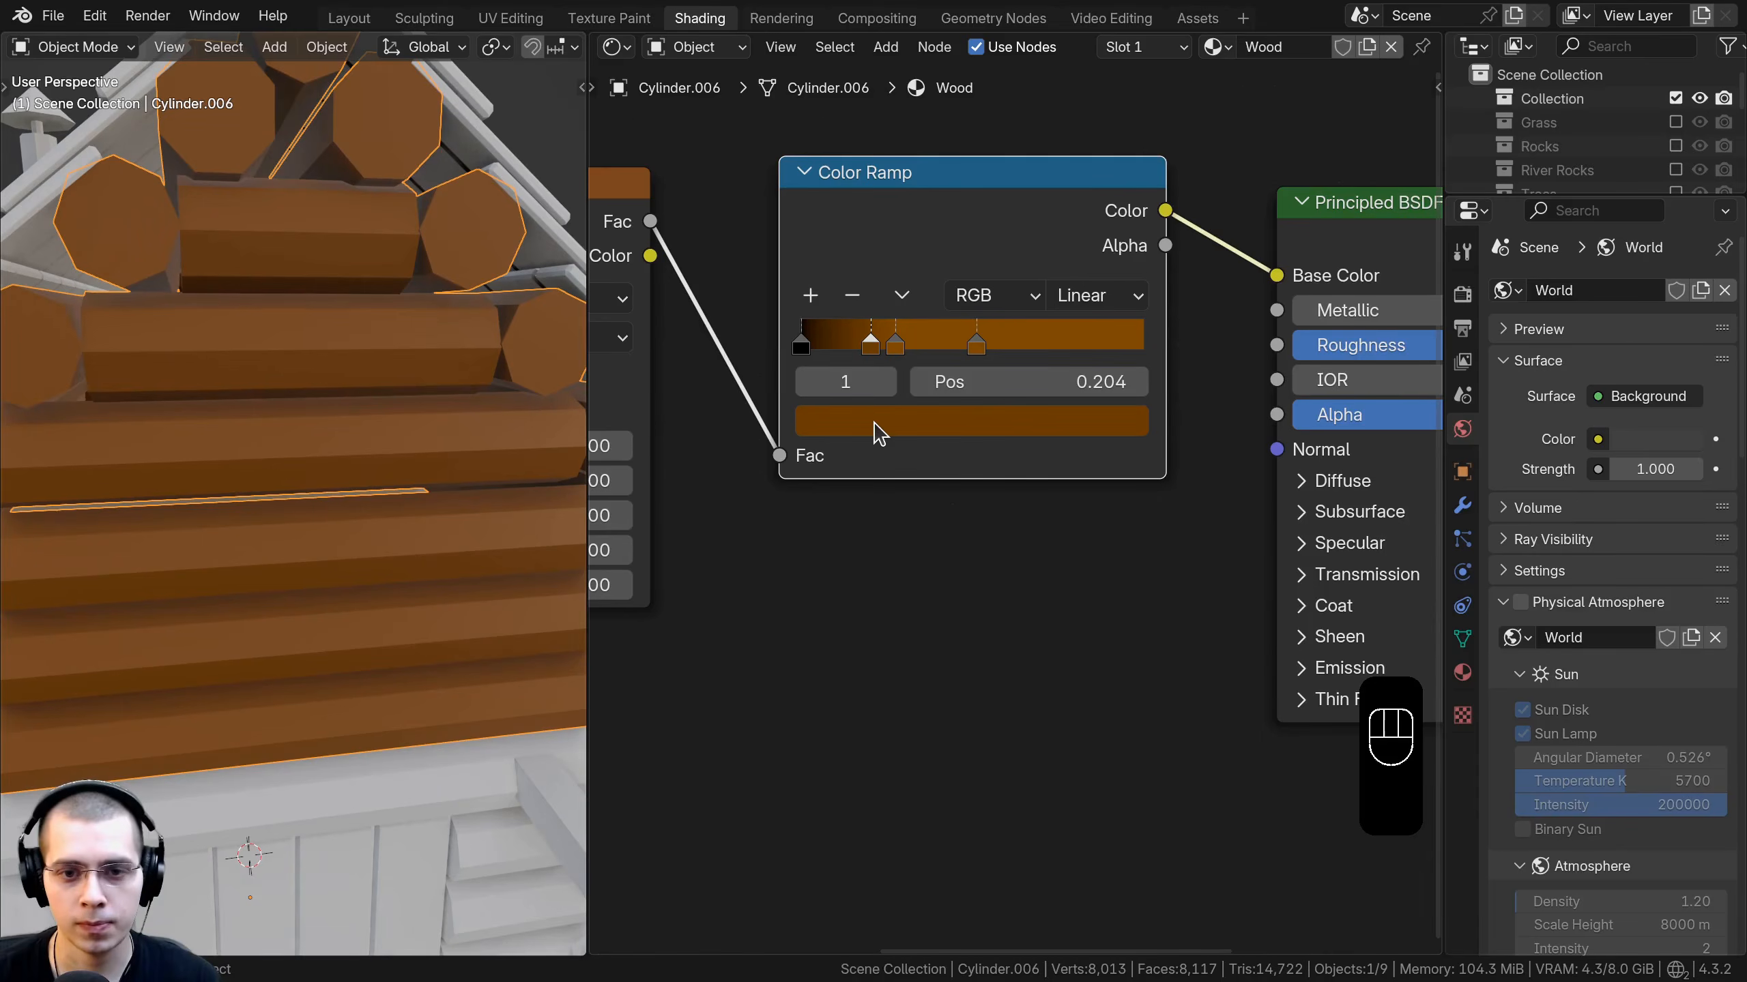
left_click(1044, 419)
left_click_drag(1089, 602, 1078, 617)
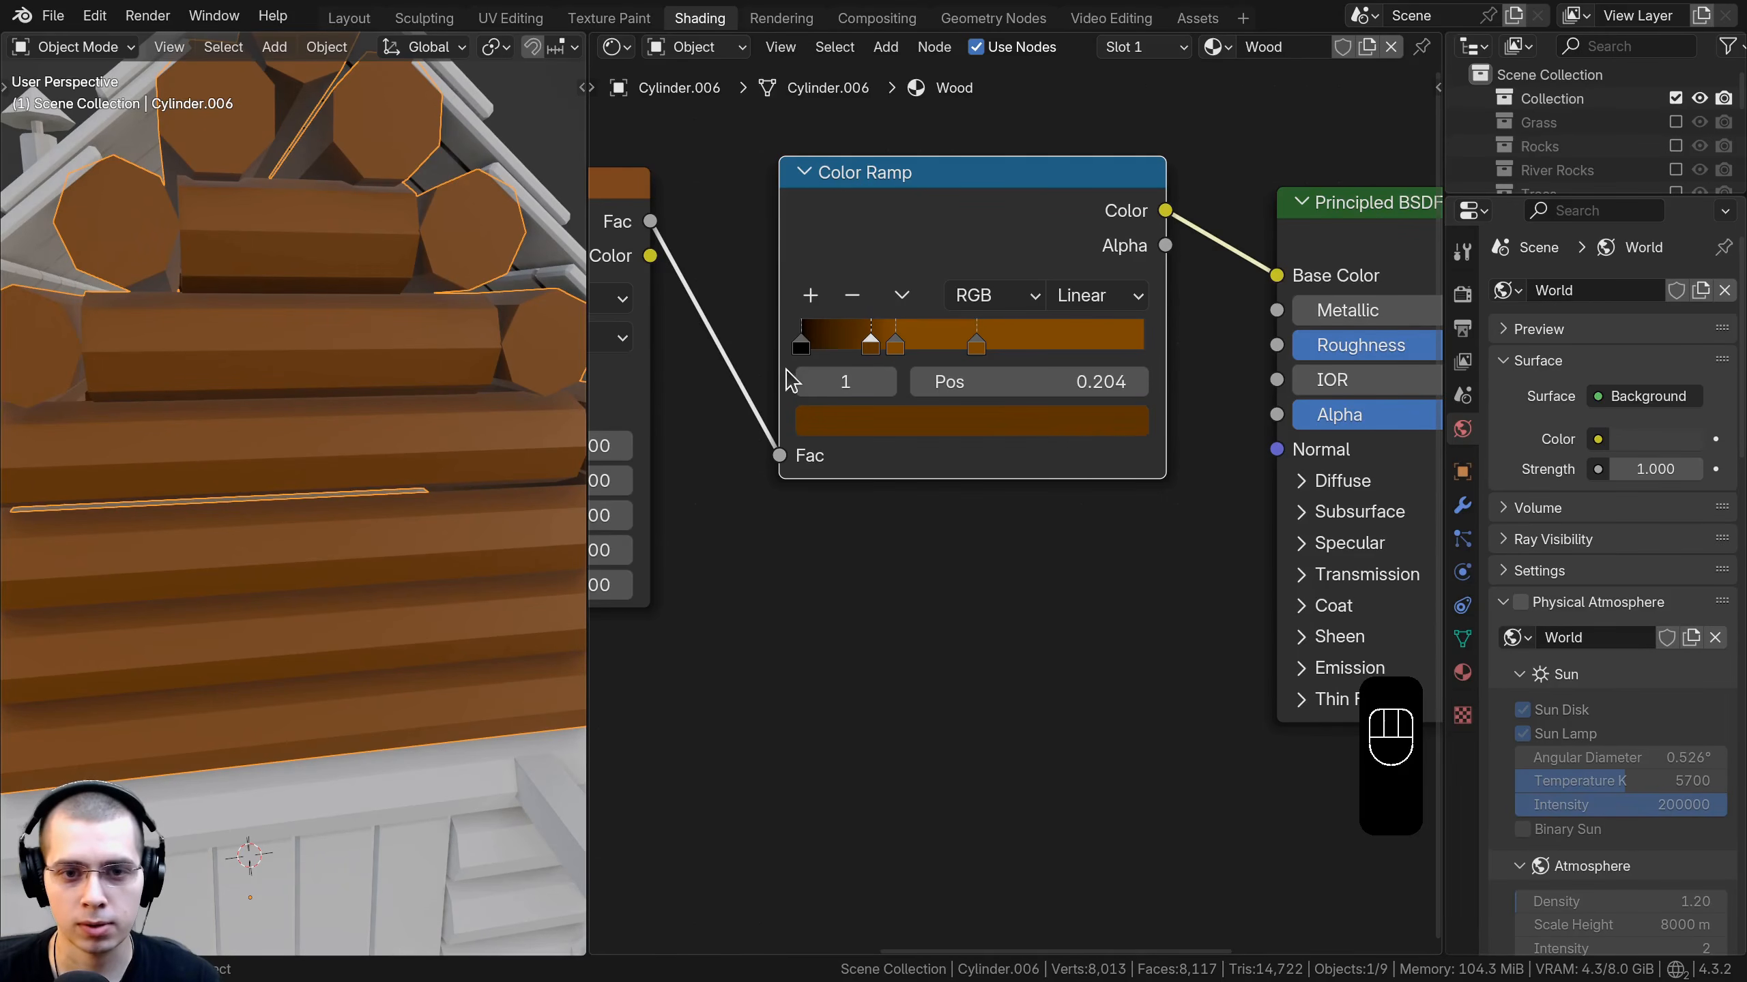
Move the Color Ramp's black first stop to about 0.09 and recolour it a very dark brown.
left_click_drag(808, 342, 831, 343)
left_click(1027, 424)
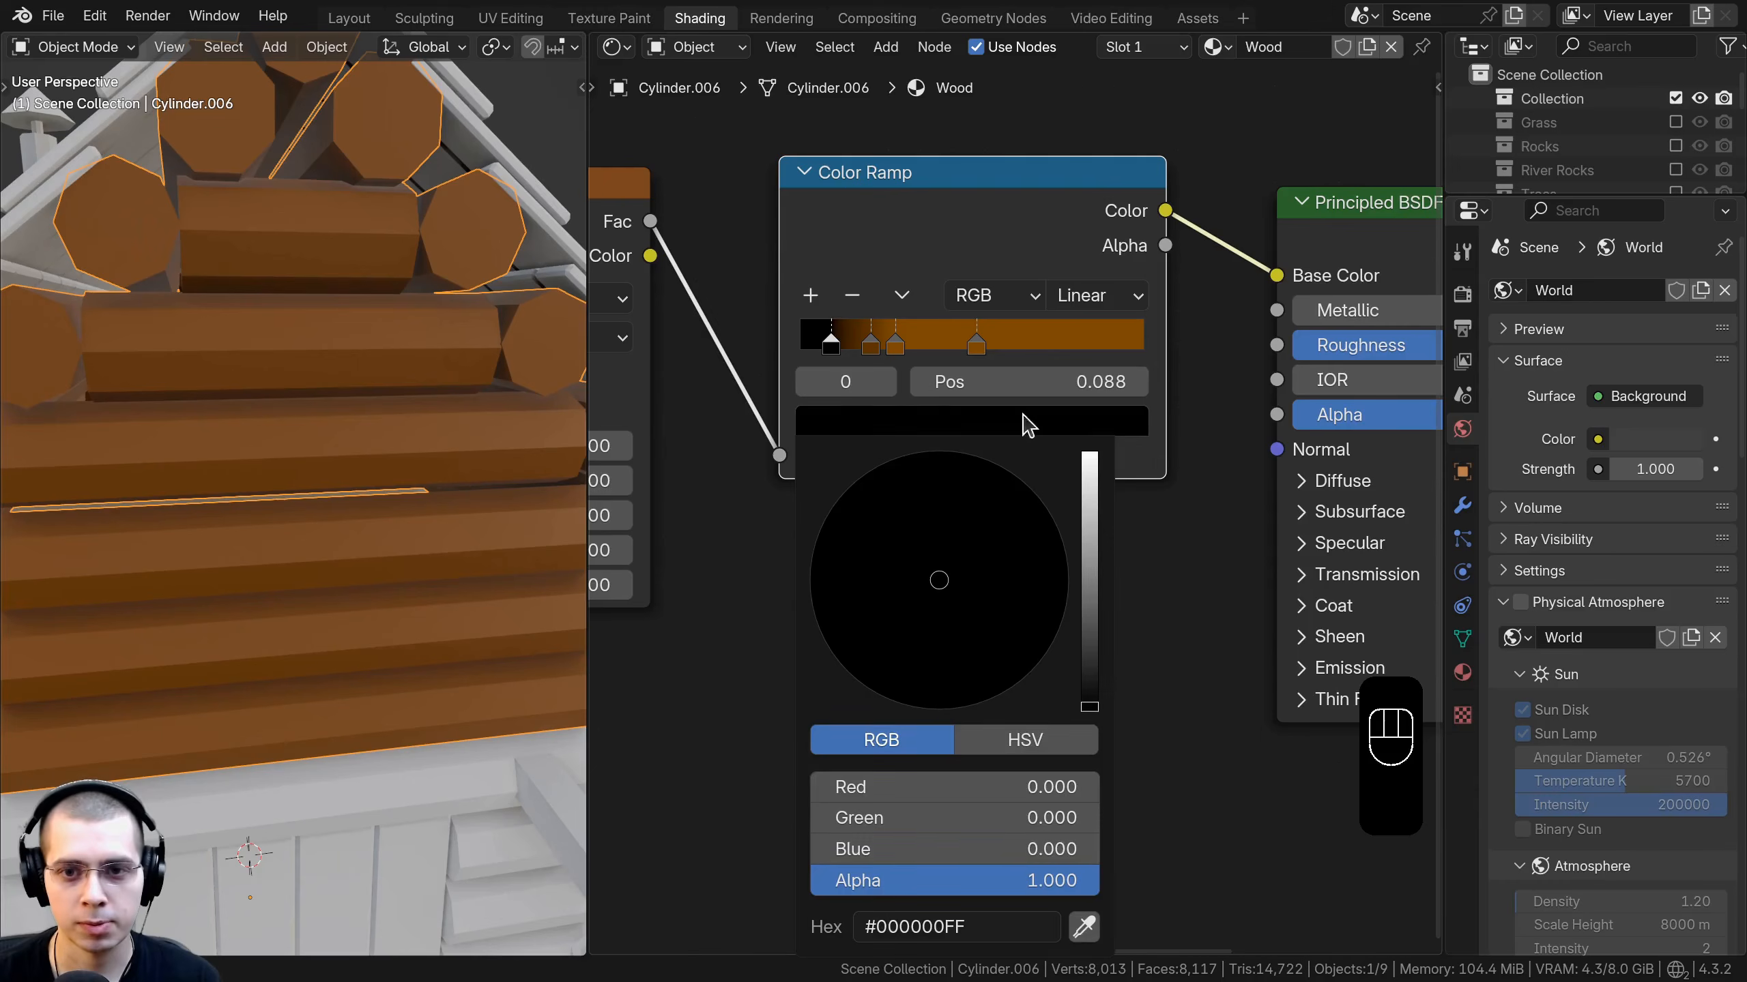
left_click_drag(1089, 662, 1090, 659)
left_click_drag(886, 656, 890, 674)
left_click_drag(1090, 660, 1090, 667)
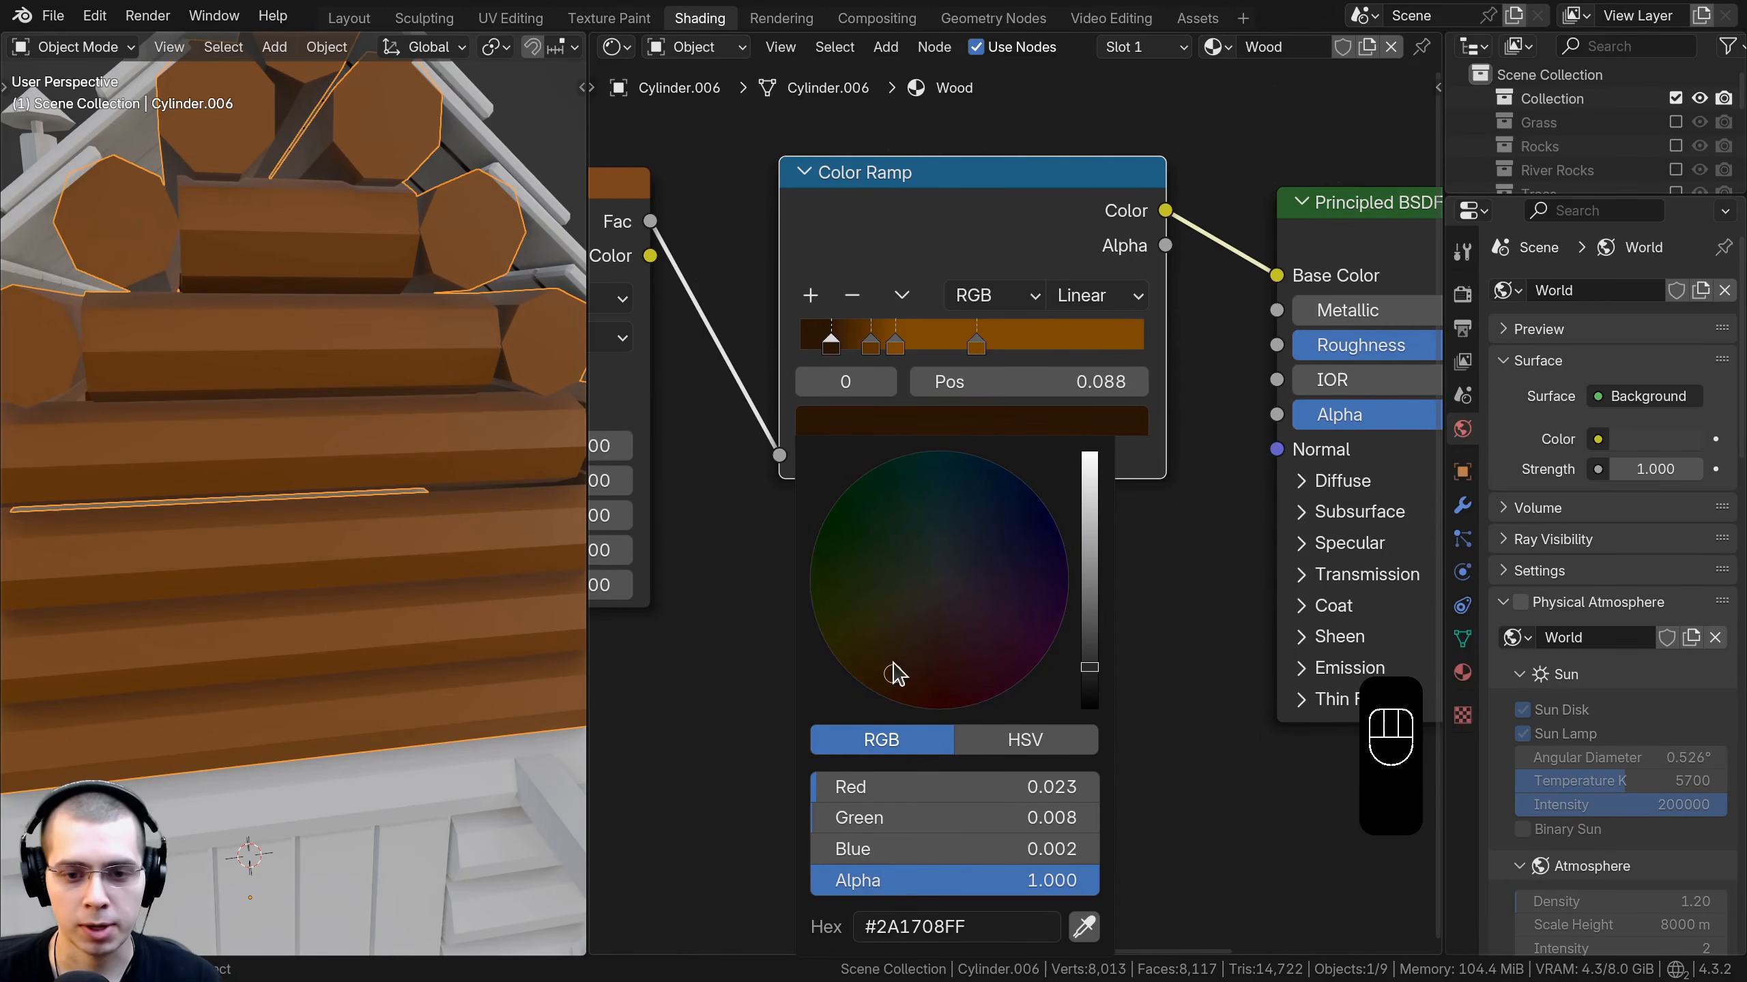
mouse_move(894, 663)
left_mouse_down()
mouse_move(902, 679)
mouse_move(879, 670)
mouse_move(998, 679)
mouse_move(886, 667)
left_mouse_up()
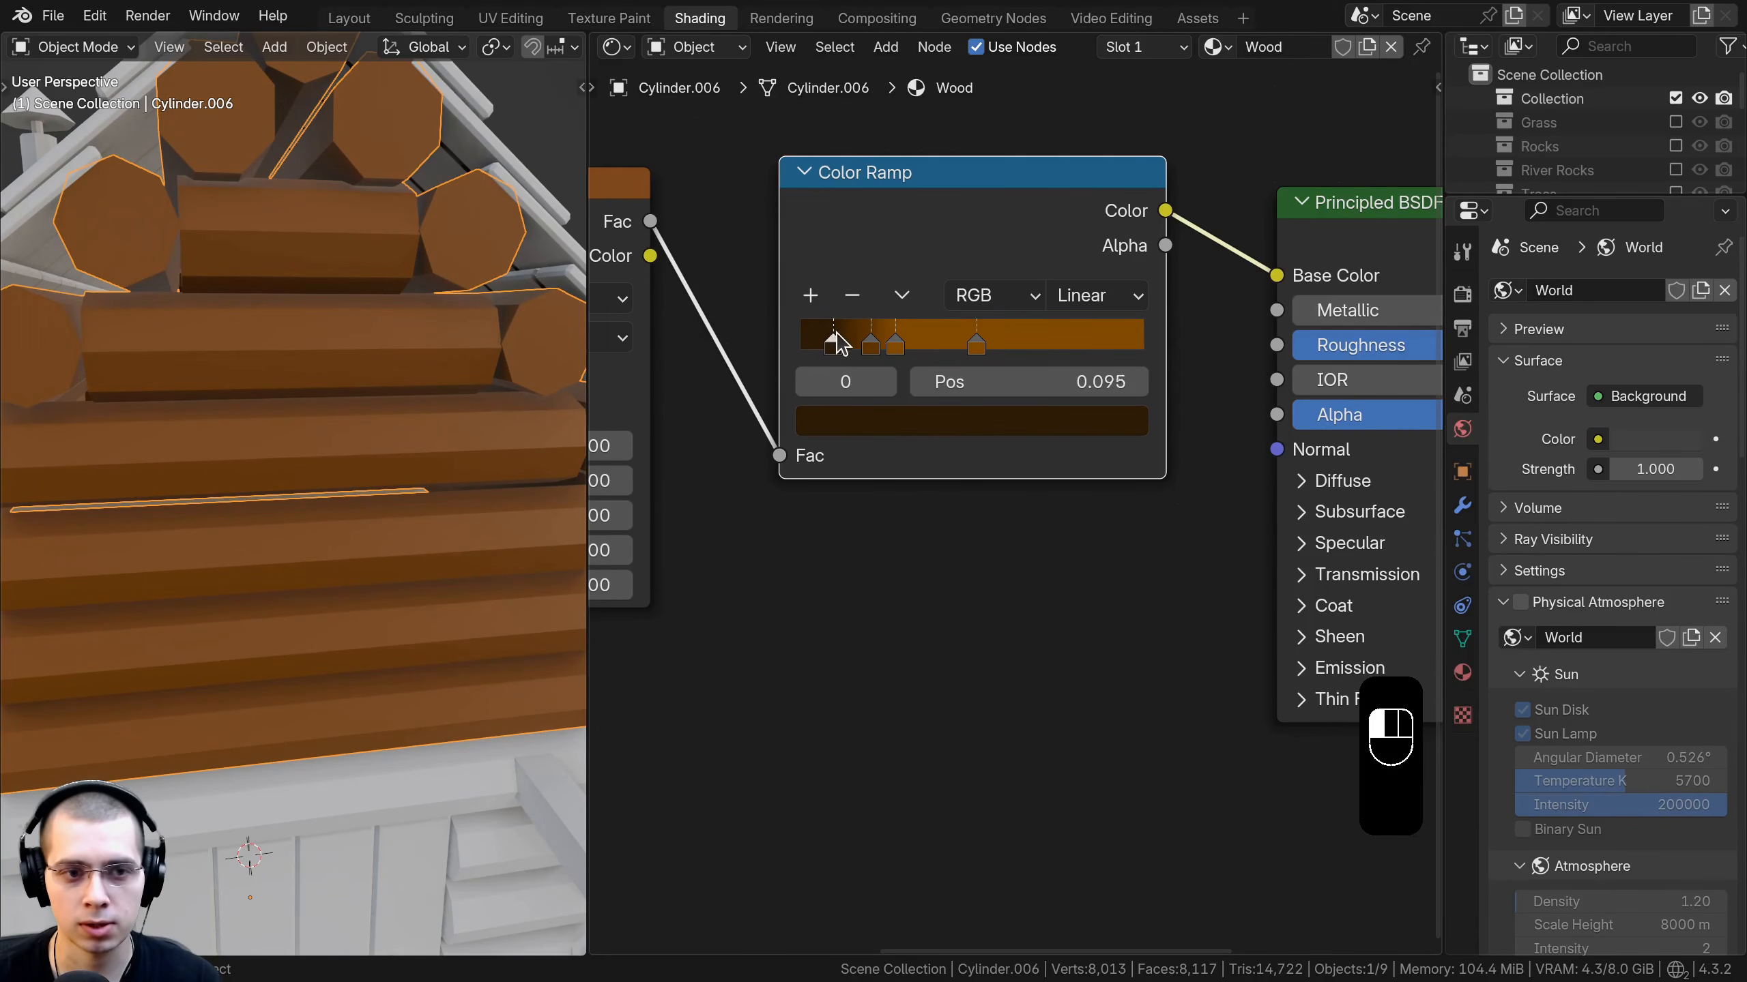
Move the Color Ramp's last stop to about 0.487 and add two more stops at about 0.555 and 0.638.
left_click(895, 344)
scroll(264, 471, "down", 5)
scroll(790, 275, "up", 2)
scroll(910, 298, "up", 1)
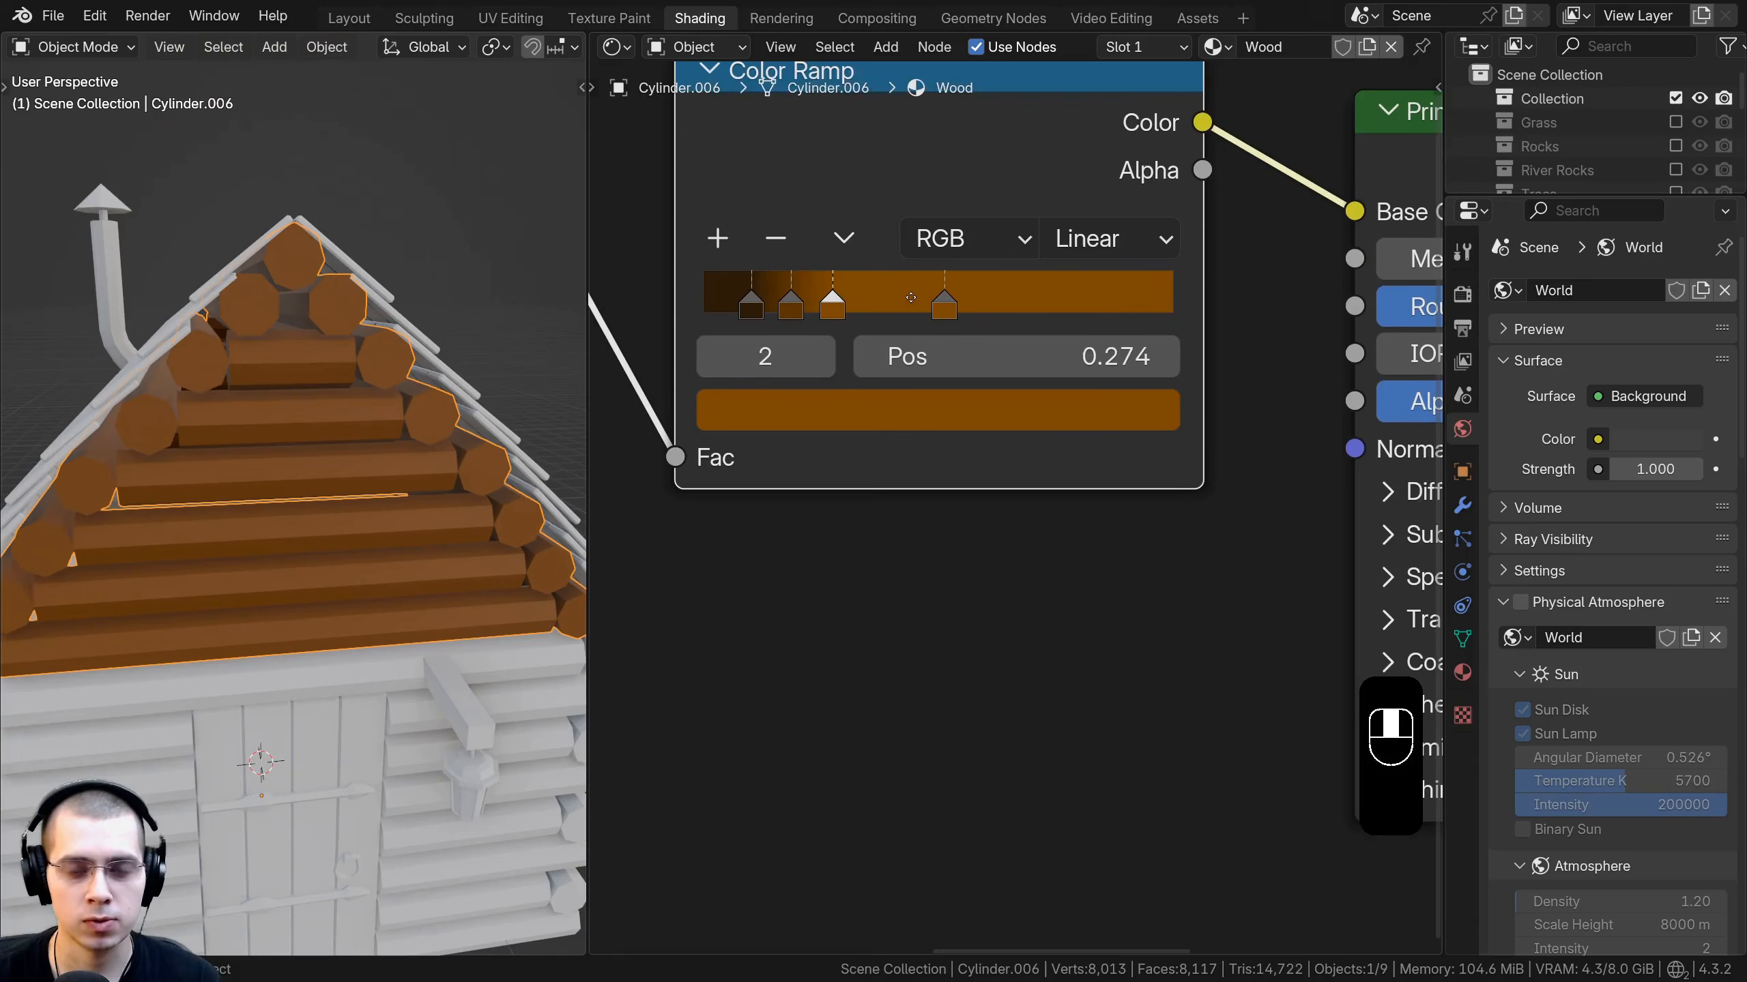
left_click_drag(910, 298, 921, 315)
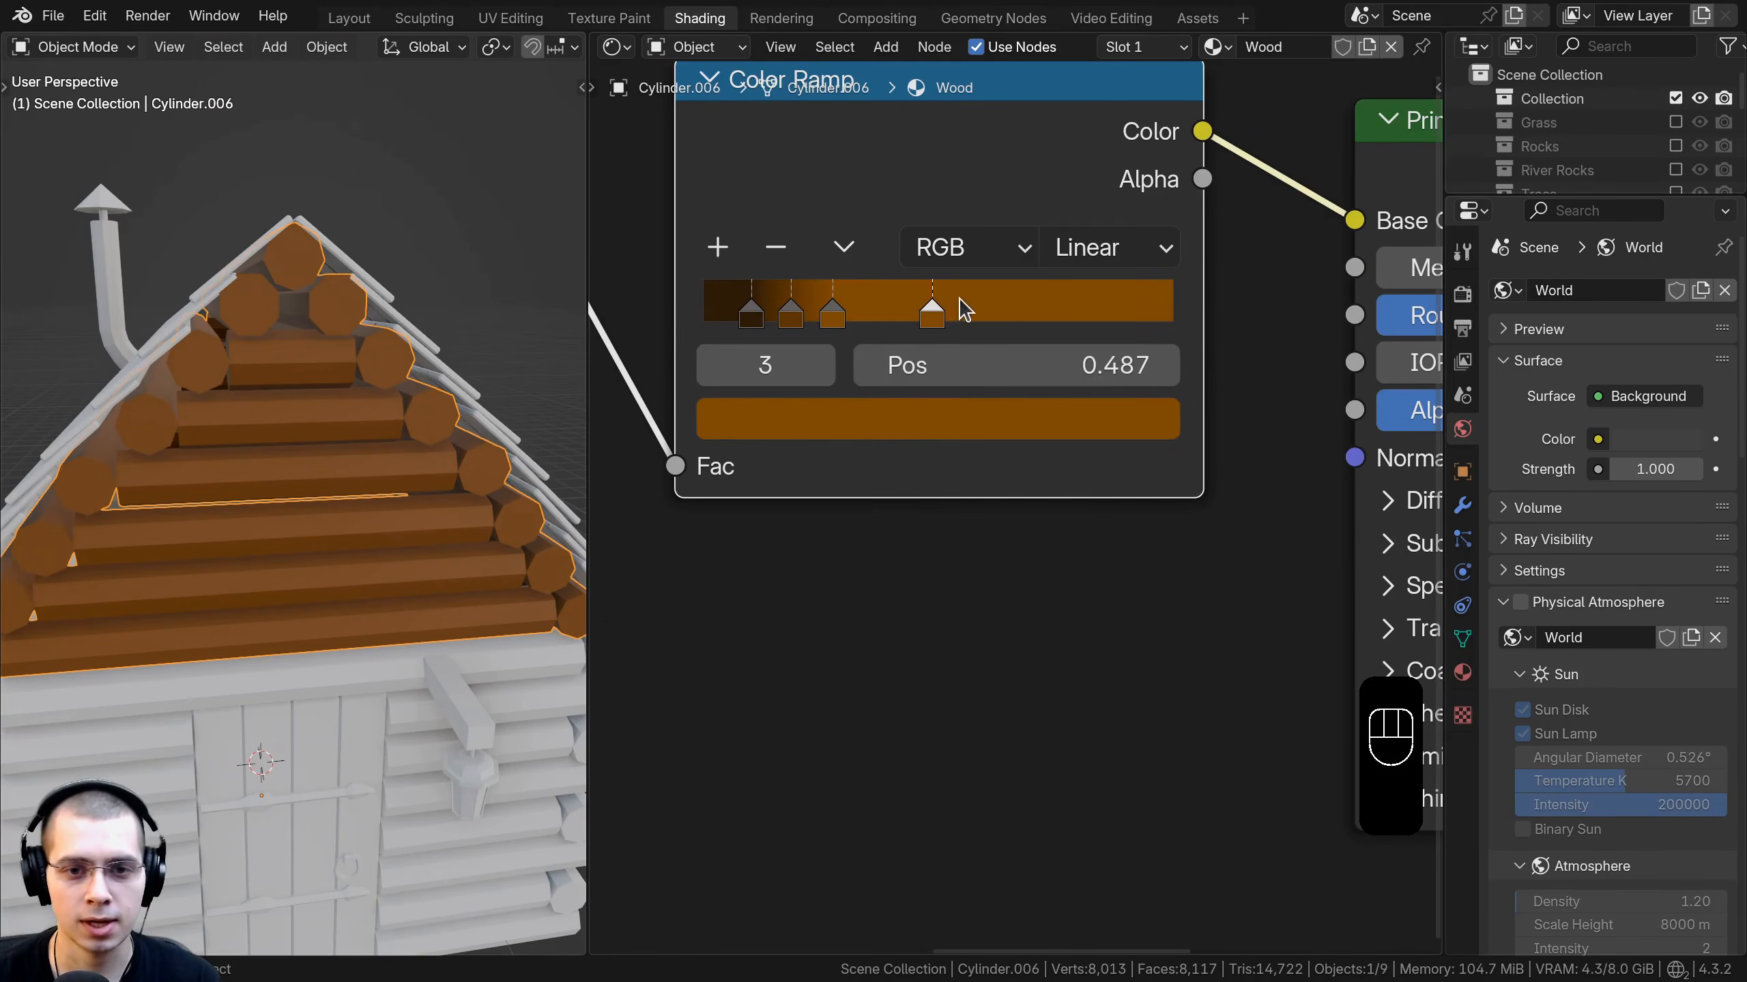
left_click(964, 314, "ctrl")
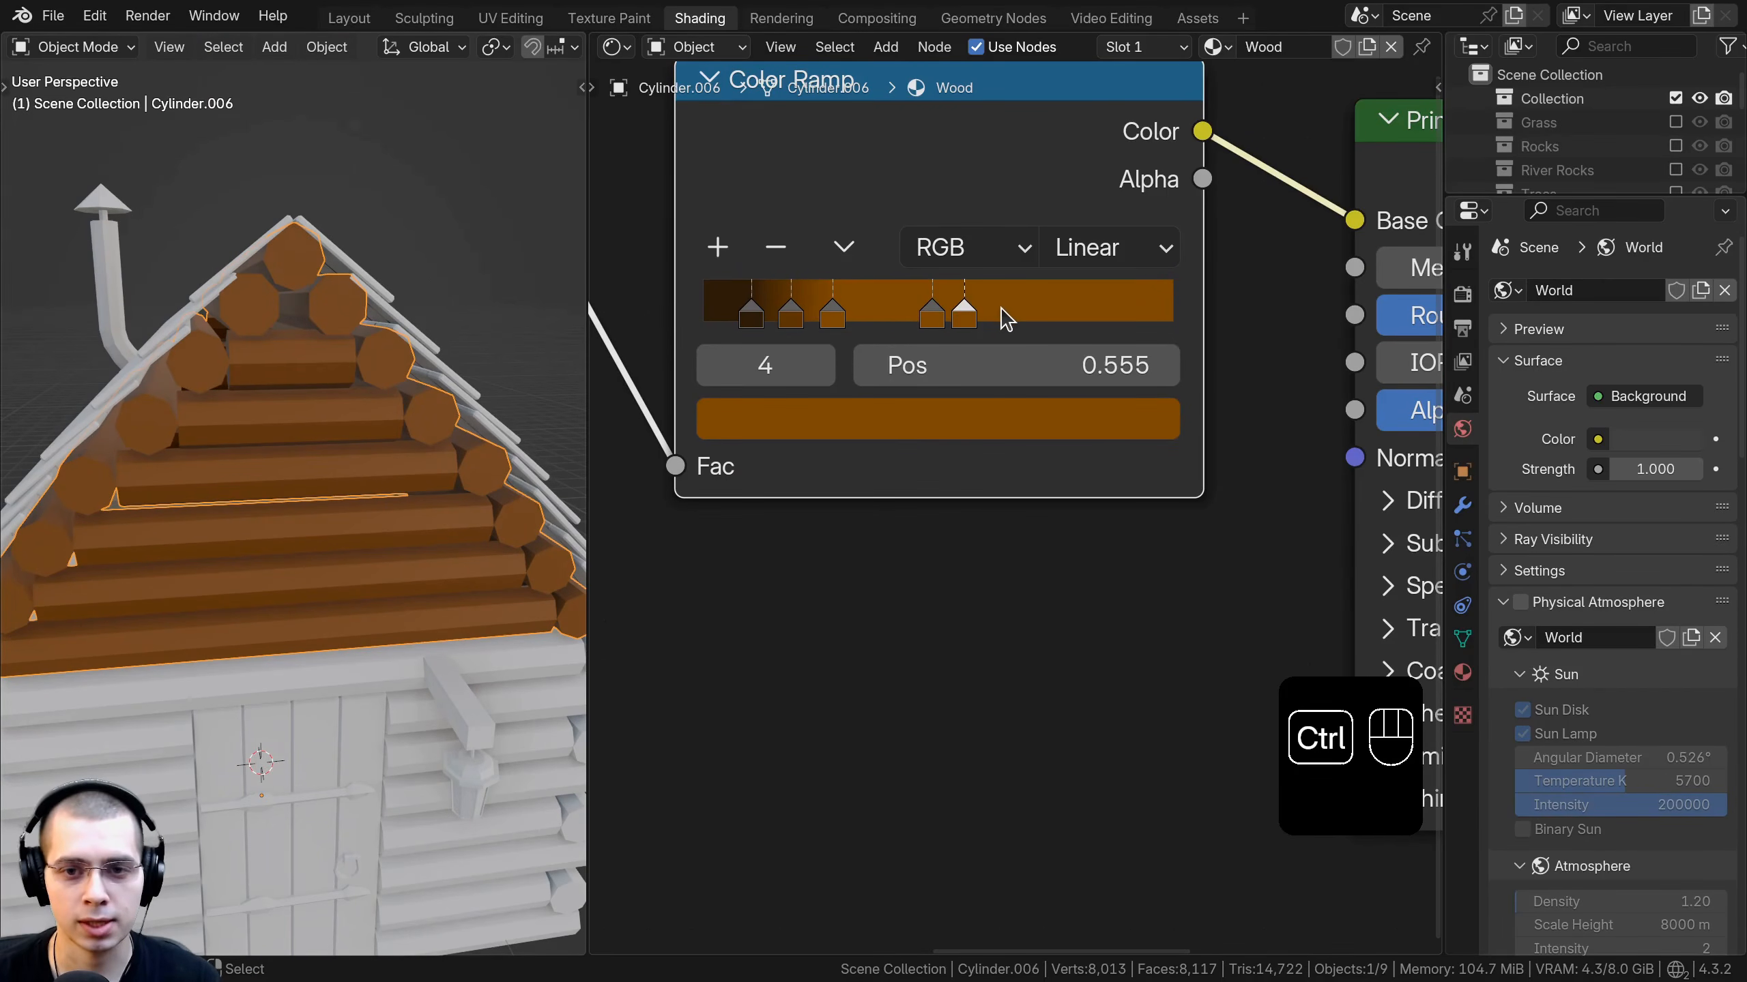
left_click(1005, 315, "ctrl")
Copy the medium brown of the Color Ramp's second stop to the stop at 0.555.
left_click(791, 315)
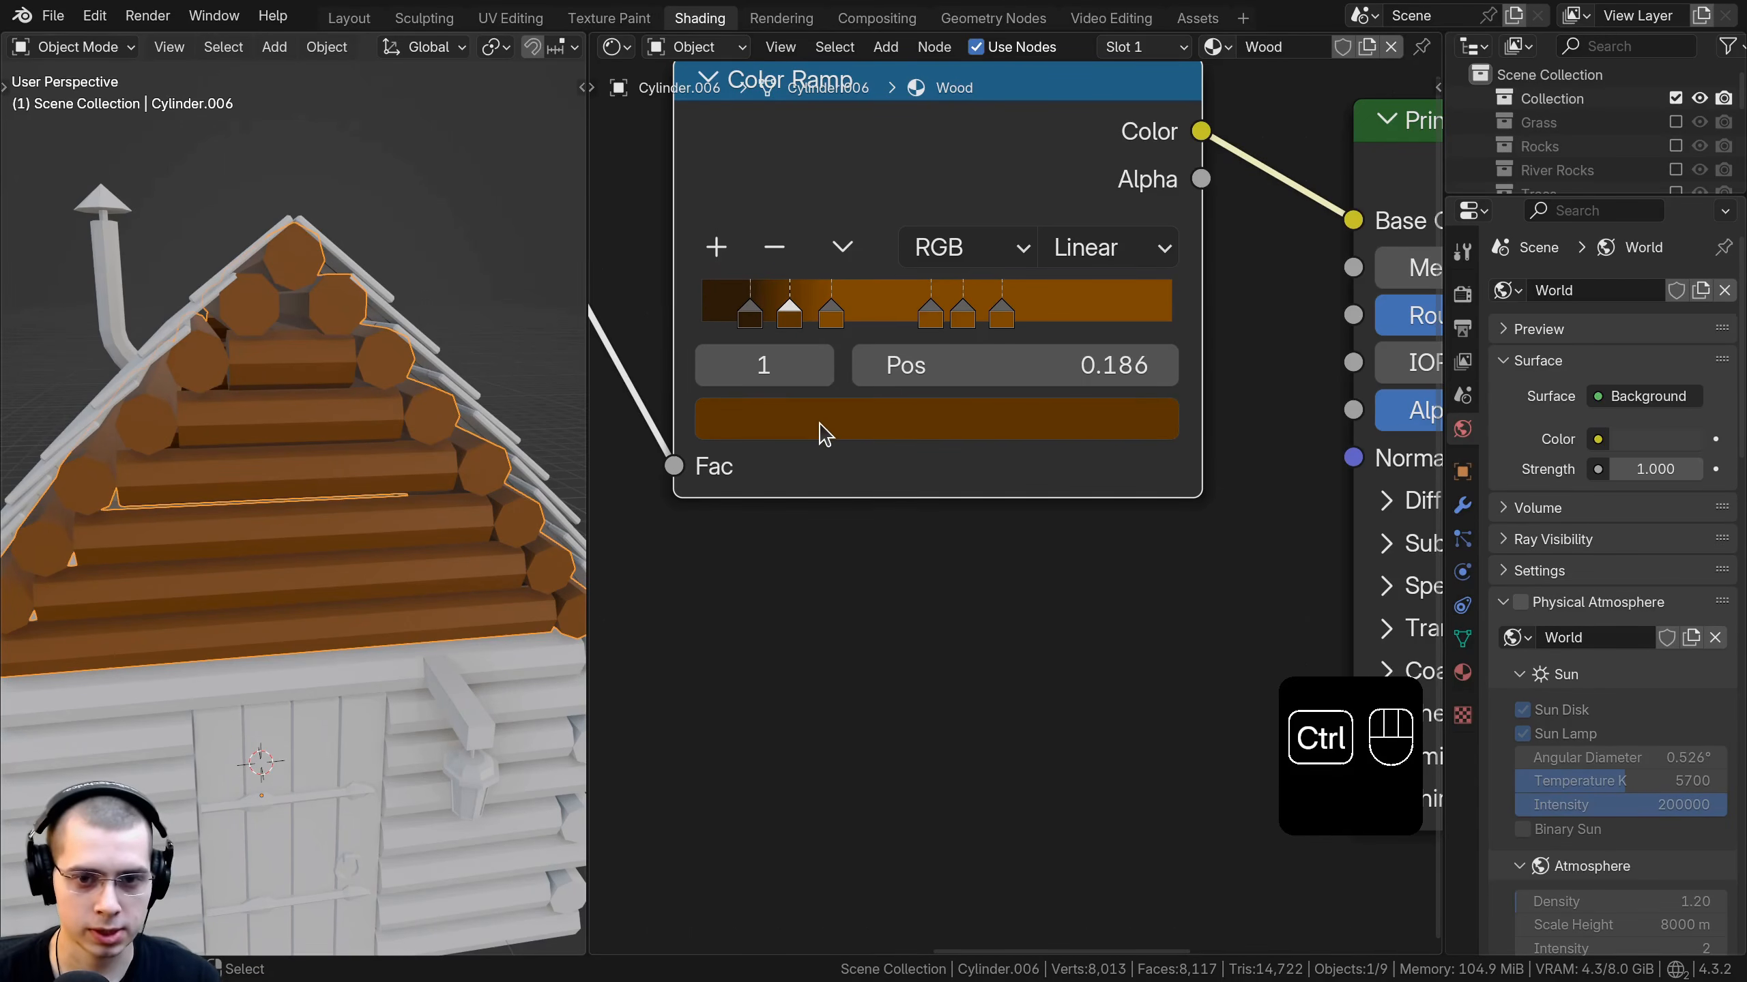
key("ctrl+c")
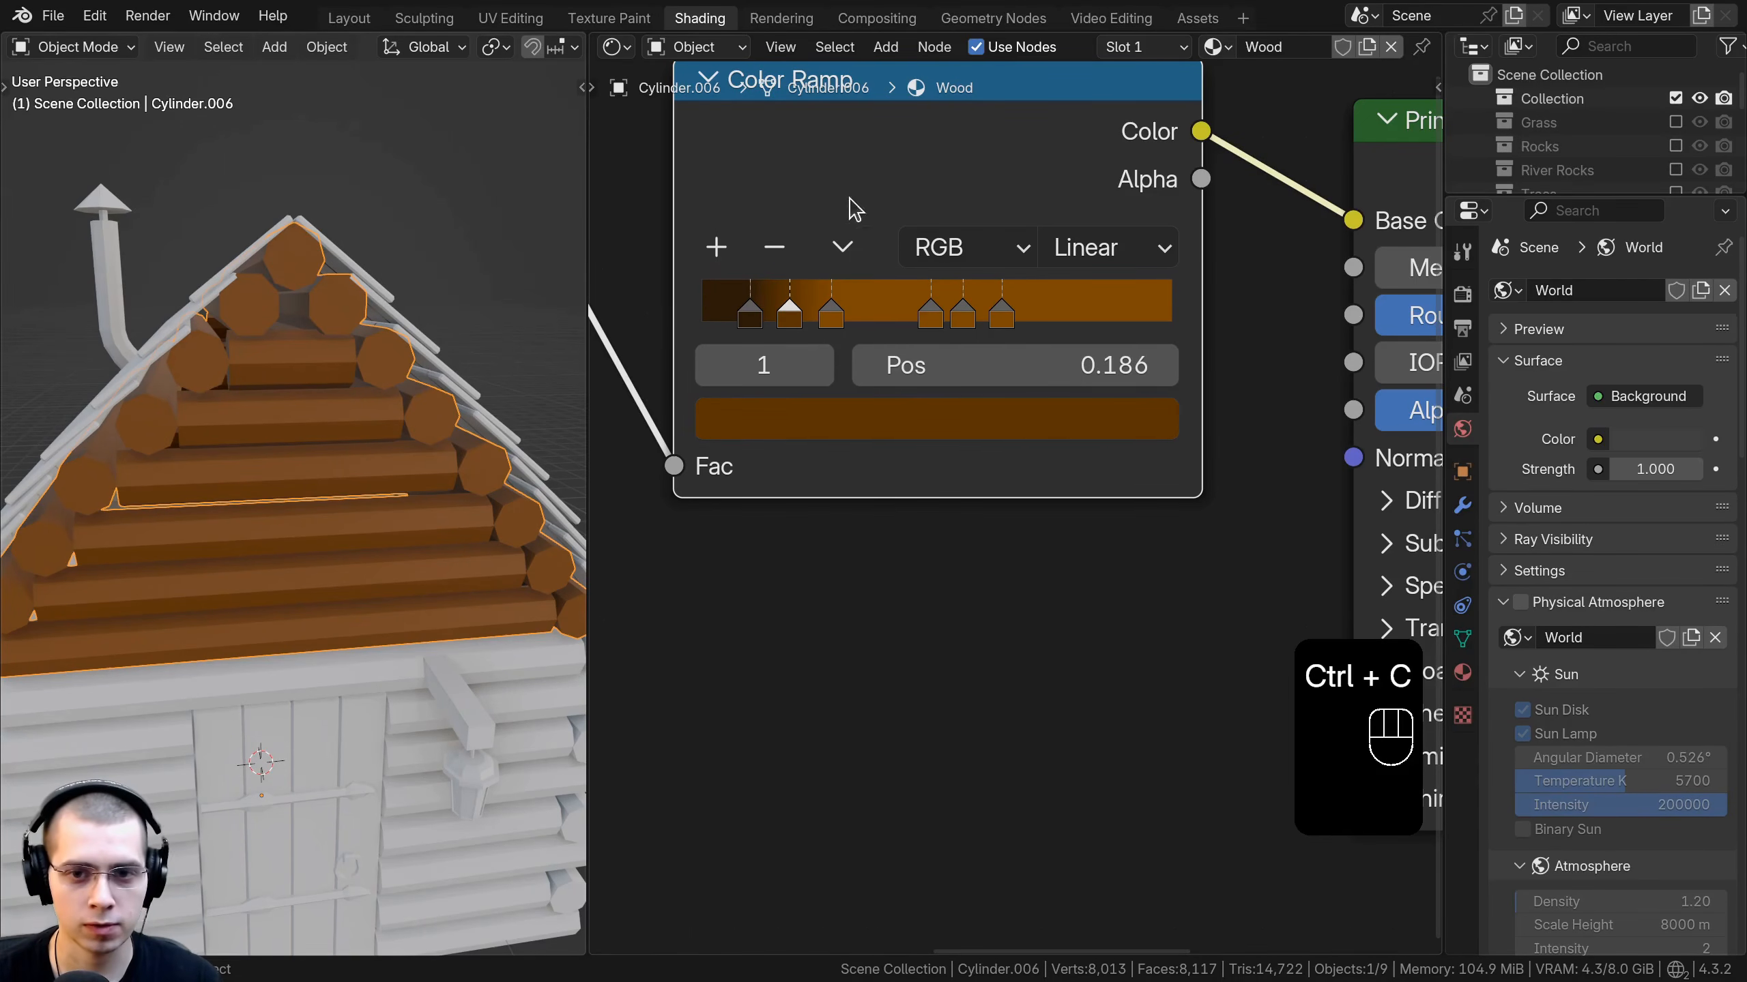
left_click(963, 315)
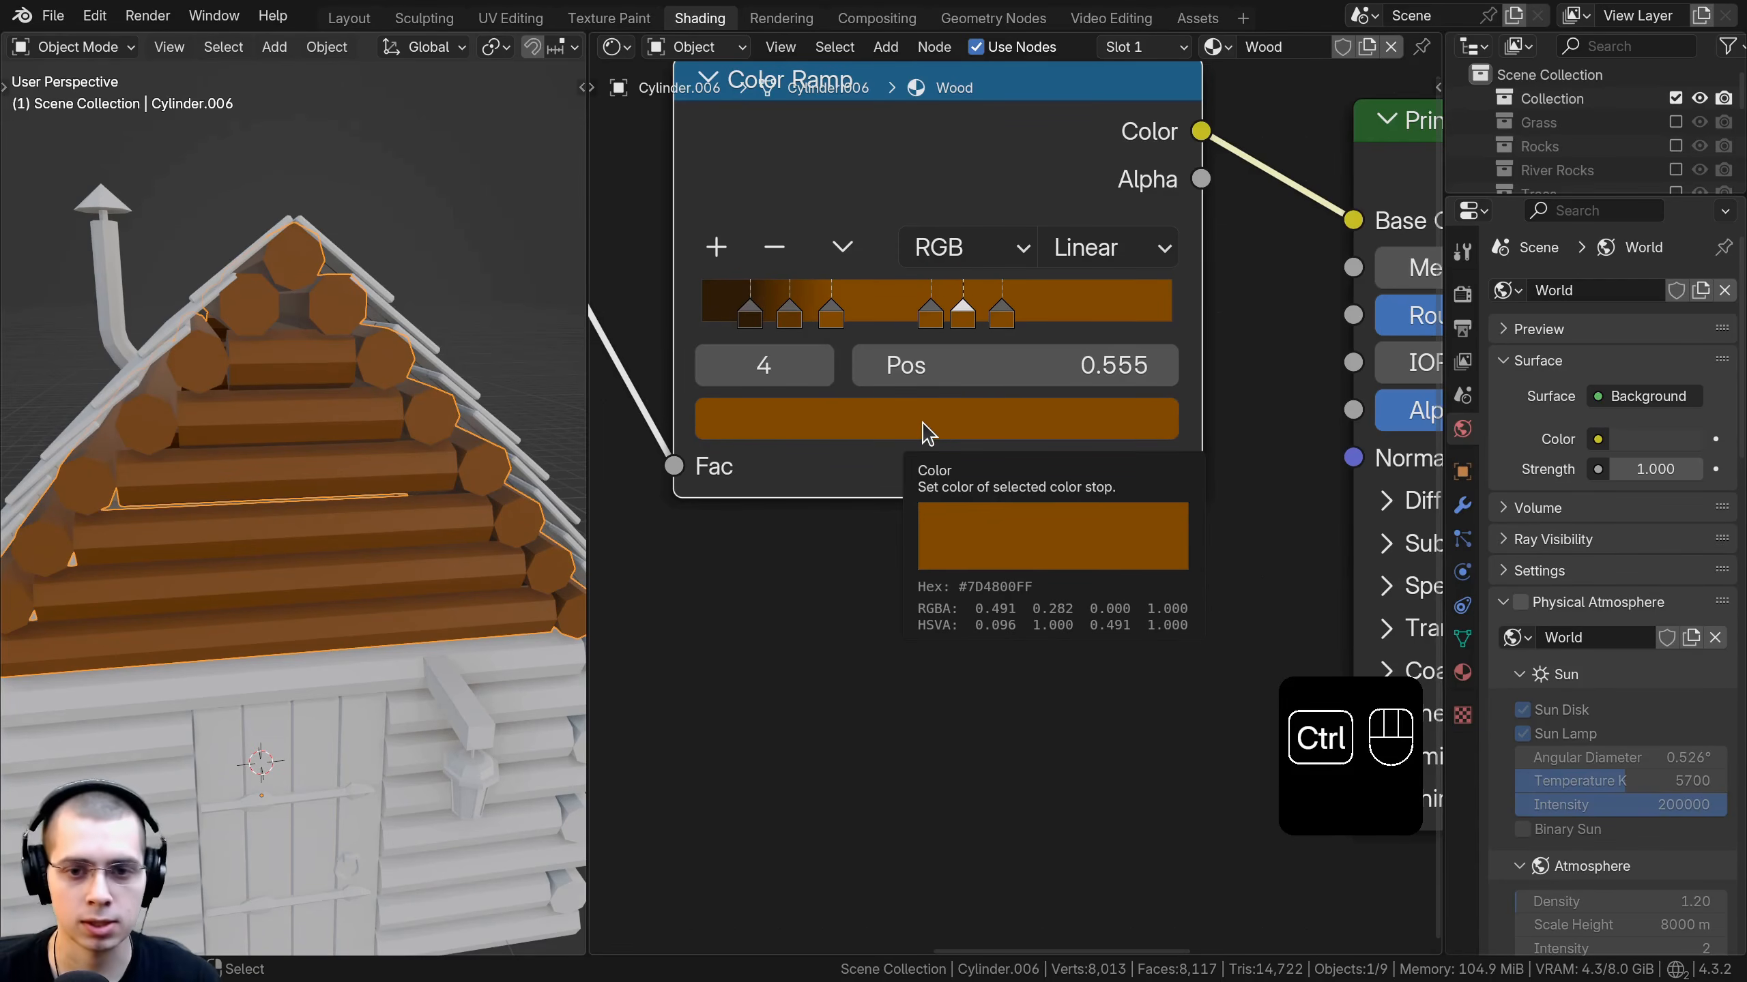
key("ctrl+v")
Copy the very dark brown of the Color Ramp's first stop to its last stop and inspect the logs up close.
left_click(750, 315)
key("ctrl+c")
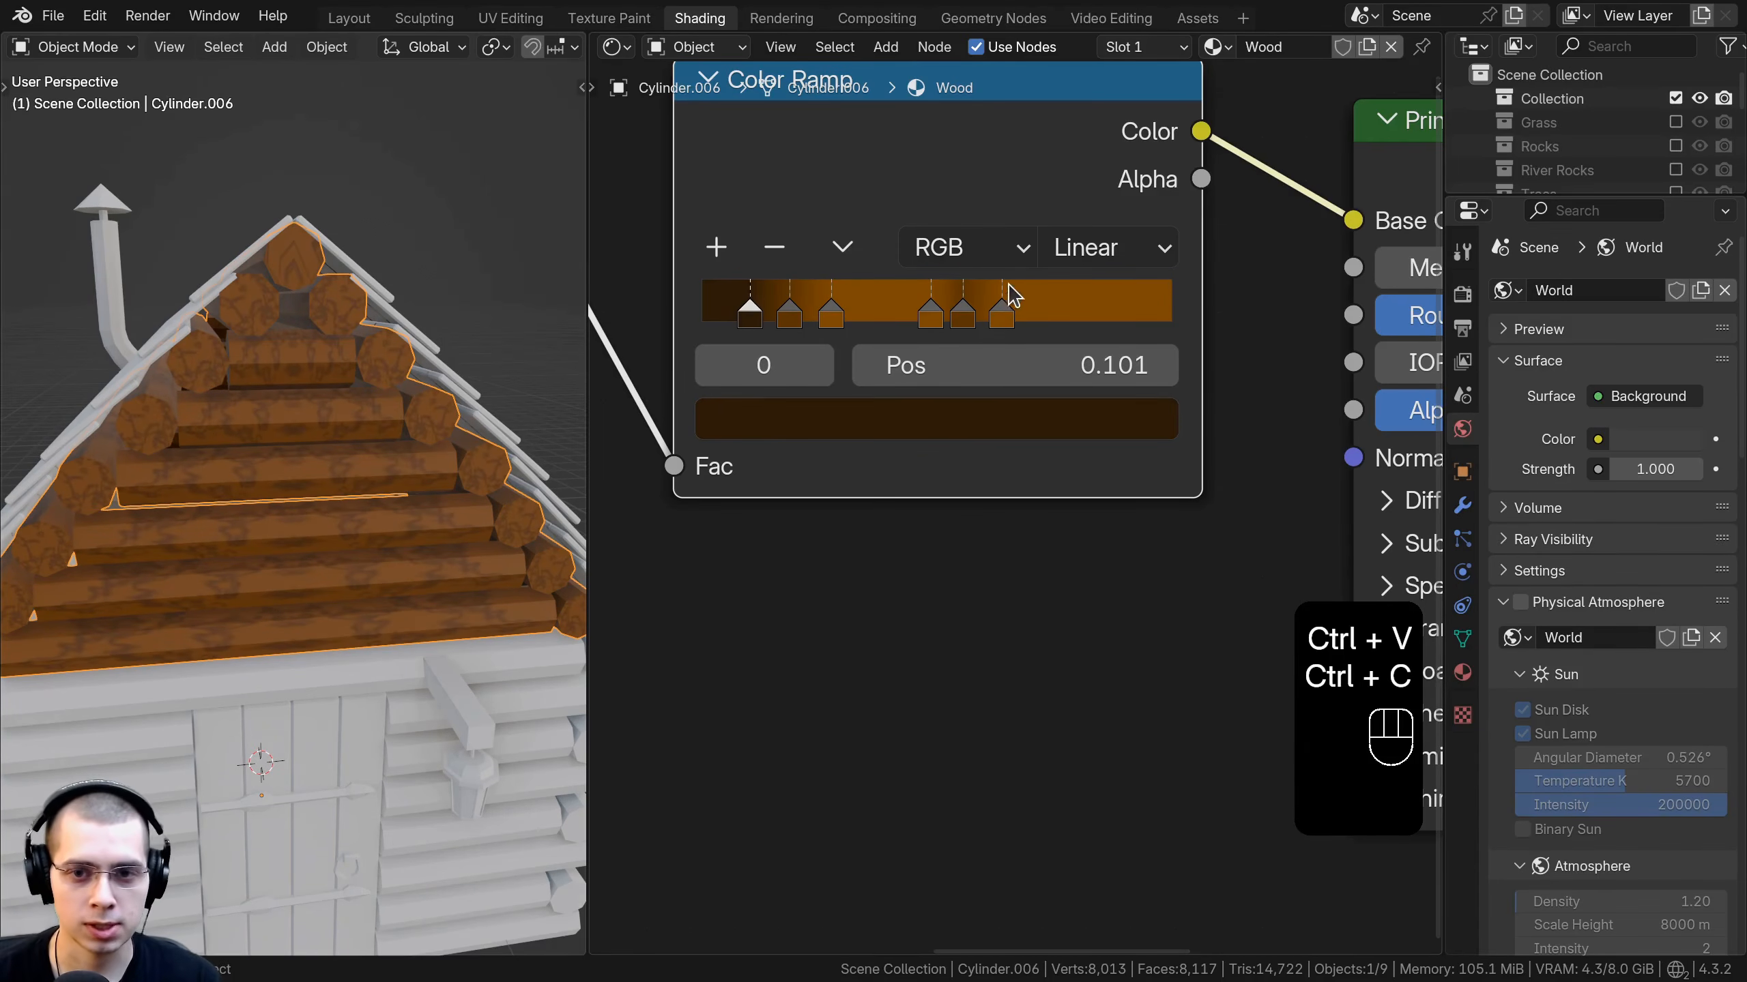
left_click(1007, 308)
key("ctrl+v")
scroll(337, 299, "up", 5)
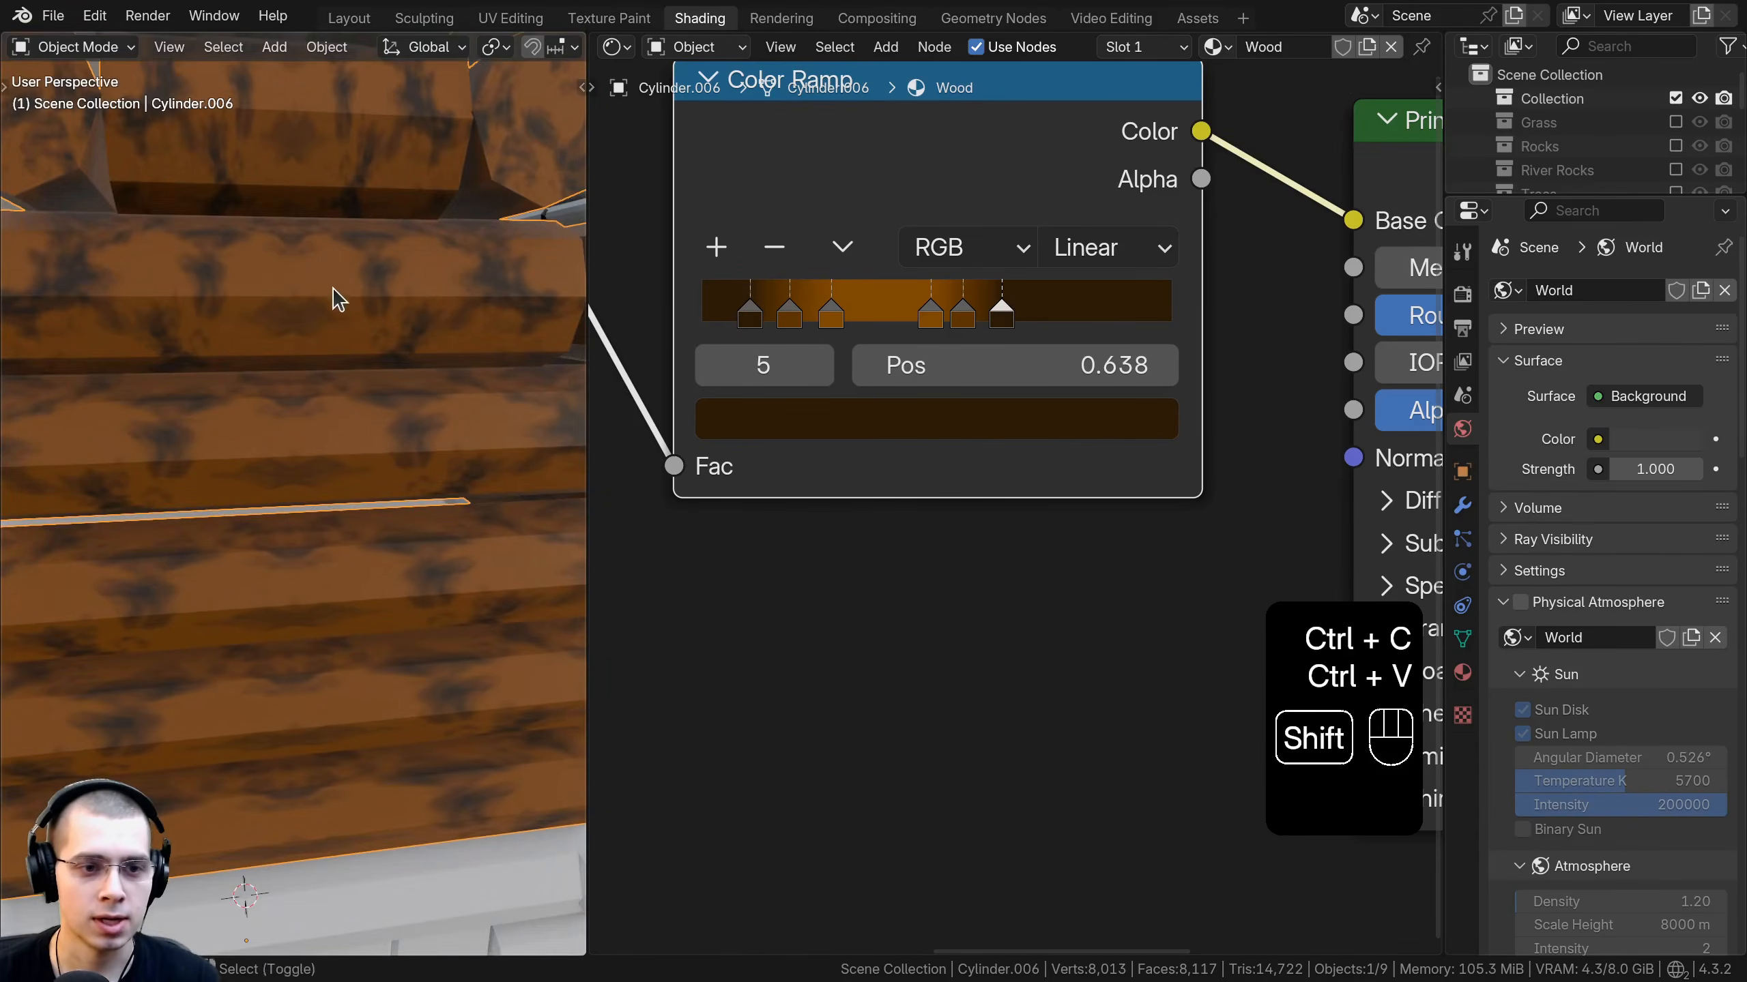
Spread the Color Ramp's upper stops apart, moving the last dark stop to about 0.698.
scroll(332, 299, "down", 5)
left_click_drag(1006, 310, 969, 313)
left_click_drag(1025, 314, 1029, 314)
scroll(515, 445, "down", 9)
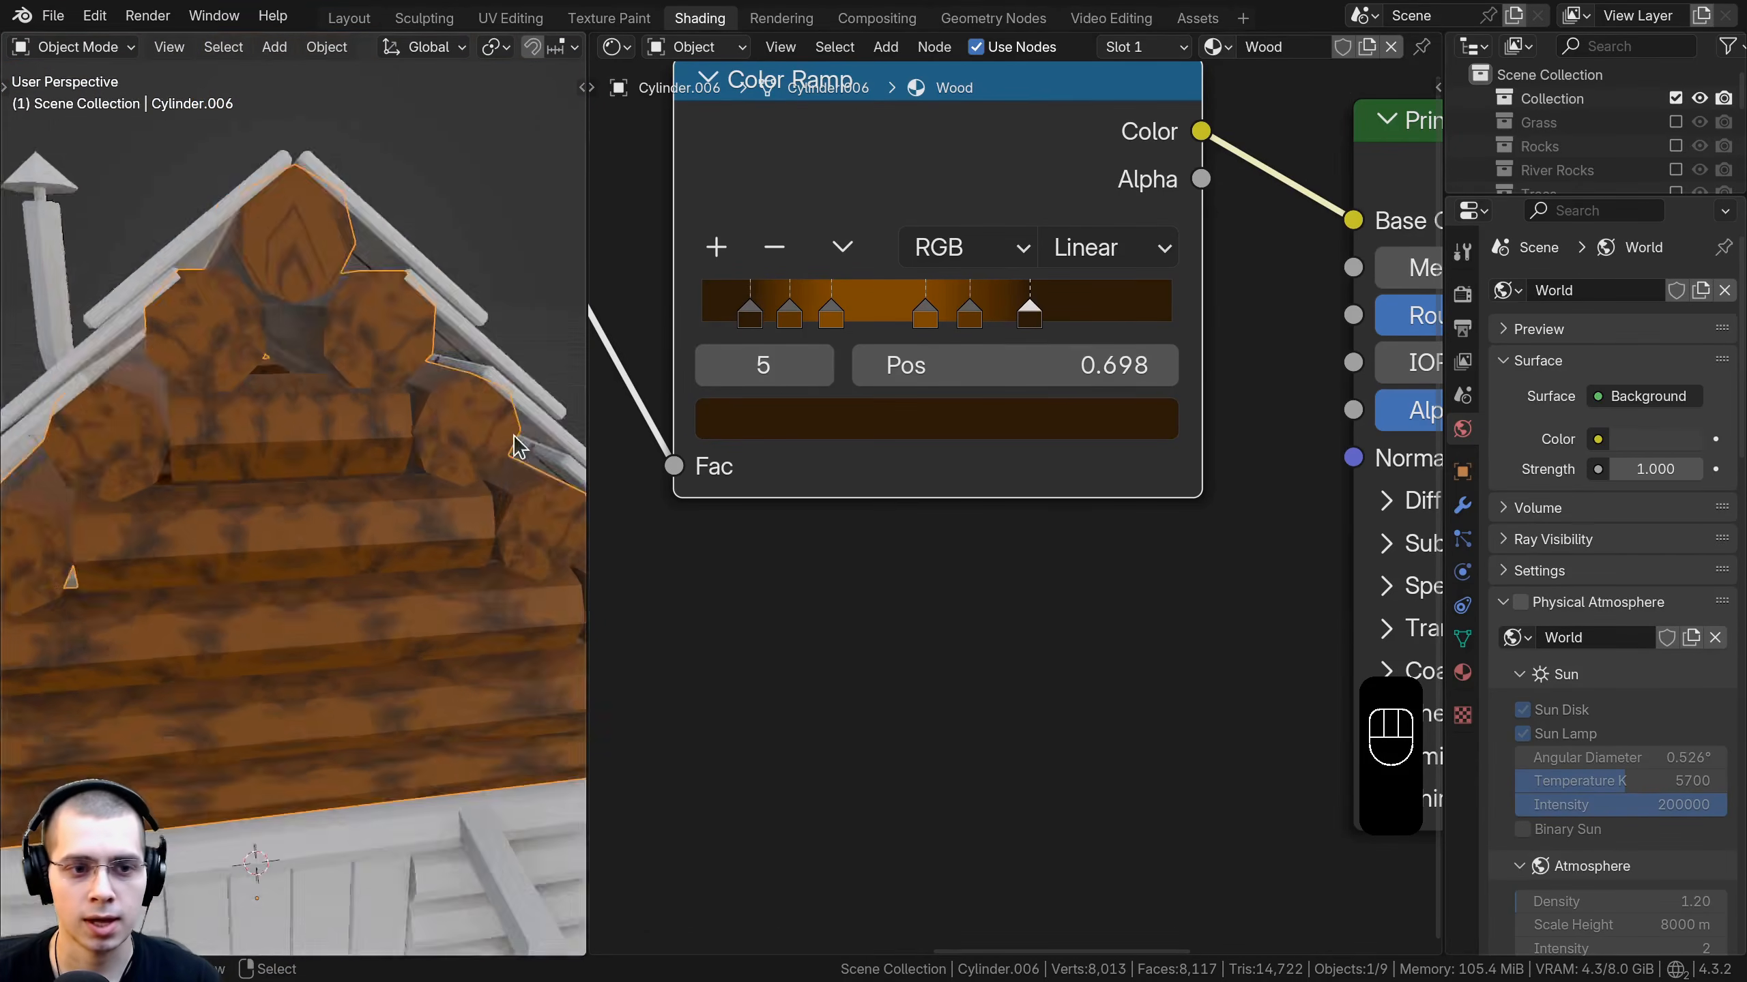
Respace the Color Ramp's stops, placing the second at about 0.229 and the fourth at about 0.470, and check the pattern on the logs.
scroll(534, 402, "up", 7)
left_click_drag(831, 313, 791, 316)
left_click_drag(1030, 315, 923, 315)
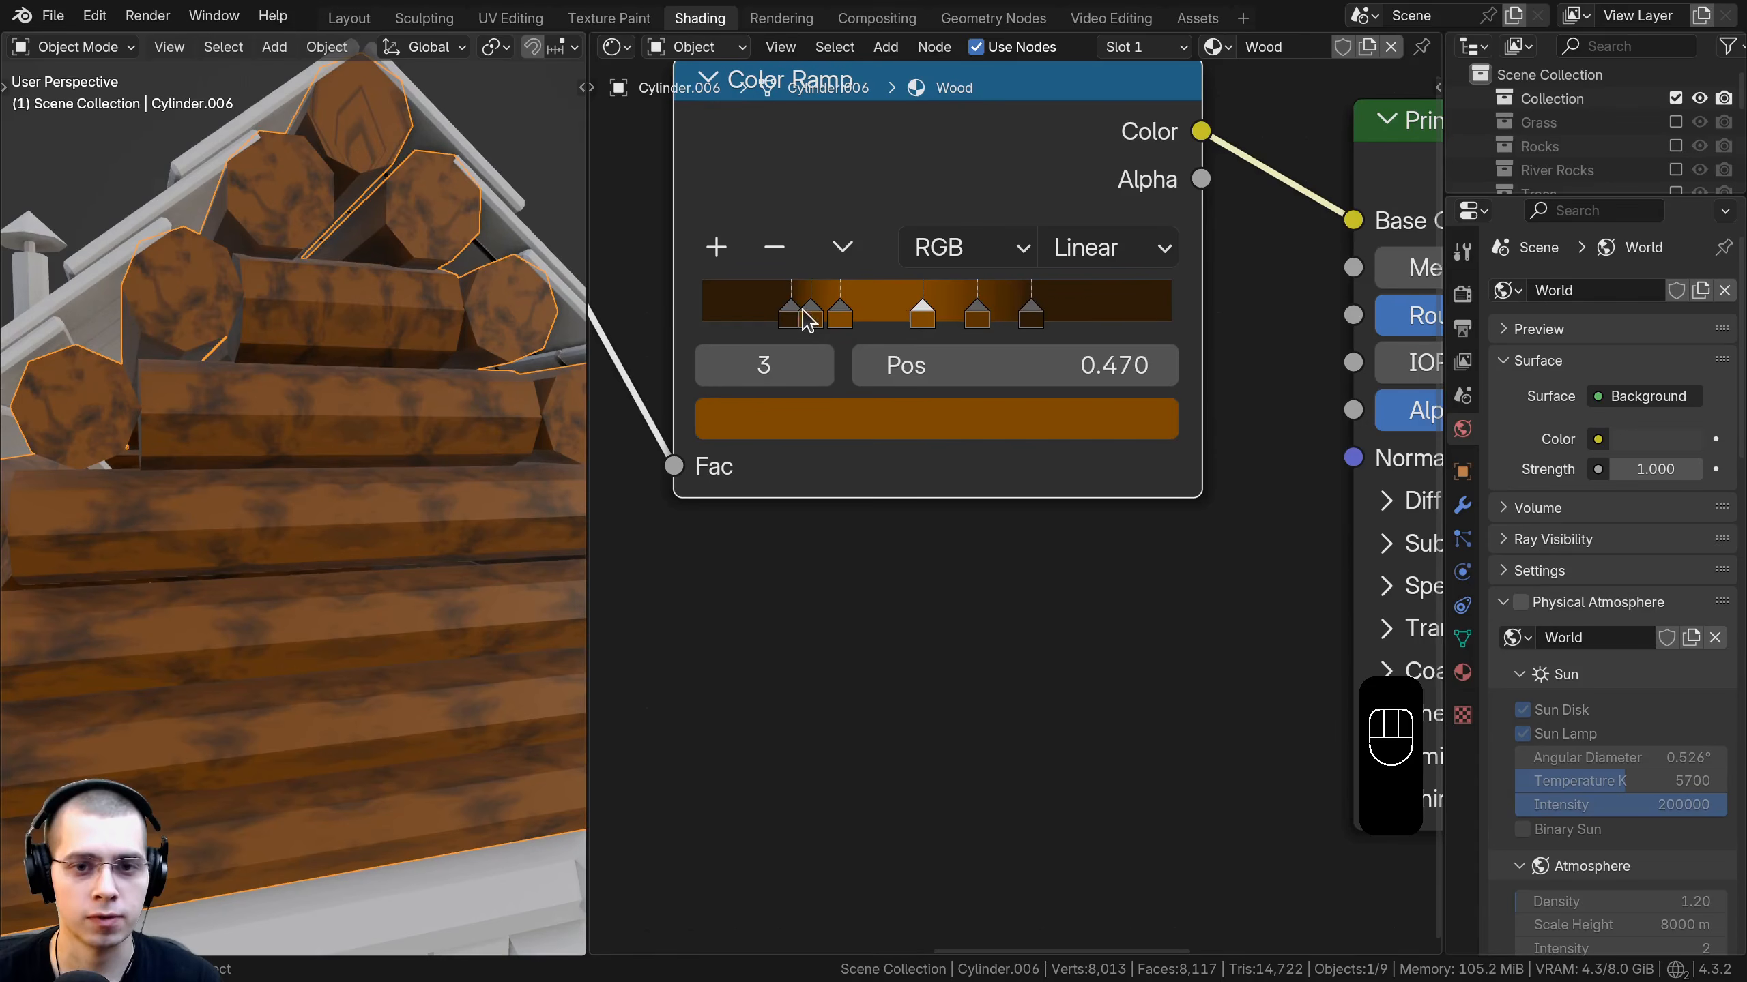
left_click_drag(790, 315, 845, 317)
left_click(809, 317)
left_click(811, 318)
scroll(191, 593, "down", 5)
middle_click_drag(264, 585, 276, 512)
scroll(191, 593, "up", 2)
scroll(278, 510, "up", 3)
middle_click_drag(292, 421, 296, 343, "shift")
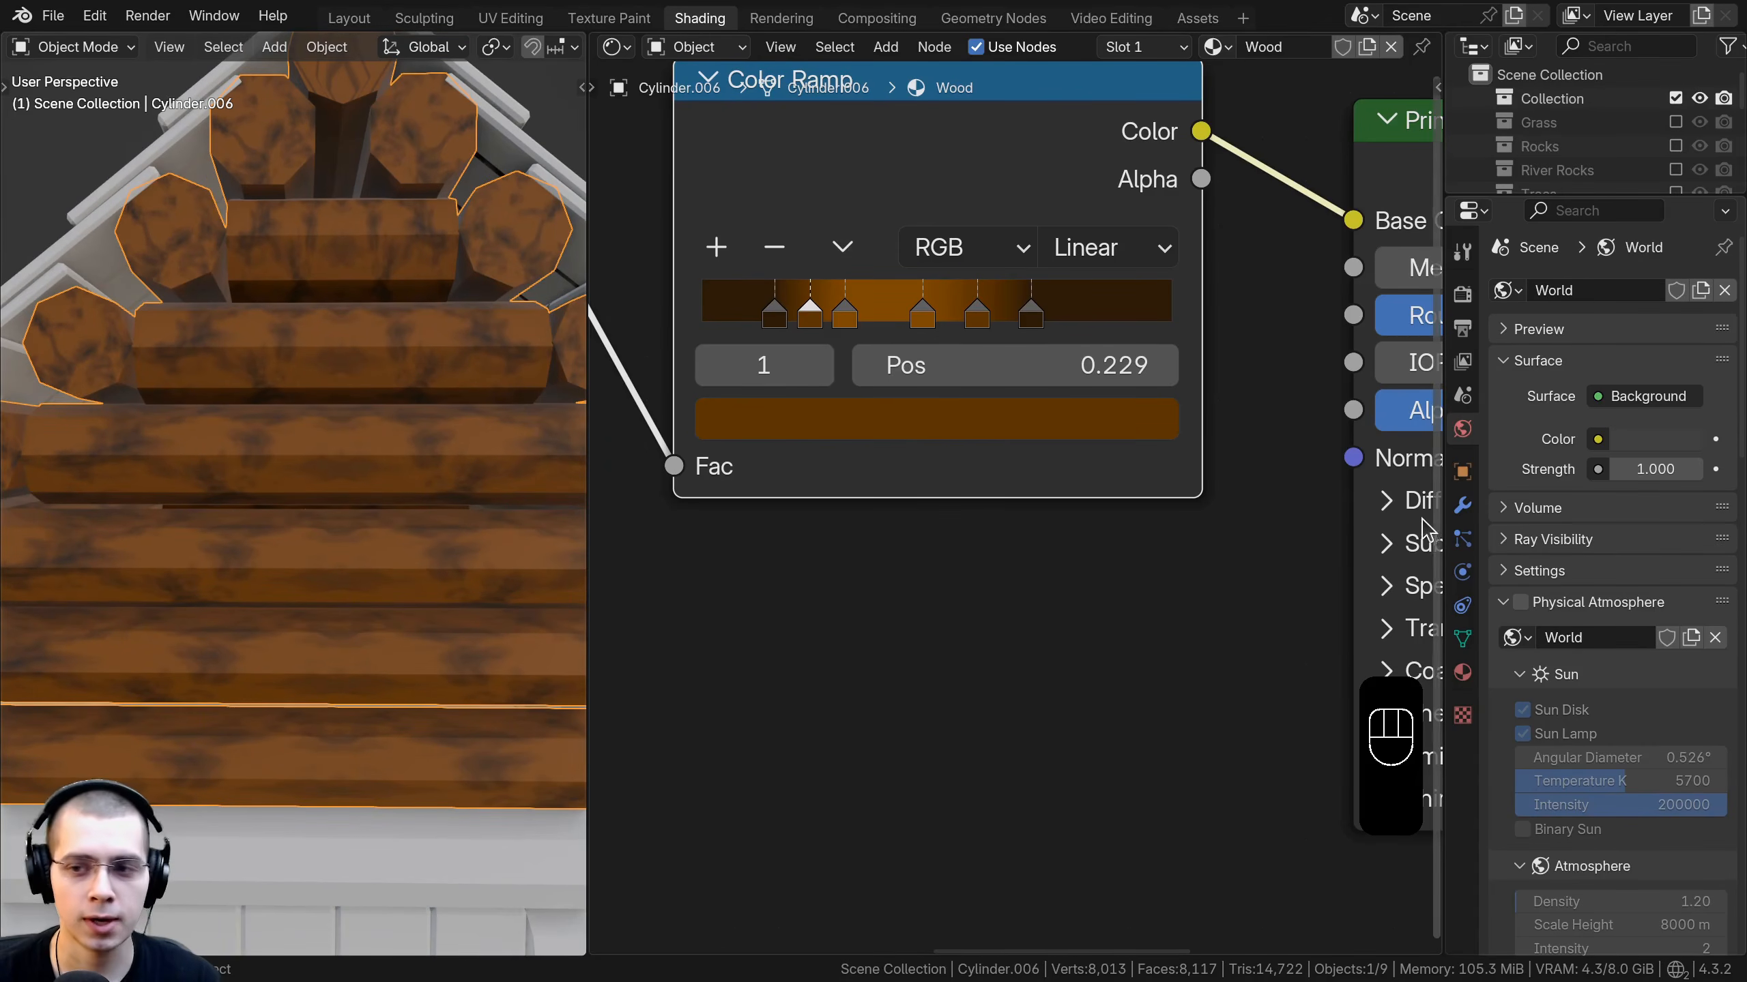
Apply the Mirror modifier on the gable logs object.
left_click(1463, 509)
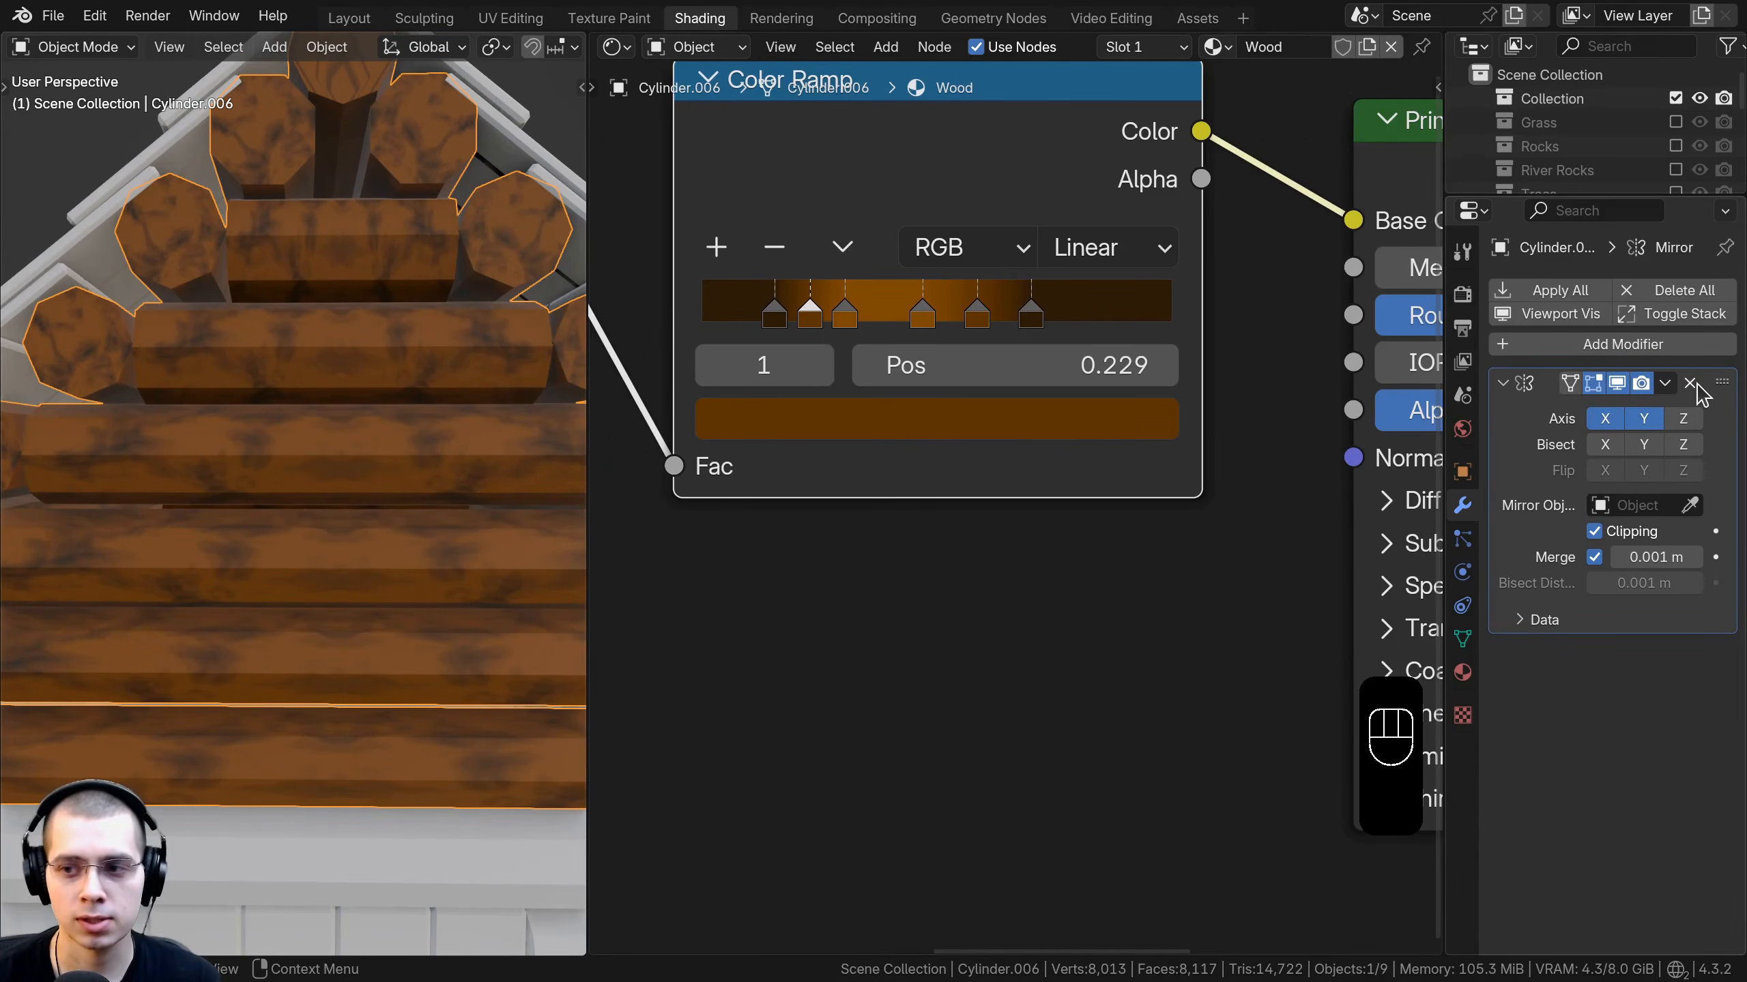
left_click(1665, 384)
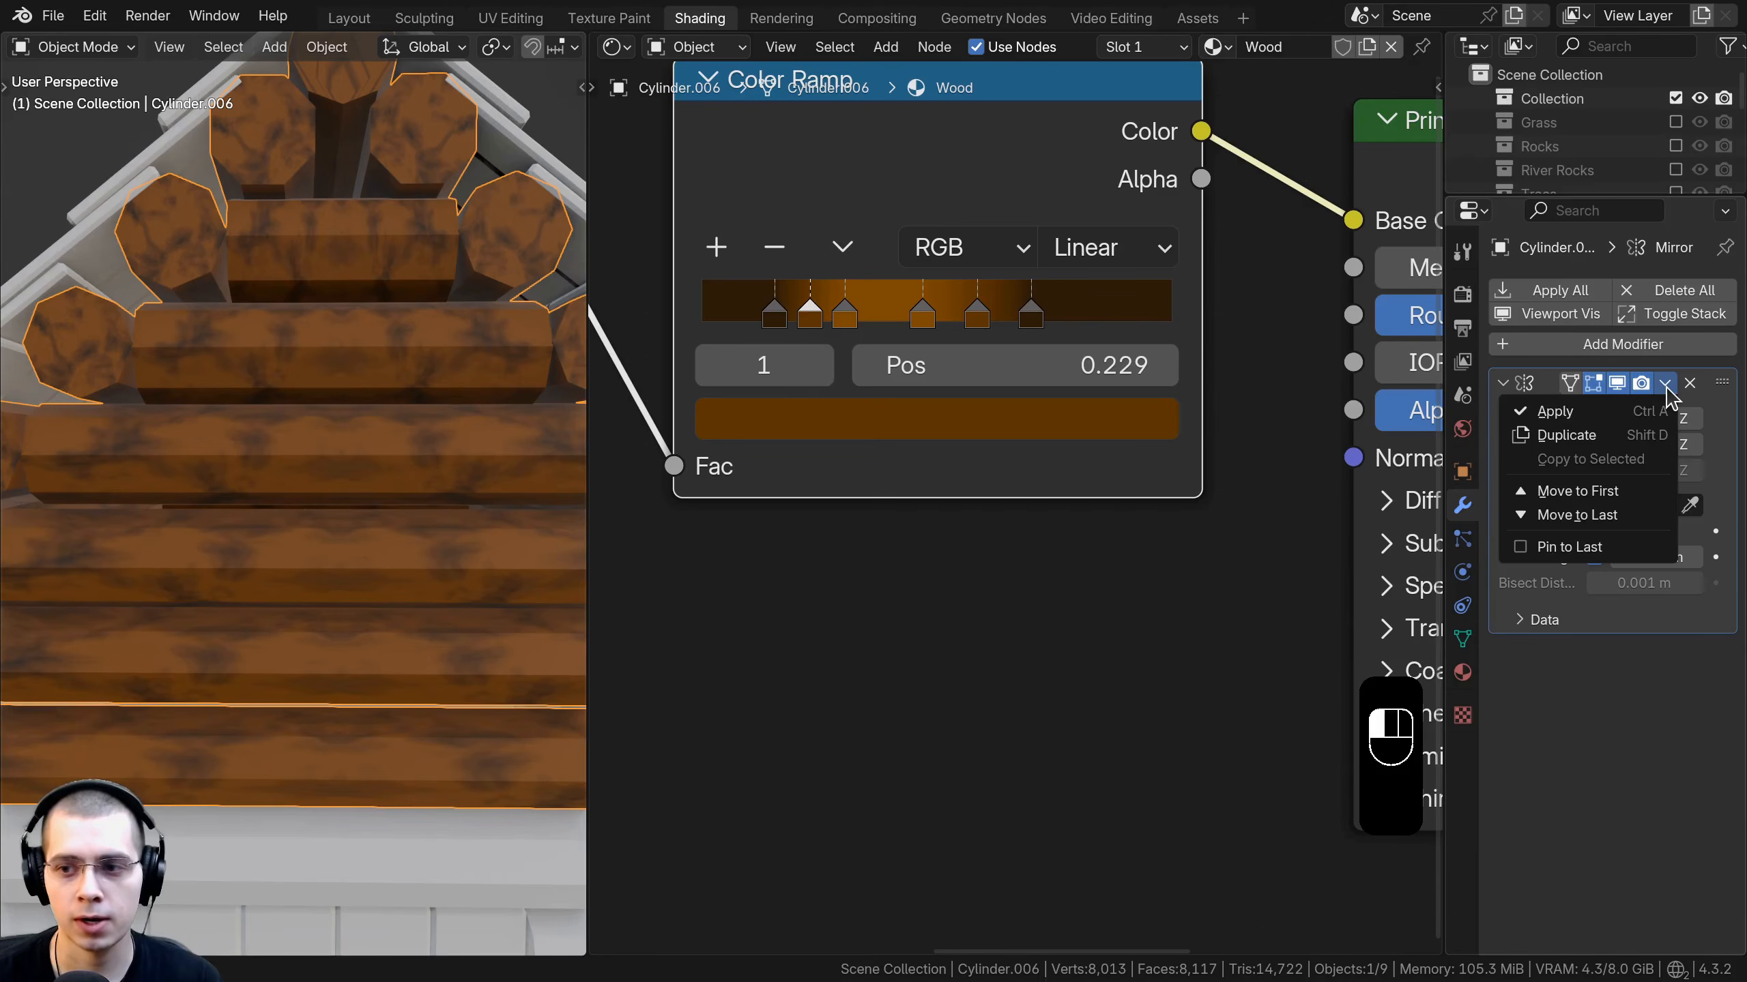
left_click(1601, 413)
scroll(394, 499, "down", 5)
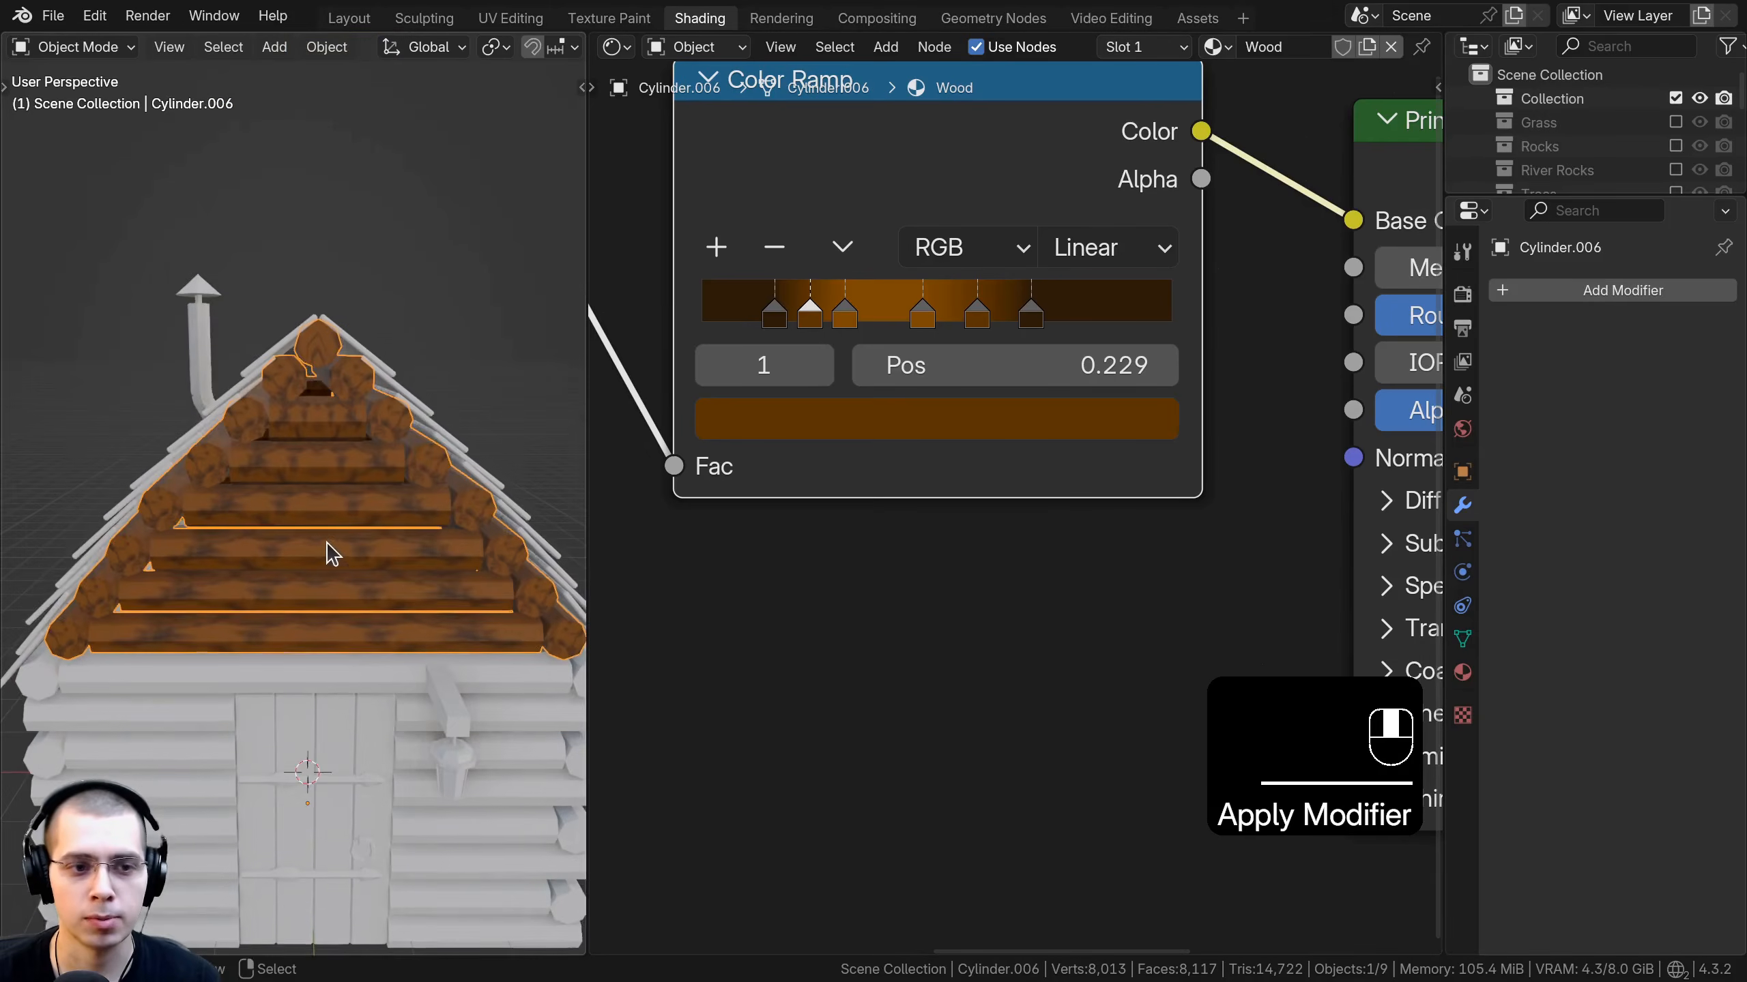
Examine the gable logs' full geometry in Edit Mode, and check the wood pattern across the whole gable in Object Mode.
scroll(328, 550, "up", 5)
key("Tab")
key("a")
key("a")
key("a")
middle_click_drag(379, 470, 370, 485)
scroll(324, 406, "up", 2)
key("a")
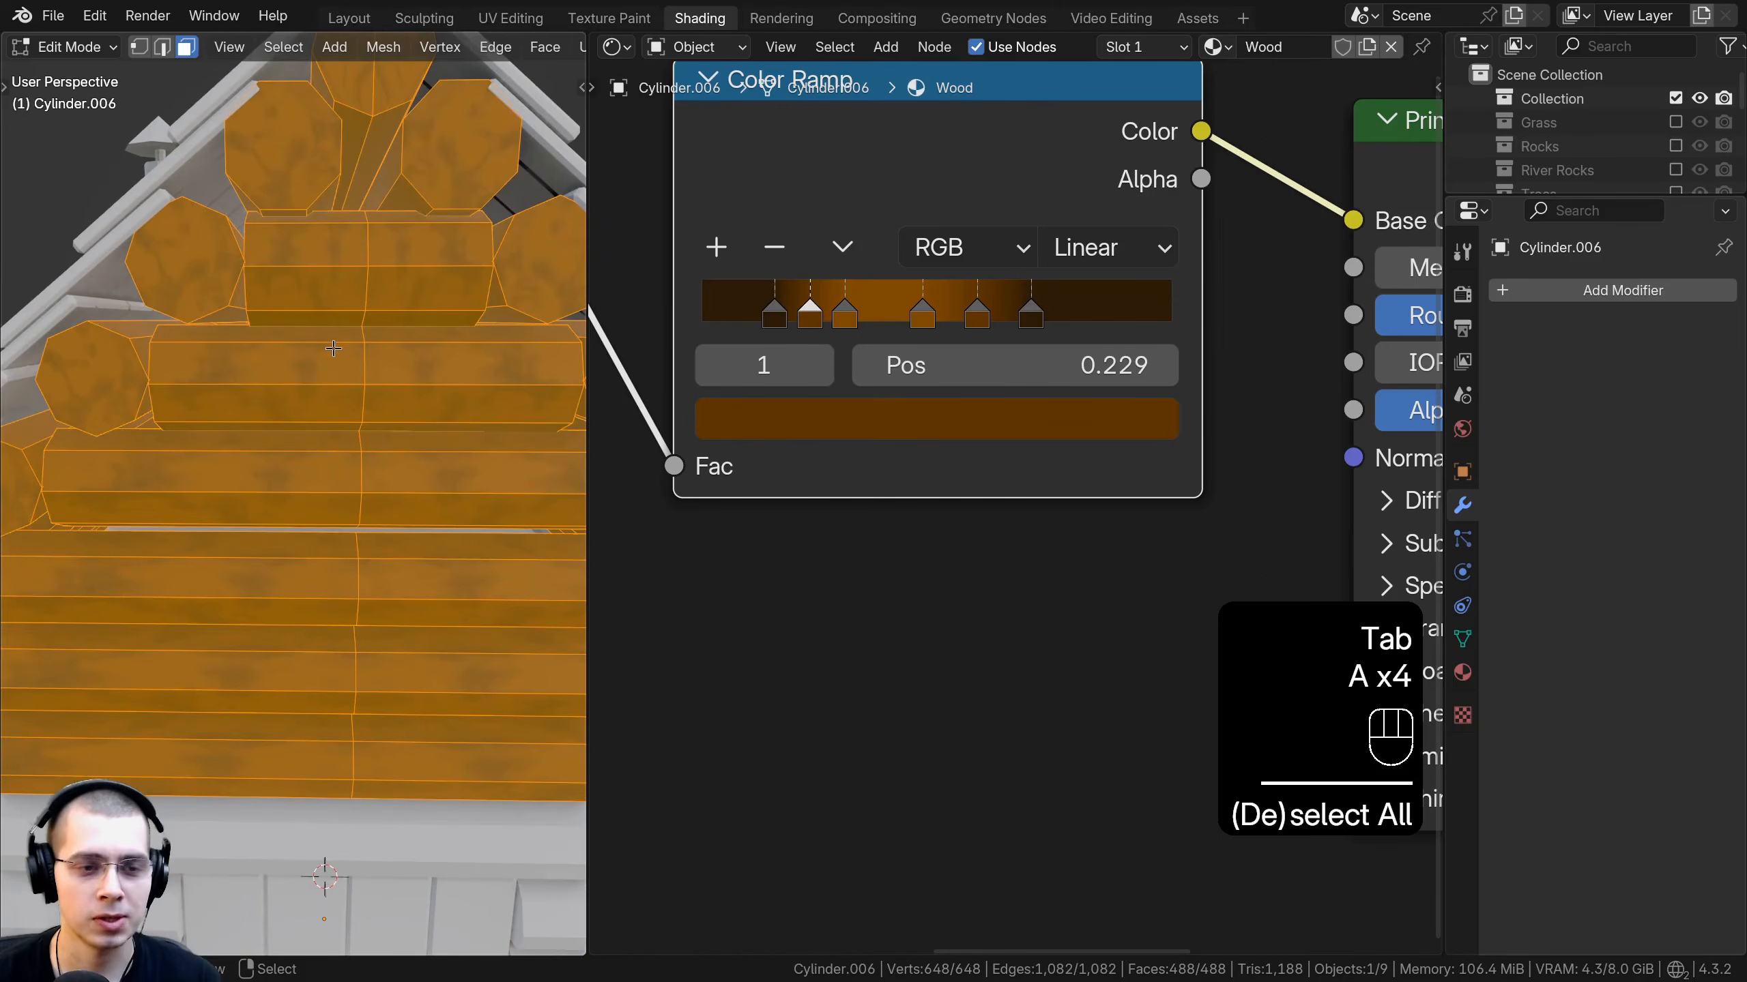
key("a")
scroll(337, 446, "down", 2)
key("Tab")
scroll(384, 389, "down", 3)
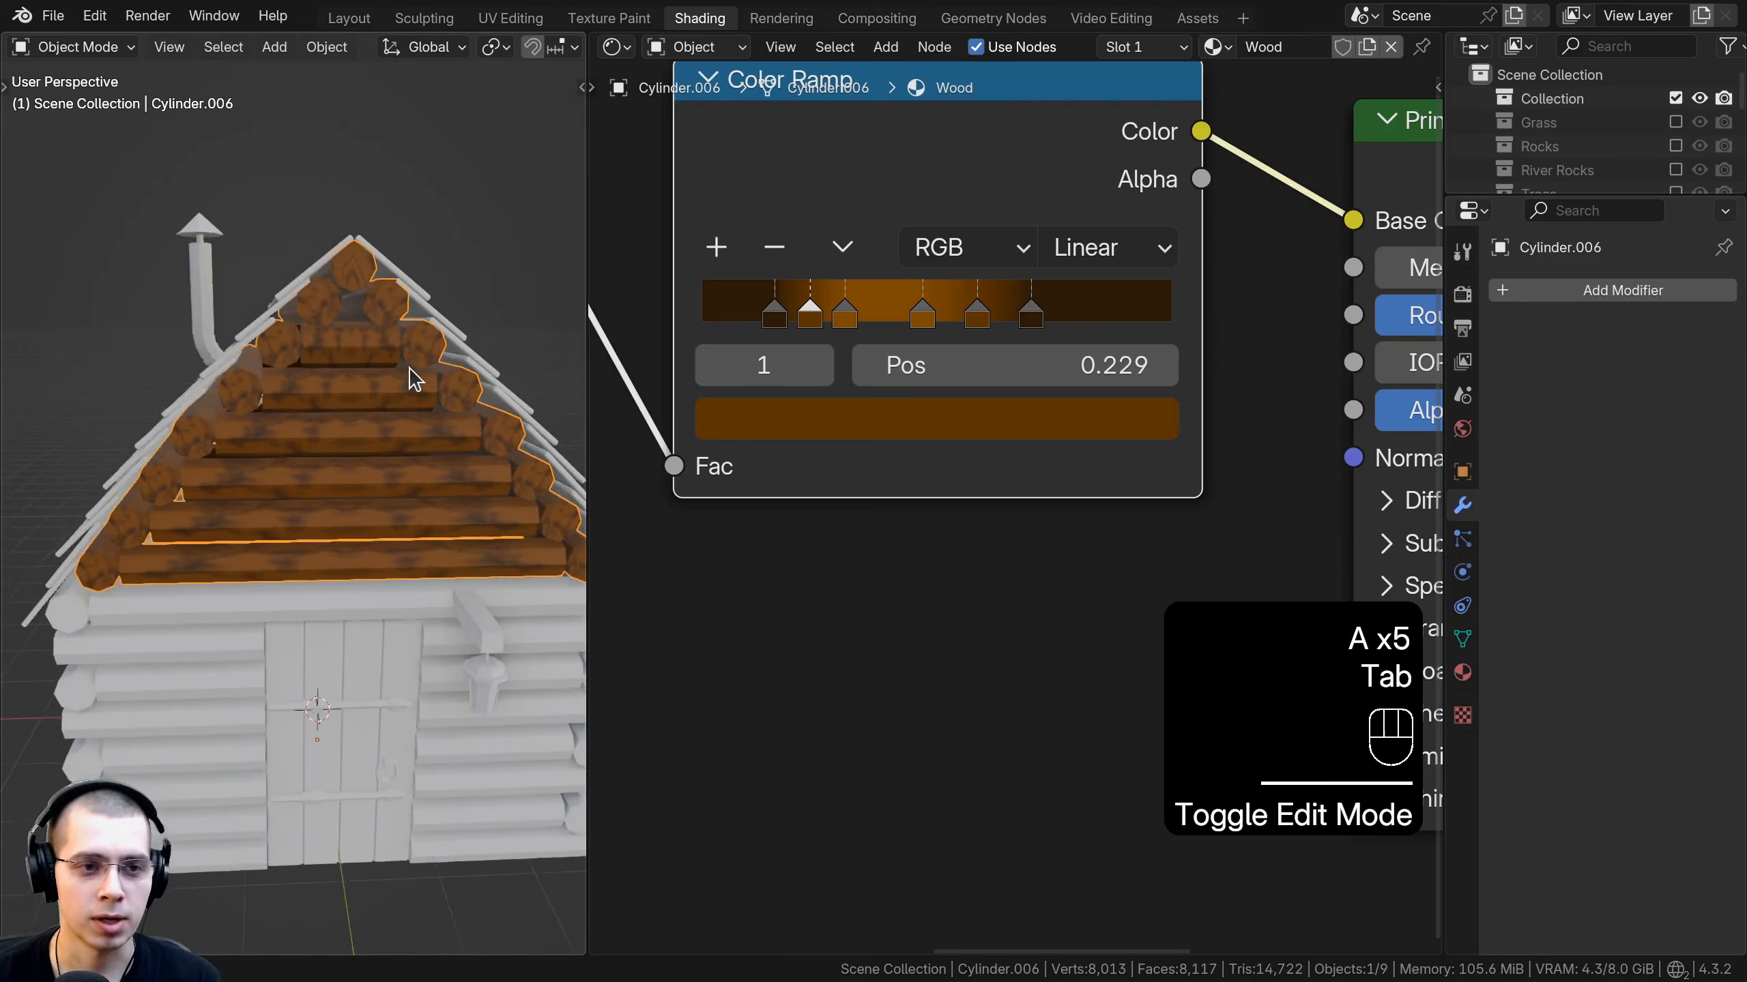
scroll(433, 379, "up", 1)
scroll(399, 377, "up", 1)
scroll(375, 363, "up", 5)
scroll(459, 354, "down", 3)
middle_click_drag(457, 389, 441, 413, "shift")
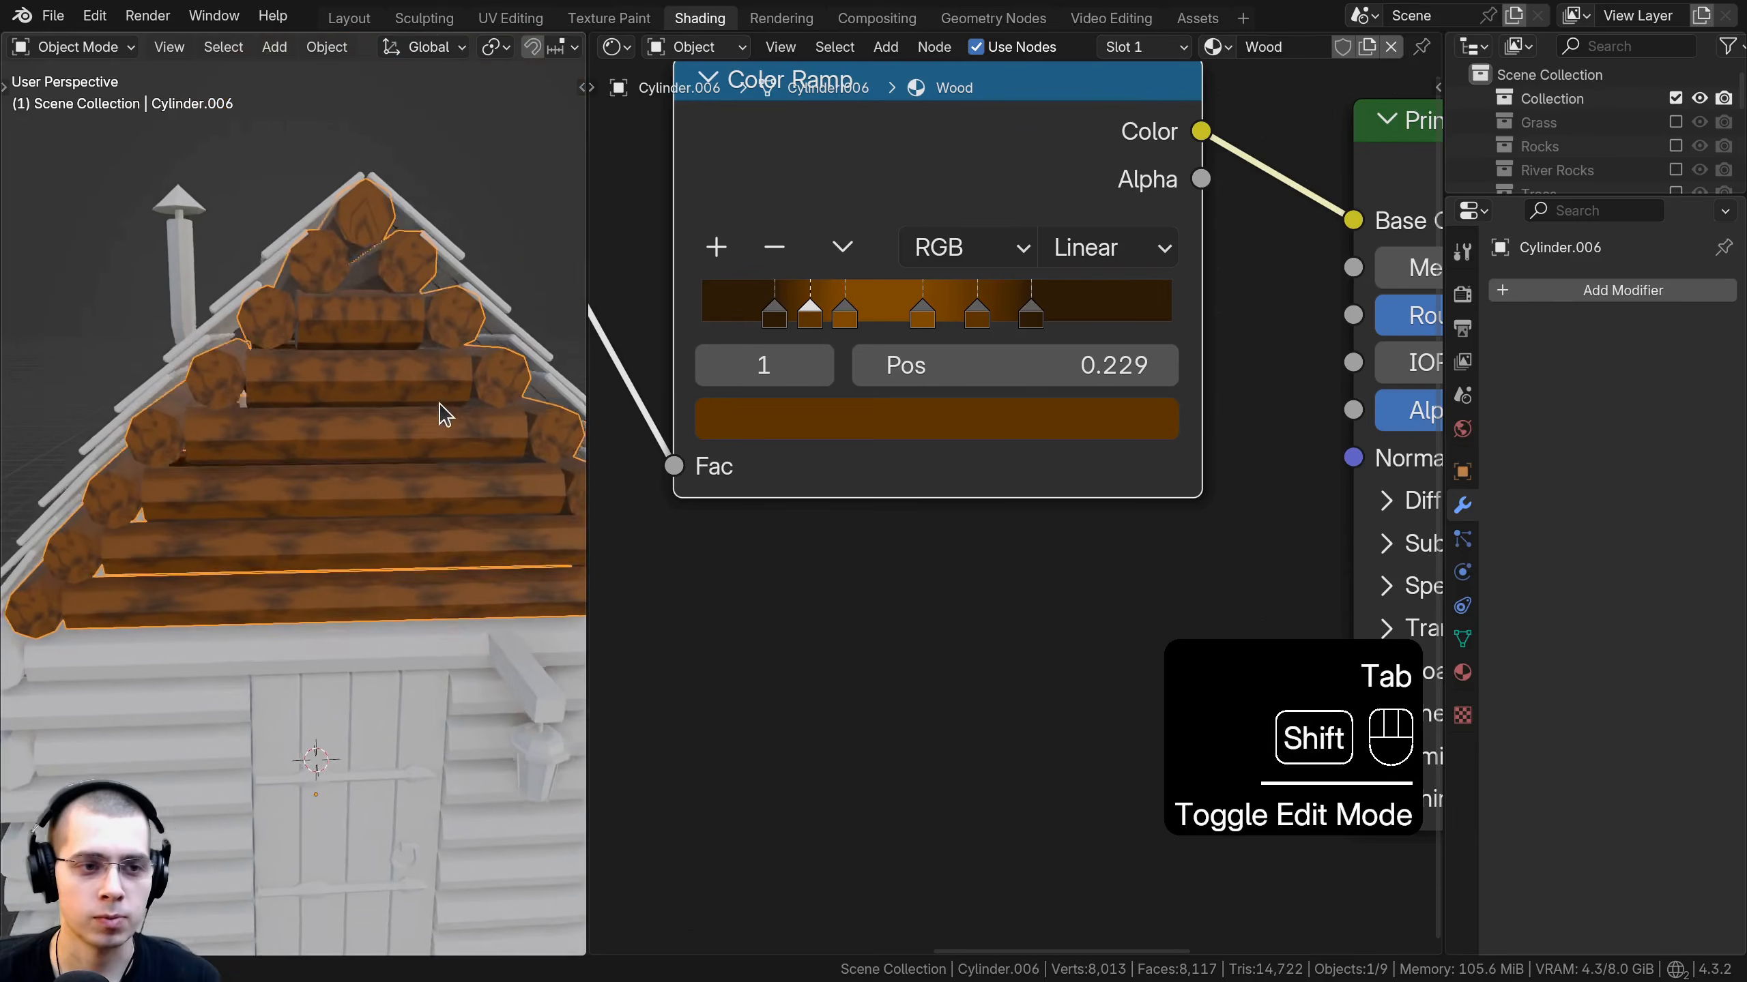
scroll(399, 360, "down", 1)
scroll(517, 406, "up", 1)
middle_click_drag(514, 368, 471, 398, "shift")
scroll(930, 440, "down", 8)
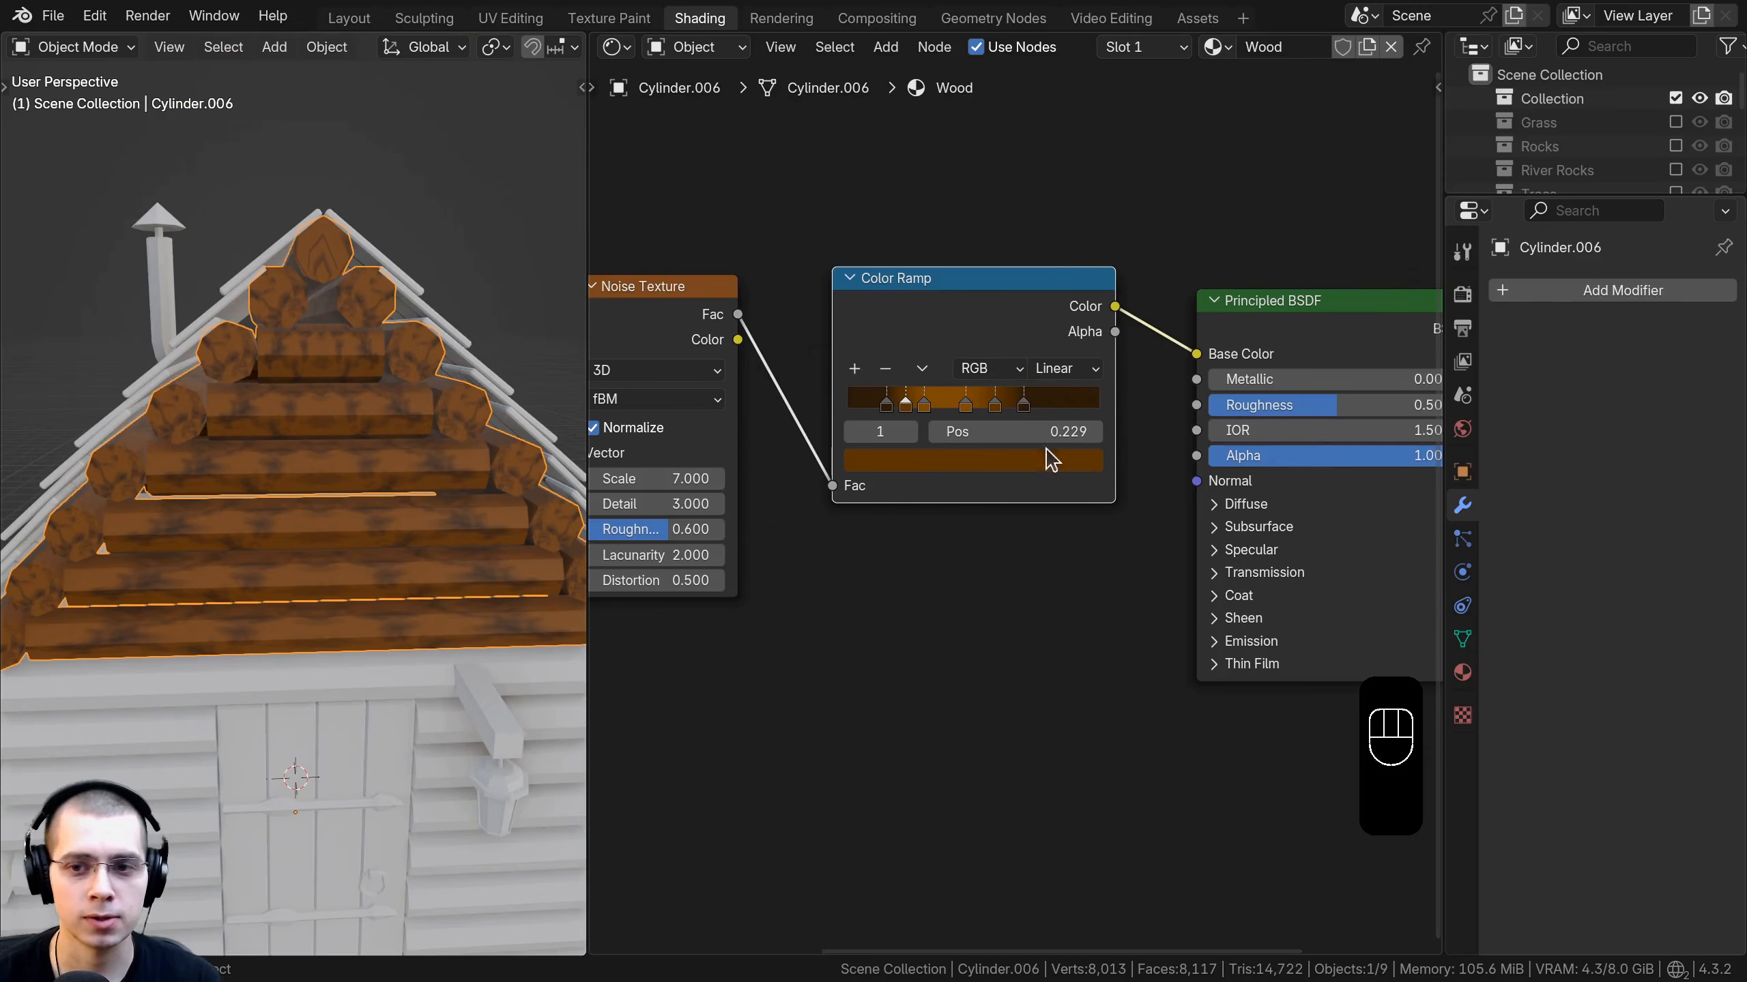
Set the Principled BSDF's Roughness to 0.6 in the Wood material.
middle_click_drag(1049, 451, 943, 460)
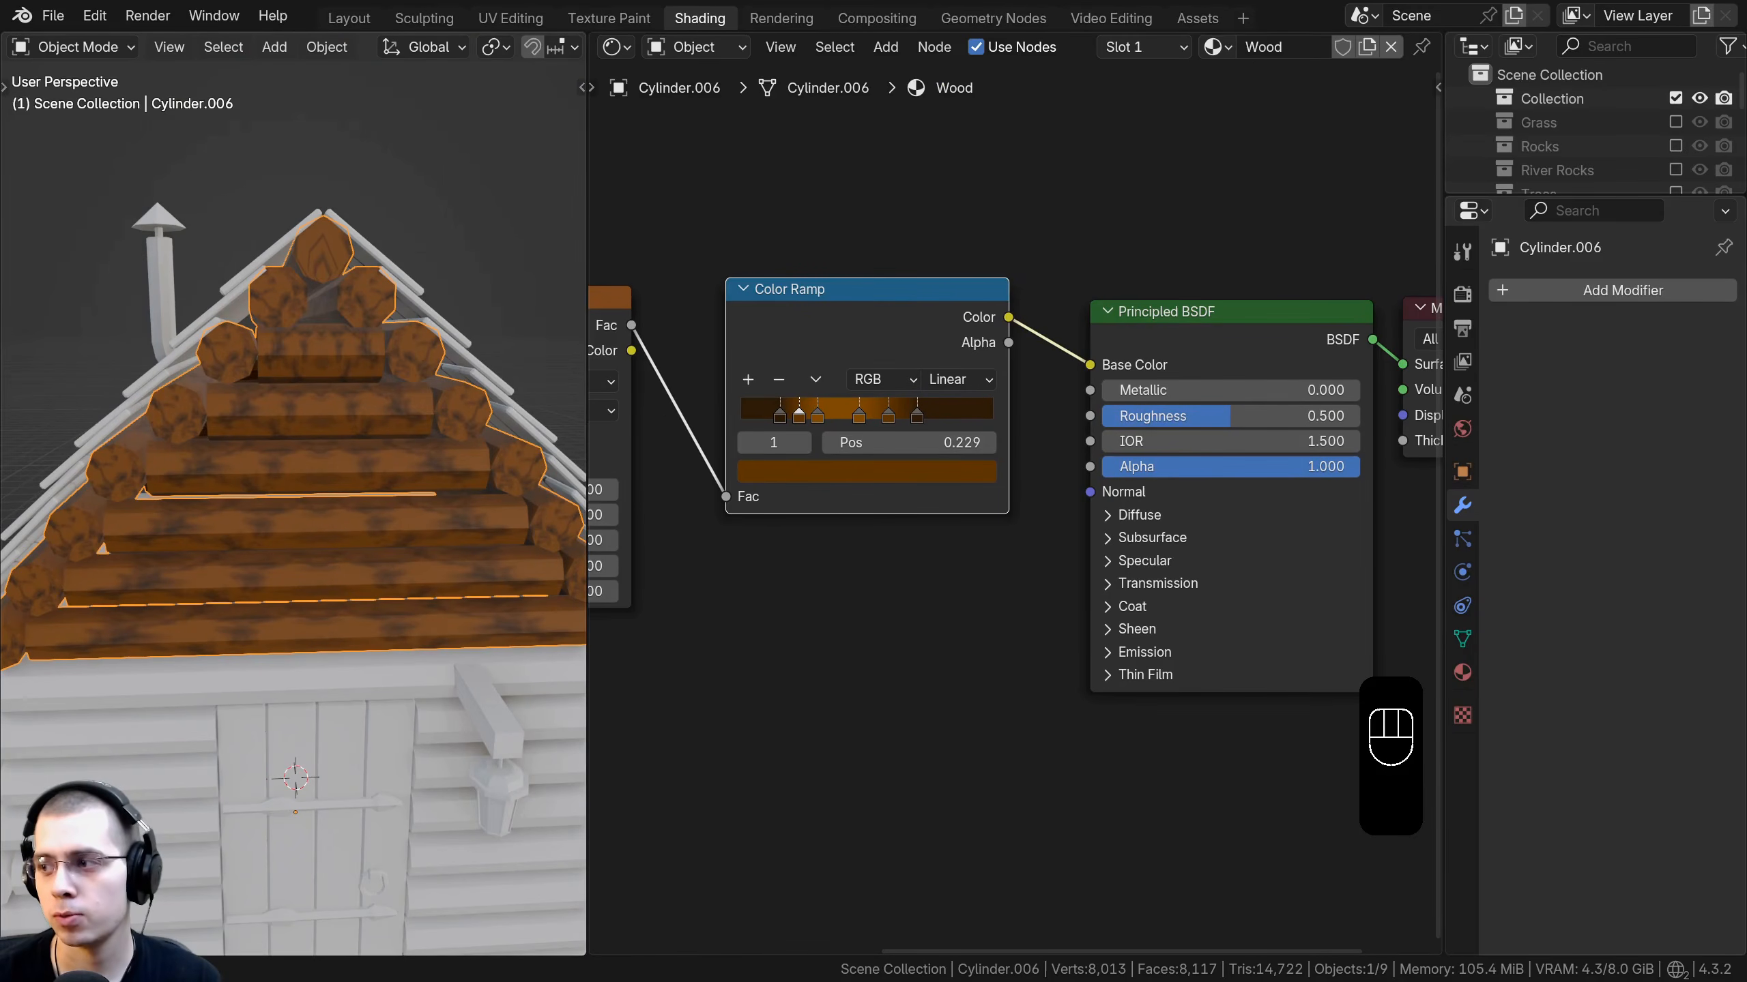
scroll(1128, 447, "up", 2)
left_click(1327, 423)
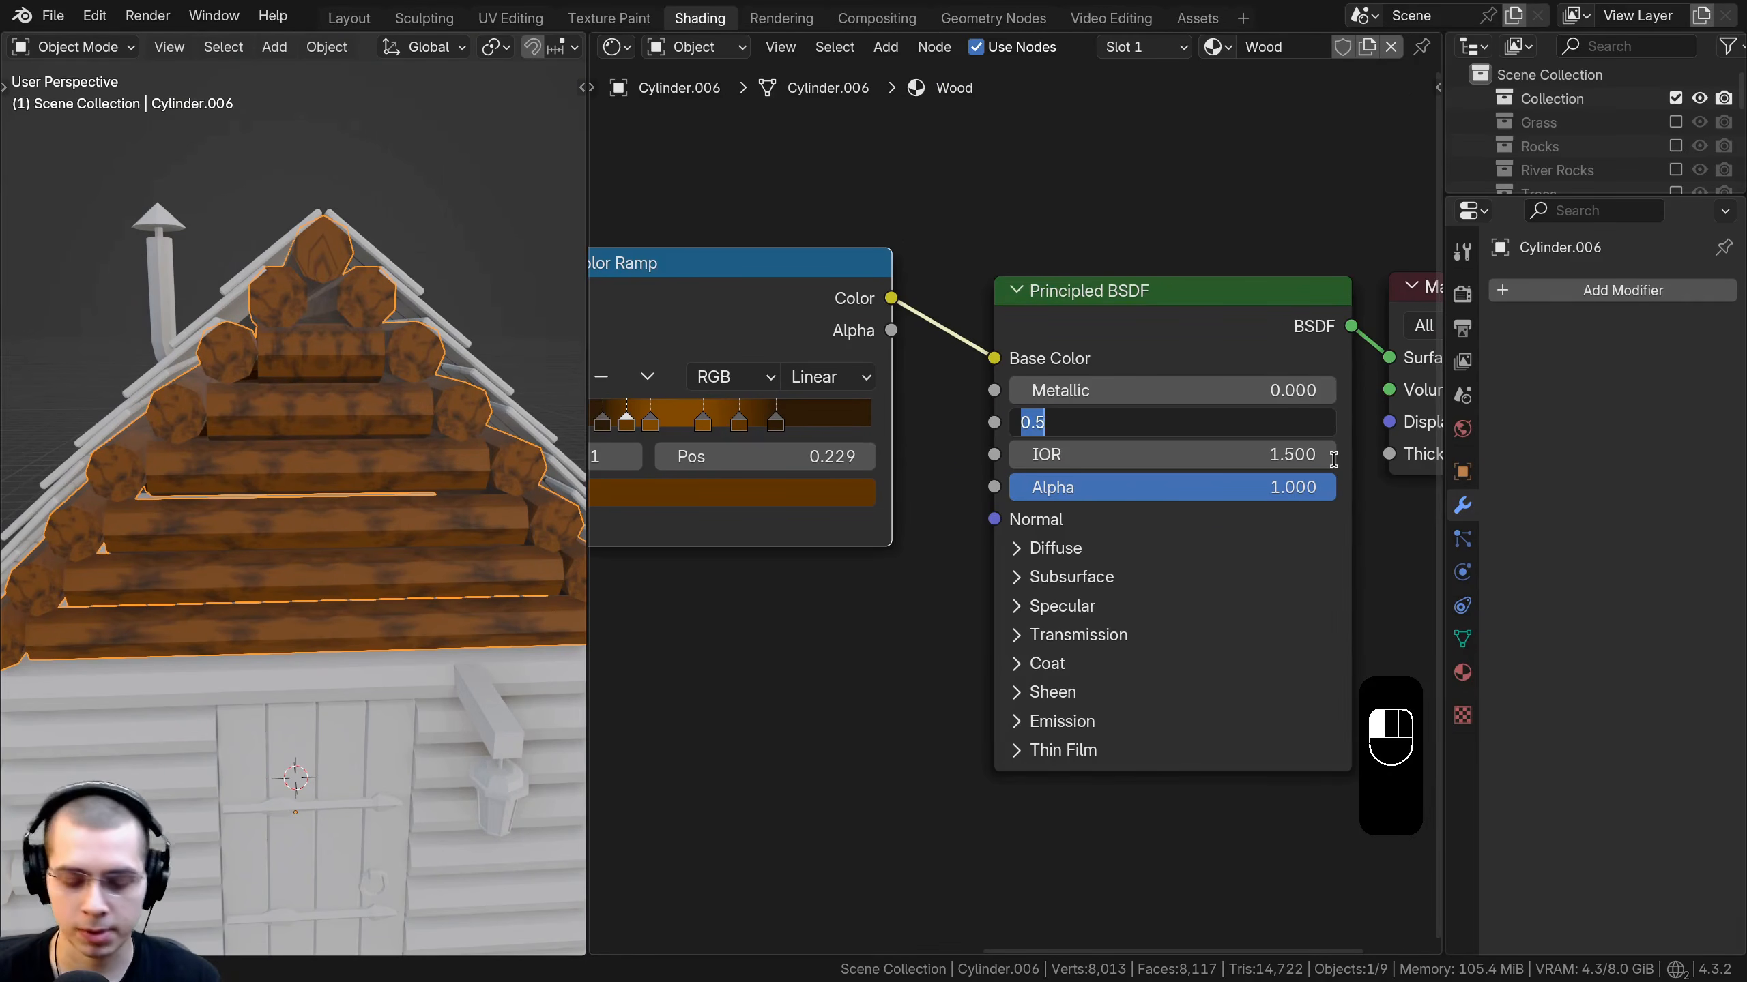
type(".6")
key("Return")
scroll(835, 546, "down", 2)
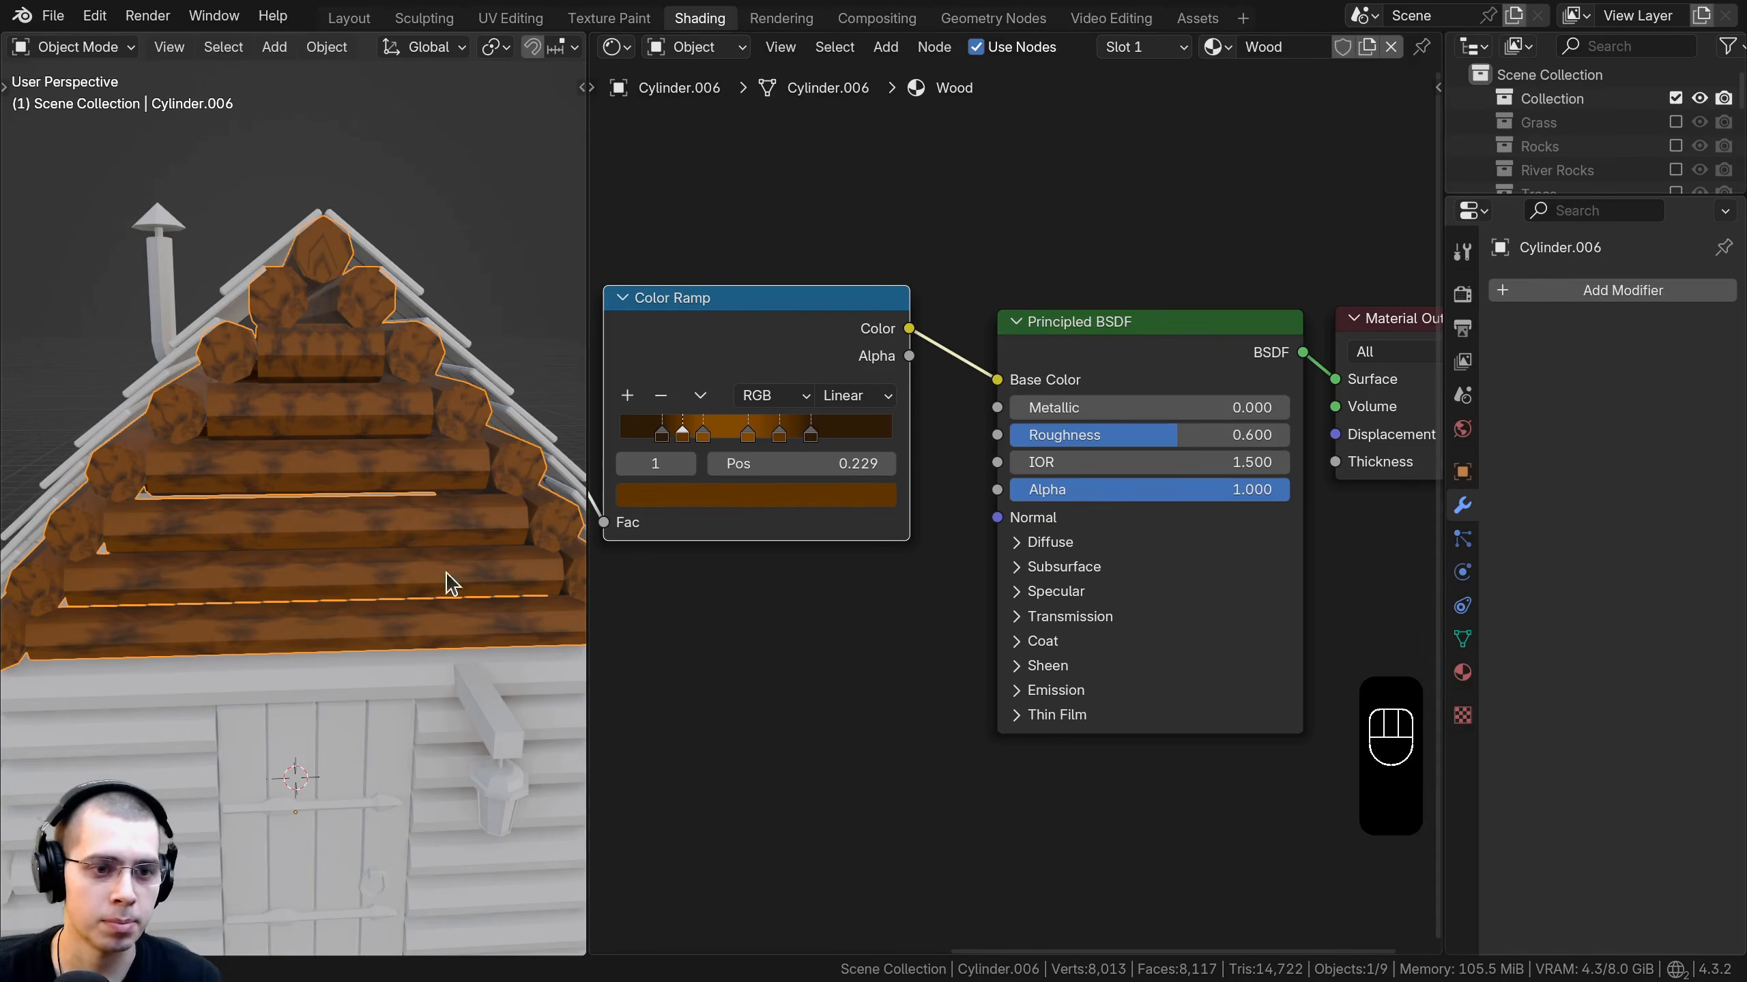
Examine the wood shading on the gable log ends and along the logs up close.
middle_click_drag(448, 584, 467, 573)
scroll(801, 428, "down", 3)
middle_click_drag(801, 429, 993, 436)
middle_click_drag(489, 475, 292, 390)
scroll(292, 390, "up", 4)
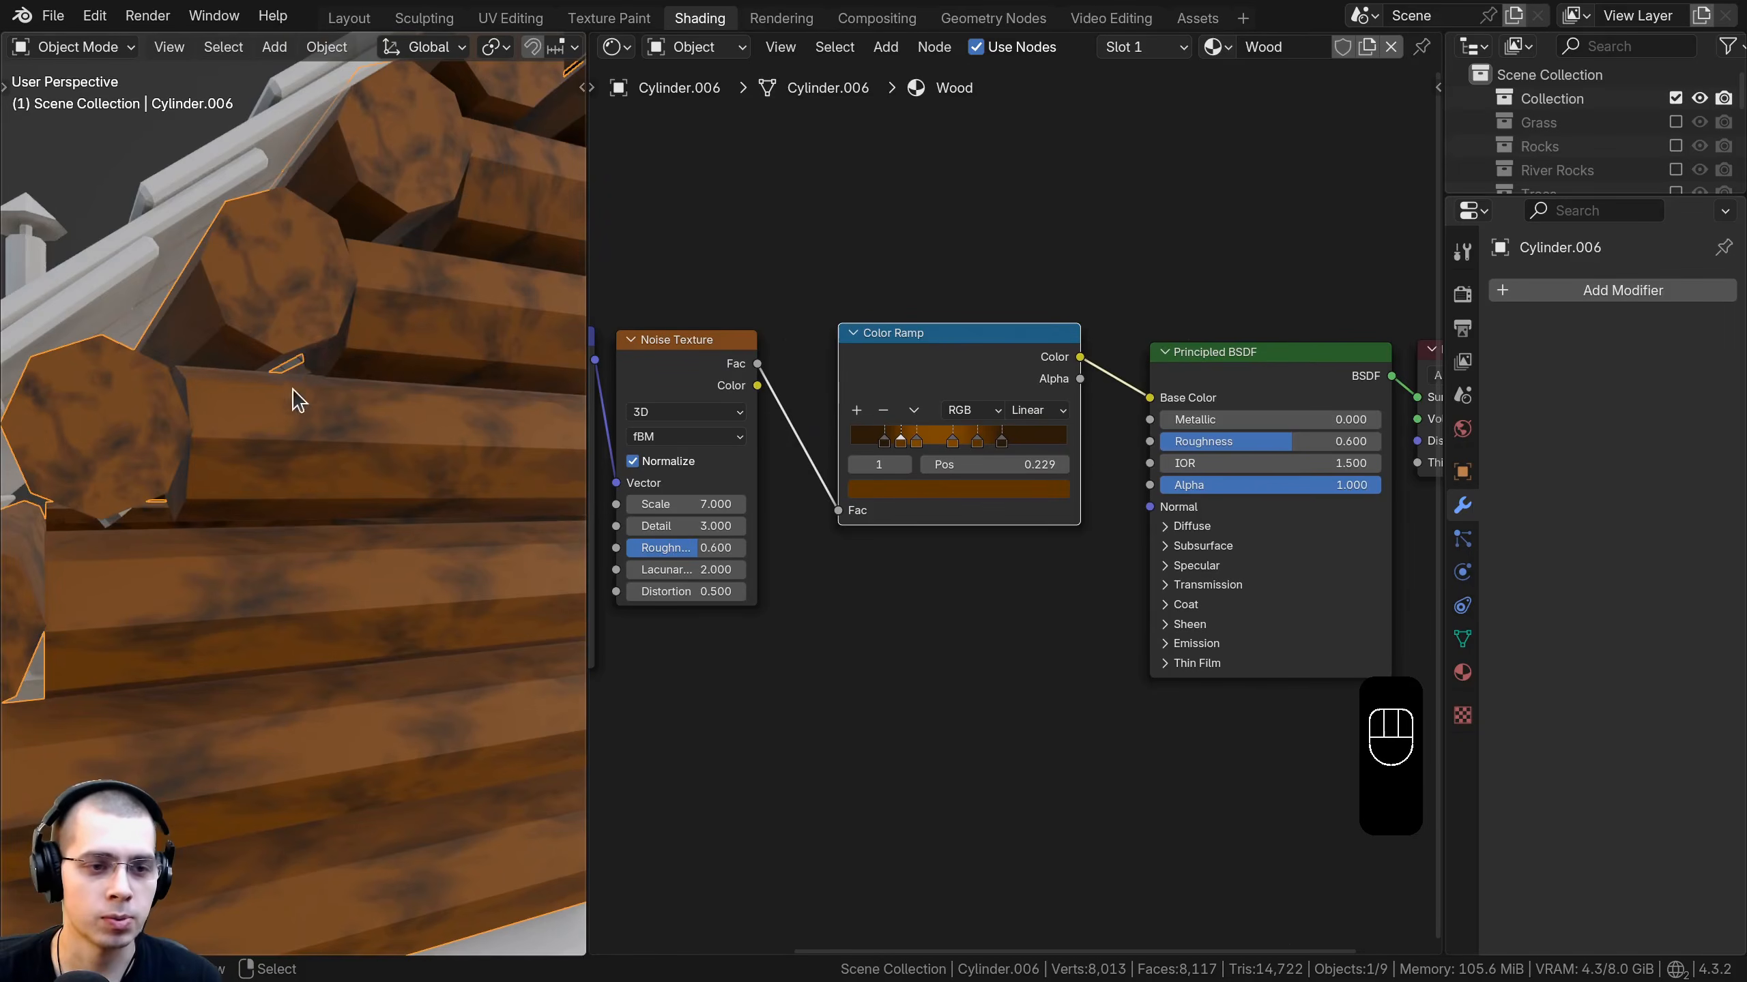
middle_click_drag(423, 372, 185, 451, "shift")
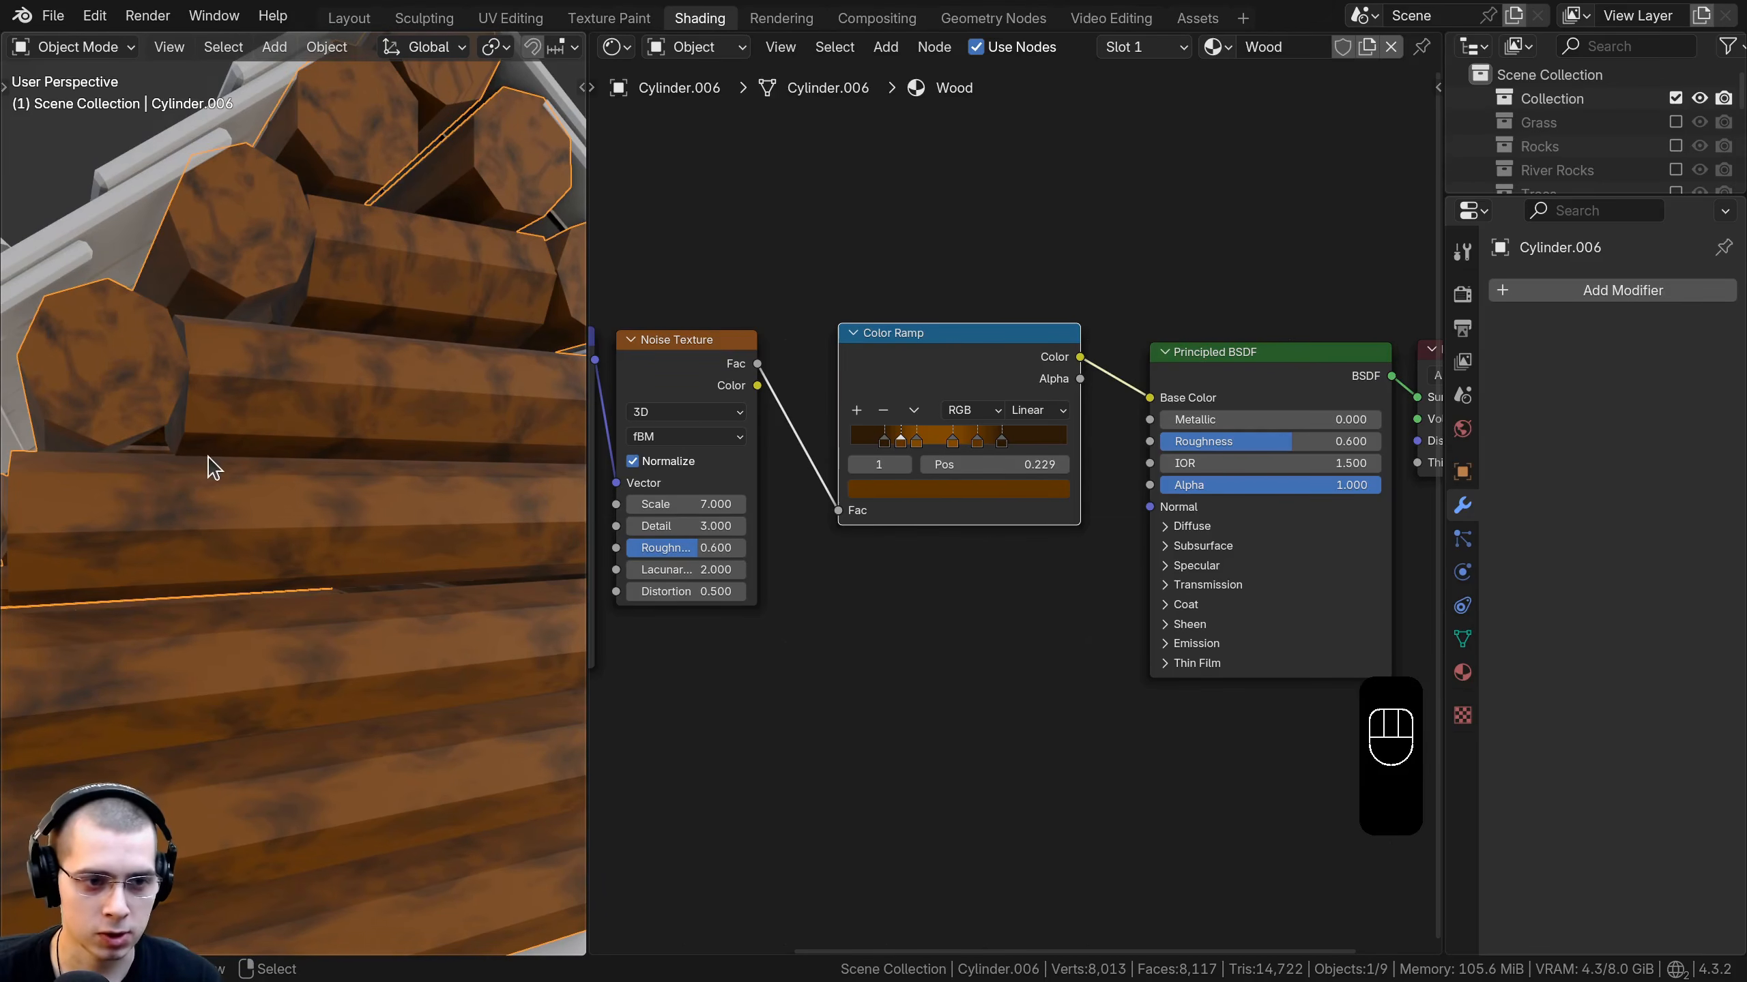
scroll(887, 396, "down", 1)
Add an Ambient Occlusion node above the Noise Texture and Color Ramp nodes.
left_click_drag(976, 370, 965, 389)
middle_click_drag(987, 318, 959, 345)
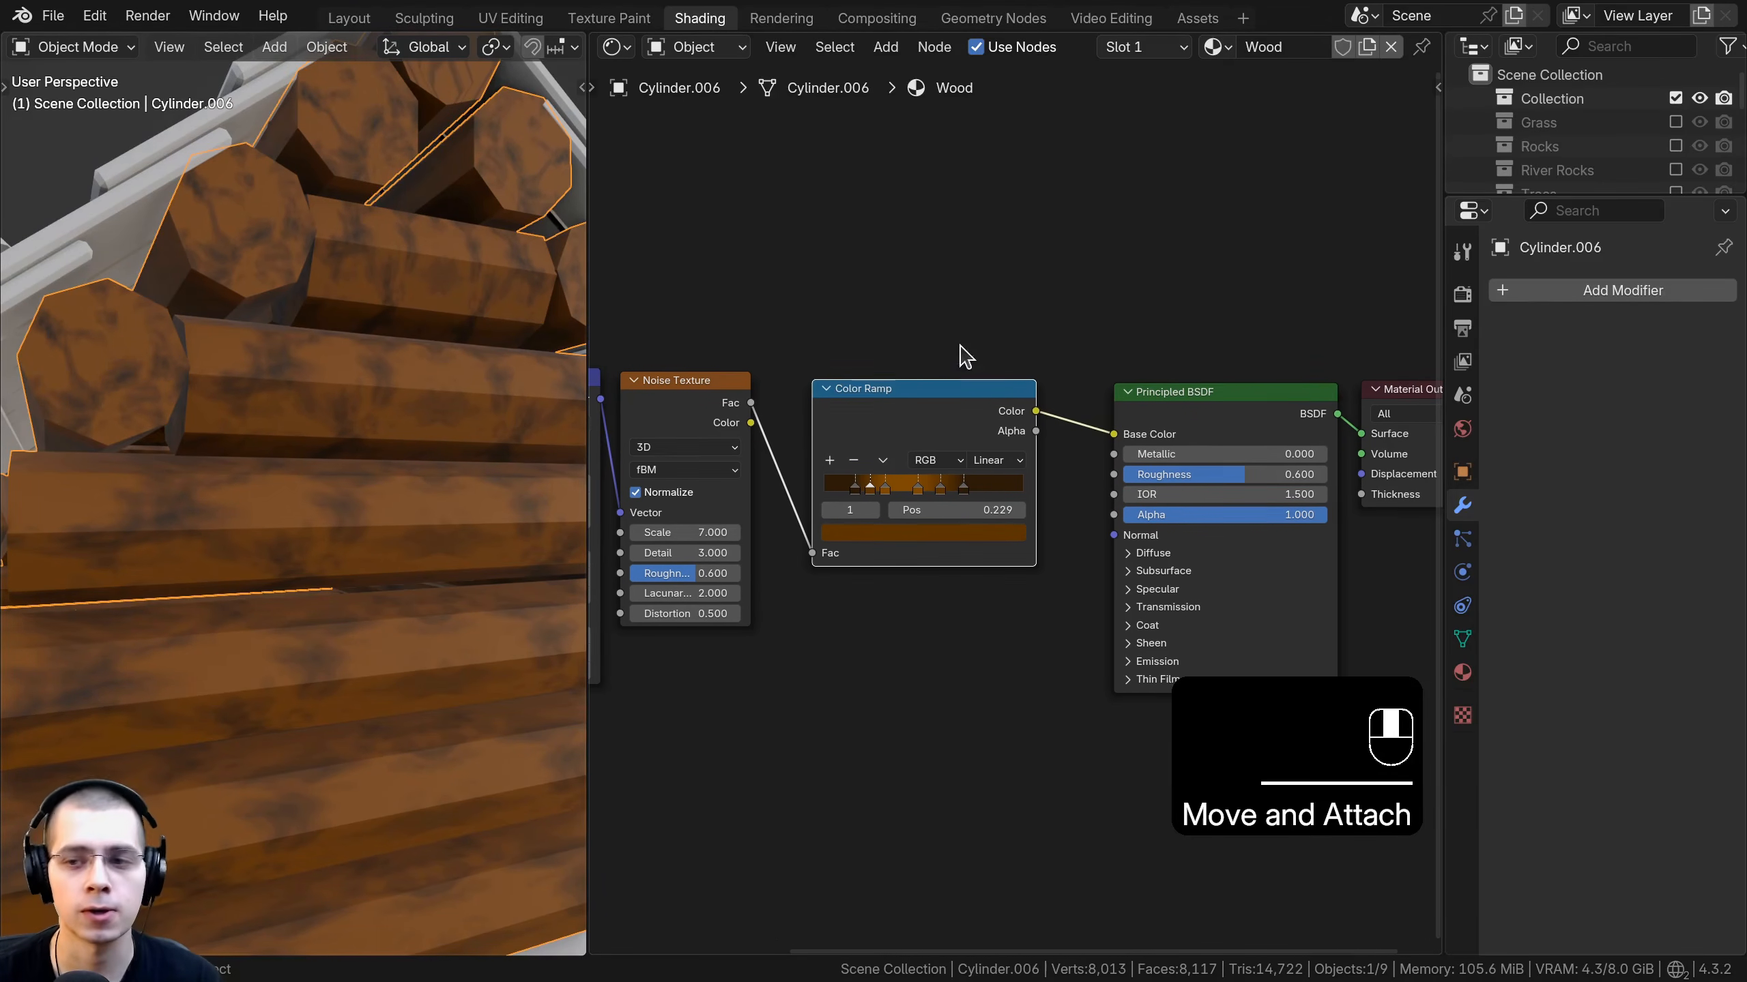
key("shift+a")
left_click(986, 201)
type("amb")
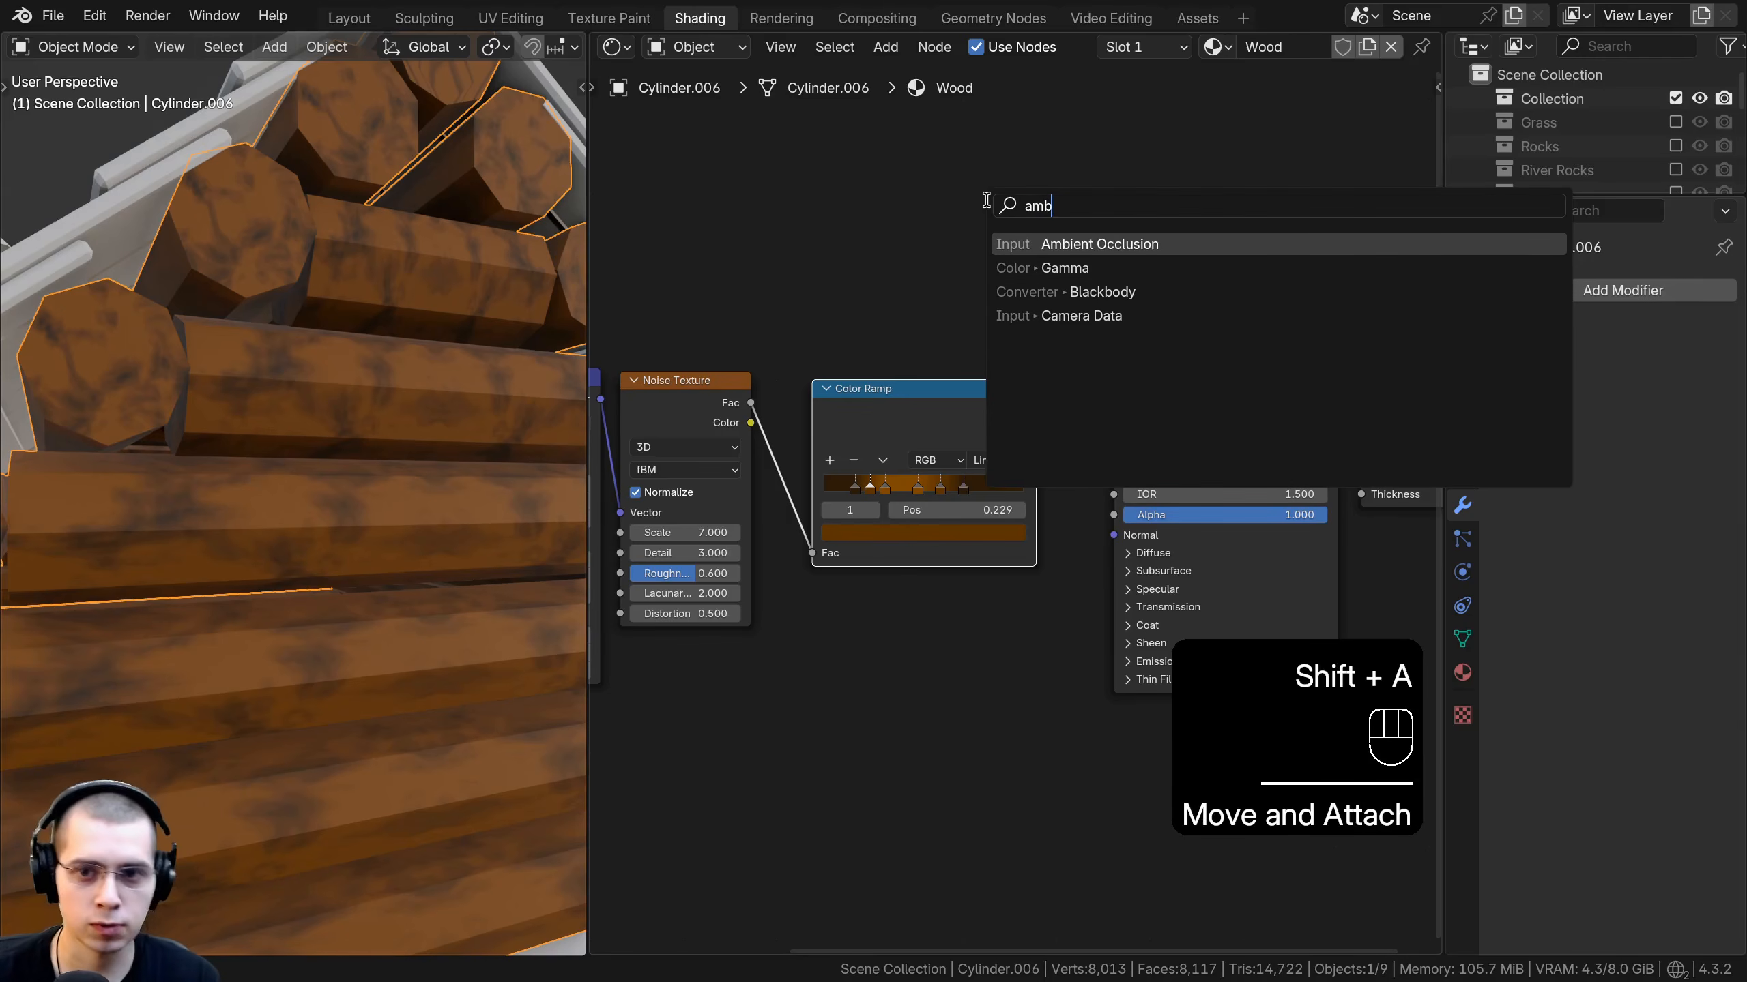
left_click(1084, 245)
left_click(740, 155)
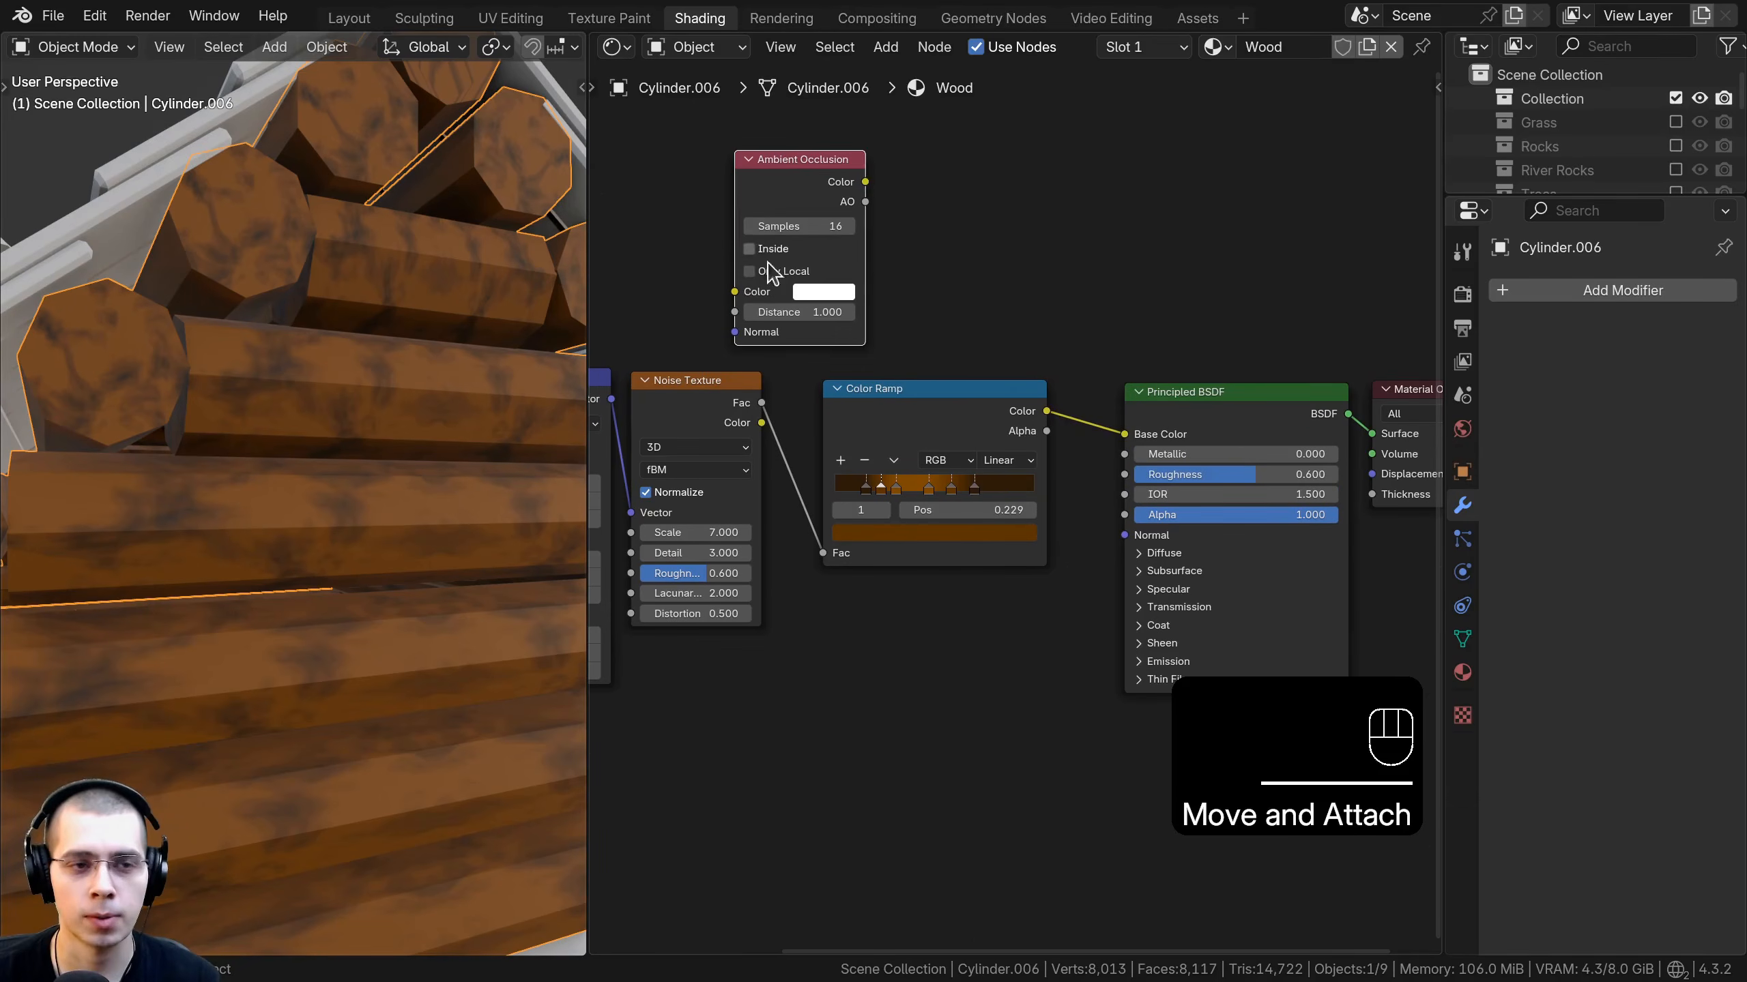
Insert a Mix Color node between the Color Ramp and the Principled BSDF's Base Color.
middle_click_drag(853, 333, 865, 391)
scroll(866, 391, "up", 1)
key("shift+a")
left_click(1014, 223)
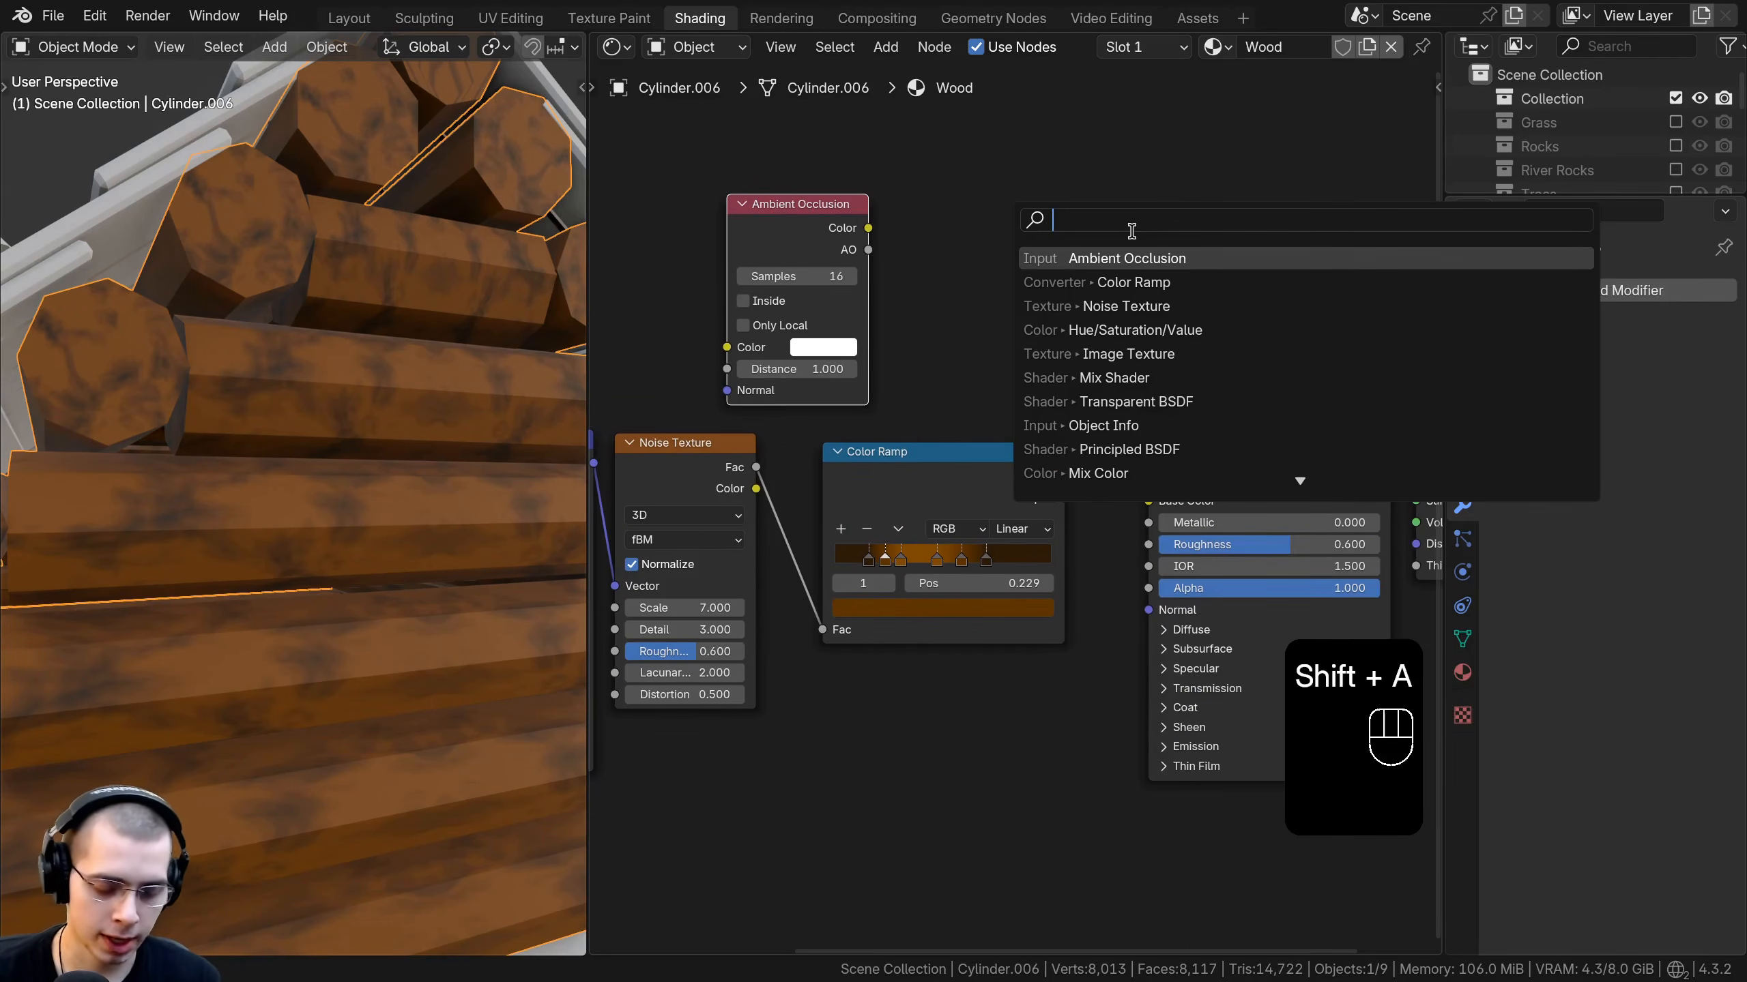
type("mix")
left_click(1123, 281)
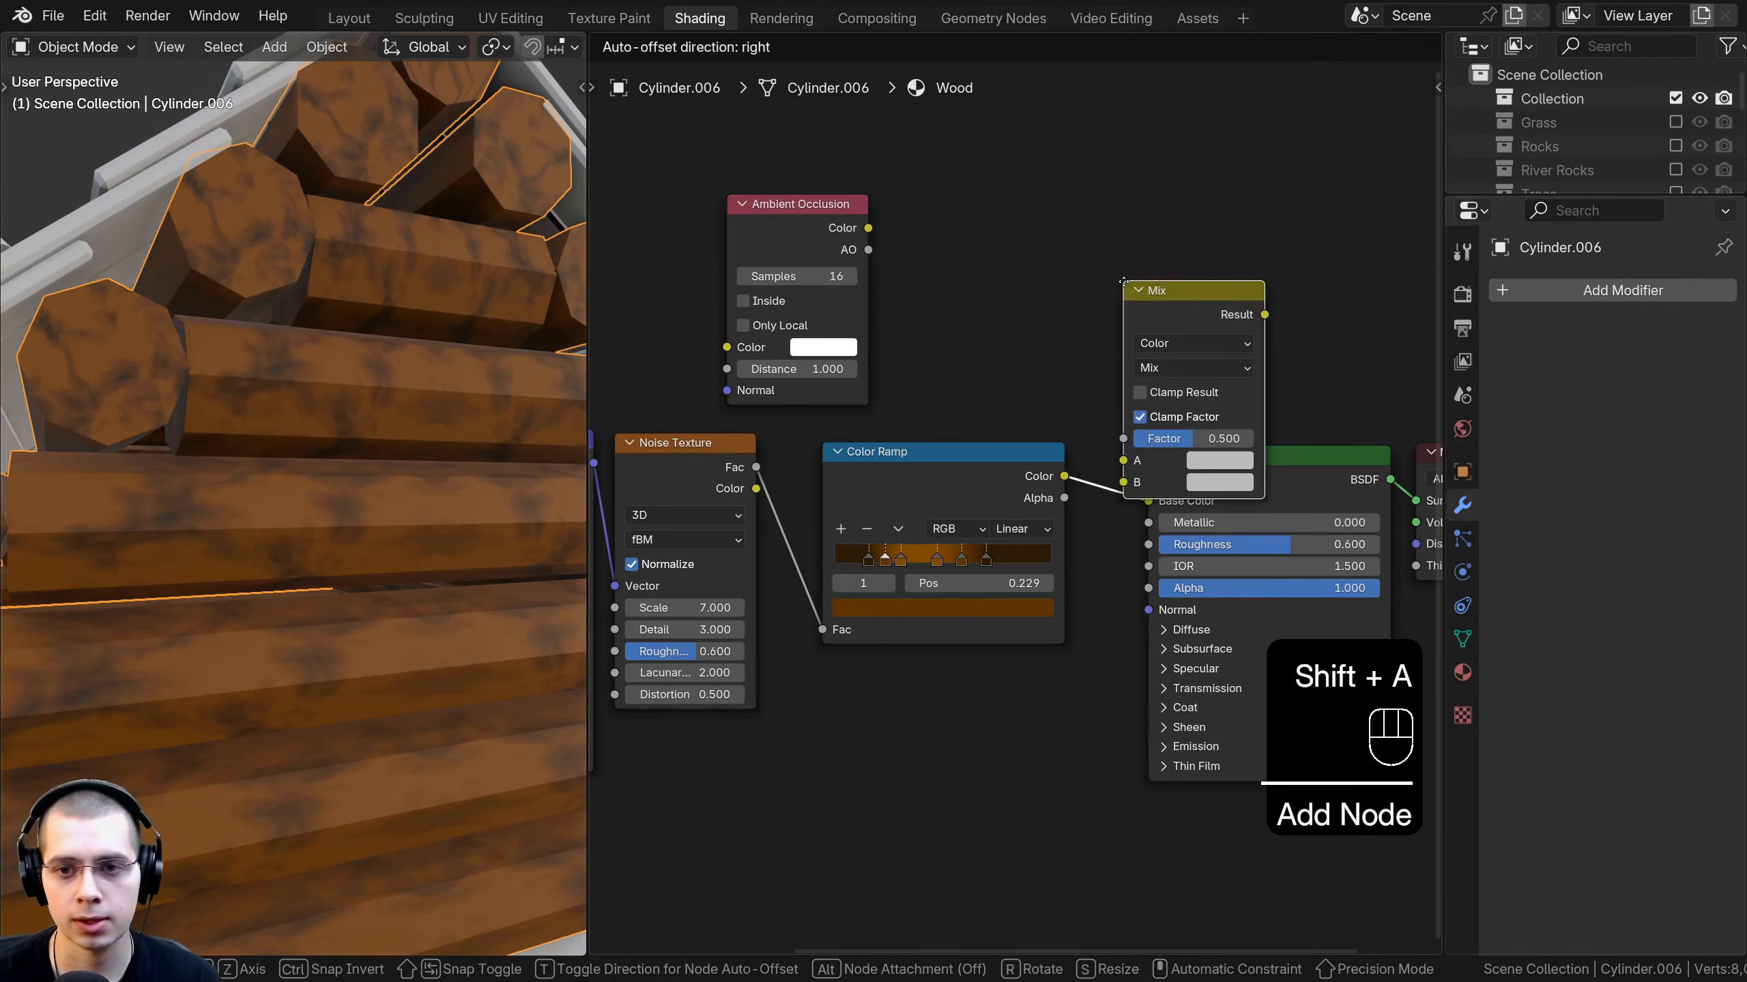
left_click(1099, 455)
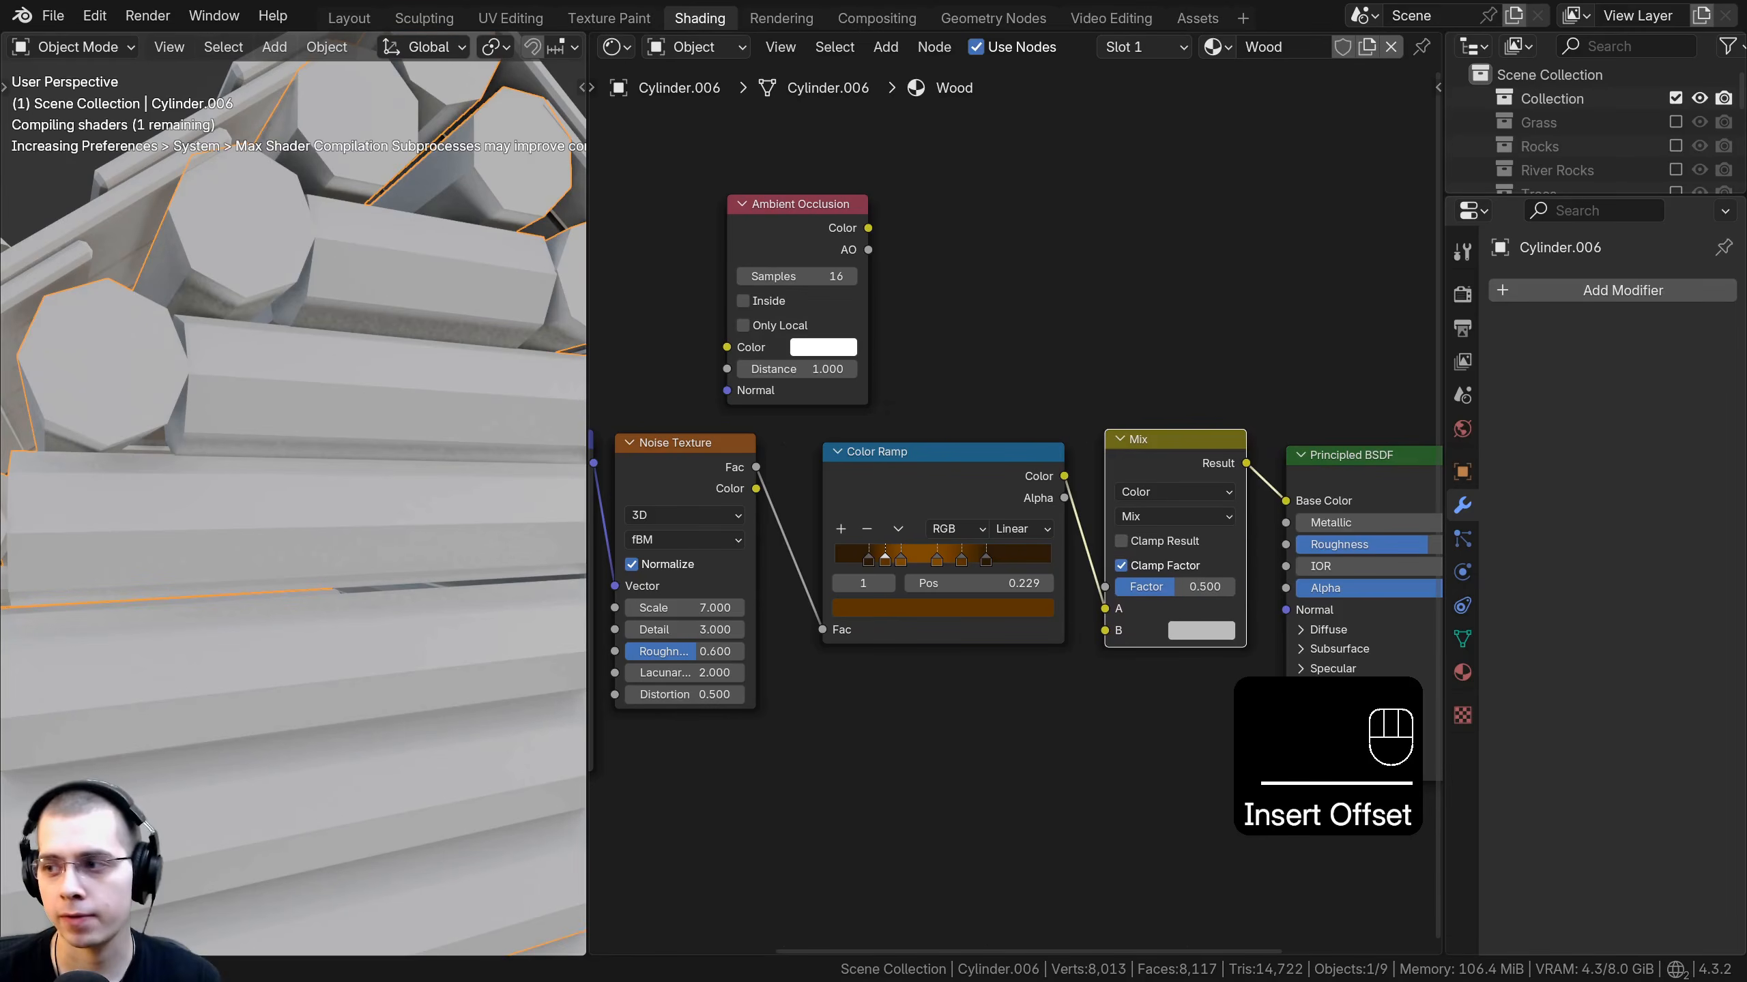
Reroute the Color Ramp's colour to the Mix node's B input and connect the Ambient Occlusion Color to its Factor.
scroll(854, 567, "up", 2)
left_click_drag(968, 470, 934, 477)
mouse_move(1152, 616)
left_mouse_down()
mouse_move(1076, 530)
mouse_move(1150, 646)
left_mouse_up()
middle_click_drag(831, 179, 839, 221)
left_click_drag(820, 397, 809, 382)
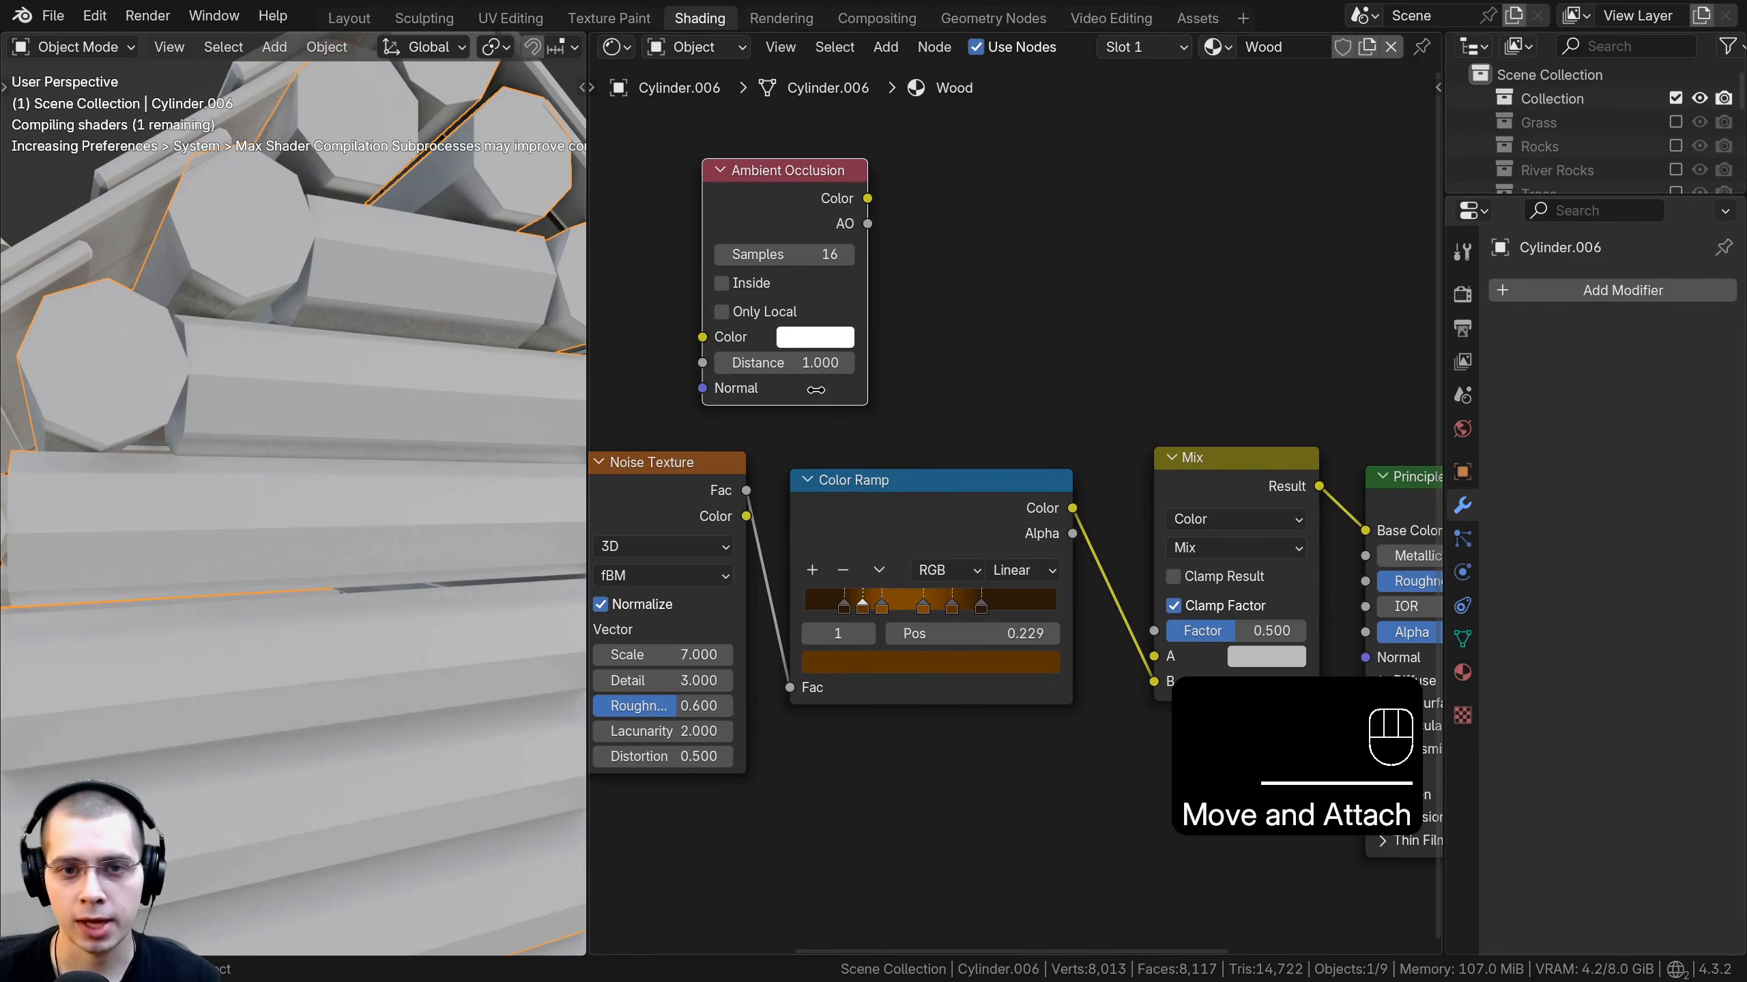
left_click_drag(868, 202, 1154, 631)
left_click_drag(1222, 476, 1227, 383)
middle_click_drag(1259, 452, 1205, 404)
Change the Mix node's blending mode to Lighten.
left_click(1206, 406)
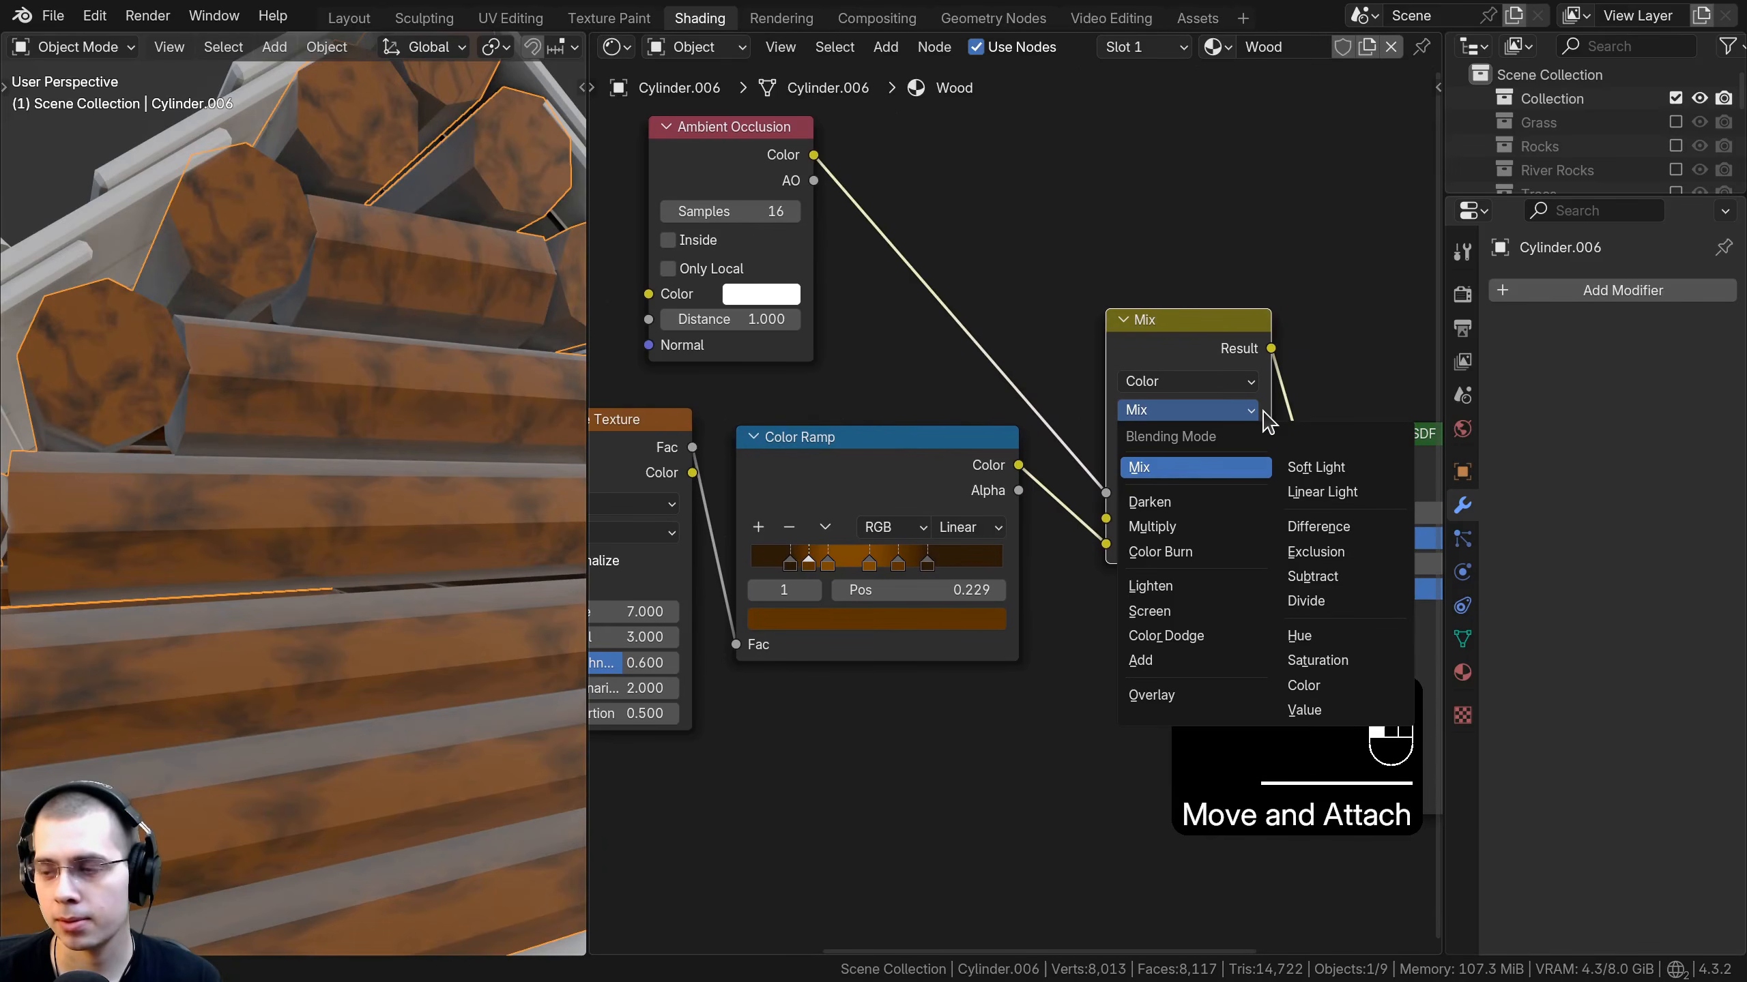
left_click(1230, 468)
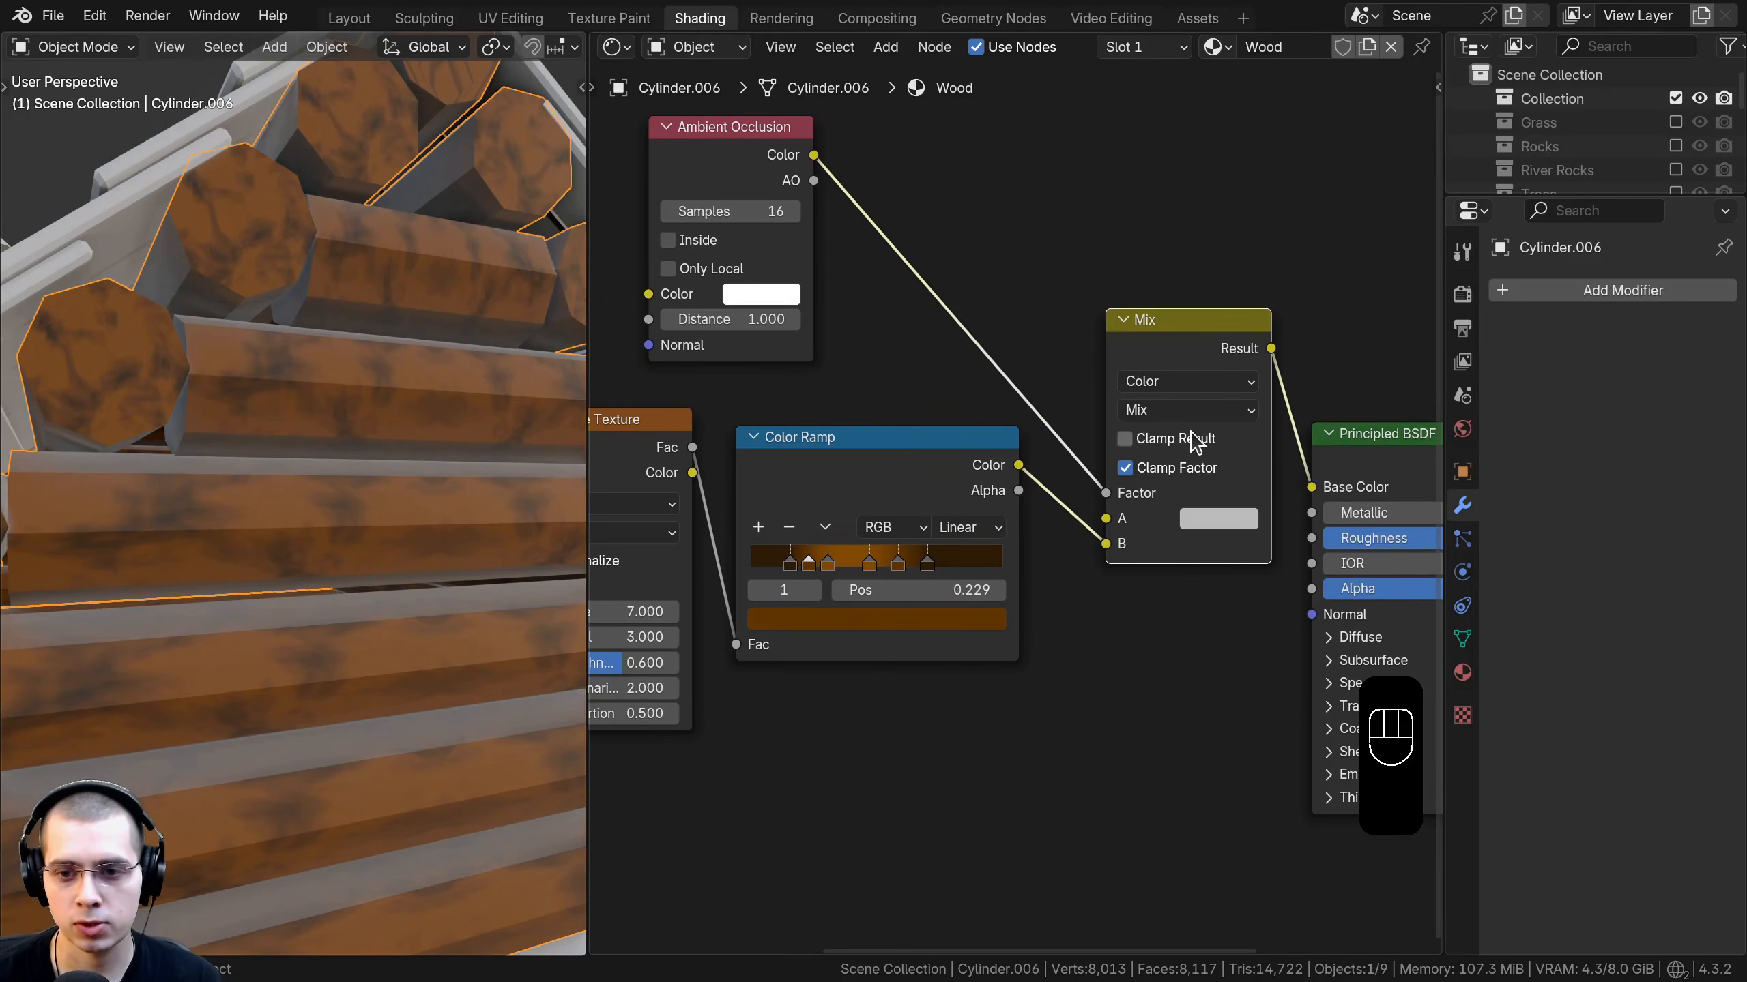
left_click(1188, 410)
left_click(1168, 590)
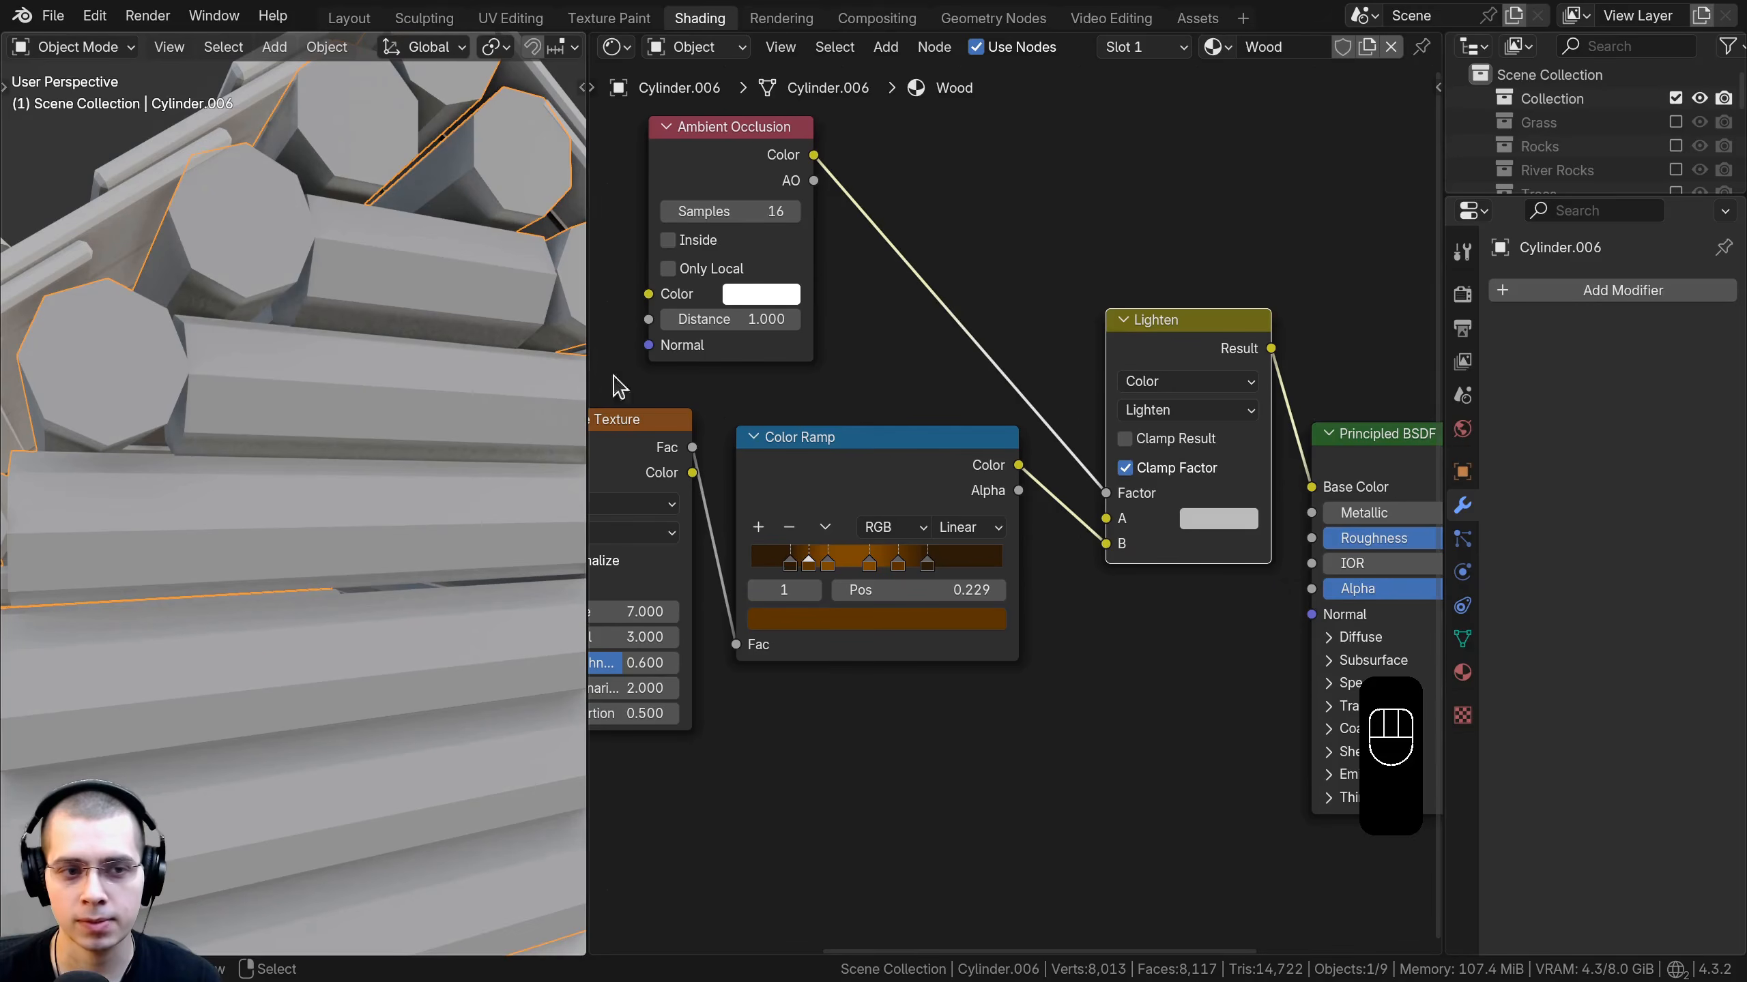
Set the Lighten node's A colour to black and check the shading between the logs.
left_click(1217, 520)
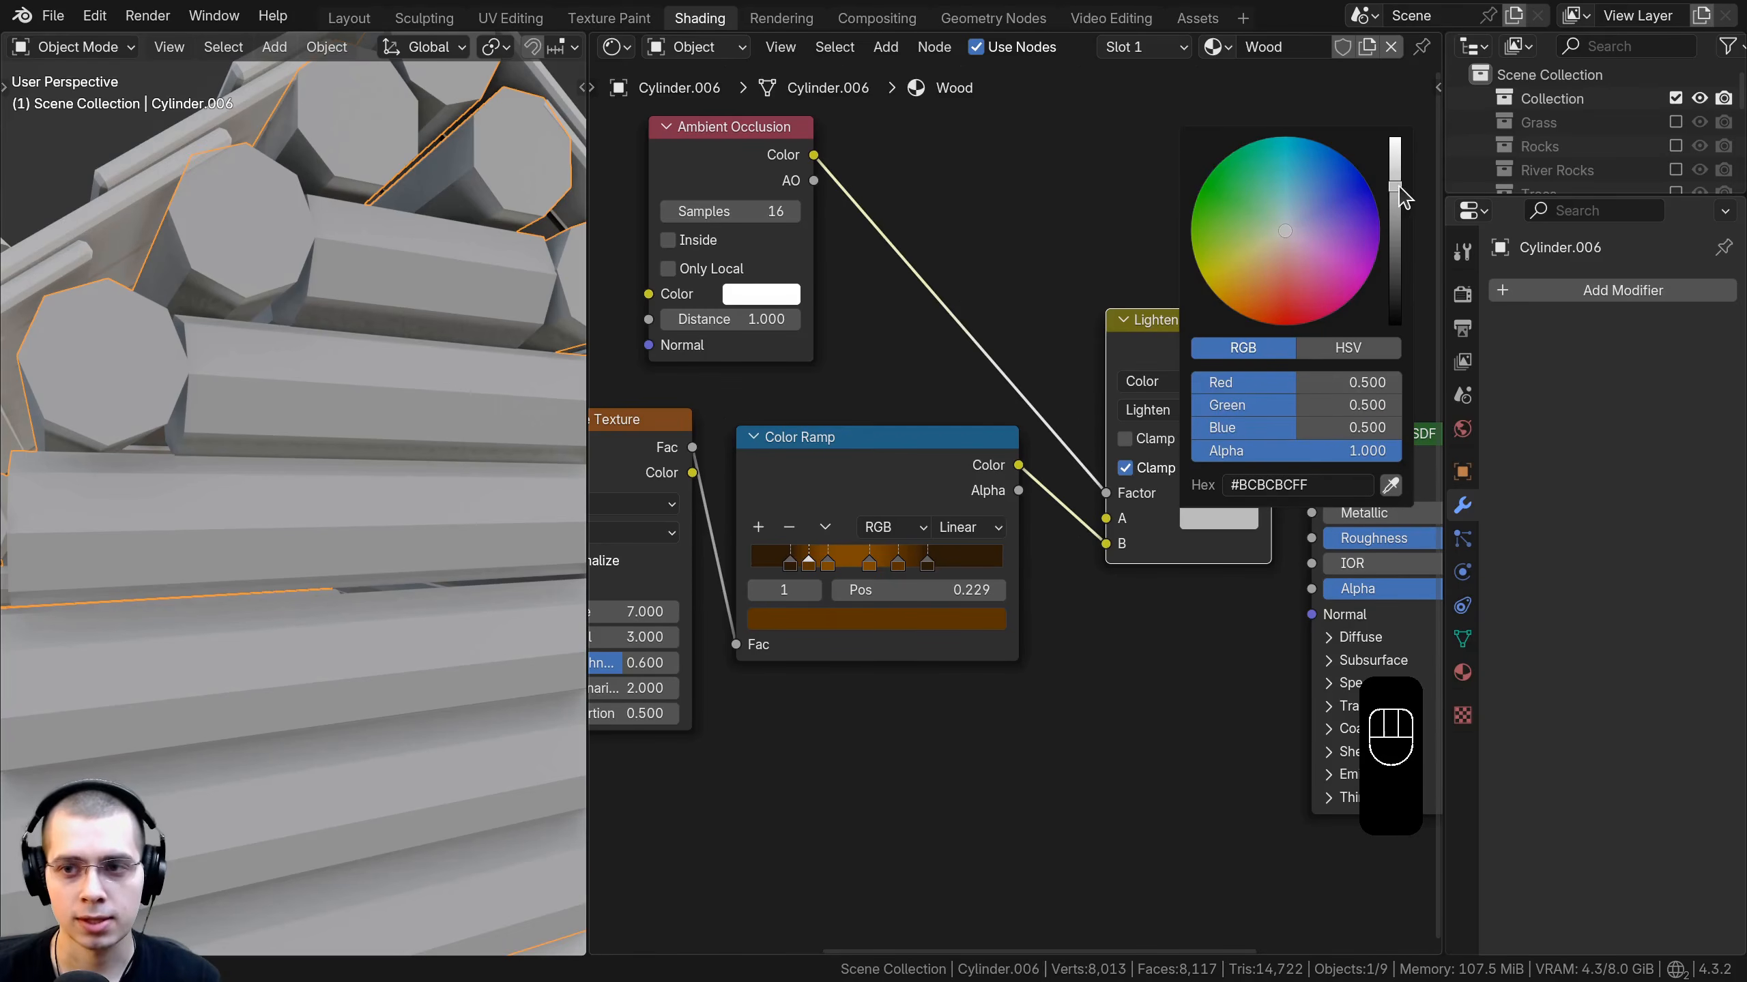
left_click_drag(1395, 186, 1394, 328)
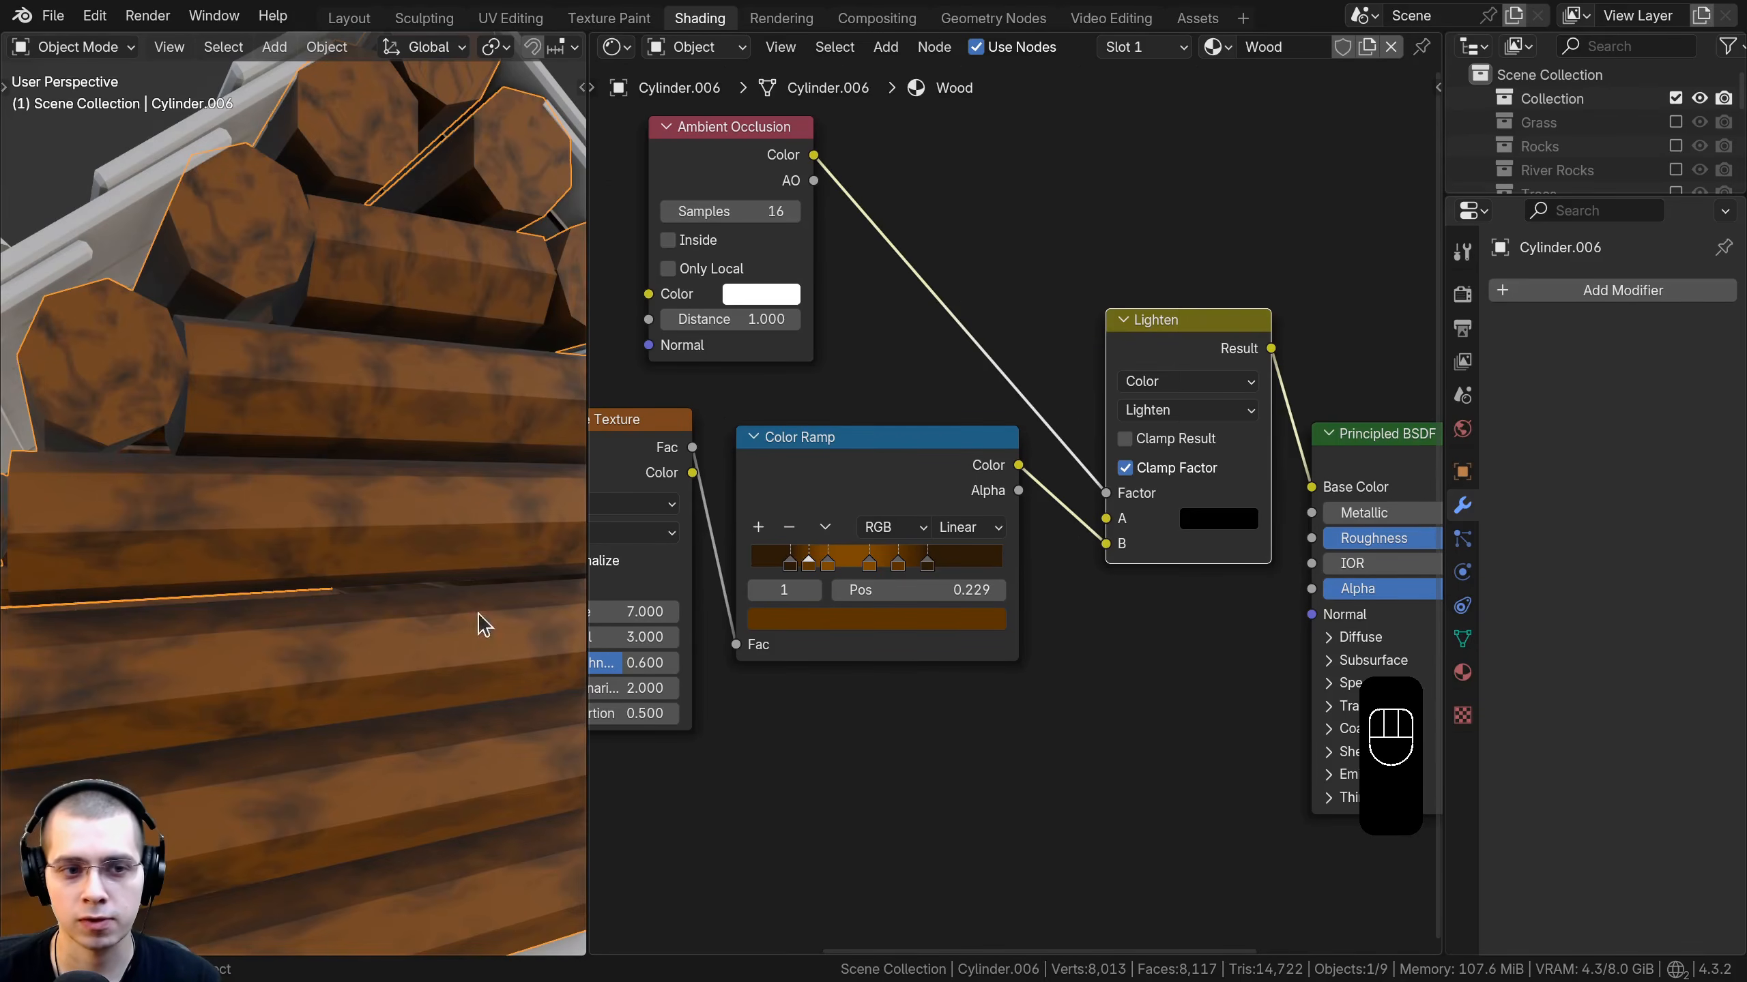
middle_click_drag(403, 533, 331, 464)
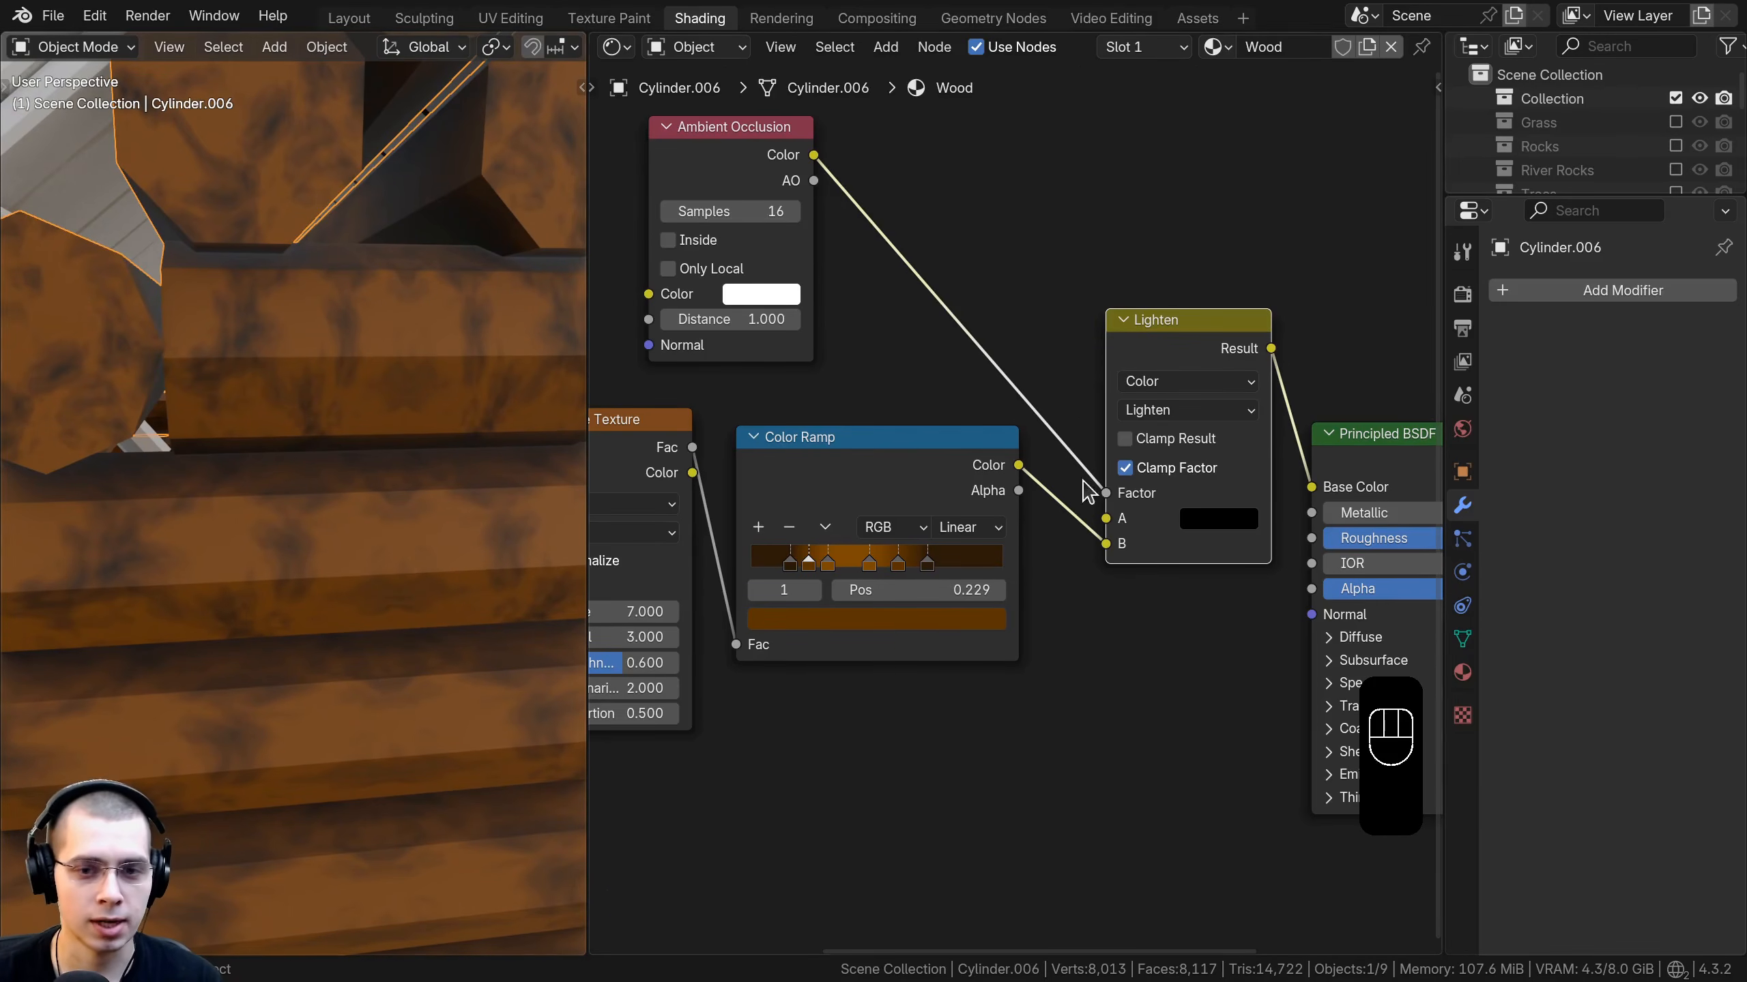
left_click(1235, 535)
mouse_move(1395, 329)
left_mouse_down()
mouse_move(1394, 206)
mouse_move(1394, 328)
left_mouse_up()
Compare the Color Ramp and Lighten node outputs by previewing each directly on the gable logs.
scroll(913, 502, "down", 1)
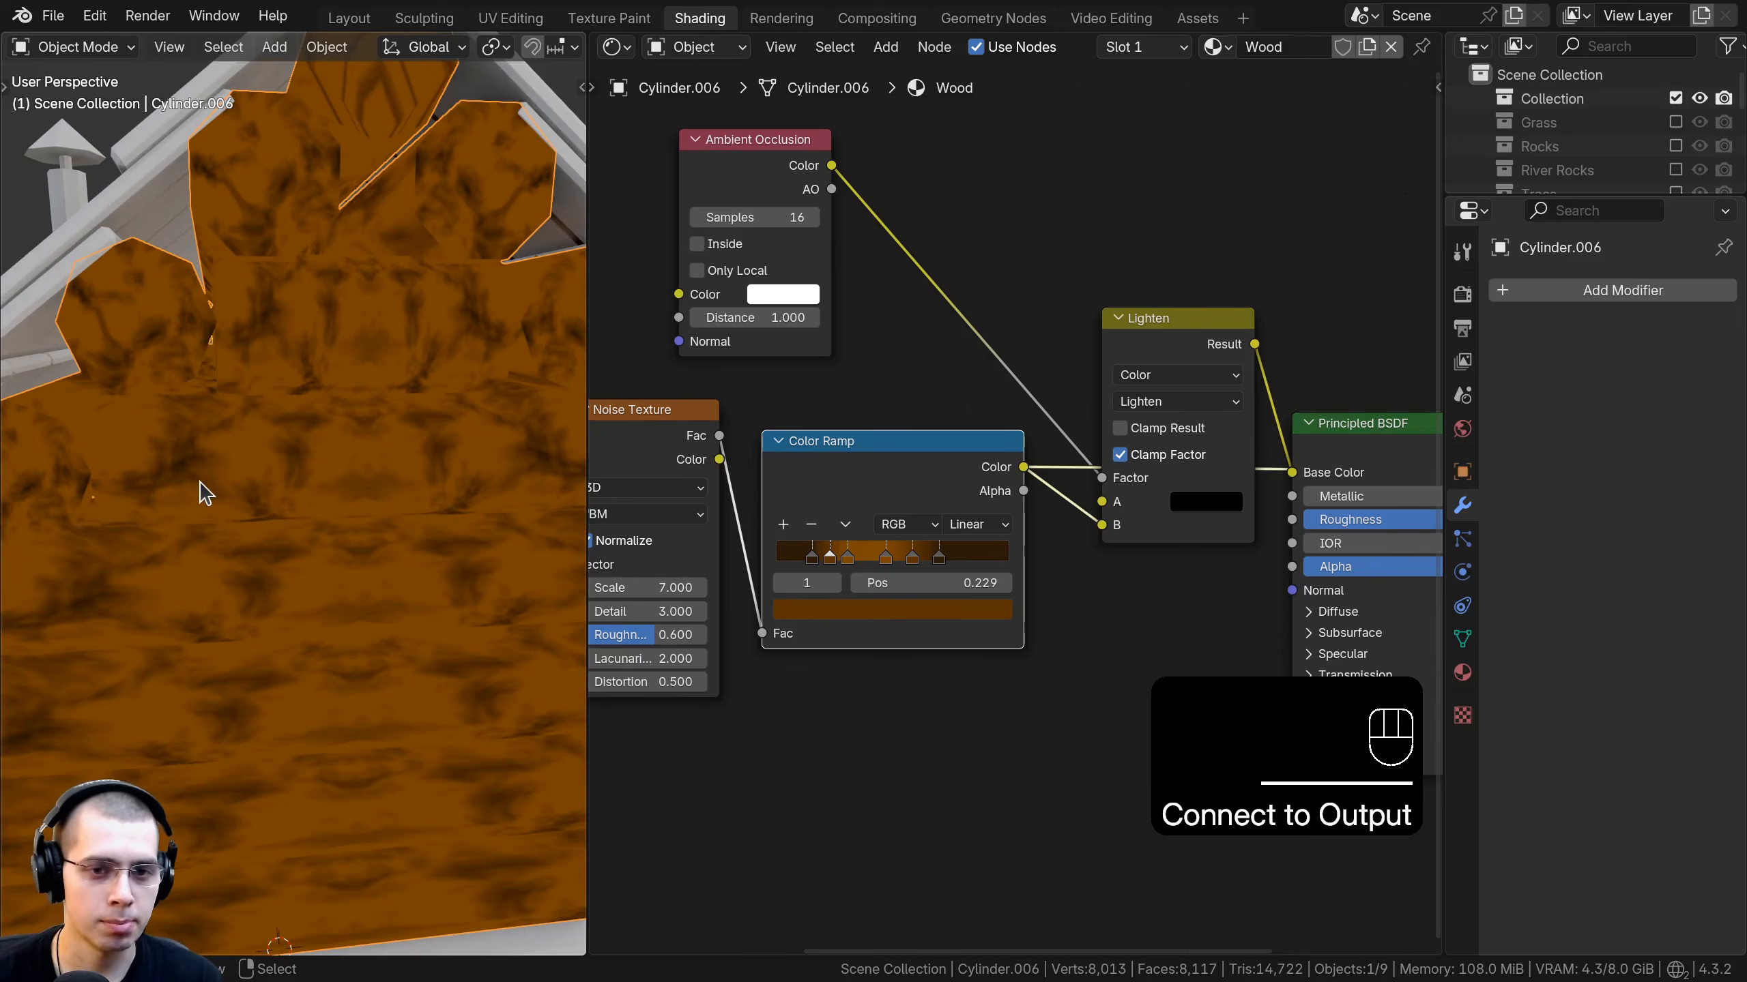
left_click(1210, 338, "ctrl+shift")
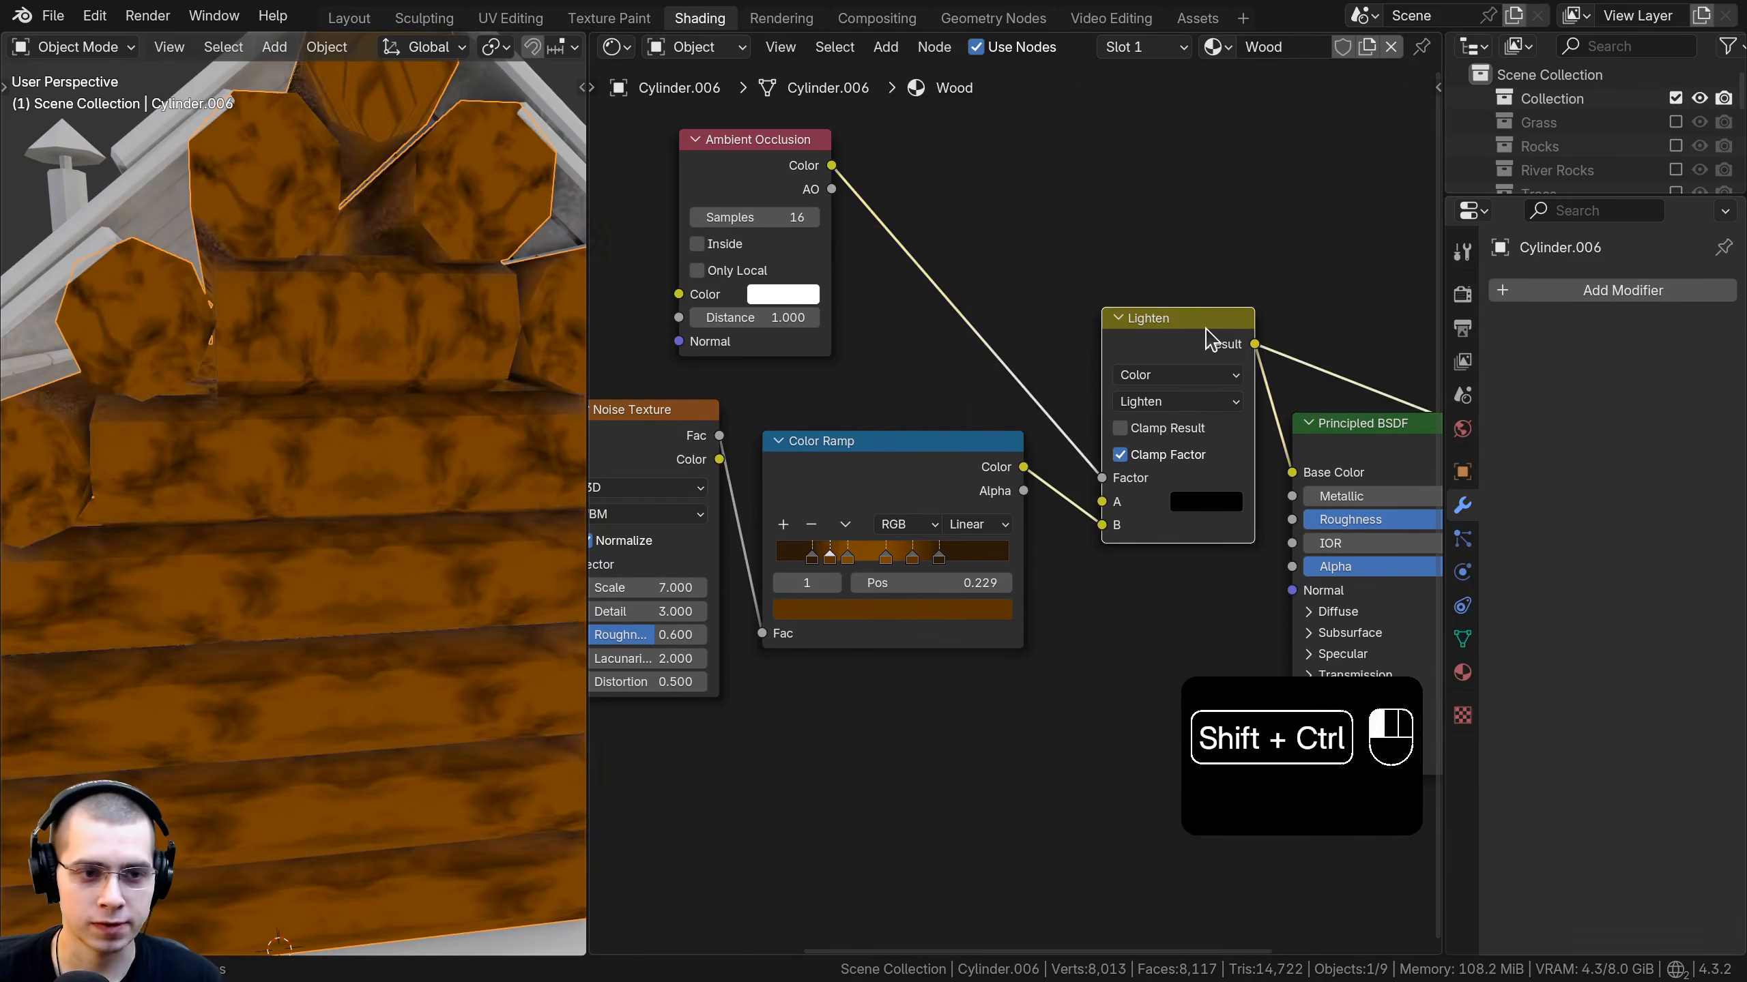
left_click(884, 489, "ctrl+shift")
left_click(1159, 358, "ctrl+shift")
left_click(957, 447, "ctrl+shift")
left_click(1169, 347, "ctrl+shift")
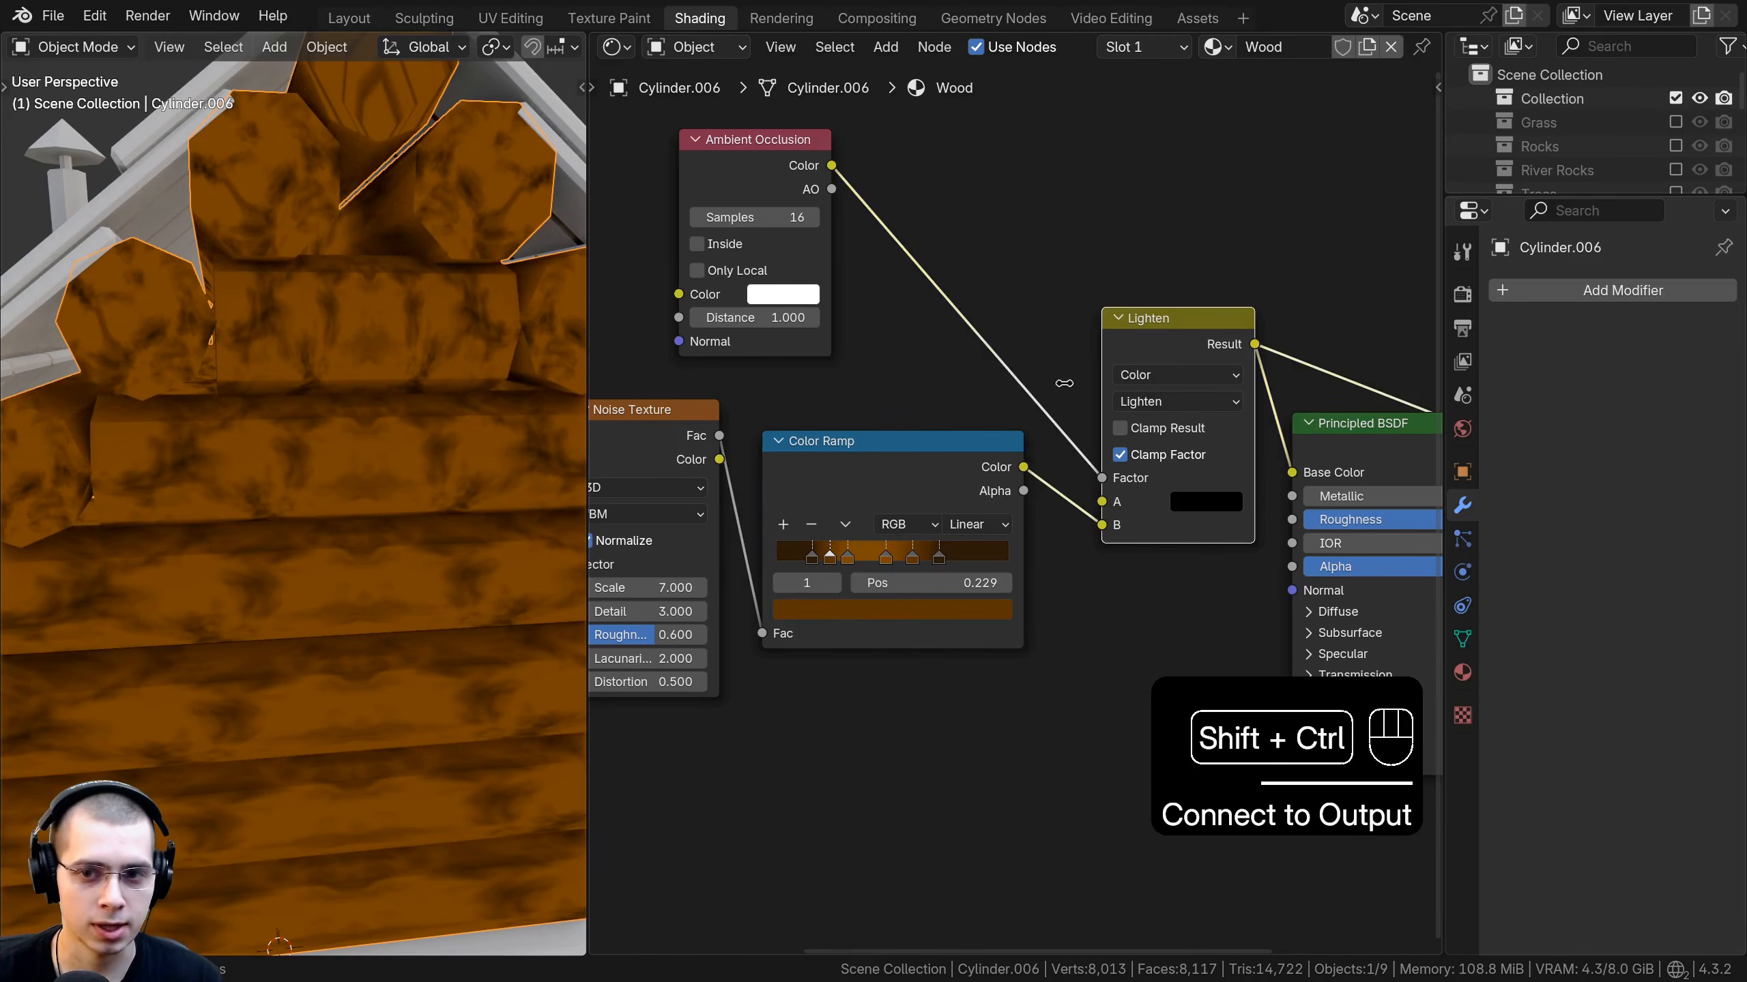
left_click(912, 498, "ctrl+shift")
left_click(1114, 389, "ctrl+shift")
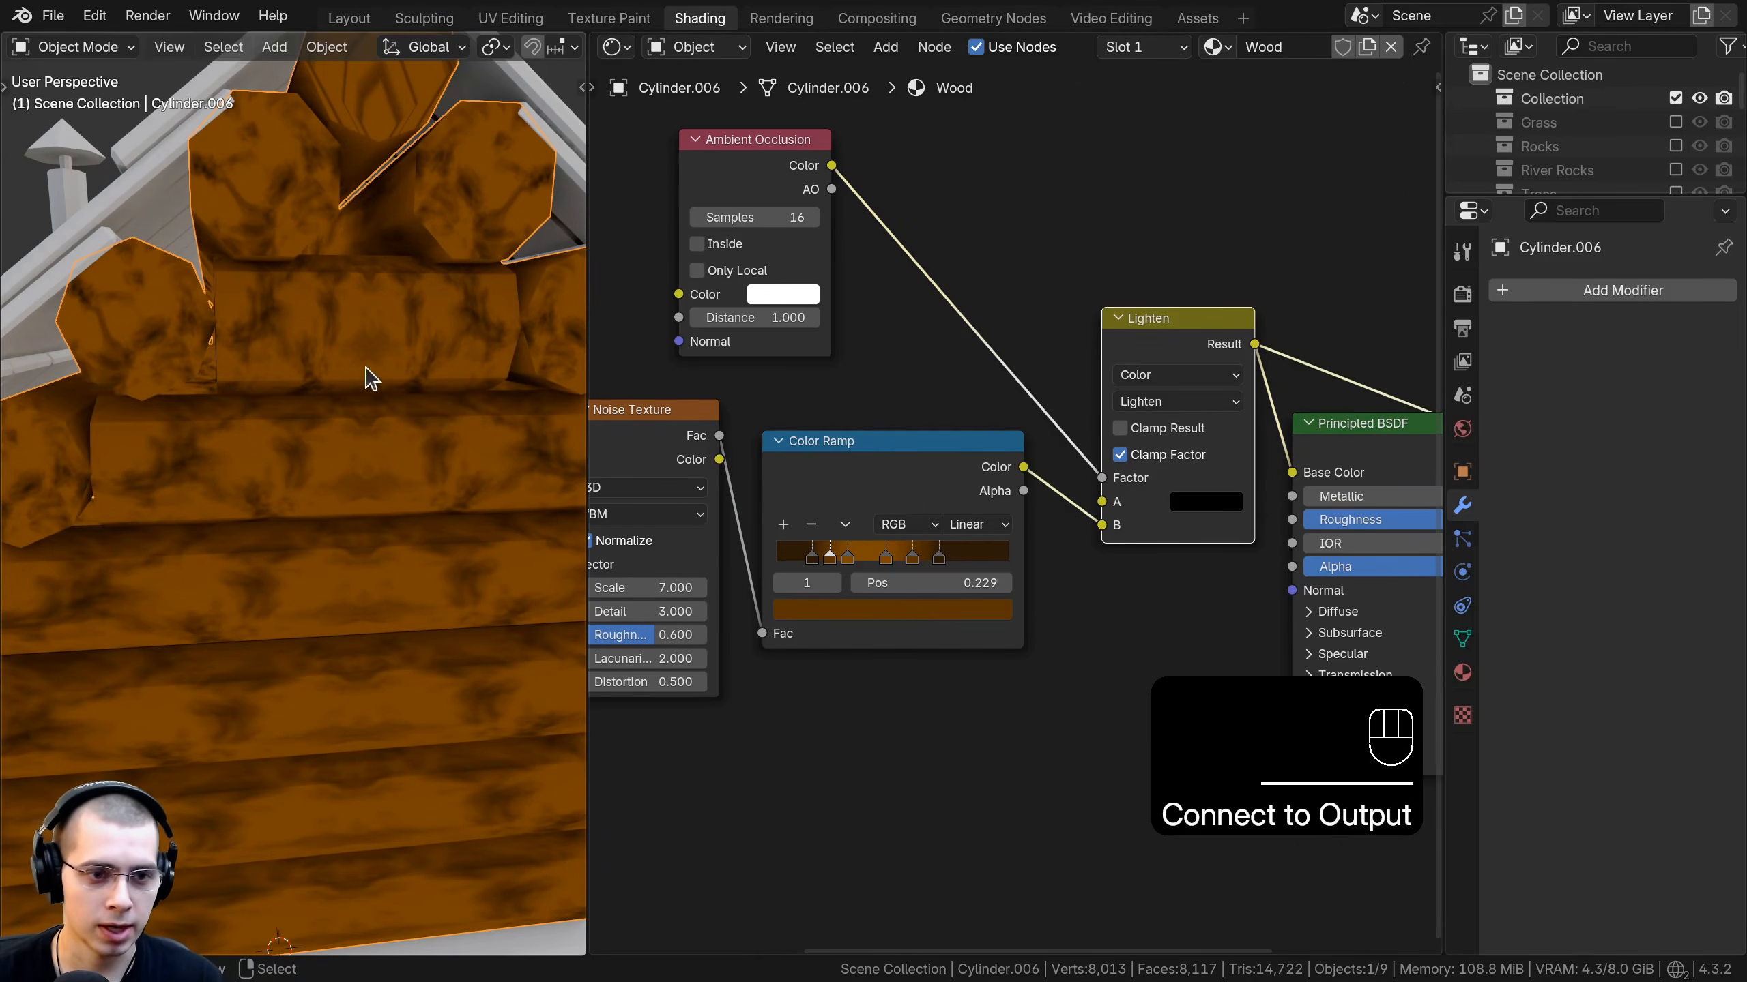
left_click(901, 447, "ctrl+shift")
left_click(1187, 348, "ctrl+shift")
left_click(968, 438, "ctrl+shift")
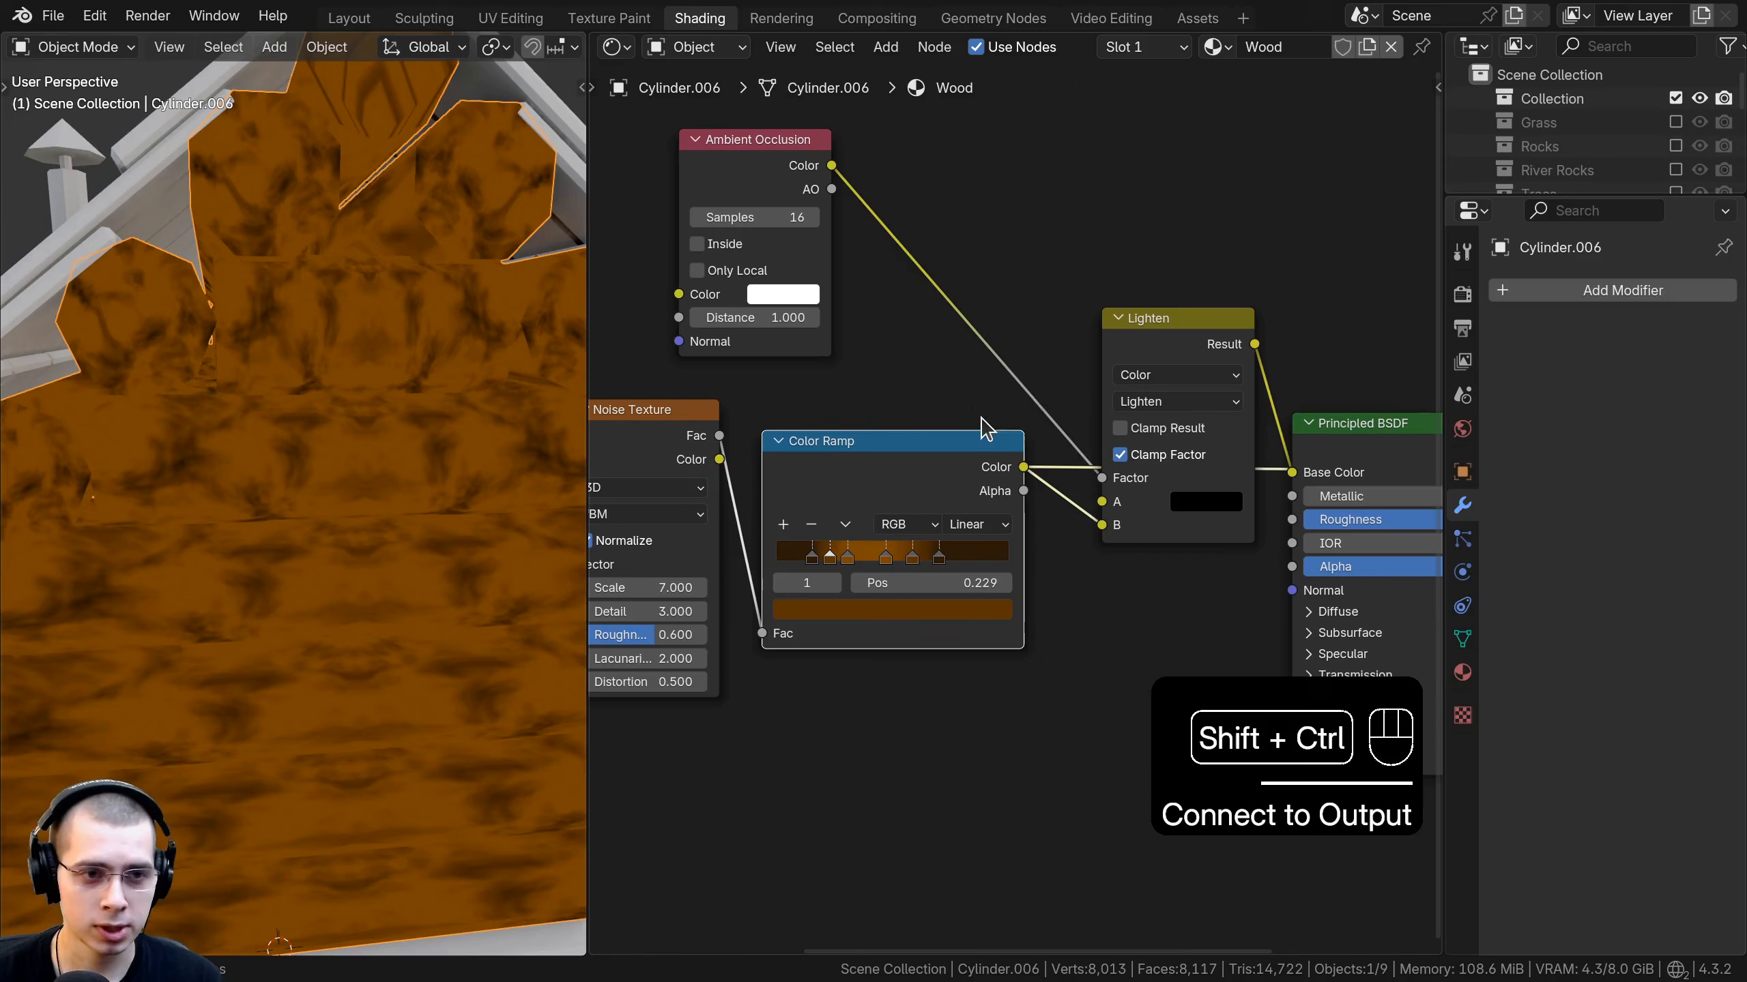
left_click(1141, 368, "ctrl+shift")
scroll(237, 598, "down", 6)
scroll(310, 568, "up", 5)
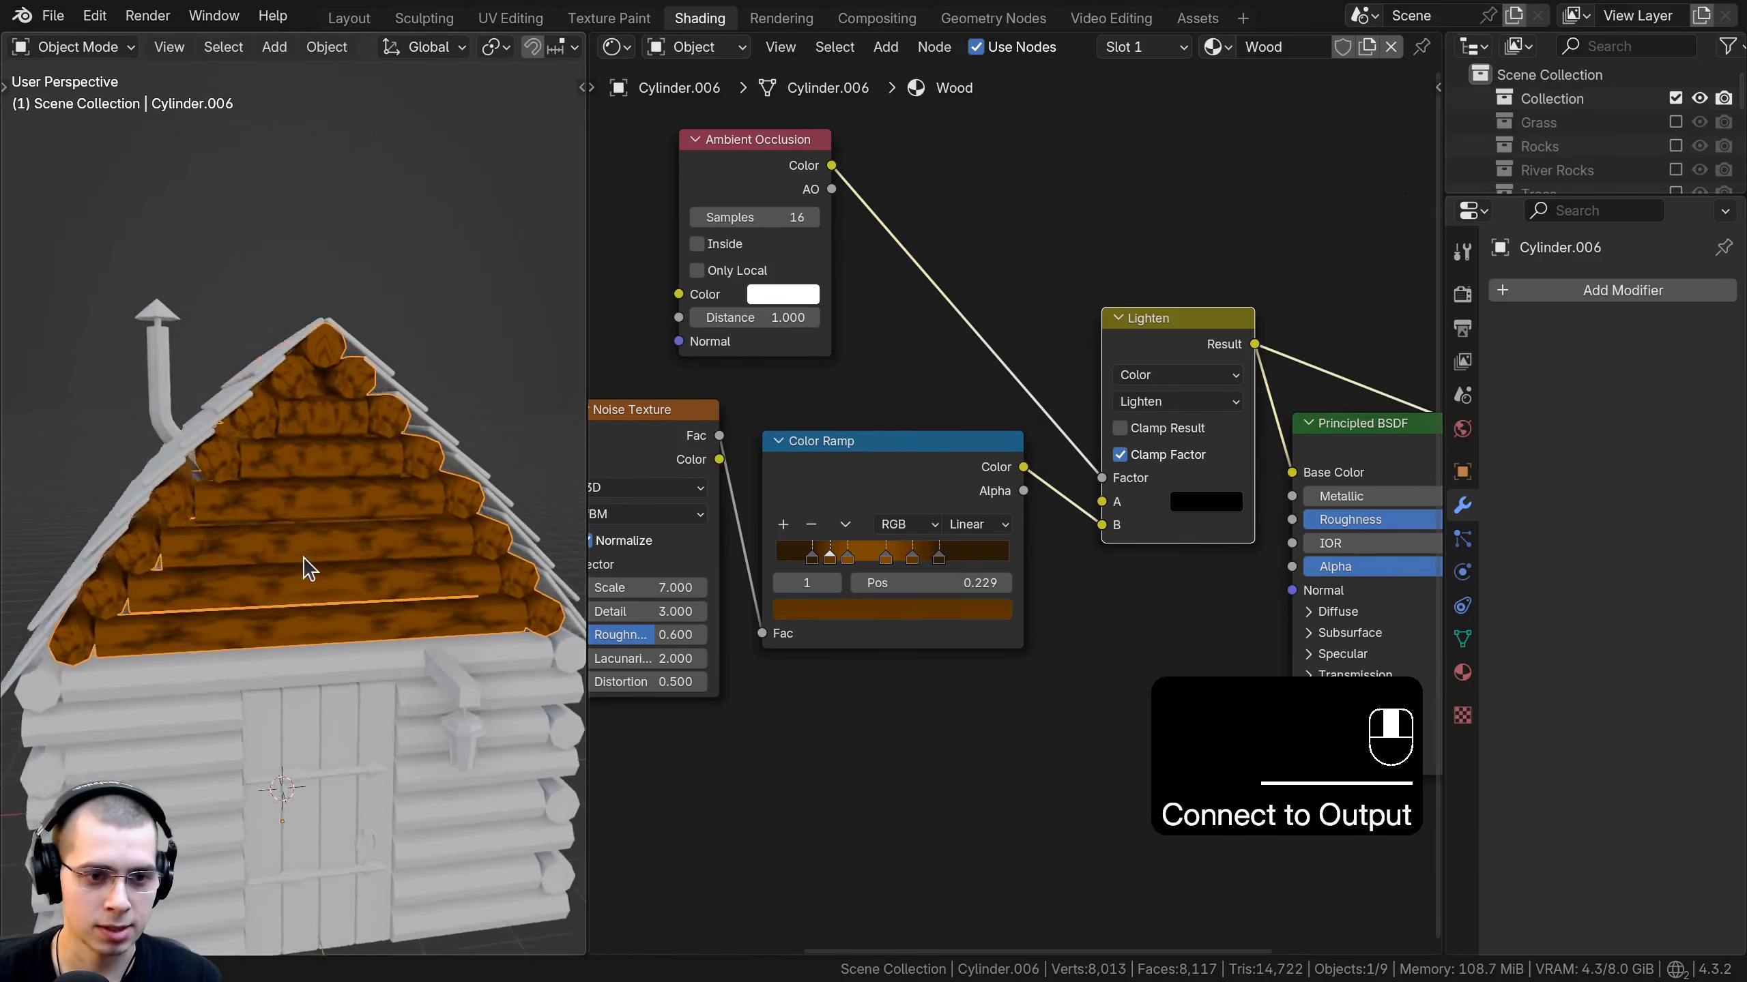
Reconnect the Principled BSDF to the Material Output and check the shaded gable logs.
middle_click_drag(1284, 478, 895, 472)
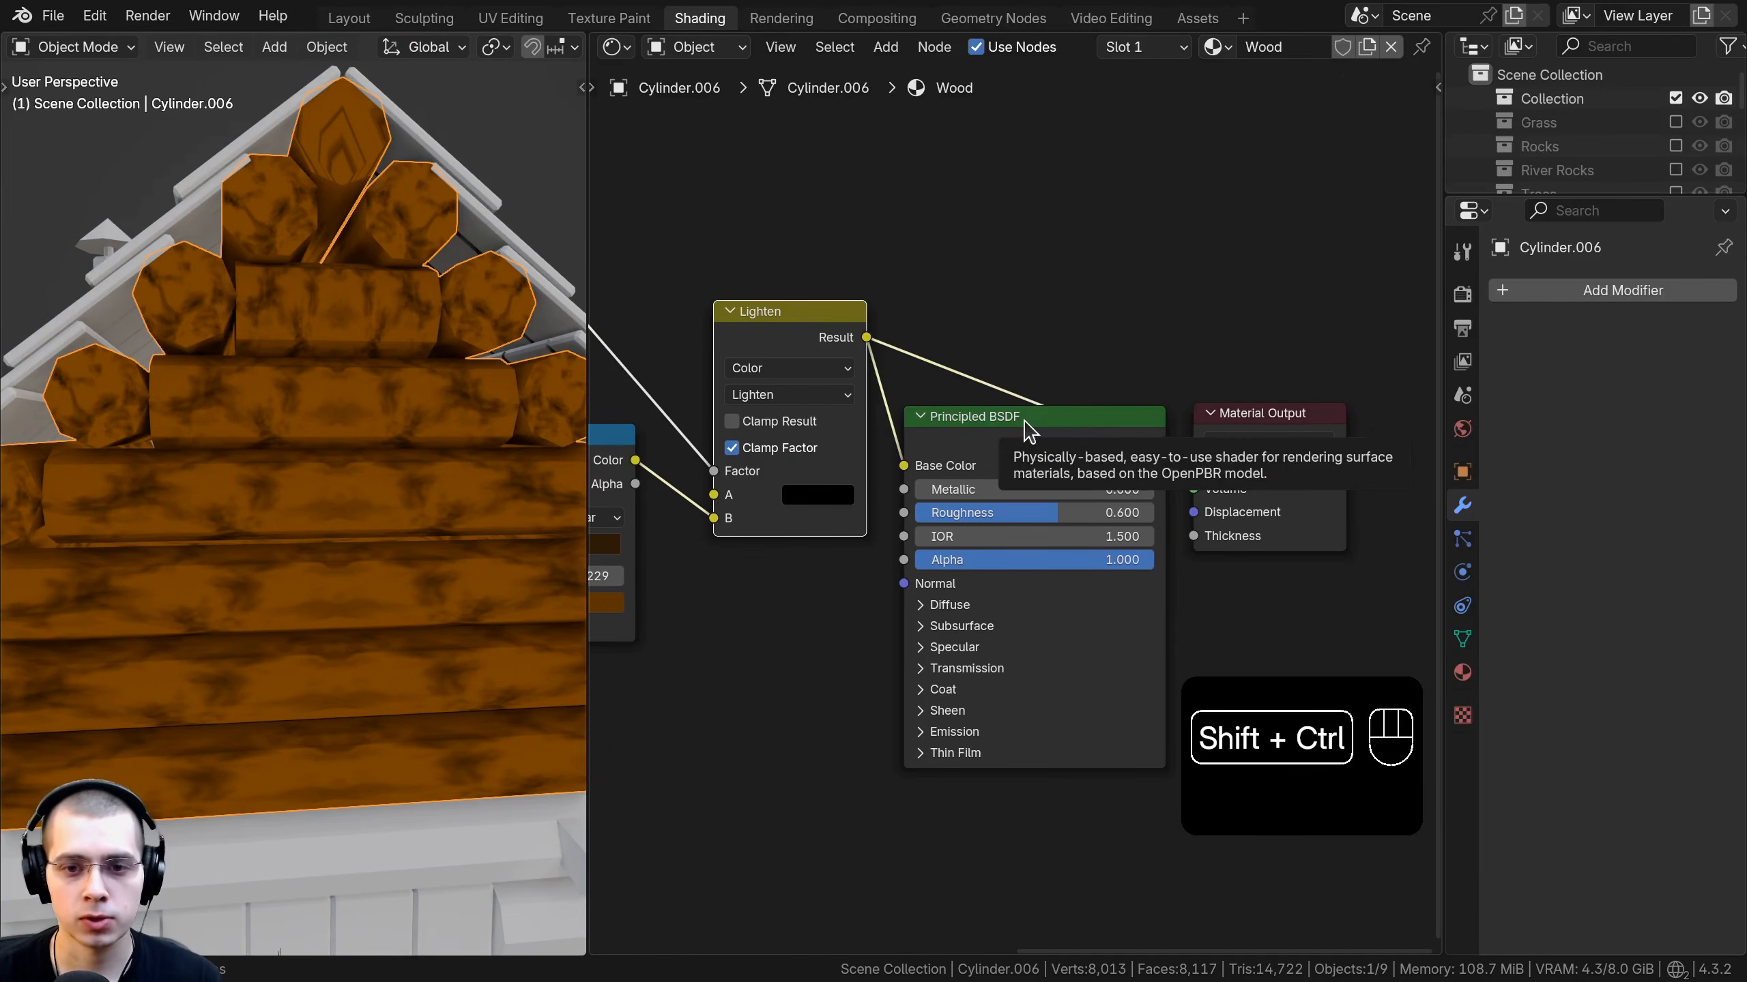
left_click(1029, 432, "ctrl+shift")
left_click(730, 311)
left_click(731, 311)
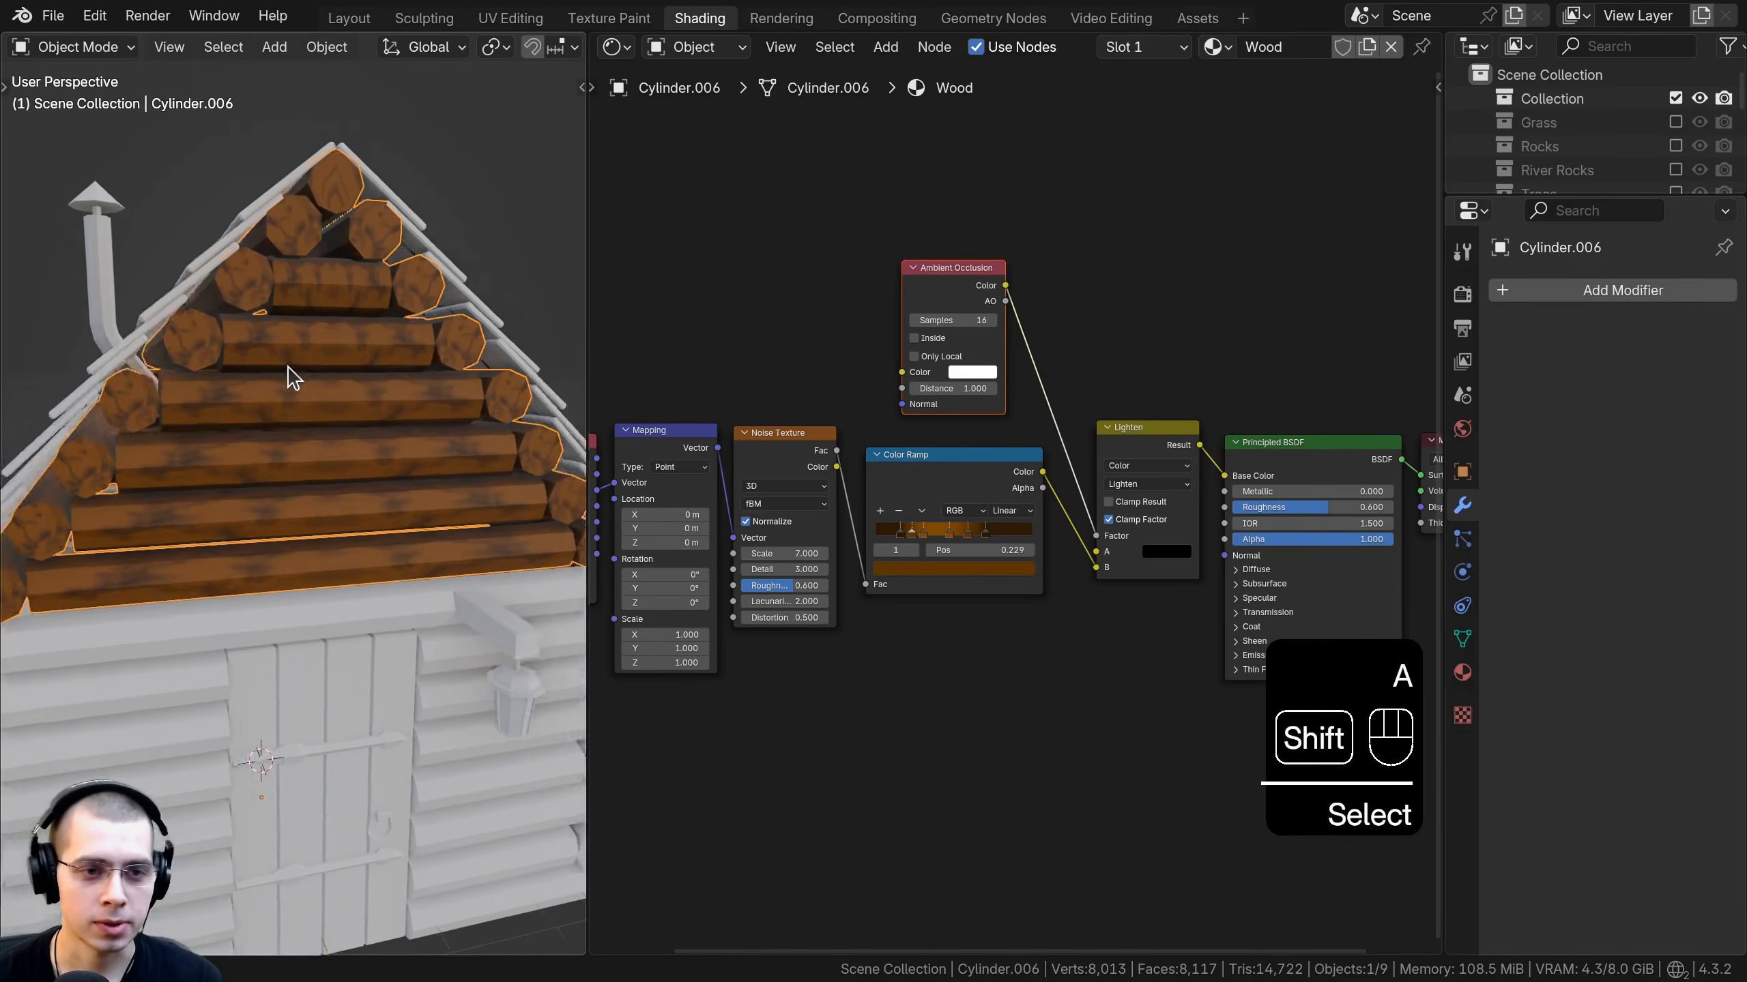
middle_click_drag(287, 368, 264, 399, "shift")
scroll(292, 387, "up", 1)
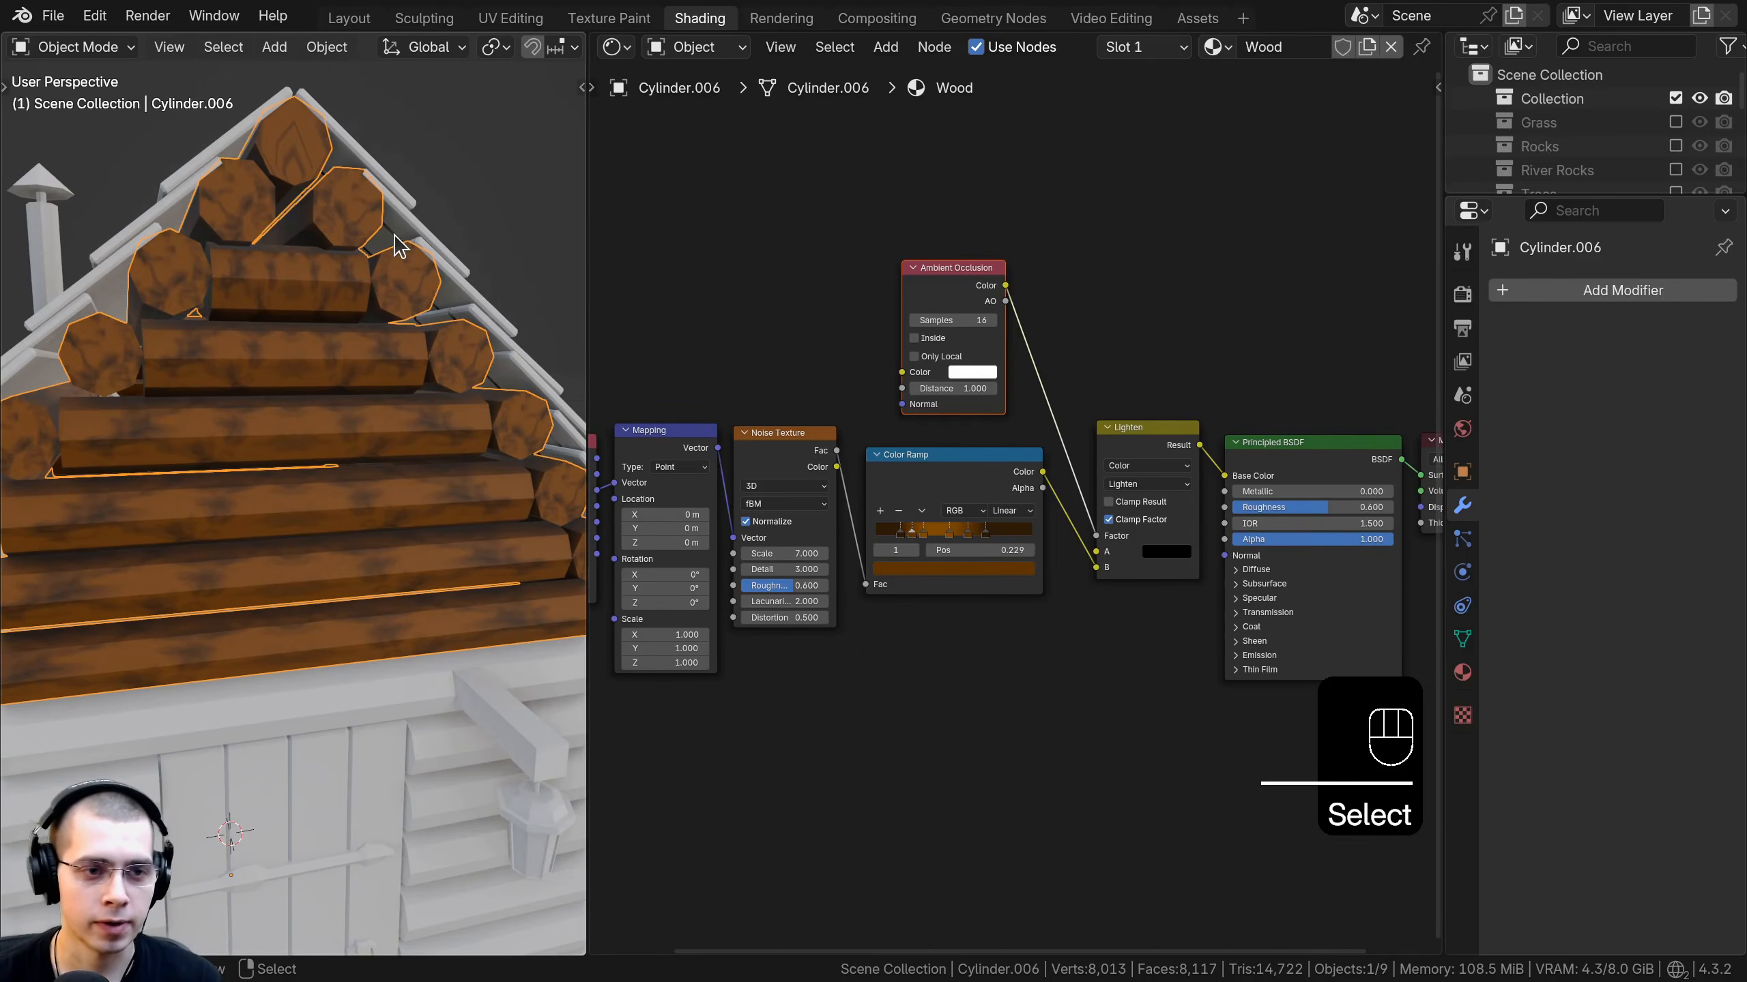
Unwrap all faces of the gable logs with Smart UV Project.
key("Tab")
key("a")
key("a")
key("a")
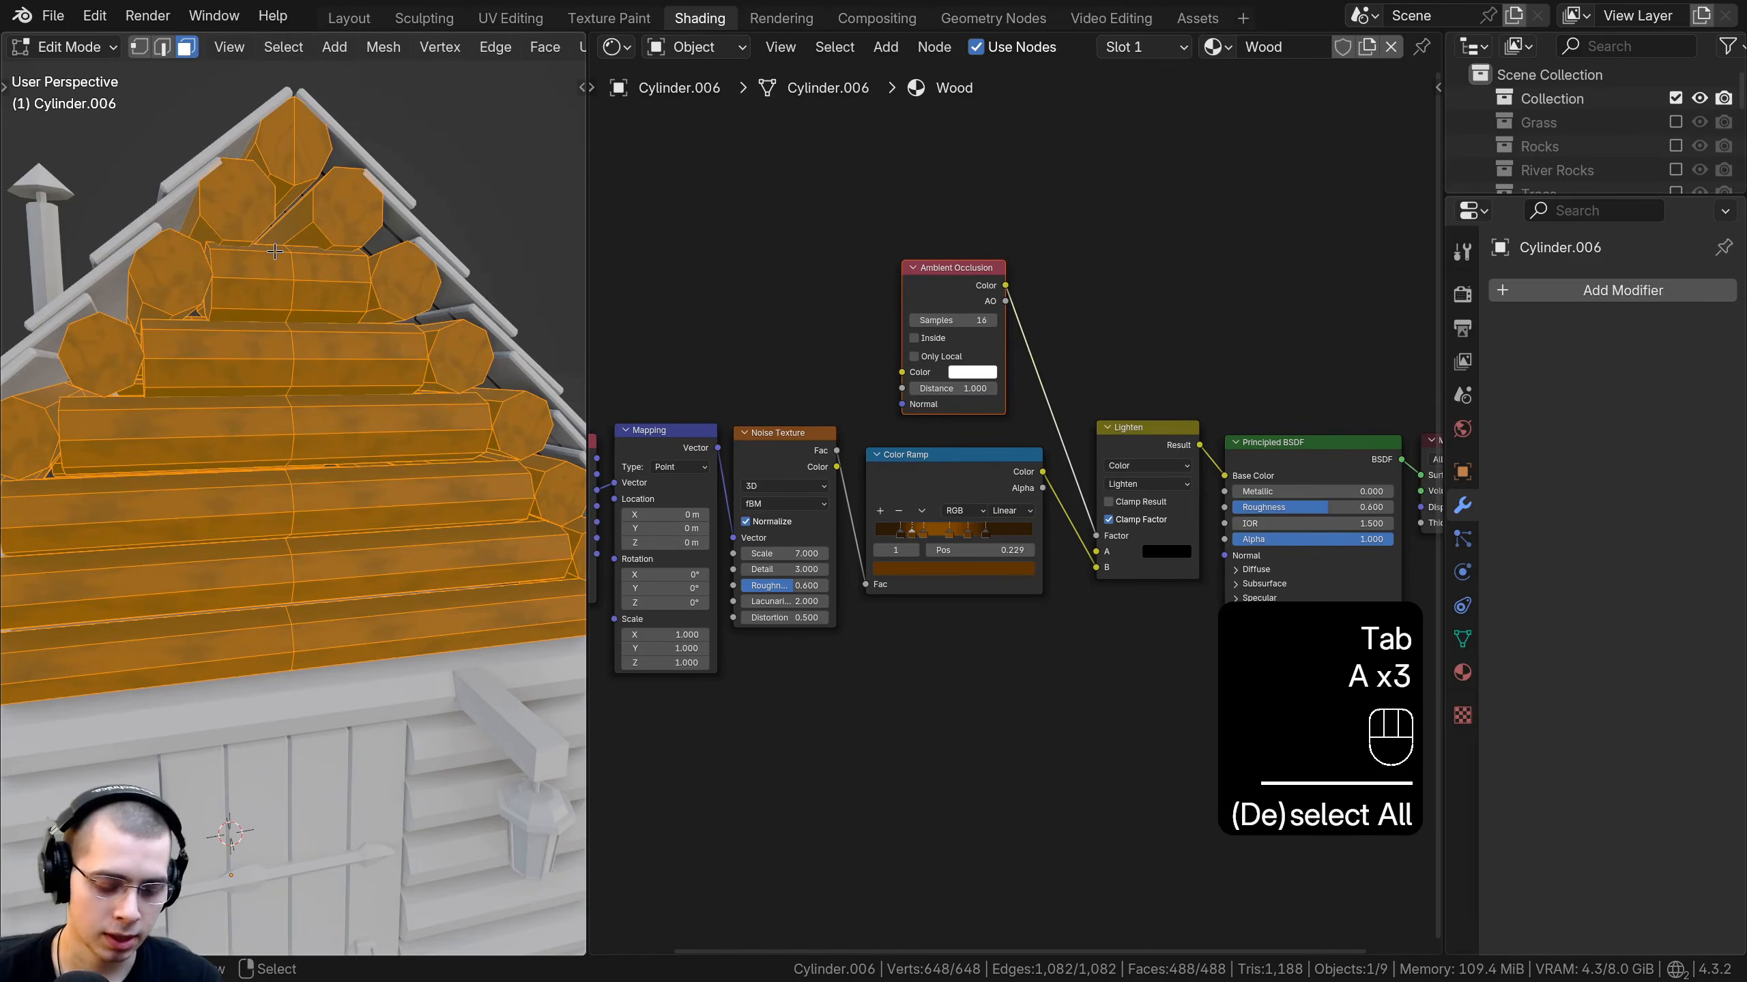
key("u")
mouse_move(269, 251)
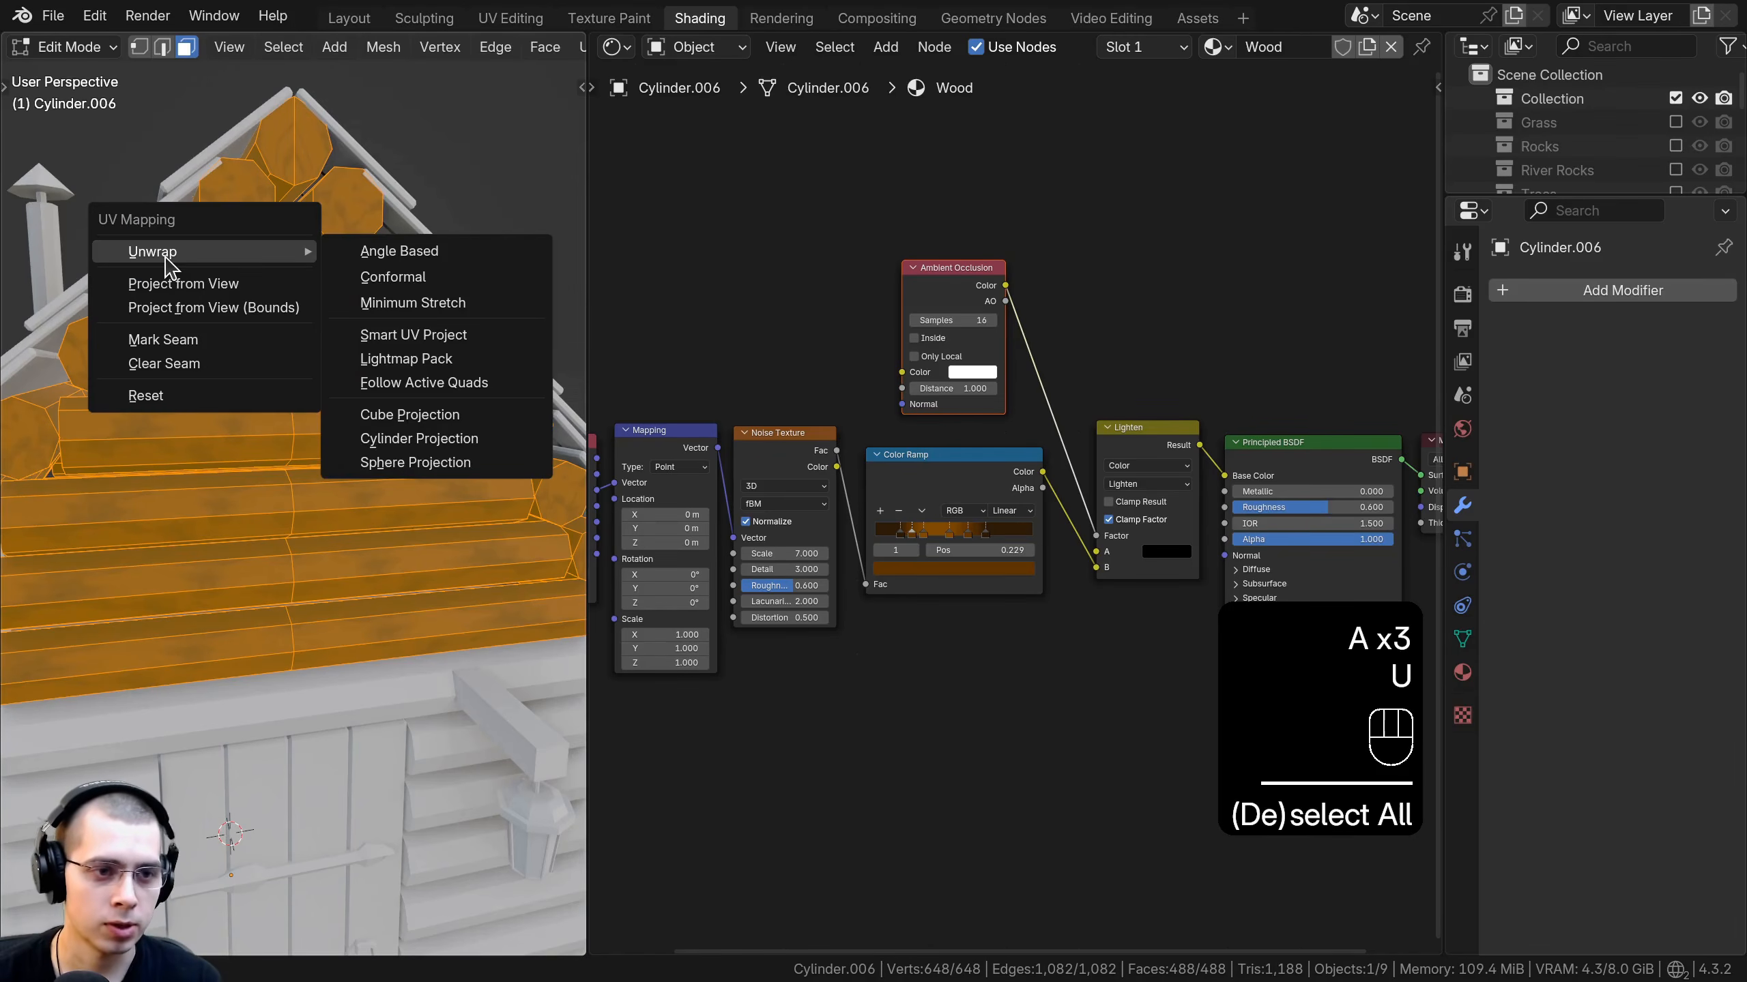
left_click(412, 336)
left_click(349, 571)
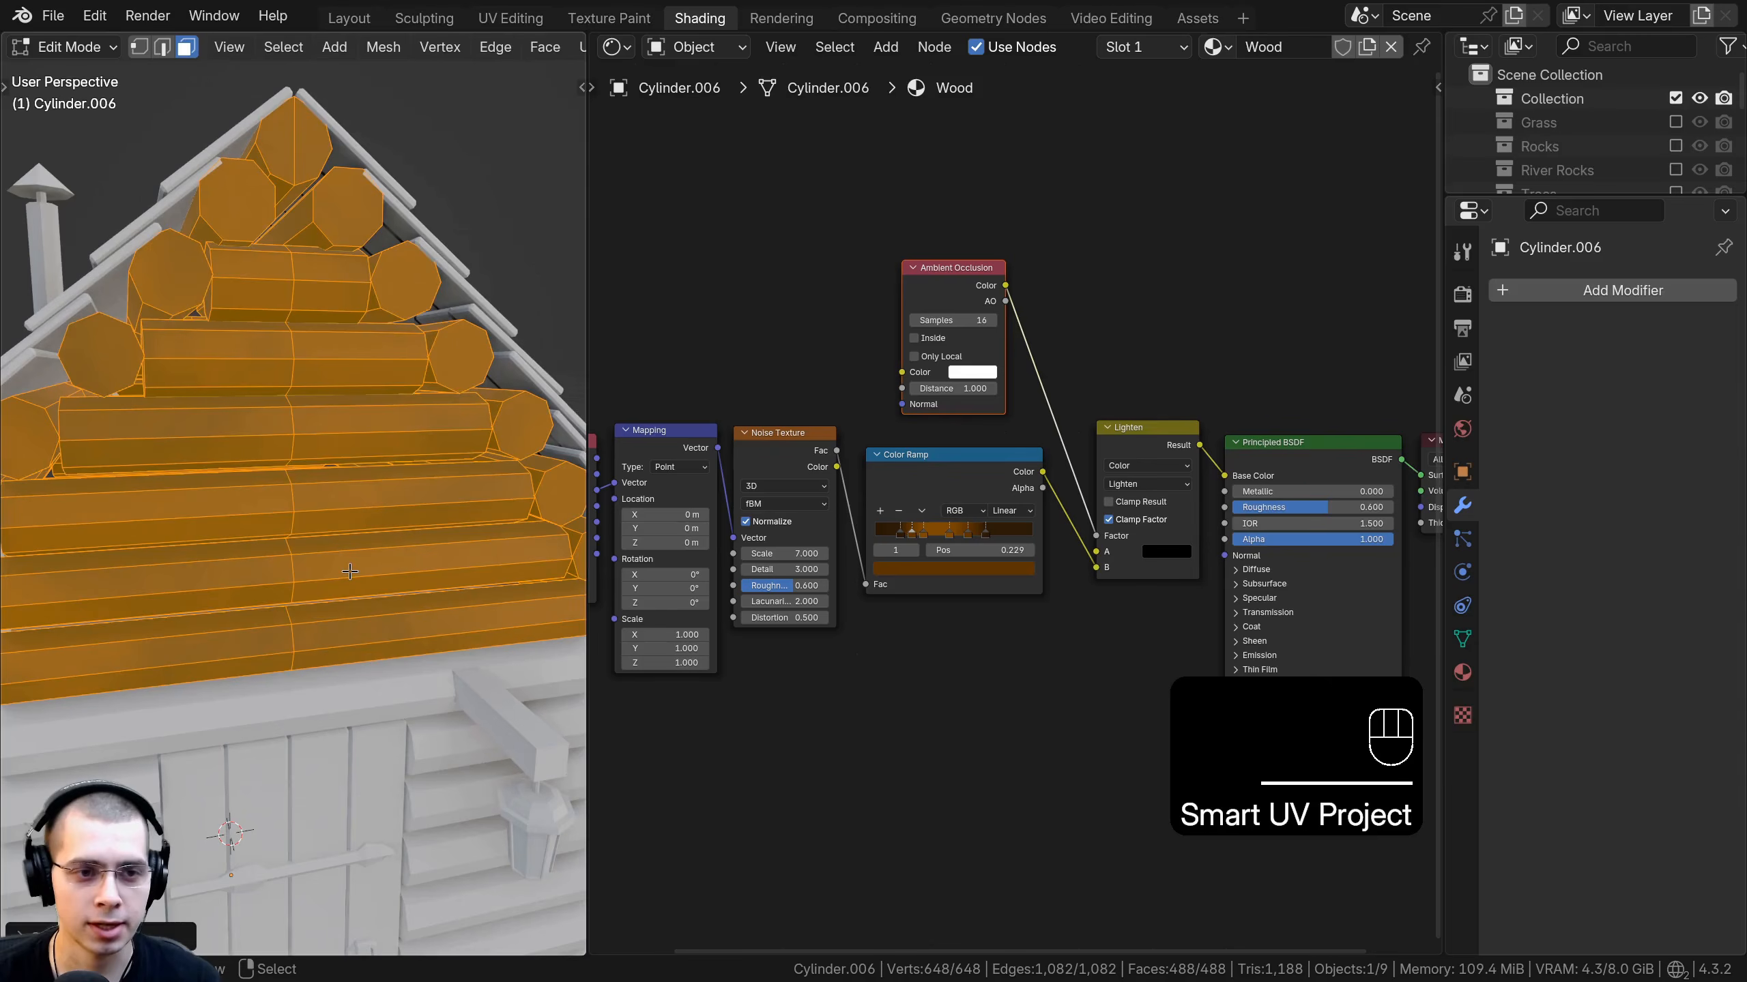
middle_click_drag(342, 561, 299, 552)
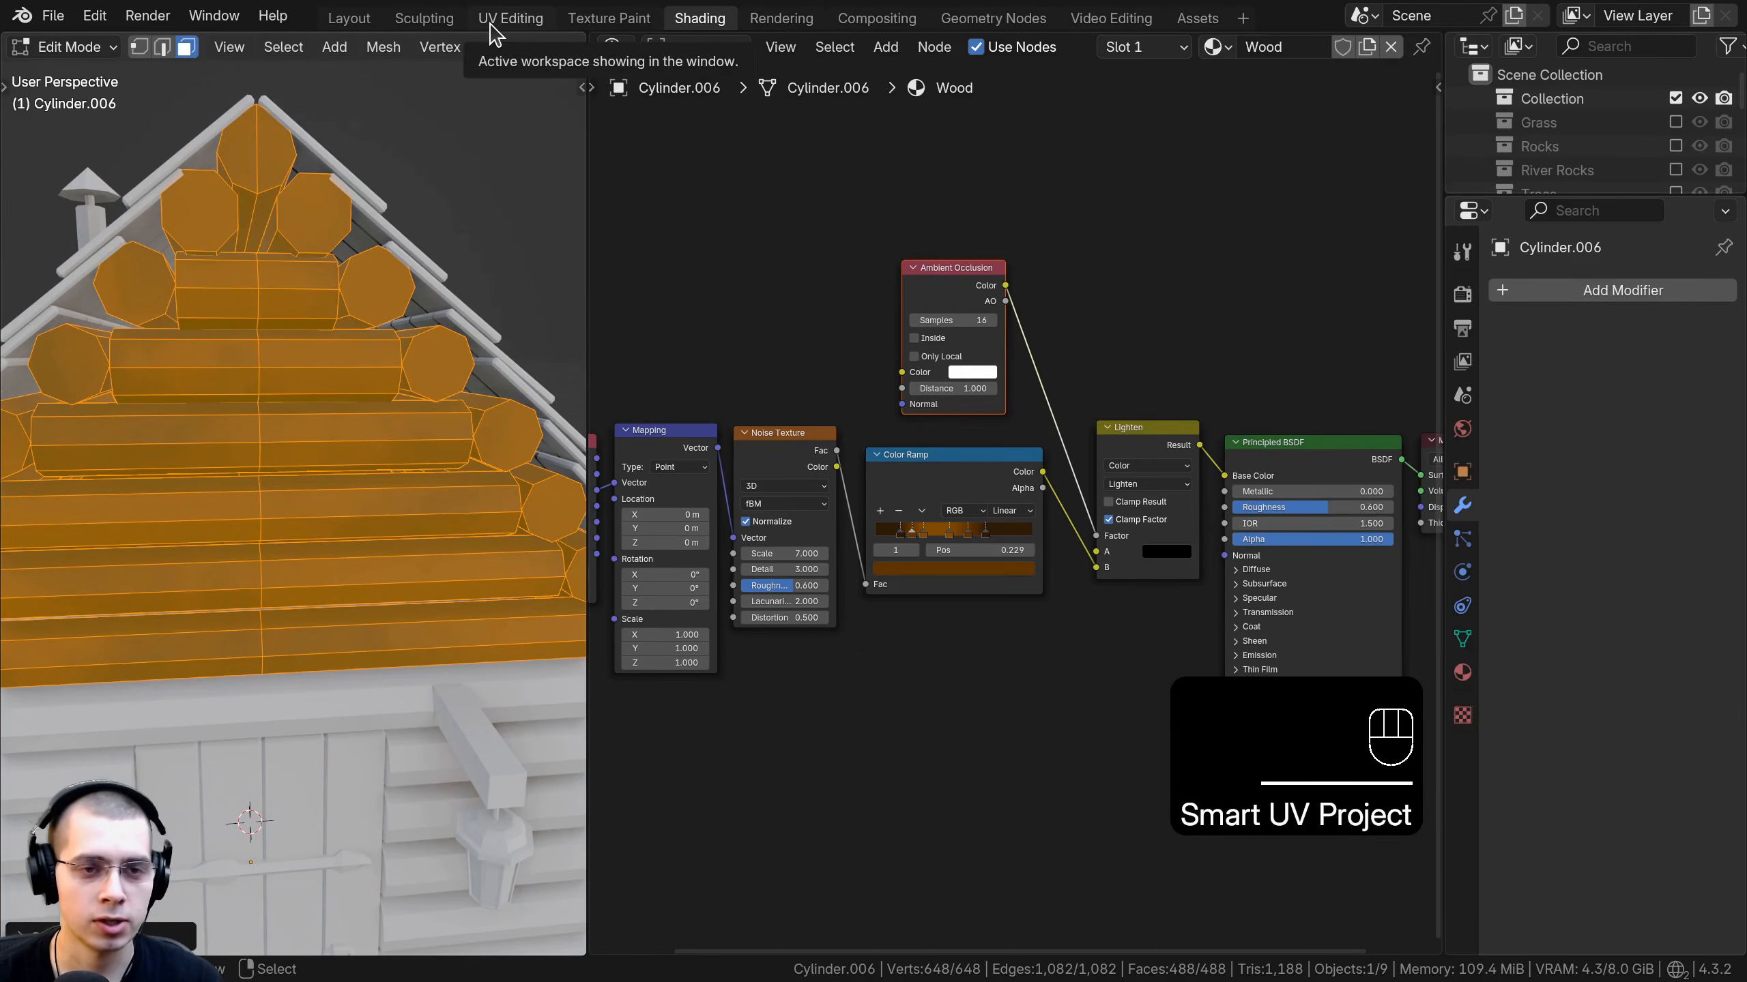
Open the UV Editing workspace and select all of the gable logs' UVs with the gable front in view.
left_click(495, 27)
scroll(893, 475, "down", 6)
middle_click_drag(914, 482, 1092, 280)
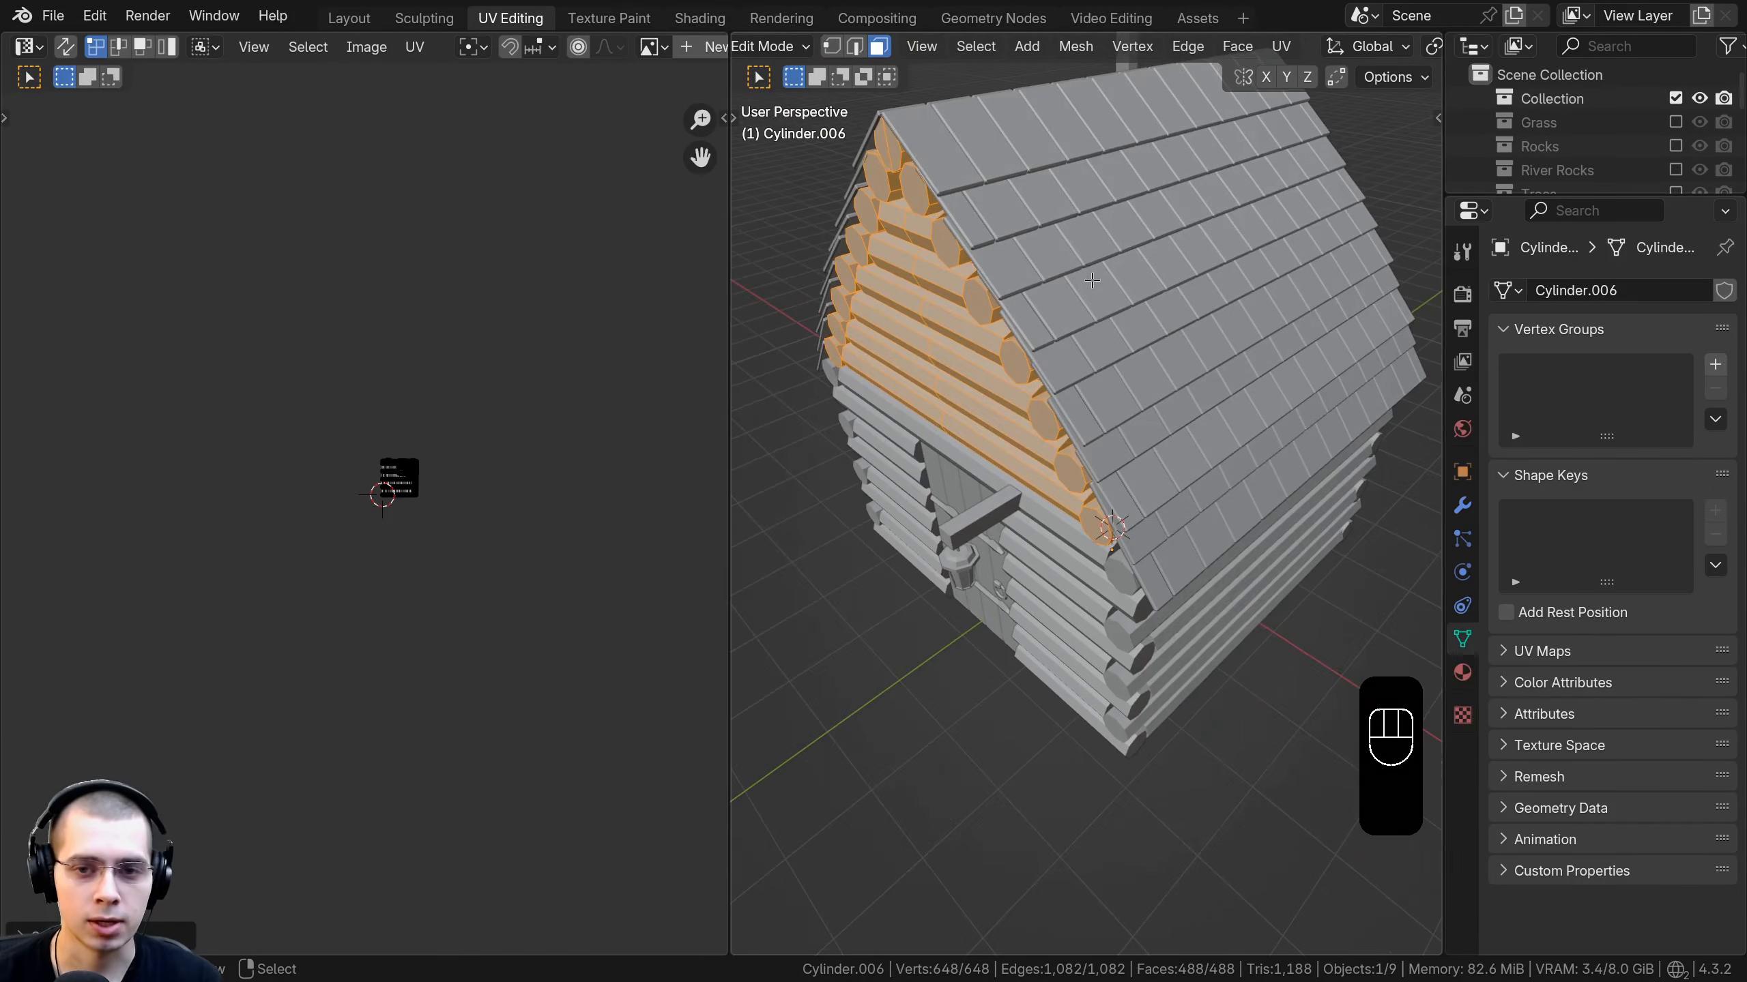
left_click(1070, 421)
mouse_move(1072, 423)
middle_mouse_down()
mouse_move(1141, 385)
mouse_move(1155, 540)
middle_mouse_up()
scroll(1141, 399, "up", 7)
scroll(1155, 540, "down", 7)
scroll(1155, 540, "up", 2)
key("Tab")
key("Tab")
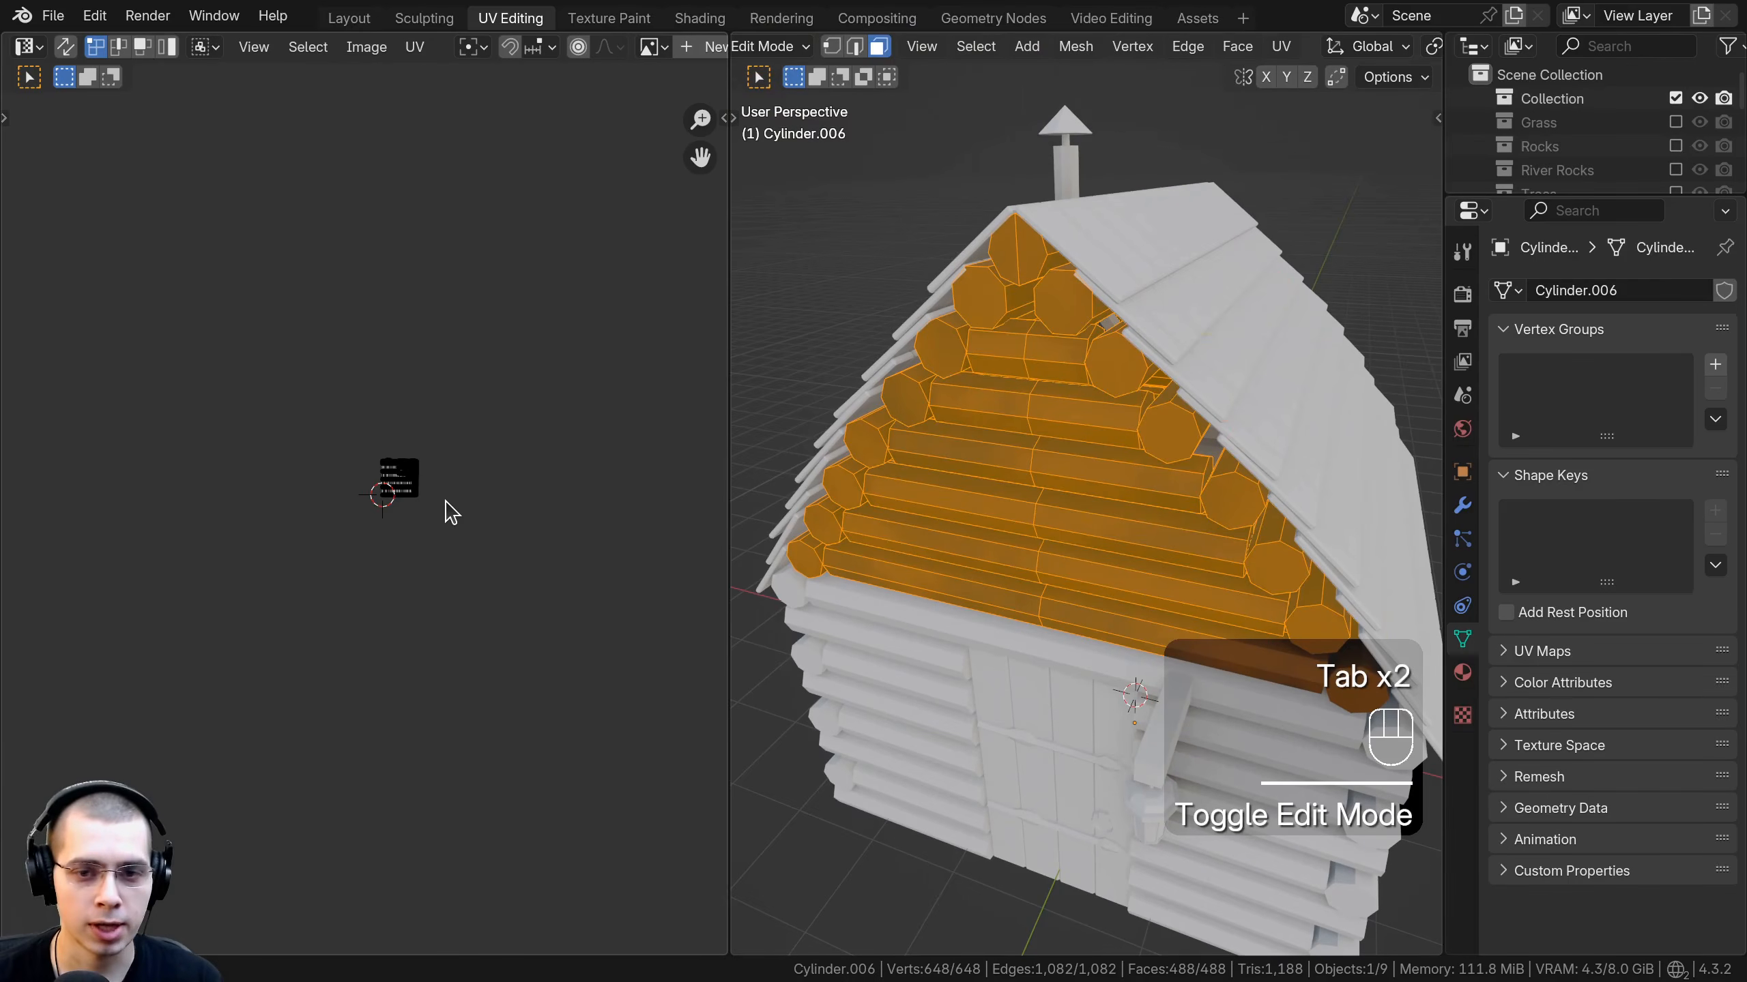
key("a")
middle_click_drag(581, 375, 331, 379)
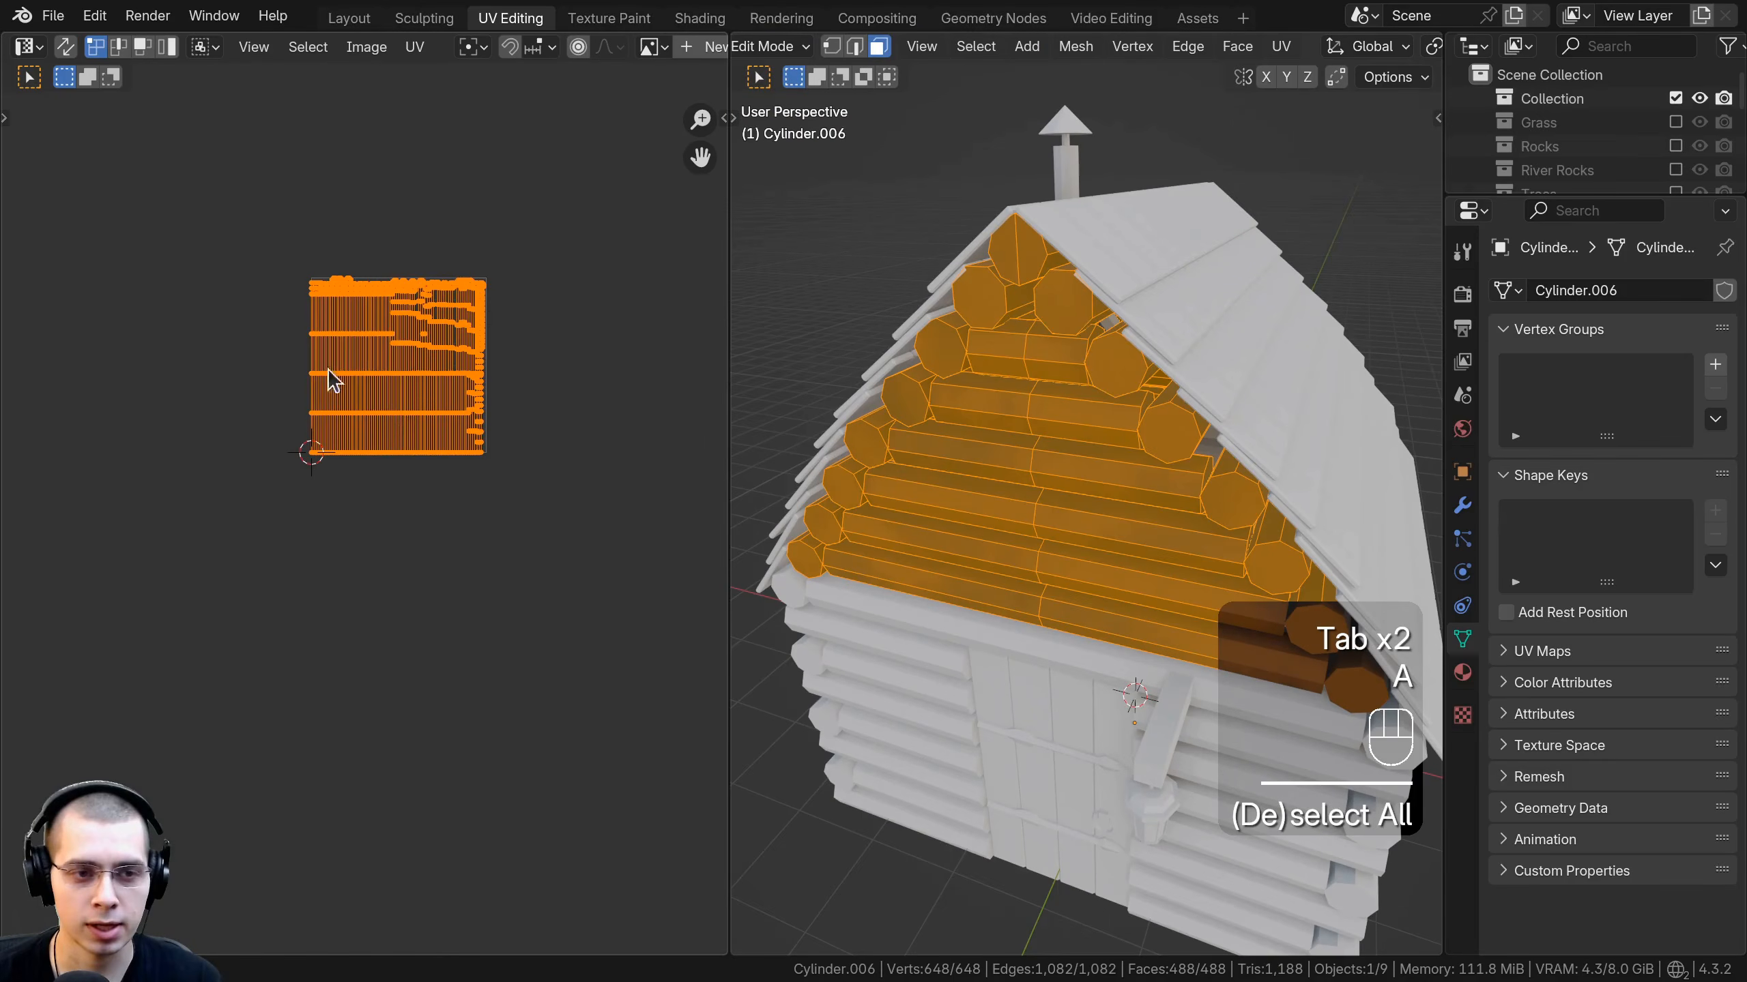
Enlarge the gable logs' UVs uniformly to about five times the width of the UV square, checking the grain.
scroll(389, 458, "up", 2)
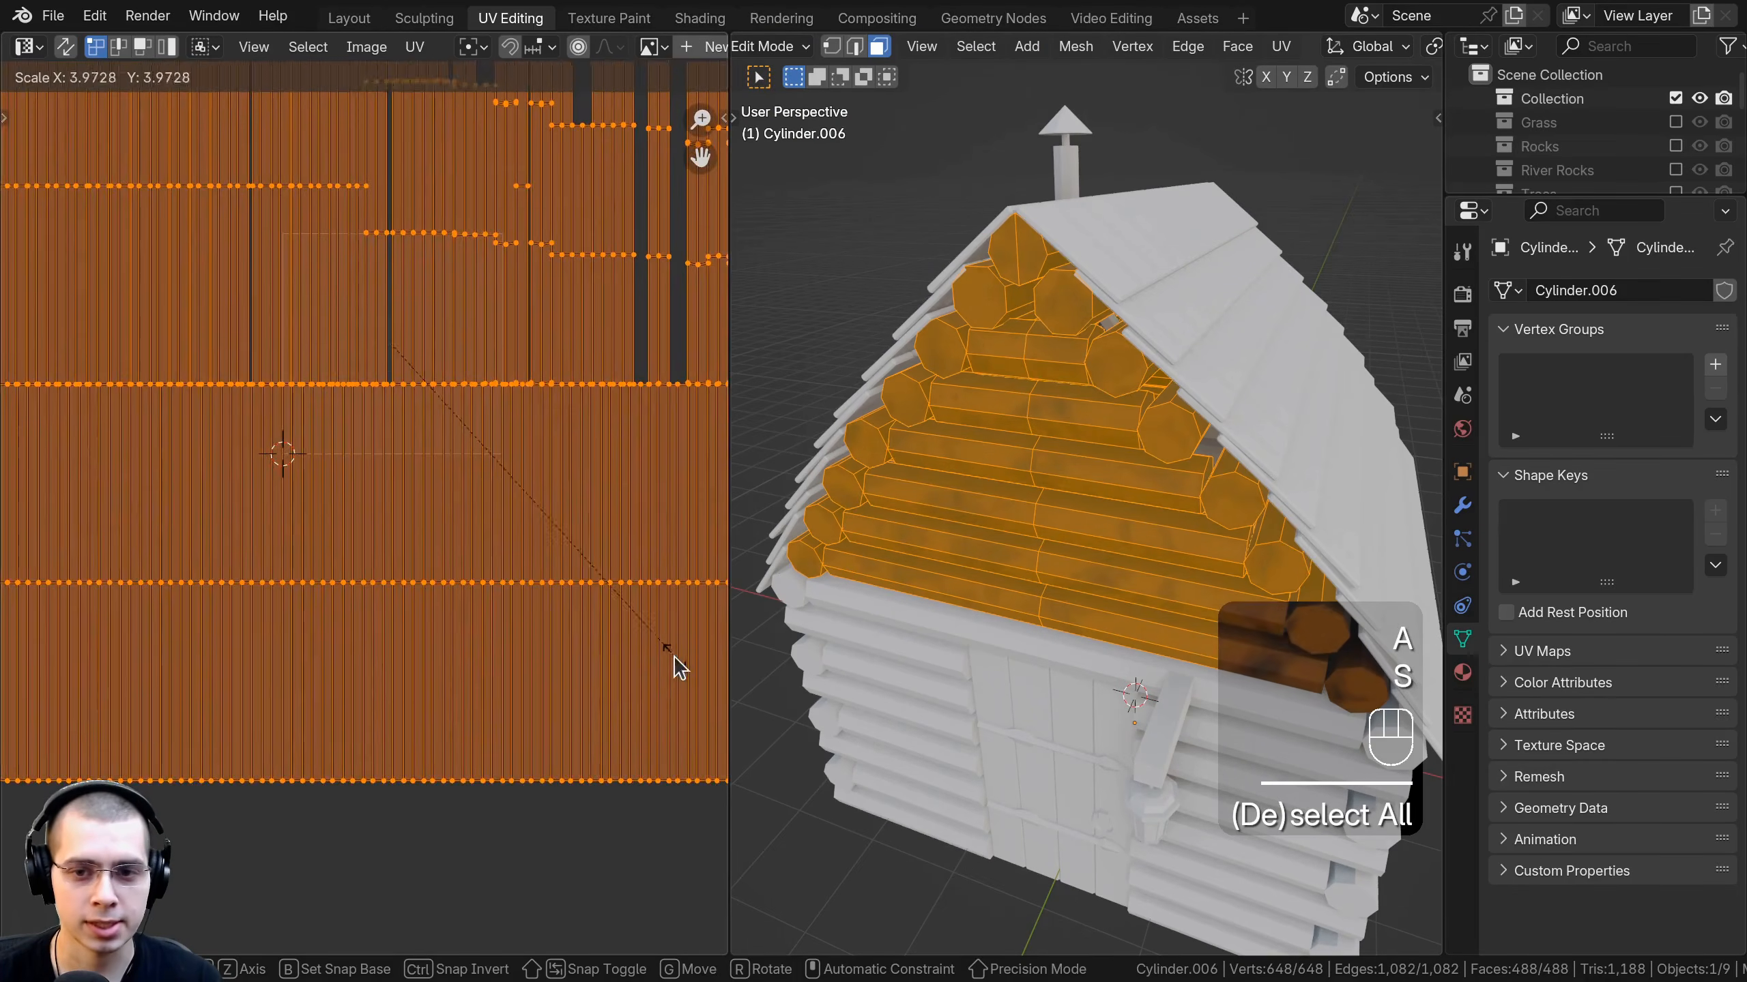
key("Tab")
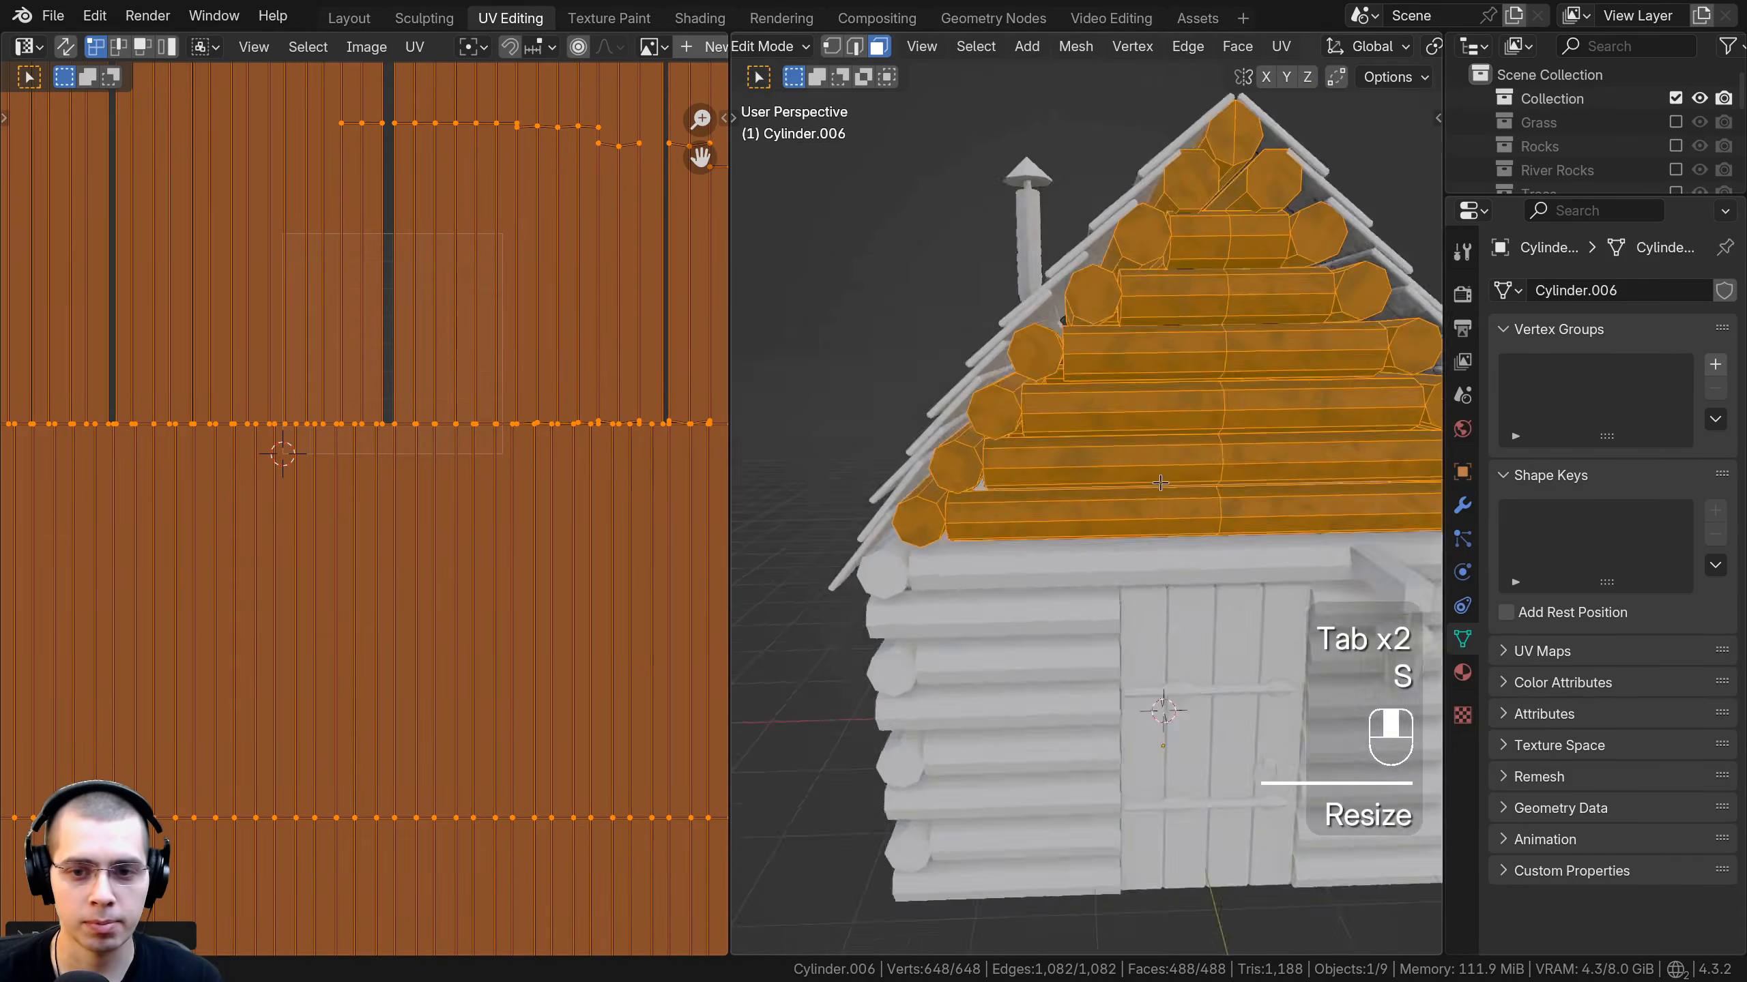
key("Tab")
key("Tab")
key("s")
key("s")
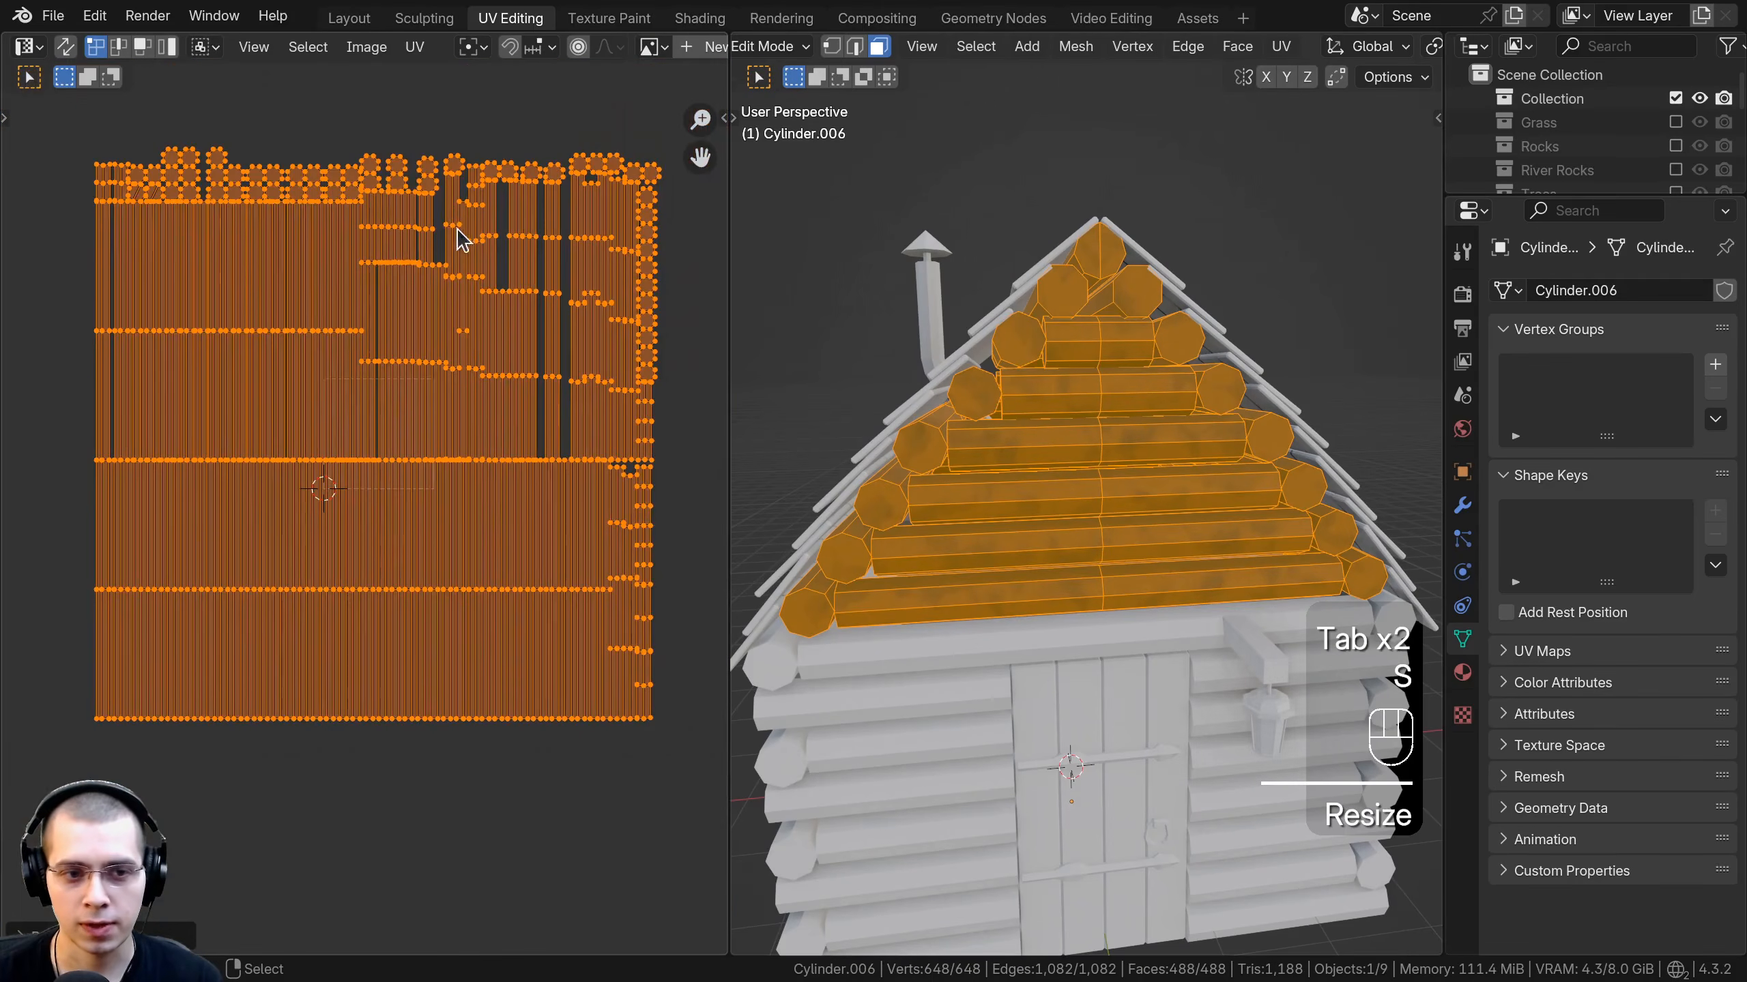
left_click(443, 241)
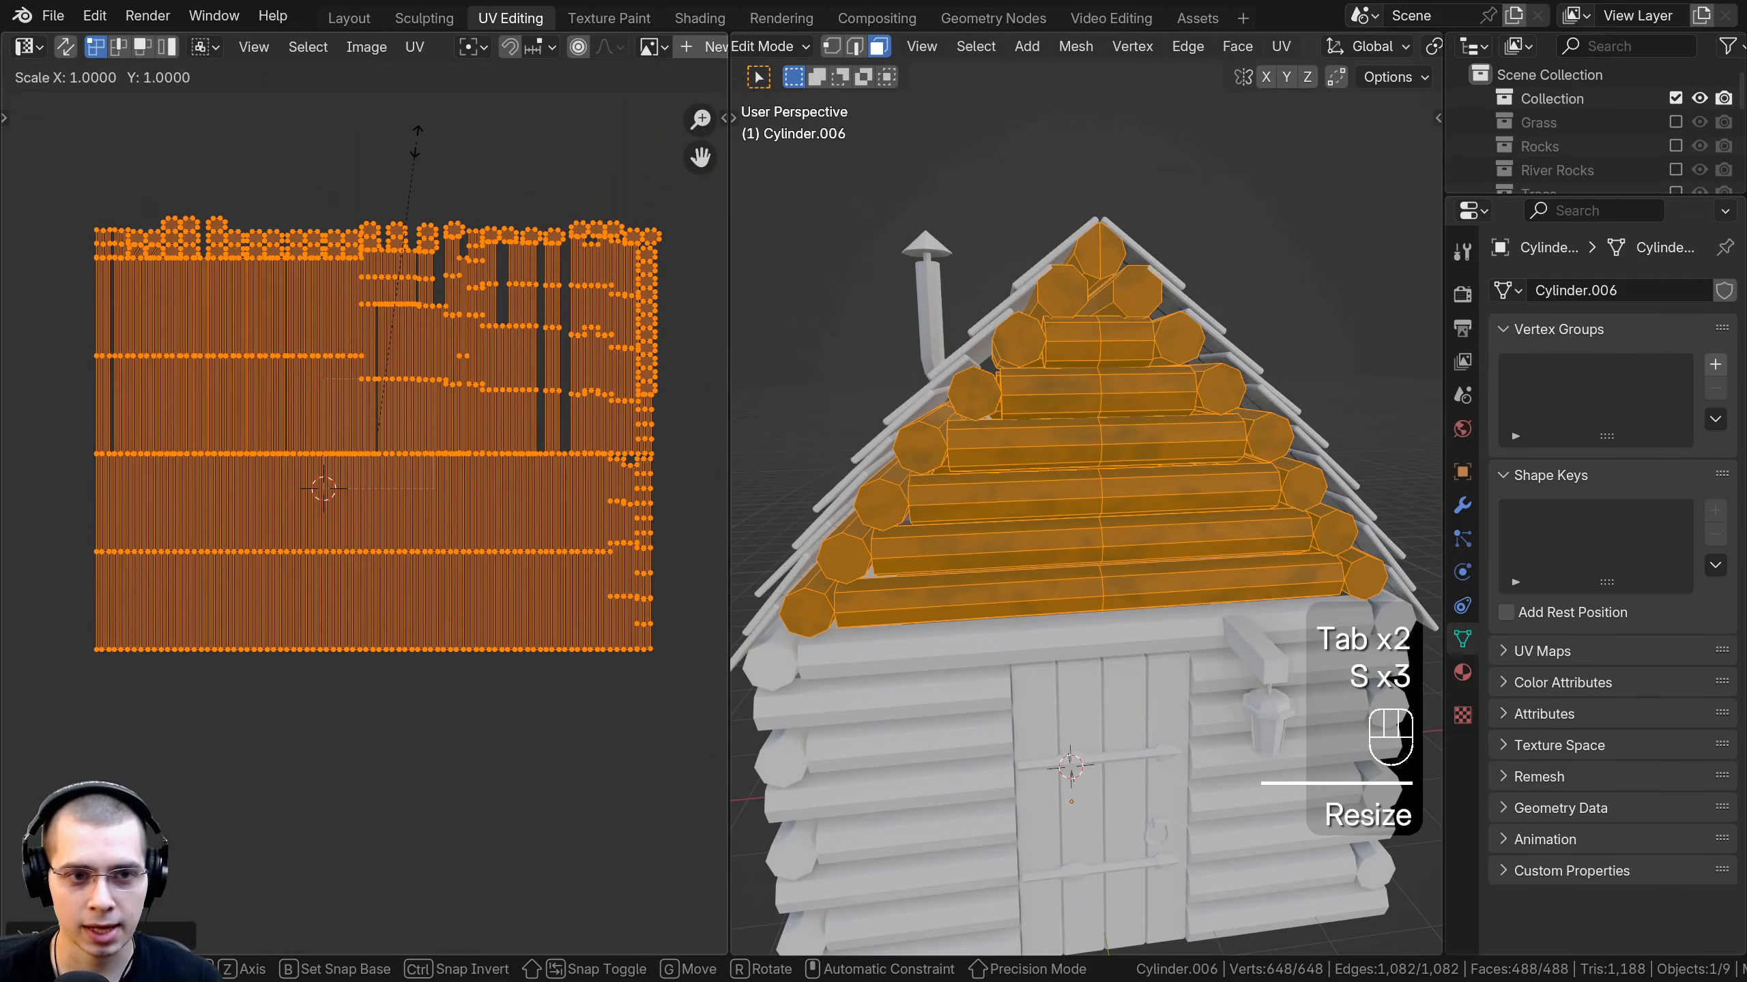
Squash the gable logs' UVs along Y into a flat strip so the wood grain stretches lengthwise.
key("y")
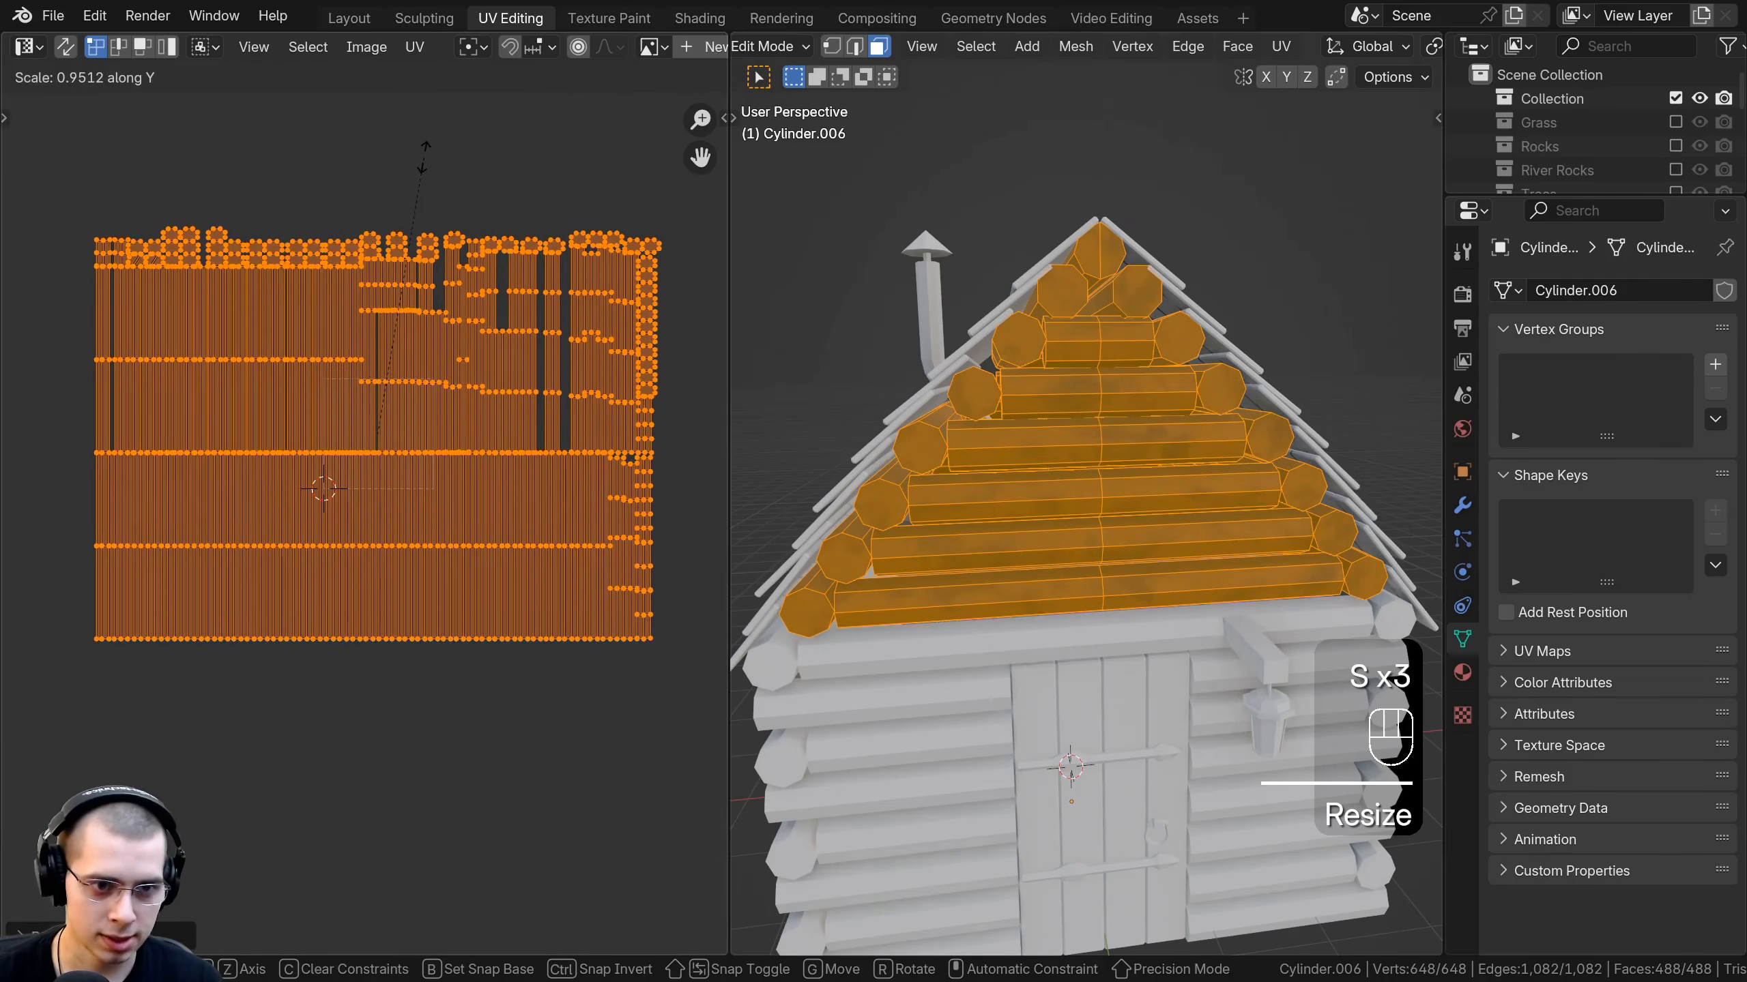
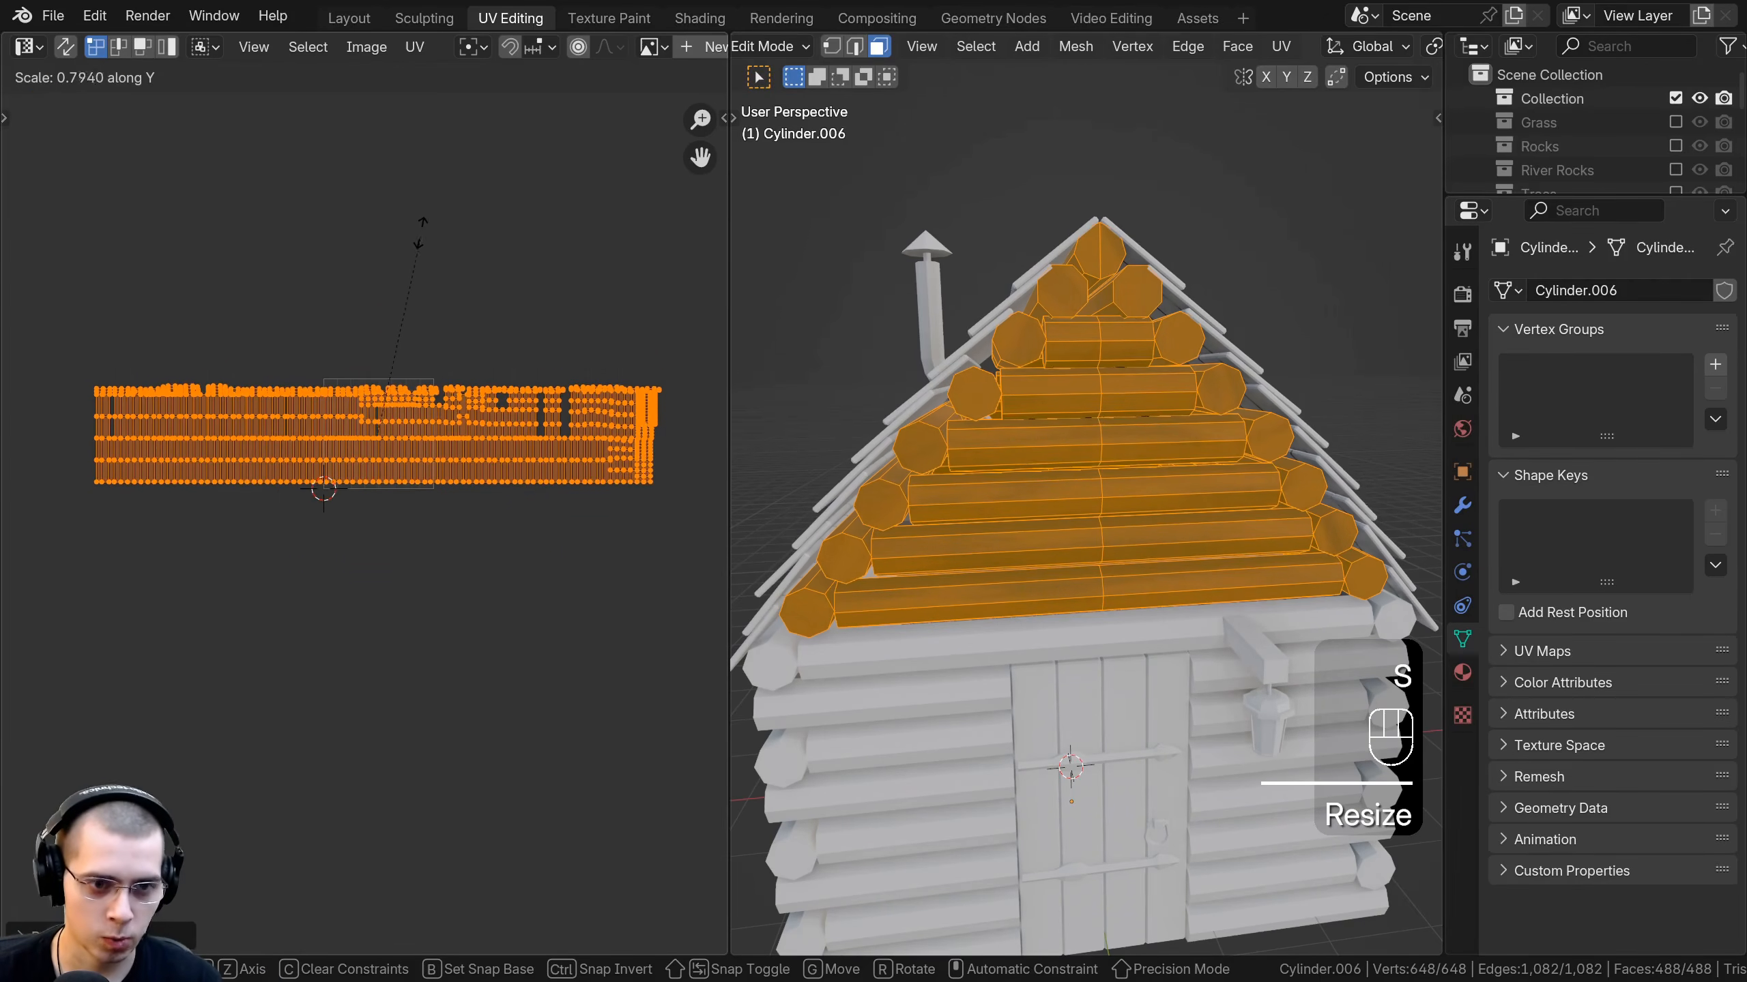
key("Tab")
scroll(1028, 413, "up", 6)
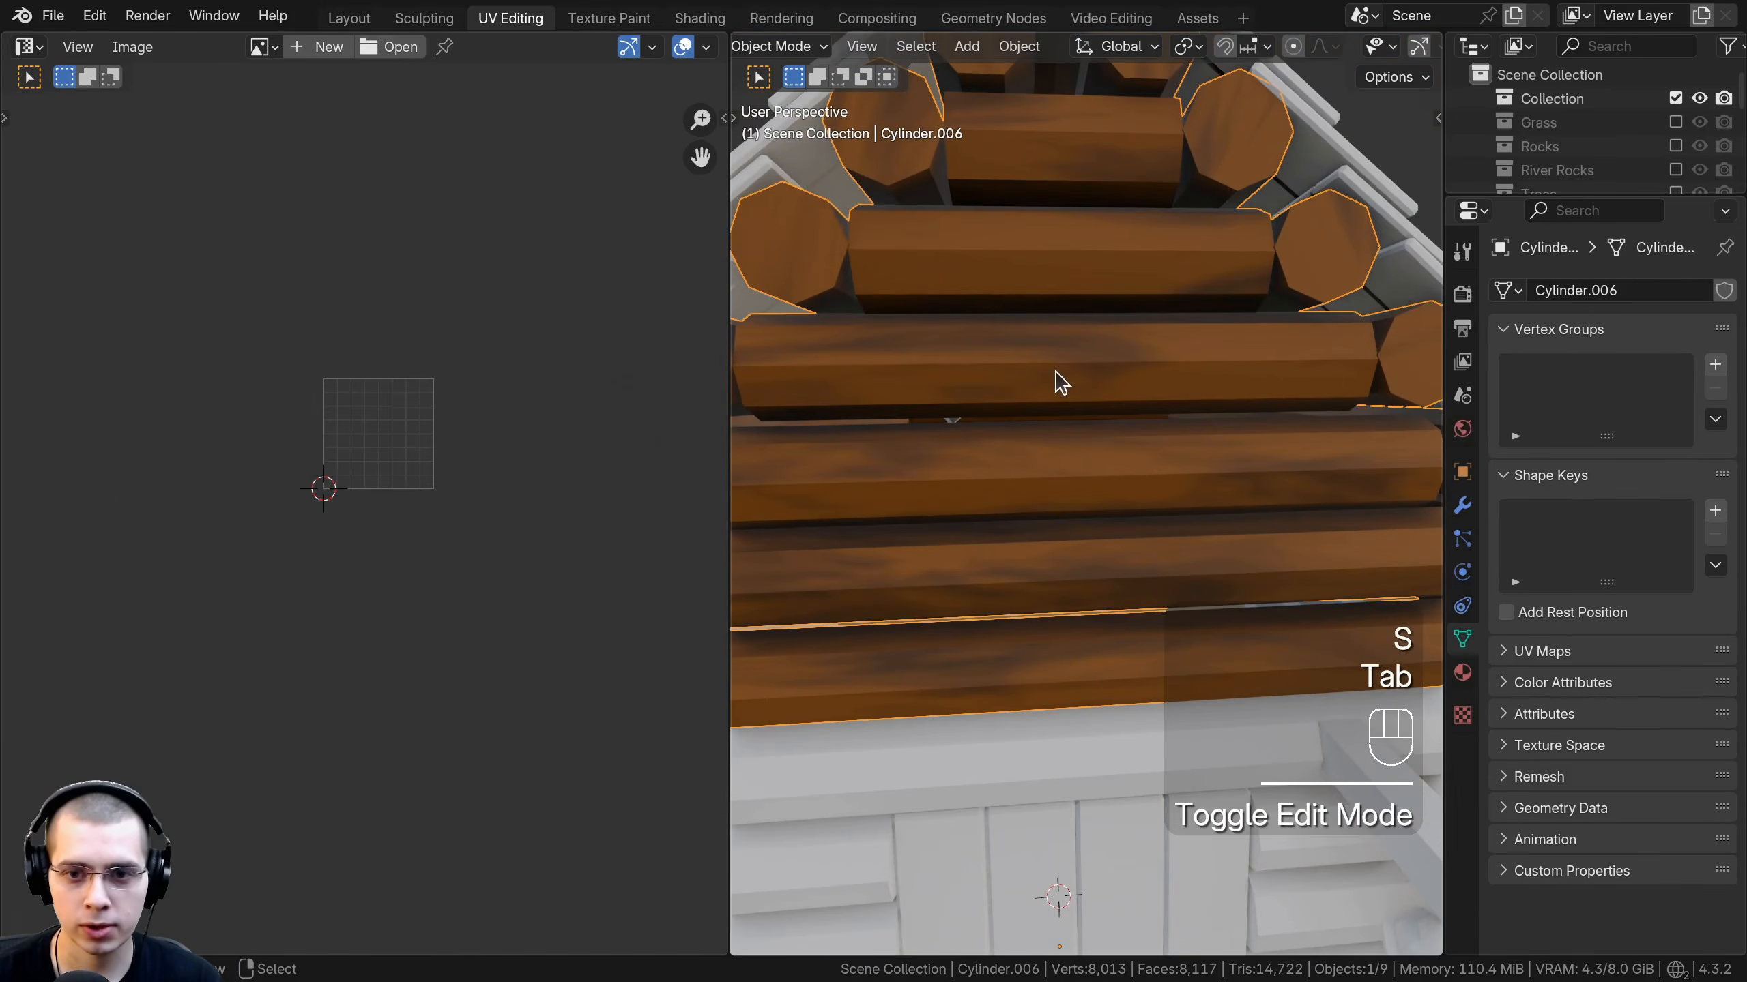
scroll(1061, 383, "down", 5)
Enlarge the gable logs' flattened UVs uniformly in two passes, checking the wood grain on the logs after each.
key("Tab")
key("s")
left_click(553, 565)
key("Tab")
scroll(1082, 561, "up", 2)
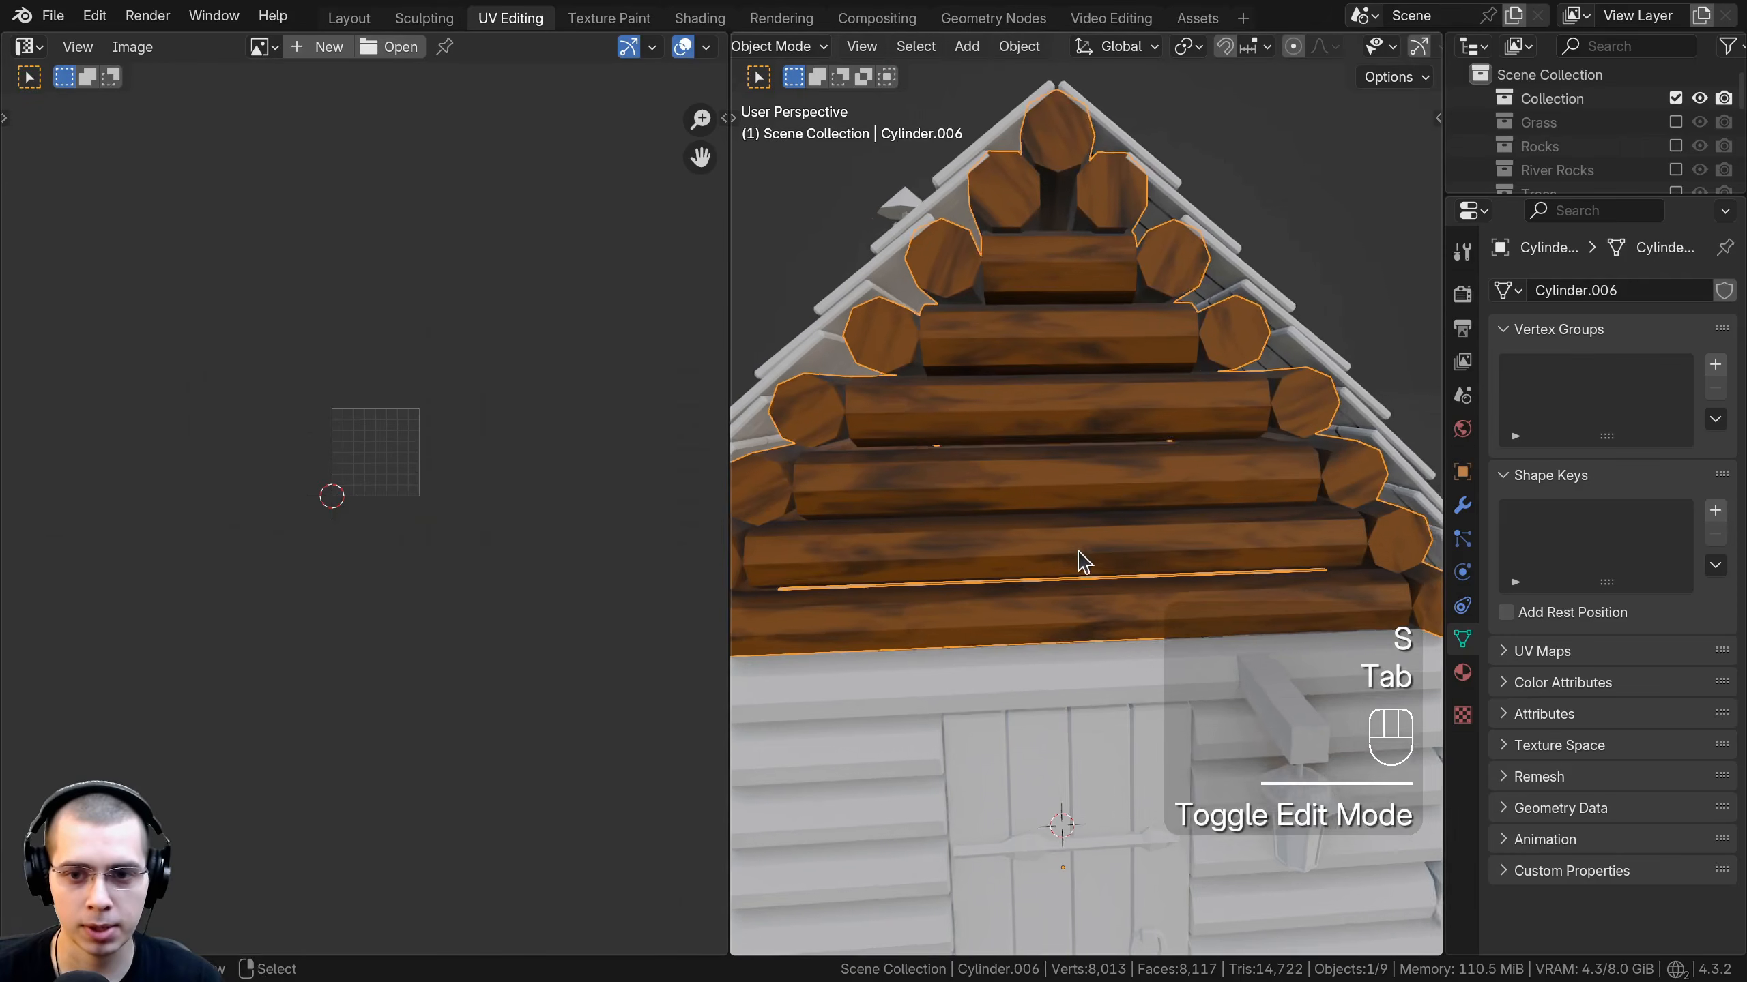
scroll(1083, 561, "up", 2)
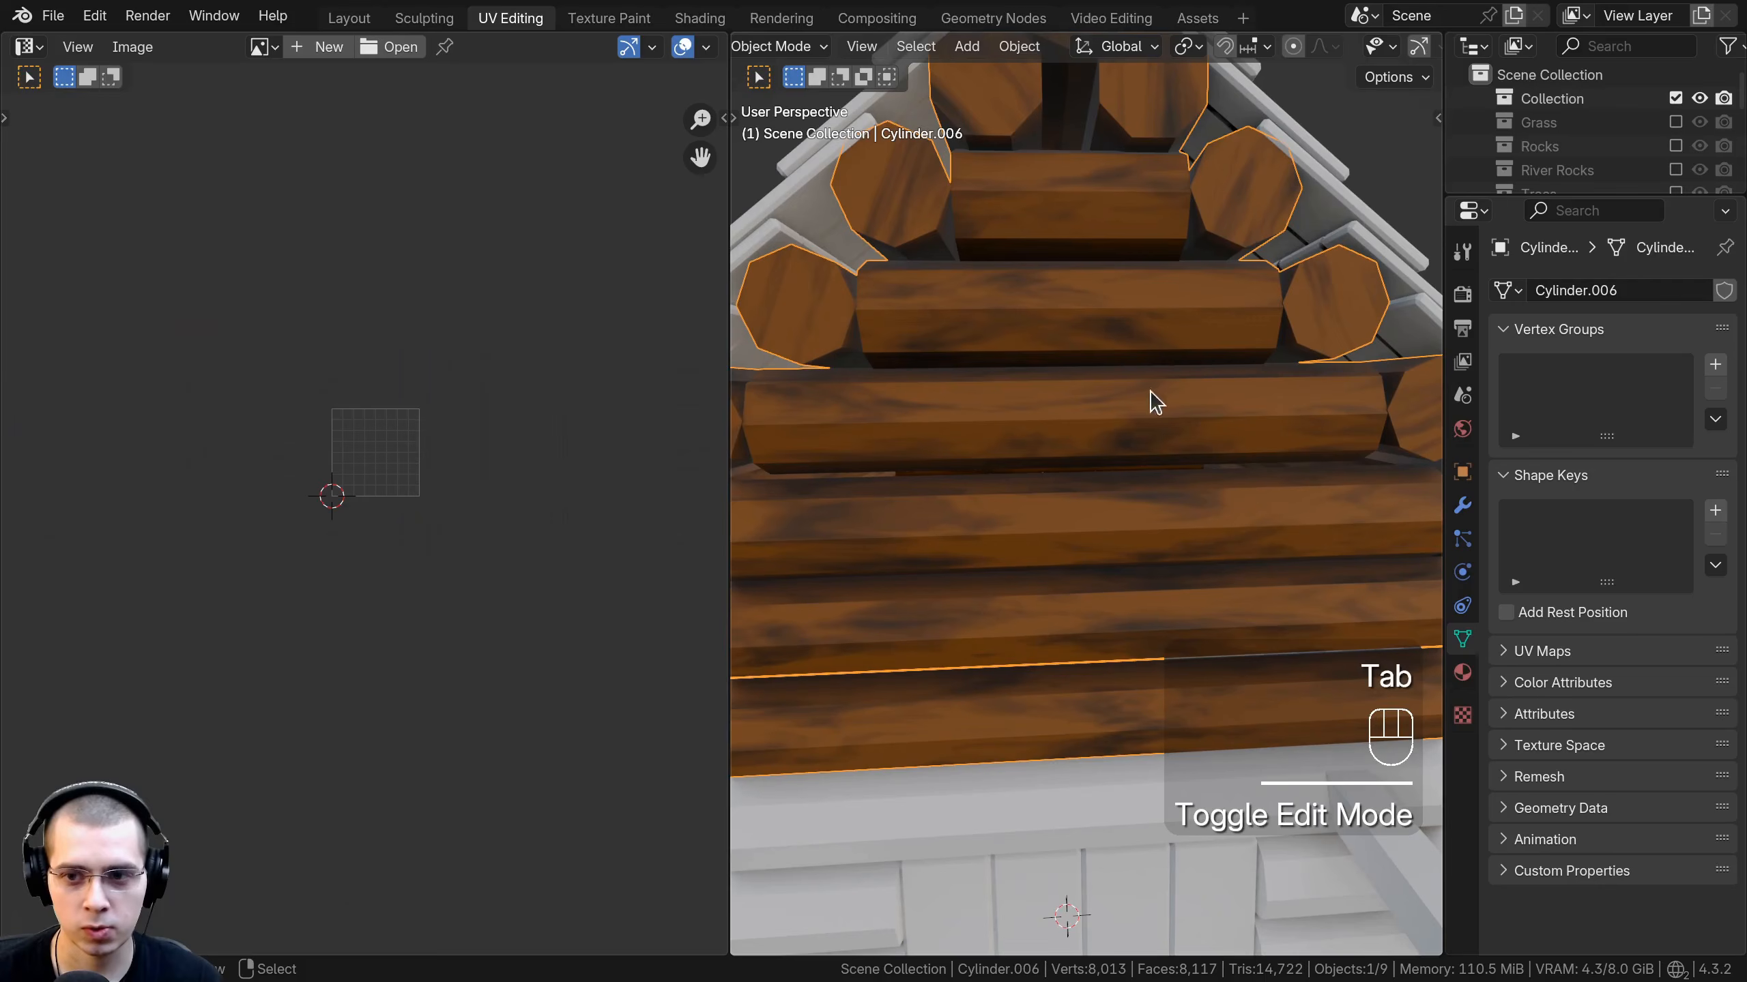
key("Tab")
key("s")
left_click(557, 359)
key("Tab")
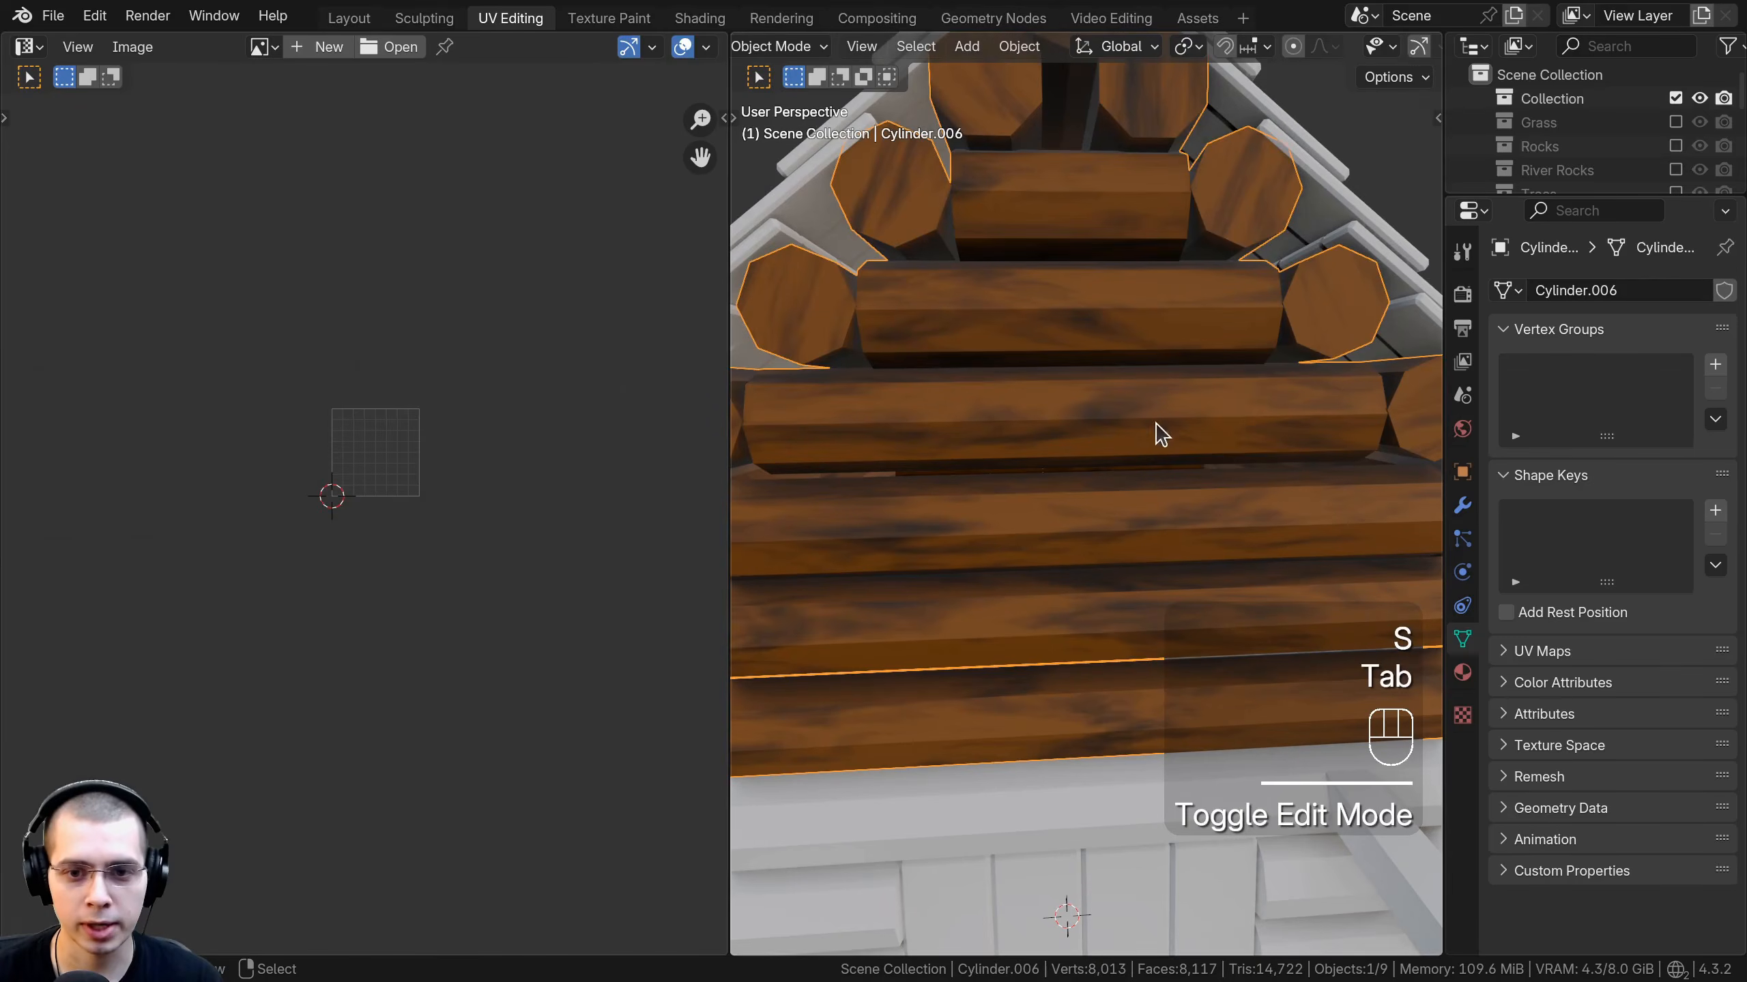
scroll(1101, 423, "down", 6)
scroll(1099, 423, "up", 4)
scroll(1244, 495, "down", 5)
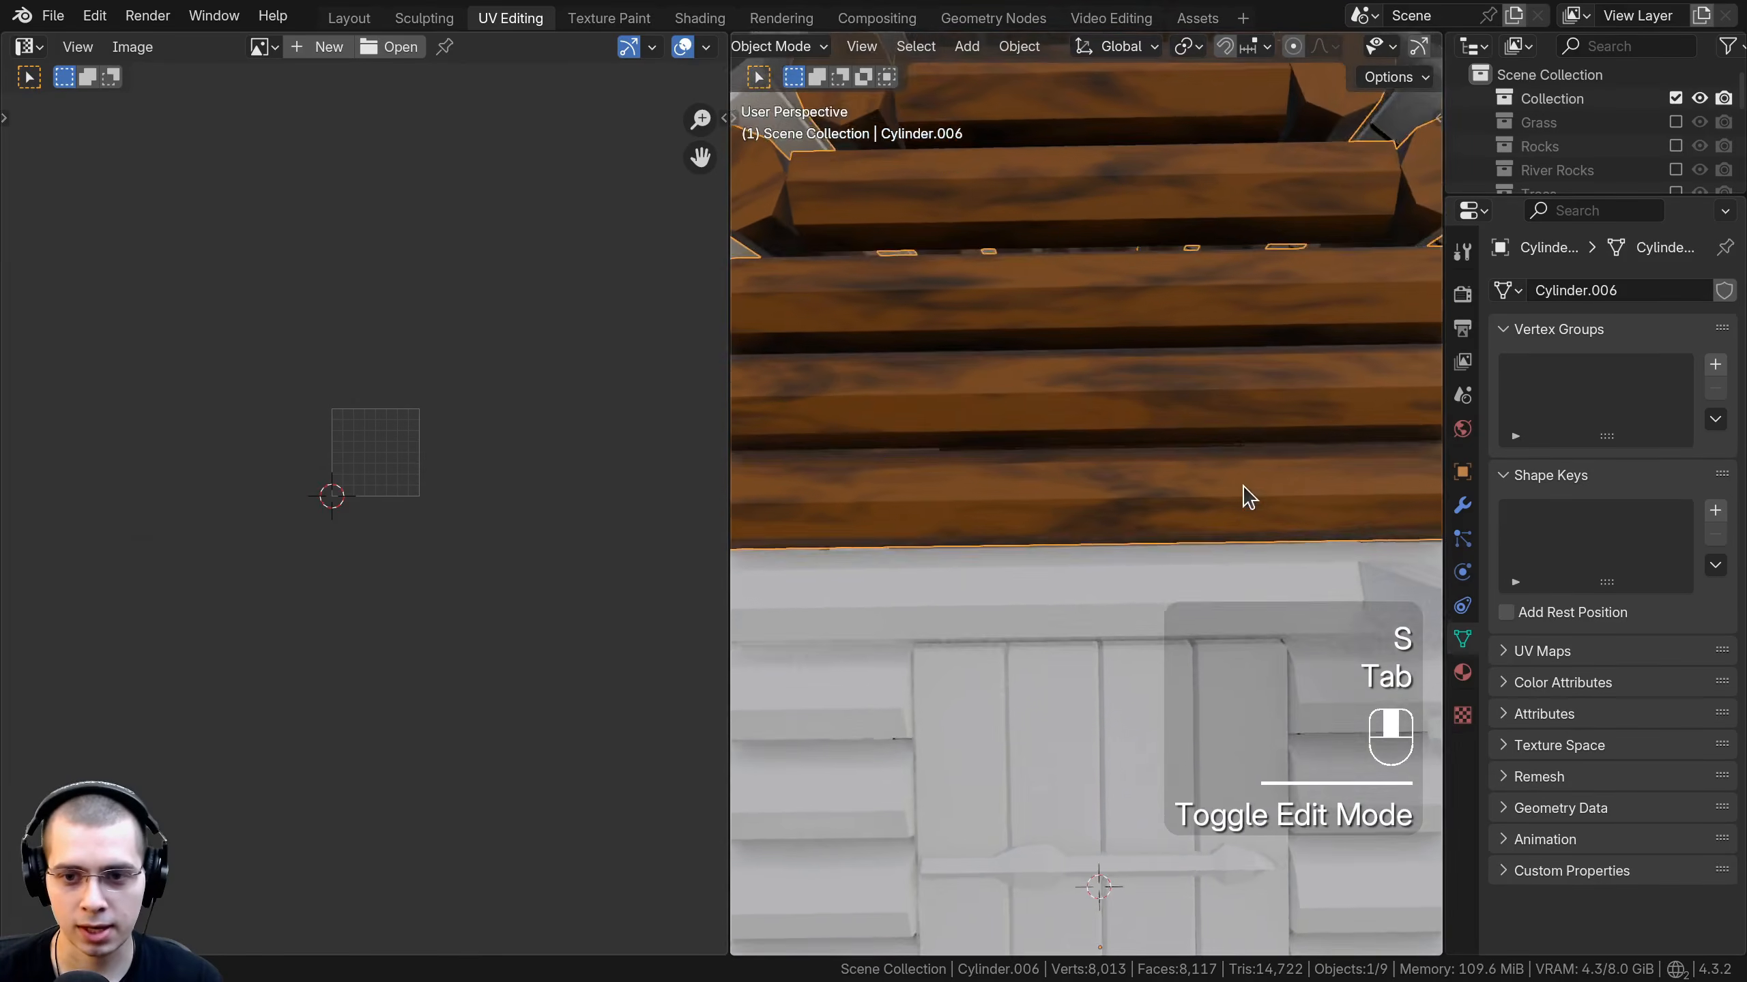
Fine-tune the overall scale of the gable logs' UVs and check the grain across the whole gable.
middle_click_drag(1134, 343, 1134, 448, "shift")
key("Tab")
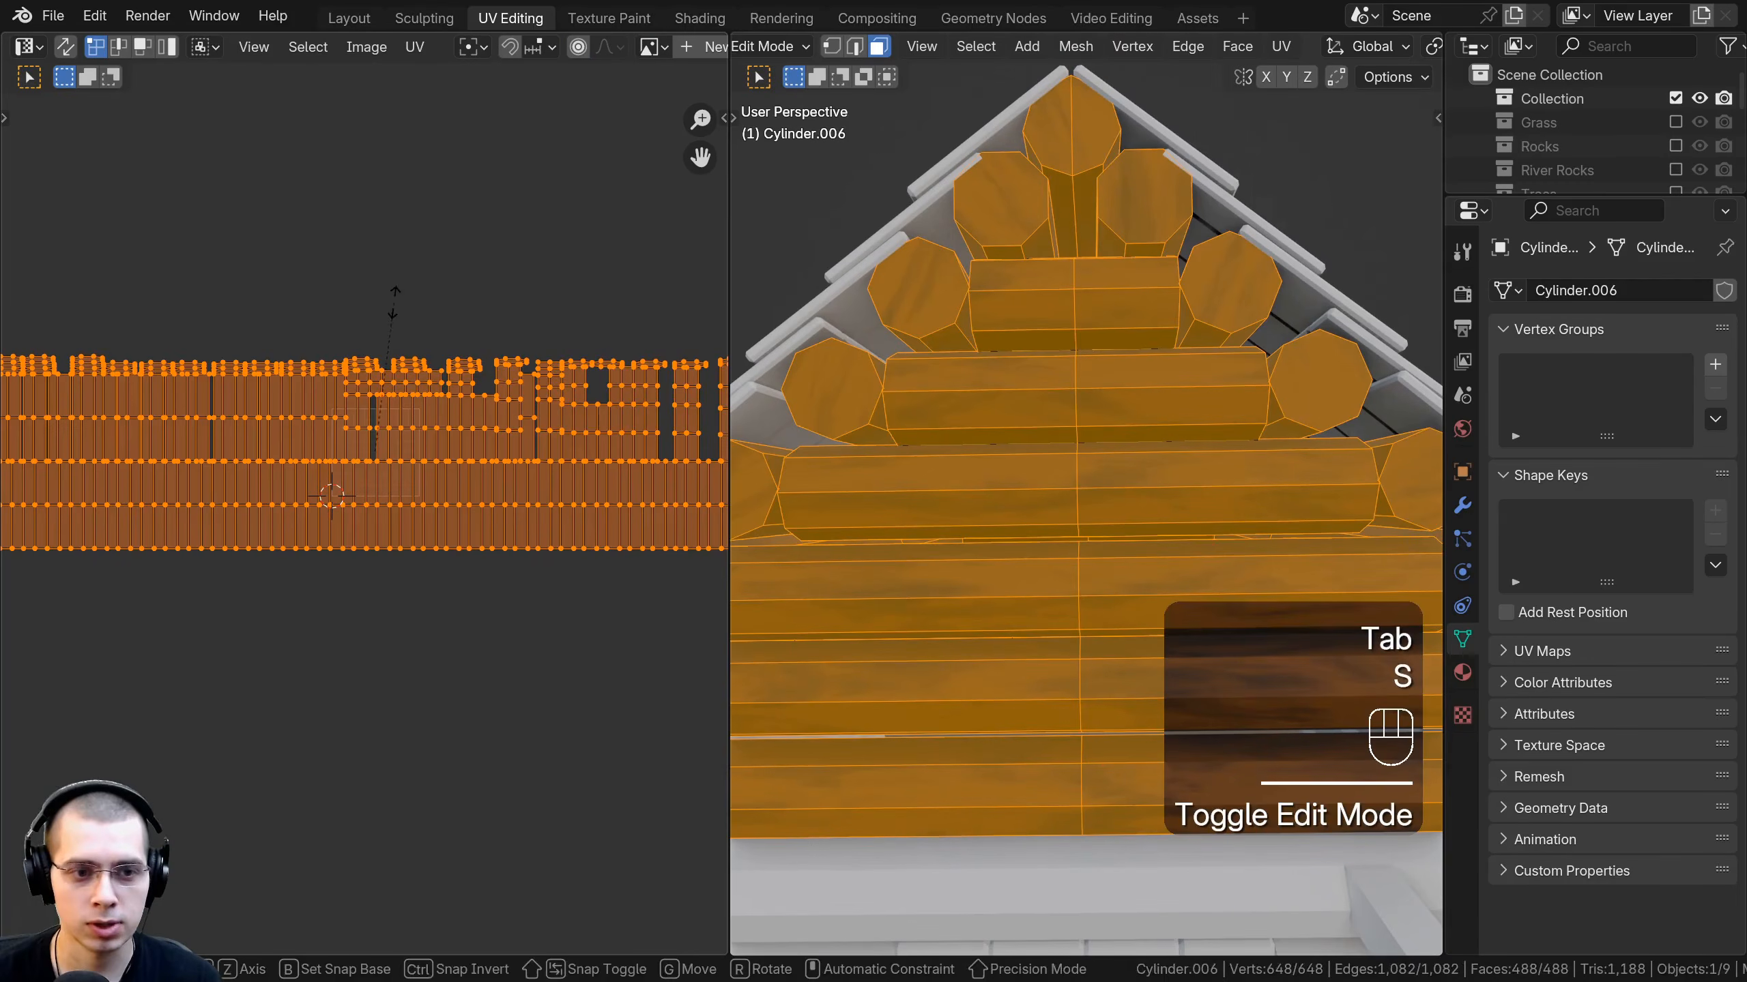
left_click(390, 328)
key("Tab")
middle_click_drag(963, 426, 850, 669)
scroll(1009, 474, "down", 3)
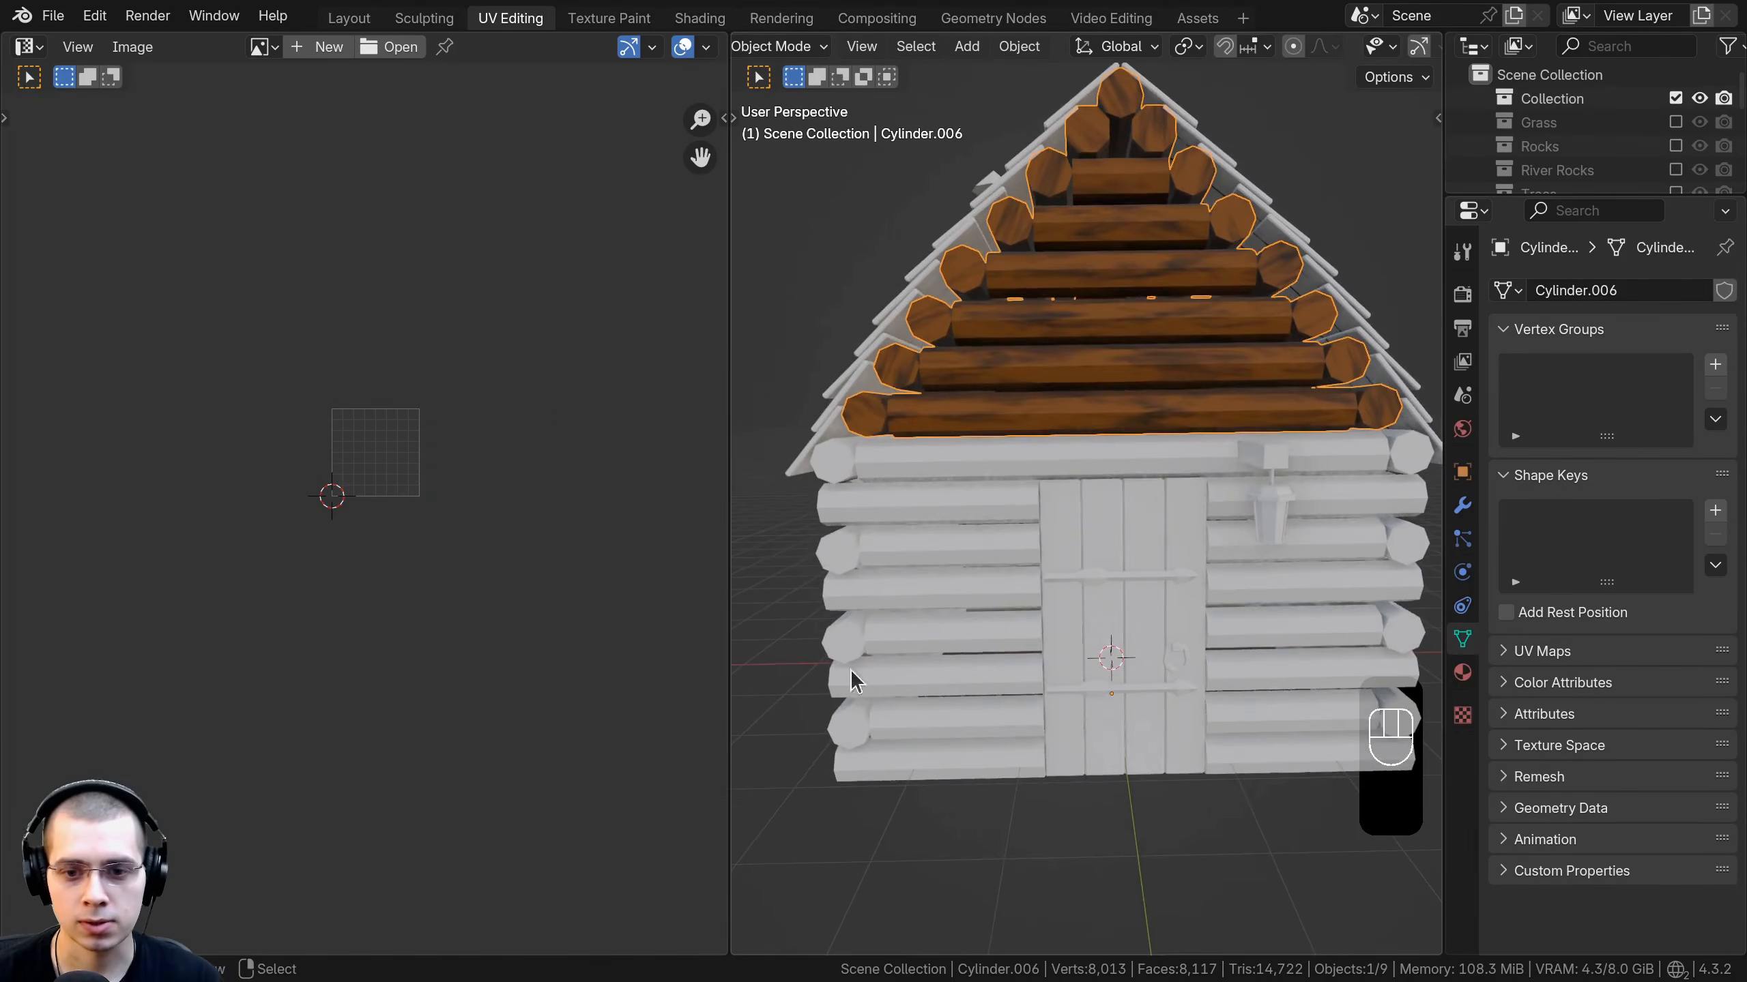
Select the cabin's wall logs and check their modifiers and mesh.
left_click(887, 512)
middle_click_drag(887, 512, 1489, 582)
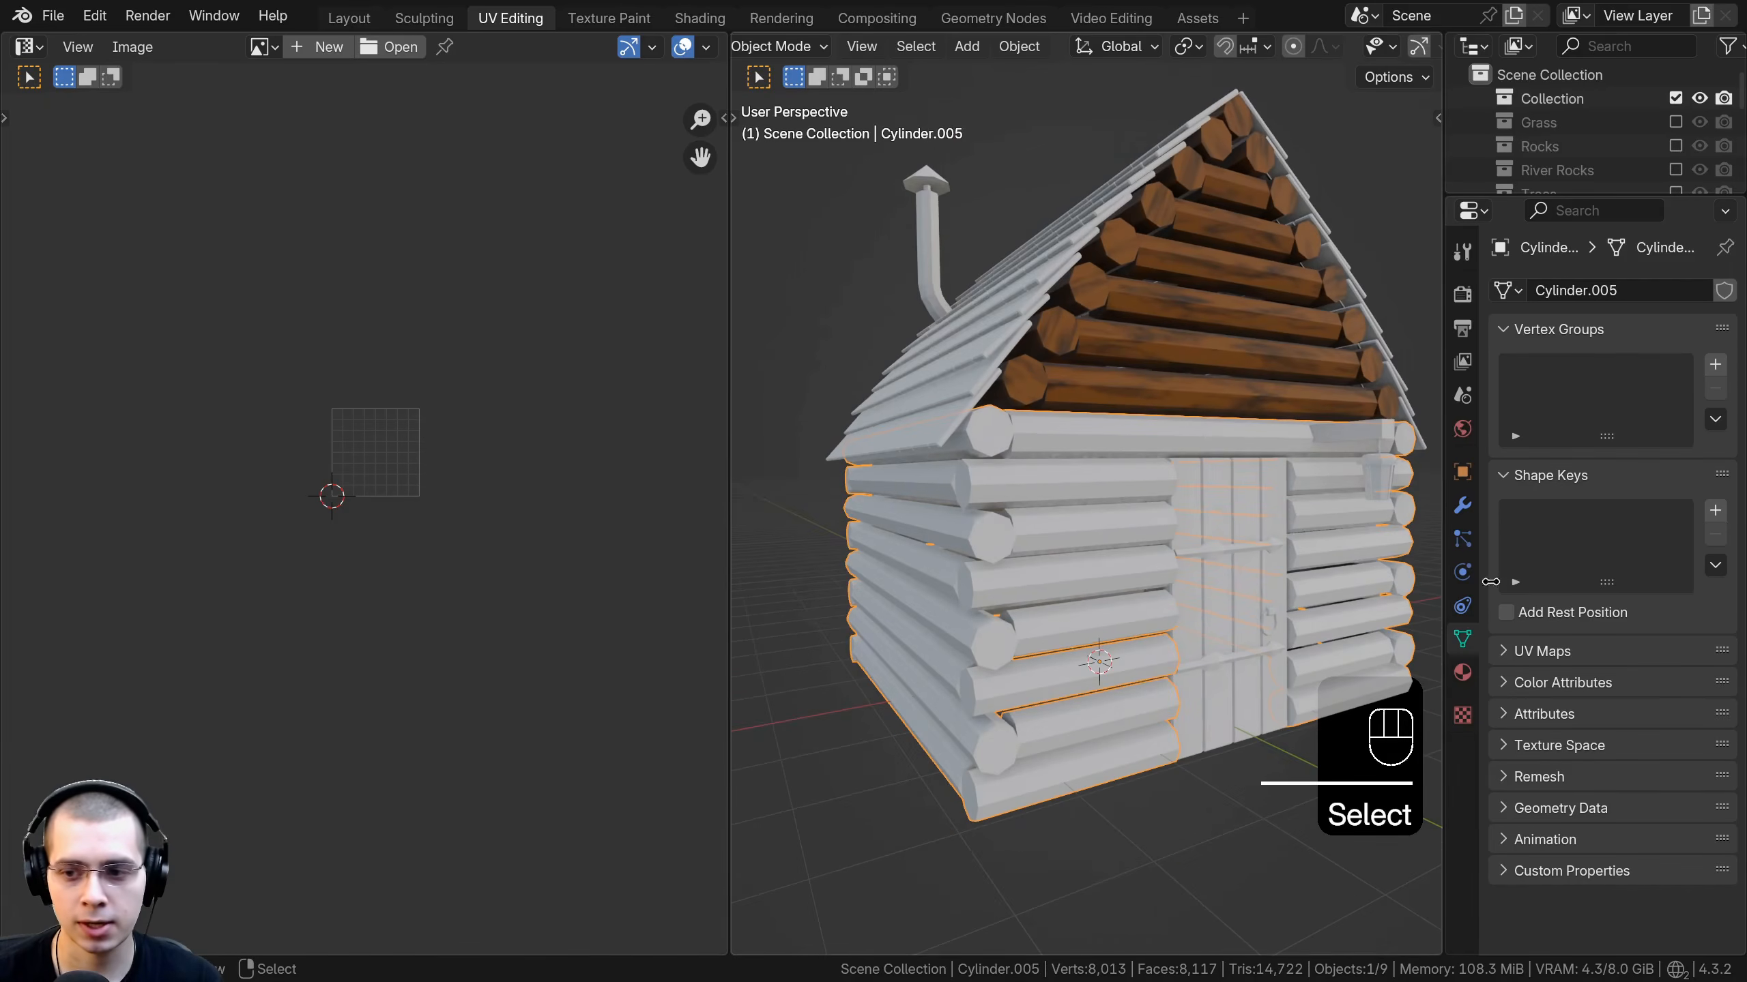
left_click(1462, 505)
left_click_drag(1445, 502, 1365, 492)
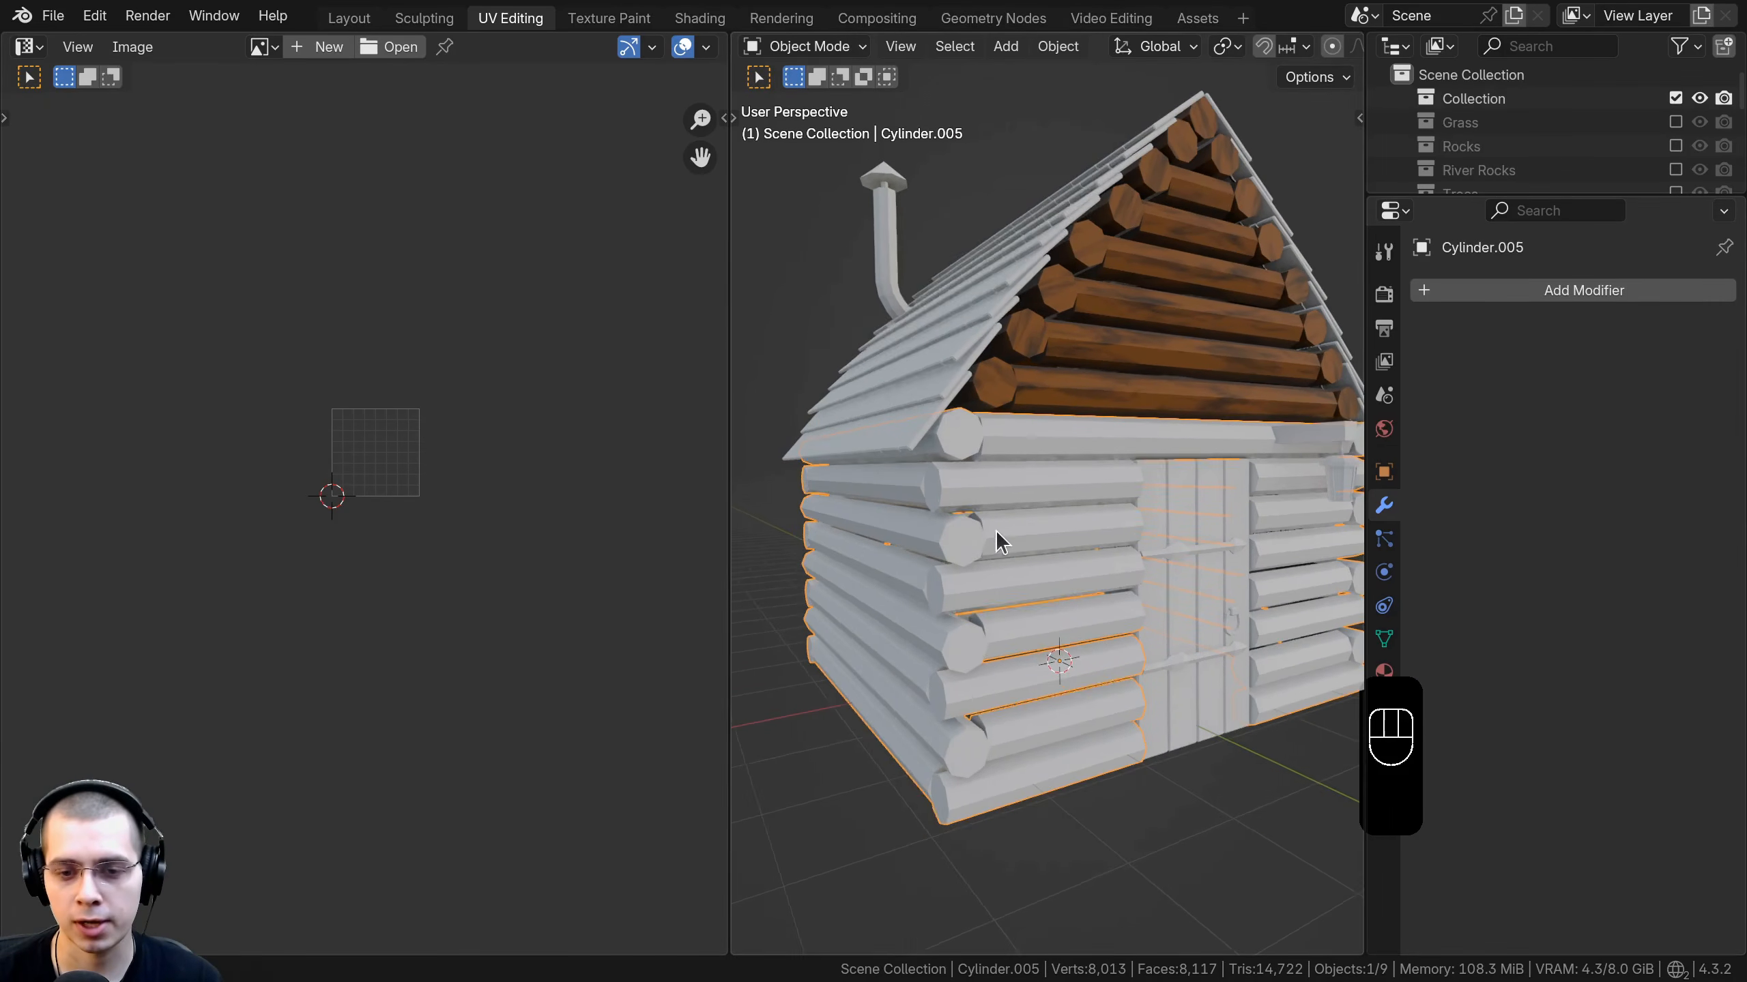
key("Tab")
middle_click_drag(976, 533, 940, 527)
key("Tab")
scroll(1303, 272, "down", 5)
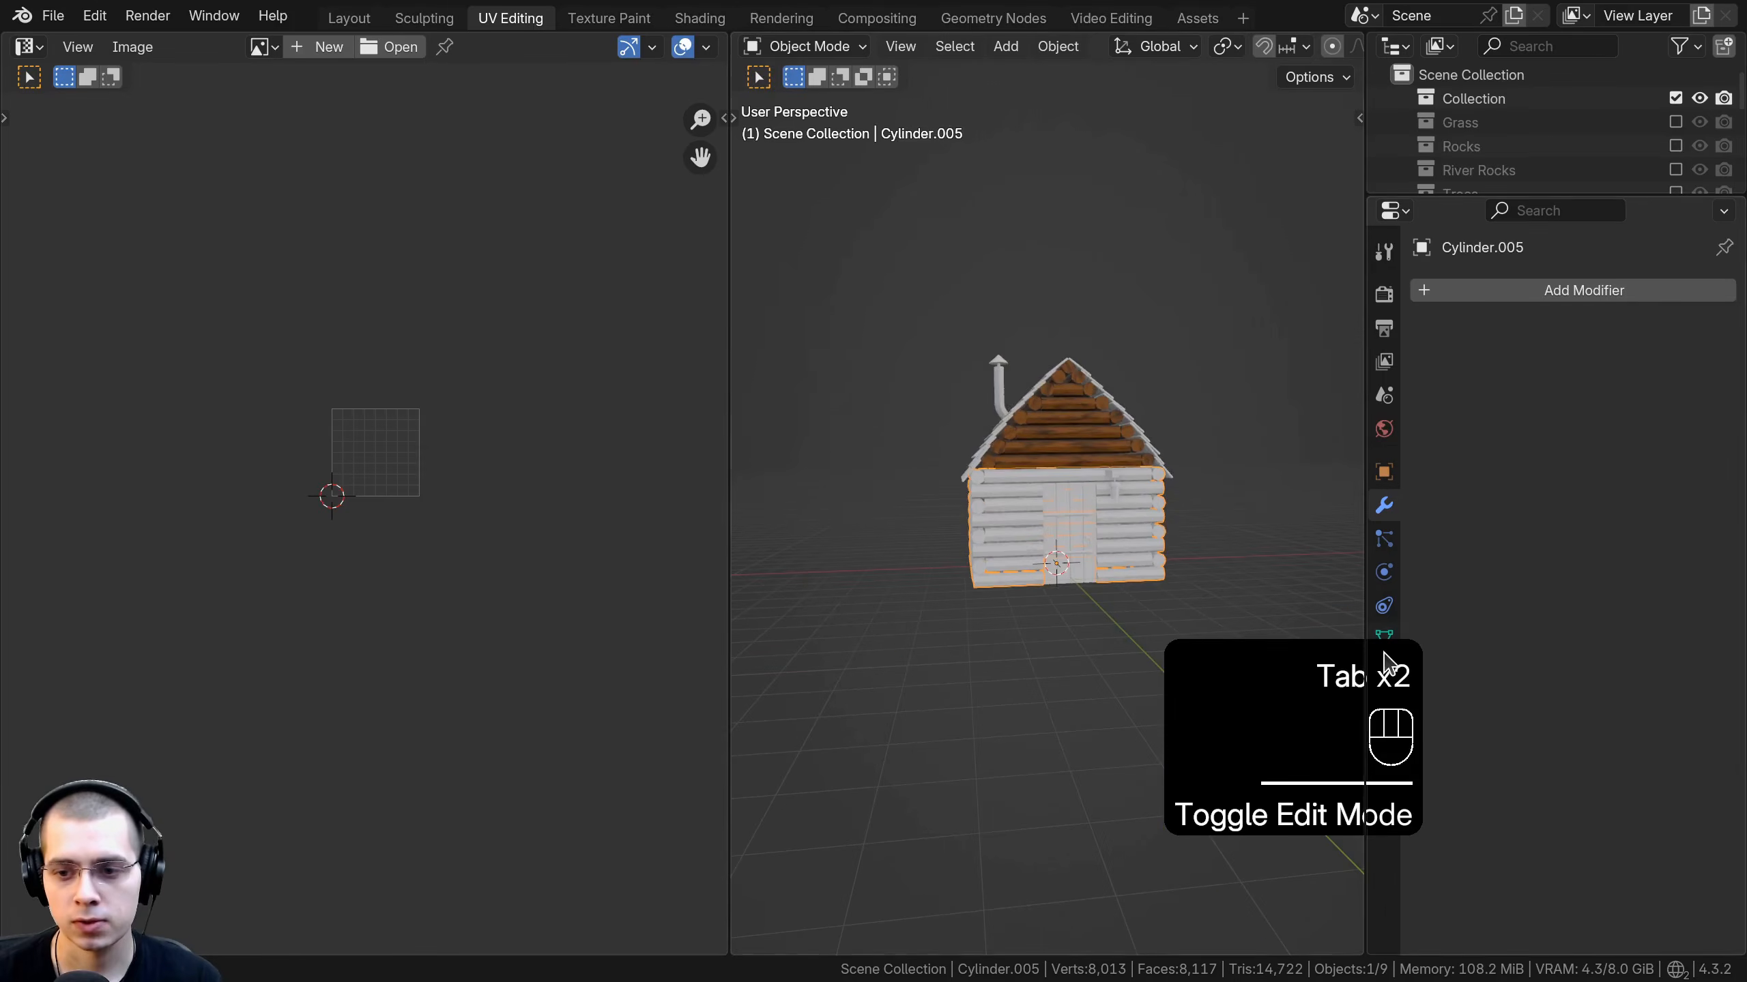
left_click_drag(1365, 678, 1422, 681)
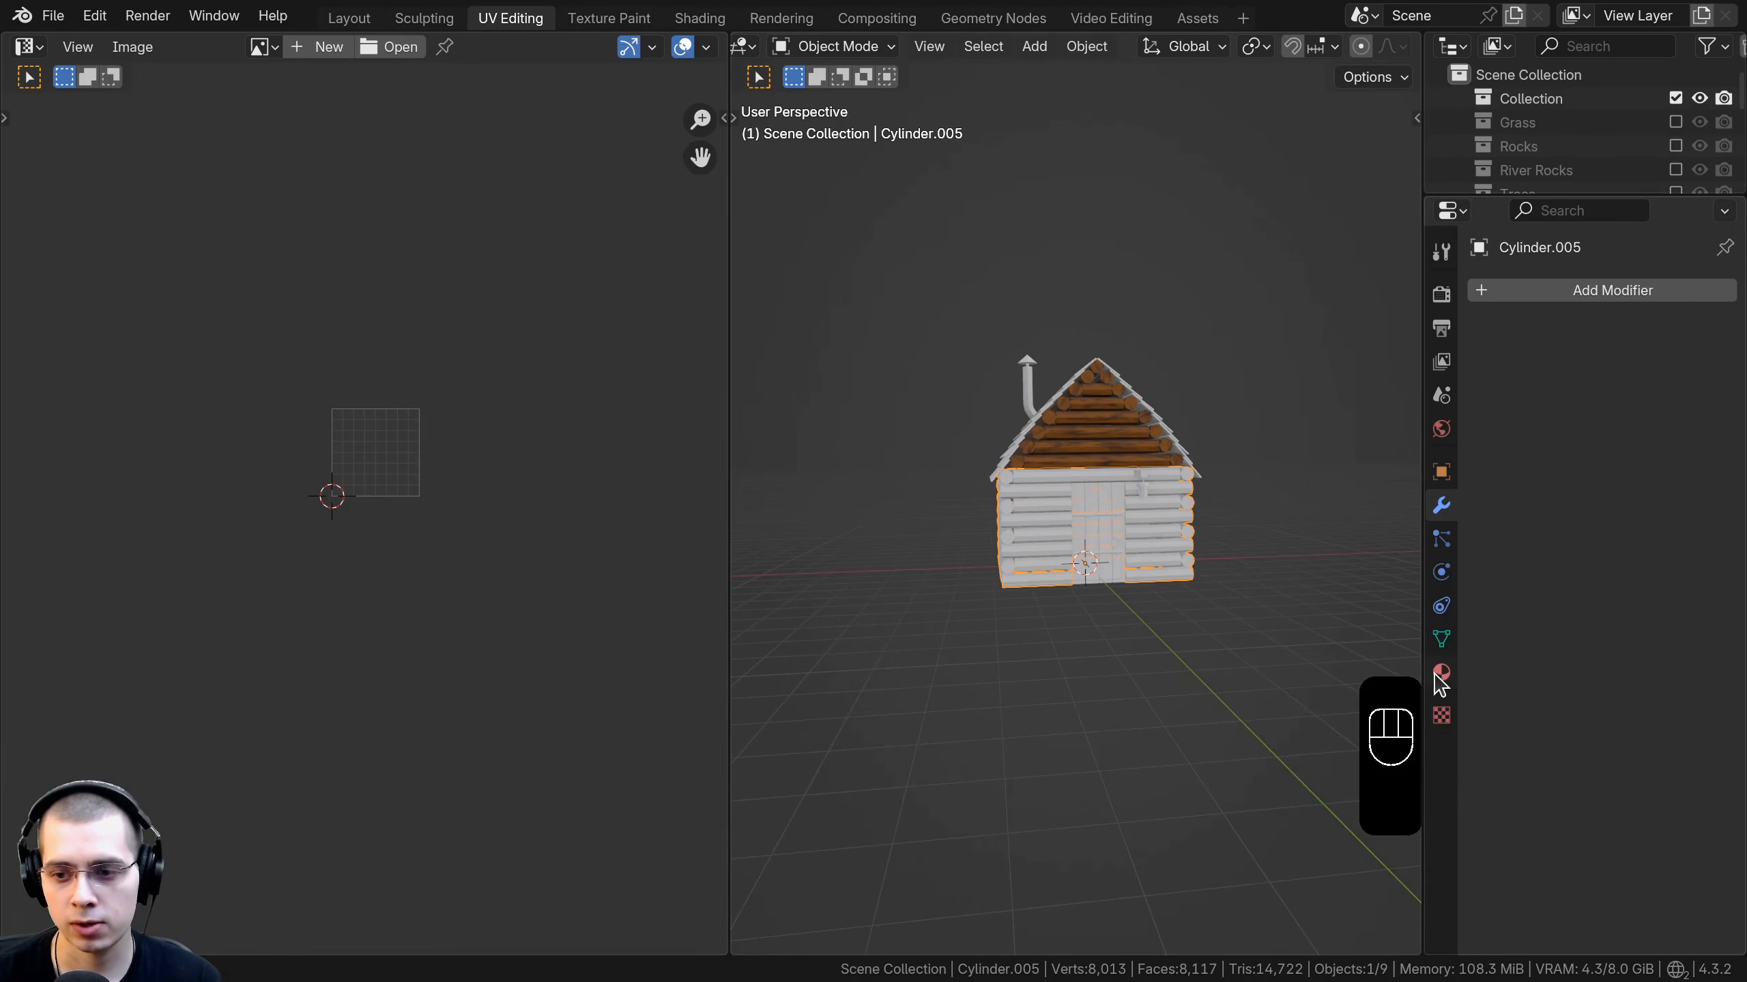
Assign the existing Wood material to the wall logs and save the file.
left_click(1435, 675)
middle_click_drag(1161, 555, 1123, 624, "shift")
scroll(1123, 624, "up", 2)
left_click(1492, 399)
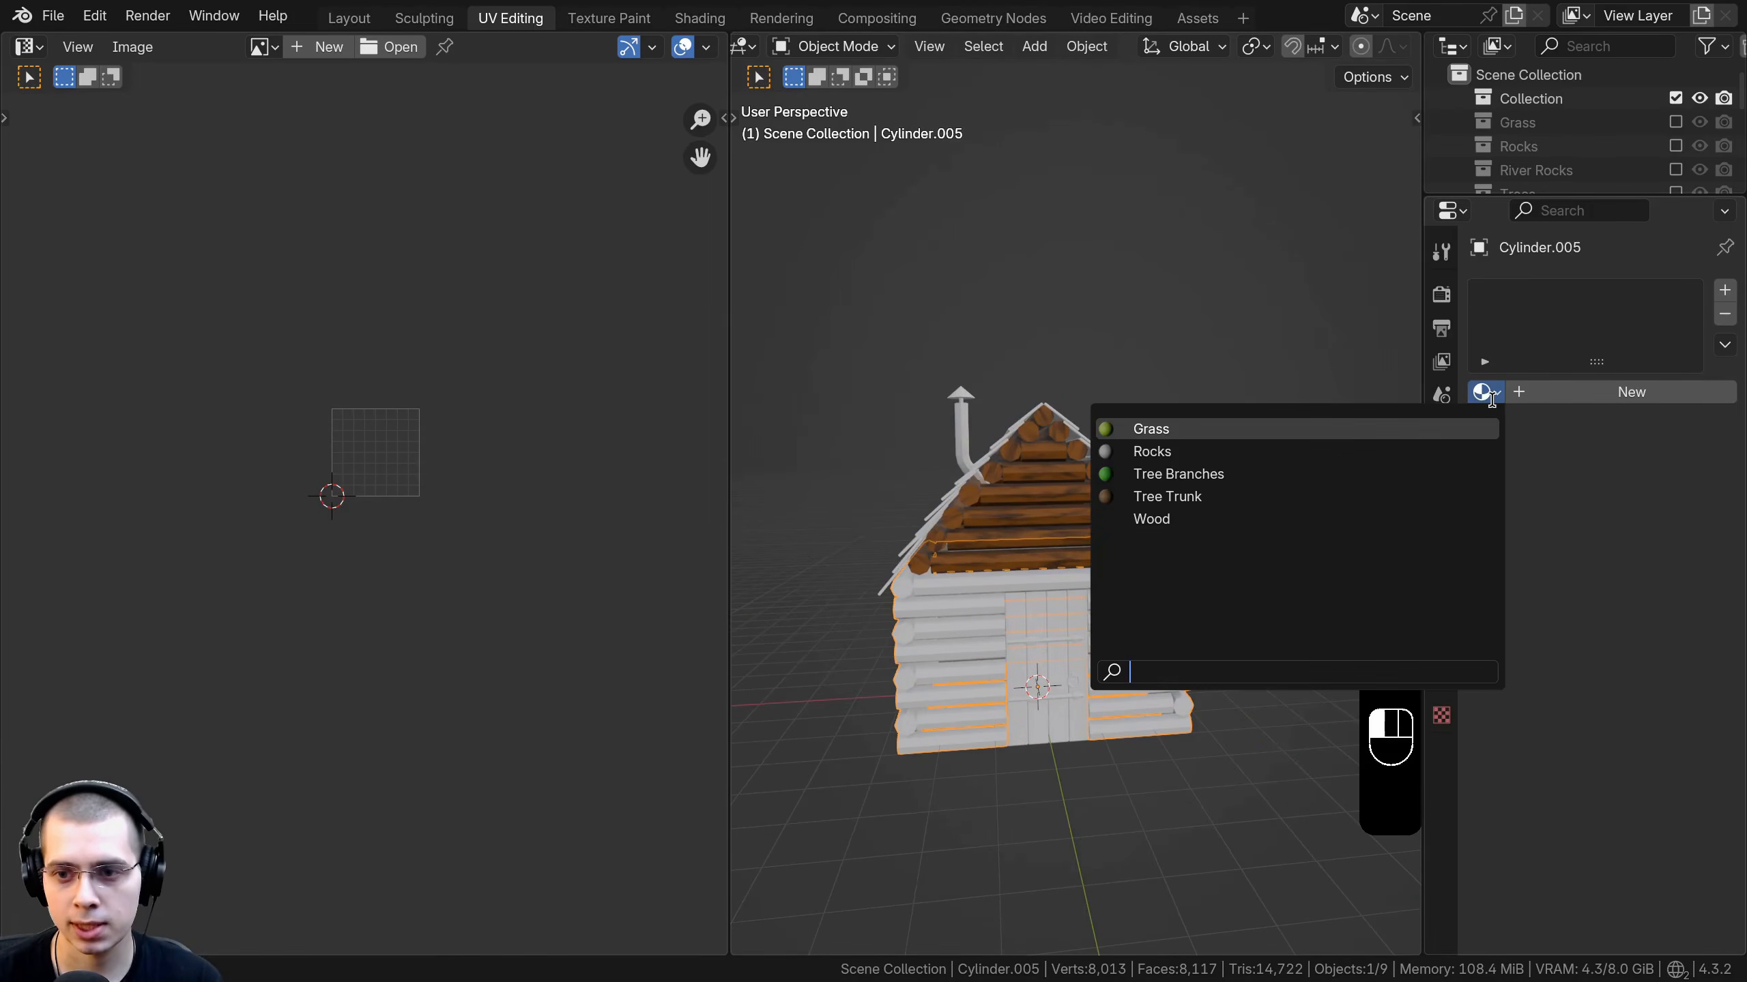
left_click(1153, 521)
middle_click_drag(1153, 521, 1150, 402, "shift")
key("ctrl+s")
Unwrap all faces of the wall logs with Smart UV Project.
key("Tab")
scroll(1131, 335, "down", 3)
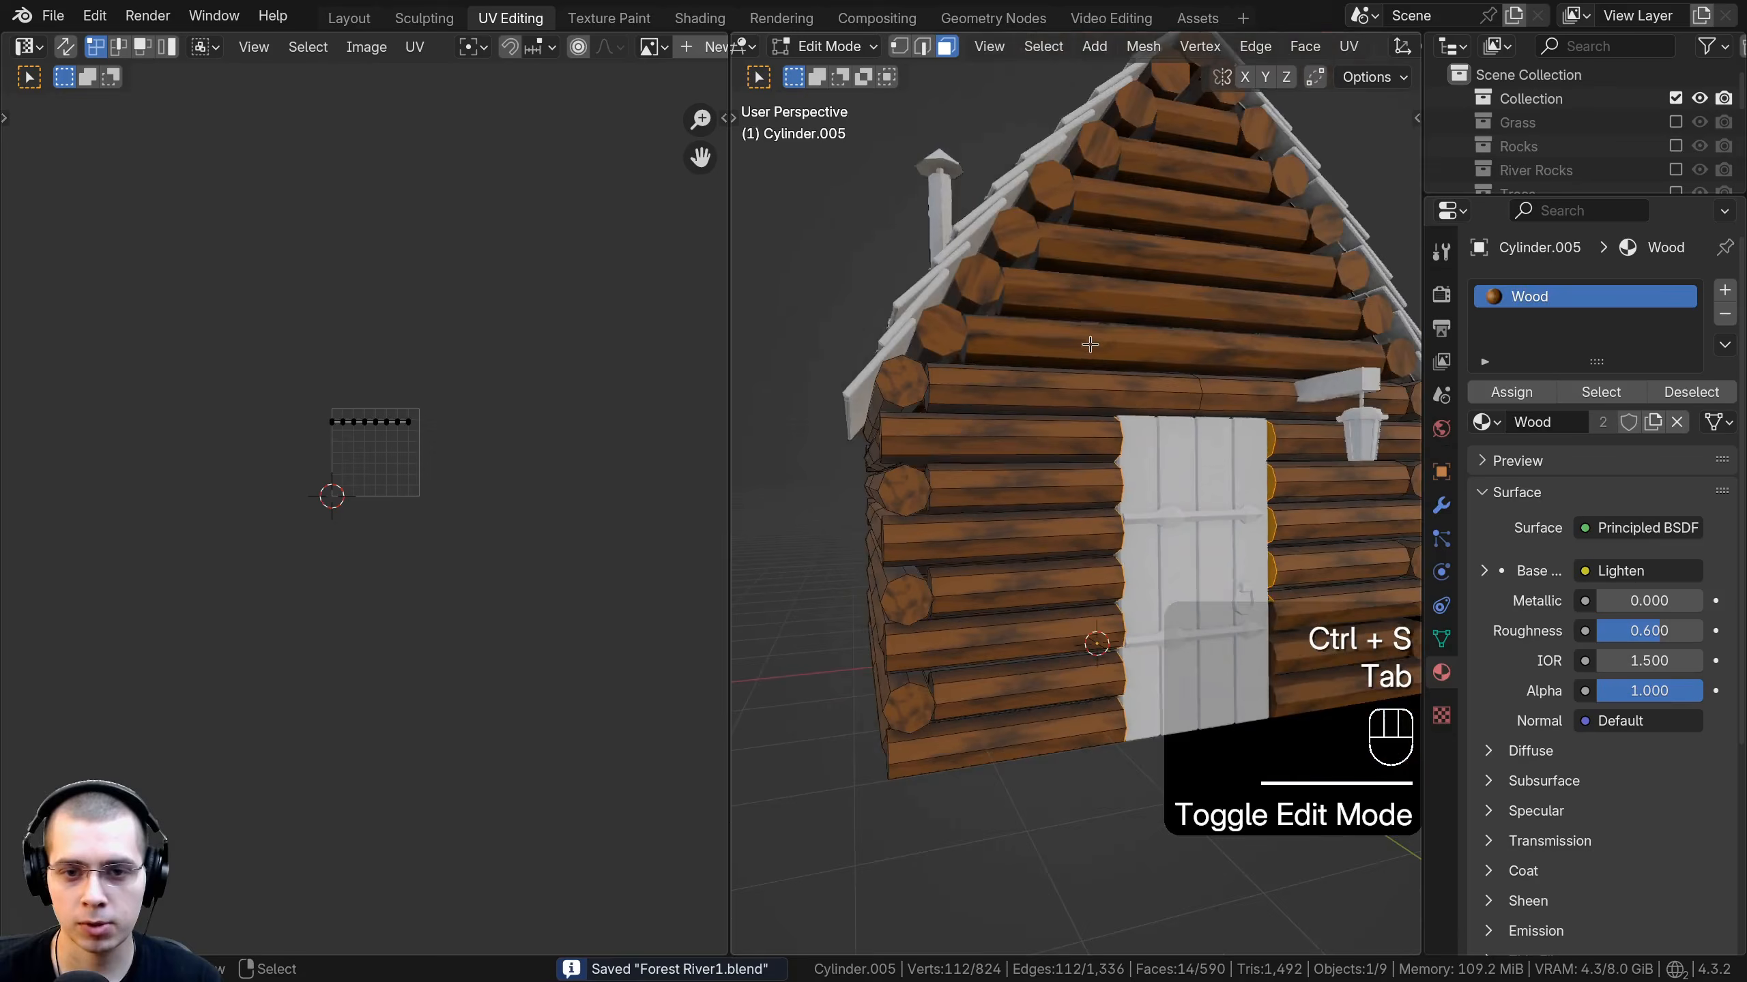
key("a")
key("a")
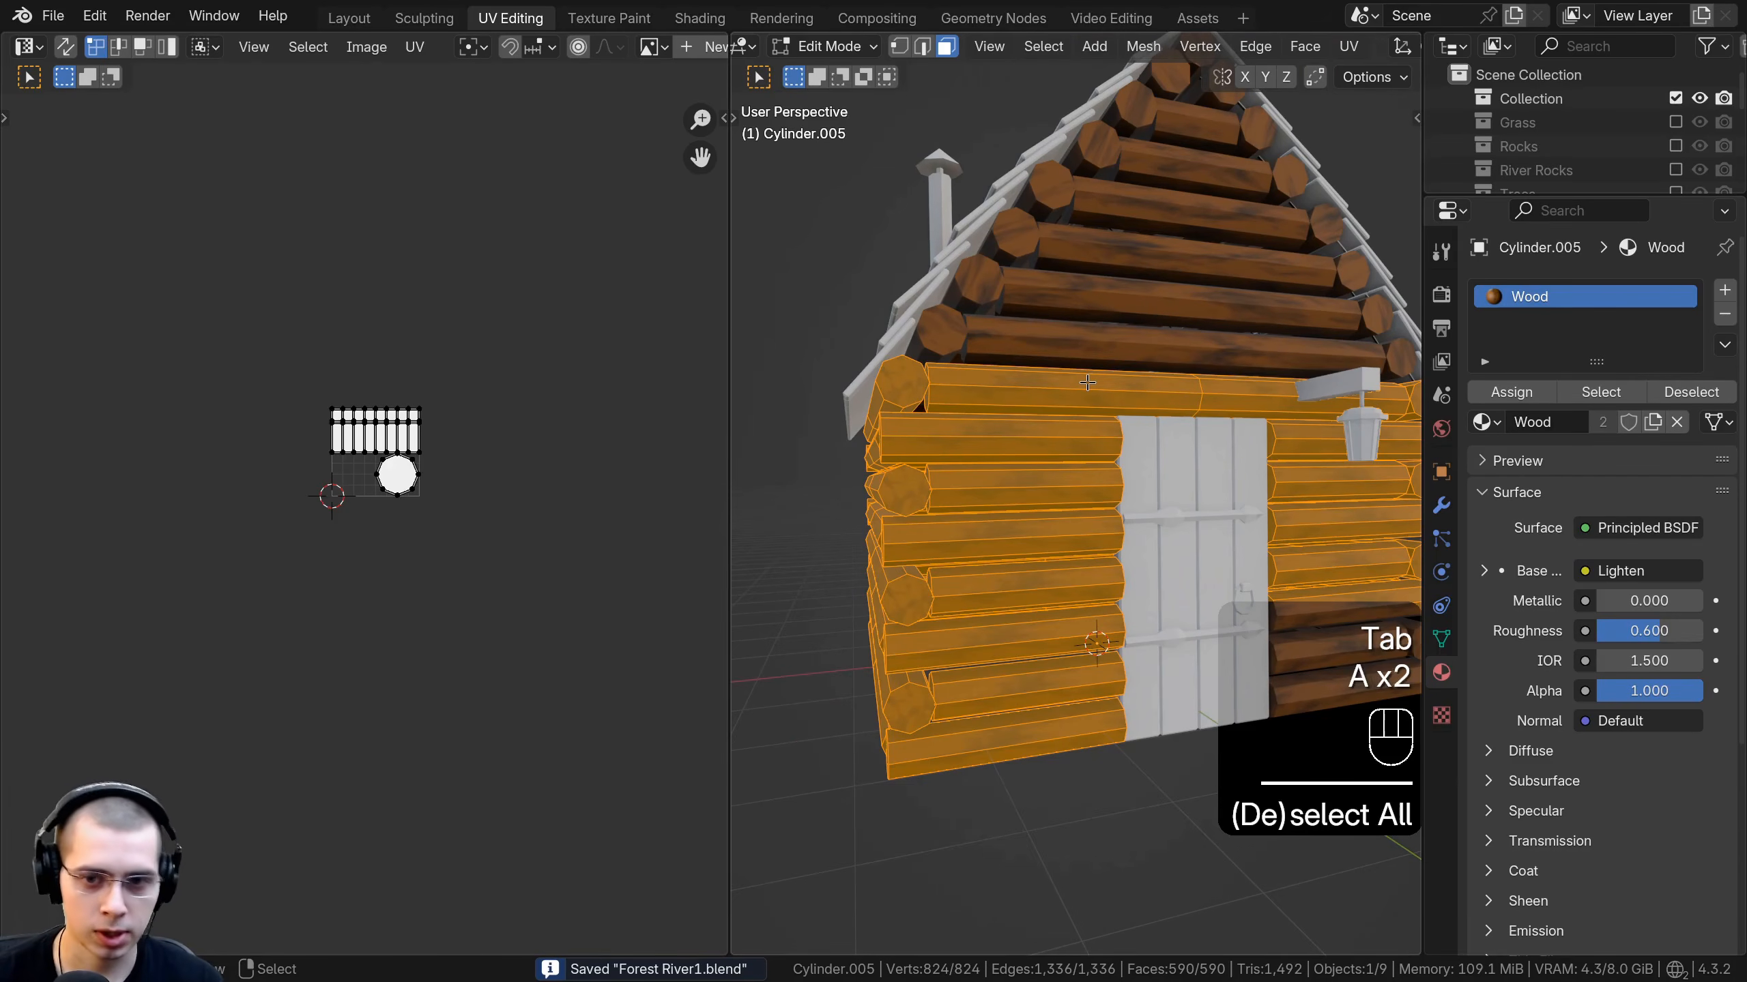
key("u")
mouse_move(1094, 394)
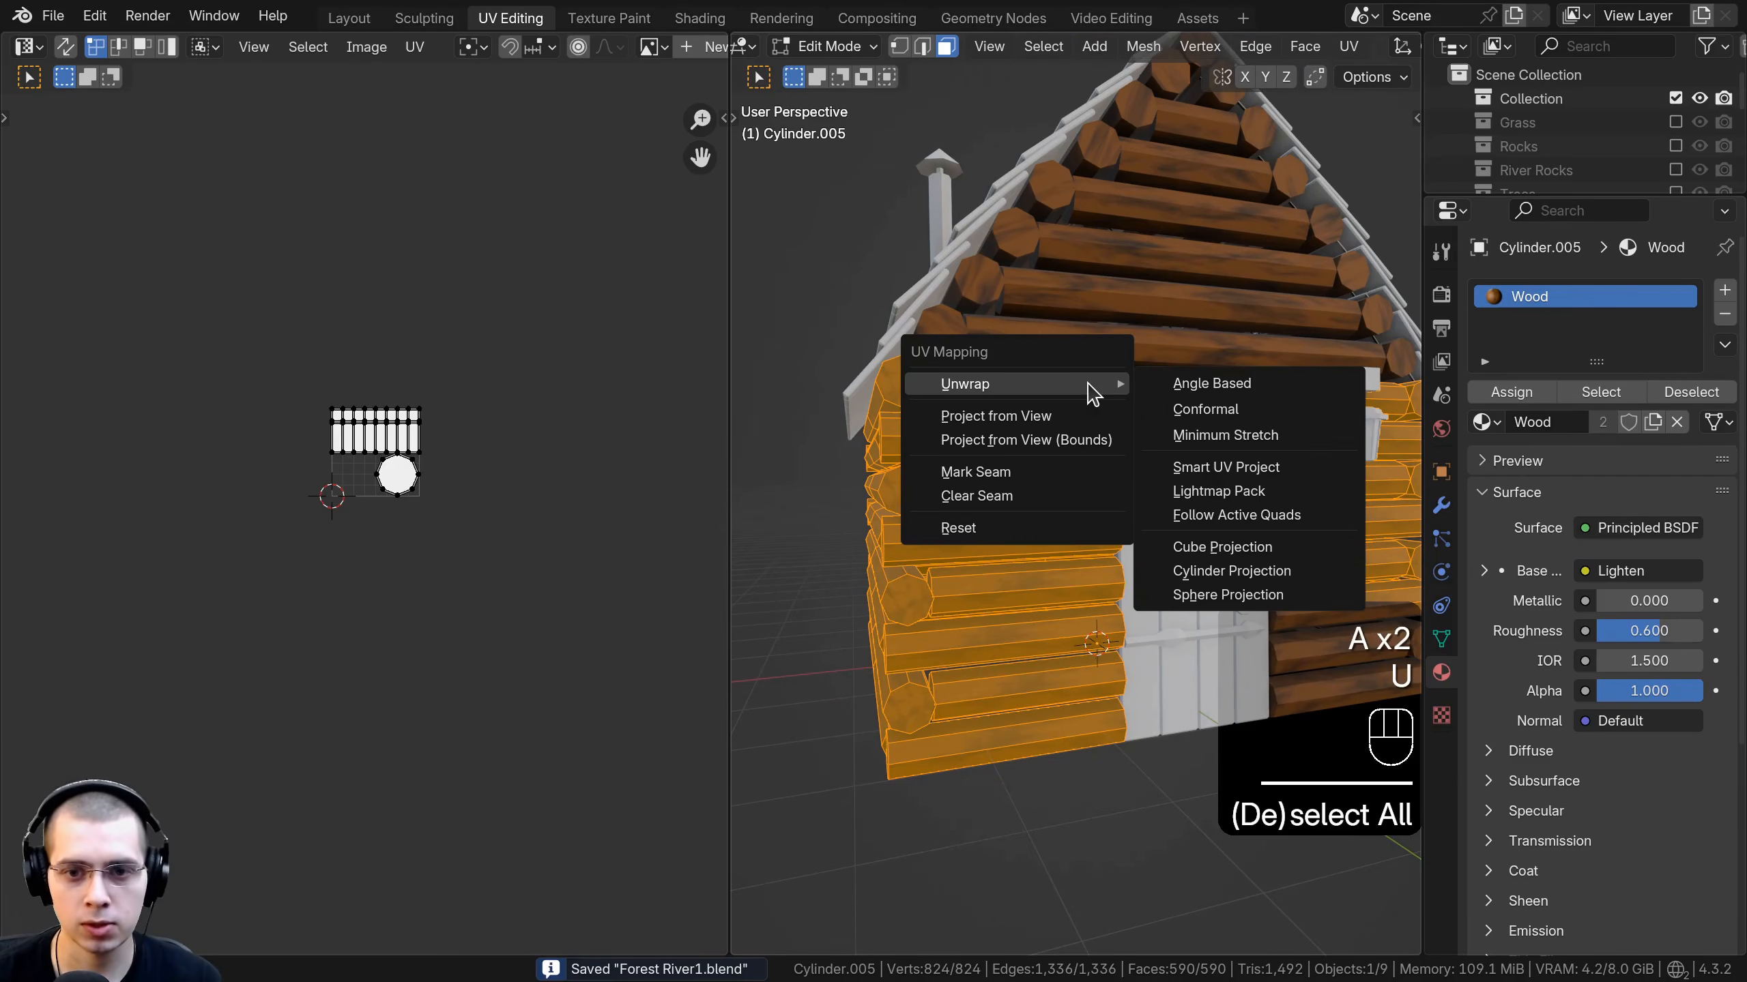
left_click(1224, 472)
left_click(1168, 701)
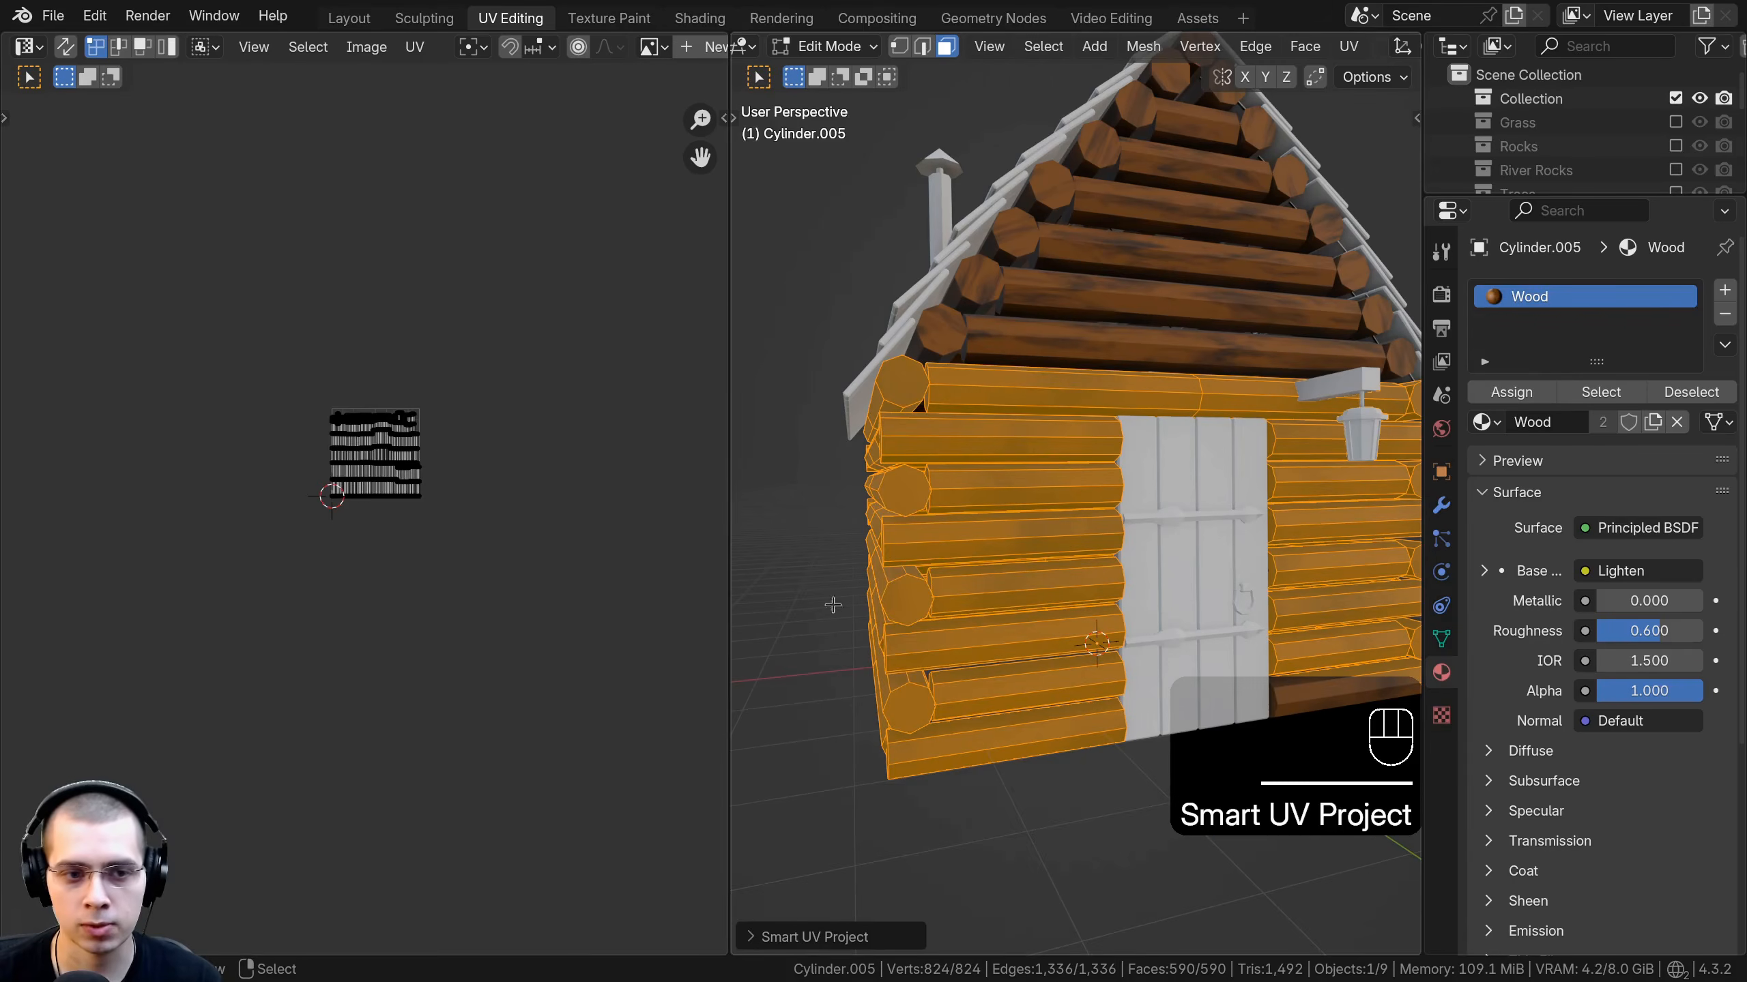
Select all of the wall logs' UVs and squash them along Y into a flat strip.
scroll(320, 277, "up", 7)
middle_click_drag(324, 269, 314, 323)
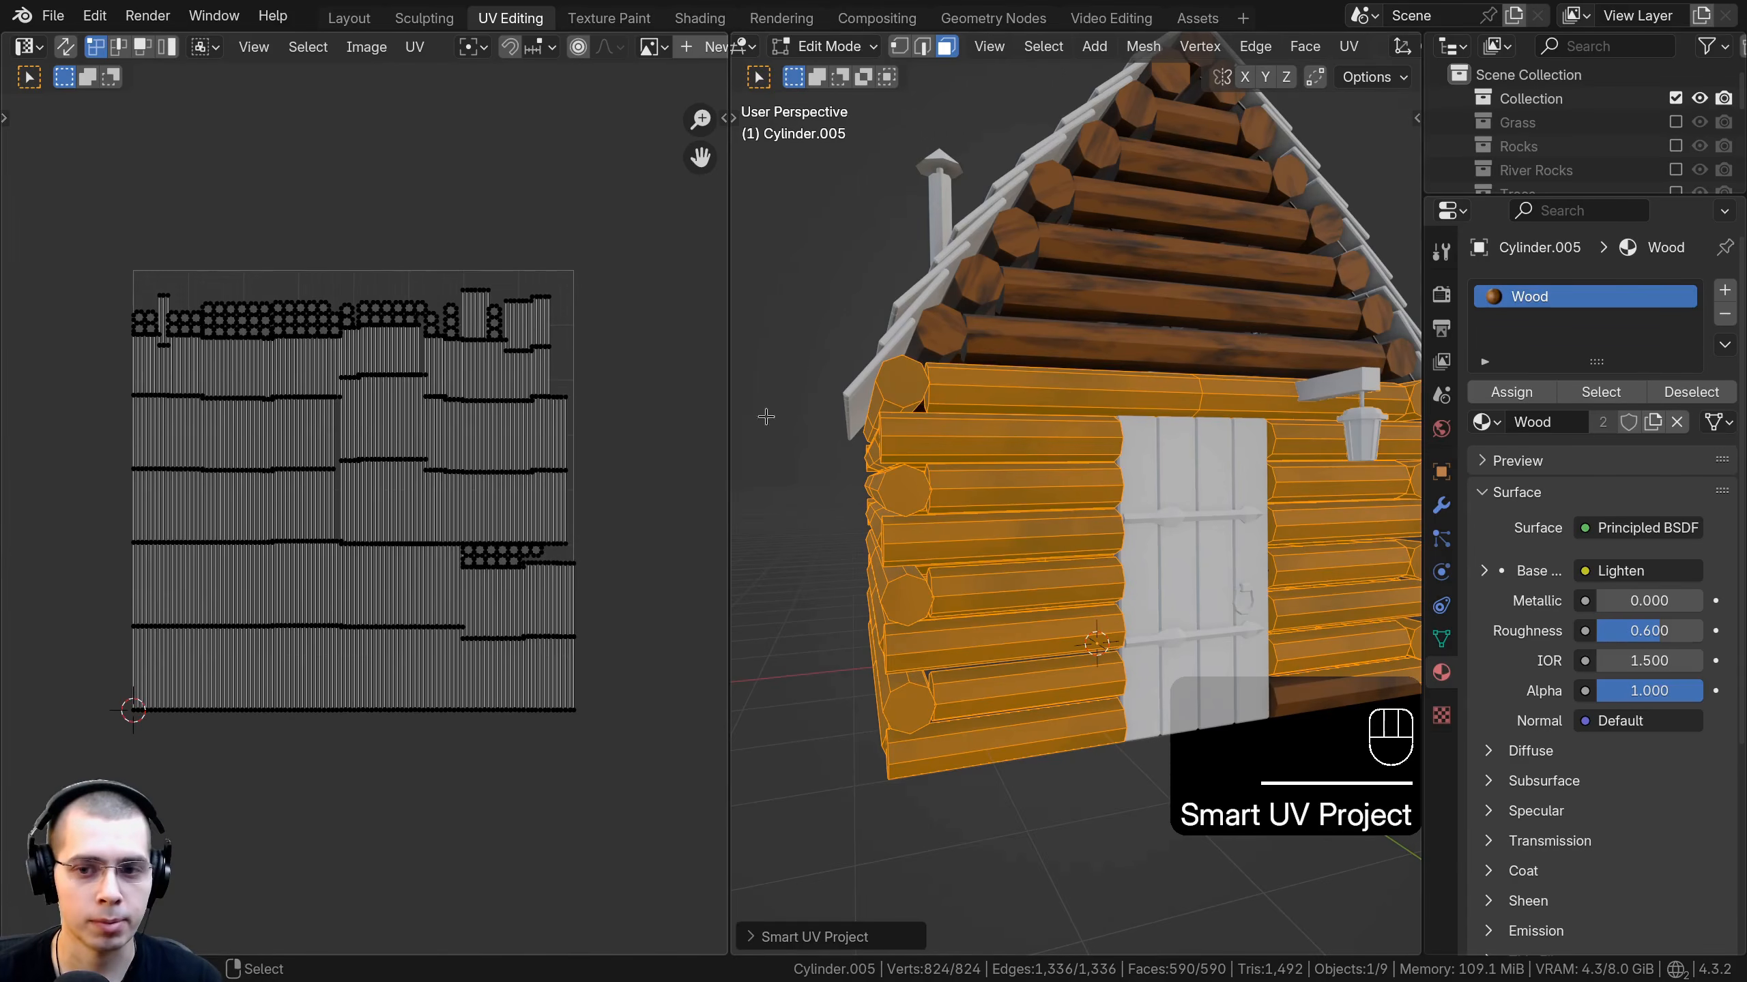
middle_click_drag(765, 416, 723, 380)
key("a")
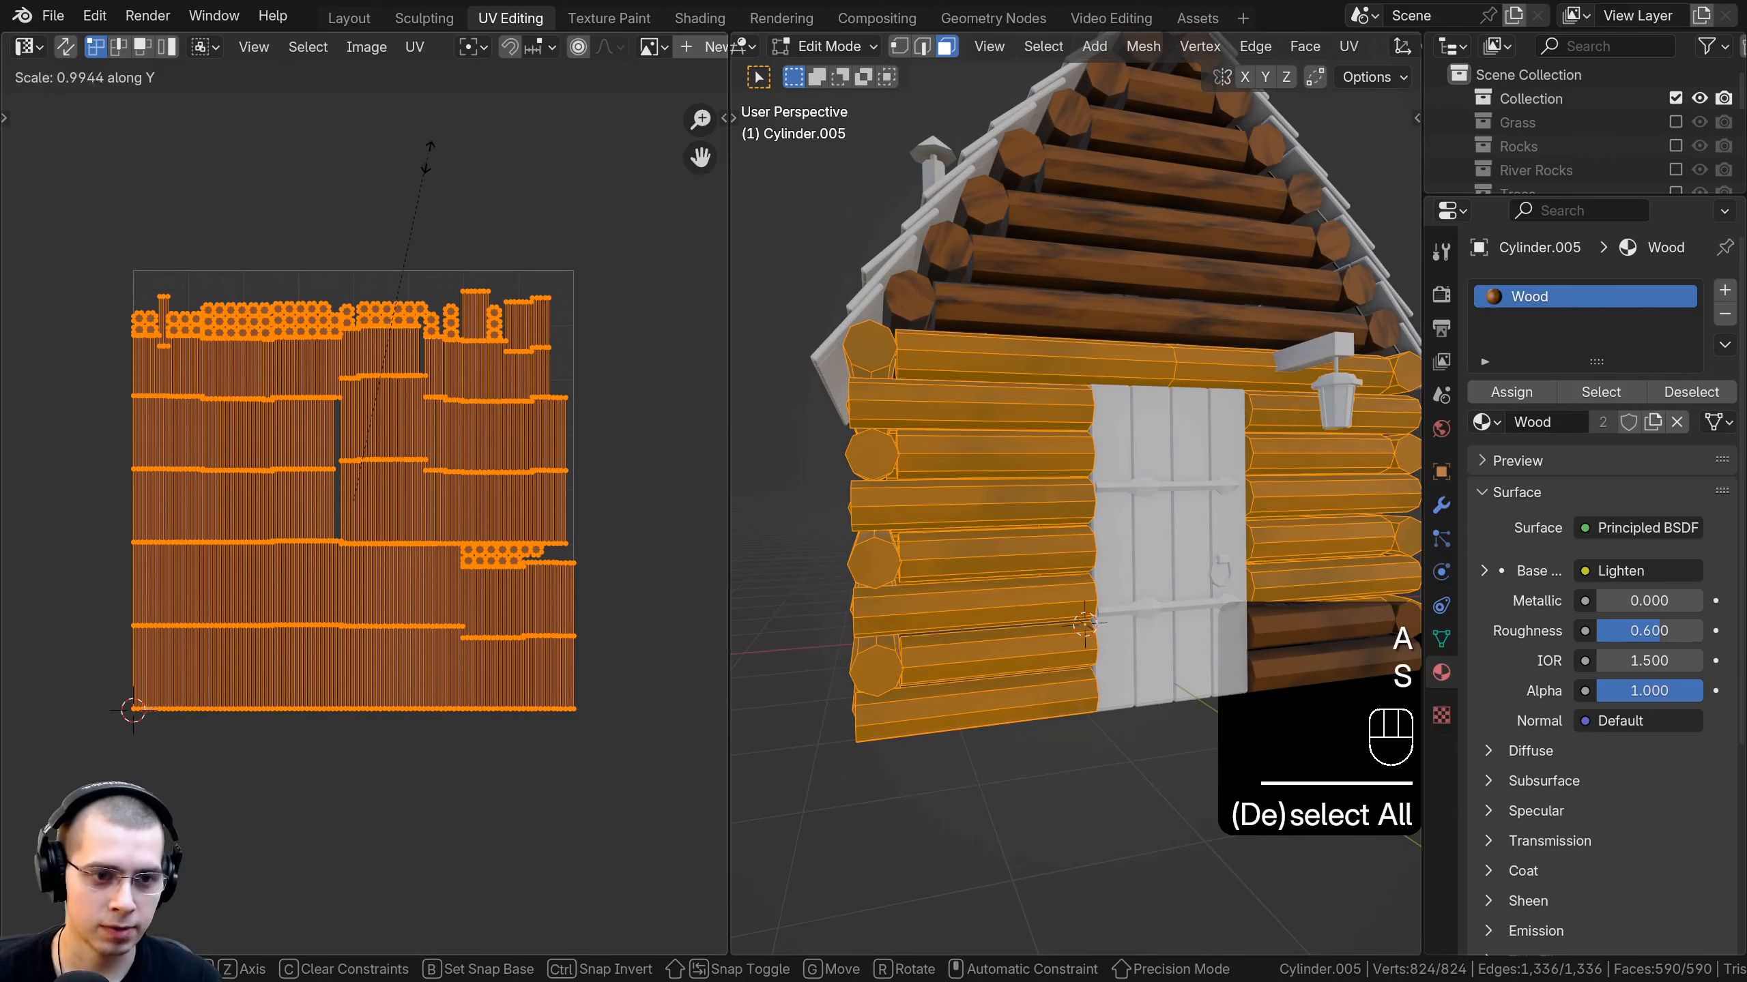
left_click(364, 415)
scroll(396, 494, "down", 4)
Enlarge the wall logs' flattened UVs uniformly, adjusting the scale after checking the grain beside the door.
key("s")
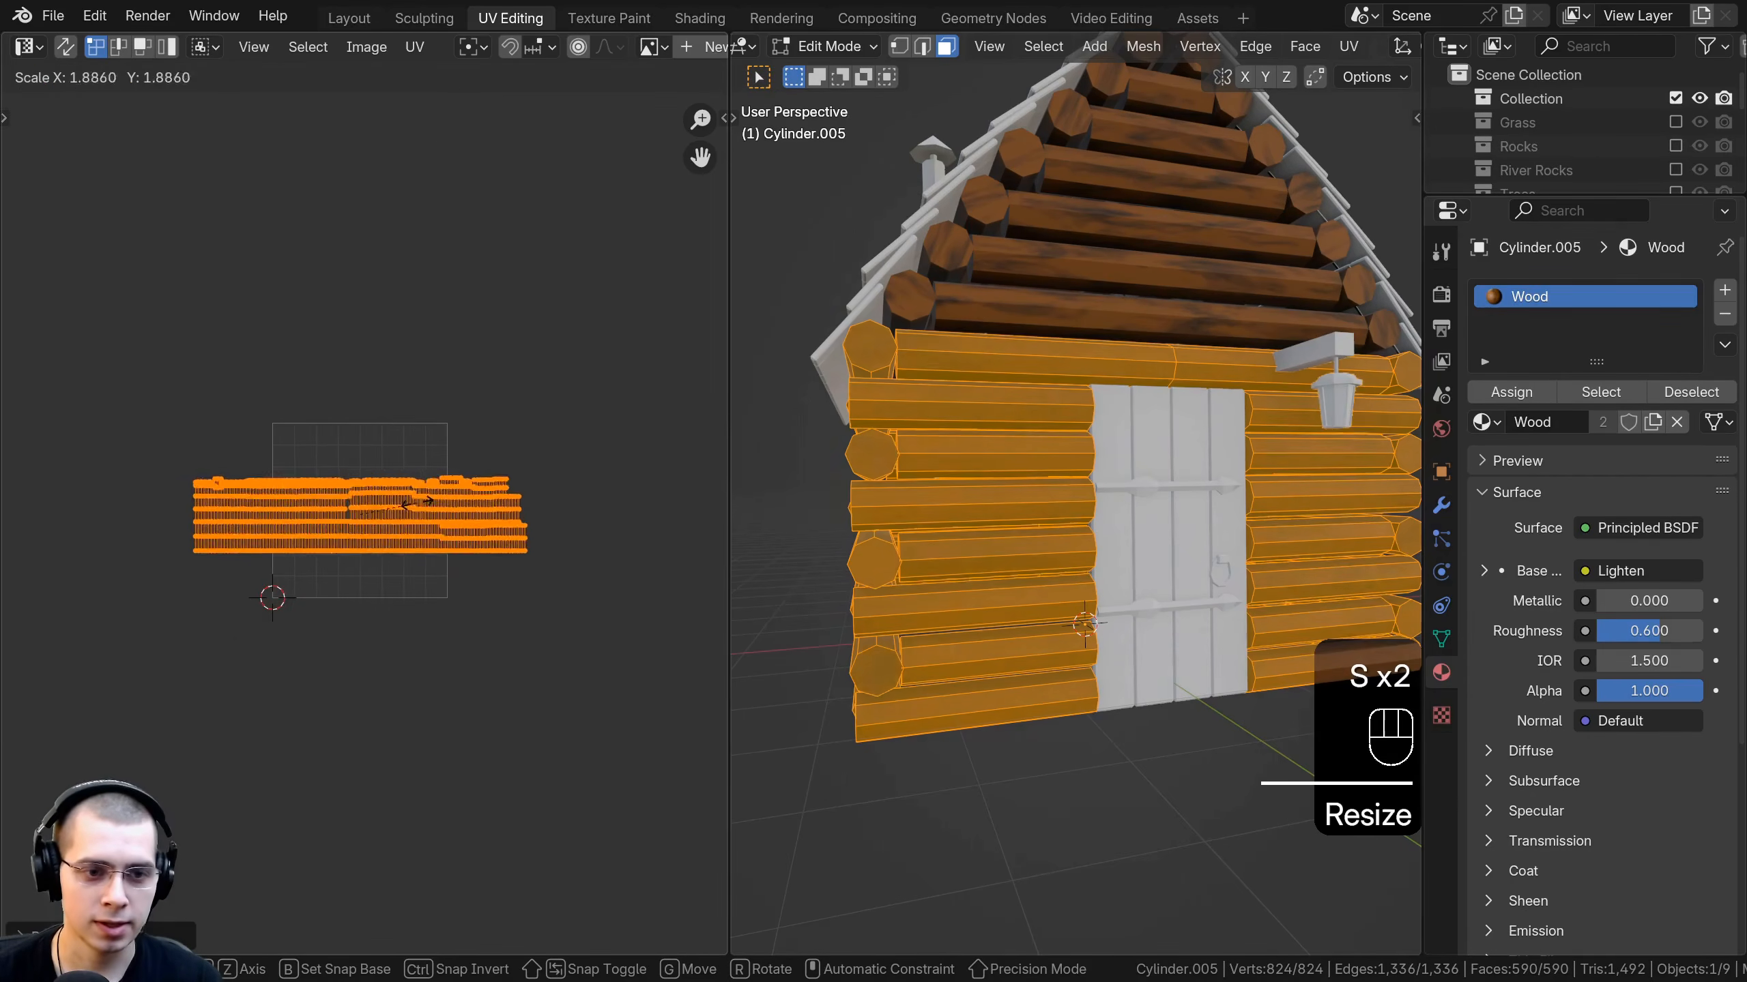
key("Tab")
key("Tab")
key("s")
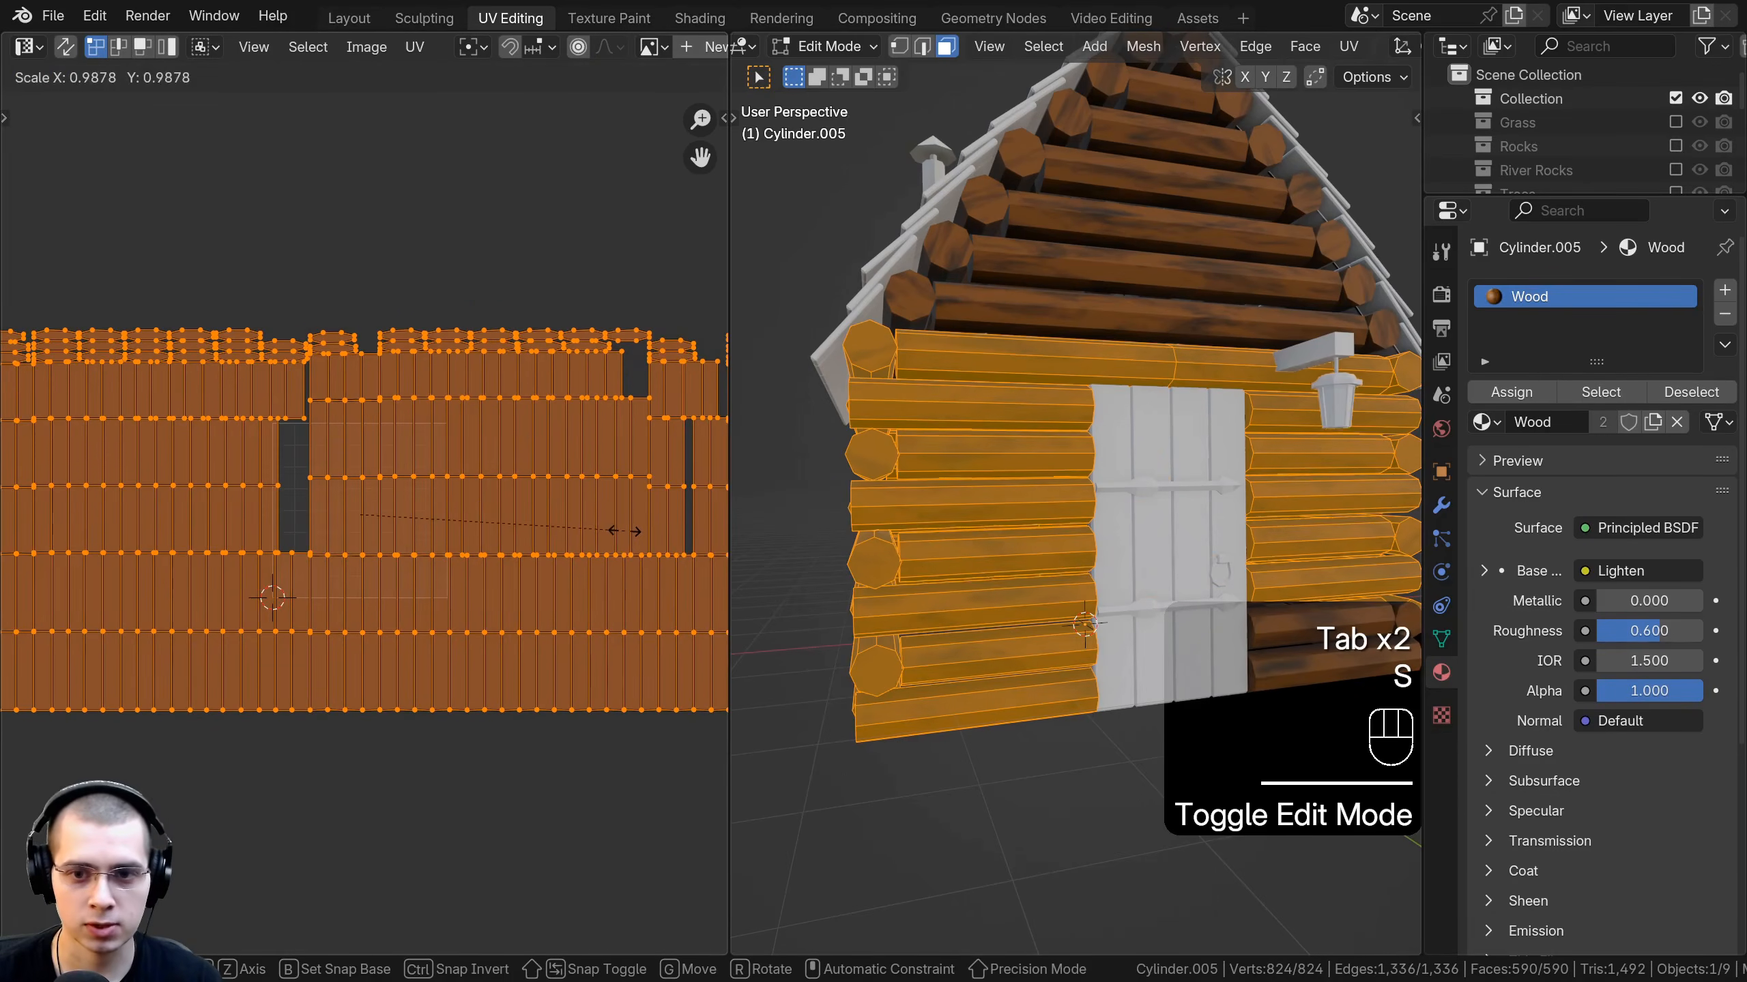
left_click(625, 531)
key("Tab")
middle_click_drag(946, 552, 869, 526)
middle_click_drag(870, 526, 853, 475, "shift")
scroll(1149, 361, "up", 5)
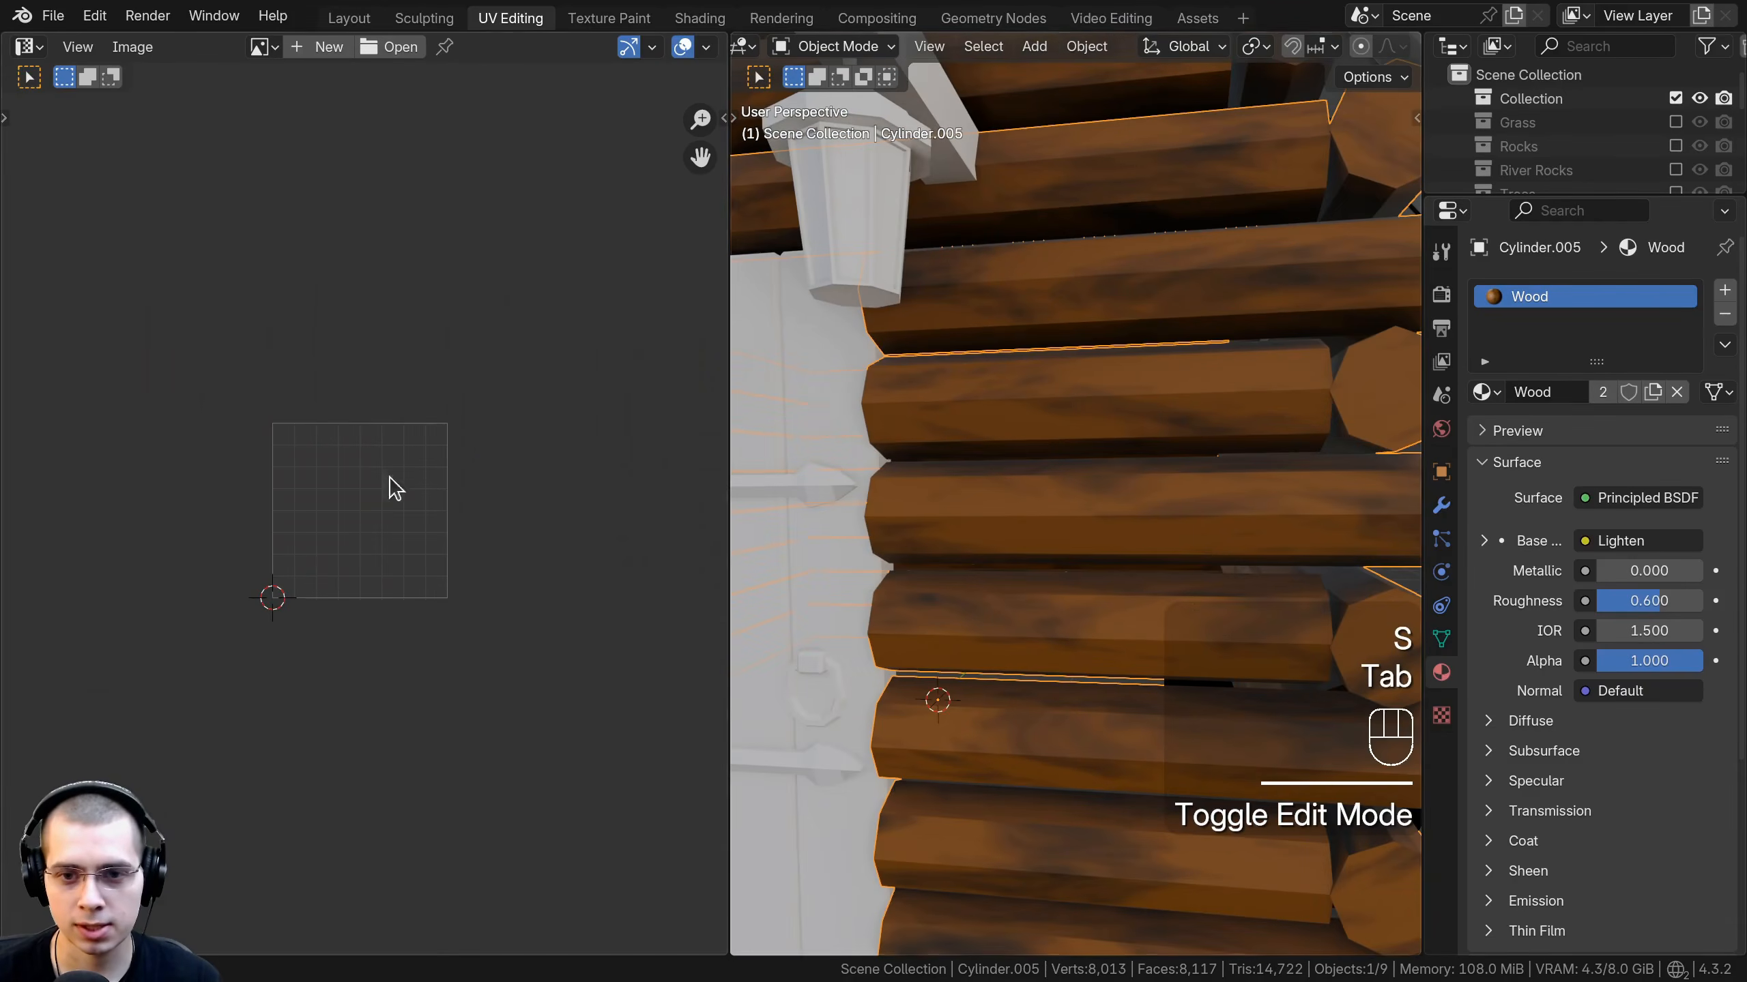
key("Tab")
key("s")
Try rotating the wall logs' UVs and check the grain direction on the logs.
key("r")
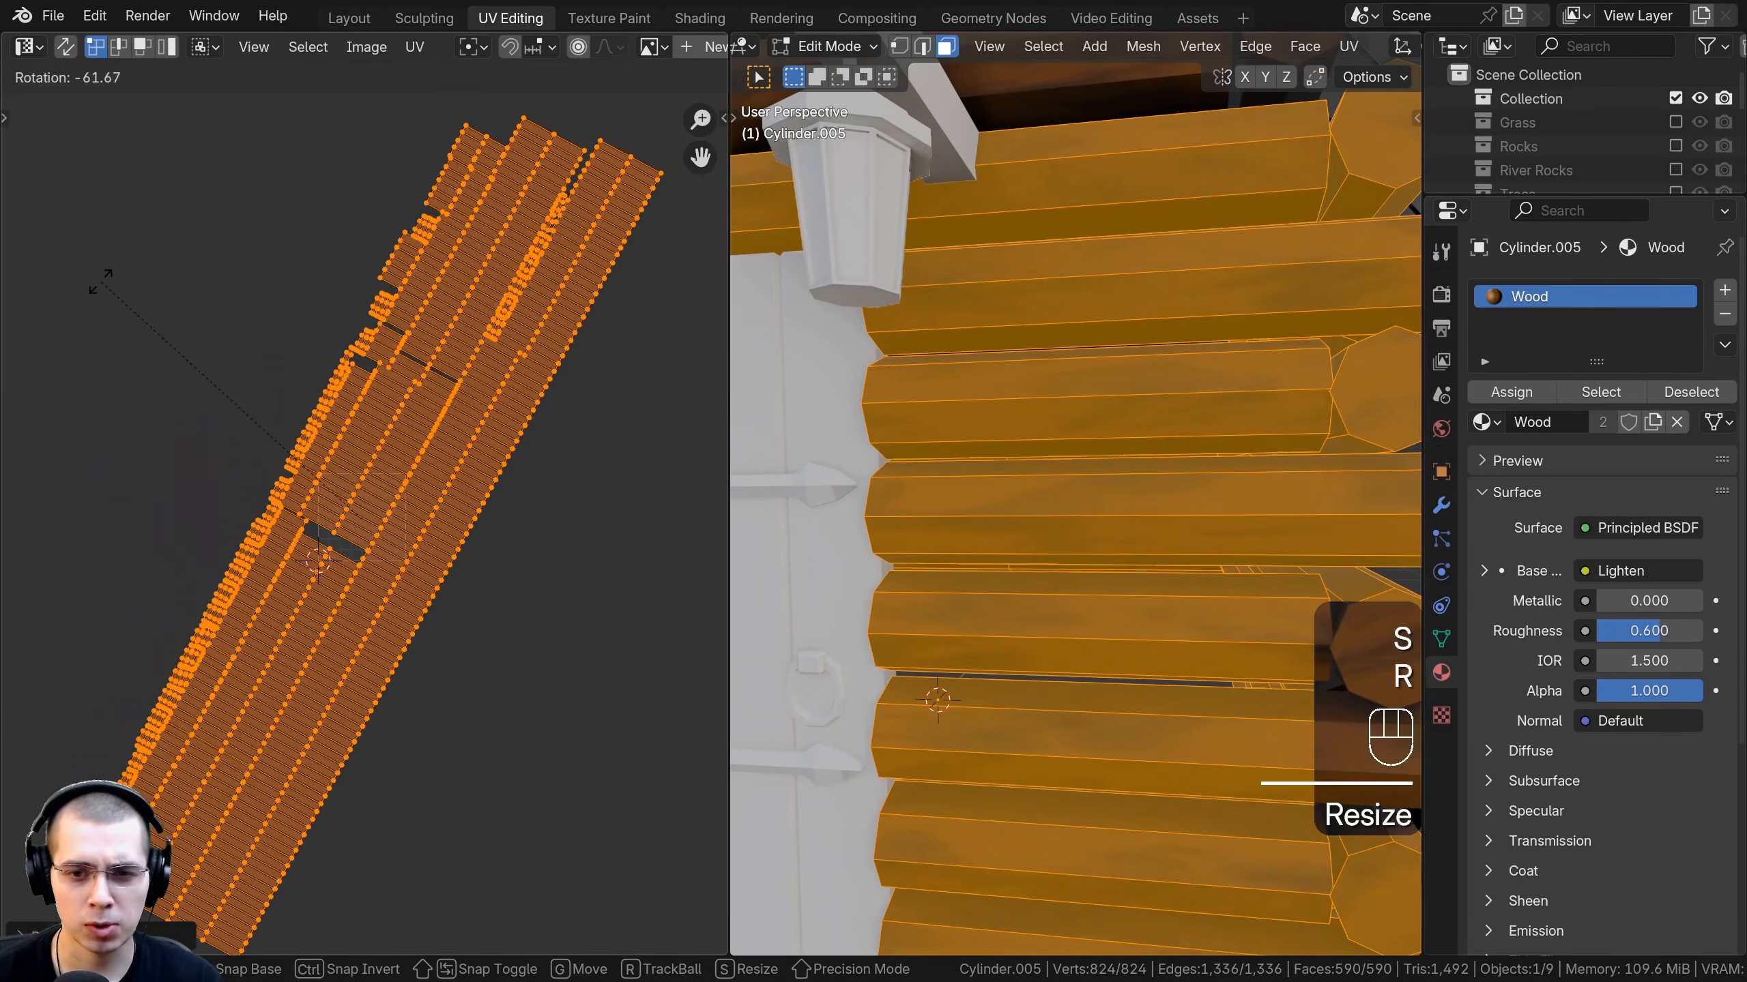
right_click(245, 443)
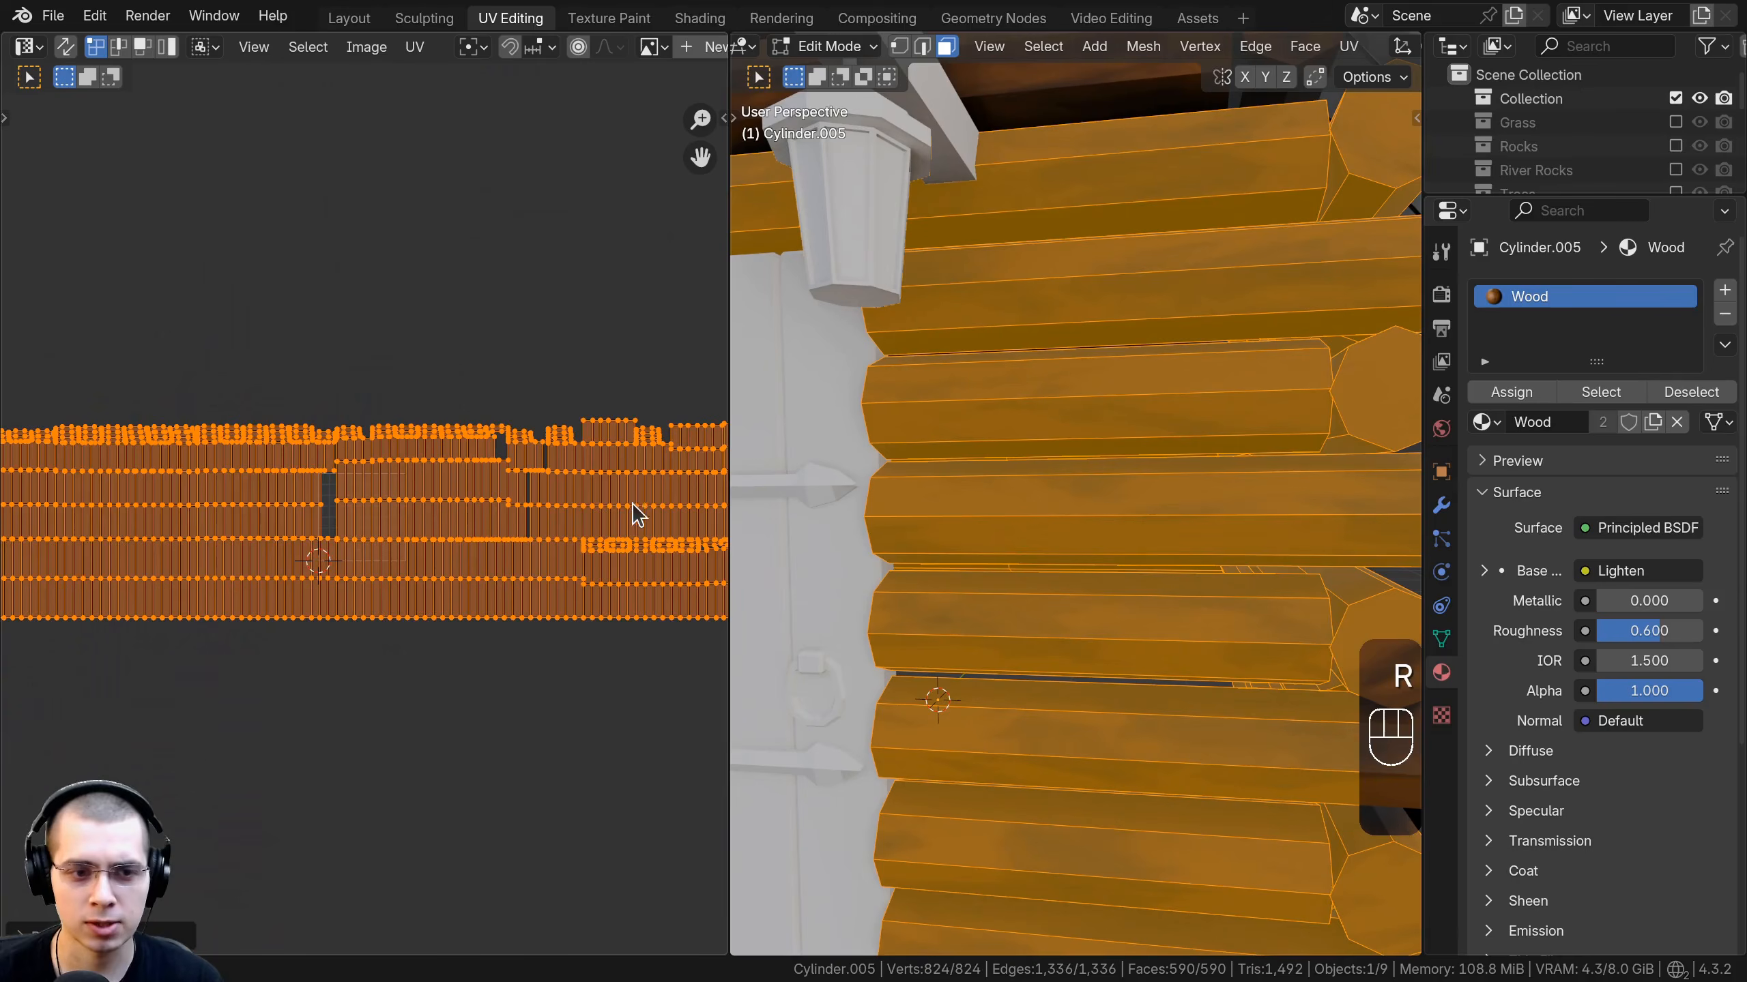
key("r")
left_click(344, 526)
key("Tab")
scroll(877, 444, "down", 3)
key("Tab")
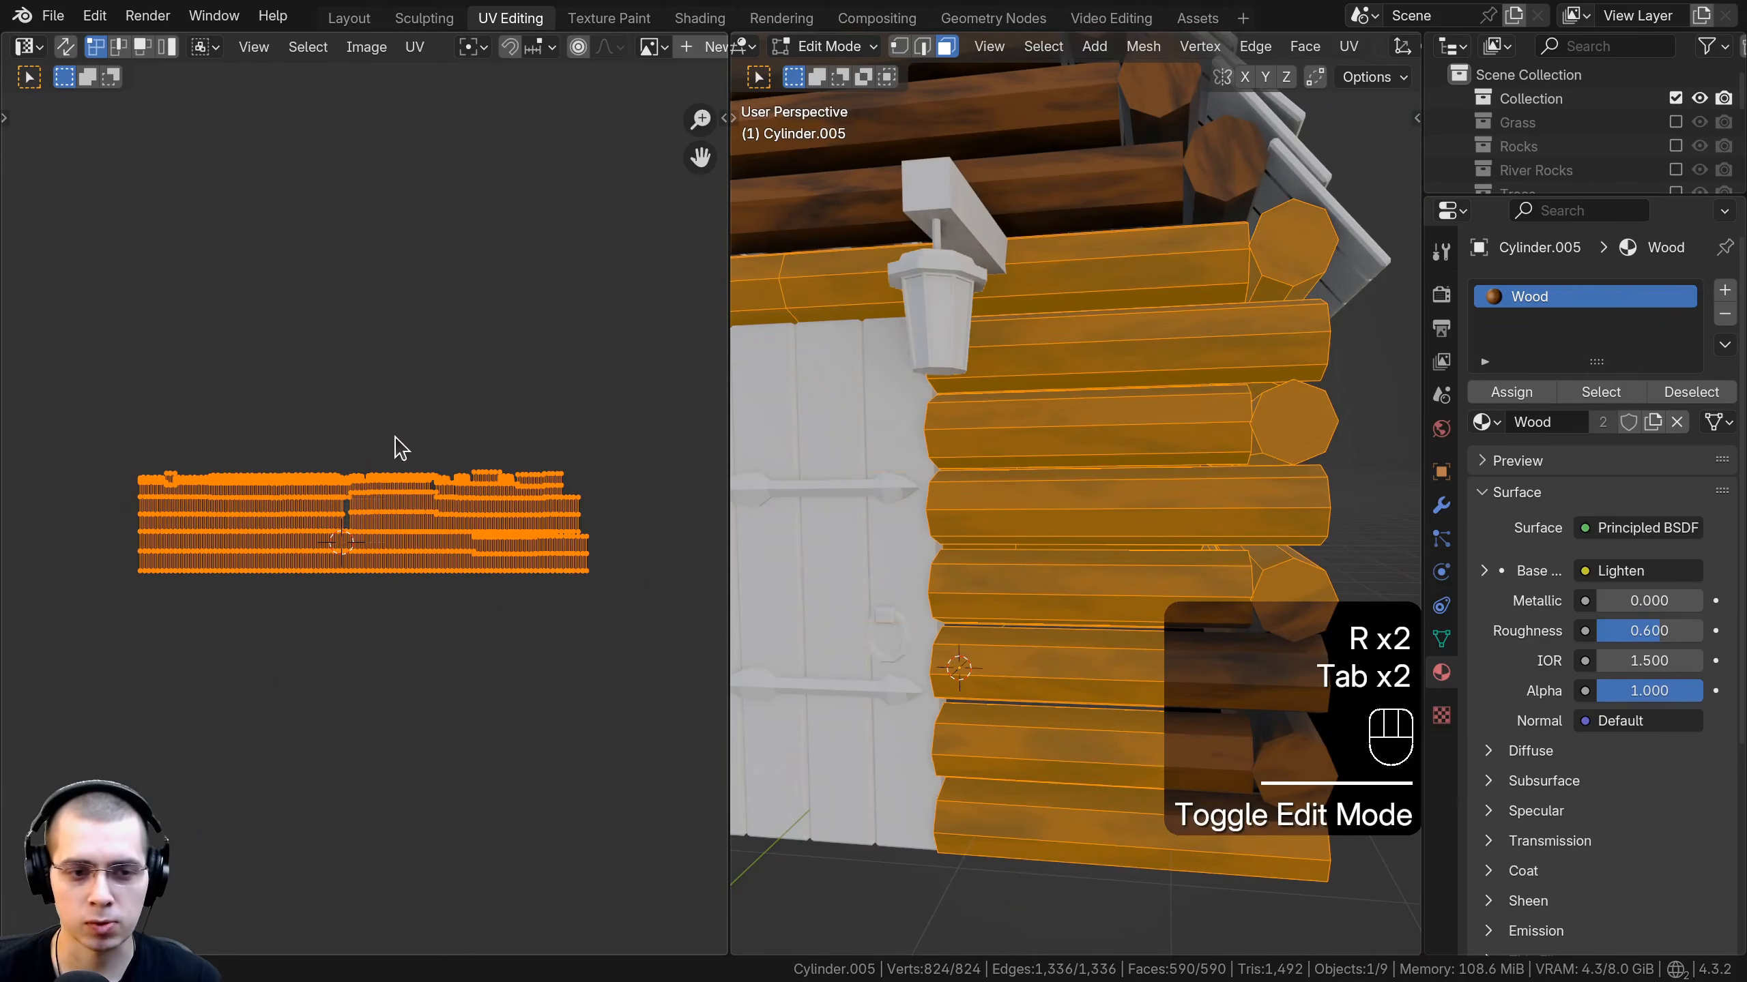
Stretch the wall logs' UVs along Y, narrow them to about half width along X, and check the grain.
key("s")
key("y")
left_click(415, 290)
key("s")
key("x")
left_click(507, 514)
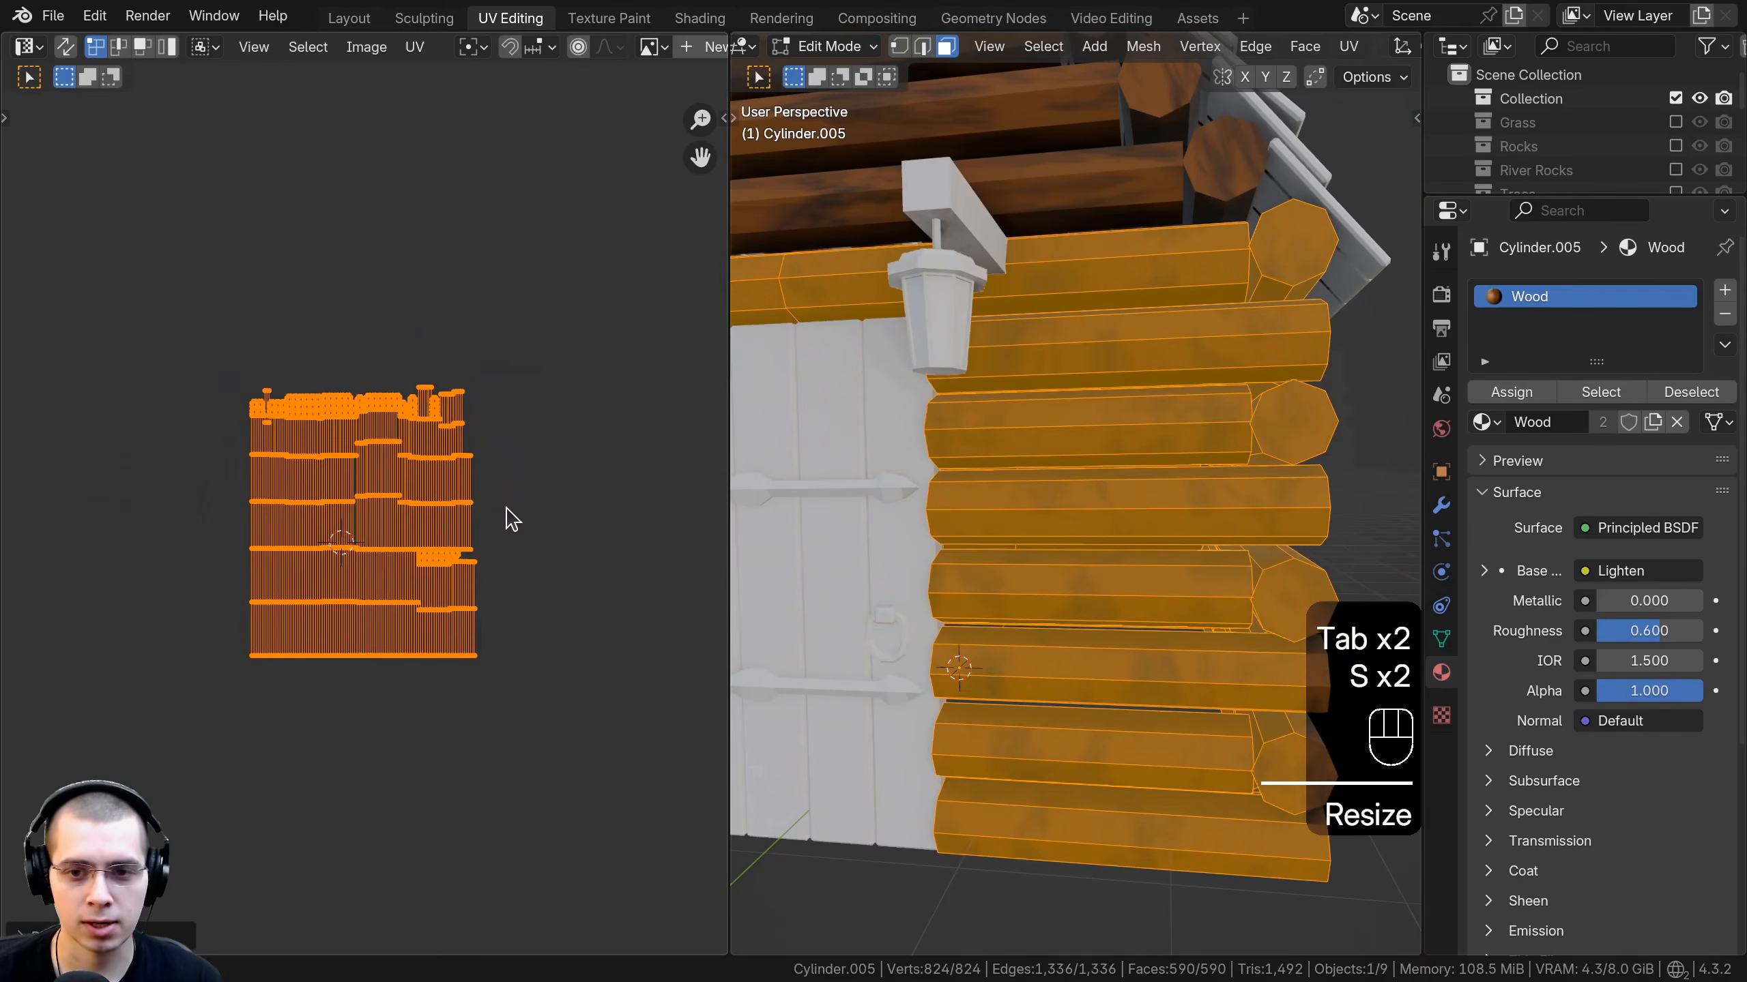
key("Tab")
key("Tab")
Widen the wall logs' UVs along X, shrink them slightly along Y, and check the wood grain.
key("s")
key("x")
left_click(588, 422)
key("s")
key("y")
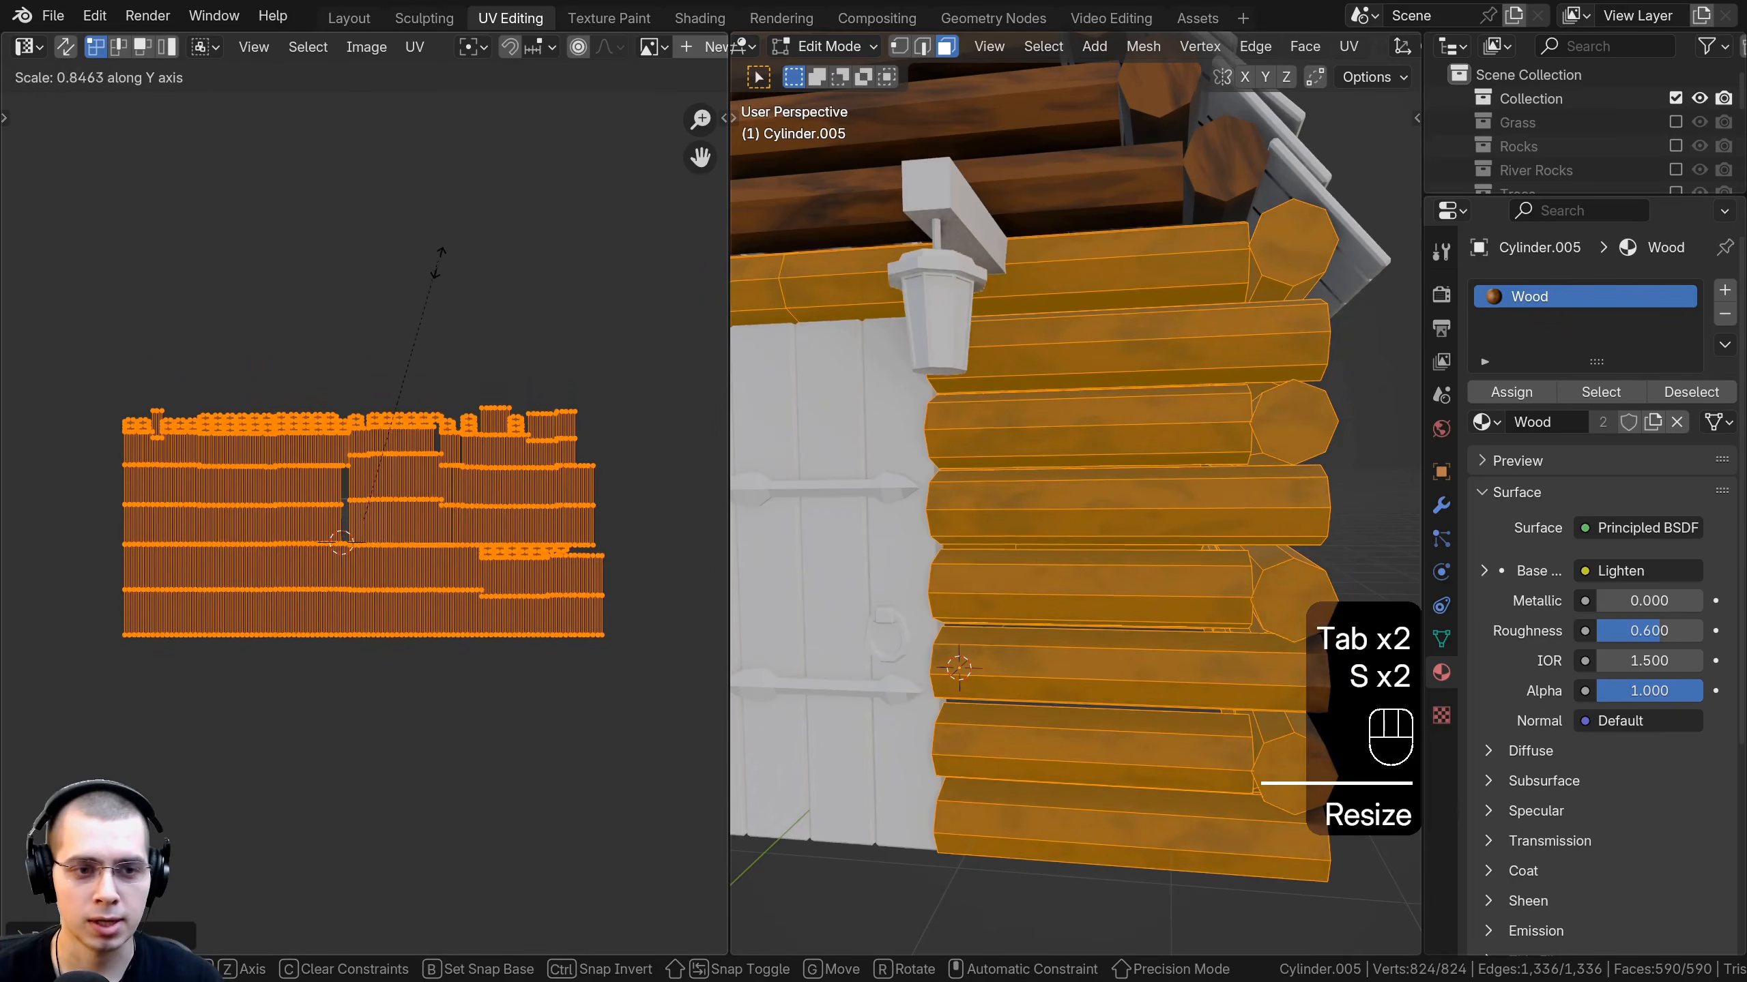
key("Tab")
scroll(1032, 535, "down", 2)
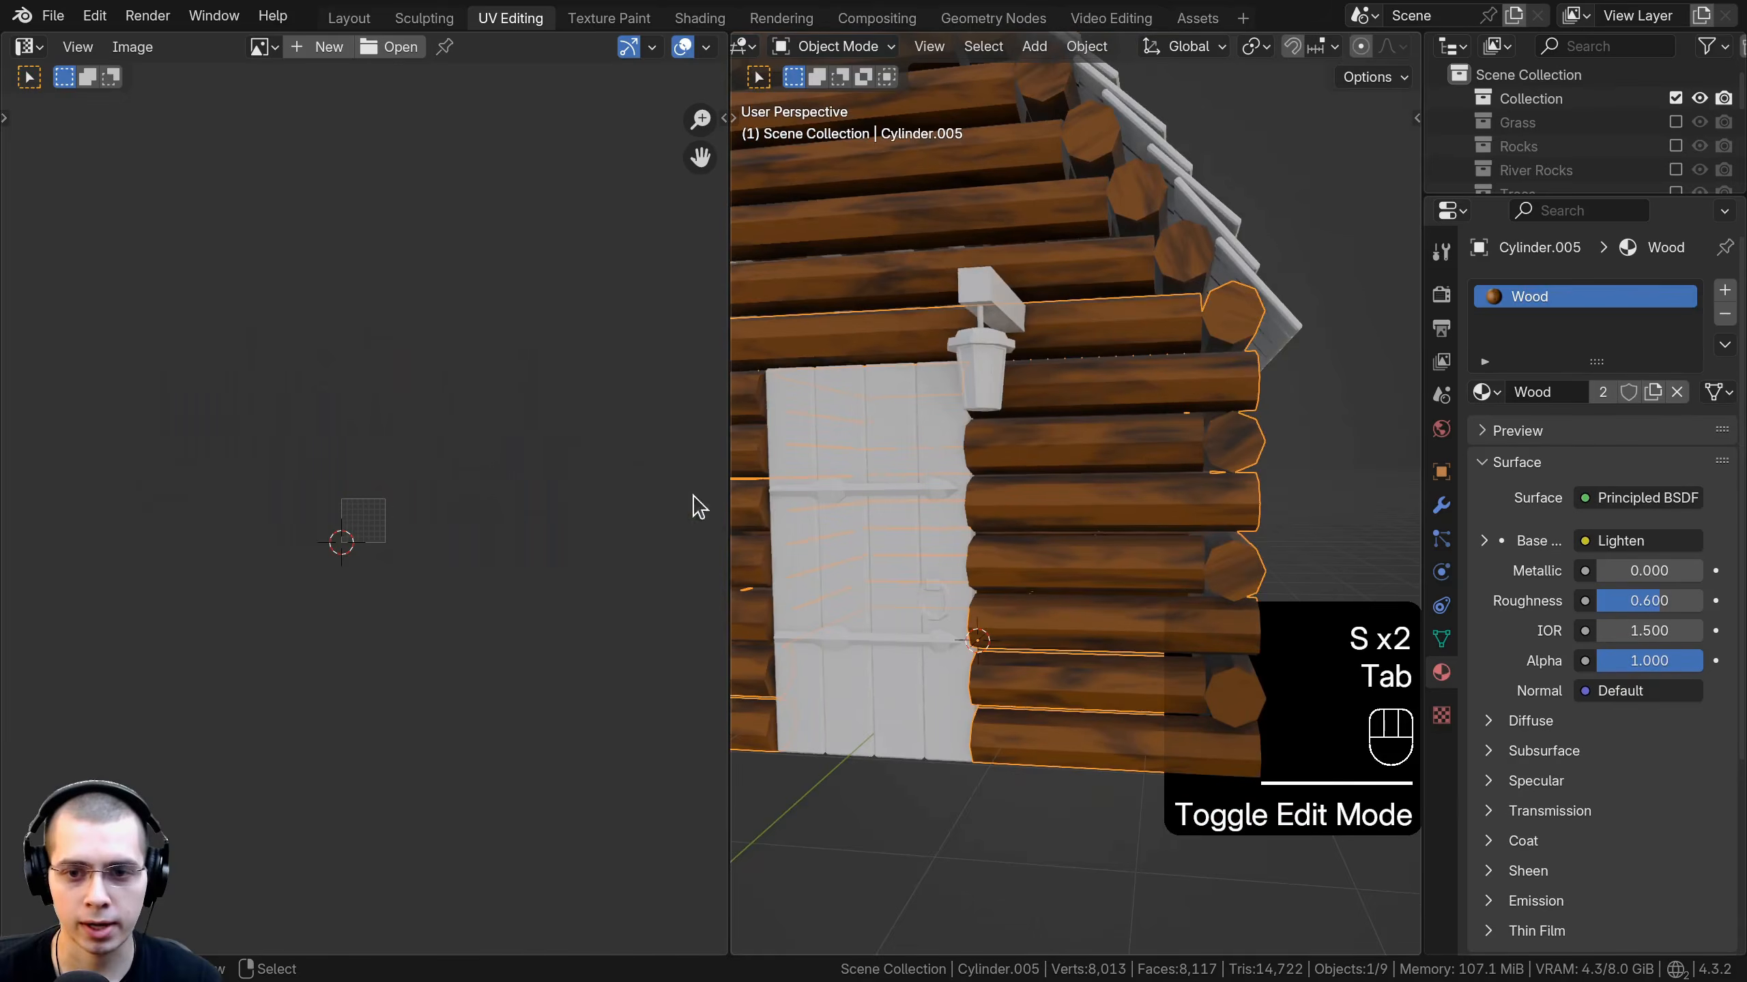
Scale the wall logs' UVs uniformly, inspect the grain across the cabin, and enlarge the 3D view area.
key("Tab")
key("s")
left_click(424, 392)
key("Tab")
middle_click_drag(1086, 482, 825, 479)
scroll(855, 442, "down", 3)
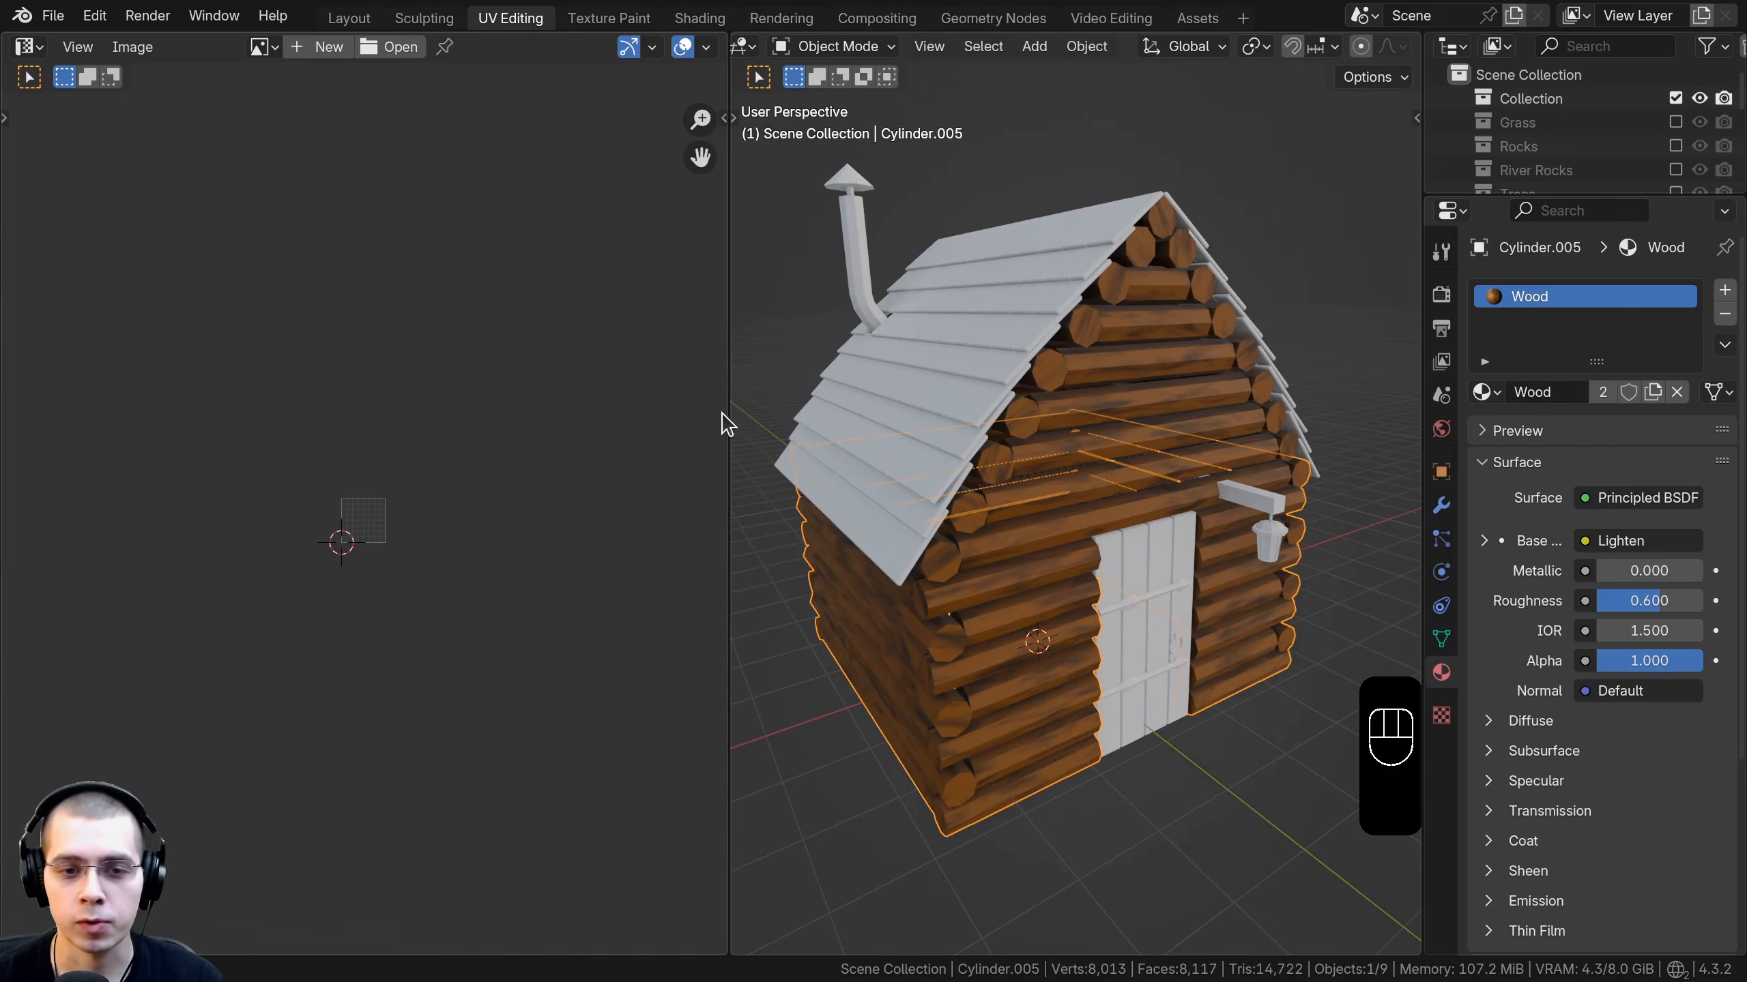
left_click_drag(724, 423, 662, 425)
Assign the Wood material to the shingled roof and make it a separate copy named Roof.
scroll(1085, 451, "up", 2)
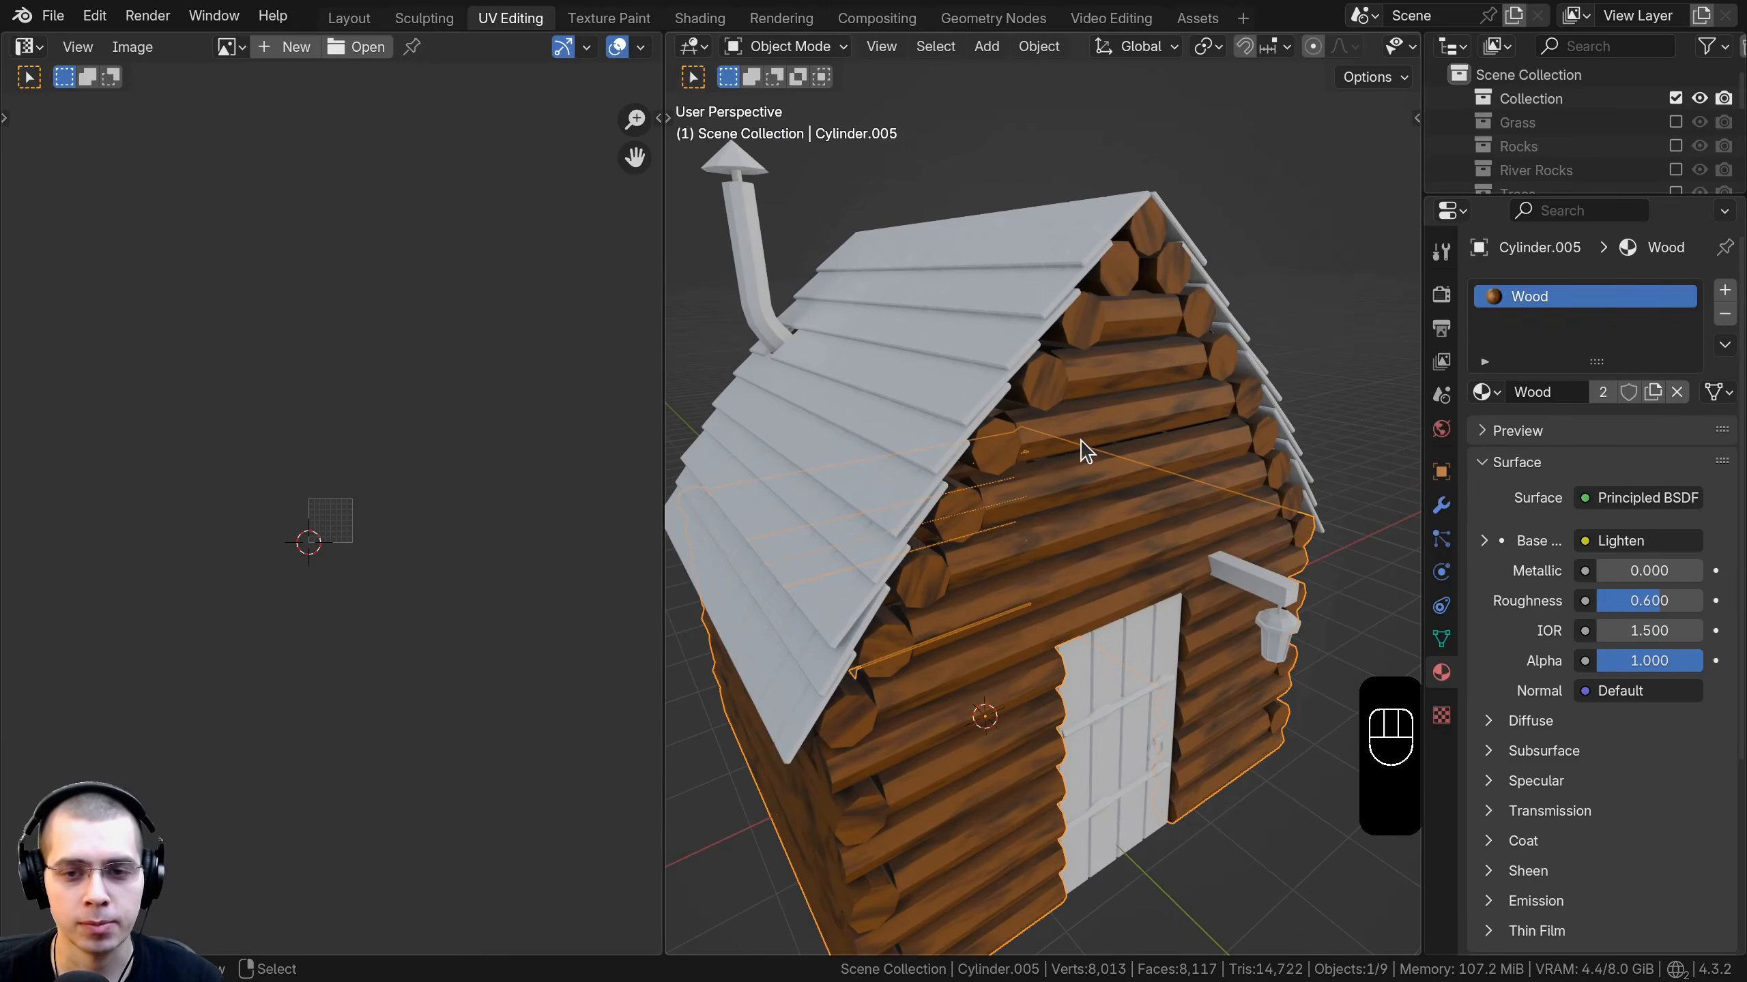
left_click(974, 302)
key("g")
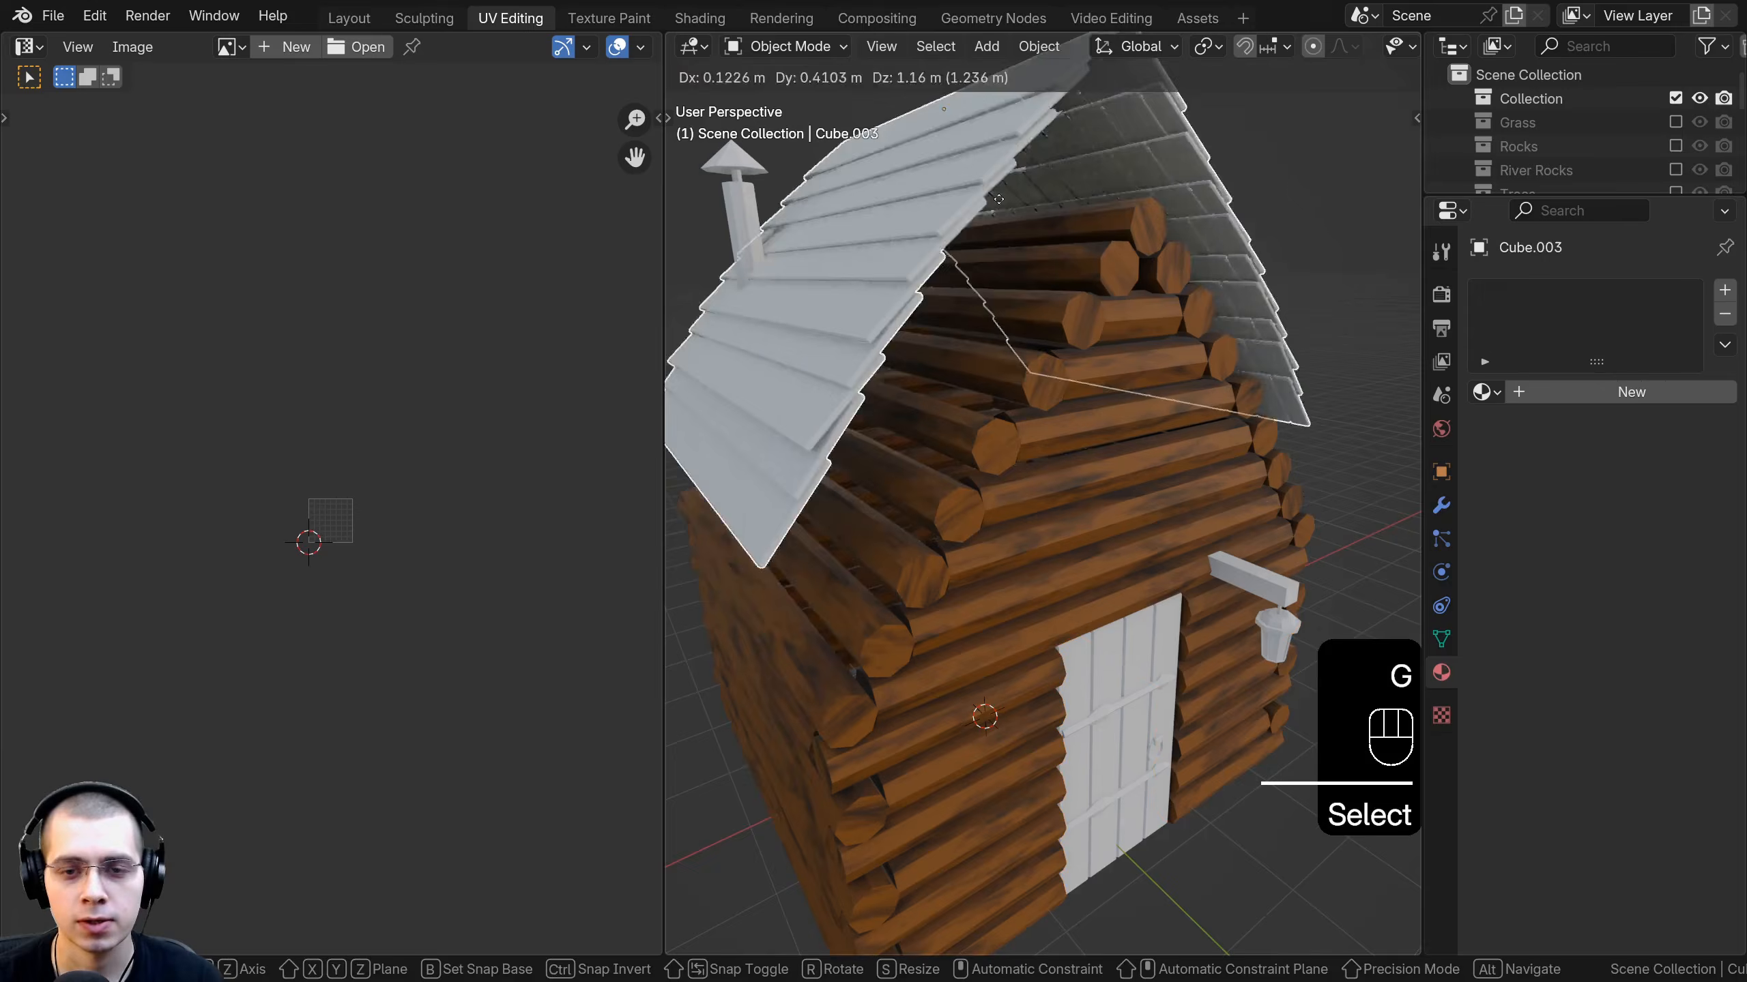
right_click(1067, 229)
left_click(1482, 391)
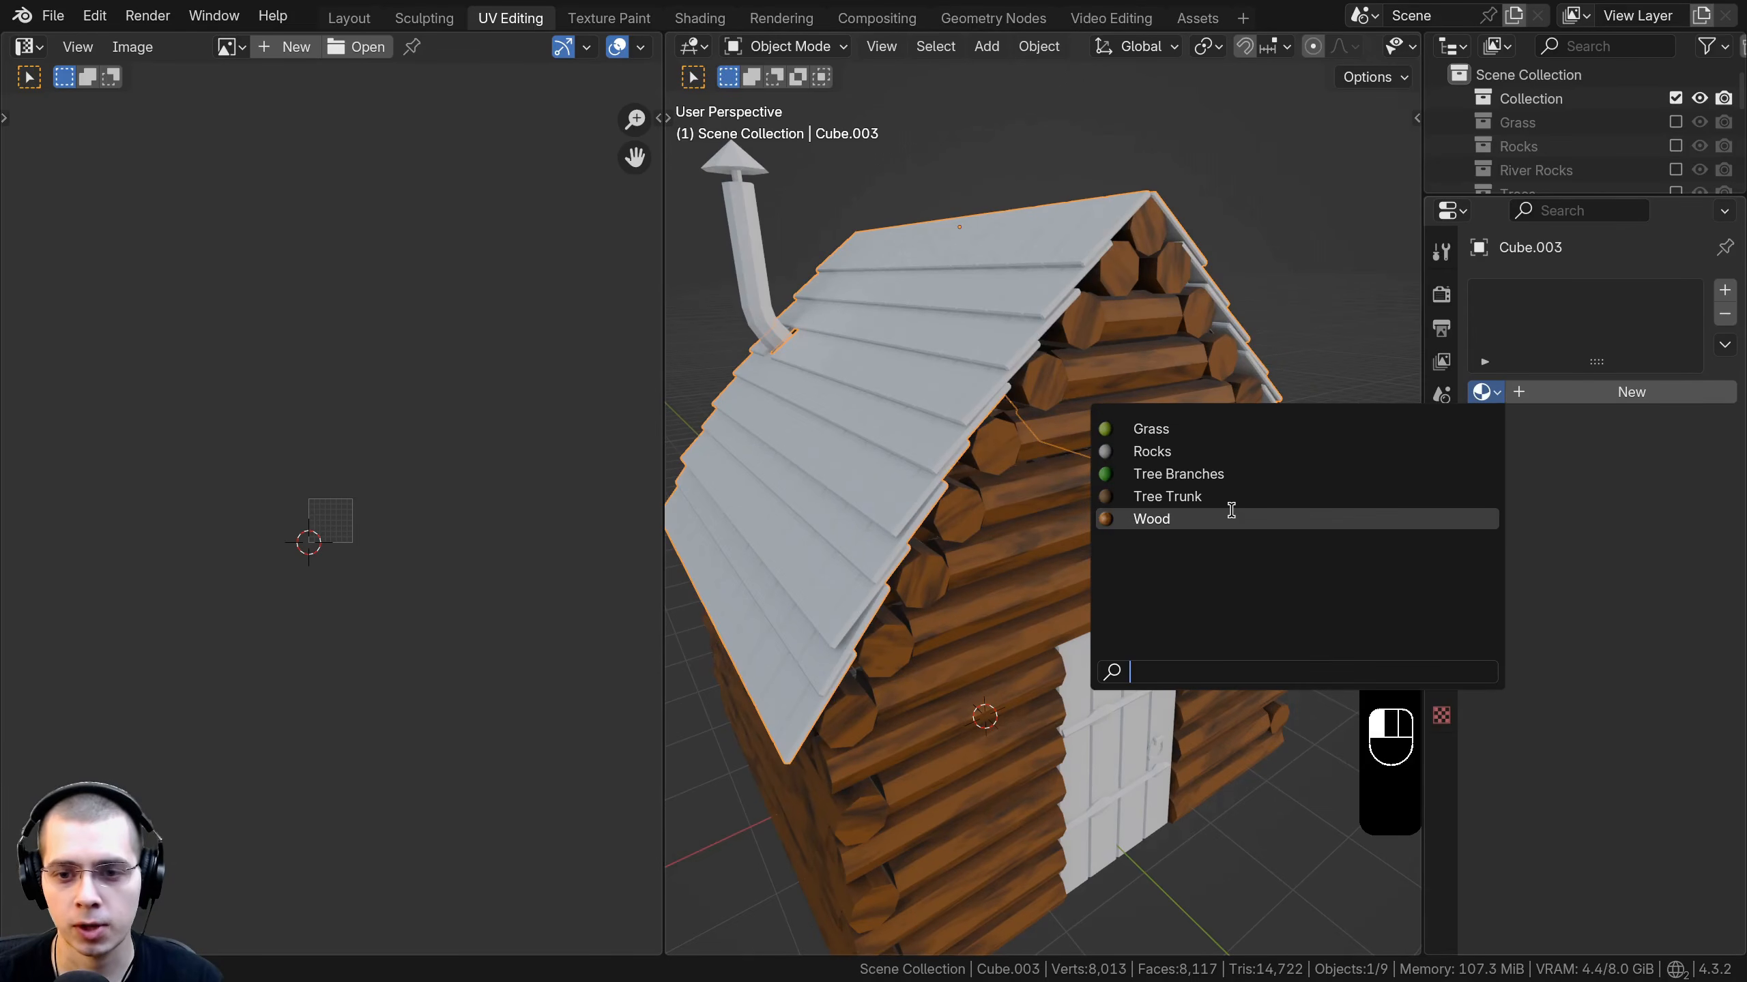
left_click(1169, 519)
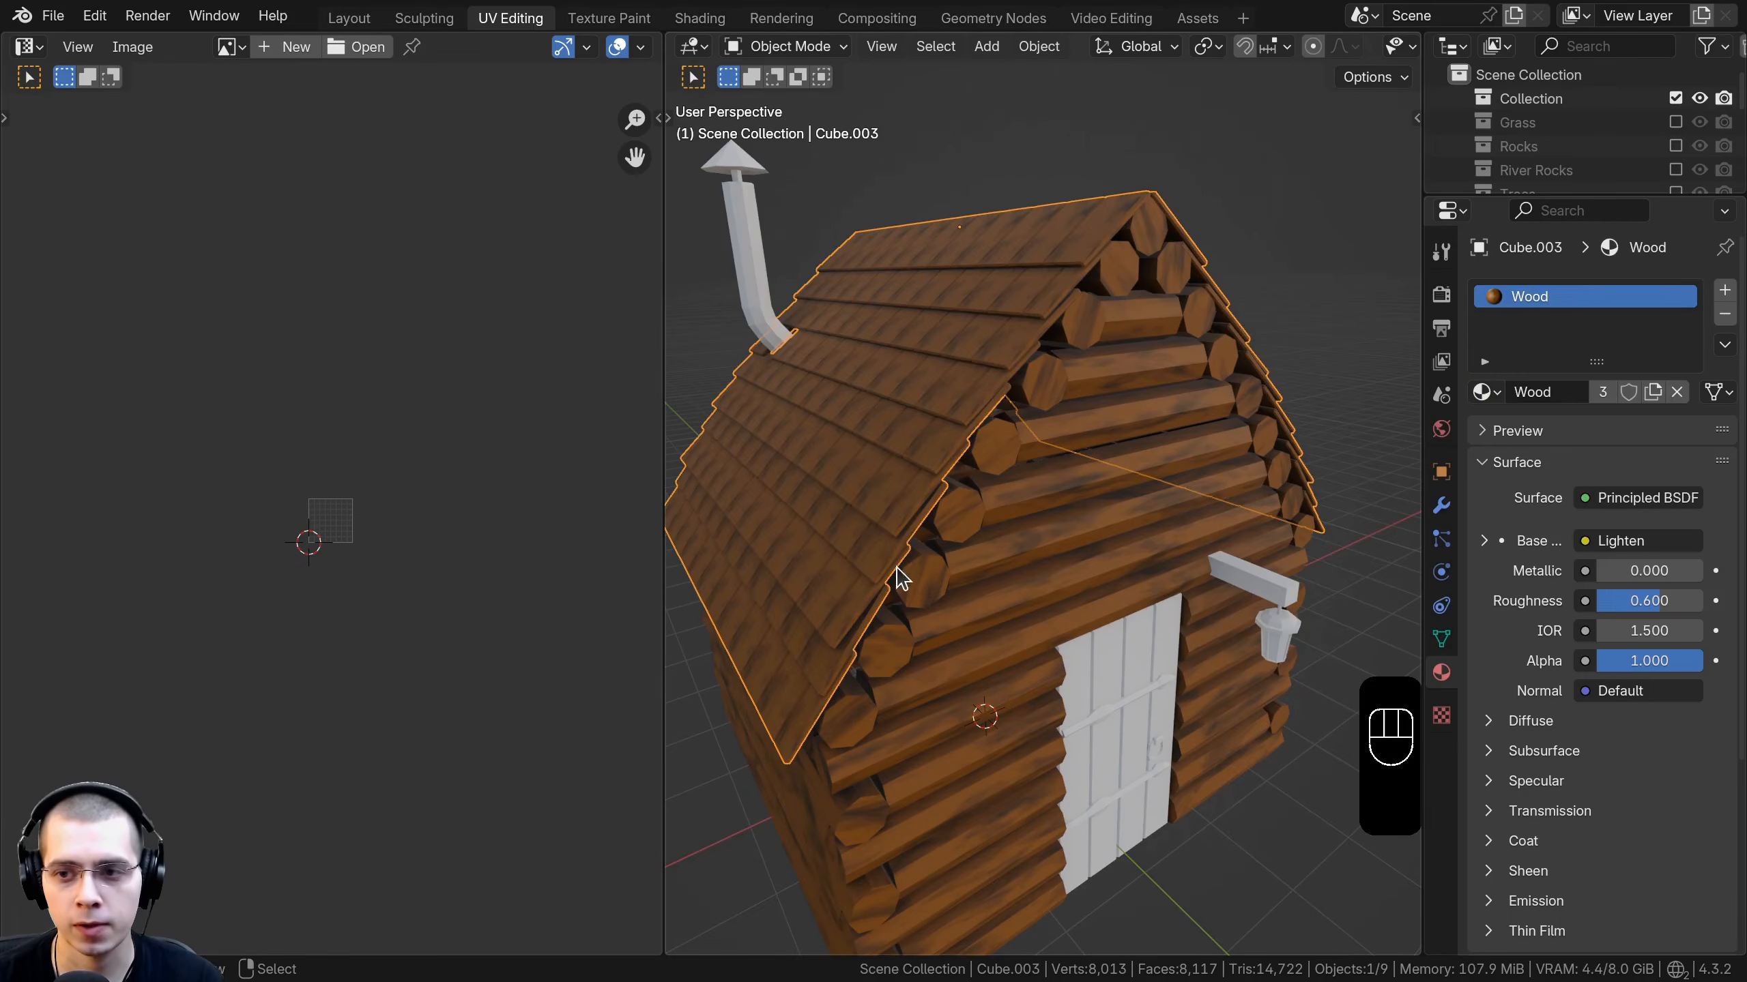
left_click(1654, 393)
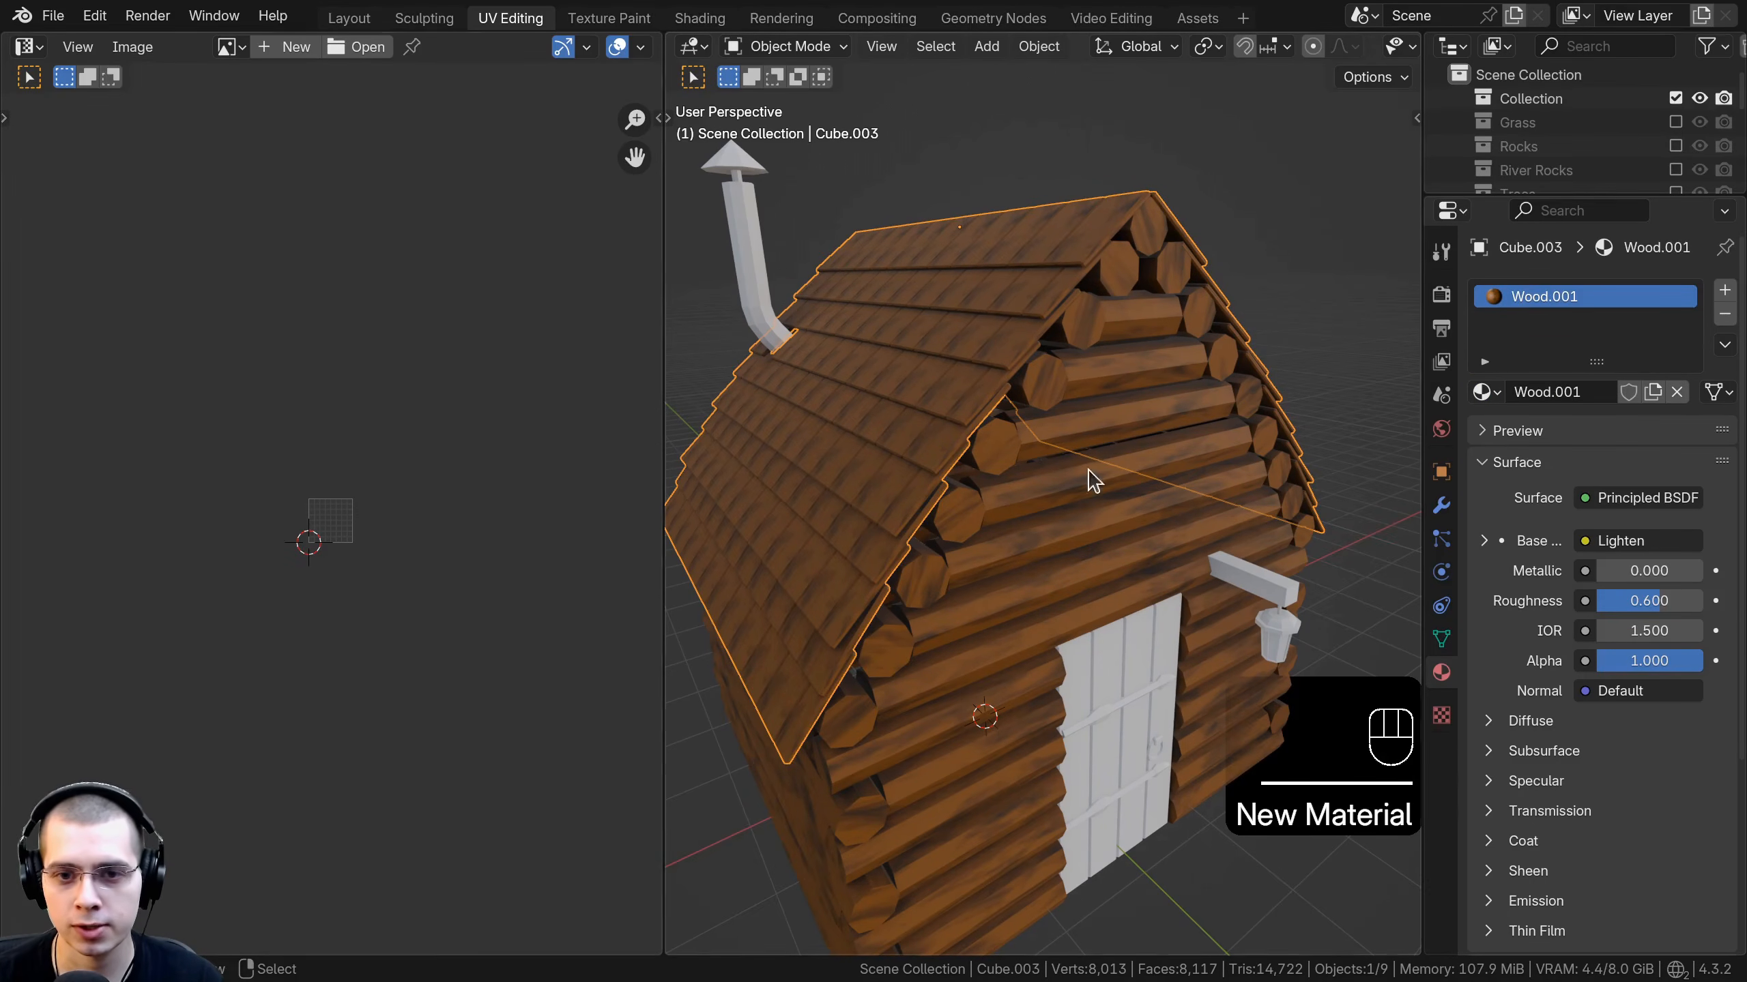
middle_click_drag(1090, 471, 1088, 370)
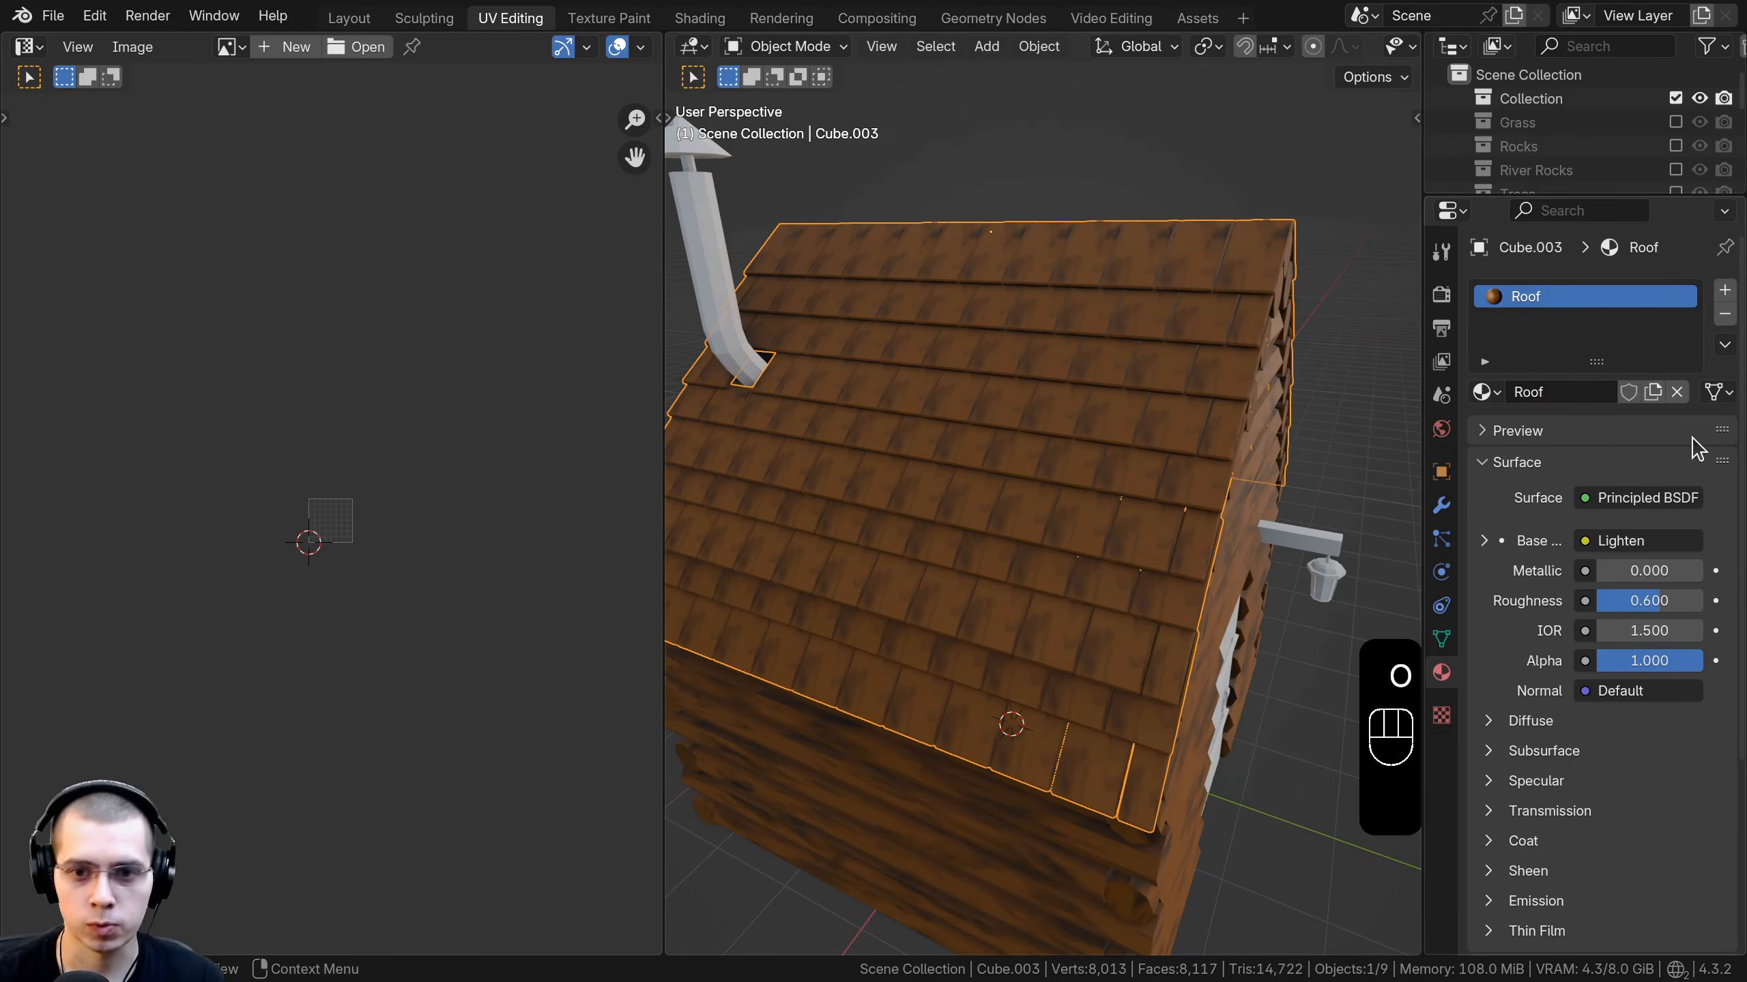
Select the entire roof mesh and unwrap it with Smart UV Project at a 66° angle limit.
middle_click_drag(1145, 625, 1037, 433)
scroll(1064, 413, "up", 5)
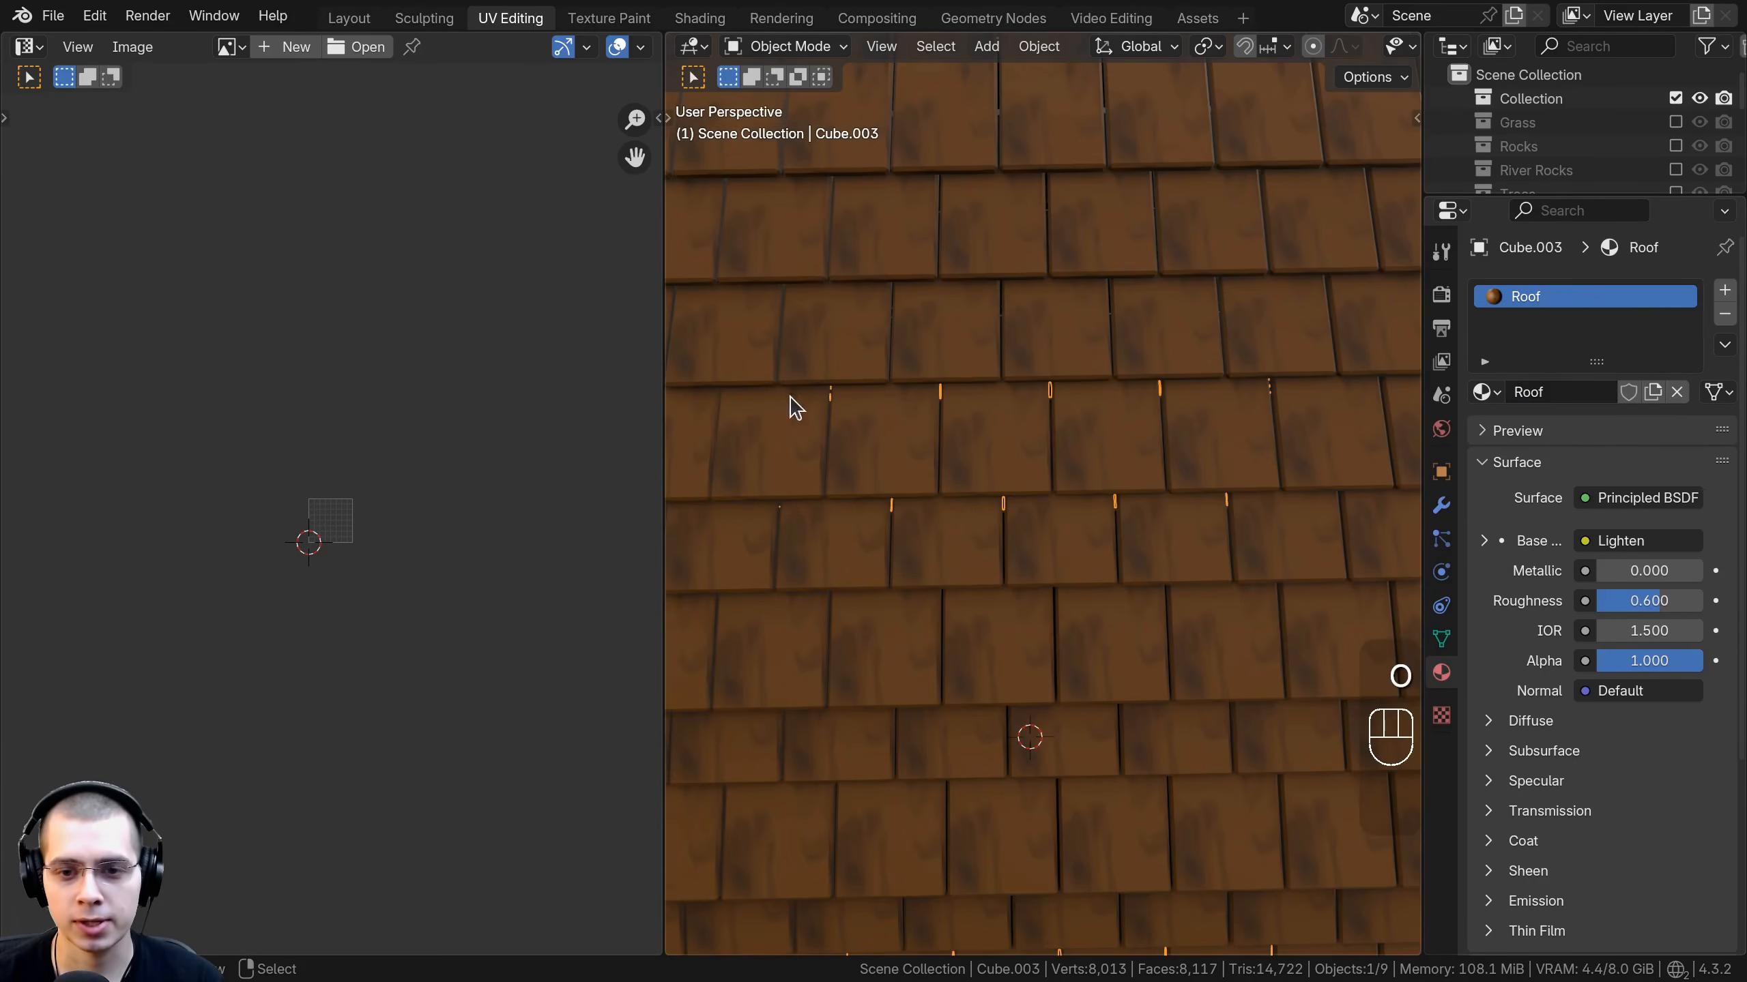
middle_click_drag(795, 407, 828, 387, "shift")
scroll(1079, 488, "down", 6)
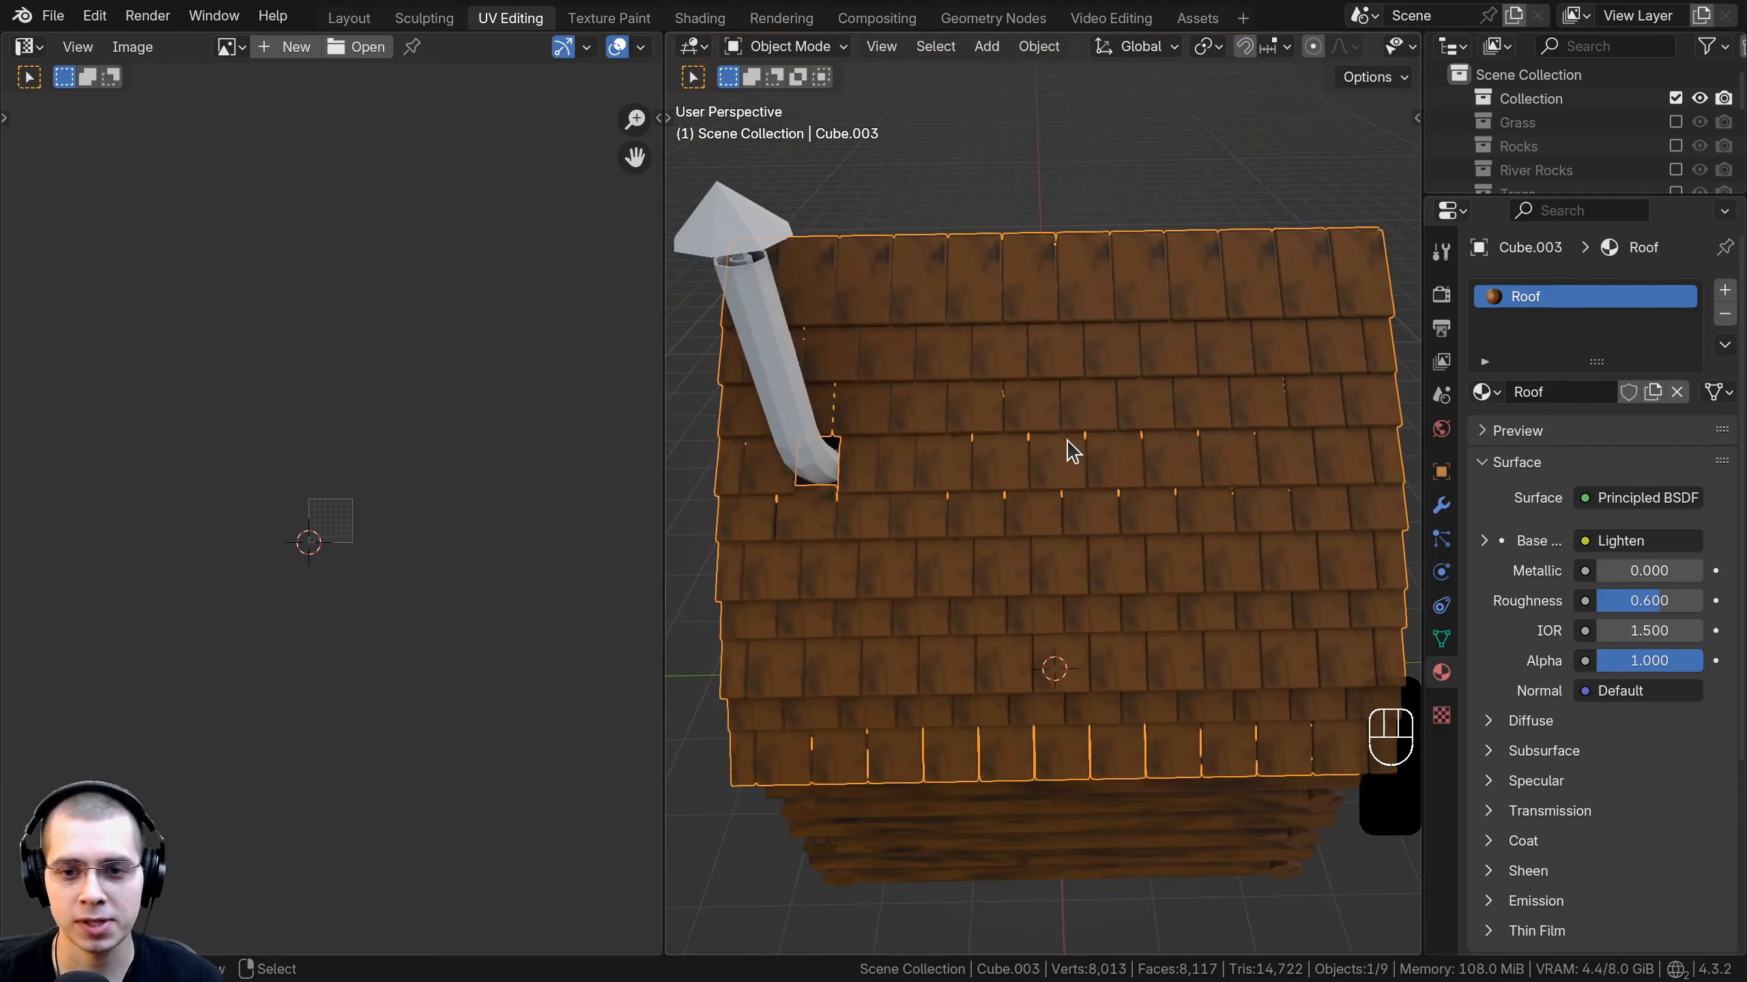
key("Tab")
key("a")
key("a")
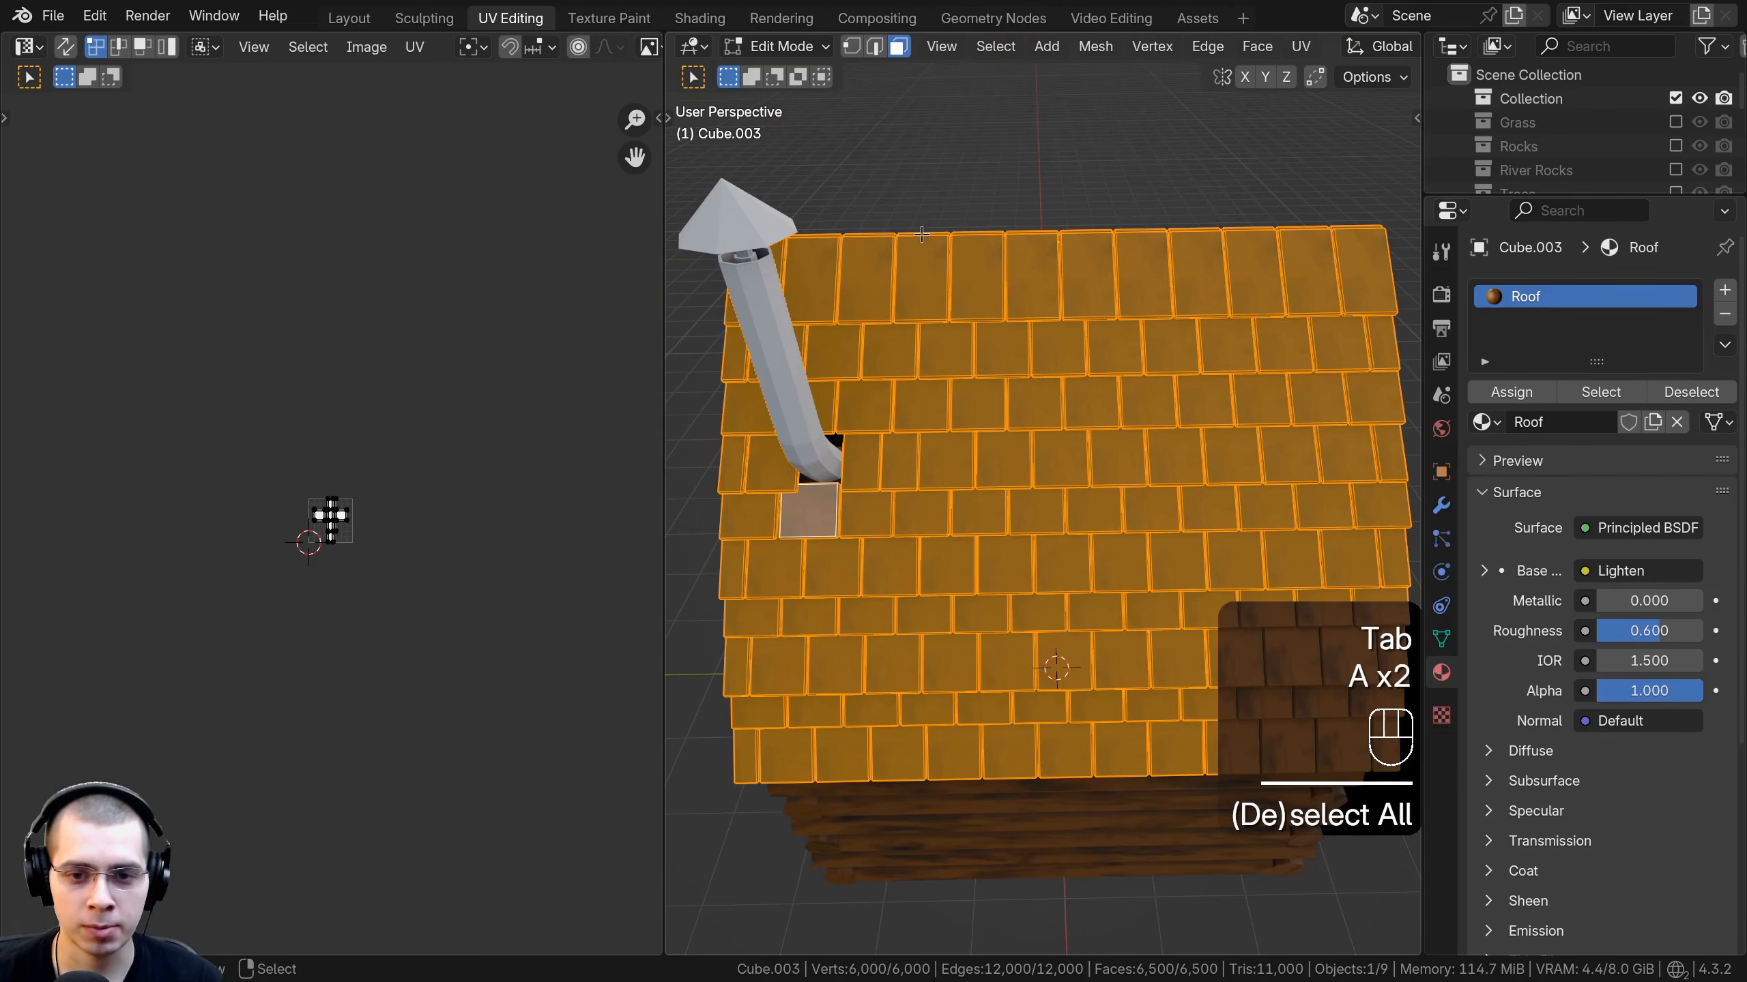
key("u")
mouse_move(936, 252)
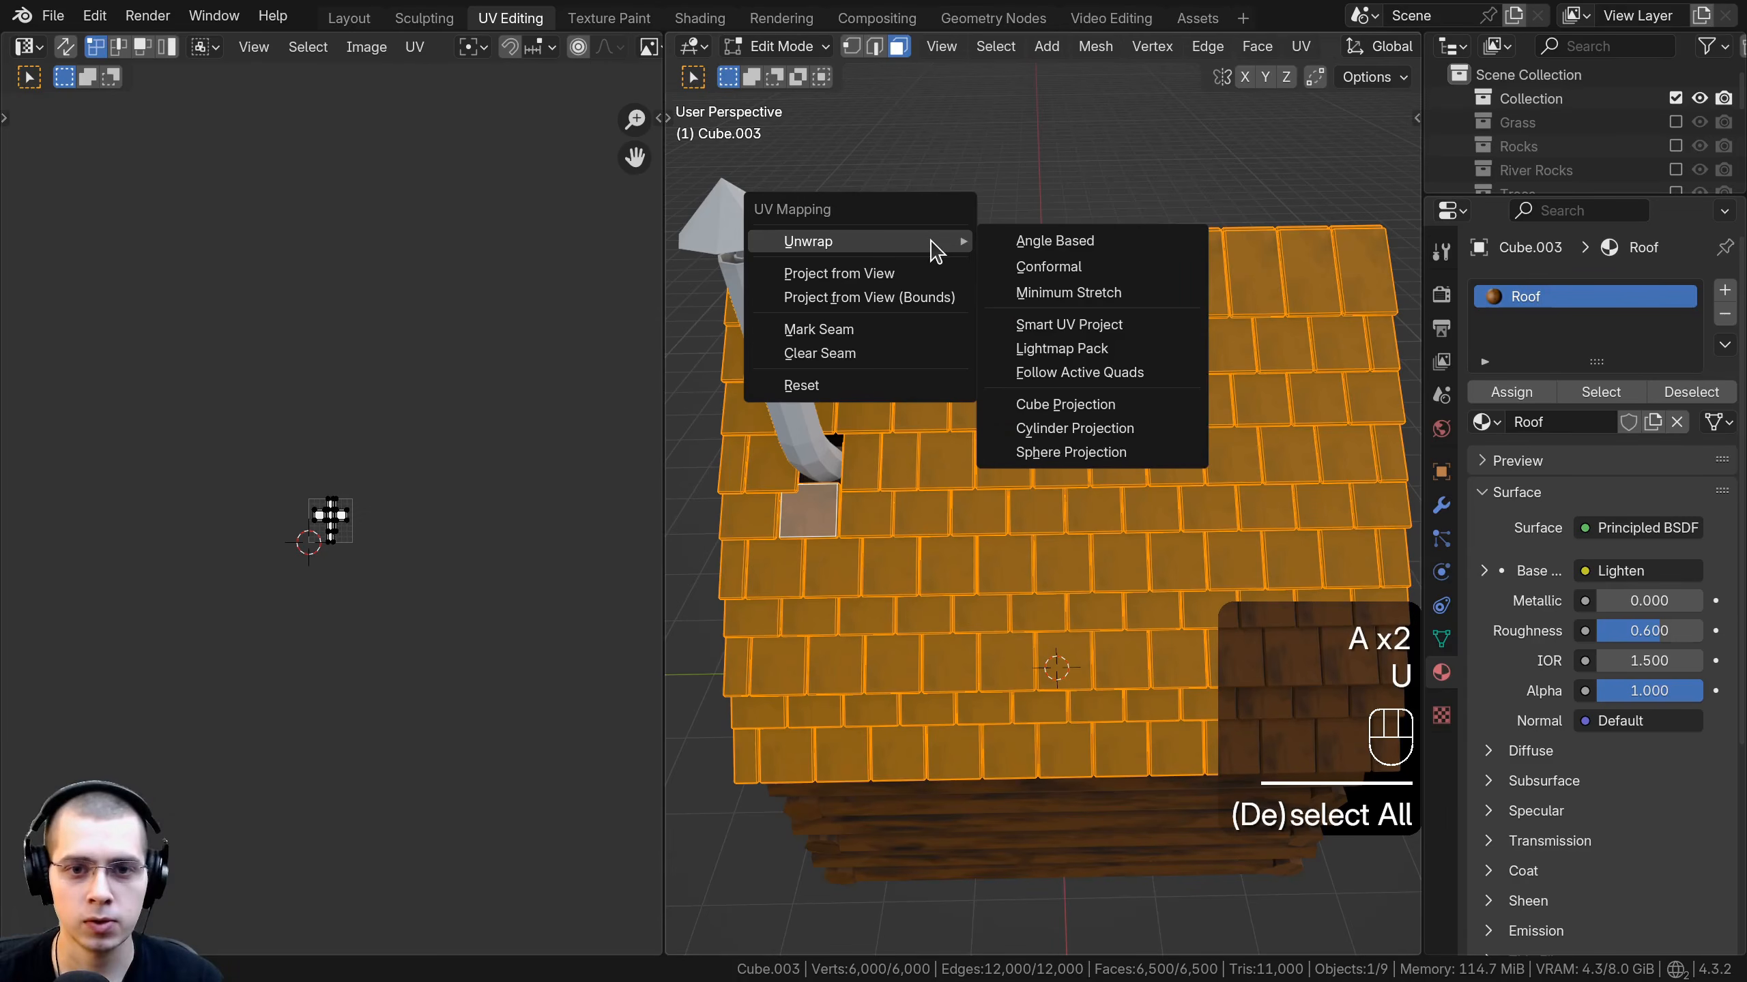
left_click(1069, 325)
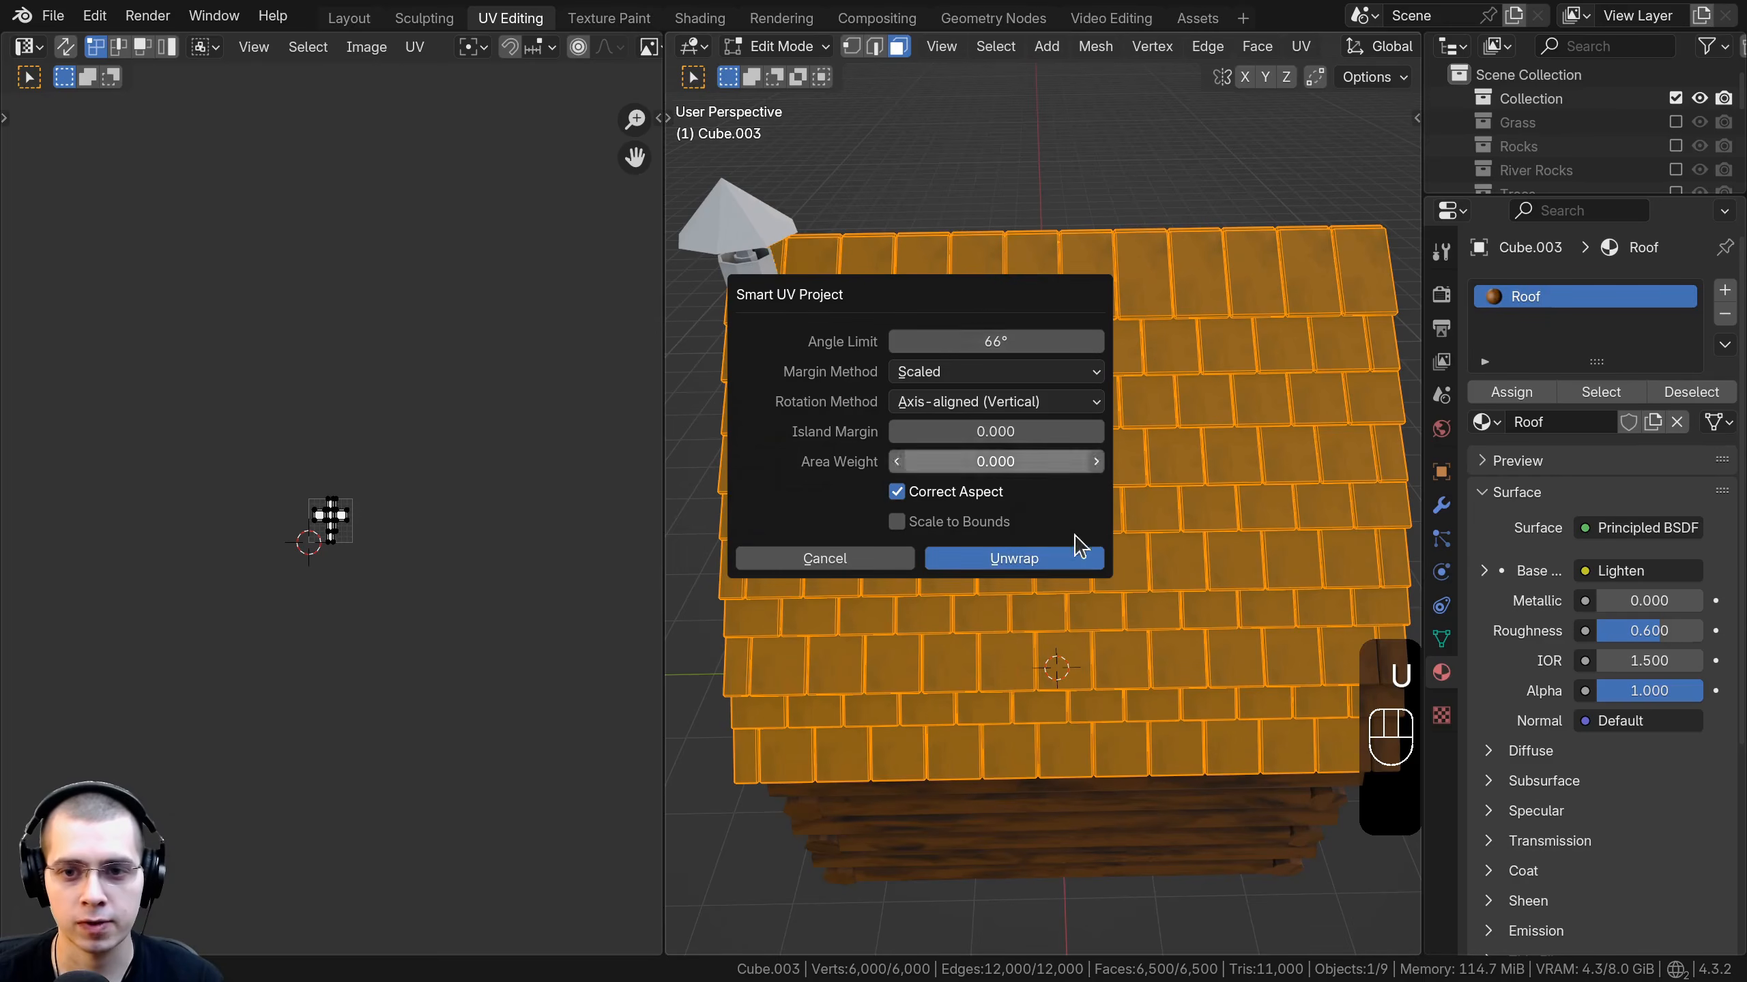
left_click(1051, 566)
Select all of the roof's UVs and enlarge them uniformly well beyond the UV tile, checking the grain on the shingles.
scroll(460, 547, "up", 7)
key("a")
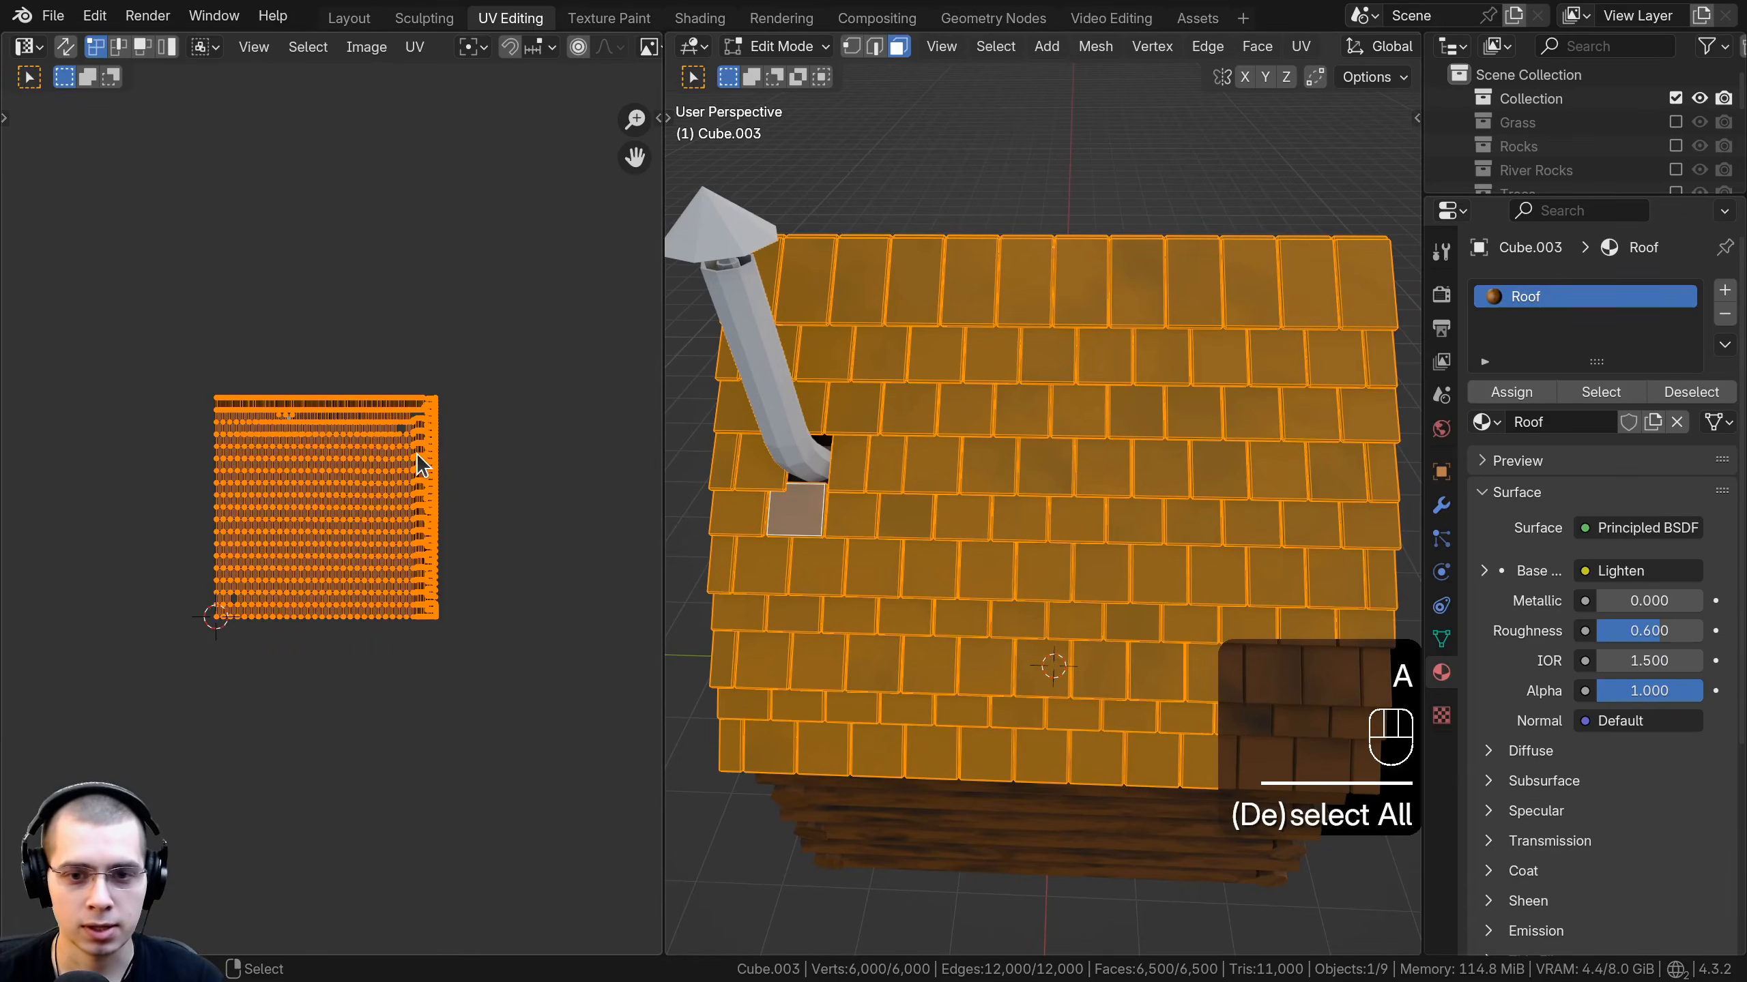
key("s")
left_click(125, 507)
key("Tab")
key("Tab")
key("s")
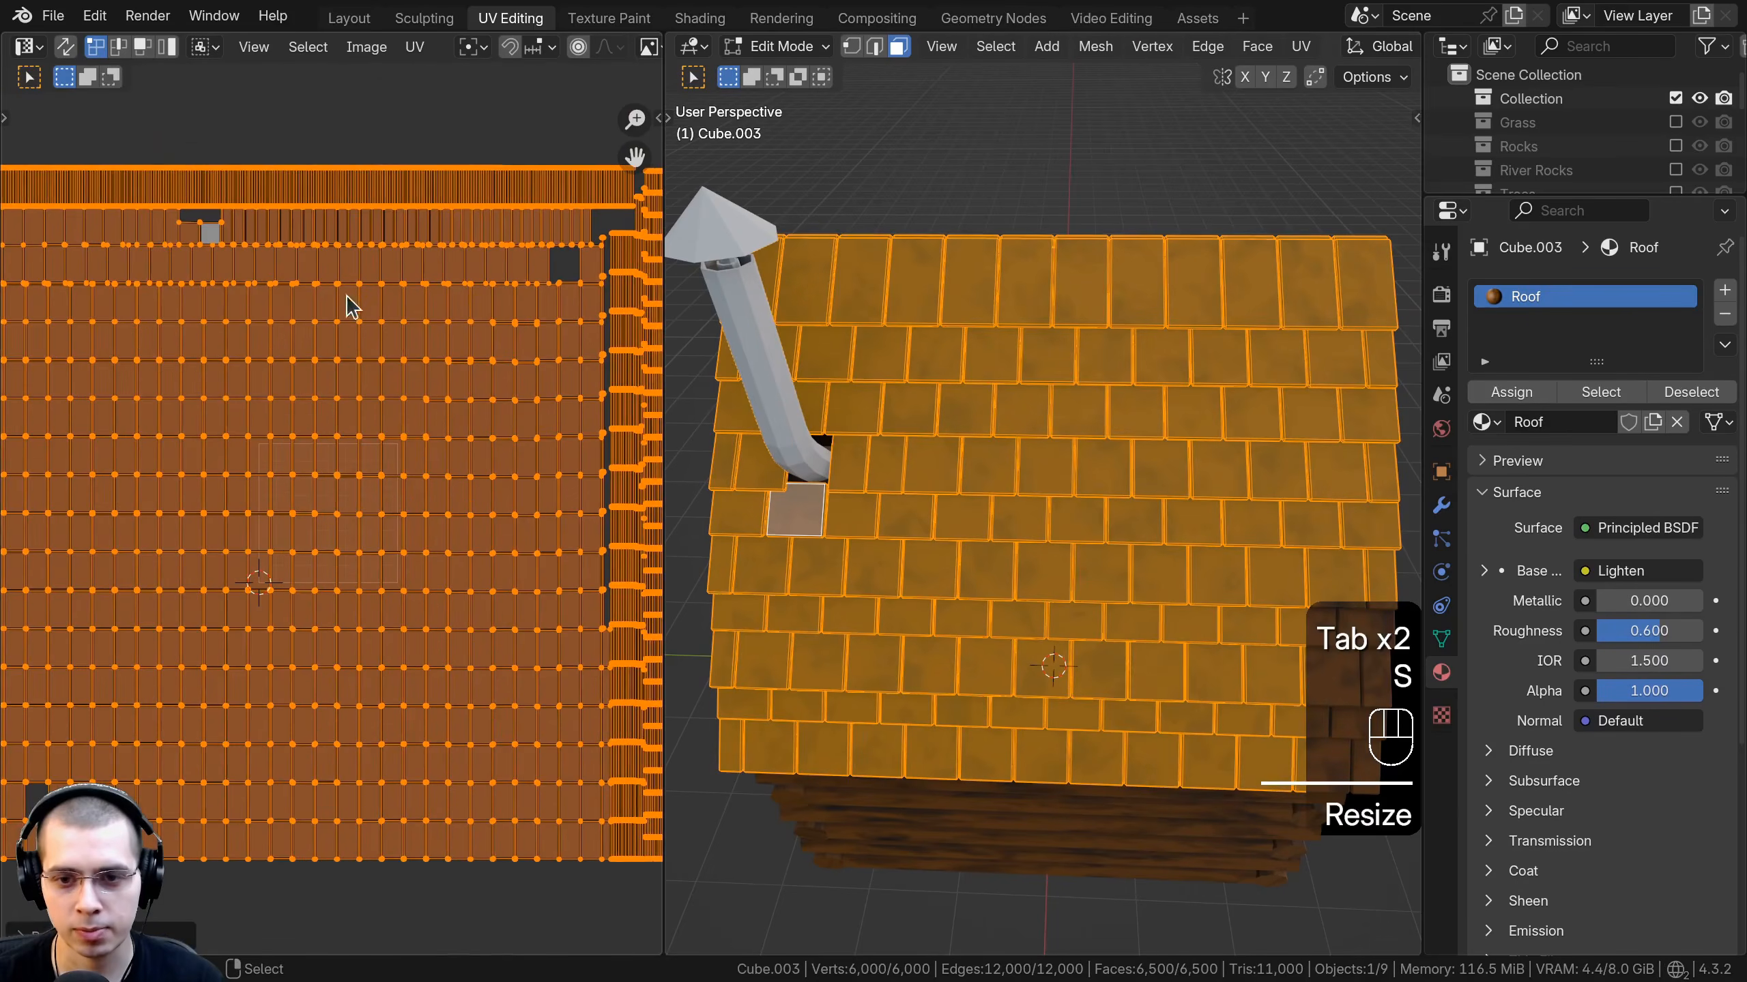
key("s")
left_click(368, 406)
key("Tab")
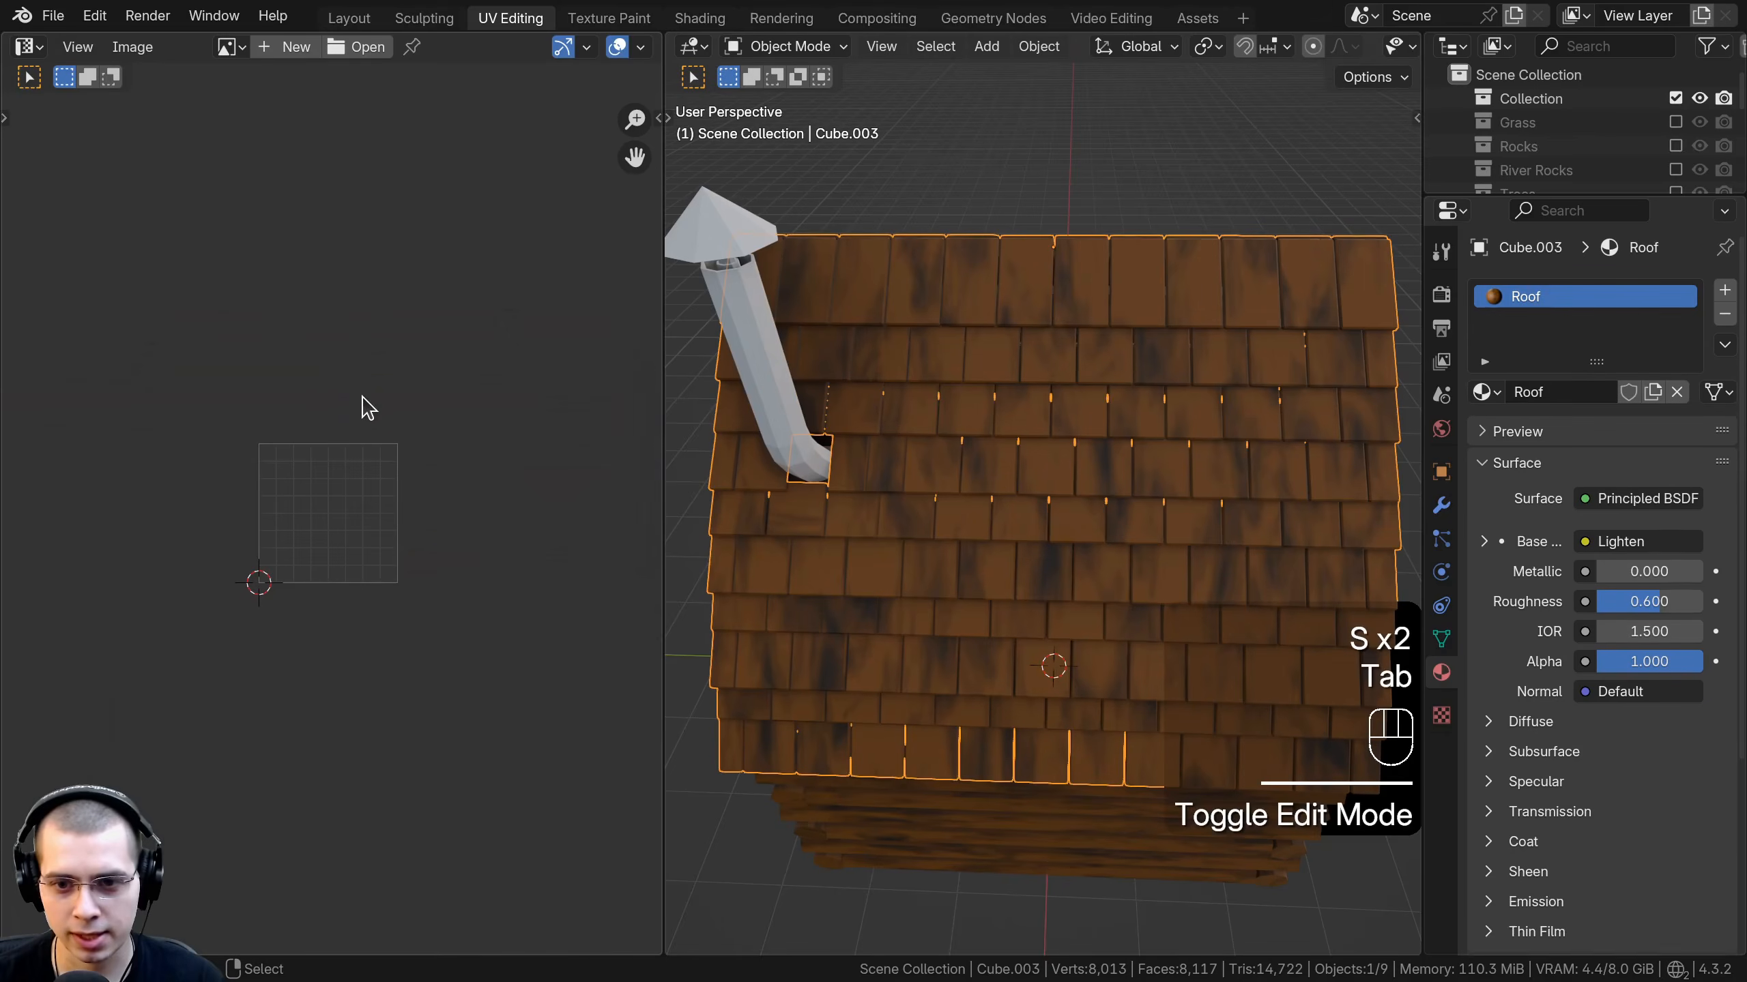
Squash the roof's UVs along Y into a wide strip and check the grain on the shingles.
key("Tab")
key("s")
key("y")
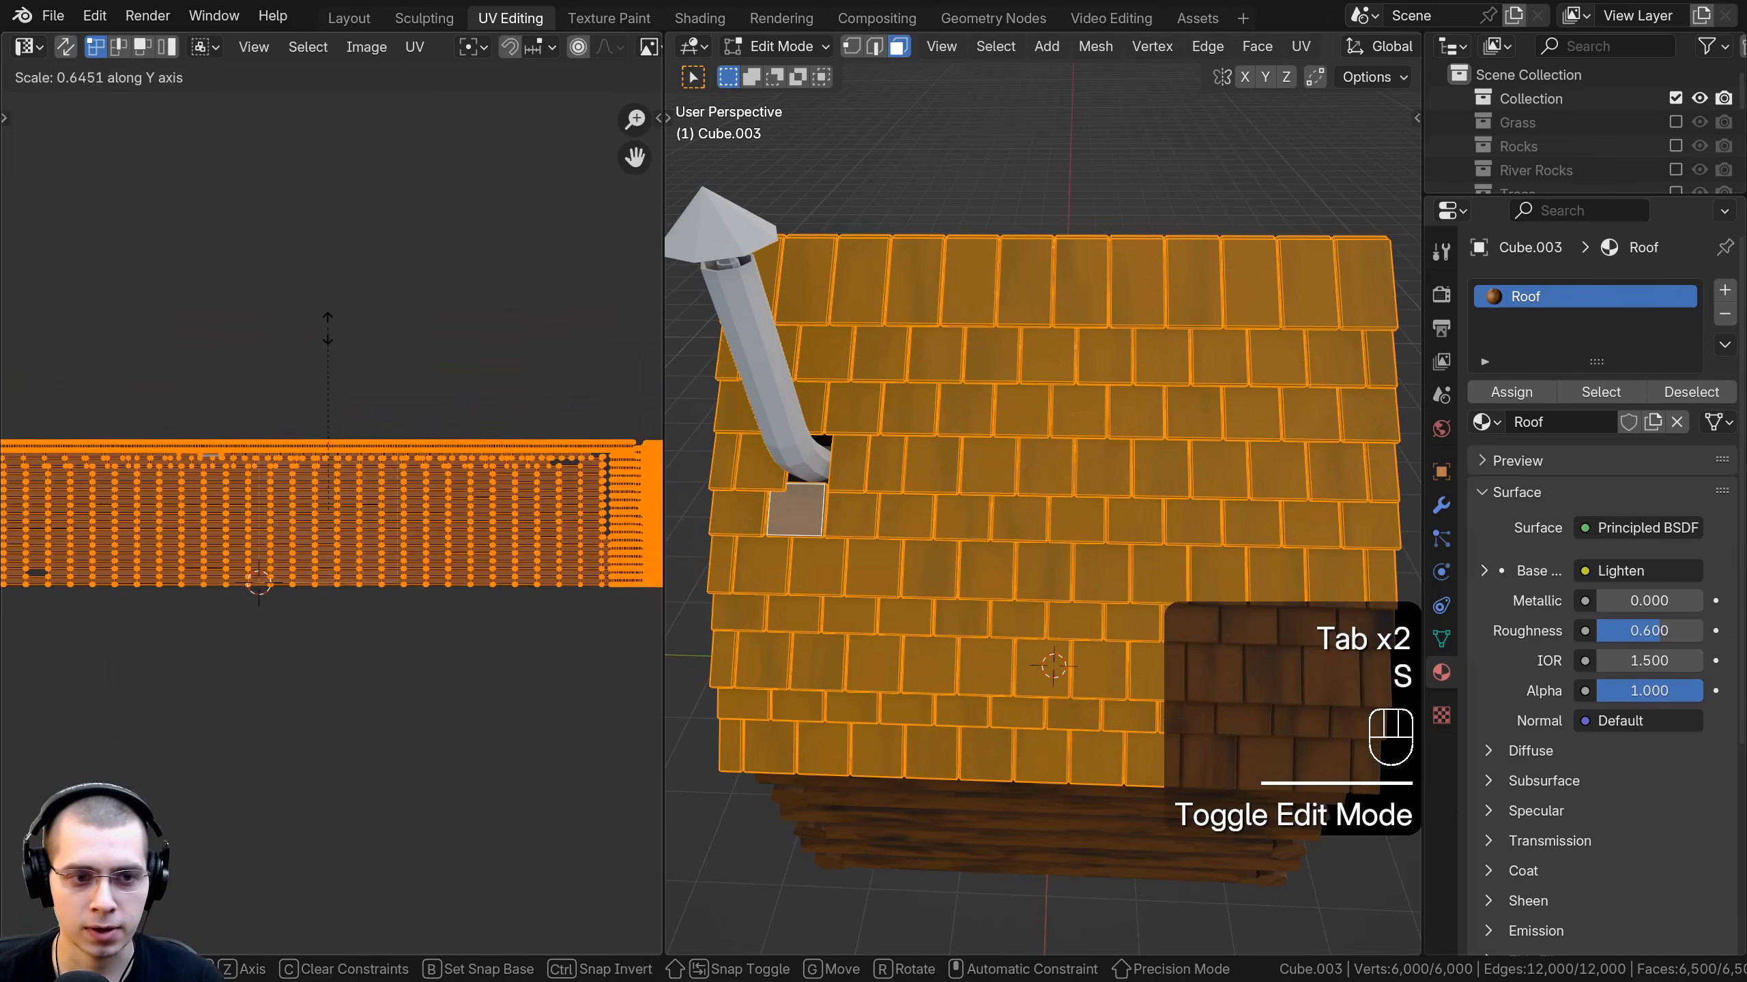
left_click(327, 329)
key("Tab")
scroll(980, 330, "up", 4)
key("Tab")
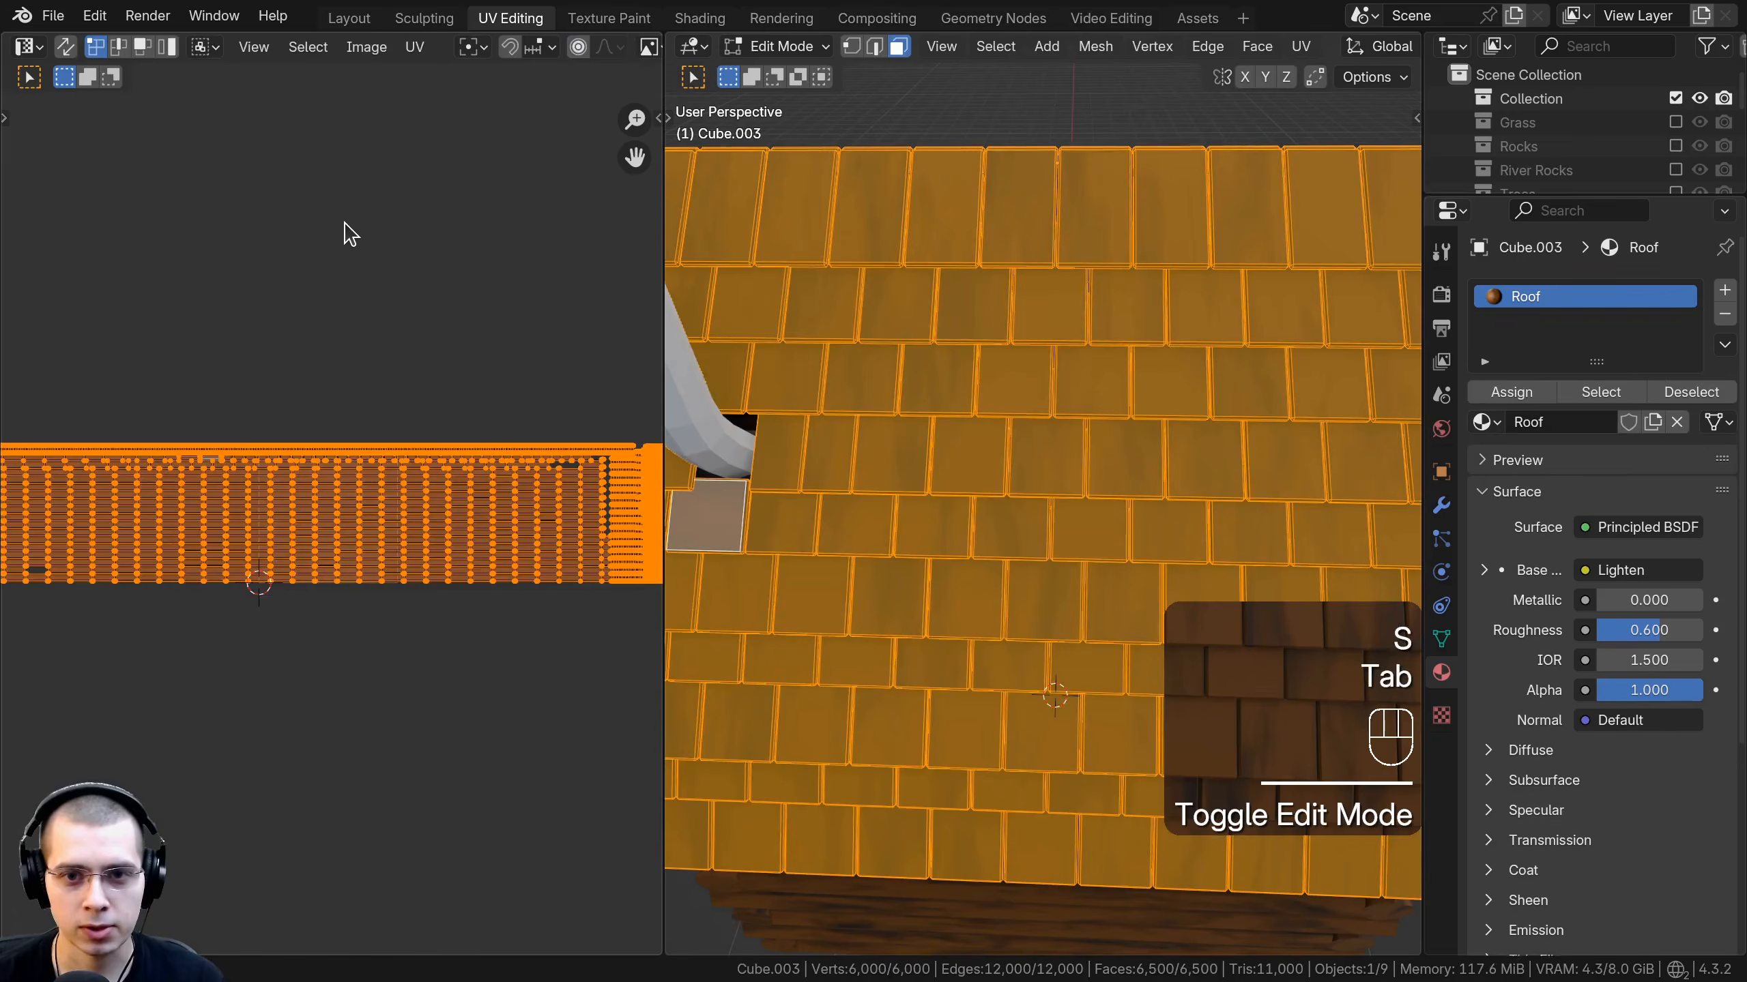
Flatten the roof's UVs further along Y, rescale them, and check the grain over the whole roof.
left_click(344, 235)
key("a")
key("s")
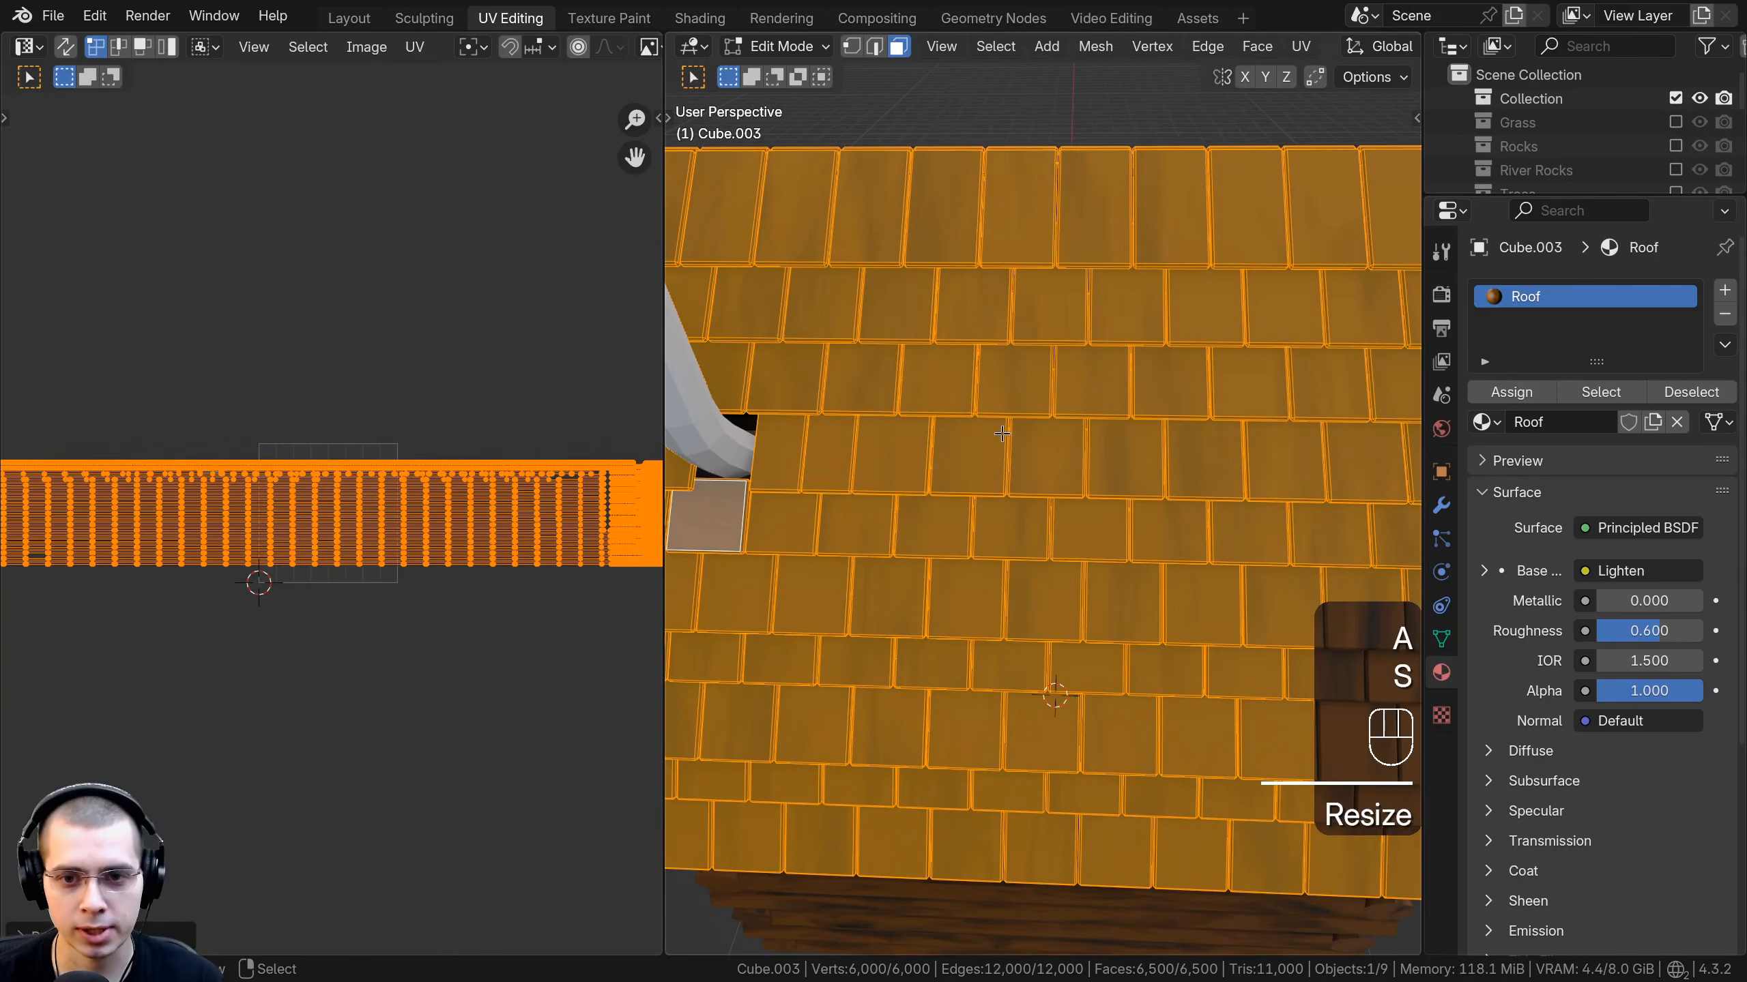
key("Tab")
scroll(1000, 451, "down", 4)
middle_click_drag(998, 467, 1025, 476)
key("Tab")
key("s")
left_click(492, 429)
key("Tab")
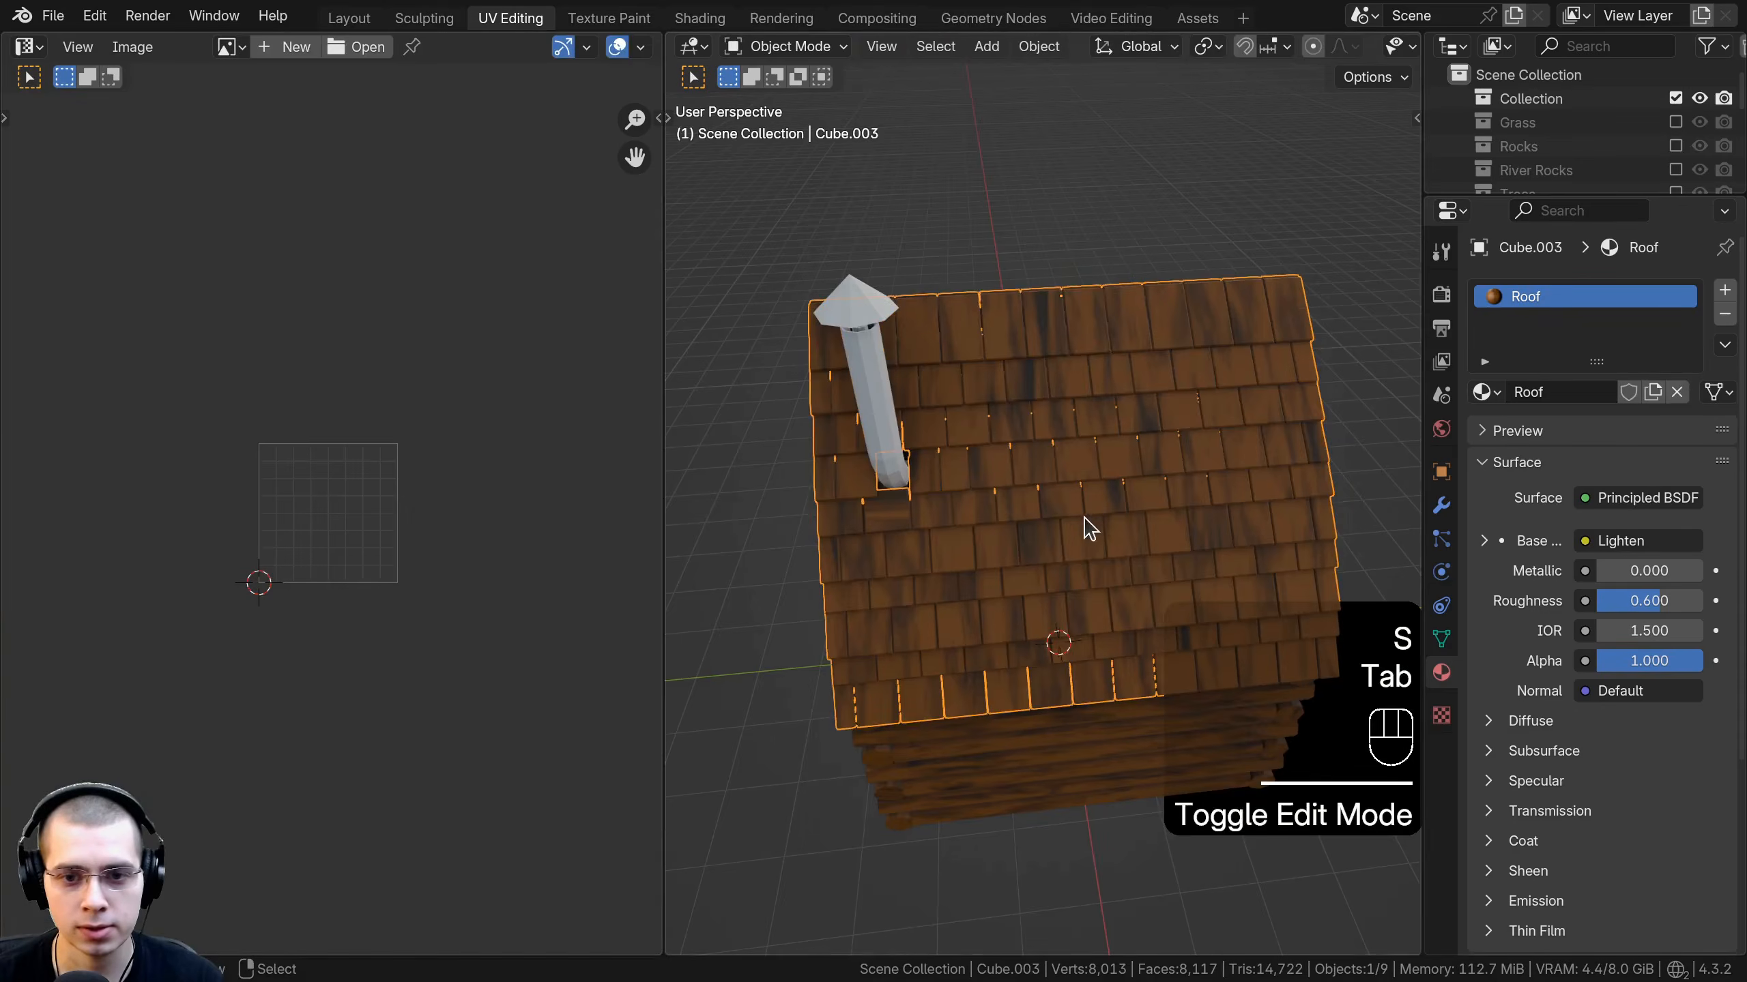
Insert a Hue/Saturation/Value node between the Lighten node and the Principled BSDF in the Roof material.
left_click(705, 20)
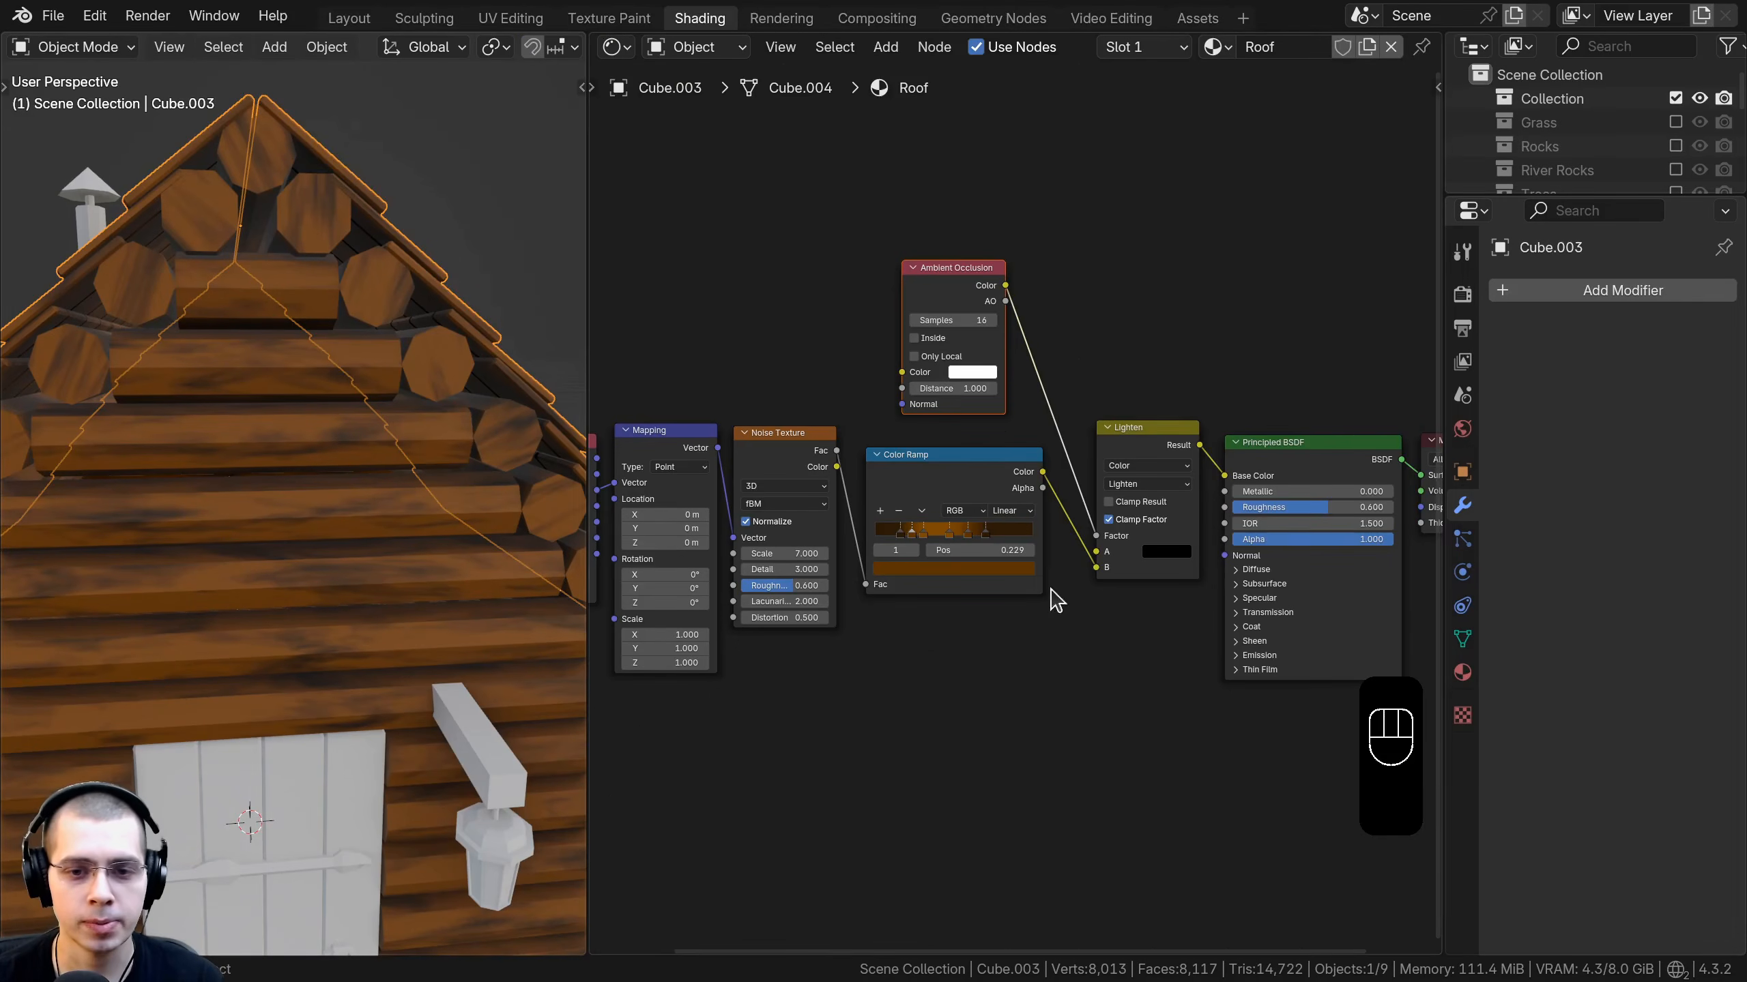
middle_click_drag(1050, 589, 982, 564)
scroll(1000, 518, "up", 2)
middle_click_drag(1064, 355, 978, 363)
key("shift+a")
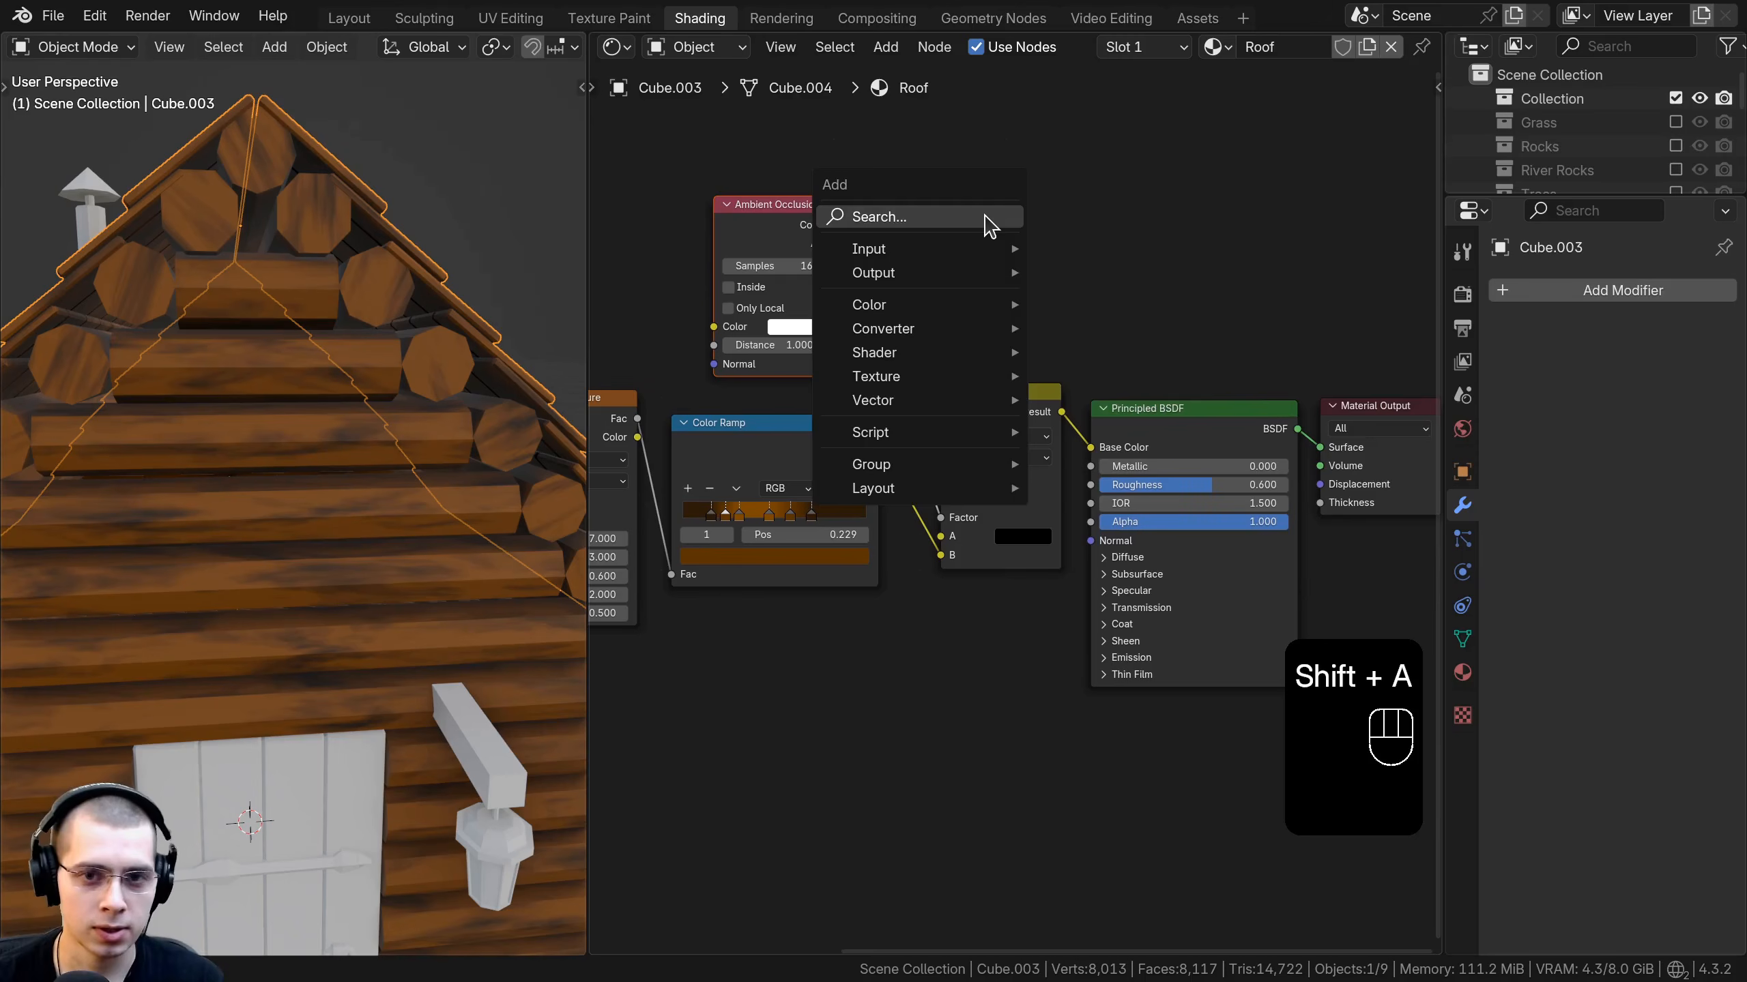
left_click(988, 219)
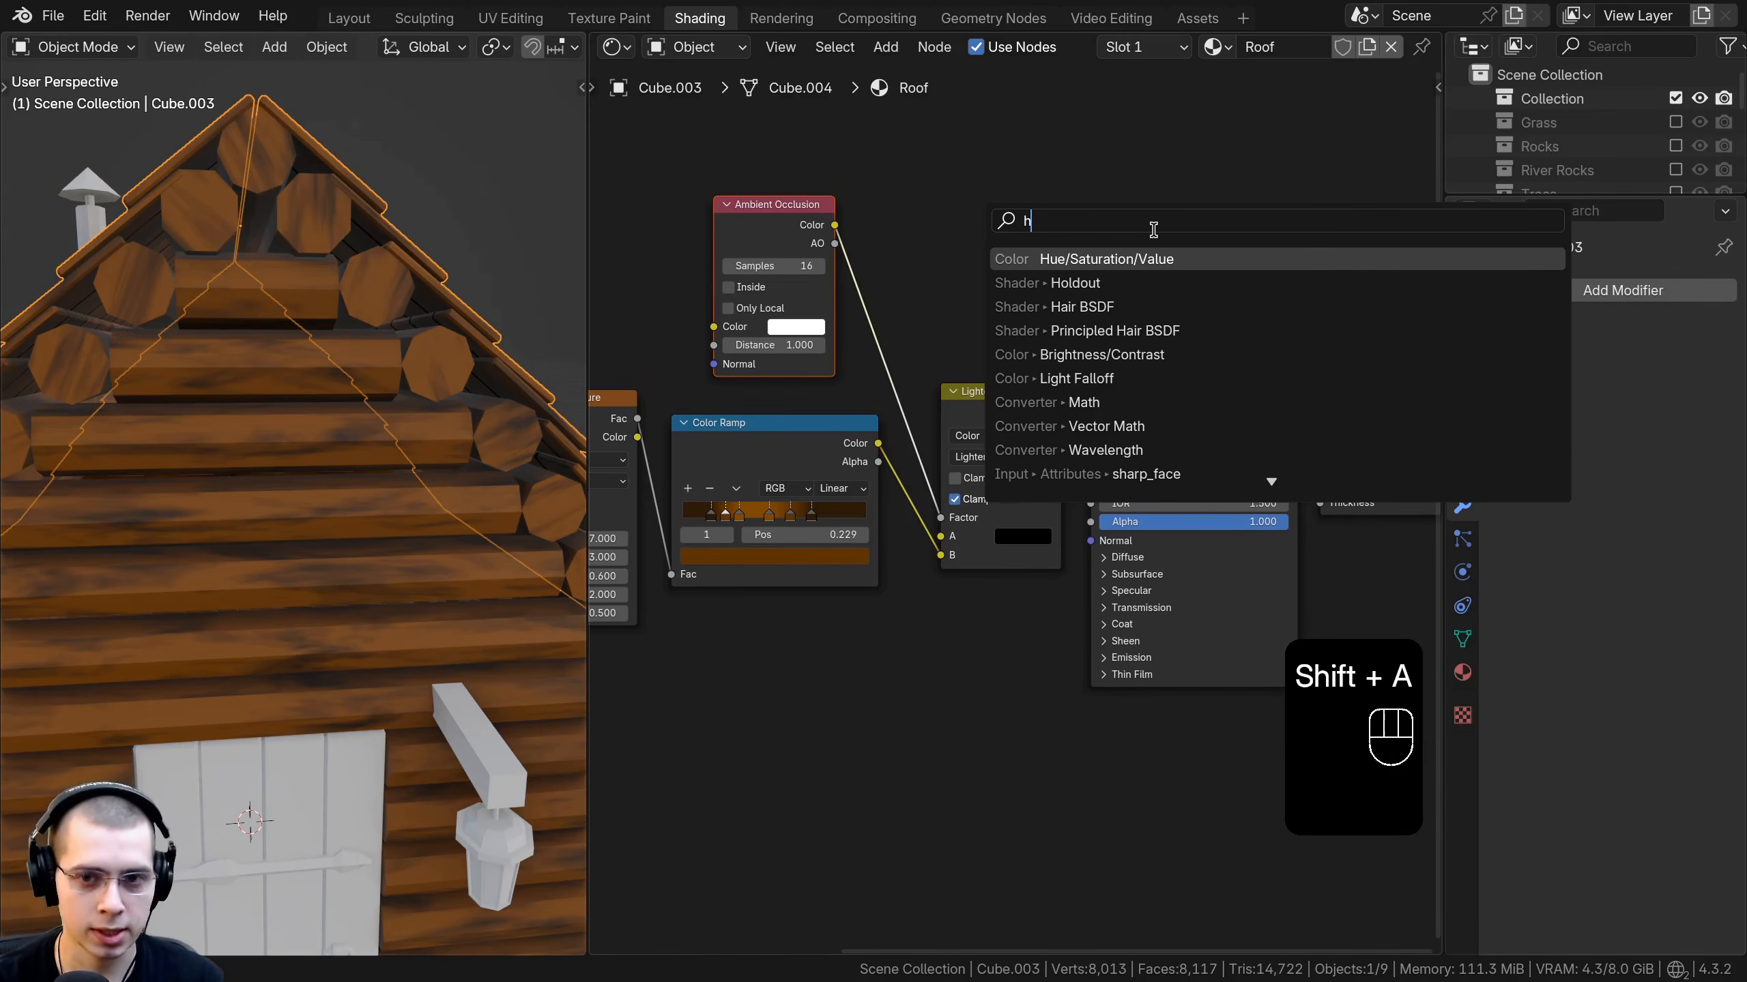
key("Return")
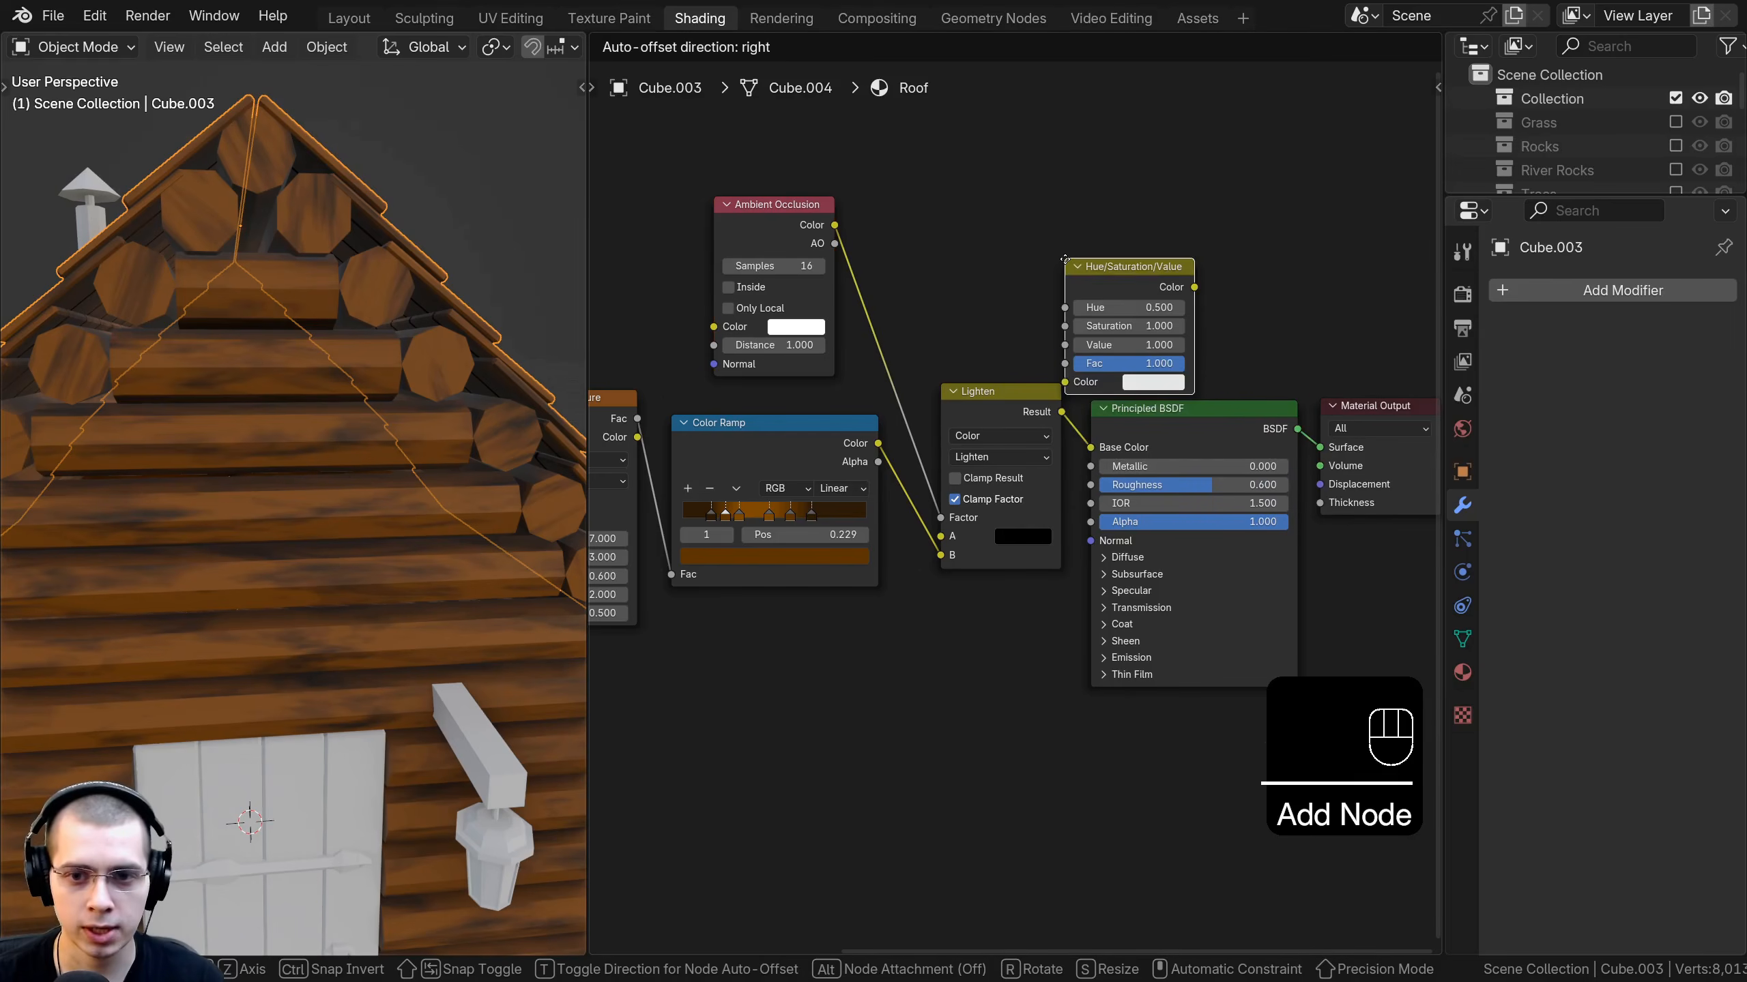
left_click(1098, 415)
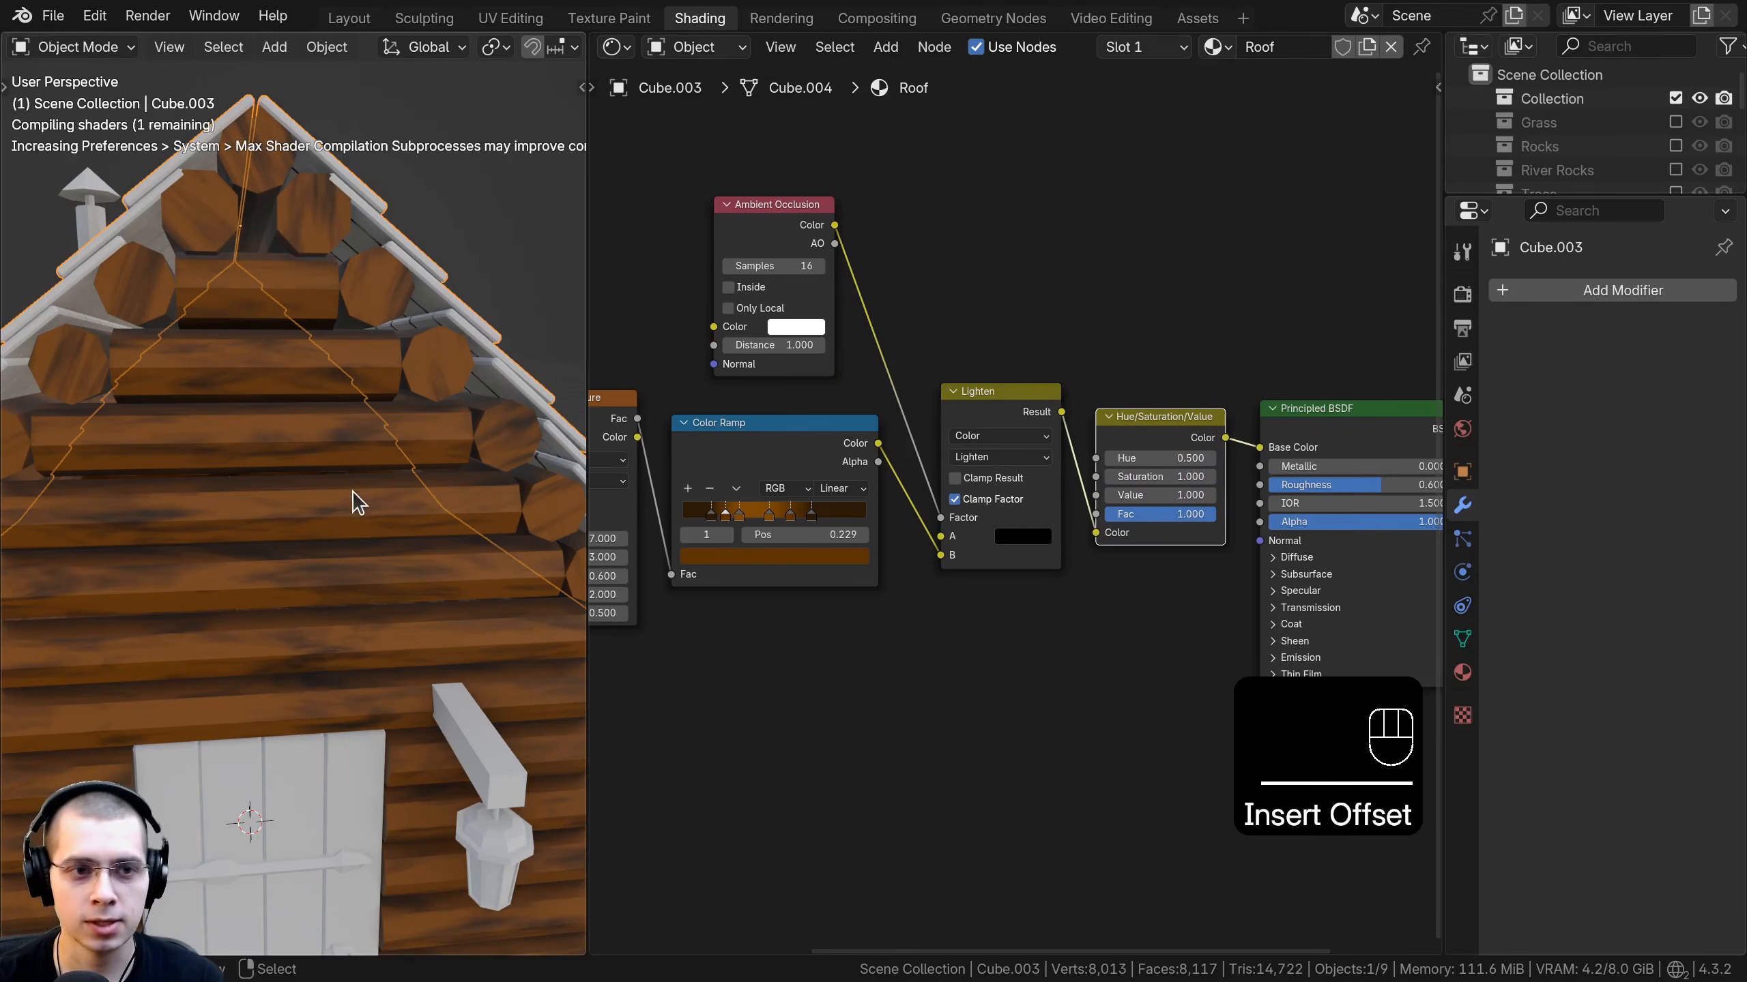
Darken the Roof material by trying a Hue/Saturation/Value node Value of 0.5 and settling on 0.2, and inspect the roof.
middle_click_drag(352, 503, 413, 447)
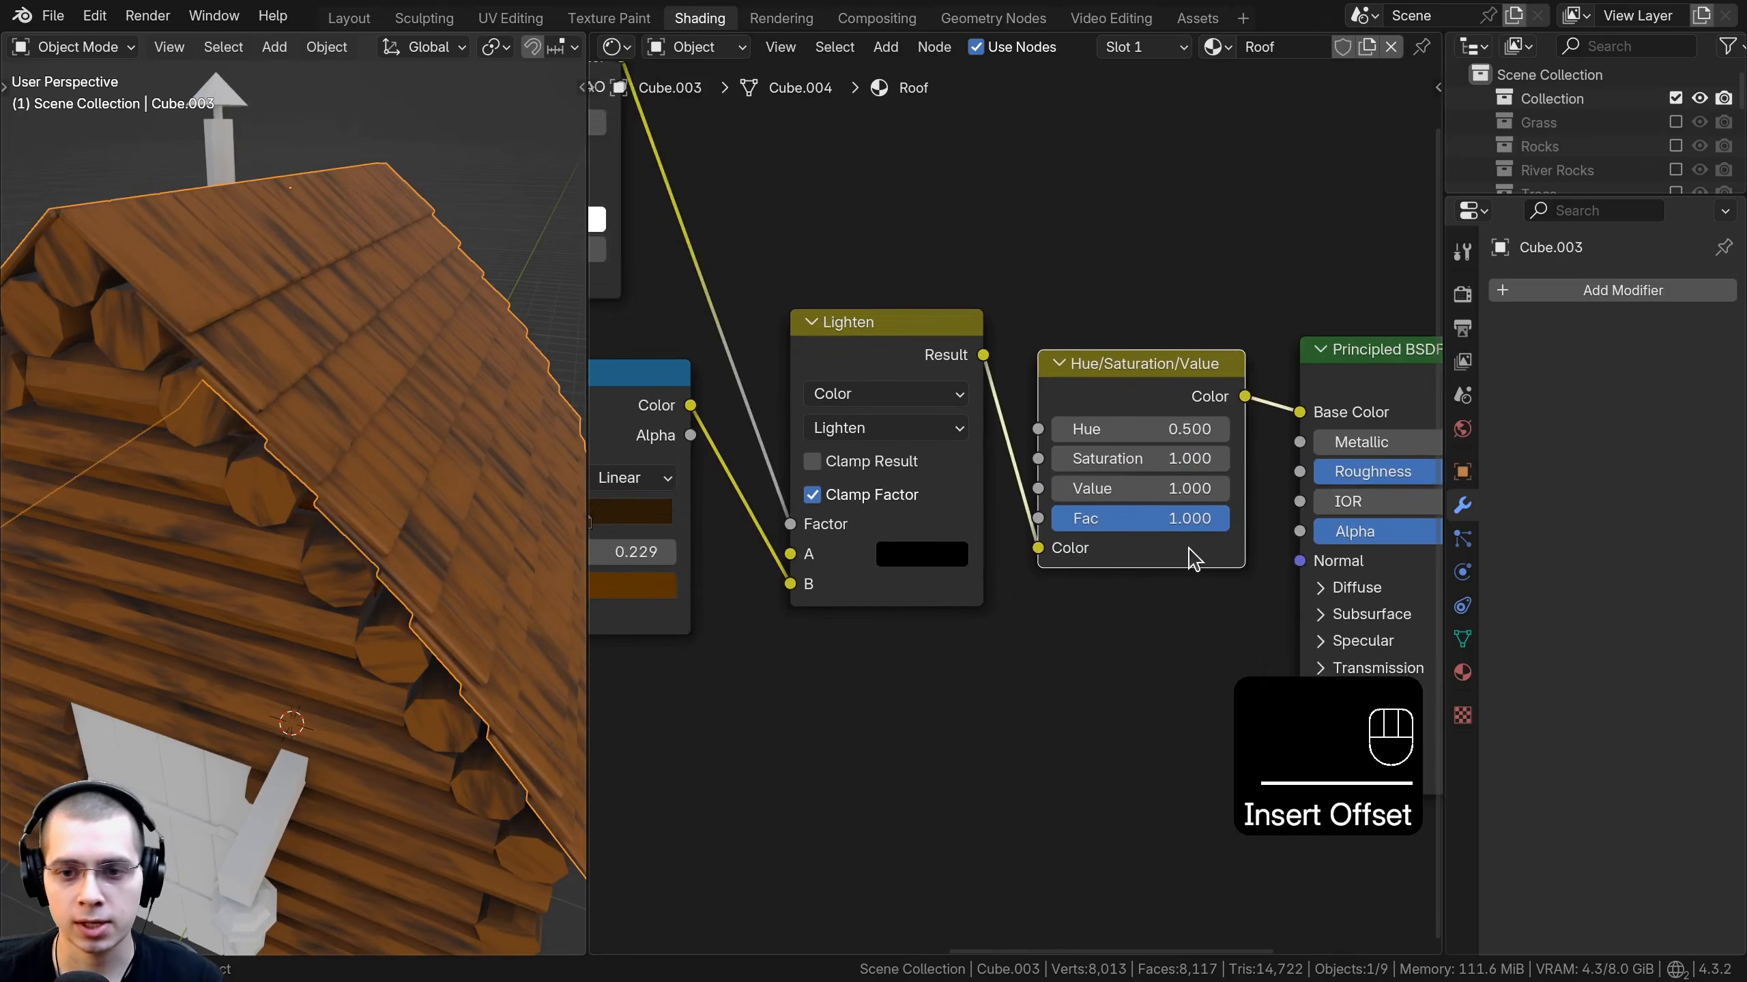
scroll(1142, 520, "up", 2)
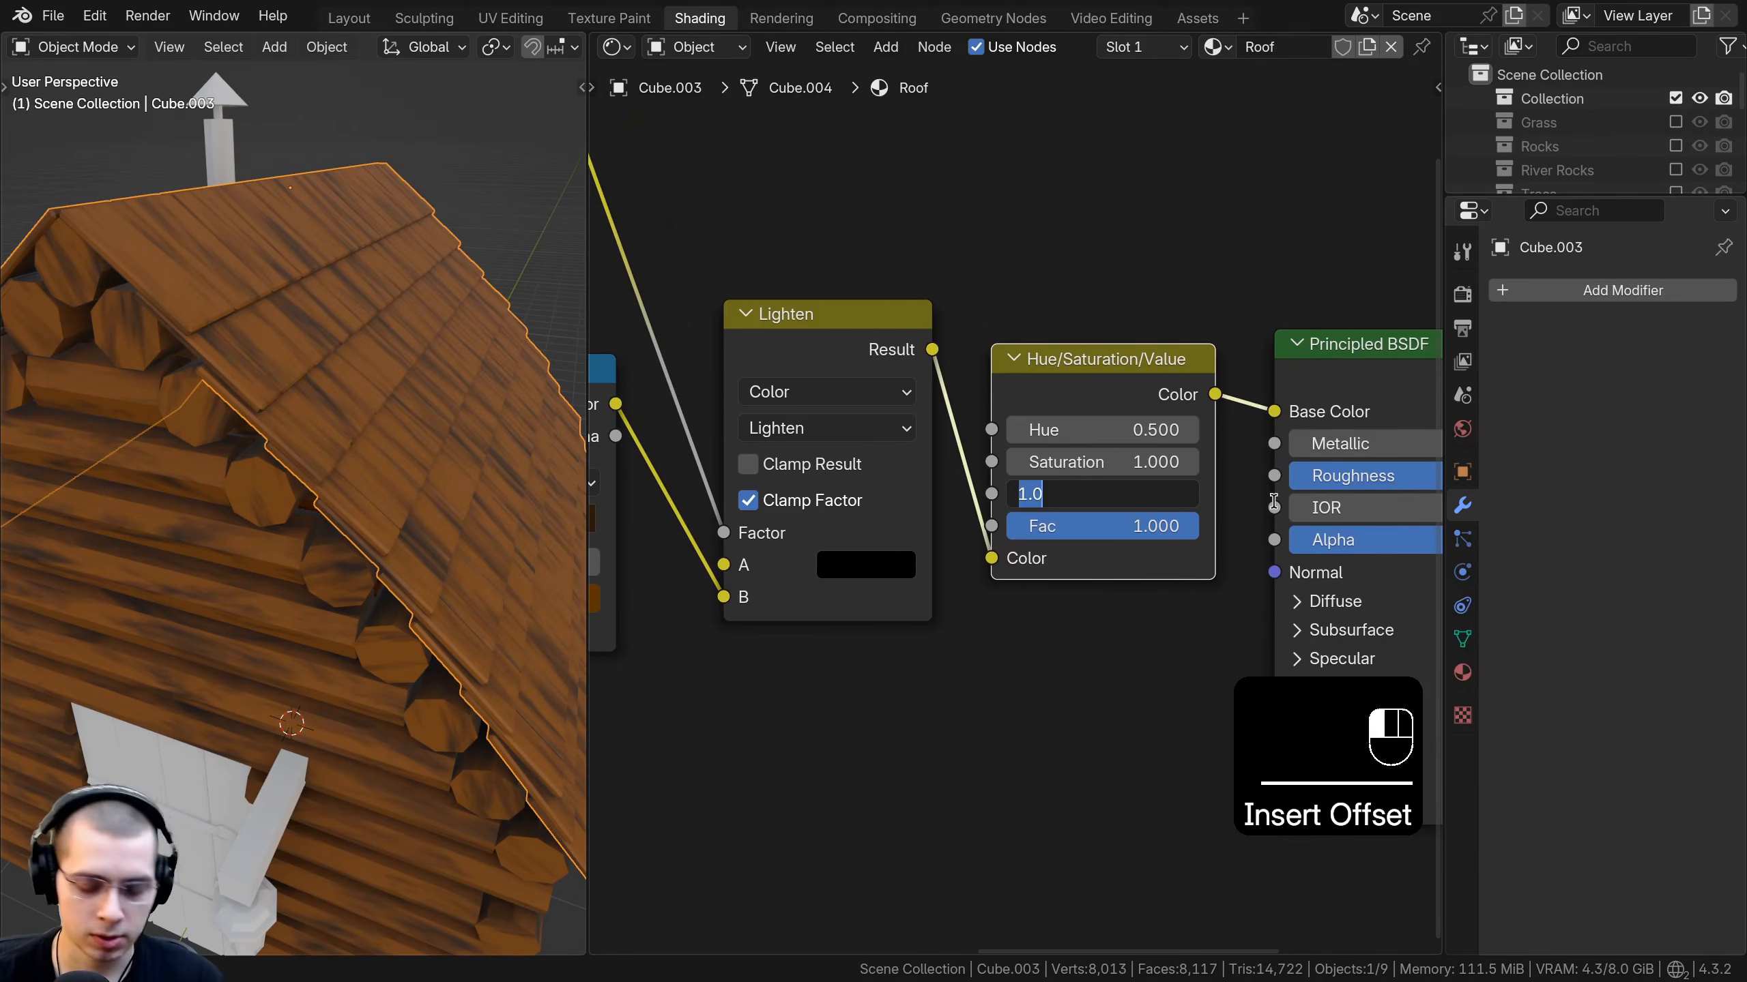
type("0.5")
key("Return")
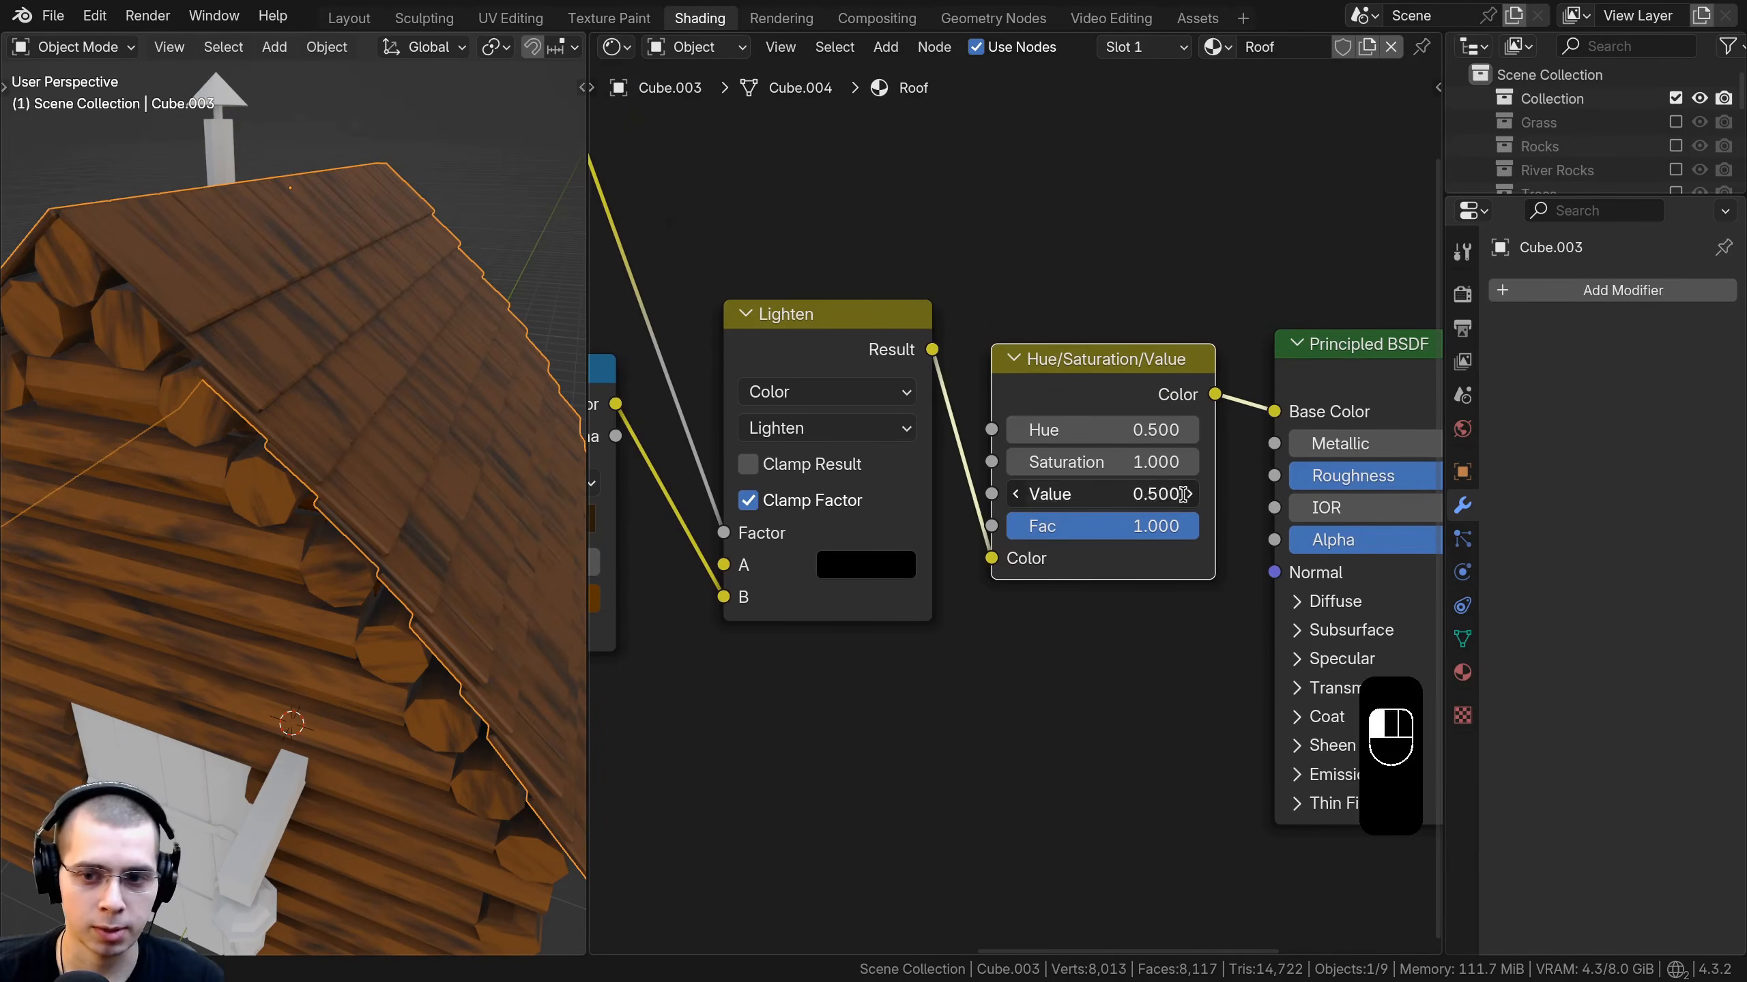
type("0.2")
key("Return")
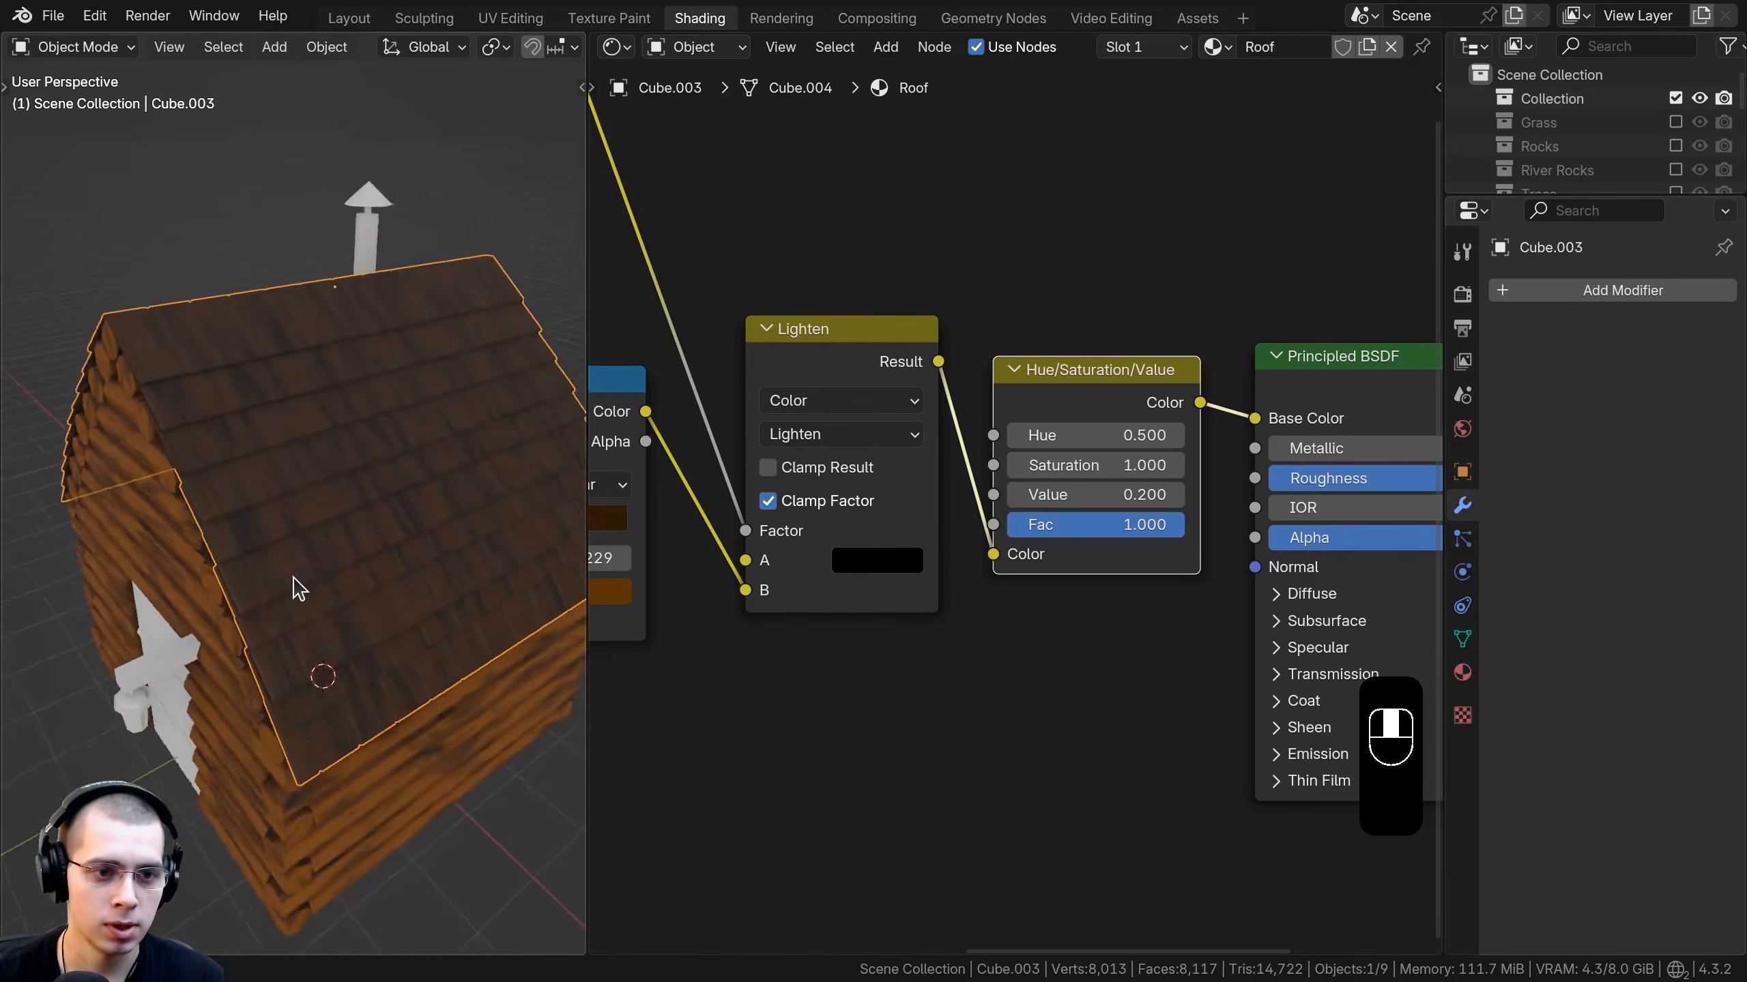
key("a")
middle_click_drag(296, 586, 248, 590)
scroll(499, 588, "up", 6)
scroll(505, 588, "down", 6)
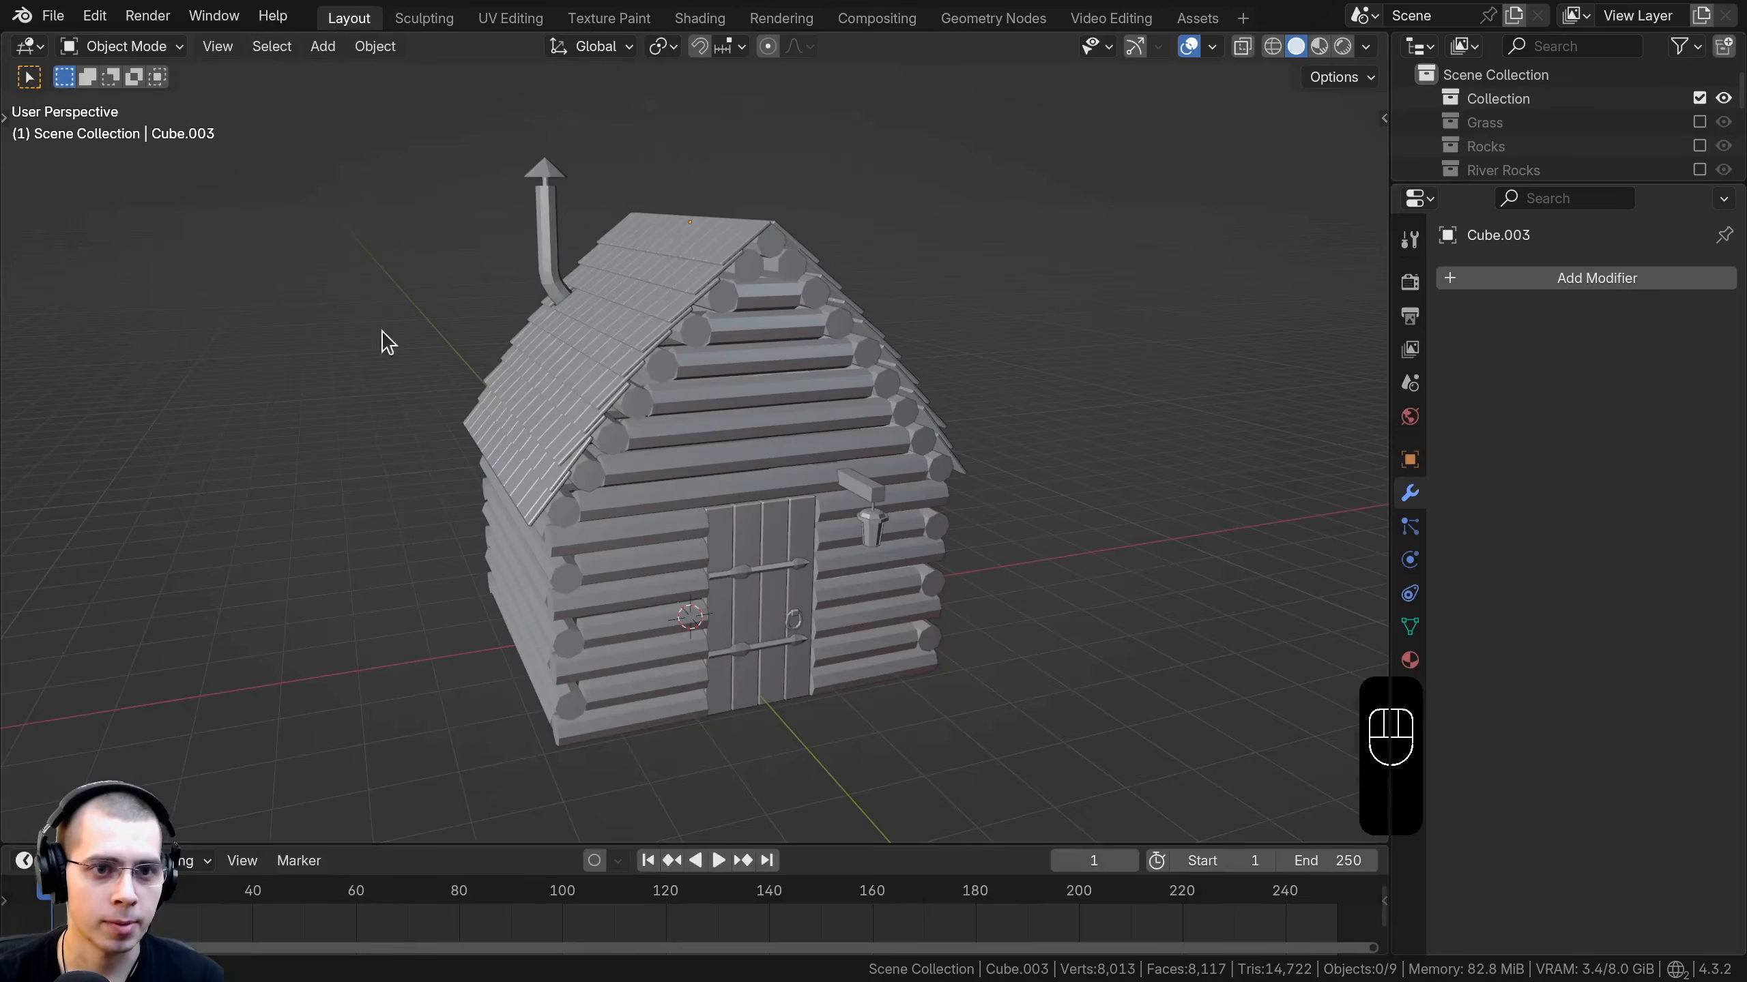
Assign the Wood material to the cabin door in the Layout workspace and display the scene in Material Preview.
middle_click_drag(426, 633, 395, 487, "shift")
scroll(482, 420, "up", 3)
right_click(731, 307)
middle_click_drag(732, 307, 735, 355, "shift")
scroll(735, 355, "up", 2)
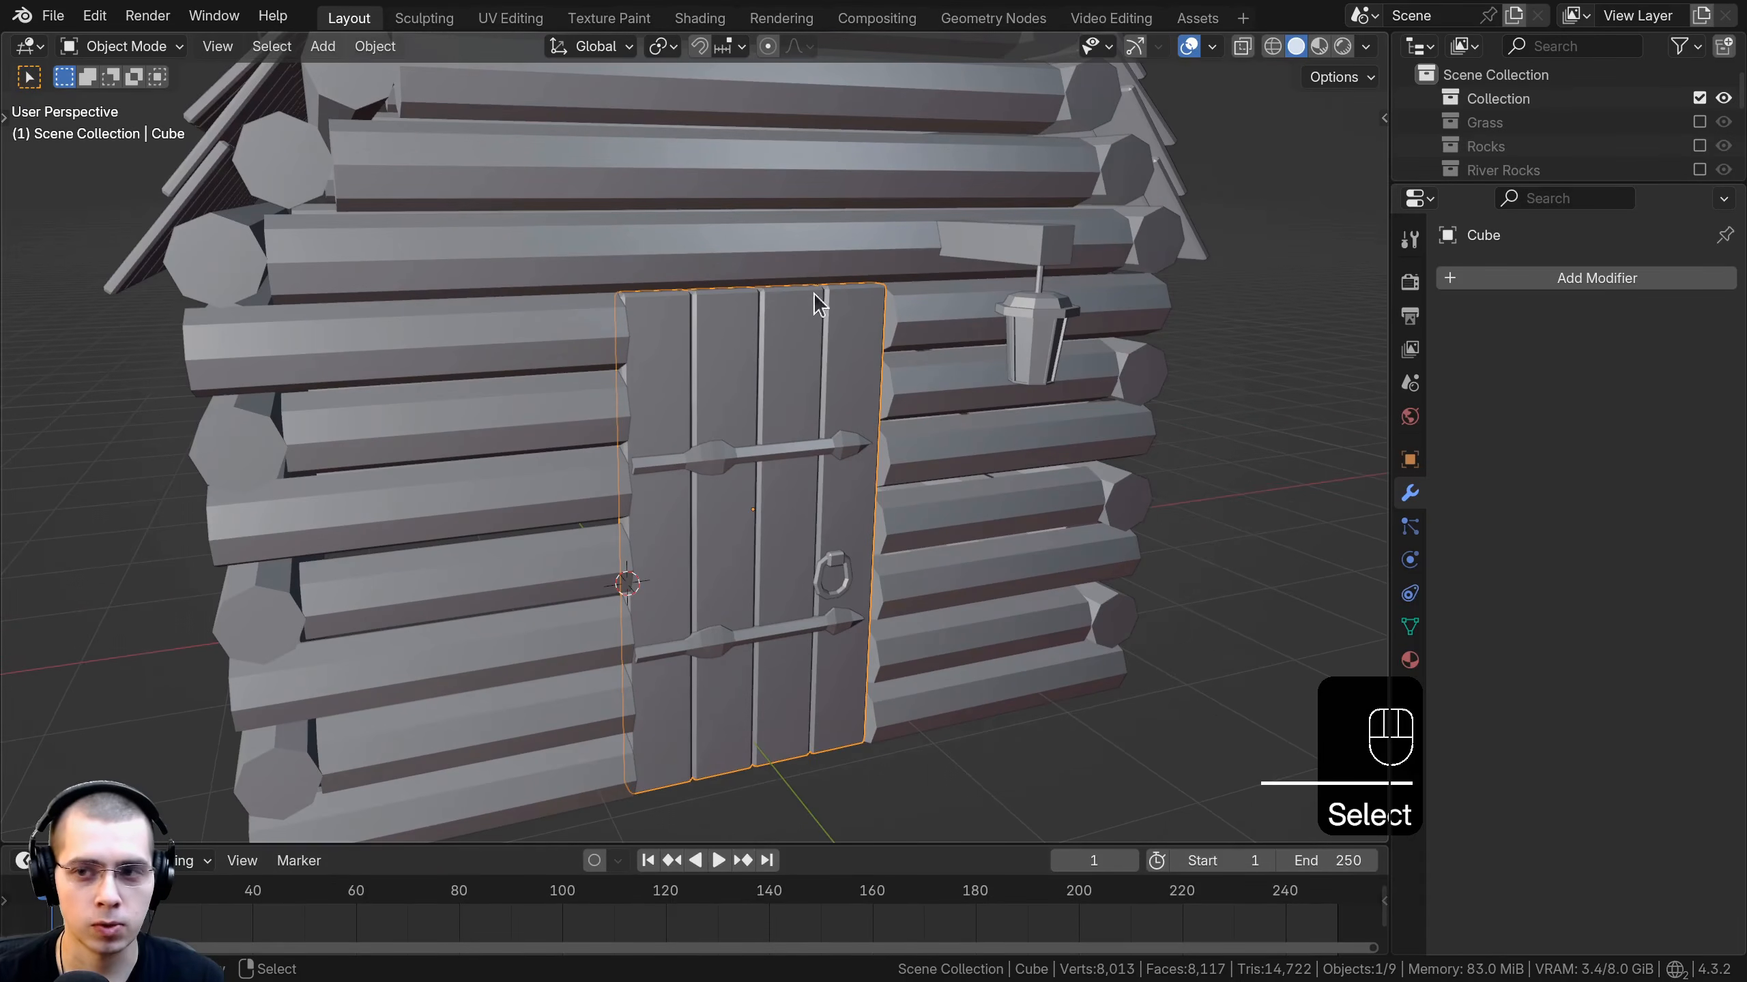
left_click(1454, 380)
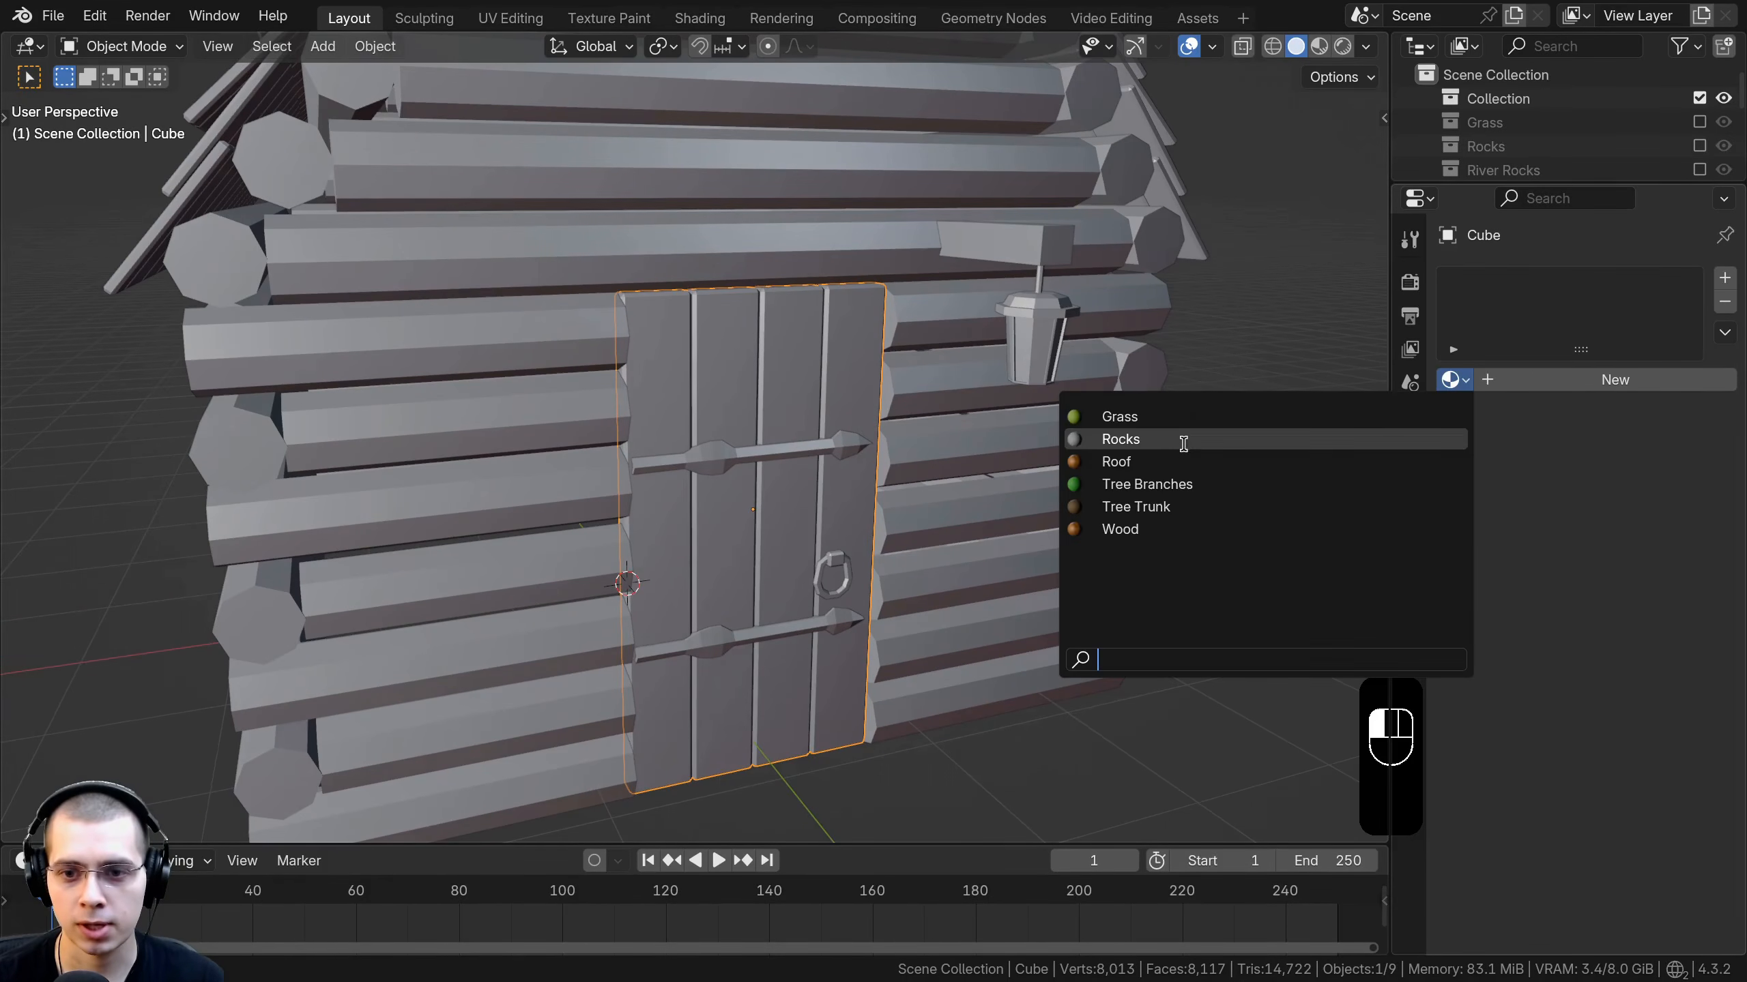
left_click(1147, 528)
left_click(872, 485)
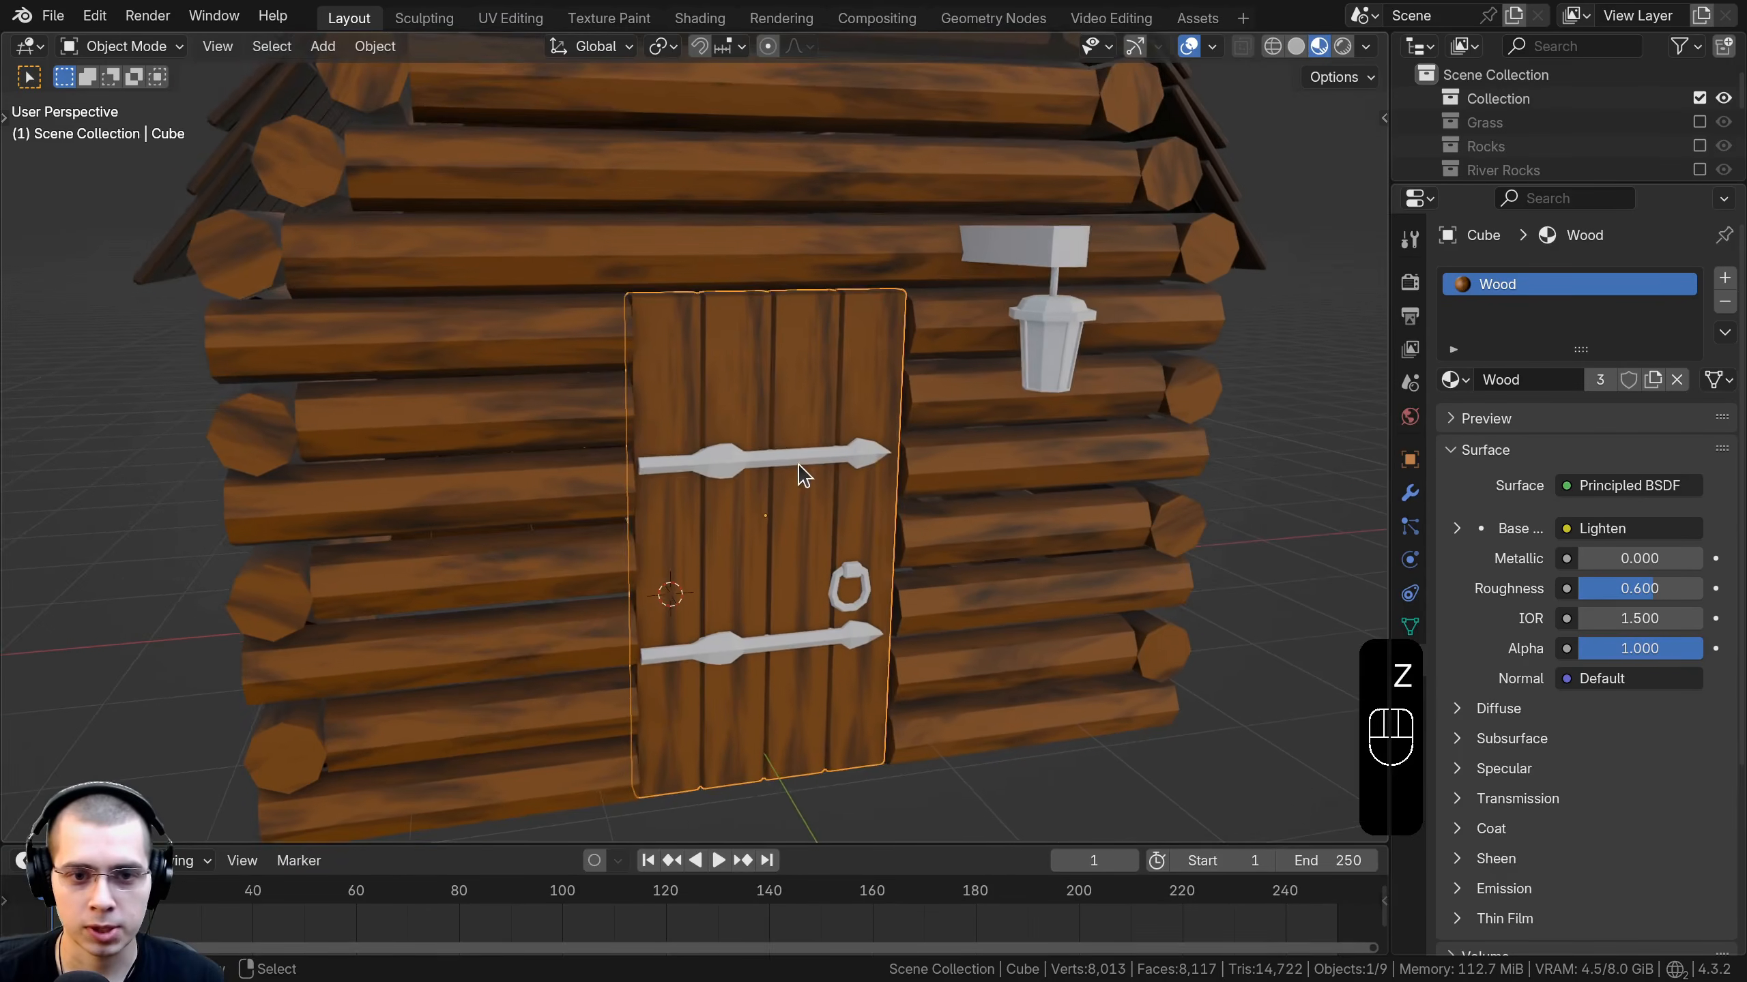
Open the cabin door mesh with all faces selected in the UV Editing workspace and inspect its wood grain.
mouse_move(799, 476)
middle_mouse_down()
mouse_move(686, 379)
mouse_move(708, 357)
middle_mouse_up()
key("Tab")
key("a")
key("a")
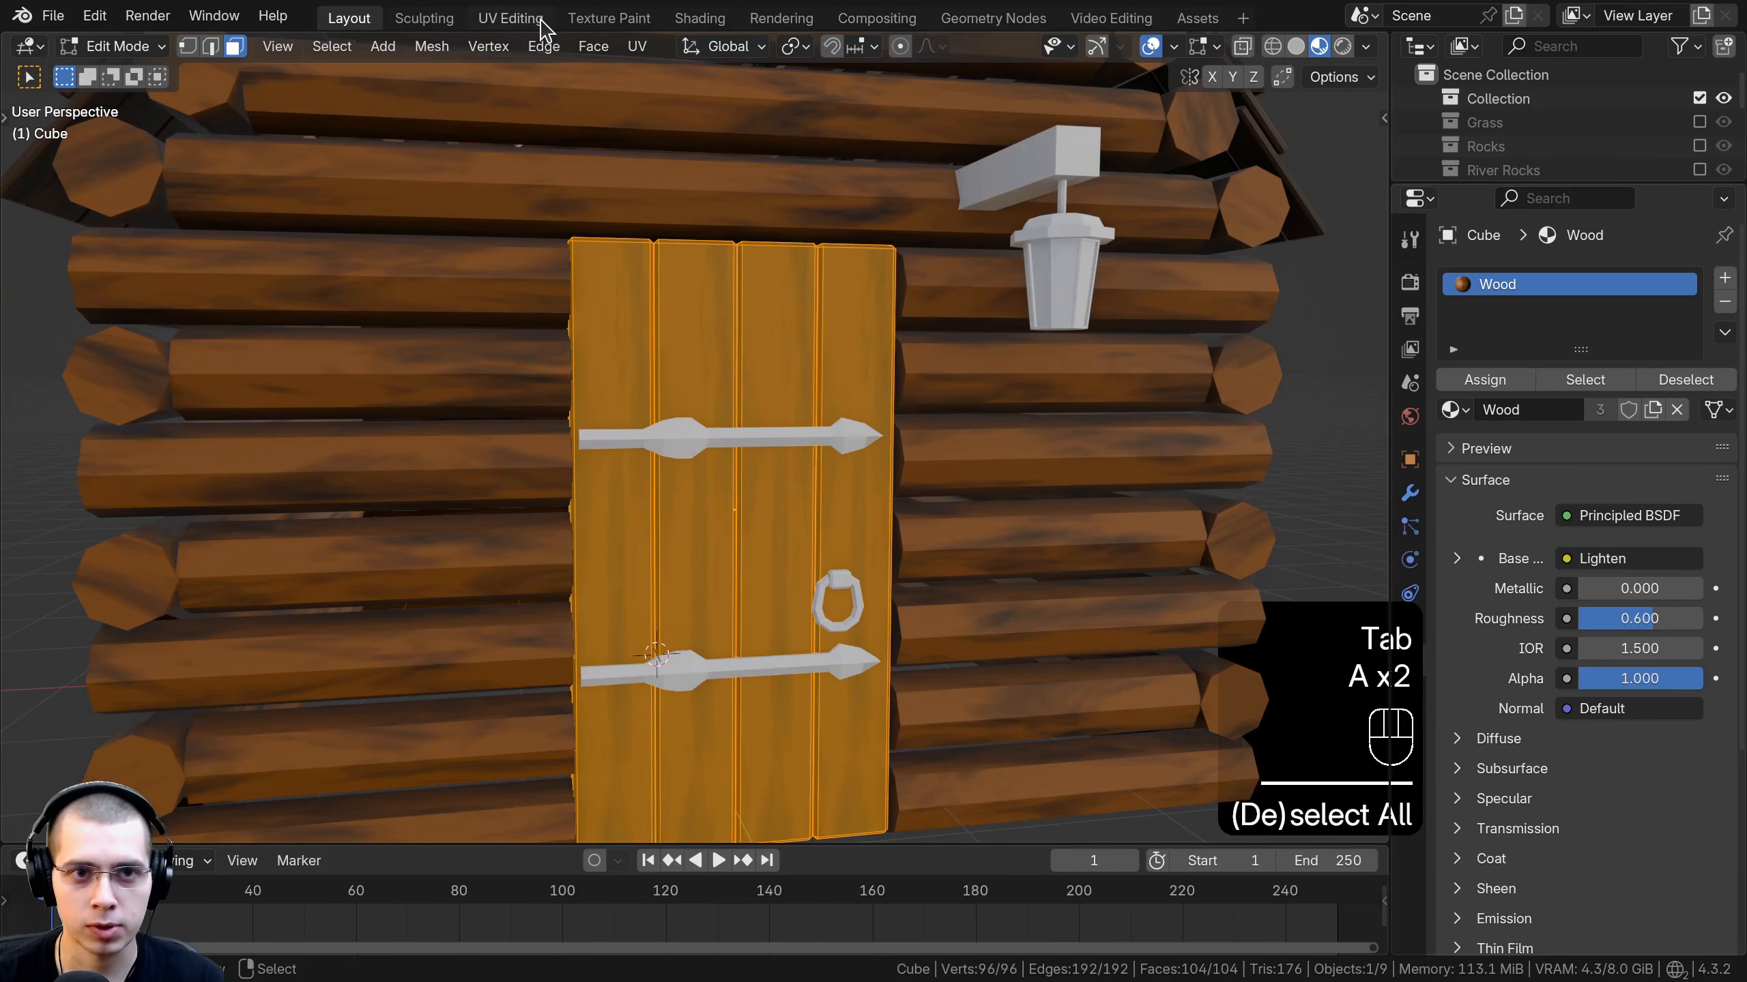
left_click(510, 17)
scroll(928, 308, "up", 6)
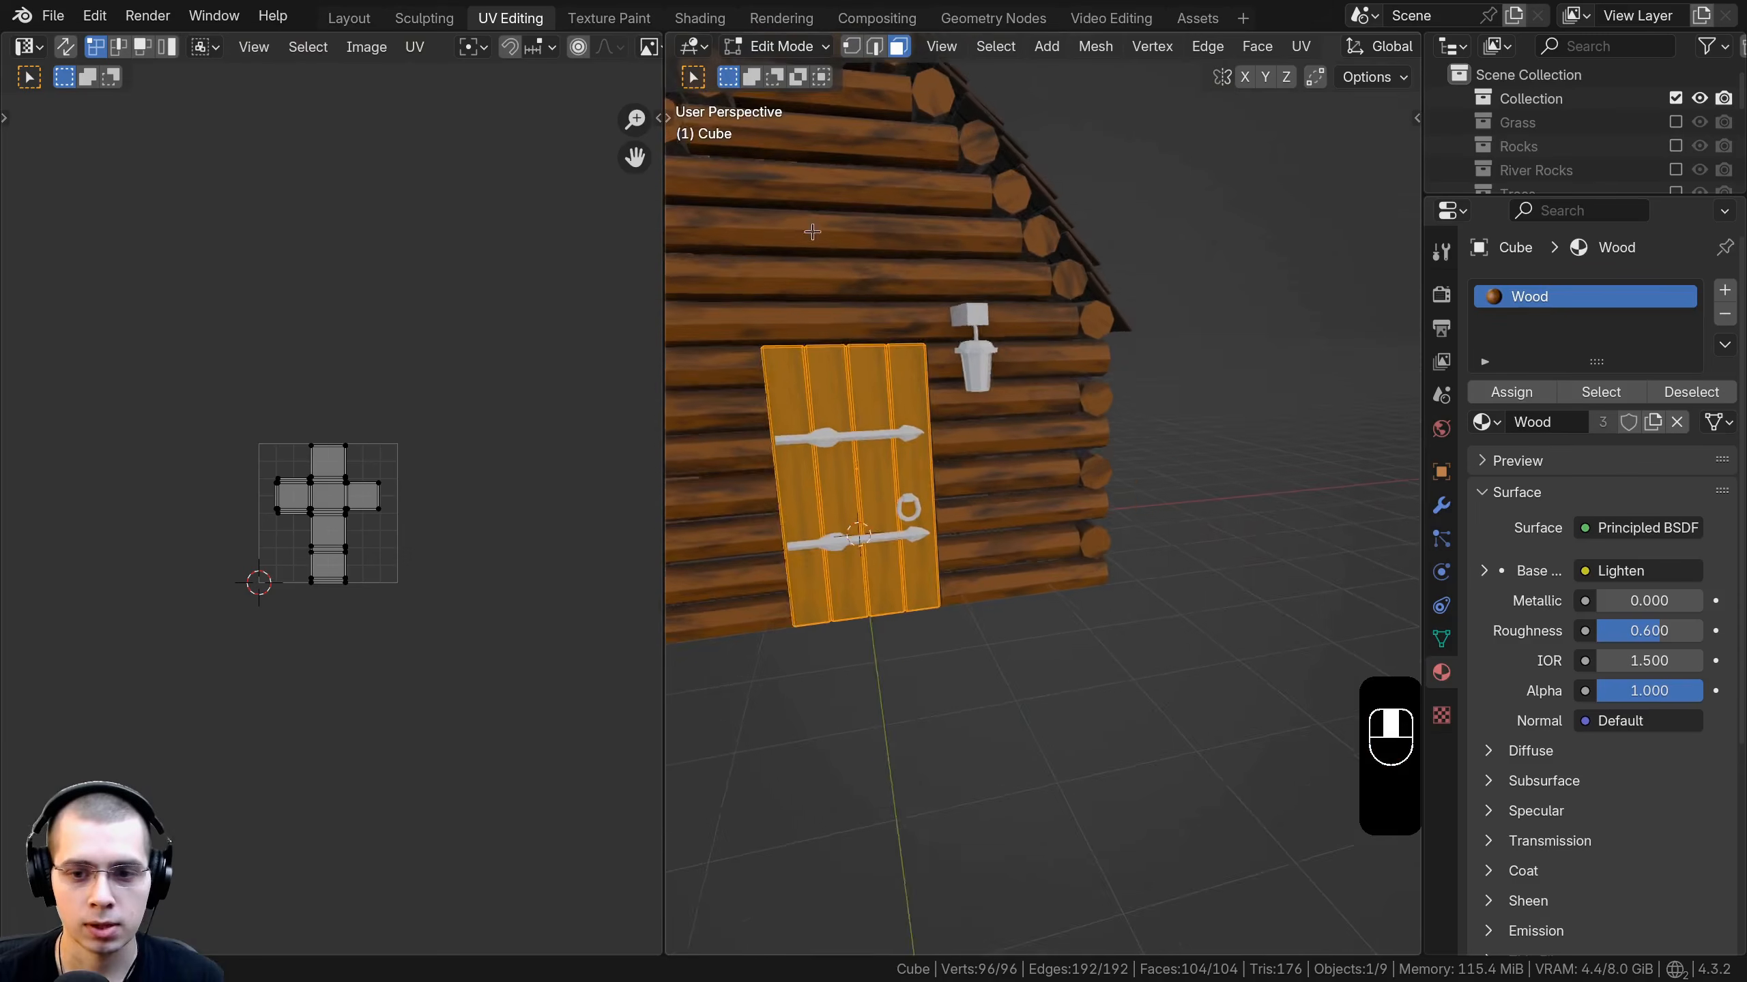
scroll(928, 308, "down", 4)
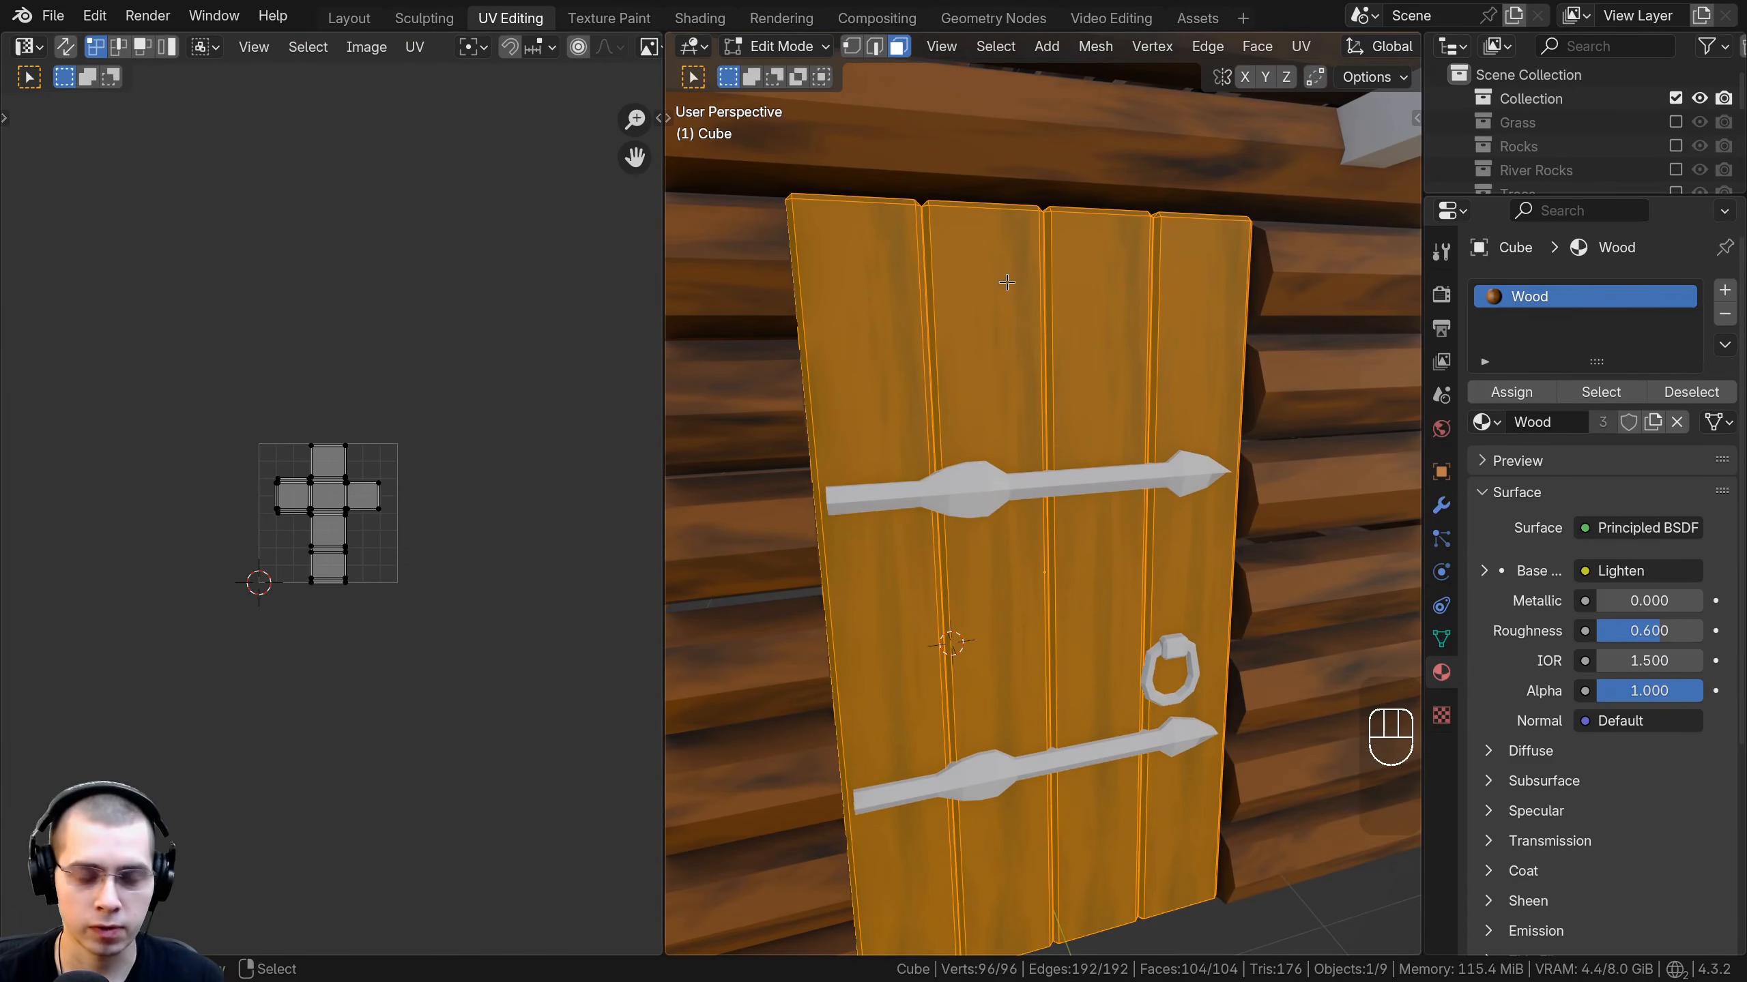
key("Tab")
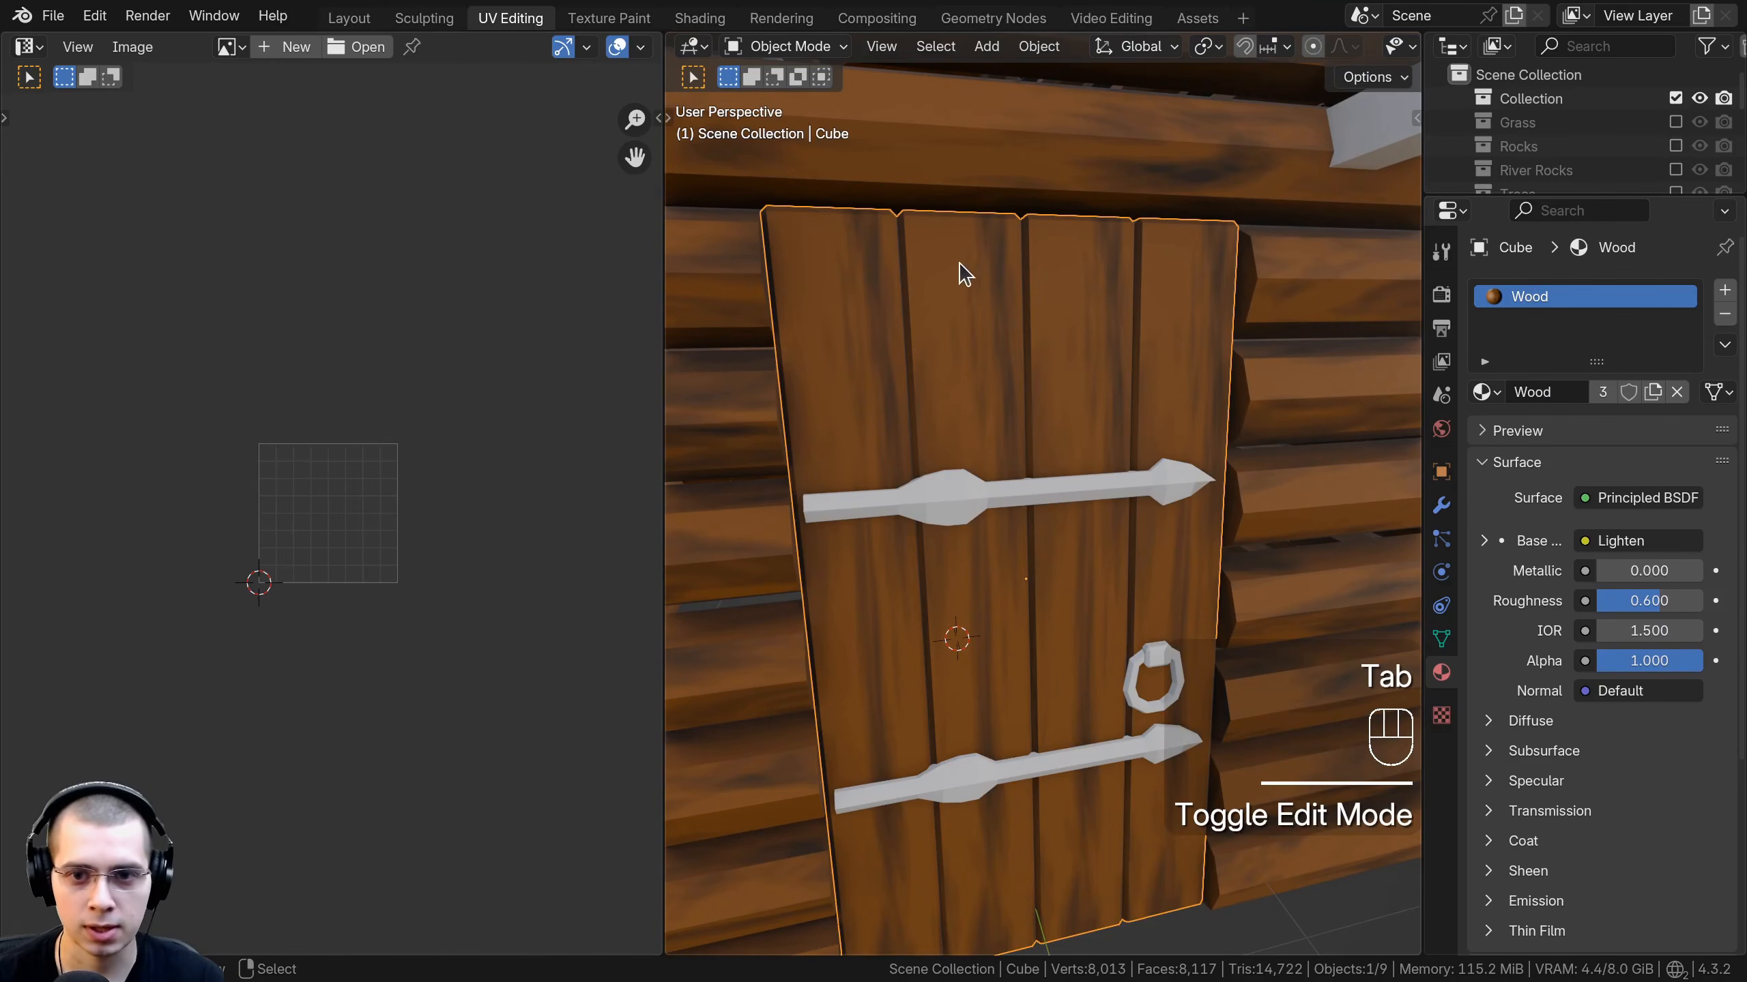
key("Tab")
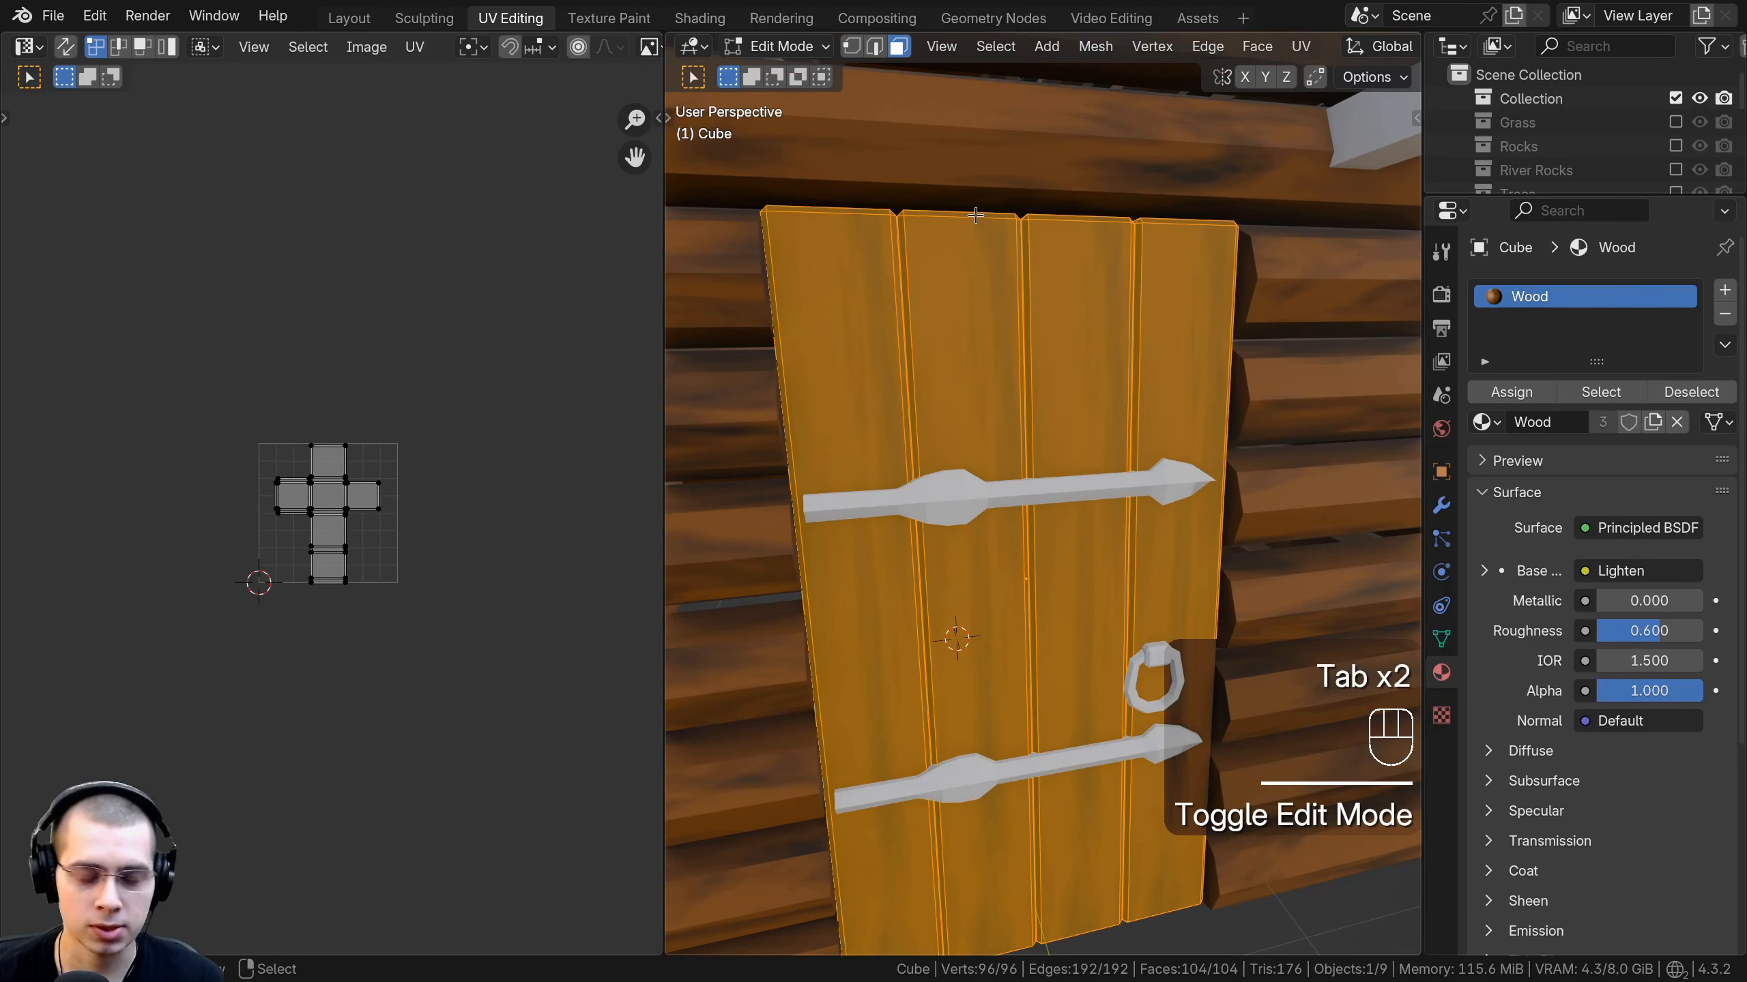
Unwrap the door with Smart UV Project at a 66° angle limit and select all its UVs.
key("u")
mouse_move(984, 227)
left_click(1116, 300)
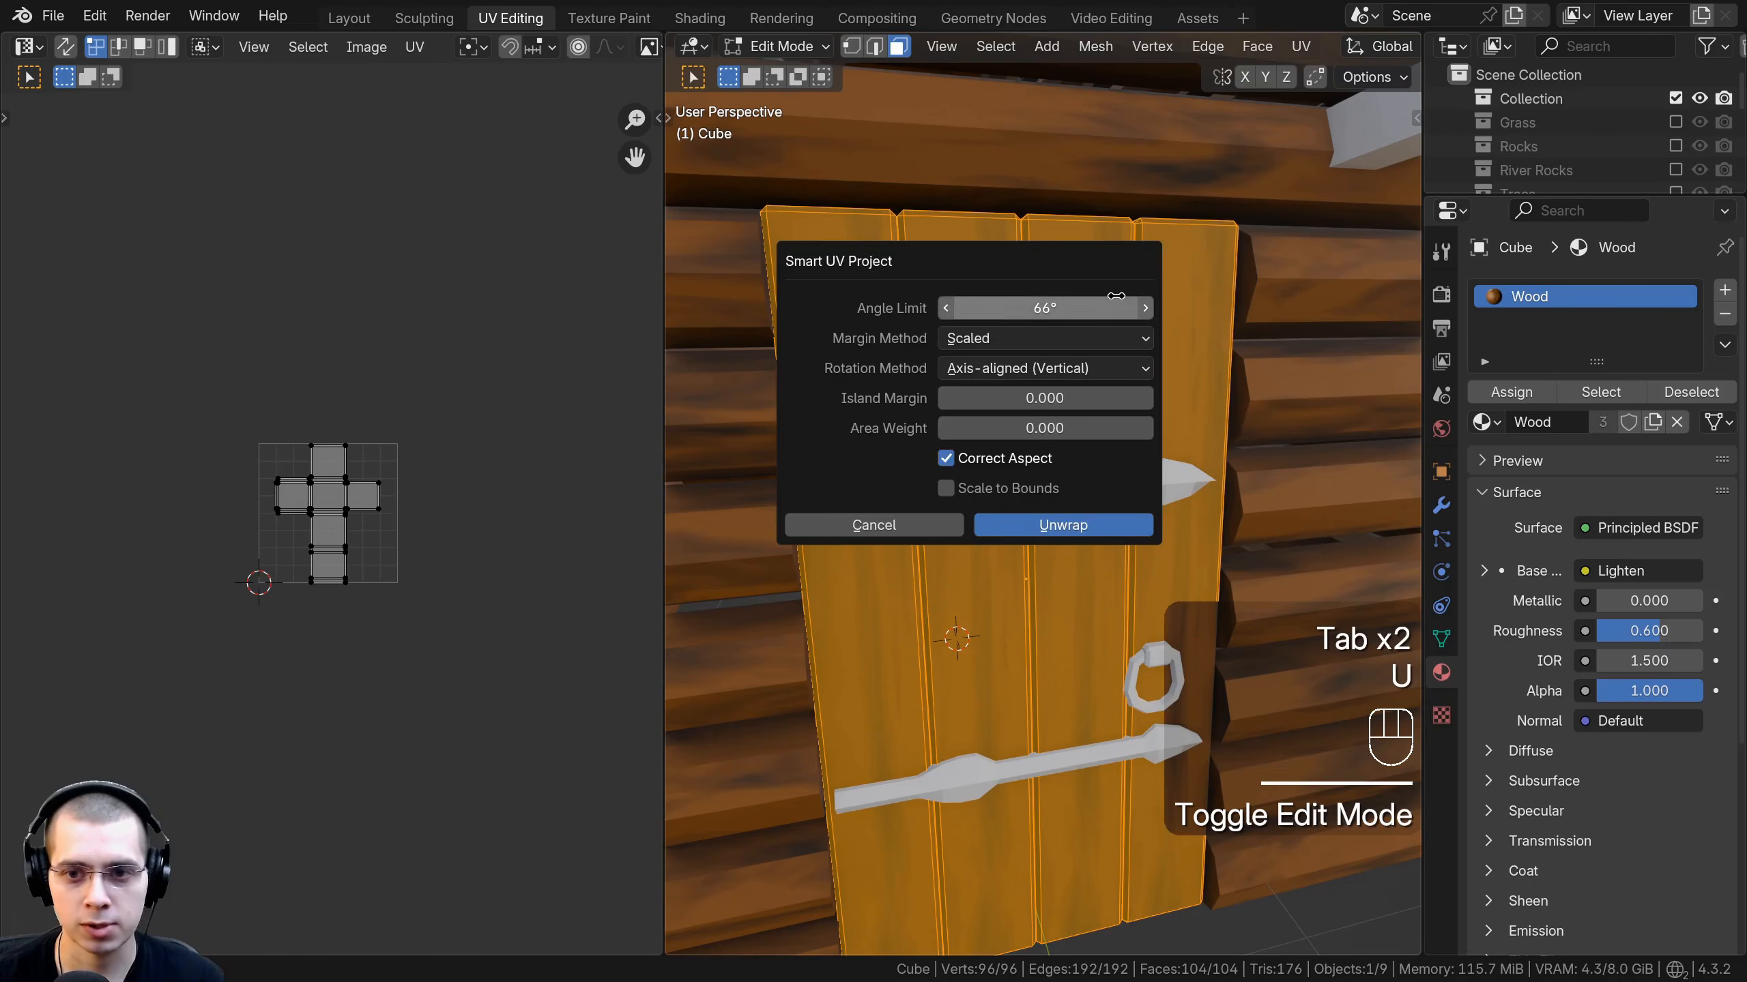
left_click(1039, 527)
key("a")
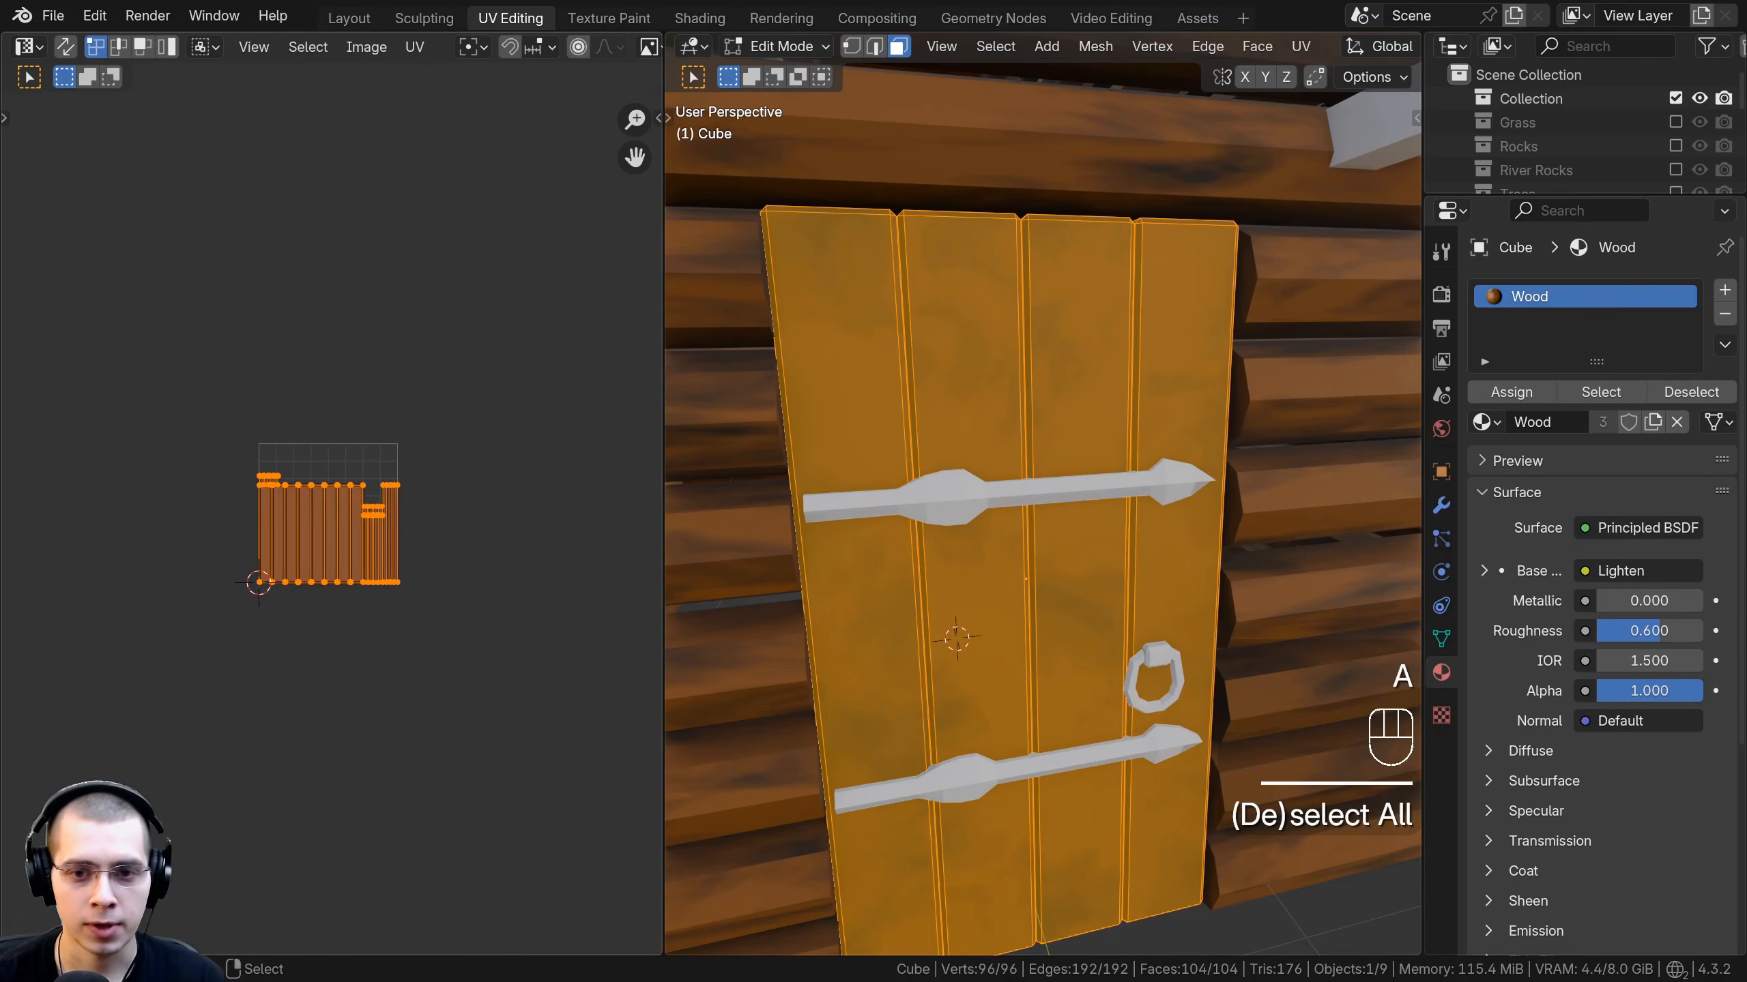
Scale up the door's UVs and flatten them along Y so the grain runs along the planks.
key("s")
left_click(528, 566)
key("s")
middle_click_drag(340, 221, 339, 246)
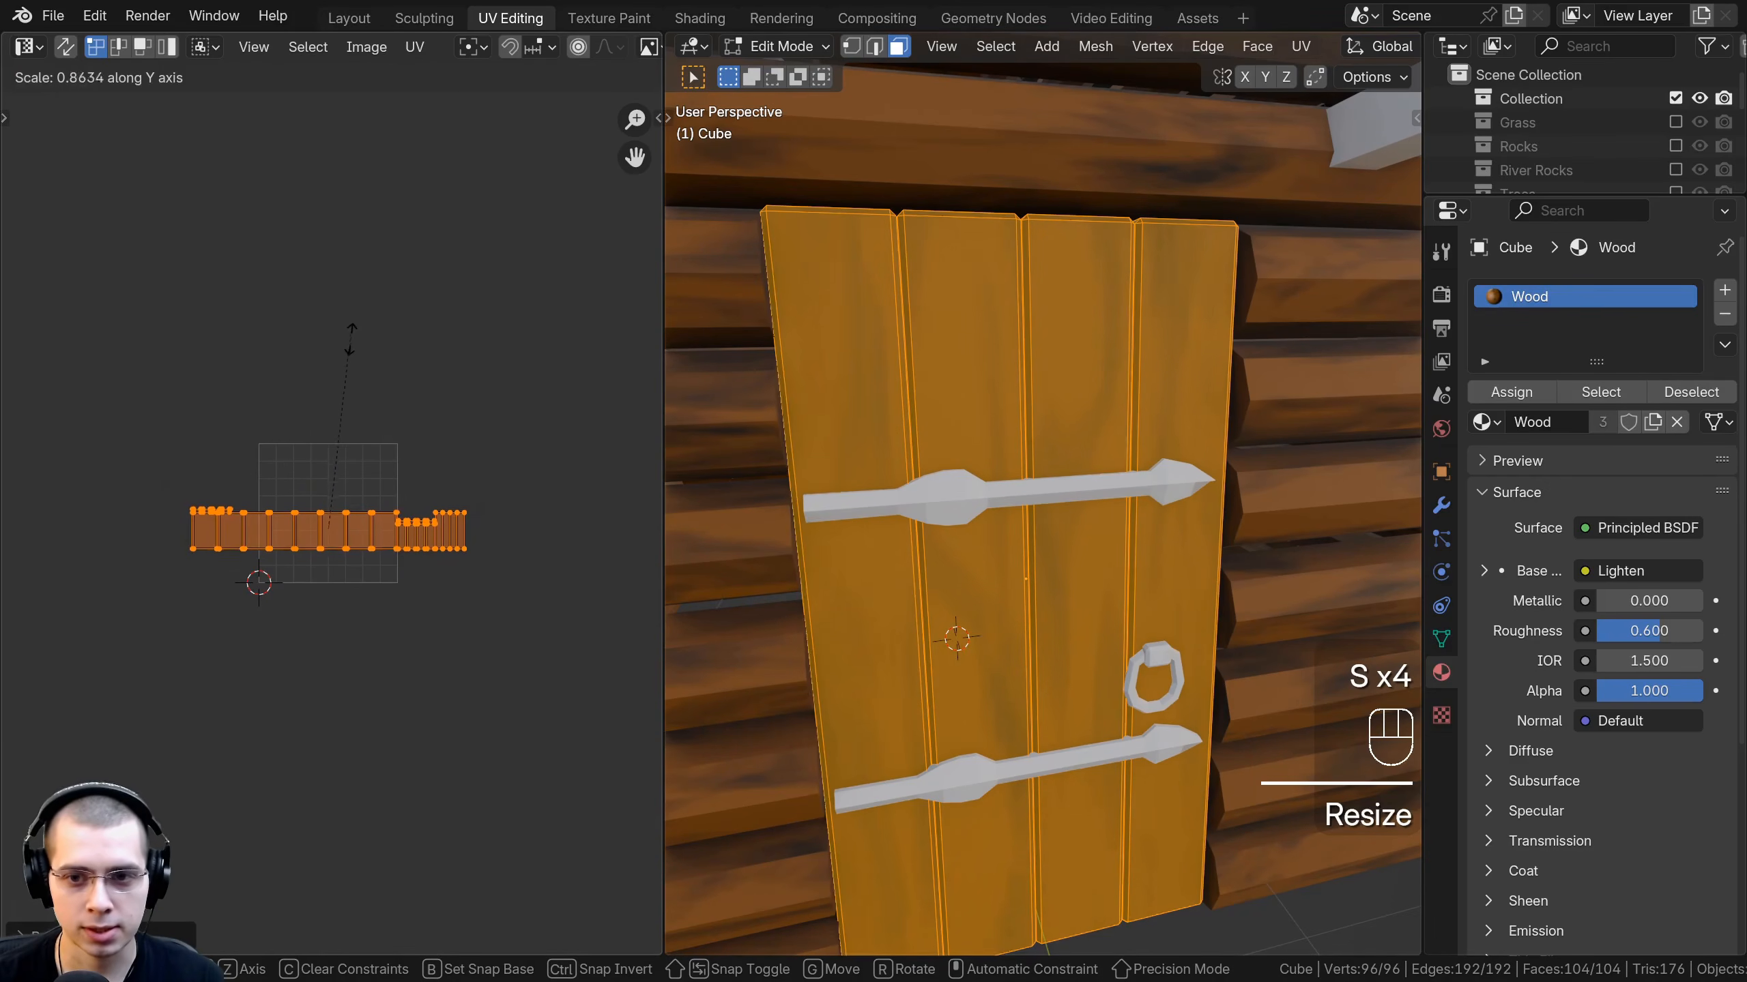
key("s")
left_click(418, 323)
Enlarge the door's UVs further and compare the grain density with the surrounding logs.
key("Tab")
key("Tab")
key("s")
left_click(549, 301)
key("Tab")
scroll(1032, 475, "down", 5)
middle_click_drag(1059, 495, 998, 457)
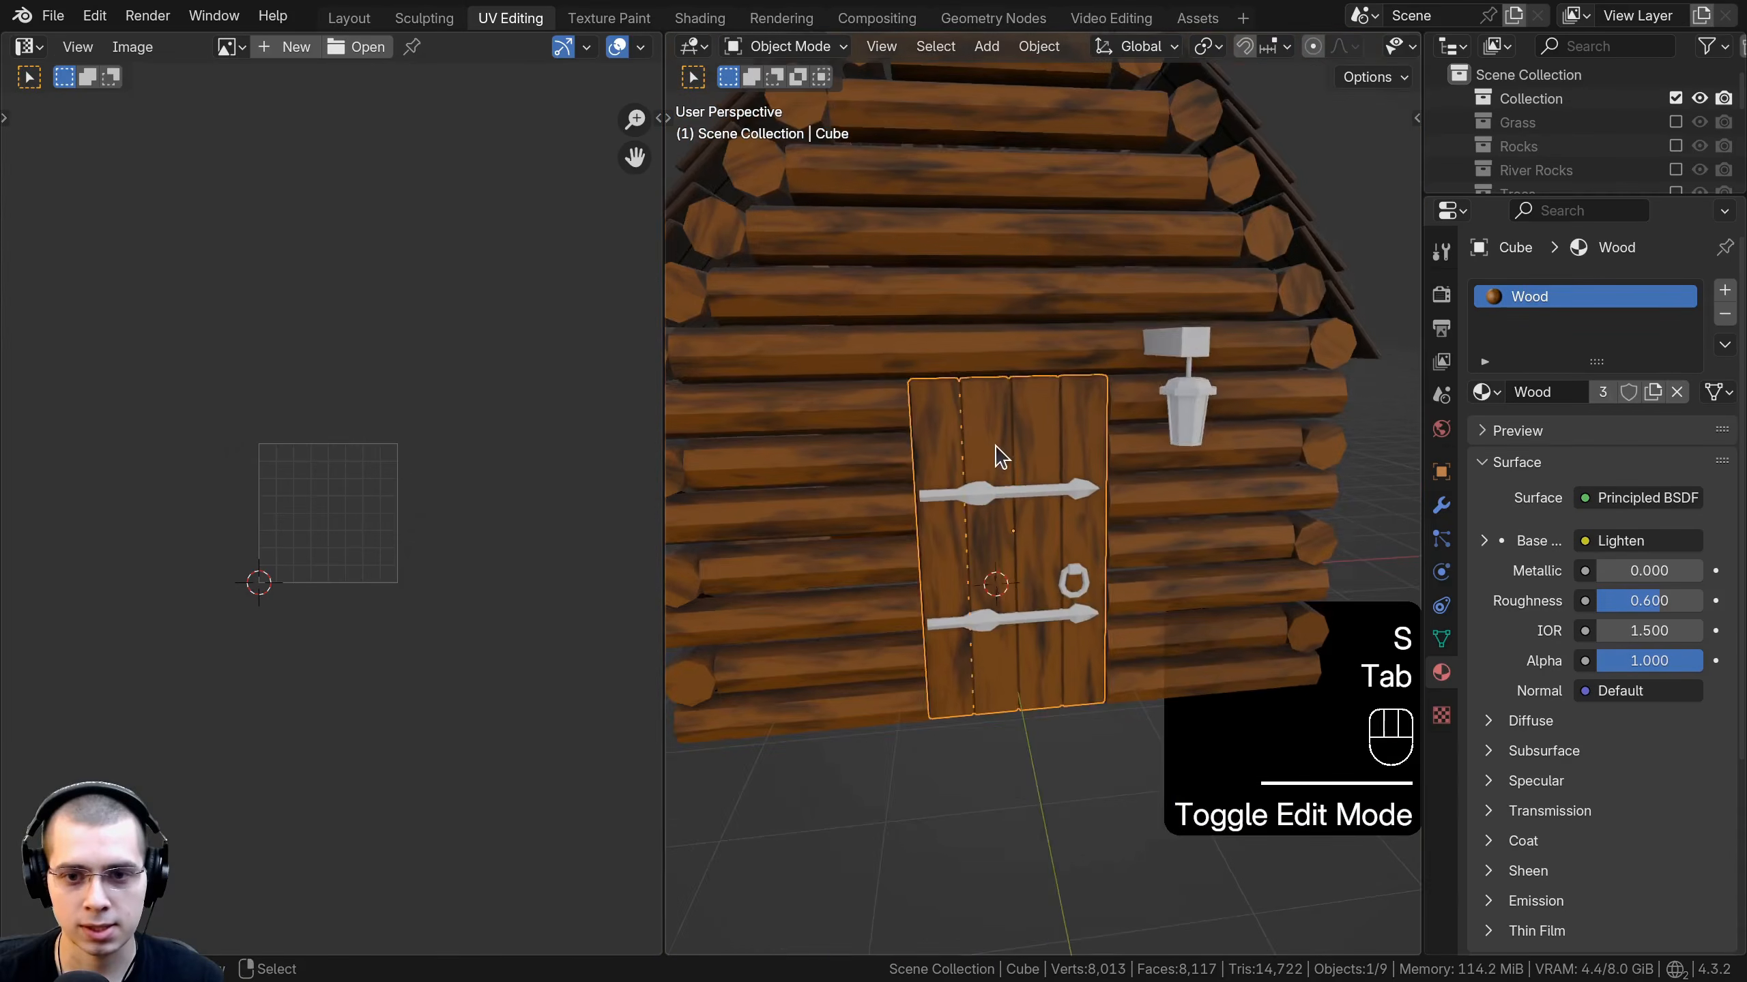
key("Tab")
key("s")
left_click(475, 390)
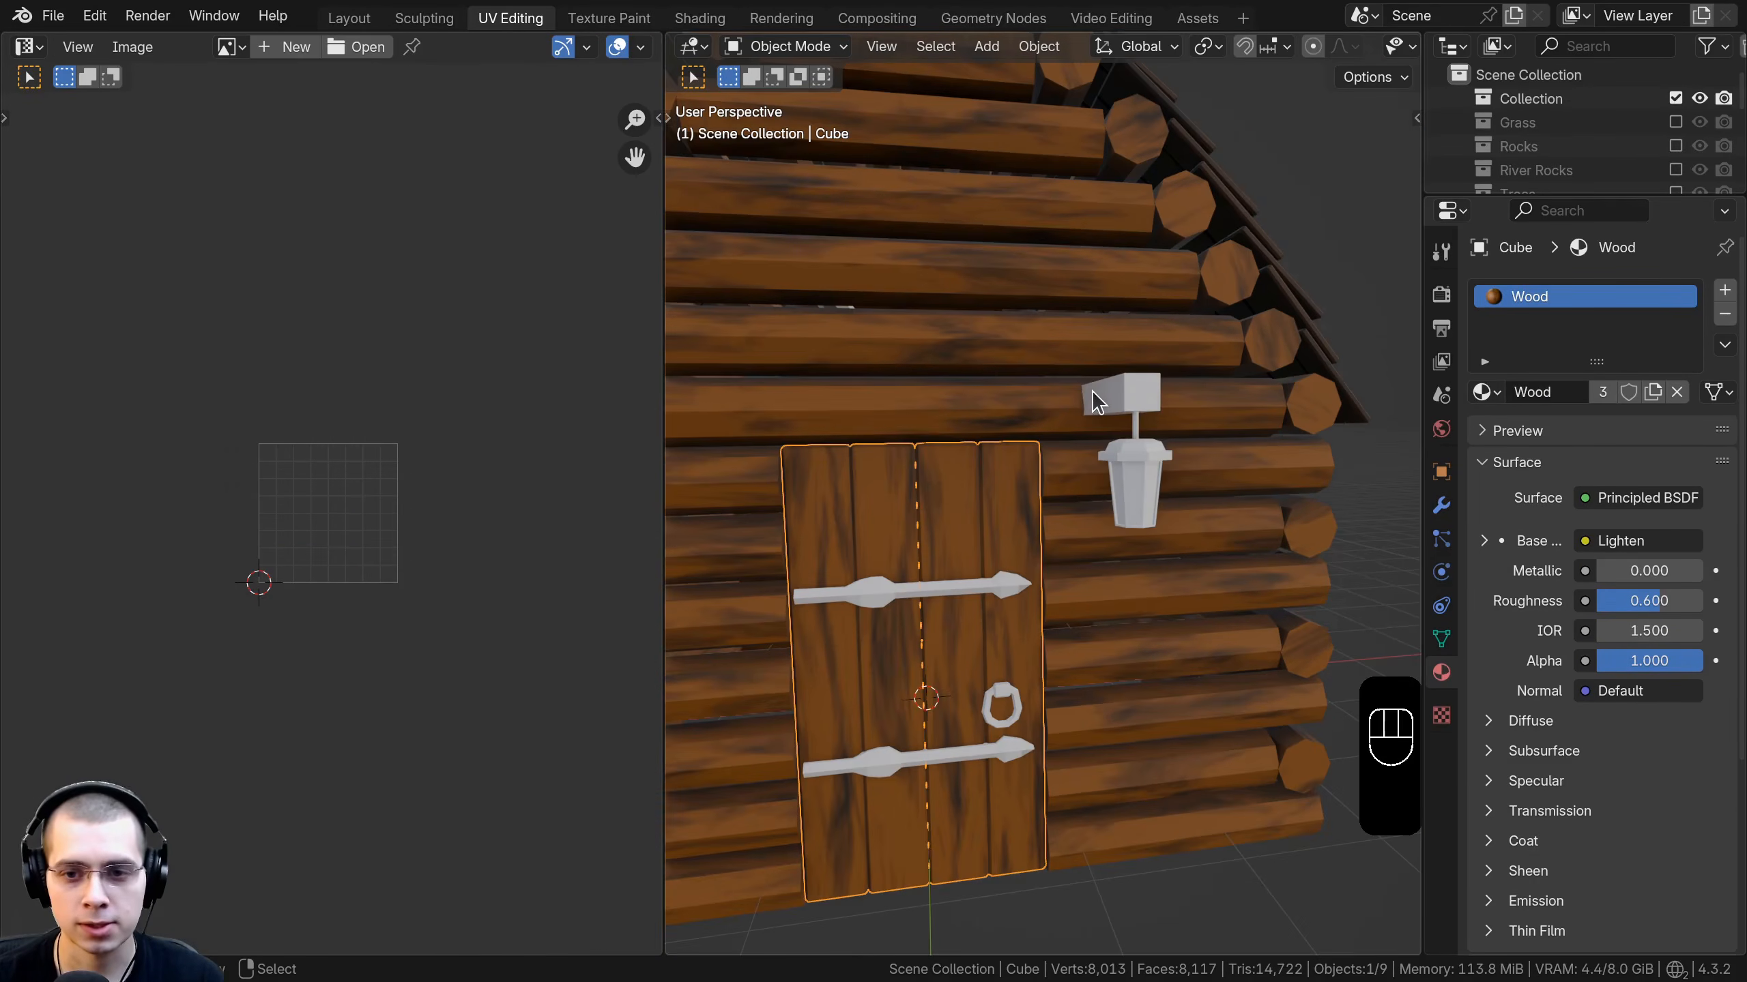
Assign the existing Wood material to the beam that holds the lantern beside the door.
left_click(1093, 387)
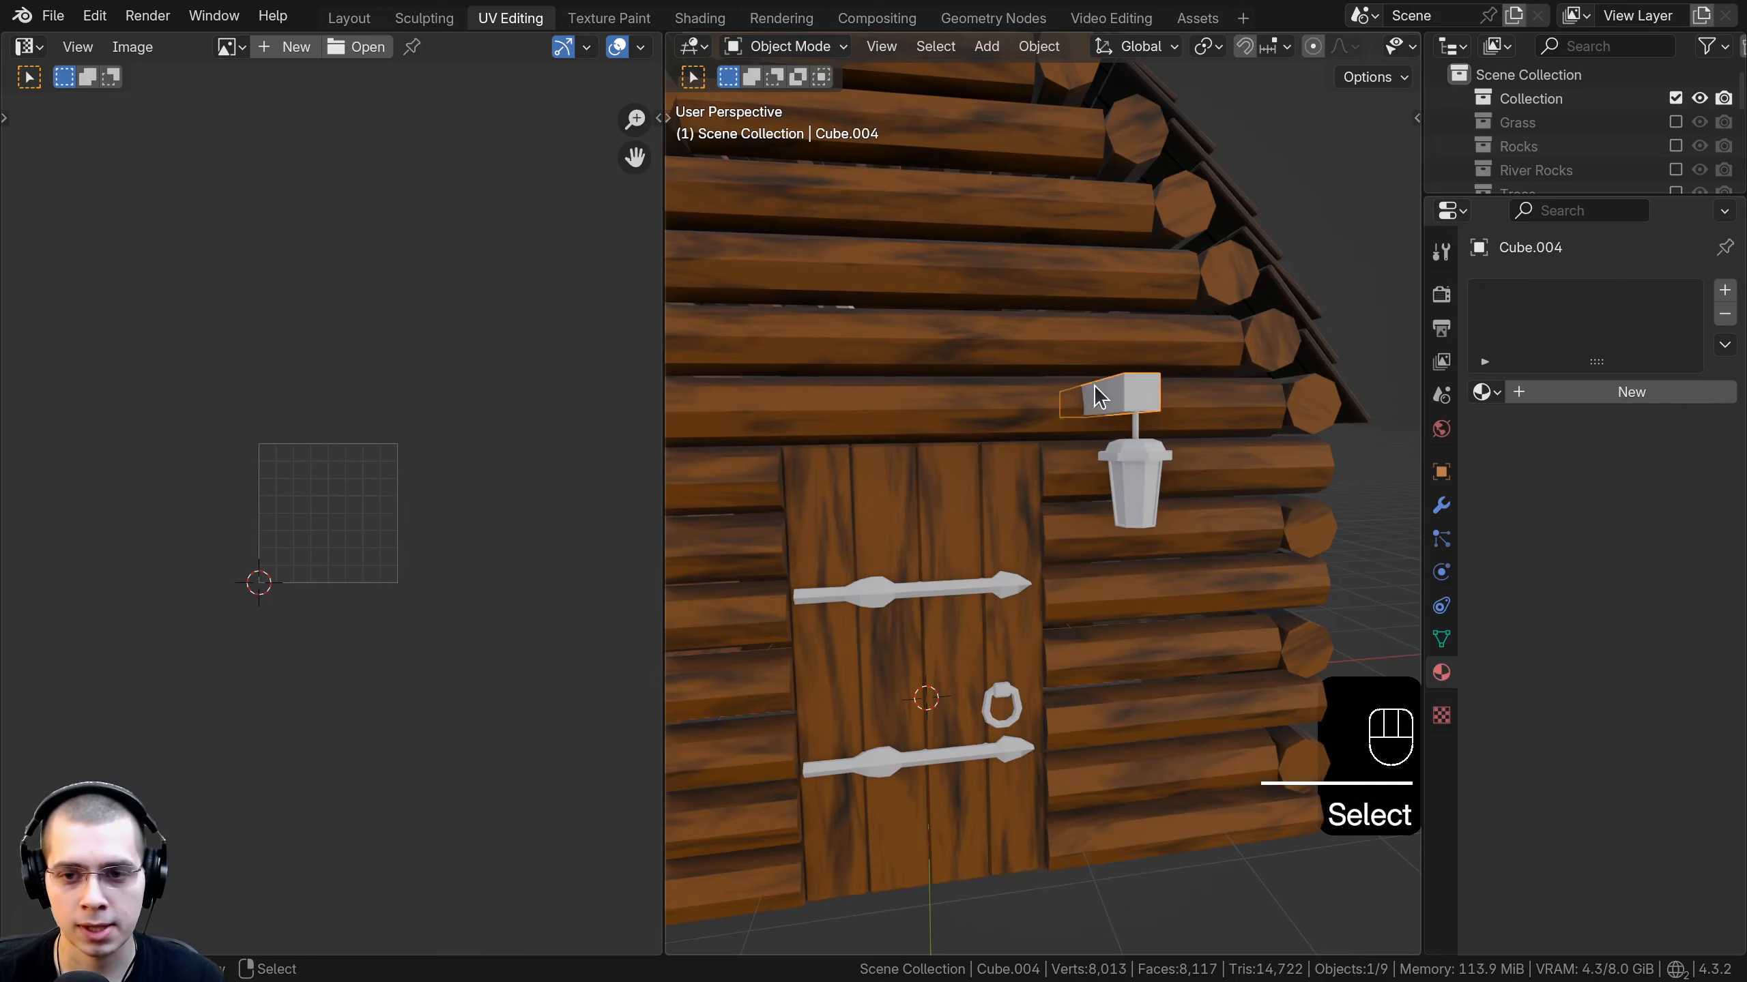
middle_click_drag(1094, 386, 1130, 415)
left_click(1486, 393)
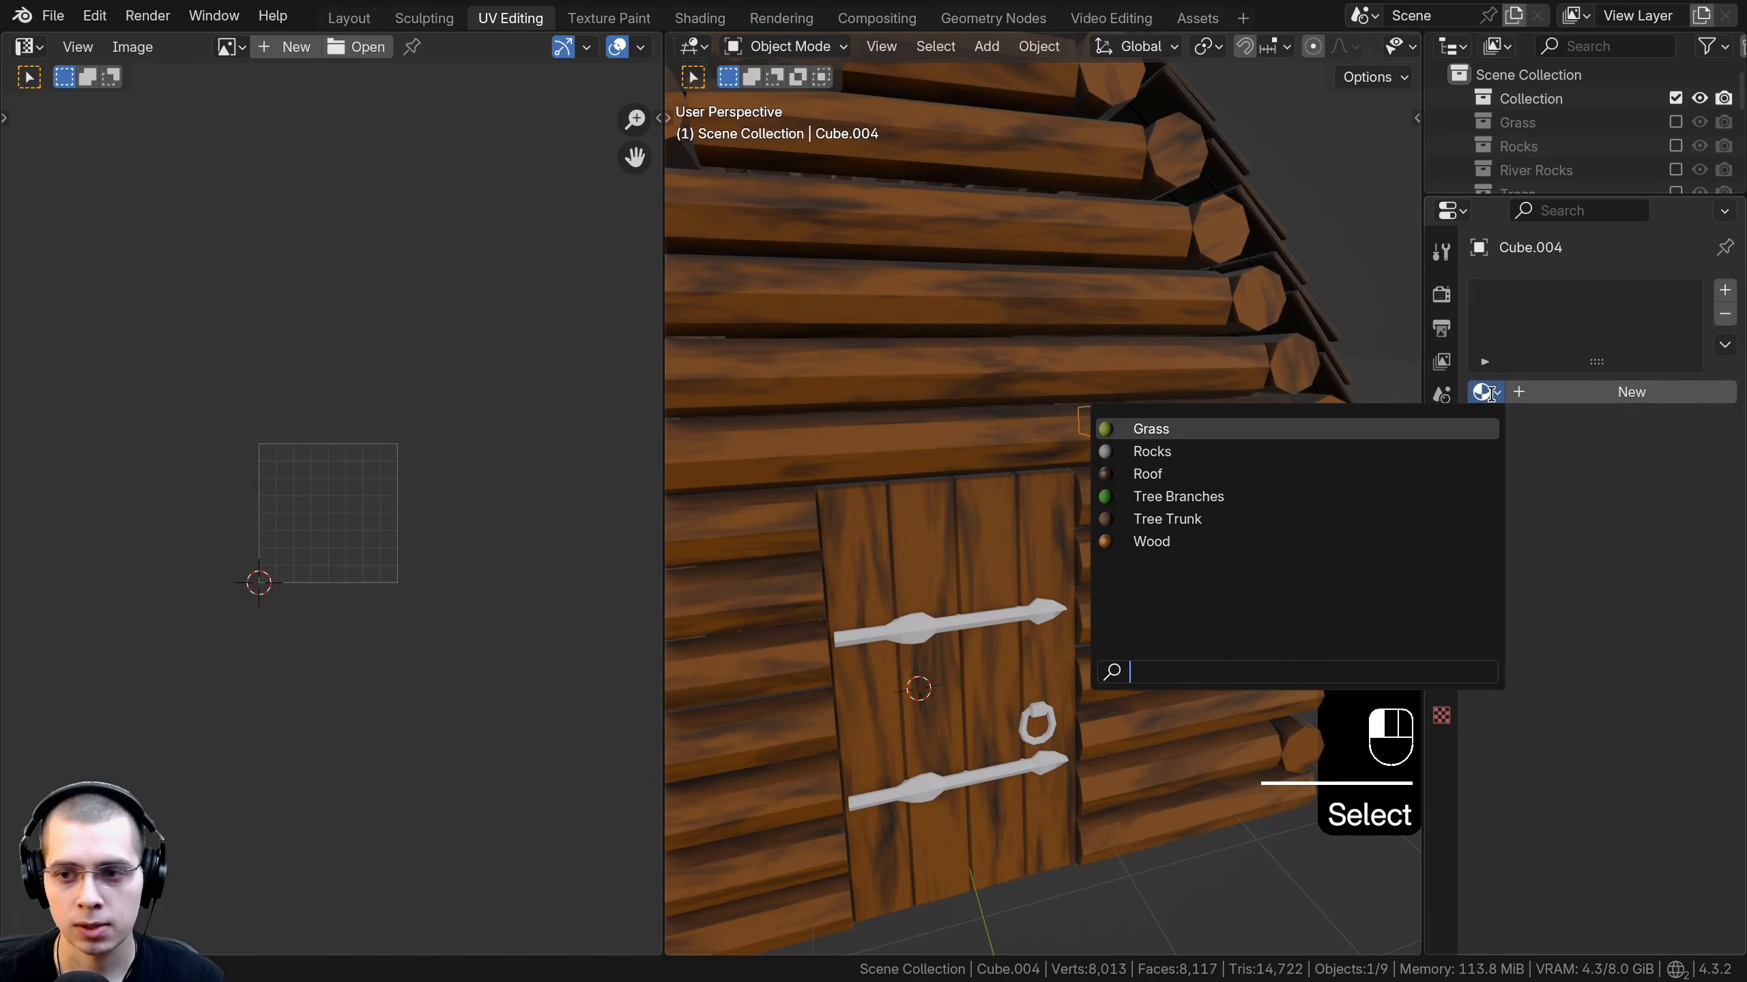
left_click(1175, 548)
middle_click_drag(1158, 558, 1100, 564)
Flatten all of the lantern beam's UVs along Y and check the grain up close.
key("Tab")
scroll(280, 494, "up", 1)
key("a")
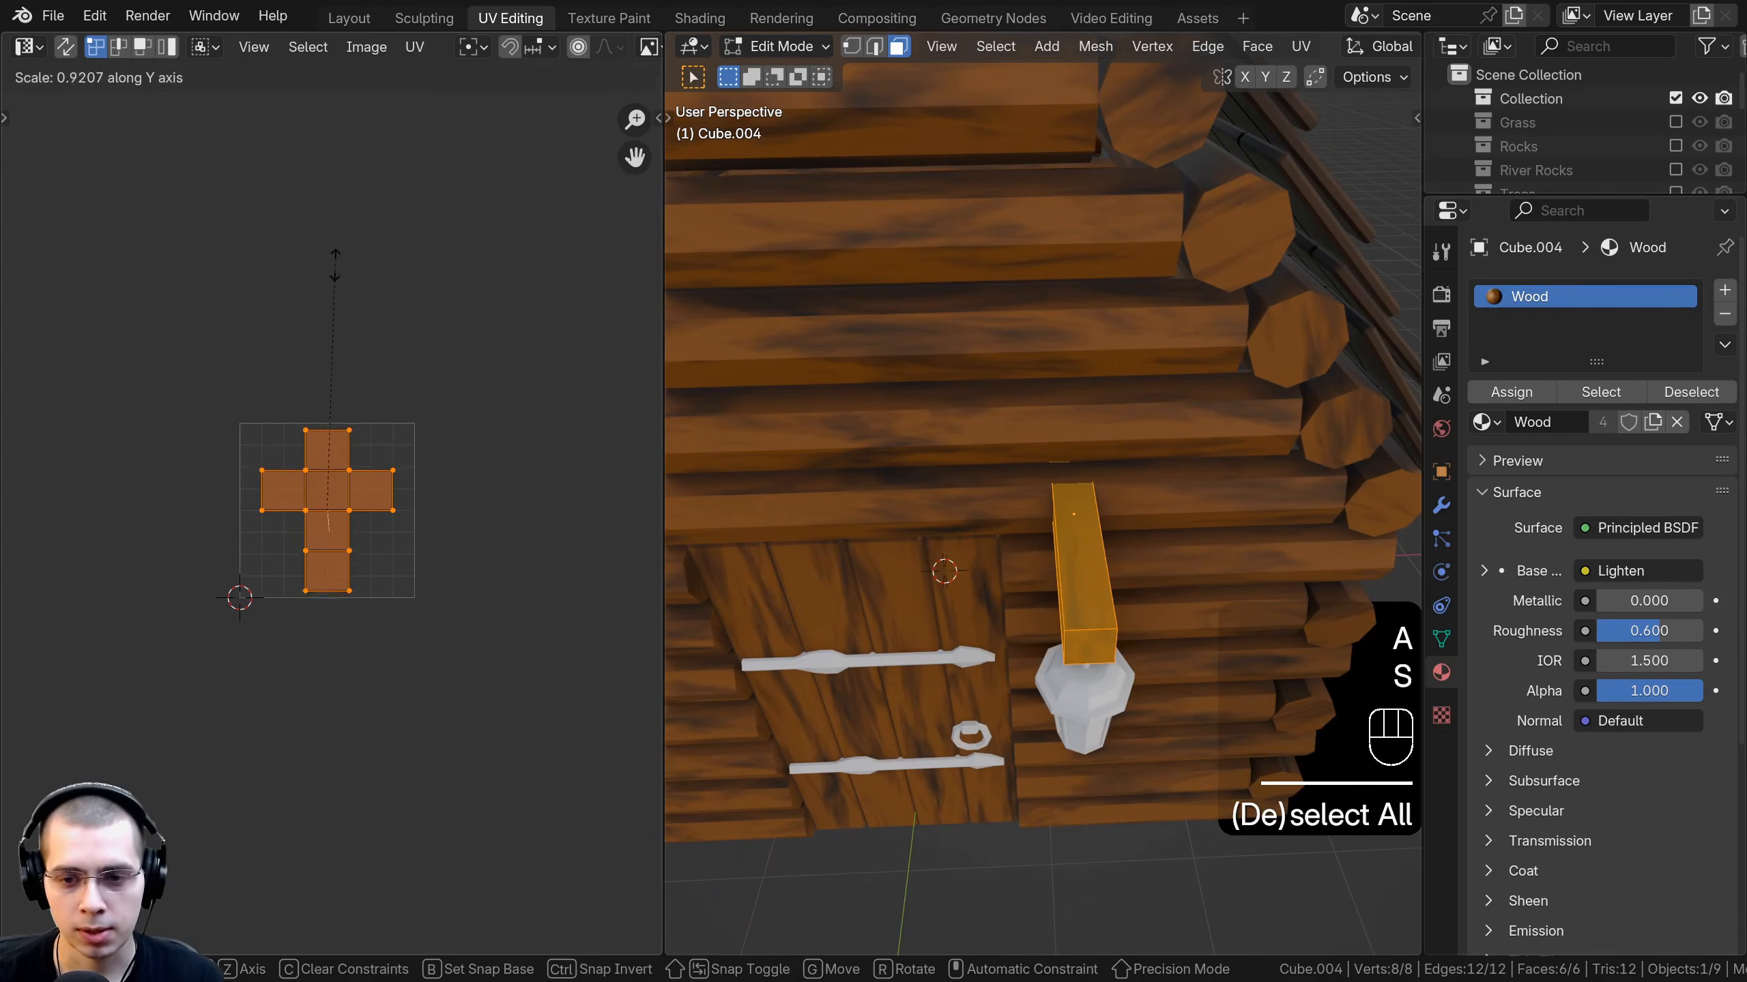
left_click(345, 455)
key("Tab")
middle_click_drag(994, 456, 825, 429)
scroll(818, 429, "up", 3)
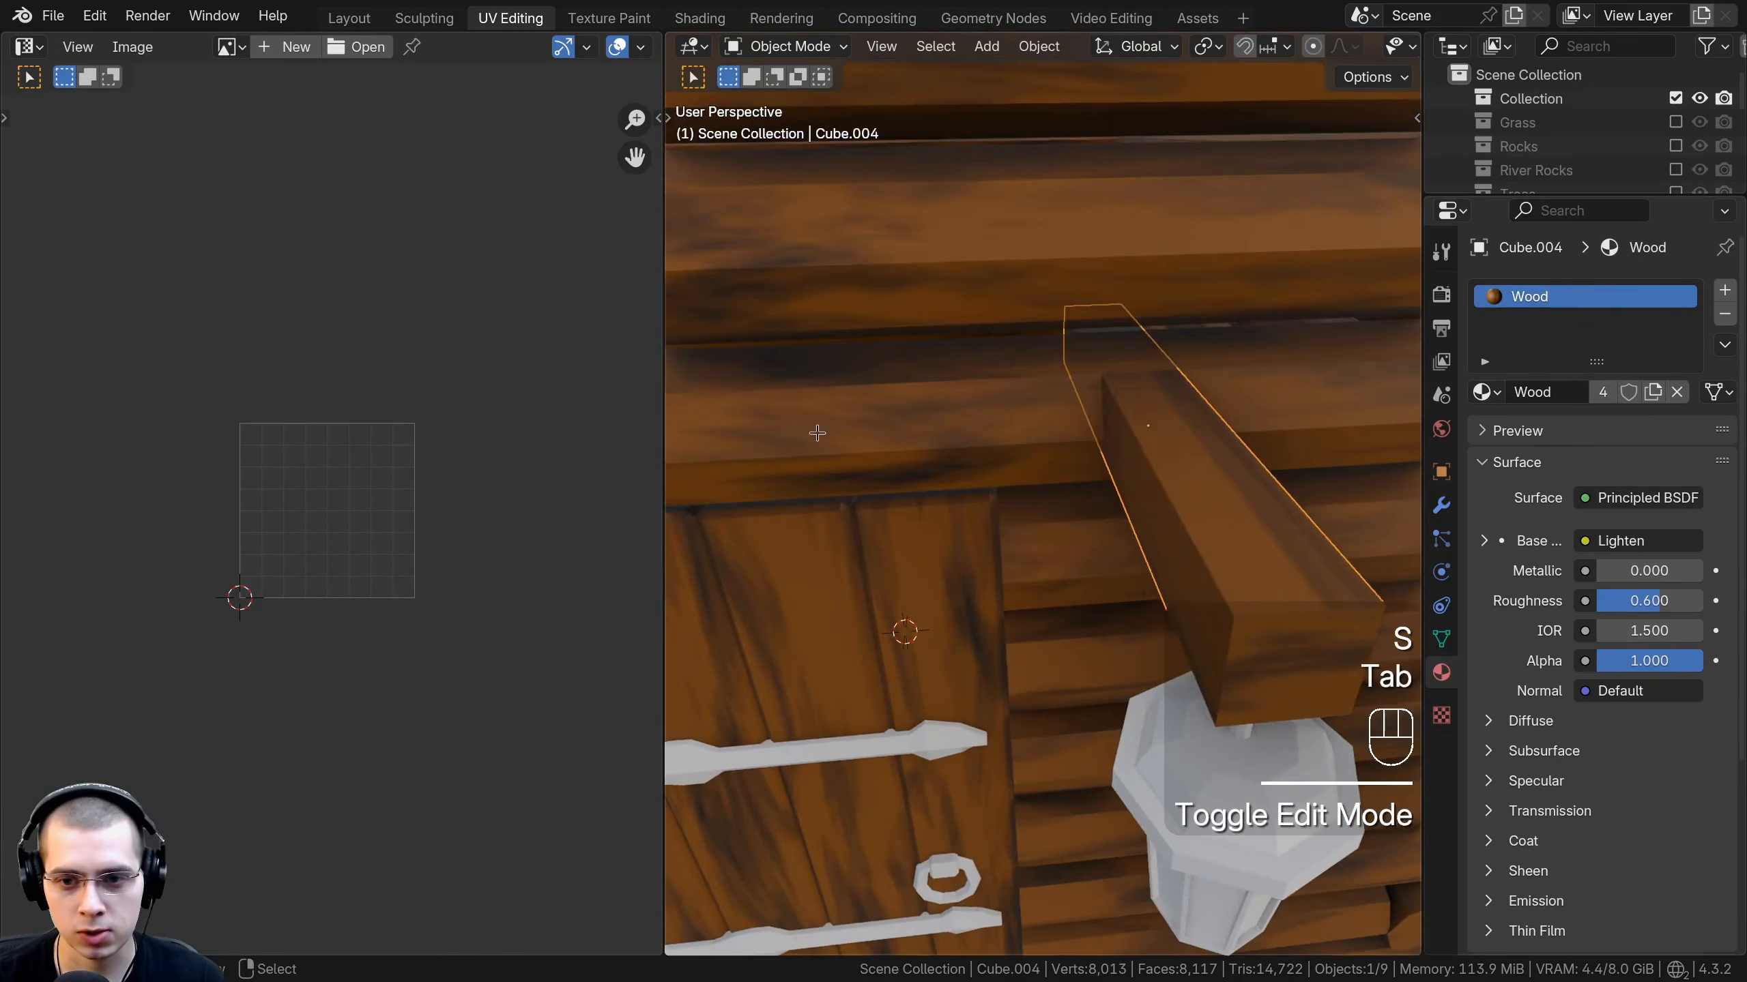
Enlarge the lantern beam's UVs uniformly to make its grain denser.
key("Tab")
key("s")
left_click(571, 458)
key("Tab")
key("Tab")
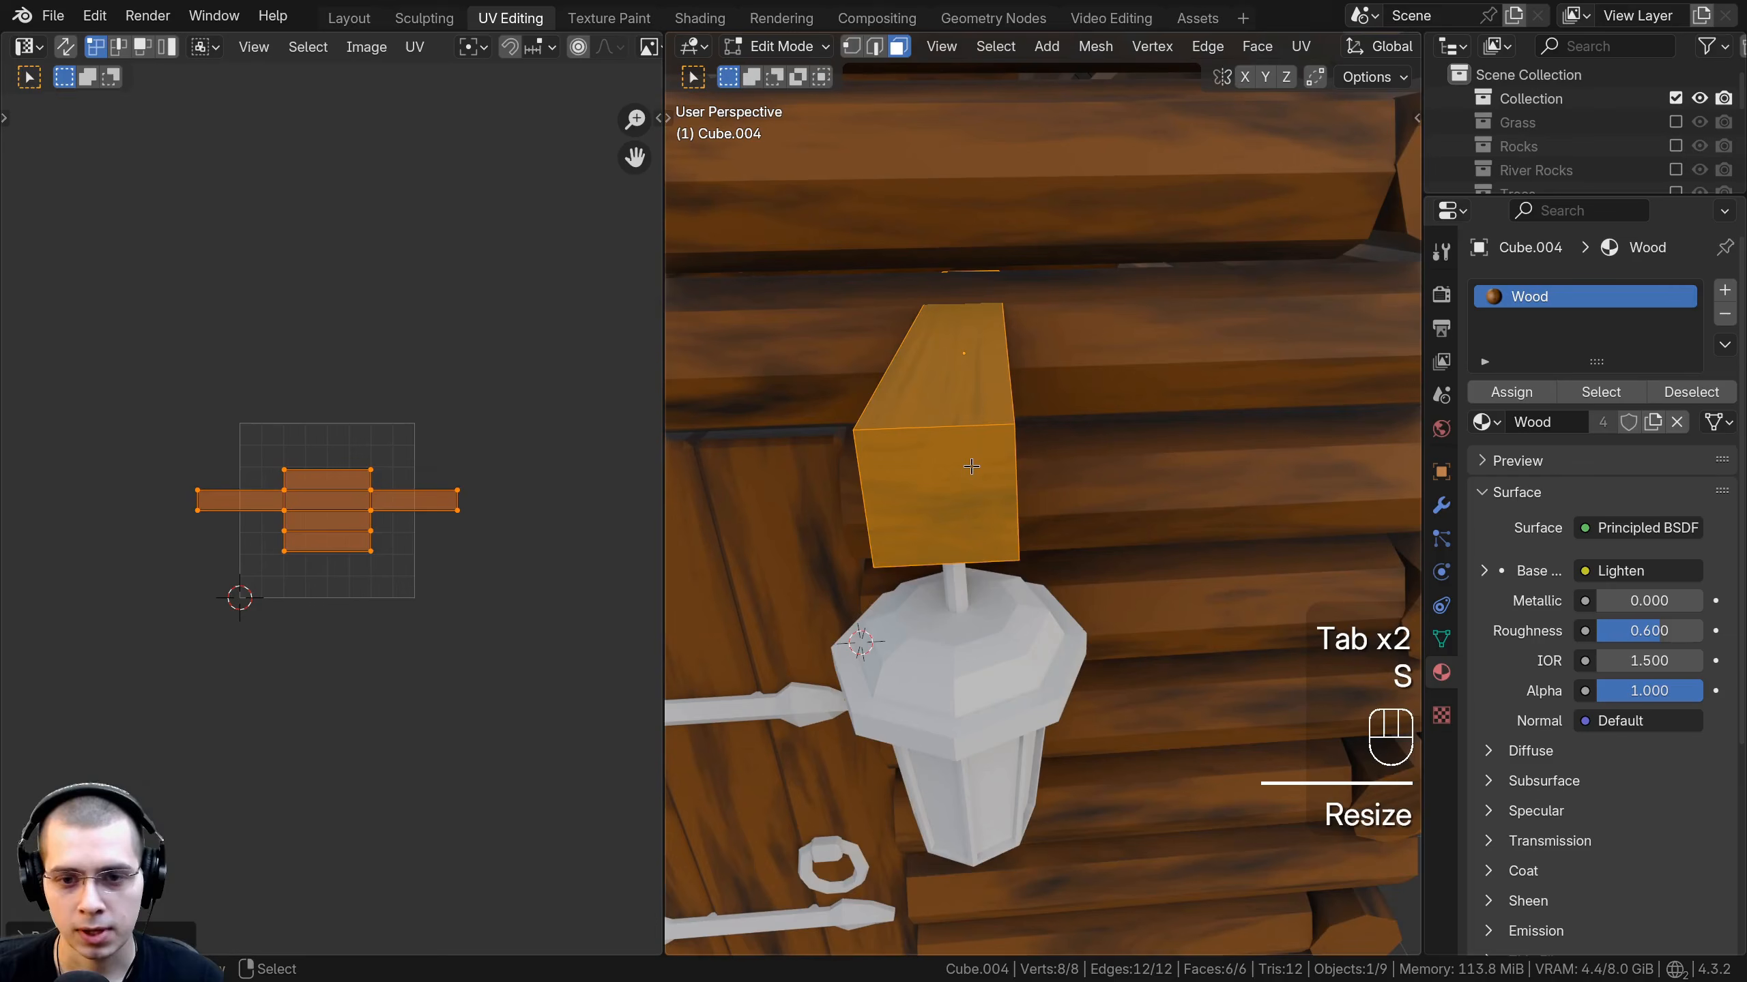
Narrow the UVs of the lantern beam's front end face along X and check the whole cabin.
left_click(936, 457)
middle_click_drag(995, 474, 983, 424)
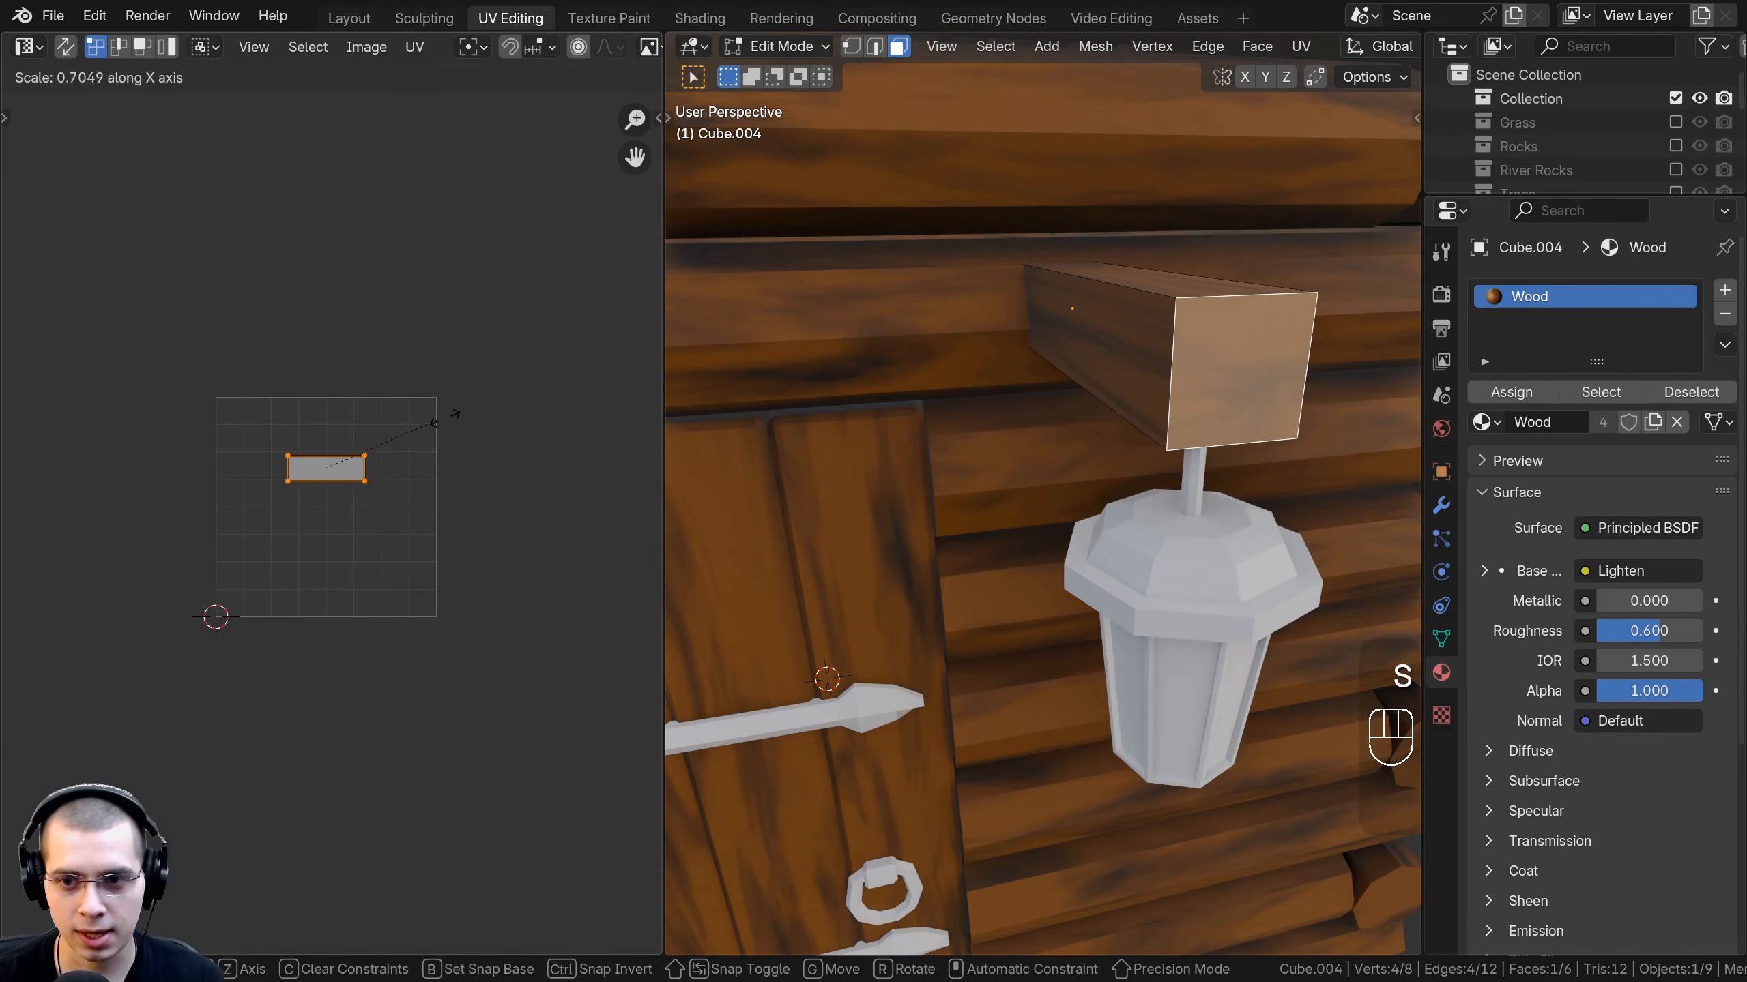
left_click(321, 440)
key("Tab")
scroll(974, 441, "down", 6)
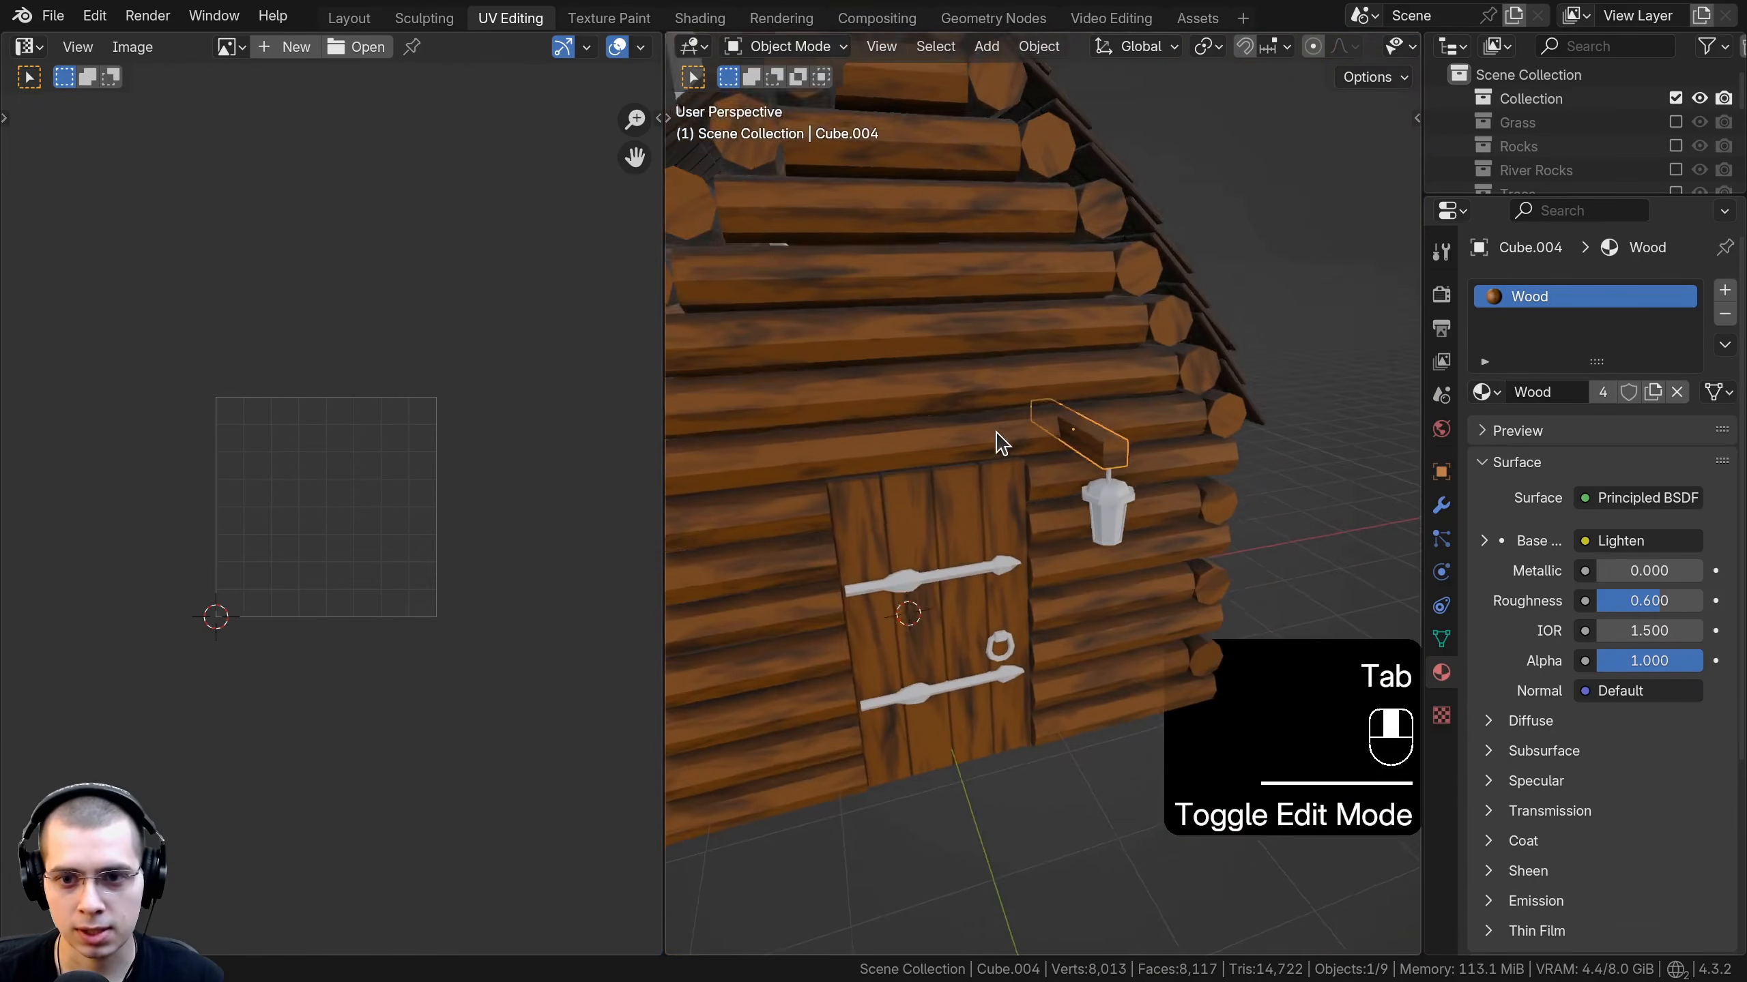
scroll(994, 451, "down", 8)
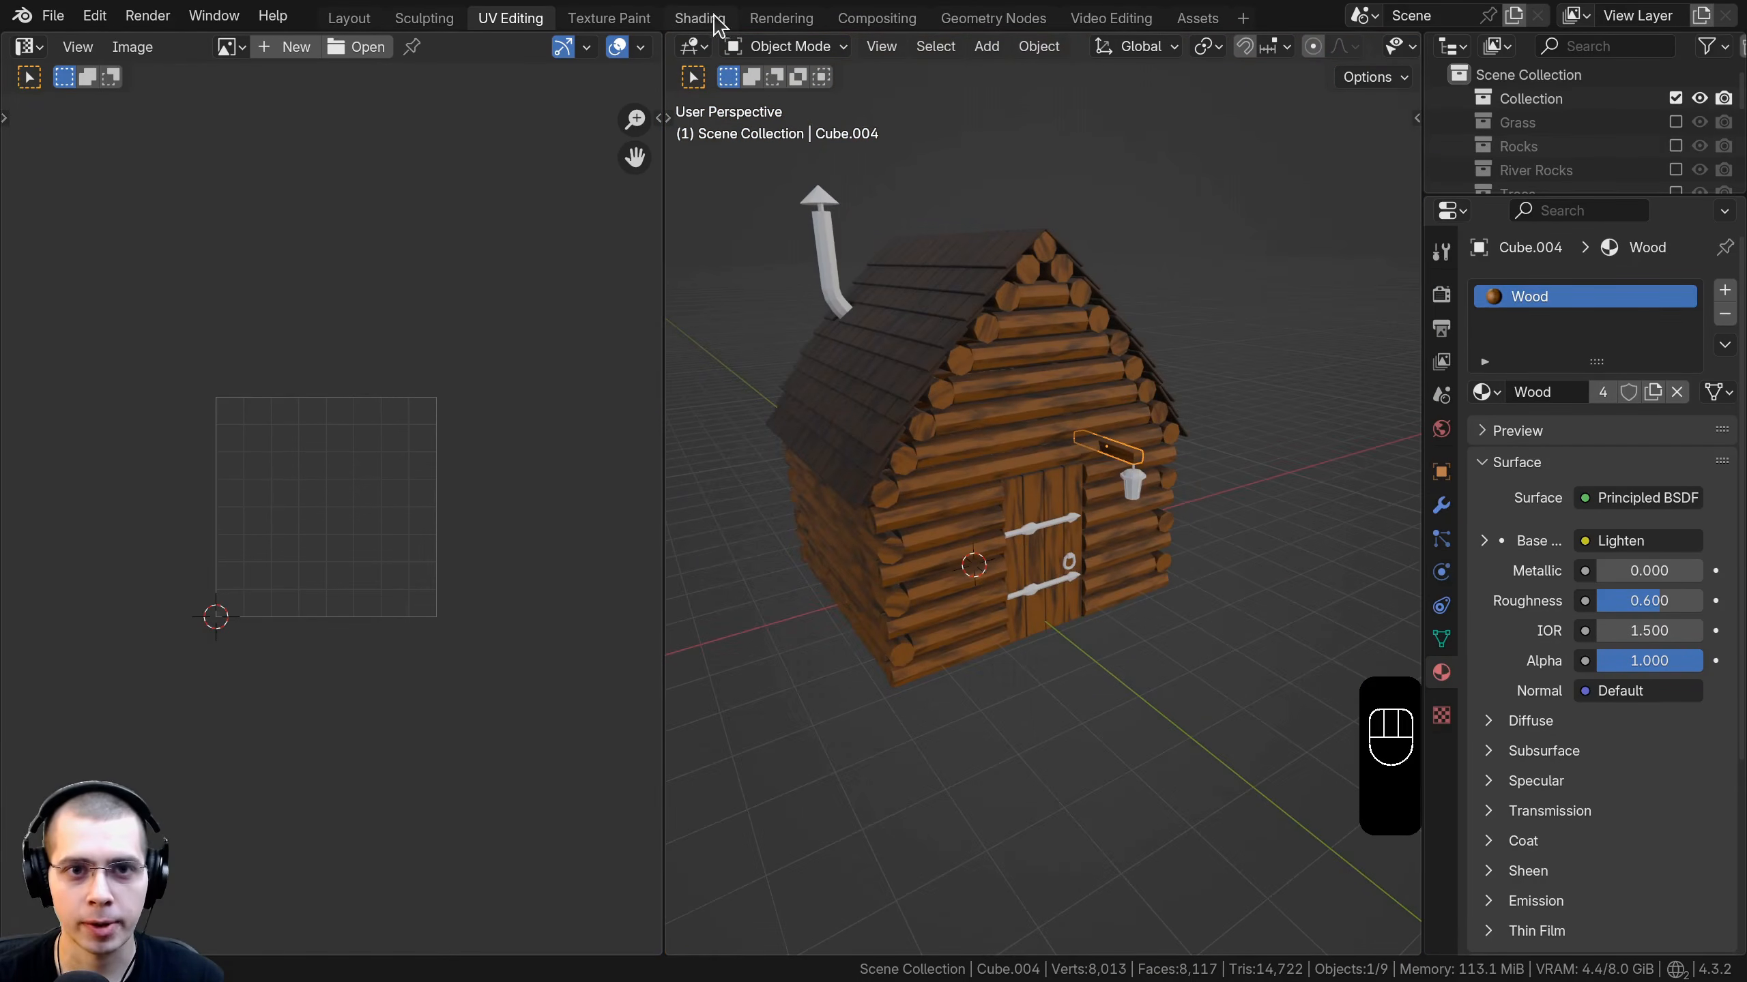
Create a new material named Metal for the door hinges in the Shading workspace.
left_click(700, 18)
middle_click_drag(328, 563, 474, 468)
scroll(412, 473, "up", 6)
middle_click_drag(368, 475, 296, 459, "shift")
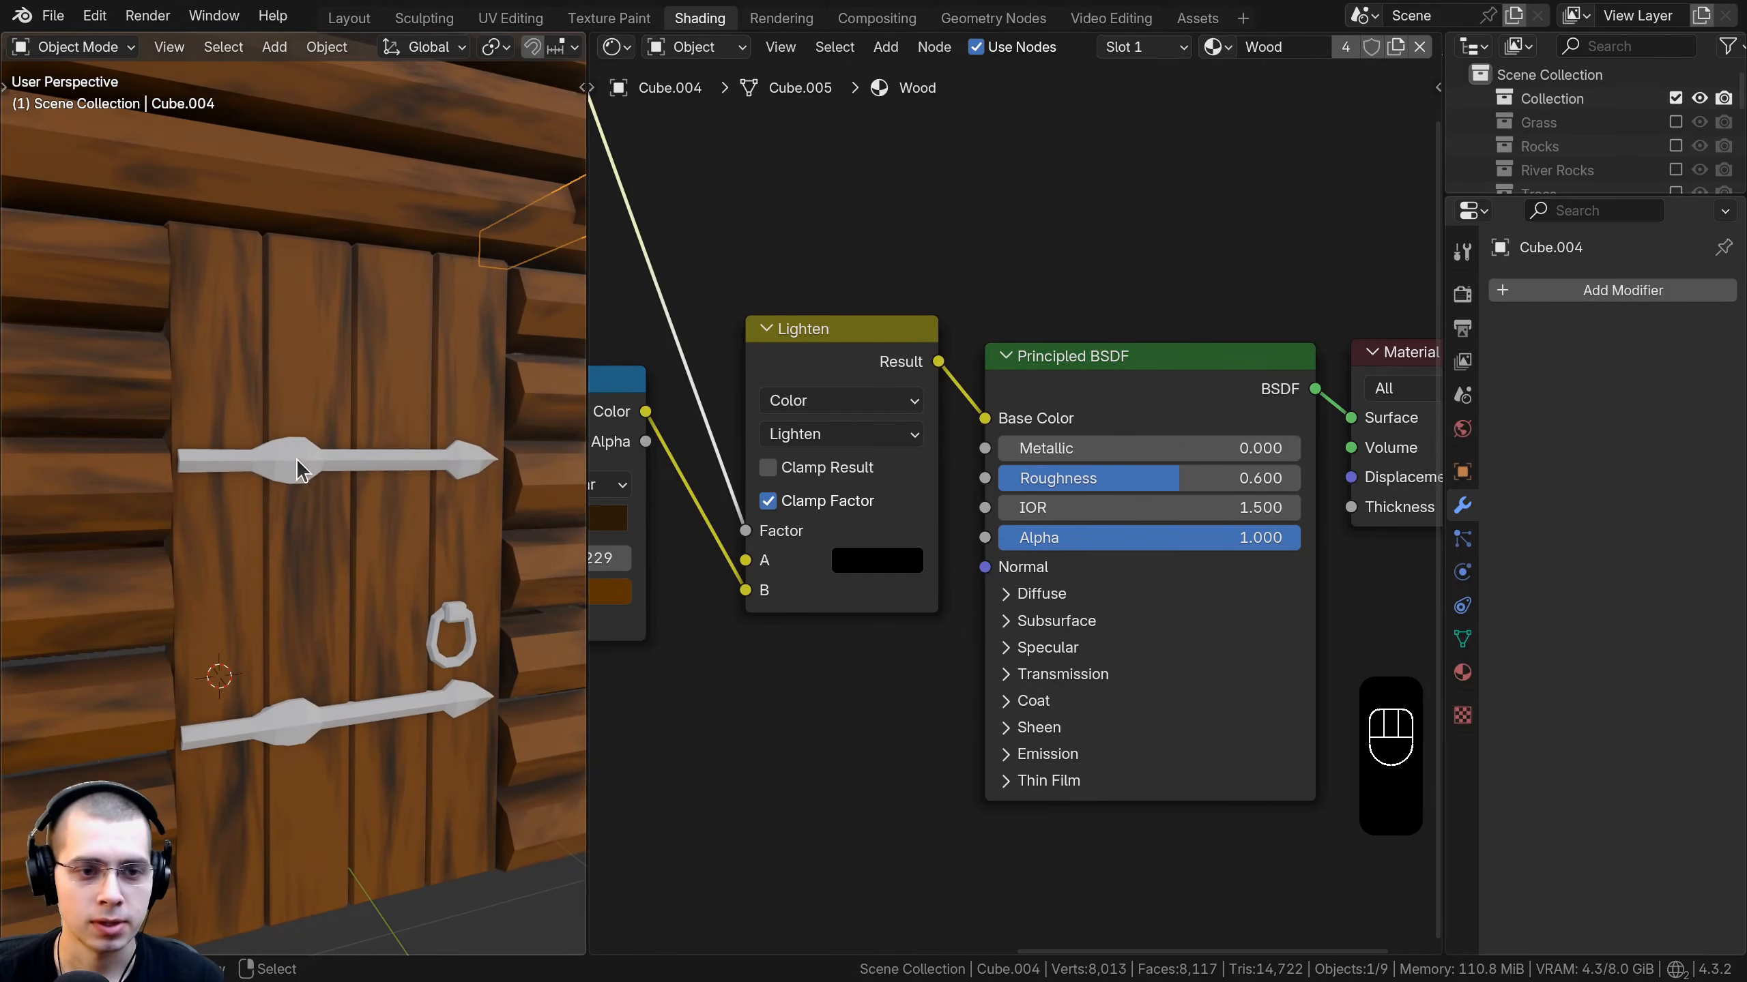
left_click(296, 459)
left_click(1201, 47)
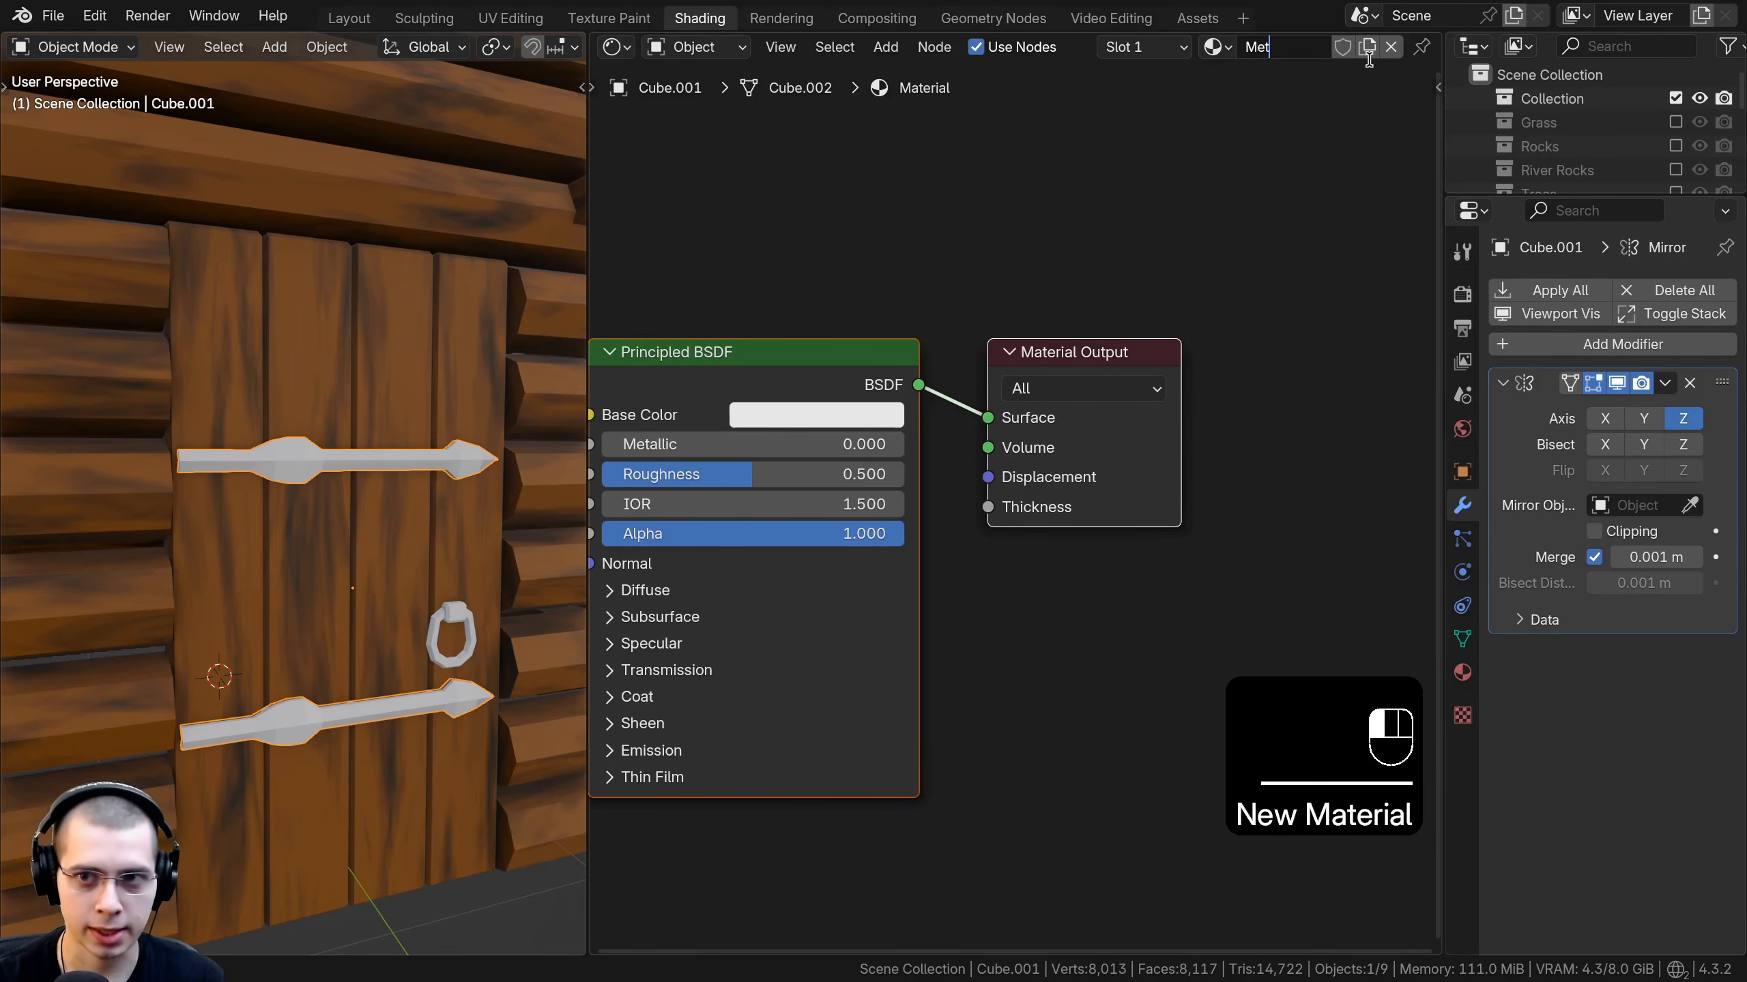
Set the Metal material's Metallic to 1.000 and Roughness to 0.4.
middle_click_drag(609, 576, 726, 543)
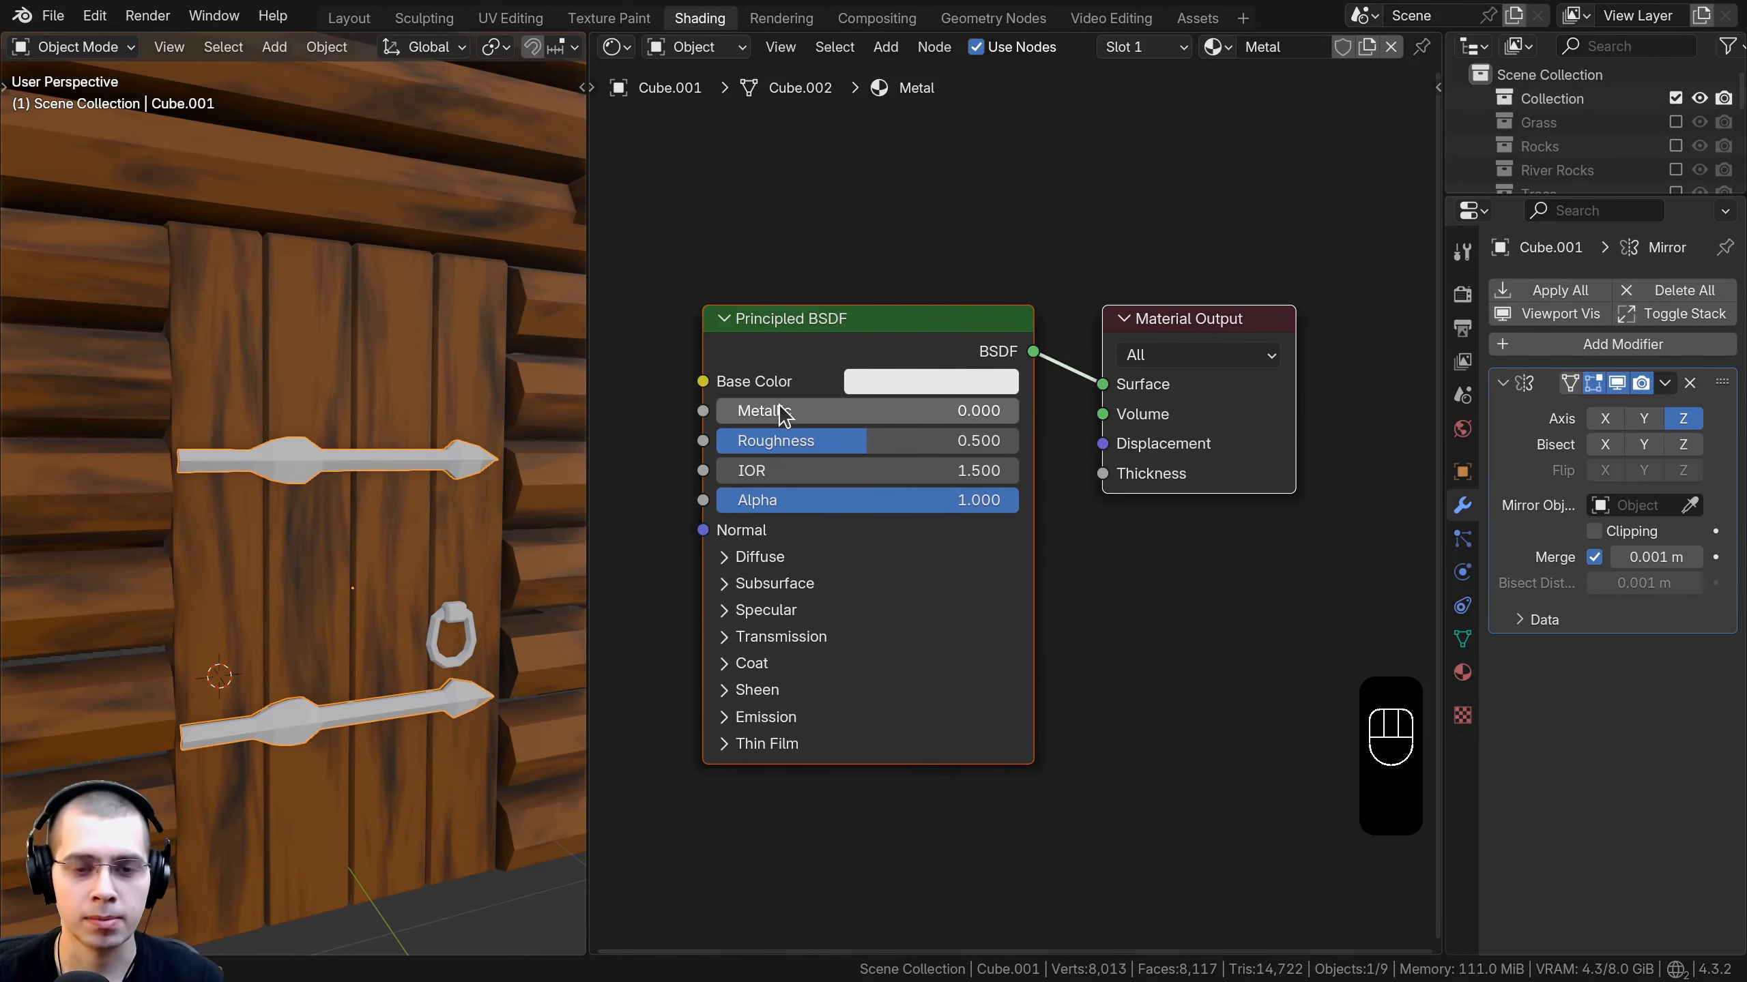
middle_click_drag(783, 406, 821, 401)
left_click_drag(828, 408, 1045, 408)
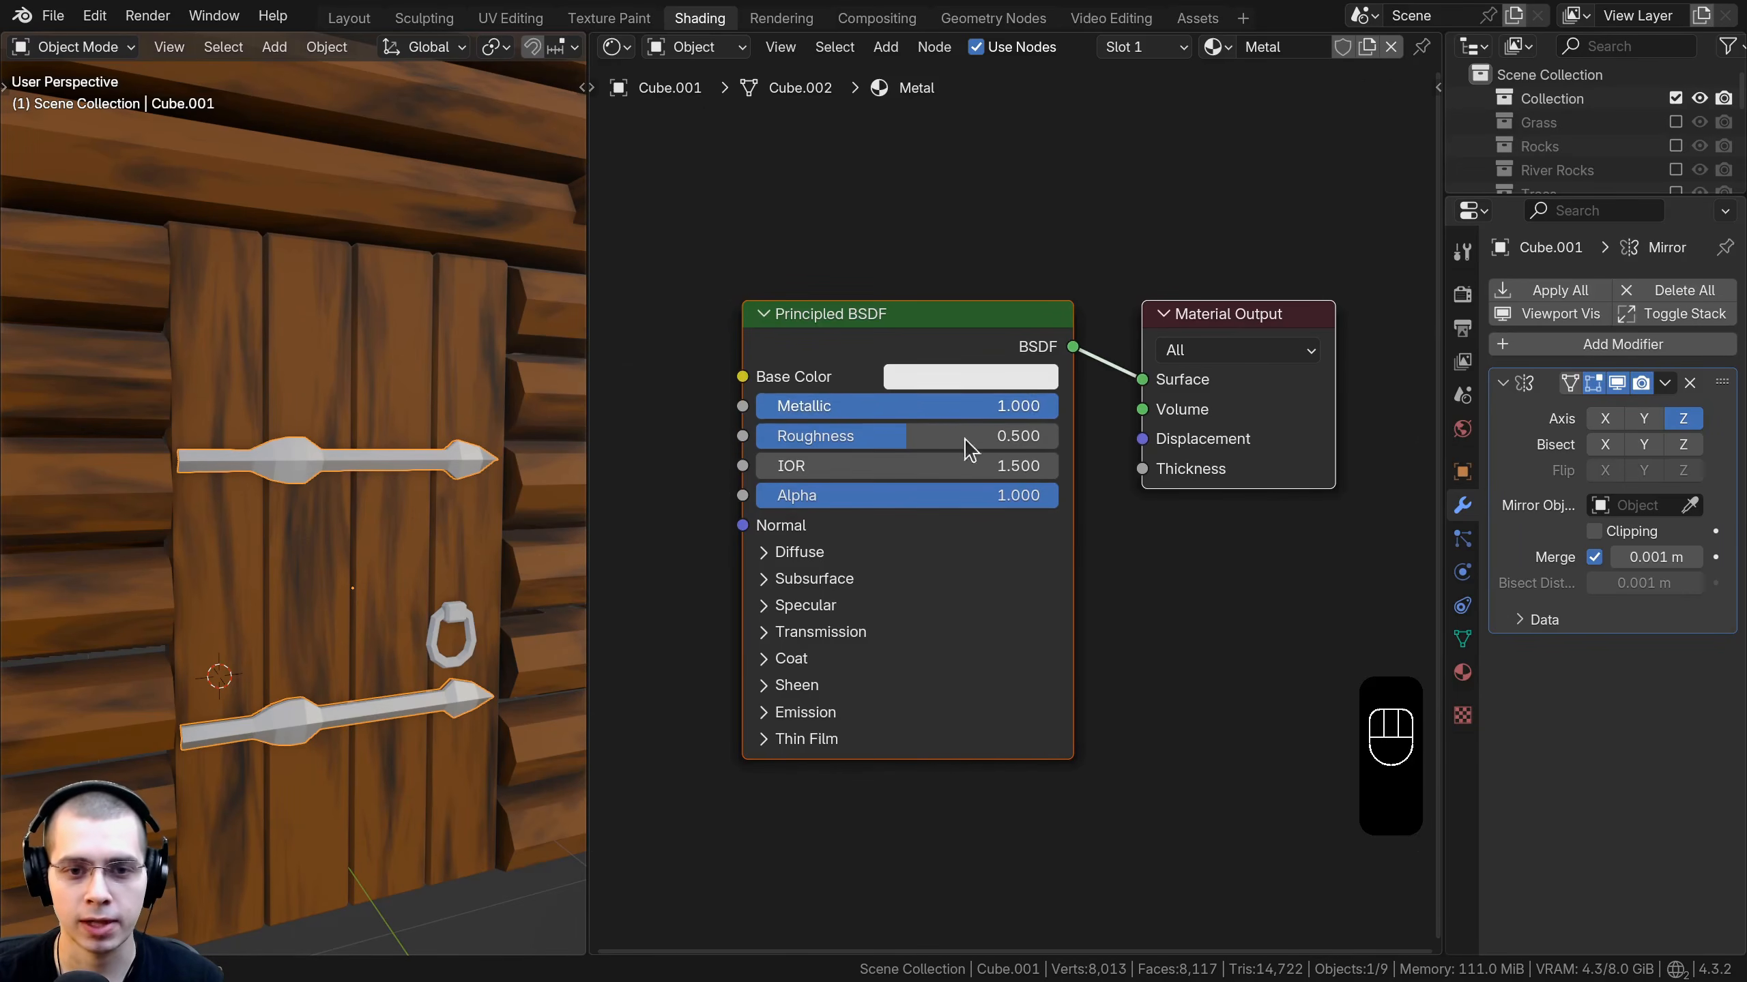
scroll(859, 522, "up", 1)
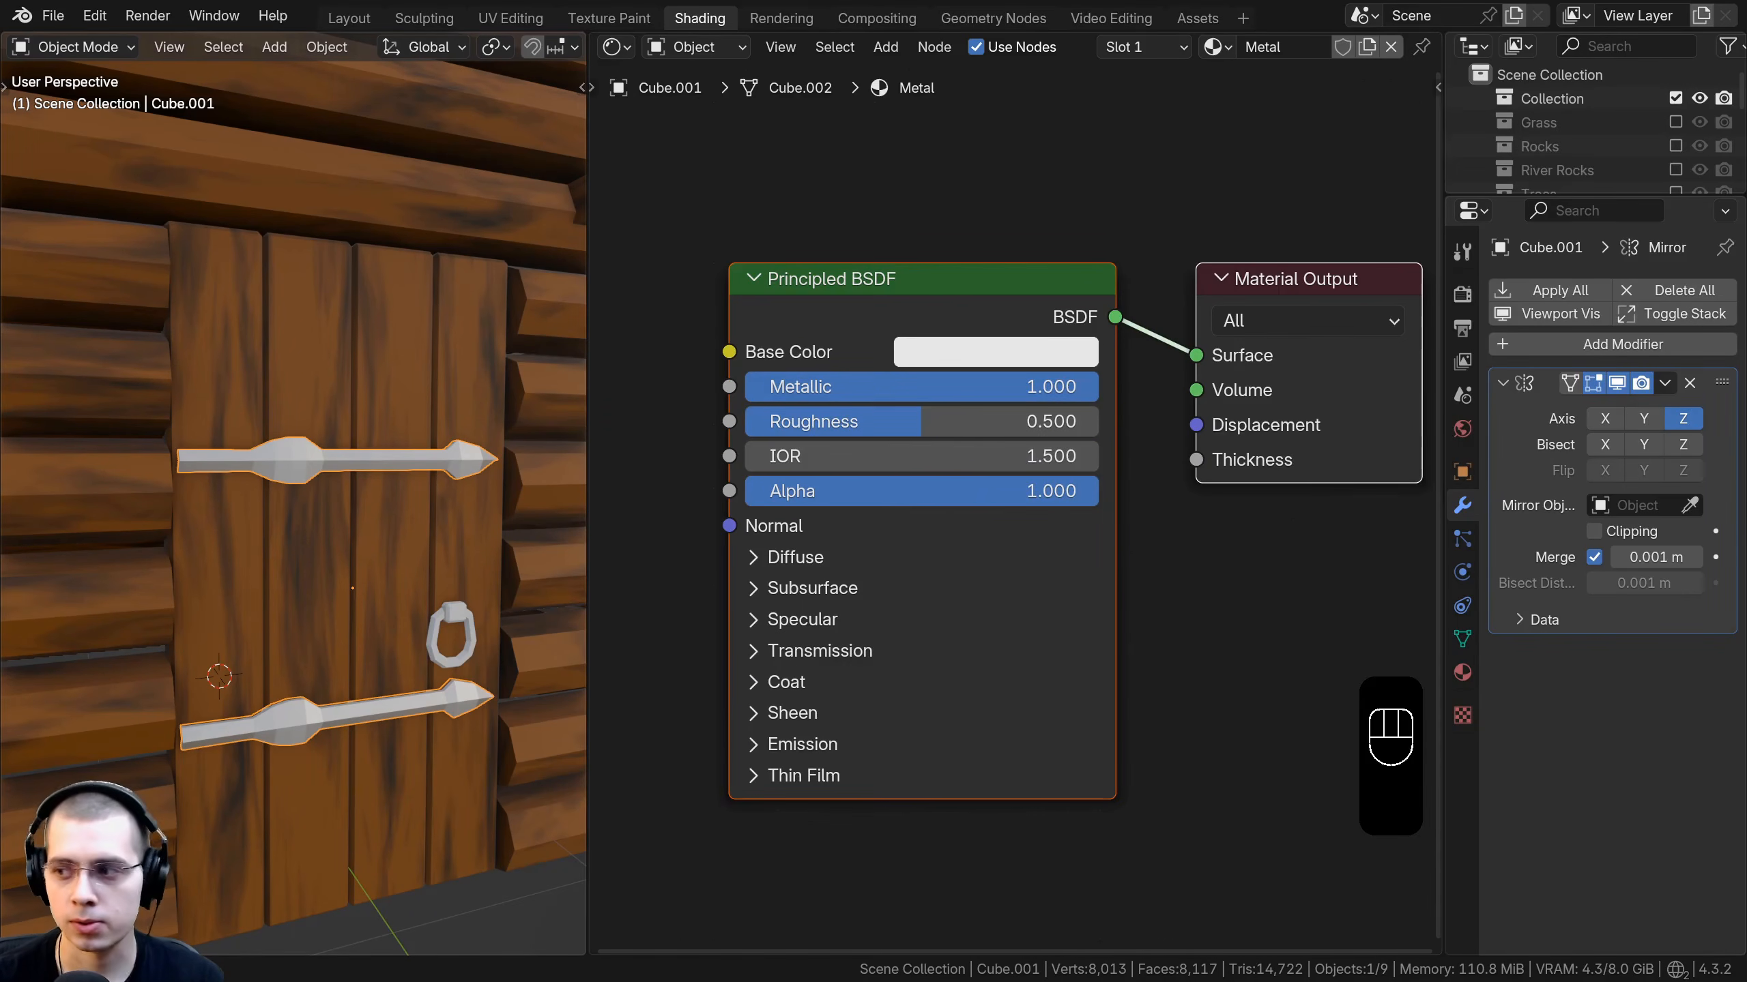
double_click(960, 419)
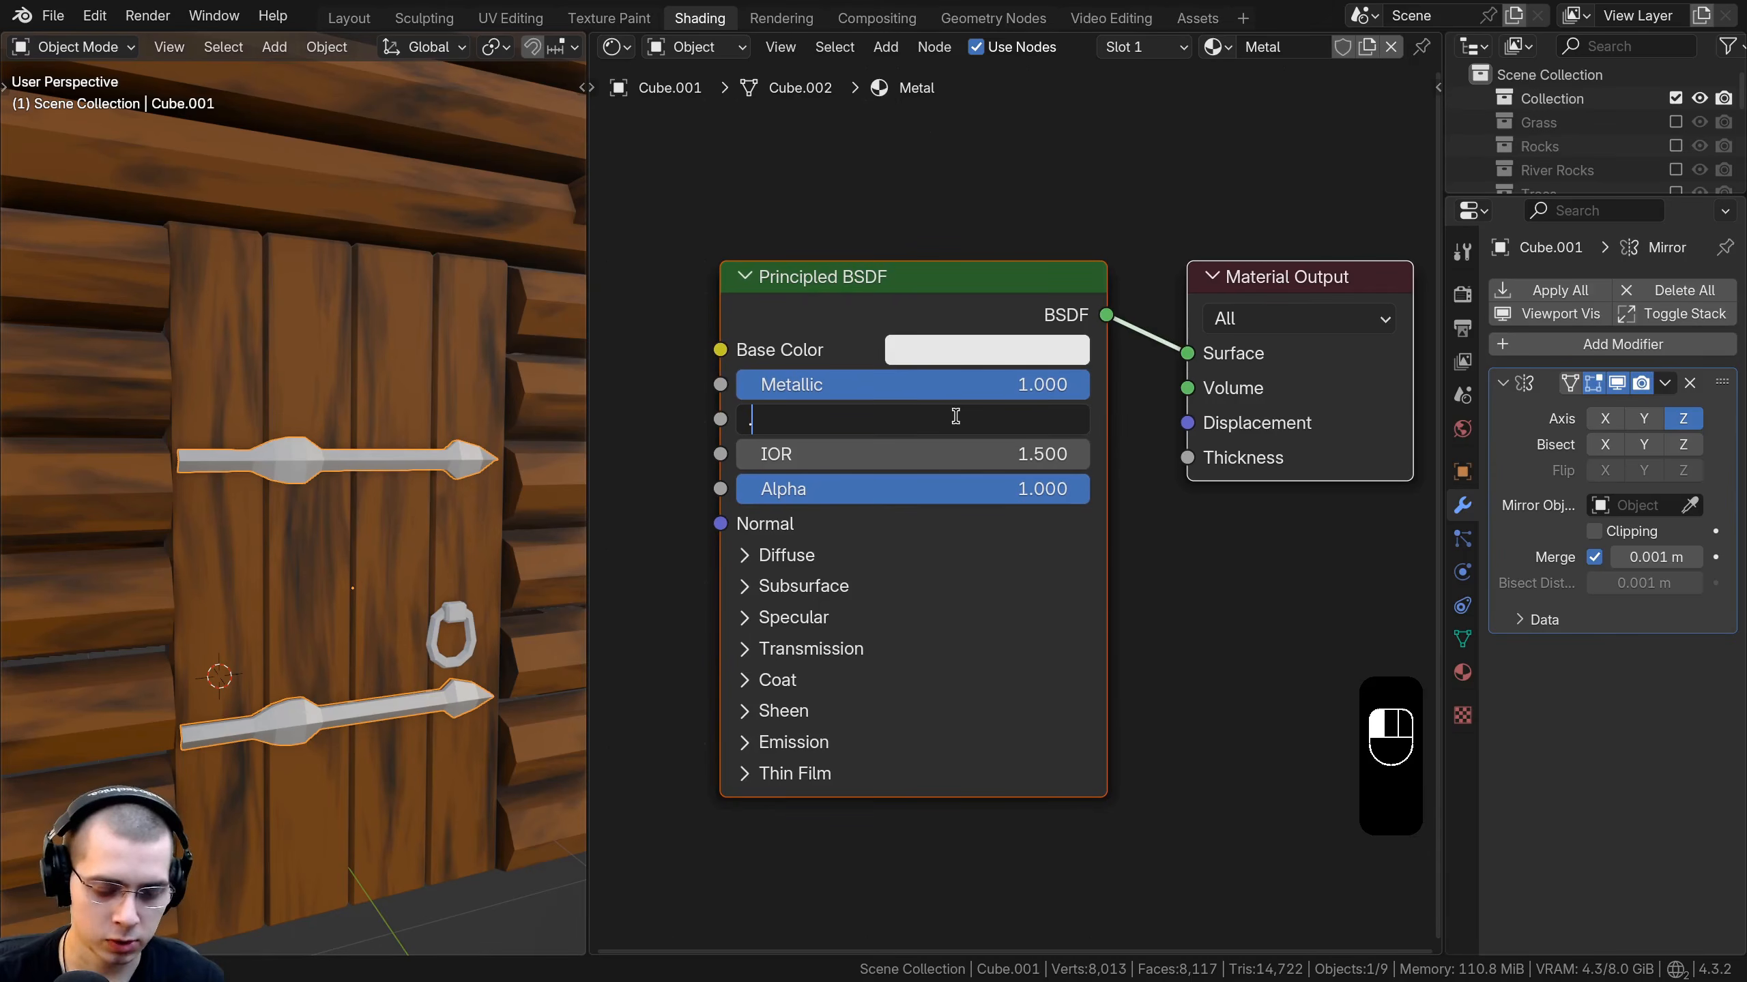
type(".4")
key("Return")
Set the Metal material's Base Color to the dark gray #5B5B5BFF and check it on the hinges.
scroll(295, 482, "up", 3)
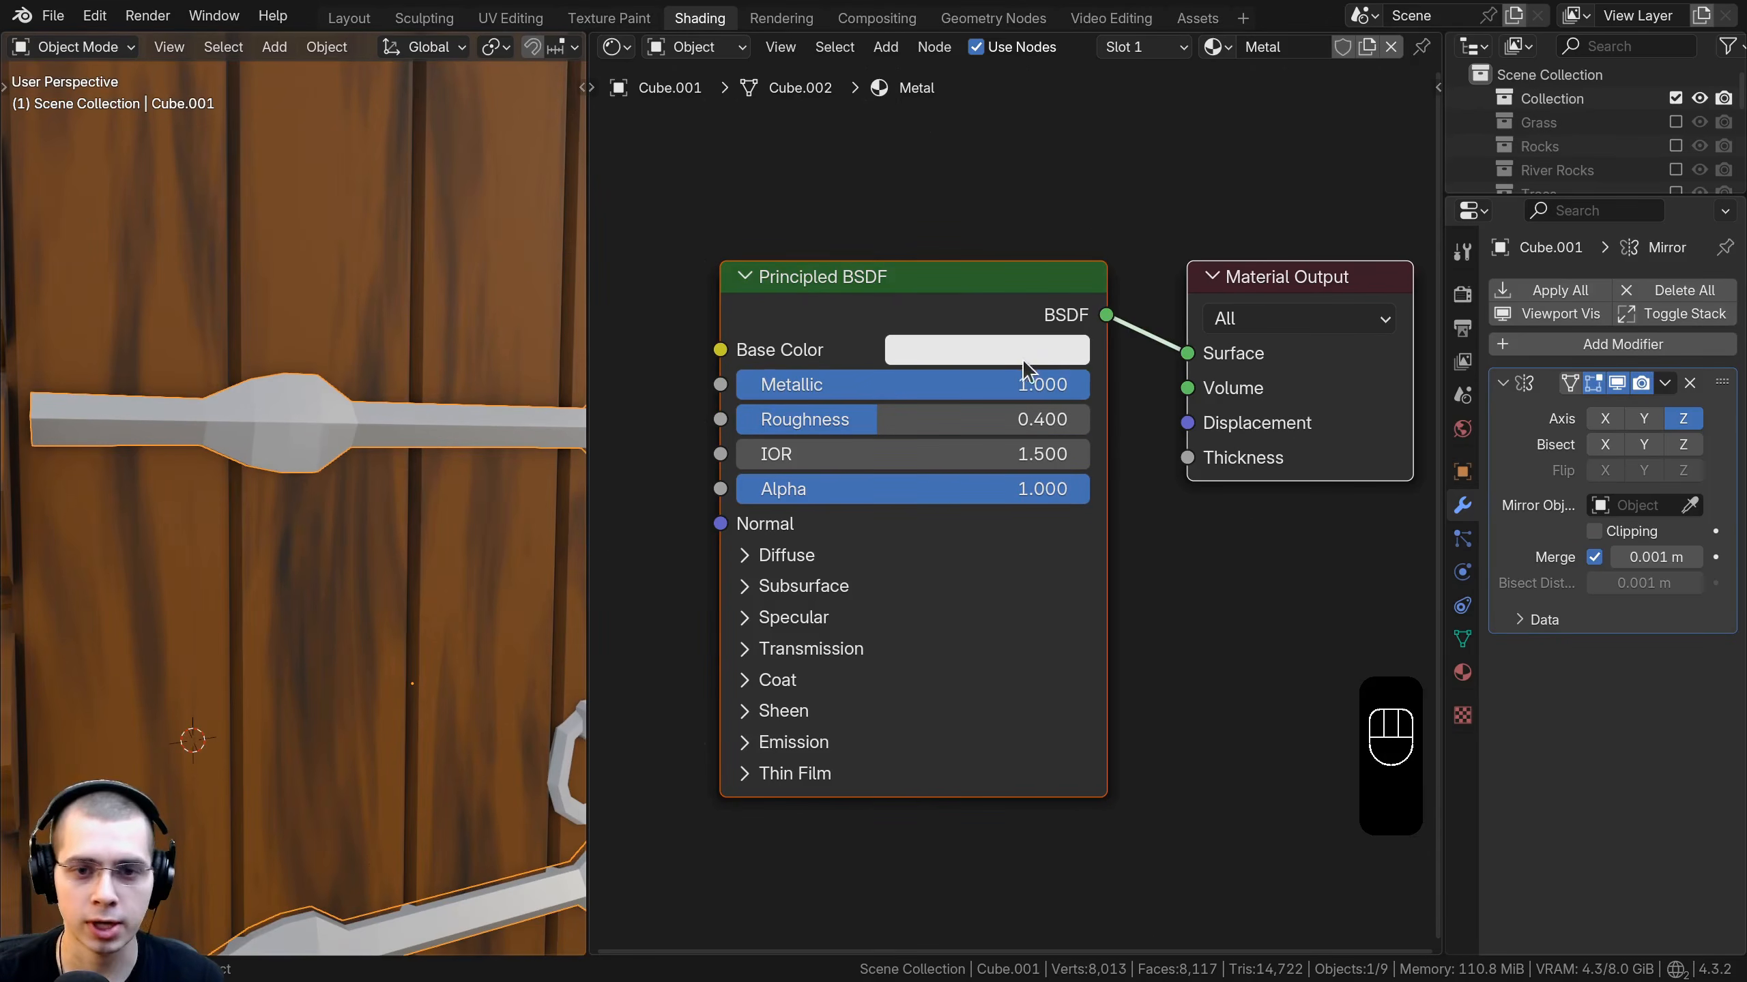
key("ctrl+v")
key("ctrl+v")
scroll(573, 425, "down", 5)
left_click(1100, 339)
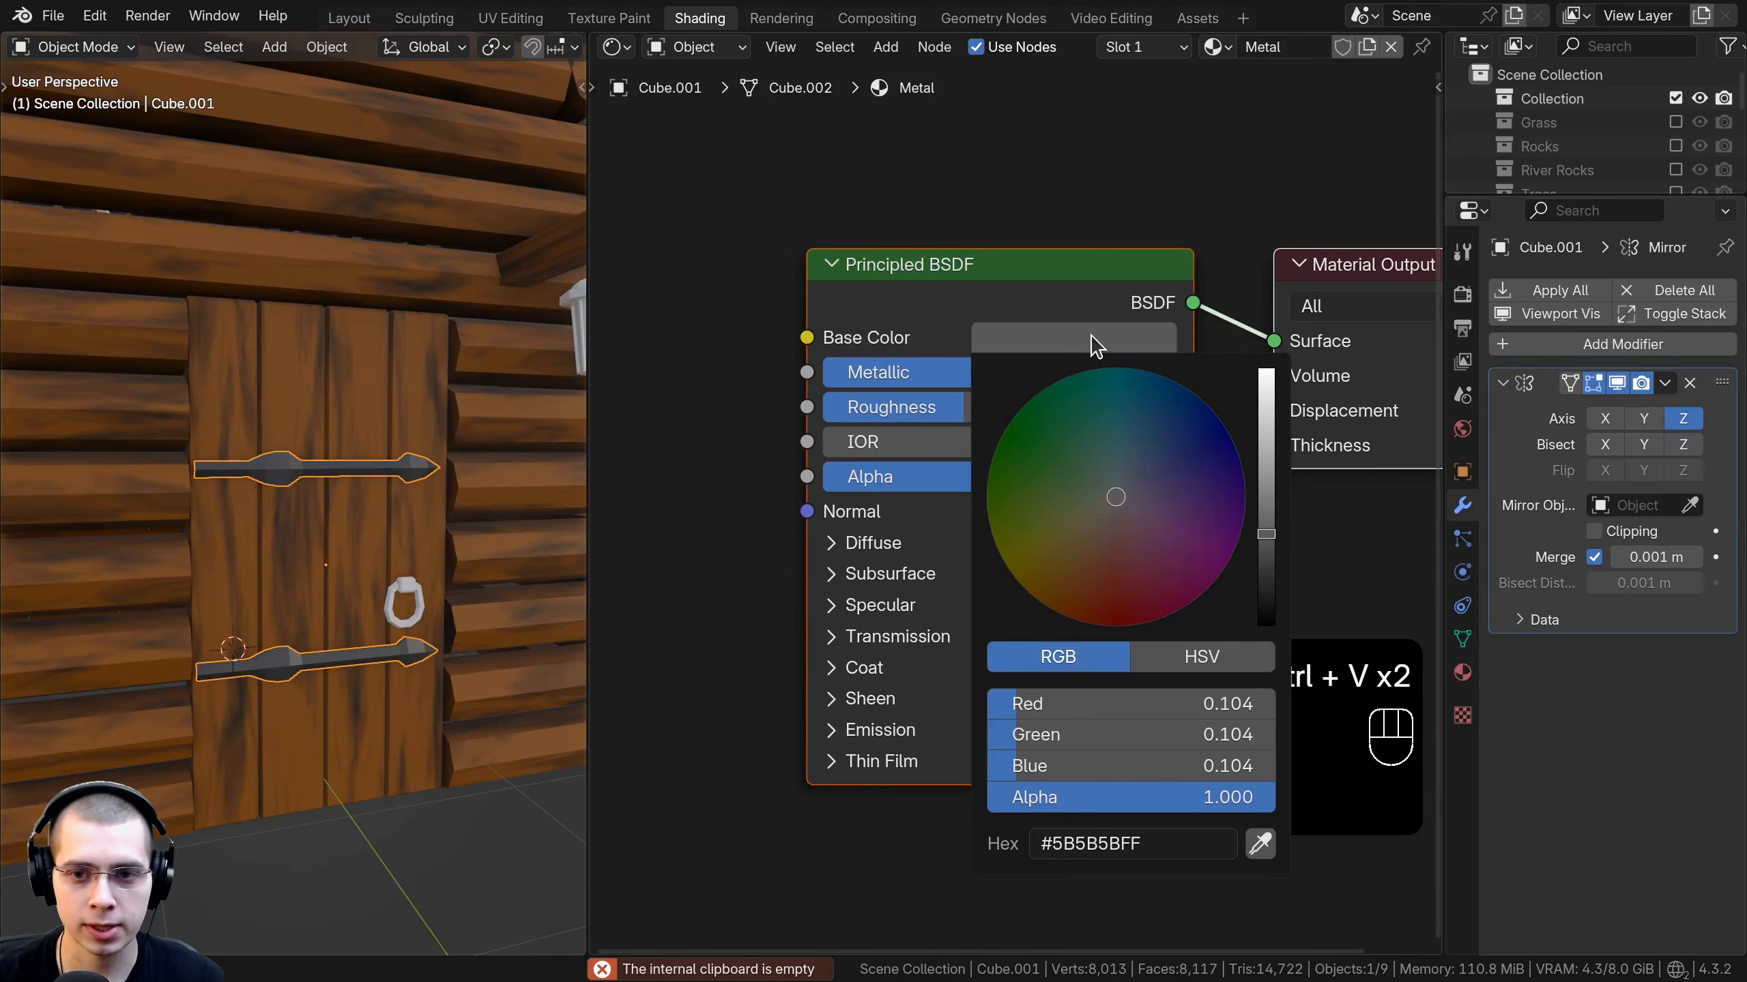
scroll(183, 453, "up", 2)
left_click(1079, 343)
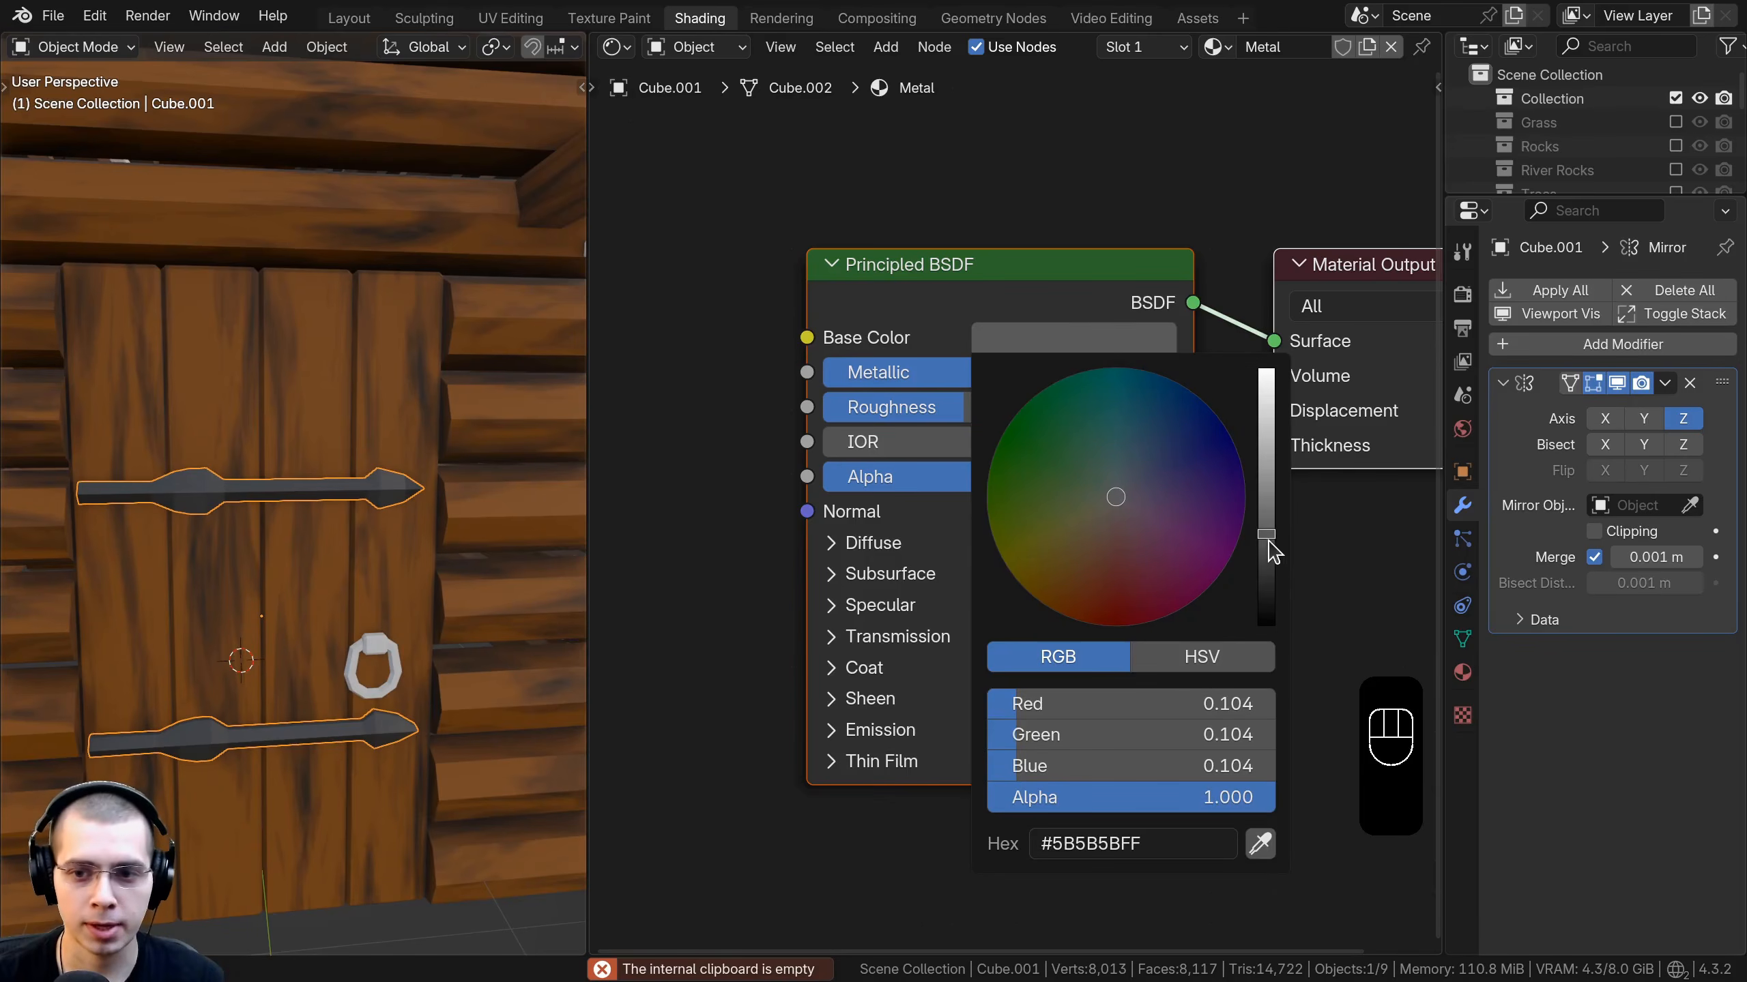
Assign the existing Metal material to the door's ring handle.
middle_click_drag(292, 556, 302, 478, "shift")
key("a")
scroll(302, 478, "up", 2)
middle_click_drag(302, 478, 266, 405, "shift")
left_click(373, 516)
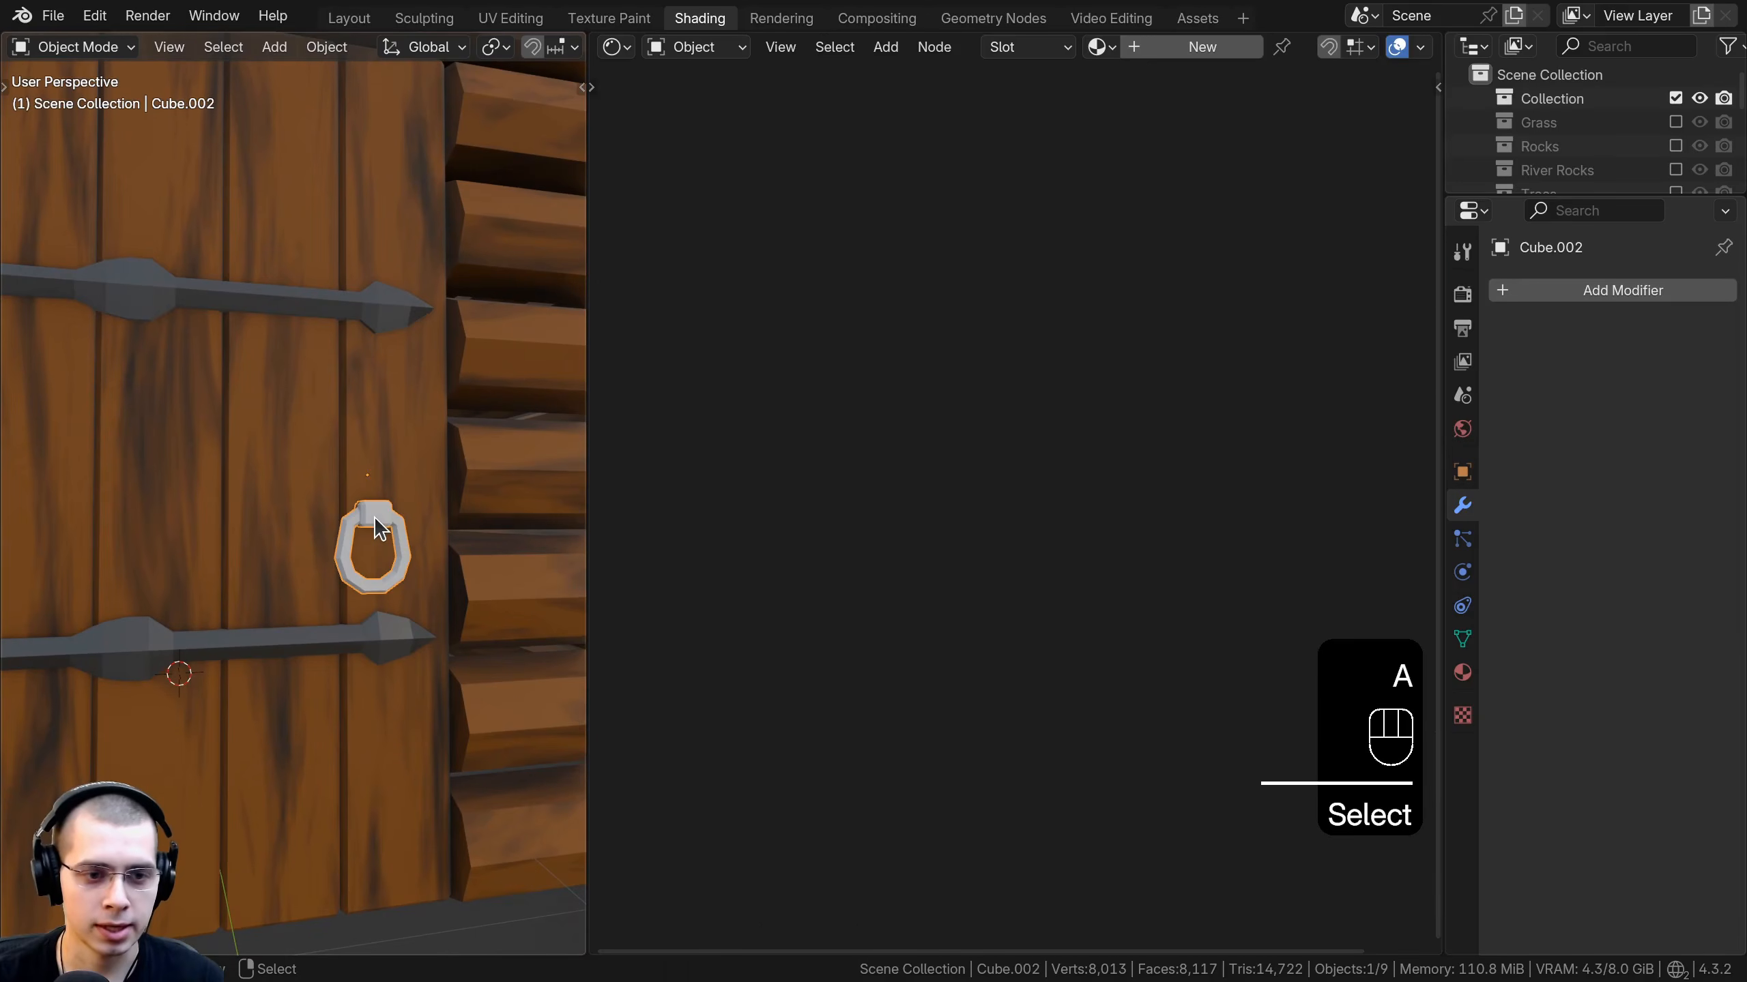
left_click(1098, 46)
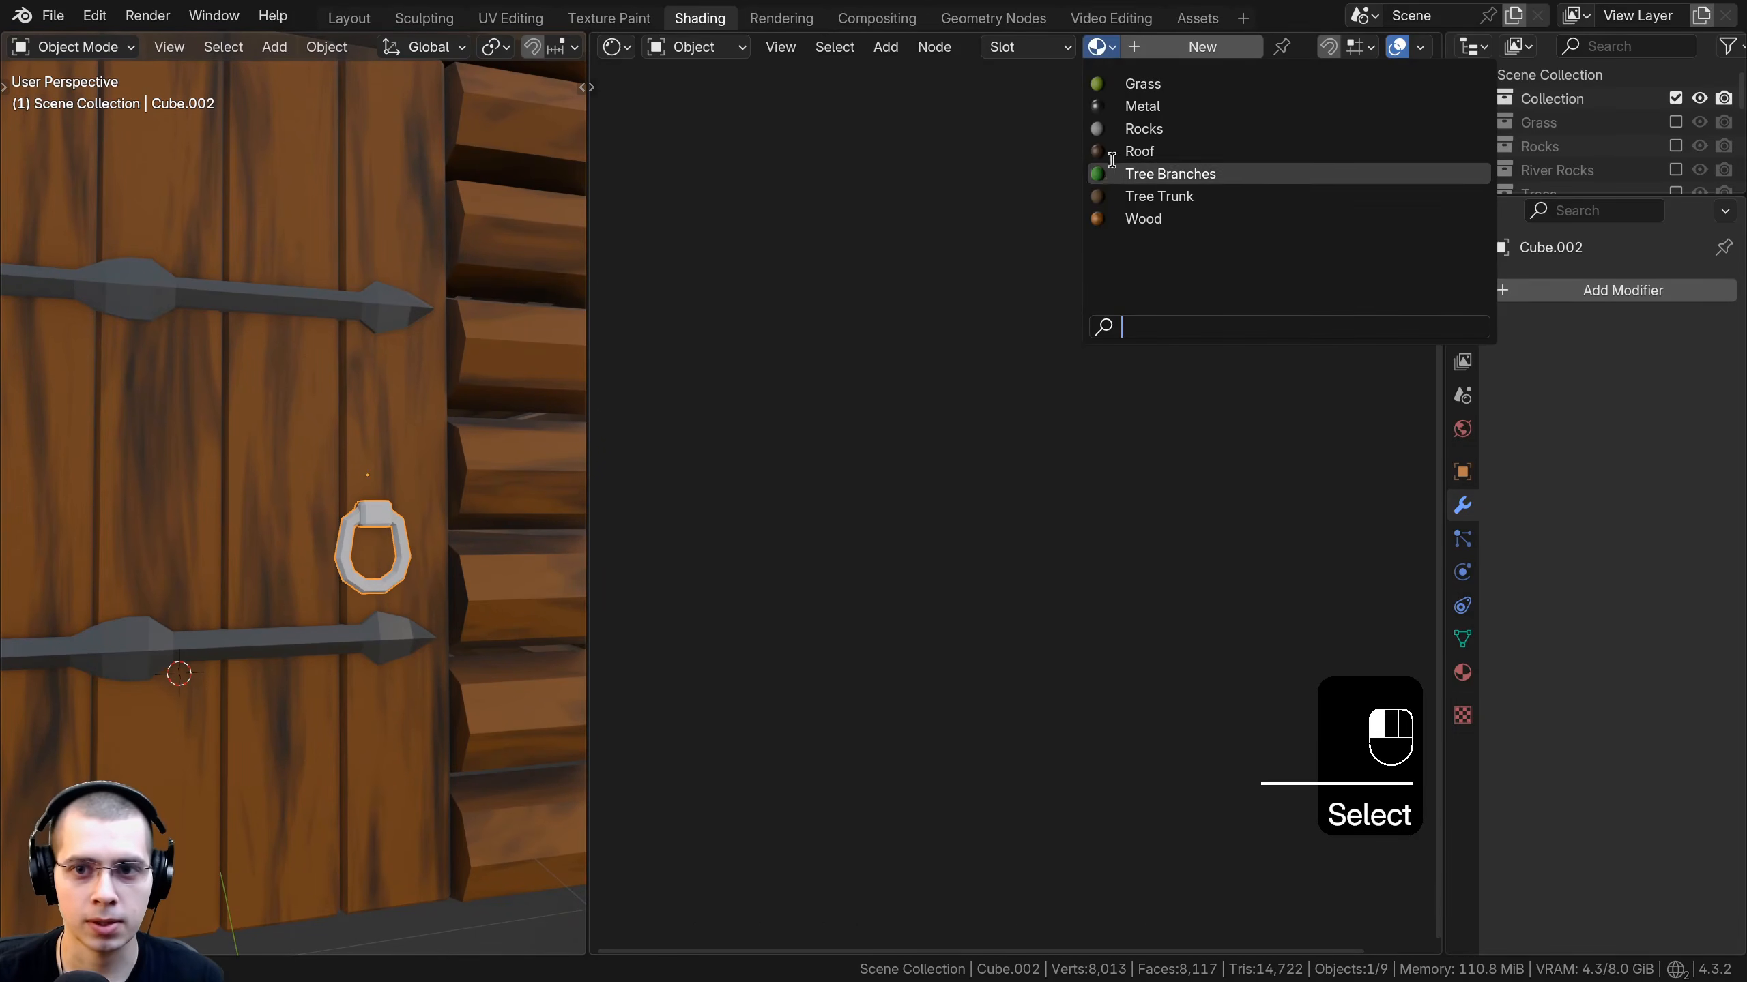
left_click(1134, 111)
Assign the existing Metal material to the chimney pipe on the roof.
middle_click_drag(371, 323, 268, 427)
scroll(396, 275, "down", 4)
middle_click_drag(268, 426, 474, 523)
middle_click_drag(474, 523, 474, 640, "shift")
scroll(359, 479, "up", 5)
middle_click_drag(359, 479, 280, 440, "shift")
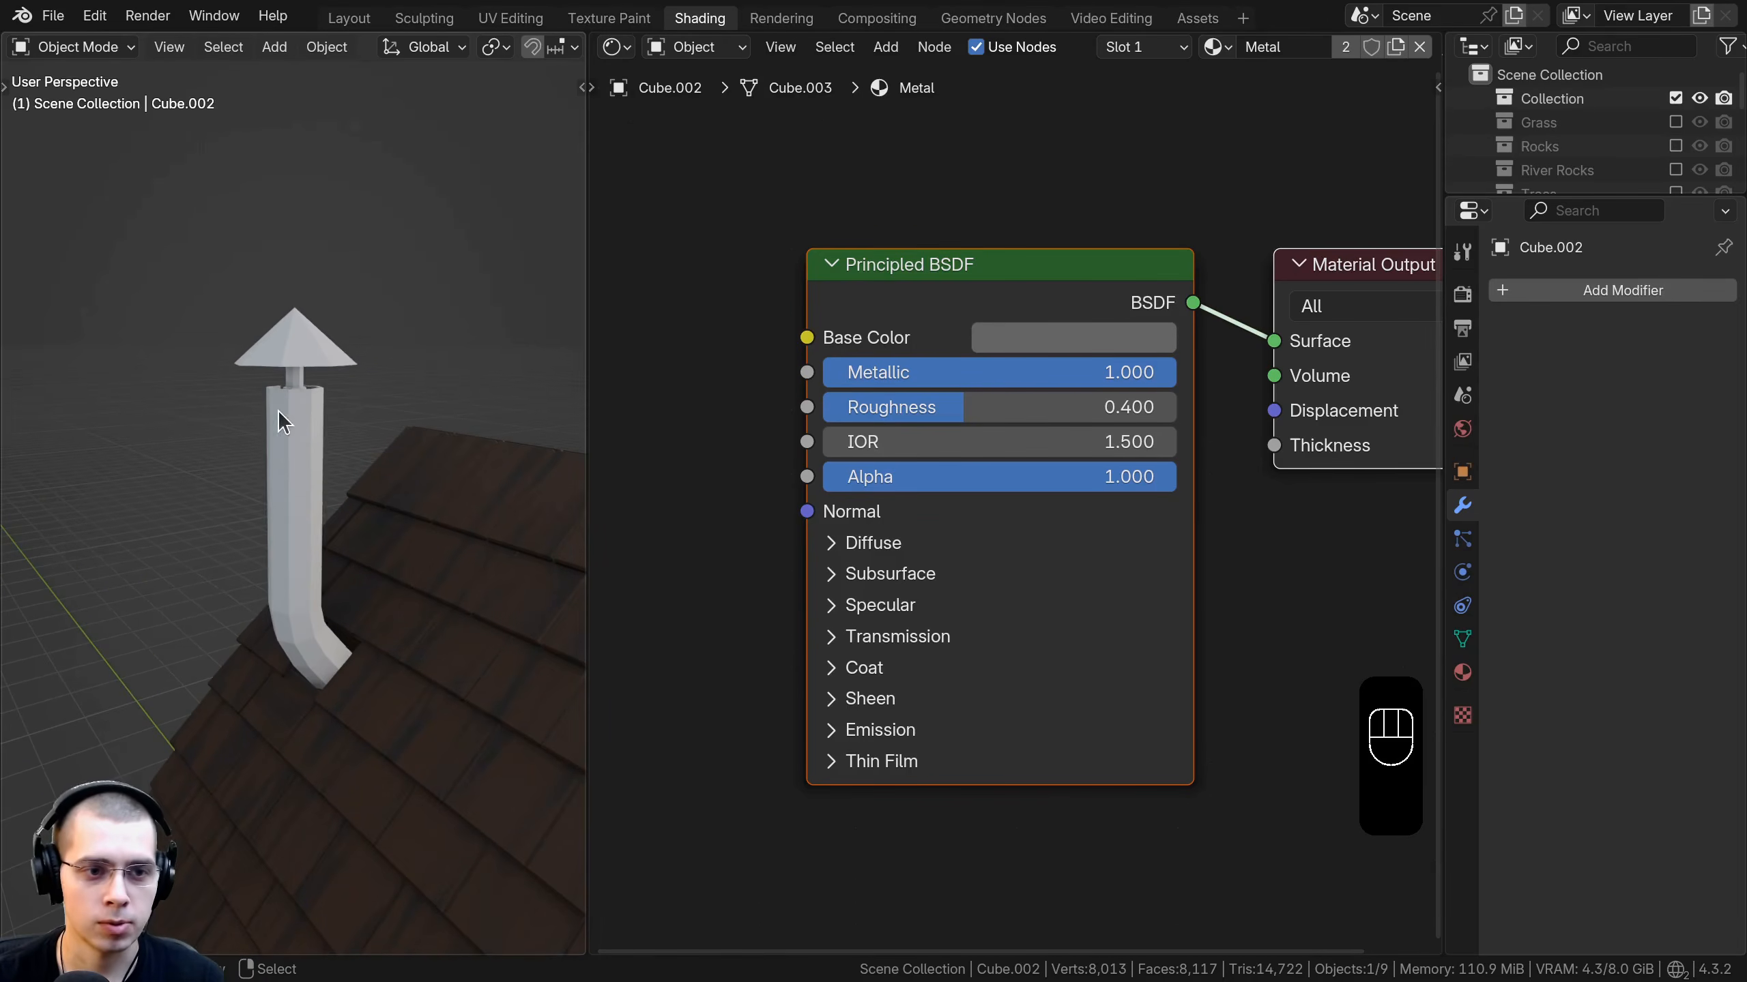
left_click(289, 406)
middle_click_drag(578, 394, 605, 395)
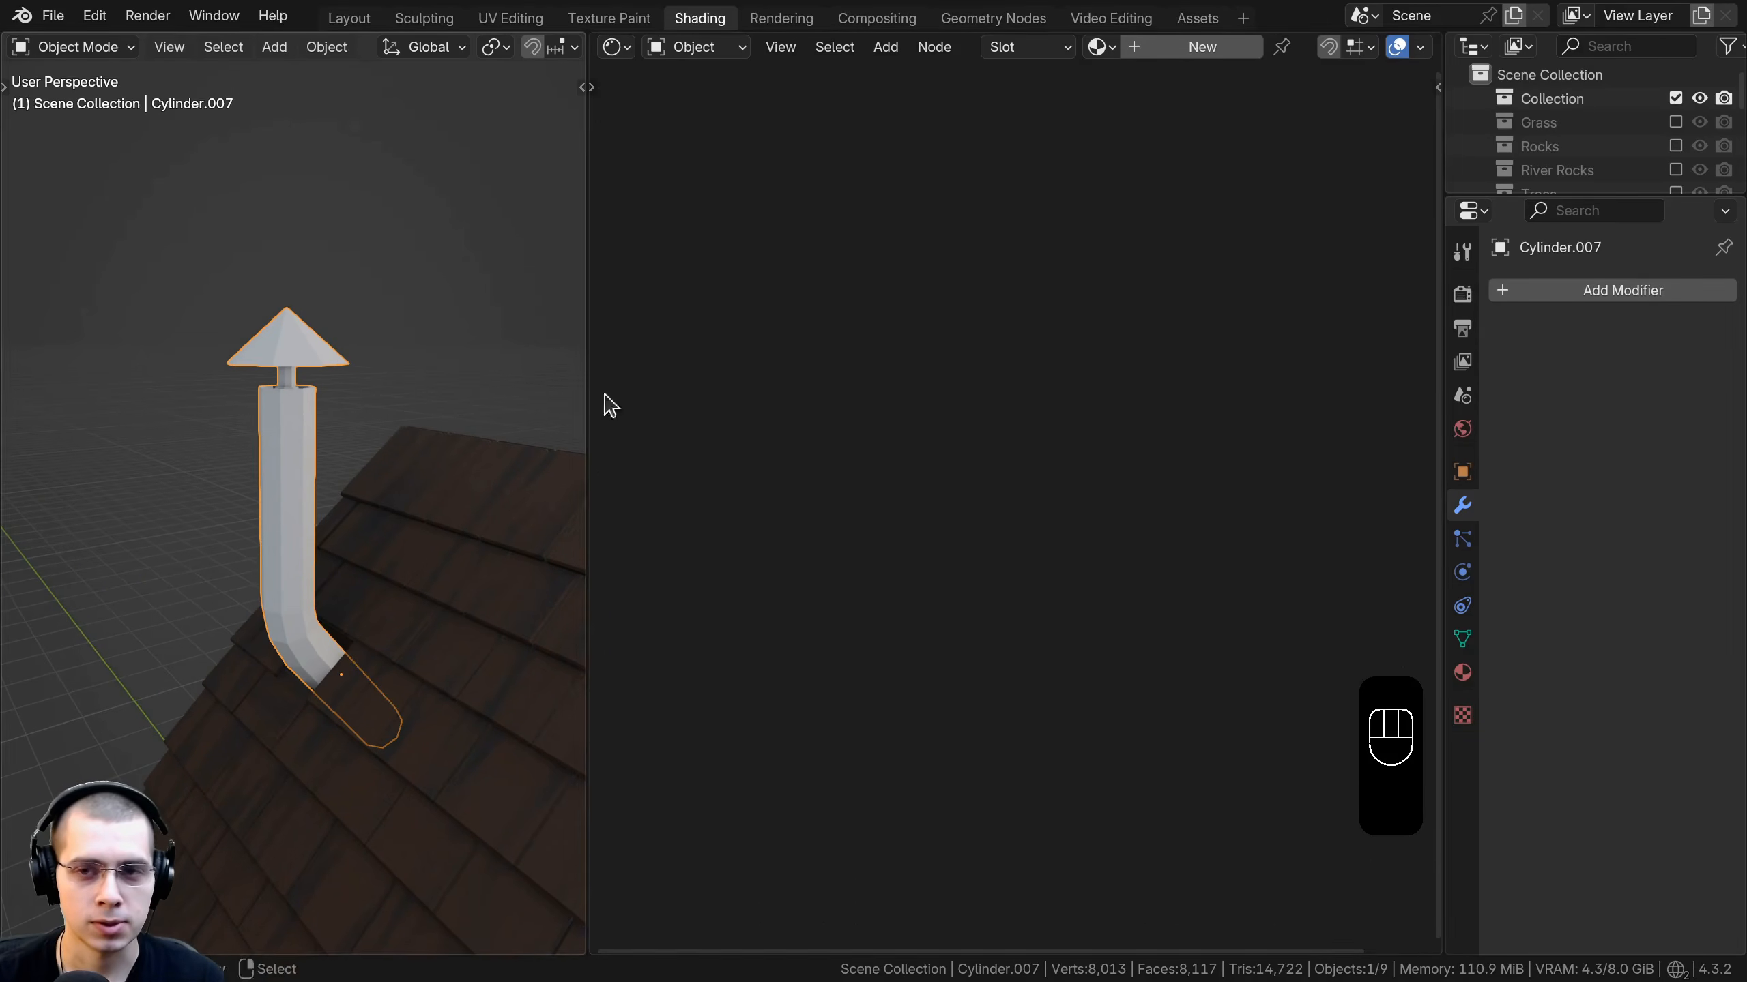
left_click(1100, 47)
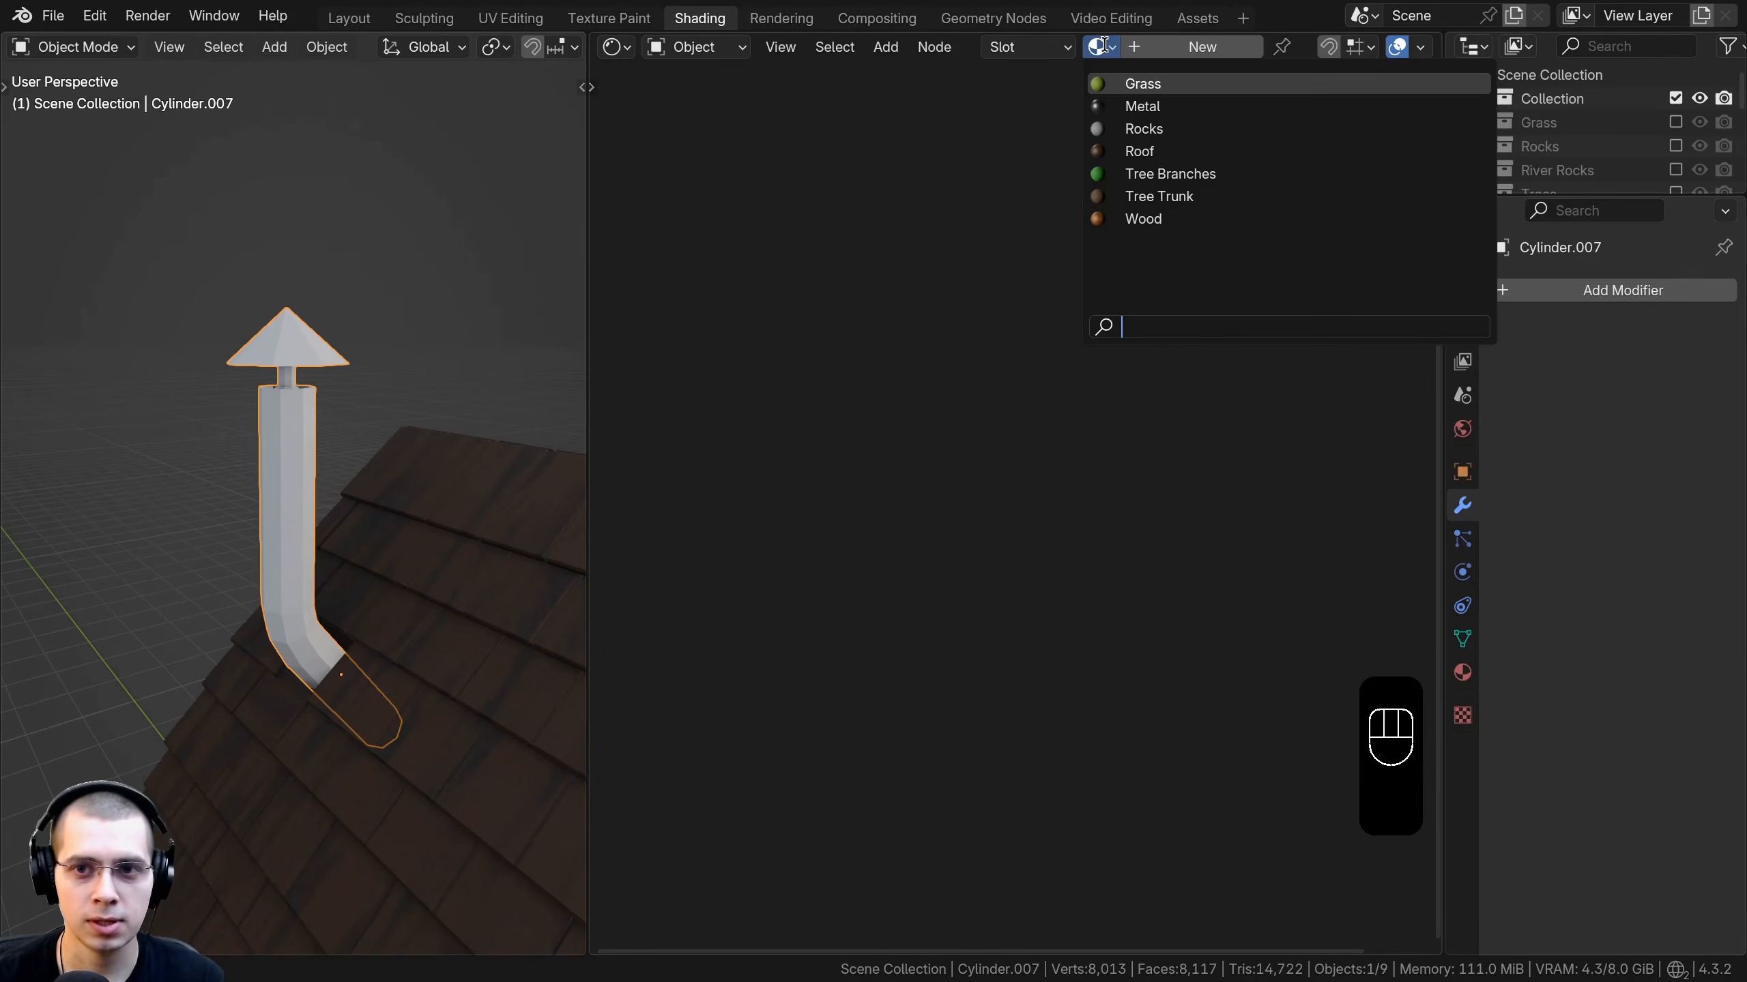
left_click(1143, 107)
Make a separate copy of the Metal material on the chimney pipe and name it Chimney.
scroll(429, 352, "up", 2)
middle_click_drag(414, 402, 413, 366, "shift")
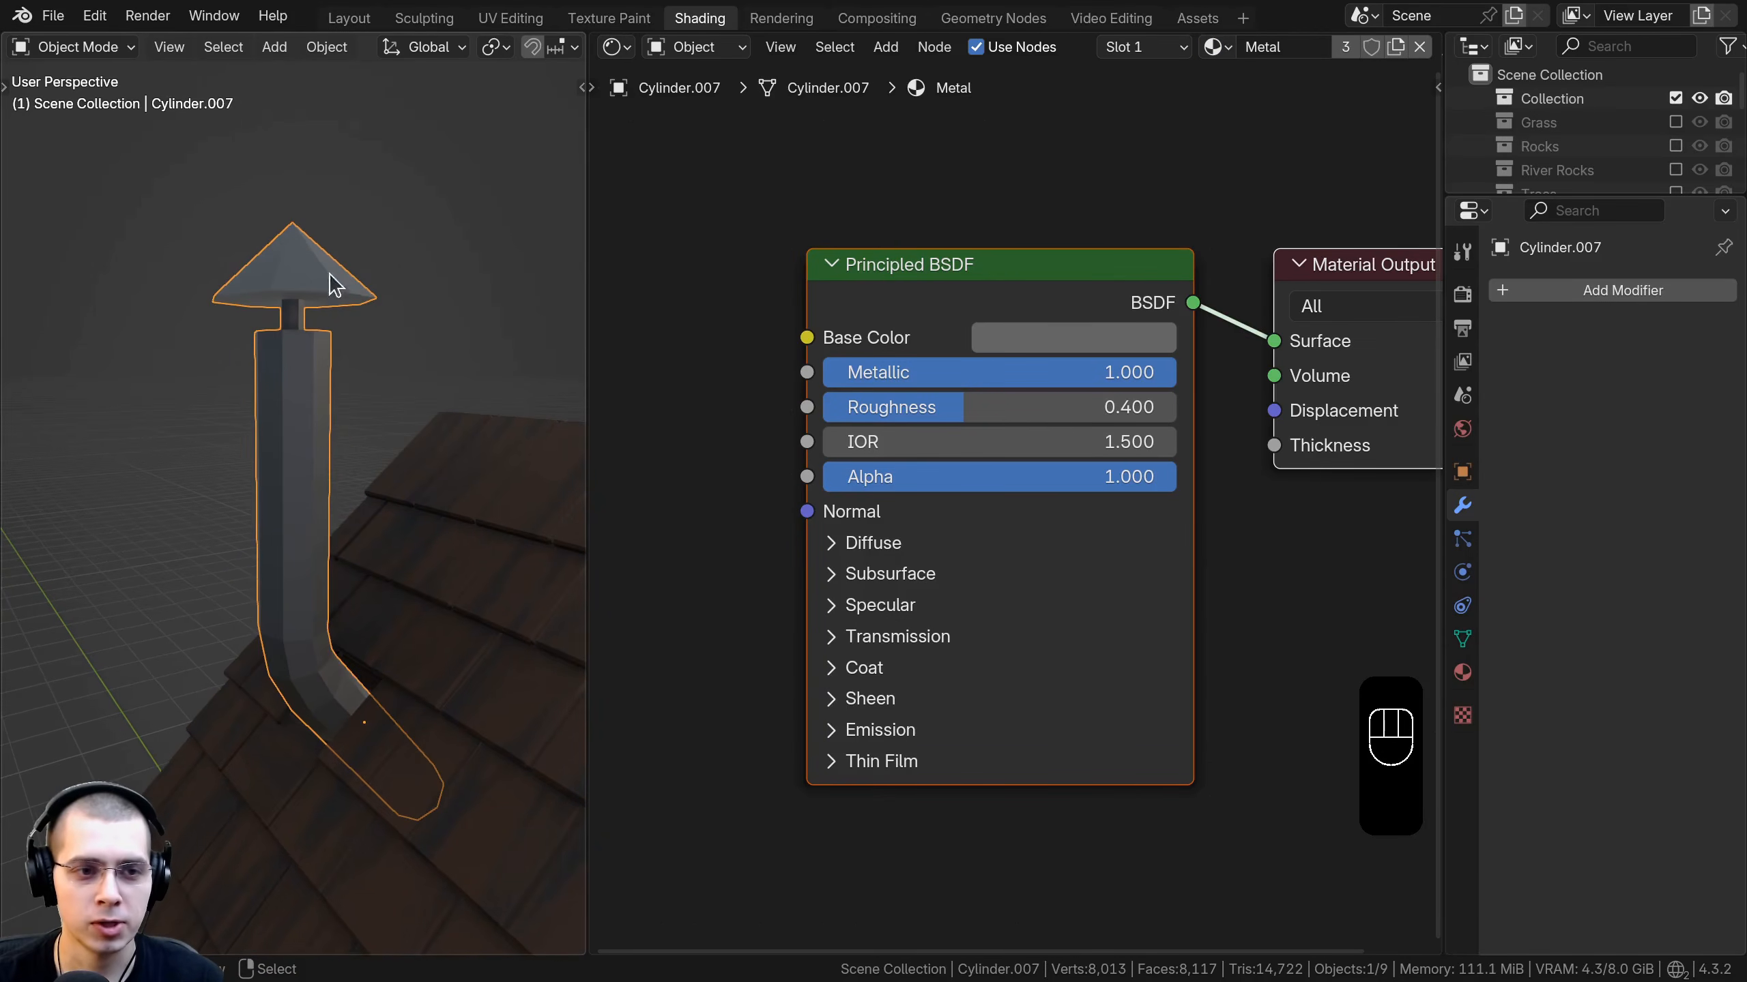
scroll(372, 546, "down", 1)
middle_click_drag(373, 556, 579, 555)
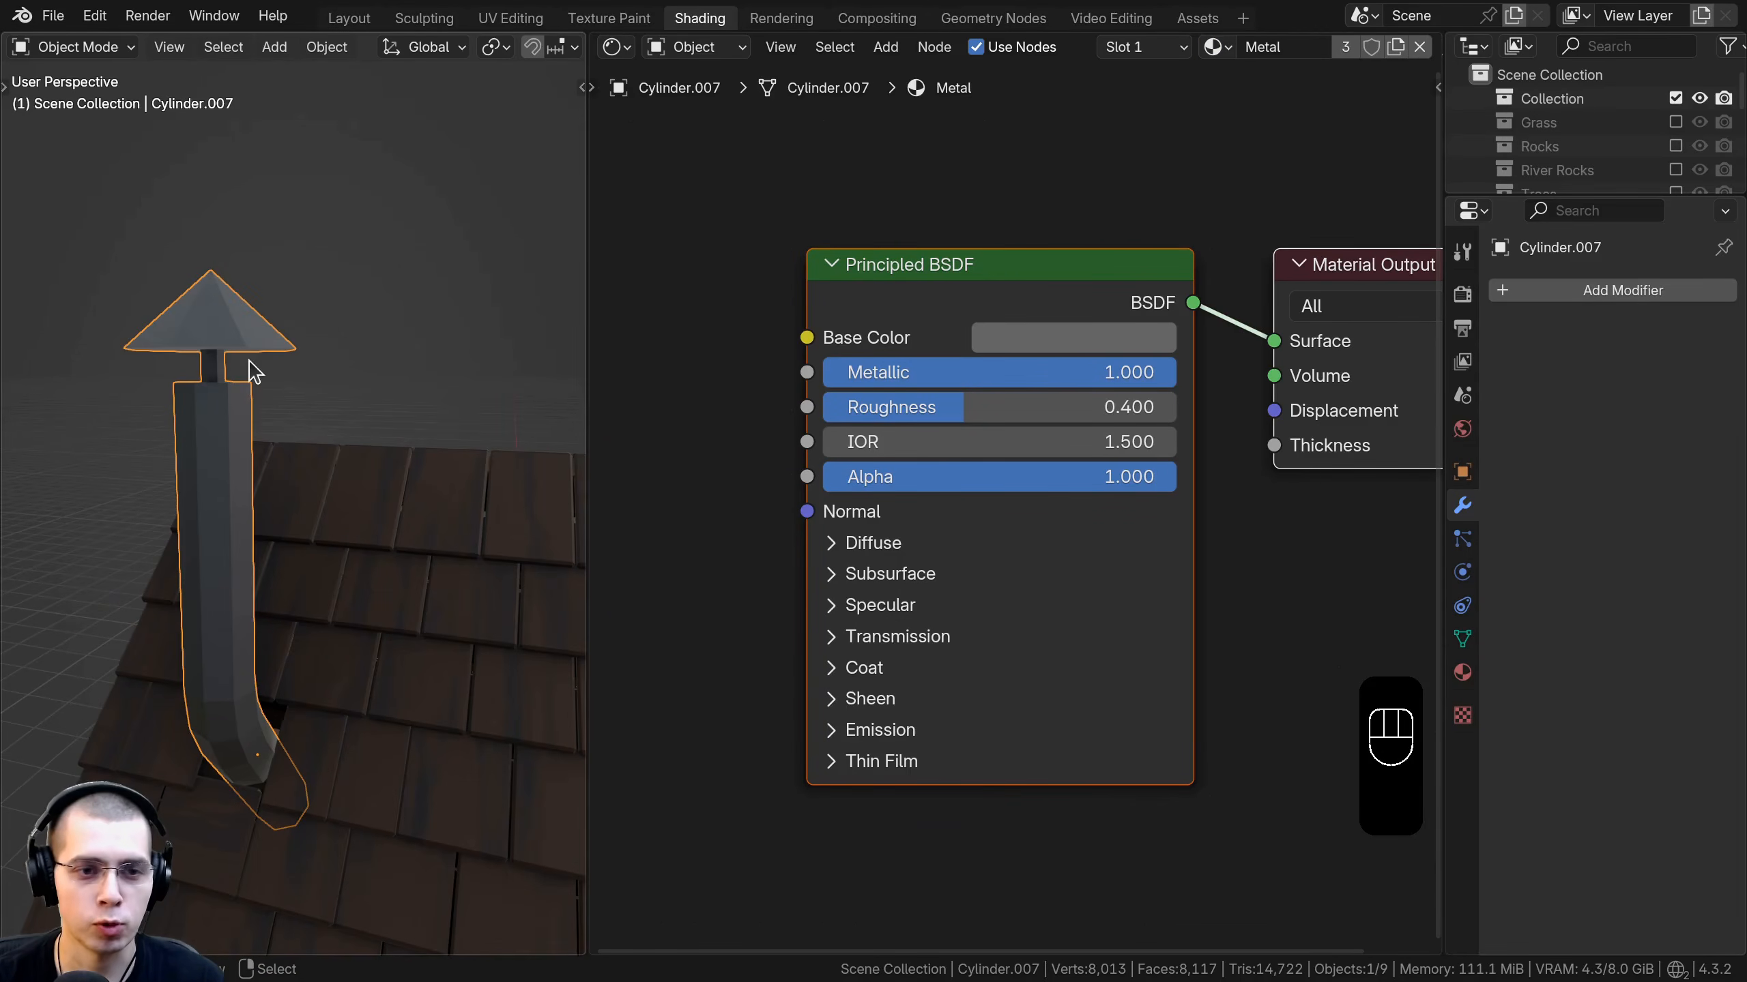
left_click(1396, 47)
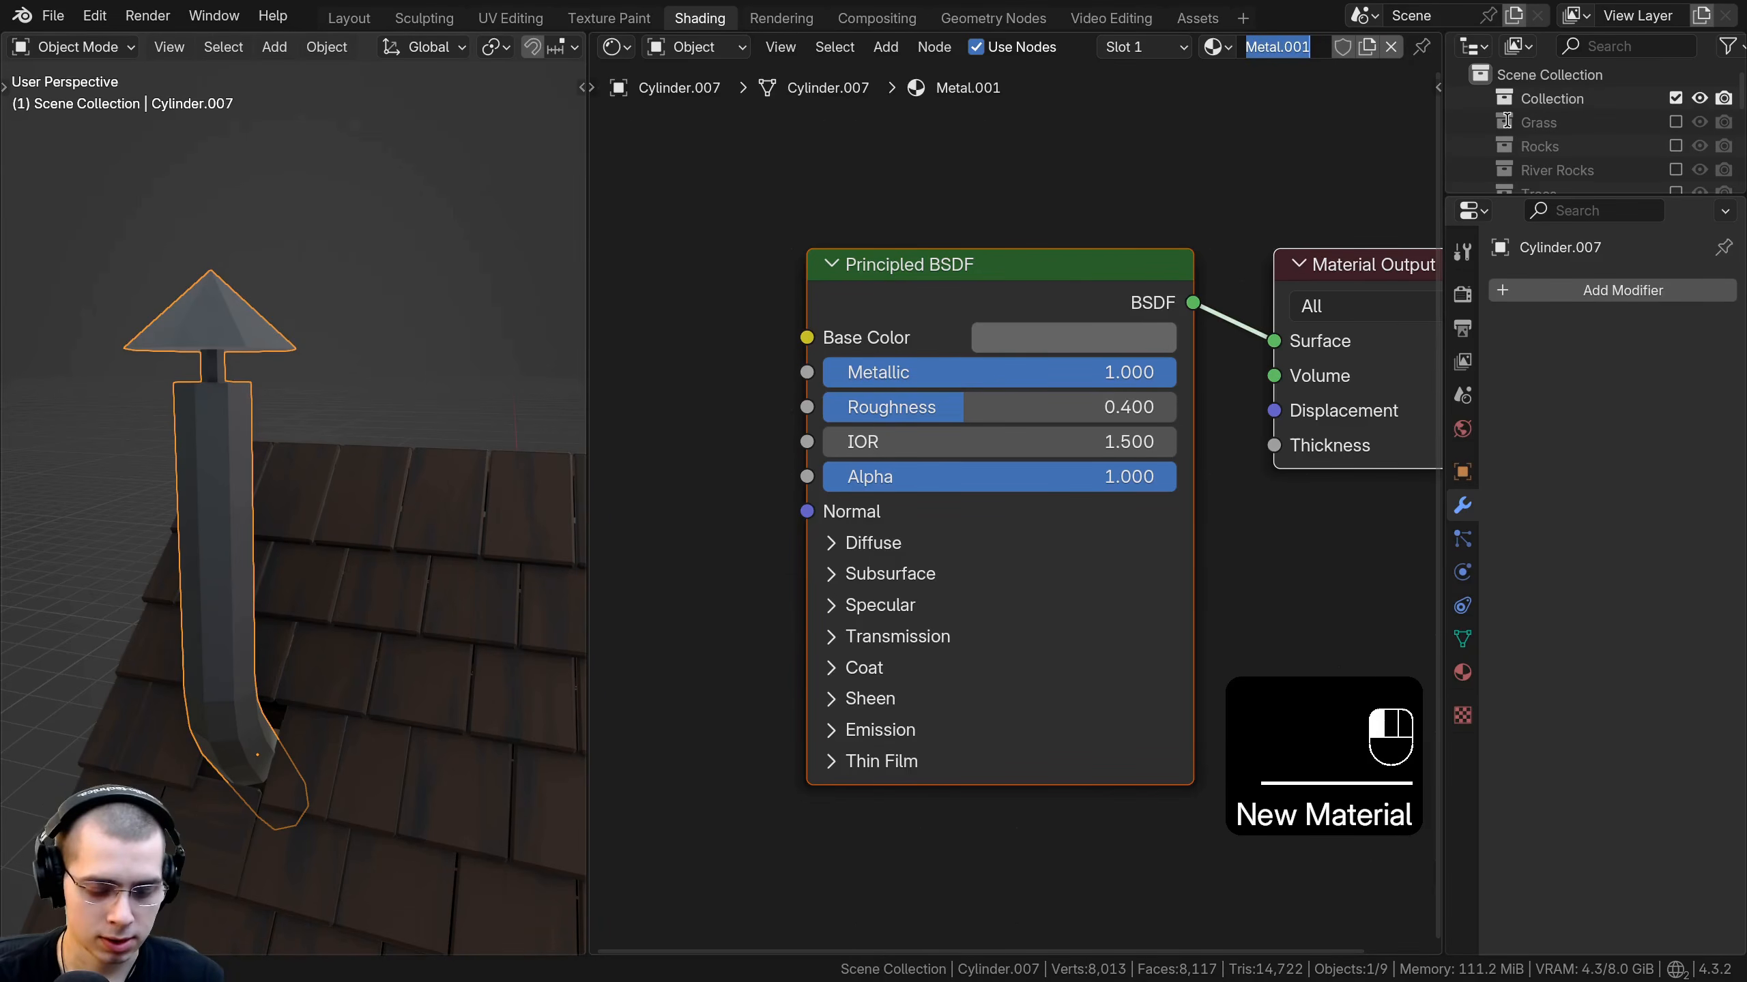
type("Chimney")
key("Return")
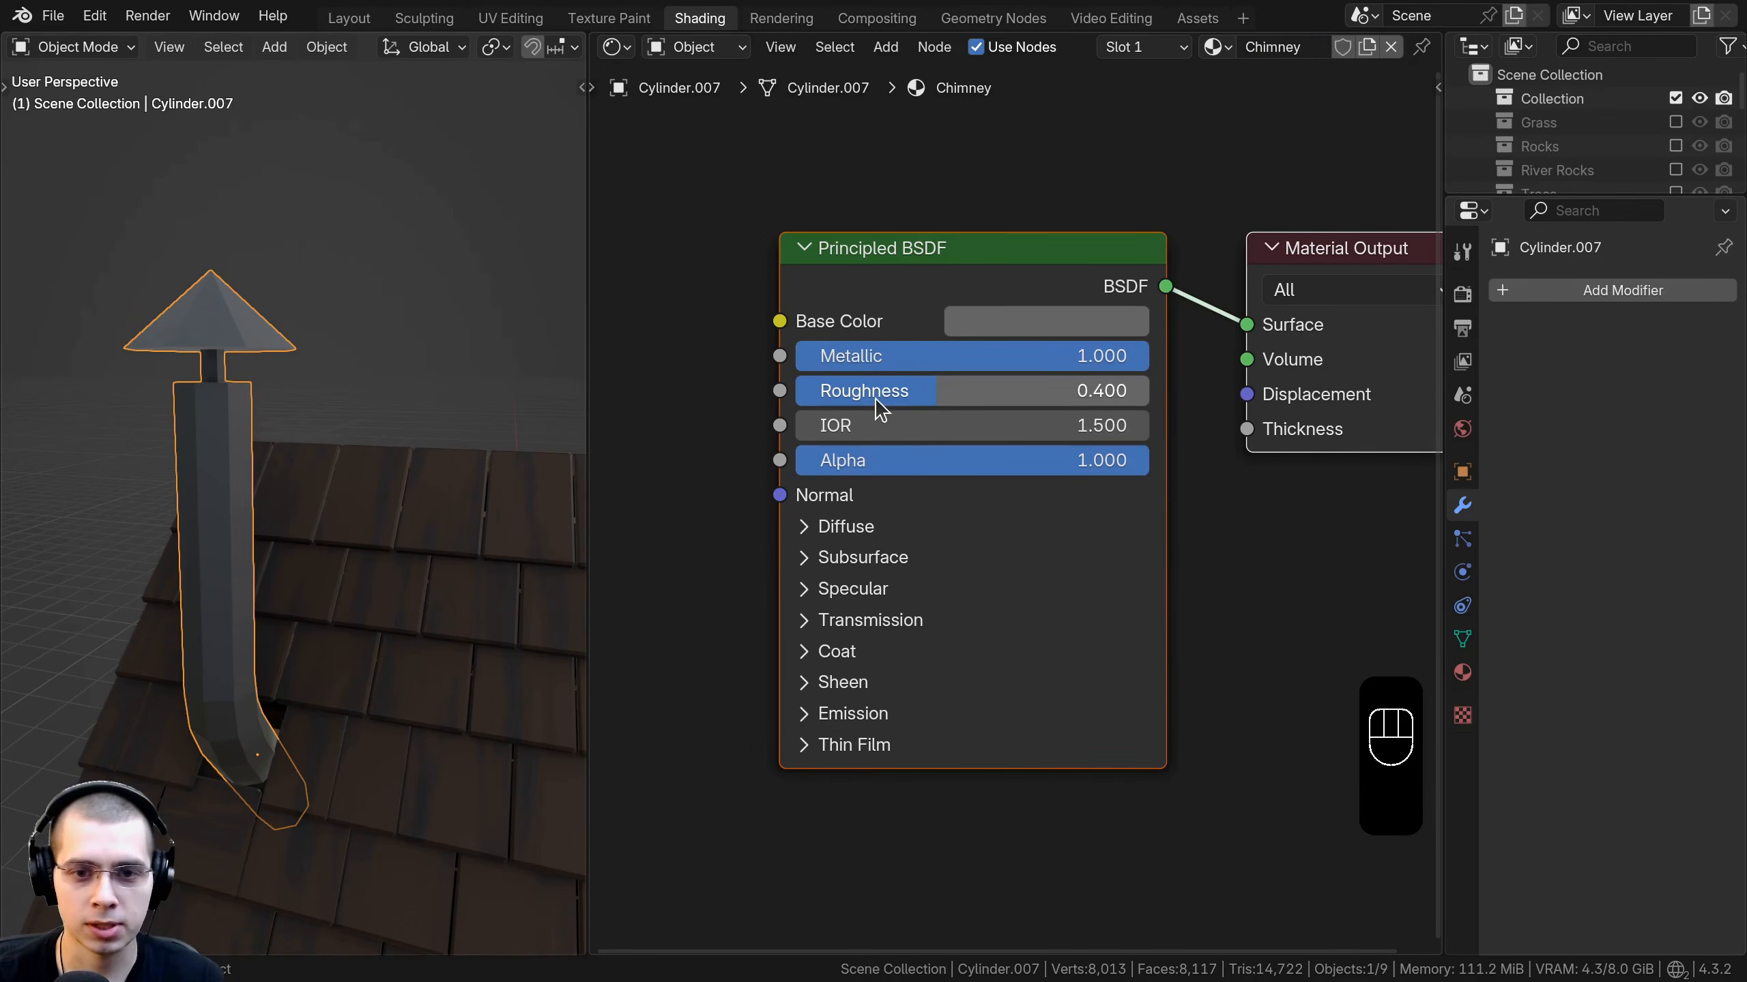
Set the Chimney material's Roughness to 0.7 and lighten its Base Color to gray #7E7E7EFF, then deselect everything.
double_click(885, 397)
type(".7")
key("Return")
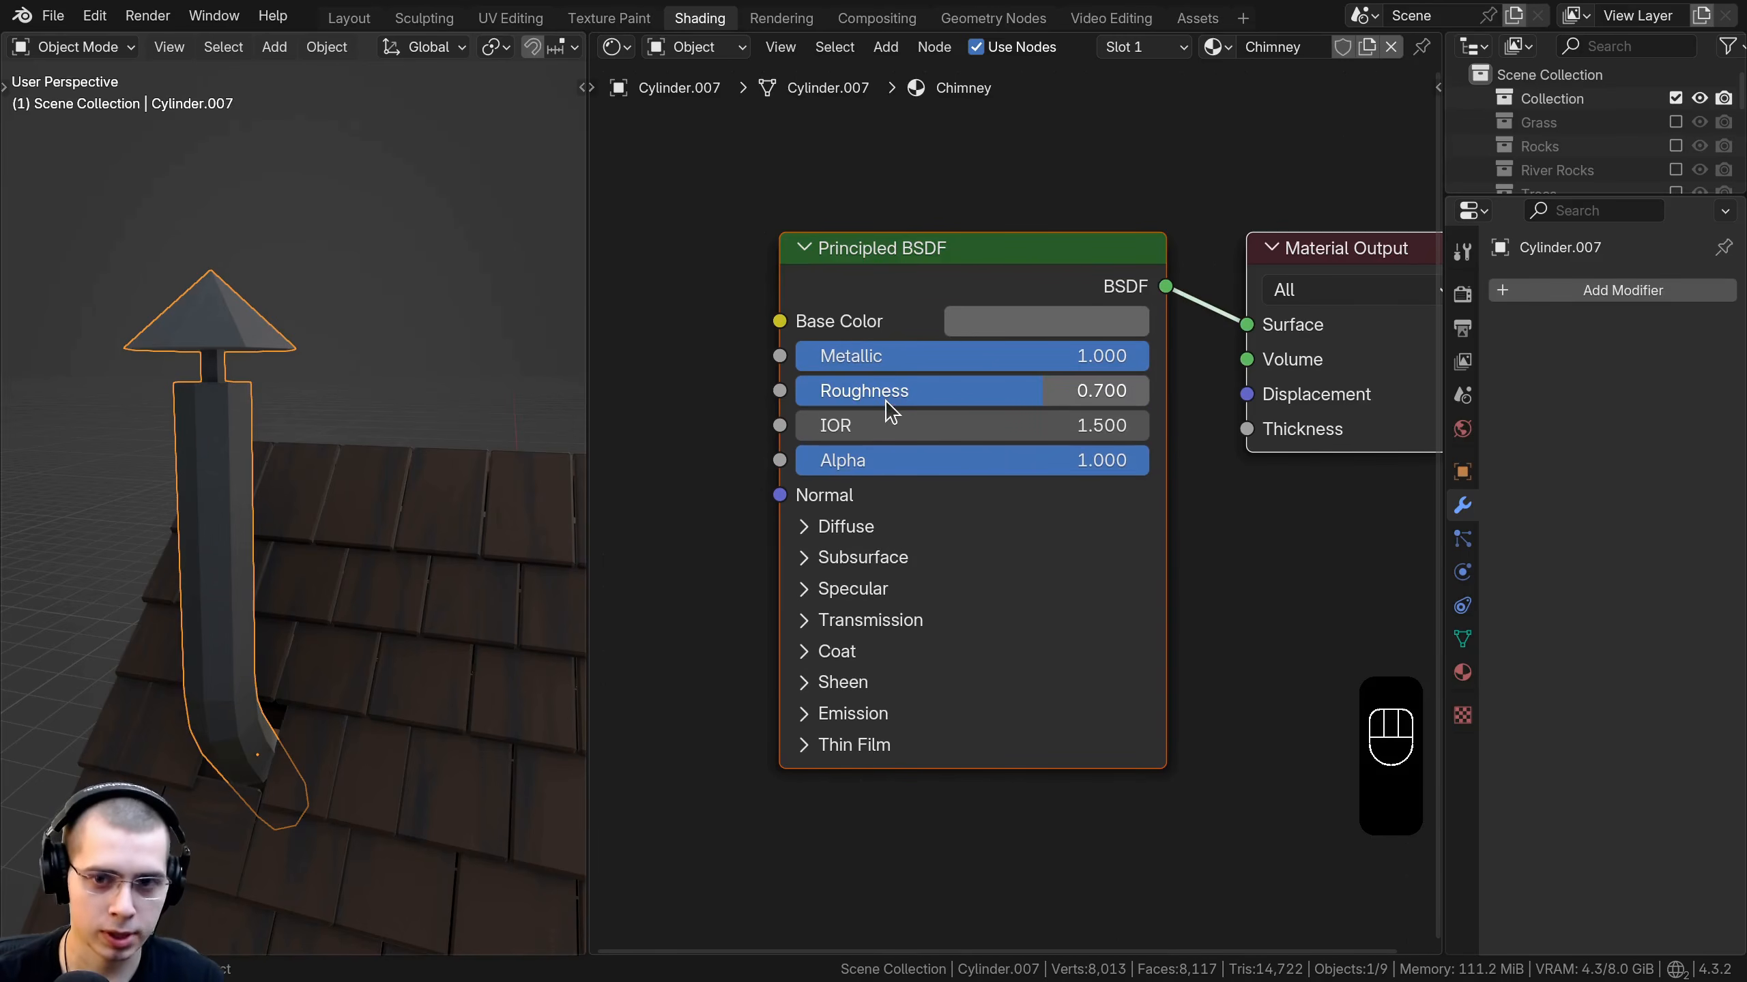
scroll(484, 411, "down", 1)
left_click(1108, 325)
scroll(1108, 326, "up", 2)
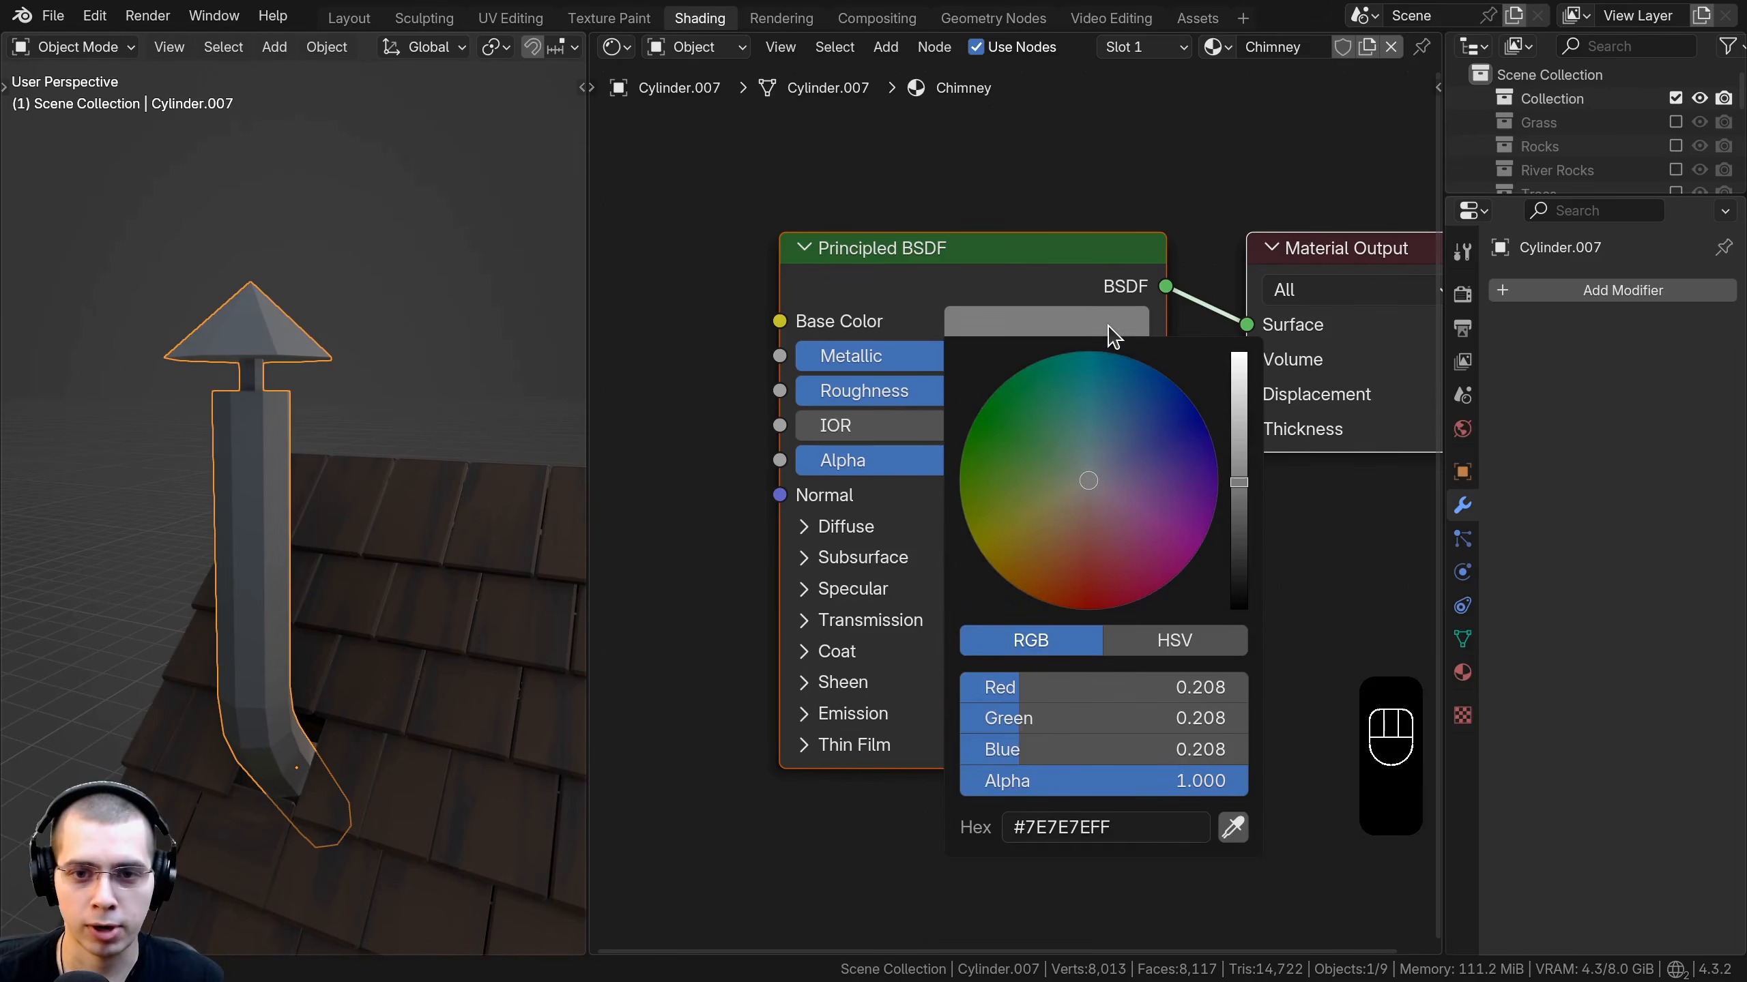
middle_click_drag(396, 481, 355, 440)
key("a")
key("a")
scroll(430, 505, "down", 4)
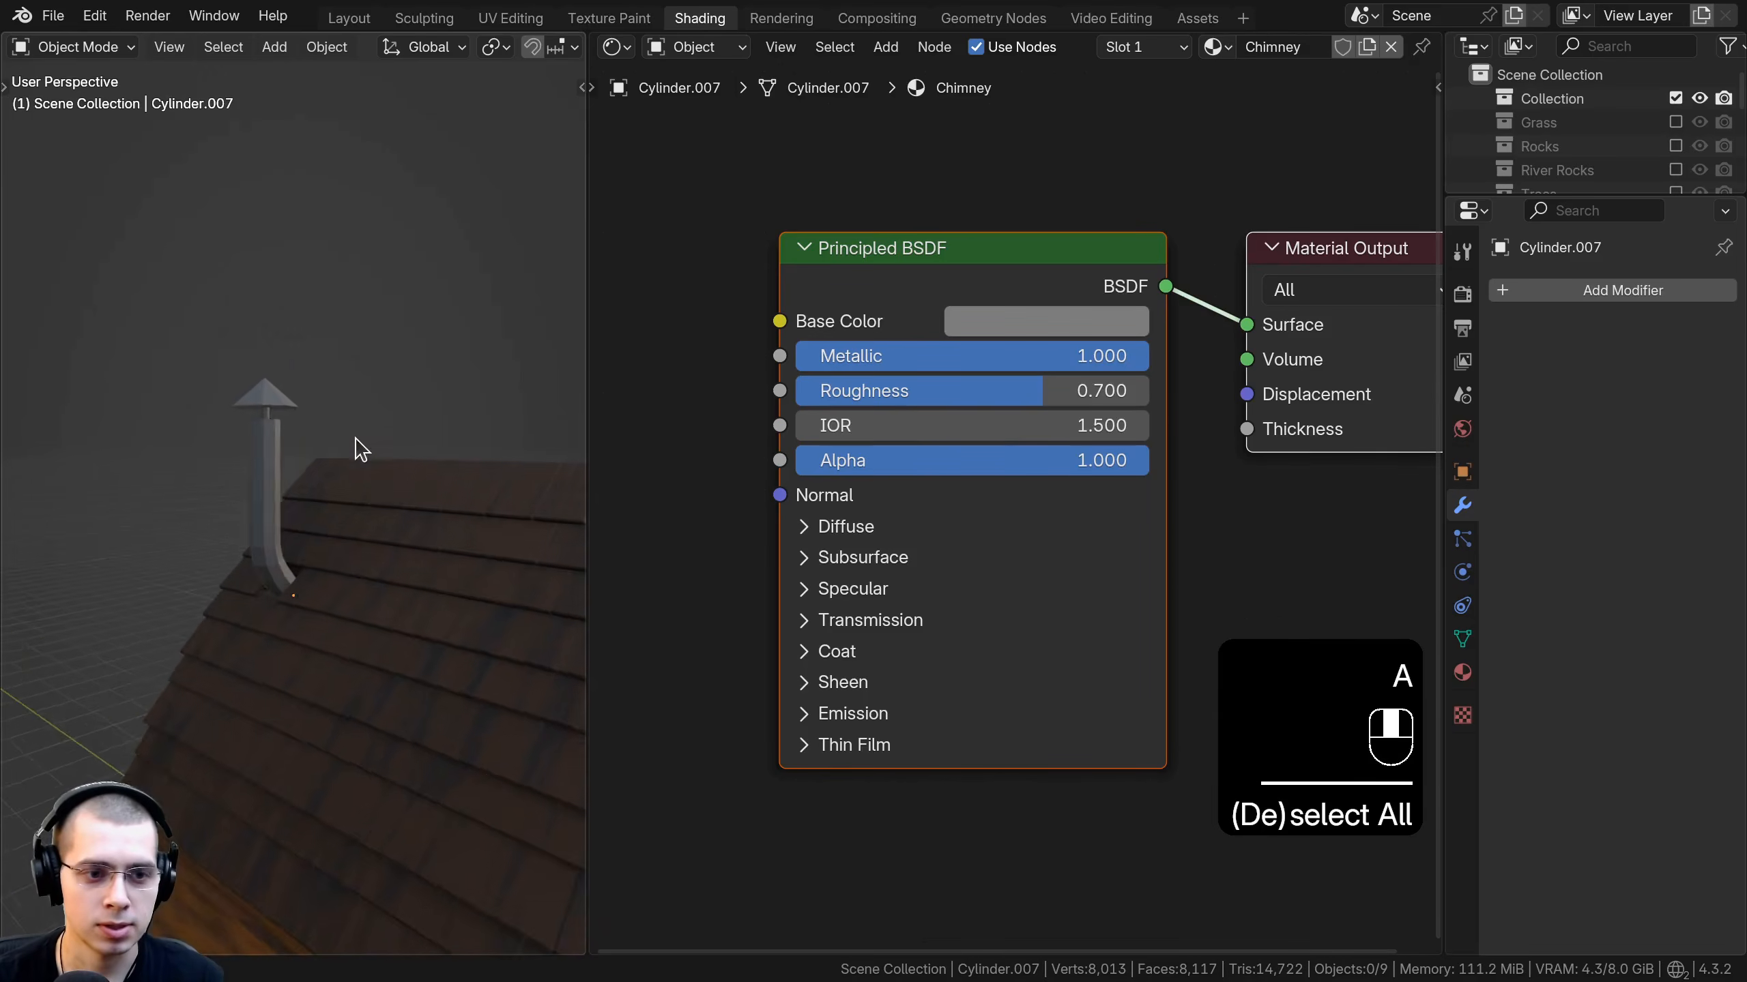
Select the lantern hanging from the beam and give it a new material named Lantern.
scroll(364, 468, "down", 5)
middle_click_drag(403, 570, 423, 514)
left_click(382, 566)
key("KP_Decimal")
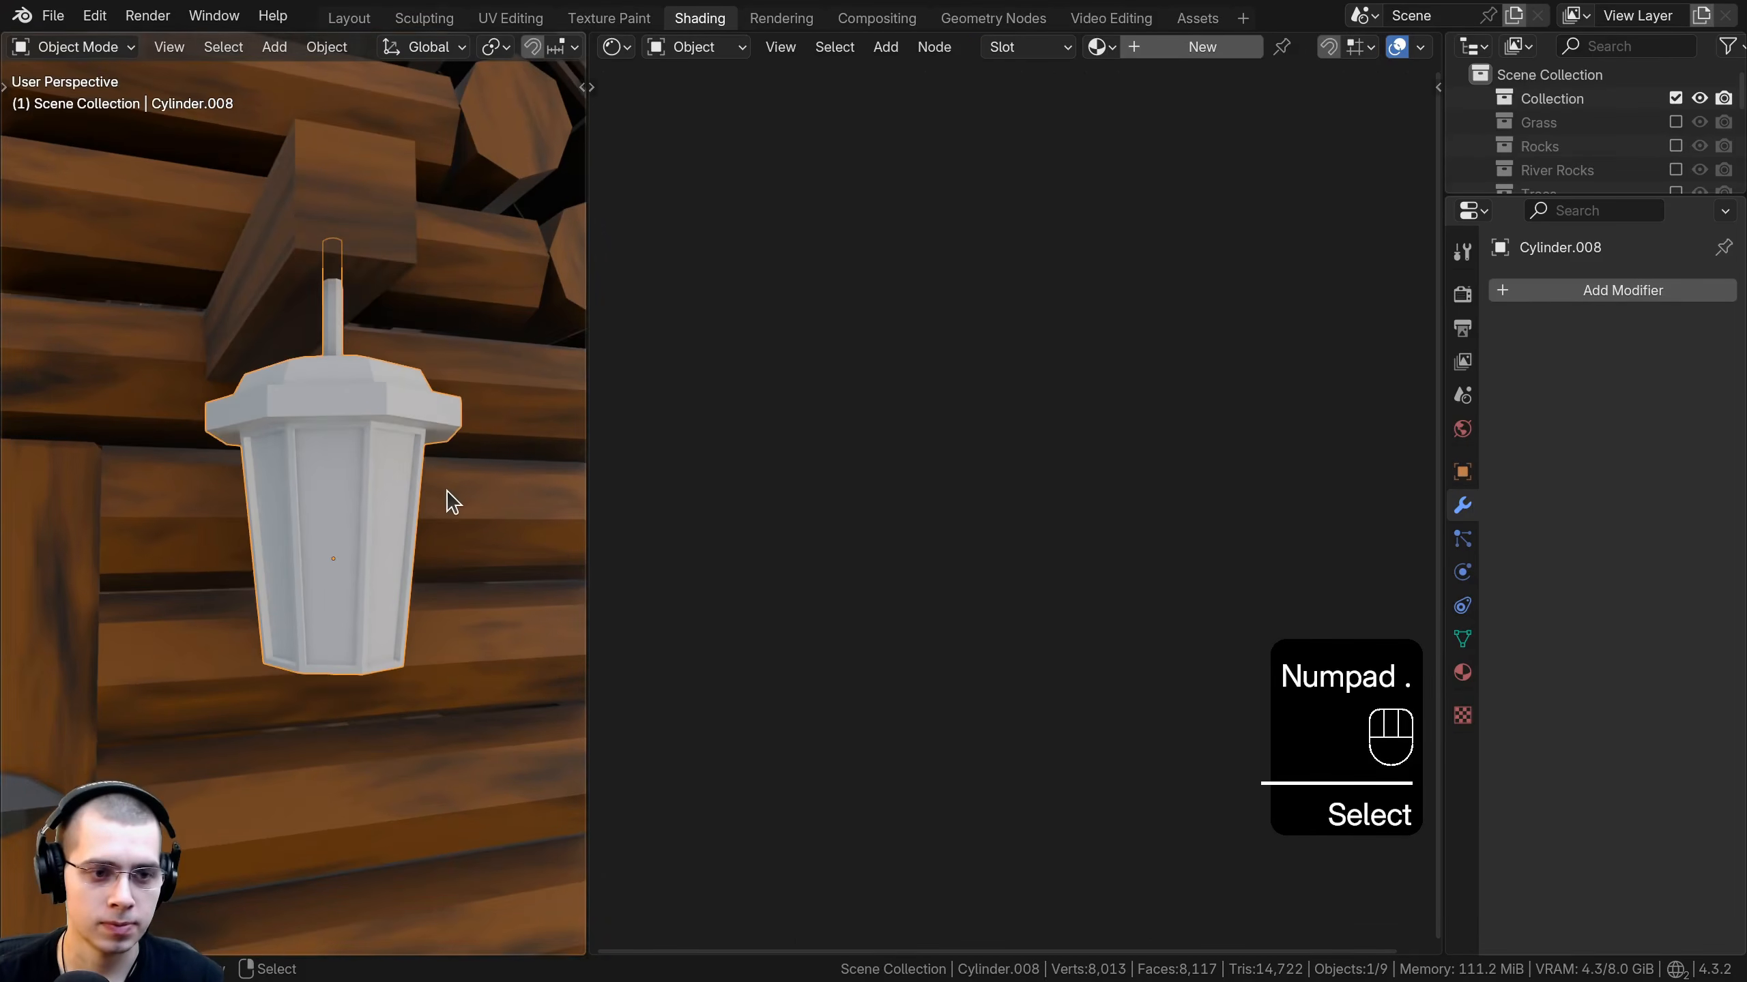
left_click(1186, 52)
left_click(1271, 50)
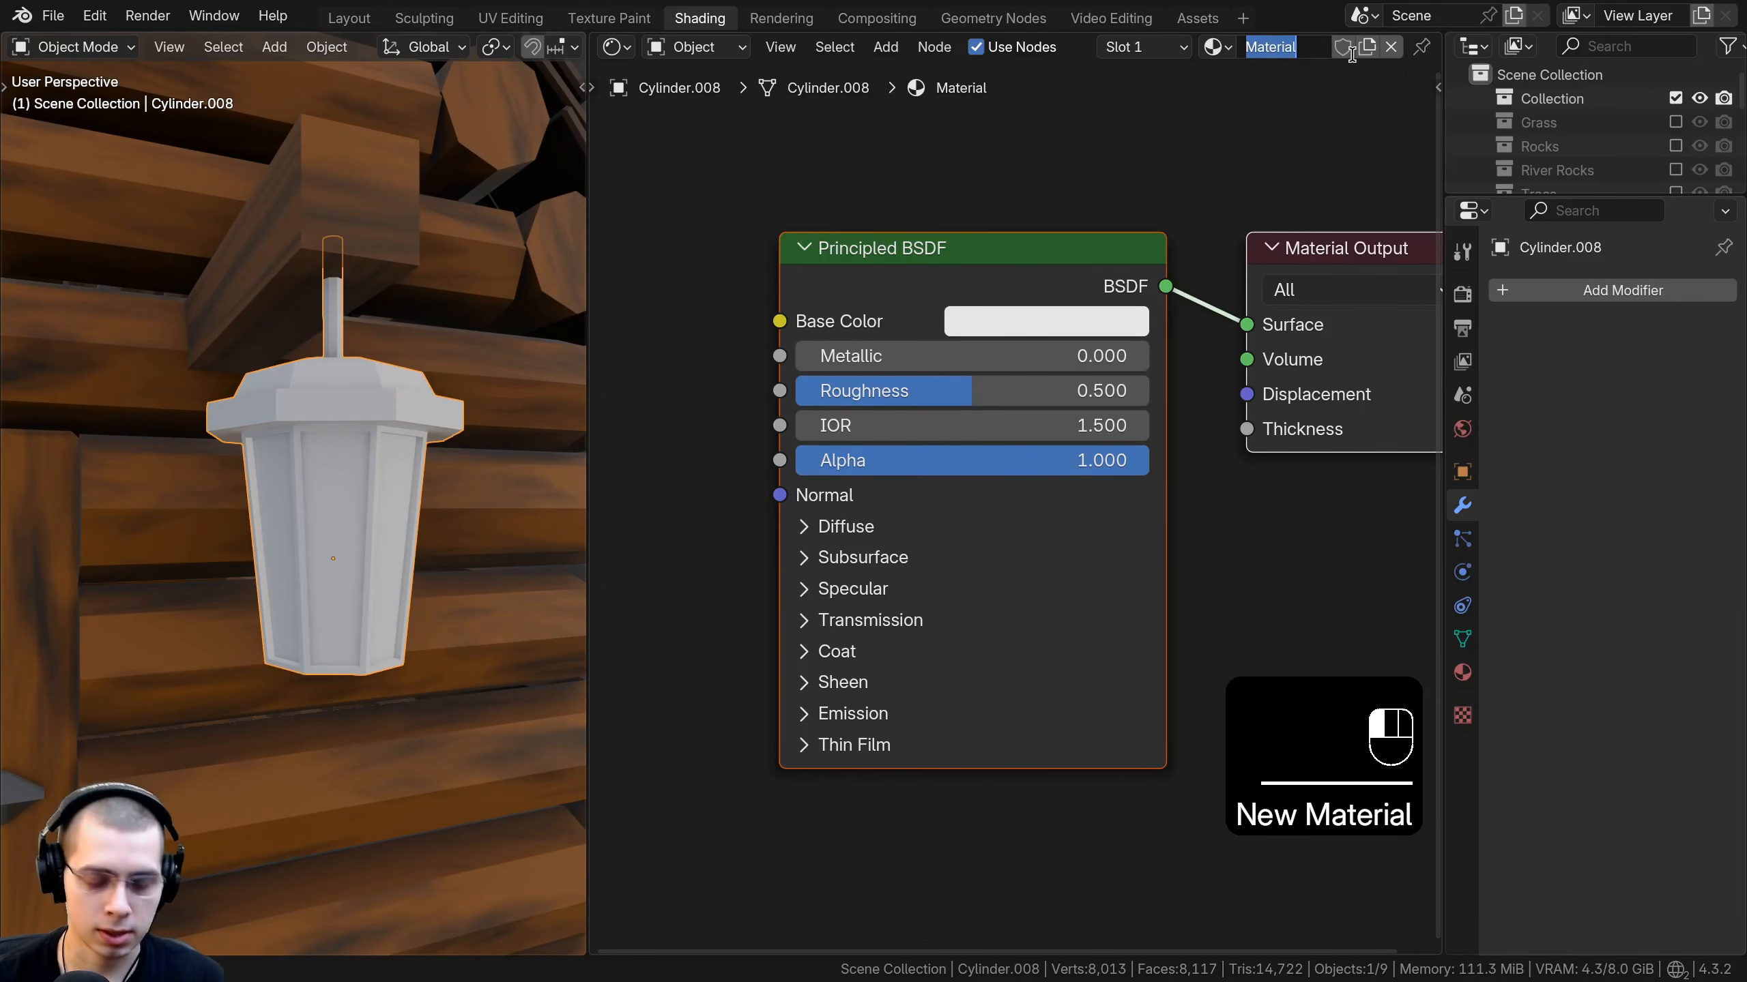
type("Lantern")
key("Return")
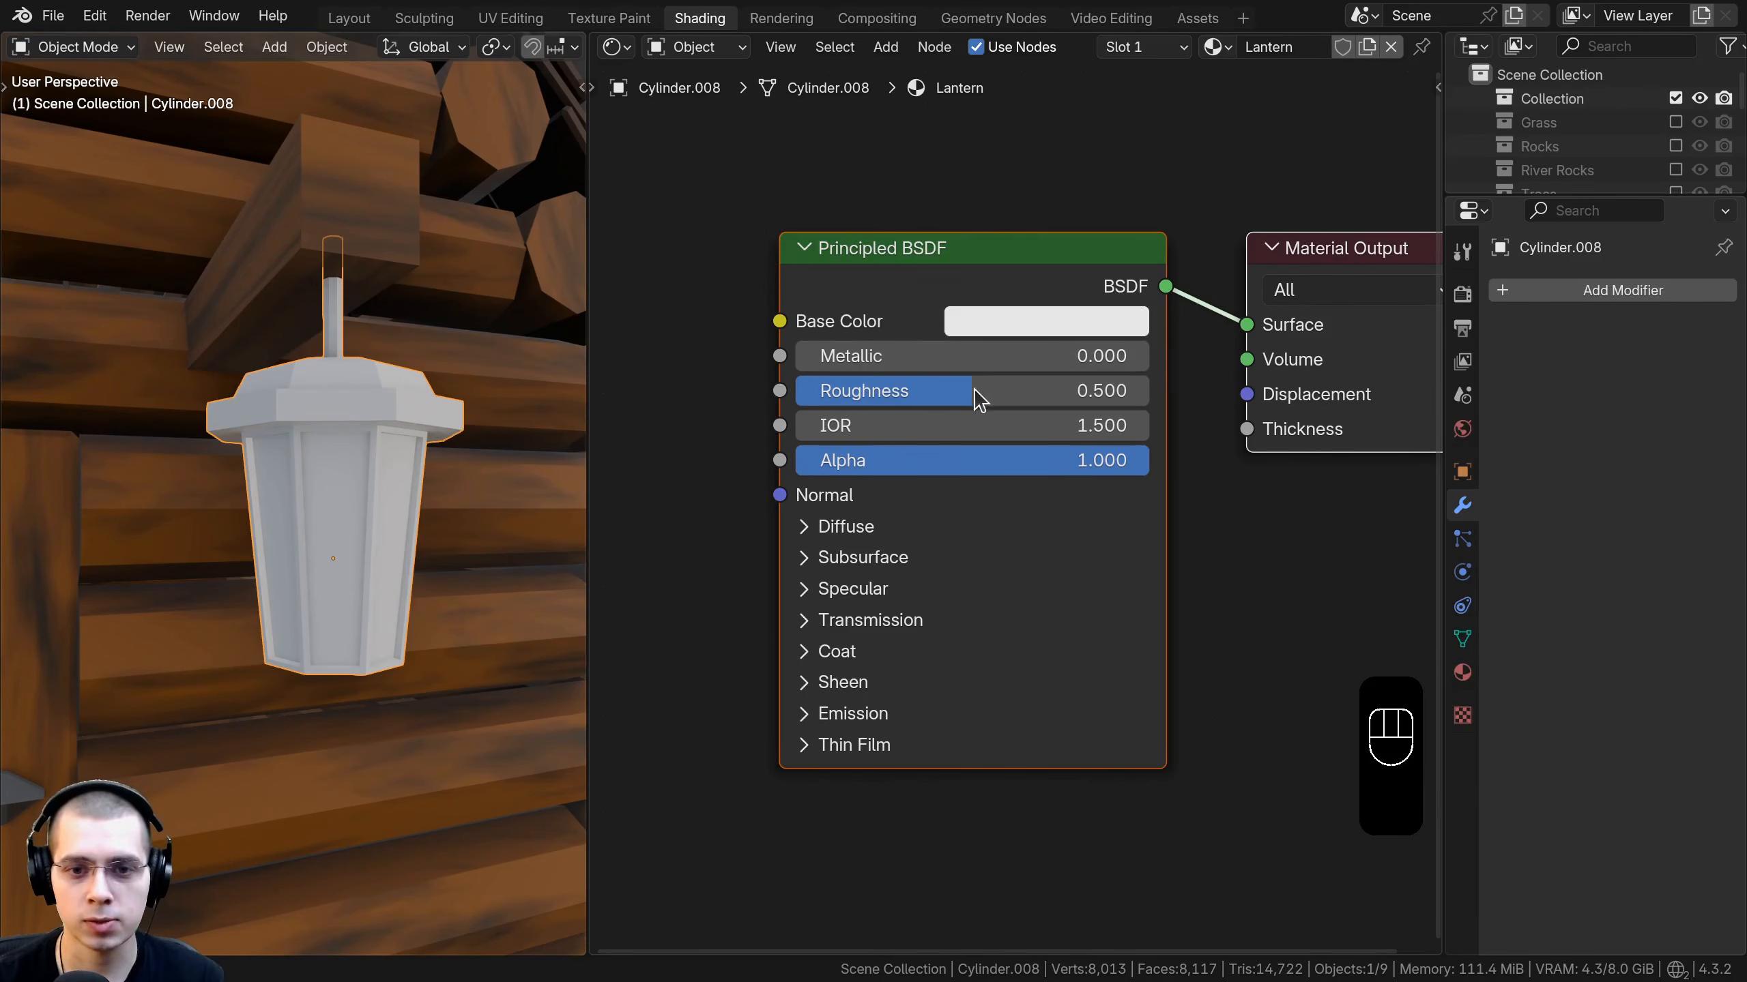
Set the Lantern material's Roughness to 0.4 and darken its Base Color to black.
left_click_drag(974, 390, 951, 391)
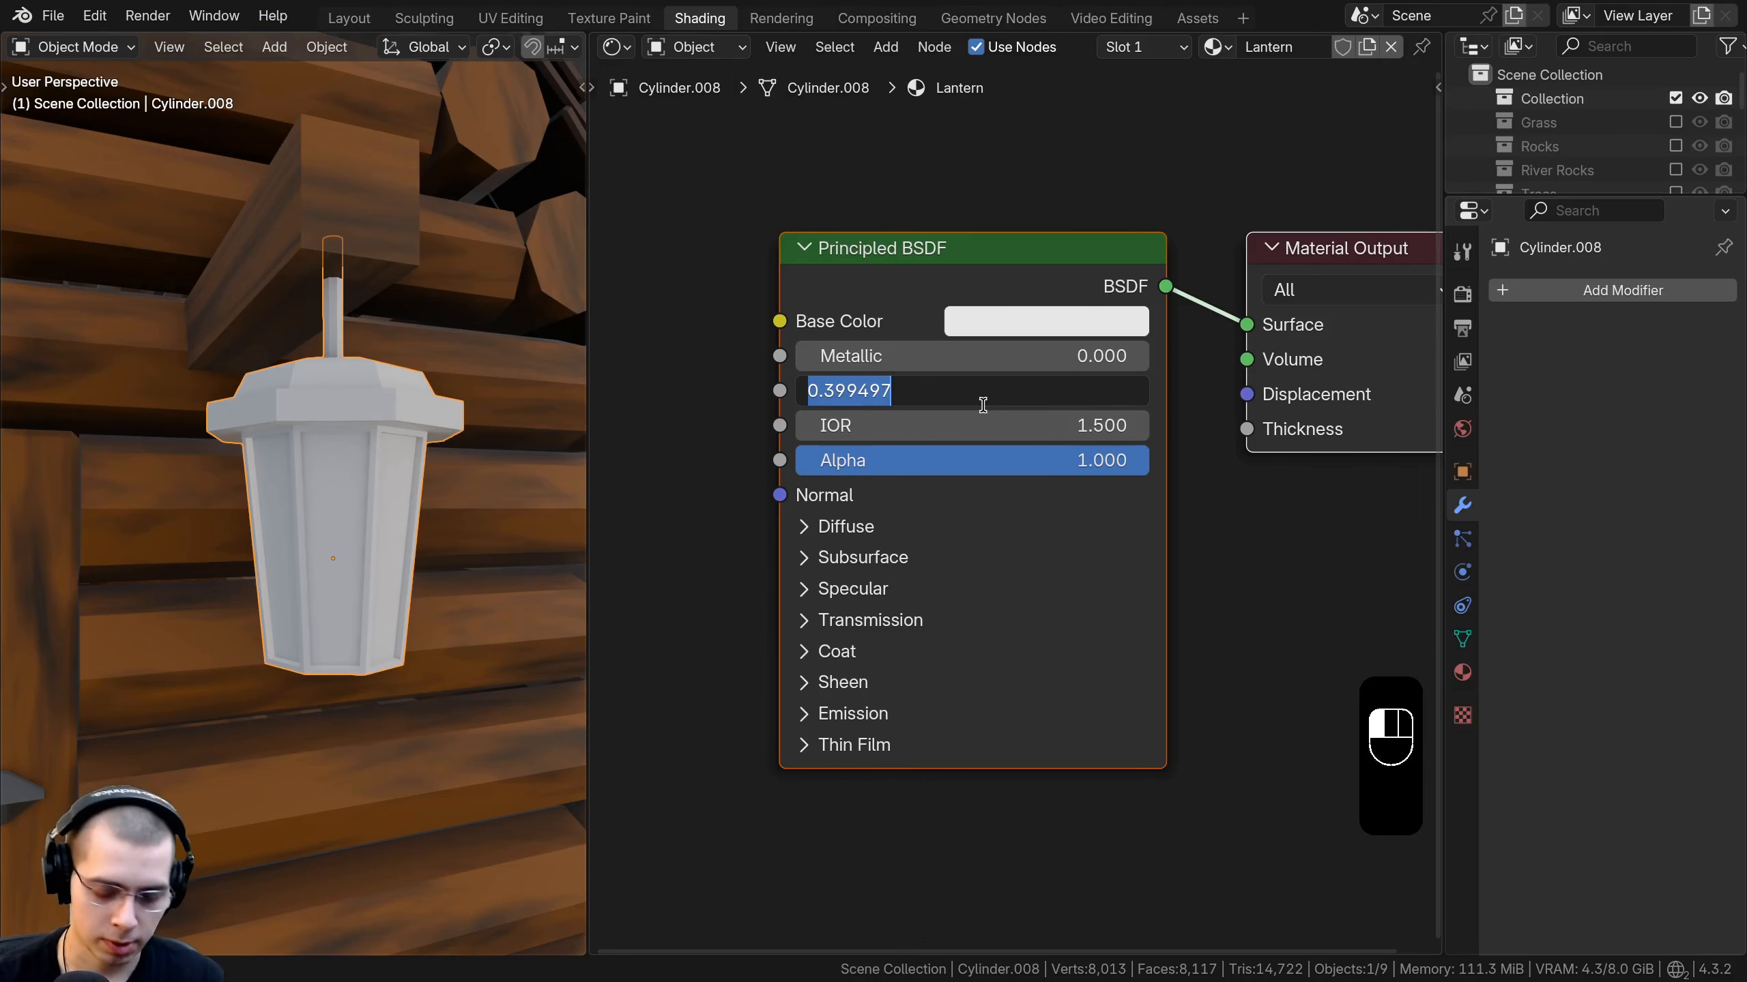
type(".4")
key("Return")
left_click(1021, 328)
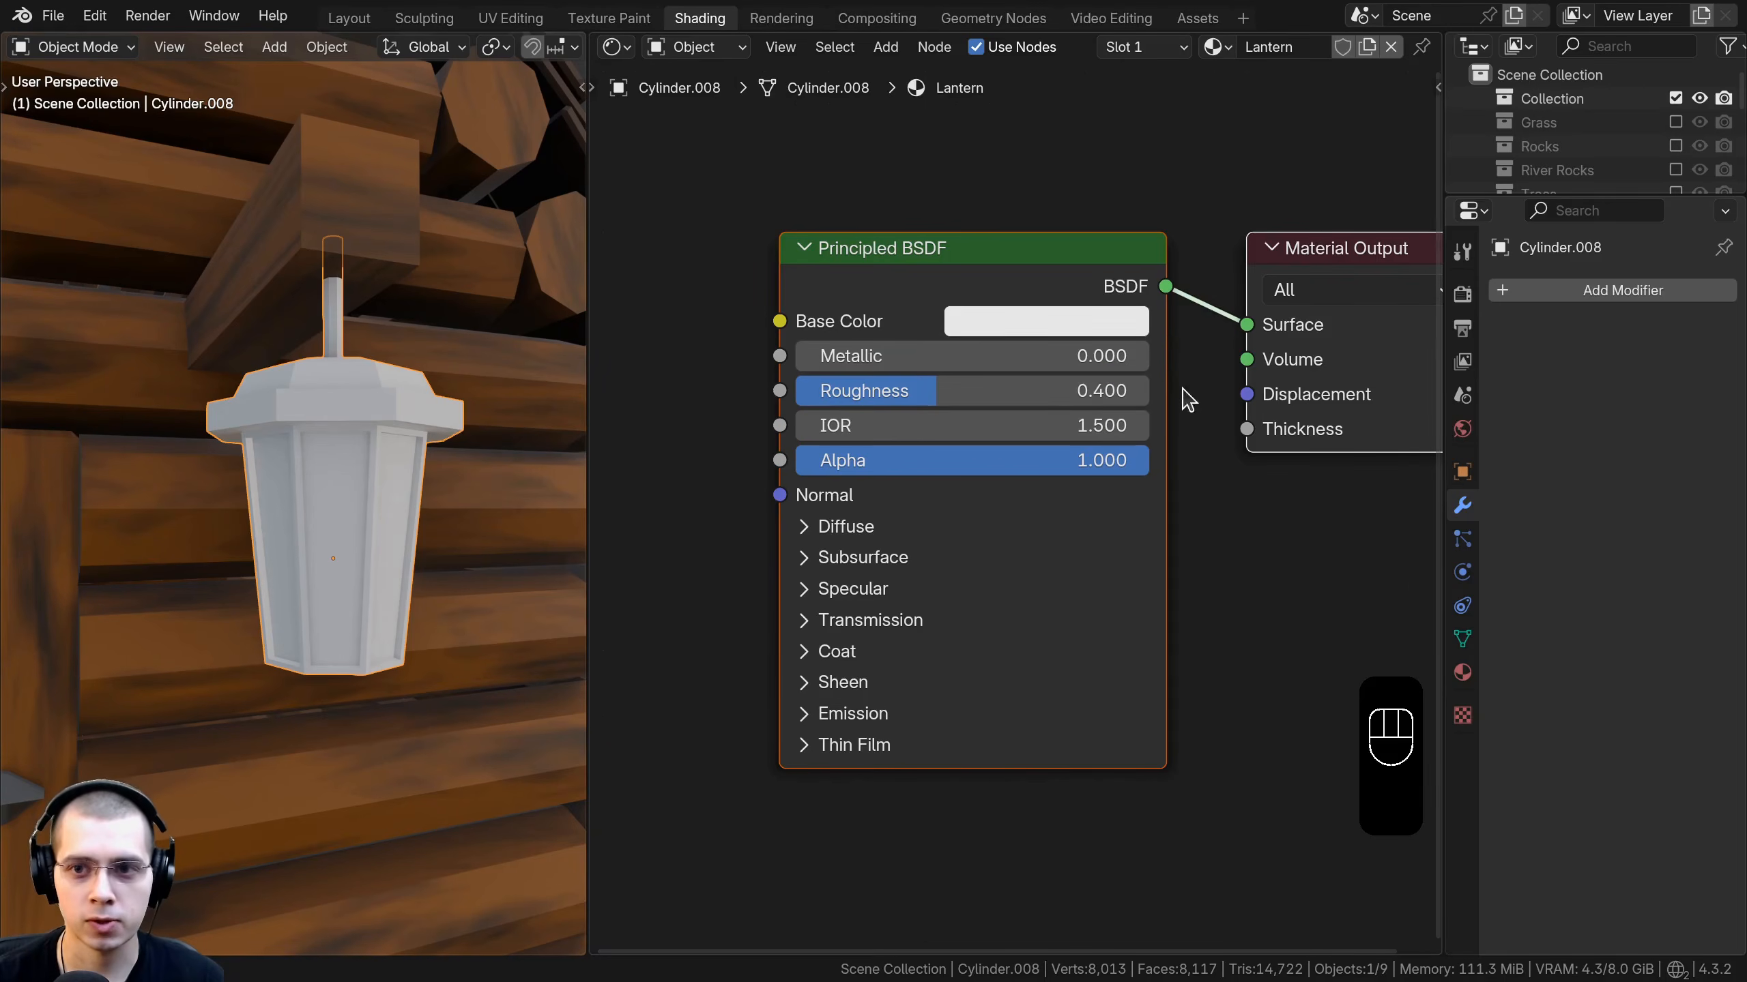
left_click(1144, 329)
left_click_drag(1239, 383, 1239, 611)
middle_click_drag(484, 472, 416, 520)
scroll(374, 323, "up", 2)
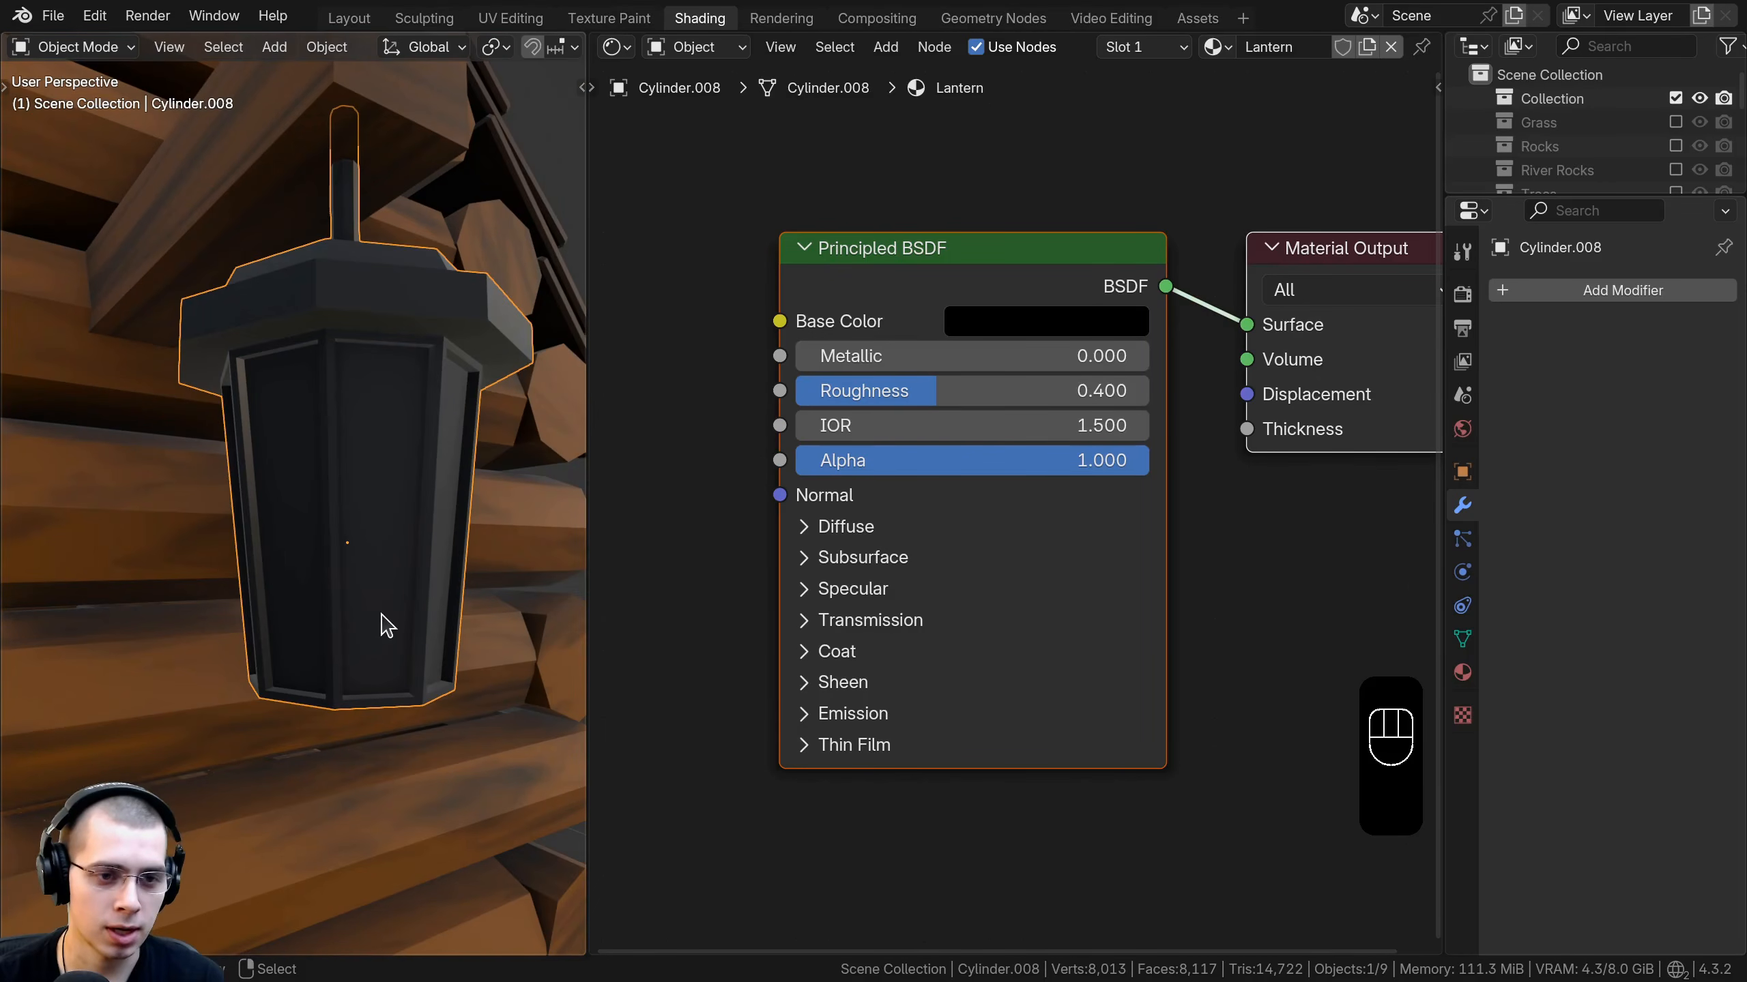
Enter Edit Mode on the lantern with its glass pane faces selected and display its material slots.
middle_click_drag(387, 625, 446, 892)
key("Tab")
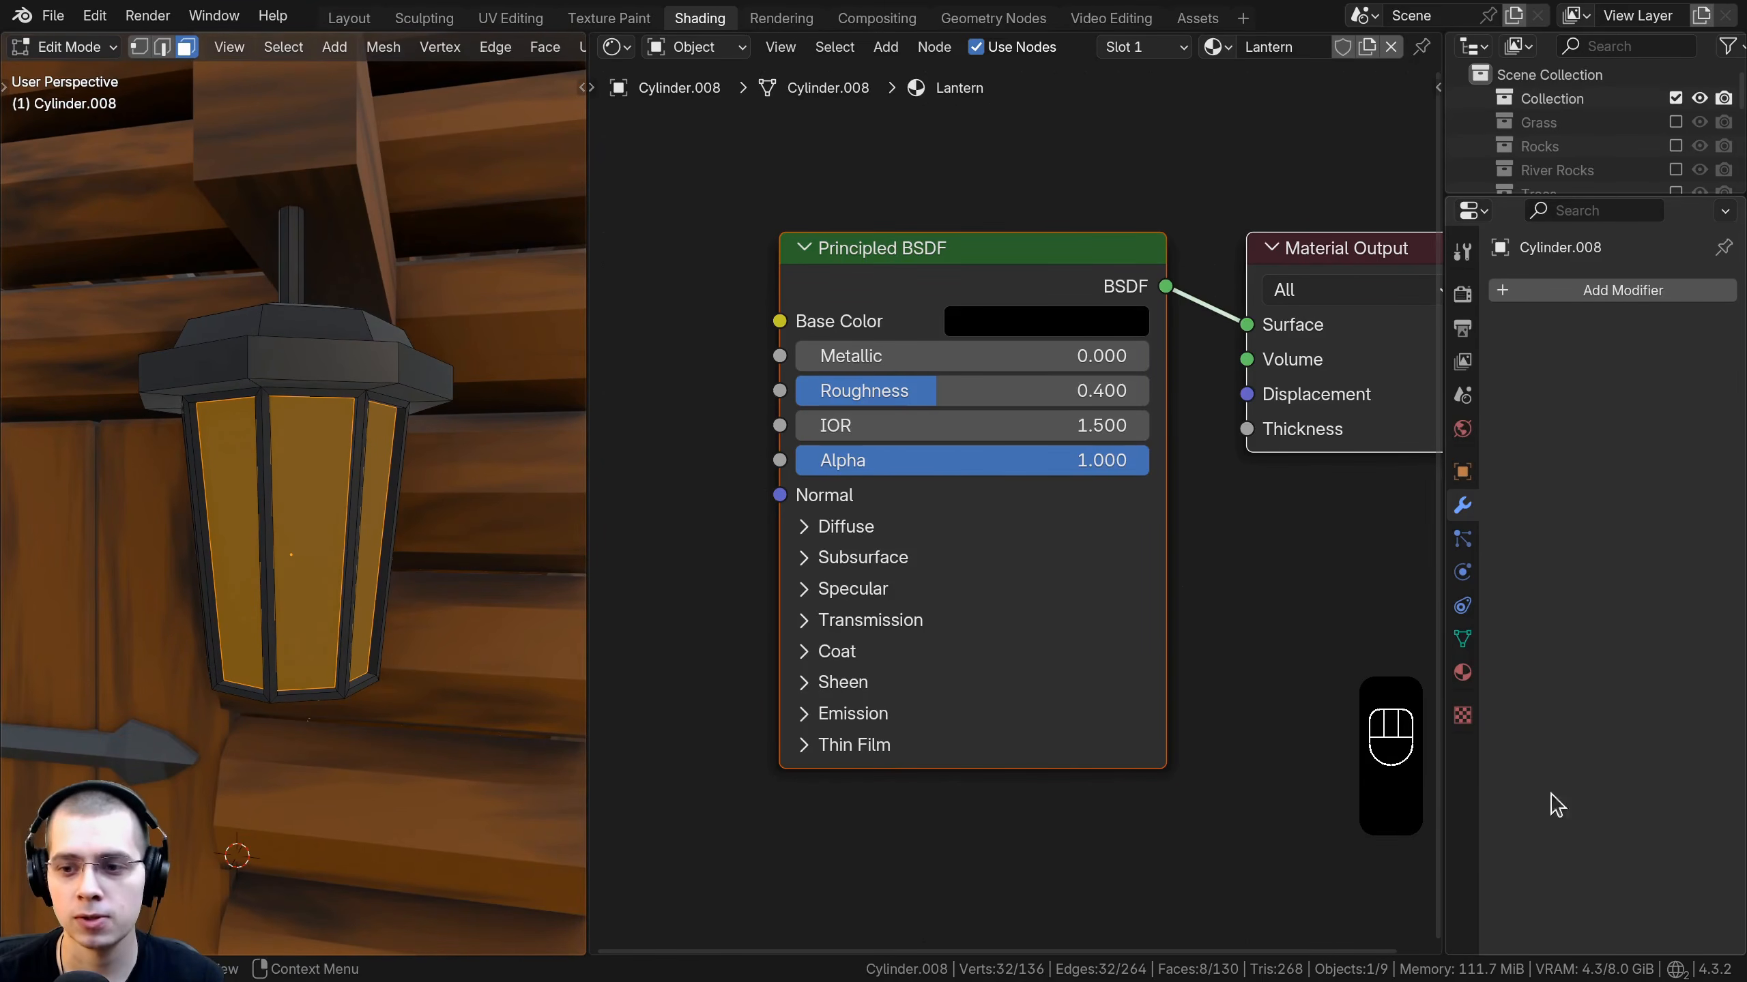
left_click(1463, 673)
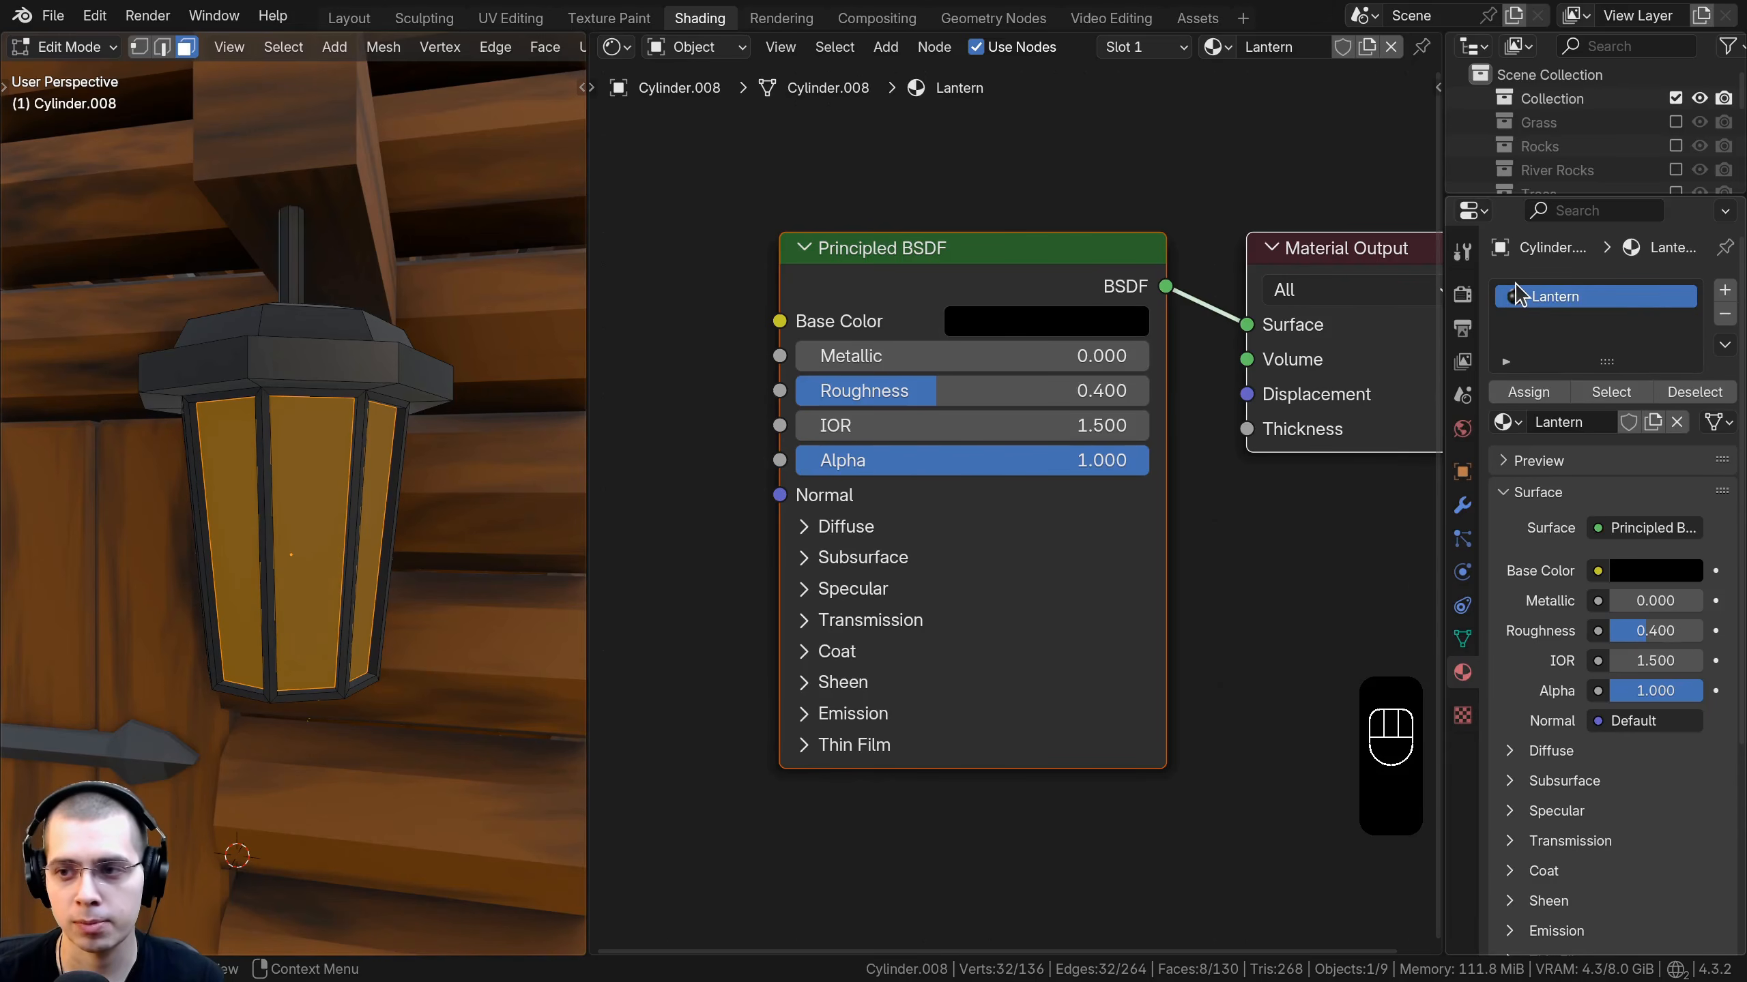
Add a second material slot to the lantern and create a new material named Glass in it.
left_click(1726, 291)
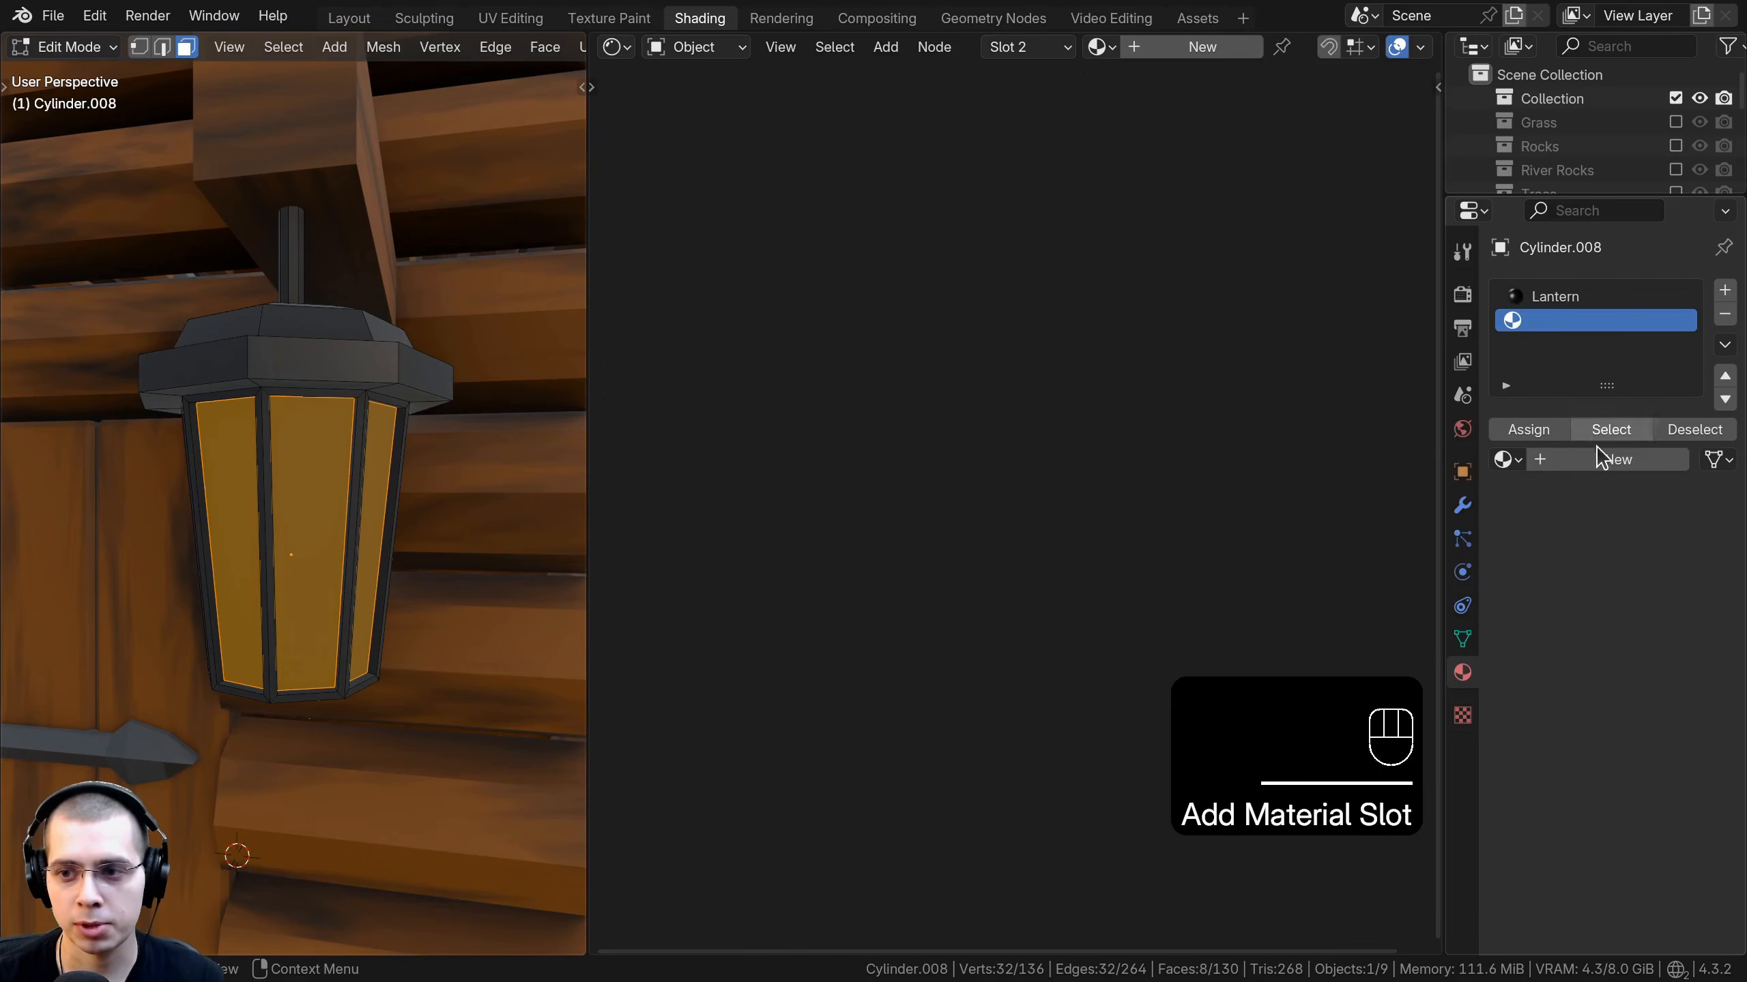
left_click(1611, 459)
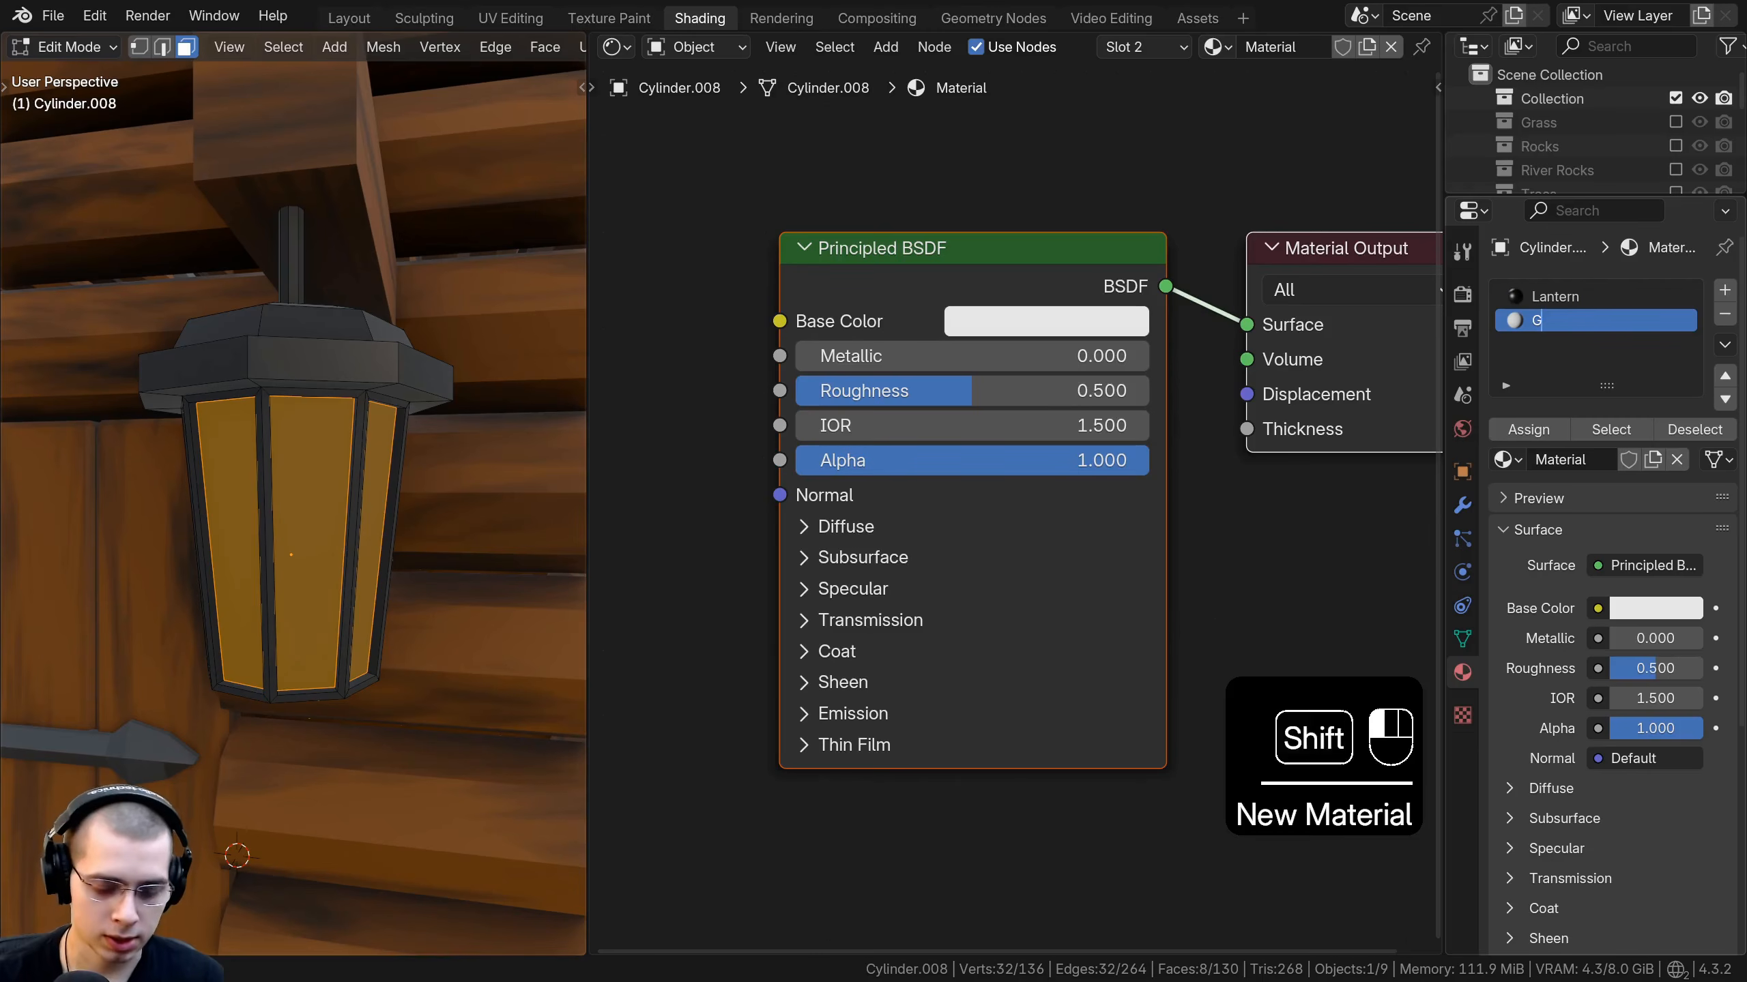
scroll(1016, 502, "down", 4)
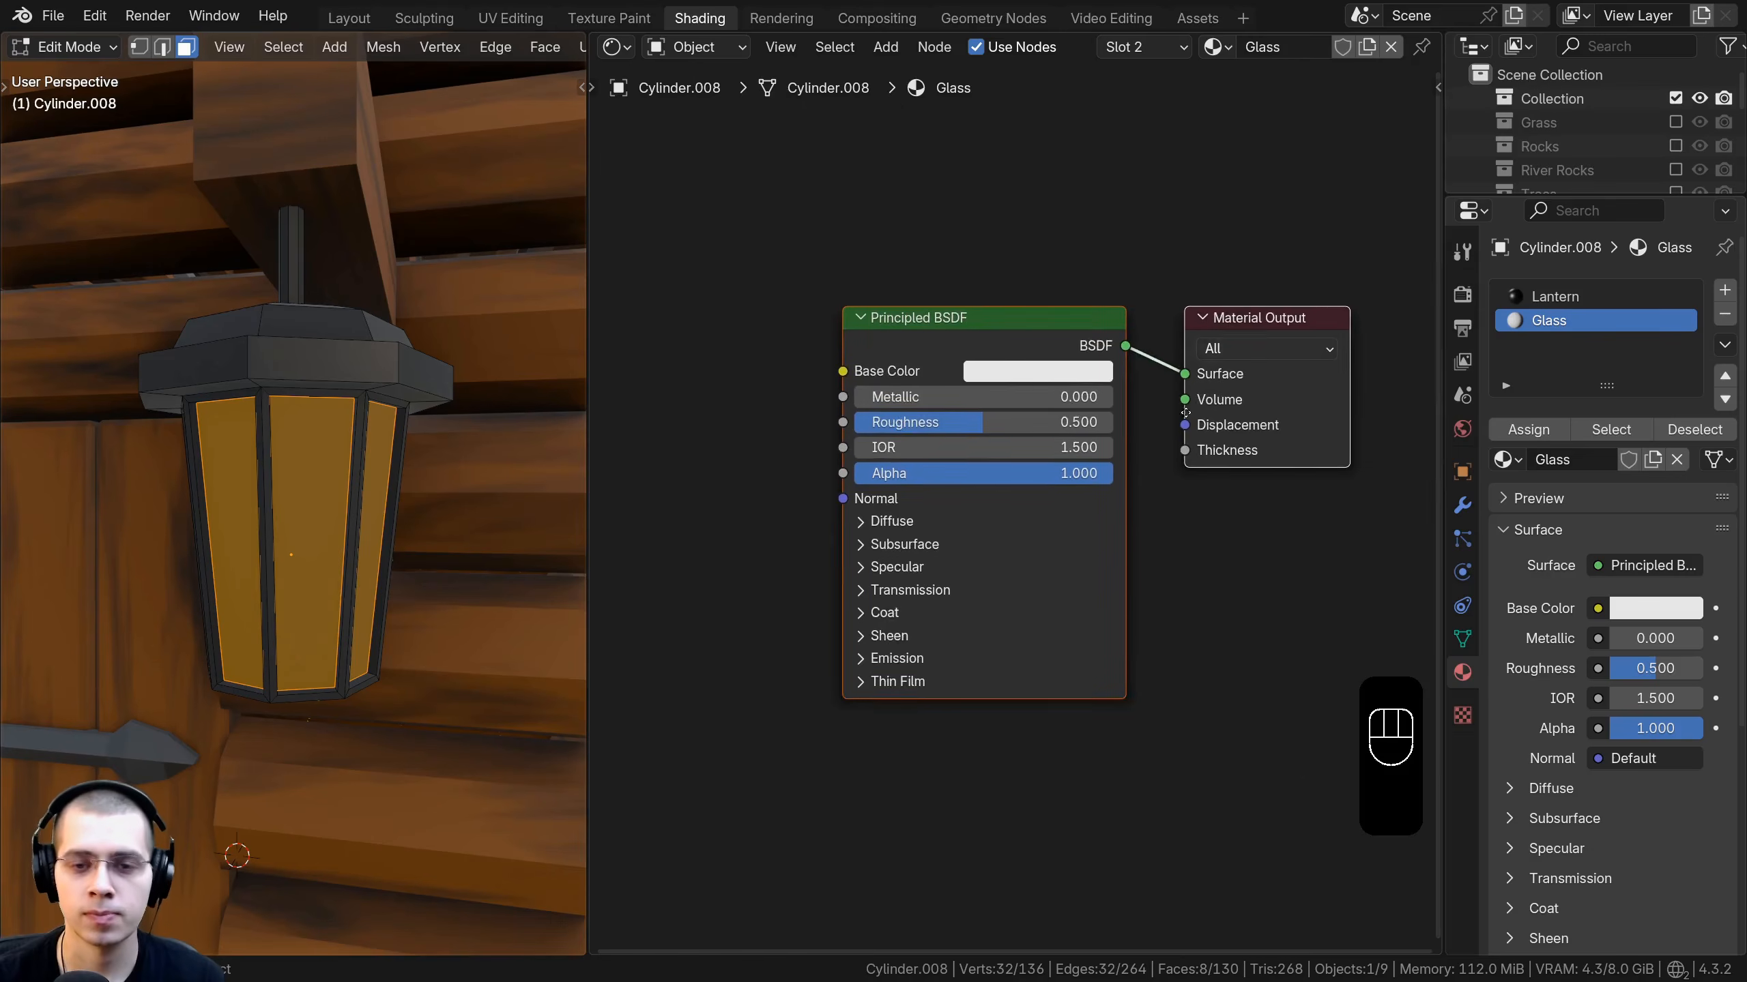
Replace the Principled BSDF node of the Glass material with a Glass BSDF node, leaving room above it.
middle_click_drag(1016, 502, 1011, 566)
key("shift+a")
left_click(1034, 125)
type("gla")
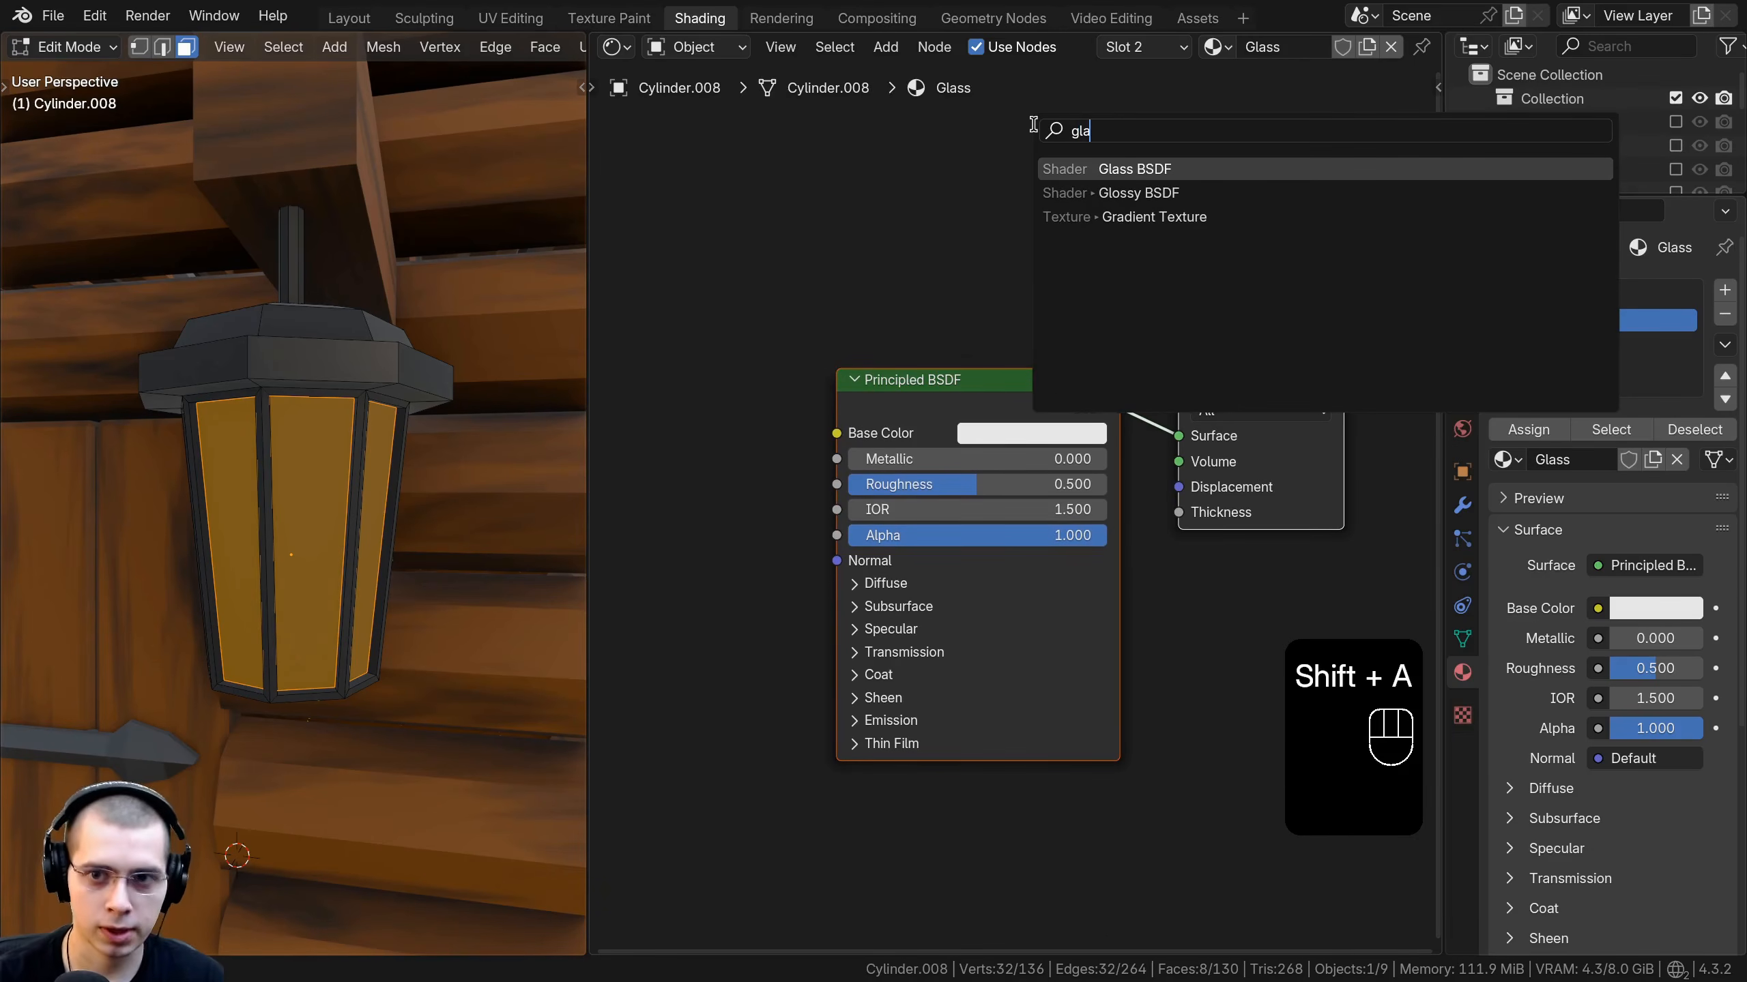
left_click(1100, 168)
left_click(887, 191)
left_click(914, 383)
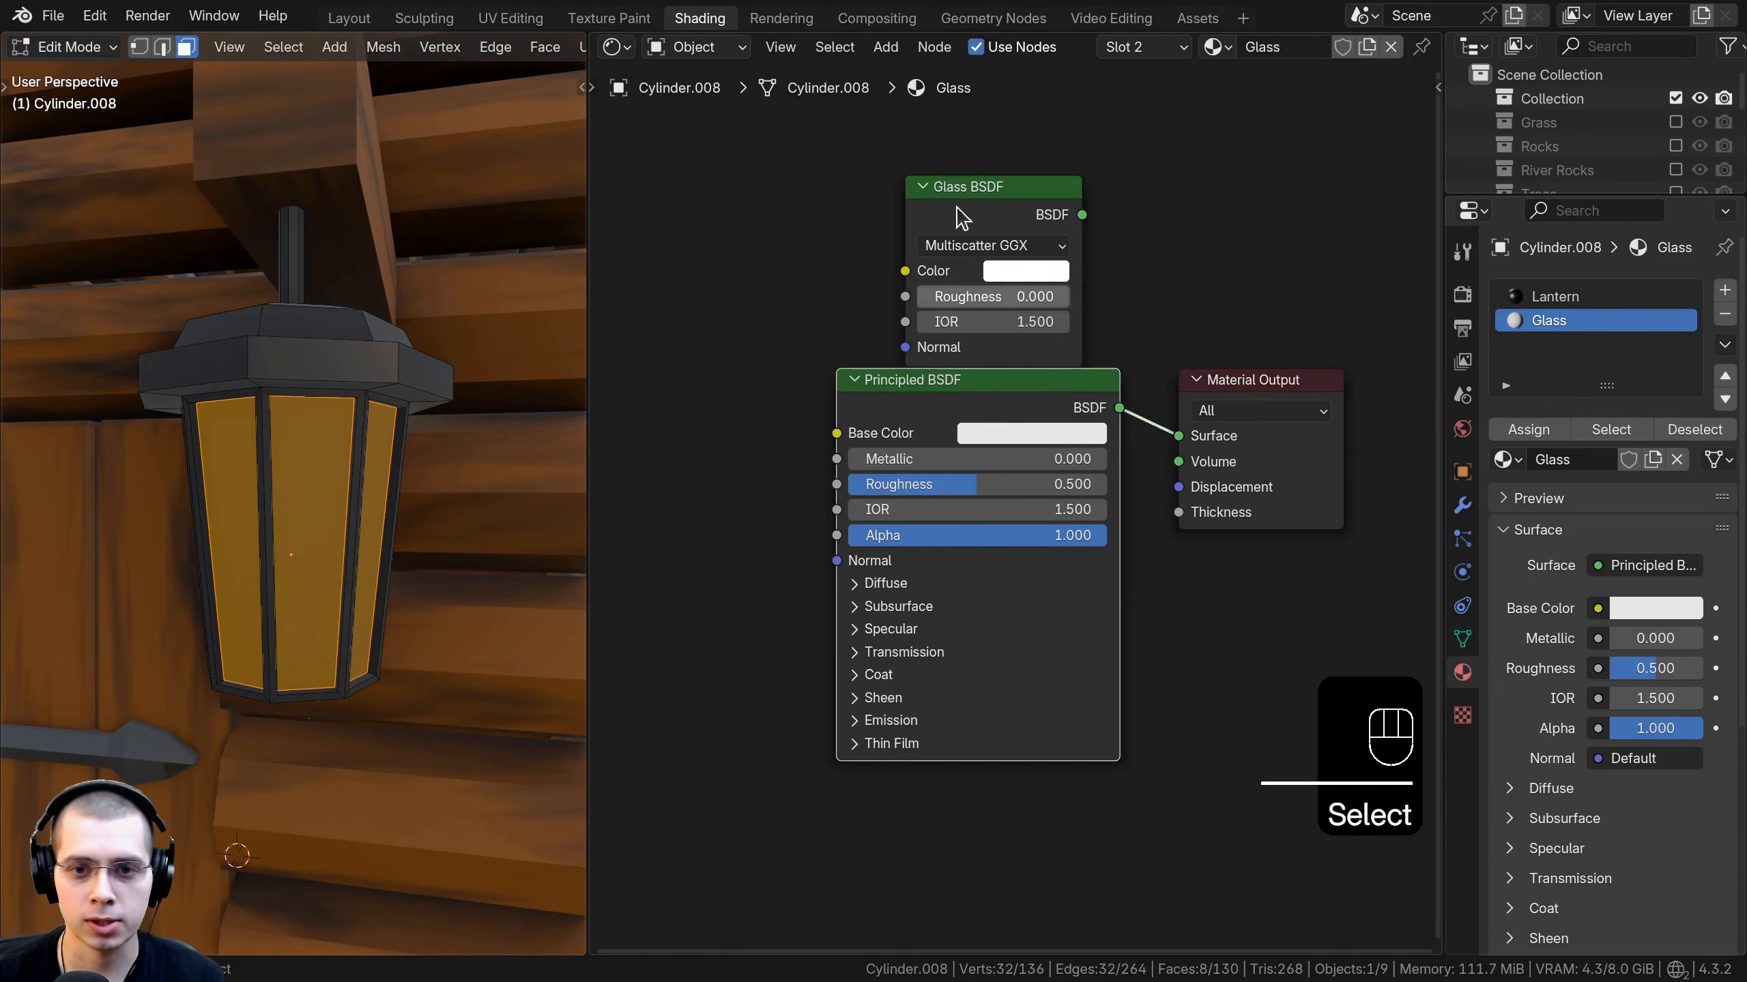
key("x")
left_click_drag(956, 190, 885, 424)
Add a Transparent BSDF node and place it directly above the Glass BSDF node.
key("shift+a")
left_click(839, 243)
type("tra")
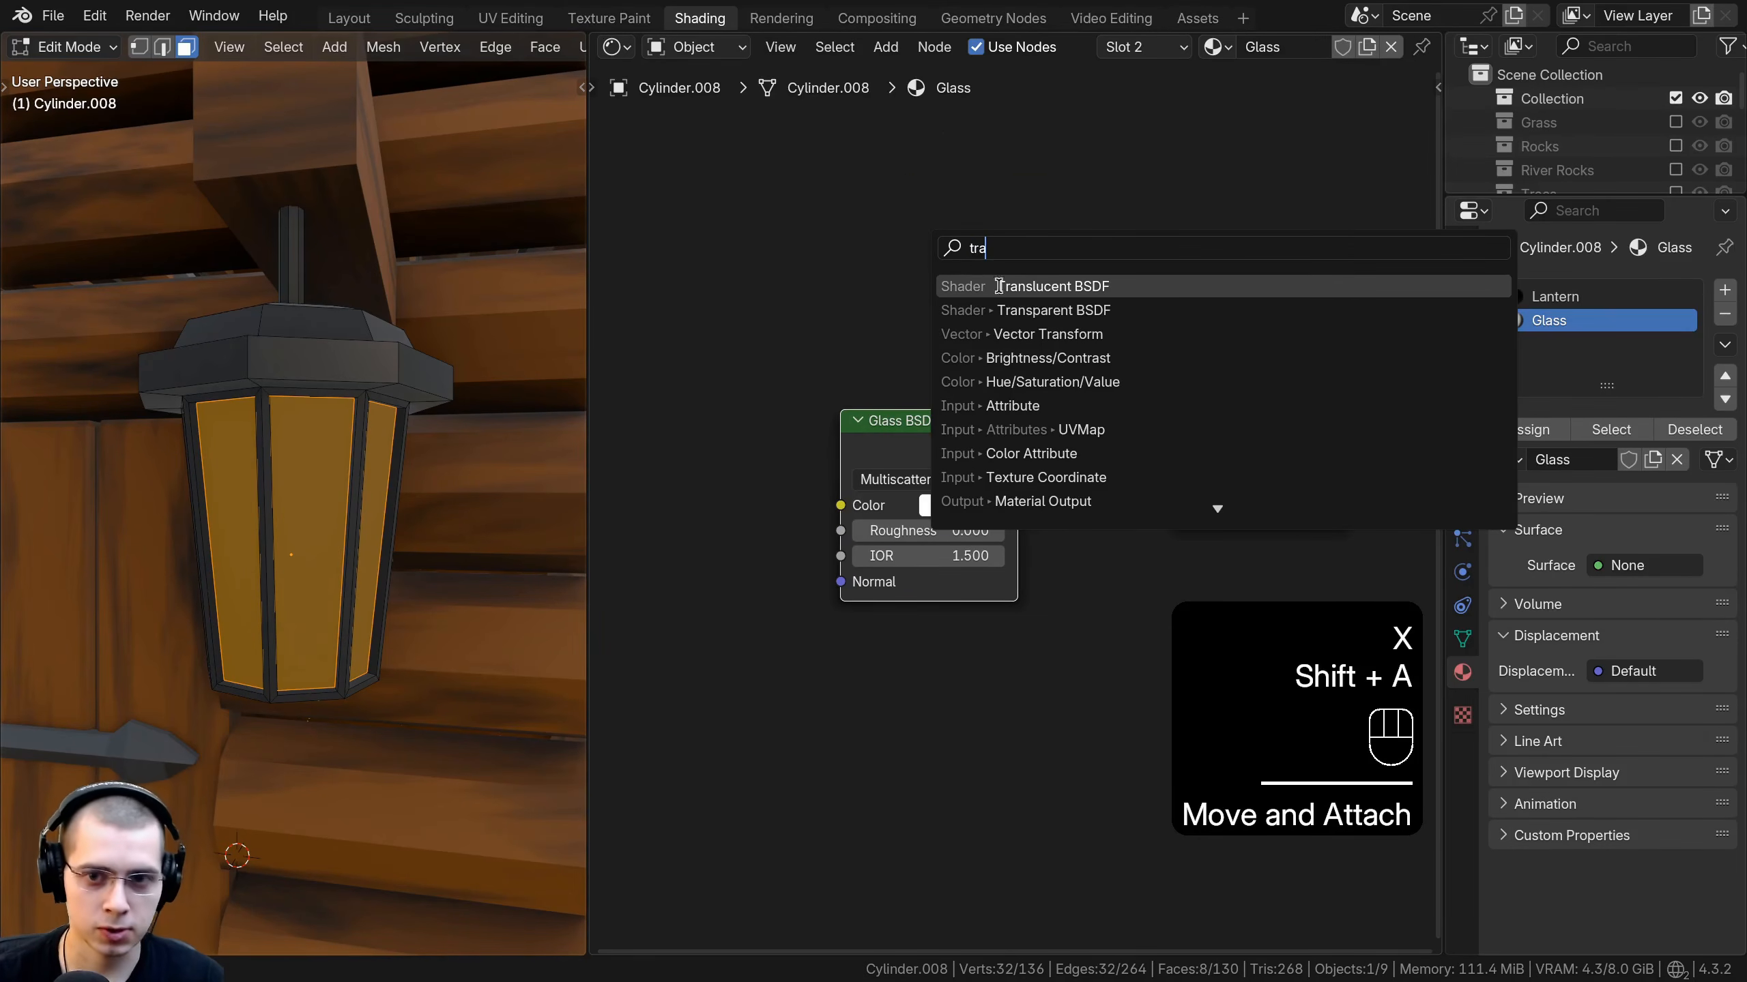
left_click(1025, 308)
left_click(852, 282)
middle_click_drag(881, 456, 853, 465)
scroll(868, 426, "up", 2)
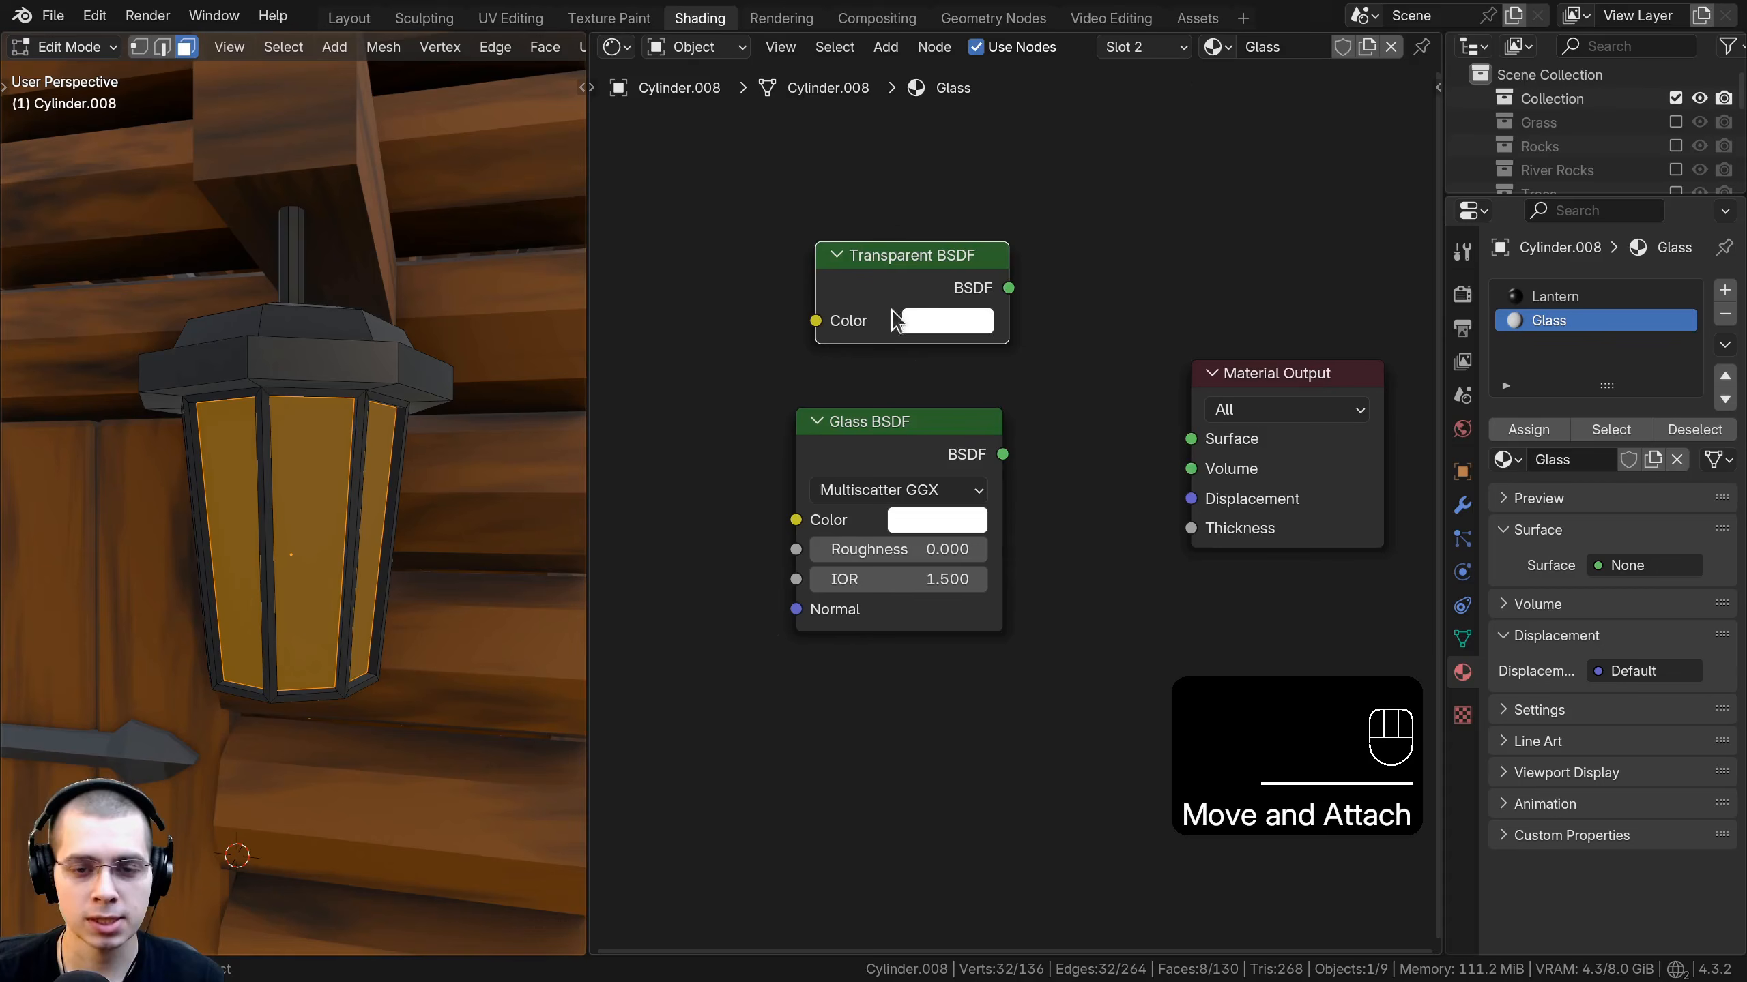
left_click_drag(894, 303, 874, 315)
scroll(371, 346, "up", 1)
middle_click_drag(861, 524, 845, 543)
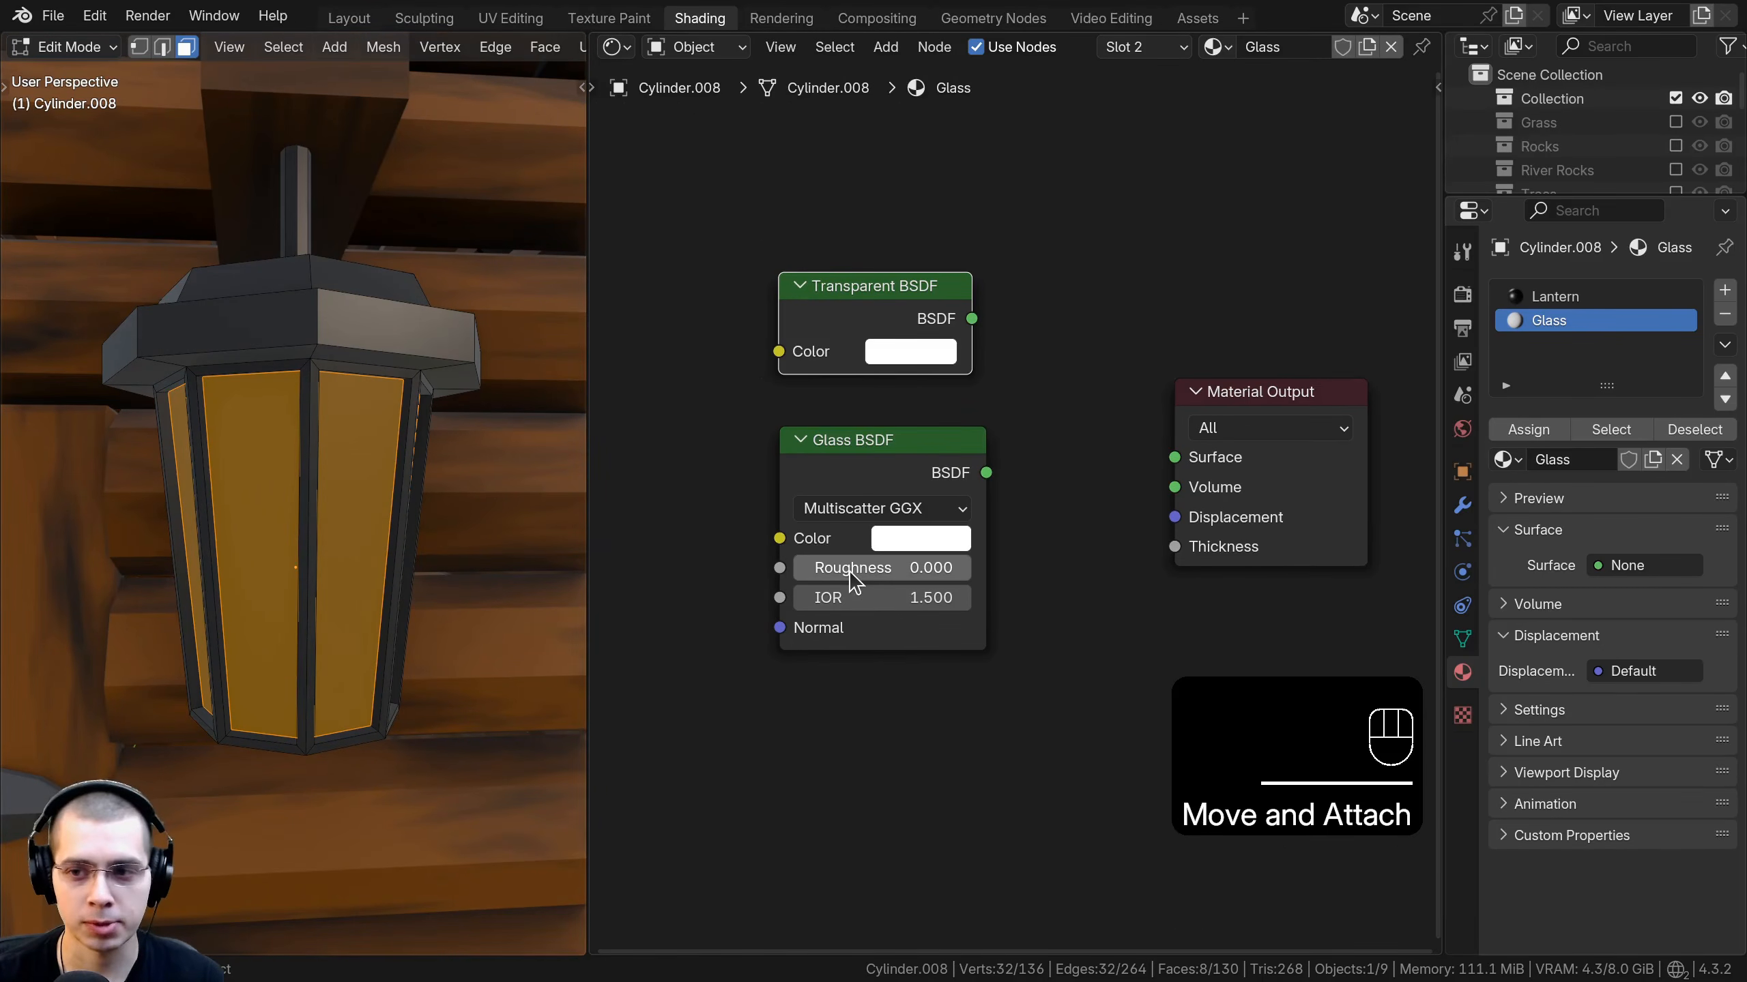
Add a Mix Shader node between the two BSDF nodes and the Material Output.
key("shift+a")
left_click(1002, 290)
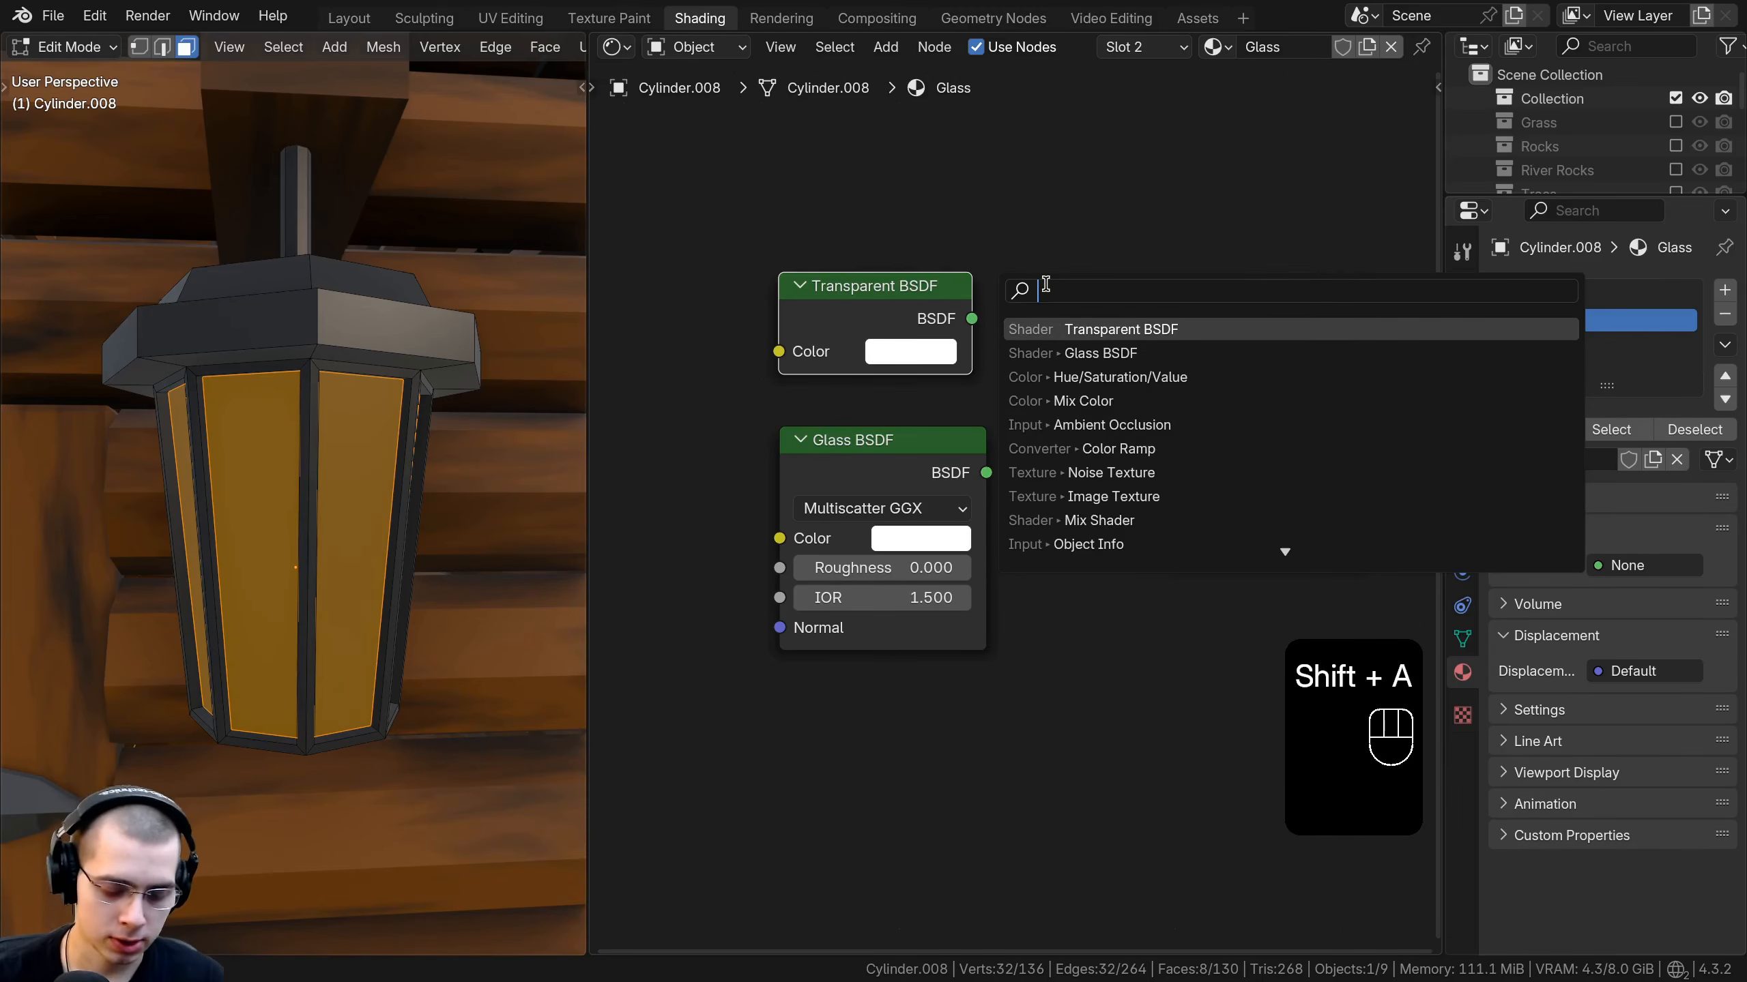
type("mix")
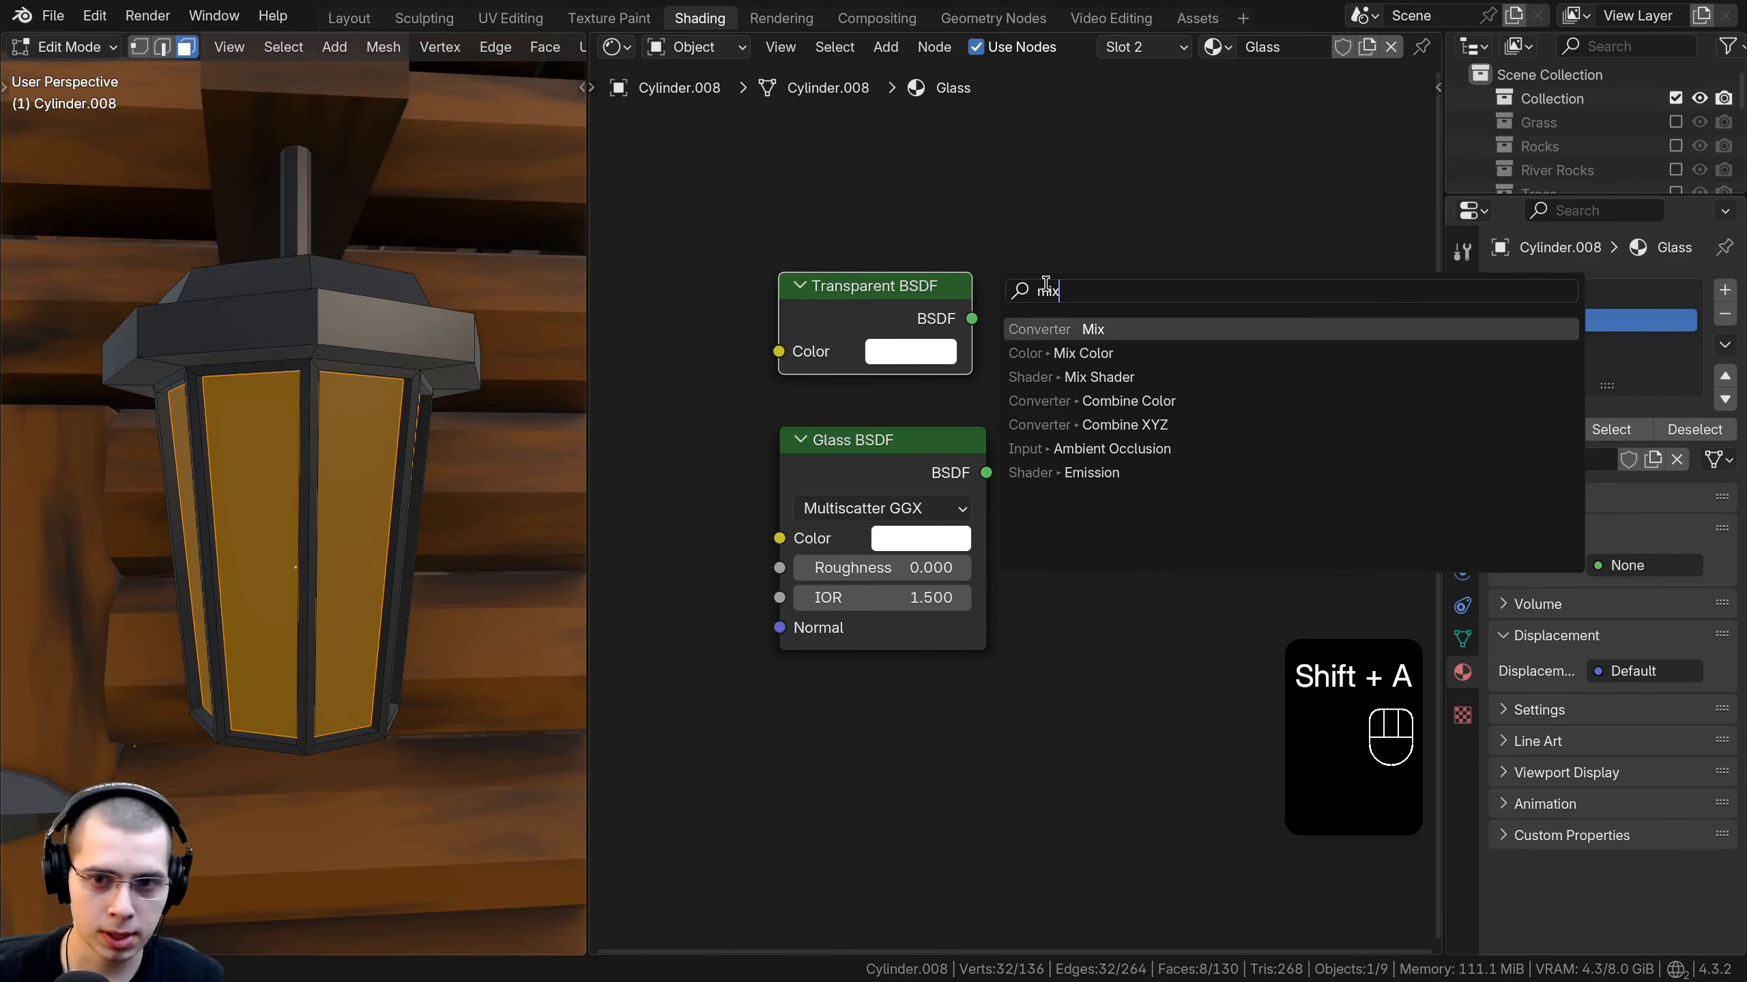
left_click(1065, 377)
left_click(1052, 359)
Link Transparent BSDF to the first Mix Shader input, Glass BSDF to the second, and the mix to the output's Surface.
left_click_drag(970, 328, 909, 507)
left_click_drag(1032, 489, 1061, 499)
left_click_drag(1231, 413, 1174, 457)
left_click_drag(1014, 283, 1176, 407)
key("g")
left_click(1193, 406)
key("a")
Assign the Glass material to the selected lantern panes and return to Object Mode.
middle_click_drag(299, 450, 361, 476)
left_click(1527, 432)
key("Tab")
scroll(415, 461, "up", 4)
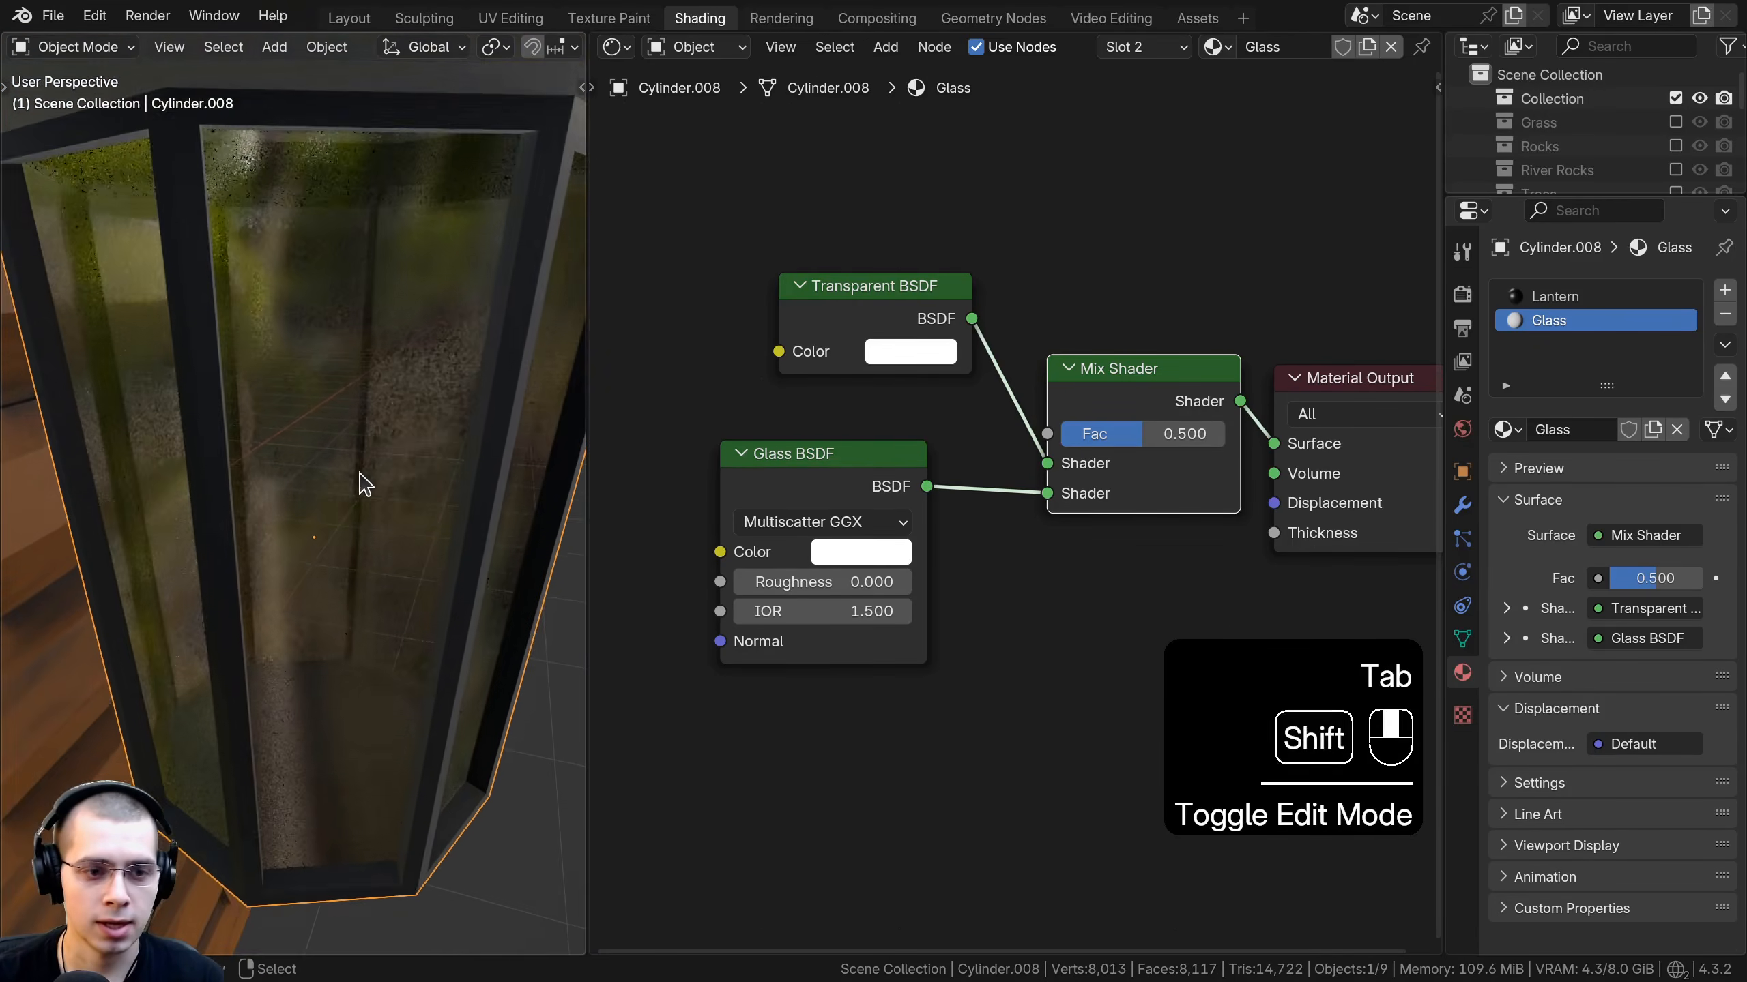
scroll(360, 488, "up", 3)
scroll(358, 482, "down", 5)
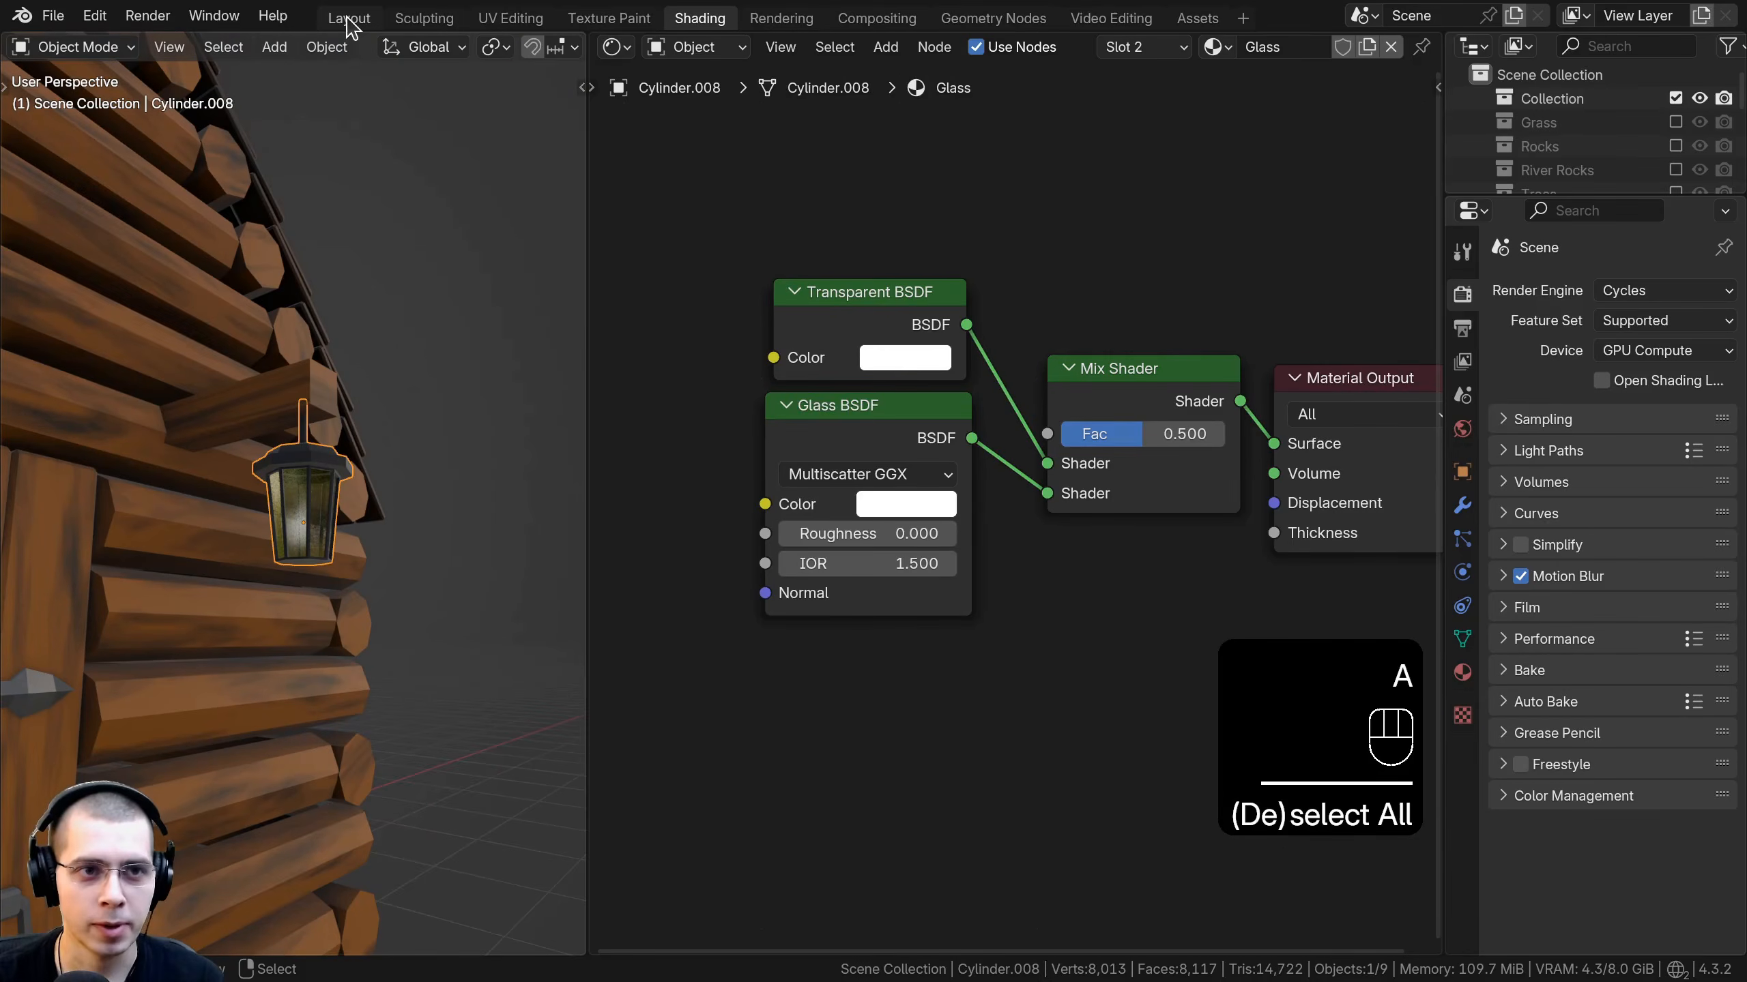
Switch to the Layout workspace, deselect all objects and save the file.
left_click(349, 17)
scroll(983, 406, "down", 9)
middle_click_drag(855, 410, 937, 505, "shift")
key("a")
middle_click_drag(937, 506, 766, 431, "shift")
scroll(936, 501, "up", 3)
key("ctrl+s")
middle_click_drag(637, 382, 619, 317, "shift")
scroll(632, 364, "up", 1)
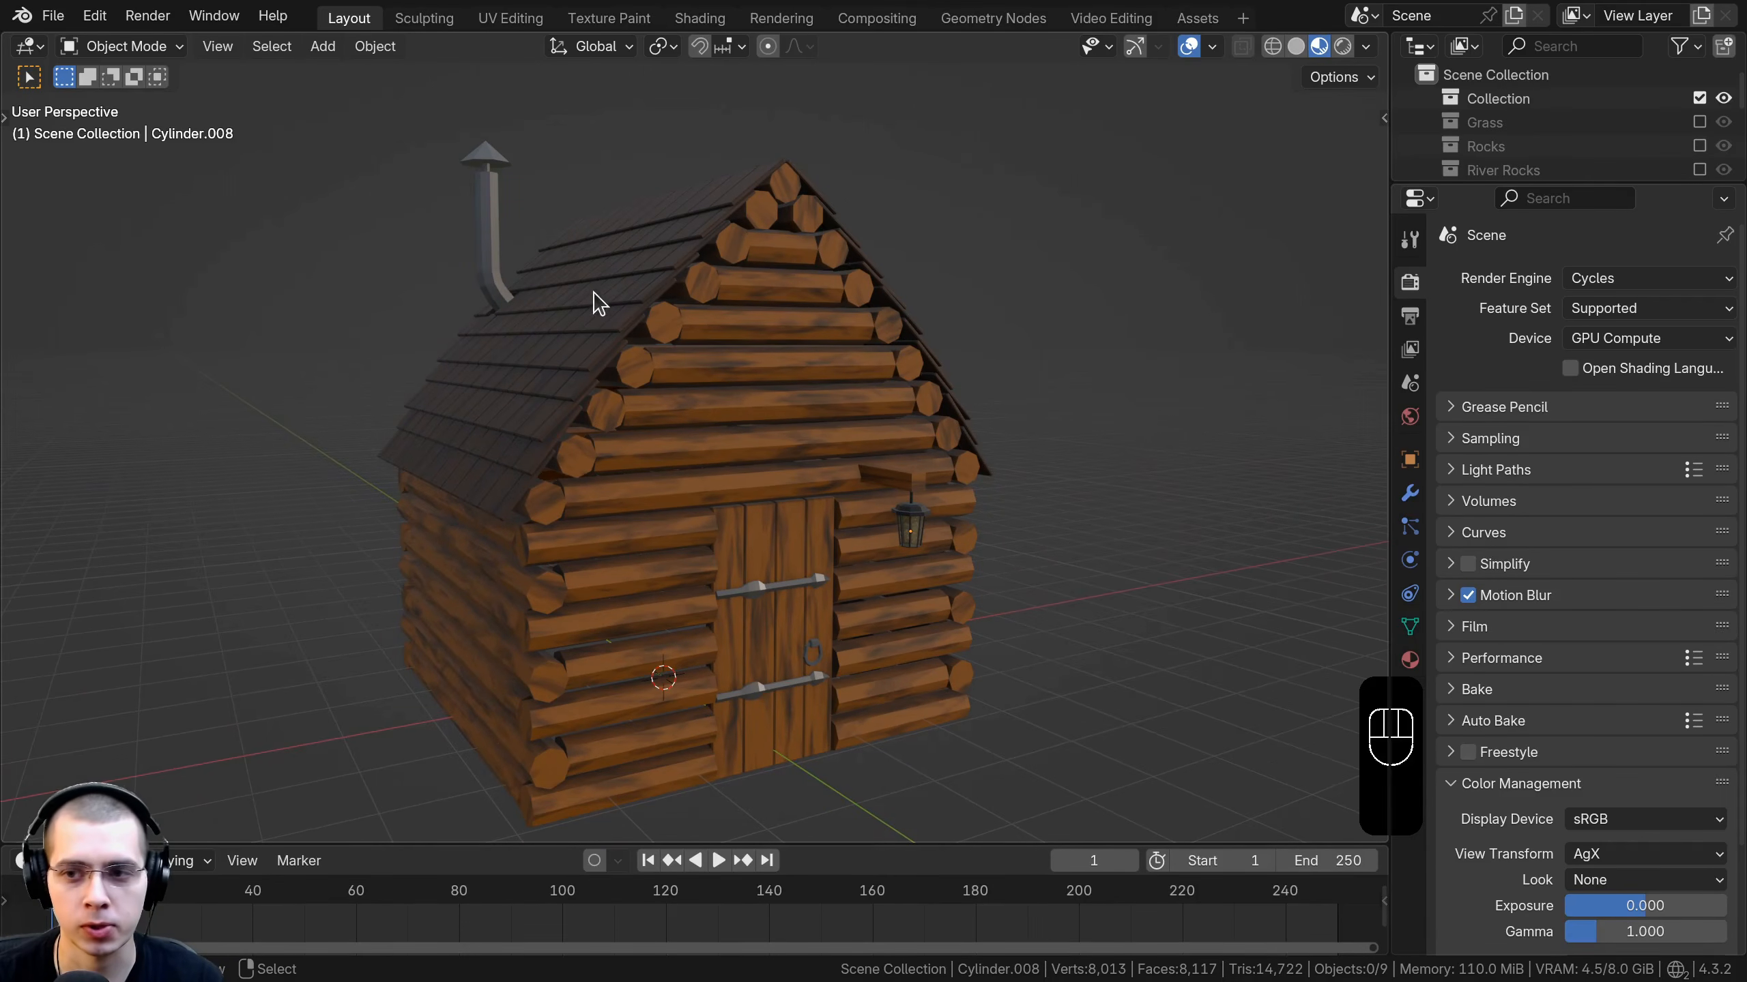
Set the scene's render engine to EEVEE.
left_click(1630, 282)
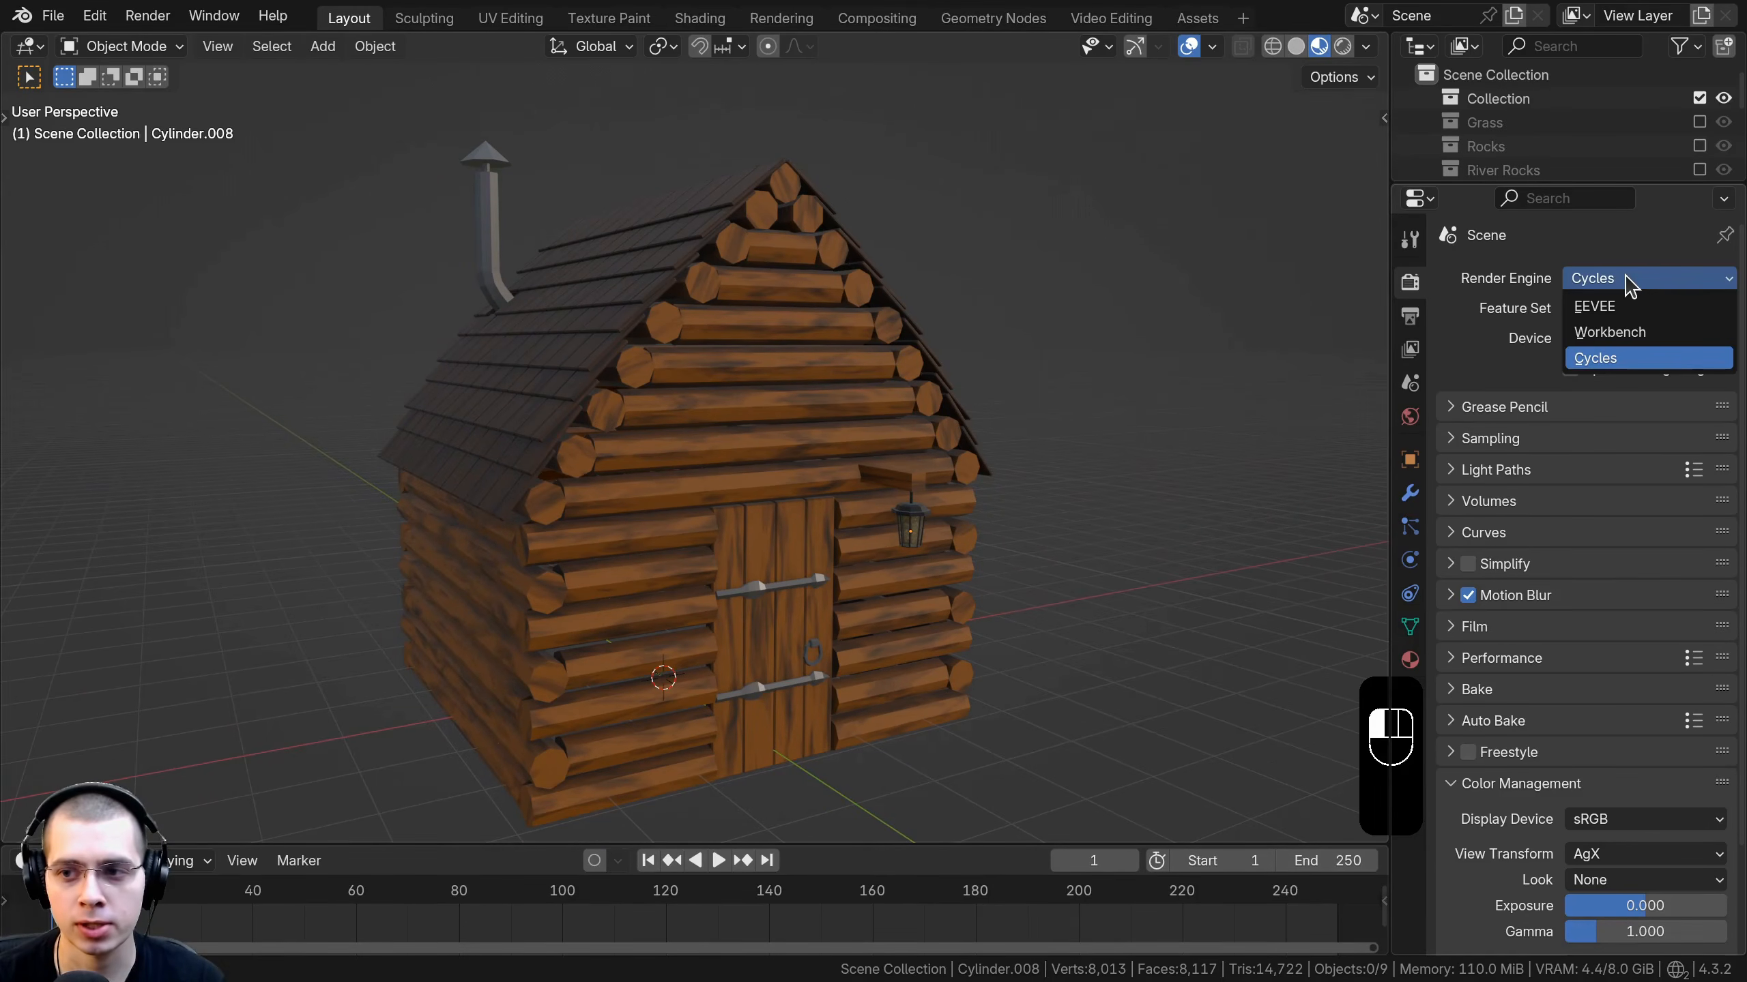
left_click(1618, 307)
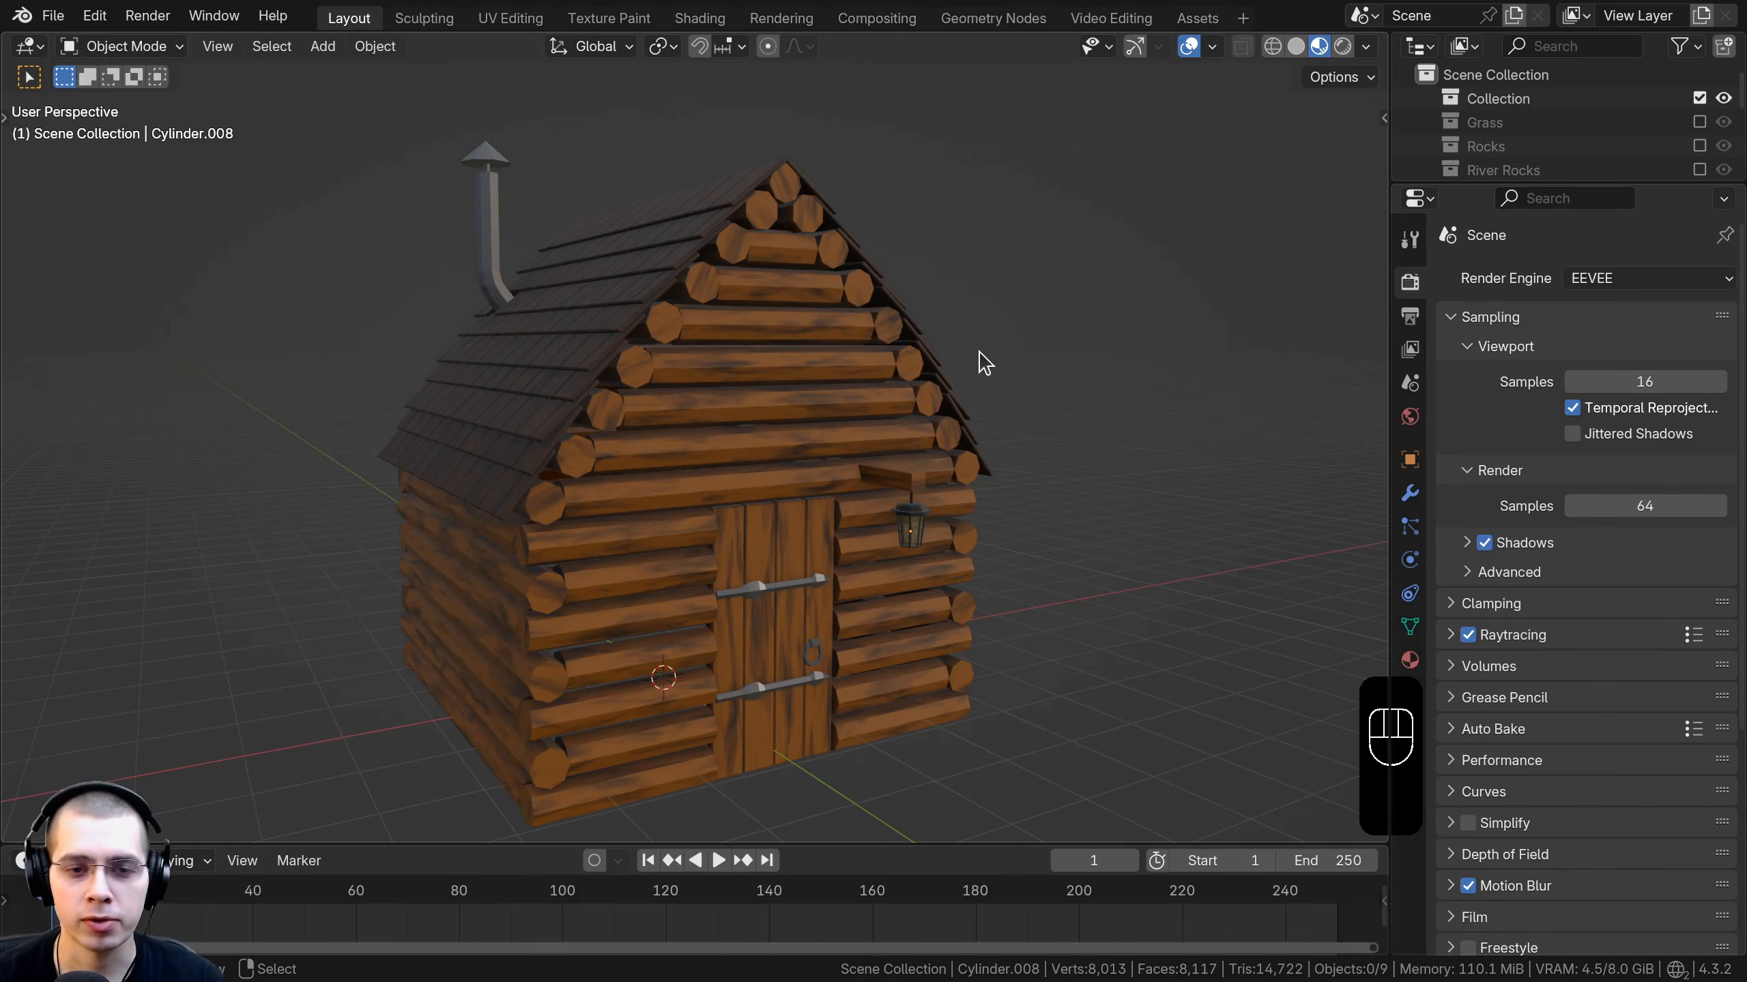
middle_click_drag(945, 327, 846, 322)
left_click(1649, 277)
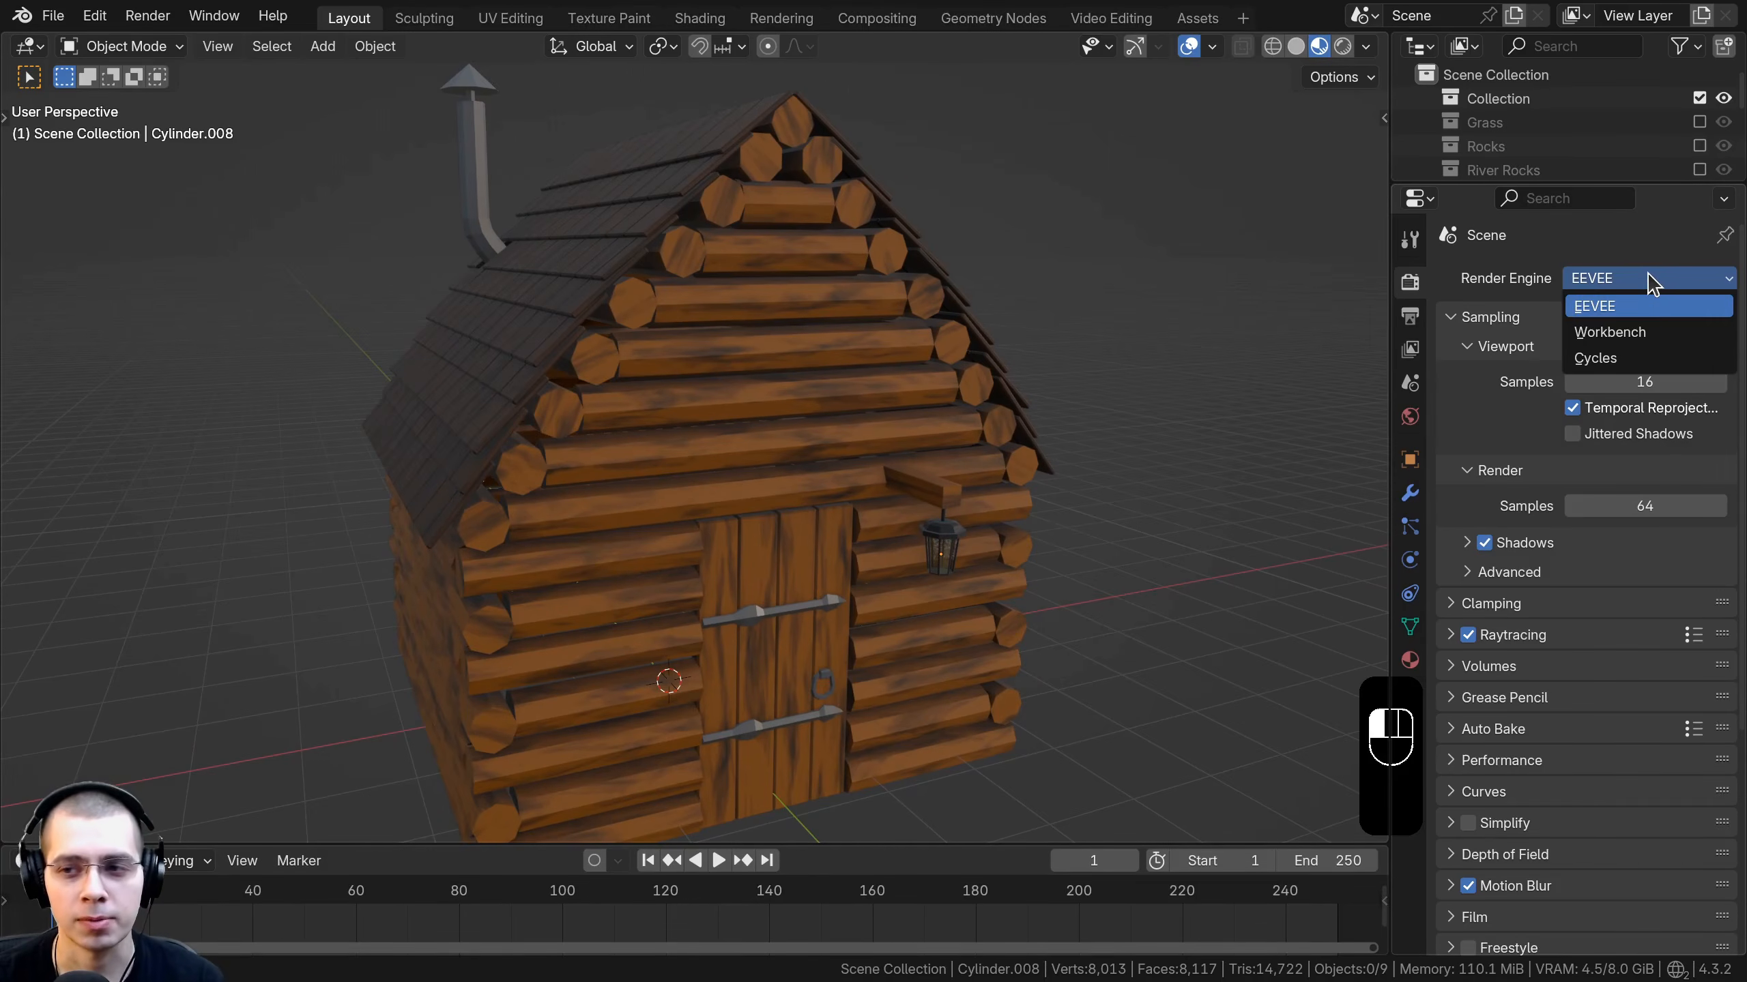
left_click(1631, 311)
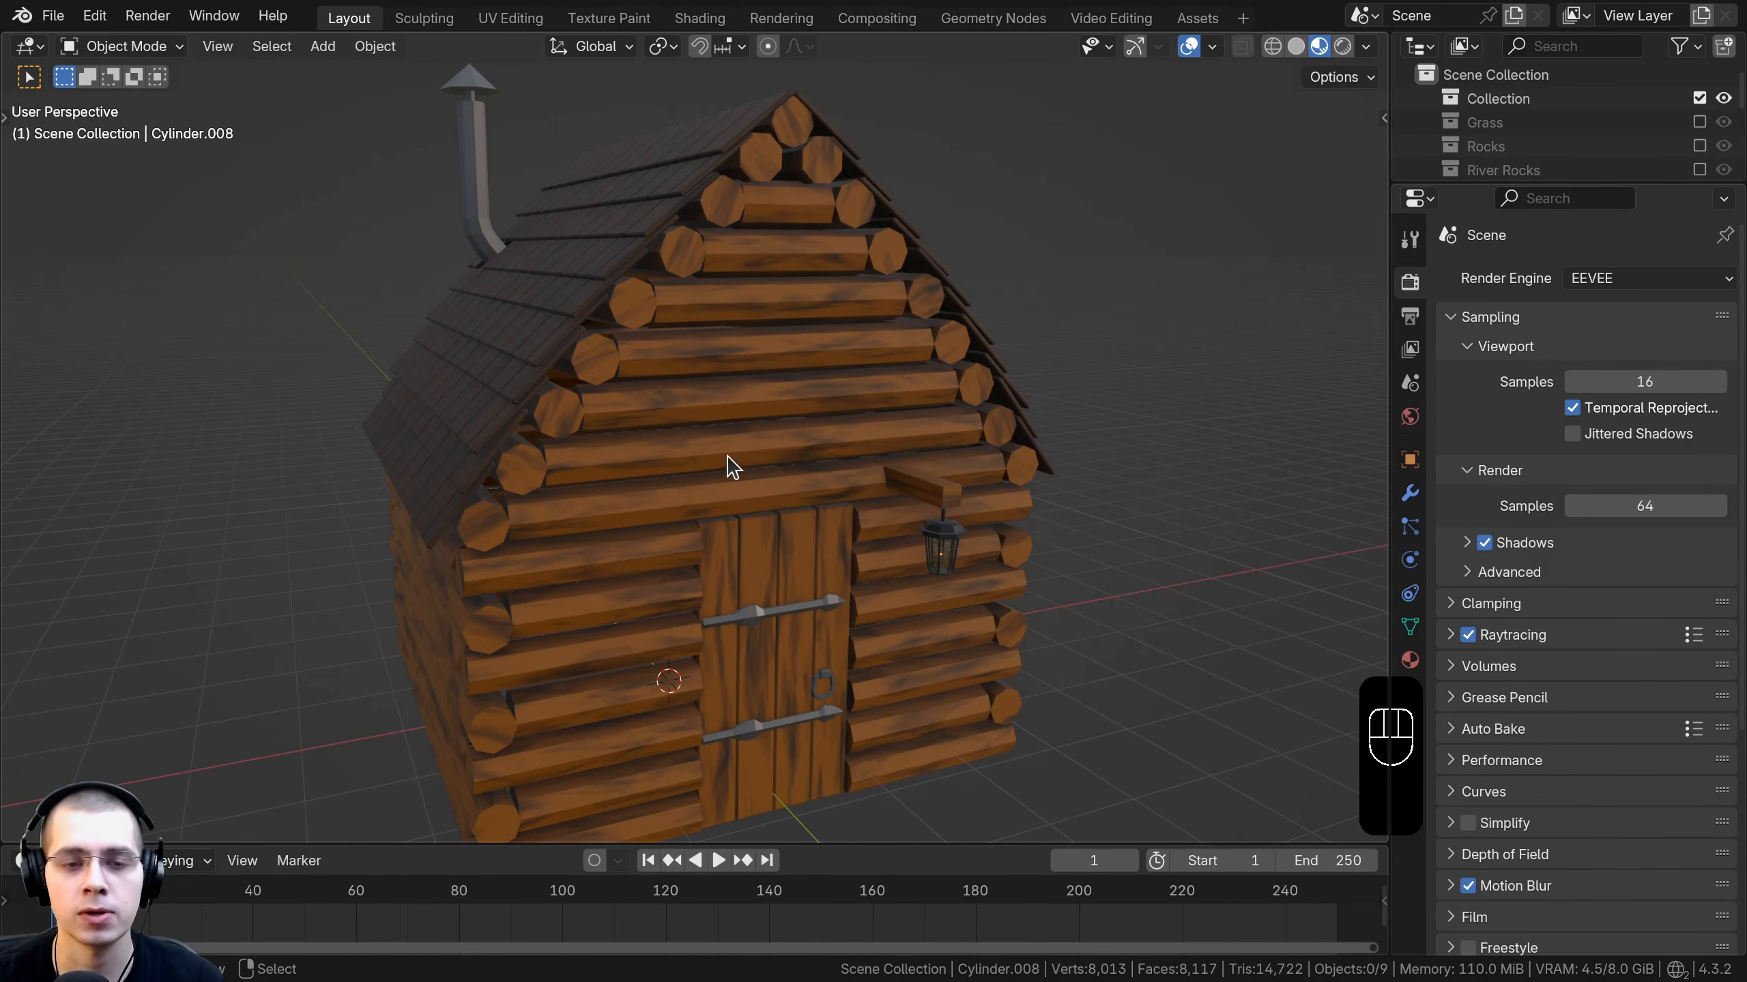
middle_click_drag(685, 446, 686, 427)
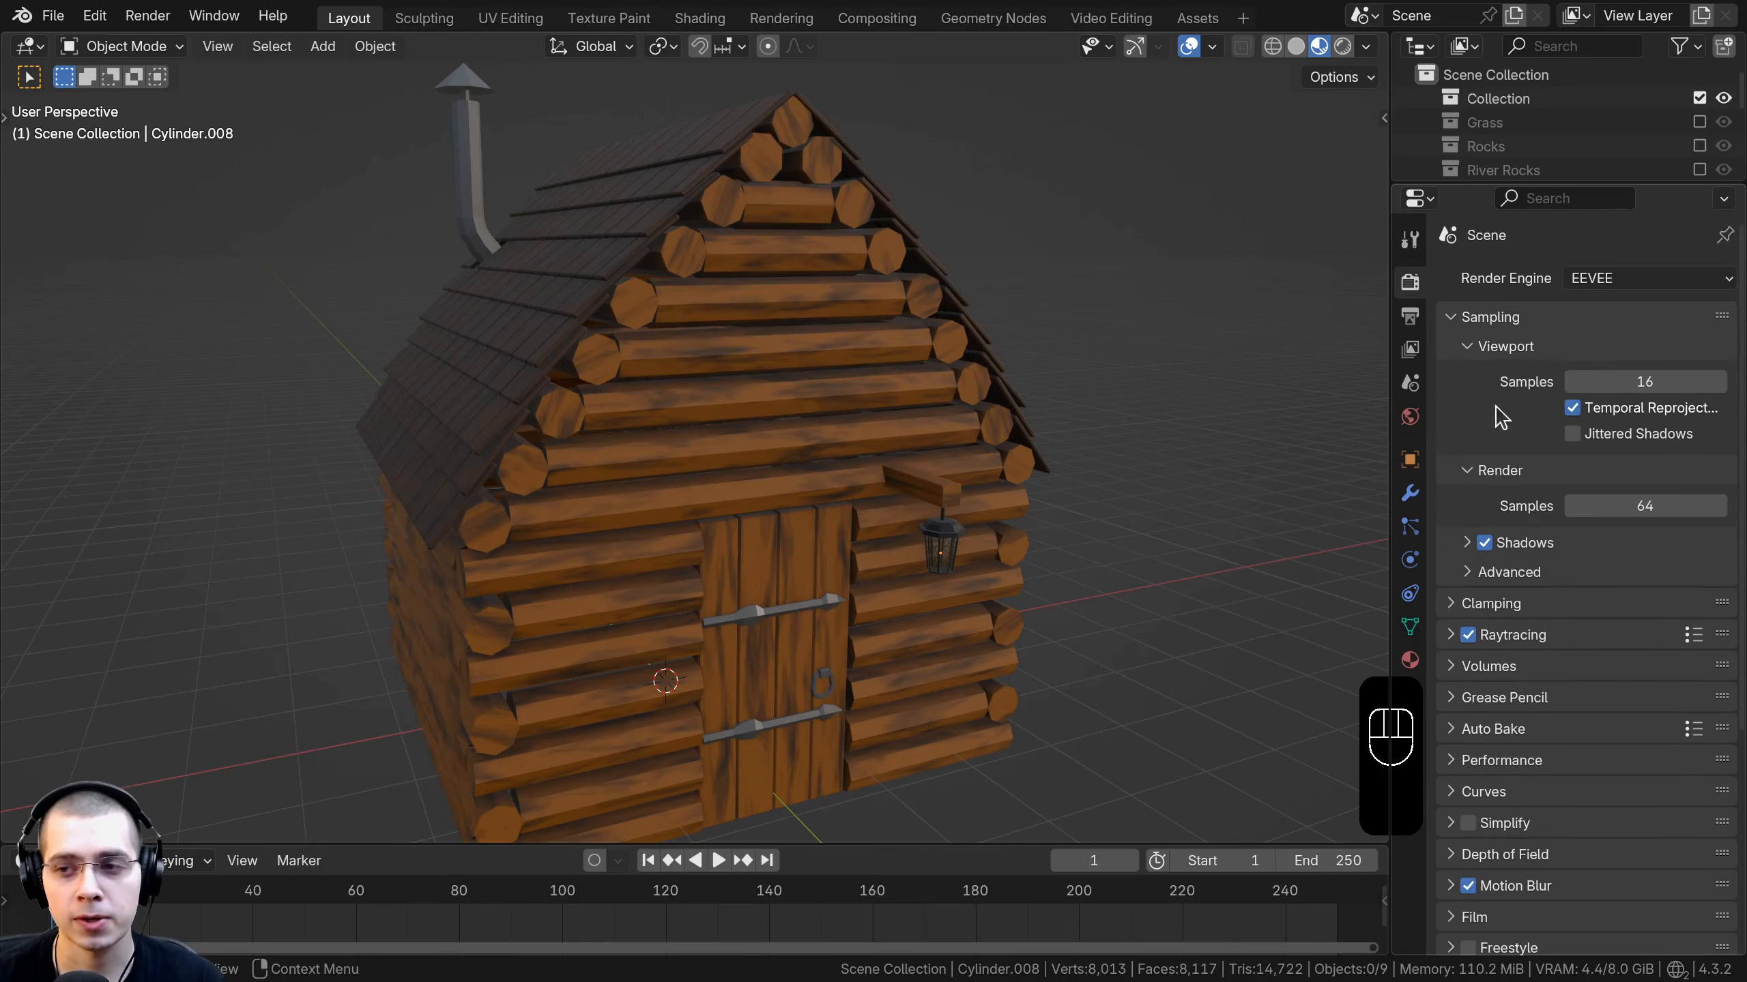
left_click(1630, 282)
left_click(1622, 280)
Compare the cabin's viewport shading with EEVEE raytracing turned off and back on.
scroll(1622, 289, "down", 3)
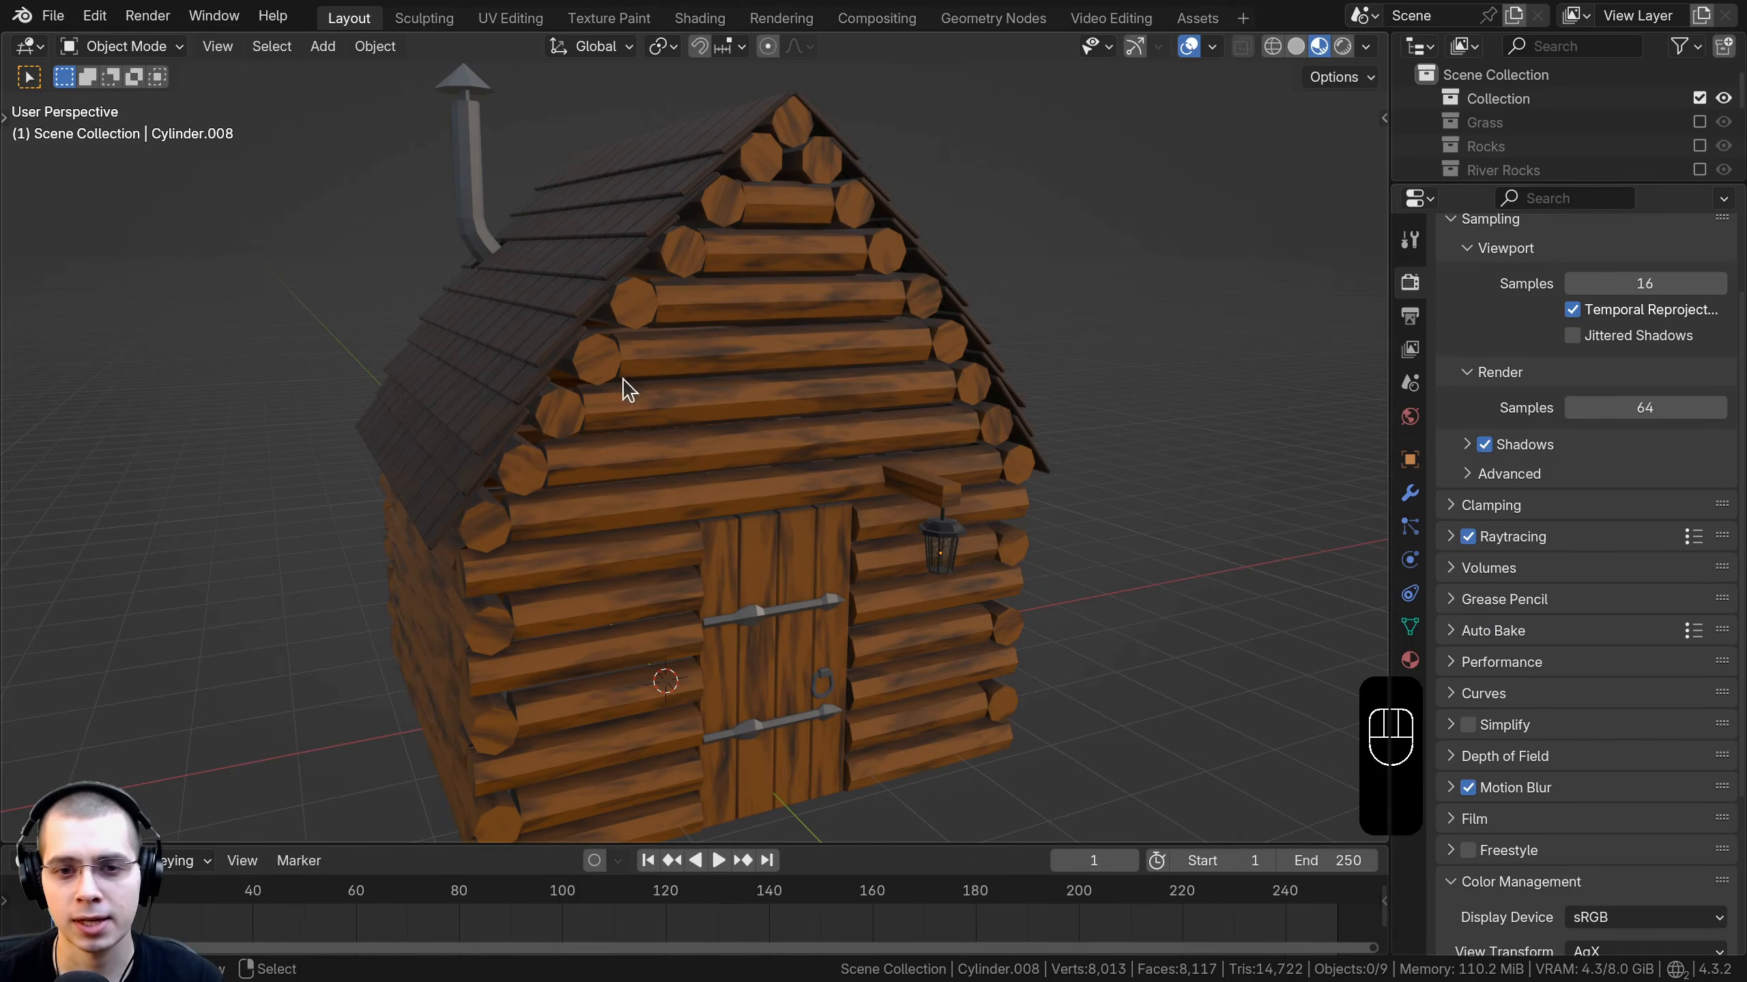
middle_click_drag(825, 505, 906, 473, "shift")
left_click(1468, 537)
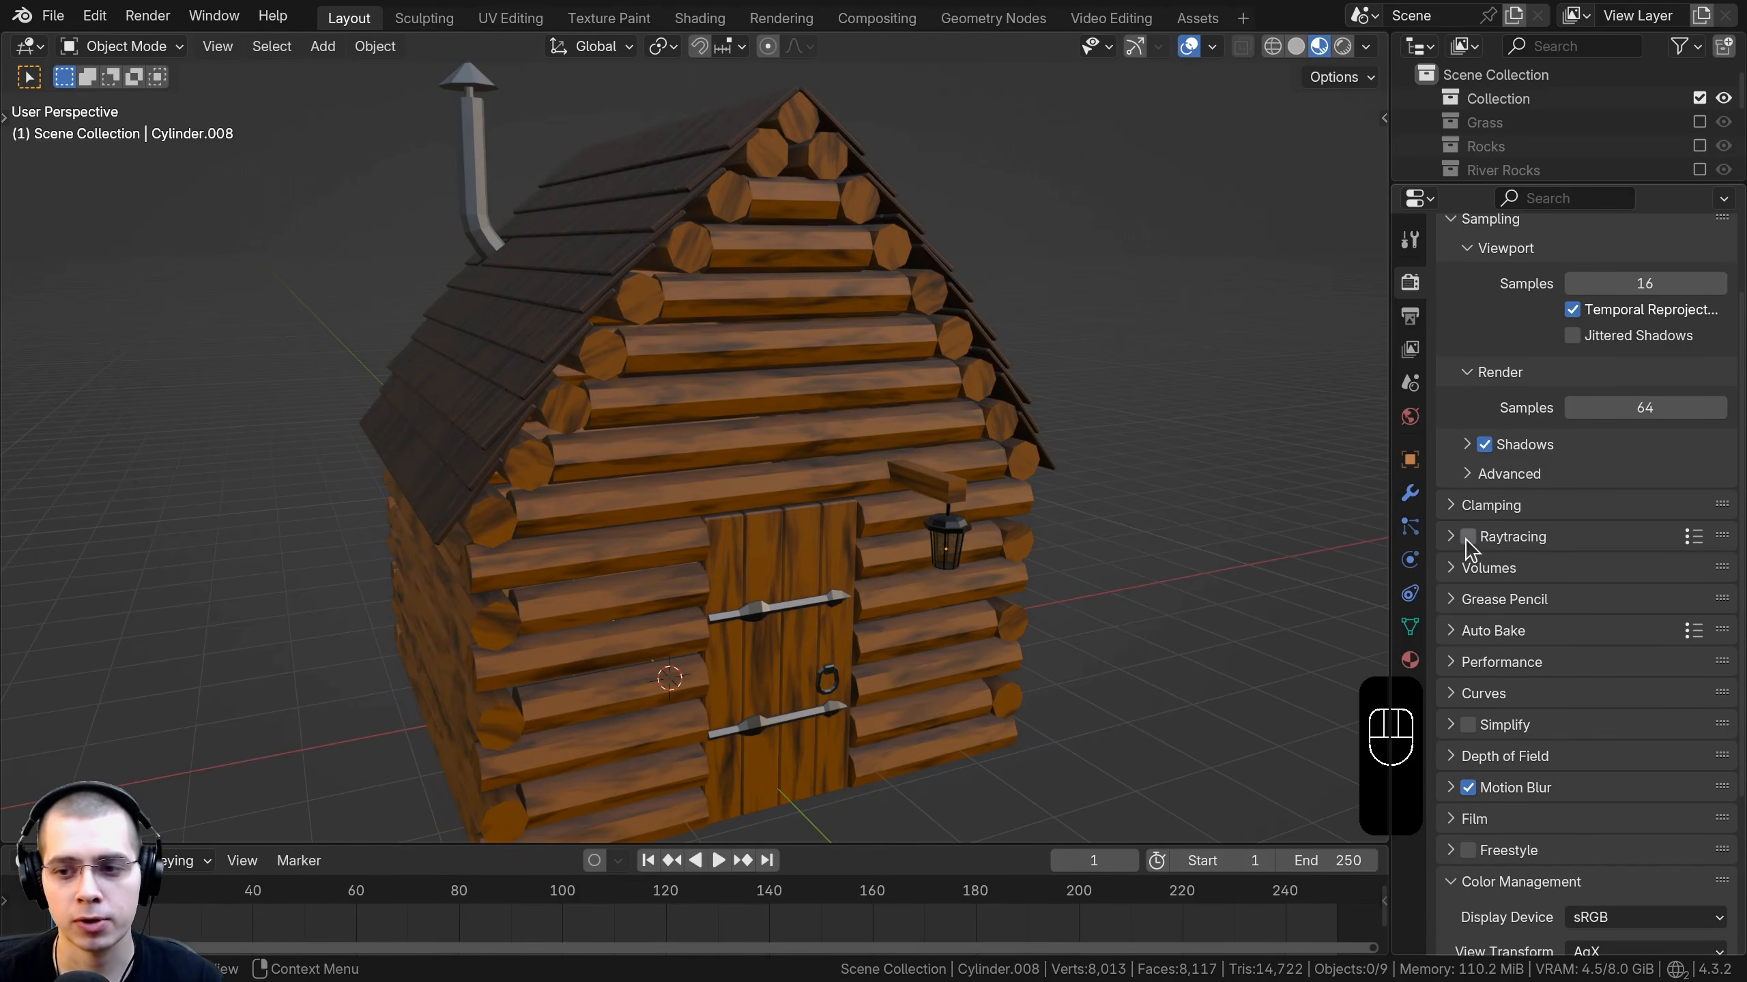
left_click(1466, 540)
Reset the 3D cursor to the world origin and add a sphere empty there.
scroll(826, 534, "down", 3)
middle_click_drag(826, 534, 837, 531)
middle_click_drag(797, 420, 745, 275)
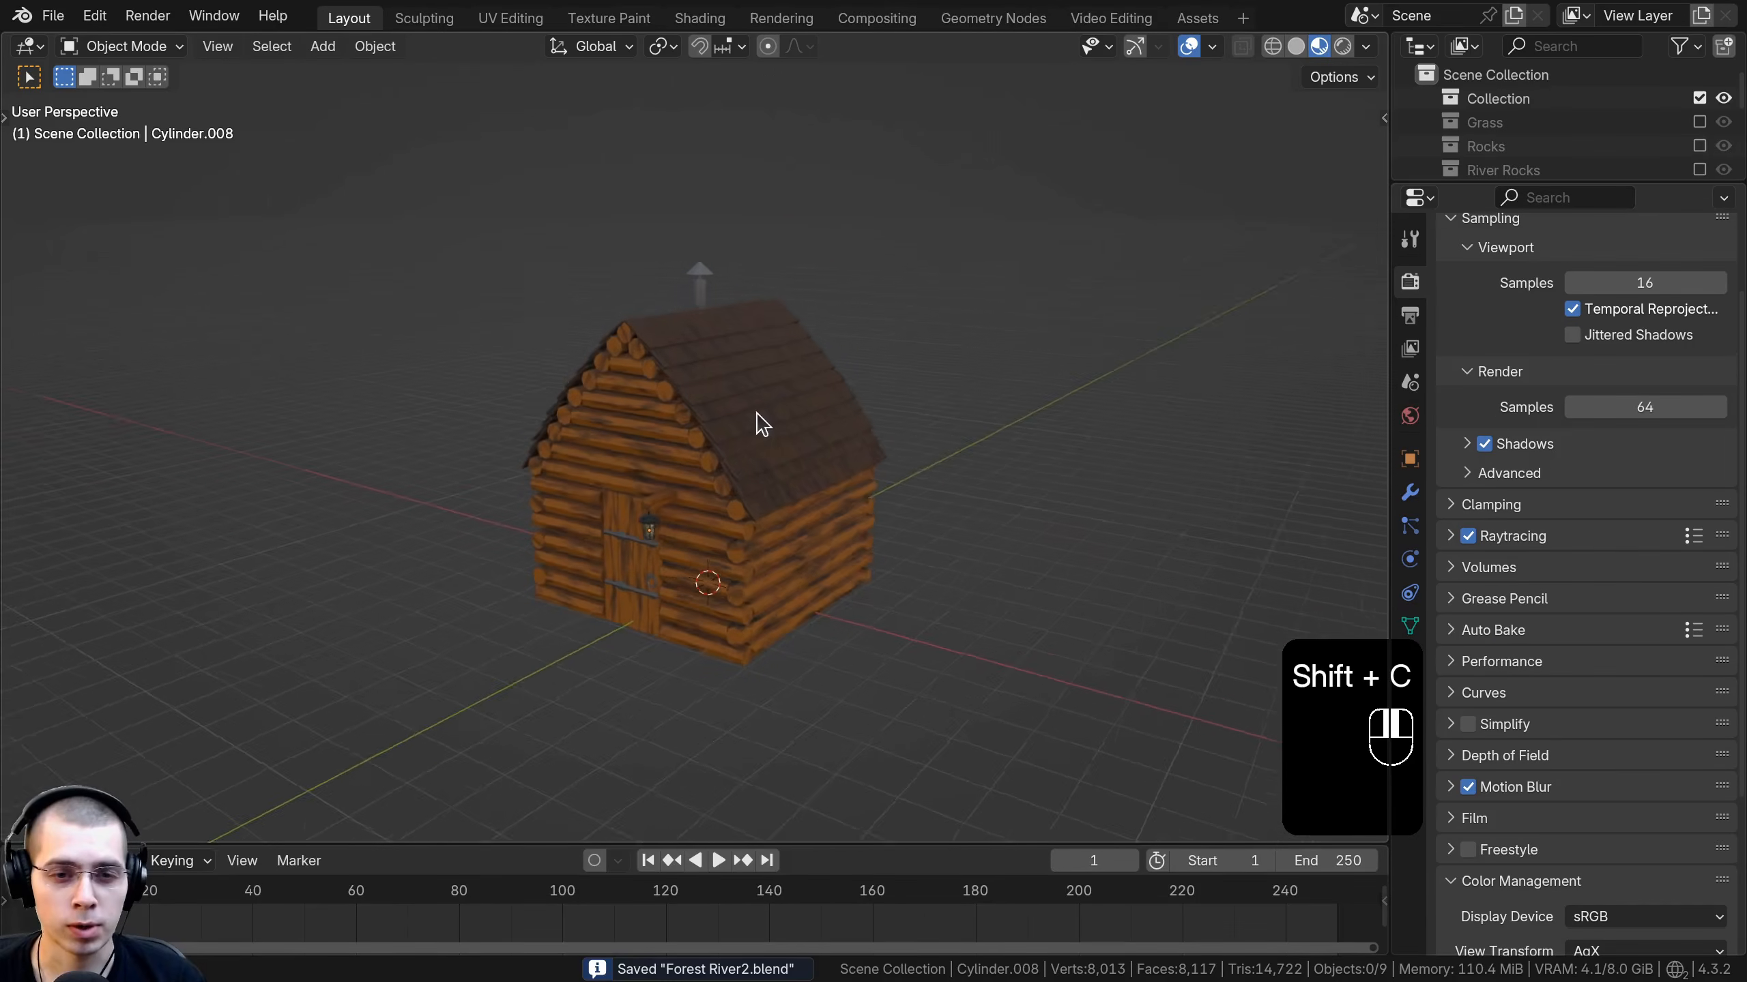
key("shift+a")
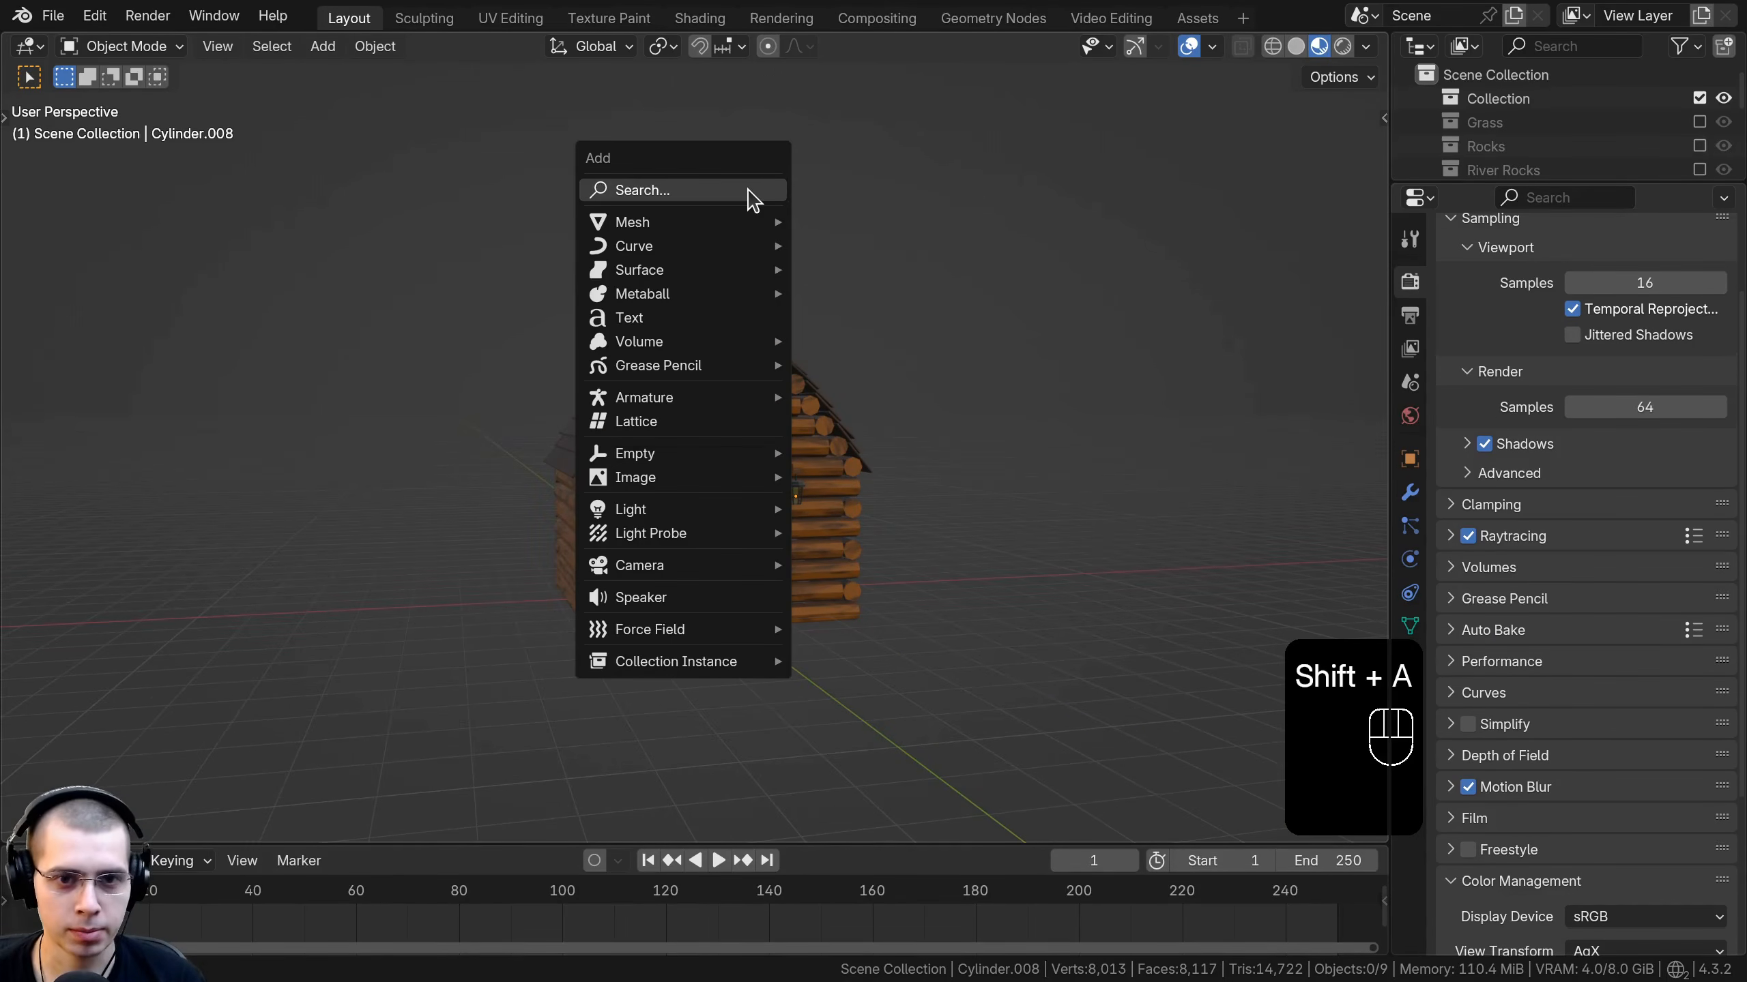
mouse_move(661, 463)
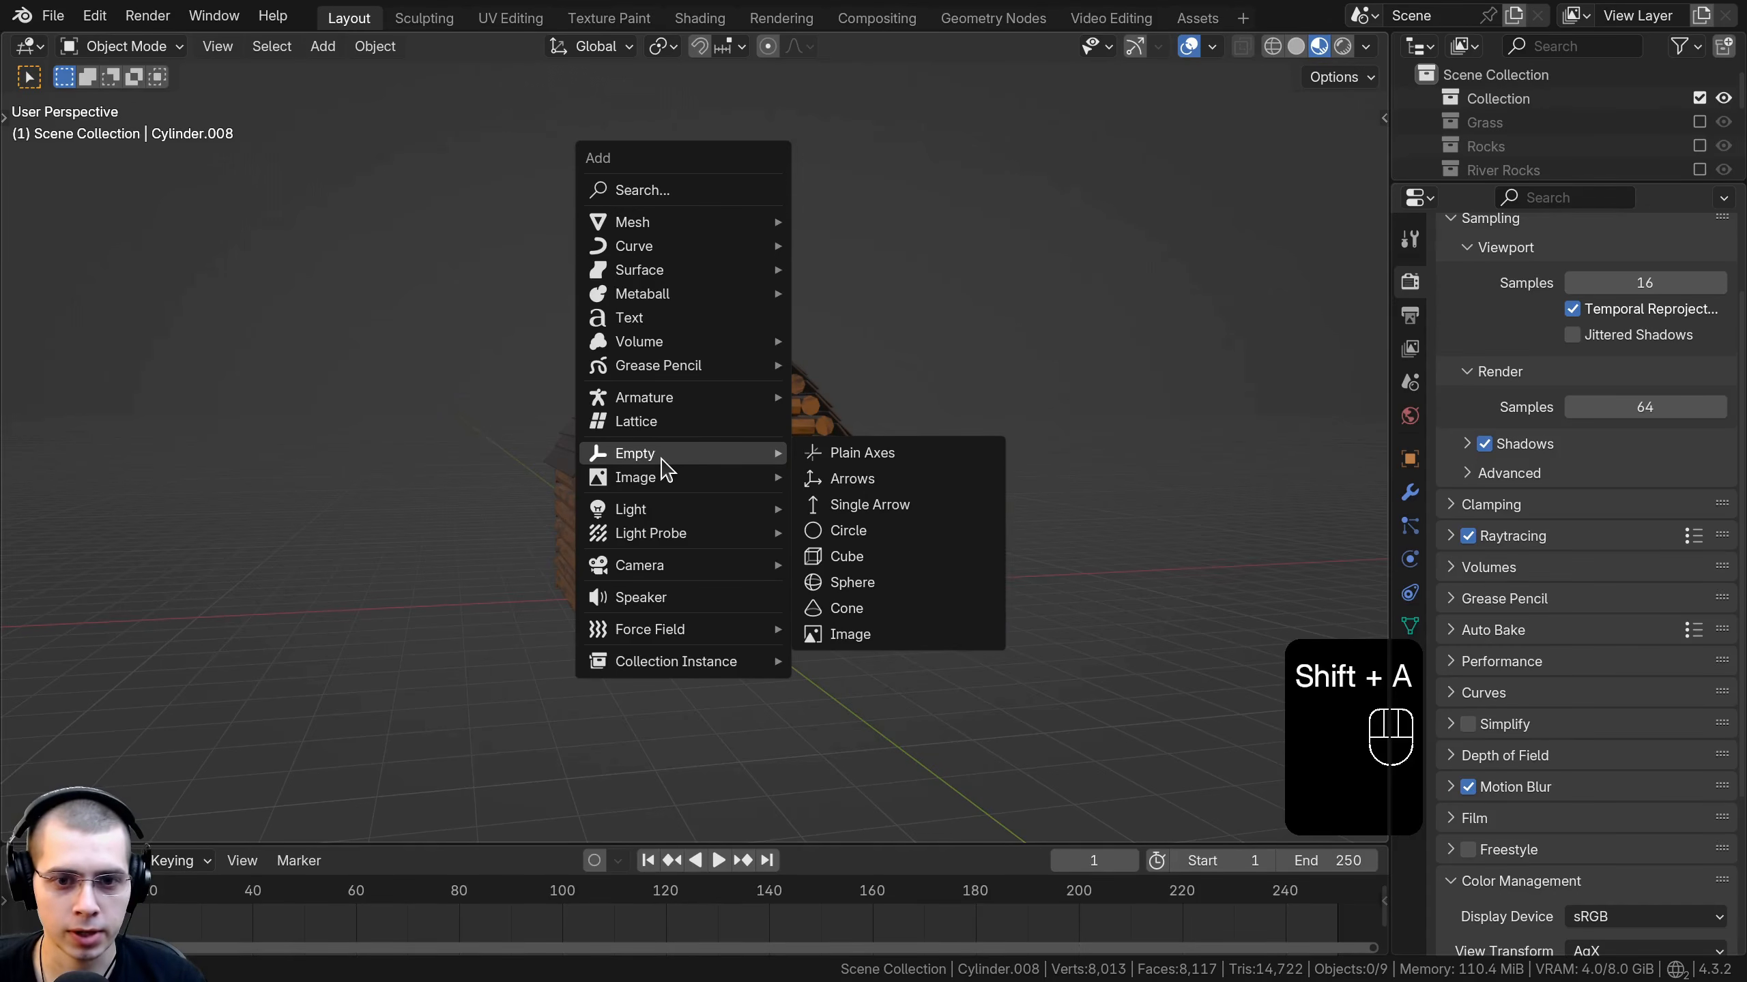
left_click(891, 591)
Scale up and raise the sphere empty so that it encloses the cabin.
middle_click_drag(784, 578, 682, 665)
middle_click_drag(612, 549, 912, 612)
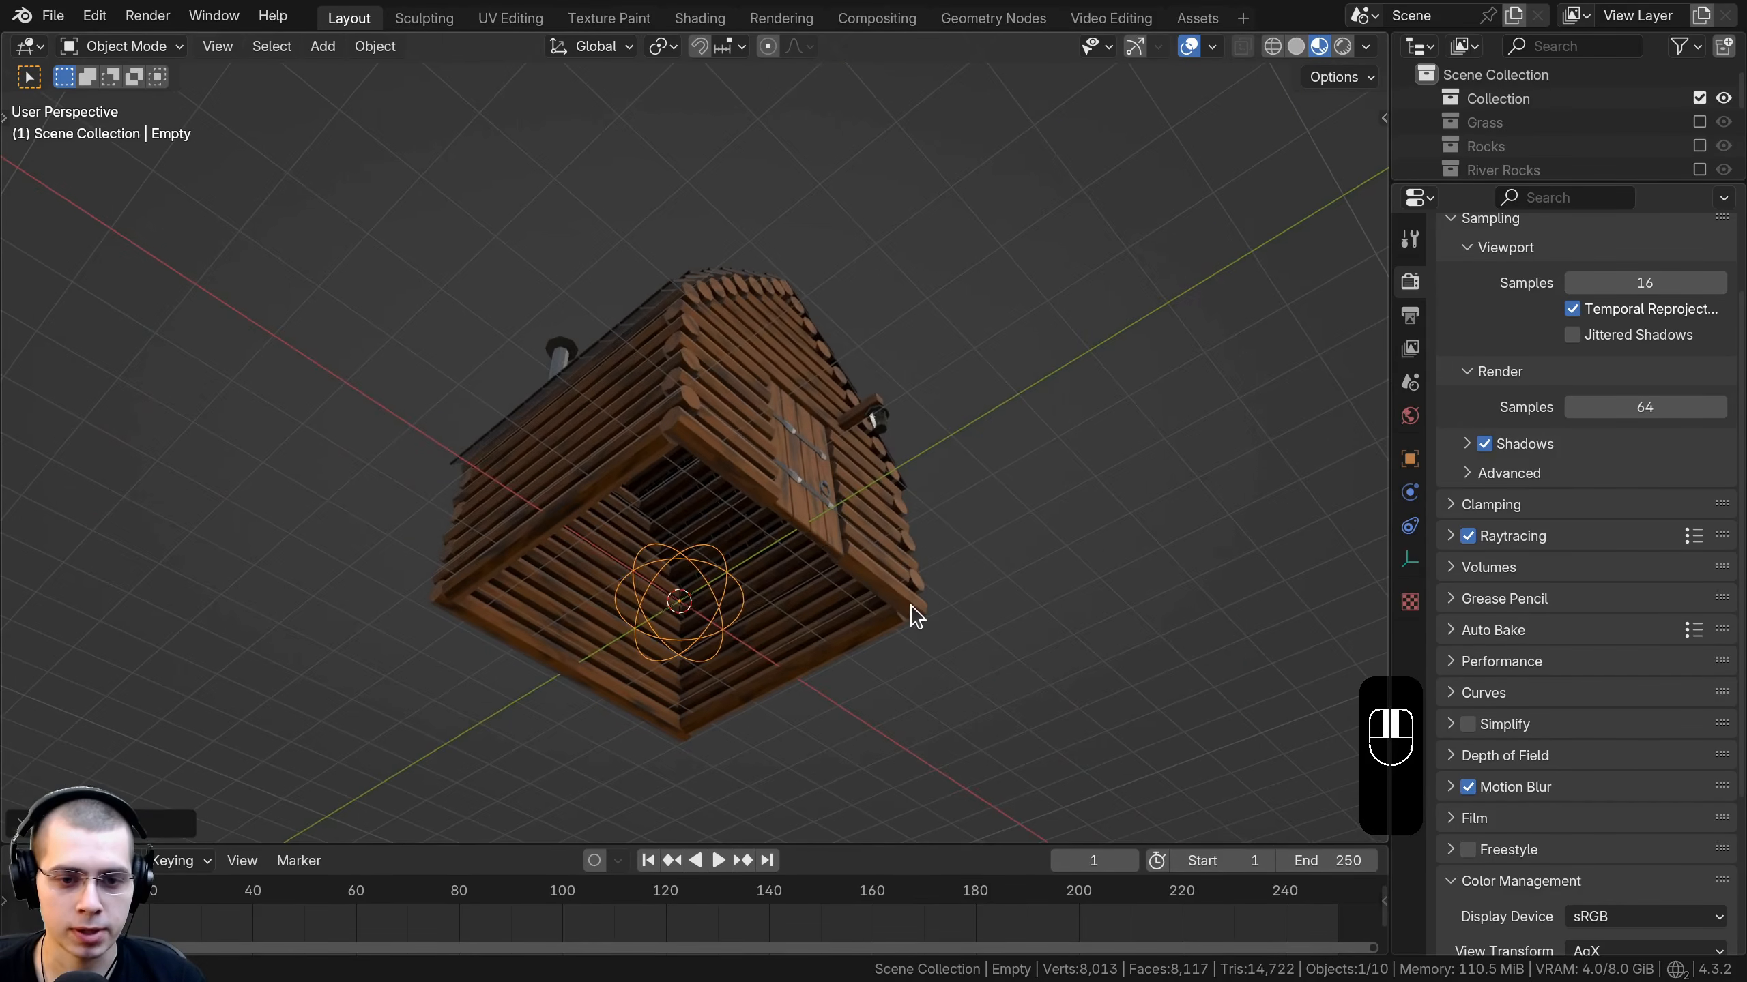
middle_click_drag(663, 577, 671, 494, "shift")
scroll(671, 494, "up", 4)
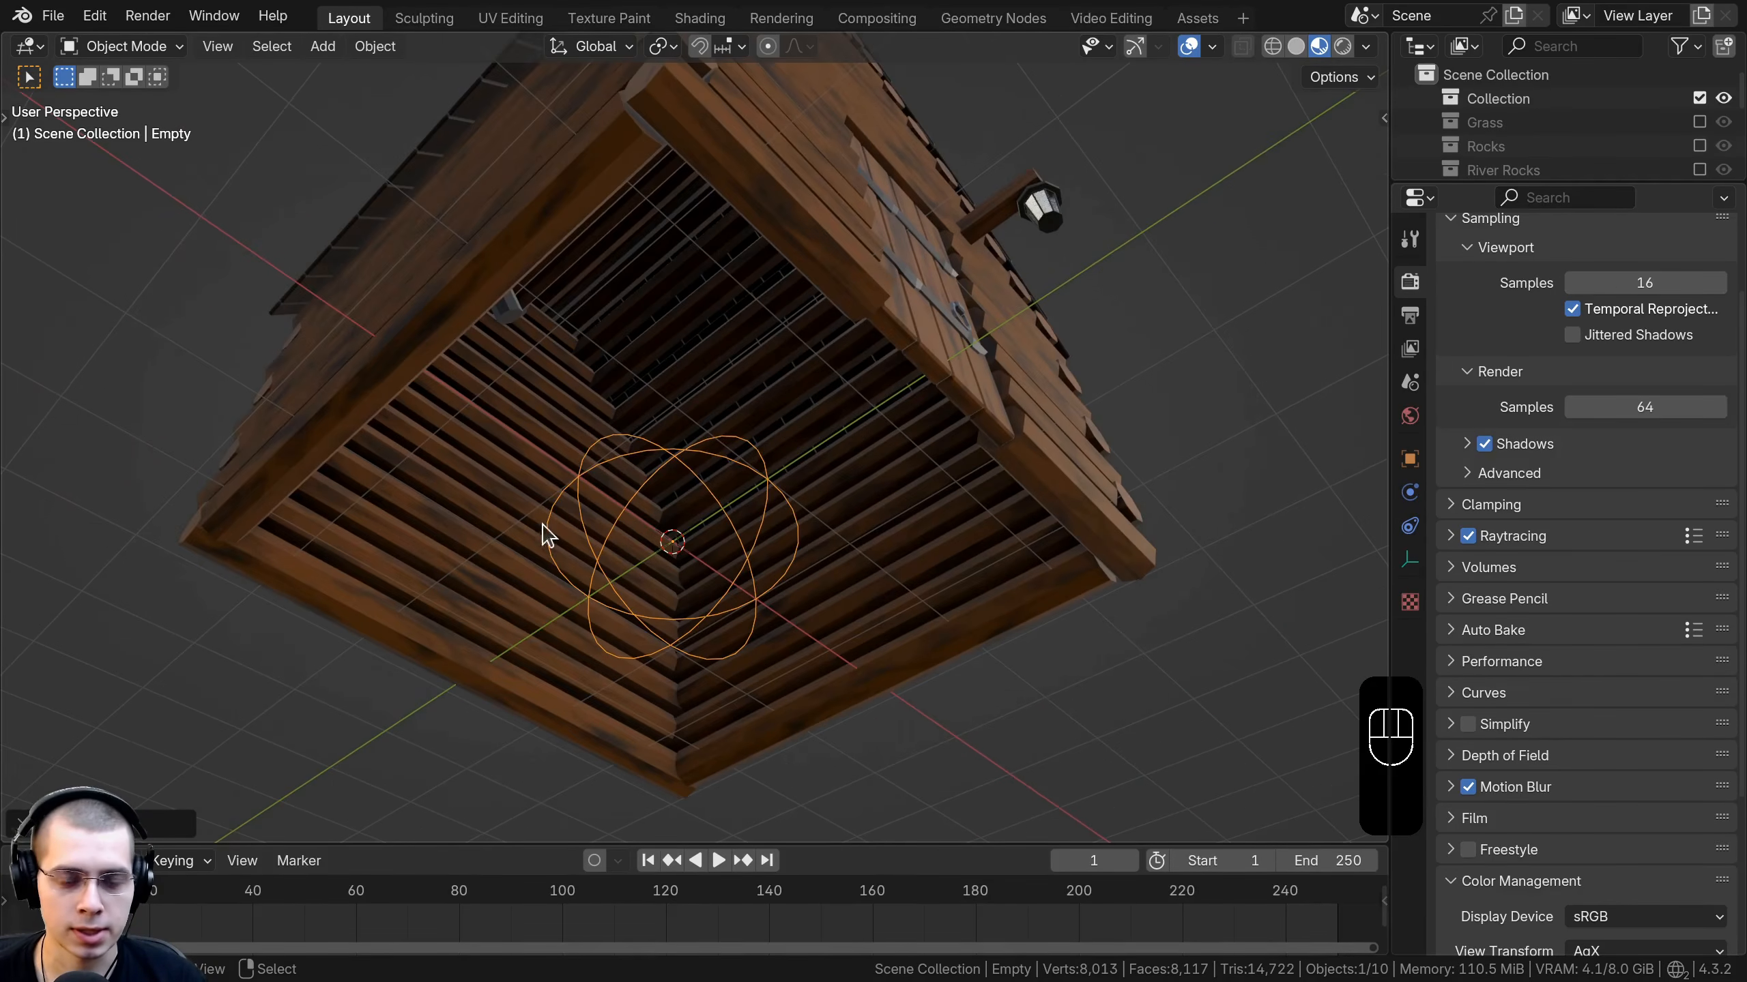
scroll(727, 475, "down", 6)
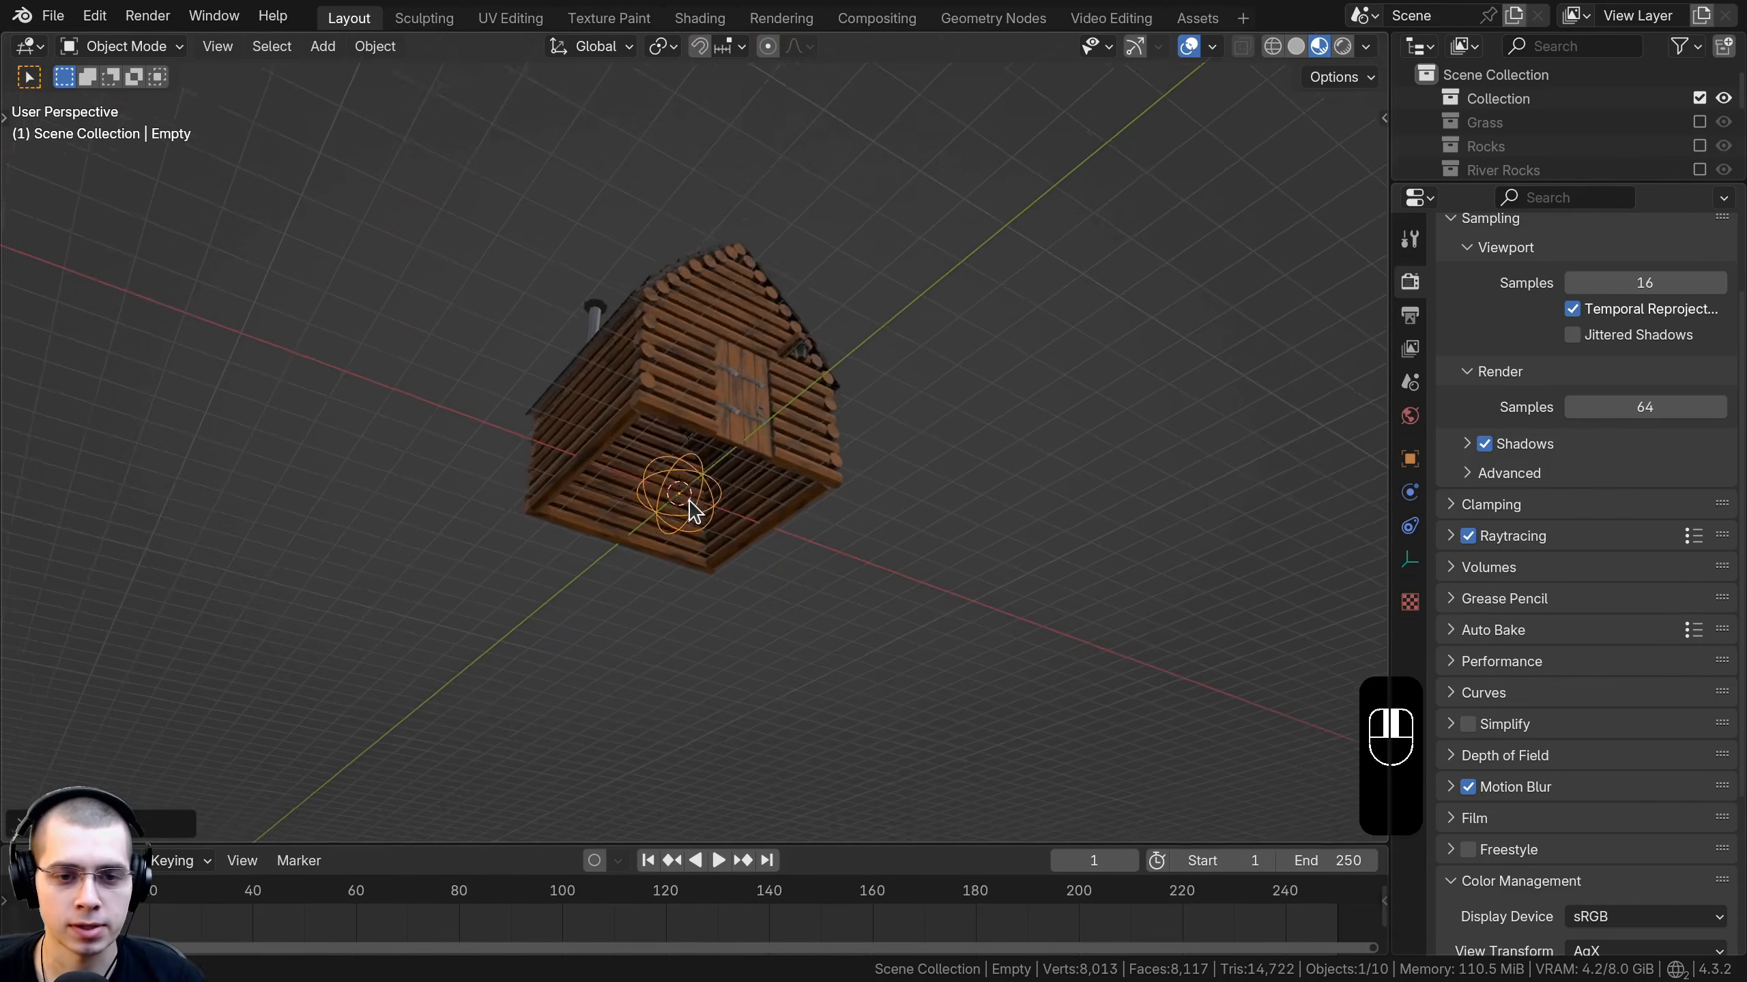
key("s")
left_click(974, 468)
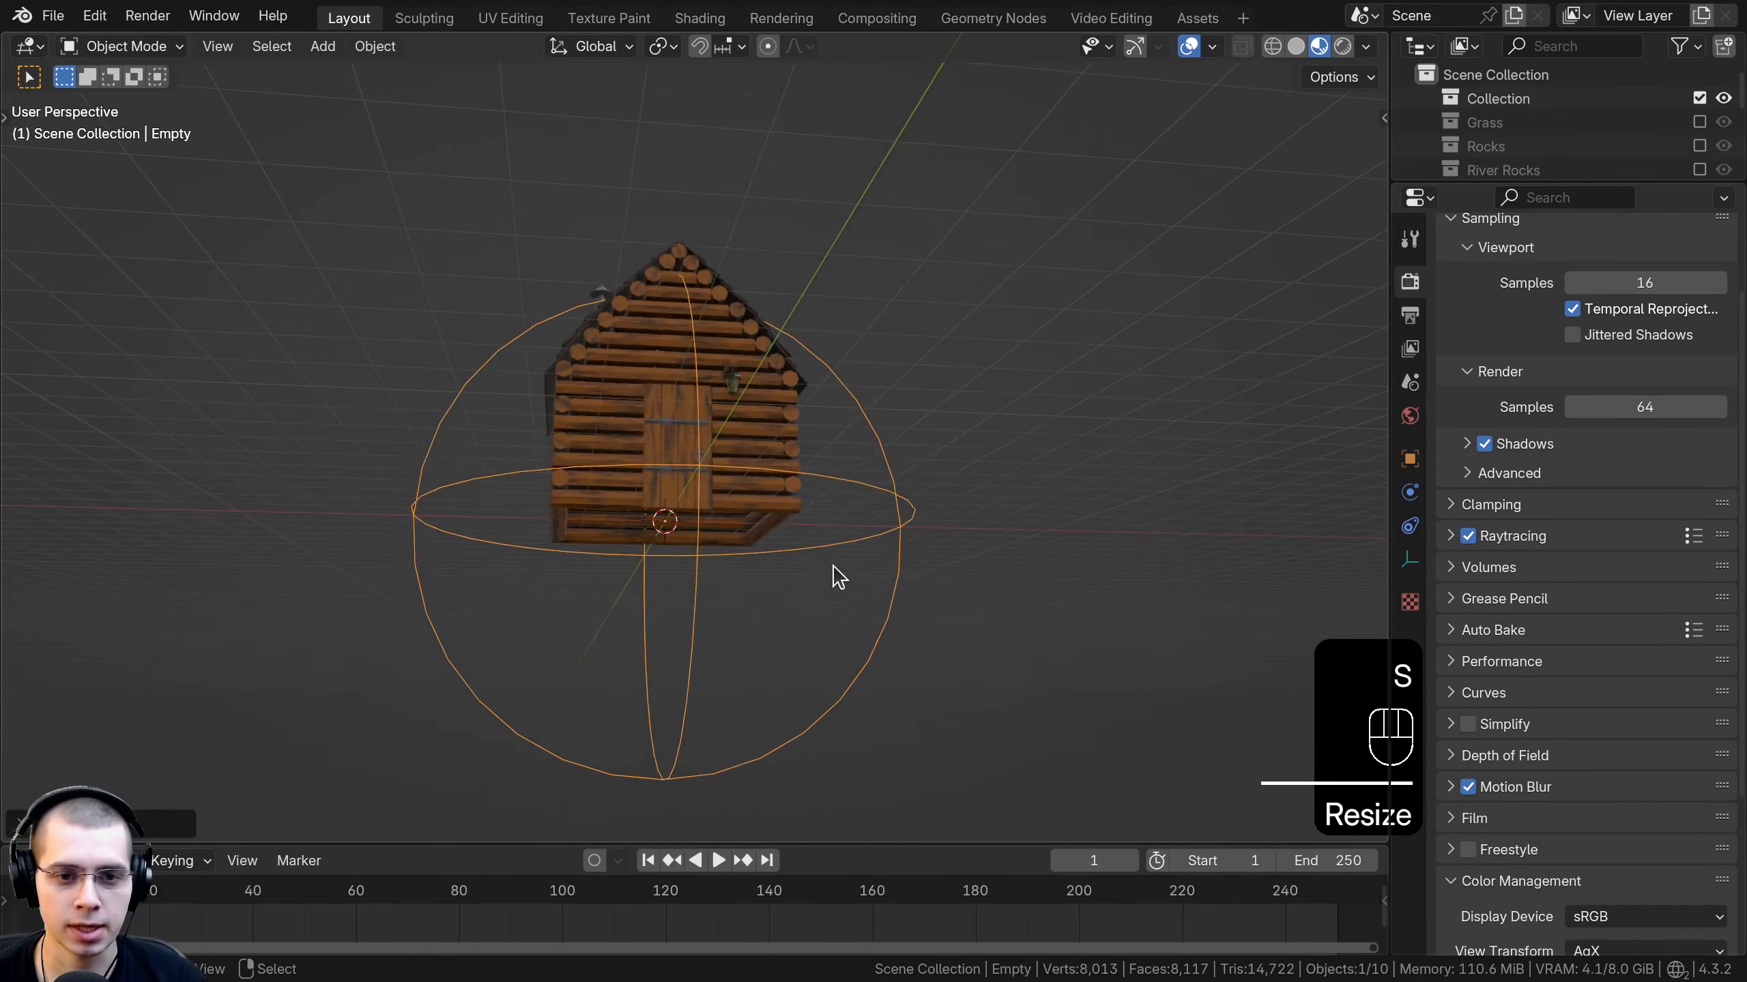
key("g")
left_click(897, 516)
key("s")
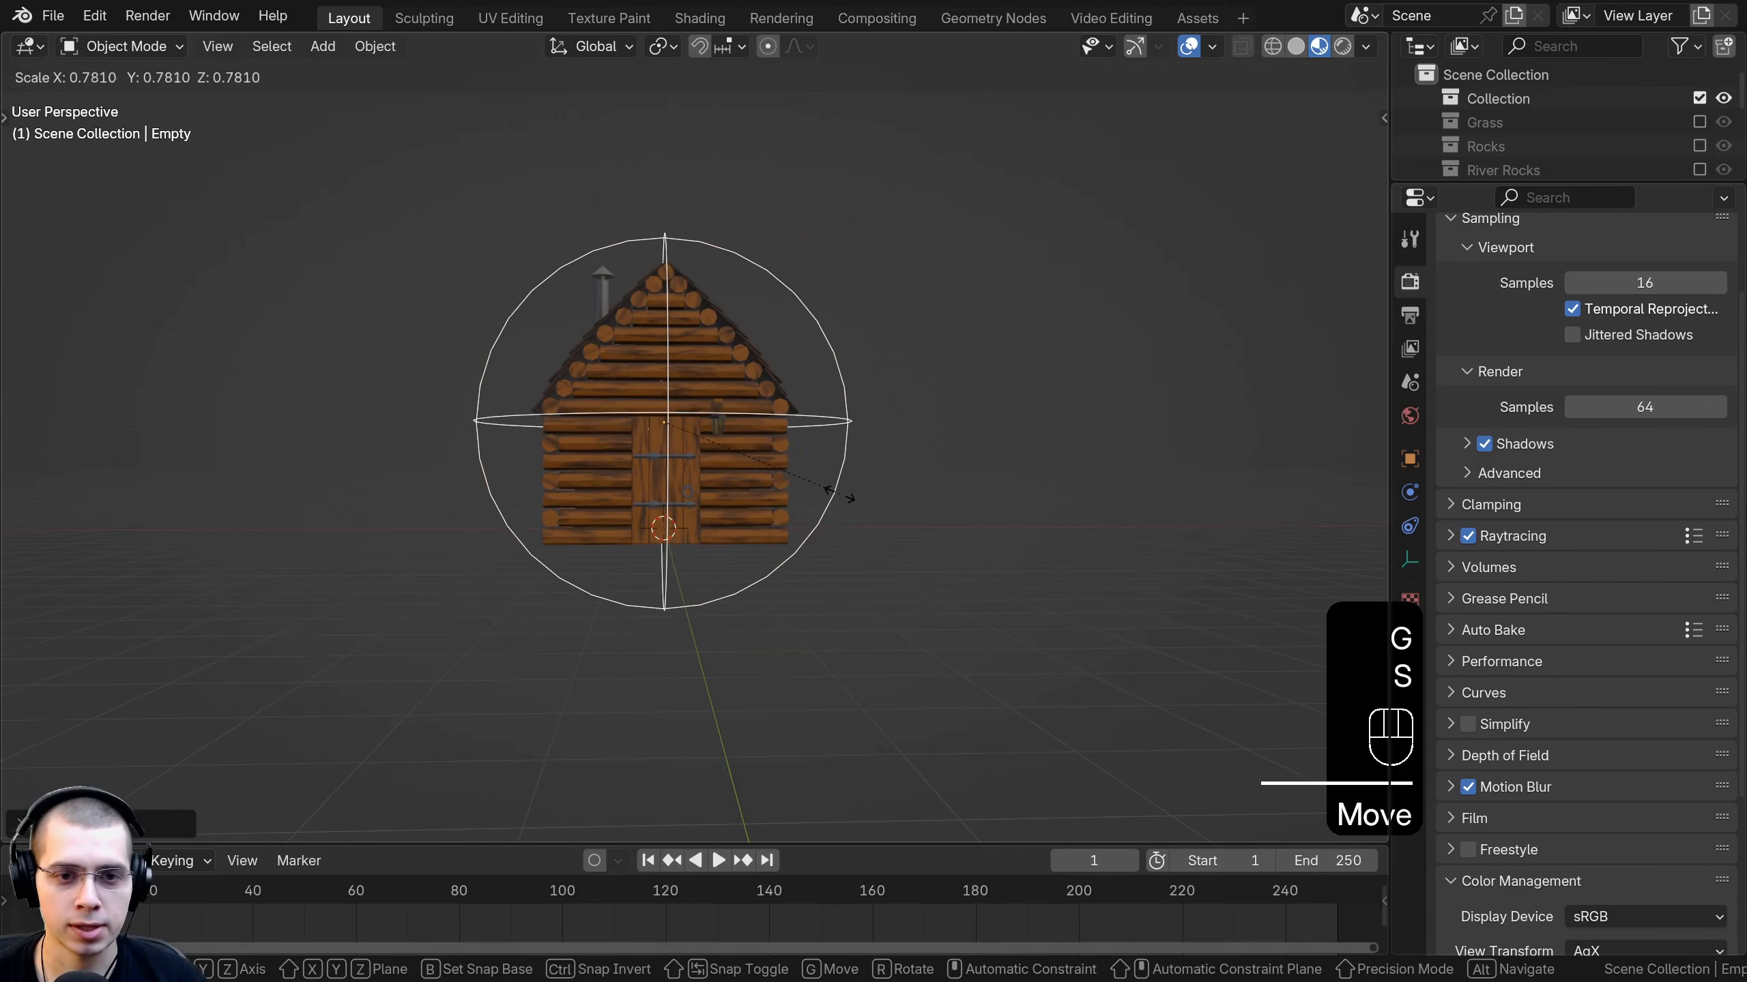
left_click(845, 496)
middle_click_drag(845, 496, 839, 516)
key("s")
left_click(853, 520)
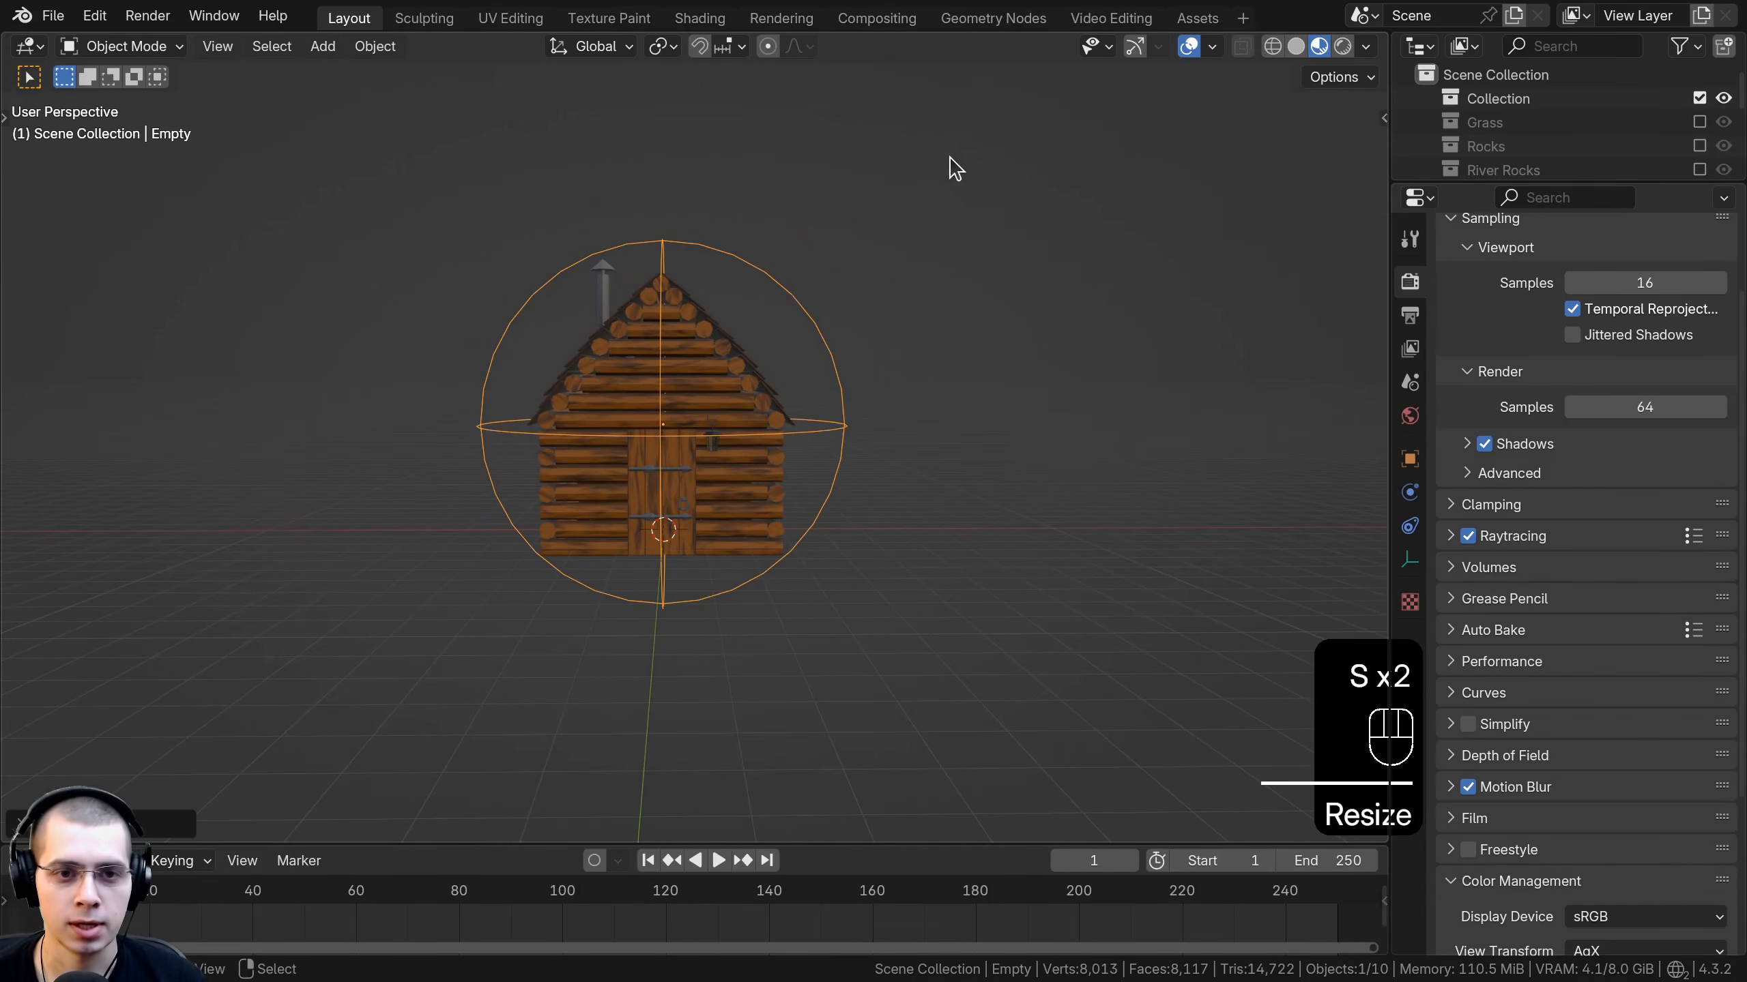
Select all cabin objects in wireframe, return to solid shading and parent them to the sphere empty with Object (Keep Transform).
middle_click_drag(953, 167, 978, 168)
key("z")
left_click(787, 166)
left_click_drag(331, 127, 1011, 716)
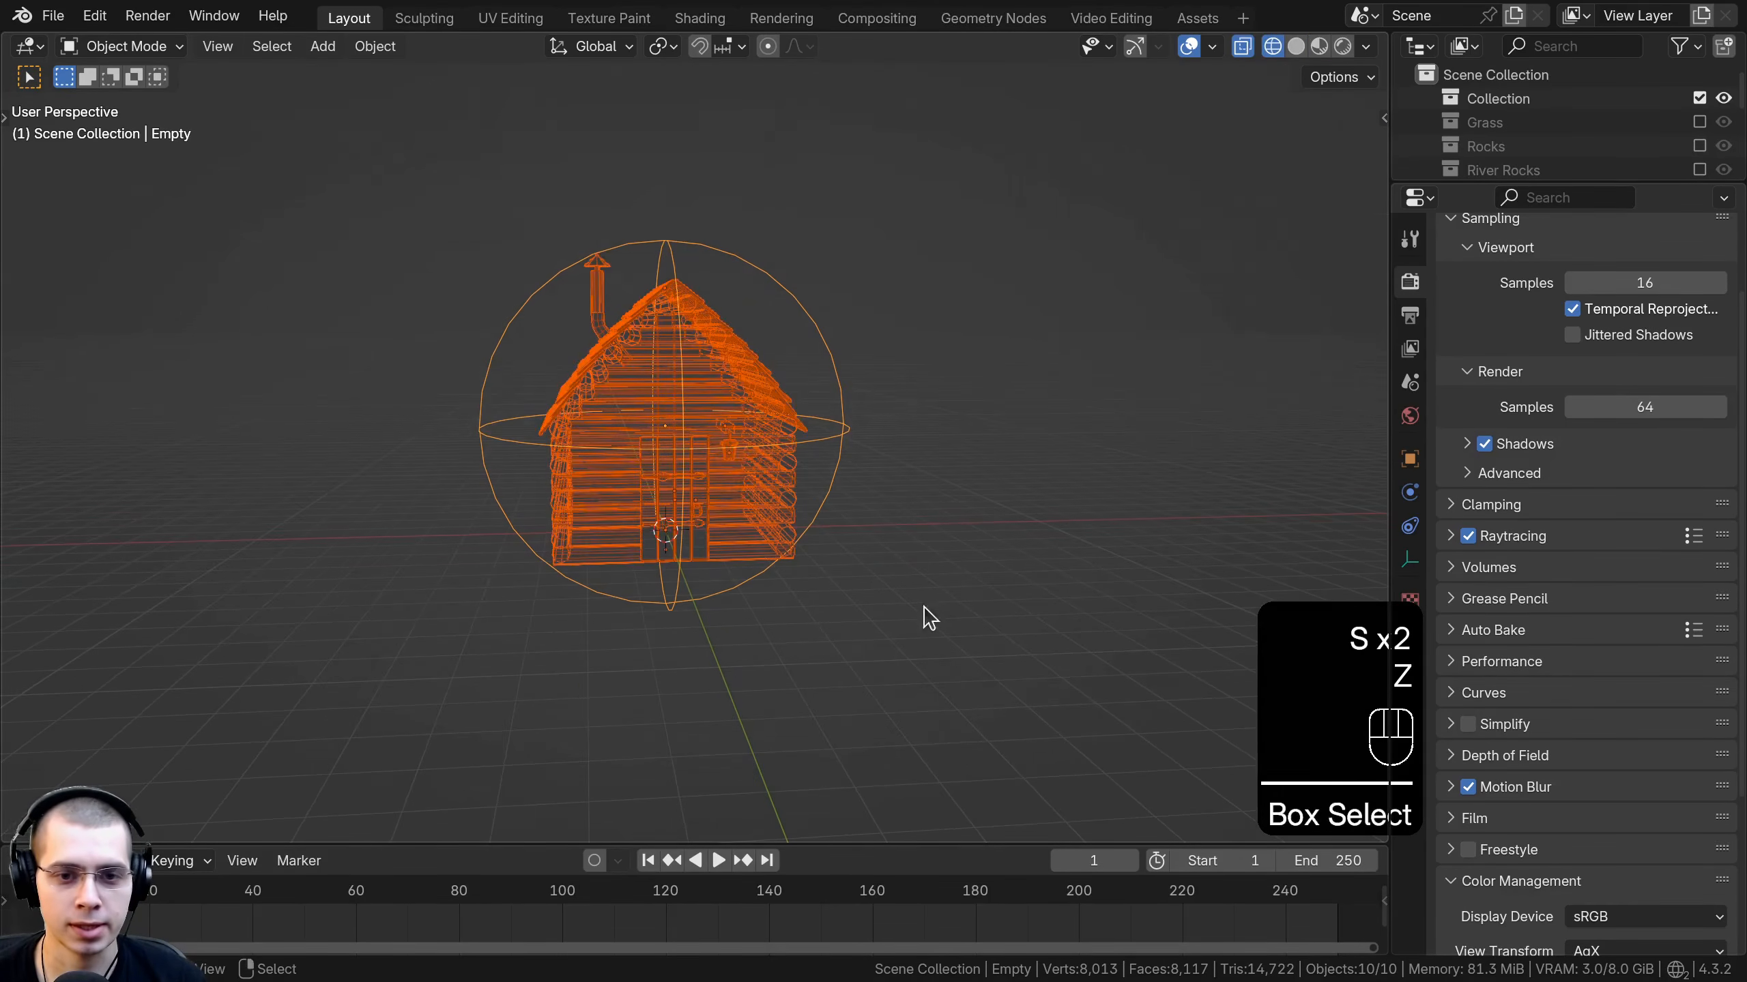
key("z")
left_click(969, 391)
left_click(797, 296, "shift")
left_click(797, 296, "shift")
middle_click_drag(850, 300, 865, 358)
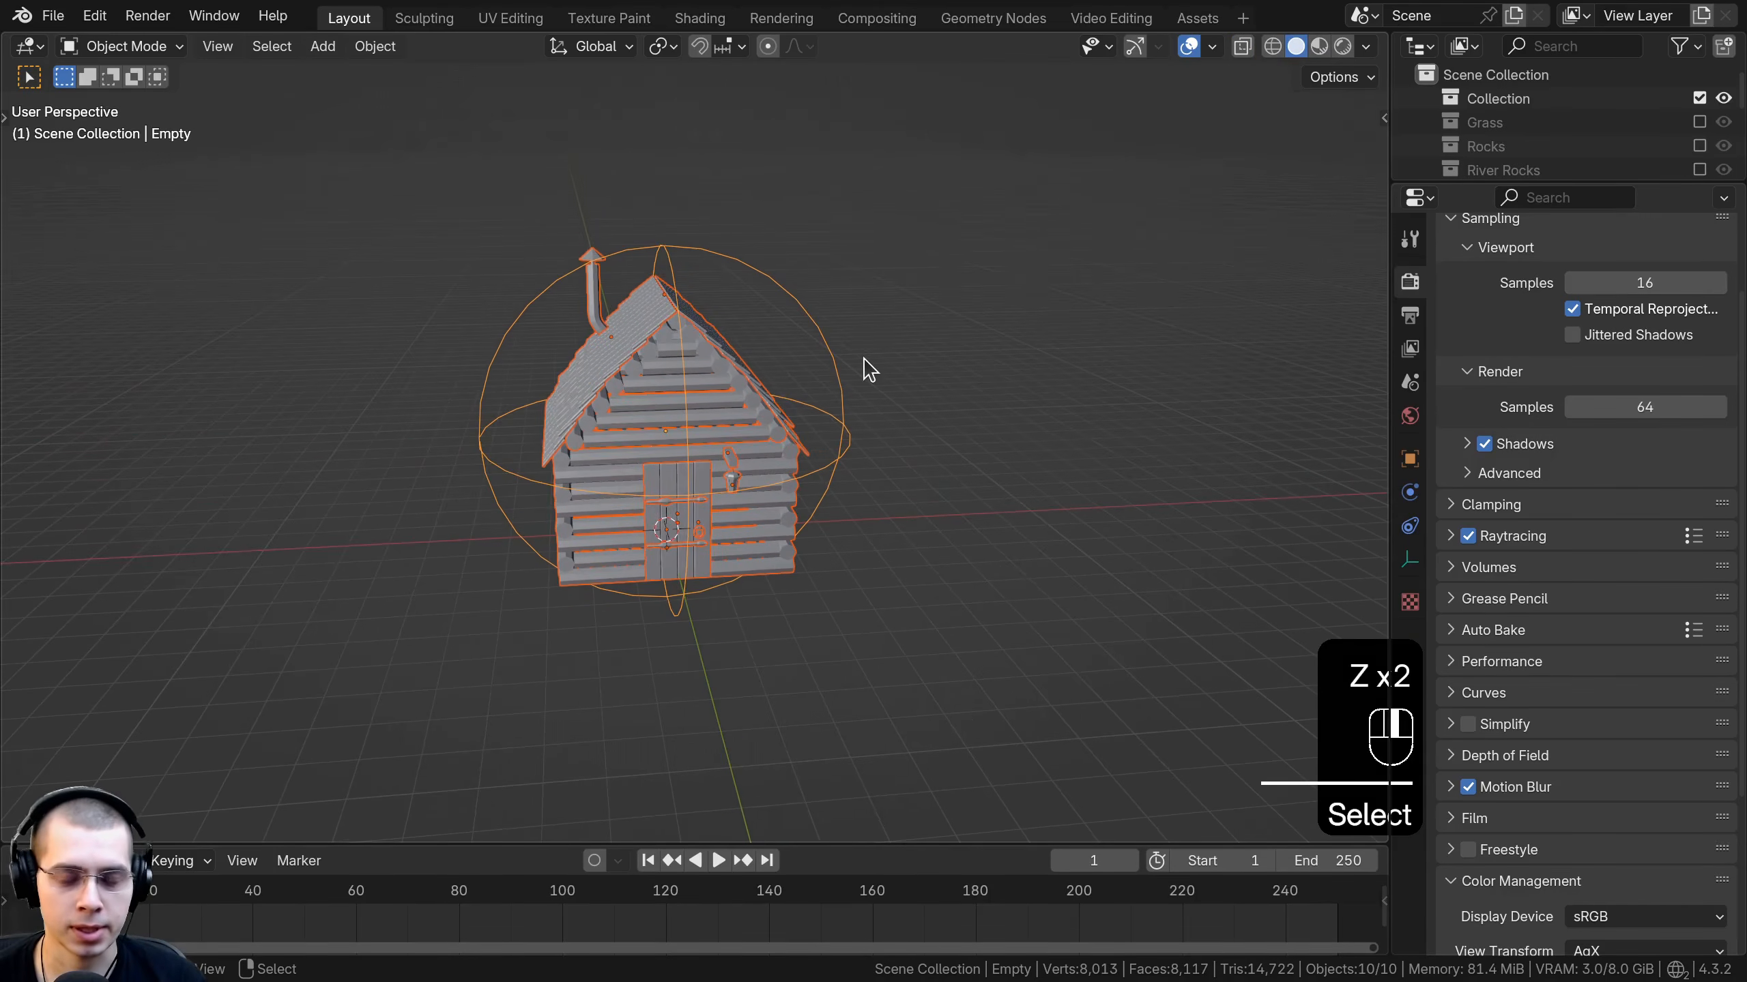
key("ctrl+p")
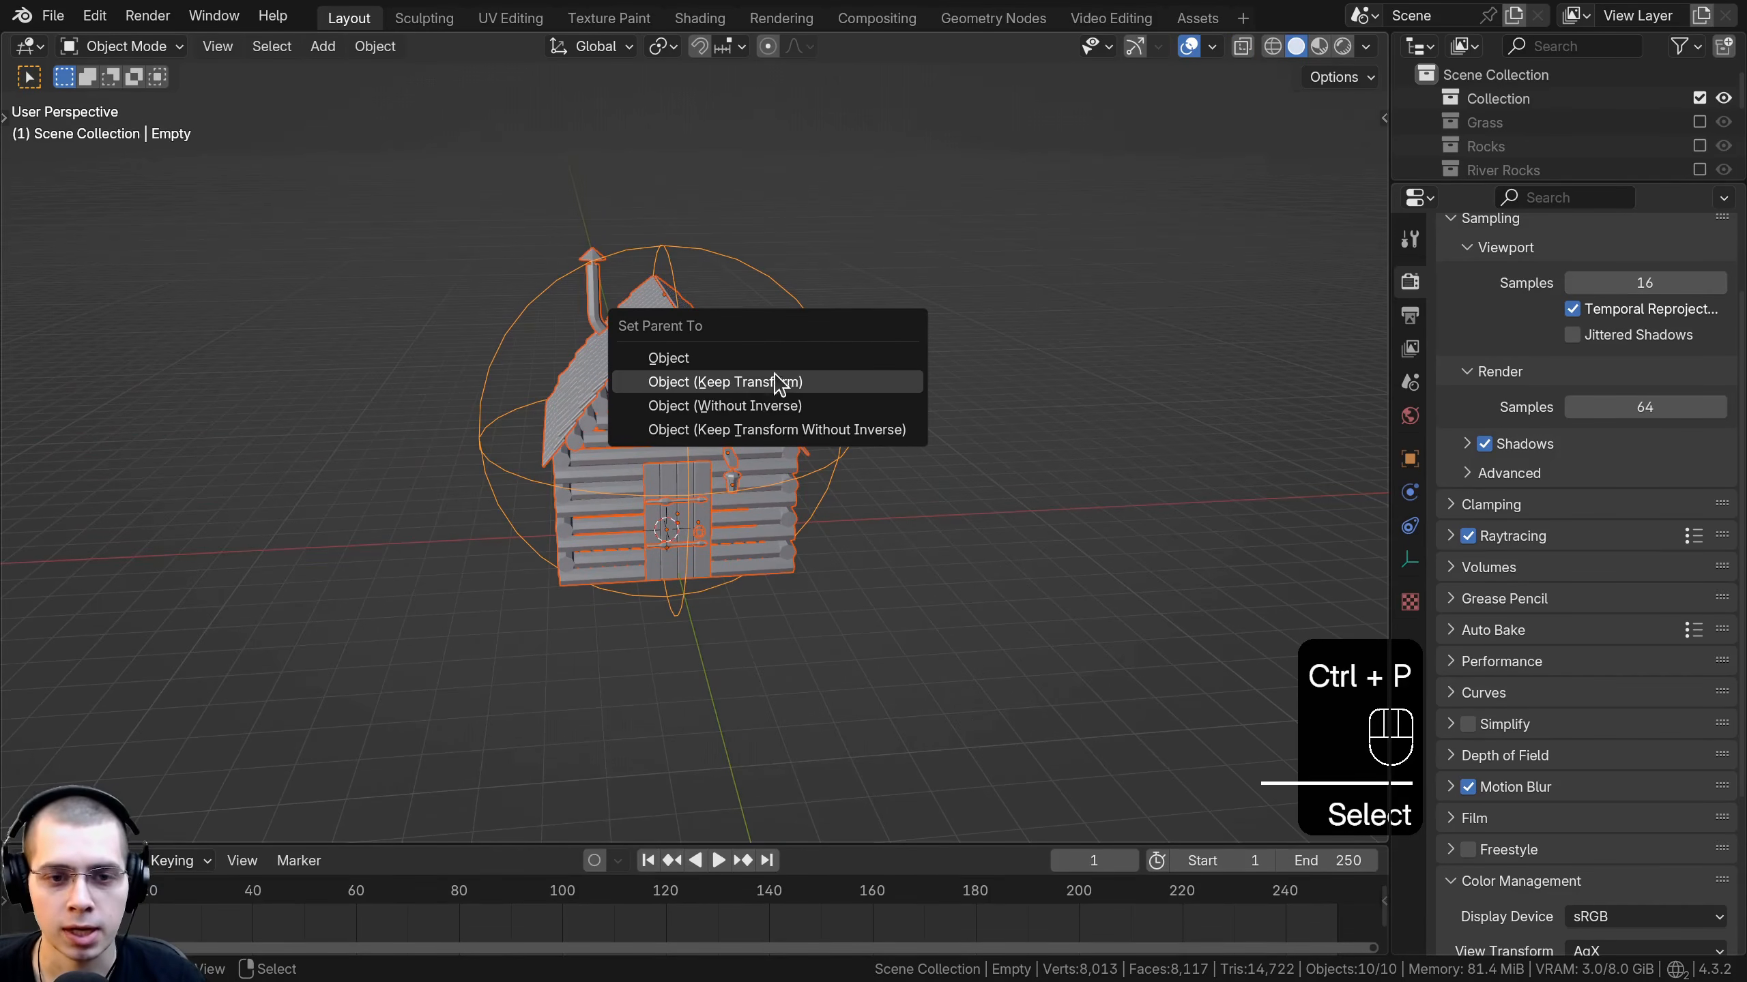
left_click(741, 386)
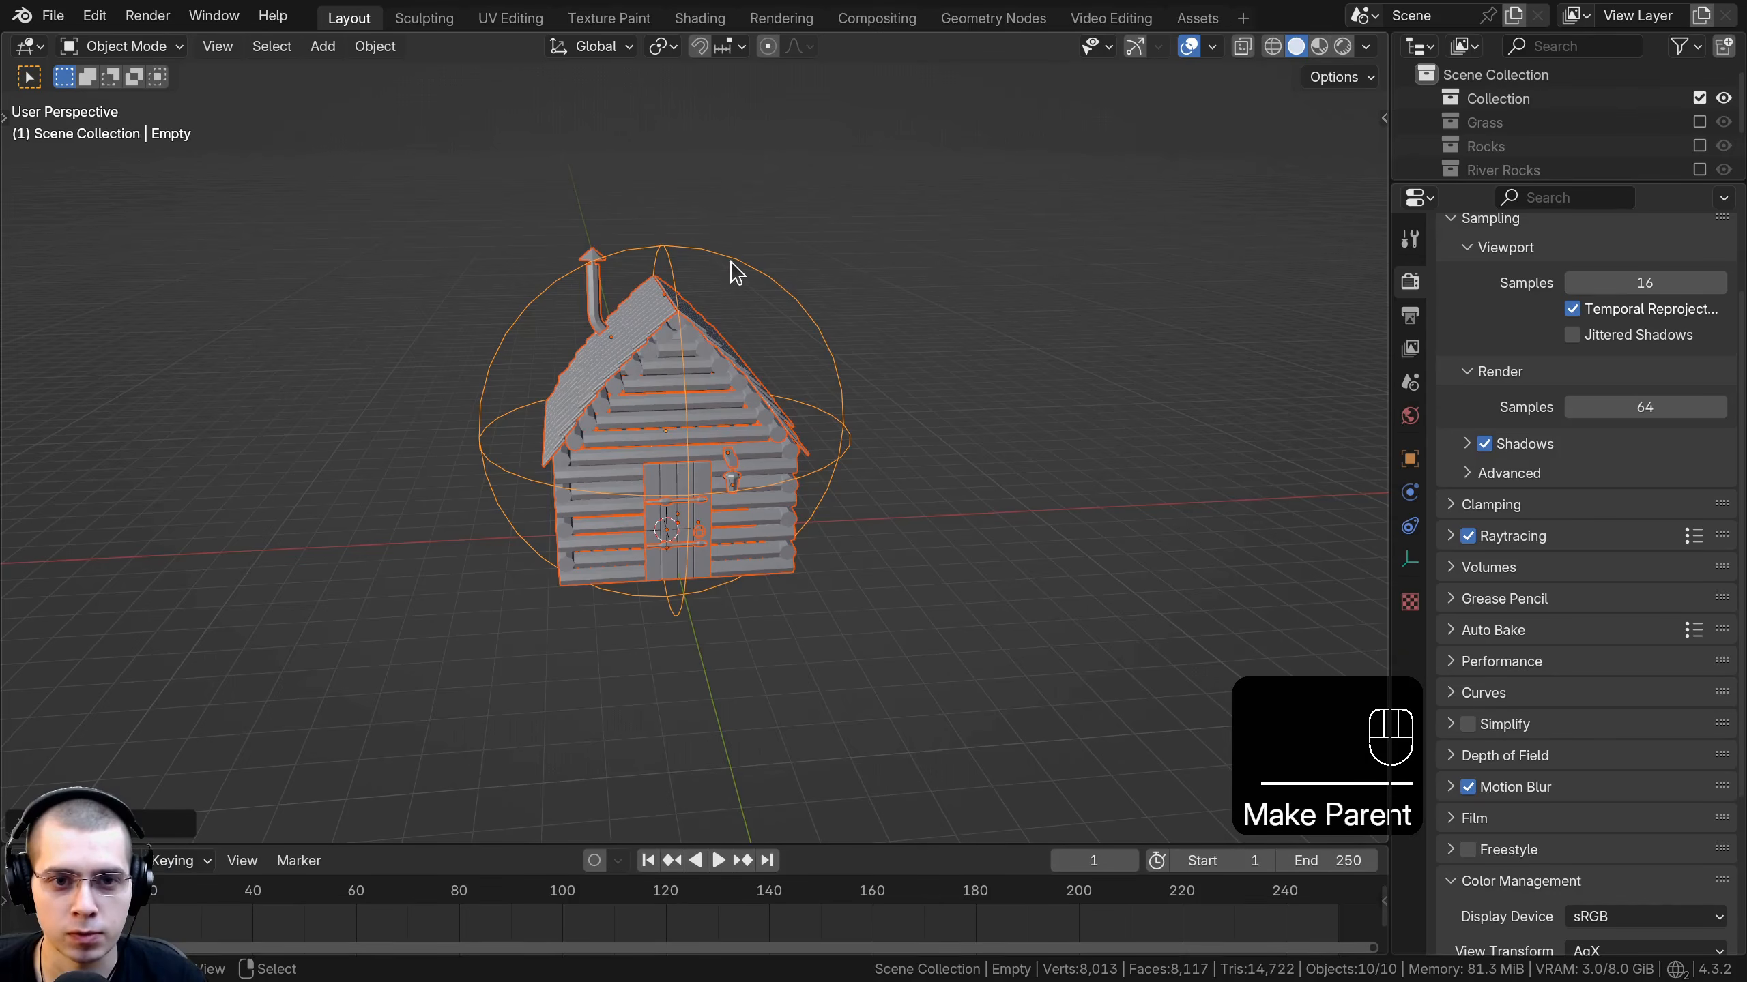
Try moving and rotating the sphere empty to test whether the whole cabin follows it.
left_click(732, 262)
key("g")
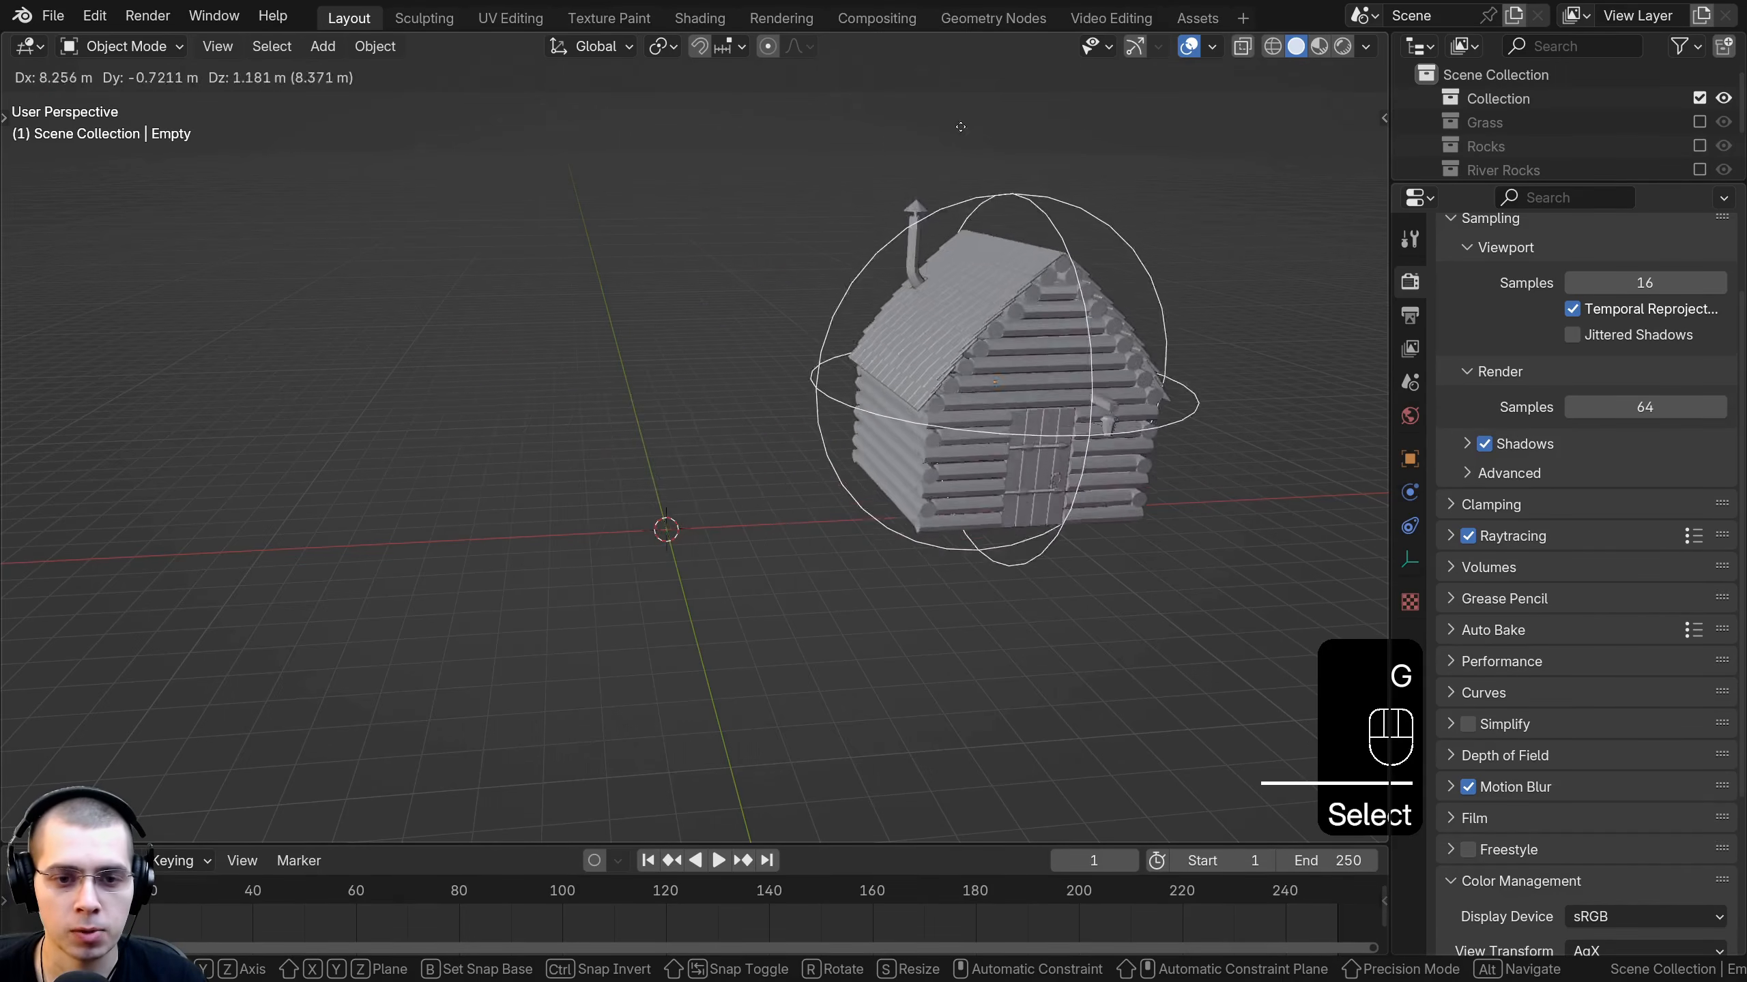
right_click(776, 329)
middle_click_drag(776, 329, 738, 333)
key("r")
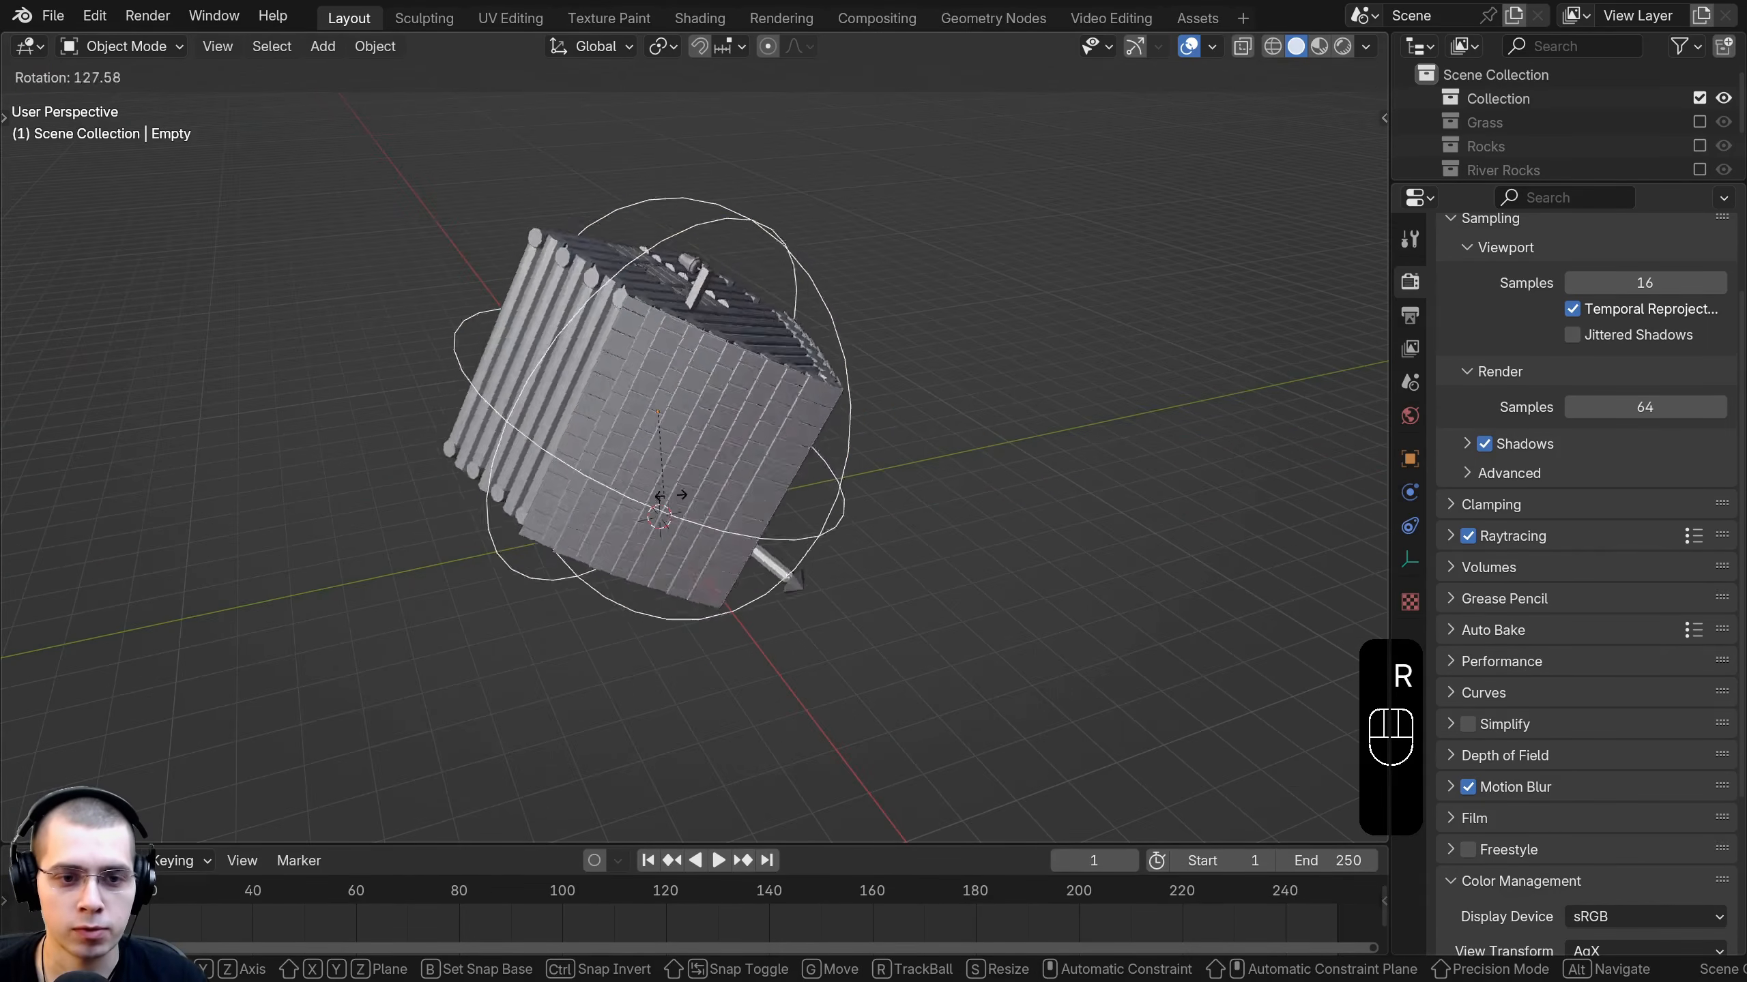
key("z")
right_click(722, 605)
Select all the cabin objects together with the empty and move them to a new collection named Cabin.
middle_click_drag(726, 603, 842, 578)
key("a")
scroll(789, 558, "down", 4)
middle_click_drag(842, 578, 853, 600, "shift")
left_click_drag(1002, 118, 310, 717)
scroll(701, 303, "up", 2)
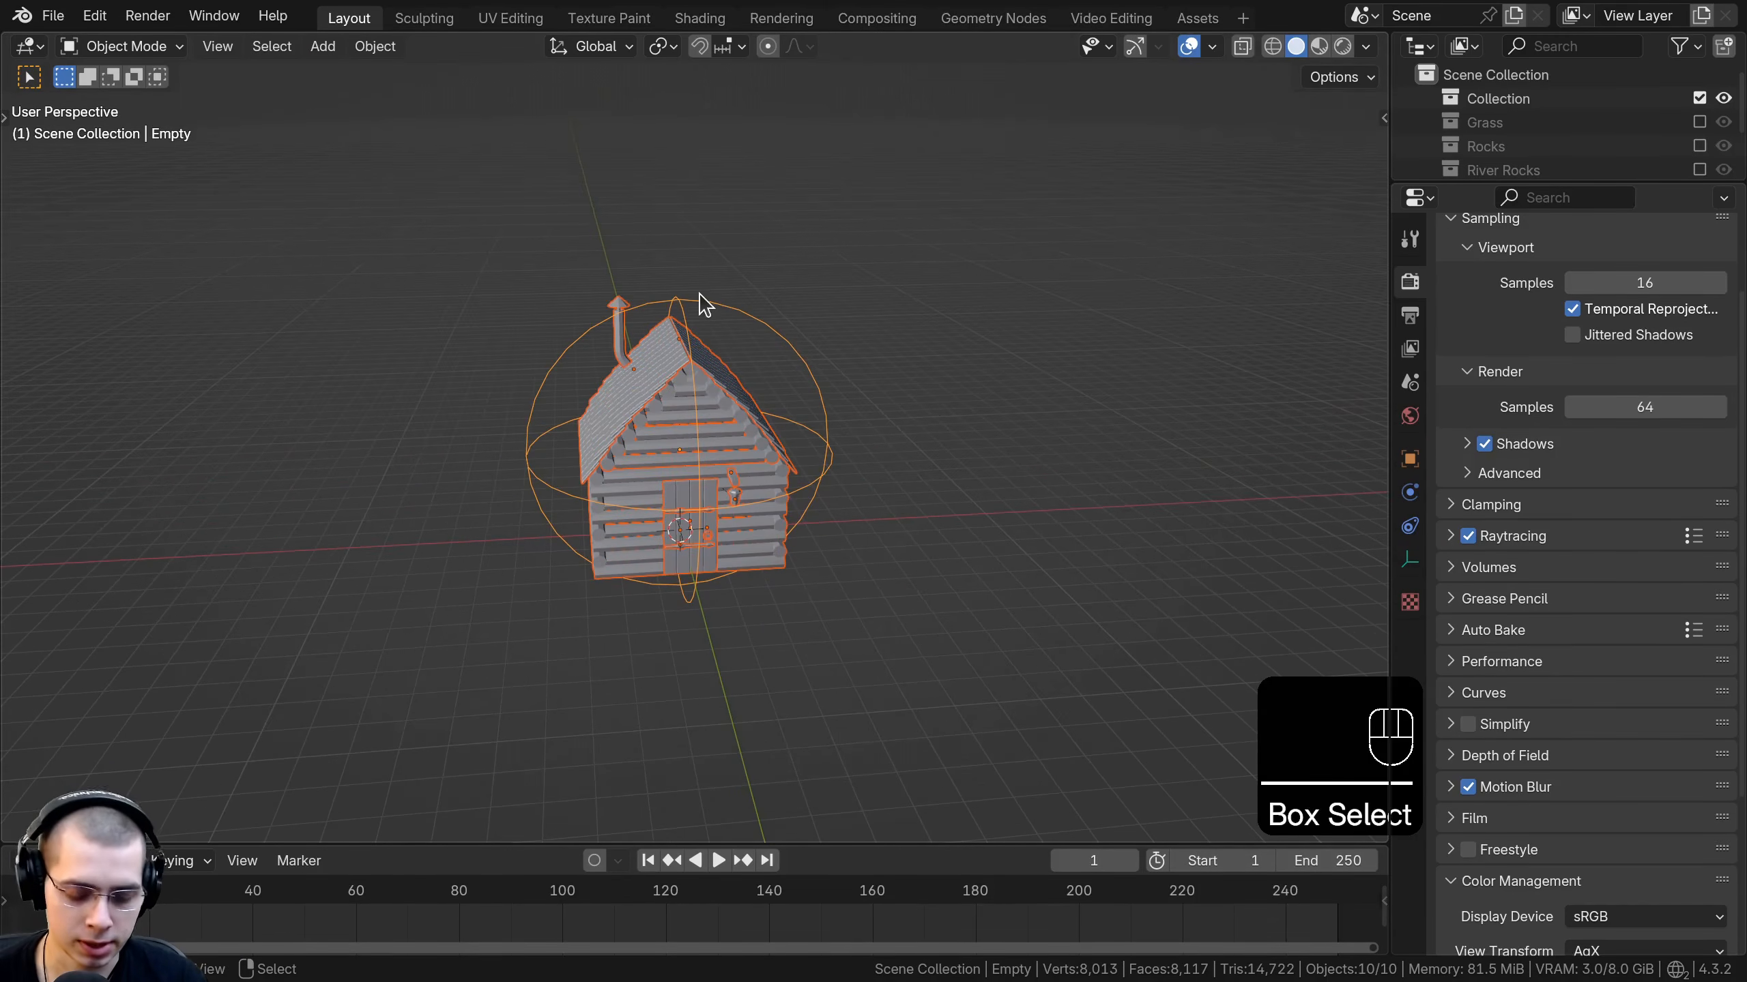
key("m")
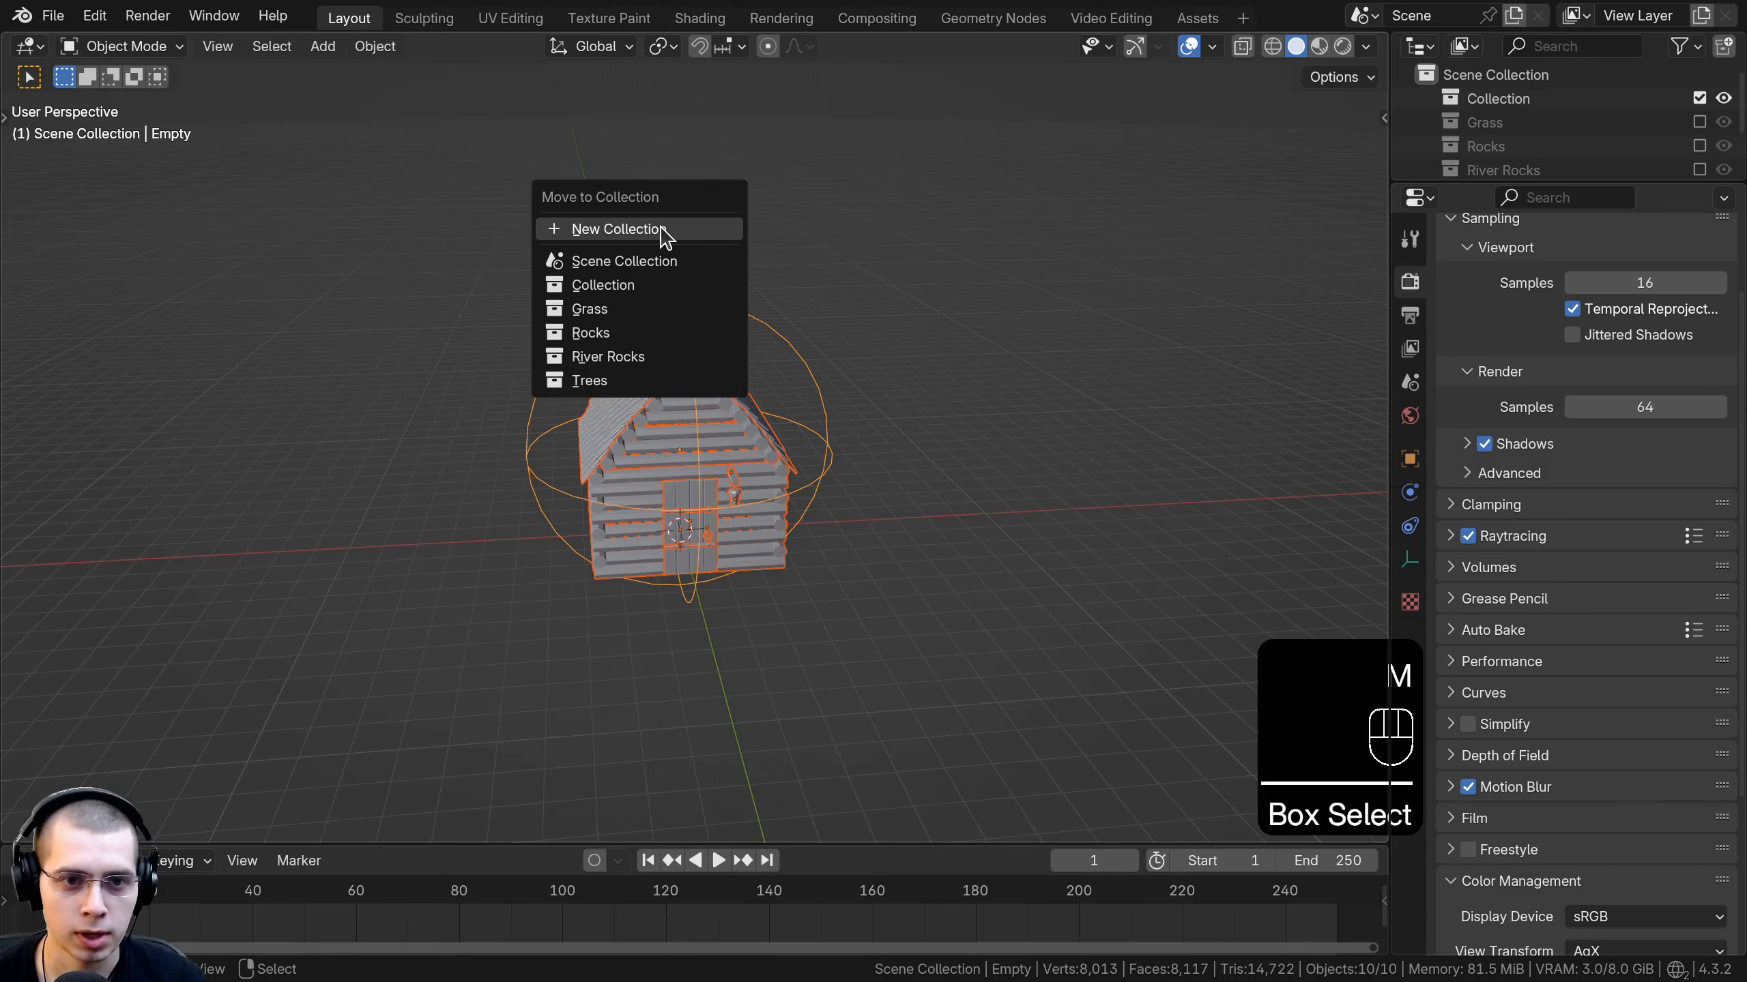
left_click(662, 229)
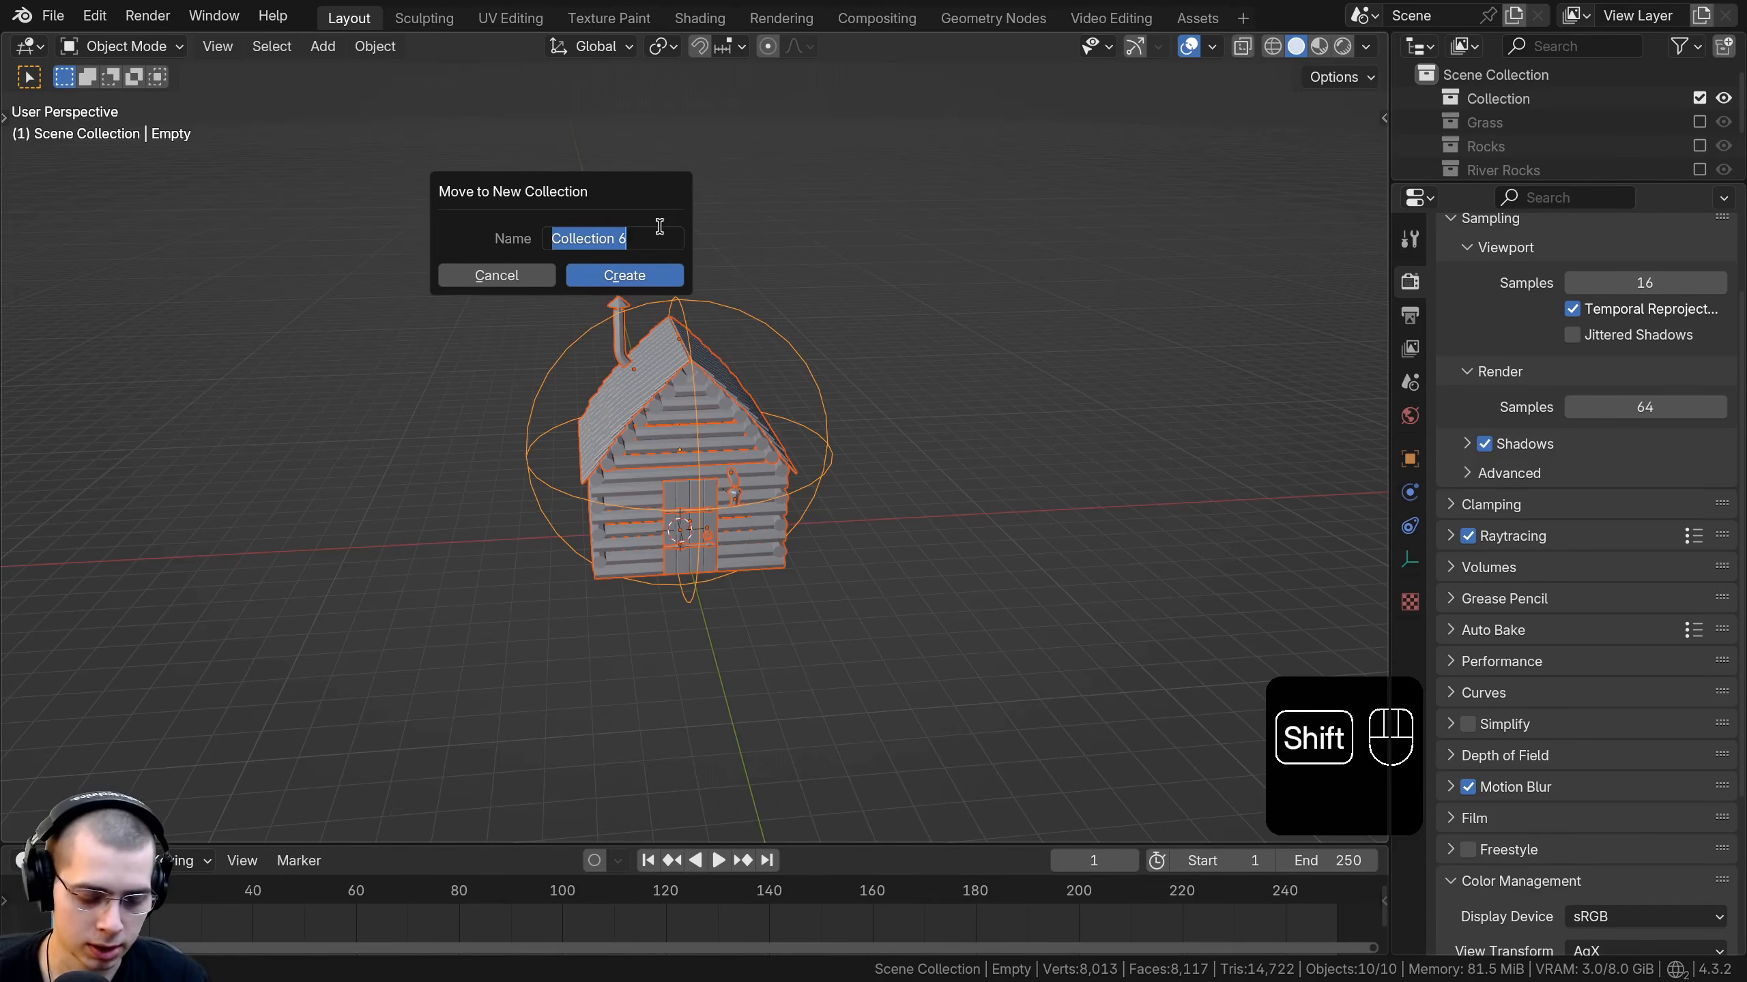
type("Cami")
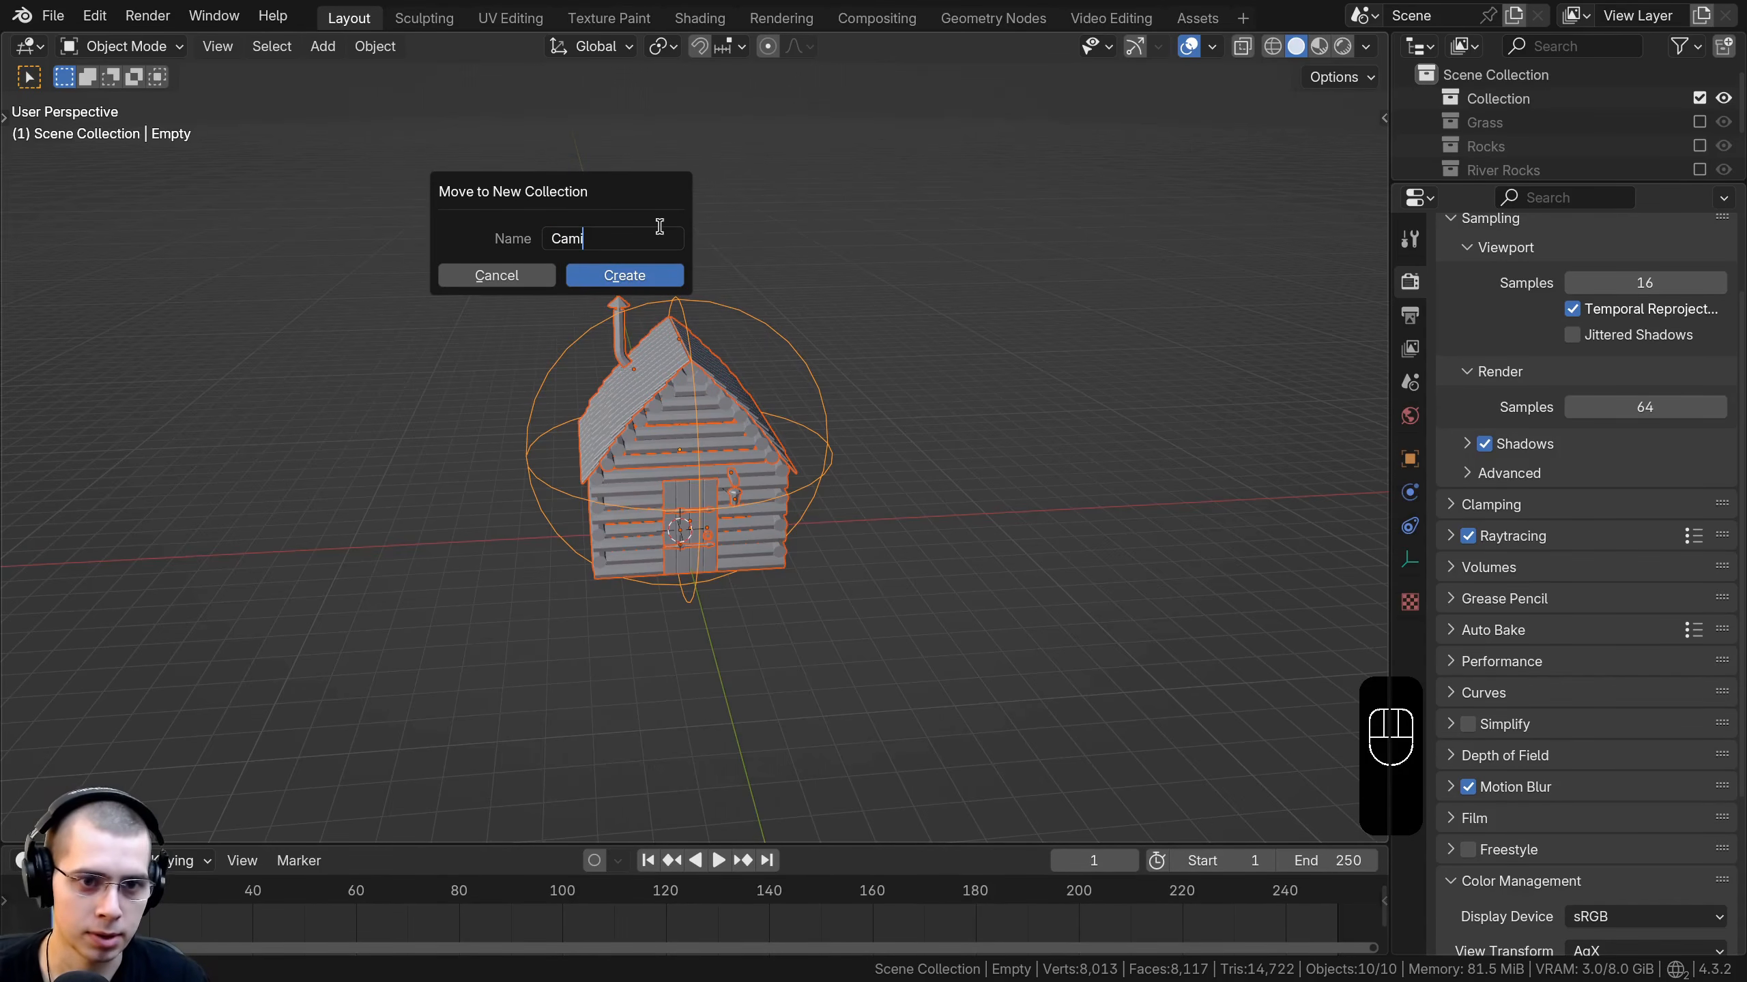
key("BackSpace")
key("BackSpace")
type("bin")
left_click(624, 275)
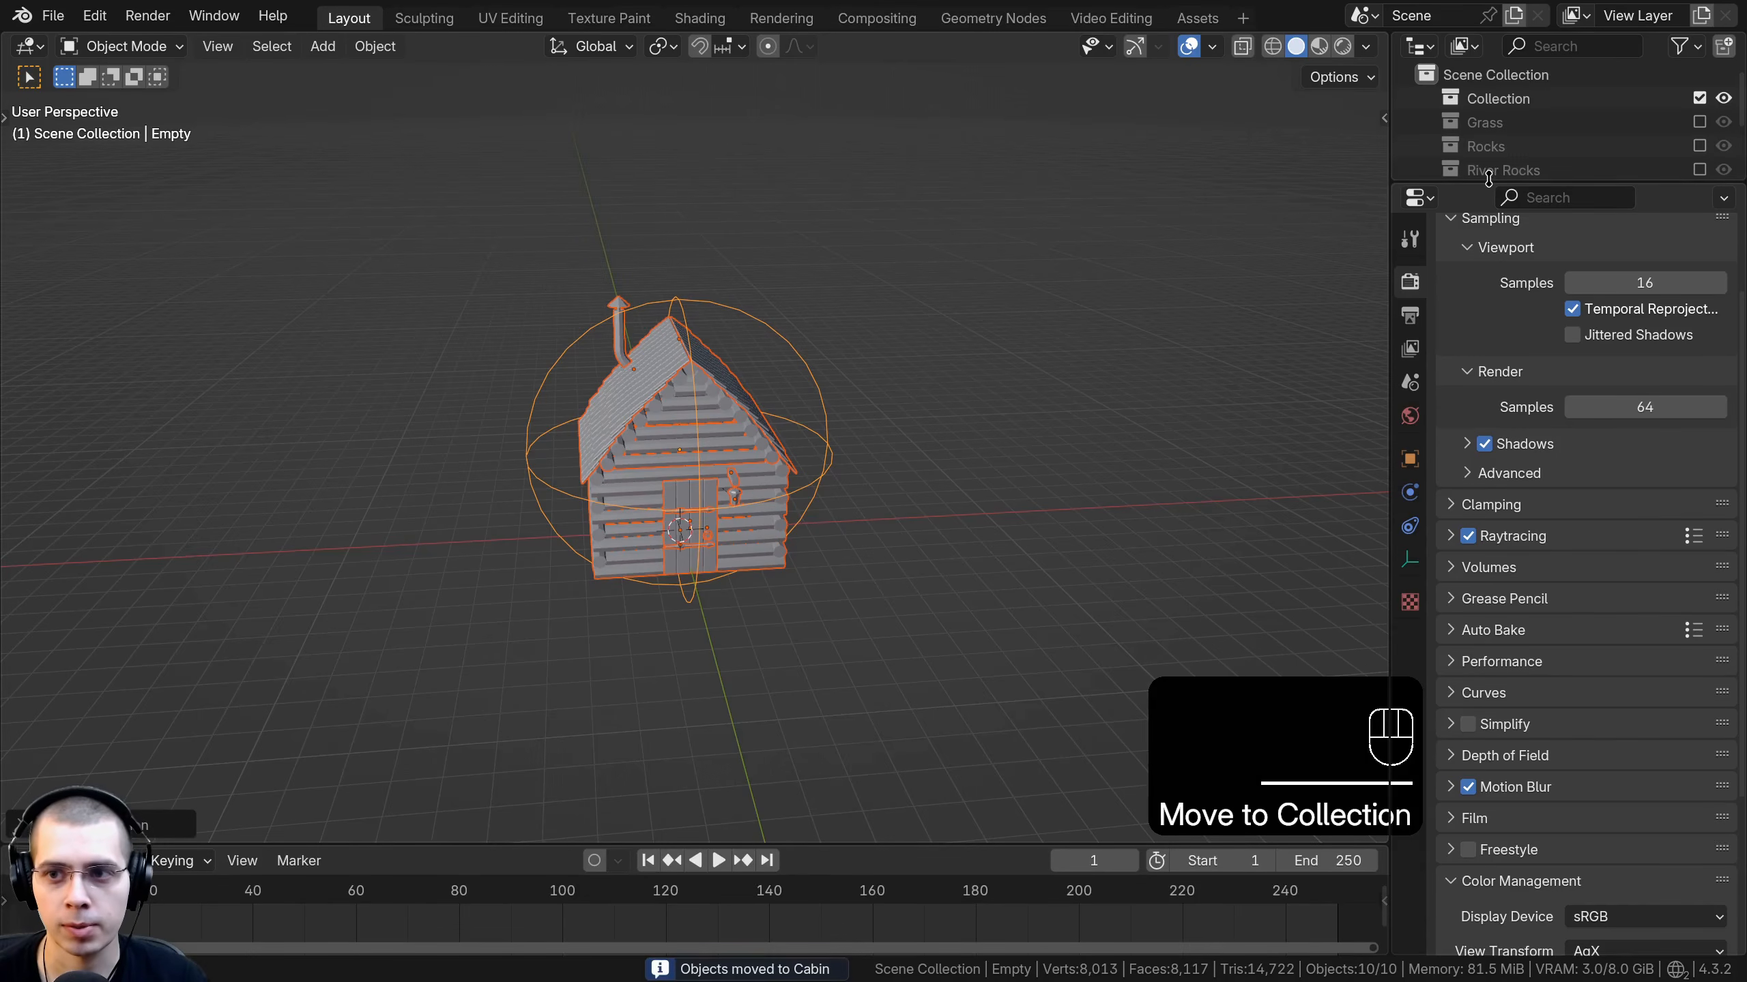
Enlarge the outliner, hide the selected cabin objects and make the Cabin collection active.
left_click_drag(1579, 182, 1581, 375)
left_click(1429, 219)
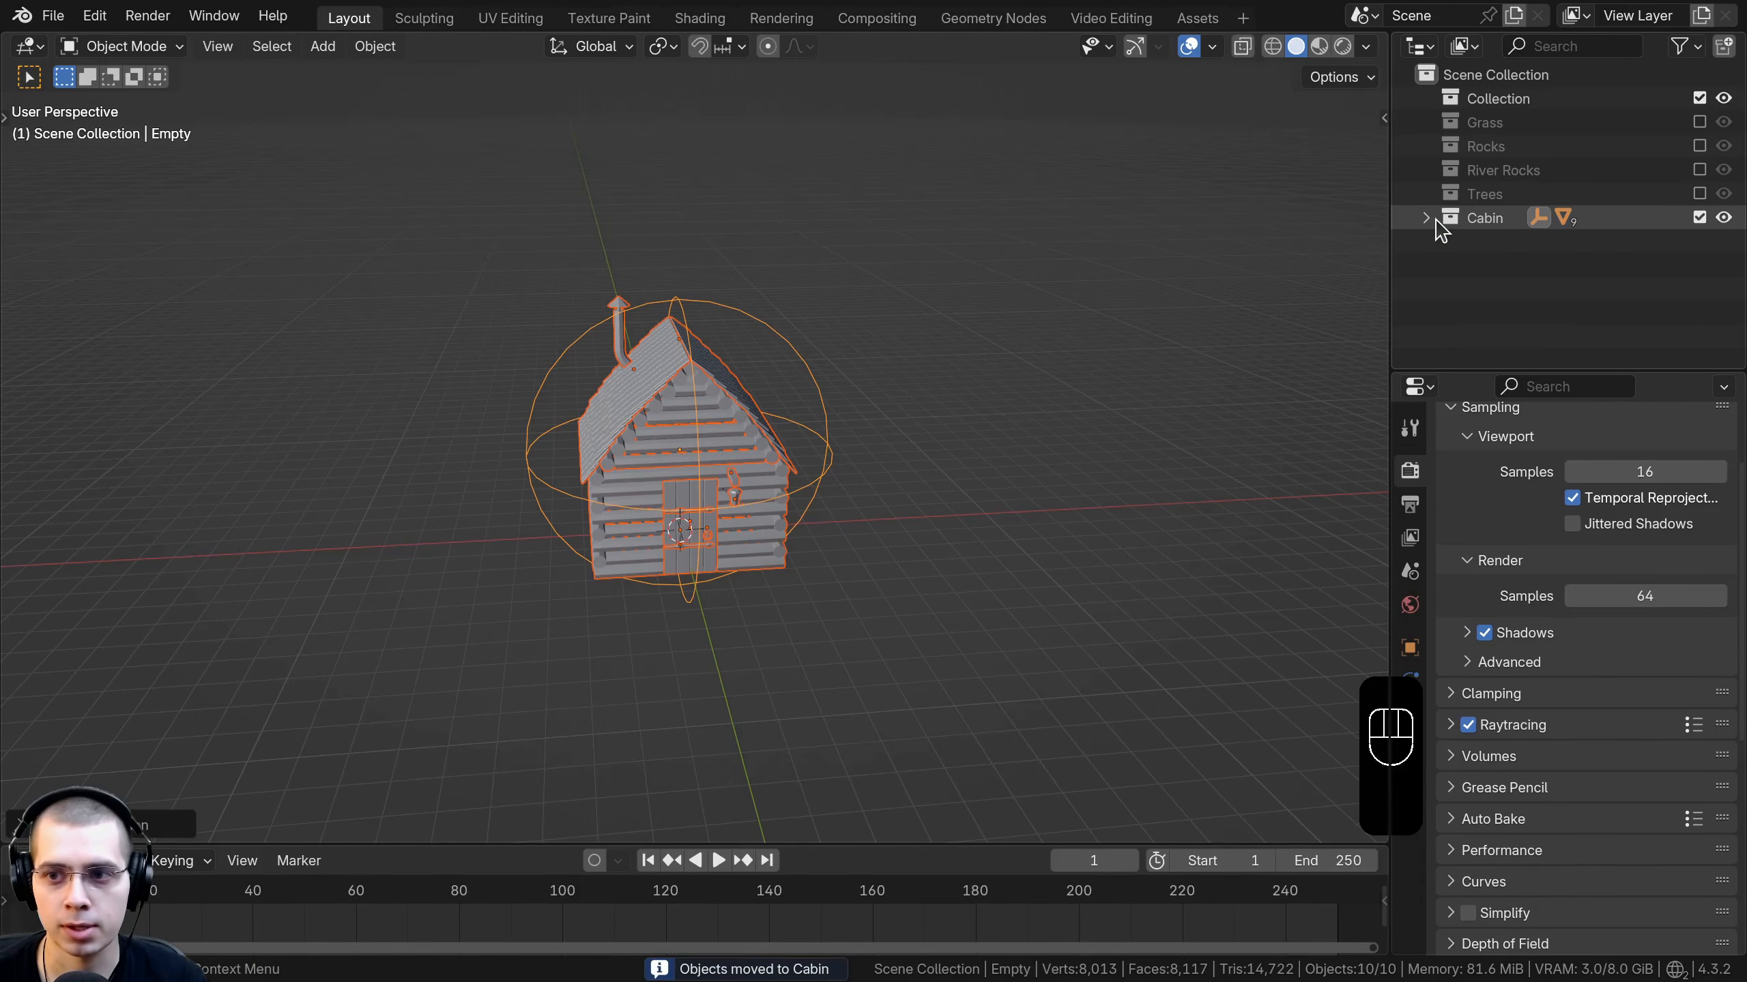
key("h")
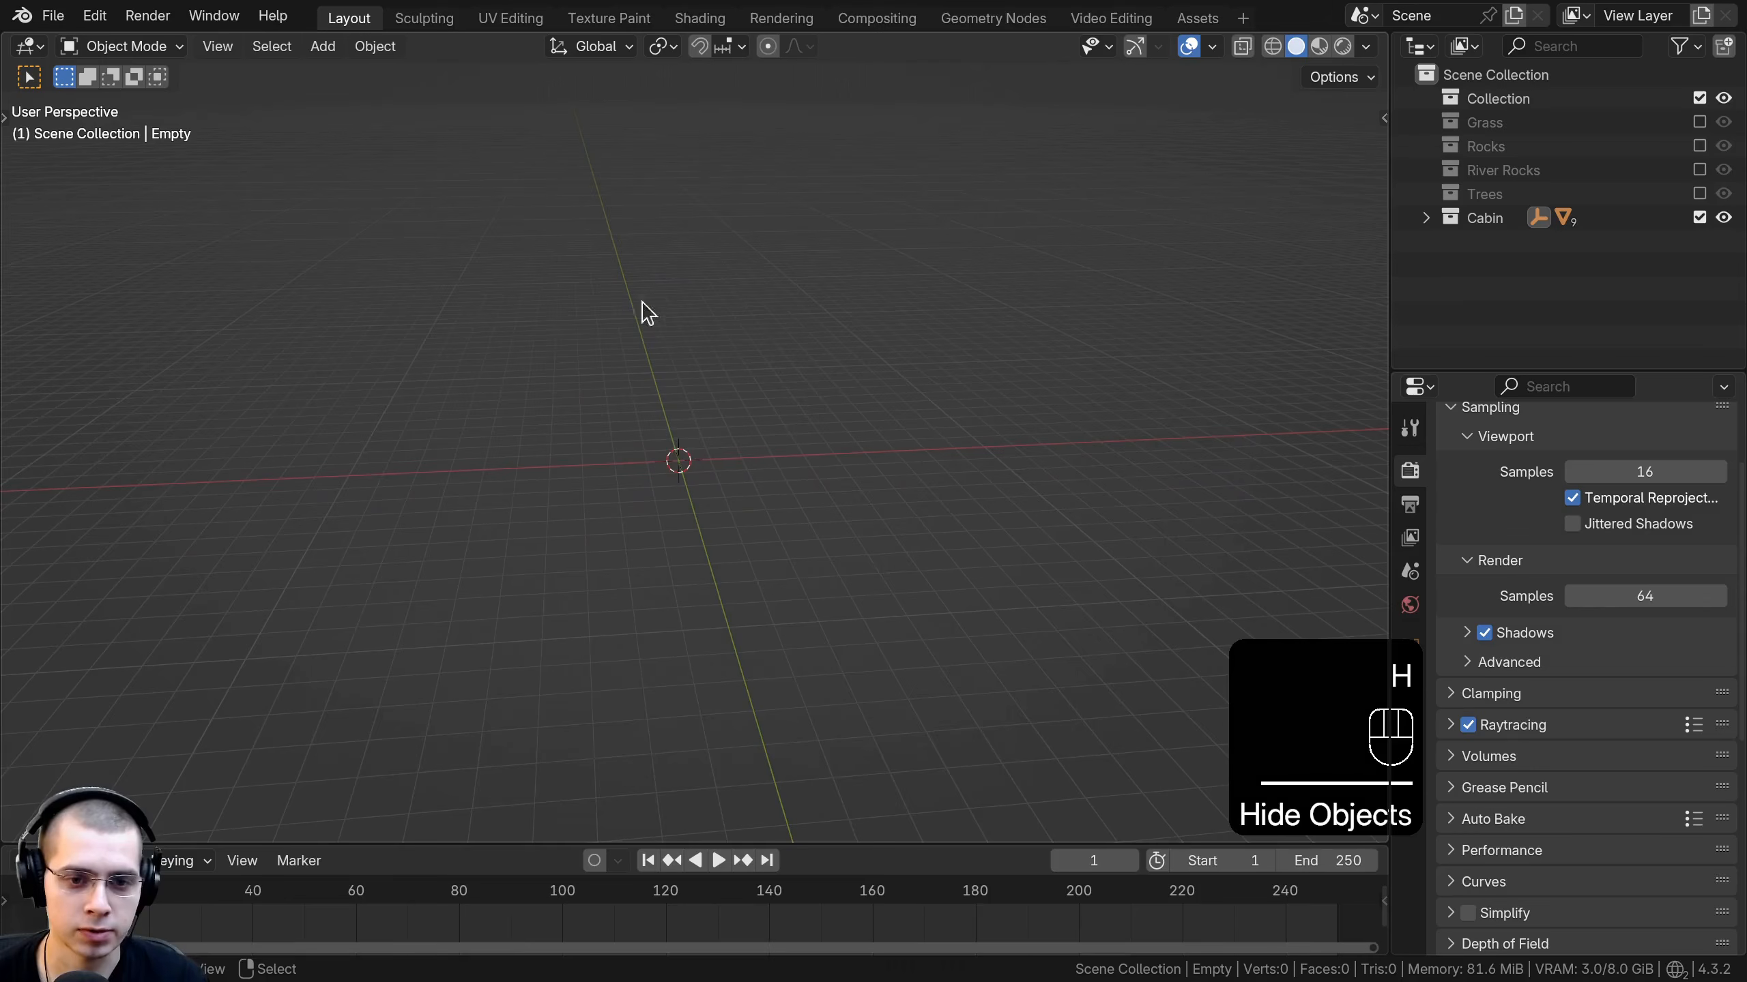
left_click(1493, 219)
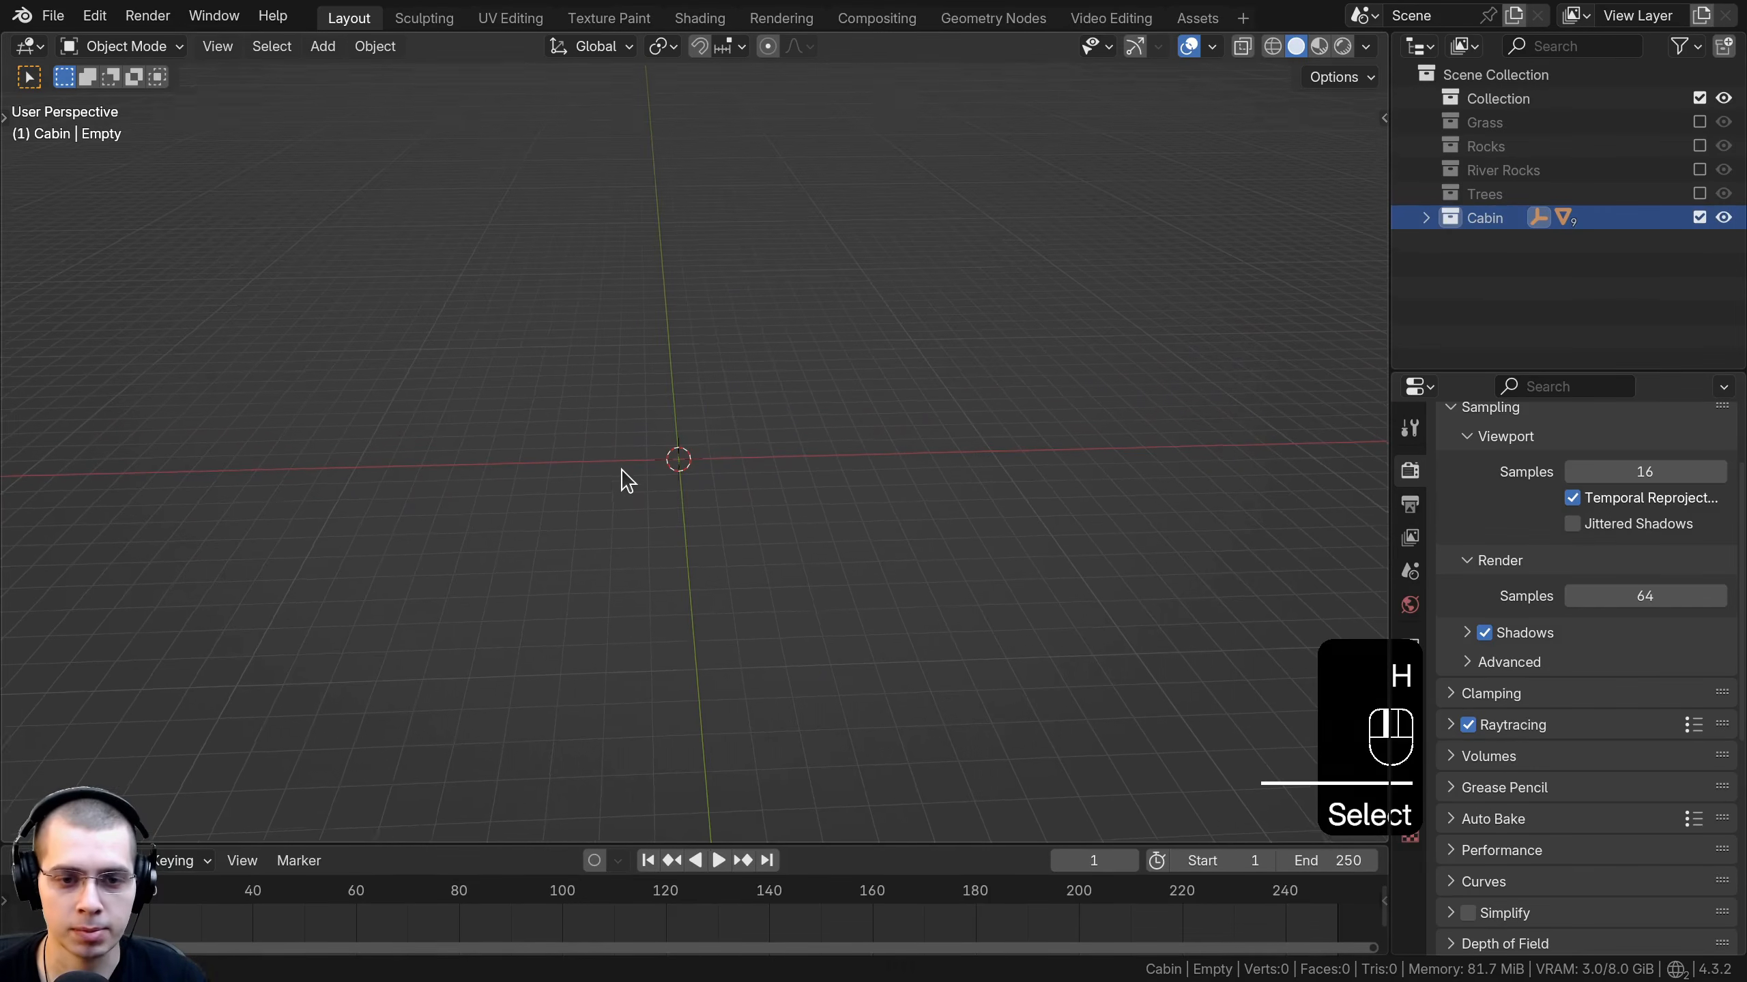
Add a cube at the world origin and enter Edit Mode on it.
scroll(677, 492, "up", 1)
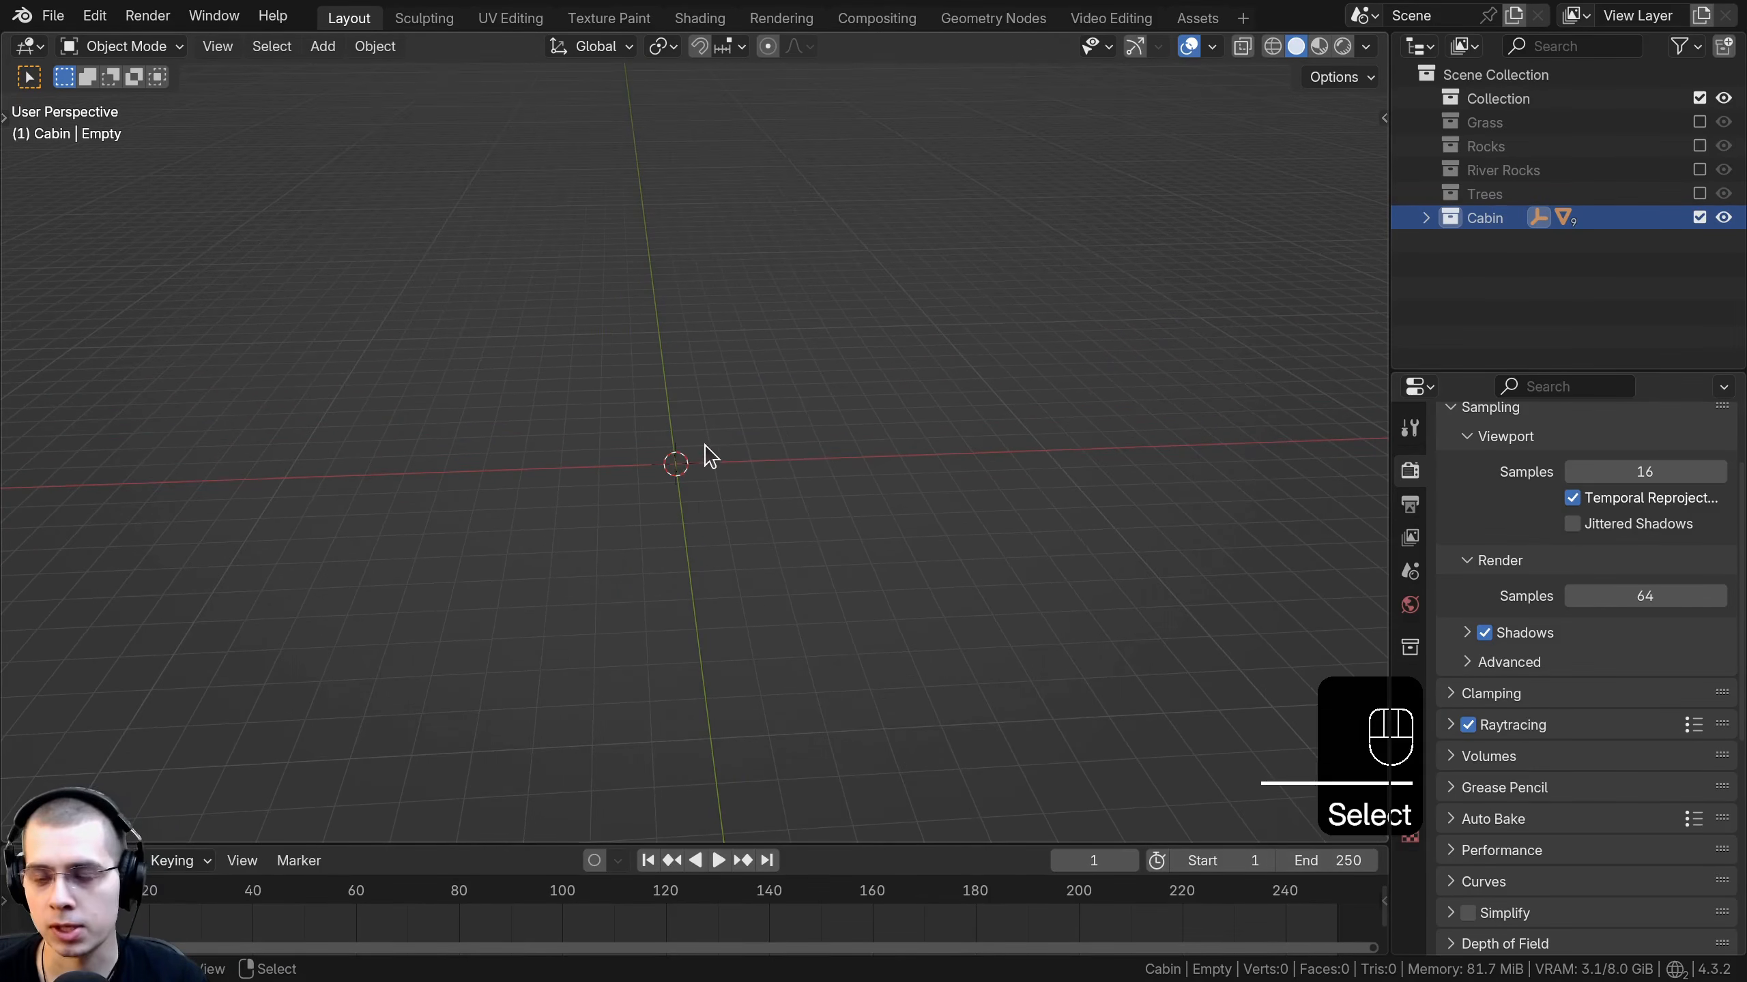
key("shift+a")
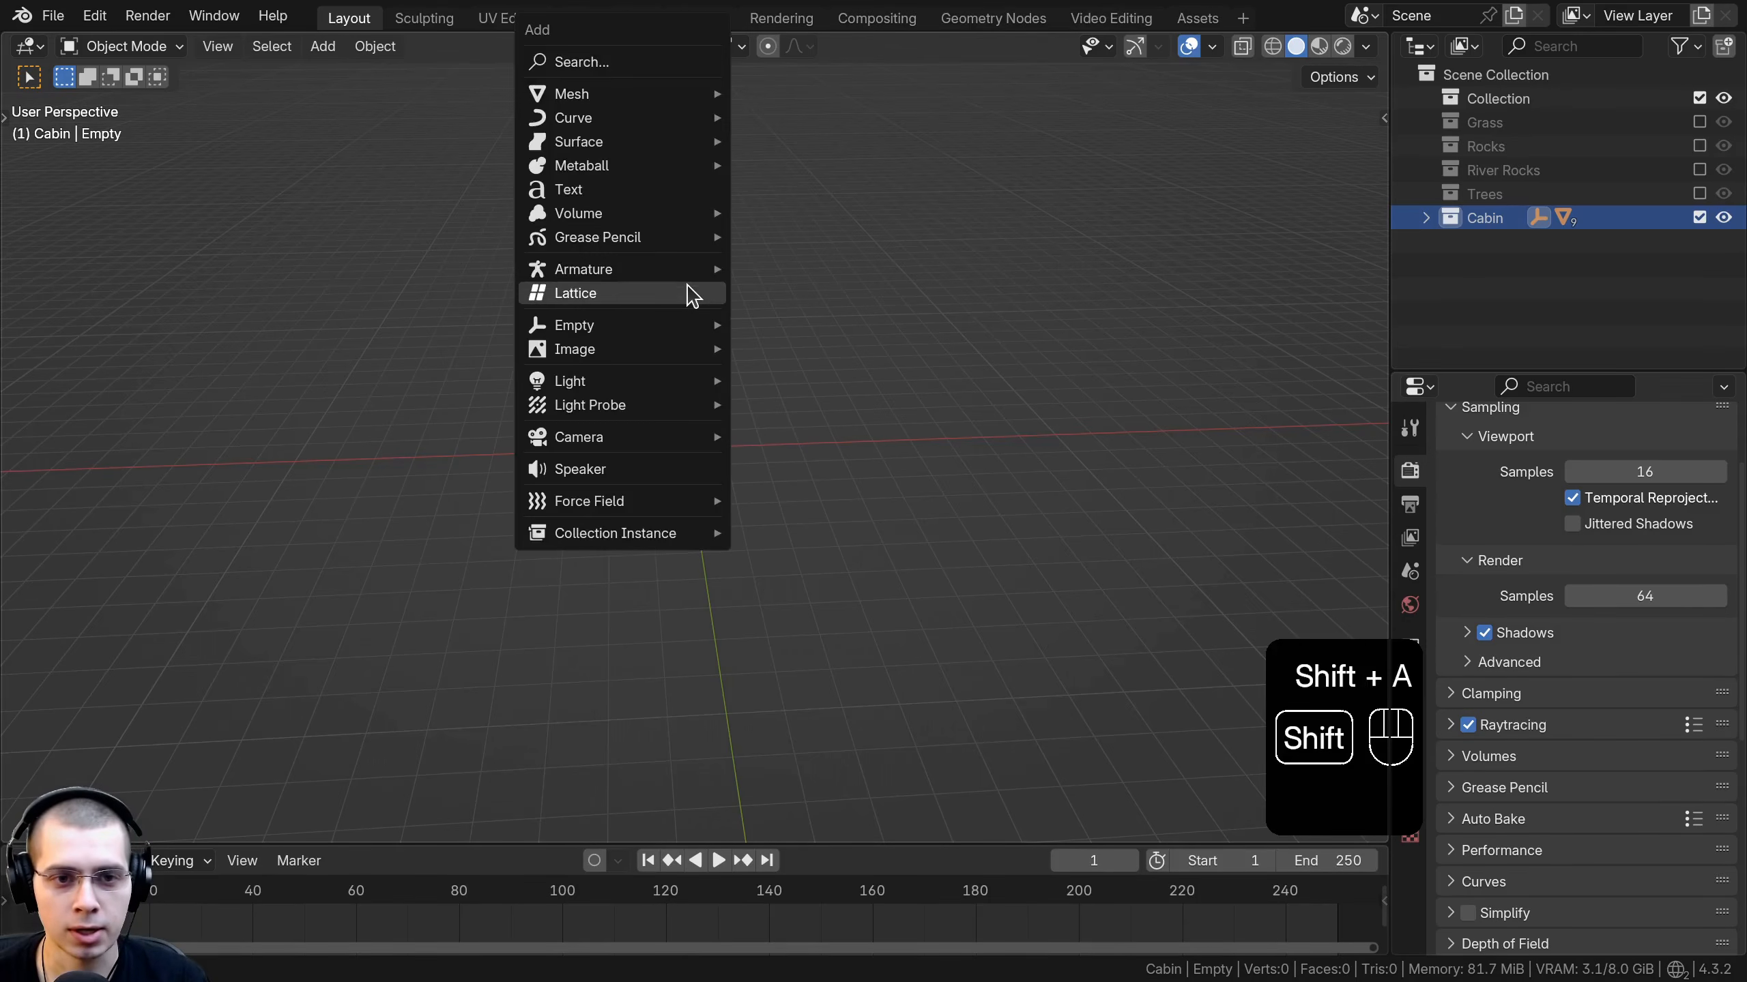
mouse_move(647, 96)
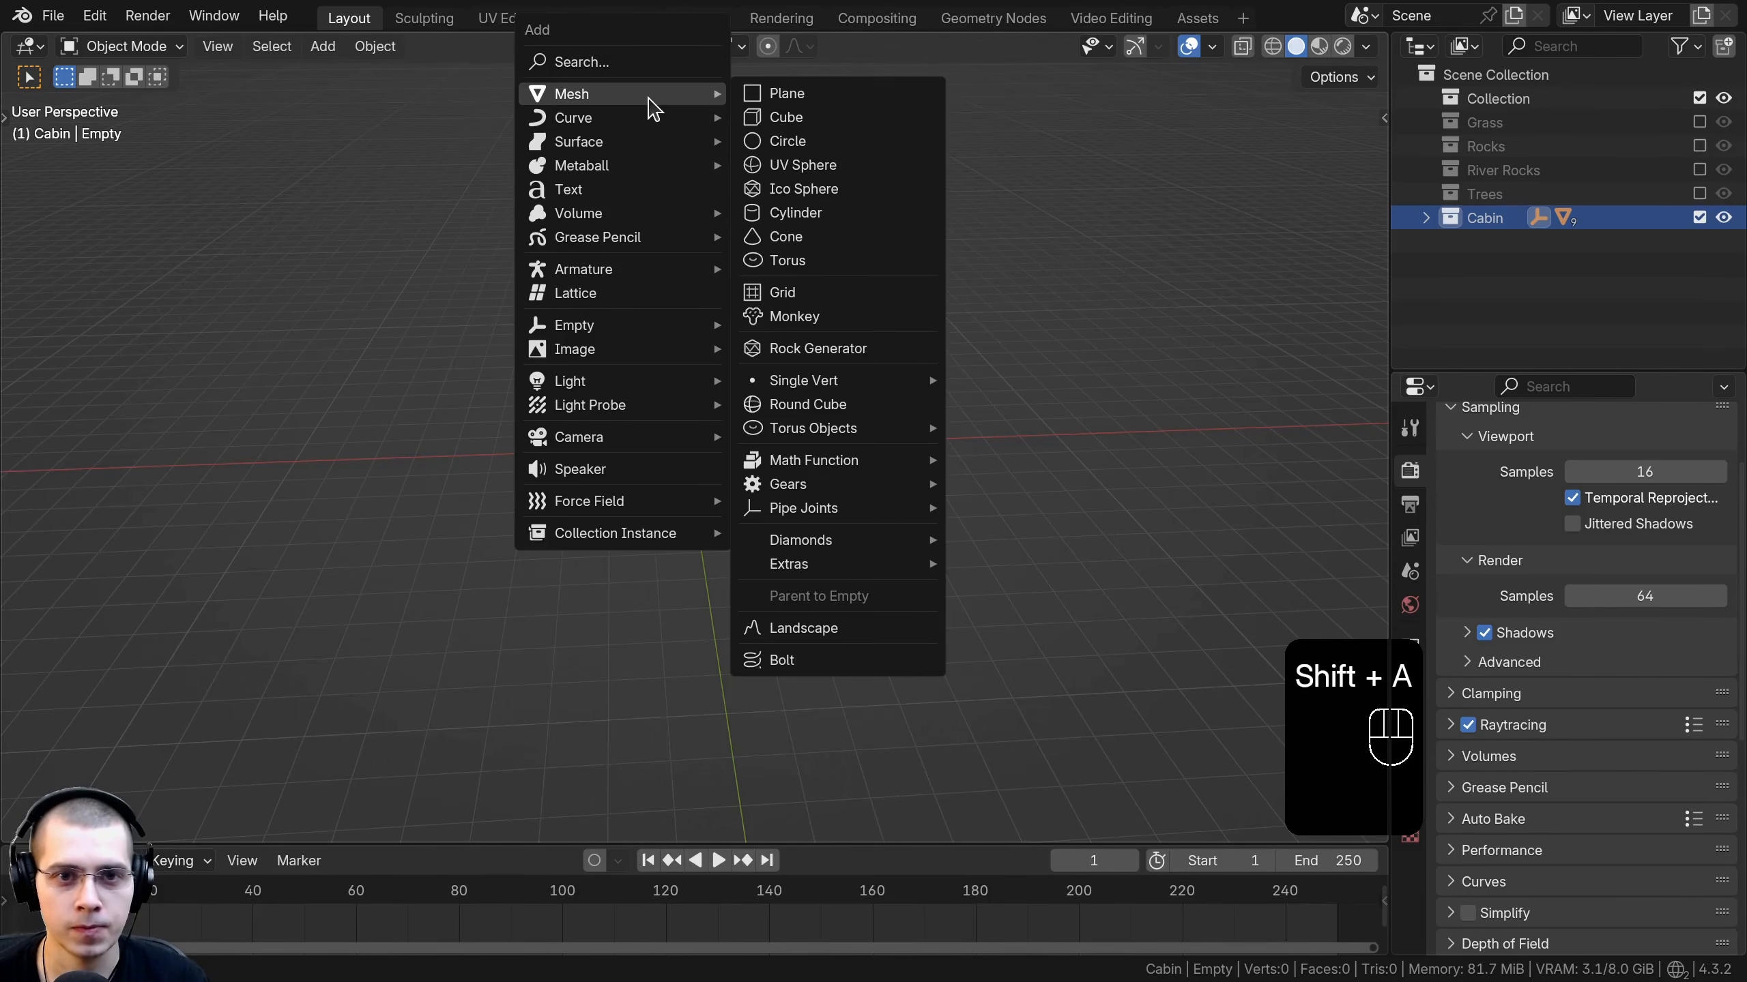
left_click(872, 120)
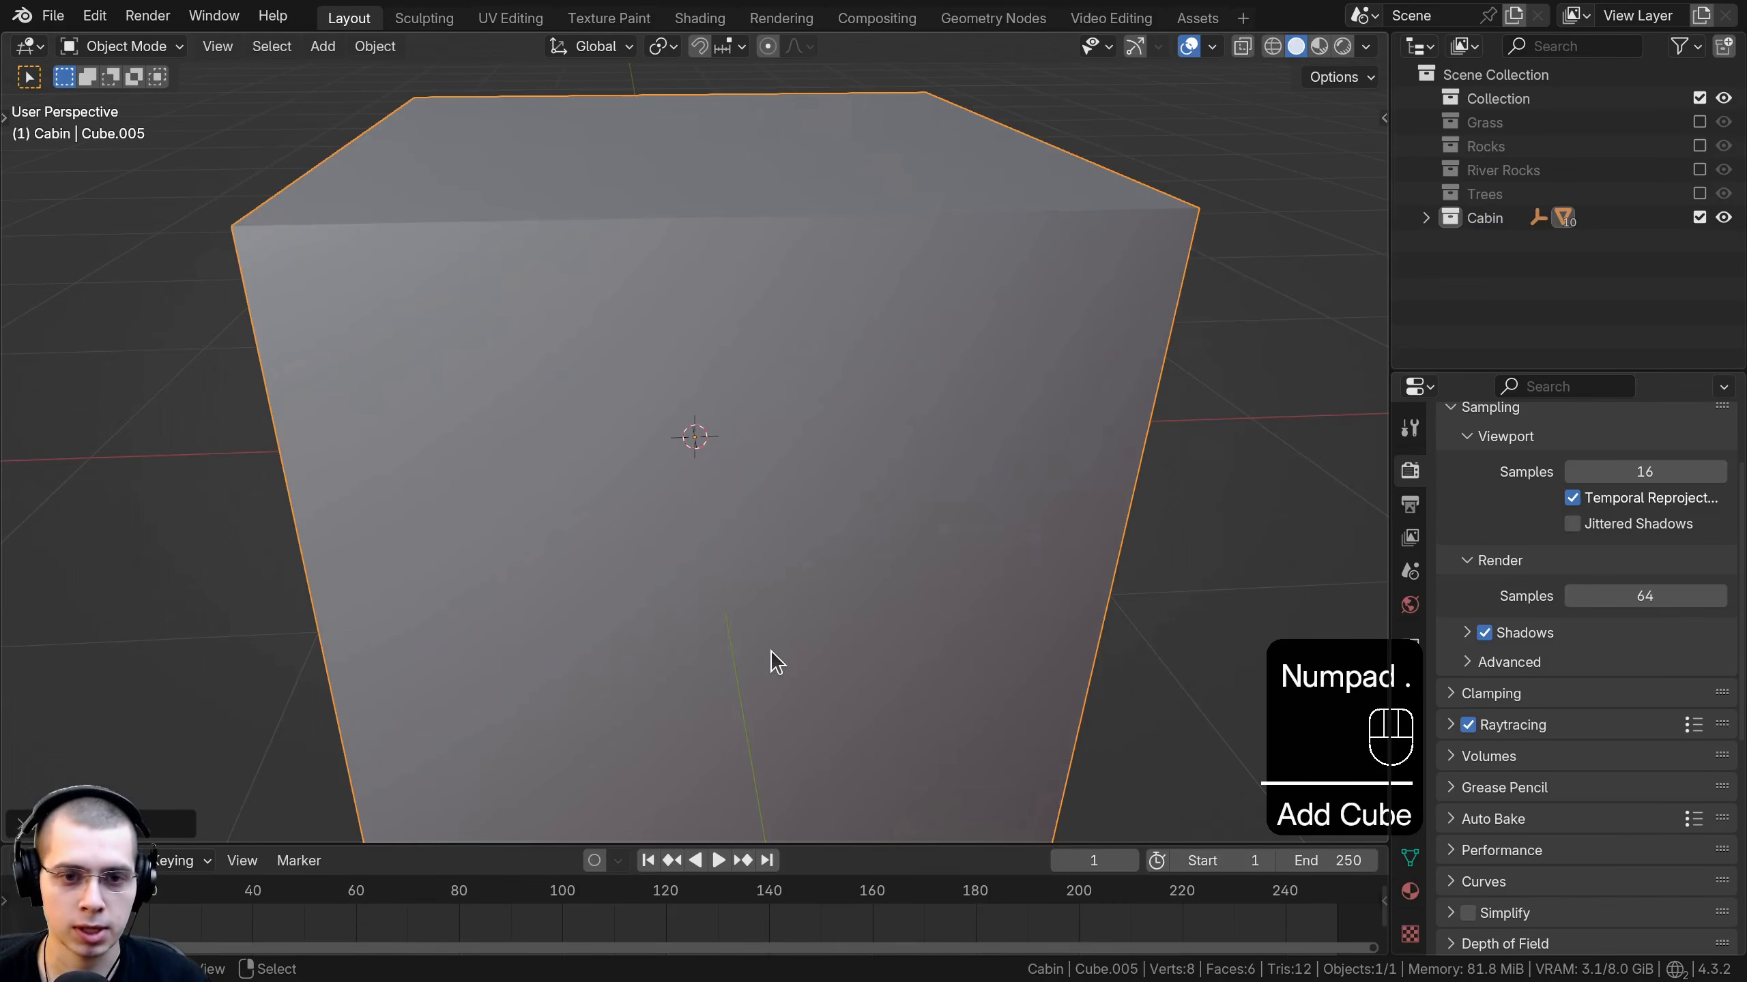
scroll(828, 475, "down", 3)
key("Tab")
scroll(839, 449, "down", 4)
middle_click_drag(839, 448, 804, 467)
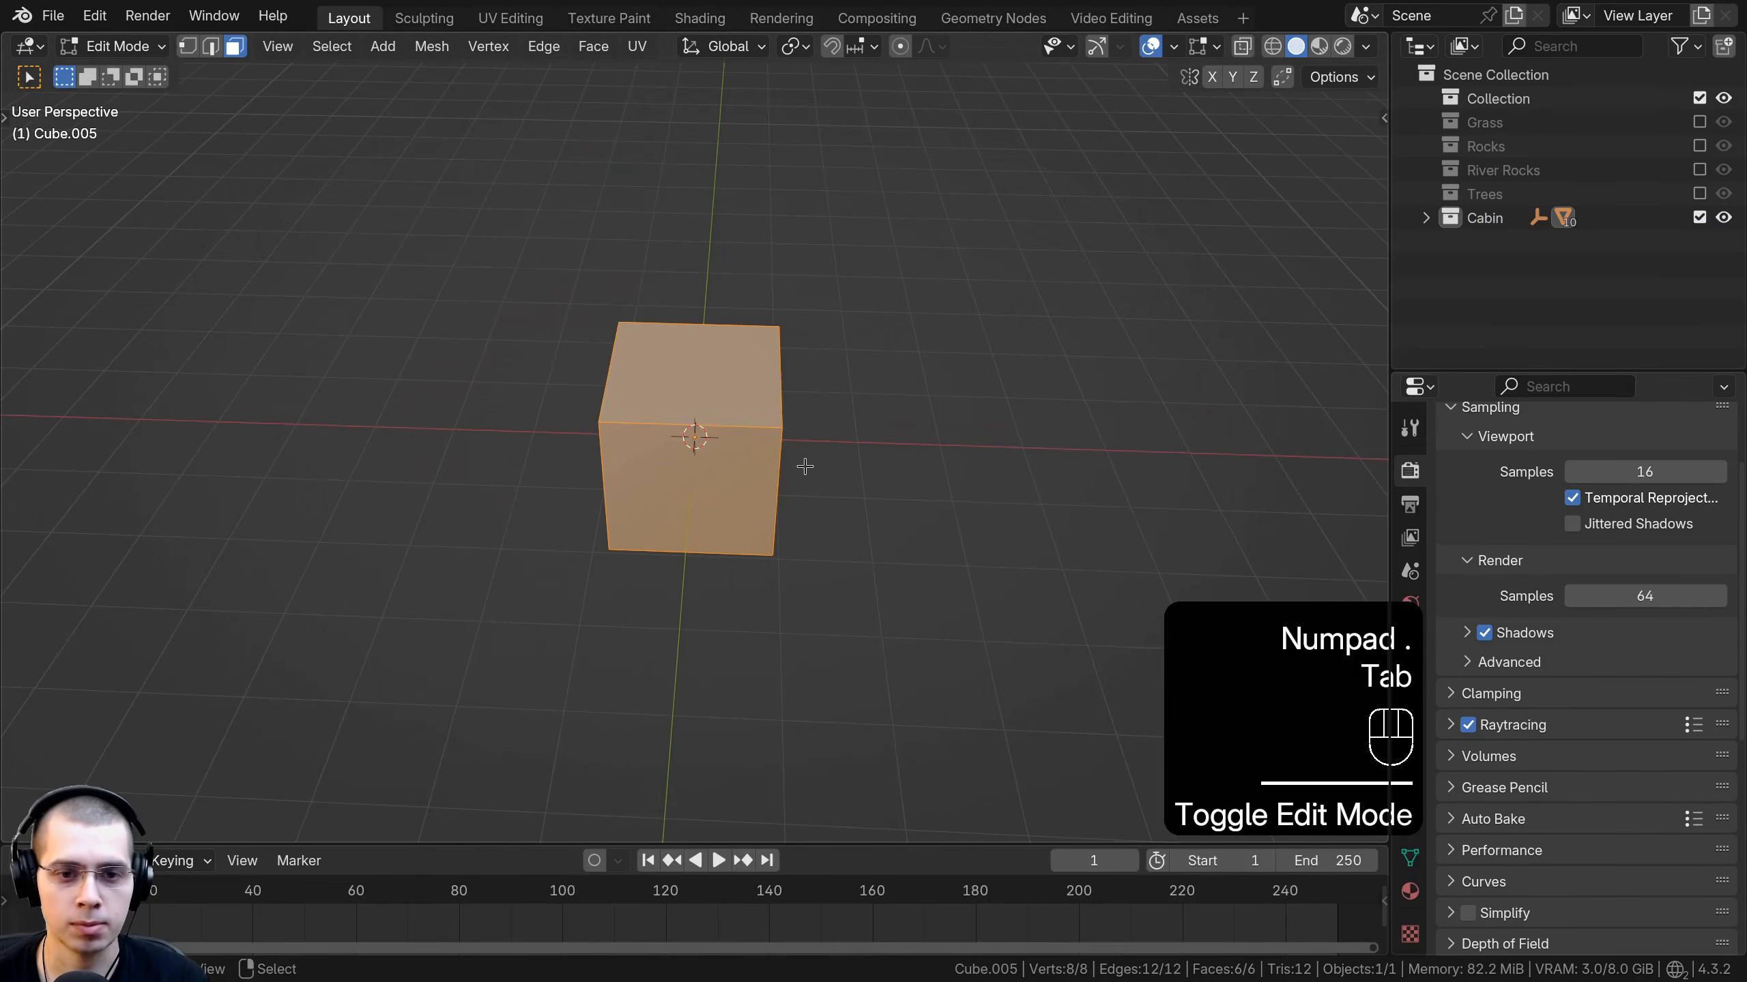
Scale the cube's mesh into a thin, narrow plank that is longest along the X axis.
key("s")
middle_click_drag(911, 331, 942, 329)
left_click(969, 329)
middle_click_drag(815, 267, 794, 227)
key("s")
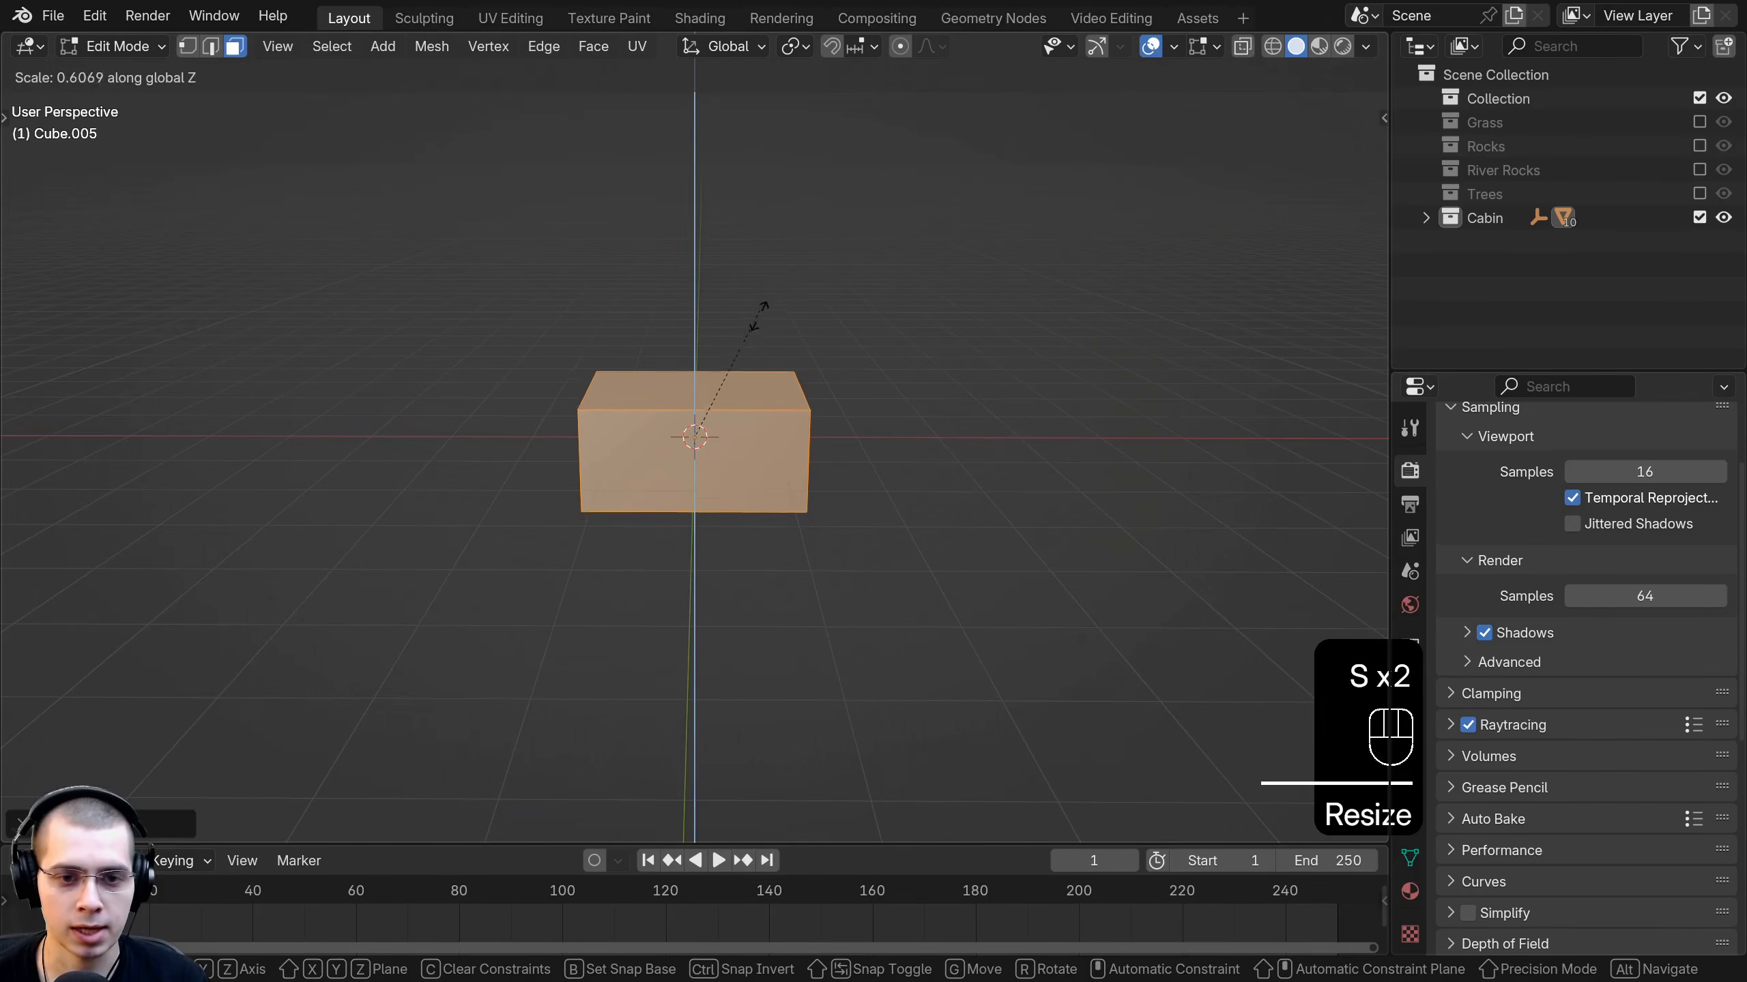
left_click(724, 406)
middle_click_drag(828, 540, 942, 630)
key("s")
key("y")
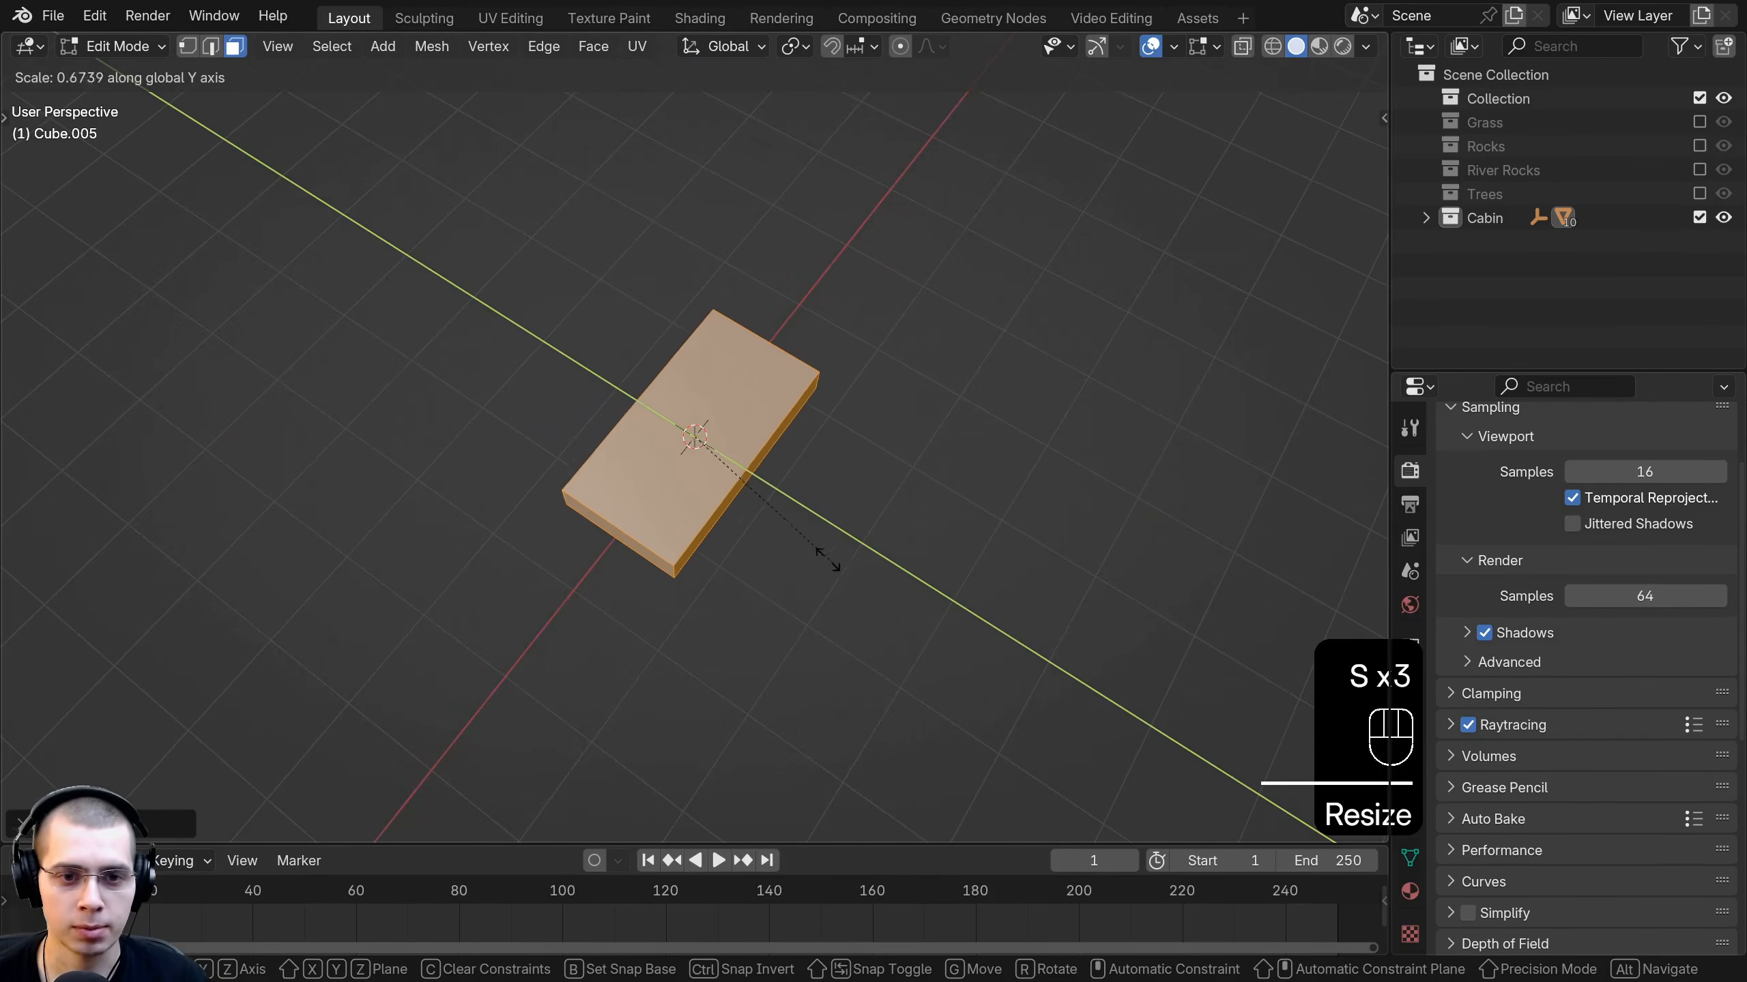
left_click(753, 509)
middle_click_drag(754, 509, 659, 192)
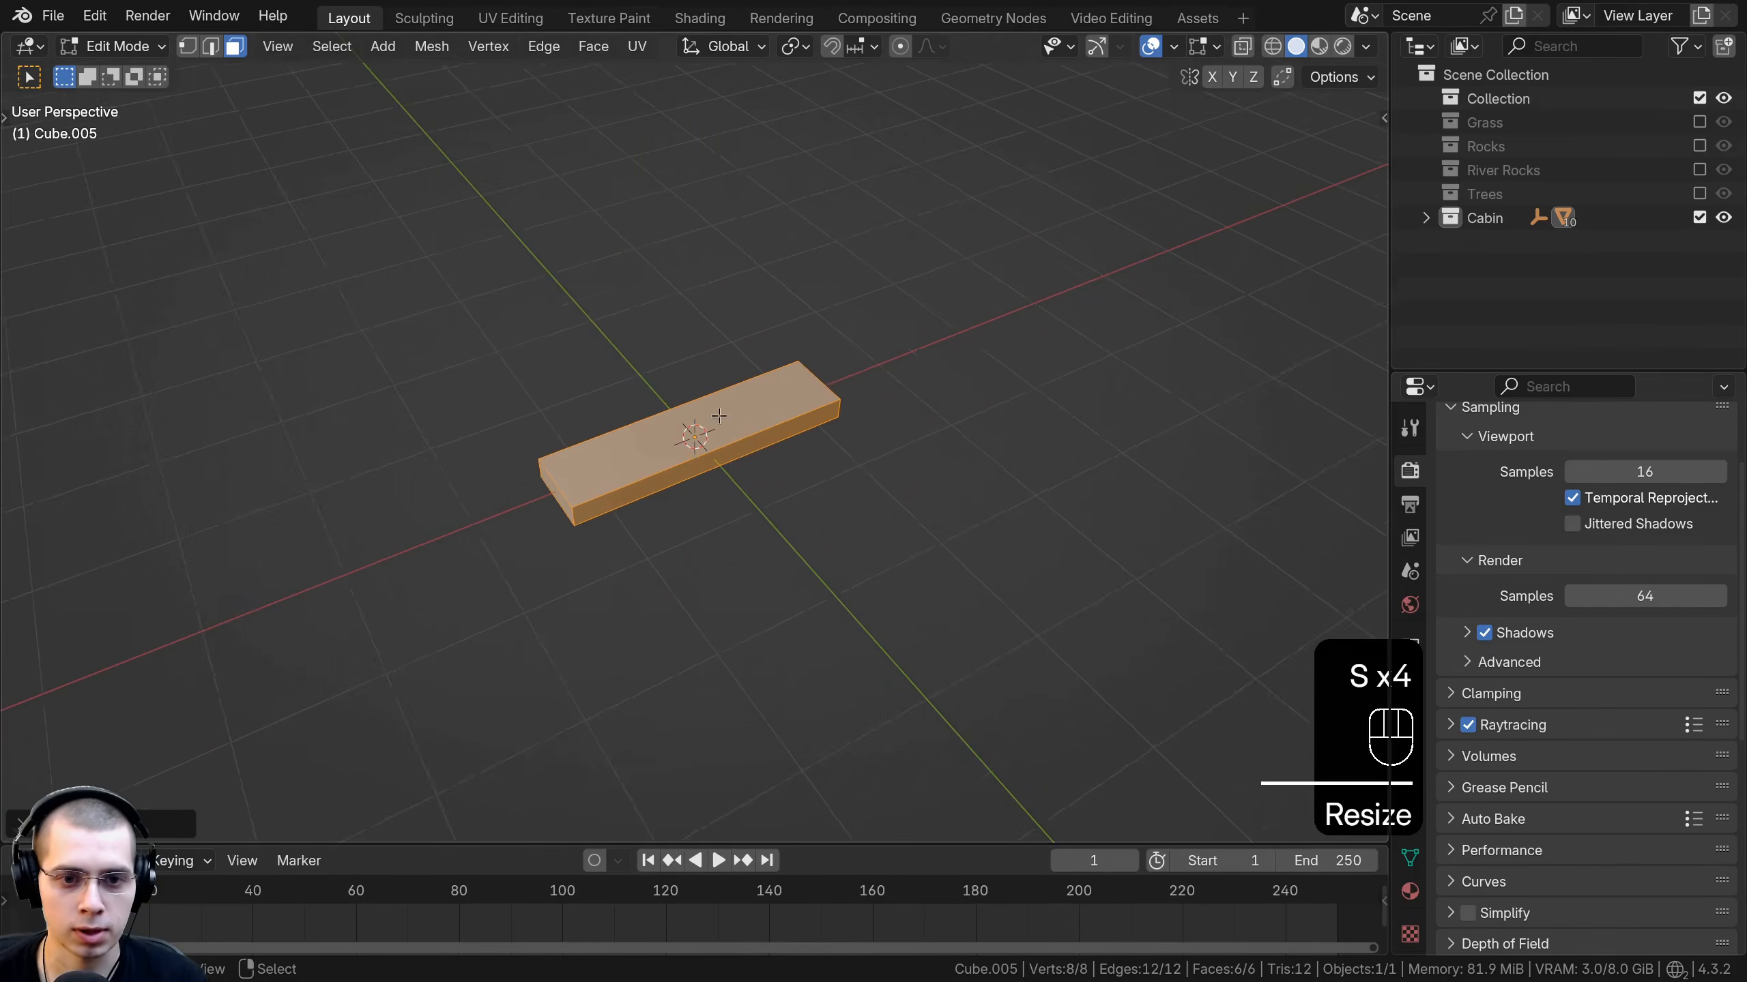
Duplicate the plank about 0.79 m along the Y axis and repeat the duplication to form a row of eight planks.
mouse_move(718, 415)
middle_mouse_down()
mouse_move(780, 436)
mouse_move(710, 448)
middle_mouse_up()
key("shift+d")
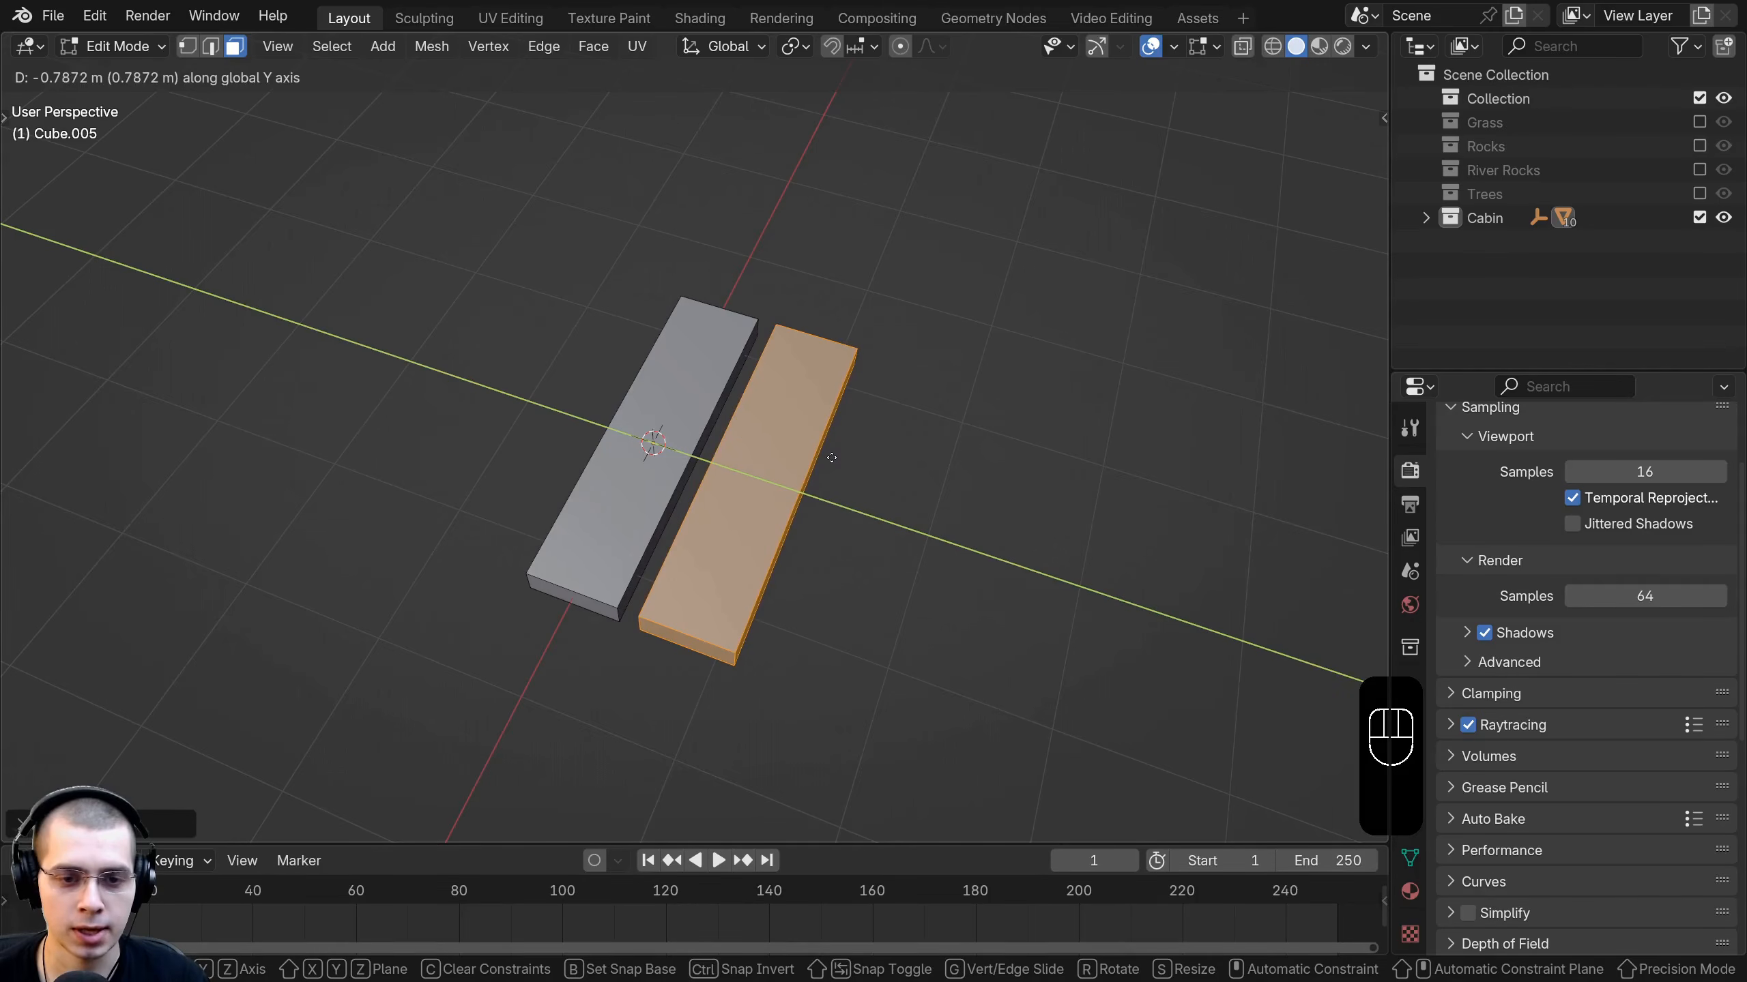
left_click(834, 457)
key("shift+r")
scroll(836, 457, "down", 2)
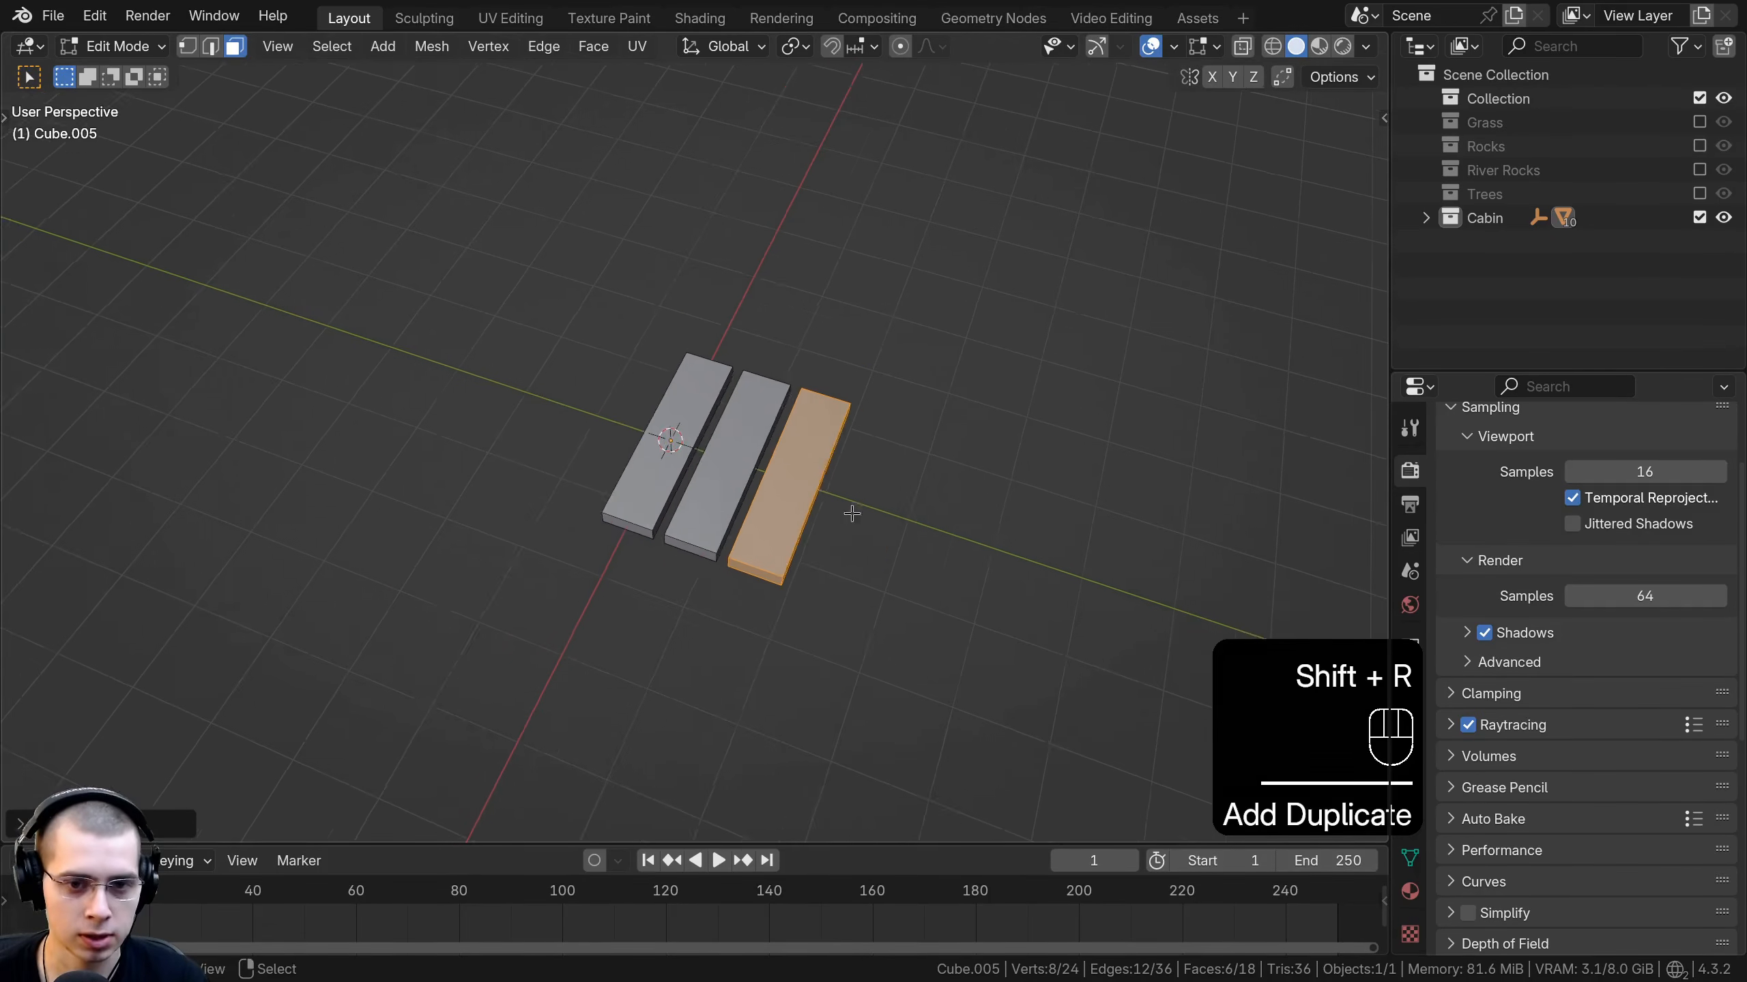
key("shift+r")
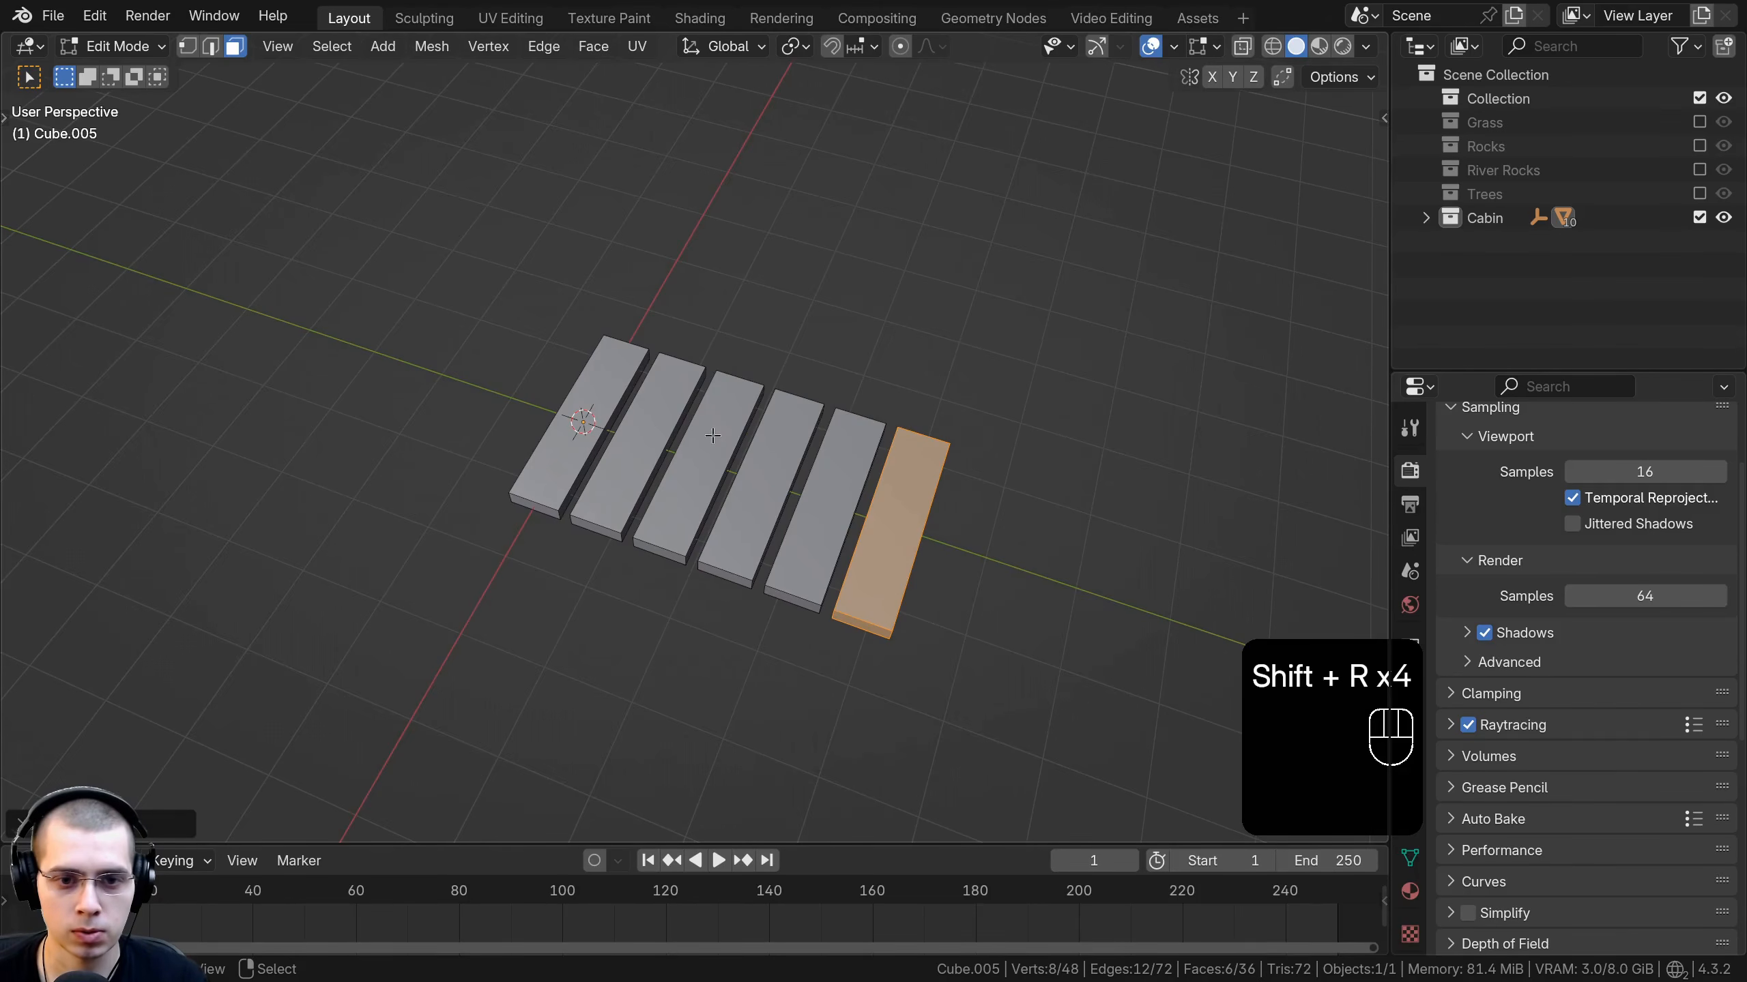
key("shift+r")
key("shift+r")
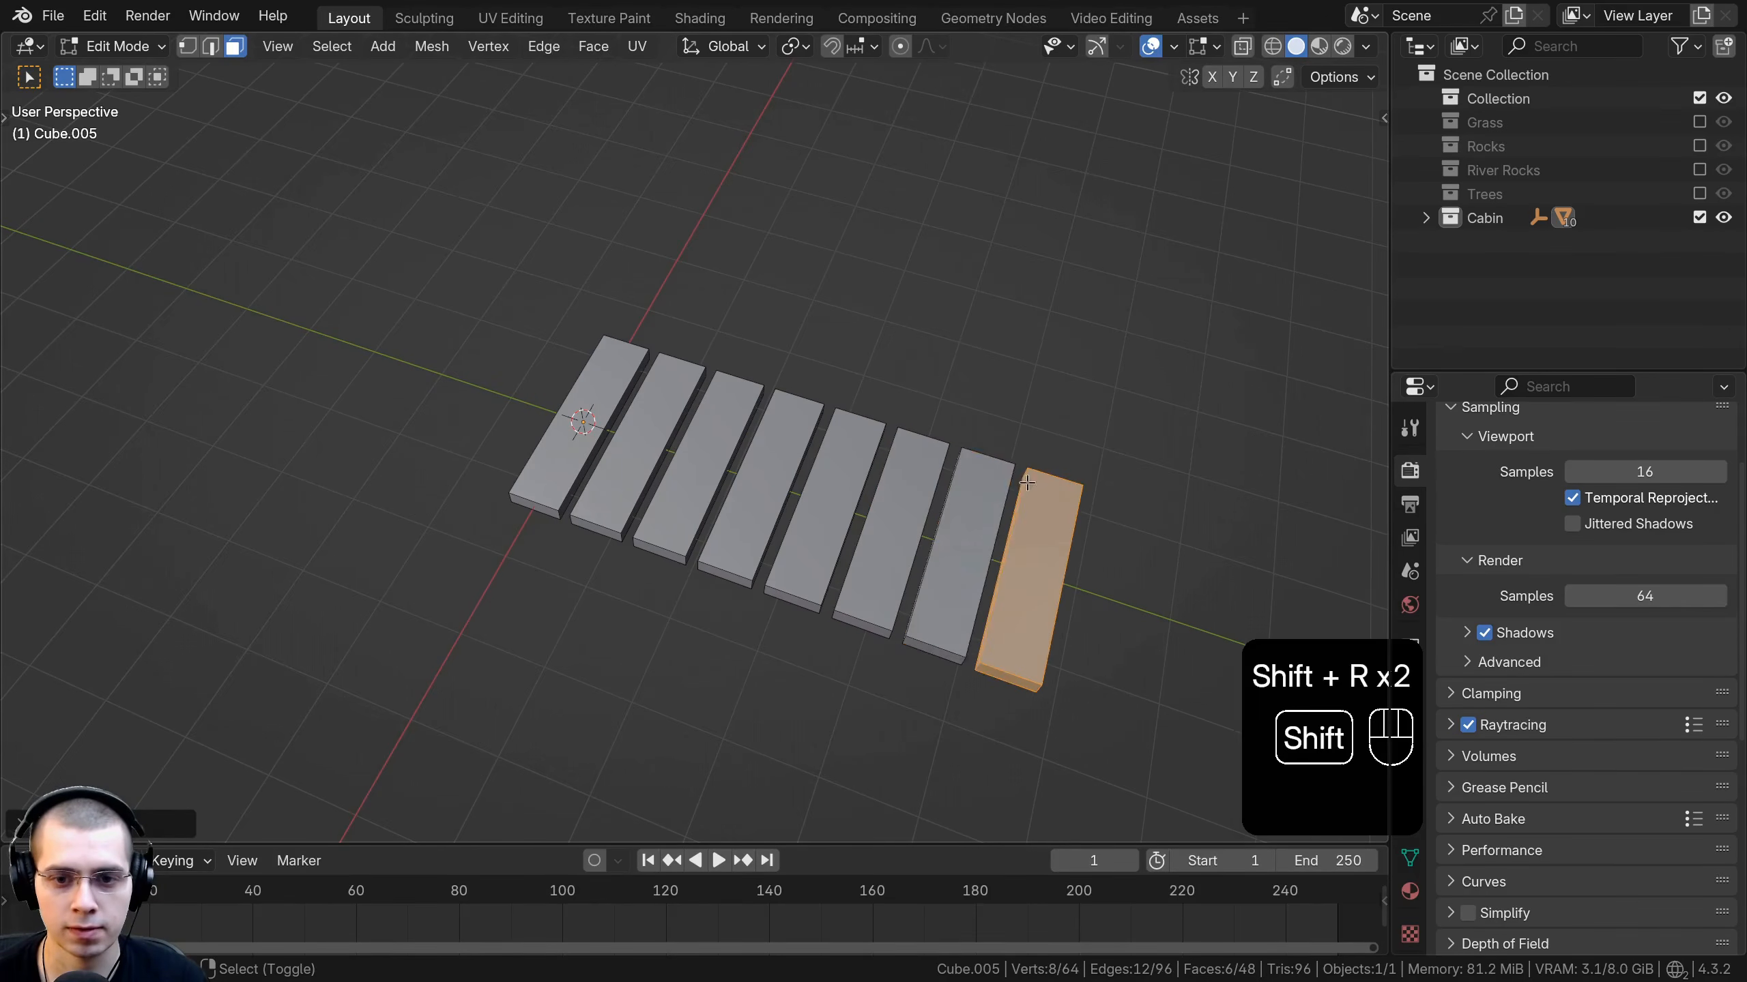
Scale all eight planks to about 0.86 along Y, centre the row on the origin along Y and leave Edit Mode.
scroll(1006, 519, "down", 1)
middle_click_drag(1011, 521, 1087, 539)
key("a")
key("a")
key("s")
key("y")
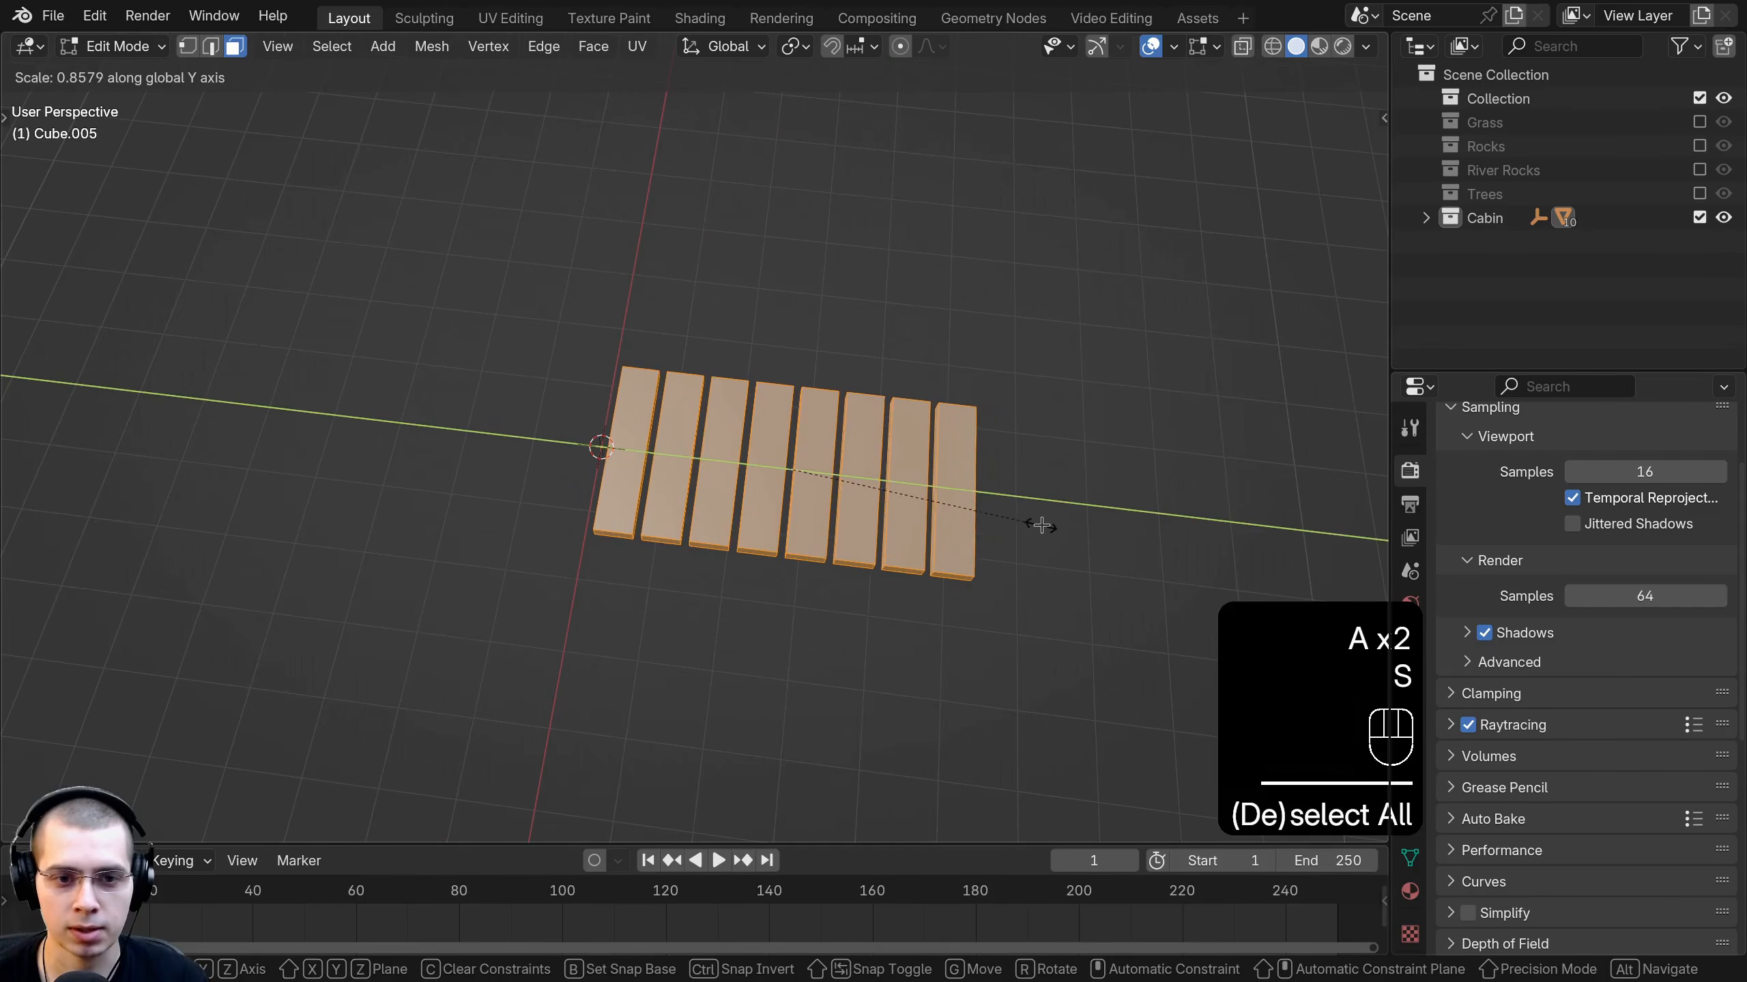
key("g")
key("g")
right_click(923, 521)
key("g")
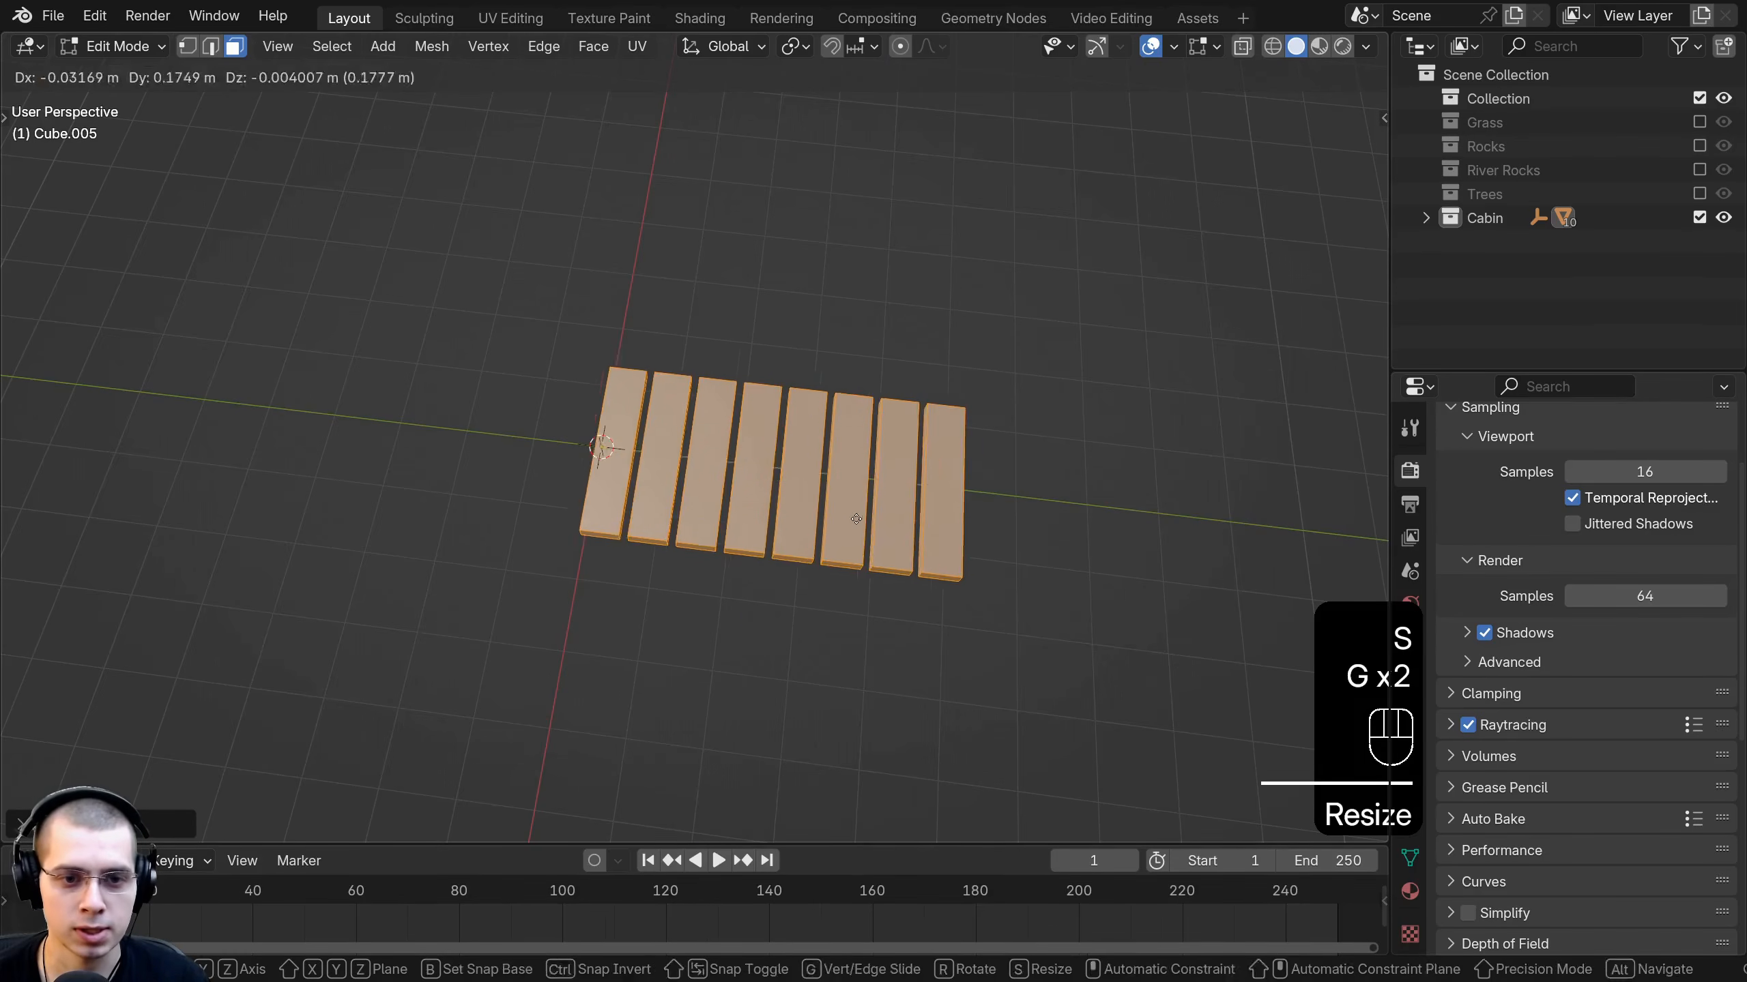
key("y")
left_click(749, 506)
key("Tab")
key("g")
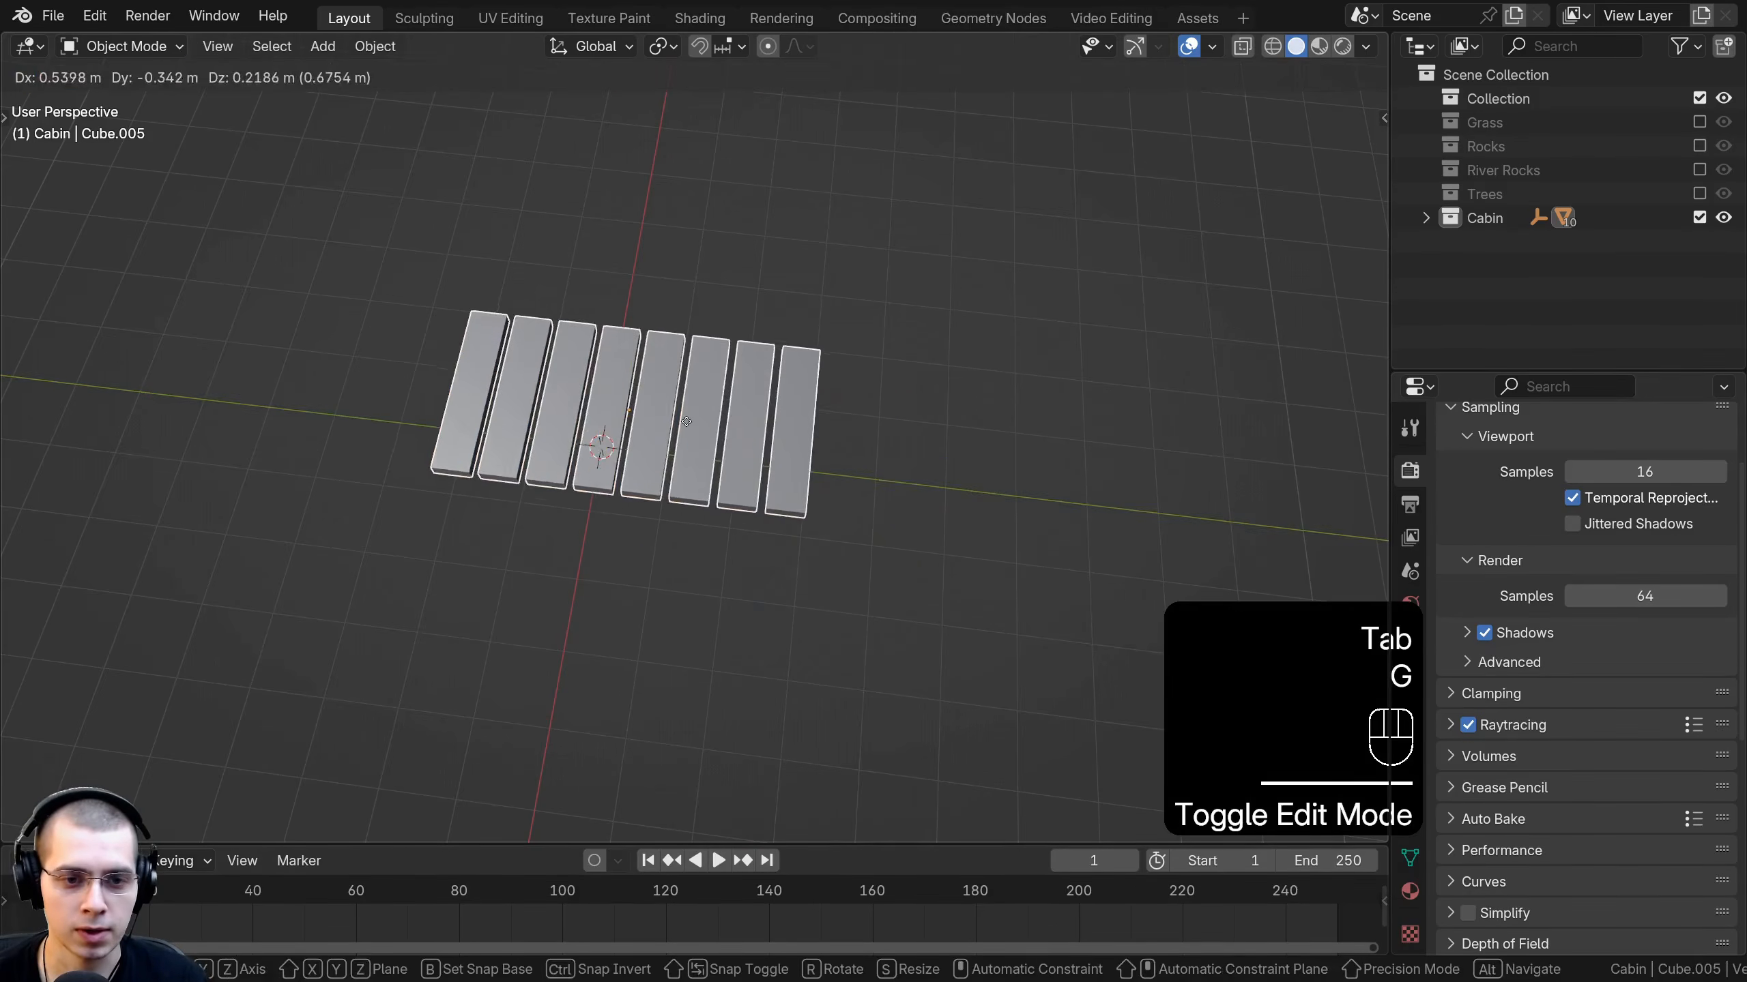
right_click(694, 419)
key("r")
key("r")
right_click(677, 383)
Add a loop cut across the third plank in Edit Mode, slide it toward one end and scale the loop.
key("Tab")
middle_click_drag(721, 454, 618, 403, "shift")
scroll(688, 519, "up", 2)
scroll(599, 406, "up", 2)
key("Tab")
key("Tab")
middle_click_drag(731, 455, 772, 425)
scroll(699, 447, "up", 1)
scroll(701, 437, "up", 1)
scroll(853, 437, "down", 1)
scroll(750, 475, "up", 1)
scroll(671, 694, "down", 2)
middle_click_drag(671, 691, 730, 391)
key("ctrl+r")
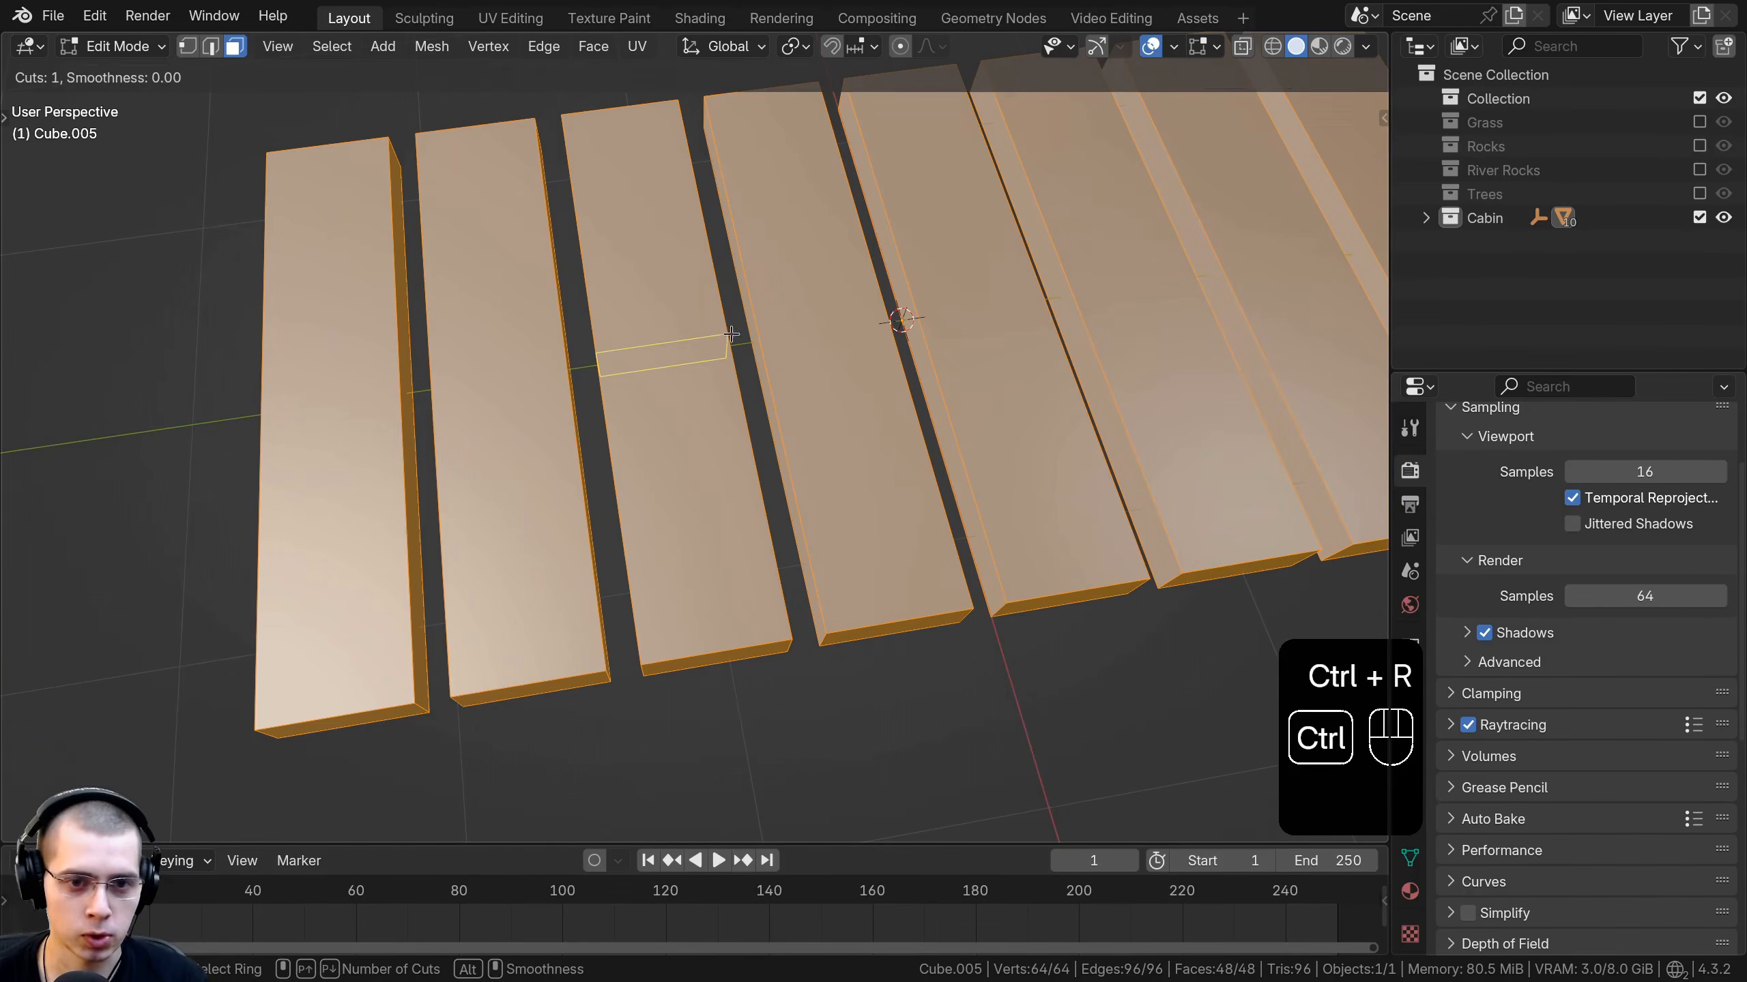
left_click(712, 330)
left_click(697, 246)
middle_click_drag(773, 236, 776, 250, "shift")
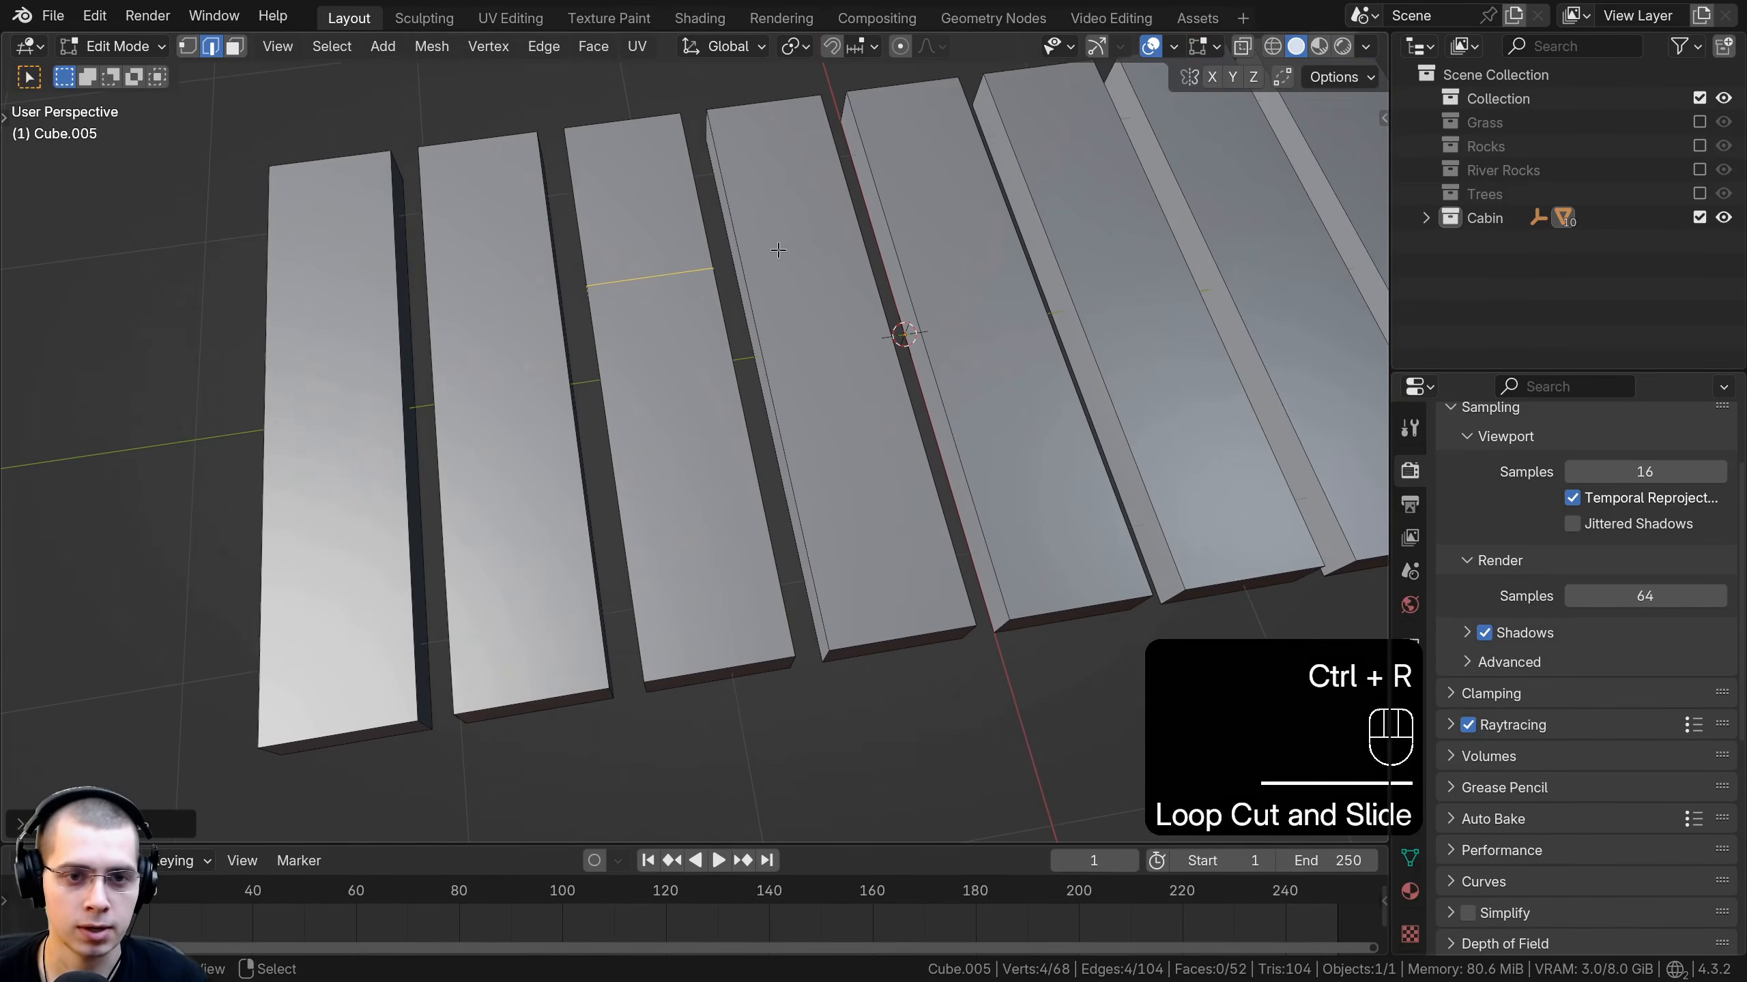
key("s")
left_click(773, 247)
Select the end faces of individual planks one after another and scale each to make the plank widths irregular.
middle_click_drag(690, 538, 461, 165)
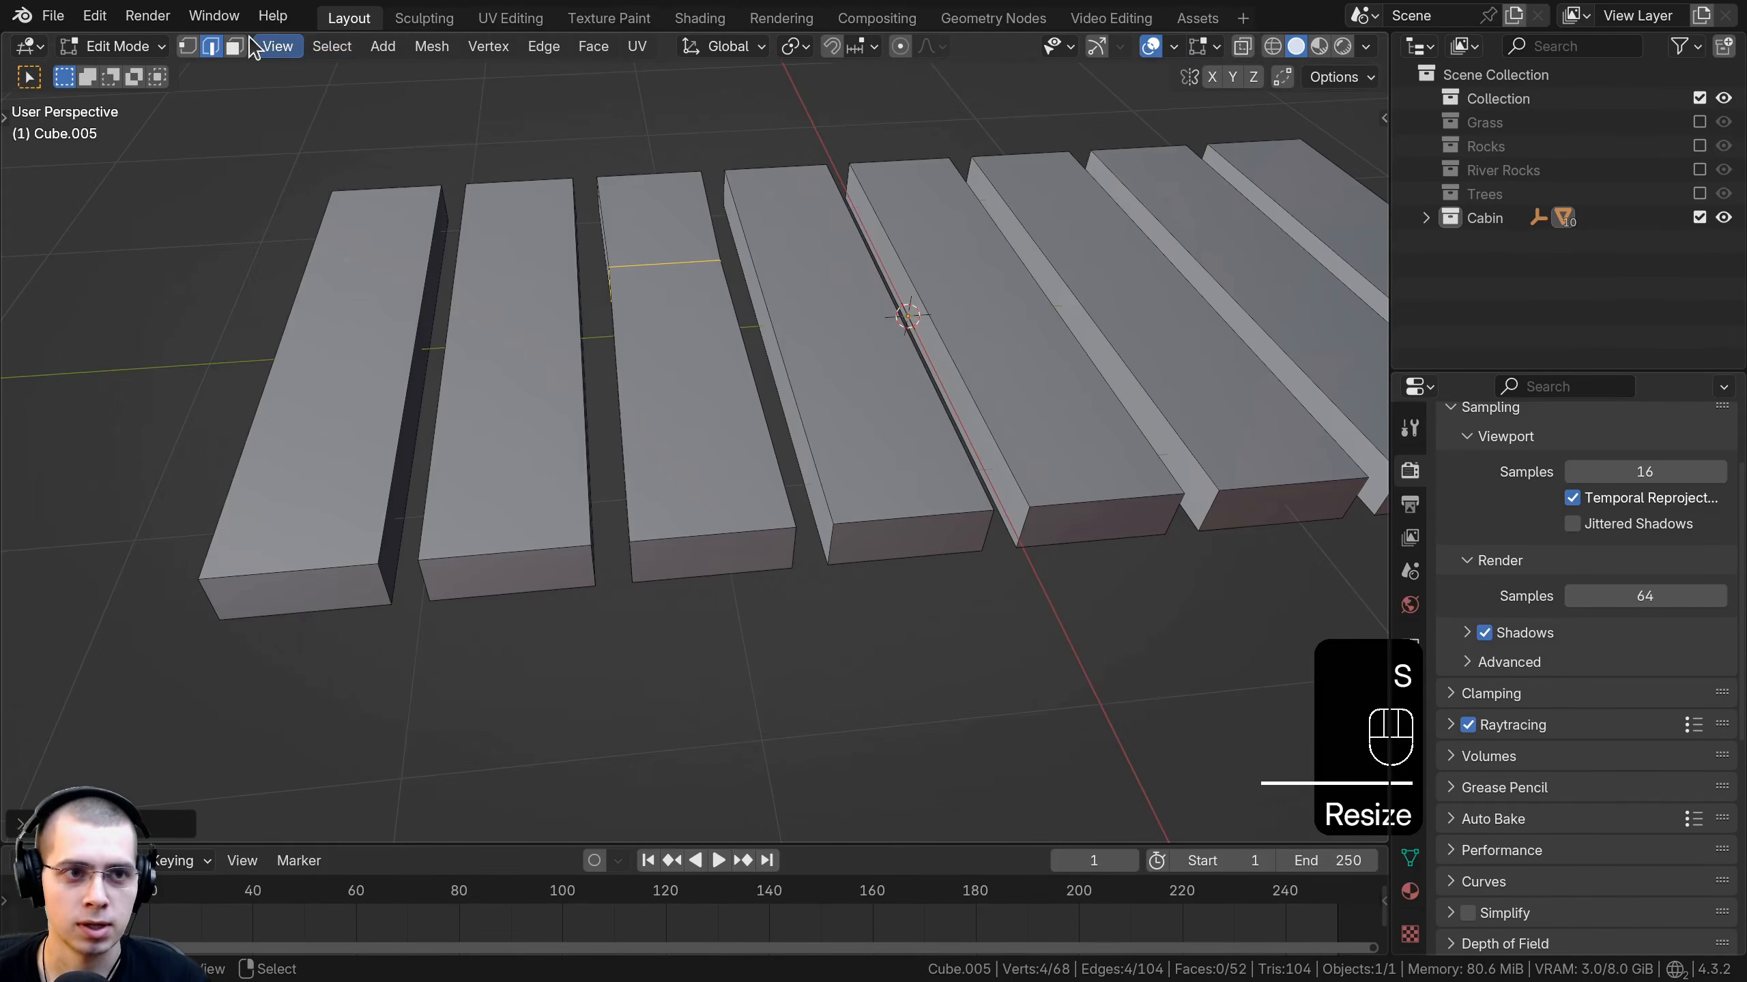
left_click(760, 551)
middle_click_drag(760, 550, 794, 500)
left_click(680, 534)
key("s")
left_click(660, 516)
key("s")
middle_click_drag(585, 441, 749, 524)
left_click(653, 472)
left_click(674, 539)
key("s")
left_click(974, 528)
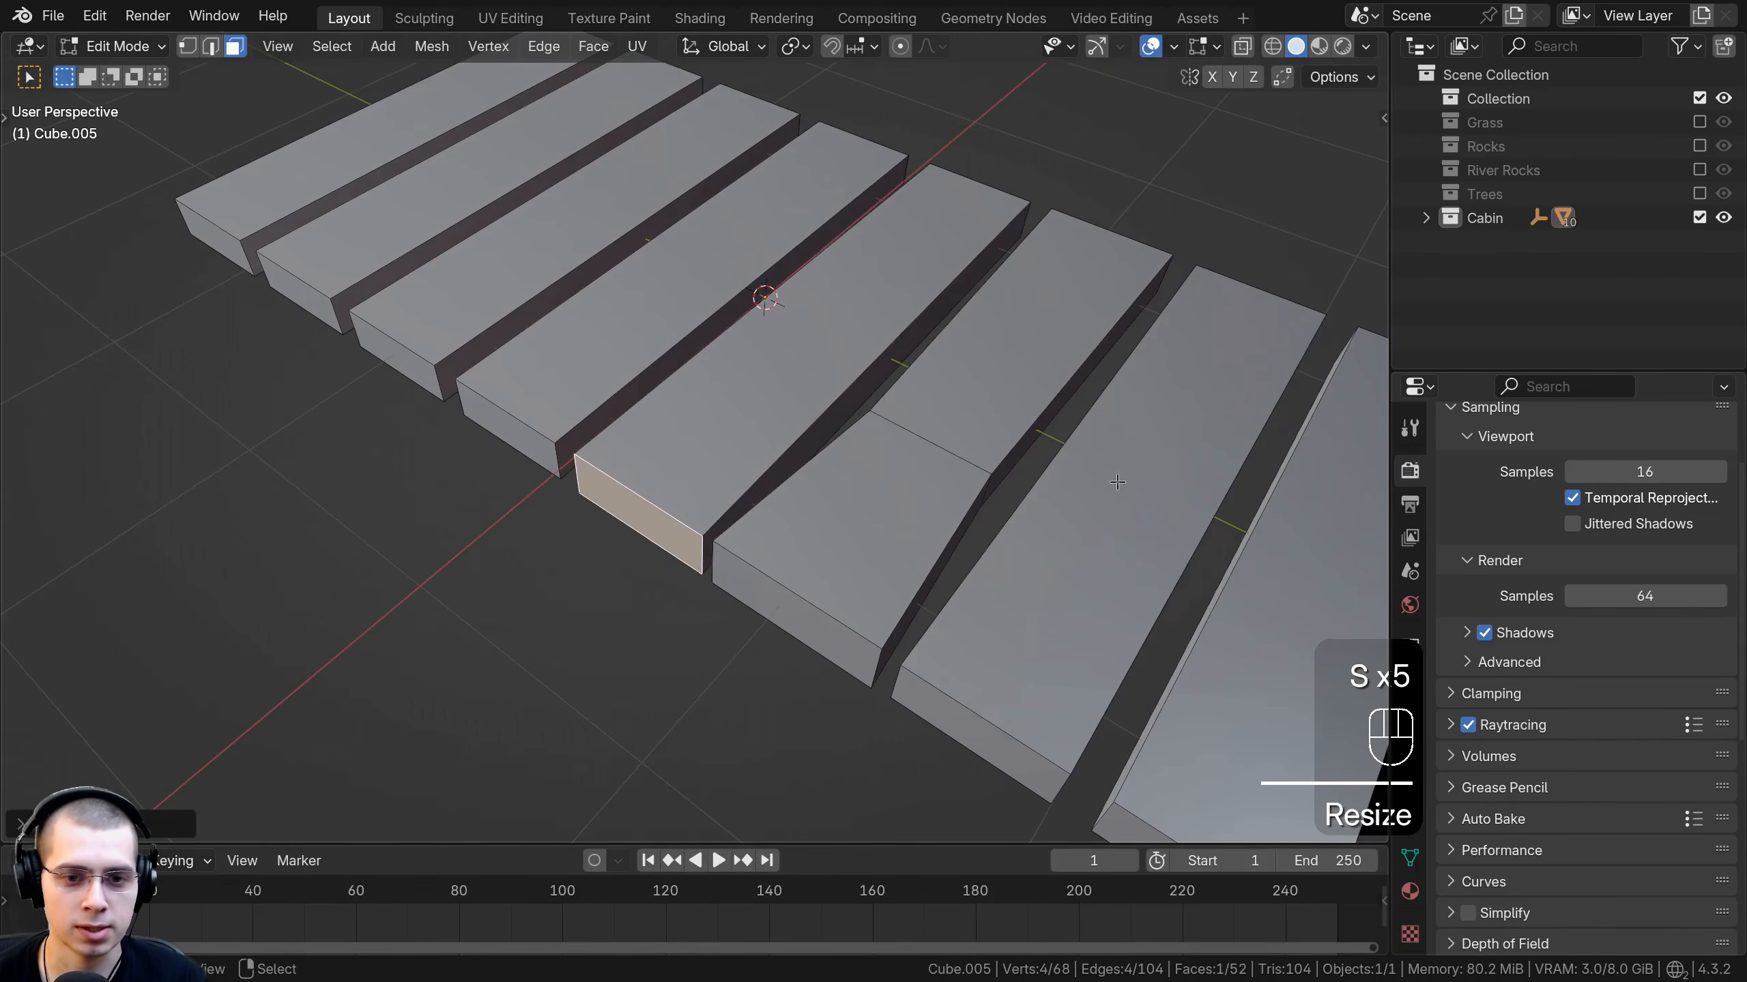
middle_click_drag(963, 528, 778, 566)
left_click(447, 500)
key("s")
left_click(705, 472)
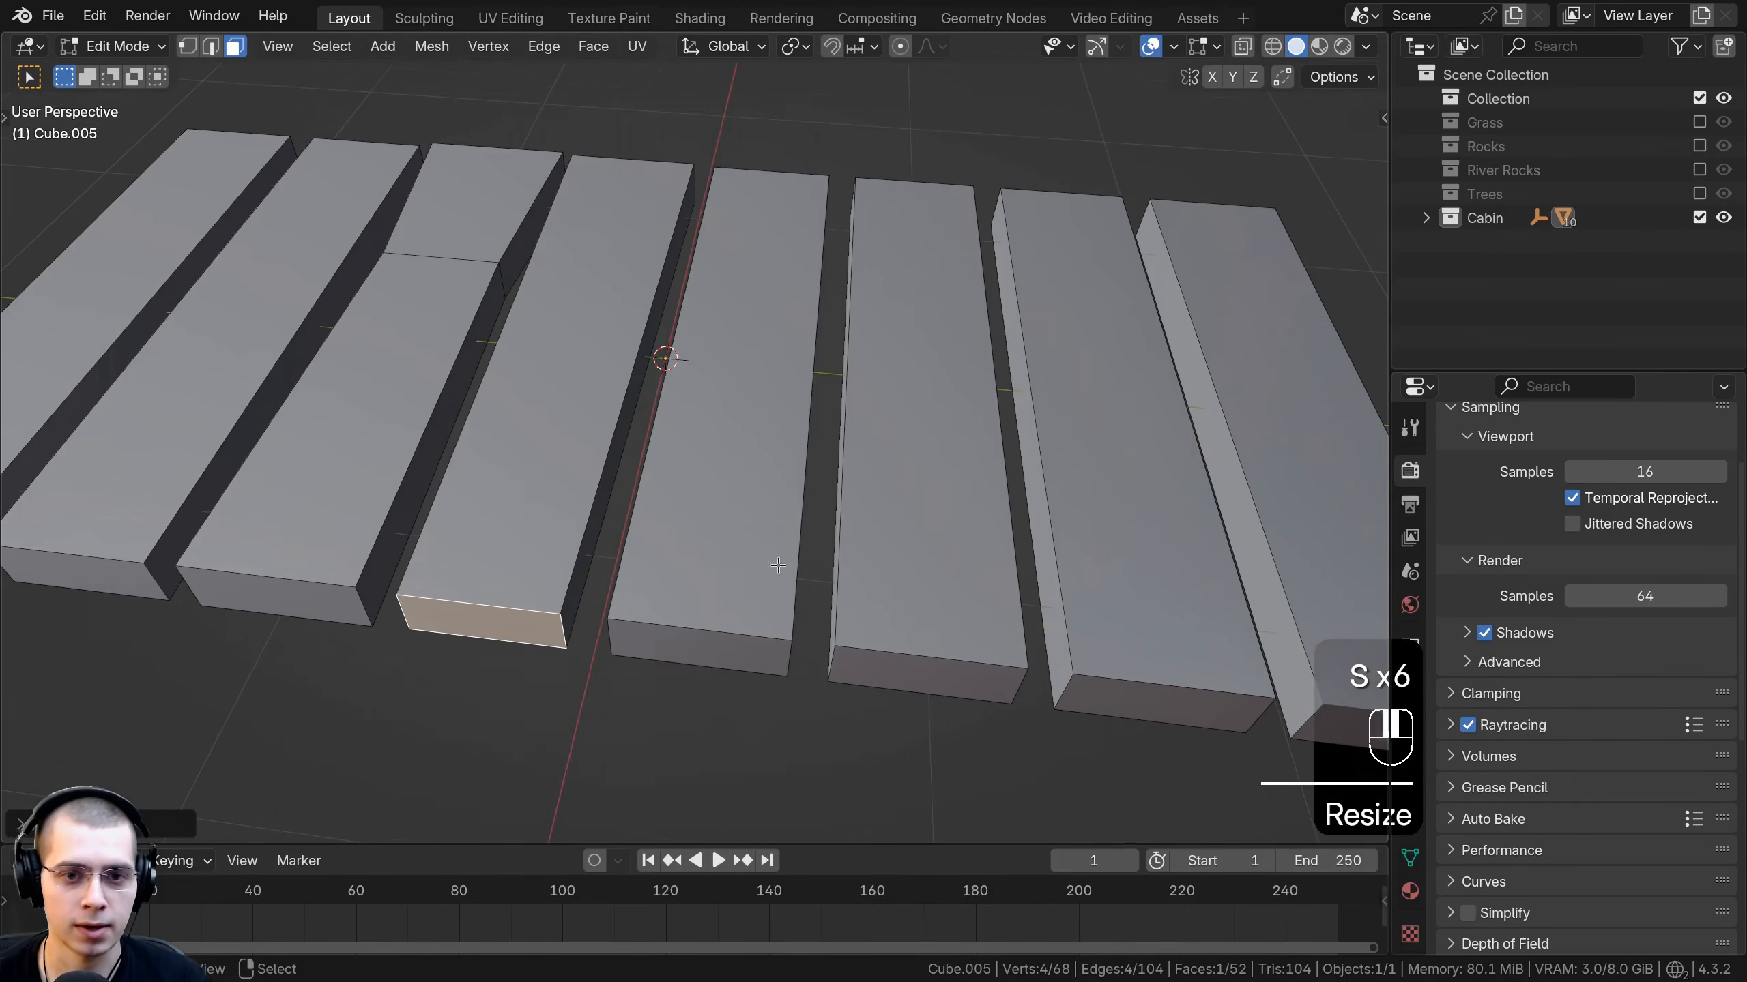
Add a lengthwise loop cut along the plank next to the origin, splitting its end face in two.
left_click(770, 172)
left_click(758, 180)
middle_click_drag(633, 648, 666, 539, "shift")
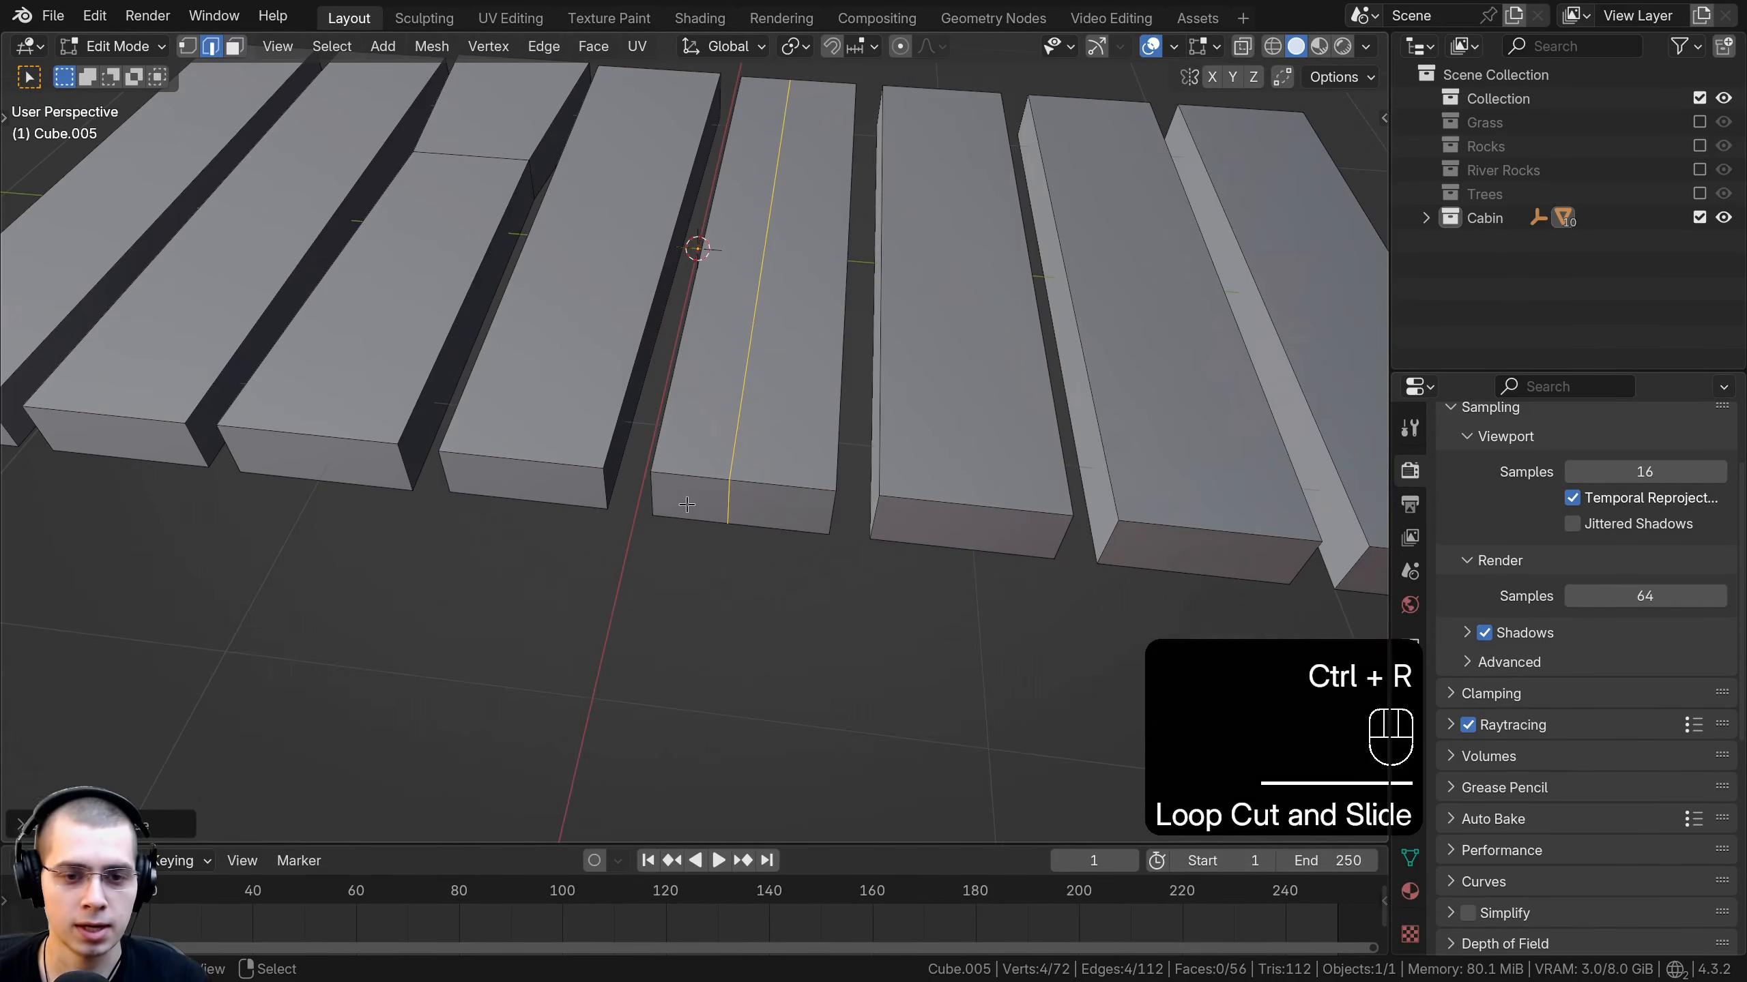
Extrude one half of the split plank's end face slightly outward, scale and shift it along Y, and leave Edit Mode.
left_click(680, 526)
left_click(210, 46, "shift")
middle_click_drag(790, 413, 665, 578)
left_click(627, 520)
scroll(627, 520, "up", 2)
key("e")
left_click(772, 430)
key("s")
key("y")
left_click(791, 540)
key("g")
key("y")
left_click(784, 564)
key("Tab")
scroll(784, 575, "down", 4)
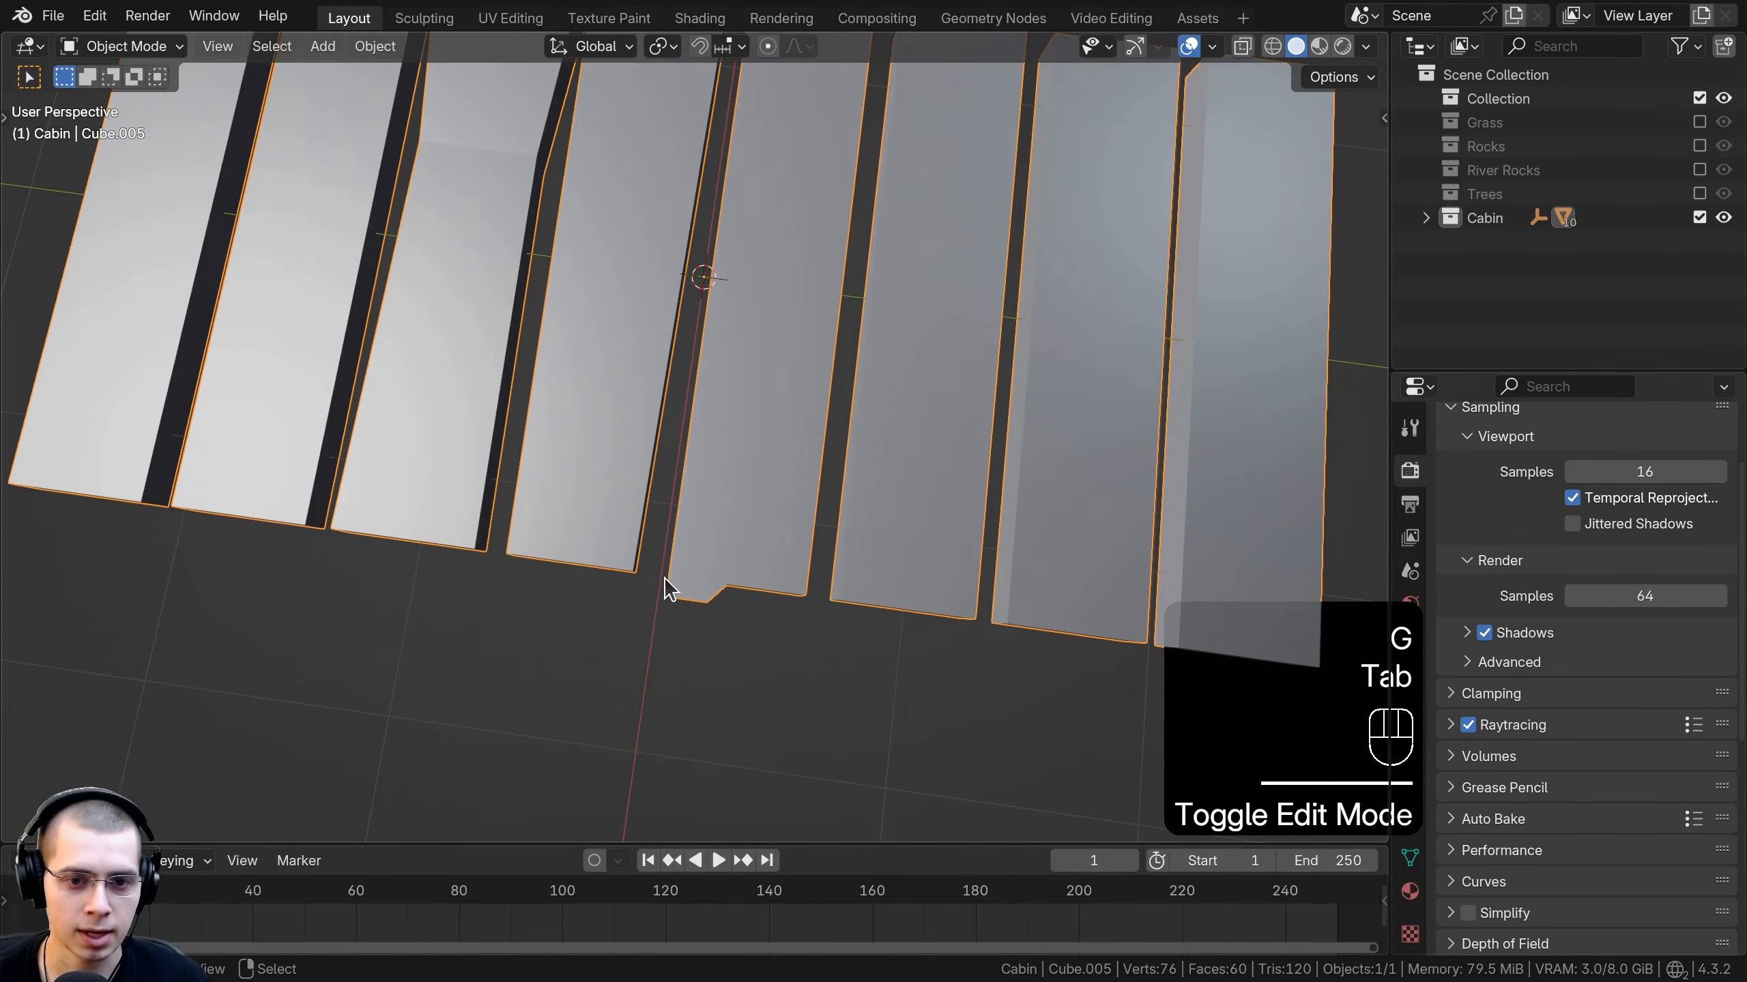
Select the vertical corner edge at the far end of the split plank, bevel it and leave Edit Mode.
scroll(732, 440, "down", 2)
middle_click_drag(731, 428, 512, 490)
key("Tab")
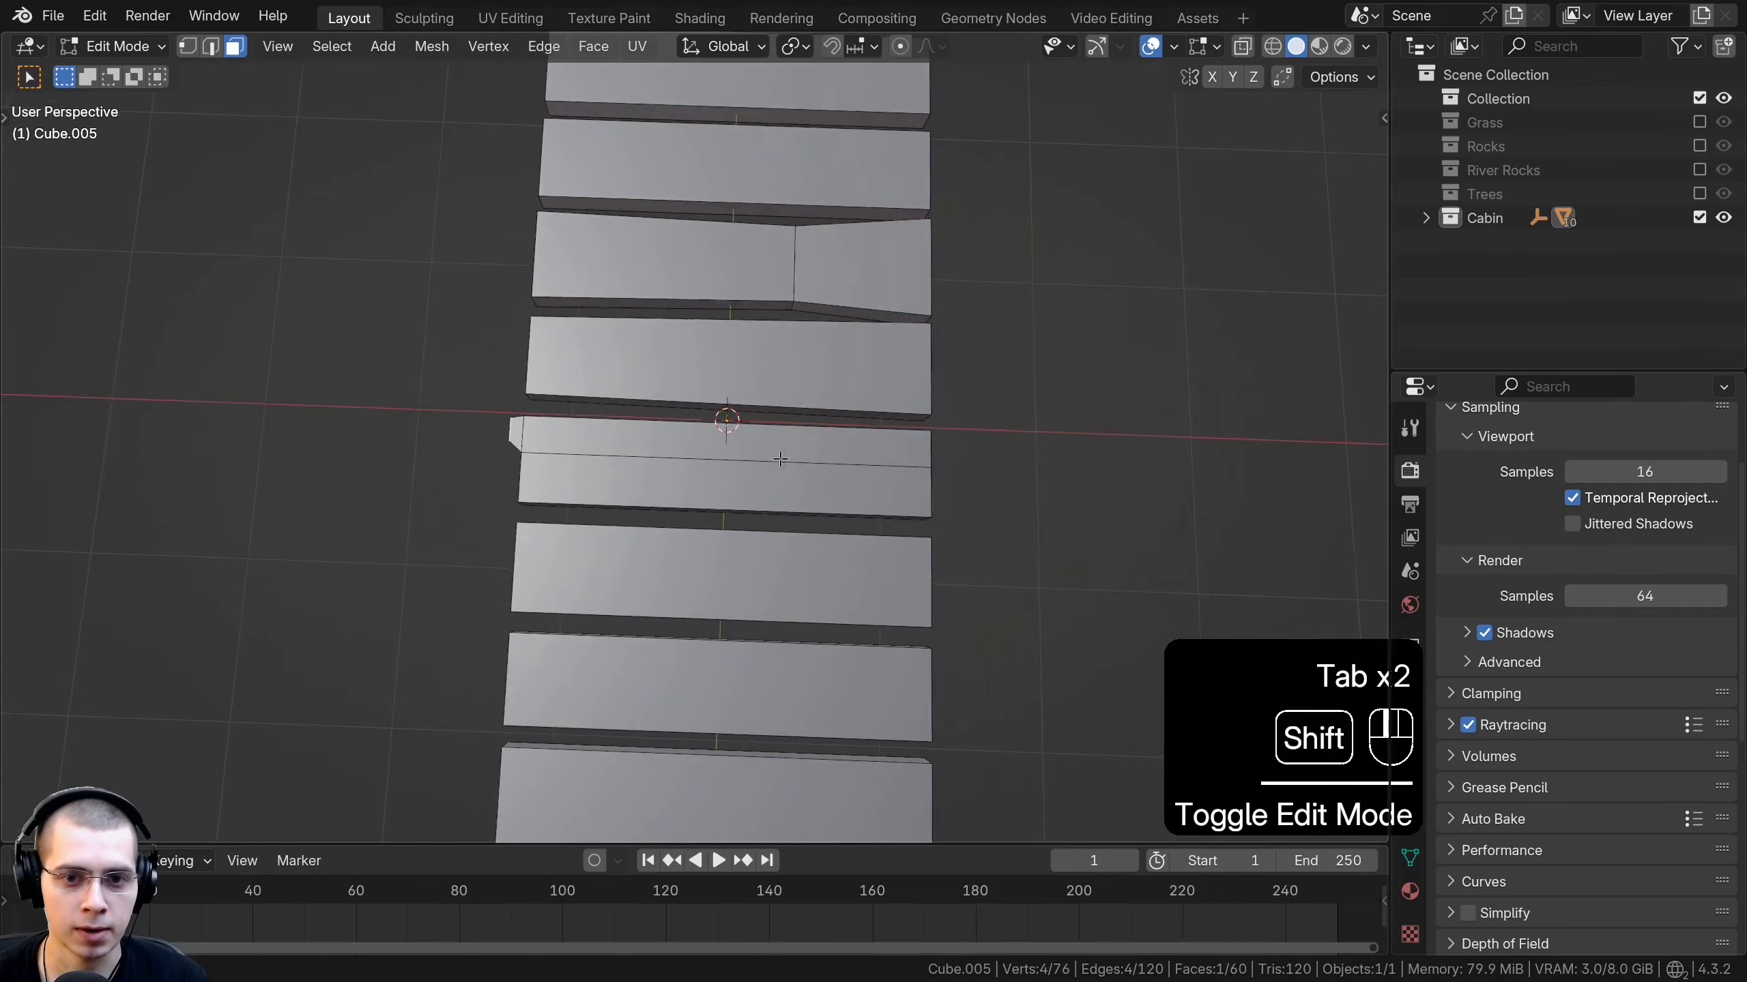
middle_click_drag(784, 460, 598, 468, "shift")
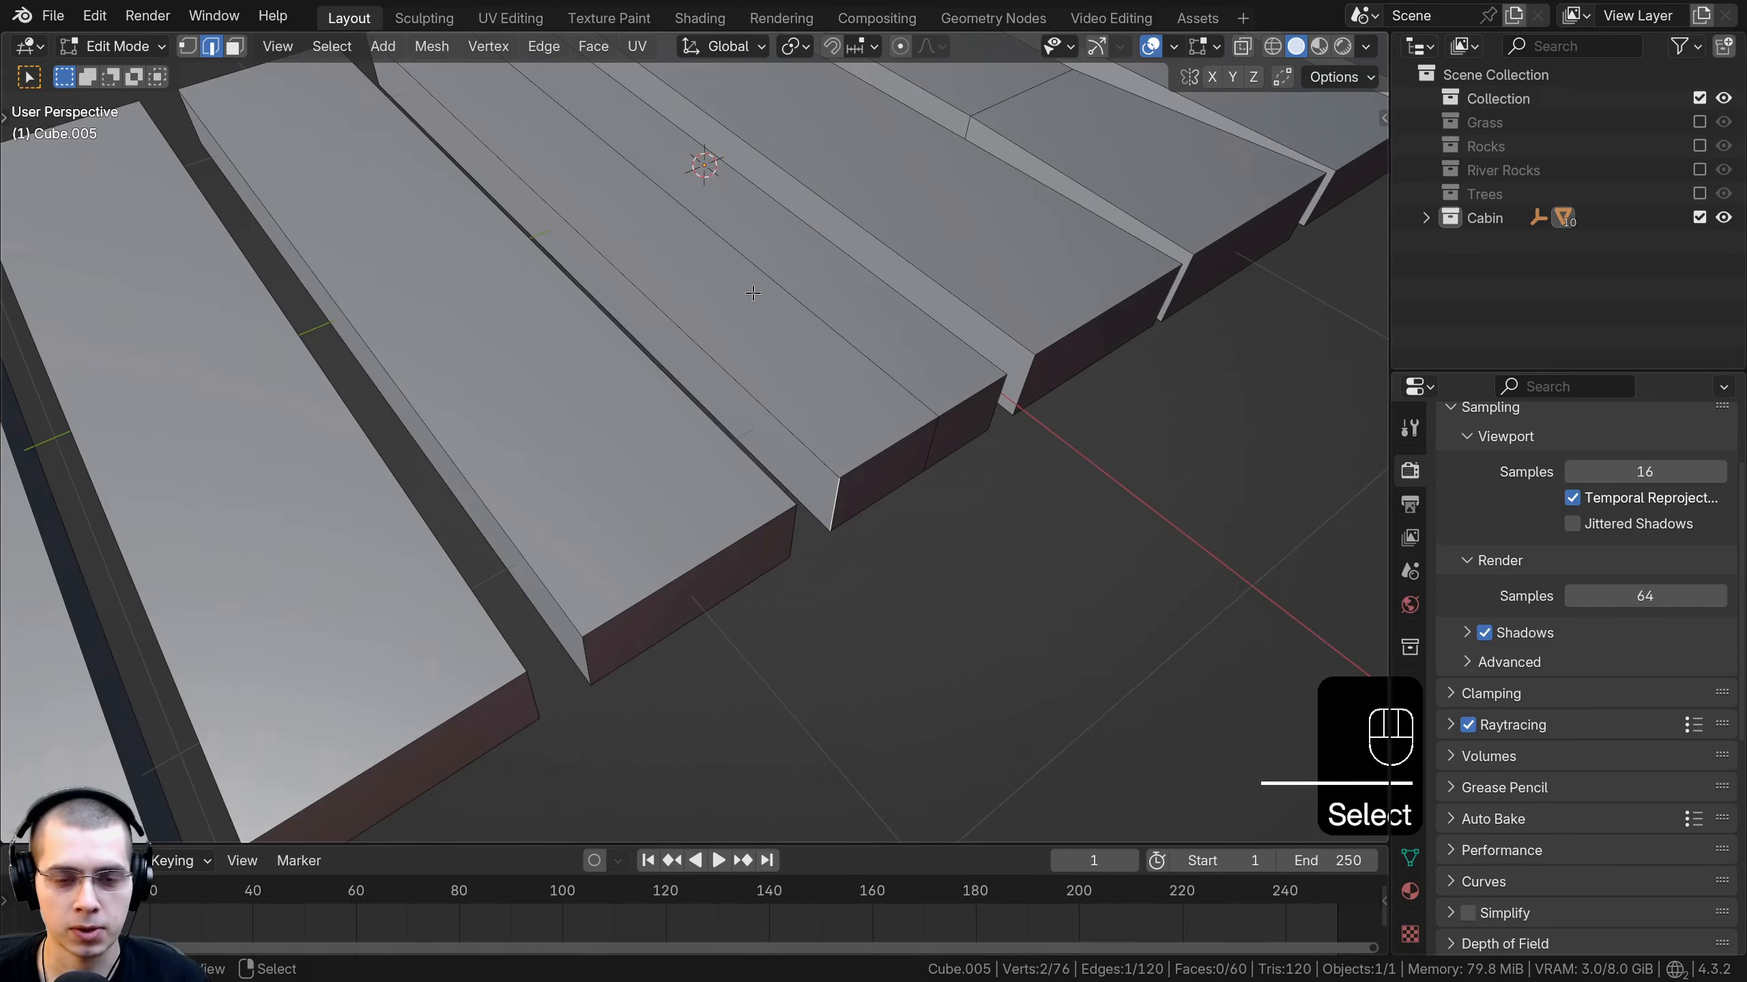
middle_click_drag(754, 294, 911, 386)
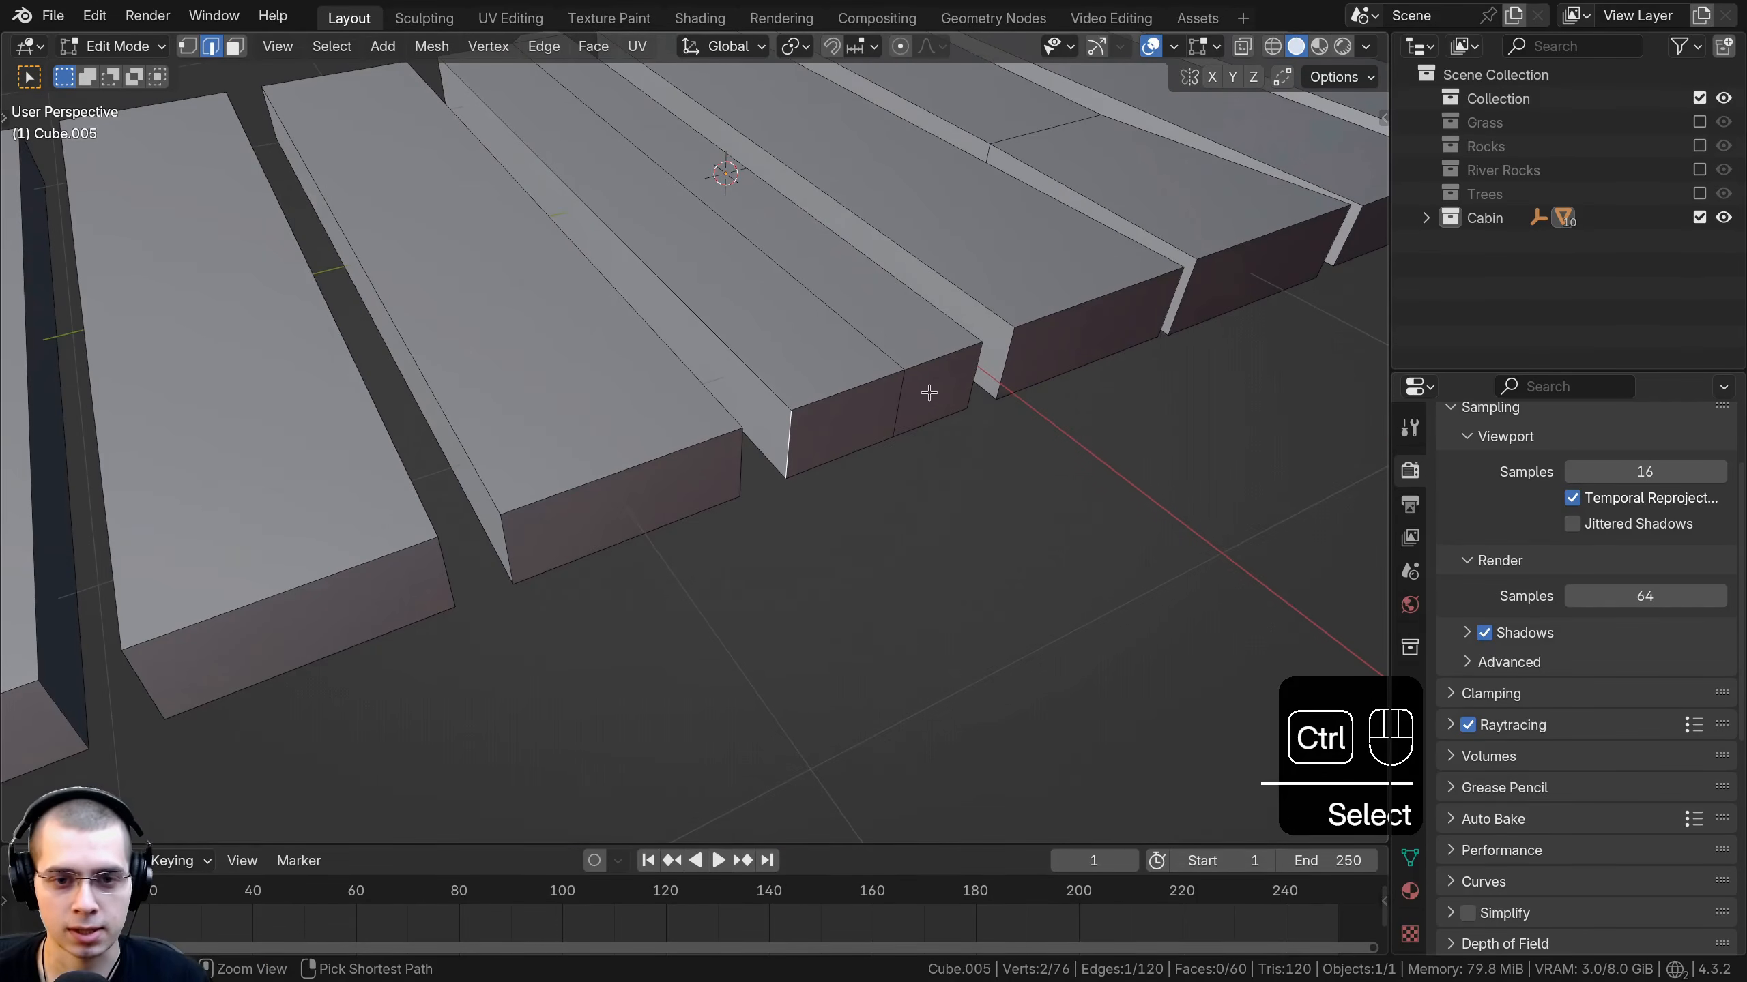
key("ctrl+b")
left_click(1003, 408)
key("Tab")
scroll(838, 472, "down", 5)
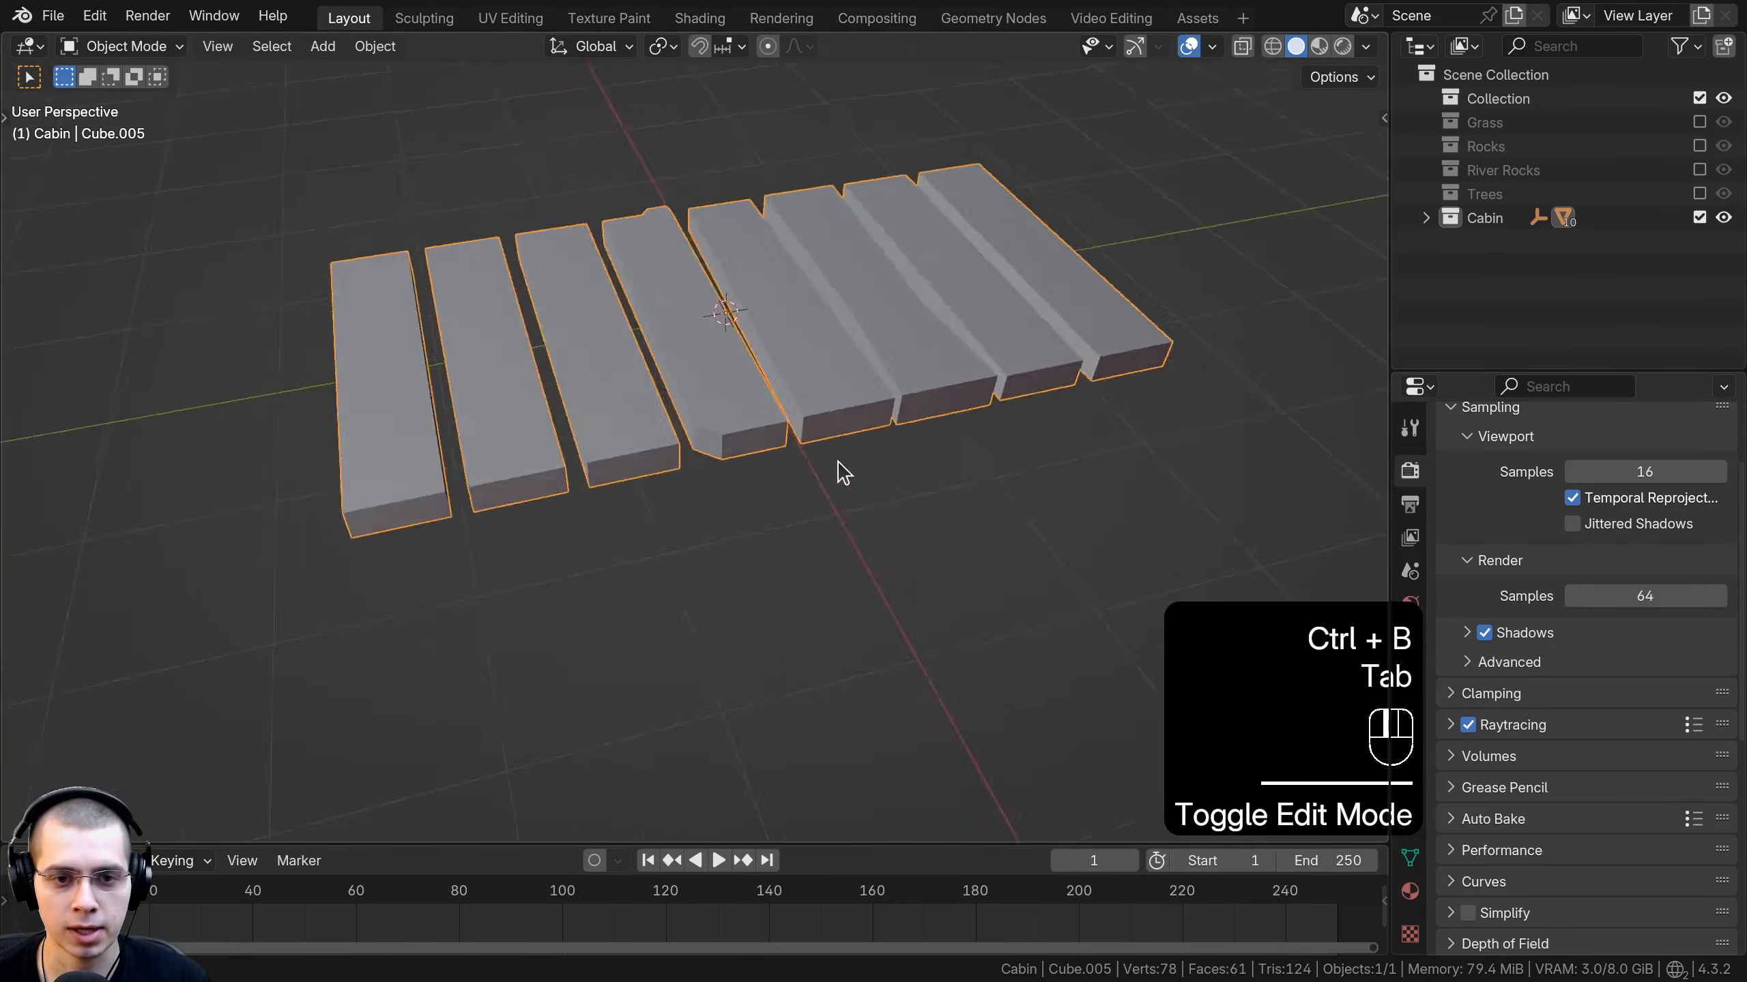
Add two loop cuts across the plank beside the split one, on the side away from the origin.
middle_click_drag(839, 472, 739, 537)
middle_click_drag(739, 537, 851, 554, "shift")
key("Tab")
scroll(851, 554, "up", 3)
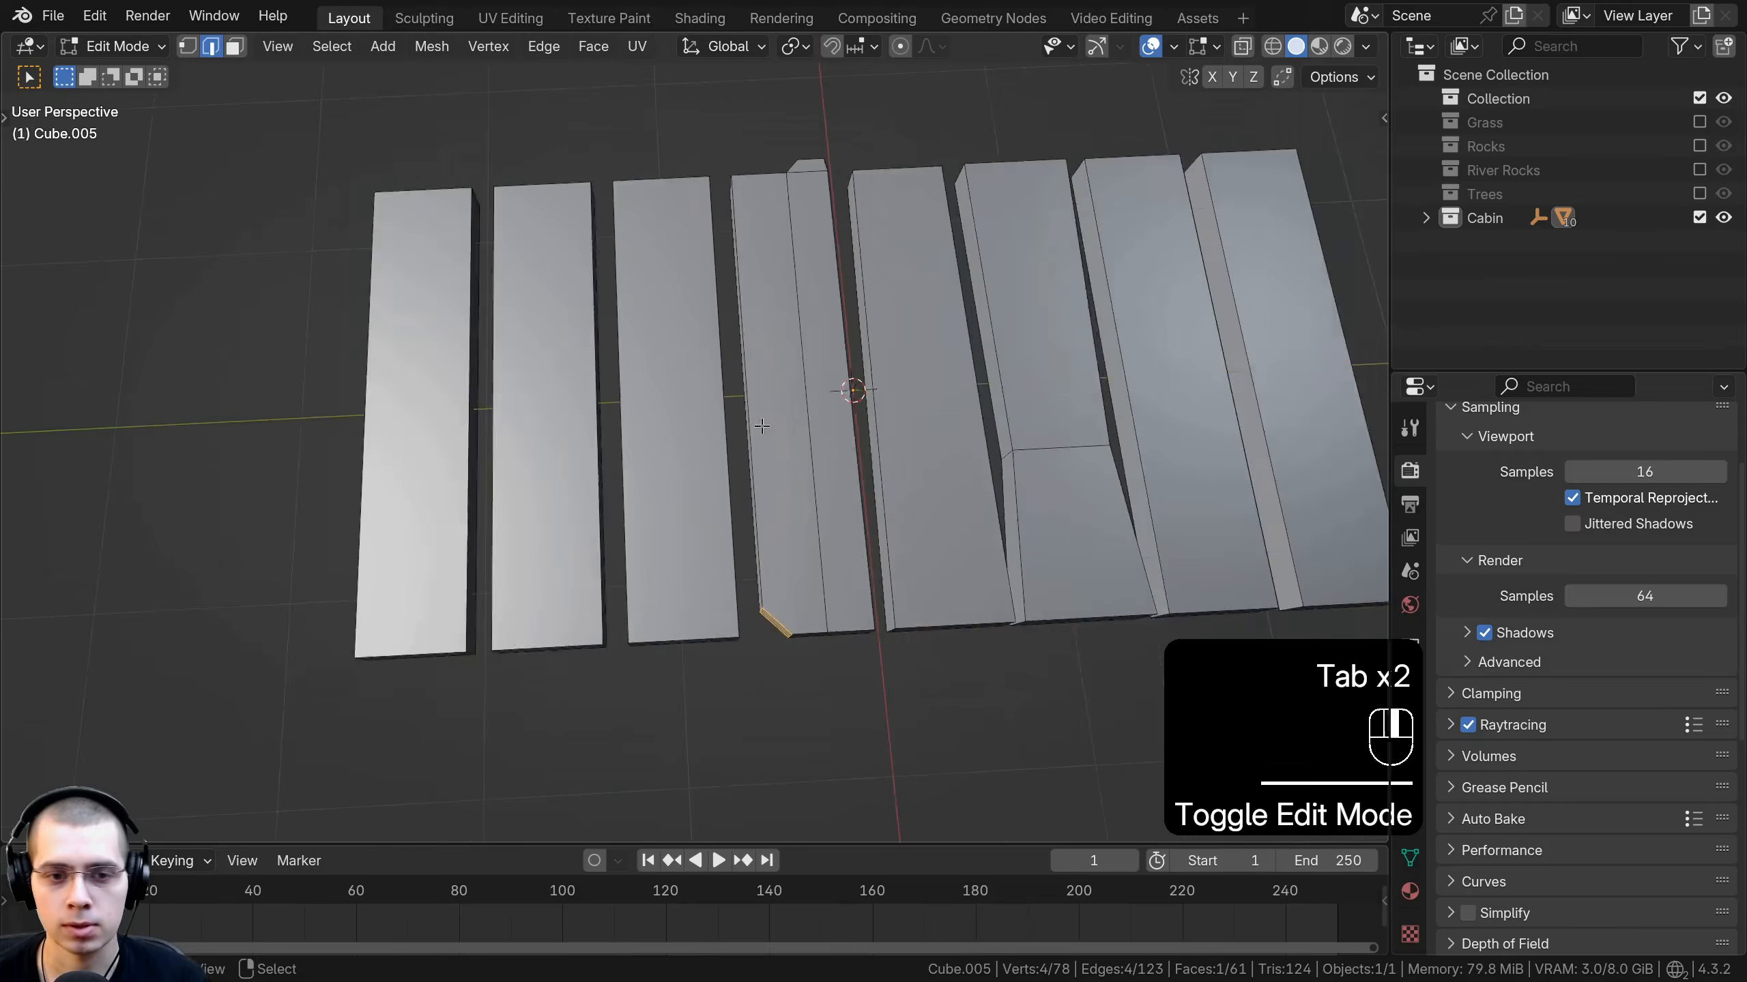
key("ctrl+r")
left_click(713, 232)
key("ctrl+r")
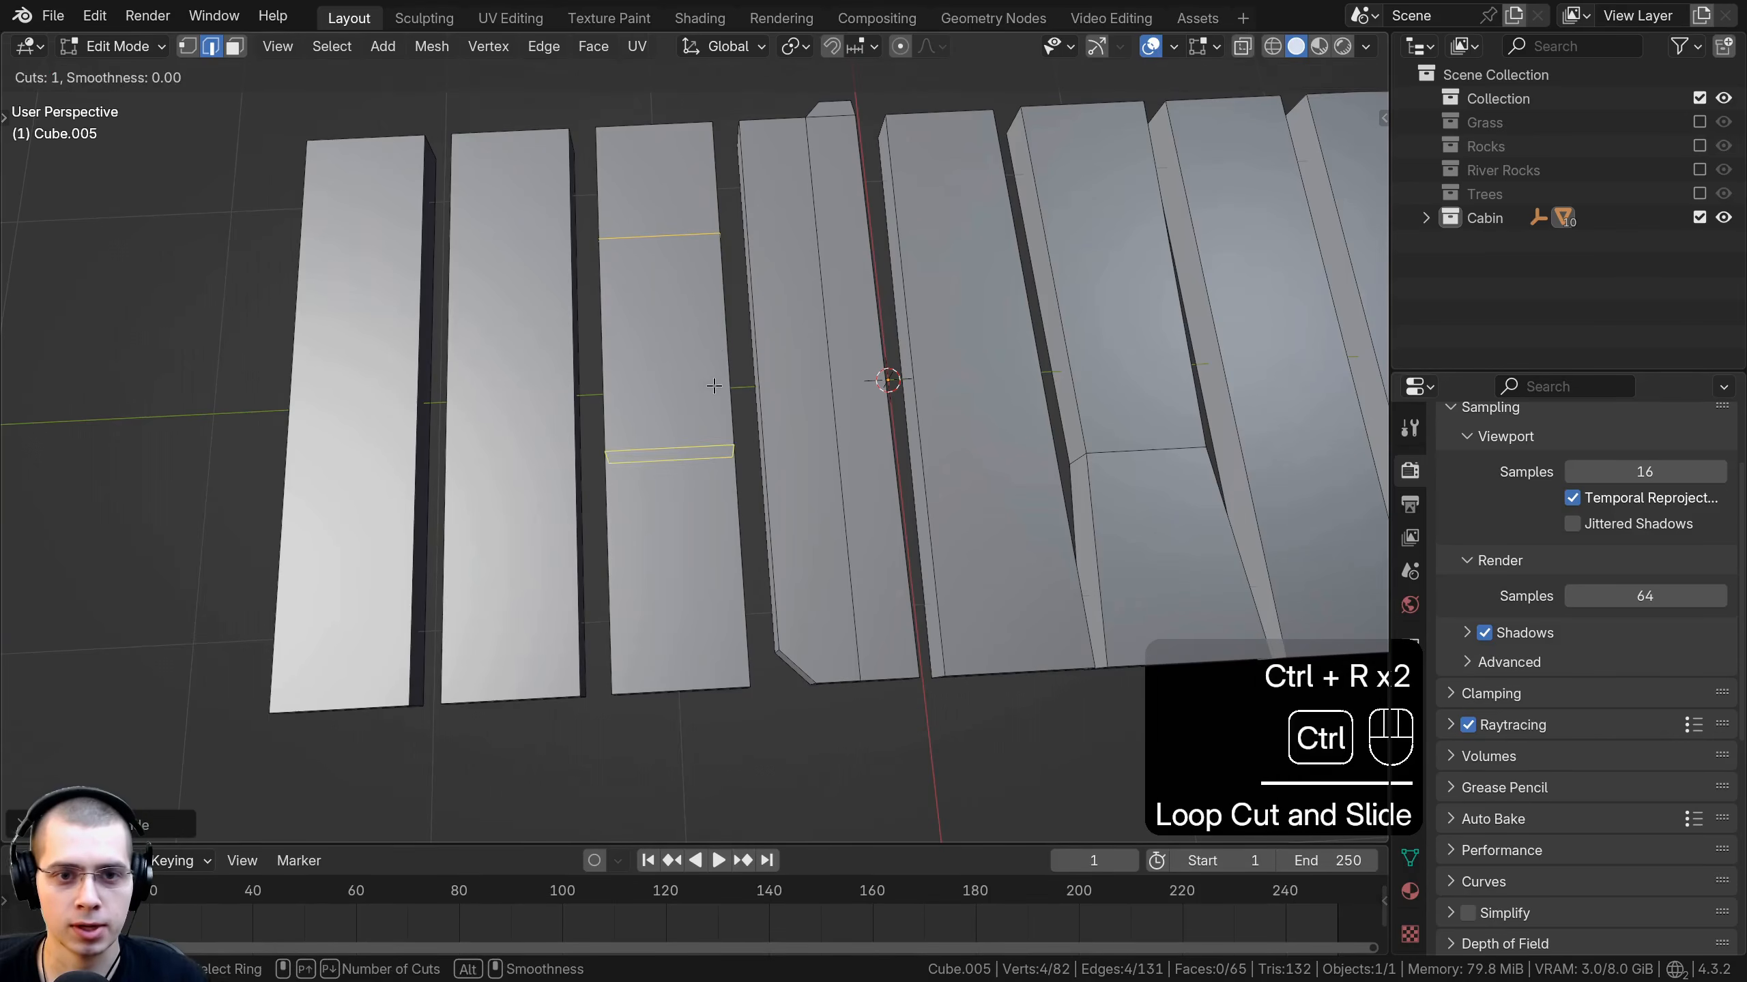
middle_click_drag(715, 298, 824, 372)
middle_click_drag(825, 372, 751, 438, "shift")
Bevel the newest loop on that plank into a short middle section and scale the section along Y.
key("ctrl+b")
left_click(951, 418)
key("s")
key("y")
left_click(921, 482)
Add another loop cut across the same plank, scale it along Y and leave Edit Mode.
middle_click_drag(687, 440, 832, 478, "shift")
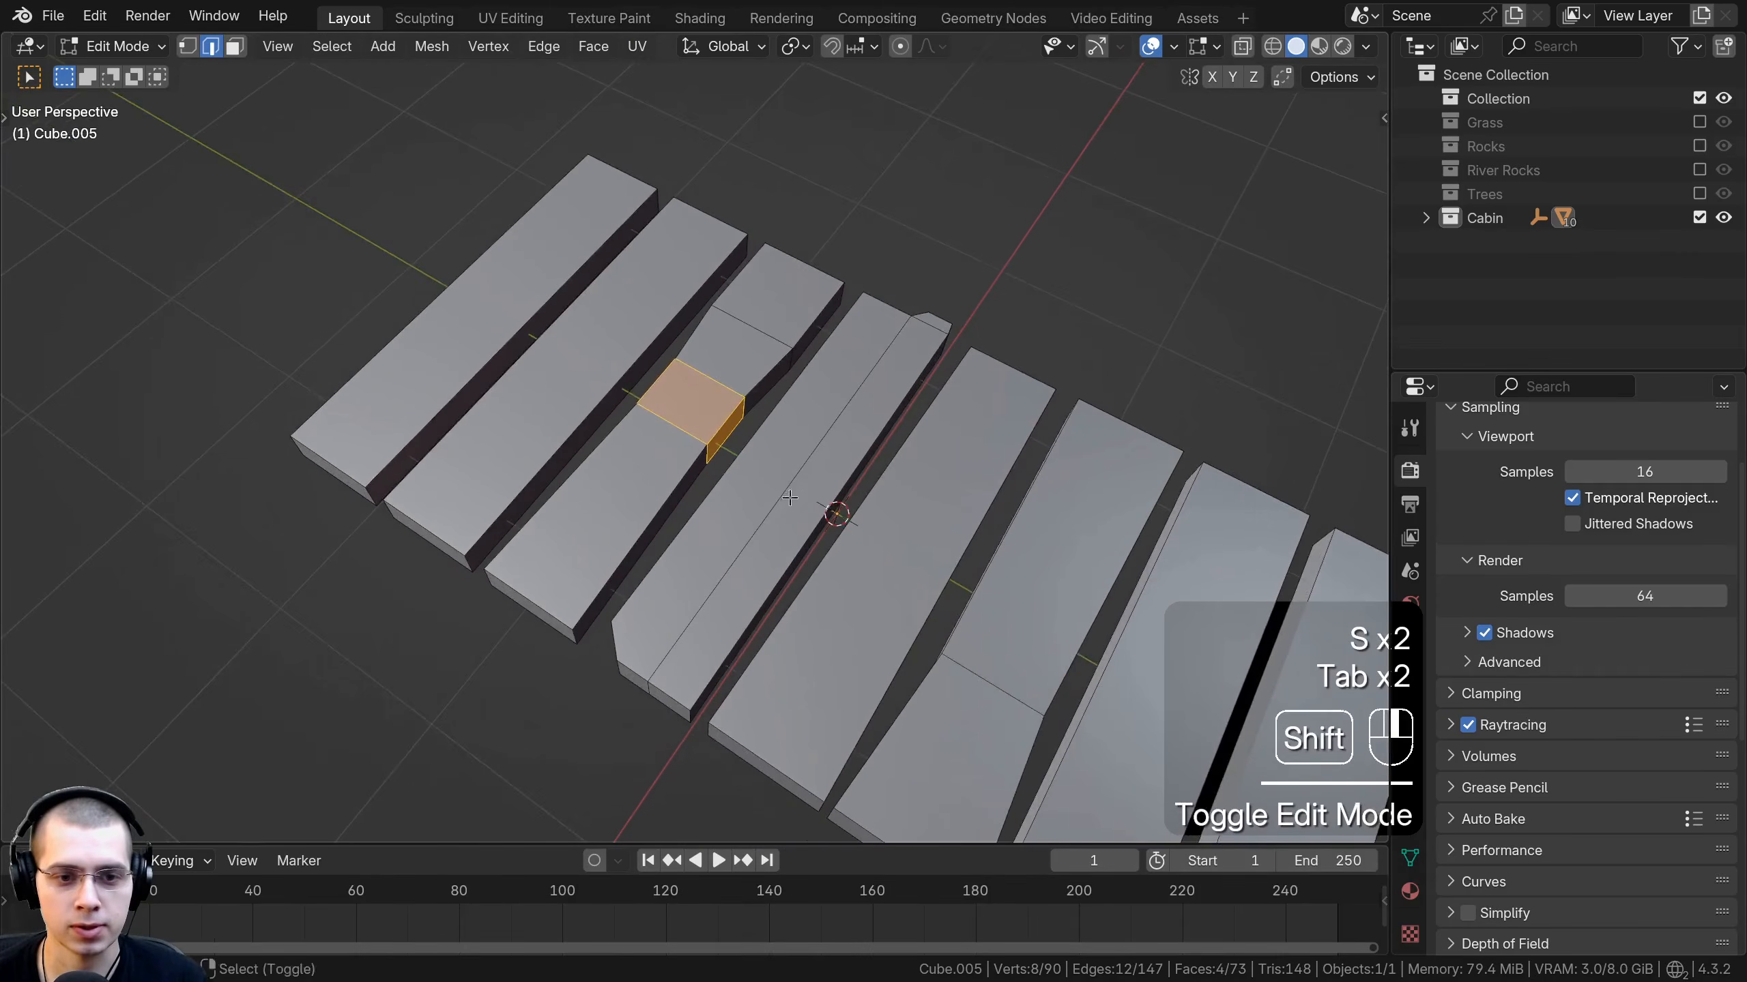
scroll(725, 475, "up", 2)
left_click(717, 473)
key("s")
key("y")
left_click(775, 505)
key("Tab")
scroll(776, 505, "down", 4)
scroll(736, 547, "up", 4)
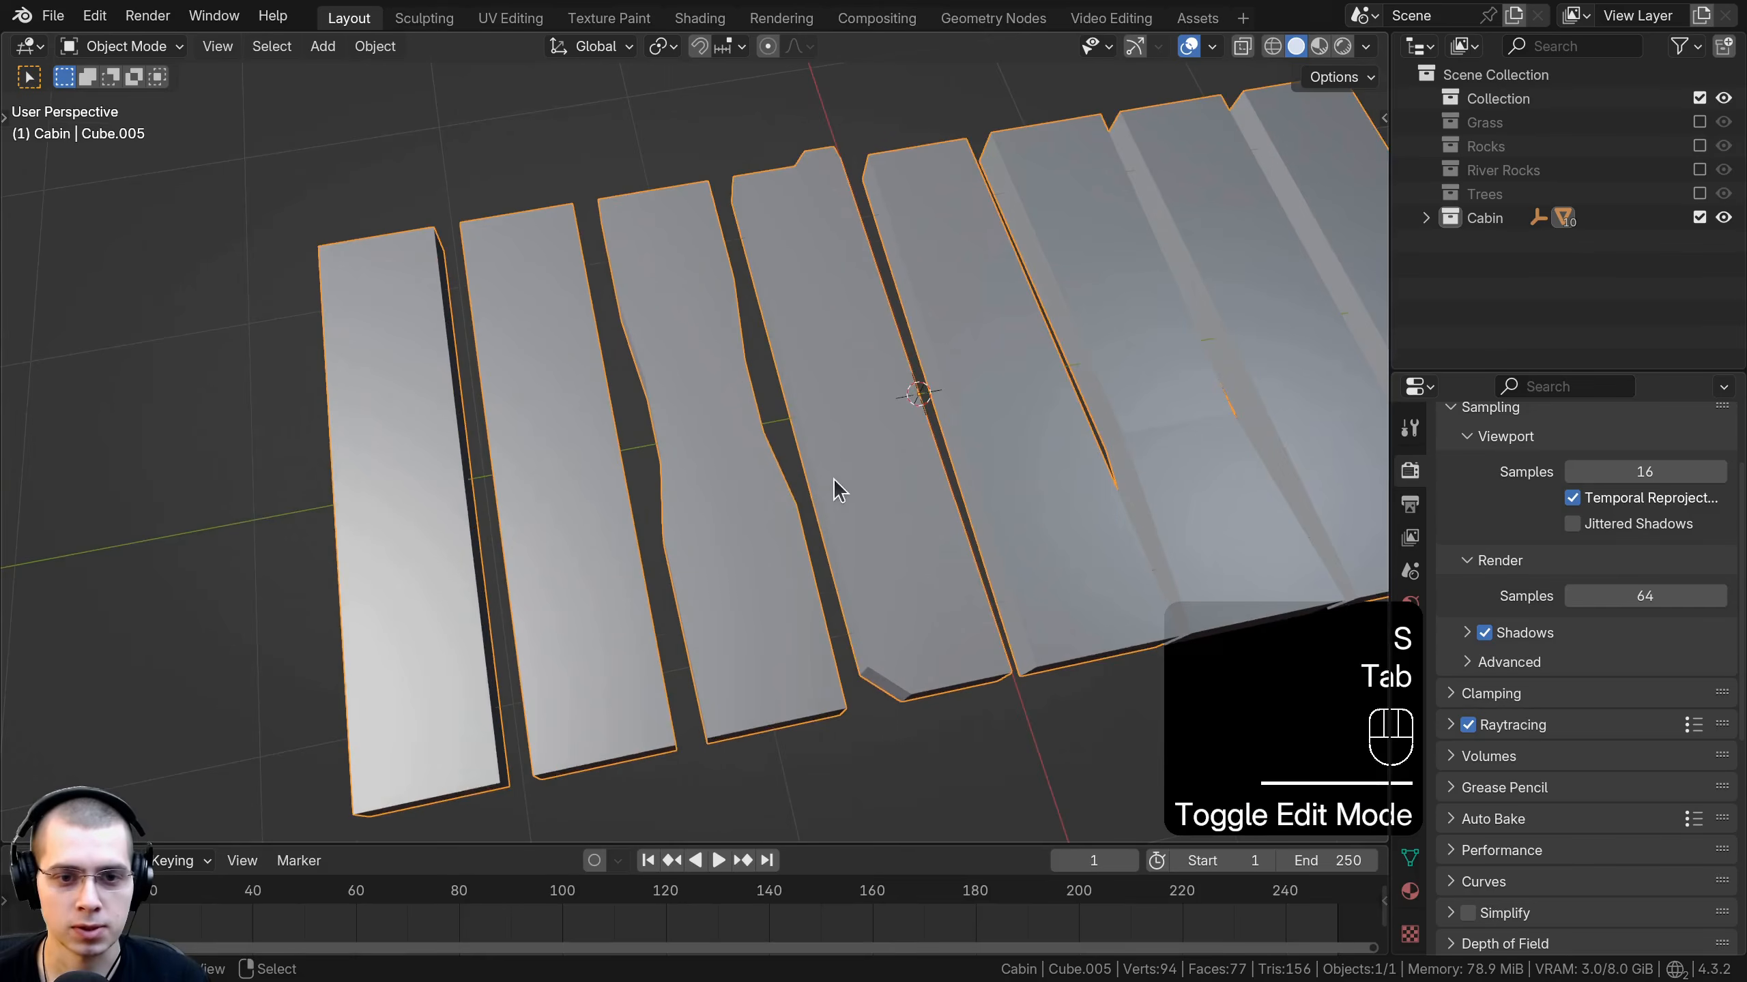
In edge selection, pick the vertical corner edge of the outermost plank and bevel it.
key("Tab")
middle_click_drag(678, 390, 707, 485)
right_click(726, 511)
scroll(712, 515, "up", 2)
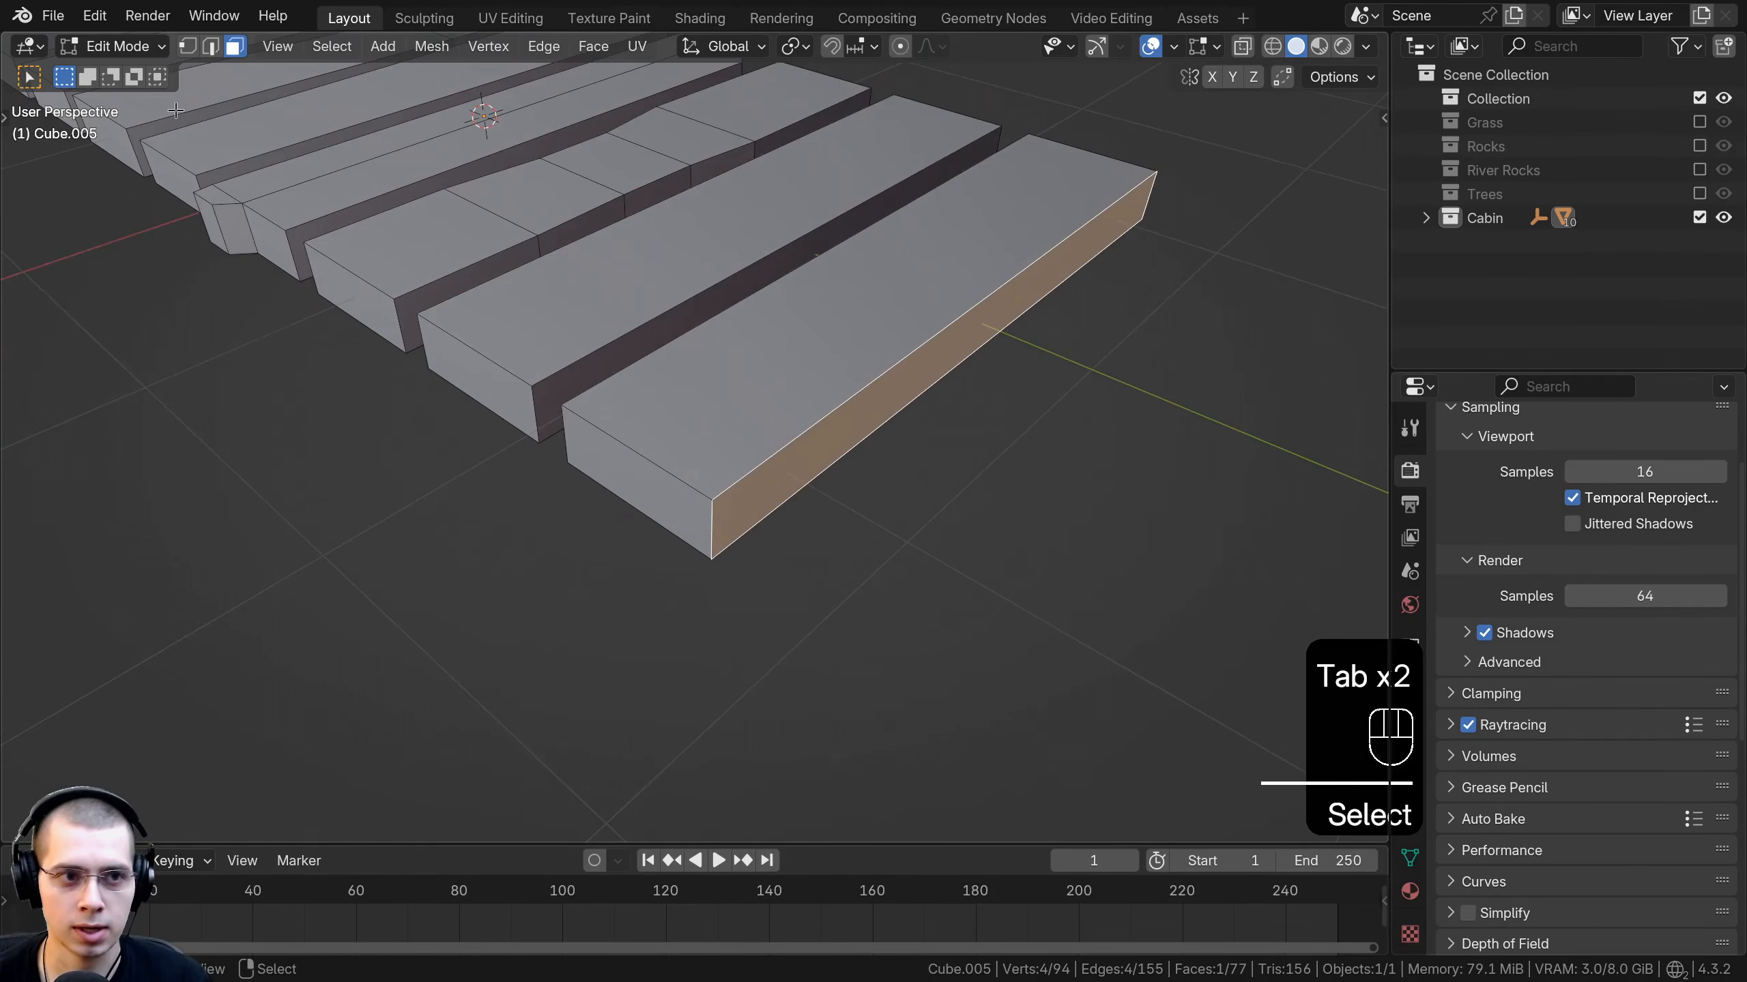
left_click(209, 50)
left_click(760, 459)
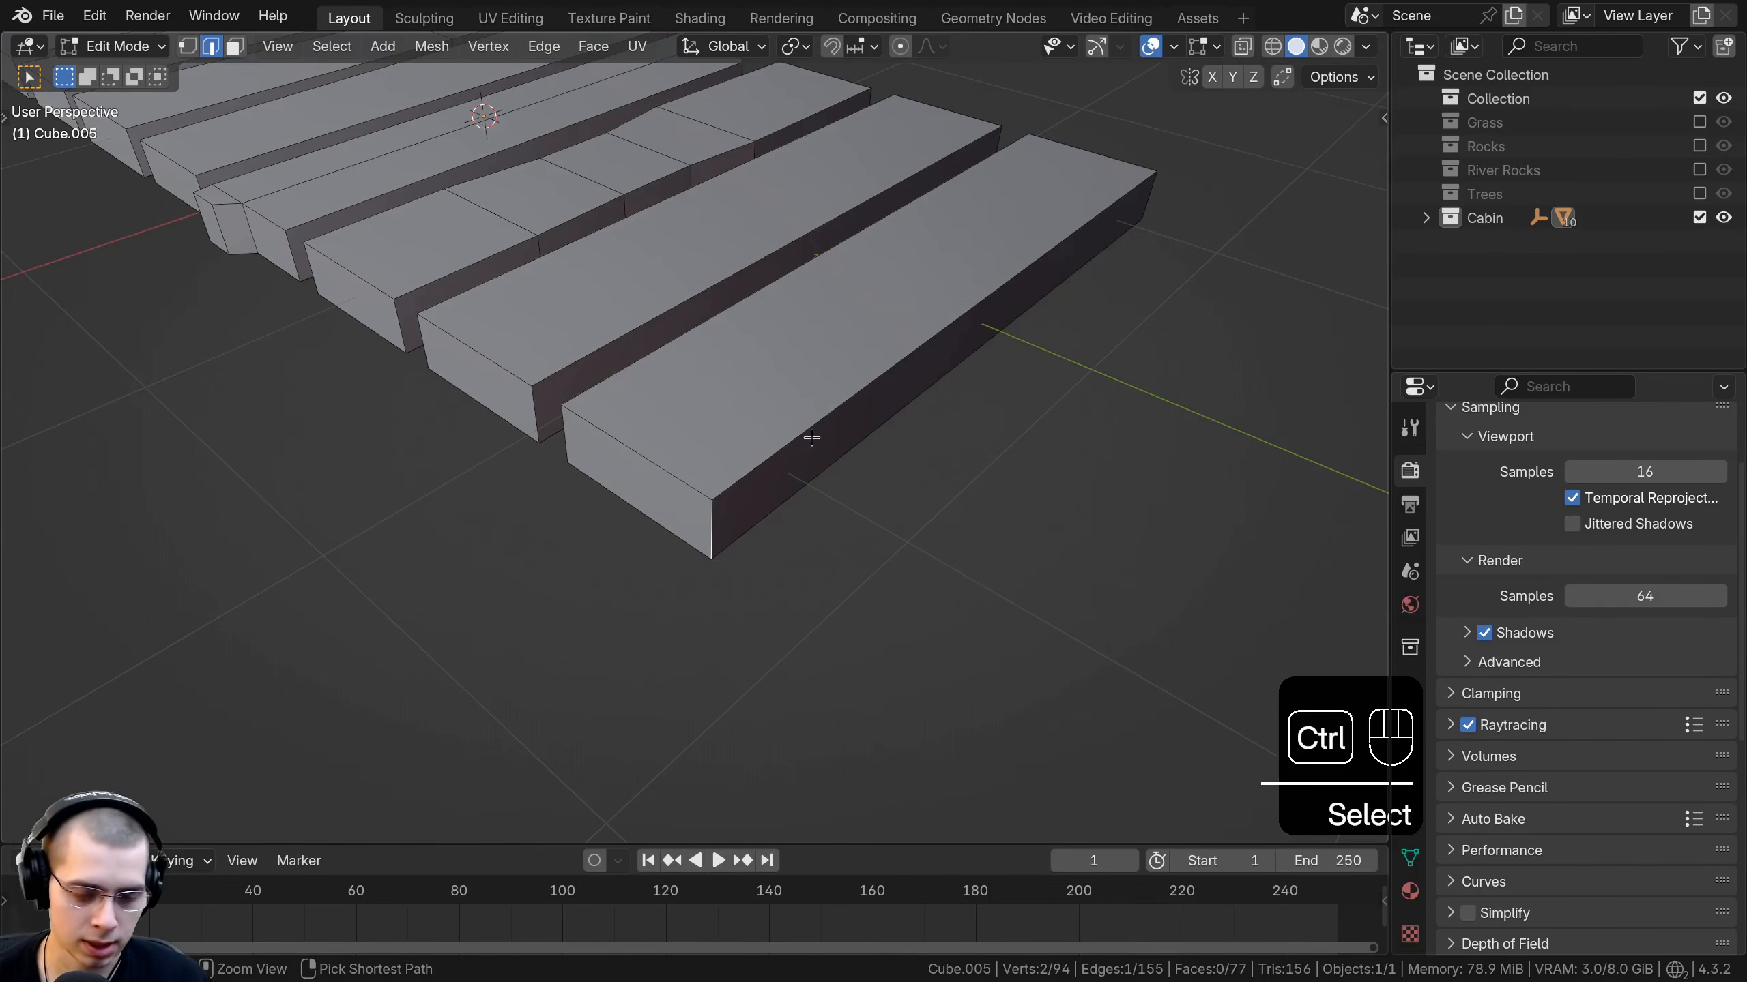
key("ctrl+b")
left_click(878, 416)
Move an edge of the planks along Y to make the outline more uneven, and leave Edit Mode.
middle_click_drag(879, 416, 825, 468)
key("g")
key("y")
left_click(762, 466)
key("Tab")
scroll(750, 461, "down", 3)
Add a loop cut across the second-to-last plank, slide it toward one end and move its side edge along Y.
key("Tab")
scroll(876, 418, "up", 4)
key("ctrl+r")
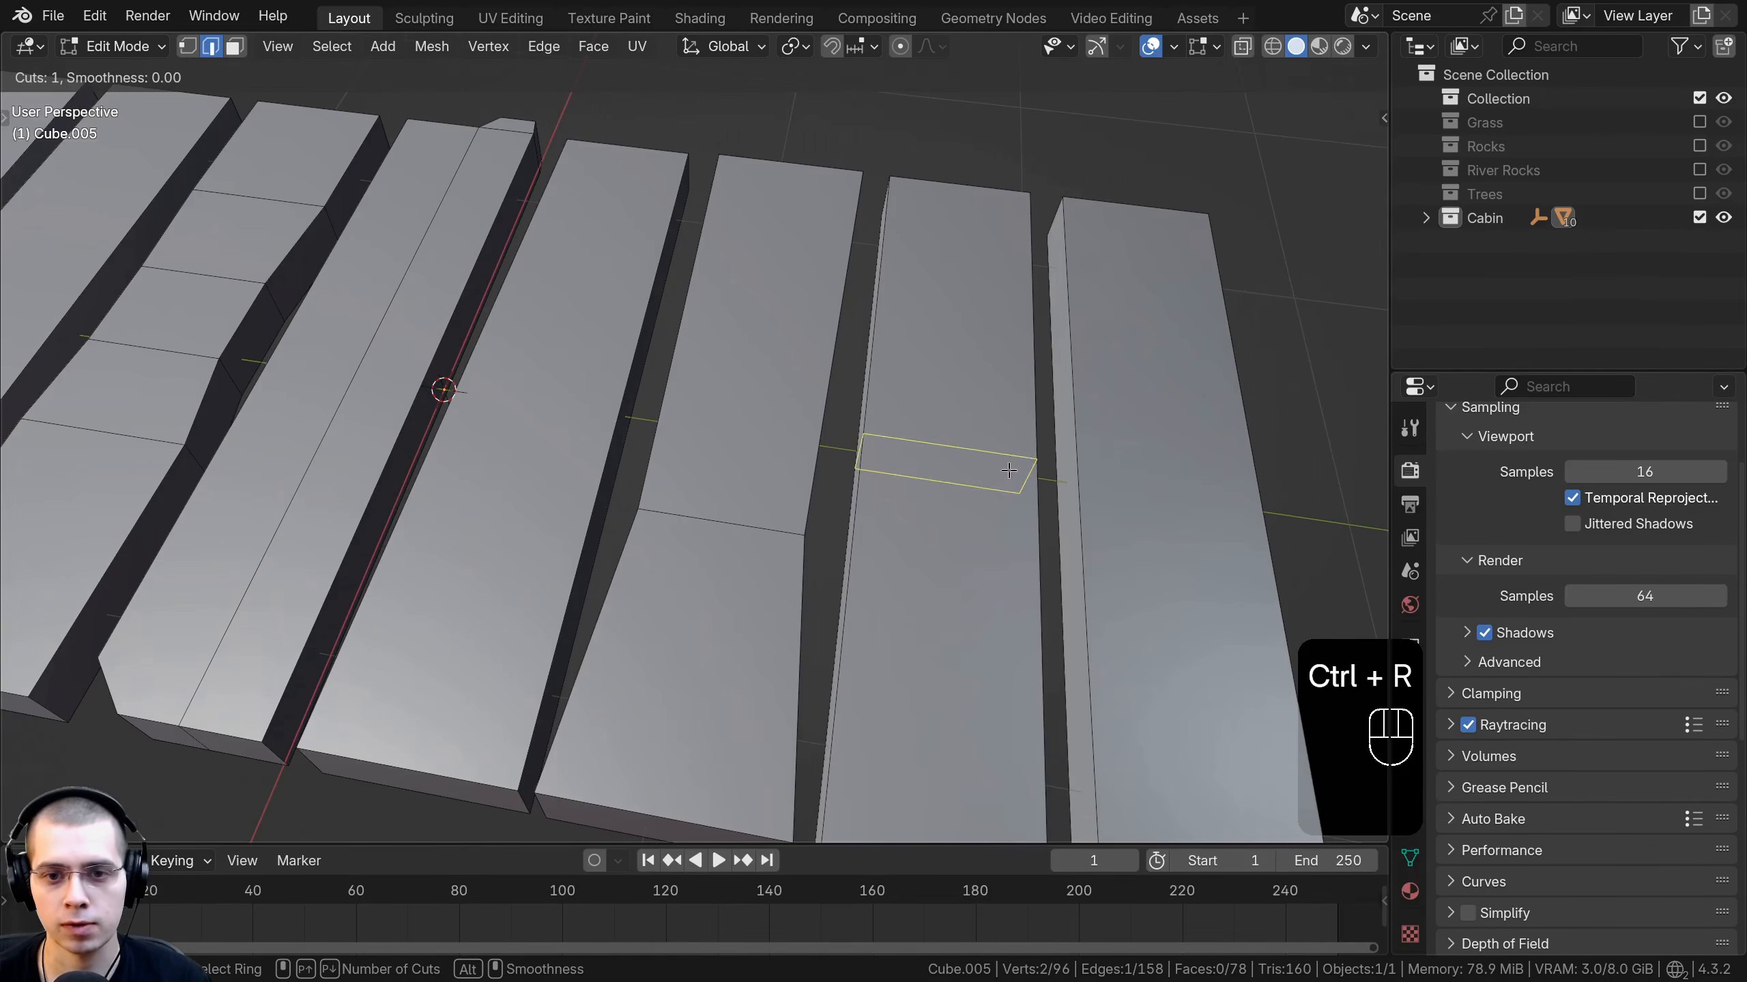
left_click(1024, 347)
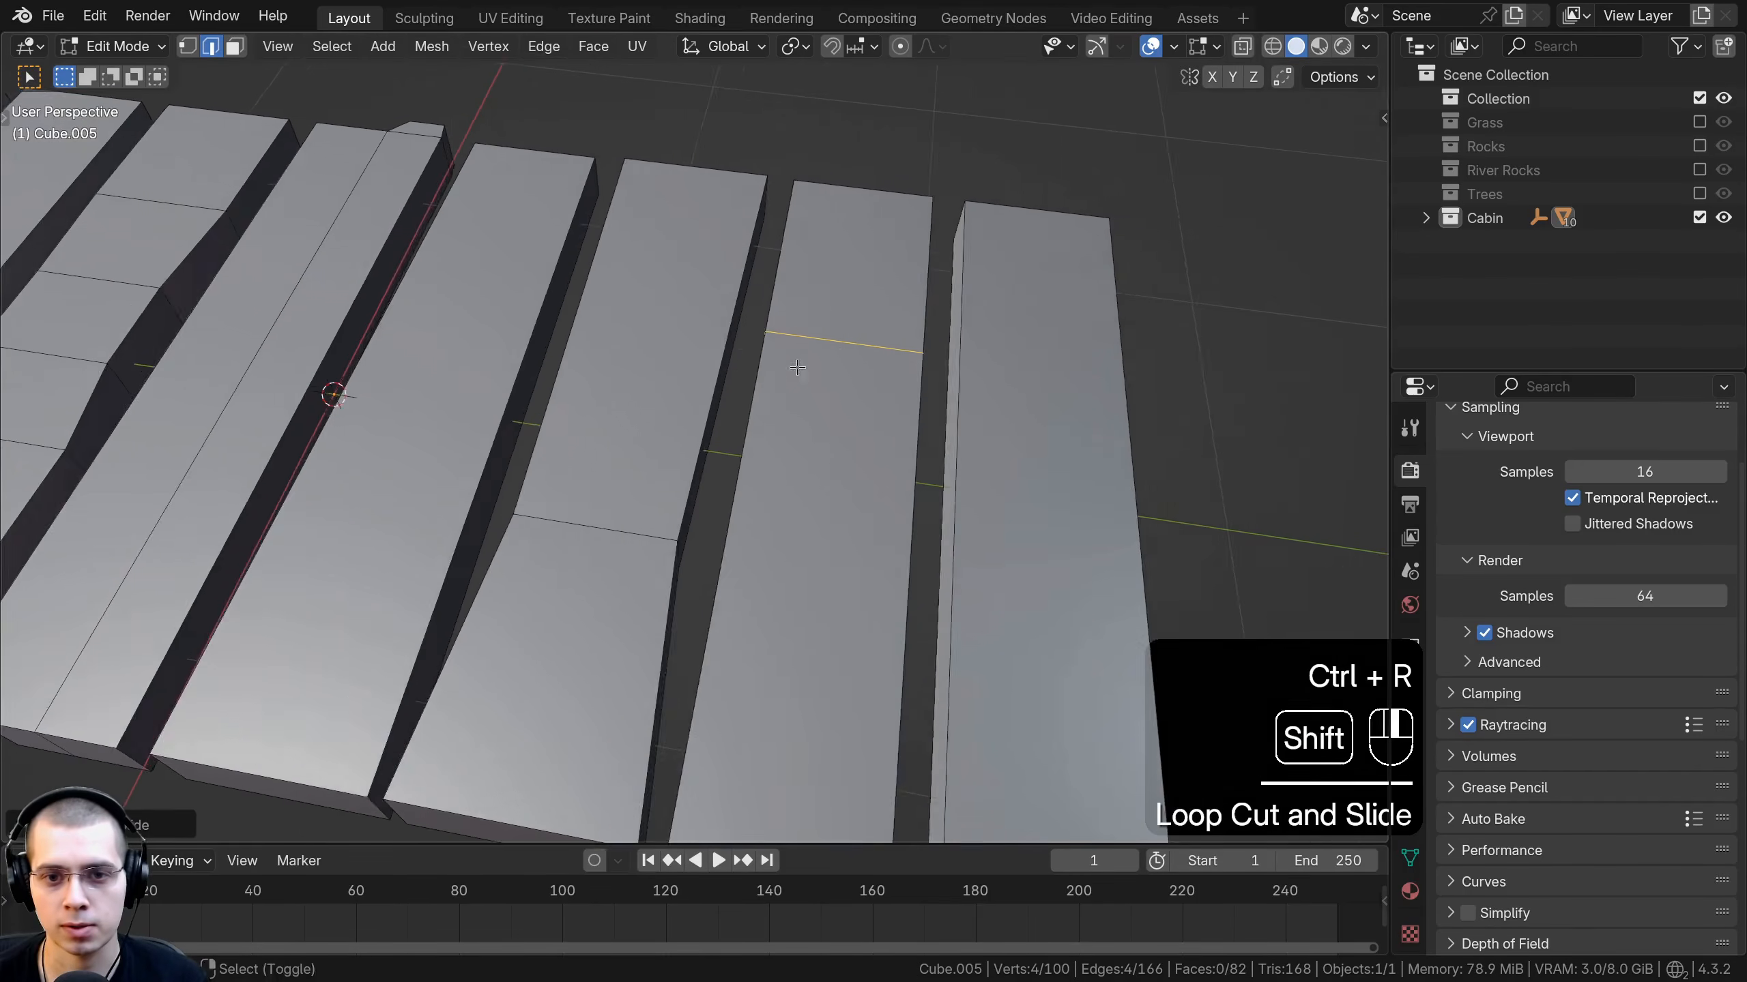
middle_click_drag(1024, 347, 634, 368)
right_click(745, 468)
middle_click_drag(746, 468, 936, 519)
key("g")
key("y")
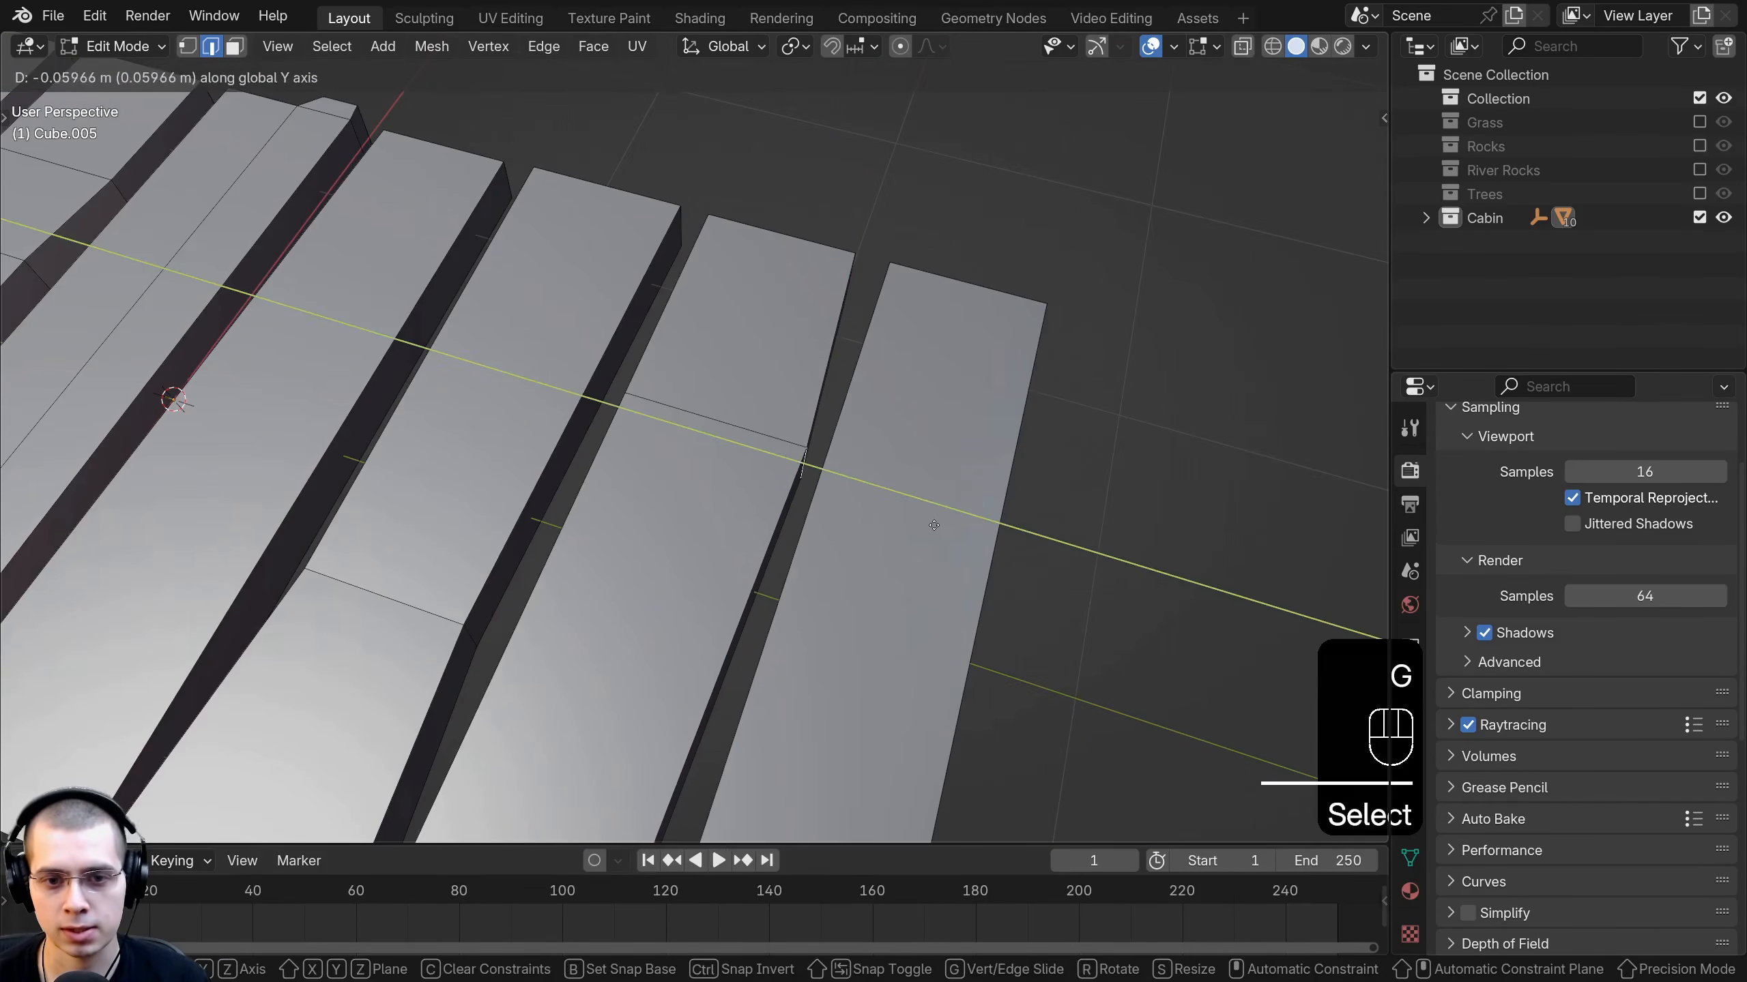
left_click(925, 521)
Add a second loop cut across the second-to-last plank, shift its side edge along Y and leave Edit Mode.
middle_click_drag(757, 654, 873, 535, "shift")
key("ctrl+r")
left_click(745, 559)
left_click(764, 566)
right_click(766, 567)
key("g")
key("y")
left_click(717, 527)
key("Tab")
scroll(719, 521, "down", 5)
scroll(869, 535, "up", 2)
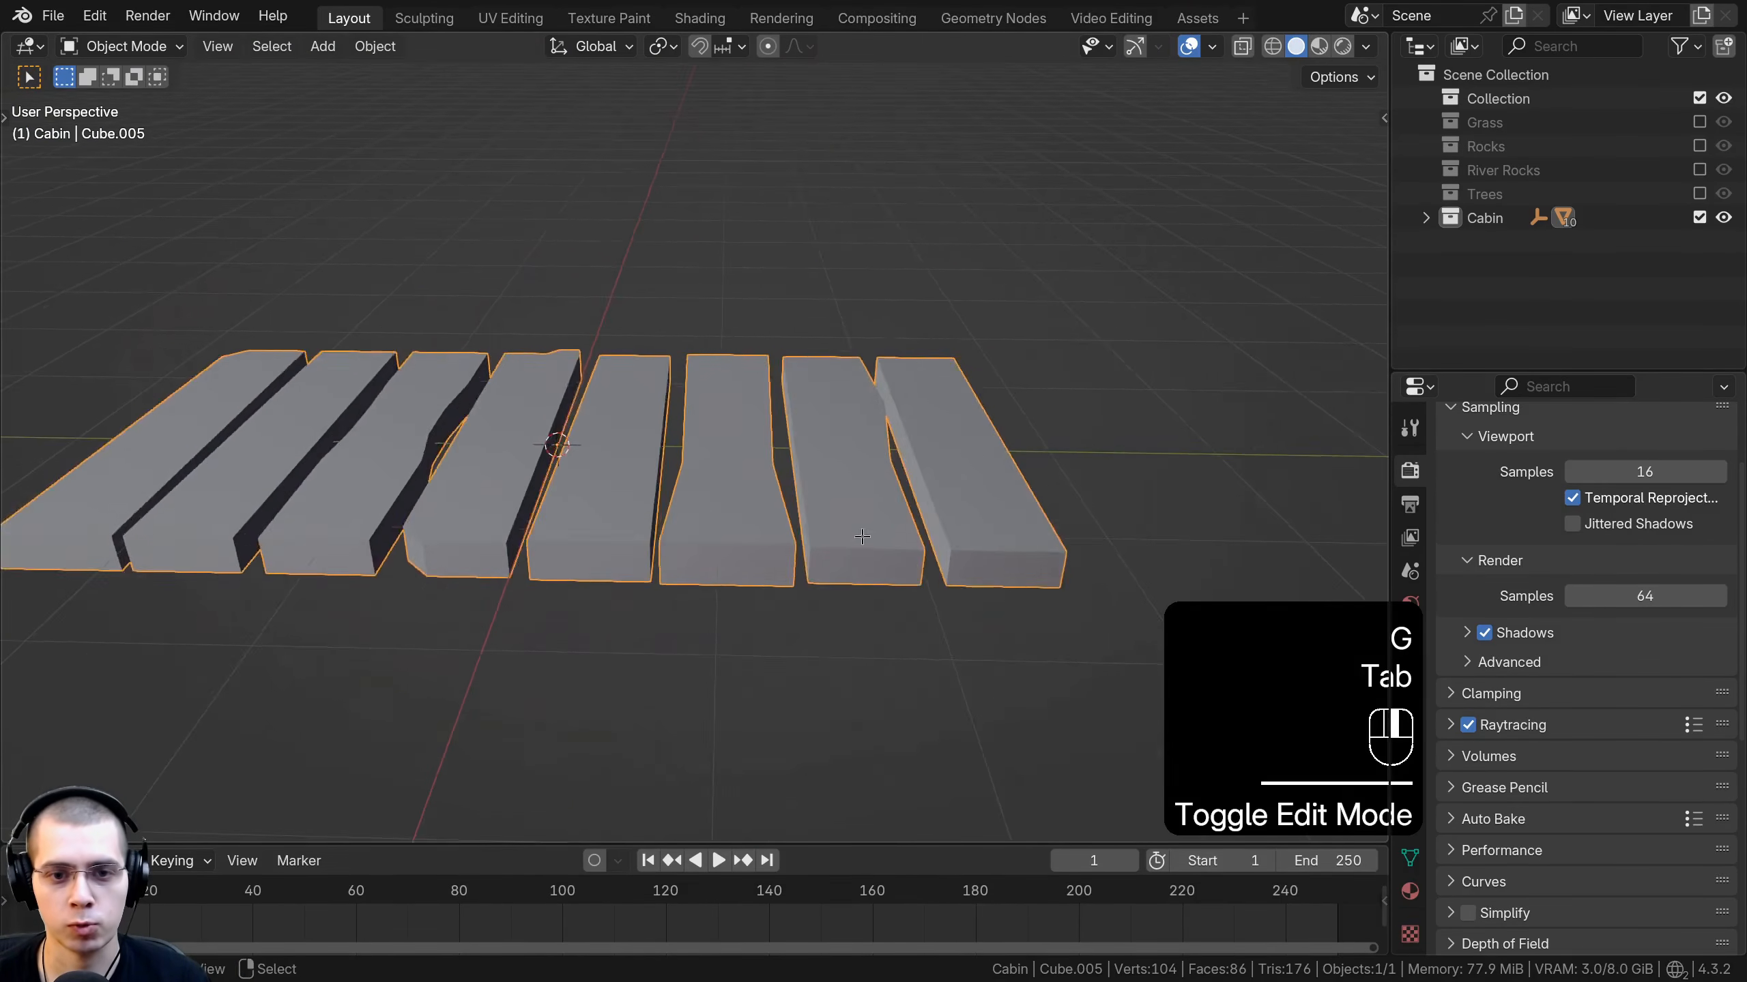
In face selection, lower the top face of the flared plank's wide end section about 0.03 m along Z.
key("Tab")
right_click(709, 543)
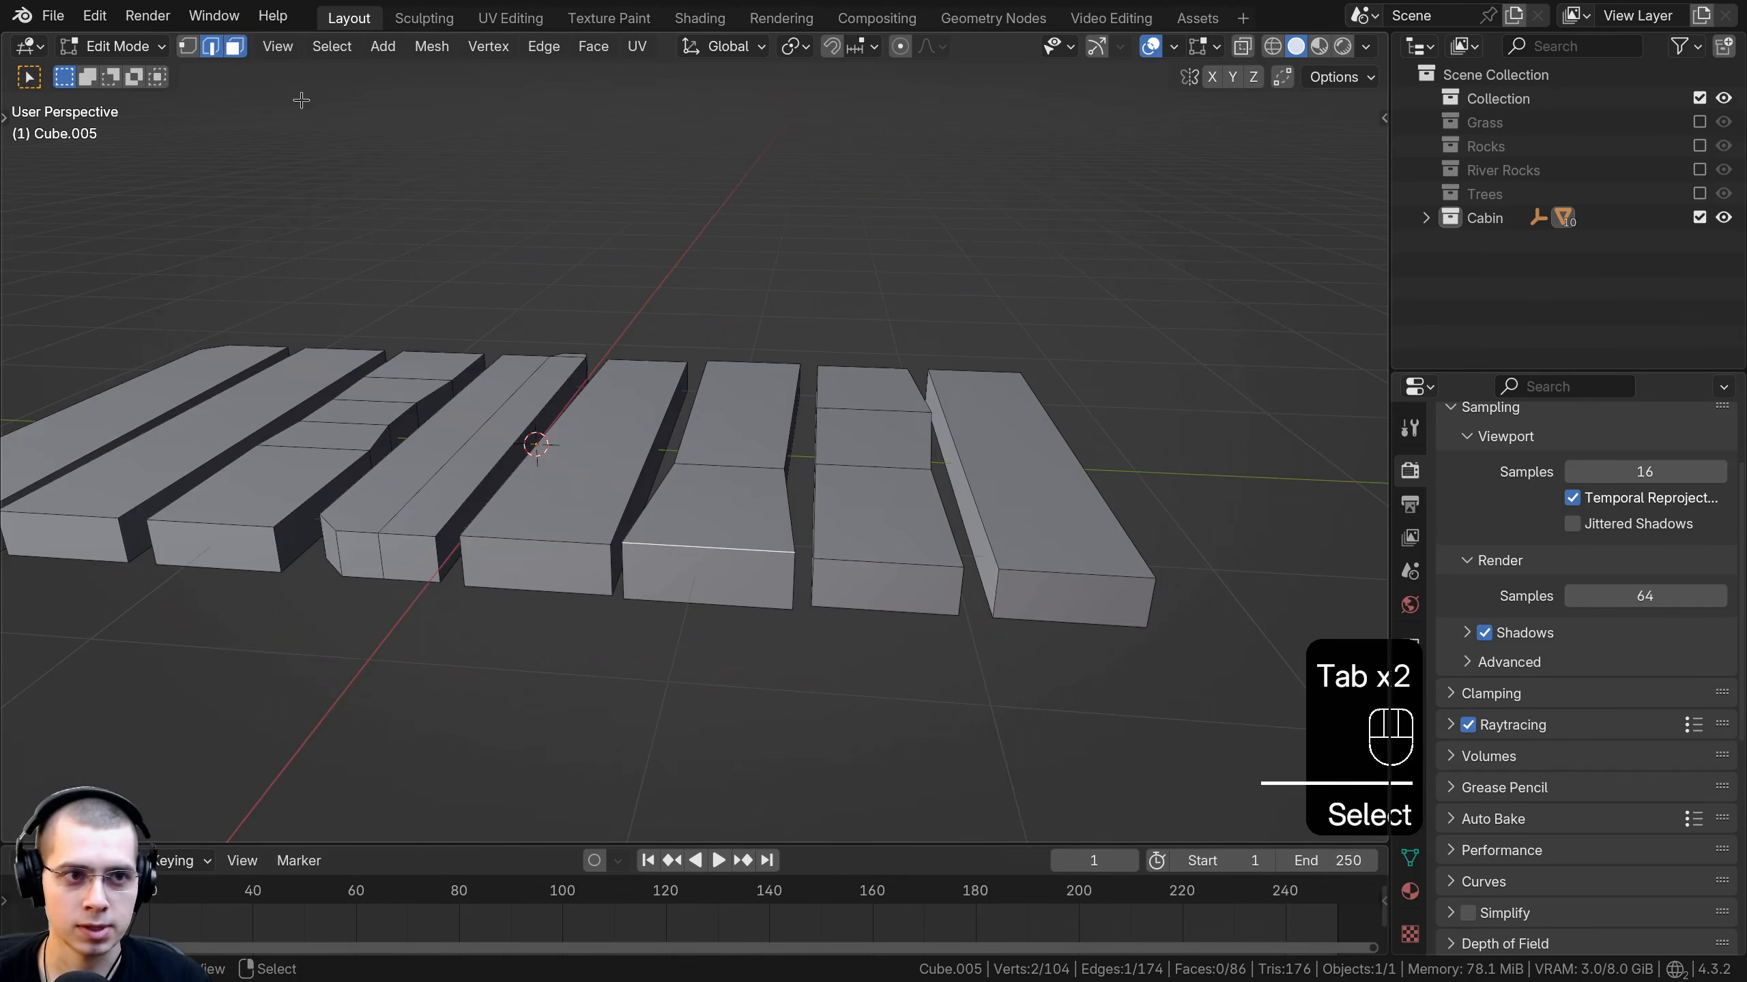
left_click(235, 46)
middle_click_drag(701, 516, 712, 457)
right_click(710, 495)
key("g")
key("z")
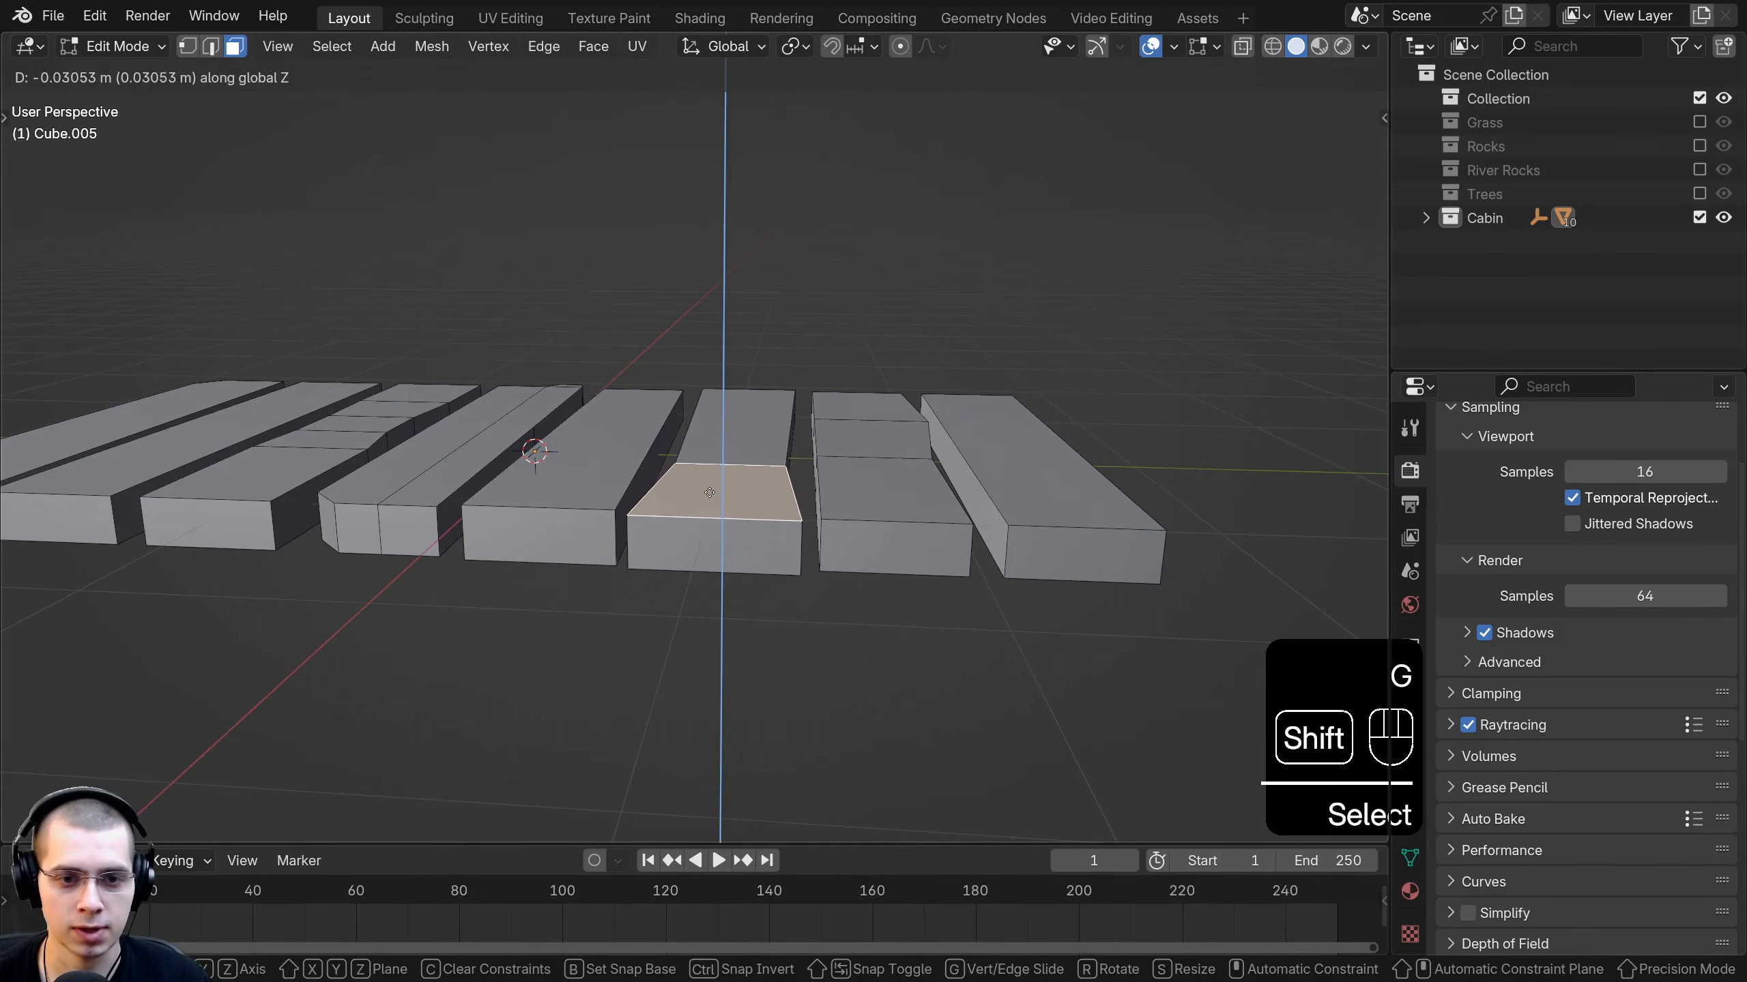
left_click(709, 495)
Move the top face of the plank beside the origin and one on the multi-cut plank along Z.
right_click(604, 425)
key("g")
key("z")
left_click(604, 401)
middle_click_drag(385, 454, 657, 461, "shift")
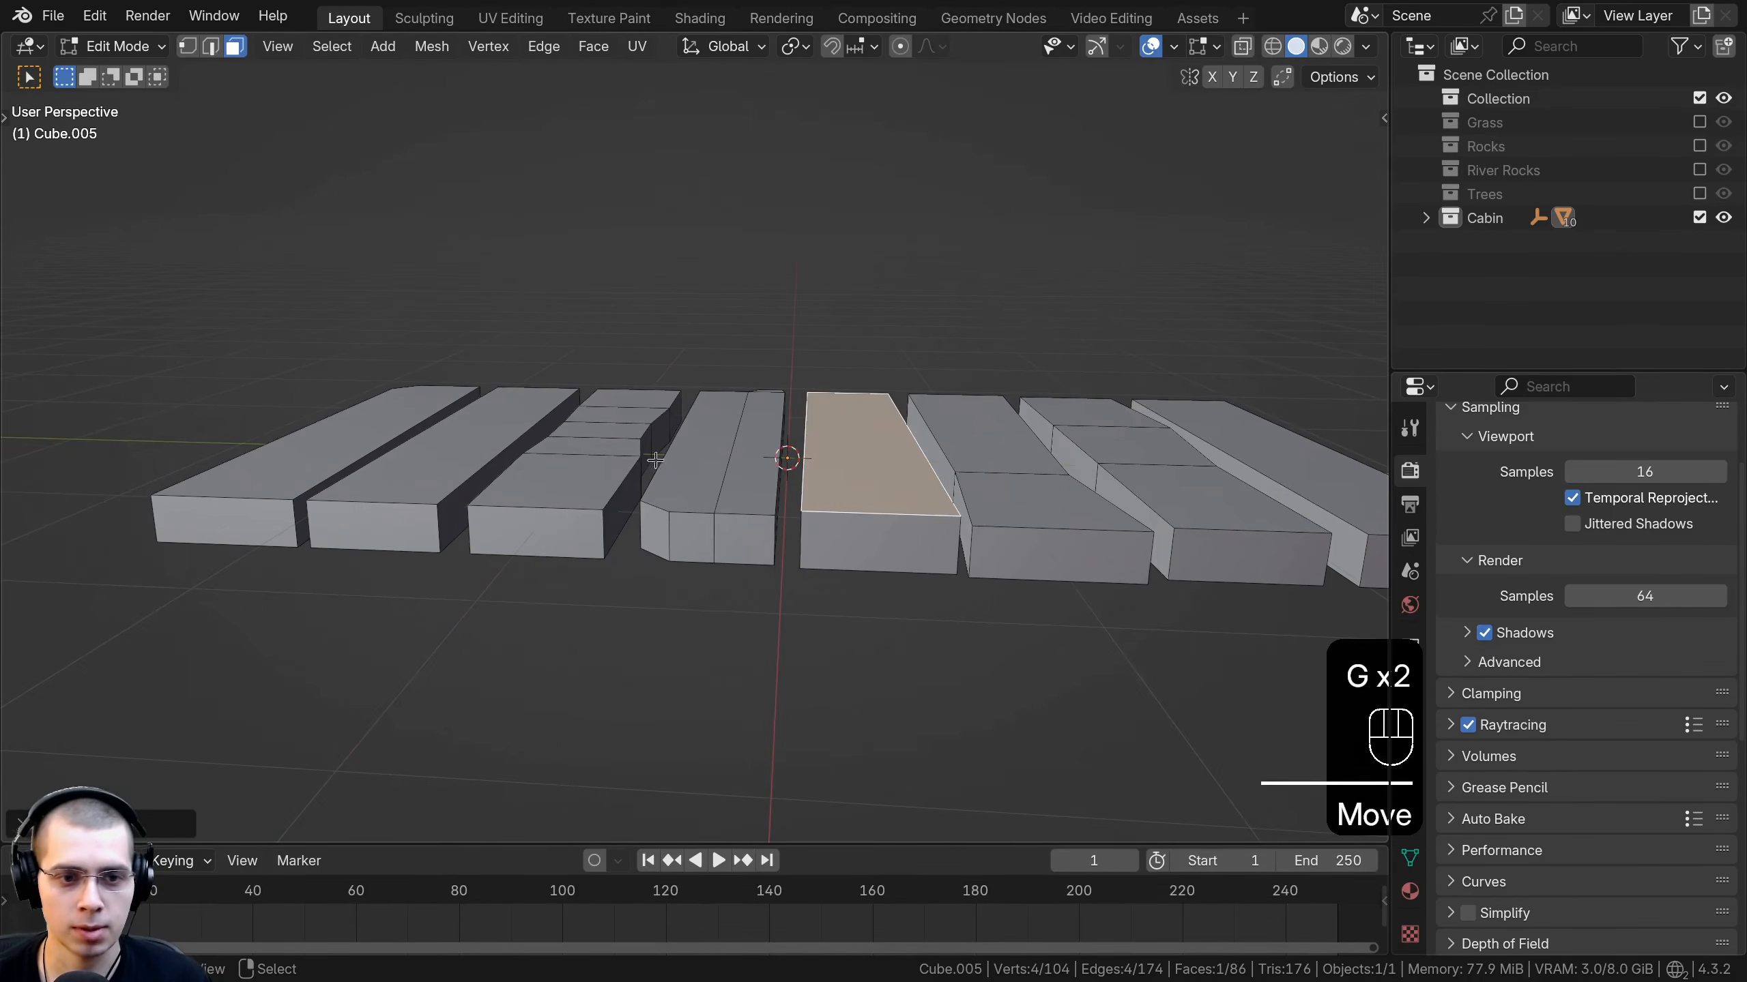
right_click(591, 479)
key("shift+z")
right_click(584, 456)
key("g")
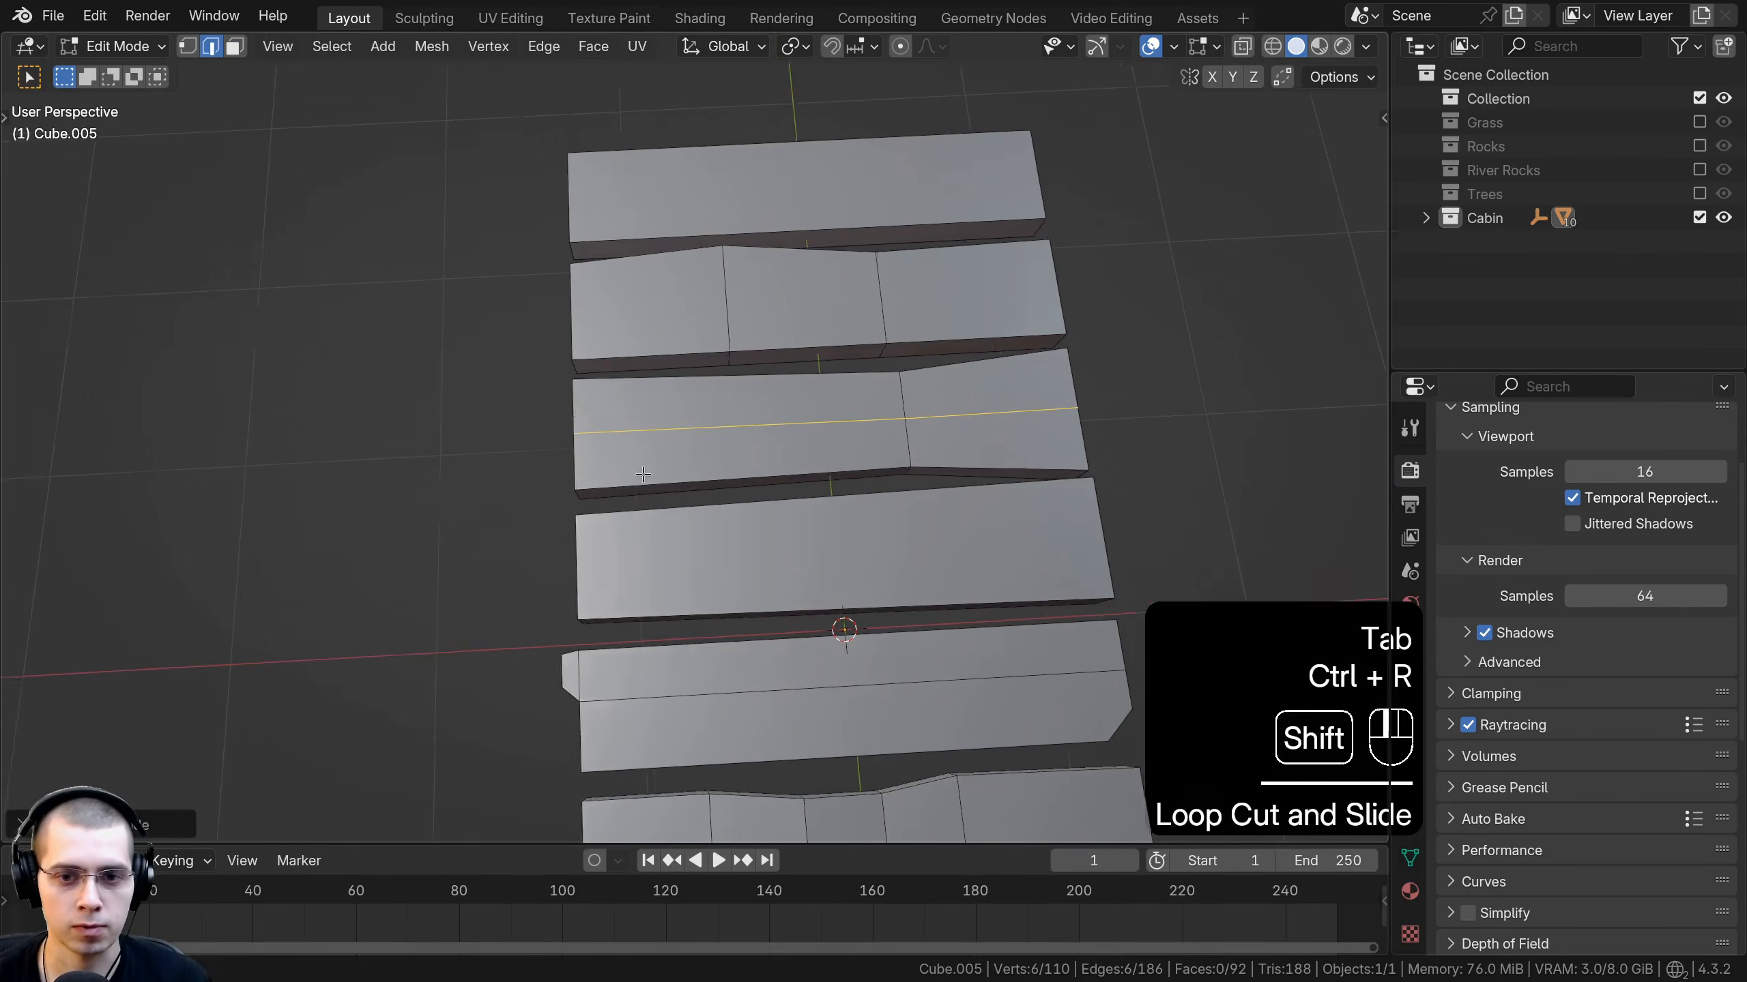
Extrude one half of the flared plank's narrow end face outward, scale and shift it, and leave Edit Mode.
middle_click_drag(619, 440, 743, 501)
left_click(743, 500)
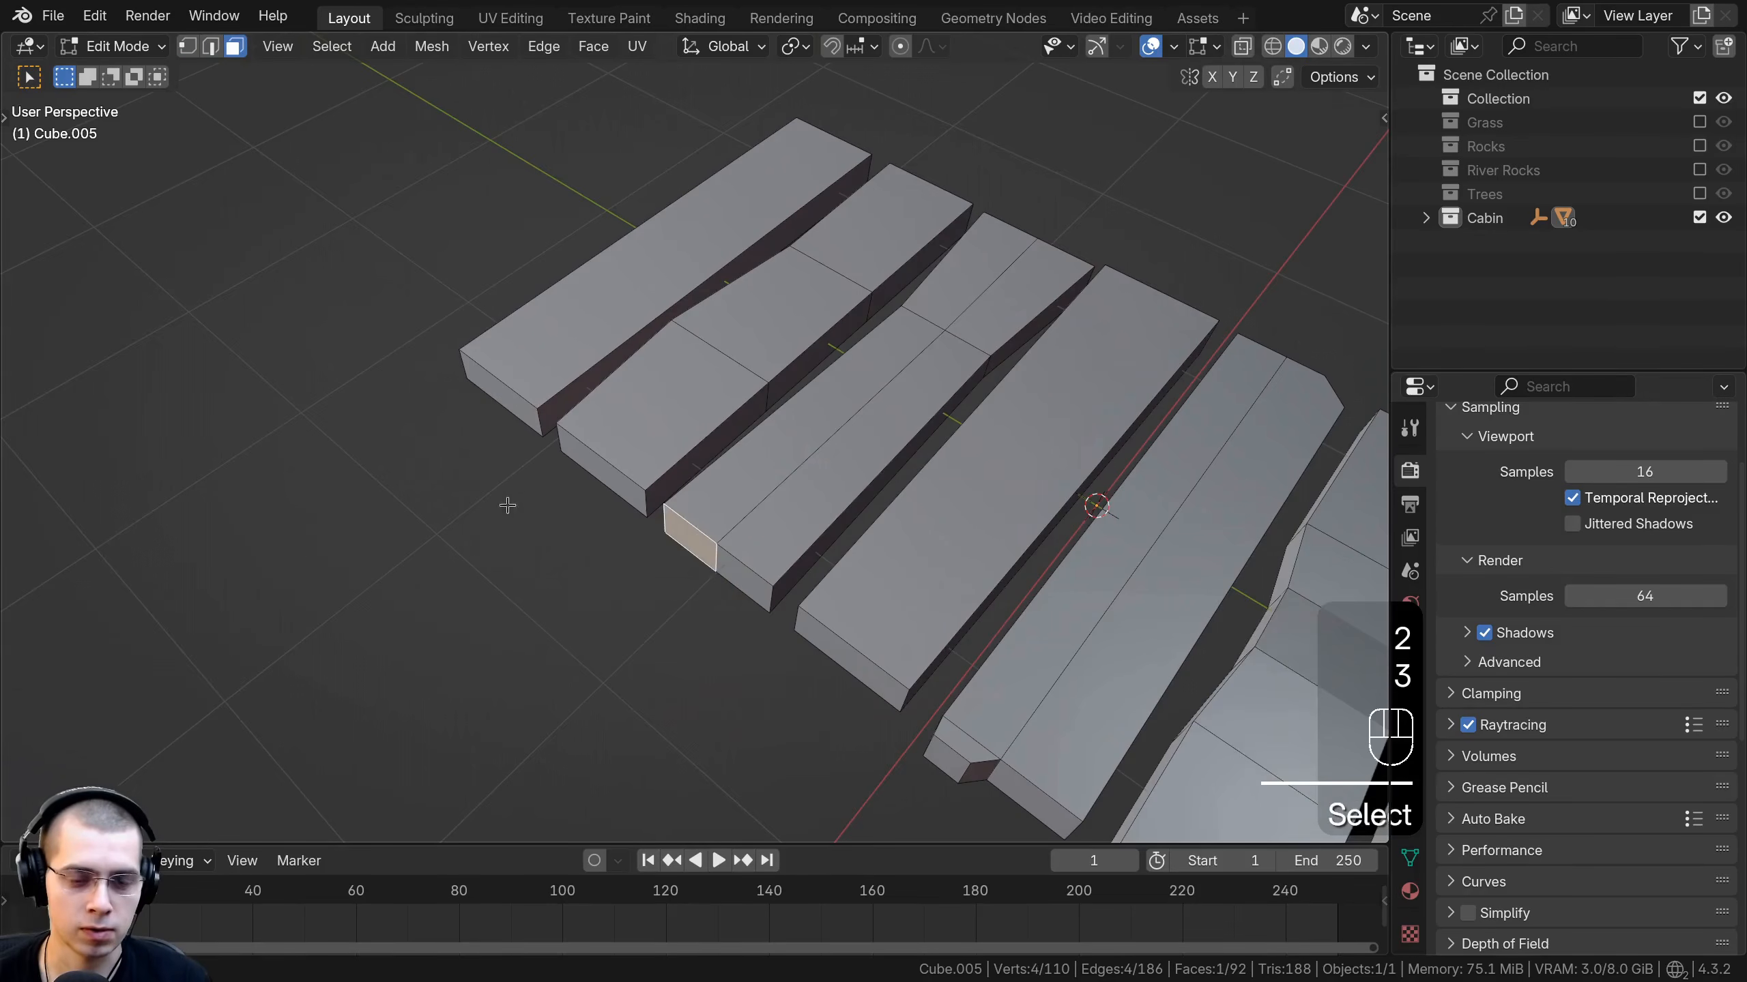
middle_click_drag(508, 505, 440, 475)
middle_click_drag(523, 426, 850, 459, "shift")
key("g")
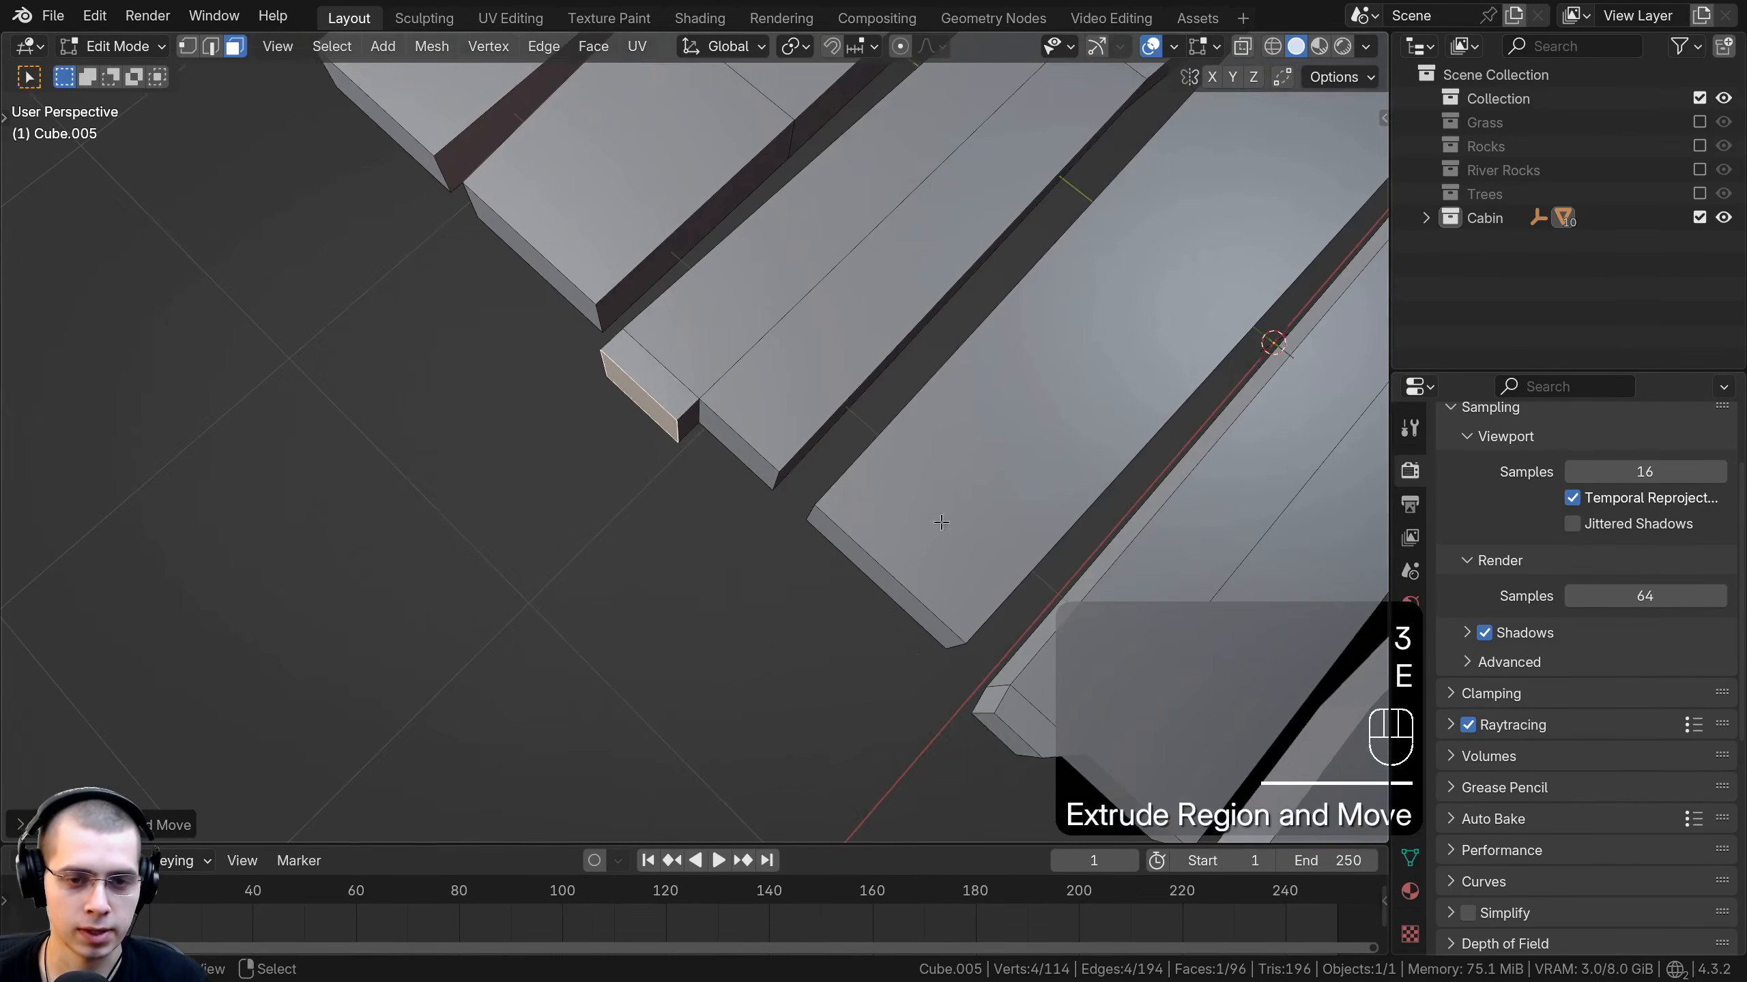
key("s")
key("g")
key("Tab")
middle_click_drag(833, 448, 421, 461)
scroll(421, 461, "down", 3)
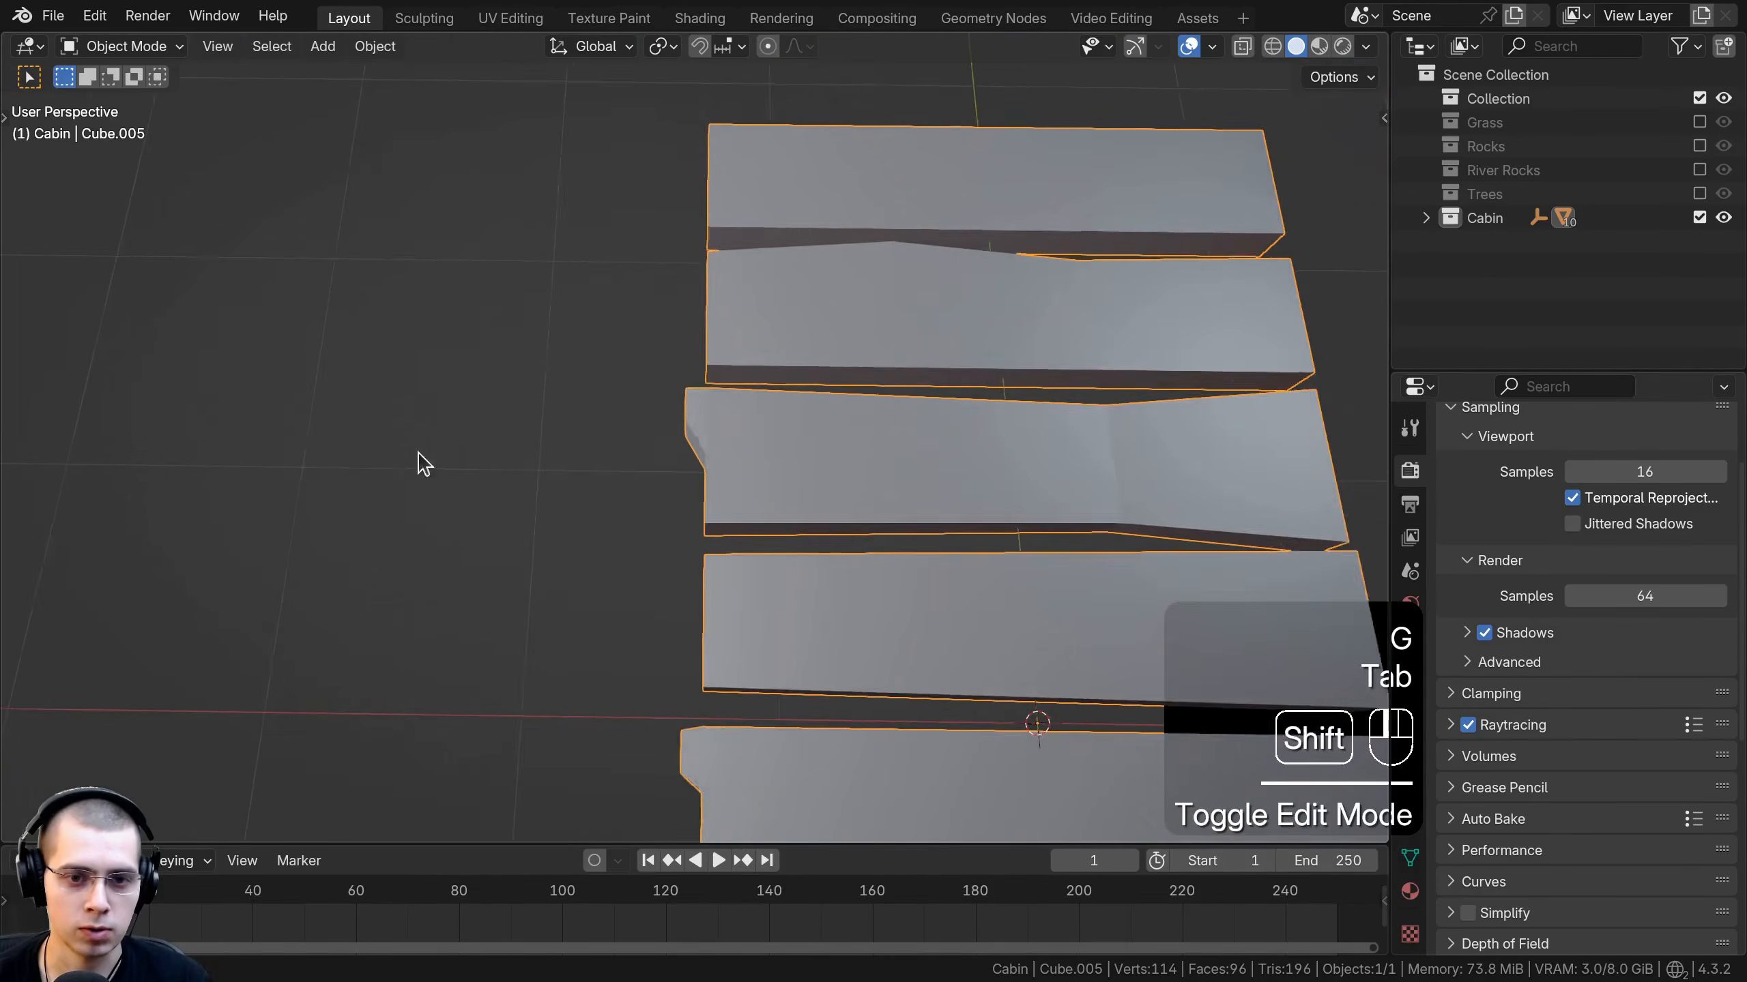
Select half of the end face at the opposite end of the flared plank and extrude it slightly outward.
middle_click_drag(963, 447, 553, 323, "shift")
key("Tab")
middle_click_drag(791, 544, 869, 581)
left_click(760, 505)
scroll(846, 477, "up", 2)
key("e")
left_click(905, 471)
key("Tab")
key("Tab")
Scale and shift the newly extruded end face, leave Edit Mode and clear the selection.
key("s")
left_click(767, 493)
key("g")
left_click(759, 498)
key("Tab")
scroll(713, 488, "down", 2)
key("a")
key("a")
key("a")
middle_click_drag(722, 534, 768, 543)
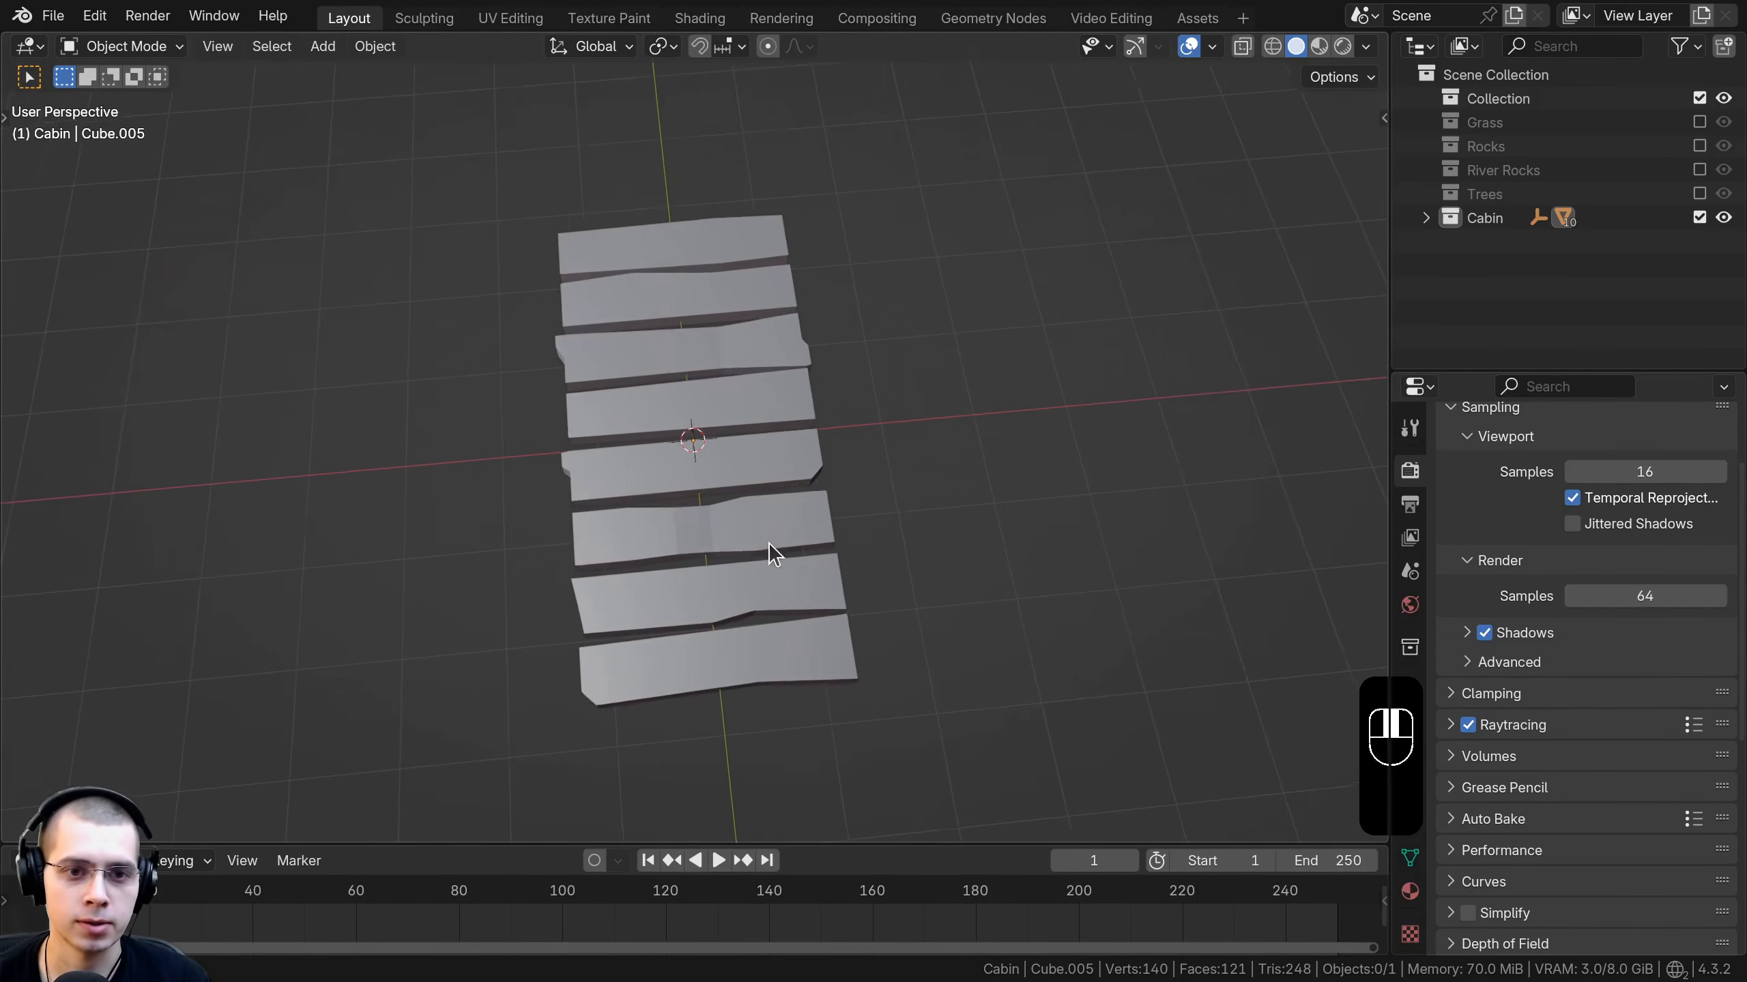
middle_click_drag(768, 543, 754, 533)
Add an eight-sided cylinder at the origin inside the planks mesh in Edit Mode.
key("Tab")
key("a")
key("a")
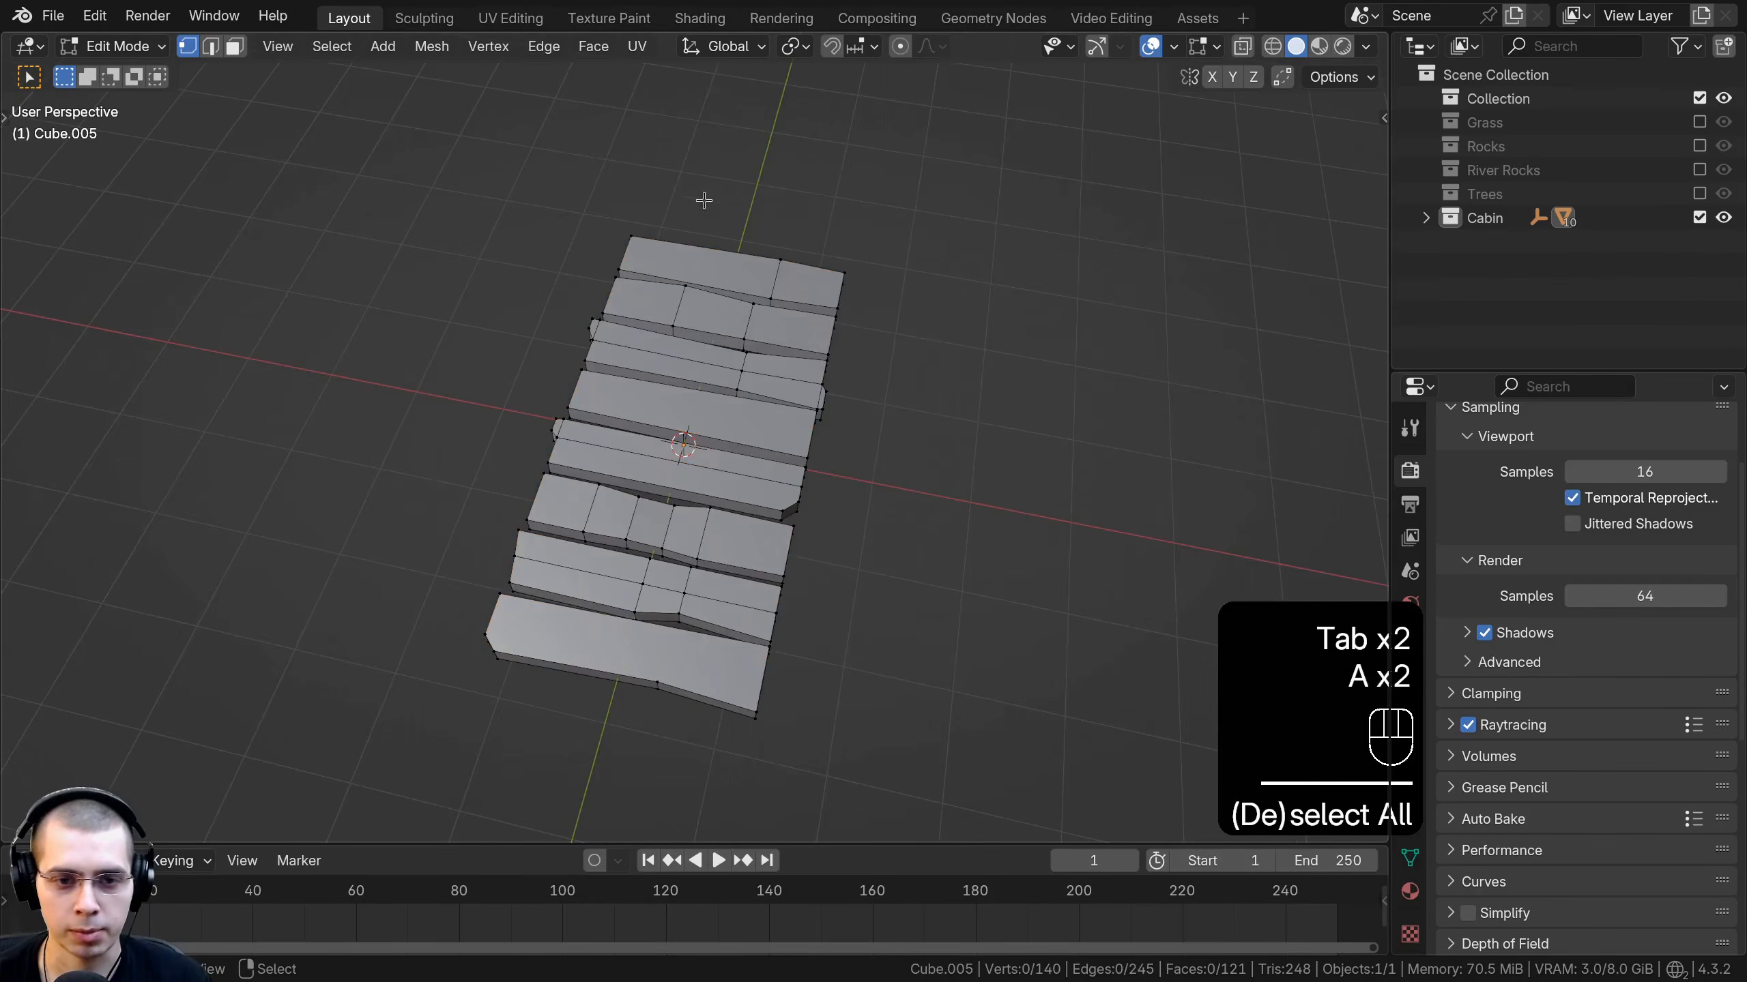
middle_click_drag(703, 330, 754, 265)
key("a")
key("shift+a")
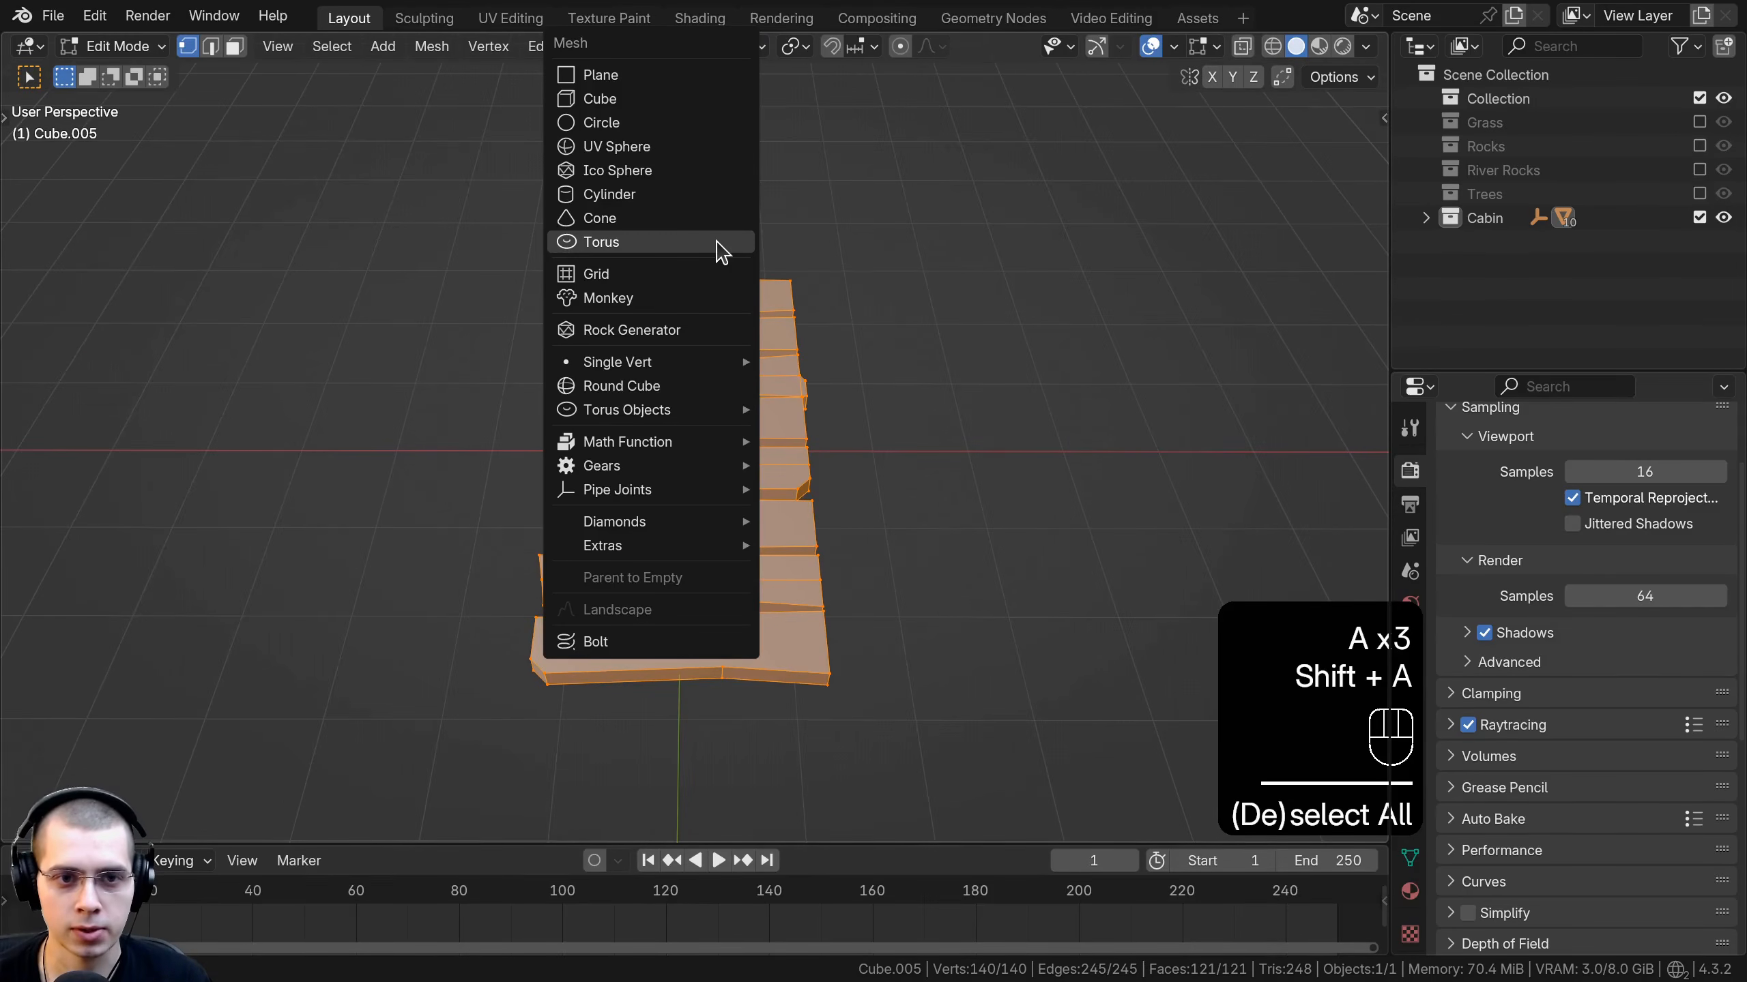
left_click(609, 194)
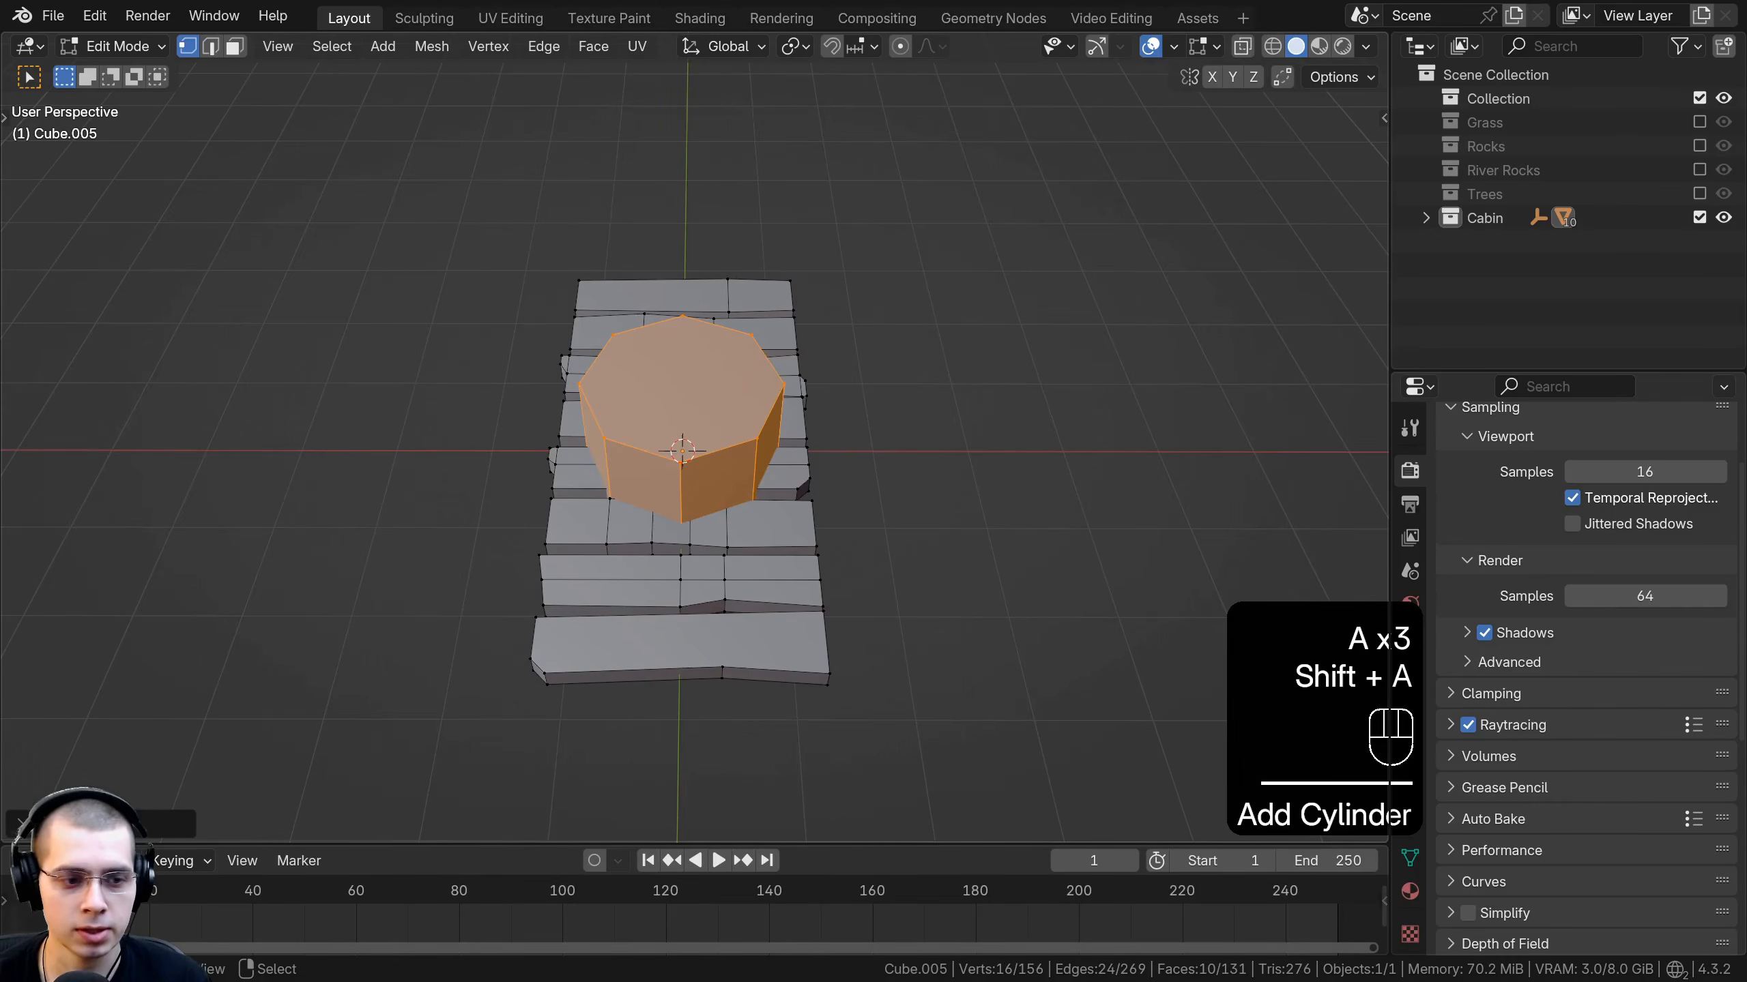
left_click(103, 824)
left_click(102, 507)
Scale the cylinder down to post thickness and place it on one end of the outermost plank in top view.
middle_click_drag(863, 413, 889, 339)
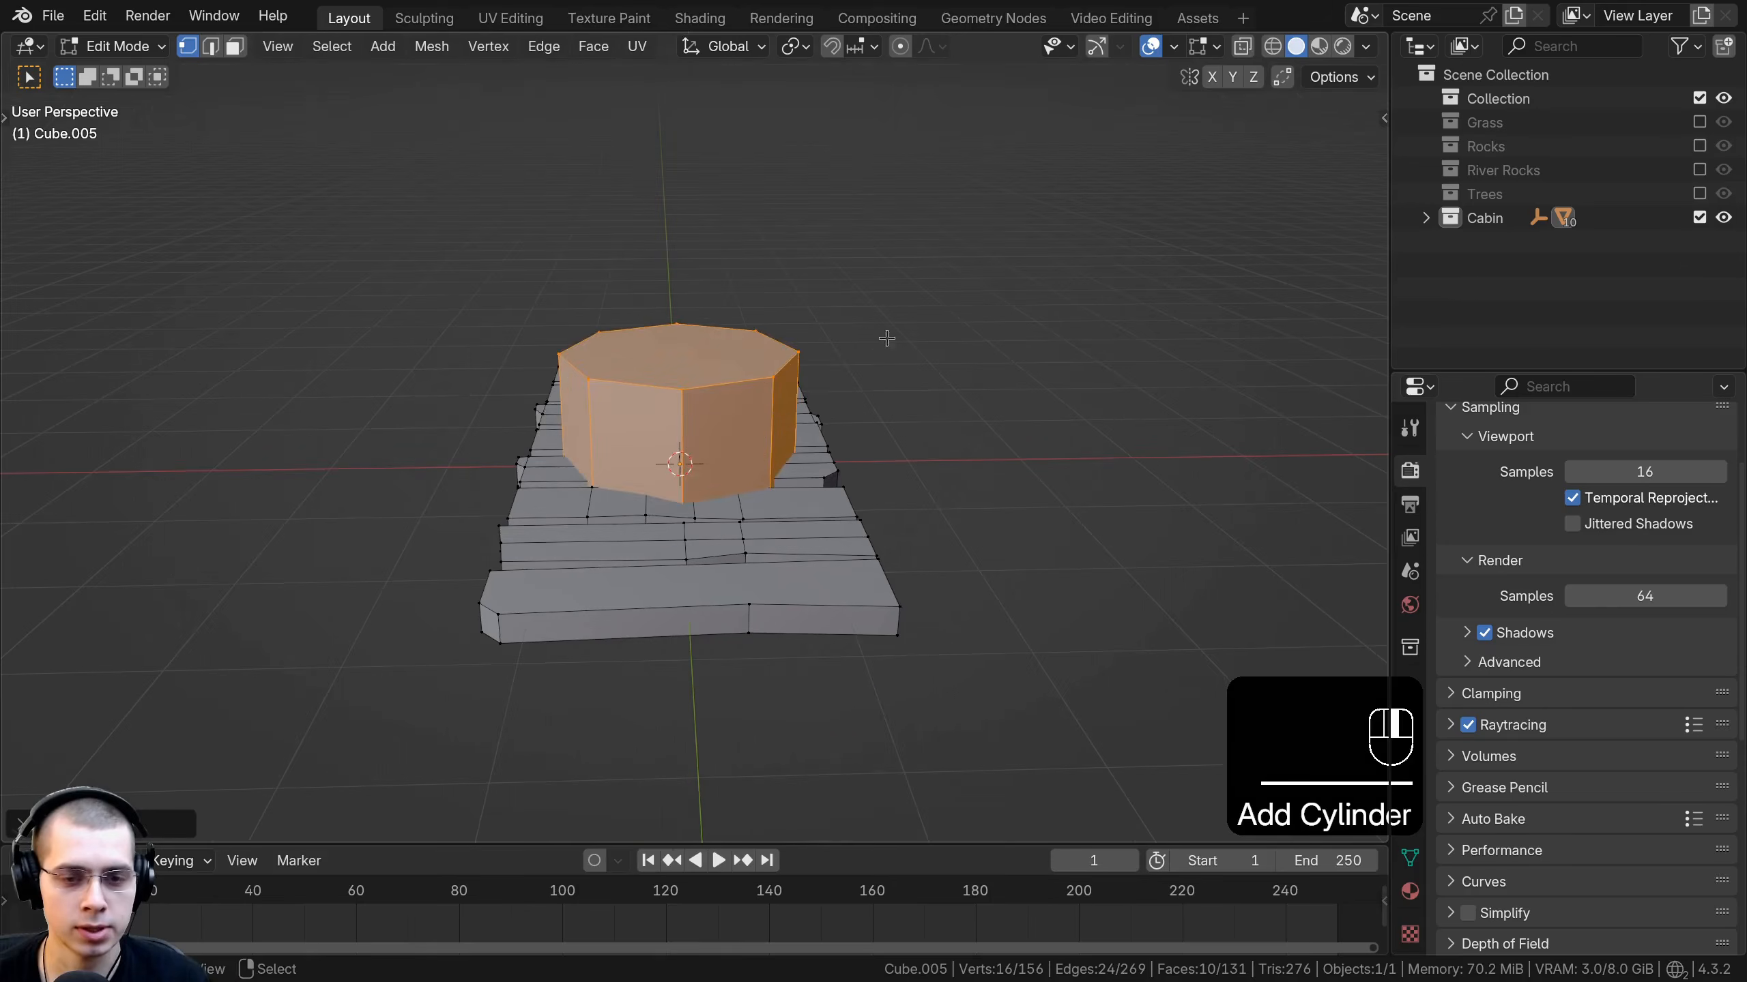
key("s")
key("s")
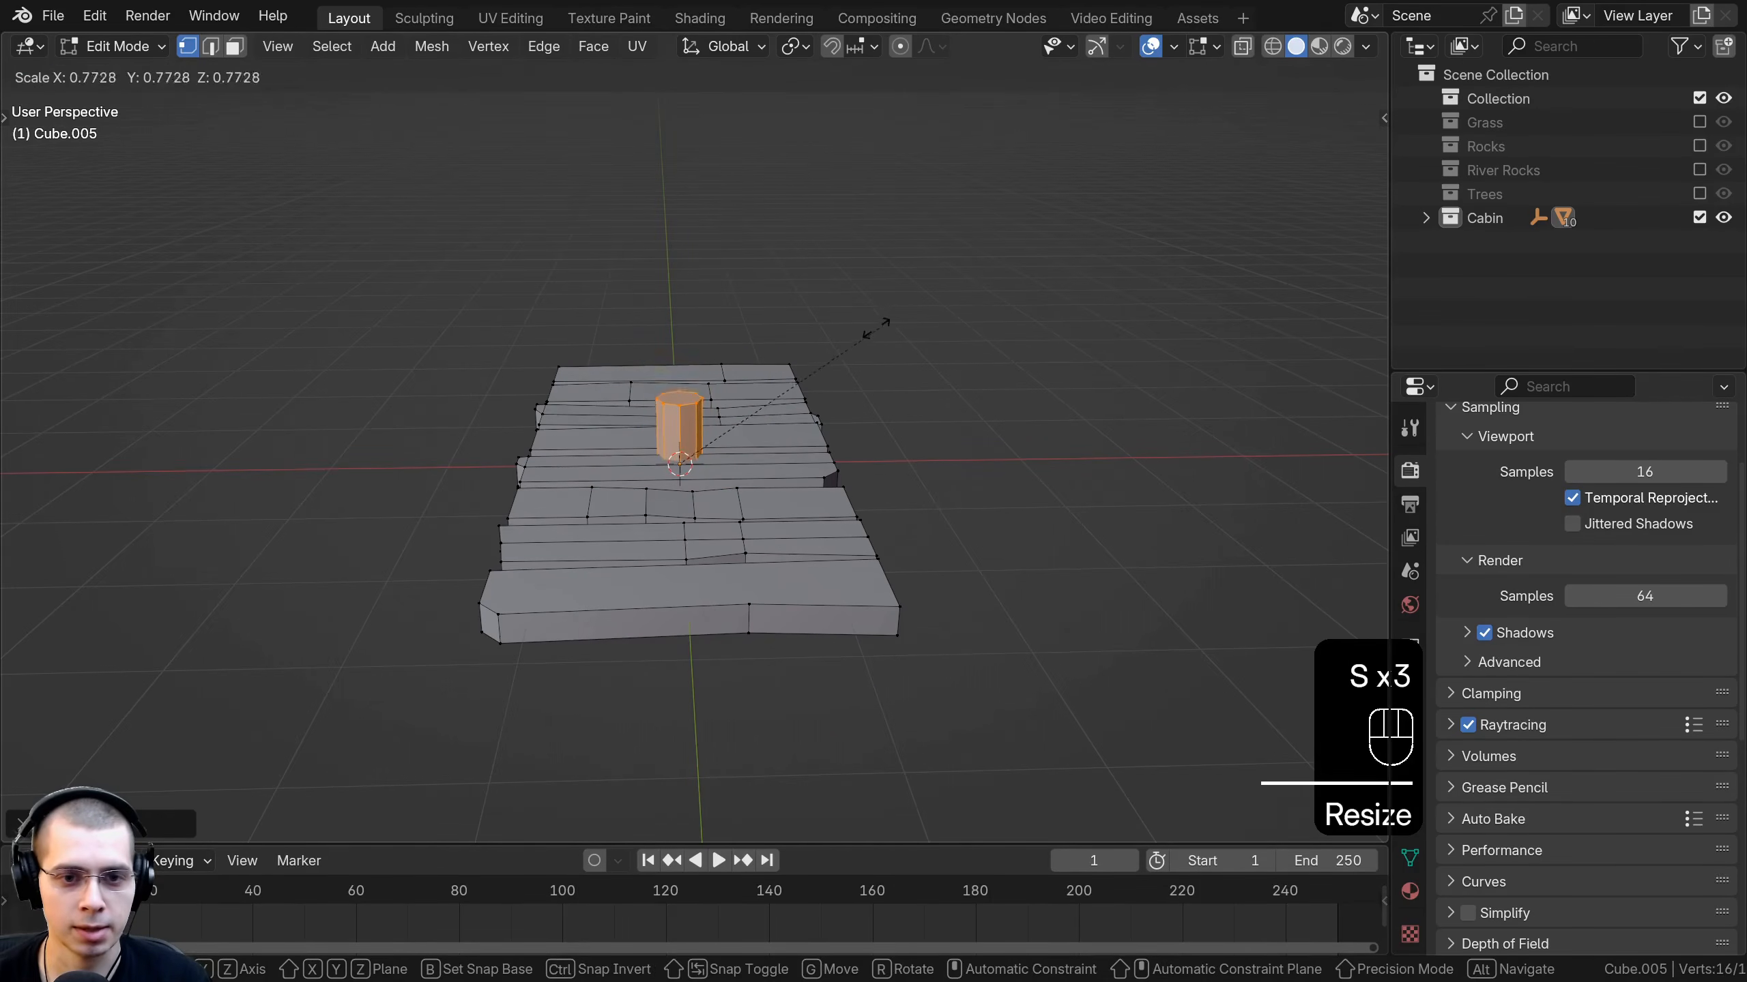
middle_click_drag(777, 445, 777, 495)
key("KP_7")
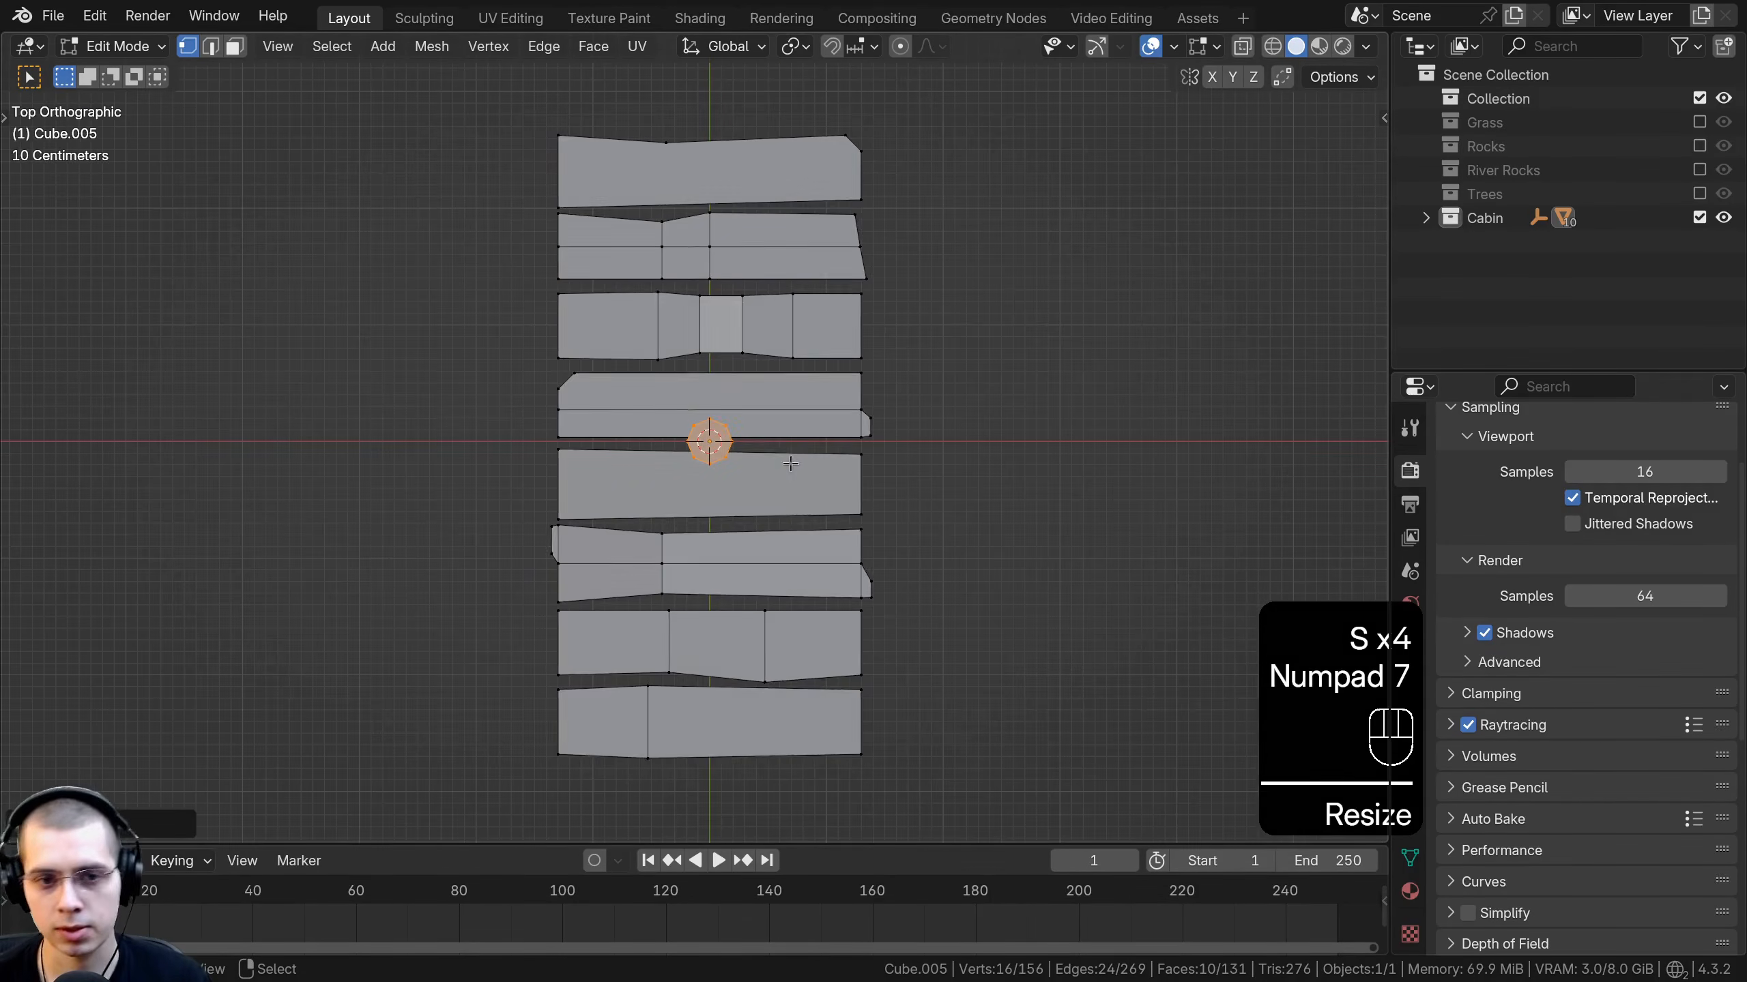
key("g")
left_click(660, 320)
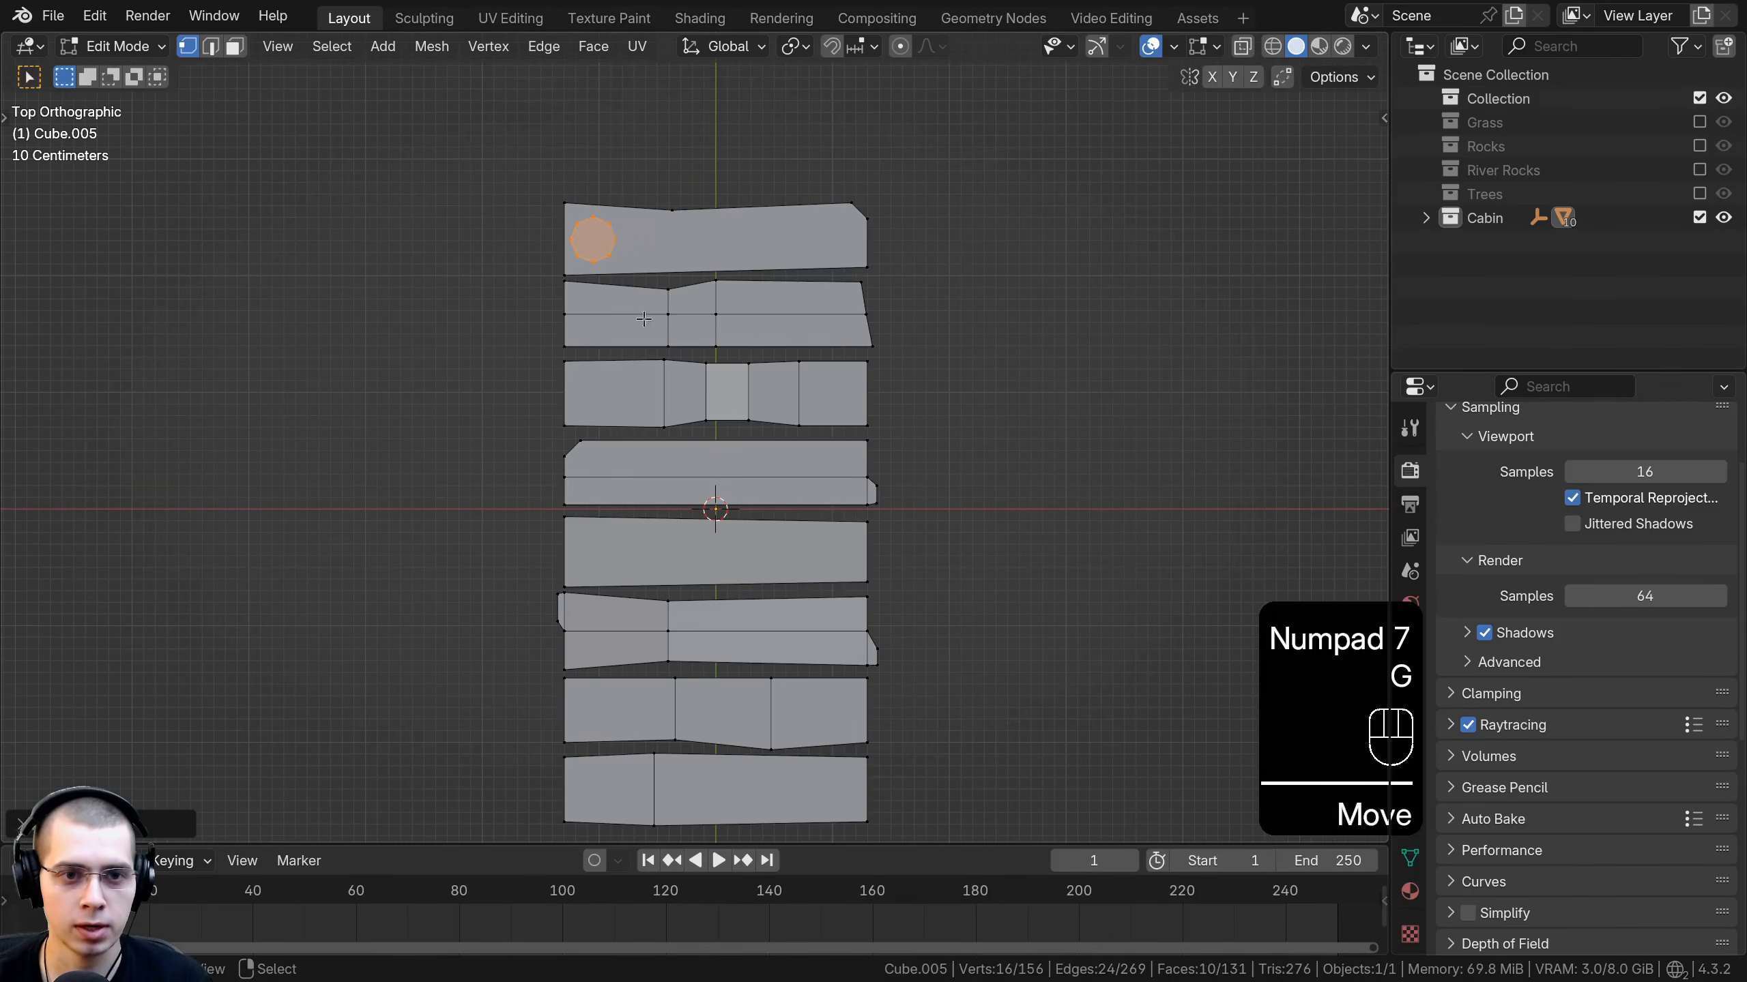
Stretch the post along Z and lower it so its top sticks out slightly above the plank.
middle_click_drag(660, 320, 834, 198)
key("s")
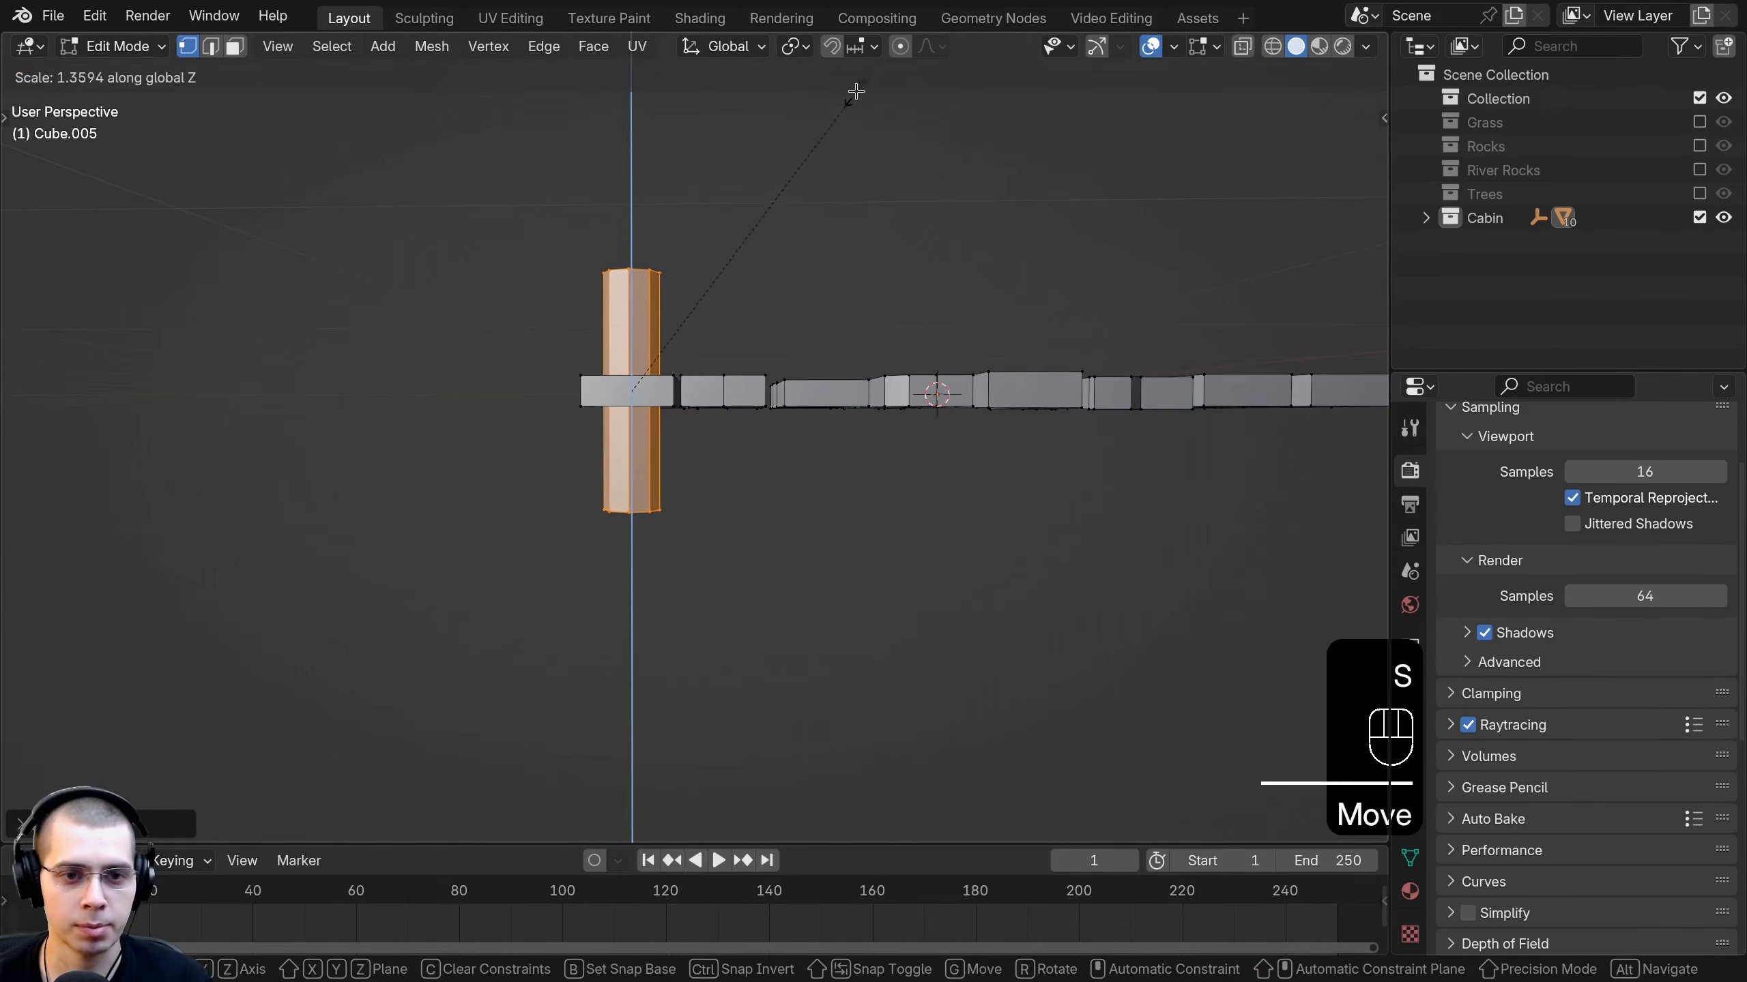
left_click(856, 91)
middle_click_drag(856, 92, 837, 198)
key("g")
key("z")
left_click(818, 284)
key("s")
key("z")
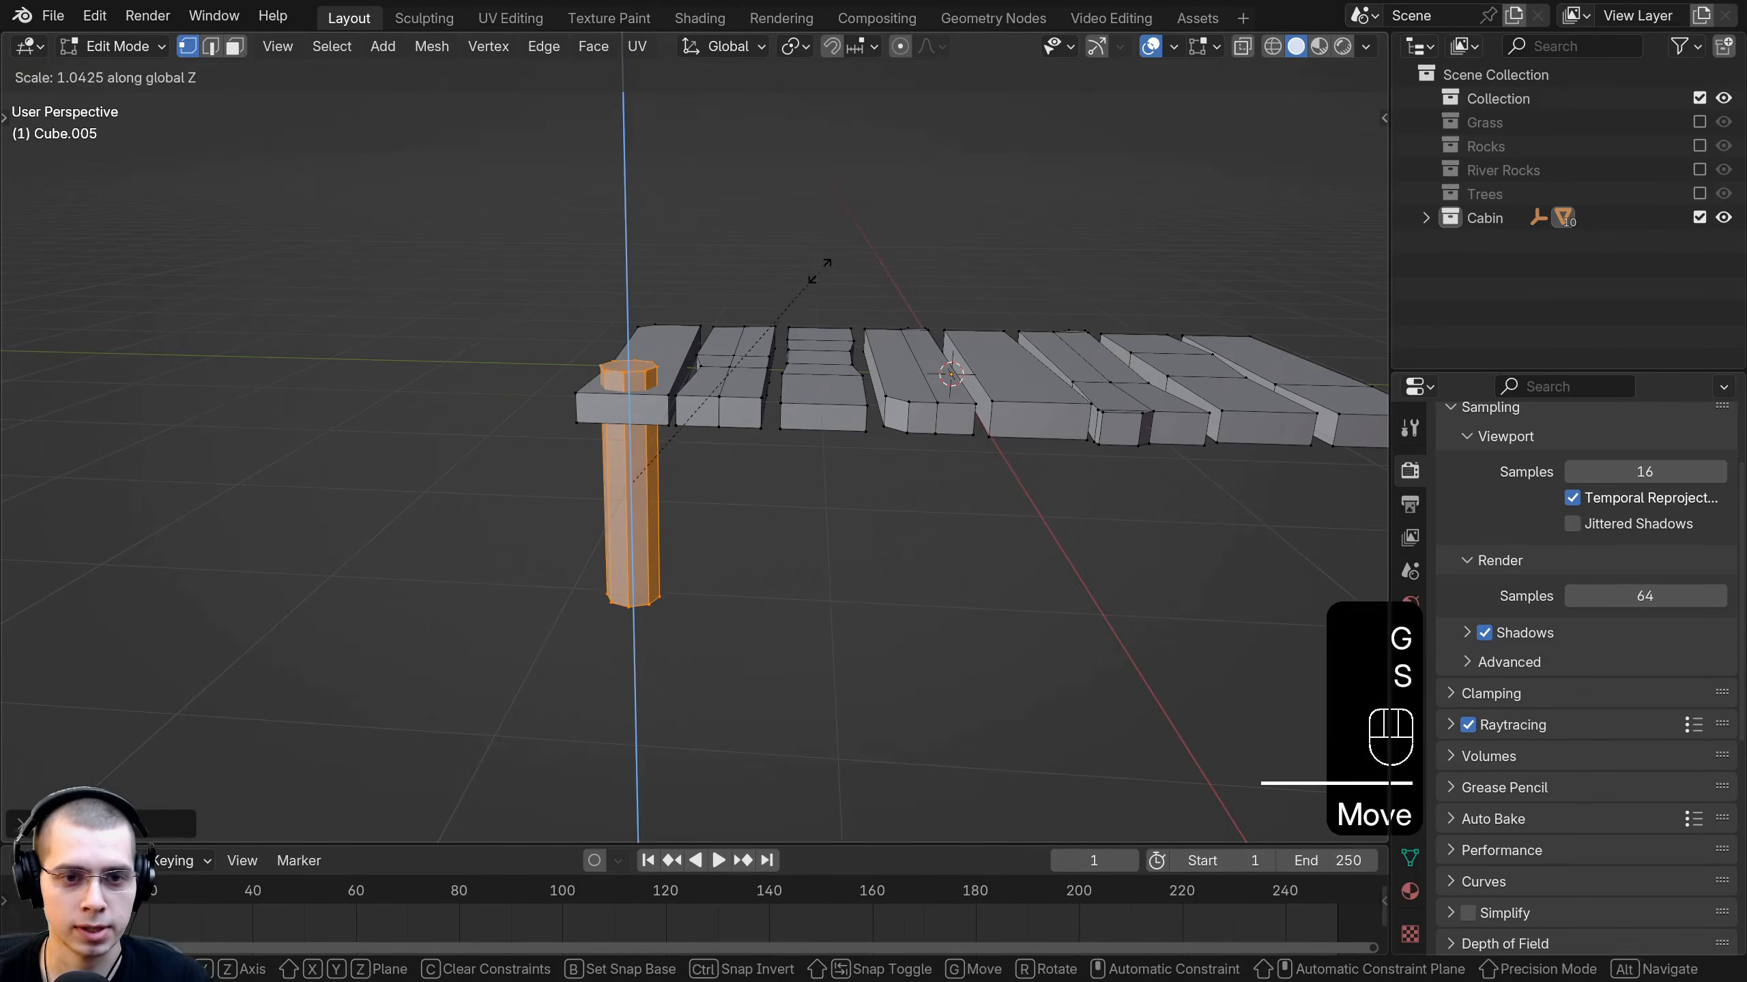
left_click(819, 270)
Duplicate the post along X to the opposite end of the same plank.
middle_click_drag(818, 270, 740, 254)
key("shift+d")
key("x")
left_click(612, 413)
In top view, duplicate the post onto the last plank at the other end of the row, rotating and repositioning it.
key("KP_7")
scroll(791, 296, "down", 3)
middle_click_drag(894, 413, 841, 178, "shift")
key("shift+d")
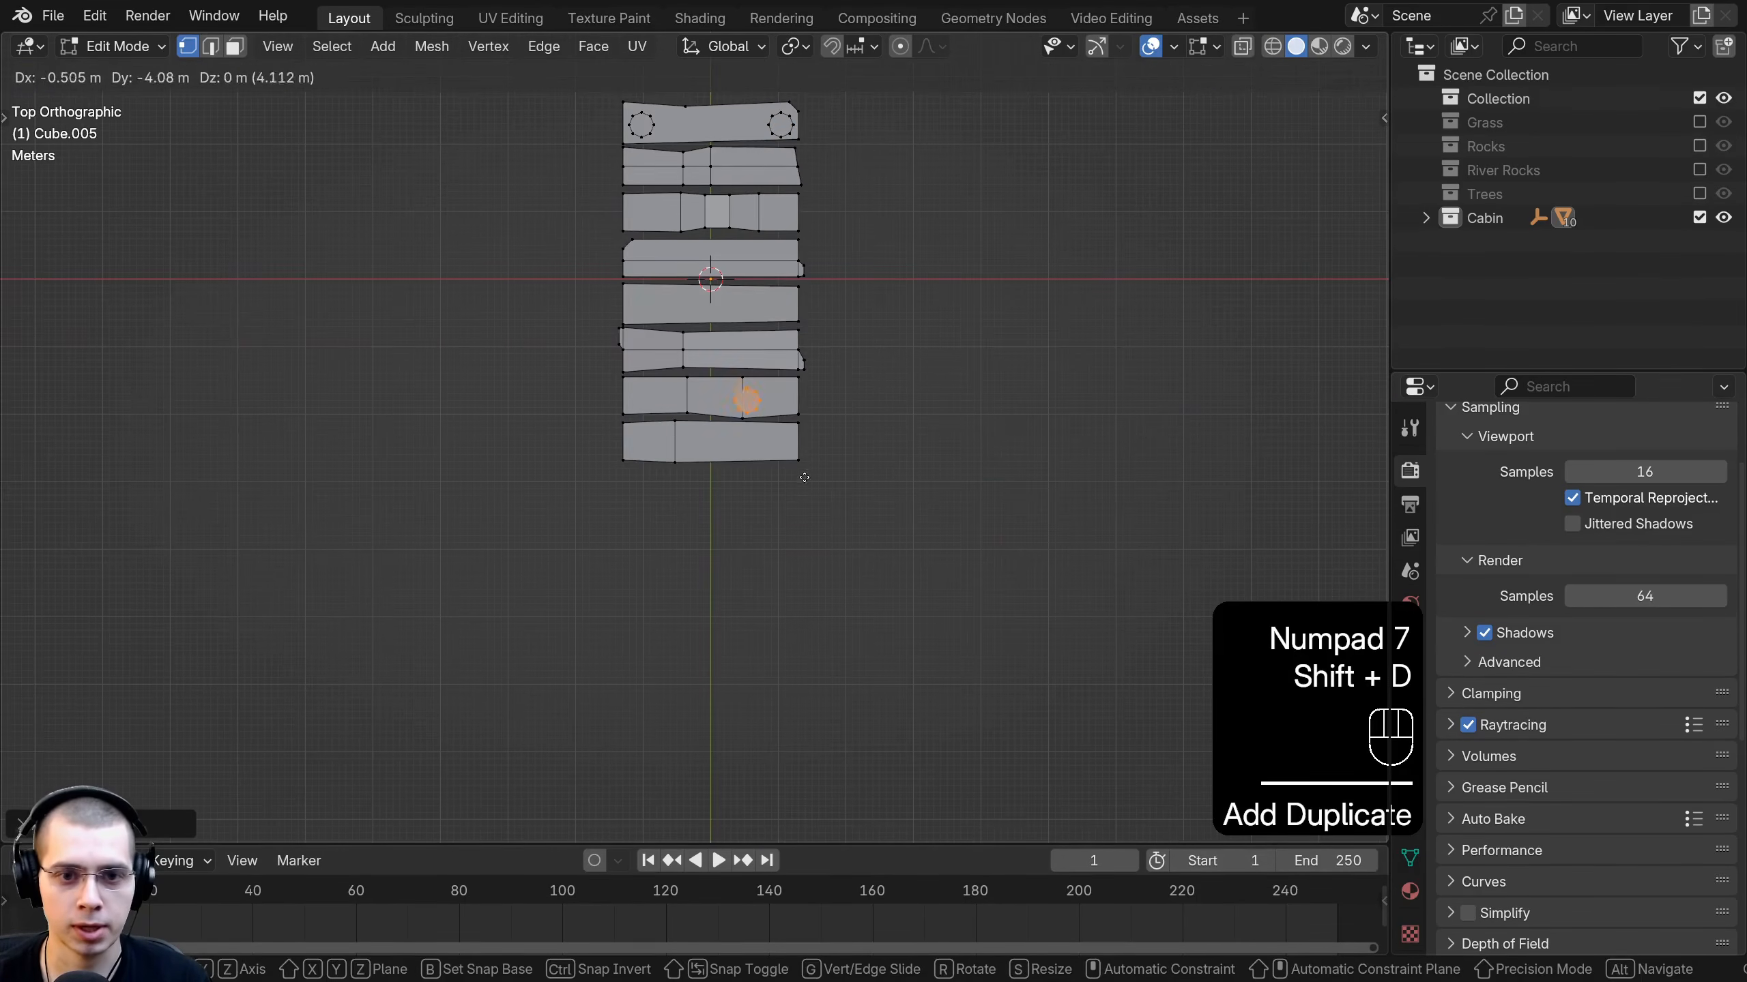
scroll(818, 492, "up", 4)
key("r")
key("g")
left_click(971, 435)
Duplicate that post to the opposite end of the last plank and rotate the copy.
key("shift+d")
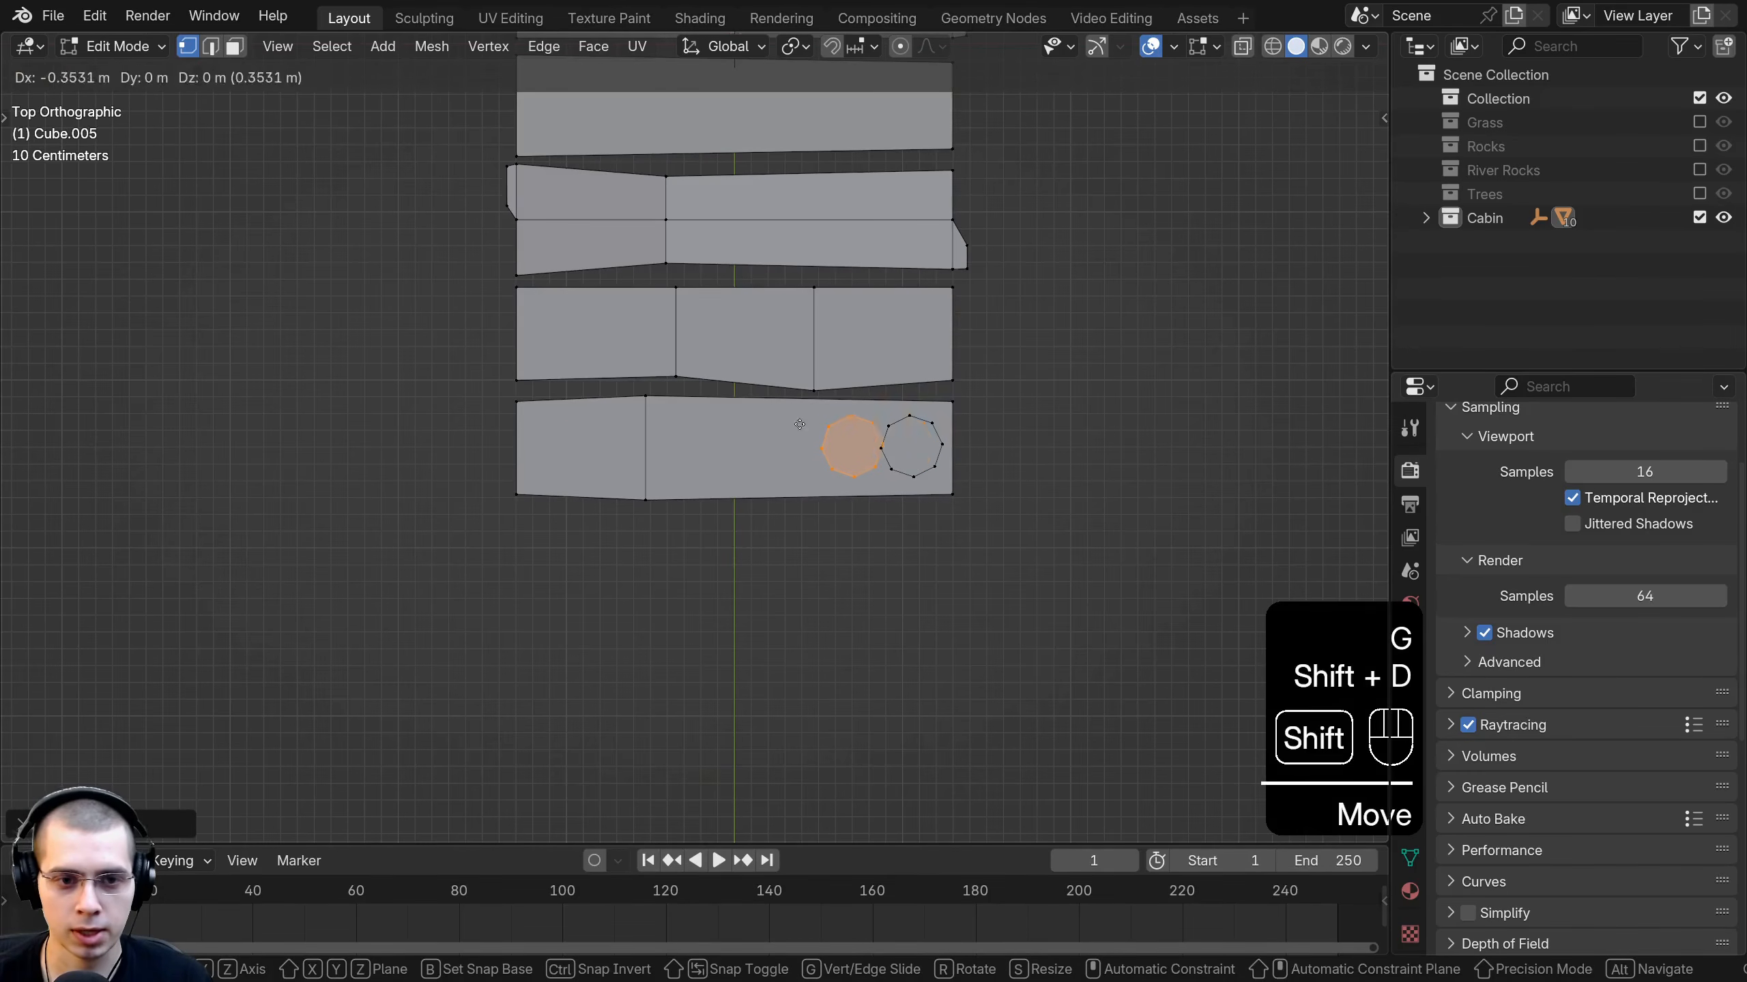
left_click(617, 438)
scroll(629, 416, "down", 1)
key("r")
left_click(664, 352)
Duplicate the post onto the plank just below the middle of the row and rotate the copy.
middle_click_drag(656, 345, 636, 686, "shift")
scroll(646, 664, "down", 1)
key("shift+d")
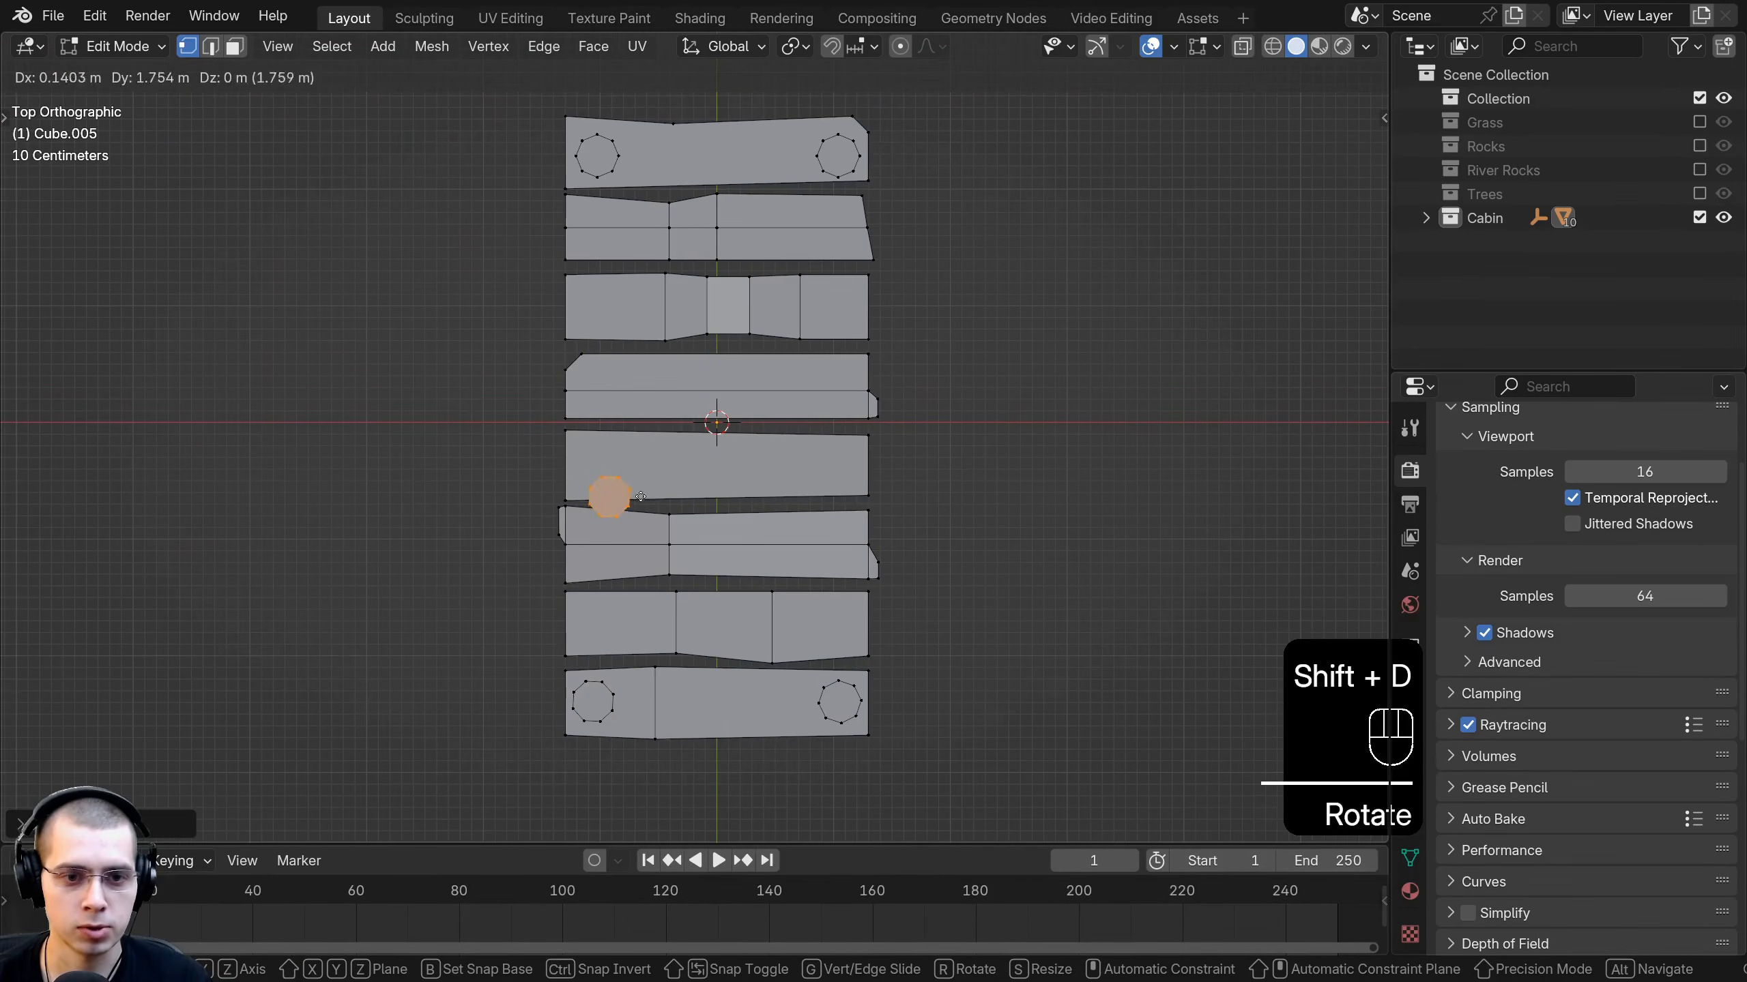
left_click(631, 470)
key("r")
left_click(650, 414)
middle_click_drag(645, 411, 641, 417, "shift")
scroll(585, 387, "up", 2)
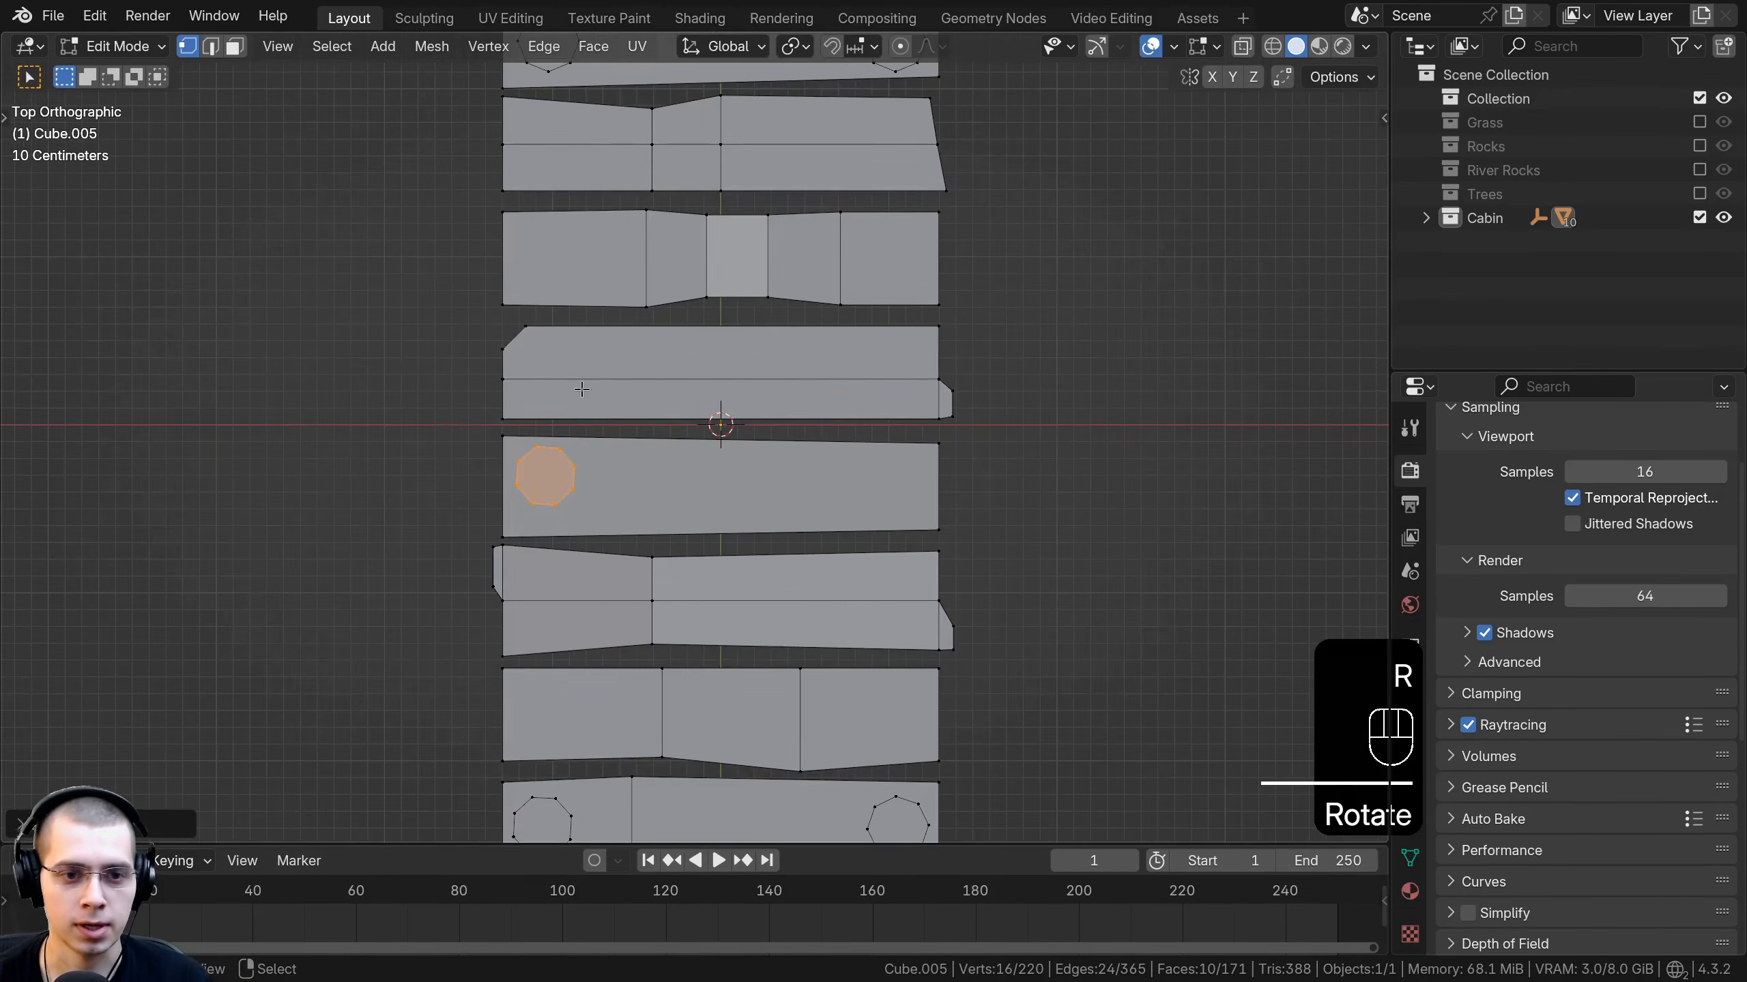
scroll(577, 375, "down", 1)
middle_click_drag(544, 290, 545, 333, "shift")
scroll(543, 333, "down", 2)
left_click_drag(590, 213, 908, 467)
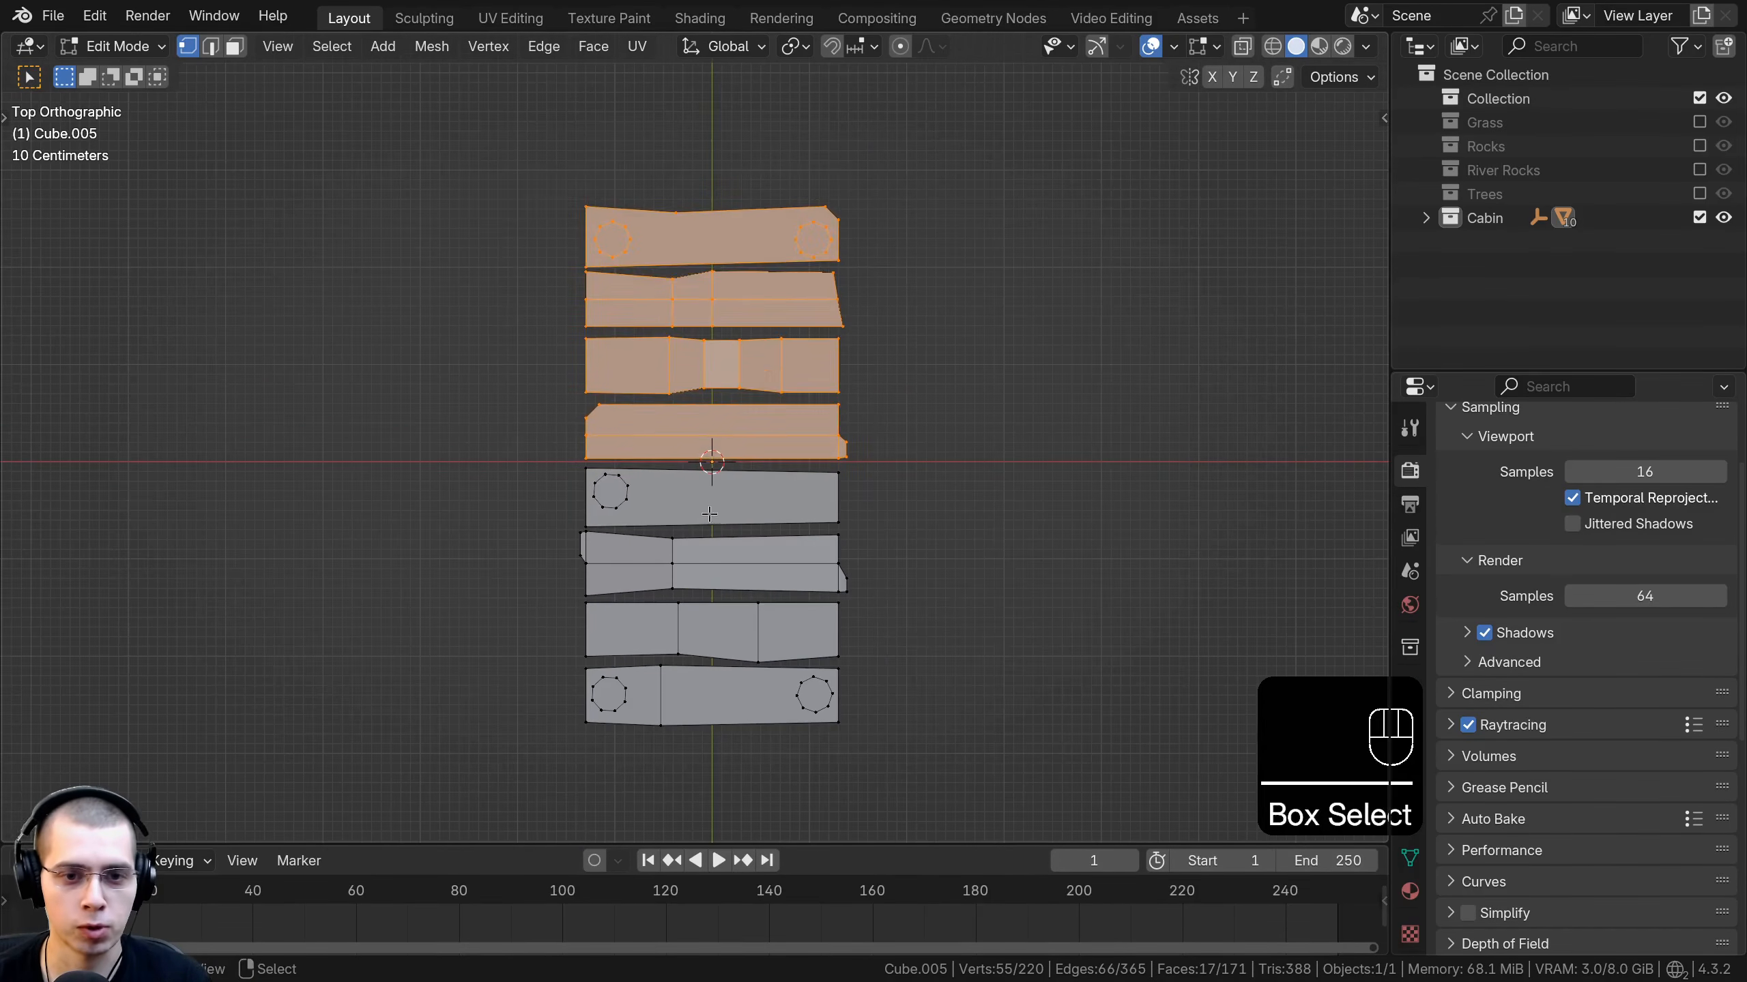
middle_click_drag(498, 436, 491, 380, "shift")
left_click_drag(491, 380, 866, 688)
key("alt+a")
scroll(990, 345, "up", 2)
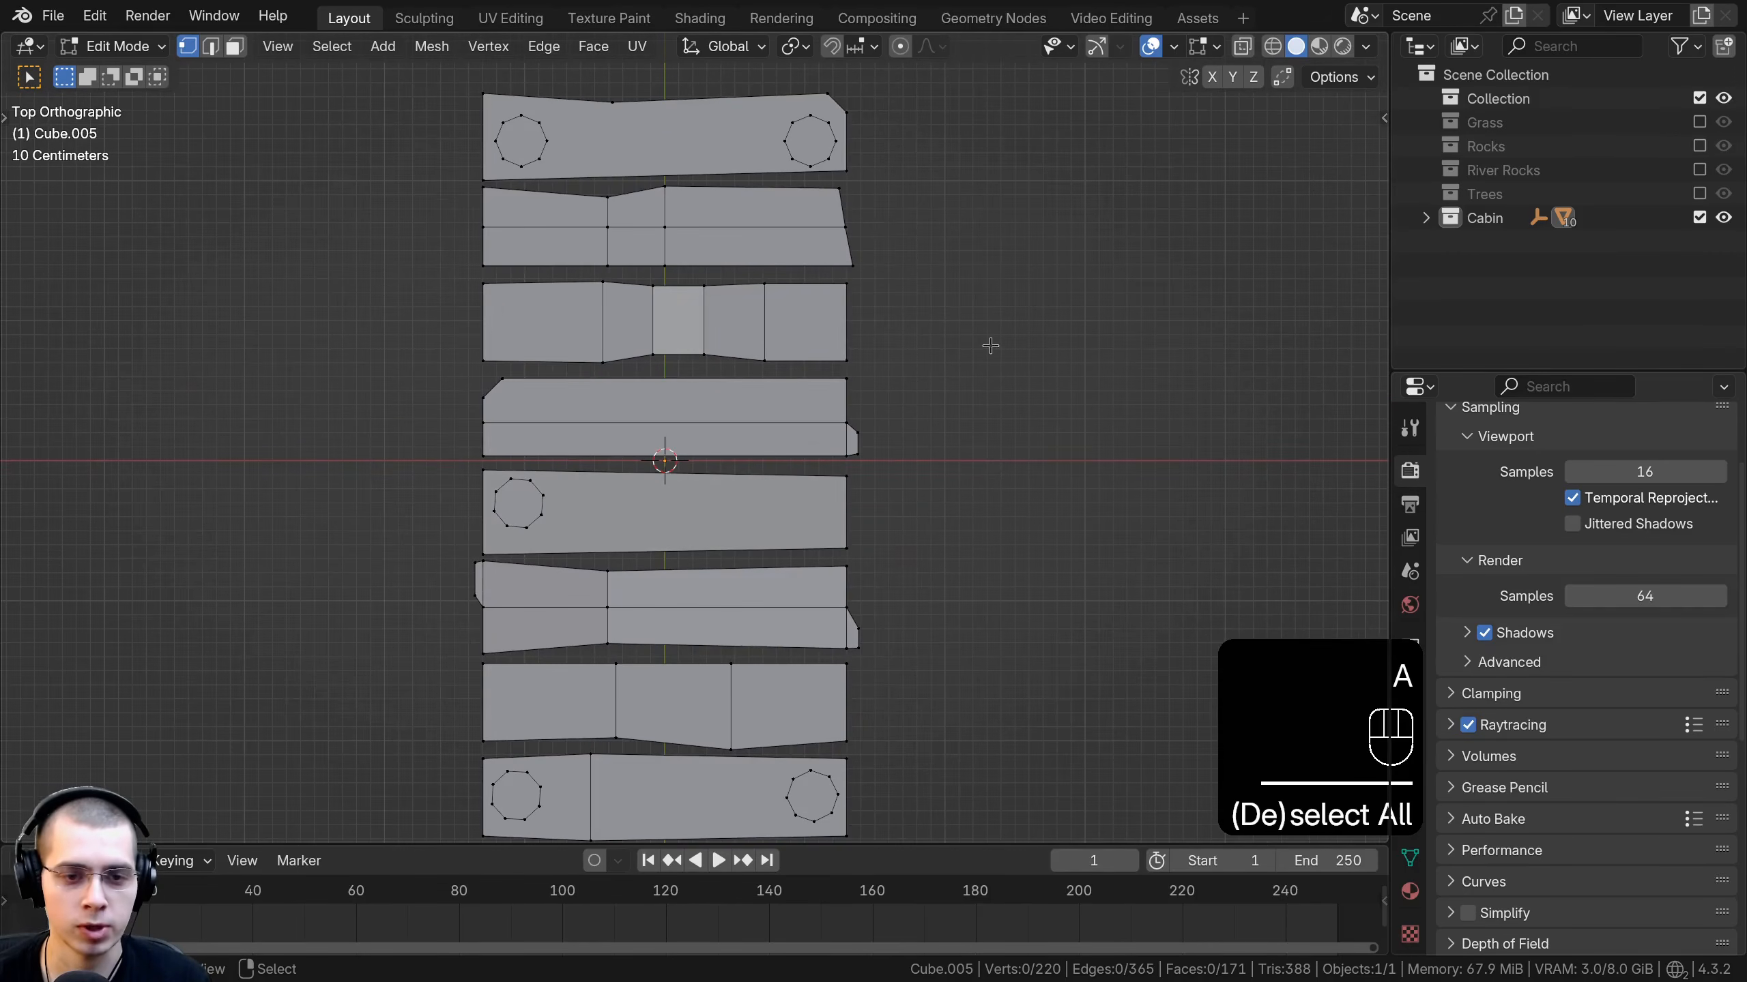
In wireframe display, move the four planks beyond the origin with their posts about 0.61 m along Y to open a central gap.
left_click(637, 327)
scroll(508, 295, "down", 2)
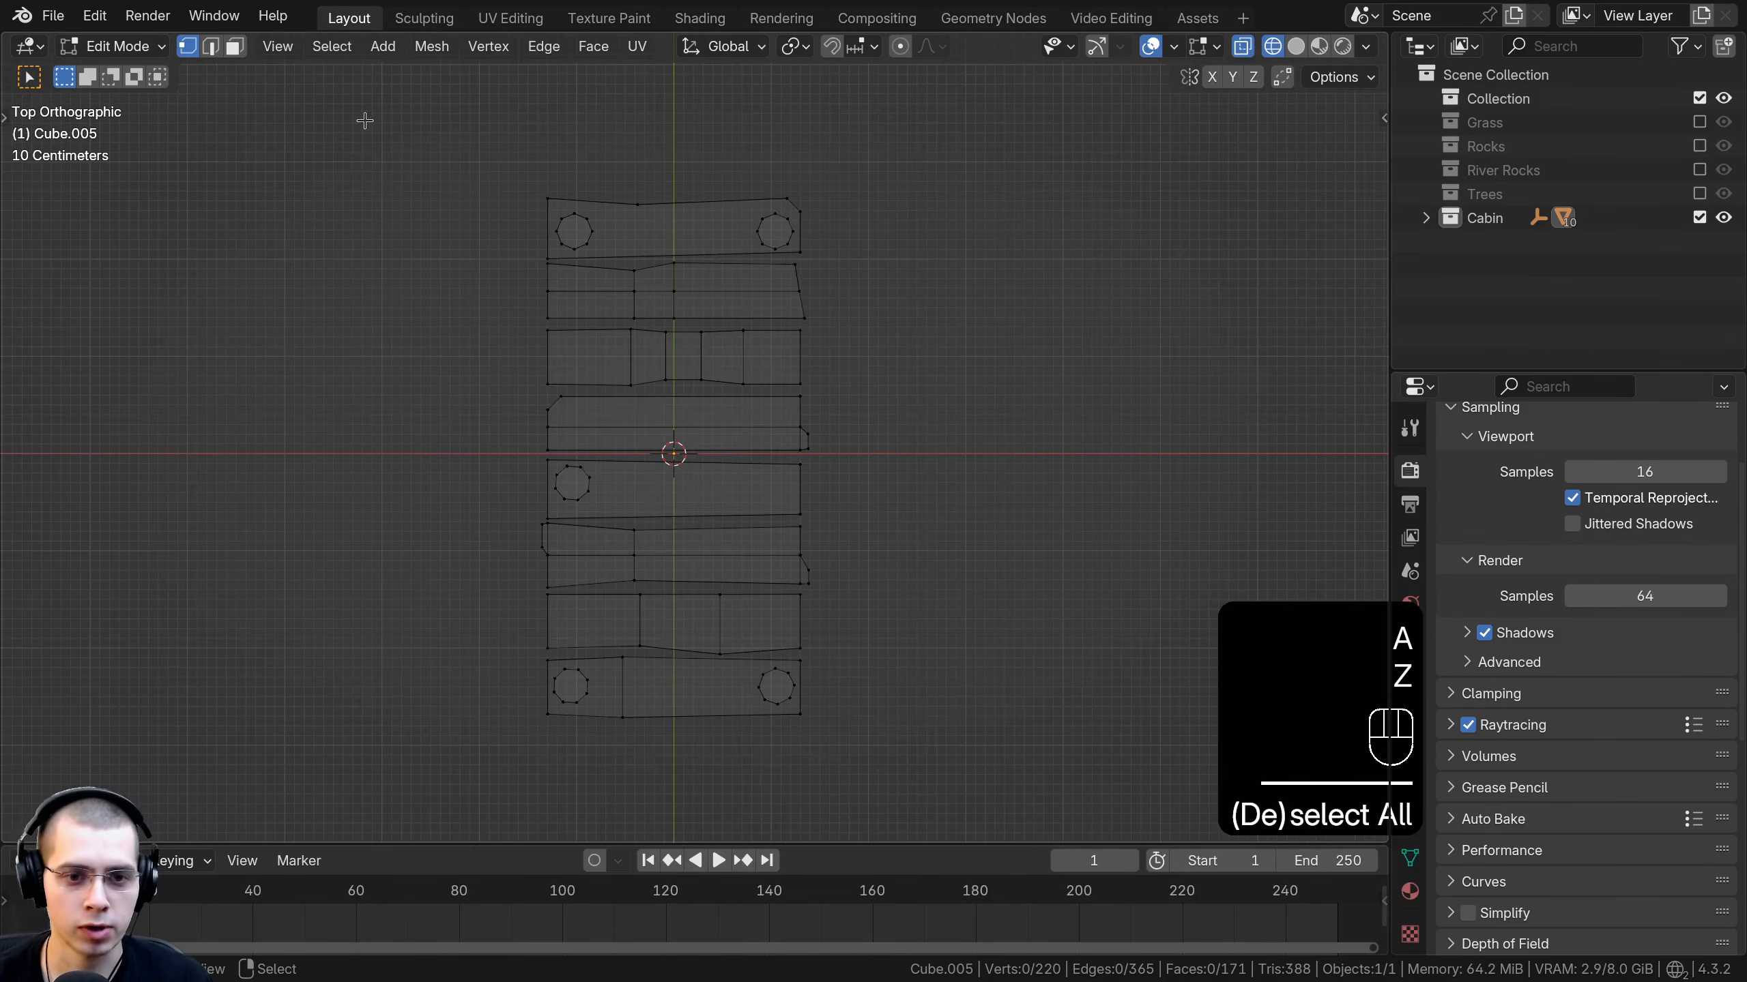
left_click_drag(364, 120, 928, 475)
key("g")
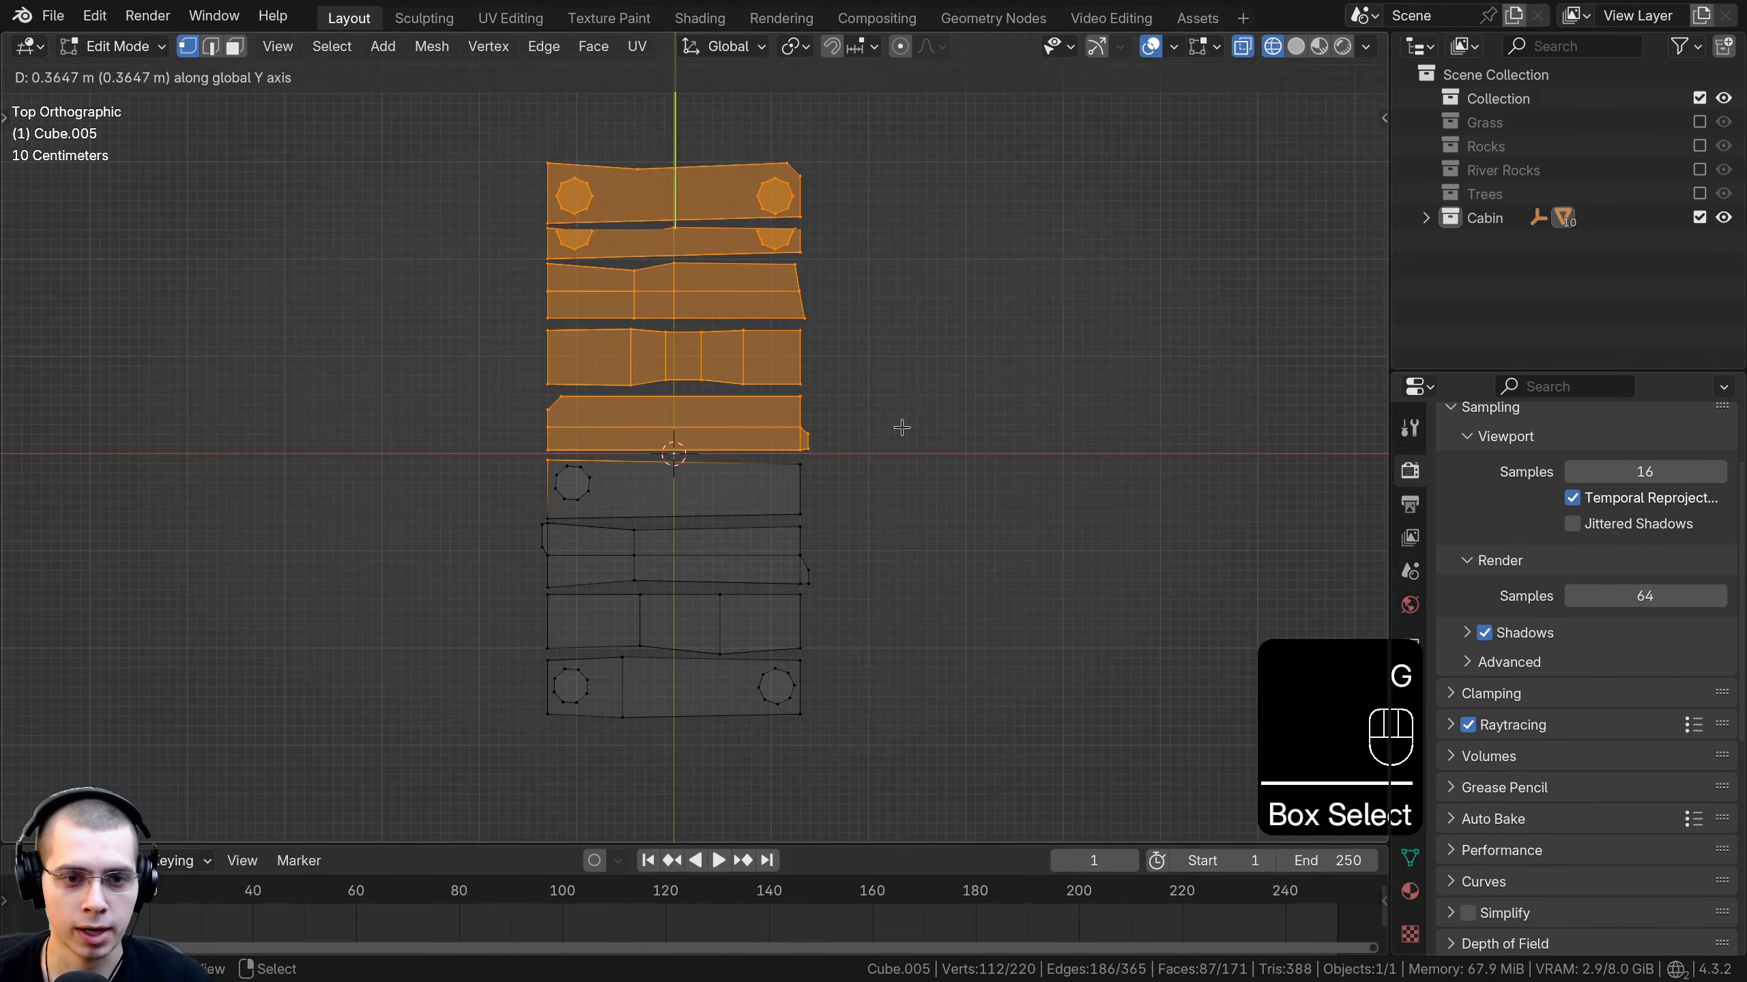
key("g")
key("y")
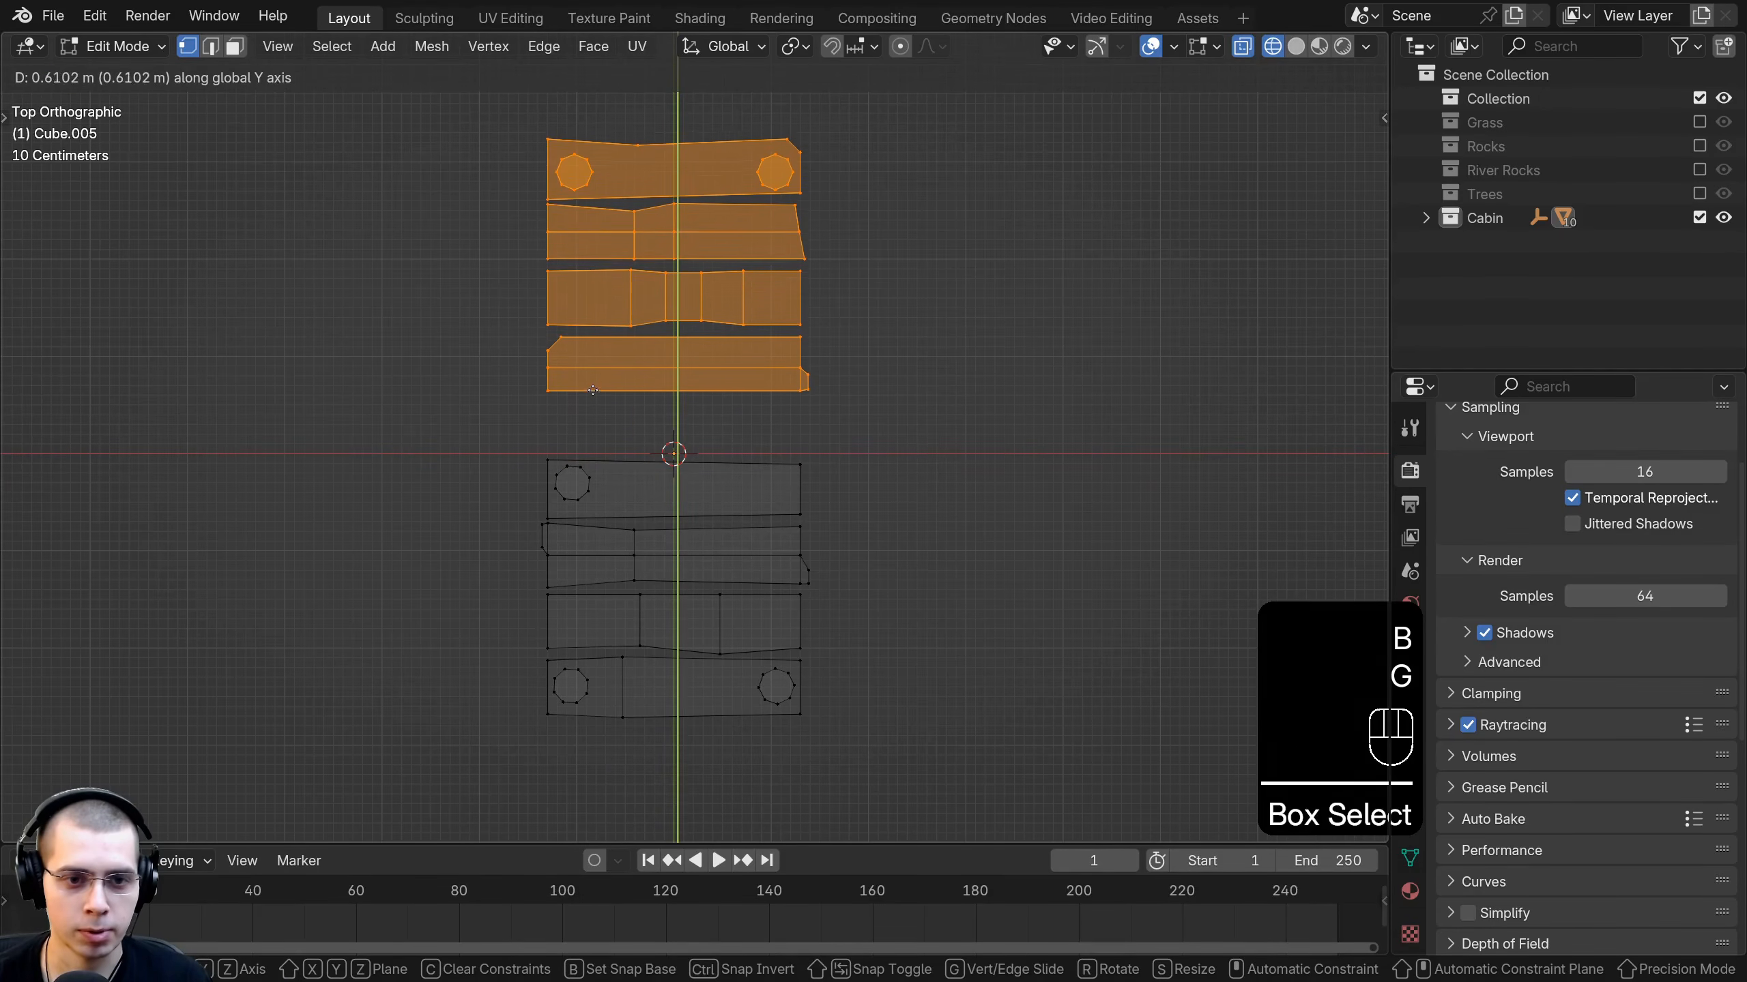
left_click(592, 391)
key("alt+a")
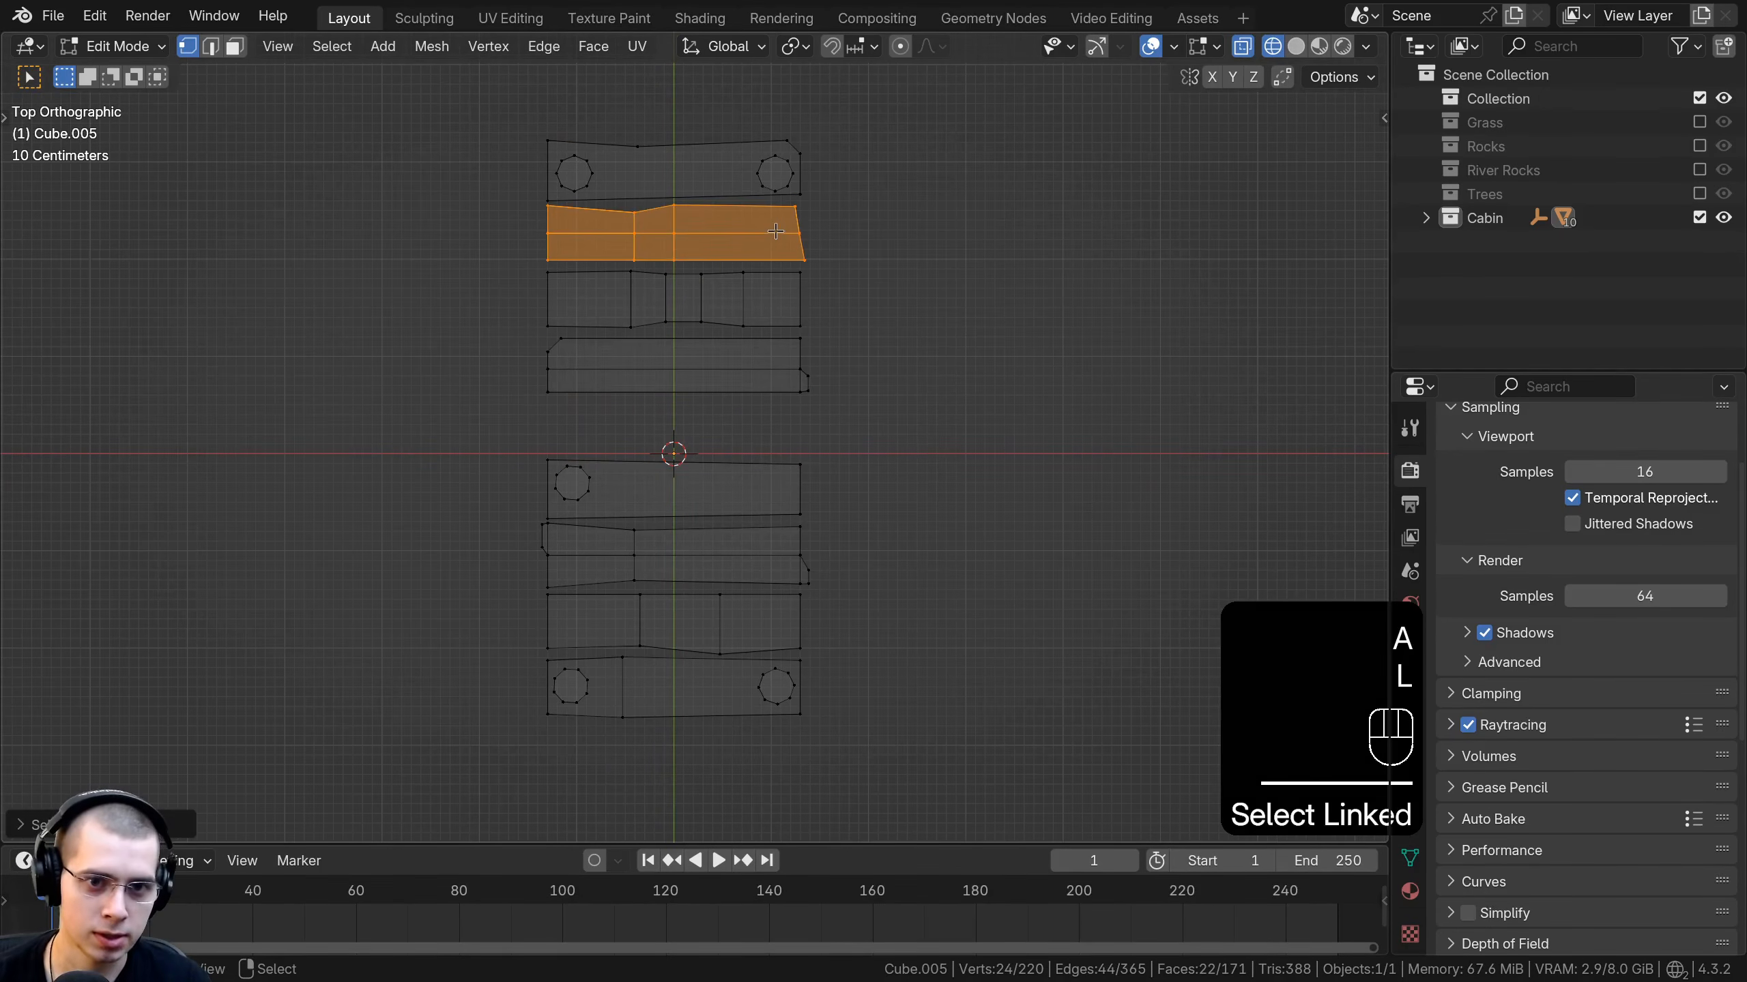
Duplicate the second plank from the far end along Y into the central gap.
key("y")
left_click(772, 421)
scroll(1142, 394, "up", 4)
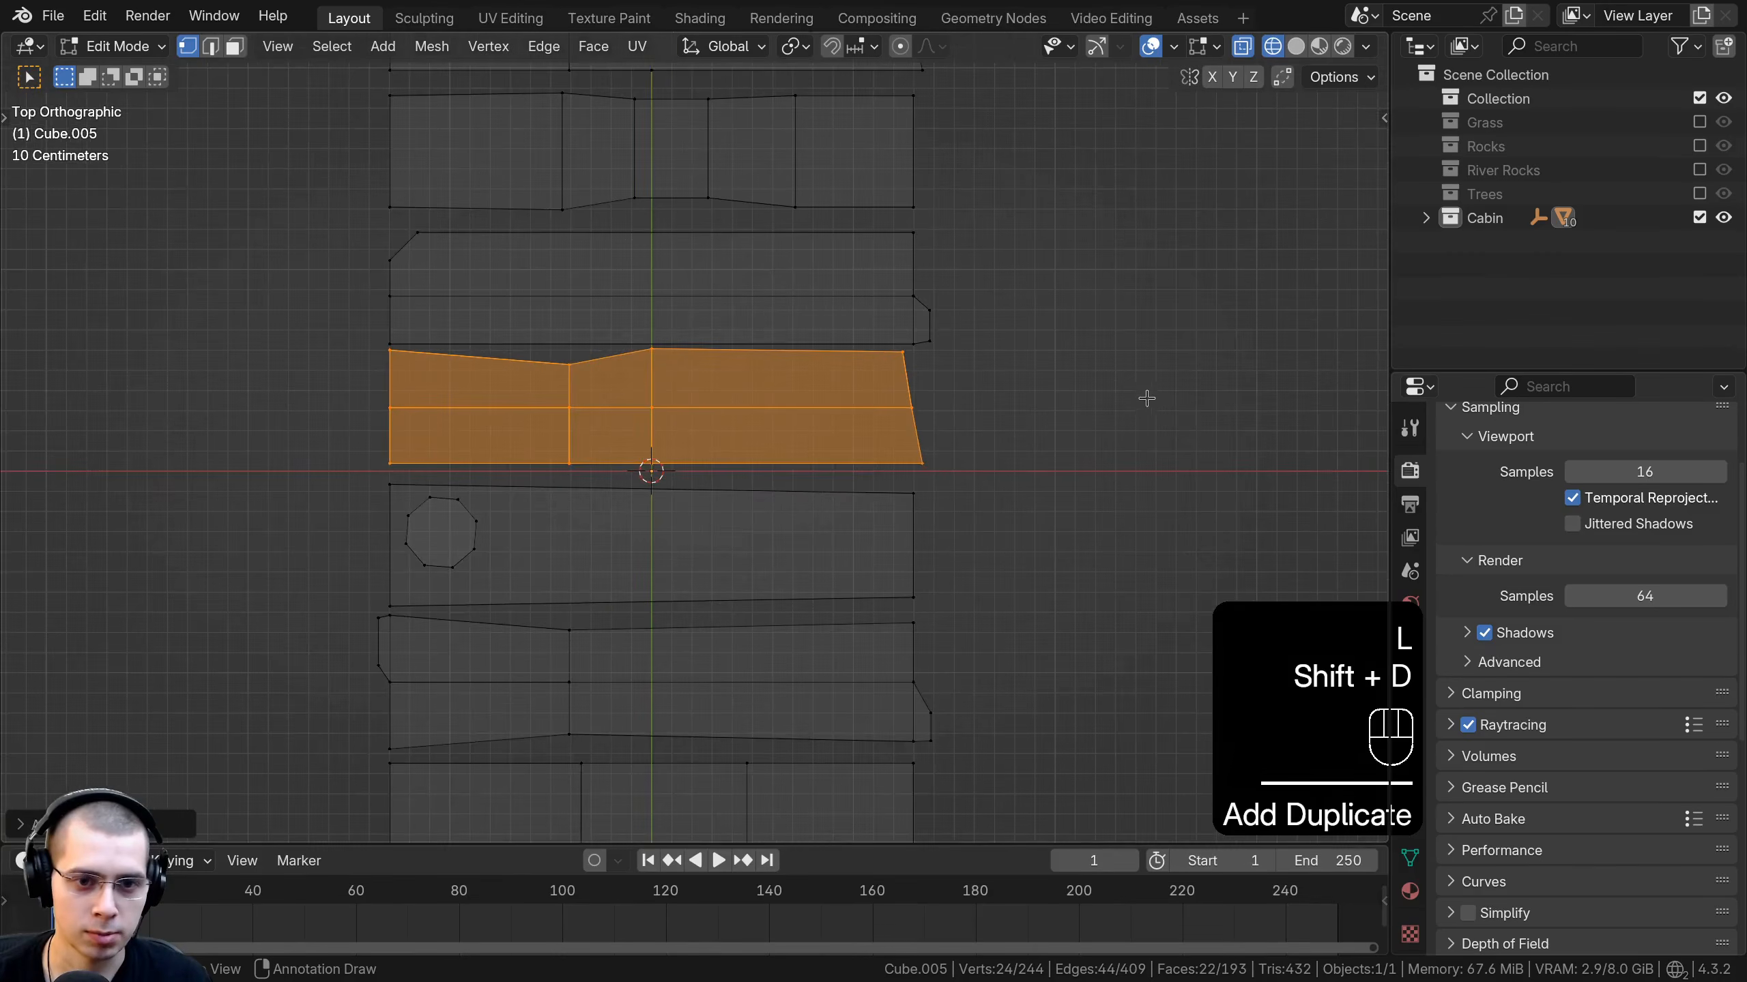
Flip the copied plank along X with a negative scale and nudge it into line with its neighbours.
key("s")
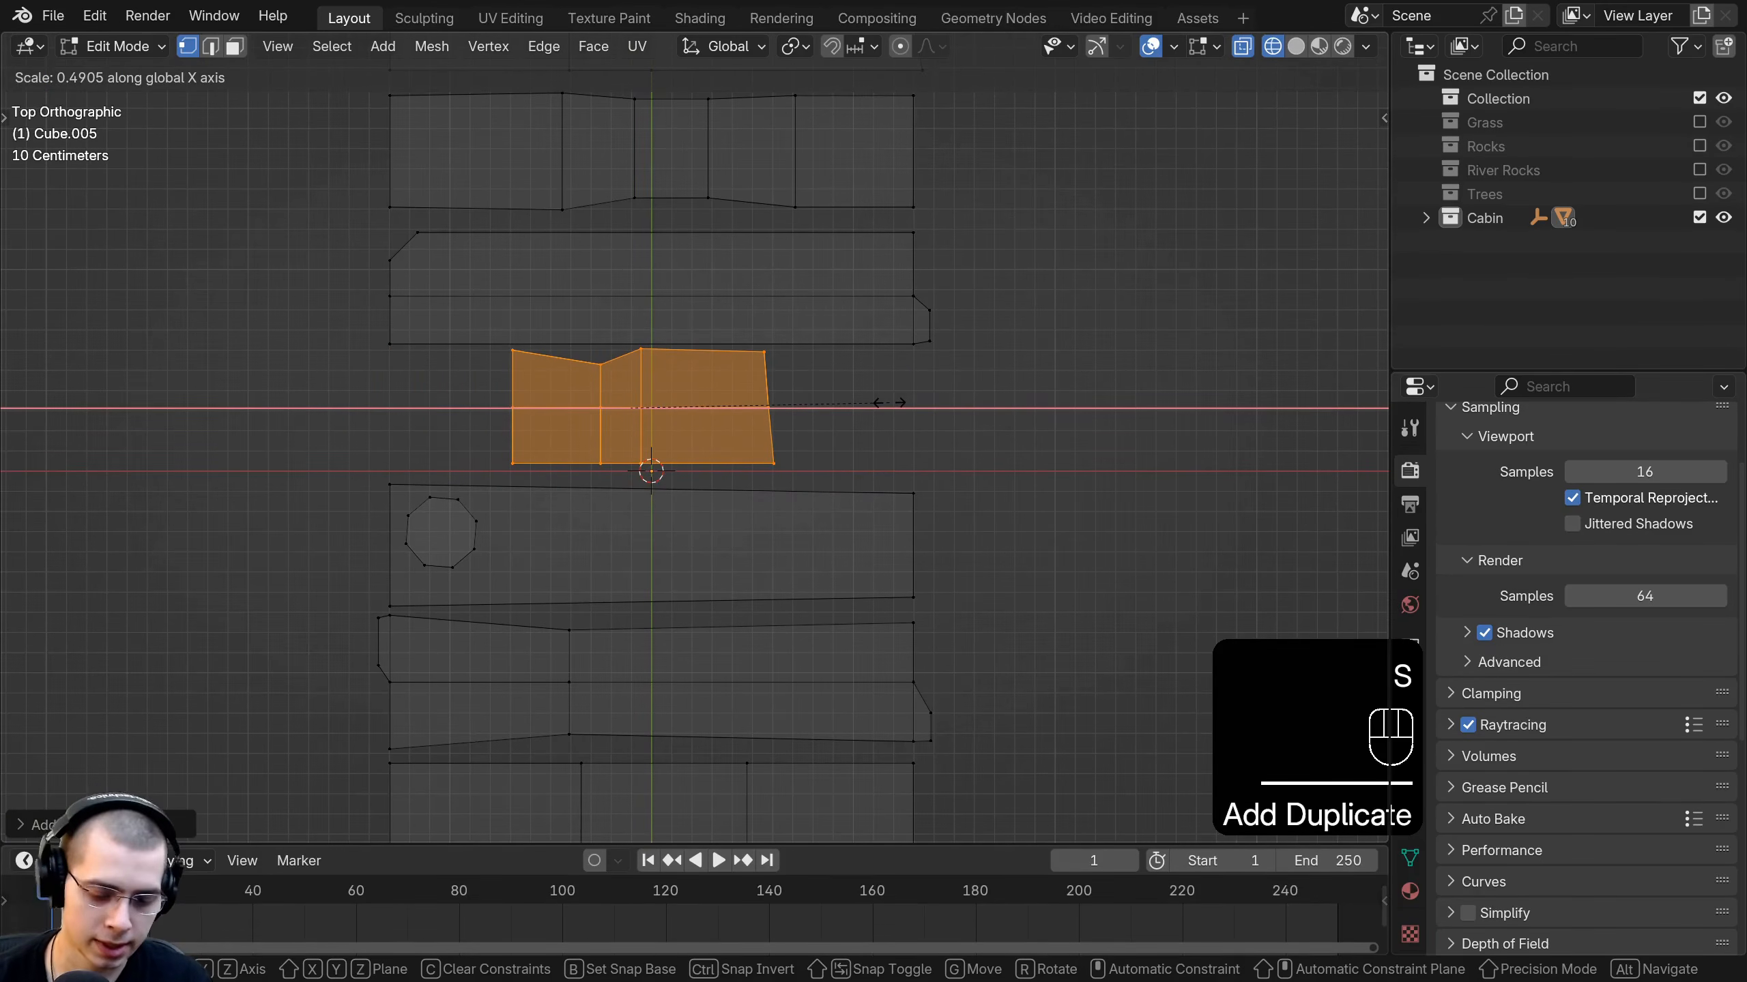
left_click(889, 401)
scroll(927, 372, "up", 1)
key("g")
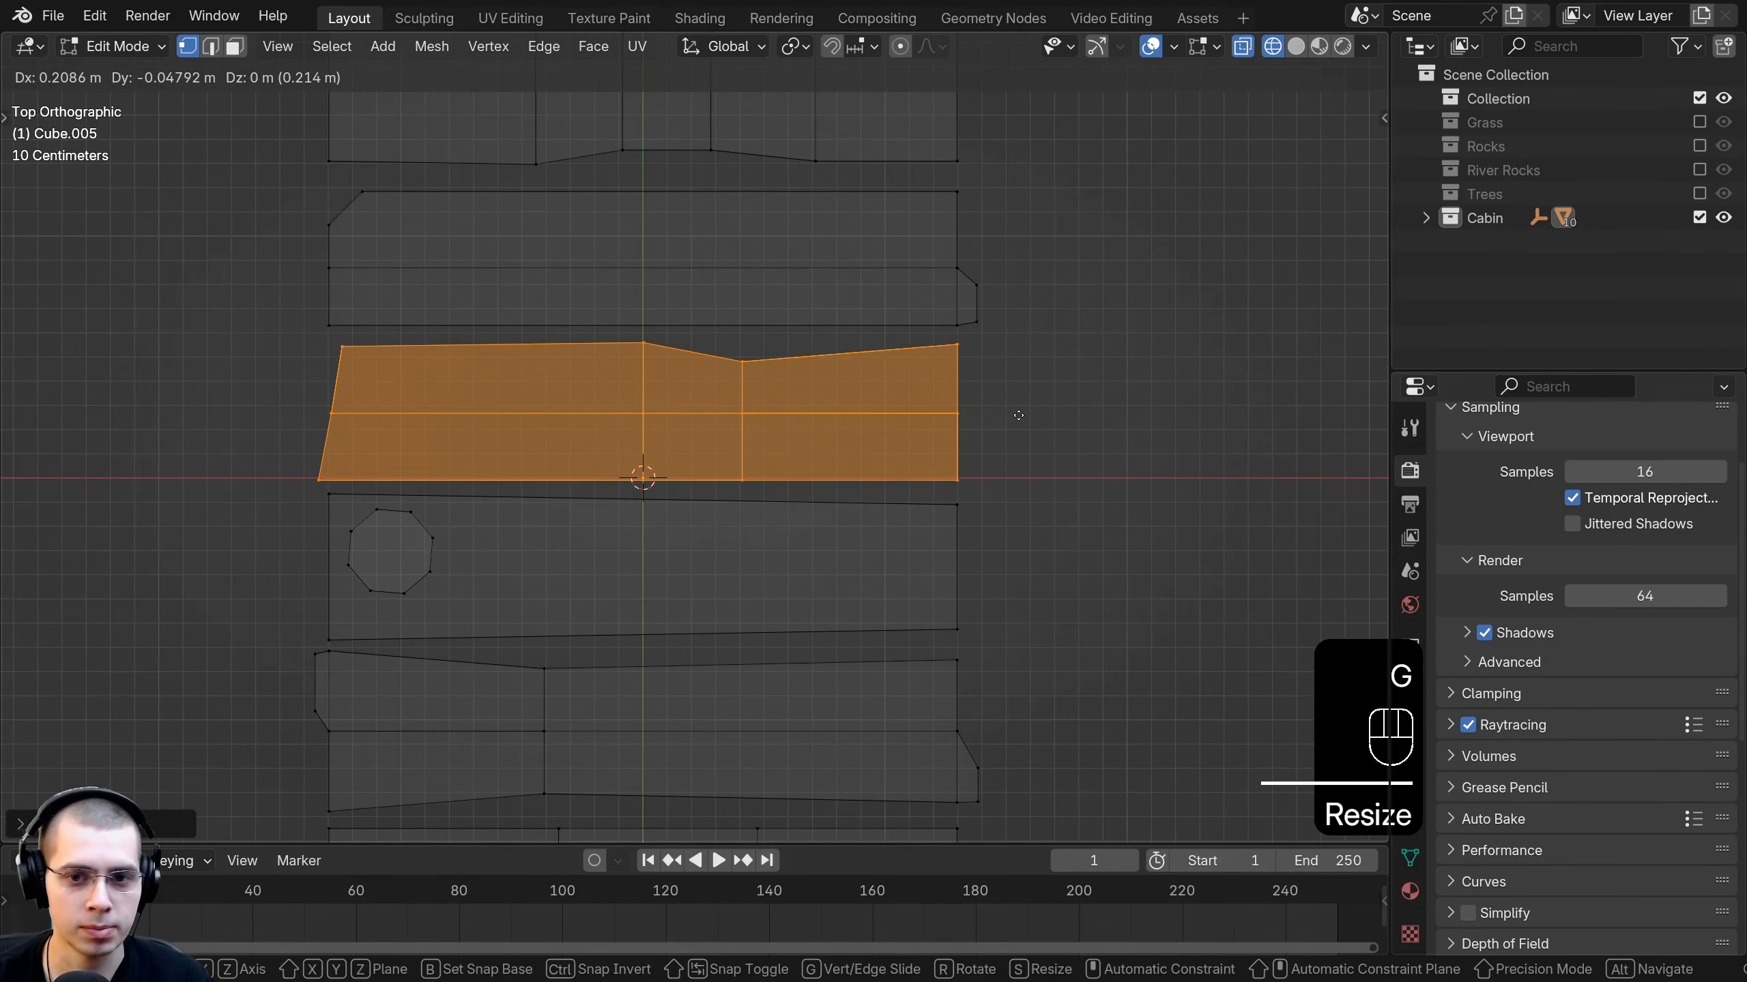
key("x")
left_click(1032, 410)
key("g")
left_click(1028, 408)
key("a")
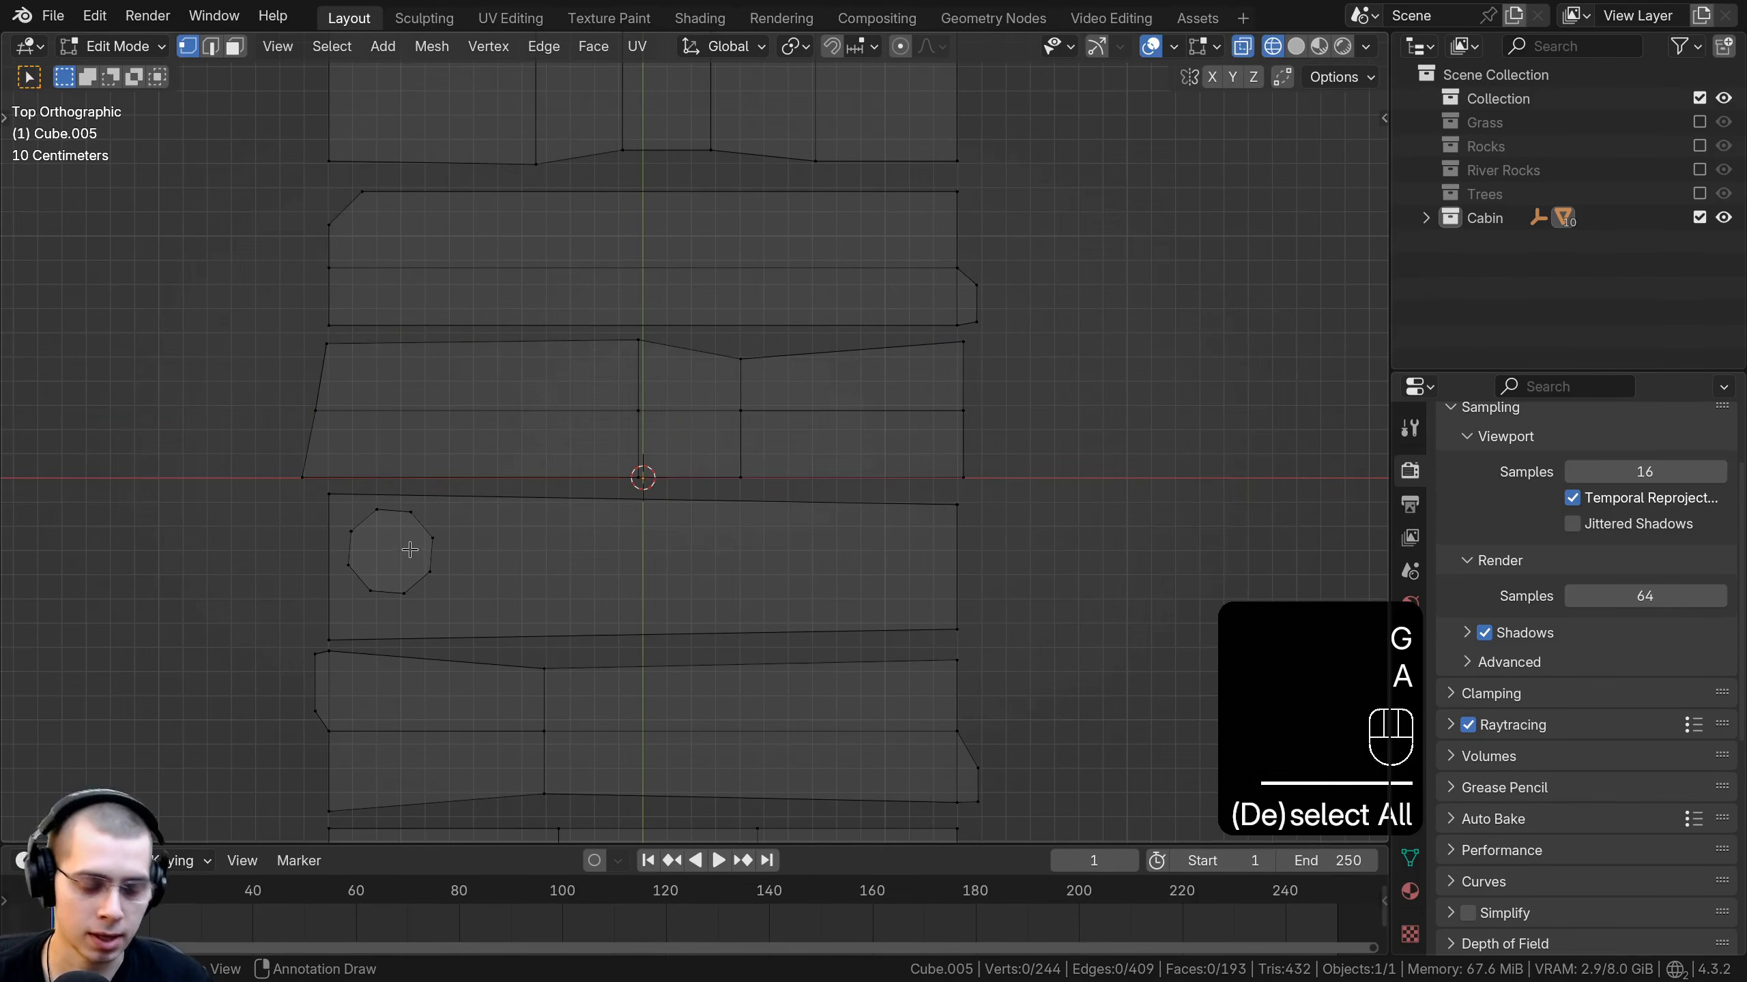
Move the single middle post onto the newly inserted central plank.
key("l")
scroll(440, 529, "down", 3)
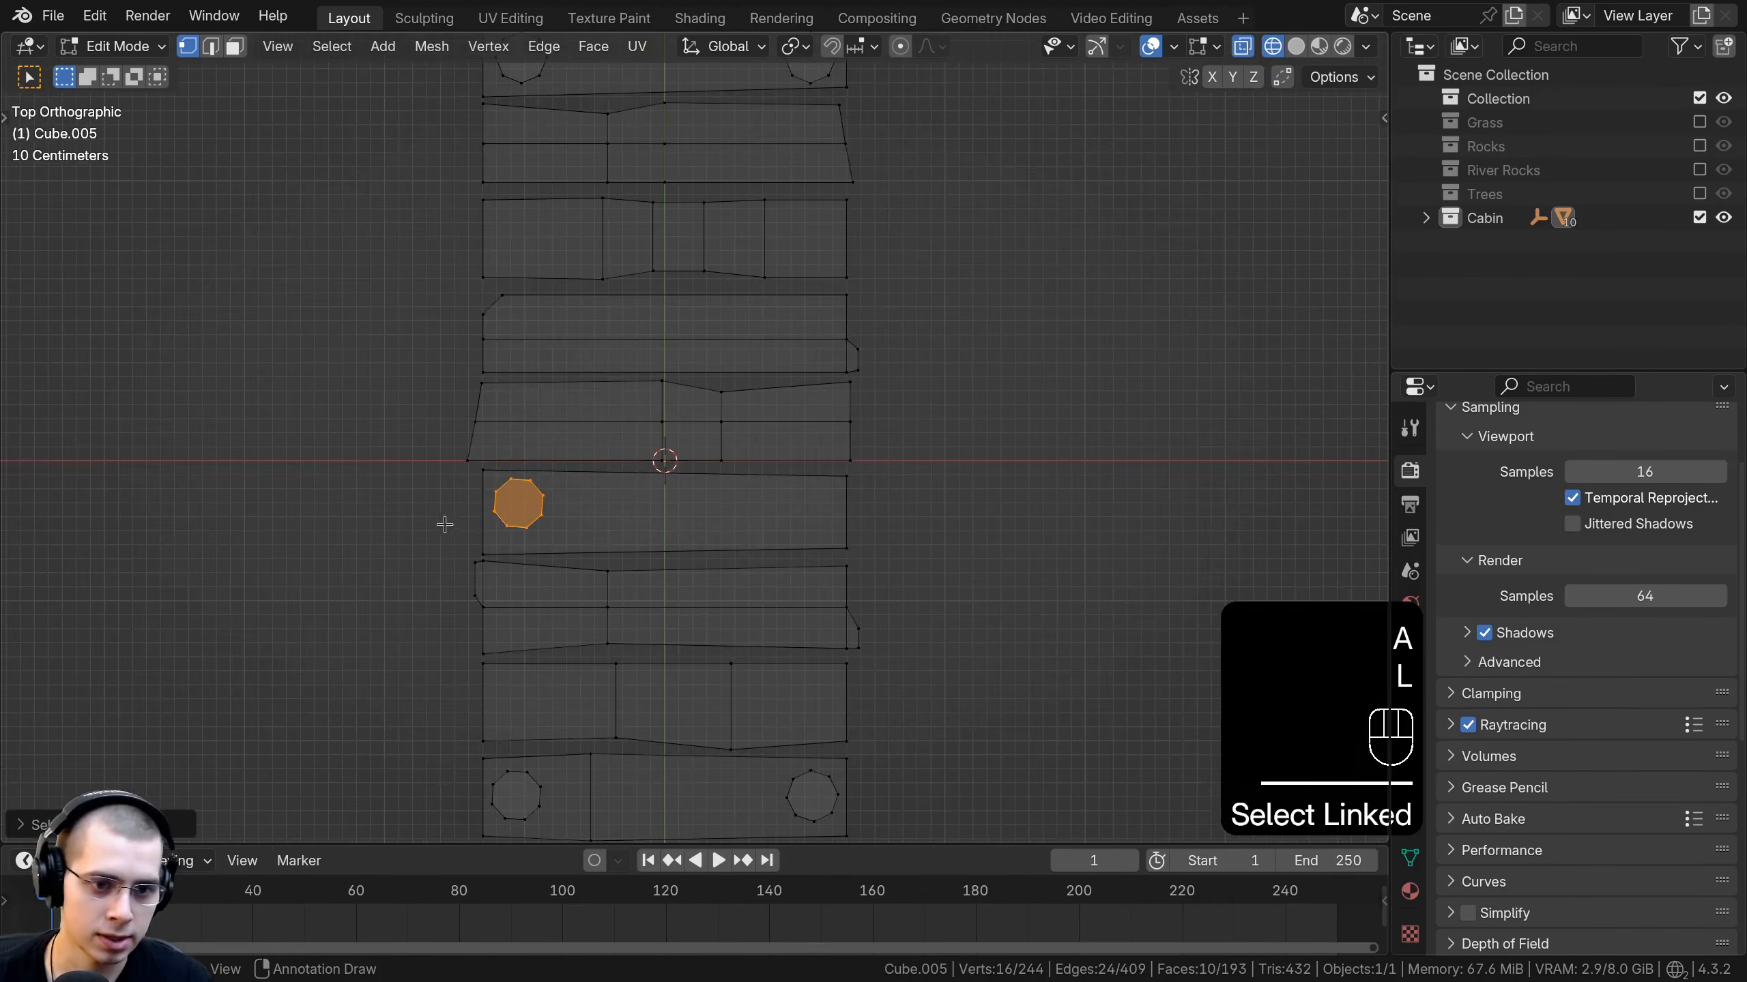
key("g")
left_click(532, 422)
Duplicate the middle post along X to the opposite end of the central plank, rotating and repositioning the copy.
key("shift+d")
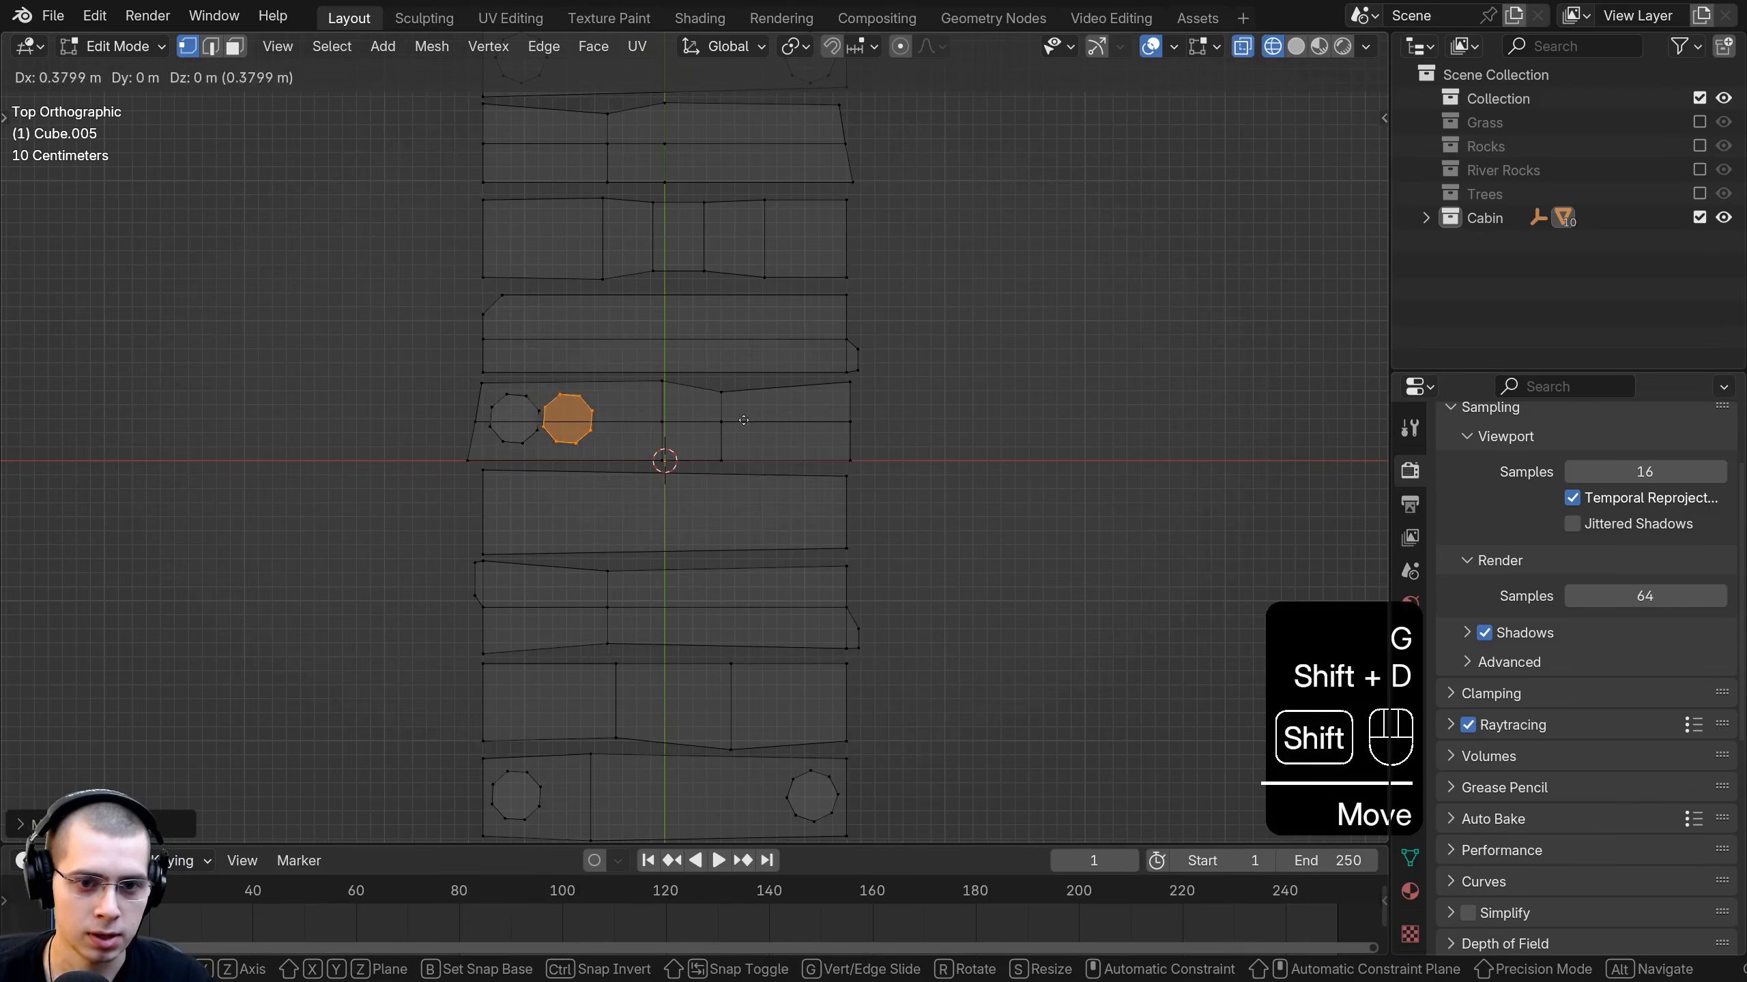
left_click(838, 425)
key("r")
key("g")
left_click(880, 490)
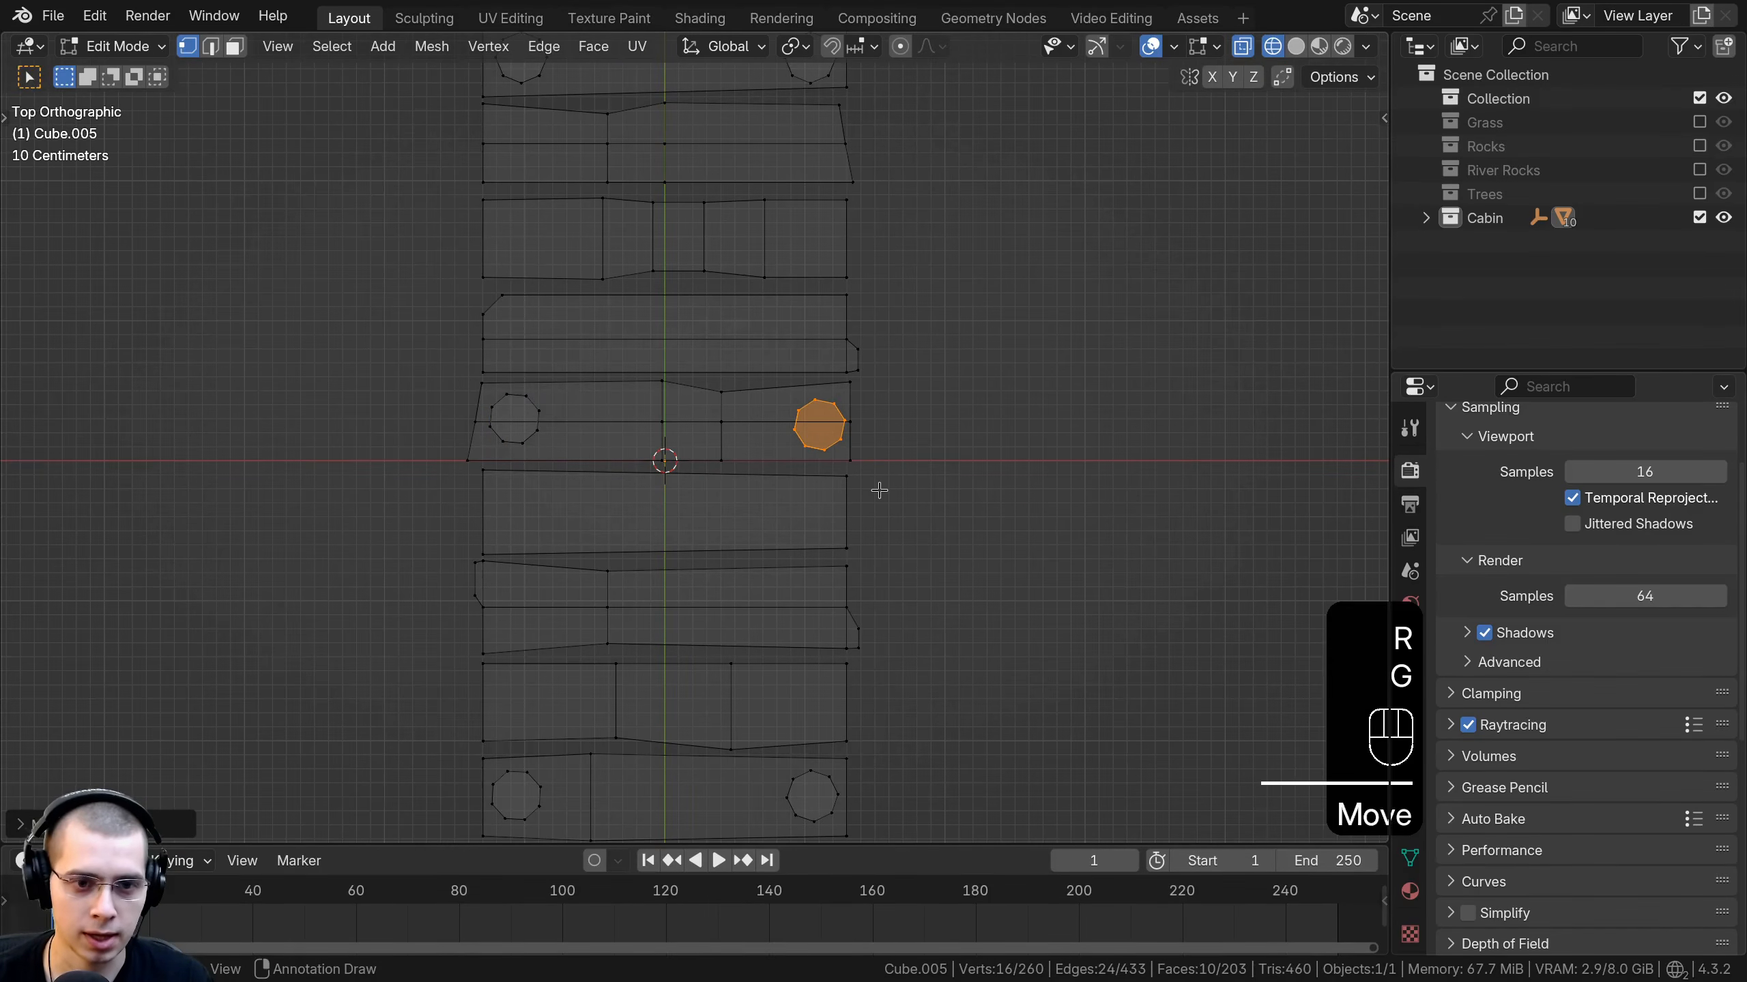
Select the entire platform mesh and recalculate its normals to face outside.
mouse_move(784, 691)
middle_mouse_down()
mouse_move(810, 596)
mouse_move(1097, 482)
middle_mouse_up()
key("Tab")
key("Tab")
key("a")
key("a")
scroll(921, 337, "up", 5)
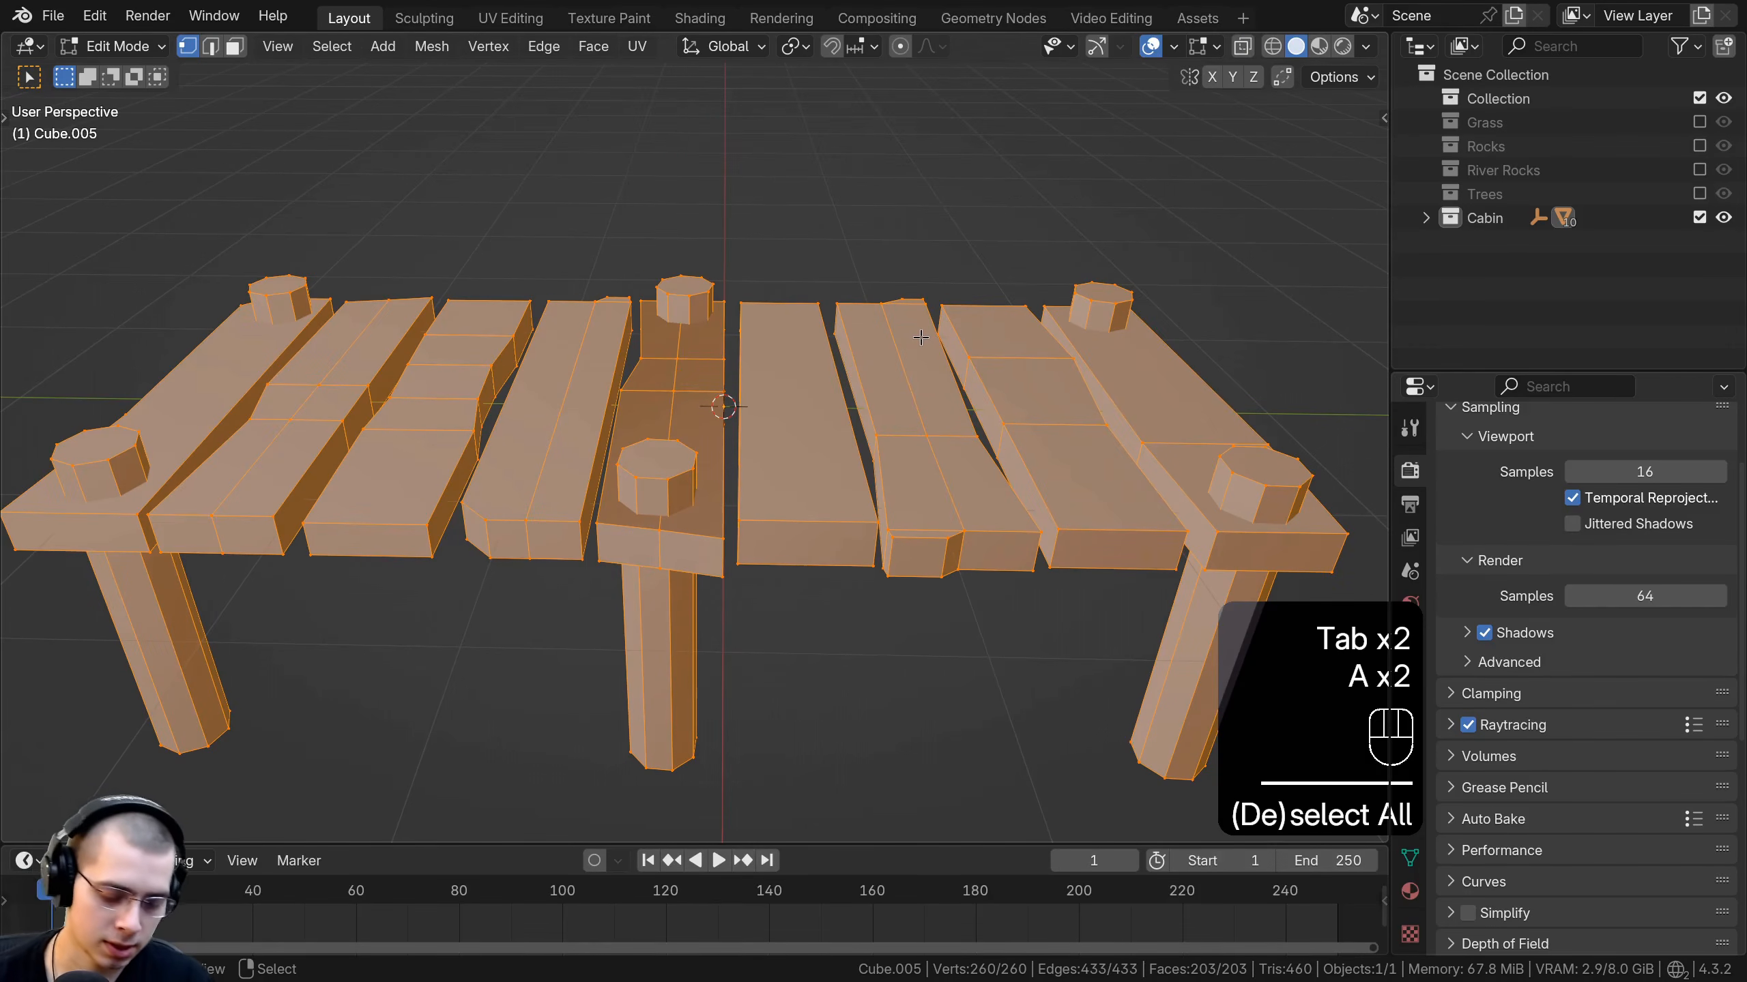
middle_click_drag(966, 341, 977, 345)
key("shift+n")
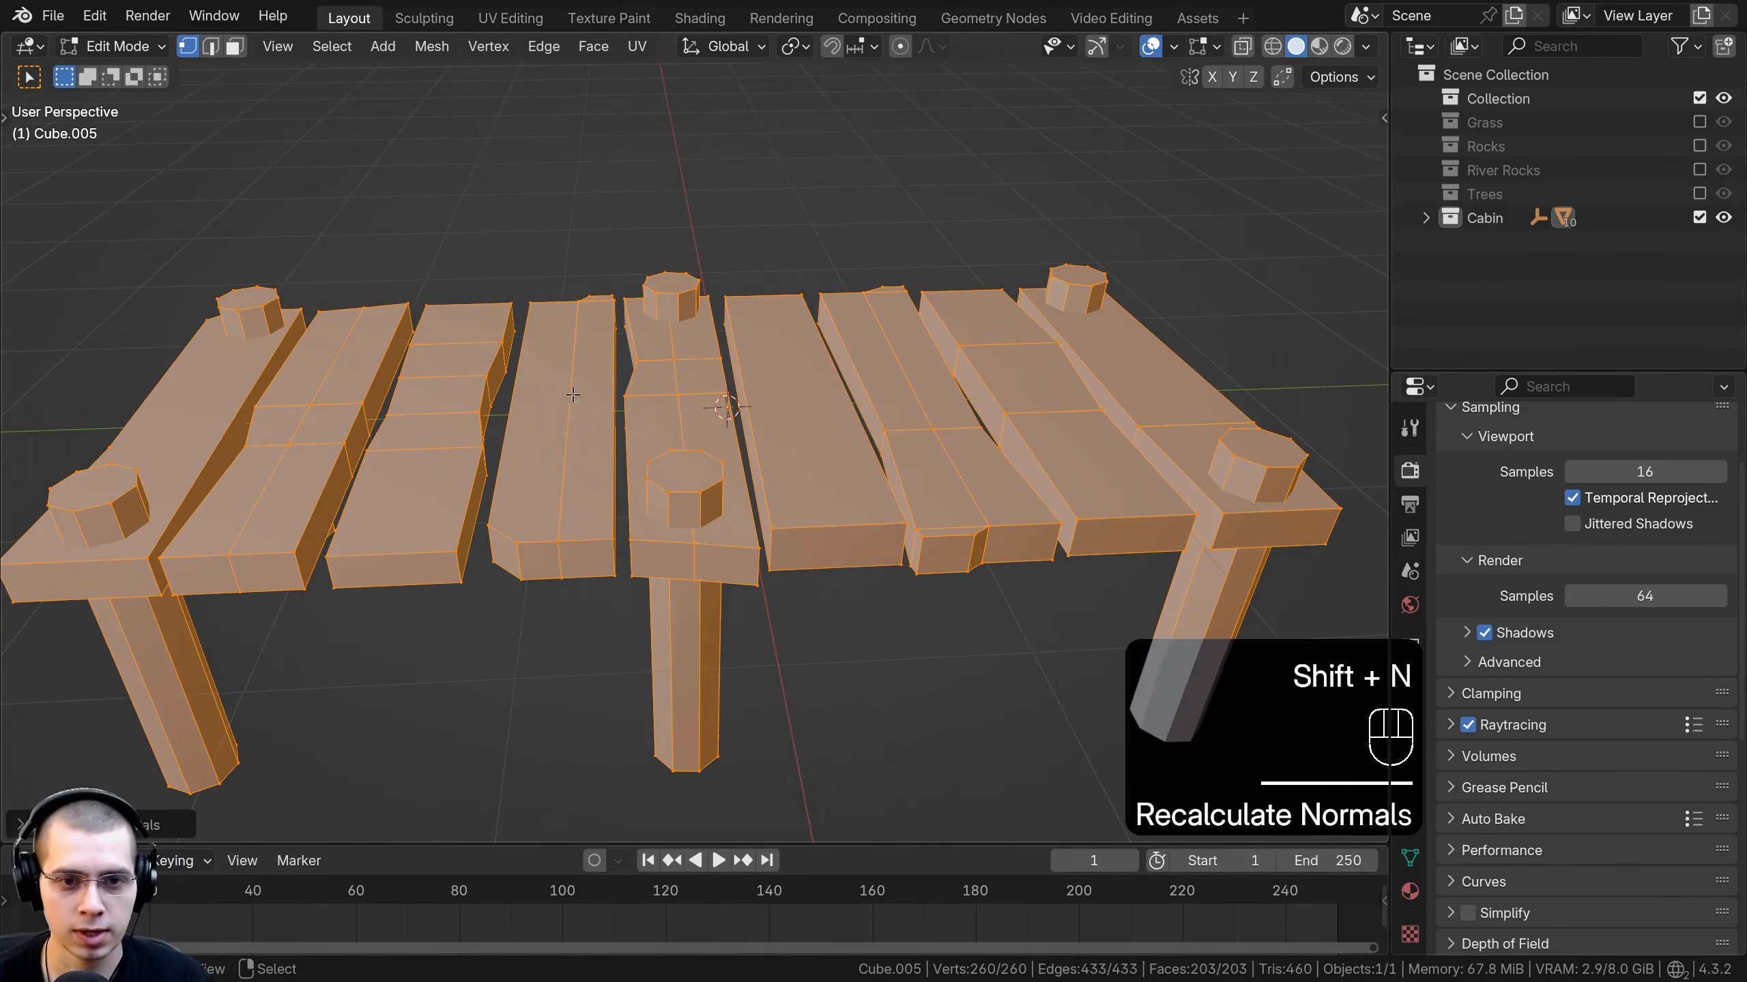
scroll(663, 437, "down", 1)
middle_click_drag(672, 606, 577, 519)
key("a")
scroll(577, 519, "down", 4)
key("Tab")
Raise the top face of one front corner post about 0.65 m along Z.
middle_click_drag(853, 375, 756, 447)
key("Tab")
key("3")
left_click(756, 445)
key("g")
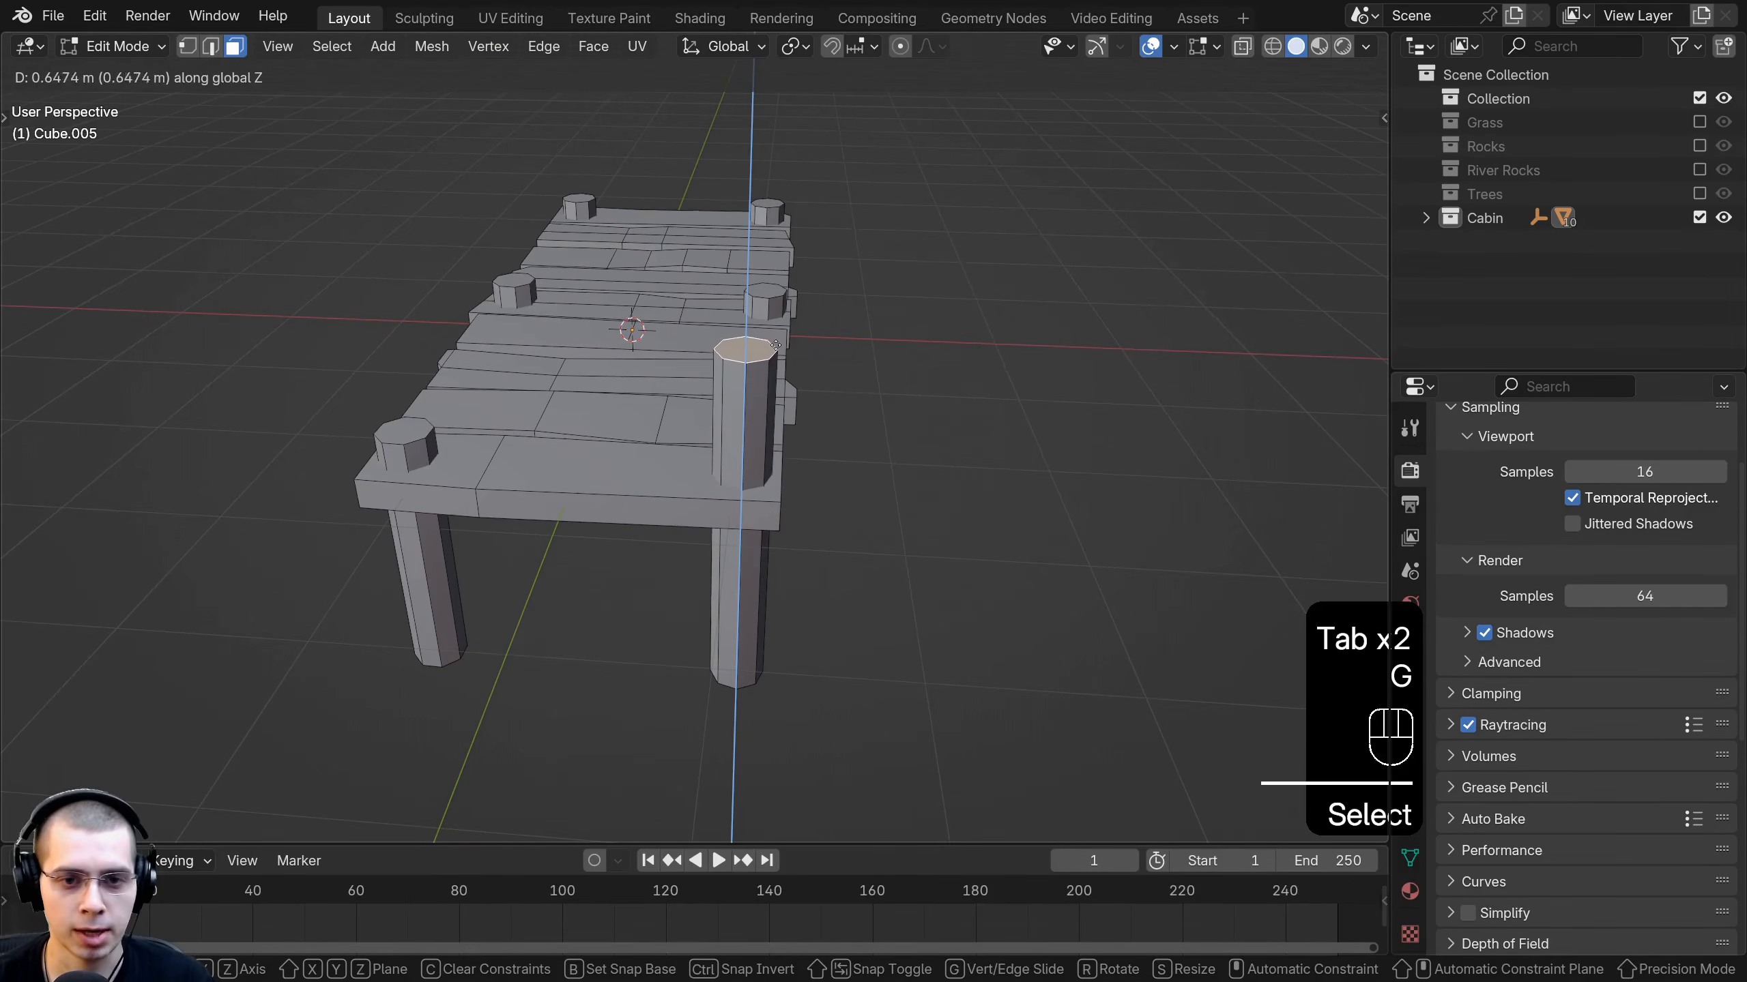
left_click(776, 345)
scroll(857, 503, "up", 2)
middle_click_drag(834, 414, 832, 416, "shift")
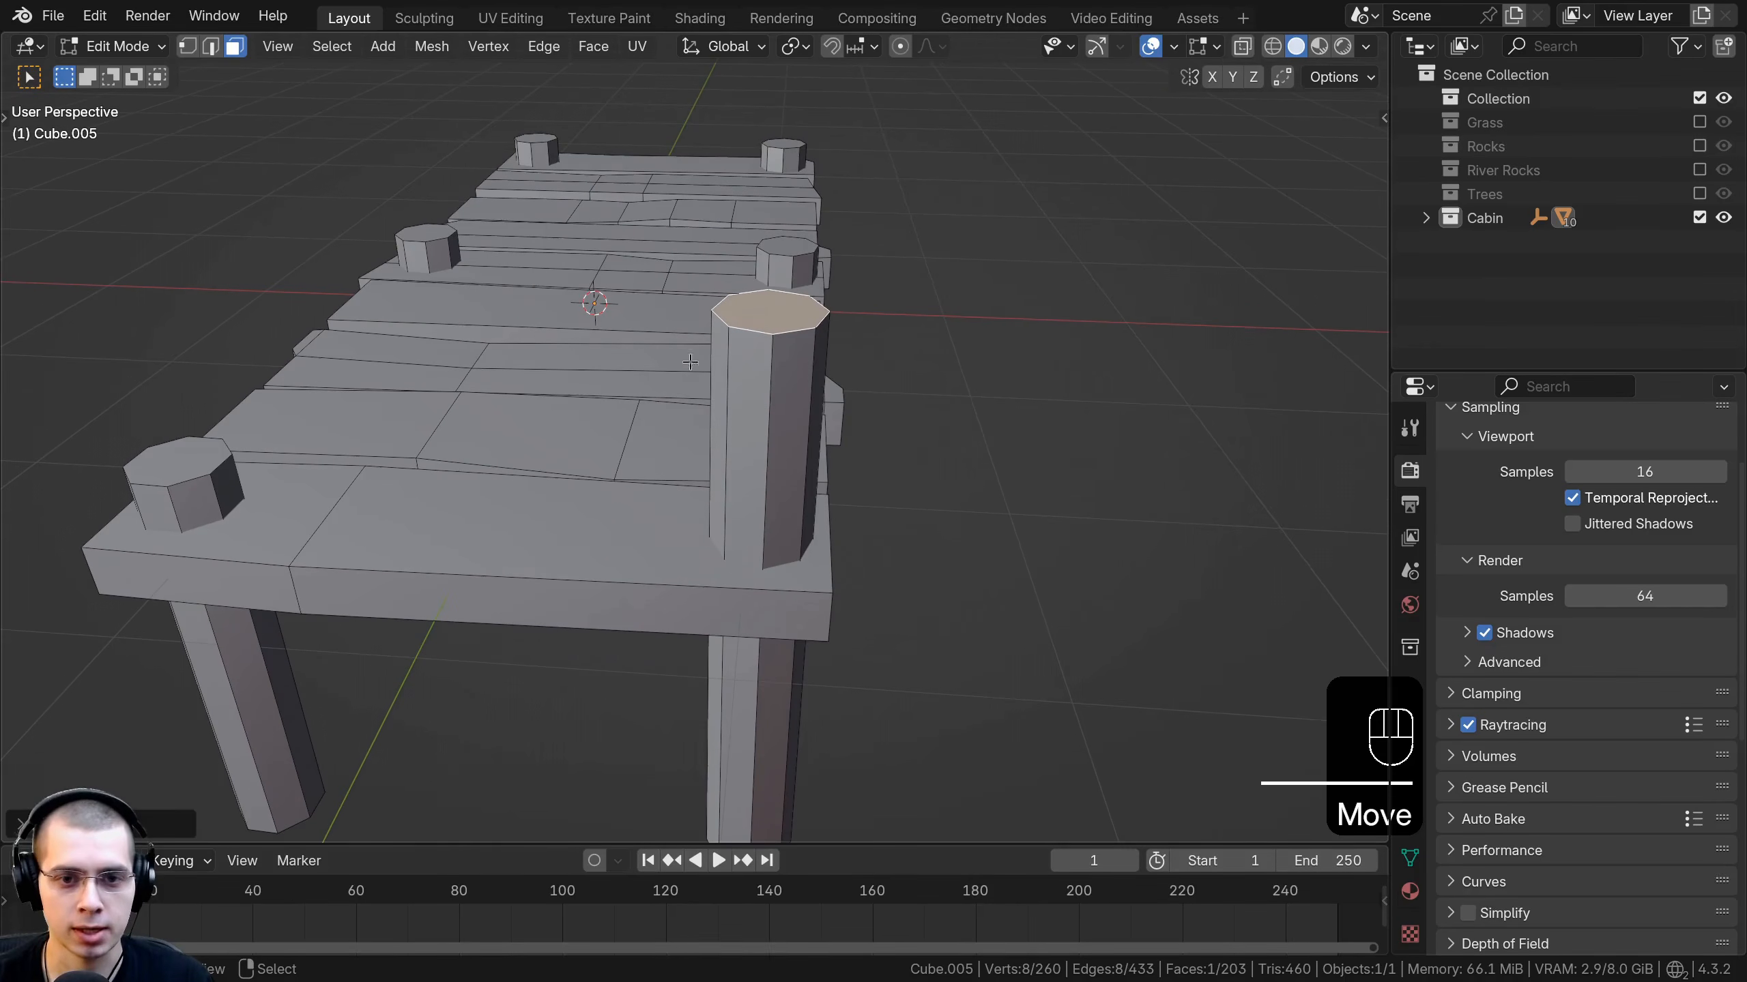
scroll(811, 427, "down", 5)
middle_click_drag(612, 537, 817, 430)
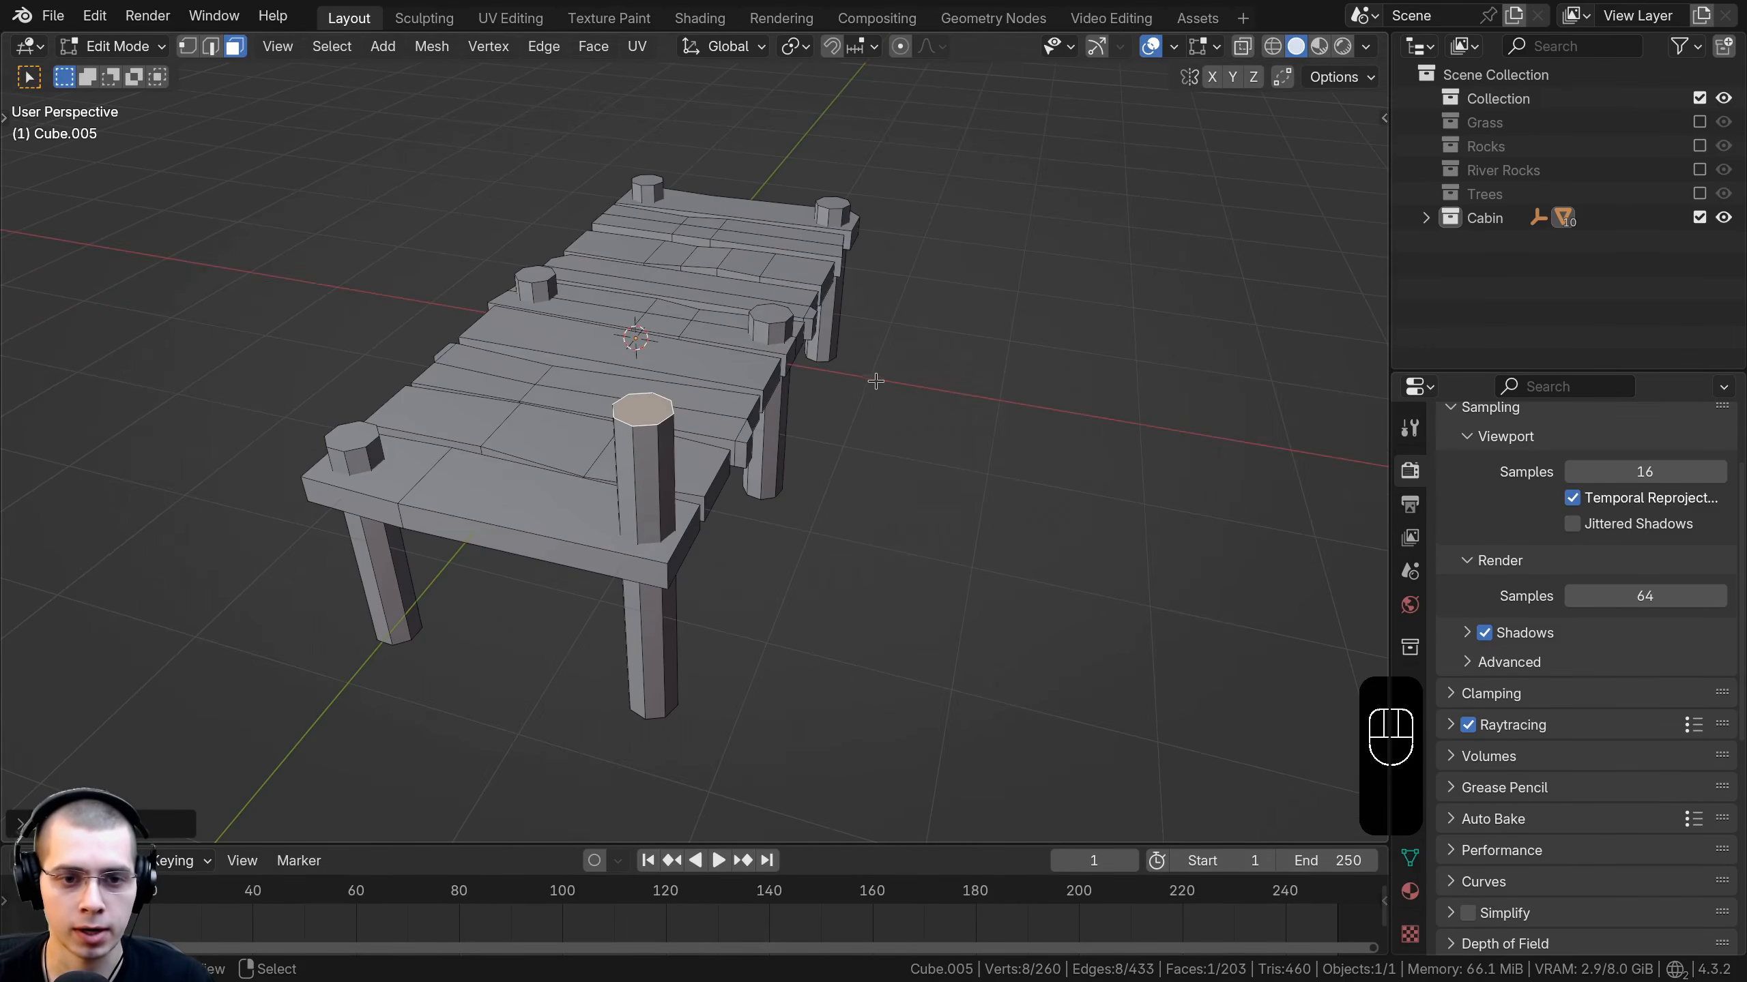
Bevel the tall post's top face by about 0.07 m with one segment and save the file.
key("ctrl+b")
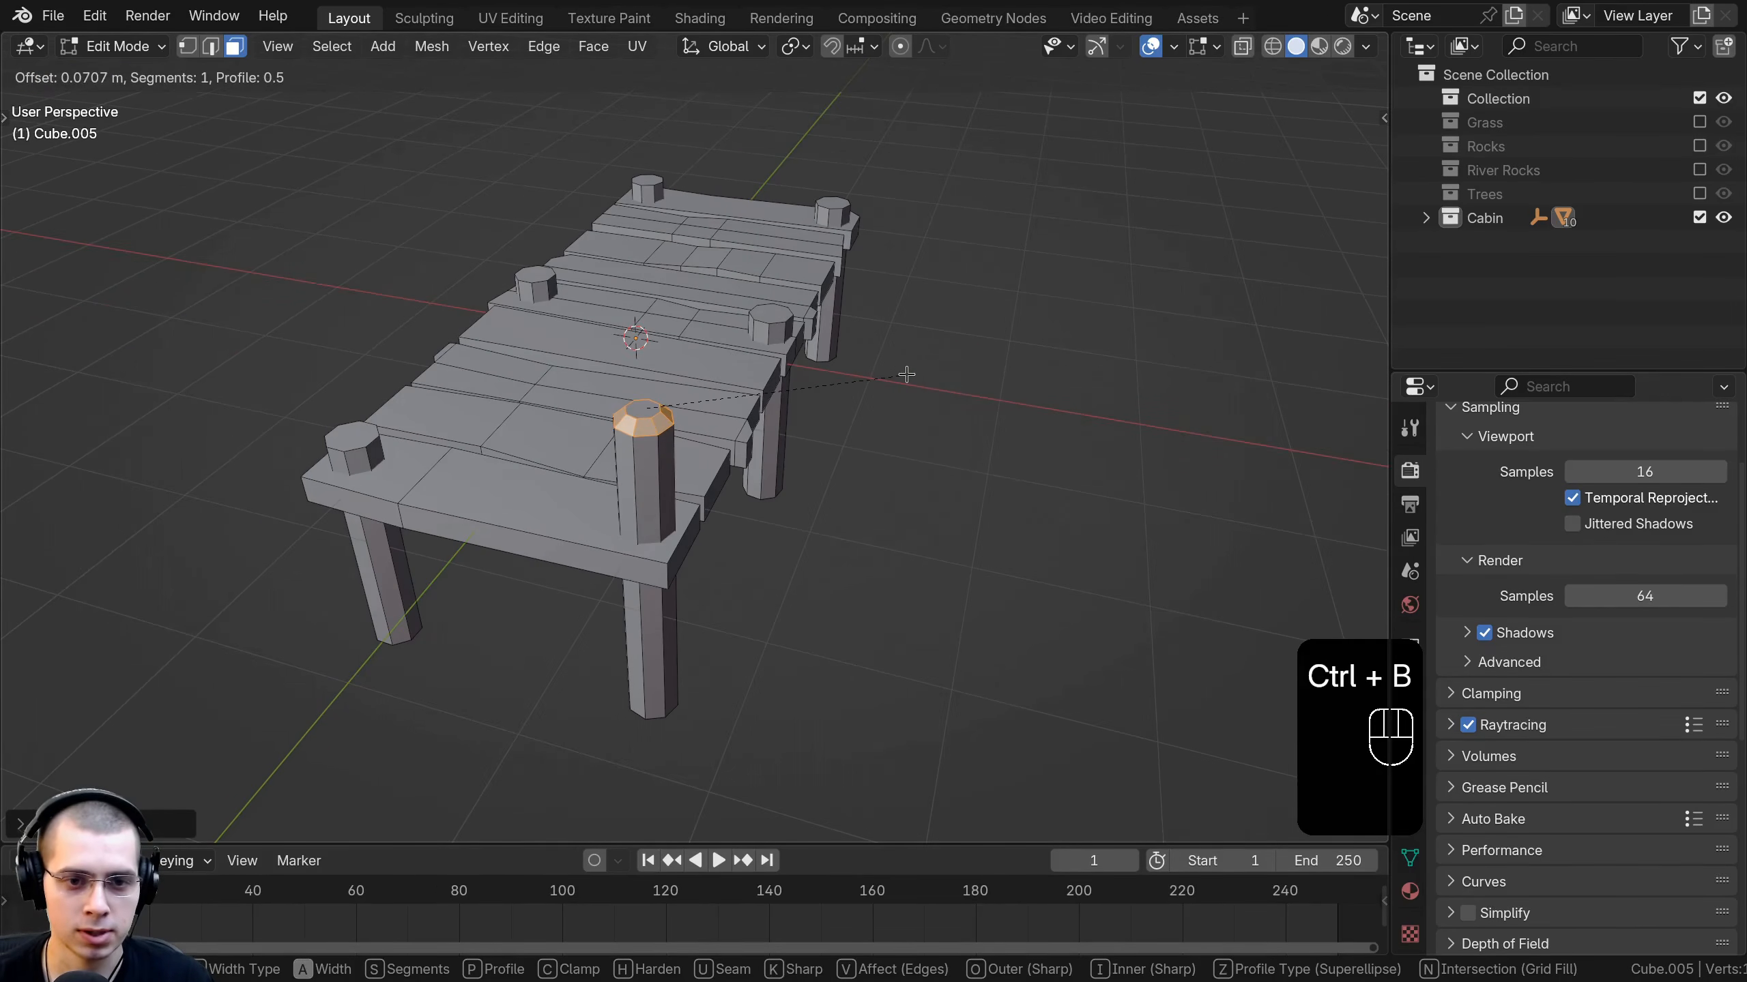
left_click(897, 375)
key("Tab")
scroll(874, 469, "down", 4)
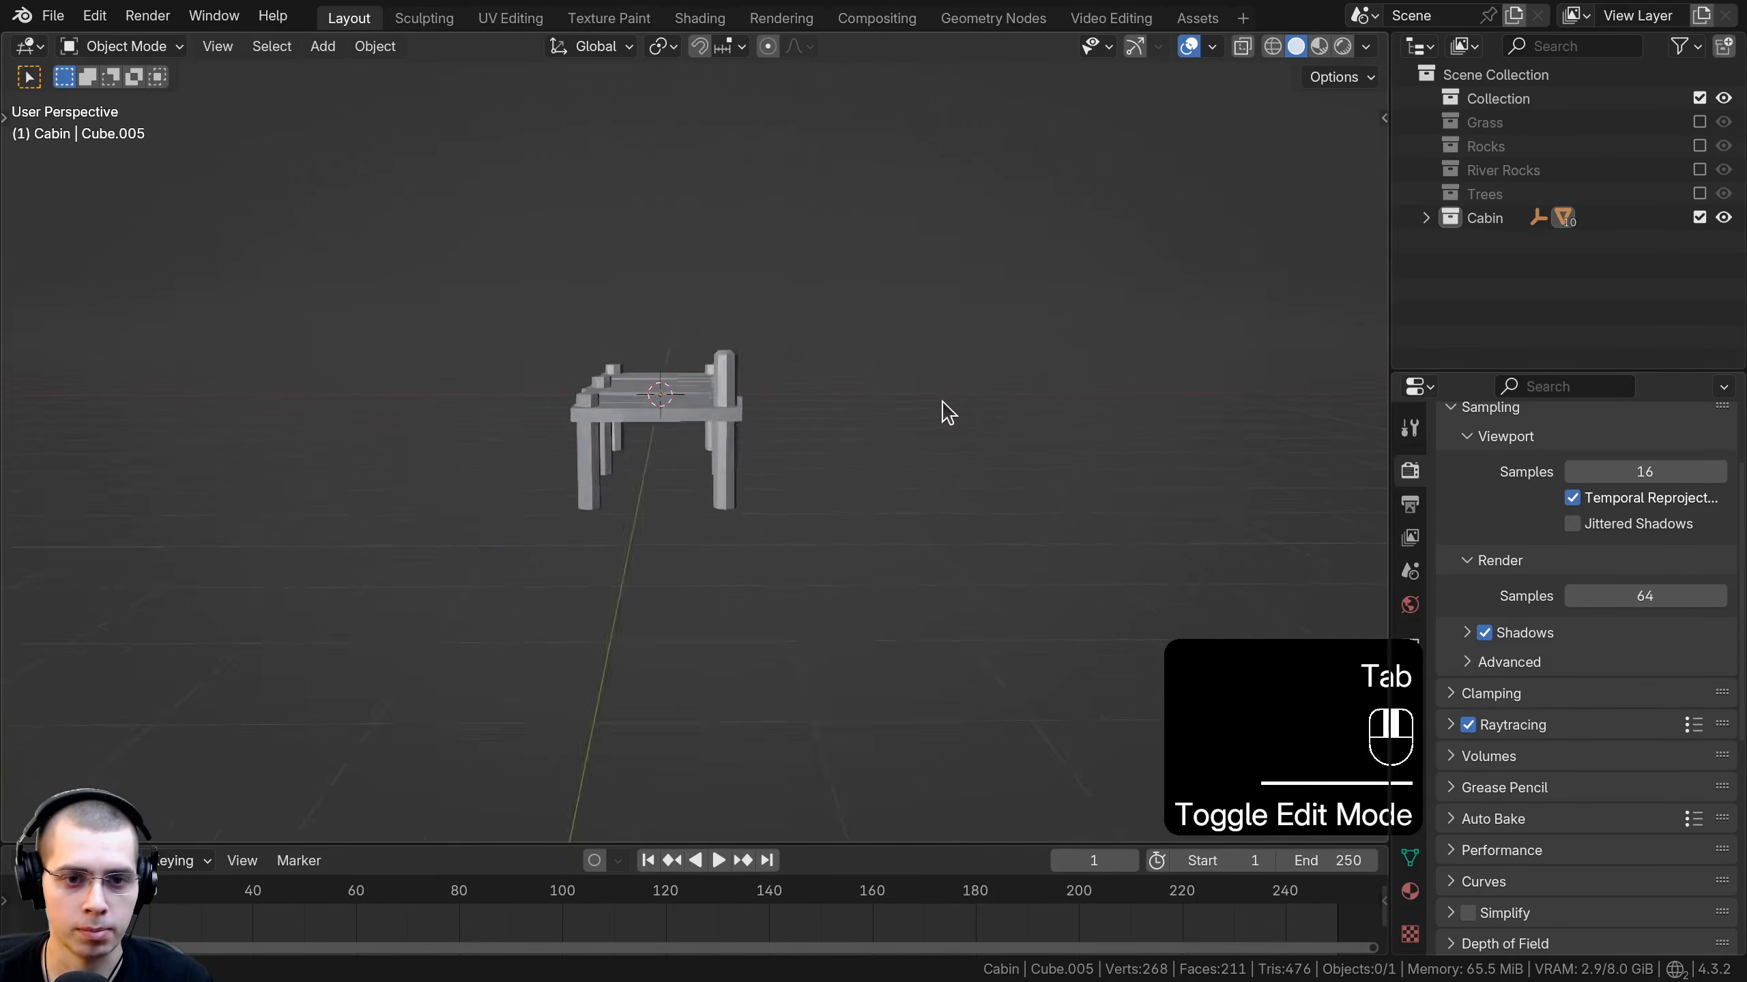
key("ctrl+s")
Add a cube to the platform mesh and scale it down to about 0.17 of its size.
middle_click_drag(978, 465, 651, 514)
key("Tab")
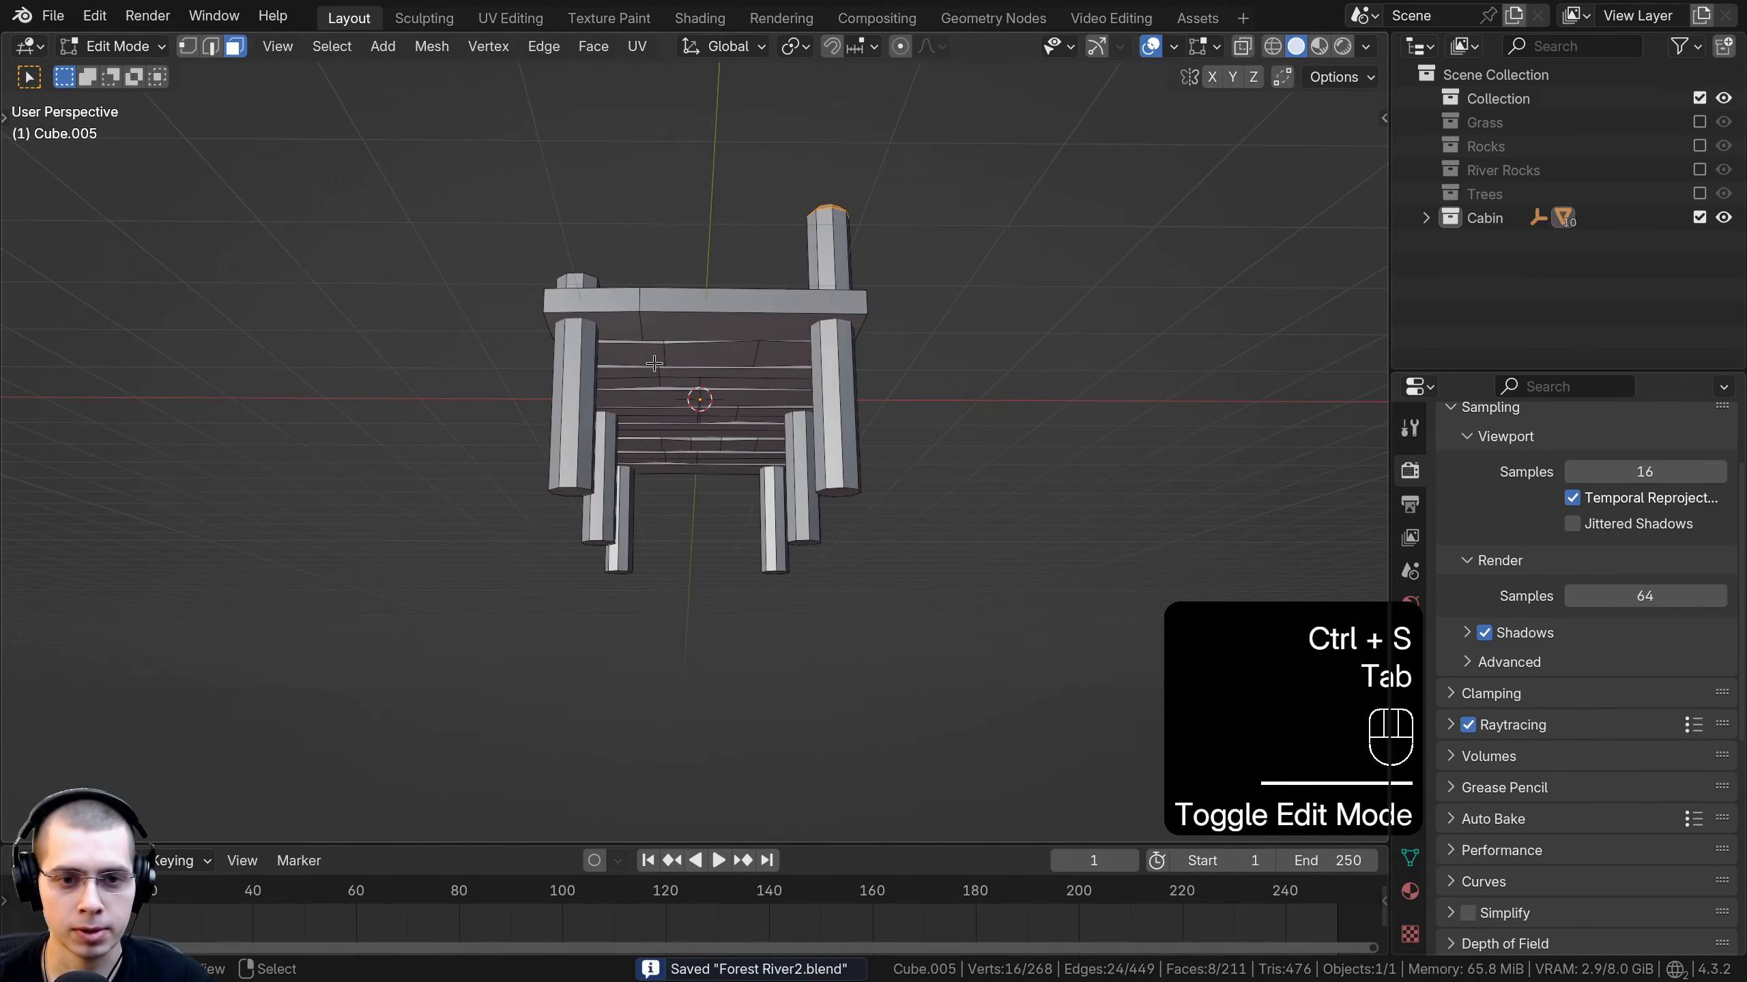
scroll(646, 366, "up", 3)
key("alt+a")
scroll(648, 177, "up", 2)
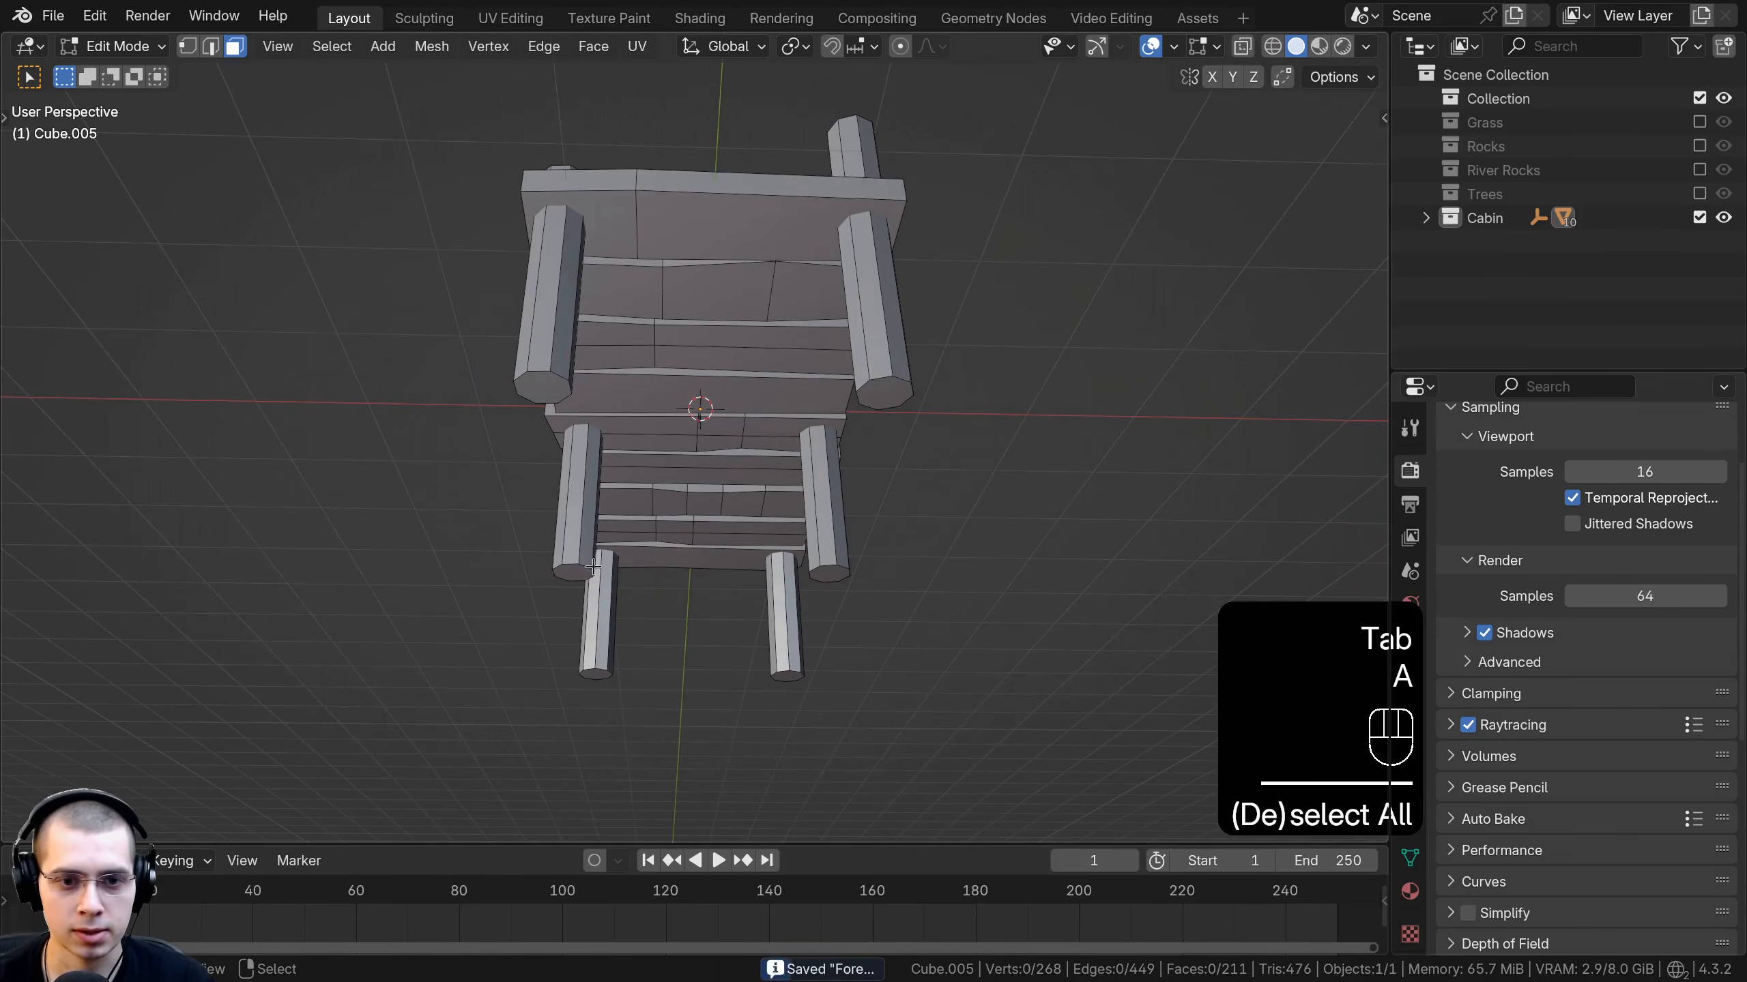
middle_click_drag(606, 199, 622, 215)
key("shift+a")
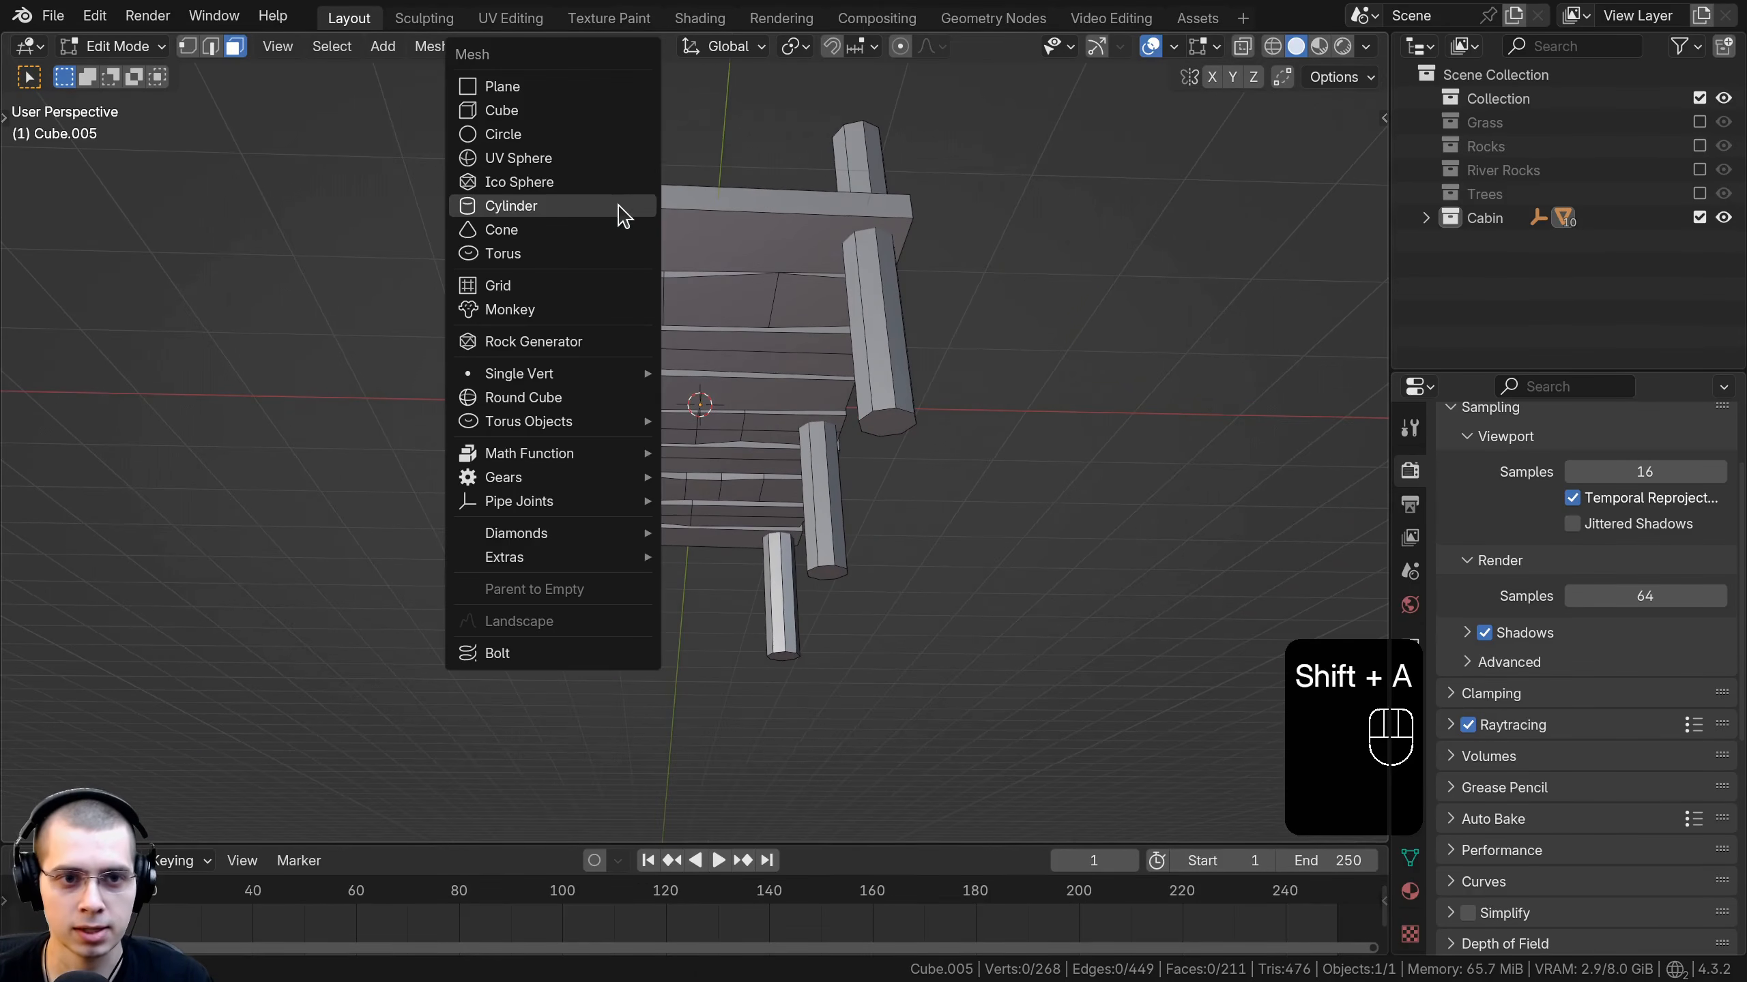
left_click(595, 120)
key("s")
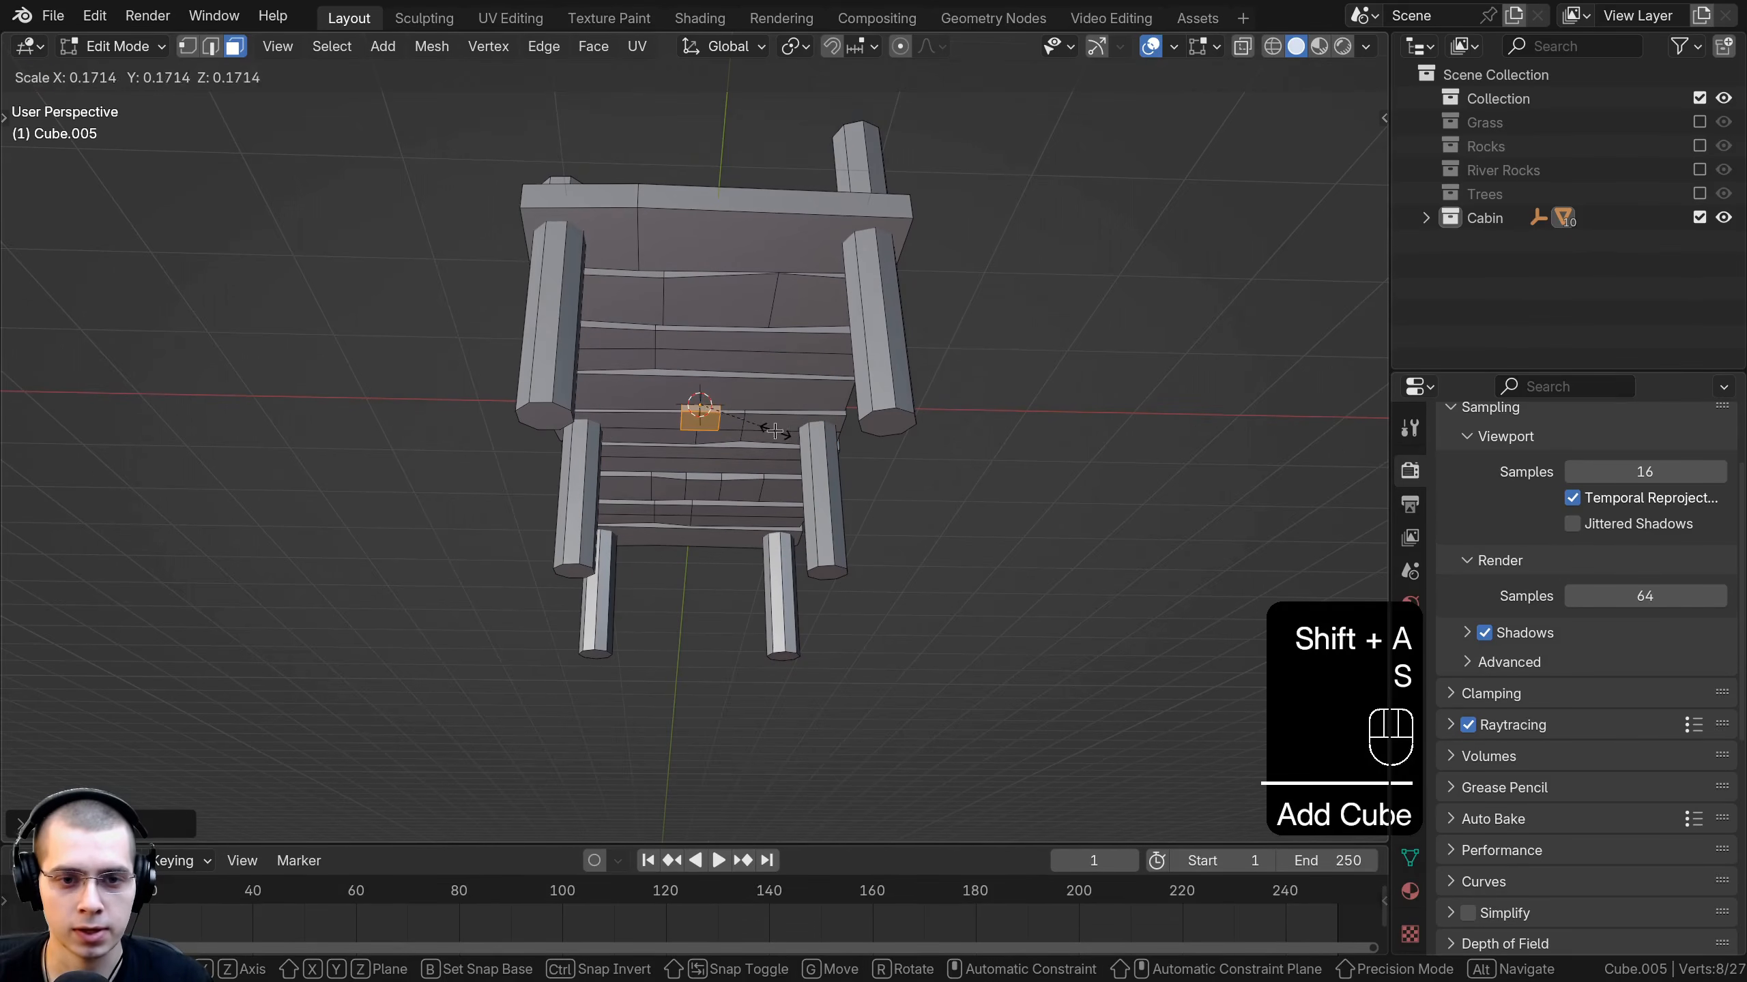
left_click(775, 432)
Move the small cube along X and position it beneath the planks beside one row of posts.
key("g")
key("x")
left_click(687, 428)
key("g")
middle_click_drag(688, 427, 598, 384)
left_click(685, 456)
Stretch the cube about 15 times along Y into a beam and adjust its width along X.
key("s")
key("y")
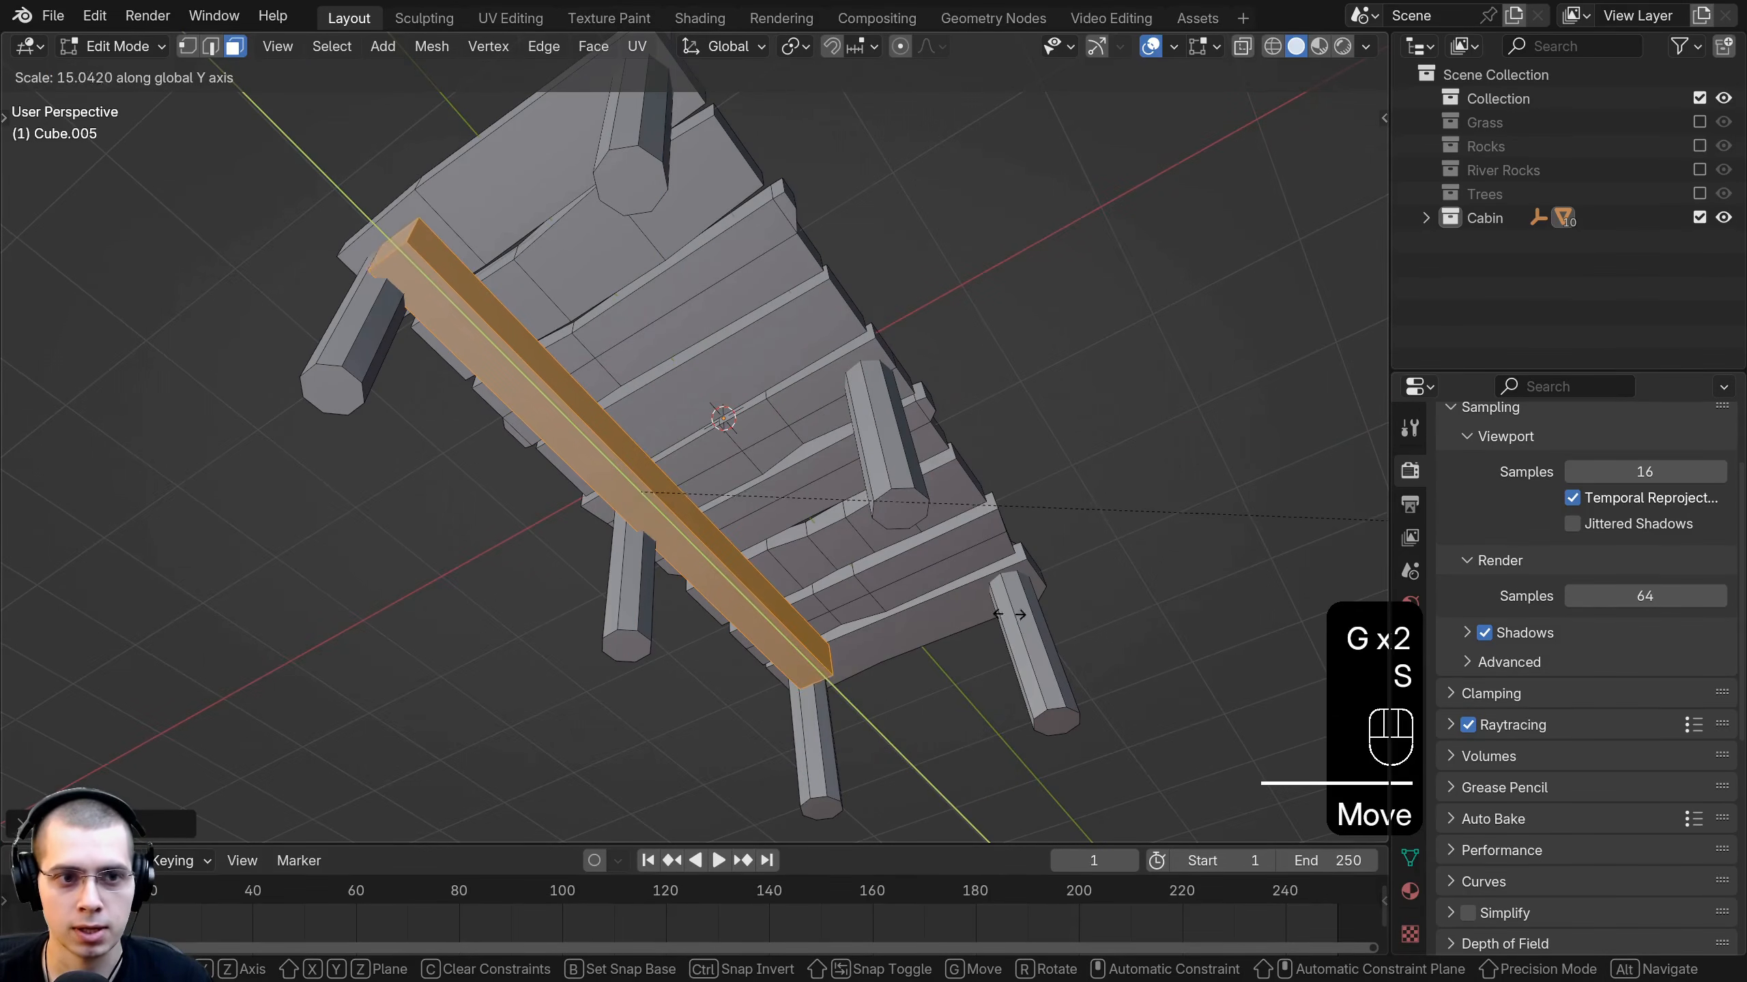
left_click(1008, 613)
middle_click_drag(925, 406, 1025, 465)
key("s")
key("x")
left_click(922, 458)
scroll(784, 440, "up", 1)
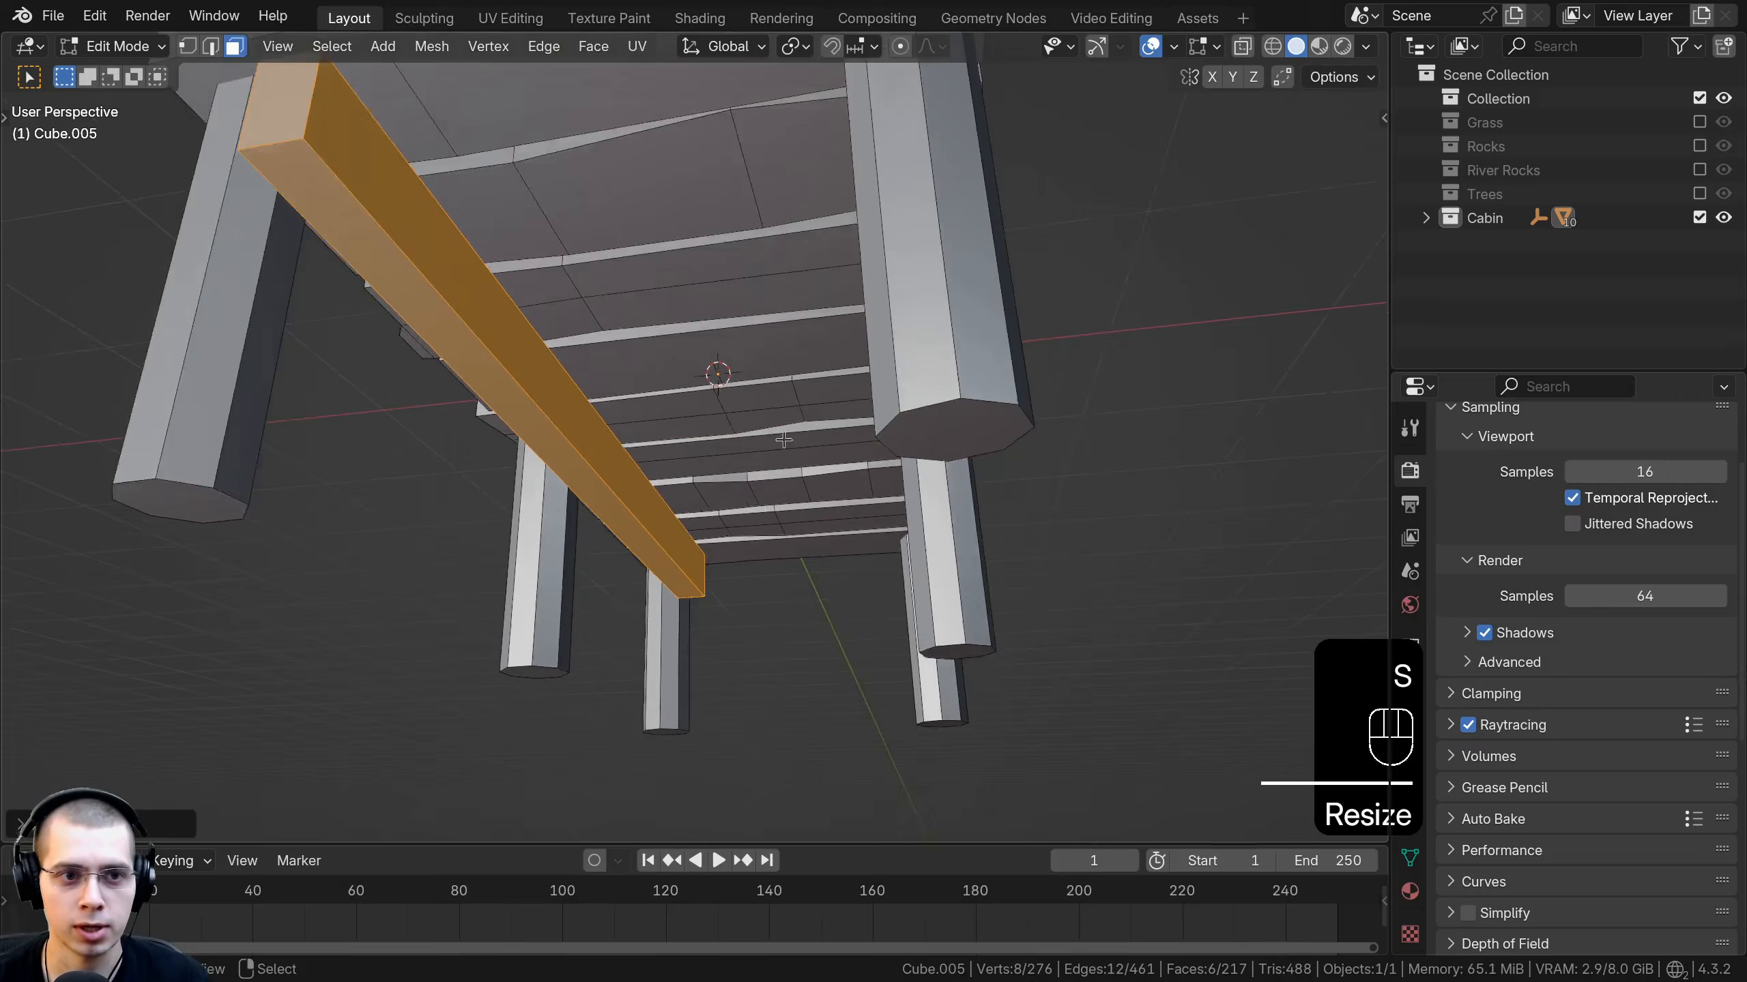
Flatten the beam along Z and raise it against the undersides of the planks.
middle_click_drag(784, 439, 776, 484)
key("s")
key("z")
left_click(657, 414)
key("g")
key("z")
left_click(667, 377)
key("g")
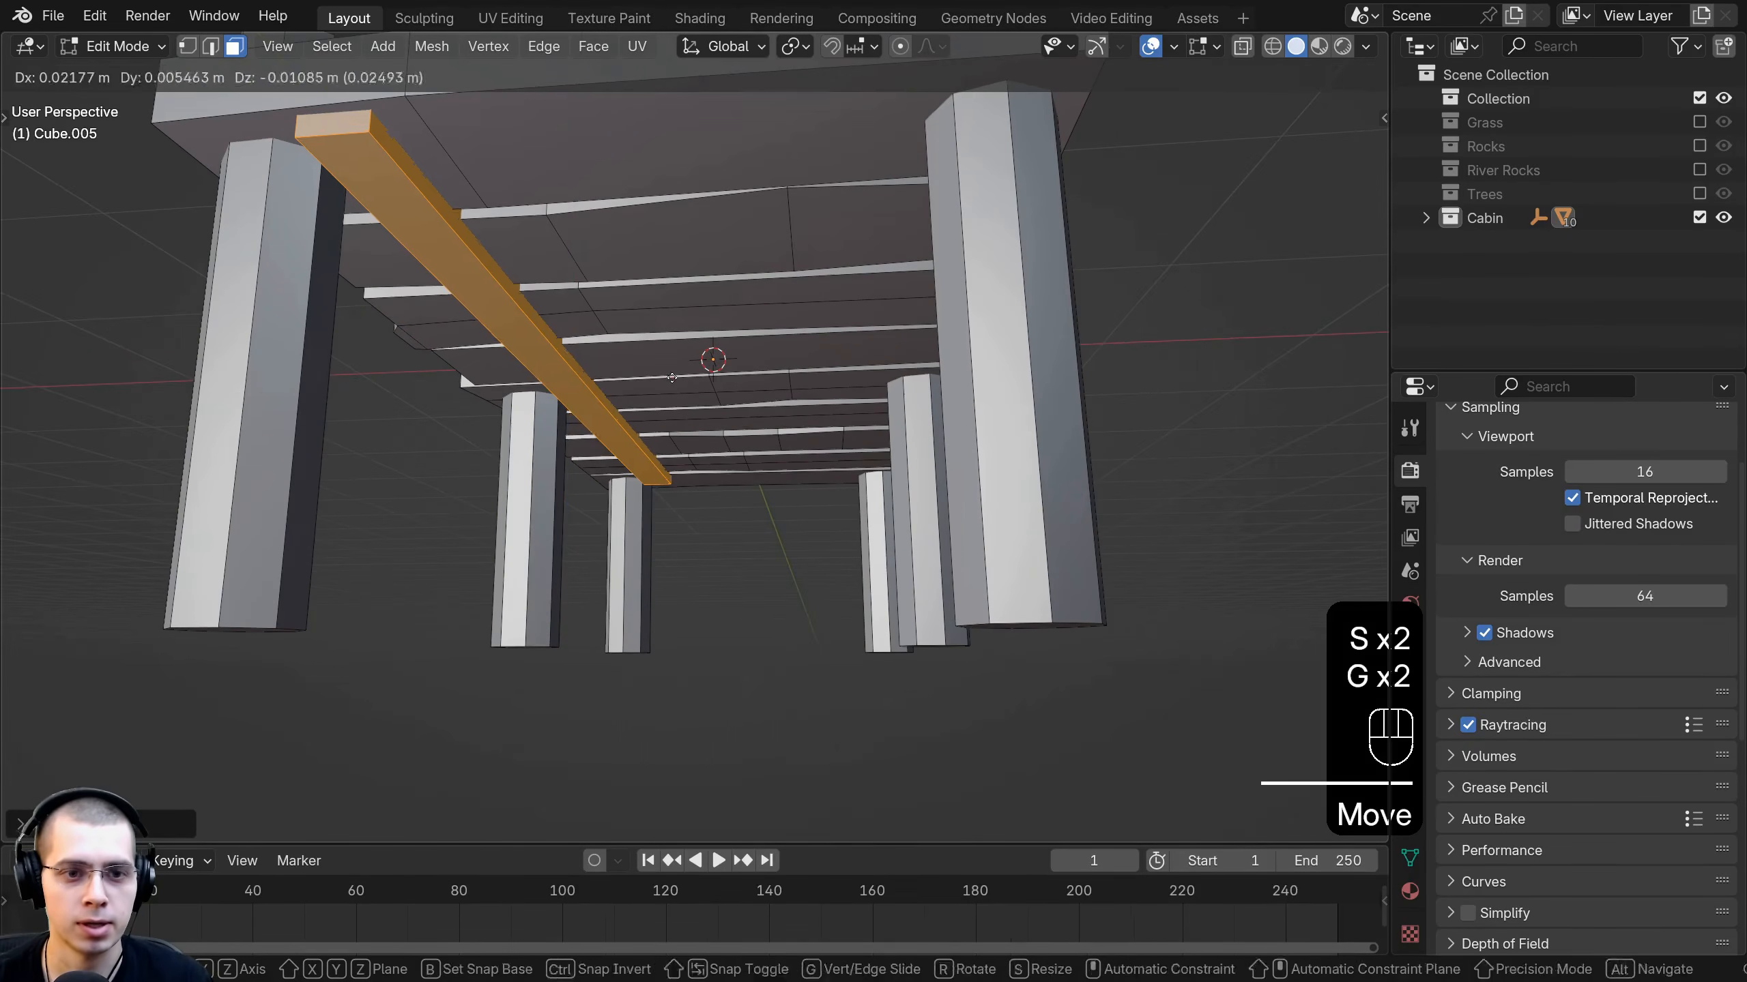
left_click(672, 377)
Adjust the beam's length and position along Y to fit the length of the platform.
middle_click_drag(672, 378, 571, 254)
key("s")
key("y")
left_click(493, 275)
key("g")
key("y")
left_click(722, 386)
key("s")
key("y")
left_click(736, 420)
Widen the beam along X and reposition it beside the post row.
key("s")
key("x")
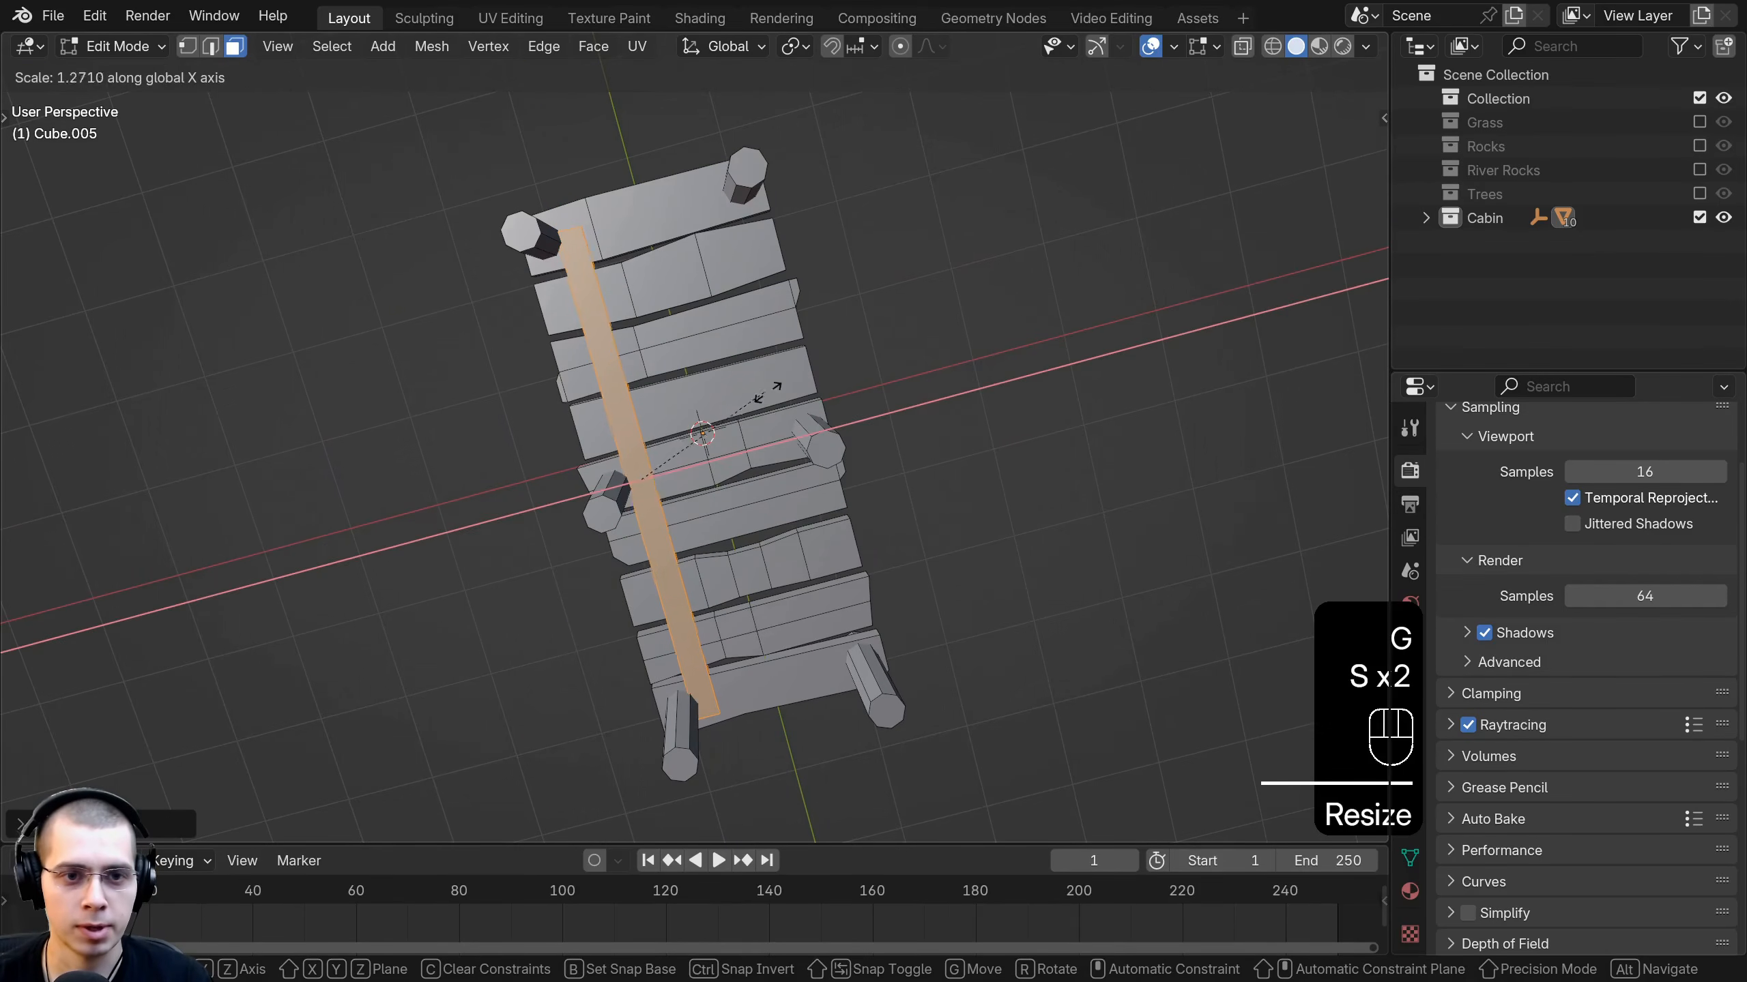
left_click(869, 380)
key("g")
left_click(824, 386)
key("g")
left_click(724, 389)
Duplicate the beam along X to the opposite side beneath the planks.
key("shift+d")
mouse_move(770, 389)
middle_mouse_down()
mouse_move(758, 290)
mouse_move(753, 416)
middle_mouse_up()
key("x")
left_click(831, 360)
middle_click_drag(753, 415, 717, 476)
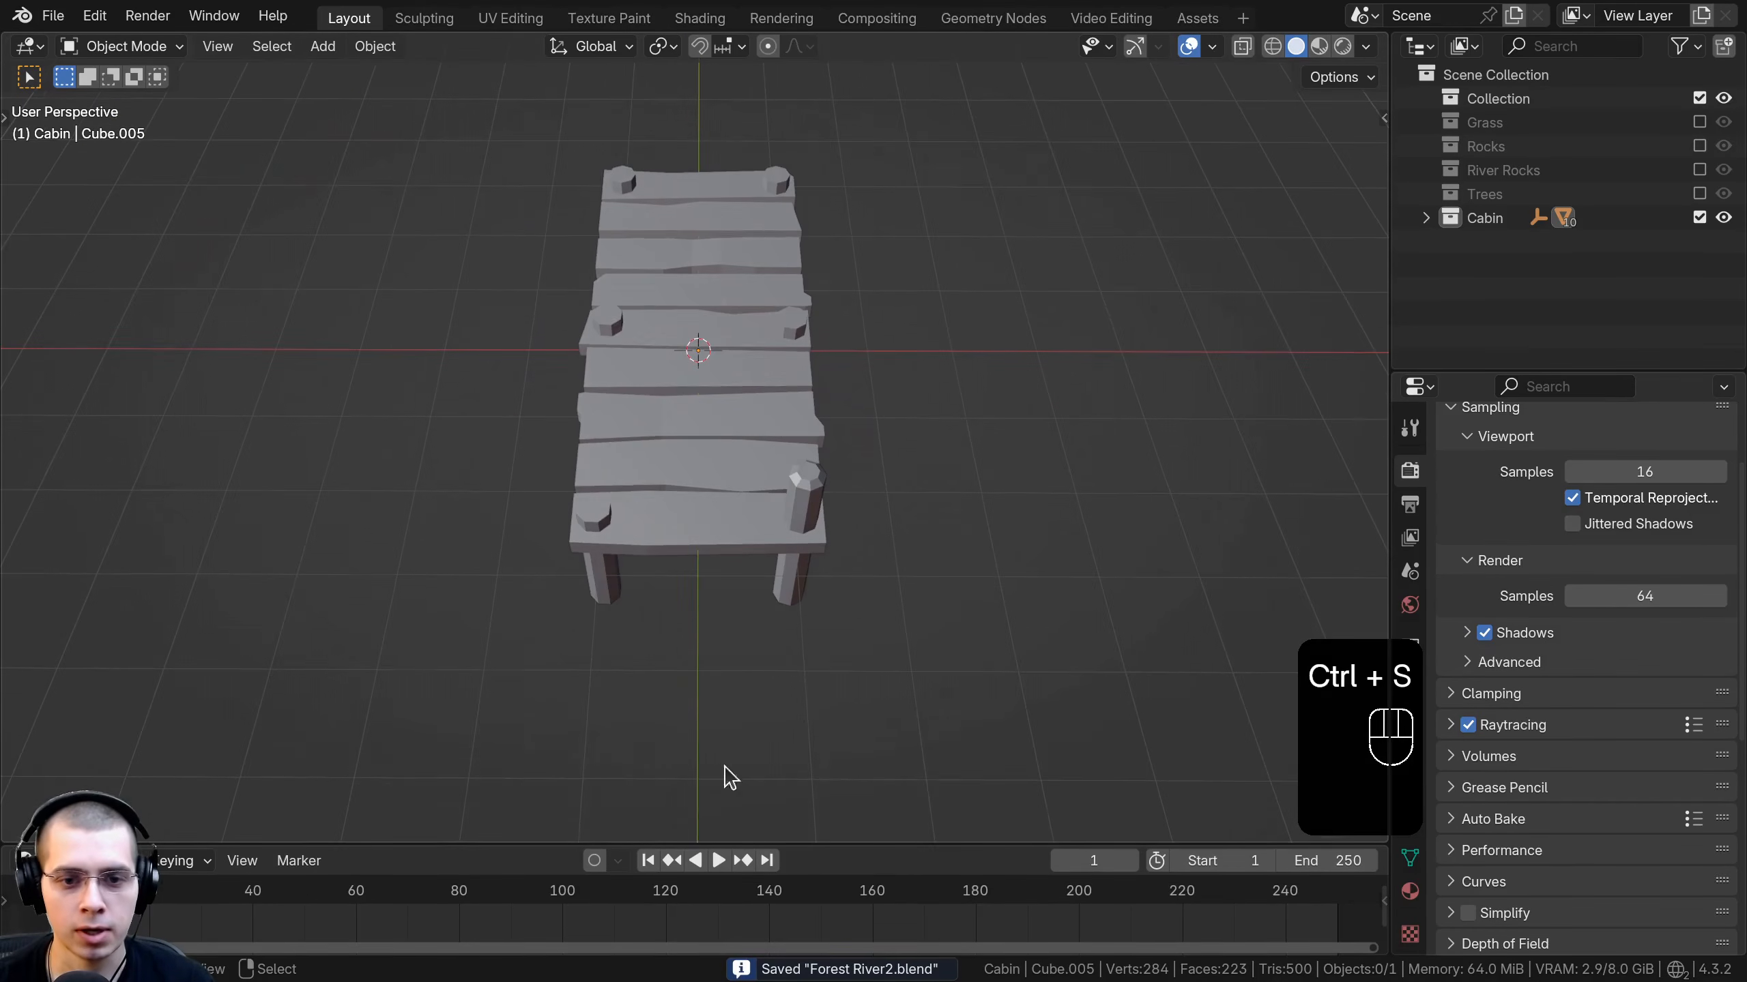
Add a new cube object and move it along Y just past the platform end with the tall post.
key("shift+a")
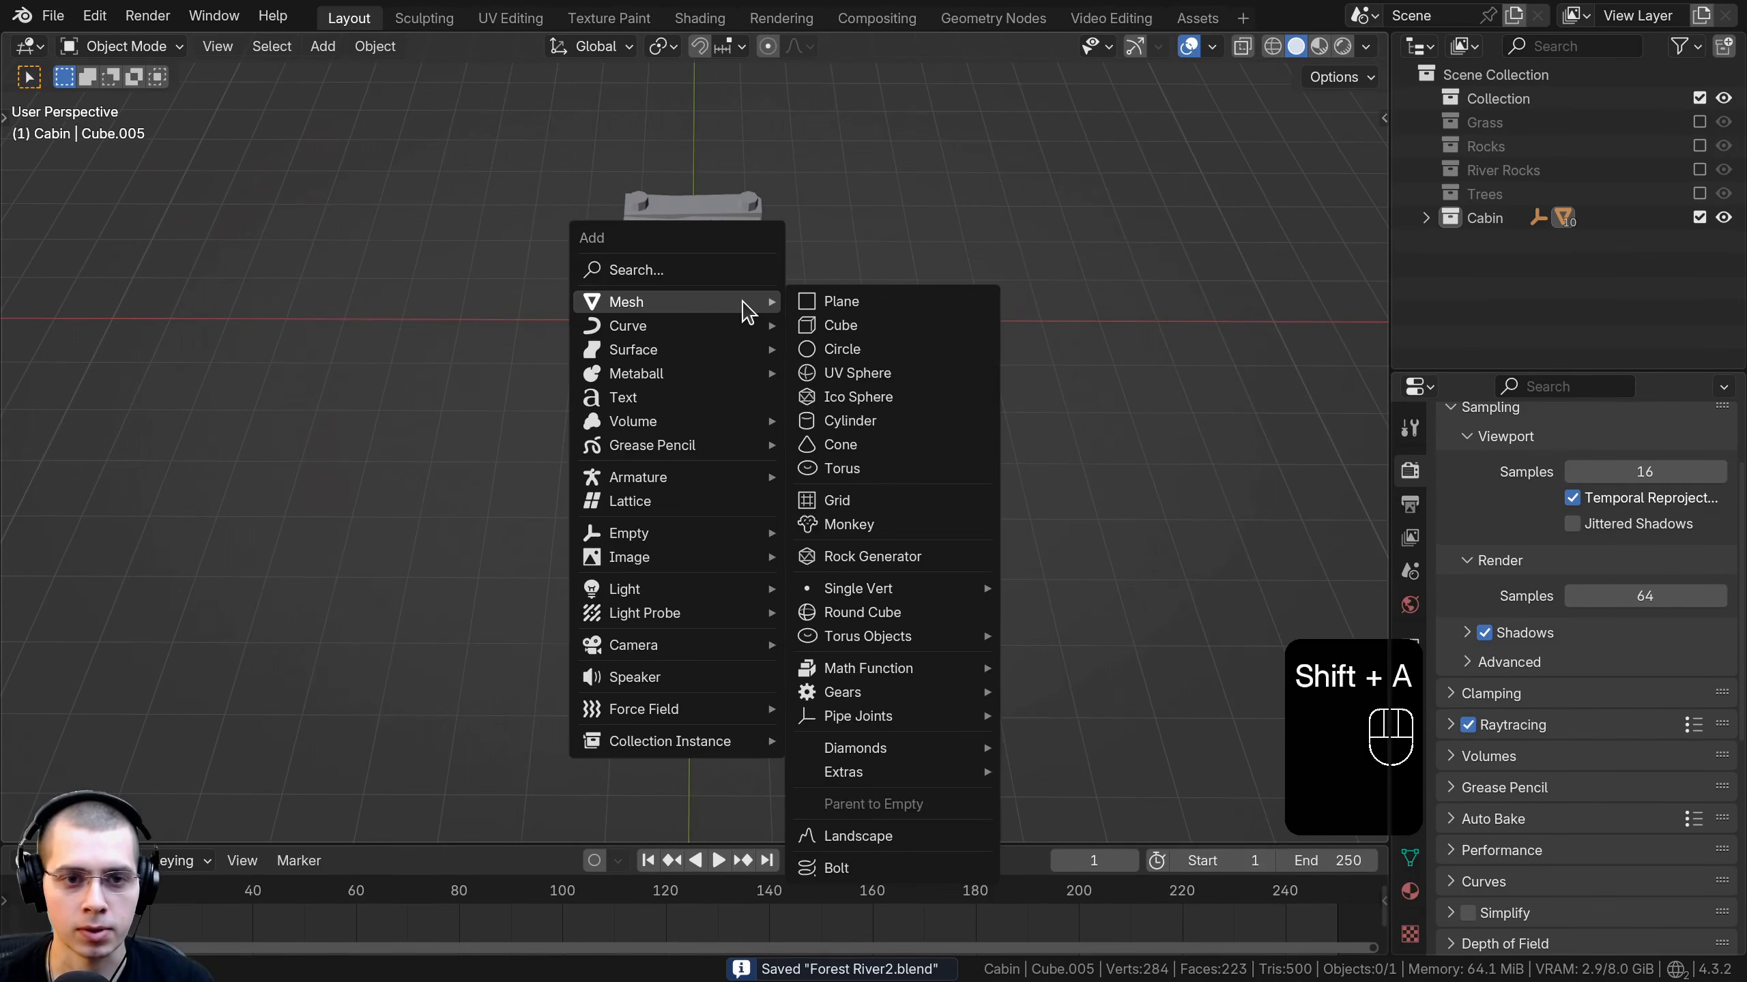
left_click(842, 326)
middle_click_drag(834, 347, 712, 341)
key("g")
key("y")
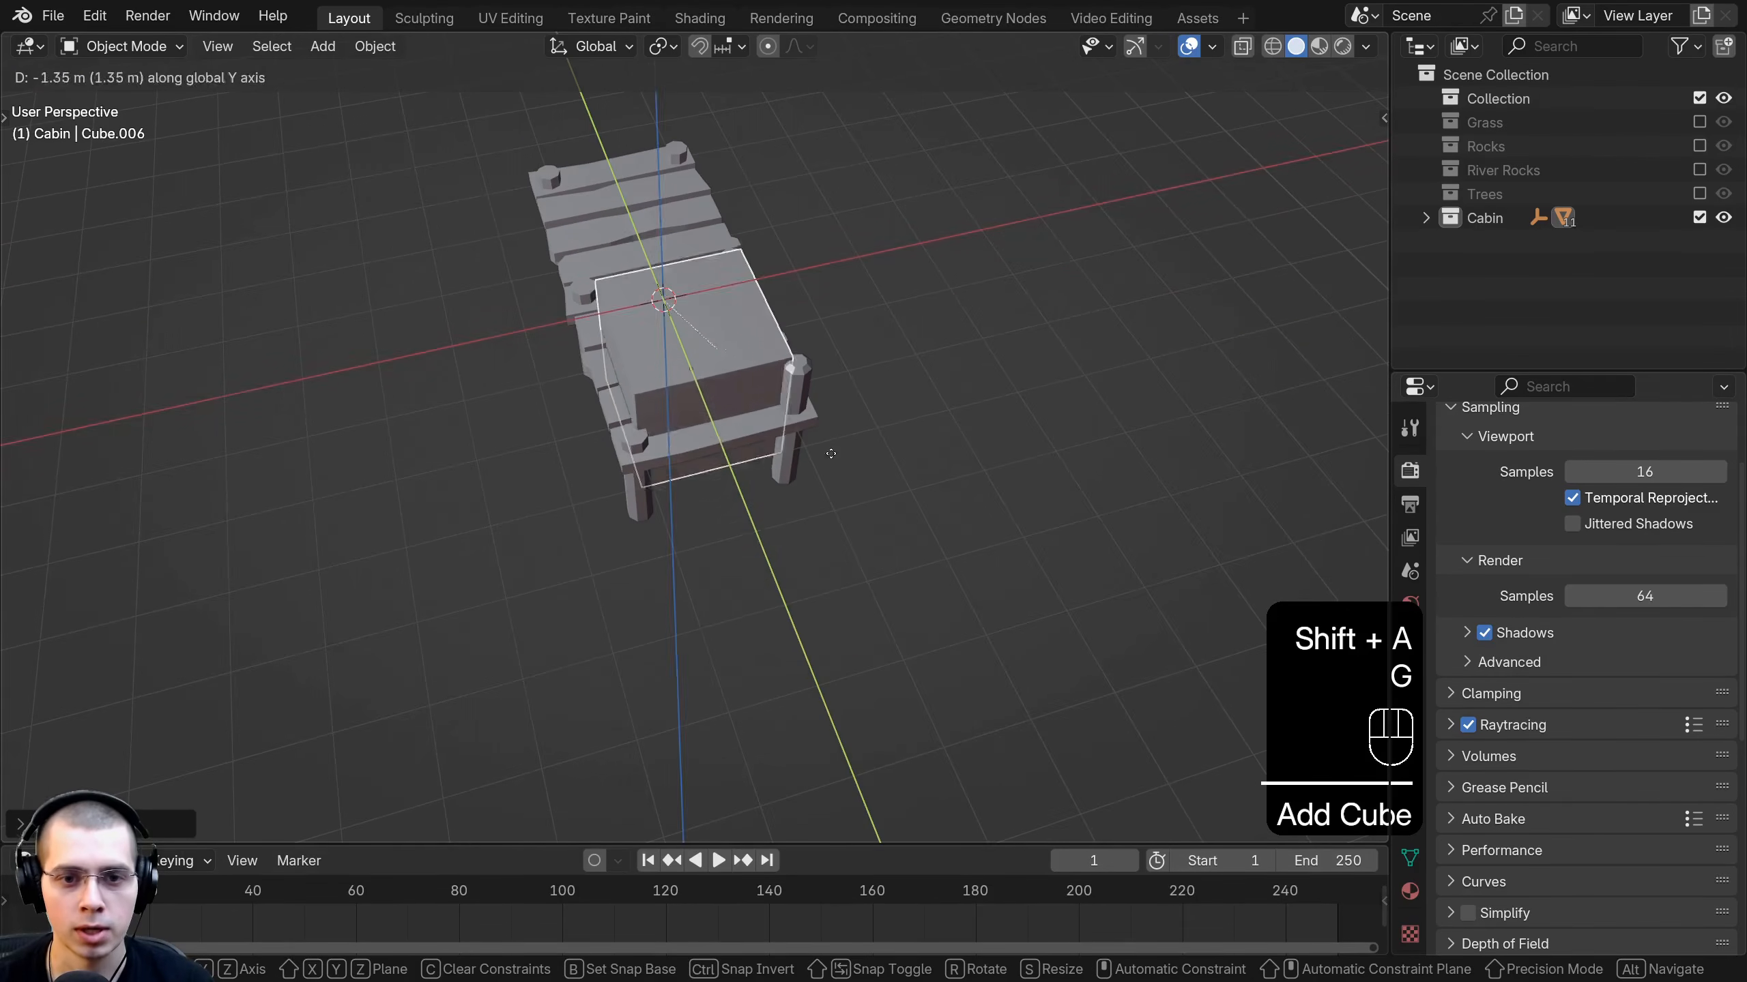
left_click(931, 556)
middle_click_drag(791, 460, 737, 366, "shift")
middle_click_drag(737, 365, 723, 351)
Flatten the new cube's mesh along Z to about 0.44 of its height.
key("Tab")
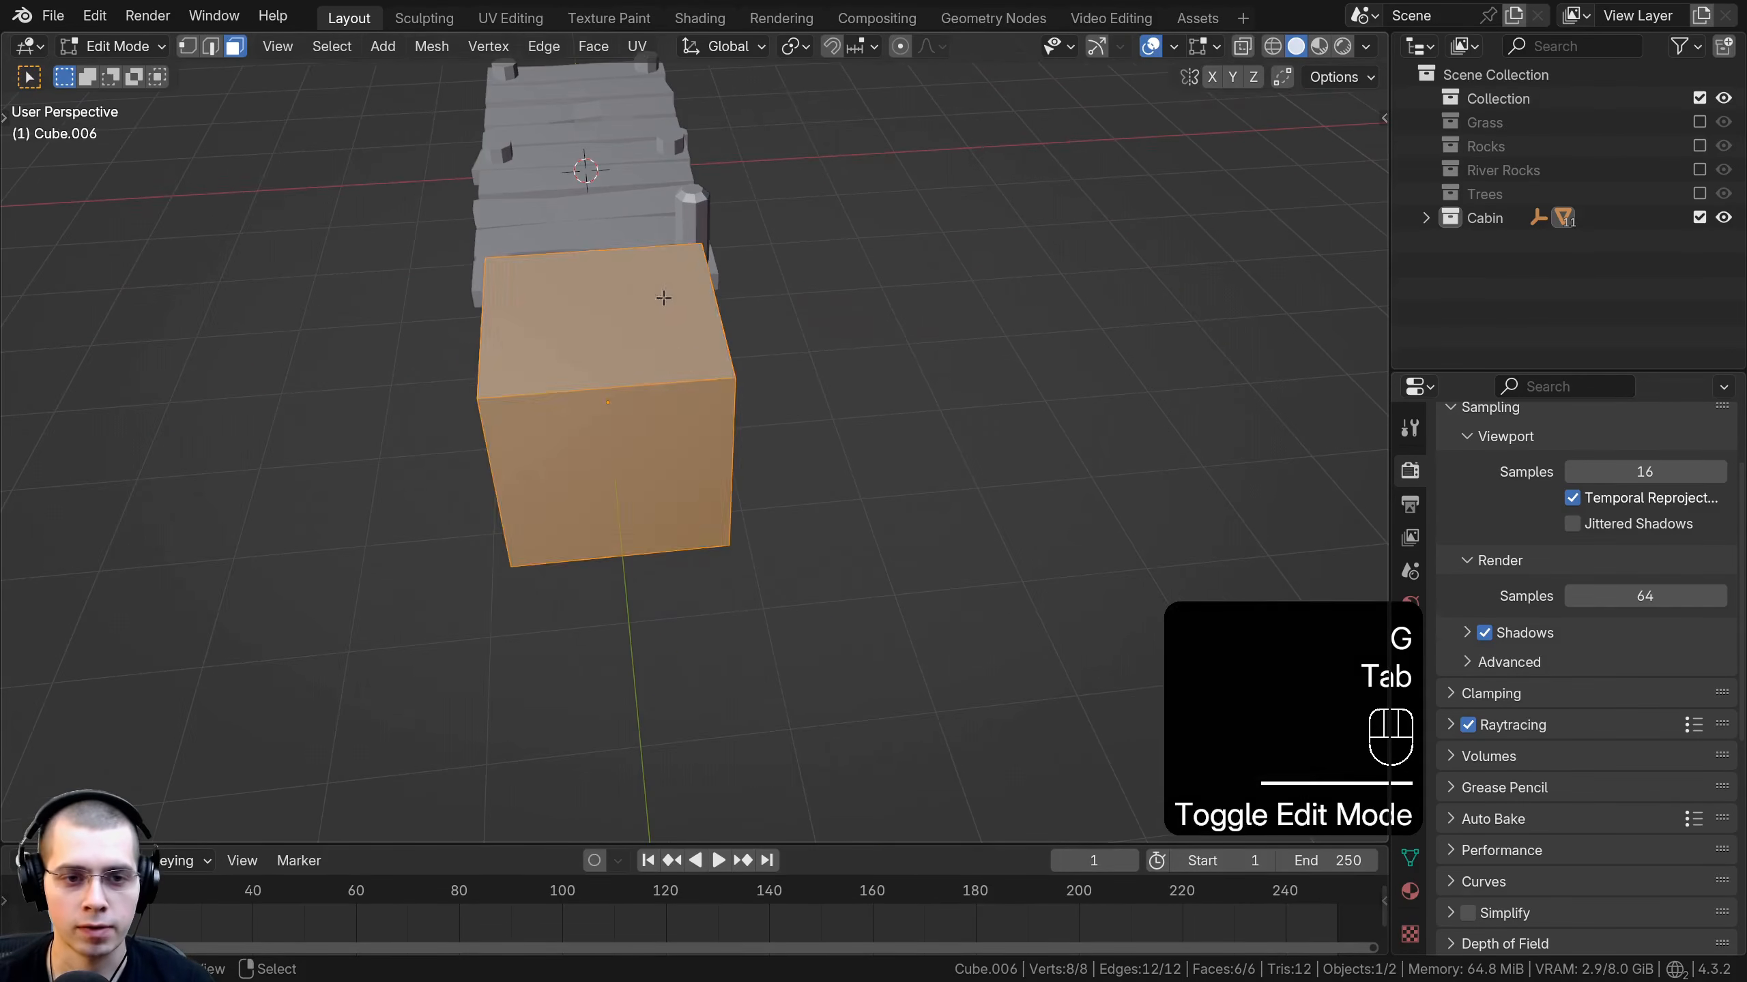
middle_click_drag(663, 297, 641, 238)
key("s")
key("z")
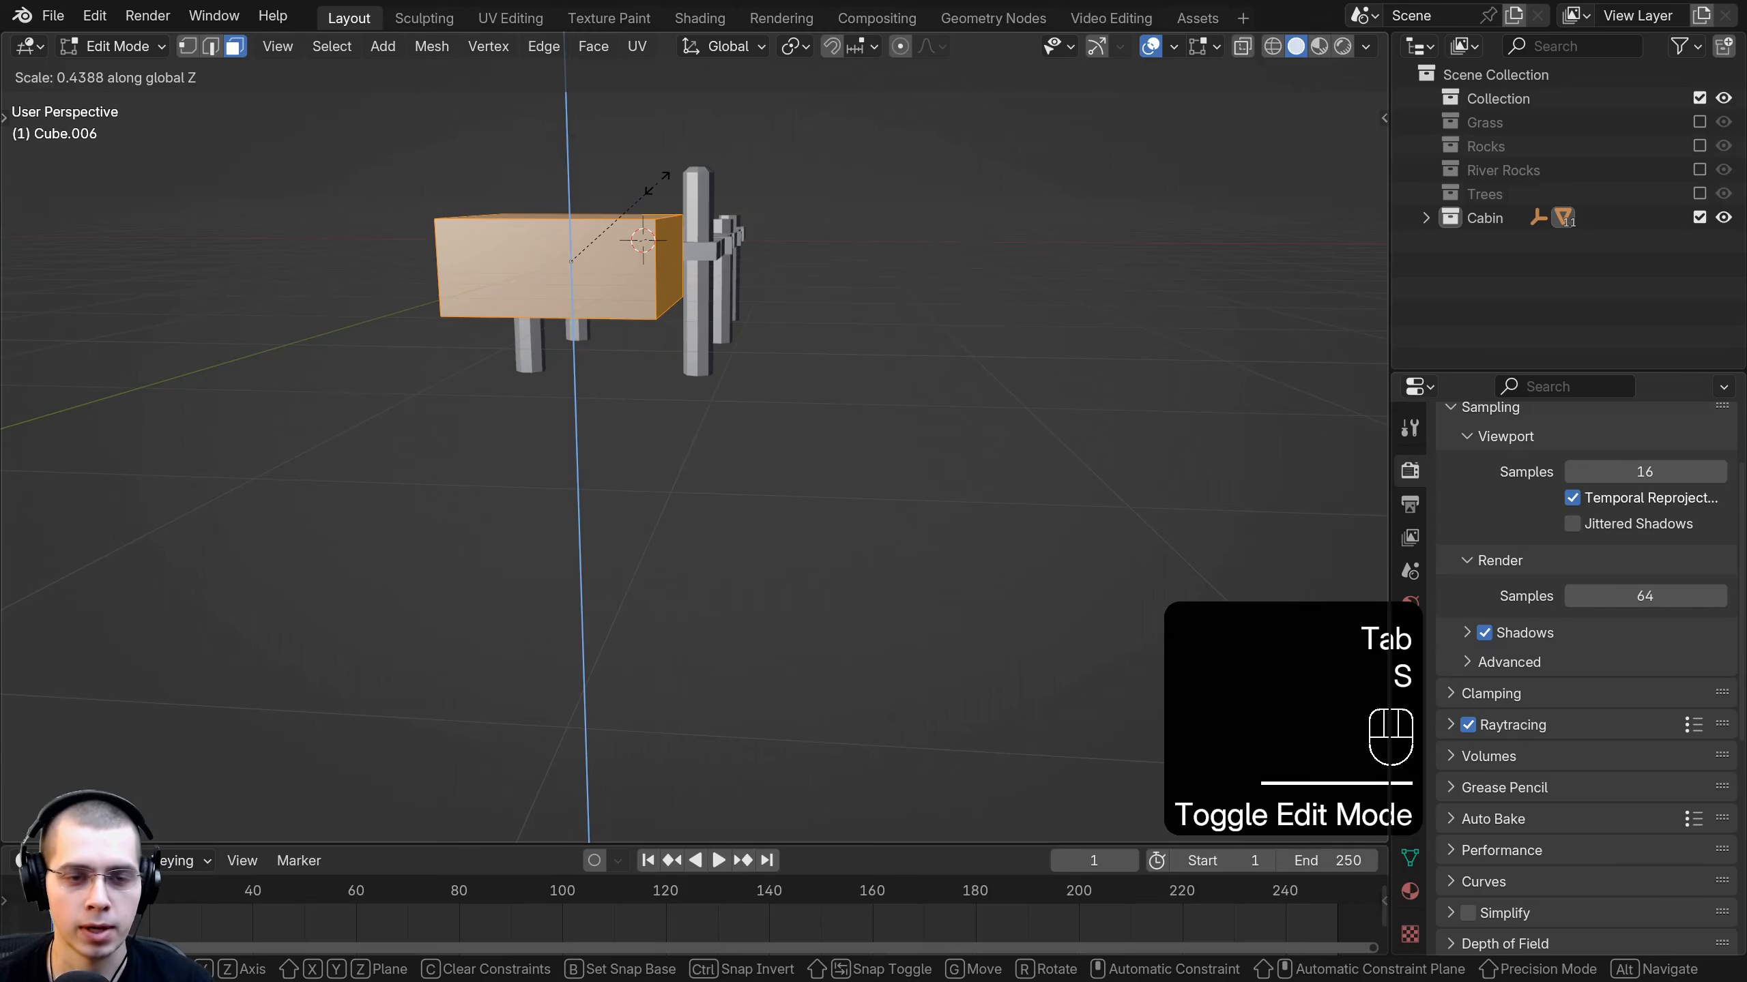
left_click(662, 179)
Extrude the box's -X side face outward and narrow the new end along Y to begin the bow taper.
middle_click_drag(662, 179, 290, 90)
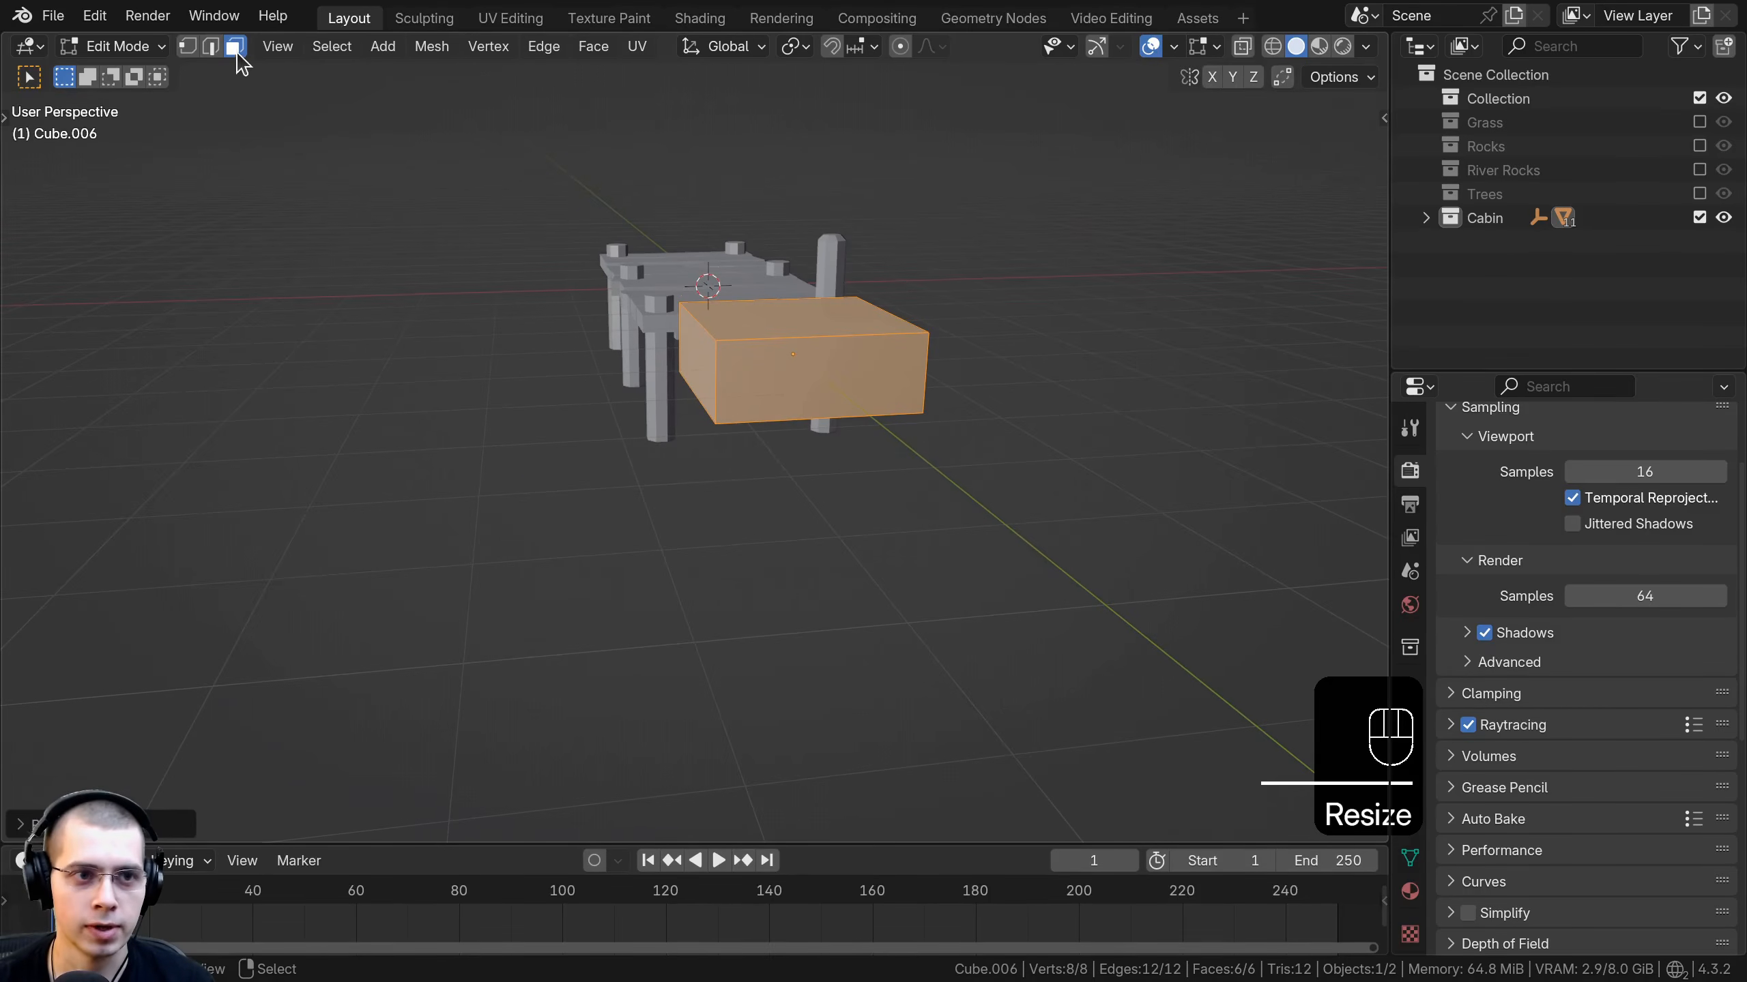
left_click(680, 361)
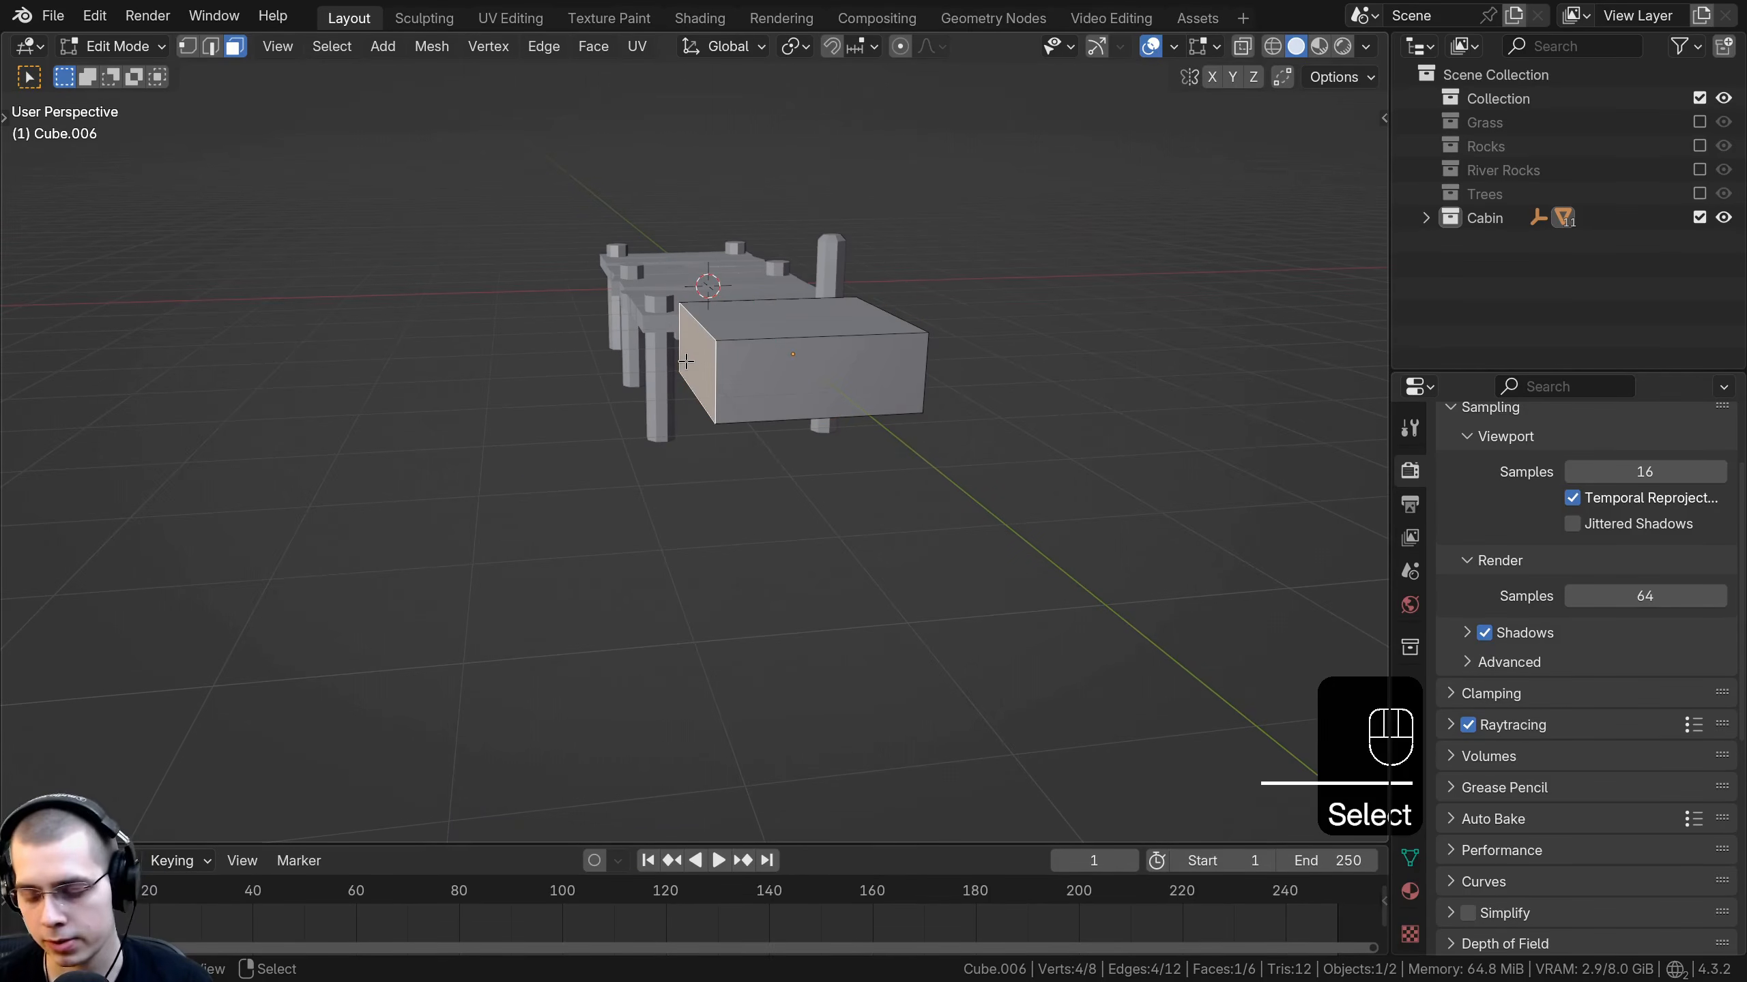
key("KP_7")
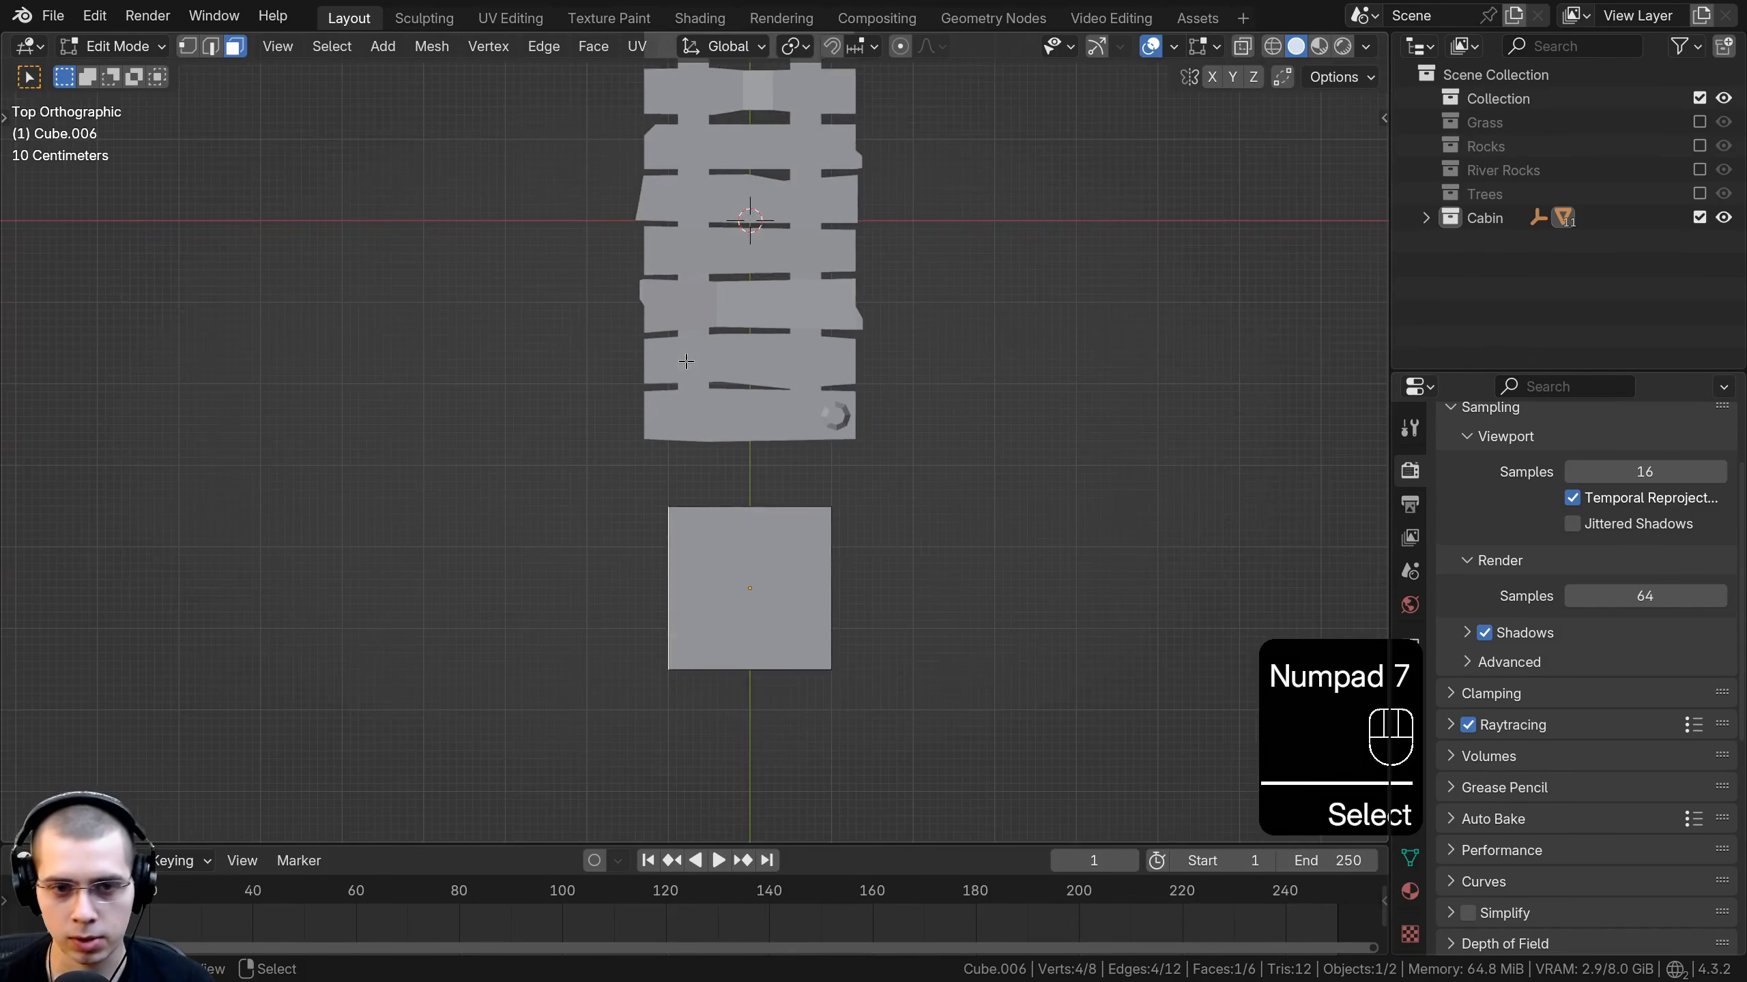
middle_click_drag(646, 361, 770, 245, "shift")
scroll(533, 457, "up", 3)
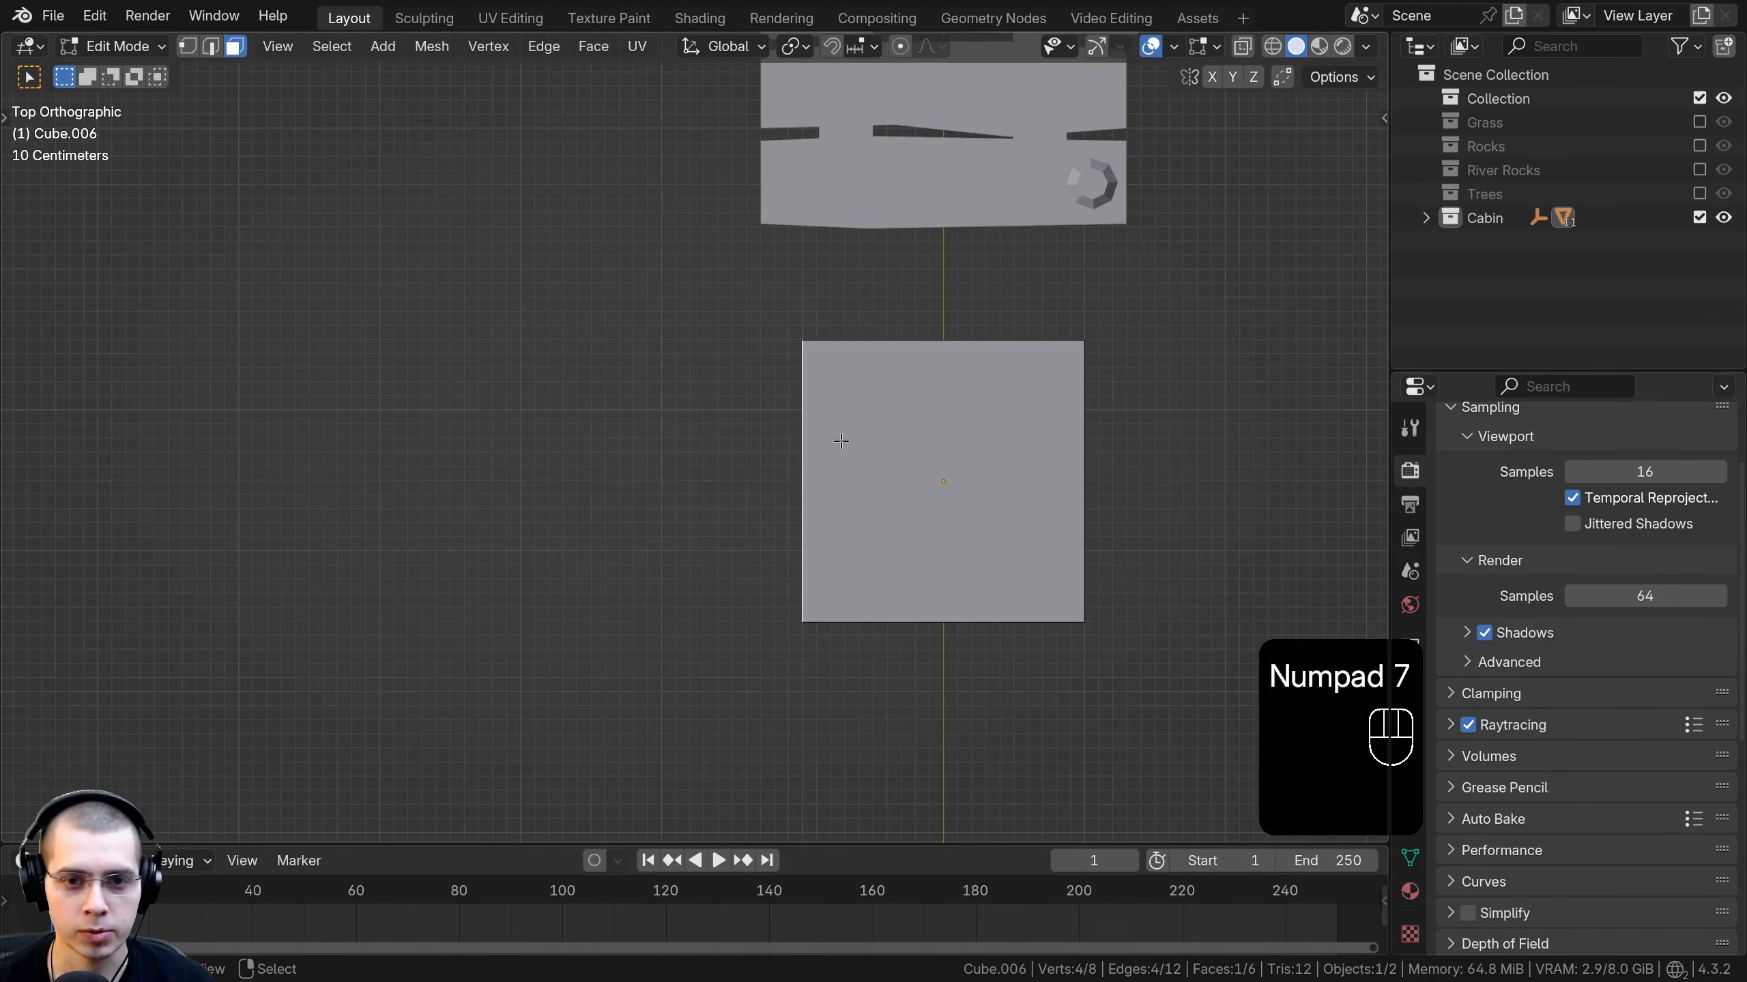
key("e")
left_click(691, 431)
key("s")
key("y")
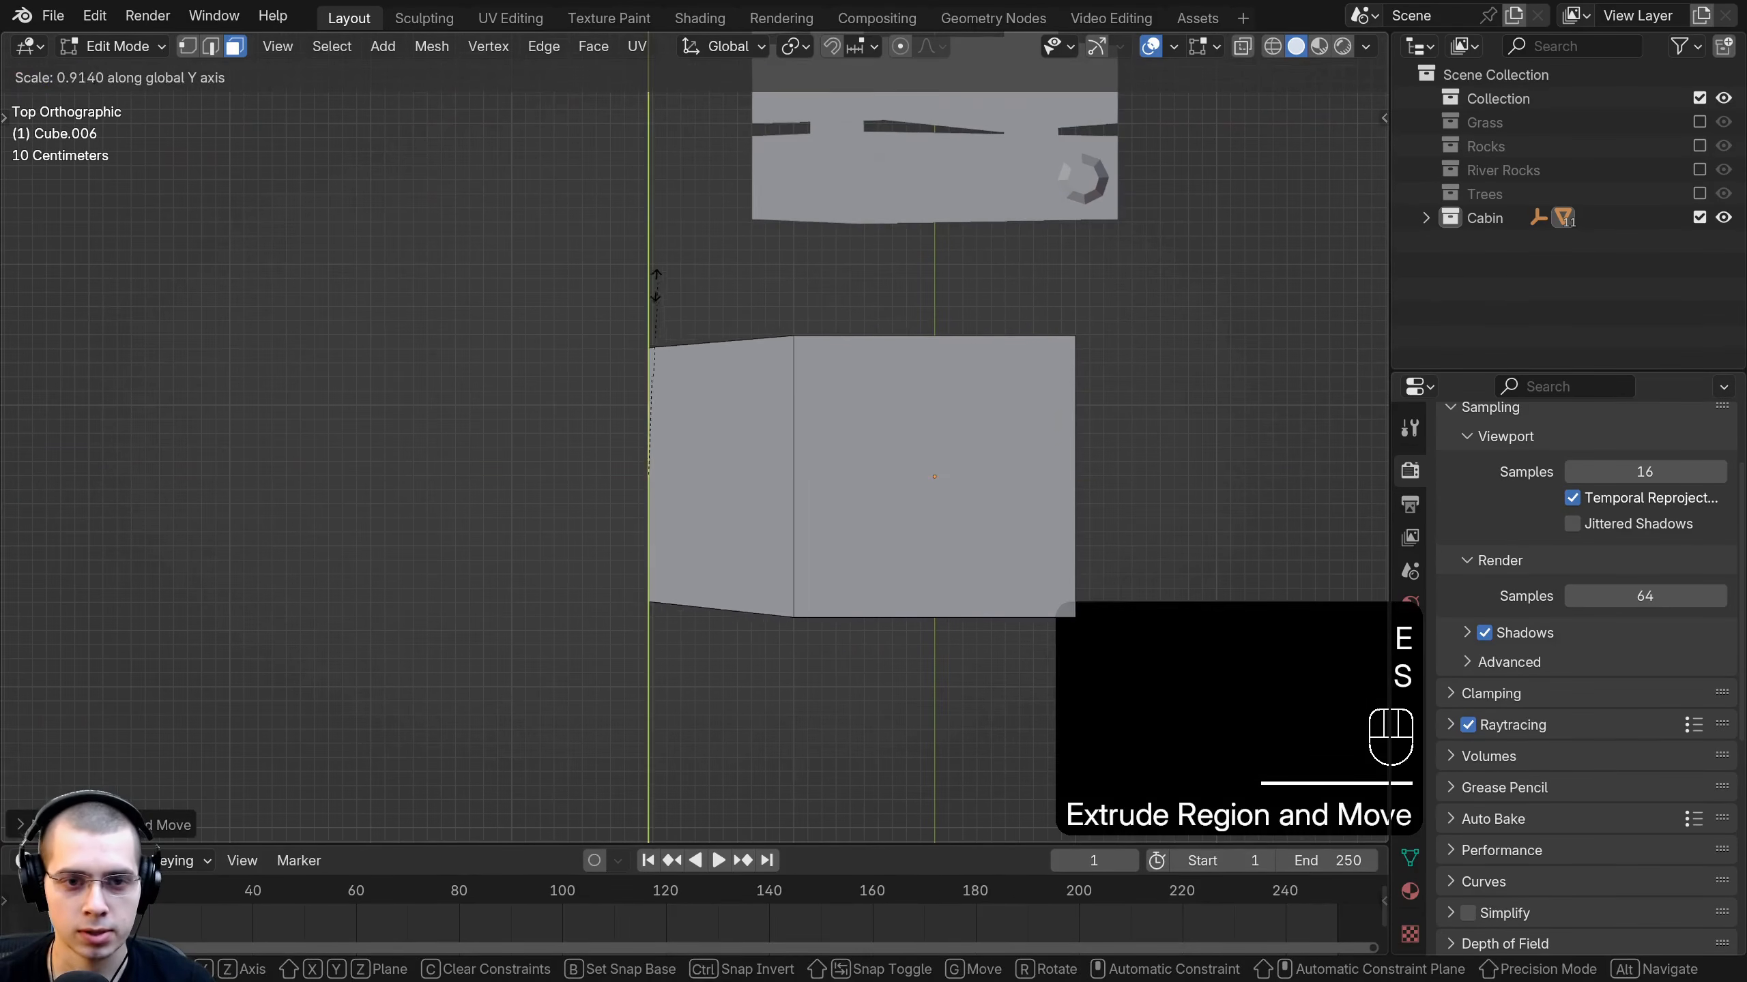
left_click(648, 314)
Extrude a second bow section outward along -X and narrow its end along Y to about 0.55.
key("e")
left_click(547, 227)
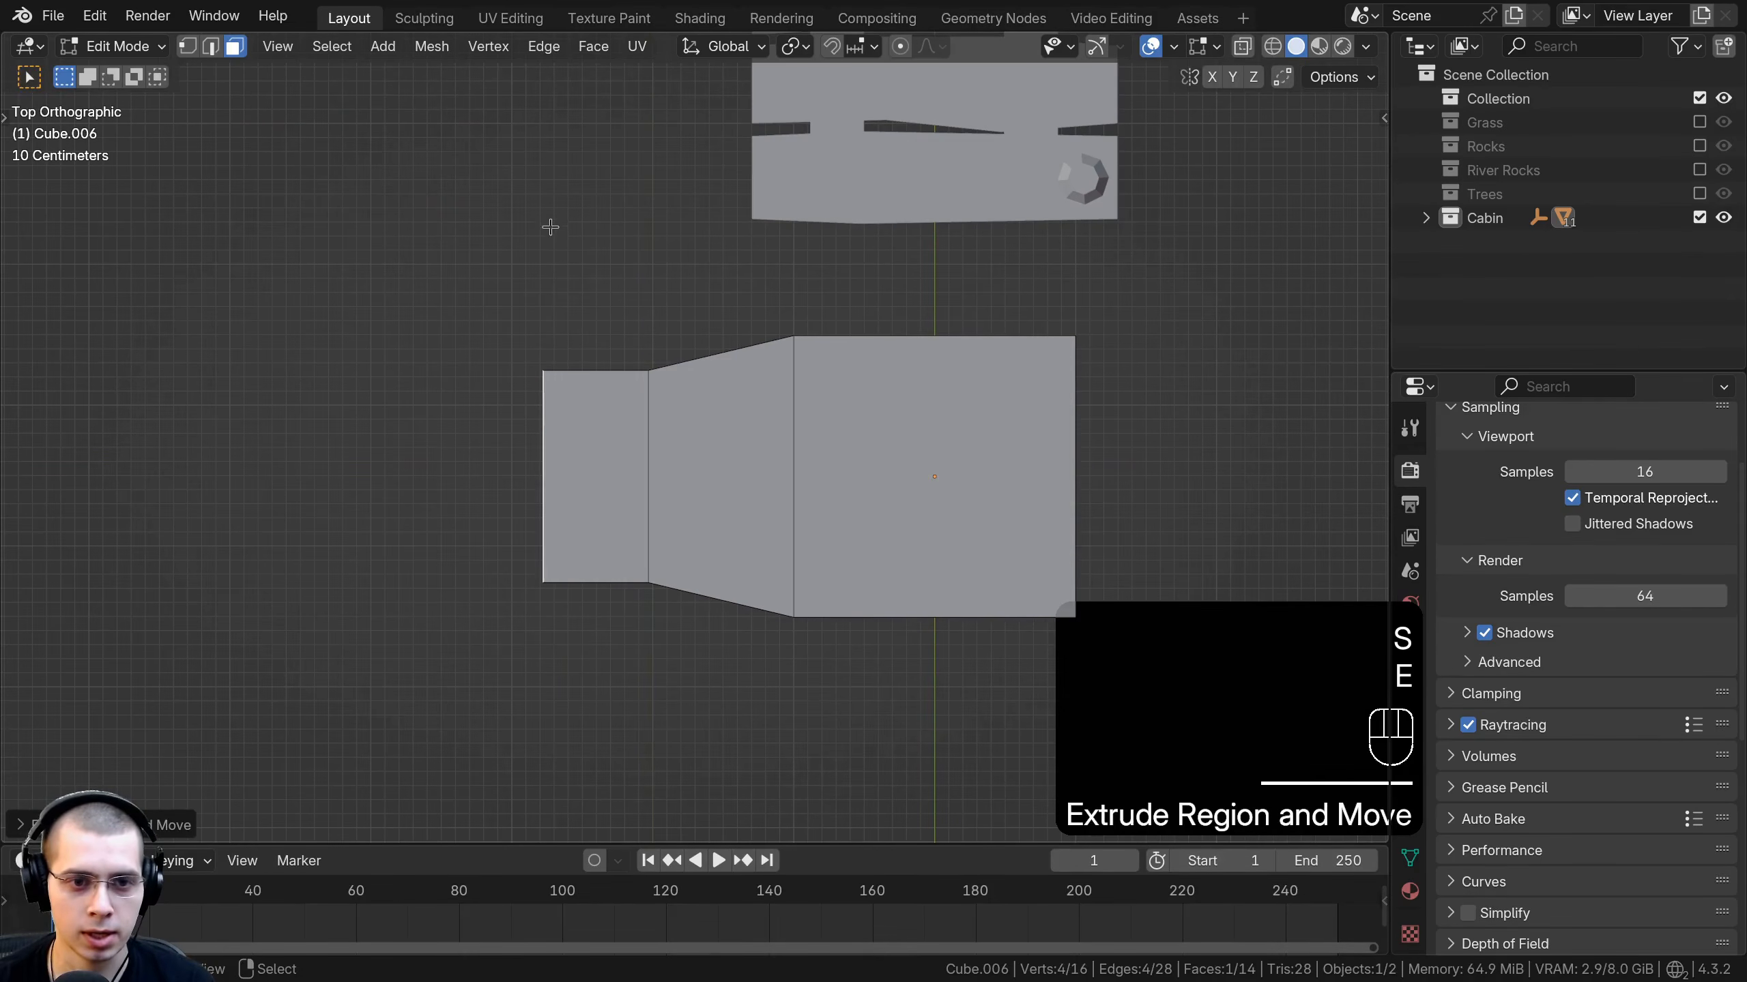
key("s")
key("y")
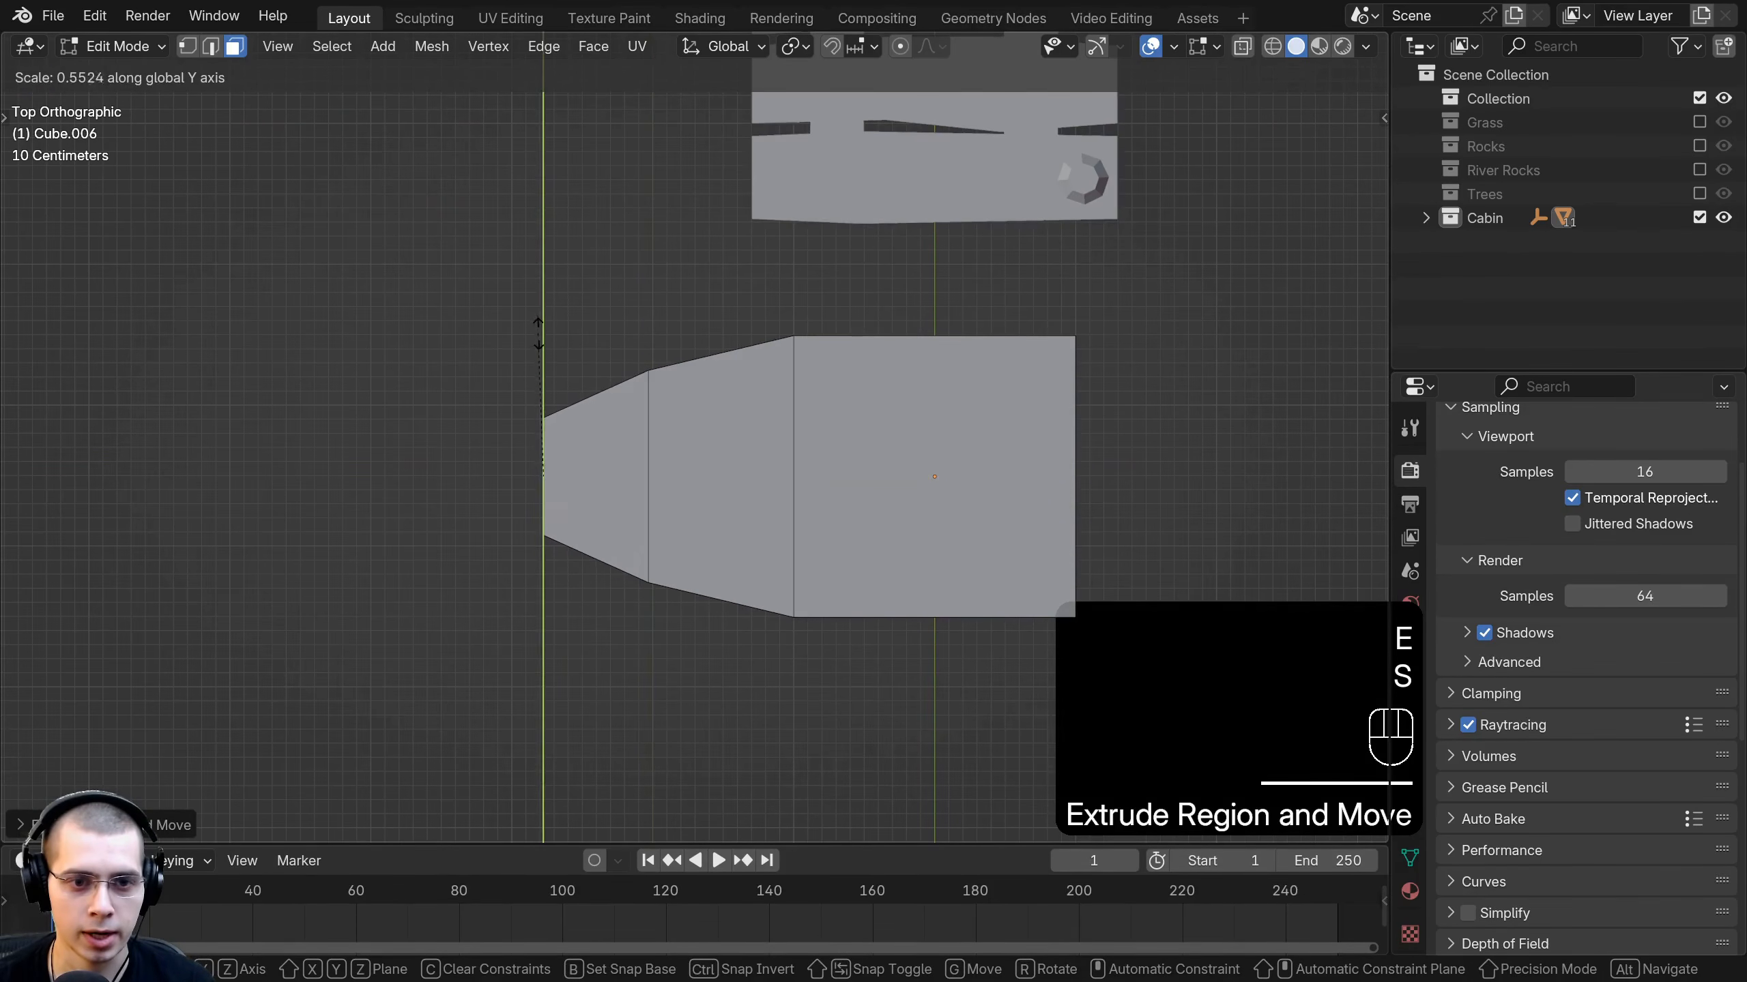
left_click(539, 332)
Extrude a short bow tip along -X and narrow its end face along Y to roughly a third.
key("e")
left_click(507, 243)
key("s")
key("y")
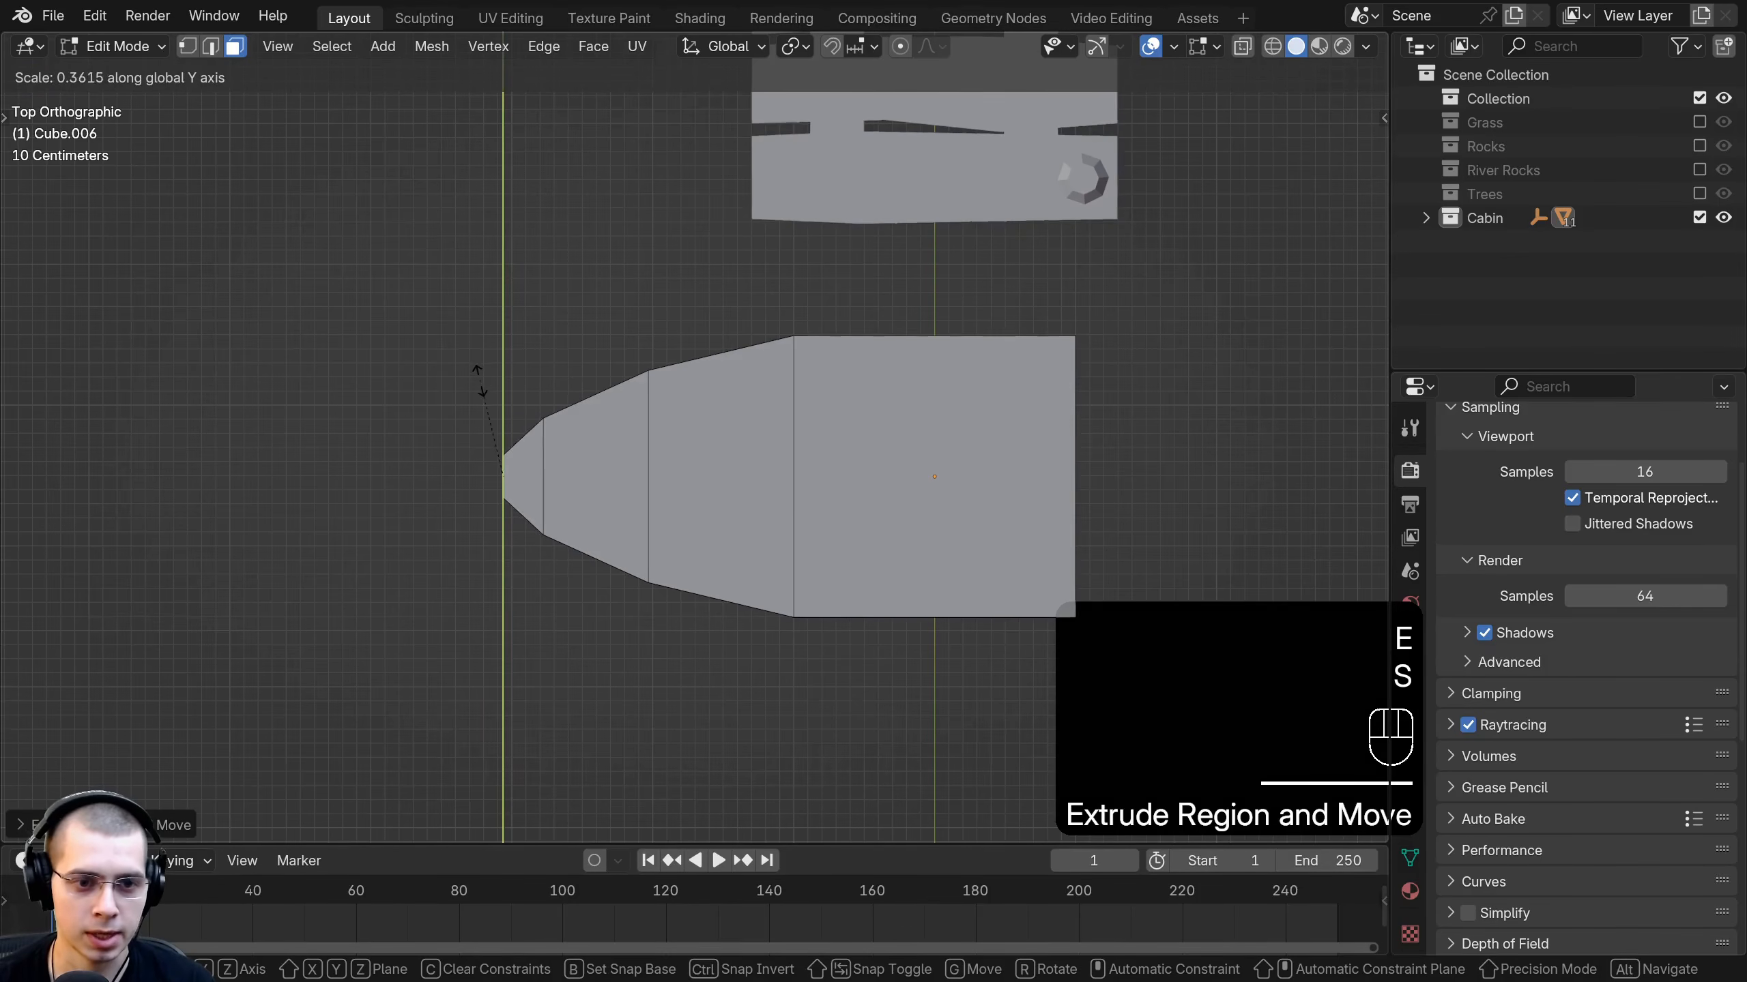
left_click(479, 404)
Extrude the hull's opposite end face along +X and narrow it slightly along Y to form the stern.
middle_click_drag(534, 530, 280, 509, "shift")
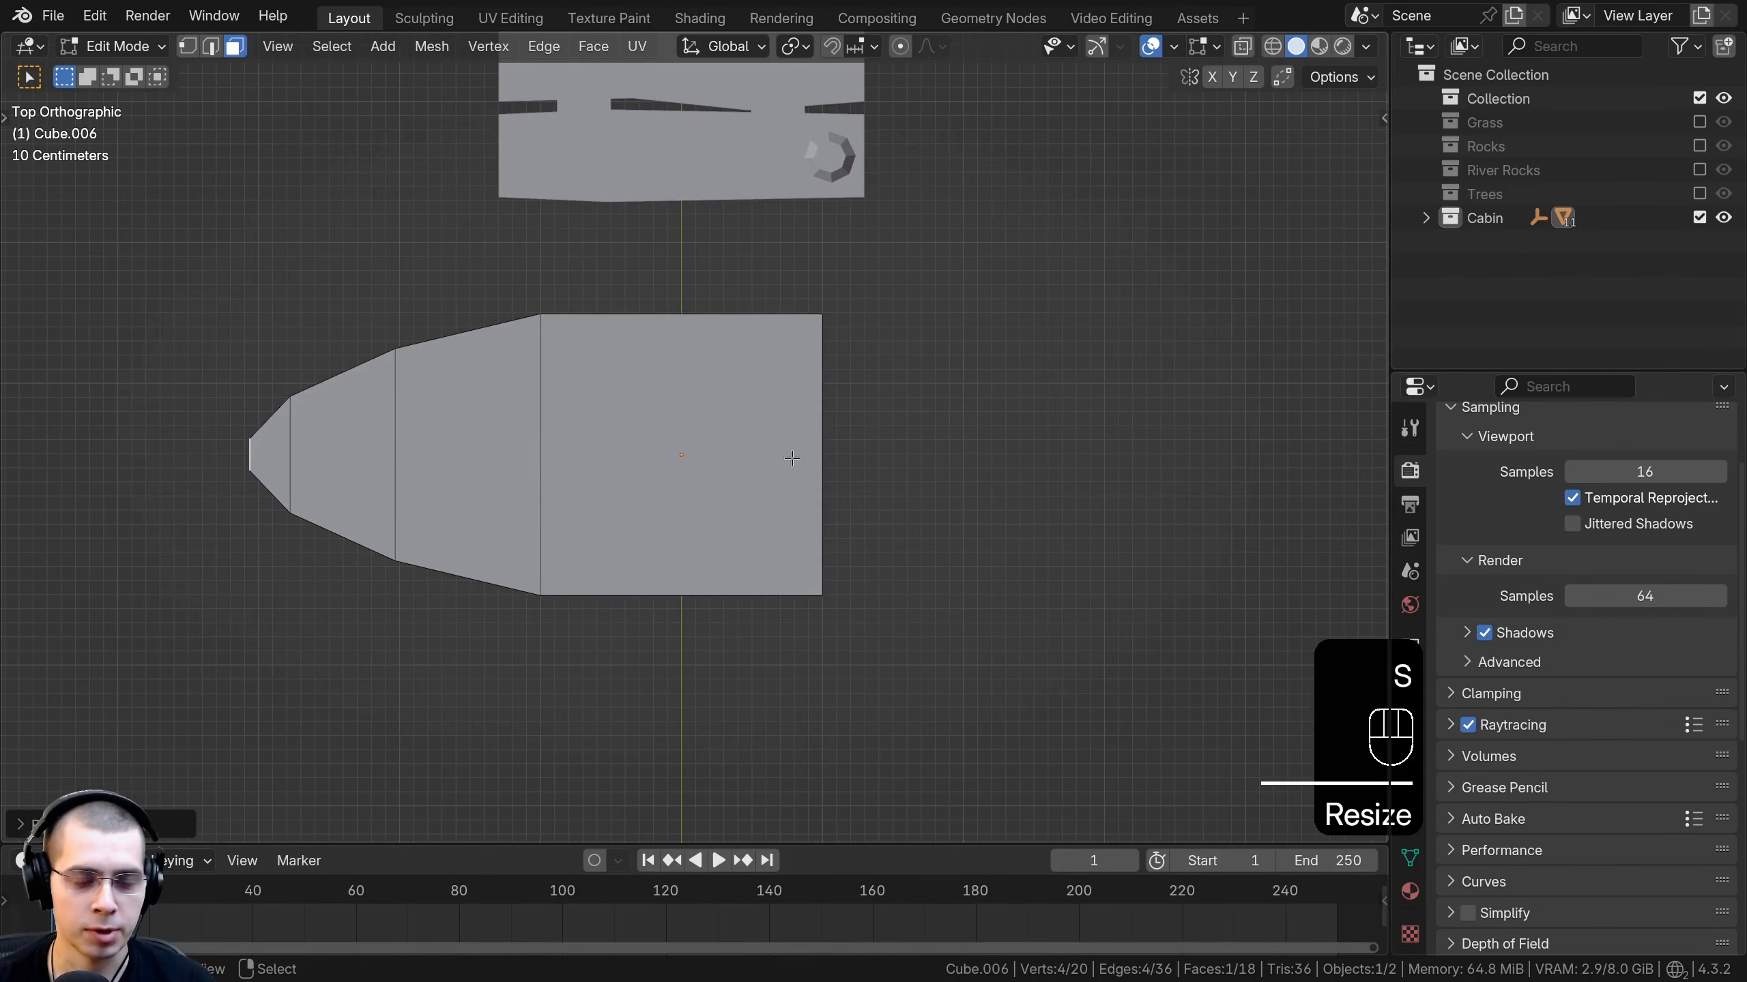
middle_click_drag(791, 458, 642, 406)
key("KP_7")
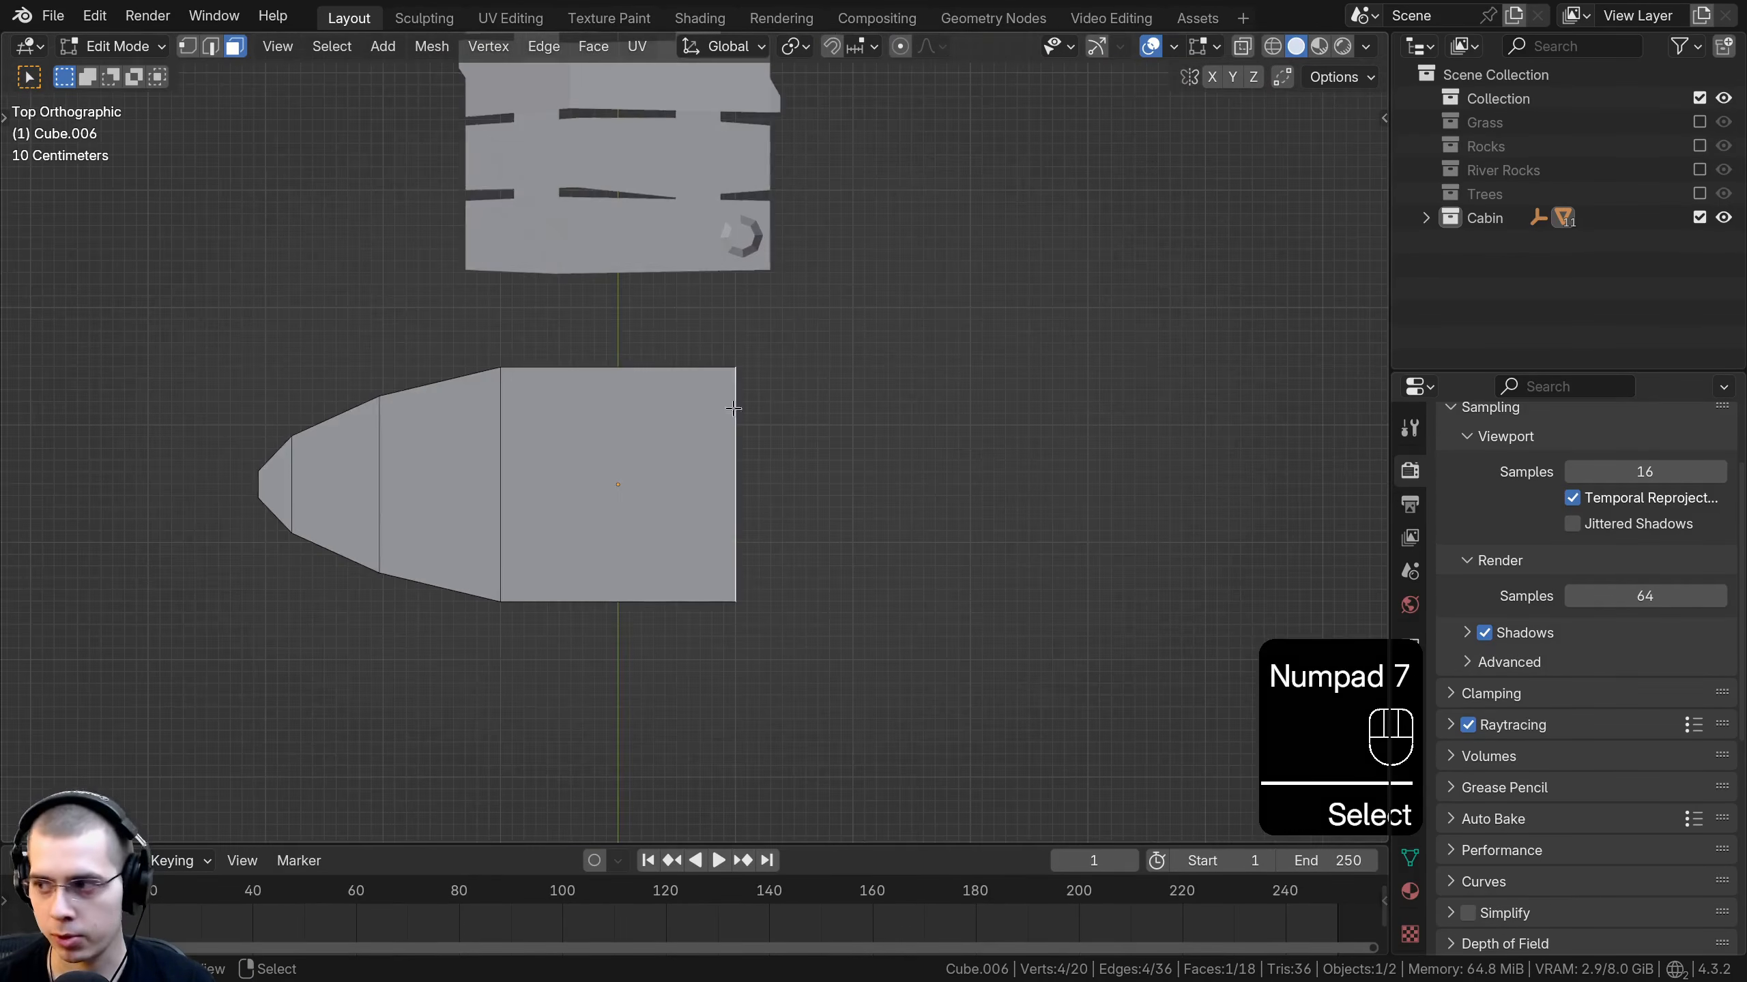
middle_click_drag(749, 438, 649, 428, "shift")
key("e")
left_click(824, 423)
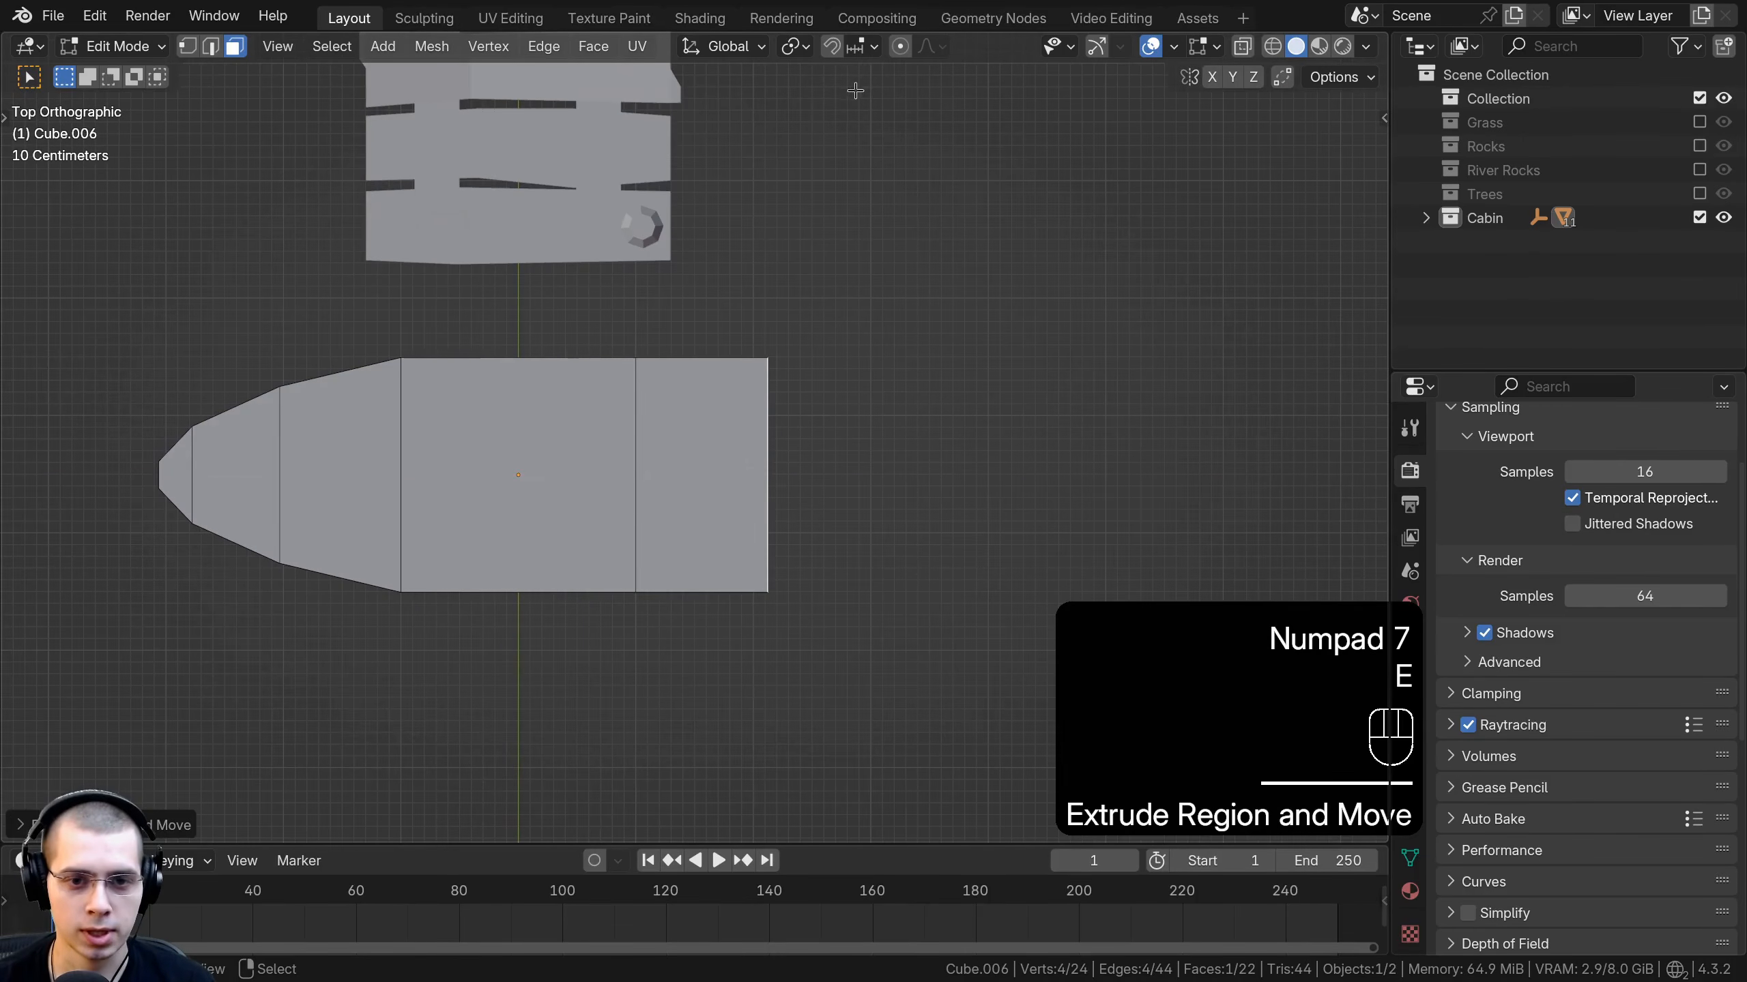
key("s")
key("y")
left_click(804, 224)
Select the whole hull mesh and shorten it slightly along X.
middle_click_drag(804, 223, 1094, 482)
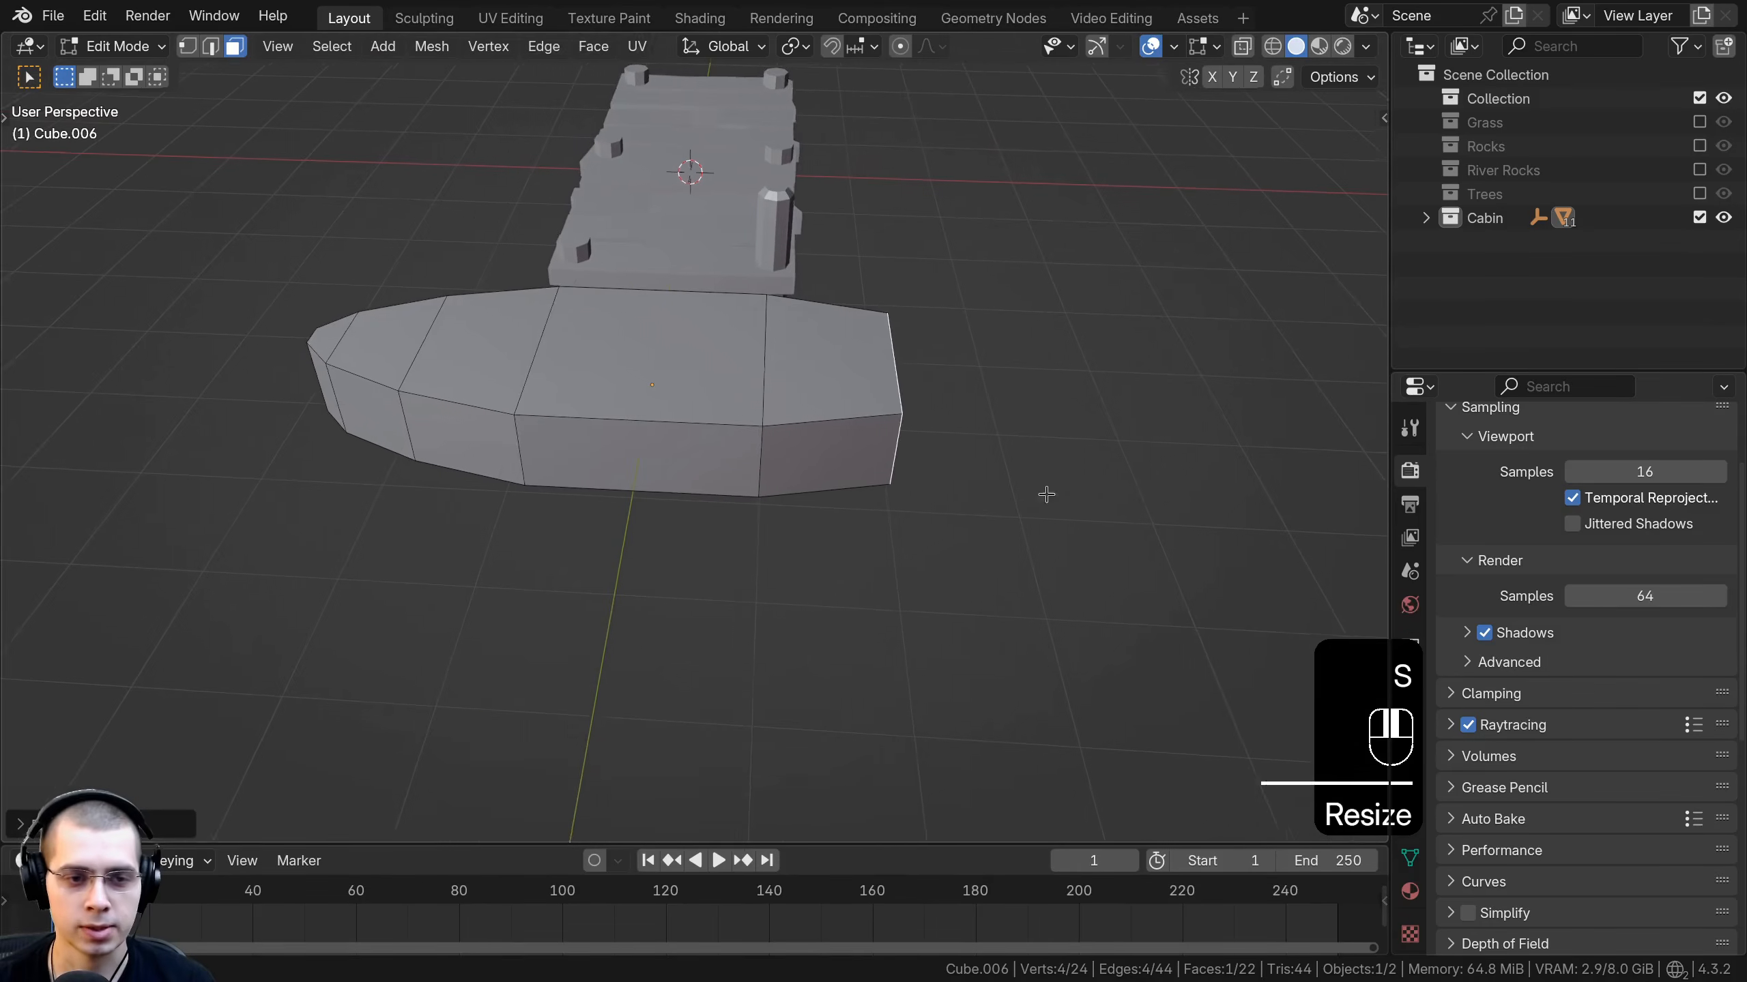
key("a")
key("a")
key("s")
key("x")
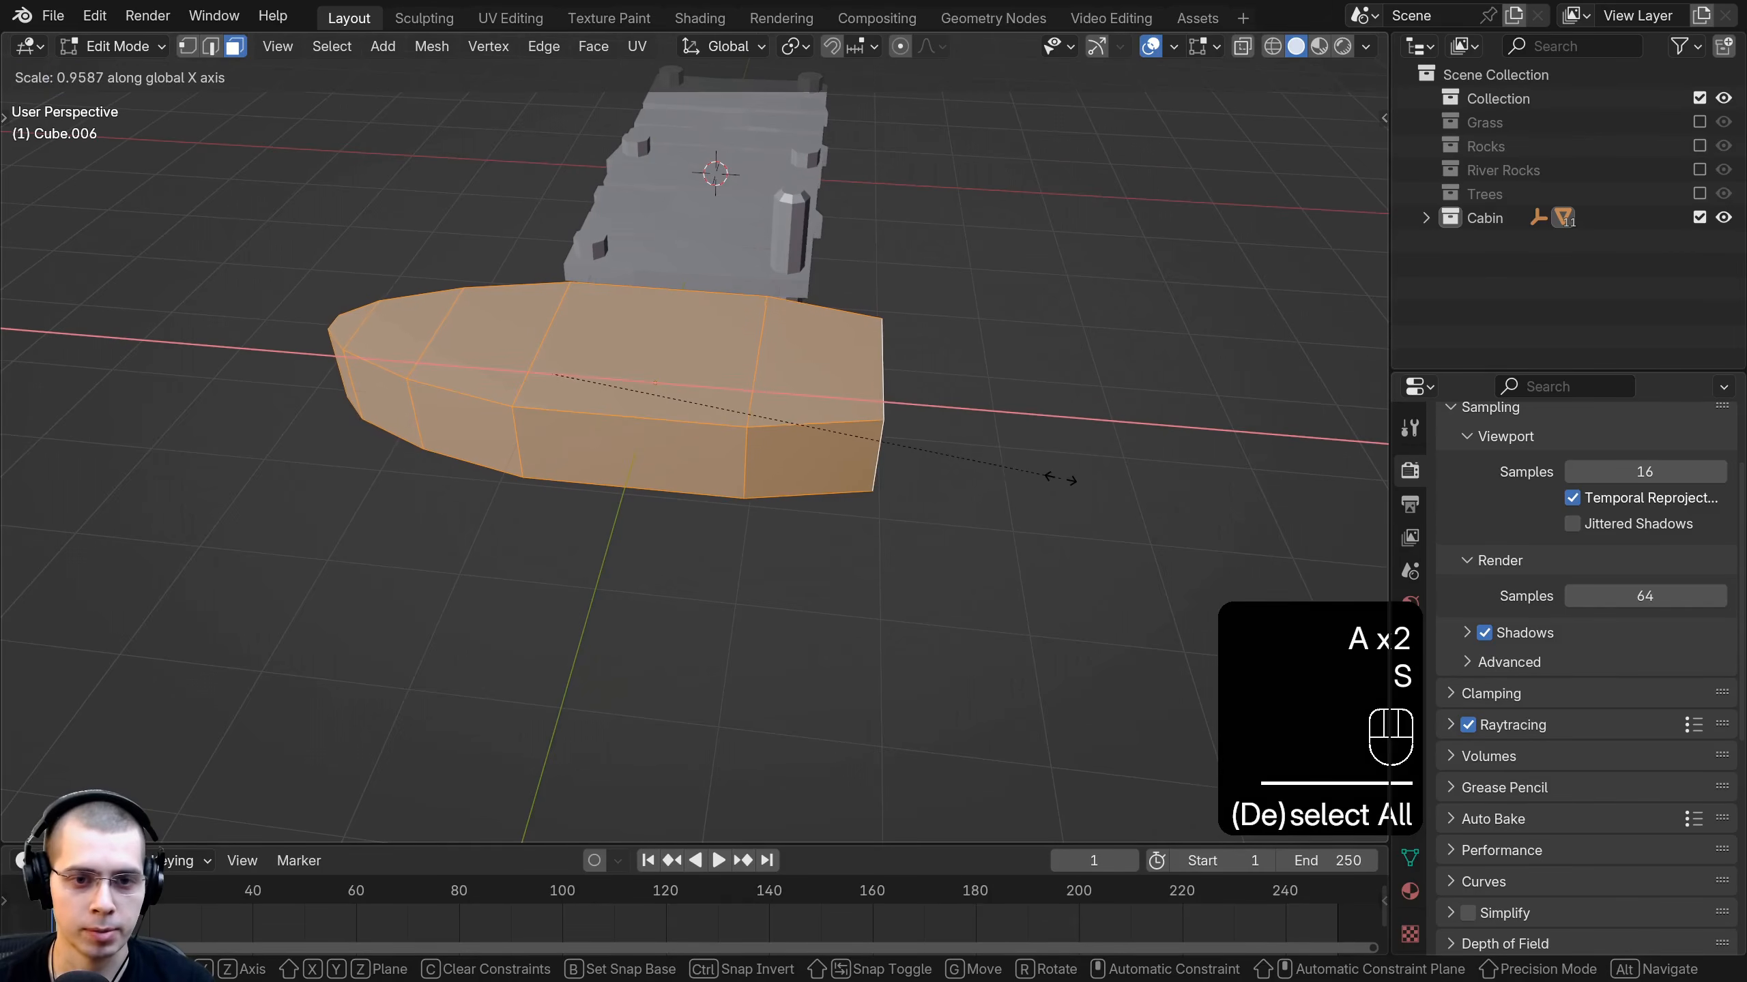
left_click(1052, 478)
Select all the faces on the hull's underside and raise them along Z to make the sides shallower.
middle_click_drag(880, 578, 884, 316)
left_click(821, 376)
left_click(695, 376, "shift")
left_click(522, 364, "shift")
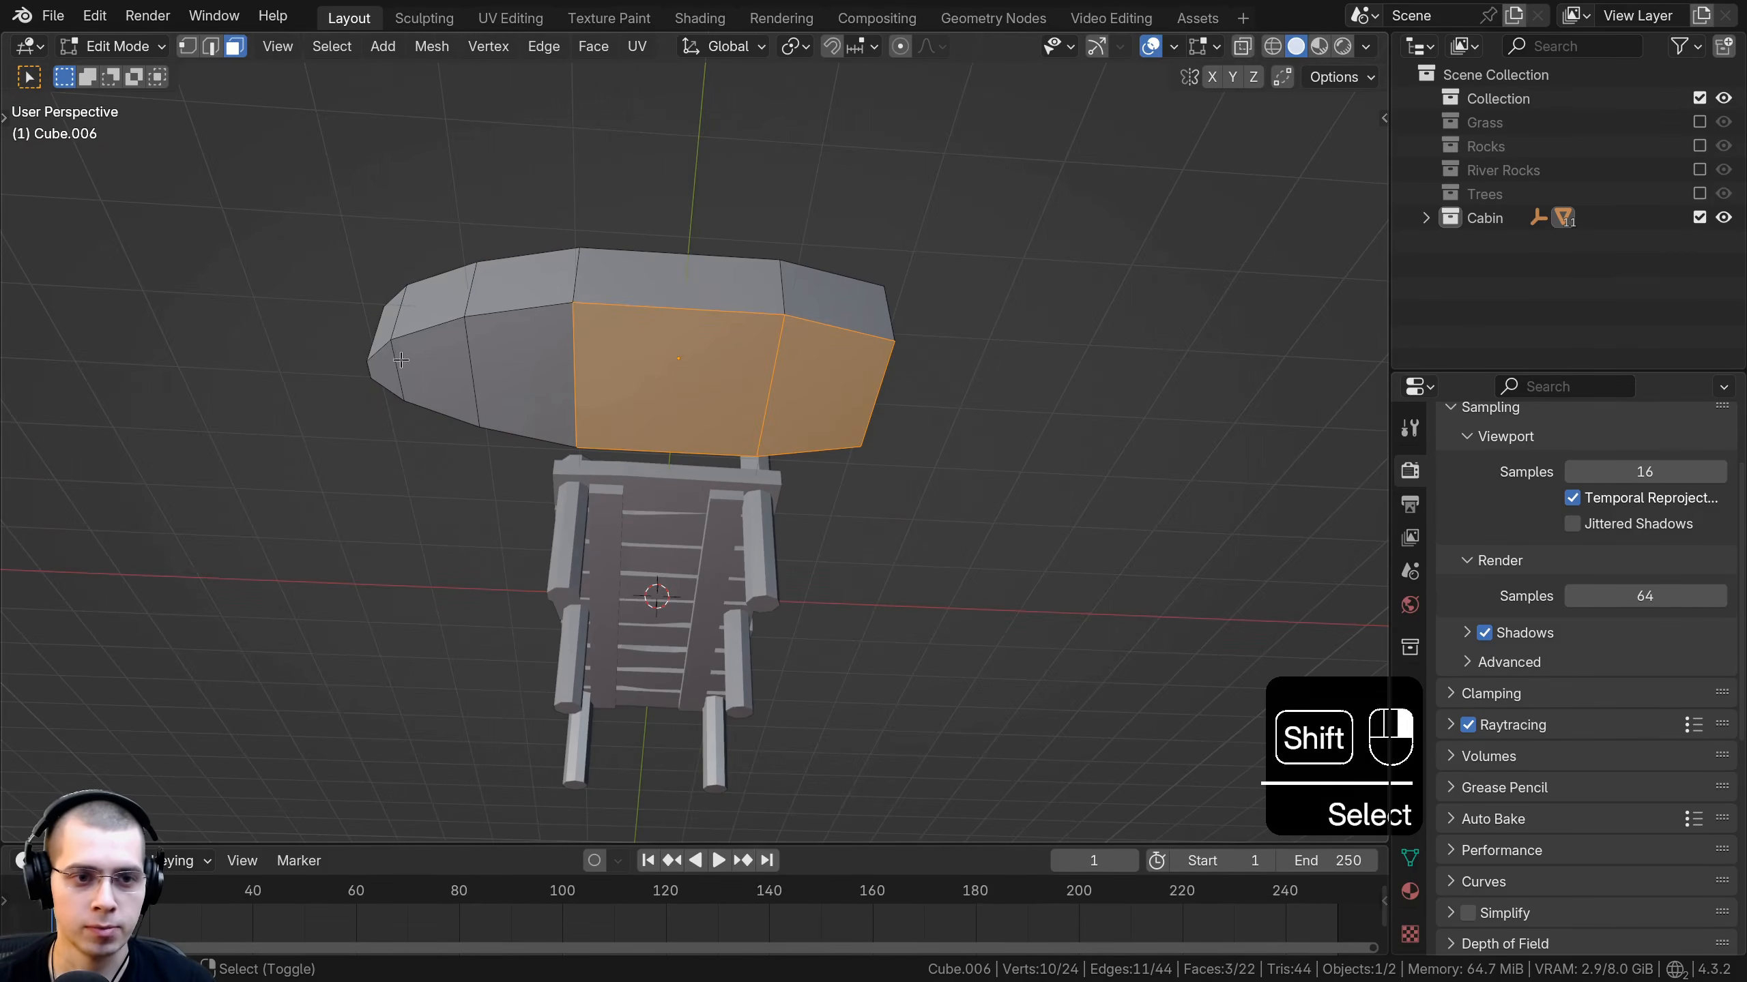
left_click(503, 349, "shift")
mouse_move(571, 351)
middle_mouse_down()
mouse_move(599, 296)
mouse_move(605, 351)
middle_mouse_up()
scroll(687, 372, "up", 2)
middle_click_drag(791, 365, 796, 377, "shift")
key("g")
key("z")
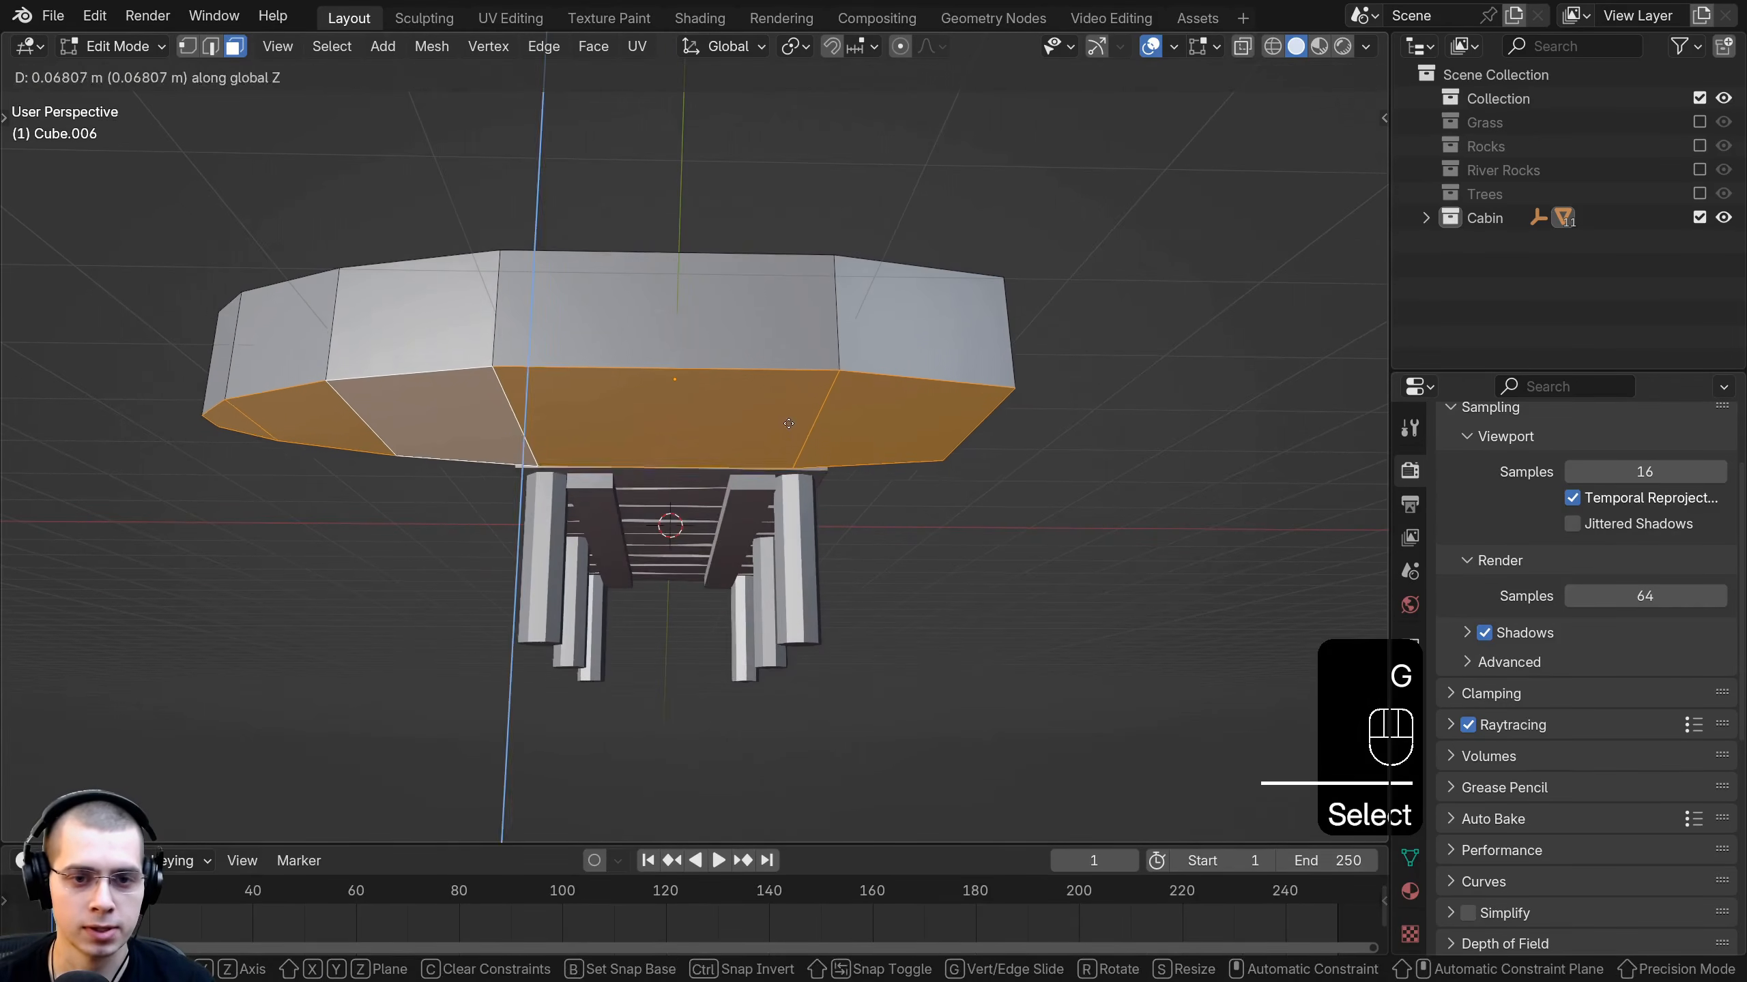
left_click(802, 359)
Extrude the underside faces downward along Z and scale them inward to taper the lower hull.
key("e")
key("z")
left_click(801, 439)
key("s")
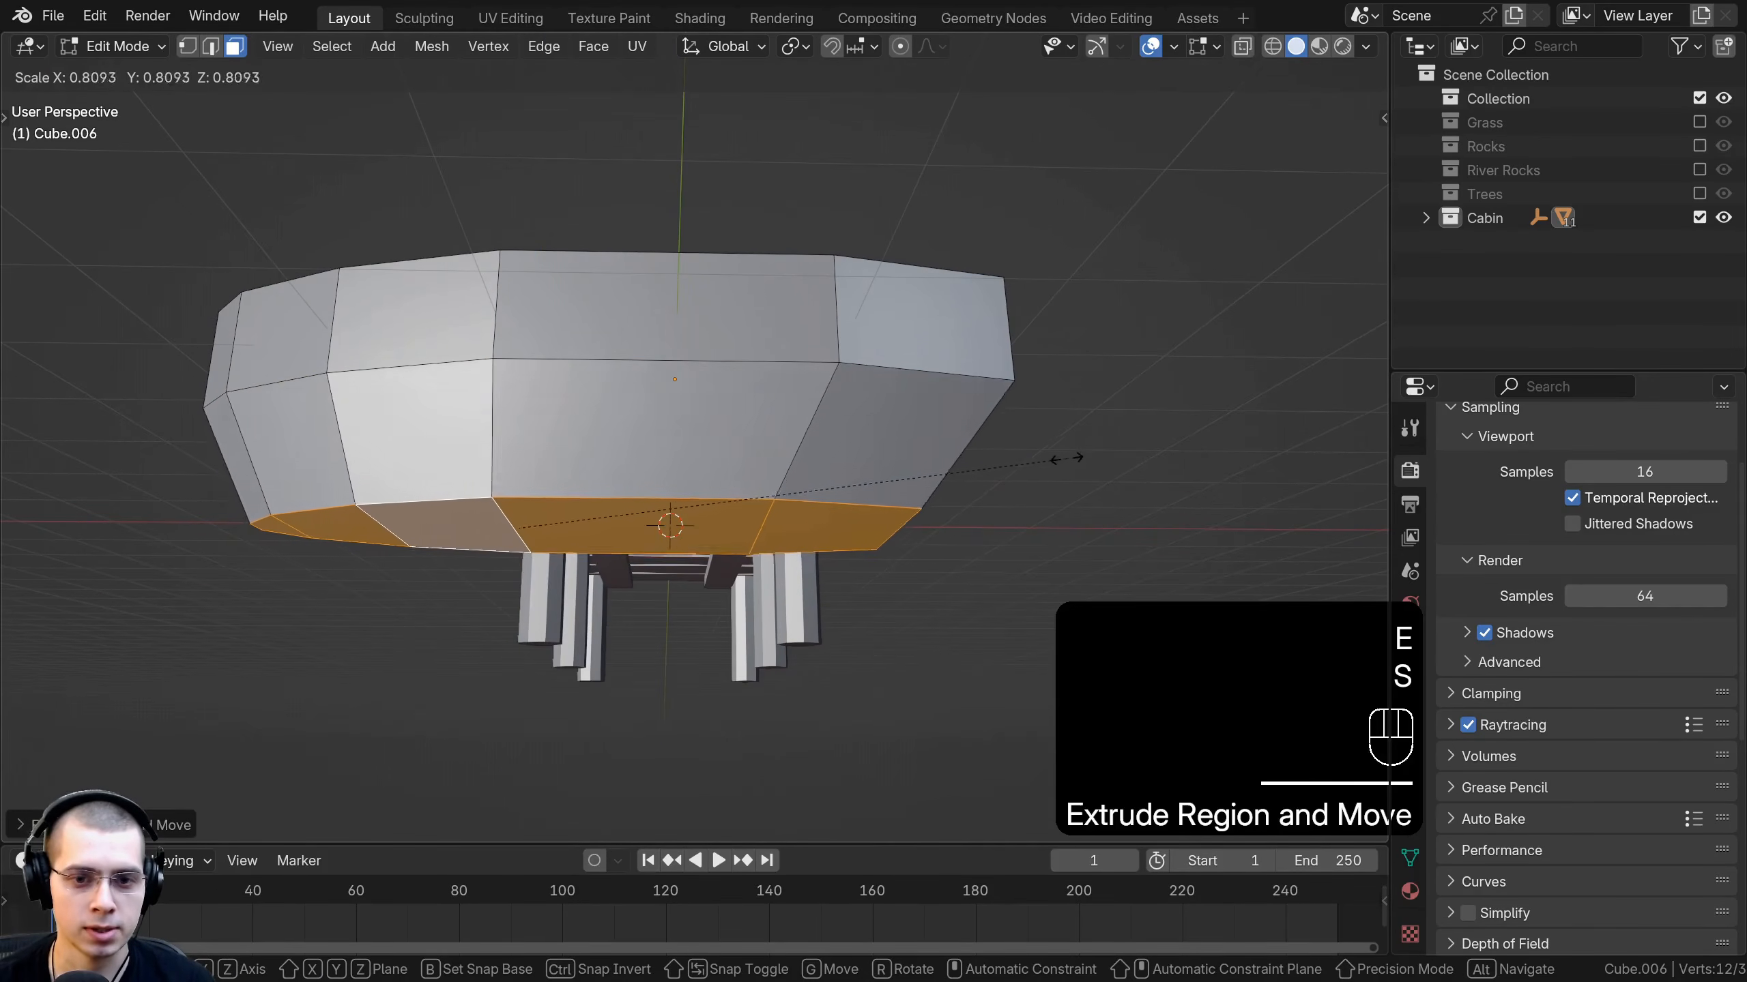
left_click(1036, 468)
Raise the tapered bottom faces along Z and shift them along X by about 0.14 m.
key("g")
key("z")
left_click(974, 456)
key("g")
key("x")
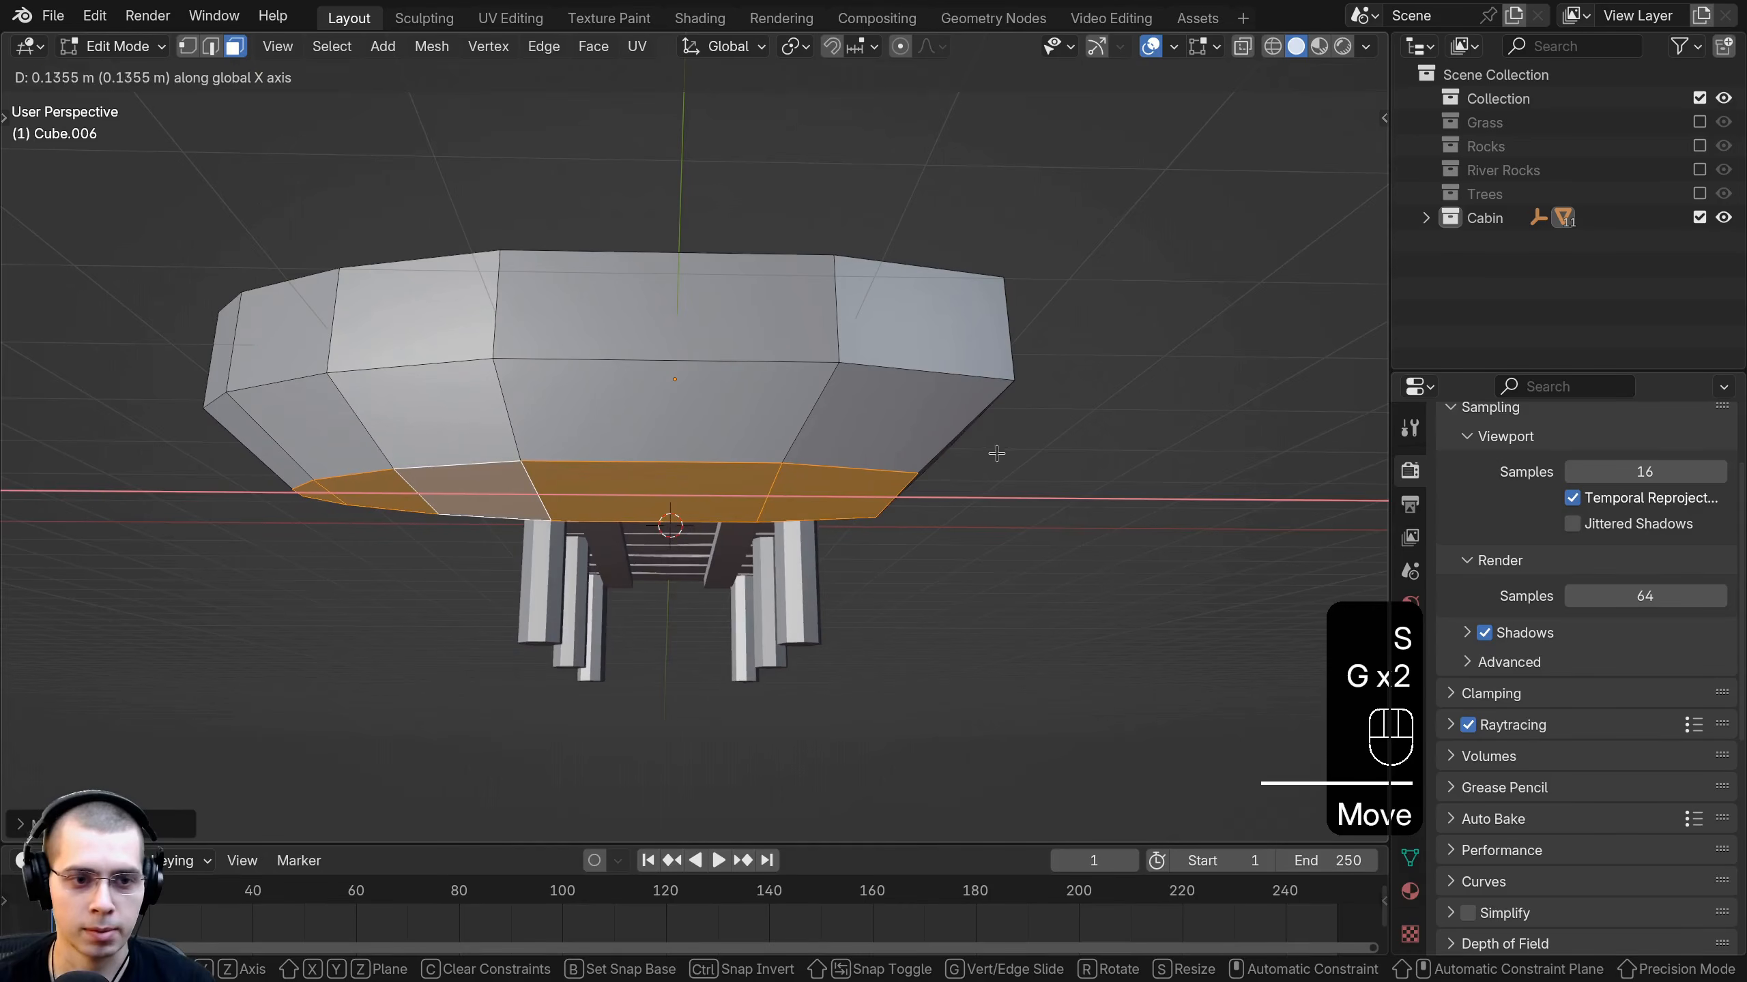
left_click(994, 456)
Fine-tune the scale of the hull's bottom faces and return to Object Mode.
key("s")
left_click(1006, 465)
middle_click_drag(1006, 464, 1002, 581)
key("g")
key("z")
left_click(887, 419)
key("Tab")
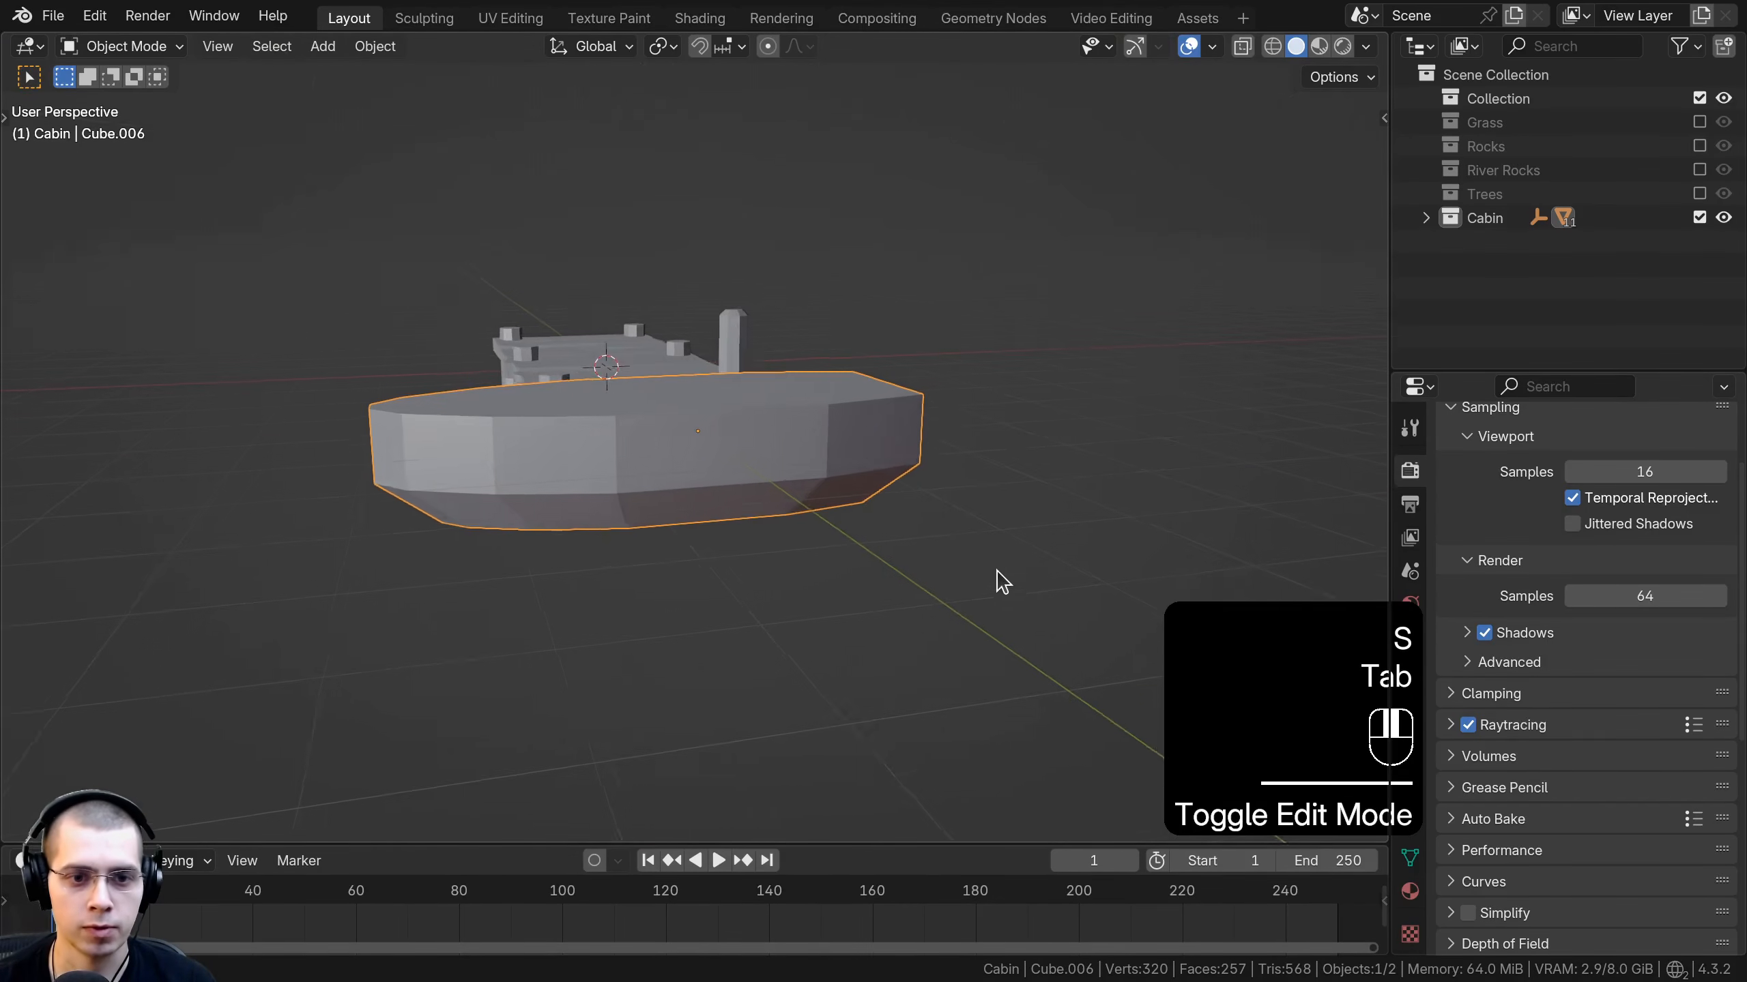
Select all five top faces of the hull and inset them by about 0.15 m to form a rim.
key("Tab")
middle_click_drag(894, 461, 878, 554)
scroll(853, 544, "up", 1)
middle_click_drag(429, 383, 417, 398)
left_click(308, 467)
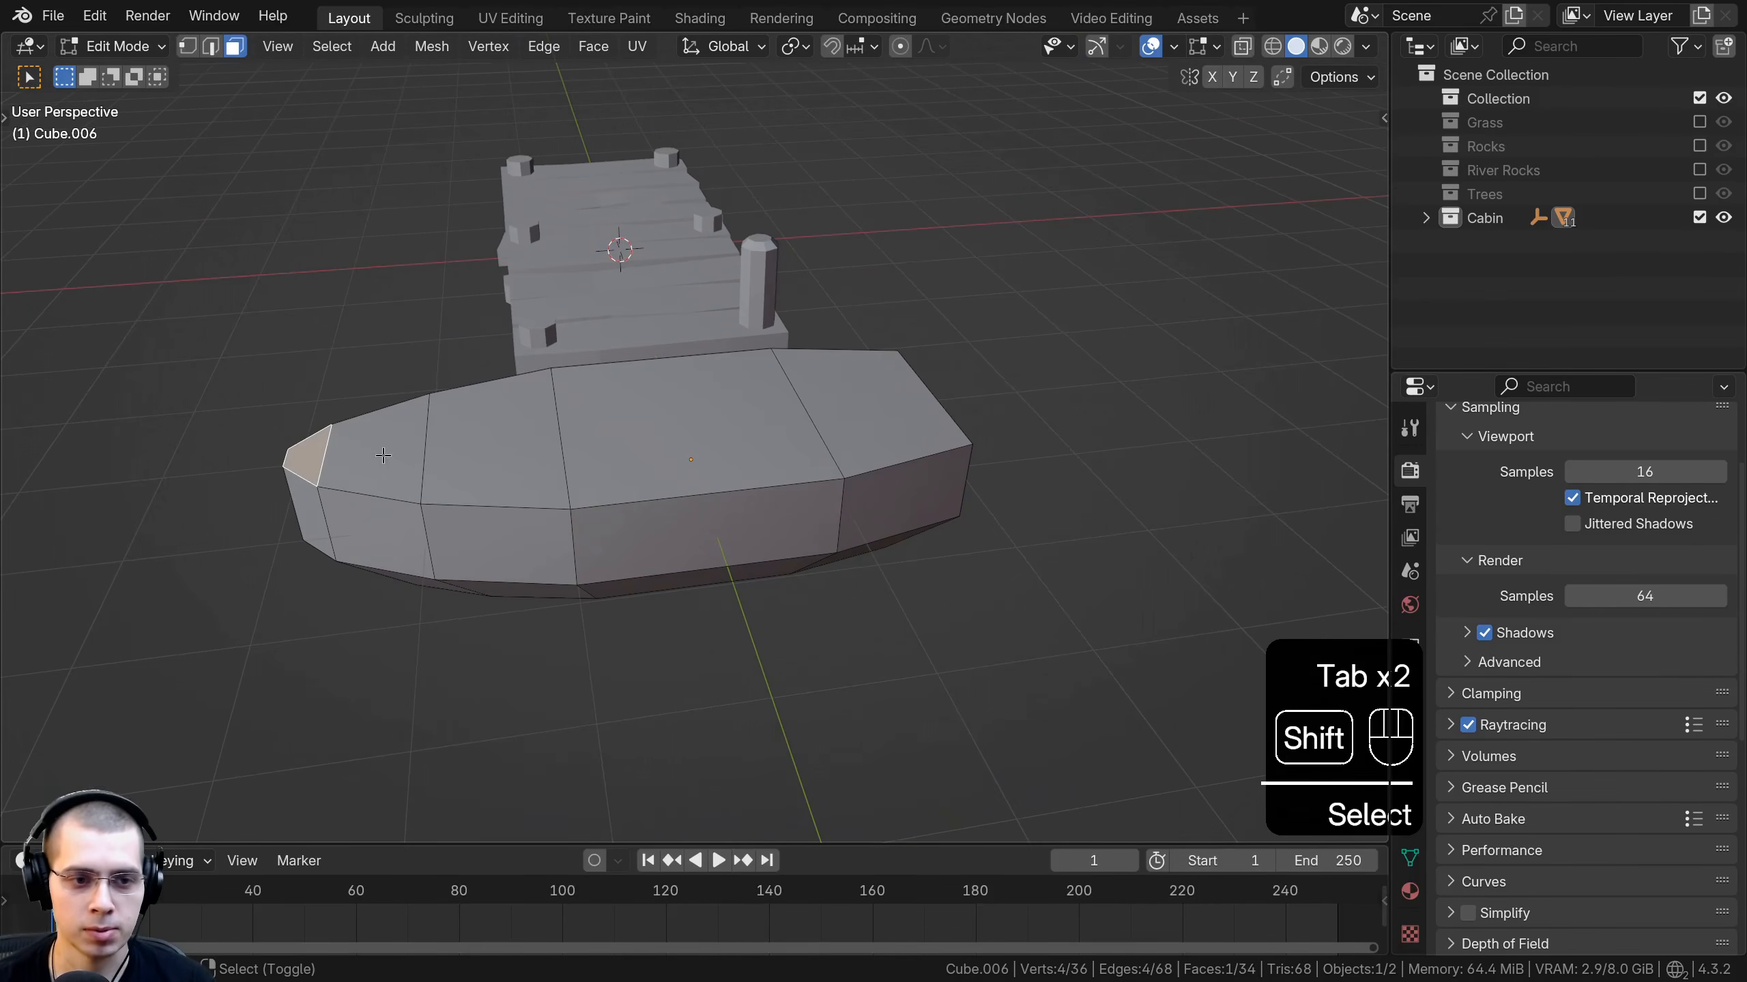
left_click(510, 451, "shift")
left_click(687, 427, "shift")
left_click(923, 410, "shift")
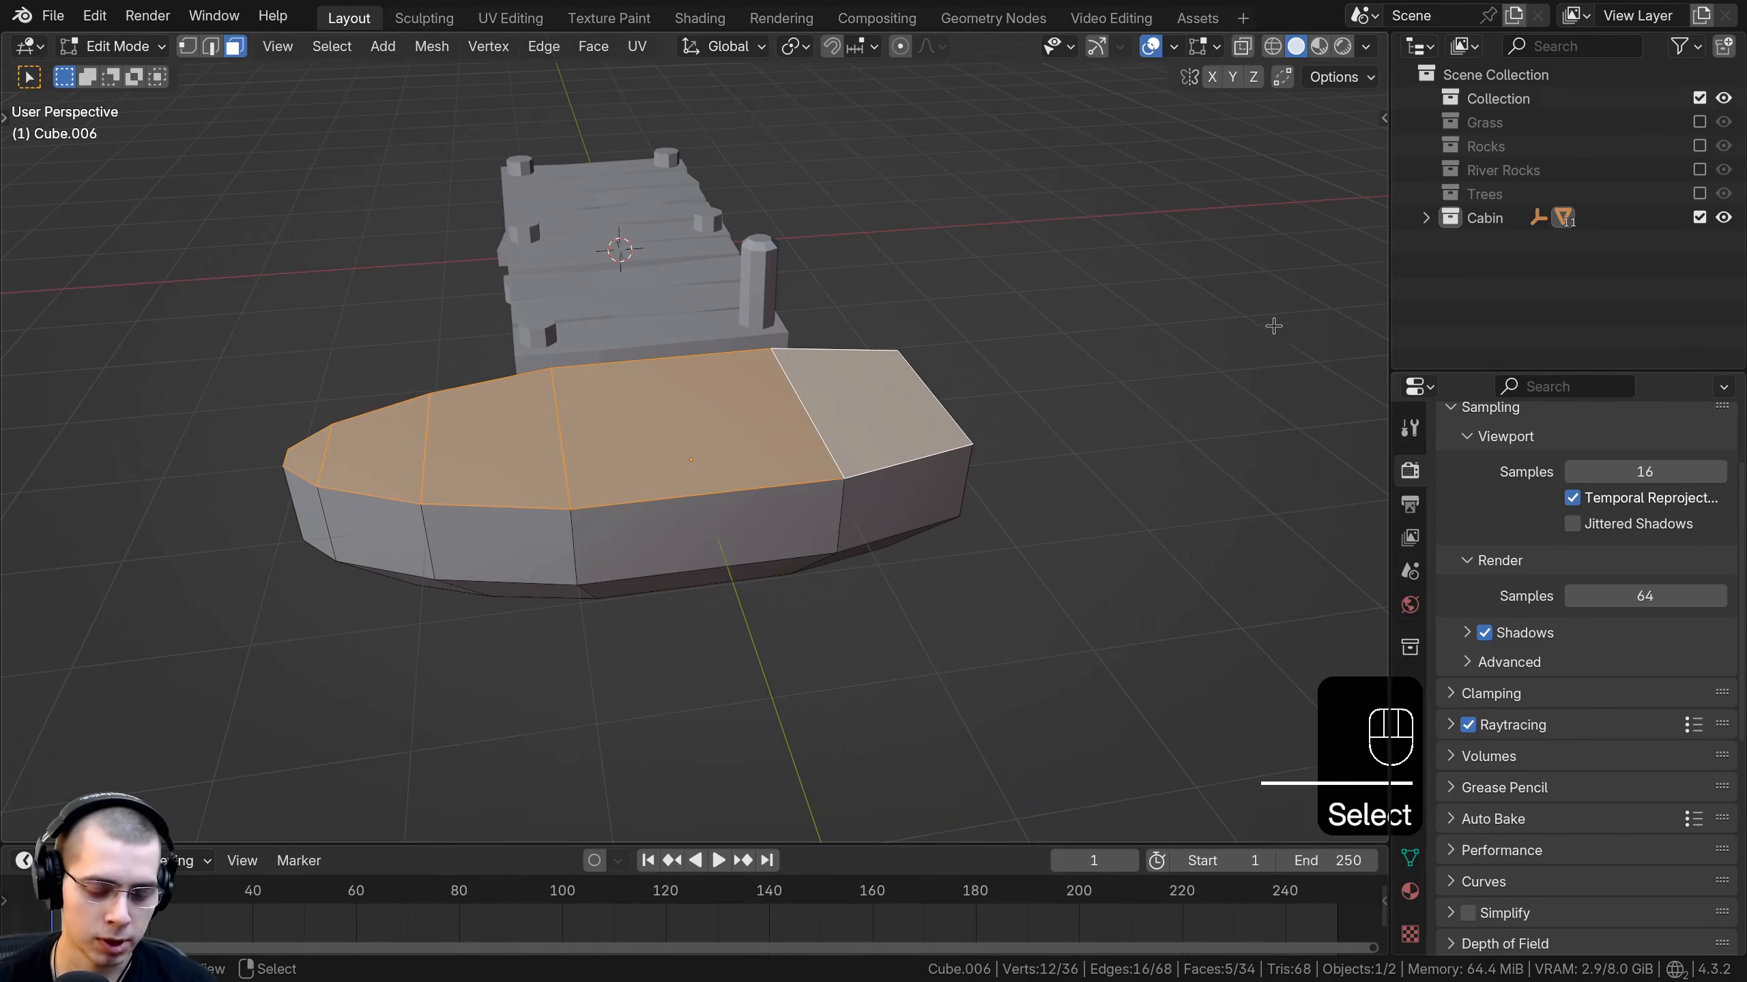
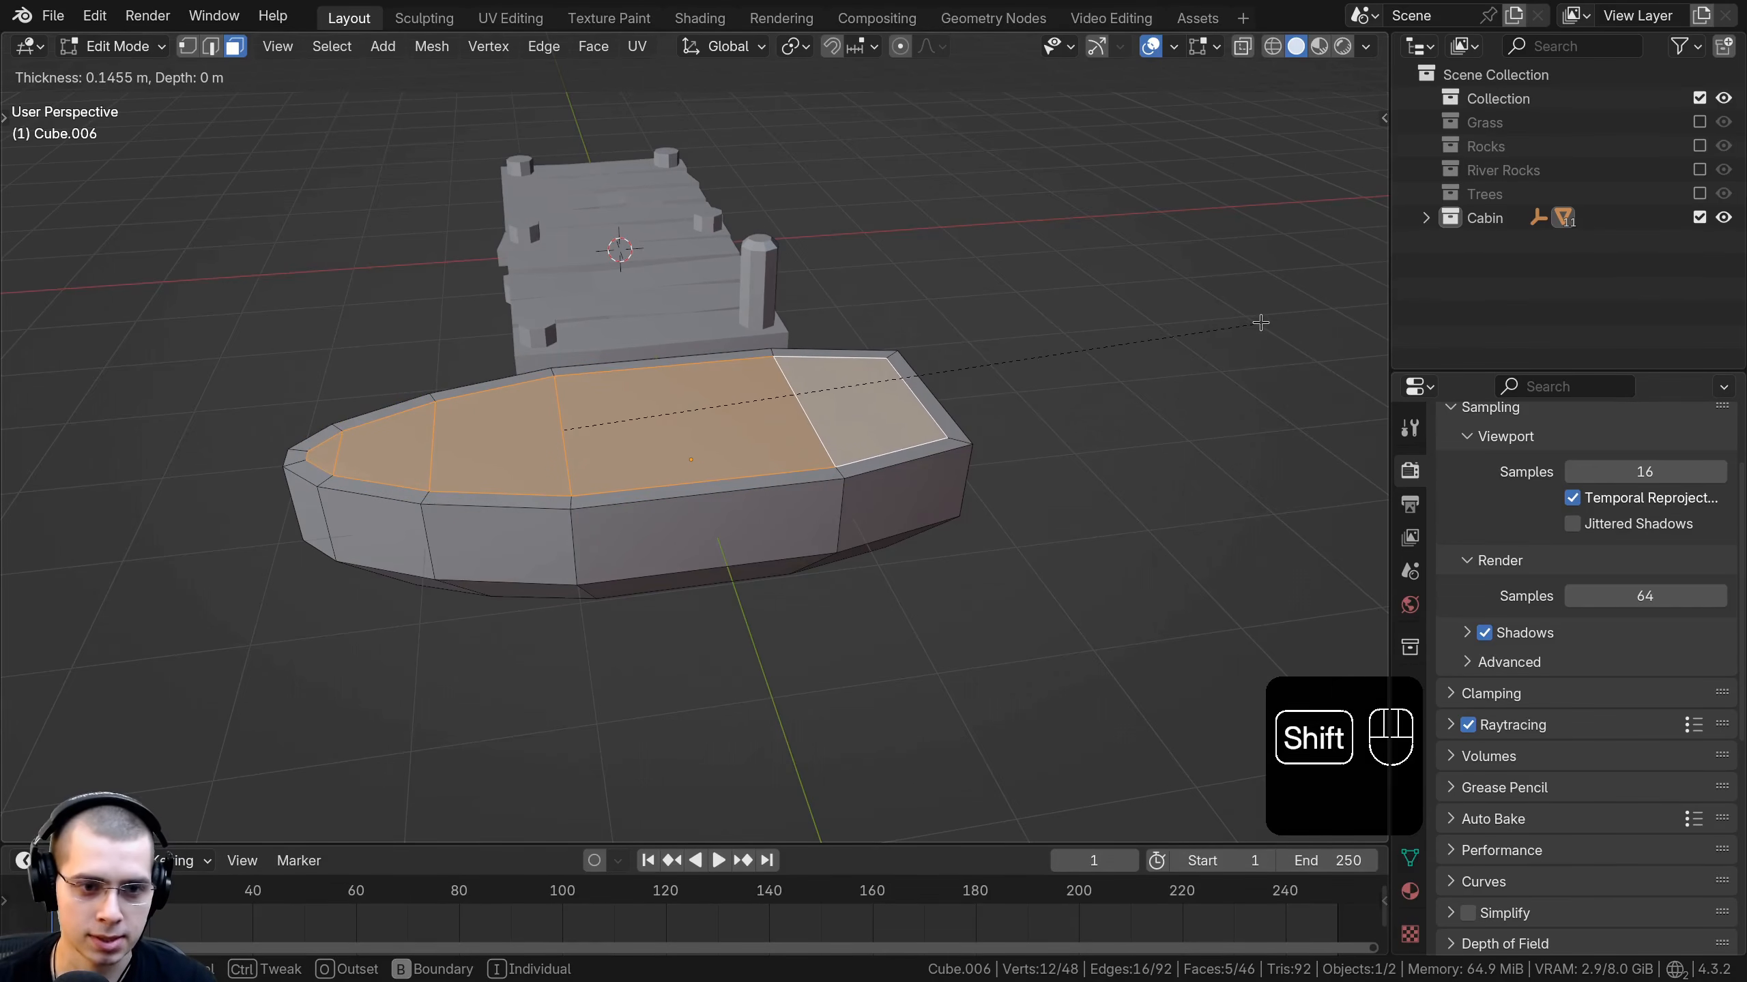
Extrude the inset top faces down into the hull in two stages, ending just above the bottom.
key("KP_1")
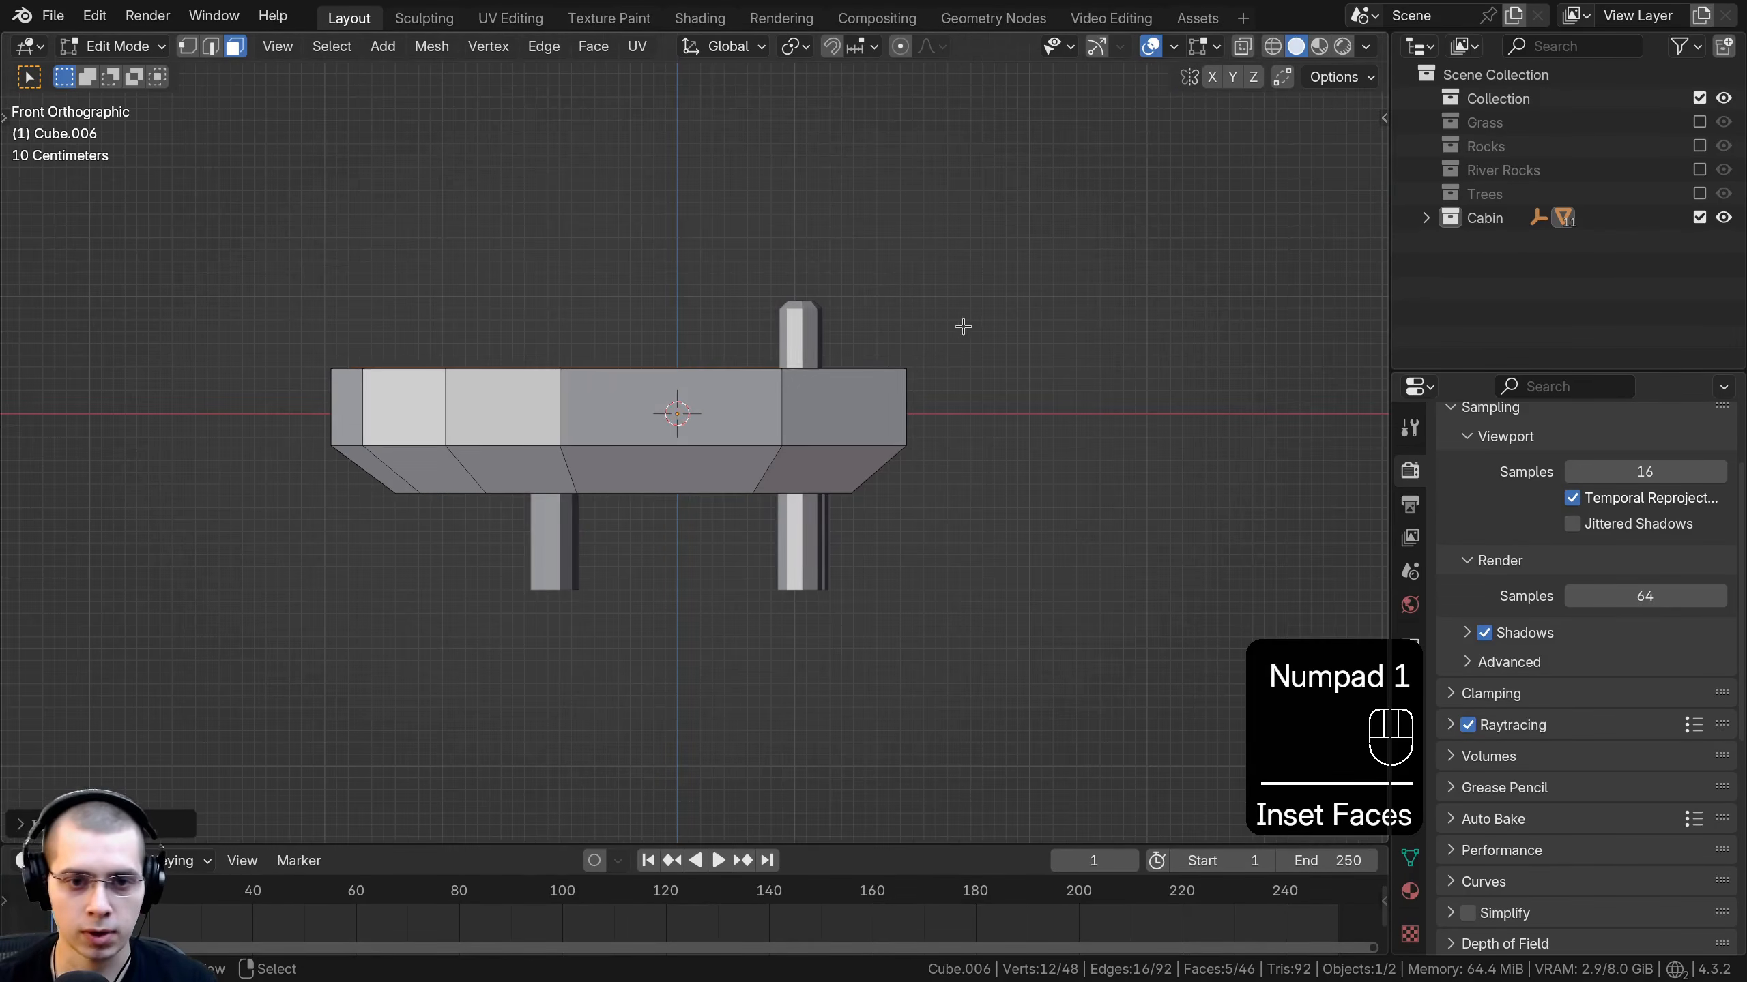
scroll(959, 328, "up", 2)
key("z")
key("e")
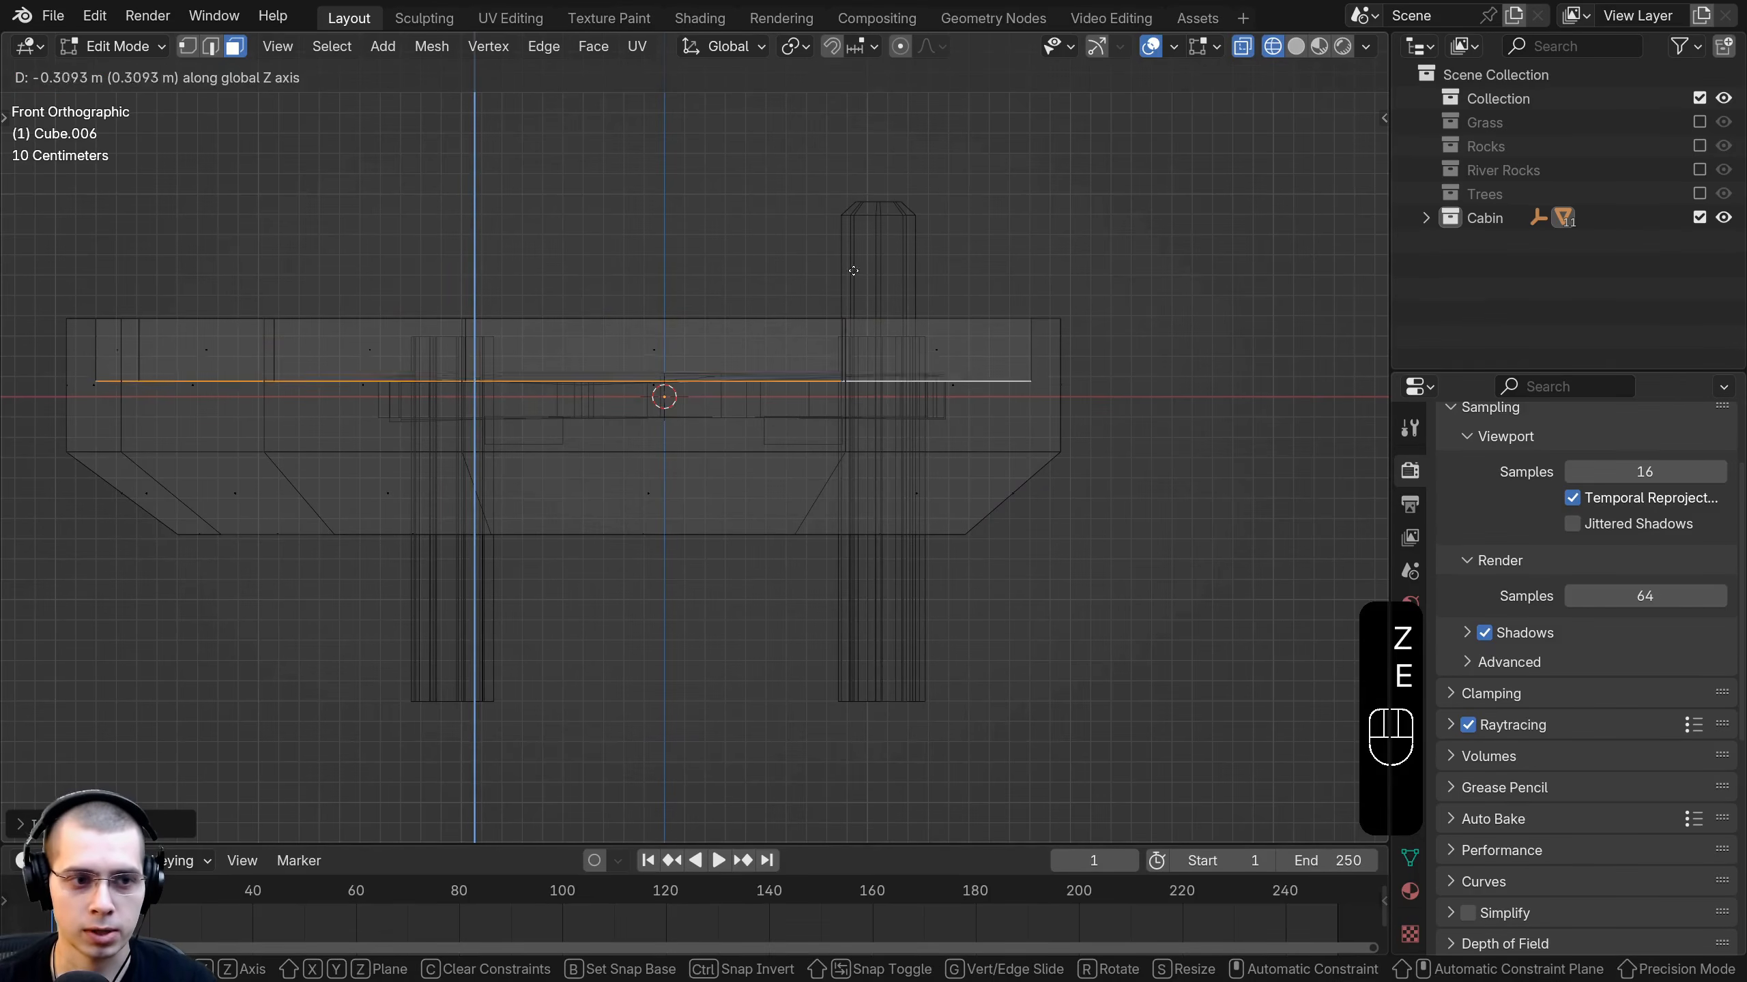
key("e")
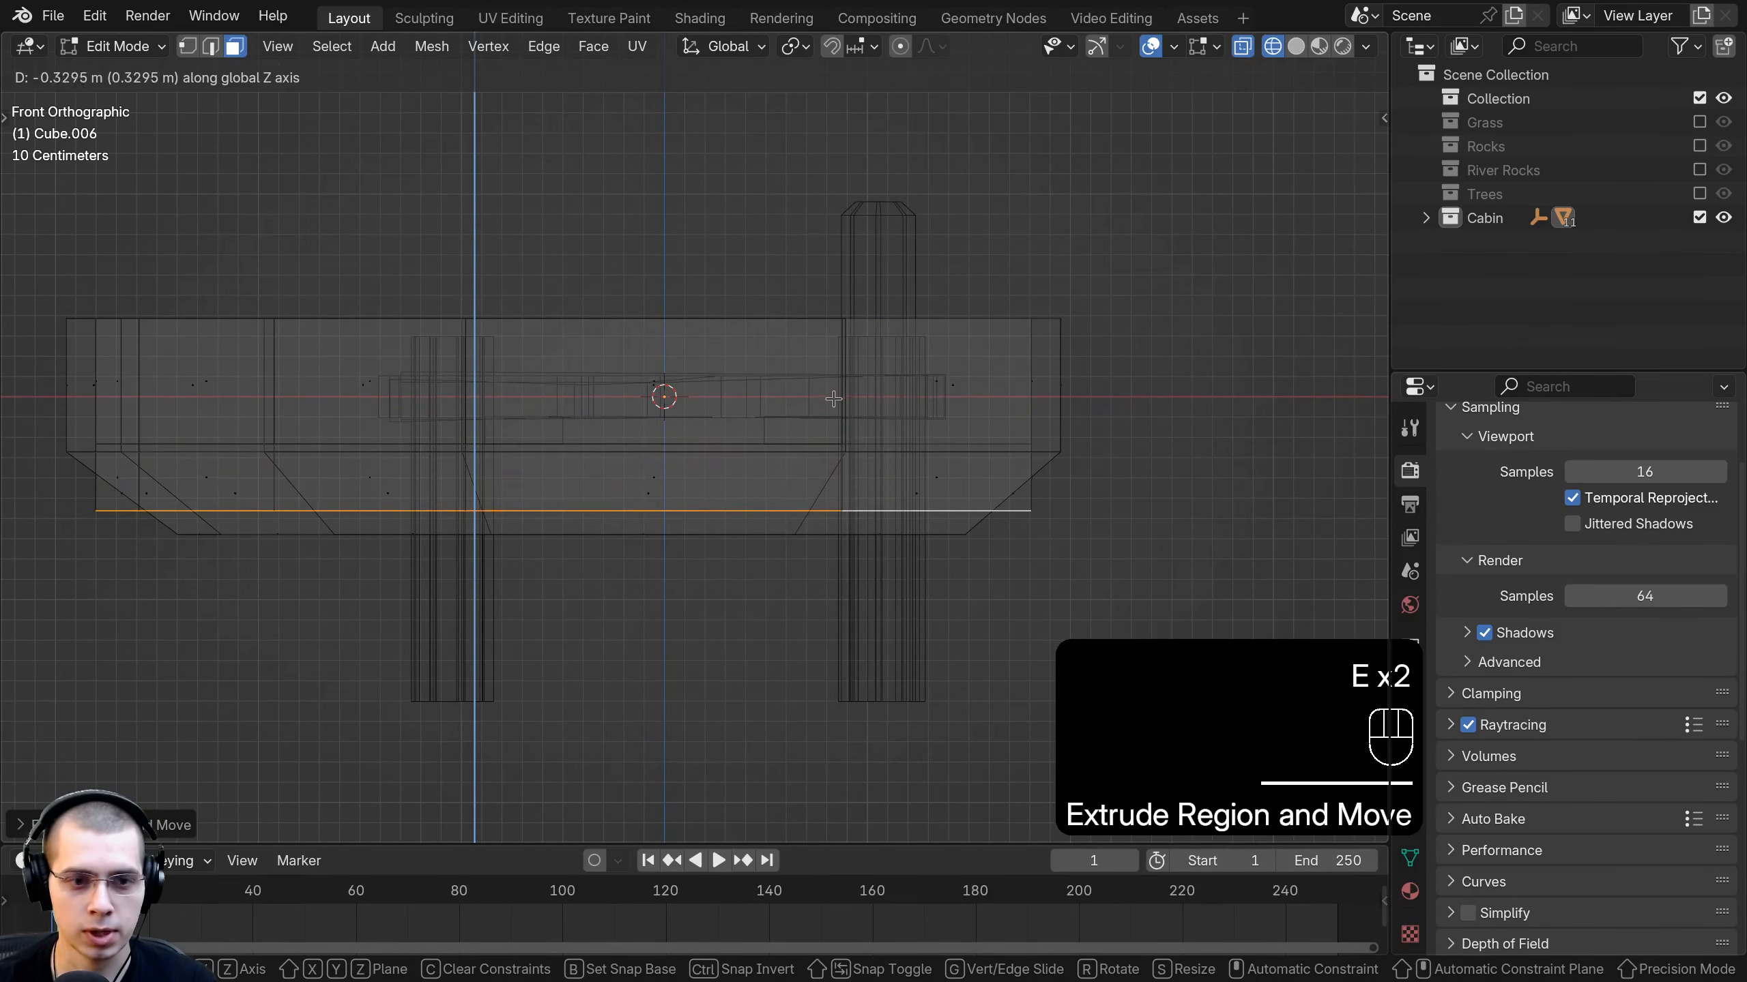
Scale the boat's inner floor faces inward and reposition them to follow the outer hull taper.
key("s")
left_click(1004, 441)
key("g")
left_click(1020, 442)
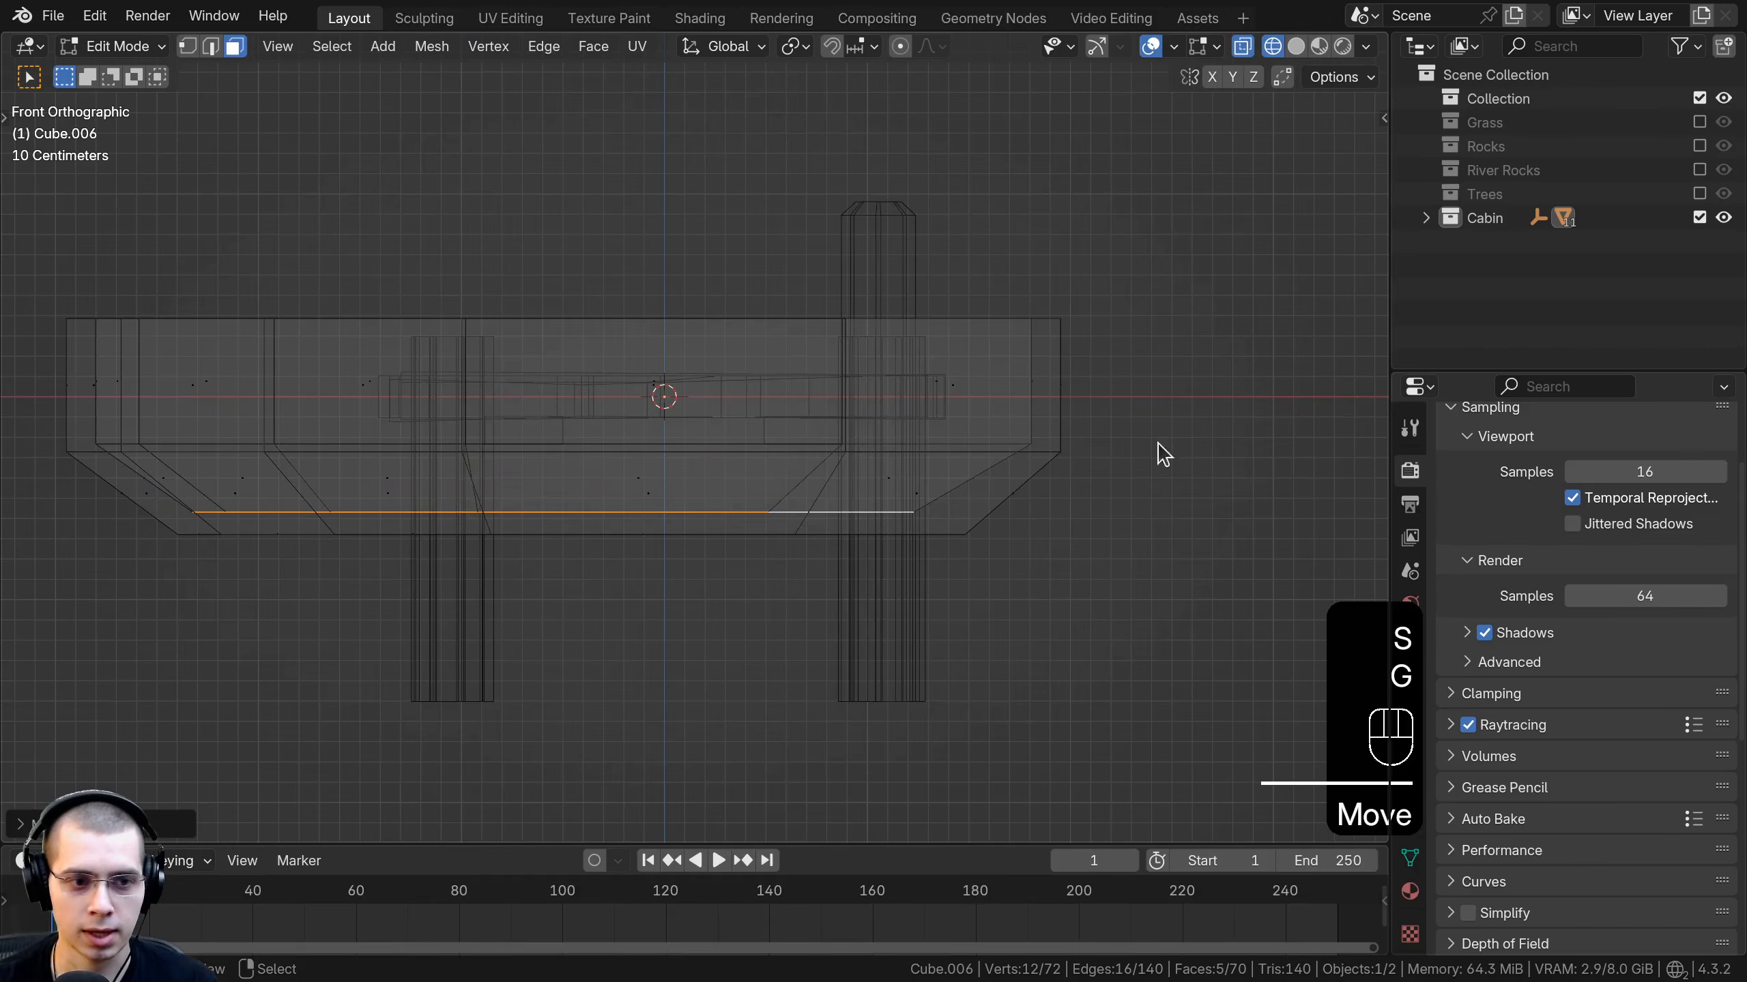
key("Tab")
mouse_move(825, 289)
middle_mouse_down()
mouse_move(926, 340)
mouse_move(762, 525)
mouse_move(710, 383)
middle_mouse_up()
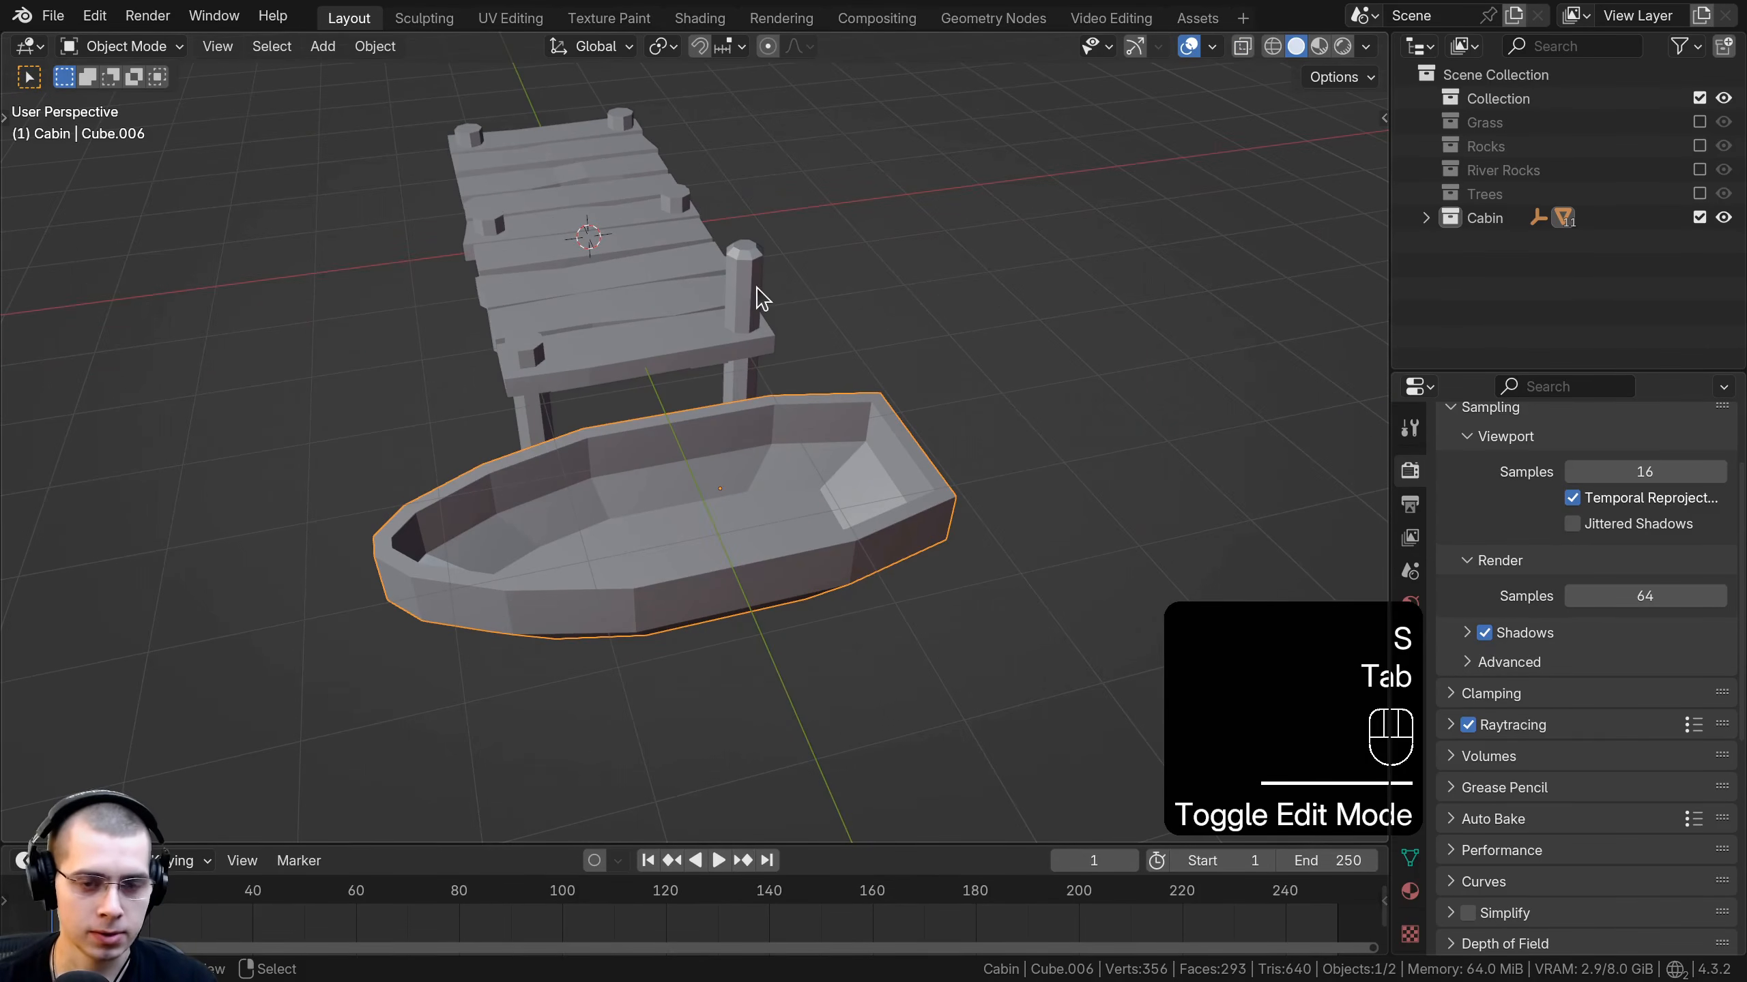
Add another cube and move it along Y into the open space beyond the boat.
key("shift+a")
mouse_move(760, 297)
left_click(852, 312)
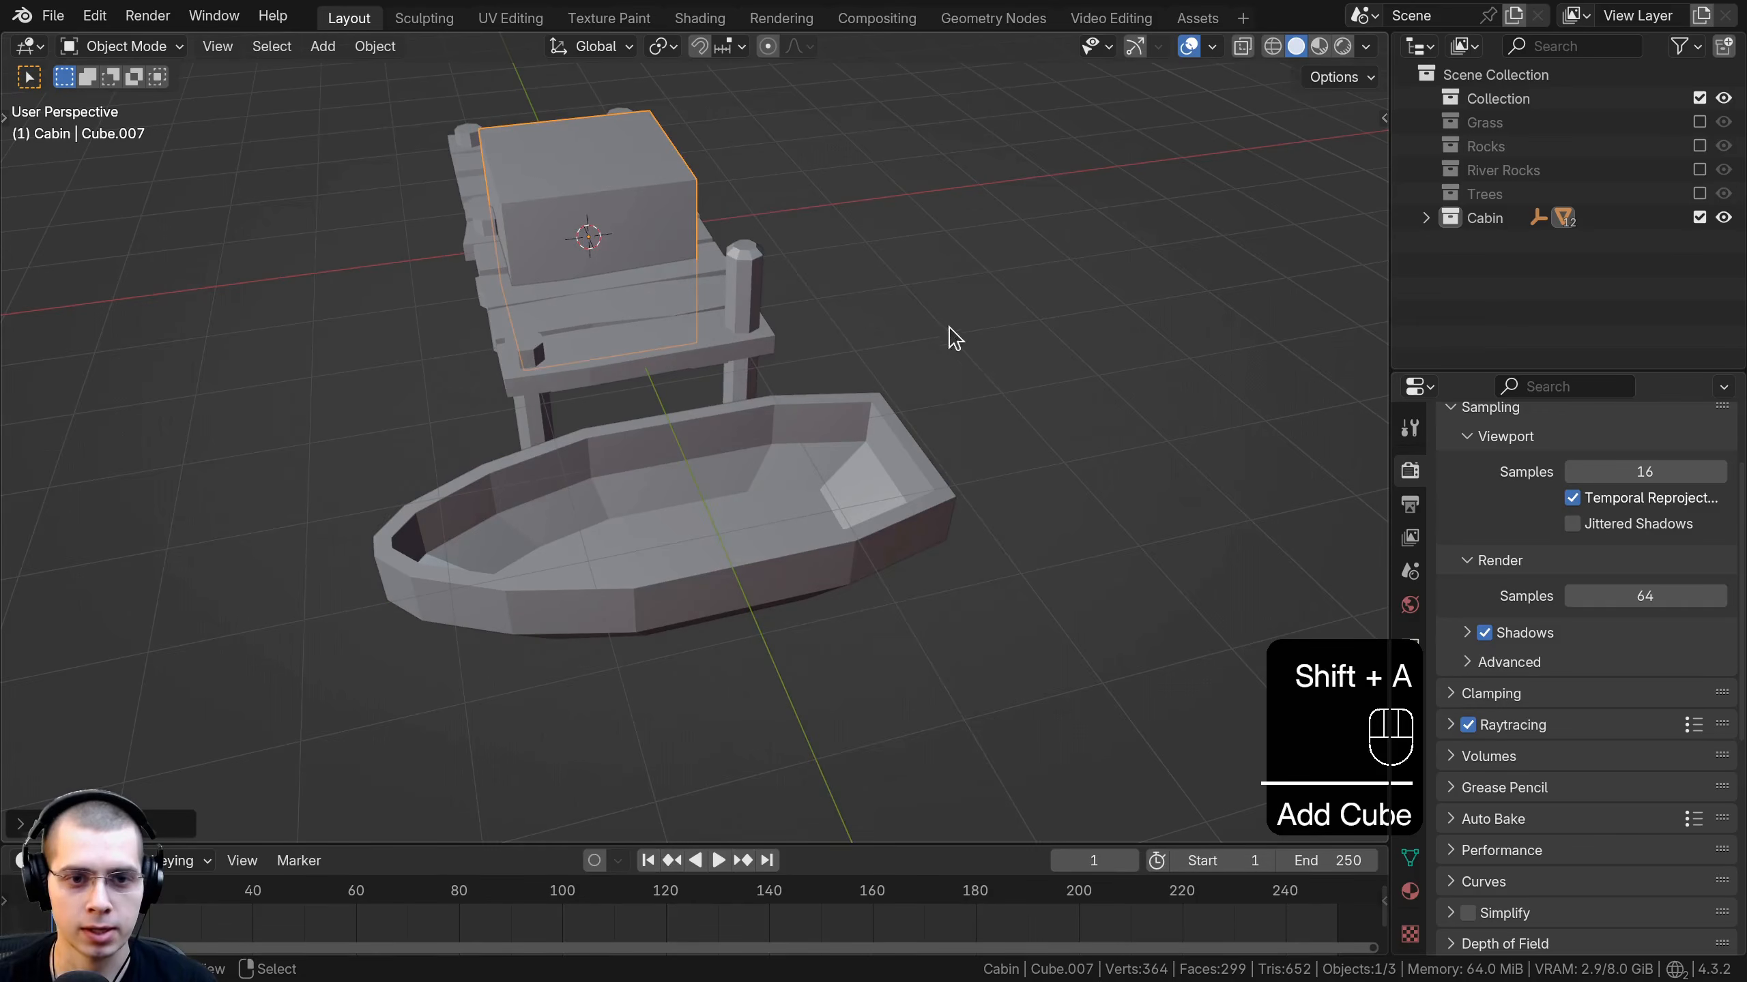
middle_click_drag(947, 336, 866, 303)
key("g")
left_click(988, 344)
middle_click_drag(988, 343, 654, 391, "shift")
key("g")
key("y")
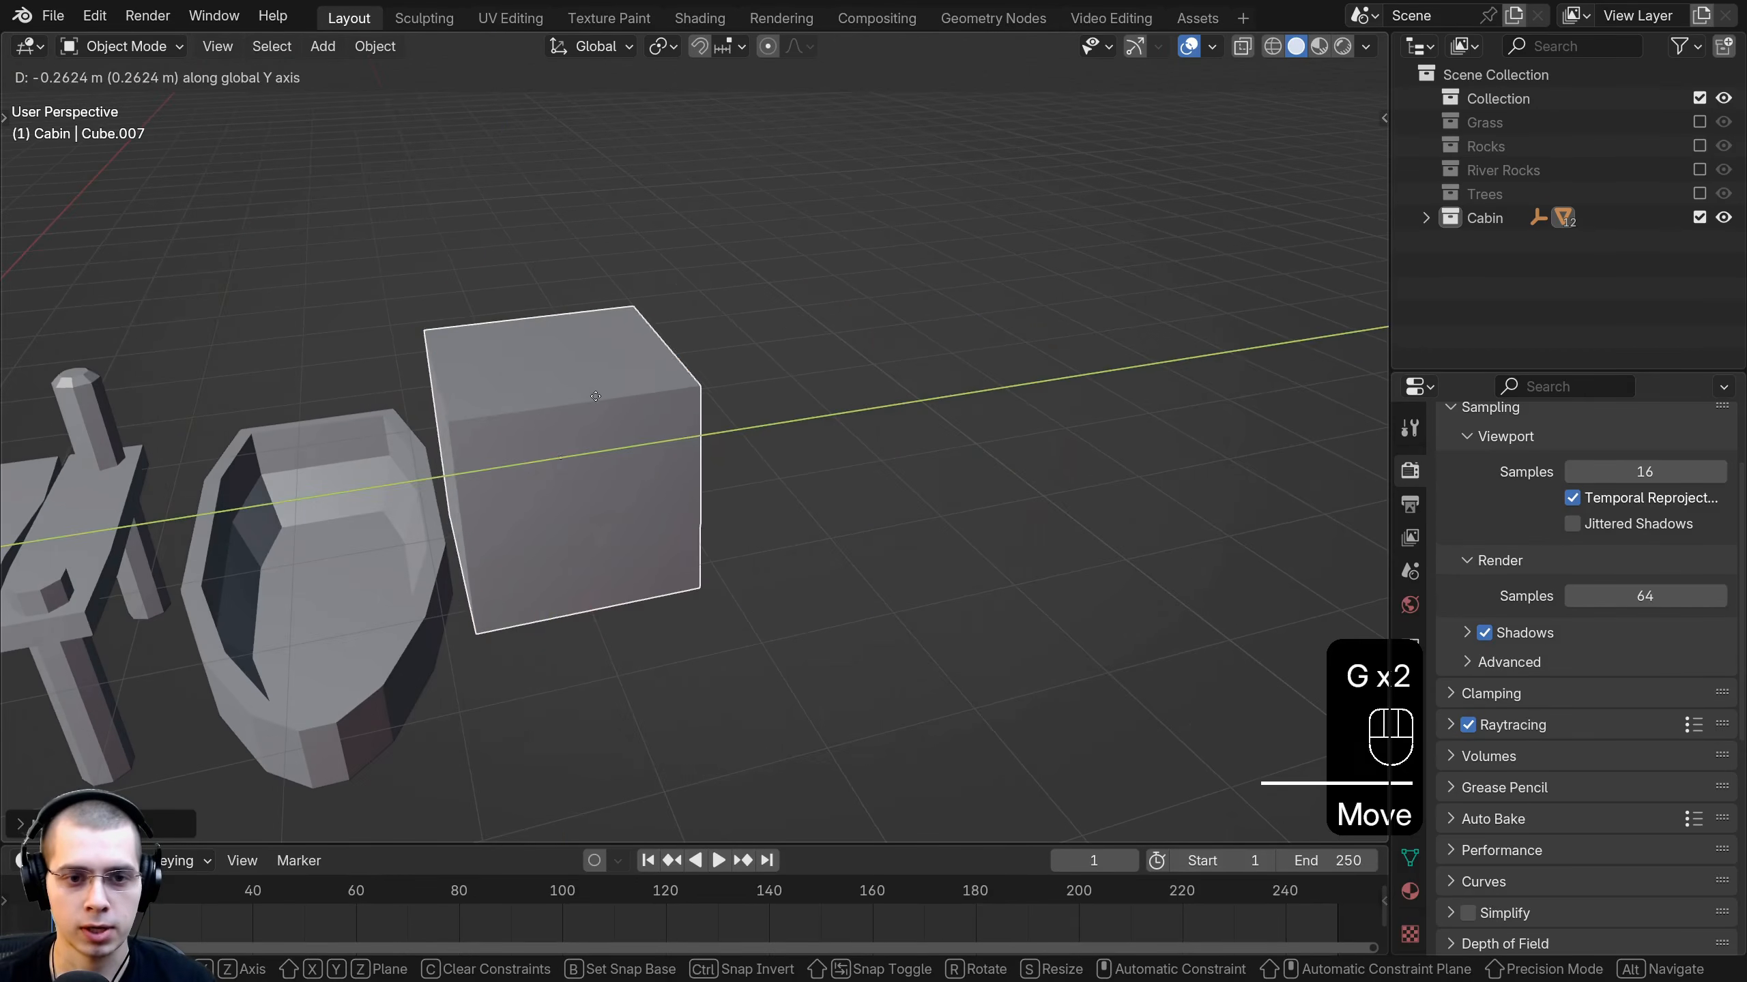
left_click(631, 393)
Scale the new cube's mesh uniformly down to about 0.1 of its size.
key("Tab")
middle_click_drag(1103, 351, 1293, 323, "shift")
scroll(1238, 320, "up", 1)
key("s")
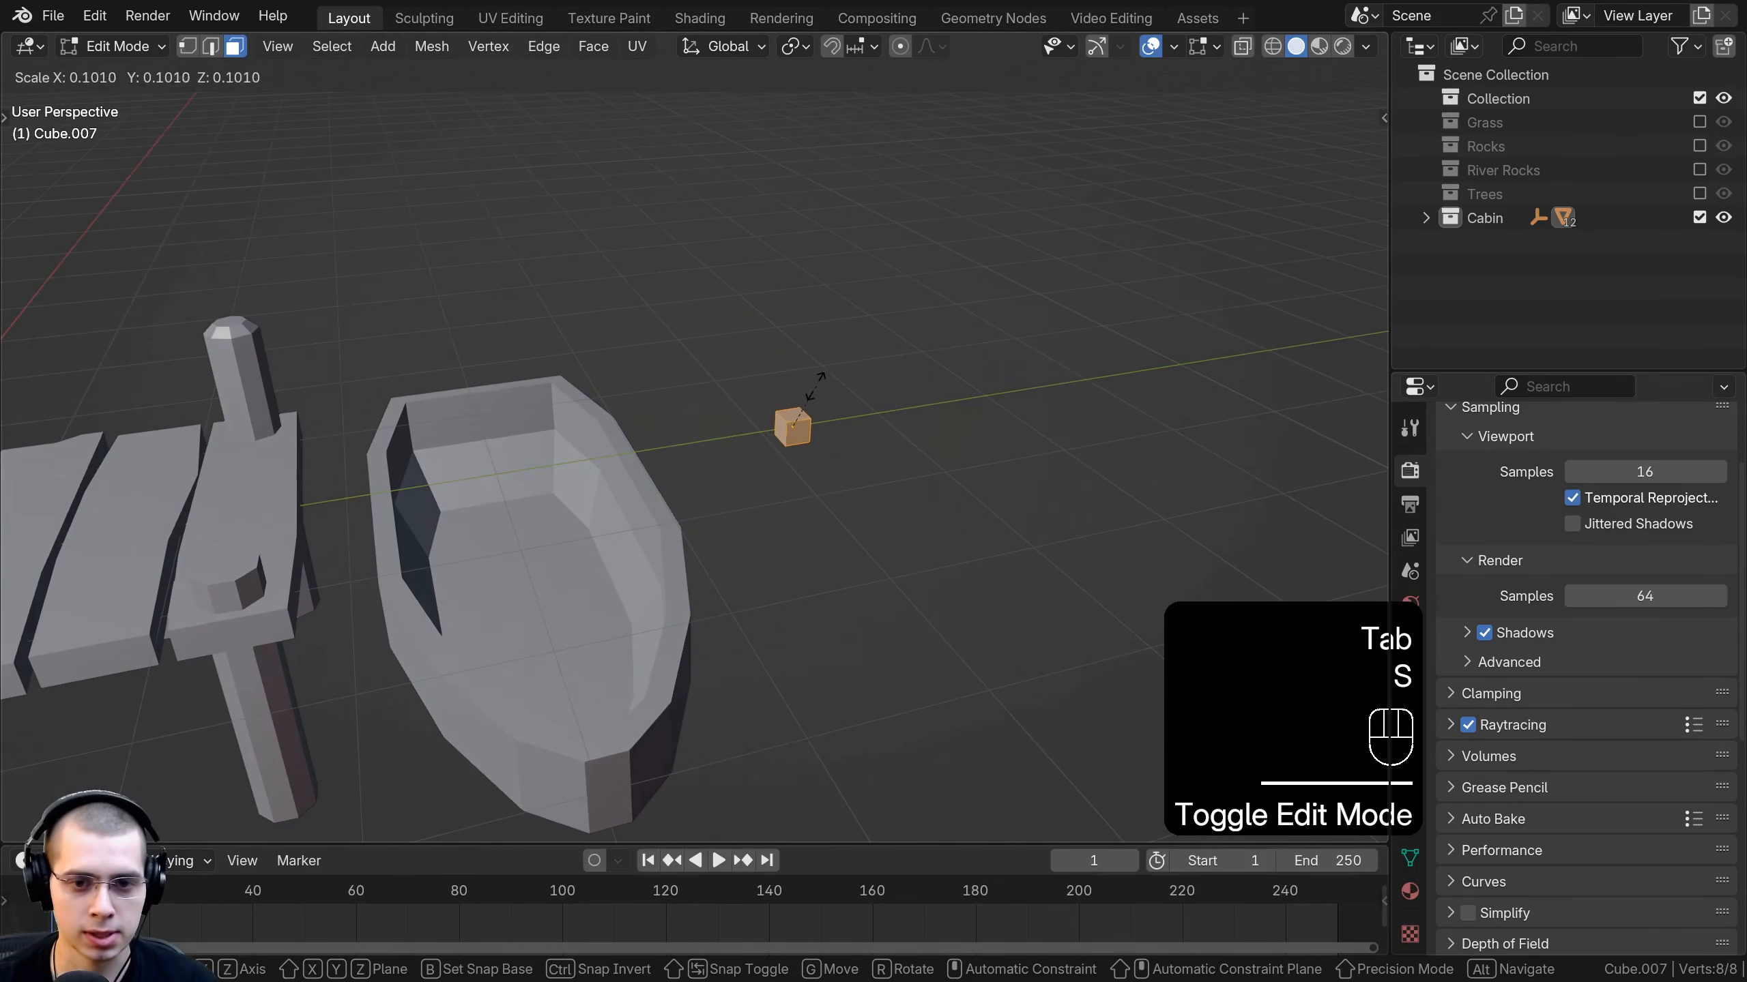
left_click(807, 397)
Stretch the small cube about 20 times along X into a long thin bar and fine-tune its scale.
key("KP_7")
middle_click_drag(731, 504, 726, 498, "shift")
key("s")
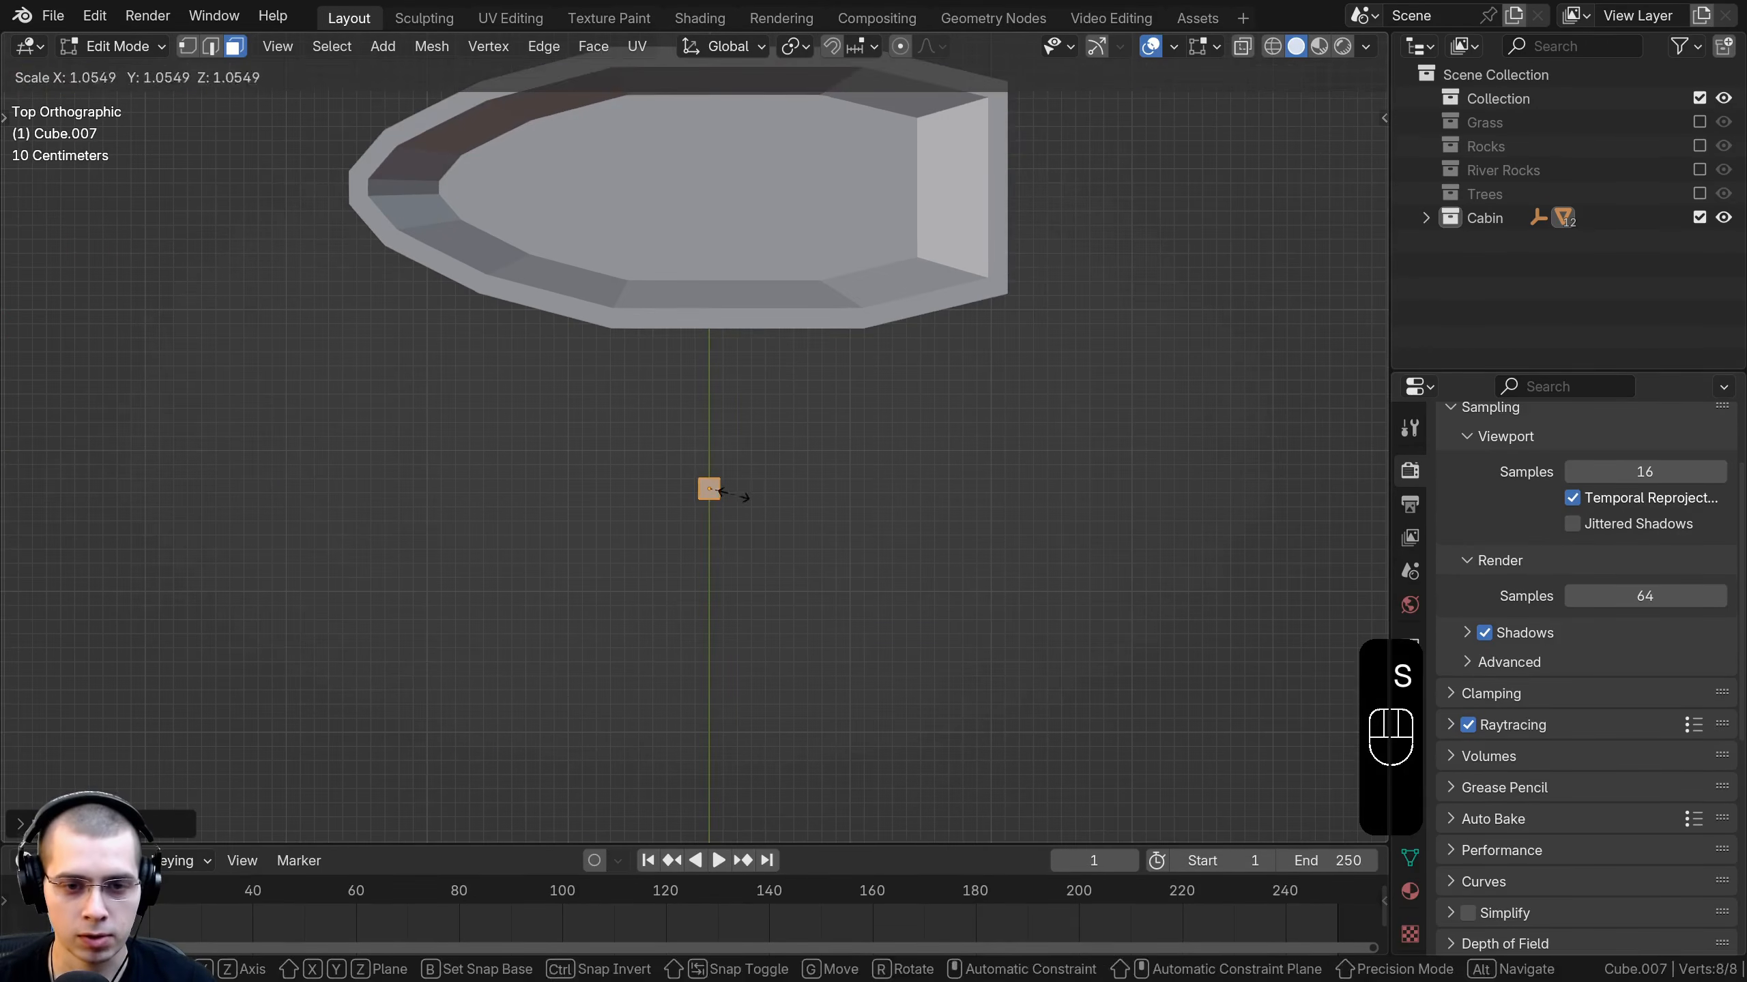
key("x")
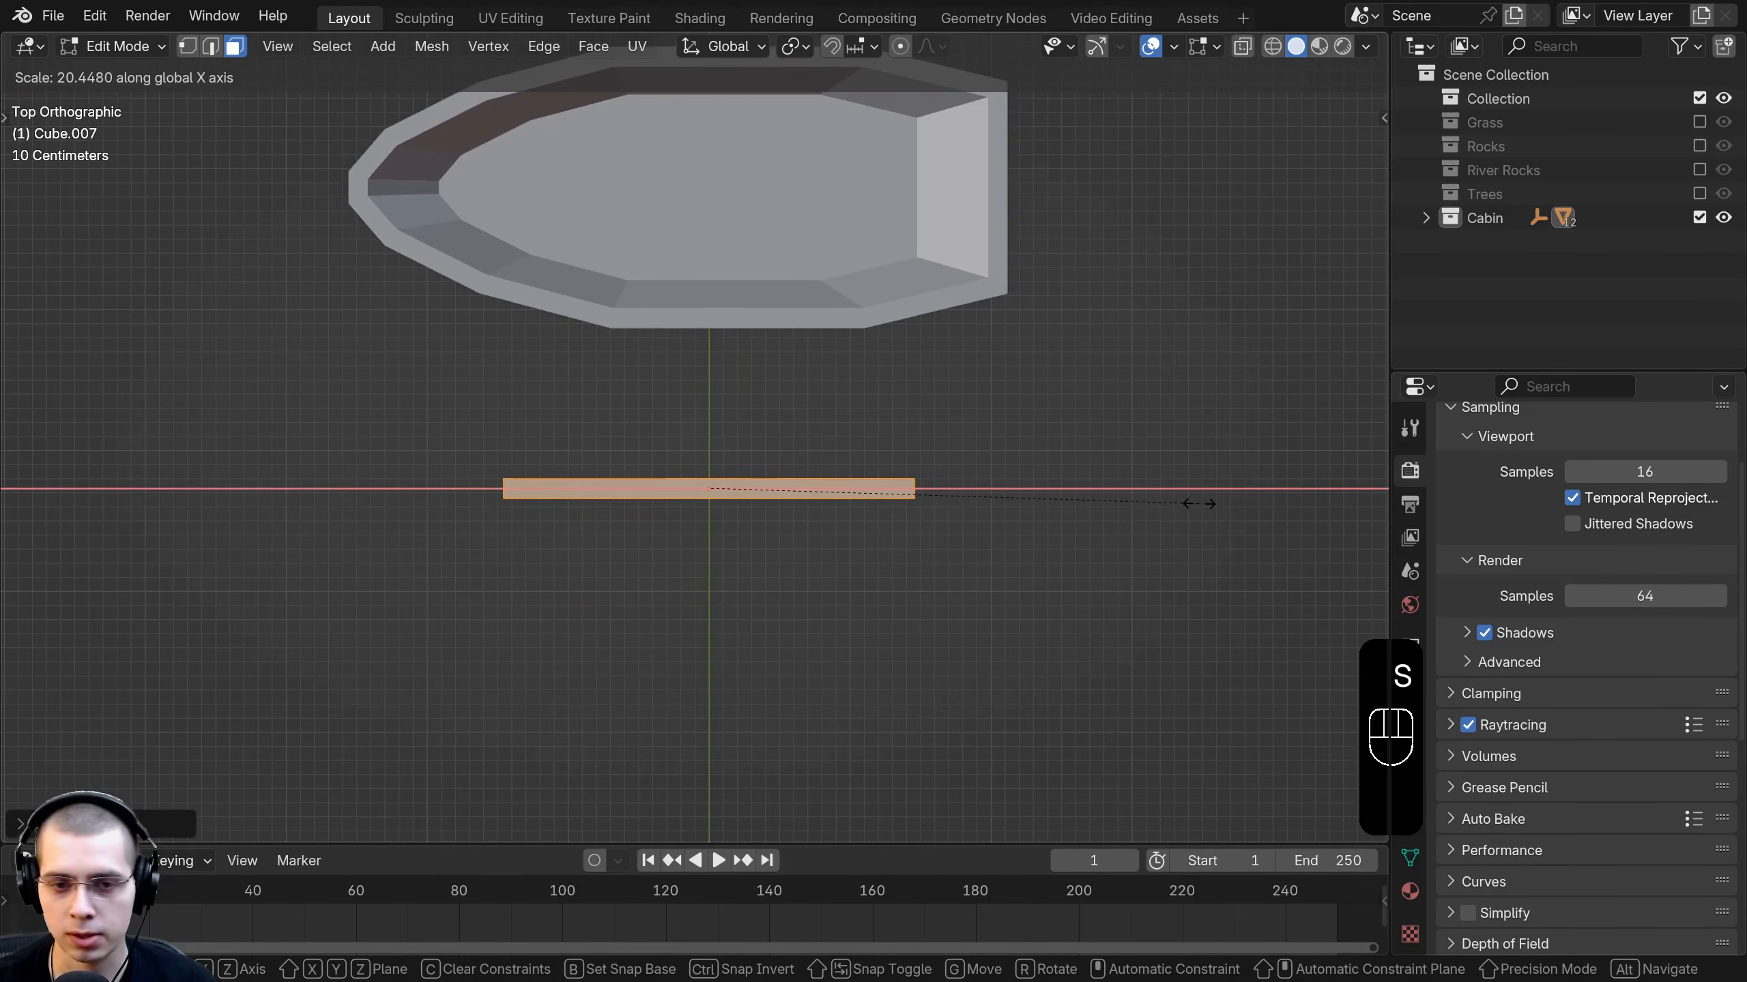
left_click(1199, 503)
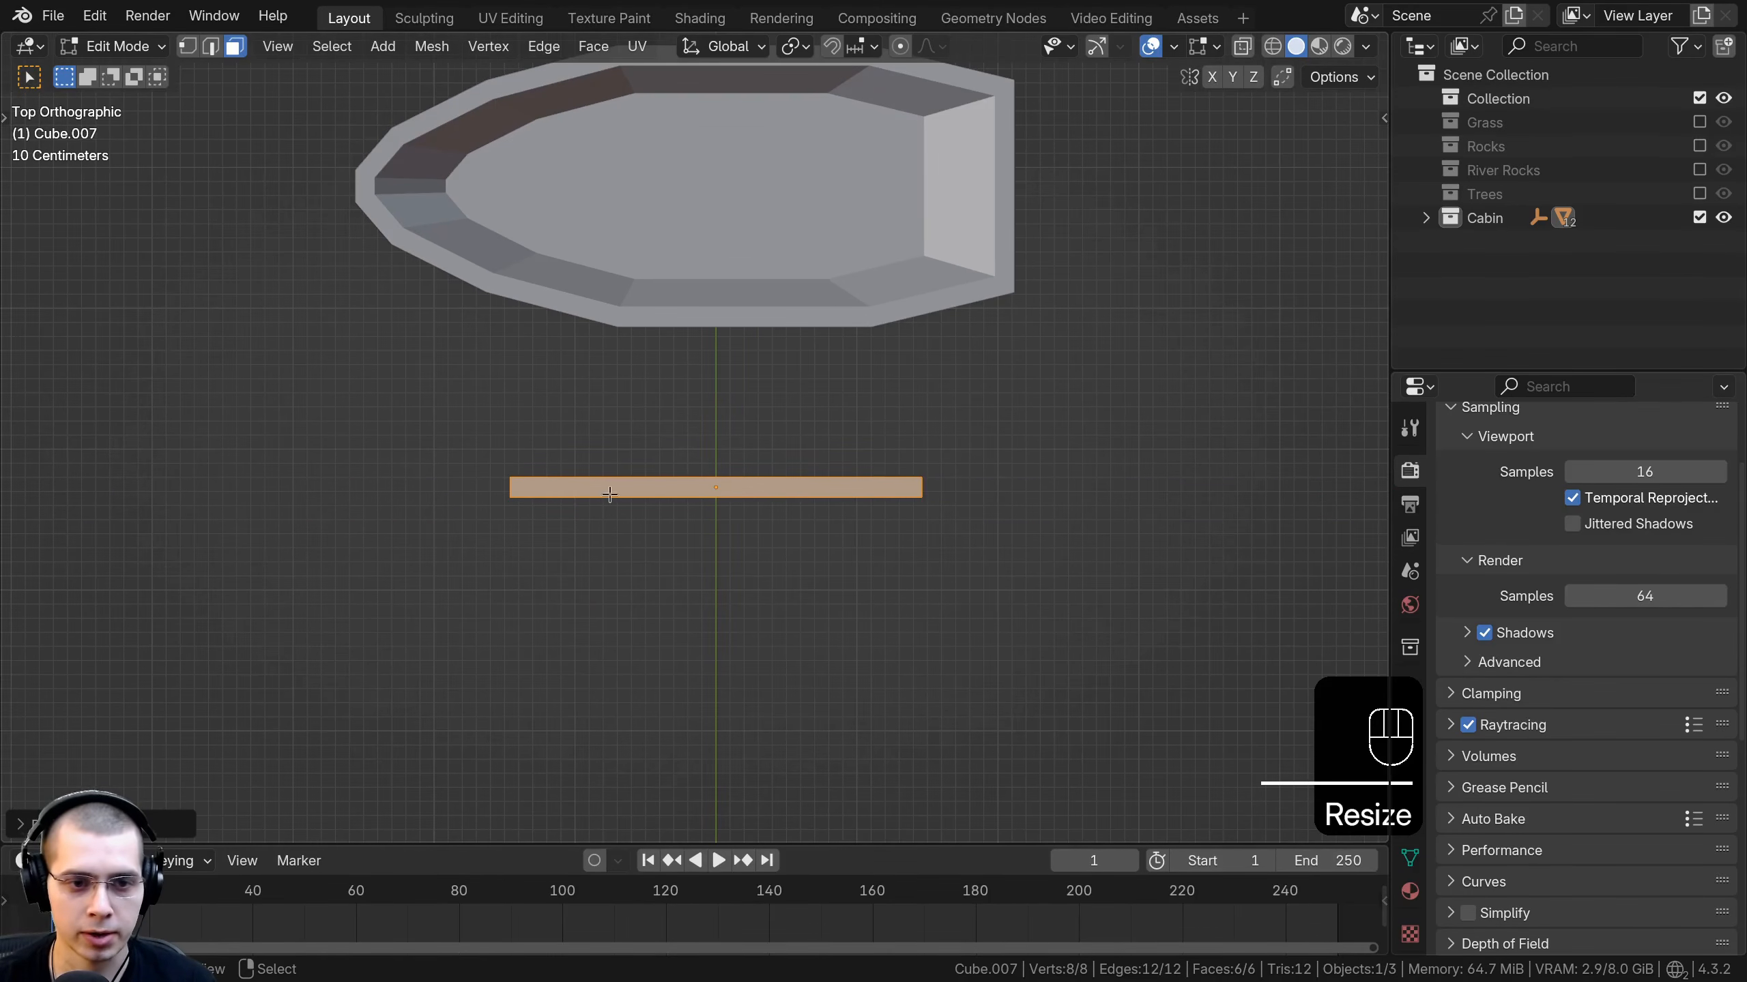
key("s")
left_click(1001, 530)
middle_click_drag(1002, 530, 700, 170)
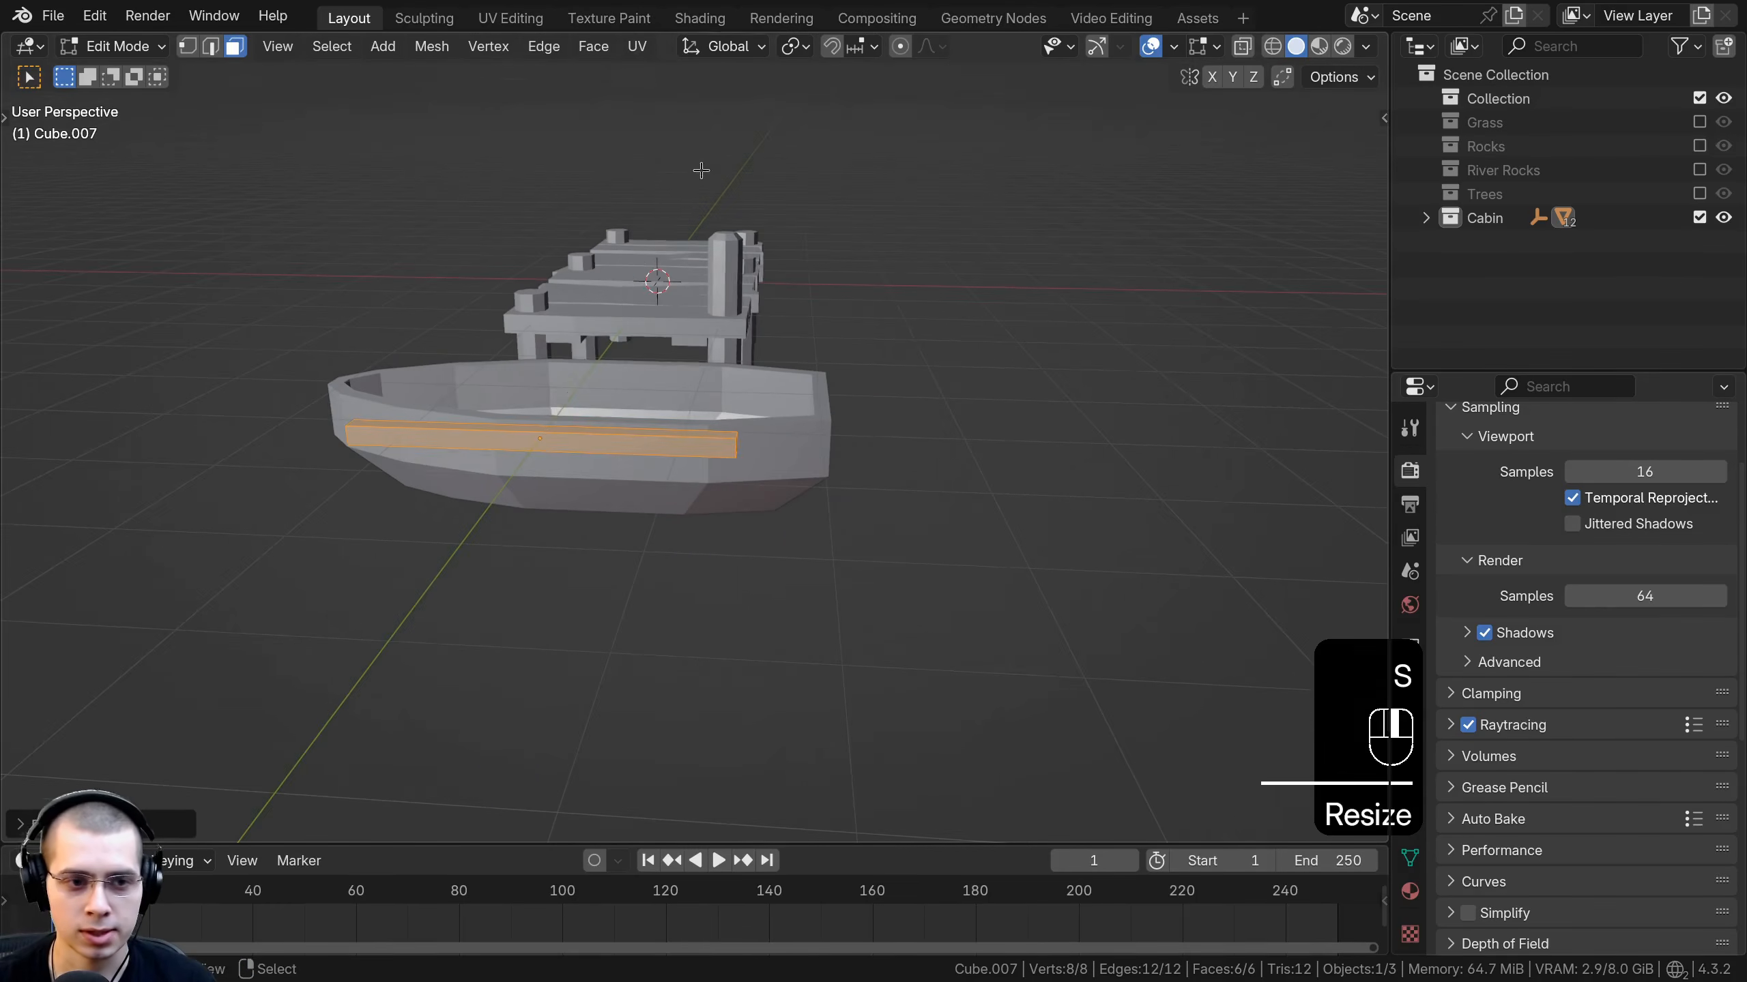
Flatten the bar along Z to about 0.6 of its thickness.
key("s")
key("z")
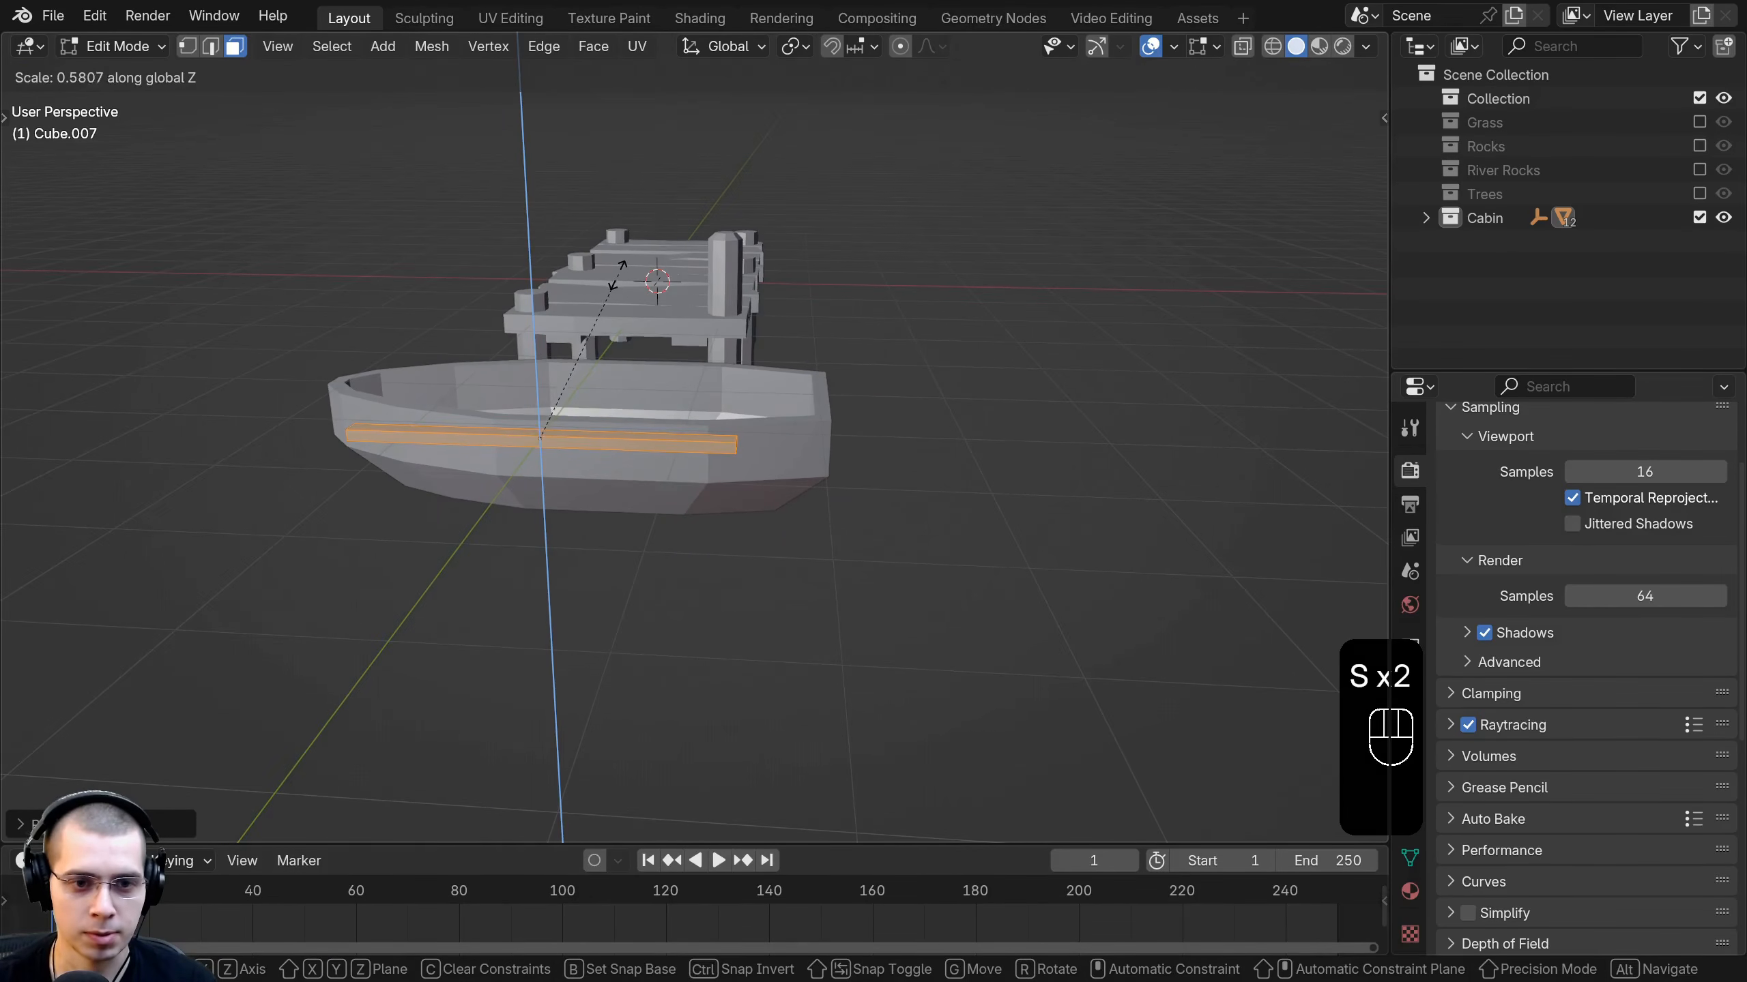
left_click(622, 262)
Extrude the bar's end face nearest the boat's flat stern a short distance outward and widen it along Y into a flare.
middle_click_drag(622, 262, 713, 452)
left_click(725, 407)
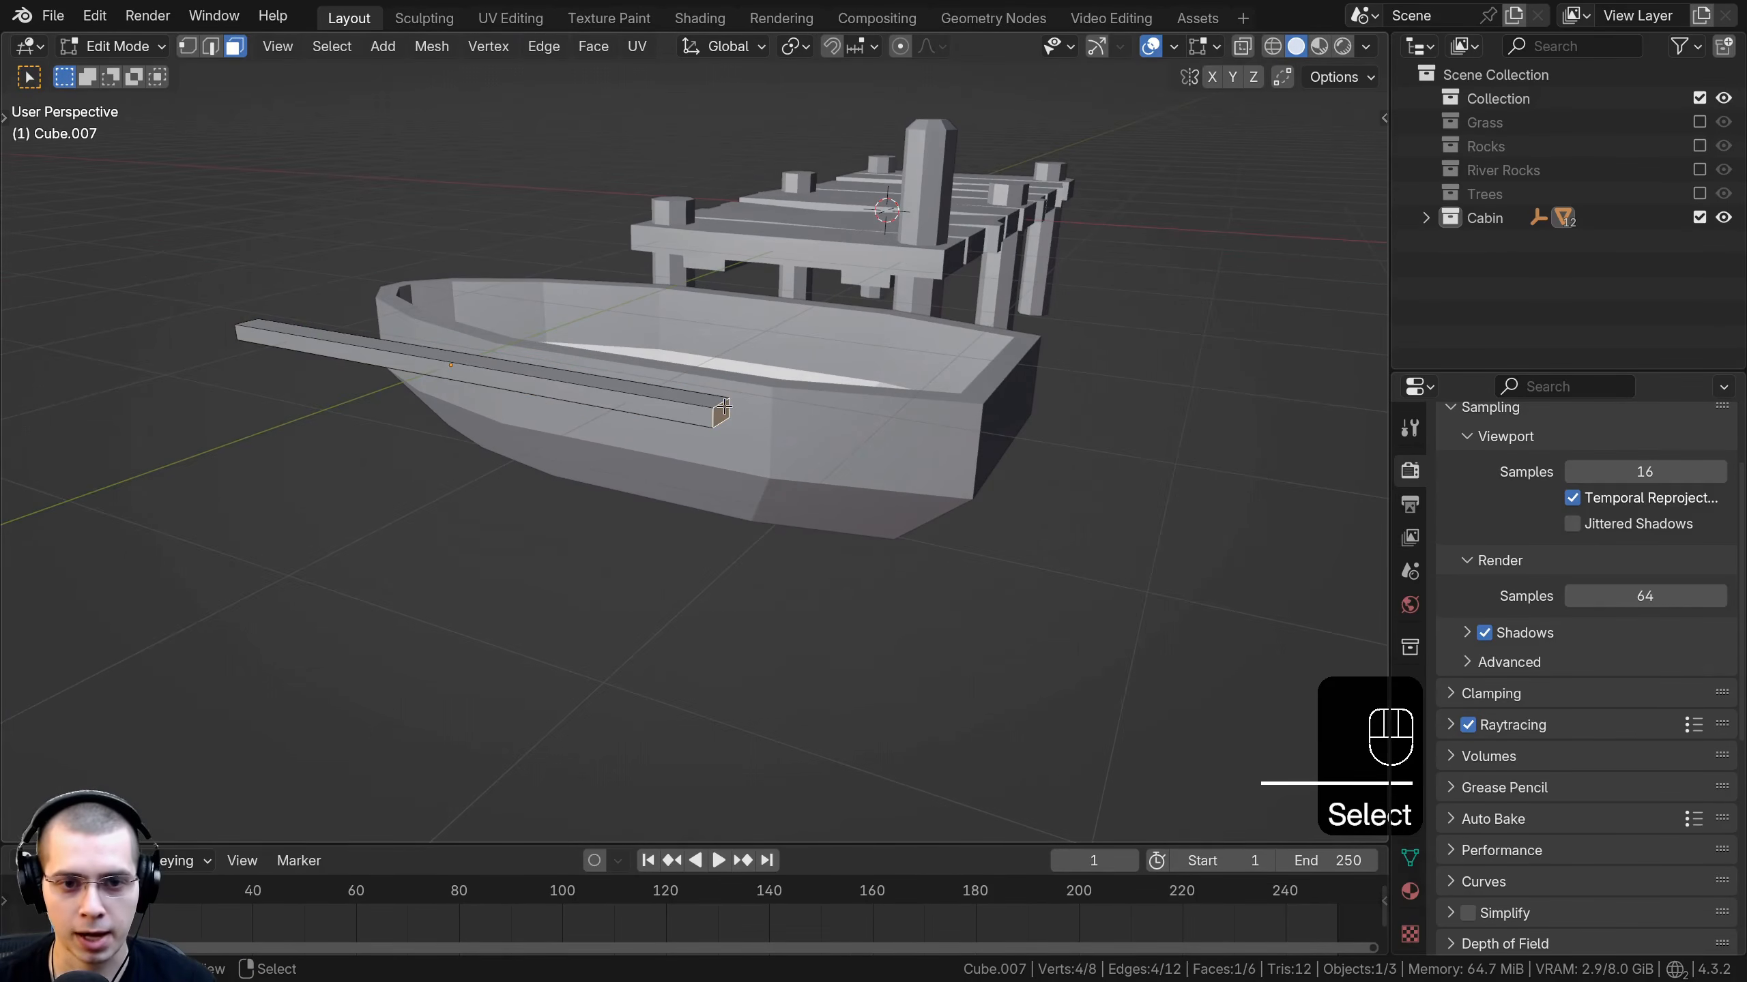
key("KP_7")
middle_click_drag(713, 414, 780, 491, "shift")
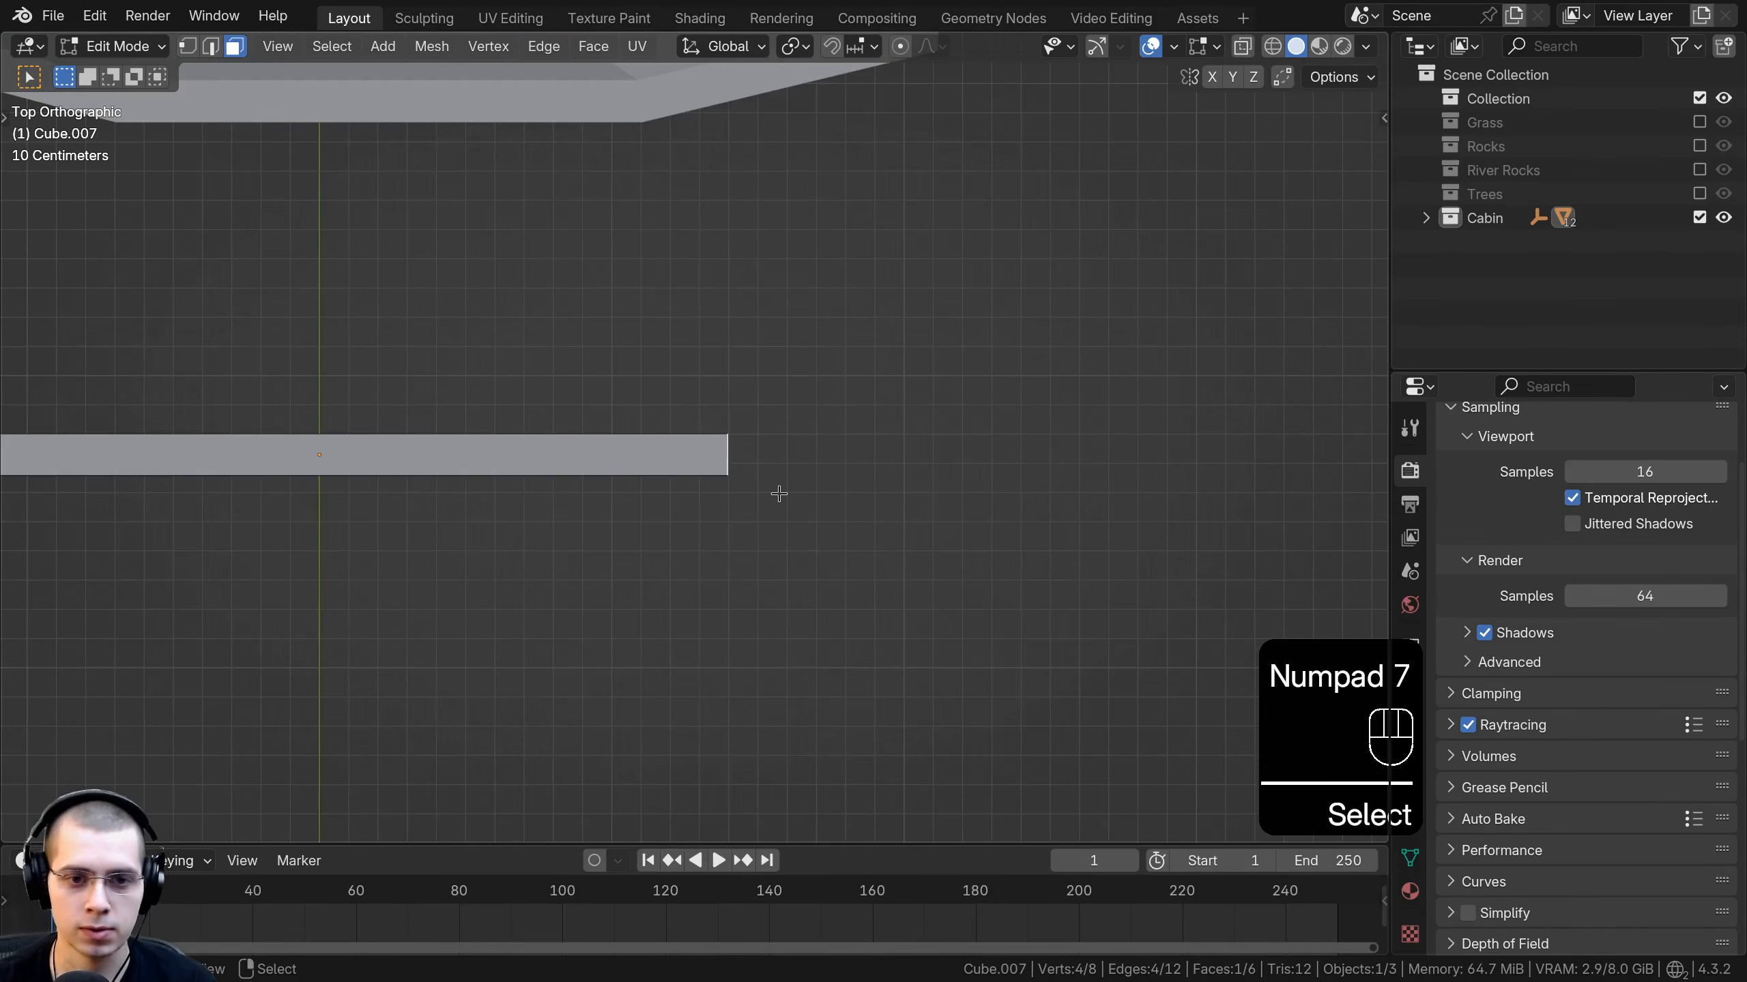
scroll(780, 492, "up", 2)
key("e")
left_click(827, 452)
key("s")
key("y")
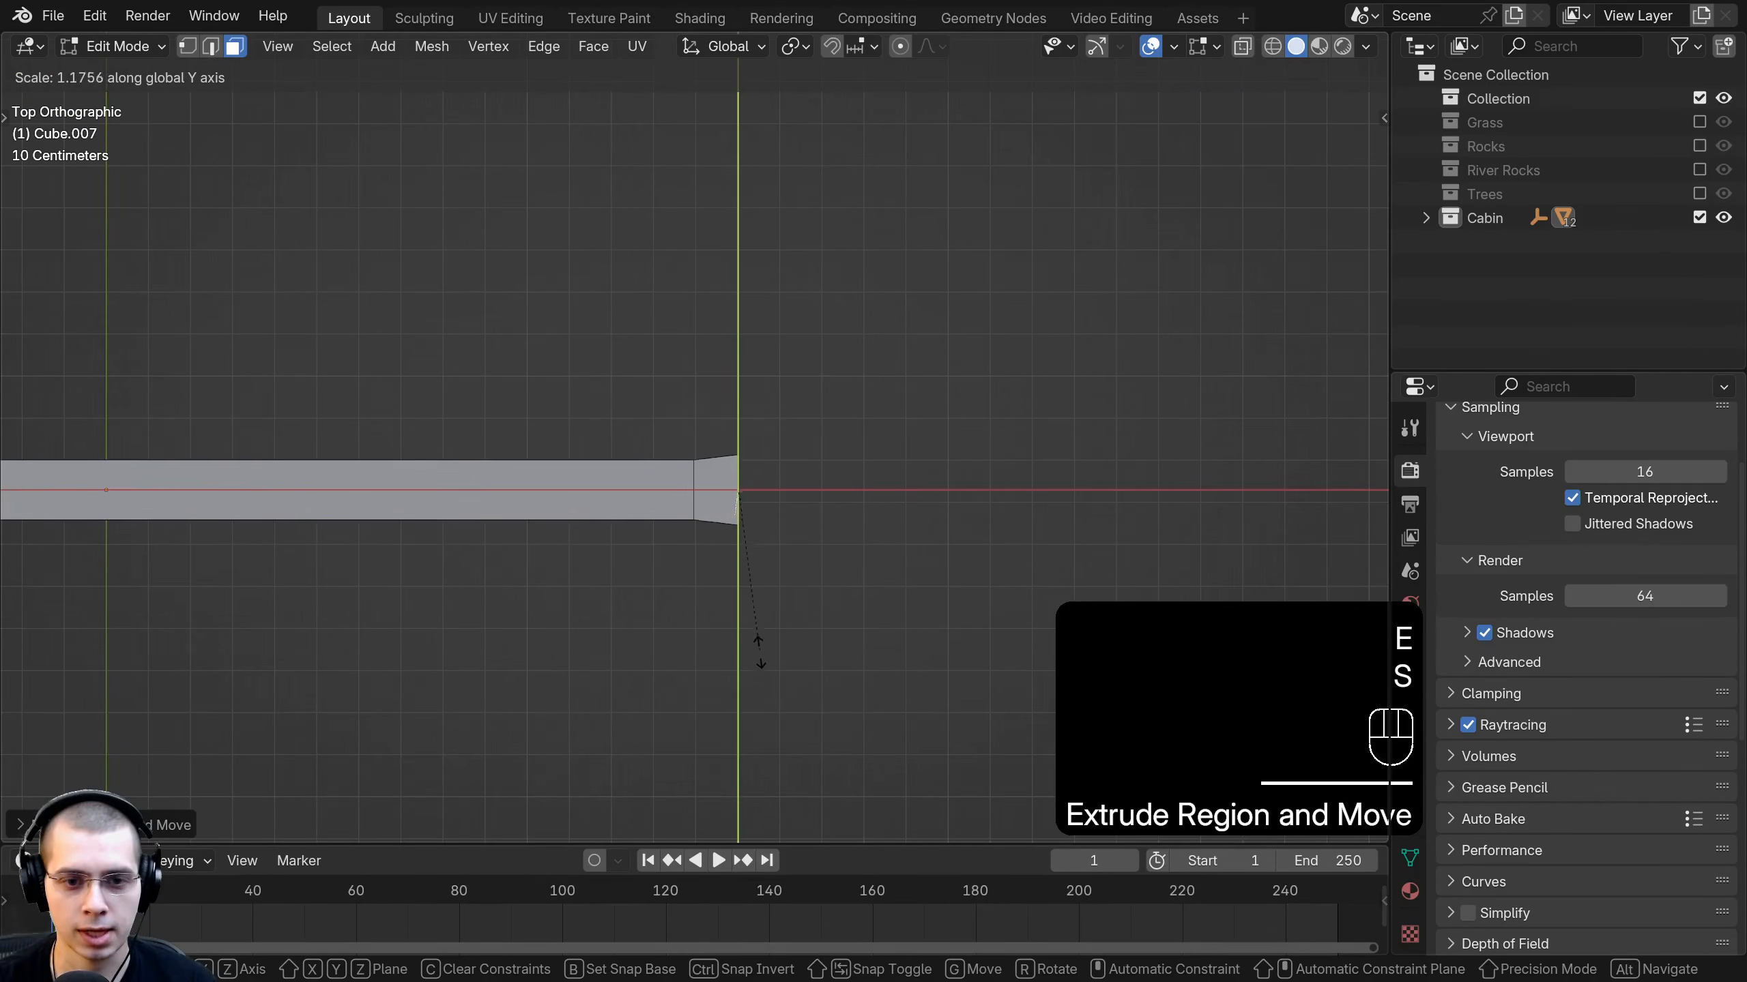
left_click(755, 777)
Extrude the flared handle end about 0.12 m further along X and widen the new face along Y.
middle_click_drag(755, 777, 760, 630)
key("KP_7")
key("e")
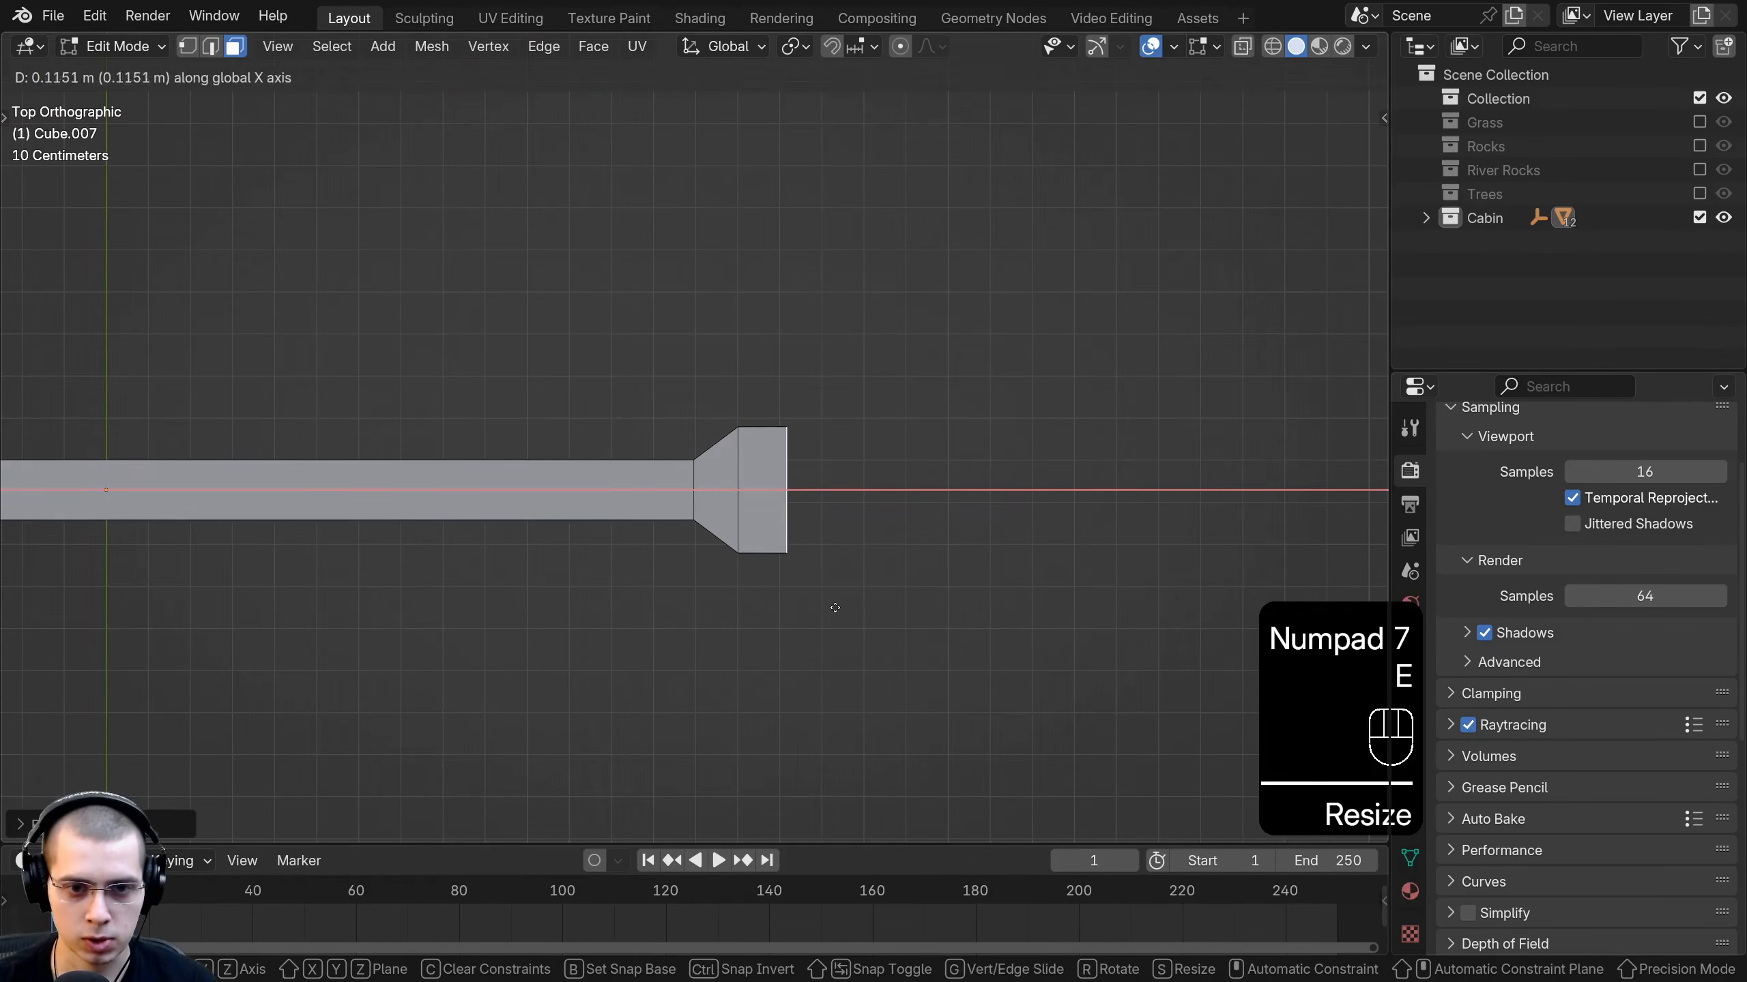
left_click(804, 660)
key("s")
key("y")
left_click(806, 640)
Extrude a short cap on the handle end, scale its face down, and adjust it along X to finish the grip.
key("e")
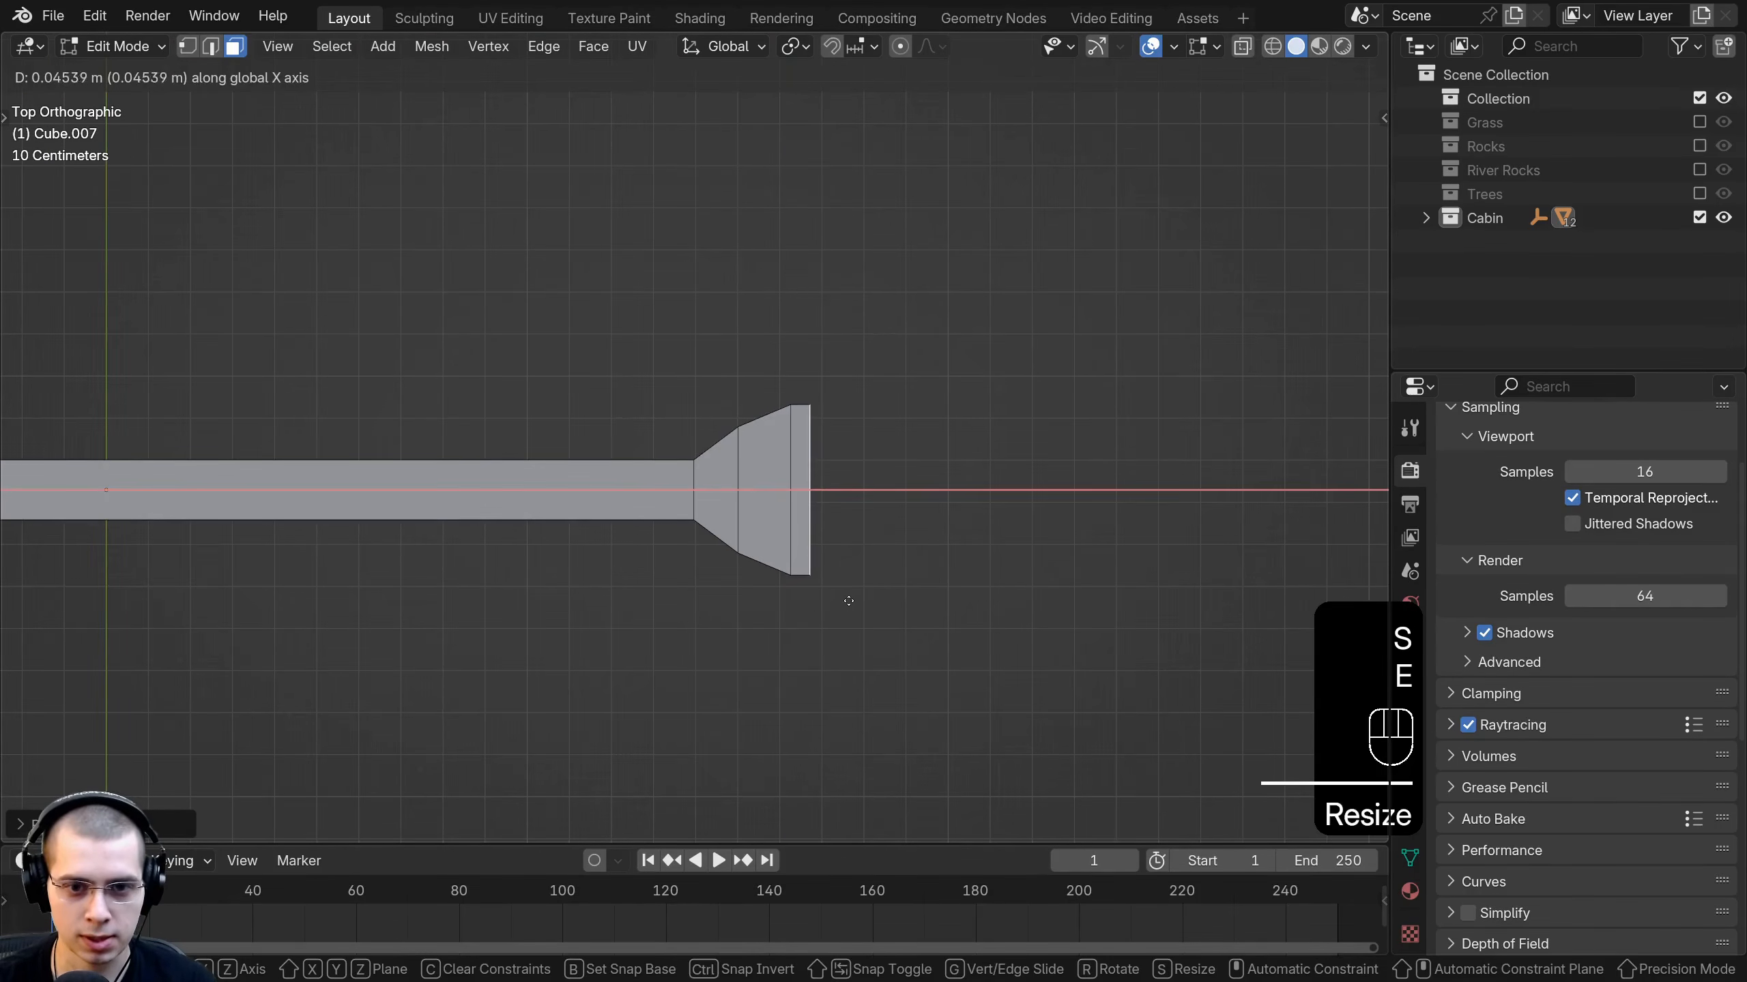
left_click(790, 687)
key("s")
left_click(793, 637)
key("g")
key("x")
left_click(803, 629)
key("Tab")
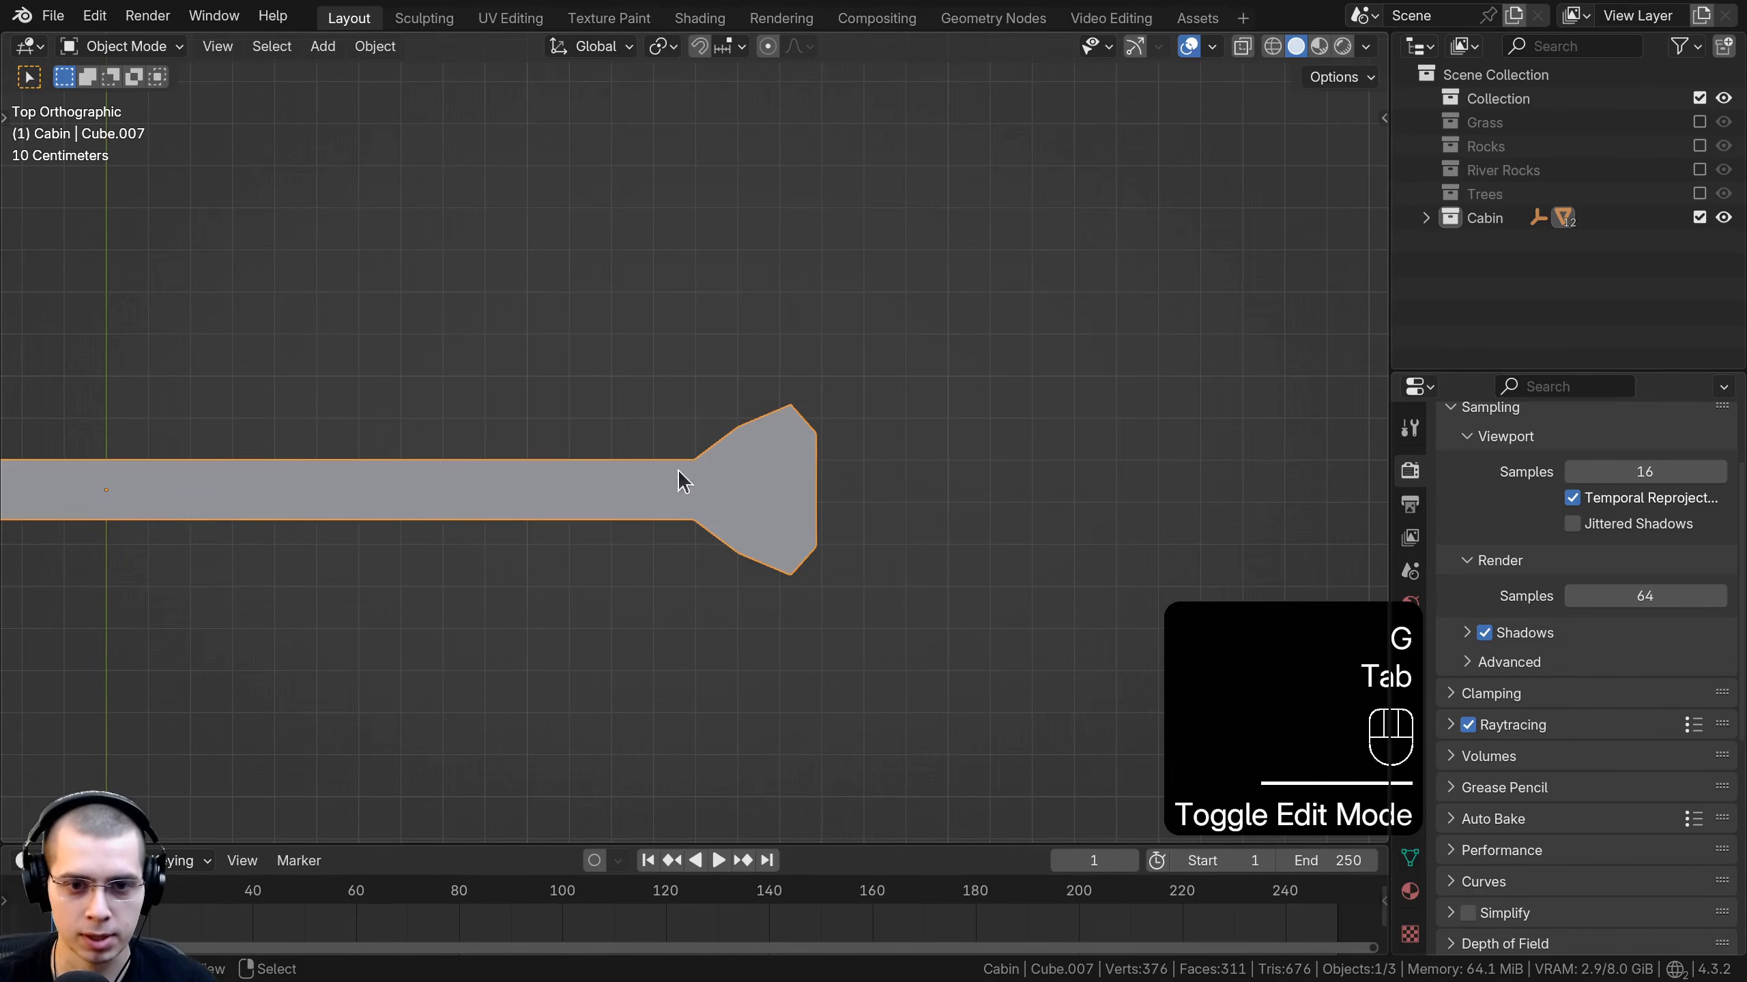
Extrude the bar's opposite end face outward and scale it about 3.37 along Y to start the paddle blade.
scroll(708, 511, "down", 5)
middle_click_drag(542, 475, 878, 360, "shift")
key("Tab")
left_click(743, 356)
key("KP_7")
key("e")
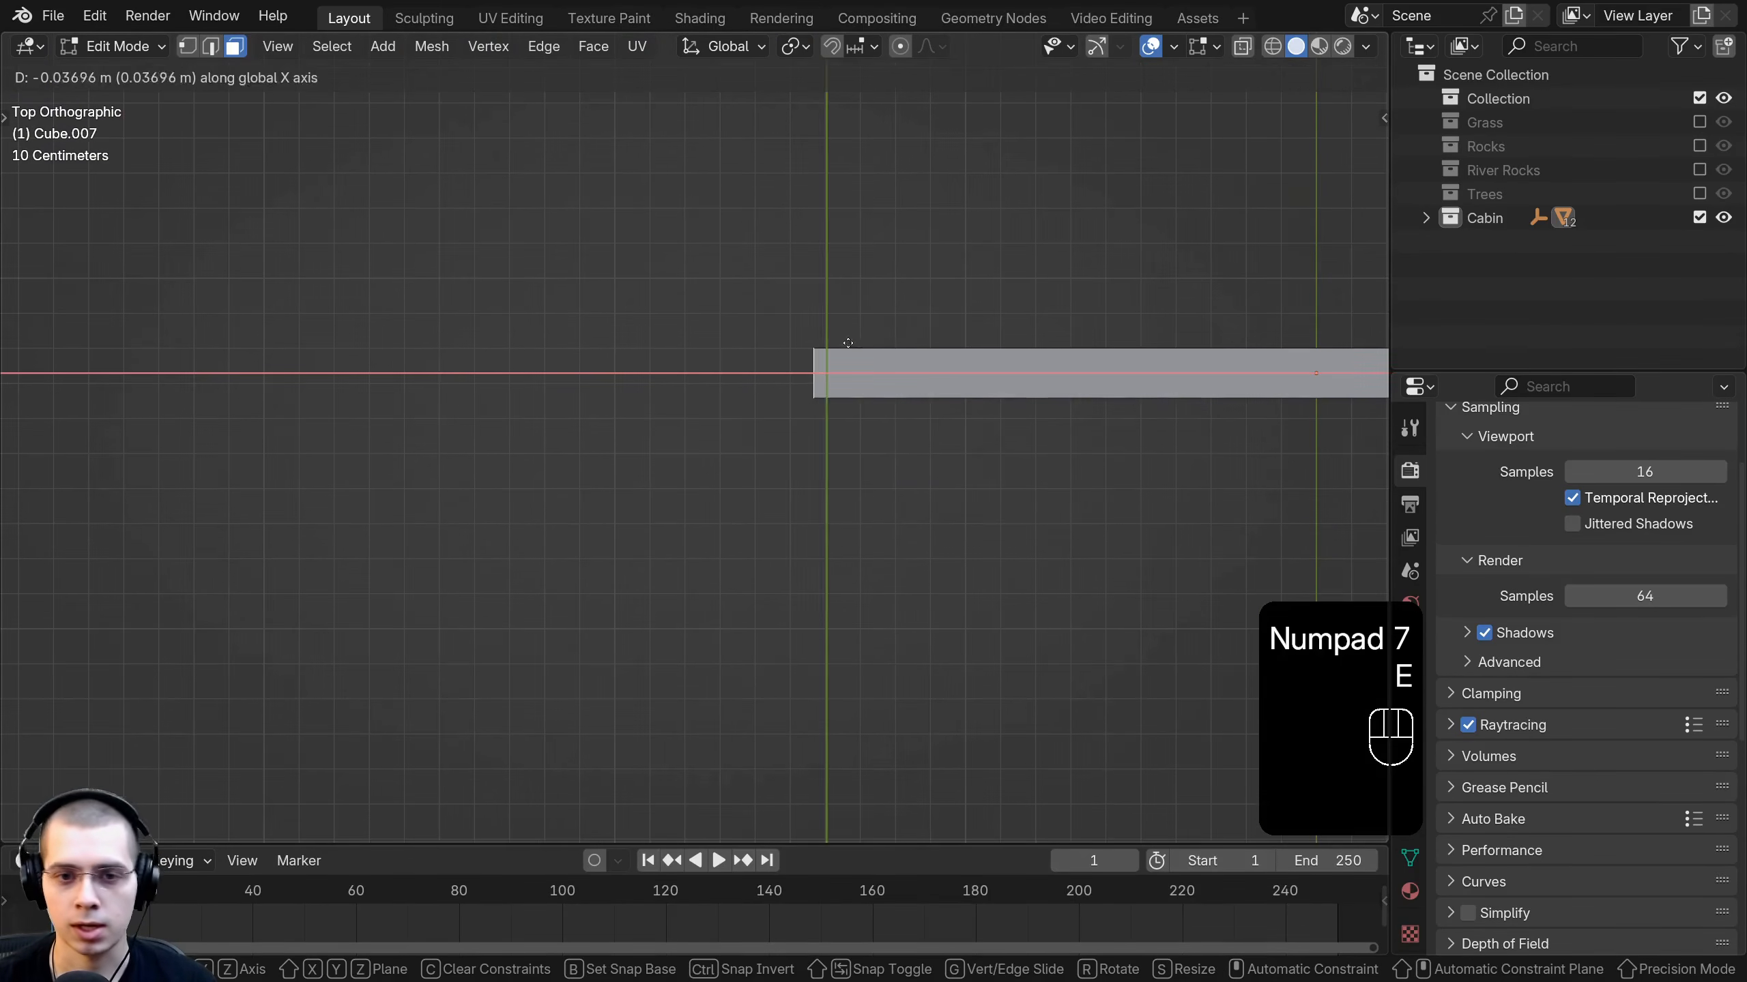
left_click(775, 331)
scroll(719, 475, "down", 4)
key("e")
key("s")
key("y")
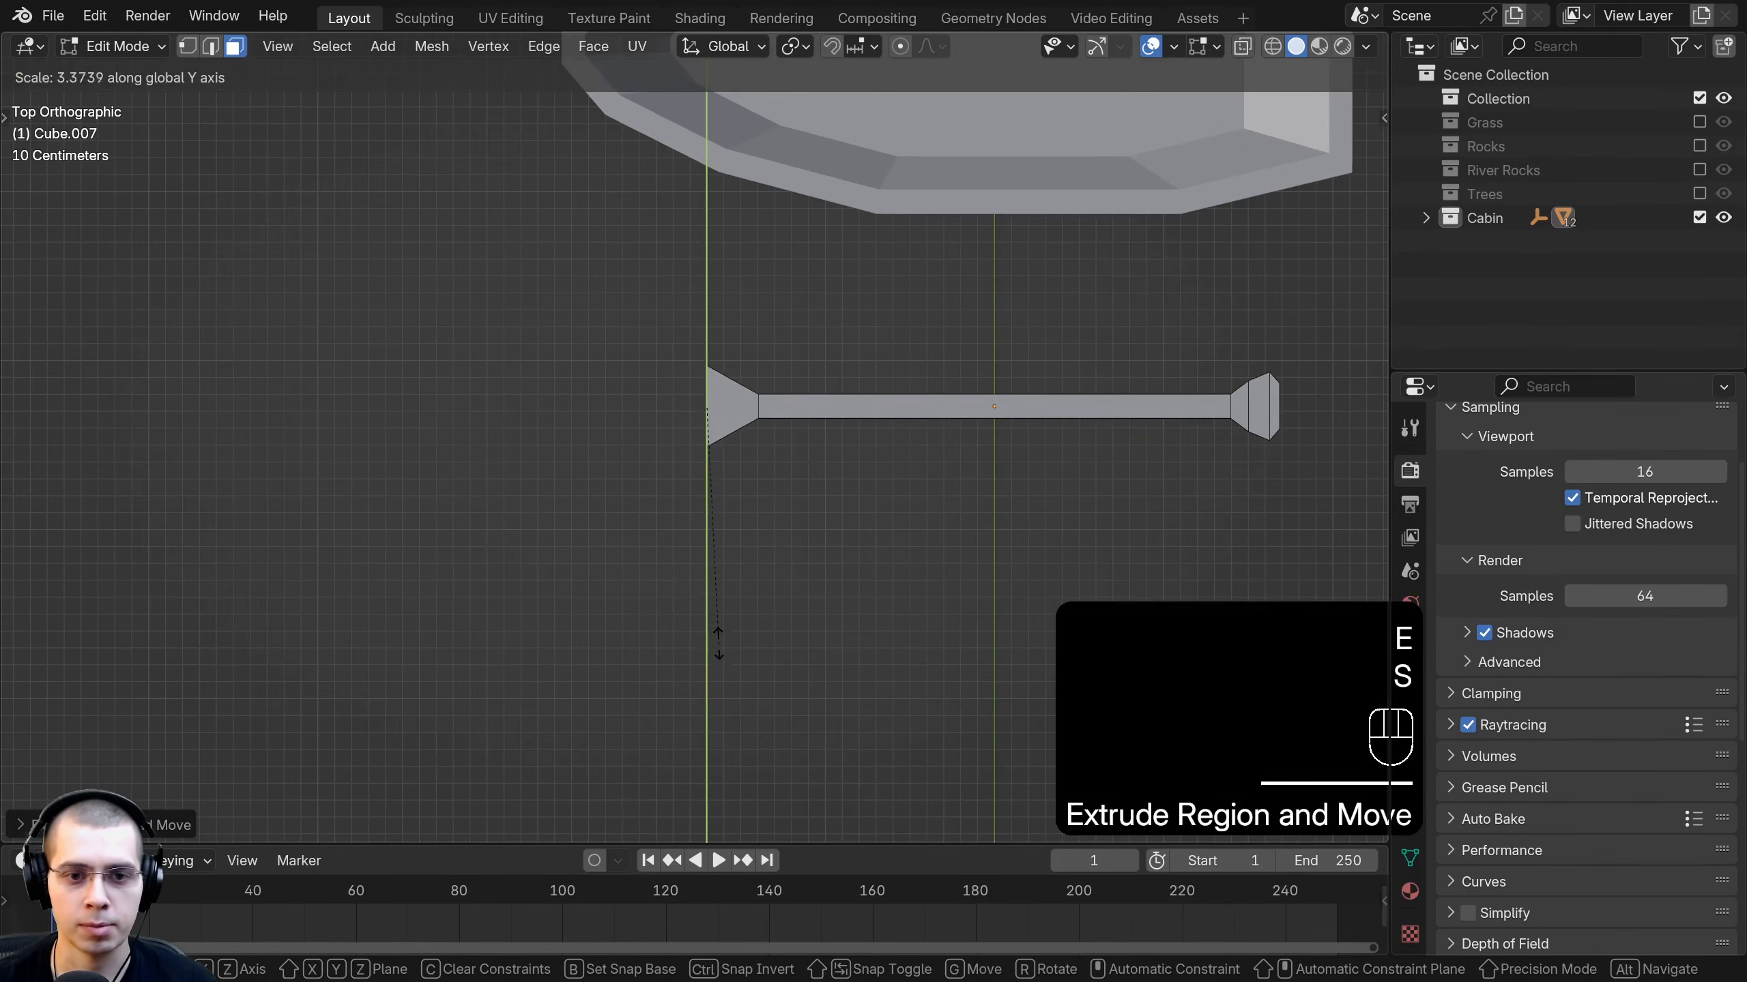
left_click(718, 644)
Extrude the blade end again, widen it along Y, and move it about 0.13 m further outward along X.
key("e")
left_click(713, 436)
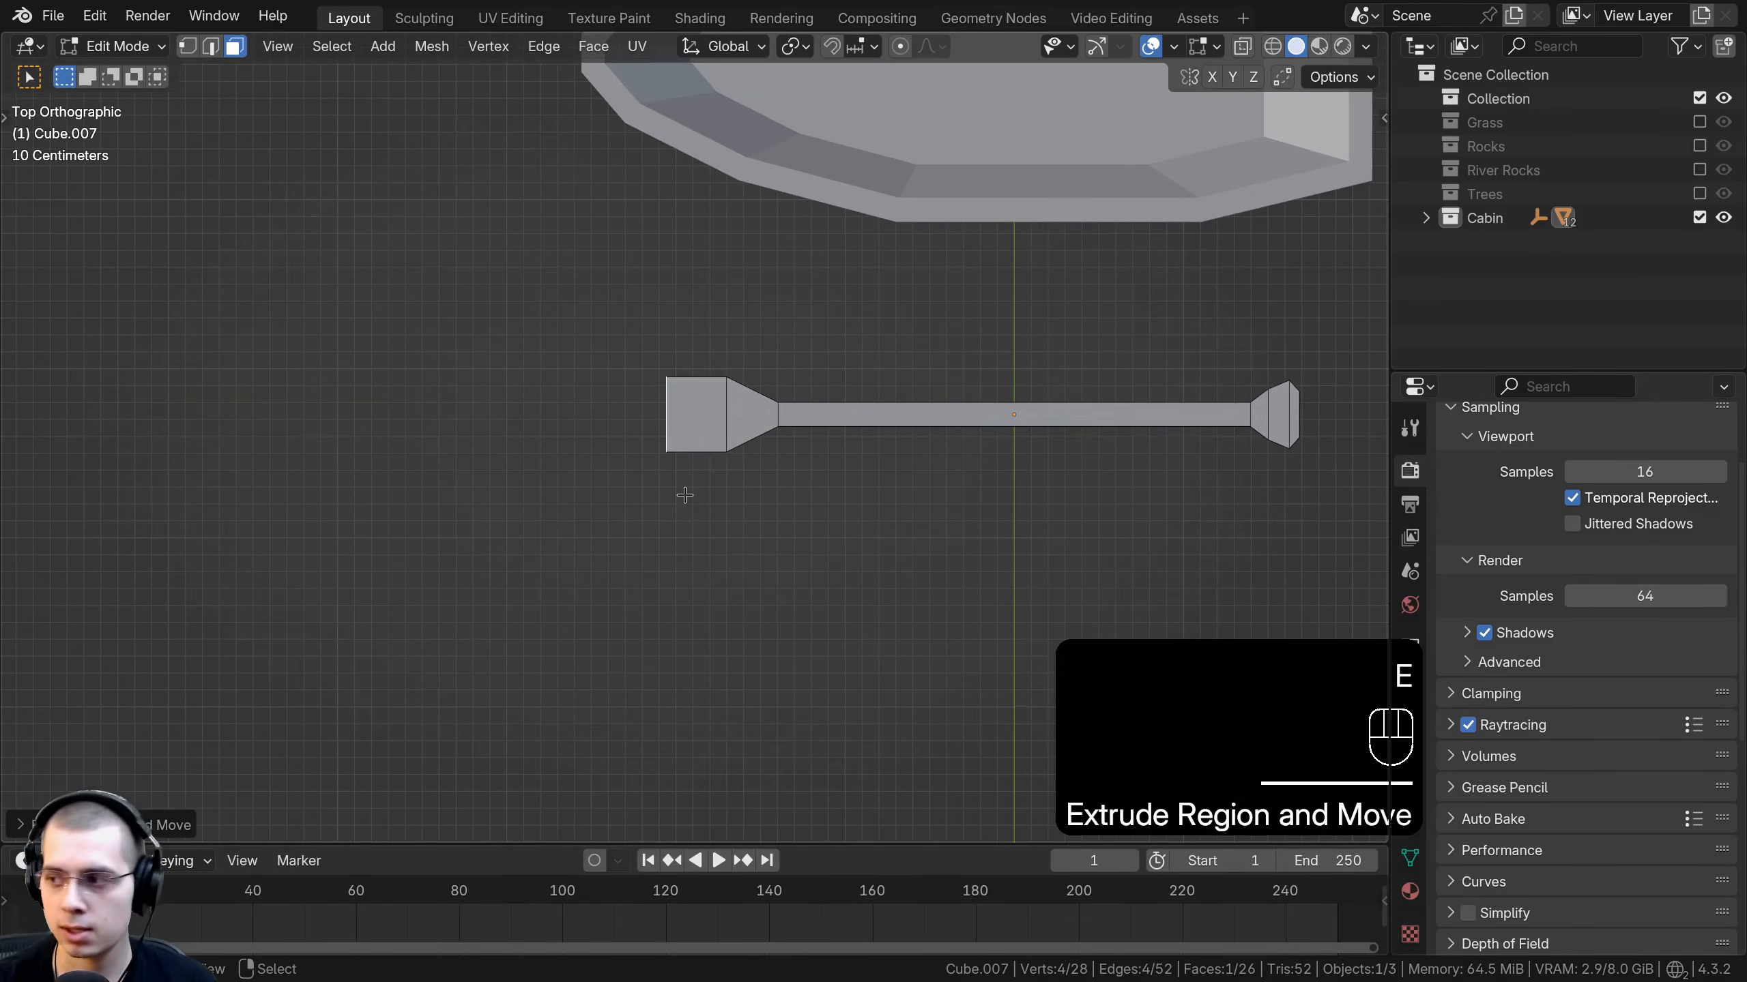
key("s")
key("y")
left_click(694, 547)
key("g")
key("x")
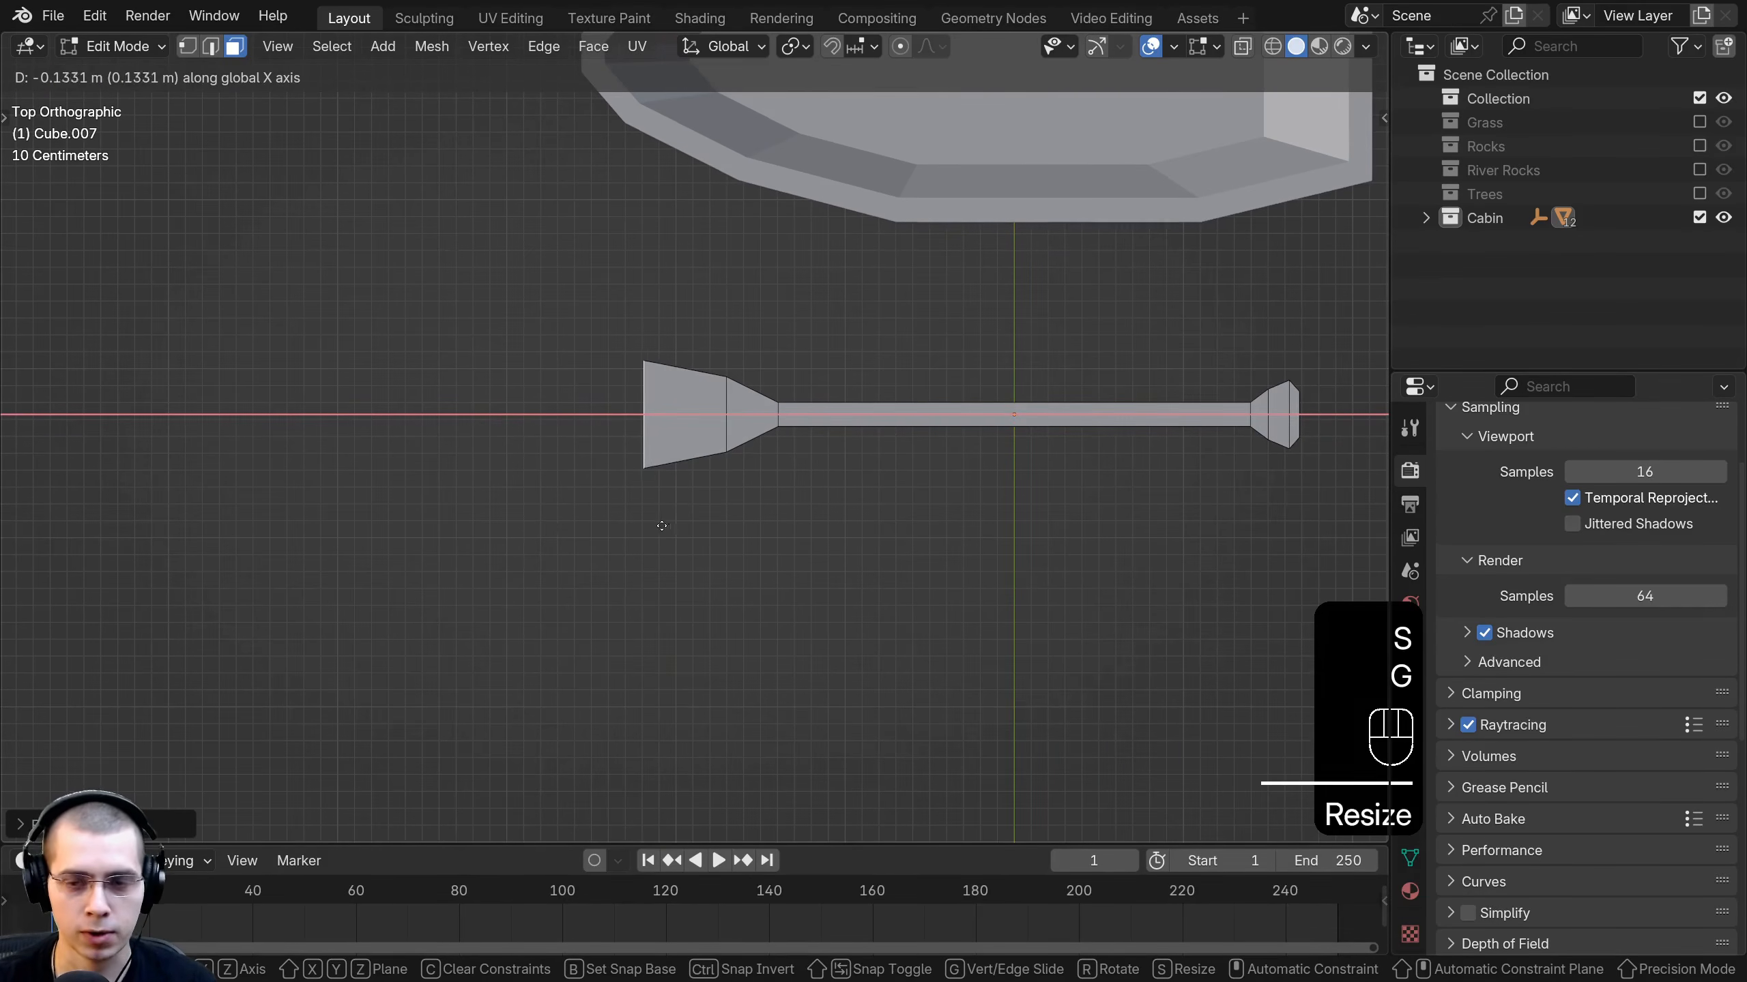
left_click(662, 525)
Extrude two more blade sections outward along X and narrow the outermost face along Y.
key("e")
left_click(624, 500)
key("e")
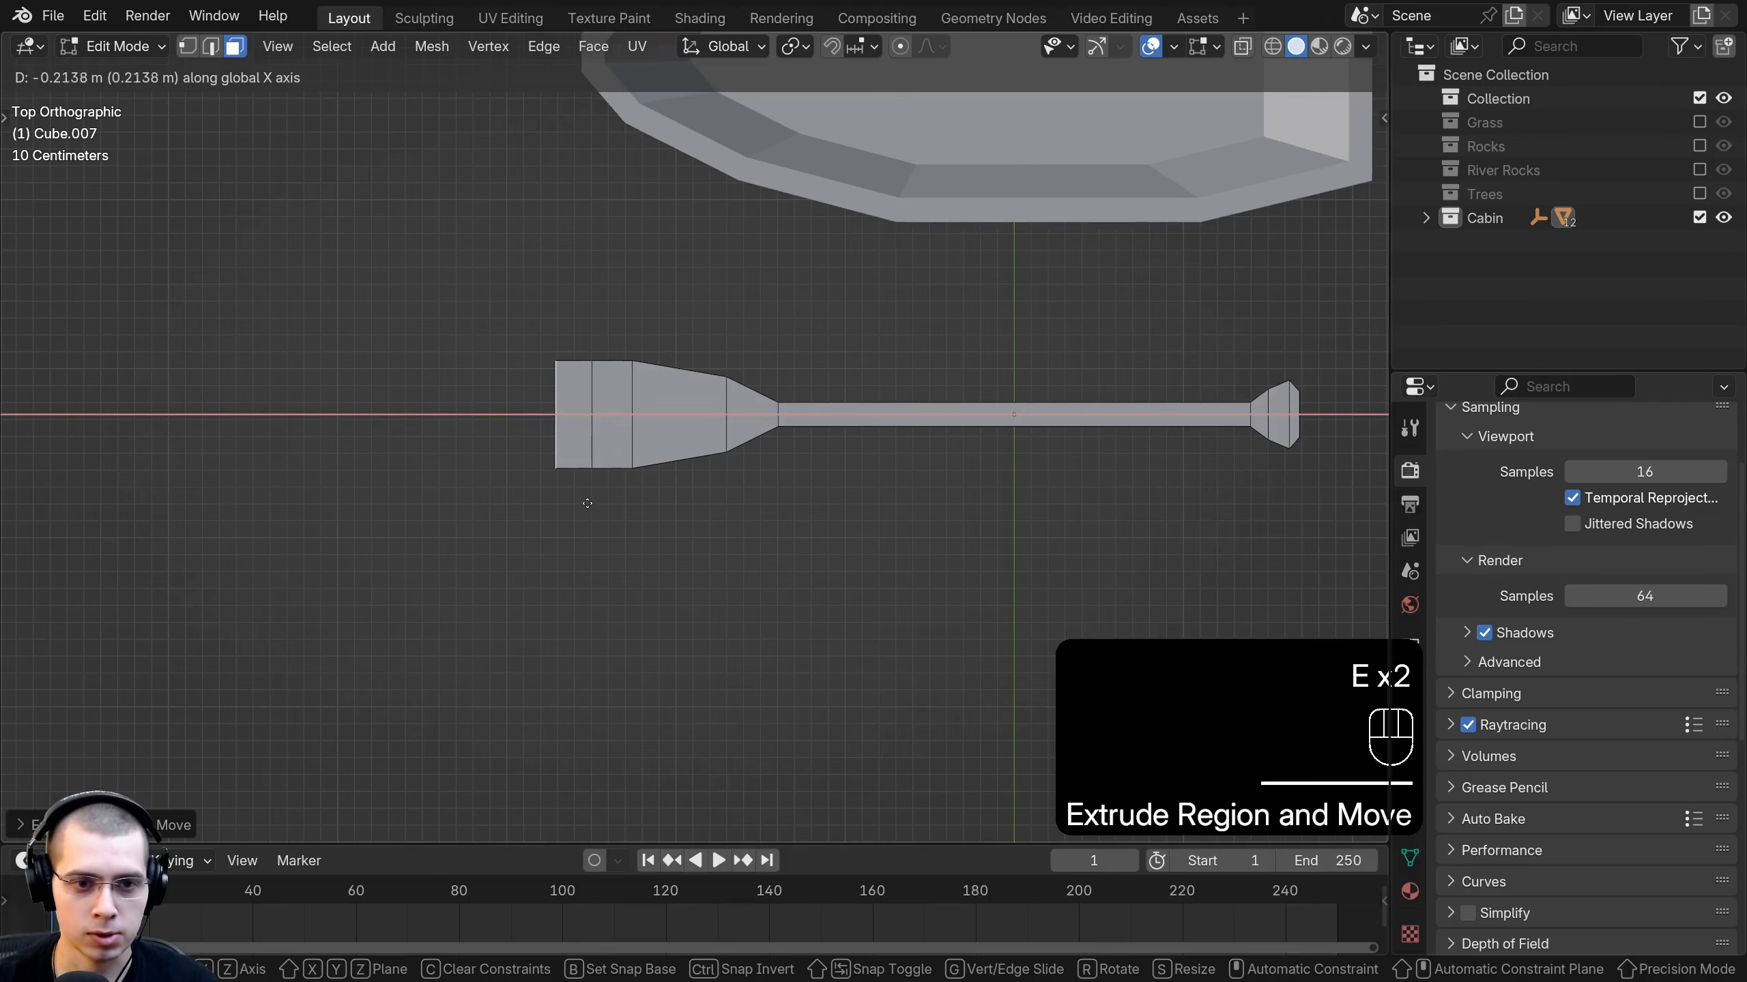
left_click(557, 537)
key("s")
key("y")
left_click(554, 515)
Extrude a short blade tip along X and taper it to about 0.51 along Y.
scroll(701, 507, "up", 1)
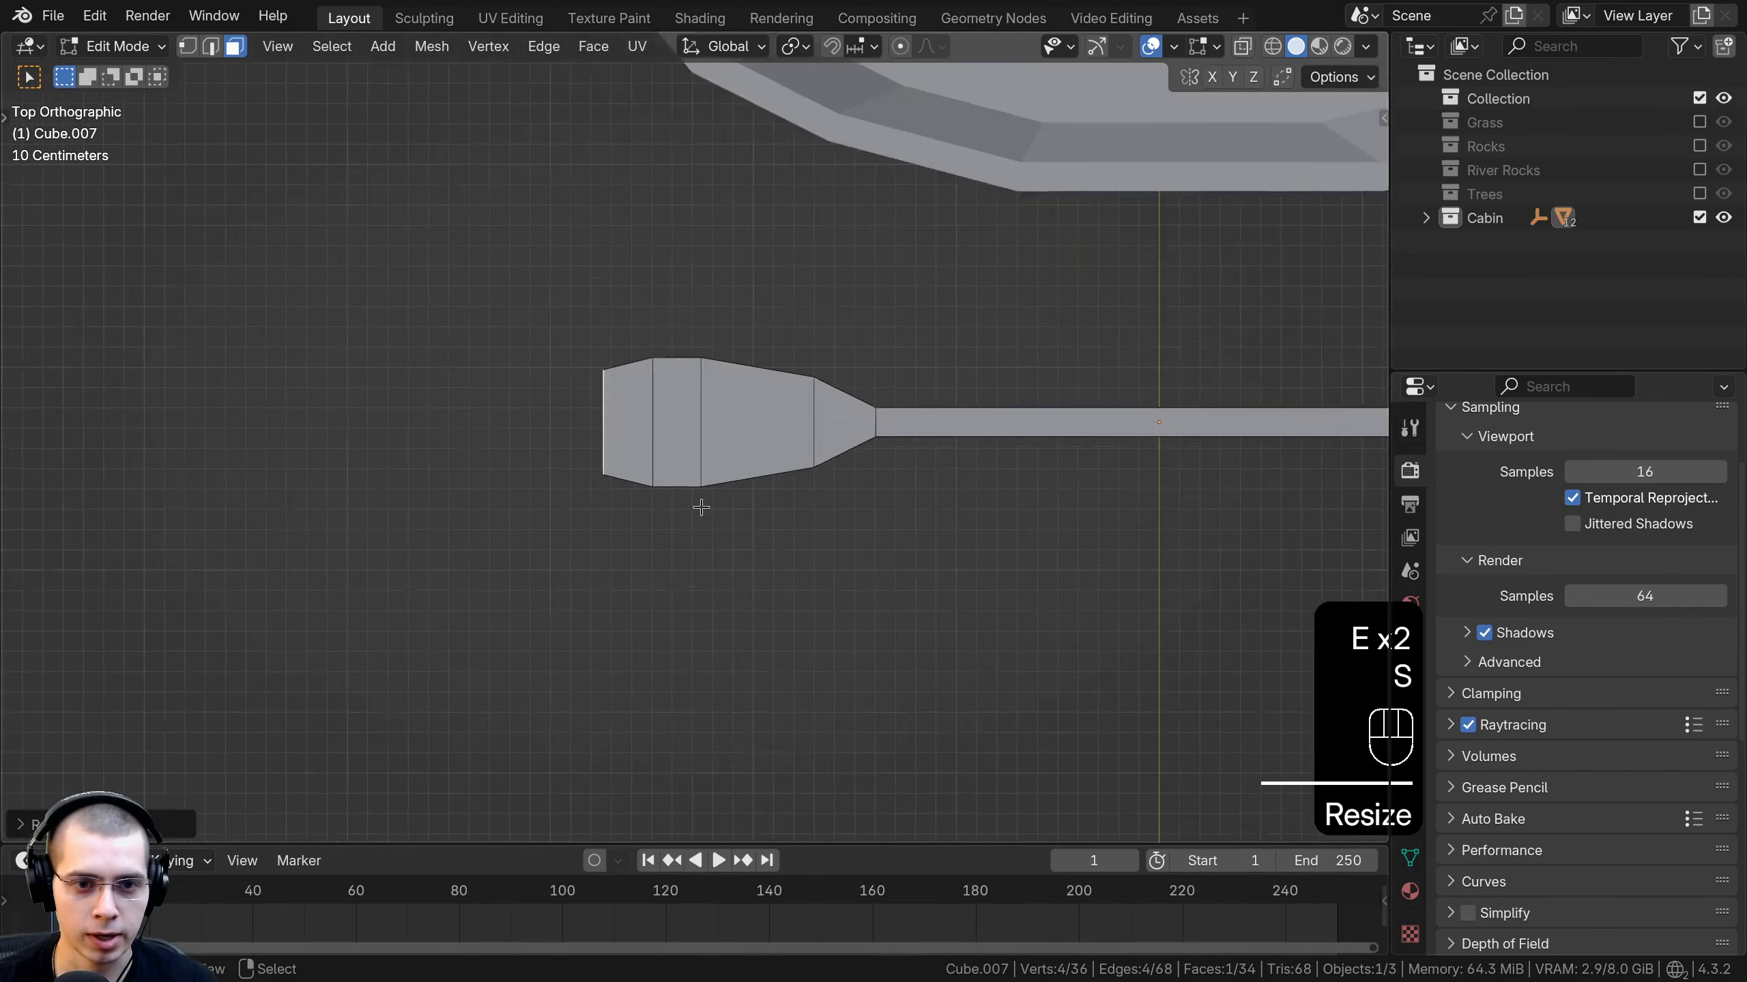
scroll(701, 507, "up", 1)
key("e")
key("x")
left_click(677, 533)
key("s")
key("y")
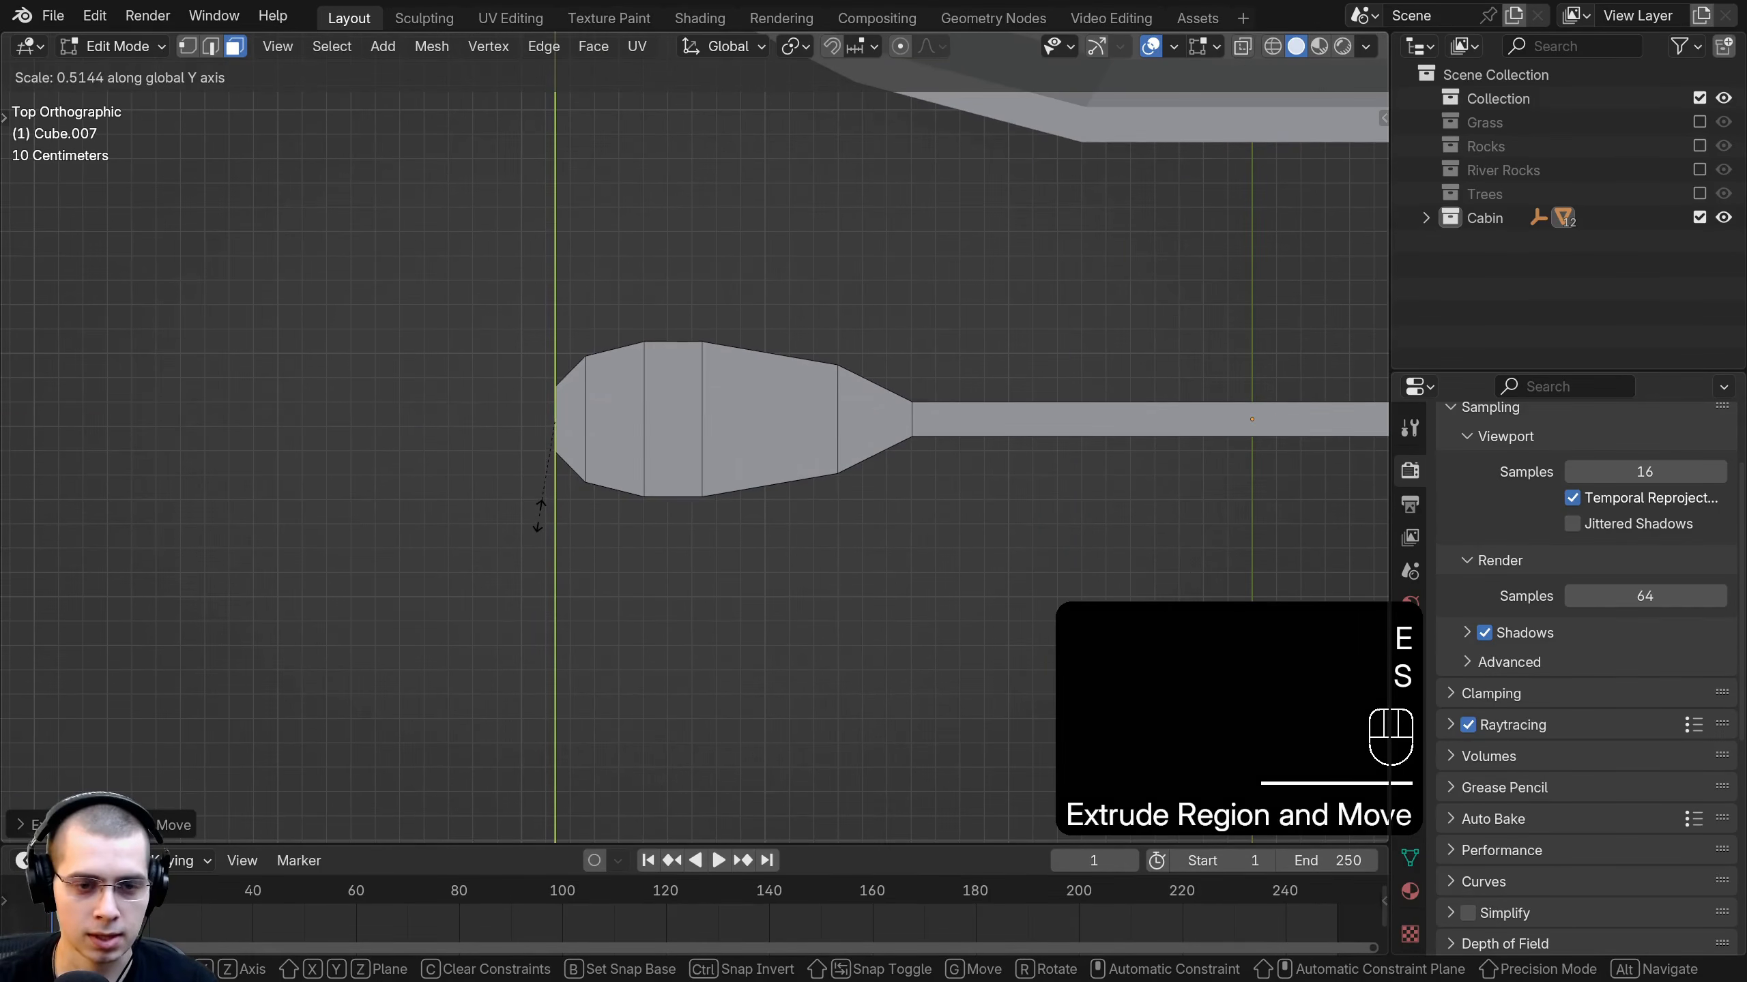
left_click(539, 513)
key("Tab")
Scale the whole oar down uniformly to suit the boat and apply its scale.
scroll(710, 612, "down", 3)
middle_click_drag(709, 612, 681, 471)
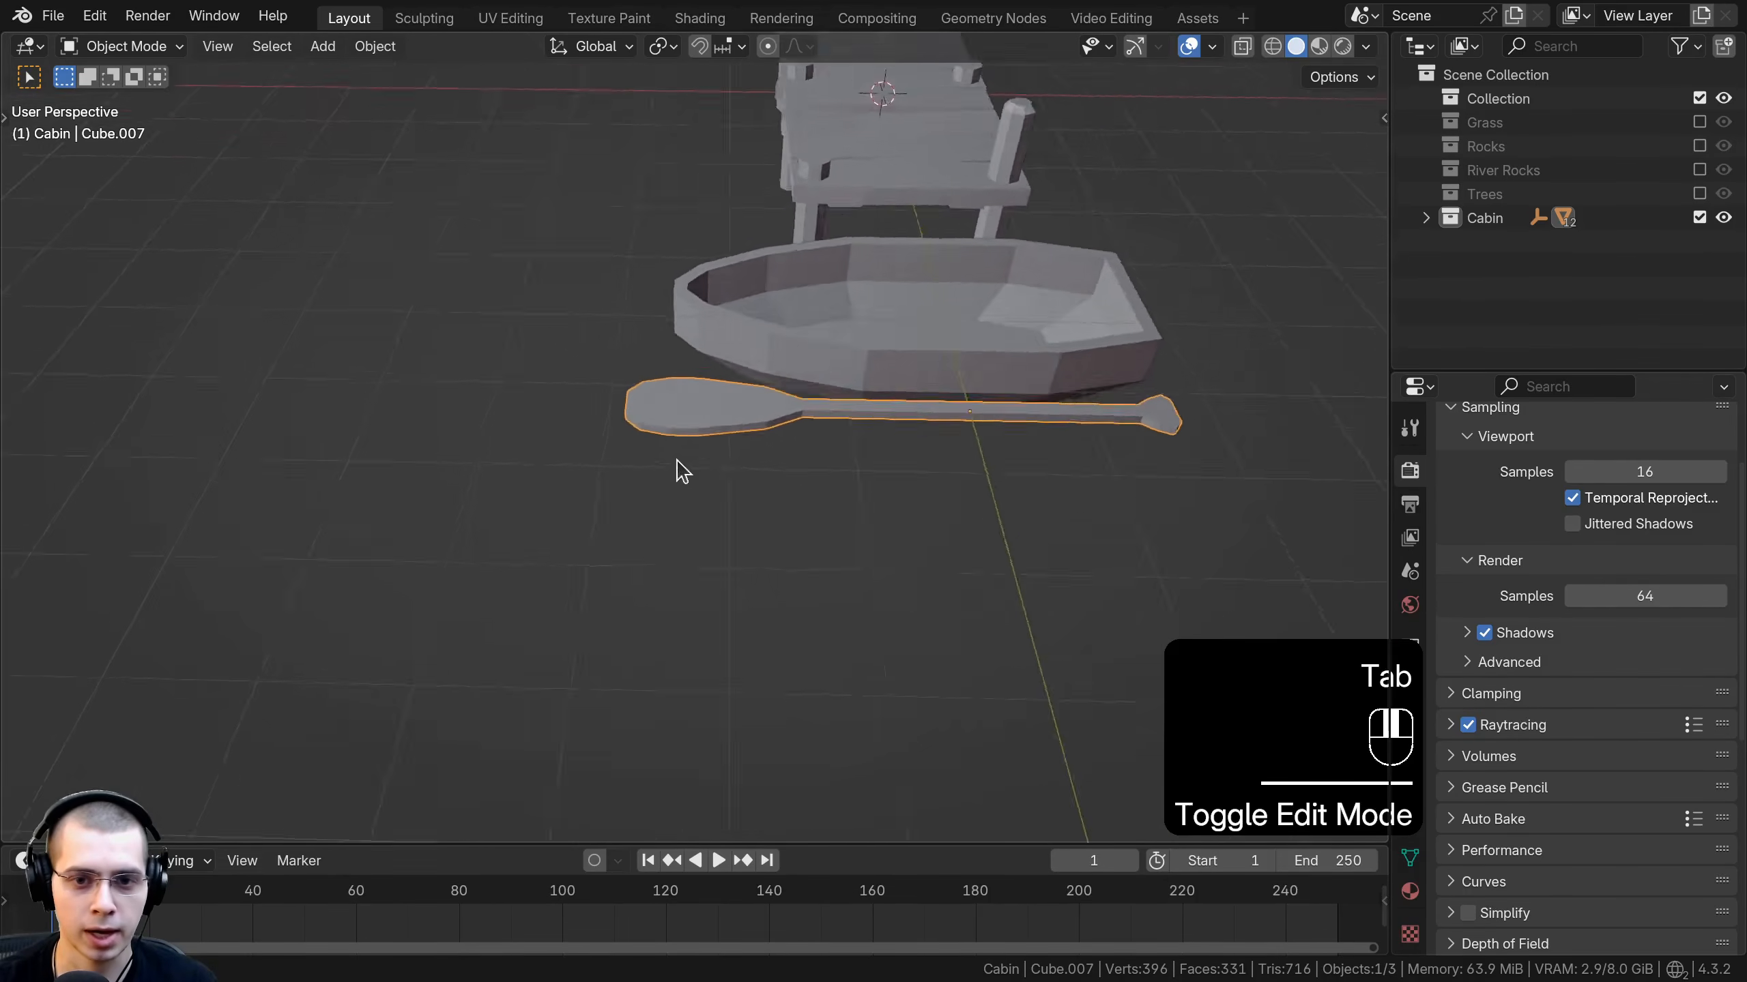
key("s")
left_click(877, 429)
scroll(877, 430, "up", 2)
key("ctrl+a")
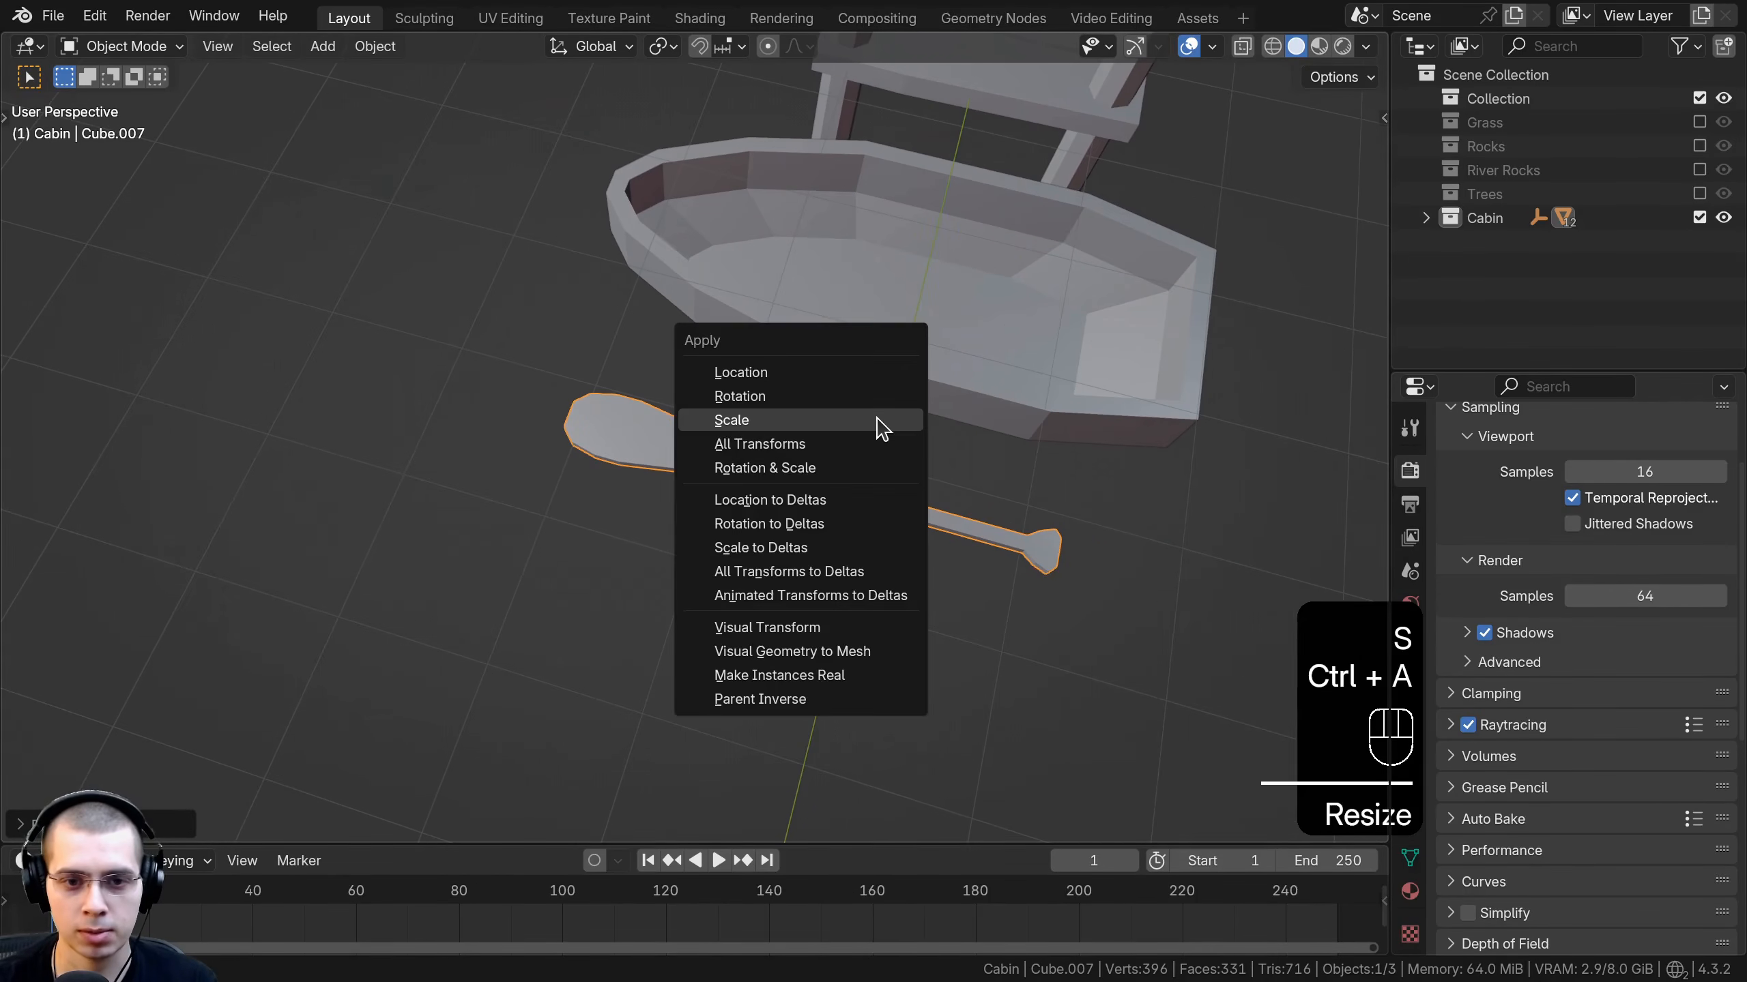
left_click(879, 419)
Rotate the oar in top view and move it over the boat's interior.
key("KP_7")
middle_click_drag(932, 398, 902, 641, "shift")
key("r")
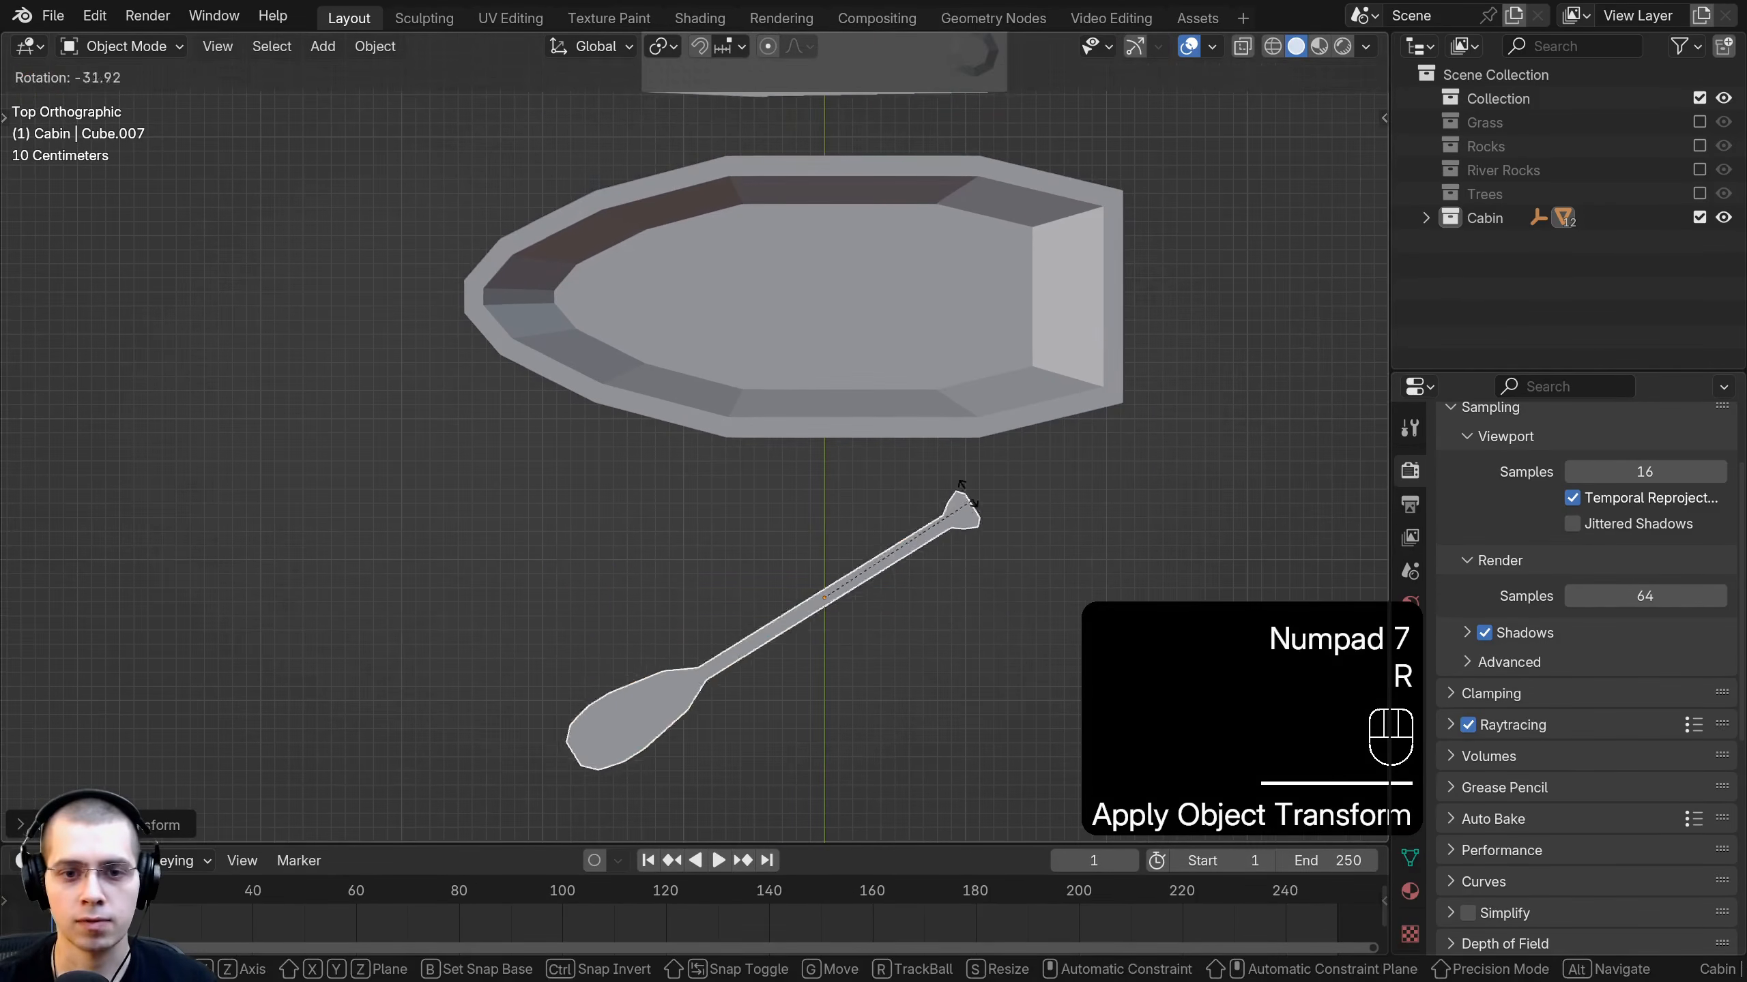
left_click(851, 451)
key("g")
left_click(892, 350)
middle_click_drag(896, 354, 887, 459, "shift")
key("g")
left_click(963, 458)
Fine-tune the oar's rotation and position across the boat and set its height to rest on the rim.
key("r")
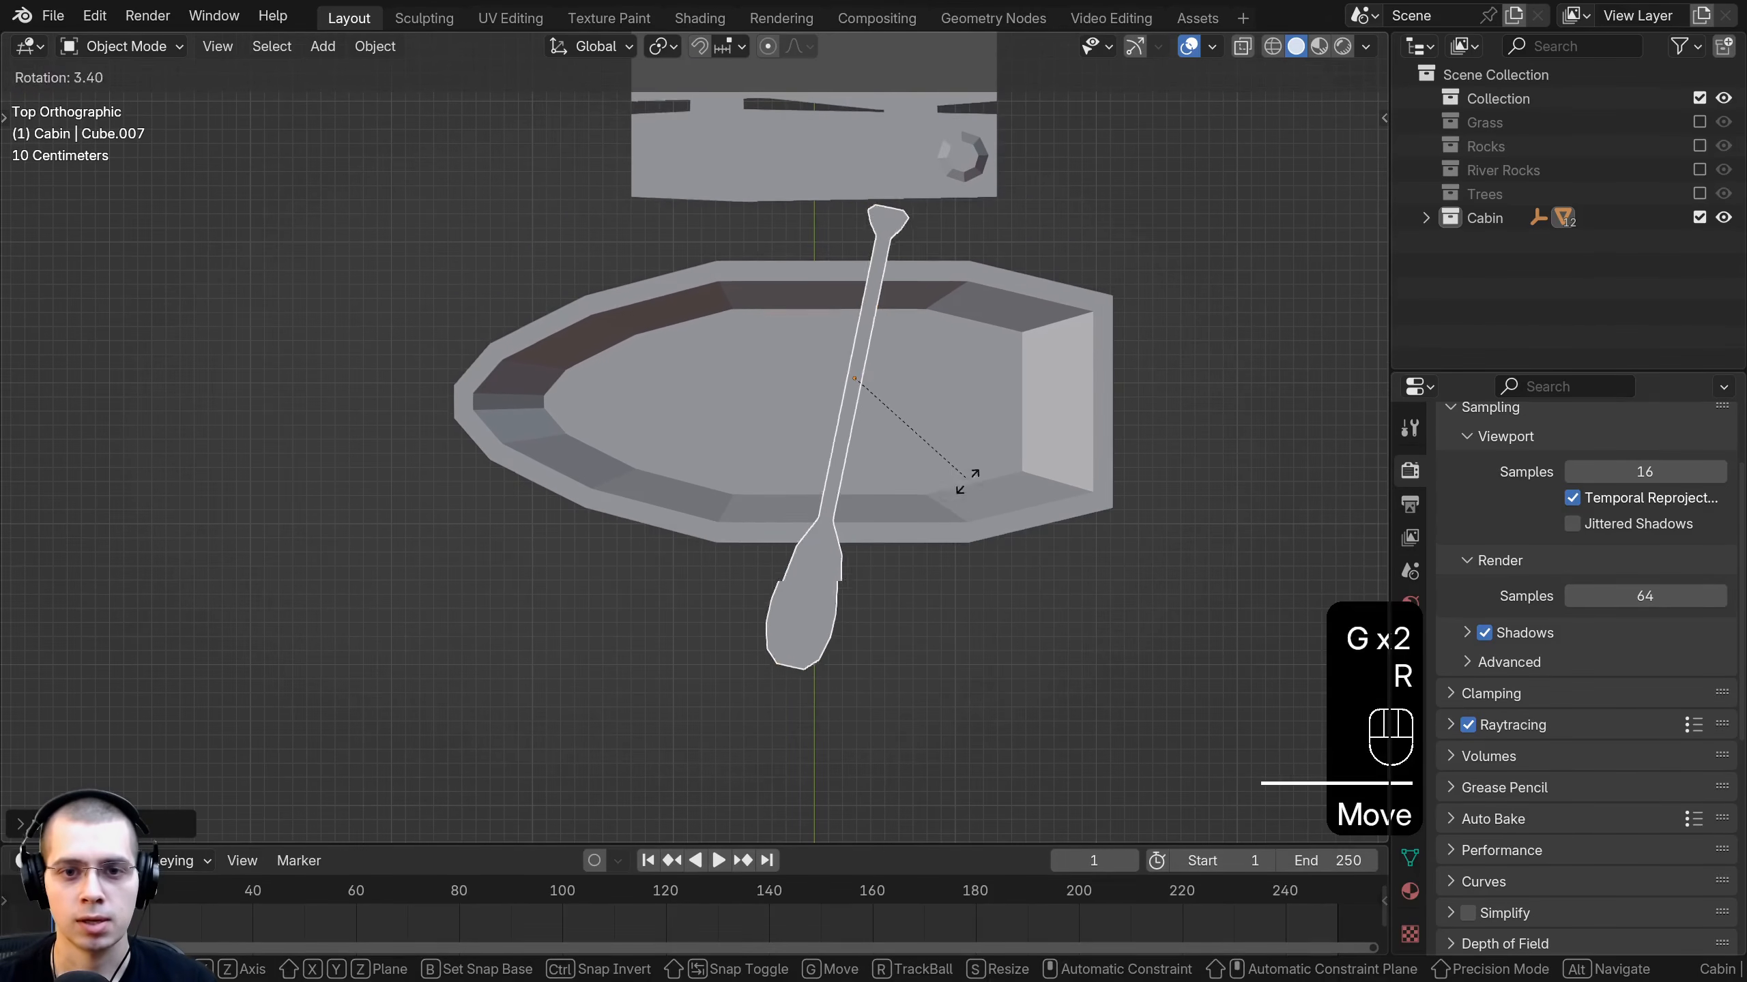
left_click(963, 490)
key("g")
left_click(970, 511)
middle_click_drag(971, 510, 833, 234)
scroll(878, 385, "up", 2)
key("g")
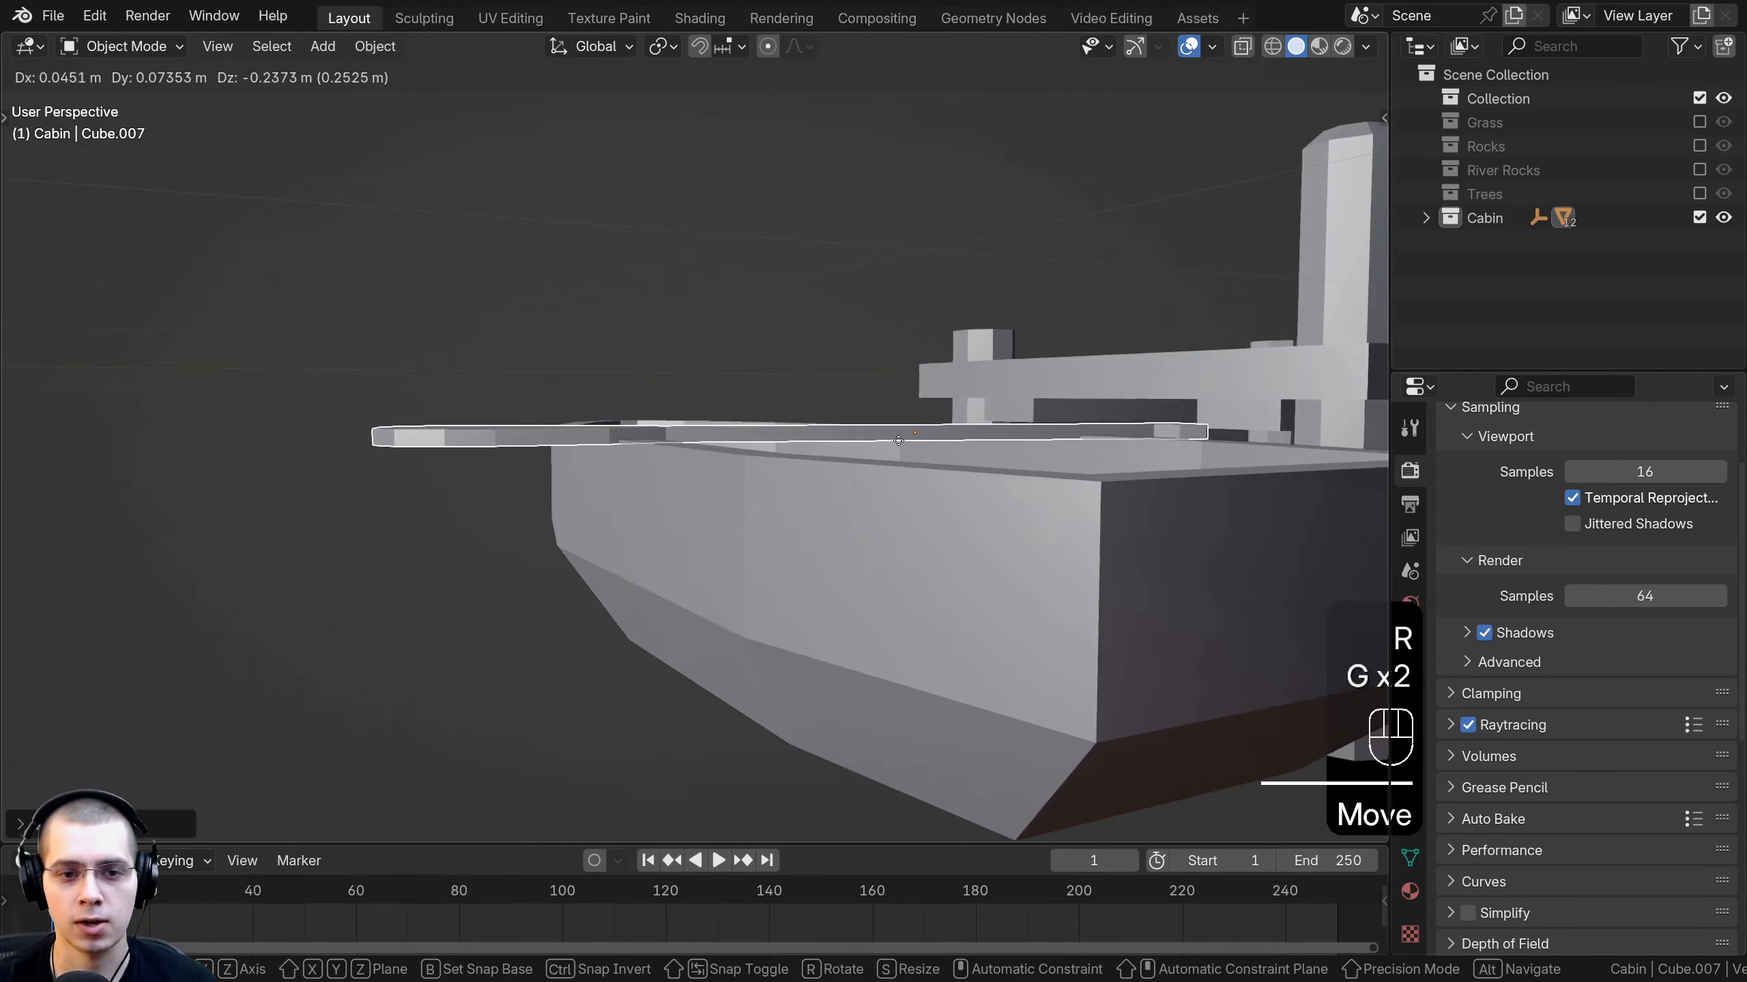
left_click(905, 393)
Duplicate the oar and rotate the copy about Z so it crosses the first one.
middle_click_drag(905, 393, 968, 426)
key("shift+d")
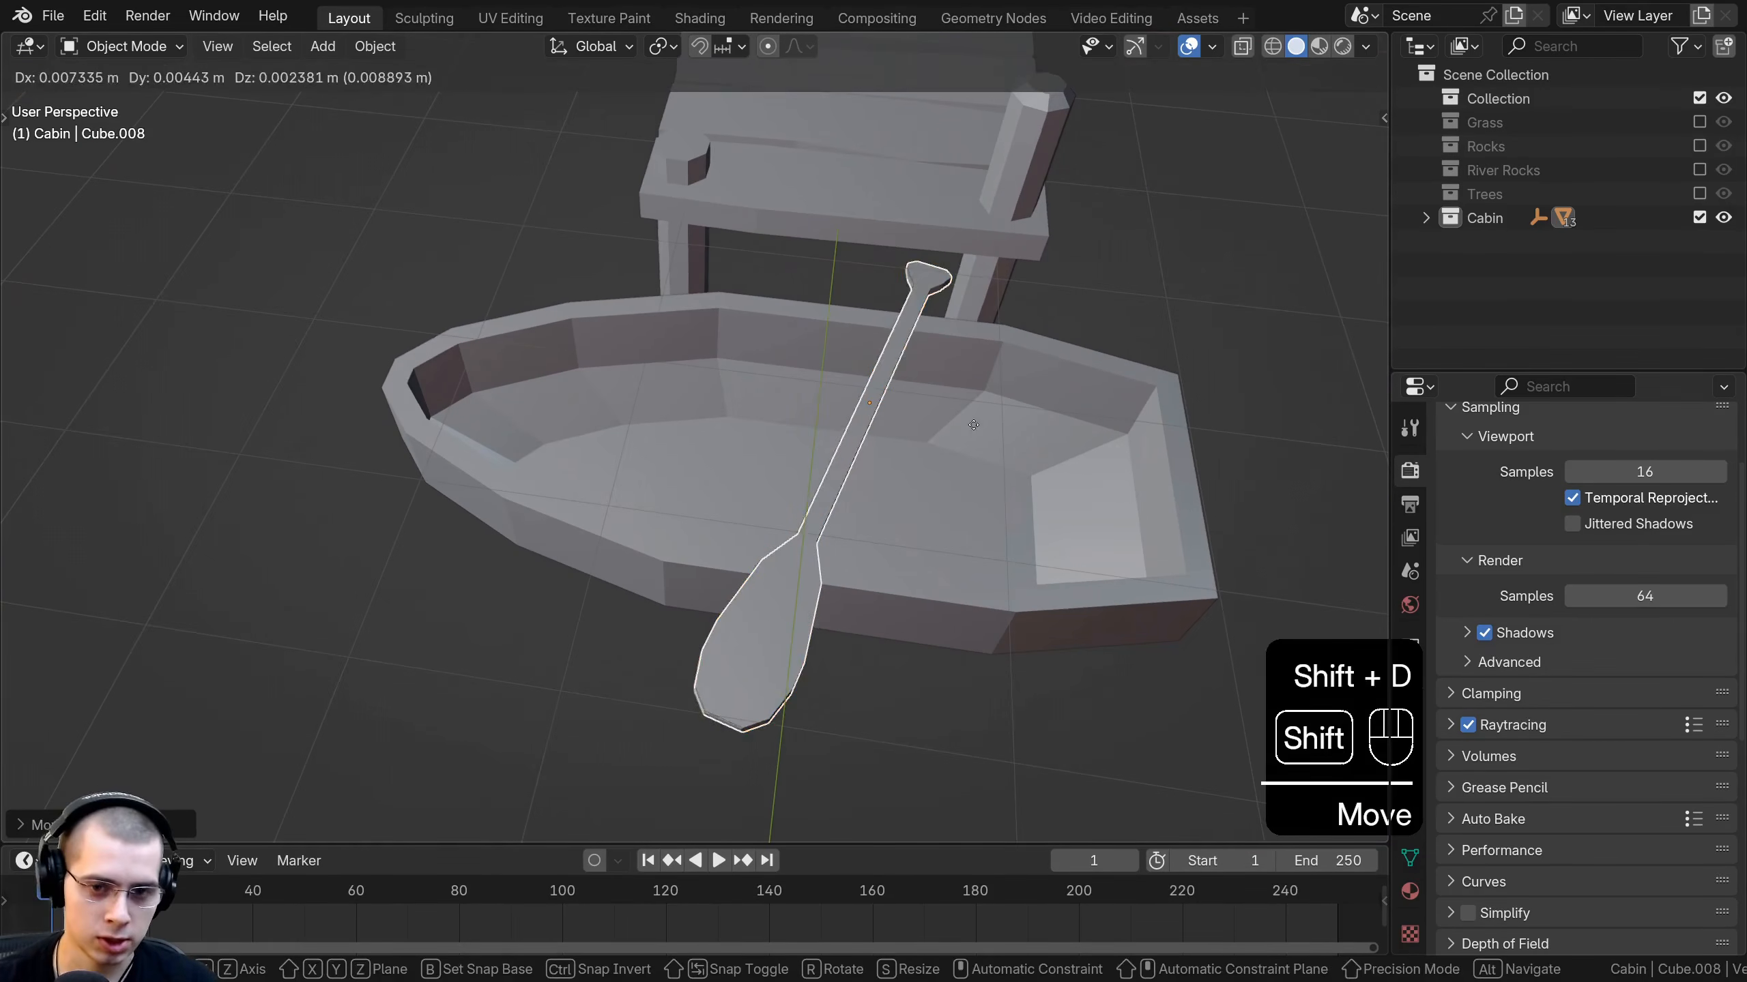
key("r")
key("z")
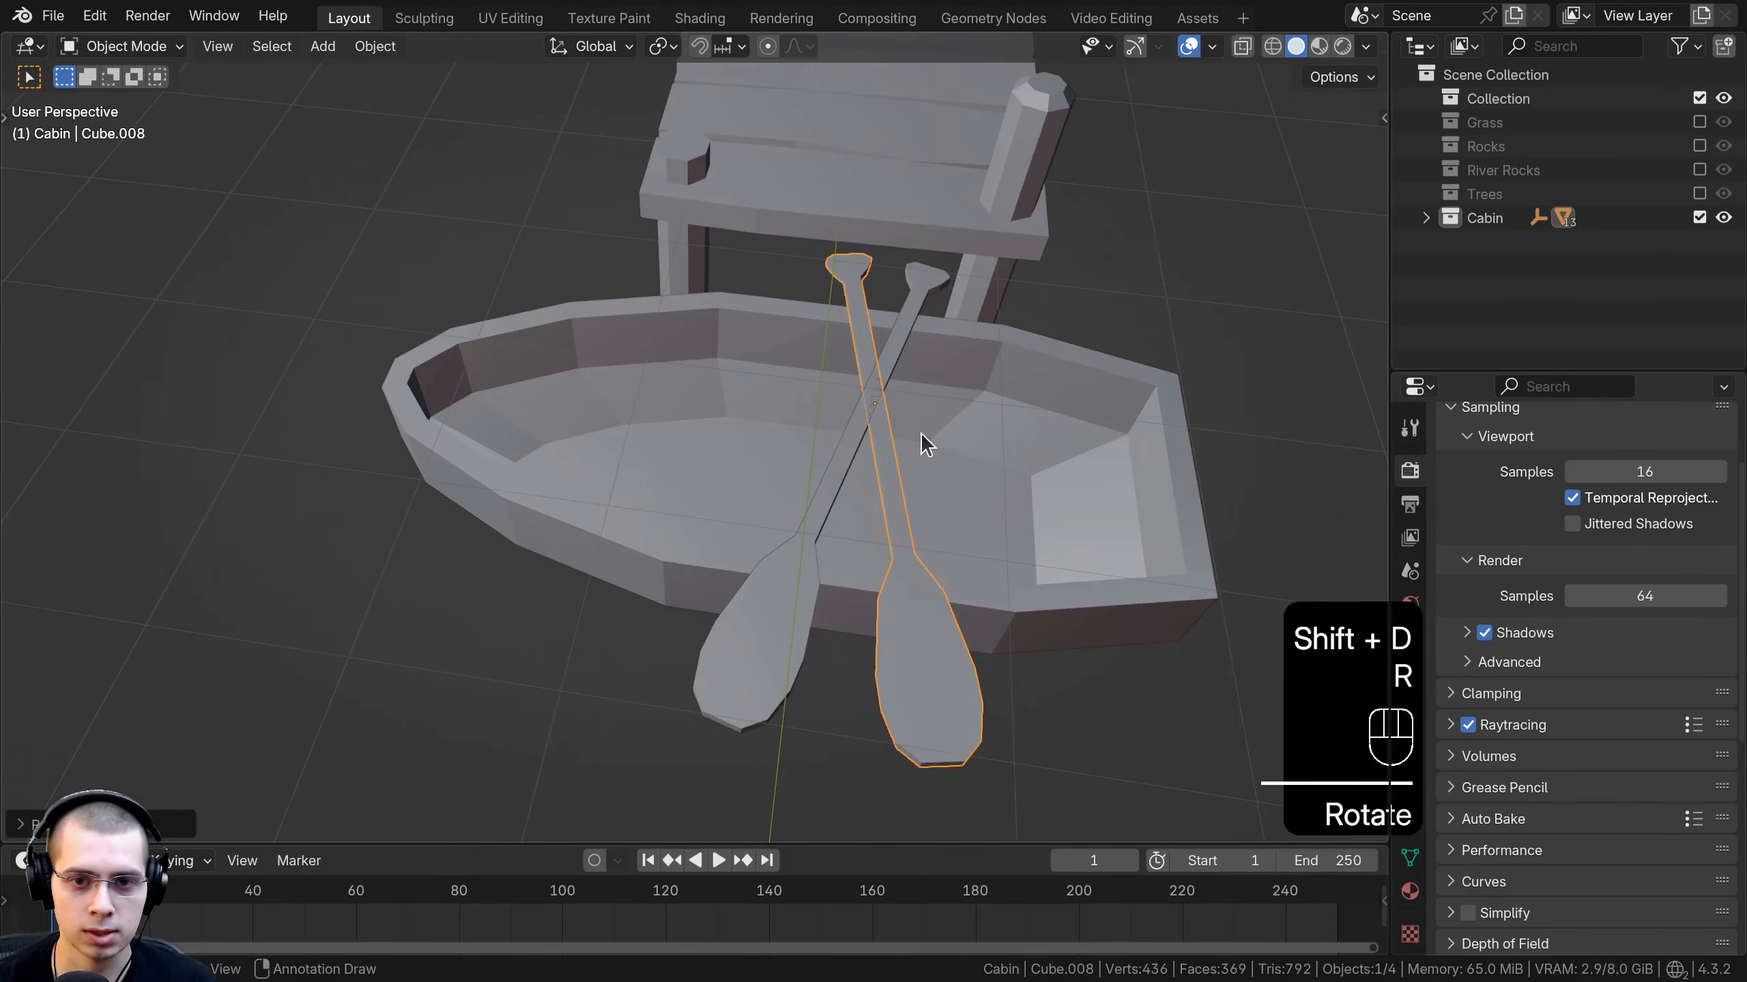
Tilt and raise the duplicate oar so it lies on top of the first oar.
key("r")
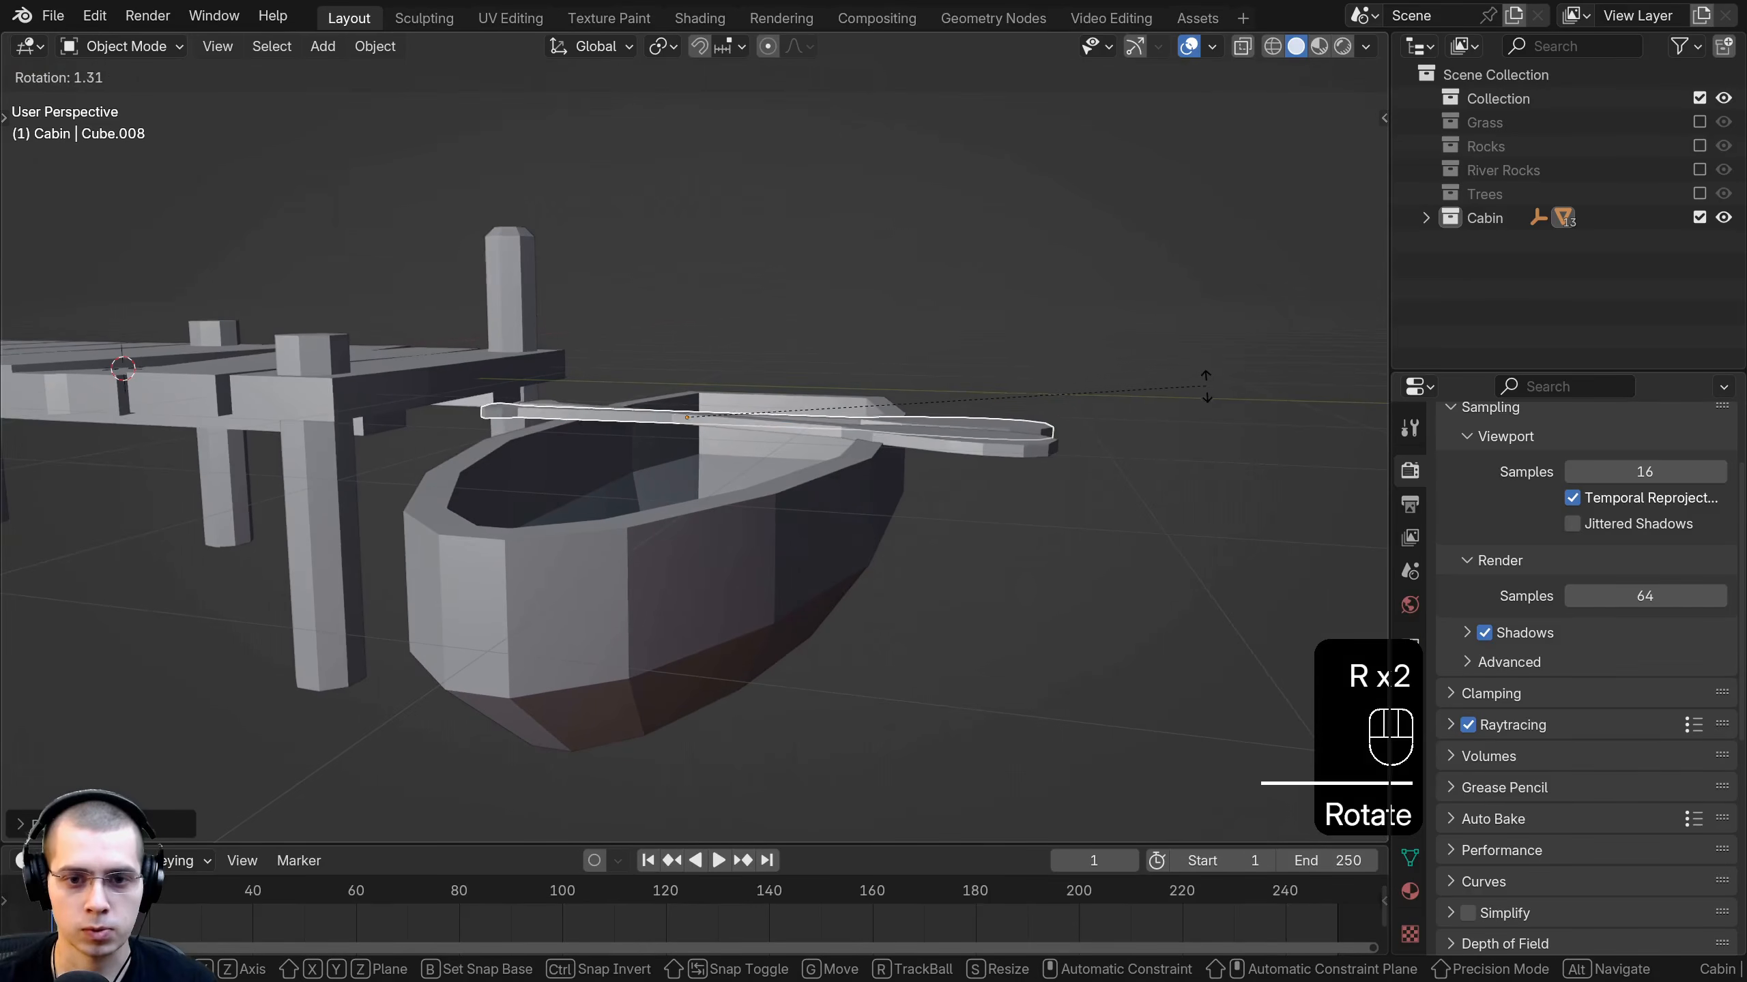
key("g")
key("r")
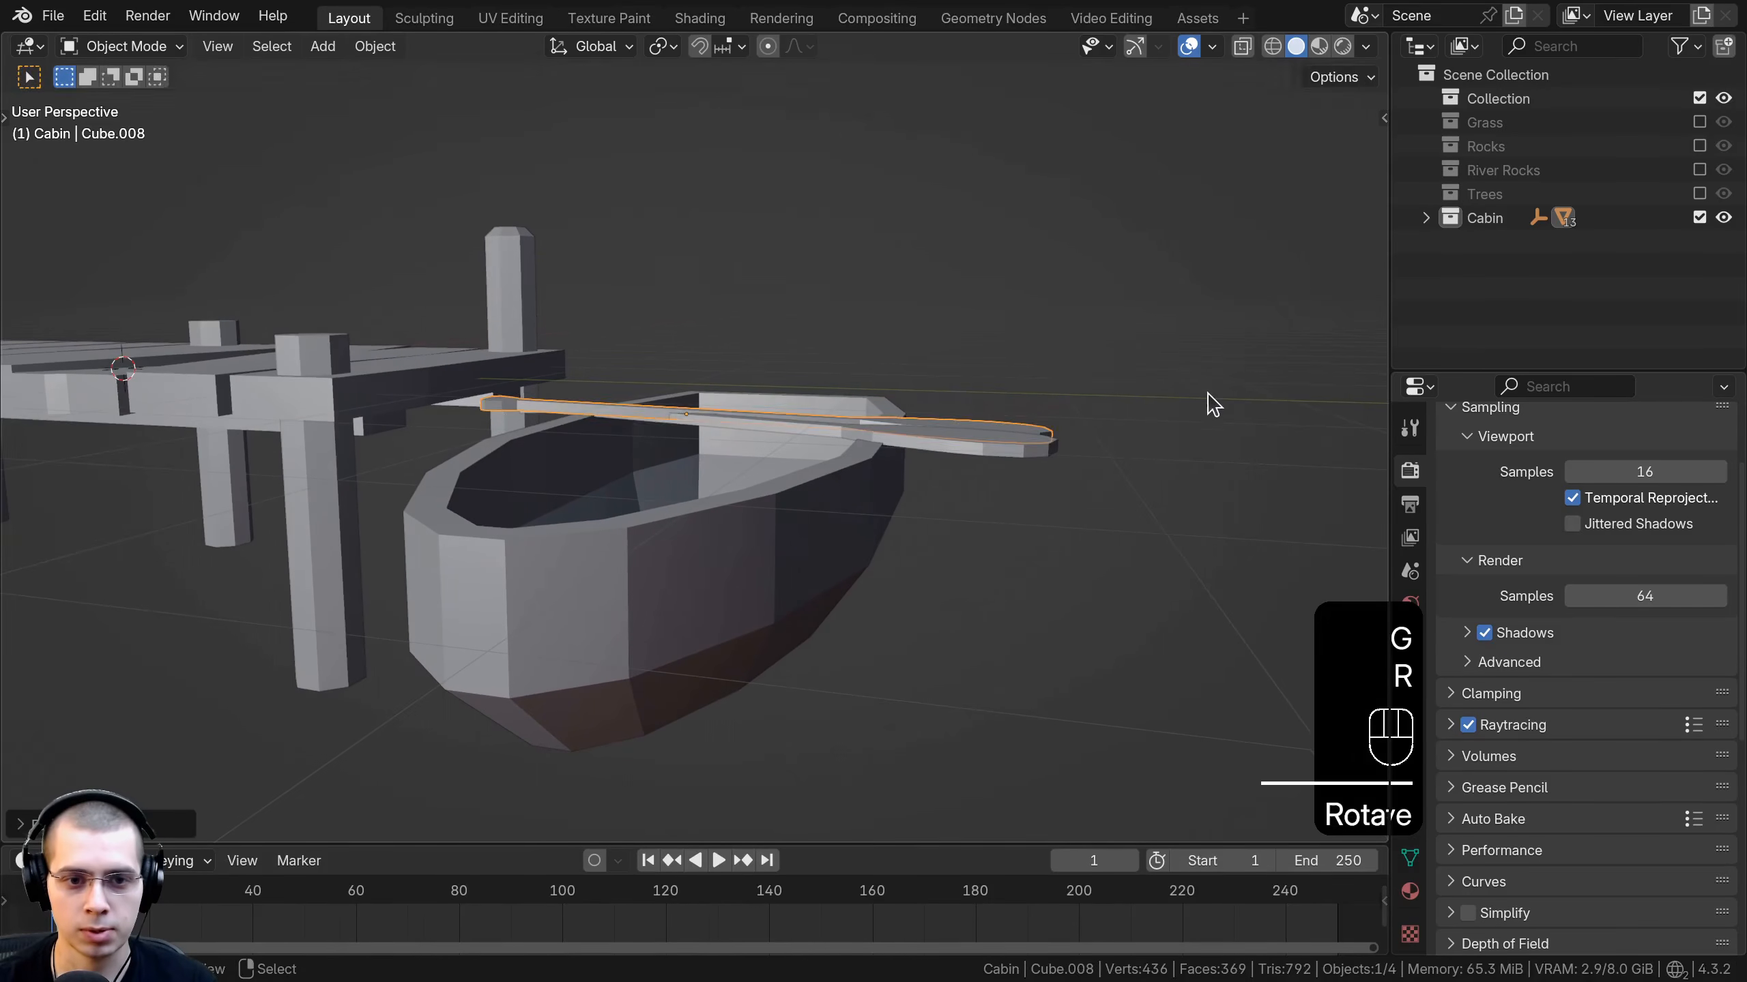
key("g")
left_click(1199, 347)
key("r")
left_click(1200, 344)
key("g")
left_click(1201, 348)
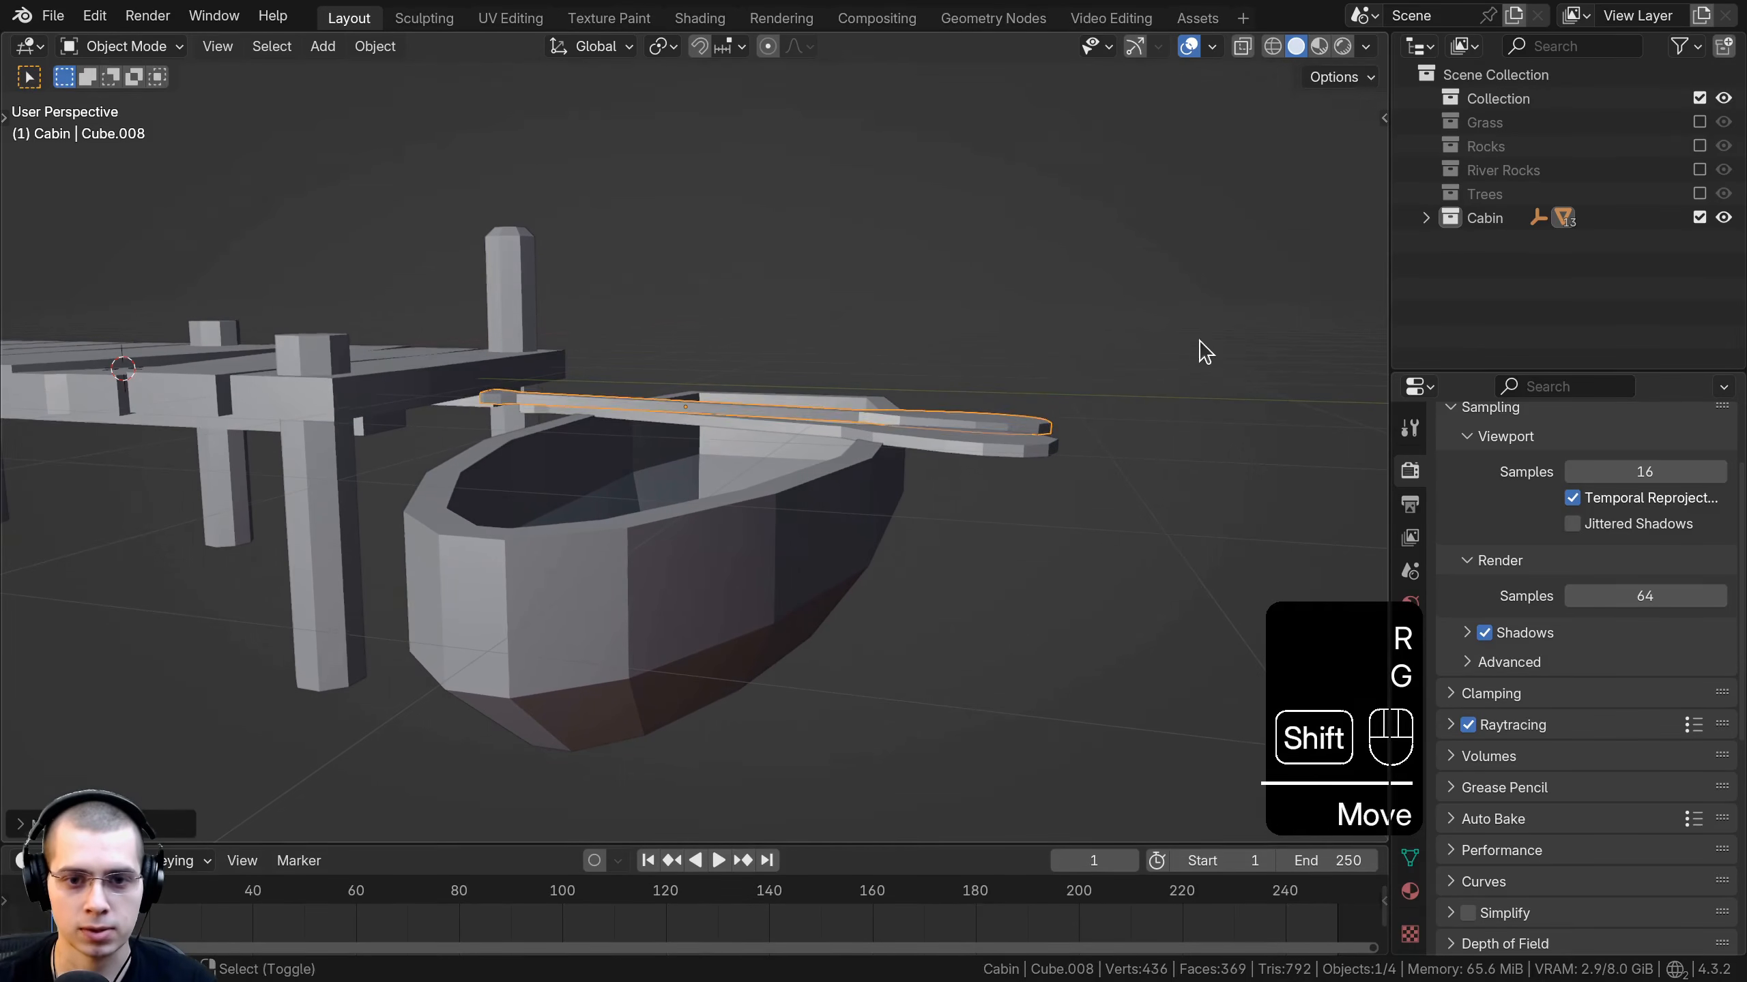
Select one of the crossed oars and rotate it about Z to adjust the crossing angle.
key("a")
middle_click_drag(1197, 351, 914, 544)
left_click(818, 583)
key("r")
key("z")
left_click(936, 573)
Box-select the boat with both oars and move them along Y slightly farther from the dock.
key("a")
scroll(680, 556, "down", 3)
key("b")
left_click_drag(798, 406, 990, 571)
key("g")
key("y")
middle_click_drag(1021, 547, 811, 380)
left_click(1056, 546)
key("a")
Add a Bézier curve and move it into the gap between the dock and the boat.
scroll(811, 380, "up", 2)
scroll(812, 380, "up", 4)
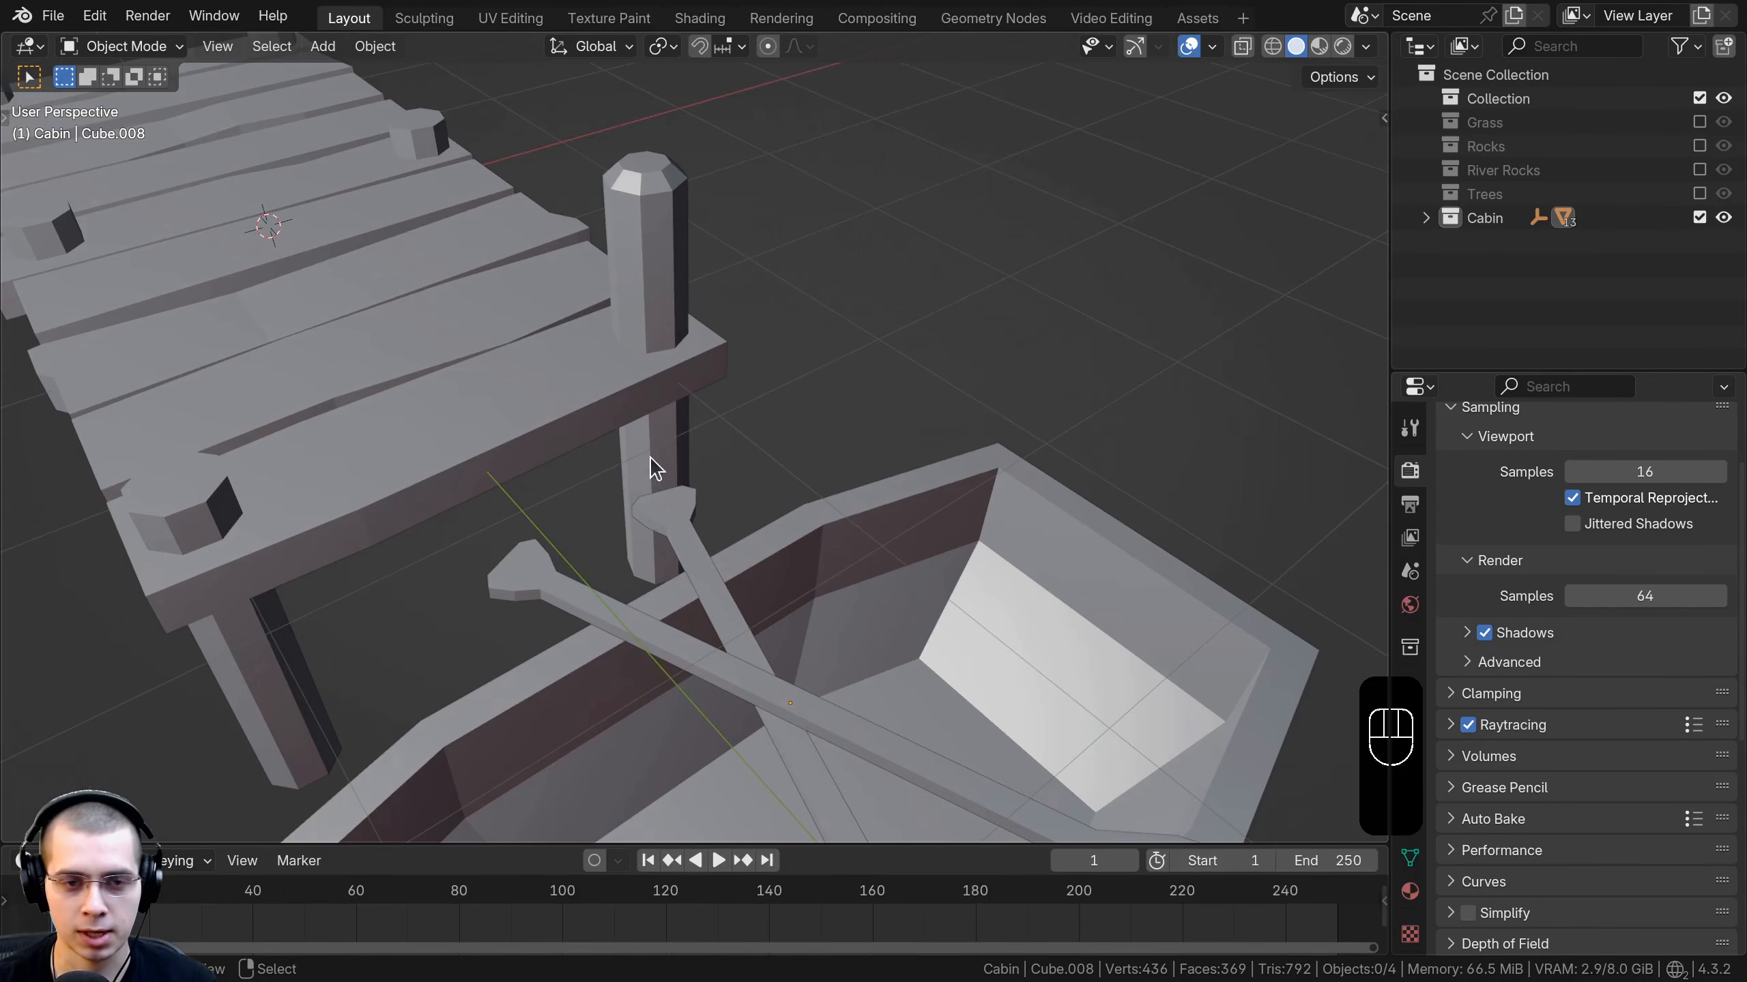
scroll(650, 456, "down", 3)
middle_click_drag(790, 593, 662, 258)
key("shift+a")
mouse_move(662, 258)
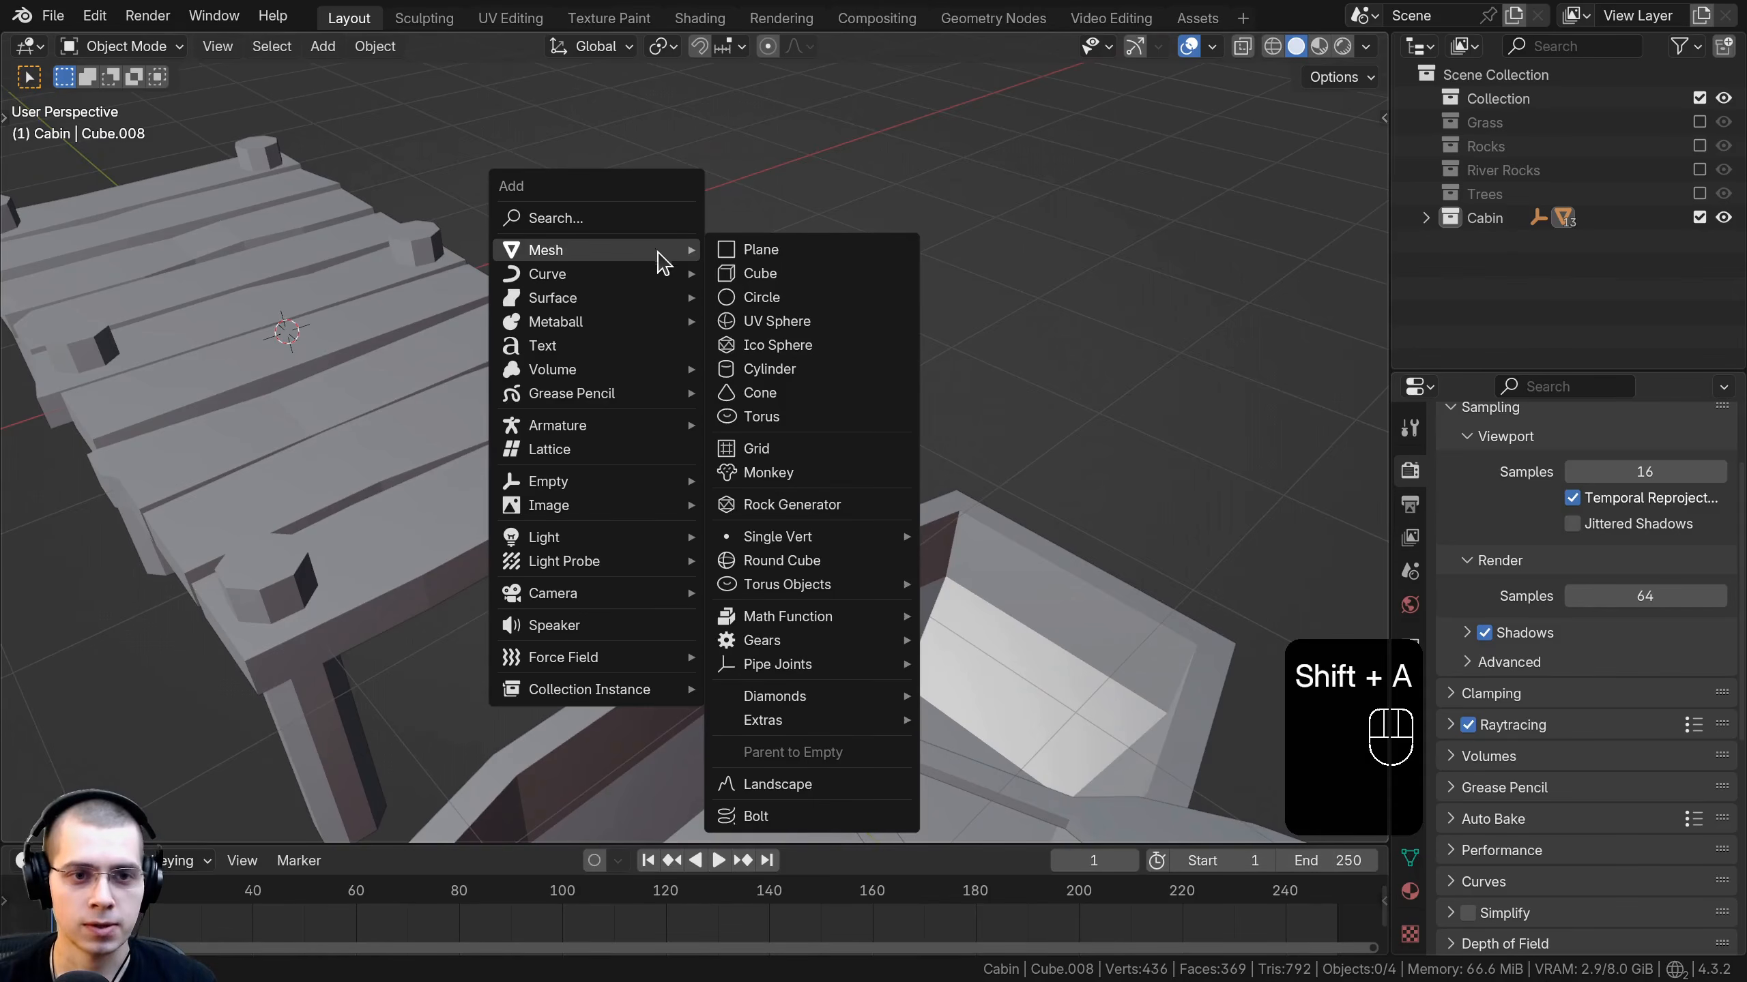
mouse_move(585, 285)
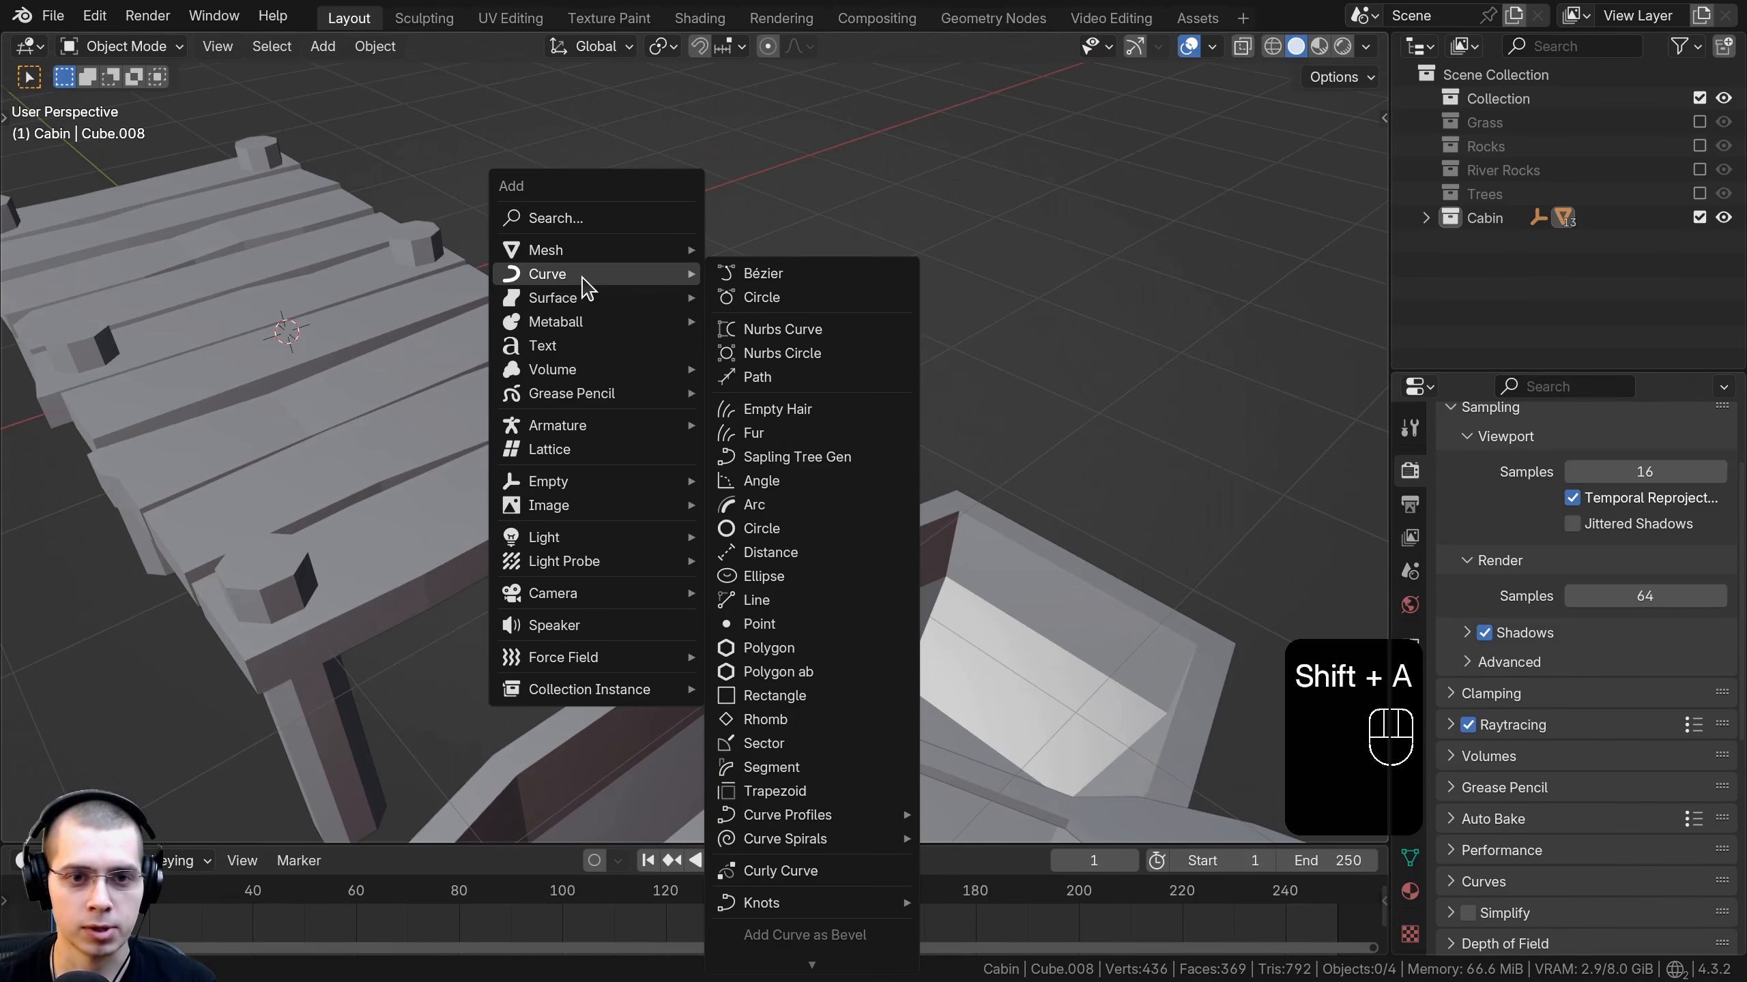
left_click(764, 274)
scroll(815, 521, "down", 5)
key("g")
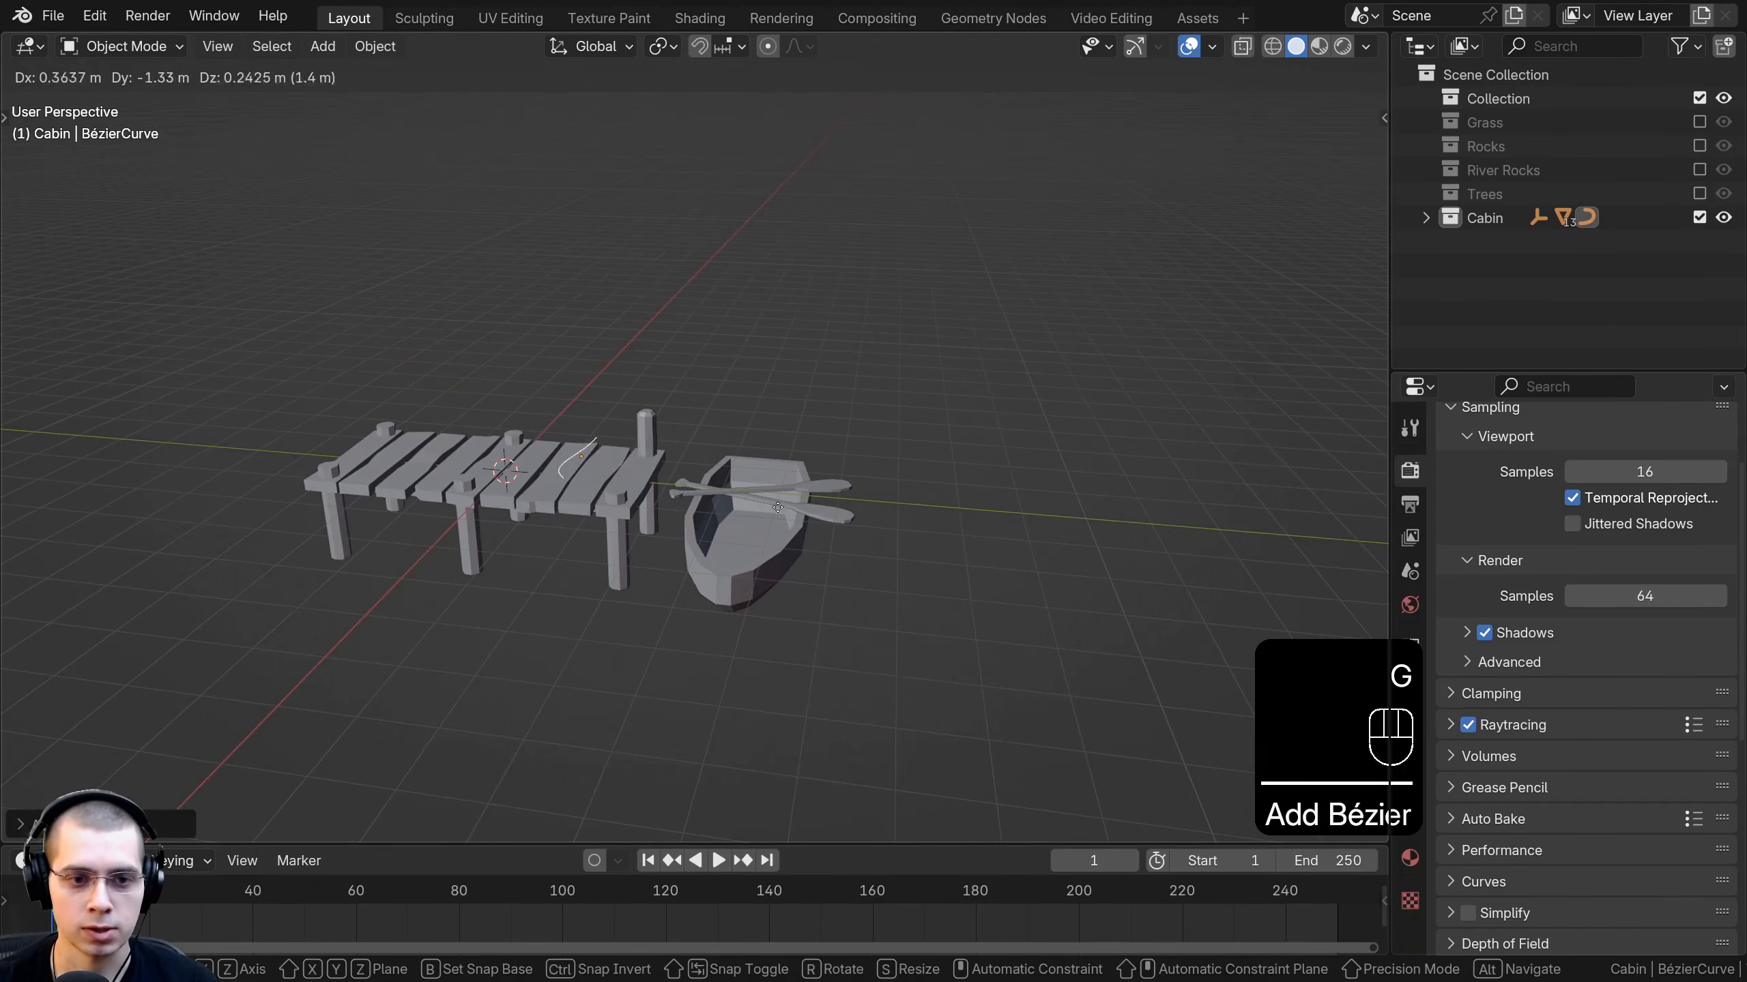
left_click(850, 542)
Rotate the curve in top view and position it to run from the tall dock post into the boat.
key("KP_7")
scroll(850, 542, "up", 4)
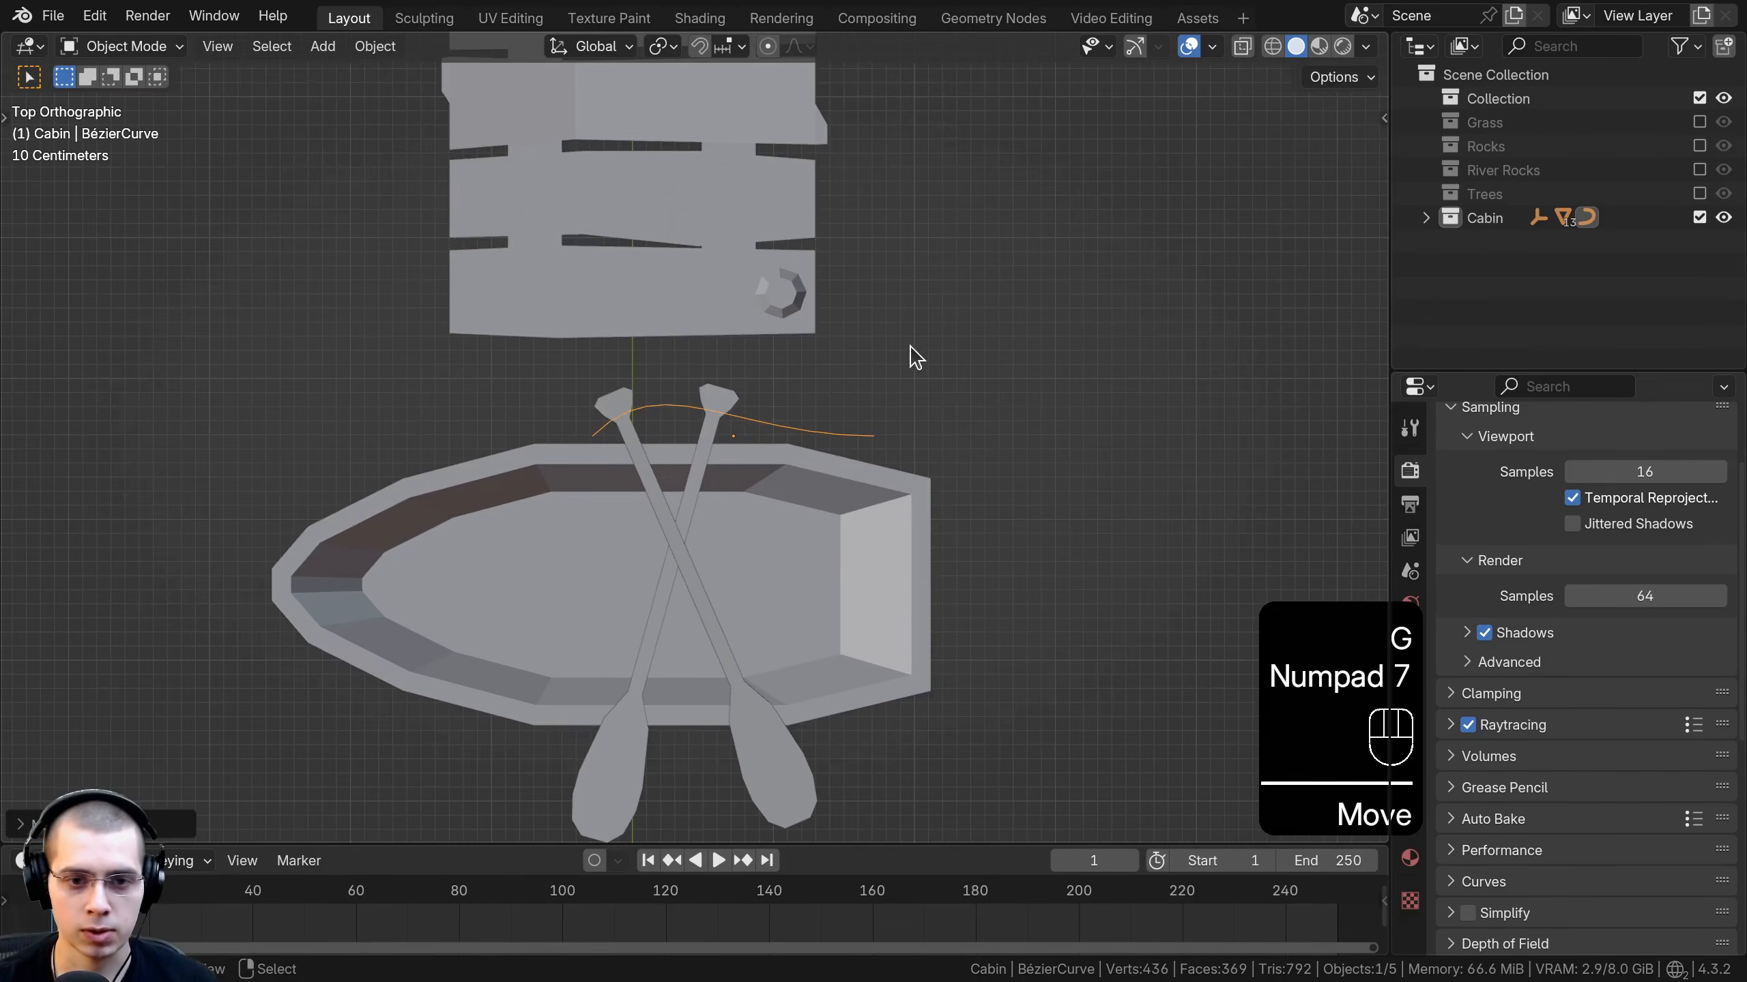
key("r")
left_click(815, 593)
key("g")
left_click(876, 647)
Edit the curve's dock-side control point: straighten it toward the boat, position it just off the dock edge, and shorten its handles.
key("Tab")
scroll(777, 179, "up", 1)
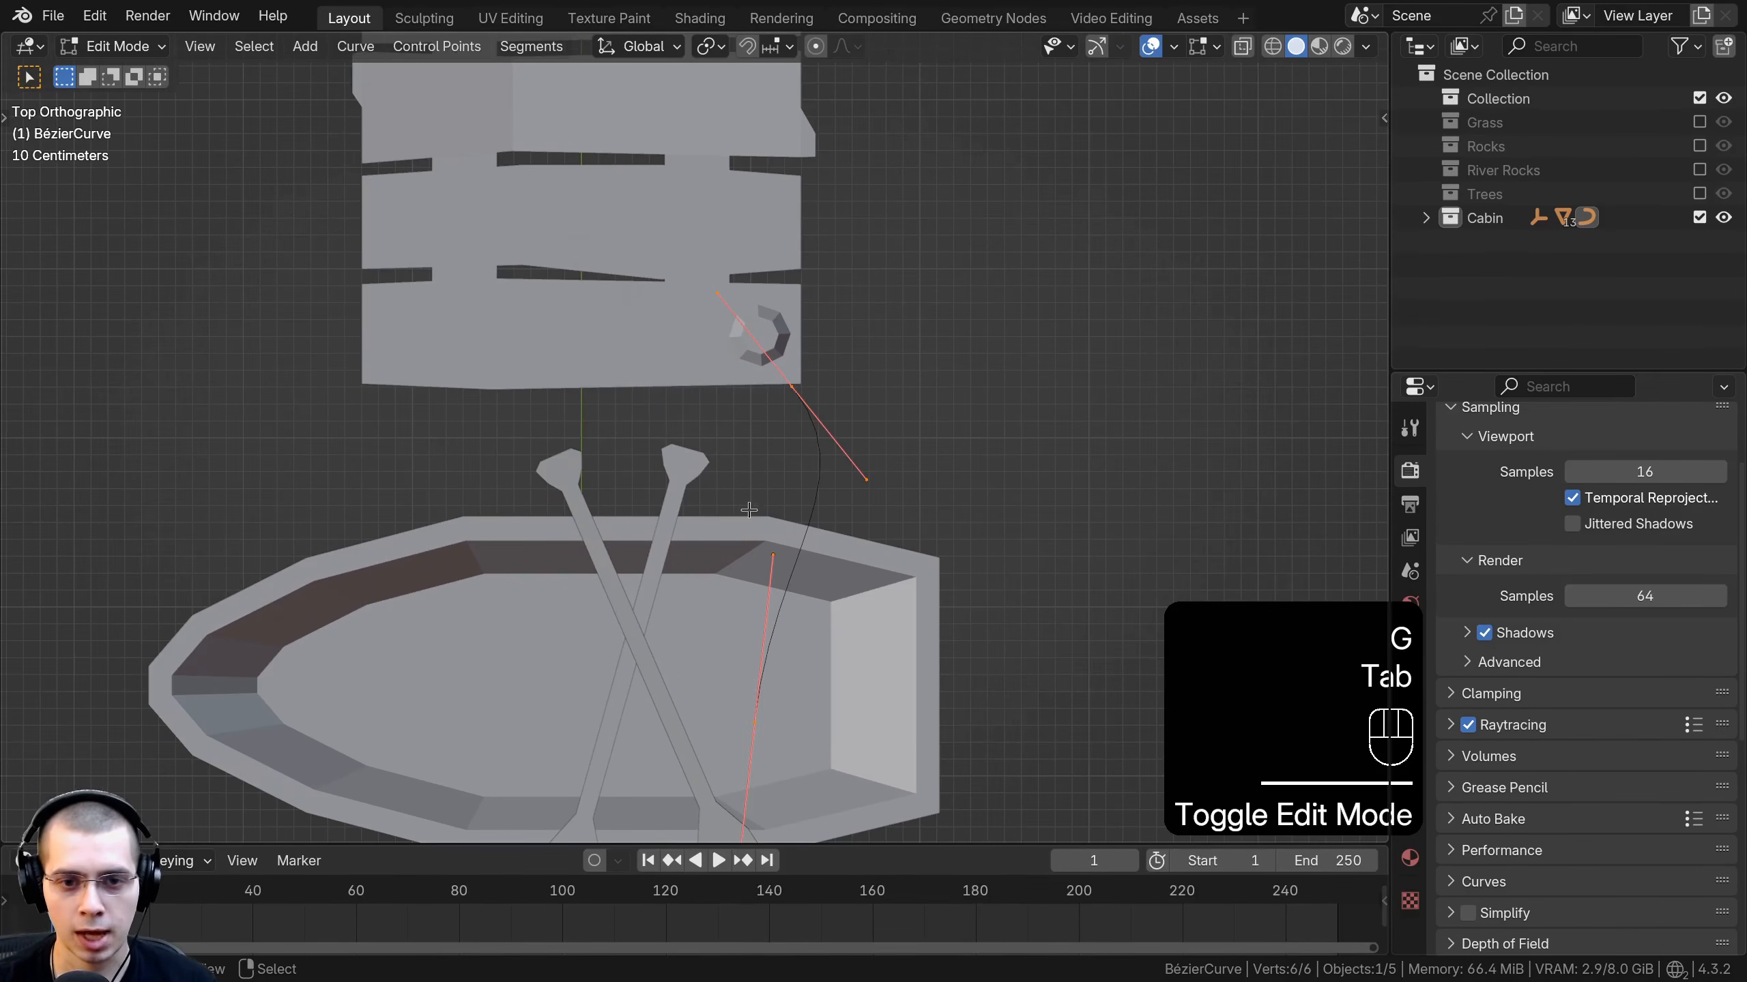
left_click(792, 388)
scroll(846, 426, "up", 2)
key("r")
left_click(831, 515)
key("g")
left_click(780, 545)
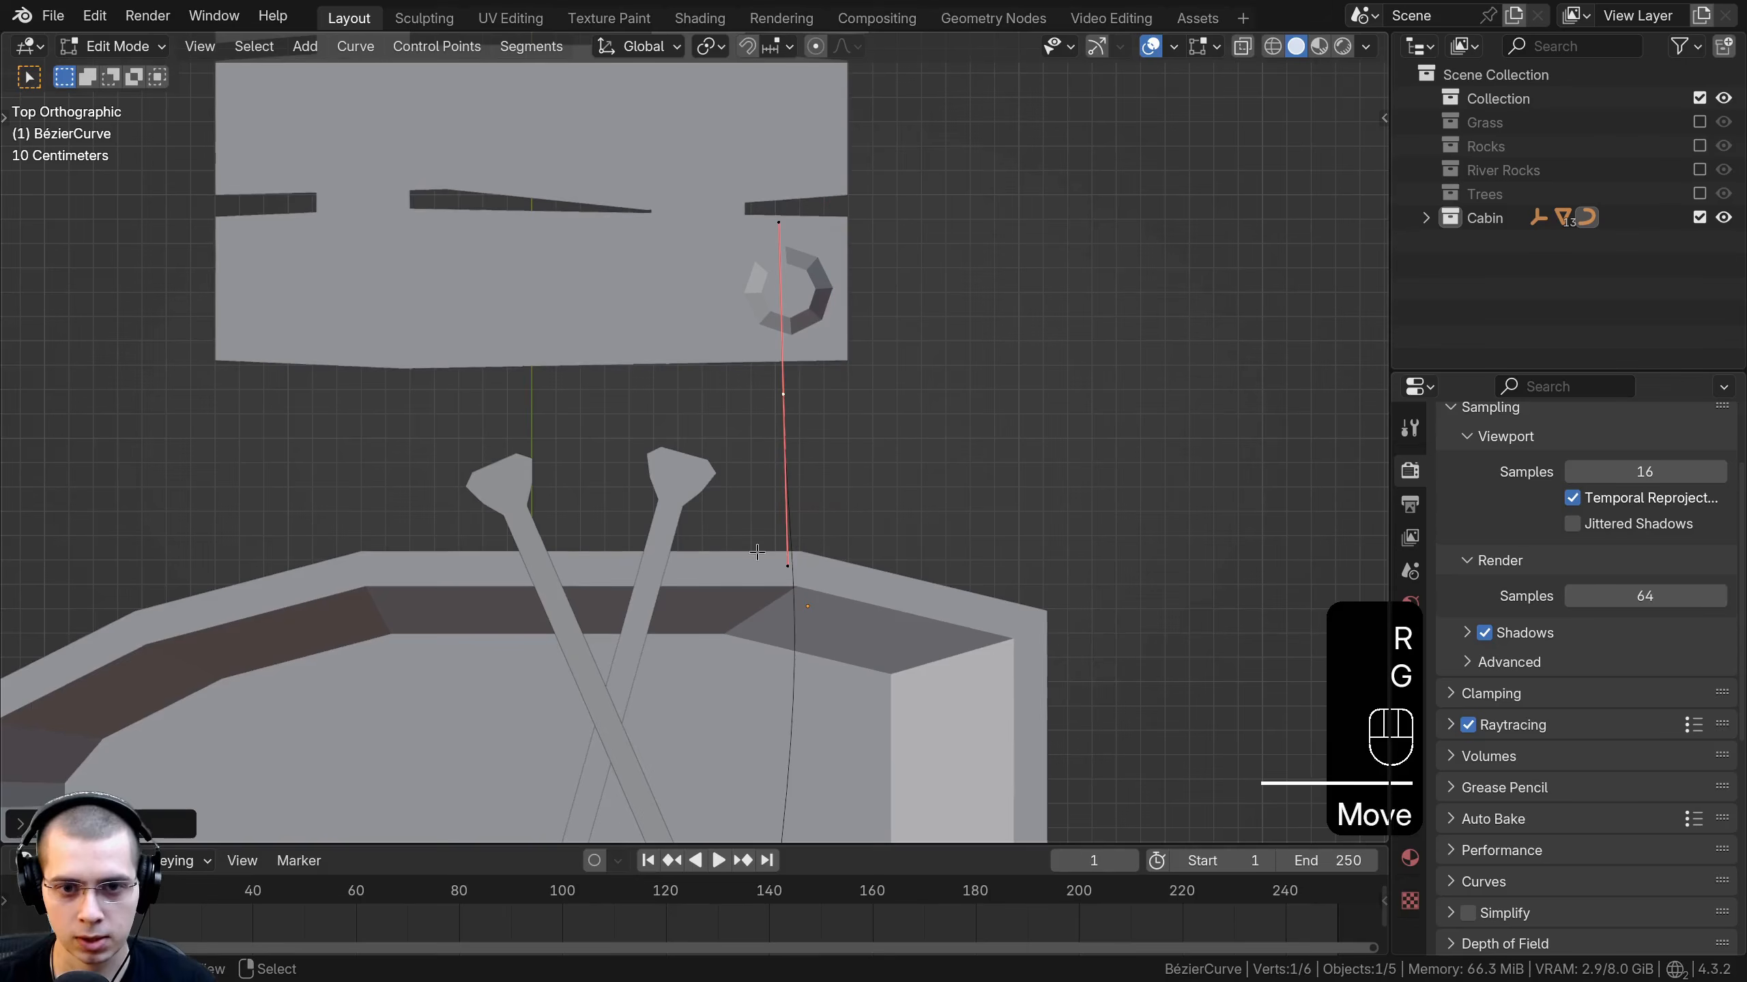
key("s")
left_click(839, 529)
key("s")
left_click(816, 494)
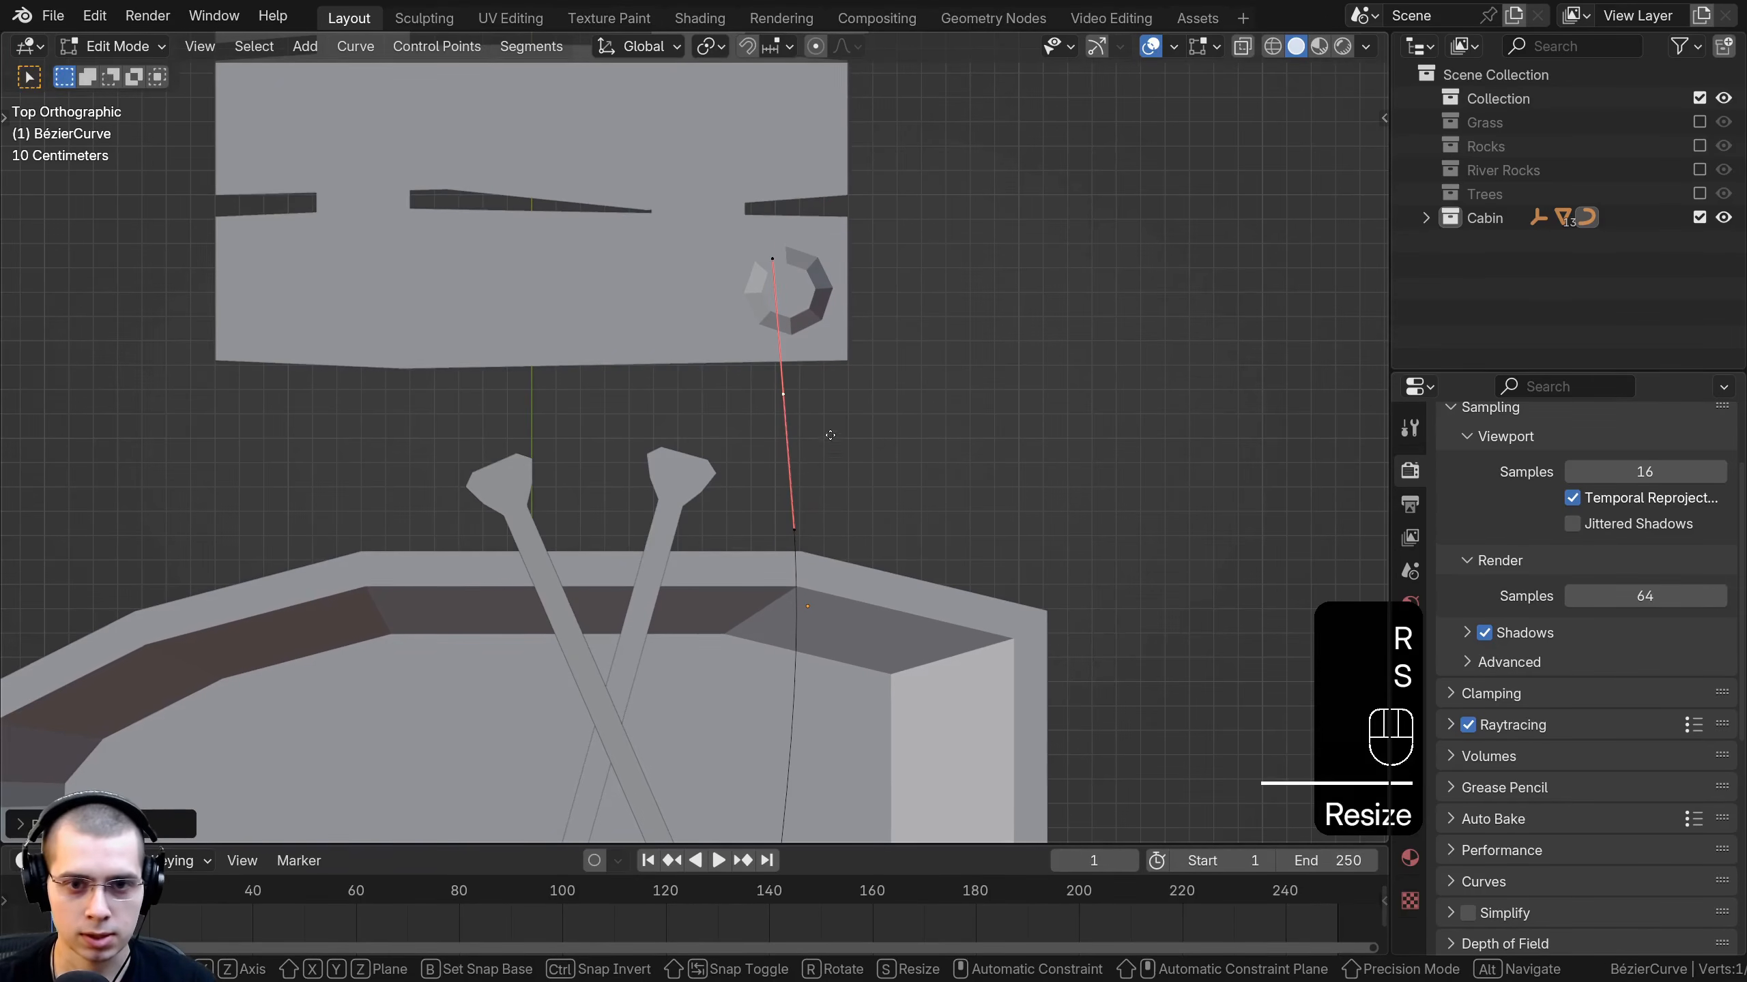
Extrude a new control point beside the tall dock post, then shrink, rotate and position its handles.
key("e")
left_click(965, 364)
key("s")
left_click(920, 377)
key("r")
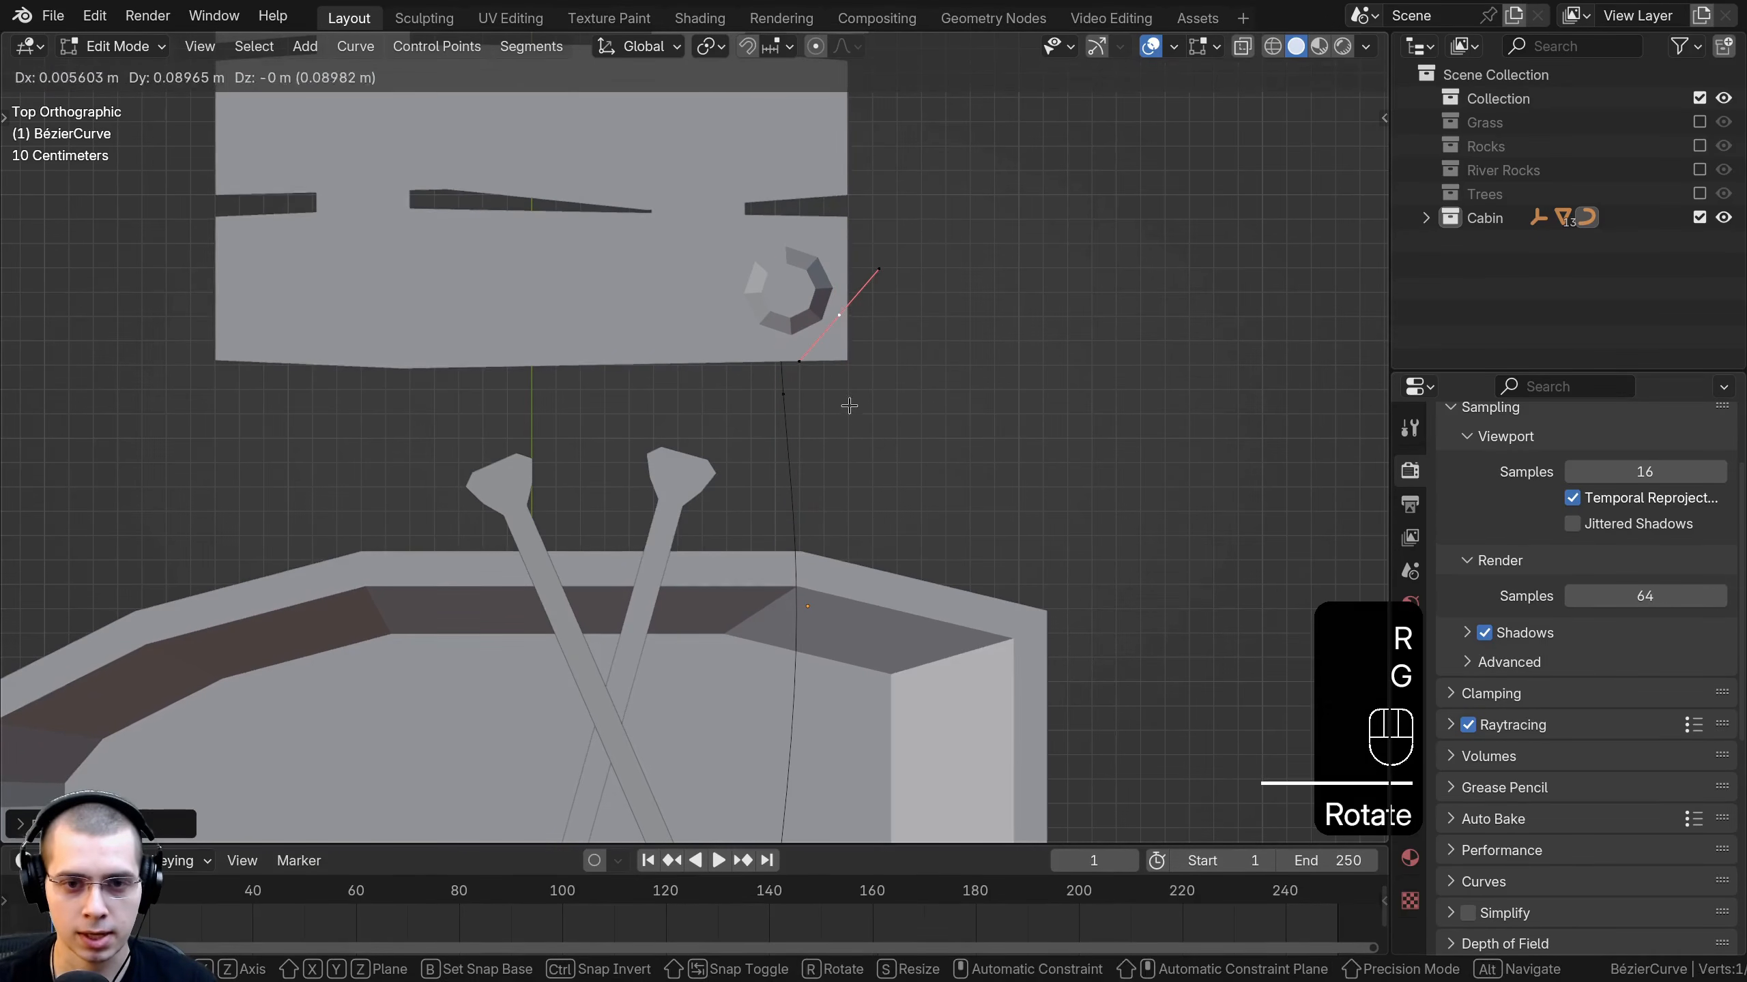
left_click(849, 406)
Box-select the curve points near the tall post and raise them above the dock's deck.
middle_click_drag(849, 406, 674, 261)
left_click_drag(663, 254, 970, 640)
middle_click_drag(956, 619, 762, 499)
key("g")
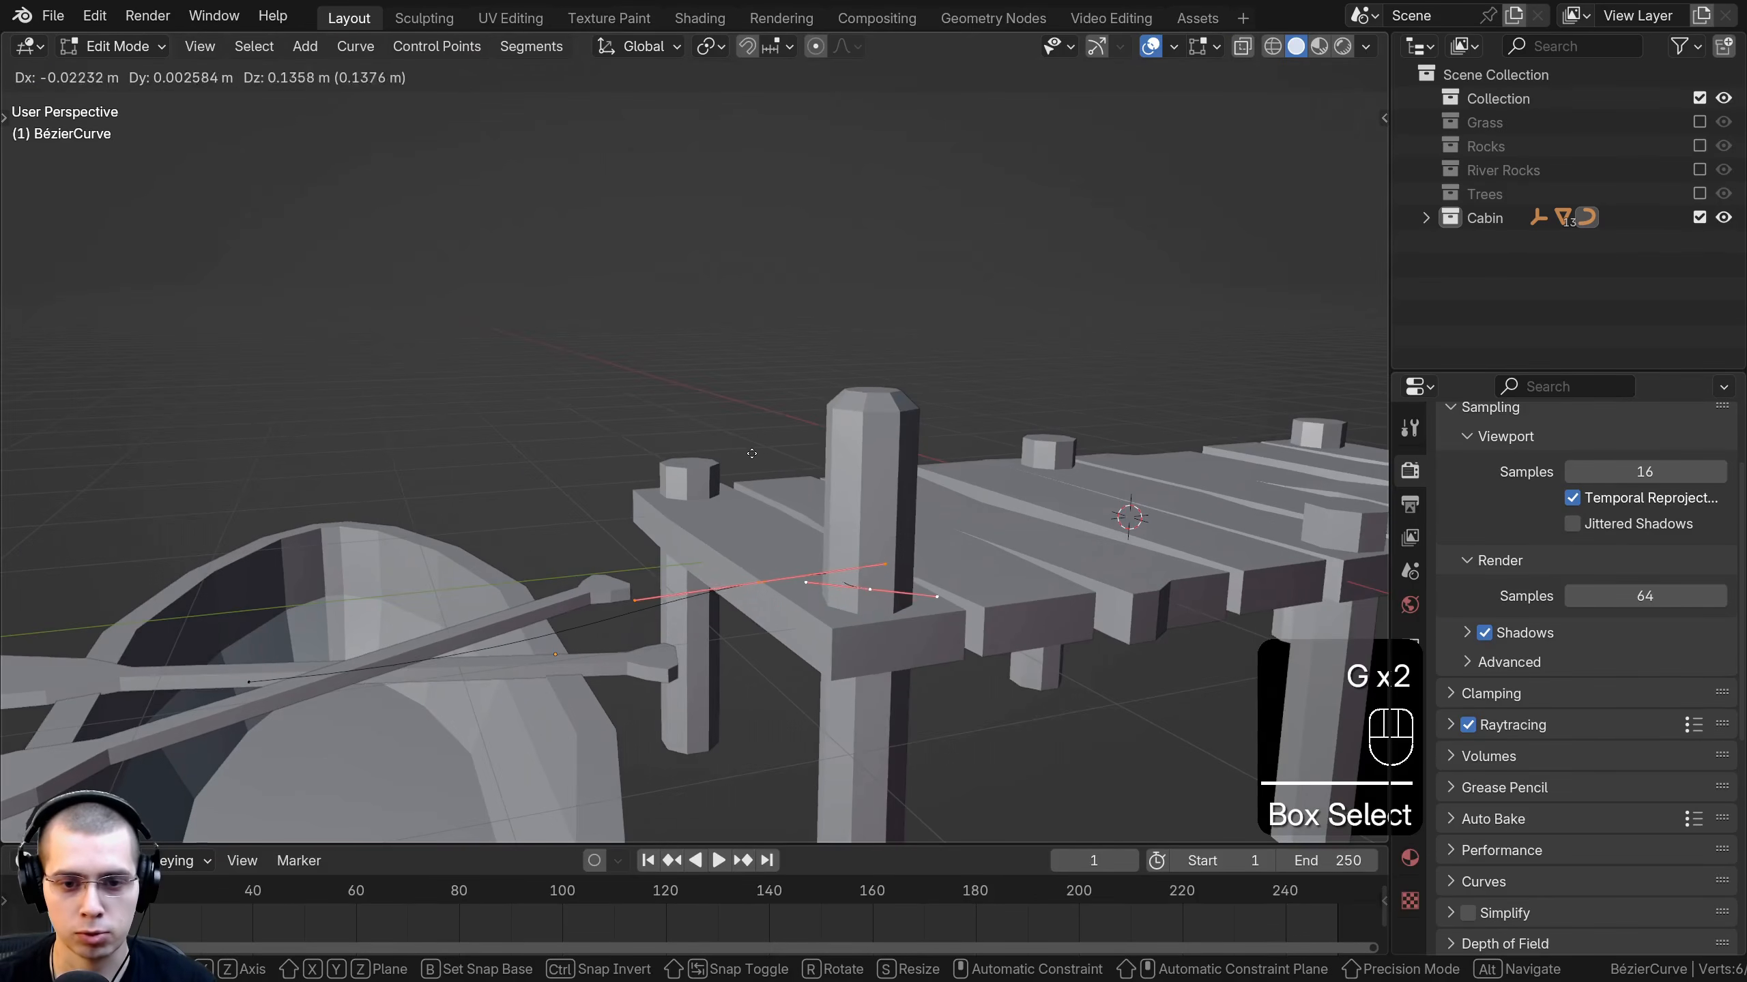
left_click(743, 449)
key("KP_7")
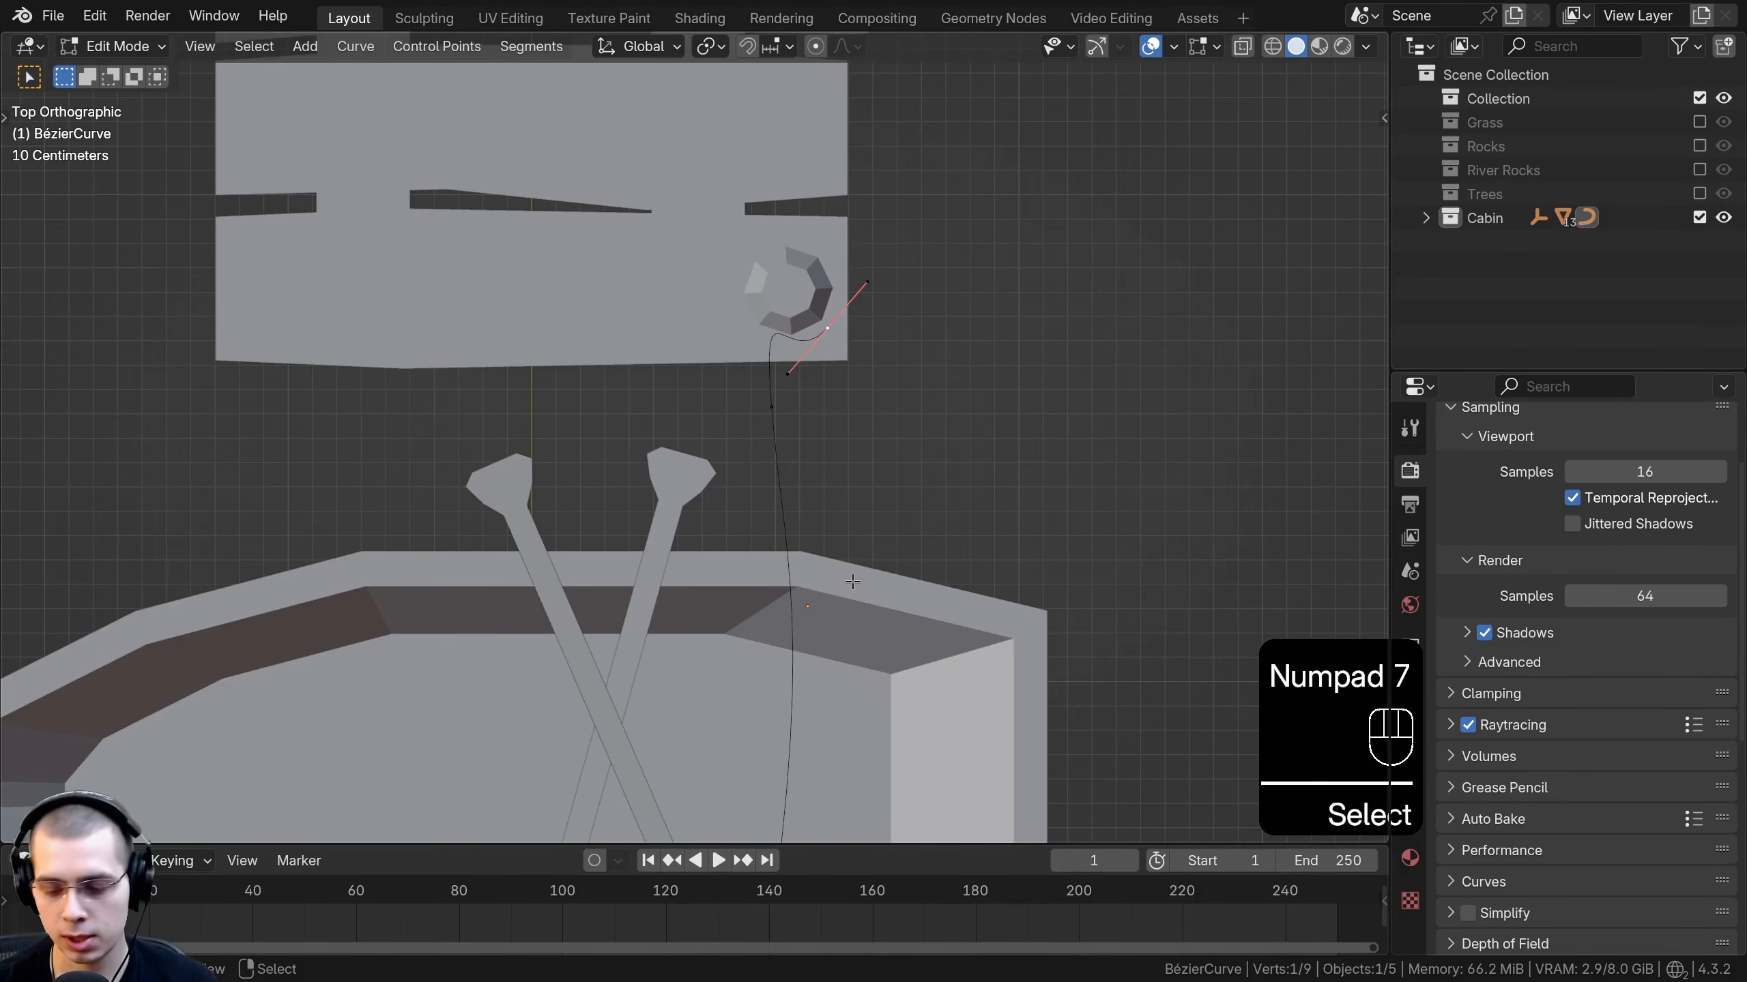
Shrink the handles of the rope curve's end control point and move it close to the tall dock post.
scroll(797, 647, "up", 5)
left_click(745, 577)
key("s")
left_click(899, 498)
left_click(883, 396)
key("g")
left_click(885, 387)
middle_click_drag(944, 468, 933, 568, "shift")
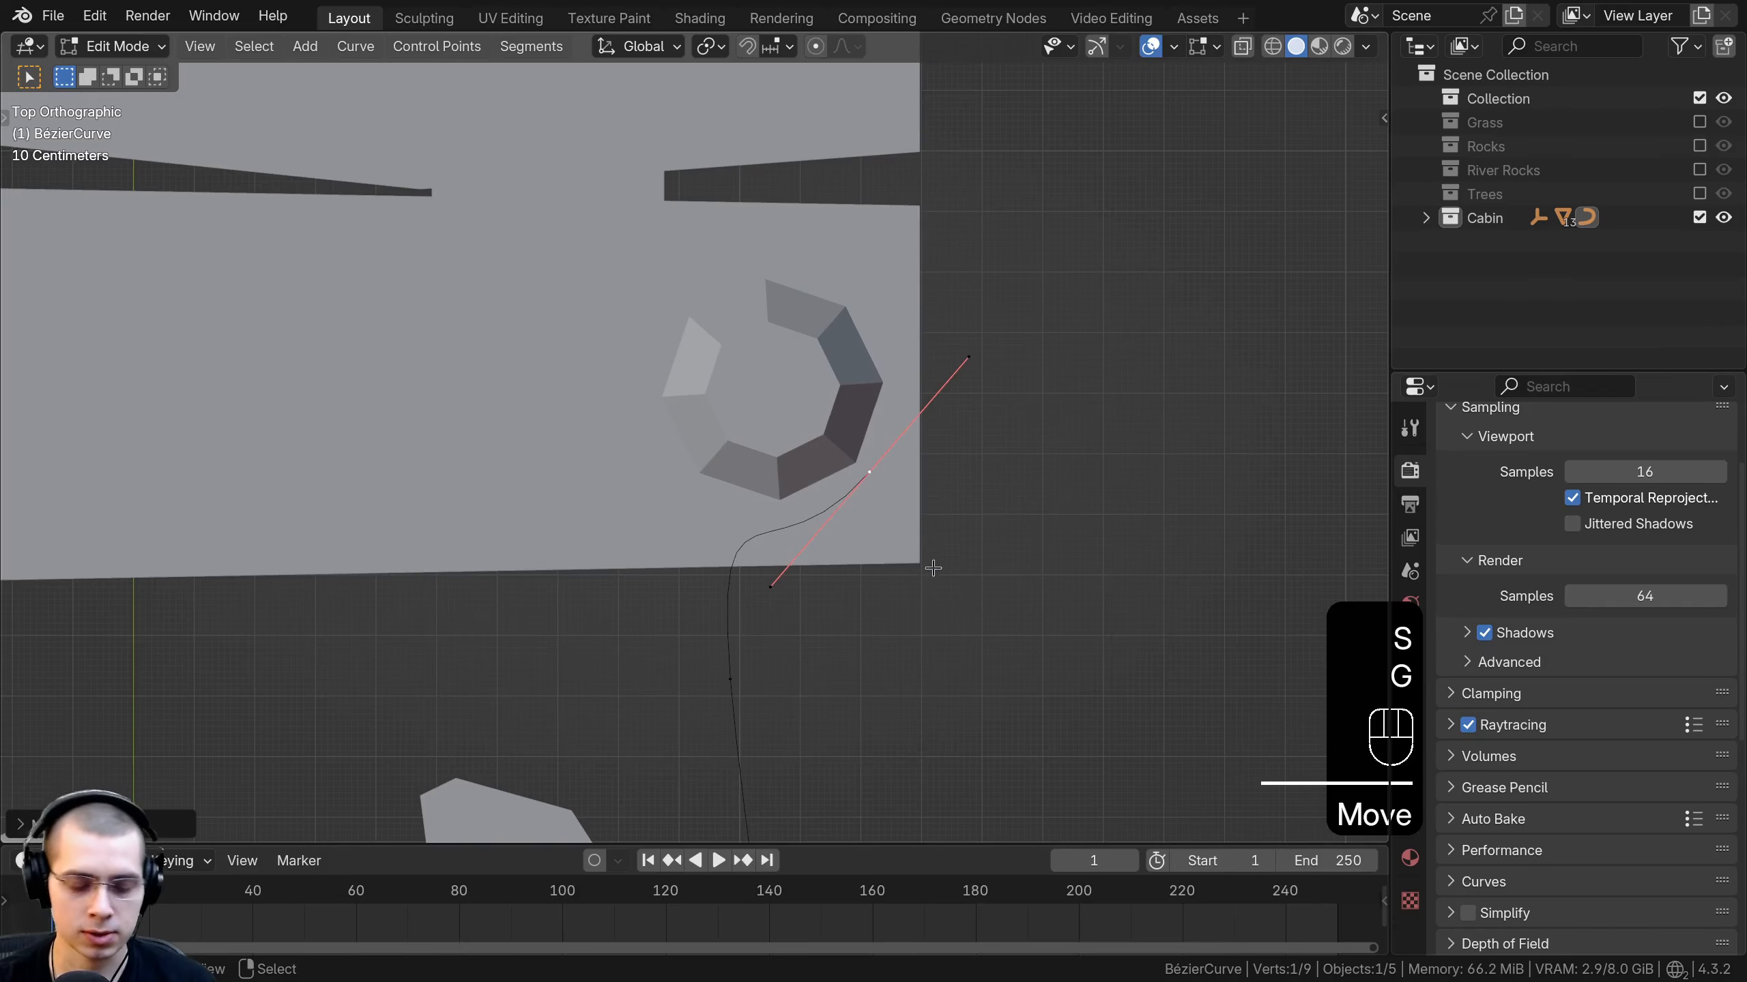
Extrude a control point around to the far side of the tall post, then shrink, rotate and position its handles.
key("e")
key("s")
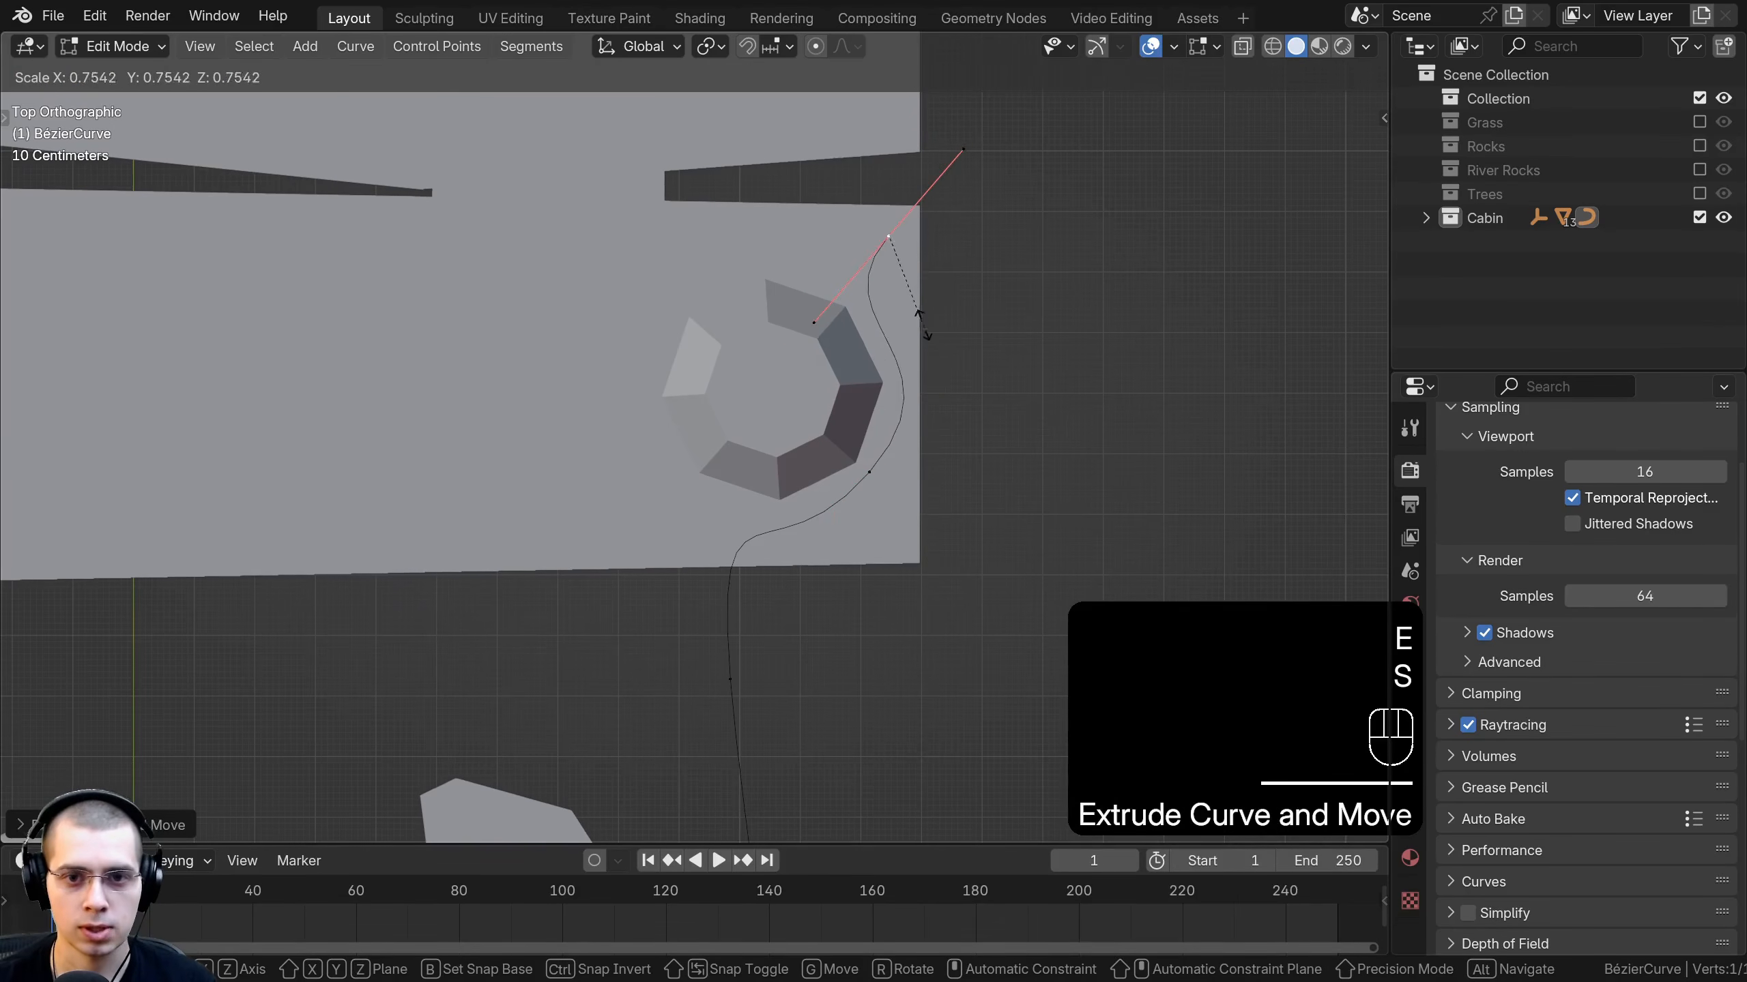
key("r")
key("g")
key("r")
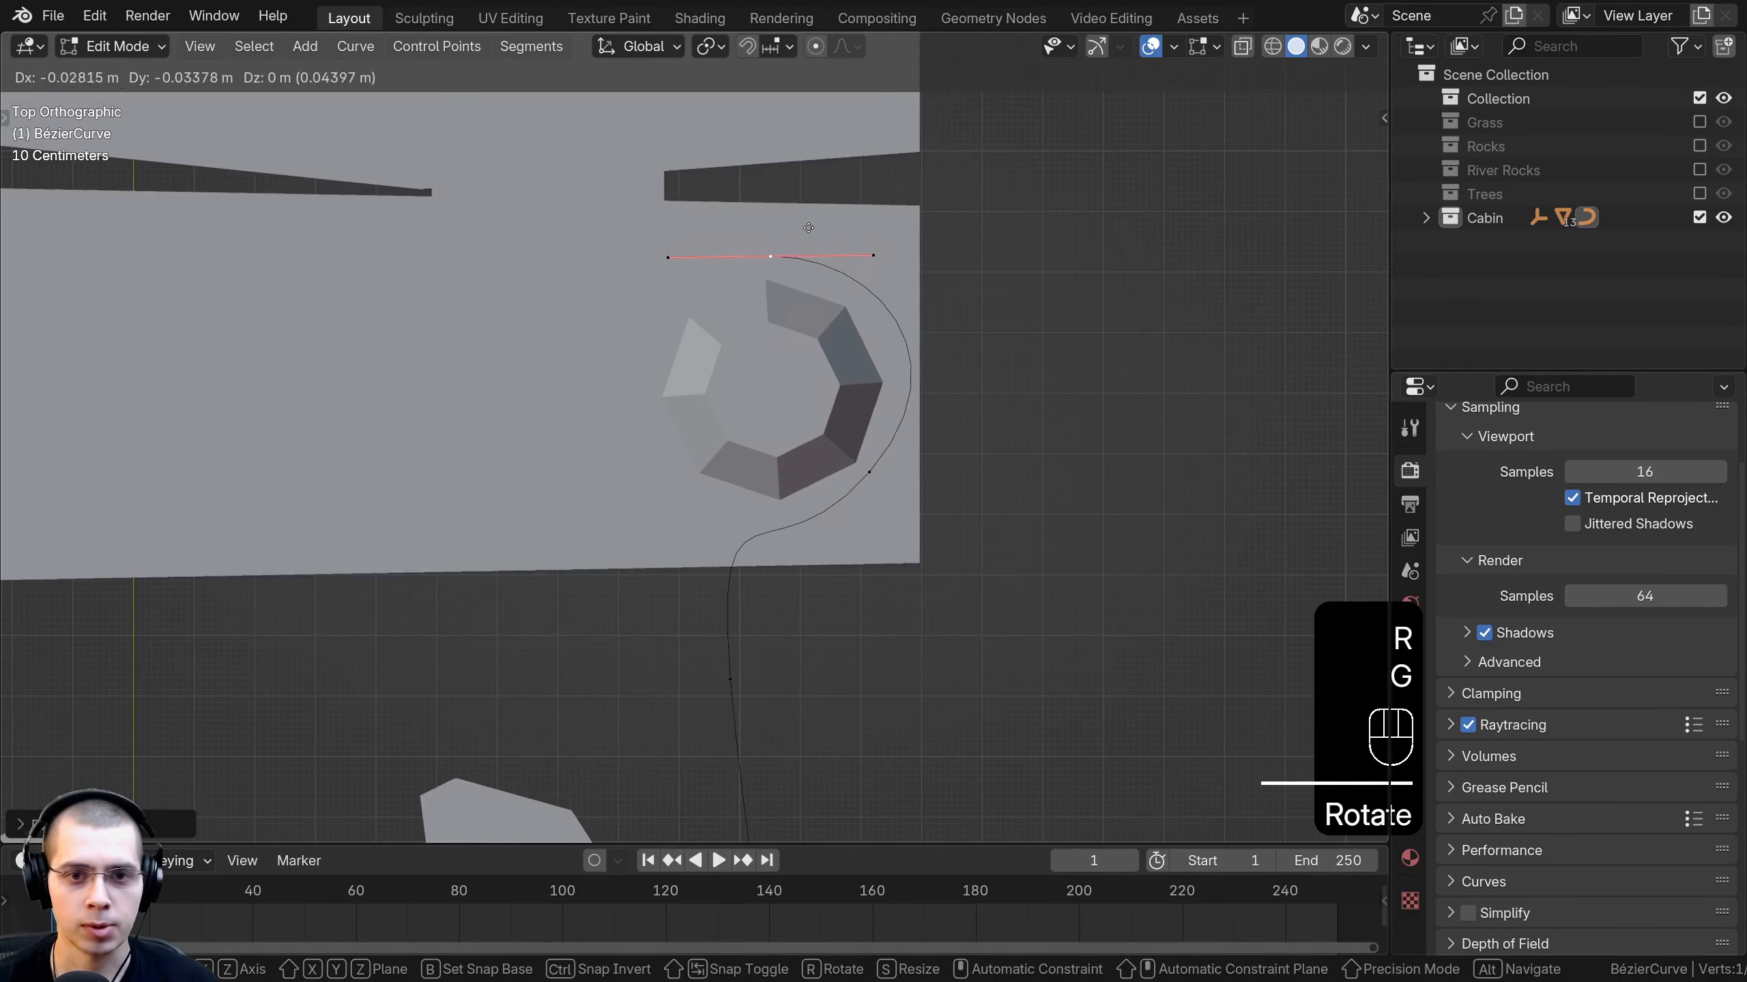
left_click(808, 228)
Extrude another control point to the post's inner side, then rotate, scale and position it to continue the loop.
key("e")
left_click(641, 314)
key("r")
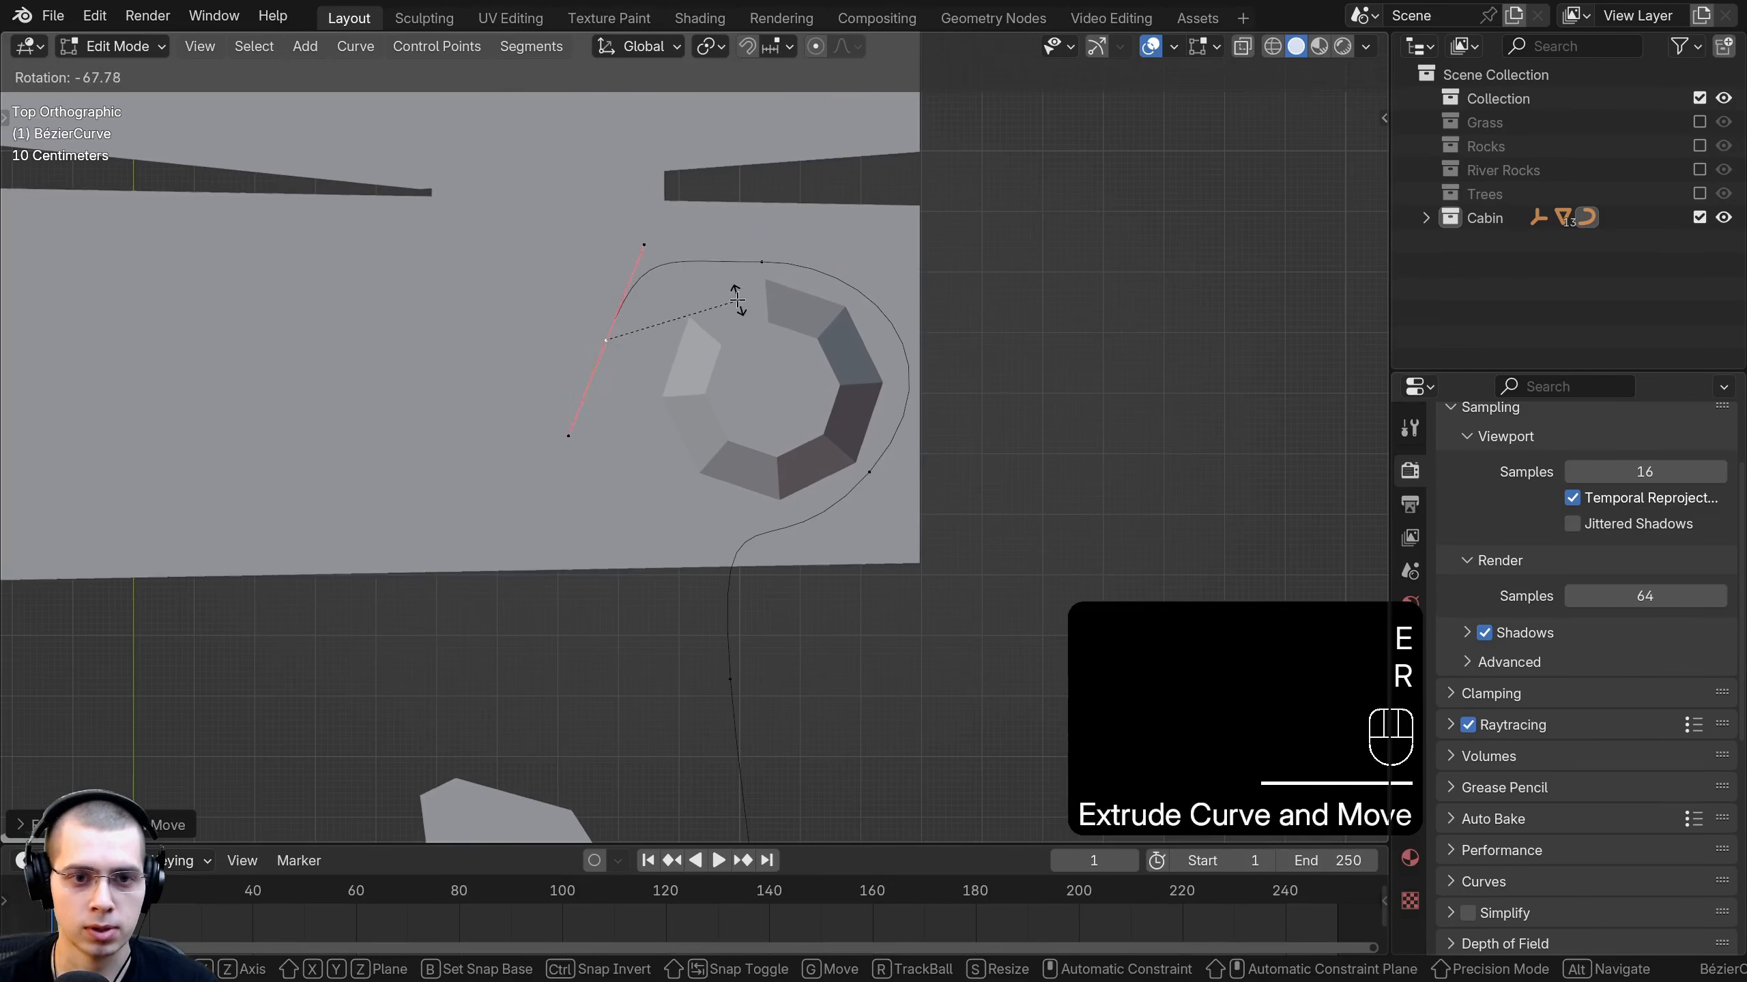
left_click(737, 301)
key("g")
key("s")
key("r")
key("g")
Extrude a control point to the post's boat-facing side, closing the loop, then rotate and position it across the rope.
key("e")
left_click(764, 570)
key("r")
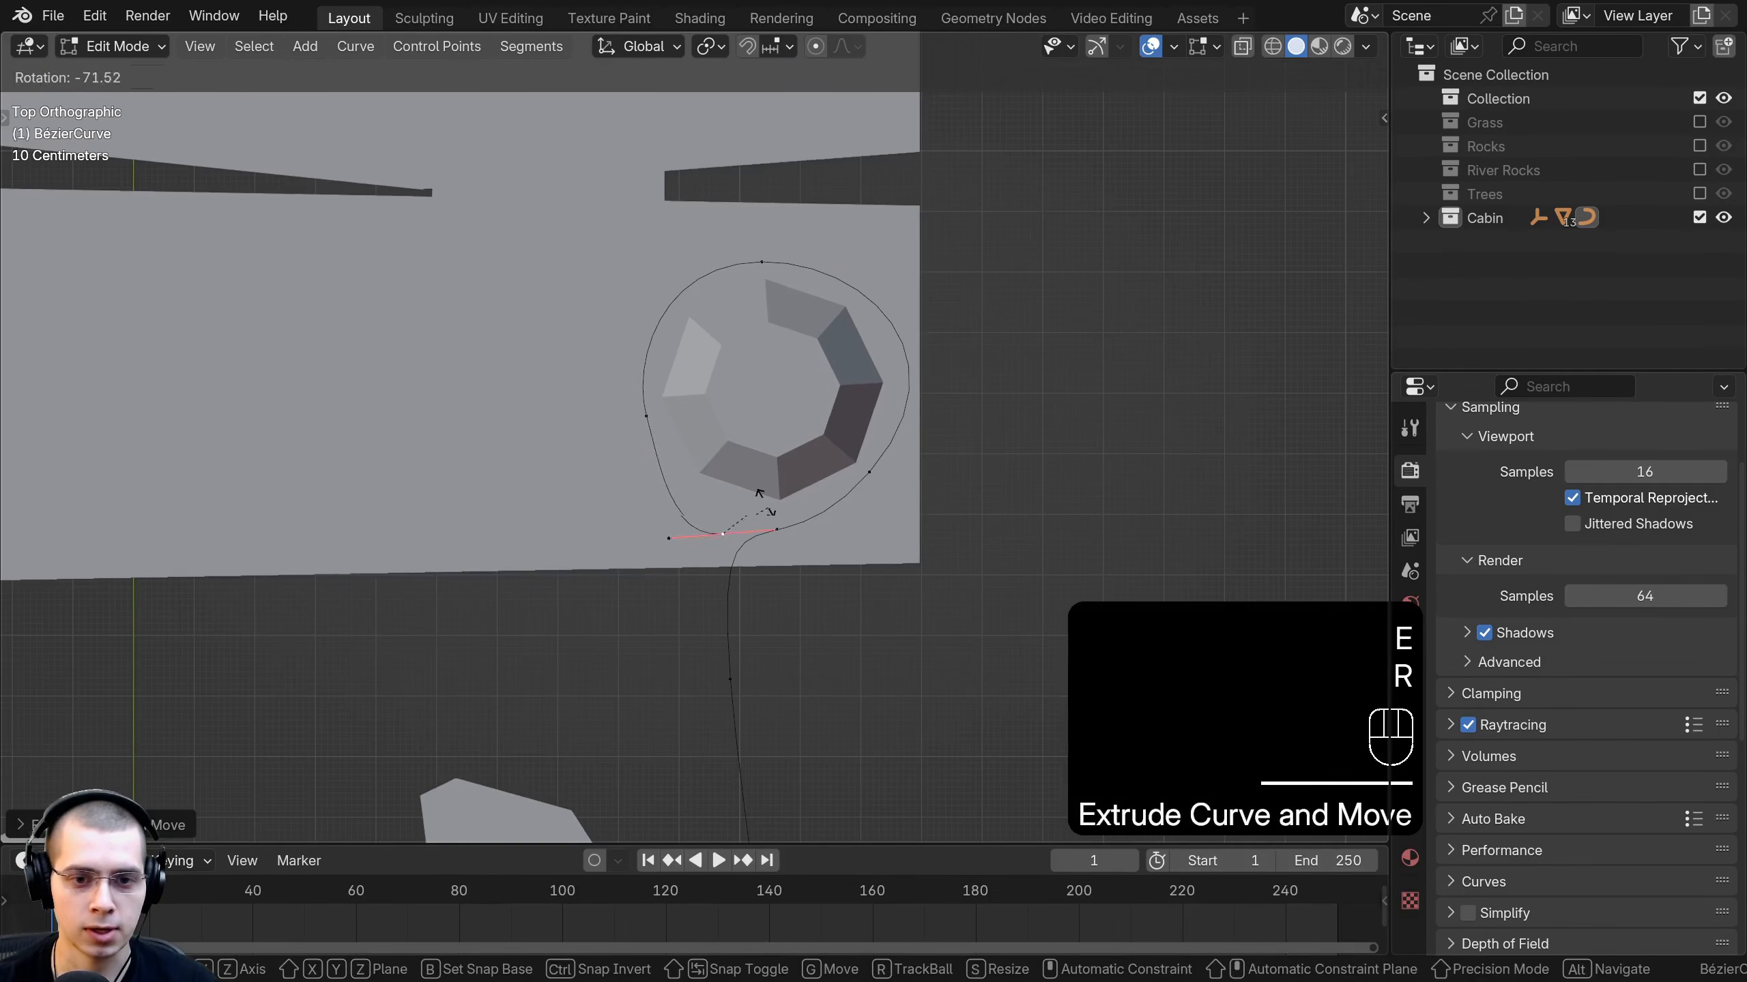
left_click(767, 506)
key("g")
left_click(814, 500)
Extend the loop's end with a control point beneath the rope and rotate it to start the knot.
middle_click_drag(816, 500, 873, 412)
middle_click_drag(854, 640, 866, 468)
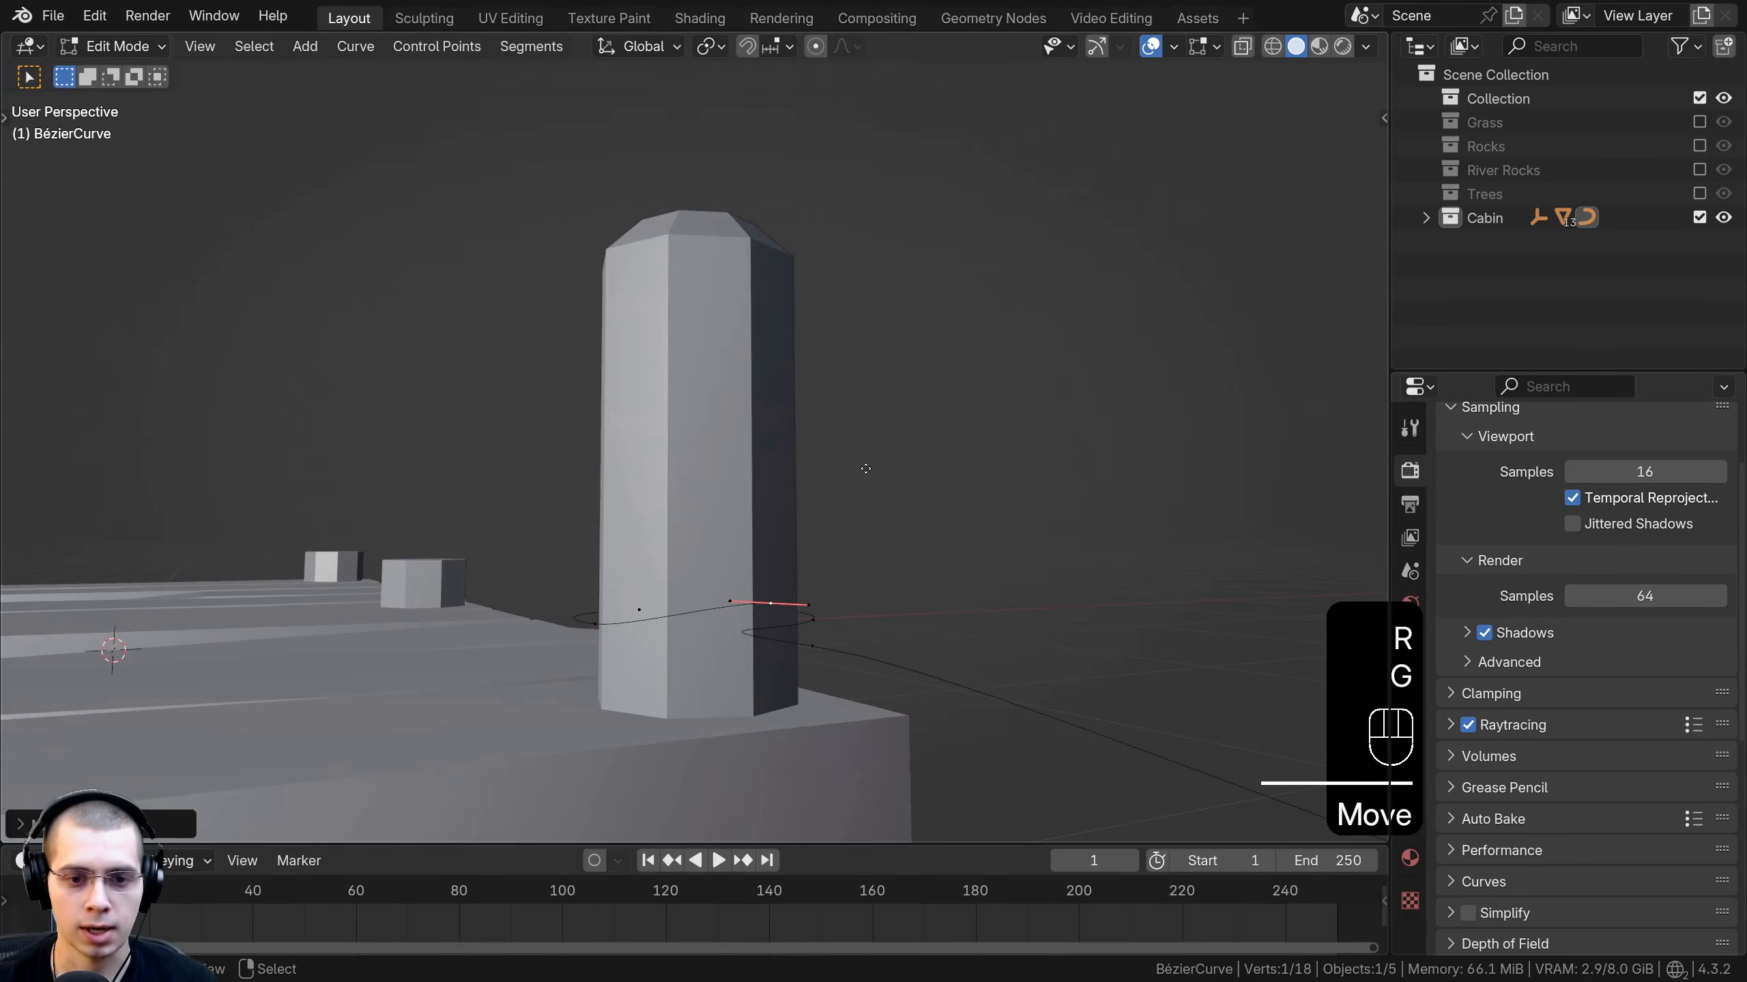
left_click(941, 510)
key("r")
left_click(844, 746)
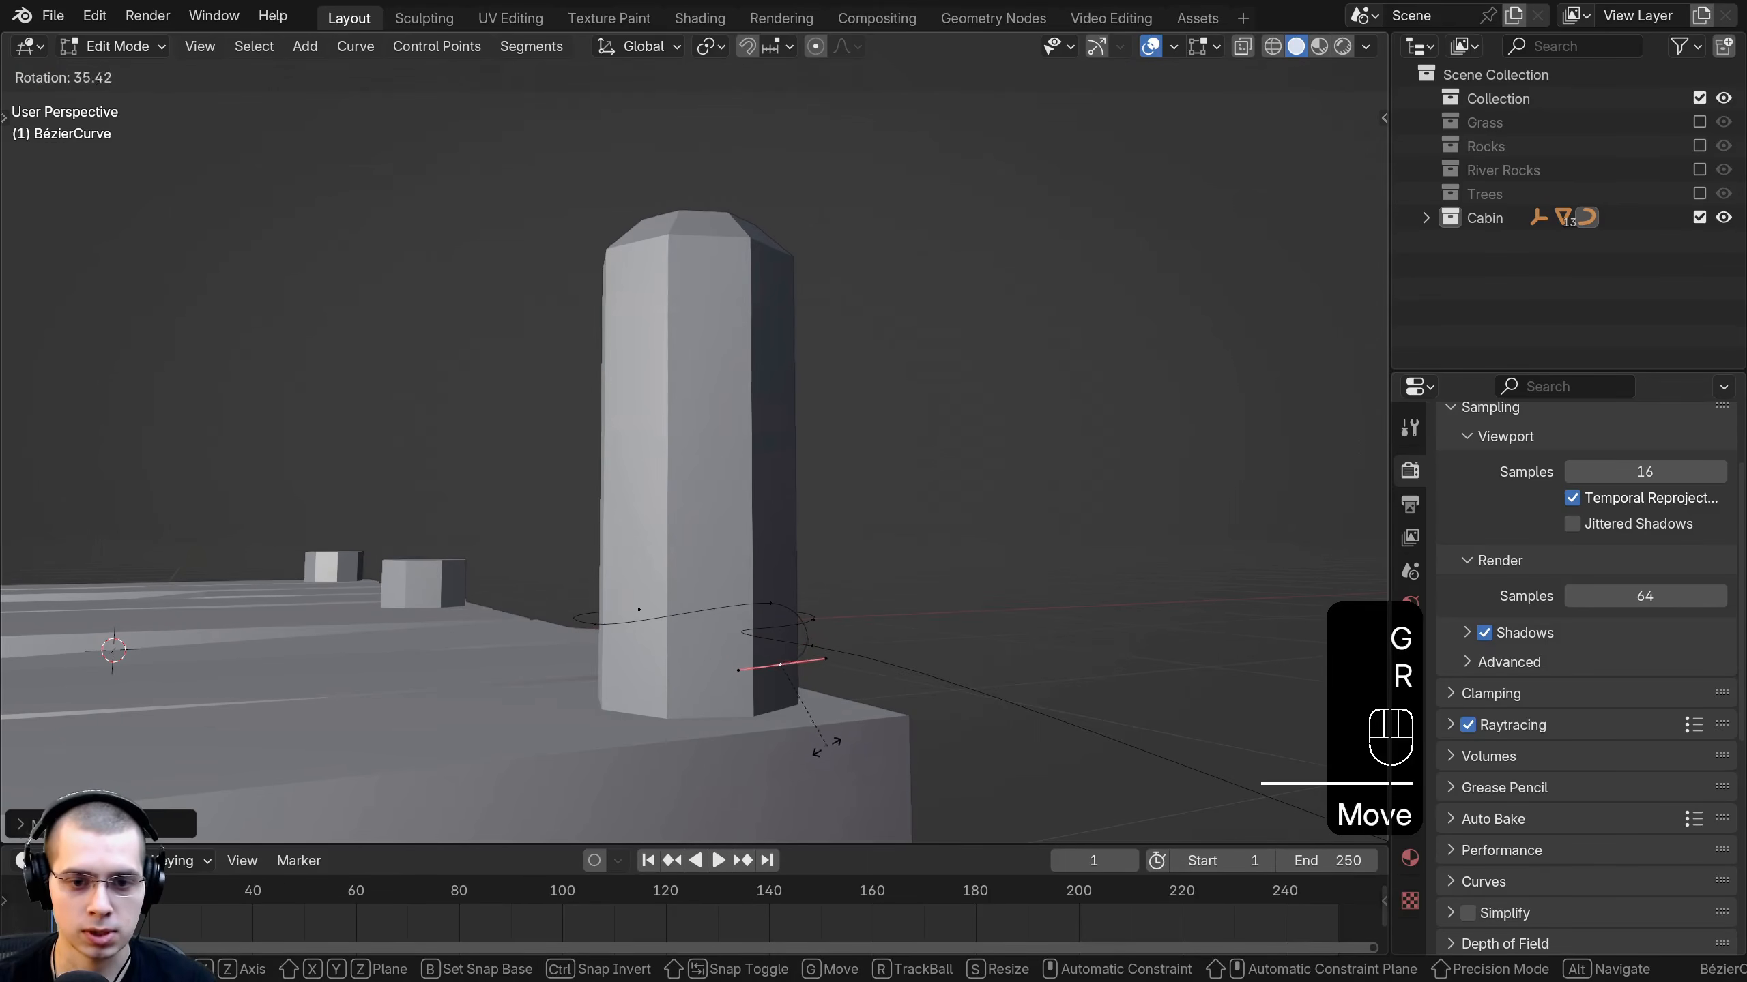
left_click(793, 726)
Extrude the next knot control point up behind the rope beside the post and rotate its handles upward.
middle_click_drag(792, 726, 819, 681)
key("e")
left_click(760, 605)
middle_click_drag(760, 605, 798, 561)
key("r")
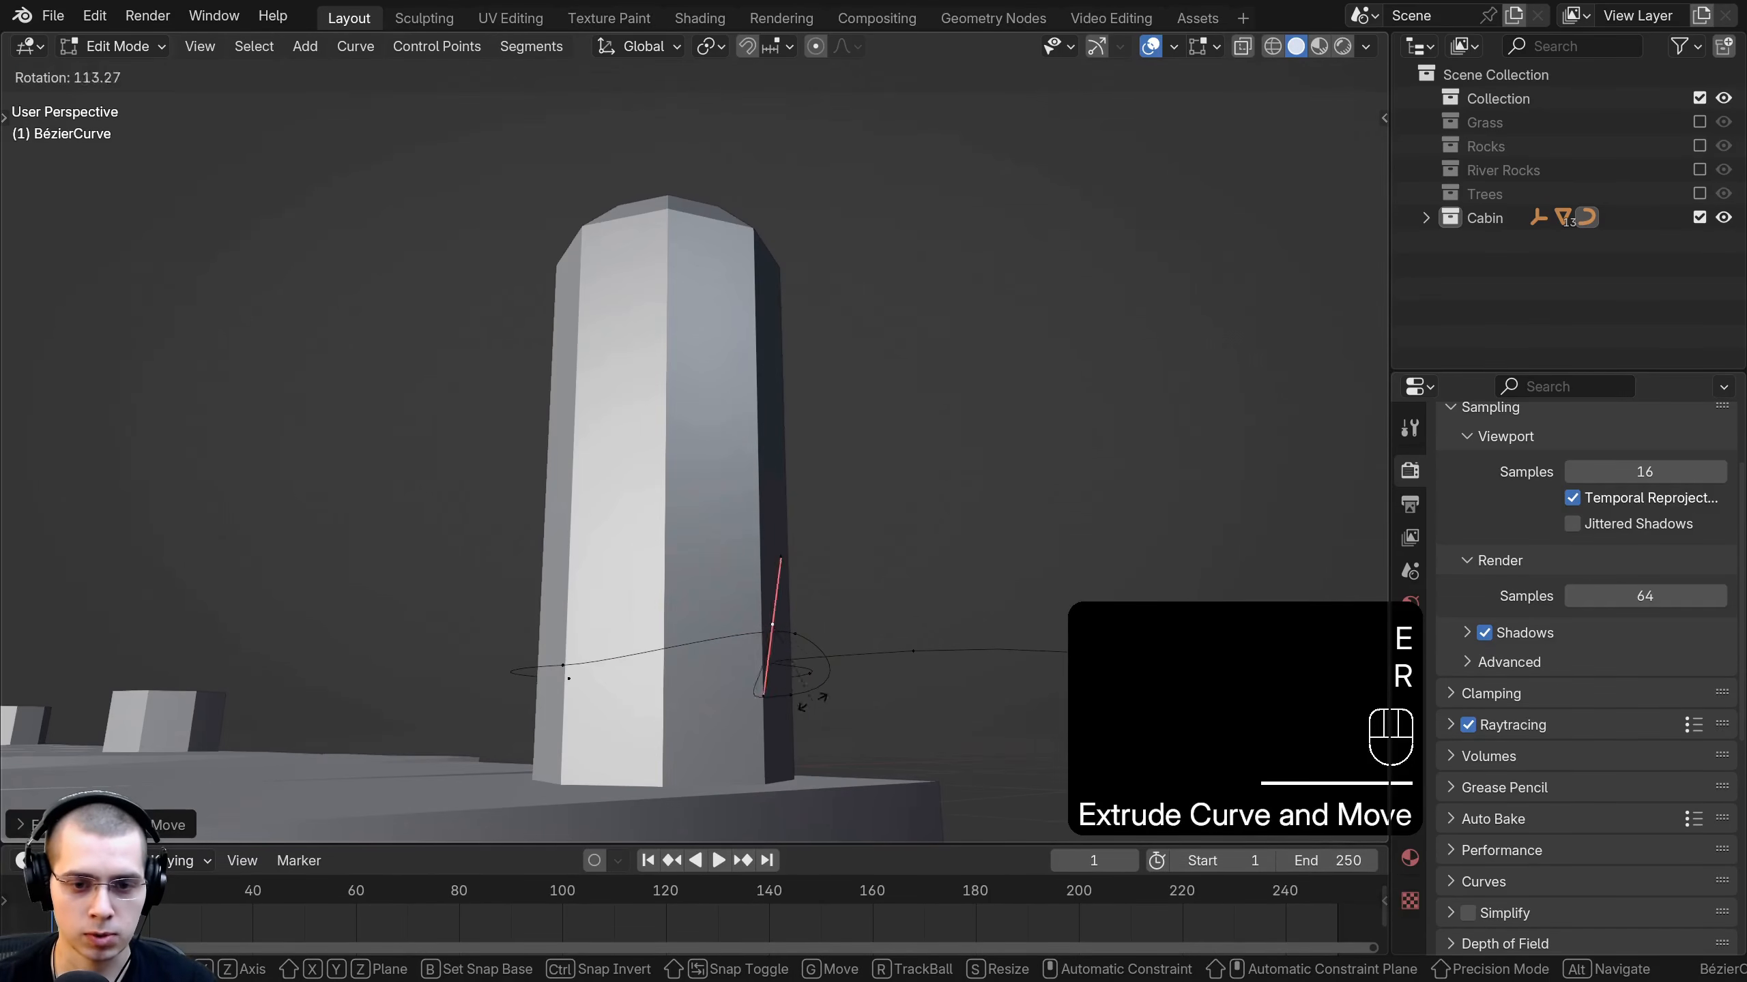
left_click(744, 712)
left_click(782, 703)
Extrude a control point outward over the rope, then rotate and position it so the loose end turns downward.
middle_click_drag(784, 702, 787, 339)
key("e")
left_click(946, 427)
middle_click_drag(947, 430, 940, 289, "shift")
key("r")
left_click(844, 453)
key("g")
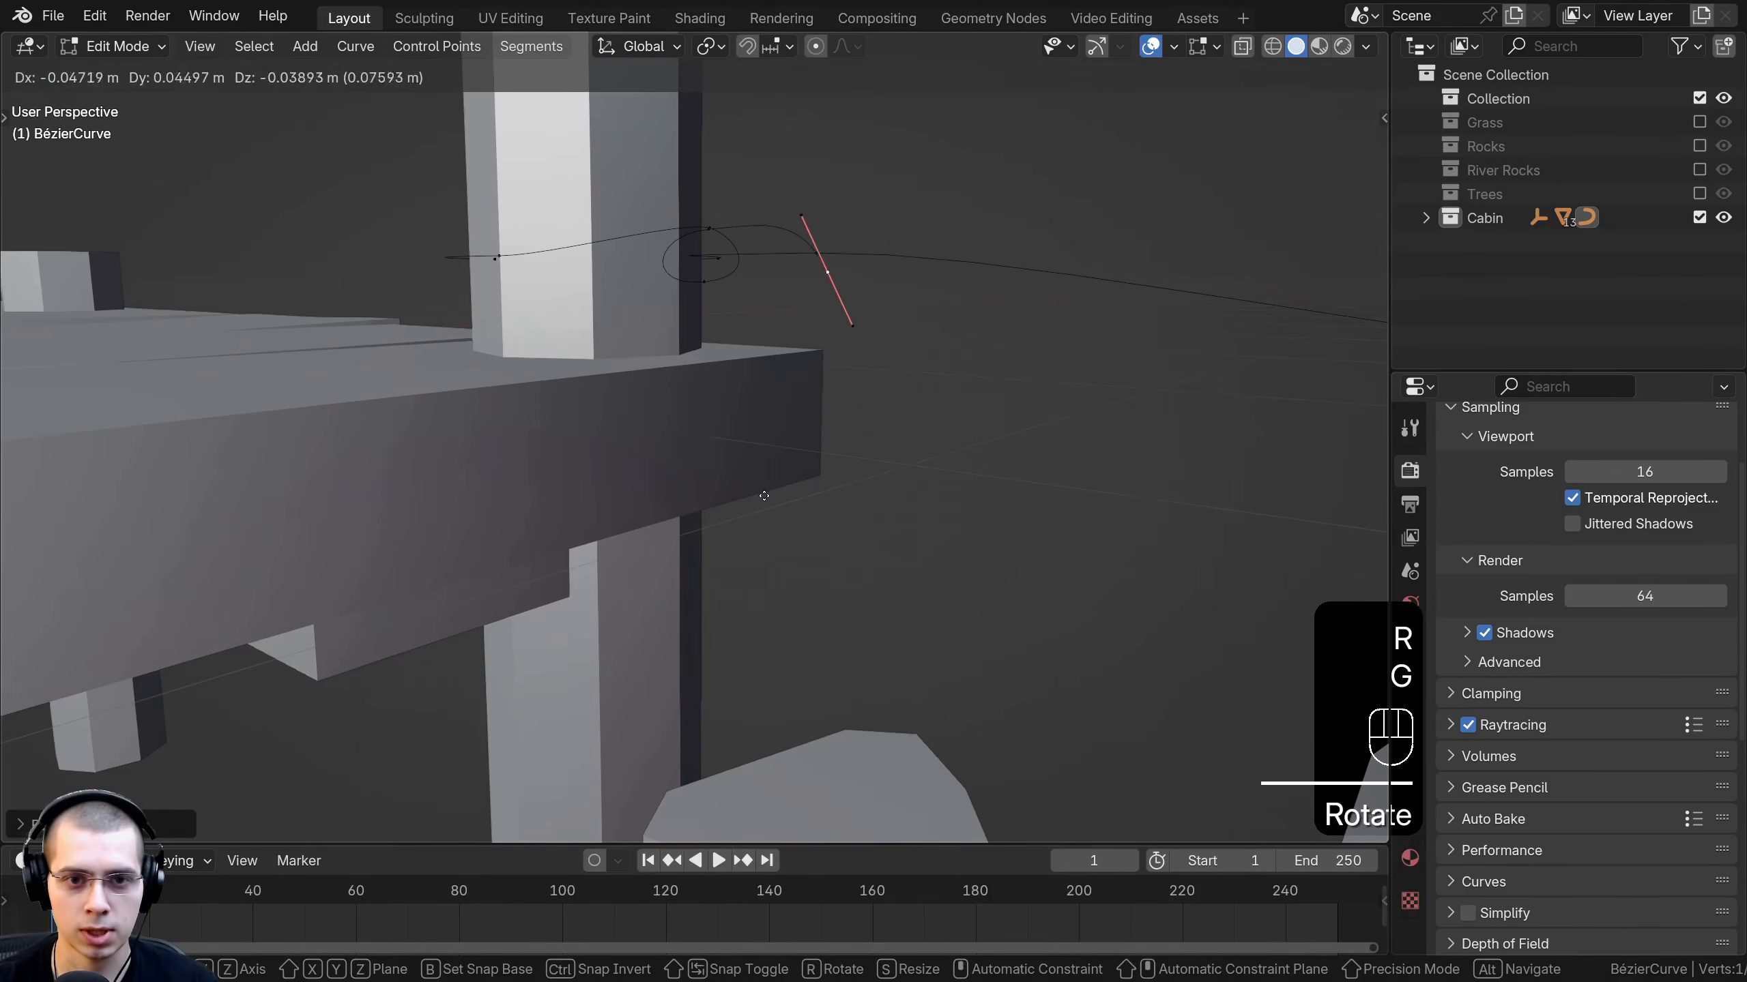
key("r")
left_click(874, 448)
Tilt the control point at the rope's boat end downward and move it down into the boat.
middle_click_drag(875, 448, 1002, 414)
left_click(971, 536)
middle_click_drag(971, 537, 803, 363)
key("g")
right_click(897, 309)
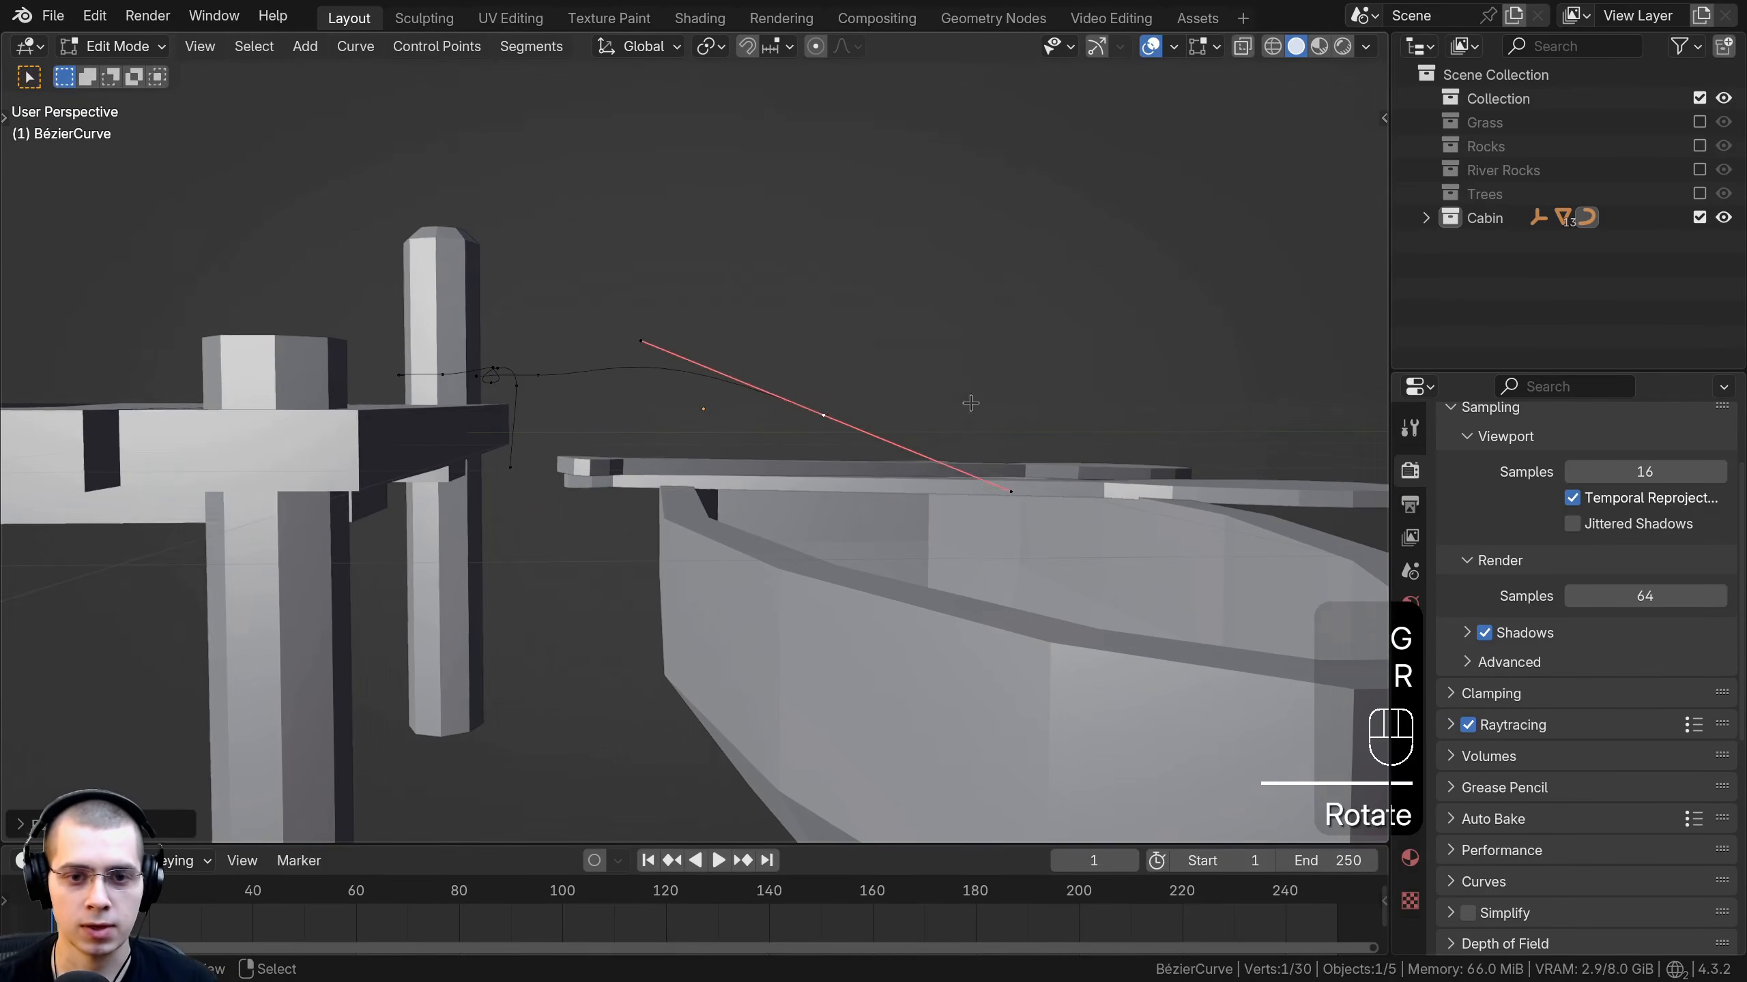
key("r")
middle_click_drag(826, 498, 770, 413)
left_click(839, 421)
key("g")
left_click(791, 482)
Shorten the handles of the control point just off the dock edge and adjust its position next to the knot.
right_click(521, 280)
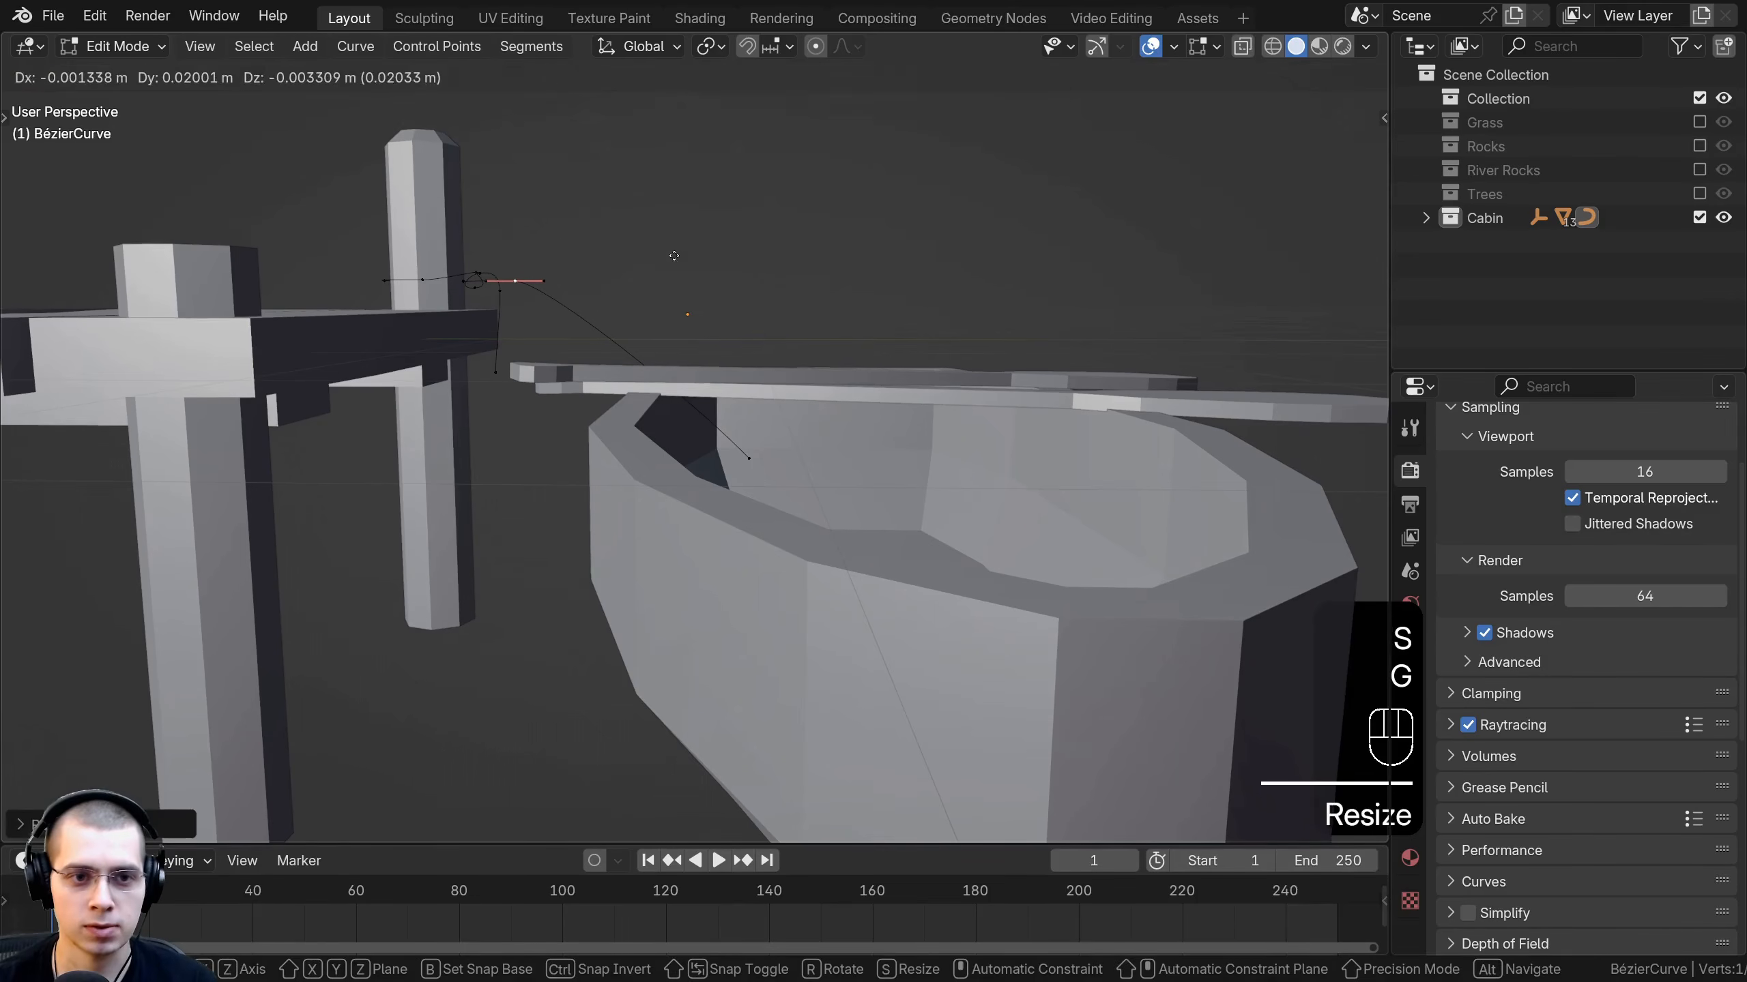
left_click(673, 255)
middle_click_drag(674, 255, 654, 332)
Select the rope's boat-end control point, then move and rotate it to curve over the boat's rim.
right_click(748, 462)
key("g")
left_click(737, 390)
middle_click_drag(748, 463, 702, 395)
key("r")
left_click(735, 438)
Extrude a new end control point along the inside of the boat, then rotate and reposition it.
key("e")
left_click(813, 503)
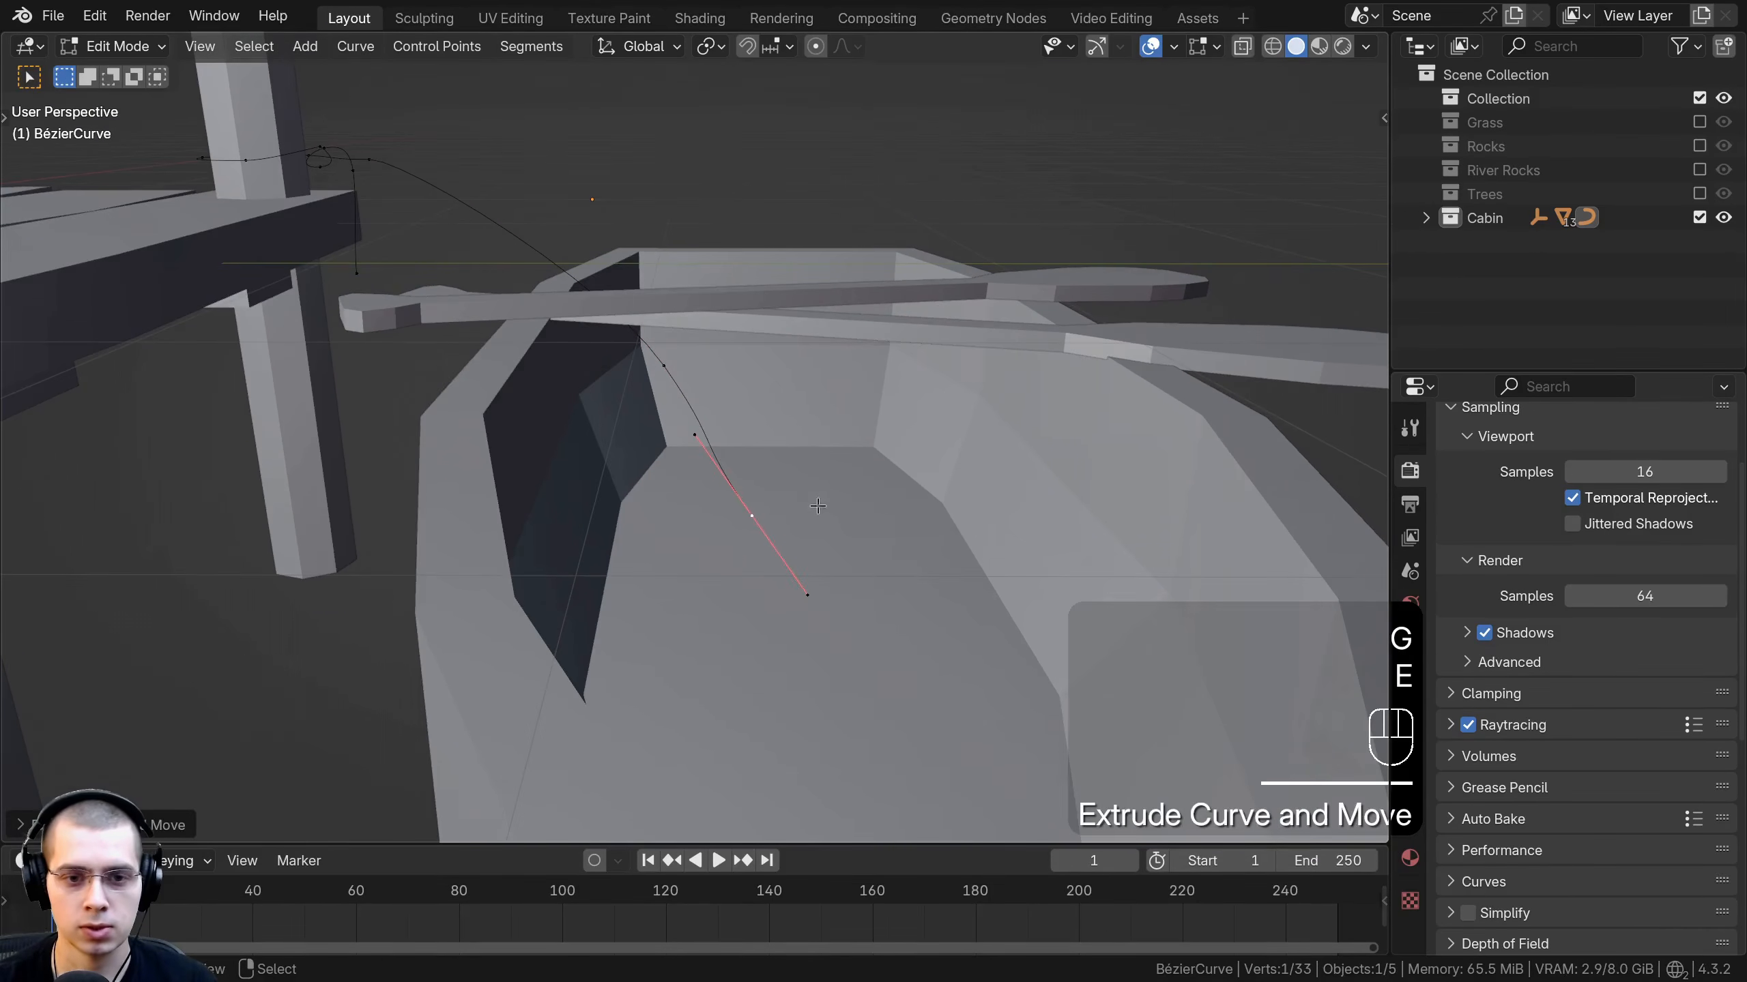
middle_click_drag(813, 503, 827, 410)
key("r")
left_click(708, 283)
key("g")
Reposition the rope's control points in the boat and rotate the one near the rim to follow the slope.
middle_click_drag(708, 283, 750, 496)
left_click(927, 426)
key("g")
left_click(841, 510)
key("g")
left_click(808, 386)
key("g")
left_click(757, 440)
key("r")
left_click(828, 320)
key("g")
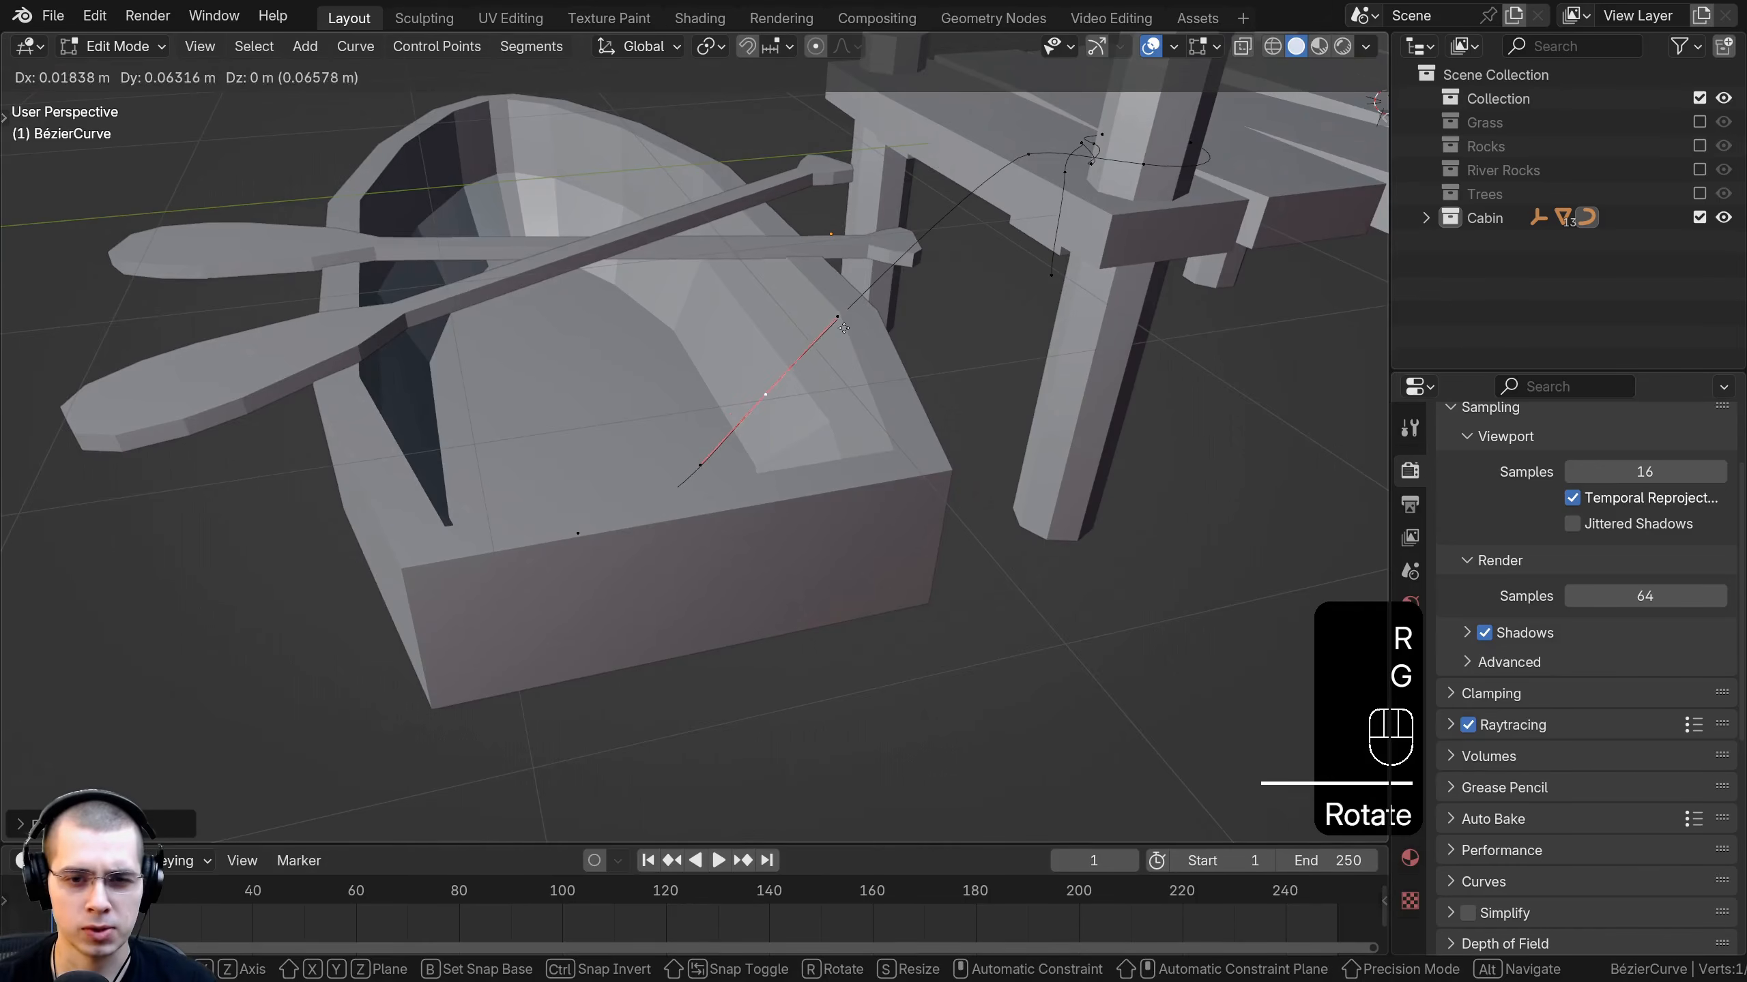
left_click(836, 330)
Refine the rim control point's angle, move the rope's end onto the boat floor, and leave Edit Mode.
middle_click_drag(836, 331, 750, 516)
key("r")
left_click(870, 281)
key("g")
left_click(885, 266)
left_click(556, 502)
key("g")
left_click(578, 492)
key("g")
middle_click_drag(578, 492, 921, 655)
left_click(578, 516)
scroll(593, 512, "down", 3)
key("Tab")
scroll(643, 462, "down", 2)
scroll(779, 636, "up", 6)
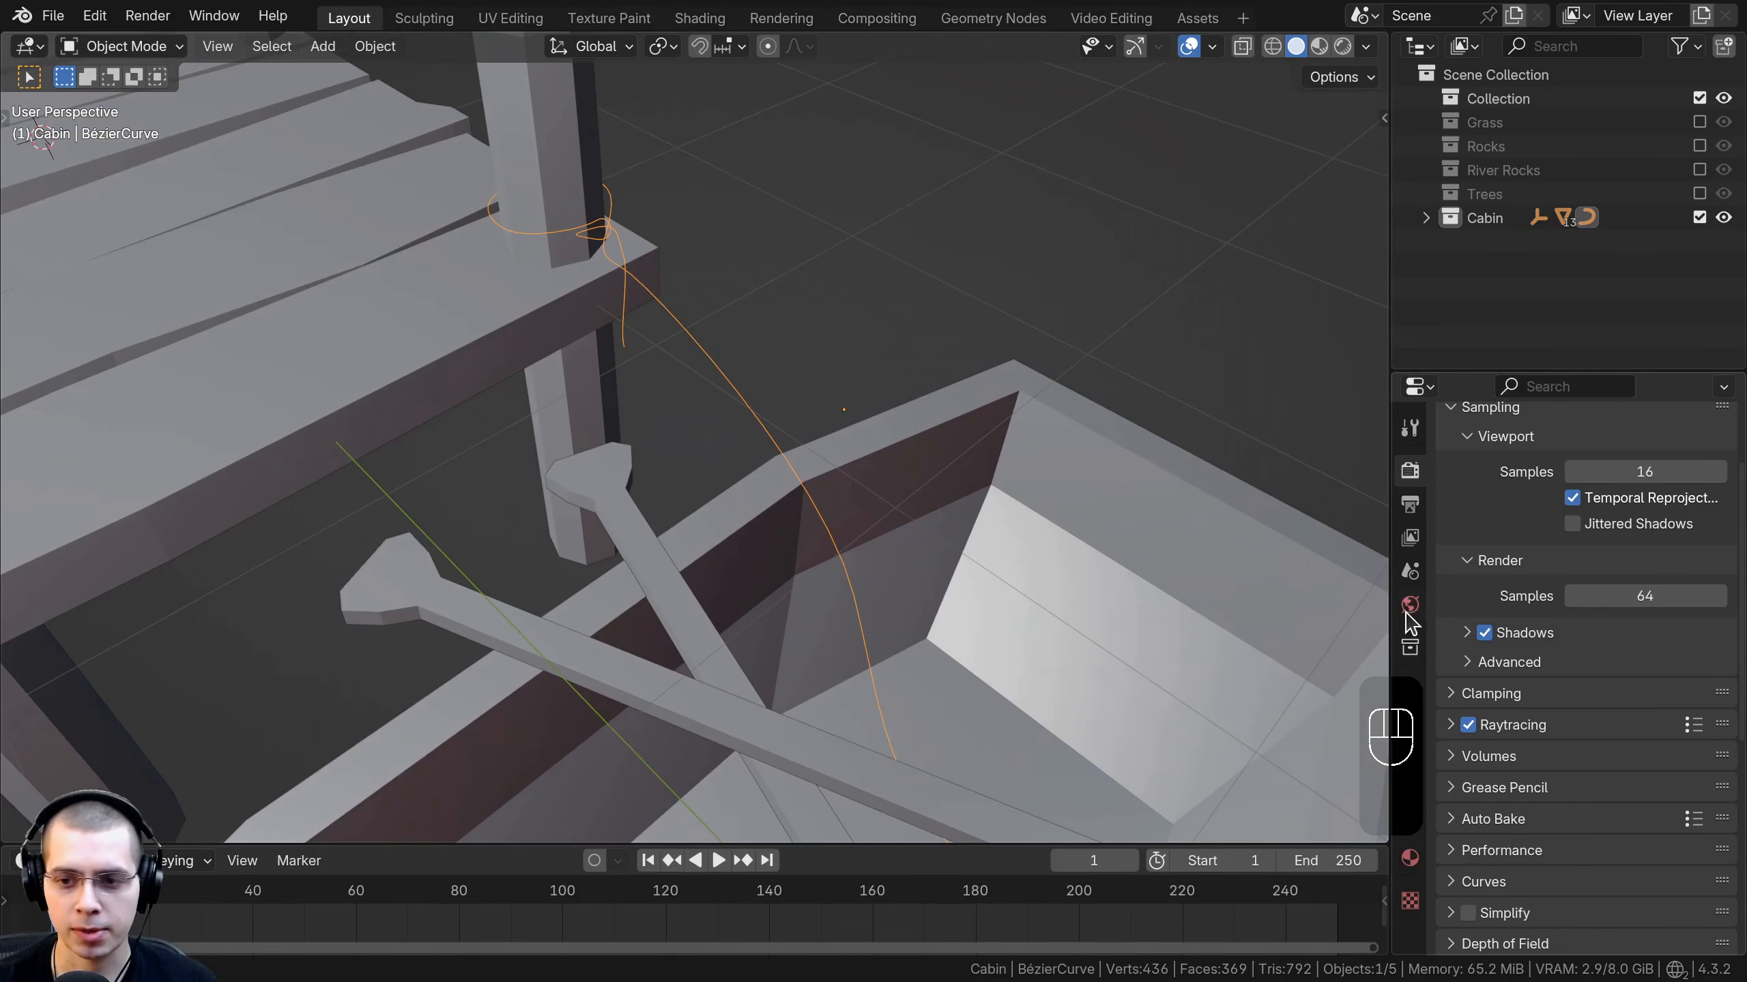
Give the rope curve thickness with a round bevel of 0.043 m depth.
left_click_drag(1391, 600, 1328, 597)
scroll(884, 511, "down", 3)
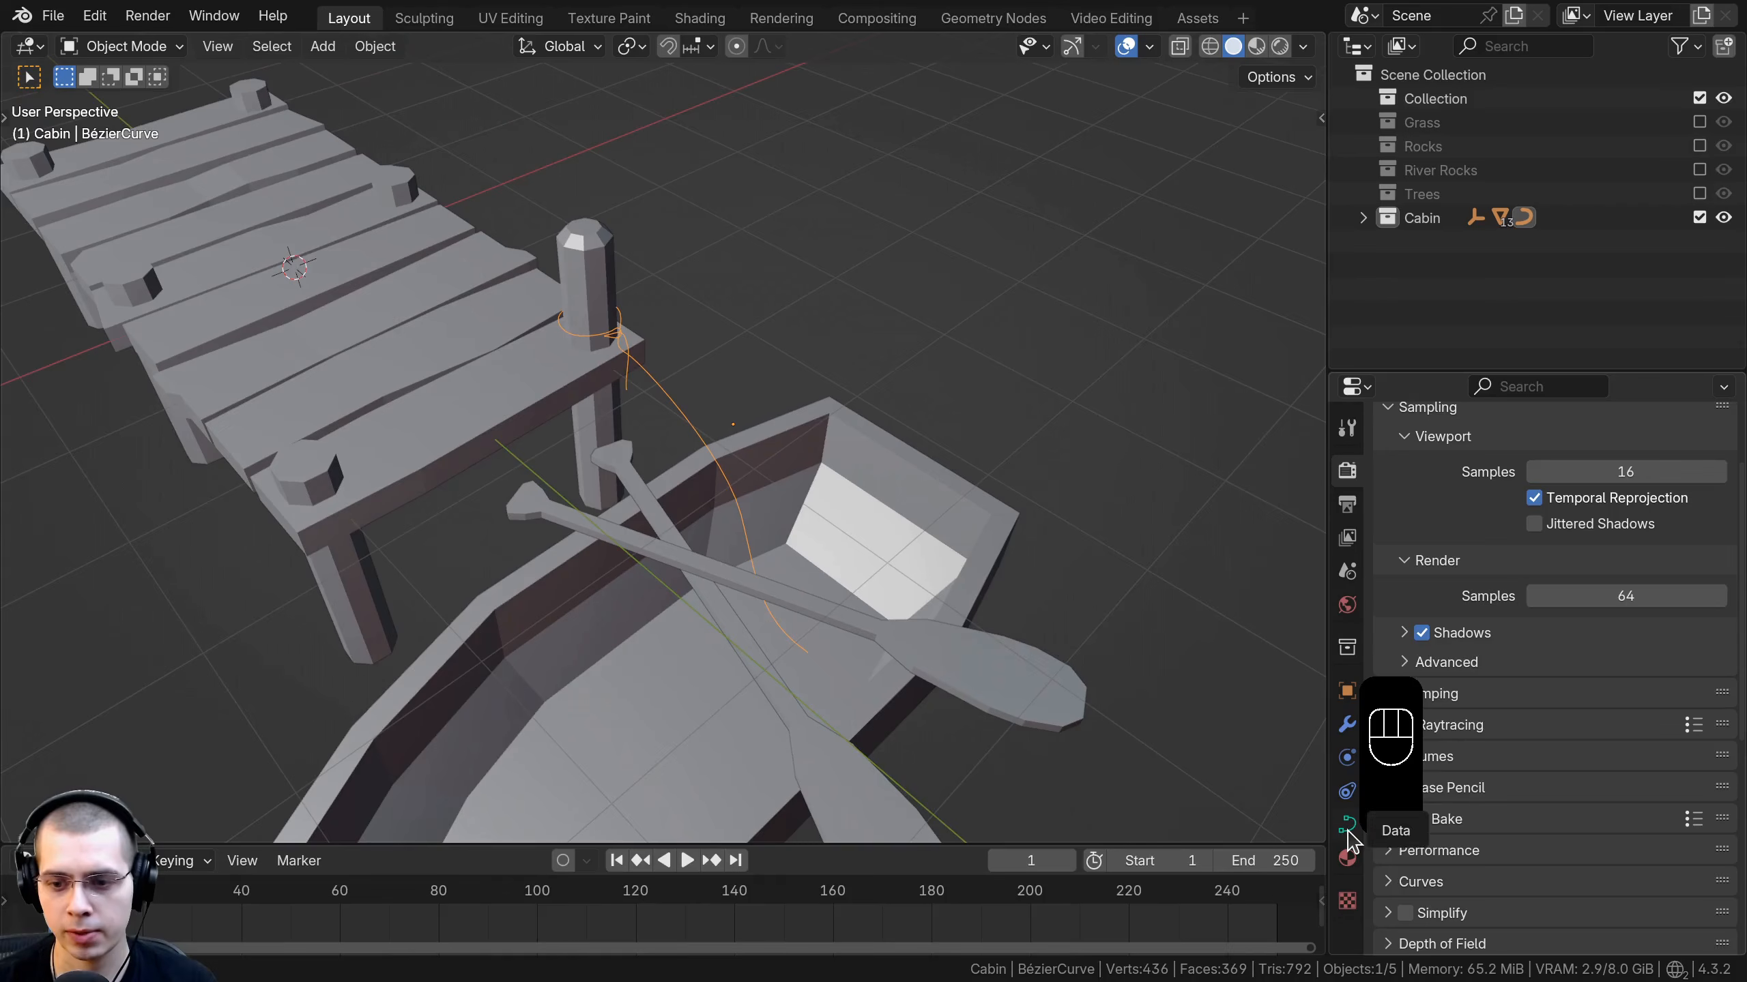
left_click(1348, 829)
left_click_drag(1328, 580, 1394, 579)
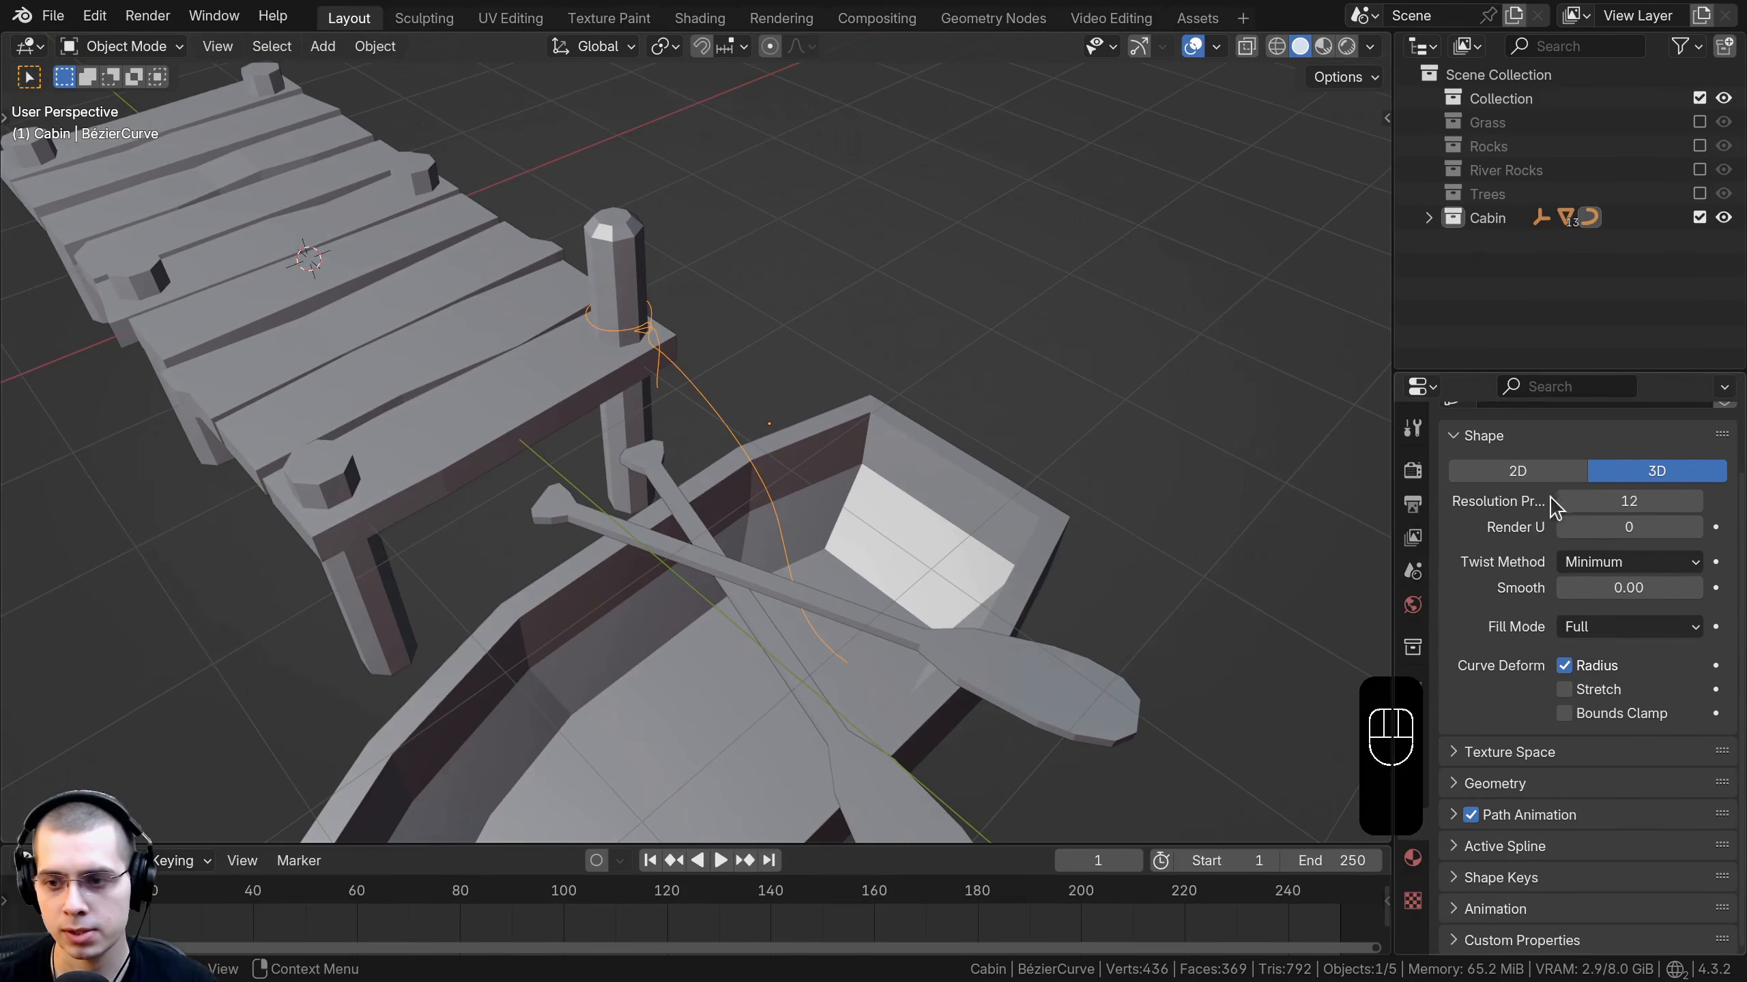
left_click_drag(1554, 373, 1547, 159)
left_click(1456, 644)
scroll(1455, 694, "down", 3)
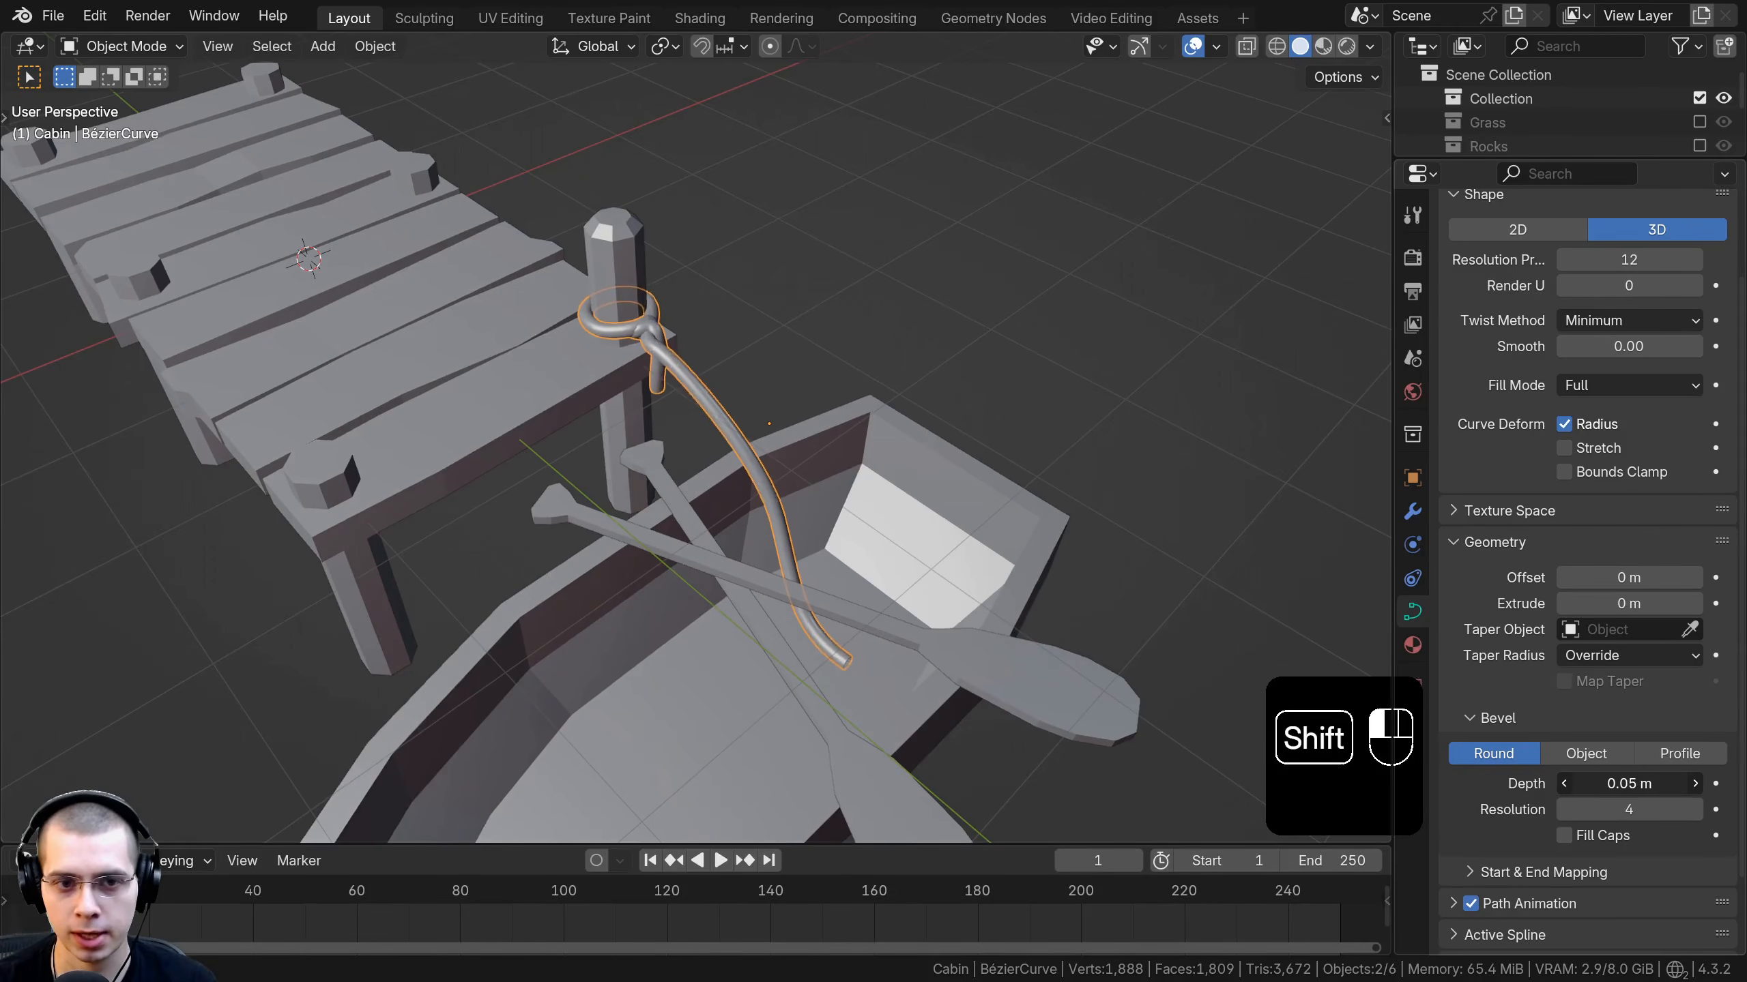
left_click_drag(1630, 784, 1617, 784, "shift")
In Edit Mode, select the knot's control point beside the post and move it to separate the overlapping rope strands.
middle_click_drag(1070, 581, 1048, 632, "shift")
scroll(688, 440, "up", 5)
middle_click_drag(616, 472, 791, 386)
middle_click_drag(791, 386, 1059, 529, "shift")
scroll(853, 571, "up", 1)
key("Tab")
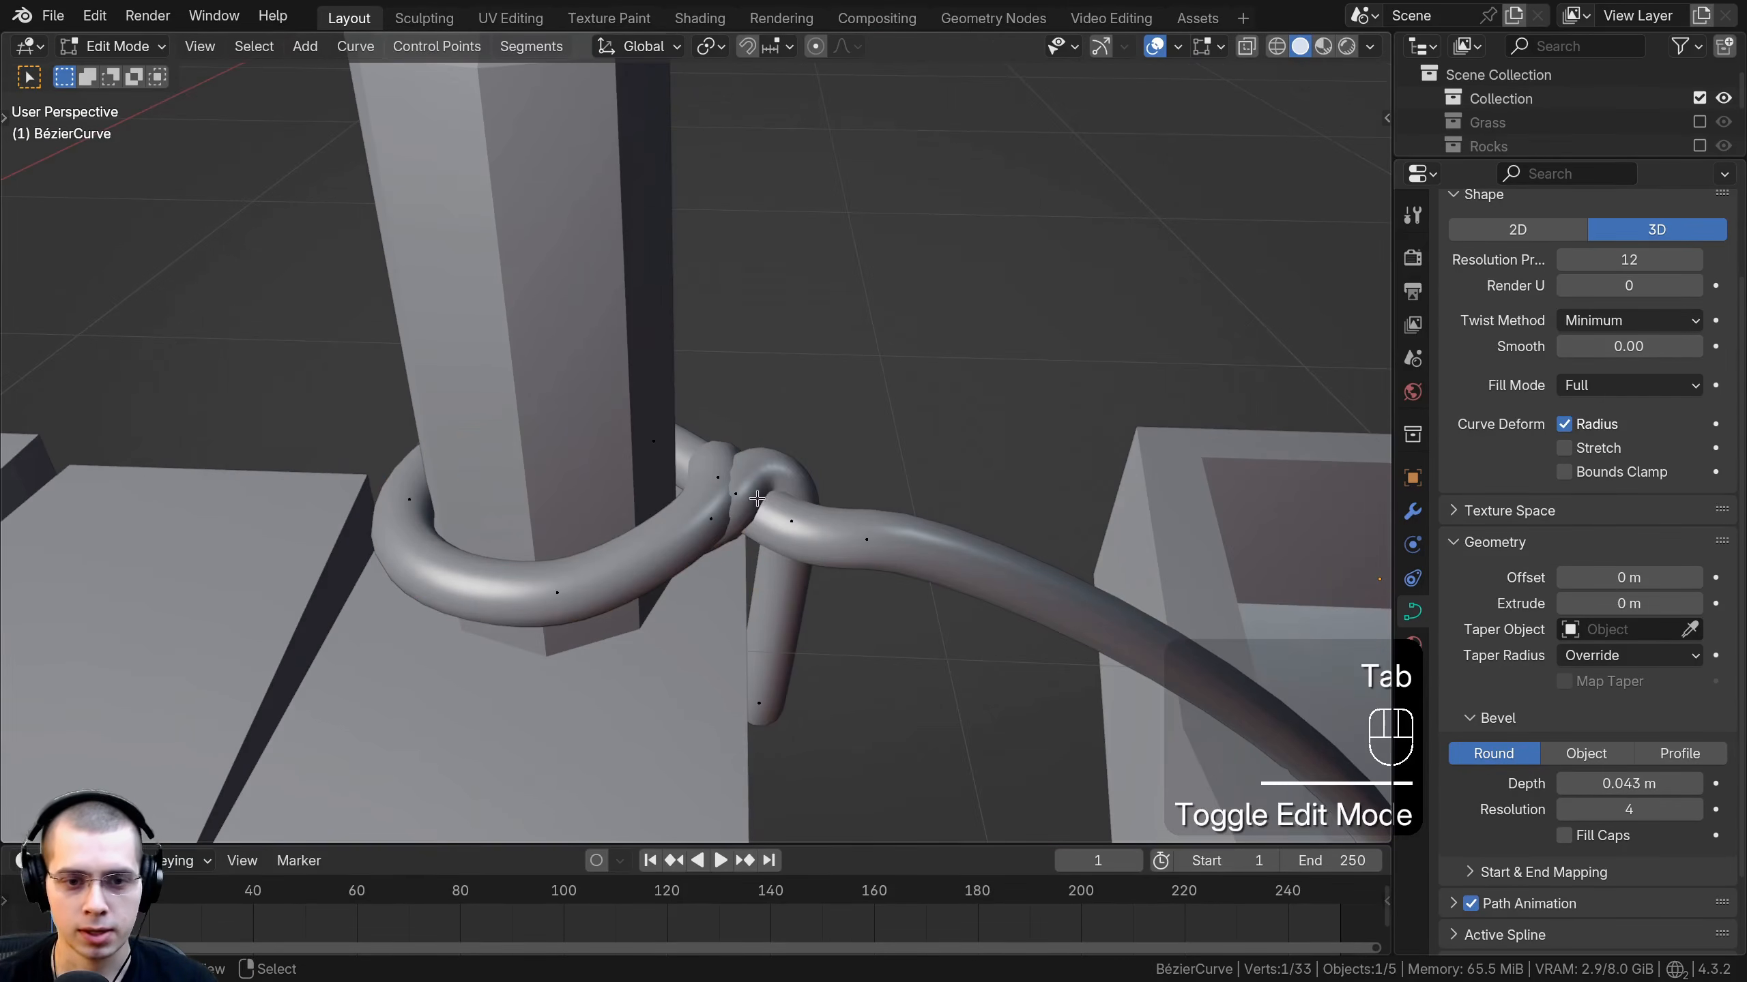
left_click(759, 506)
middle_click_drag(758, 505, 698, 427)
key("g")
left_click(838, 558)
key("g")
left_click(725, 464)
Enable Fill Caps in the rope curve's bevel settings to close its open ends.
middle_click_drag(697, 427, 695, 234)
middle_click_drag(722, 584, 679, 383, "shift")
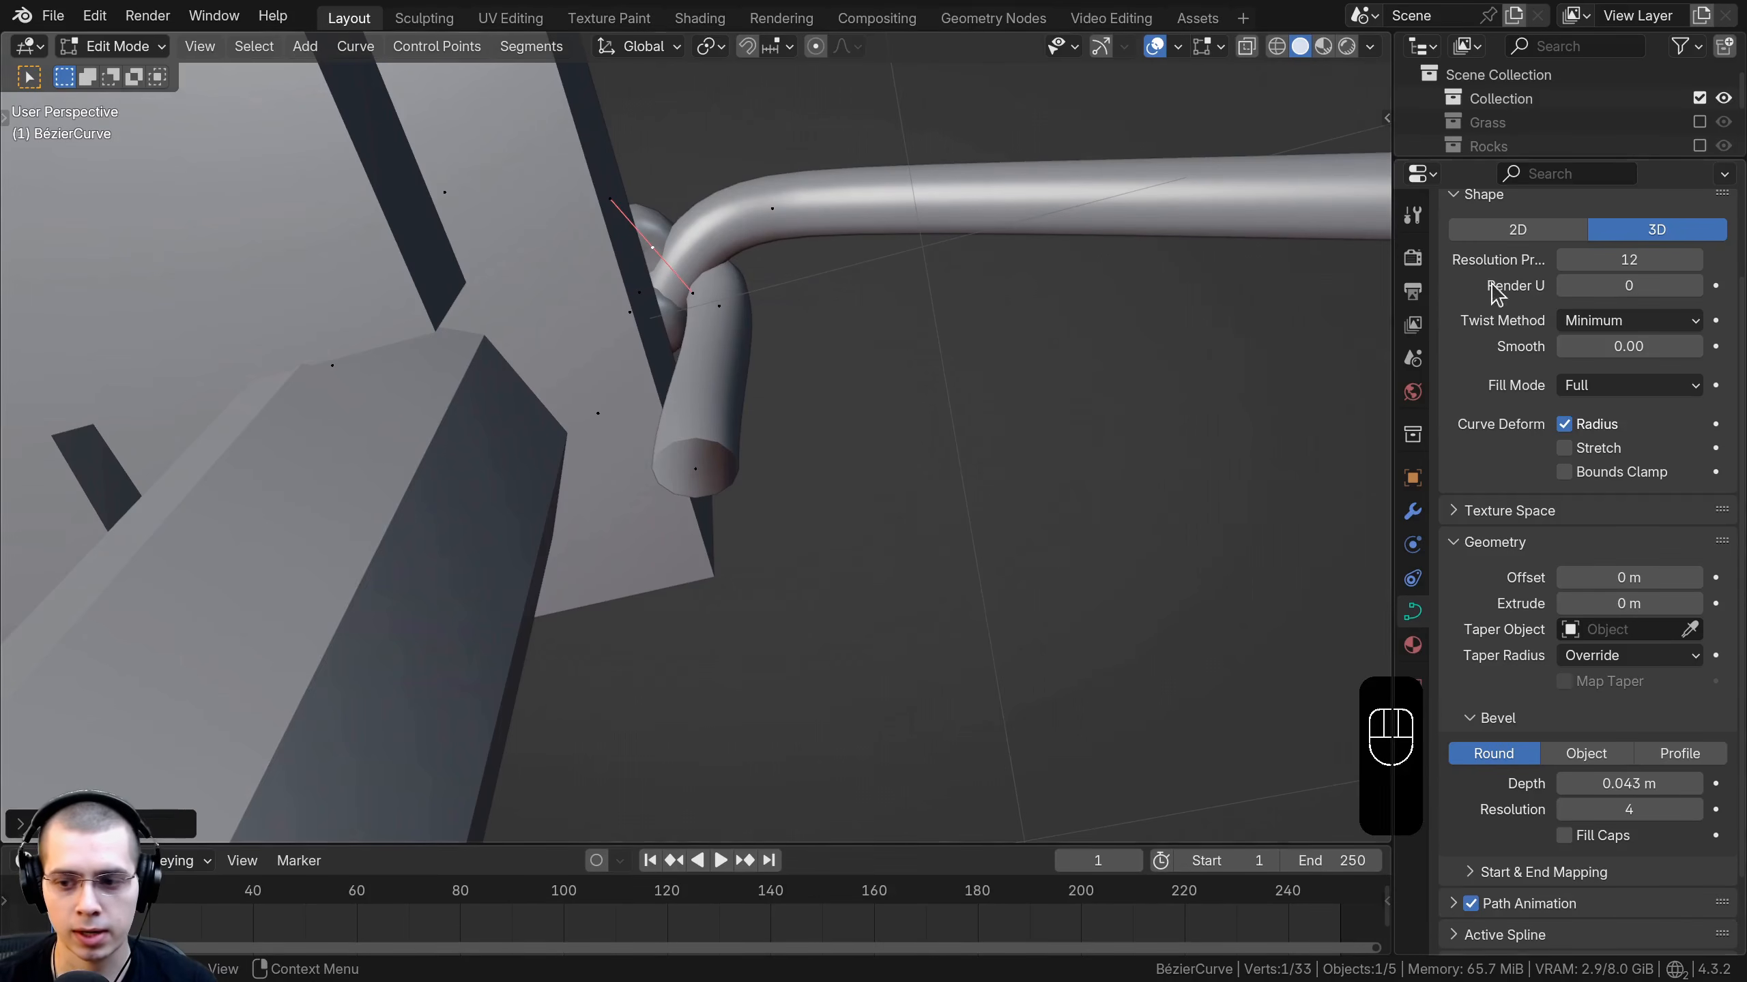
scroll(1536, 739, "down", 3)
left_click(1563, 750)
Rotate and move the loop's control point at the knot to tighten the wrap, then return to Object Mode.
middle_click_drag(920, 438, 887, 482, "shift")
key("Tab")
middle_click_drag(887, 481, 658, 554)
scroll(848, 497, "down", 3)
middle_click_drag(796, 548, 875, 442)
key("Tab")
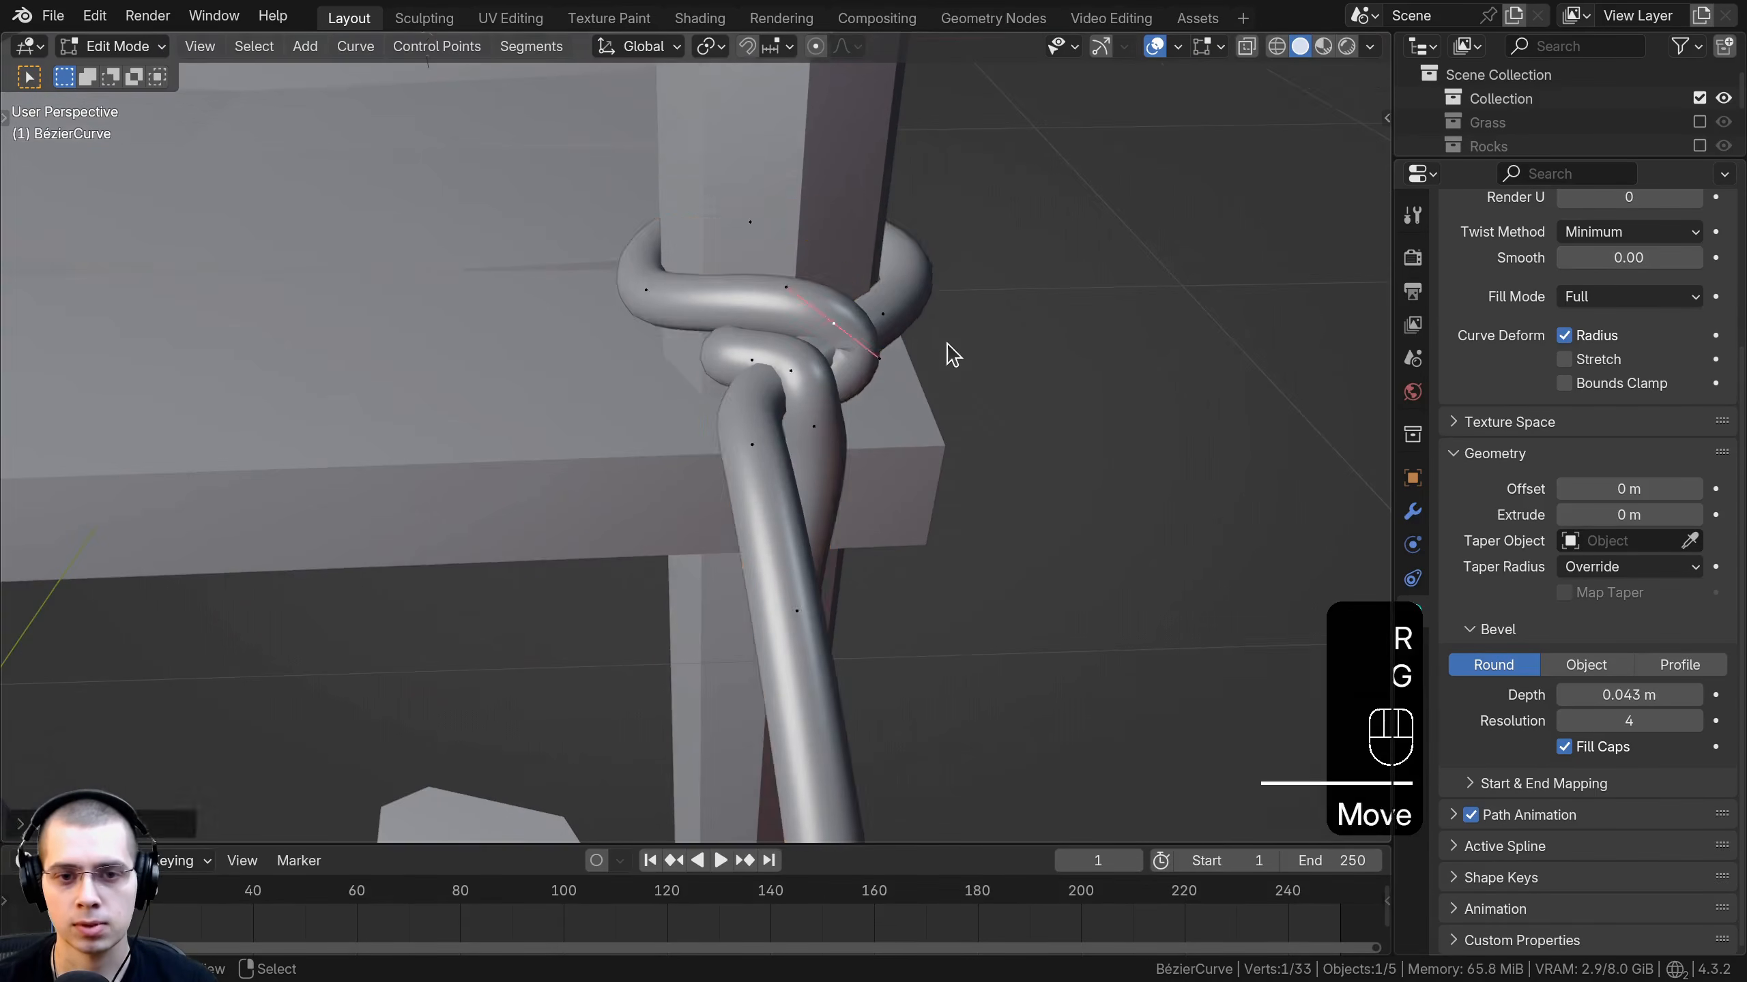
key("Tab")
Convert the rope curve to a mesh and check its geometry in Edit Mode.
middle_click_drag(948, 355, 811, 419)
middle_click_drag(811, 420, 822, 488, "shift")
left_click(385, 49)
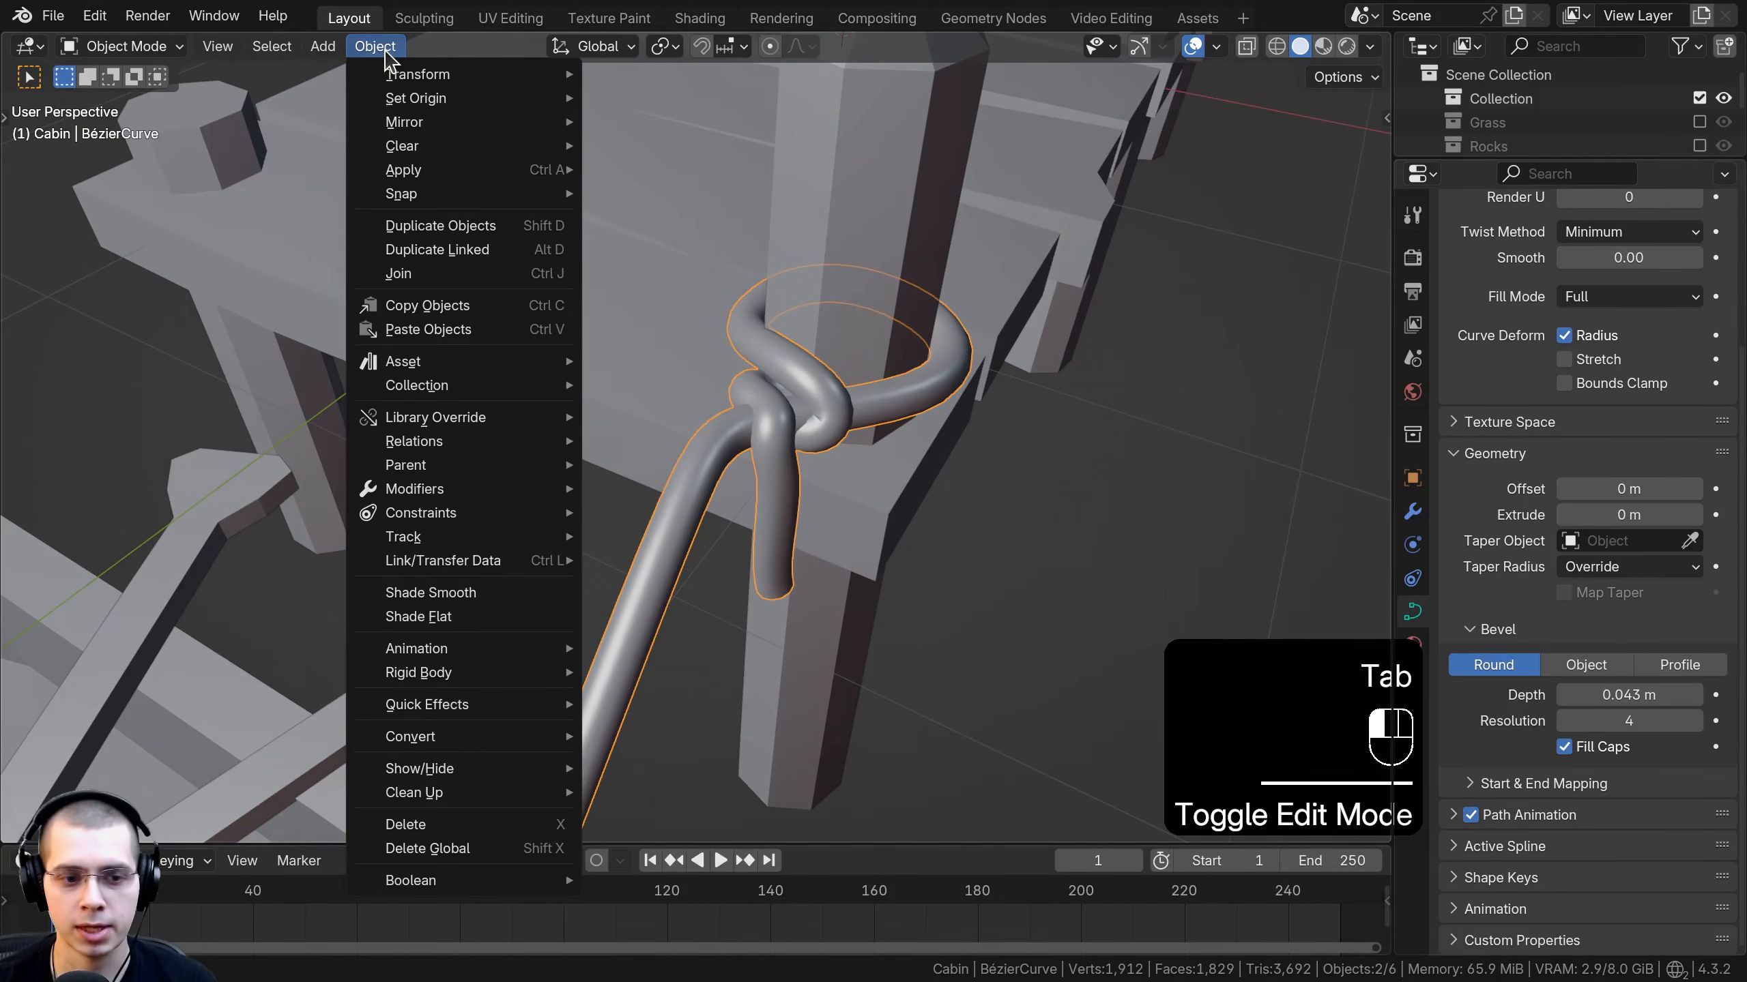
mouse_move(476, 737)
left_click(628, 737)
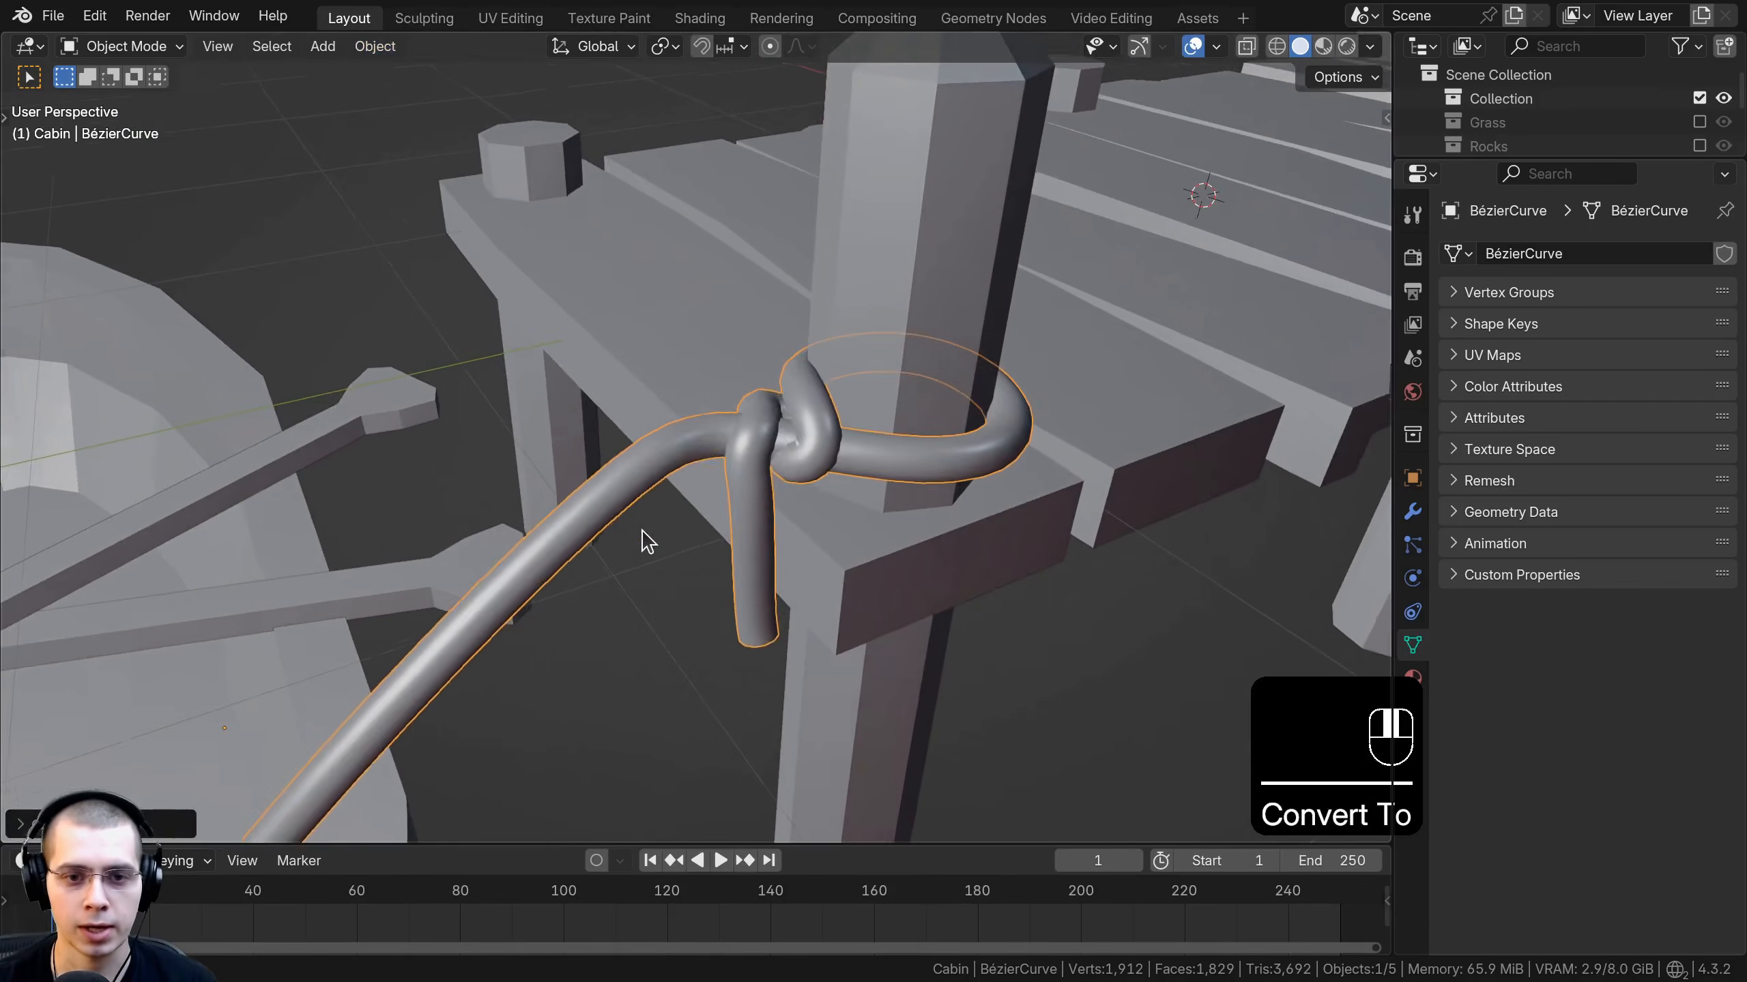
key("Tab")
middle_click_drag(689, 426, 645, 240)
key("Tab")
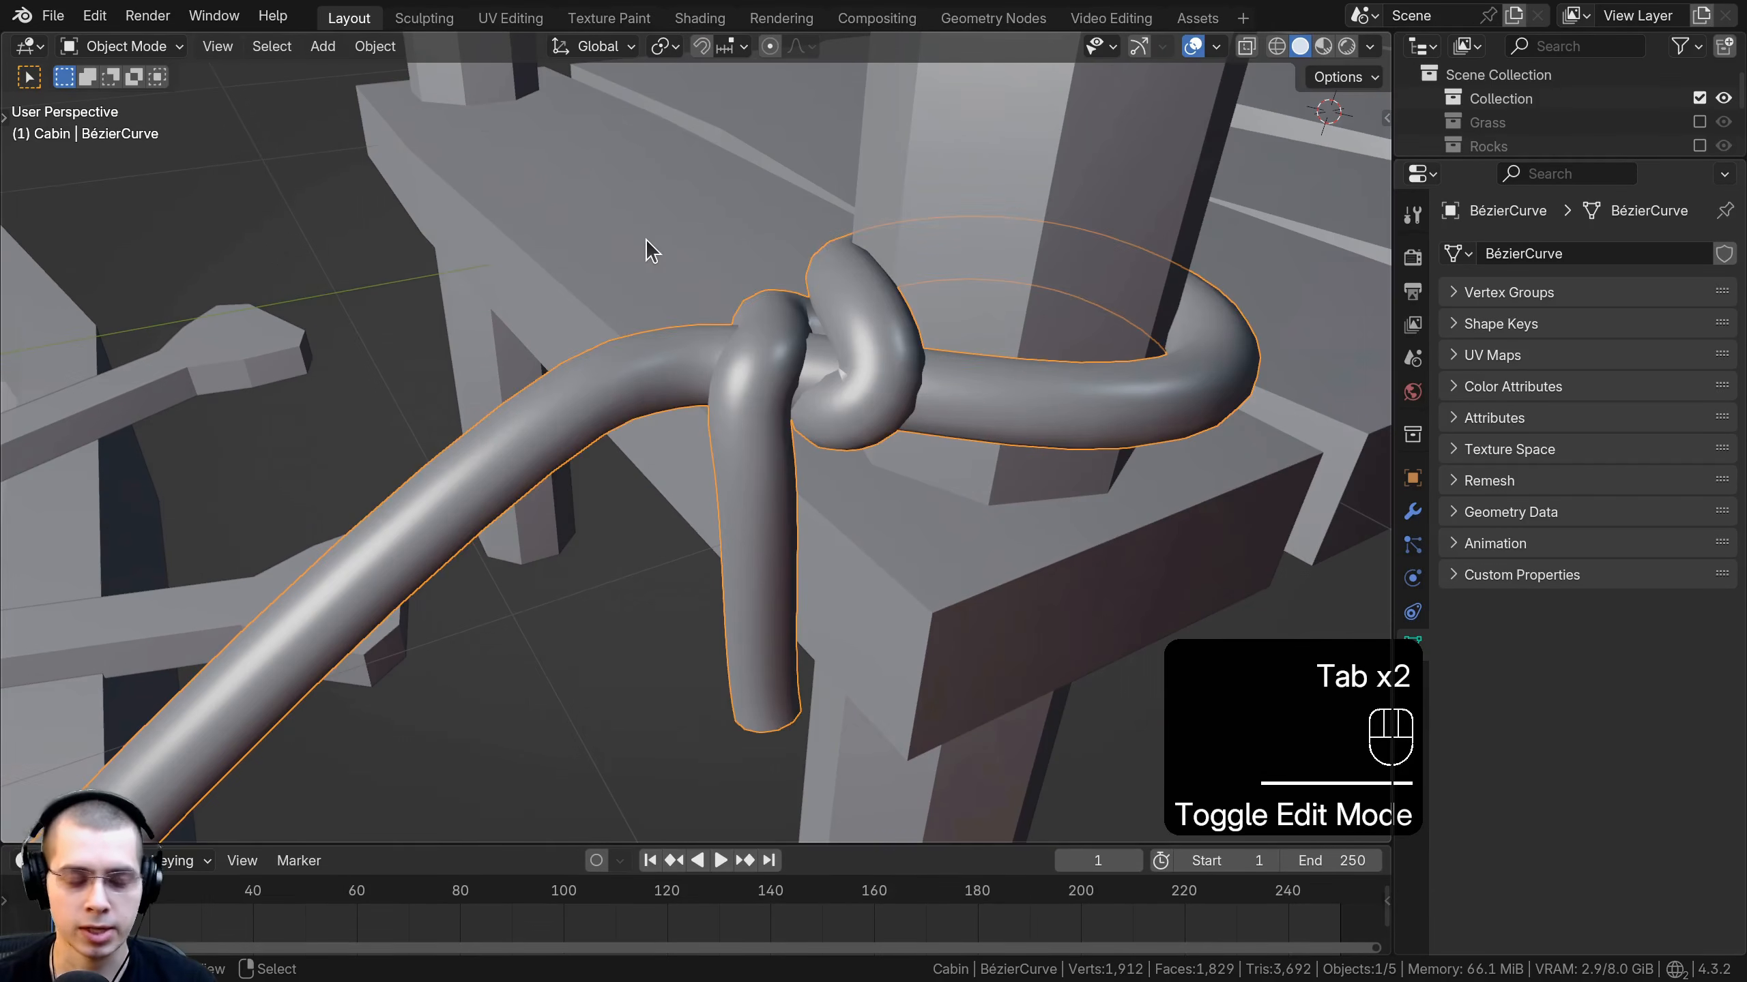
Shade the rope mesh flat.
key("w")
left_click(499, 288)
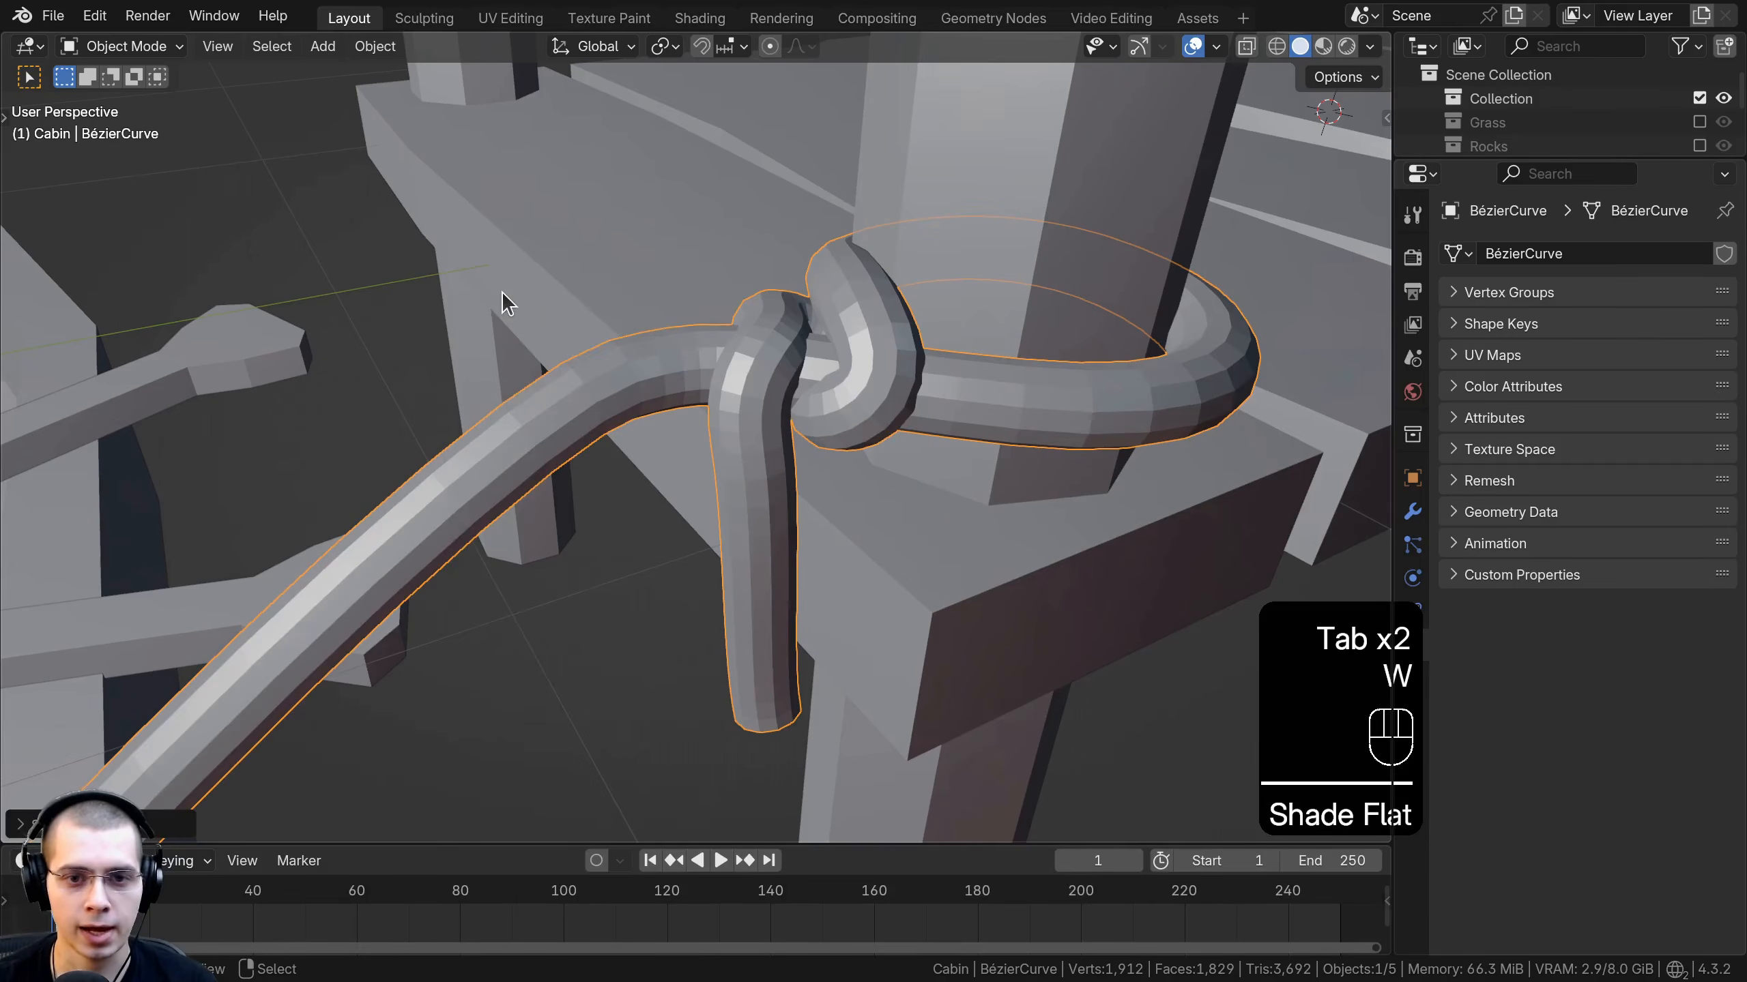
middle_click_drag(502, 293, 659, 369)
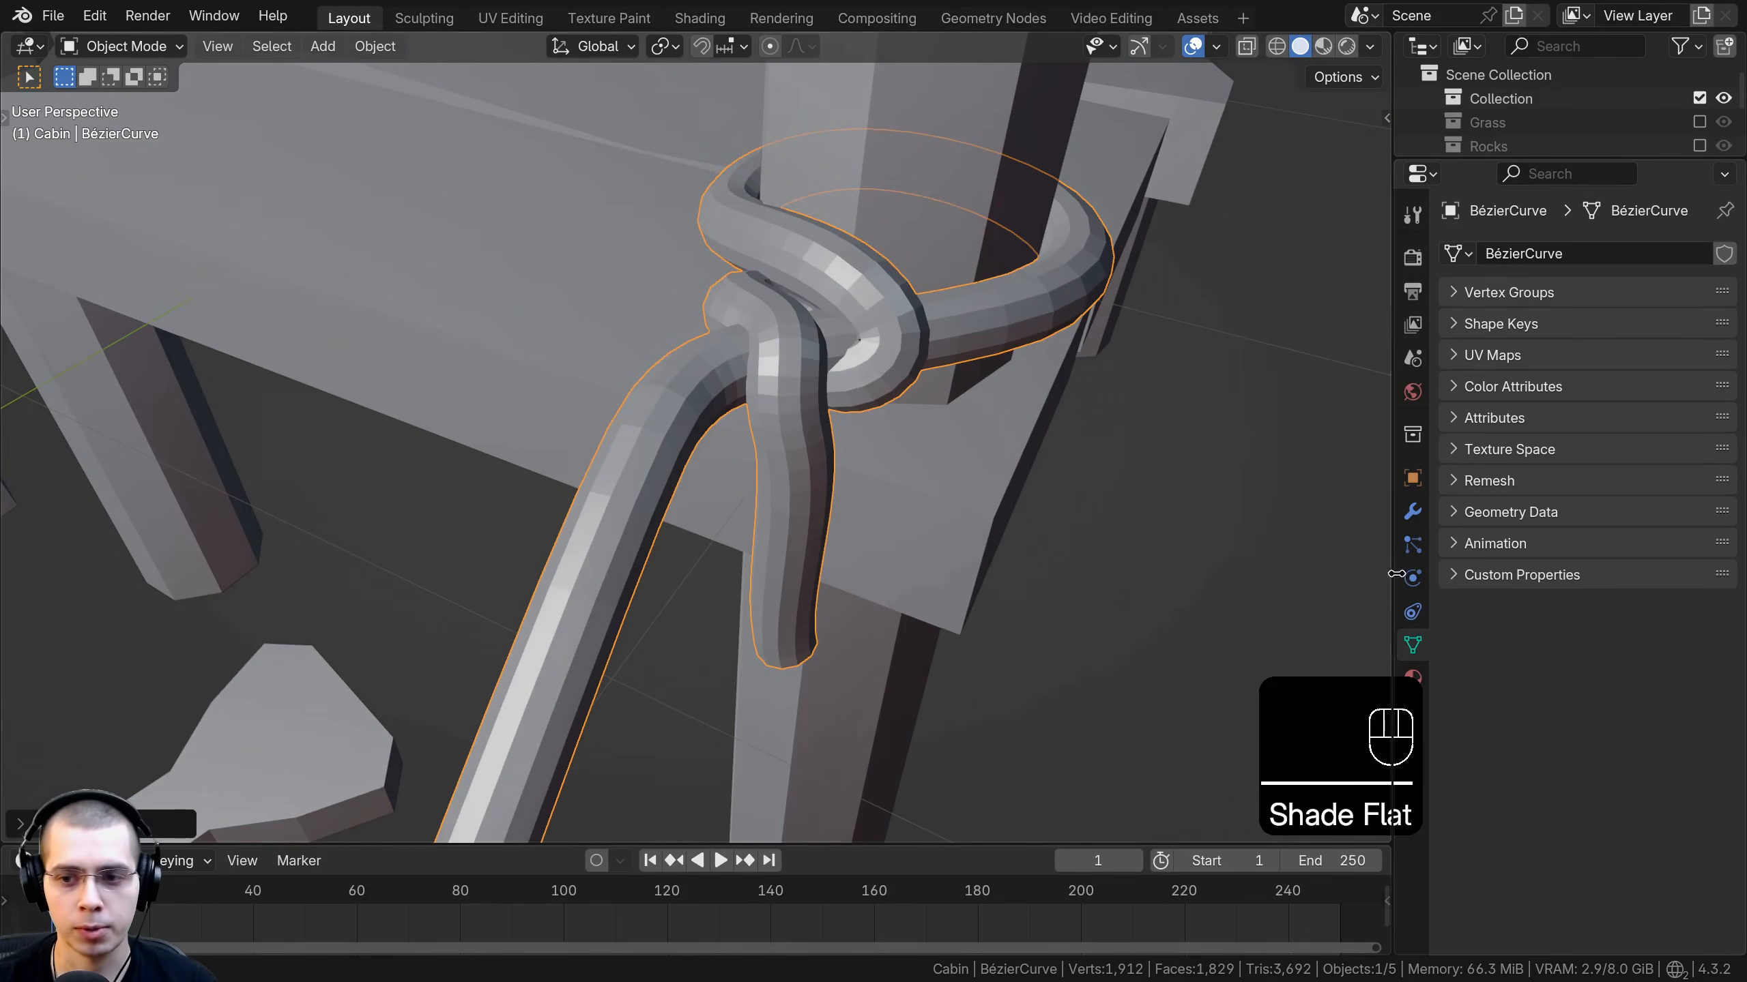
Add a Decimate modifier to the rope mesh and lower its Collapse ratio to 0.2028.
left_click(1412, 513)
left_click(1592, 256)
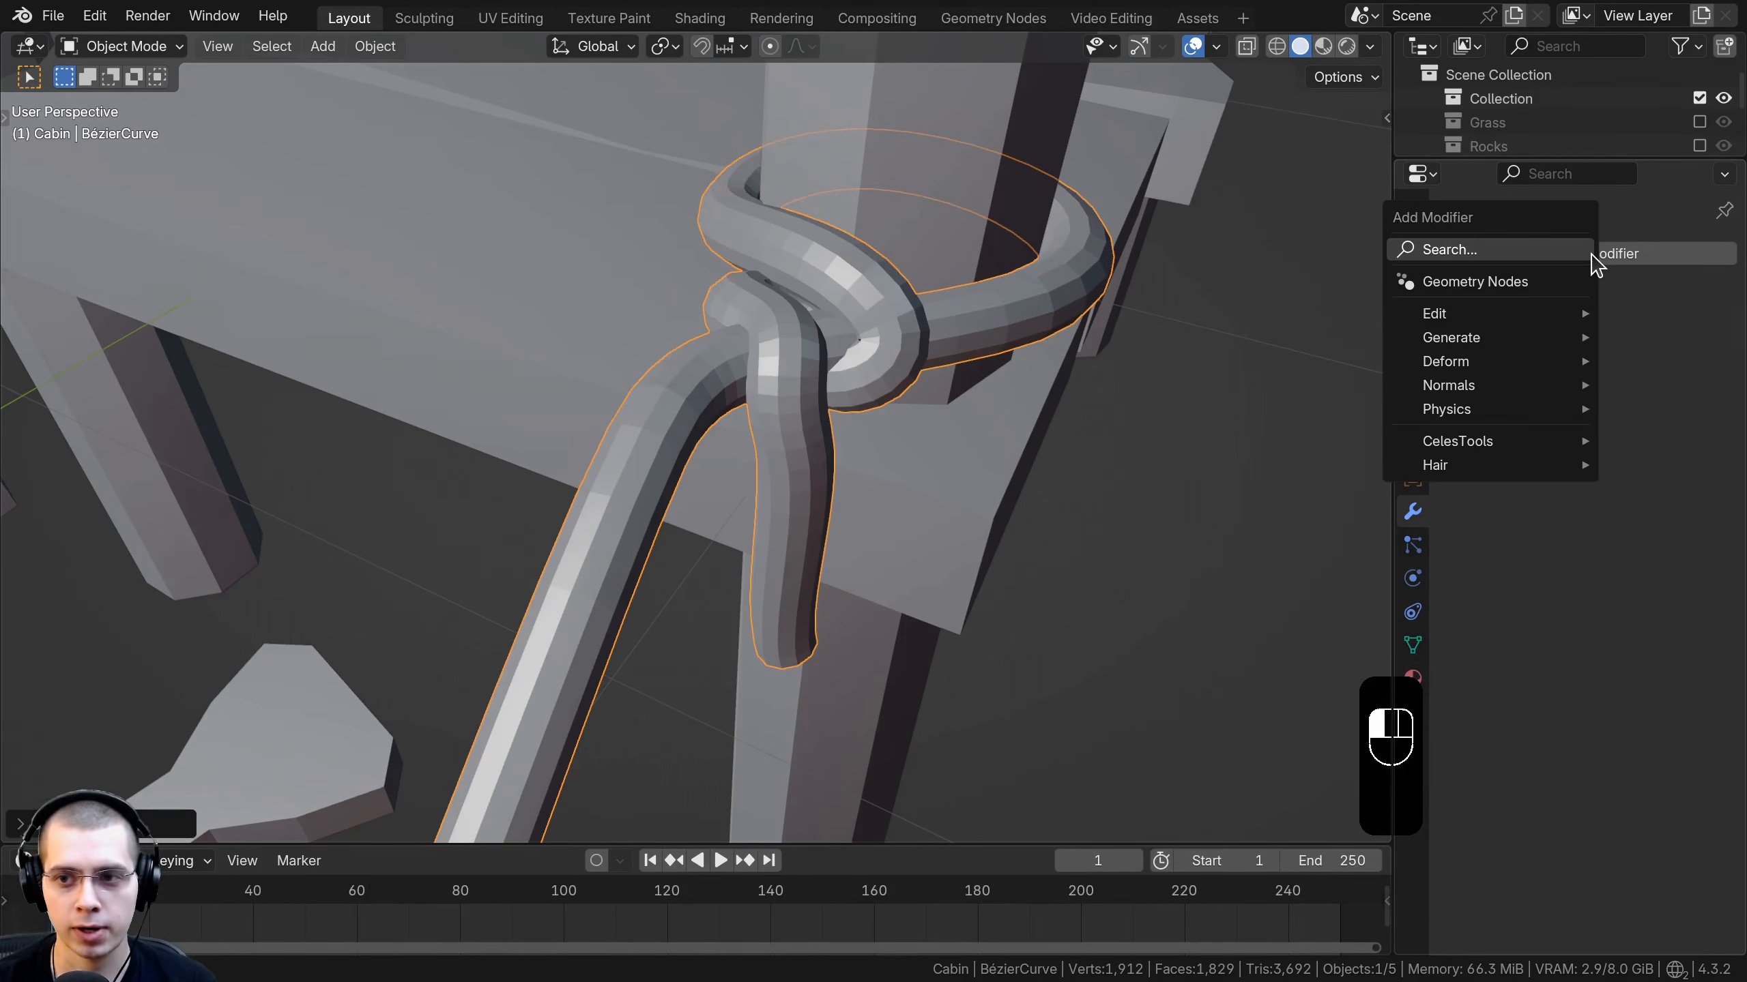
type("de")
left_click(1353, 316)
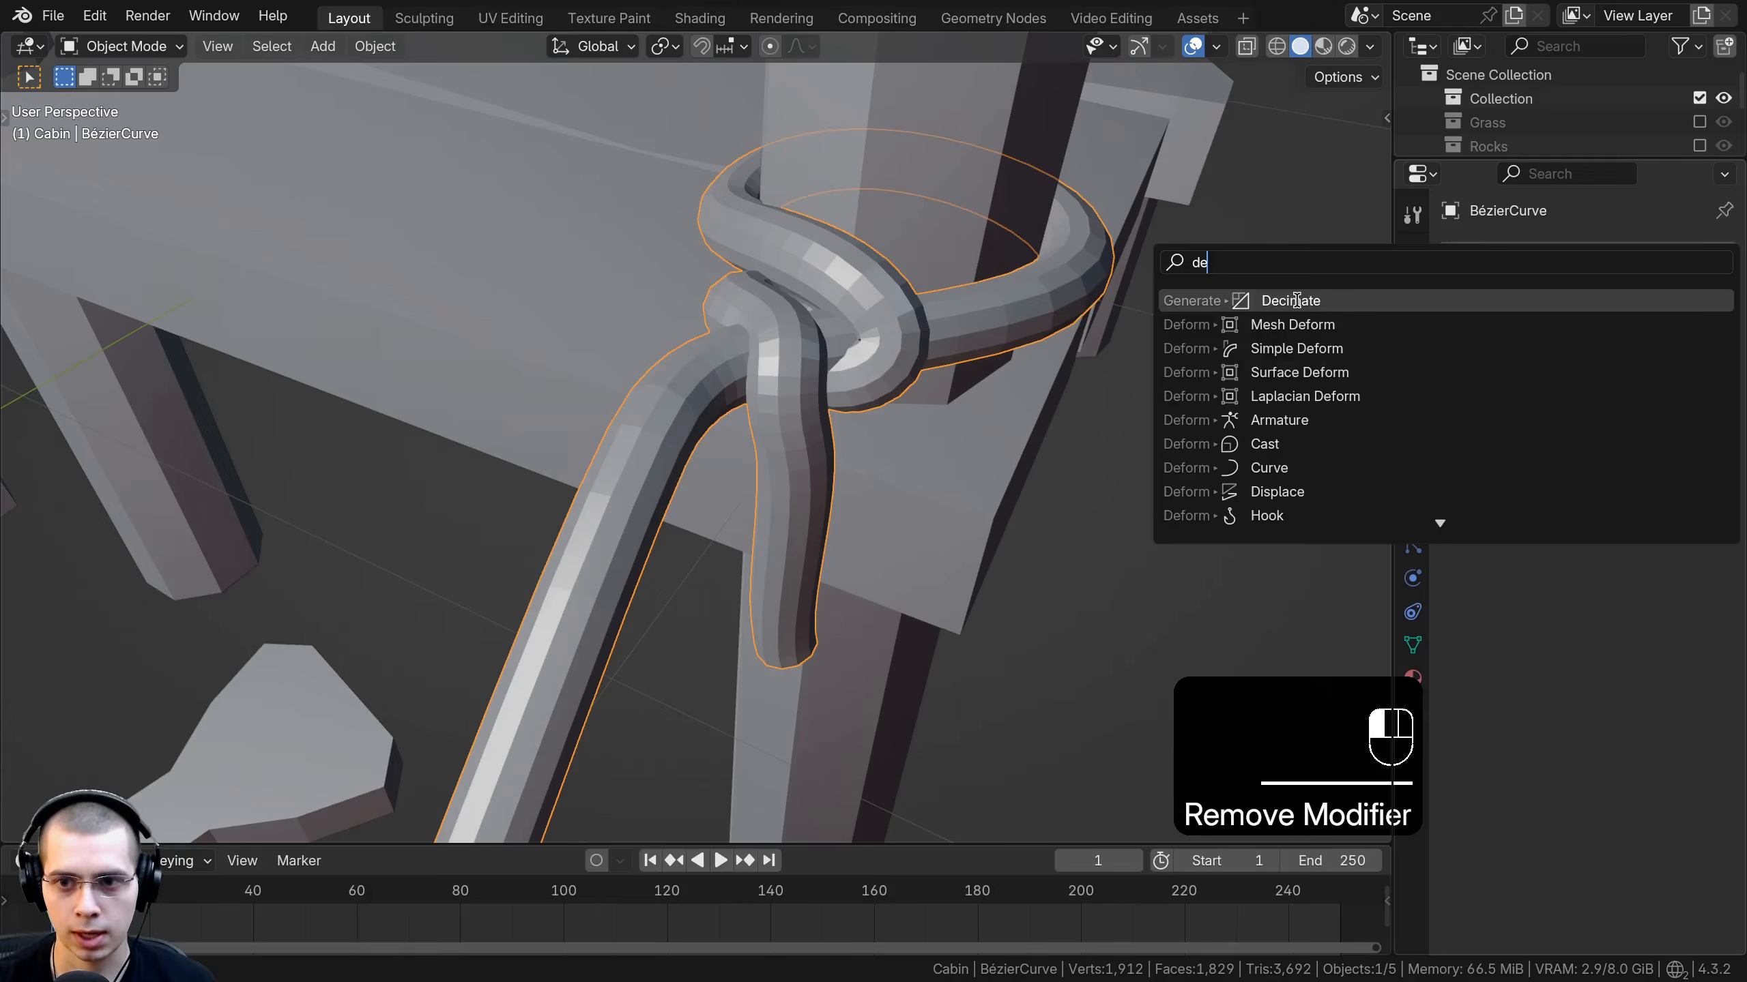
left_click(1299, 301)
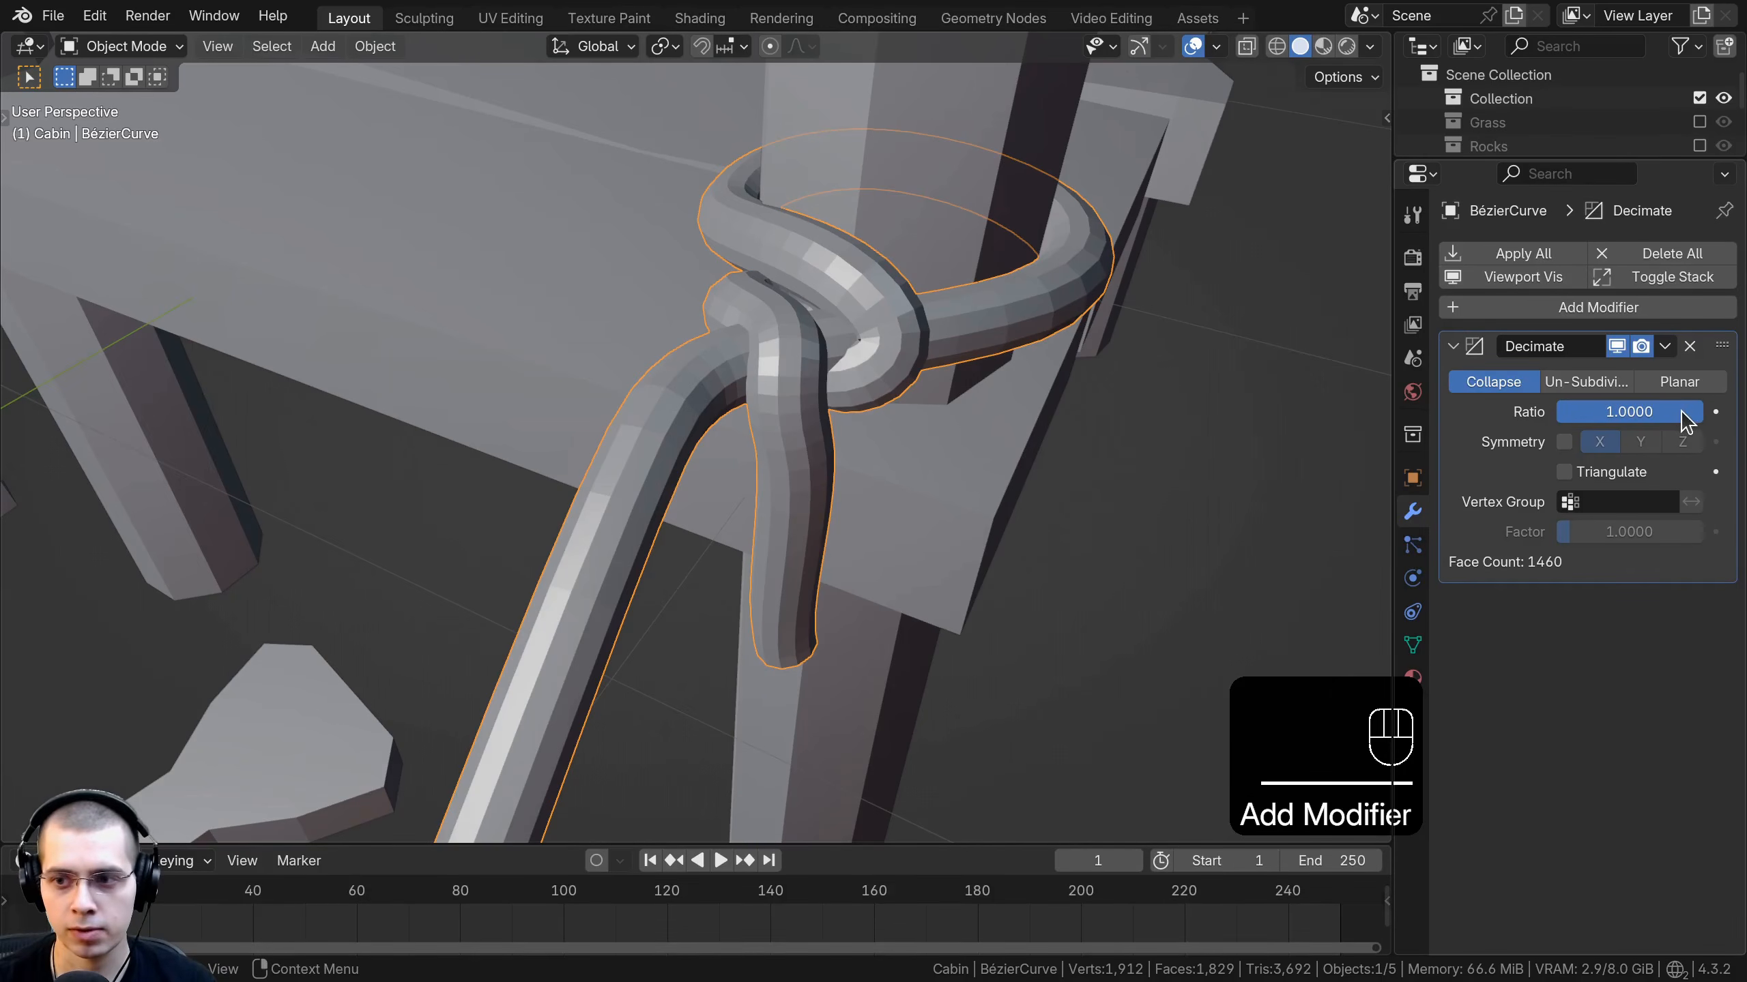
left_click_drag(1674, 410, 1586, 412)
Examine the decimated rope and its knot around the tall post from several angles.
scroll(514, 437, "down", 4)
middle_click_drag(514, 437, 760, 440)
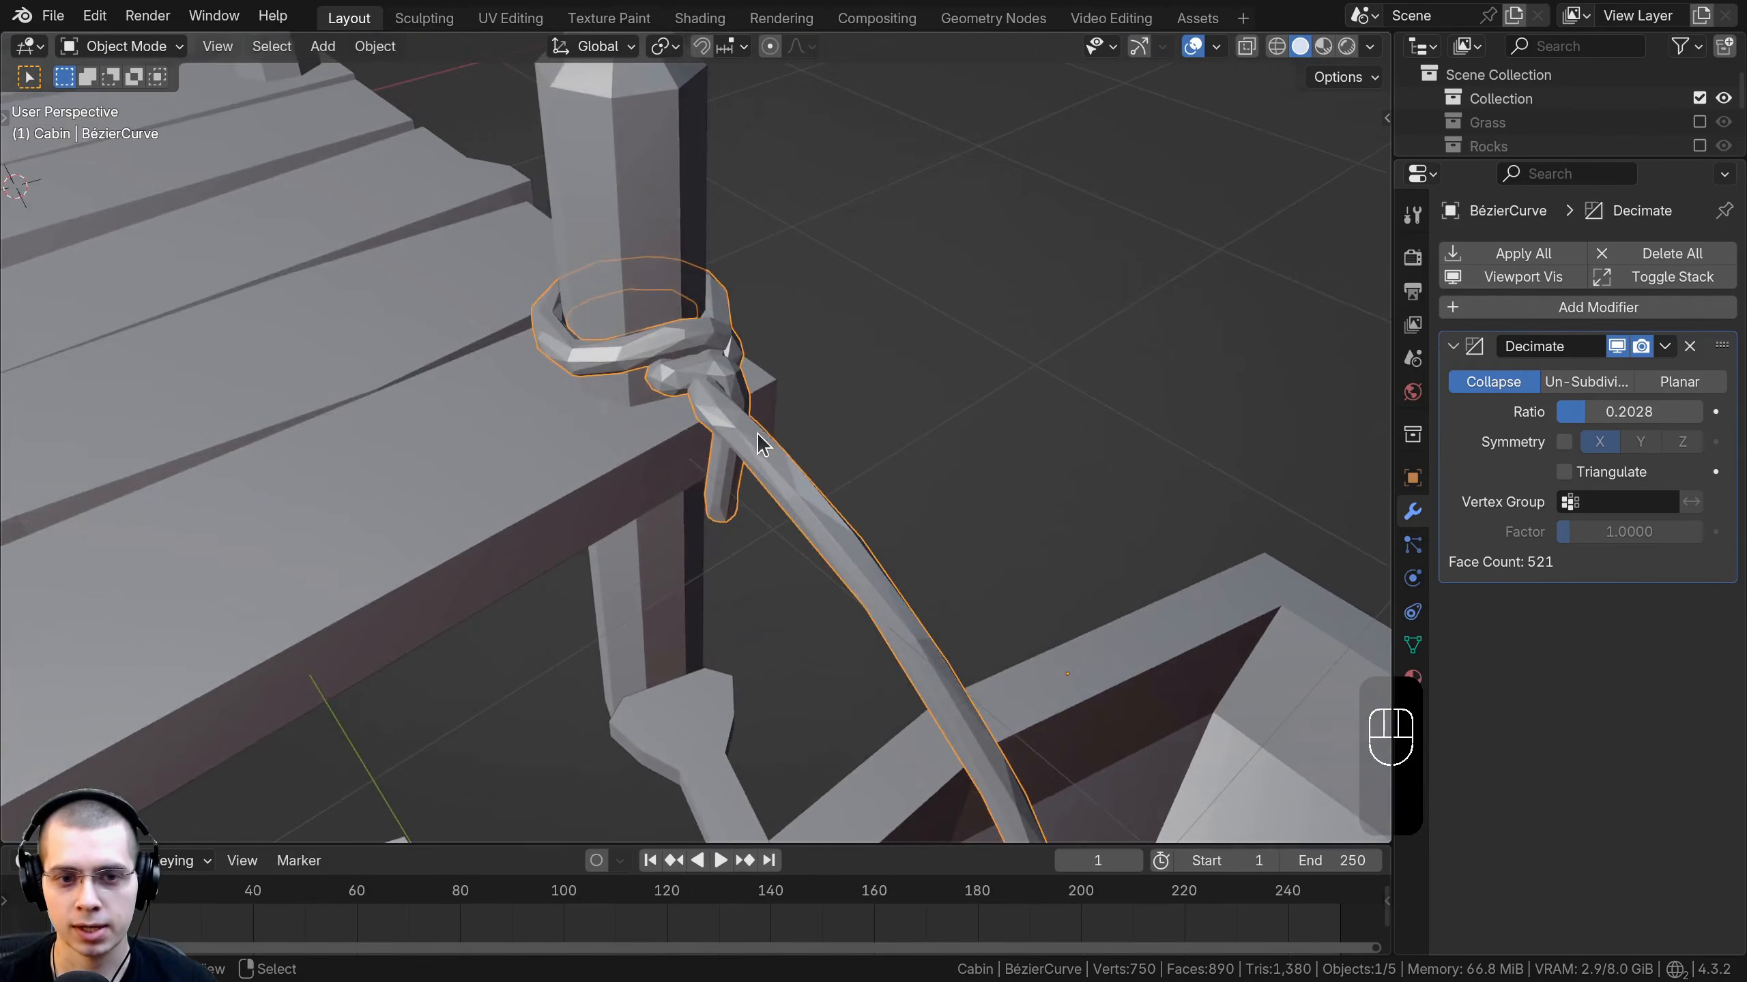
scroll(760, 440, "down", 4)
middle_click_drag(866, 461, 743, 451)
scroll(743, 451, "up", 5)
mouse_move(743, 451)
middle_mouse_down("shift")
mouse_move(765, 456)
mouse_move(715, 455)
middle_mouse_up("shift")
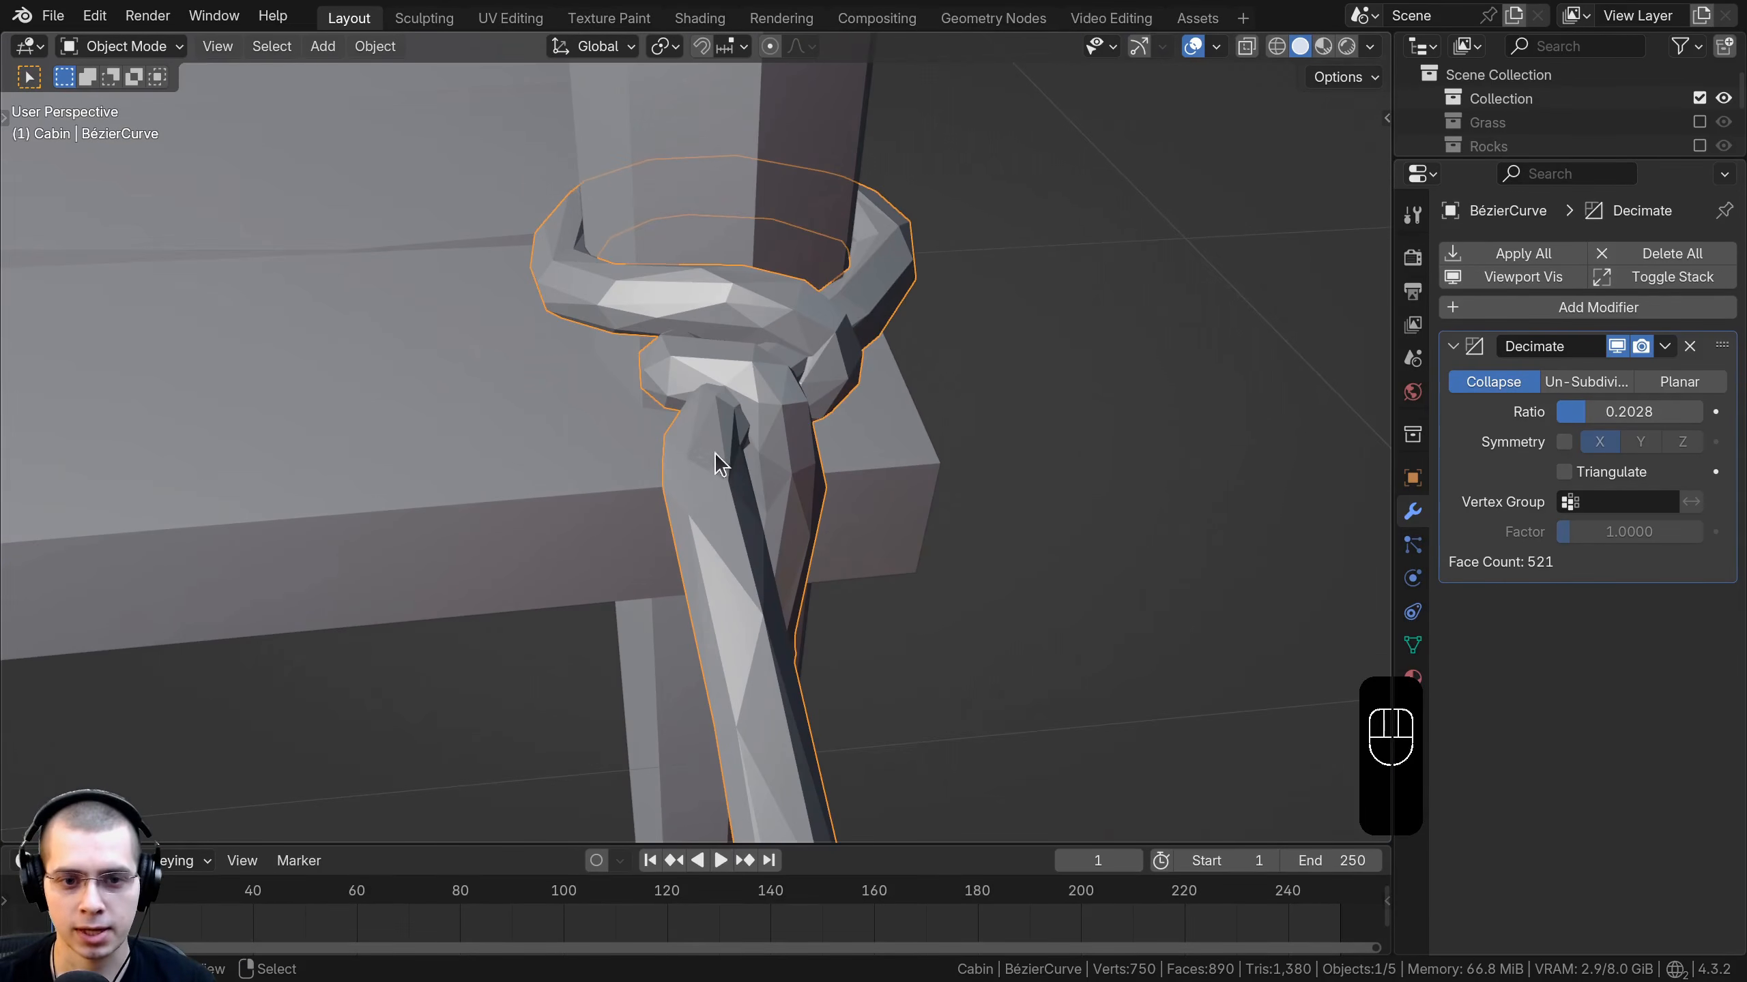
middle_click_drag(738, 682, 721, 441)
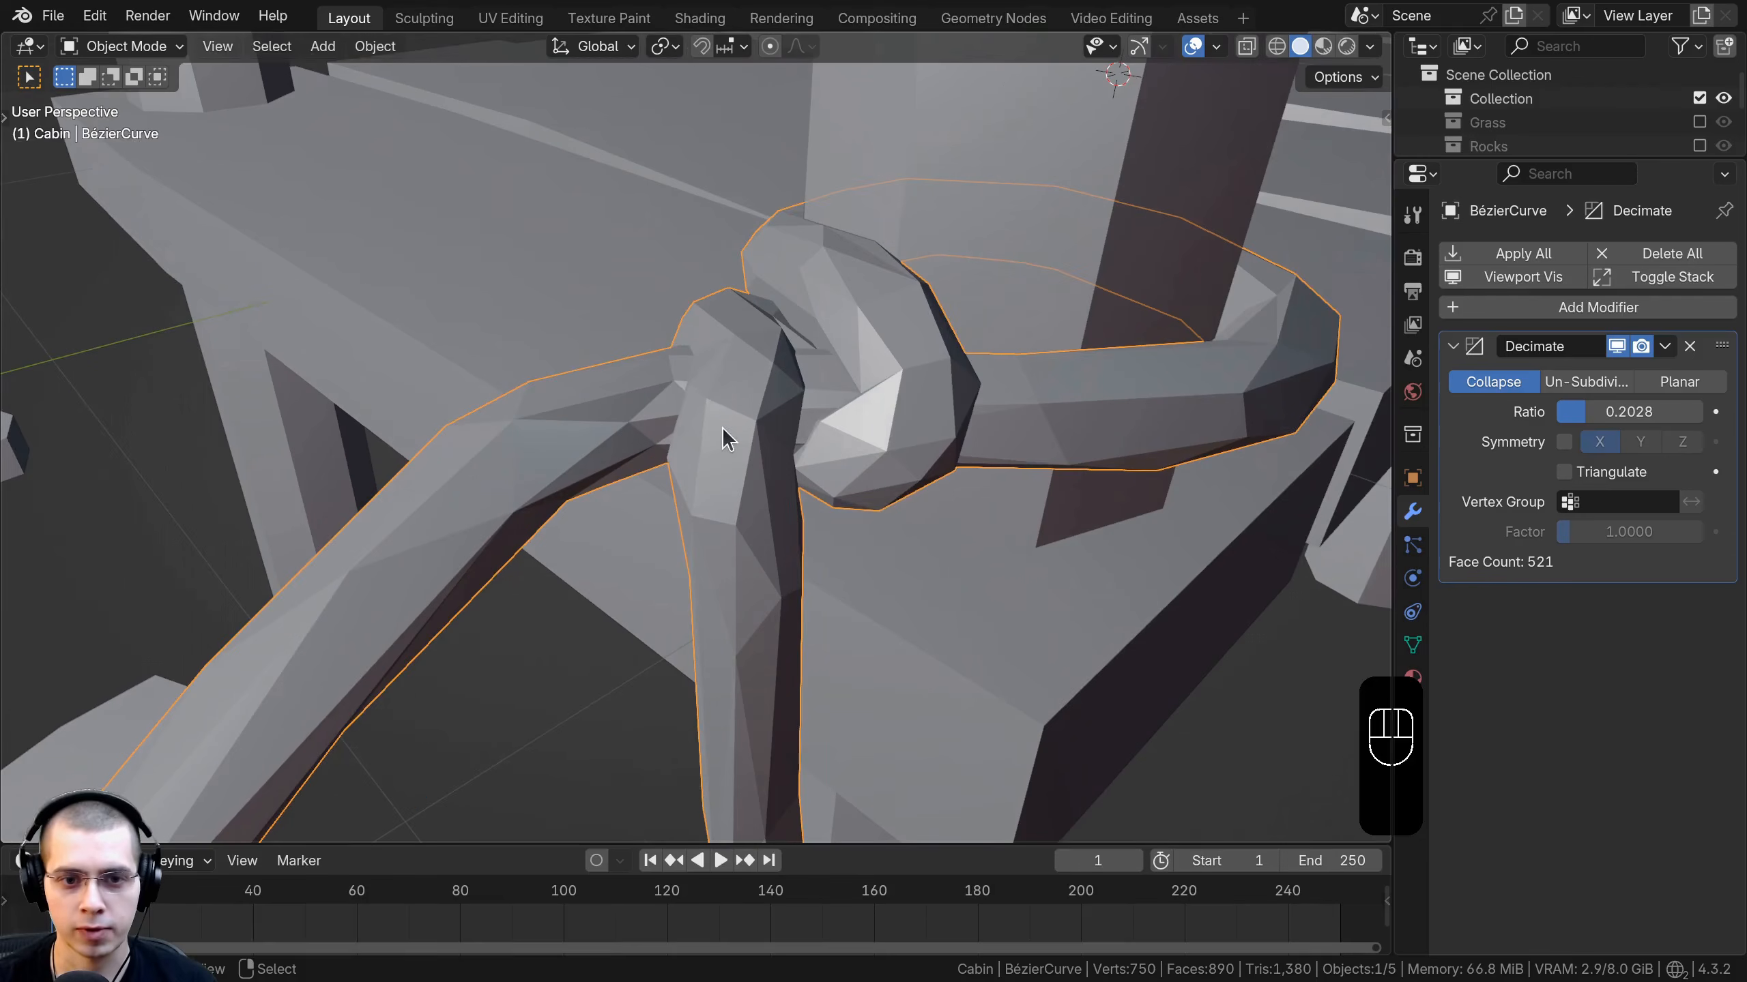
scroll(753, 501, "up", 2)
middle_click_drag(753, 501, 844, 630)
left_click(1514, 395)
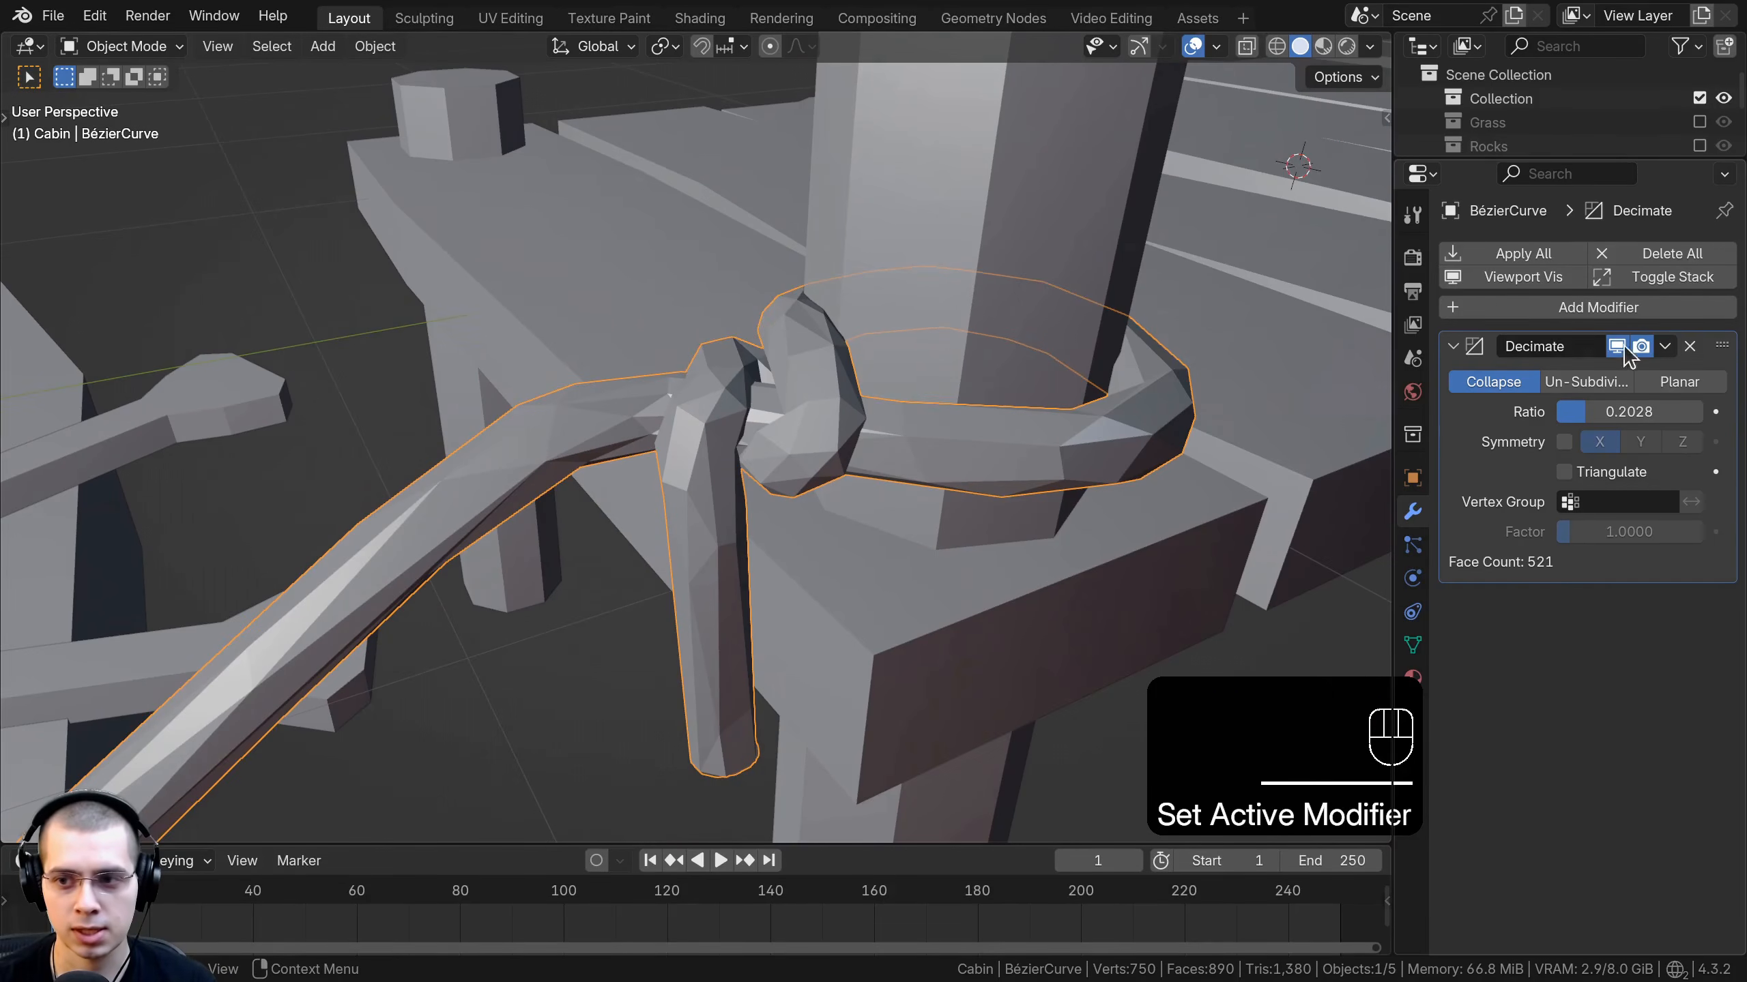
Apply the Decimate modifier to the rope mesh and check its reduced geometry in Edit Mode.
left_click(1665, 346)
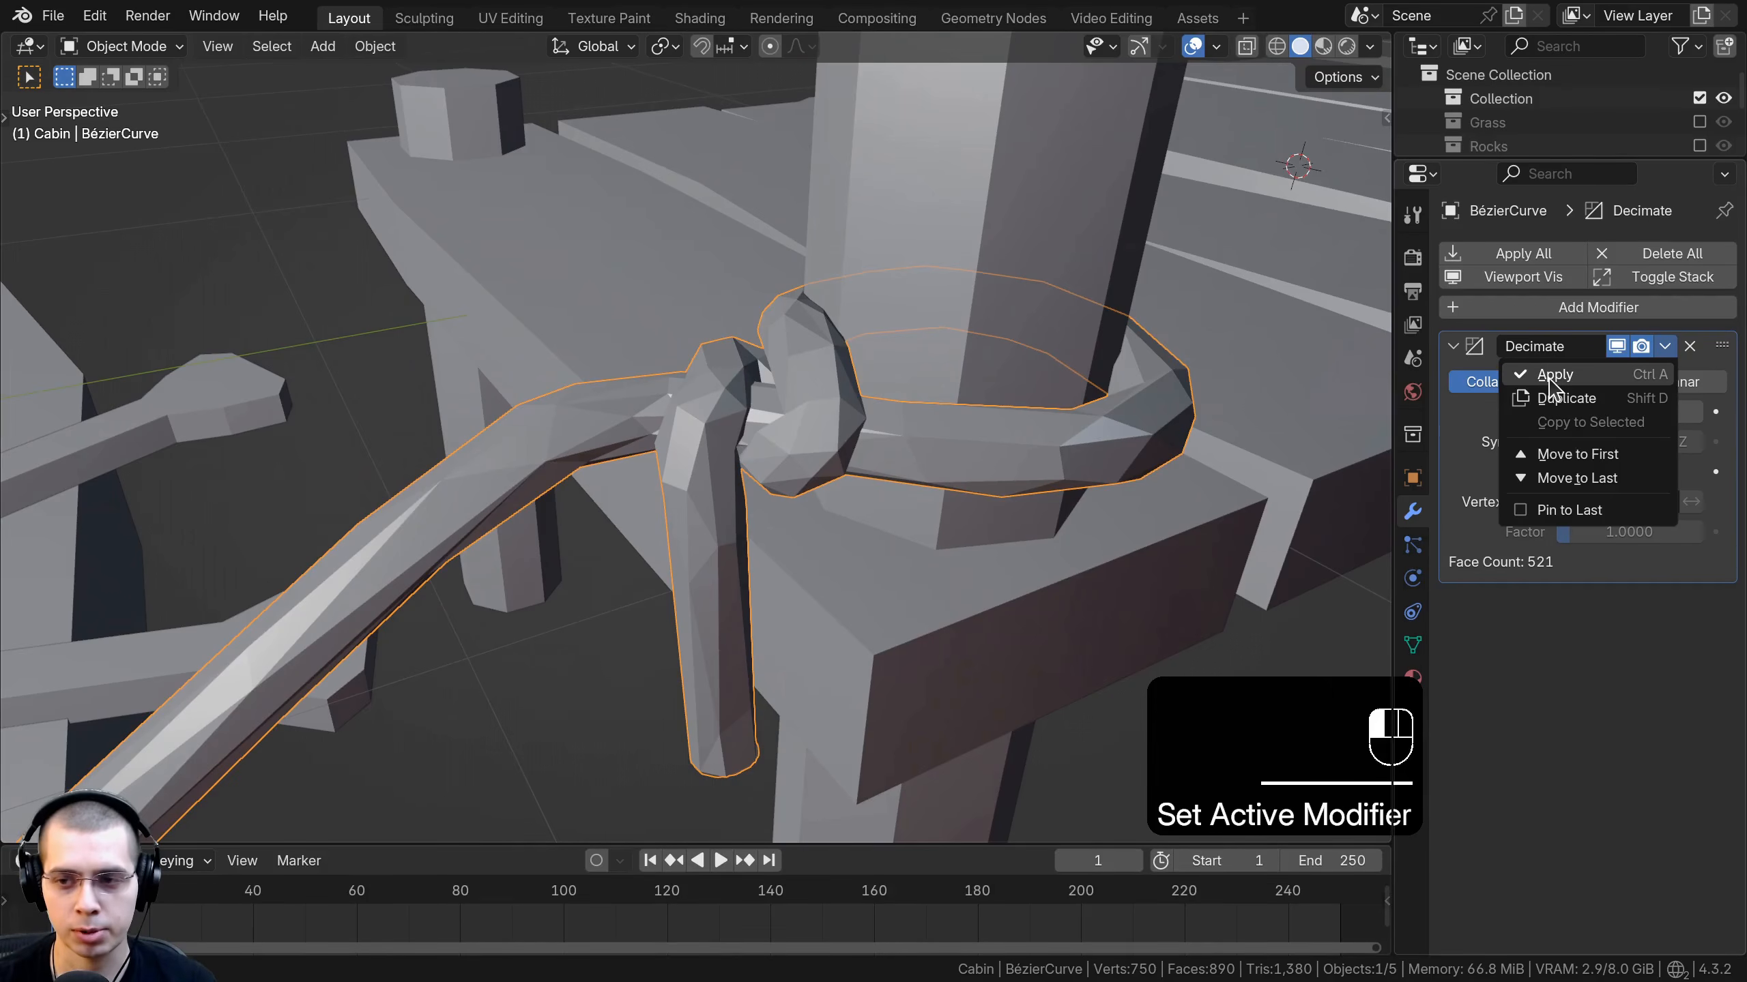
left_click(1550, 379)
scroll(636, 507, "down", 5)
key("Tab")
middle_click_drag(636, 507, 963, 523)
key("a")
key("a")
key("Tab")
middle_click_drag(853, 541, 873, 502)
key("a")
scroll(901, 547, "down", 3)
scroll(816, 505, "up", 2)
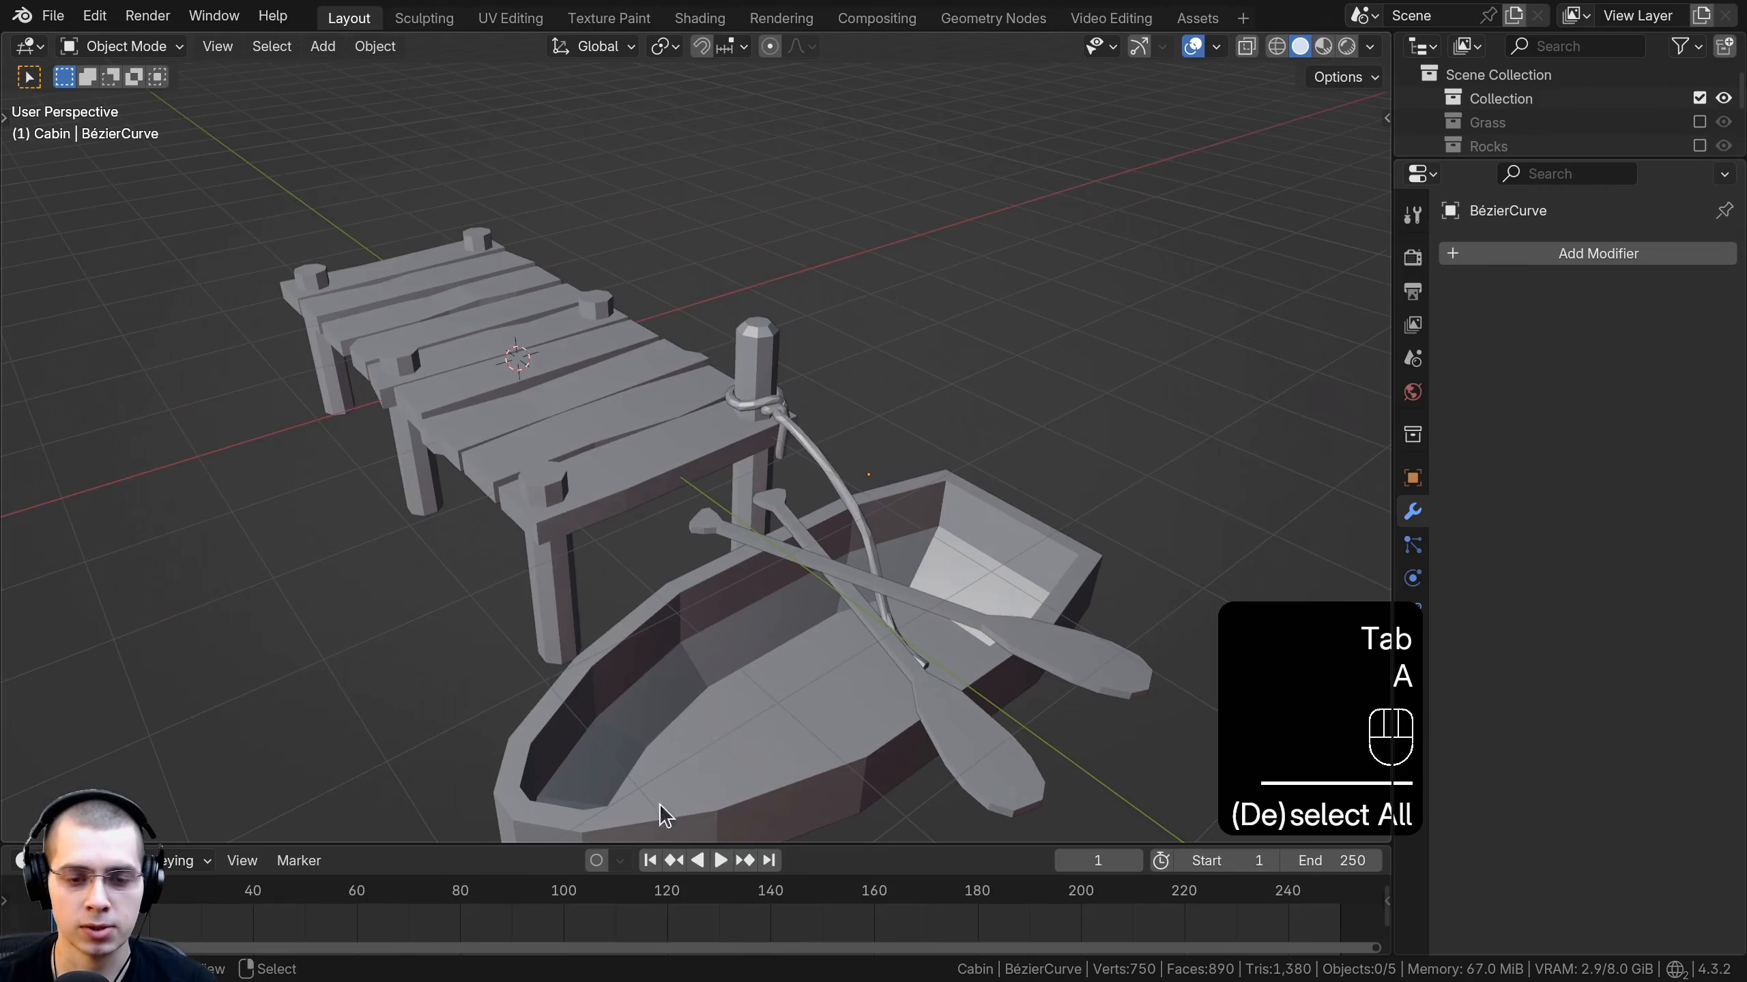
Assign the existing Wood material to the dock in the Shading workspace.
left_click(565, 339)
middle_click_drag(565, 339, 529, 473)
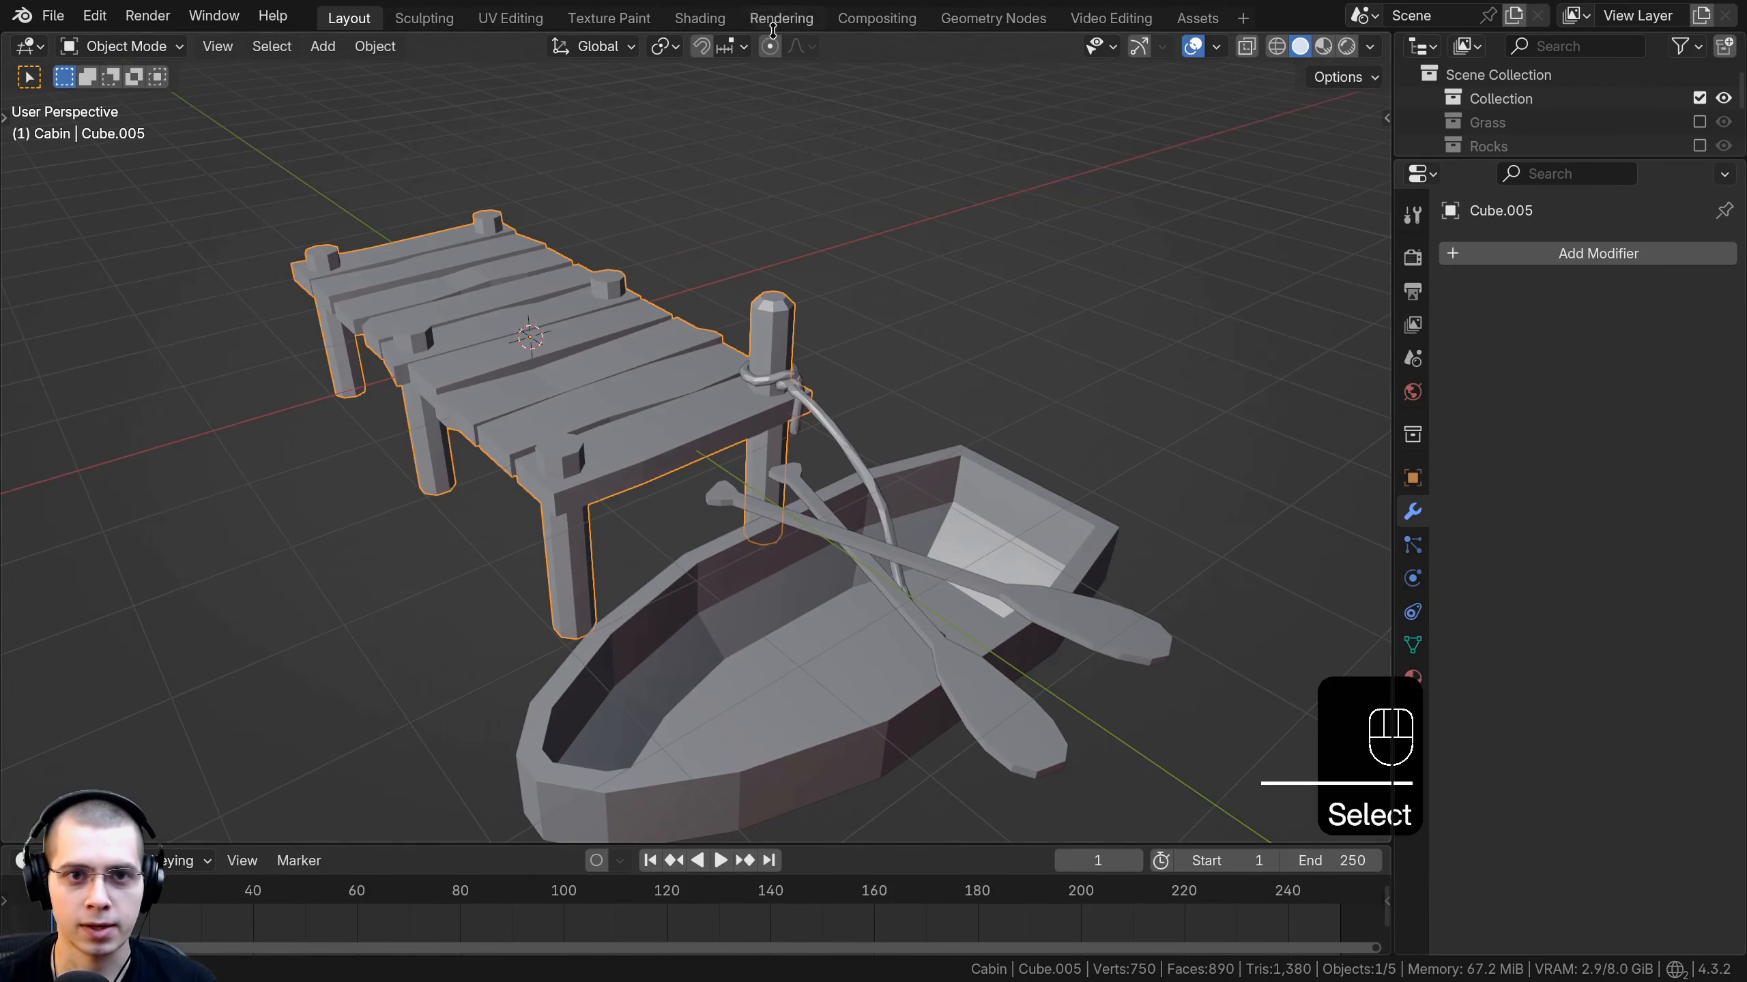
left_click(700, 19)
key("KP_Decimal")
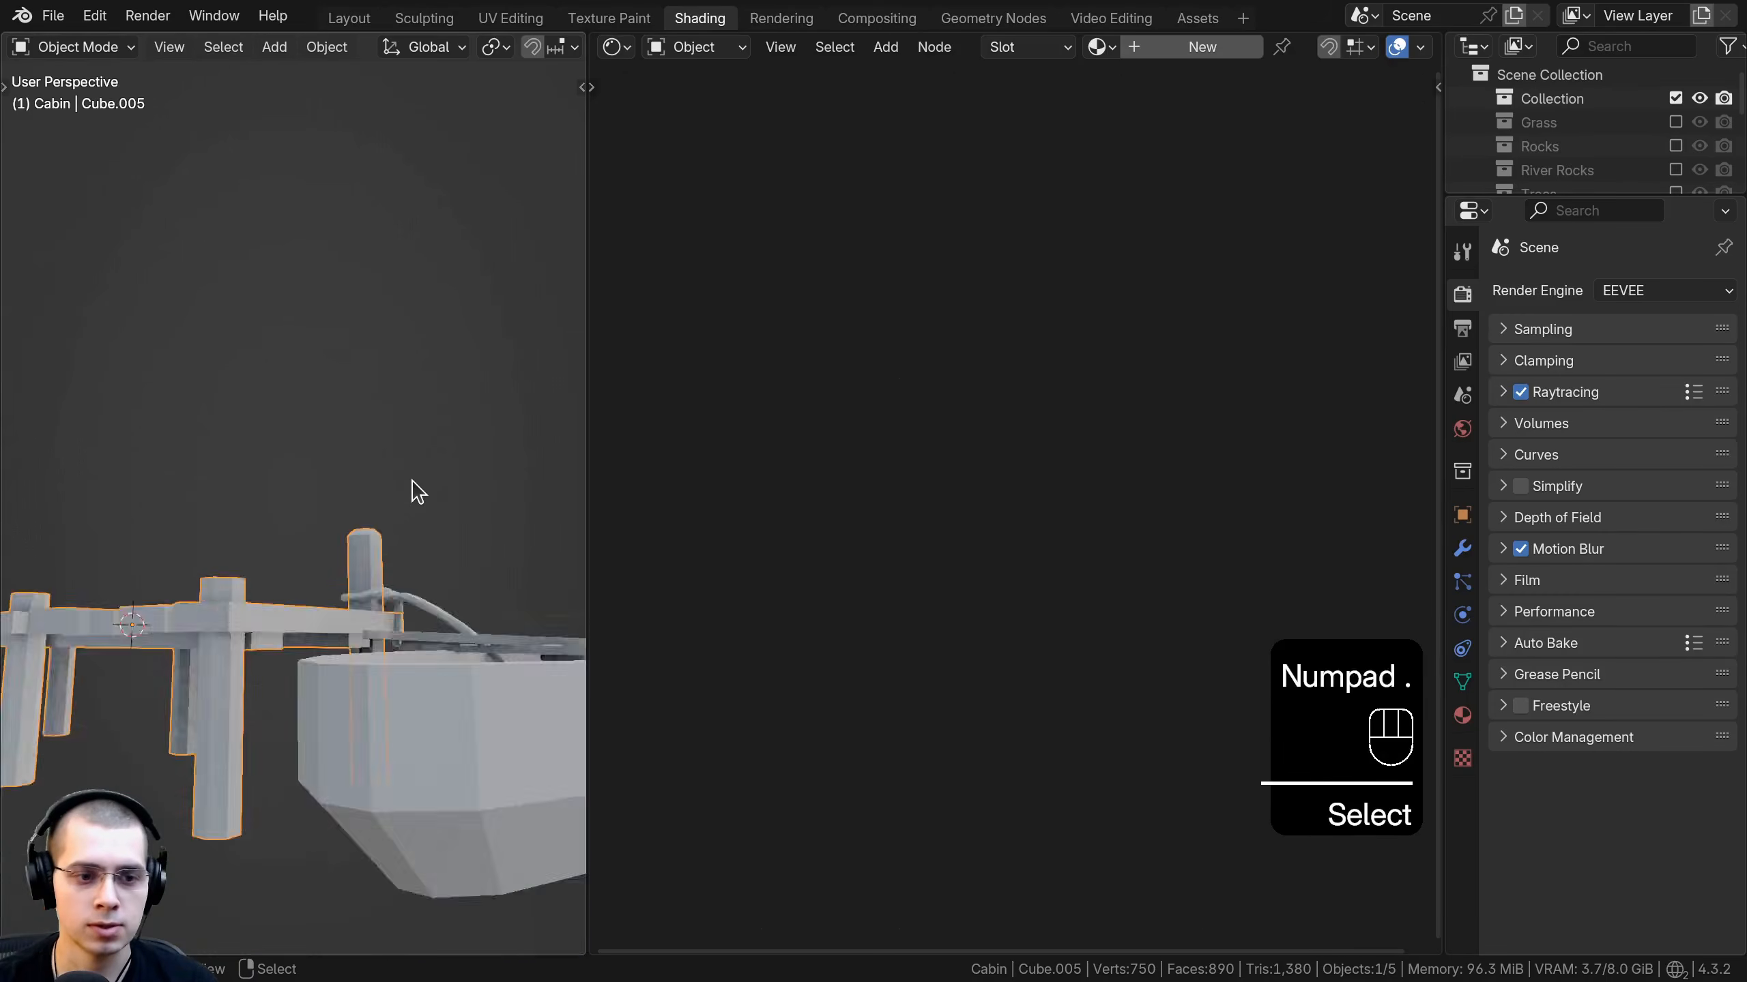
left_click(1101, 47)
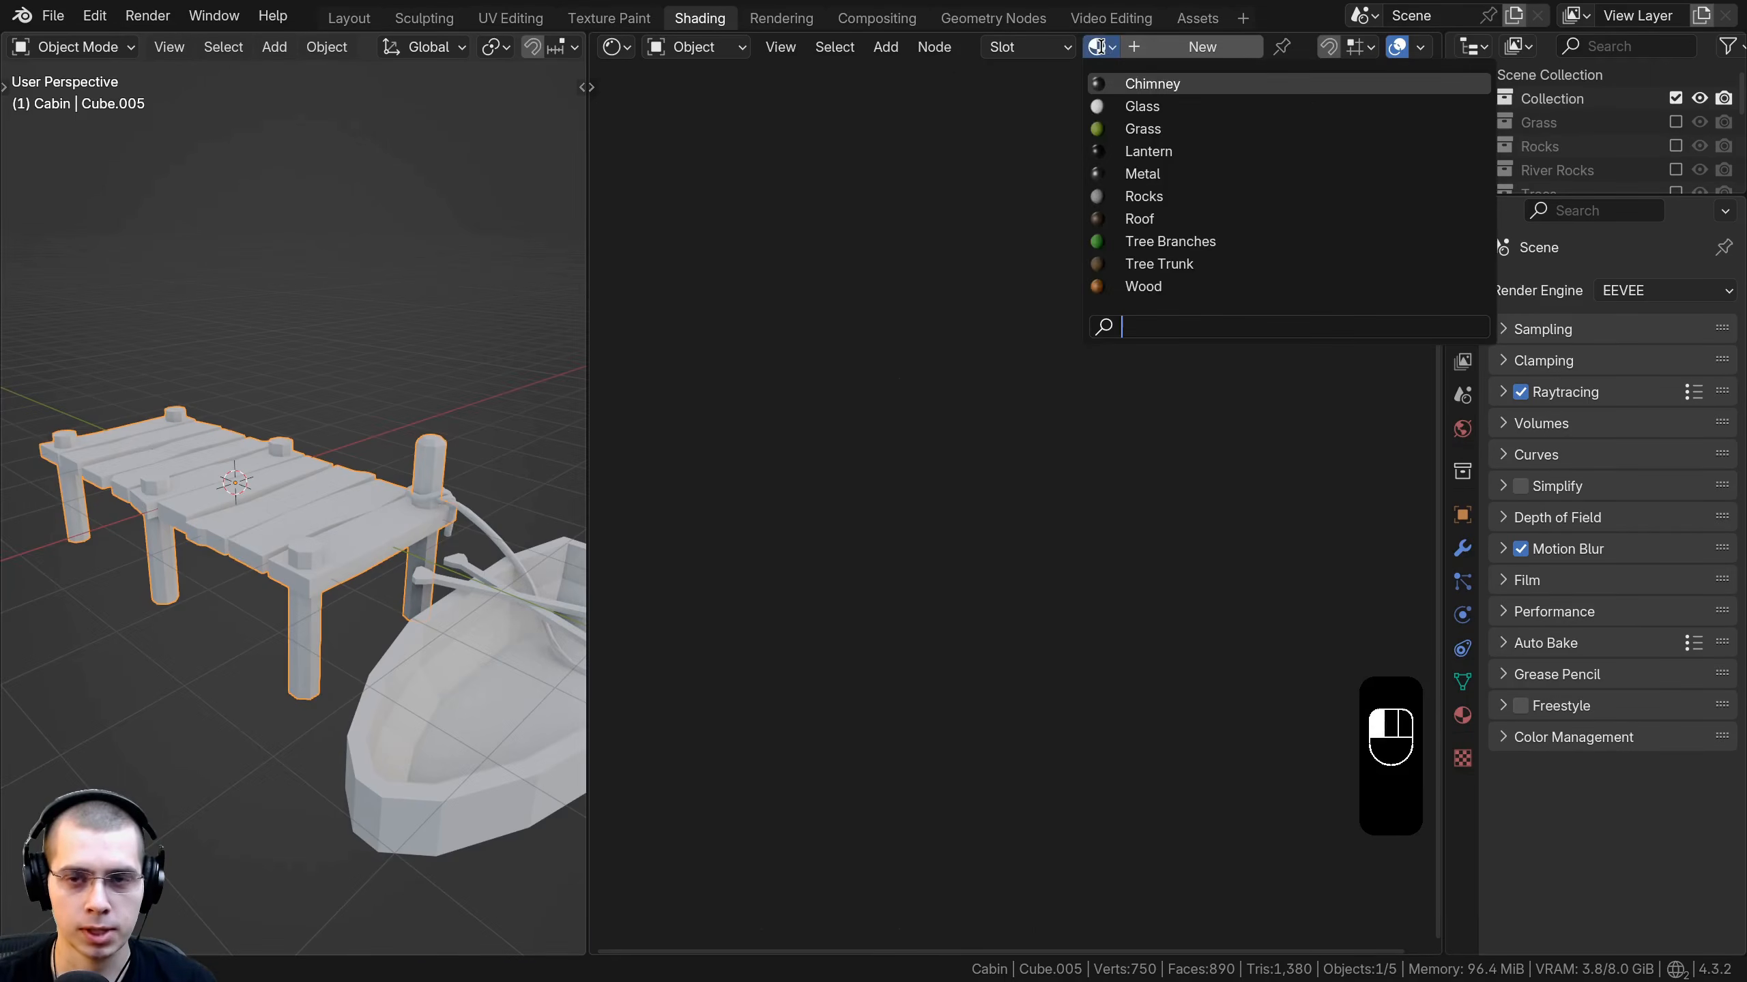
left_click(1143, 286)
middle_click_drag(384, 474, 322, 605)
scroll(322, 605, "up", 2)
middle_click_drag(322, 606, 322, 438, "shift")
scroll(320, 500, "down", 4)
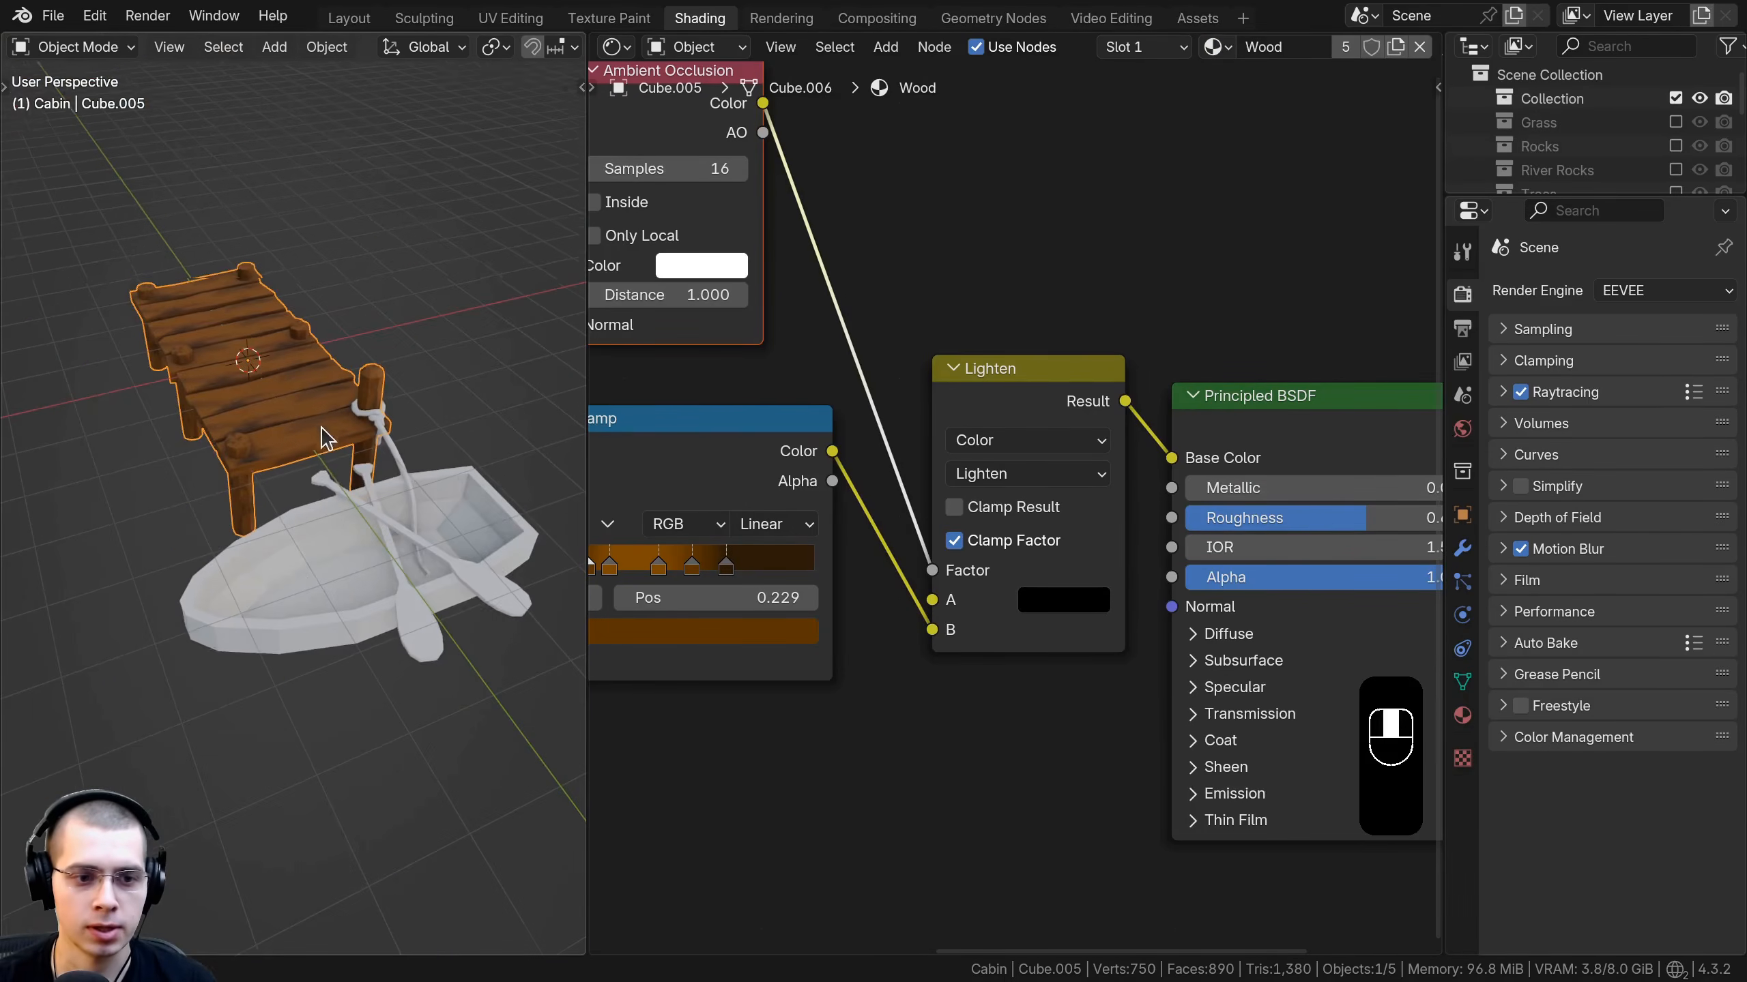
Assign the existing Wood material to the rowboat.
left_click(342, 556)
left_click(1099, 48)
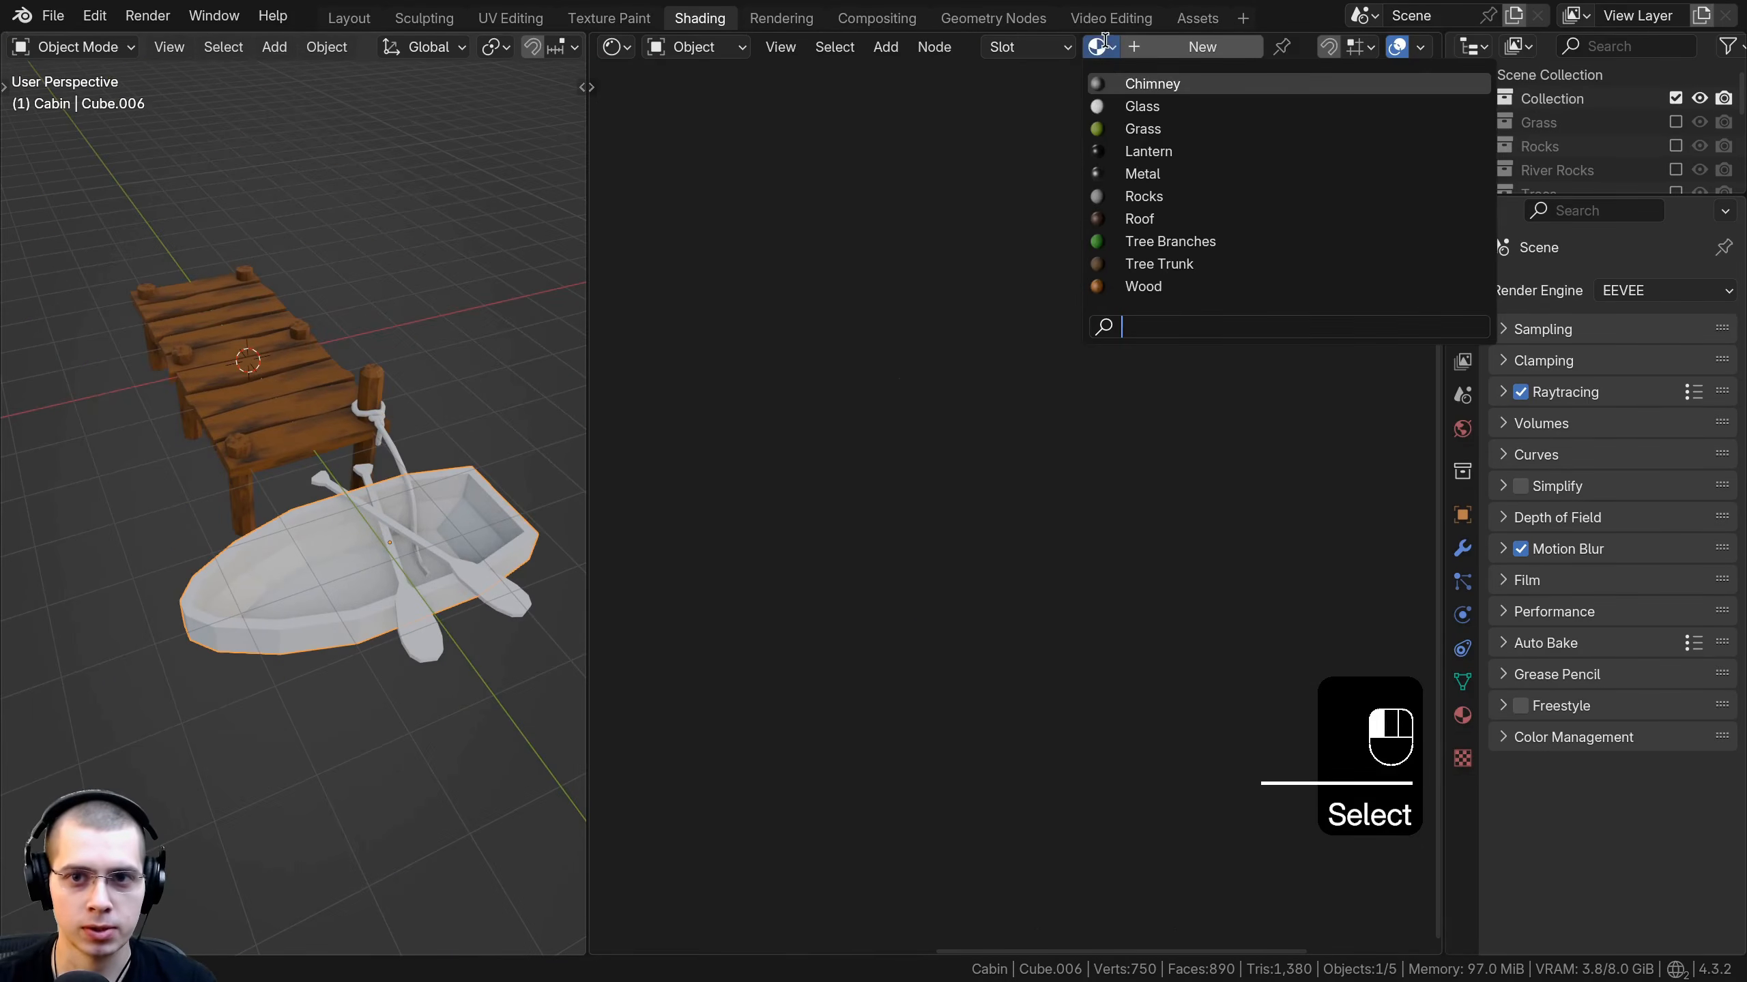
left_click(1143, 286)
scroll(450, 495, "up", 4)
Assign the existing Wood material to both crossed oars.
left_click(454, 495)
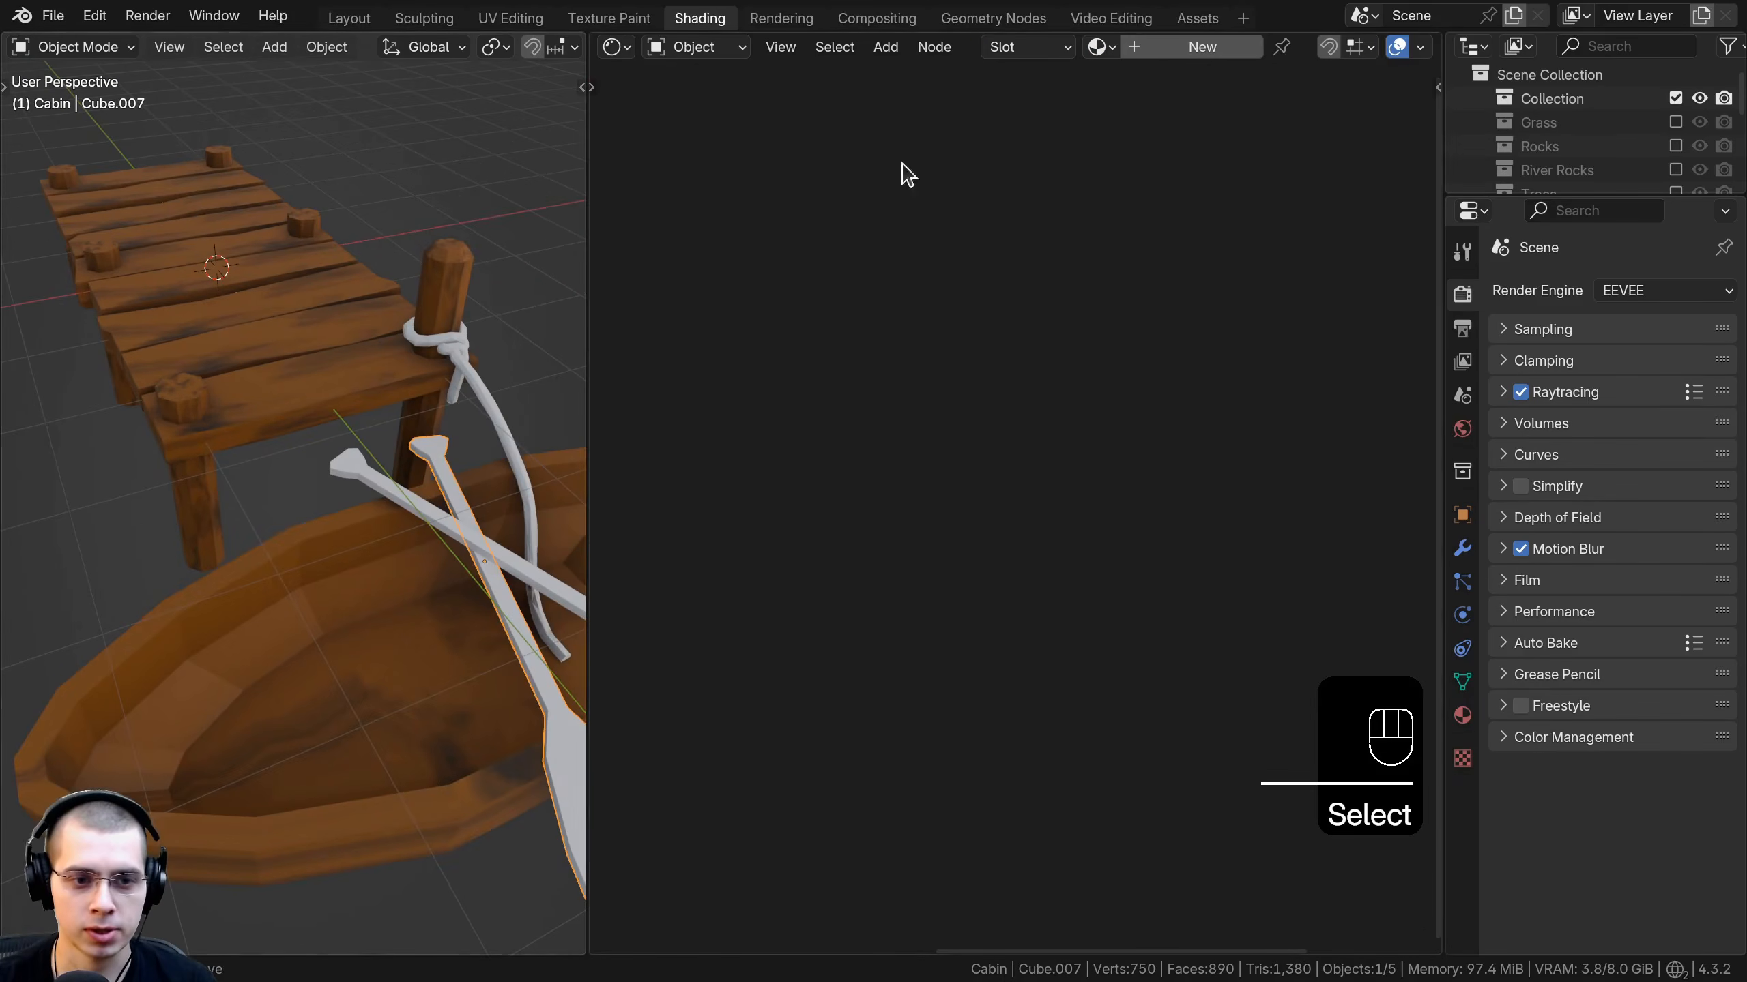
left_click(1100, 47)
left_click(1143, 286)
left_click(550, 578)
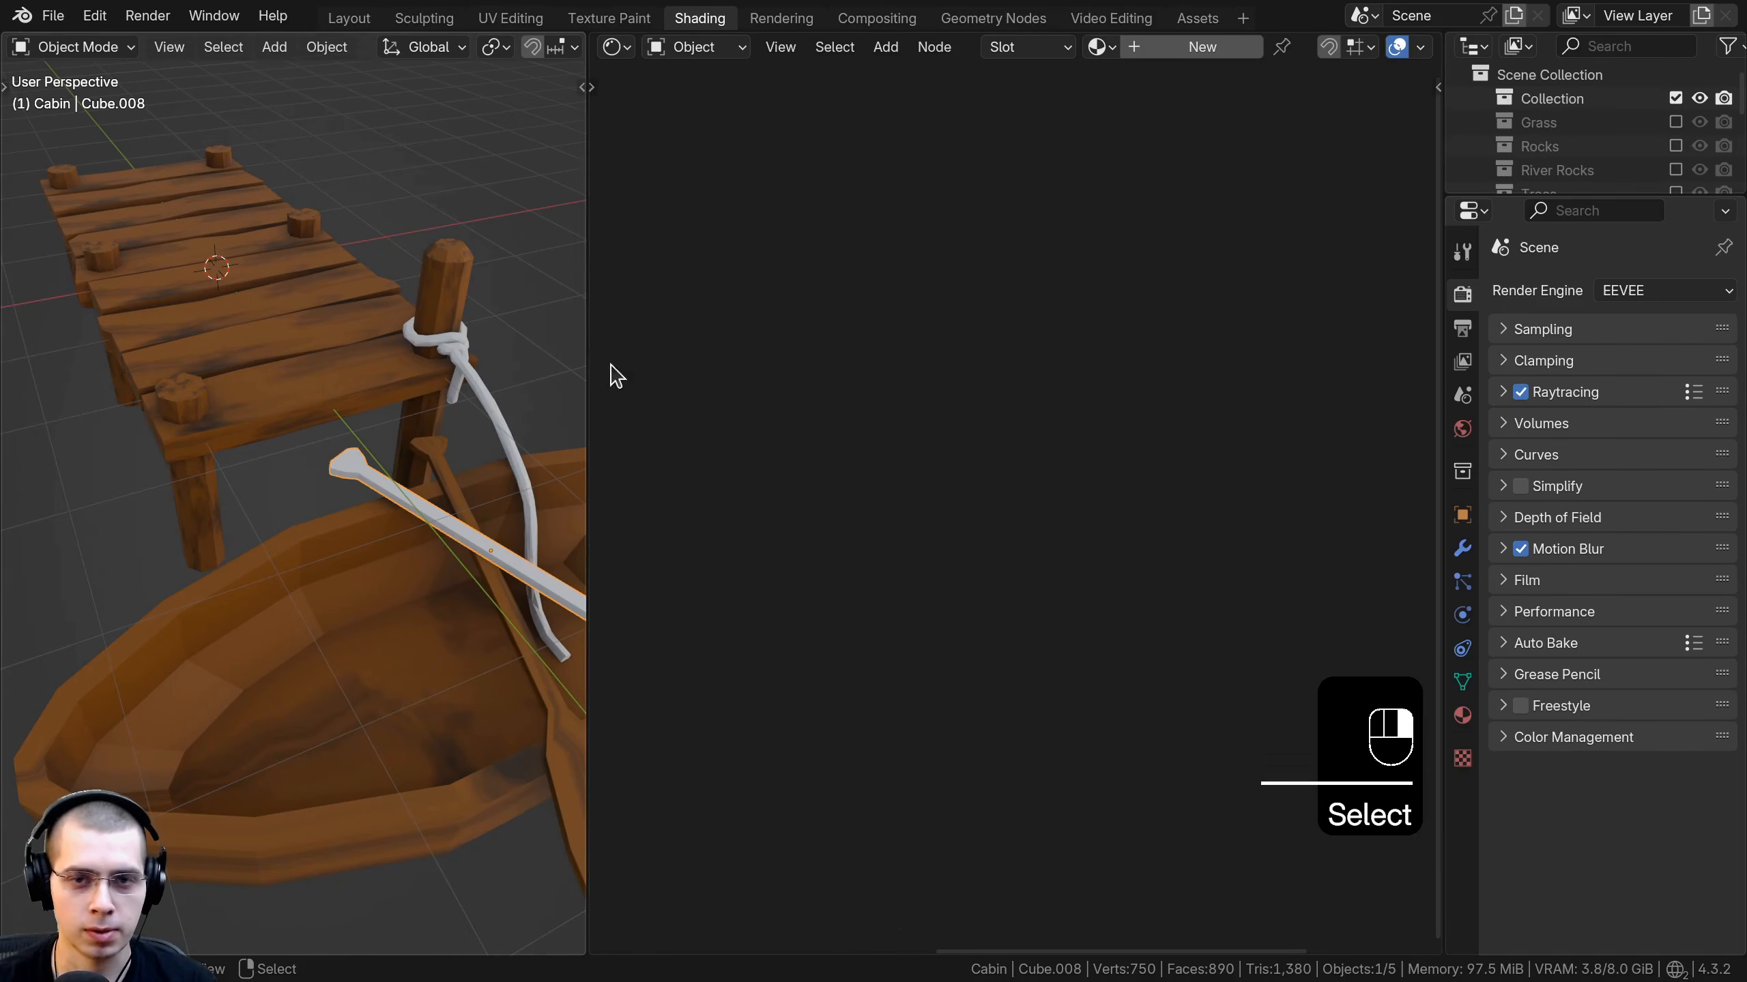
left_click(1099, 47)
left_click(1143, 286)
scroll(292, 423, "down", 4)
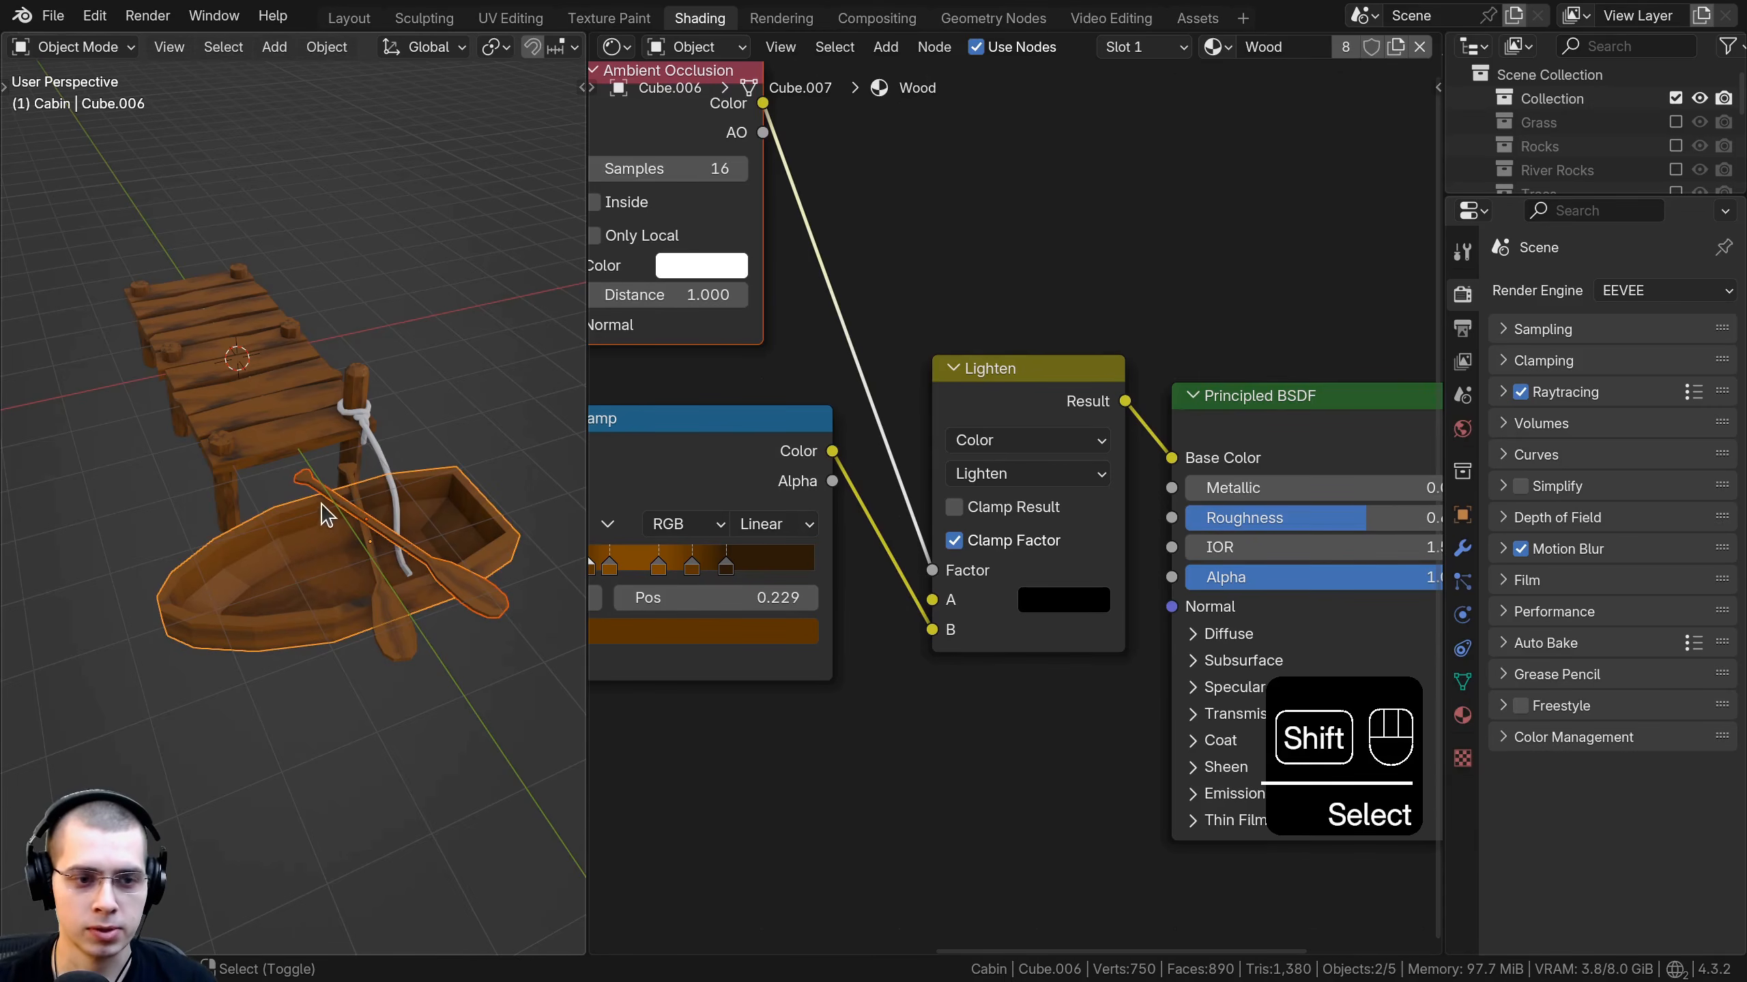
Unwrap all faces of the dock with Smart UV Project in the UV Editing workspace, using a 66° angle limit and Axis-aligned (Vertical) rotation.
left_click(313, 406)
scroll(320, 402, "up", 3)
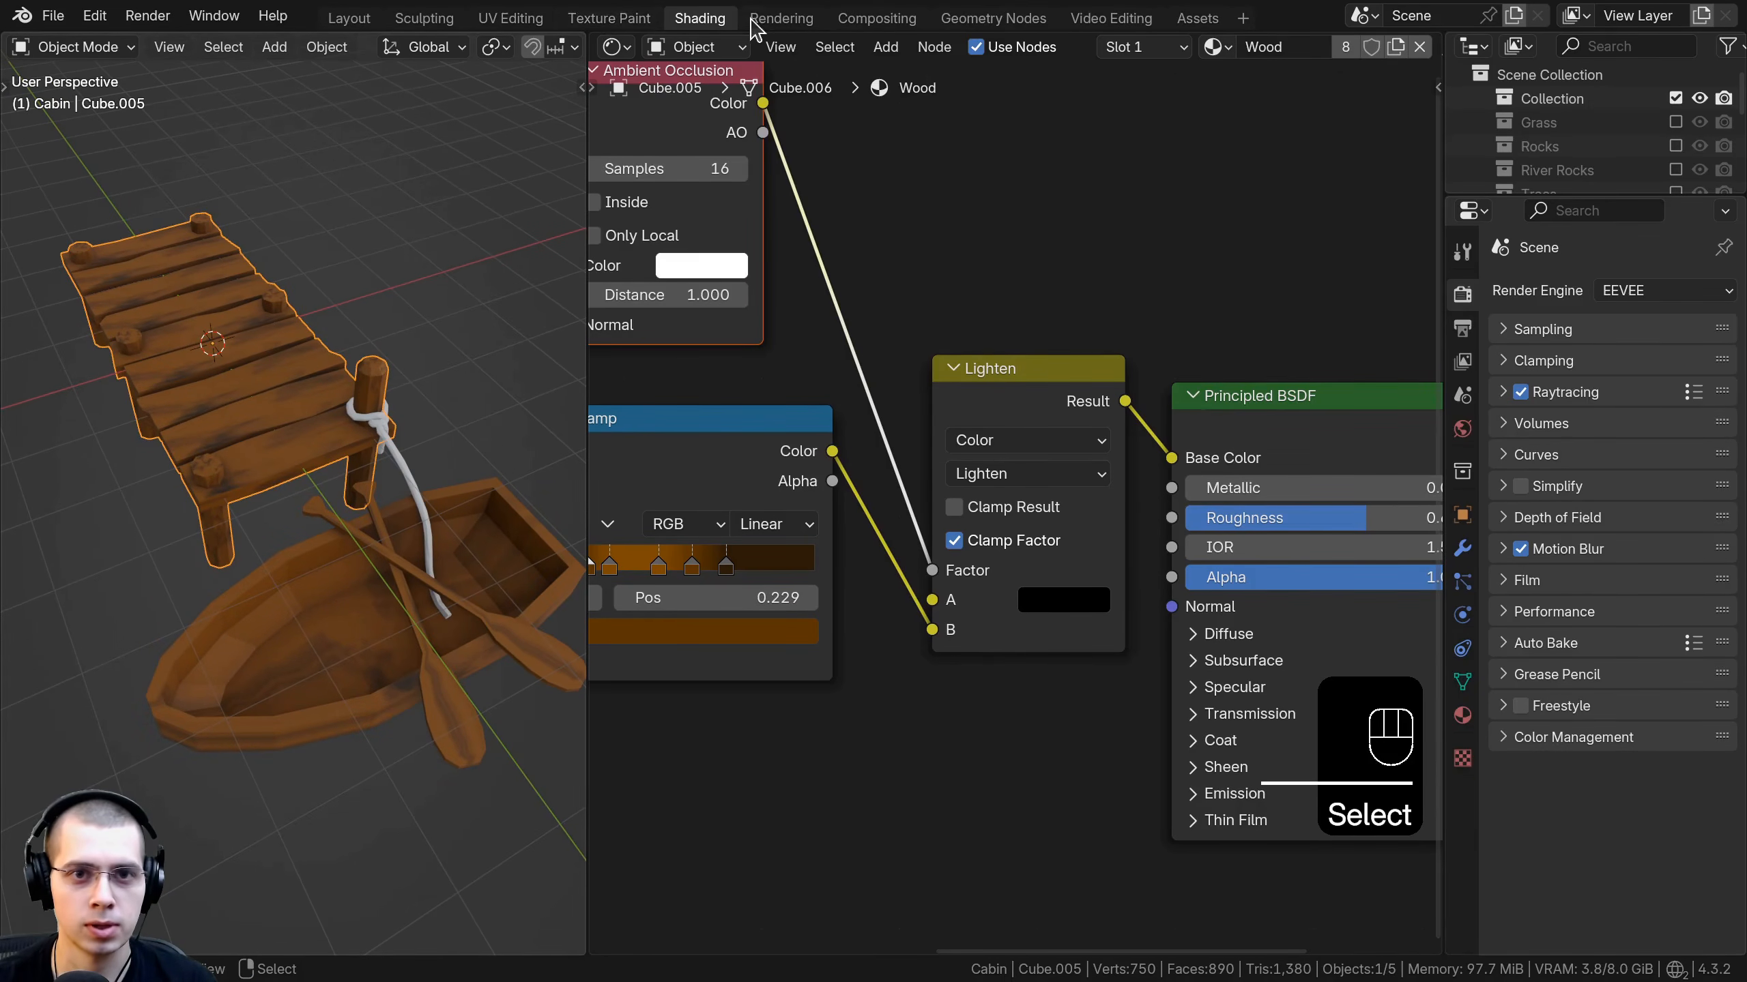
left_click(537, 19)
middle_click_drag(886, 544, 838, 226)
scroll(838, 226, "up", 4)
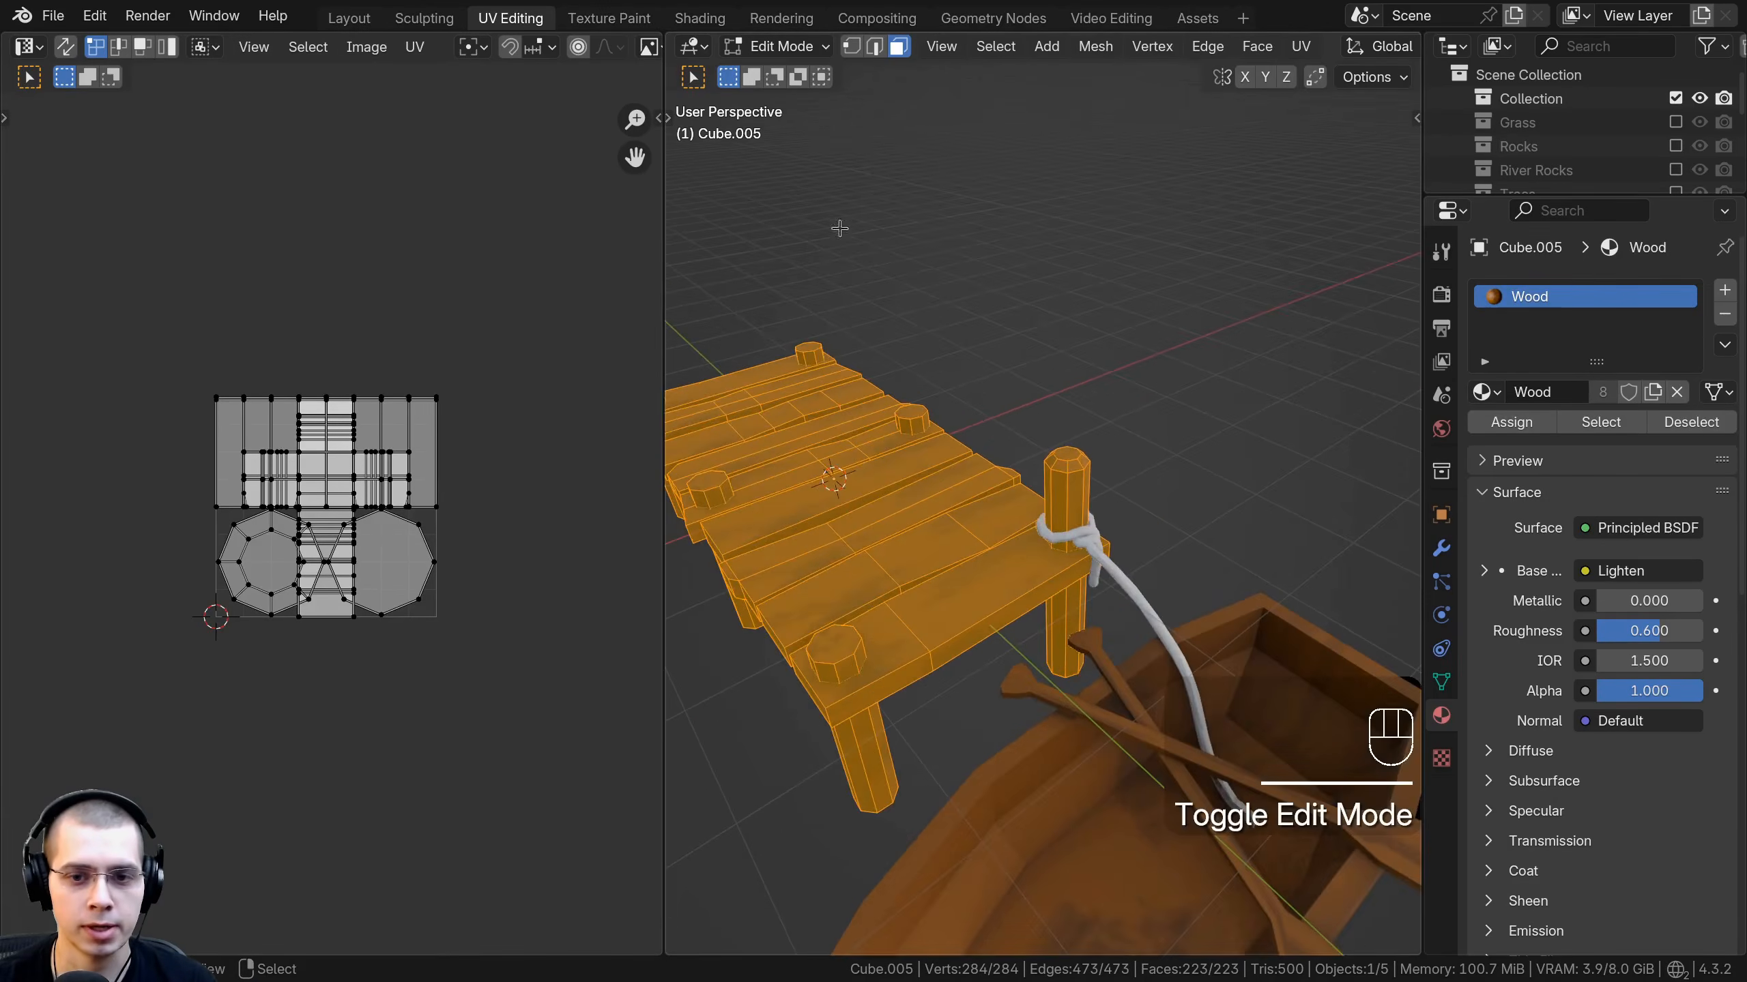
key("a")
key("a")
middle_click_drag(969, 433, 1198, 394, "shift")
middle_click_drag(1055, 364, 1007, 323, "shift")
key("u")
mouse_move(1006, 319)
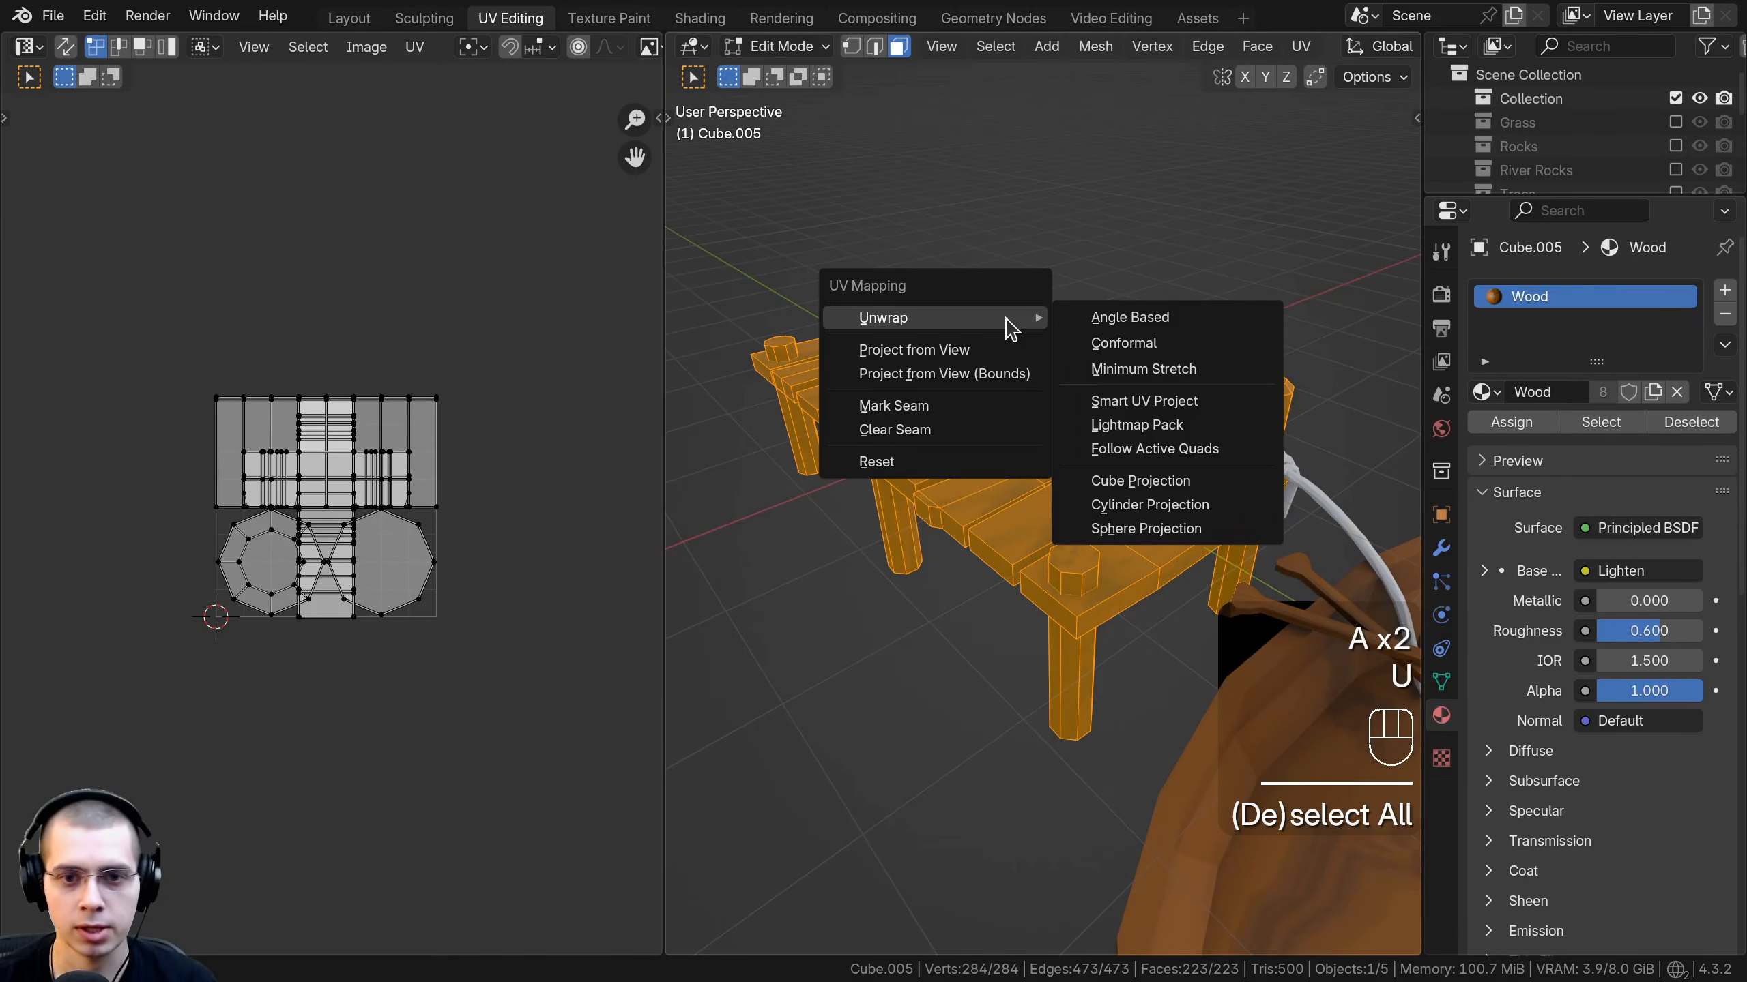
left_click(1169, 402)
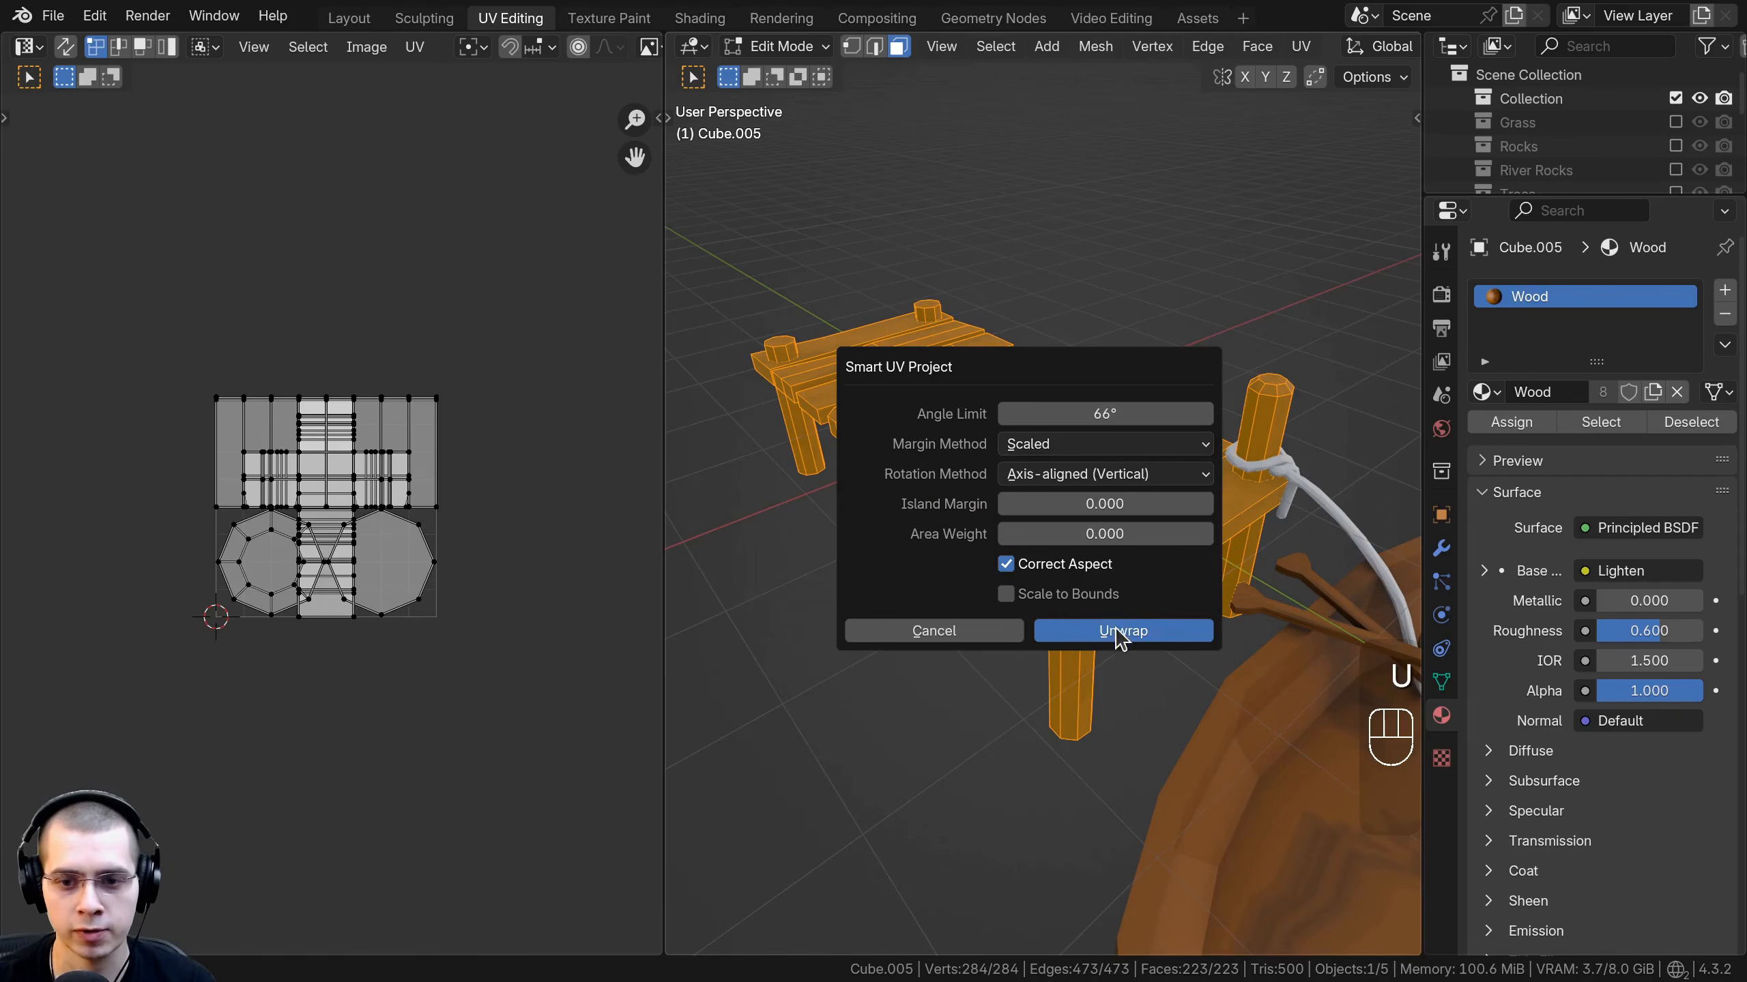
left_click(1120, 634)
middle_click_drag(839, 440, 846, 585)
scroll(846, 585, "up", 4)
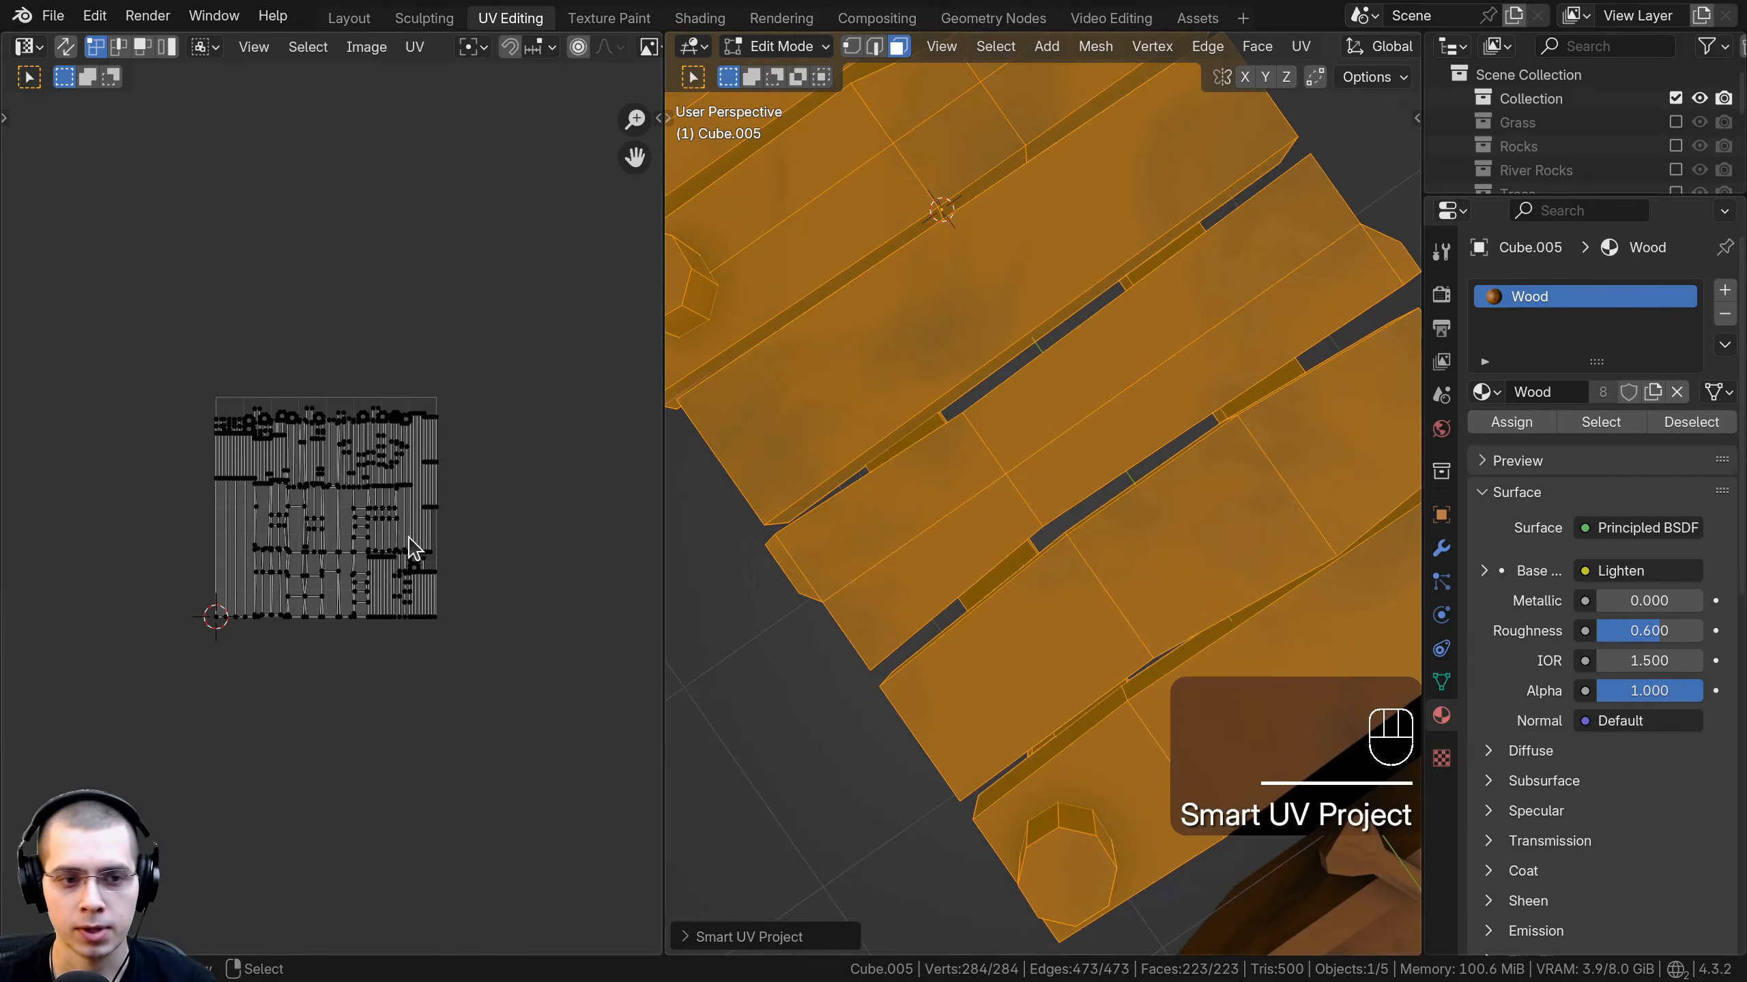
Enlarge the dock's whole UV layout and flatten it along Y to stretch the wood grain along the planks.
key("a")
key("s")
left_click(649, 577)
scroll(475, 330, "down", 5)
key("s")
key("y")
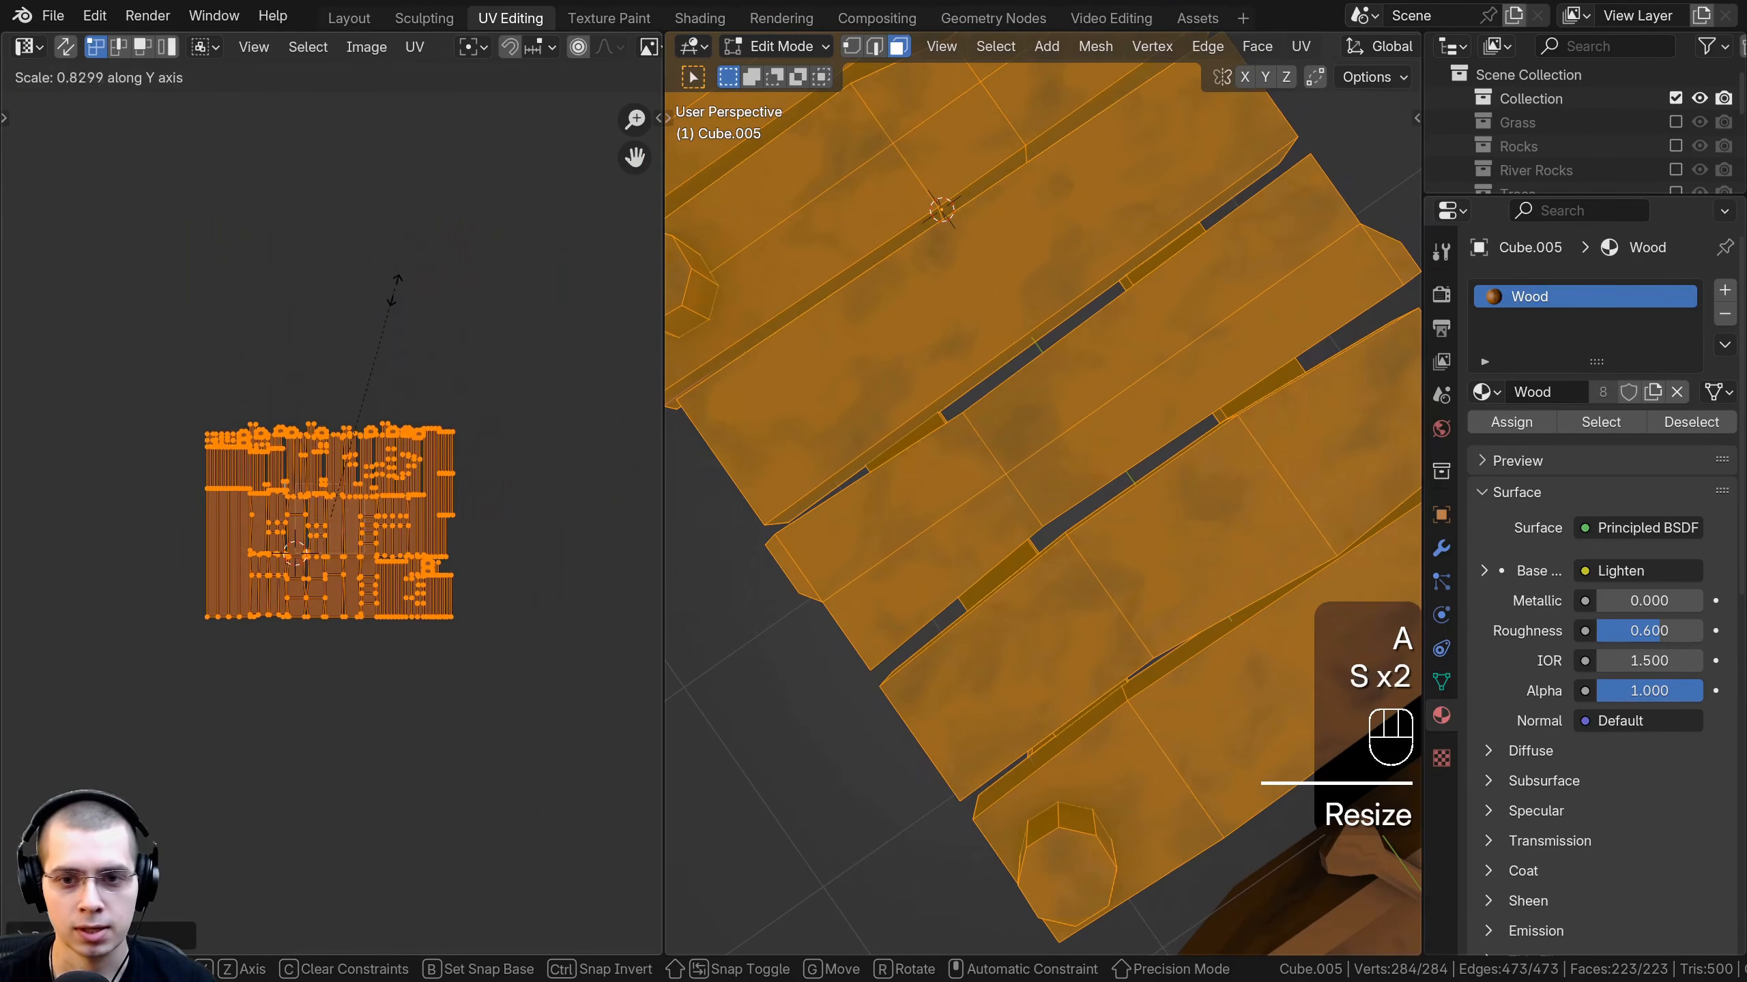
left_click(357, 396)
key("s")
key("y")
left_click(336, 392)
key("Tab")
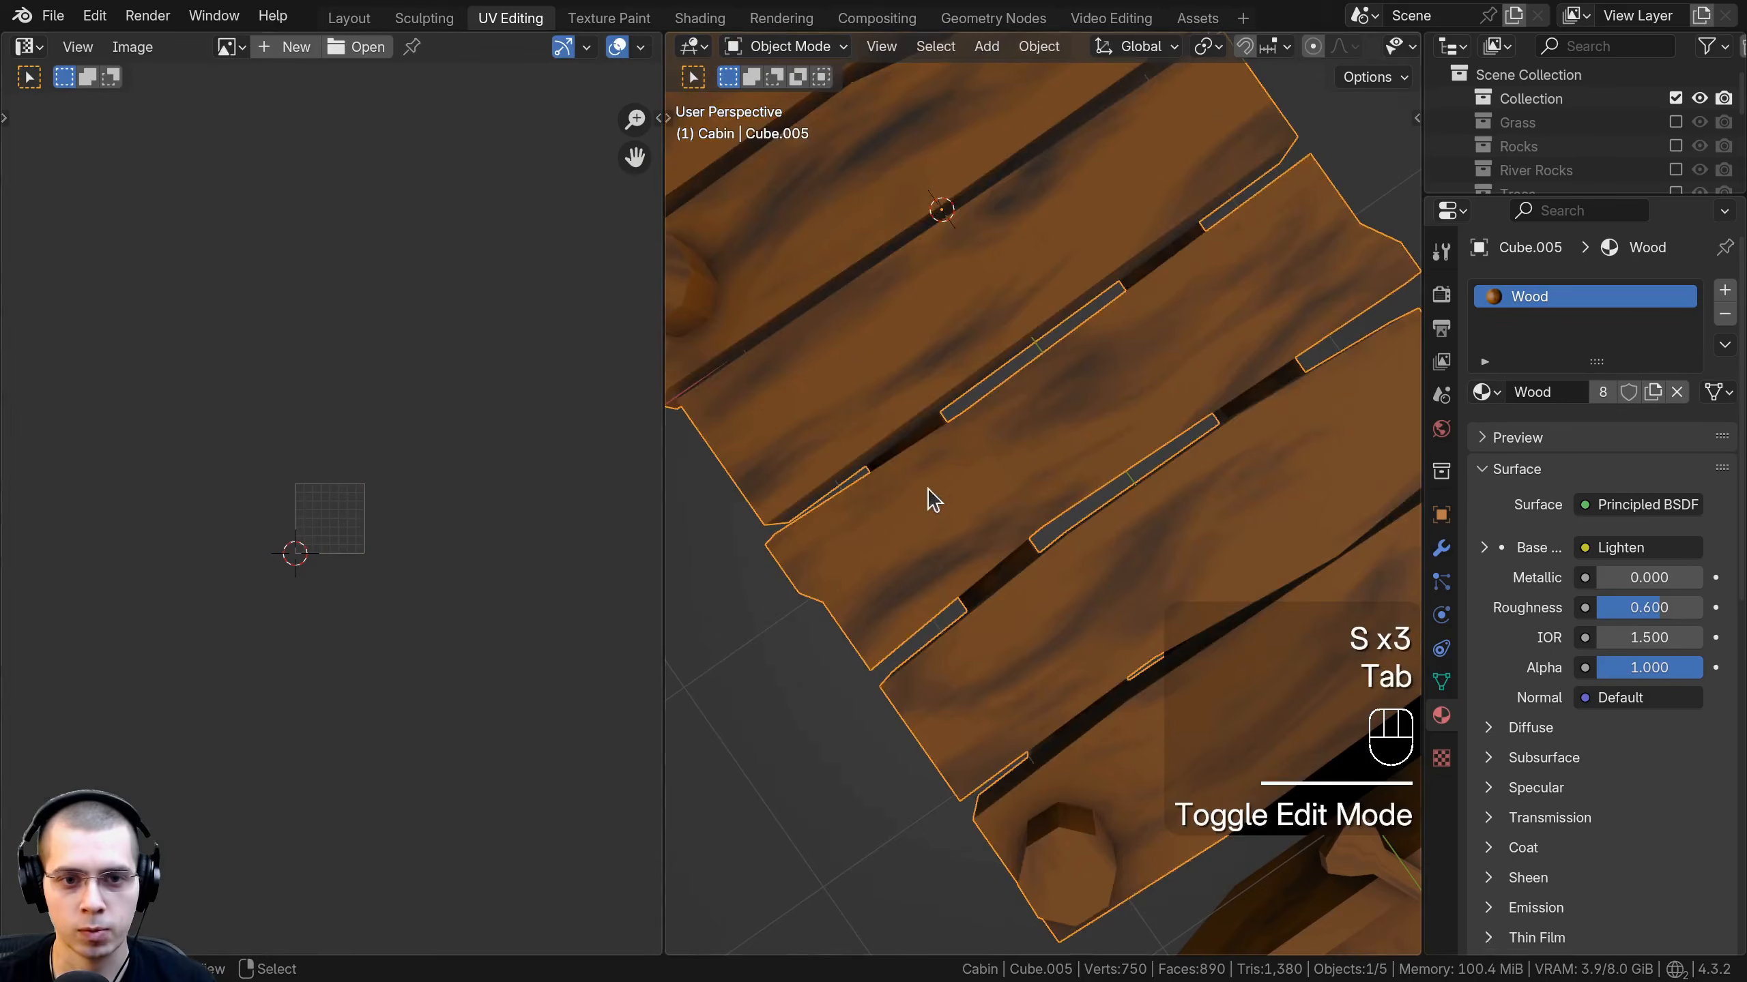
middle_click_drag(927, 489, 974, 246)
Scale up the dock's UV layout uniformly in two passes, checking the wood grain on the planks and posts.
key("Tab")
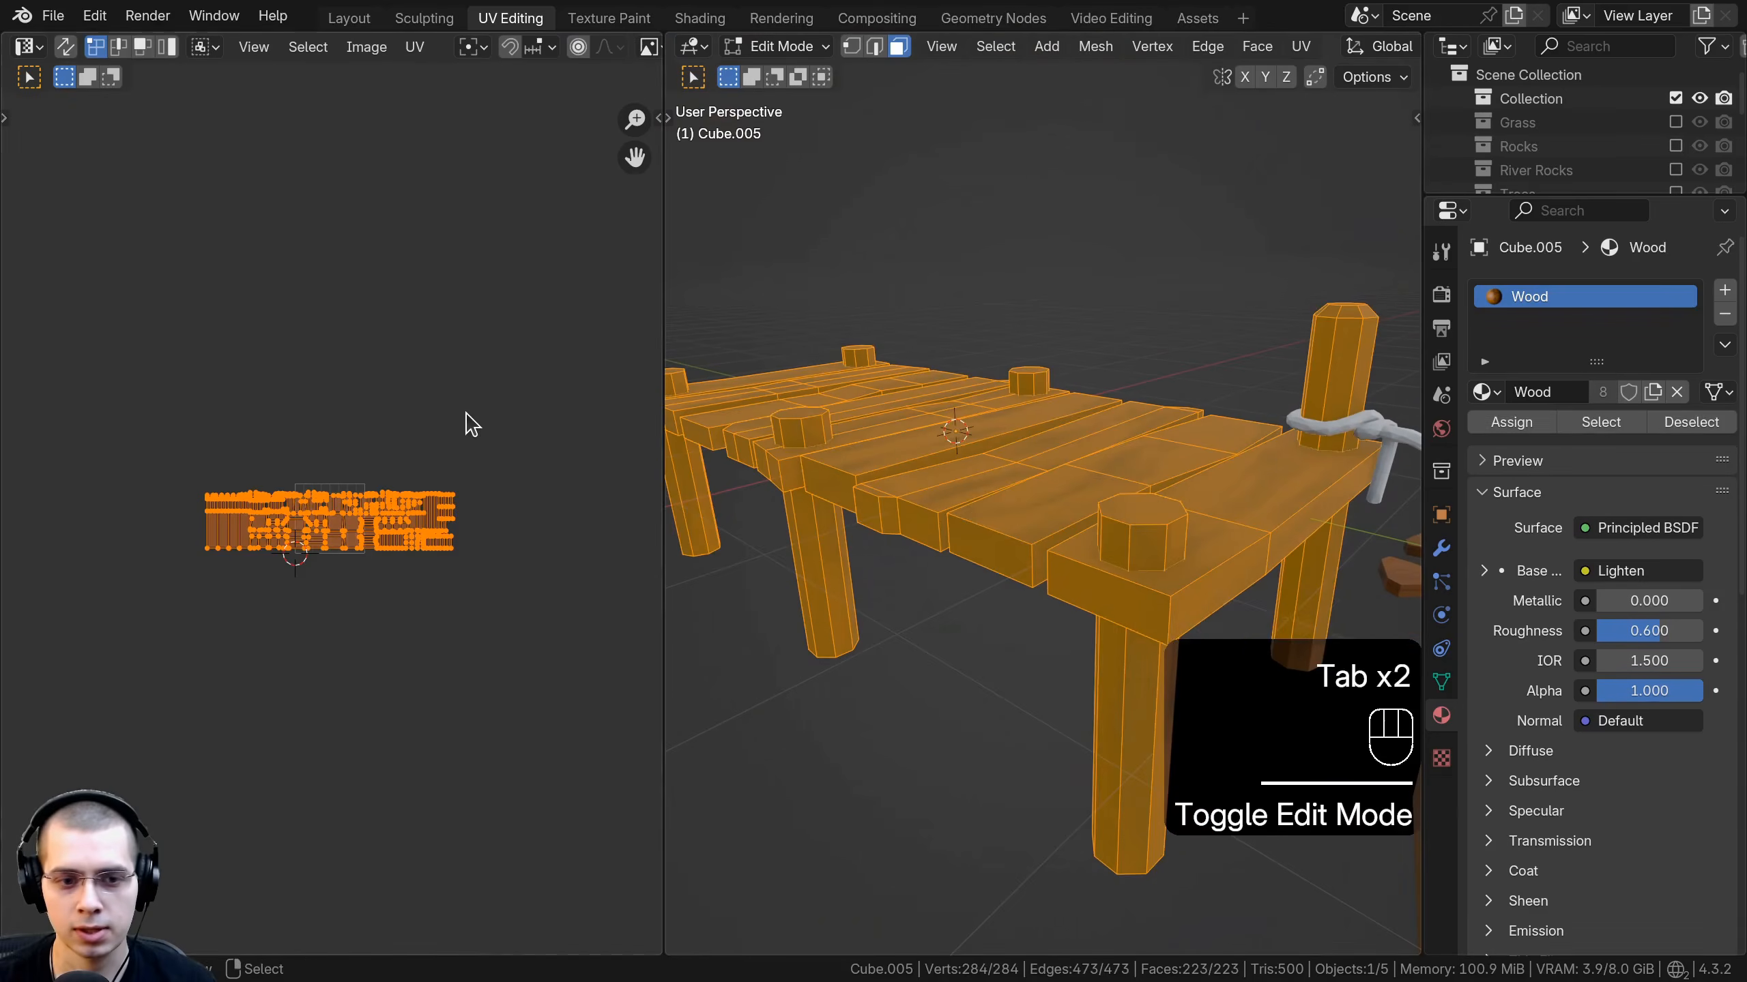
key("s")
left_click(582, 421)
key("Tab")
middle_click_drag(1167, 420, 963, 574)
key("Tab")
key("s")
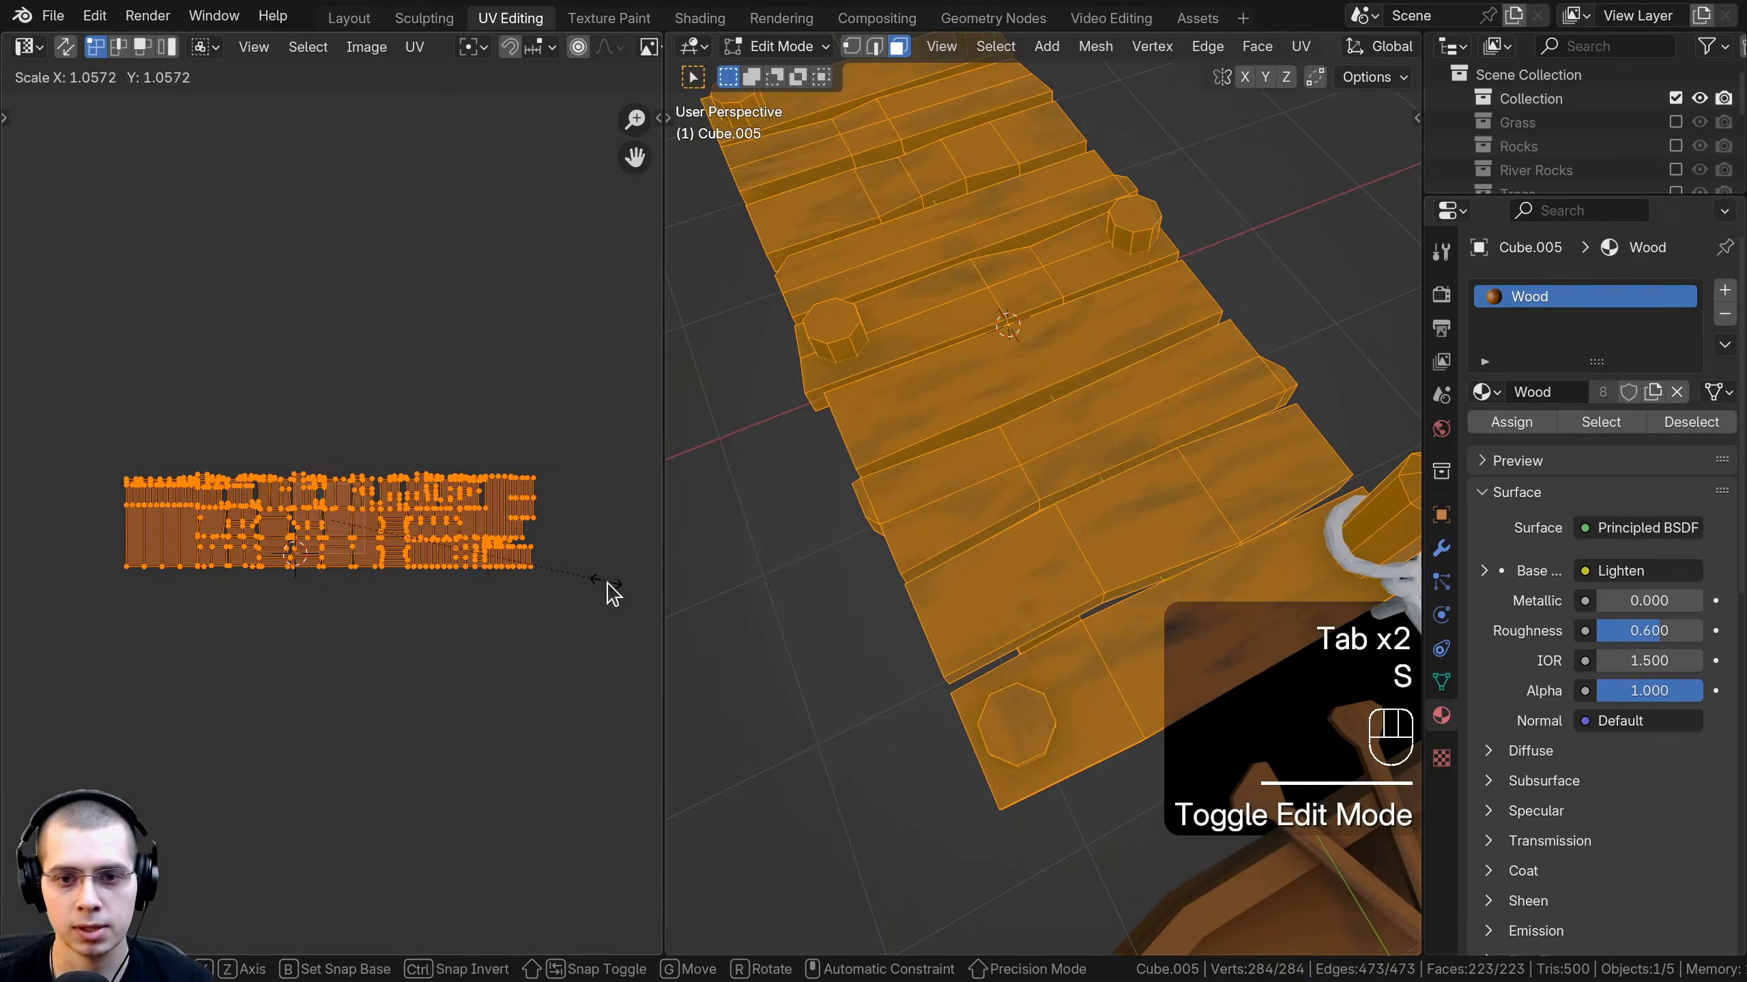
left_click(607, 592)
key("Tab")
middle_click_drag(901, 505, 1022, 518)
scroll(1045, 417, "up", 4)
scroll(1014, 566, "down", 8)
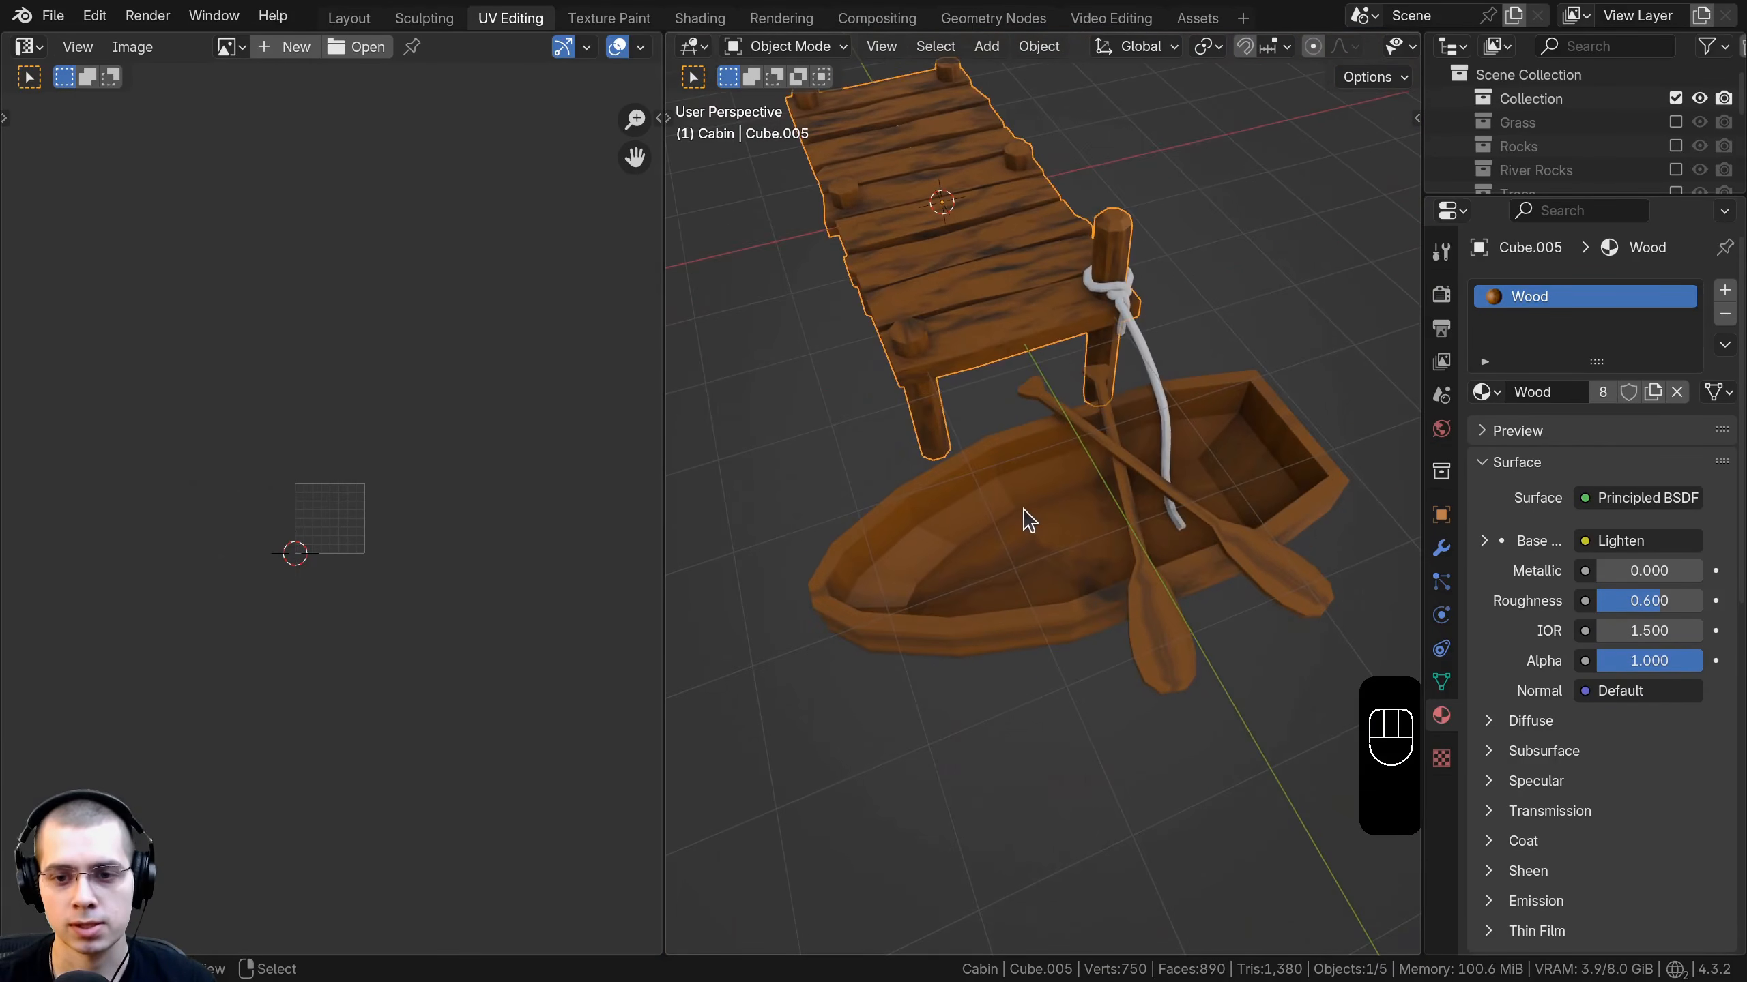
Unwrap the rowboat's faces with Smart UV Project, using a 66° angle limit and Axis-aligned (Vertical) rotation.
left_click(1037, 577)
key("Tab")
key("u")
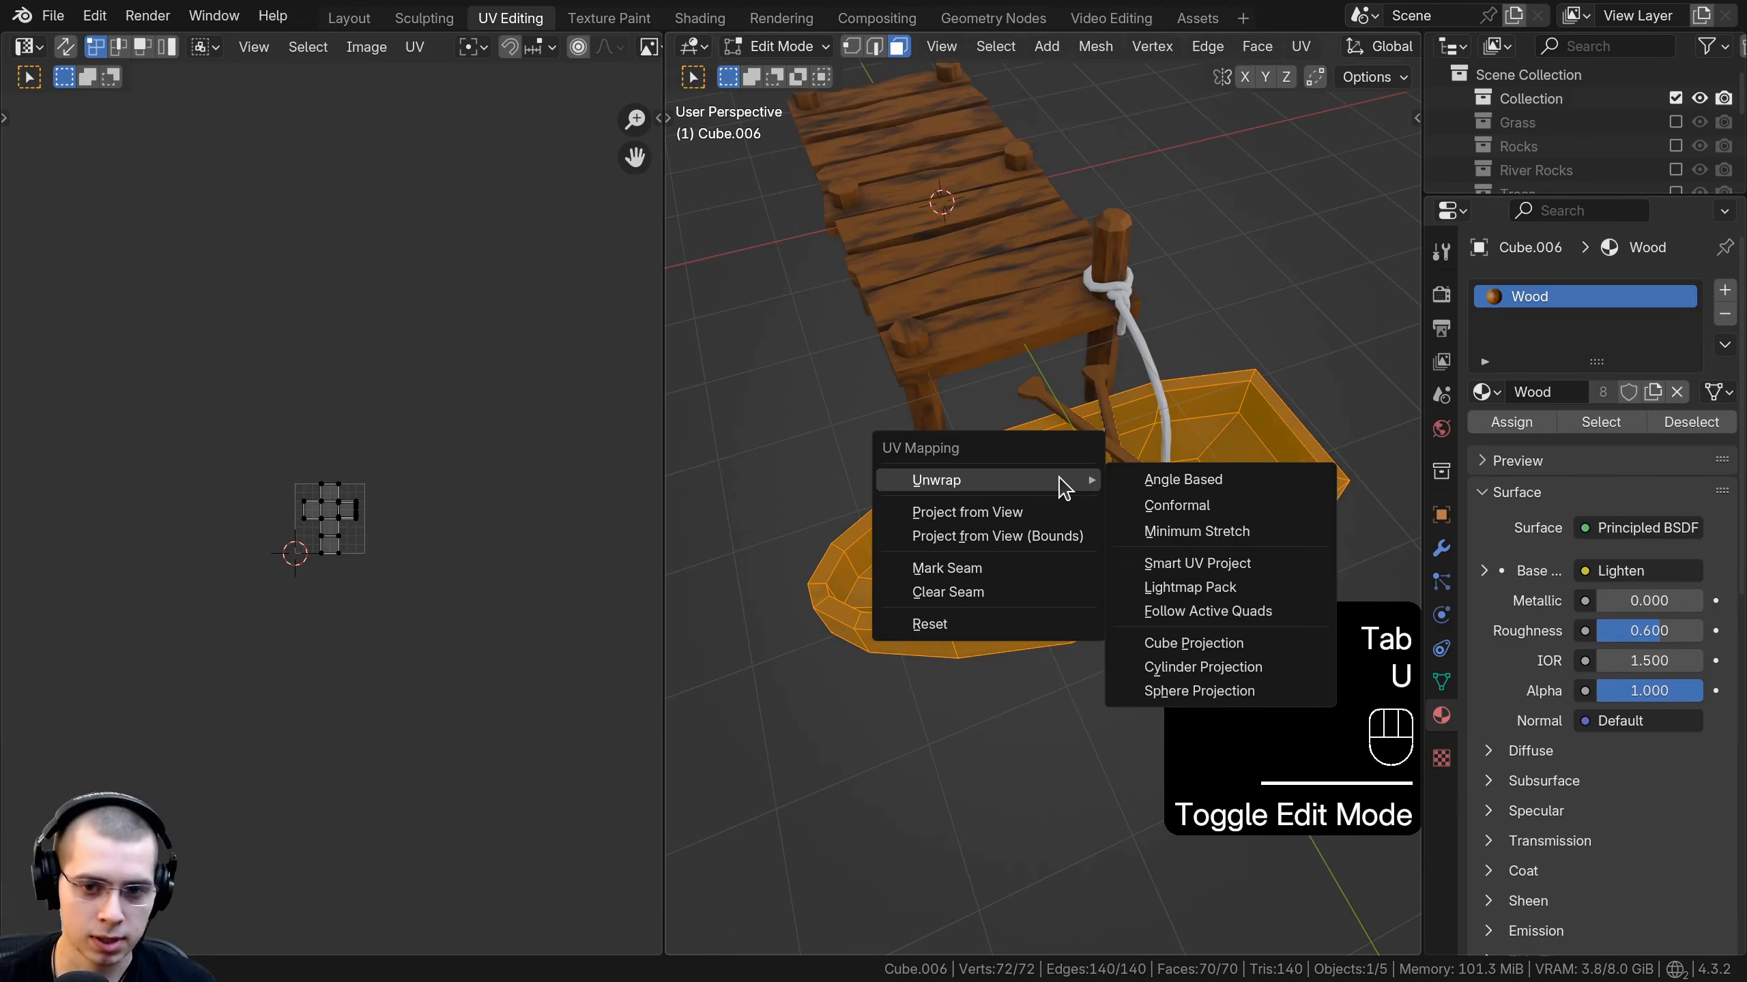
left_click(1202, 565)
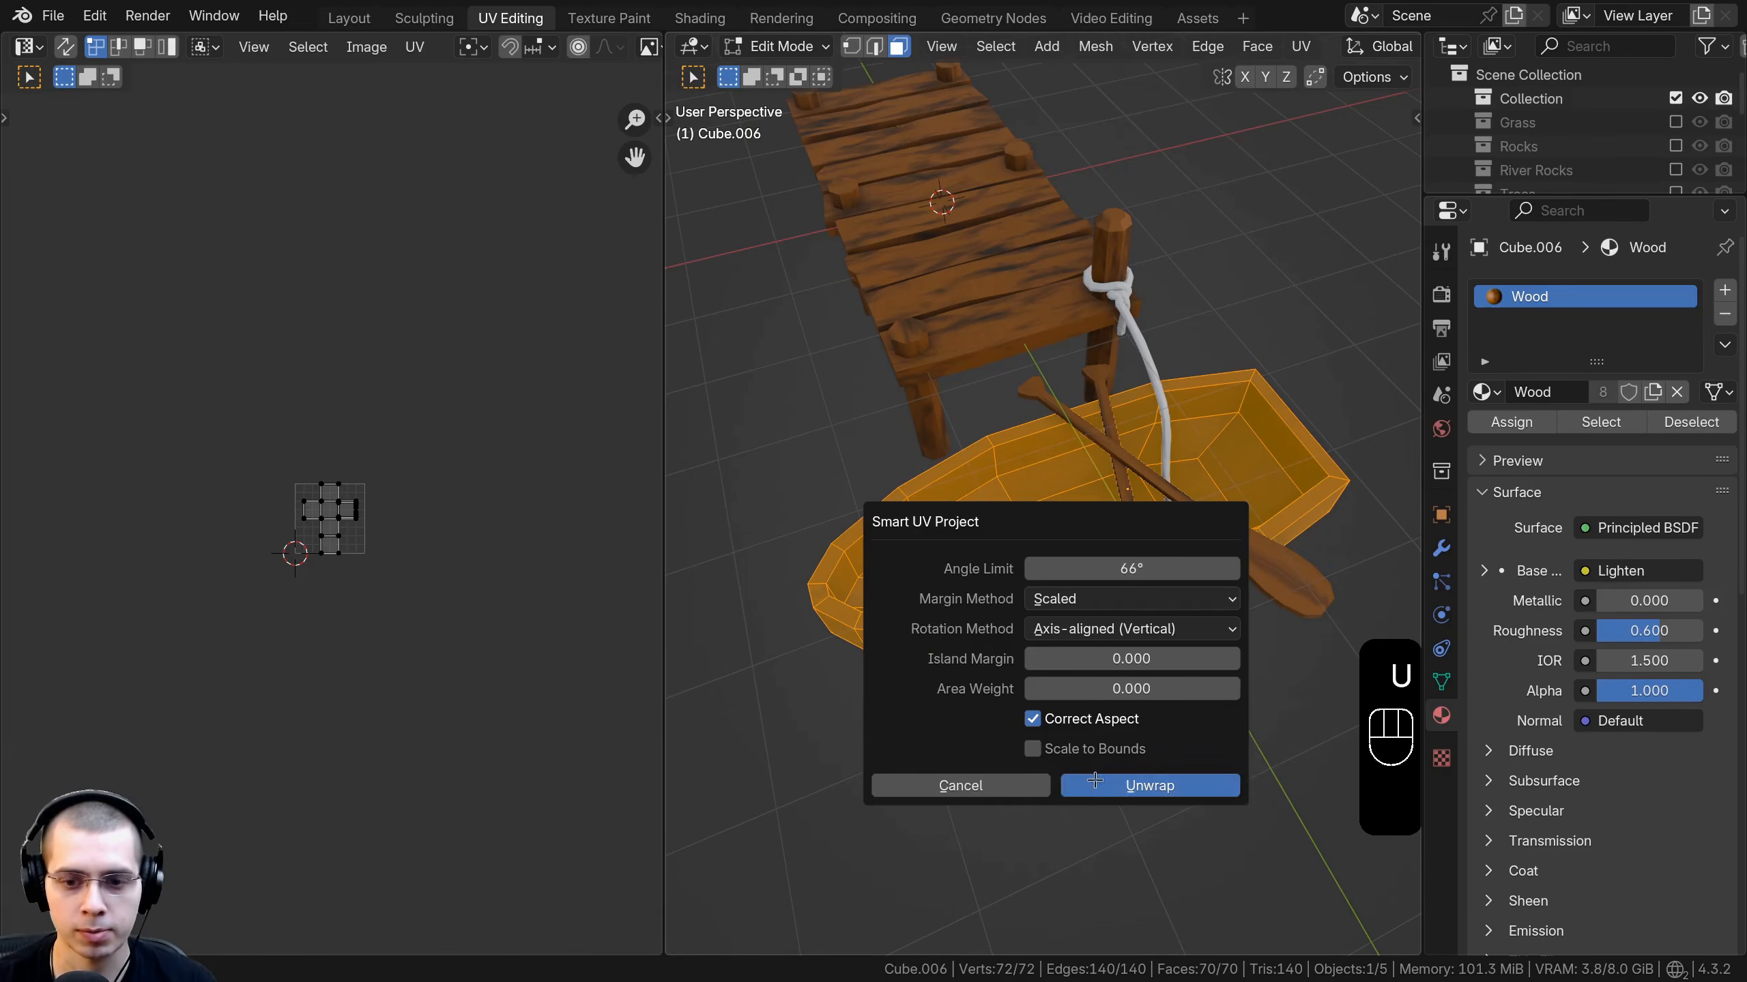
left_click(1150, 784)
Enlarge the rowboat's UV islands and squash them along Y to stretch its wood grain.
key("a")
key("s")
left_click(354, 386)
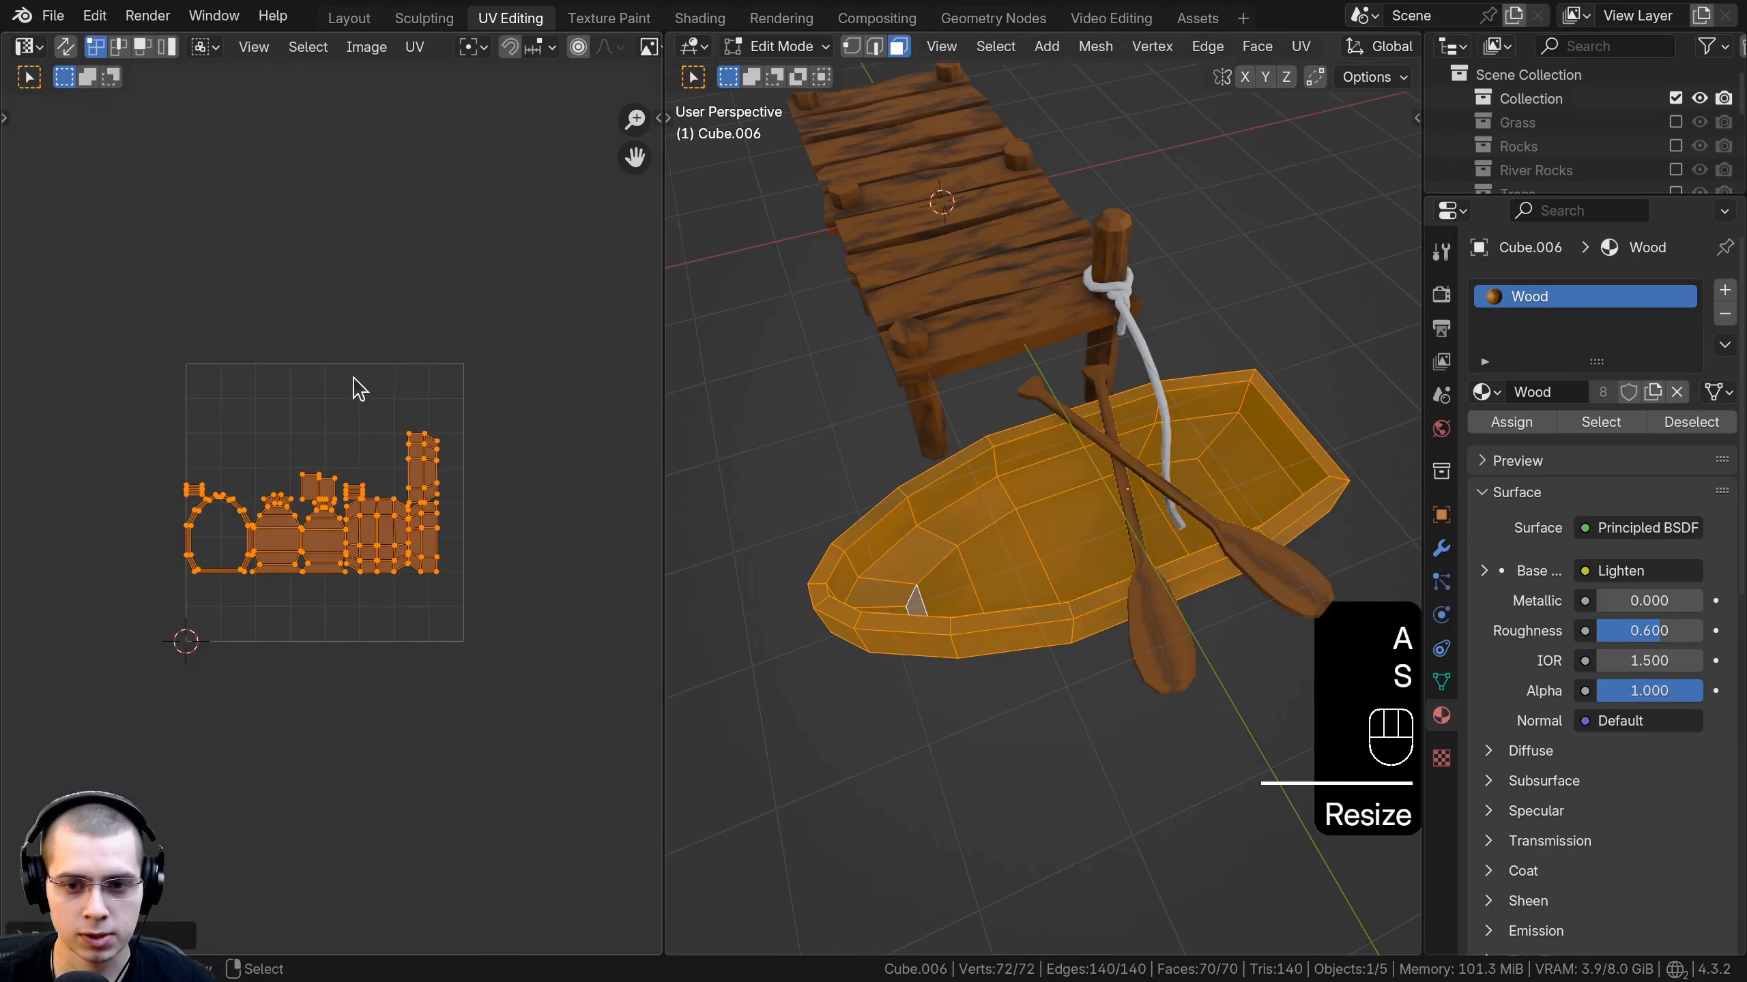
key("s")
left_click(47, 239)
key("s")
key("y")
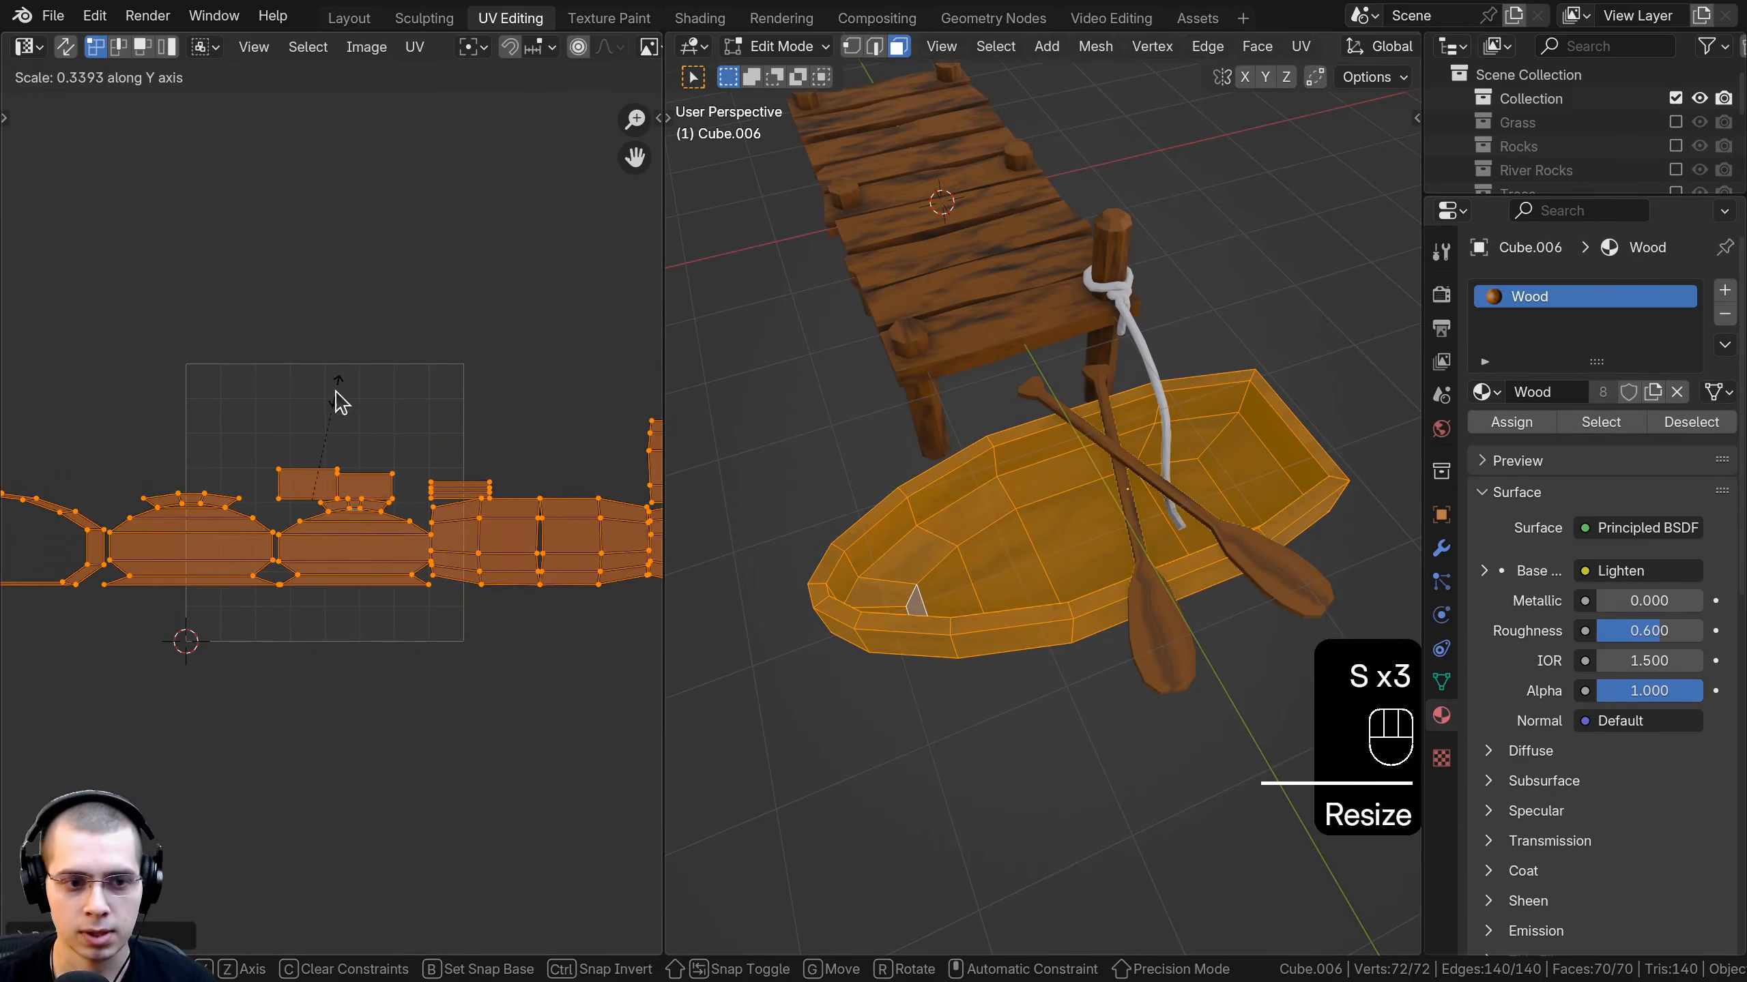
left_click(336, 396)
key("Tab")
scroll(942, 468, "up", 1)
middle_click_drag(942, 468, 883, 447)
Fine-tune the uniform scale of the rowboat's UVs in two passes, checking the grain on the hull.
key("Tab")
key("s")
left_click(585, 303)
key("Tab")
middle_click_drag(1102, 427, 1025, 509)
key("Tab")
key("s")
left_click(461, 281)
key("Tab")
Unwrap both oars together with Smart UV Project.
left_click(1119, 491)
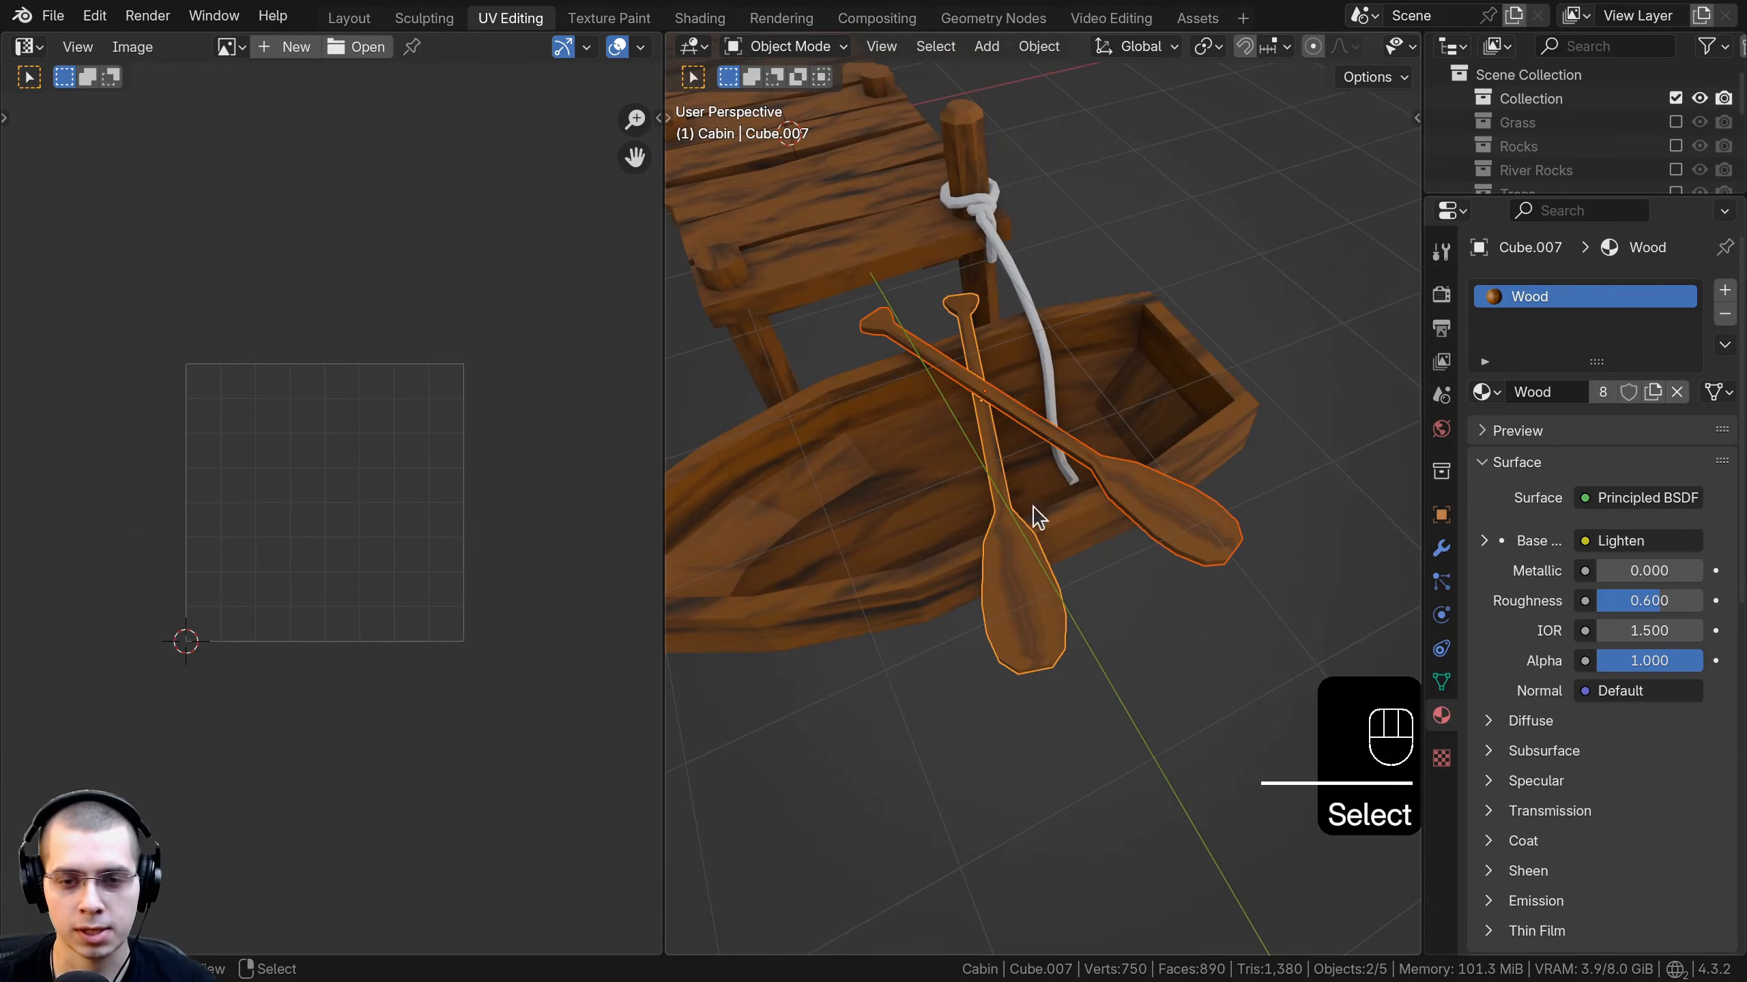
key("Tab")
key("a")
key("a")
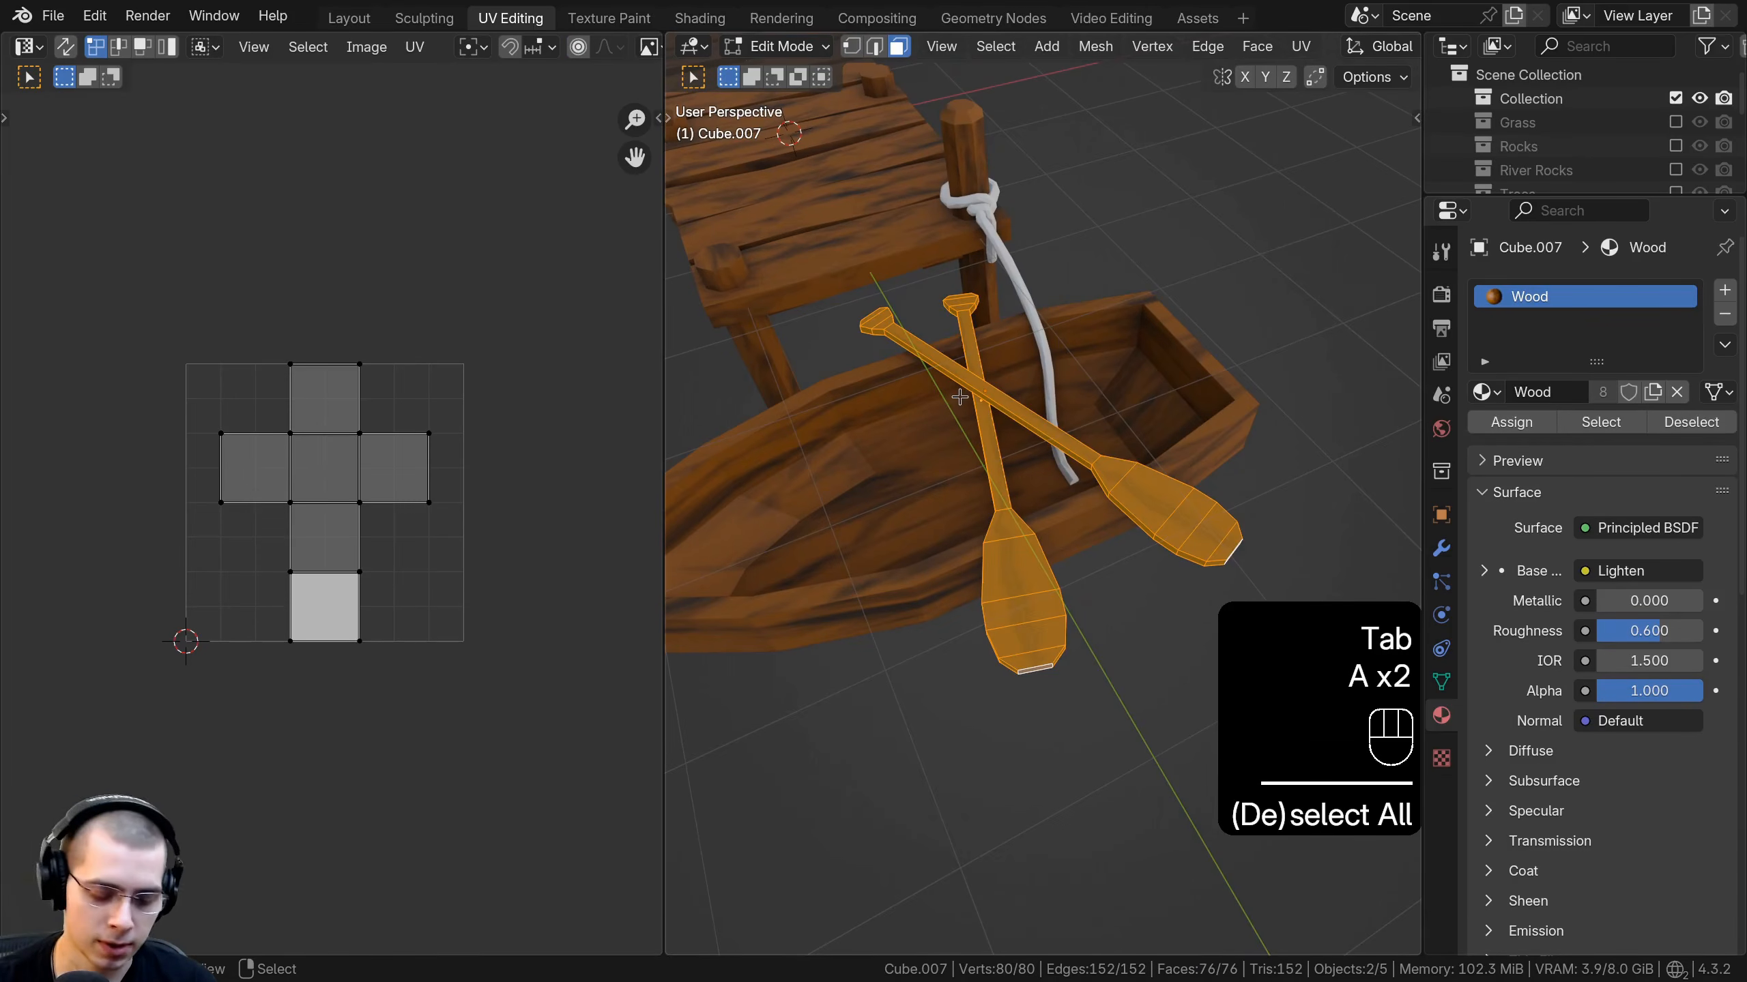
key("u")
mouse_move(967, 408)
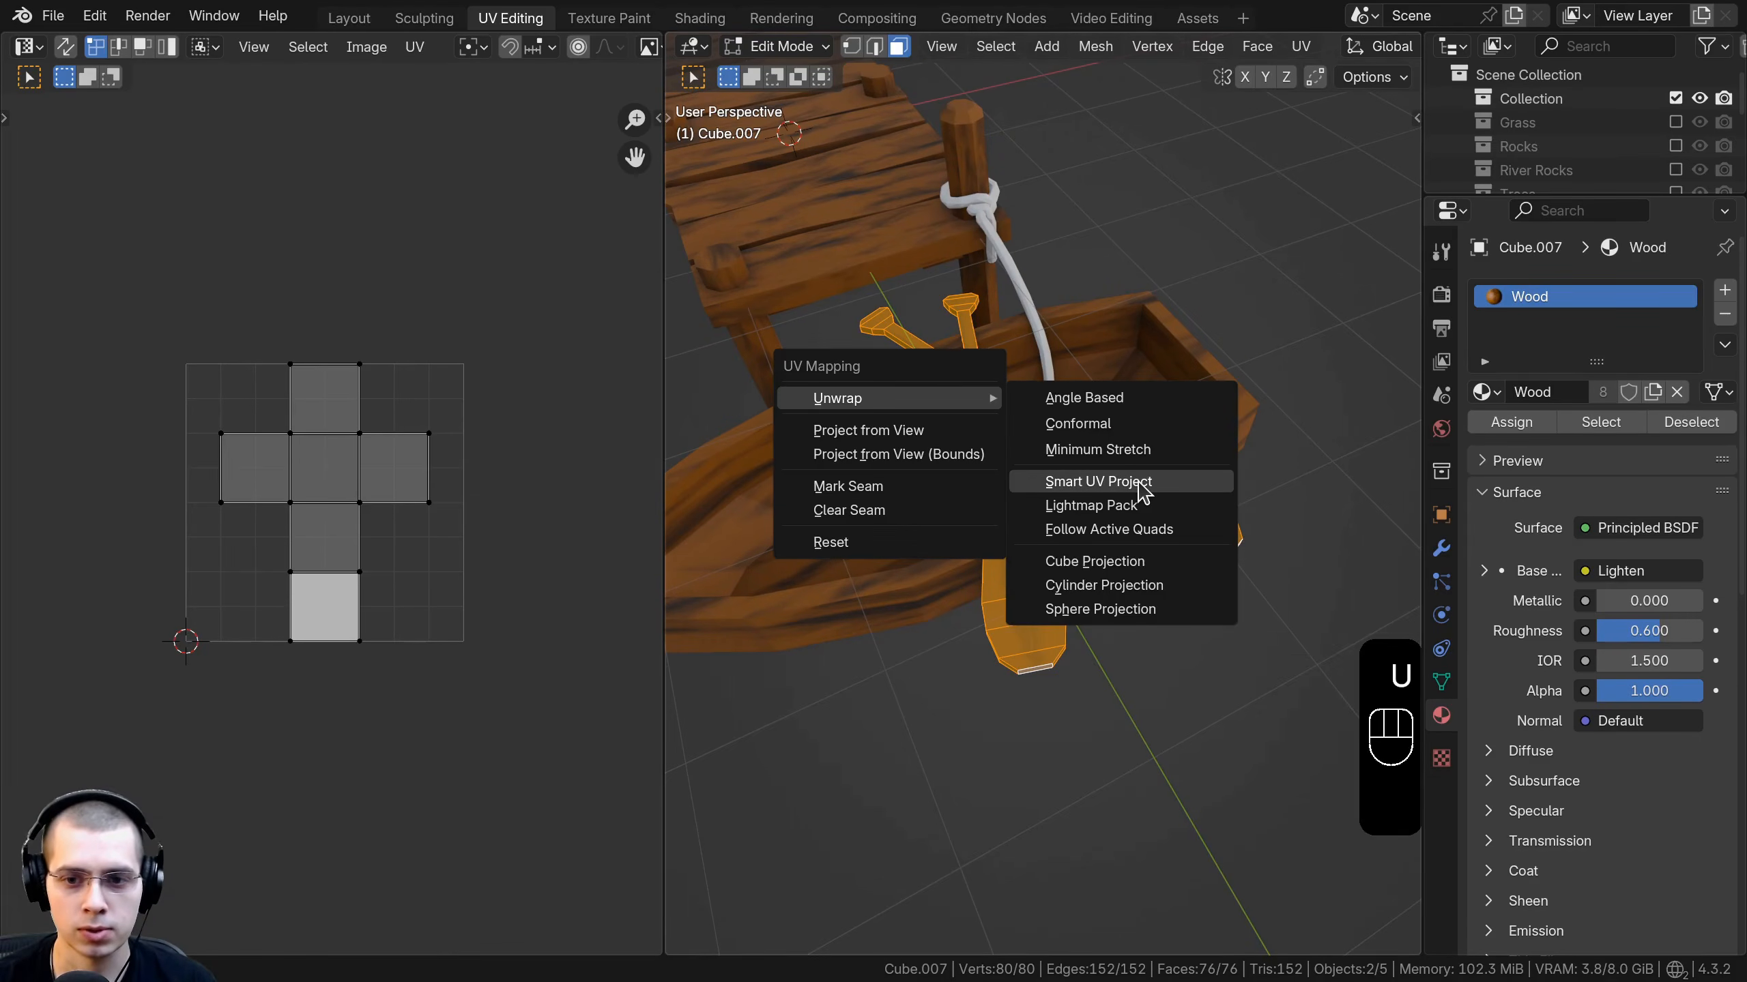
left_click(1098, 482)
left_click(1121, 716)
Enlarge the oars' UV islands and compress their height to stretch the wood grain, checking it in Object Mode.
key("a")
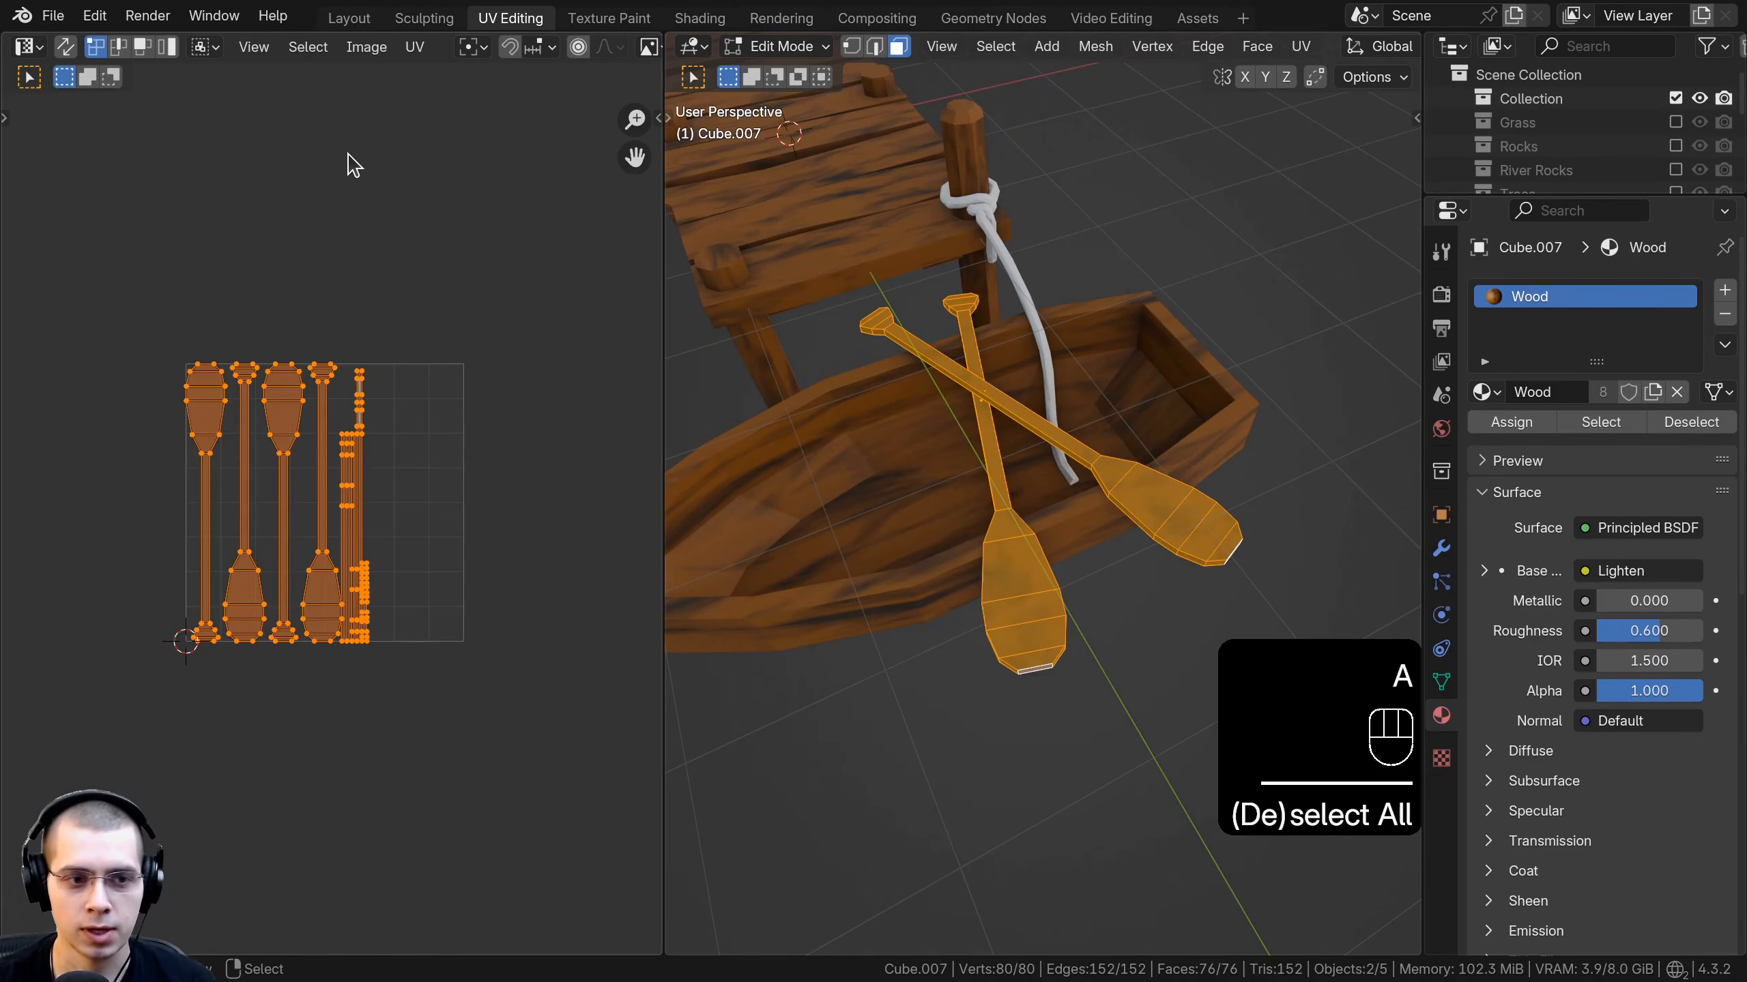
key("s")
left_click(308, 390)
key("s")
left_click(62, 438)
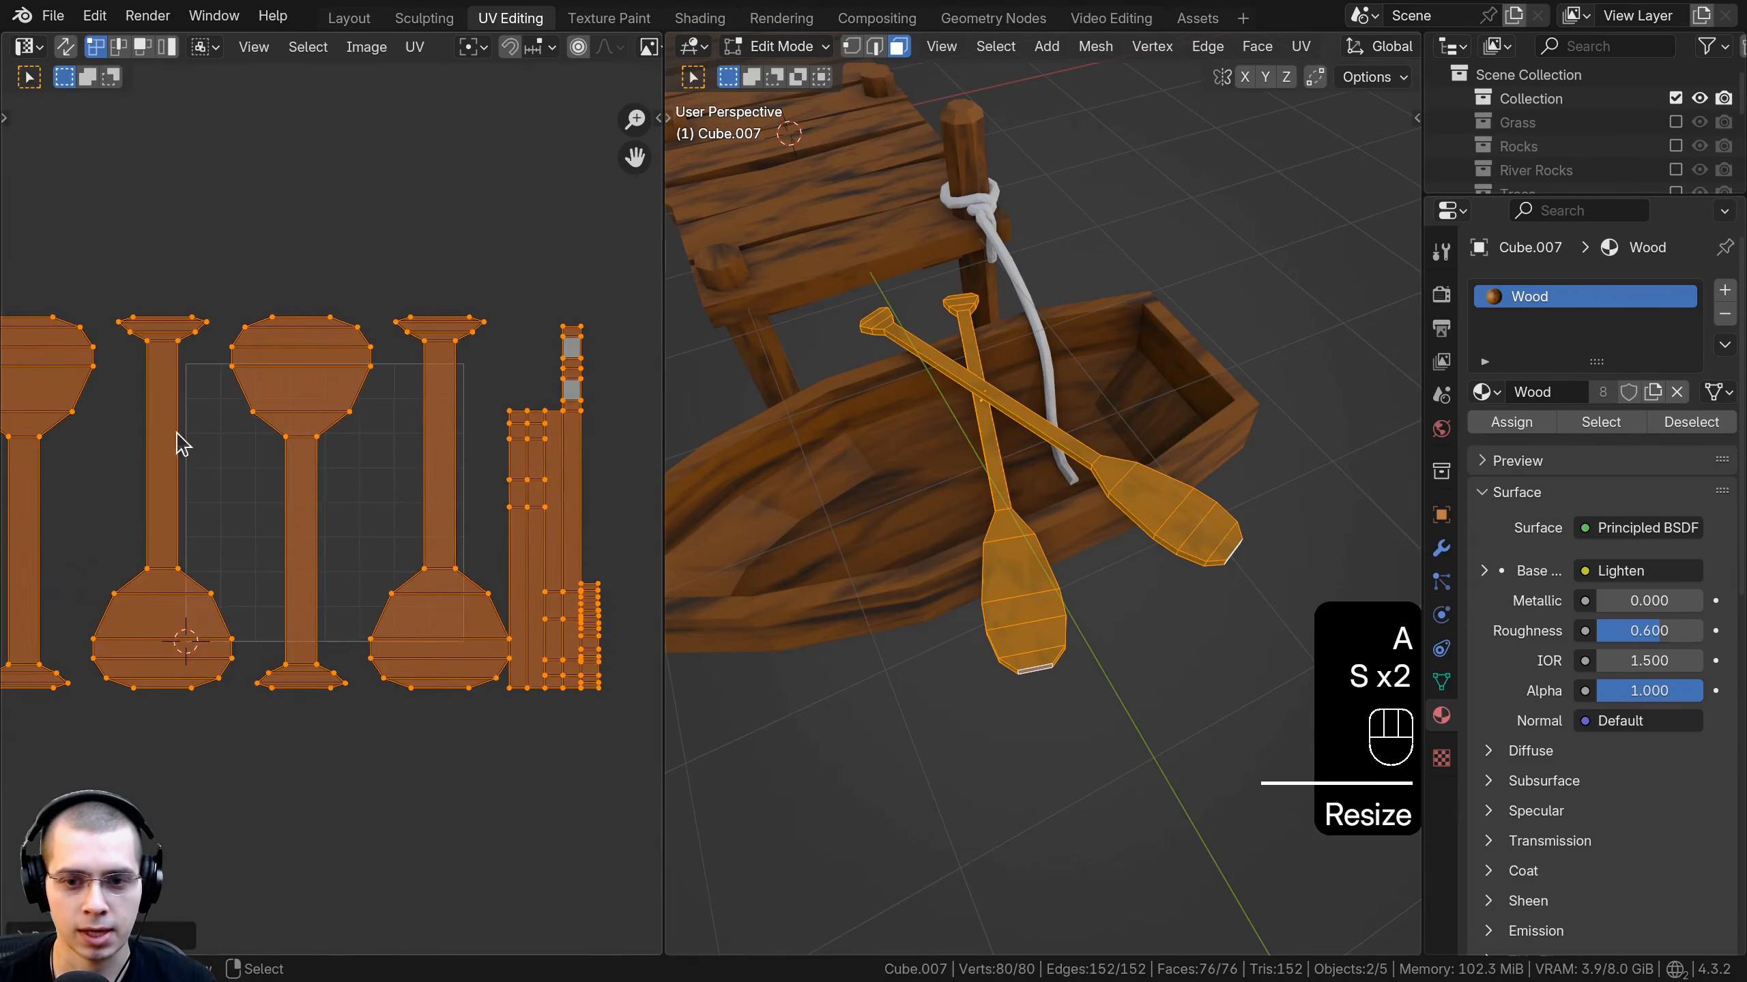
middle_click_drag(177, 441, 163, 461)
key("Tab")
Rescale the oars' UVs in two more passes to refine the grain size, and deselect everything.
key("Tab")
key("s")
middle_click_drag(426, 196, 395, 299)
left_click(419, 396)
key("Tab")
middle_click_drag(1127, 498, 892, 548)
key("Tab")
key("s")
left_click(492, 516)
key("Tab")
key("a")
middle_click_drag(777, 535, 944, 522)
Create a new material named Rope on the rope mesh and set its roughness to 0.9.
left_click(1060, 414)
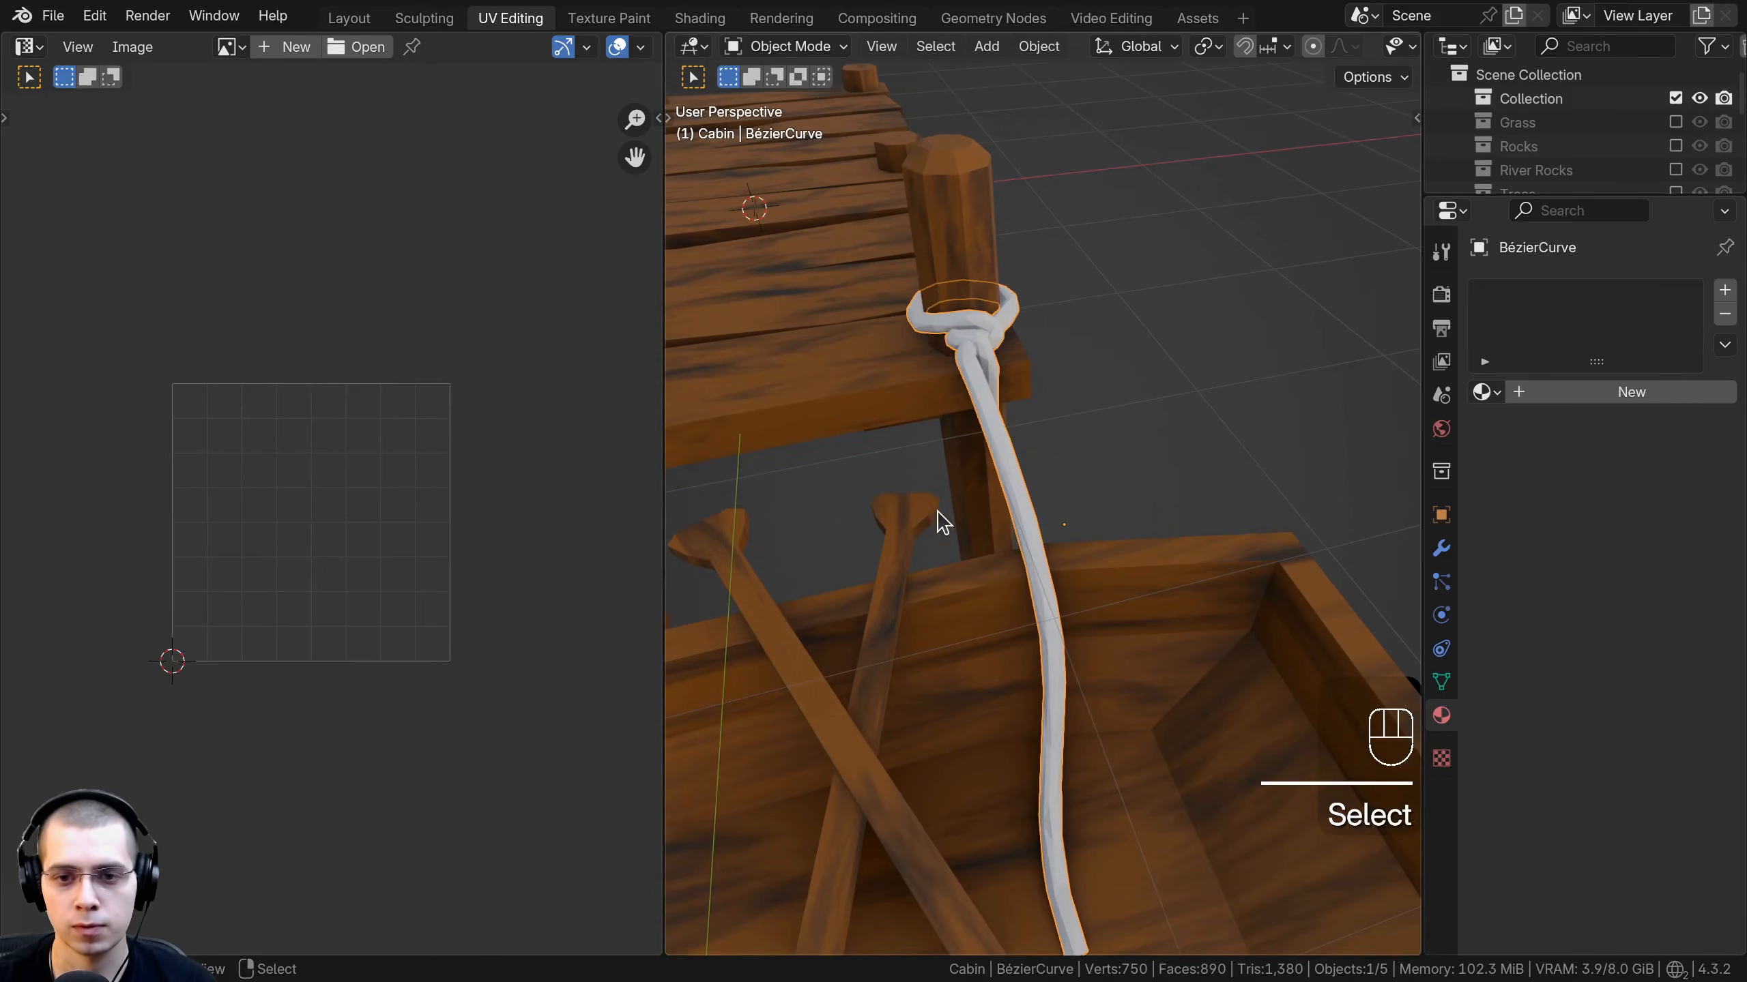
left_click(1602, 393)
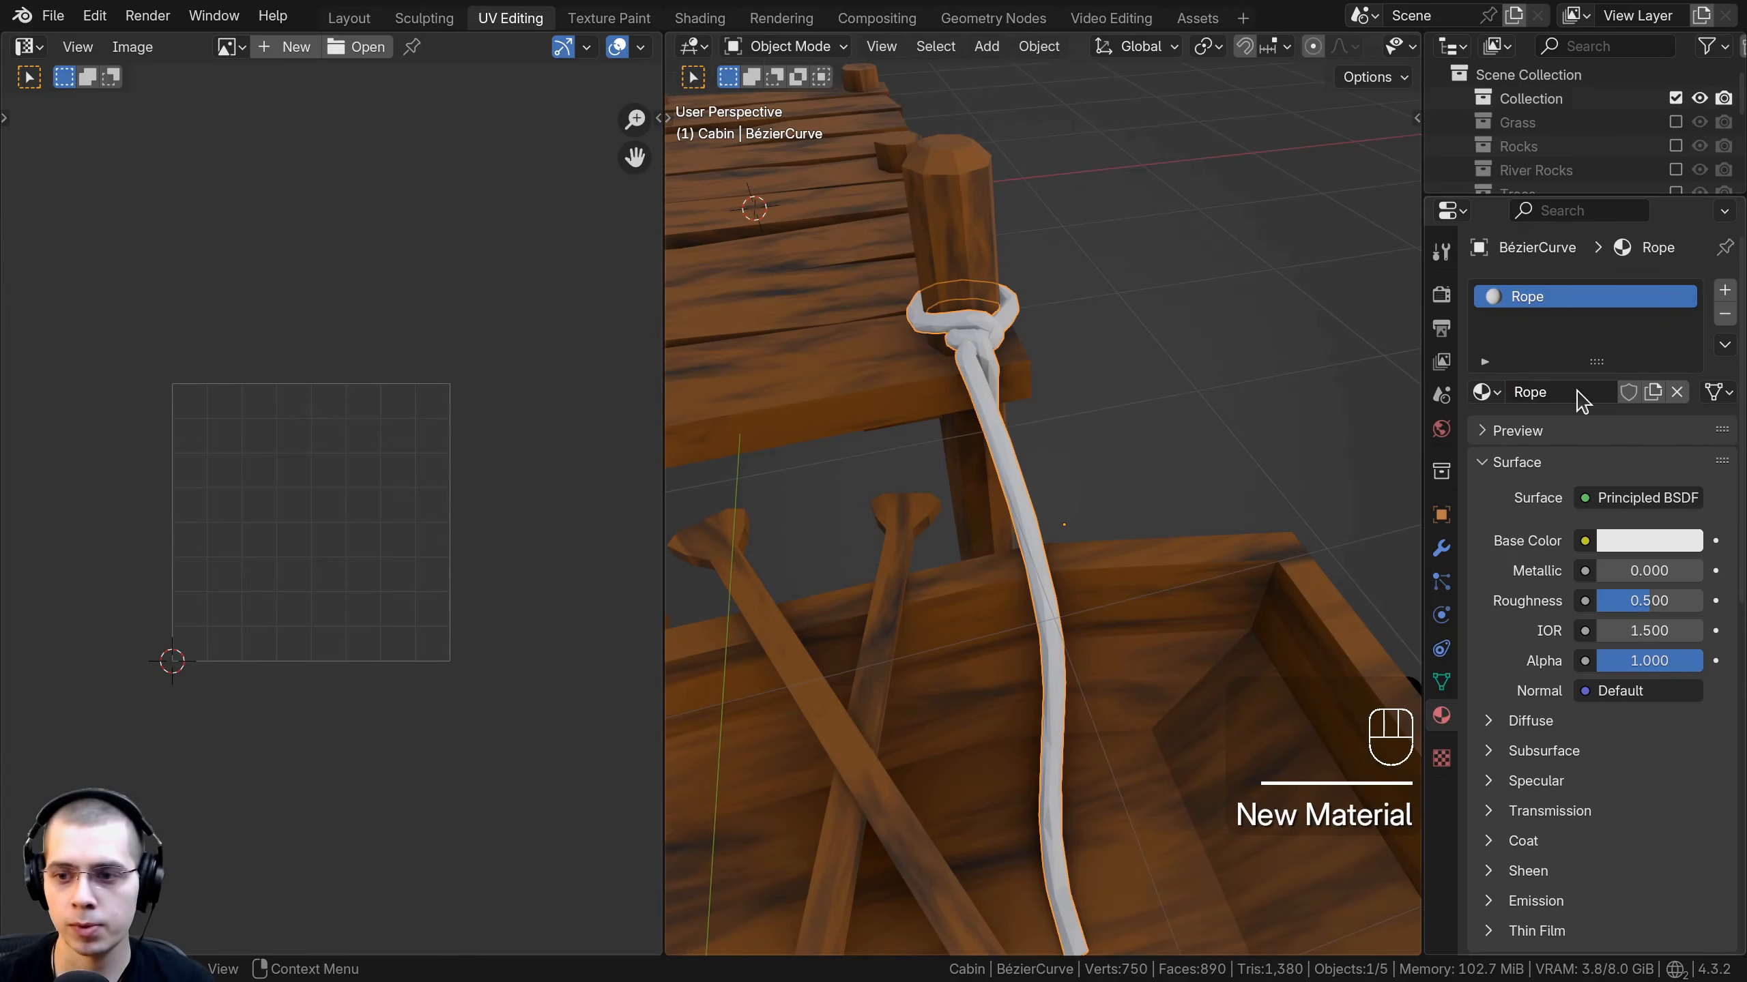
left_click(1638, 593)
type(".9")
key("Return")
Set the Rope material's base color to a dark brown, hex #4B2904FF.
left_click(1624, 541)
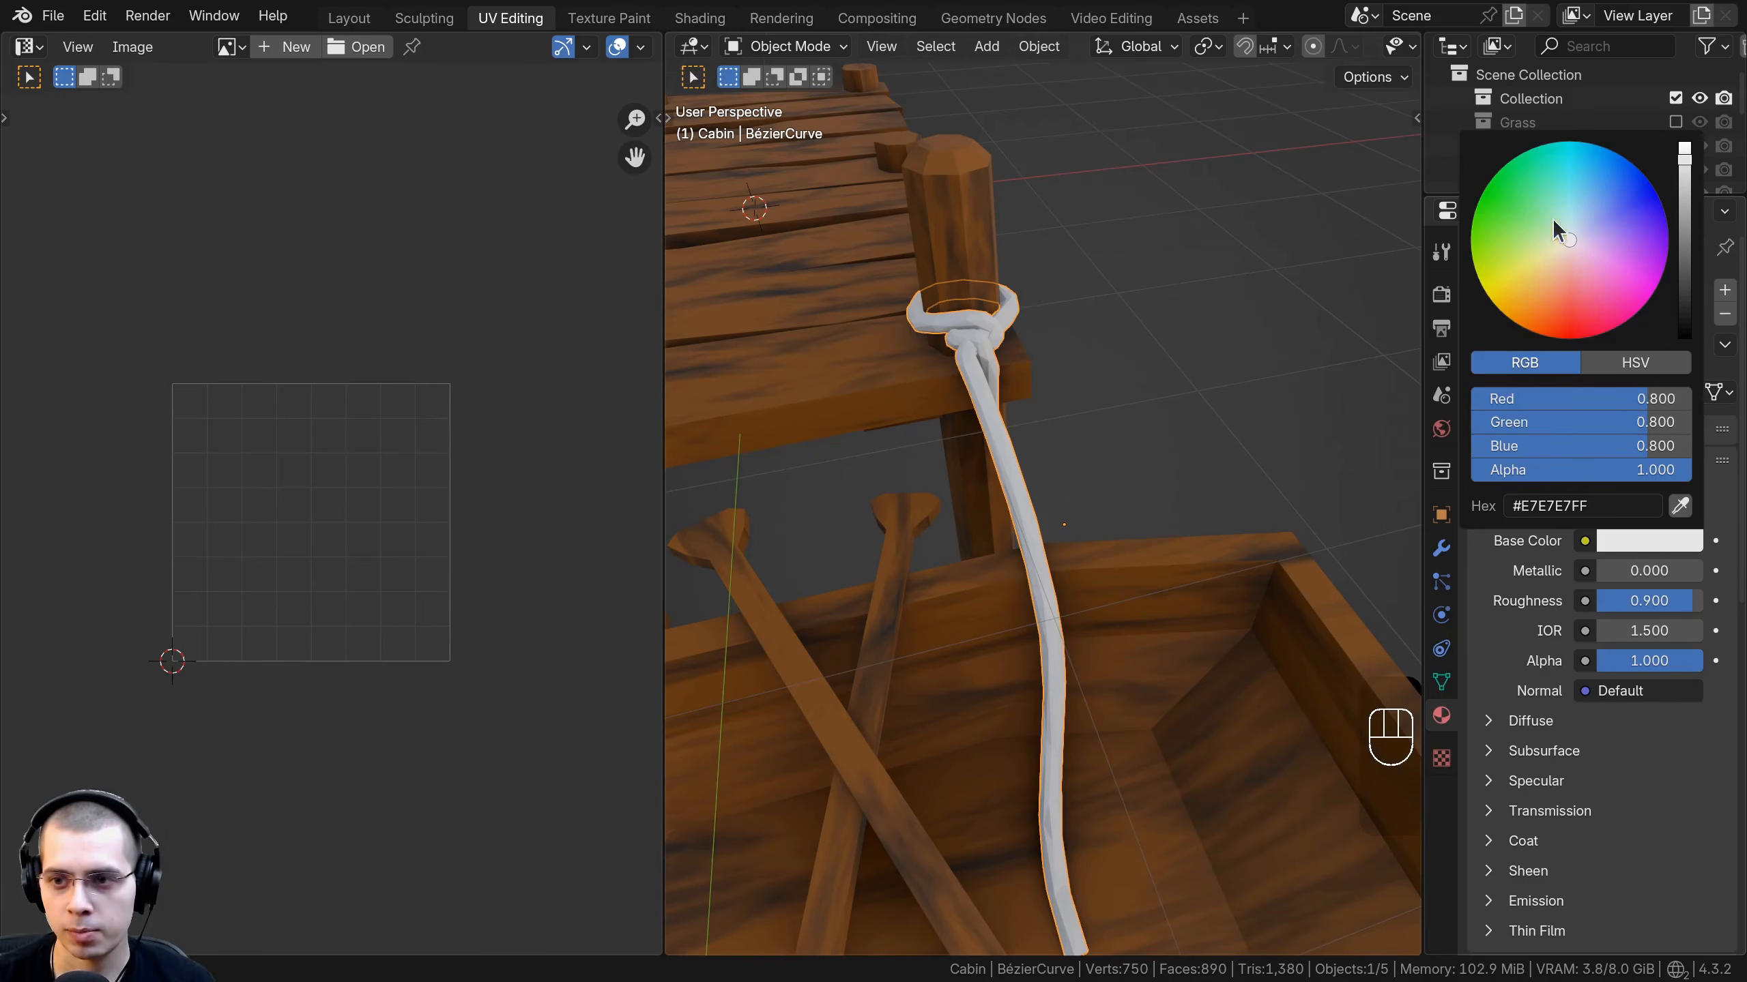
left_click_drag(1686, 219, 1544, 305)
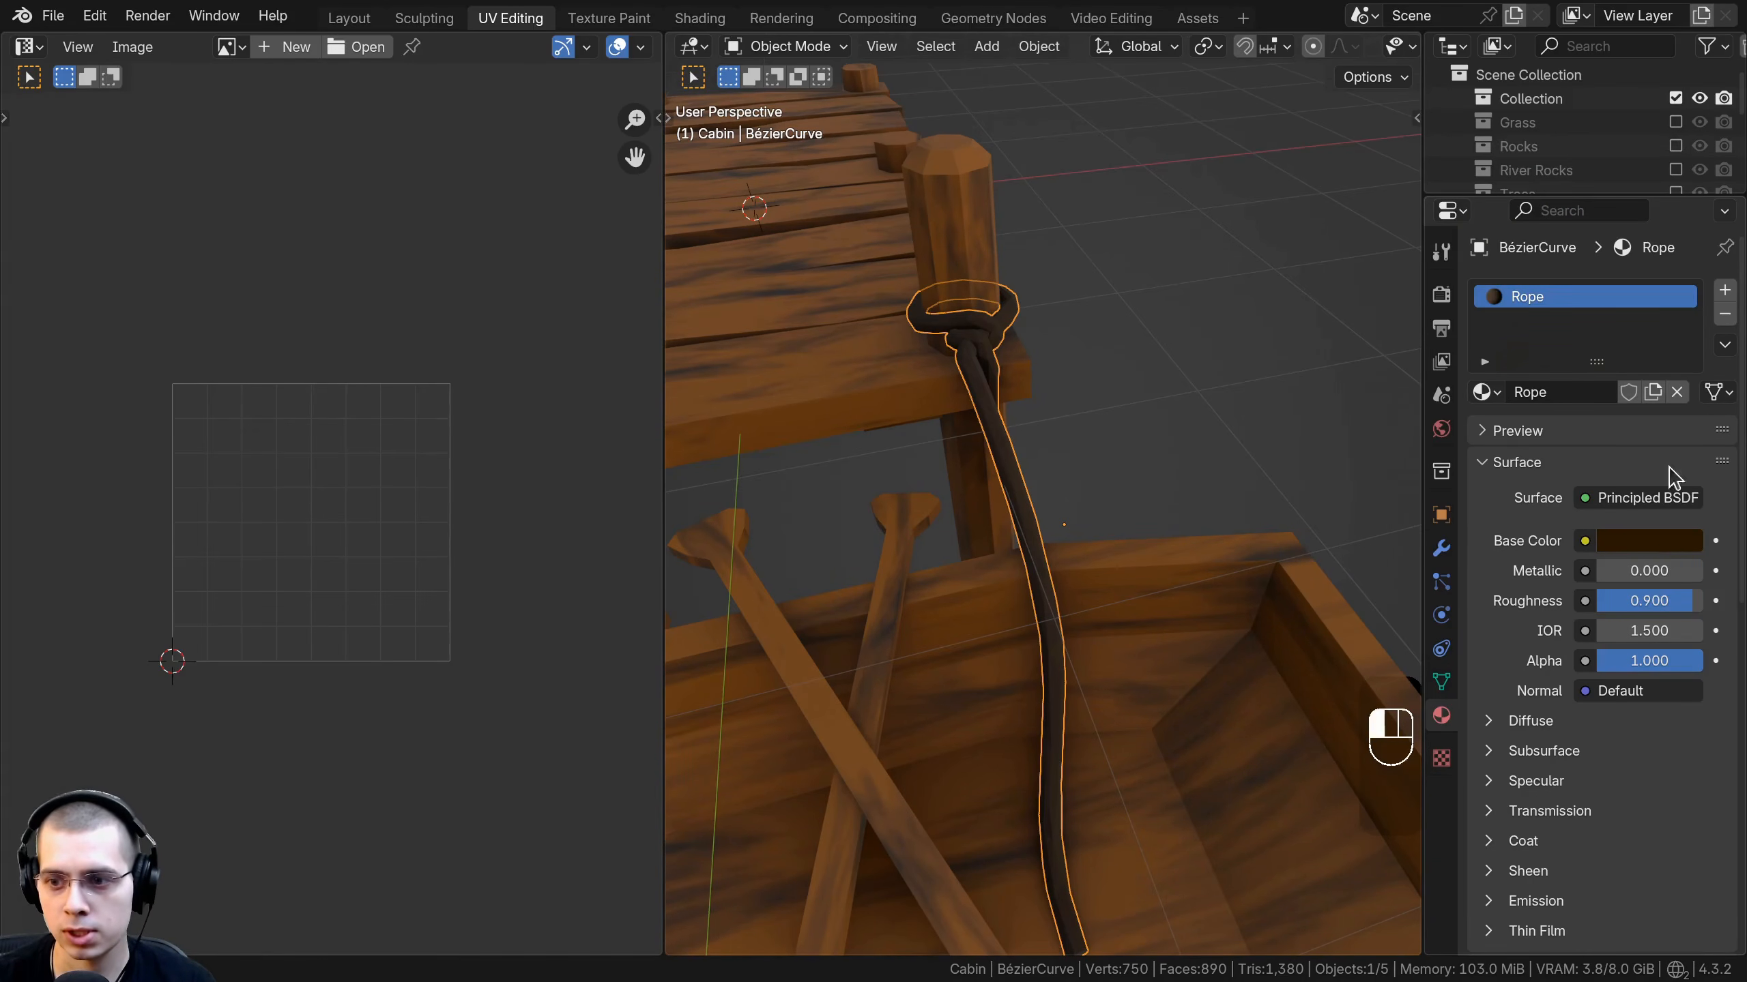
left_click(1649, 541)
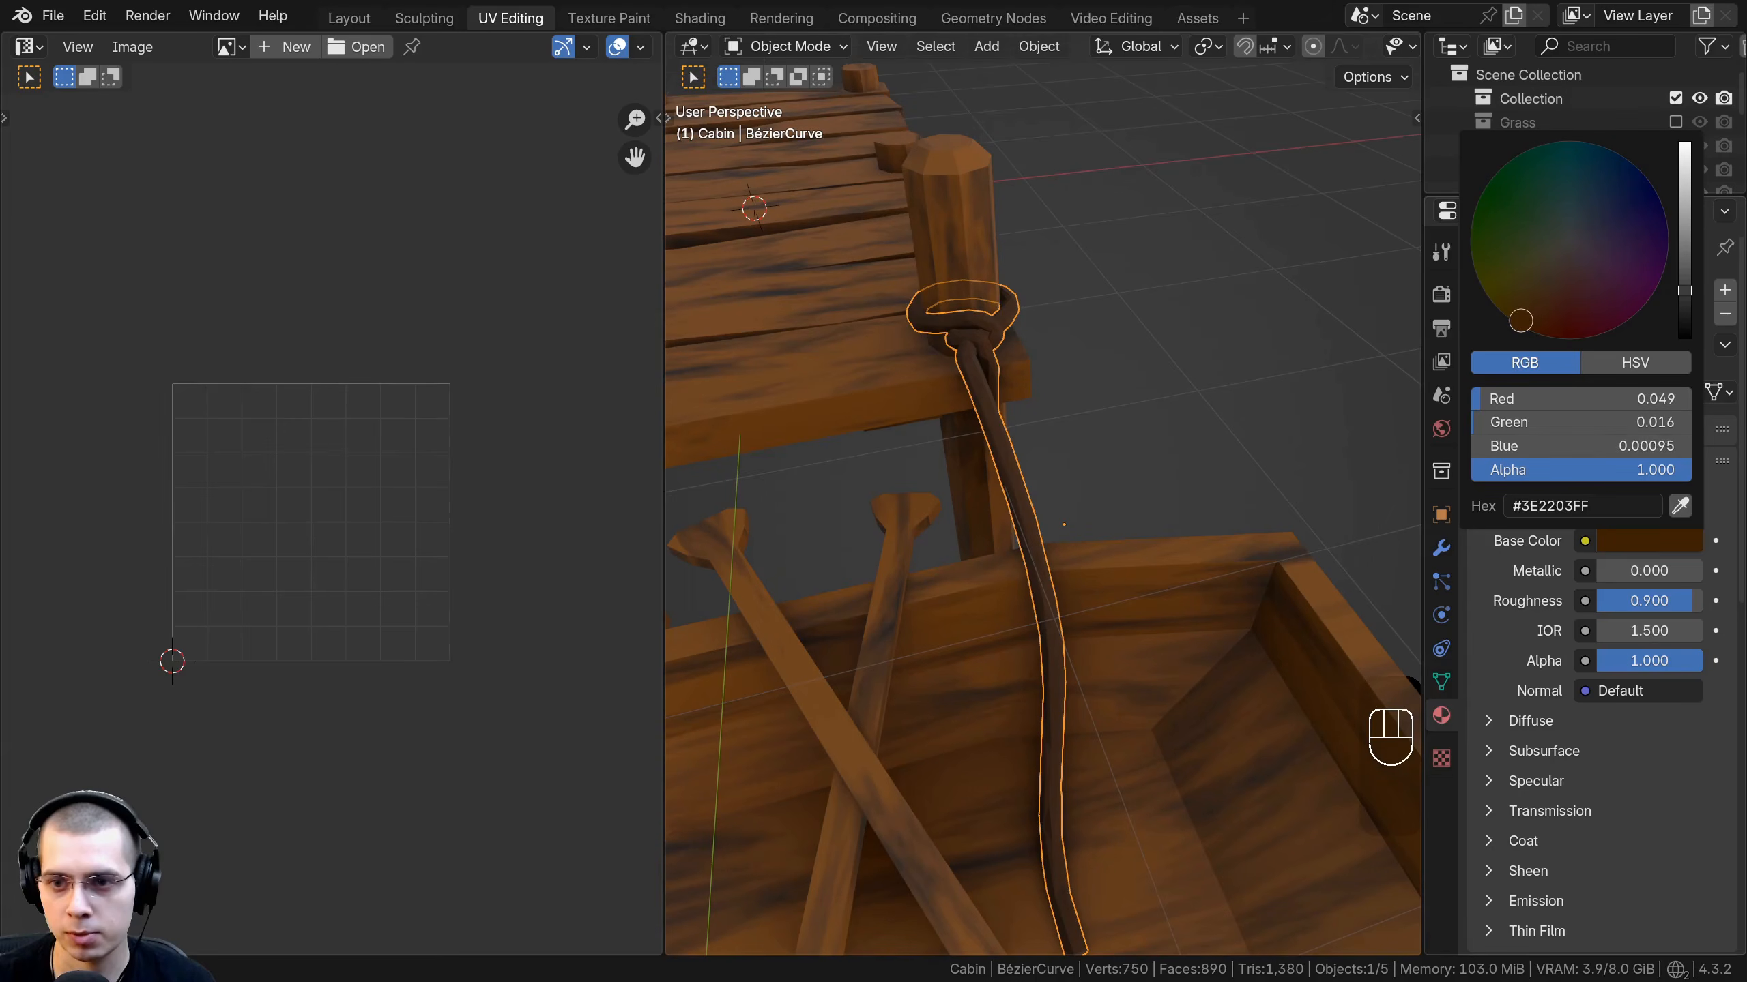
middle_click_drag(1309, 334, 1297, 335)
left_click(1635, 536)
scroll(1634, 533, "up", 1)
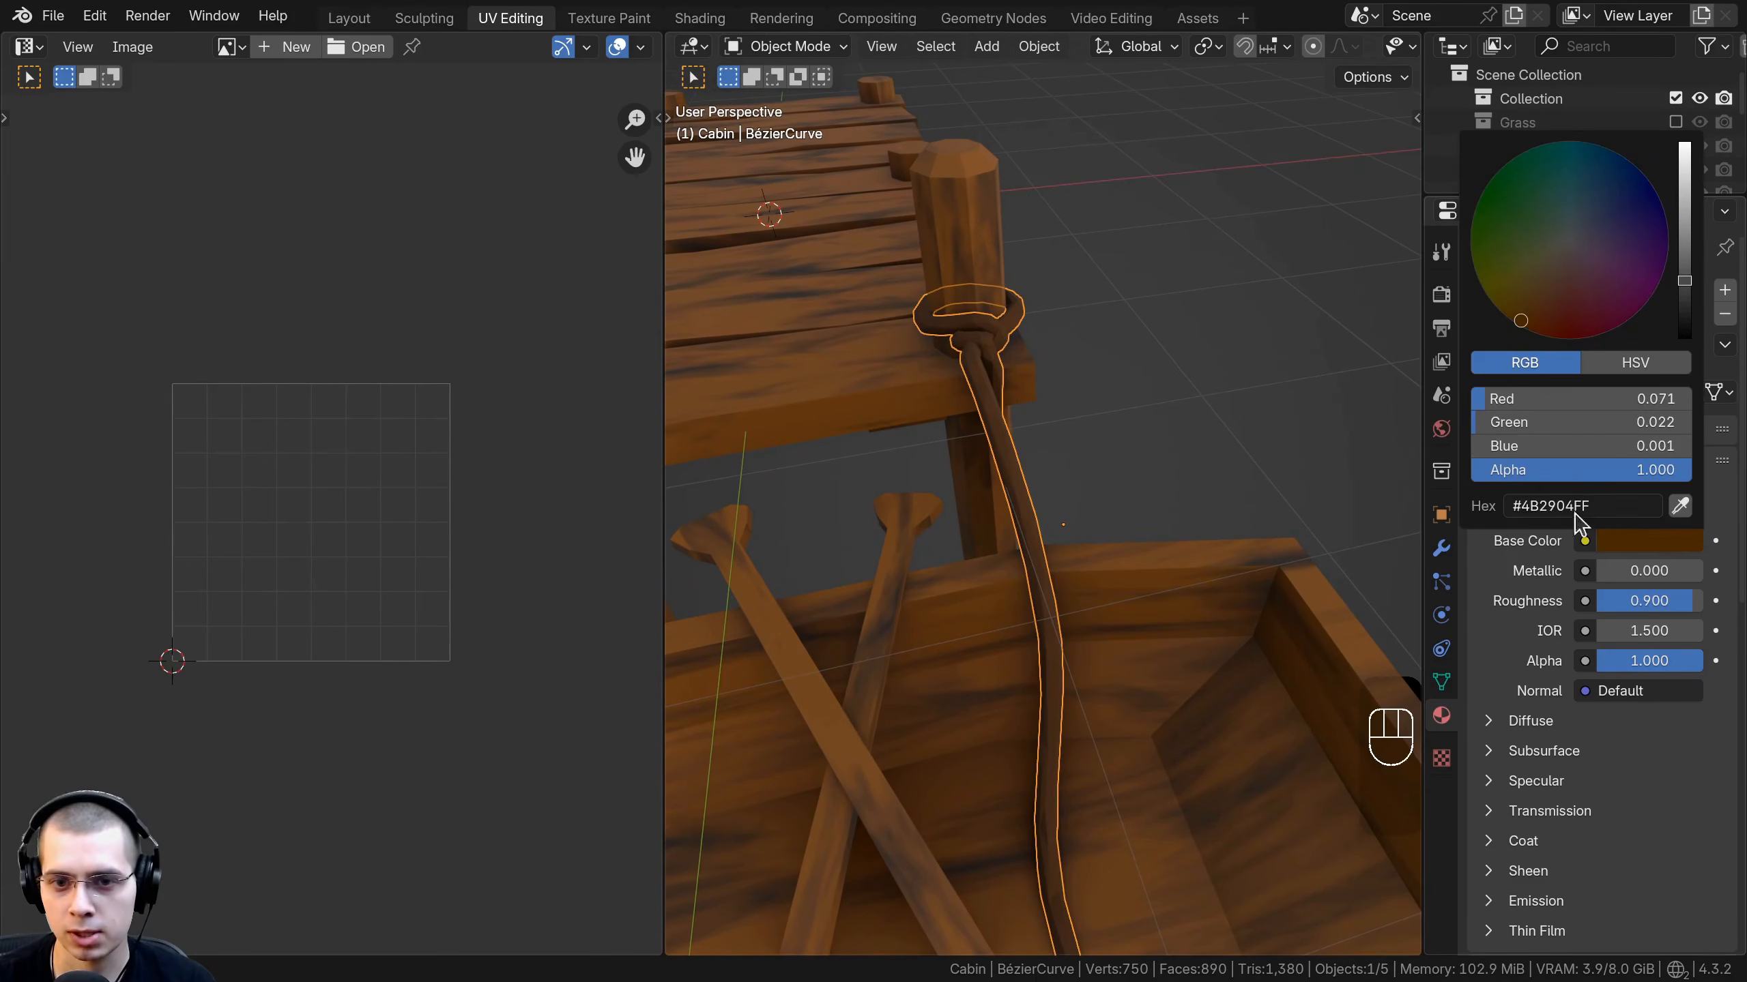
Deselect everything, switch to the Layout workspace, and enlarge the Outliner to list all the collections.
key("a")
scroll(1158, 531, "down", 6)
scroll(1079, 495, "up", 3)
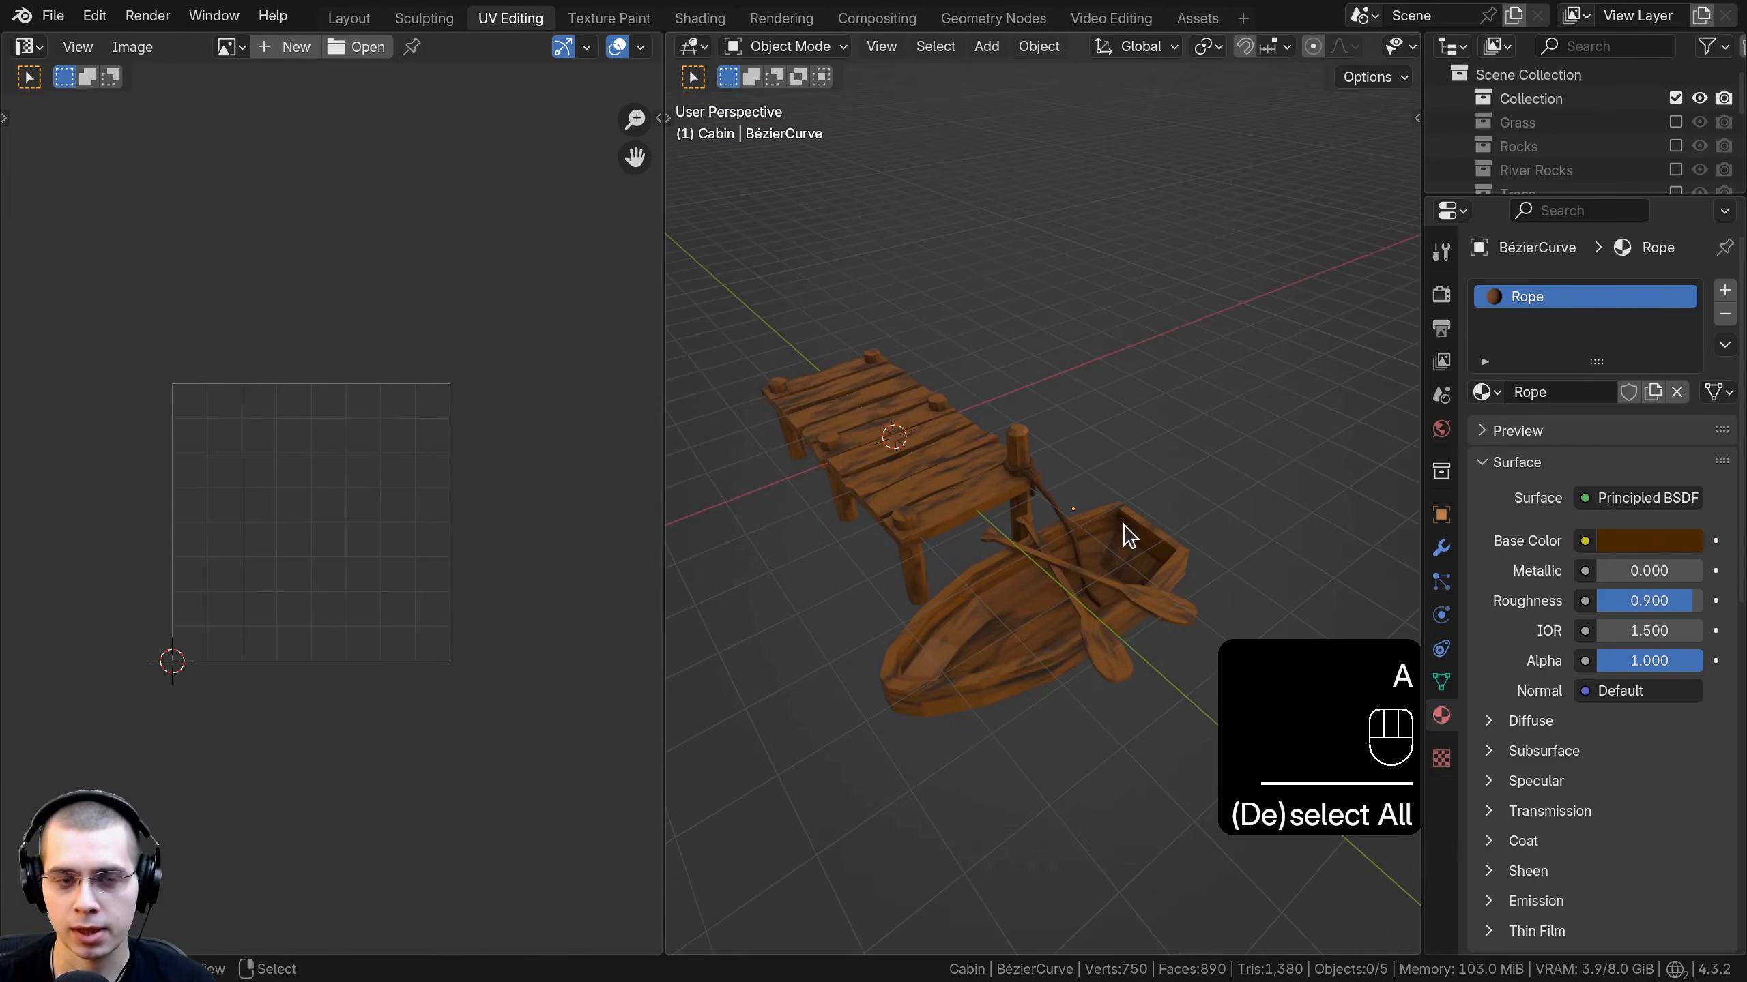
left_click(363, 20)
scroll(1214, 317, "down", 3)
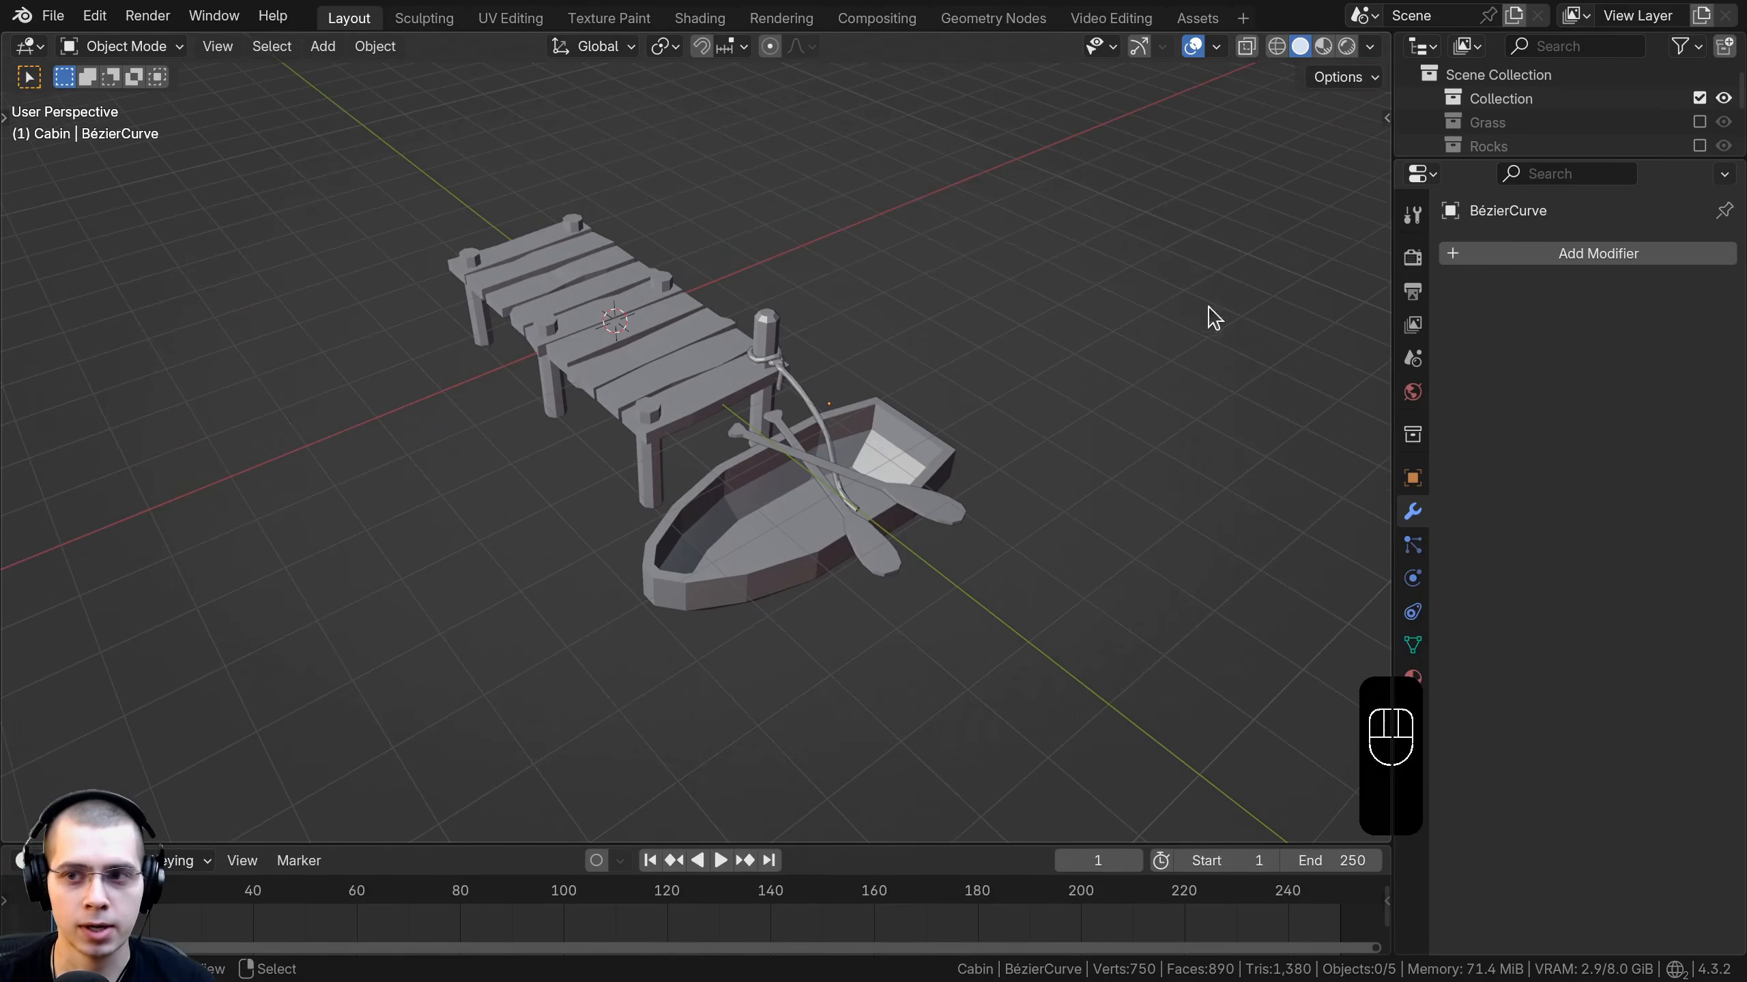
left_click_drag(1448, 156, 1479, 482)
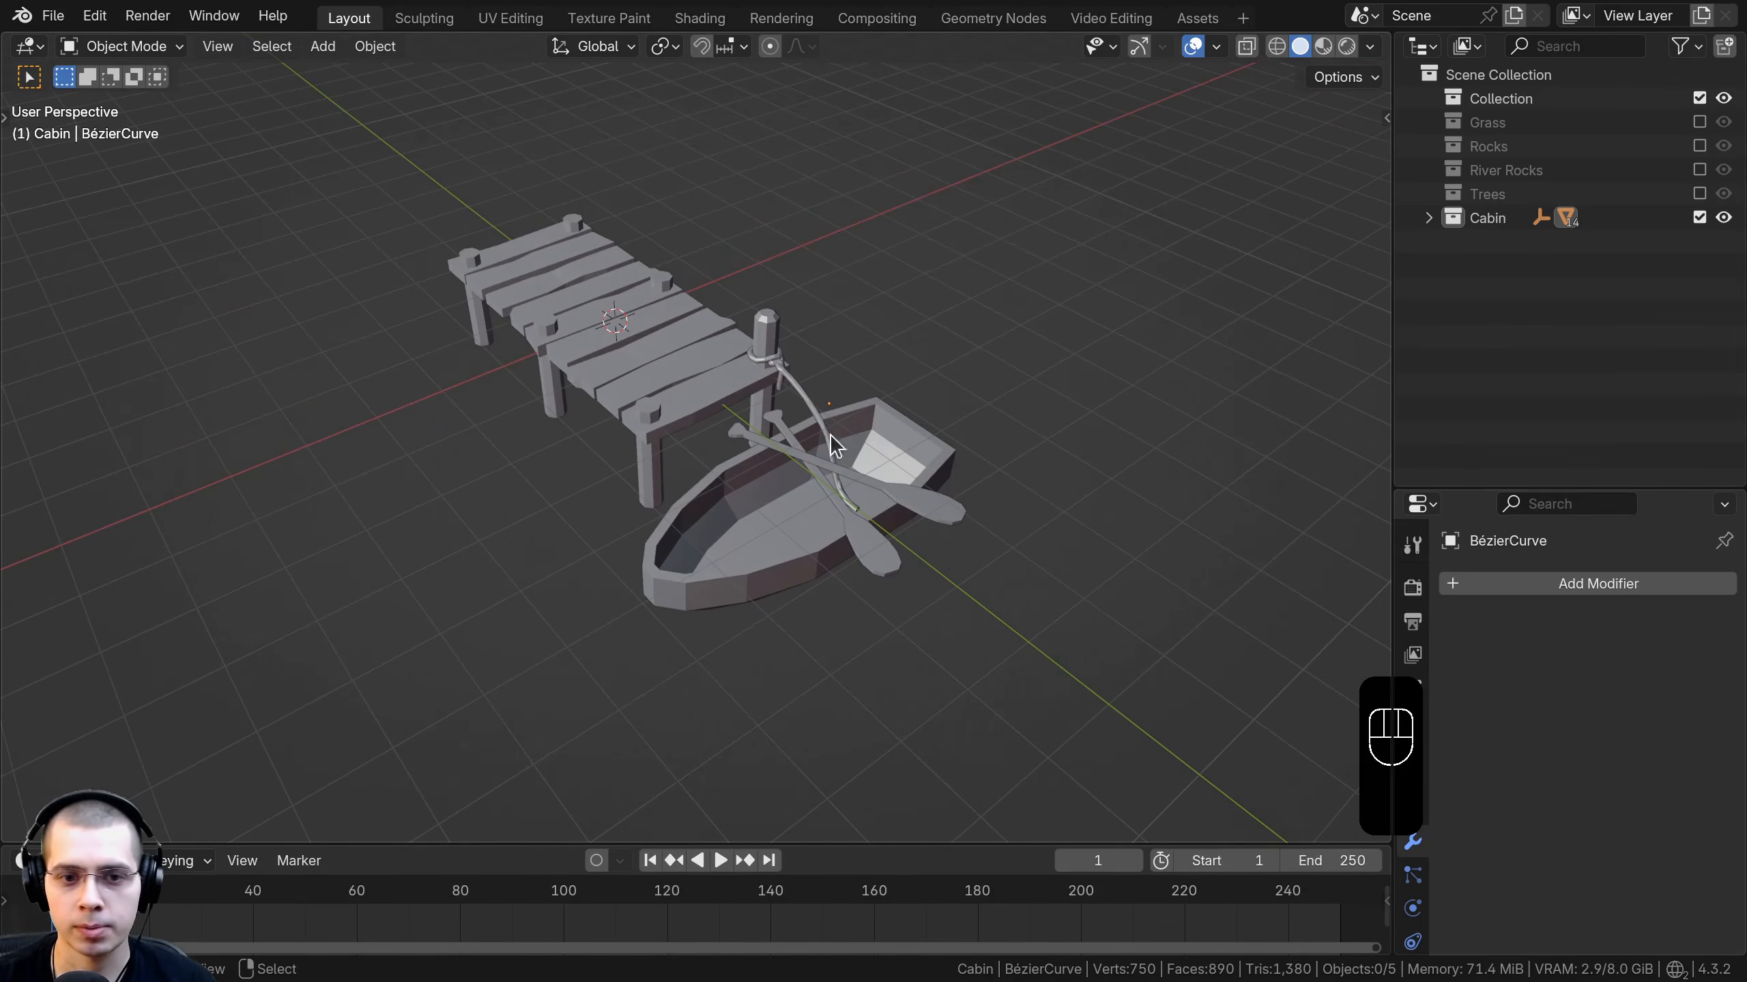
Move all the dock, boat, oar and rope objects into the Cabin collection and deselect them.
key("a")
middle_click_drag(761, 234, 778, 262, "shift")
key("m")
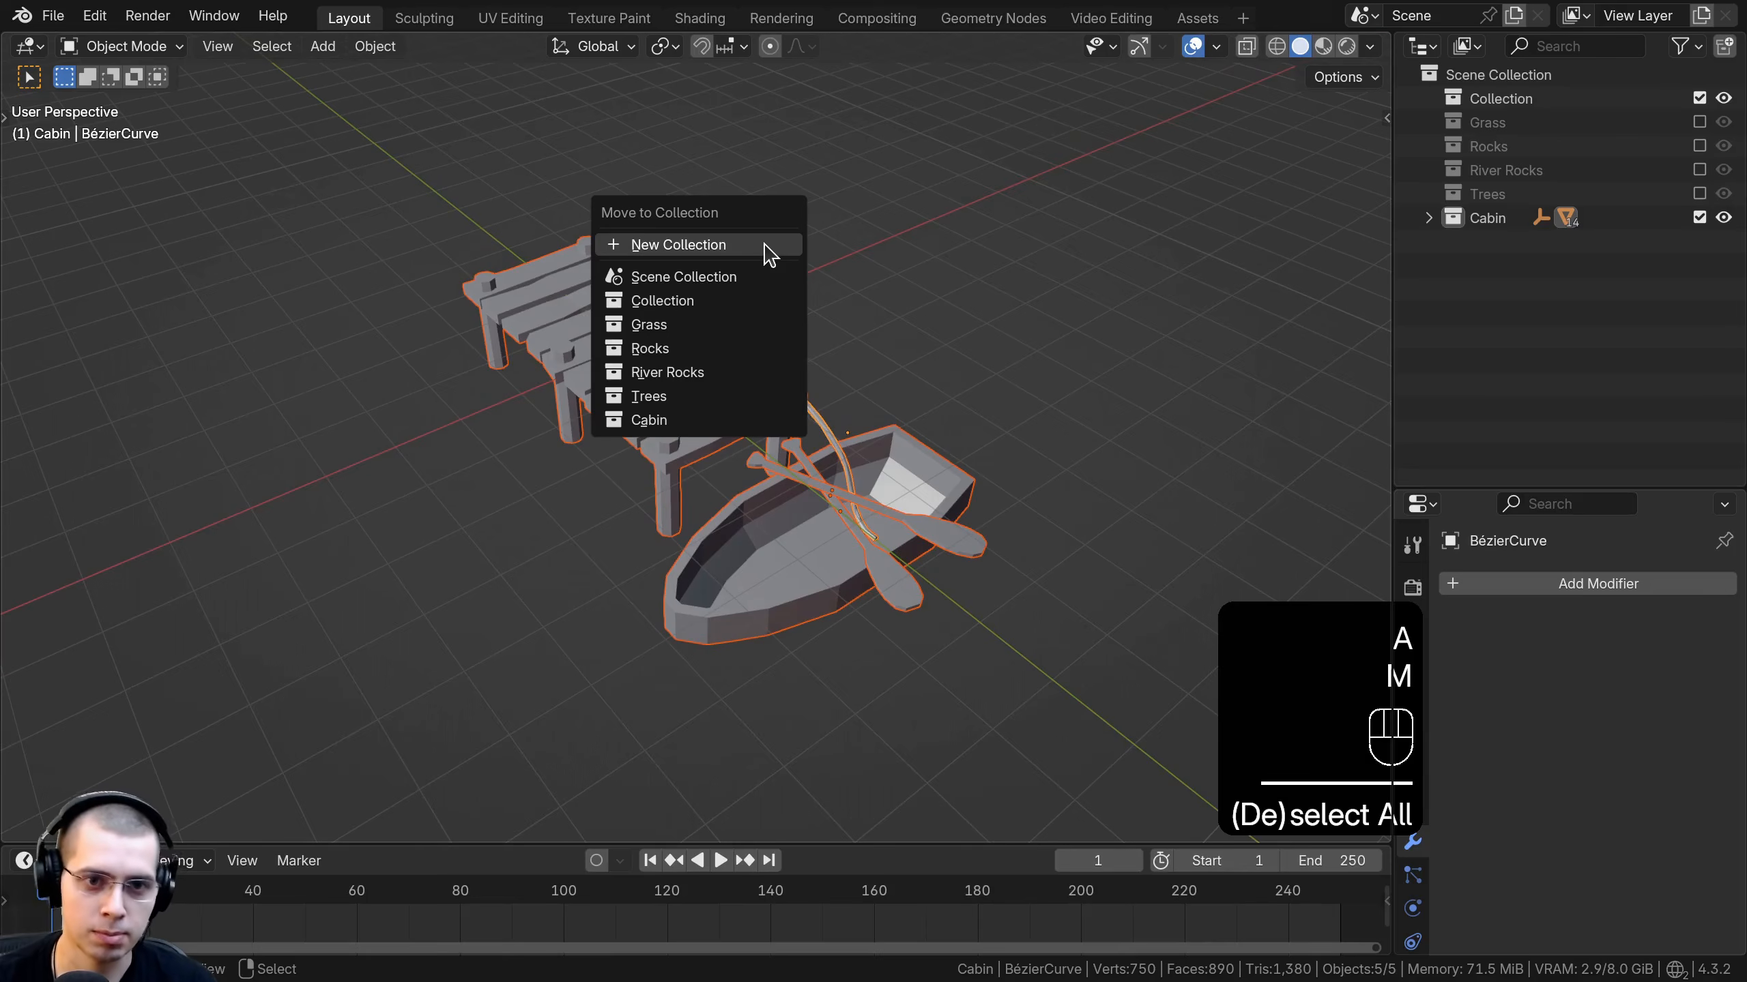
left_click(640, 421)
key("a")
key("a")
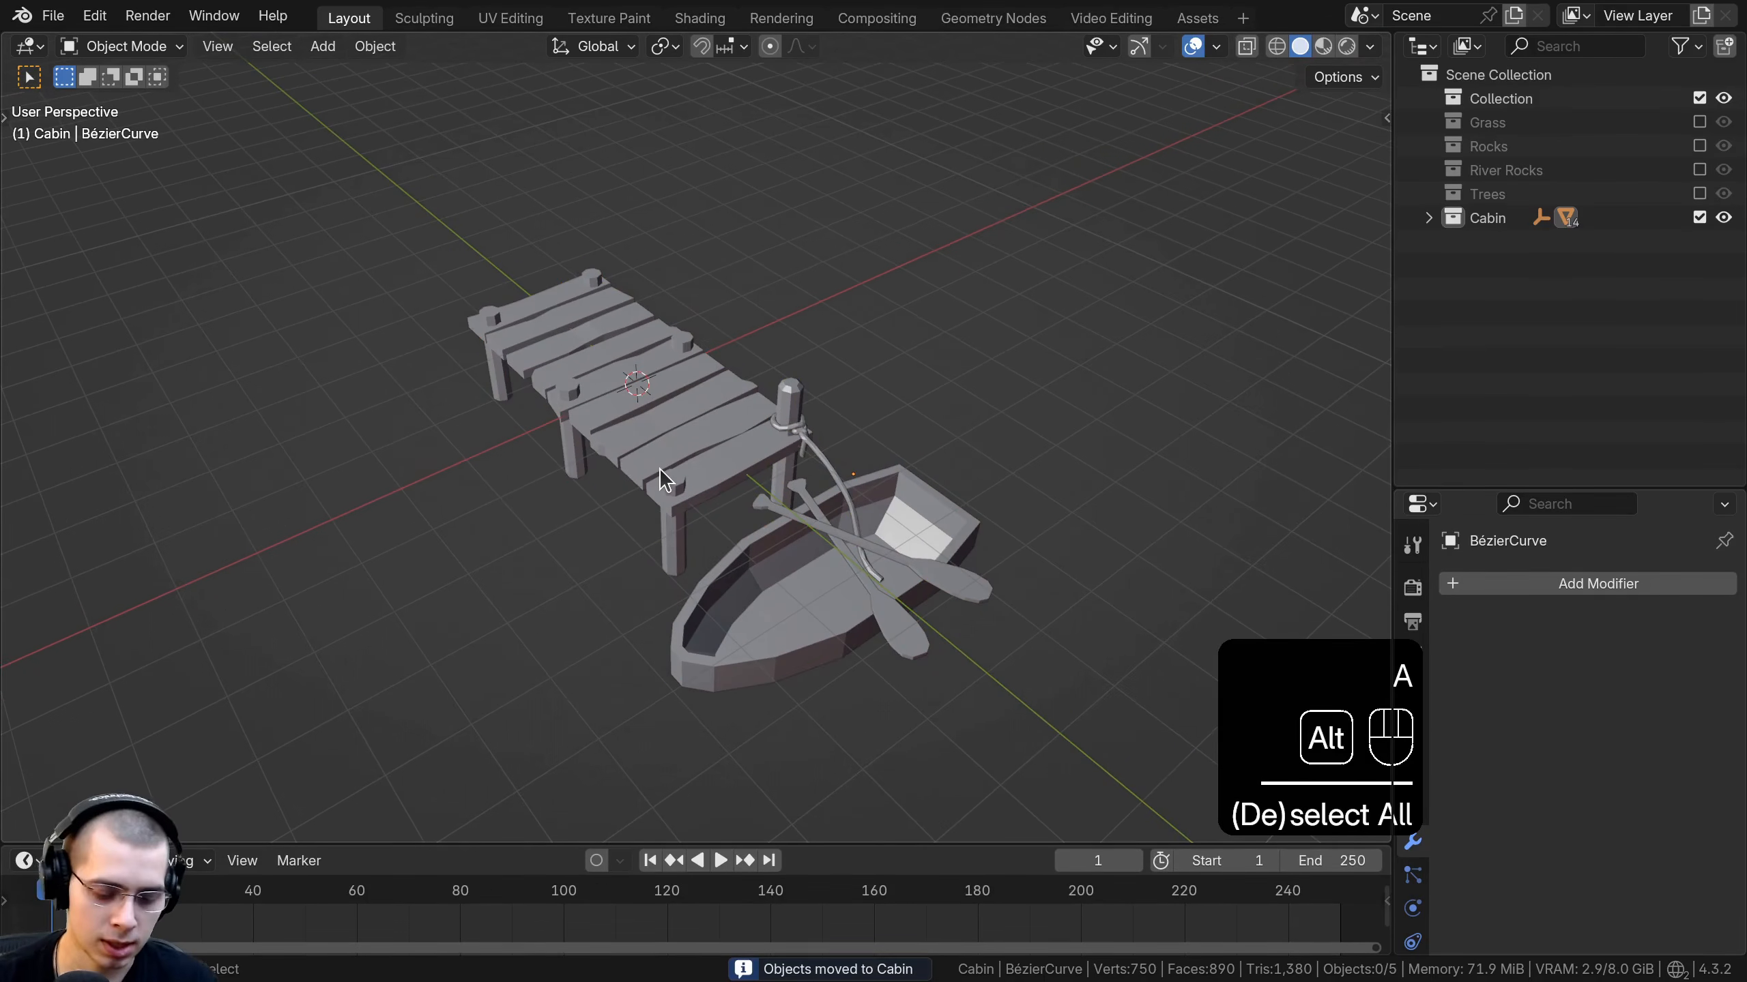
Reveal the hidden objects and move the cabin's parent empty about 8 m along the Y axis, behind the dock.
key("alt+h")
scroll(667, 451, "down", 4)
key("a")
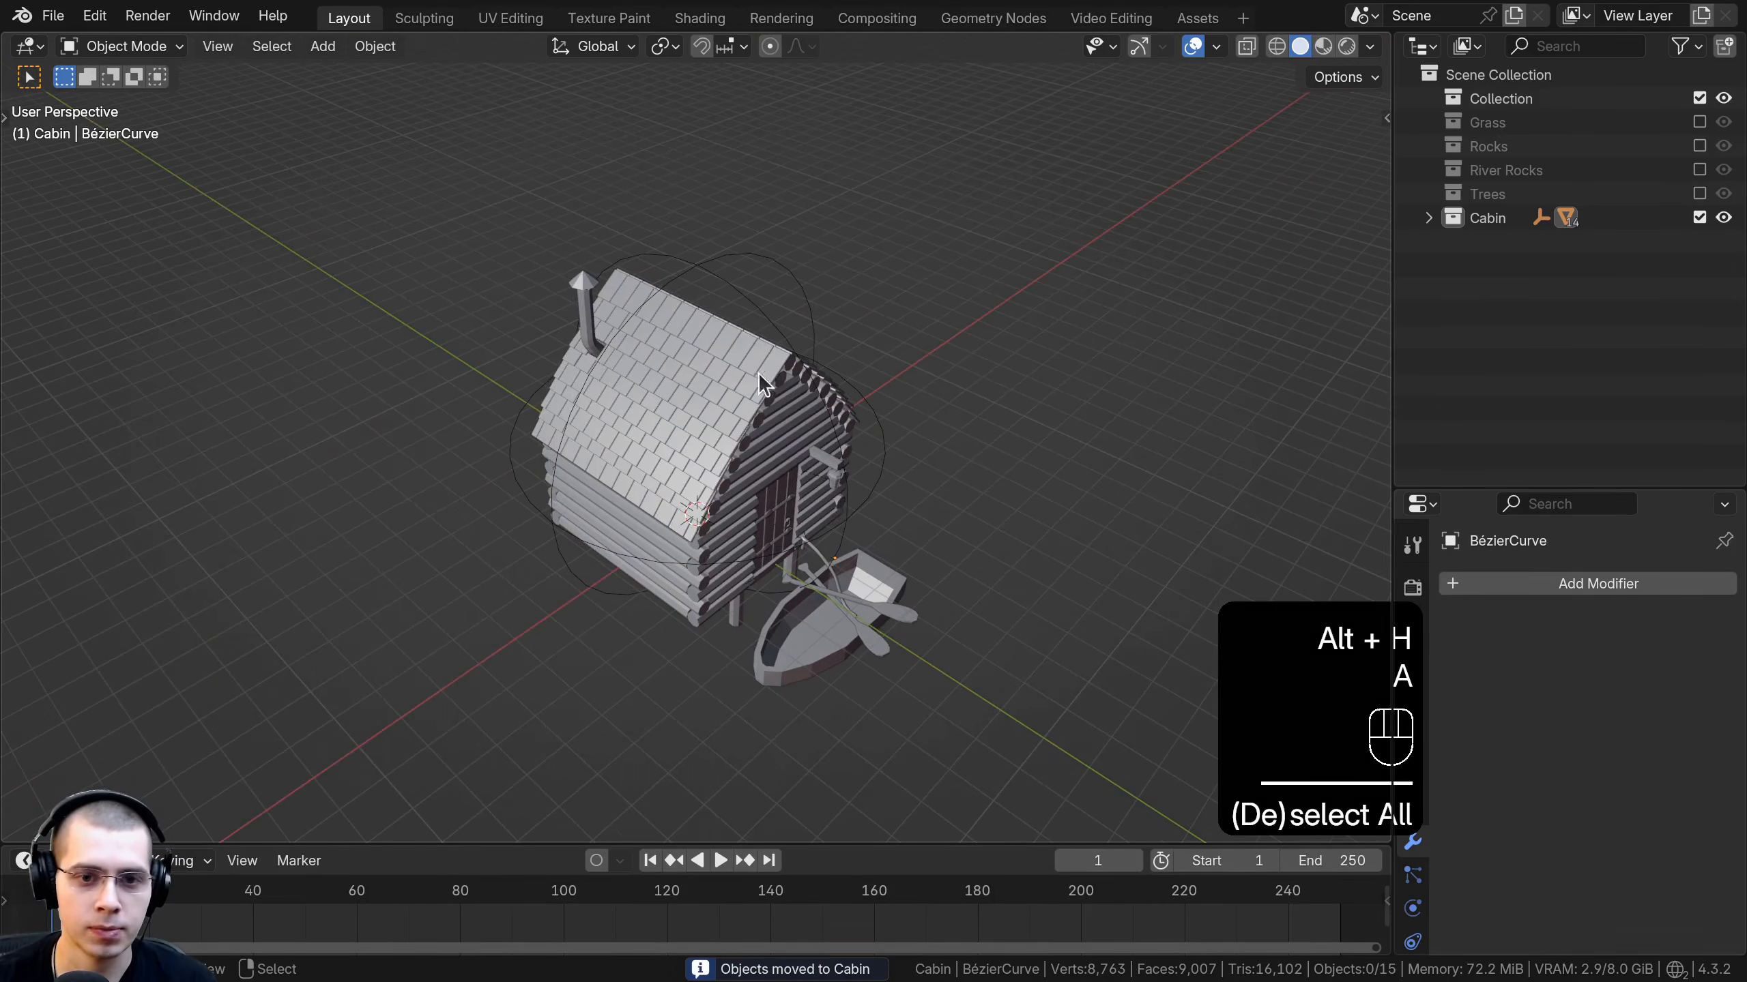
right_click(854, 370)
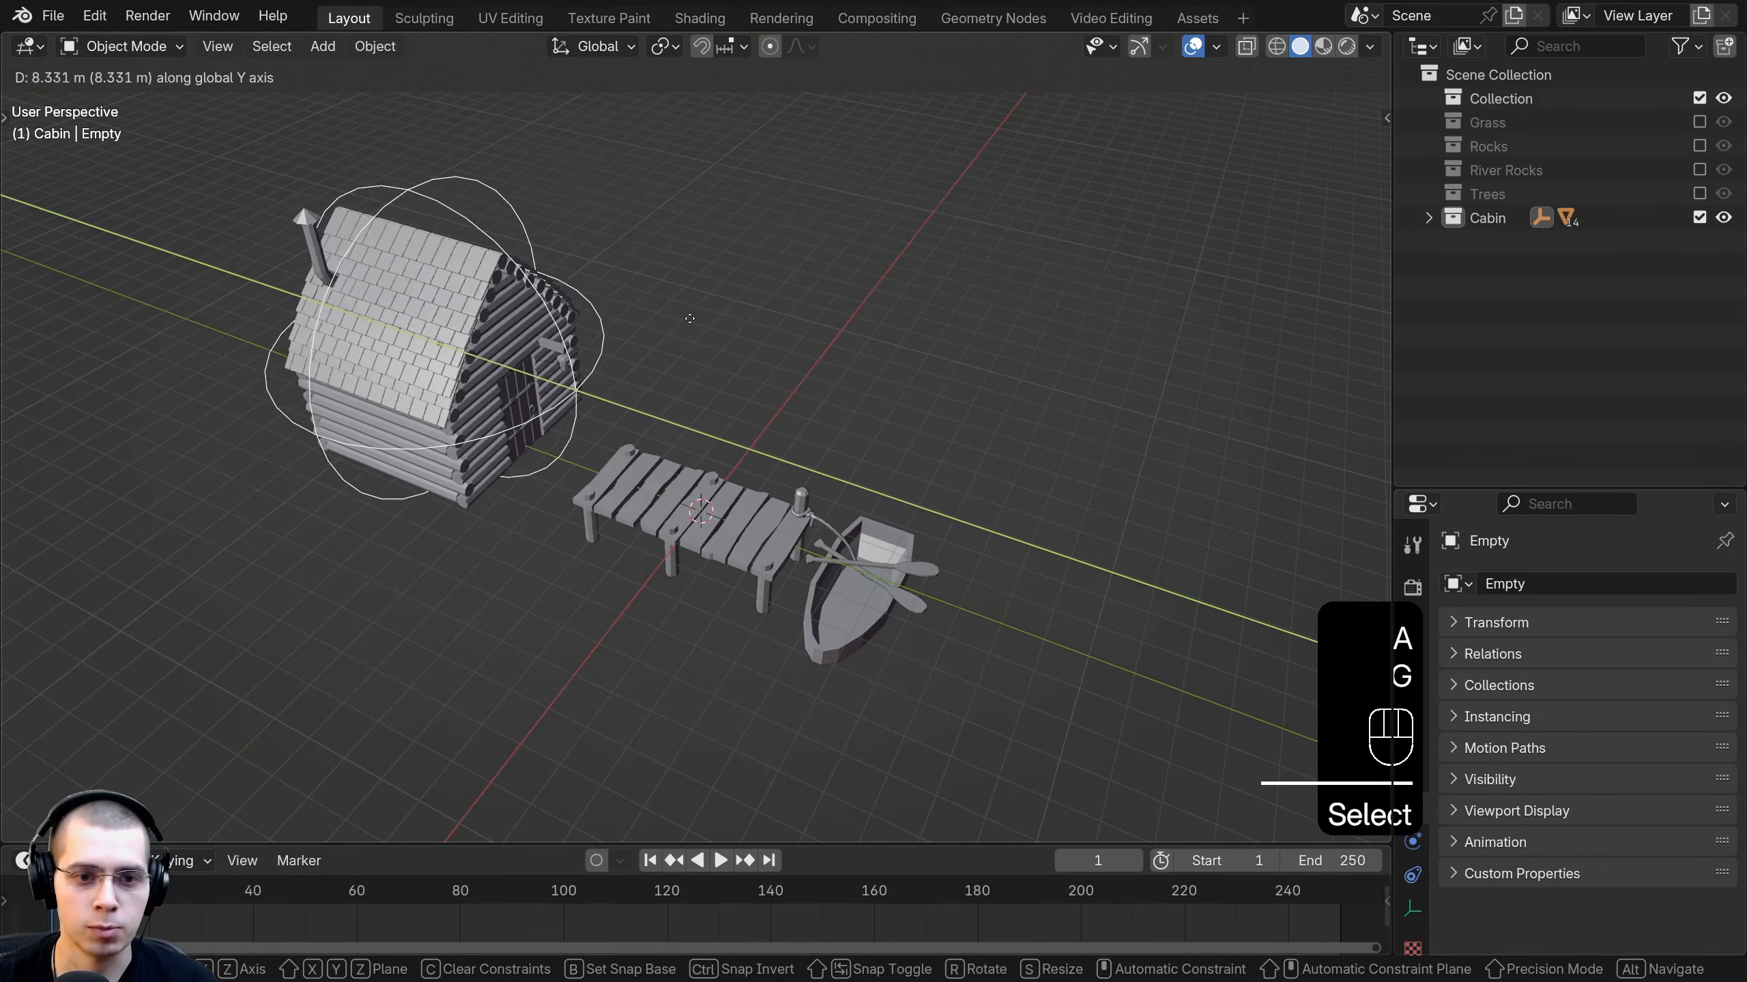
left_click(743, 325)
Shift the cabin's empty along the X axis to one side of the dock, adjust it along Y, and deselect it.
middle_click_drag(818, 341, 748, 390)
middle_click_drag(748, 389, 812, 458, "shift")
key("g")
key("x")
left_click(579, 413)
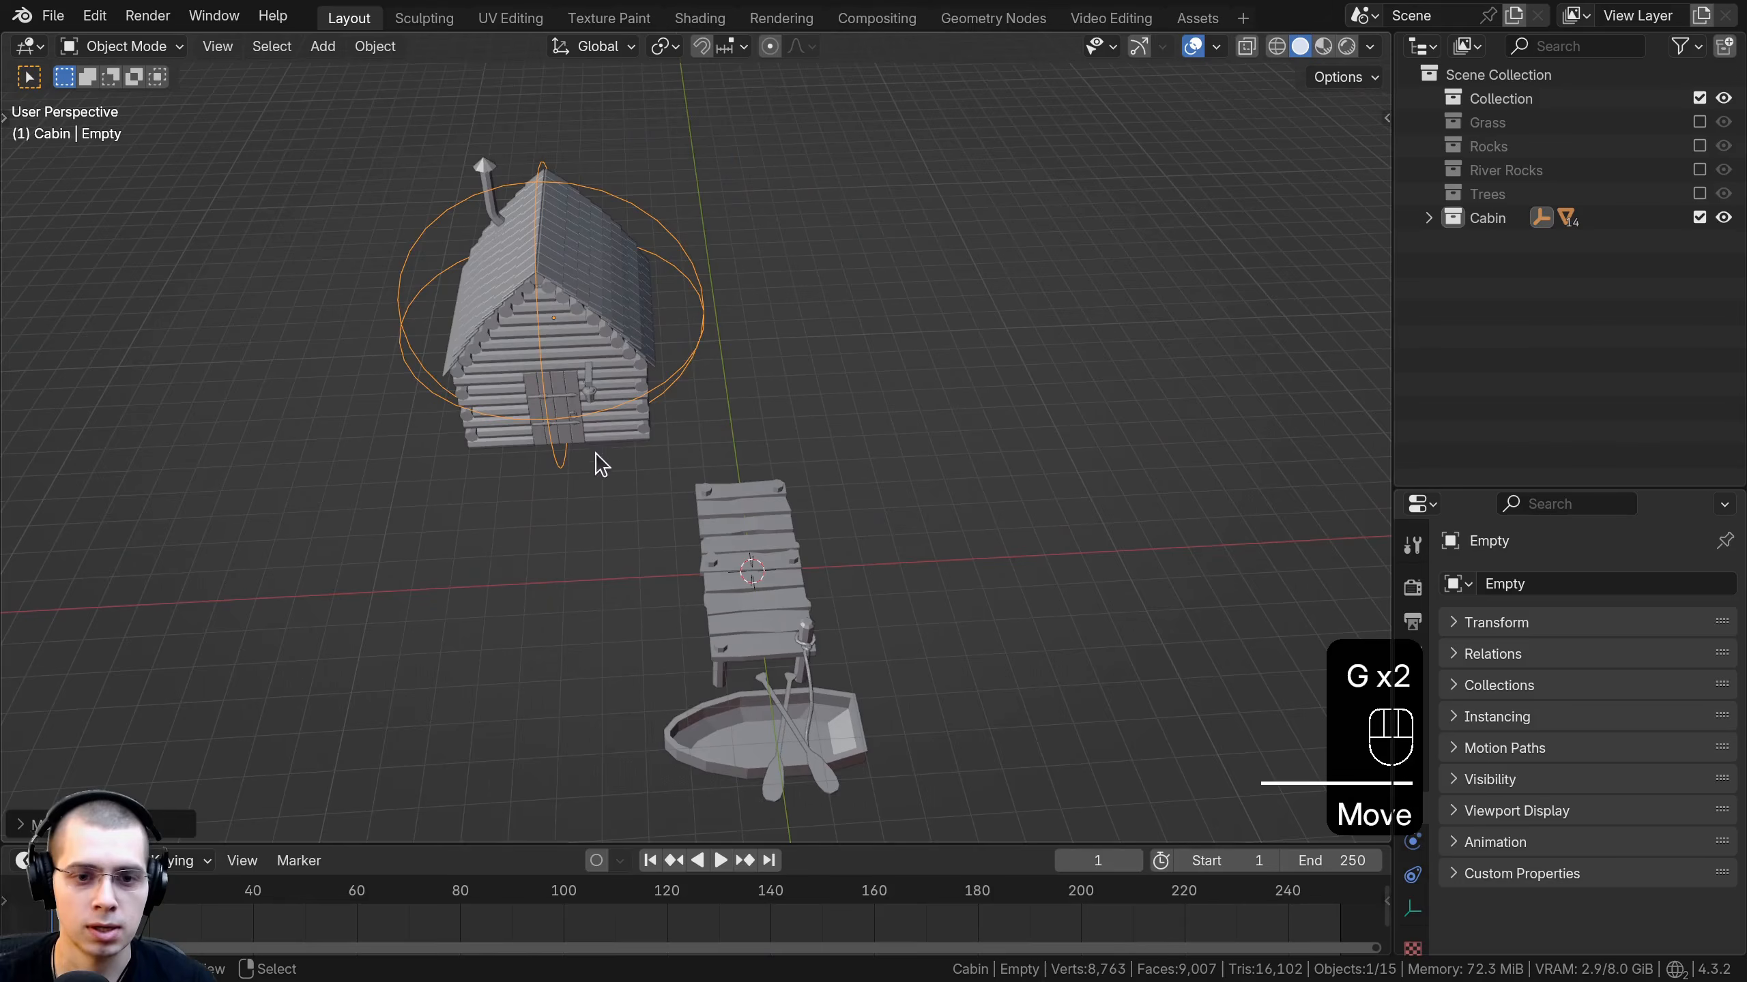
key("g")
key("y")
mouse_move(596, 465)
middle_mouse_down()
mouse_move(694, 471)
mouse_move(723, 261)
middle_mouse_up()
left_click(669, 437)
key("a")
Switch the viewport to Material Preview shading and save the file.
scroll(757, 206, "up", 1)
key("z")
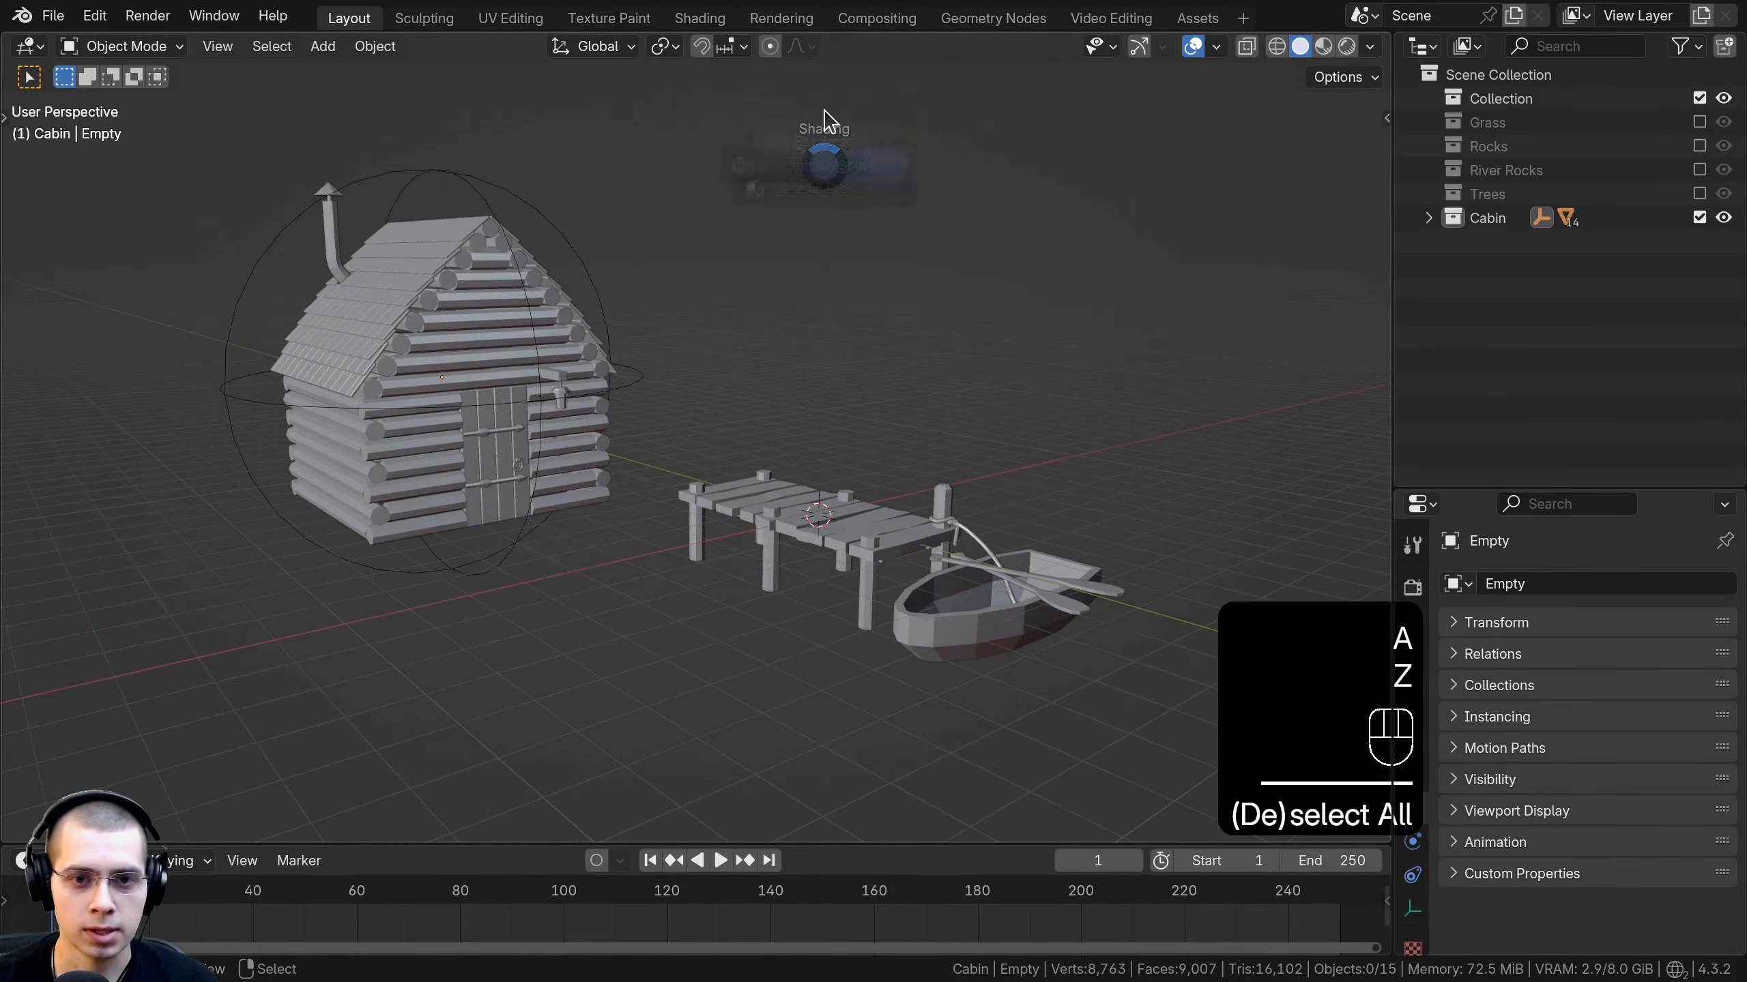
left_click(822, 306)
scroll(781, 506, "up", 1)
mouse_move(814, 531)
middle_mouse_down()
mouse_move(782, 505)
mouse_move(768, 417)
mouse_move(778, 571)
mouse_move(914, 601)
mouse_move(1046, 402)
mouse_move(1035, 427)
middle_mouse_up()
scroll(781, 506, "up", 1)
key("ctrl+s")
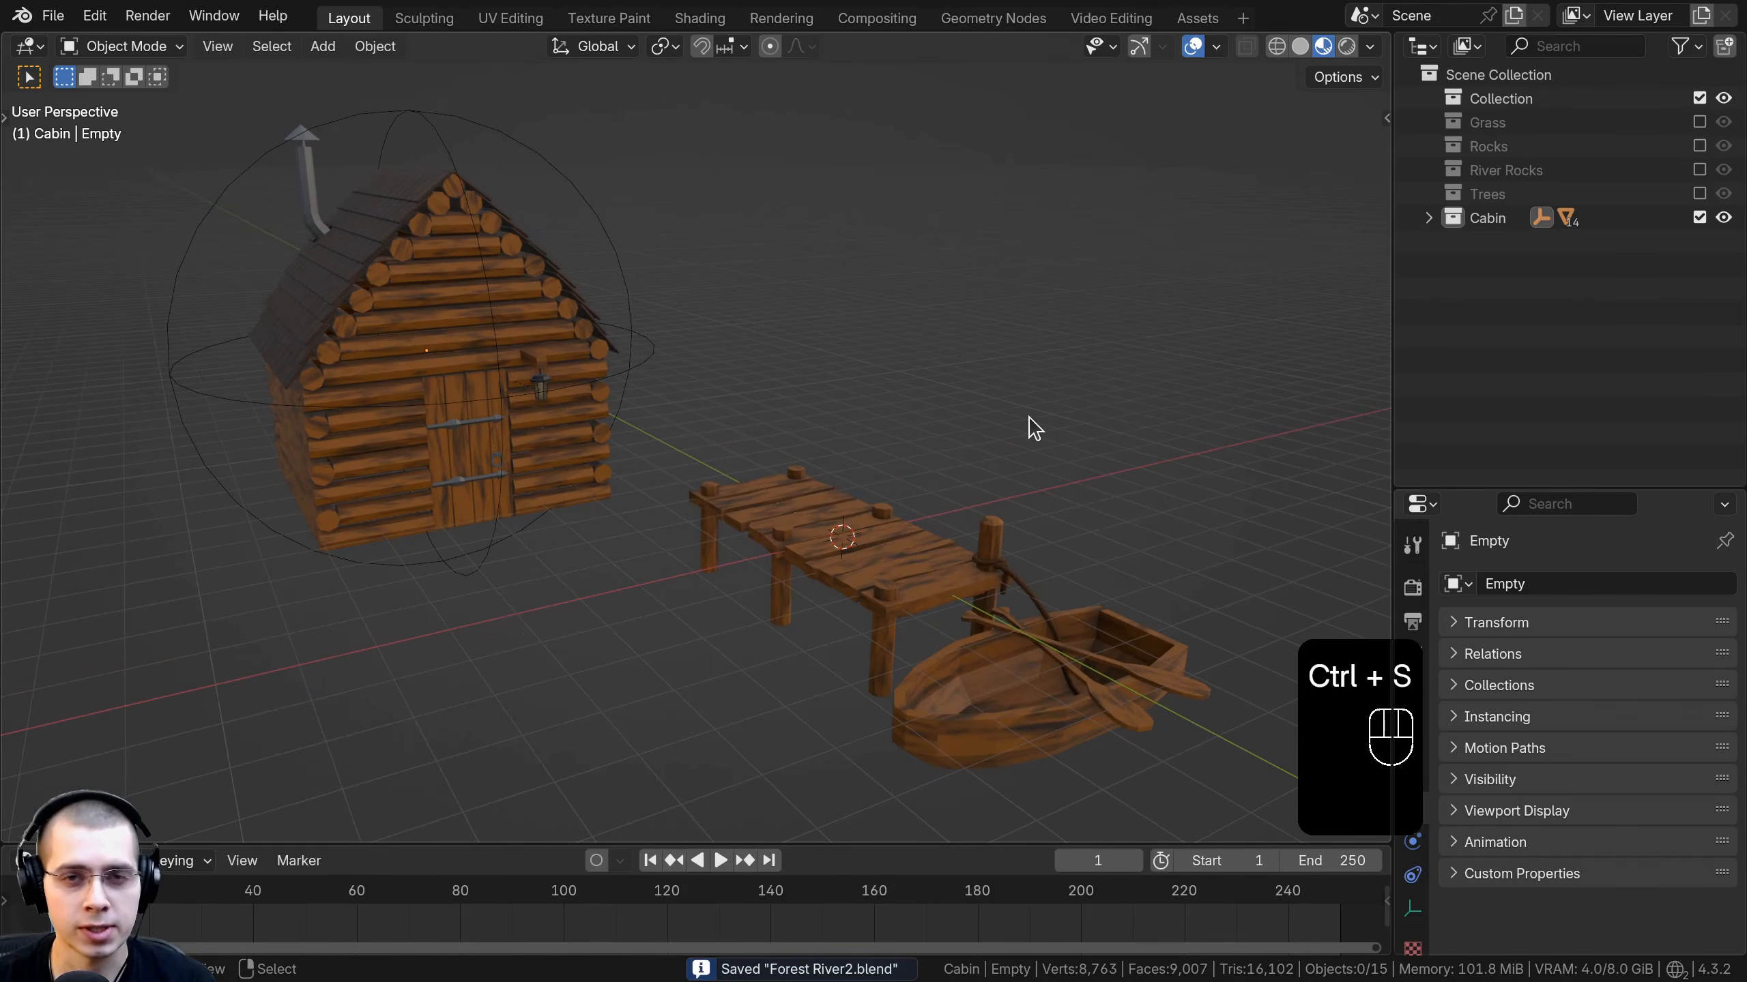
Check the render settings for the EEVEE render engine and the Raytracing option.
left_click_drag(1513, 490, 1513, 194)
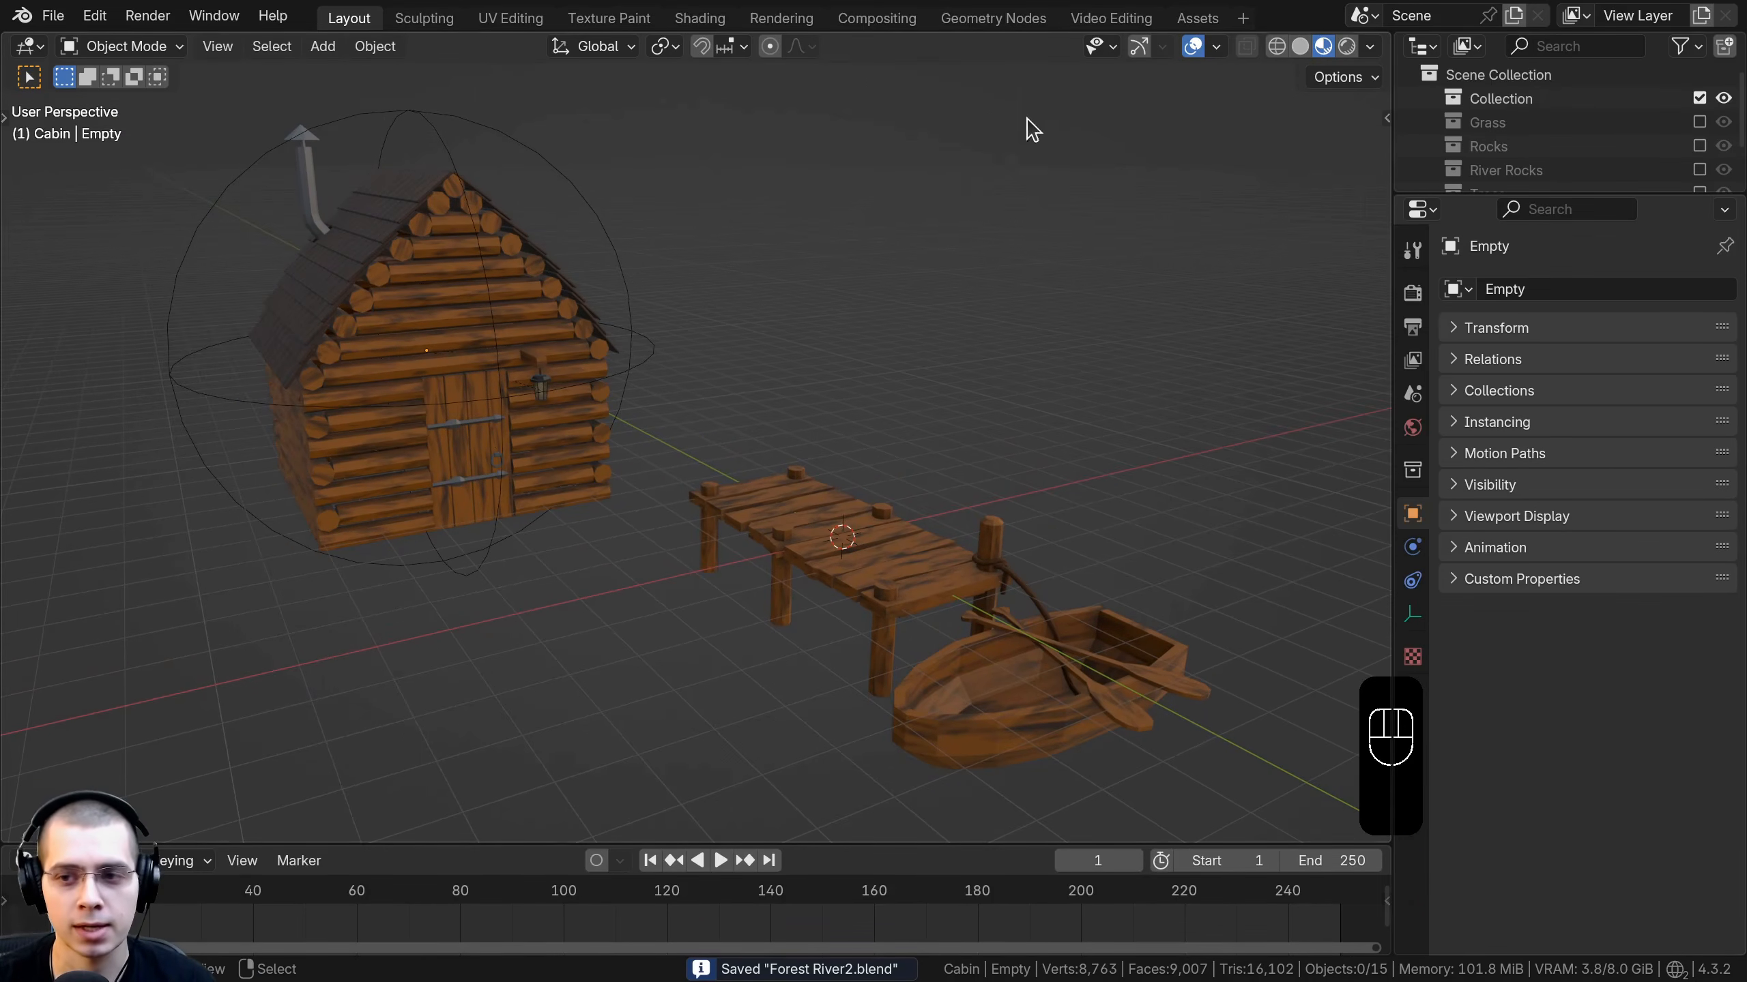
left_click(1412, 294)
left_click(1616, 292)
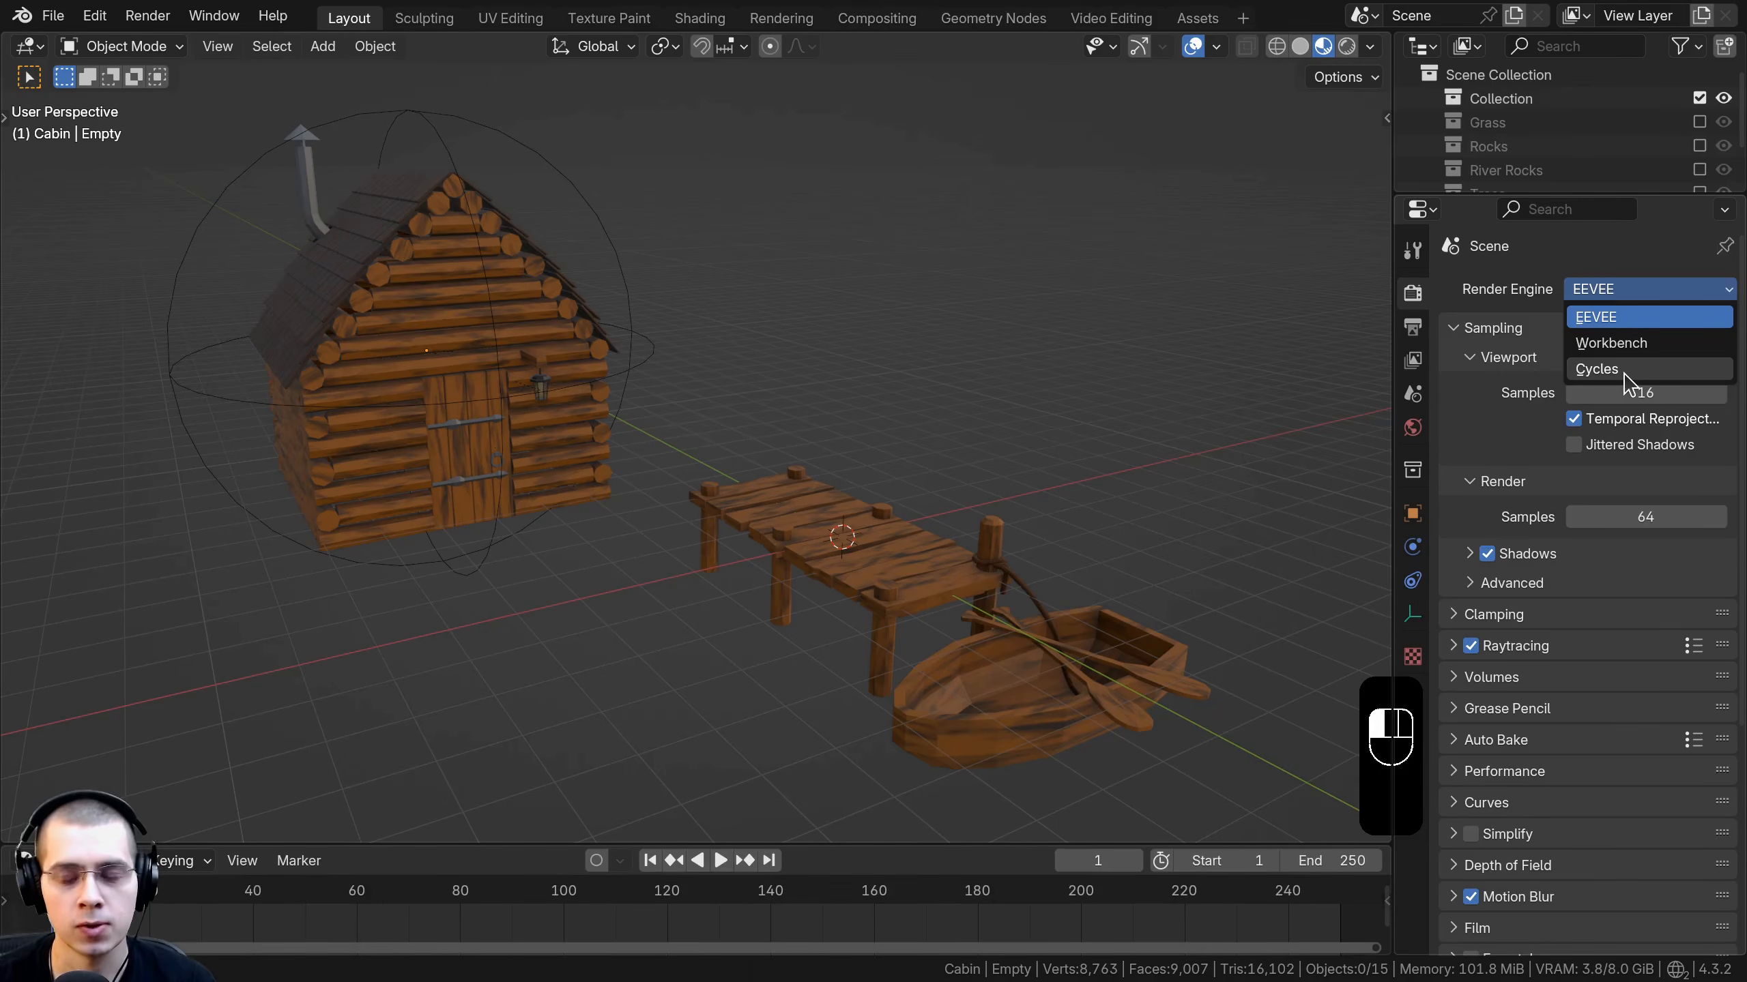
left_click(1622, 294)
left_click(1617, 292)
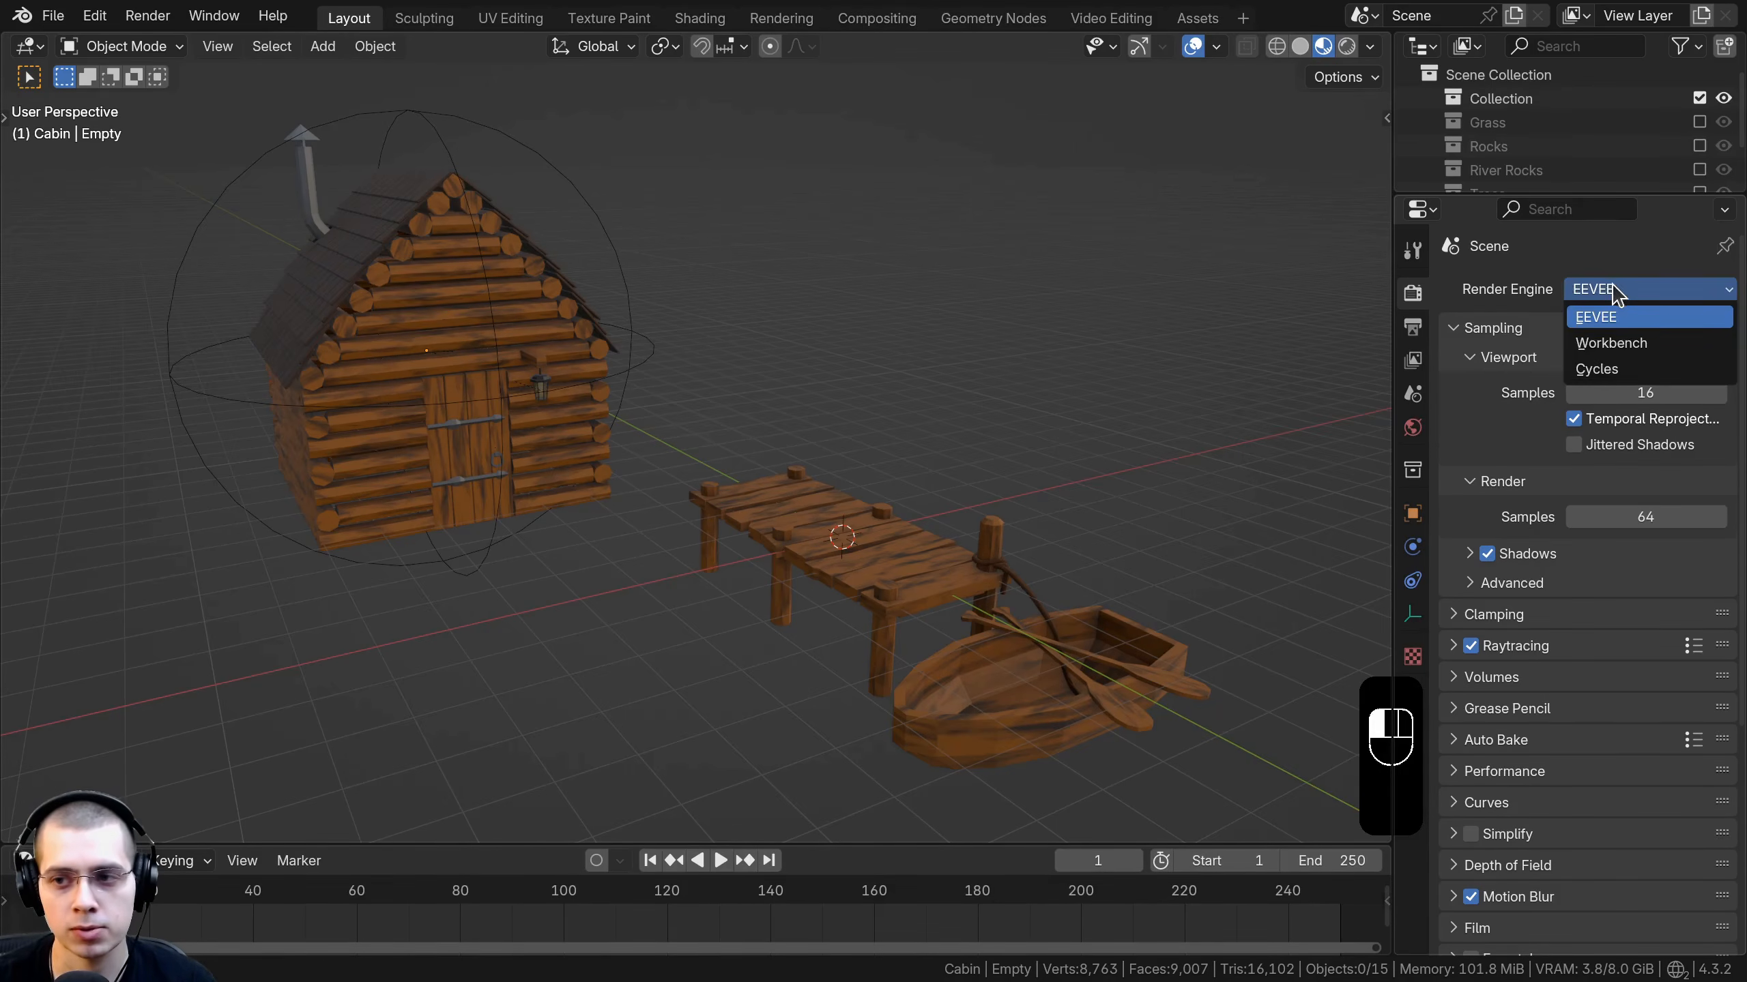
left_click(1477, 649)
left_click(1477, 648)
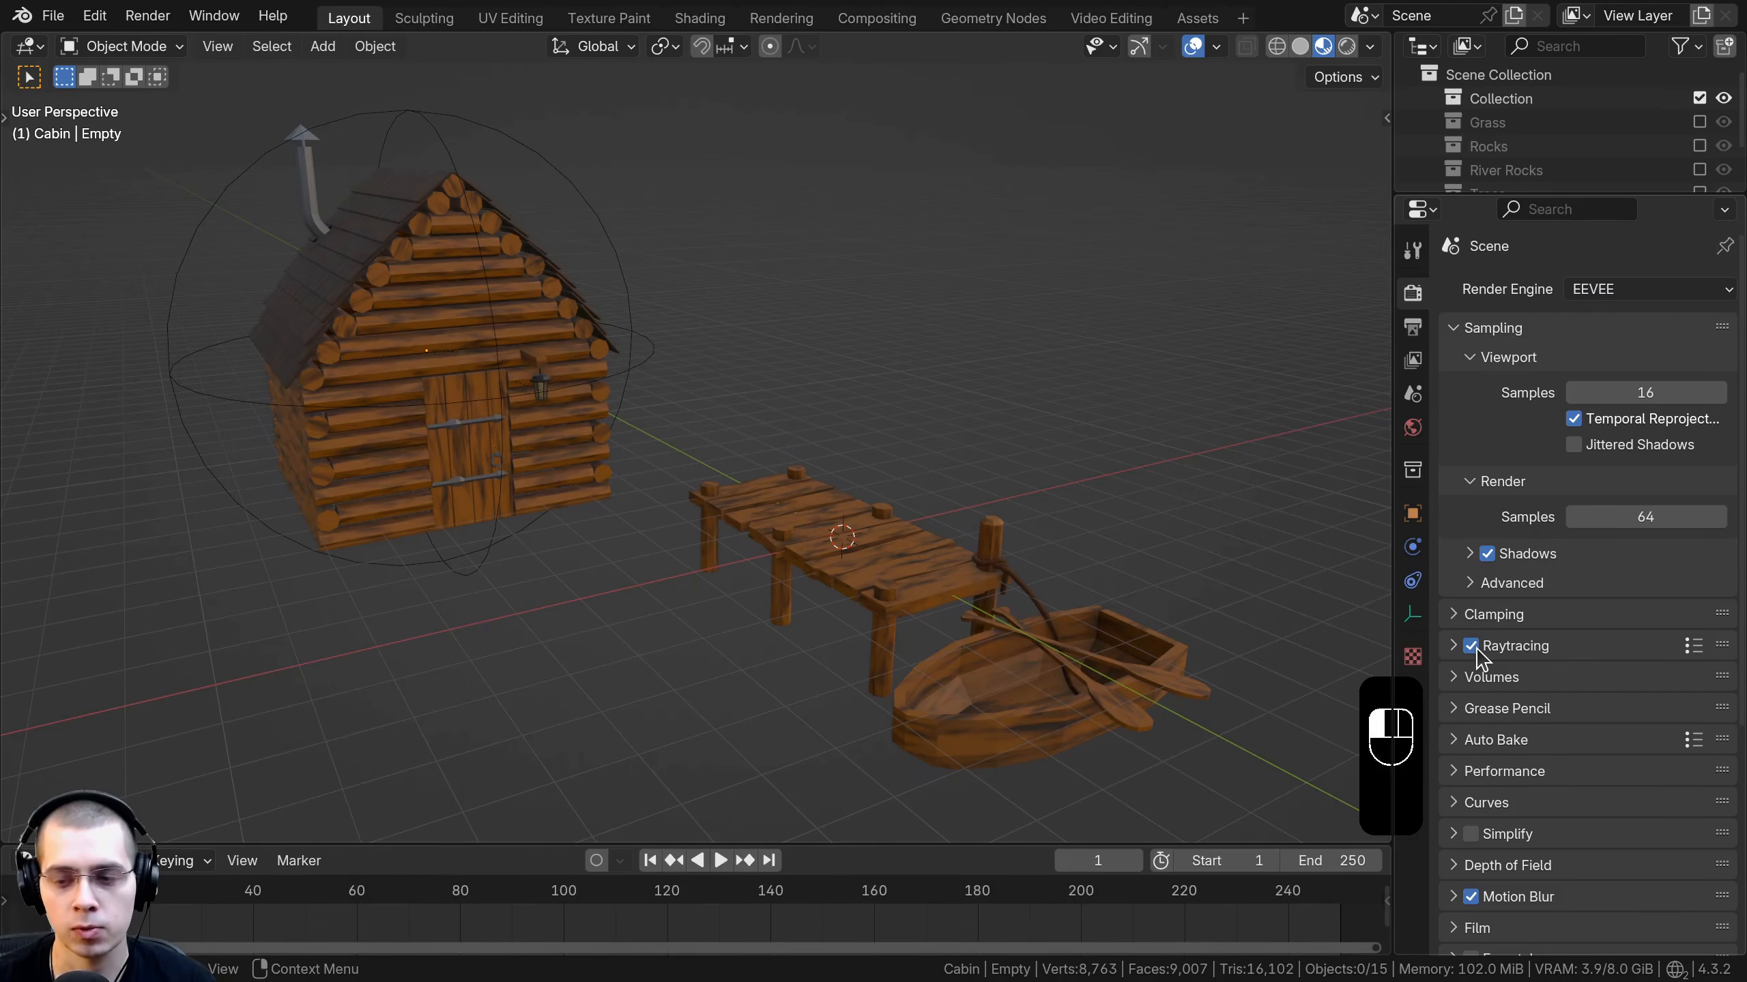
Assign an Environment Texture to the world background color.
left_click(1412, 428)
left_click_drag(1393, 423, 1283, 440)
middle_click_drag(1042, 451, 596, 460)
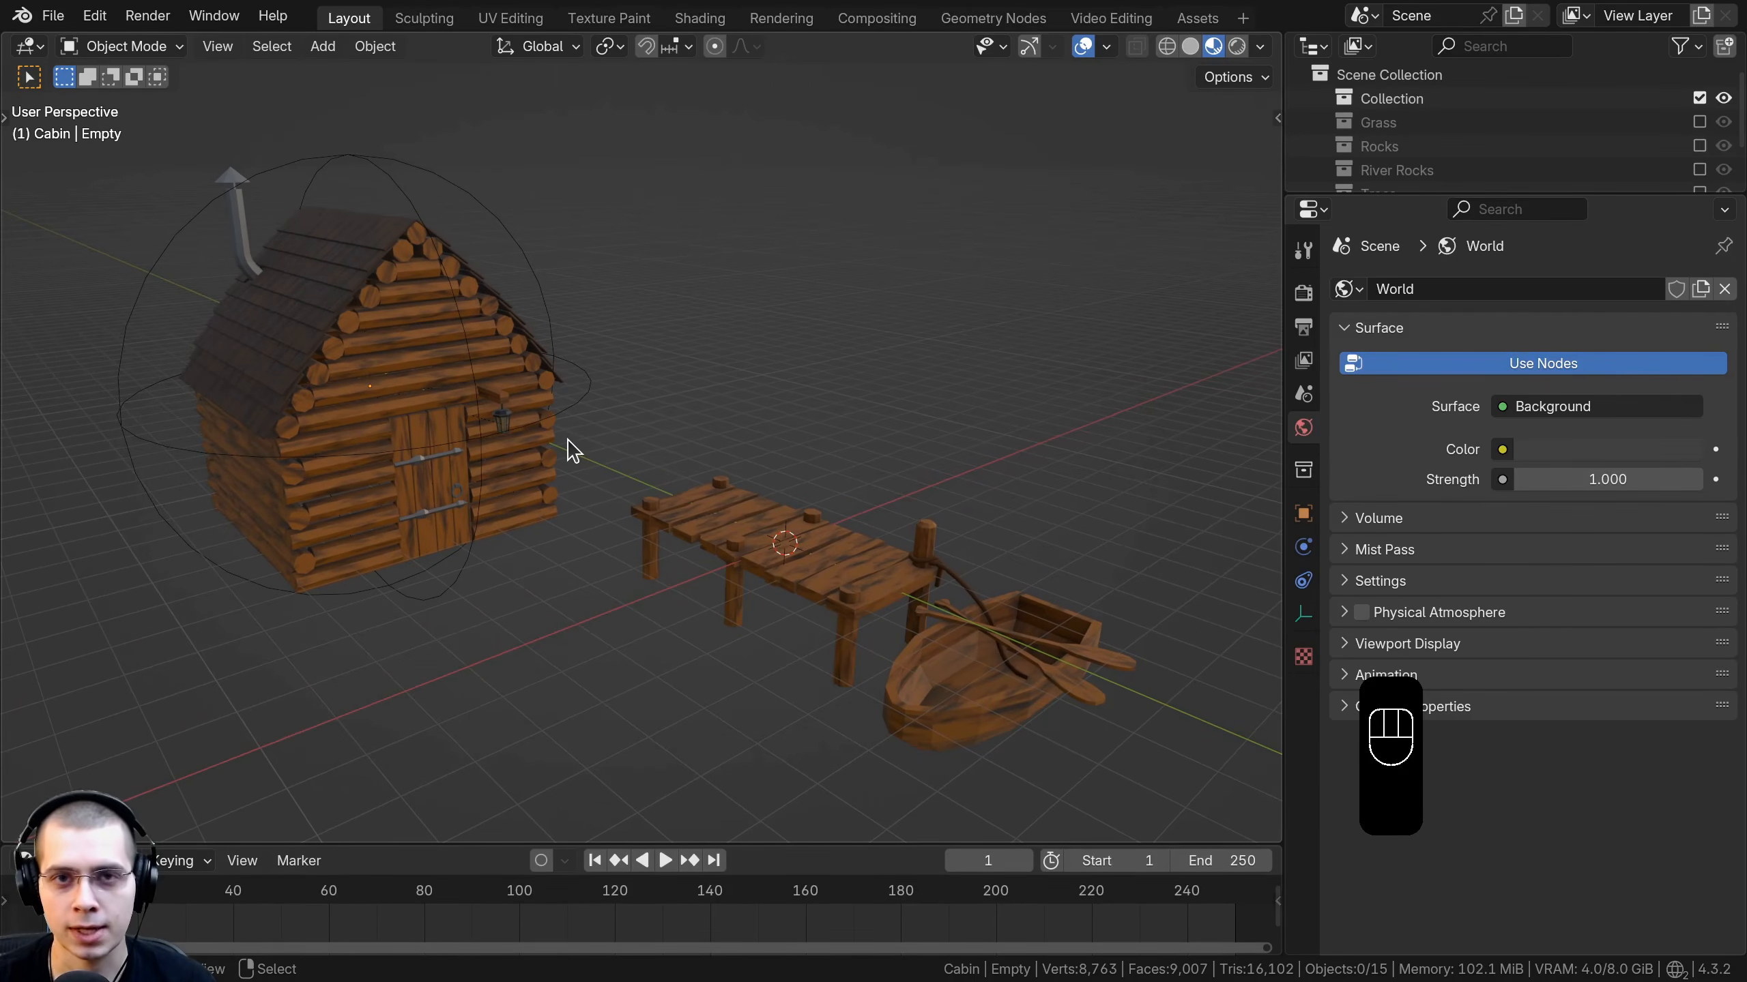
left_click(1502, 451)
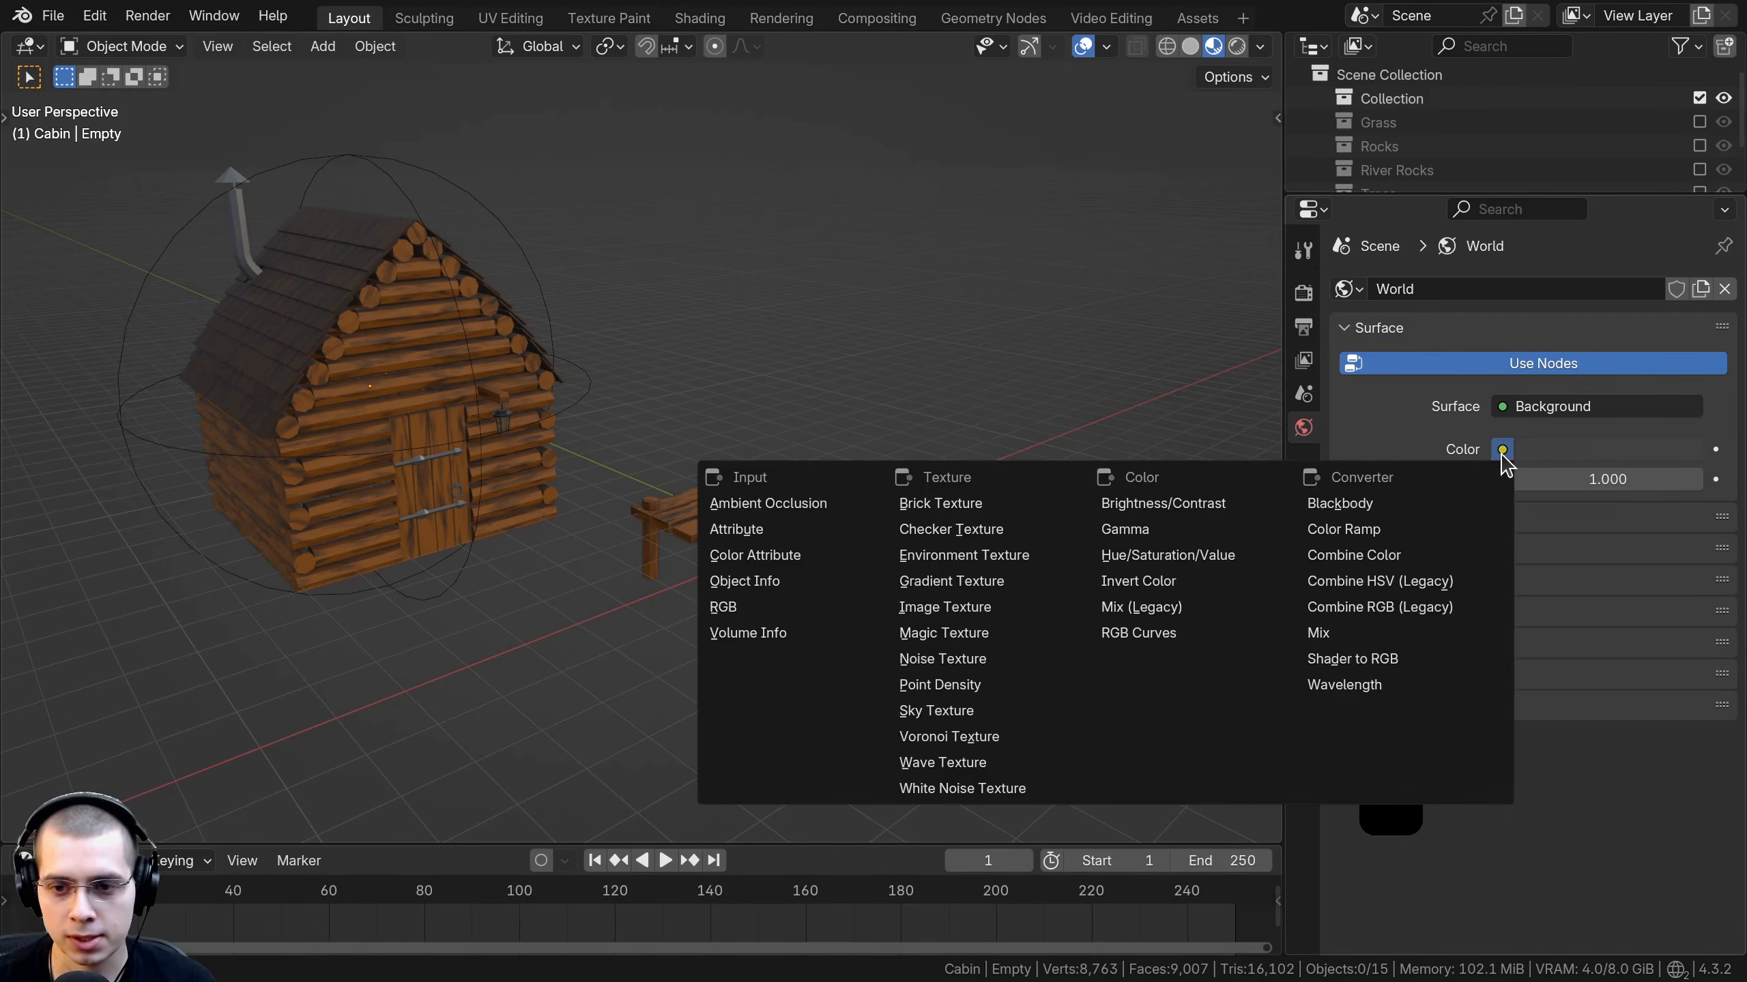
left_click(985, 563)
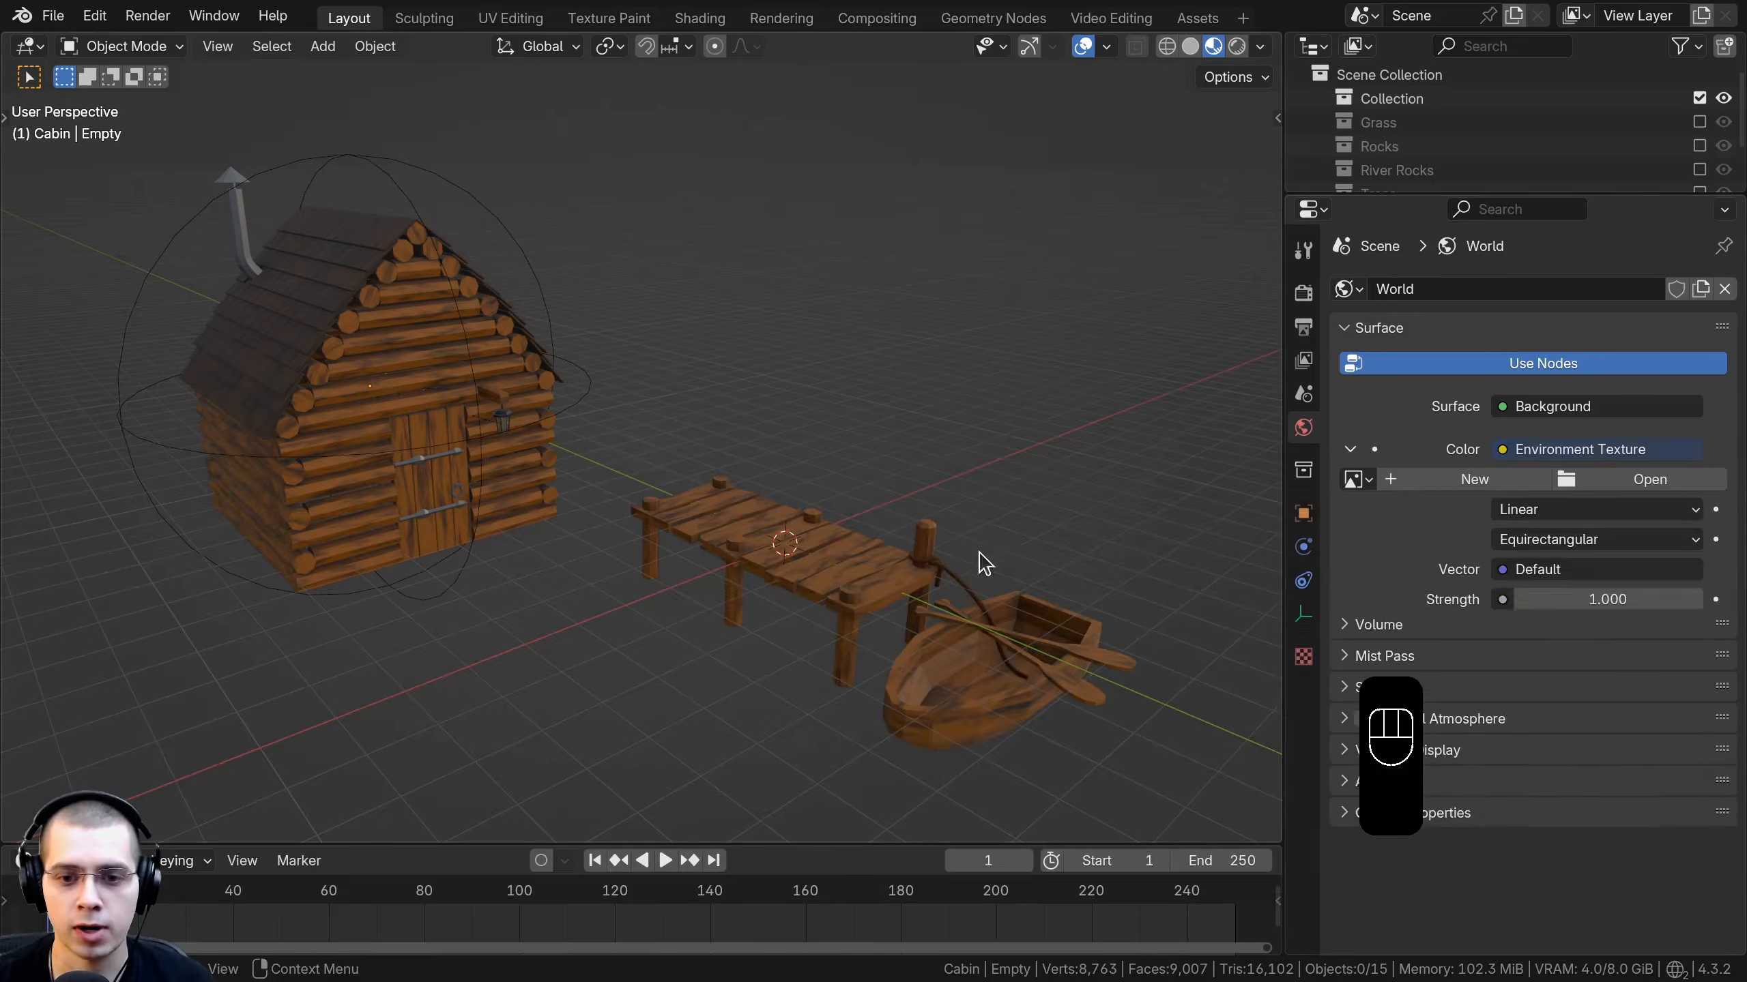
Load industrial_sunset_02_puresky_8k.hdr as the environment image and switch the viewport to Rendered shading.
left_click(1637, 481)
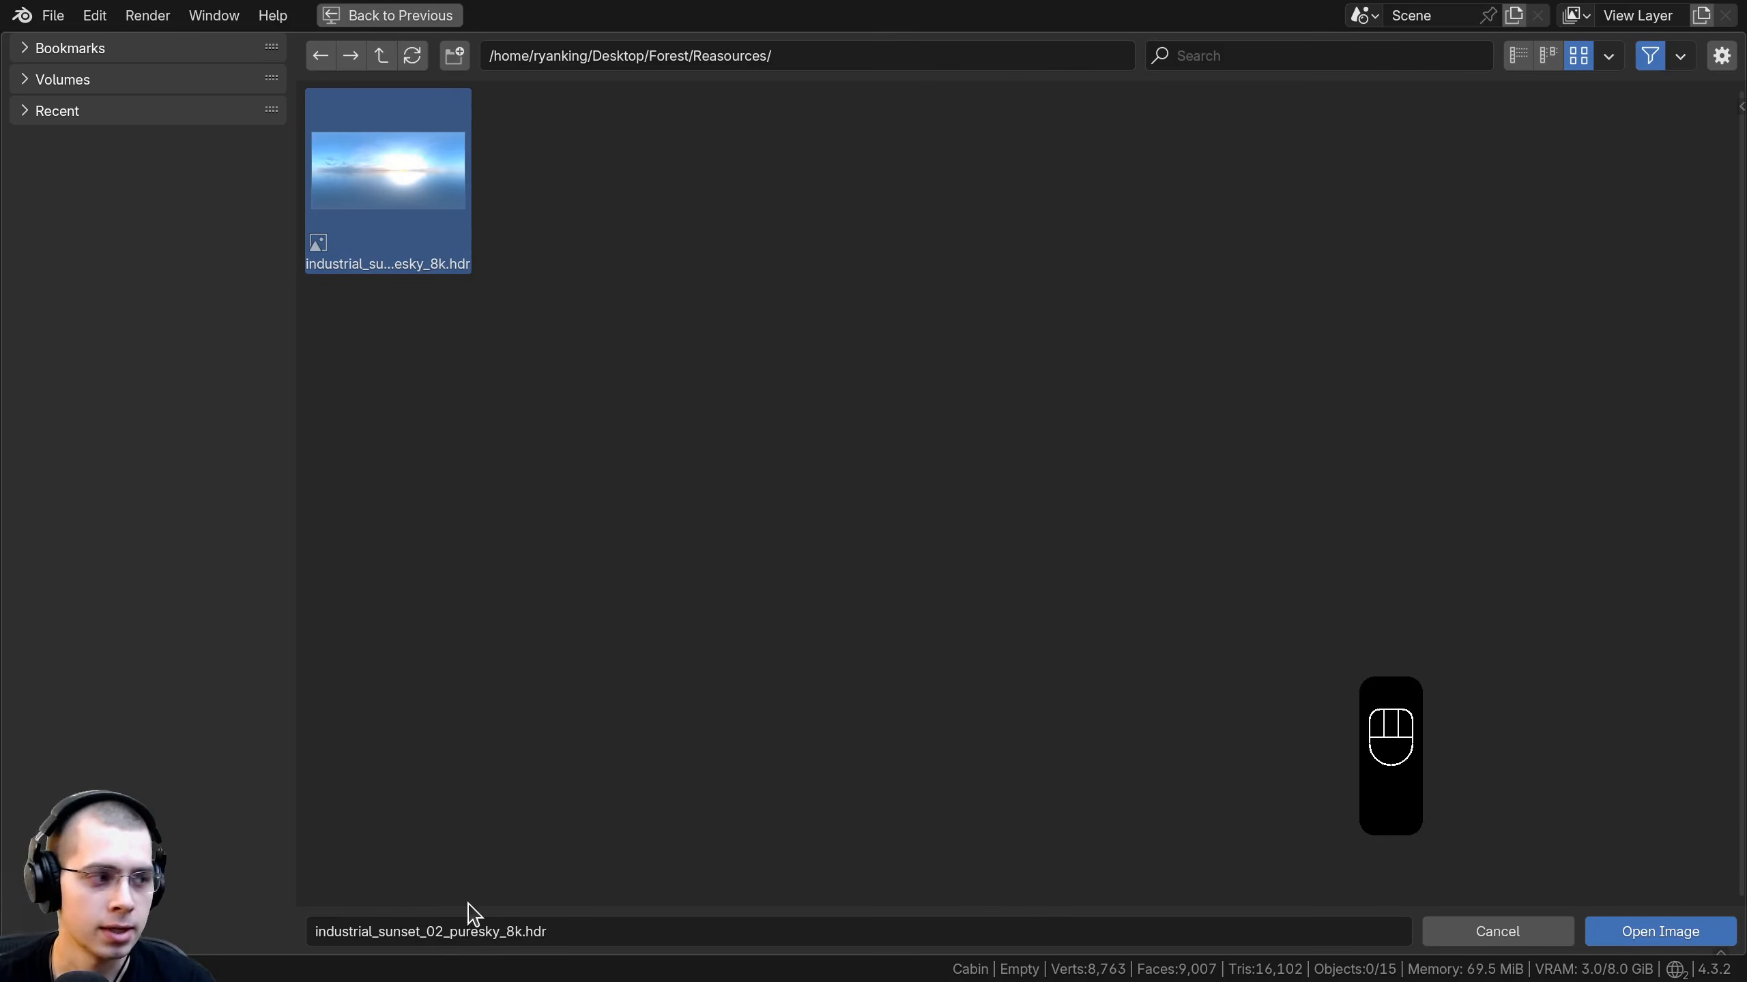
left_click(514, 933)
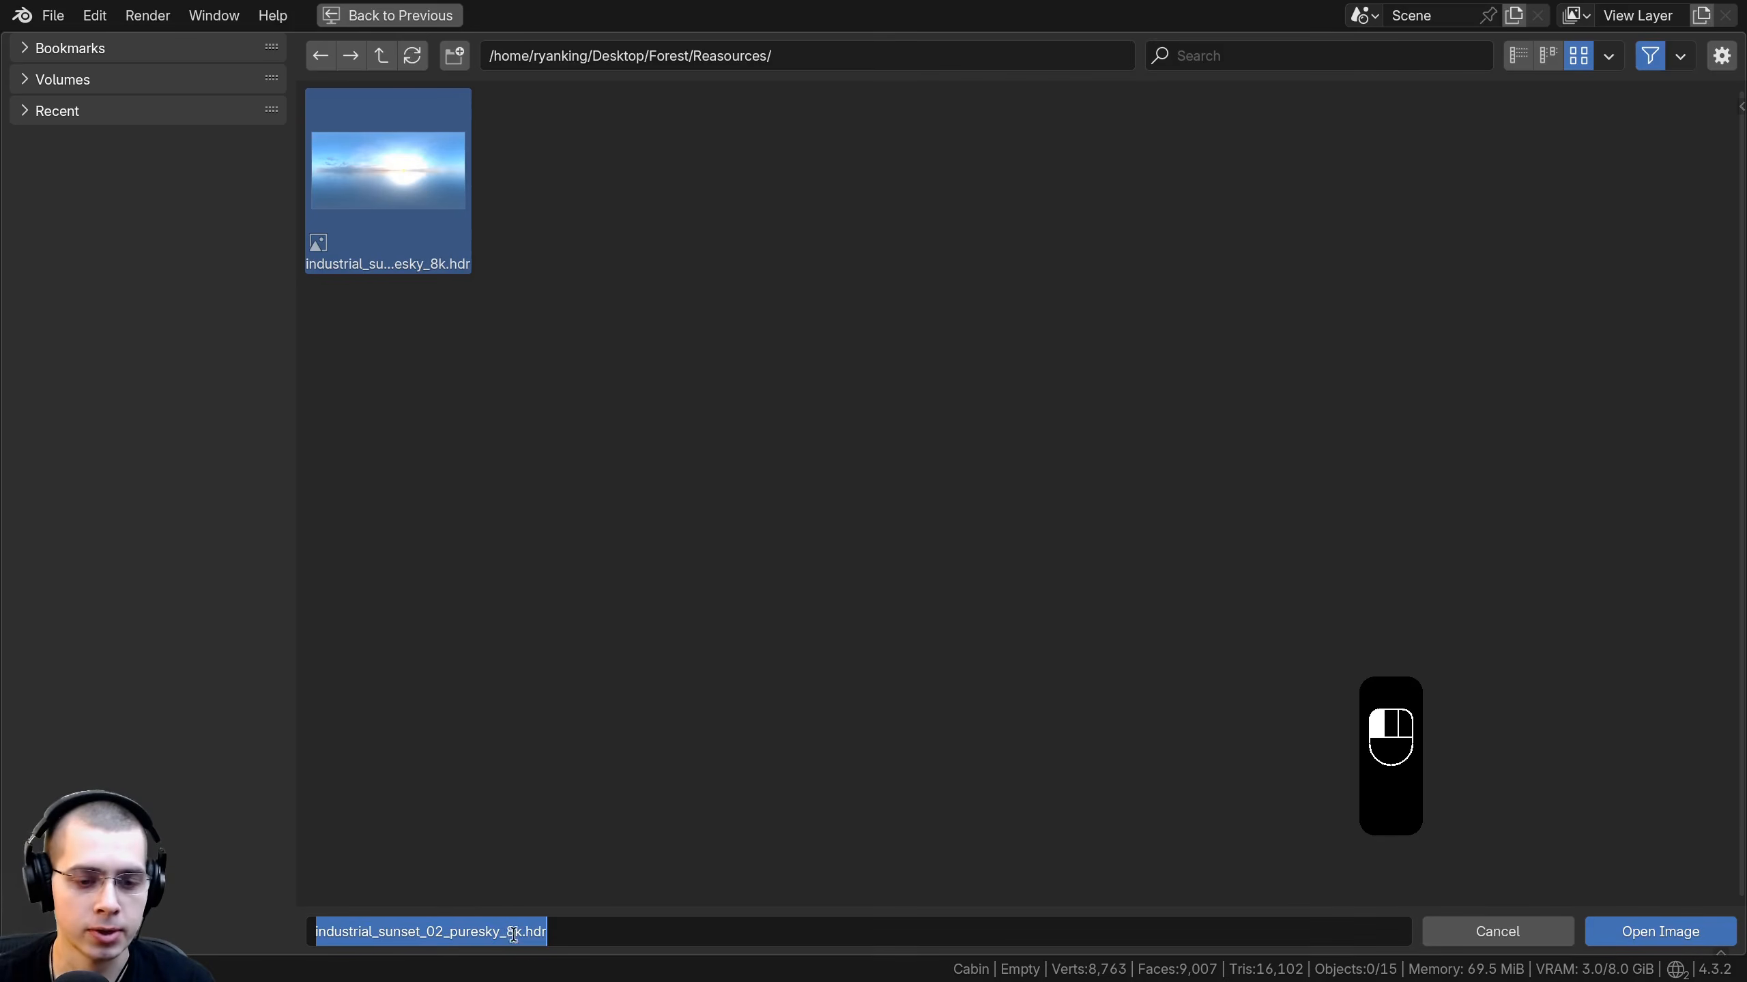
left_click(604, 662)
left_click(1648, 933)
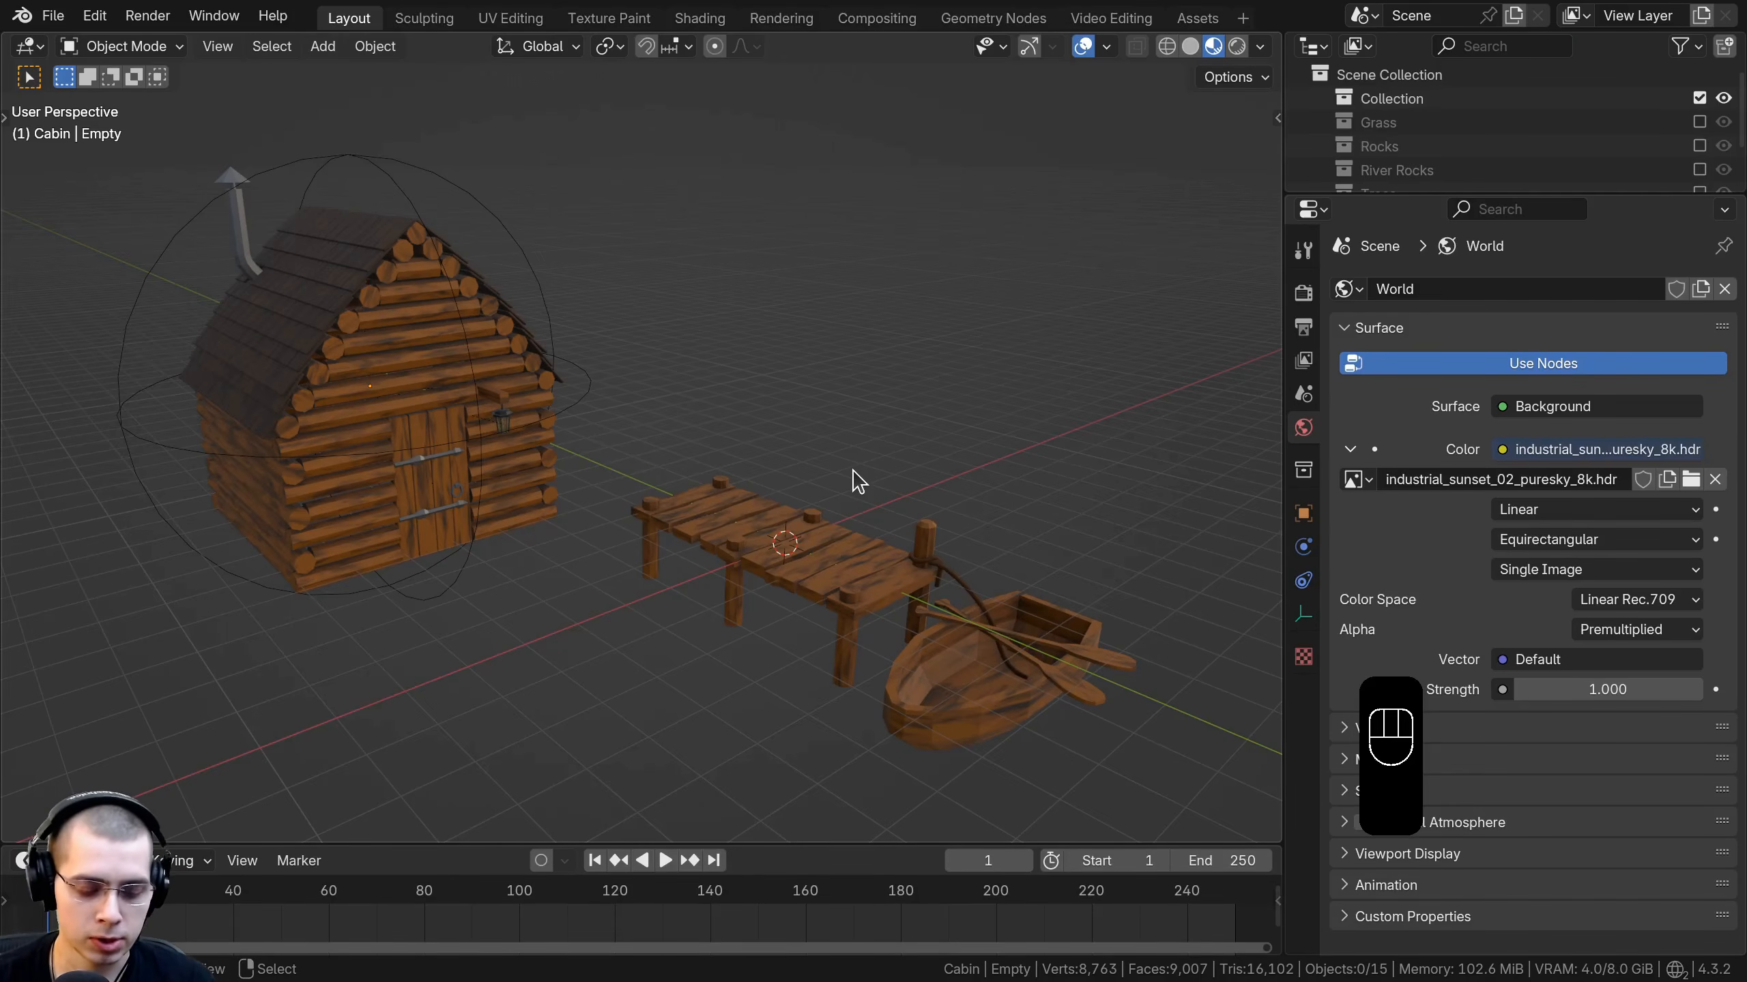
key("z")
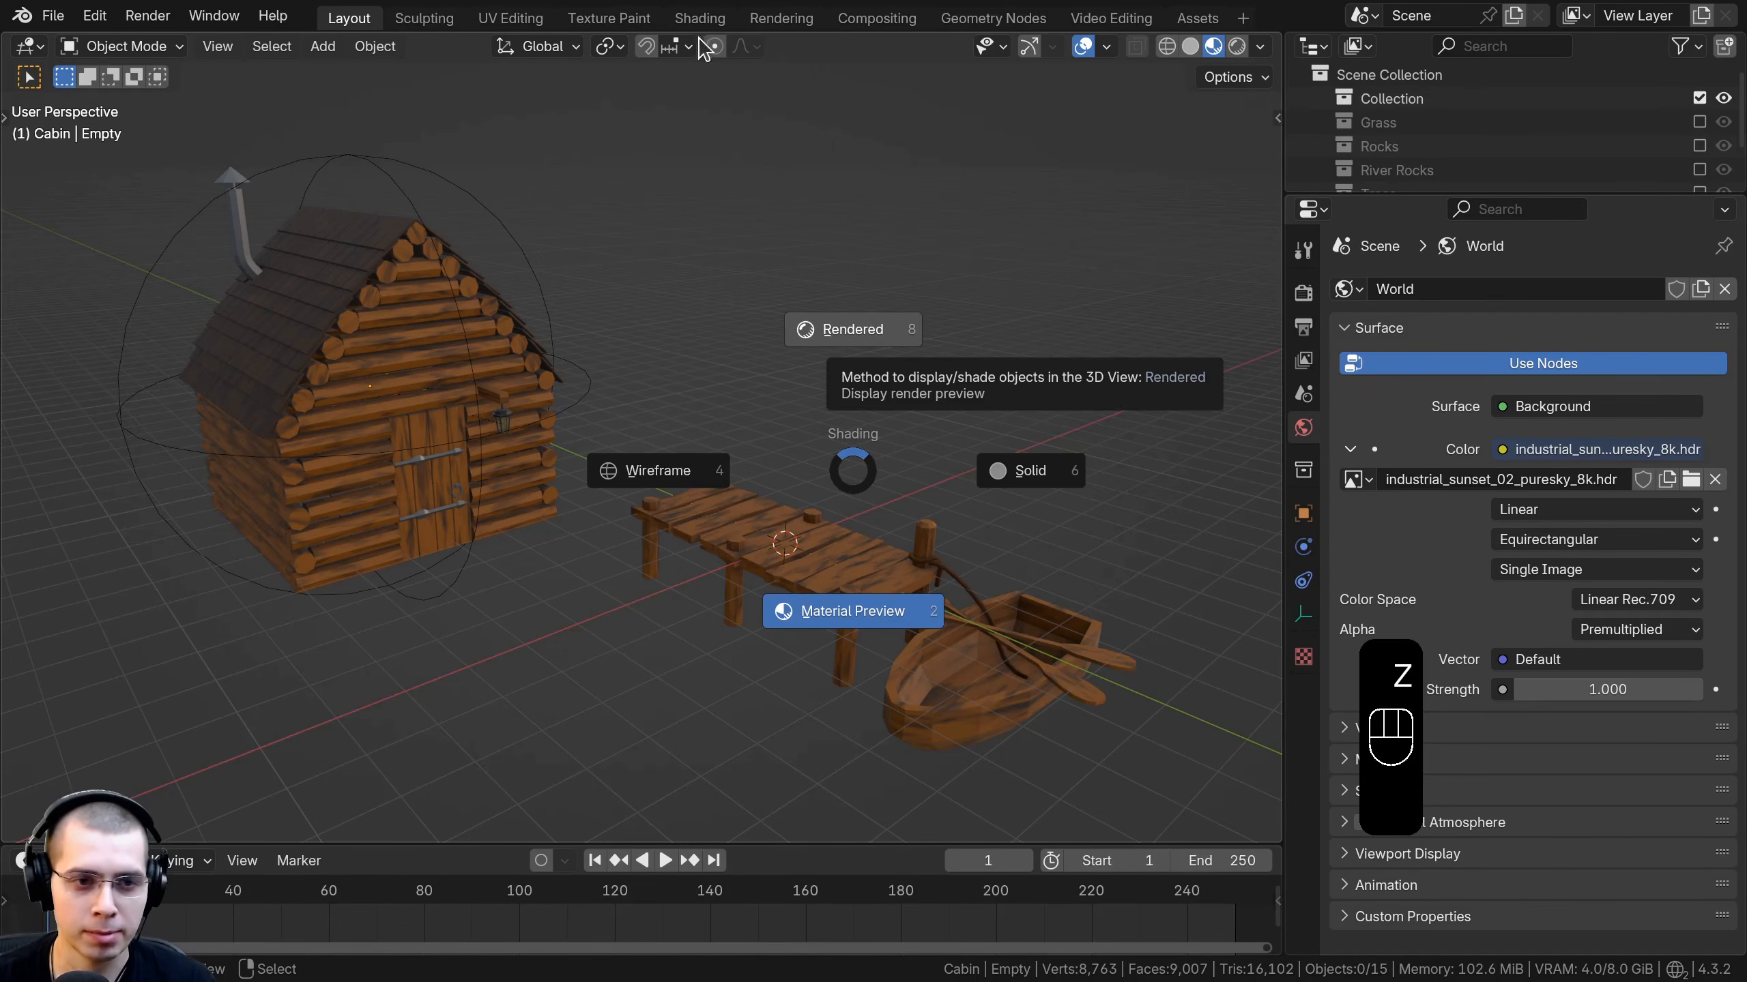
left_click(889, 285)
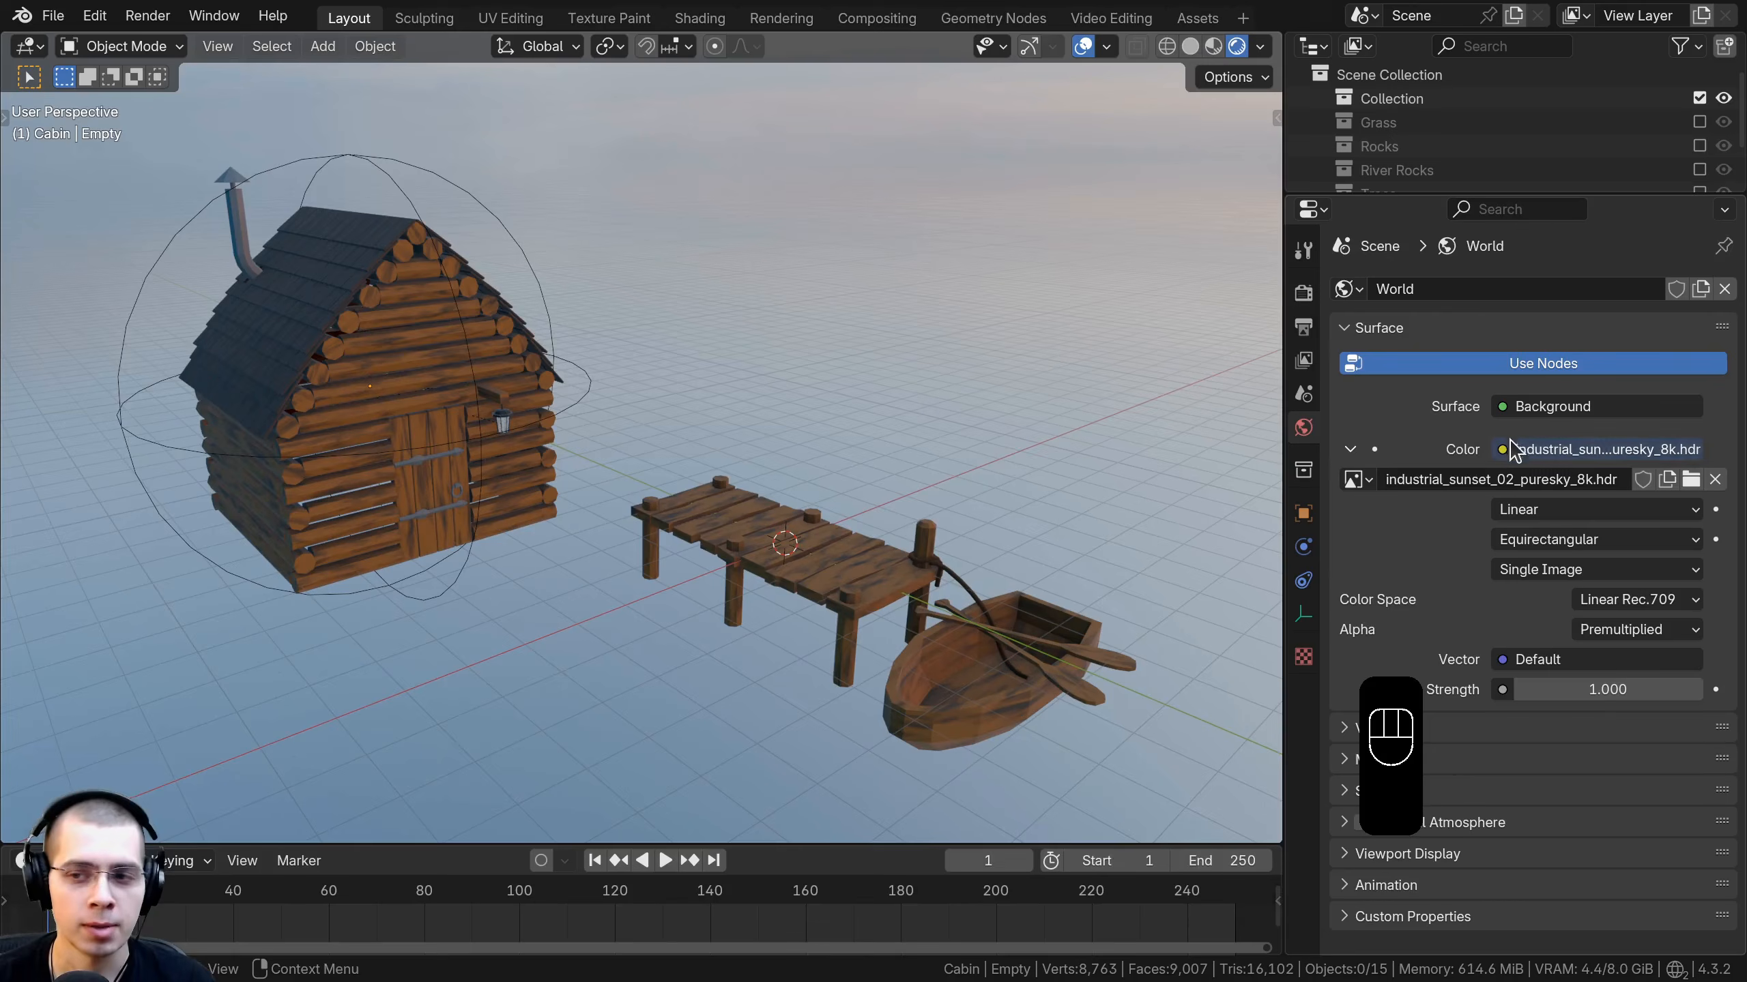
Examine the sunset sky and its lighting on the cabin, dock and boat from several angles and distances.
scroll(952, 376, "down", 3)
mouse_move(953, 376)
middle_mouse_down()
mouse_move(1059, 305)
mouse_move(918, 358)
mouse_move(1109, 361)
middle_mouse_up()
scroll(918, 357, "down", 2)
key("z")
mouse_move(952, 423)
middle_mouse_down()
mouse_move(864, 435)
mouse_move(782, 180)
mouse_move(944, 278)
mouse_move(751, 293)
mouse_move(871, 248)
middle_mouse_up()
scroll(790, 212, "down", 2)
scroll(870, 249, "up", 6)
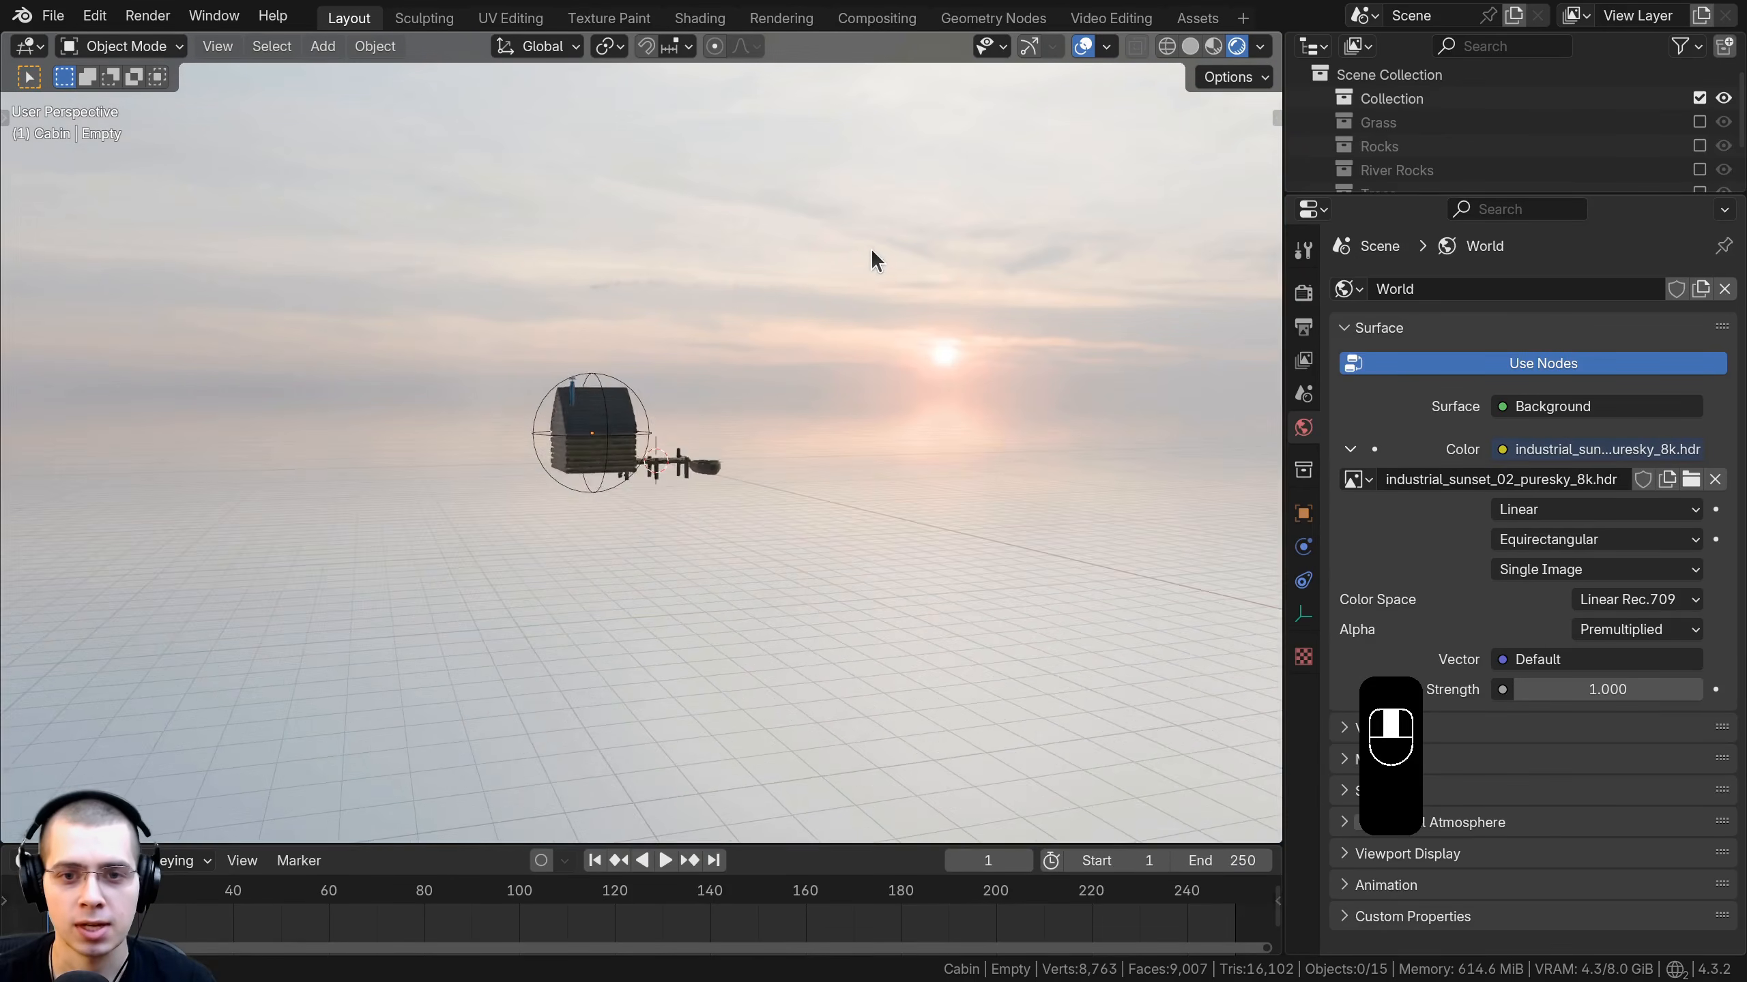
middle_click_drag(766, 433, 838, 431)
scroll(757, 420, "up", 1)
scroll(818, 406, "up", 1)
mouse_move(729, 350)
middle_mouse_down()
mouse_move(595, 366)
mouse_move(860, 396)
mouse_move(554, 338)
mouse_move(585, 324)
mouse_move(700, 350)
middle_mouse_up()
scroll(895, 401, "down", 3)
scroll(701, 339, "down", 3)
scroll(629, 350, "up", 5)
scroll(700, 361, "up", 2)
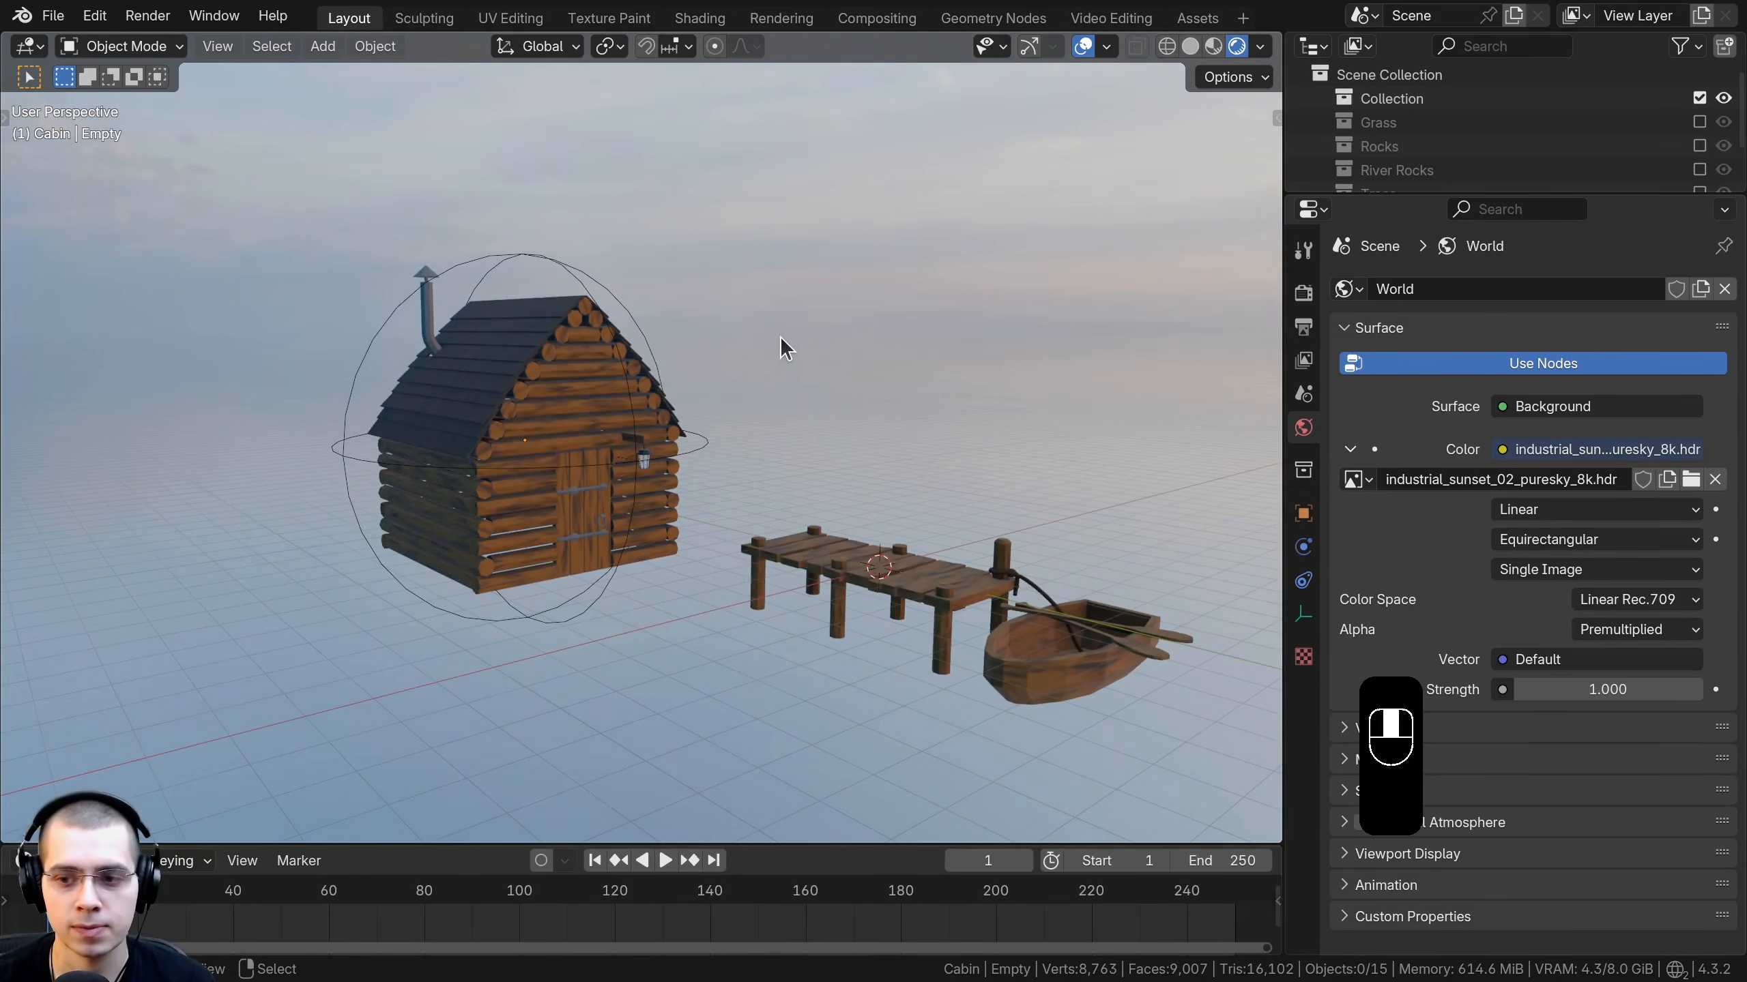
Set the world background strength to 0.3 and check the darker scene from another angle.
left_click(1597, 686)
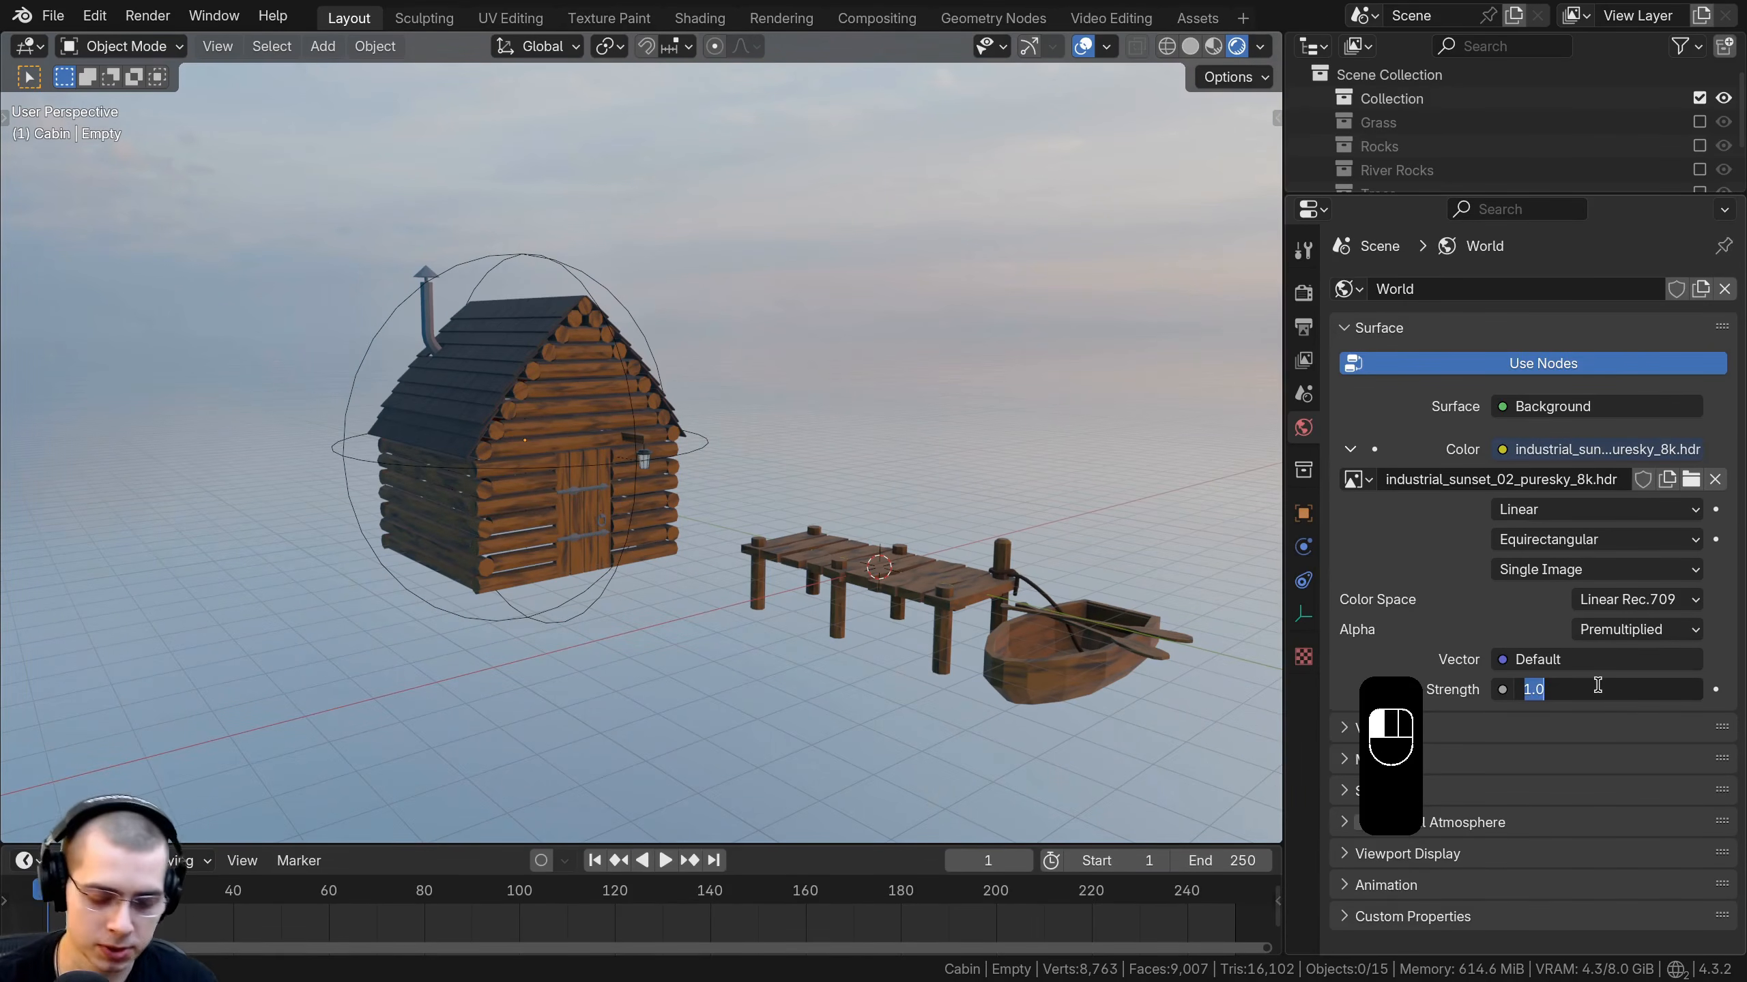
type("0.3")
key("Return")
scroll(797, 415, "down", 3)
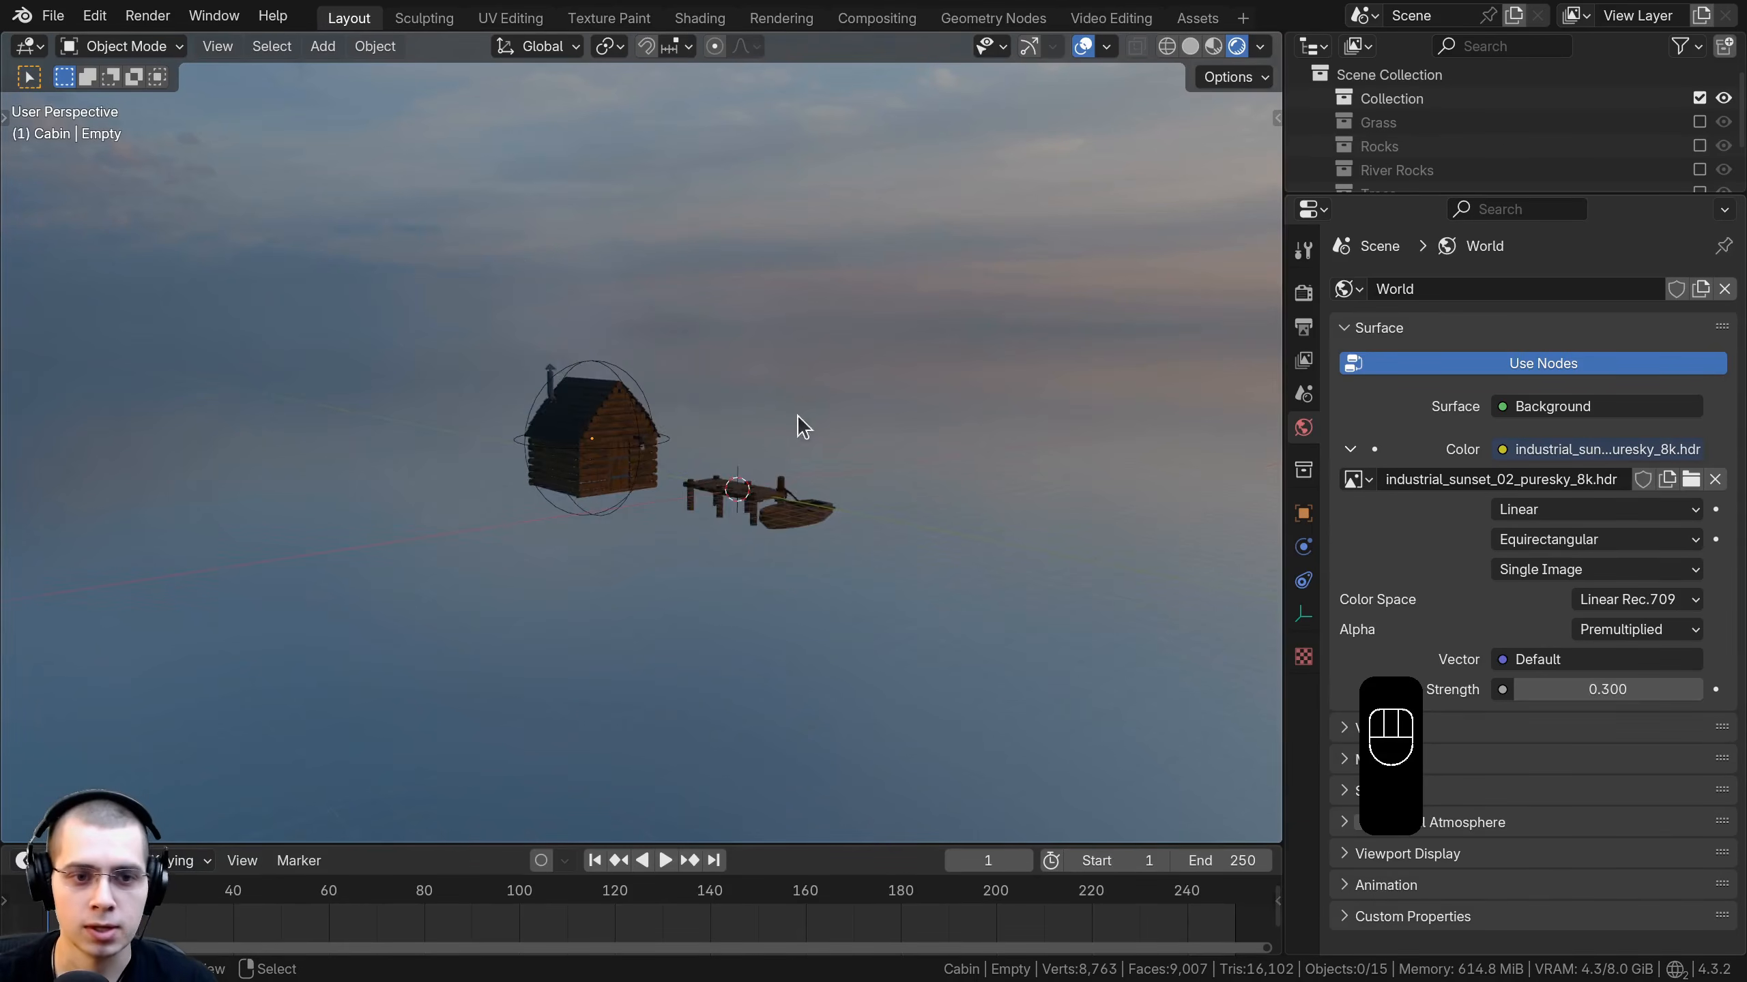
middle_click_drag(796, 415, 885, 409)
scroll(867, 420, "up", 6)
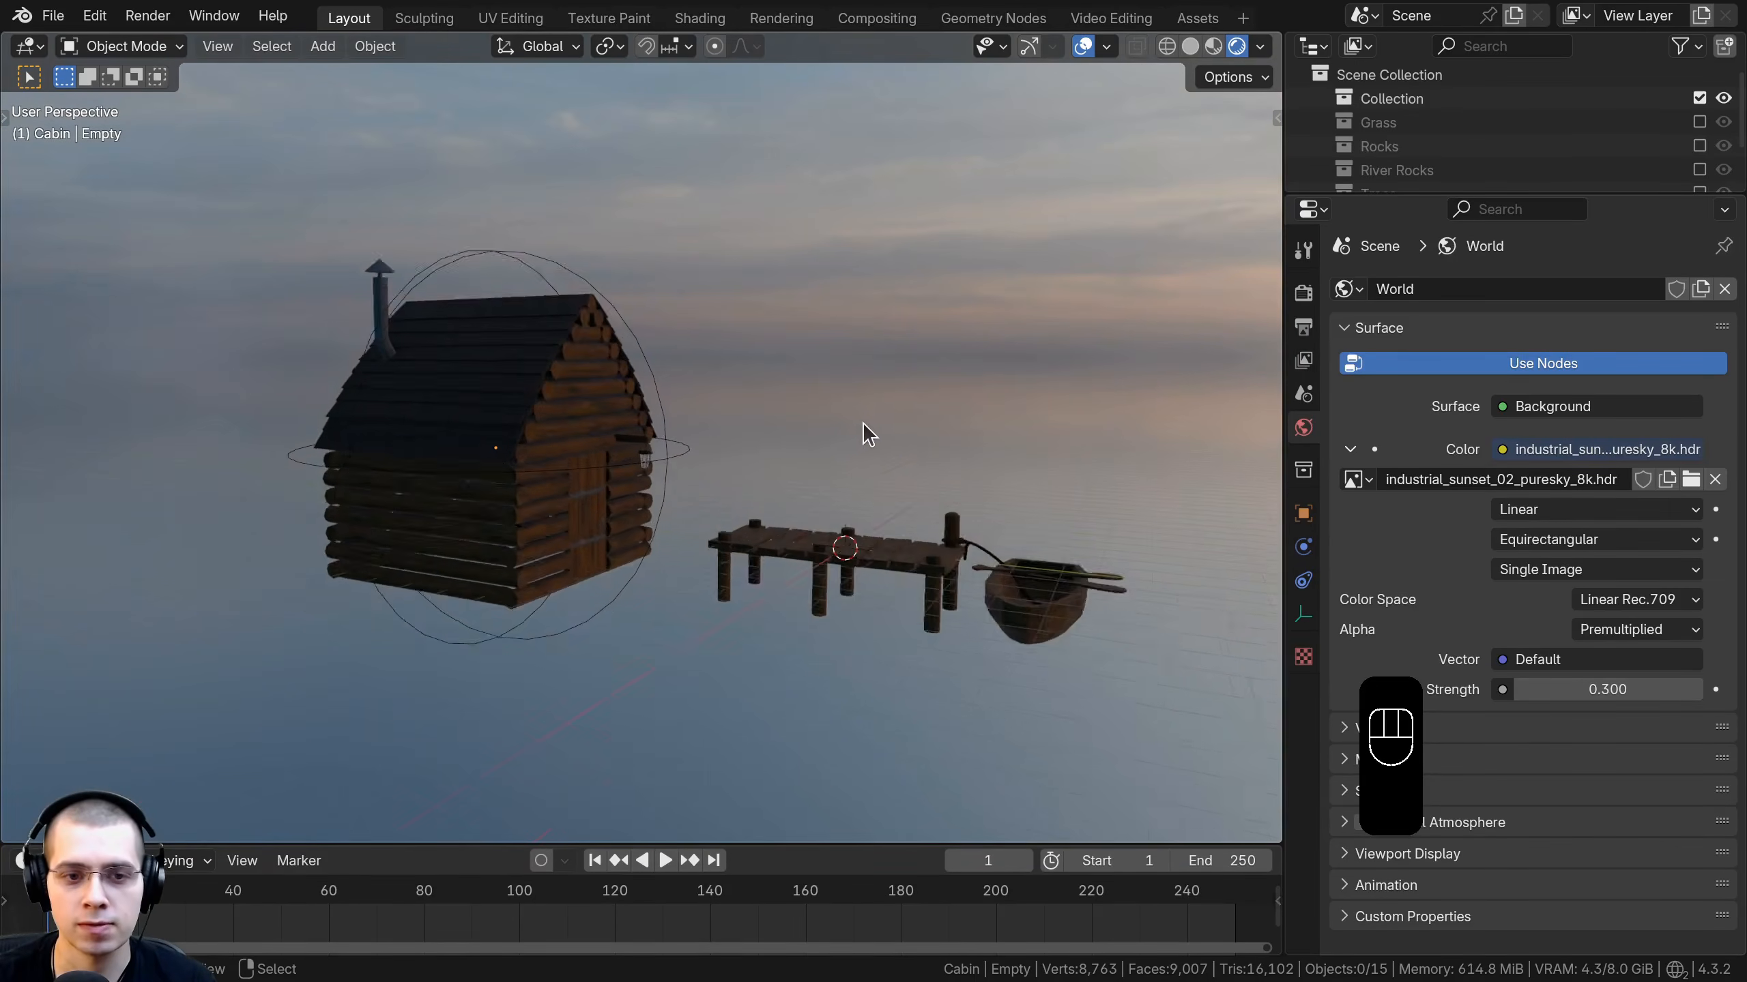
Set the Color Management look to Very High Contrast, keeping the AgX view transform.
left_click(1301, 304)
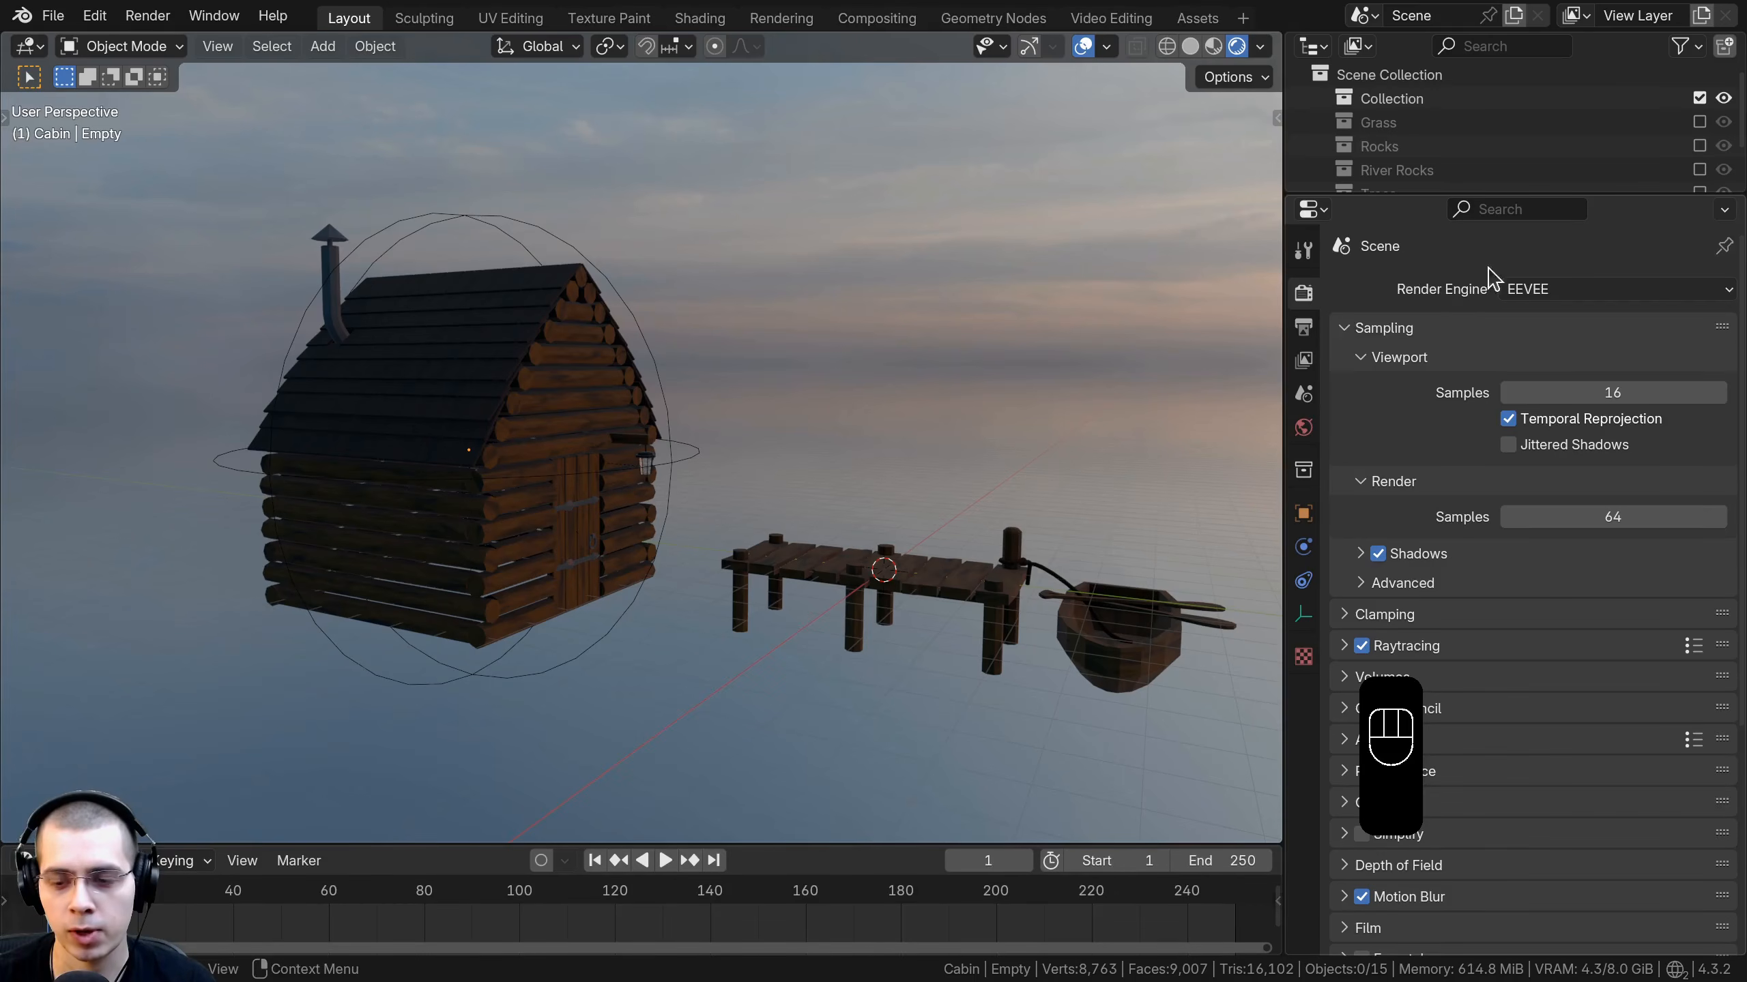
scroll(1482, 275, "down", 8)
left_click_drag(1284, 496, 1365, 584)
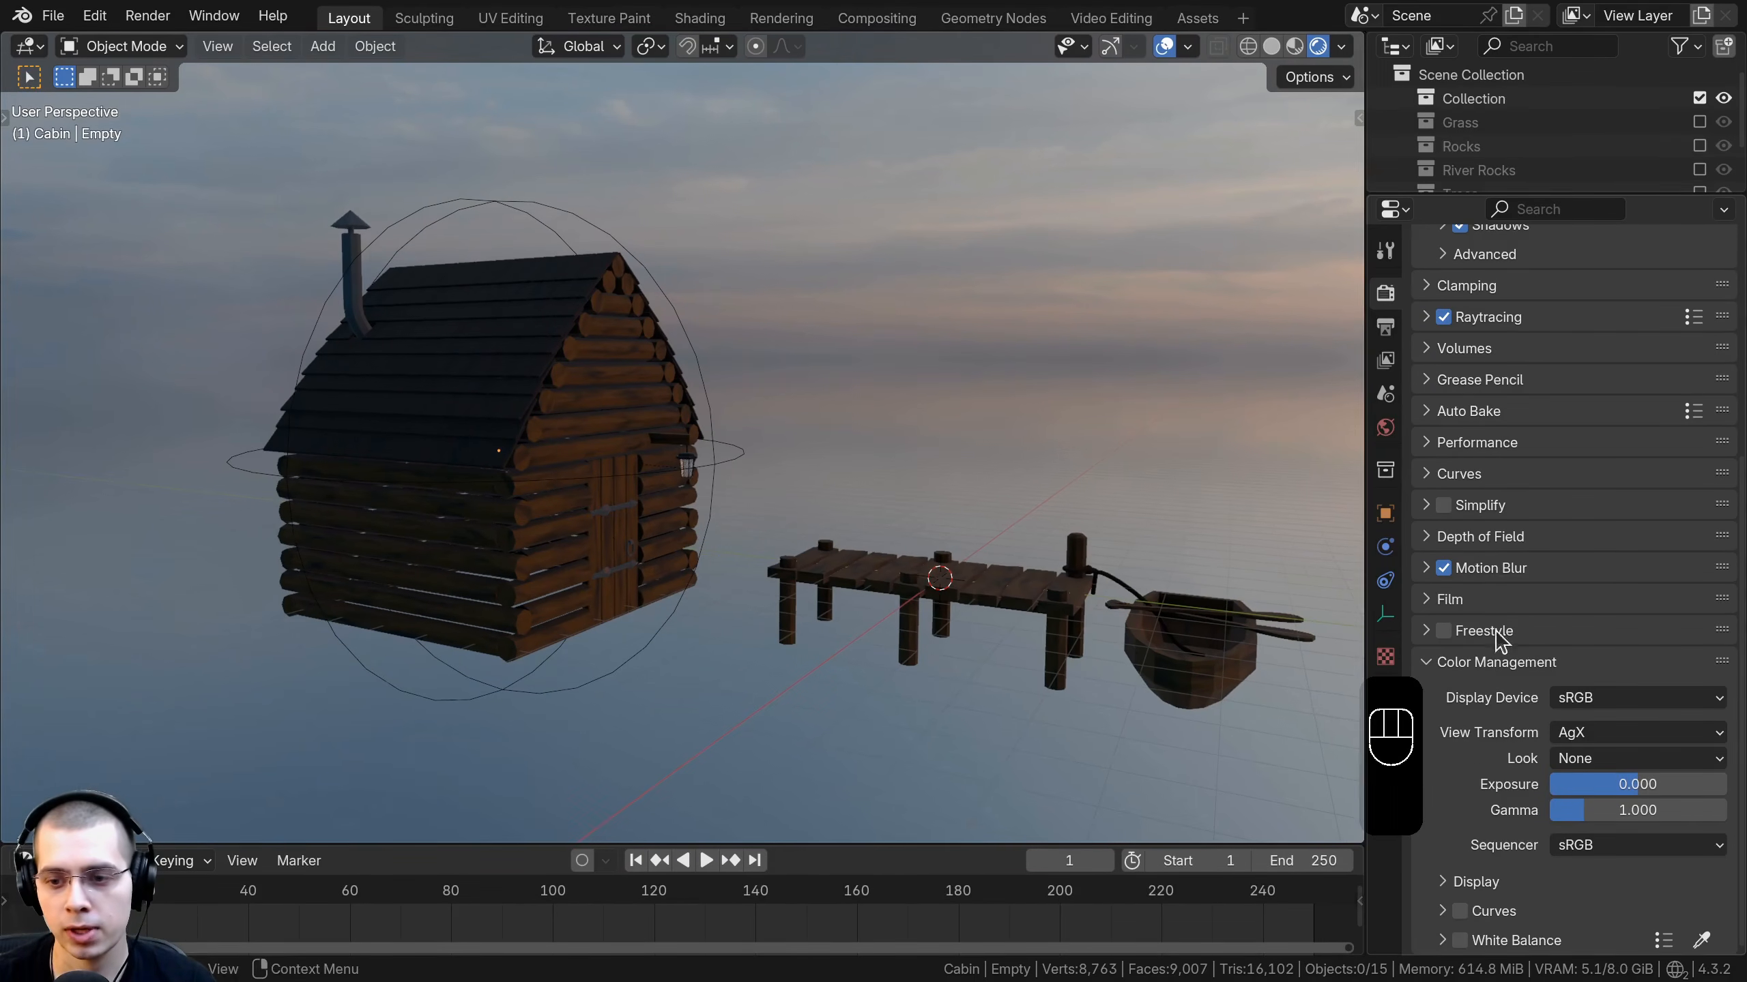
left_click(1589, 733)
left_click(1589, 733)
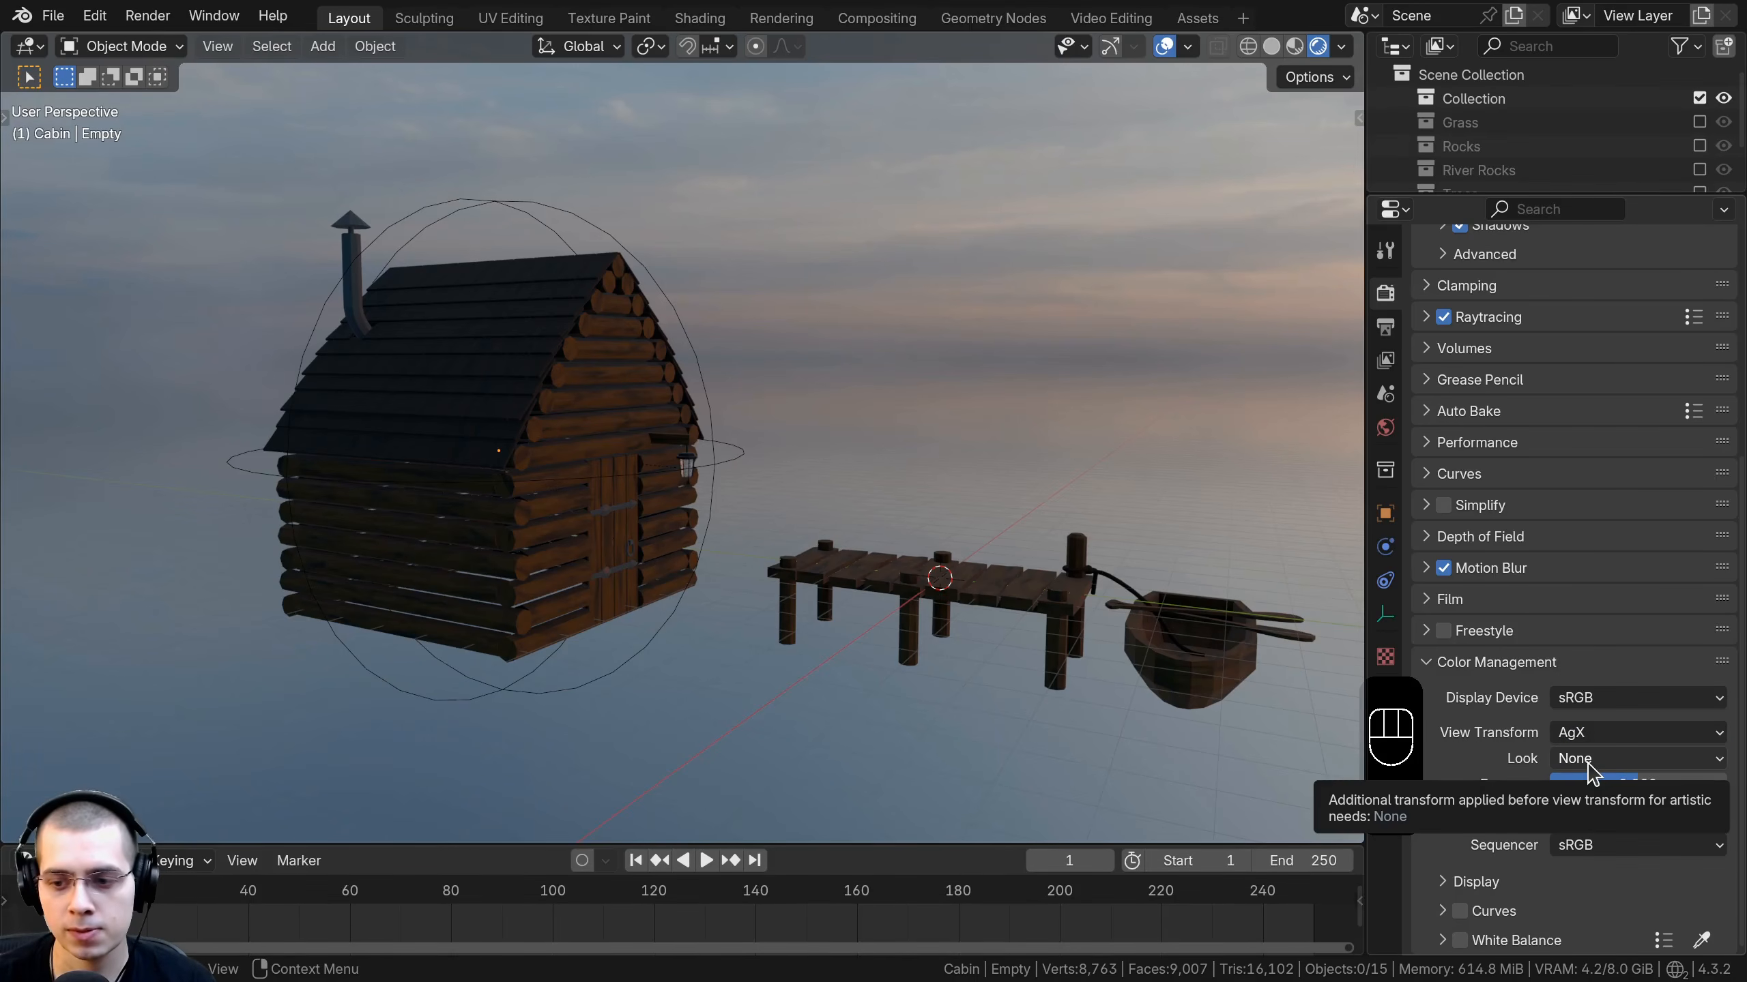
left_click(1590, 758)
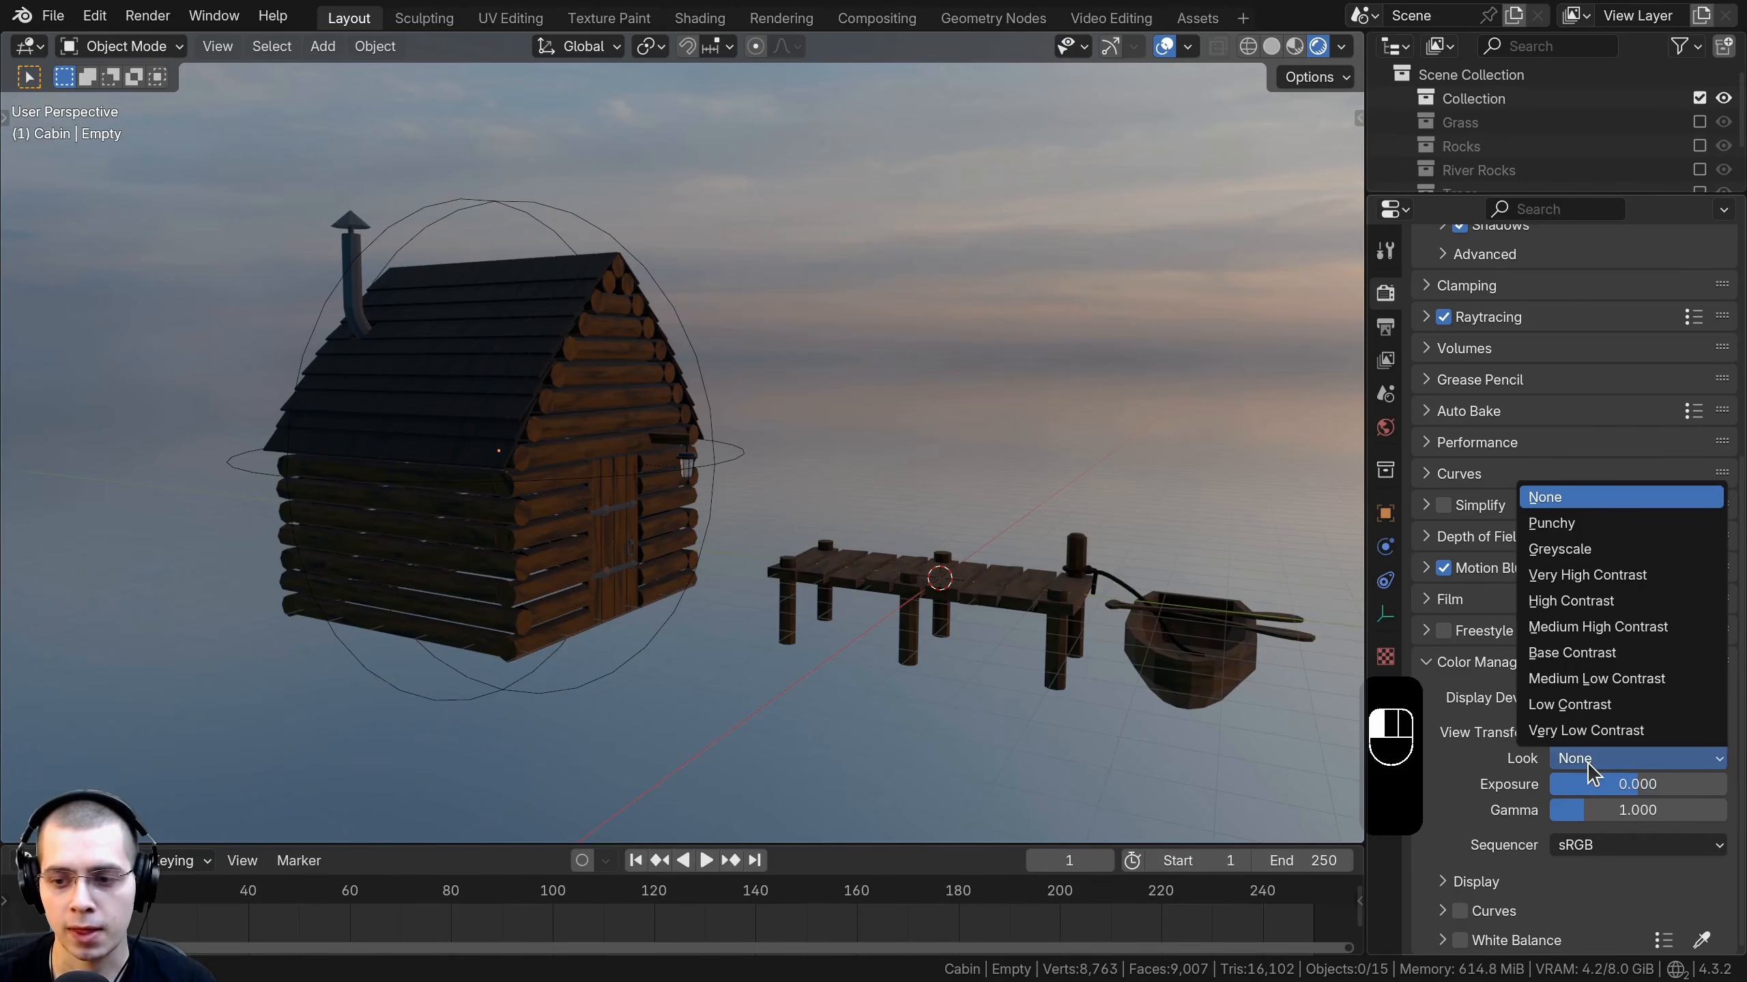
left_click(1586, 581)
Inspect the cabin, dock and boat under the new contrast look from different distances.
scroll(681, 270, "down", 5)
mouse_move(681, 270)
middle_mouse_down()
mouse_move(904, 262)
mouse_move(906, 327)
mouse_move(702, 267)
mouse_move(597, 339)
mouse_move(691, 241)
middle_mouse_up()
scroll(597, 338, "up", 4)
scroll(799, 395, "down", 4)
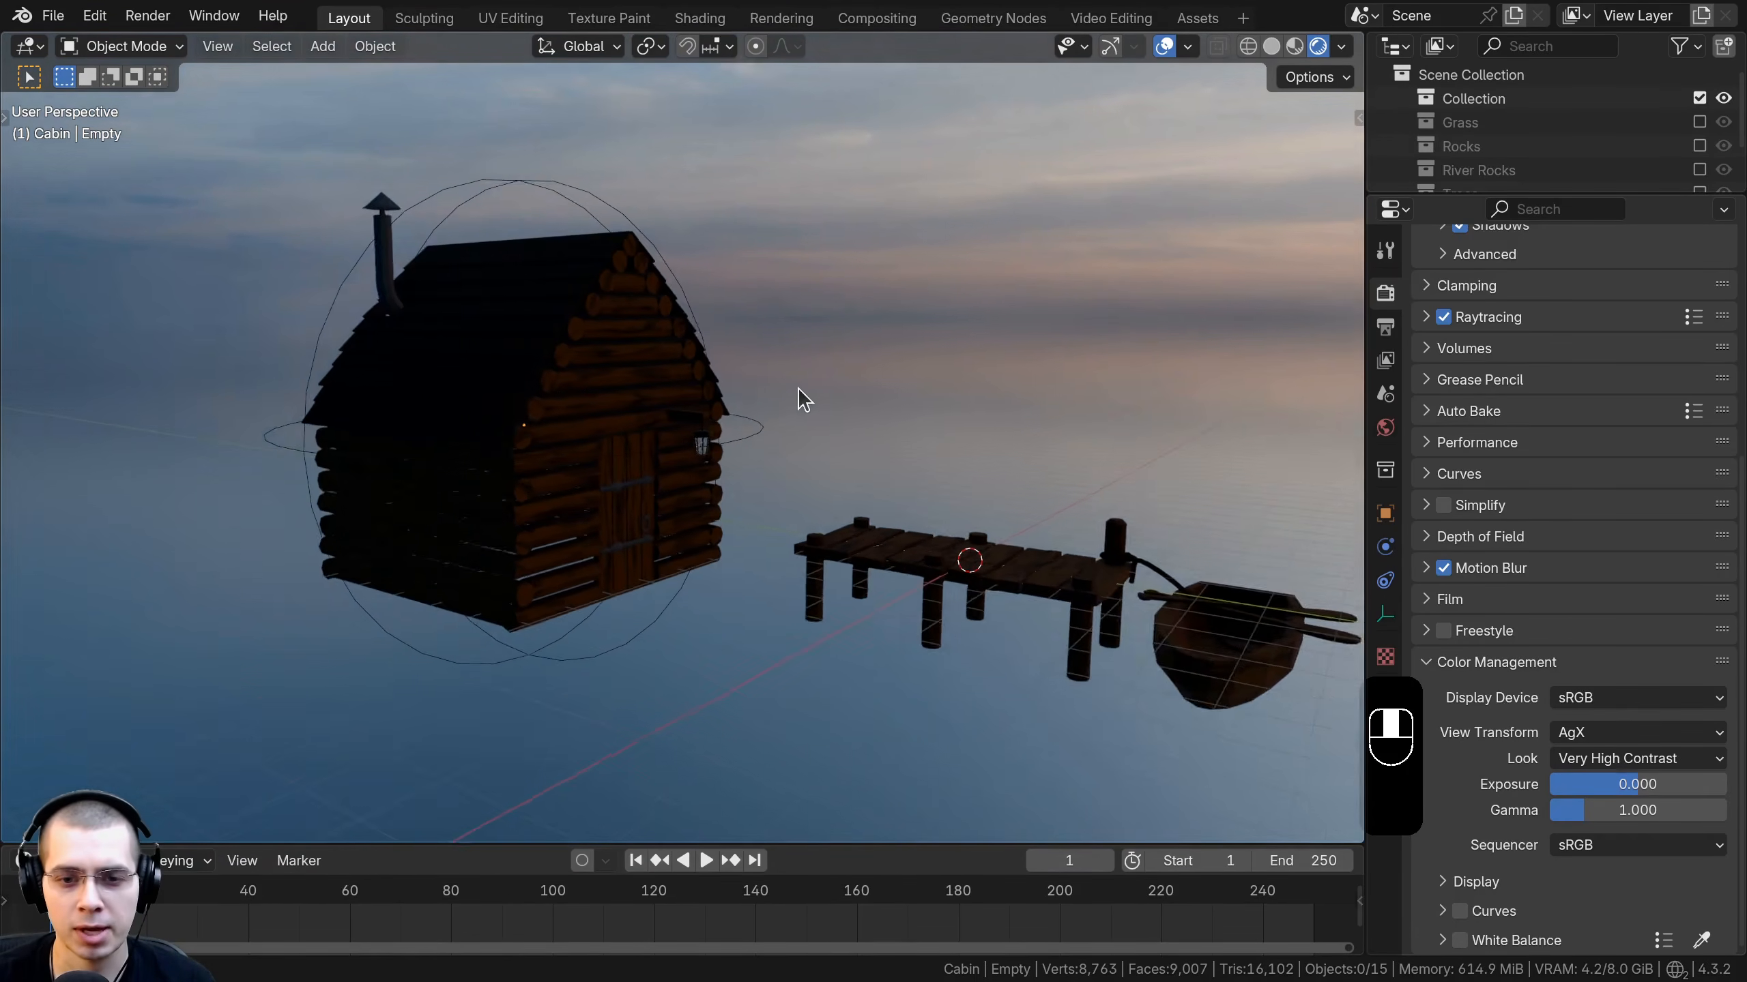
mouse_move(819, 402)
middle_mouse_down()
mouse_move(881, 468)
mouse_move(1040, 455)
mouse_move(842, 444)
mouse_move(805, 399)
middle_mouse_up()
scroll(806, 399, "up", 3)
scroll(1581, 372, "up", 7)
middle_click_drag(1267, 604, 597, 301, "shift")
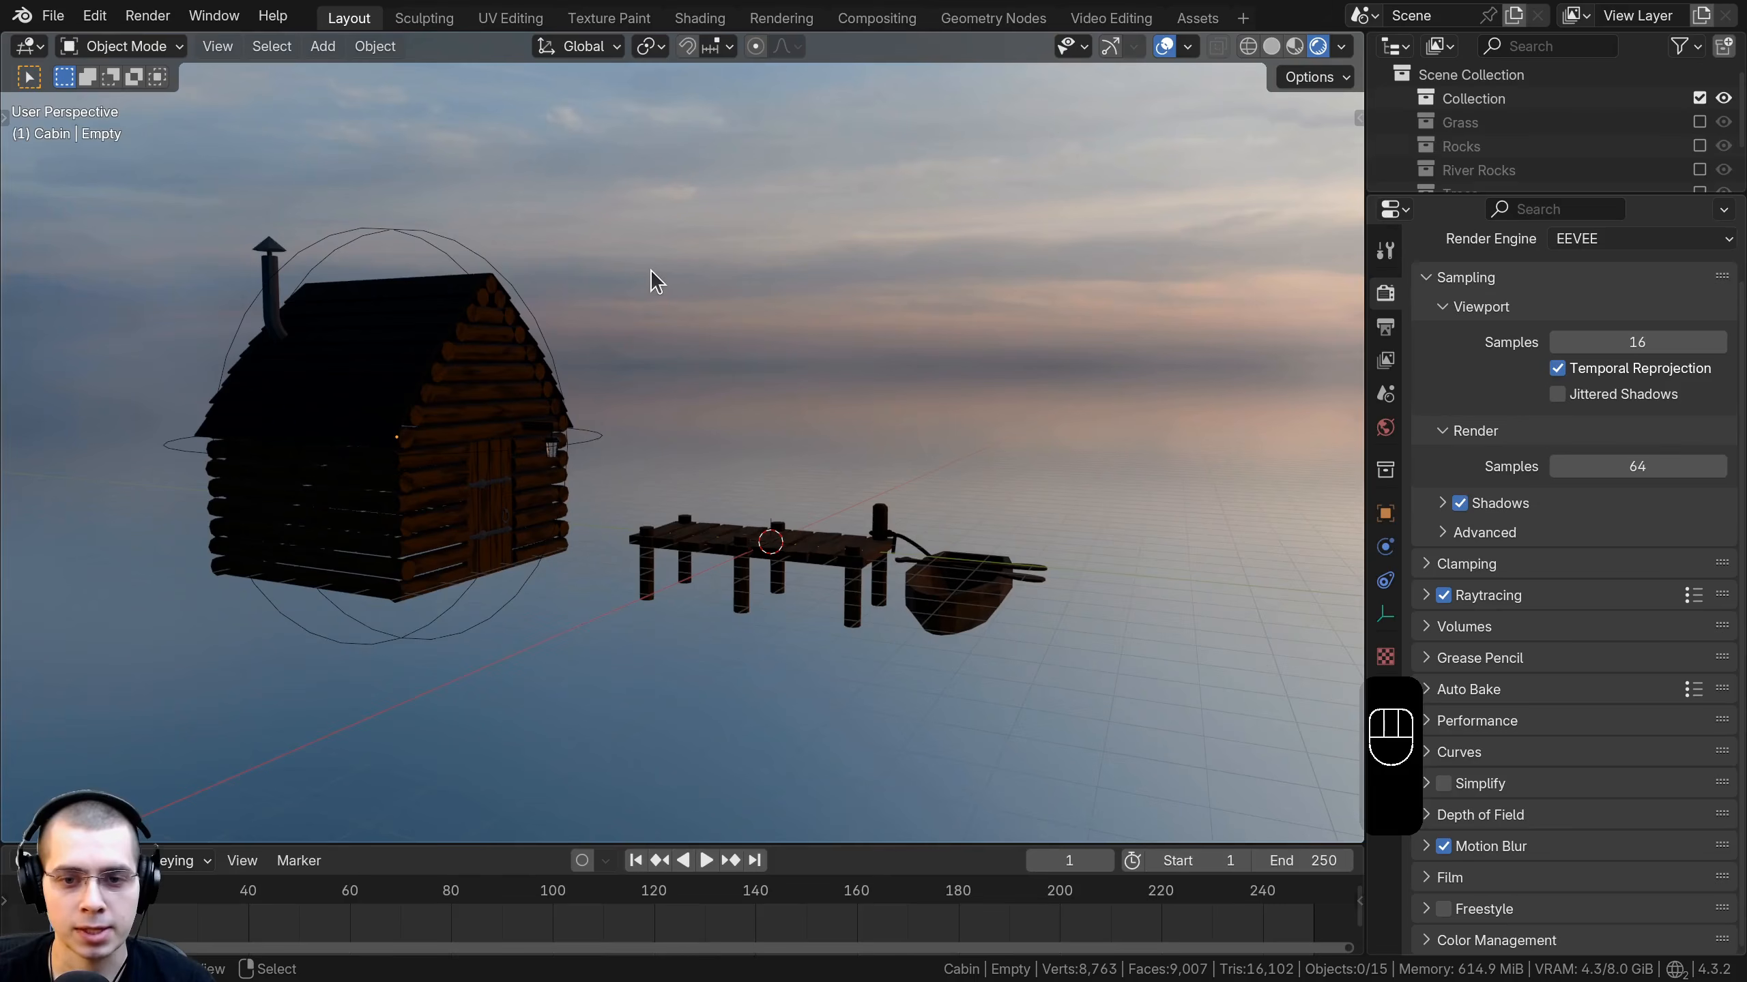
Add a sun light, tilt it nearly horizontal toward the cabin, and move it out near the end of the dock.
middle_click_drag(1205, 363, 694, 312)
key("shift+a")
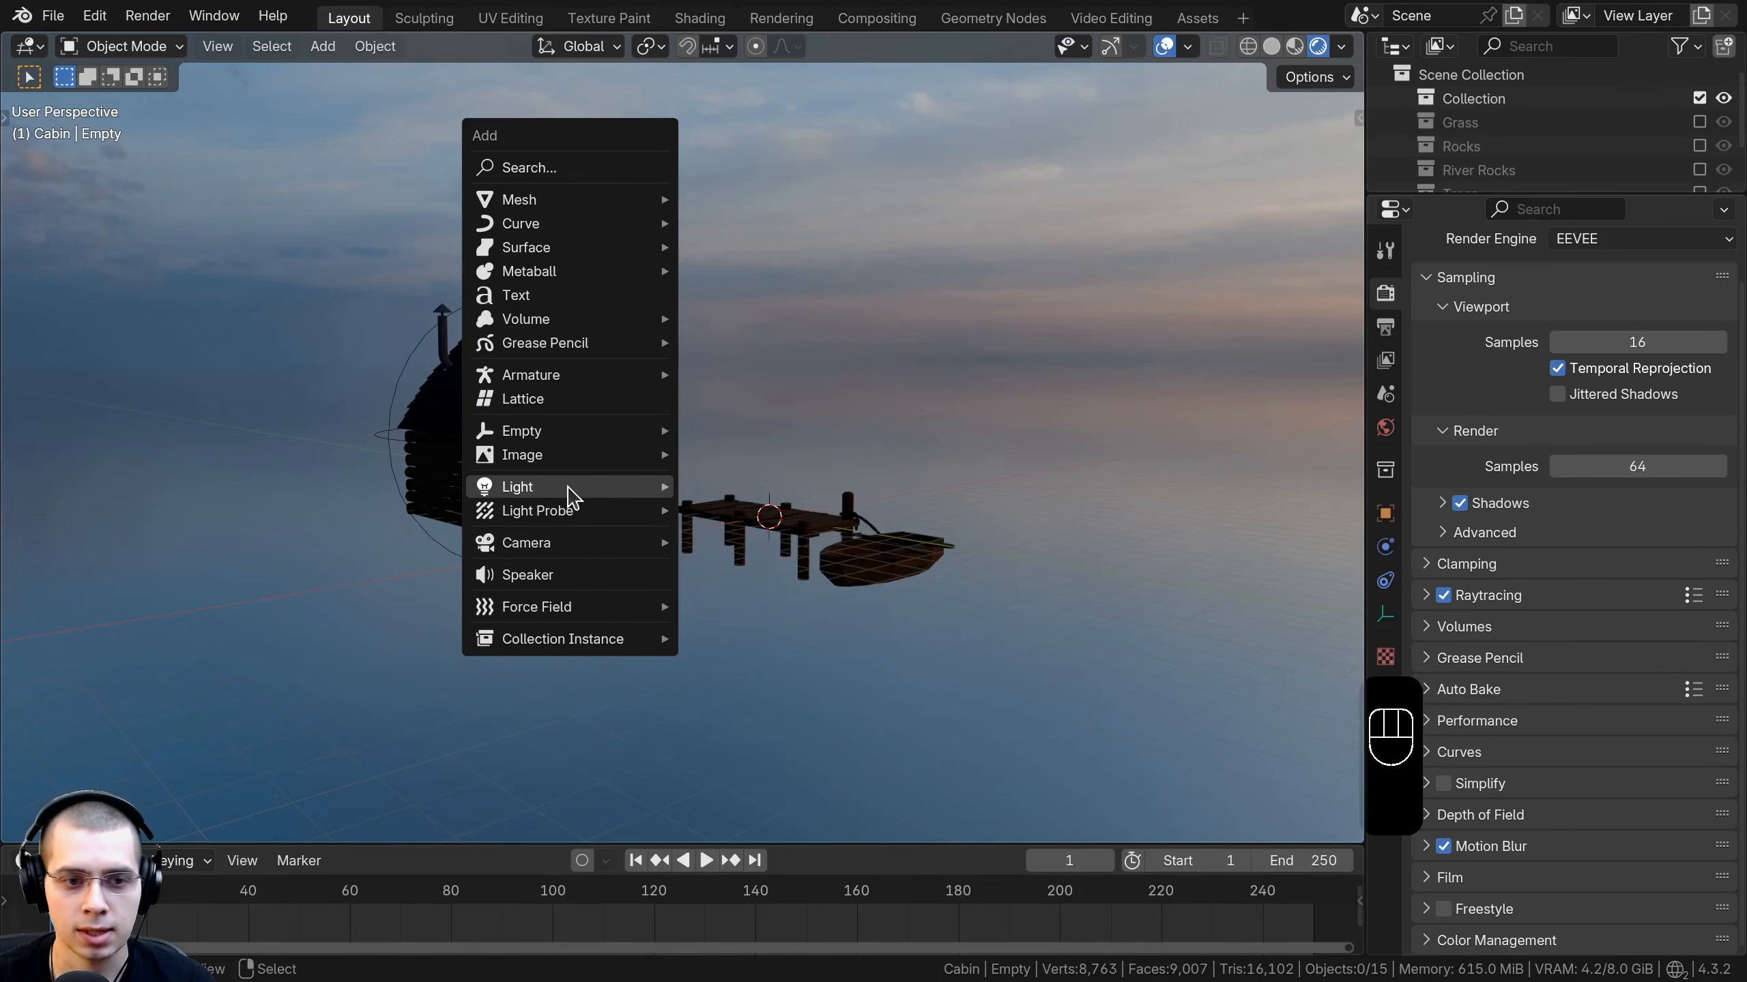
mouse_move(604, 491)
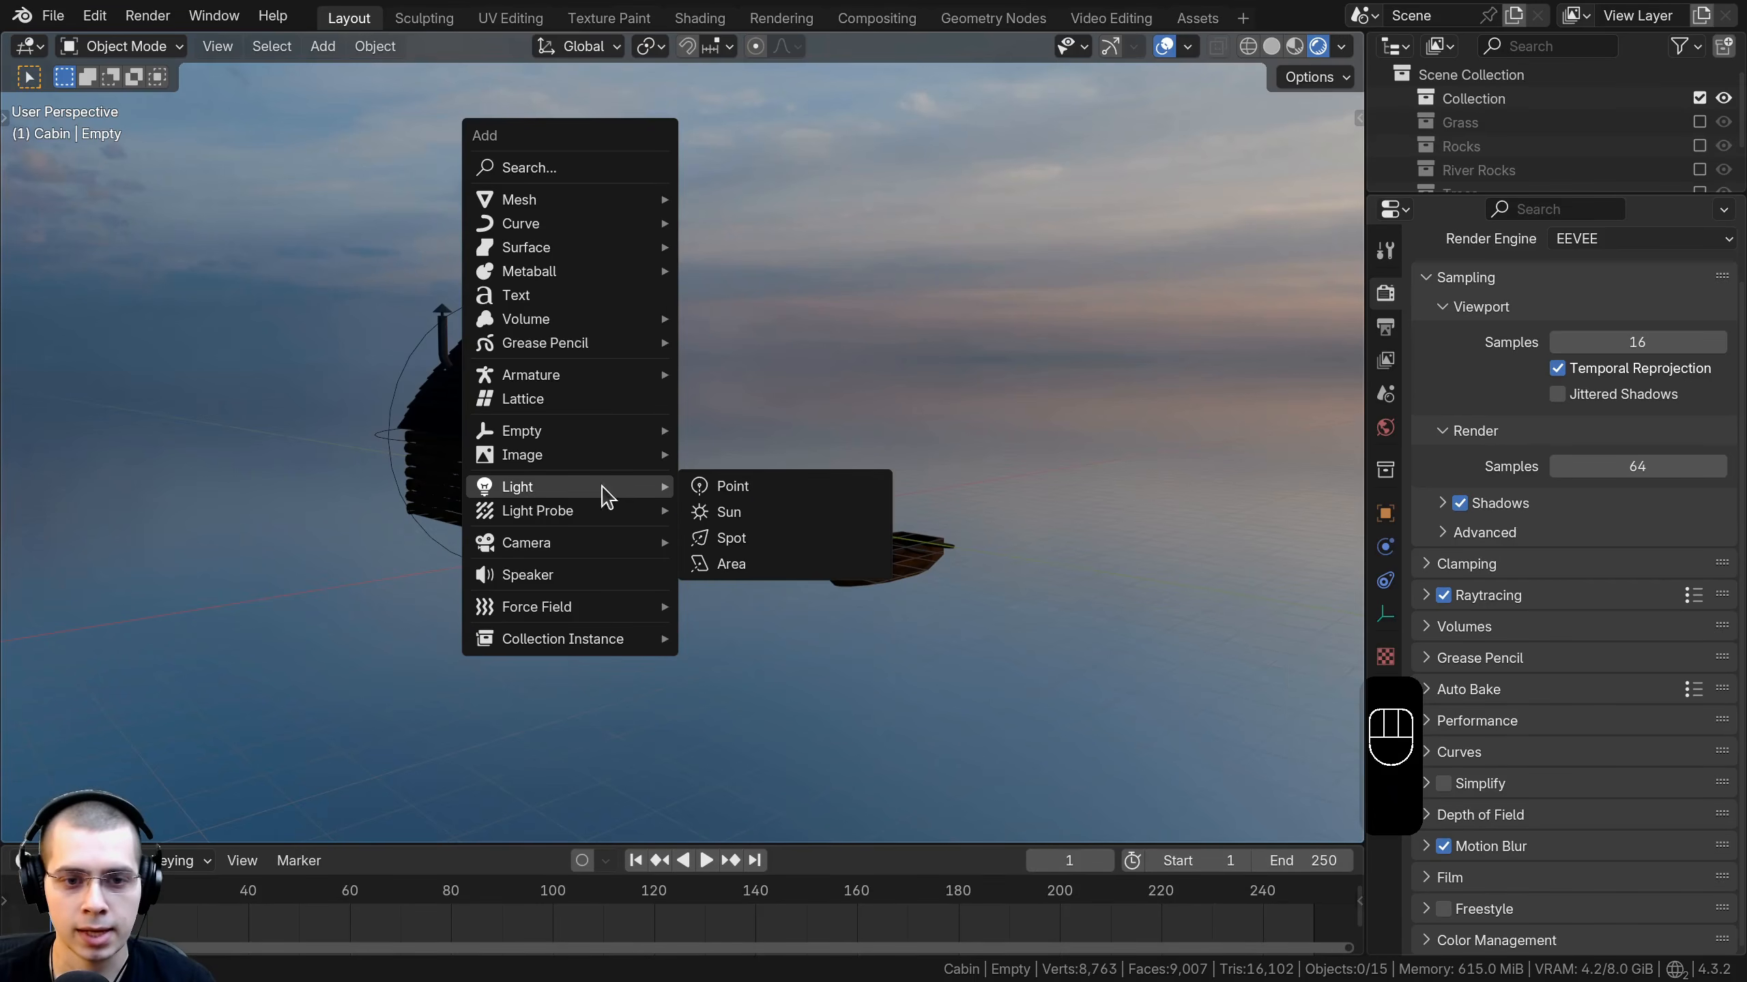
left_click(763, 516)
key("r")
key("g")
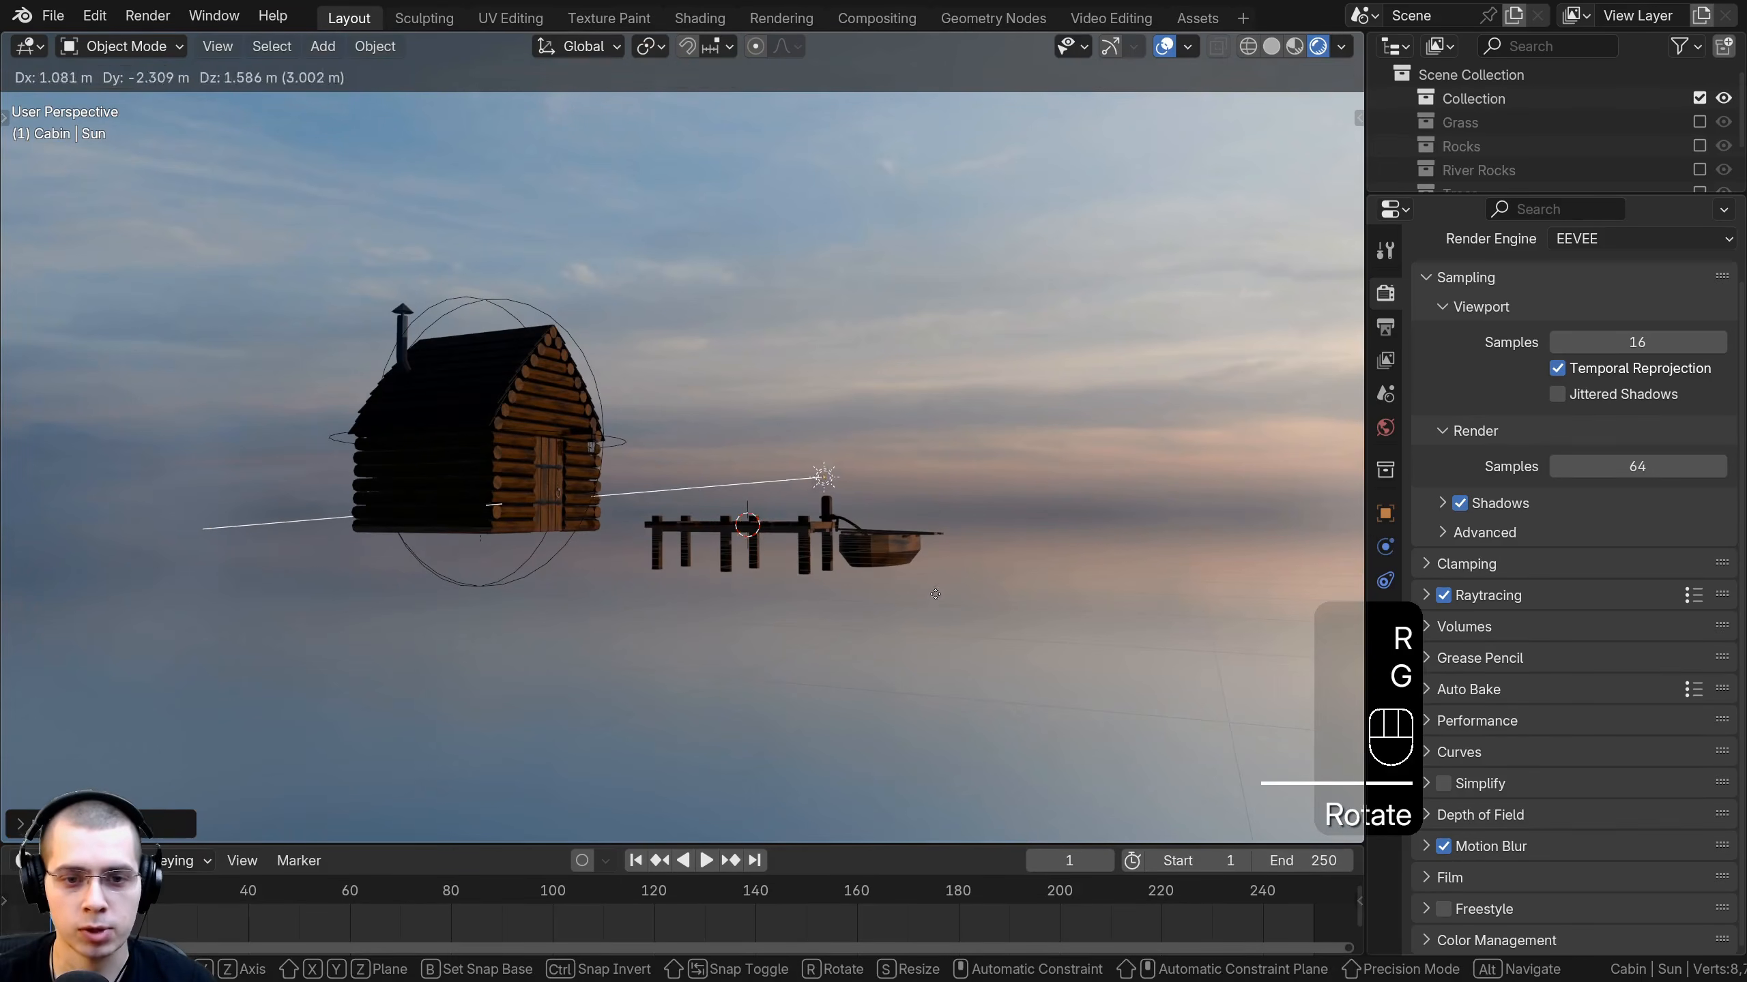
left_click(935, 594)
Rotate the sun light freely from several views to aim it across the dock toward the front of the cabin.
middle_click_drag(811, 500, 914, 513)
middle_click_drag(776, 307, 704, 599)
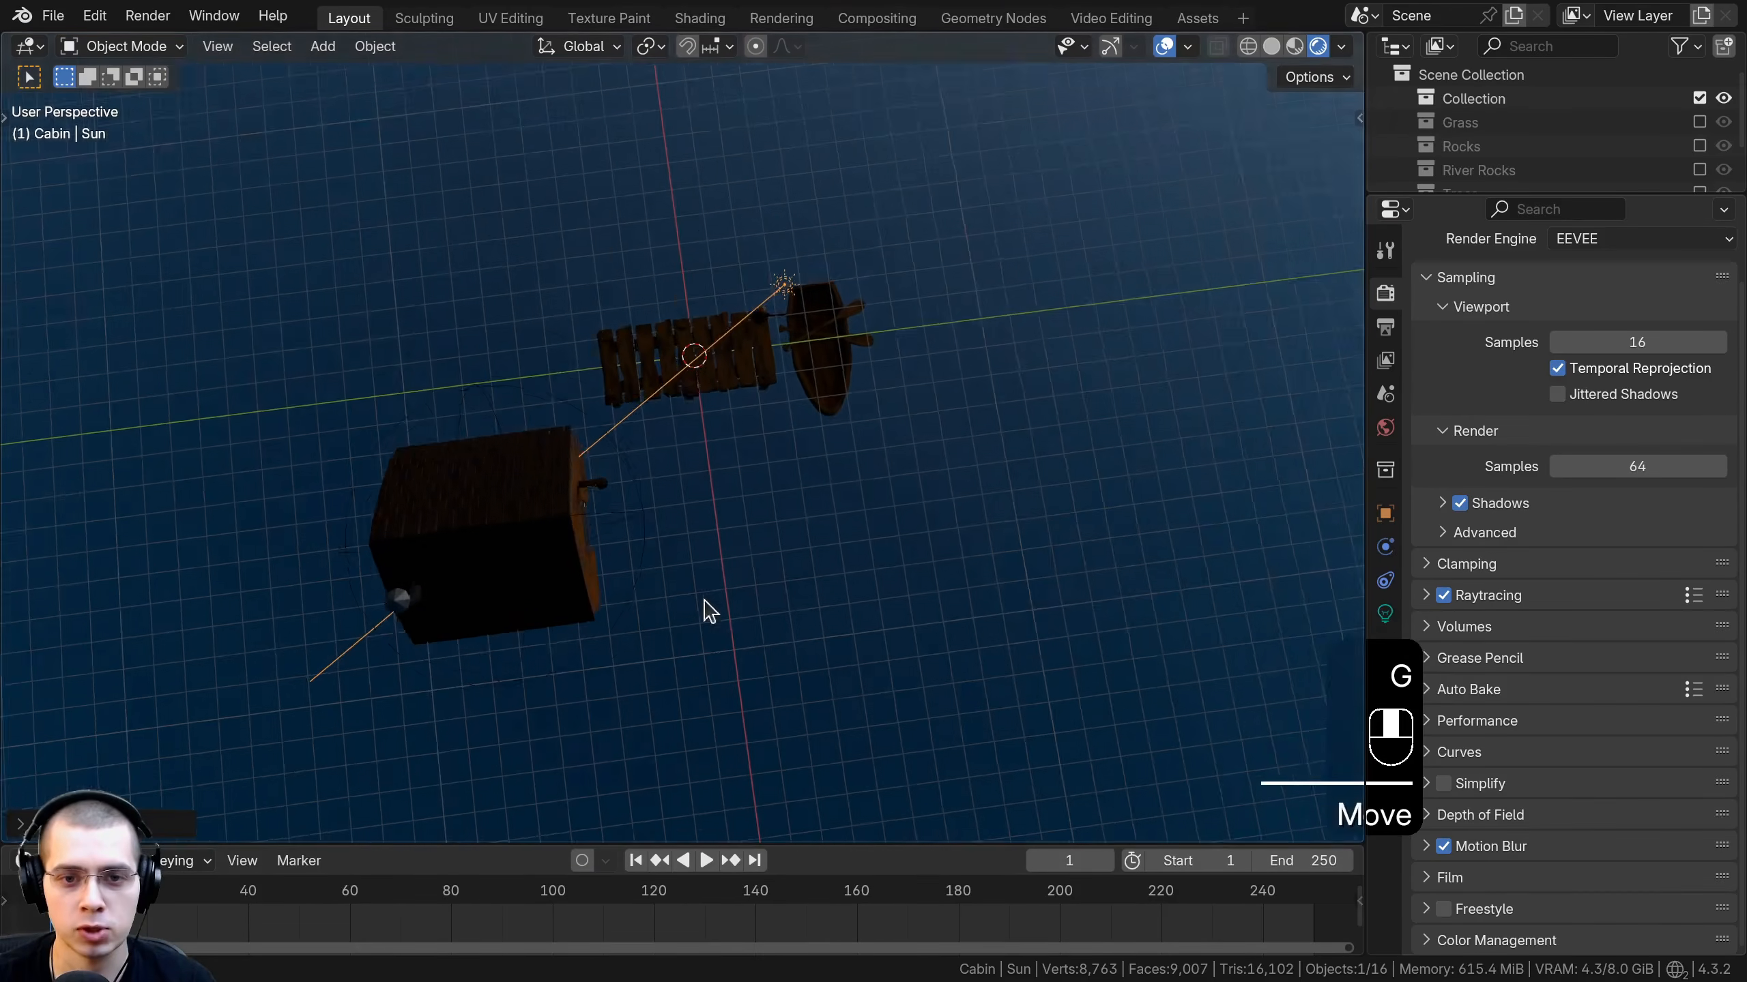
key("r")
left_click(894, 534)
middle_click_drag(894, 534, 712, 265)
key("r")
key("r")
left_click(872, 276)
key("r")
key("r")
left_click(800, 257)
Move the sun light farther out past the rowboat and refine its rotation to a low angle toward the cabin.
middle_click_drag(488, 427, 937, 519)
key("r")
key("g")
left_click(1001, 564)
middle_click_drag(979, 241, 812, 238)
key("r")
left_click(764, 254)
key("r")
left_click(842, 210)
key("r")
left_click(721, 318)
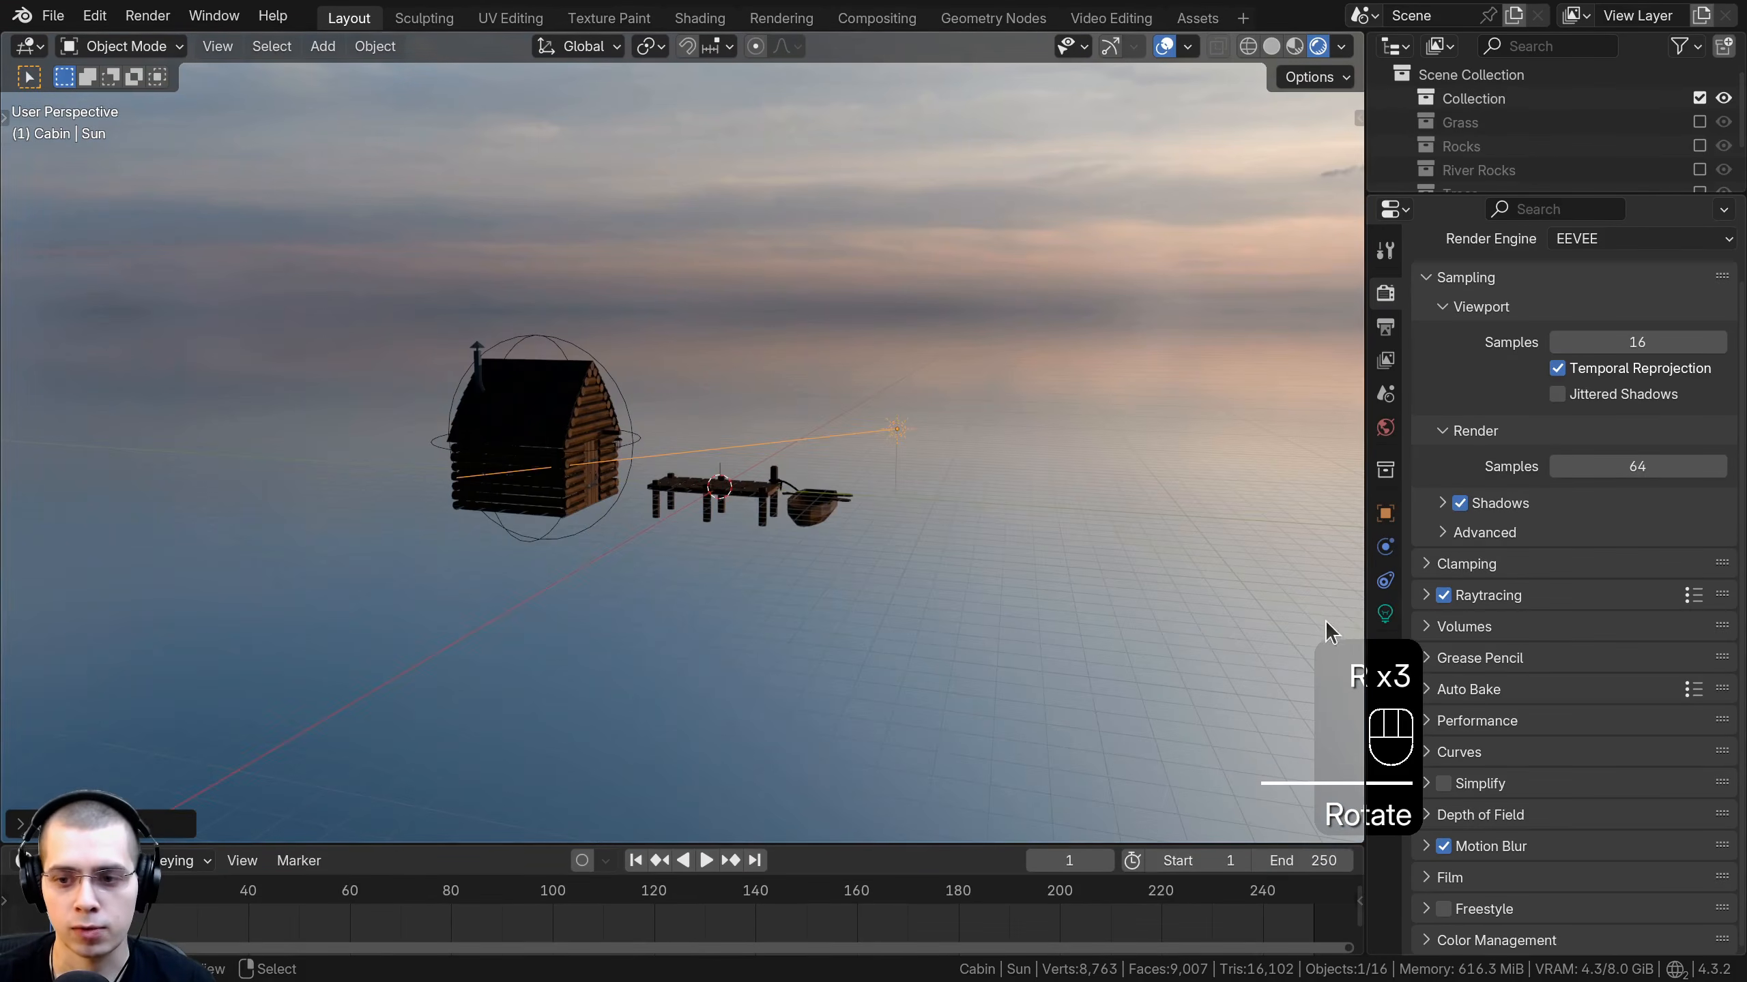
Paste the copied orange onto the sun light's color and compare it with the setting sun in the sky.
left_click(1385, 612)
left_click_drag(1367, 606, 1442, 606)
key("ctrl+v")
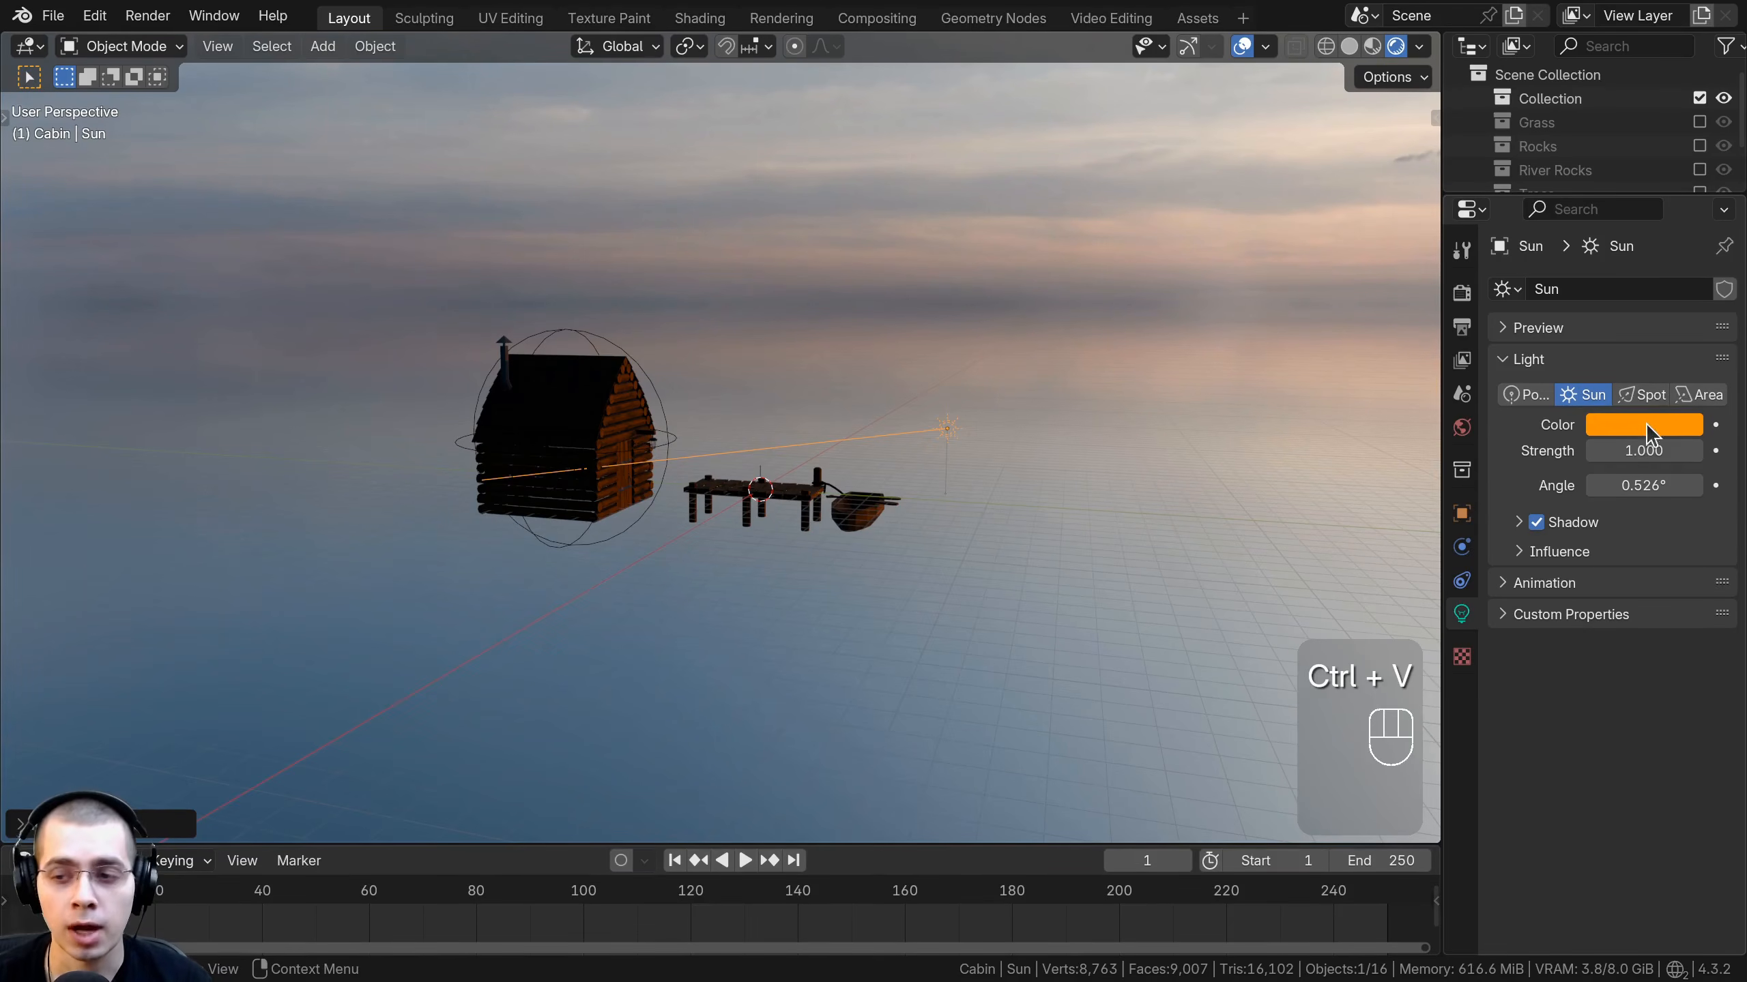
left_click(1653, 426)
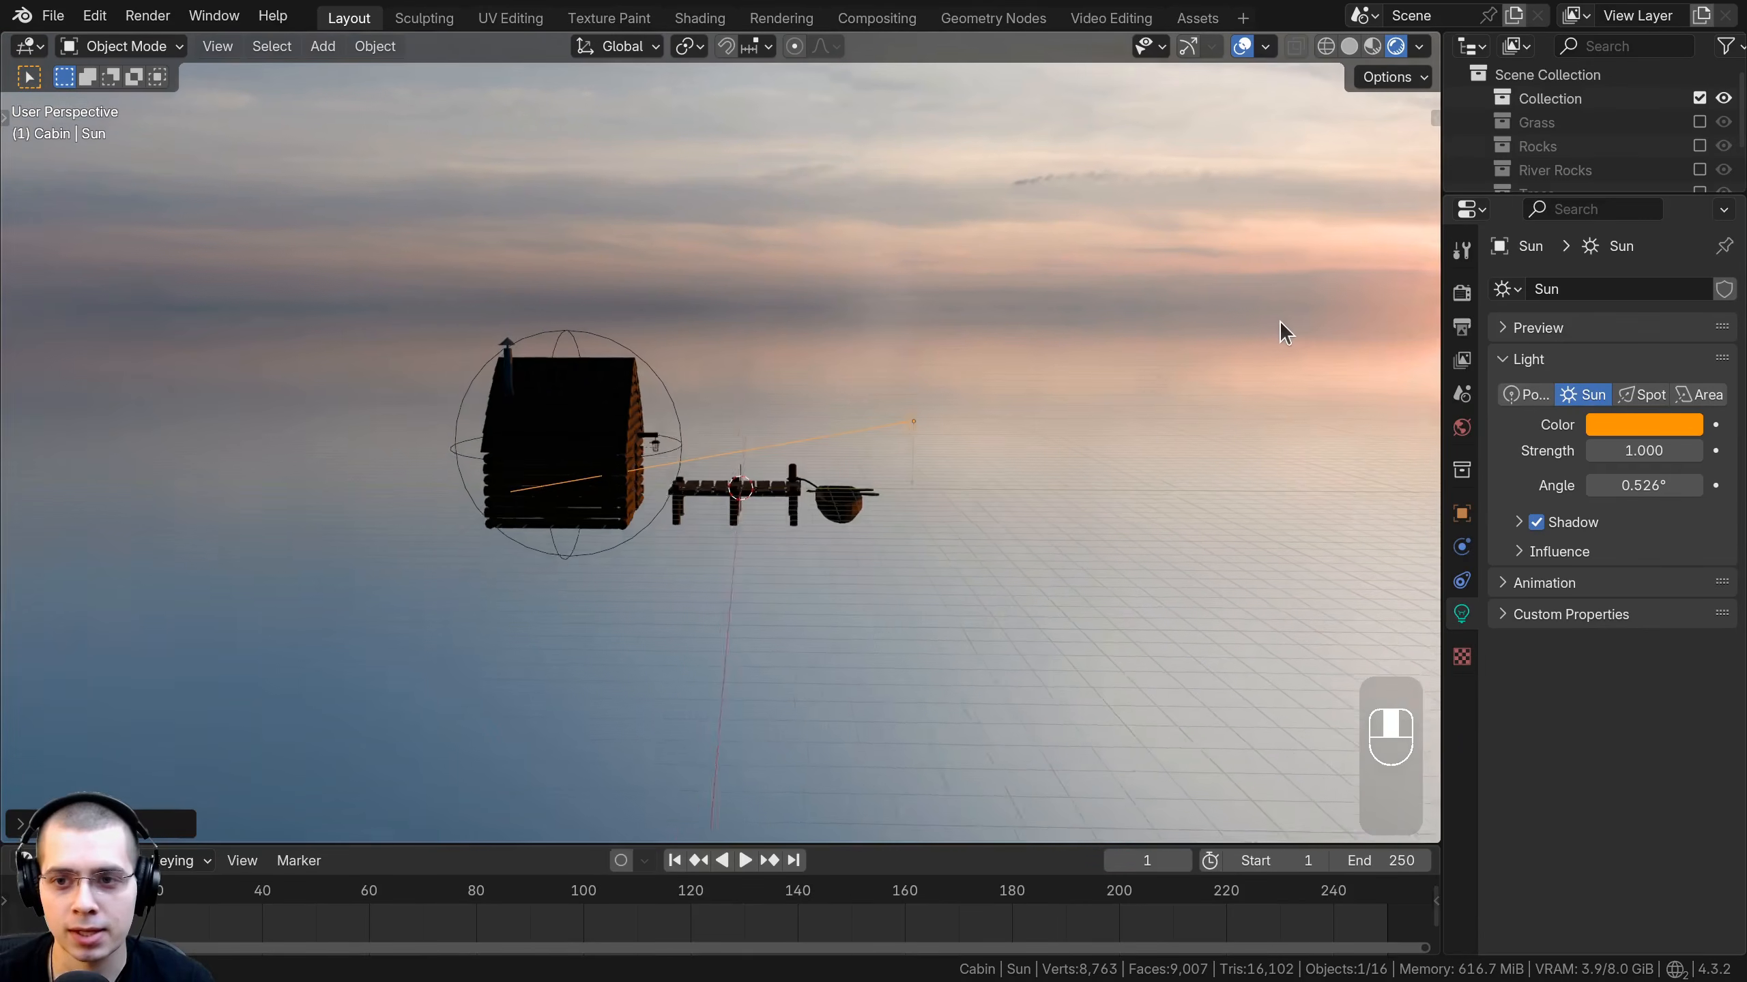
middle_click_drag(1287, 332, 1015, 729)
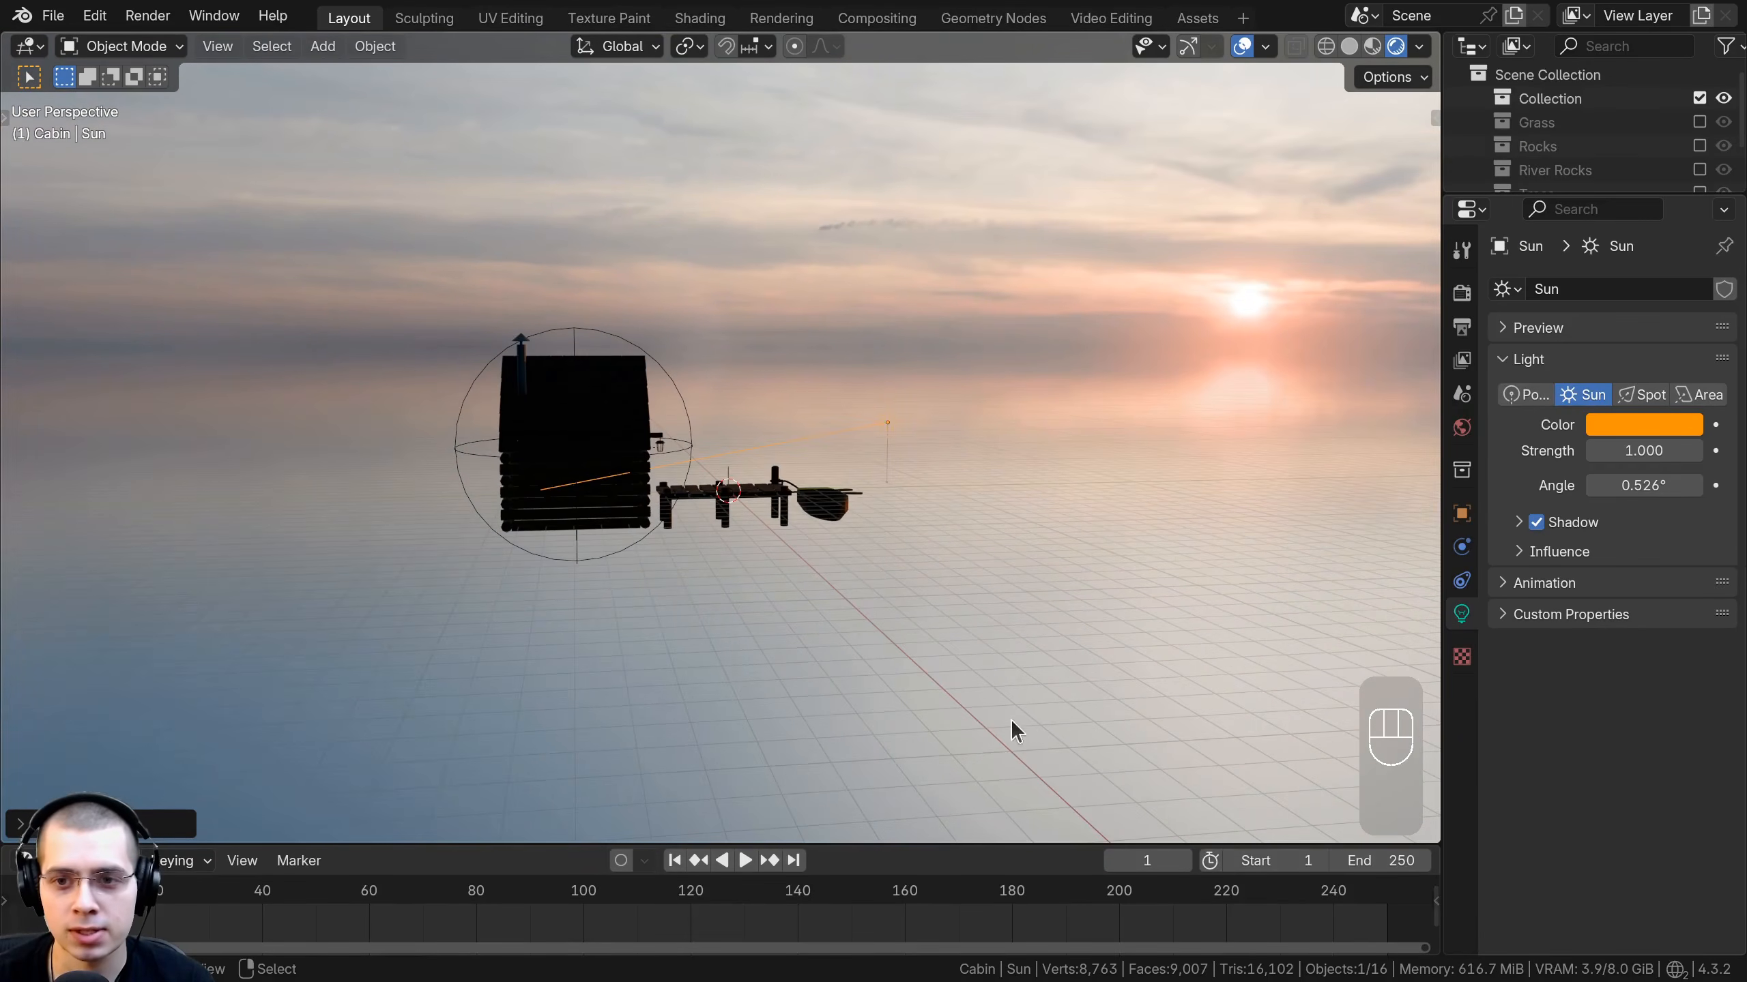
Set the sun light's strength to 10 and rotate it to light the cabin front and the rowboat.
left_click(1634, 448)
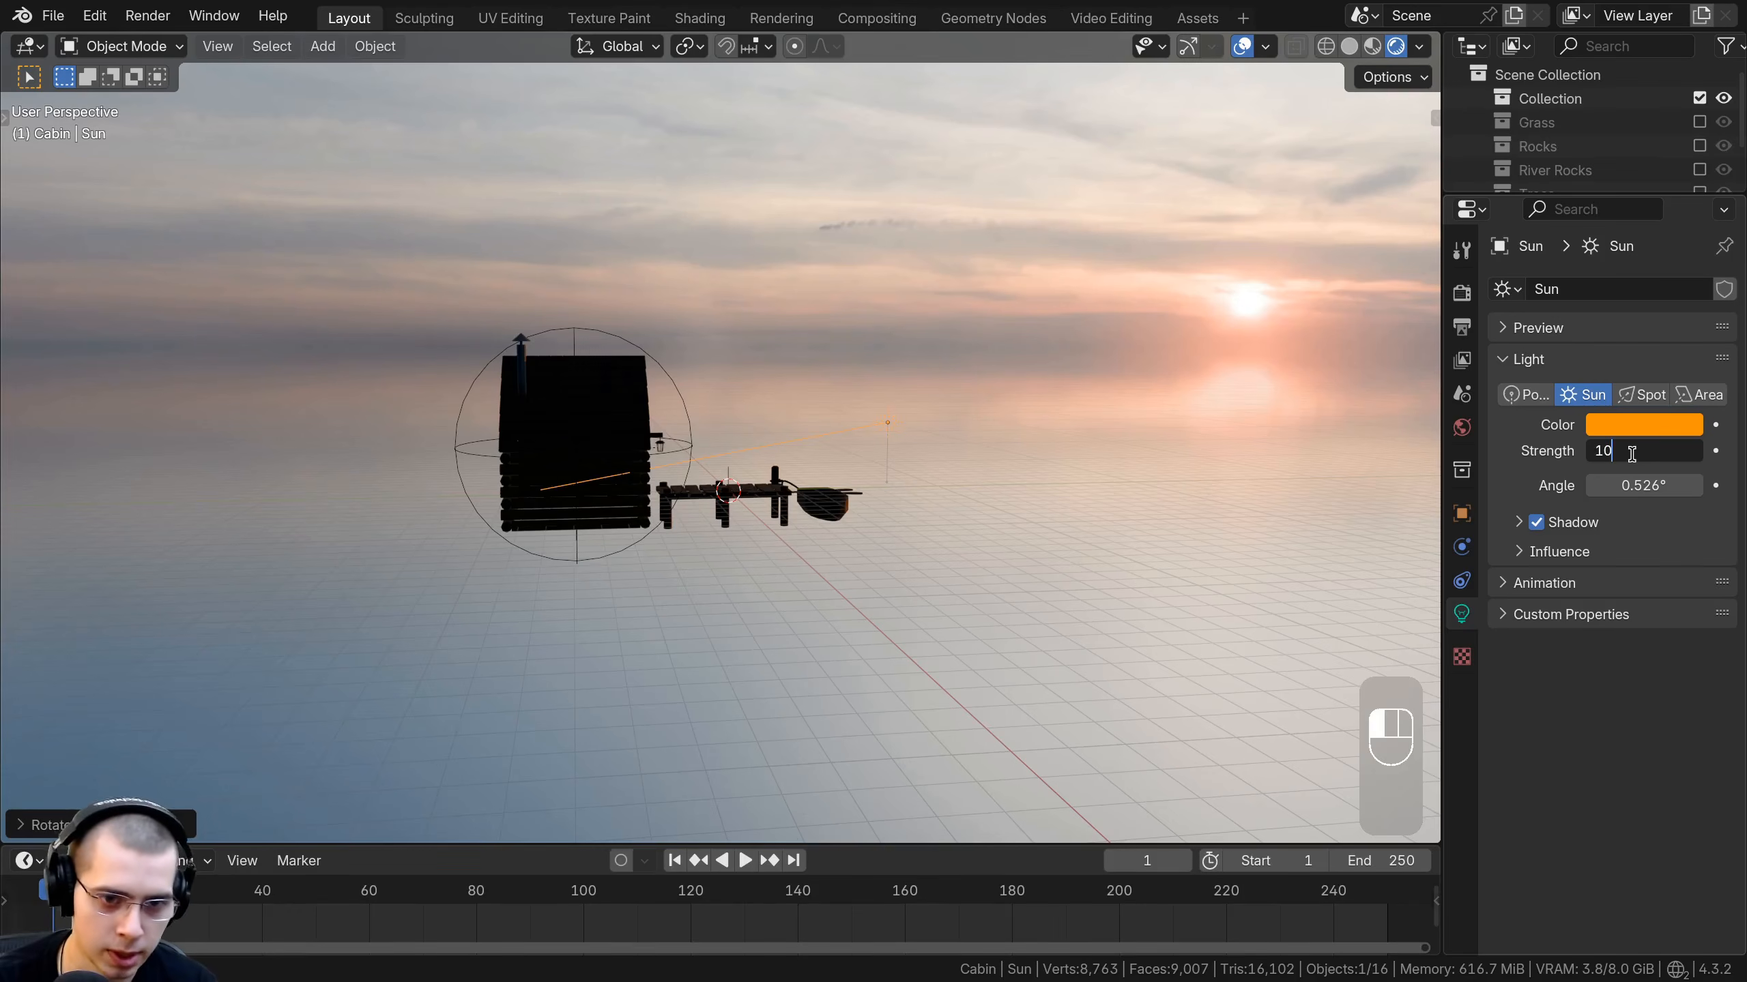
key("Return")
middle_click_drag(922, 612, 811, 571)
key("r")
left_click(957, 474)
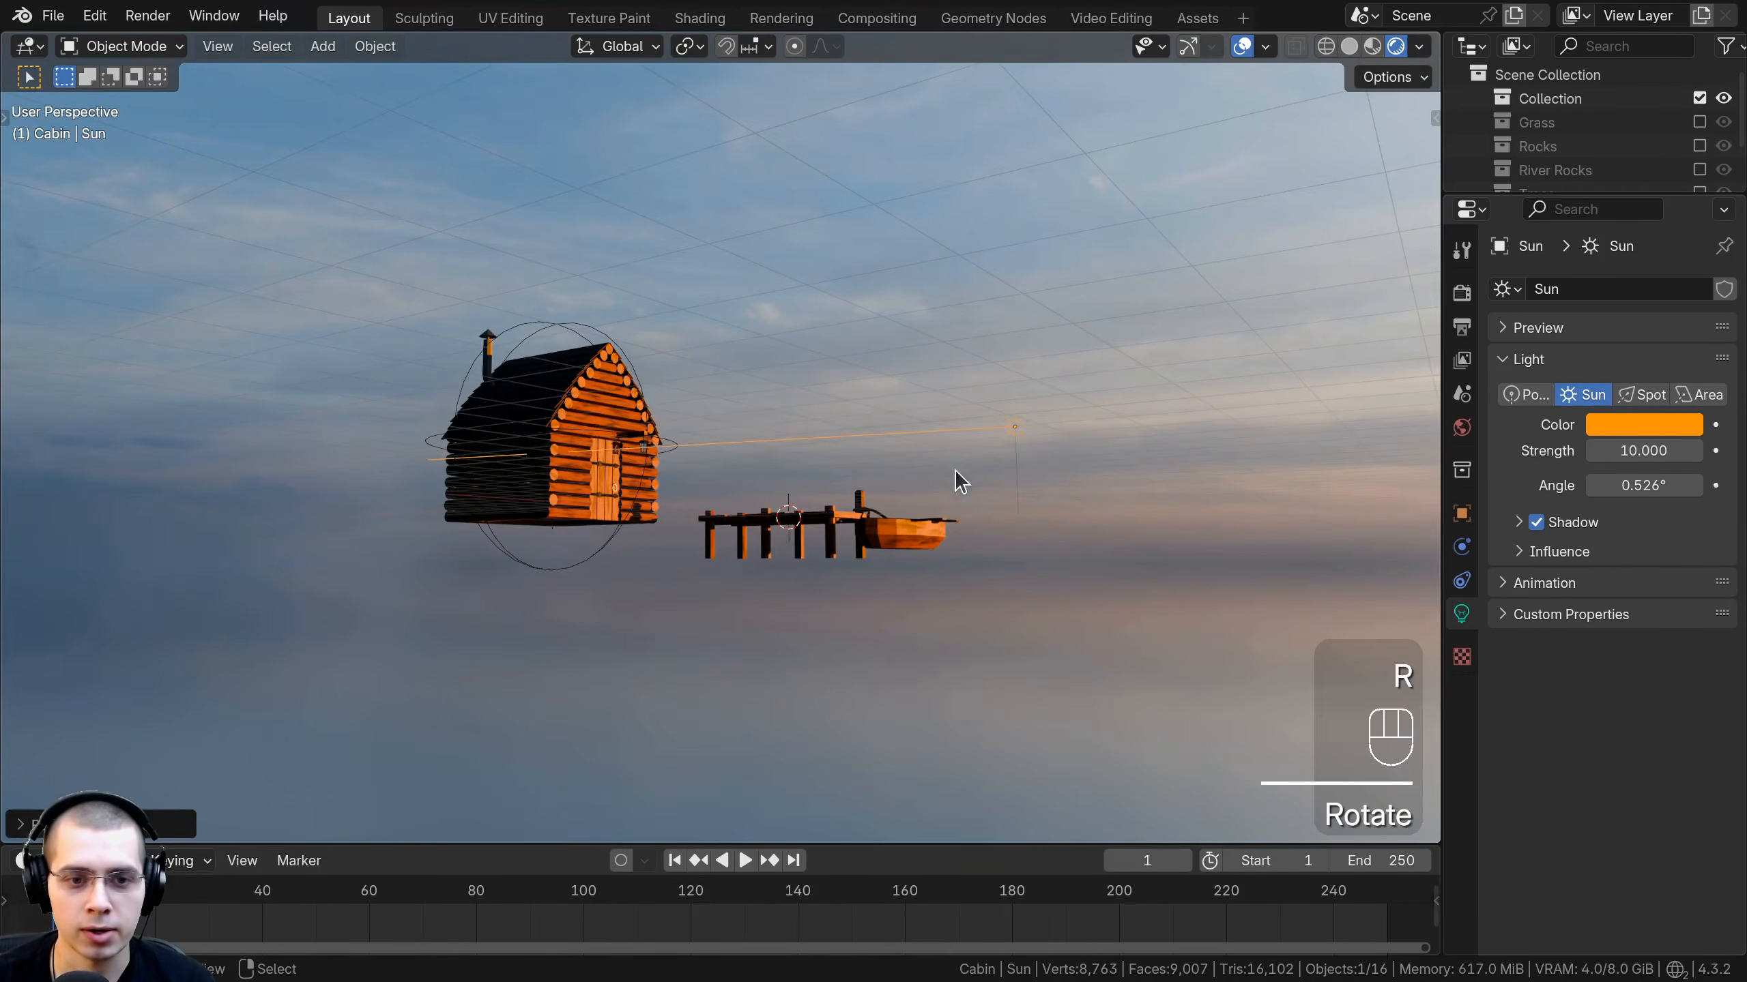
Rotate the sun light once more to fine-tune the glow on the cabin front and save the file.
middle_click_drag(959, 482, 1018, 317)
key("r")
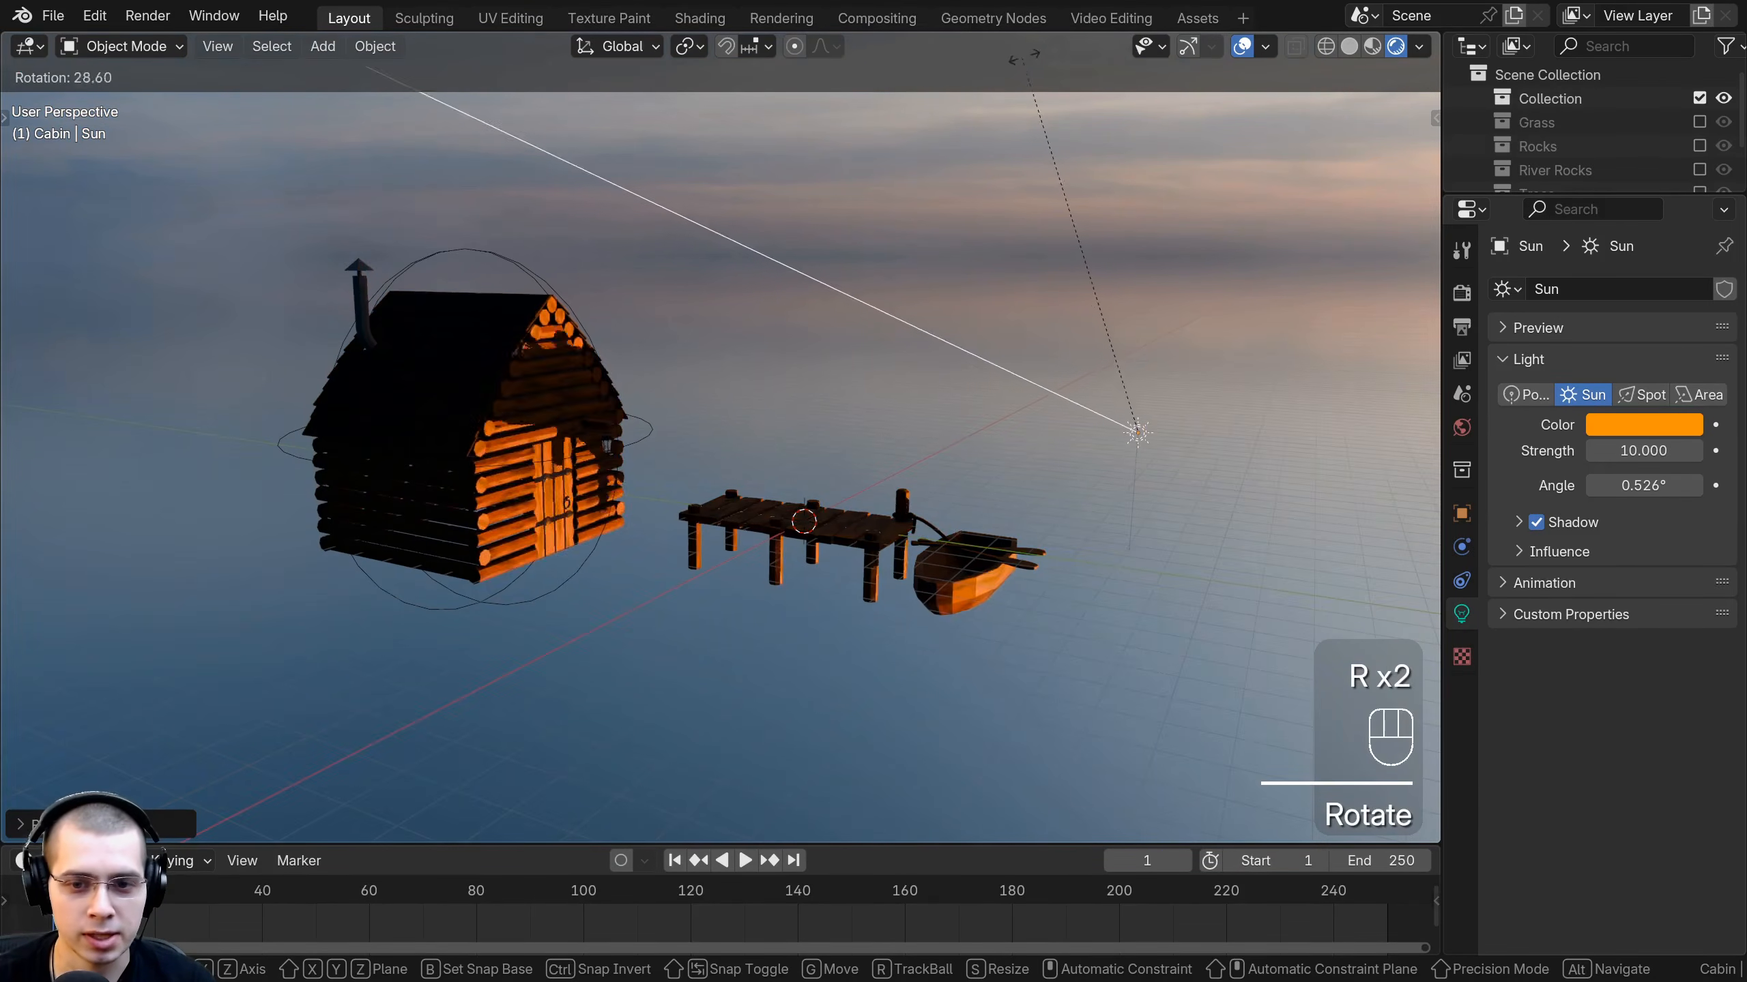
left_click(874, 272)
middle_click_drag(460, 546, 1091, 312)
key("ctrl+s")
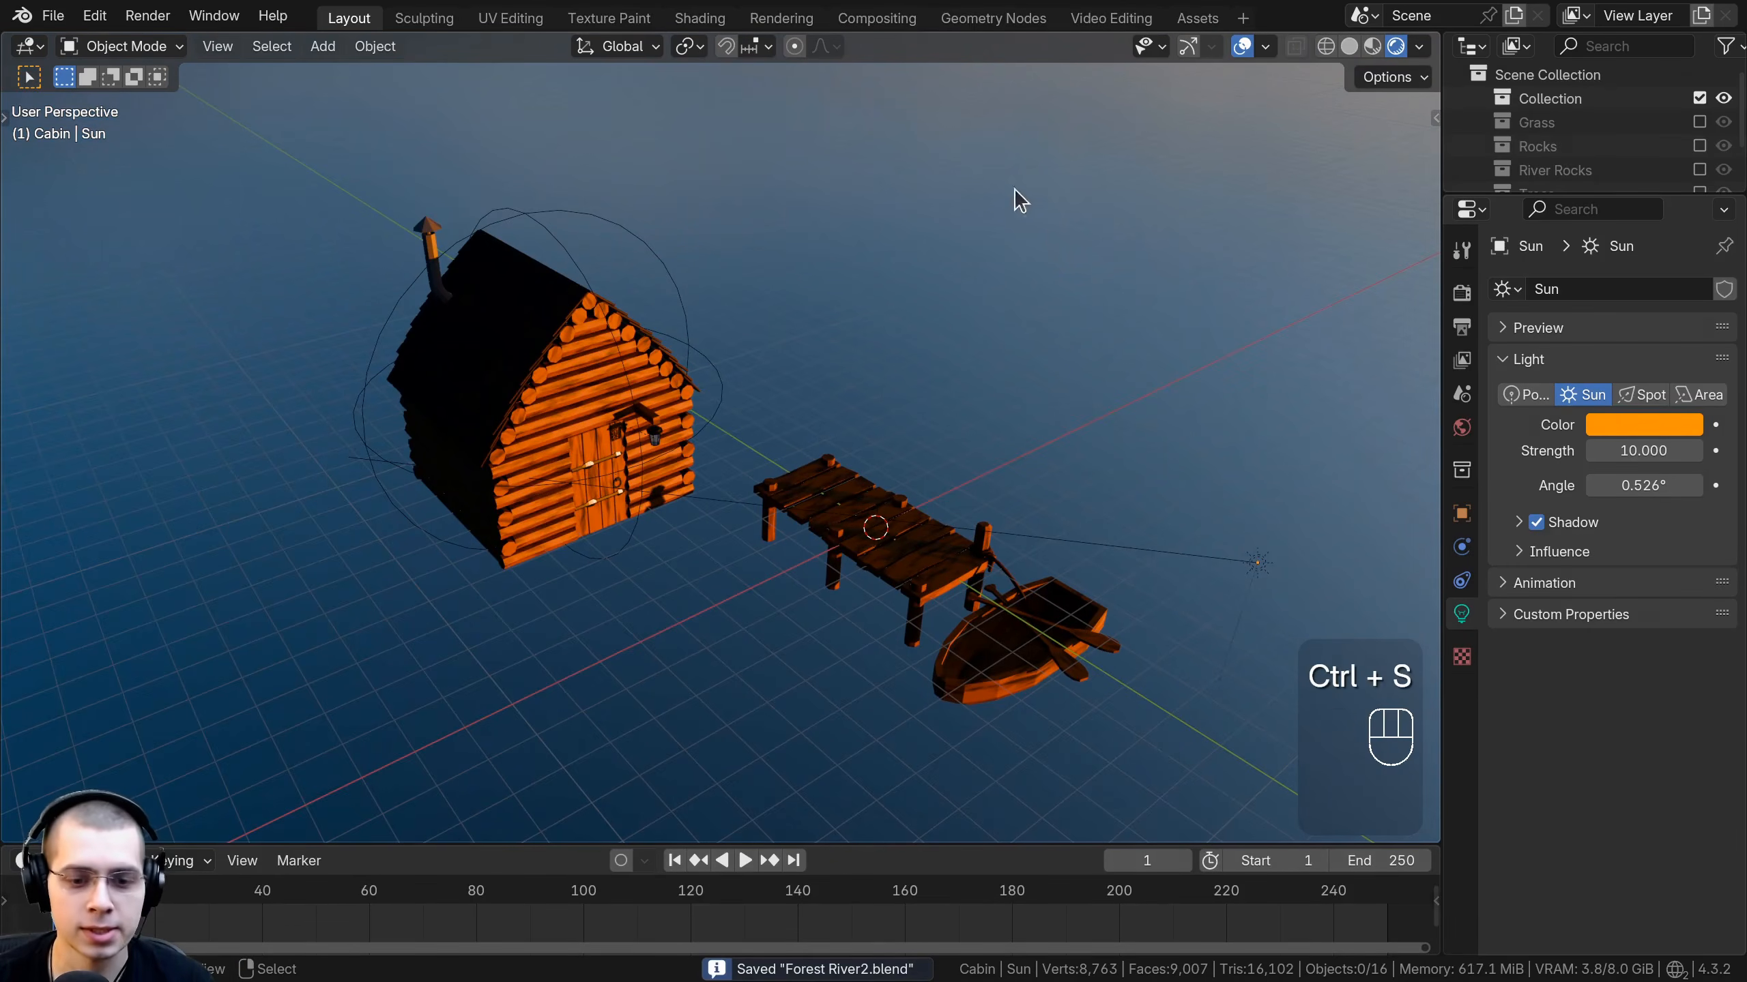